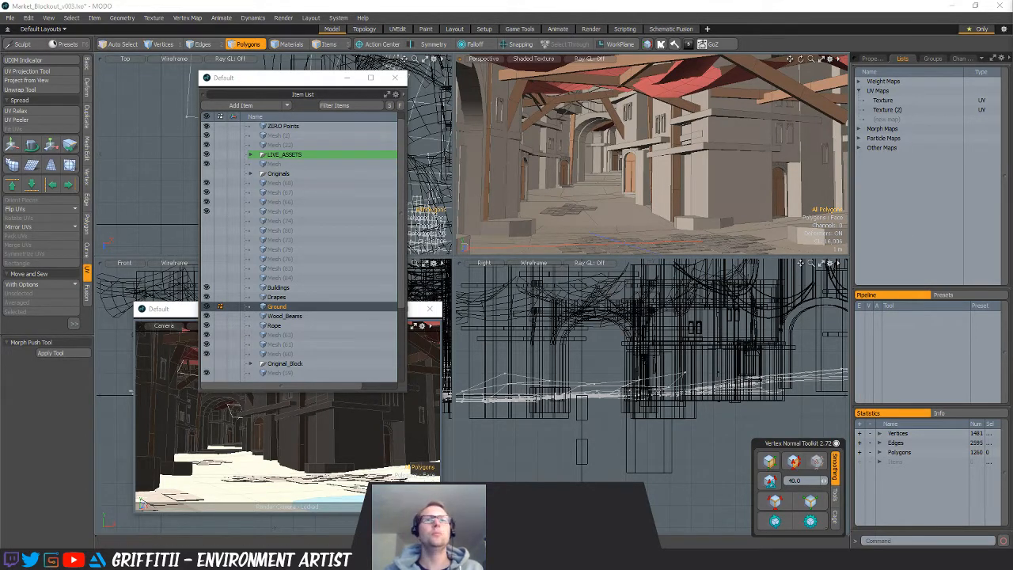
Switch to Discord, send the drafted stream announcement in the announcements channel, and minimize the window
key(alt+Tab)
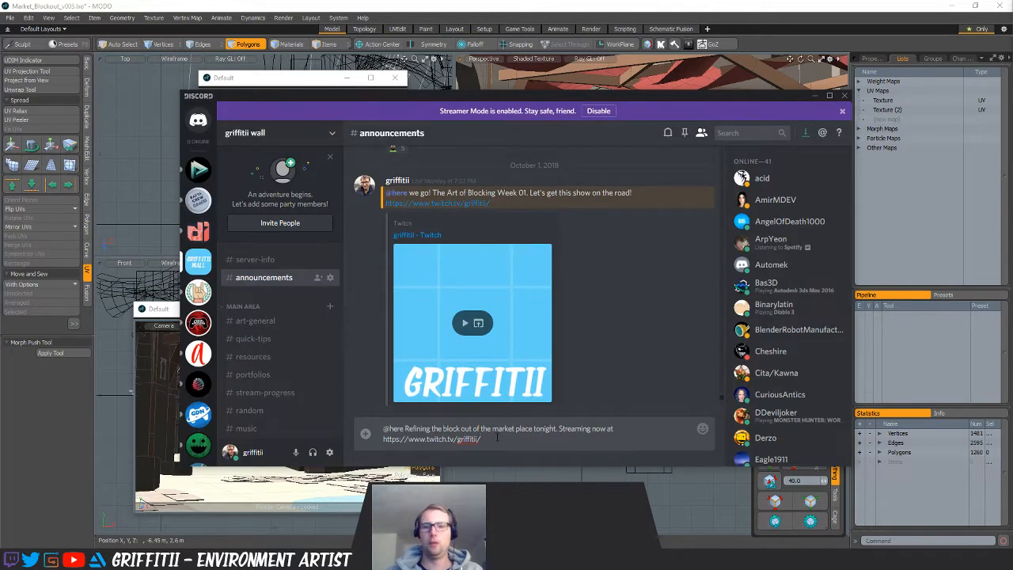
key(Return)
click(554, 352)
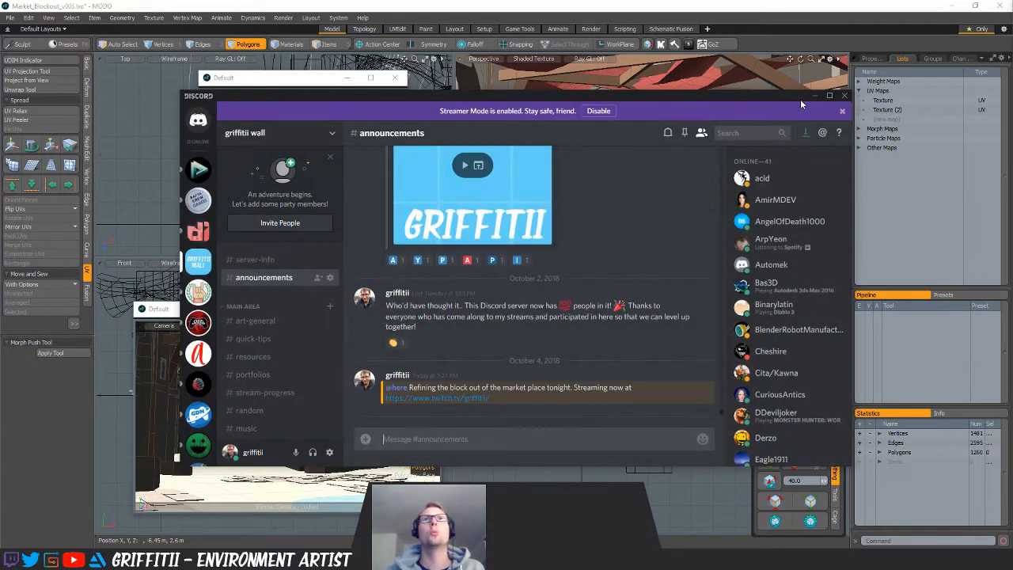
click(815, 96)
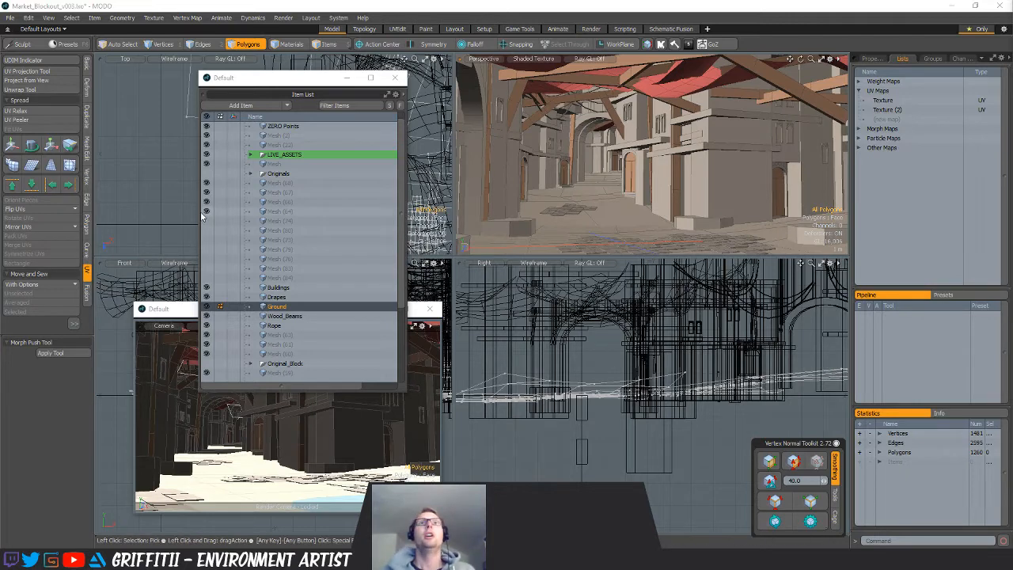
Examine the market blockout from several angles in the perspective view and check its existing render
alt+drag(475, 184, 642, 161)
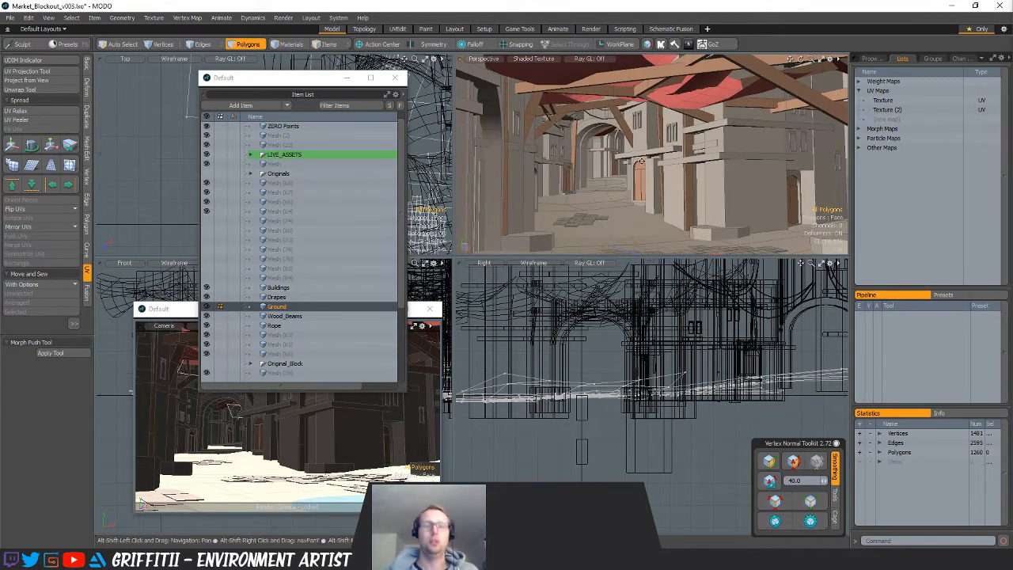
key(F9)
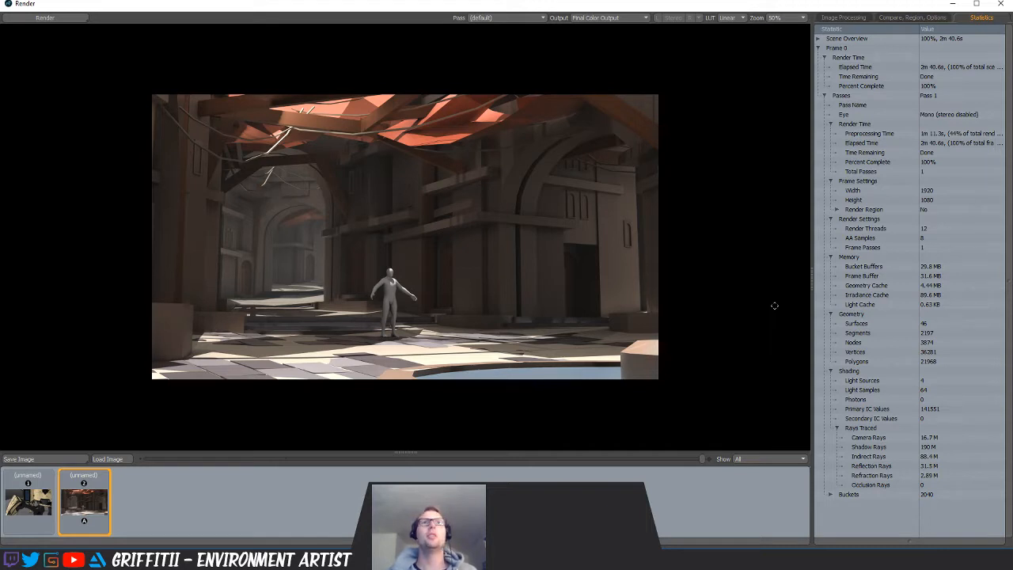
click(1000, 7)
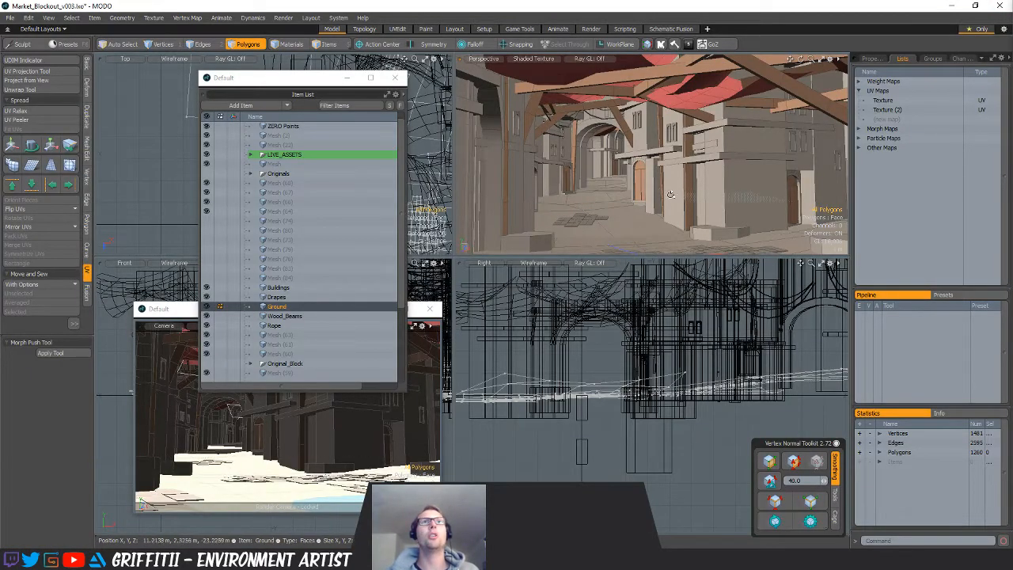
alt+drag(670, 195, 748, 172)
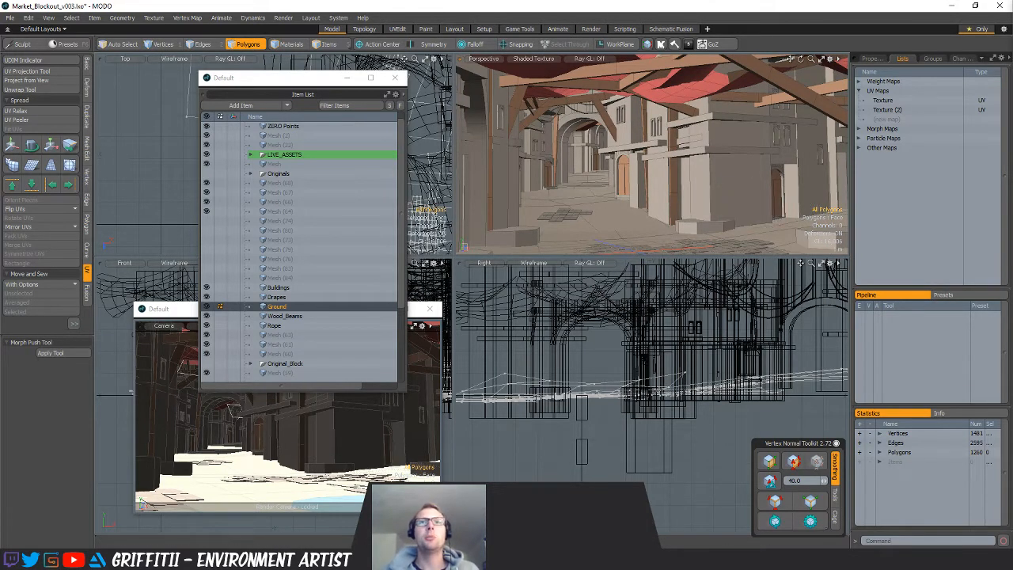
Switch to Unreal Editor and fly through the market level to examine the street layout and lighting
mouse_move(819, 559)
click(691, 517)
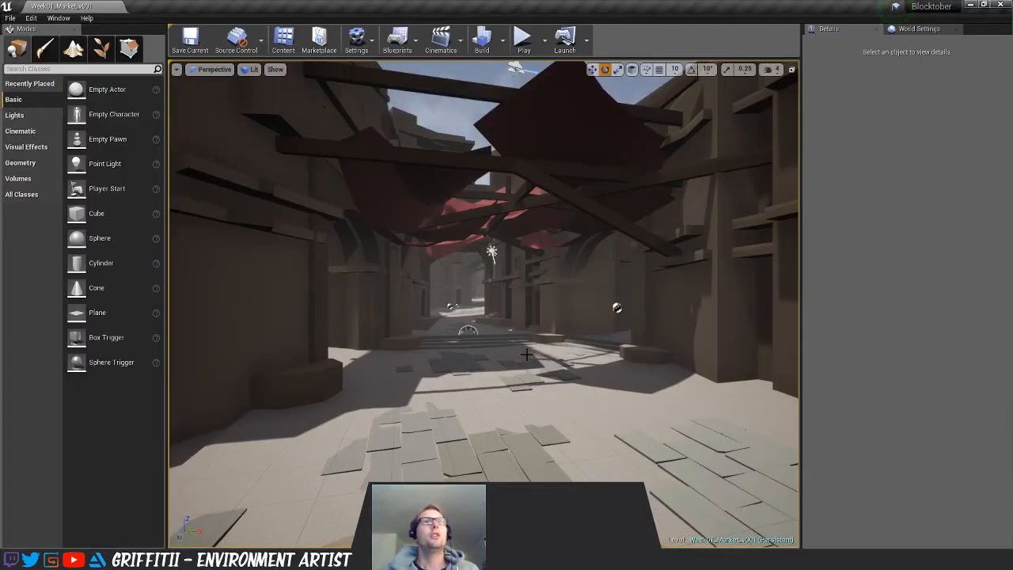
mouse_move(588, 308)
right_down()
mouse_move(550, 396)
mouse_move(780, 349)
mouse_move(589, 277)
mouse_move(586, 380)
mouse_move(558, 336)
mouse_move(586, 408)
mouse_move(580, 340)
mouse_move(605, 342)
mouse_move(598, 337)
mouse_move(601, 372)
mouse_move(602, 349)
mouse_move(625, 346)
mouse_move(613, 328)
mouse_move(627, 338)
right_up()
key(w)
key(s)
key(w)
key(s)
key(w)
key(s)
key(w)
key(w)
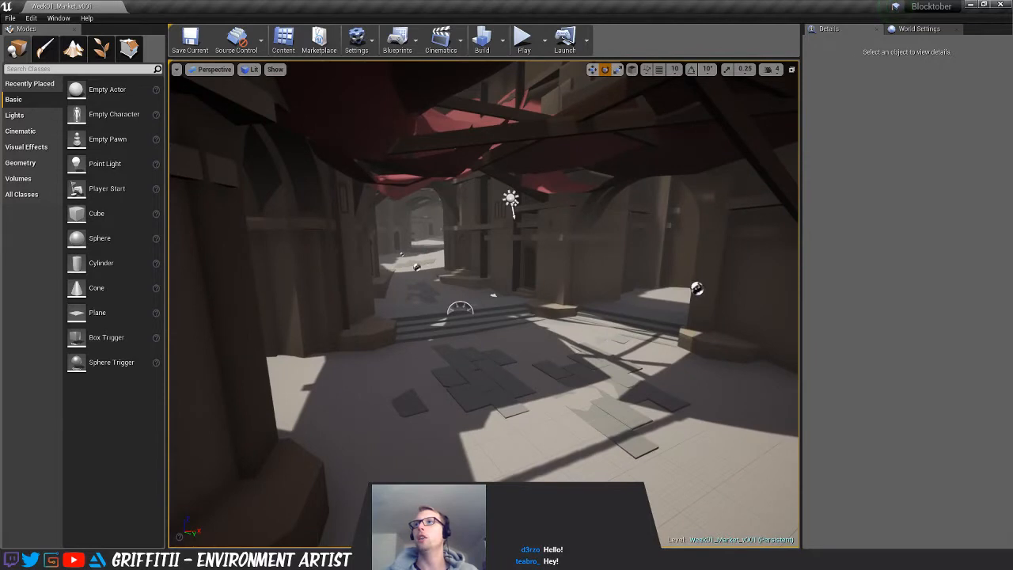
Check the CineCameraActor1 shot in the separate Viewport 2 window, move that window aside, and look along the market street
drag(529, 241, 781, 187)
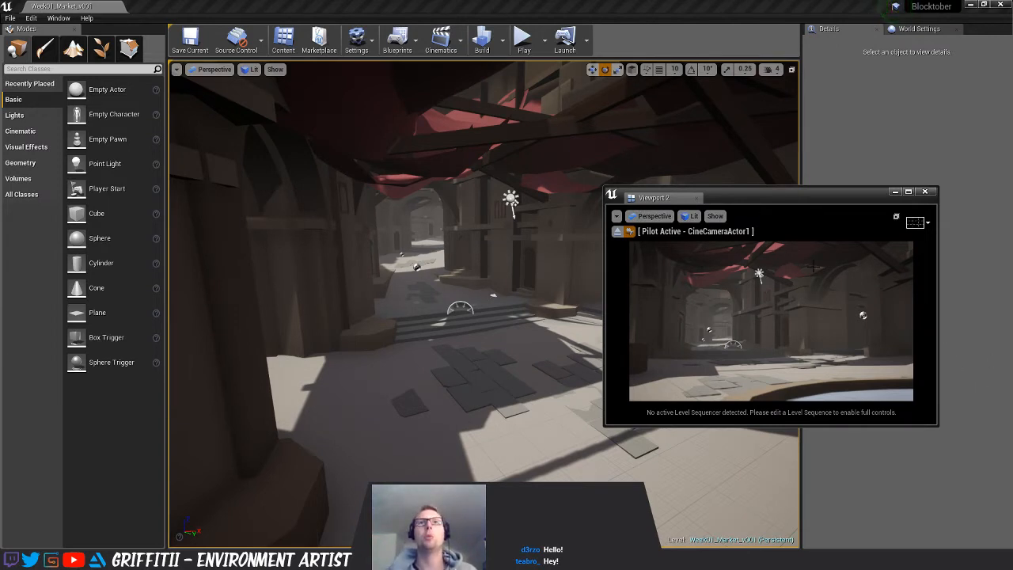
drag(744, 199, 1012, 215)
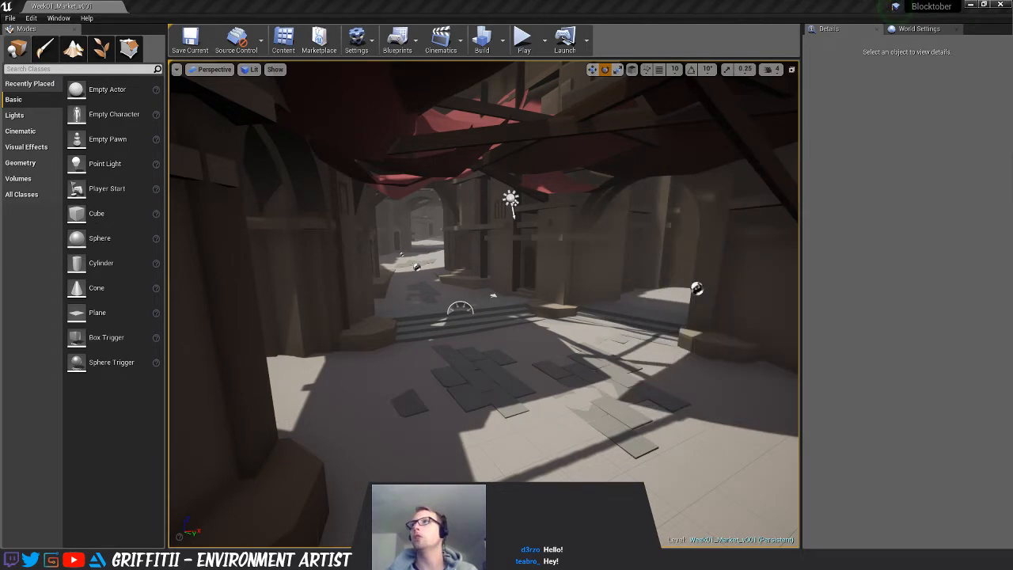
mouse_move(516, 276)
right_down()
mouse_move(563, 331)
mouse_move(540, 302)
mouse_move(510, 293)
mouse_move(517, 302)
mouse_move(502, 283)
mouse_move(527, 299)
mouse_move(530, 339)
mouse_move(532, 306)
mouse_move(514, 274)
right_up()
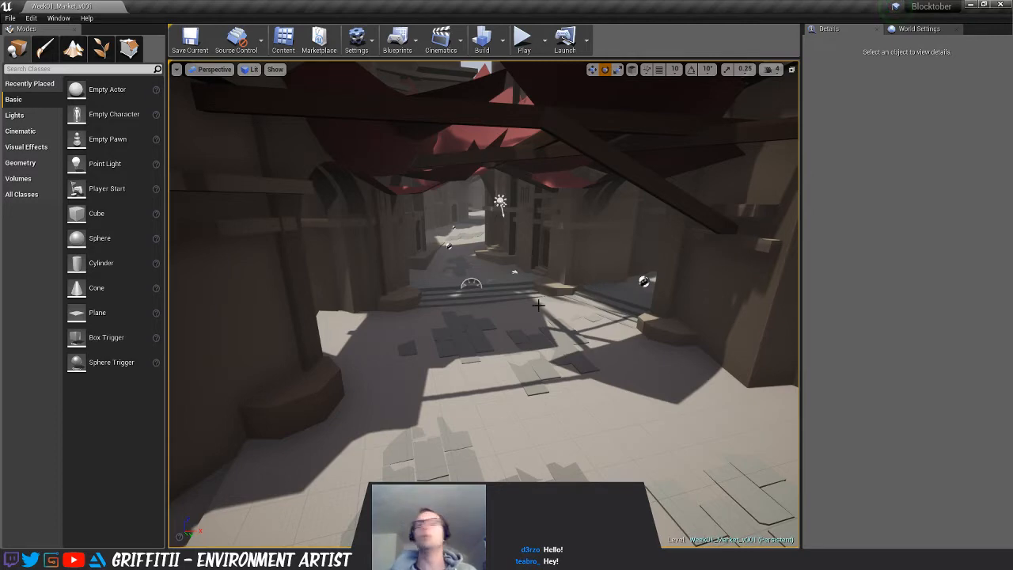
mouse_move(538, 305)
right_down()
mouse_move(522, 301)
mouse_move(542, 304)
right_up()
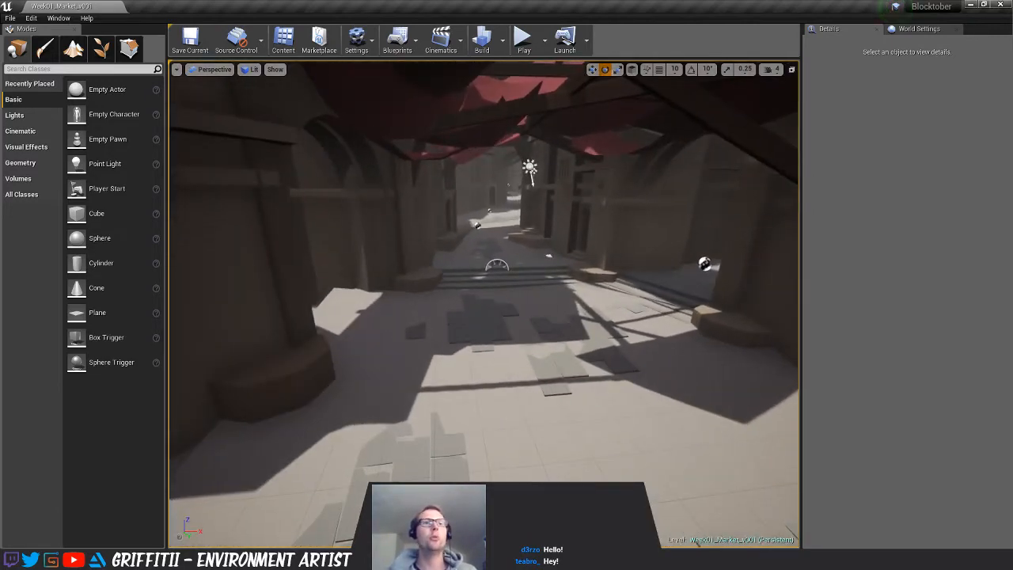
Switch back to MODO and expand the LIVE_ASSETS group in the Item List
key(alt+Tab)
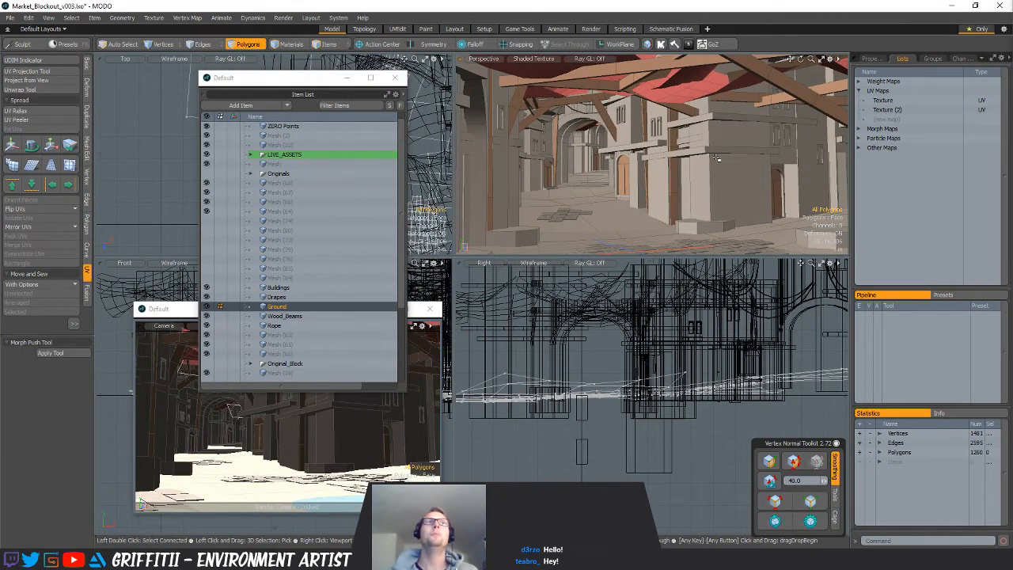
drag(400, 187, 403, 165)
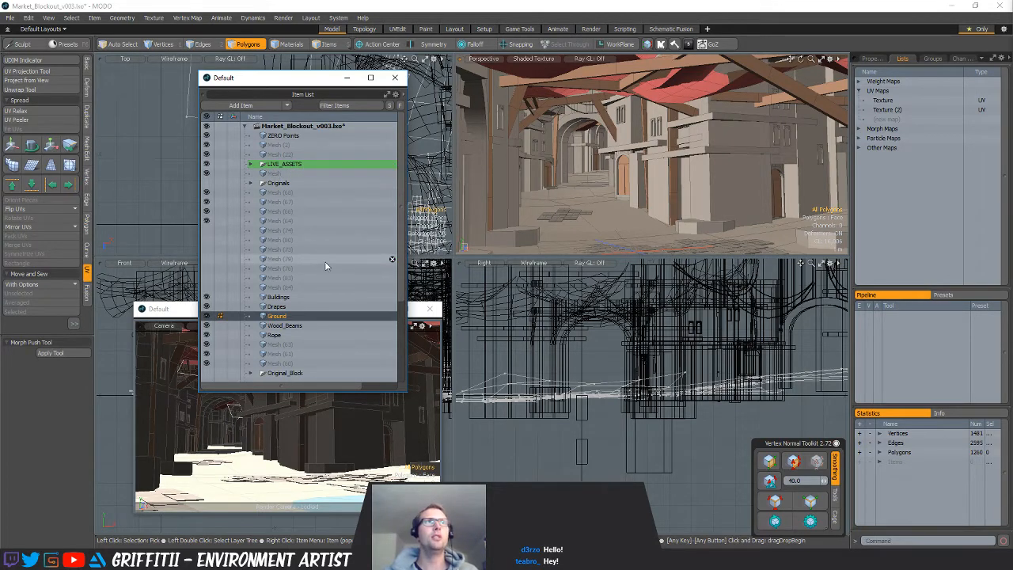
scroll(326, 268, down, 3)
scroll(326, 266, up, 3)
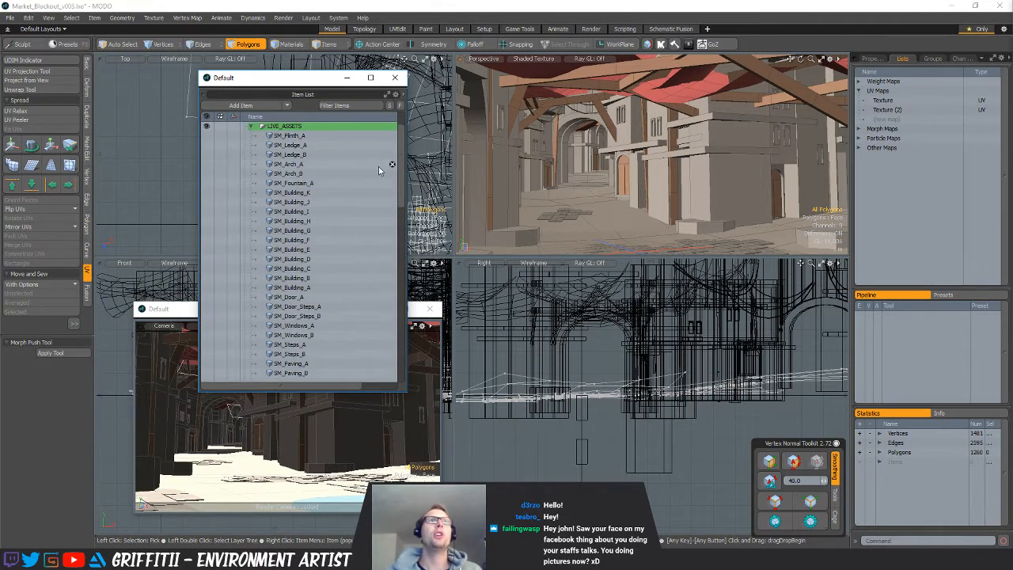
Select the SM_Plinth_A mesh and hide everything unselected to view it in isolation
click(306, 136)
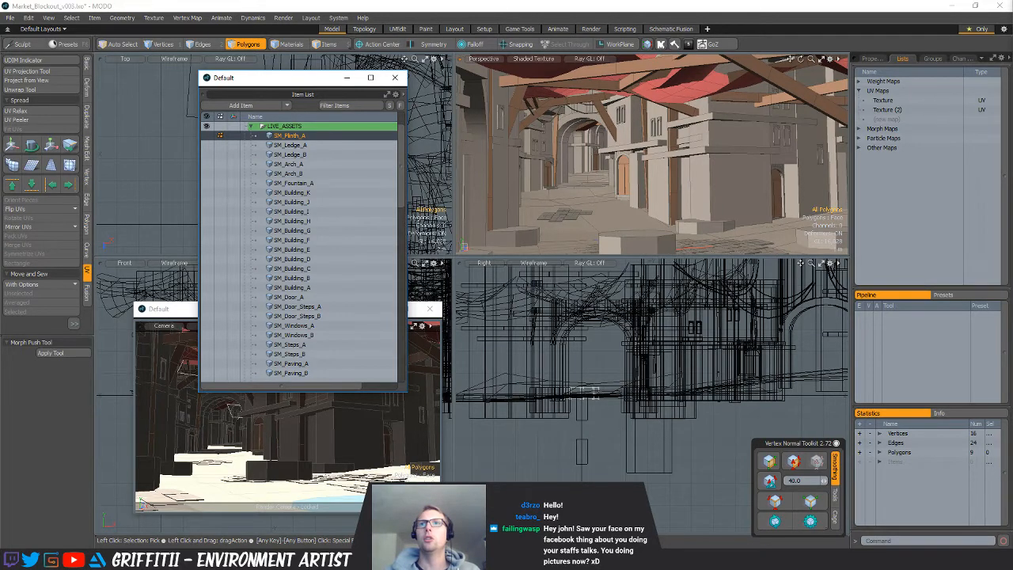
key(shift+h)
alt+drag(553, 211, 665, 200)
ctrl+alt+drag(665, 199, 685, 172)
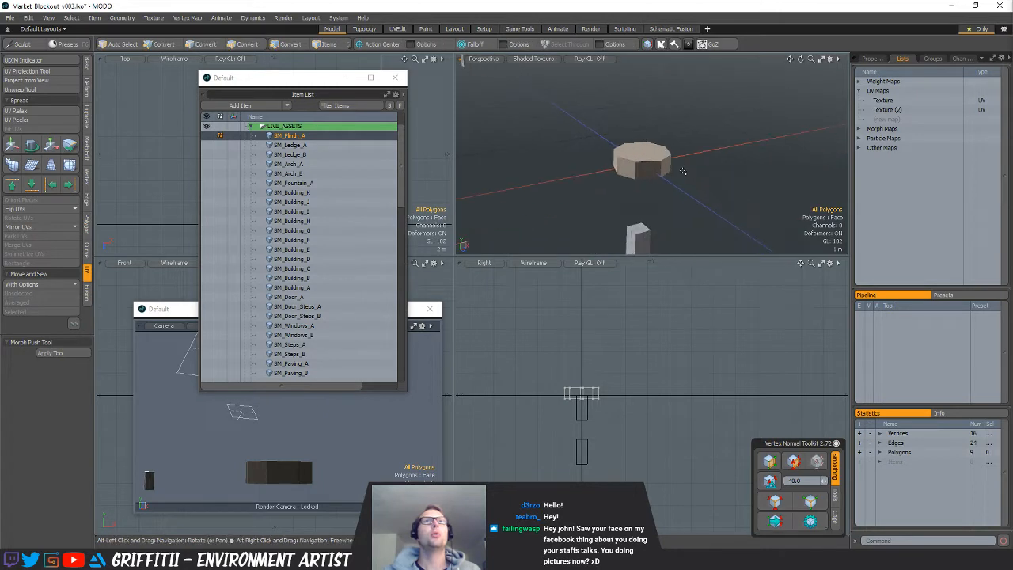
alt+shift+drag(517, 310, 567, 309)
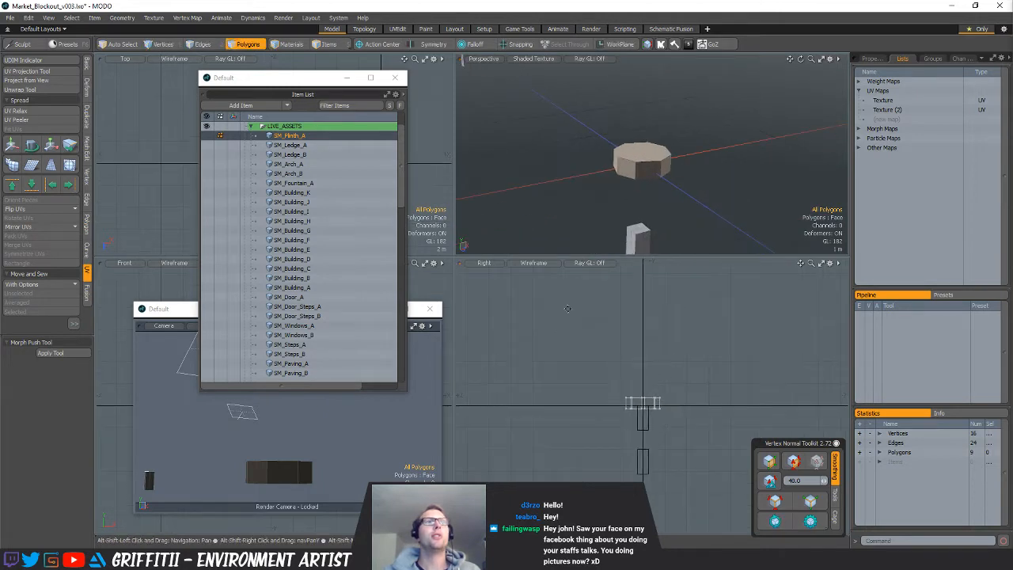
Inspect the ledge, arch and fountain assets one by one, from SM_Ledge_A through SM_Fountain_A
click(290, 146)
click(291, 155)
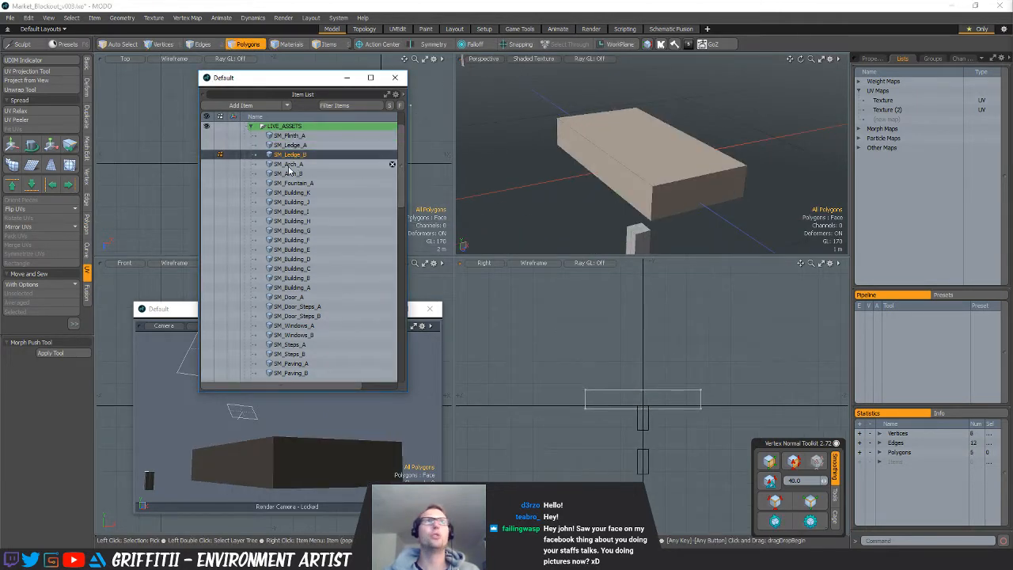
click(290, 165)
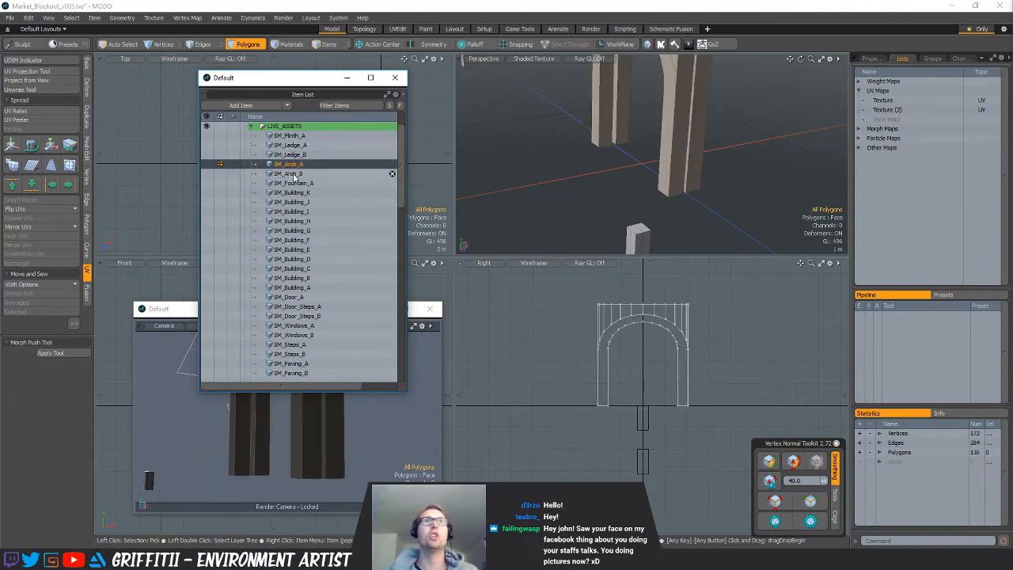
mouse_move(637, 178)
ctrl+alt+mouse_down()
mouse_move(627, 191)
mouse_move(670, 213)
mouse_move(648, 195)
ctrl+alt+mouse_up()
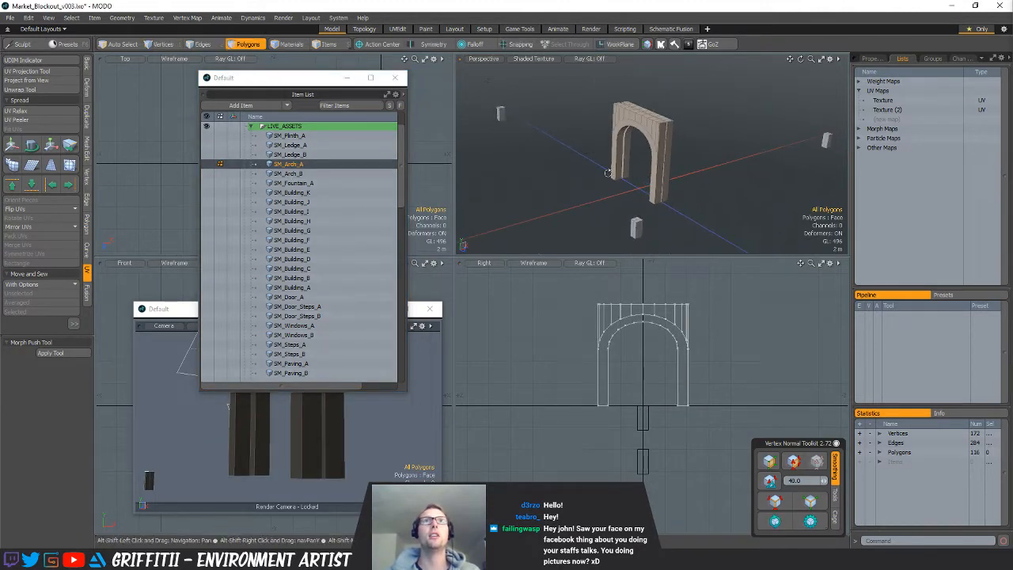
click(307, 176)
click(307, 175)
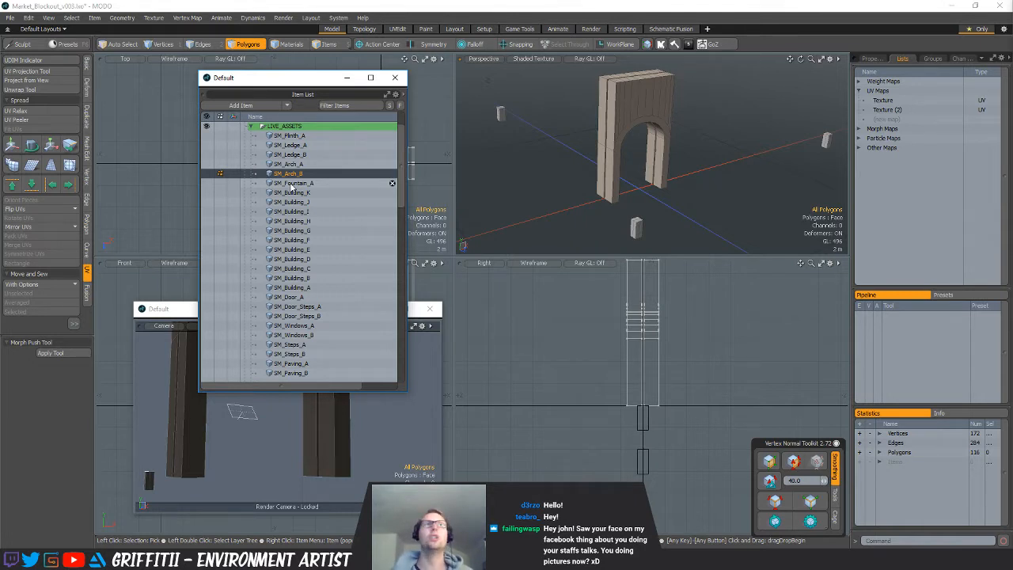
click(294, 184)
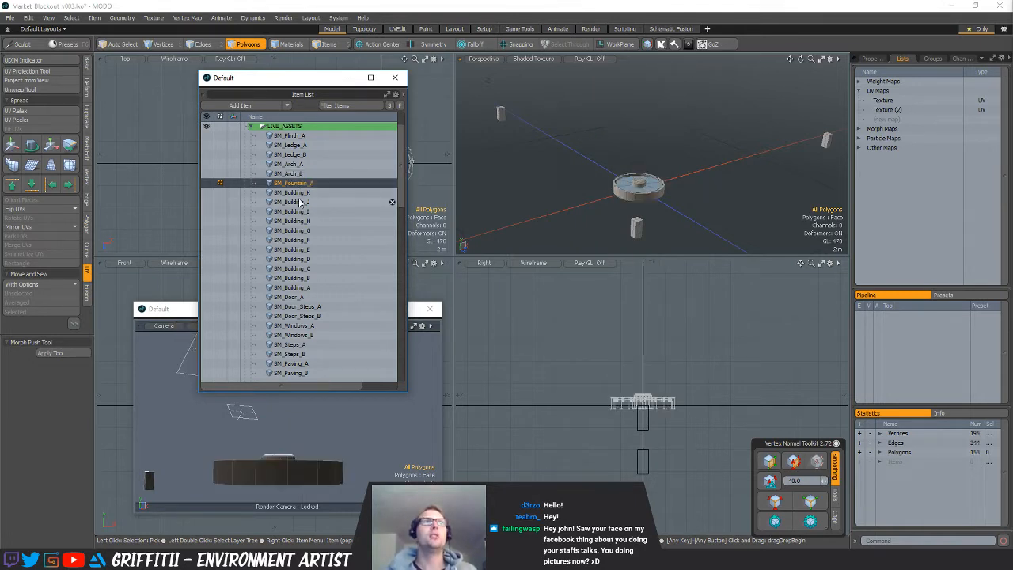
Inspect the individual building modules SM_Building_K, I, H, G, F and A
click(297, 193)
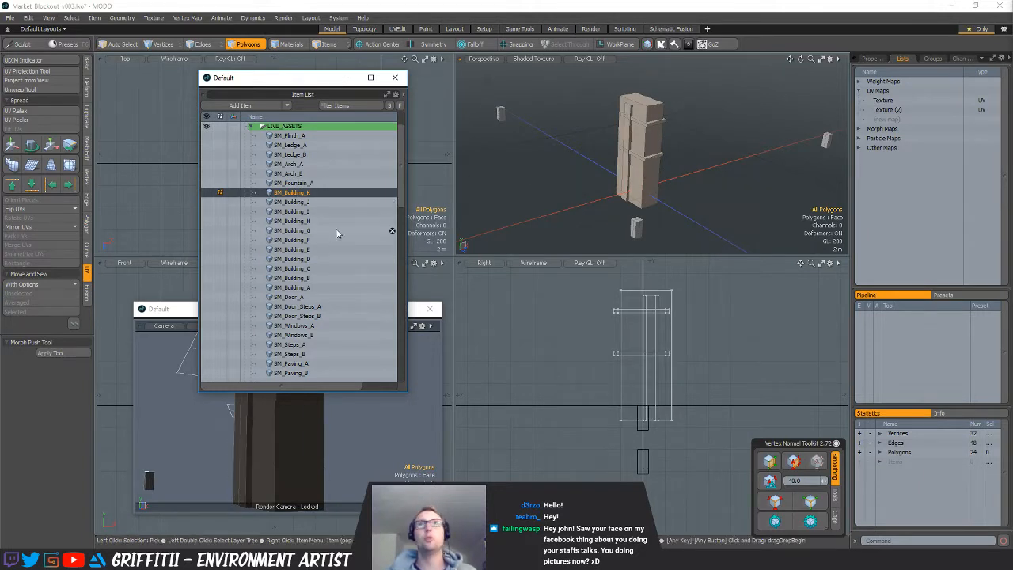
click(306, 213)
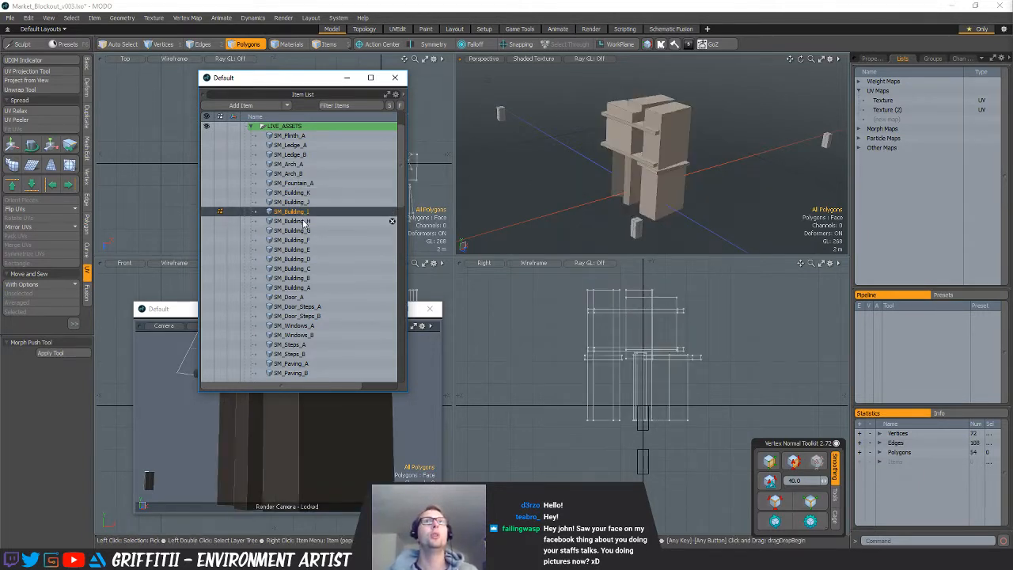
click(304, 221)
click(304, 232)
click(305, 241)
click(305, 287)
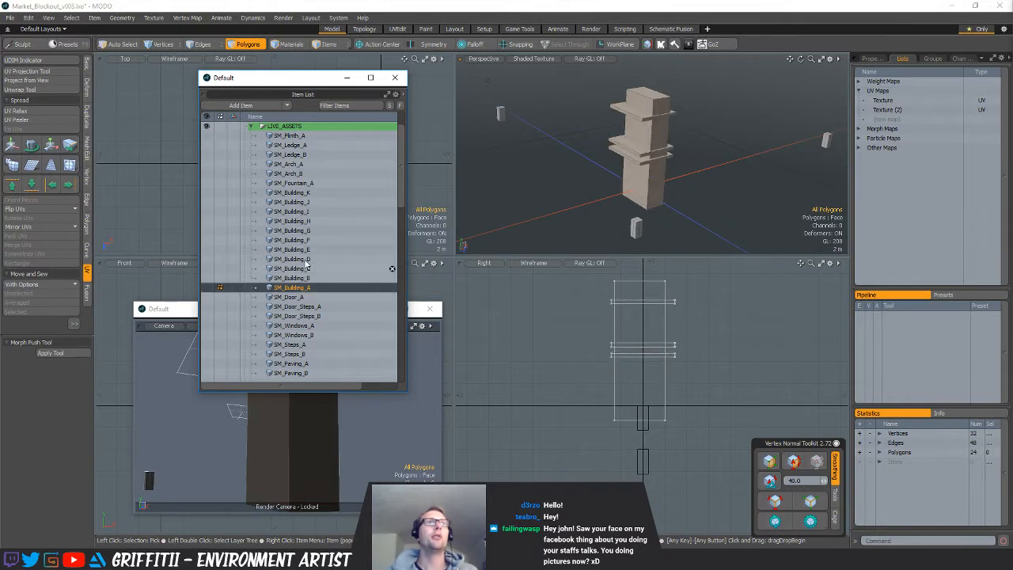
Select SM_Building_H through SM_Building_A together and examine the overlapping building modules
click(304, 221)
shift+click(311, 286)
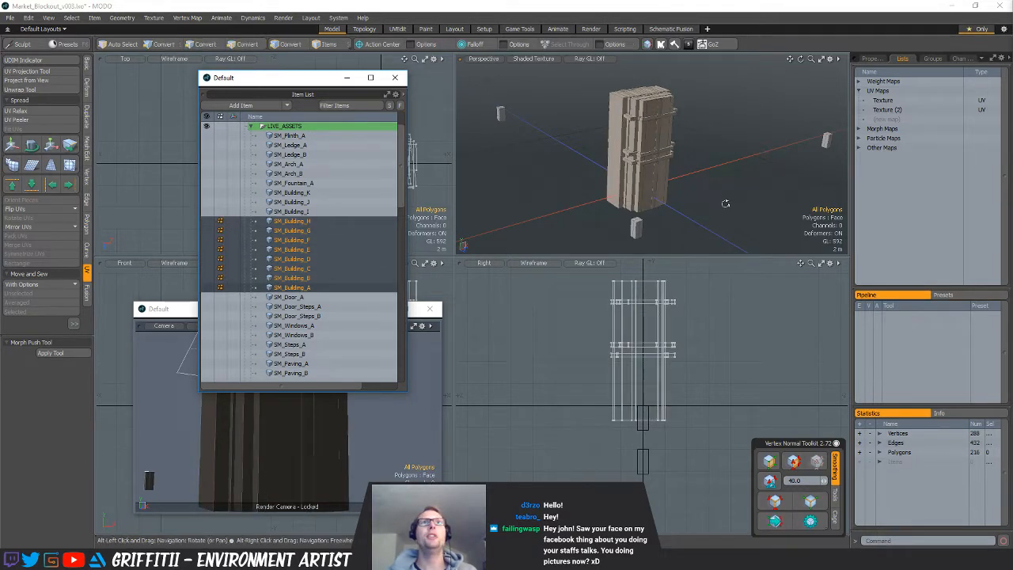
alt+drag(725, 203, 710, 200)
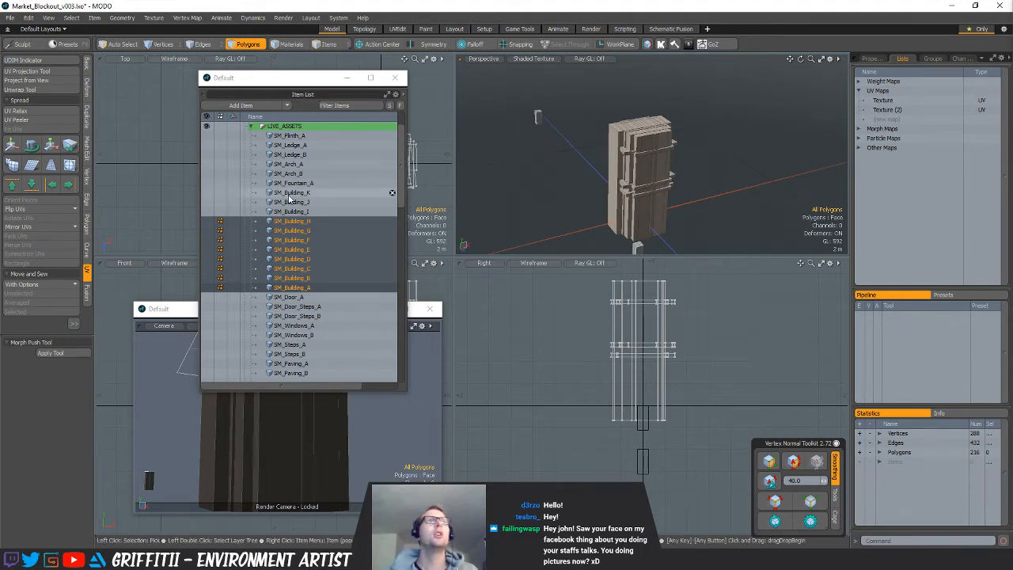
Examine the building modules SM_Building_I, SM_Building_J and SM_Building_K separately in the perspective view
click(388, 211)
alt+drag(583, 205, 533, 186)
click(355, 202)
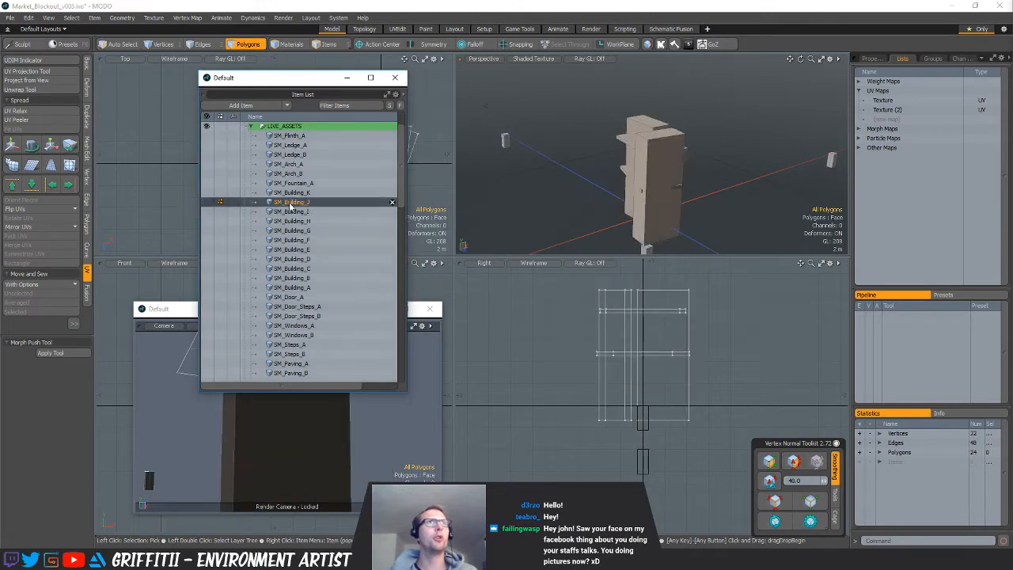
click(328, 194)
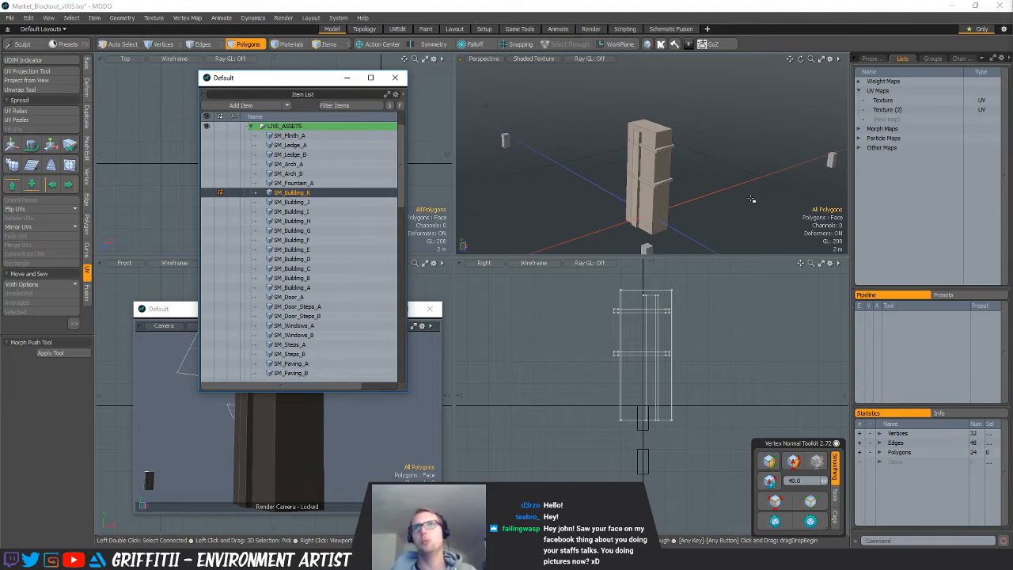
Inspect the smaller assets SM_Door_A, SM_Windows_B, SM_Steps_A, SM_Paving_B and SM_Beam_B in turn
click(341, 297)
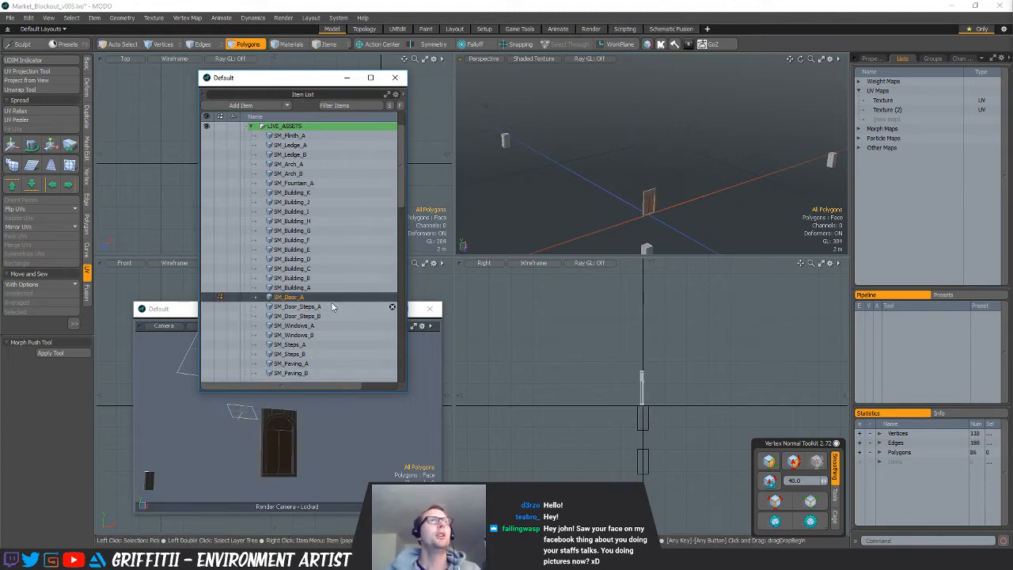
scroll(309, 313, down, 3)
click(301, 278)
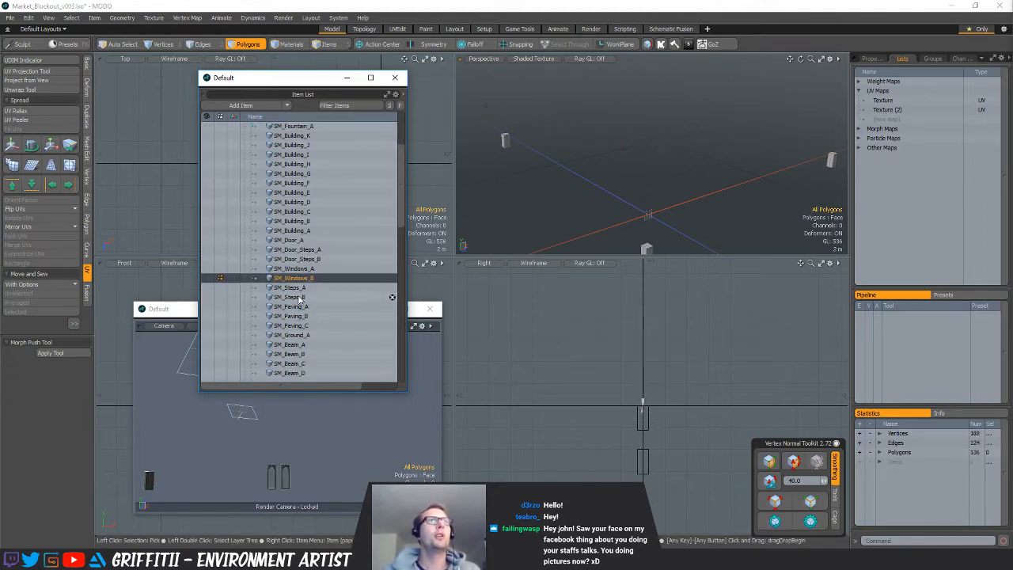
click(299, 288)
click(293, 316)
scroll(341, 322, down, 1)
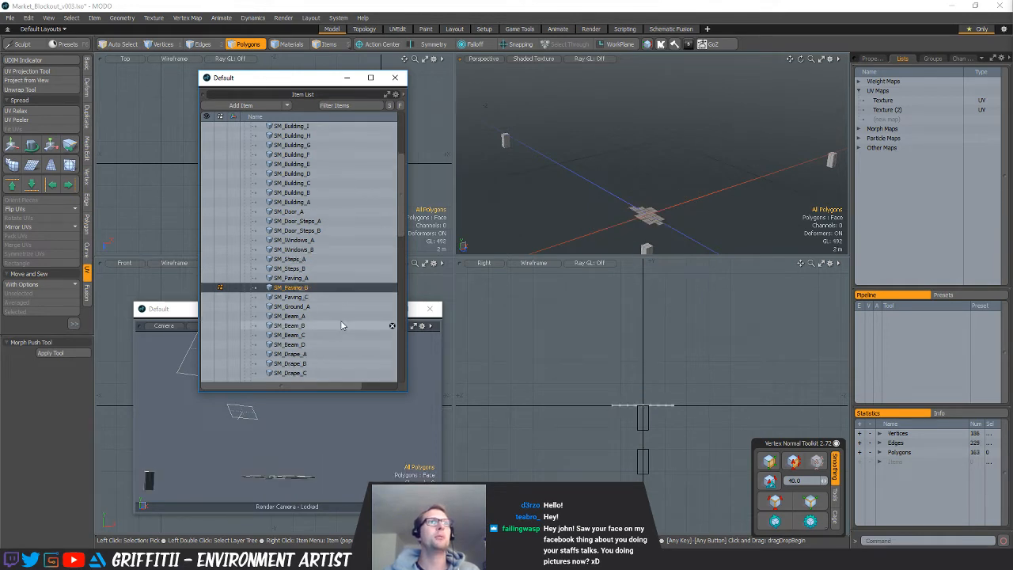
scroll(342, 321, down, 2)
click(296, 270)
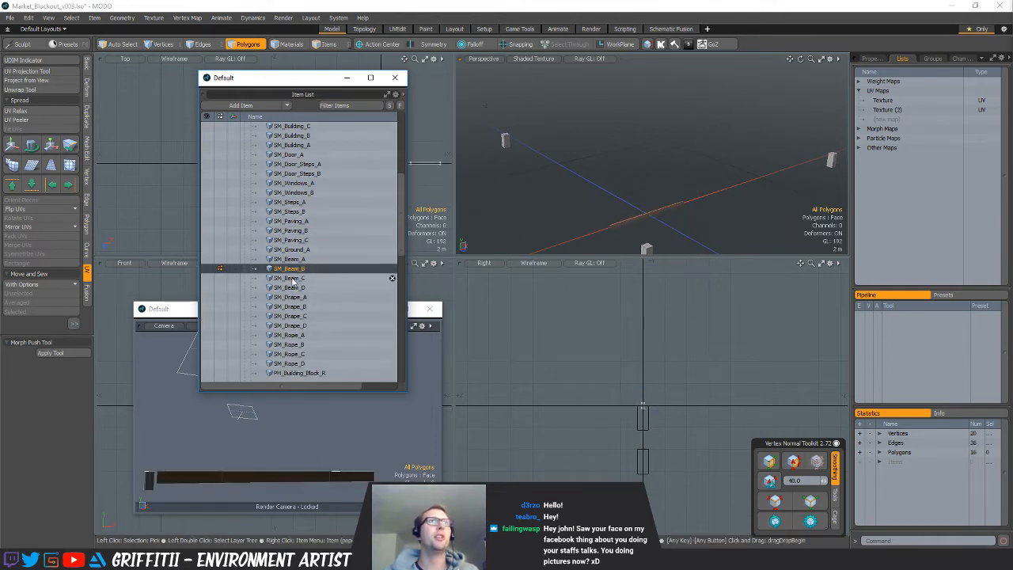
Inspect SM_Beam_D, the group SM_Drape_A through SM_Drape_D, and the group SM_Rope_A through SM_Rope_D
click(293, 288)
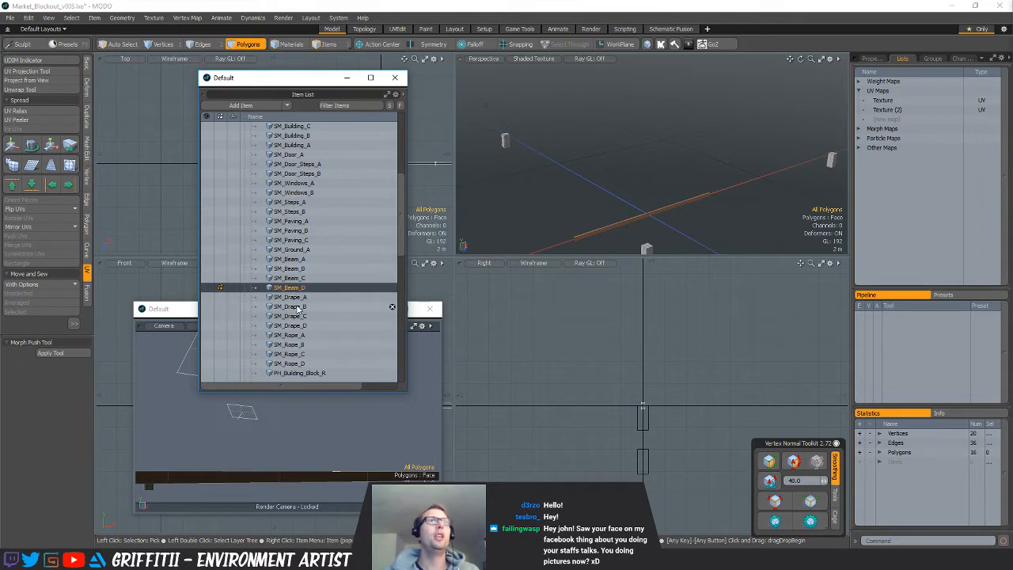
click(298, 298)
shift+click(301, 325)
scroll(304, 317, down, 3)
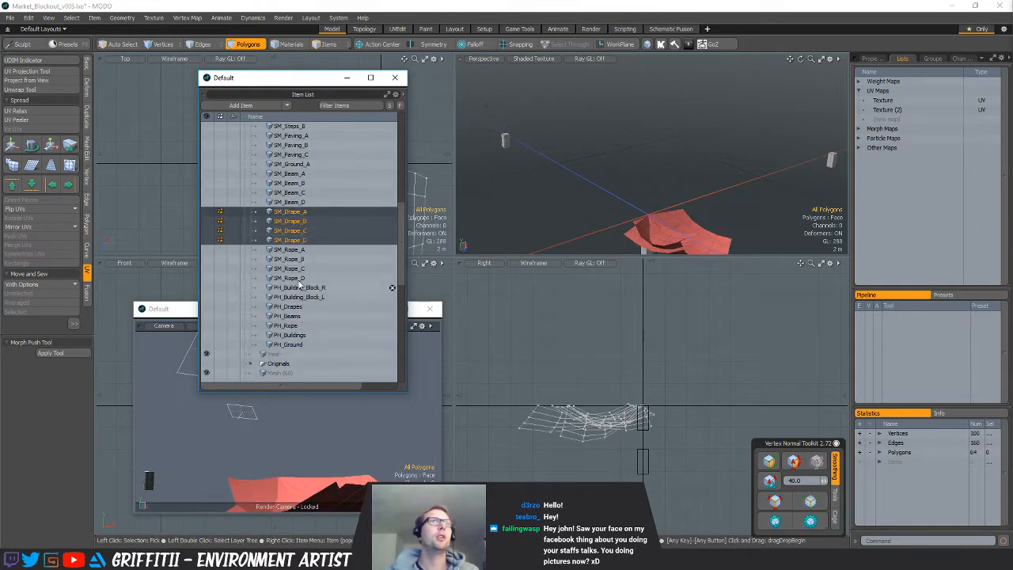
click(294, 249)
shift+click(296, 278)
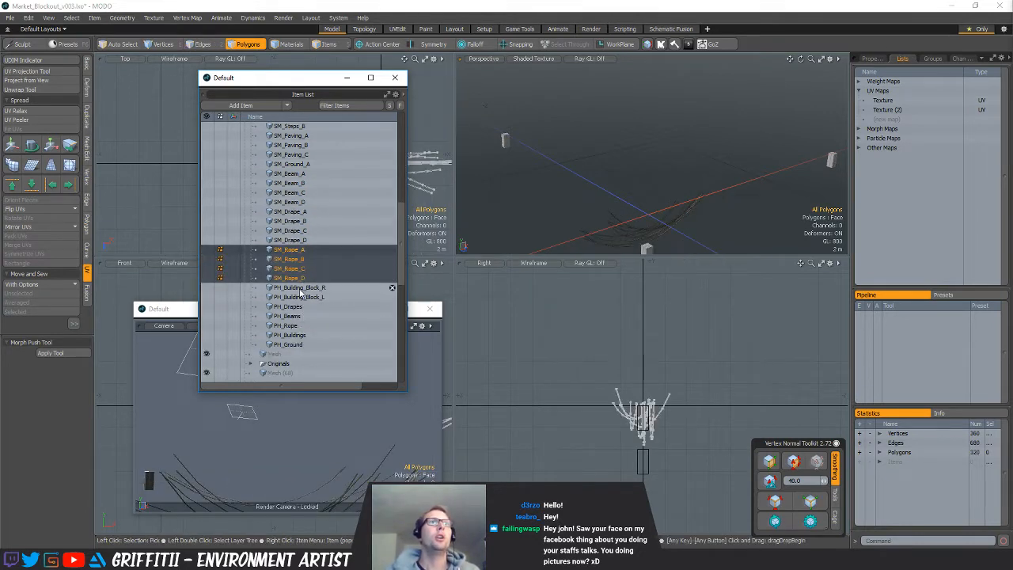
Inspect the placeholder building block PH_Building_Block_R from a raised angle in the perspective view
click(300, 289)
alt+drag(608, 241, 634, 186)
scroll(619, 216, up, 2)
scroll(635, 187, down, 2)
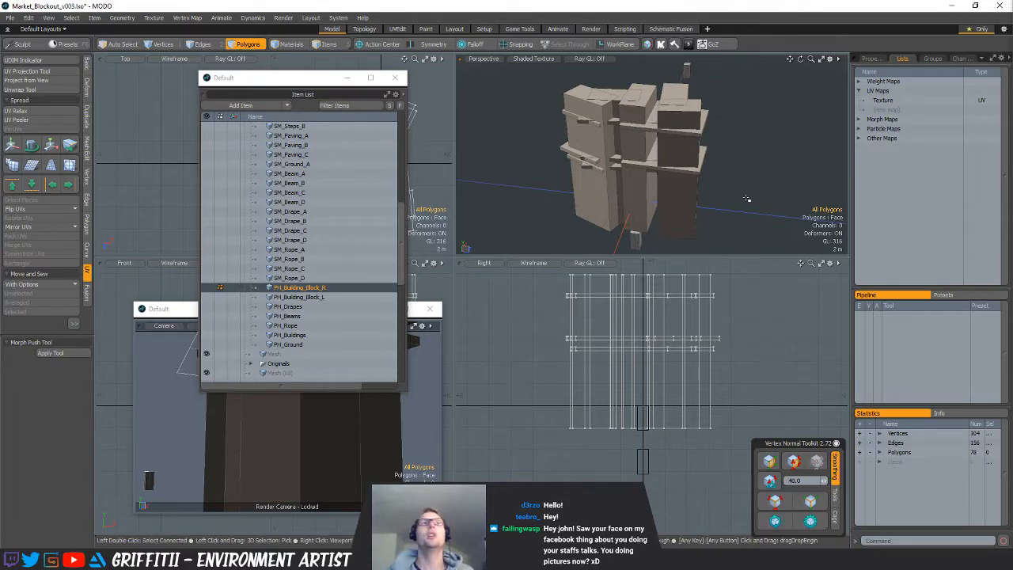
Inspect the placeholder layers PH_Drapes, PH_Beams, PH_Rope, PH_Buildings and PH_Ground in turn
click(308, 306)
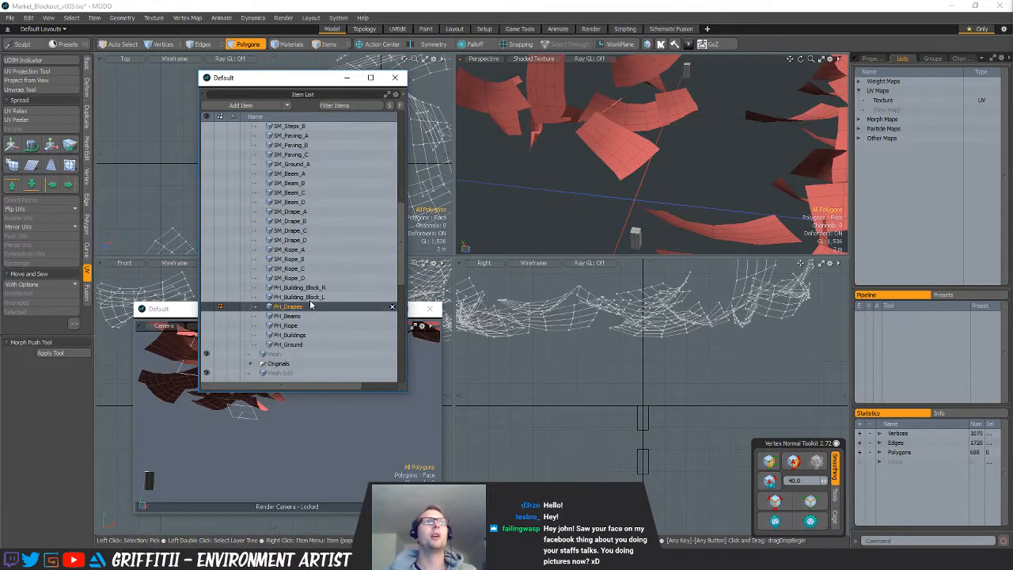
scroll(667, 207, down, 5)
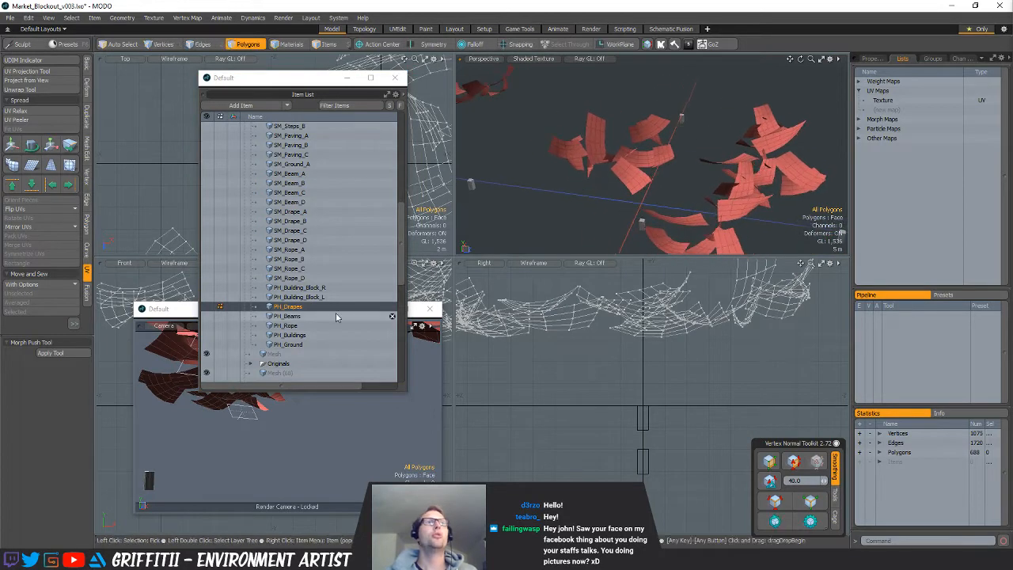
click(305, 317)
click(286, 326)
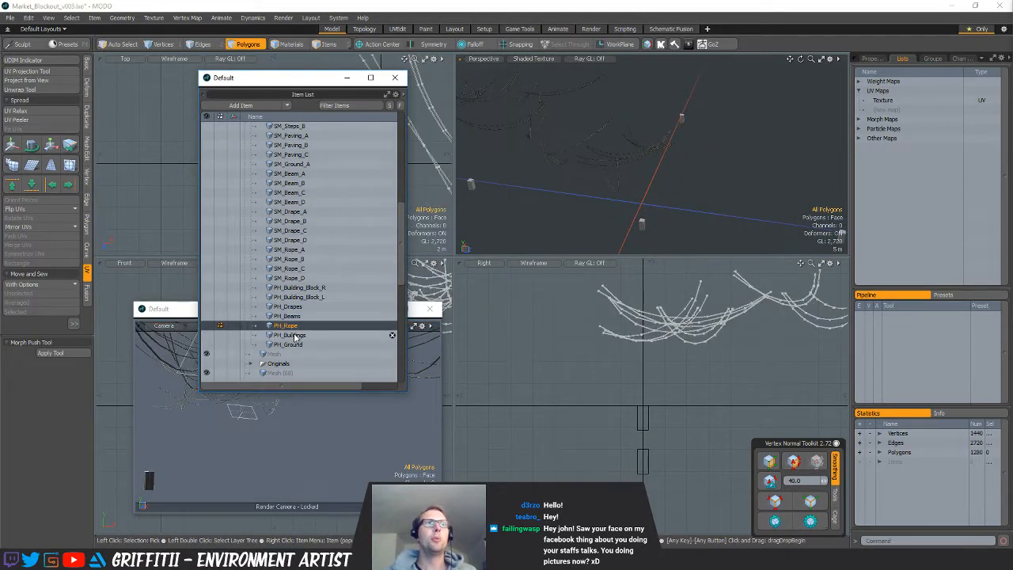
click(294, 336)
click(291, 344)
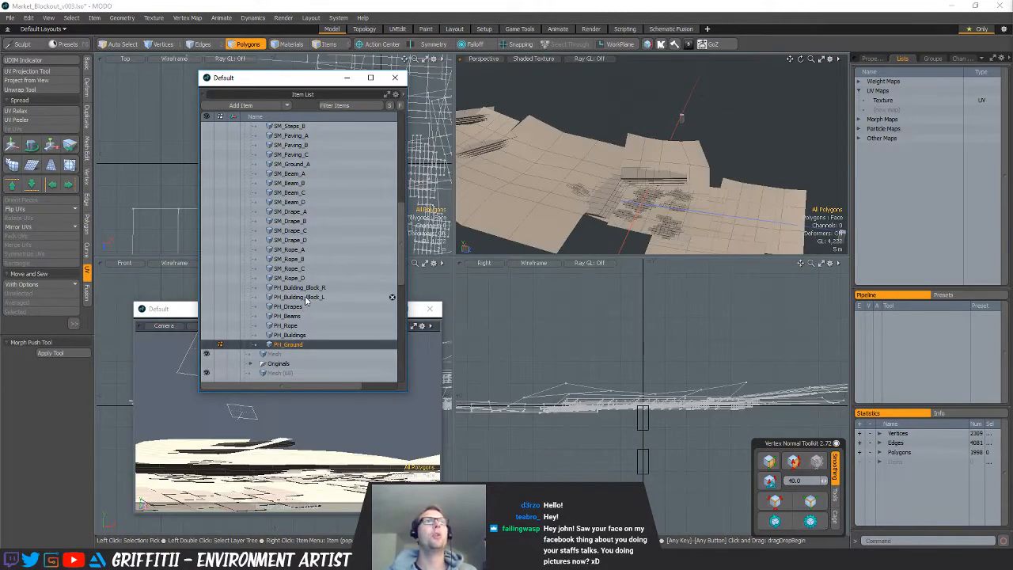
Compare PH_Building_Block_L with PH_Building_Block_R and view the latter from another side
click(306, 297)
click(315, 288)
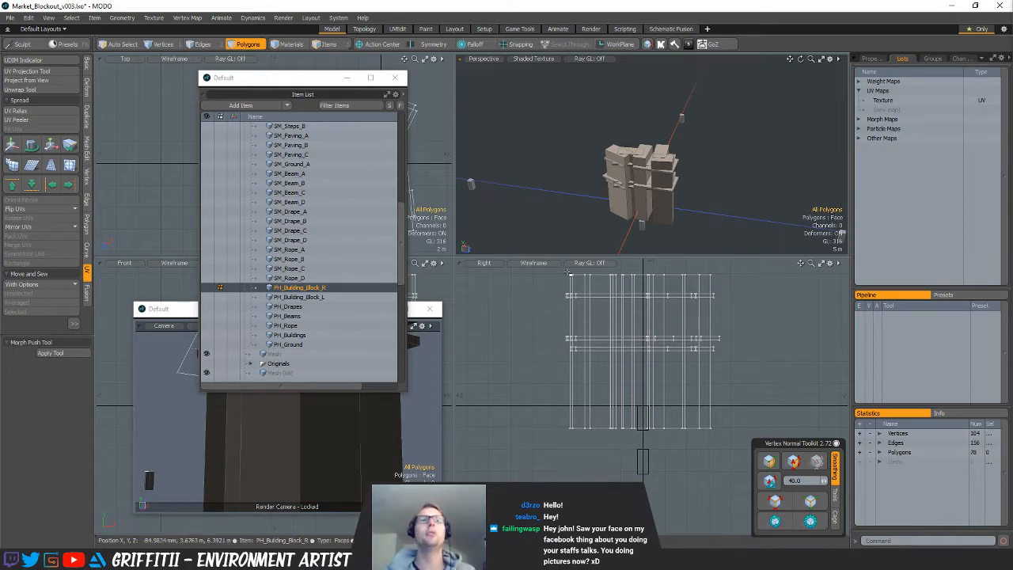
alt+drag(648, 151, 655, 207)
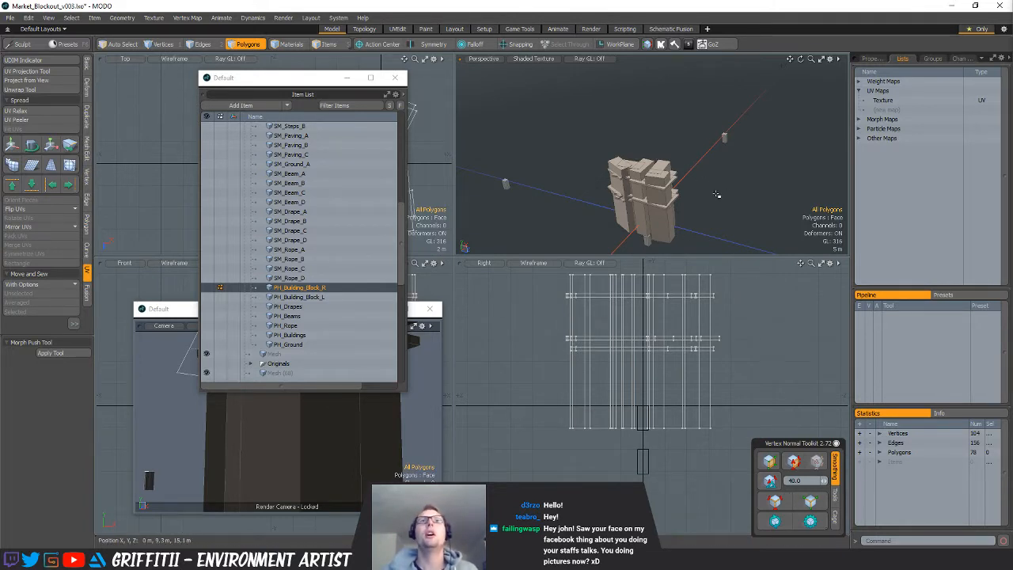
Select all edges of PH_Building_Block_R and clear the edge selection again
key(space)
key(space)
mouse_move(748, 368)
right_down()
mouse_move(749, 259)
mouse_move(745, 443)
right_up()
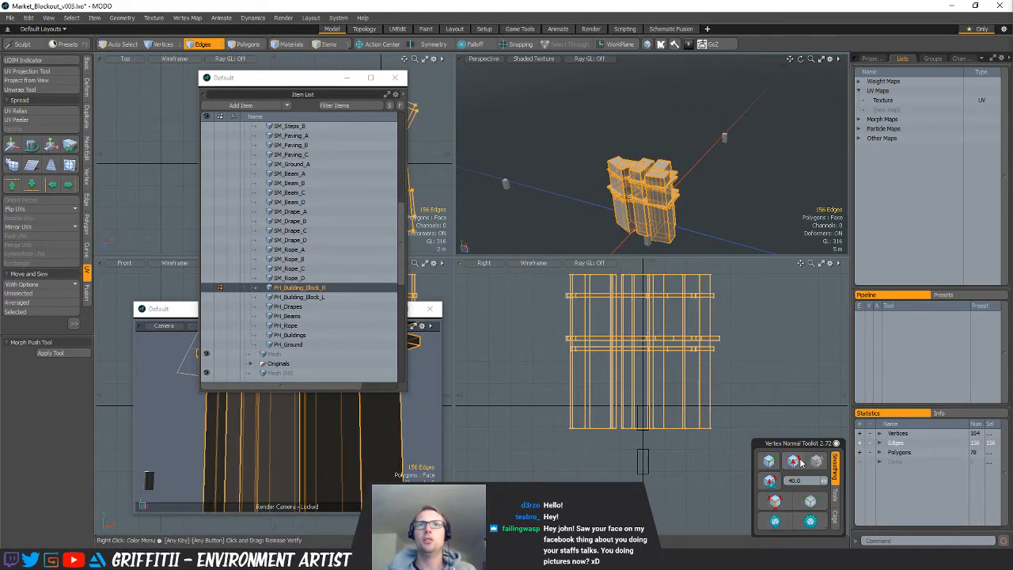
click(779, 347)
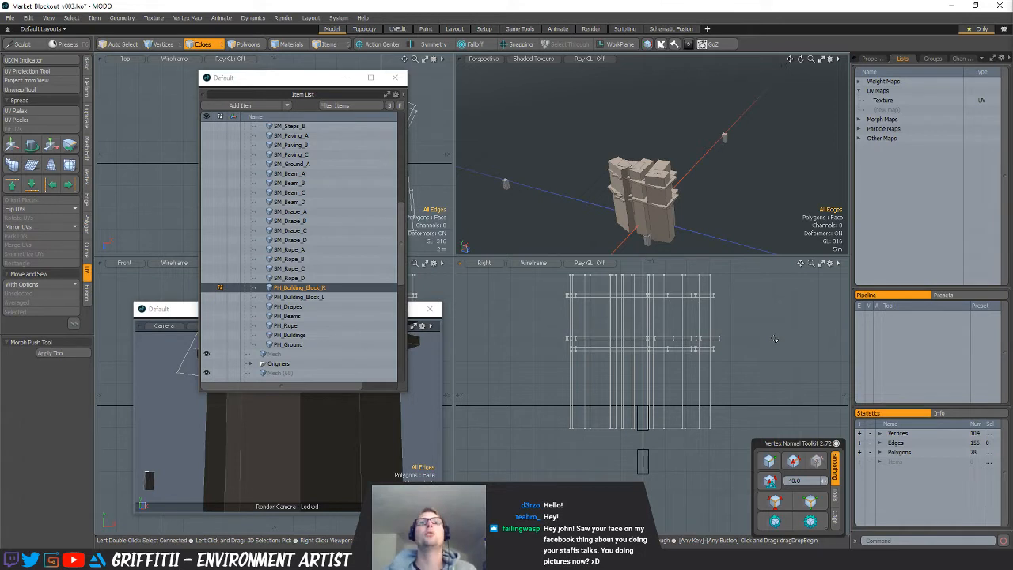
Display the small stepped block's Texture UV map in the UV editor and switch to polygon selection
key(ctrl+z)
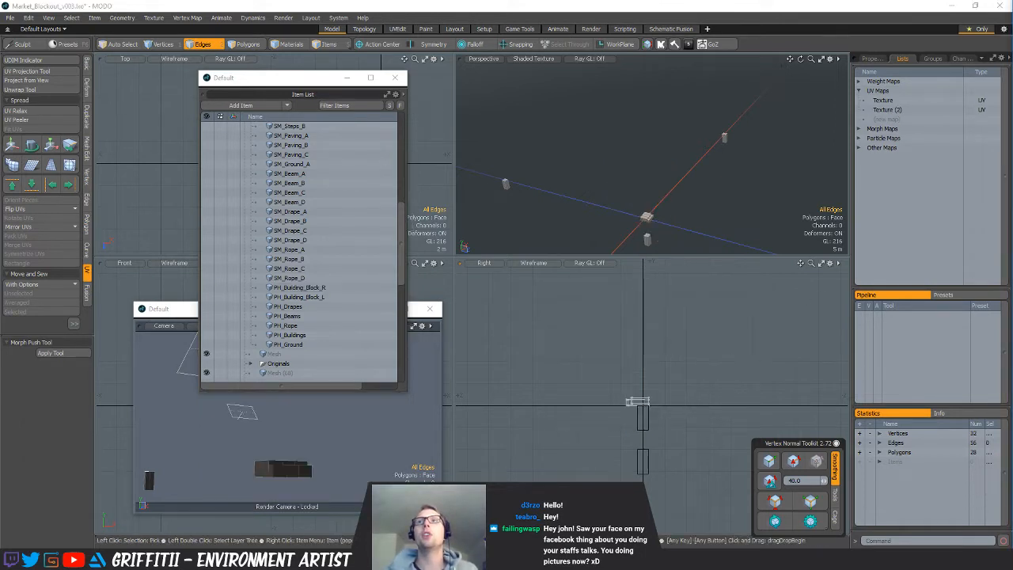
click(905, 100)
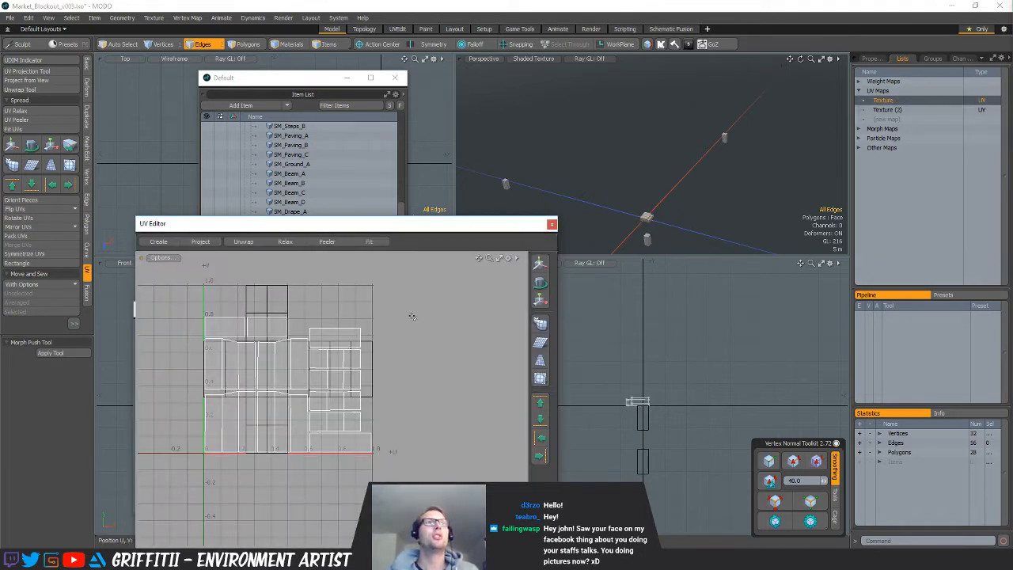
ctrl+alt+drag(646, 223, 671, 174)
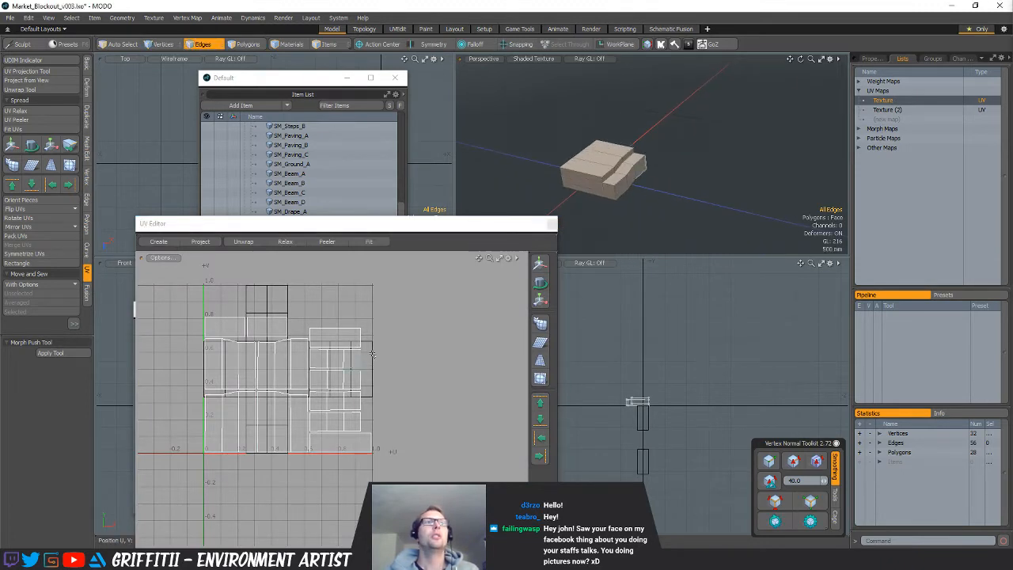
key(3)
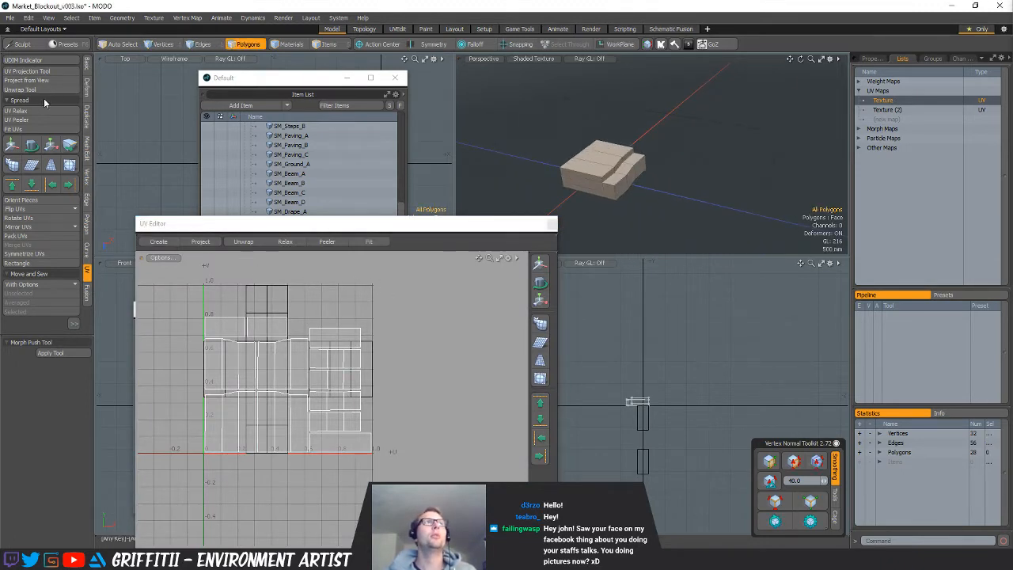
Apply an Atlas UV projection to the stepped block and relax its UVs in Conformal mode
click(25, 72)
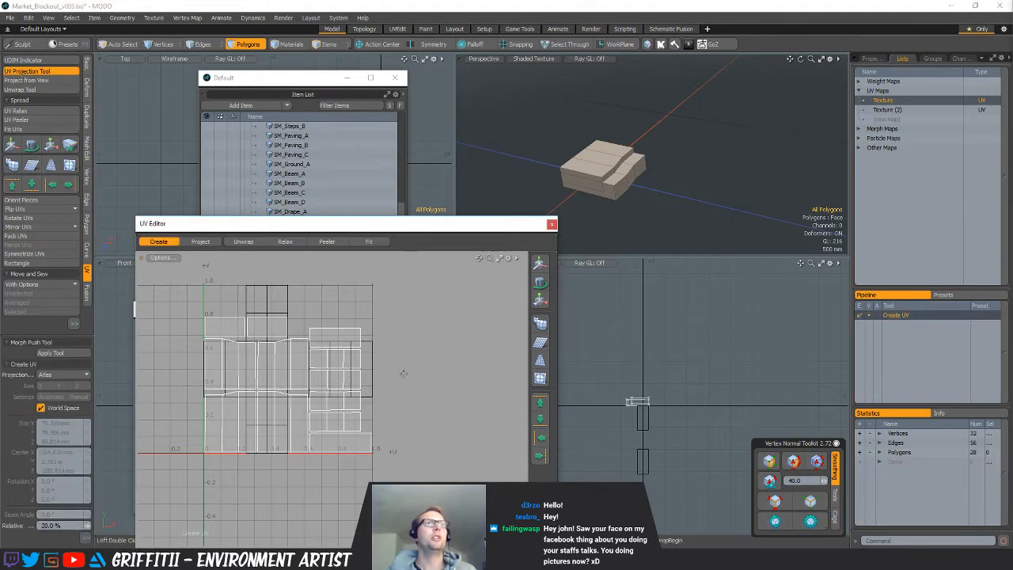
key(space)
click(16, 110)
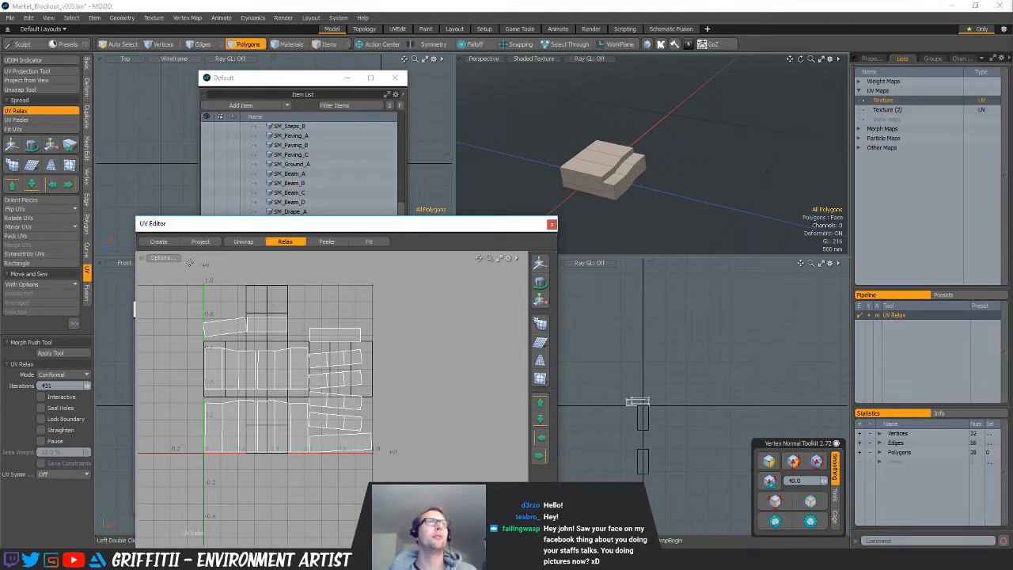
Orient the block's UV pieces with Auto direction and pack them in the Normalized region with 20% gaps
click(22, 201)
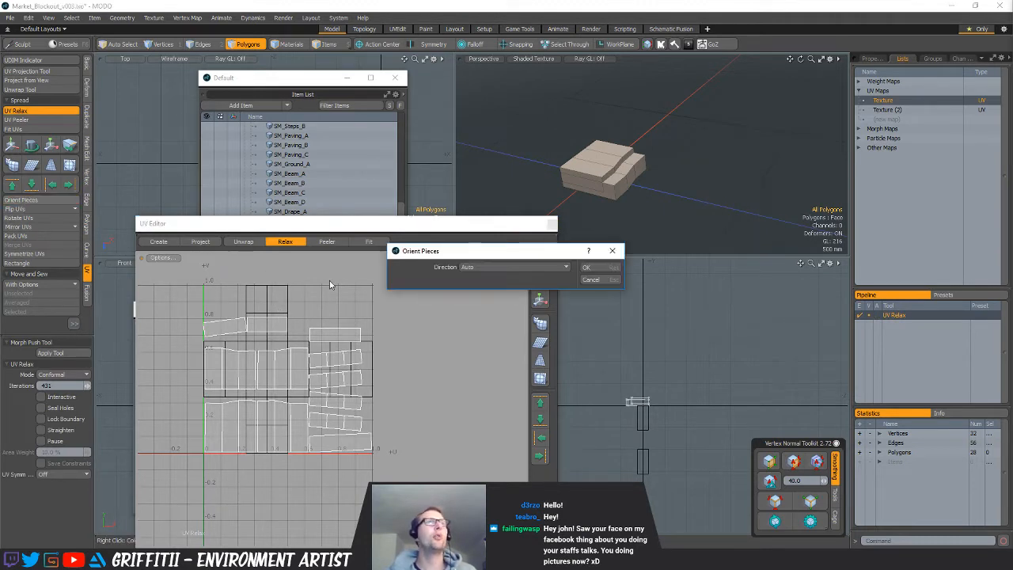
click(587, 267)
click(29, 236)
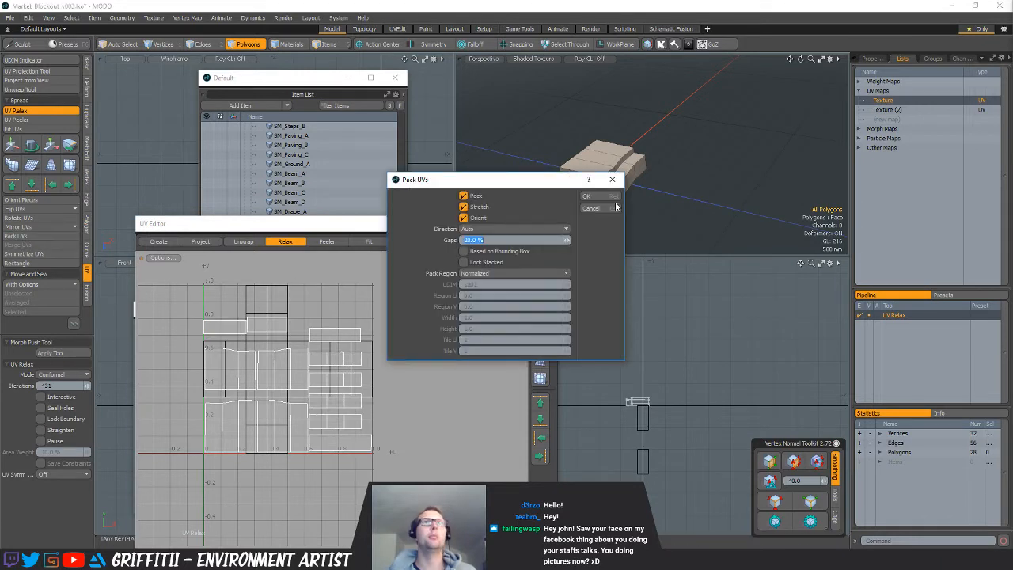
click(587, 348)
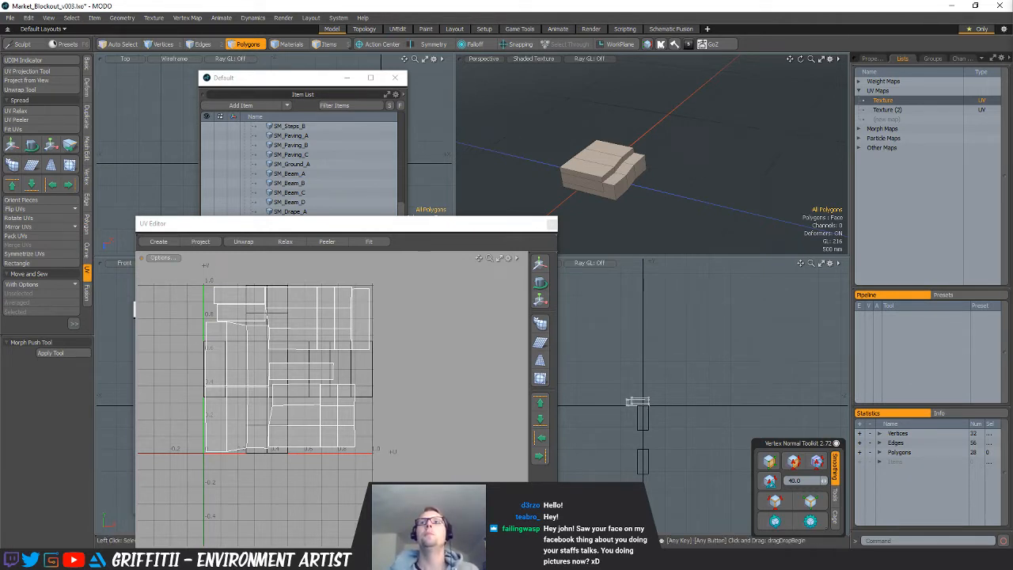
alt+drag(702, 203, 736, 116)
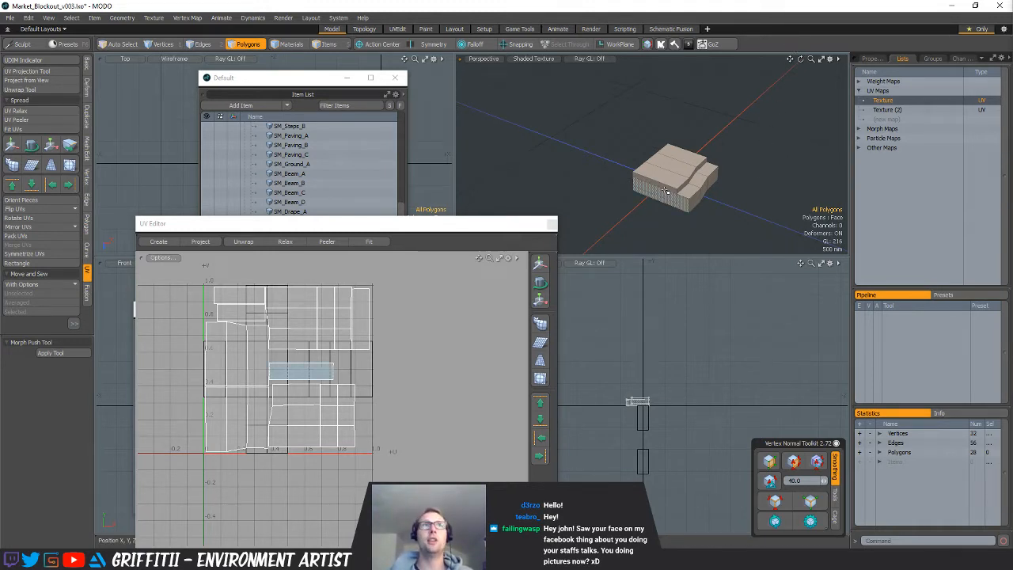
Start exporting SM_Beam_C through SM_Rope_D as separate Autodesk FBX 2015 files
click(310, 84)
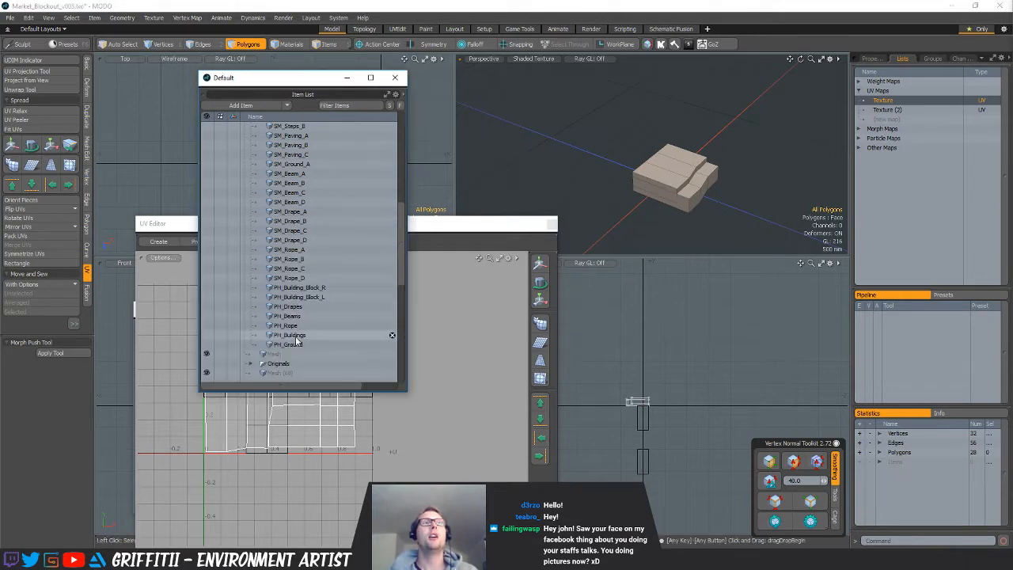
click(294, 278)
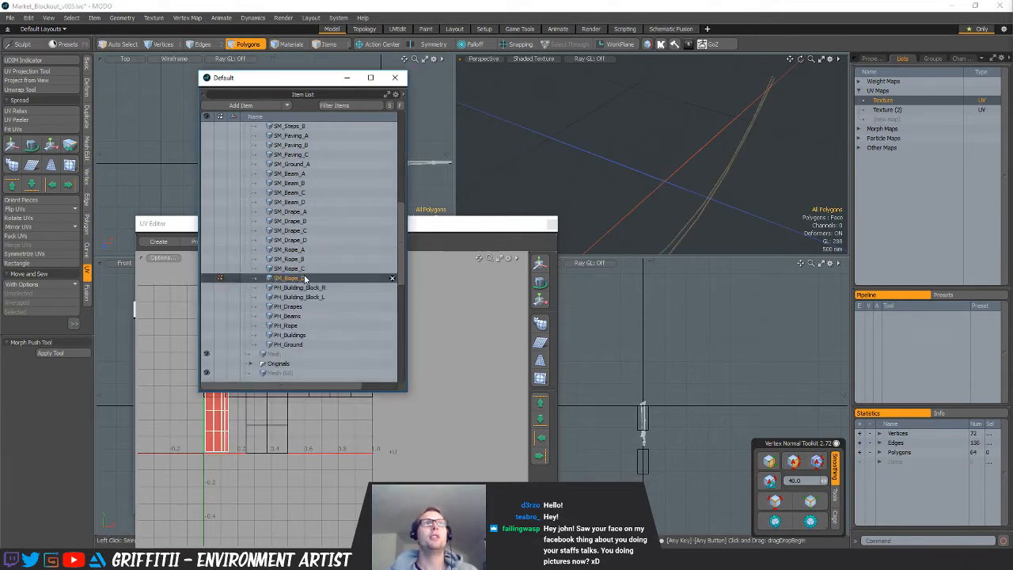
shift+click(292, 193)
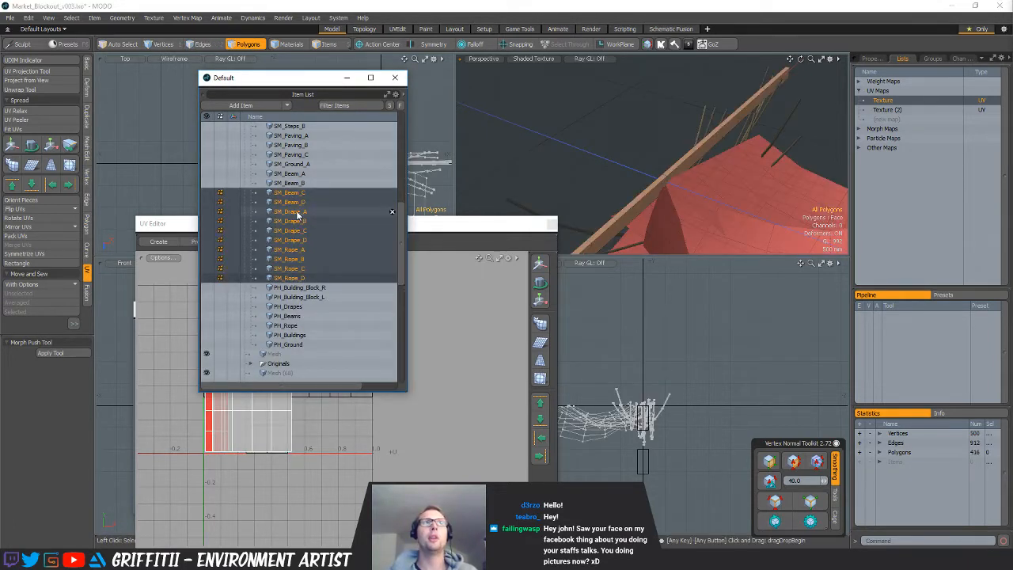
right_click(298, 215)
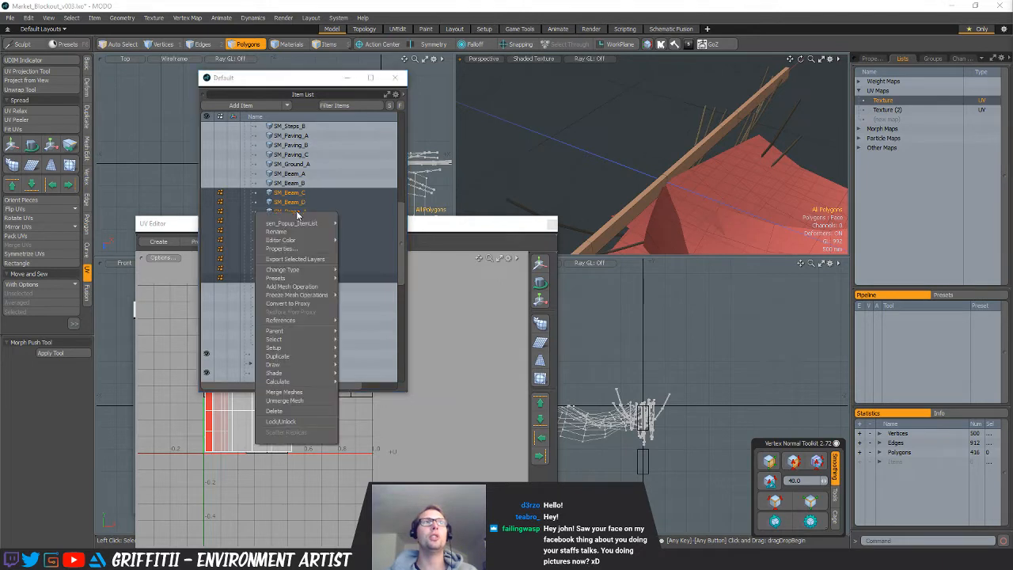
click(331, 263)
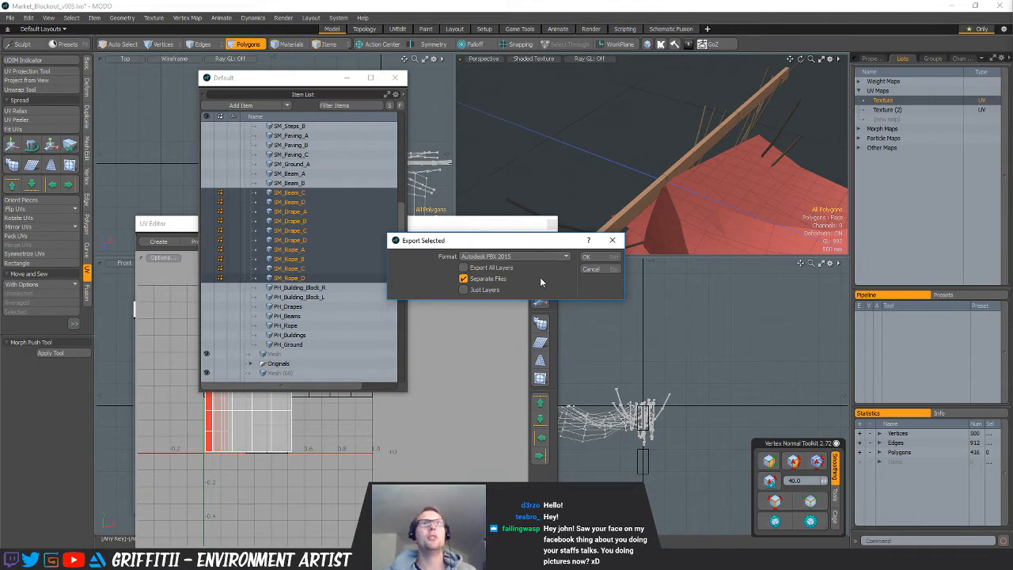
click(588, 258)
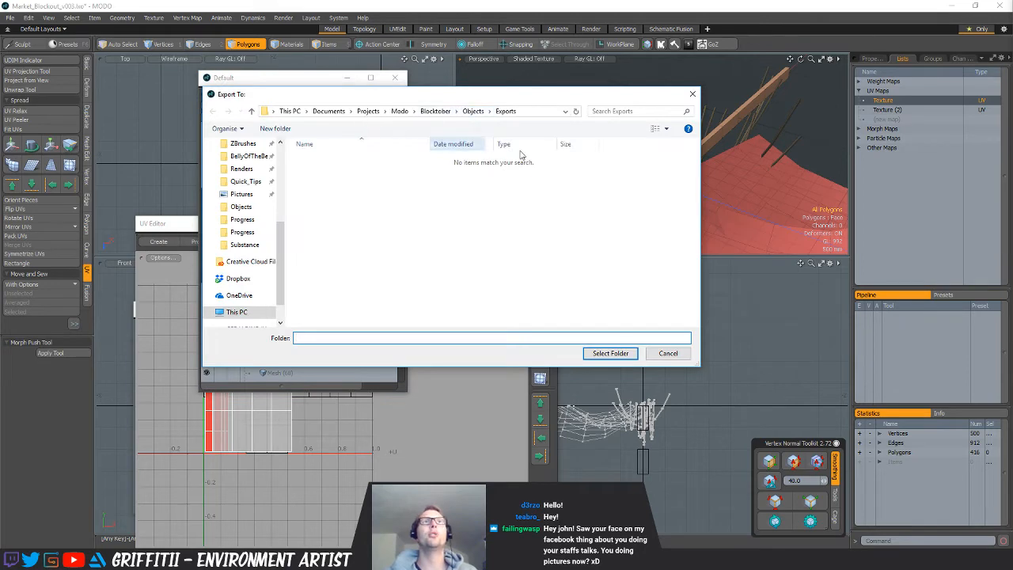
Switch to File Explorer and look through the exported FBX files in Blocktober's Objects > Exports folder
mouse_move(269, 561)
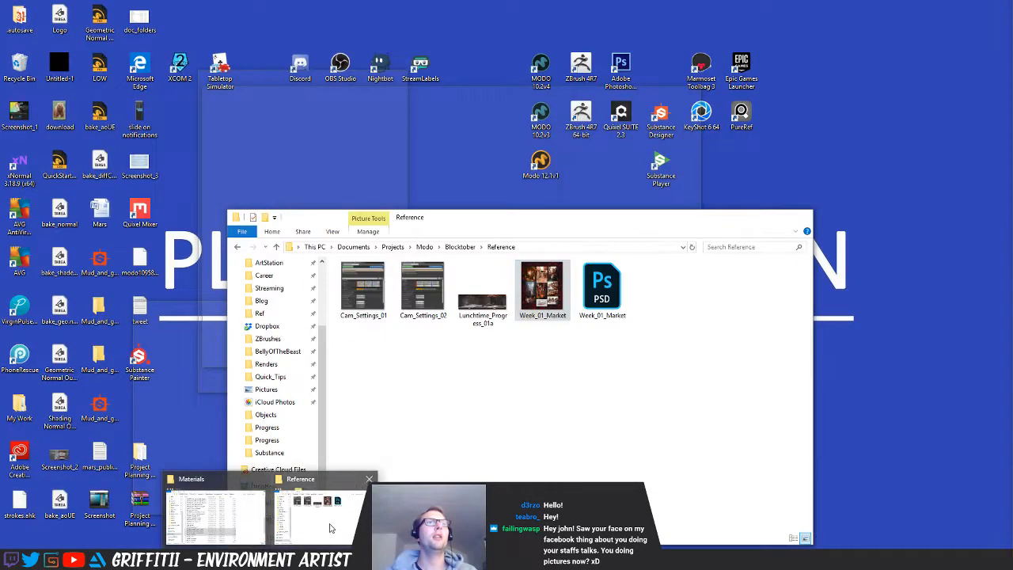
click(325, 514)
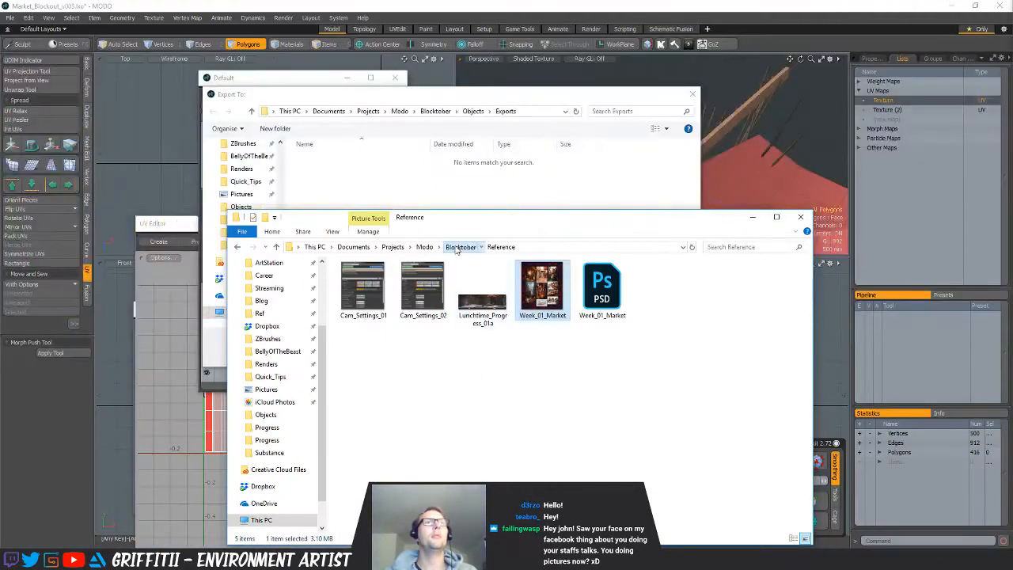
click(460, 246)
drag(498, 222, 617, 124)
double_click(487, 183)
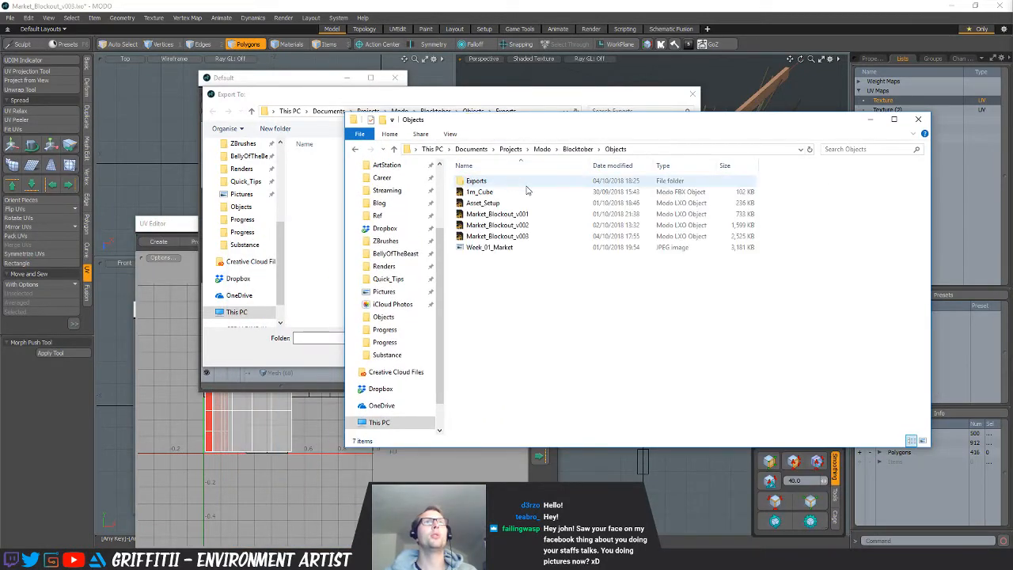
double_click(478, 181)
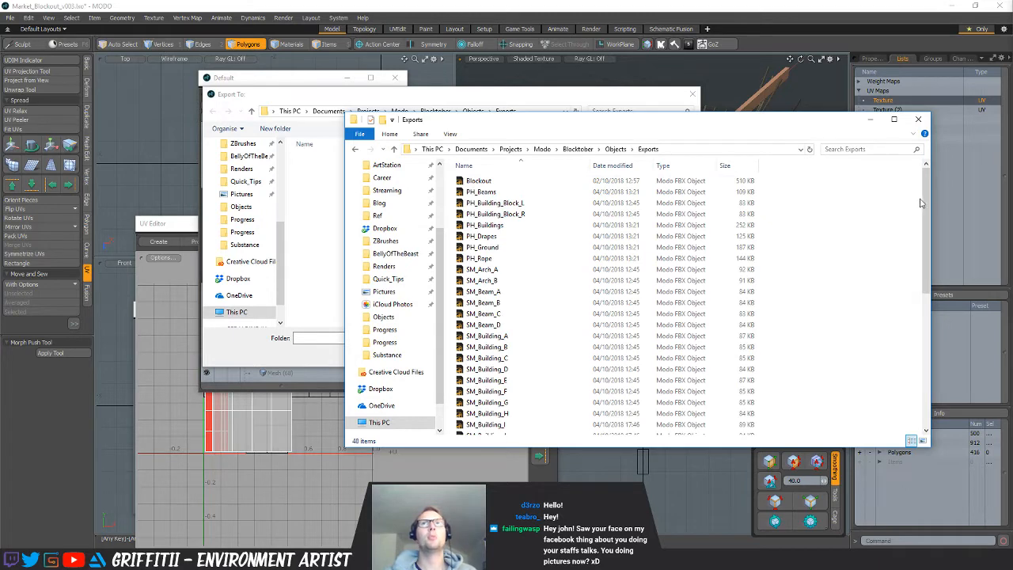
drag(926, 195, 936, 271)
Cancel the pending FBX export and switch to the Blocktober level in Unreal Editor
click(508, 103)
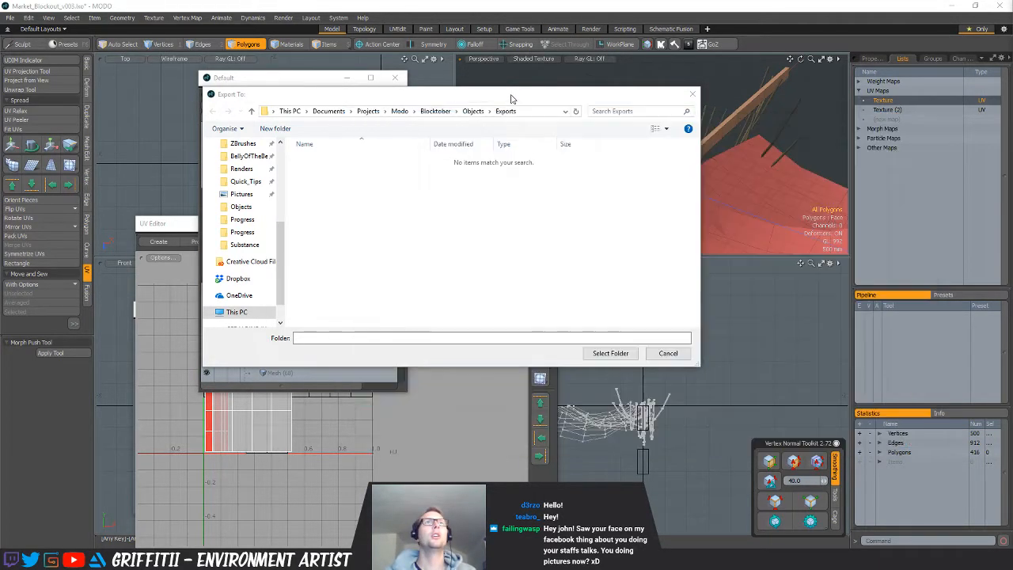
click(669, 353)
click(727, 333)
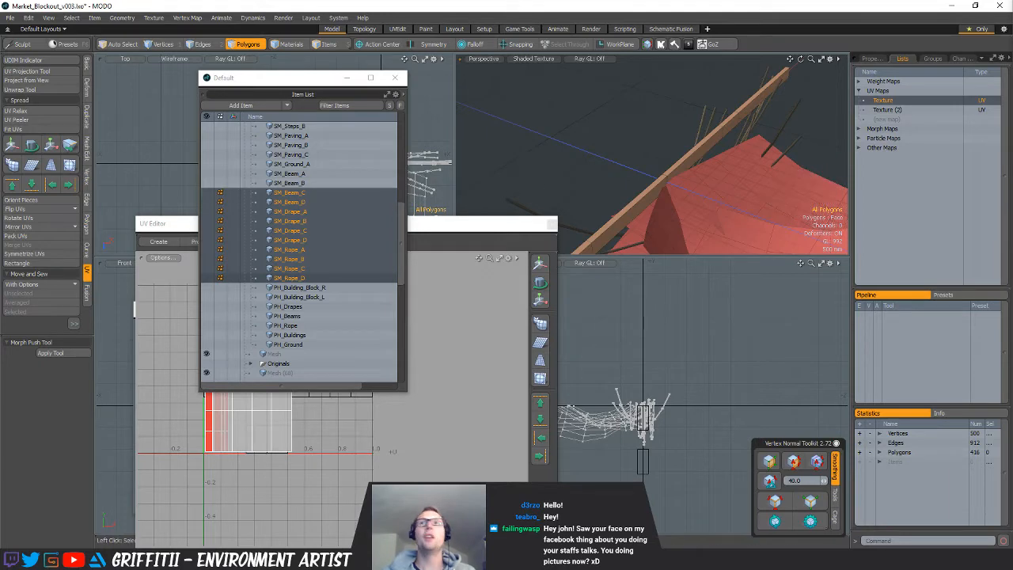
click(352, 193)
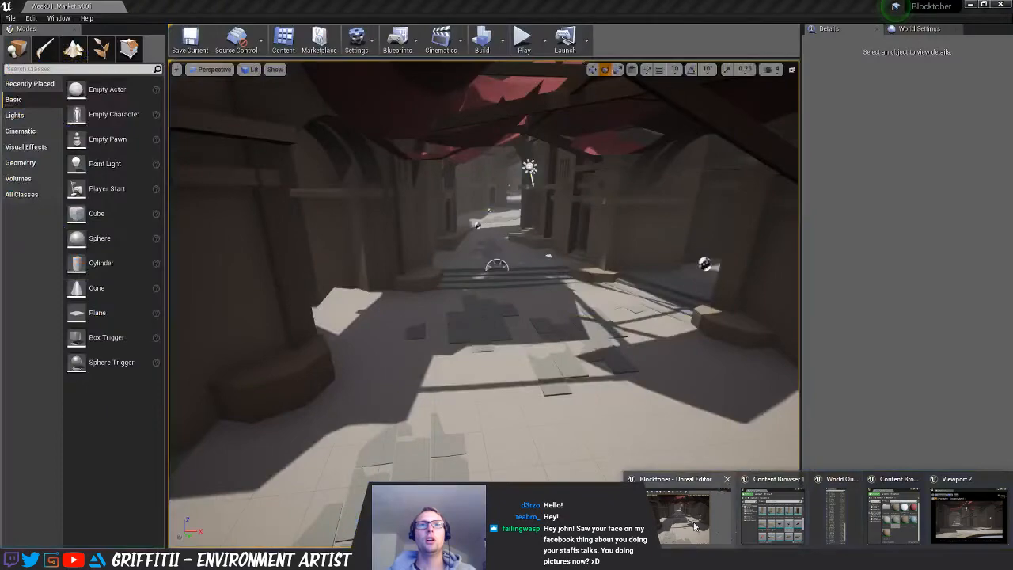
Open the main Blocktober level window and examine the market street's arches, drapes, beams and paving in the perspective view
click(695, 526)
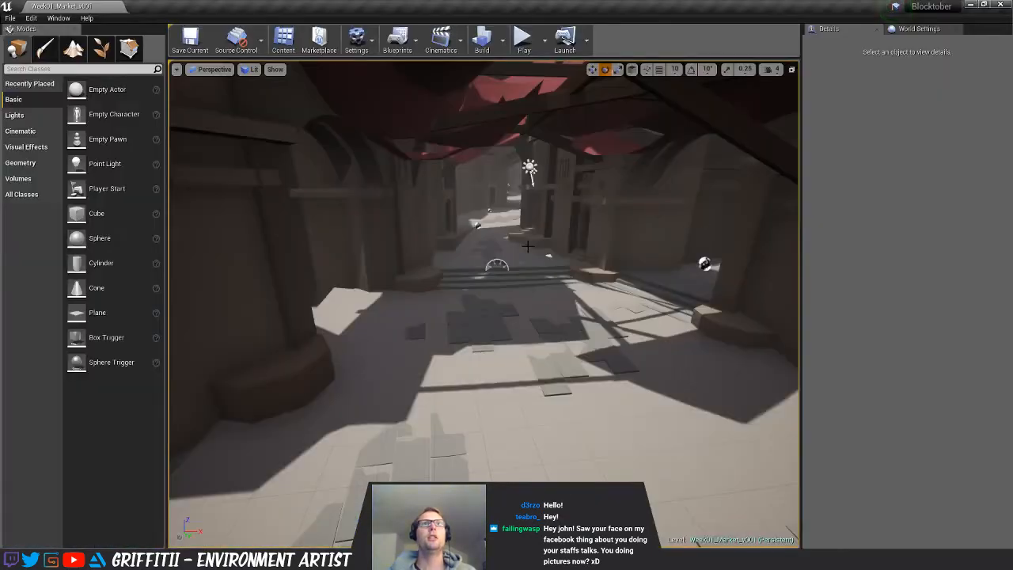
right_drag(689, 466, 706, 421)
key(s)
key(w)
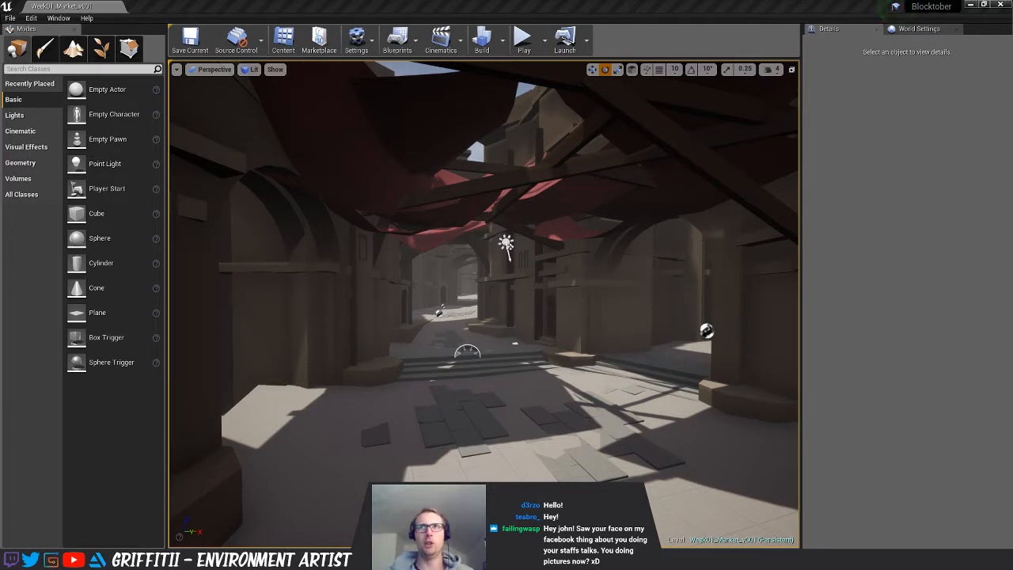
right_drag(554, 308, 535, 339)
key(s)
key(w)
key(s)
key(w)
key(w)
key(s)
key(w)
key(s)
key(w)
key(s)
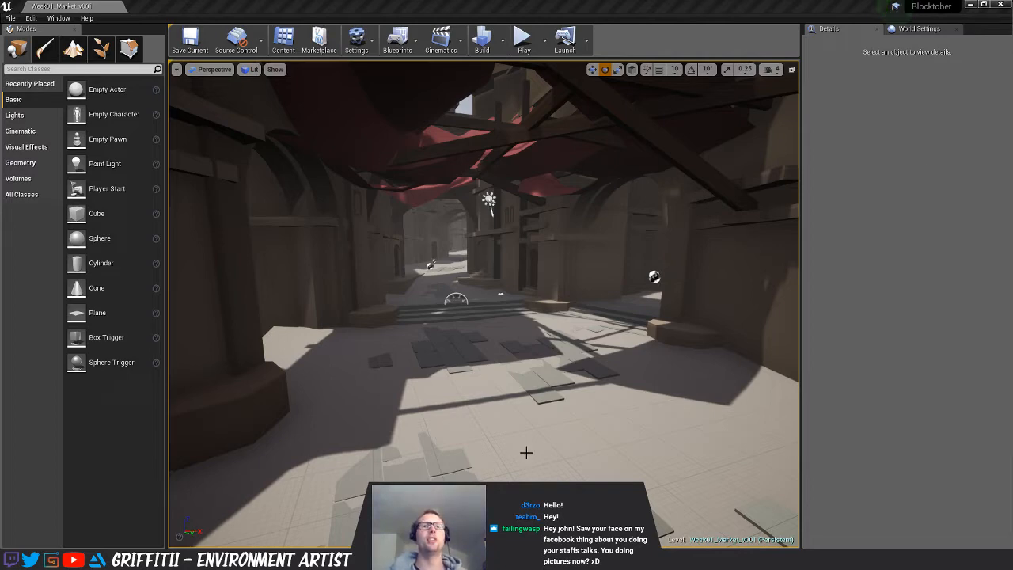
Bring up the Game Development Society event poster in the browser, view it and return to the Unreal level
key(alt+Tab)
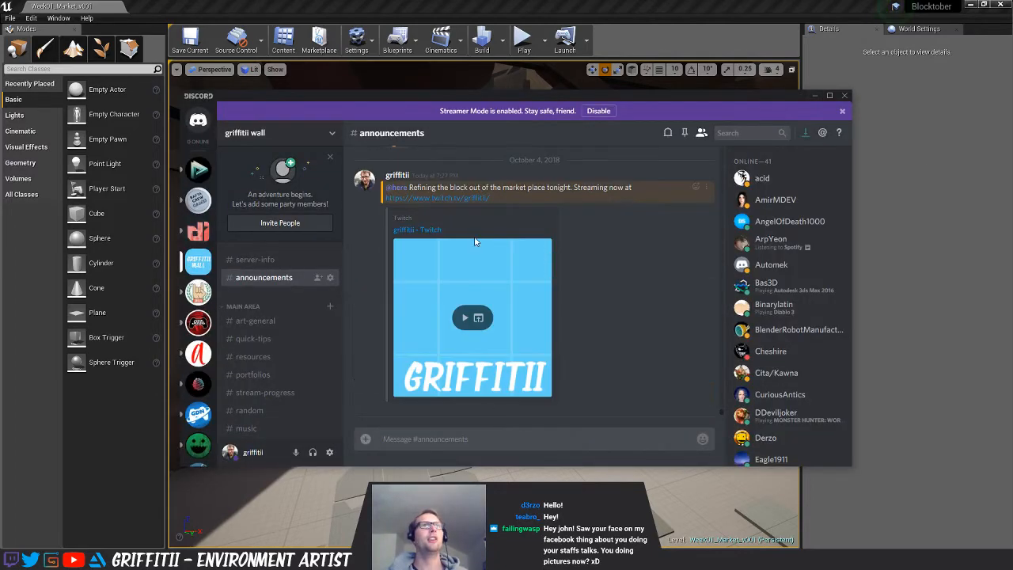
drag(438, 96, 1012, 101)
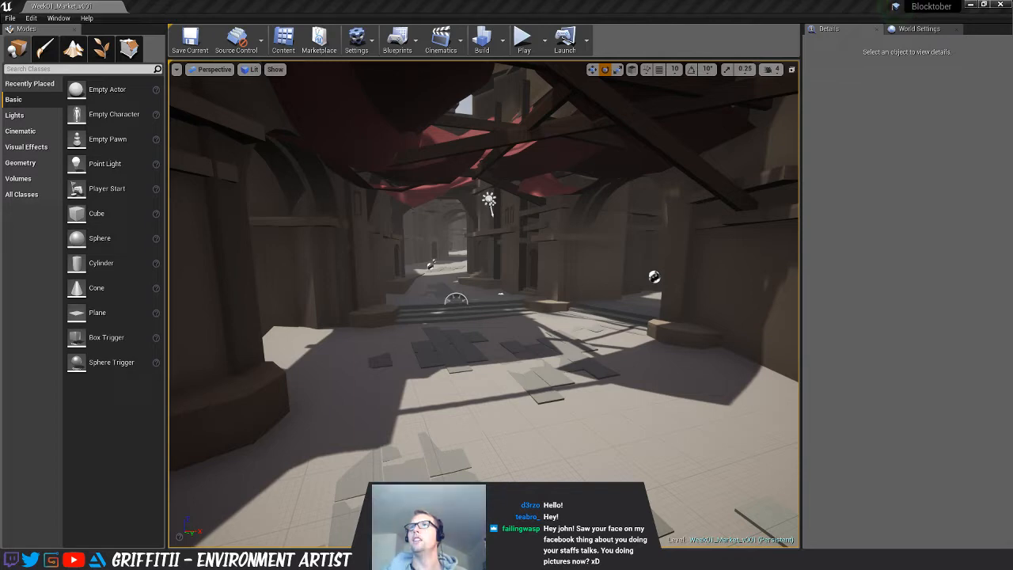
drag(1012, 158, 681, 52)
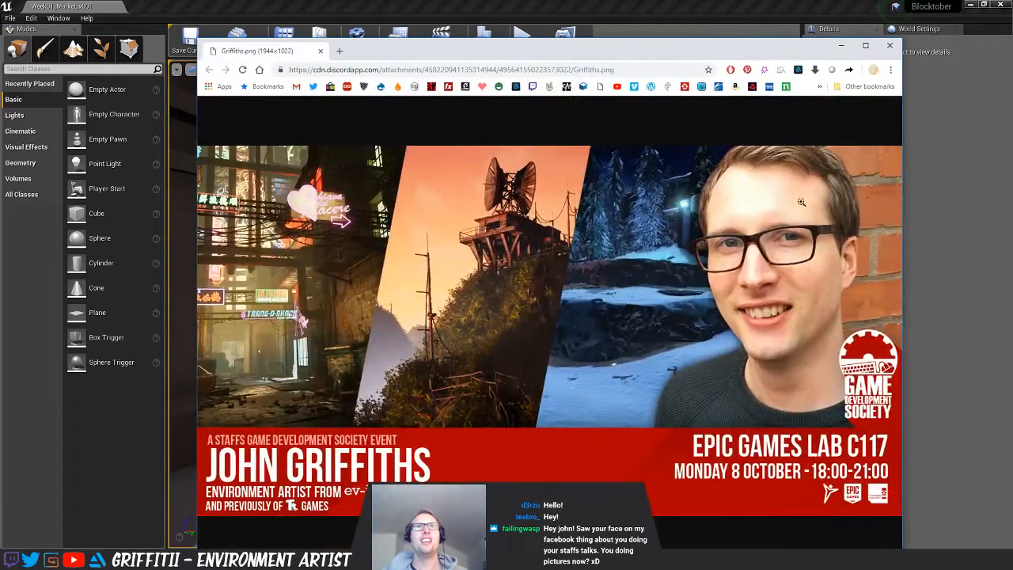
mouse_move(746, 42)
mouse_down()
mouse_move(745, 132)
mouse_move(726, 47)
mouse_up()
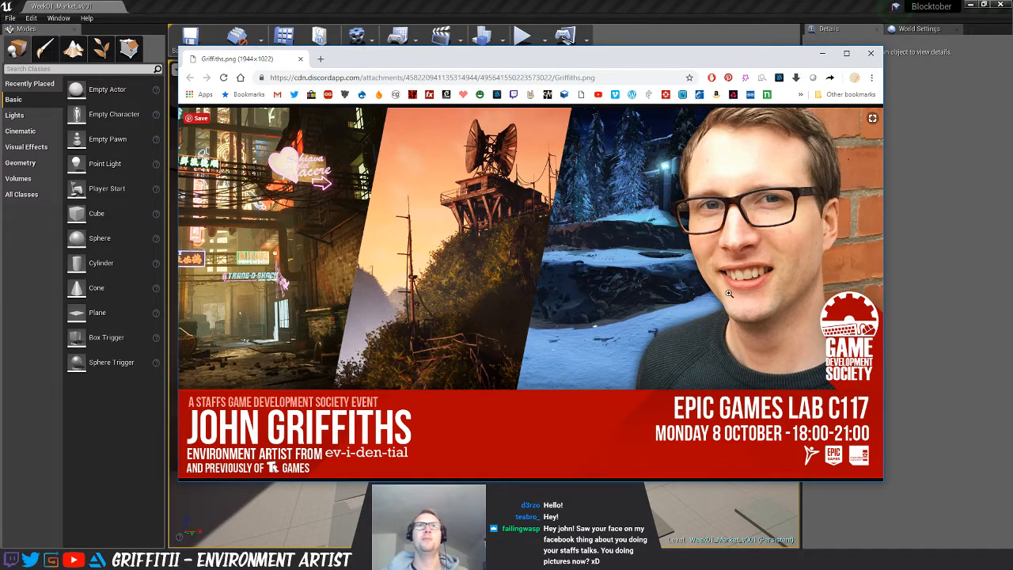
click(870, 55)
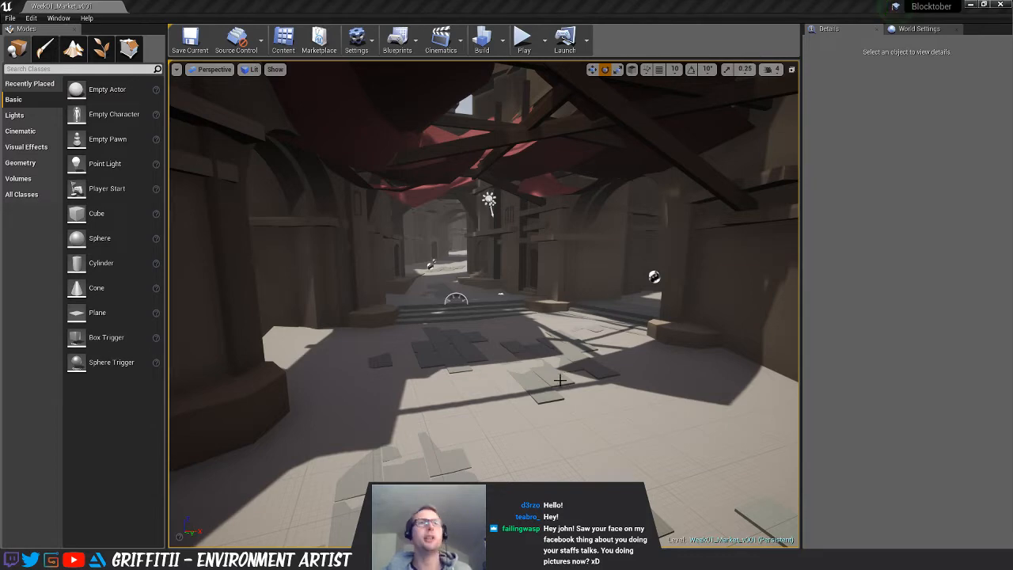
right_drag(557, 375, 537, 336)
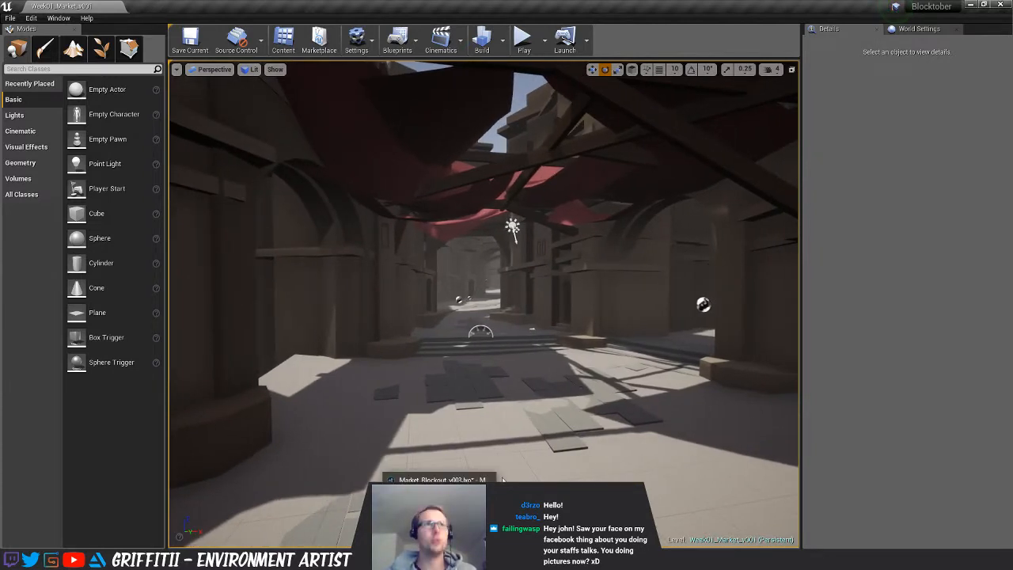
Switch to MODO, bring in the Week_01_Market reference board and examine its street, verticality and market produce notes
click(501, 479)
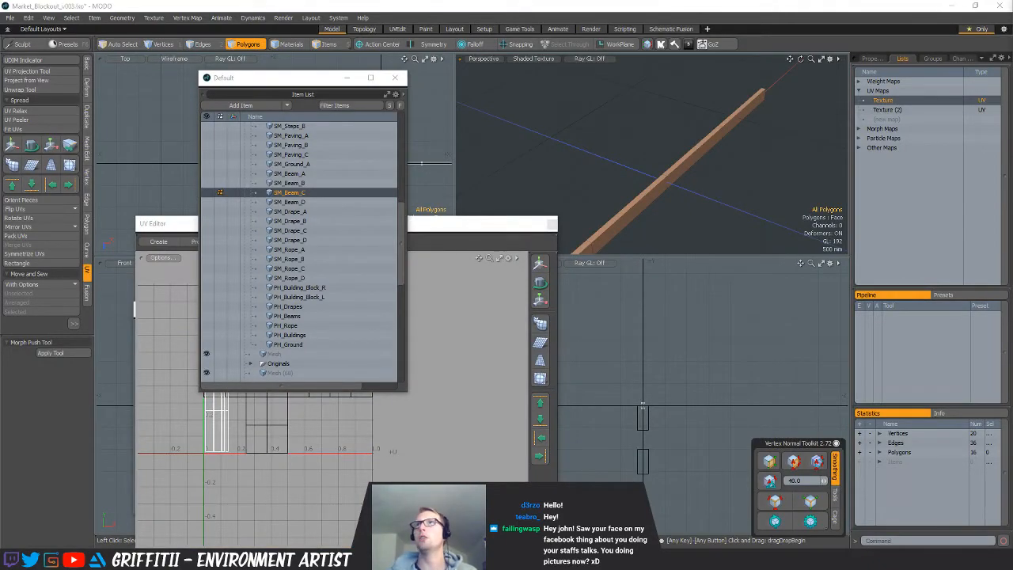
drag(1012, 60, 656, 59)
scroll(558, 251, up, 5)
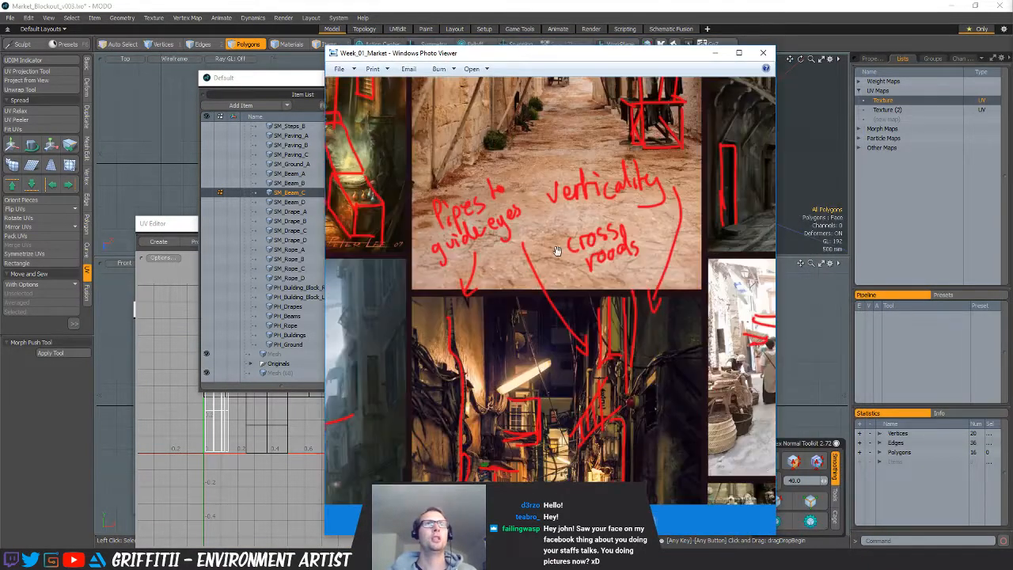
scroll(558, 251, down, 4)
scroll(613, 332, up, 4)
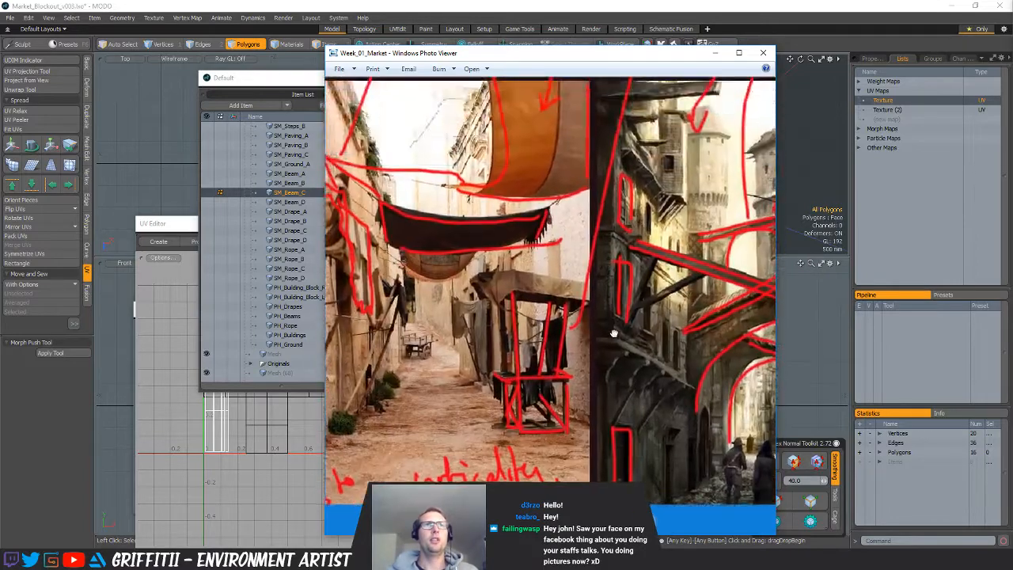
mouse_move(613, 332)
mouse_down()
mouse_move(579, 169)
mouse_move(551, 241)
mouse_up()
drag(532, 407, 627, 194)
drag(698, 370, 606, 367)
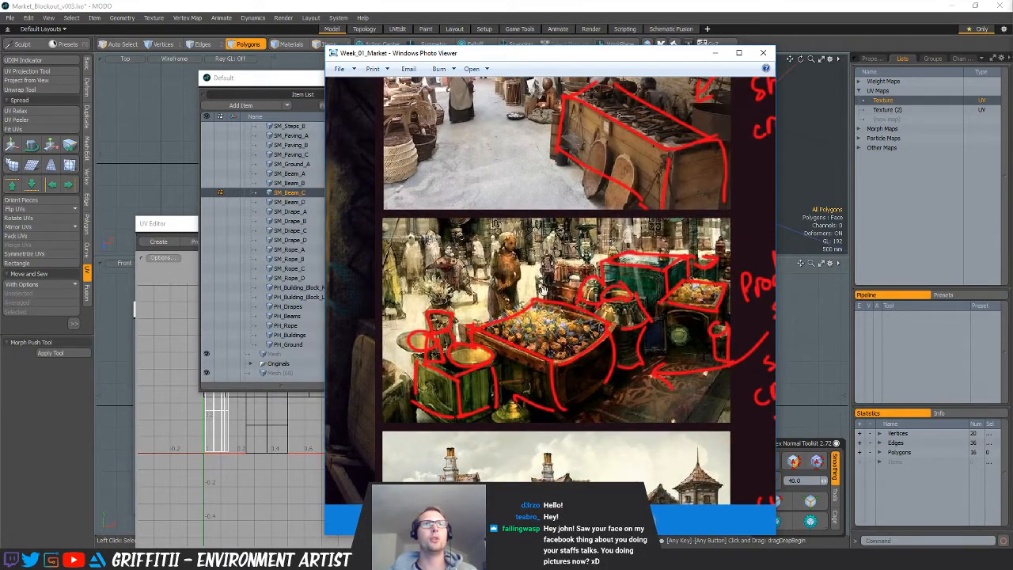
mouse_move(501, 353)
mouse_down()
mouse_move(594, 330)
mouse_move(690, 209)
mouse_up()
drag(724, 388, 450, 361)
drag(768, 383, 621, 341)
scroll(621, 341, up, 1)
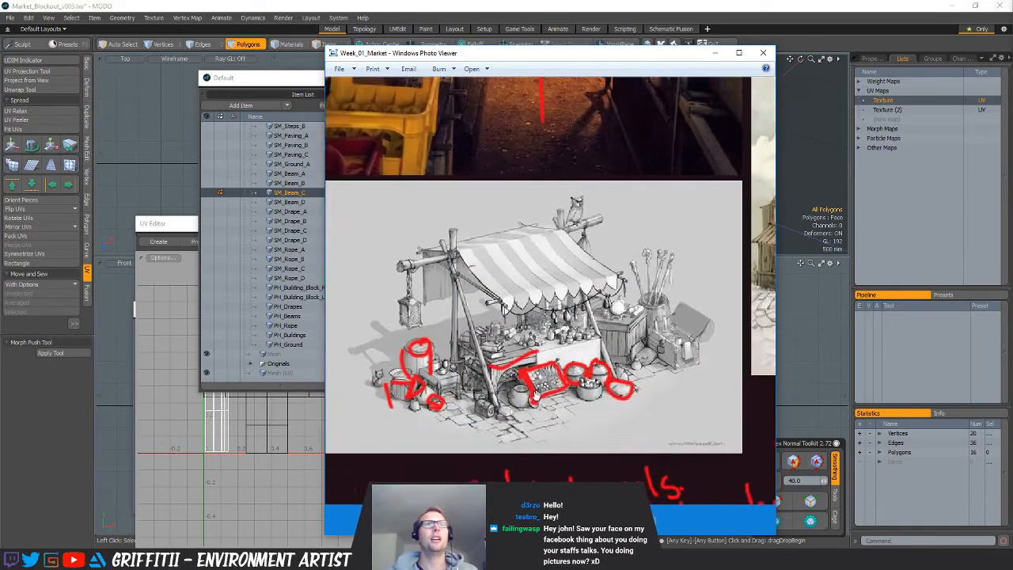
Examine the reference board's stall sketch and its landmark, pavement, paving and crate annotations, and move the viewer away
drag(643, 394, 559, 347)
mouse_move(544, 400)
mouse_down()
mouse_move(642, 351)
mouse_move(644, 362)
mouse_move(449, 448)
mouse_up()
mouse_move(560, 336)
mouse_down()
mouse_move(420, 389)
mouse_move(745, 459)
mouse_up()
drag(452, 315, 581, 373)
scroll(581, 373, down, 3)
drag(449, 197, 604, 324)
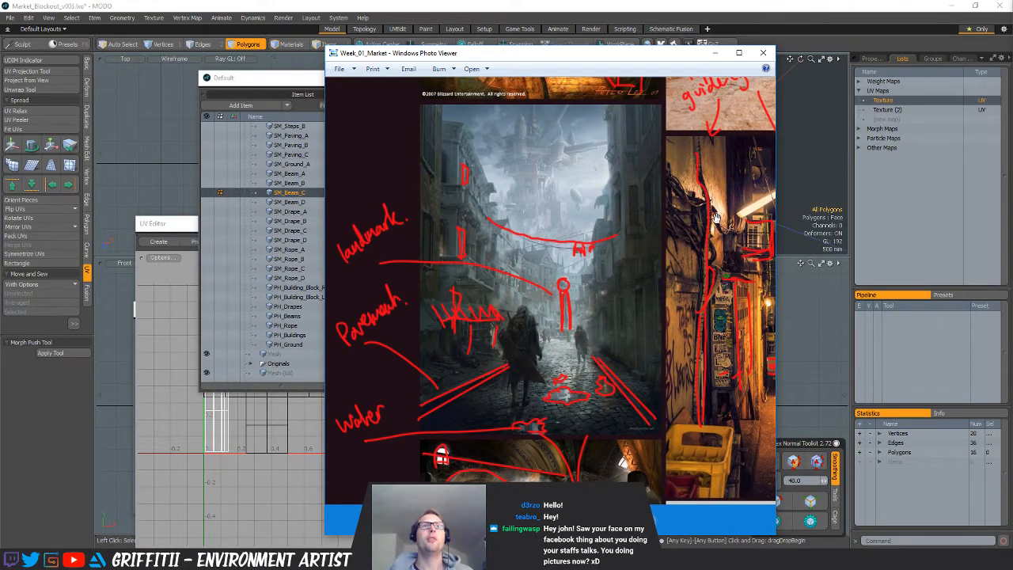
mouse_move(715, 215)
mouse_down()
mouse_move(570, 222)
mouse_move(533, 342)
mouse_up()
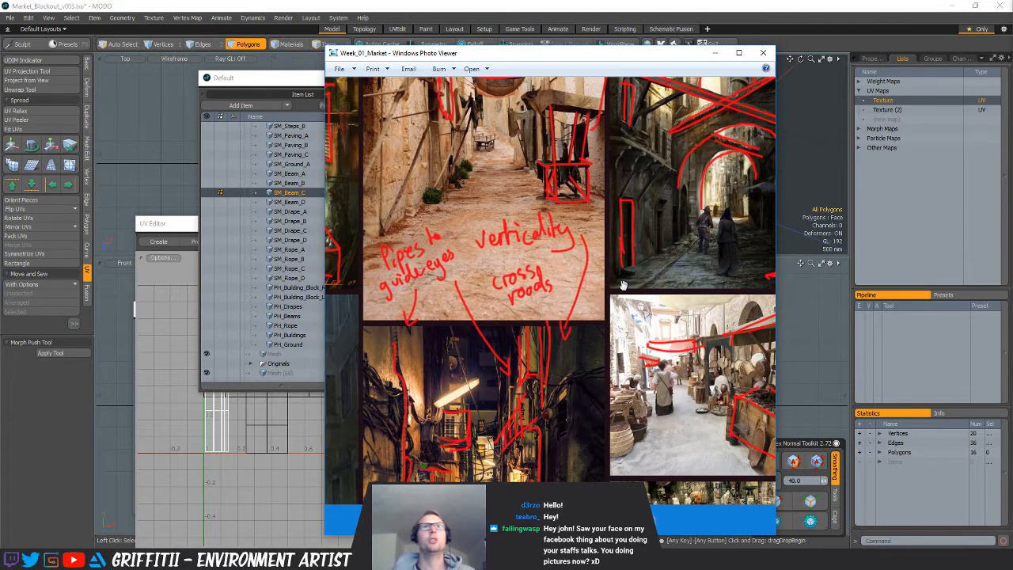
drag(667, 281, 527, 267)
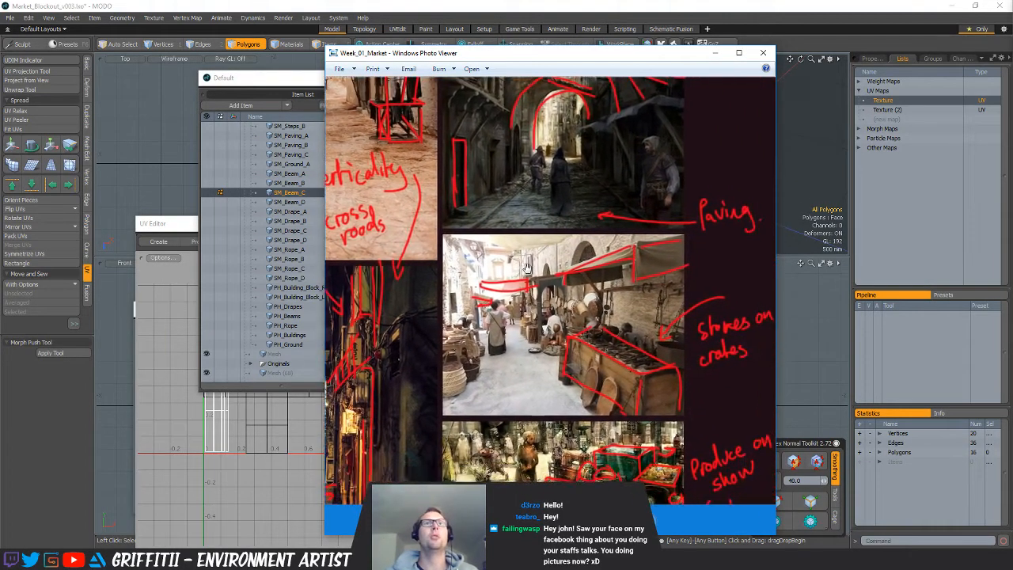
drag(510, 53, 1012, 77)
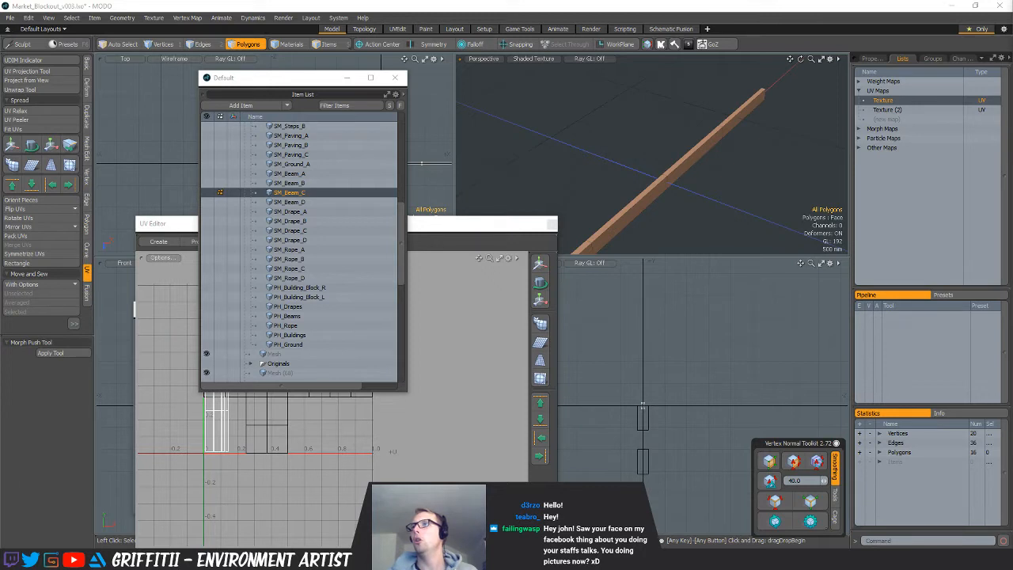
Deselect SM_Beam_C and close the floating Item List and UV Editor windows
alt+drag(742, 211, 697, 192)
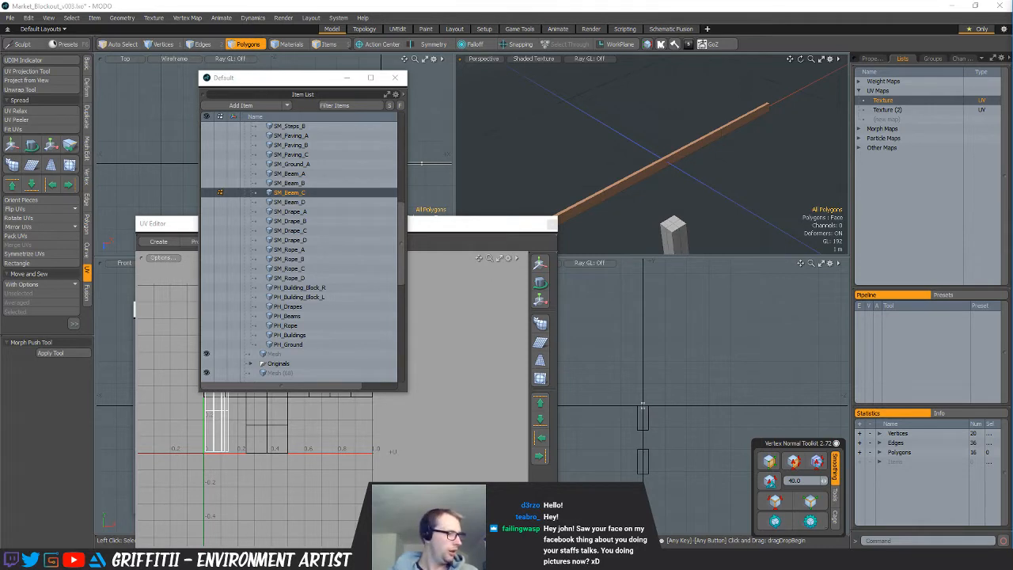
key(Escape)
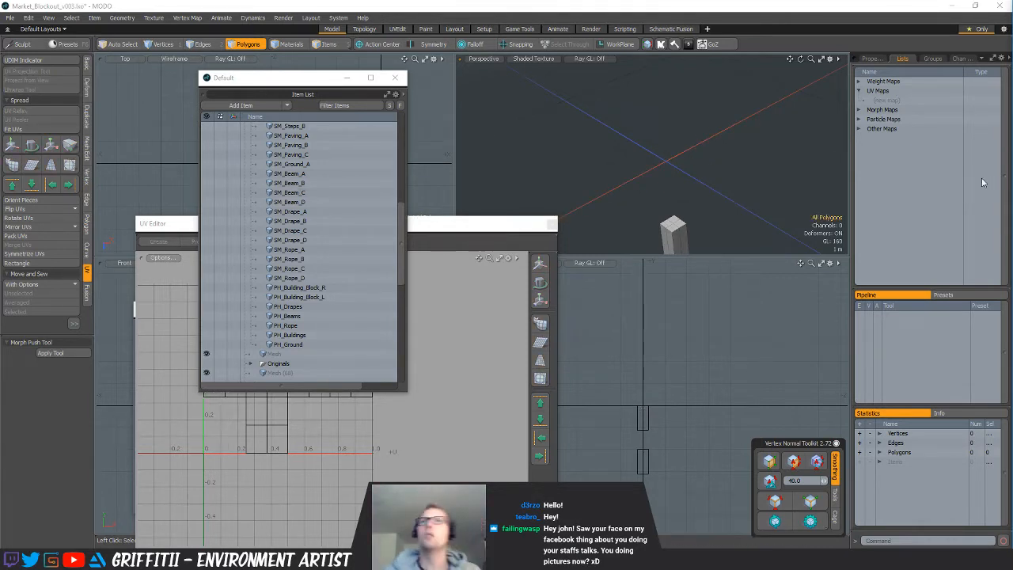
mouse_move(723, 158)
alt+mouse_down()
mouse_move(698, 212)
mouse_move(727, 165)
alt+mouse_up()
key(u)
click(393, 78)
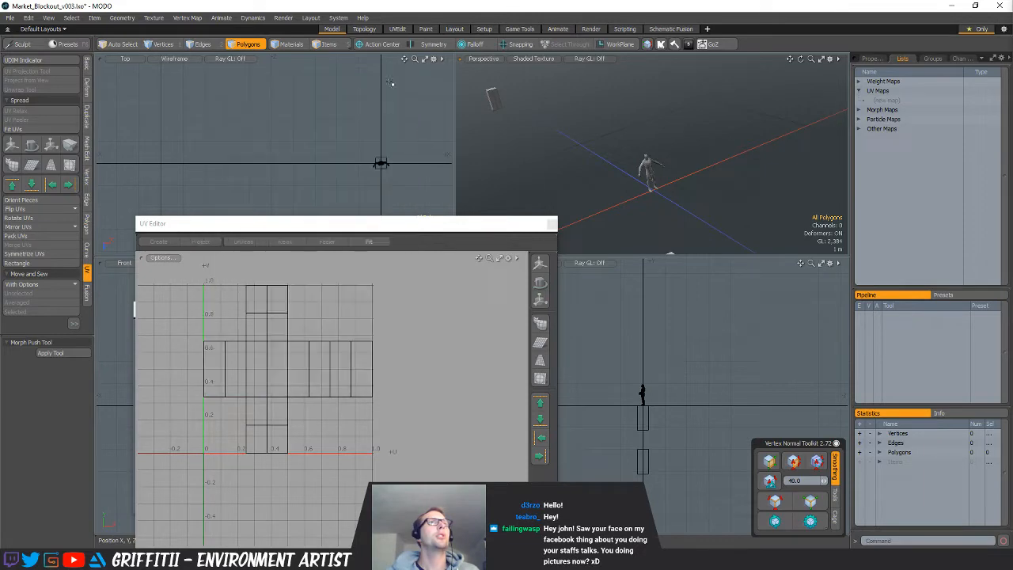
click(552, 224)
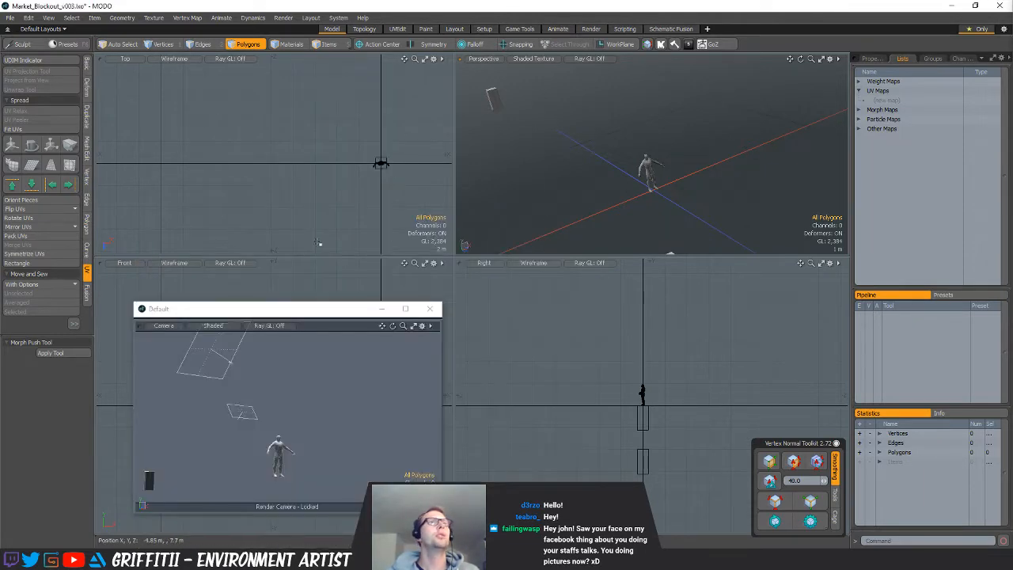
Add a default cube at the origin beside the scale figure and move the floating camera view aside
click(87, 68)
shift+click(12, 67)
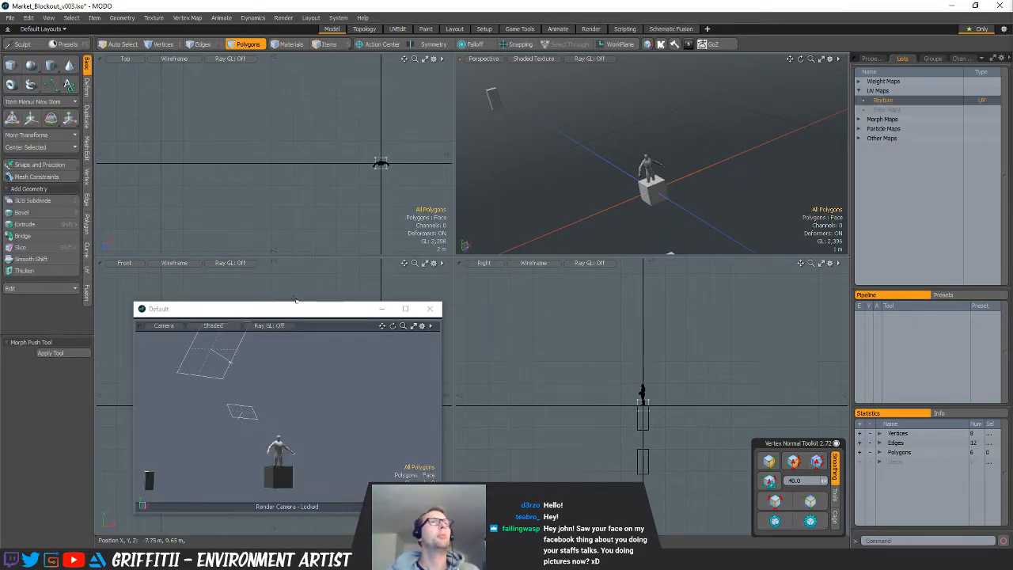
drag(333, 311, 1012, 325)
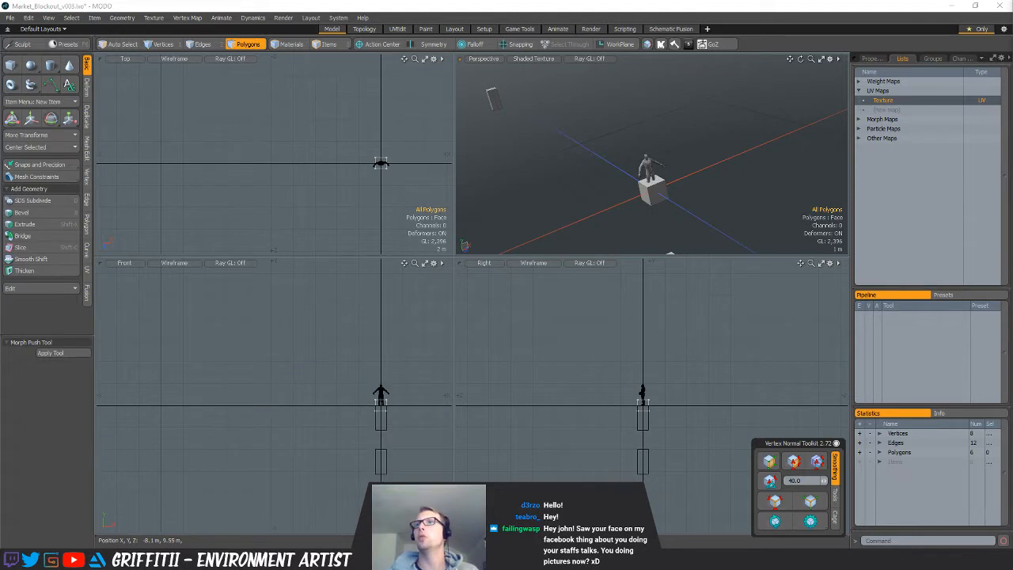
alt+drag(682, 195, 724, 203)
key(a)
alt+drag(674, 163, 643, 187)
ctrl+alt+drag(349, 342, 314, 353)
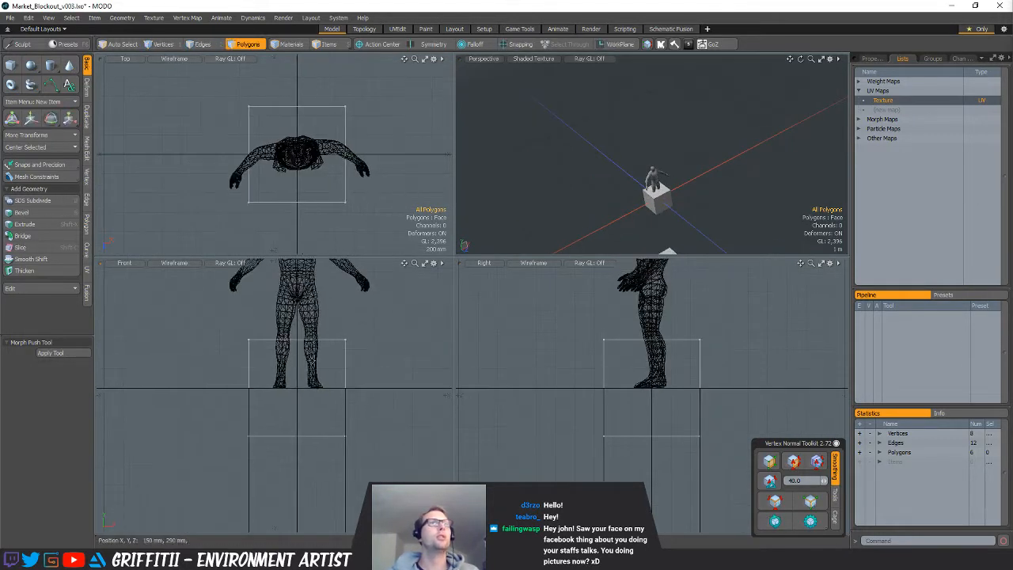
Raise the cube 500 mm with snapping so that its base sits on the ground plane
key(w)
key(x)
click(345, 435)
drag(346, 414, 351, 389)
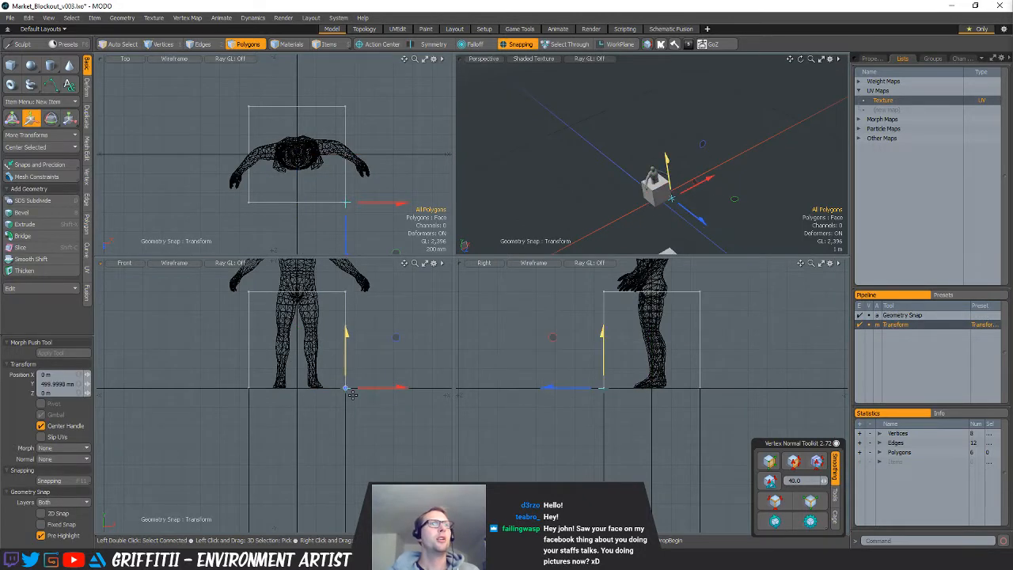
key(q)
key(a)
Scale the cube uniformly to about 49% around the origin
alt+drag(697, 204, 720, 171)
key(r)
key(alt+a)
drag(656, 390, 613, 391)
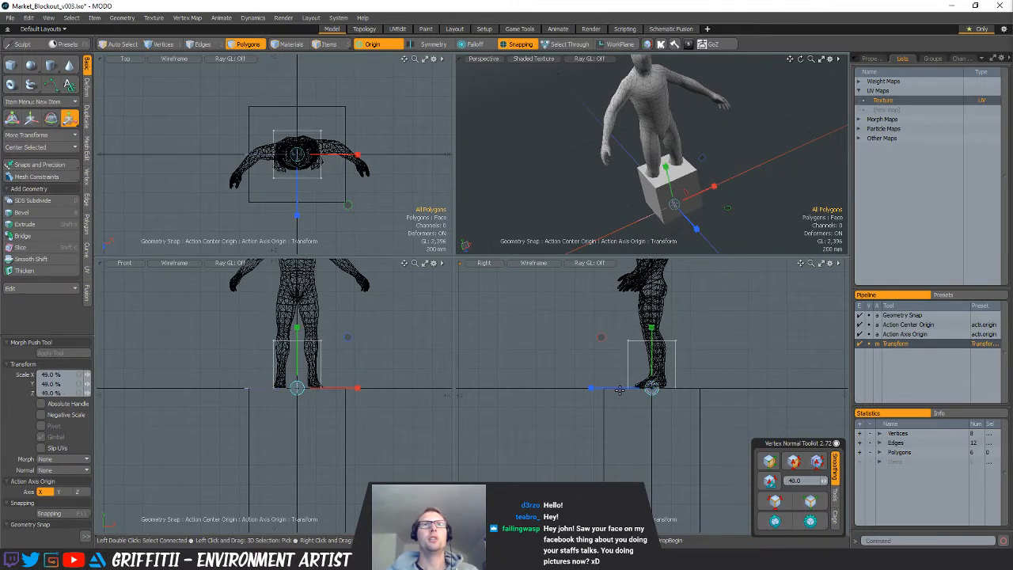
alt+drag(657, 170, 676, 182)
key(space)
scroll(682, 176, up, 5)
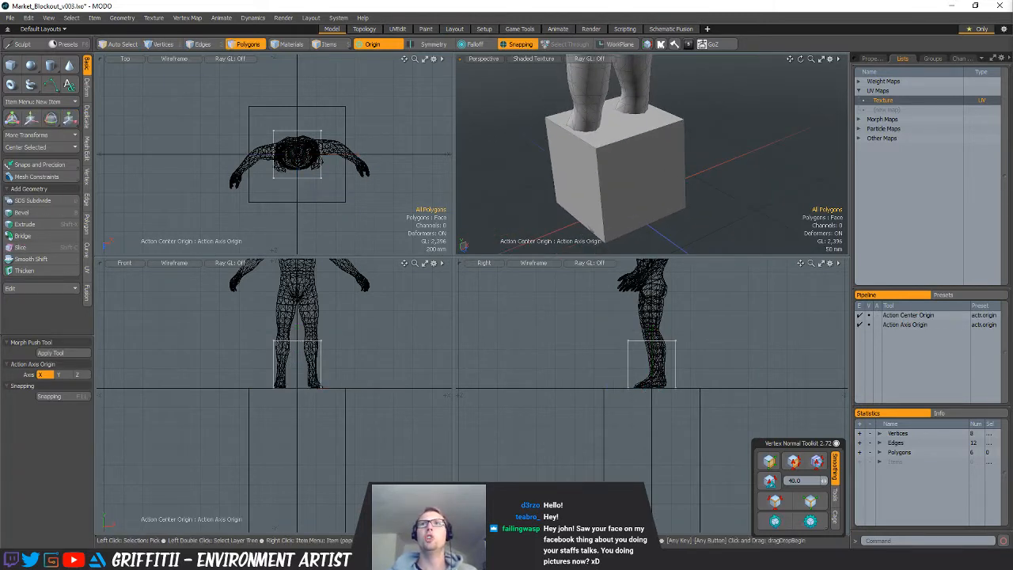
key(Delete)
key(ctrl+z)
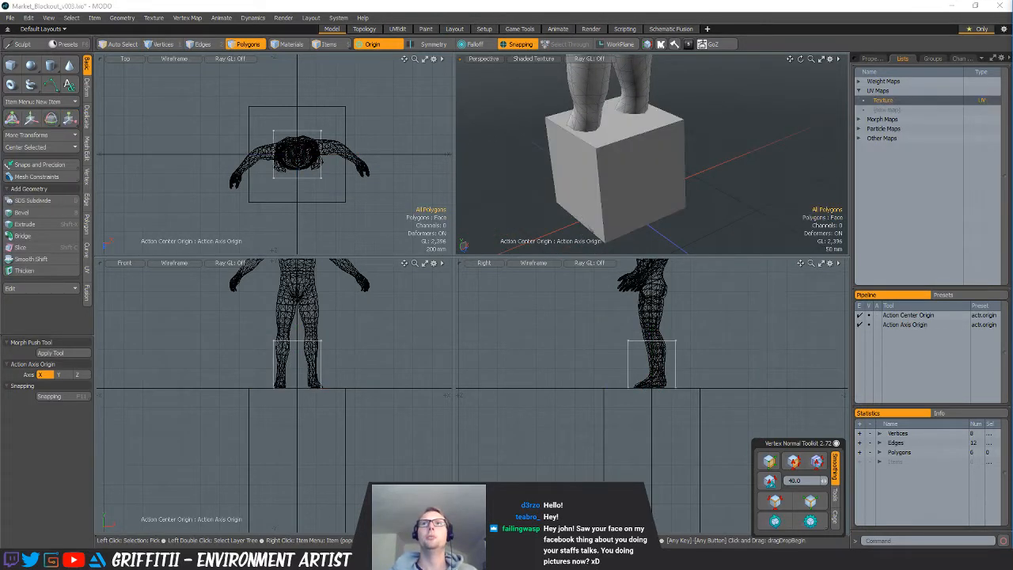
key(Delete)
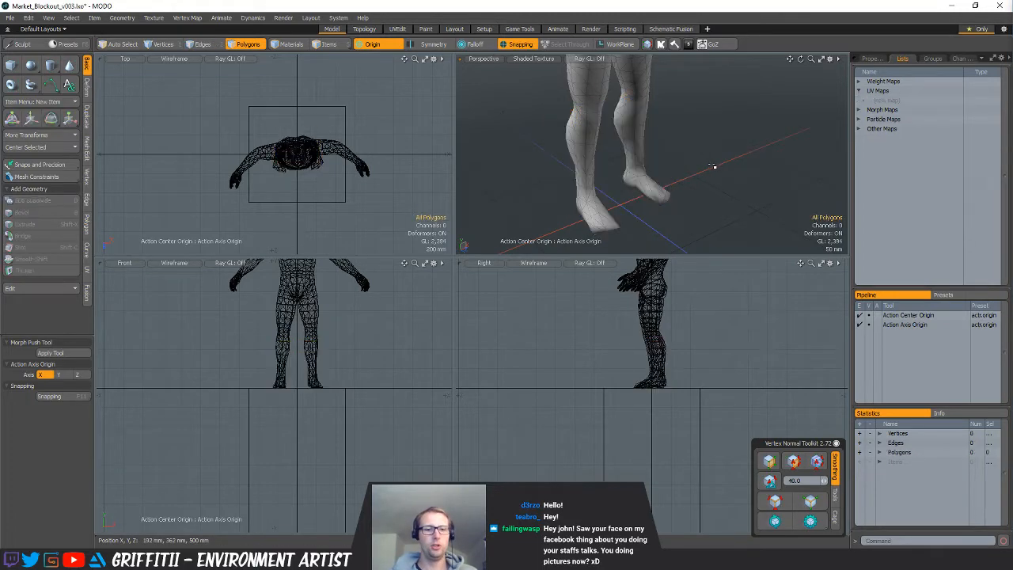
key(ctrl+z)
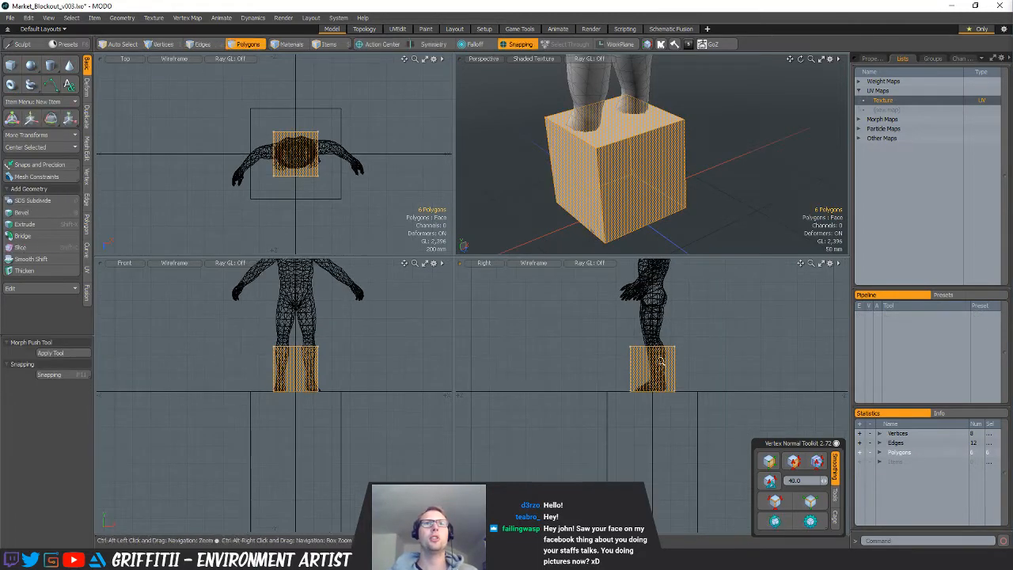
Scale a duplicate of the cube into a plank at 36.5% in Y and 16% in Z
scroll(668, 359, up, 4)
key(r)
drag(582, 338, 601, 353)
key(ctrl+z)
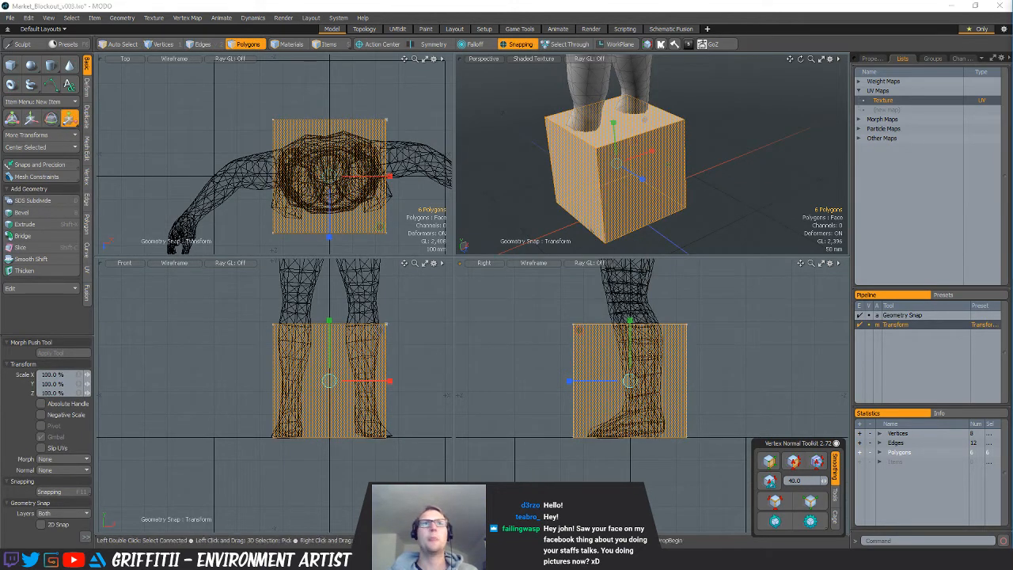
drag(580, 333, 630, 309)
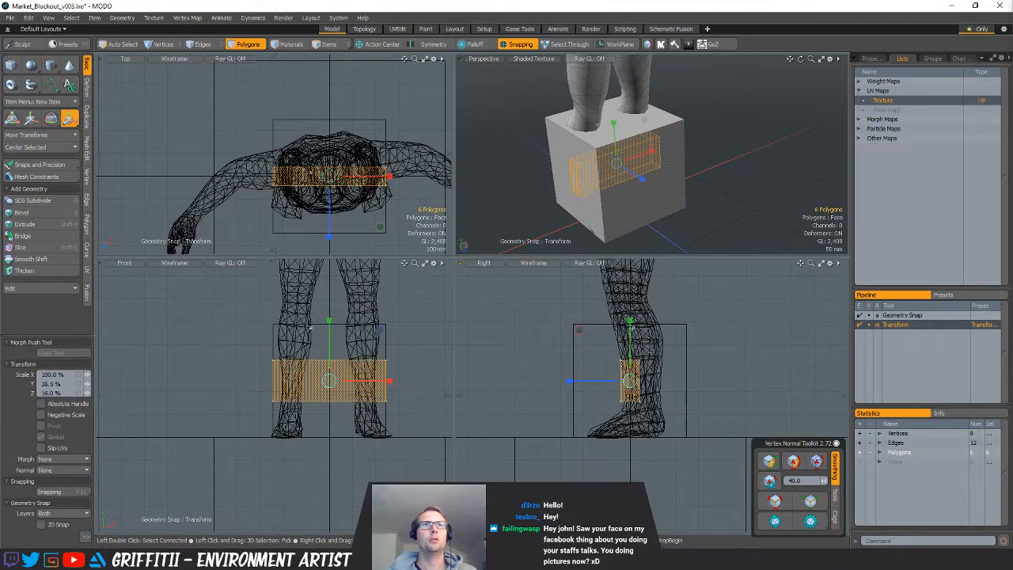
Turn snapping off and move the plank to the upper front edge of the cube
key(w)
drag(656, 357, 612, 317)
key(x)
drag(614, 372, 603, 378)
key(q)
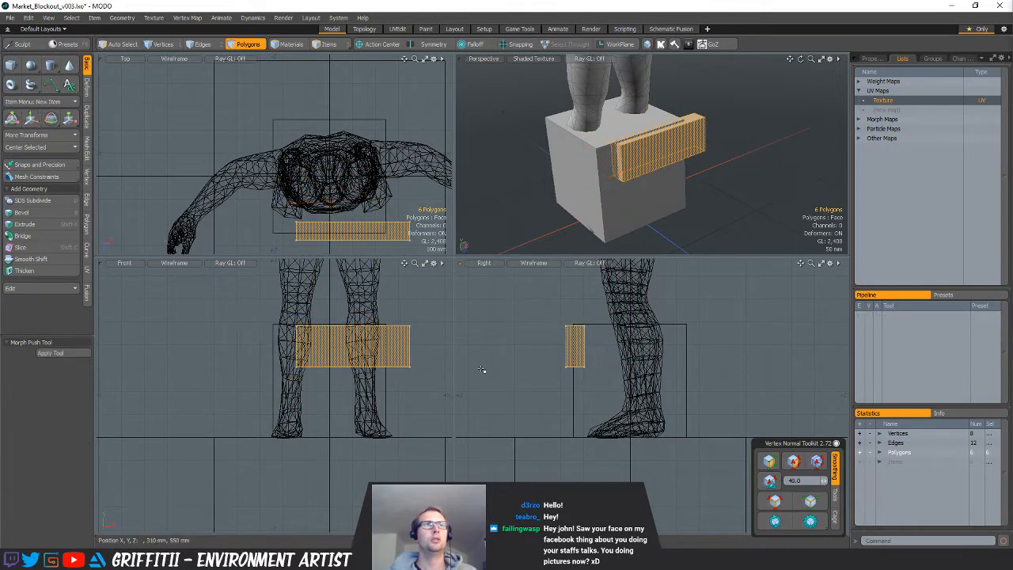
Slim the plank by raising its four lower vertices 120 mm
alt+drag(396, 372, 346, 382)
key(1)
mouse_move(568, 360)
right_down()
mouse_move(559, 397)
mouse_move(599, 362)
right_up()
key(w)
drag(570, 357, 570, 329)
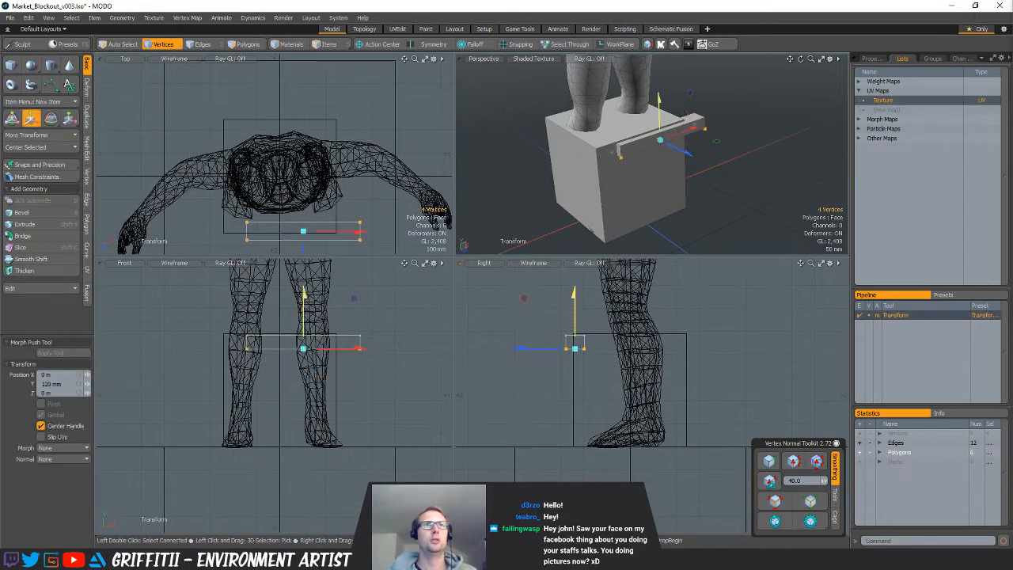
Thin the plank by pulling its four back vertices forward to the cube's front face
scroll(570, 333, up, 3)
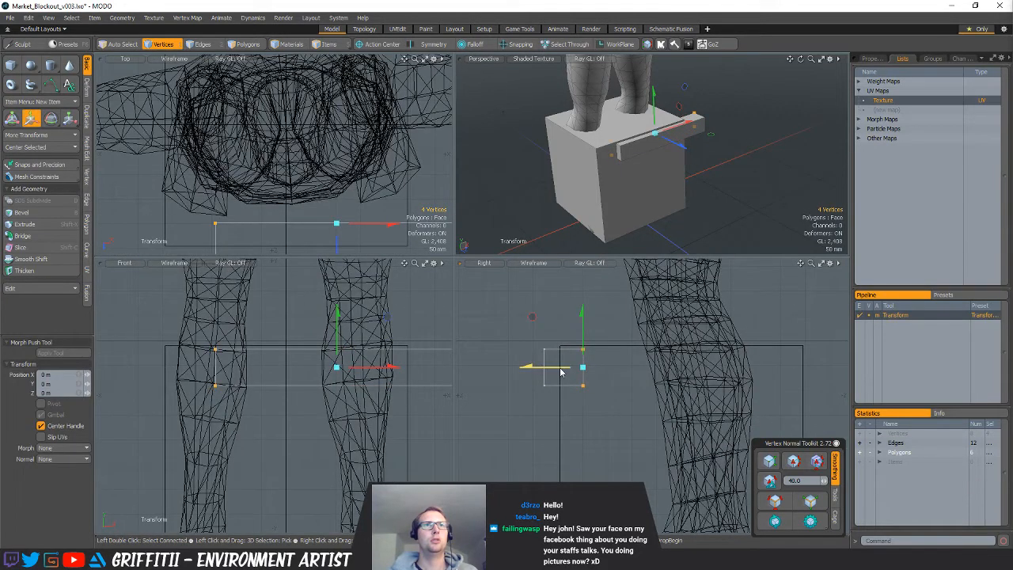
key(q)
scroll(649, 391, down, 2)
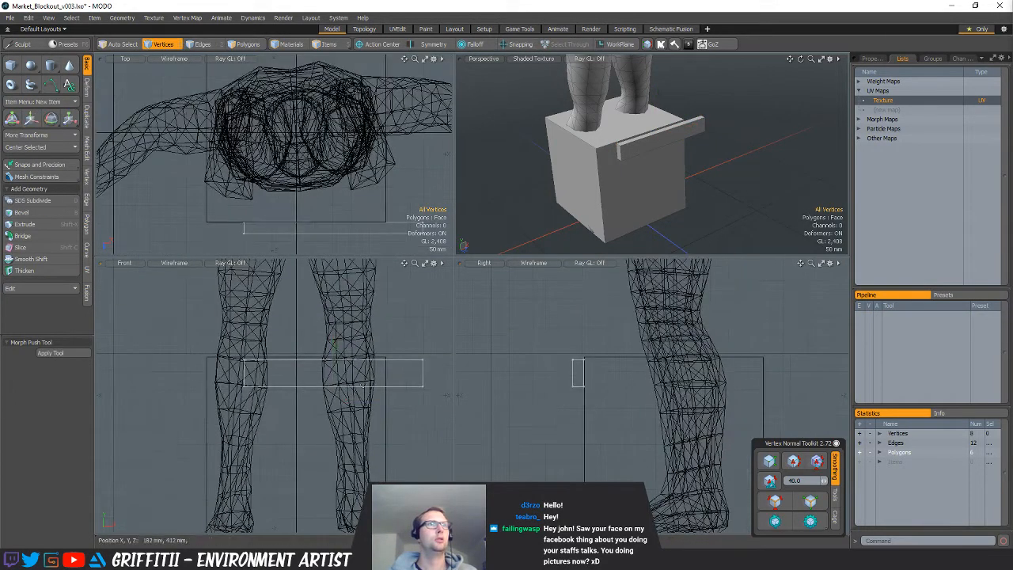
Centre the plank across the cube's front face and widen it slightly past both sides
key(w)
drag(355, 399, 319, 396)
key(r)
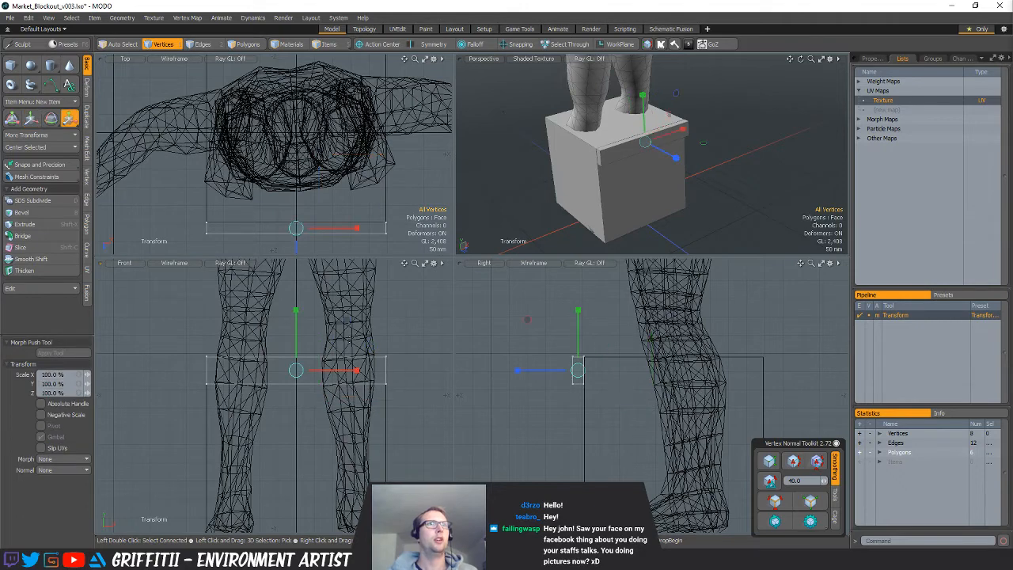
Raise the plank slightly above the cube's top edge and push it partly into the front face
key(w)
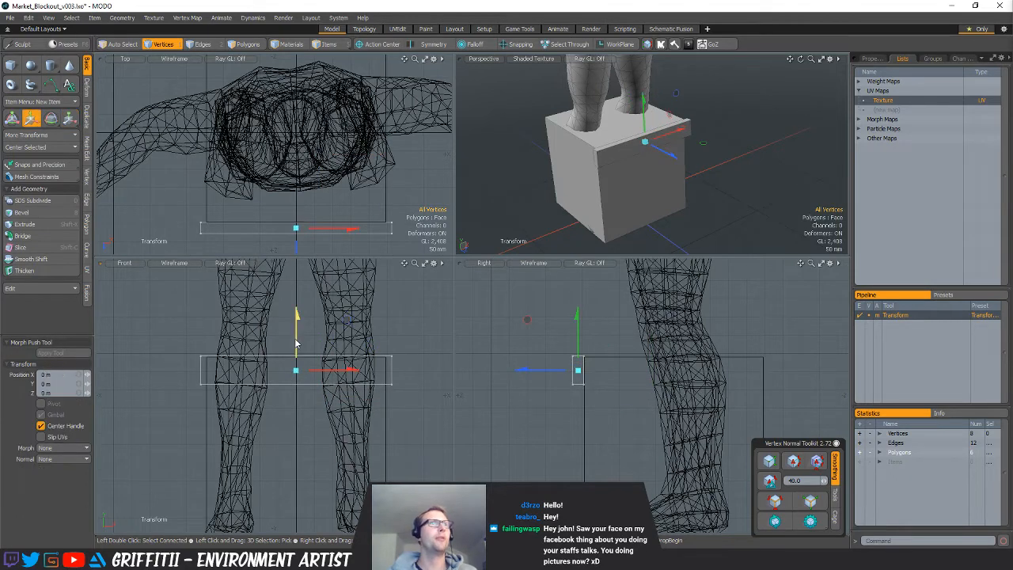
drag(297, 341, 296, 336)
key(q)
alt+drag(631, 189, 636, 166)
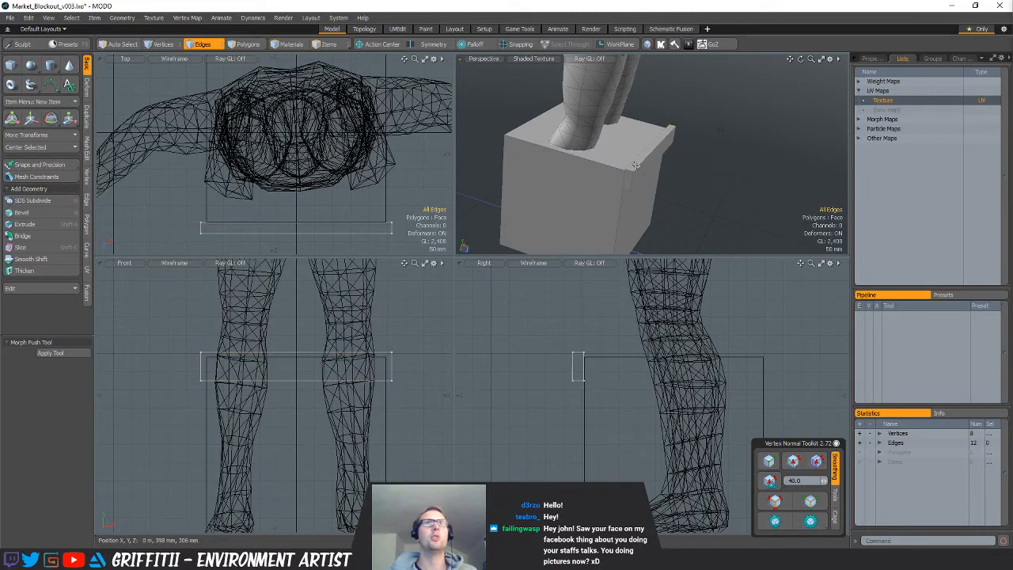
double_click(656, 163)
key(3)
double_click(642, 157)
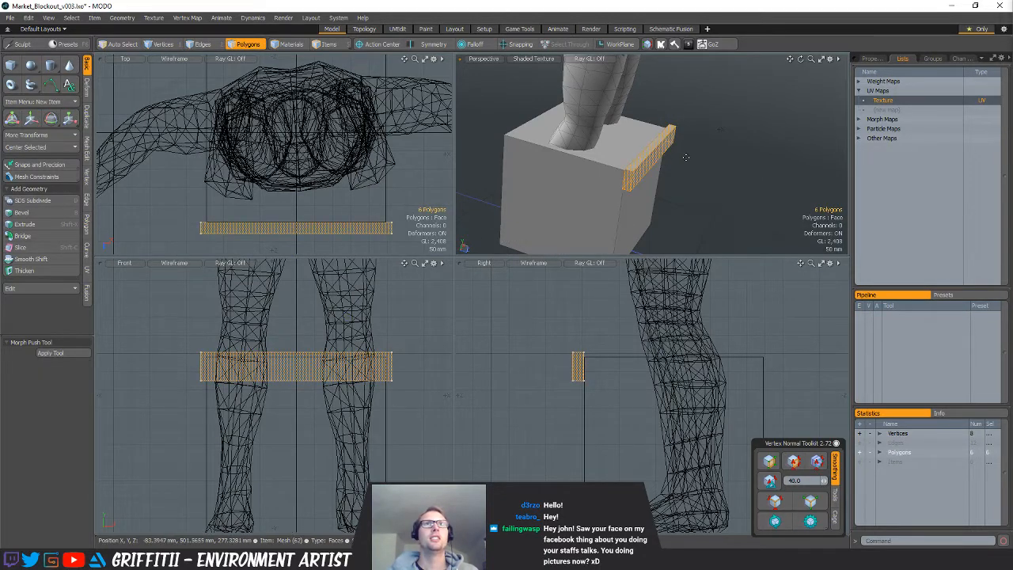
key(w)
drag(685, 166, 640, 160)
key(space)
Lay out the plank's UVs as separate pieces on the Texture map and relax them in Conformal mode
scroll(678, 170, down, 3)
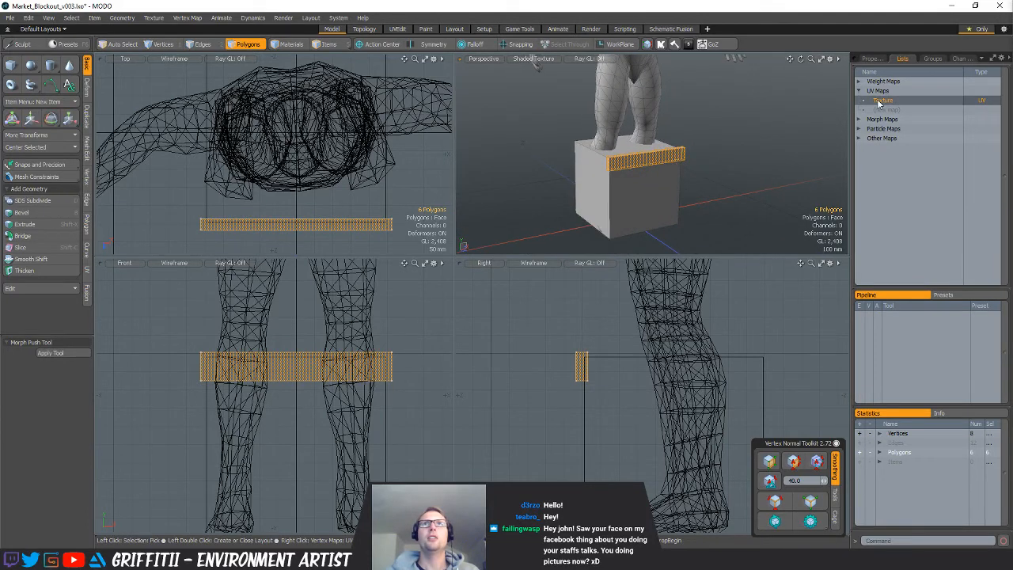
key(u)
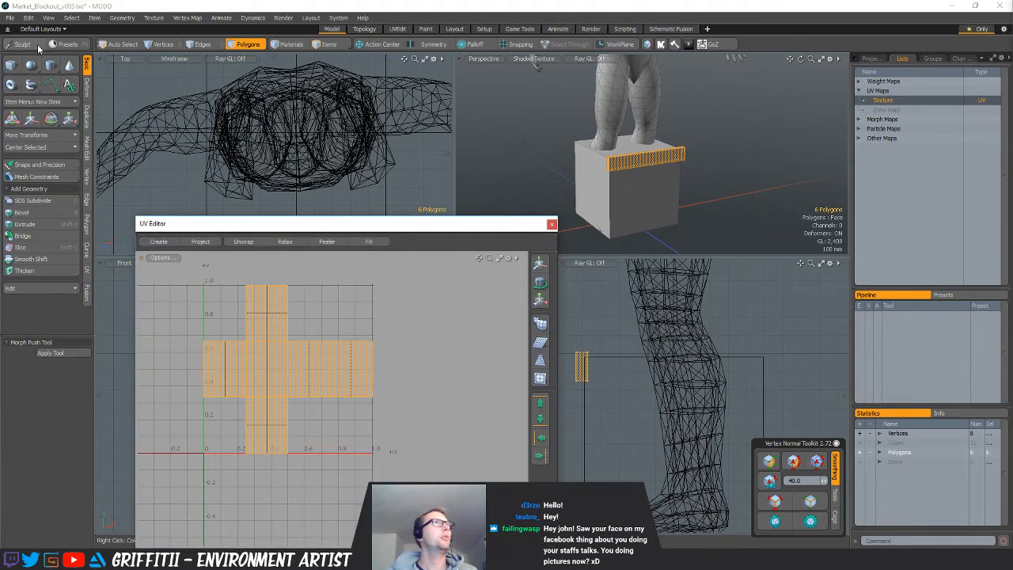
click(86, 270)
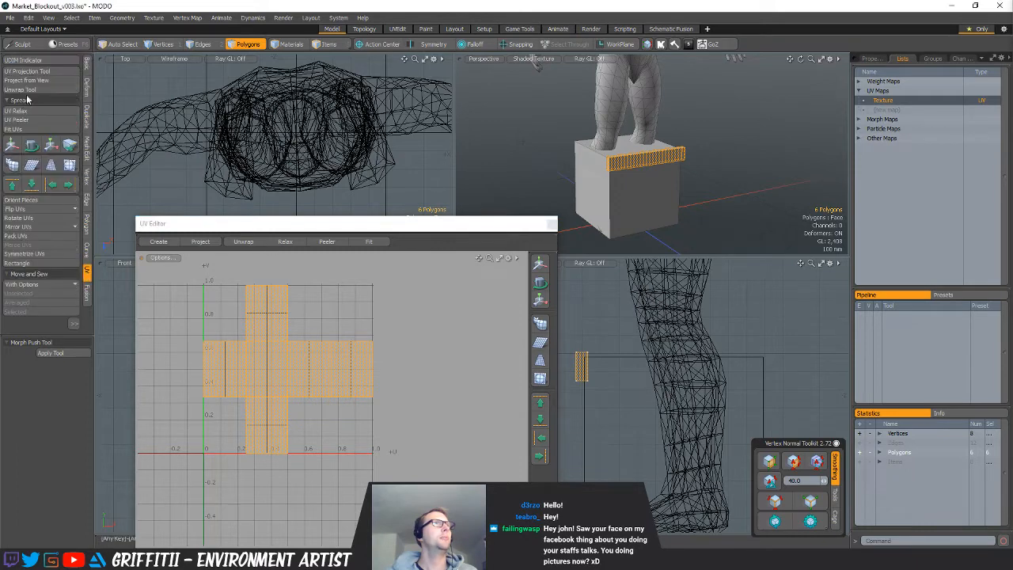
click(41, 110)
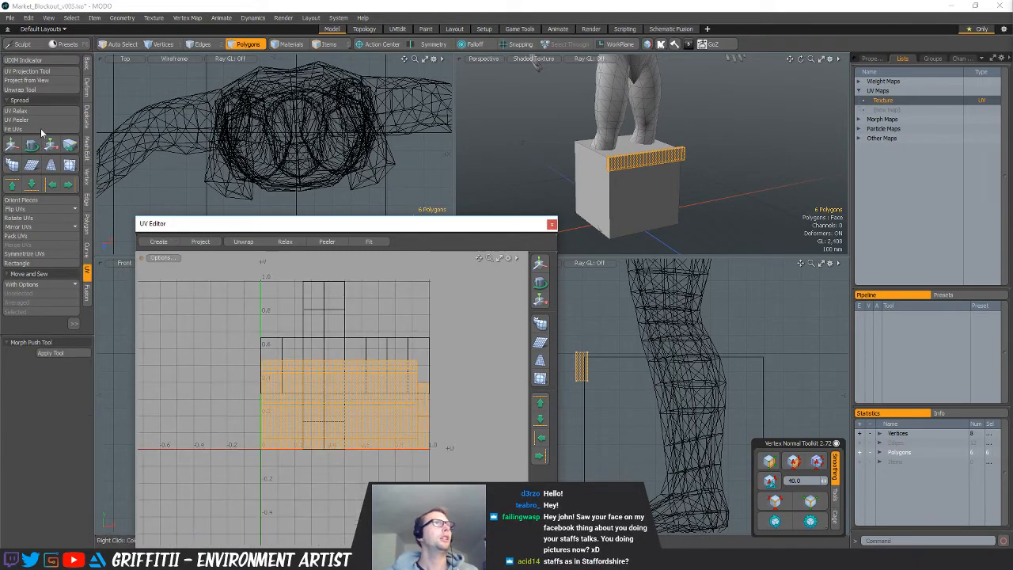
click(315, 362)
Orient the plank's UV pieces with Auto direction and pack them with the Normalized region
click(38, 202)
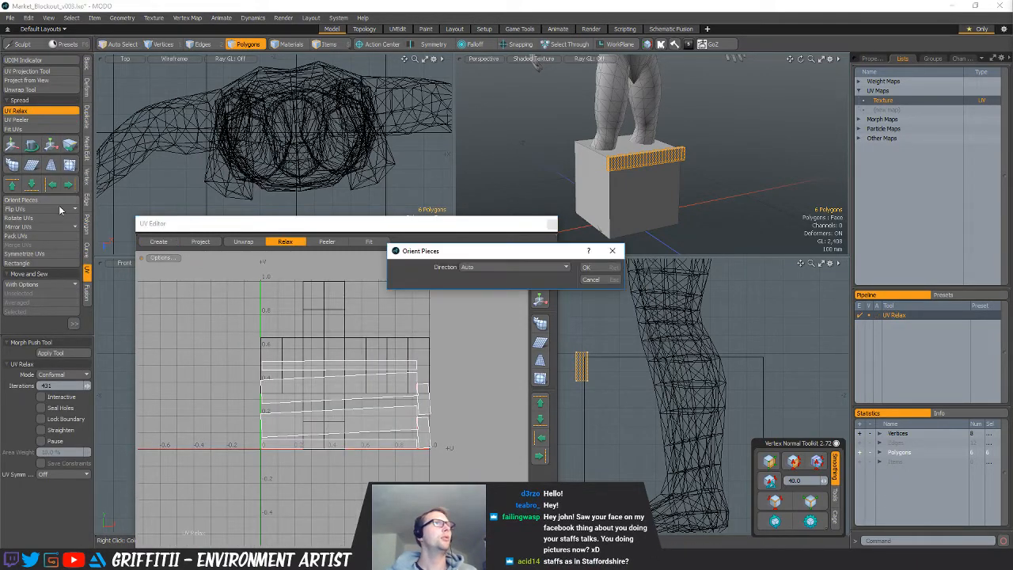
click(586, 267)
click(17, 235)
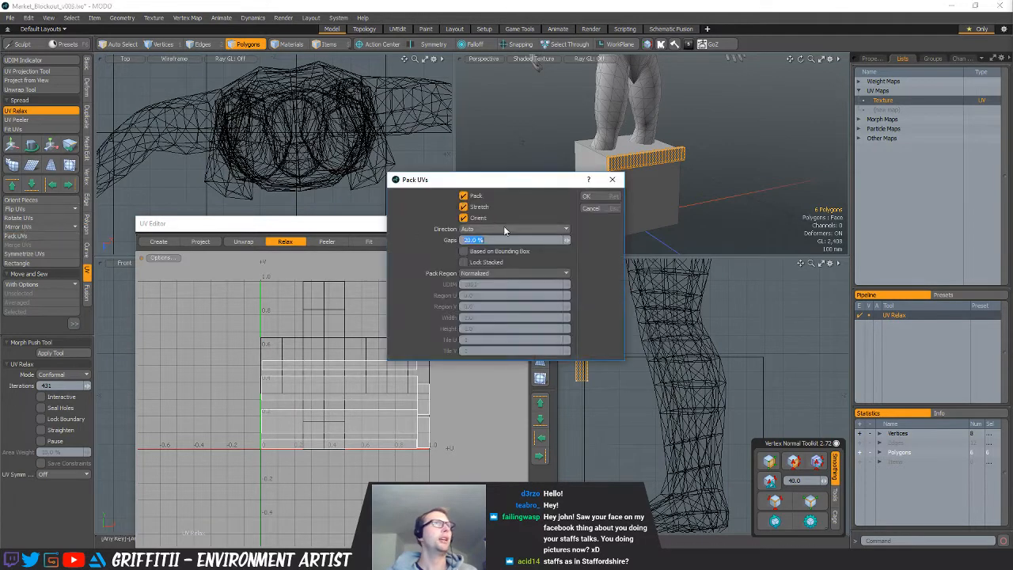
click(587, 196)
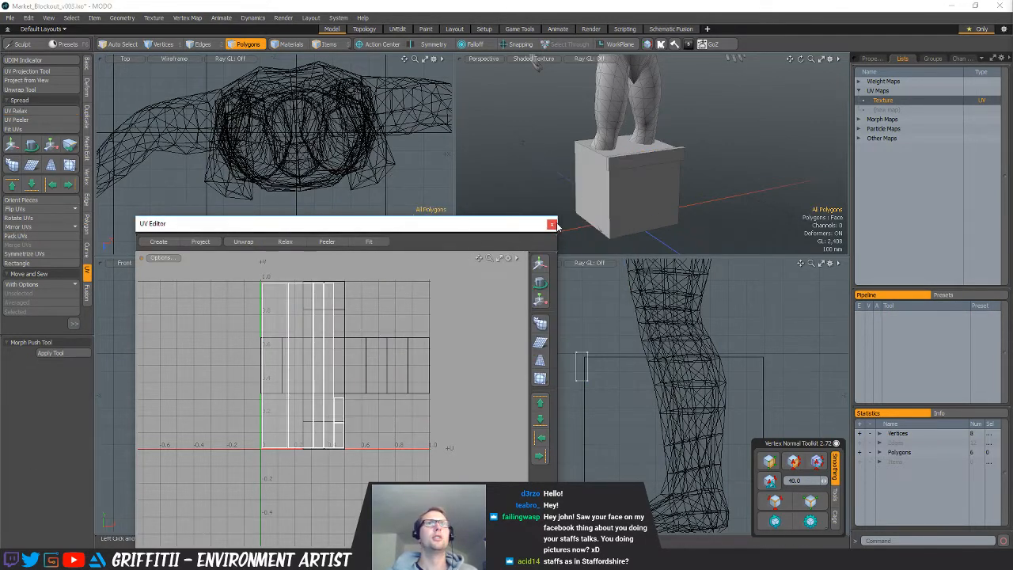
click(552, 224)
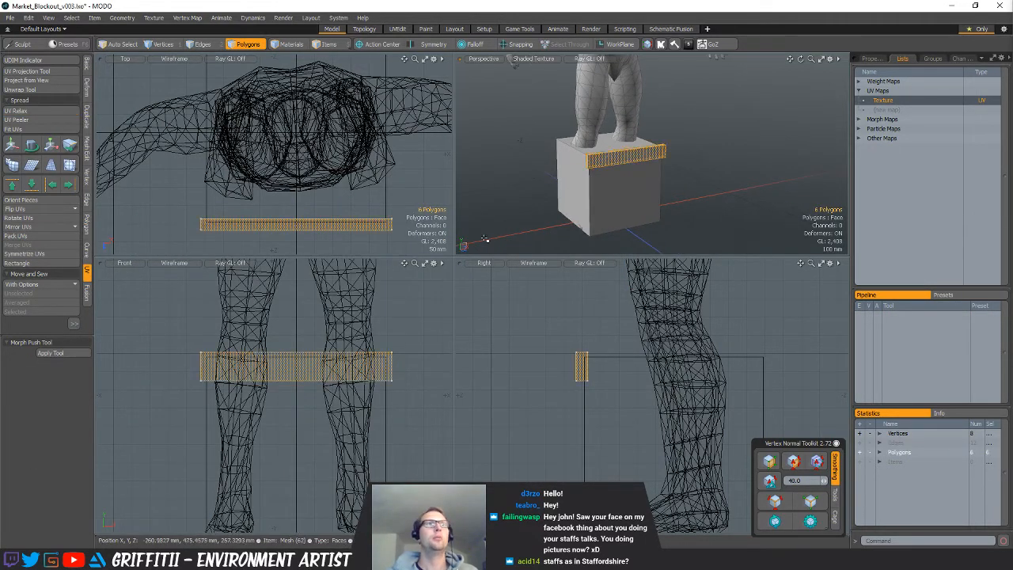
Duplicate the plank and move the copy down to the cube's lower front edge
scroll(338, 308, down, 3)
key(w)
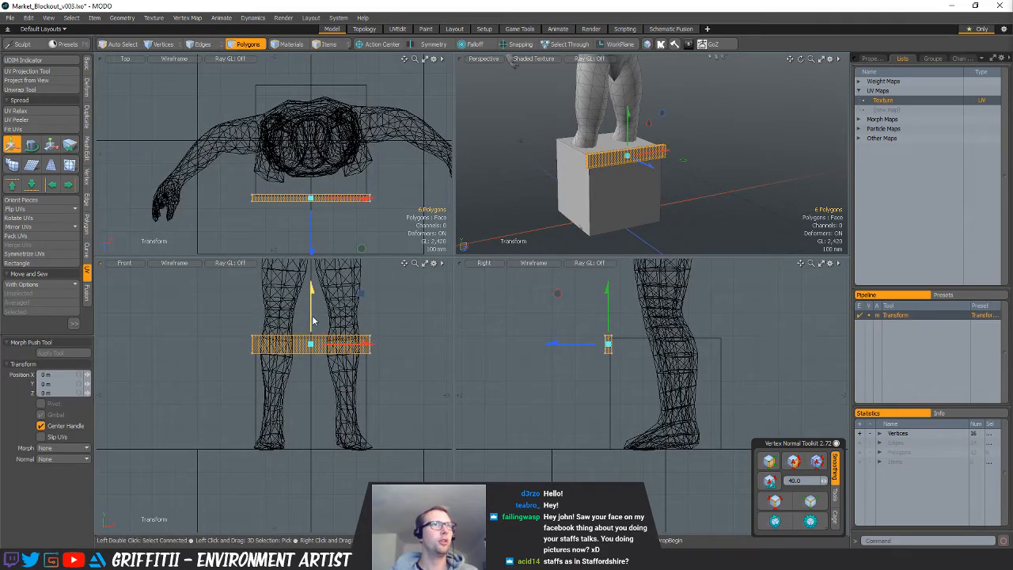
drag(313, 320, 313, 418)
key(space)
Duplicate both front planks and move the copies to the cube's back face
mouse_move(264, 231)
right_down()
mouse_move(245, 184)
mouse_move(368, 194)
right_up()
key(w)
mouse_move(310, 223)
mouse_down()
mouse_move(310, 112)
mouse_move(331, 153)
mouse_up()
key(space)
Duplicate all four planks and rotate the copies a quarter turn about Y to frame the cube's two sides
right_drag(401, 95, 382, 69)
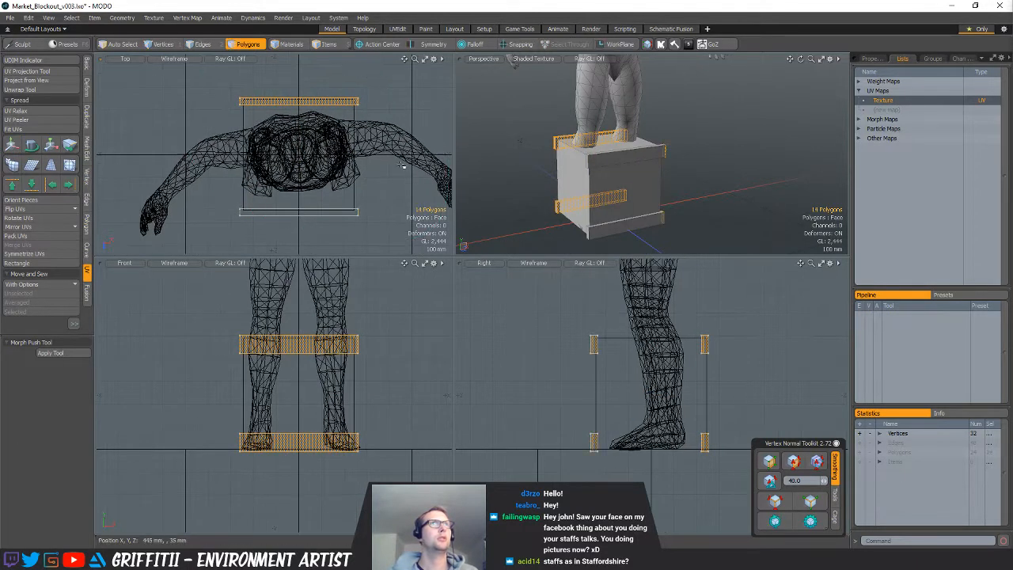
shift+right_drag(232, 252, 322, 170)
key(e)
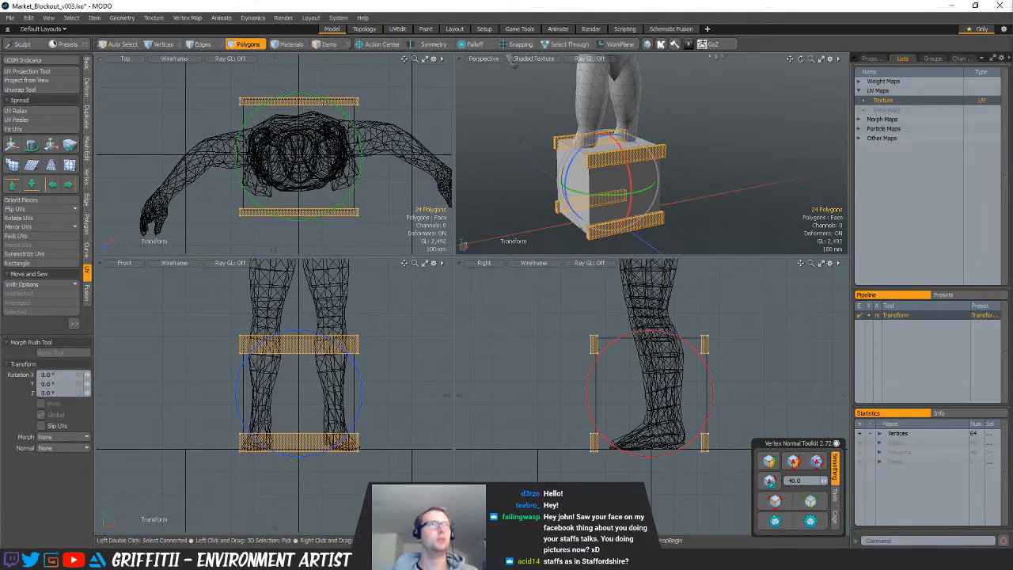
key(r)
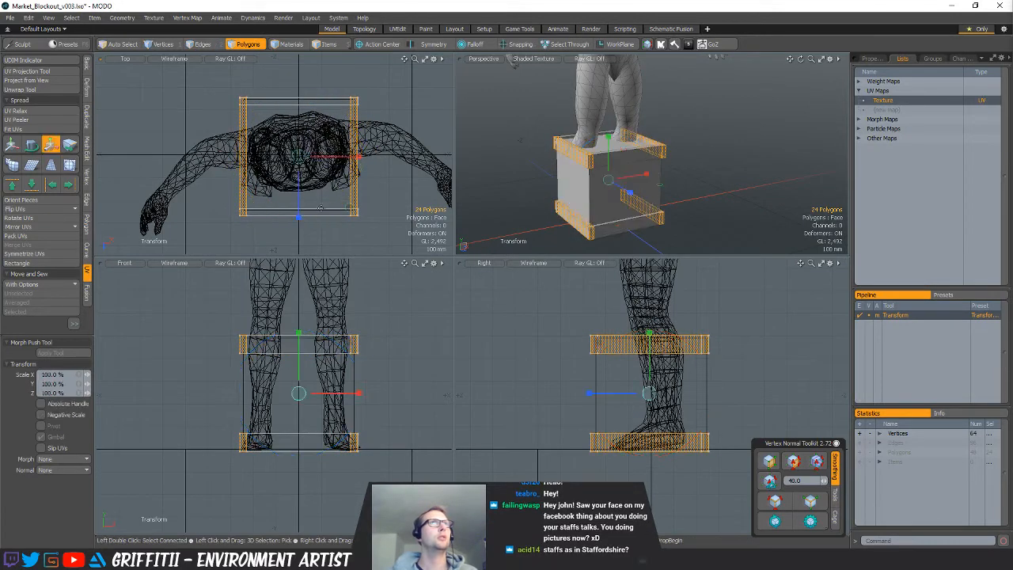
key(q)
click(672, 175)
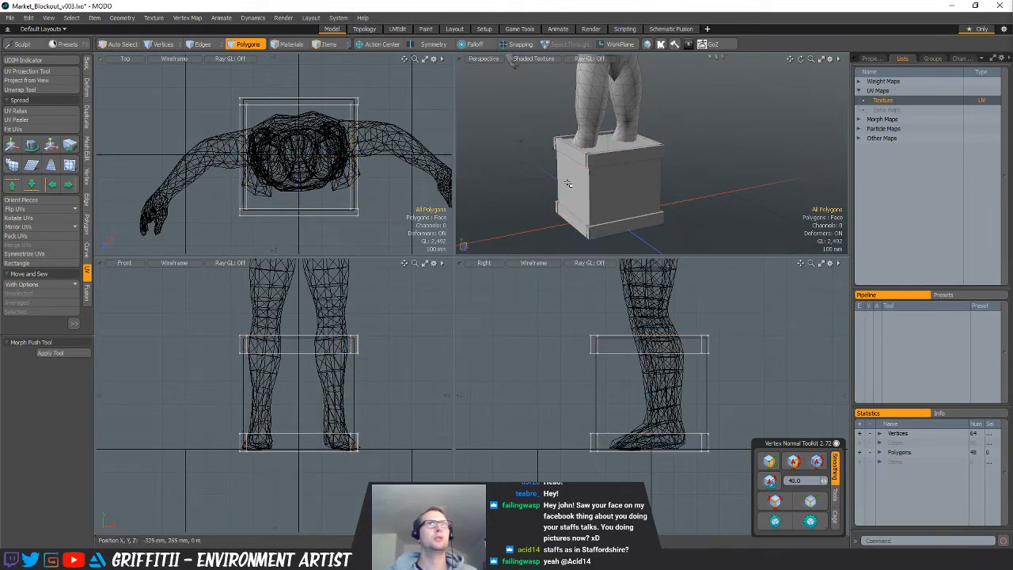
Duplicate the two front planks, rotate the copies upright, and scale them to 67% in Y to fit between the horizontal planks
alt+drag(663, 176, 638, 184)
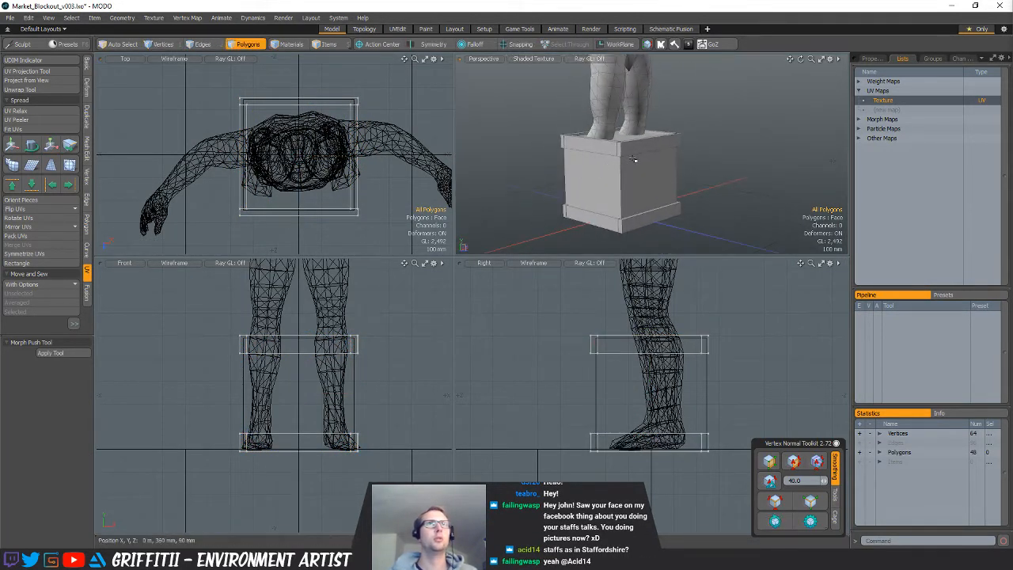
click(640, 149)
shift+double_click(638, 221)
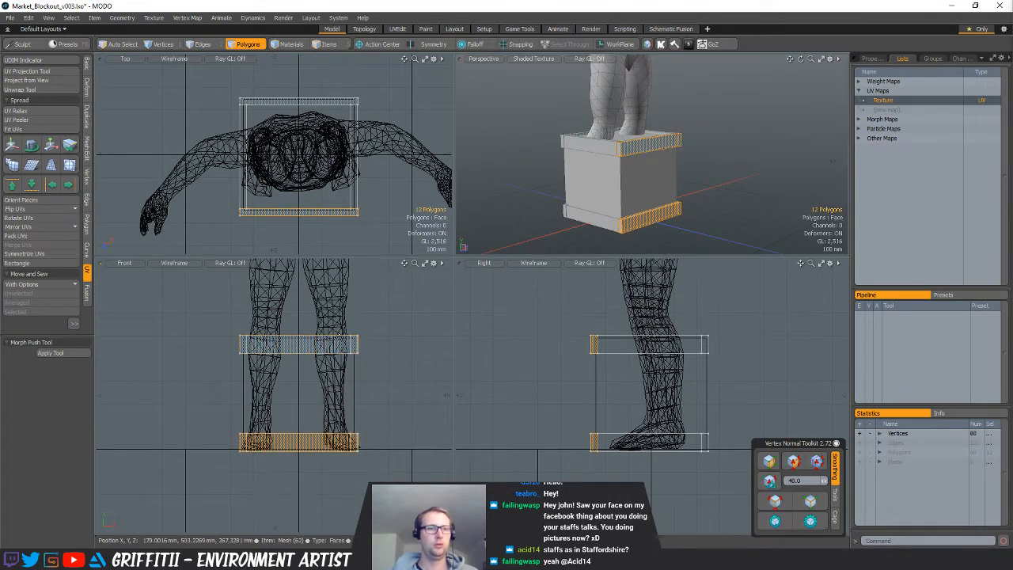
key(e)
ctrl+drag(322, 335, 356, 416)
key(r)
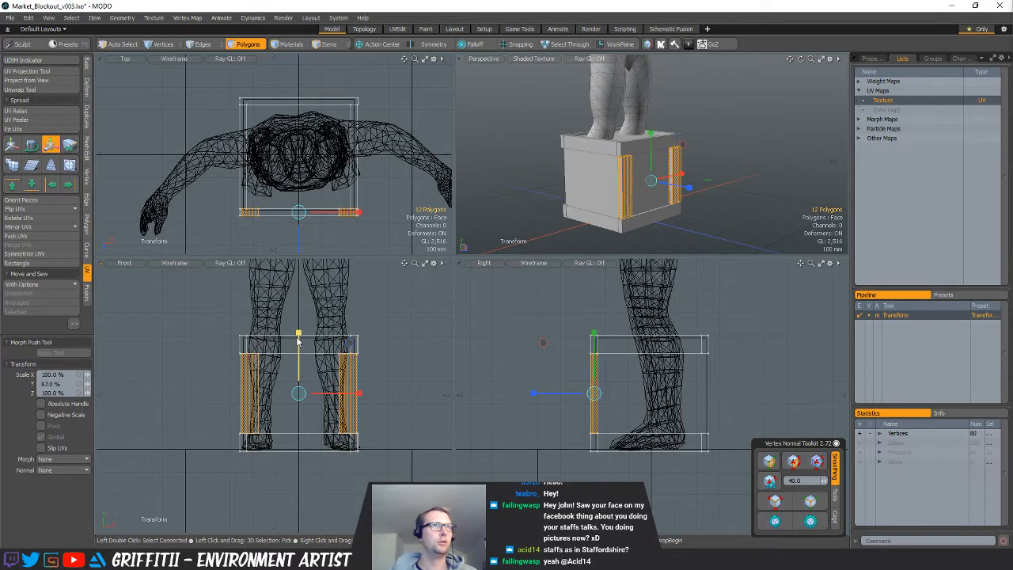
key(space)
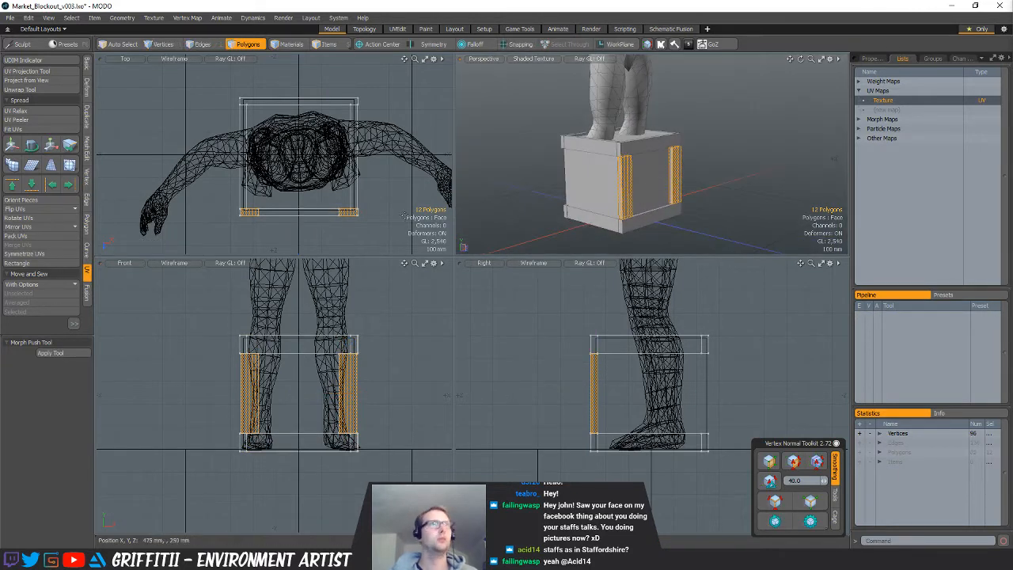
Duplicate the two vertical front planks and move the copies about -485 mm in Z to the crate's back
key(w)
drag(543, 342, 653, 342)
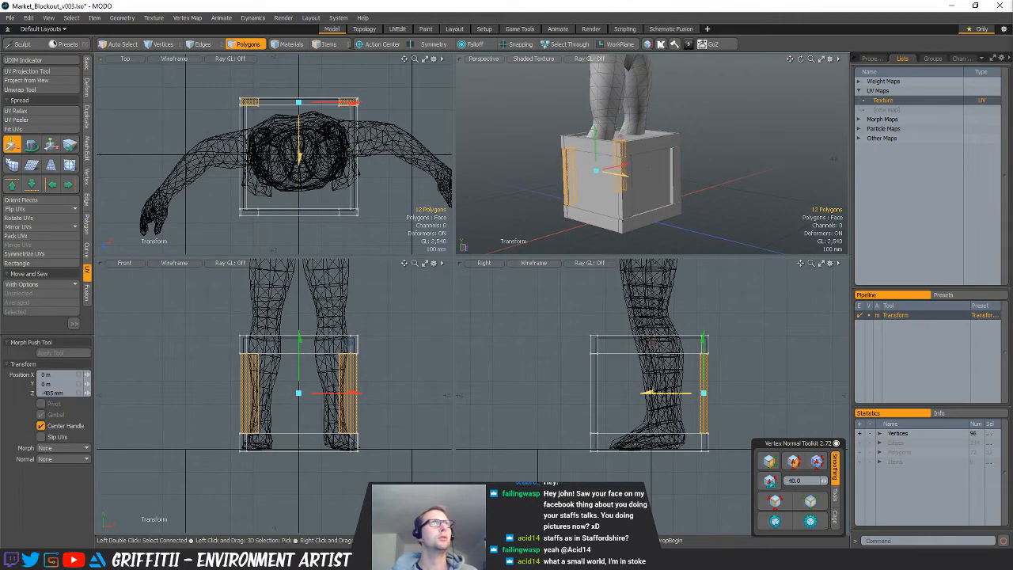
key(space)
Duplicate the four vertical planks and rotate the copies -90° about Y onto the crate's sides
click(421, 150)
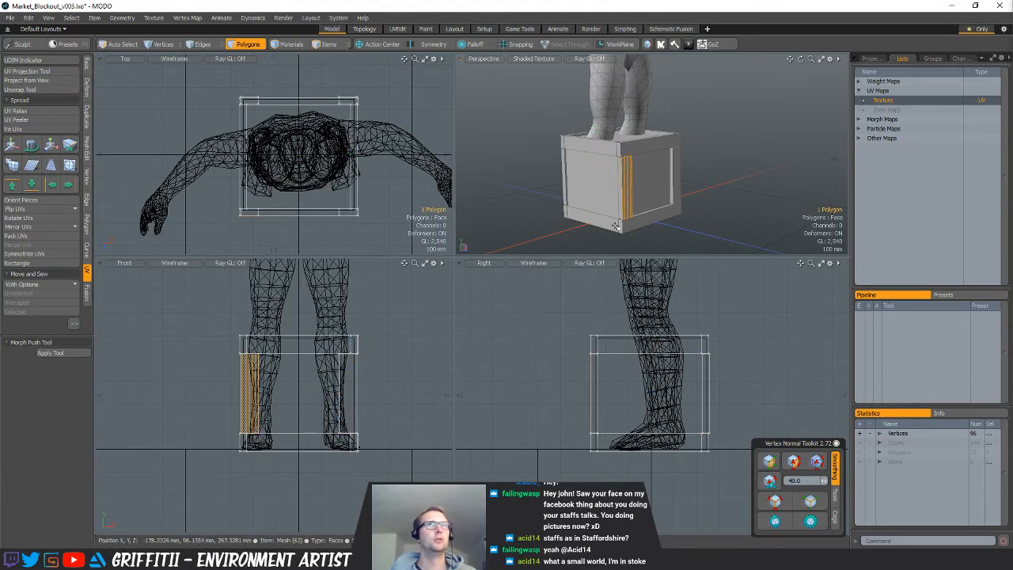
shift+click(349, 403)
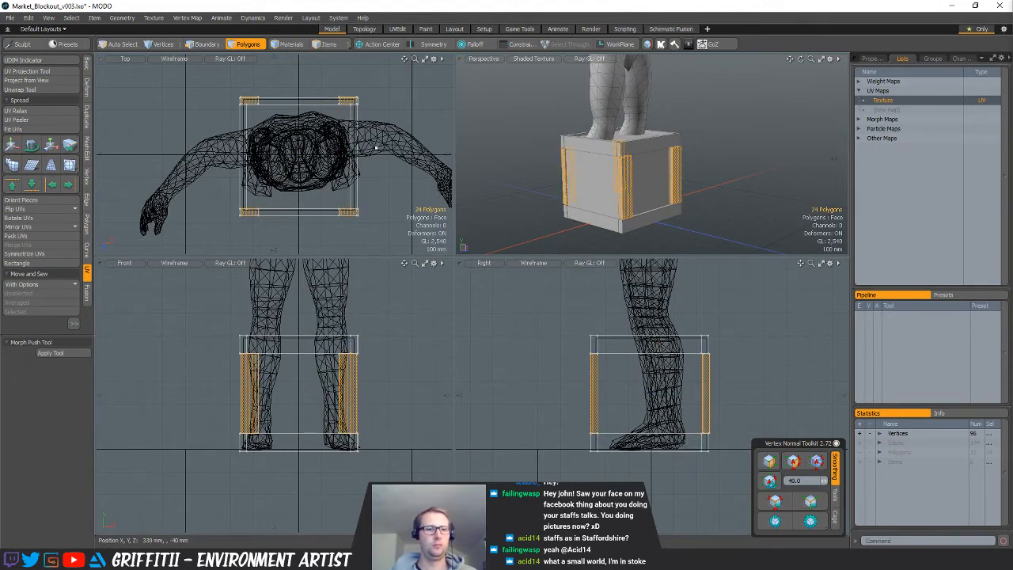
key(ctrl+c)
key(ctrl+v)
key(e)
ctrl+drag(319, 95, 372, 177)
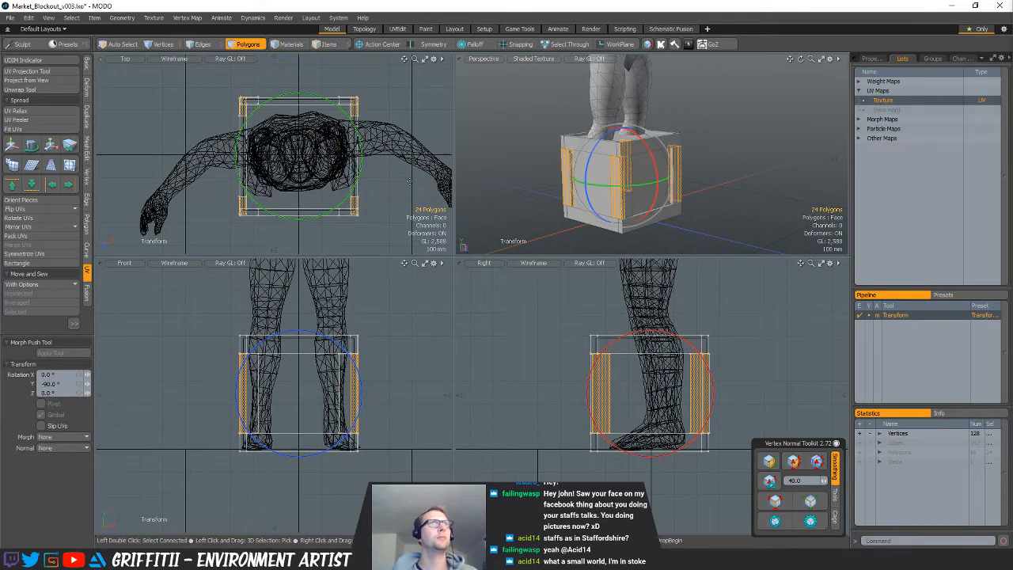
key(space)
alt+drag(703, 207, 613, 178)
click(716, 204)
scroll(673, 159, up, 4)
scroll(734, 167, down, 1)
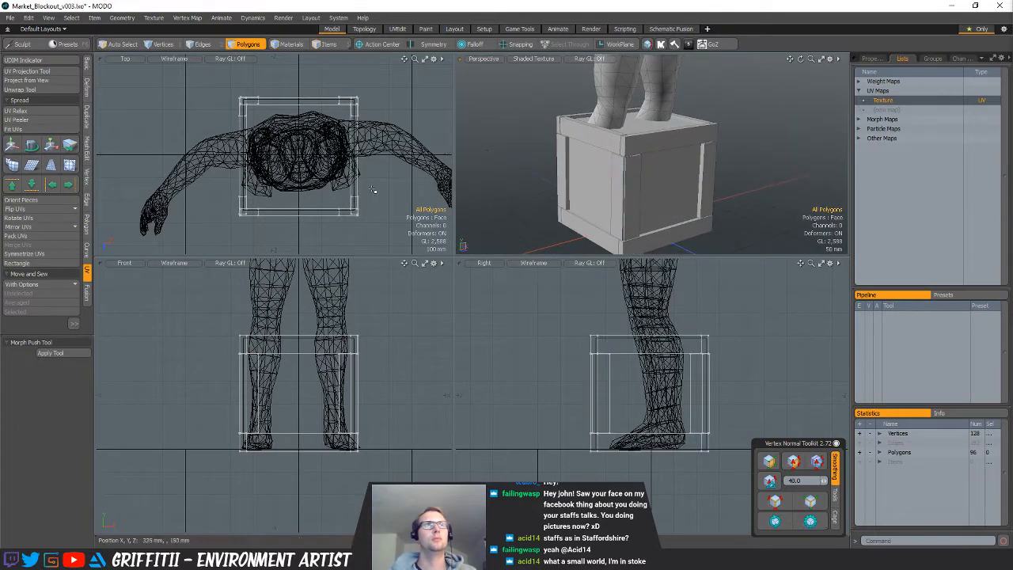
Undo the rotation of the duplicated vertical planks and delete the duplicates
key(ctrl+z)
key(ctrl+z)
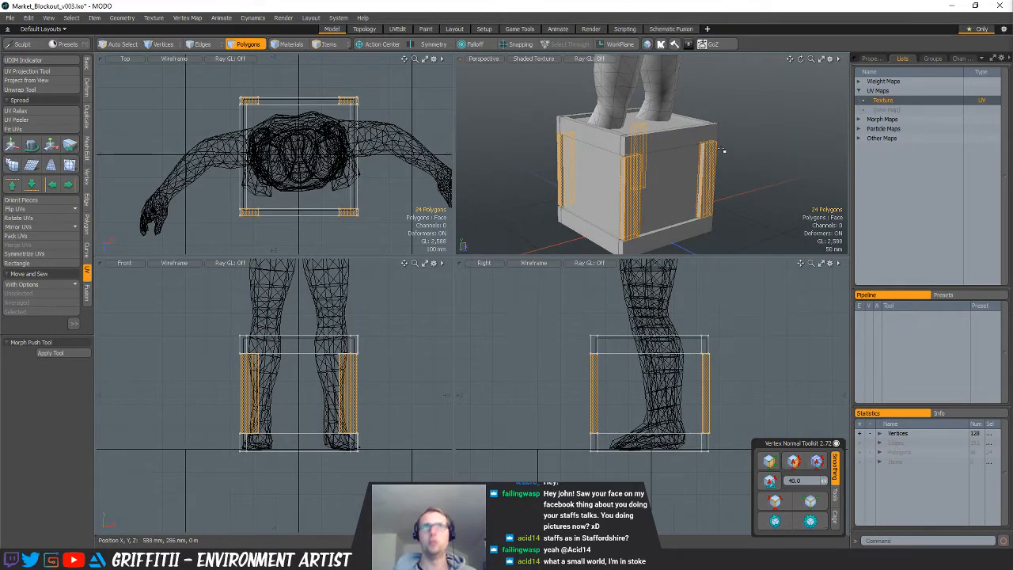
key(Delete)
Rotate the four original vertical planks -90° about Y onto the crate's two sides
alt+drag(693, 144, 658, 156)
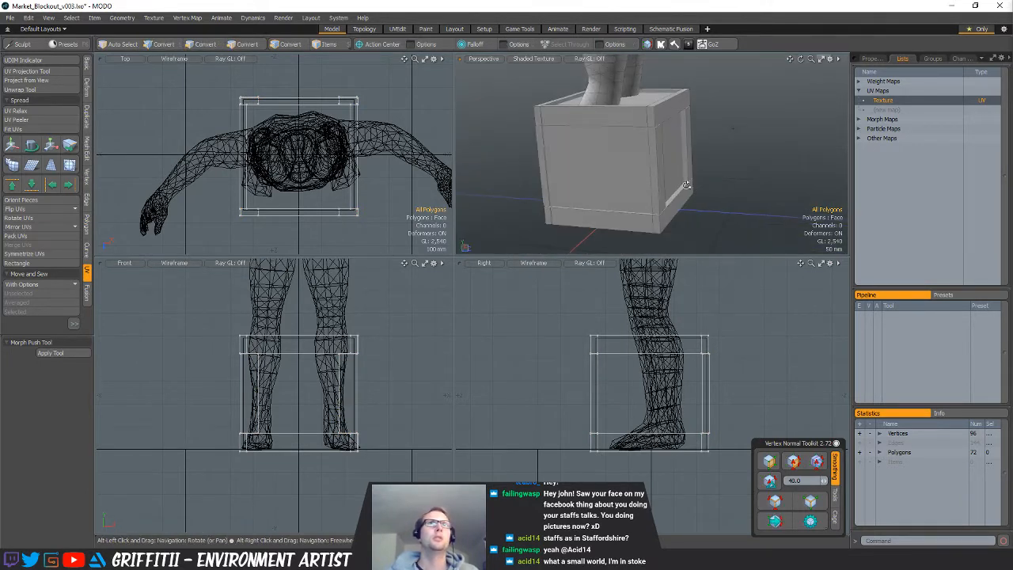
drag(260, 390, 343, 386)
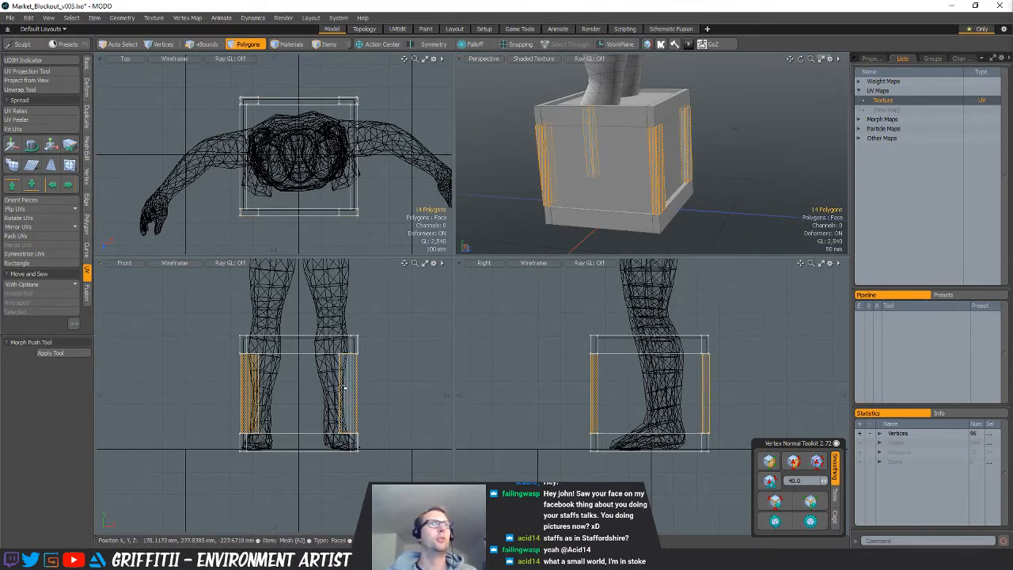
key(e)
drag(313, 97, 357, 171)
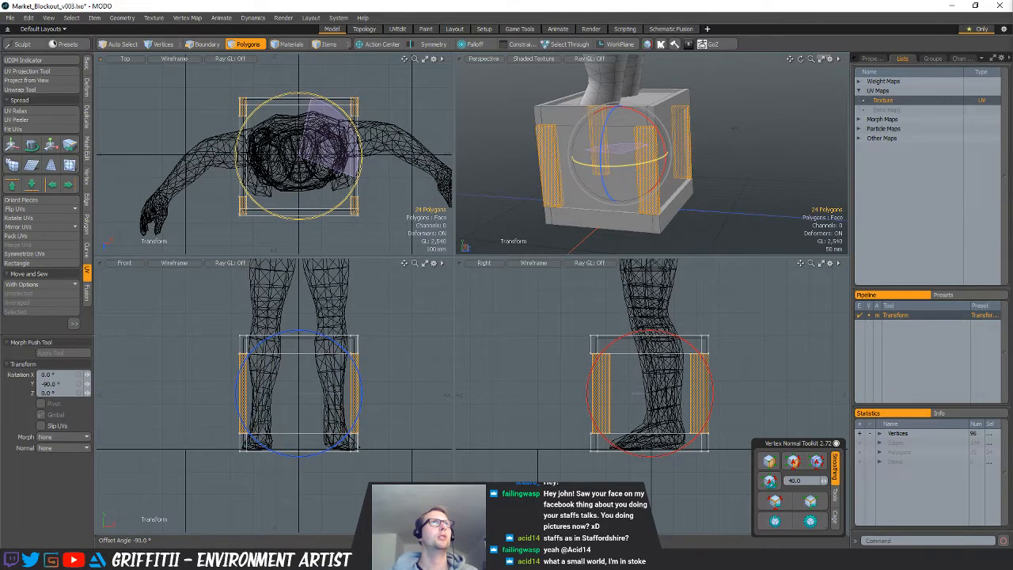
key(q)
key(Escape)
Select the four vertical side planks and narrow them along Z to about half their width, each about its own centre
alt+drag(547, 120, 696, 176)
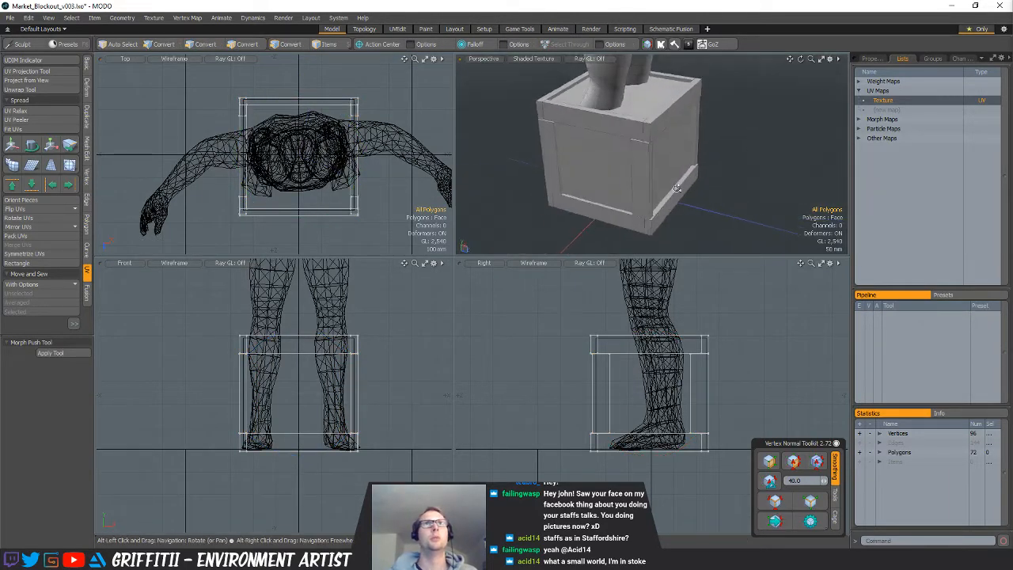
click(645, 169)
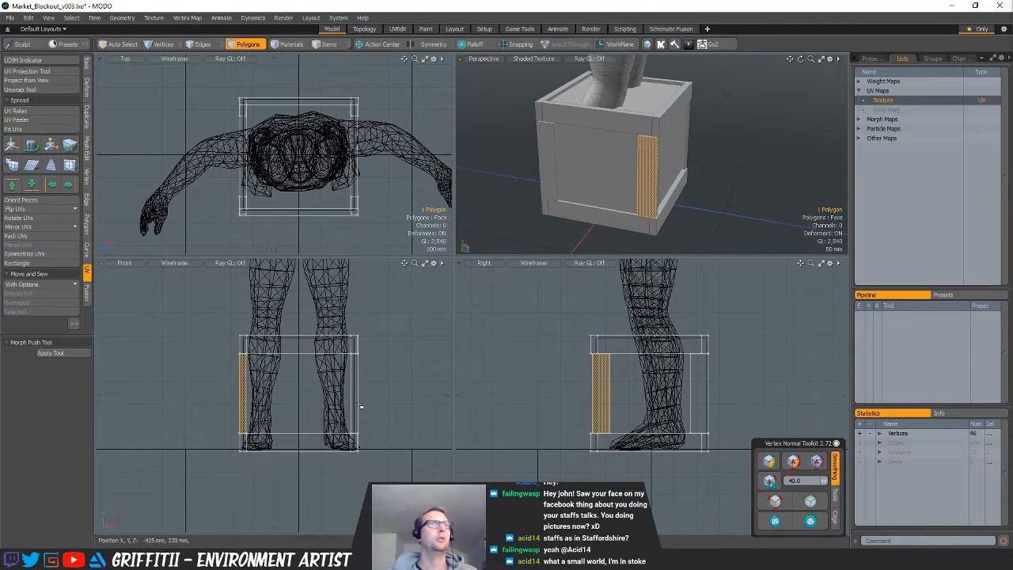
right_drag(360, 405, 363, 388)
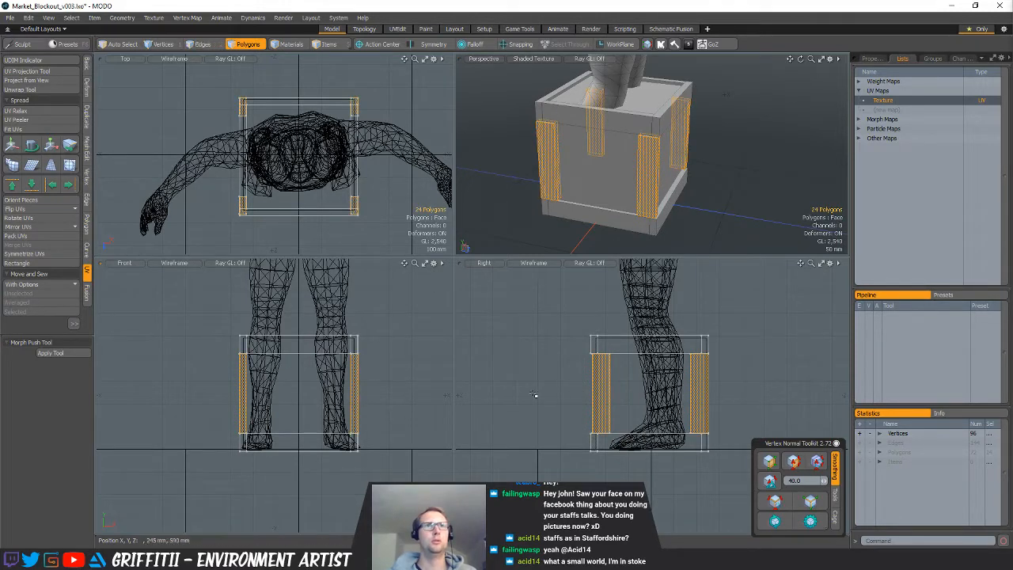
key(alt+a)
key(r)
drag(553, 394, 590, 394)
Move the narrowed side planks along Z so they sit flush with the crate's front and back corners
key(alt+a)
key(q)
key(w)
key(q)
mouse_move(630, 342)
ctrl+right_down()
mouse_move(546, 455)
mouse_move(605, 400)
ctrl+right_up()
key(w)
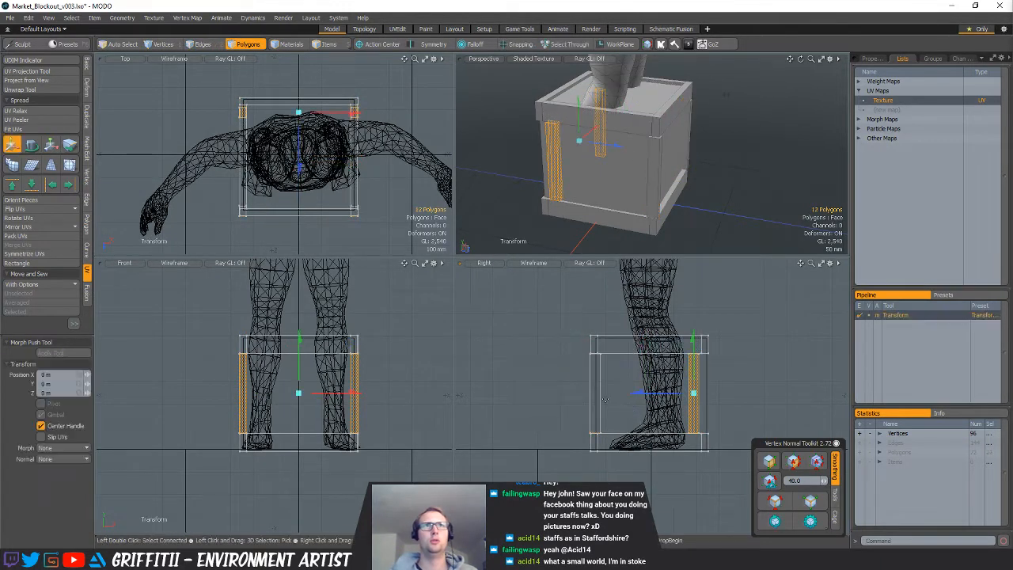
drag(648, 395, 655, 395)
key(q)
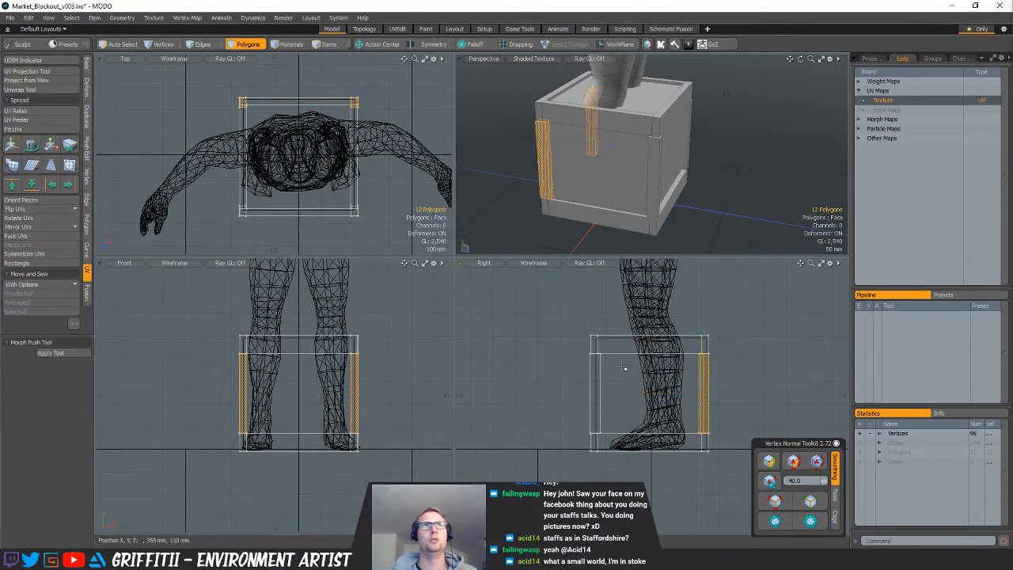
click(626, 369)
Cut the crate's inner box from its own mesh and paste it into the plank mesh
alt+drag(722, 165, 586, 111)
click(575, 104)
alt+drag(626, 156, 552, 116)
double_click(679, 164)
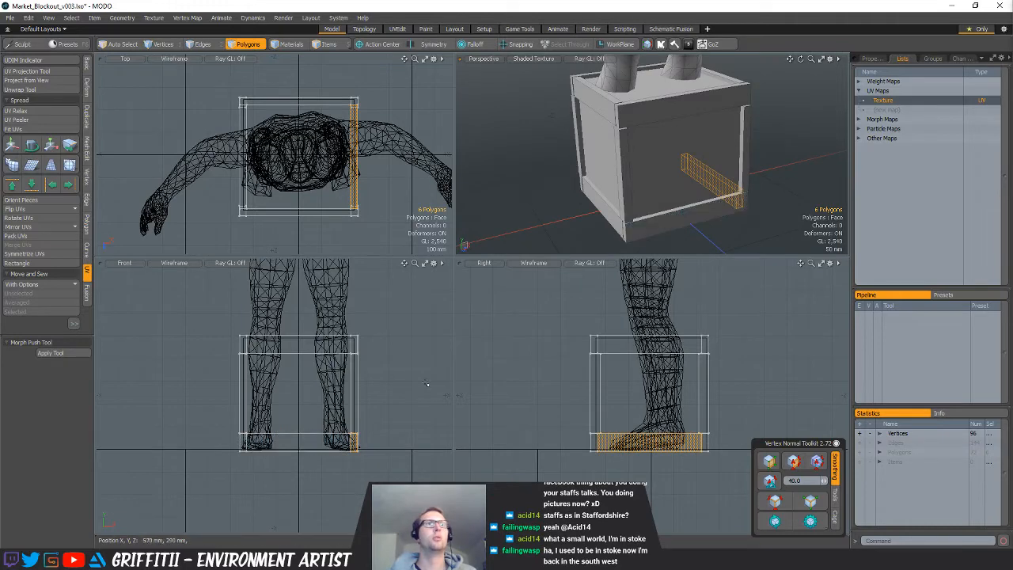
click(368, 404)
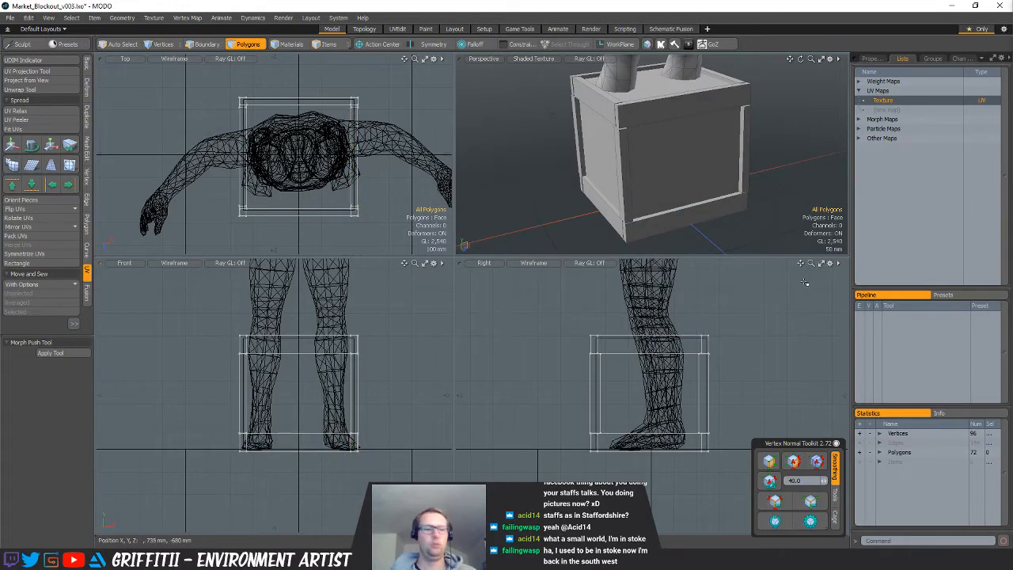
key(ctrl+z)
click(654, 148)
key(ctrl+v)
click(774, 192)
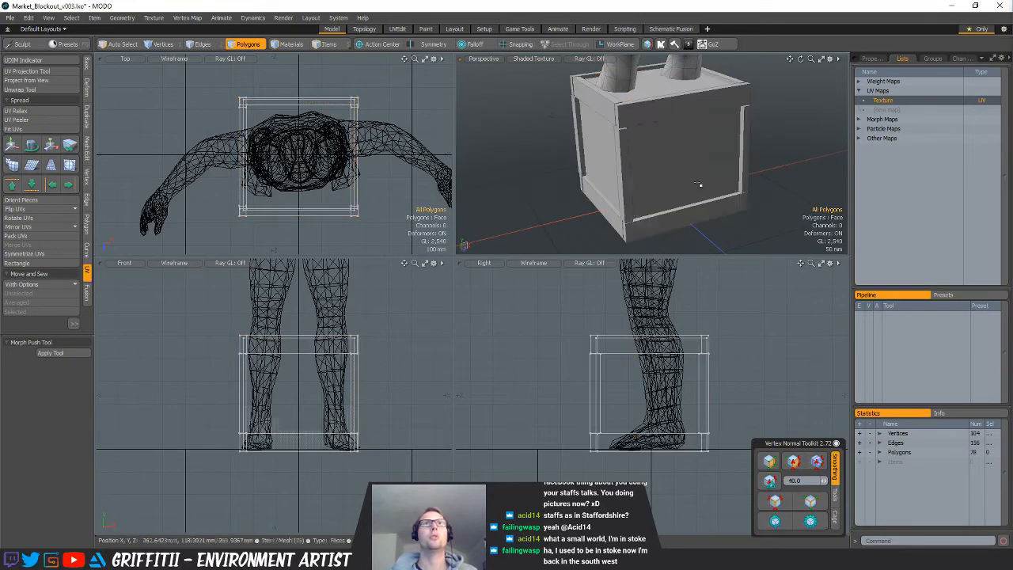
Tilt the crate's front top plank slightly about its own centre, using the Local action center
alt+drag(699, 185, 717, 181)
double_click(657, 108)
key(e)
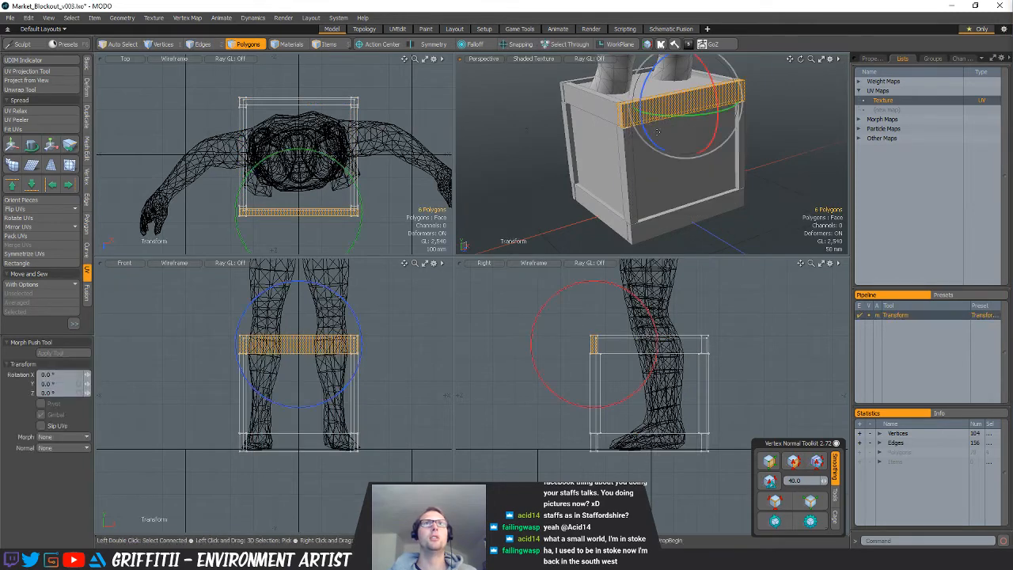
key(alt+w)
drag(673, 83, 670, 97)
drag(733, 109, 739, 103)
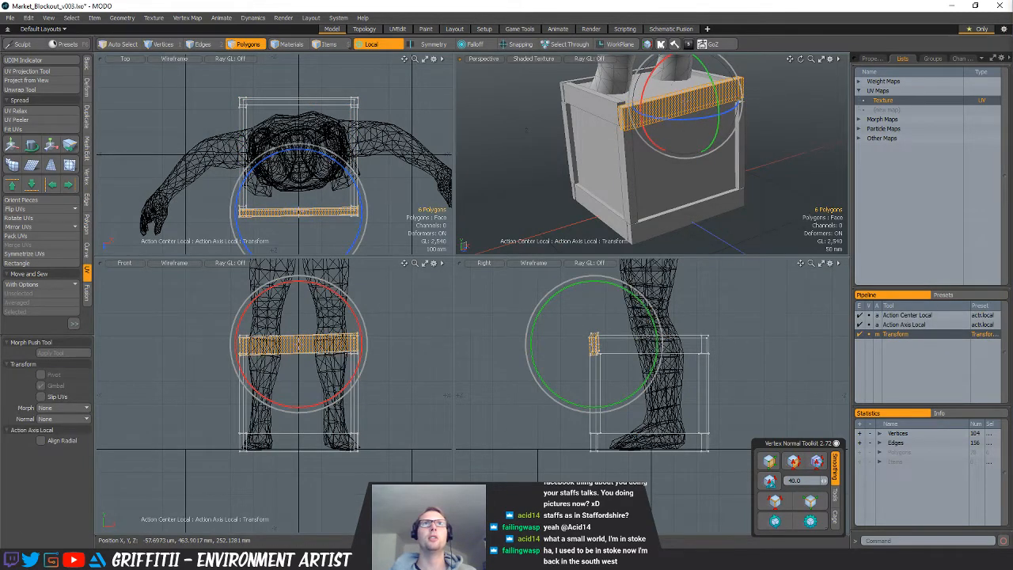
Slightly tilt the back corner's vertical side plank and the adjoining side and front bottom planks about their own centres
double_click(572, 143)
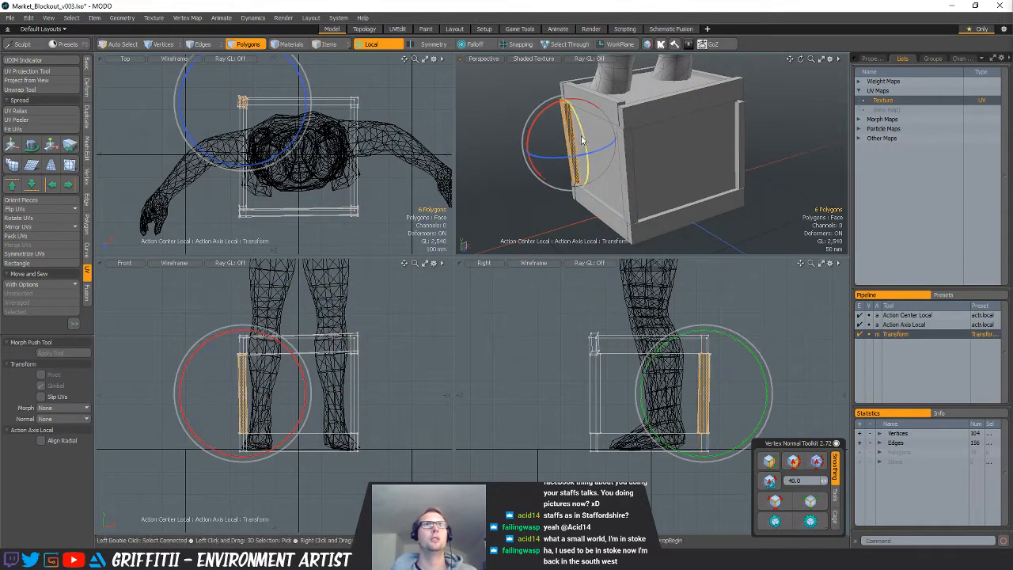
double_click(599, 208)
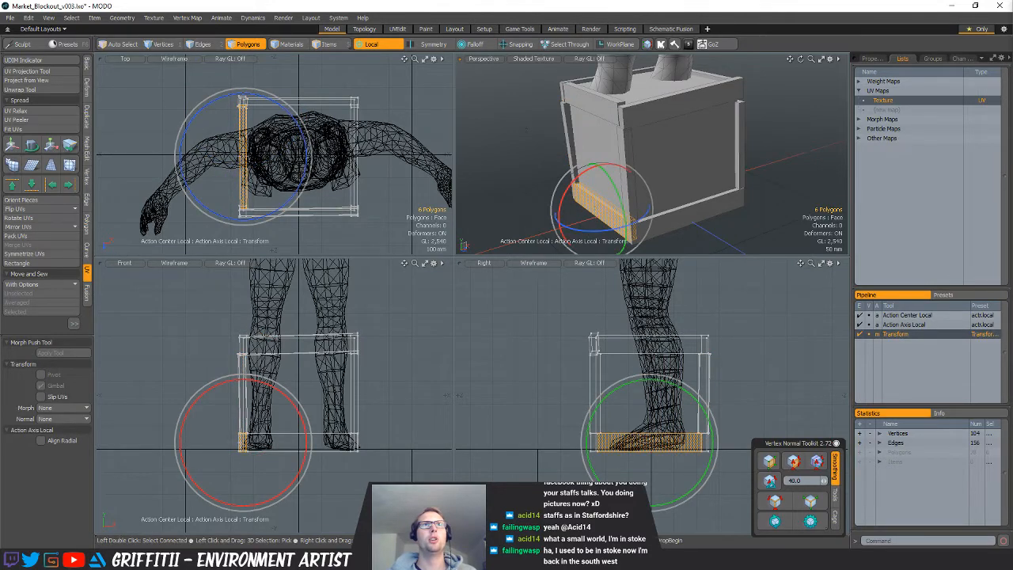
key(space)
alt+drag(759, 190, 653, 202)
click(682, 213)
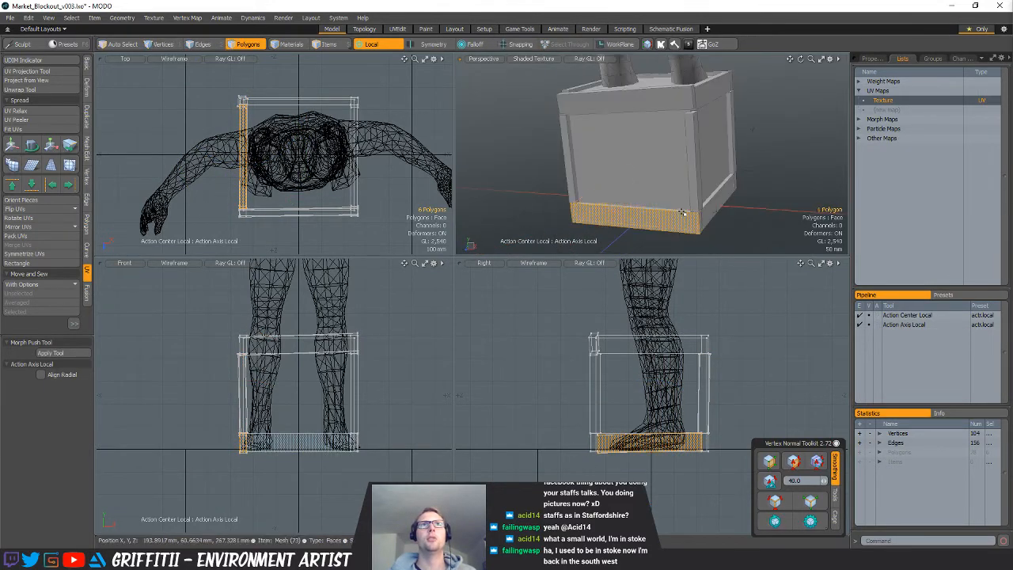
double_click(683, 213)
key(y)
key(space)
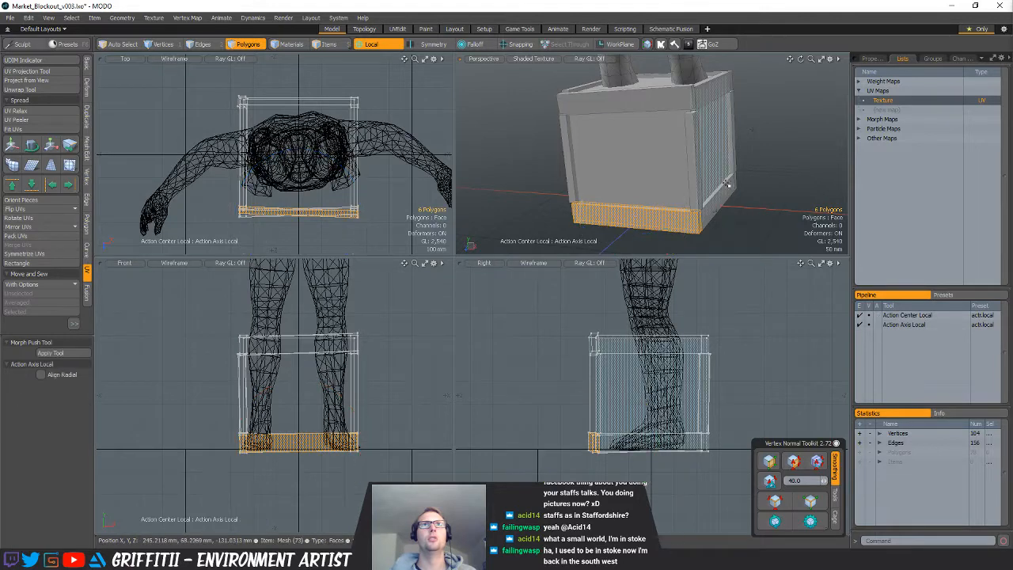
click(730, 151)
key(y)
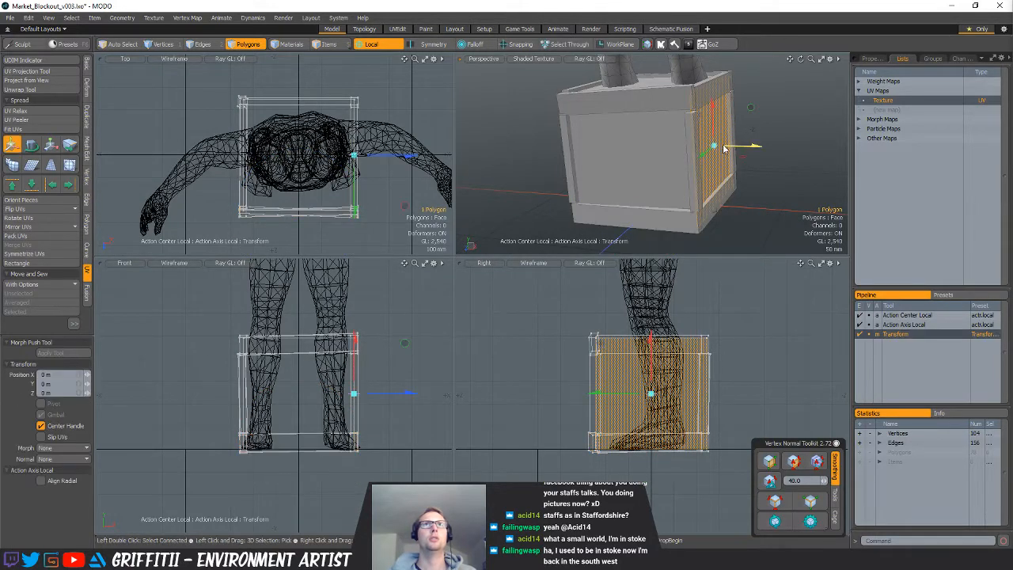
key(e)
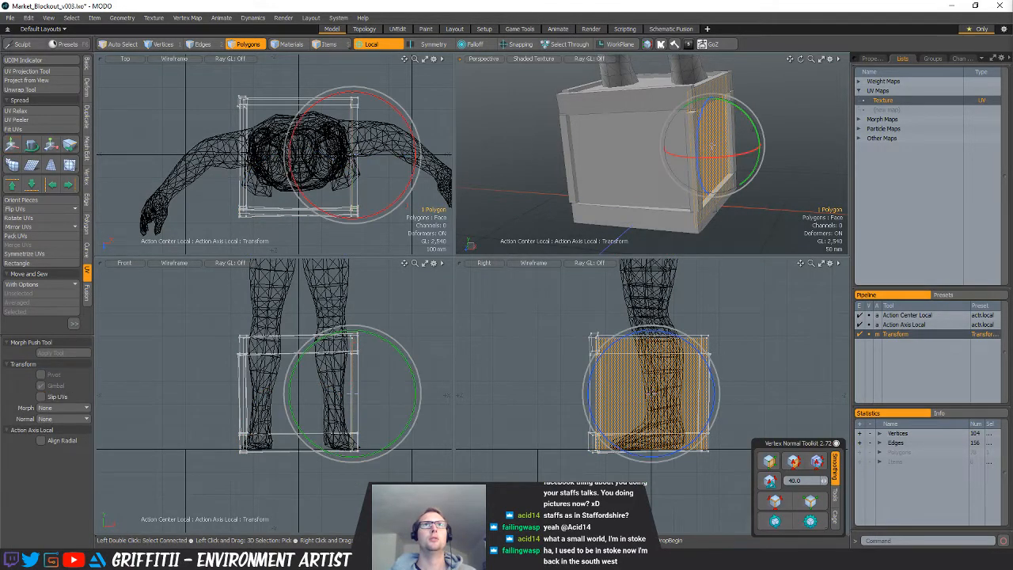
key(space)
Rotate the bottom plank on the crate's other side slightly about its own centre
double_click(730, 190)
key(e)
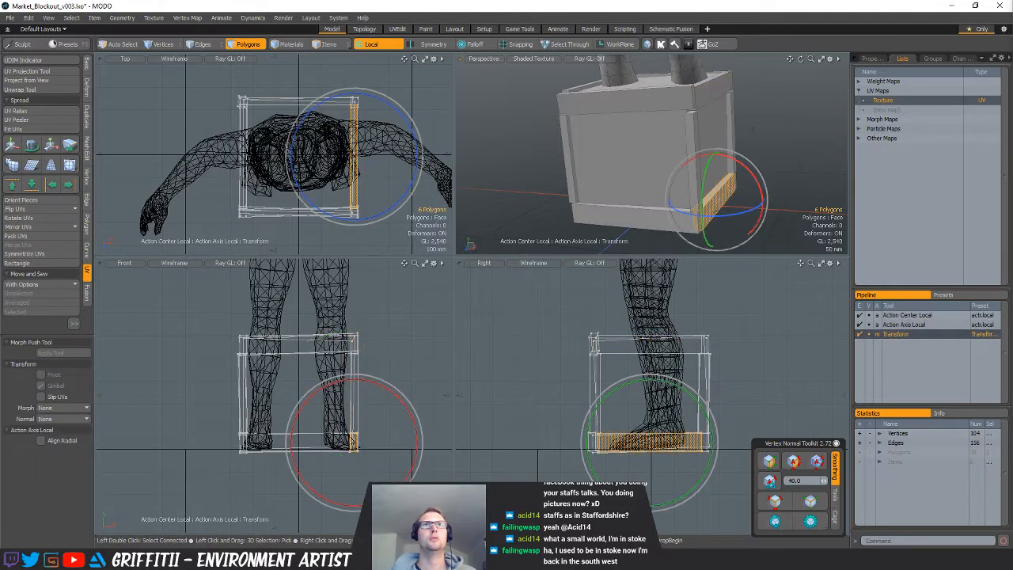
drag(761, 209, 726, 172)
key(space)
click(762, 171)
Reset the action center and raise the whole crate slightly along Y to sit on the ground plane
mouse_move(727, 172)
ctrl+alt+mouse_down()
mouse_move(688, 173)
mouse_move(726, 176)
ctrl+alt+mouse_up()
key(y)
key(alt+a)
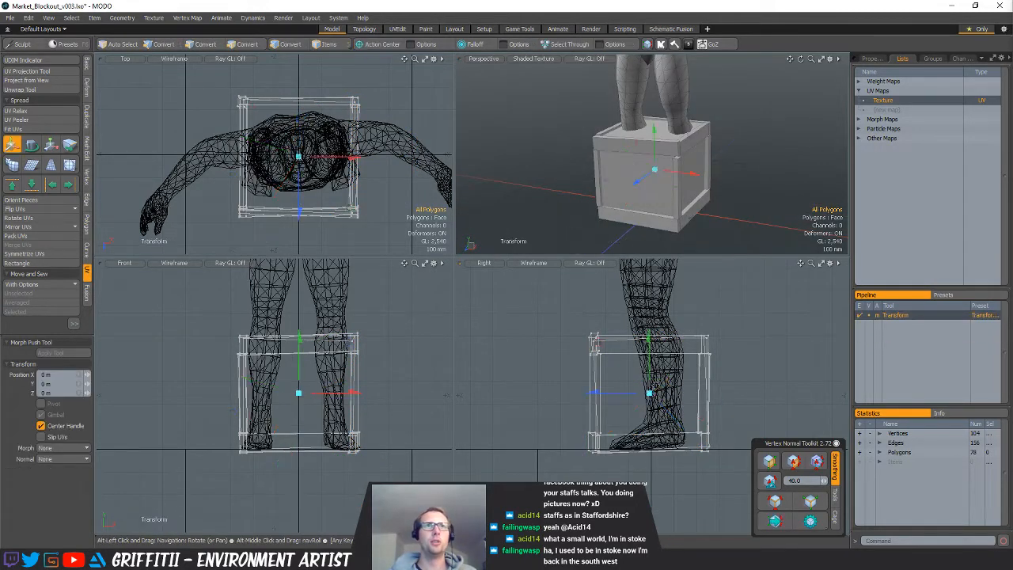
drag(651, 380, 651, 378)
key(space)
alt+drag(688, 213, 640, 208)
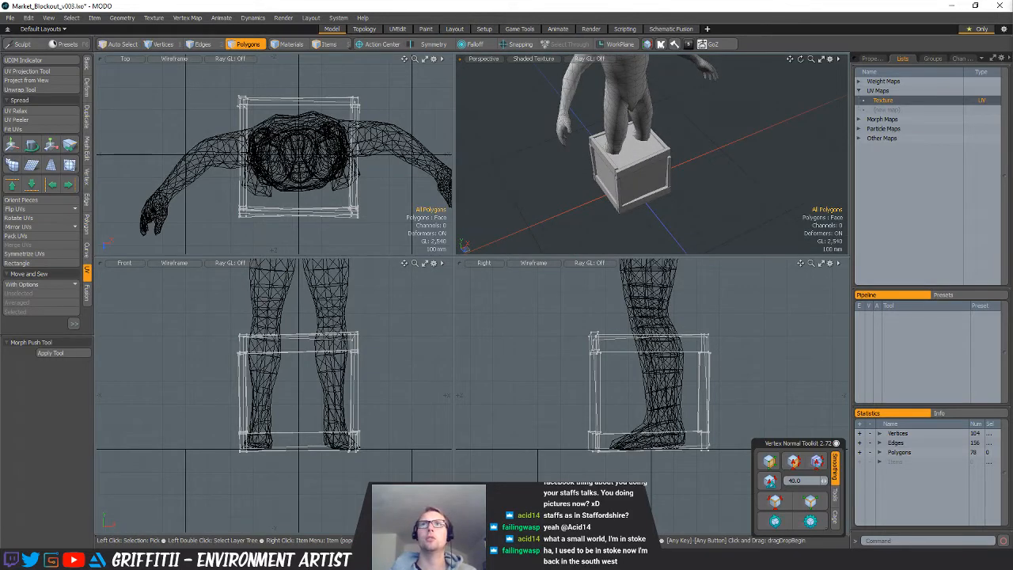
Add a unit cube in a new mesh and scale it to 111% in X and 49% in Y and Z
click(558, 203)
click(88, 68)
shift+click(13, 66)
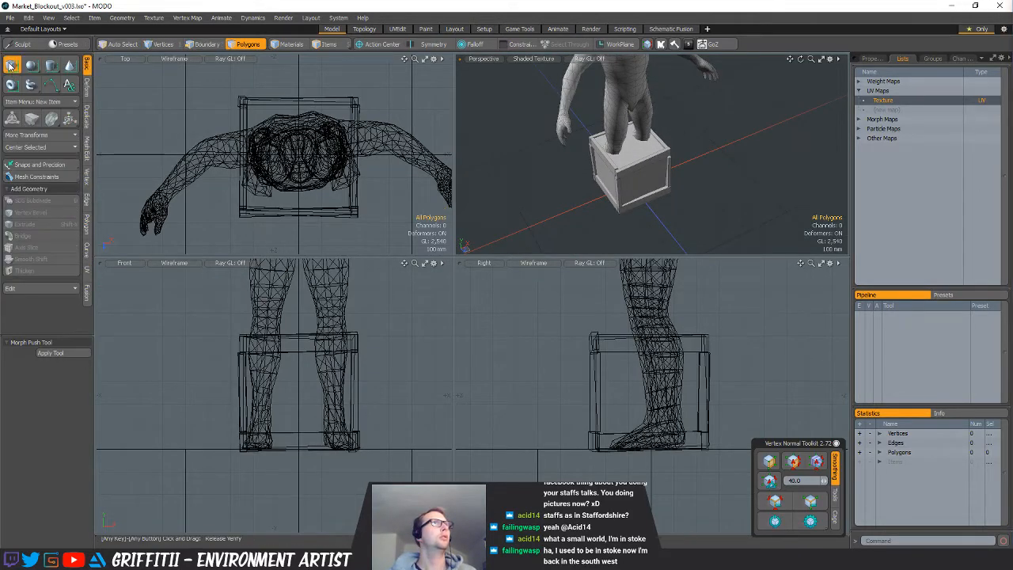
scroll(257, 156, down, 2)
key(r)
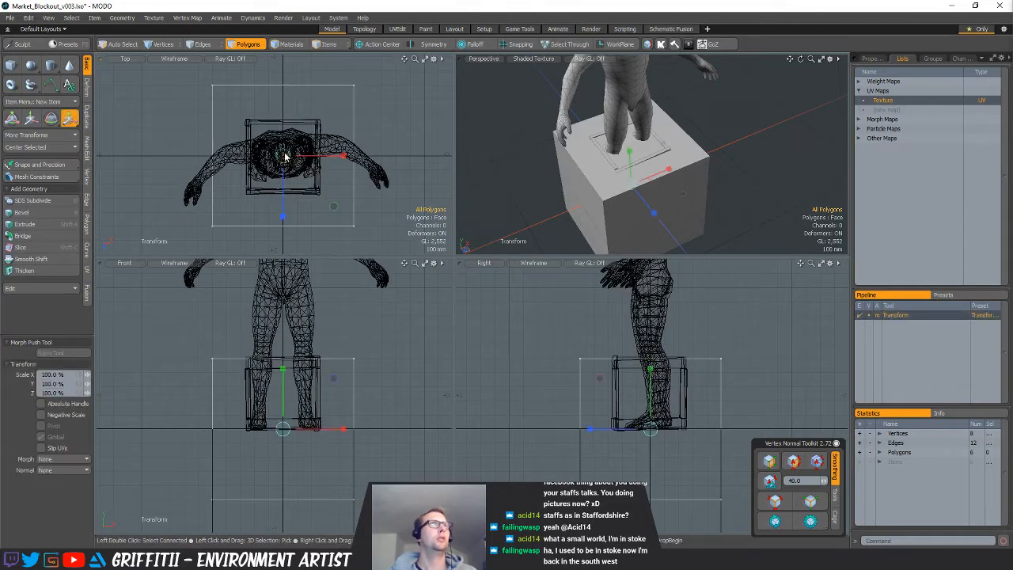
drag(287, 156, 293, 180)
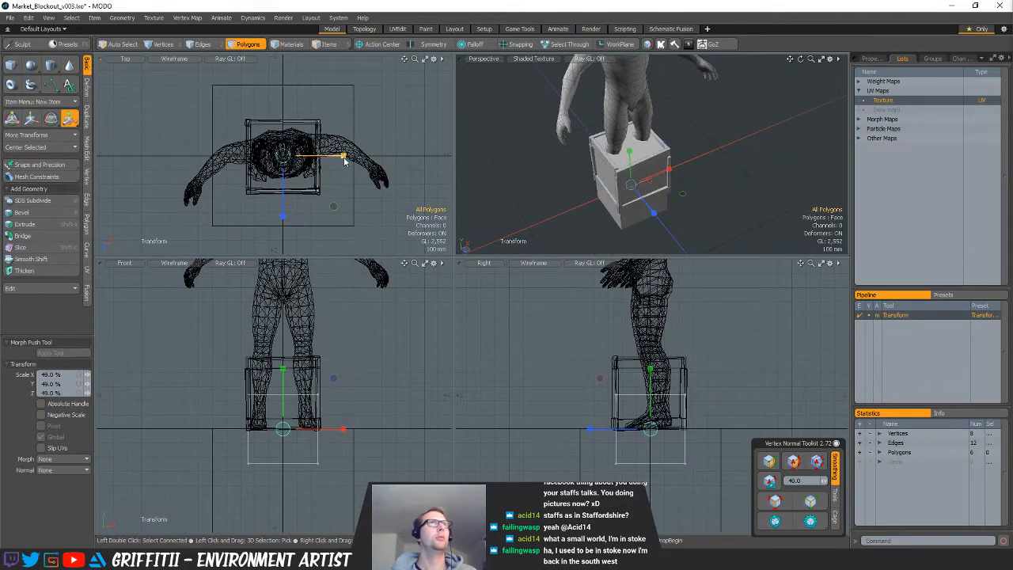
mouse_move(345, 160)
mouse_down()
mouse_move(375, 157)
mouse_move(351, 155)
mouse_up()
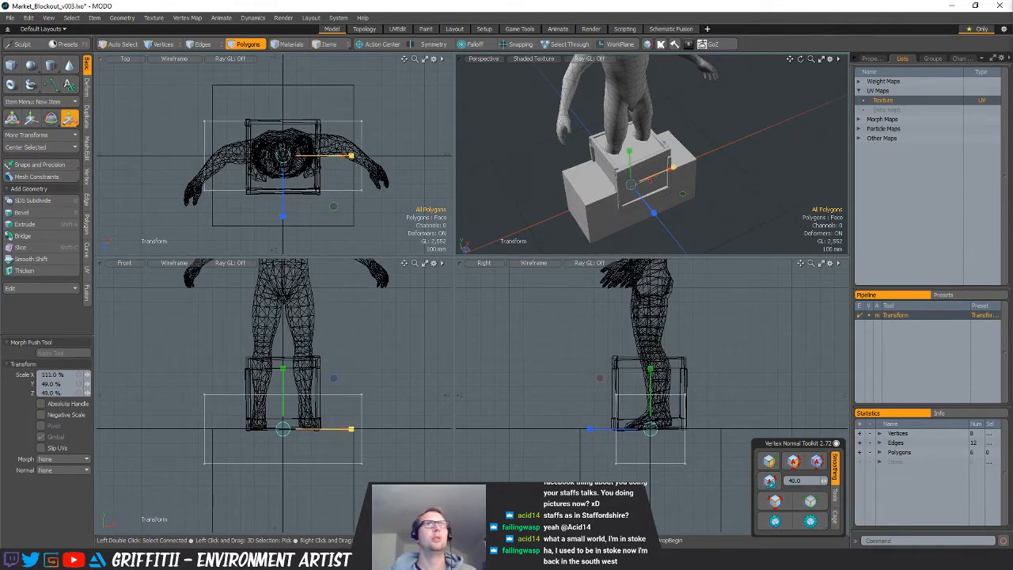
key(q)
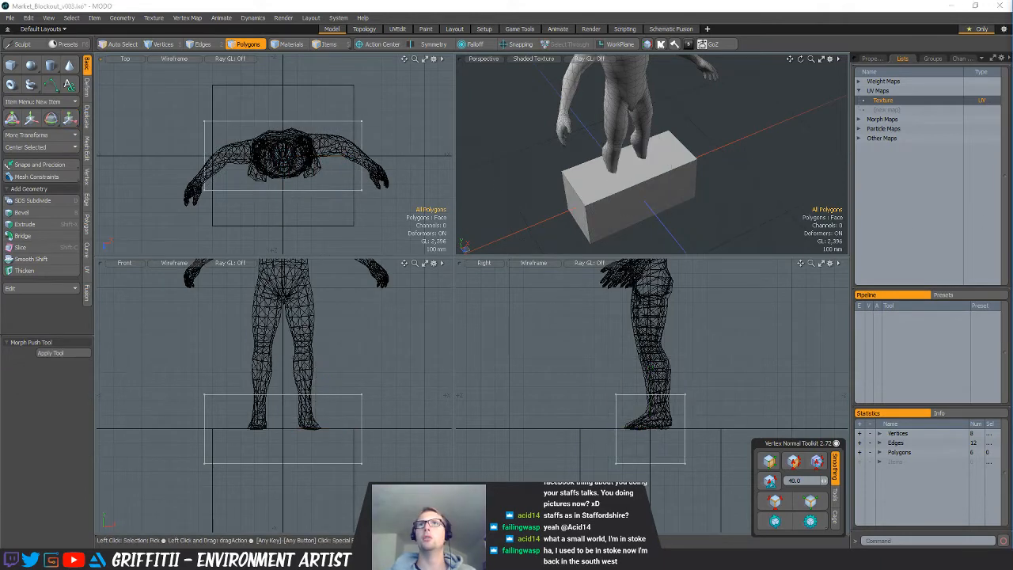
Paste a copy of the finished crate into a separate mesh in place of the stretched cube
mouse_move(699, 323)
right_down()
mouse_move(742, 495)
mouse_move(733, 365)
right_up()
key(ctrl+x)
key(ctrl+v)
alt+drag(373, 414, 397, 423)
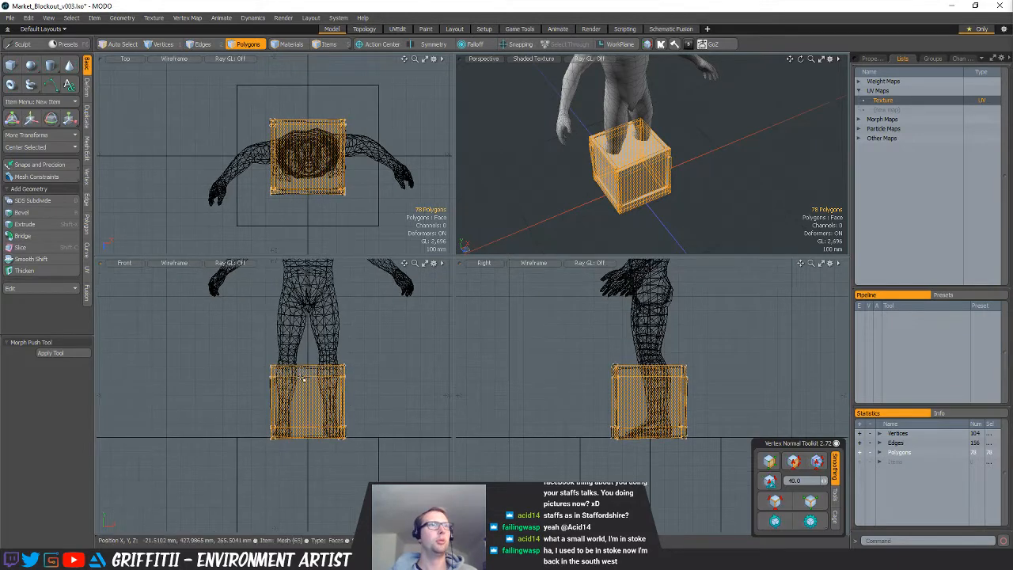
Move the vertices of one half of the crate copy outward along X to about double the crate's length
key(1)
mouse_move(290, 380)
right_down()
mouse_move(309, 509)
mouse_move(299, 410)
right_up()
key(w)
drag(299, 409, 225, 409)
key(q)
click(229, 340)
key(e)
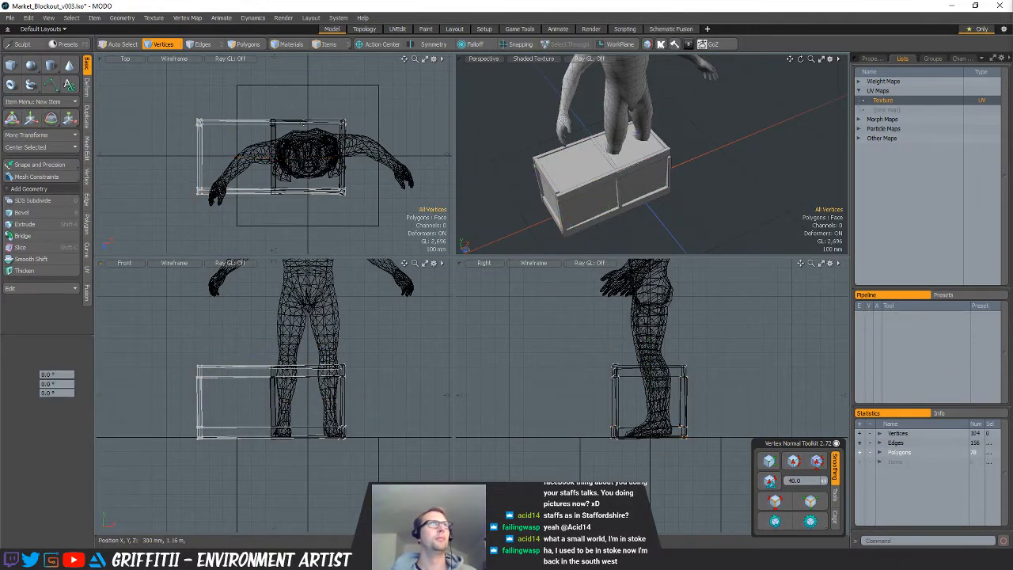
Center the lengthened crate on the X axis with Center Selected
ctrl+drag(275, 96, 265, 221)
key(w)
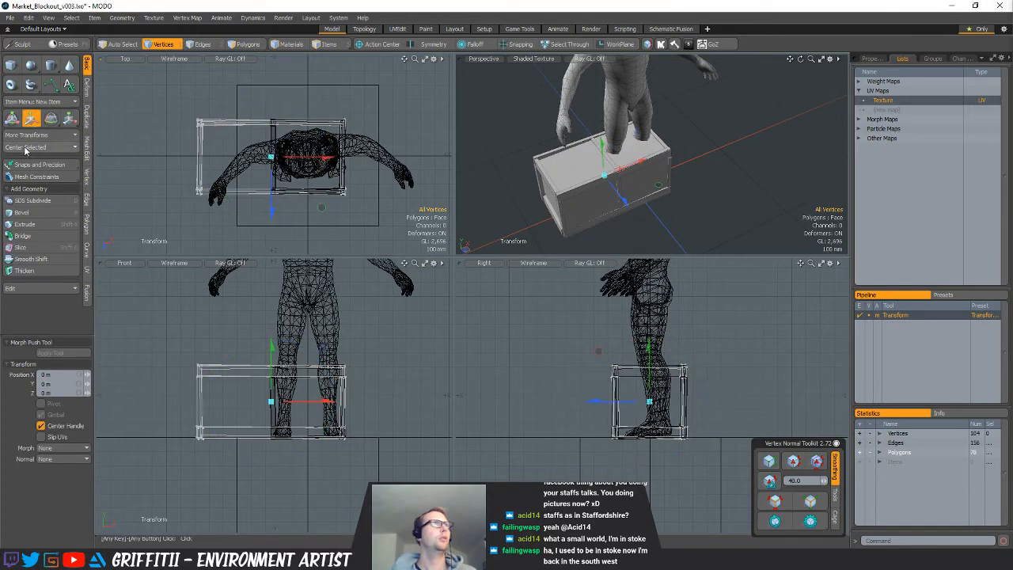
click(28, 148)
click(32, 212)
alt+drag(534, 123, 594, 181)
key(space)
key(space)
key(bracketleft)
click(725, 204)
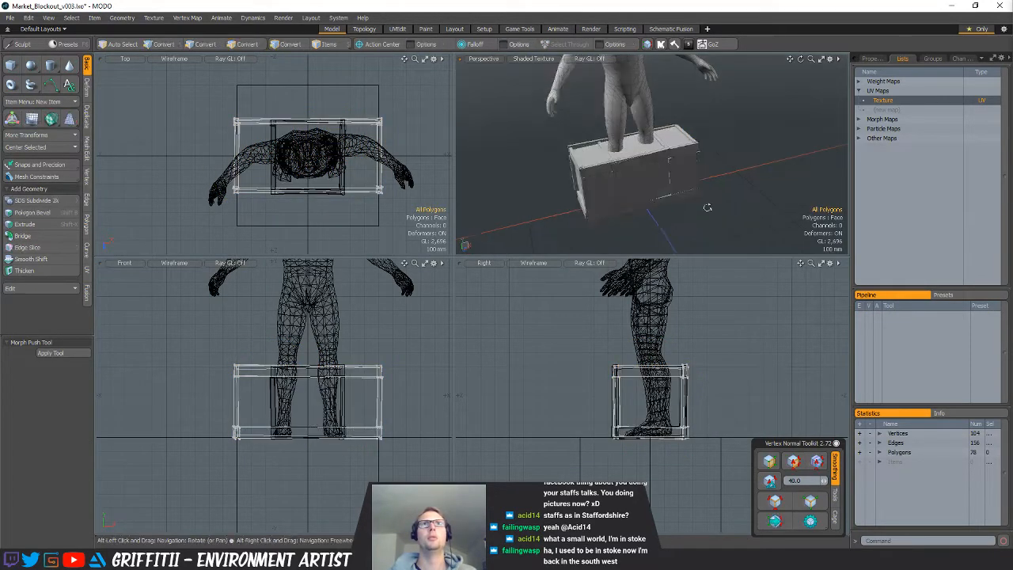
Duplicate the long crate's two vertical end planks onto the middle of its long sides and rotate the copies about Y
alt+drag(725, 204, 606, 181)
click(605, 180)
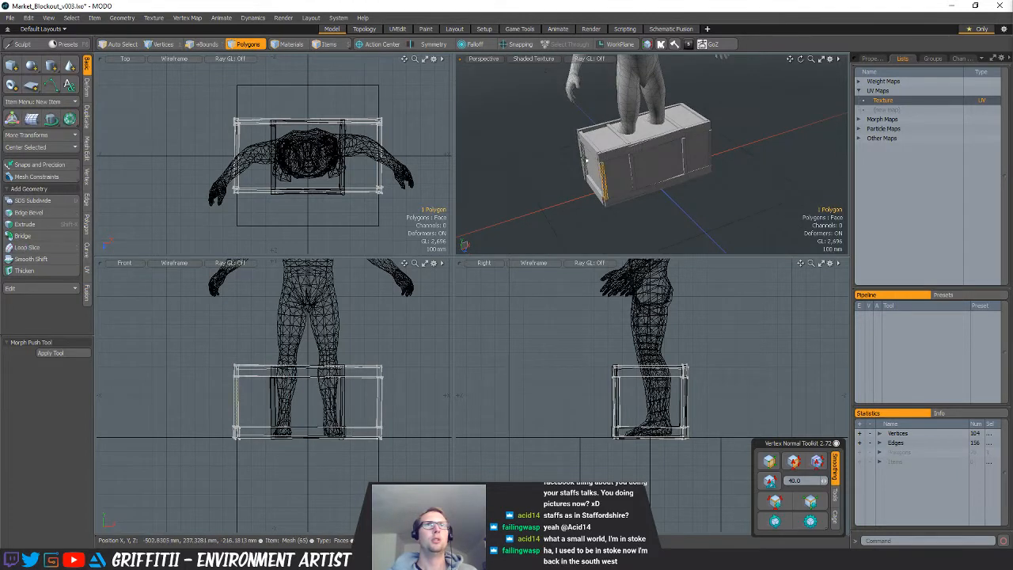
click(31, 118)
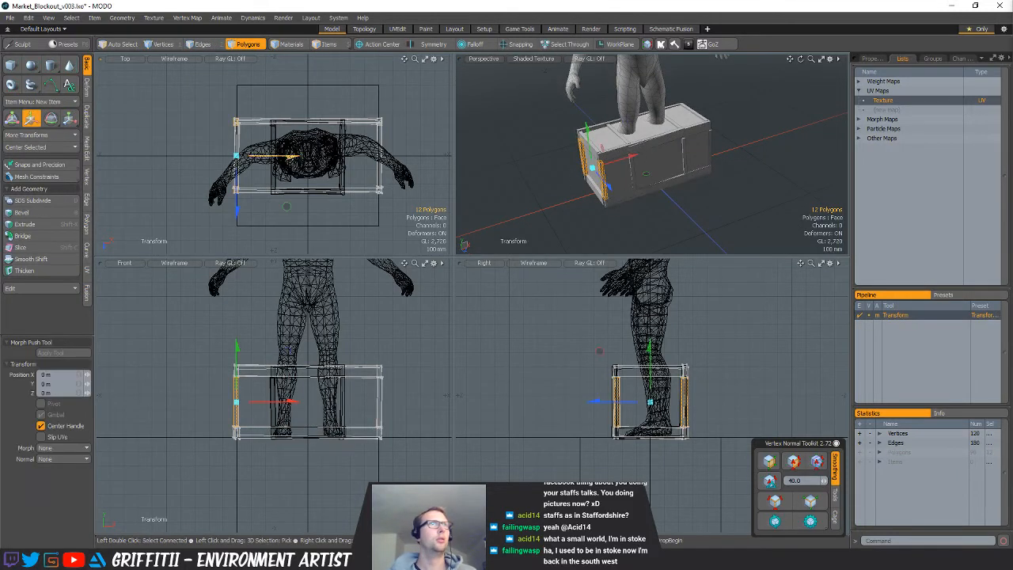
drag(356, 156, 366, 156)
key(e)
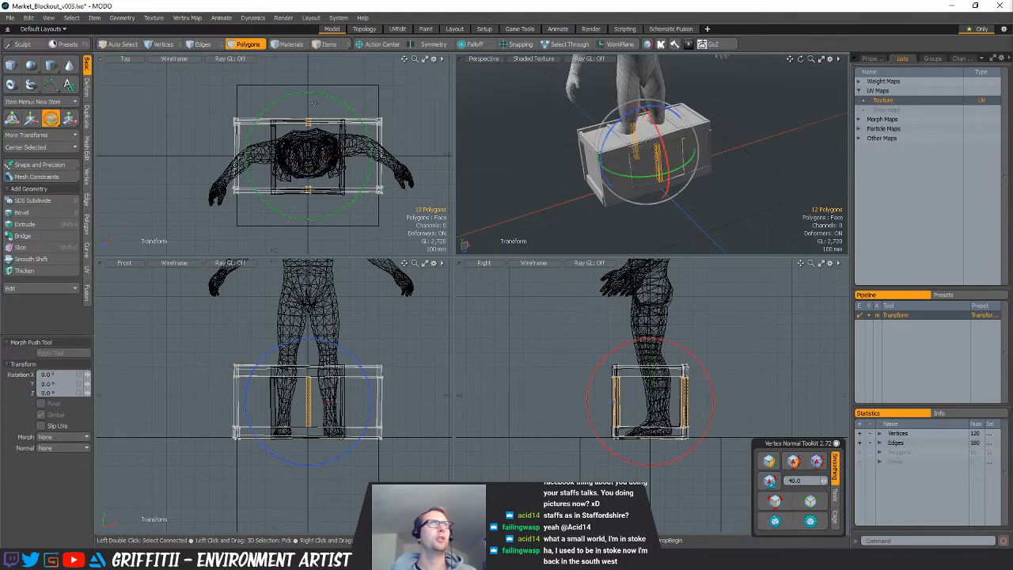
drag(308, 89, 302, 228)
key(space)
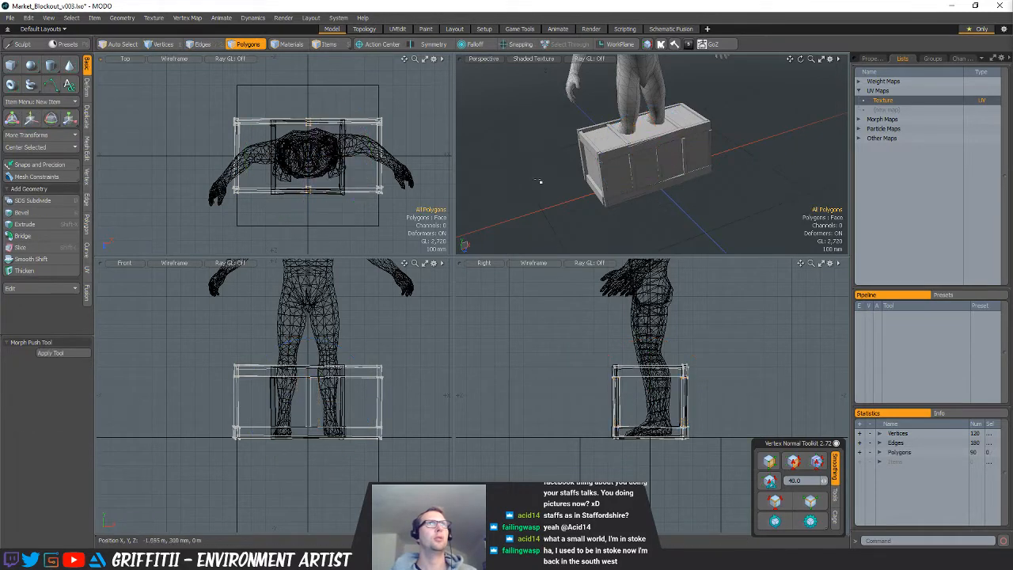
Paste another copy of the original crate into its own mesh
alt+drag(538, 176, 792, 194)
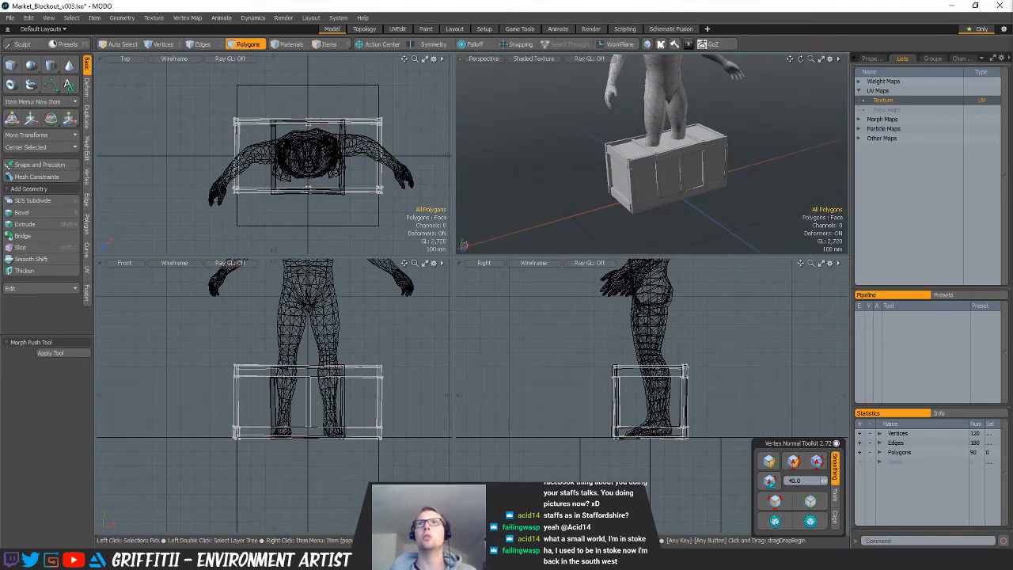
key(Up)
mouse_move(596, 350)
right_down()
mouse_move(649, 479)
mouse_move(598, 352)
right_up()
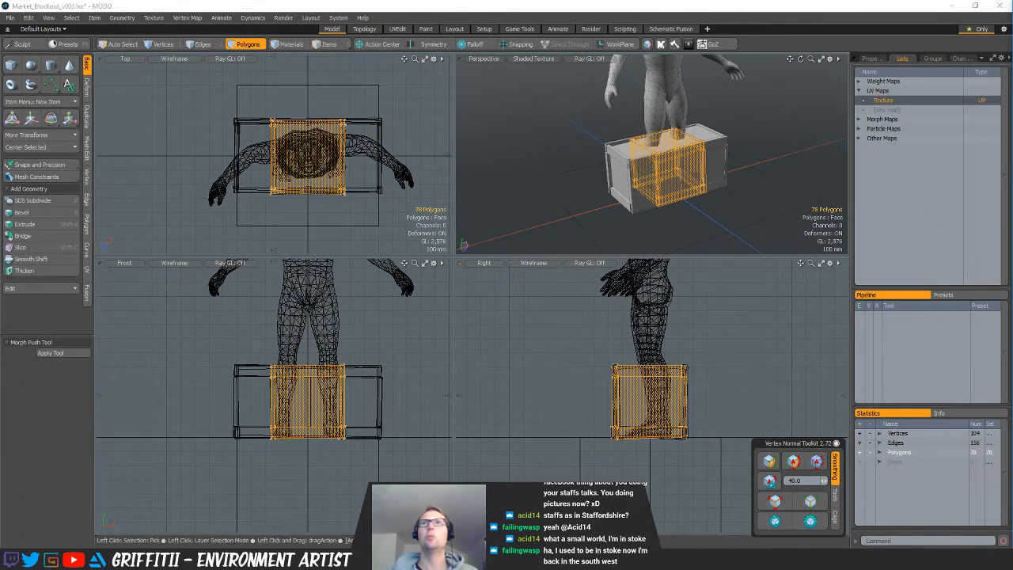
Extrude the single crate's top face and scale it to 87% in X and Z to form a rim
alt+drag(750, 156, 743, 163)
click(682, 145)
alt+drag(683, 146, 678, 206)
key(ctrl+space)
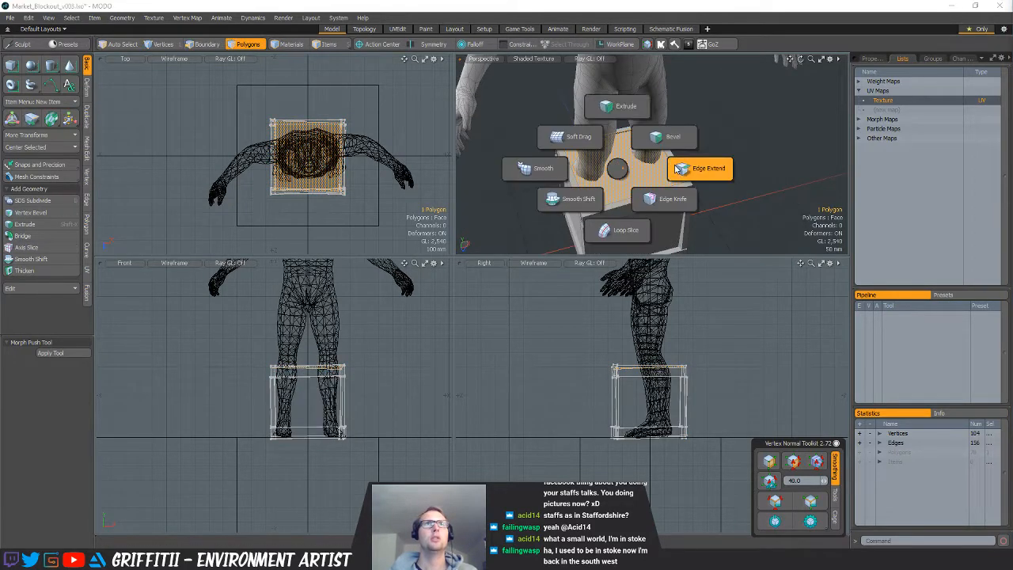
click(615, 104)
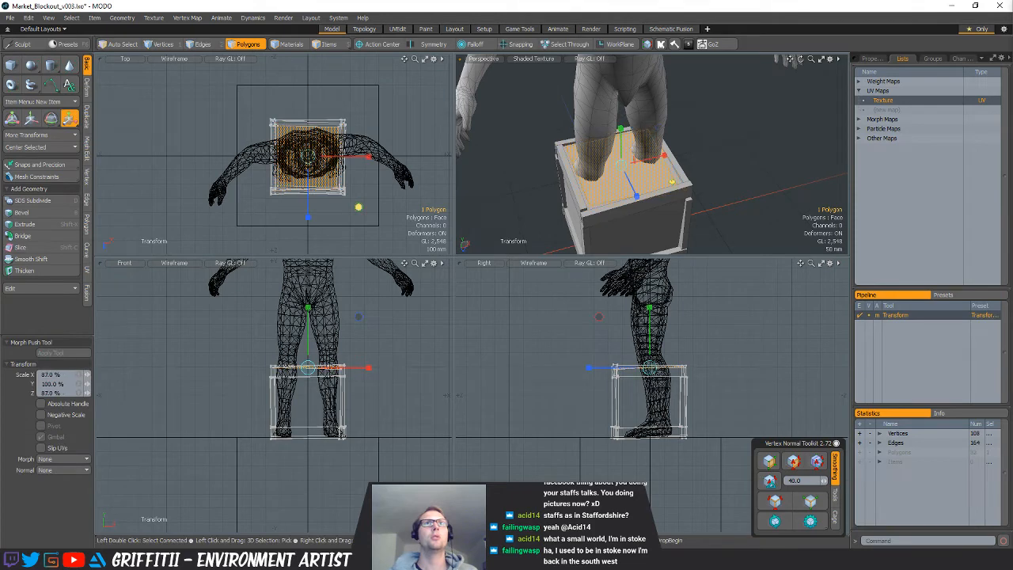
Extrude the single crate's inset top face down about 436 mm to hollow out its interior
key(ctrl+space)
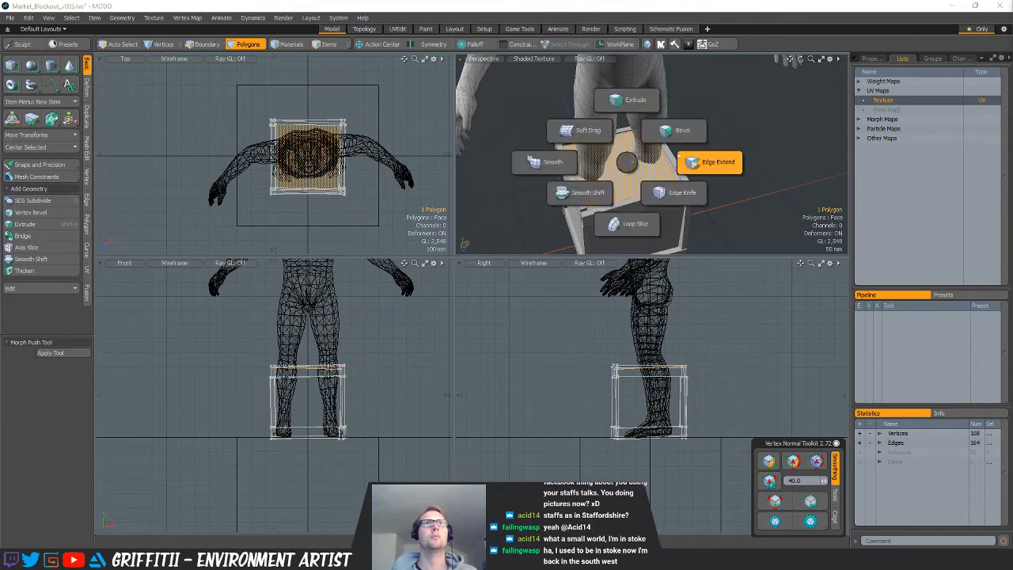
click(612, 100)
drag(623, 135, 625, 213)
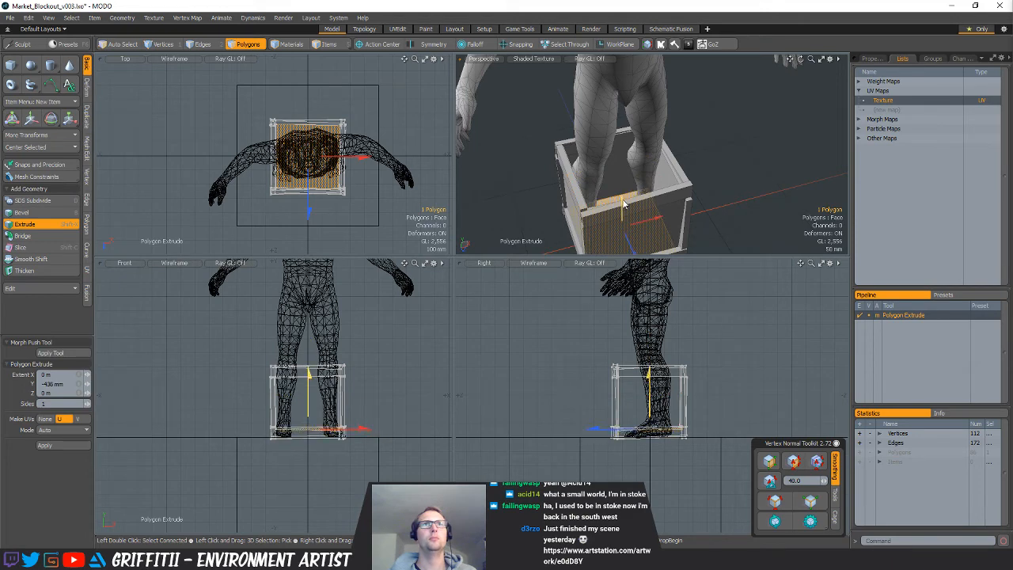
key(space)
click(705, 122)
alt+drag(705, 126, 554, 186)
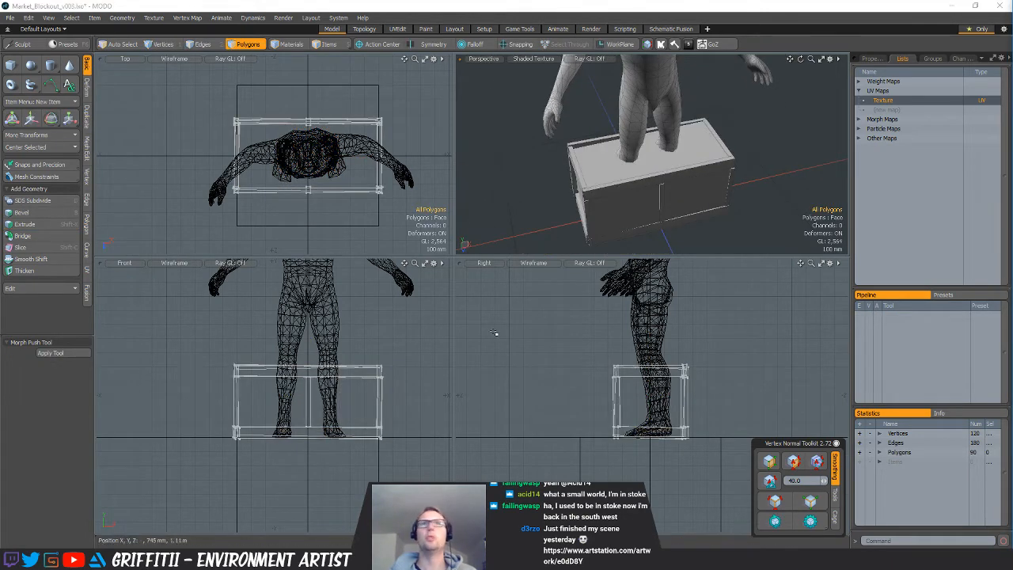
mouse_move(494, 333)
right_down()
mouse_move(681, 475)
mouse_move(713, 364)
right_up()
key(Delete)
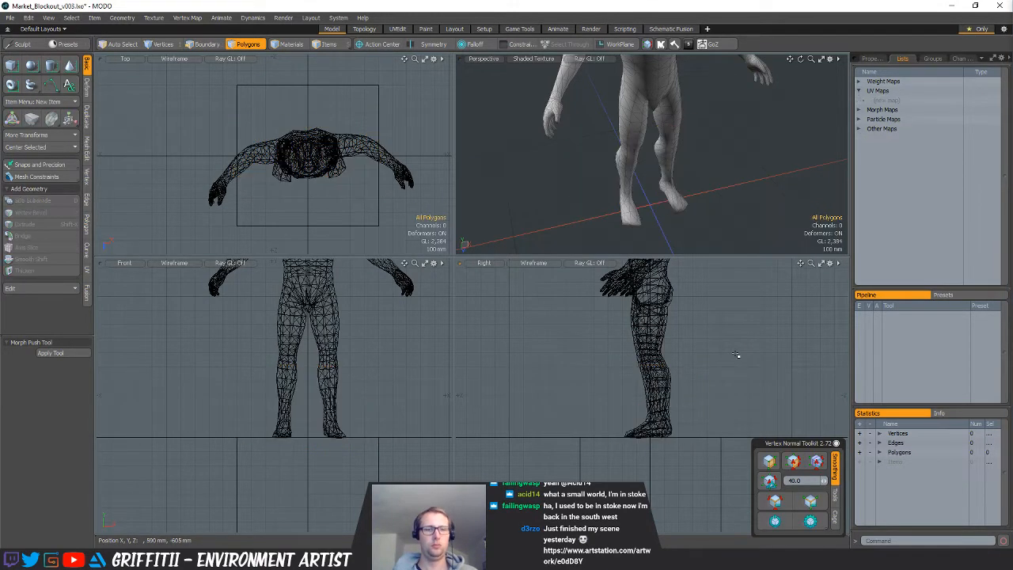
key(ctrl+z)
Extrude the long crate's top face in place and scale it inward in X and Z to form a rim
click(651, 156)
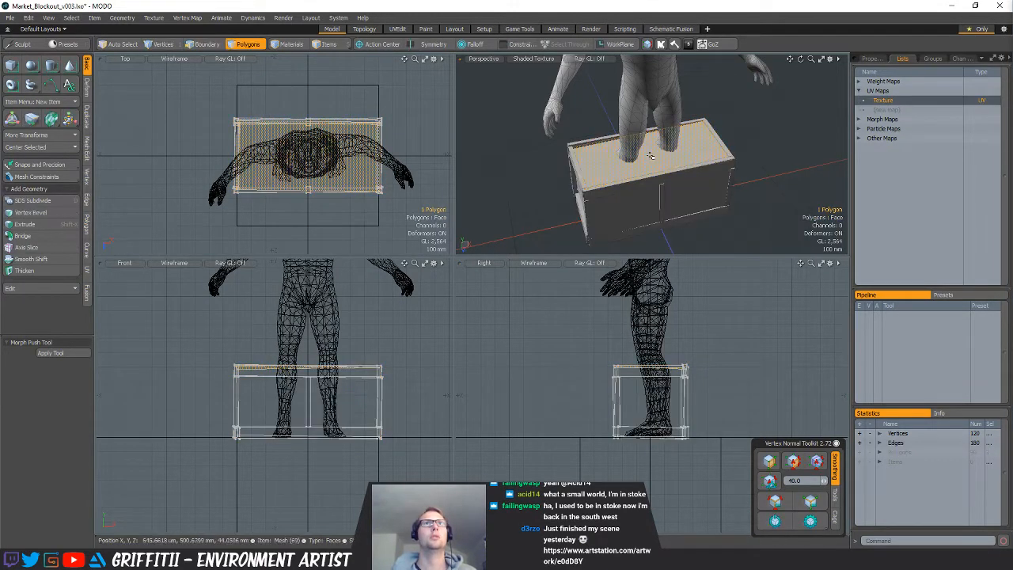
key(ctrl+1)
click(652, 95)
alt+drag(663, 163, 710, 171)
key(r)
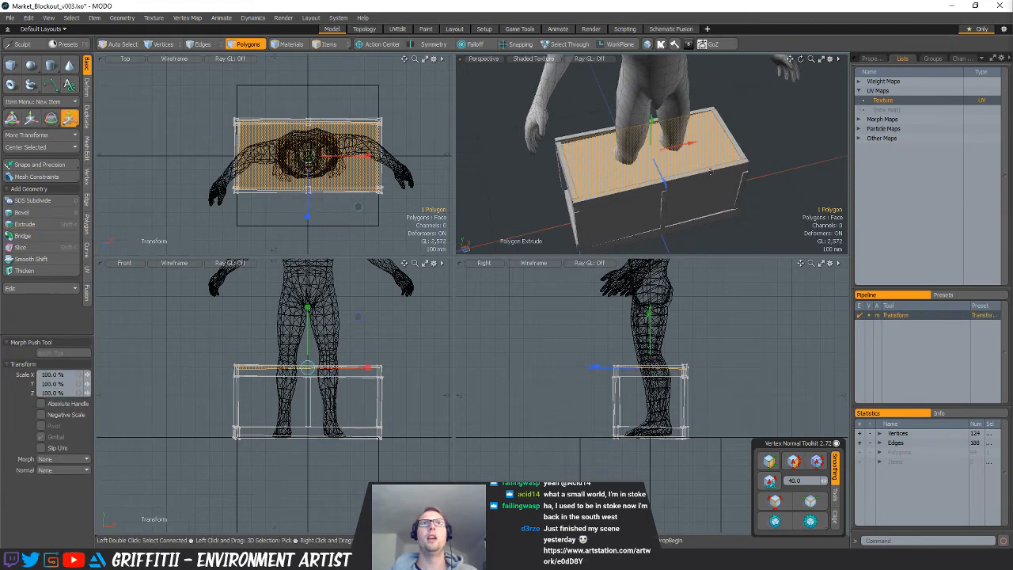
key(q)
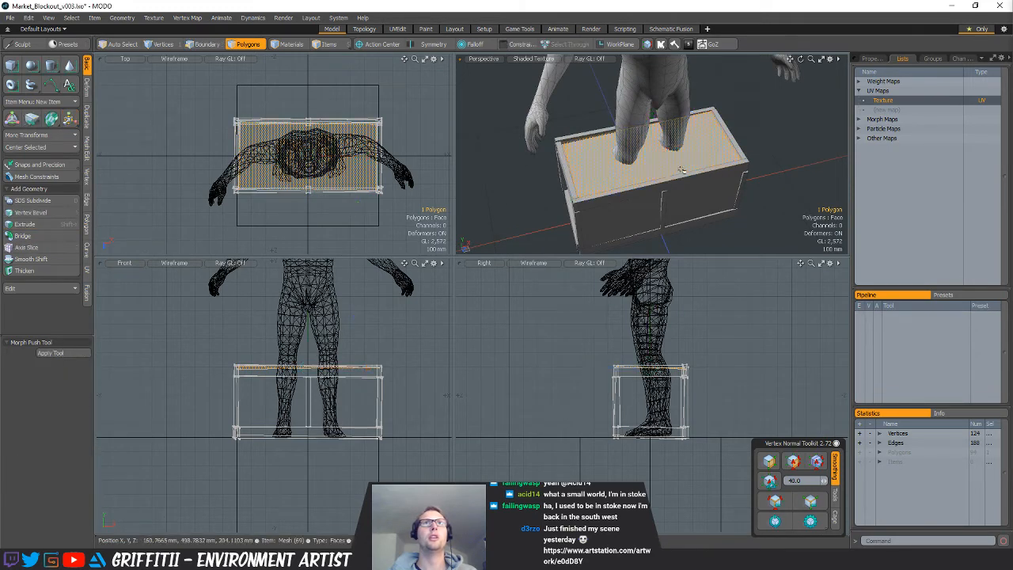
Extrude the long crate's inset top face down to near its base to hollow it out
key(ctrl+1)
click(680, 108)
click(654, 133)
drag(654, 133, 746, 164)
key(q)
key(Escape)
Examine the hollowed long crate's rim, walls and interior from several angles against the scale figure
scroll(649, 169, down, 2)
alt+drag(649, 169, 696, 173)
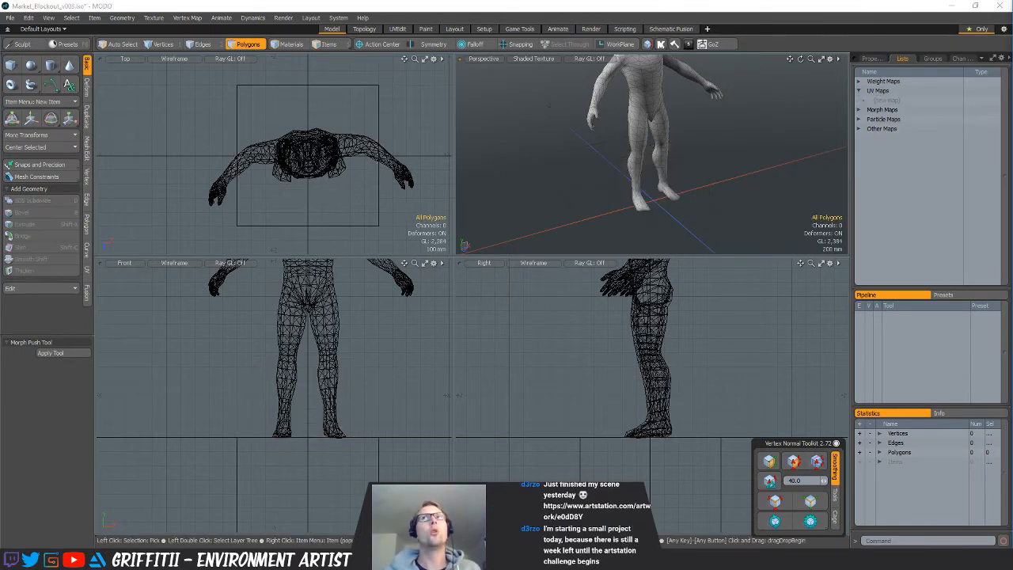
alt+drag(673, 176, 728, 206)
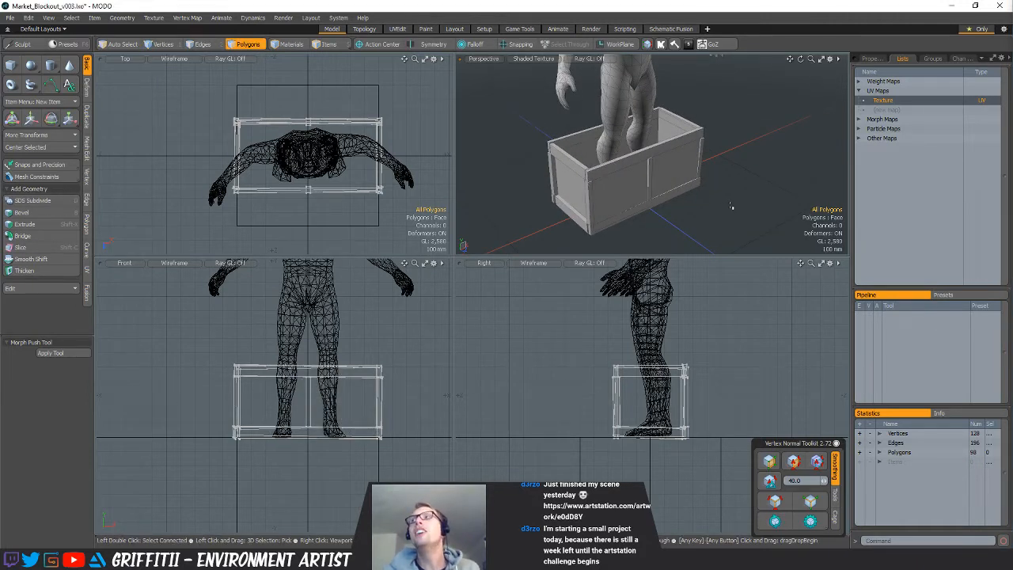
alt+drag(731, 206, 772, 195)
ctrl+alt+drag(772, 195, 714, 190)
click(692, 179)
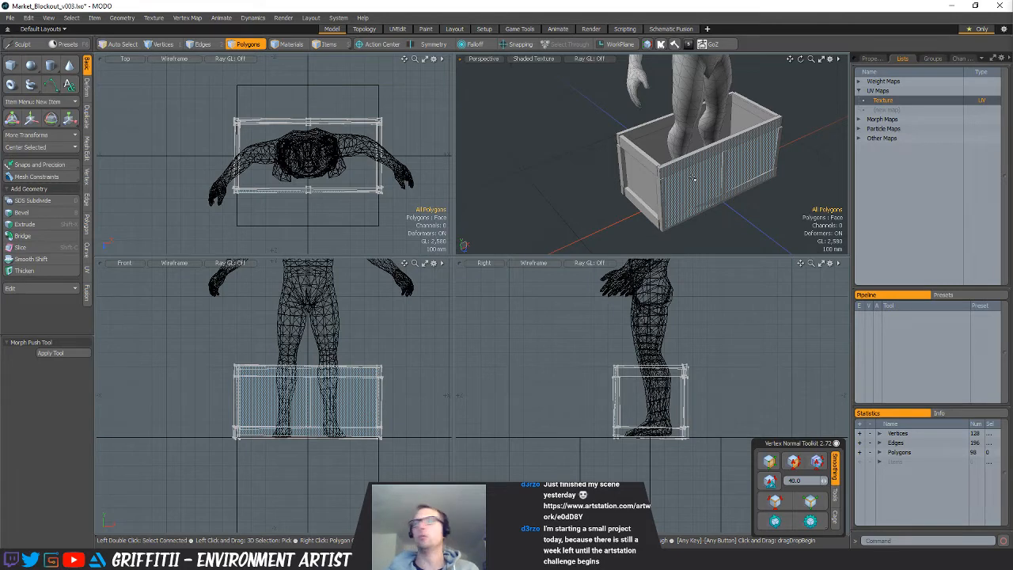
mouse_move(691, 179)
alt+mouse_down()
mouse_move(722, 165)
mouse_move(680, 163)
alt+mouse_up()
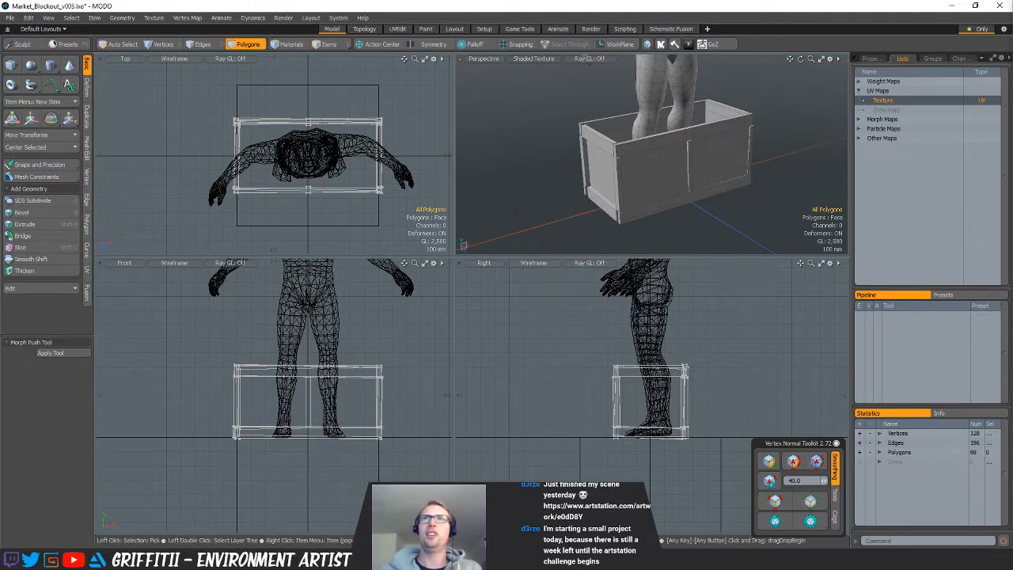
key(ctrl+z)
key(ctrl+shift+z)
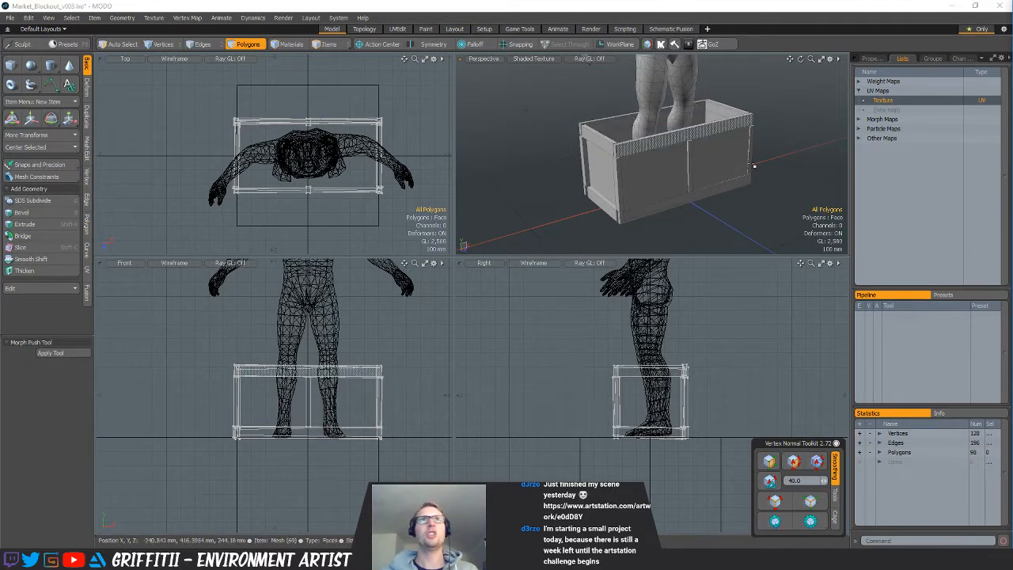
alt+drag(722, 199, 681, 224)
scroll(703, 197, down, 3)
key(3)
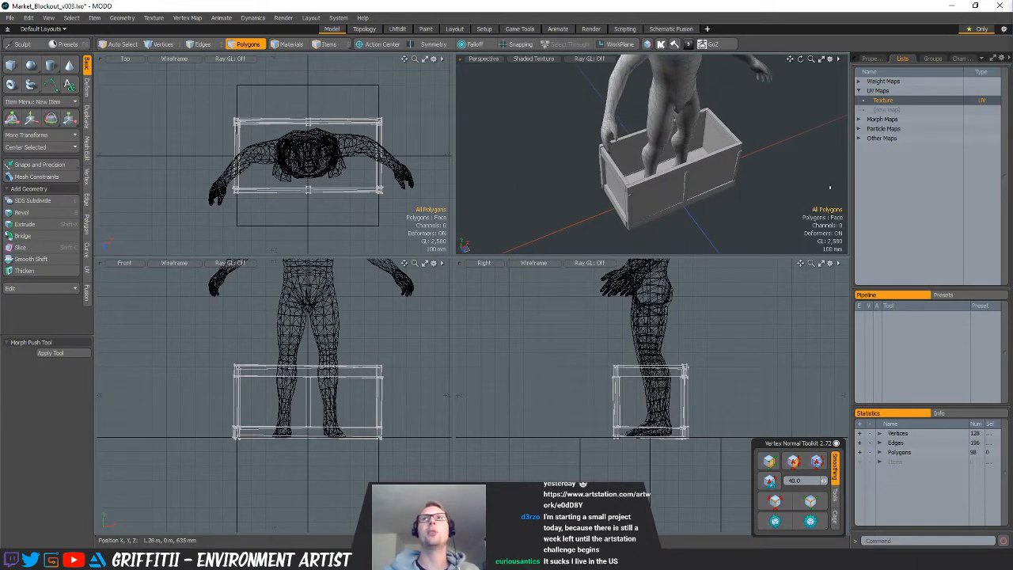
key(Delete)
key(ctrl+z)
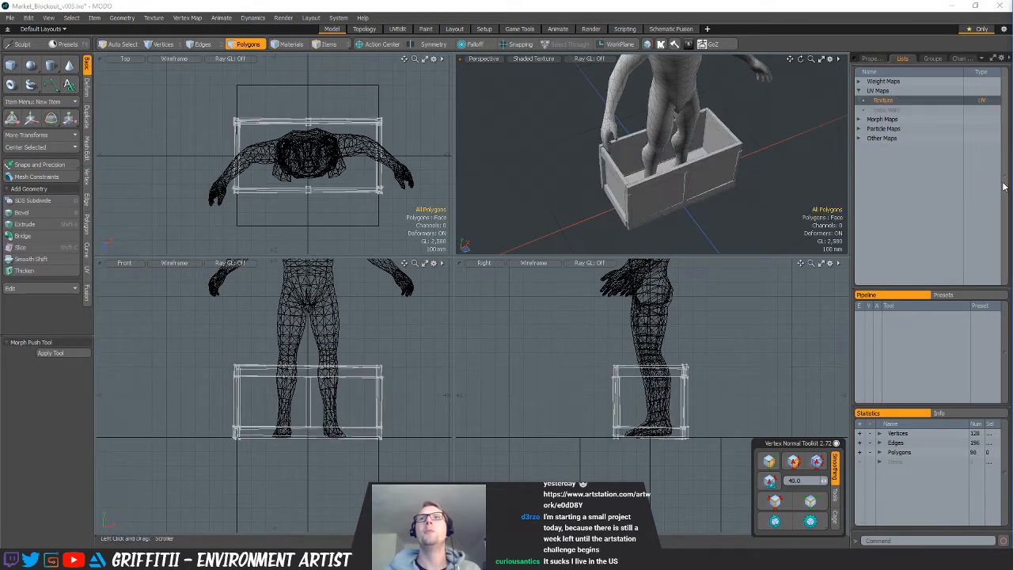
Create a 1 m cube in an empty mesh and delete all its faces except the top one
alt+drag(760, 163, 577, 159)
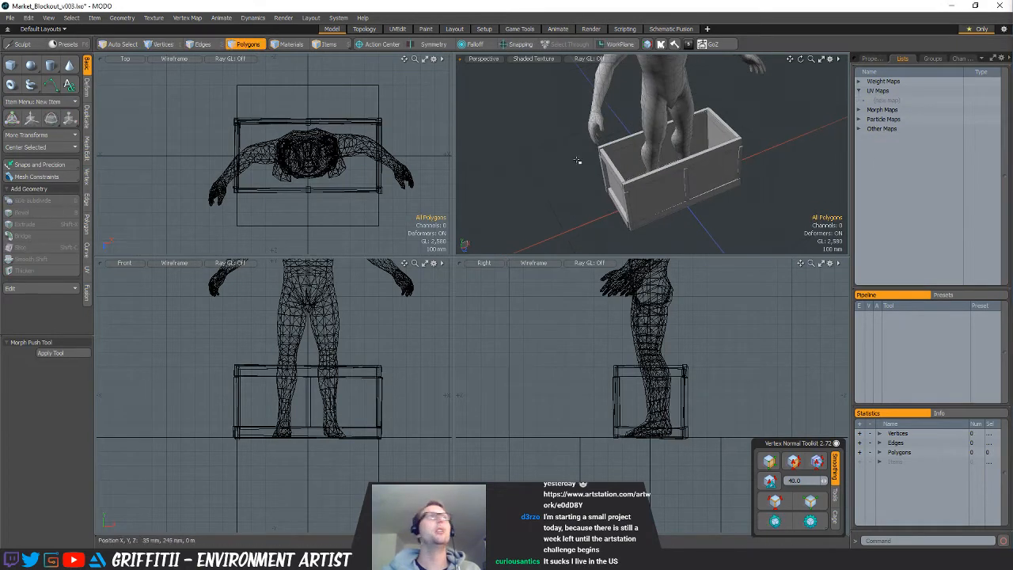
click(11, 65)
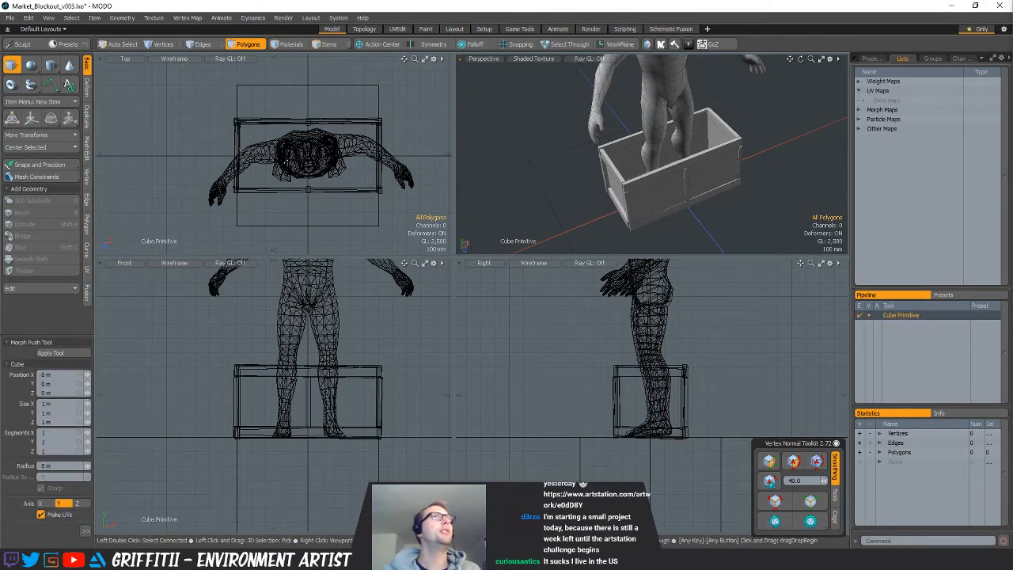
shift+click(12, 65)
key(1)
key(3)
click(676, 155)
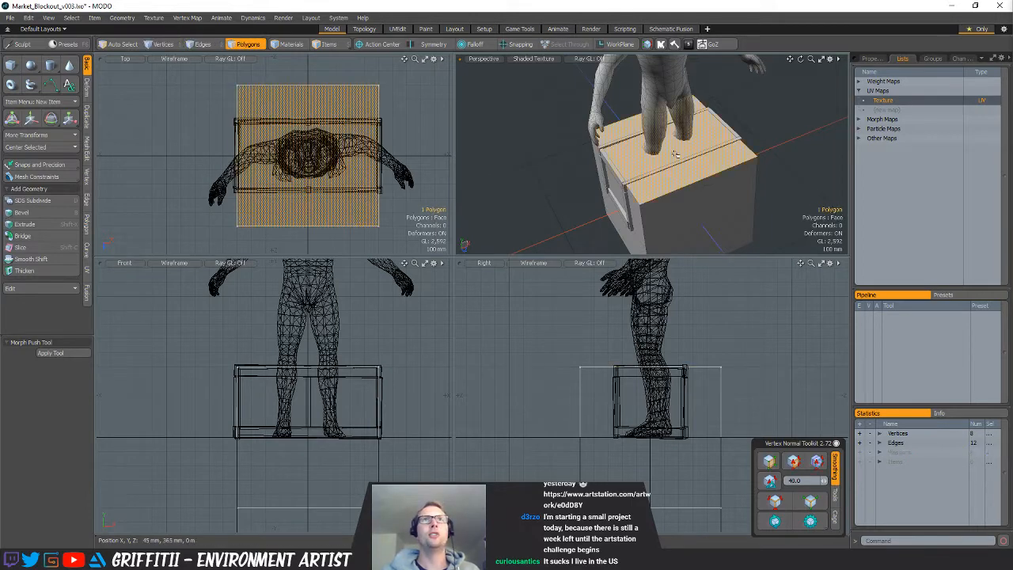
key(bracketleft)
key(Delete)
Scale the remaining top plane to 50% along Z to match the long crate's width
key(r)
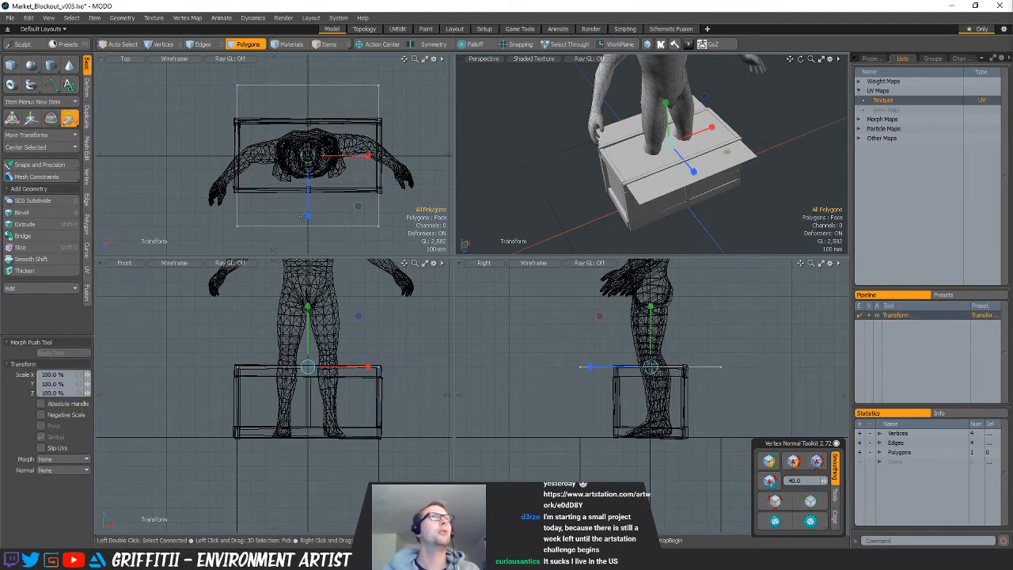
drag(307, 210, 307, 184)
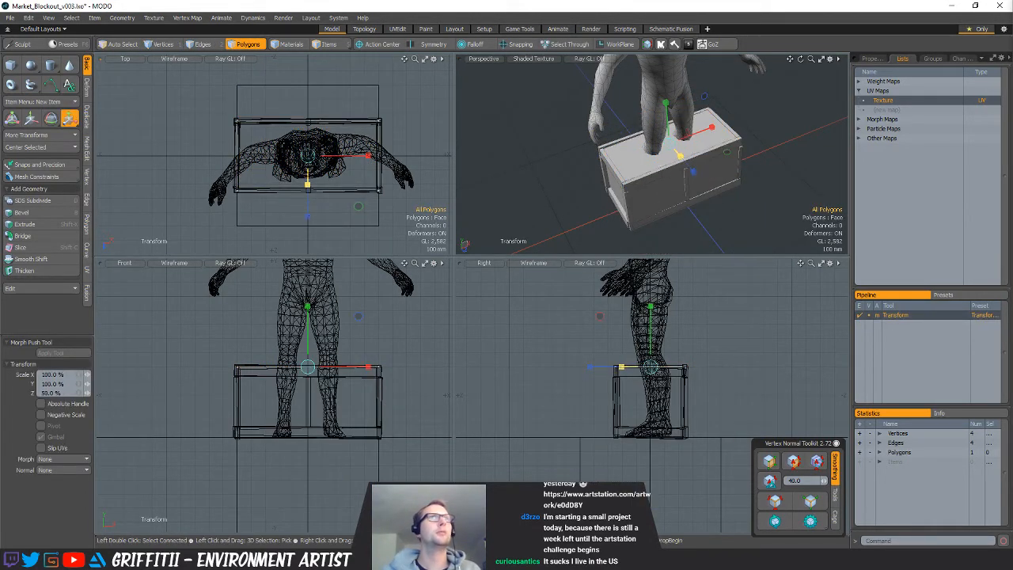
key(q)
click(643, 168)
key(alt+c)
alt+drag(657, 165, 697, 192)
click(701, 152)
key(q)
scroll(678, 171, up, 3)
key(ctrl+z)
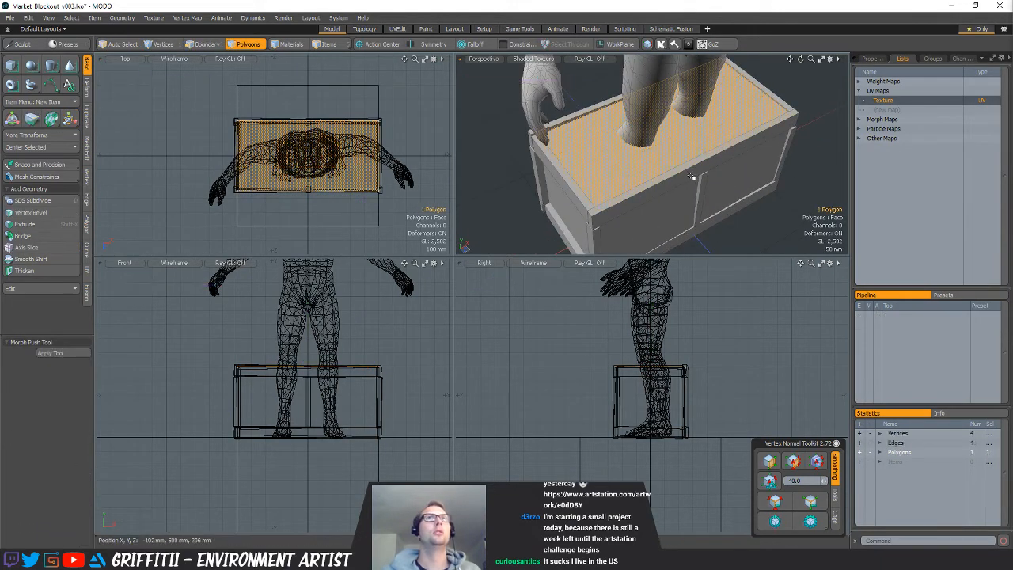
Loop-slice the plane evenly in both directions to divide it into a 4 by 4 grid
key(alt+c)
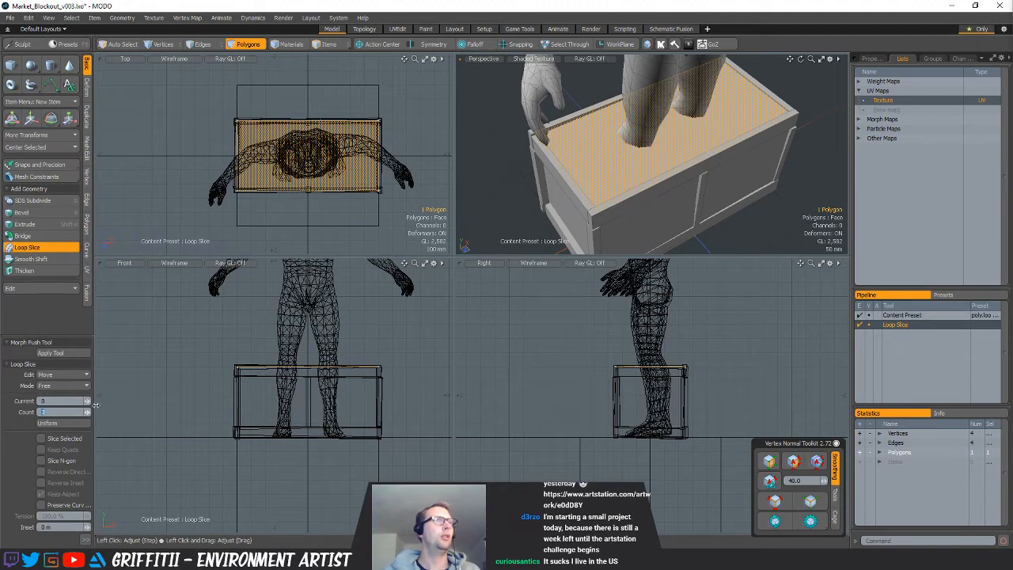
click(365, 302)
key(q)
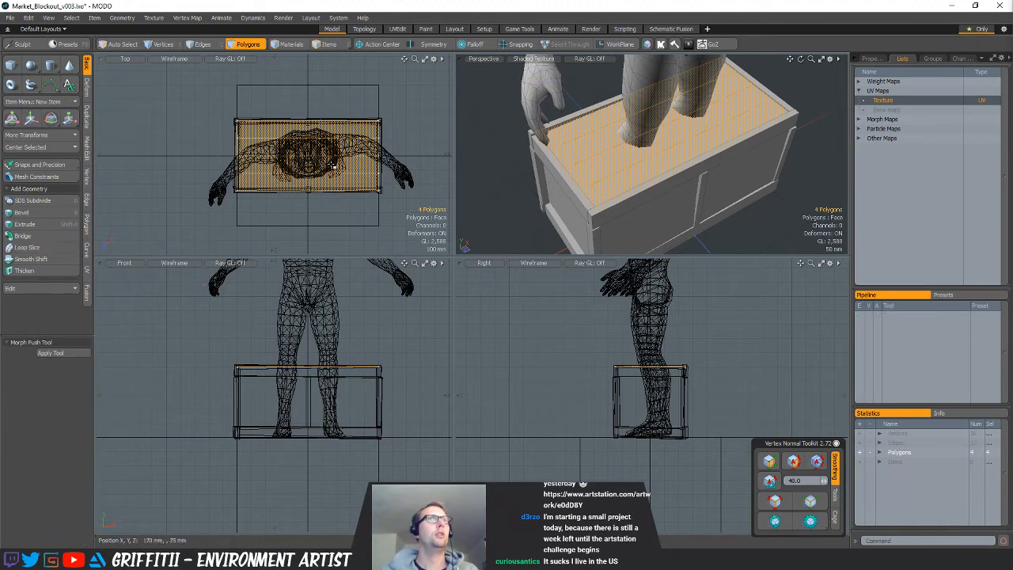
drag(627, 182, 653, 137)
key(alt+c)
click(610, 157)
key(q)
key(Escape)
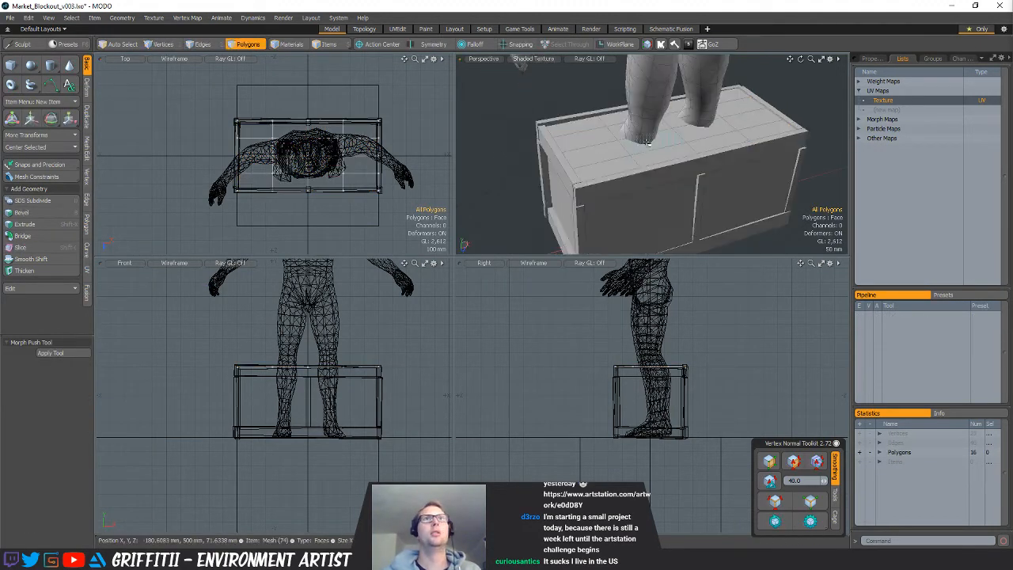
Raise the grid's four central polygons and move its centre vertex up 25 mm to shape a low mound
key(1)
key(3)
key(w)
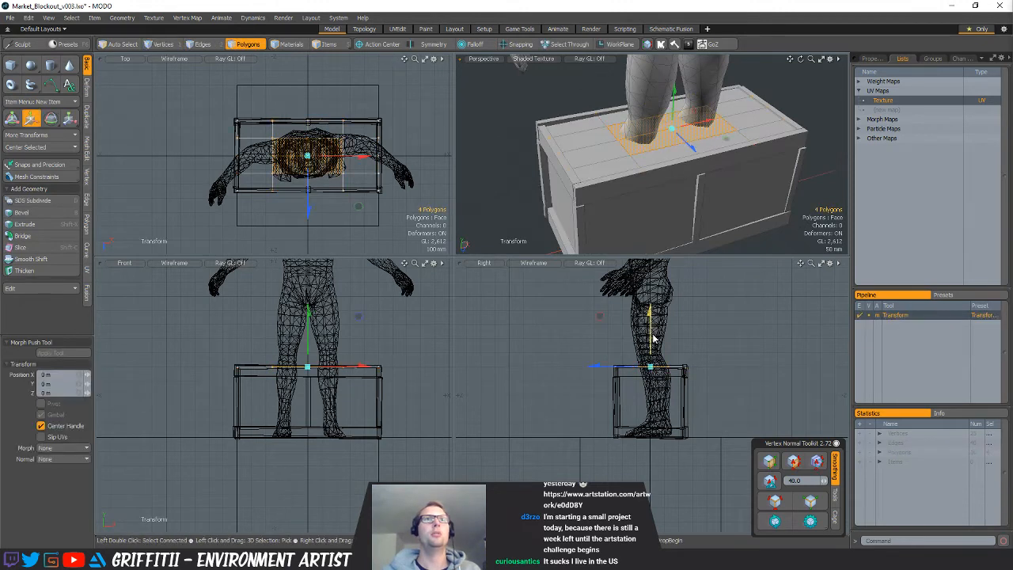
key(q)
key(1)
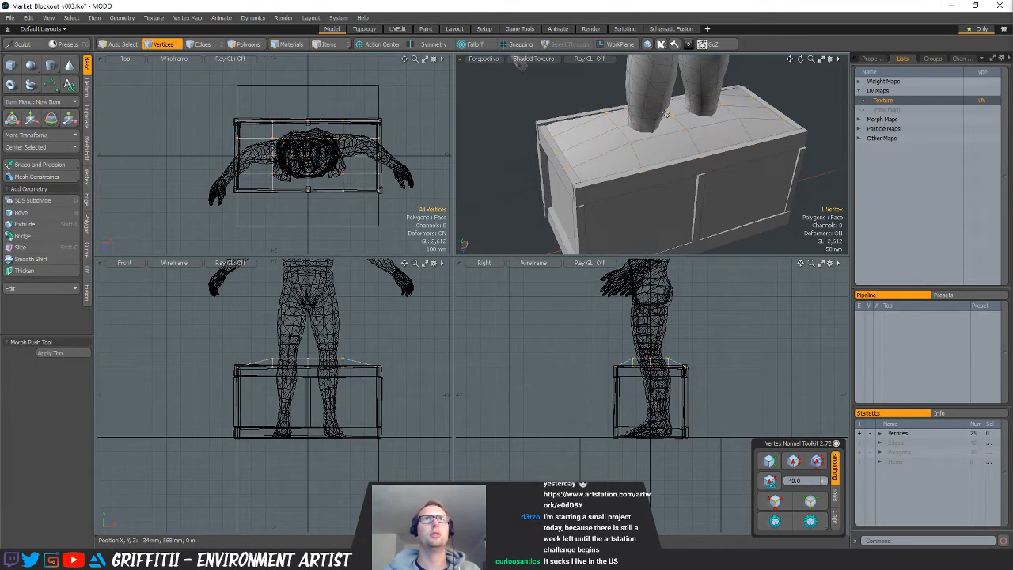
key(w)
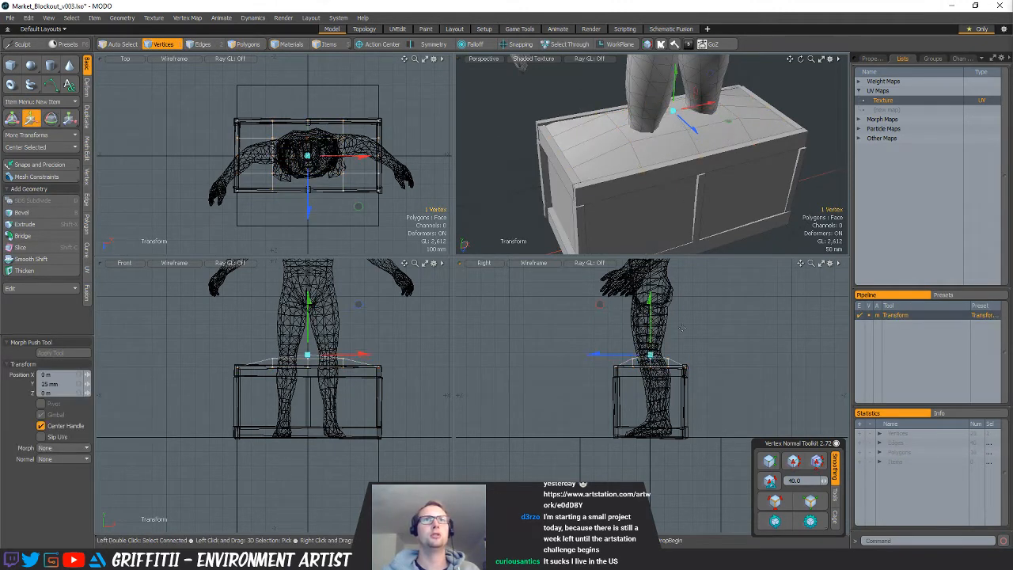
key(q)
Move the whole mound surface down inside the long crate to its floor
click(682, 327)
key(w)
alt+drag(651, 149, 643, 171)
scroll(656, 113, down, 2)
key(1)
key(space)
alt+drag(345, 372, 316, 391)
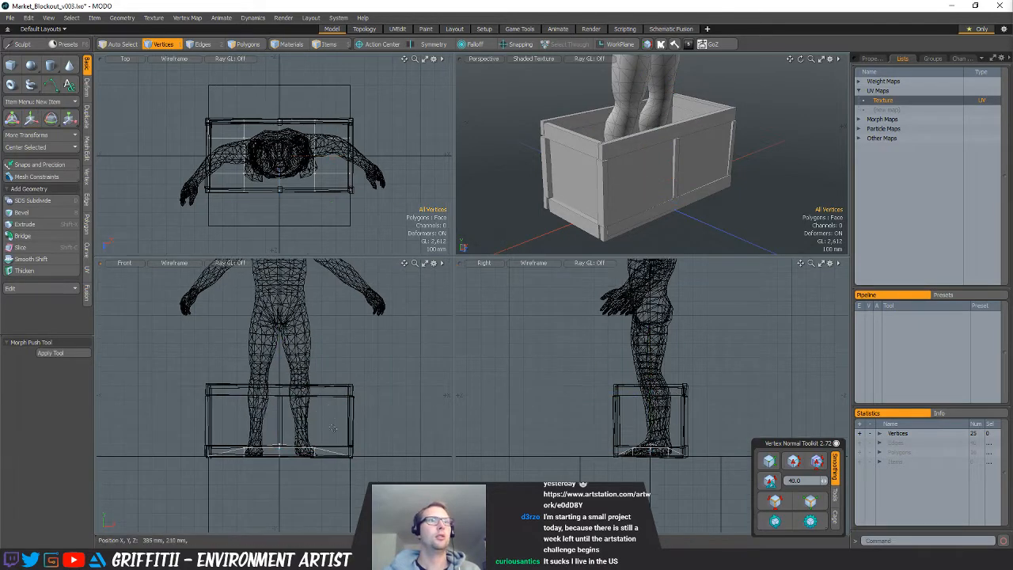
Paste the mound surface into a separate mesh and display it together with the single crate
key(space)
key(space)
mouse_move(284, 400)
right_down()
mouse_move(261, 518)
mouse_move(371, 388)
right_up()
key(ctrl+x)
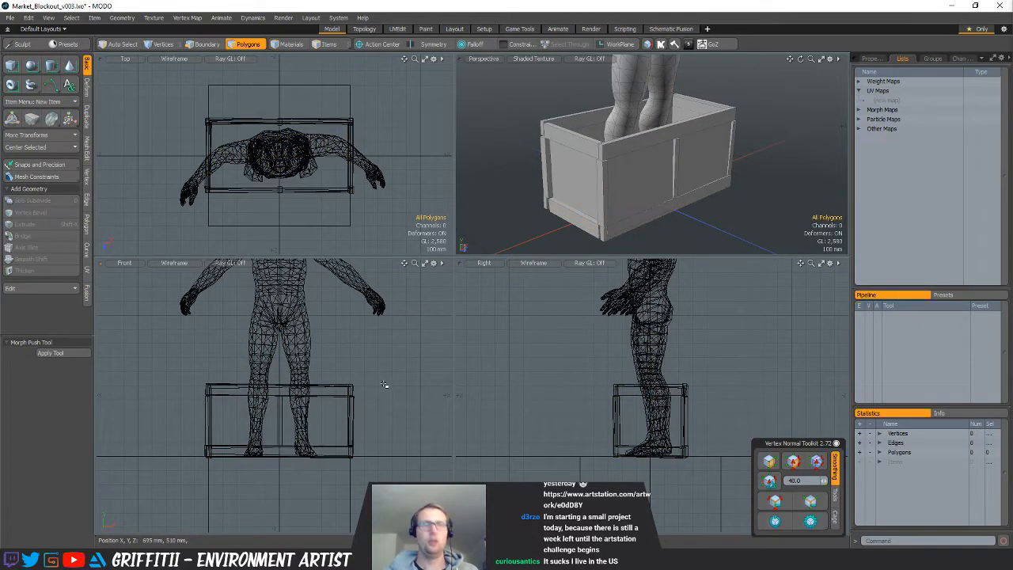
key(ctrl+v)
key(shift+h)
key(alt+h)
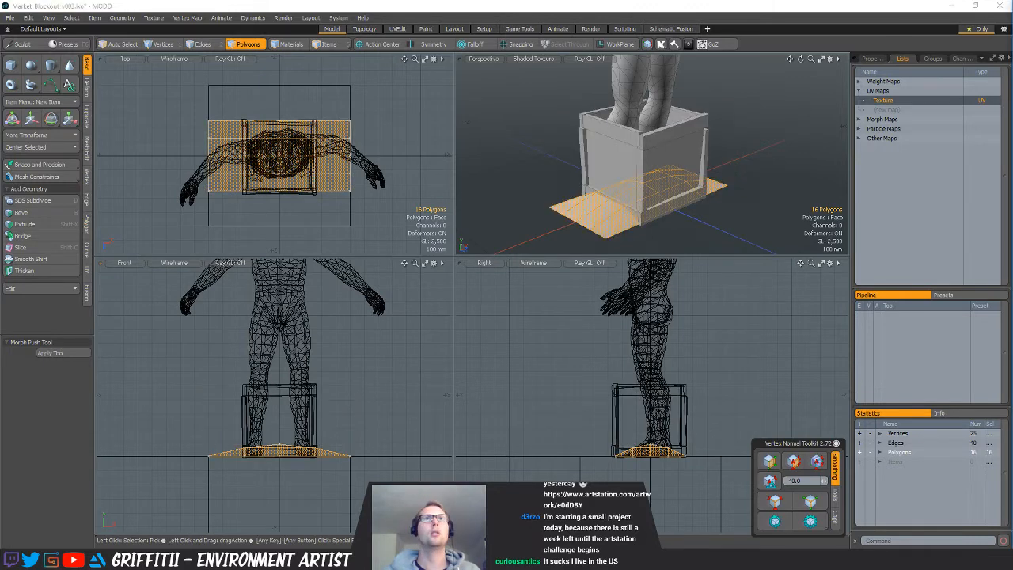
Scale the pasted mound along X to fit within the single crate's width
key(r)
drag(347, 159, 313, 158)
key(q)
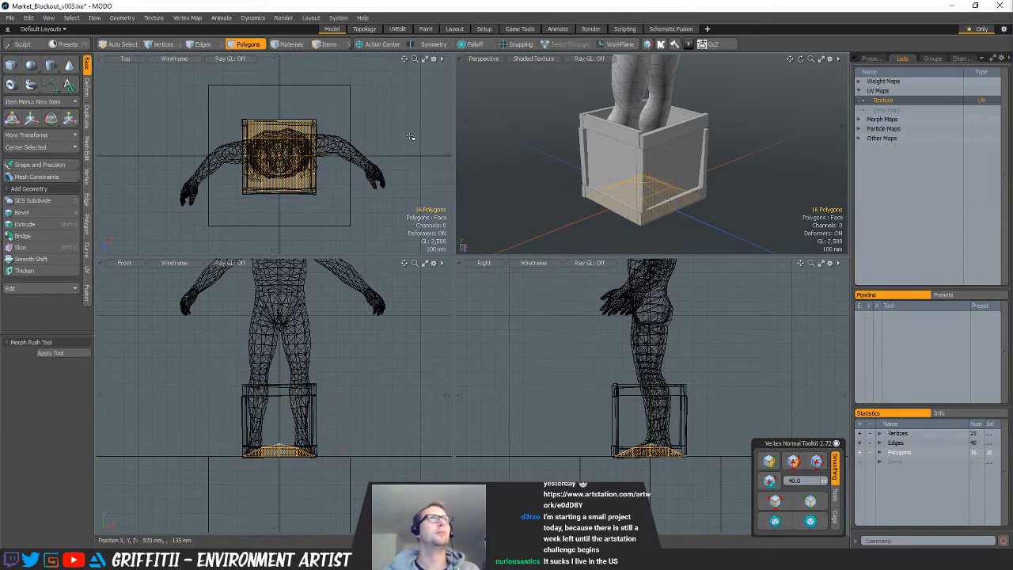
click(787, 211)
Add a 16-sided cylinder at the origin with 500 mm radii in X and Z and 750 mm in Y
alt+drag(788, 211, 695, 136)
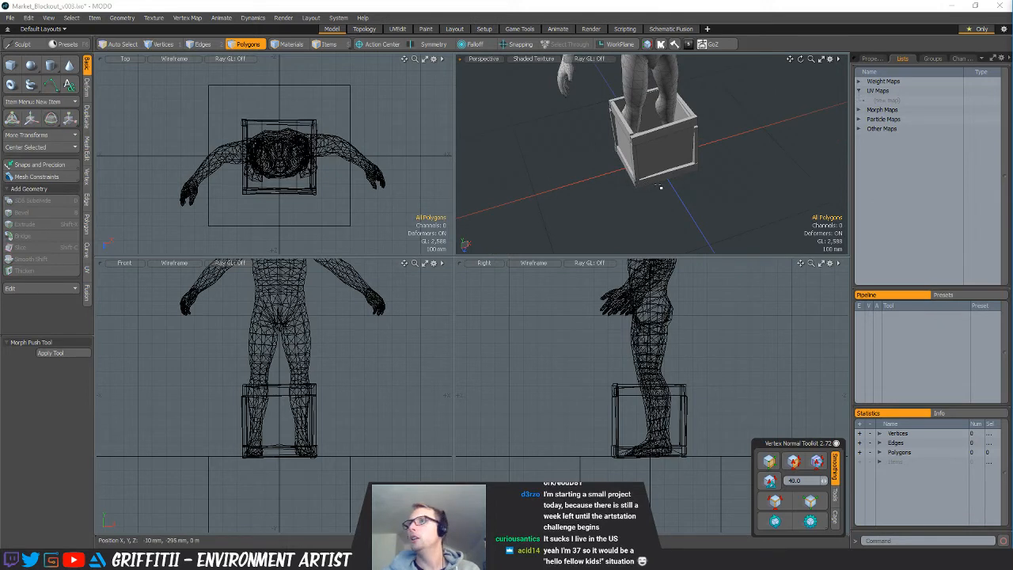
alt+shift+drag(601, 149, 558, 169)
scroll(558, 169, down, 2)
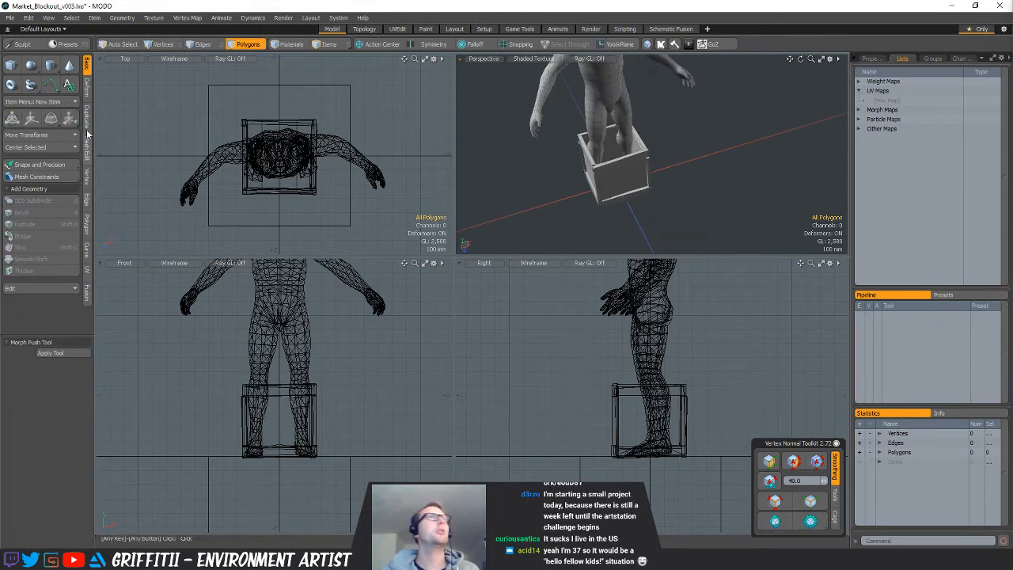
click(49, 67)
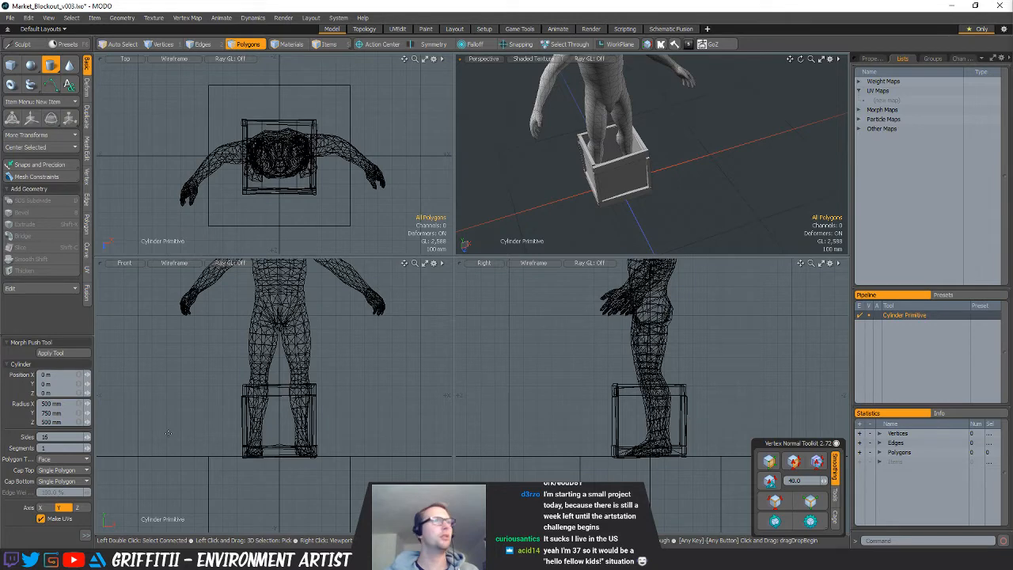
click(86, 535)
click(169, 531)
scroll(331, 376, down, 2)
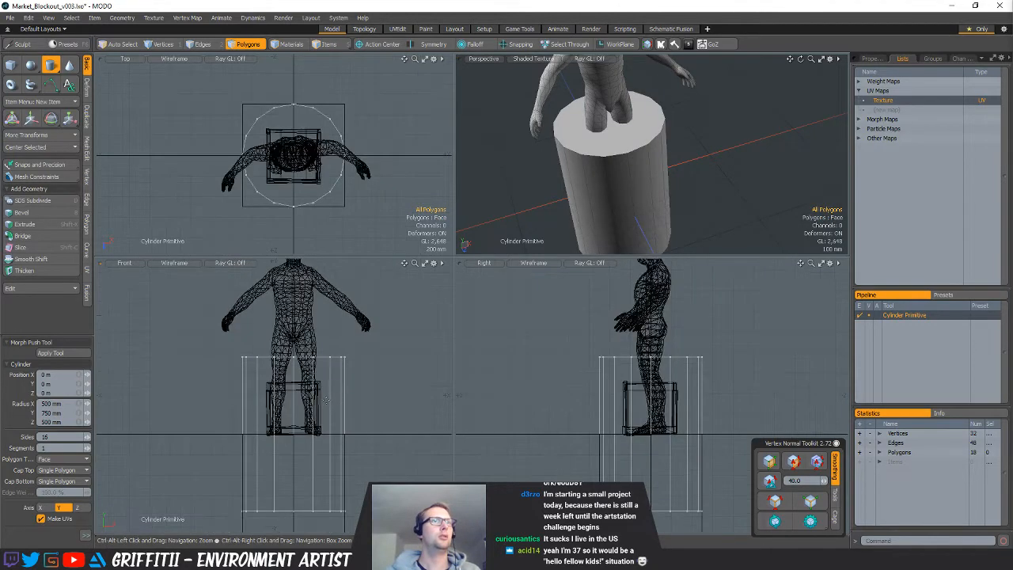
Scale the cylinder uniformly to 50% and move it up 380 mm onto the ground plane
key(space)
key(r)
drag(292, 435, 265, 436)
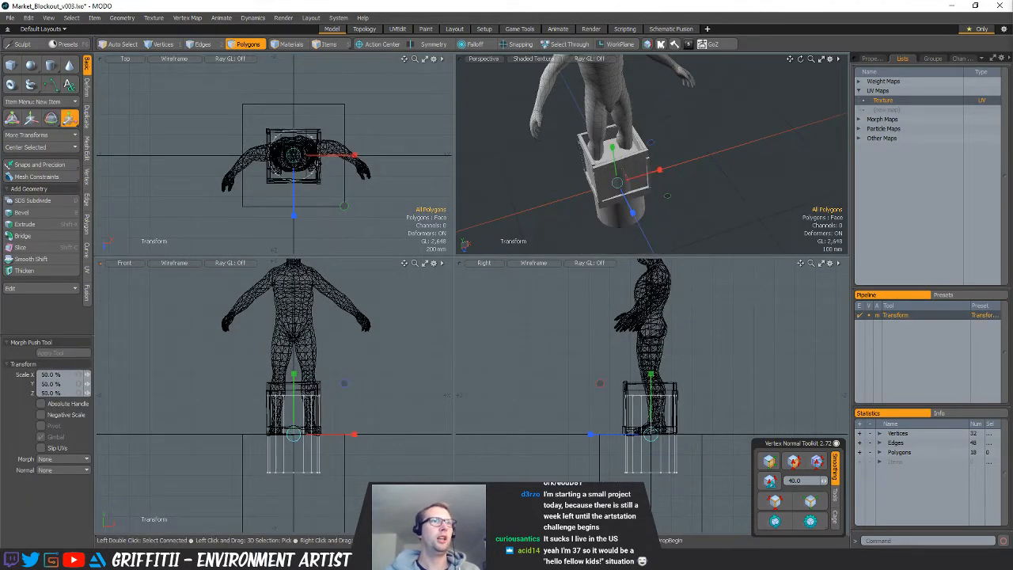
key(w)
drag(293, 397, 294, 359)
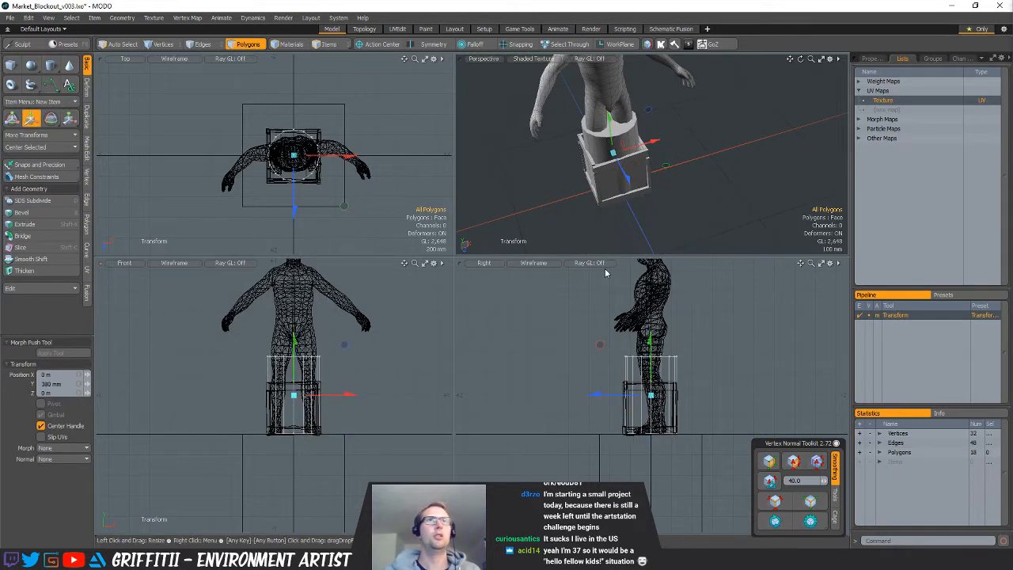
Narrow the cylinder to 78% in X and Z and remove the crate from view
alt+drag(635, 177, 669, 203)
key(3)
key(r)
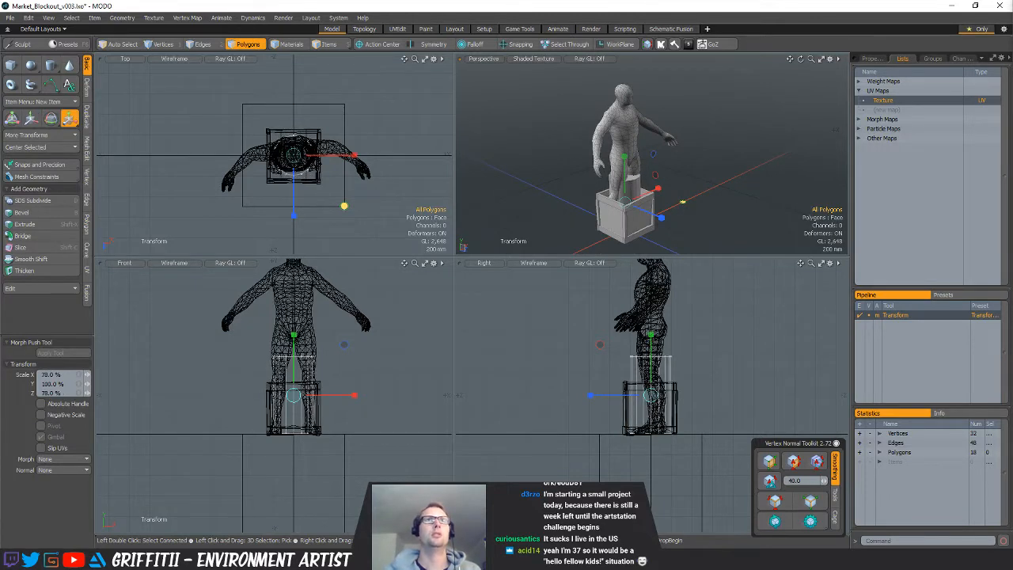
key(space)
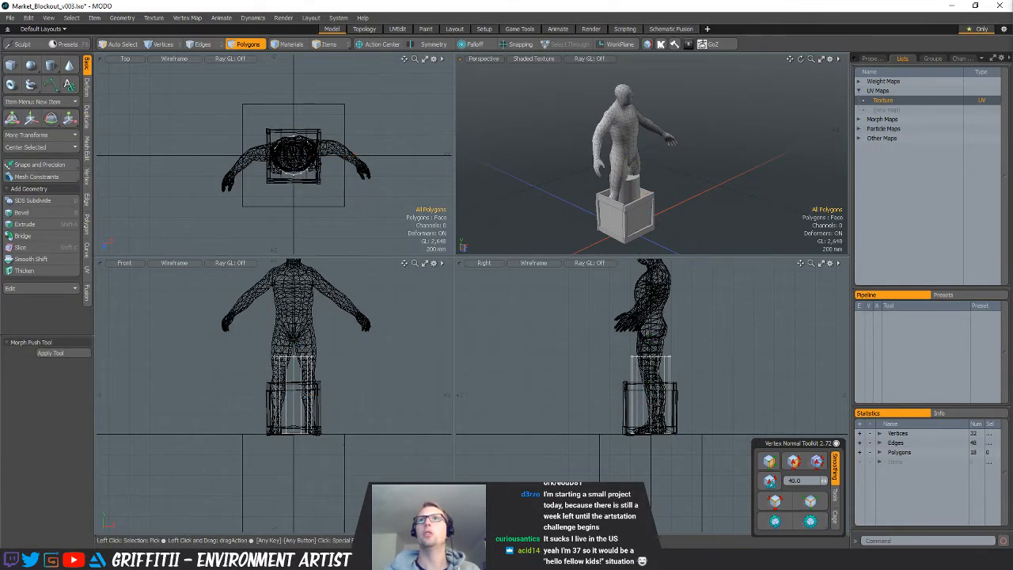
key(Delete)
alt+shift+drag(754, 191, 739, 211)
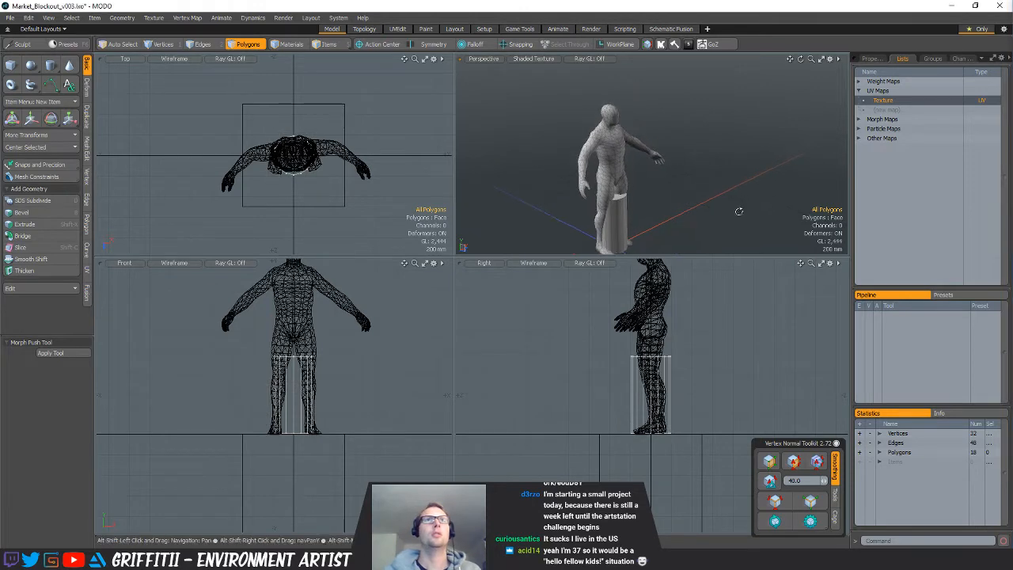
Extrude the cylinder's top polygon upward and scale the new cap to 32.5% to taper the shoulder
scroll(624, 349, up, 4)
click(619, 196)
alt+shift+drag(711, 327, 608, 305)
key(ctrl+space)
click(631, 283)
key(r)
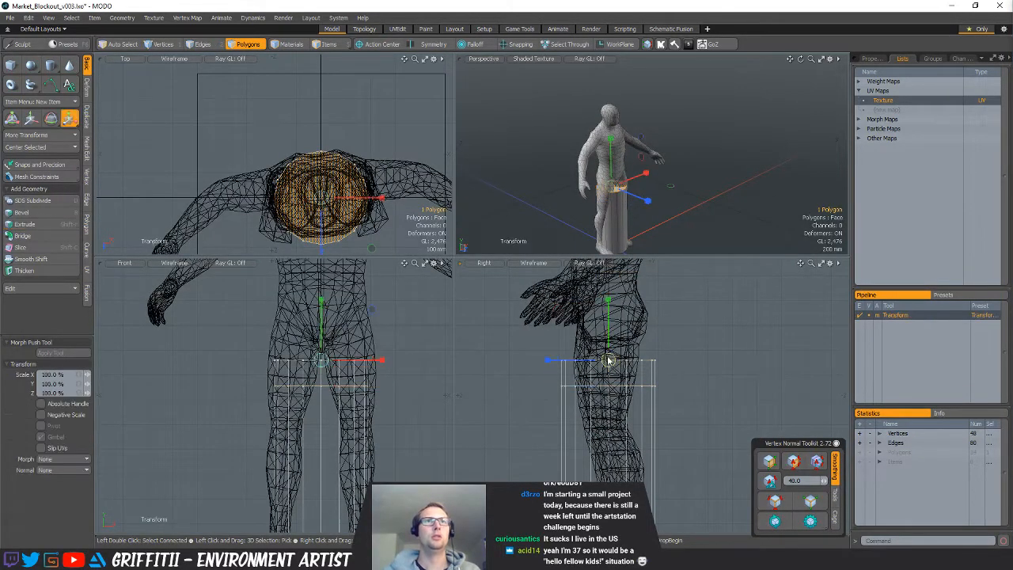
drag(608, 360, 576, 360)
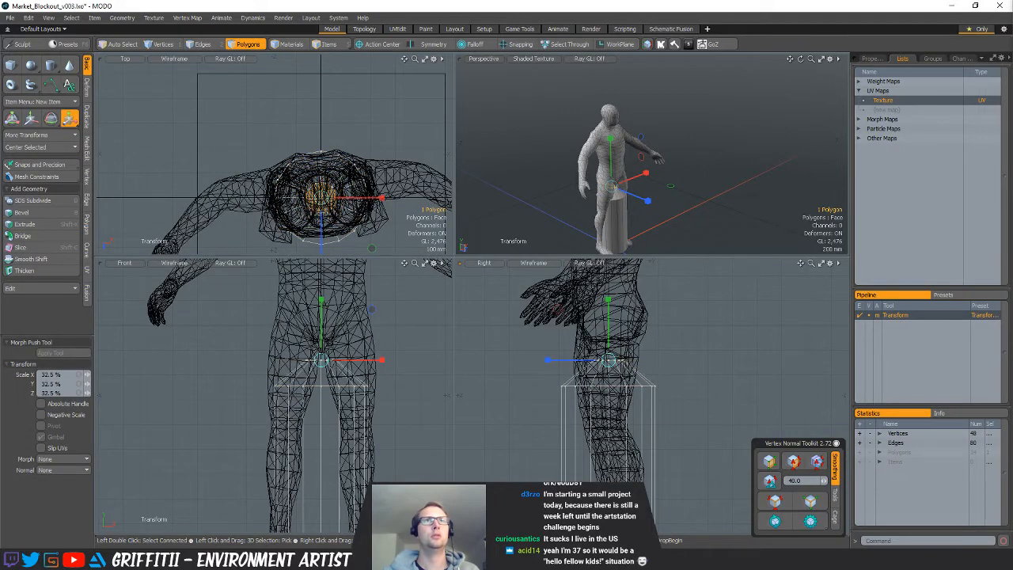
Lower the tapered cap by 70 mm and enlarge it to 141.5%
key(w)
key(r)
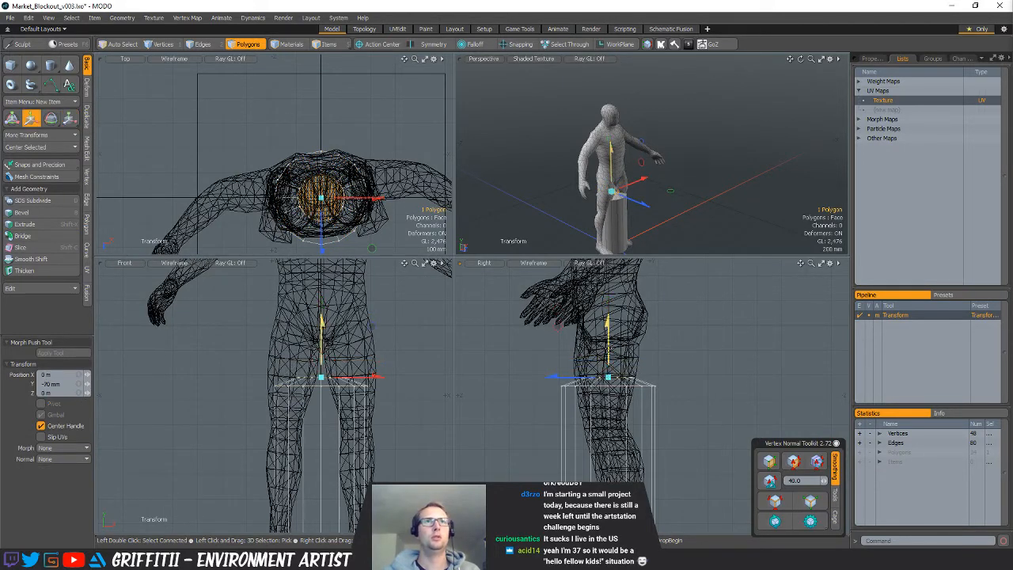
drag(649, 383, 660, 383)
Extrude the cap up 45 mm into a neck and stretch the shoulder and neck vertices to 173% along Y
key(ctrl+1)
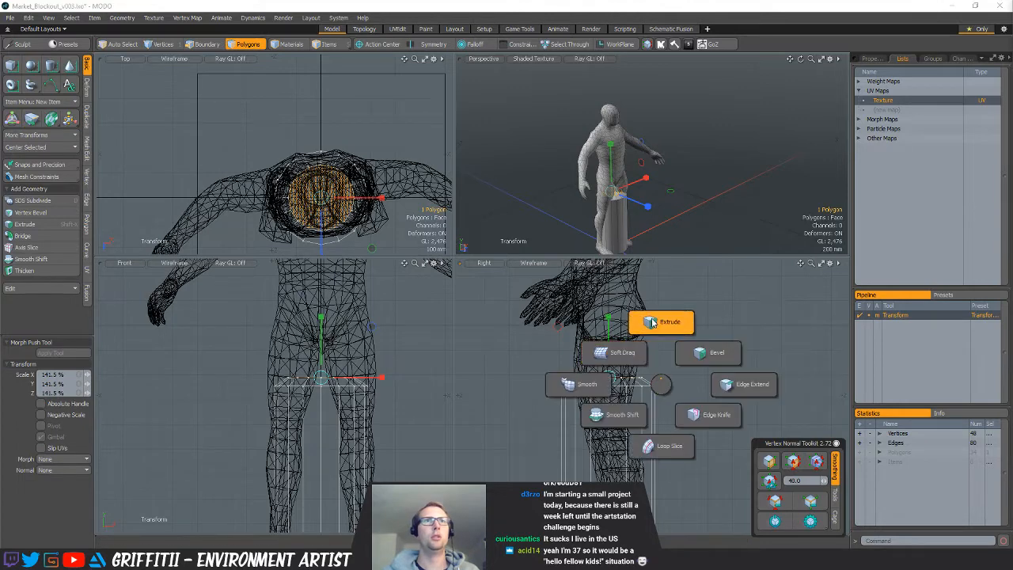
click(662, 323)
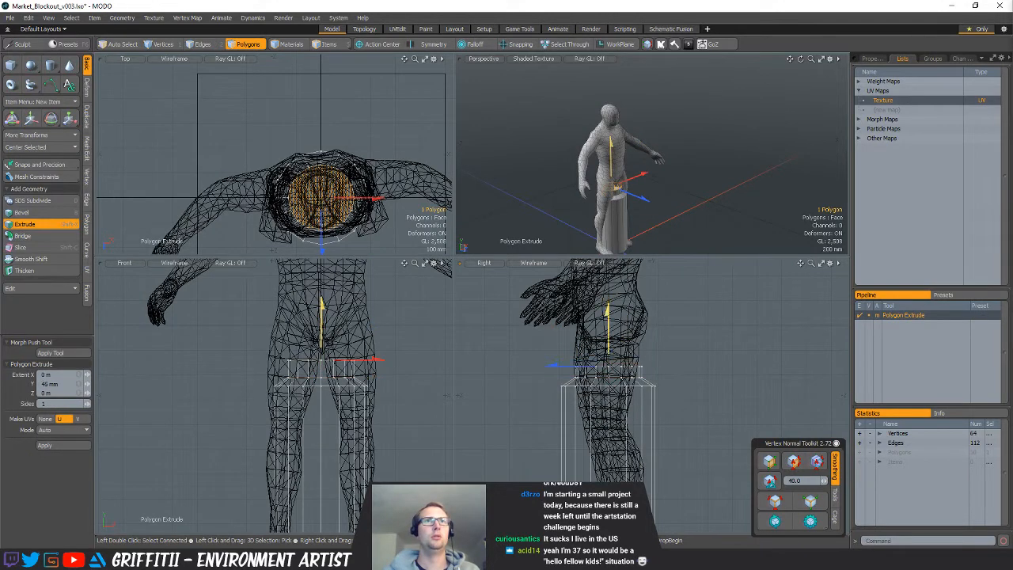
key(1)
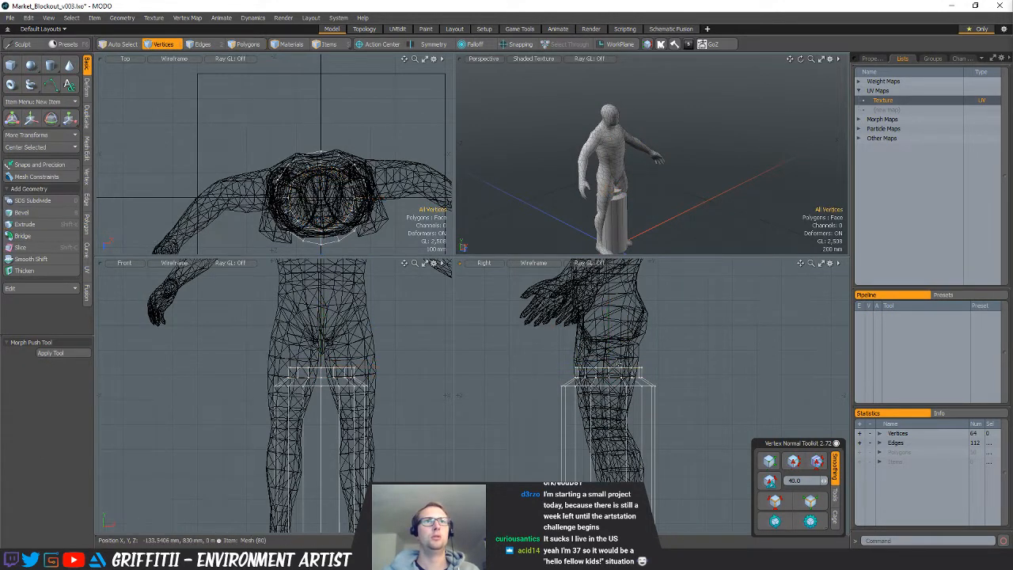
key(r)
drag(609, 318, 609, 271)
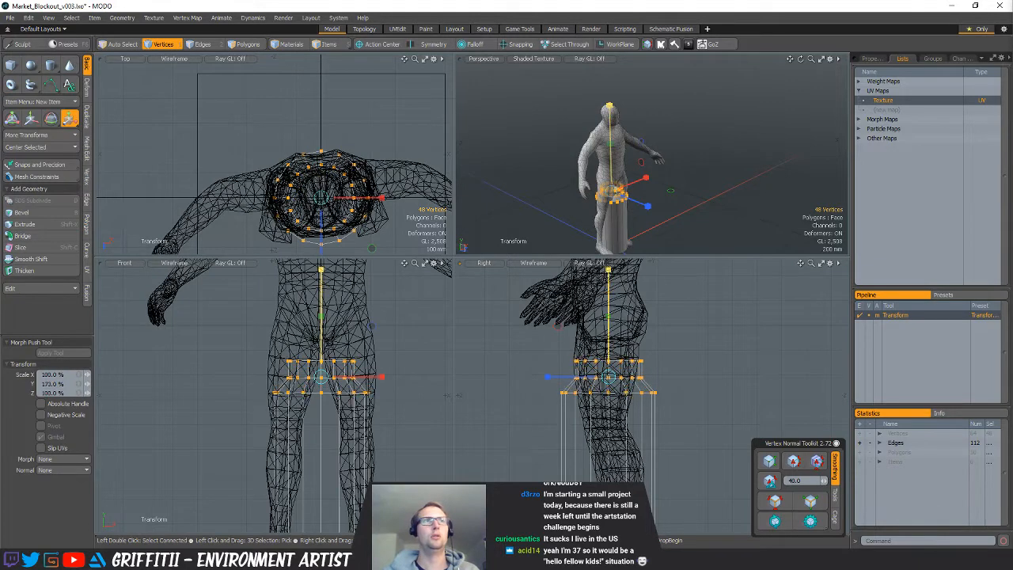
Compress the neck's two vertex rings along Y into a thin rim above the shoulder
key(q)
key(w)
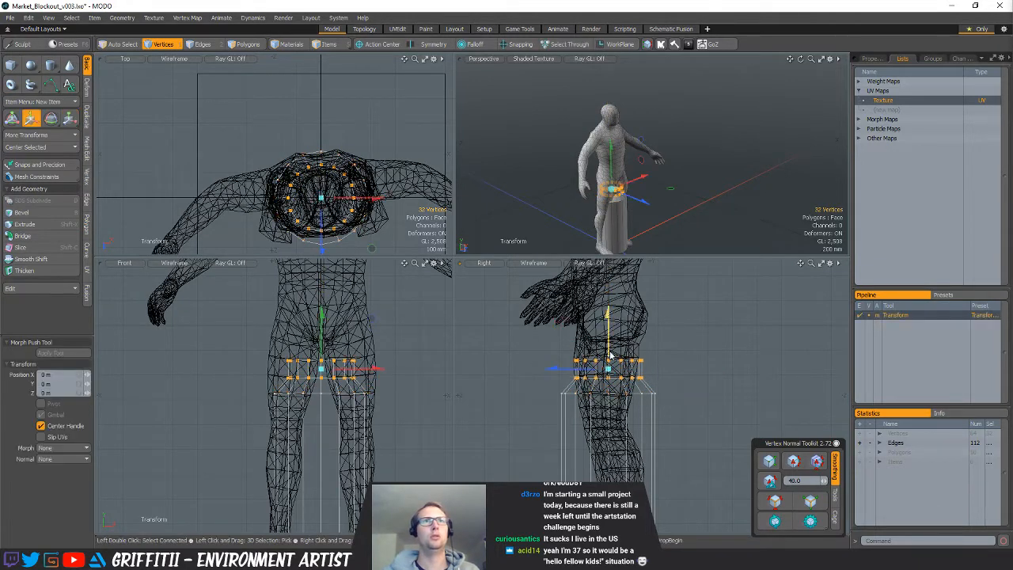
drag(609, 312, 608, 308)
key(r)
key(w)
key(q)
click(645, 207)
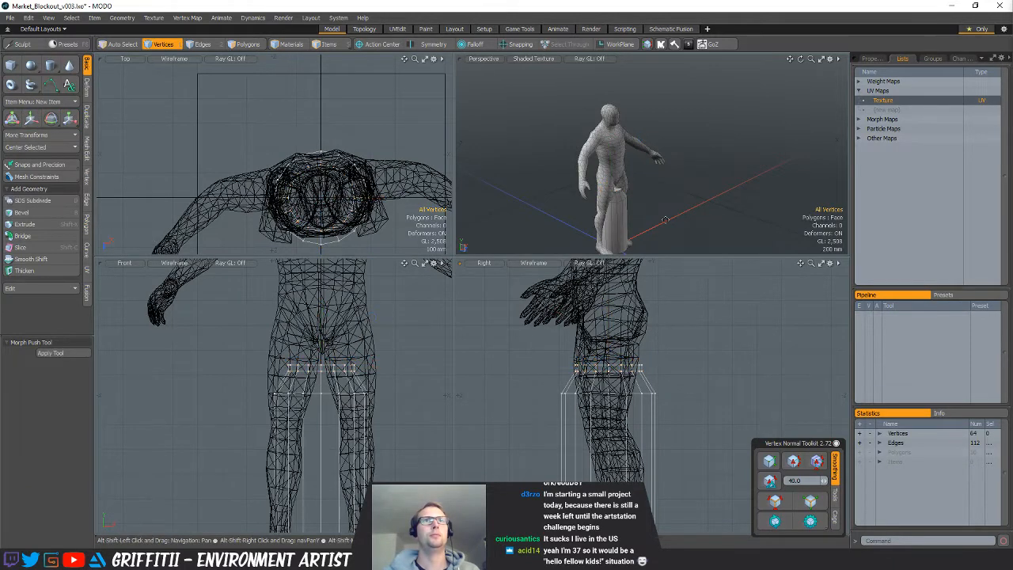
Try to isolate the cap and rim polygons from the rest of the cylinder, and undo it
mouse_move(645, 208)
alt+mouse_down()
mouse_move(624, 173)
mouse_move(640, 148)
mouse_move(634, 198)
alt+mouse_up()
scroll(625, 173, up, 3)
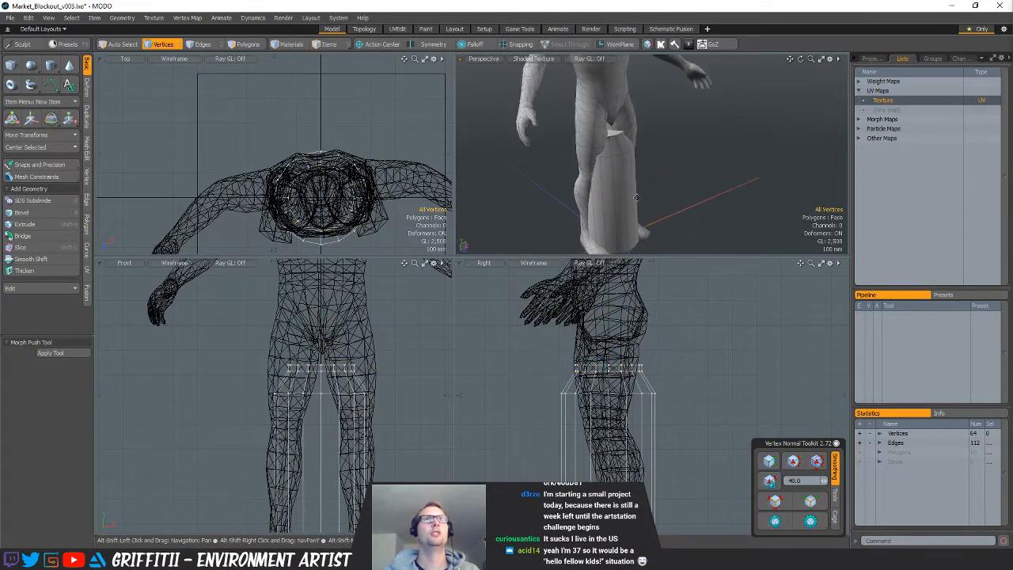
key(2)
key(3)
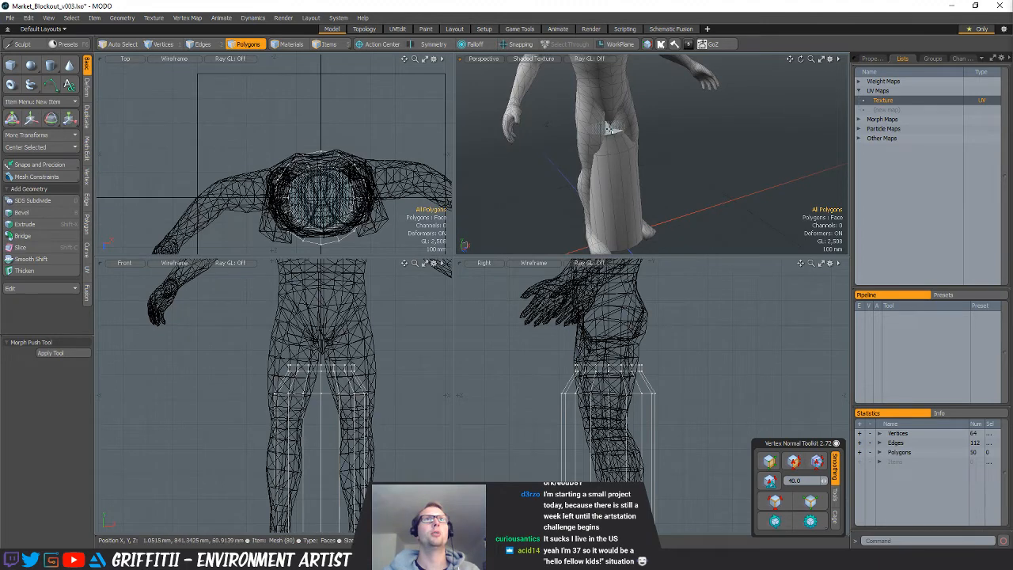
click(612, 130)
key(shift+Up)
key(shift+Down)
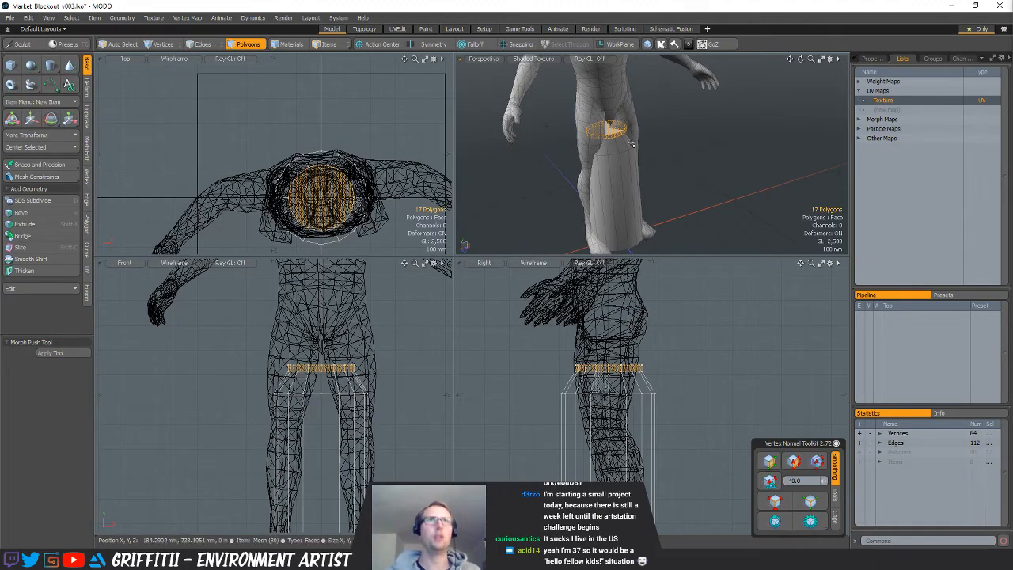
key(shift+a)
click(612, 131)
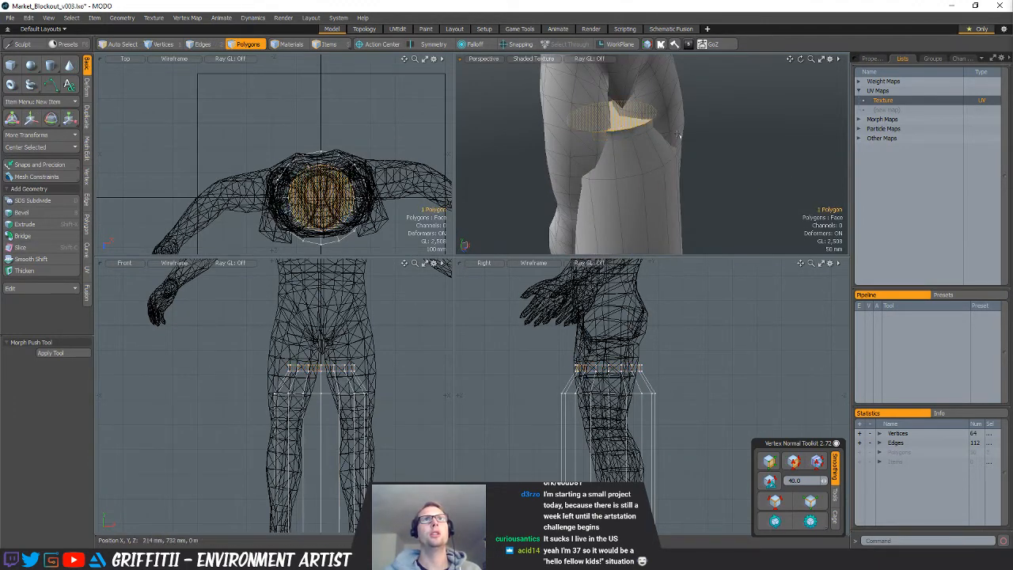
key(shift+Up)
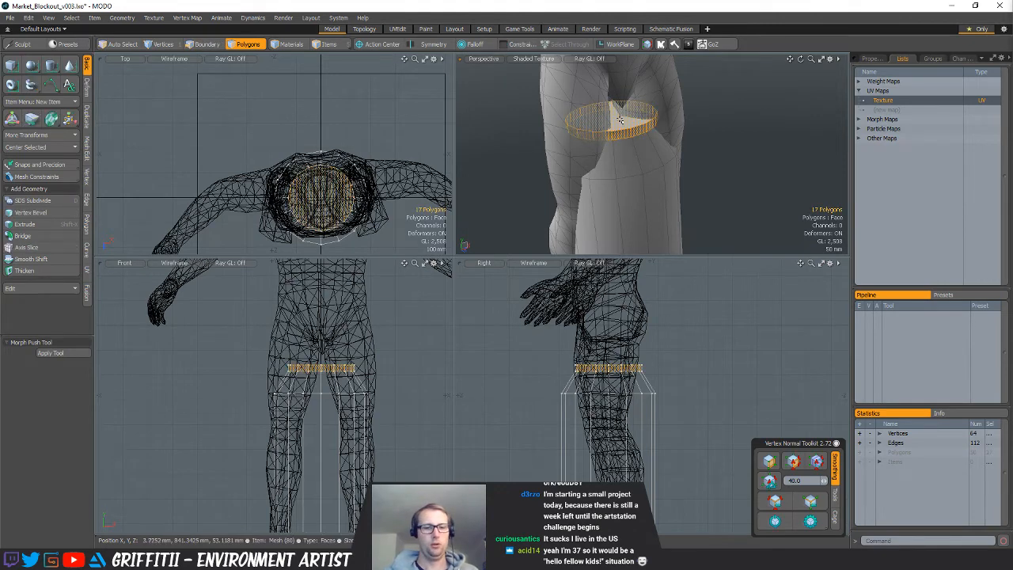
key(shift+a)
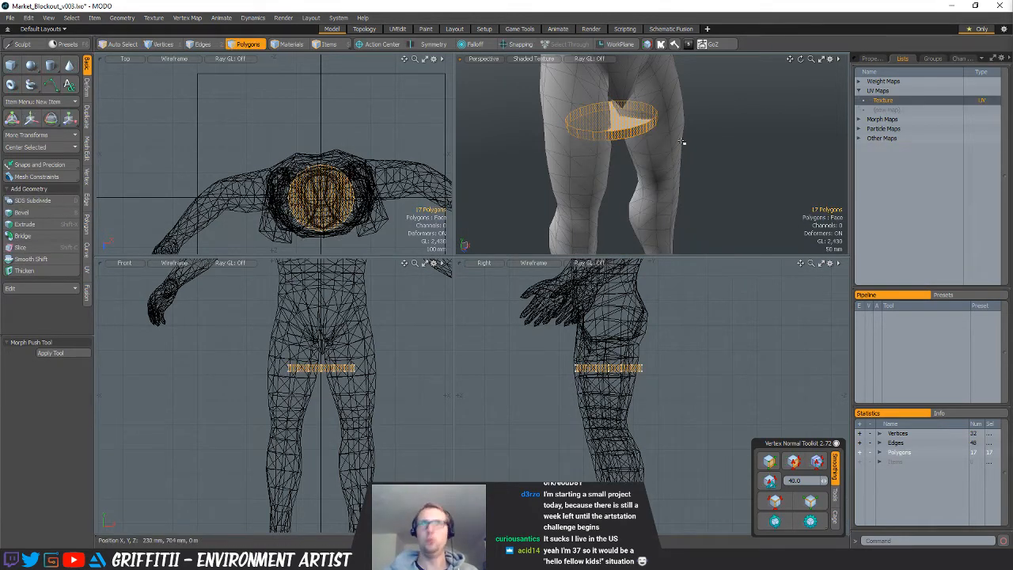
key(Delete)
key(ctrl+z)
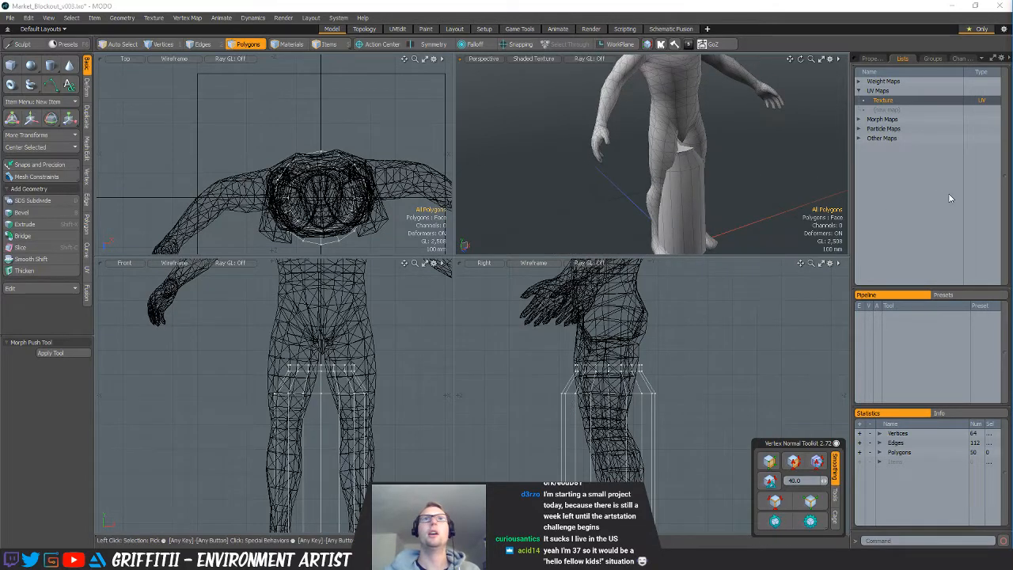
Create a unit cube in a new mesh and scale it uniformly to 26.5%
key(Delete)
shift+click(19, 70)
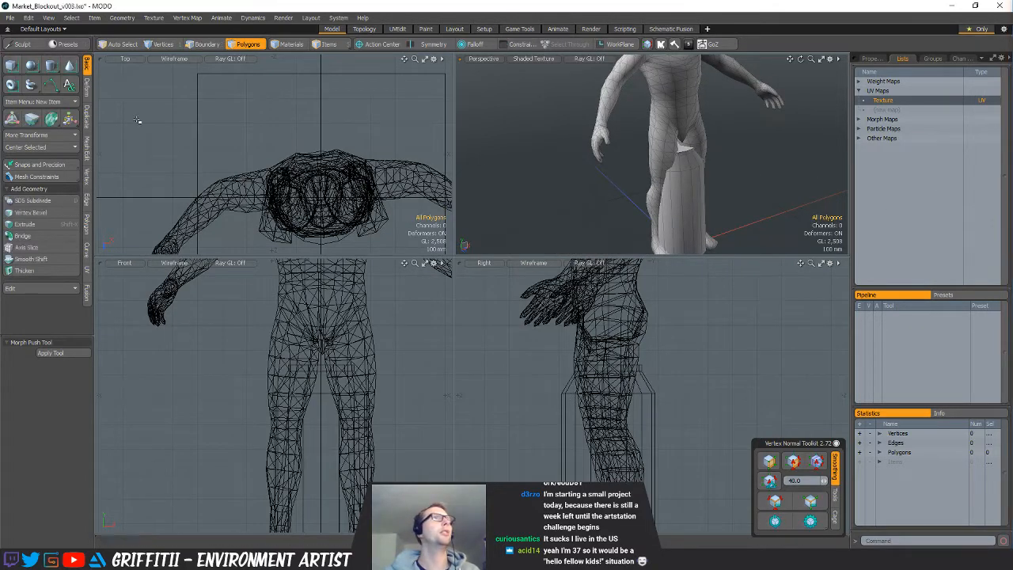
scroll(272, 113, down, 3)
key(r)
drag(298, 158, 241, 160)
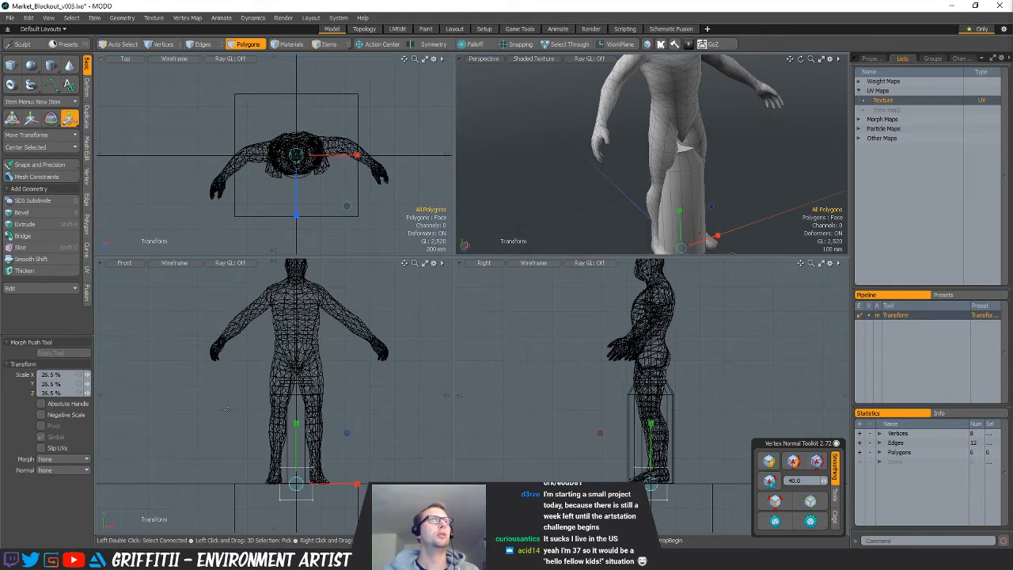
Move the cube to the negative X side of the cylinder's upper body and hide the human figure
scroll(285, 432, up, 3)
key(w)
drag(355, 445, 326, 372)
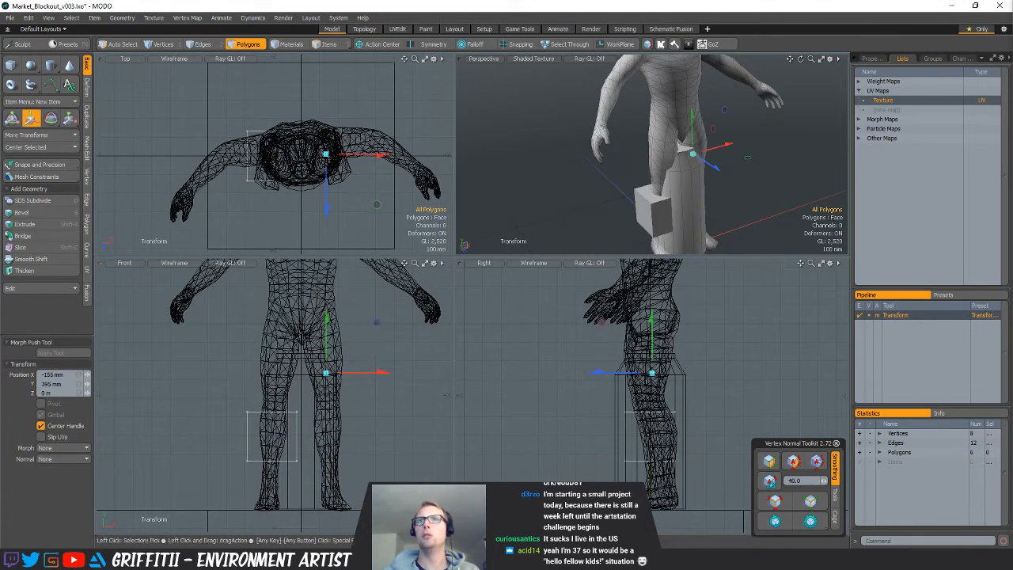
key(h)
scroll(336, 364, up, 3)
drag(310, 443, 236, 424)
Flatten the cube to 9.5% along X to make a thin plate beside the cylinder
key(r)
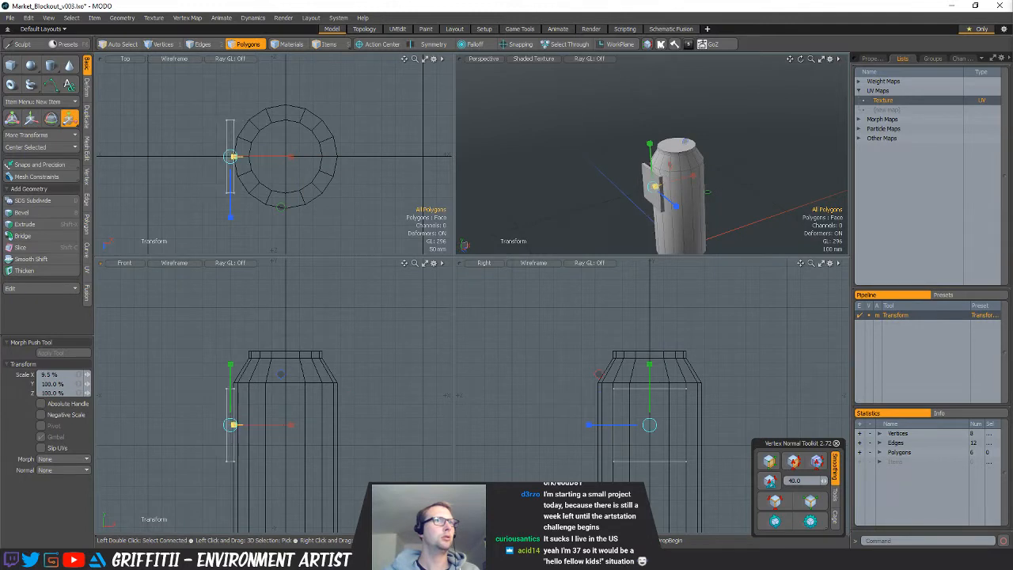
key(w)
key(shift+a)
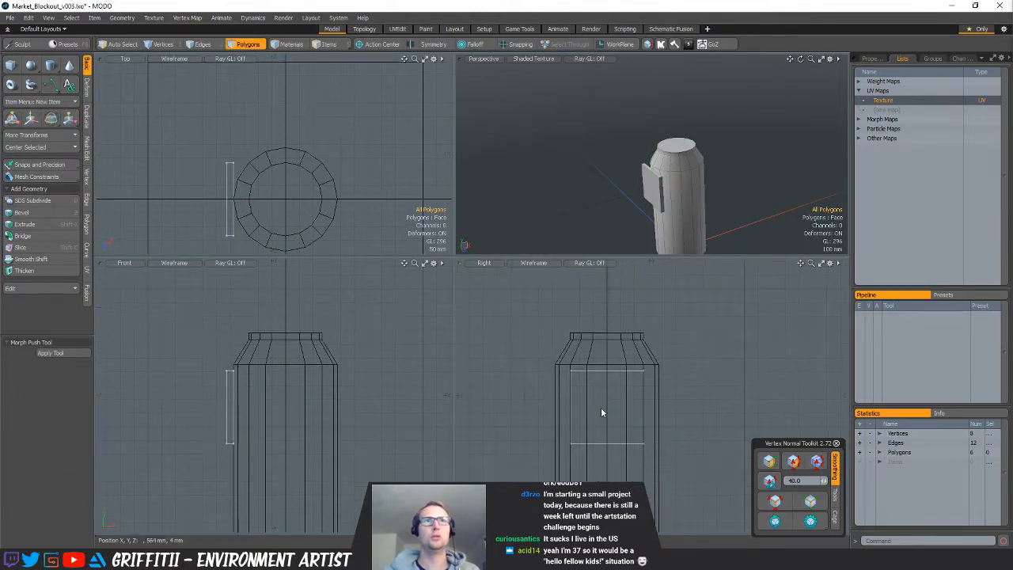
Narrow the plate slightly along Z and raise its bottom face to make a short, wide bar
key(r)
click(609, 406)
key(w)
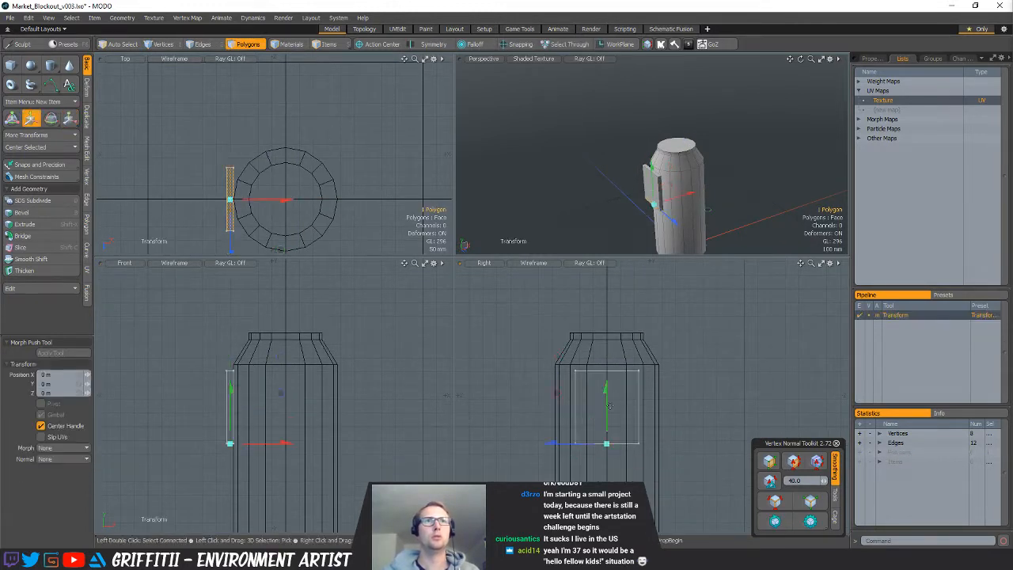
key(space)
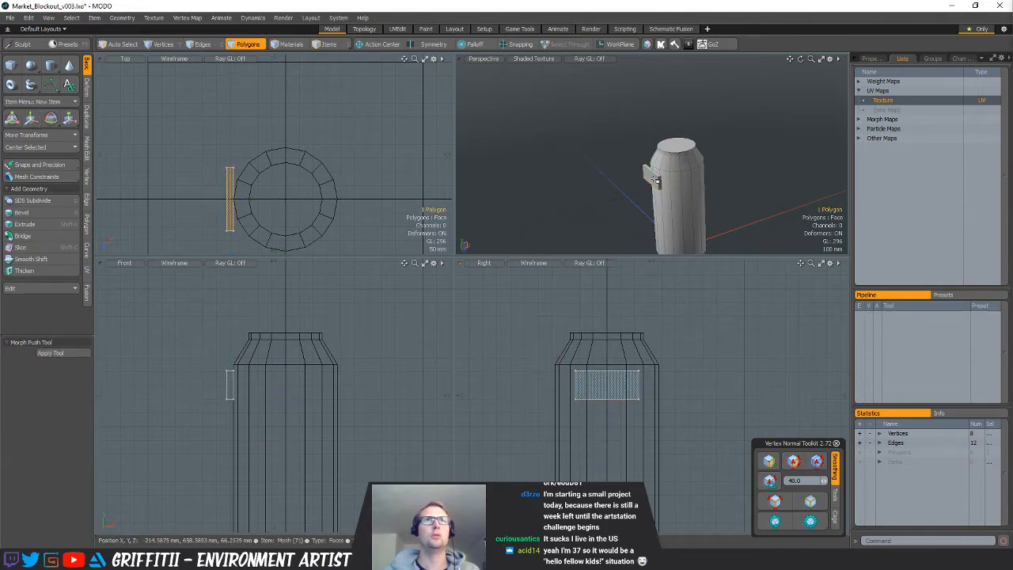
Loop-slice the bar across its length with three uniform cuts, using its outer and top faces
key(shift+a)
alt+drag(676, 198, 717, 129)
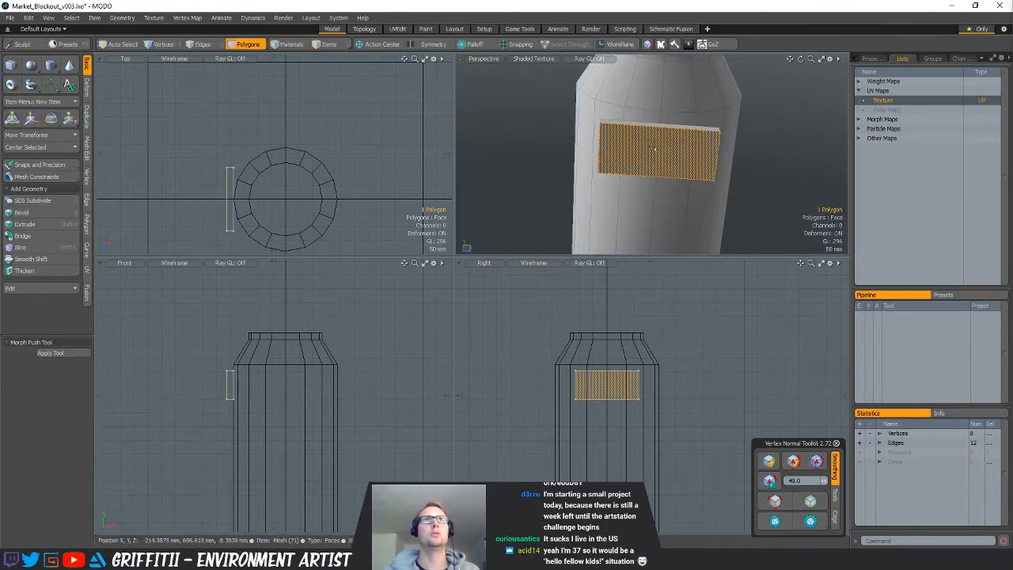
shift+click(657, 123)
key(alt+c)
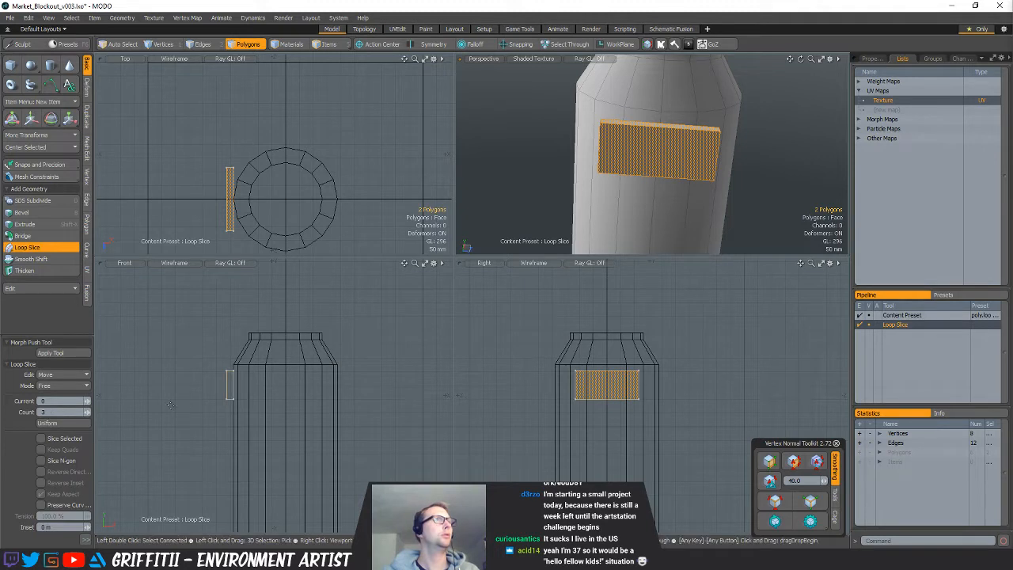
click(388, 365)
click(62, 423)
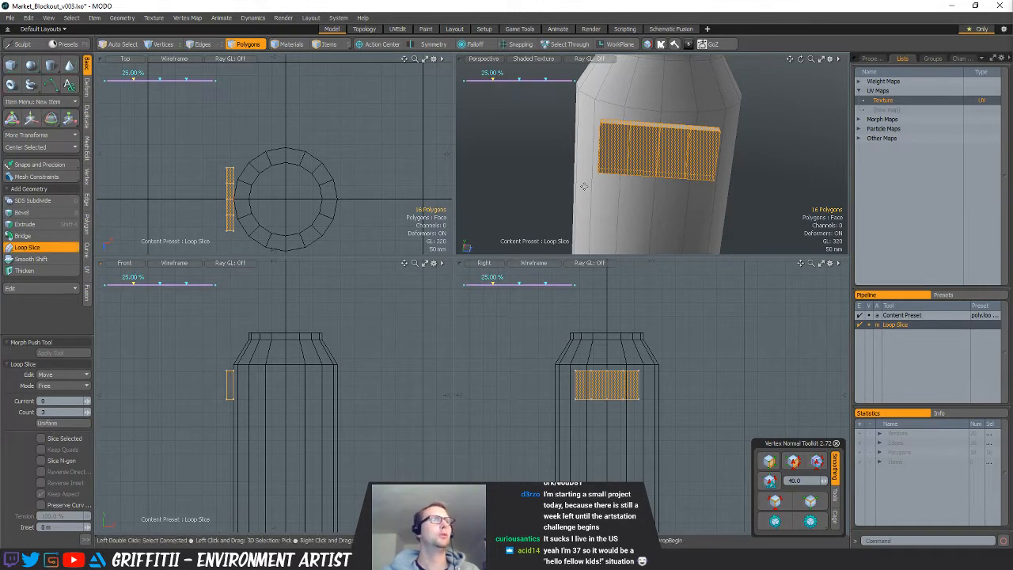
Scale the two outer vertical edge loops apart along Z to bring them close to the bar's ends
key(space)
key(space)
key(space)
double_click(630, 148)
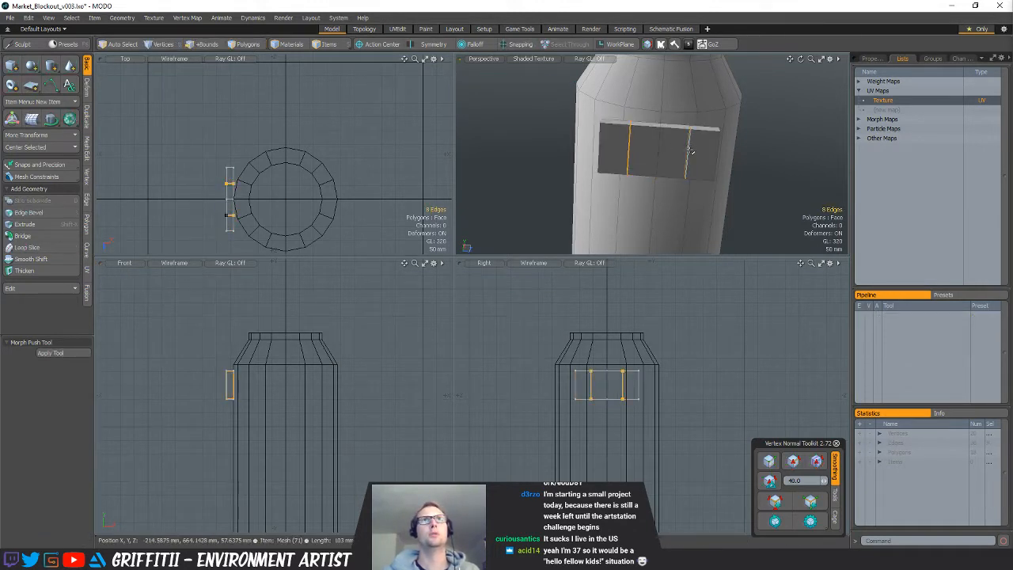
key(y)
drag(704, 153, 743, 156)
Loop-slice the bar horizontally with three uniform cuts and move the lowest loop down near the bottom edge
key(1)
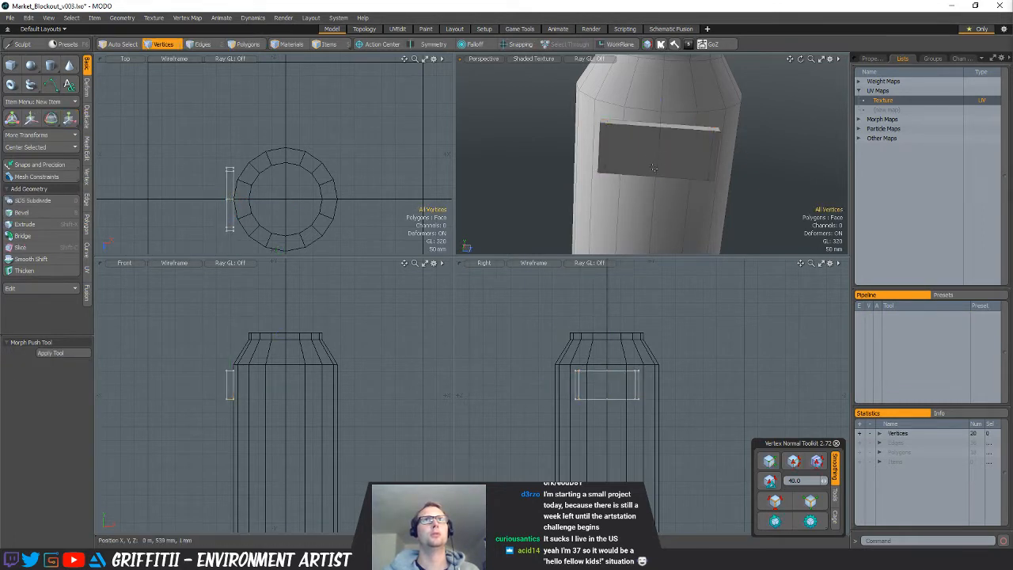
scroll(653, 168, up, 5)
key(3)
key(alt+c)
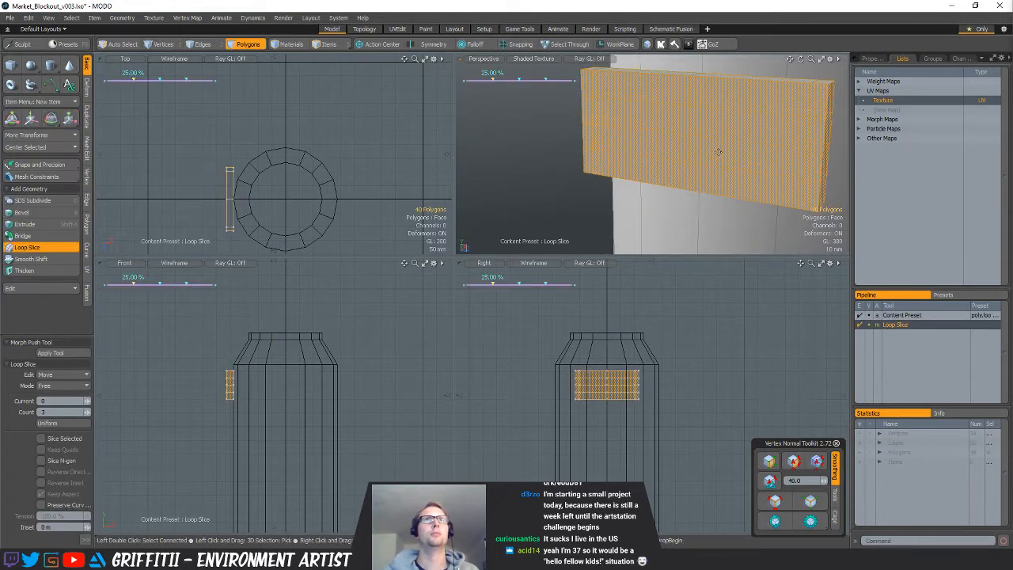
key(space)
key(space)
key(space)
double_click(699, 164)
key(w)
mouse_move(696, 133)
mouse_down()
mouse_move(696, 149)
mouse_move(737, 102)
mouse_up()
Remove the two upper horizontal edge loops from the bar, keeping only the cut near the bottom
key(space)
key(space)
key(space)
key(space)
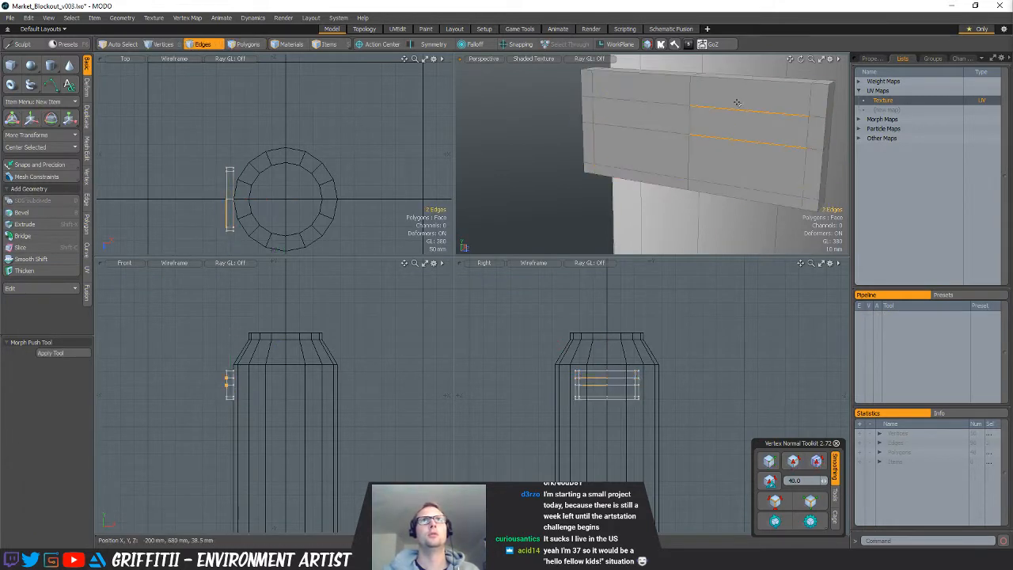
key(l)
key(BackSpace)
key(1)
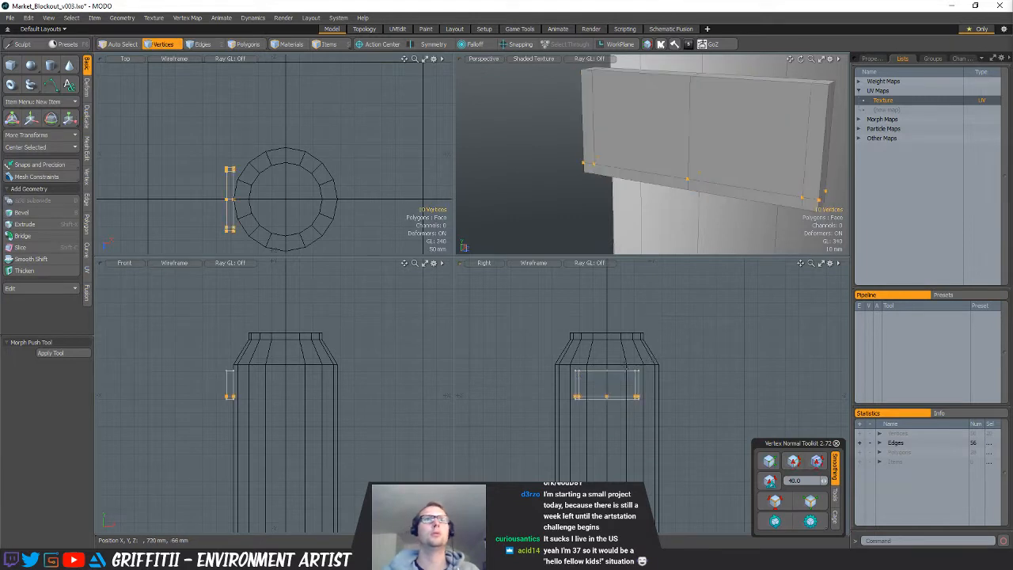
Bridge the bar's inner front and back faces into an opening and delete the top strip to form a U-shaped handle
key(space)
key(space)
click(630, 379)
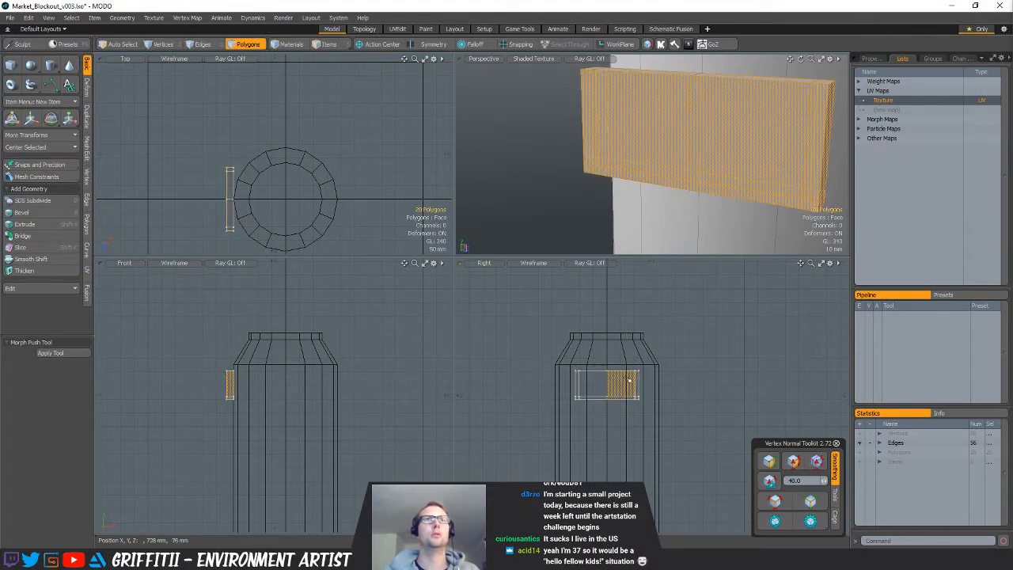
click(596, 378)
shift+click(619, 380)
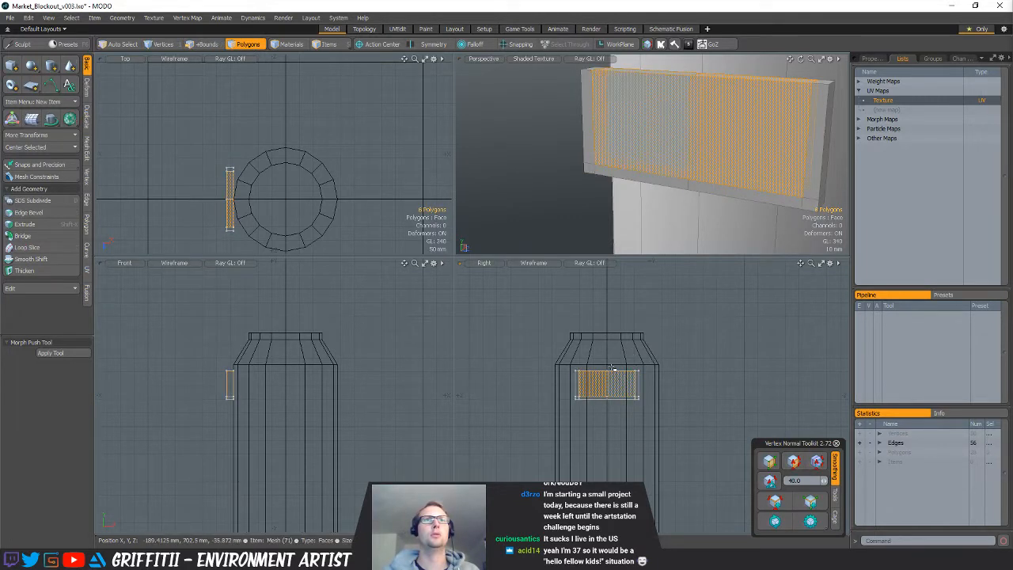
click(26, 237)
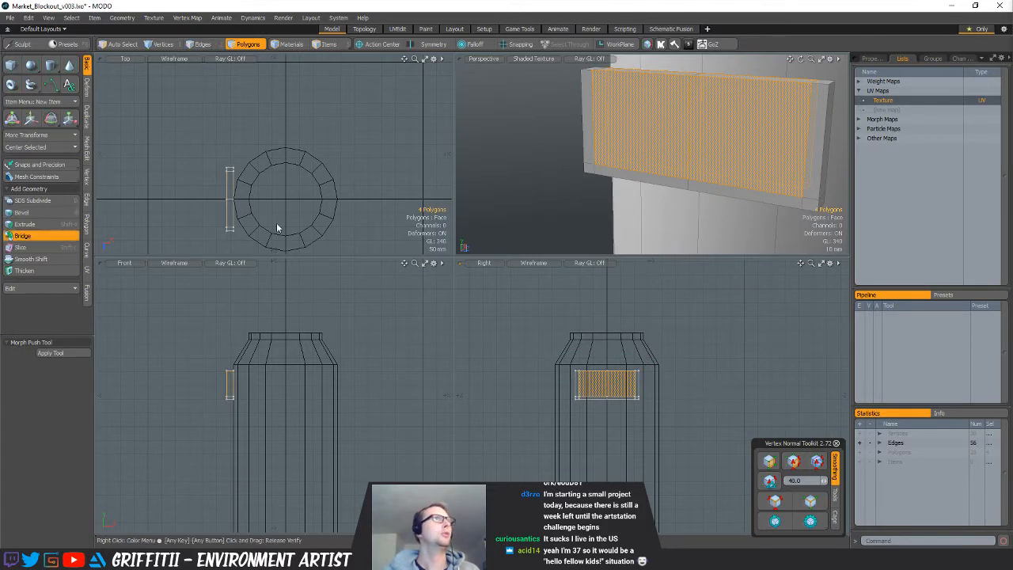
click(280, 228)
key(space)
shift+click(622, 378)
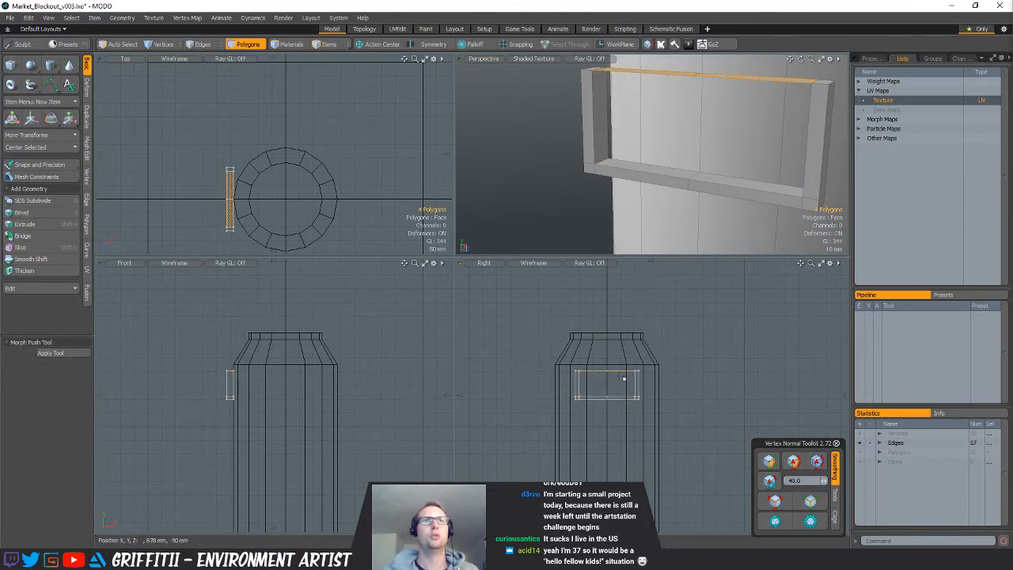
key(Delete)
Move the vertices at both handle ends along X toward the cylinder so the crossbar bends around it
key(y)
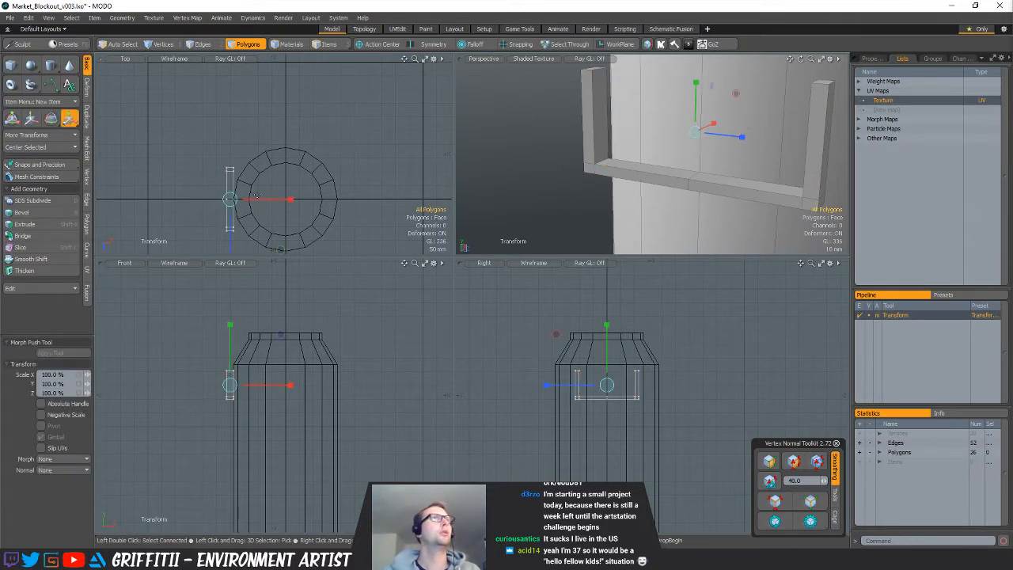
key(space)
key(space)
key(space)
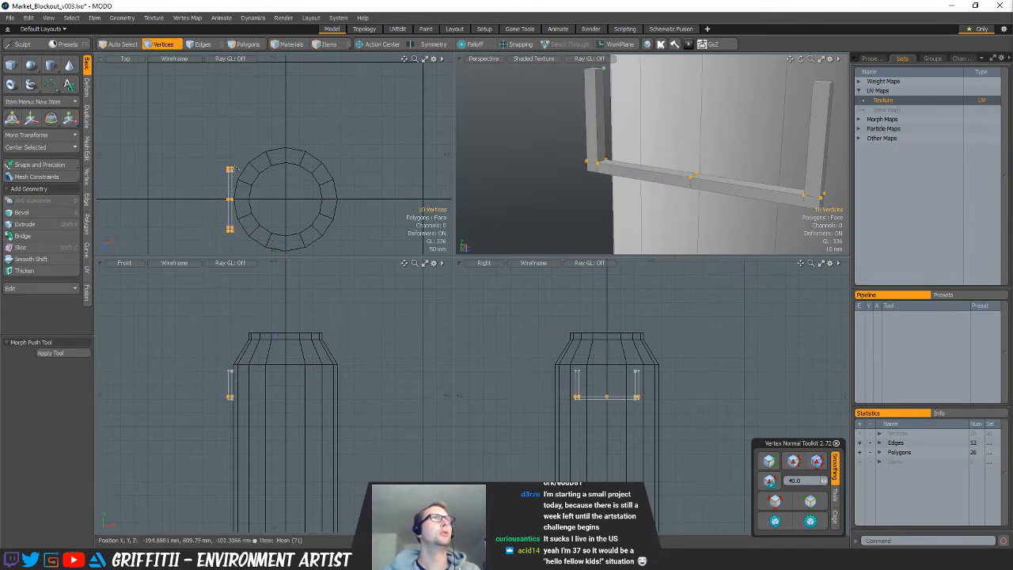
shift+right_drag(243, 216, 241, 236)
key(w)
drag(247, 201, 257, 202)
key(space)
click(294, 176)
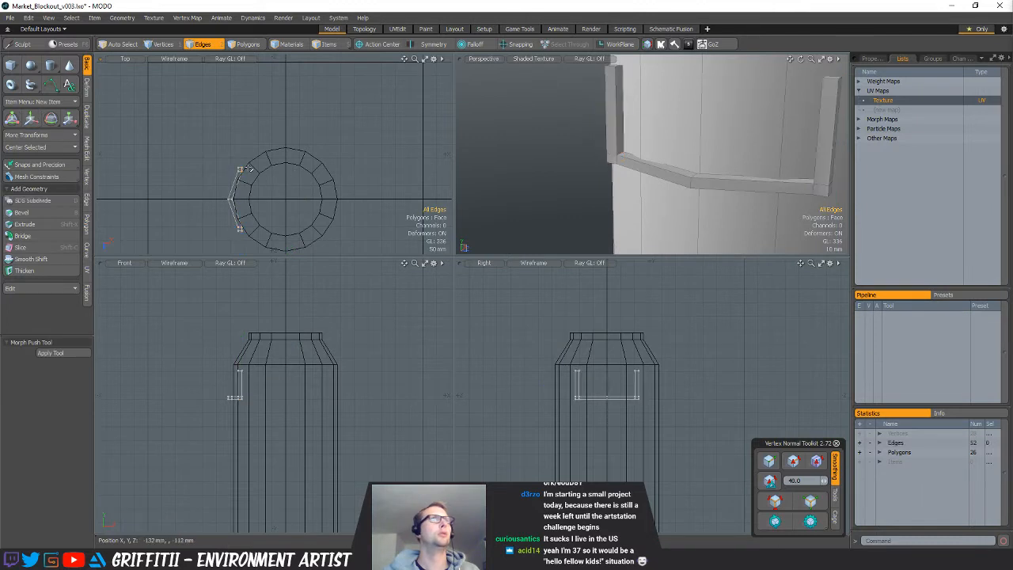
Shift the outermost vertices of both handle ends toward negative X to angle the ends around the cylinder
drag(240, 168, 242, 168)
ctrl+alt+drag(239, 167, 276, 95)
key(space)
key(space)
key(w)
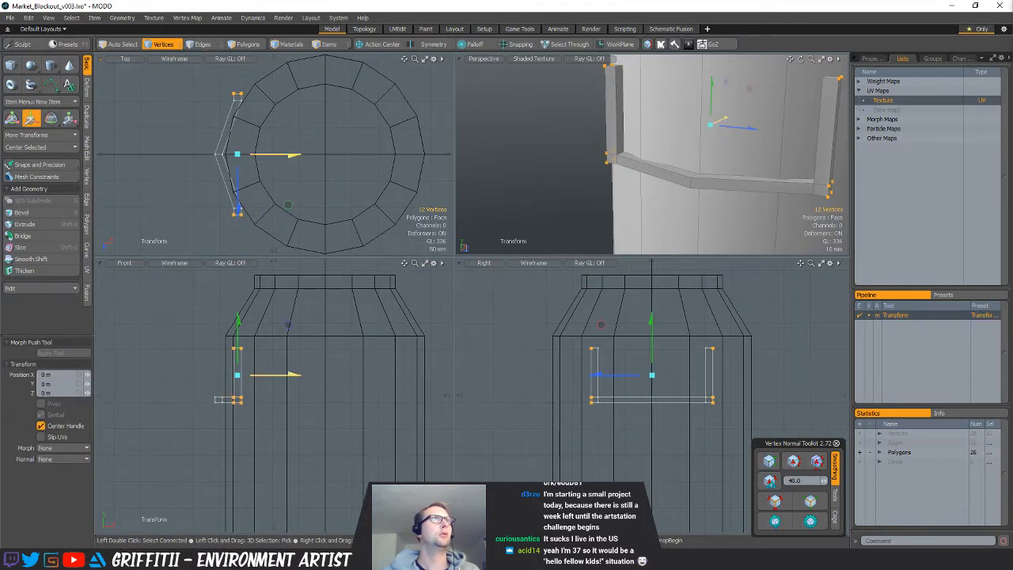
drag(293, 155, 269, 146)
key(space)
click(312, 147)
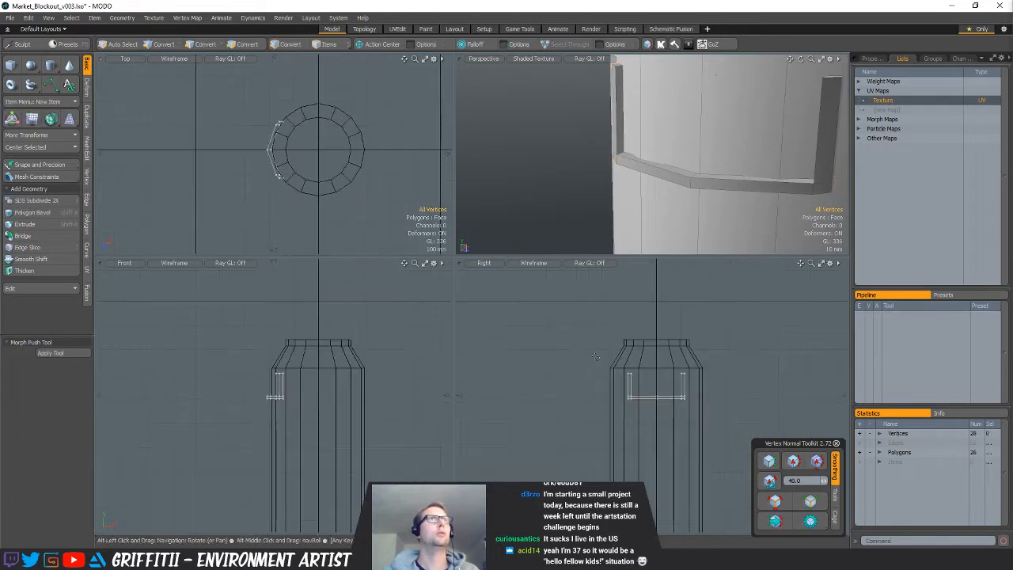
Scale the lower corner vertices of both uprights to 82.5% along Z and move them -10 mm along X
ctrl+alt+drag(598, 358, 643, 360)
right_drag(606, 388, 628, 412)
shift+right_drag(720, 386, 701, 410)
key(r)
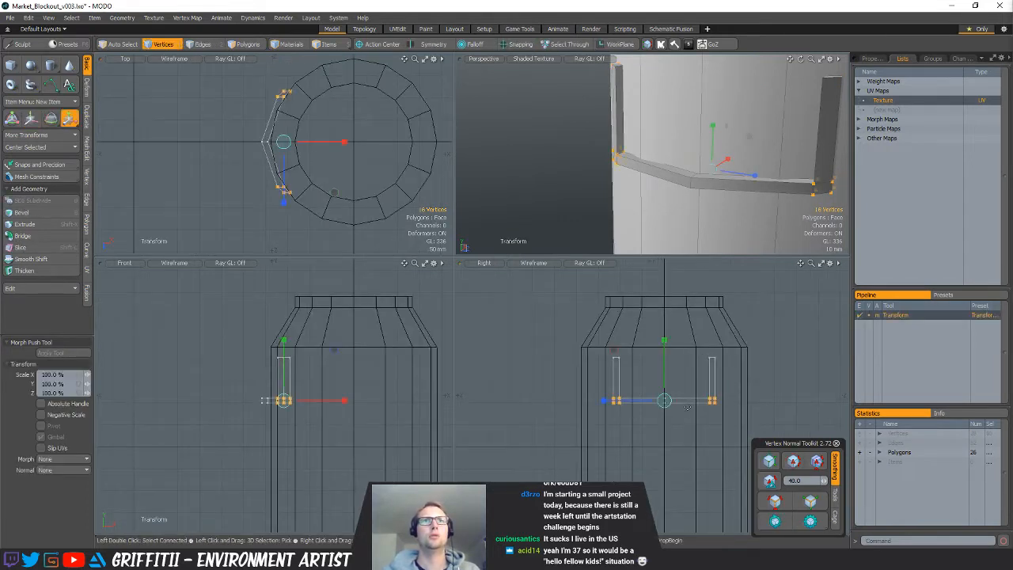
drag(604, 402, 621, 401)
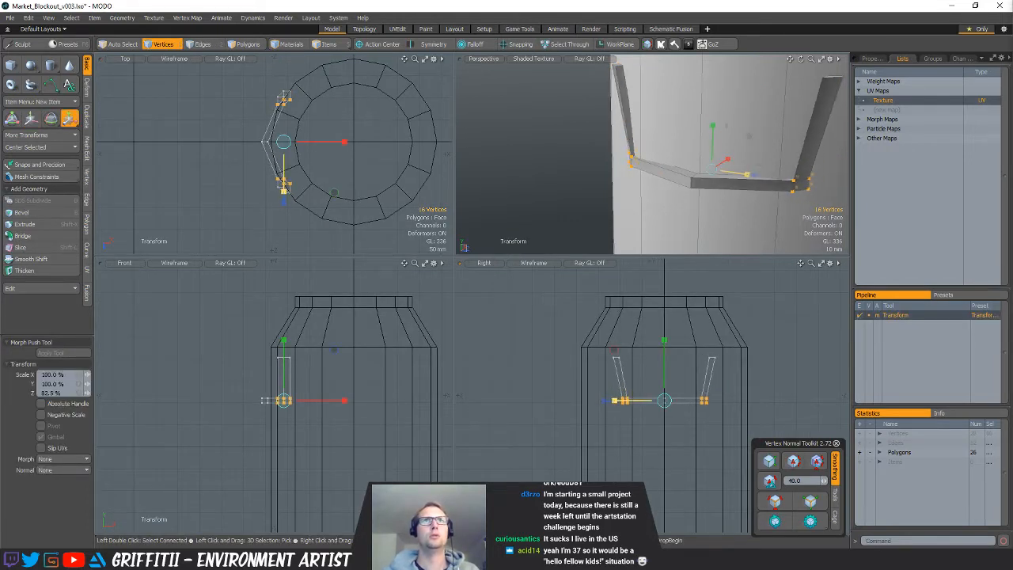
key(w)
drag(335, 144, 347, 148)
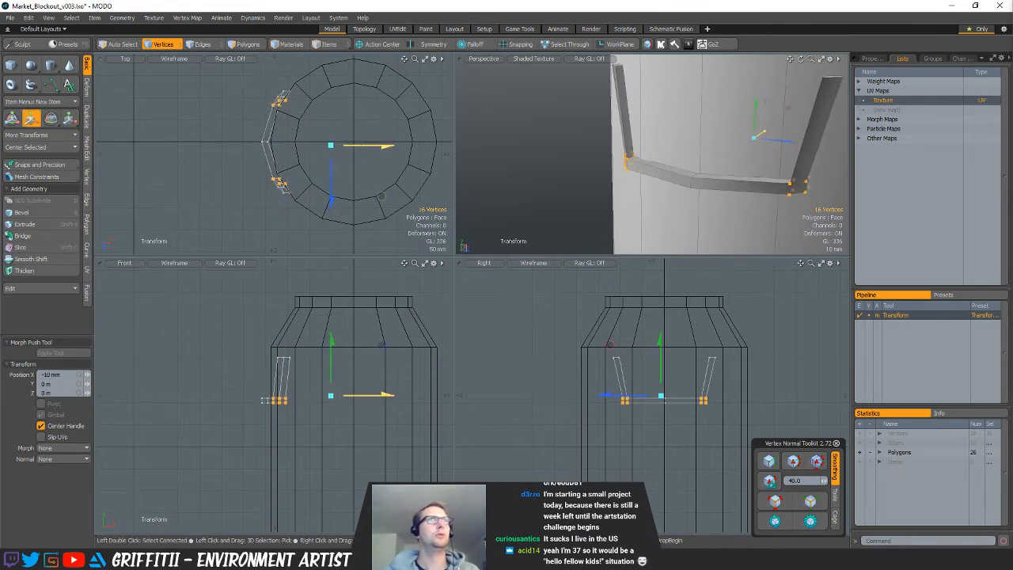
Scale the whole handle to 75.5% along Z to narrow it
key(q)
click(572, 250)
scroll(625, 352, down, 3)
key(space)
key(space)
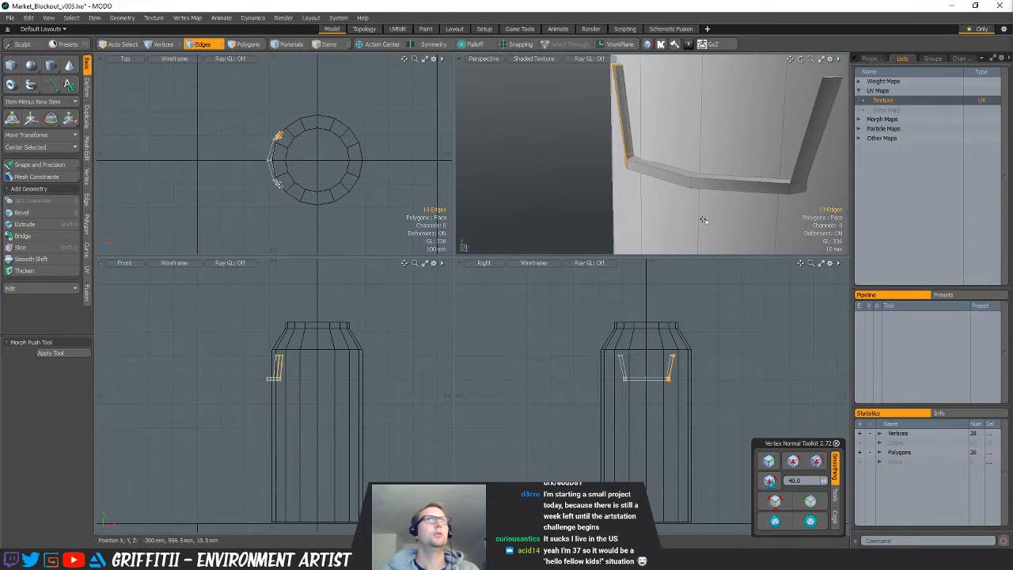
alt+drag(706, 219, 530, 177)
key(space)
key(y)
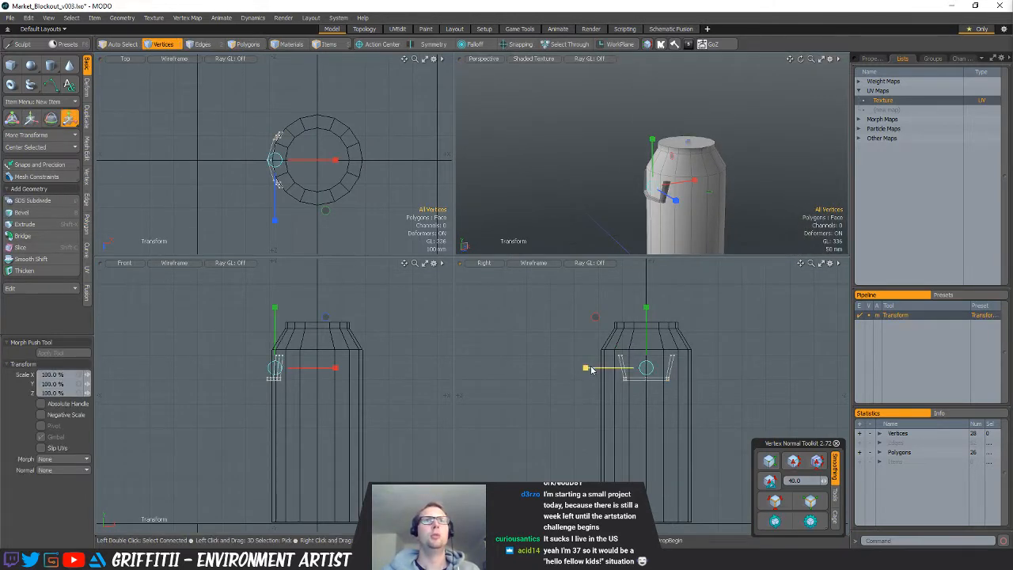
drag(591, 370, 599, 368)
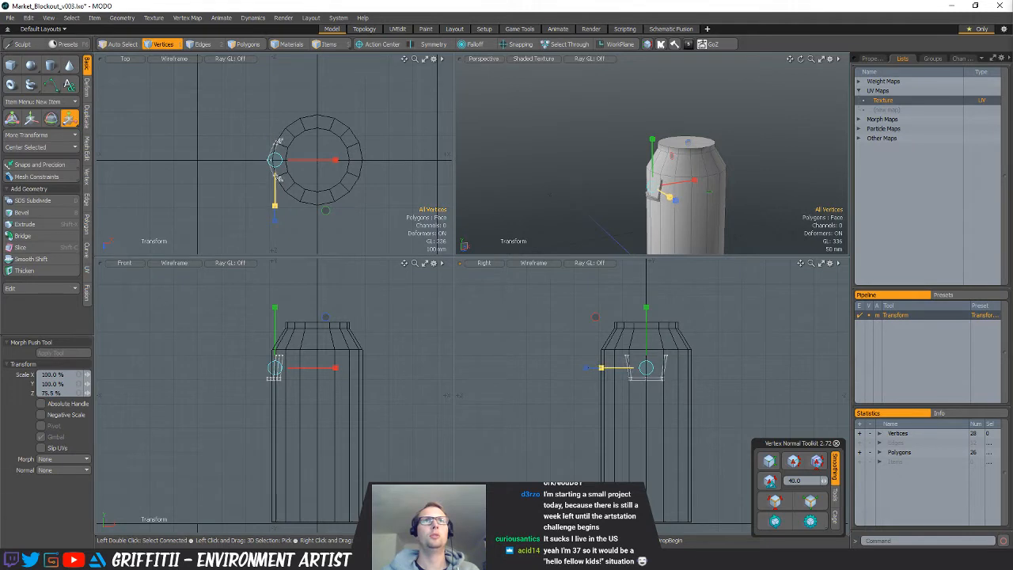
Move the handle -16 mm along X and 10 mm up along Y to seat it just below the shoulder
key(w)
scroll(288, 344, up, 3)
drag(318, 351, 312, 340)
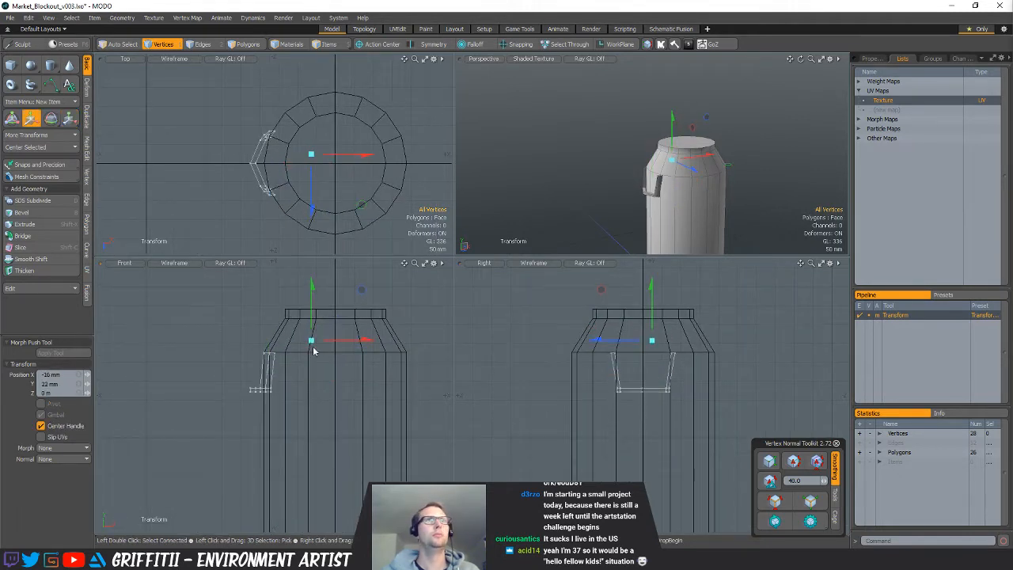
mouse_move(645, 188)
alt+mouse_down()
mouse_move(614, 179)
mouse_move(631, 163)
mouse_move(642, 184)
alt+mouse_up()
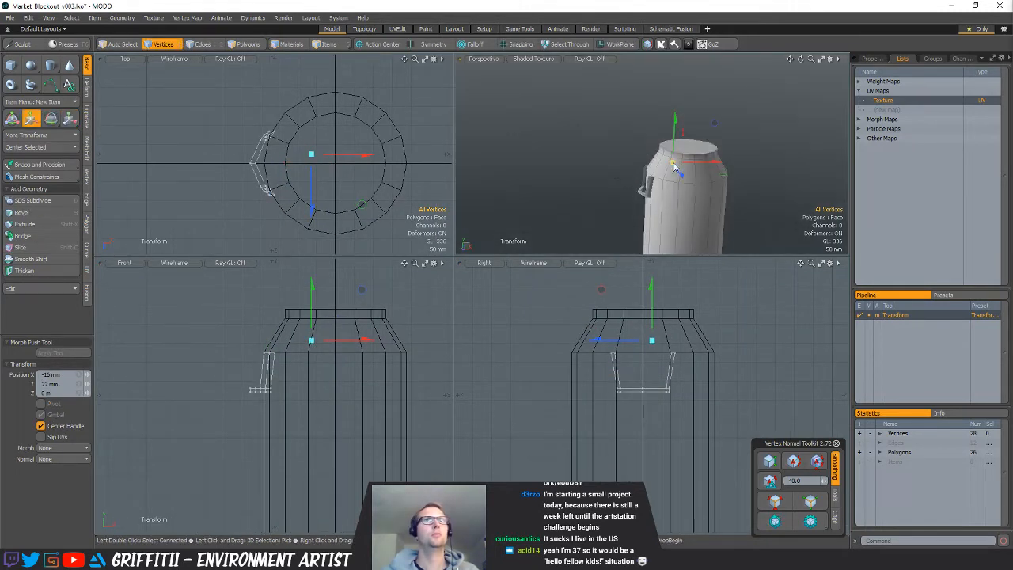
drag(676, 142, 676, 133)
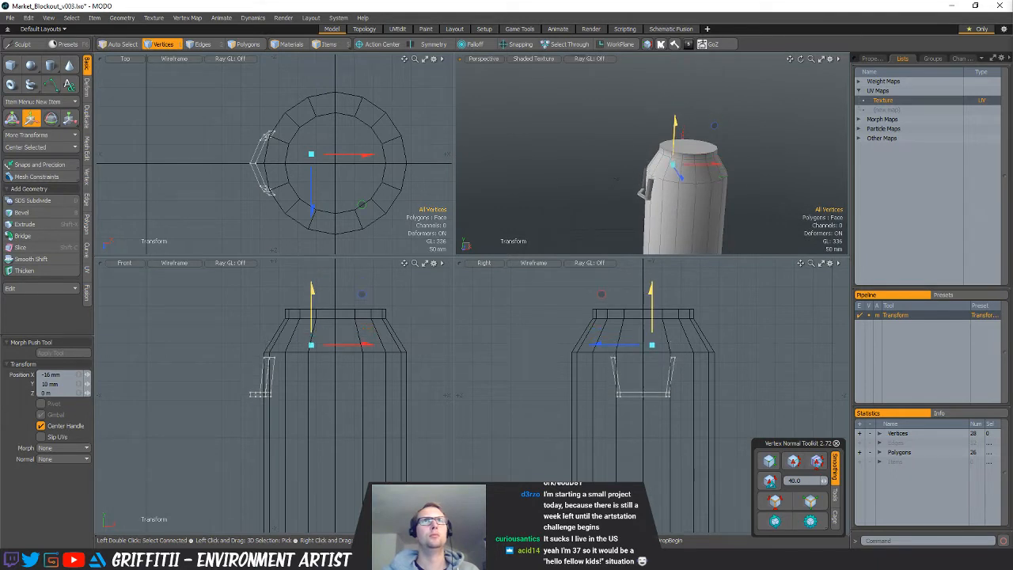
key(space)
key(space)
key(space)
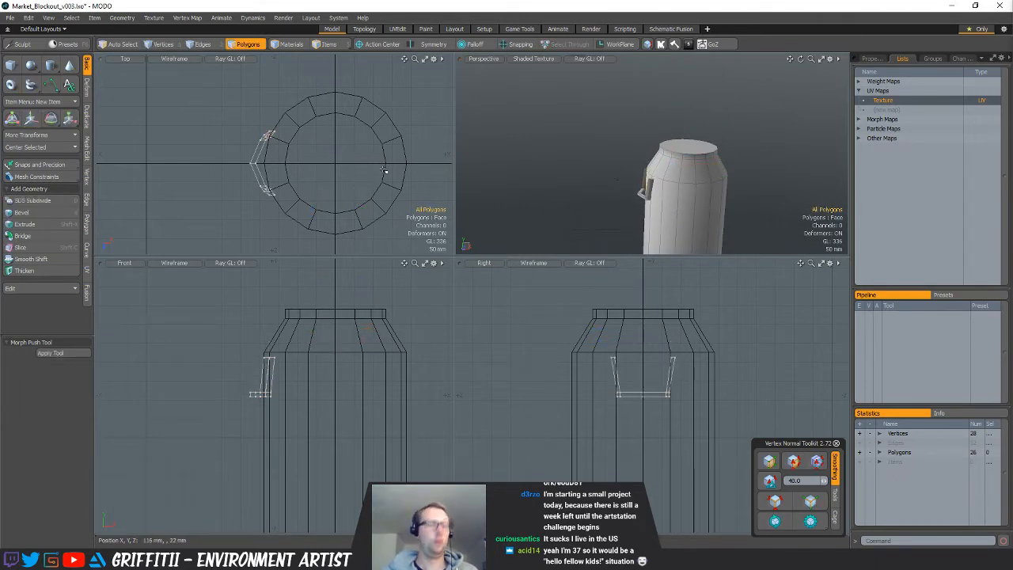
key(shift+v)
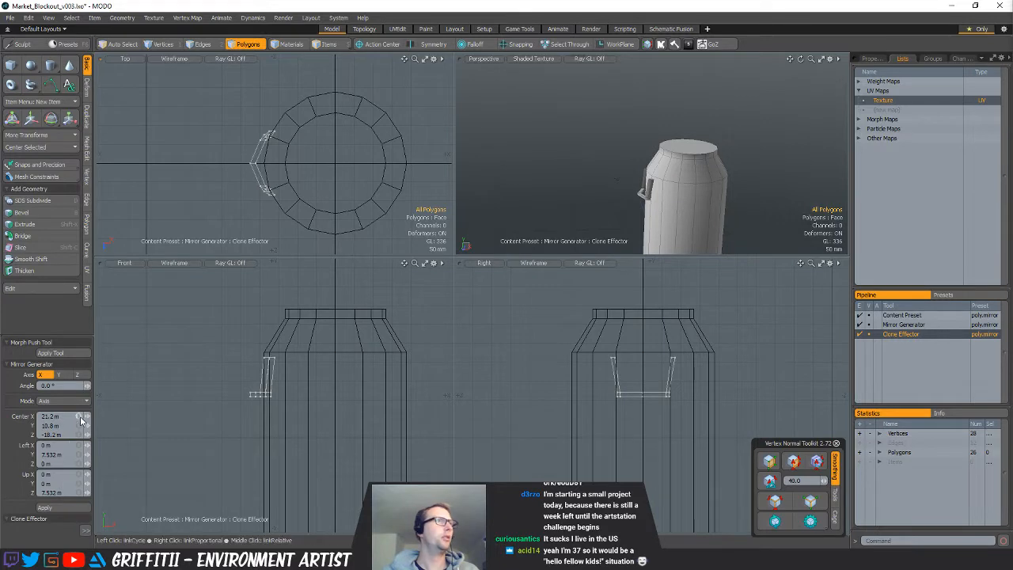
click(80, 418)
key(Return)
alt+drag(300, 207, 296, 221)
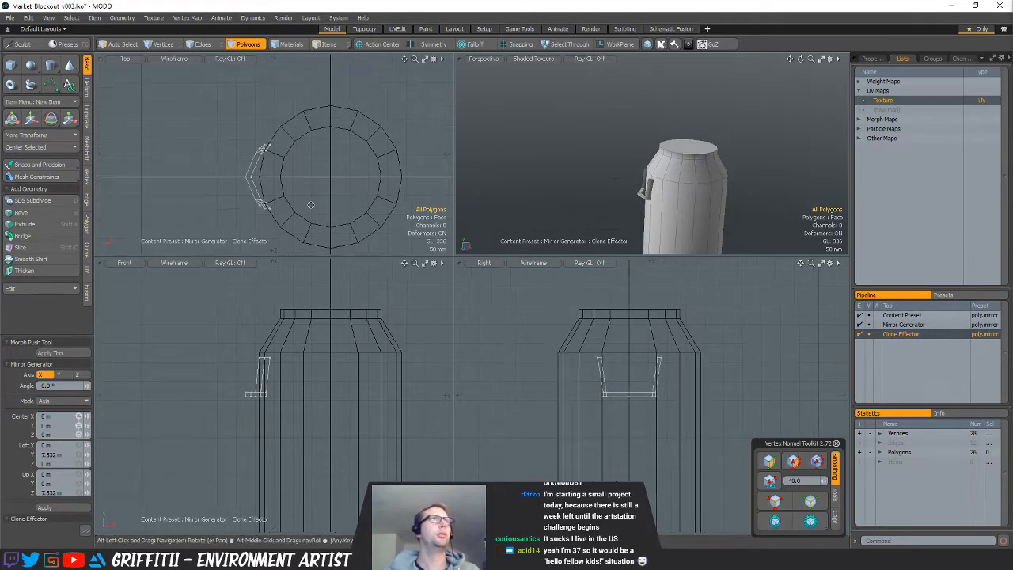
key(space)
key(space)
key(space)
key(space)
Duplicate the handle and rotate the copy around the origin's Y axis to the opposite side of the cylinder
right_drag(315, 124, 380, 182)
alt+drag(404, 211, 362, 182)
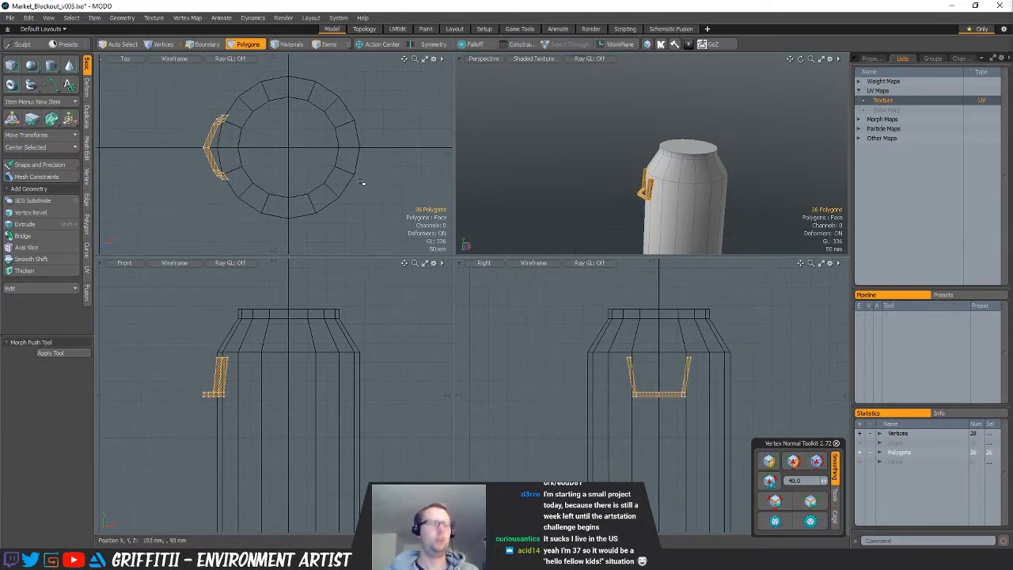
key(alt+o)
key(e)
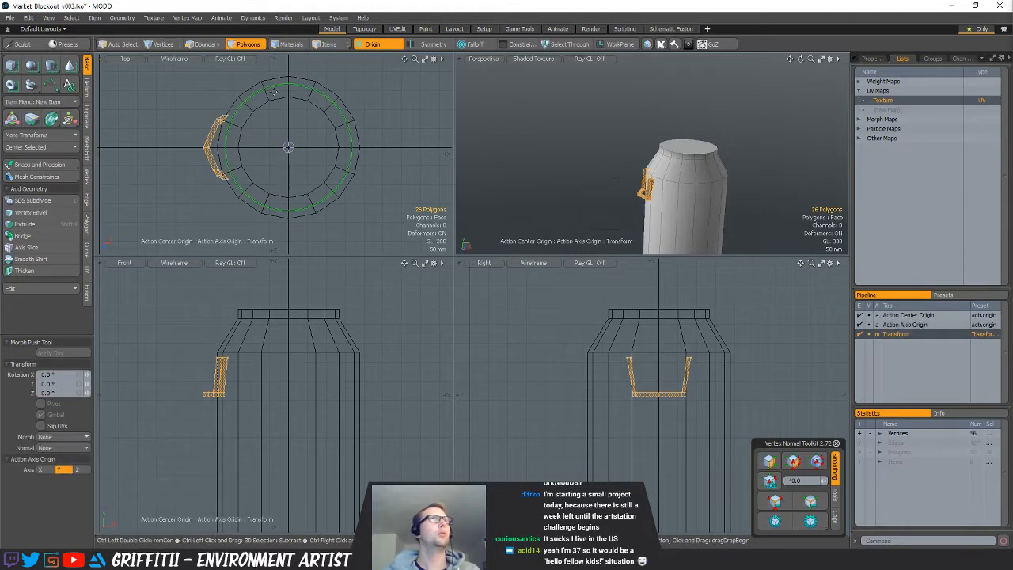
ctrl+drag(275, 86, 315, 252)
key(space)
click(408, 177)
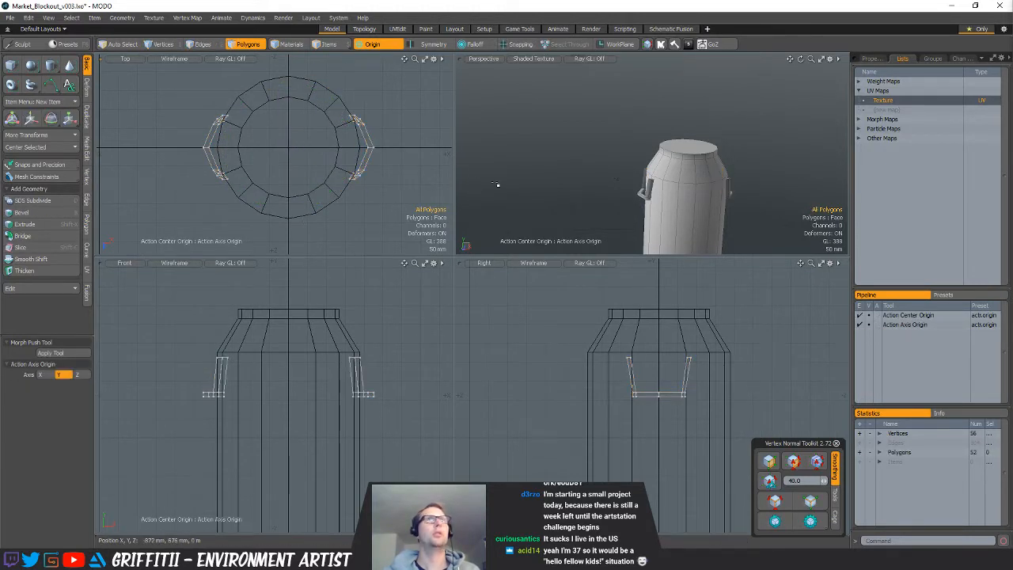
Cut both handles from their mesh and paste them into the cylinder's mesh
key(ctrl+x)
key(5)
key(3)
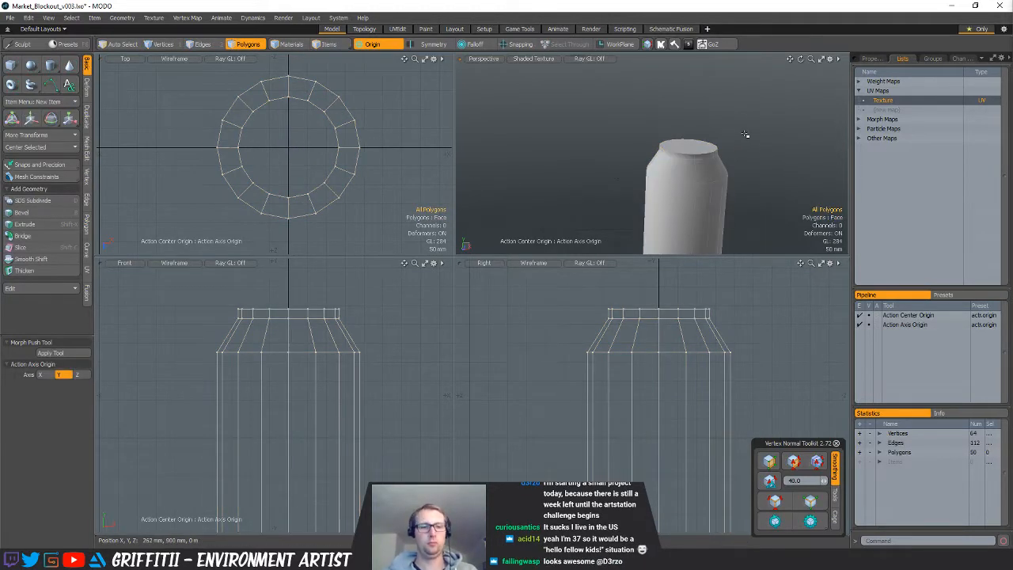
key(ctrl+v)
Extrude the cylinder's top cap in place and scale the new face inward to 74.5% in X and Z
click(695, 149)
alt+drag(695, 150, 687, 168)
key(ctrl+3)
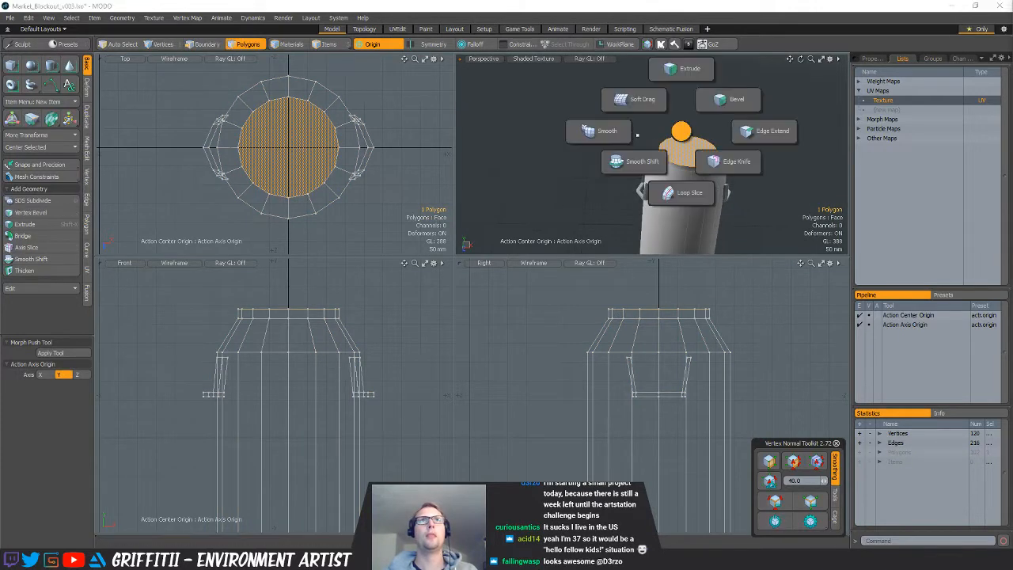
click(682, 69)
click(694, 140)
key(r)
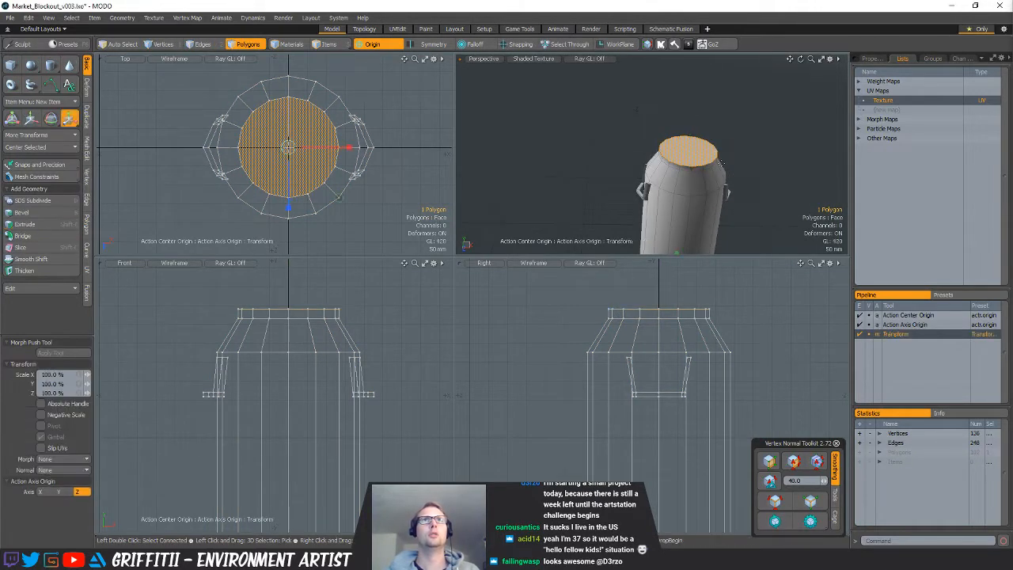
key(alt+a)
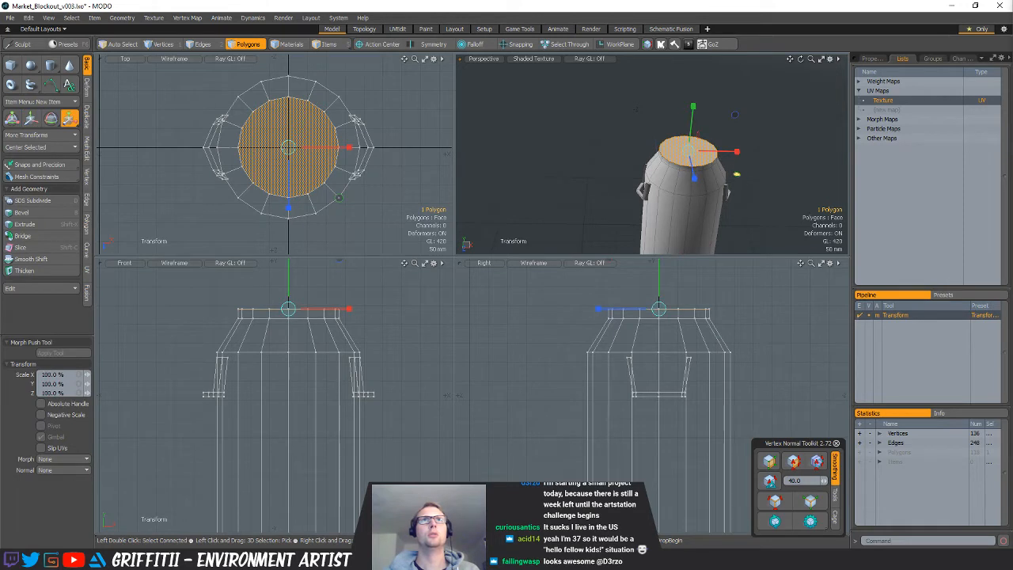
drag(339, 197, 331, 195)
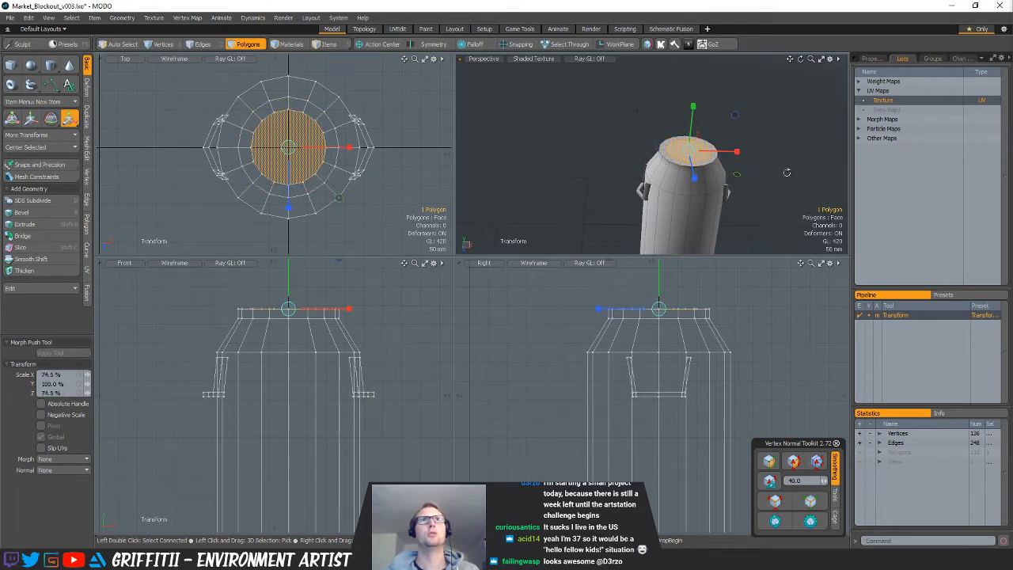
scroll(742, 146, up, 3)
alt+drag(786, 172, 705, 142)
key(q)
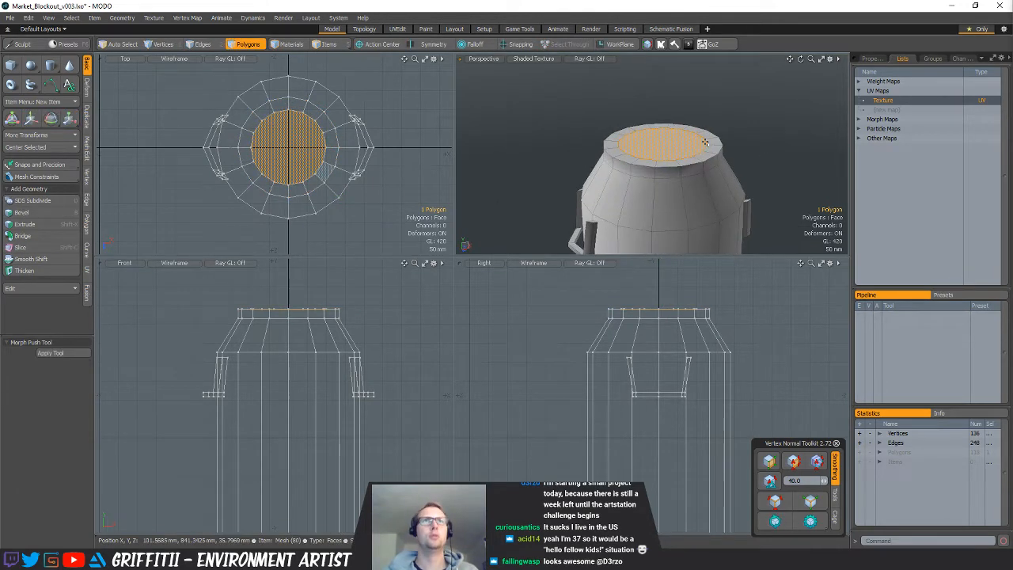
Extrude the container's inset top face slightly upward along Y to form a raised lid
key(ctrl+2)
click(677, 78)
click(669, 113)
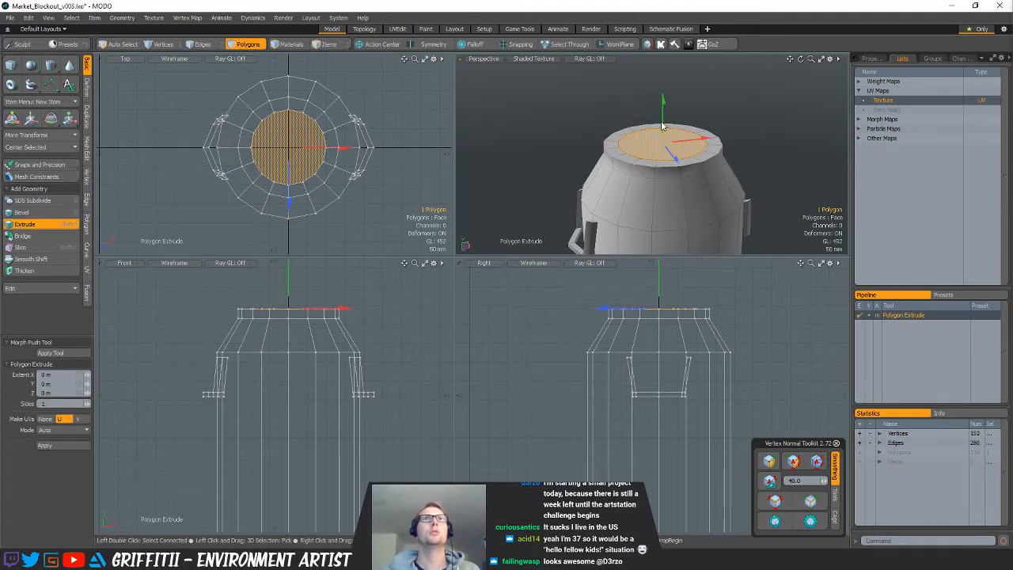
drag(663, 98, 663, 93)
key(q)
click(608, 130)
scroll(610, 145, down, 5)
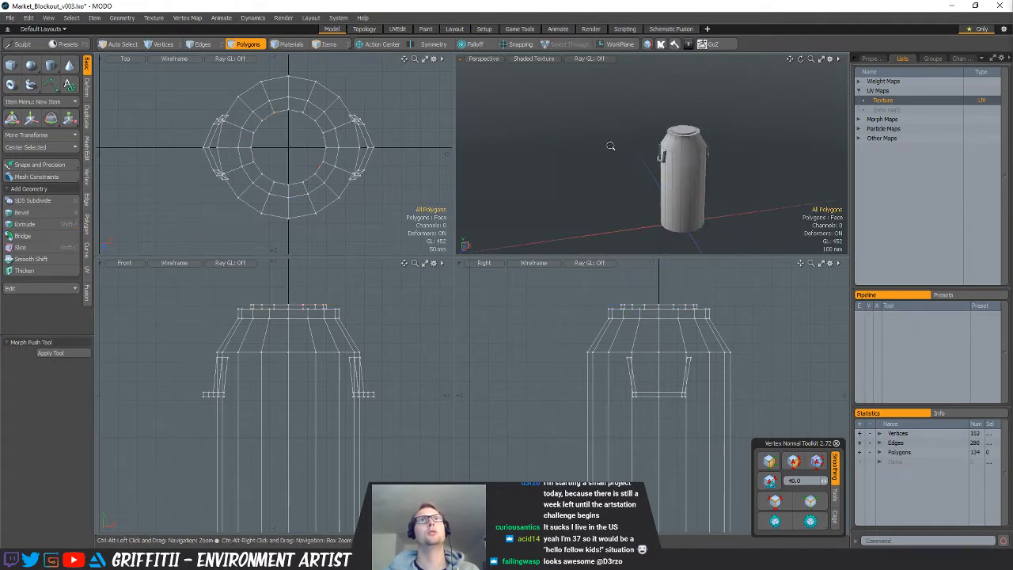
alt+drag(611, 145, 696, 163)
scroll(679, 128, up, 4)
scroll(697, 163, down, 1)
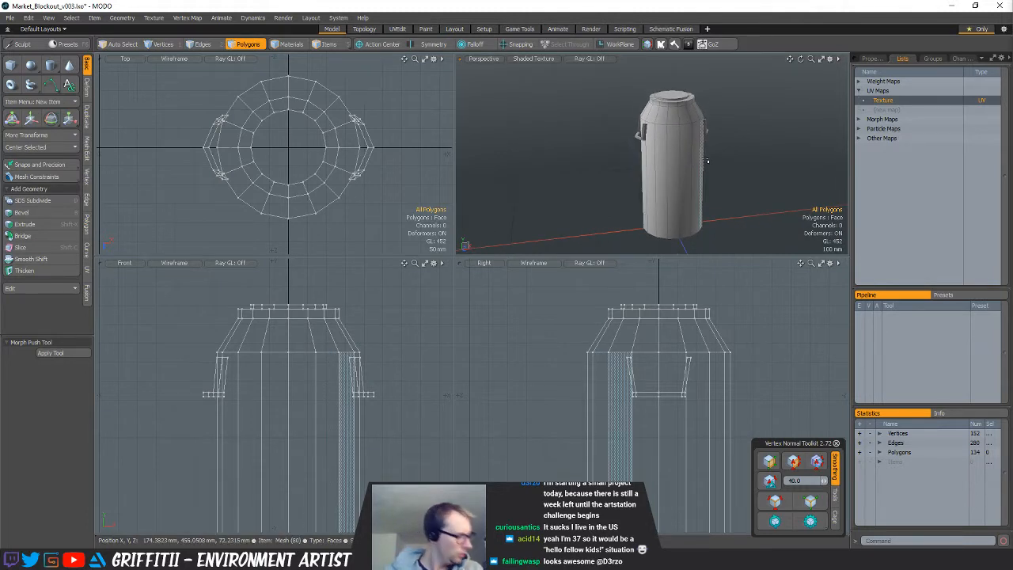
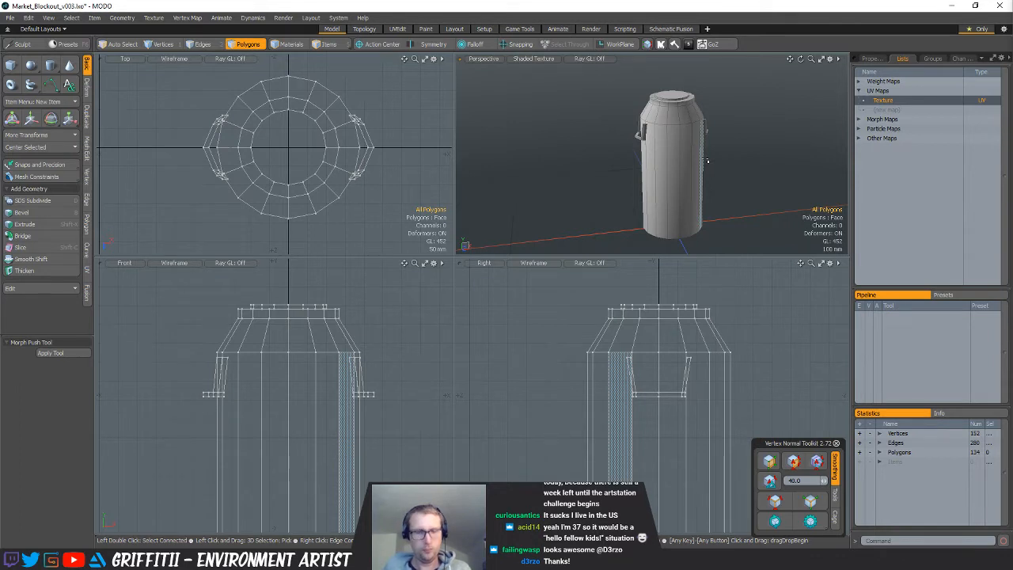
click(707, 161)
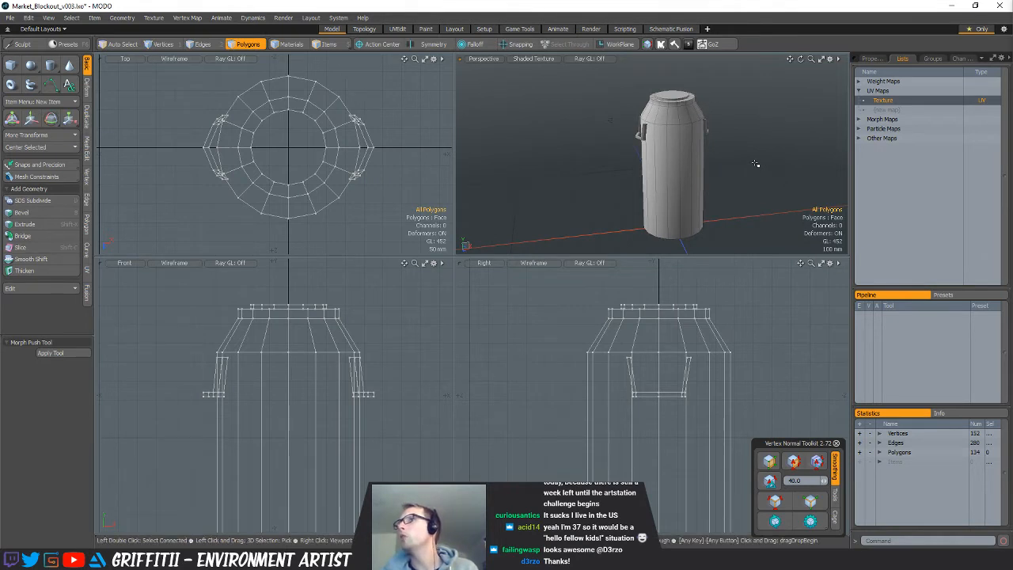
alt+drag(710, 118, 741, 152)
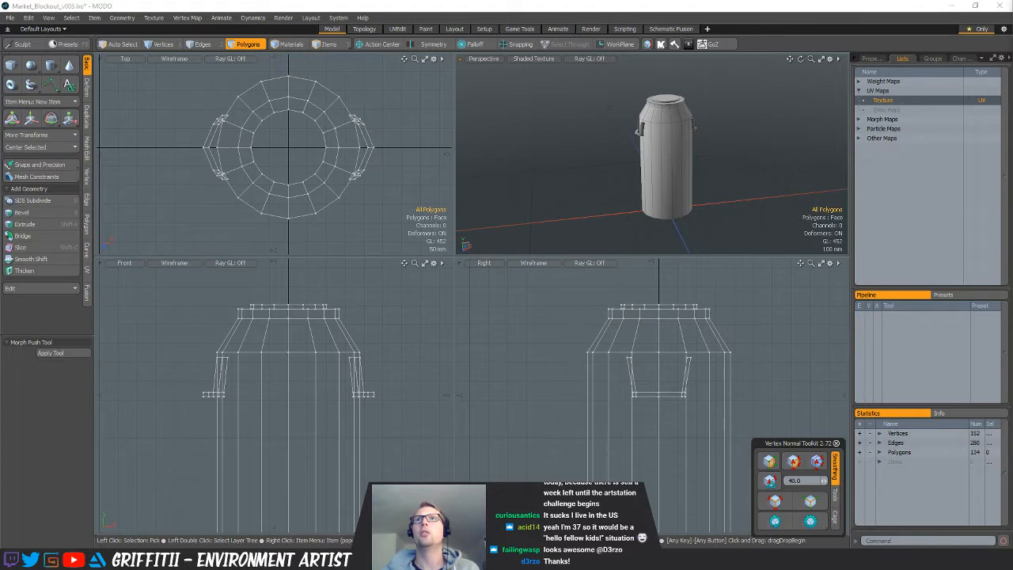
scroll(546, 182, down, 2)
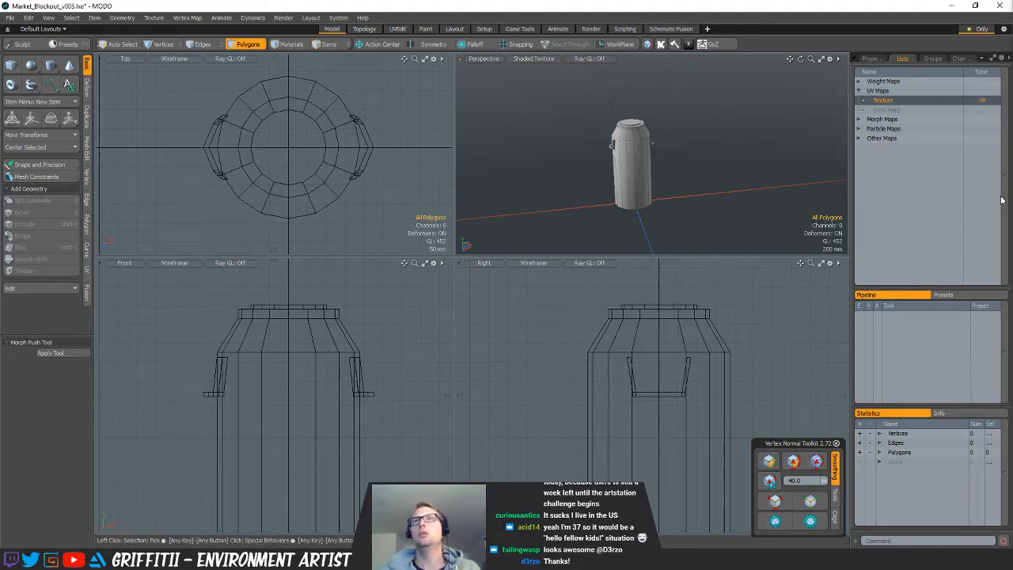
Add a unit cube to the empty mesh and scale it to 3% in X and Z to make a thin vertical bar
shift+click(11, 67)
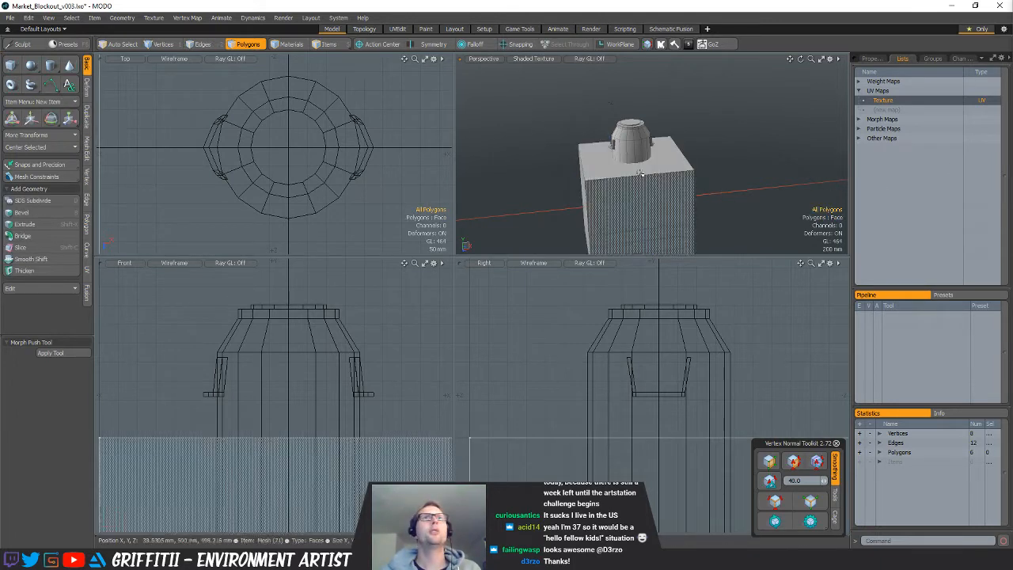
scroll(641, 174, down, 3)
key(r)
scroll(327, 169, down, 5)
drag(363, 210, 311, 201)
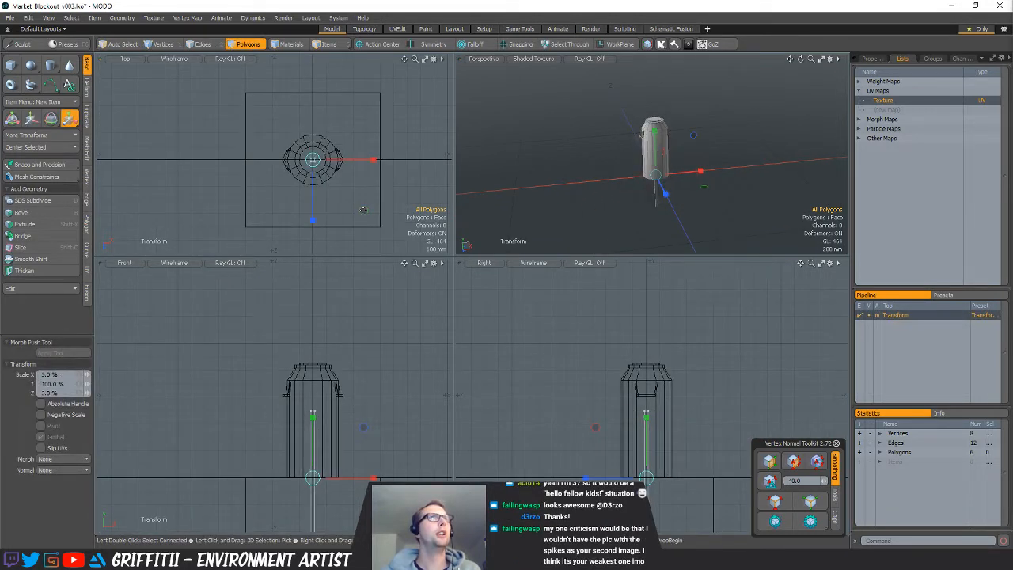
Raise the thin bar along Y and lengthen it so it stands on the ground well above the container
key(q)
scroll(359, 428, down, 3)
key(w)
drag(335, 414, 336, 322)
key(space)
key(space)
key(space)
key(w)
key(space)
key(space)
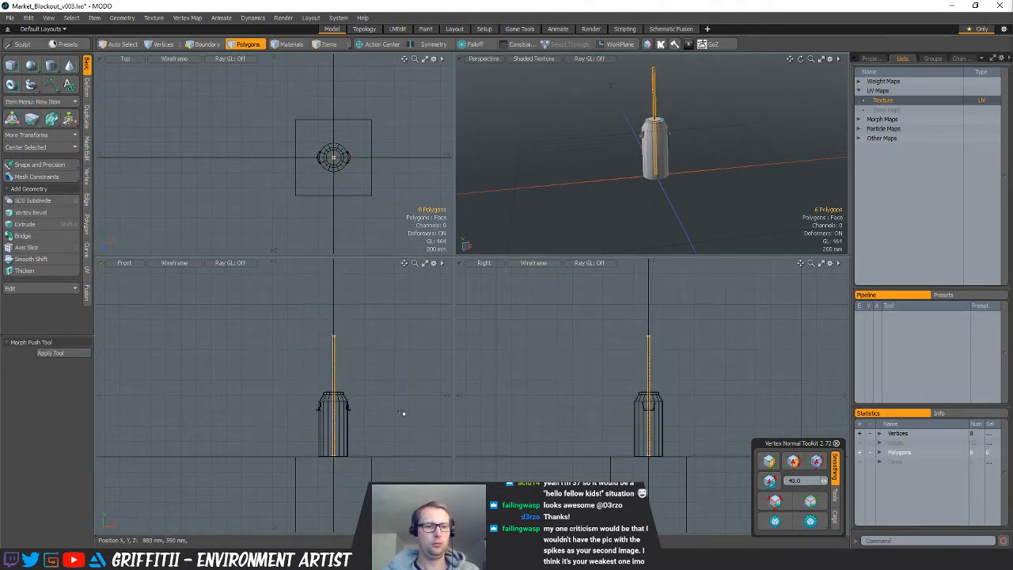
Duplicate the bar twice toward negative X at even spacing and select all three bars
key(y)
drag(367, 401, 338, 400)
key(space)
mouse_move(369, 307)
right_down()
mouse_move(337, 301)
mouse_move(368, 404)
right_up()
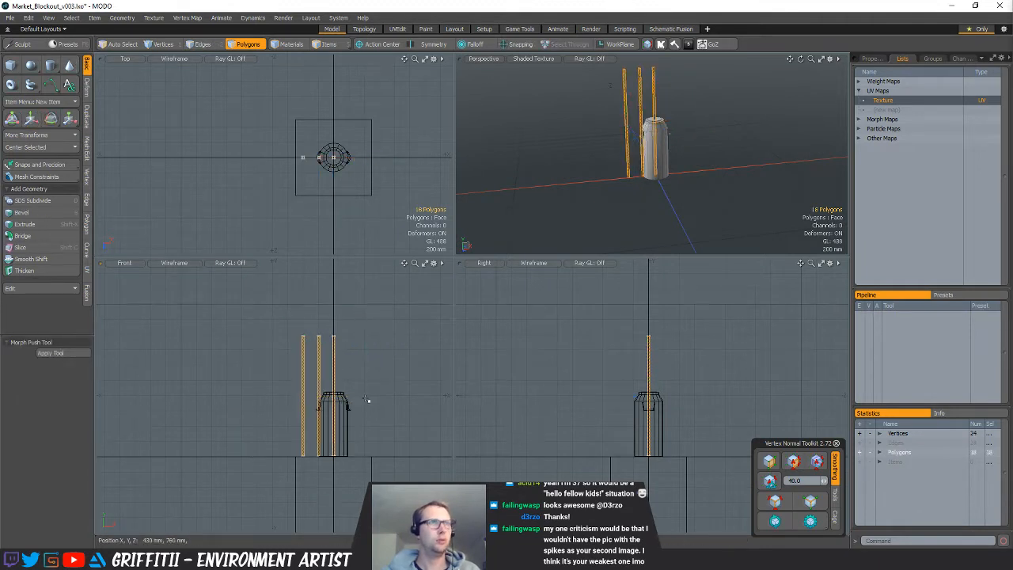
Copy the three bars, move the copies 600 mm along X, and delete the outermost copy
key(ctrl+c)
key(ctrl+v)
key(y)
drag(349, 401, 395, 401)
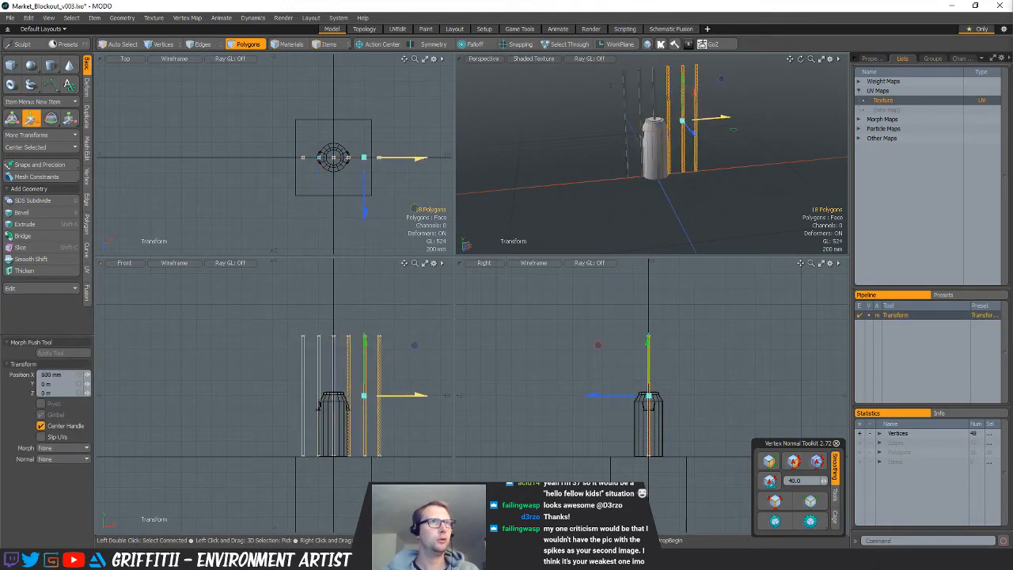
key(space)
click(283, 382)
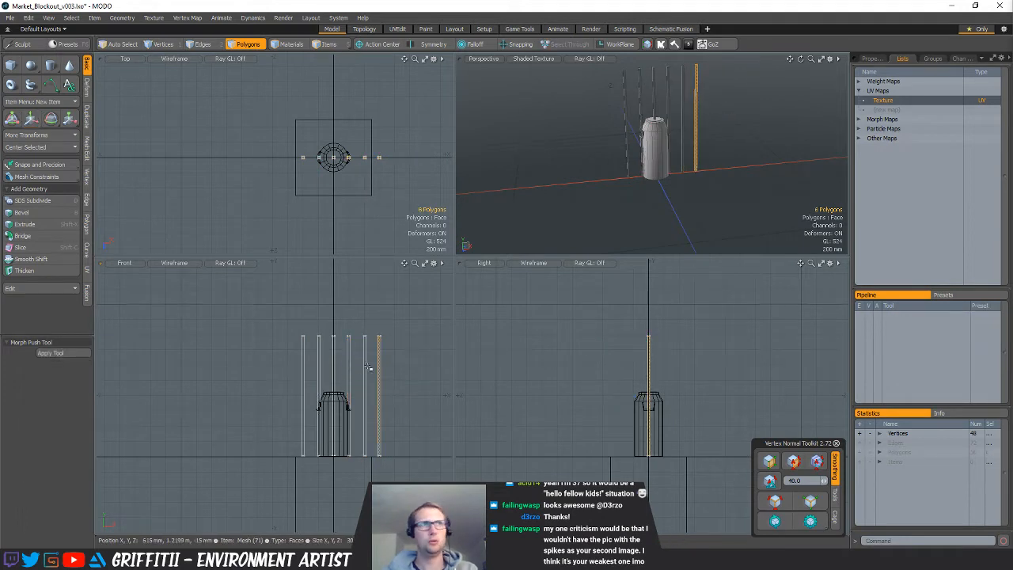
key(Delete)
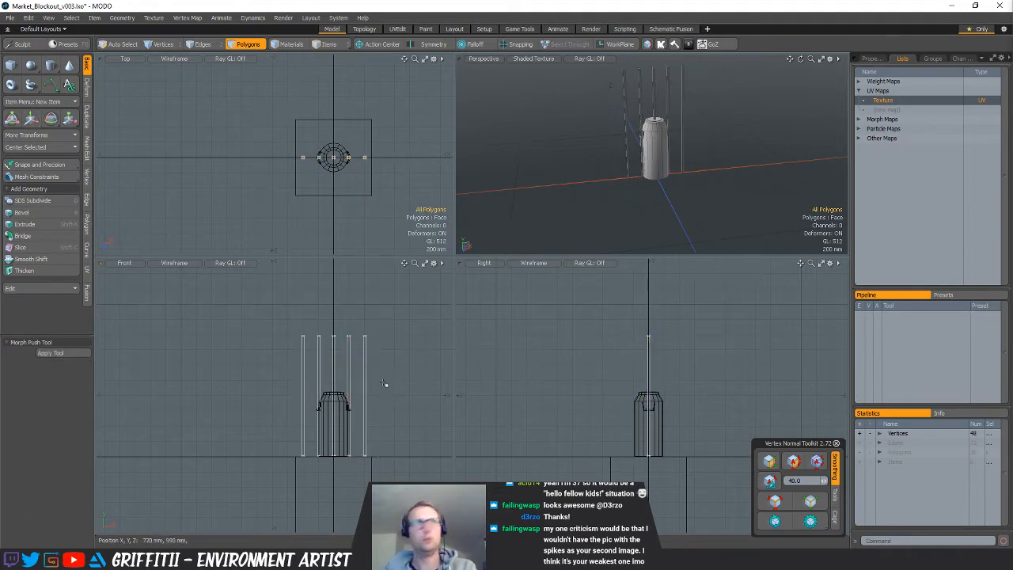
Duplicate the five bars as horizontal crossbars, scale them to 66% in X, and lower them along Y
drag(298, 384, 380, 377)
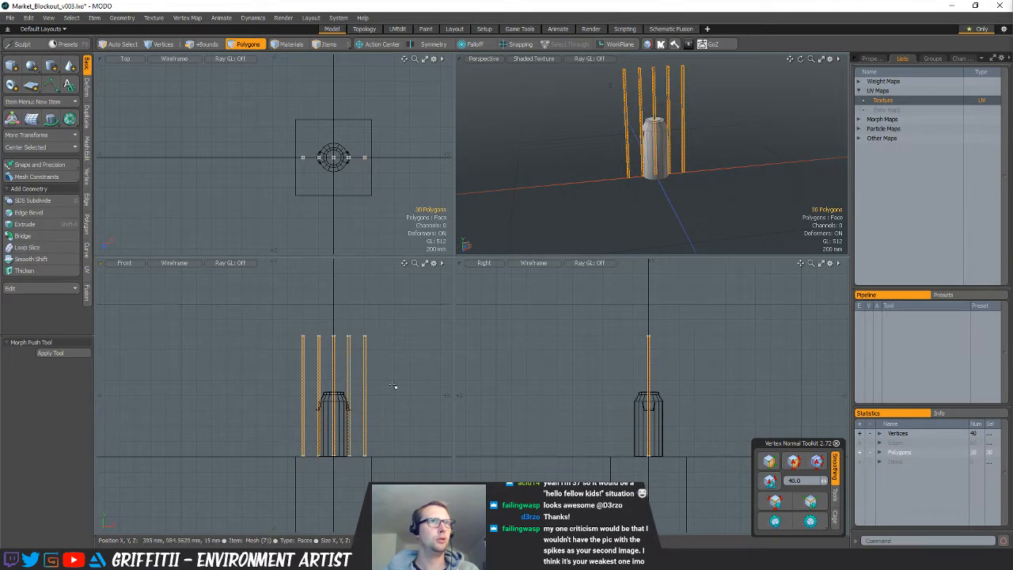
key(ctrl+d)
drag(342, 328, 372, 395)
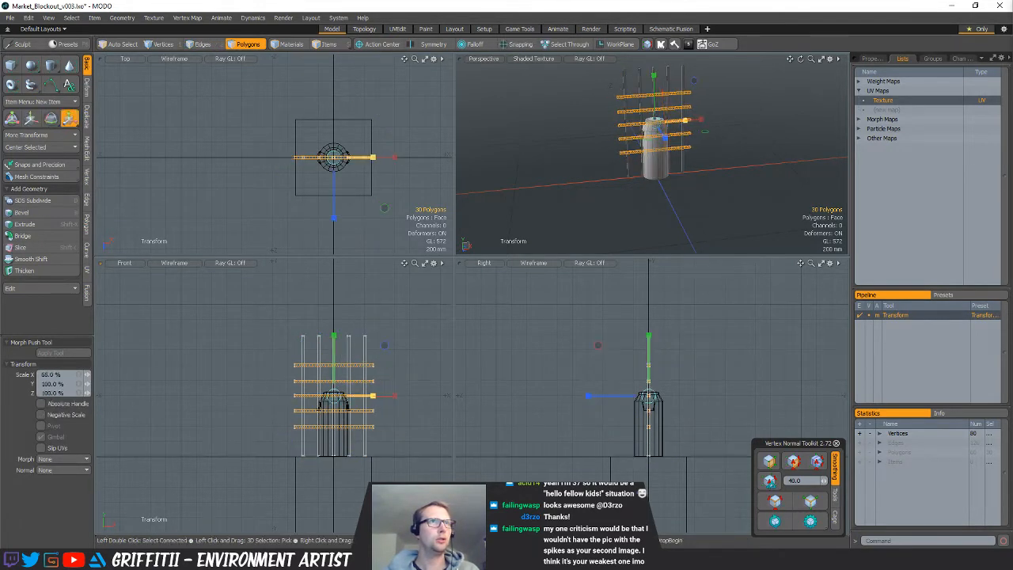
key(w)
drag(335, 342, 335, 357)
Paste another set of crossbars above the first and delete the two that extend past the uprights
key(ctrl+v)
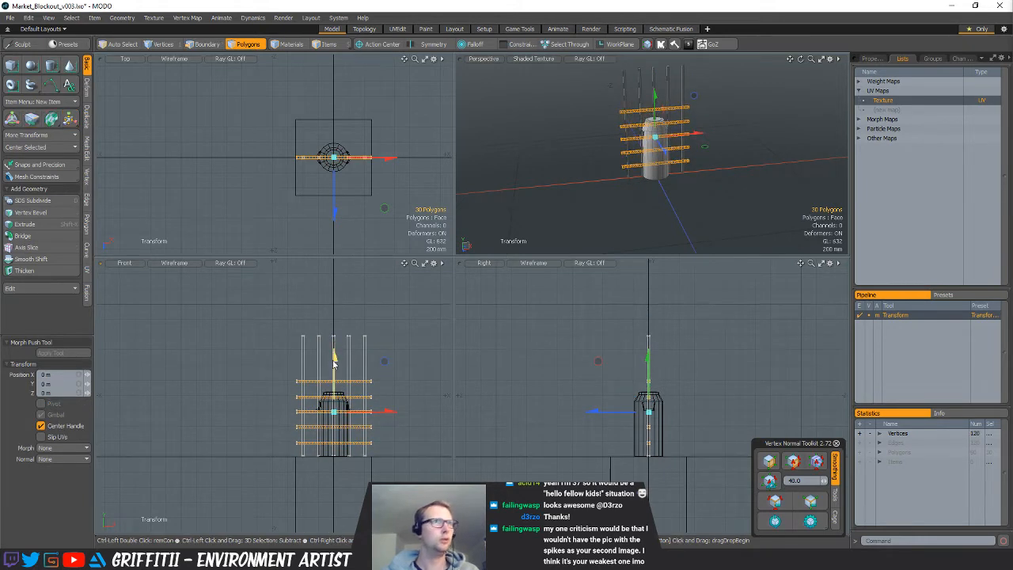
drag(334, 358, 334, 281)
key(space)
drag(355, 320, 360, 305)
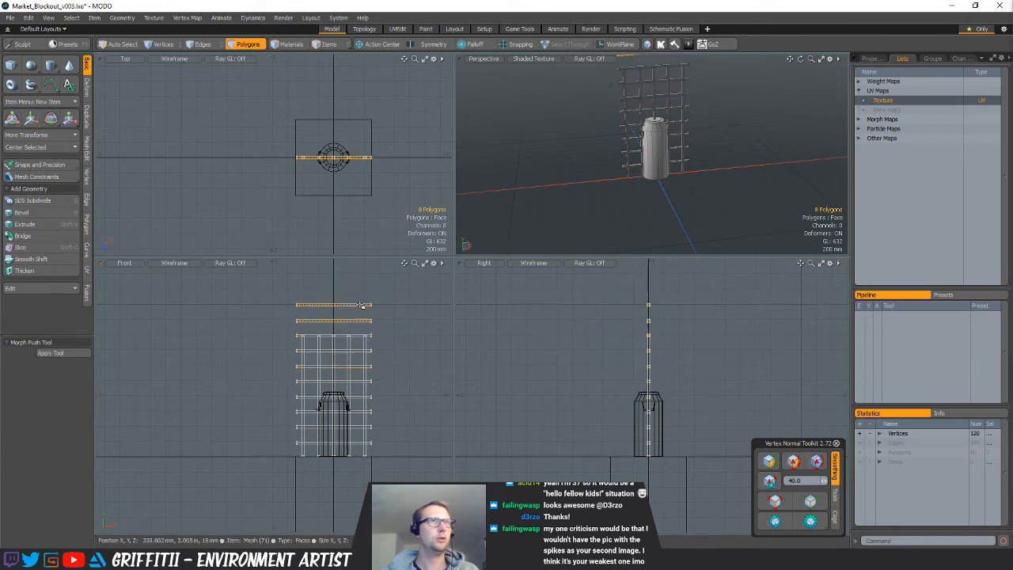
key(Delete)
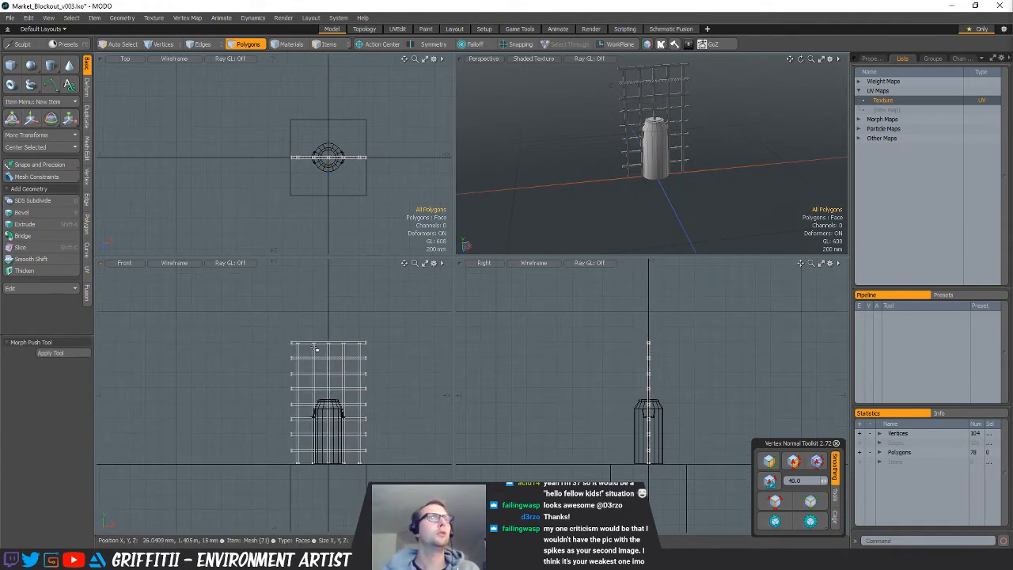
Scale the crossbars' end vertices inward to 84.5% in X to meet the outer uprights
key(1)
mouse_move(292, 340)
right_down()
mouse_move(248, 467)
mouse_move(292, 491)
right_up()
key(])
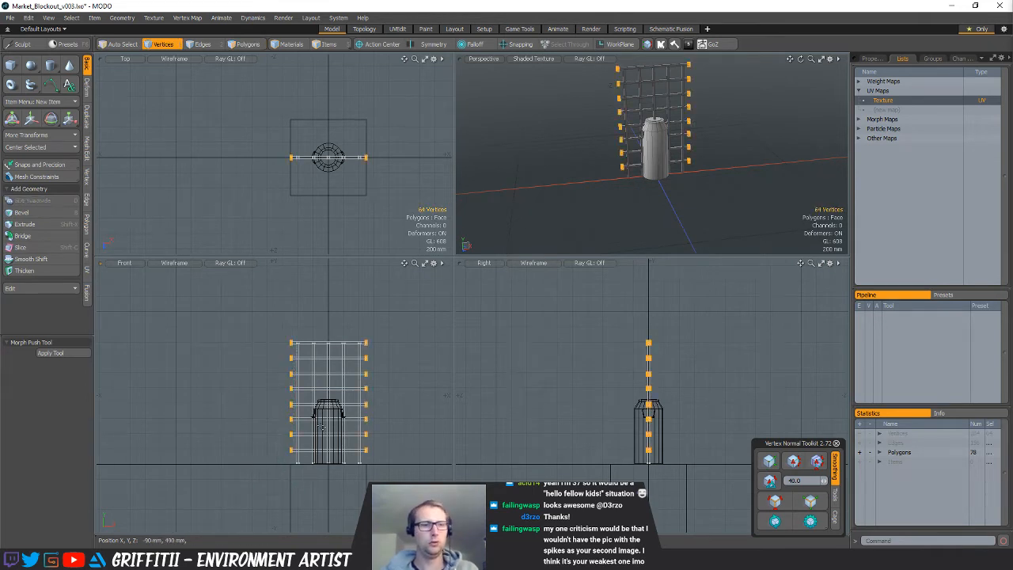
key(r)
drag(388, 395, 381, 396)
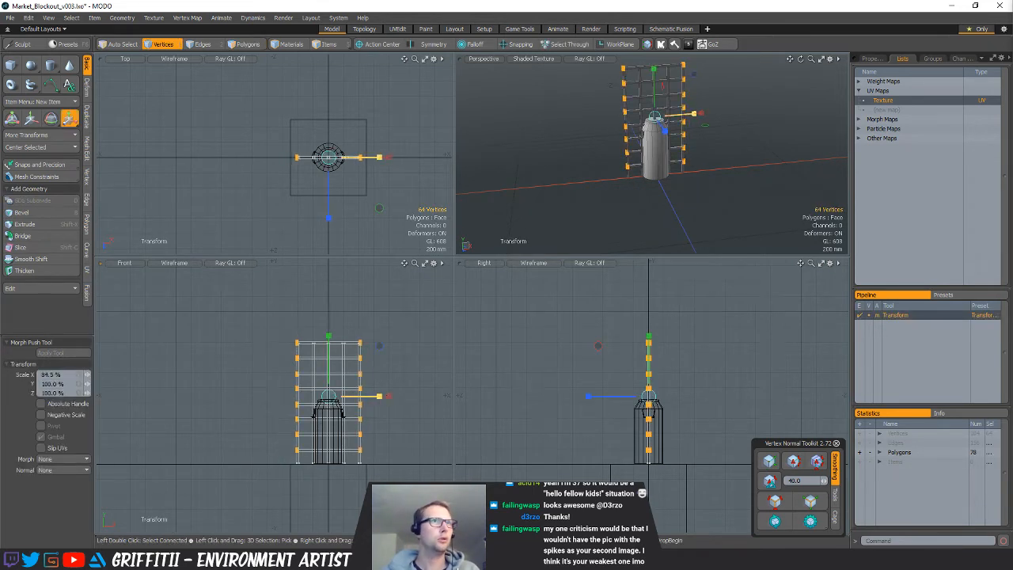
key(space)
Duplicate the lowest crossbar and move the copy down to the base of the uprights
key(3)
double_click(351, 450)
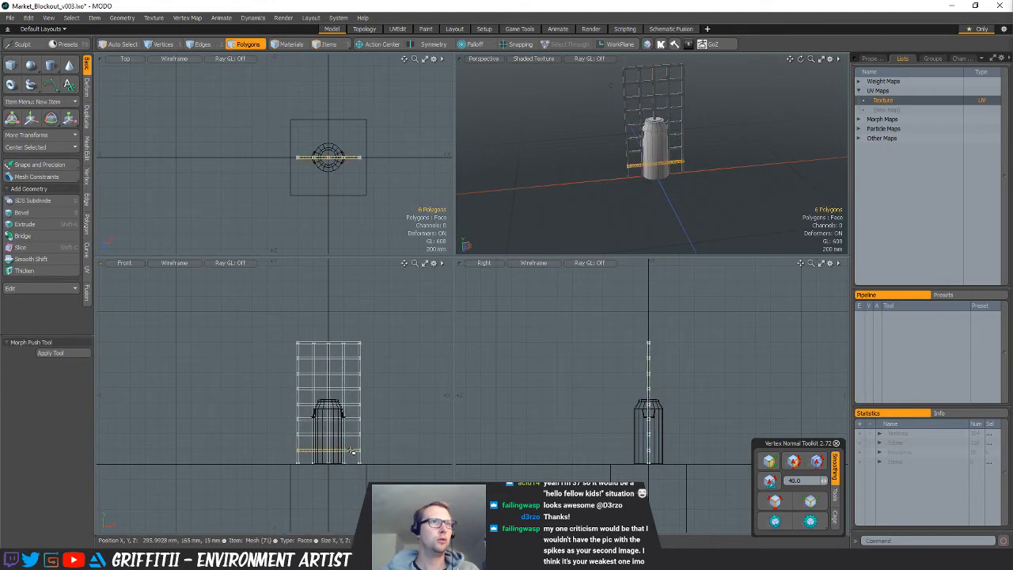
key(ctrl+c)
key(ctrl+v)
key(w)
drag(329, 395, 363, 422)
key(space)
click(399, 409)
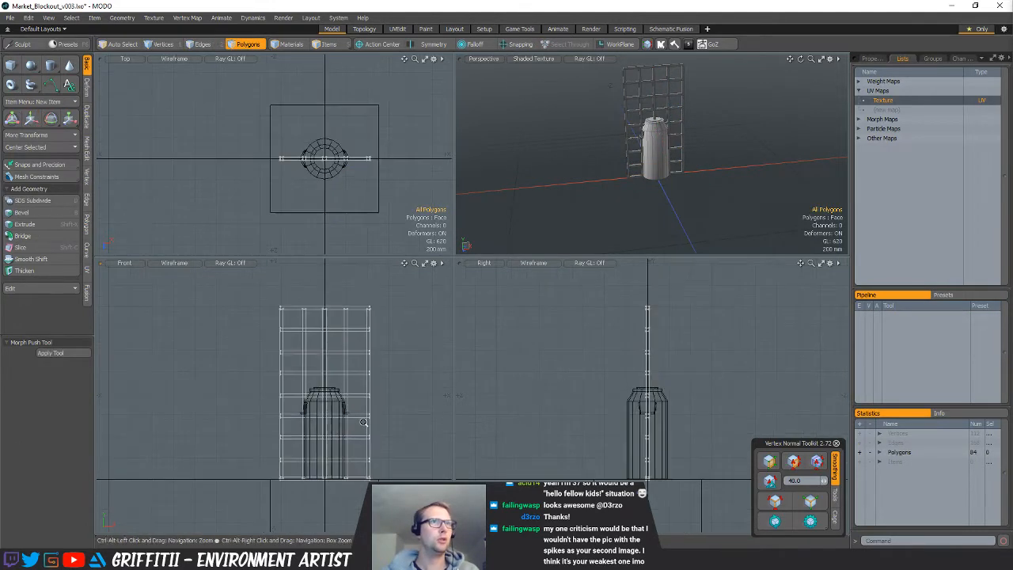
Rotate the second-lowest crossbar and the two crossbars just above the container slightly about their own centers
double_click(355, 461)
shift+double_click(359, 372)
shift+double_click(360, 353)
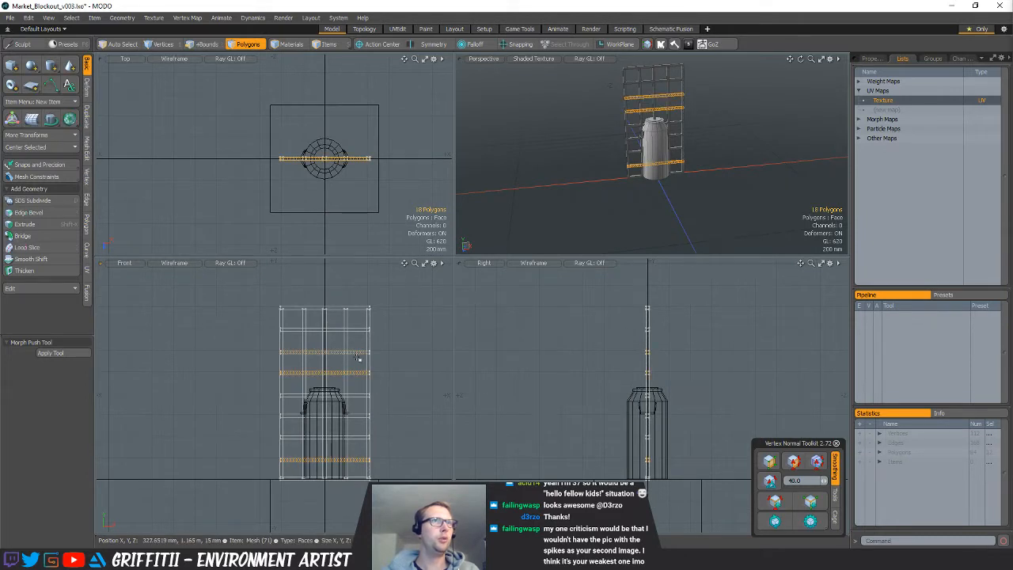
key(e)
key(alt+a)
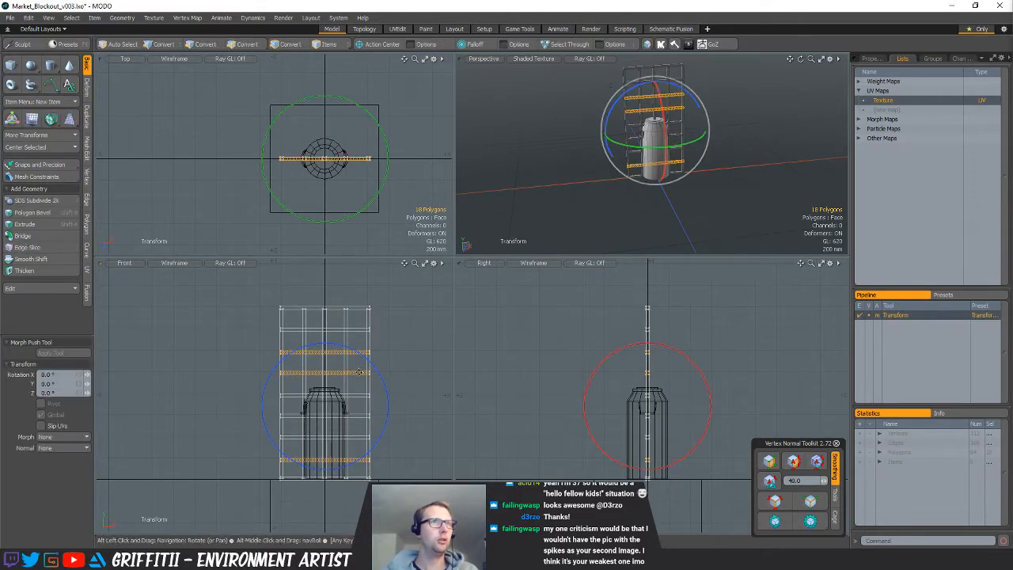
drag(351, 316, 352, 317)
key(q)
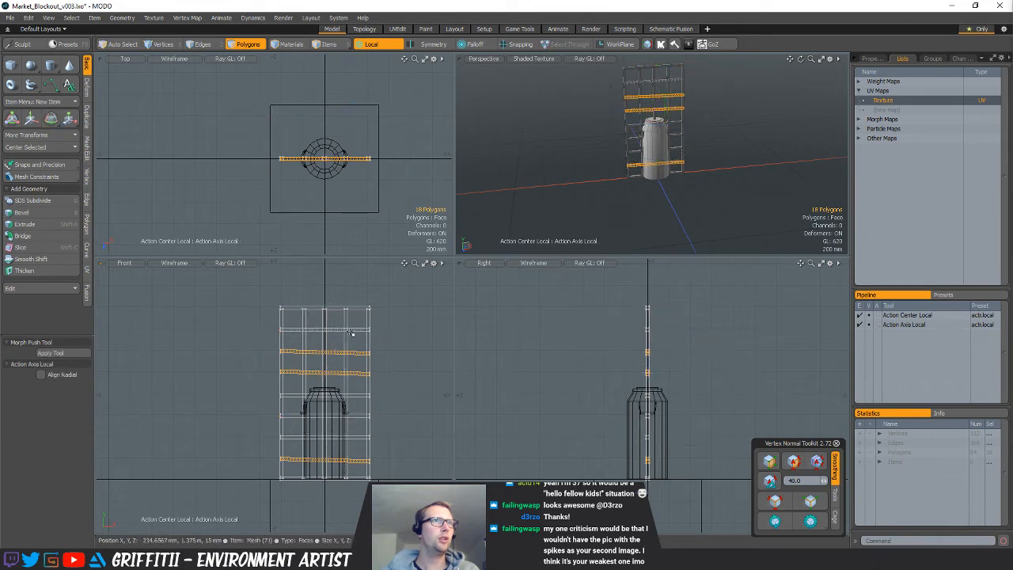
Tilt the second-highest crossbar, the center upright, and the crossbar just above the container slightly about their local centers
double_click(350, 330)
shift+double_click(326, 414)
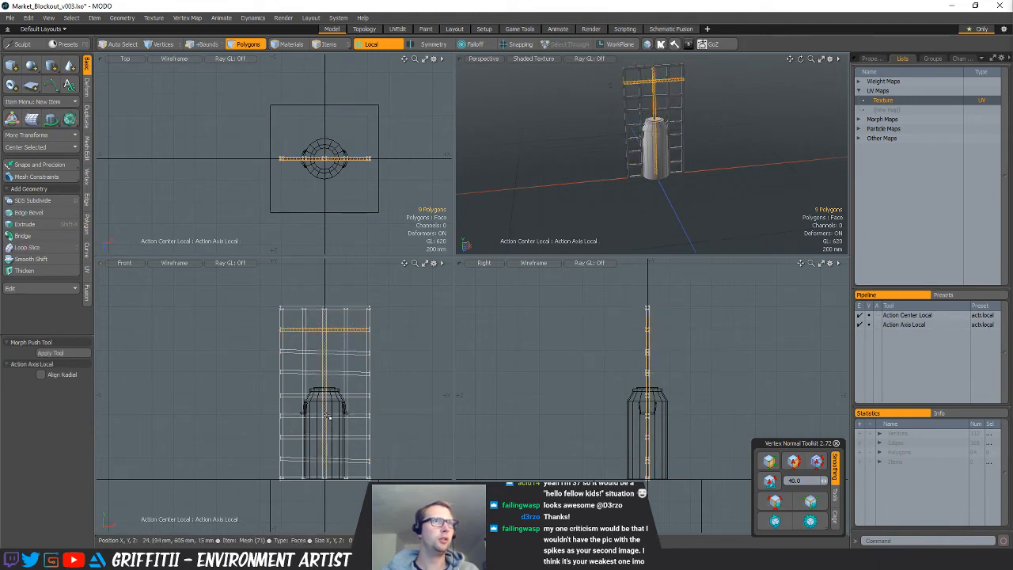
shift+double_click(336, 375)
key(e)
drag(331, 334, 334, 332)
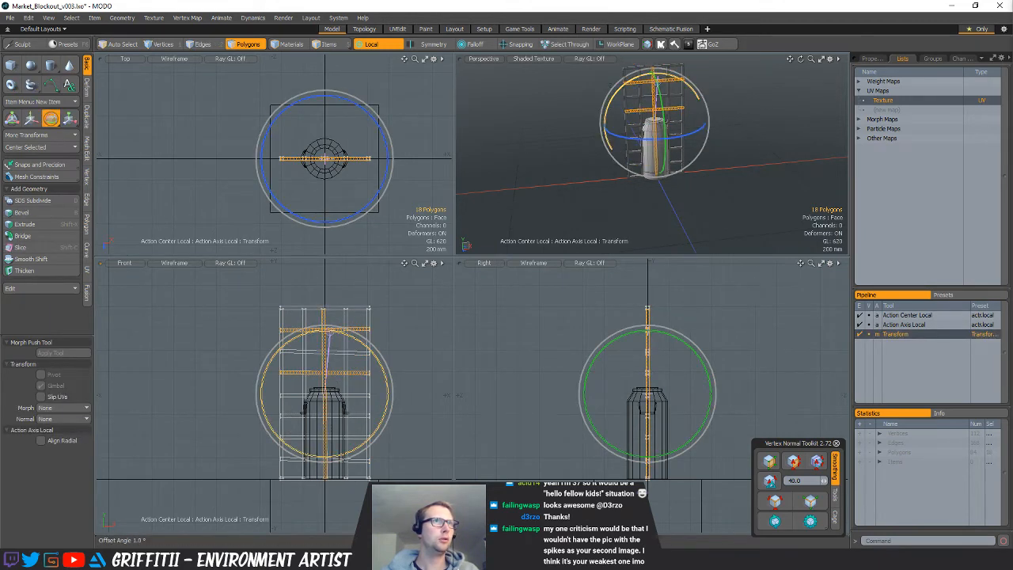
key(q)
Tilt the outermost upright on the positive X side slightly about its own center
click(418, 375)
double_click(369, 432)
key(e)
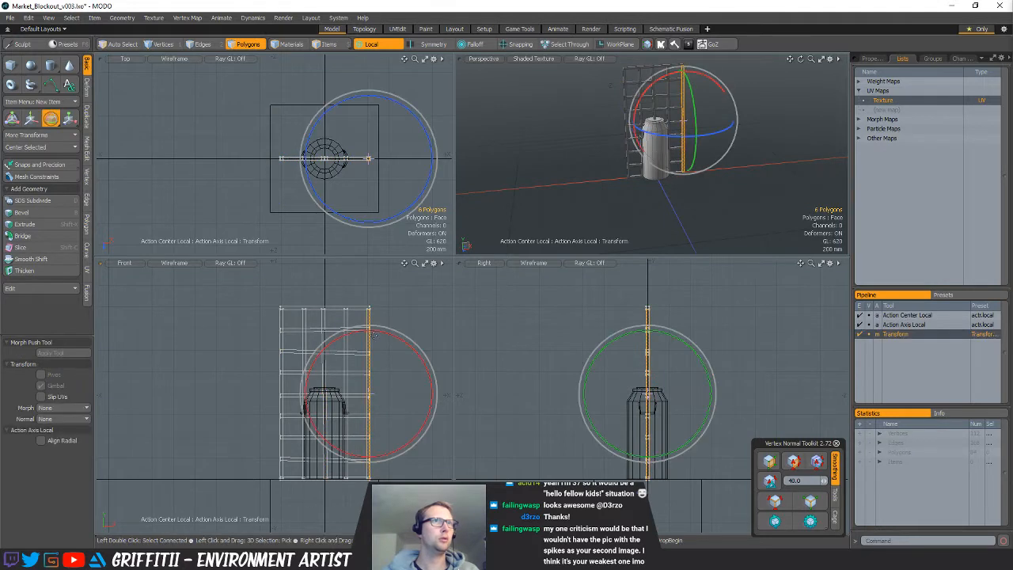
key(q)
click(394, 315)
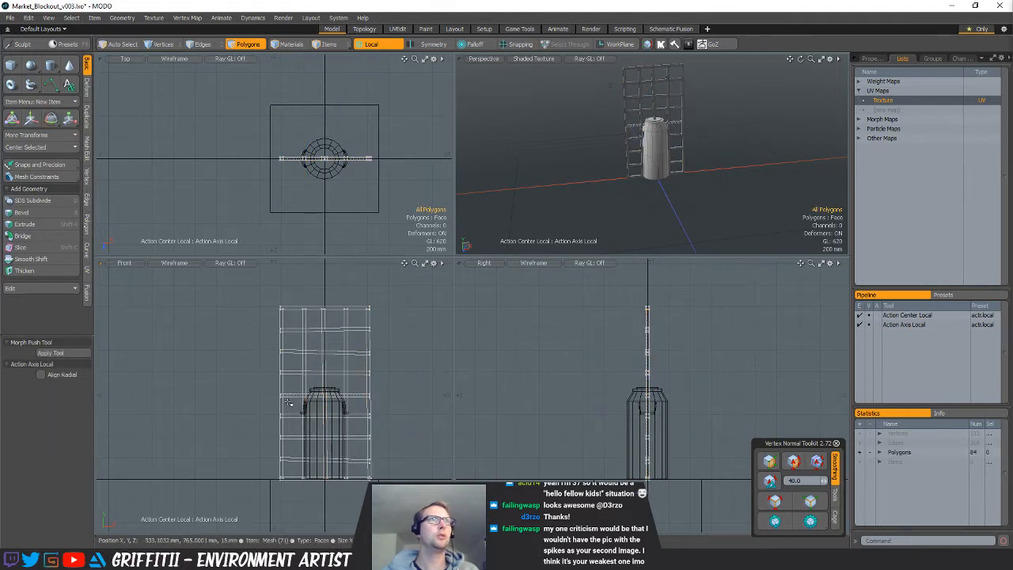
Select all nine crossbars and shift them slightly along positive Z to sit in front of the uprights
click(295, 330)
drag(295, 330, 296, 481)
shift+double_click(294, 309)
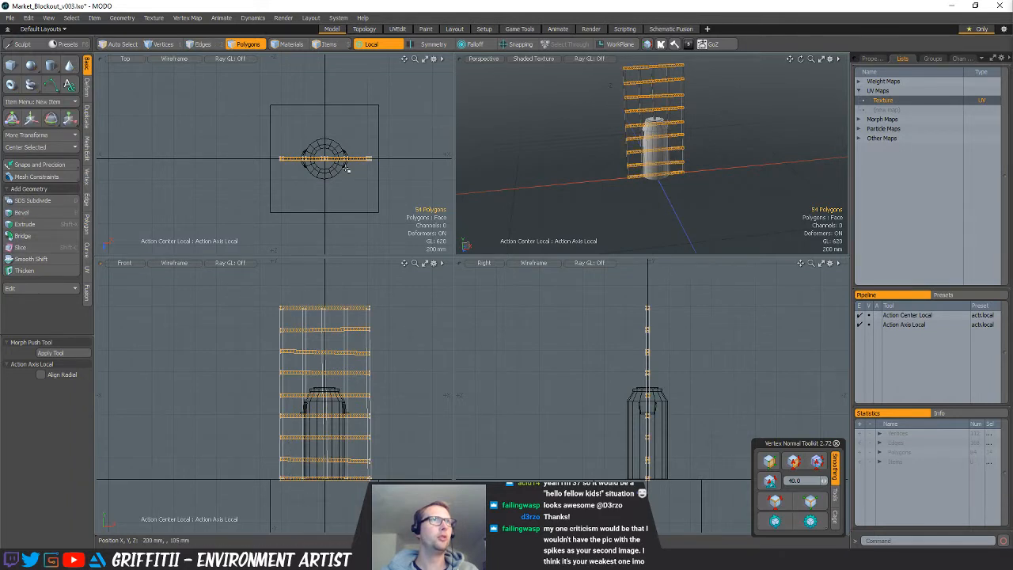
key(w)
scroll(315, 164, up, 2)
key(alt+a)
drag(329, 212, 329, 216)
key(q)
click(387, 189)
Center the whole lattice at the origin on all axes
alt+drag(659, 193, 665, 150)
click(37, 148)
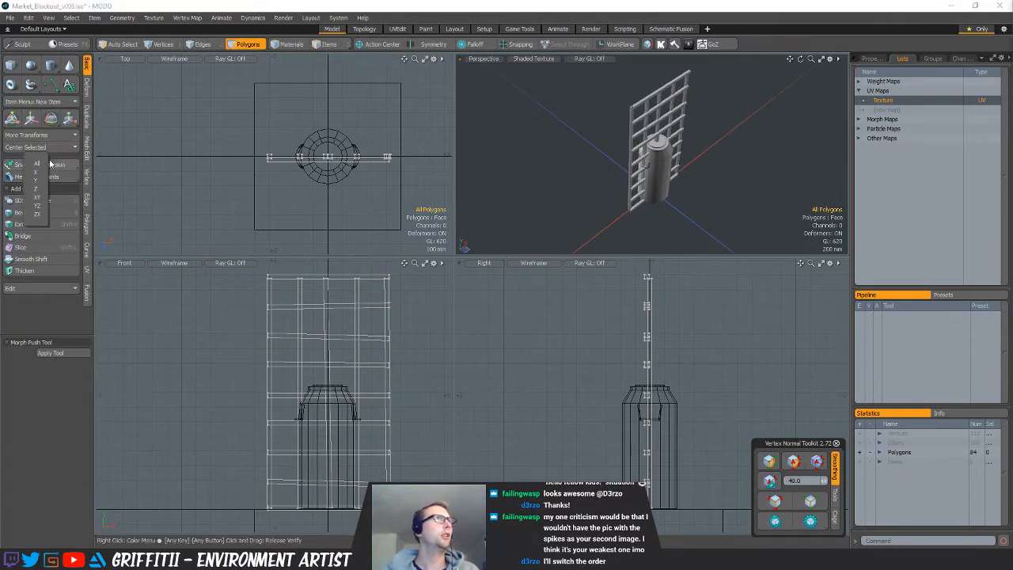
click(38, 164)
scroll(368, 176, down, 2)
alt+drag(610, 197, 668, 176)
ctrl+alt+drag(669, 176, 626, 214)
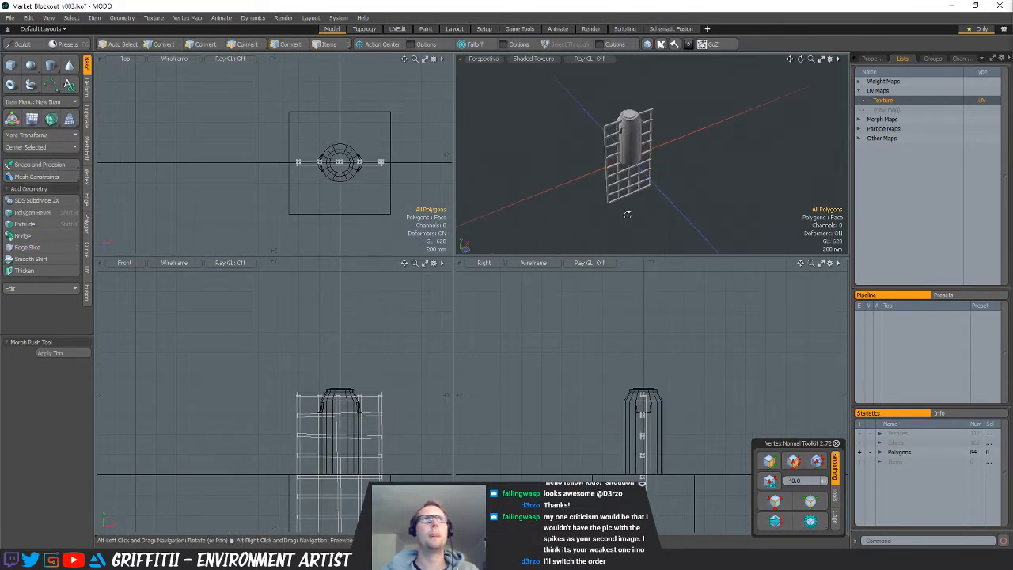
Move the lattice slightly along positive Z so its back lines up with the origin
scroll(351, 162, up, 2)
key(w)
drag(335, 214, 335, 218)
key(q)
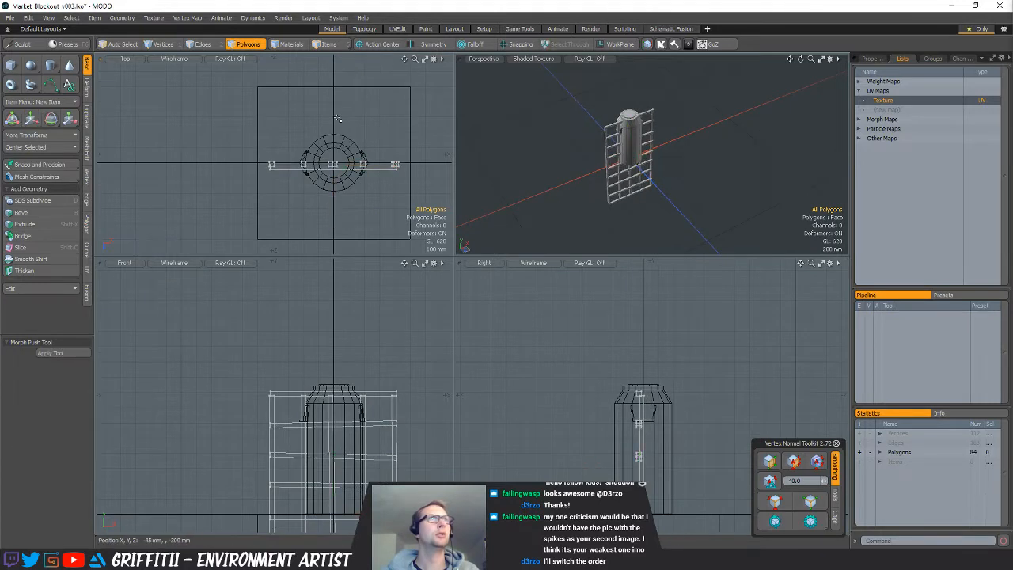
alt+drag(650, 201, 618, 192)
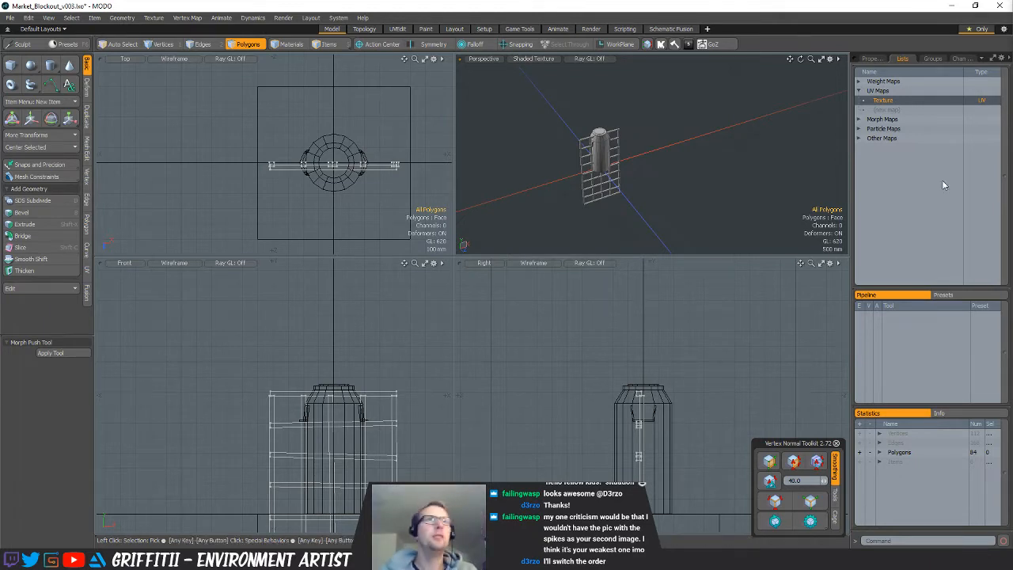
Examine the milk-can container, lattice and crate meshes by activating them one after another
alt+drag(681, 213, 579, 178)
scroll(585, 170, up, 4)
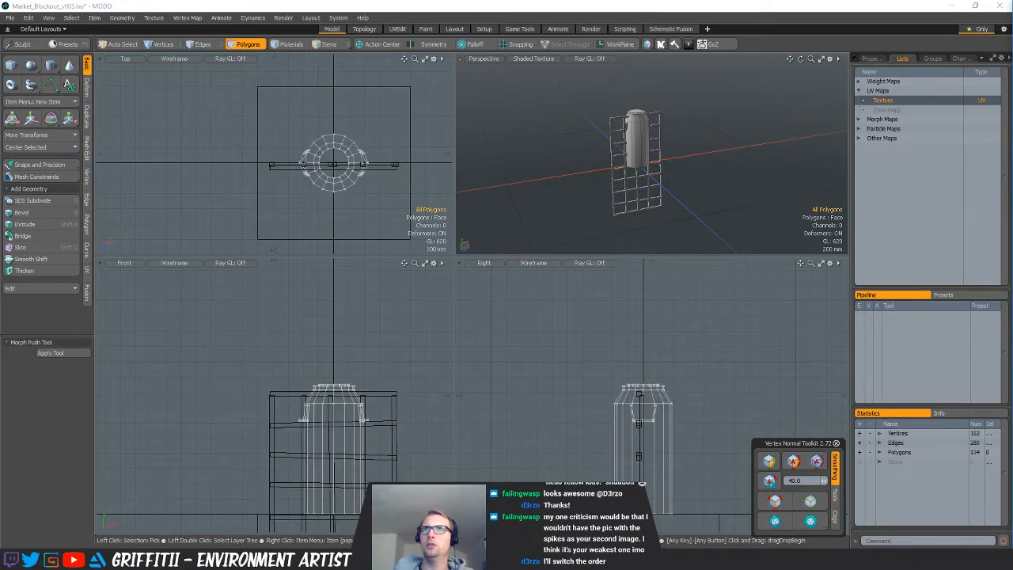
key(Page_Down)
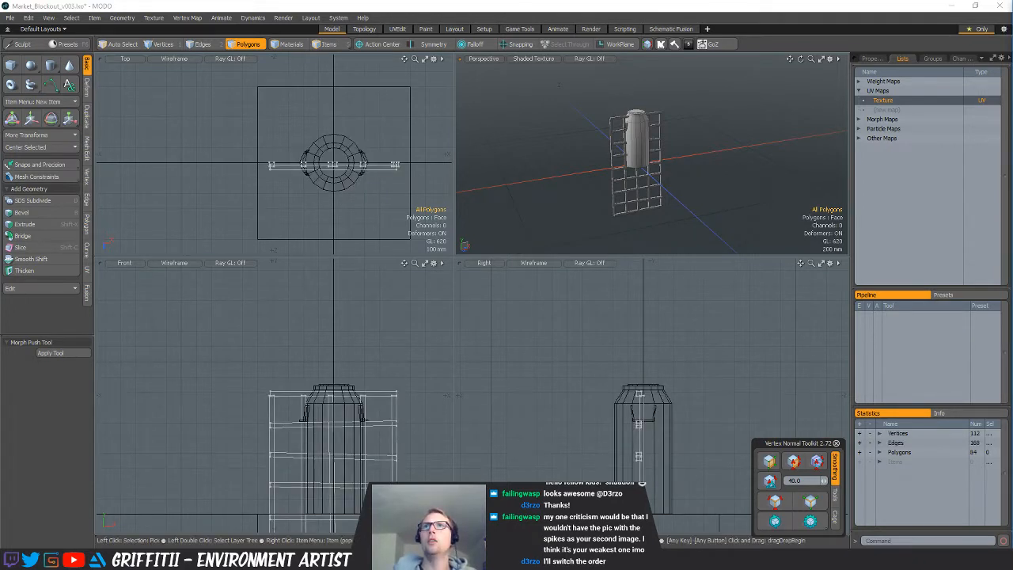
key(Page_Up)
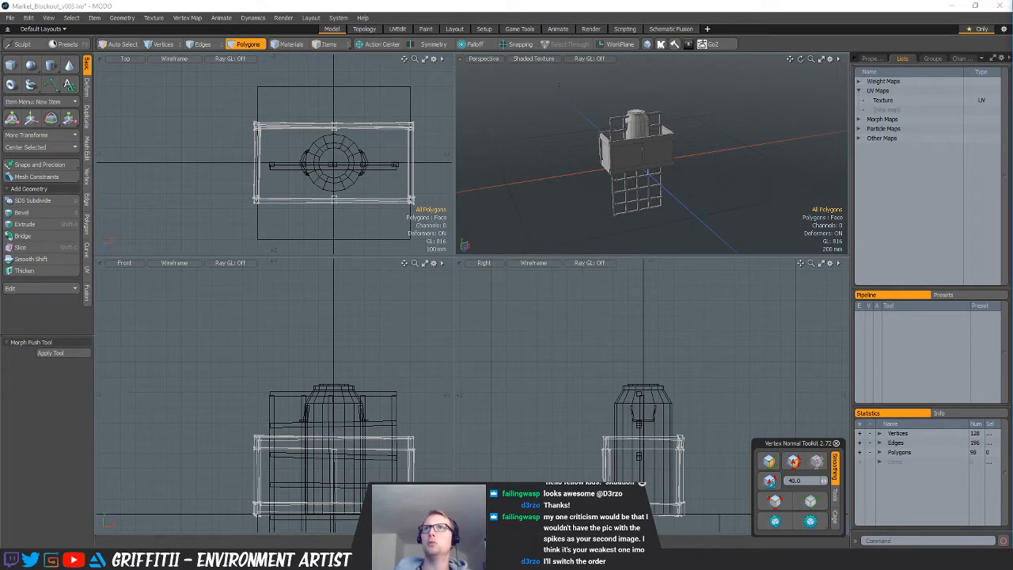
key(ctrl+z)
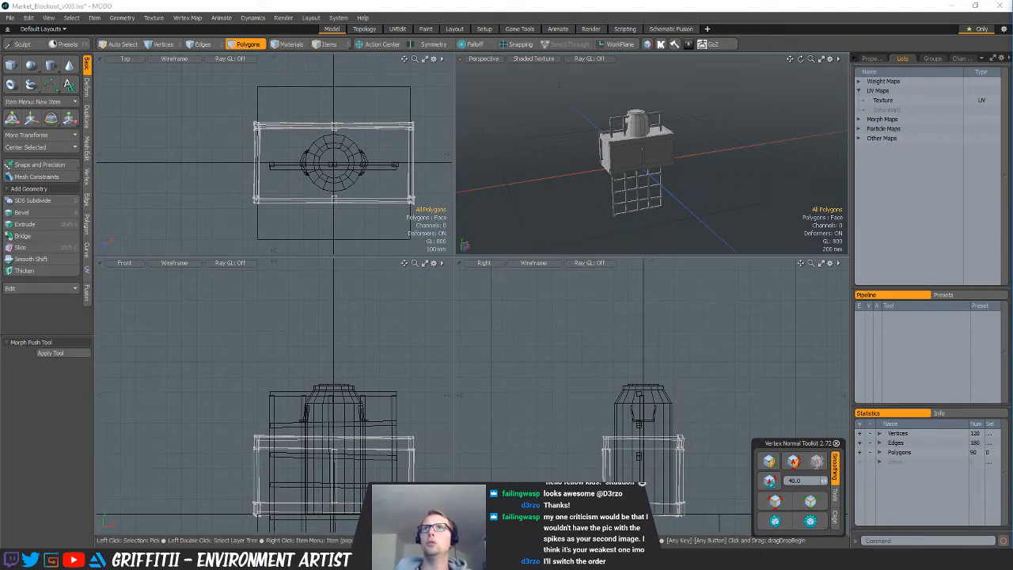
key(ctrl+z)
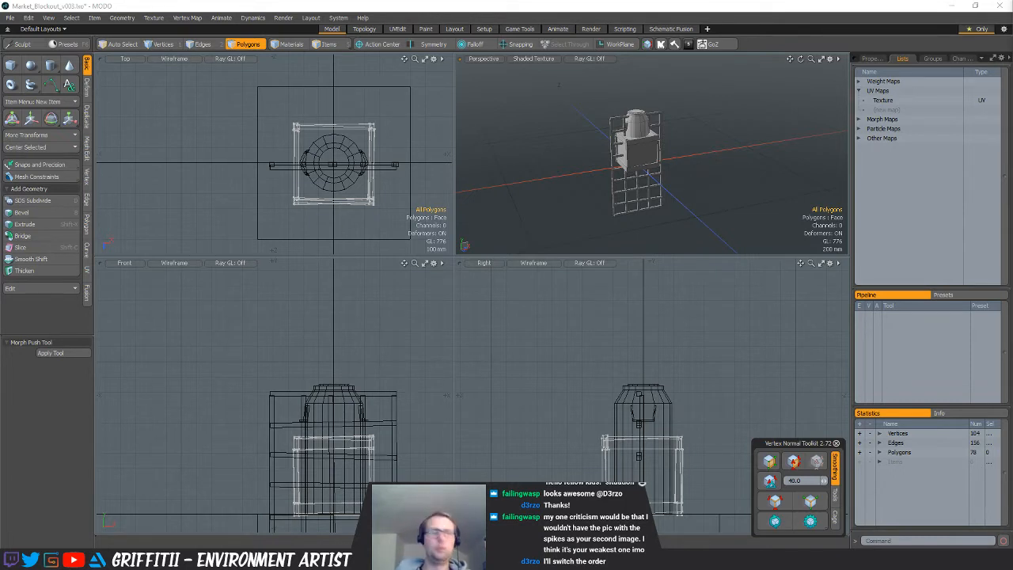
key(ctrl+z)
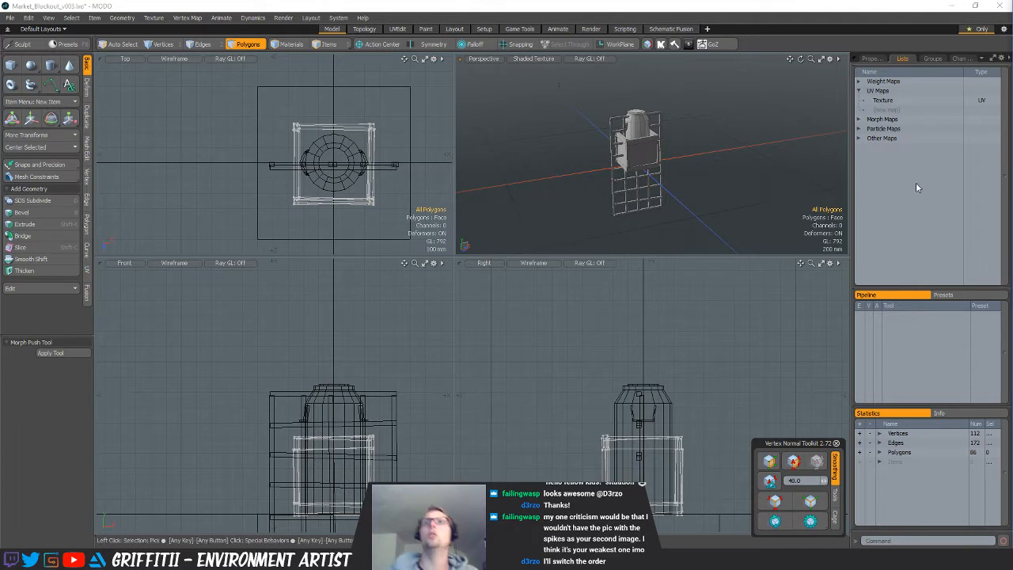
scroll(692, 193, up, 5)
scroll(692, 193, down, 5)
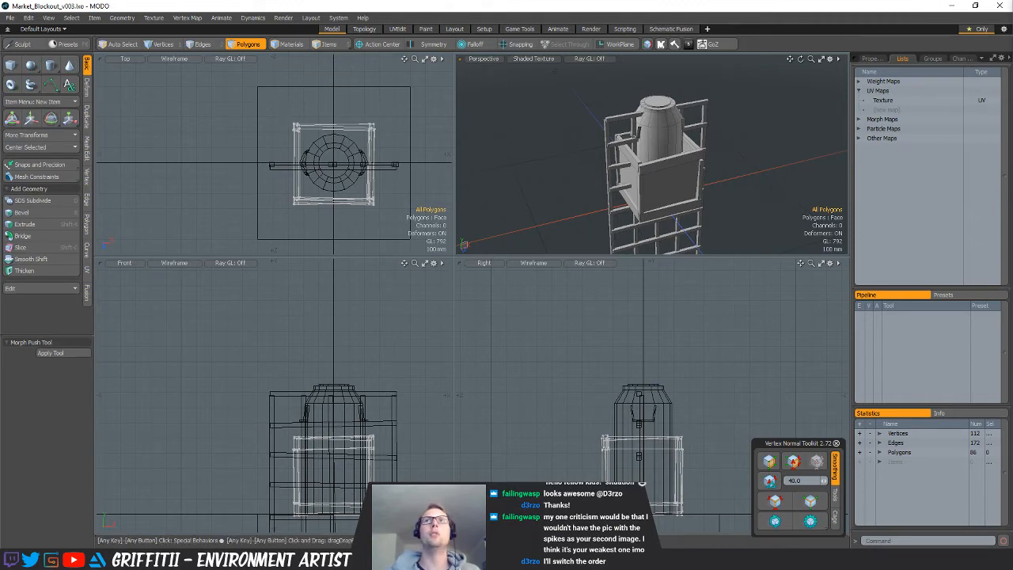
Save the scene as a new version named Market_Blockout_v004
key(ctrl+shift+s)
key(End)
key(BackSpace)
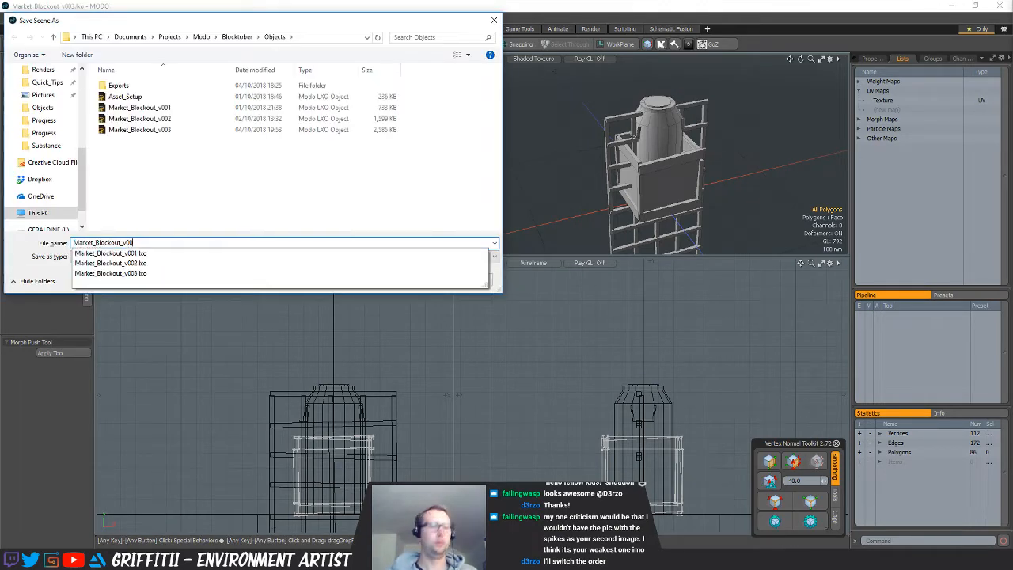
text(4)
key(Return)
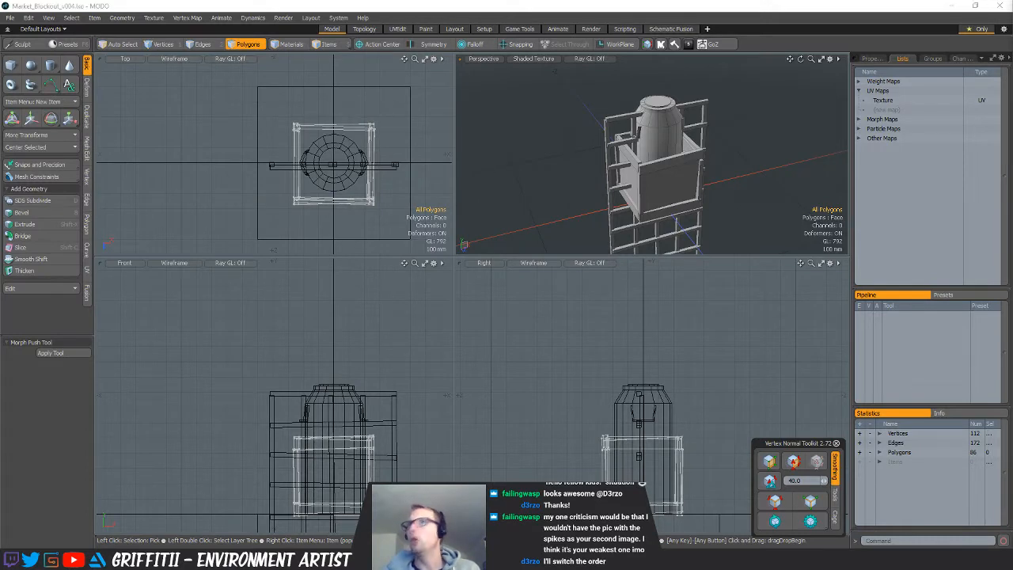
Add a cube at the origin in a new mesh item and scale it uniformly to 86.5%
alt+drag(717, 162, 701, 170)
click(1012, 358)
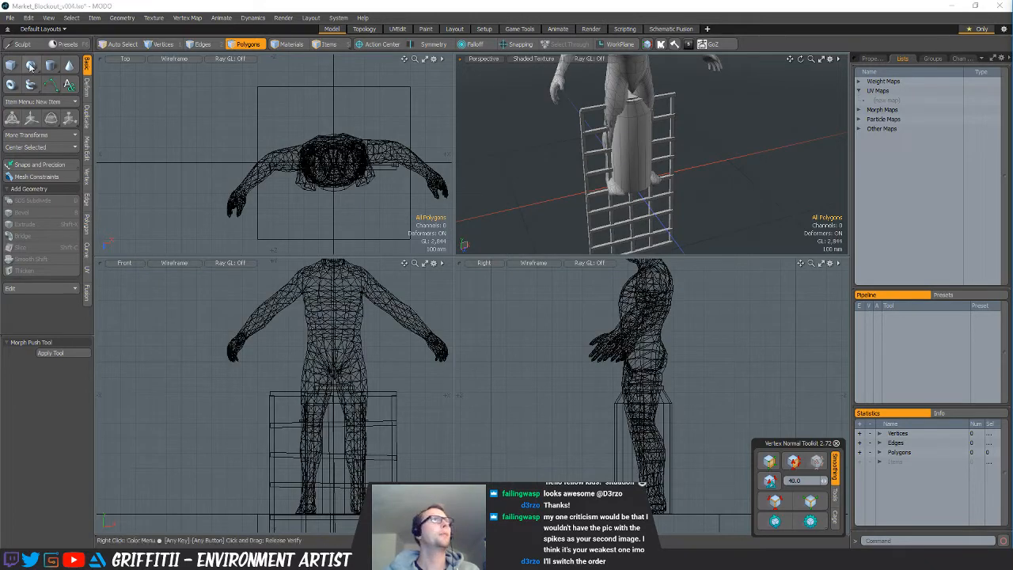
key(ctrl+v)
ctrl+alt+drag(360, 159, 303, 159)
key(w)
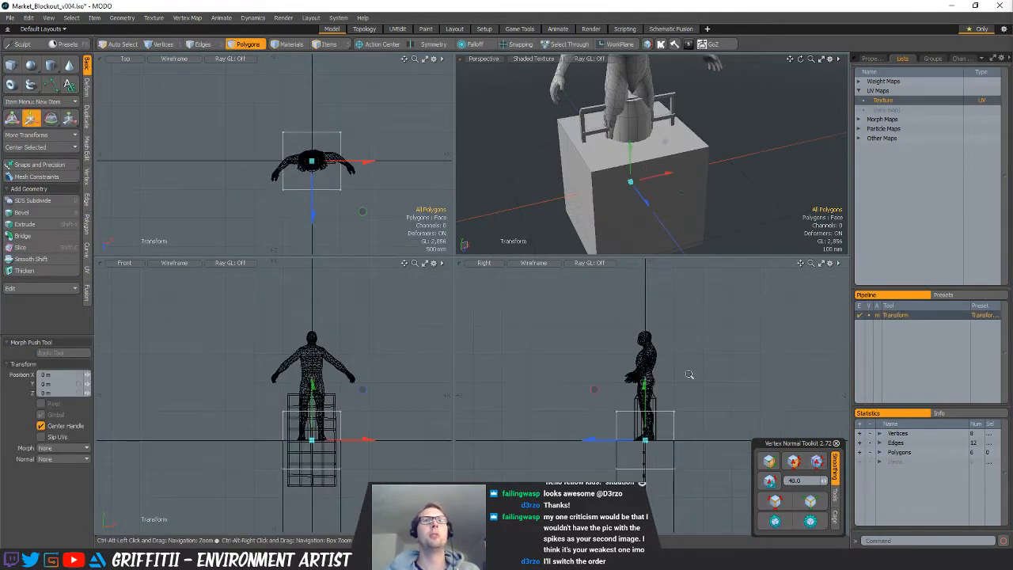
key(r)
ctrl+alt+drag(669, 428, 641, 438)
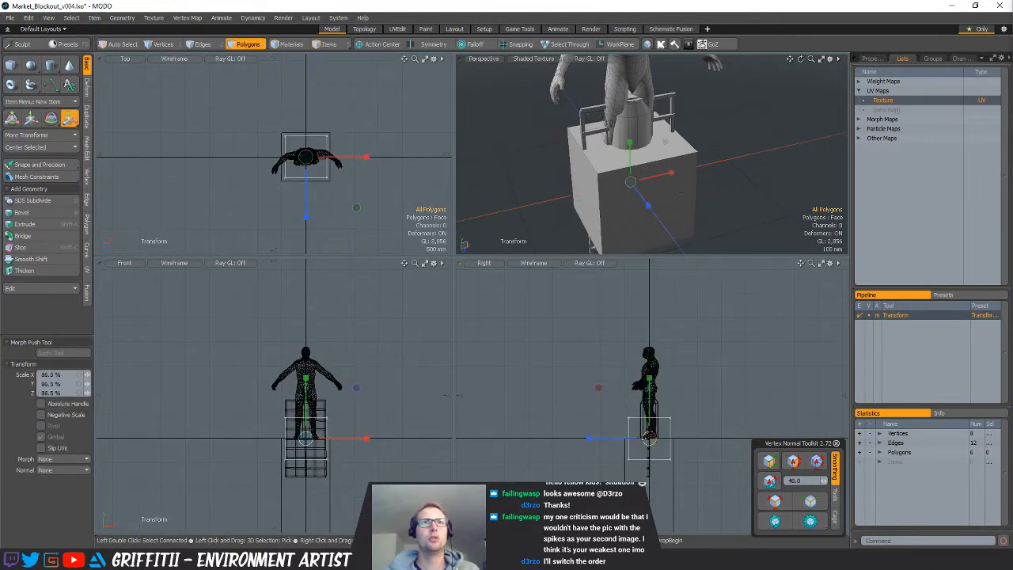
Raise the cube 440 mm in Y so it stands on the ground plane
key(w)
mouse_move(649, 385)
mouse_down()
mouse_move(649, 363)
mouse_move(633, 379)
mouse_up()
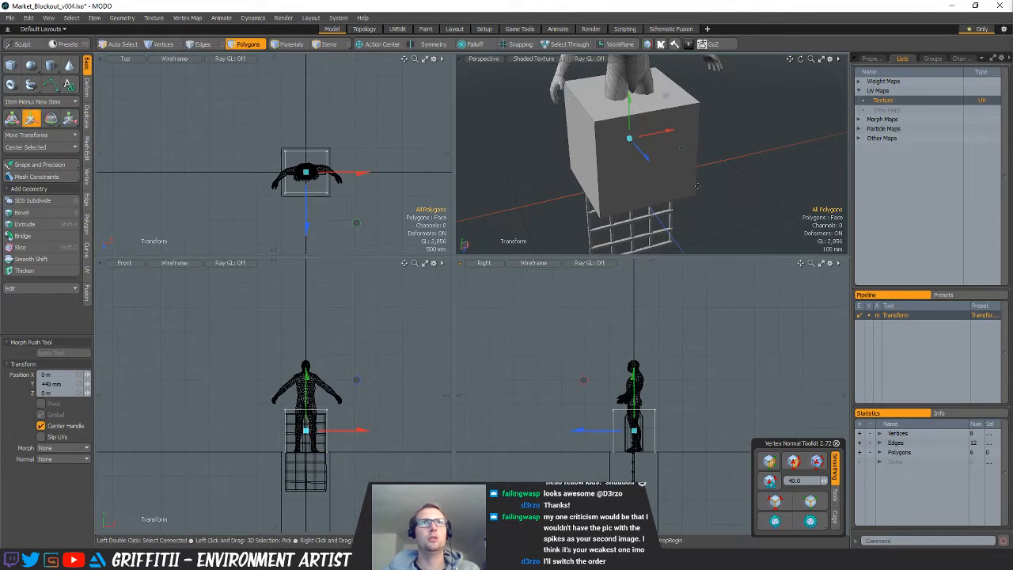
key(q)
mouse_move(705, 145)
alt+mouse_down()
mouse_move(713, 135)
mouse_move(696, 136)
alt+mouse_up()
alt+drag(696, 136, 680, 170)
Move the cube's four bottom vertices up 810 mm in Y to form a thin tabletop
key(1)
scroll(687, 416, up, 3)
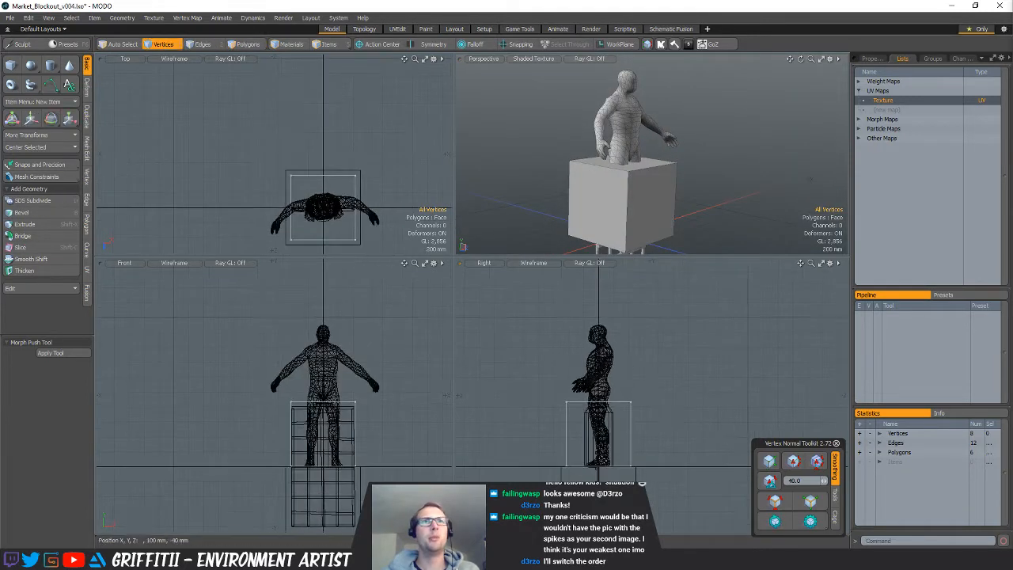
right_drag(576, 445, 611, 433)
key(w)
drag(599, 424, 599, 367)
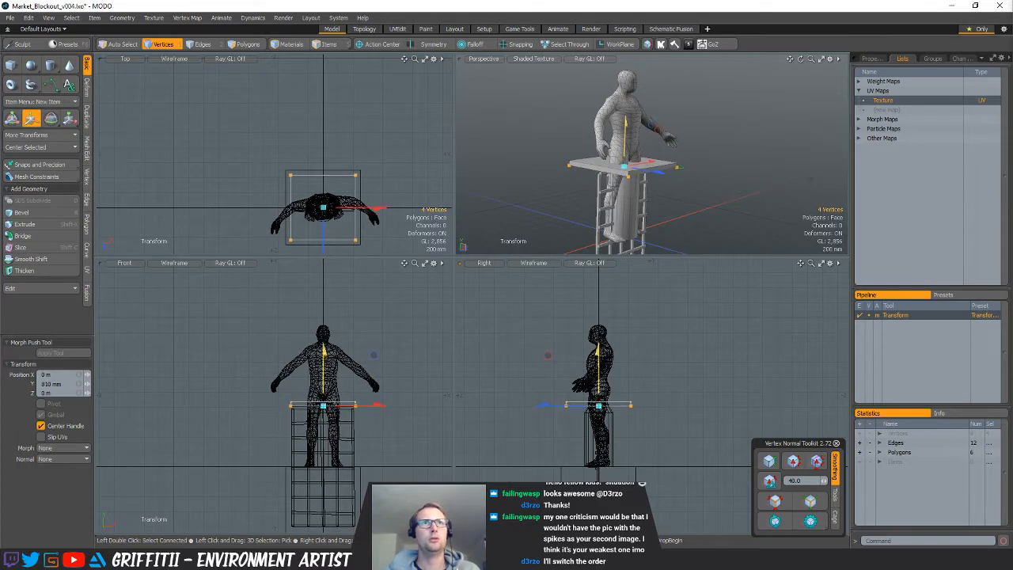
key(space)
Duplicate the tabletop slab, scale the copy down to a small block, and place it at the negative X, negative Z corner
key(2)
alt+shift+drag(391, 215, 373, 177)
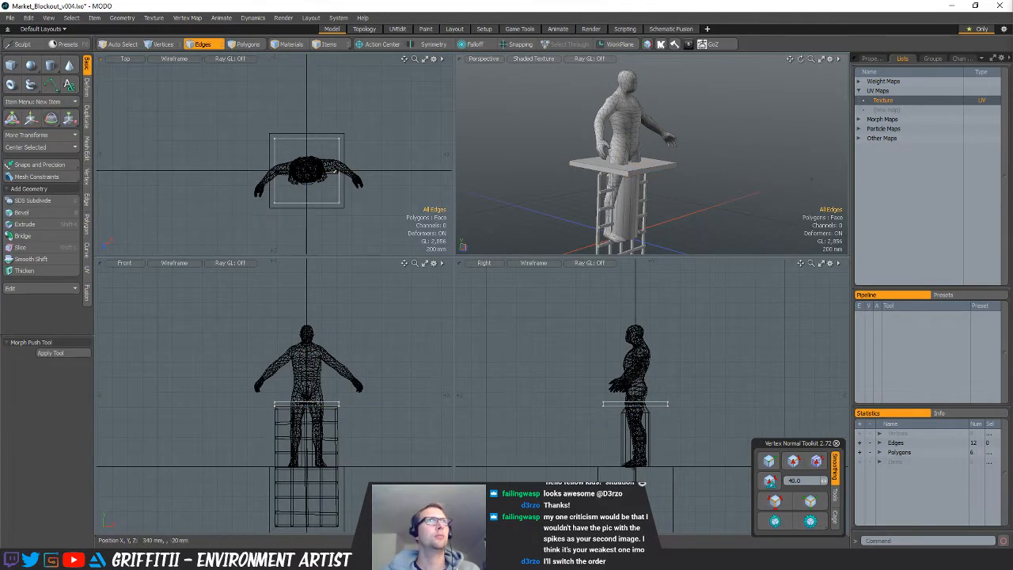
key(r)
key(3)
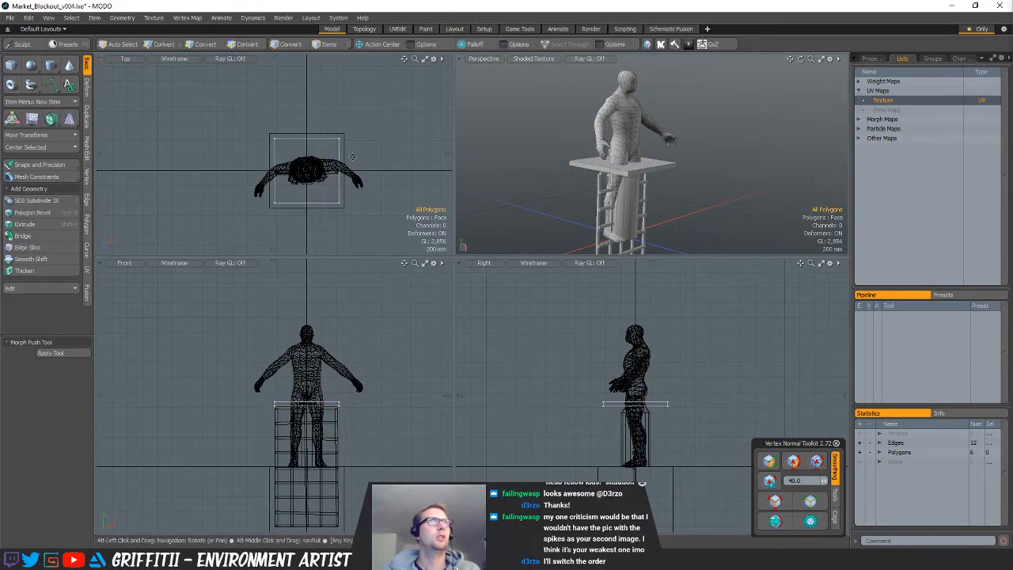
alt+shift+drag(350, 167, 346, 174)
ctrl+alt+drag(346, 174, 344, 145)
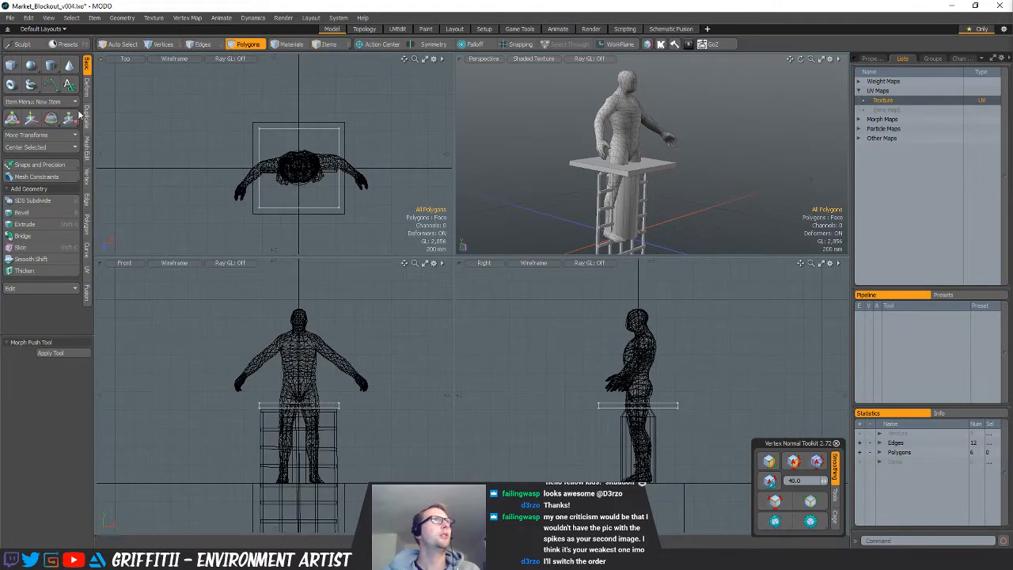
click(342, 210)
double_click(342, 210)
key(r)
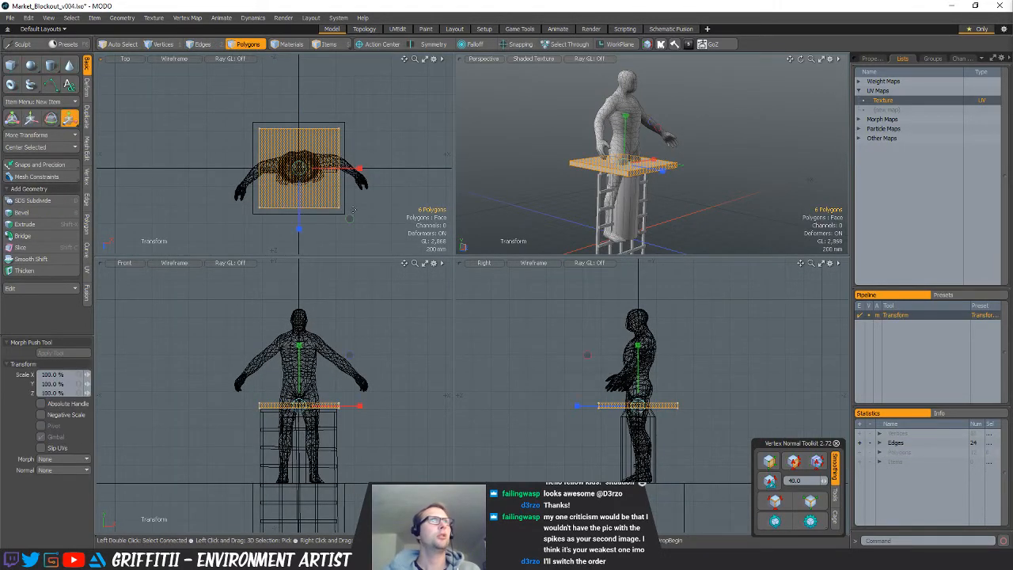
drag(350, 218, 315, 172)
key(w)
key(space)
Pull the small block's bottom vertices down and flatten them to the ground plane at the origin, forming a table leg
key(alt+1)
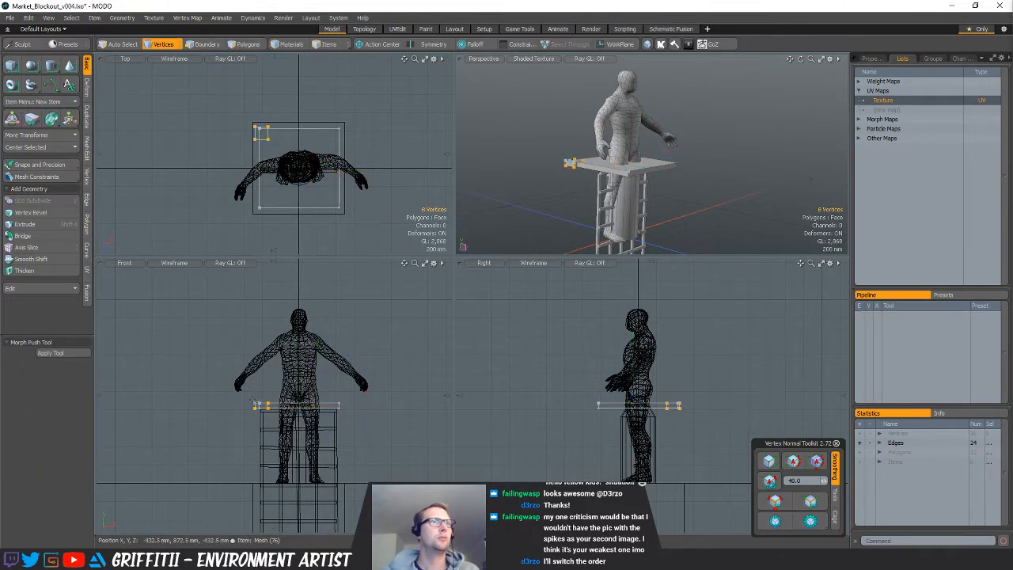
ctrl+right_drag(250, 400, 278, 402)
key(w)
drag(261, 362, 298, 484)
key(x)
key(alt+o)
key(r)
key(x)
key(space)
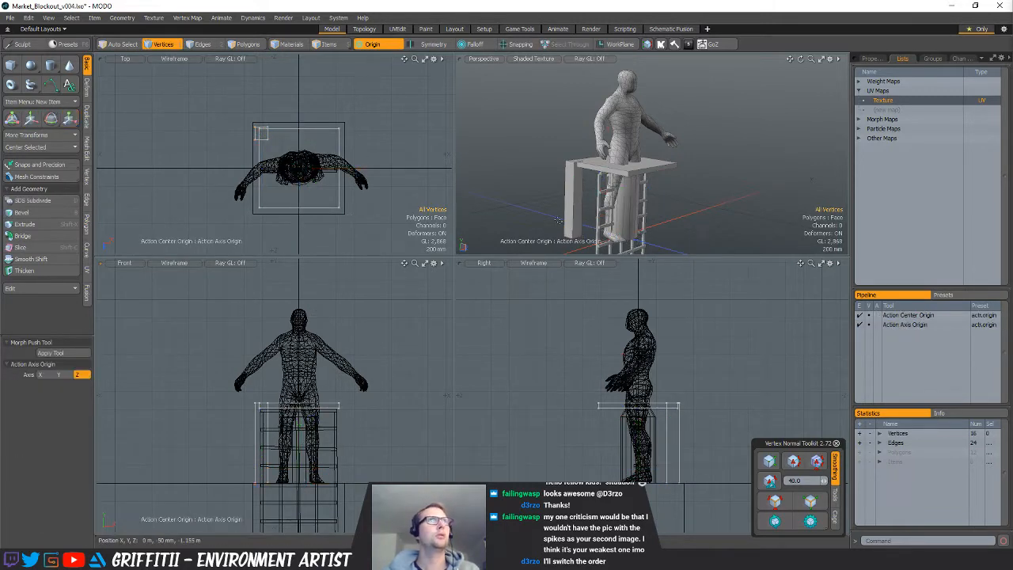
Select the whole leg and nudge it slightly inward in X and Z at the tabletop corner
alt+drag(576, 126, 571, 179)
key(2)
key(3)
double_click(571, 182)
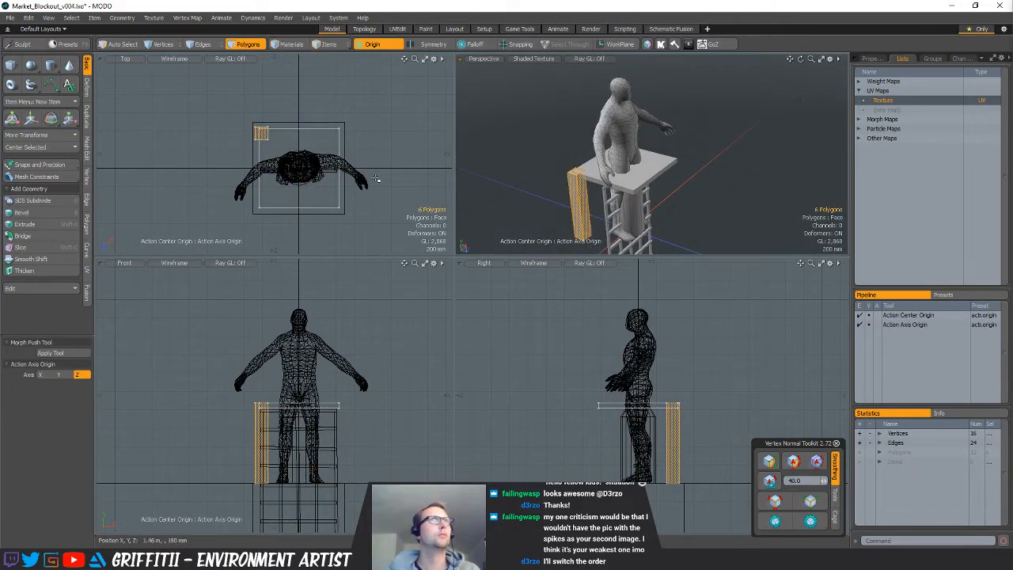
scroll(253, 123, up, 2)
key(w)
drag(254, 123, 260, 117)
drag(356, 184, 337, 156)
key(space)
key(w)
Try to rotate a pasted copy of the leg -90° in Y about the origin to the neighbouring corner
key(ctrl+c)
key(ctrl+v)
key(space)
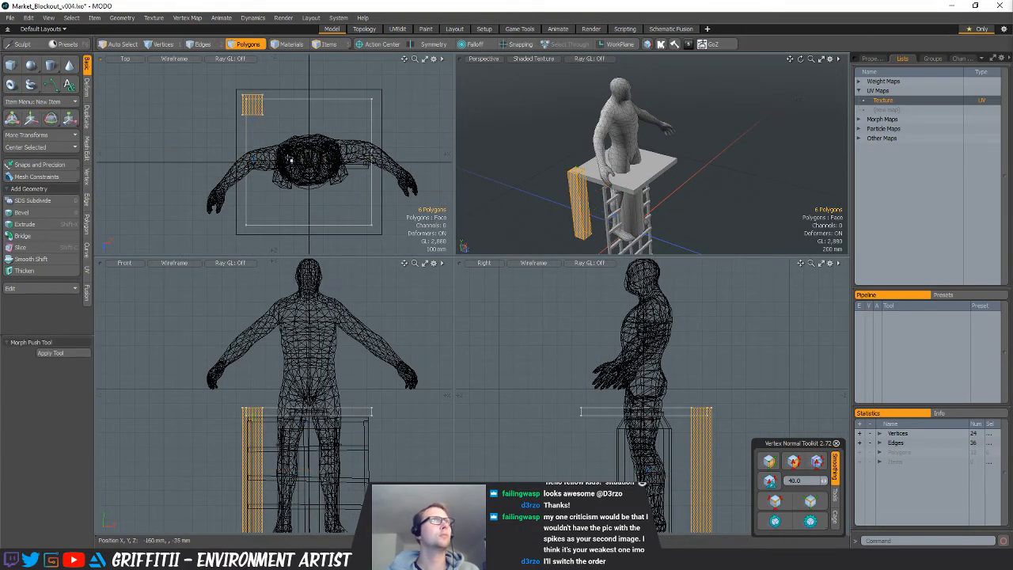
key(alt+o)
key(e)
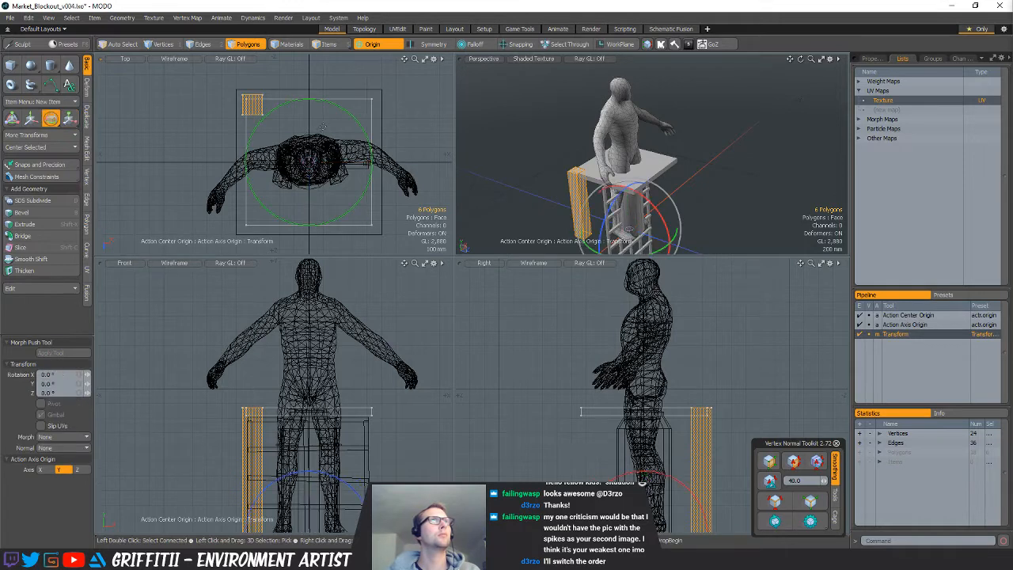
ctrl+drag(310, 101, 435, 165)
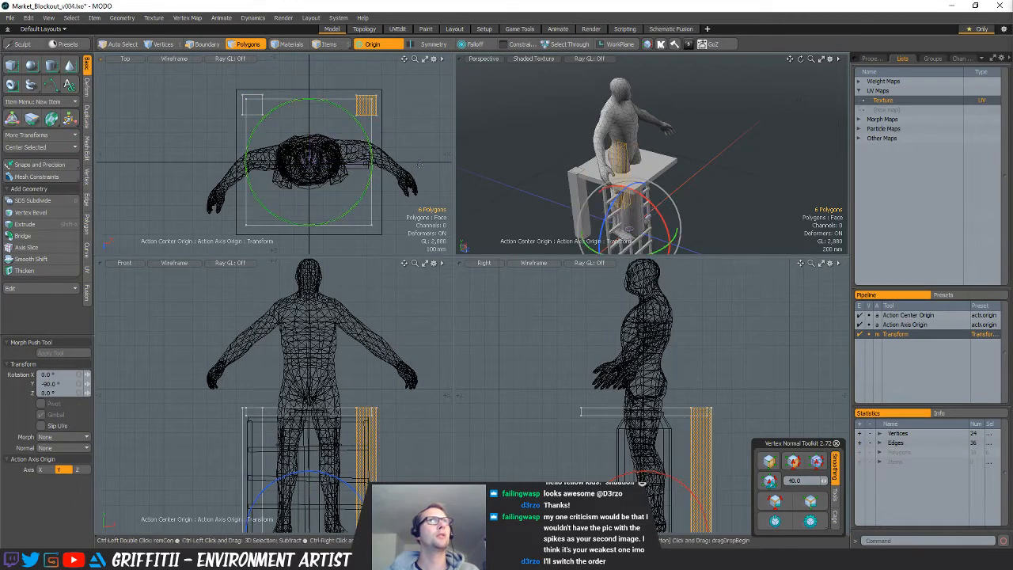
key(q)
click(435, 164)
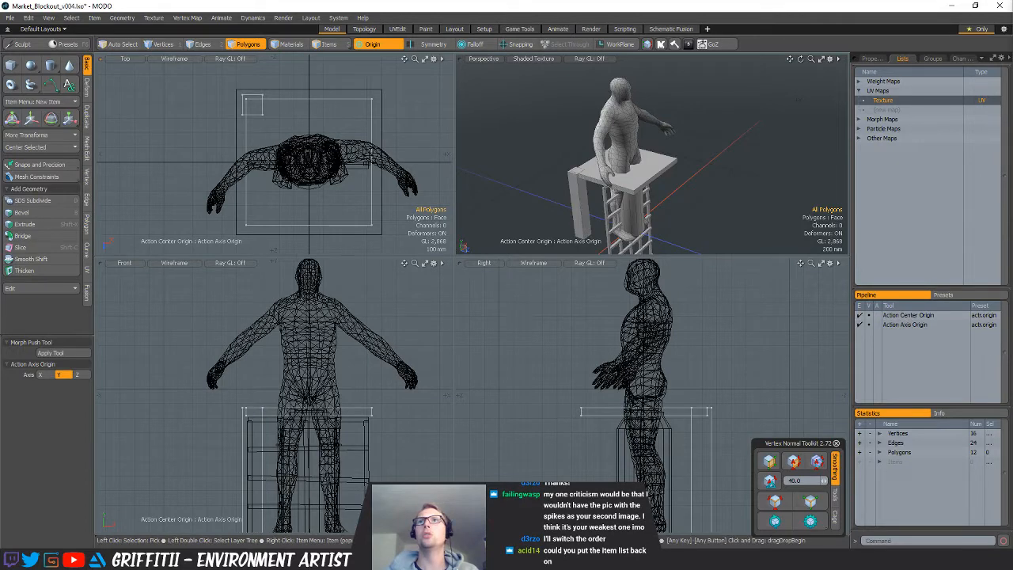
Copy one board from a crate into a new mesh item, and hide the lattice and milk-can container
key(Down)
key(Down)
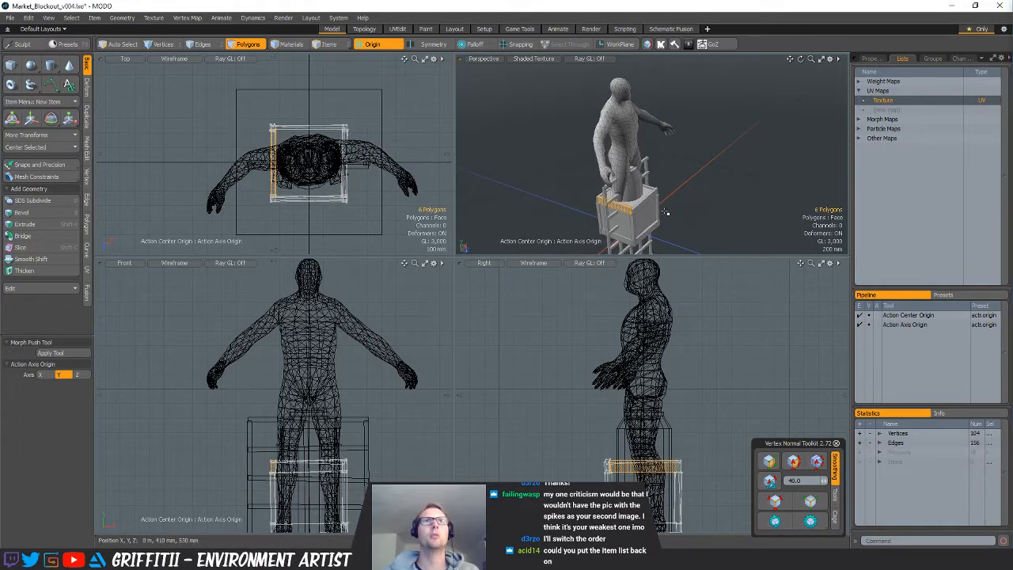
key(Down)
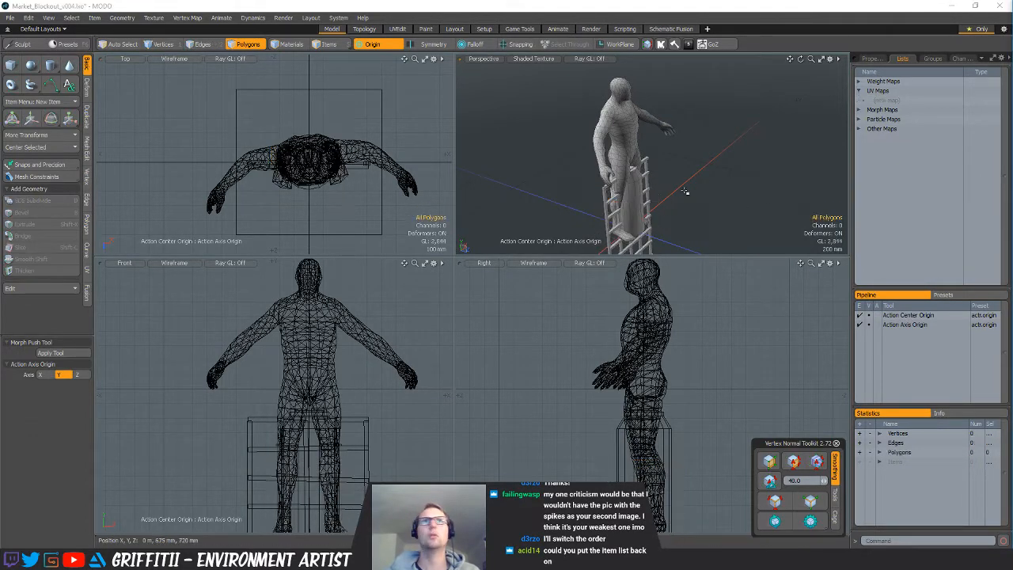
key(Down)
key(Down)
key(Down)
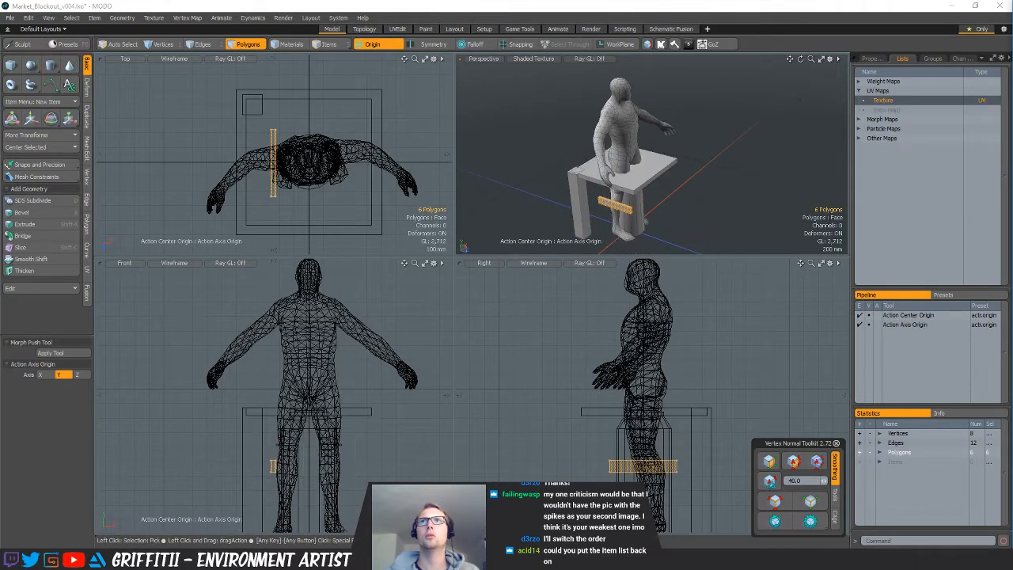
alt+drag(677, 191, 645, 193)
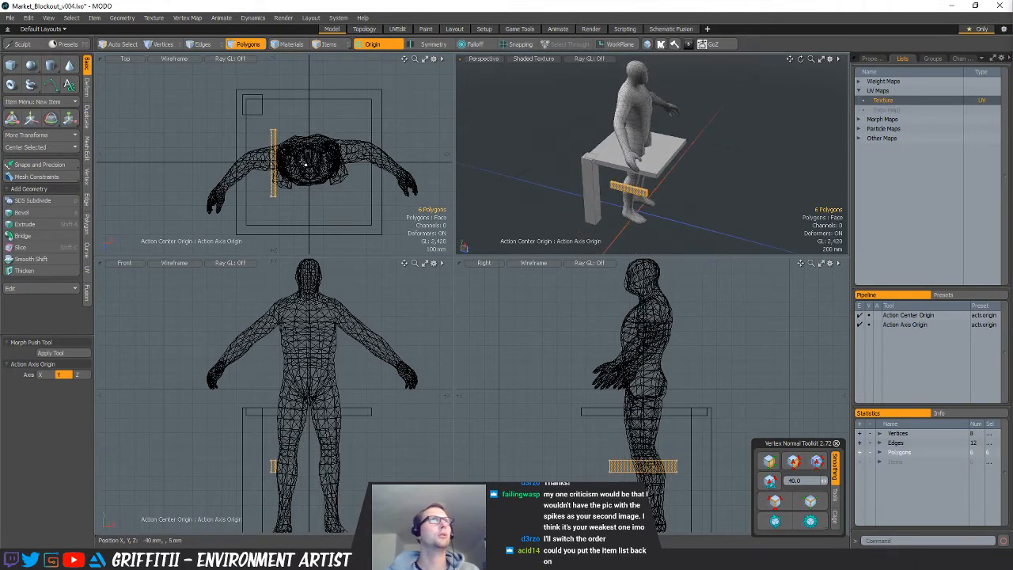
Move the board to the tabletop's negative X edge and stretch it across the table's depth, extending its positive Z end 170 mm
key(w)
drag(304, 164, 281, 168)
key(space)
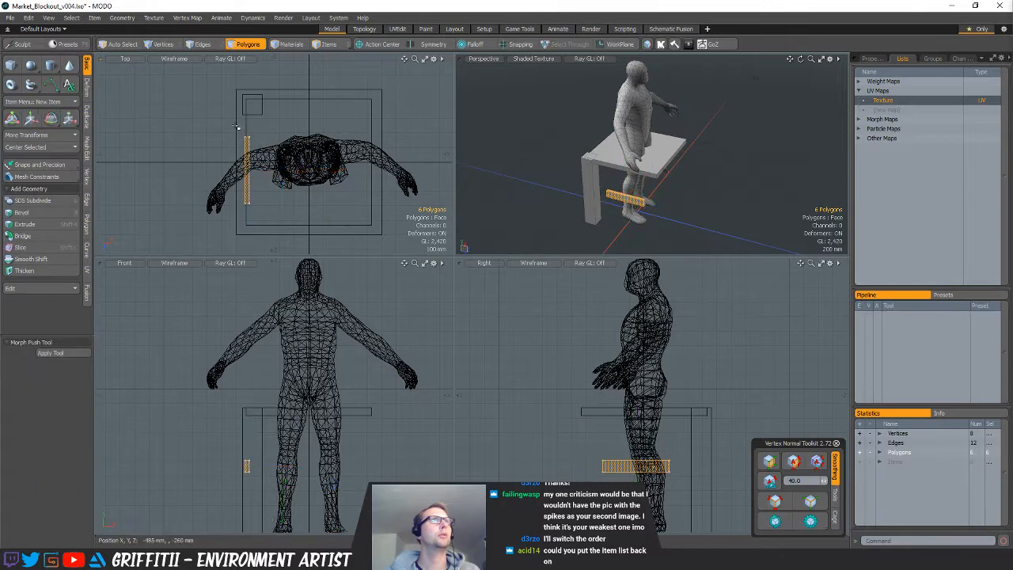
right_drag(211, 133, 247, 182)
key(w)
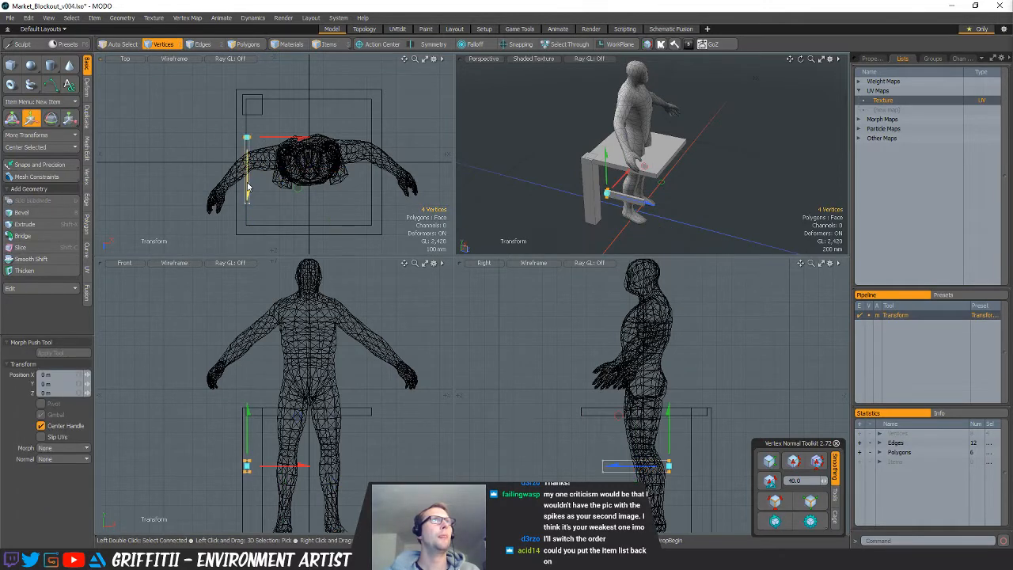
drag(247, 126, 248, 229)
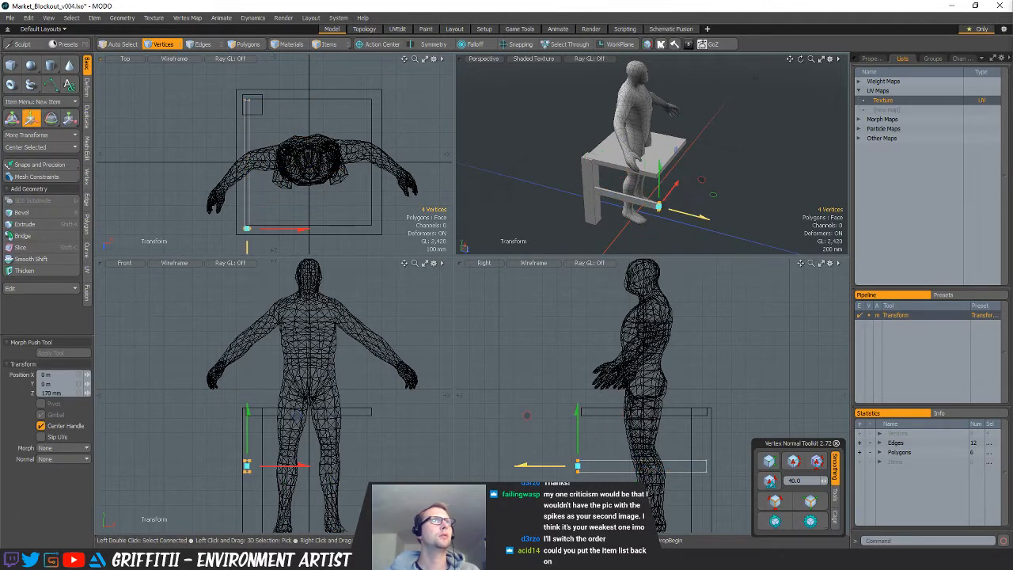
Raise the board 375 mm in Y and shift it -15 mm in X to sit level with the tabletop
key(space)
key(w)
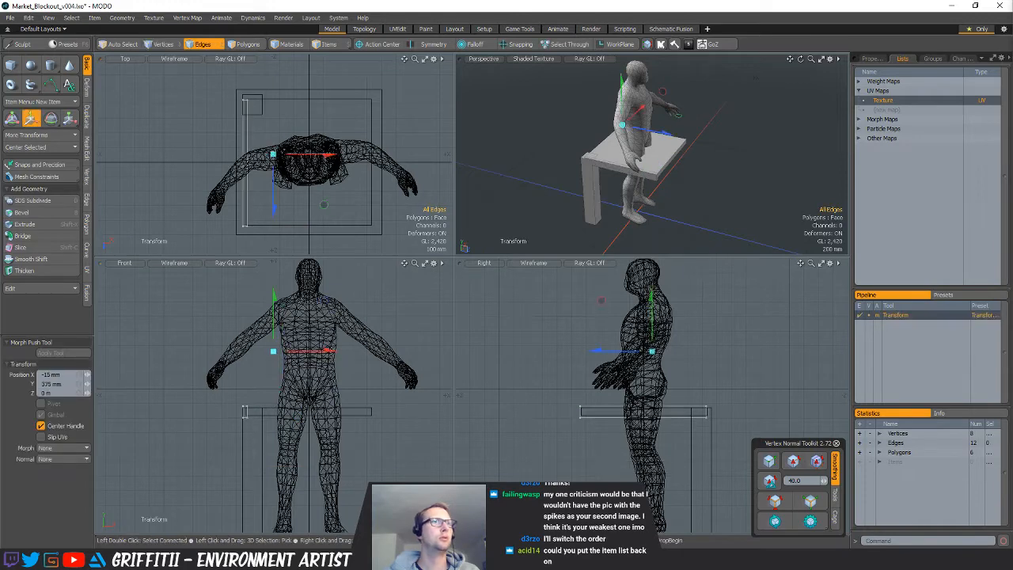
key(space)
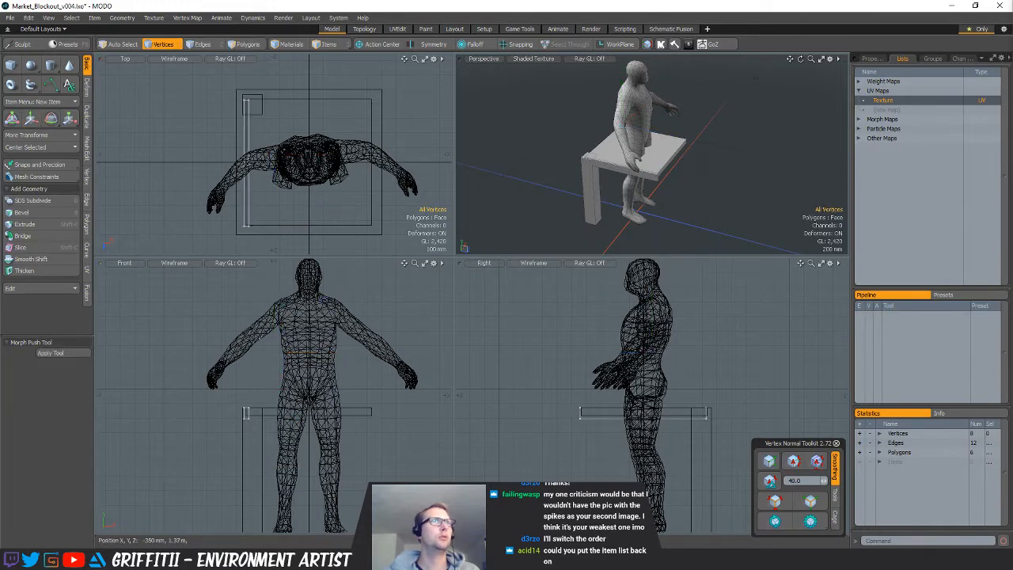
Paste a copy of the board and move it in X to the tabletop's positive X edge
scroll(325, 178, down, 2)
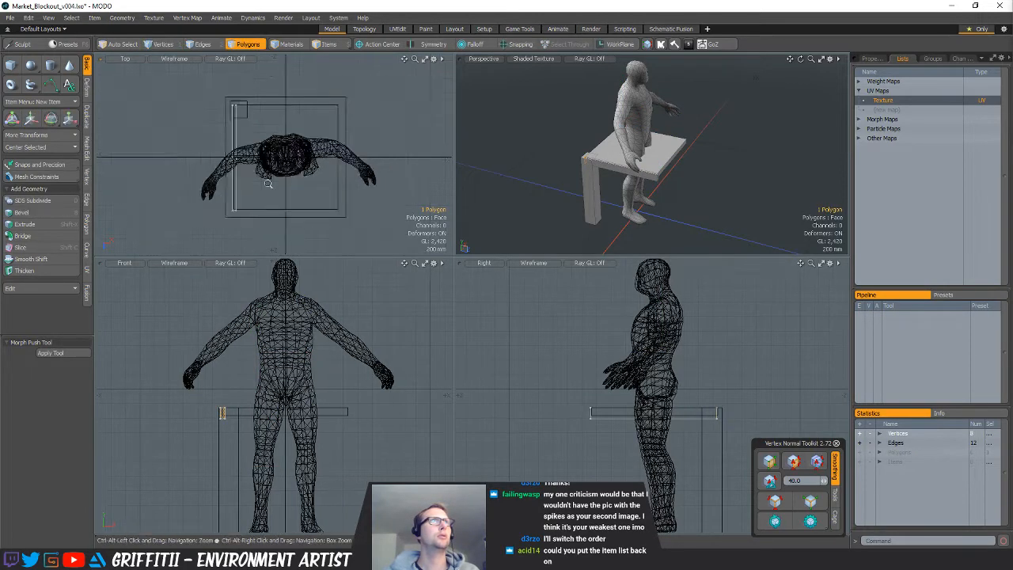
mouse_move(197, 159)
right_down()
mouse_move(346, 249)
mouse_move(301, 188)
right_up()
key(w)
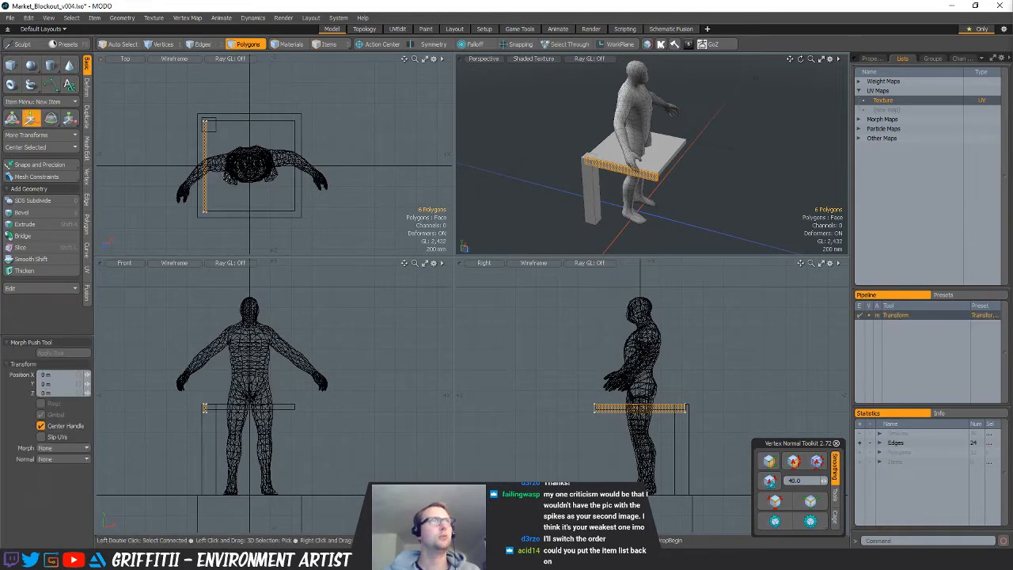
drag(227, 169, 315, 168)
key(space)
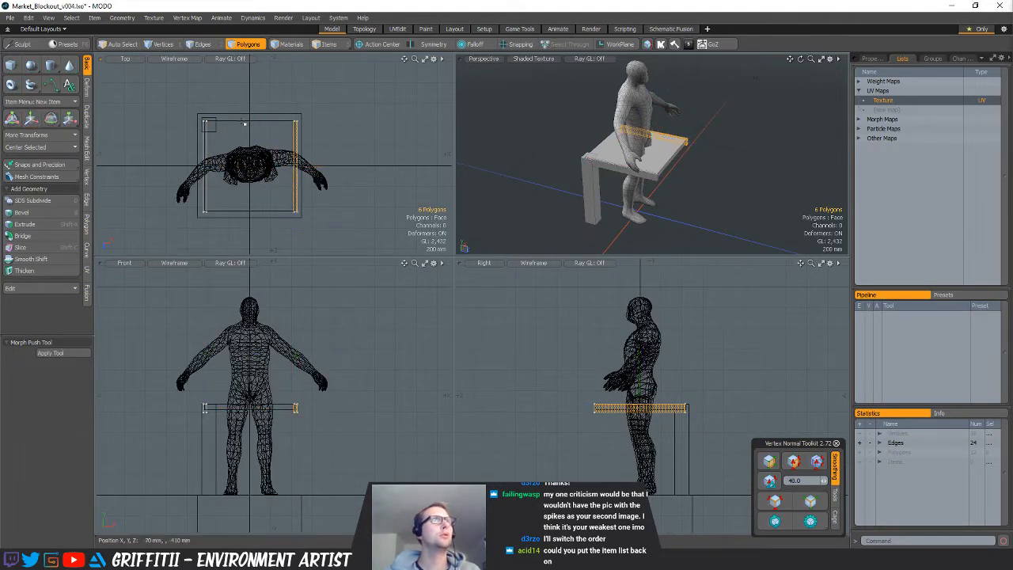
Paste copies of both side boards, rotate them -90° in Y along the remaining tabletop edges, and scale them to 94.5% in X
key(e)
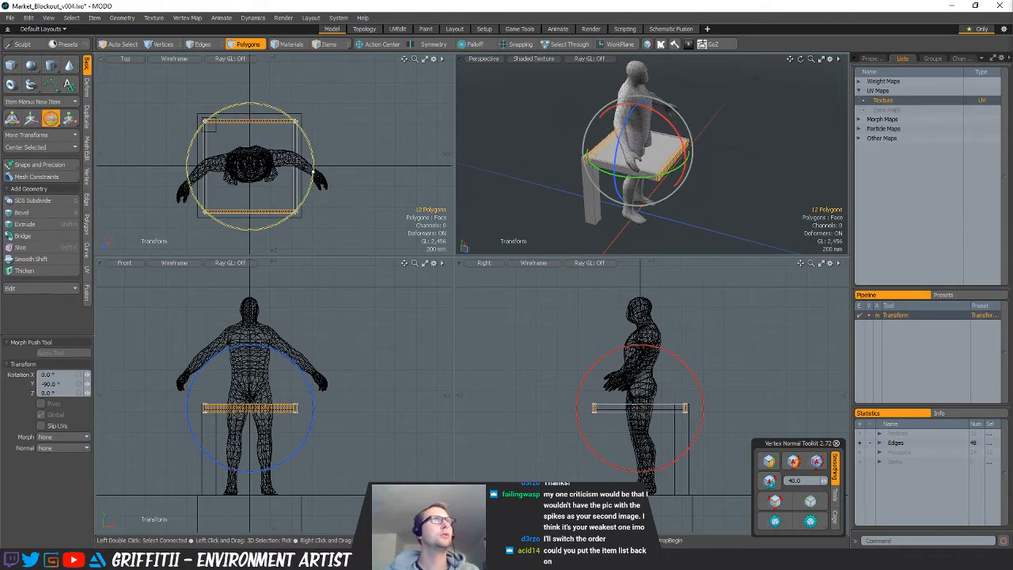
key(r)
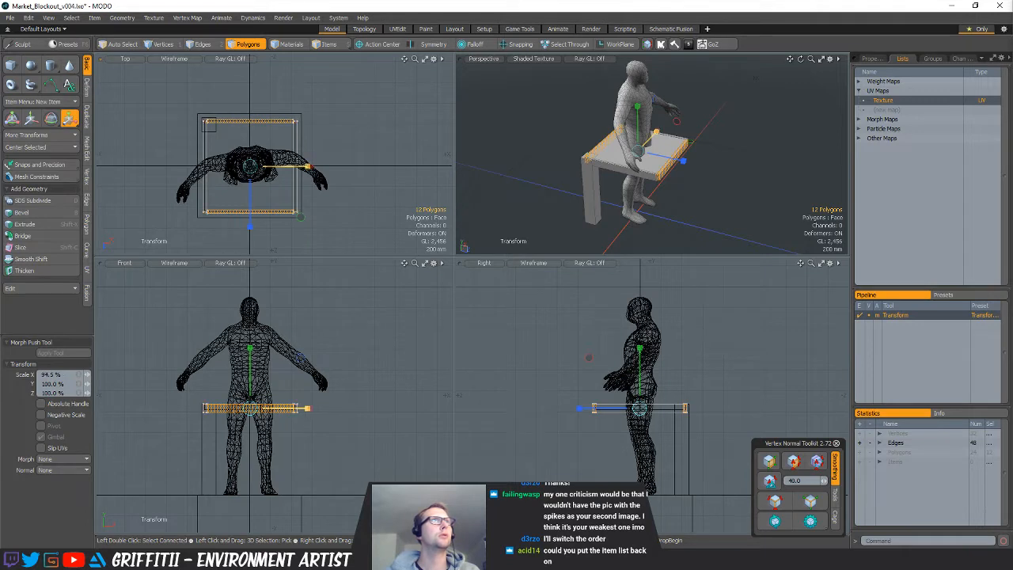
key(space)
Scale the two boards on the tabletop's X sides slightly outward in Z so they cover the frame's corners
click(639, 408)
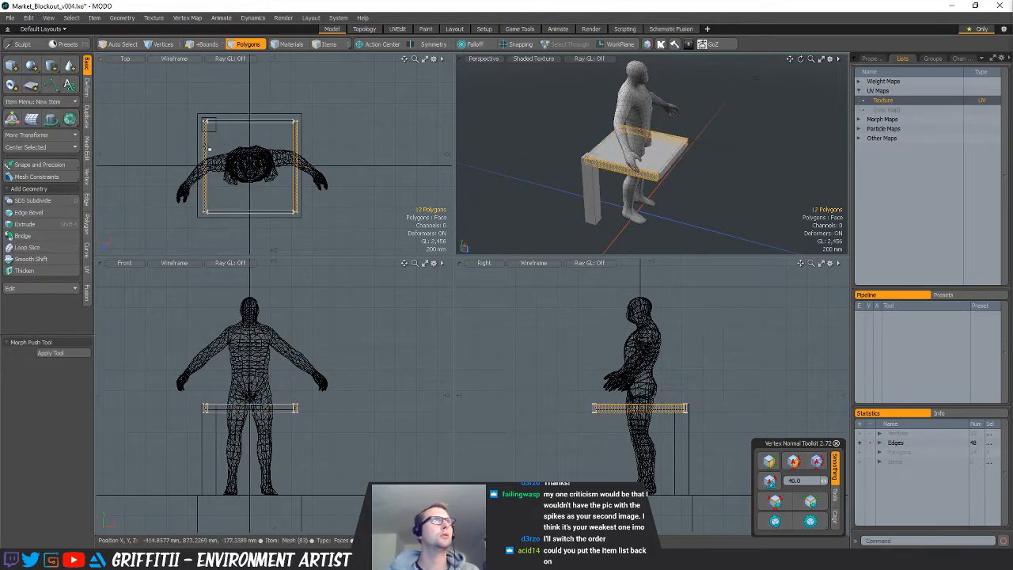
key(r)
key(space)
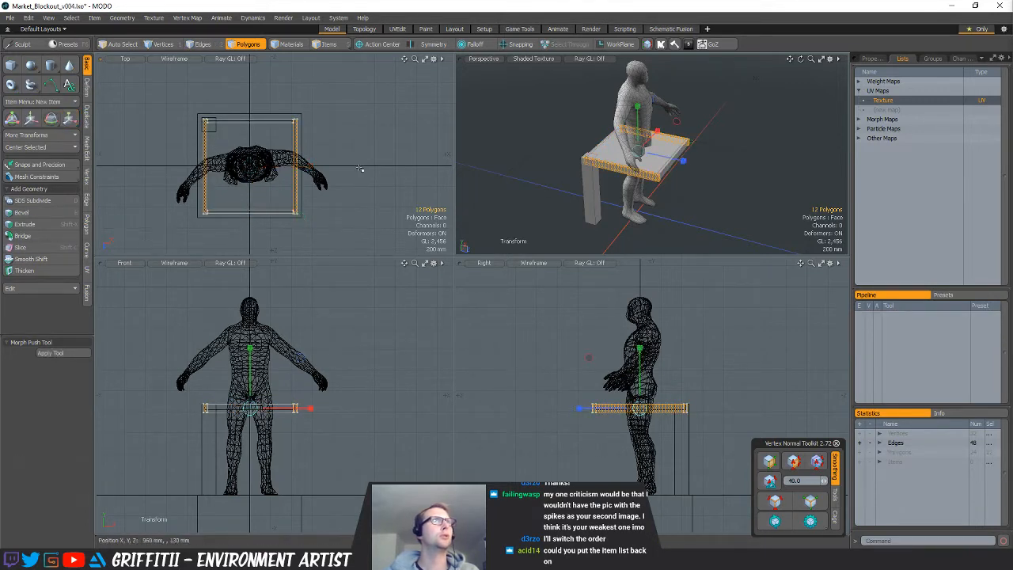
click(362, 170)
Delete the old table leg under the tabletop's corner
alt+drag(625, 150, 590, 158)
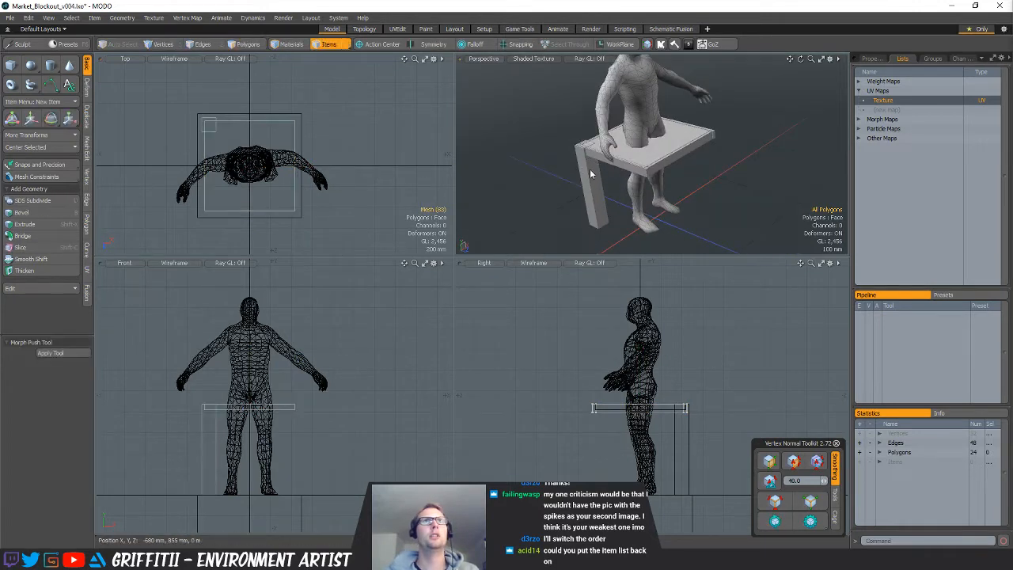
double_click(601, 183)
key(Delete)
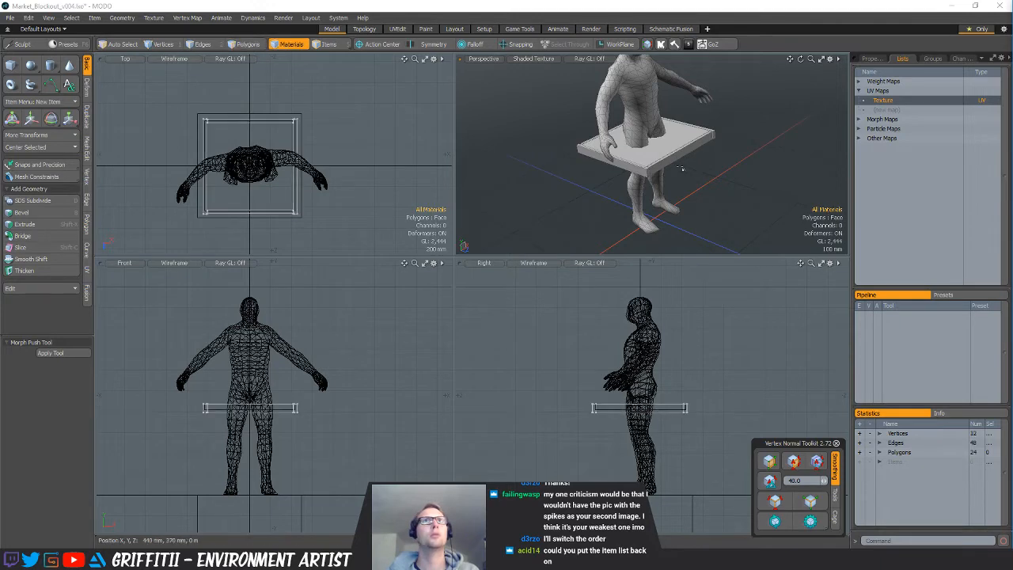
Raise the four frame boards around the tabletop 10 mm in Y and fine-tune their height
scroll(640, 142, up, 3)
alt+drag(639, 142, 634, 142)
scroll(634, 142, up, 3)
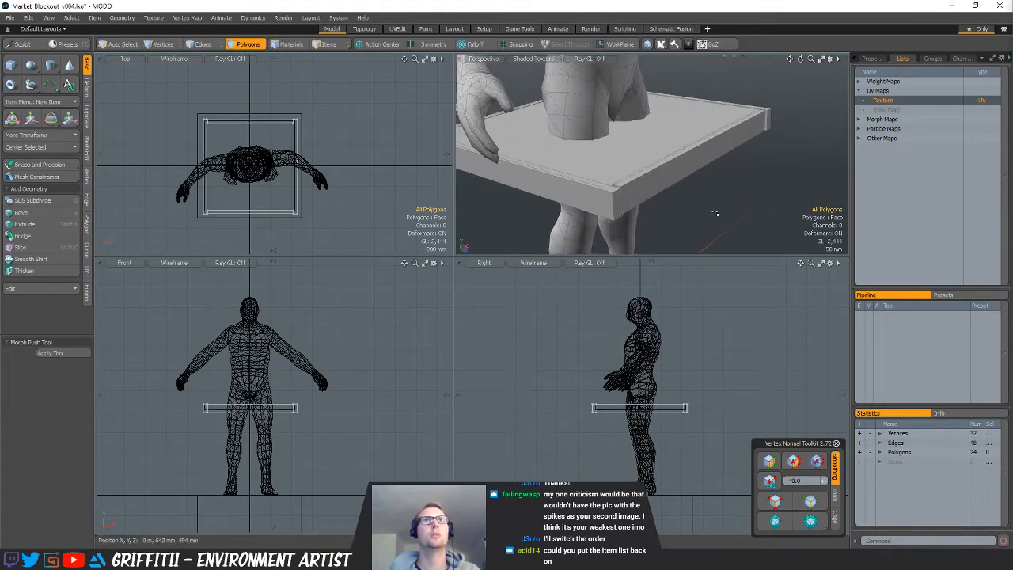
scroll(660, 376, up, 6)
key(w)
drag(699, 383, 699, 380)
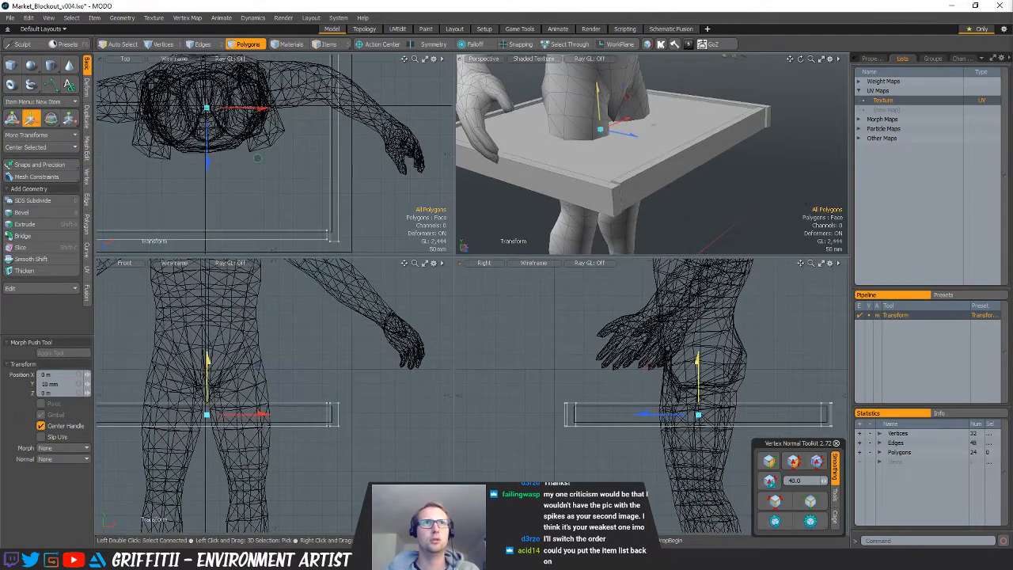
key(q)
alt+drag(762, 229, 687, 163)
scroll(687, 163, down, 3)
key(w)
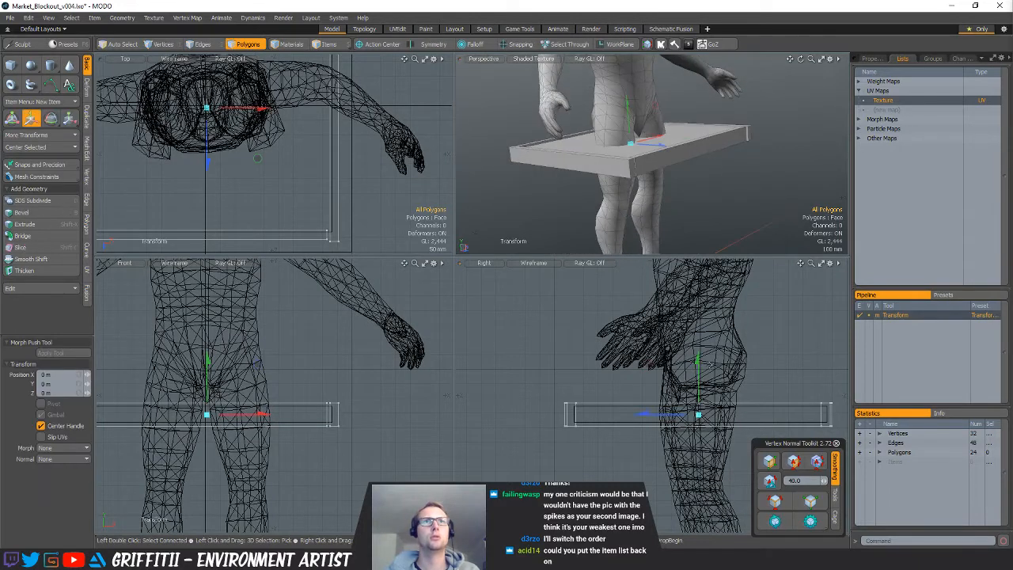
drag(698, 360, 625, 328)
key(q)
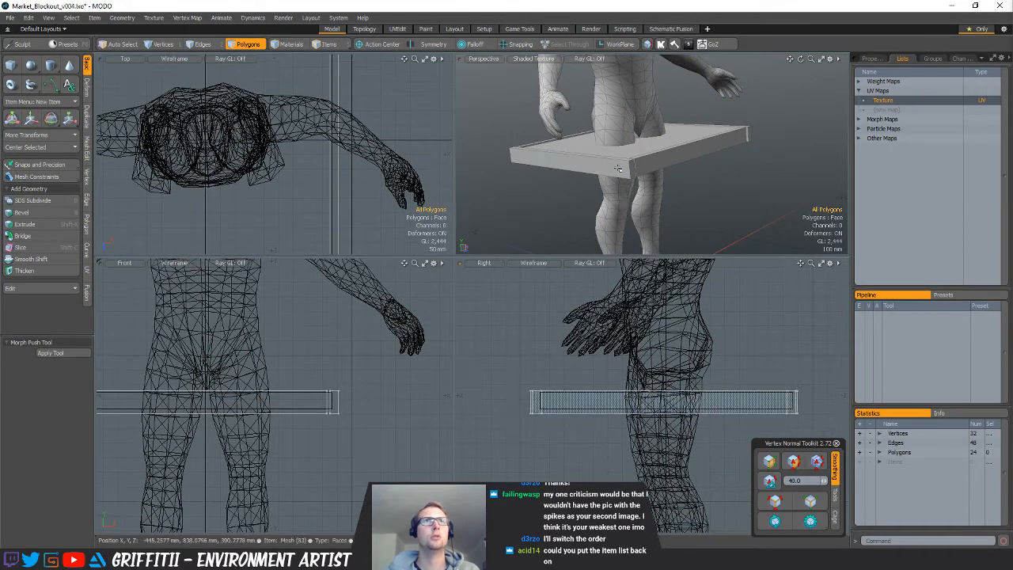
Paste a copy of the negative X frame board, rotate it upright, and move it -500 mm in Y and 415 mm in Z as a corner leg
scroll(609, 378, down, 3)
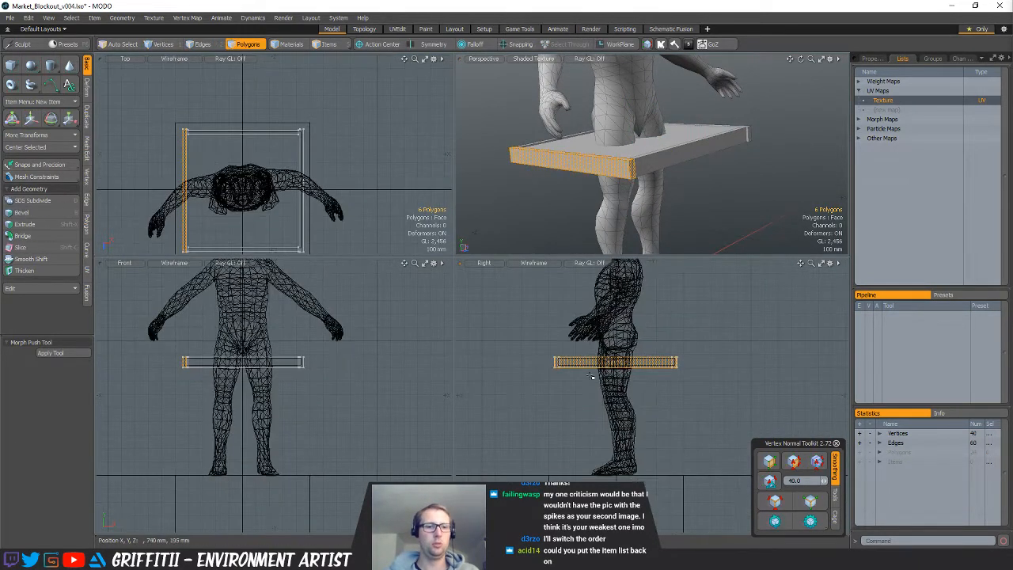
key(e)
ctrl+drag(660, 406, 600, 372)
key(w)
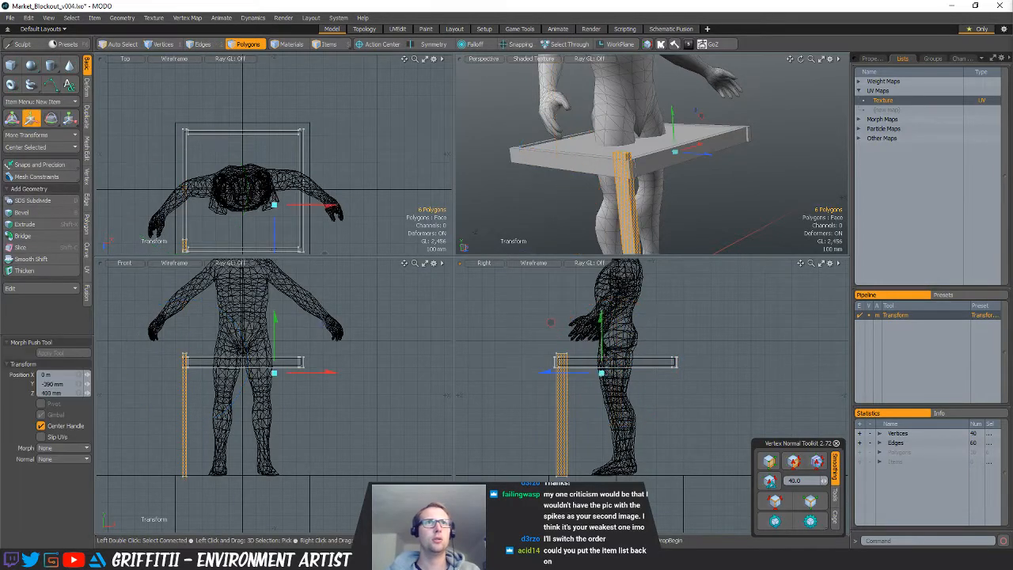
alt+shift+drag(262, 167, 281, 121)
scroll(222, 196, up, 6)
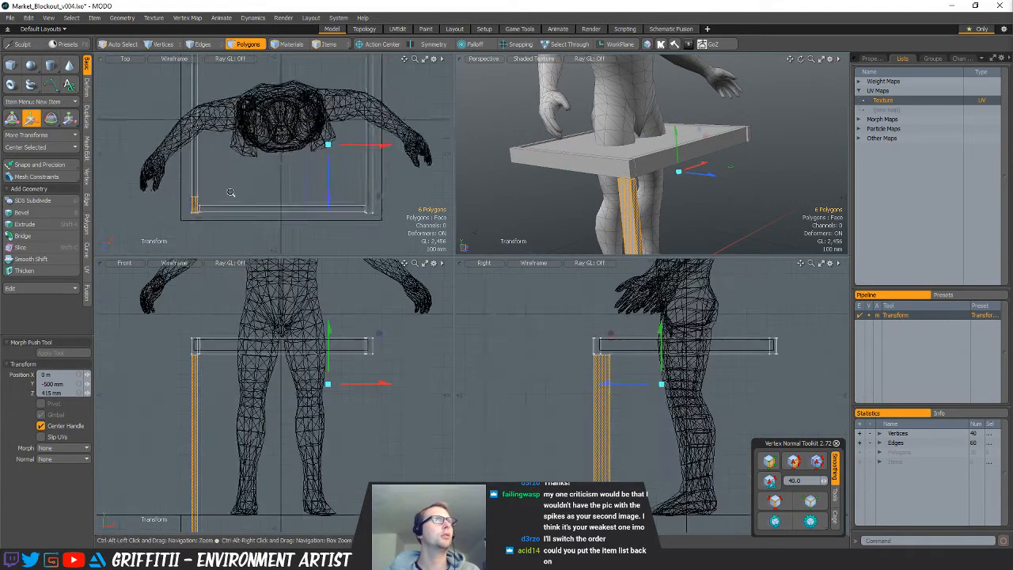
Thicken the leg by moving its inner side vertices 50 mm in X
alt+shift+drag(202, 196, 207, 157)
key(alt+1)
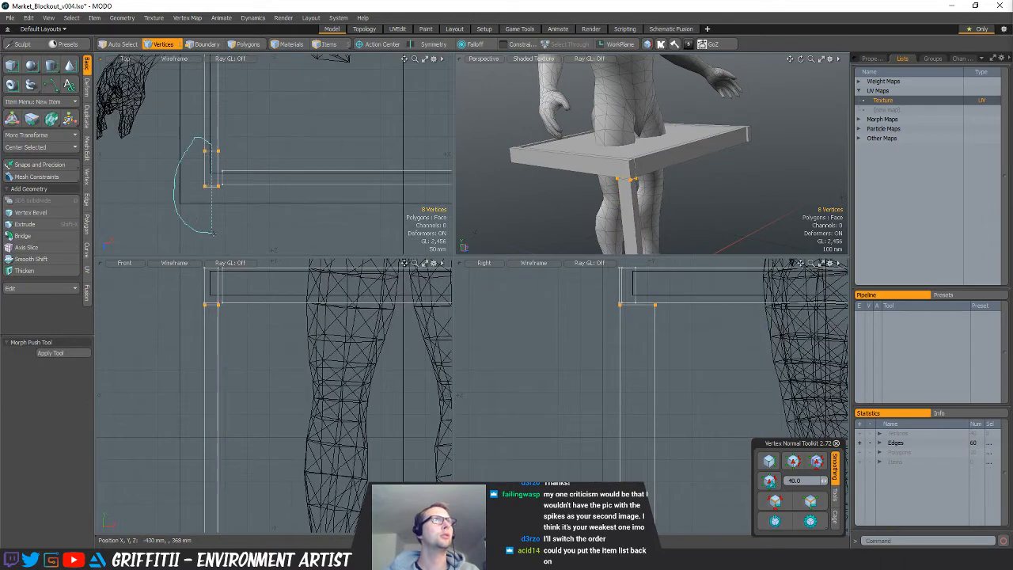
ctrl+right_drag(213, 232, 212, 233)
key(w)
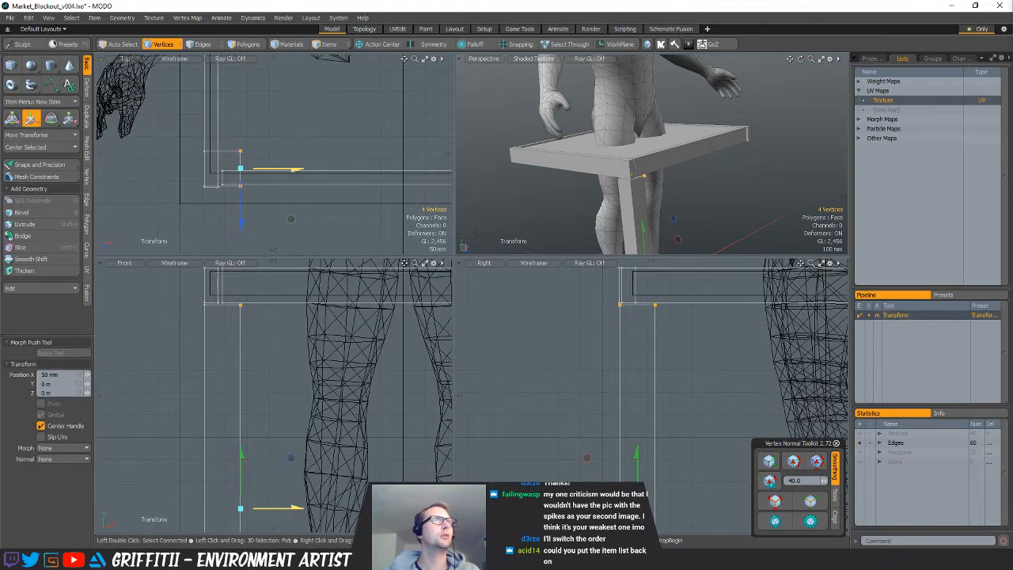
scroll(274, 143, down, 5)
Paste a copy of the leg and rotate it about the origin around Y to the negative X, negative Z corner
key(3)
alt+shift+drag(281, 126, 278, 132)
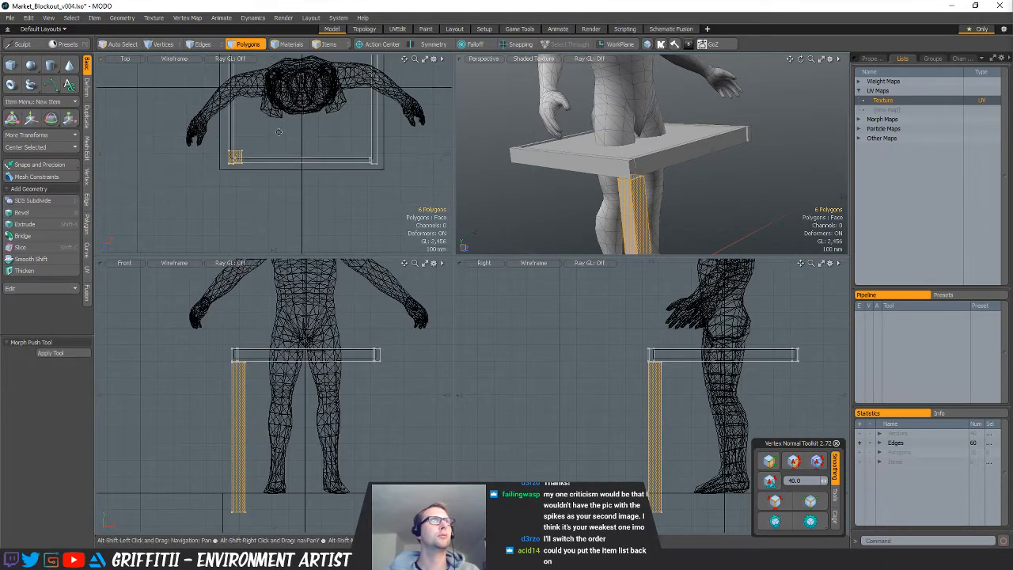
scroll(279, 132, down, 3)
key(e)
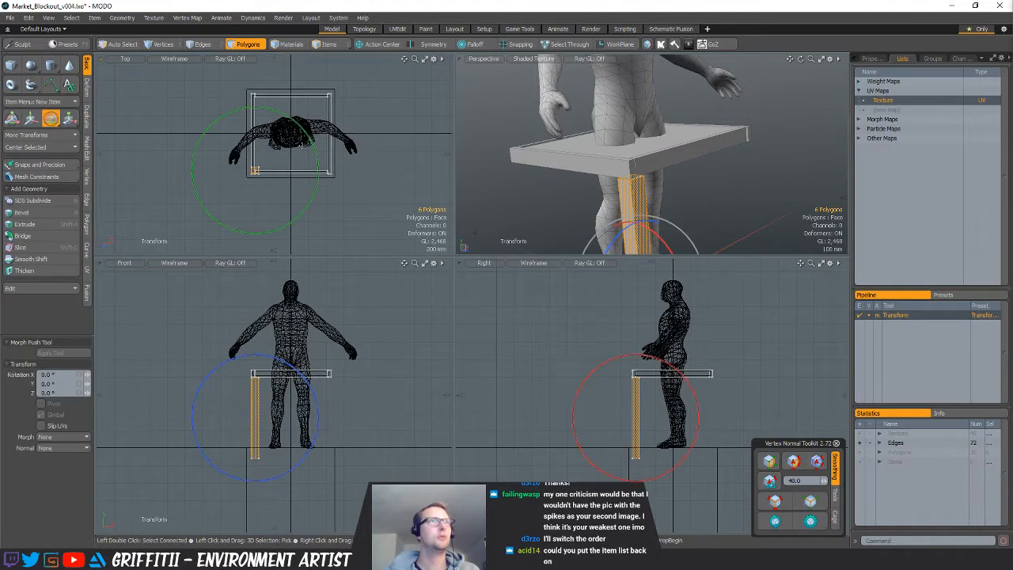
key(alt+w)
ctrl+drag(320, 84, 354, 147)
key(q)
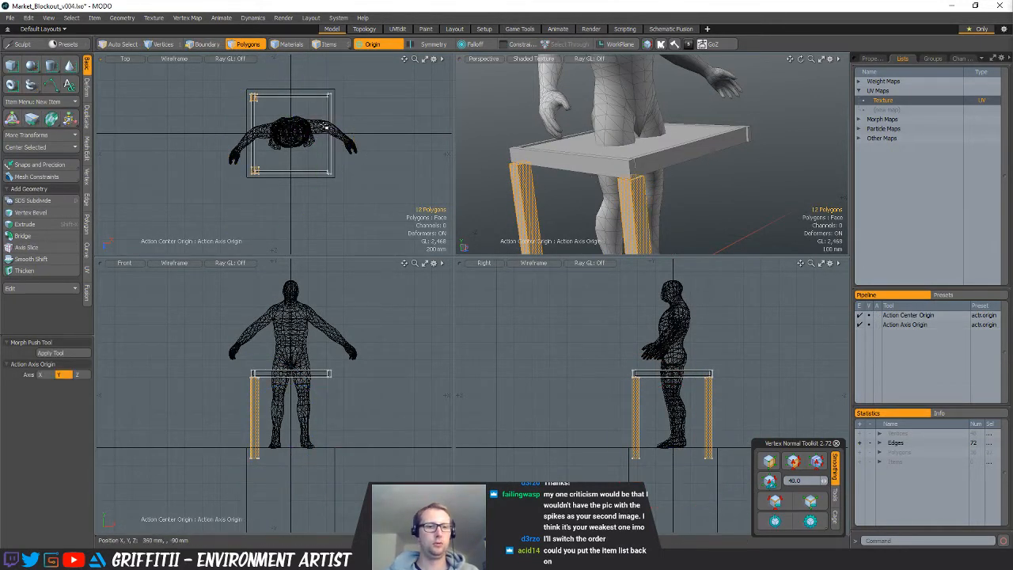
Paste copies of both legs and rotate them about the origin around Y to the two positive X corners
key(ctrl+v)
key(e)
ctrl+drag(310, 73, 267, 225)
key(q)
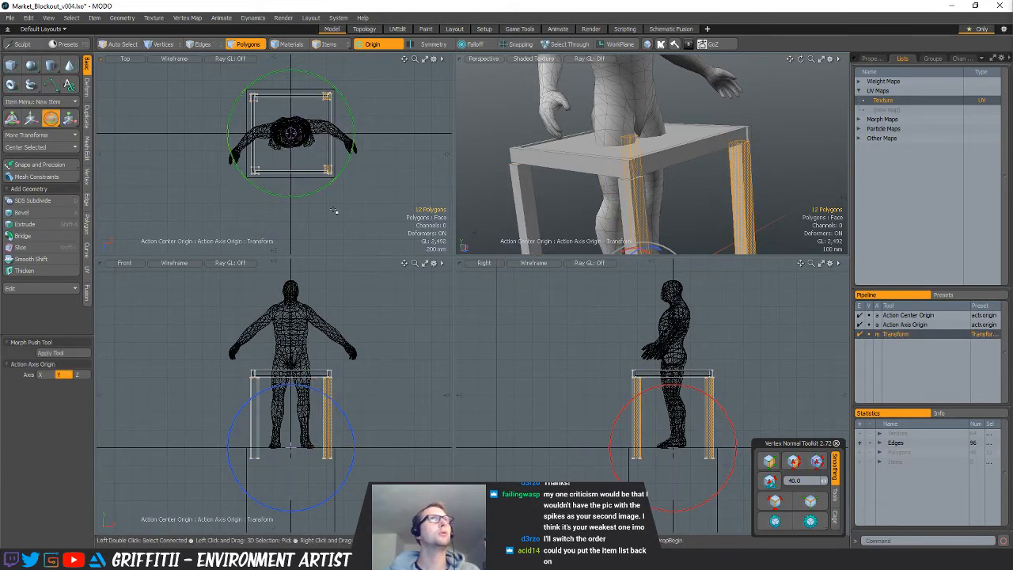
key(q)
click(689, 208)
Paste a copy of the four frame boards and lower it directly beneath the upper frame
alt+drag(690, 208, 613, 147)
scroll(713, 204, down, 3)
double_click(565, 122)
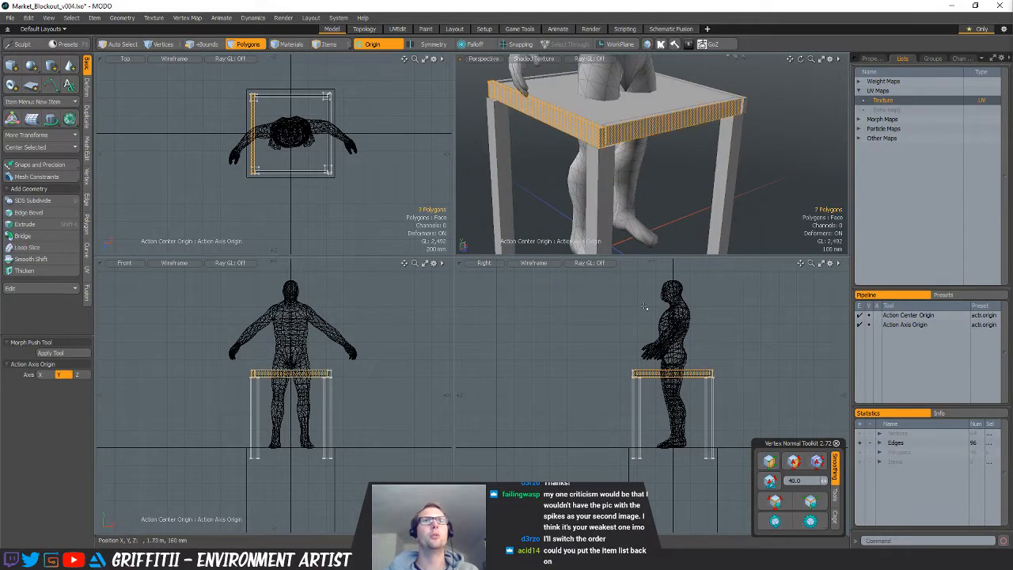
scroll(286, 357, up, 2)
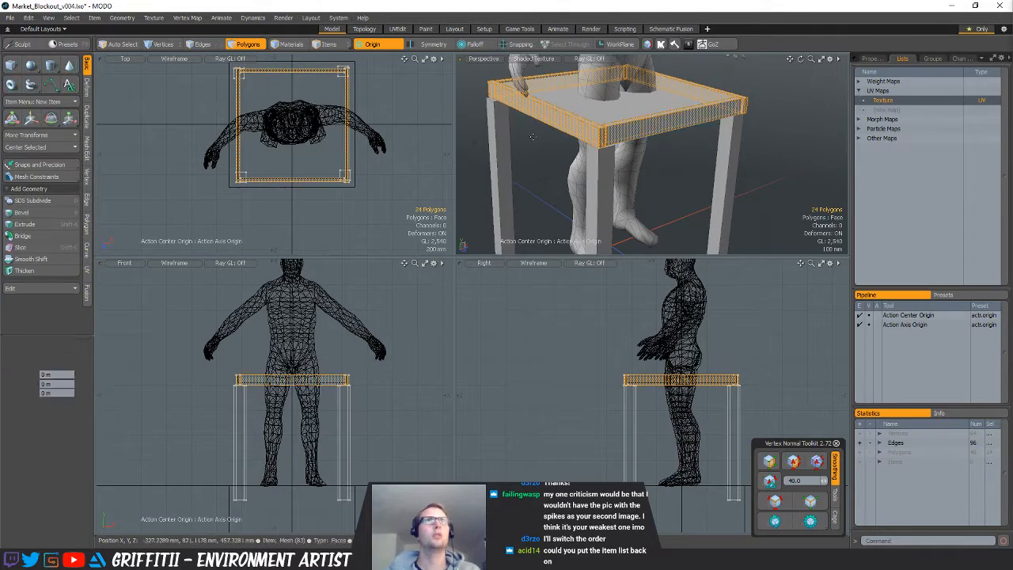
key(y)
drag(620, 80, 620, 96)
Rotate the lower frame around Y so its corner joints alternate with those of the upper frame
key(e)
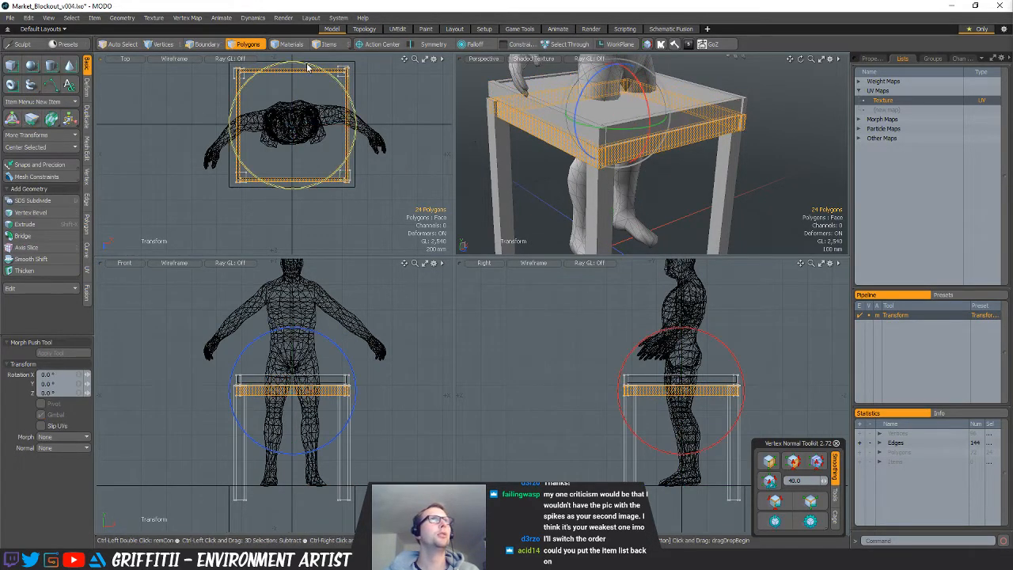
ctrl+drag(308, 68, 353, 143)
key(q)
alt+drag(668, 150, 653, 134)
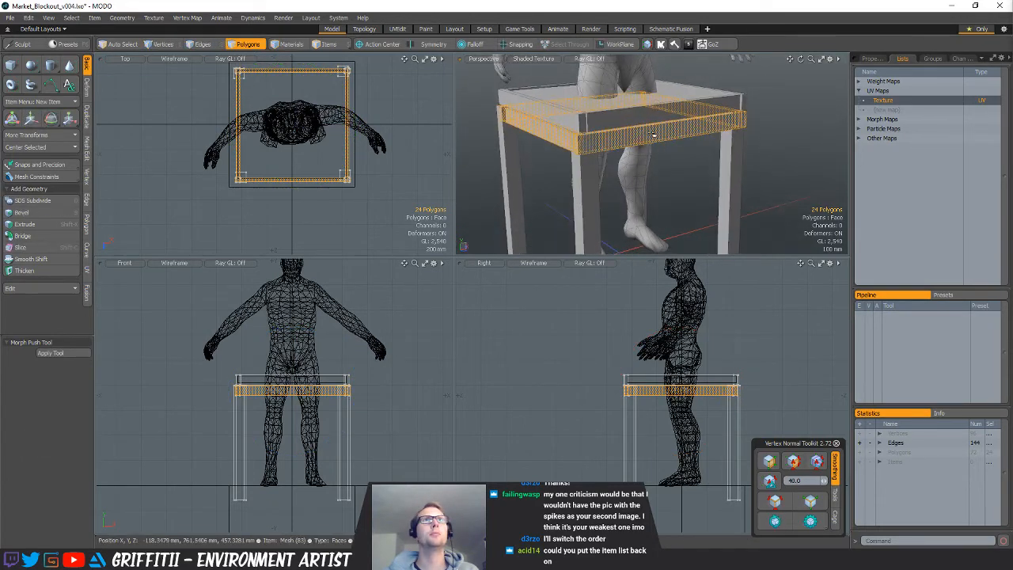
Select all four legs and scale them together slightly inward beneath the tabletop
key(1)
key(2)
key(3)
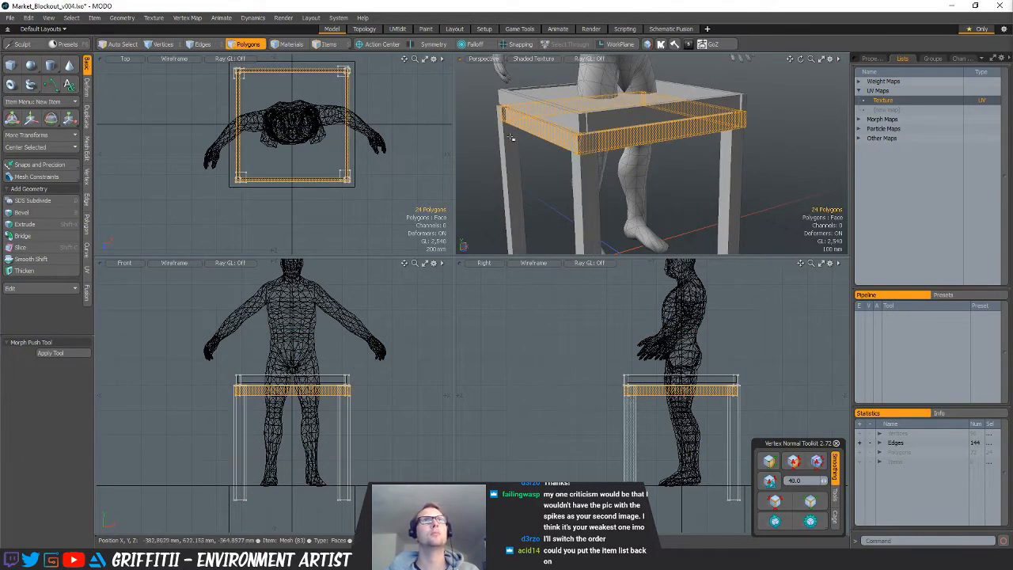
key(bracketleft)
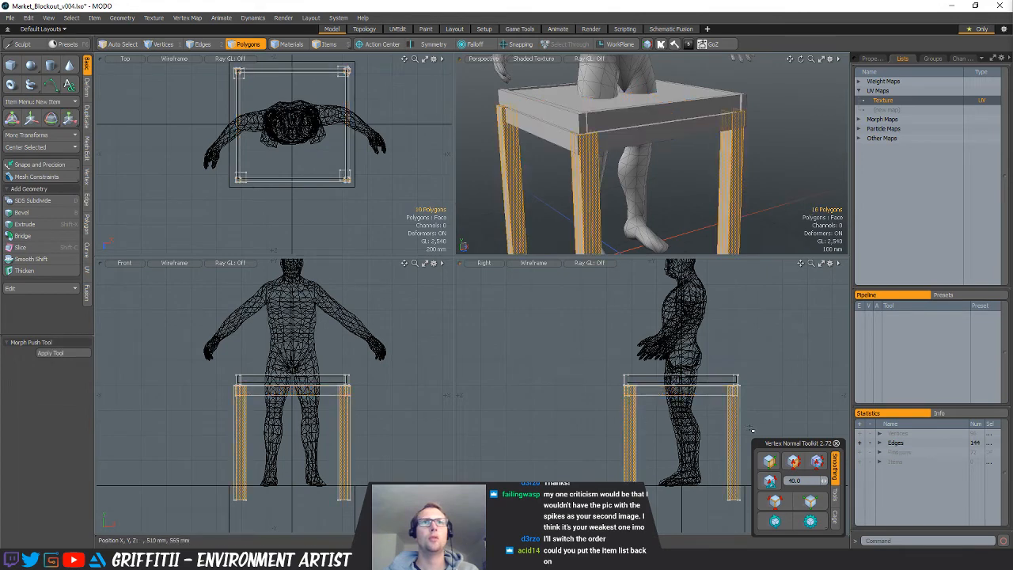
key(y)
key(space)
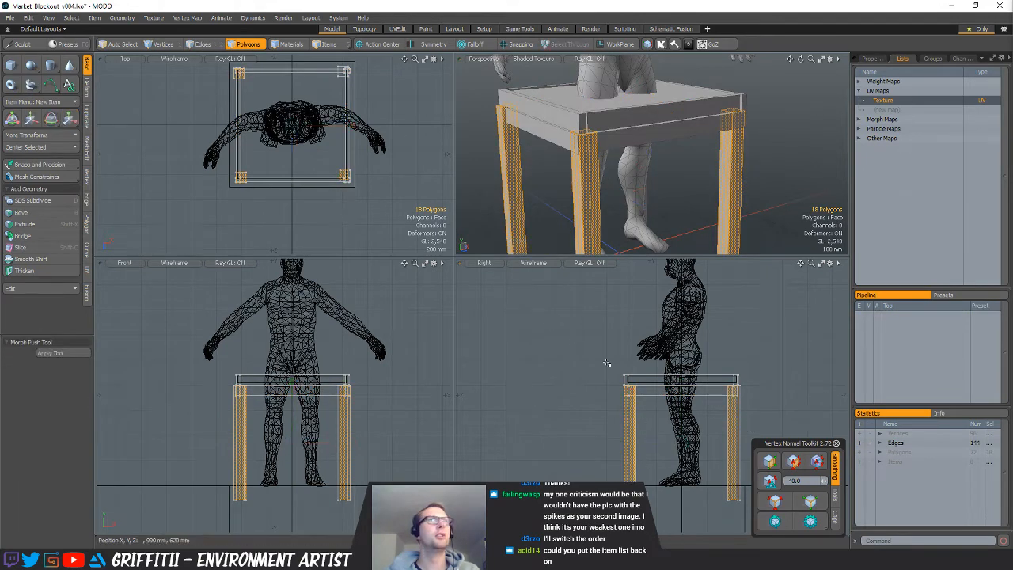
key(y)
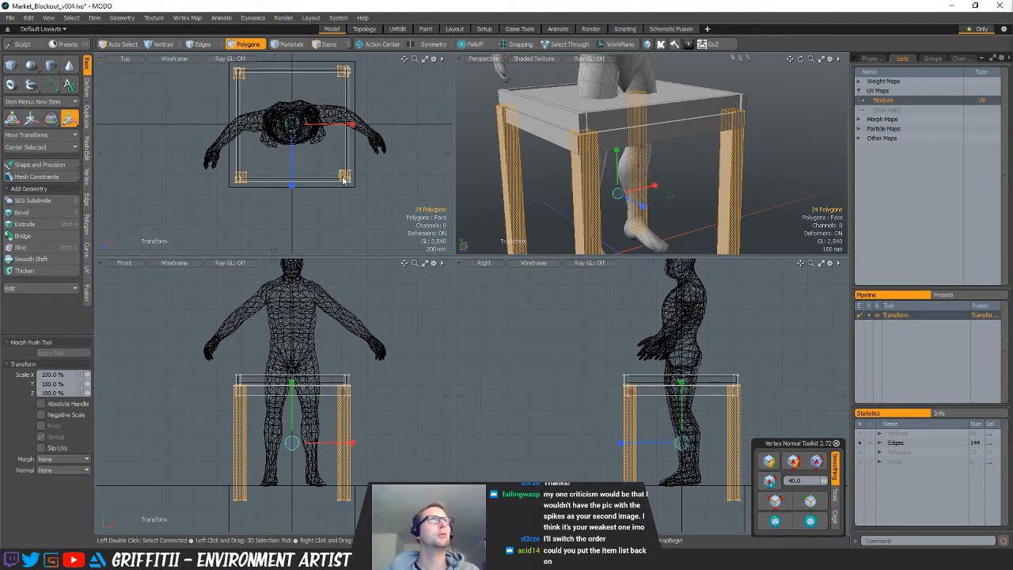
key(space)
click(557, 210)
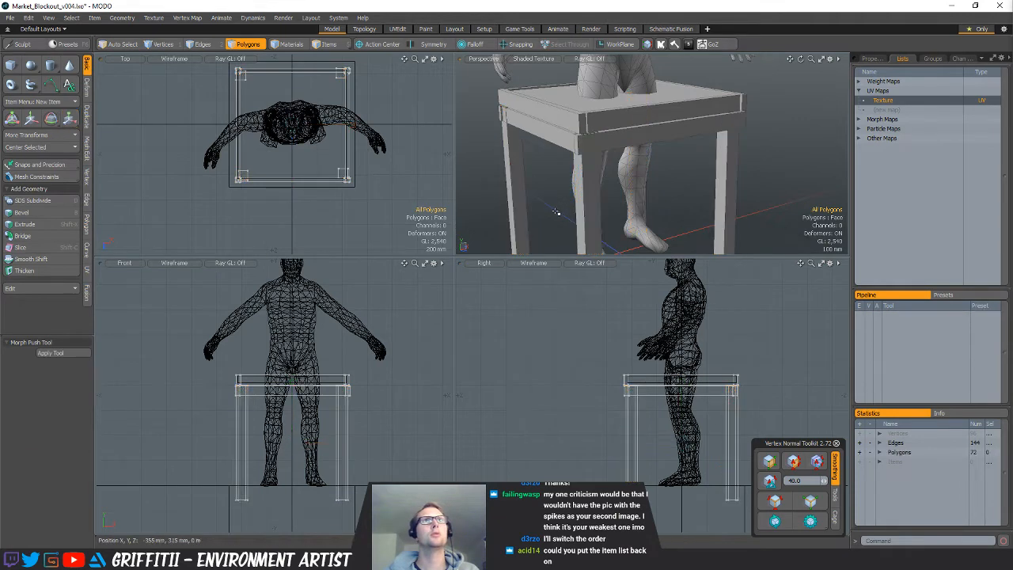
Try insetting the two negative Z legs inside the lower frame, shifting the positive X one -5 mm in X and 35 mm in Z
alt+drag(557, 211, 522, 159)
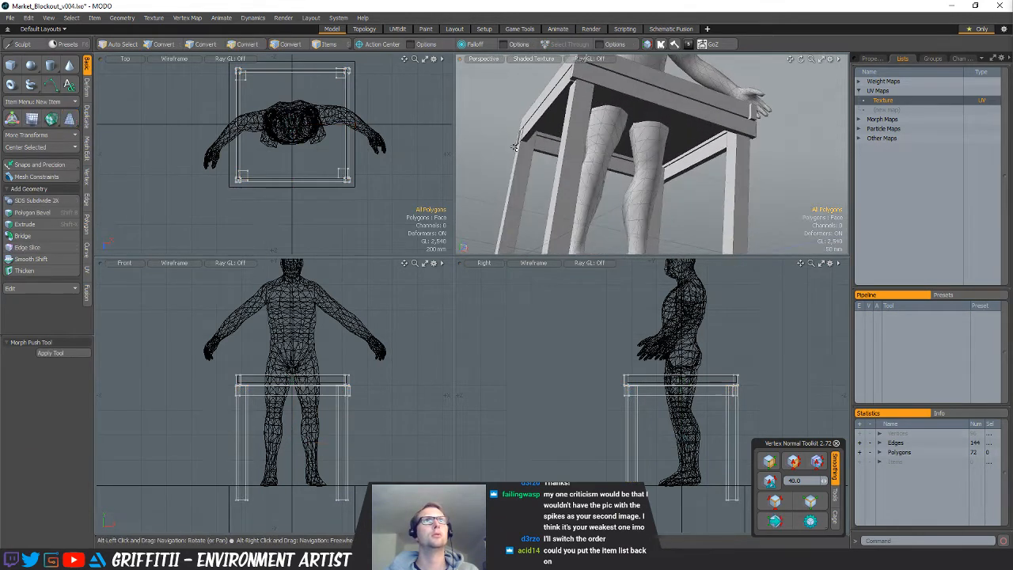
click(516, 166)
scroll(257, 99, up, 3)
alt+shift+drag(258, 99, 263, 157)
key(w)
key(space)
click(419, 119)
key(w)
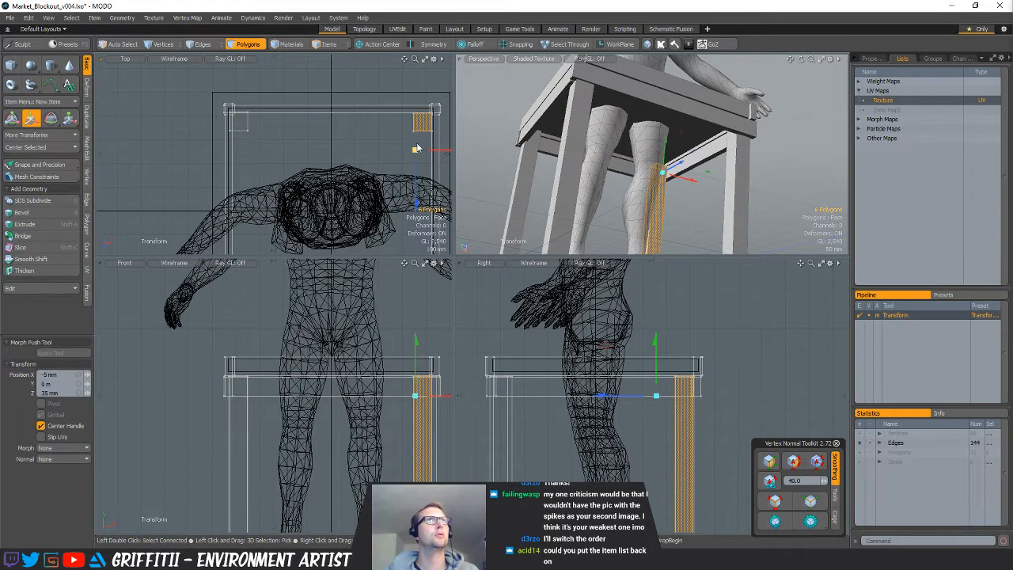
Try insetting the two positive Z legs inside the lower frame, shifting the positive X one -15 mm in X and -10 mm in Z
alt+shift+drag(418, 148, 397, 59)
key(space)
double_click(405, 212)
key(w)
drag(407, 202, 403, 198)
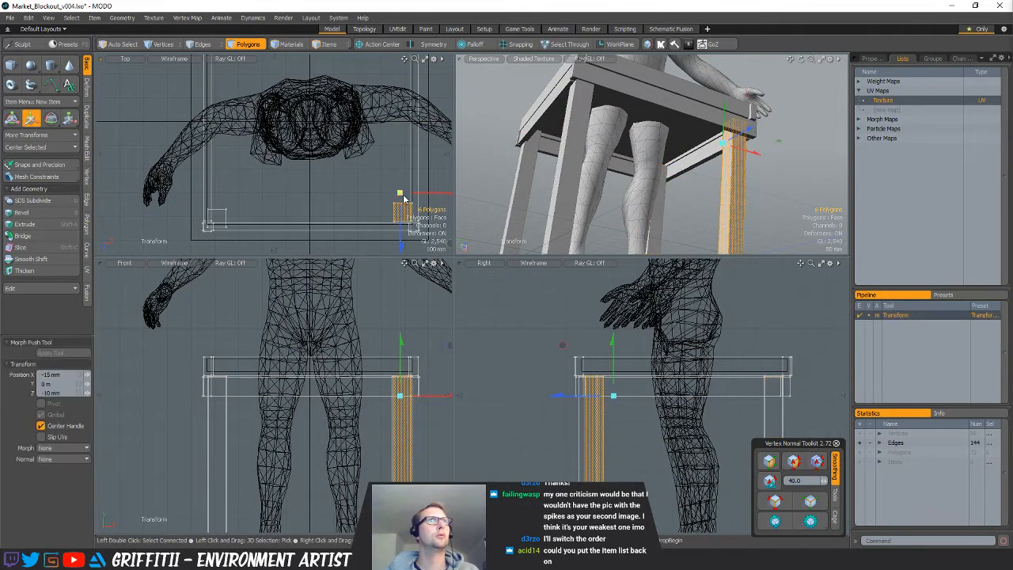
key(space)
double_click(221, 214)
key(w)
drag(242, 210, 244, 208)
key(space)
click(266, 198)
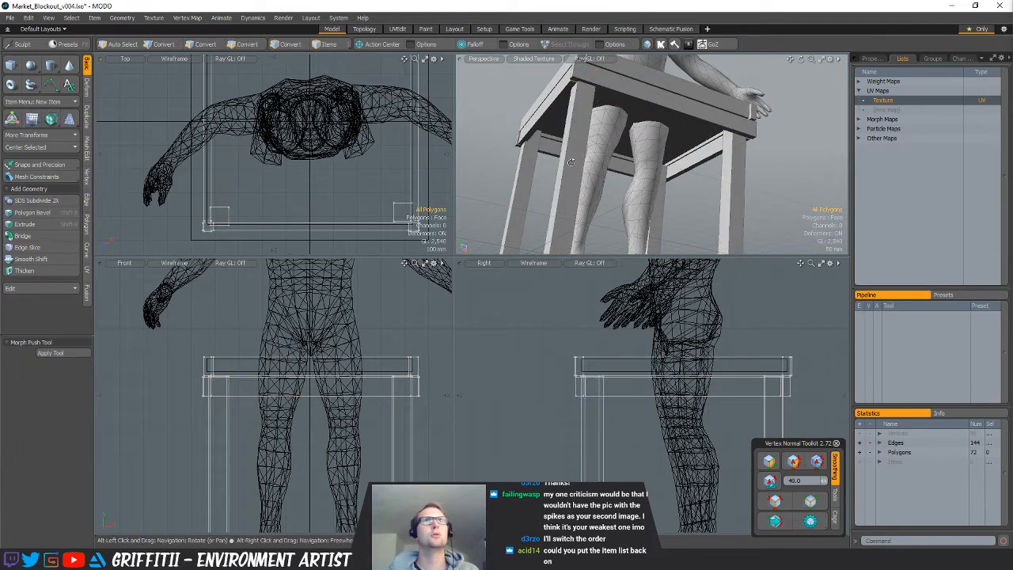
Move the negative X, positive Z leg outward in X and Z until it sits flush with the frame's outer corner
alt+drag(571, 161, 691, 189)
double_click(222, 212)
key(w)
drag(266, 175, 258, 182)
key(q)
alt+drag(611, 181, 689, 171)
click(786, 163)
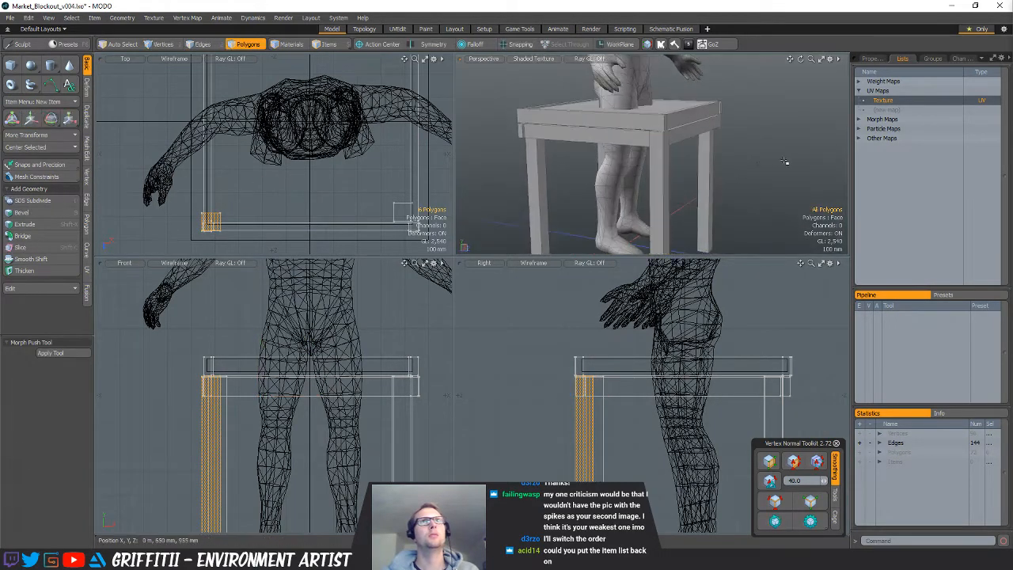
alt+drag(787, 163, 682, 174)
scroll(682, 174, down, 3)
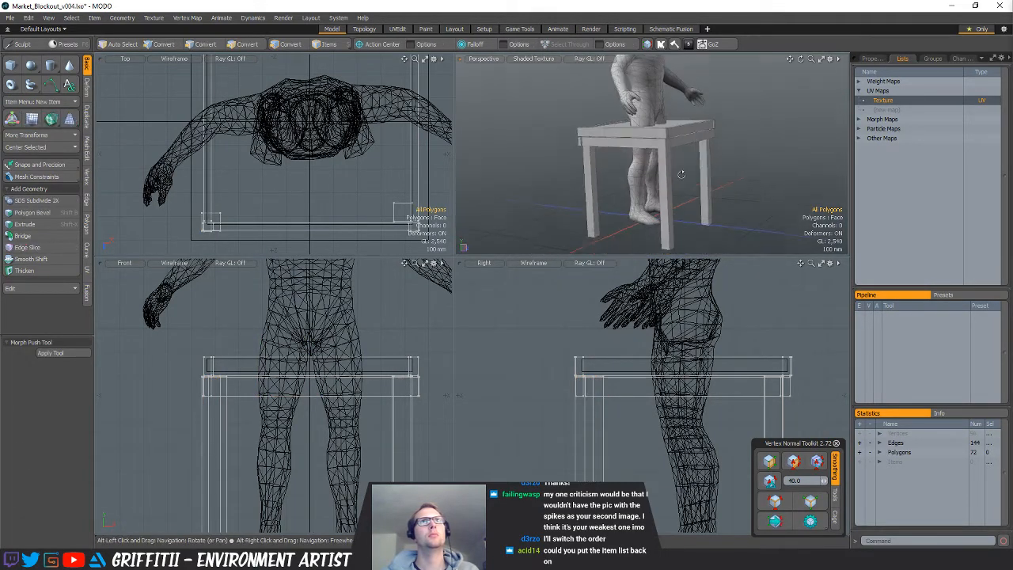
Move the positive X, positive Z leg 26 mm in X and 40 mm in Z to the frame's outer corner
double_click(397, 210)
key(shift+a)
key(y)
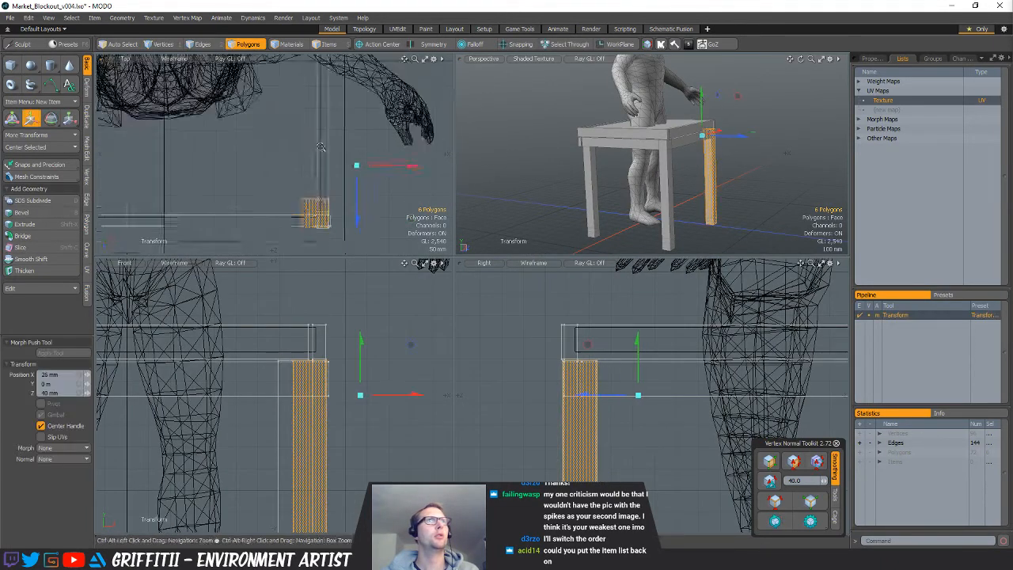
ctrl+alt+drag(321, 147, 291, 148)
alt+shift+drag(292, 147, 322, 237)
key(space)
Move the positive X, negative Z leg 25 mm in X and -35 mm in Z, and the negative X, negative Z leg out to its corner
double_click(328, 109)
key(w)
drag(351, 136, 360, 125)
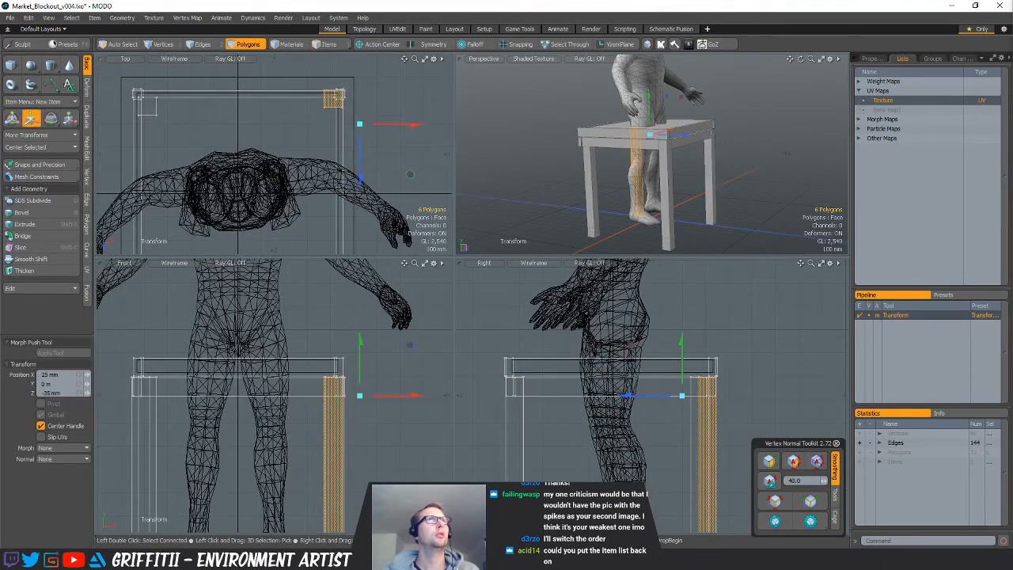
key(space)
double_click(156, 112)
key(w)
drag(198, 140, 193, 133)
key(space)
Shorten the lower frame board on the positive Z side to 87% in X so it fits between the legs
double_click(625, 144)
alt+drag(625, 144, 665, 151)
ctrl+alt+drag(664, 151, 631, 141)
key(r)
key(space)
double_click(633, 140)
key(r)
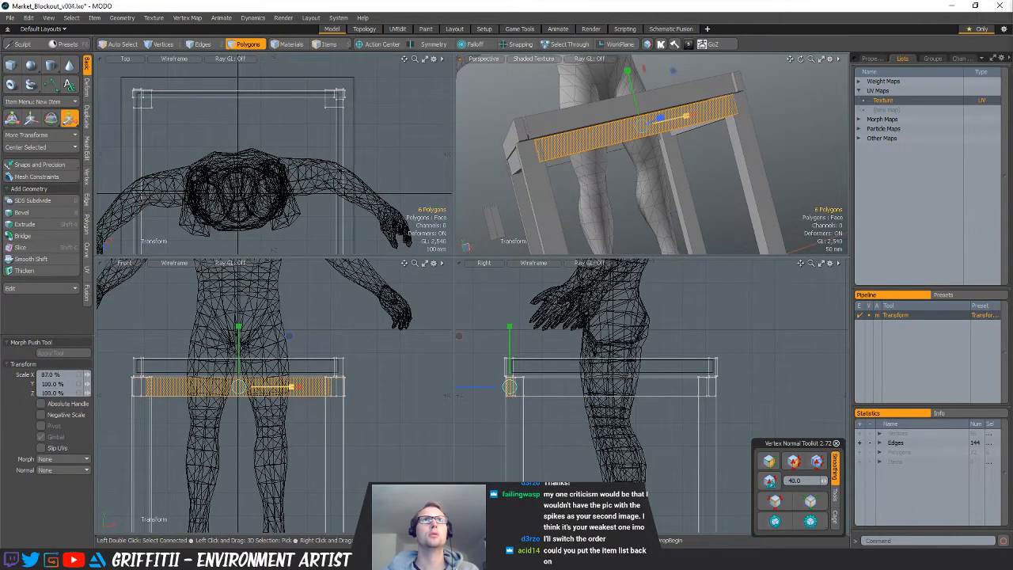
Shorten the apron rails beneath the tabletop to fit between the legs, scaling the rail behind the figure to 81% in X
mouse_move(687, 117)
alt+mouse_down()
mouse_move(653, 123)
mouse_move(685, 123)
mouse_move(657, 126)
mouse_move(672, 125)
alt+mouse_up()
key(space)
double_click(702, 125)
key(r)
key(space)
double_click(673, 125)
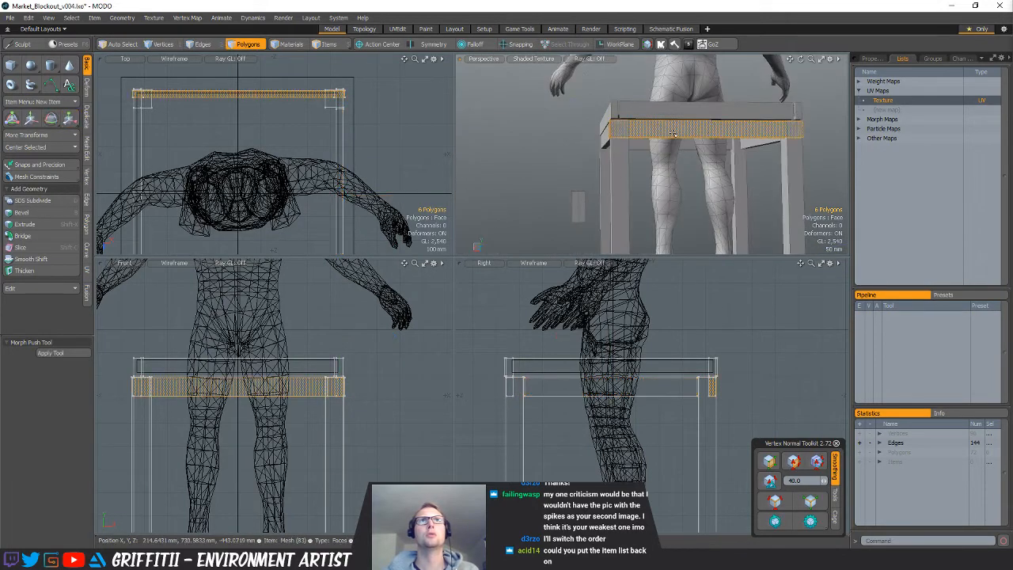
key(r)
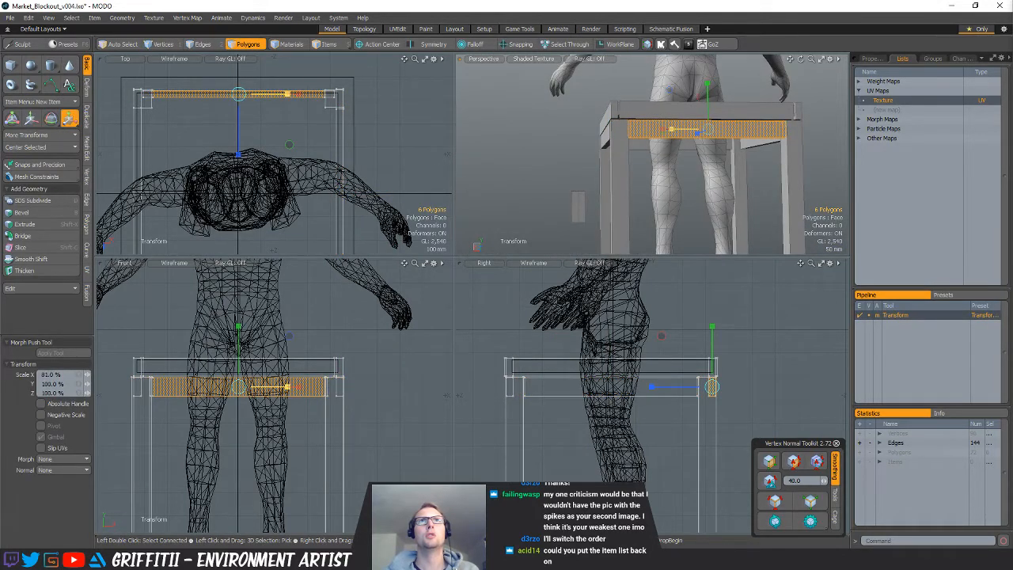
key(space)
click(819, 117)
Scale the bottom vertices of the four table legs vertically about the origin so the feet sit flat on the ground plane
alt+drag(798, 112, 671, 176)
scroll(759, 202, down, 3)
scroll(634, 186, down, 2)
scroll(587, 437, down, 5)
alt+drag(590, 481, 590, 445)
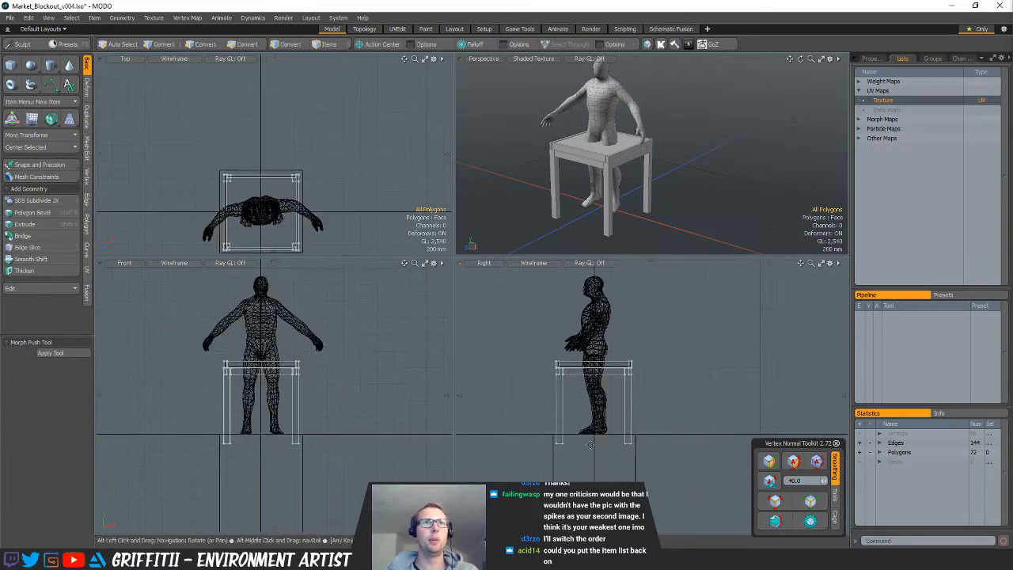
scroll(590, 445, up, 3)
key(1)
right_drag(507, 415, 729, 493)
key(w)
key(alt+o)
key(r)
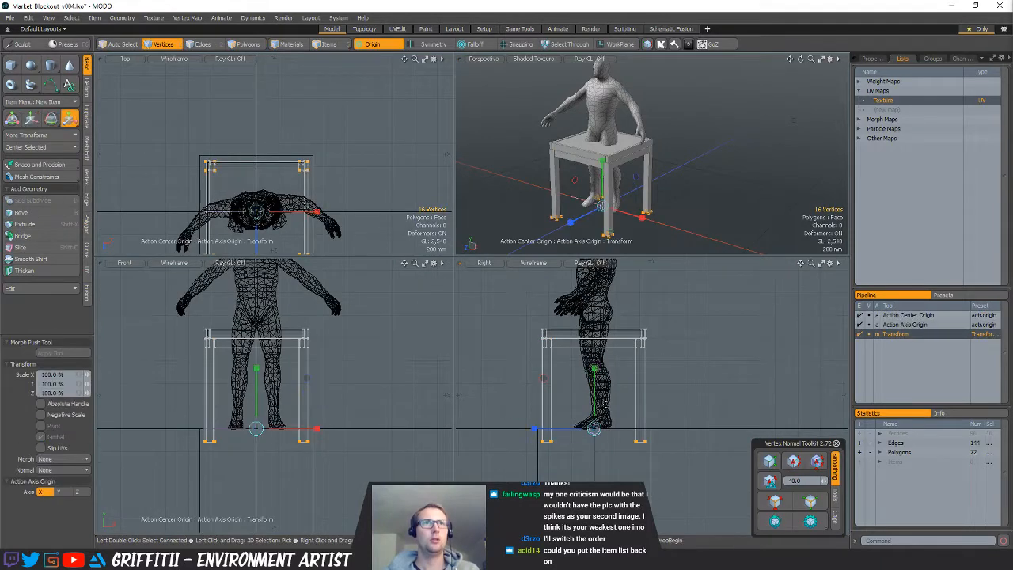
key(q)
click(690, 361)
Cut the separate tabletop and paste it into the mesh that holds the table's legs and rails
scroll(638, 182, down, 3)
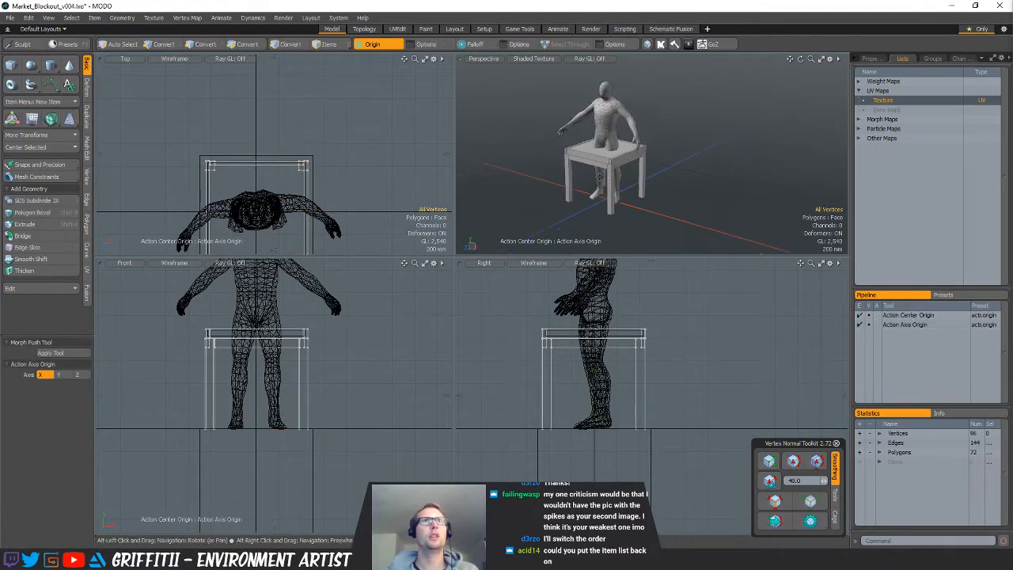
alt+drag(638, 182, 673, 192)
scroll(299, 173, down, 3)
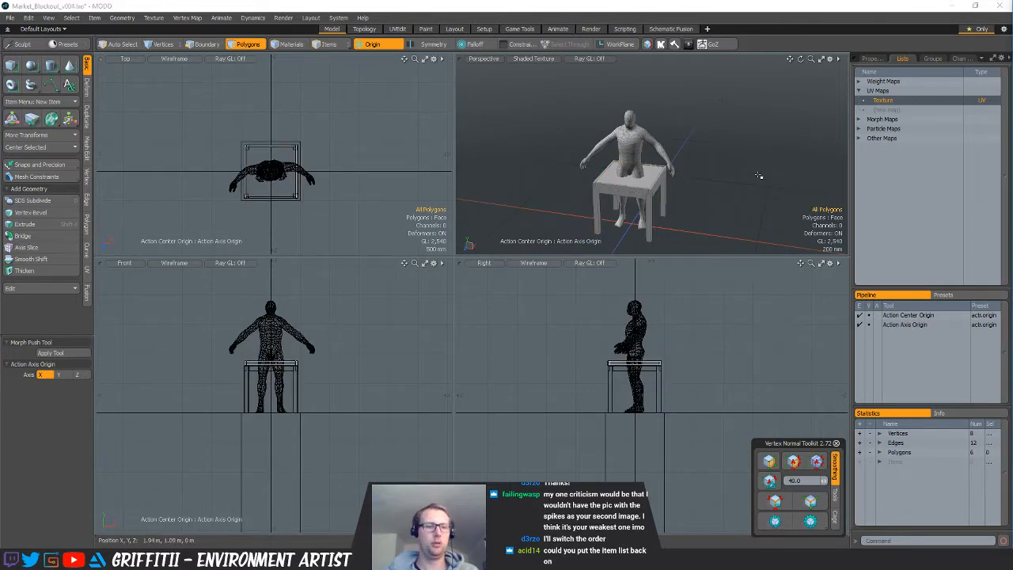
key(5)
key(3)
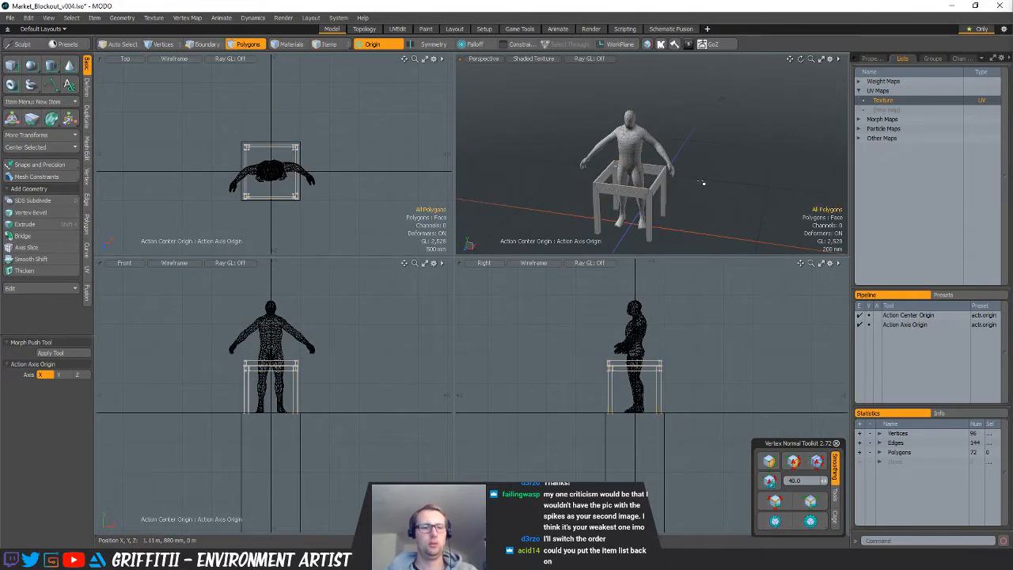
Copy all polygons of the combined table into a new mesh
mouse_move(362, 150)
right_down()
mouse_move(108, 259)
mouse_move(368, 190)
right_up()
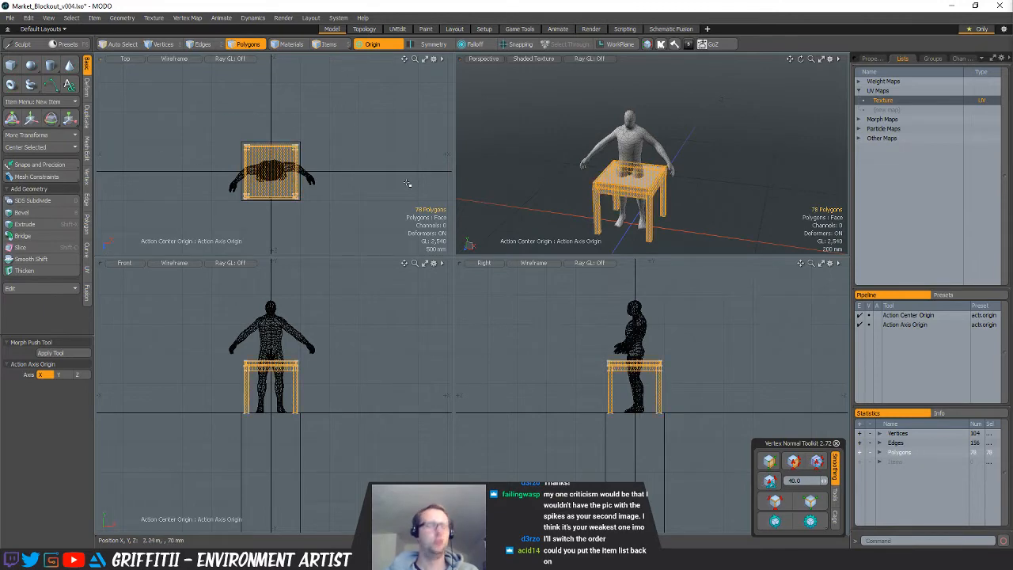
key(ctrl+c)
key(n)
key(ctrl+v)
alt+shift+drag(352, 195, 382, 207)
Stretch the copied table to about twice its length by moving one end's vertices along X, and centre it on the figure
key(1)
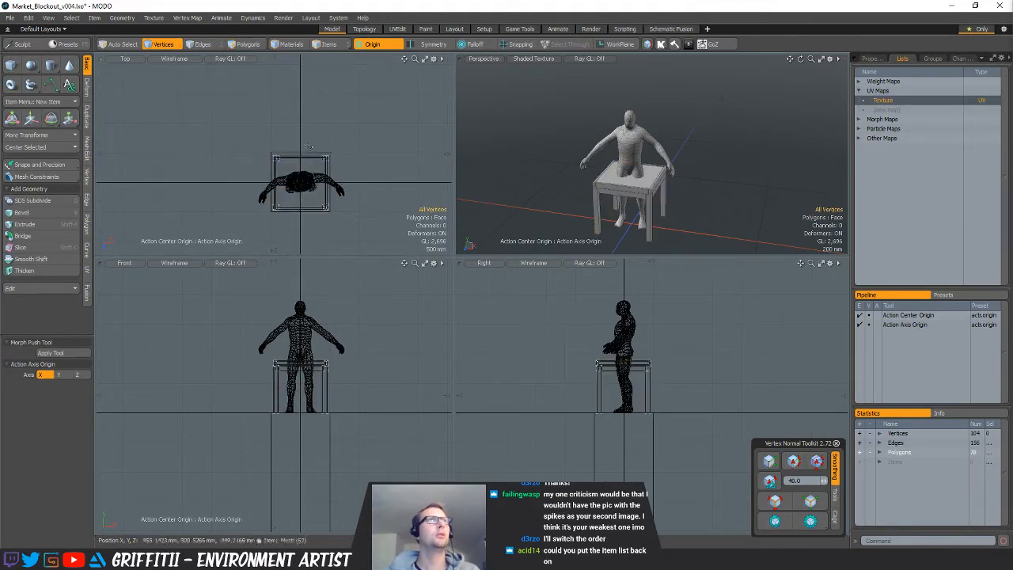
right_drag(315, 294, 315, 293)
key(w)
key(alt+a)
drag(338, 387, 290, 387)
key(space)
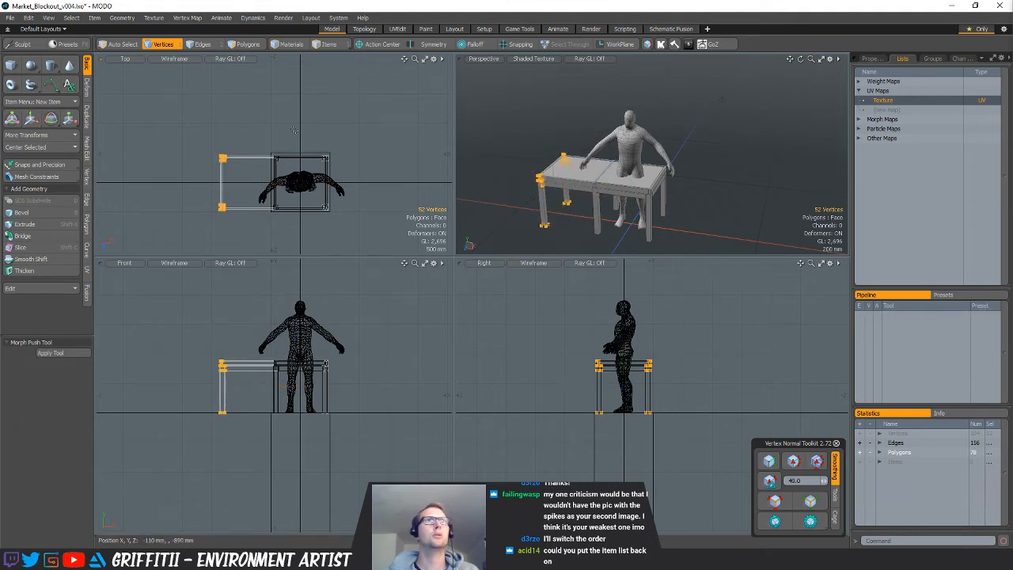
click(60, 211)
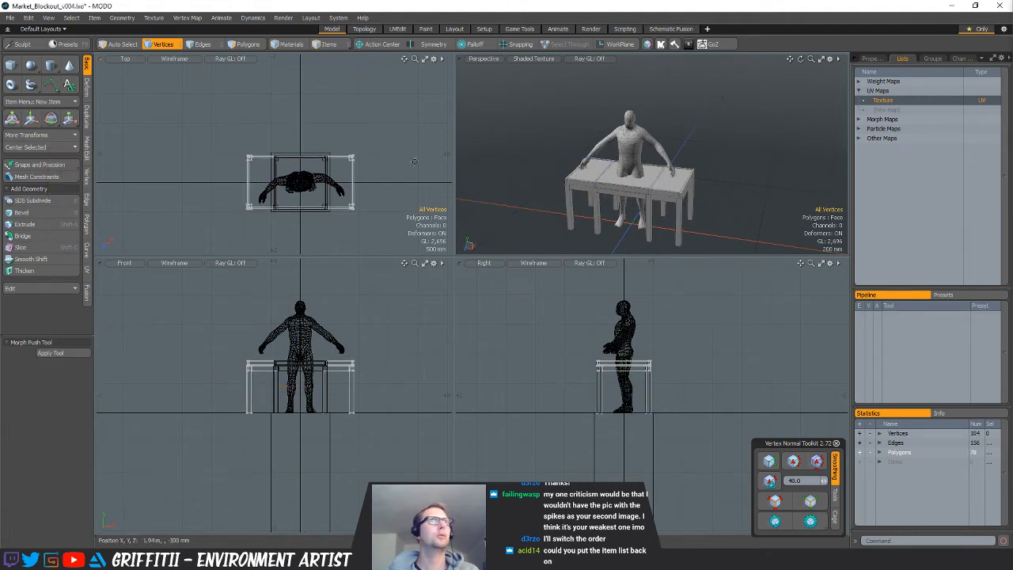
alt+drag(414, 161, 404, 158)
alt+drag(610, 179, 690, 182)
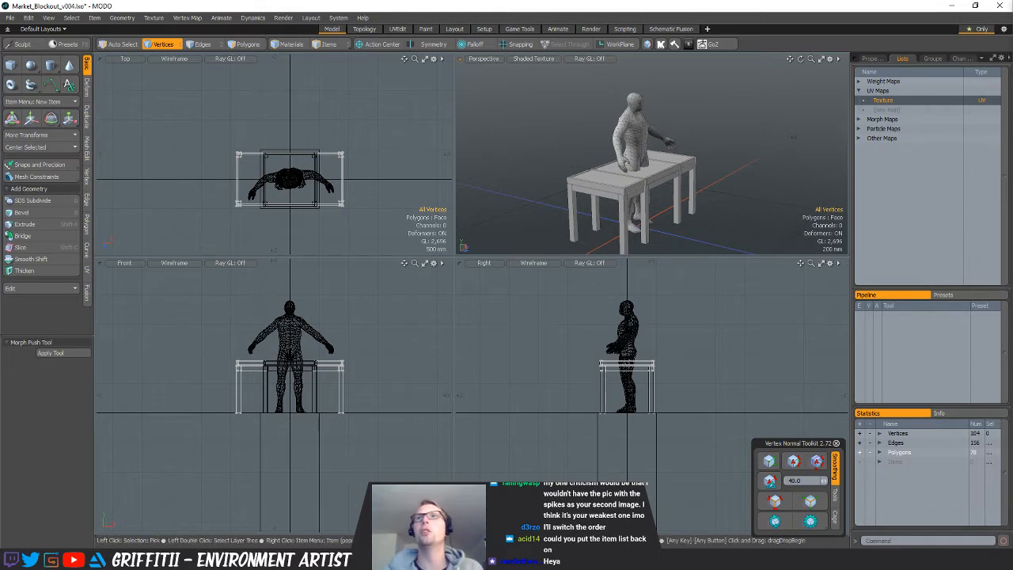
Make a shallow version of the small crate by moving its upper vertices -355 mm in Y
scroll(655, 358, up, 3)
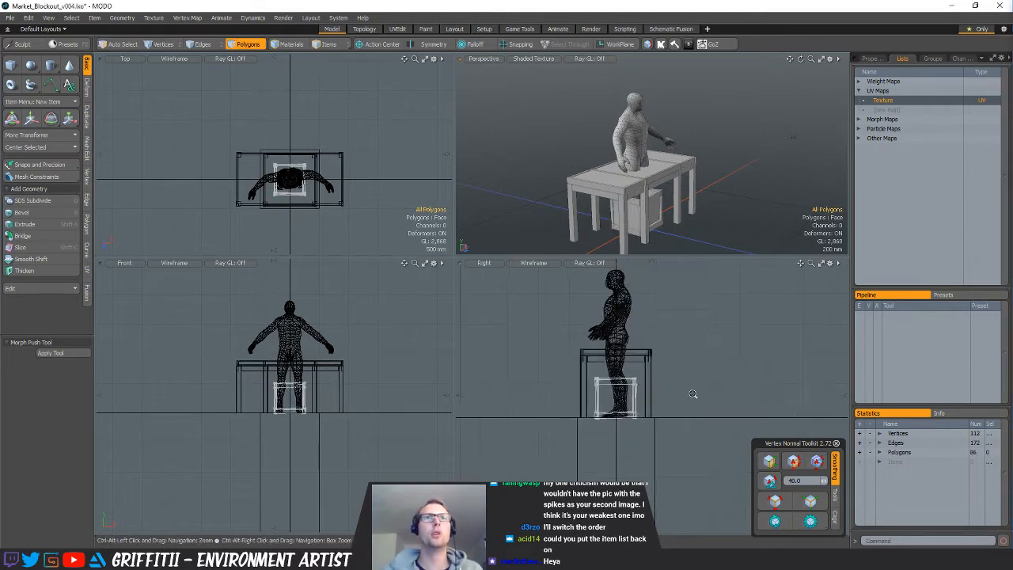
key(1)
right_drag(746, 402, 713, 364)
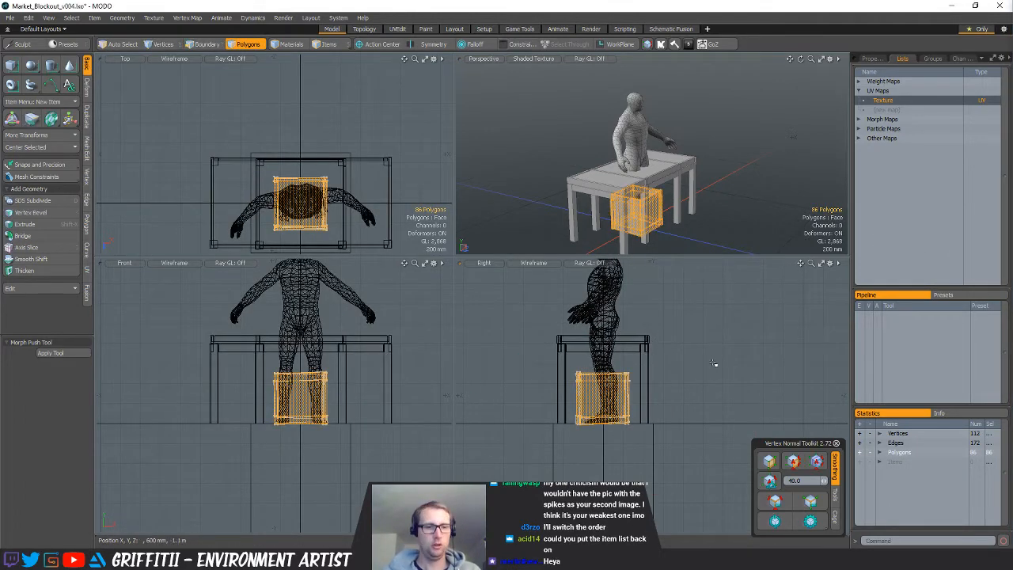
key(1)
scroll(628, 405, up, 2)
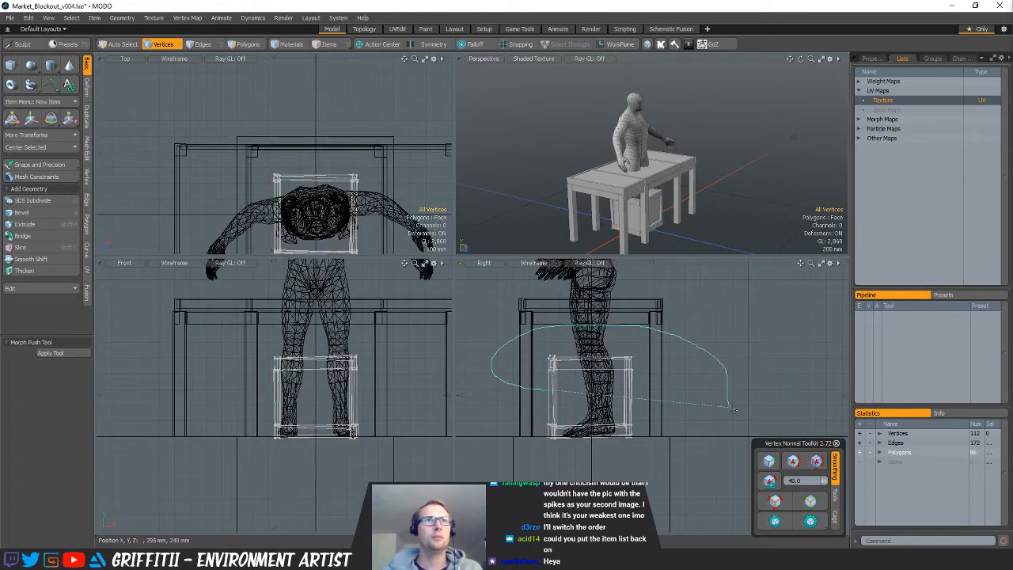
right_drag(733, 410, 733, 410)
key(w)
mouse_move(591, 313)
mouse_down()
mouse_move(591, 362)
mouse_move(539, 366)
mouse_up()
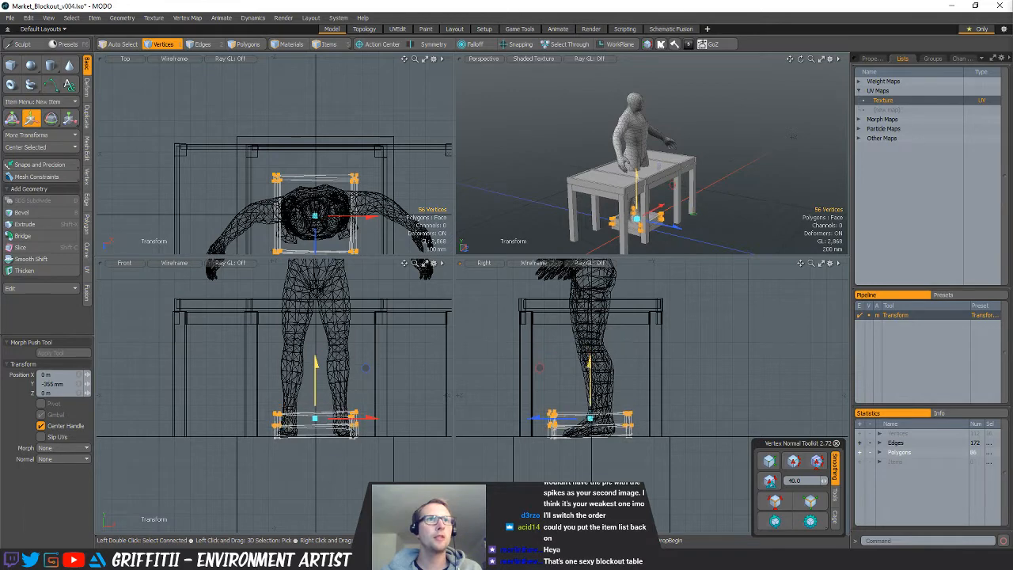
ctrl+alt+drag(671, 192, 744, 188)
key(space)
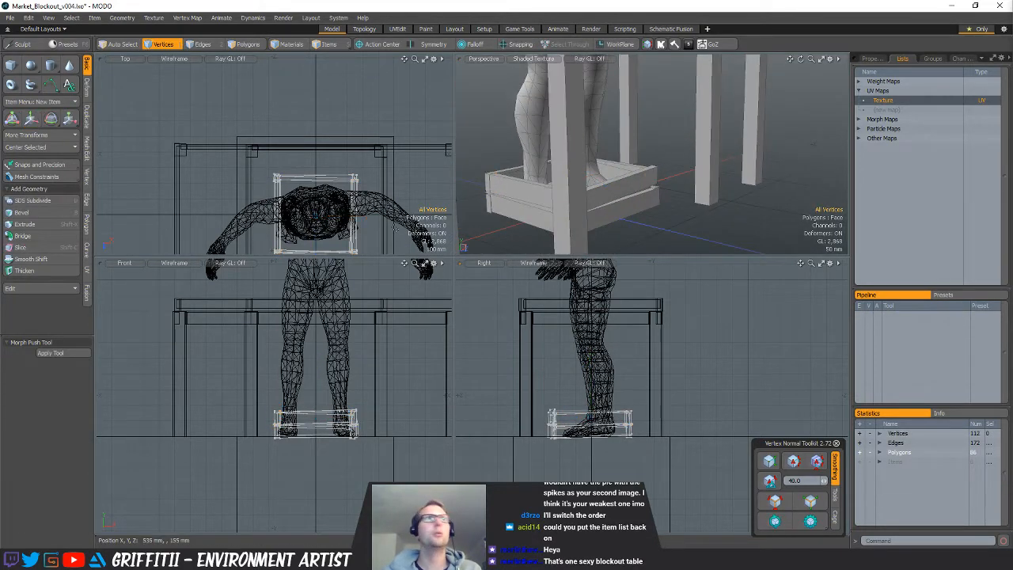
Rotate the small shallow crate -90° about the Y axis
key(e)
alt+shift+drag(373, 169, 353, 205)
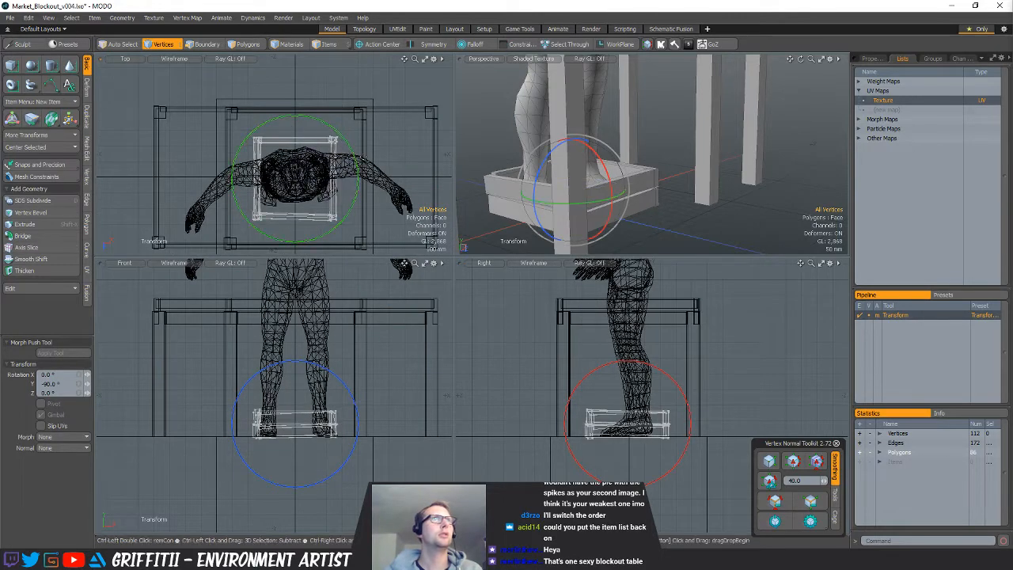
key(space)
alt+shift+drag(428, 179, 427, 167)
Copy all polygons of the wide crate into a new mesh
alt+drag(761, 213, 700, 216)
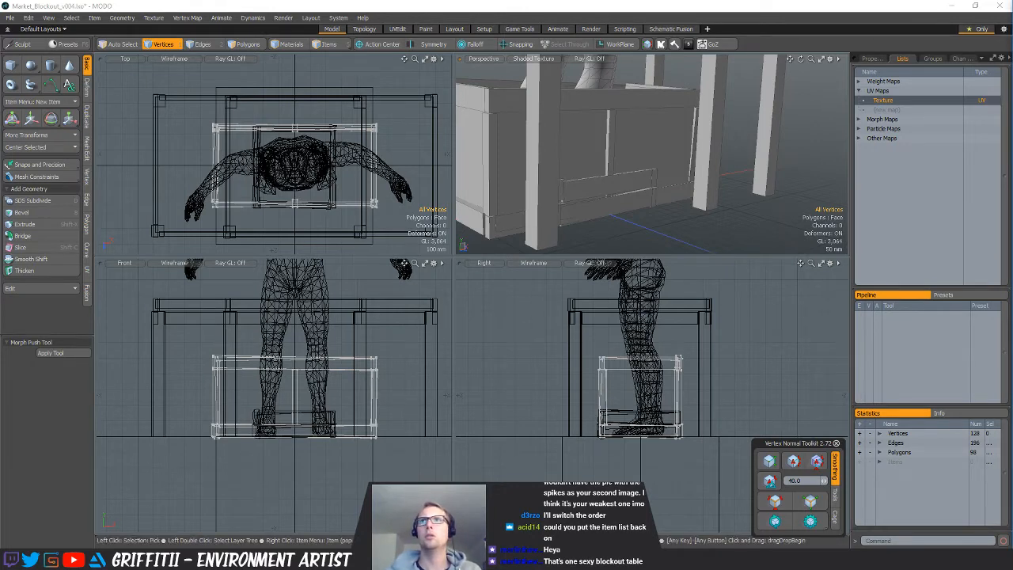
key(3)
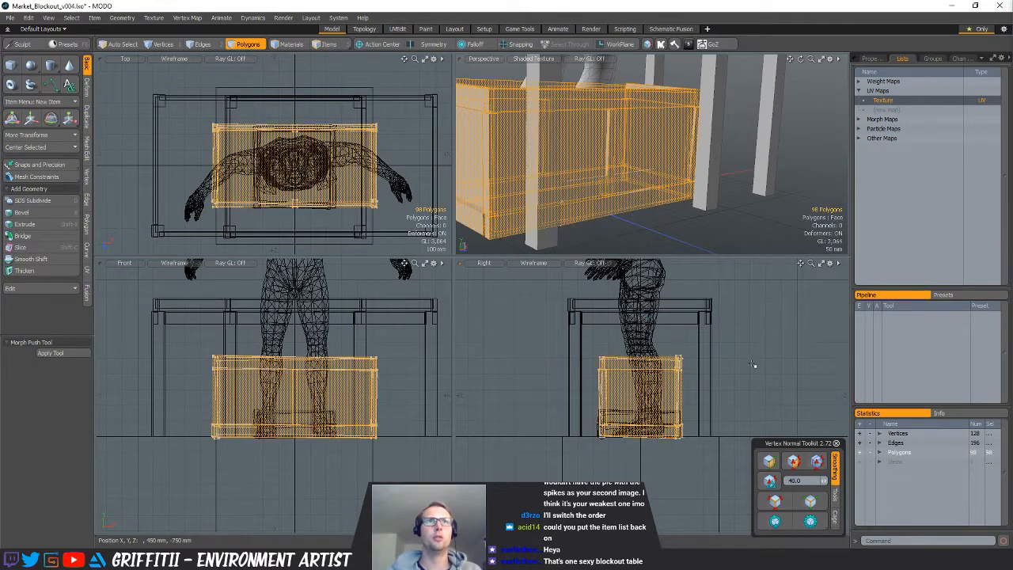
key(bracketleft)
key(ctrl+x)
key(ctrl+v)
alt+drag(752, 355, 735, 365)
Lower the wide crate copy's upper vertices along Y to make it as shallow as the small one
key(1)
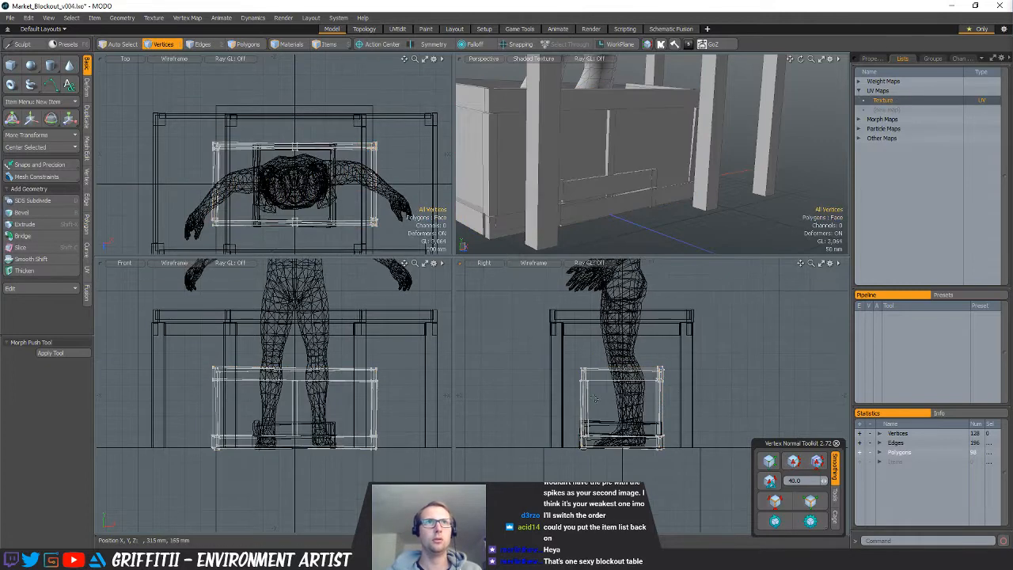
right_drag(533, 342, 674, 401)
scroll(672, 411, up, 2)
key(y)
drag(610, 333, 610, 397)
key(space)
click(380, 107)
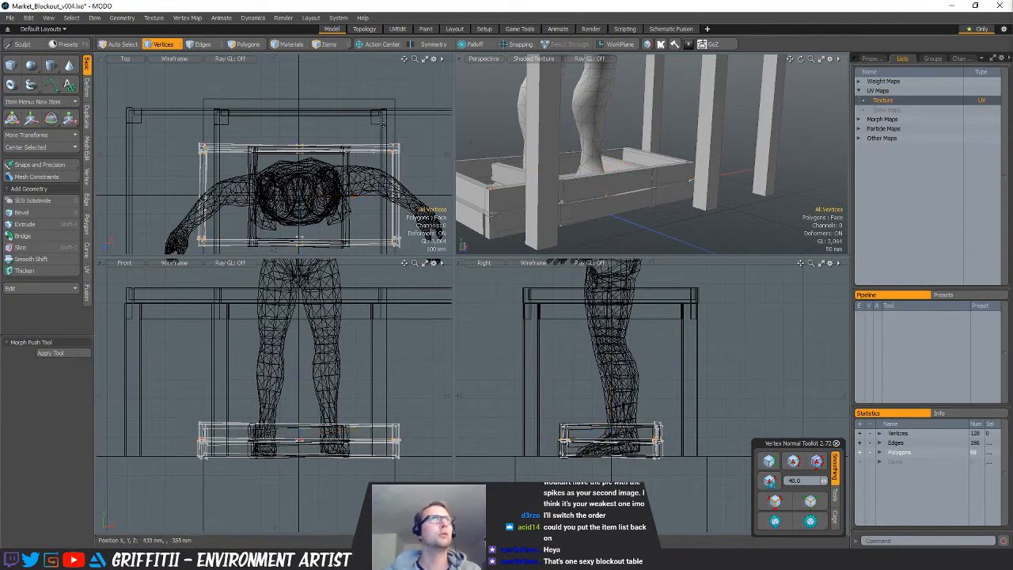
Rotate the wide shallow crate -180° about the Y axis
scroll(372, 107, down, 3)
key(e)
ctrl+drag(328, 98, 387, 173)
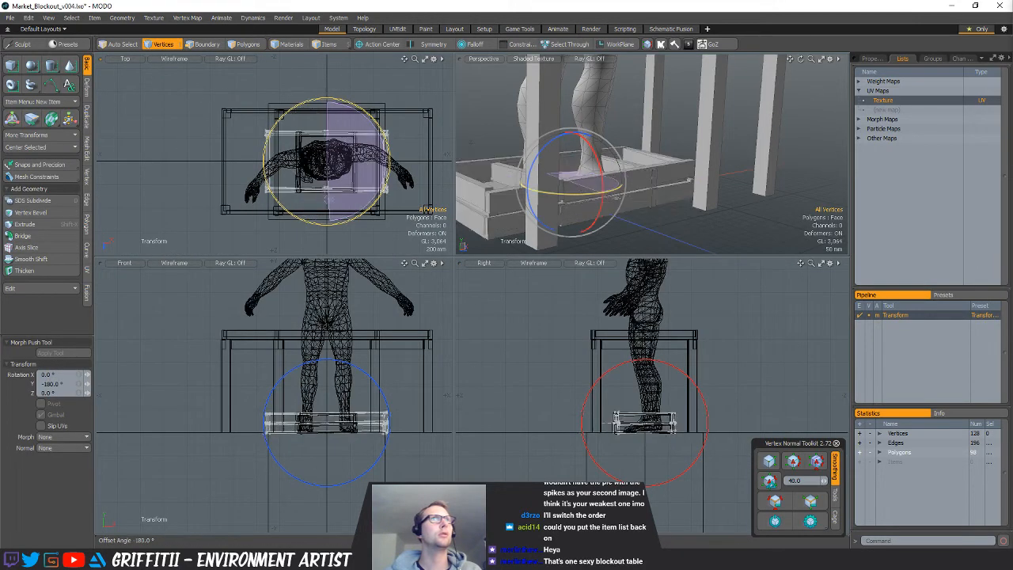
key(space)
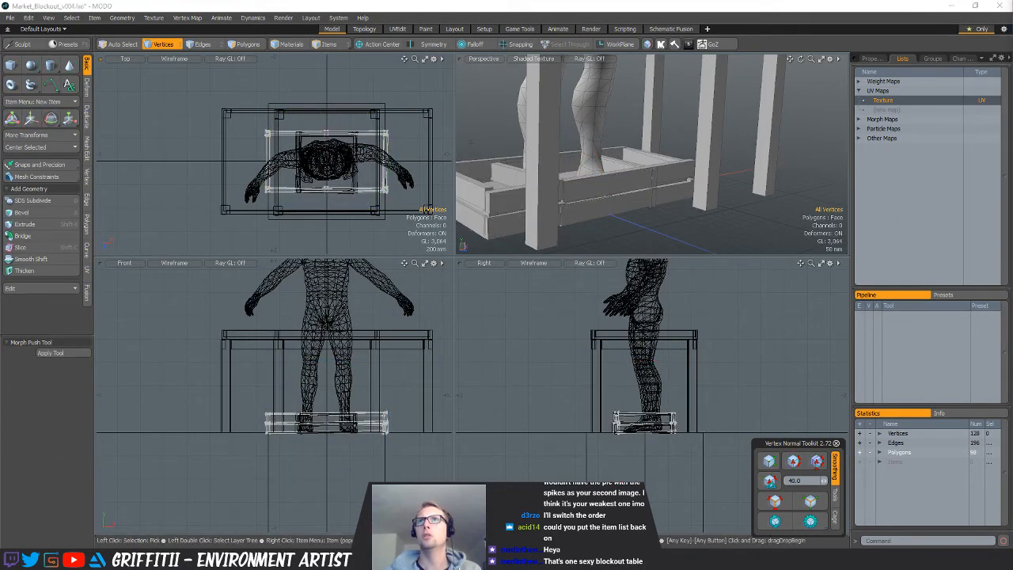
Compare the shallow crates with the original tall crates by briefly showing and hiding the tall ones
key(ctrl+z)
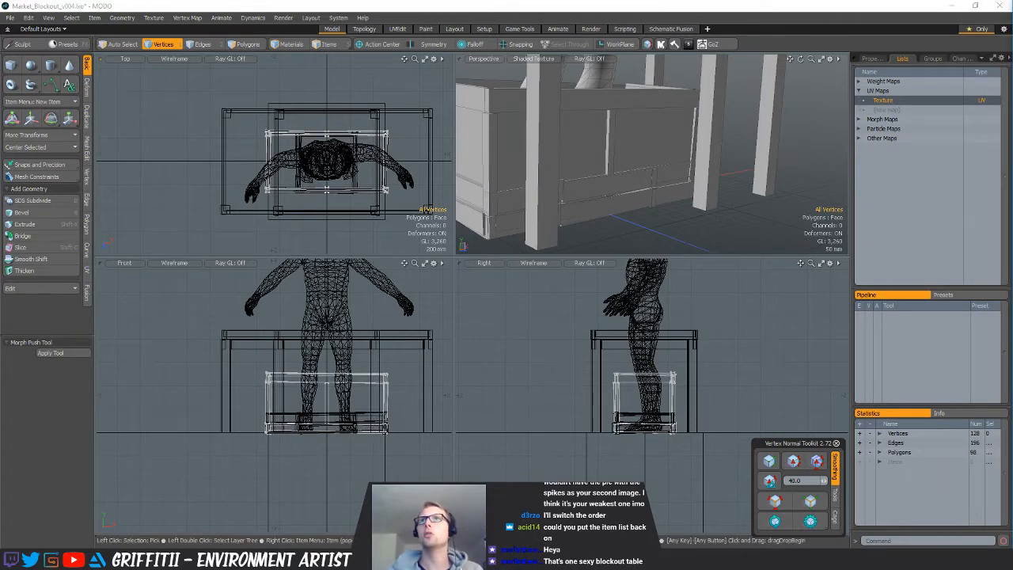
key(ctrl+z)
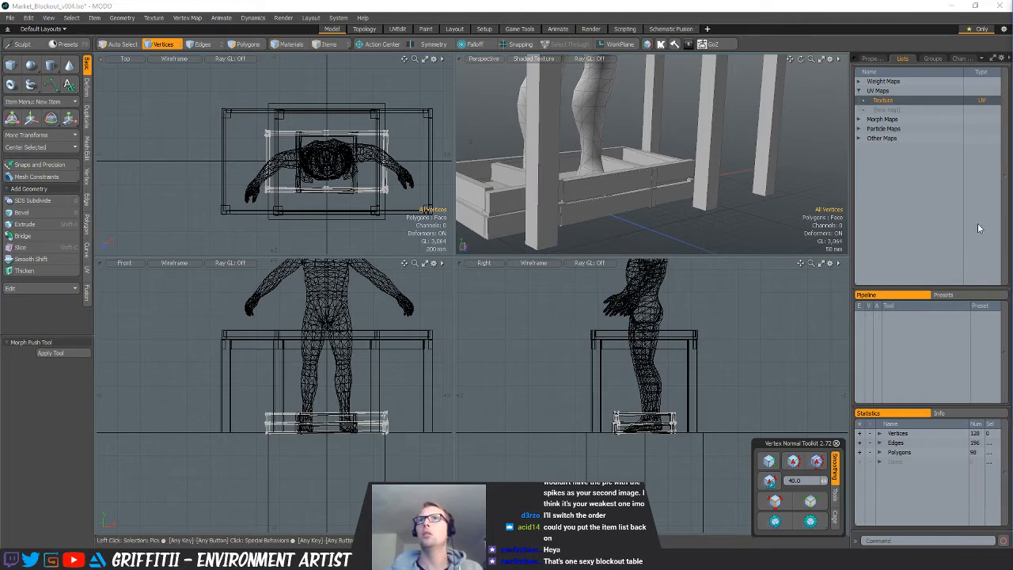
key(ctrl+shift+z)
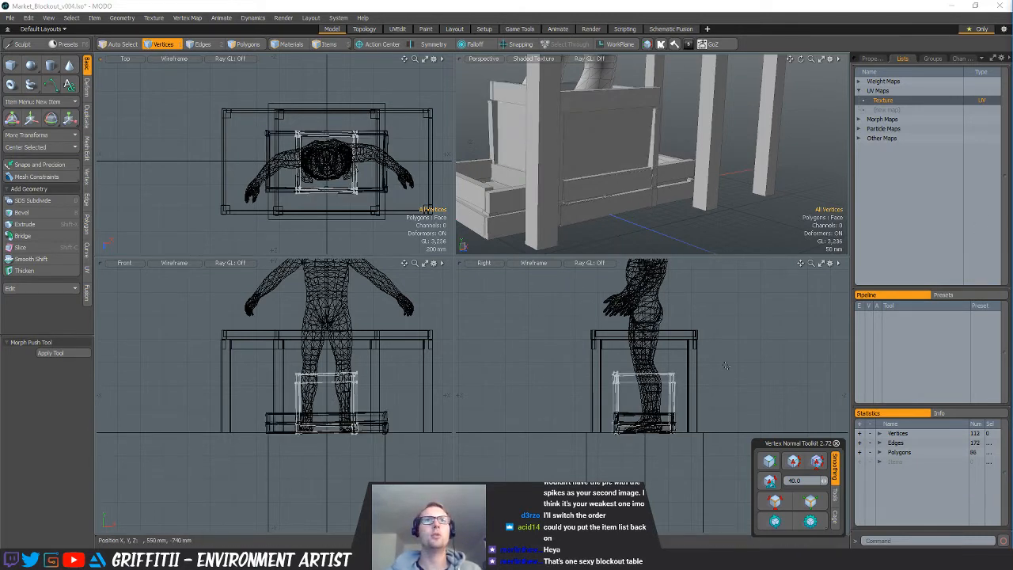
key(ctrl+z)
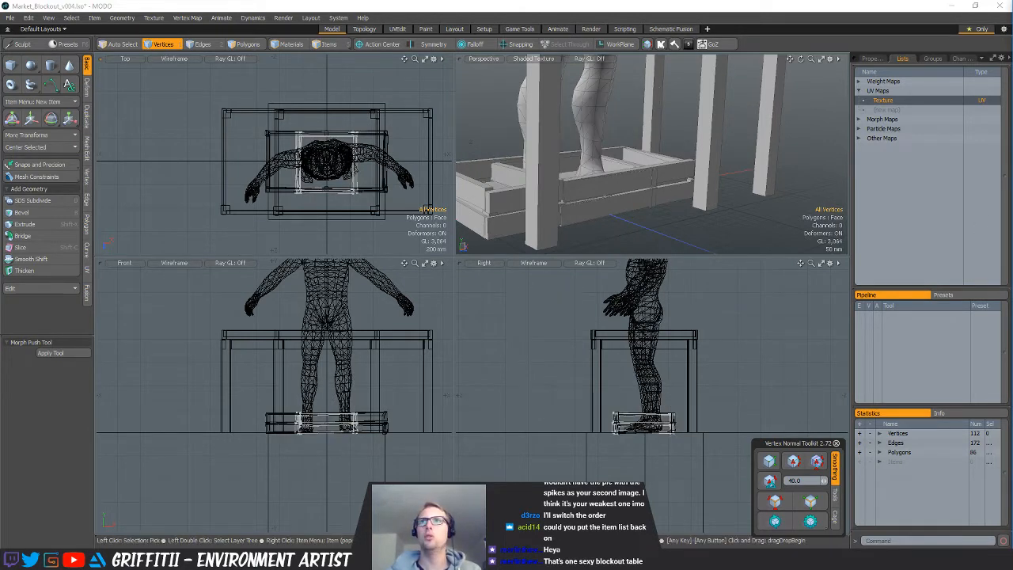
key(ctrl+shift+z)
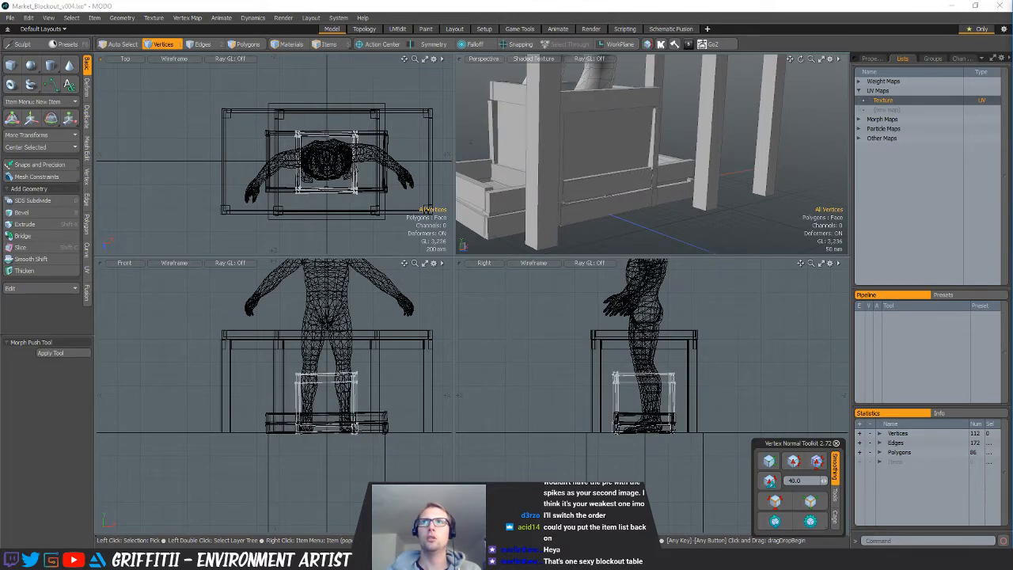
key(ctrl+z)
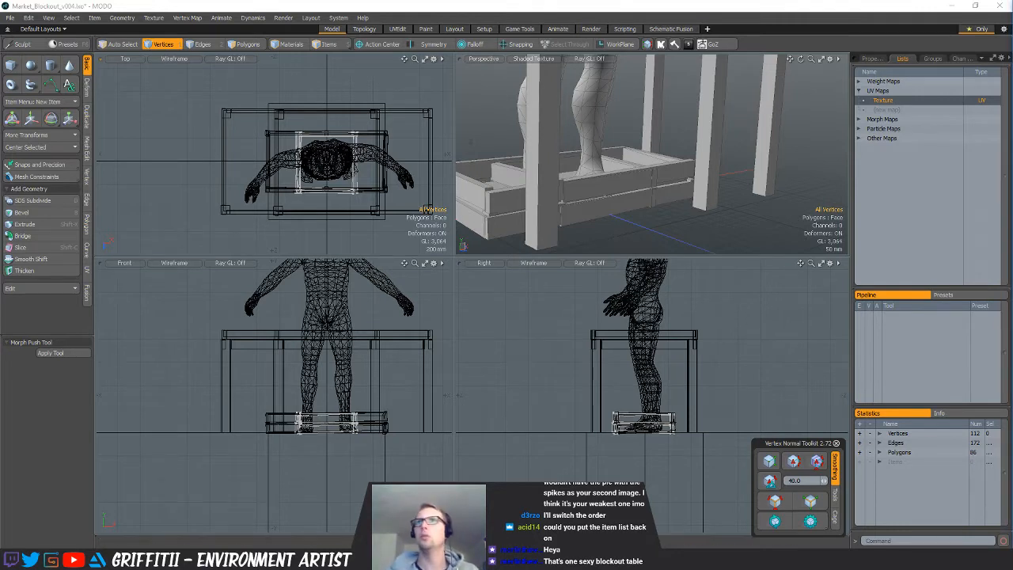
Copy the long table's top panel and its surrounding rim boards into a new mesh
scroll(645, 127, down, 5)
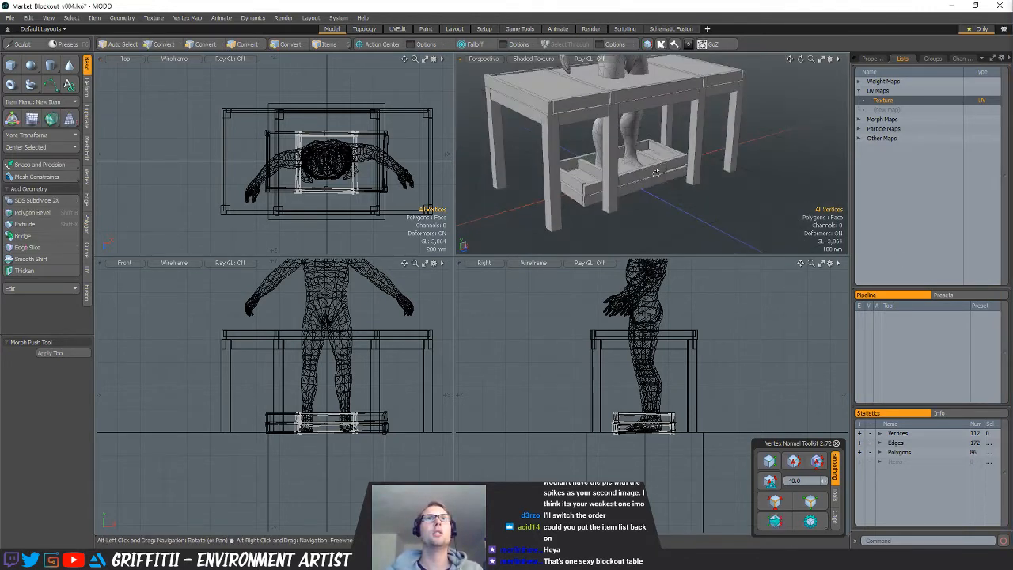
alt+drag(645, 126, 712, 150)
scroll(681, 158, down, 2)
key(5)
click(620, 181)
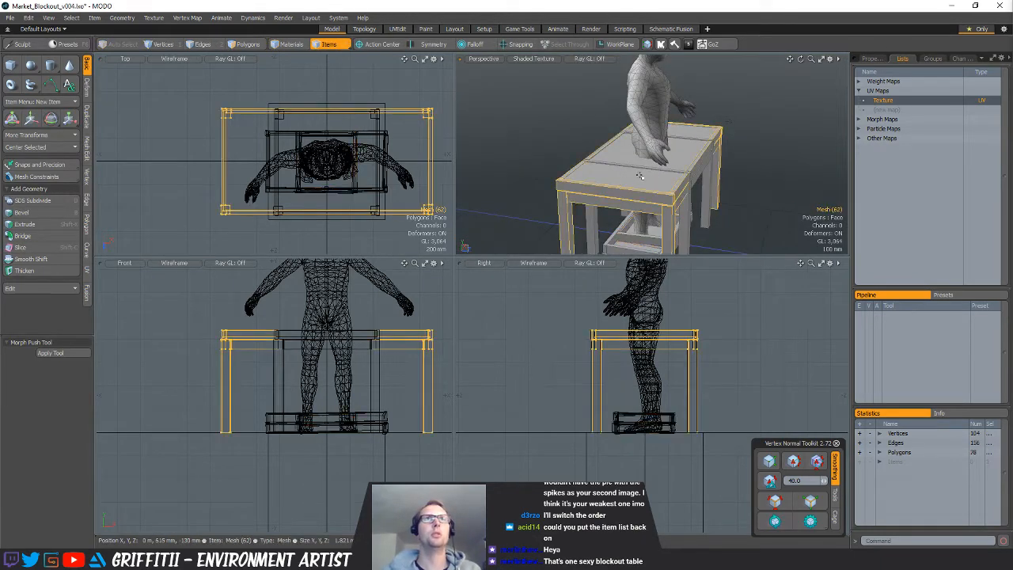
key(3)
click(620, 181)
alt+drag(620, 181, 654, 195)
ctrl+alt+drag(599, 334, 675, 333)
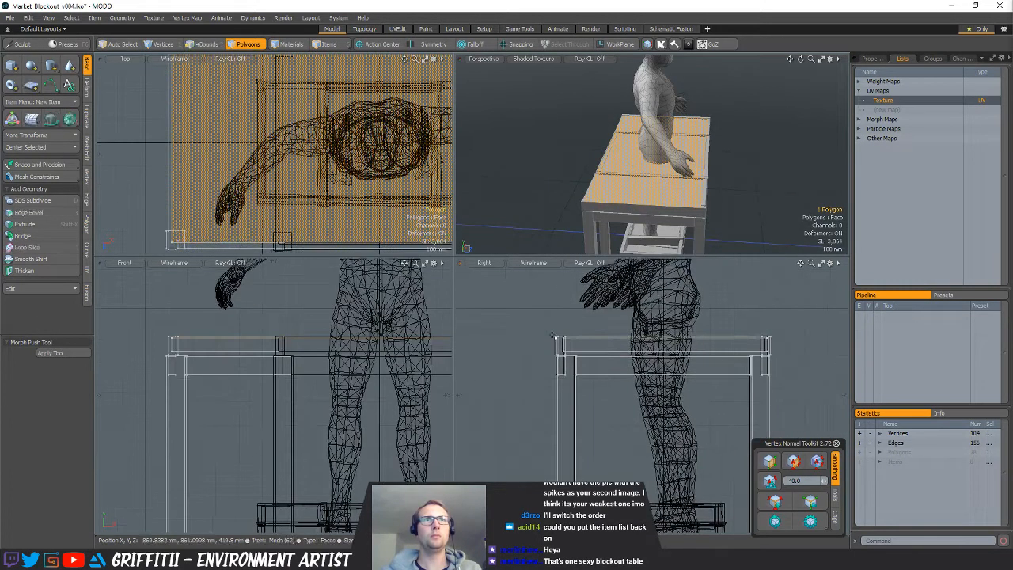
double_click(699, 343)
shift+double_click(767, 342)
alt+shift+drag(767, 341, 666, 414)
key(n)
key(ctrl+v)
Move the copied tabletop piece straight up so it rests on top of the long table
key(w)
drag(617, 377, 616, 357)
key(q)
click(763, 339)
Duplicate the raised tabletop piece in place and tilt the copy upward about its long edge behind the figure
alt+shift+drag(704, 337, 673, 384)
right_drag(529, 354, 715, 372)
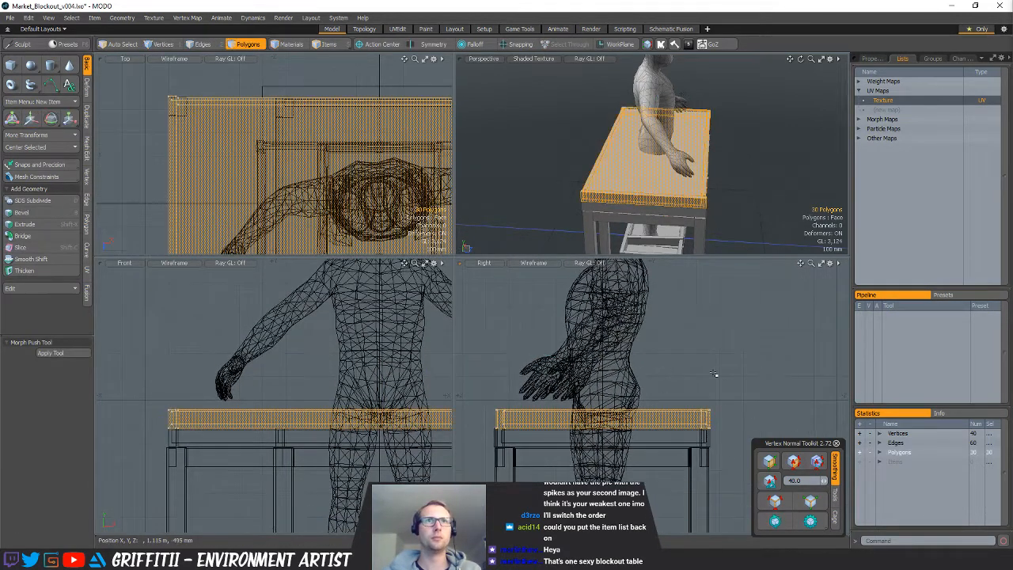
key(e)
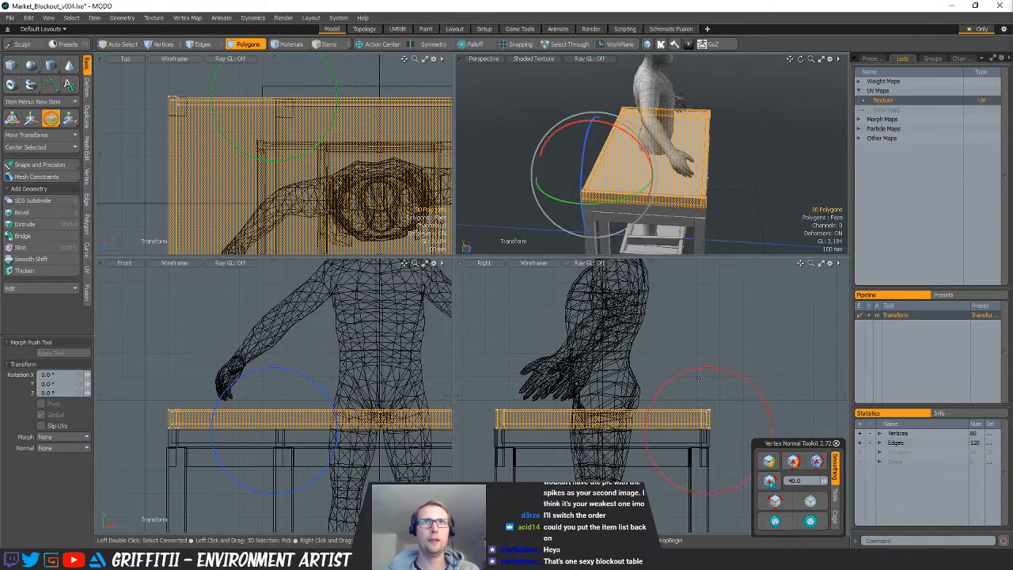
drag(709, 431, 718, 363)
key(w)
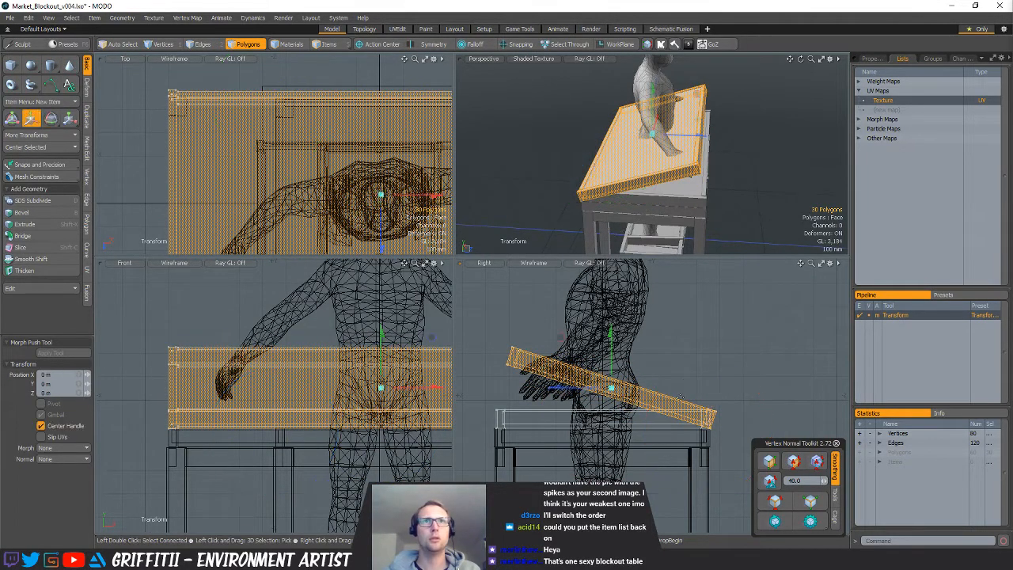
Shorten the tilted copy by sliding its low-end vertices inward along the slope
key(alt+1)
mouse_move(551, 315)
ctrl+right_down()
mouse_move(542, 387)
mouse_move(554, 348)
ctrl+right_up()
key(w)
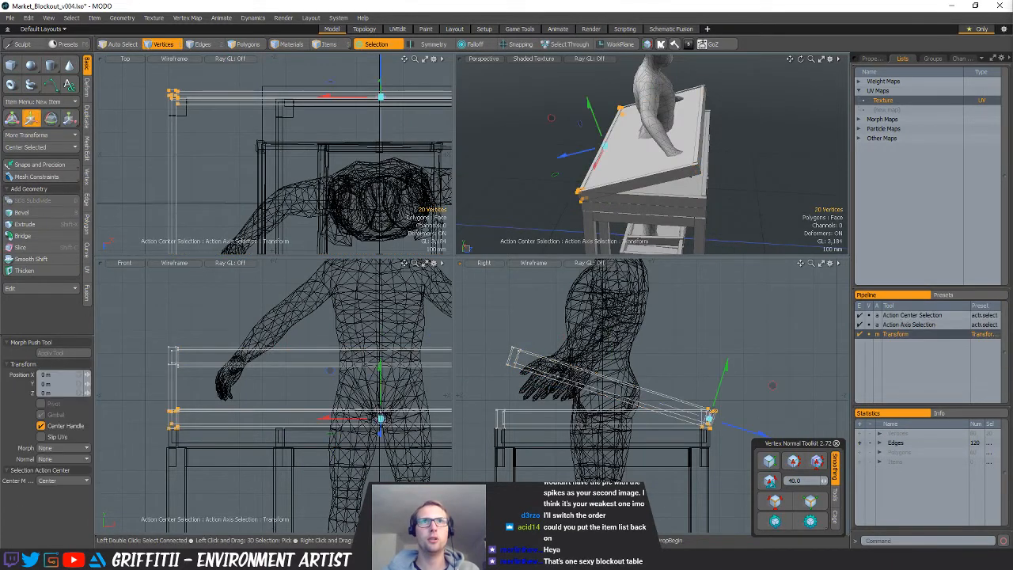
drag(728, 430, 675, 410)
key(space)
Move the upper vertices of the tilted copy's low end down to the tabletop's edge, tapering that end into a wedge
ctrl+right_drag(643, 404, 668, 405)
key(Escape)
key(w)
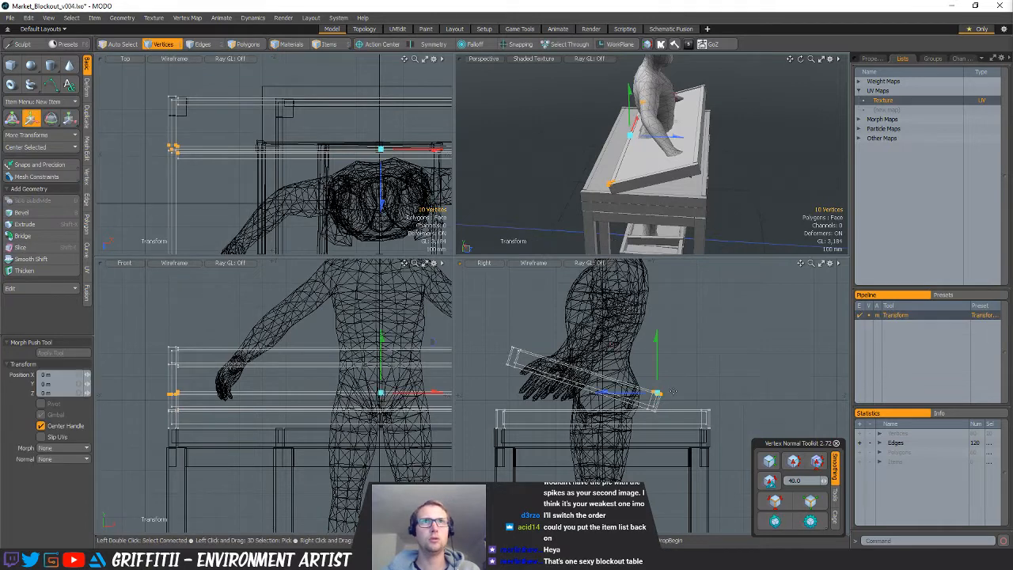
key(alt+s)
alt+shift+drag(659, 391, 720, 414)
key(space)
key(Escape)
Delete the stretched rim board at the low end of the tilted panel
alt+drag(634, 145, 678, 169)
scroll(679, 169, up, 4)
key(3)
double_click(722, 186)
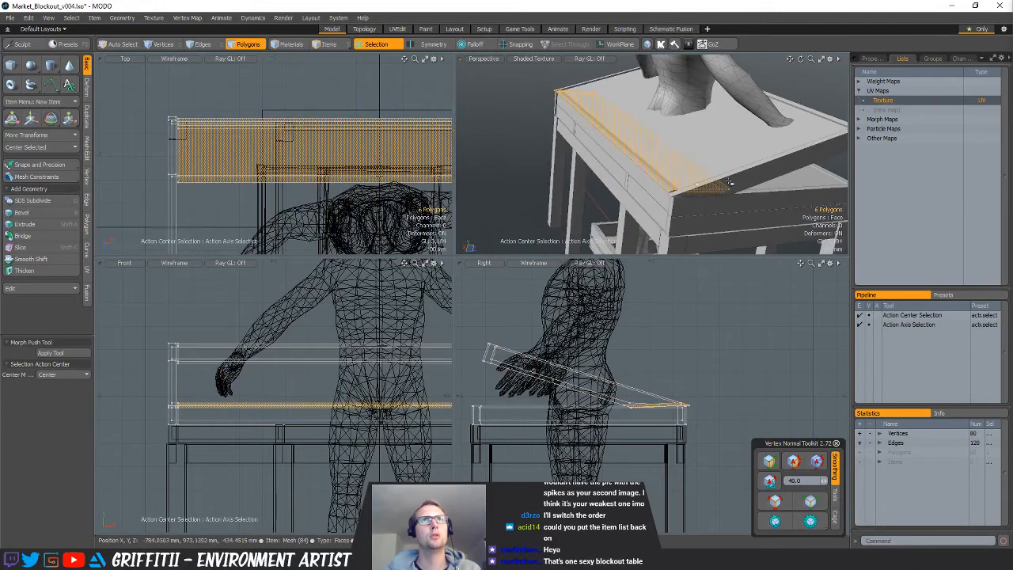
key(Delete)
Copy the two end boards beneath the long table's top into a new mesh
alt+drag(712, 174, 590, 181)
scroll(643, 165, down, 3)
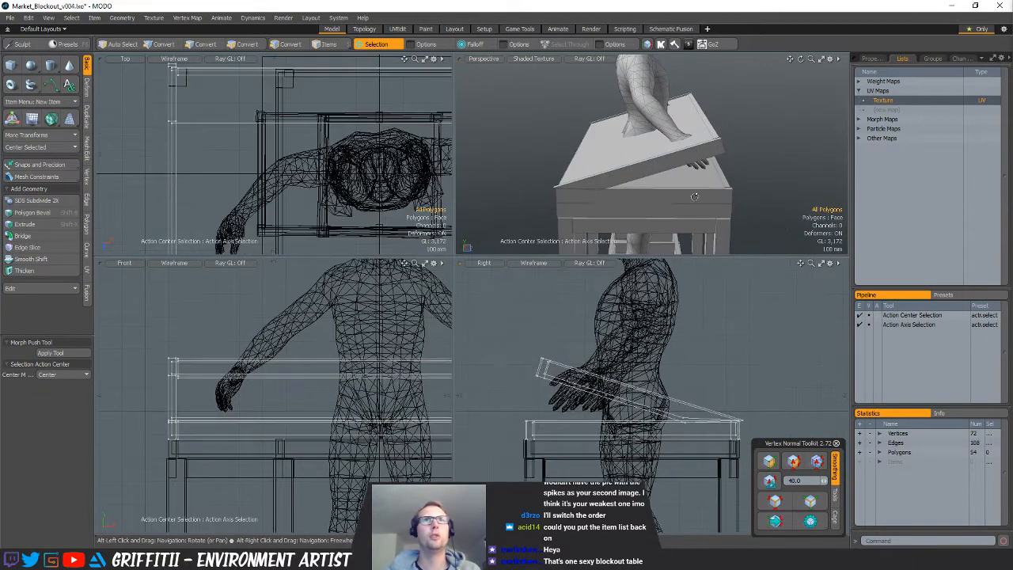
alt+drag(709, 220, 603, 188)
key(5)
key(h)
click(691, 215)
key(3)
click(686, 215)
double_click(686, 214)
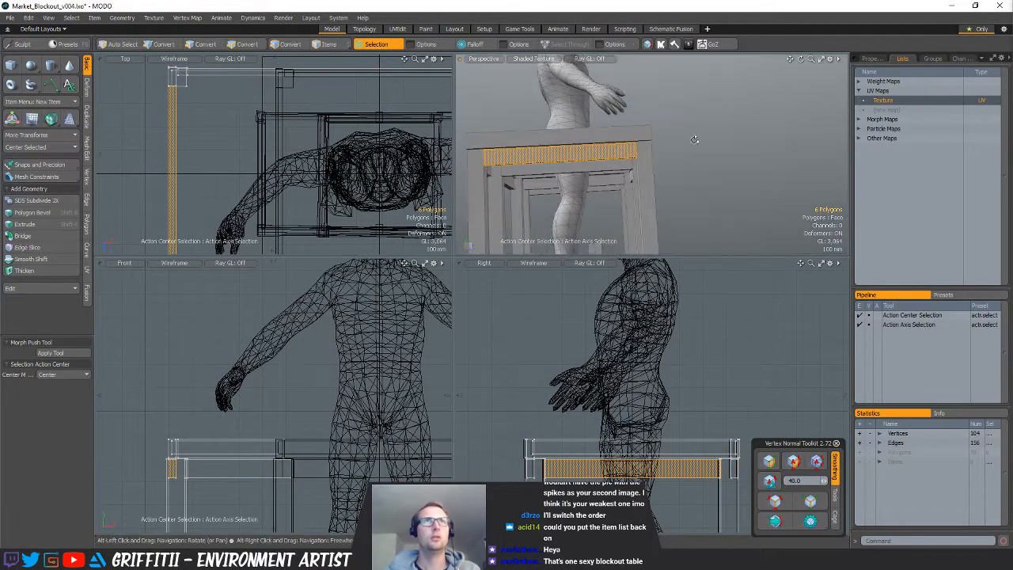
shift+double_click(604, 189)
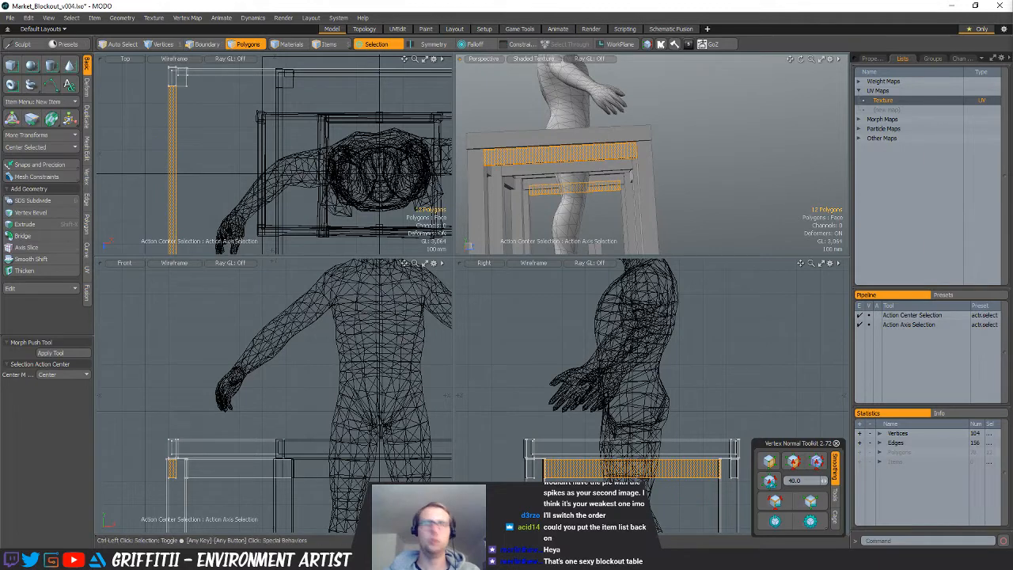
key(u)
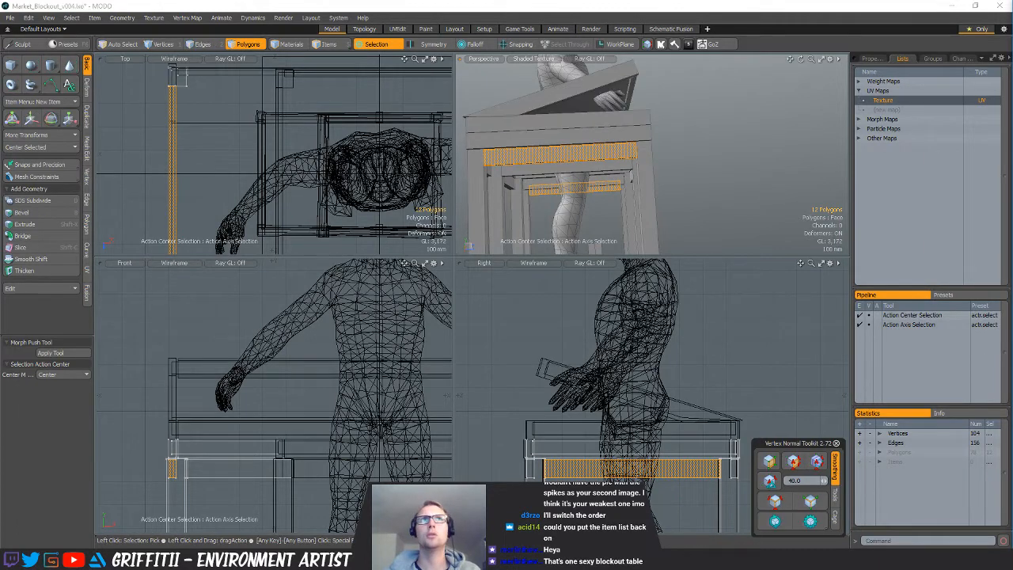
key(ctrl+c)
key(n)
key(ctrl+v)
Raise the copied end boards under the tilted panel's high edge and angle their top vertices to match its slope
alt+drag(679, 178, 679, 221)
key(e)
alt+shift+drag(654, 405, 615, 479)
key(w)
key(1)
key(w)
scroll(580, 381, up, 3)
key(e)
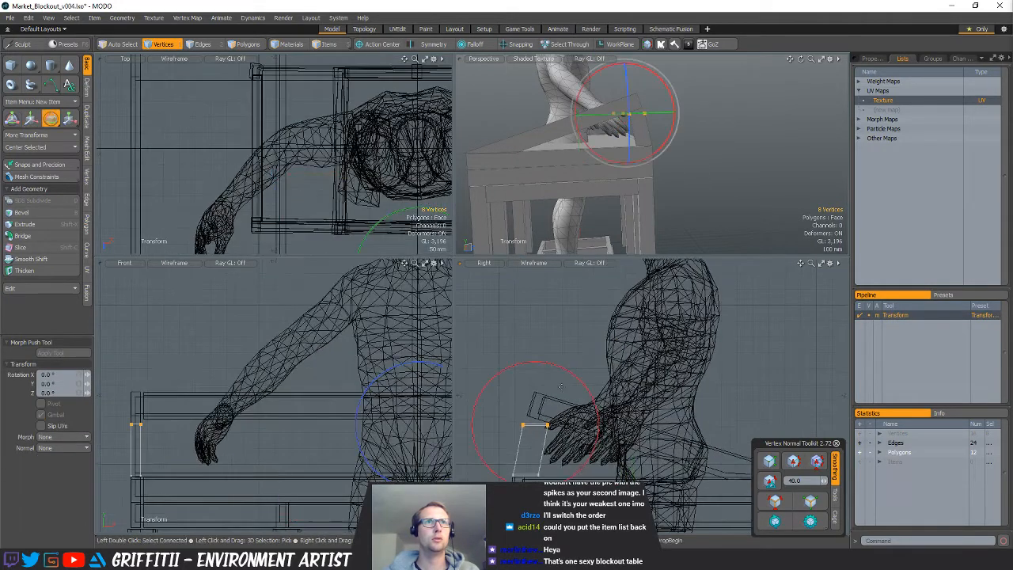
drag(553, 371, 573, 384)
key(w)
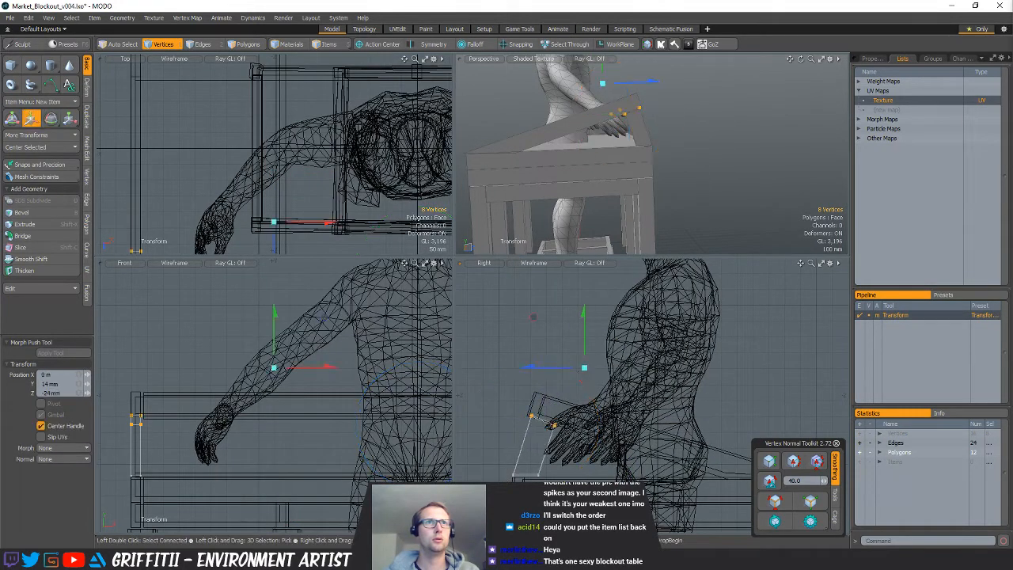
Cut the two slanted end supports and paste them into the tilted tabletop's mesh
key(space)
key(space)
key(space)
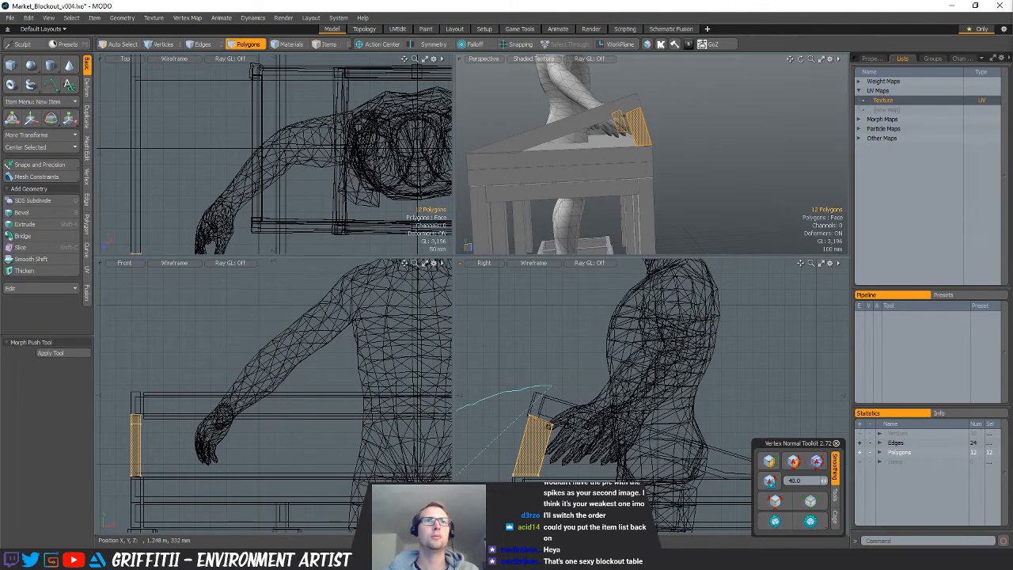
key(Delete)
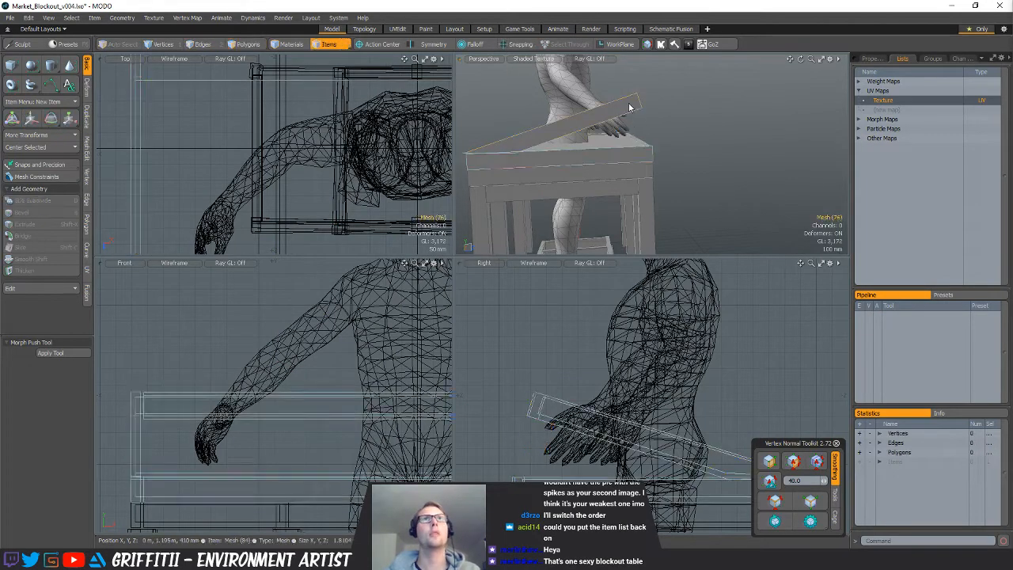
key(ctrl+z)
Duplicate one slanted end support and slide the copy along X to the middle of the tilted tabletop
middle_drag(726, 191, 747, 207)
alt+drag(747, 206, 556, 190)
double_click(587, 164)
key(ctrl+c)
key(ctrl+v)
key(w)
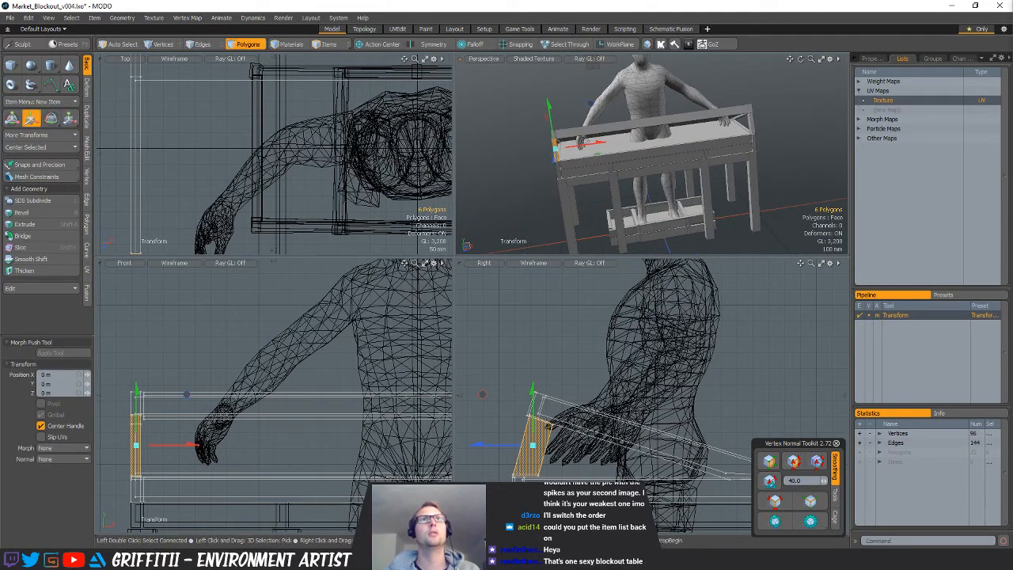
drag(599, 143, 696, 128)
alt+drag(697, 127, 717, 167)
key(q)
click(762, 143)
scroll(738, 199, down, 3)
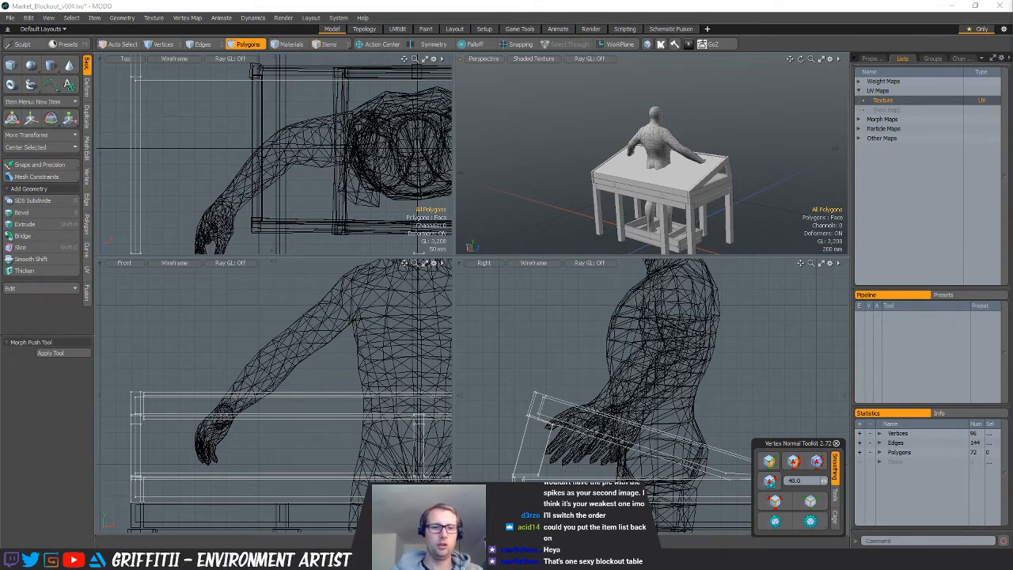
Fit the whole scene in the views and name the long table's mesh SM_Table_Long_A
key(Down)
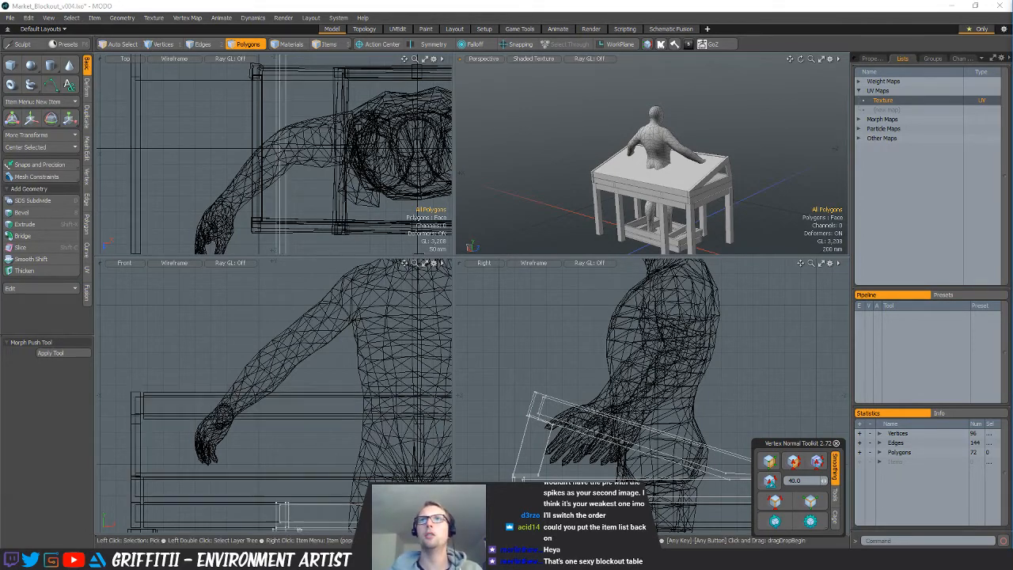
key(a)
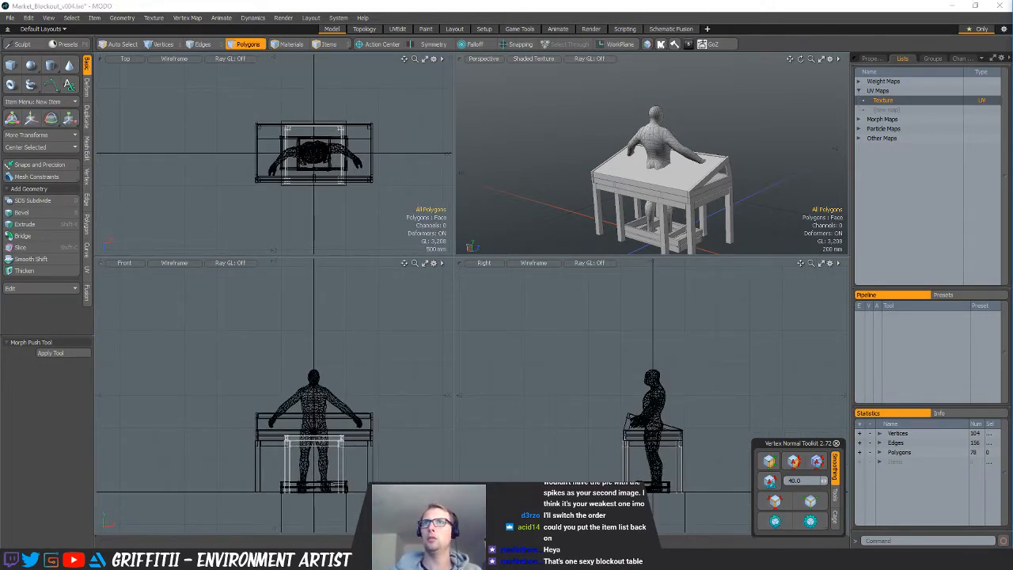
key(Down)
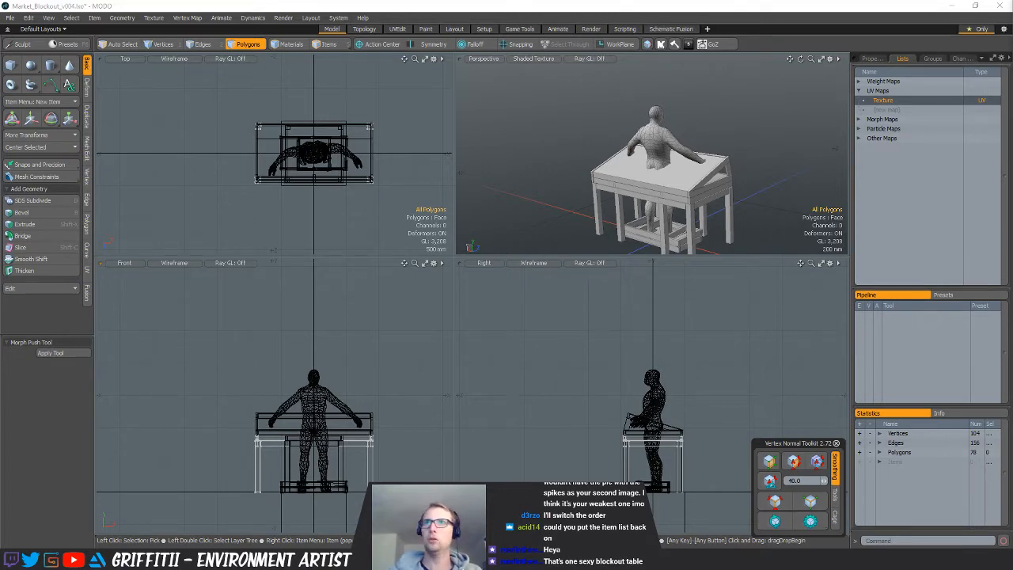
mouse_move(714, 176)
alt+mouse_down()
mouse_move(701, 171)
mouse_move(717, 172)
alt+mouse_up()
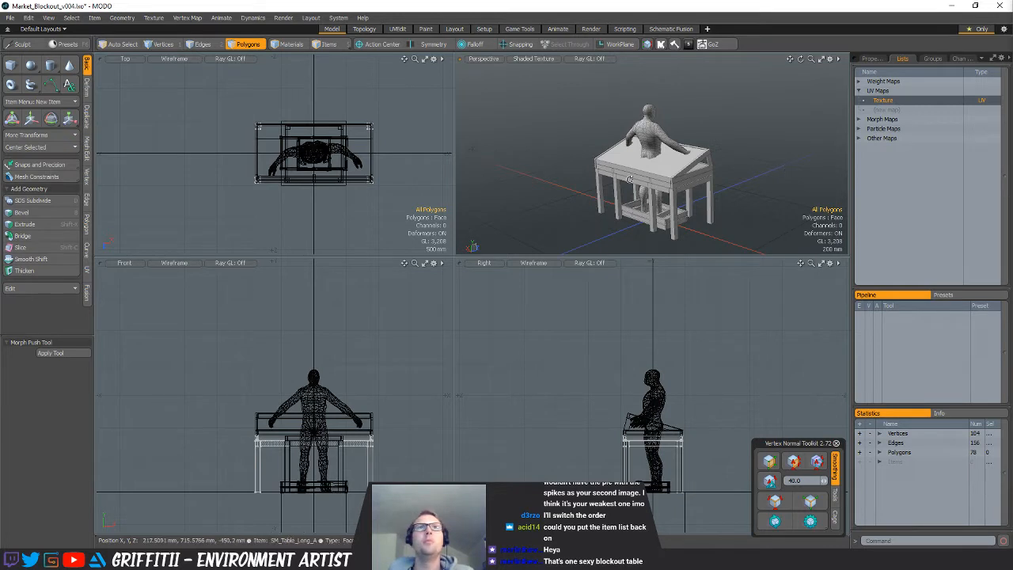
Select all the table, crate and ladder prop meshes and assign them the existing Wood material
alt+drag(712, 174, 555, 159)
scroll(670, 175, up, 4)
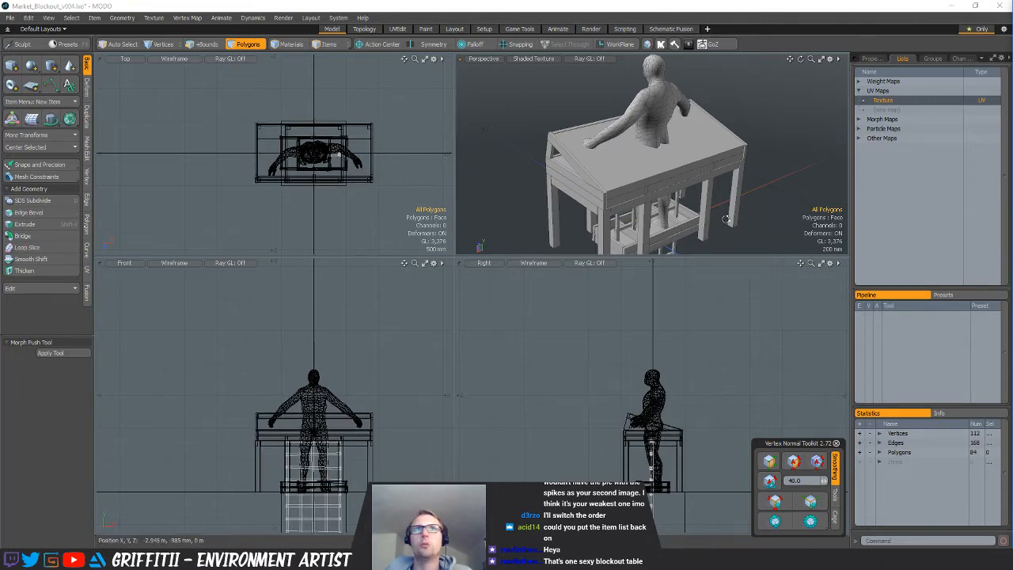
alt+drag(724, 218, 709, 190)
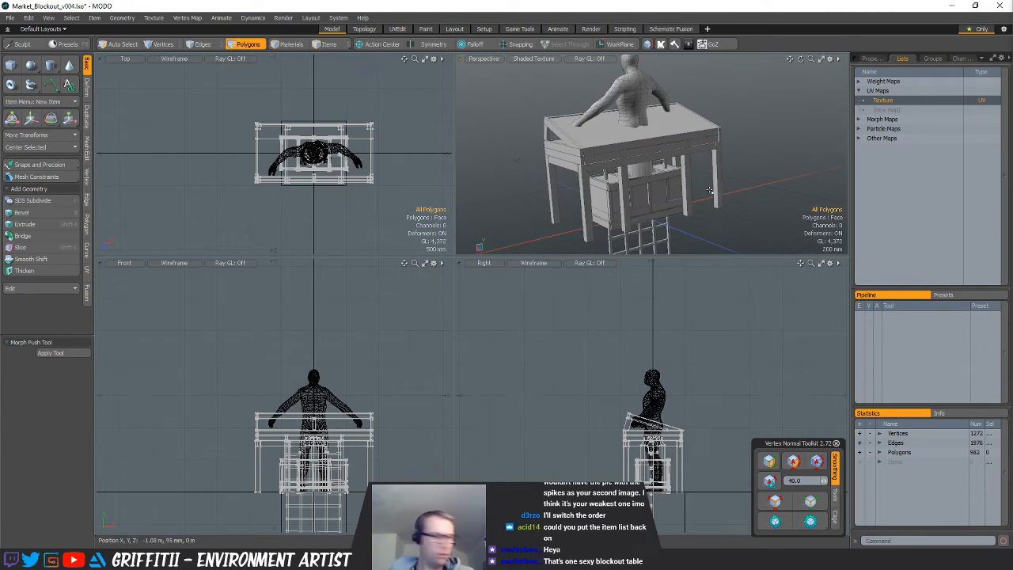
key(m)
click(568, 232)
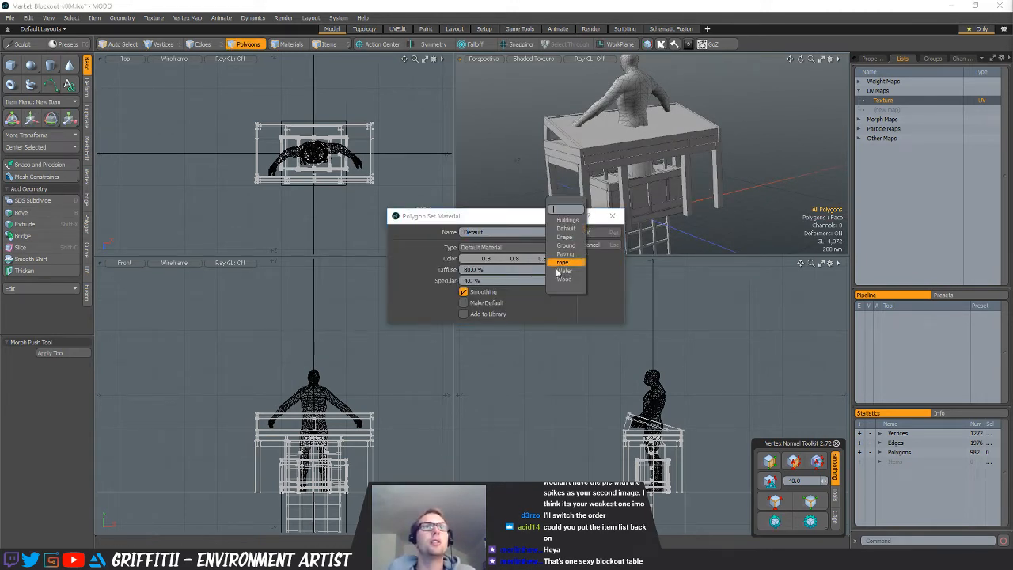
click(564, 279)
click(599, 234)
scroll(716, 199, up, 2)
alt+drag(719, 200, 689, 174)
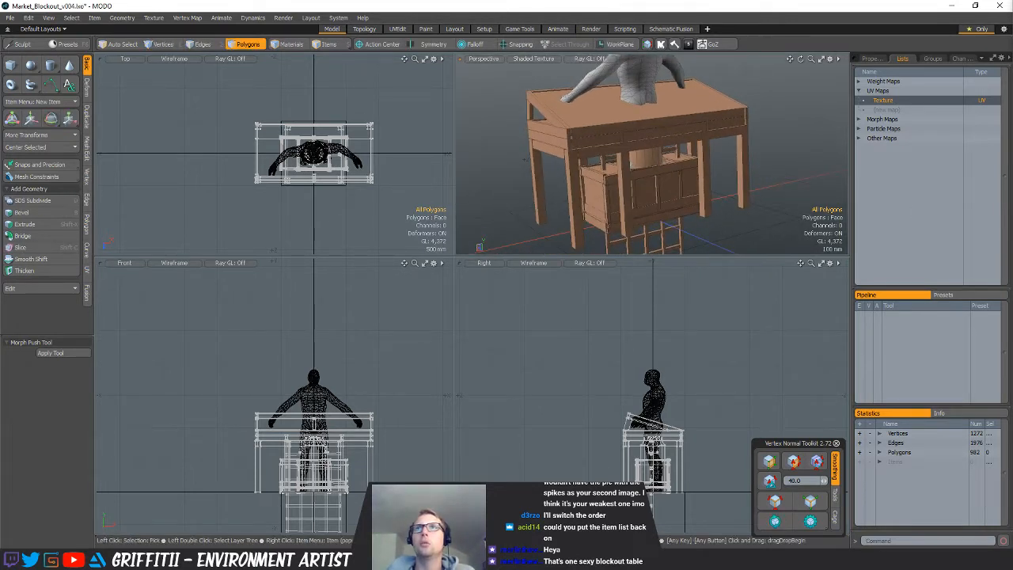
Assign a new light blue-grey material named Metal to the round tapered prop under the long table
click(961, 187)
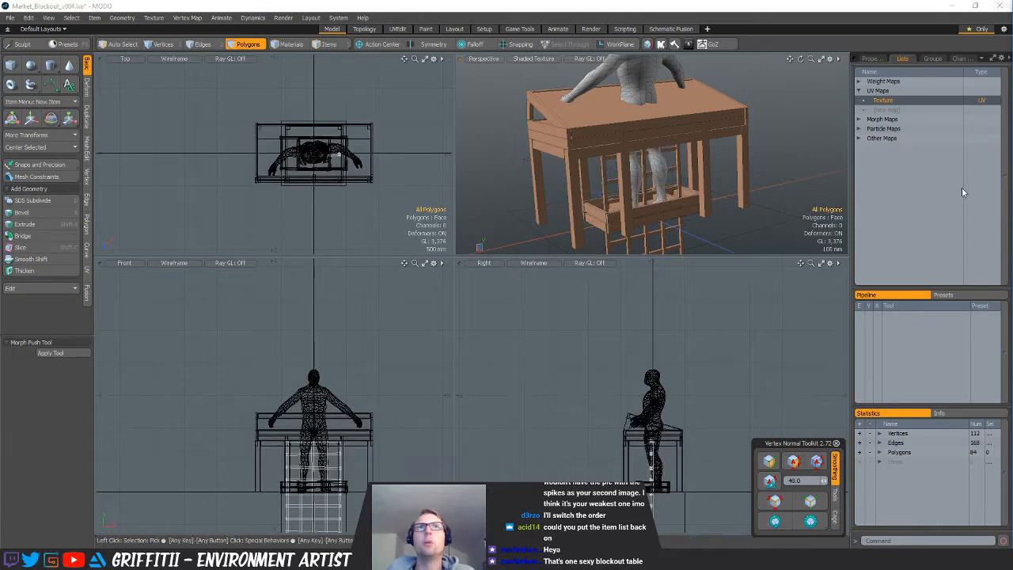
click(960, 184)
key(m)
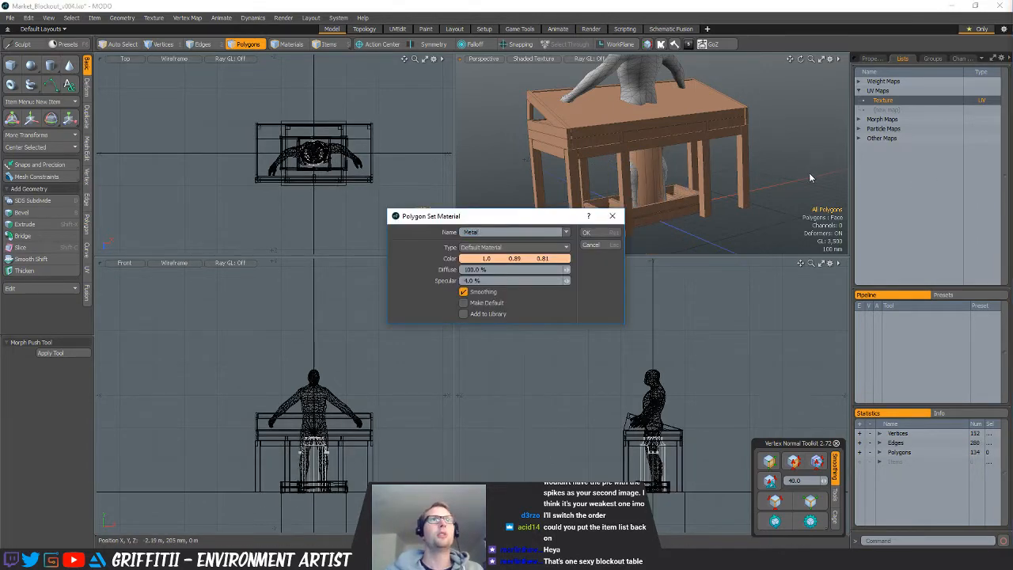
click(558, 259)
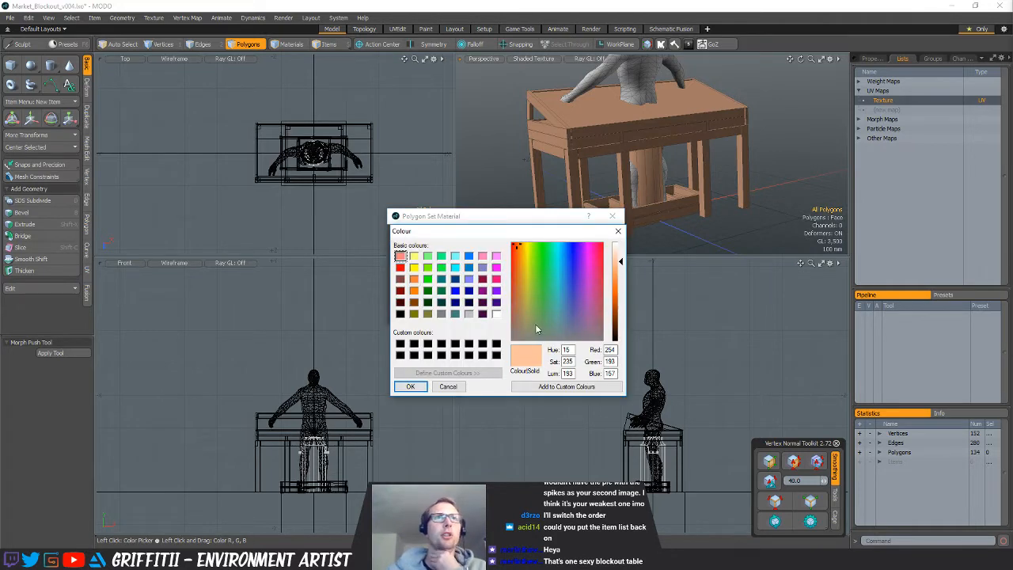
click(412, 386)
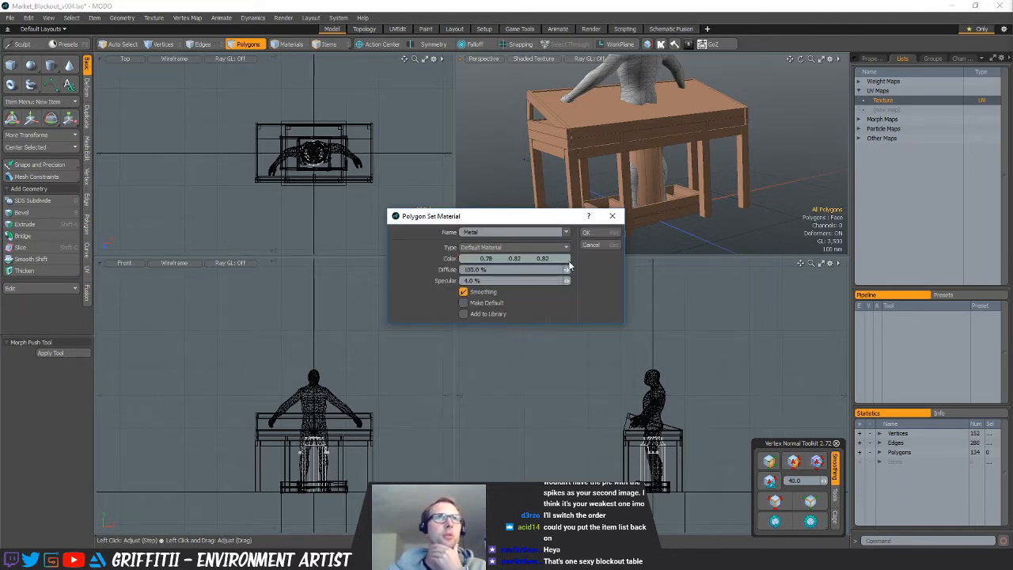
click(601, 235)
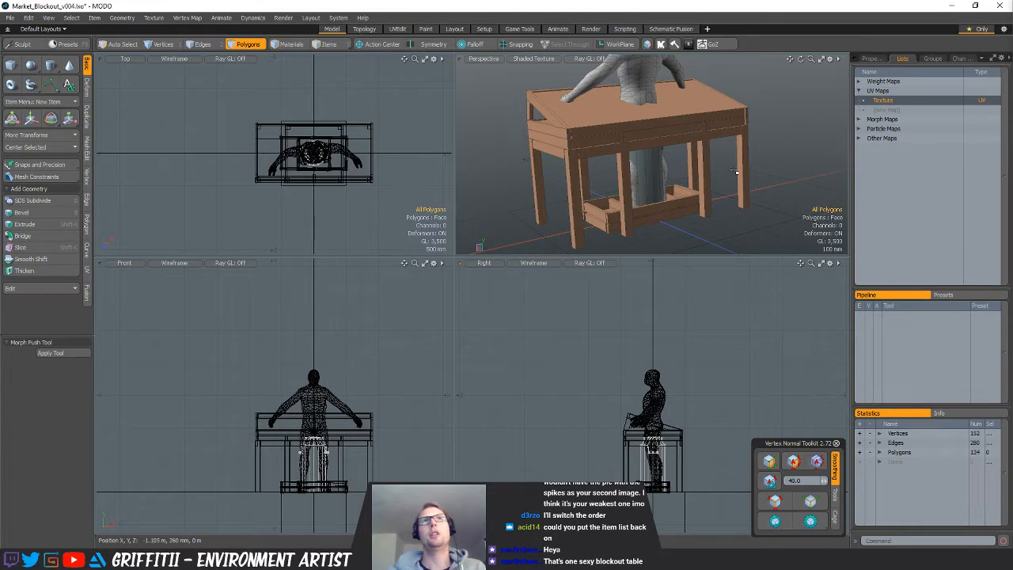
Remove the round metal prop from view beneath the long table
scroll(736, 172, down, 3)
mouse_move(736, 172)
alt+mouse_down()
mouse_move(751, 211)
mouse_move(740, 186)
alt+mouse_up()
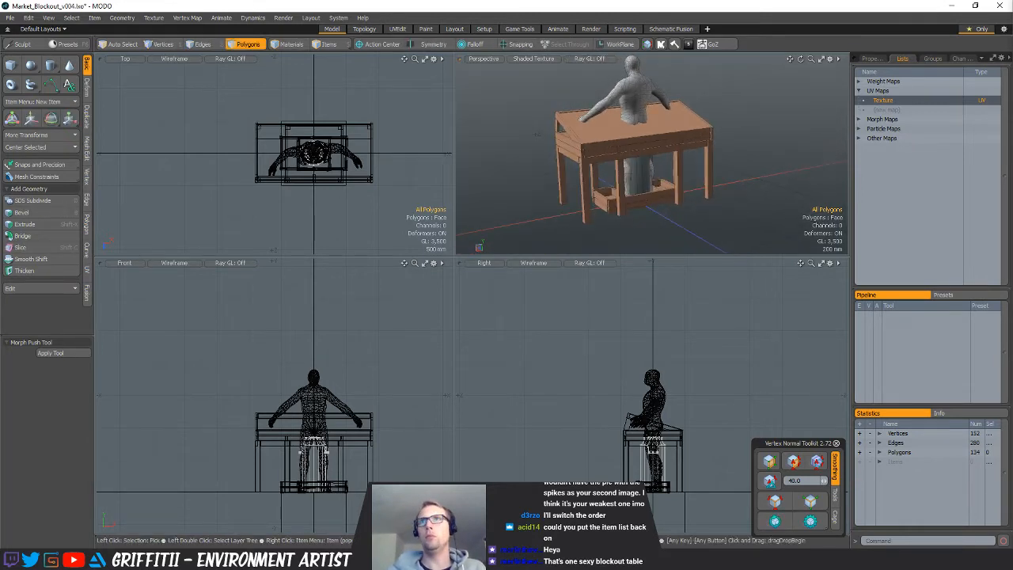
key(Delete)
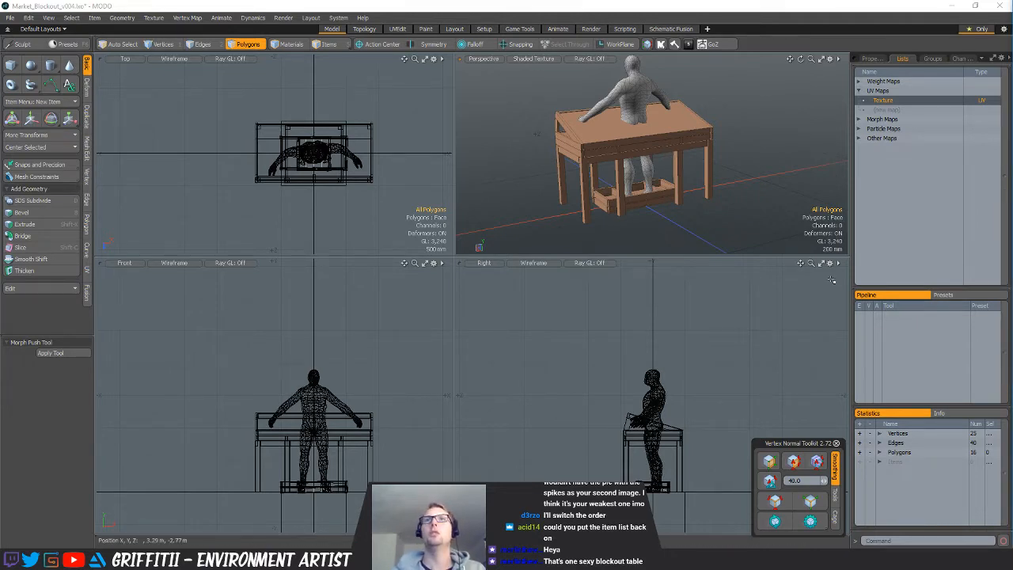
alt+drag(623, 183, 688, 216)
scroll(637, 182, up, 3)
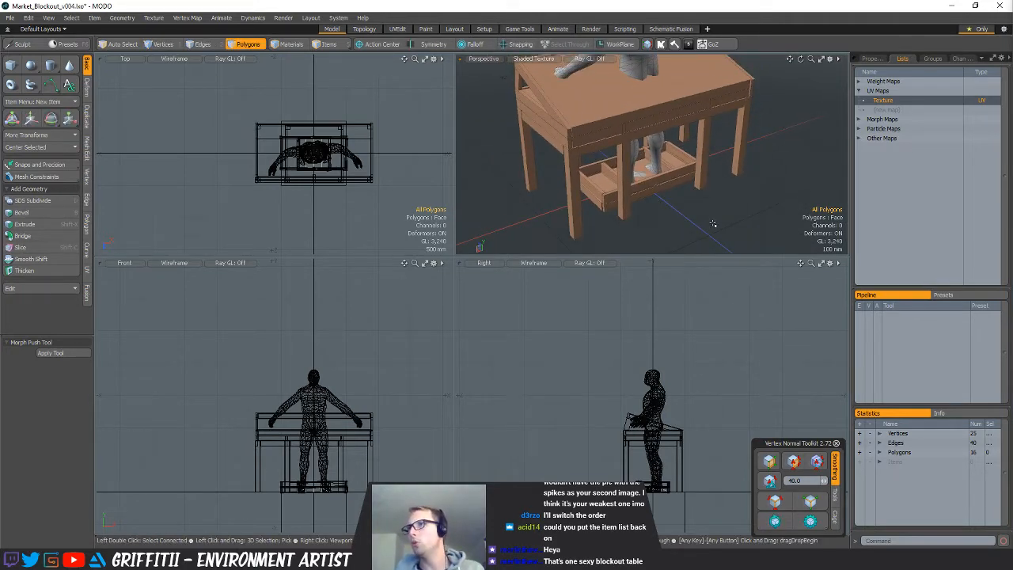
scroll(503, 67, down, 3)
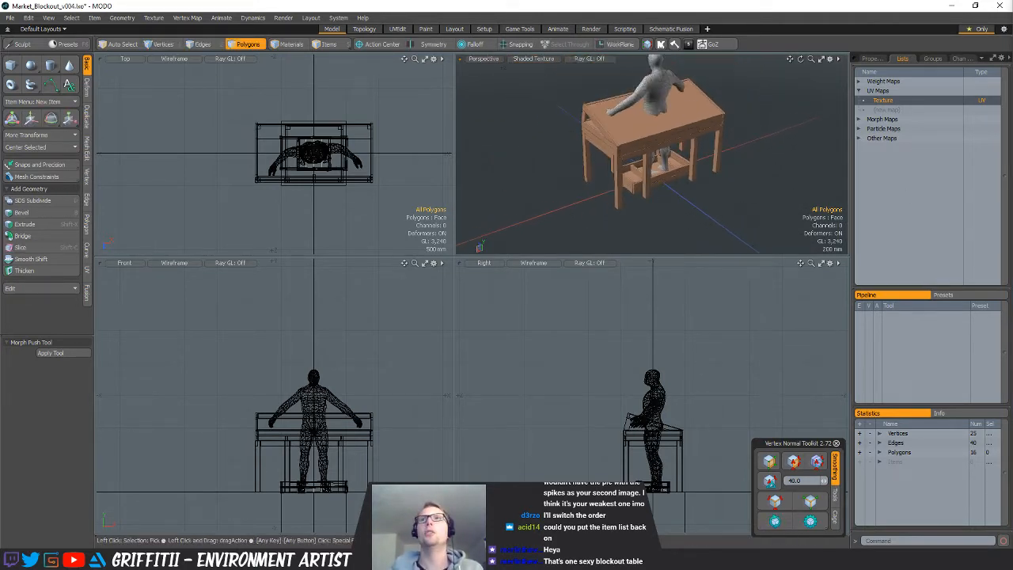
alt+drag(717, 186, 691, 191)
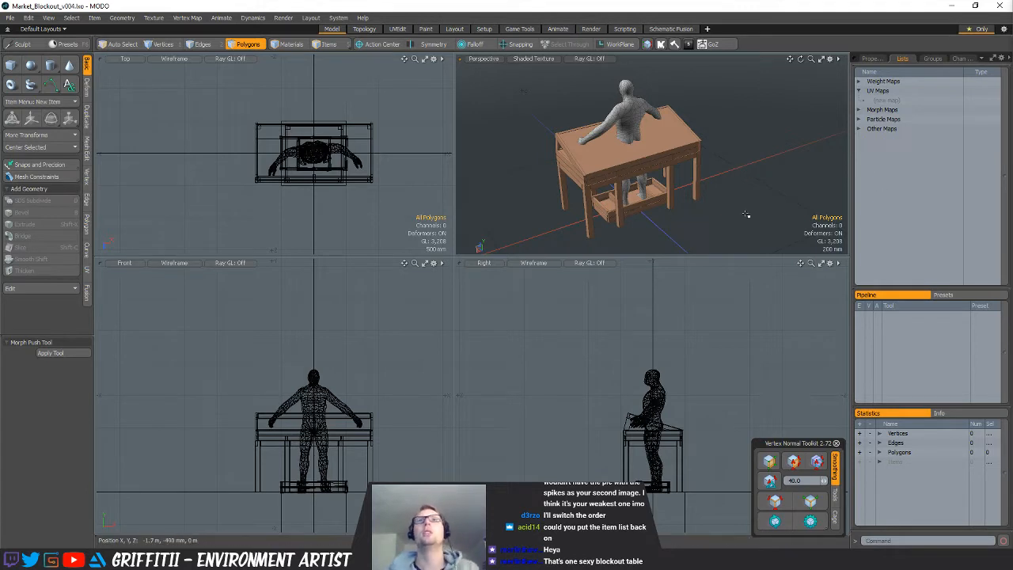
alt+drag(725, 179, 690, 200)
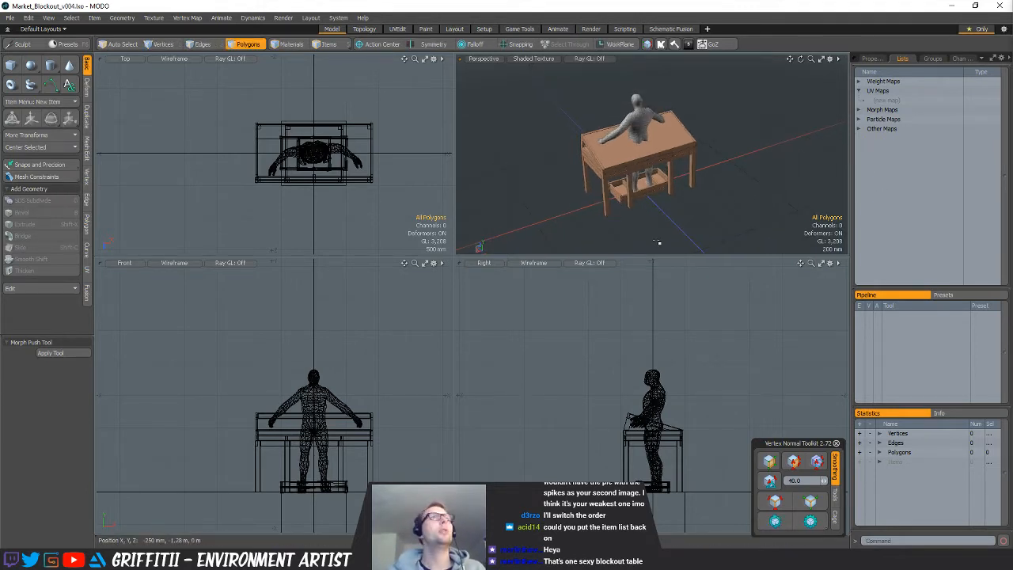
Copy the long table's two legs behind the mannequin and paste them into a new mesh
click(608, 201)
shift+click(695, 168)
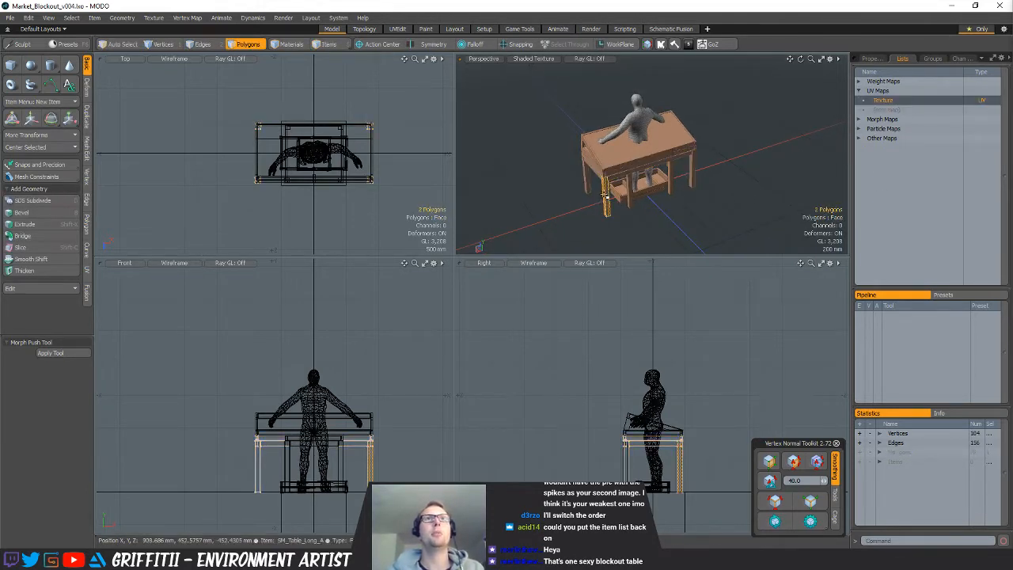
key(bracketright)
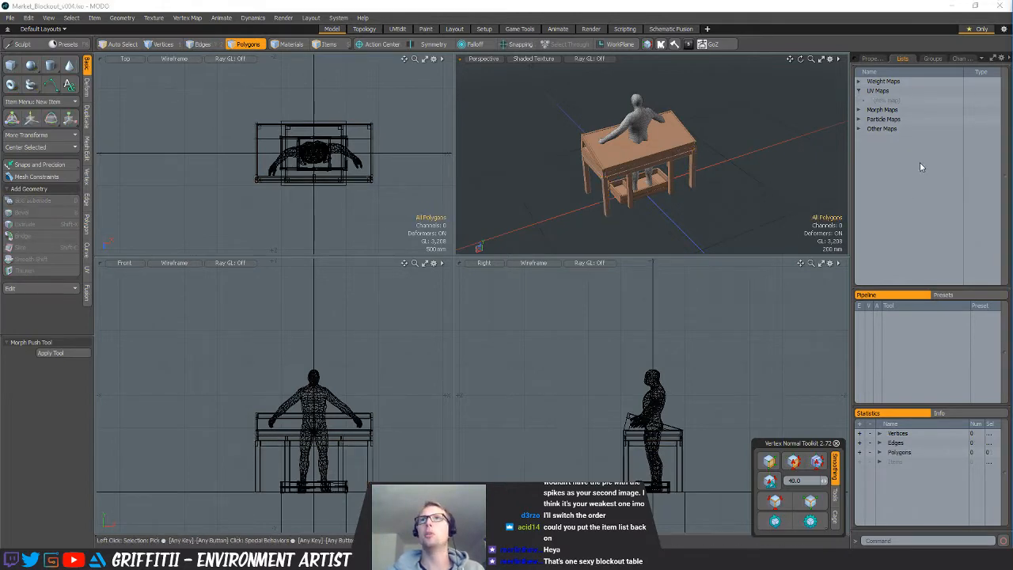
ctrl+alt+drag(683, 274, 690, 393)
scroll(706, 415, up, 5)
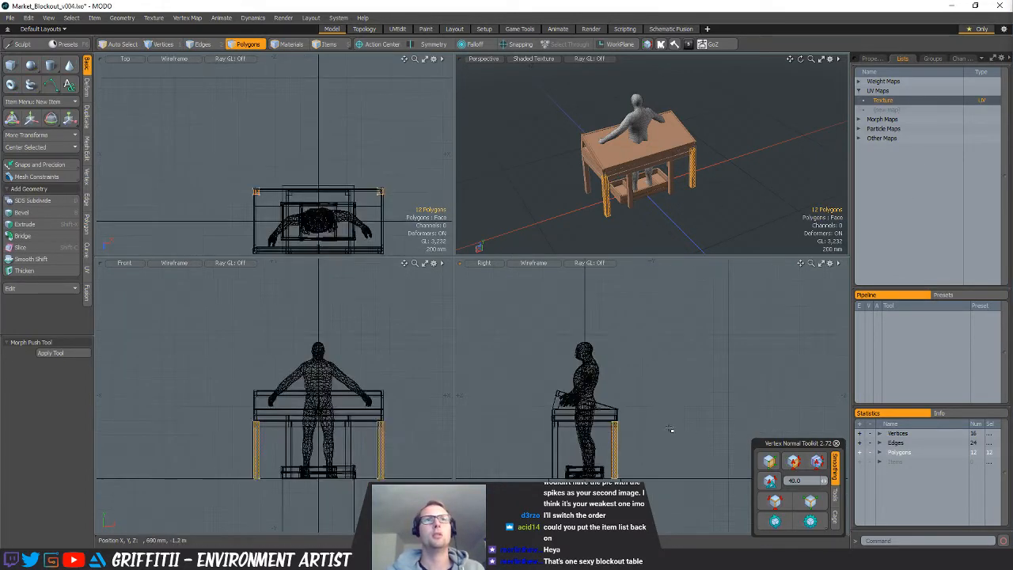
Scale the copied pair of legs to 93% in X and Z
key(1)
key(r)
alt+shift+drag(371, 245, 359, 205)
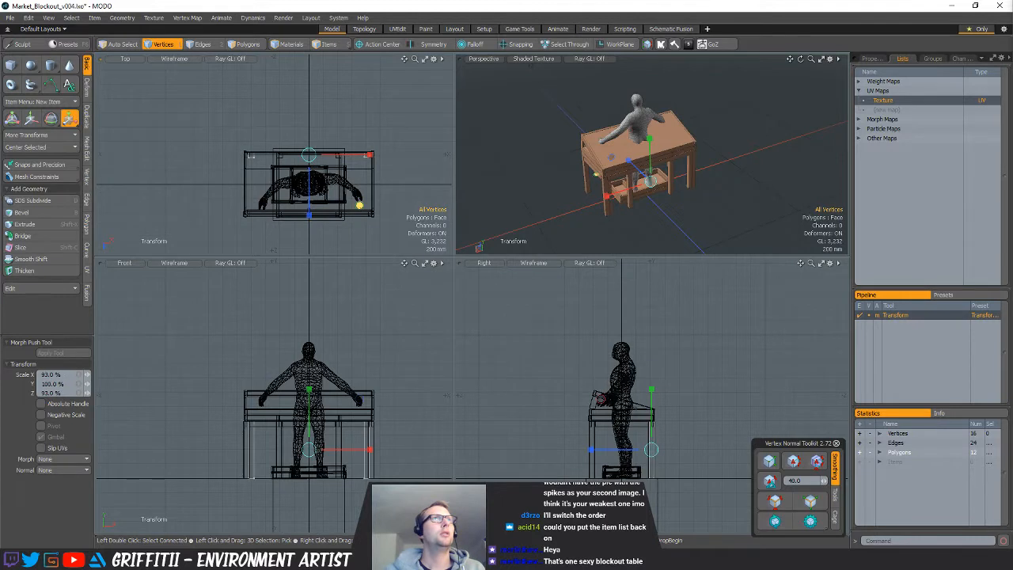
Raise the upper edges of the two copied legs above the mannequin's head to make tall posts
key(2)
key(w)
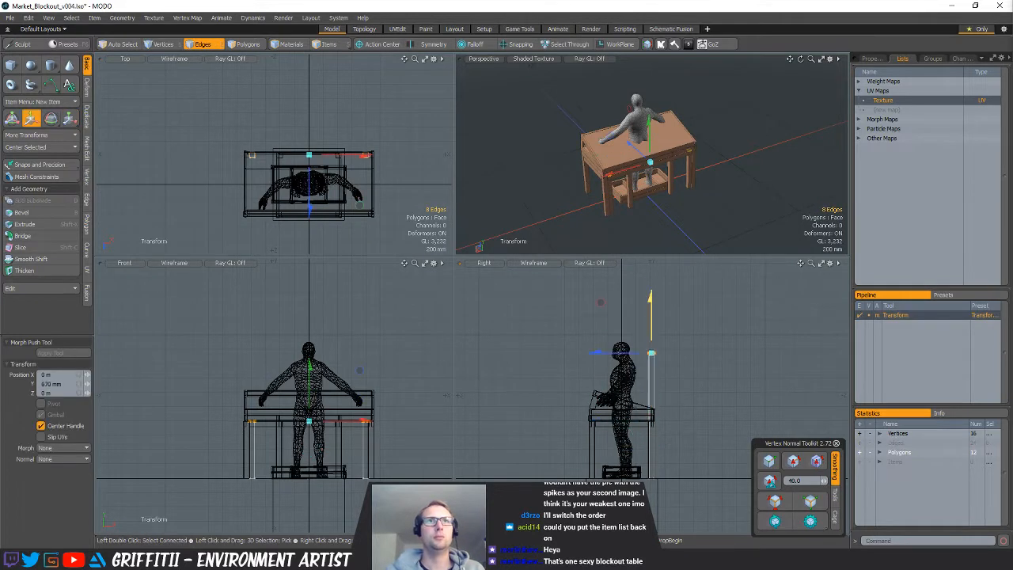
drag(651, 298, 651, 258)
key(q)
key(Escape)
key(w)
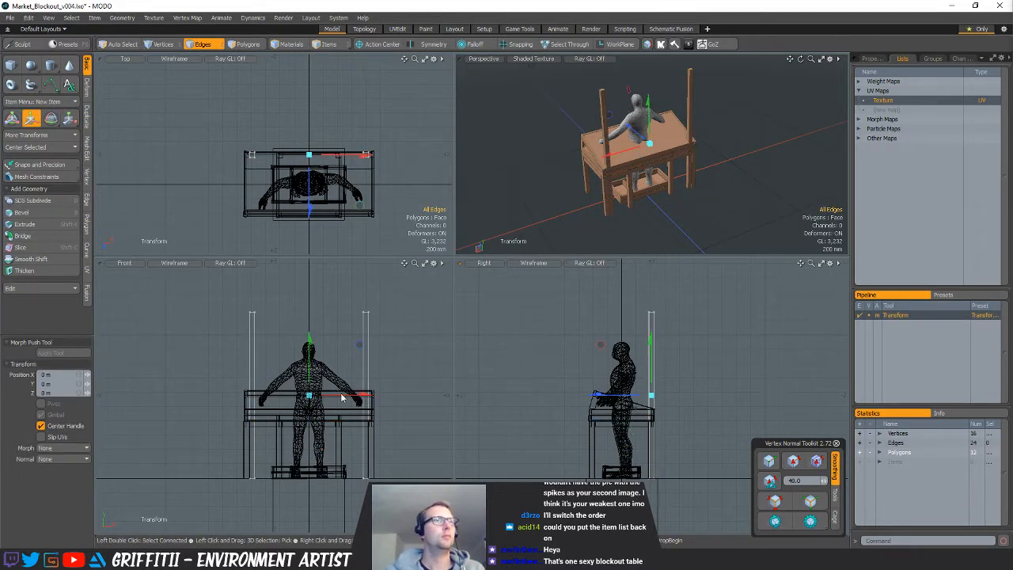
Shift the two tall posts sideways along X and then back, clear of the table's rear edge
drag(342, 395, 311, 395)
key(q)
key(3)
right_drag(304, 150, 286, 172)
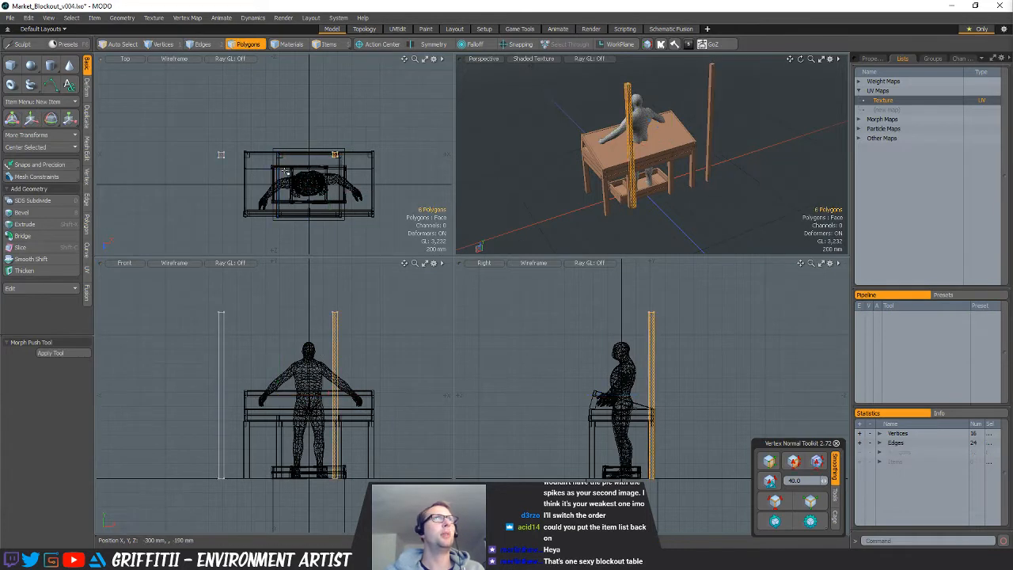
key(Escape)
key(w)
drag(279, 200, 280, 195)
key(q)
Duplicate the pair of rear posts and place the copies in front of the table's opposite long side
mouse_move(236, 182)
right_down()
mouse_move(409, 159)
mouse_move(382, 182)
right_up()
alt+drag(367, 186, 355, 159)
key(w)
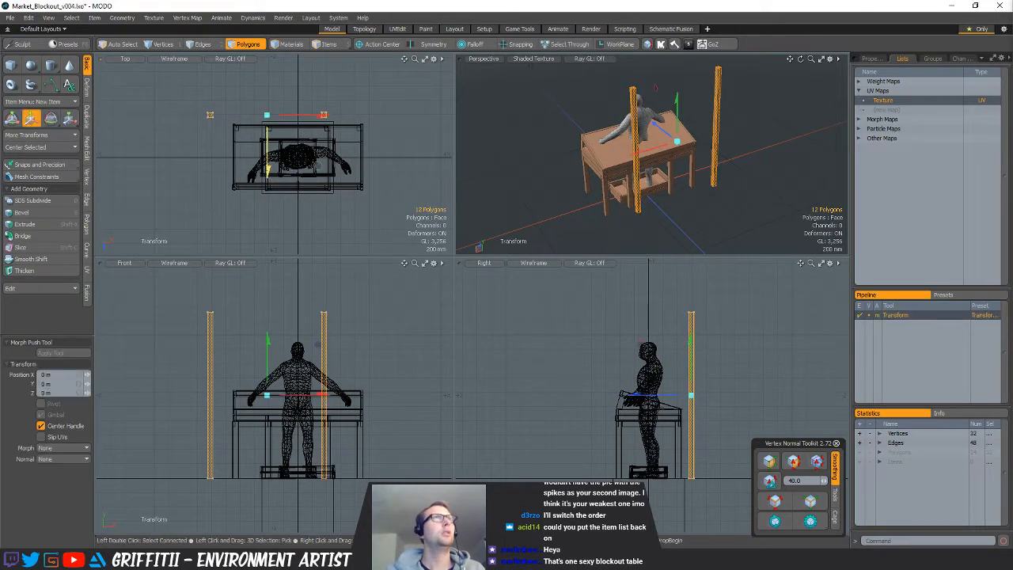
drag(269, 170, 269, 239)
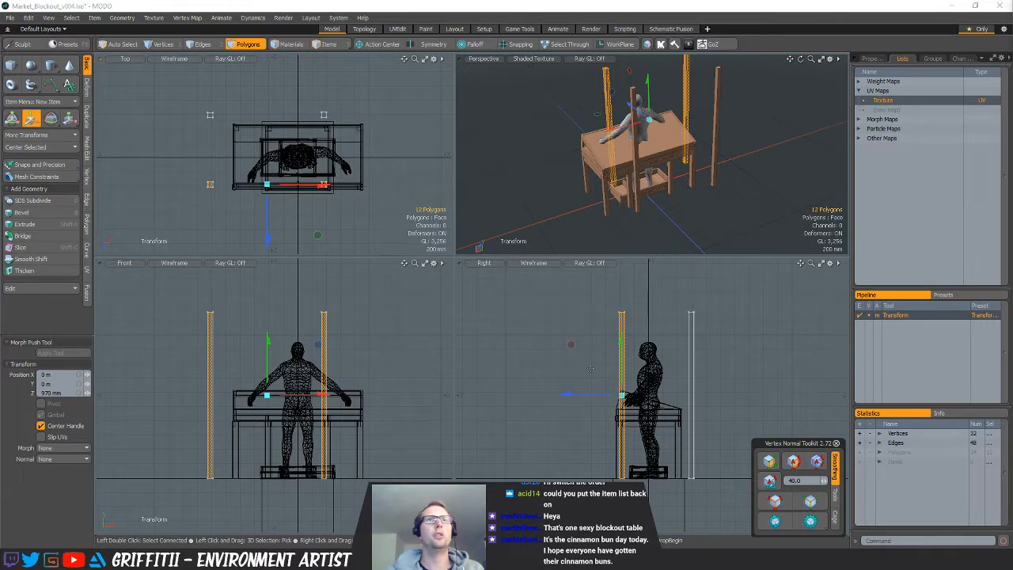
drag(595, 399, 558, 398)
key(q)
click(564, 332)
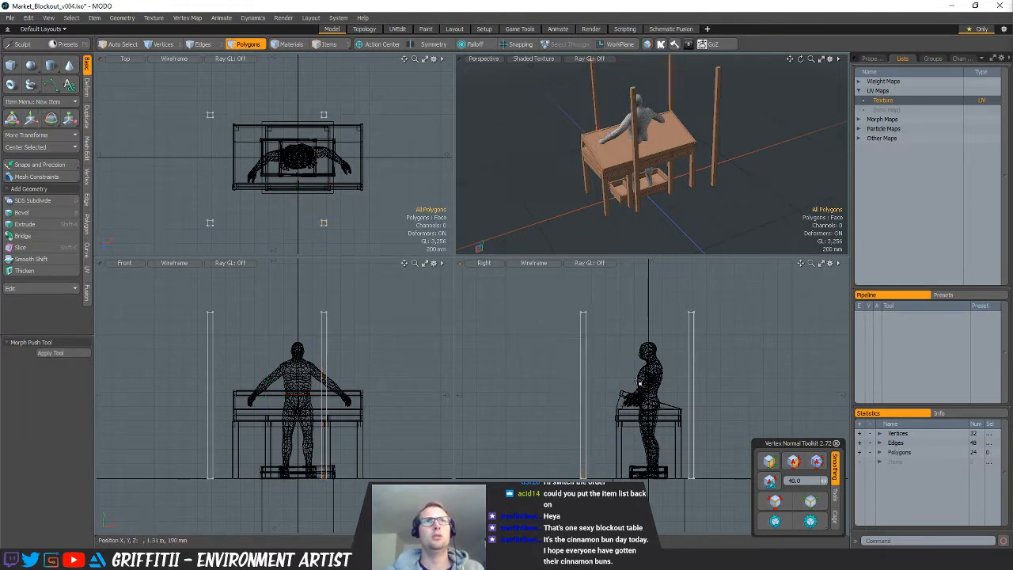
Duplicate the front posts, rotate the copies to horizontal and raise them 1.13 m onto the post tops as side beams
alt+shift+drag(566, 330, 529, 344)
right_drag(529, 344, 547, 346)
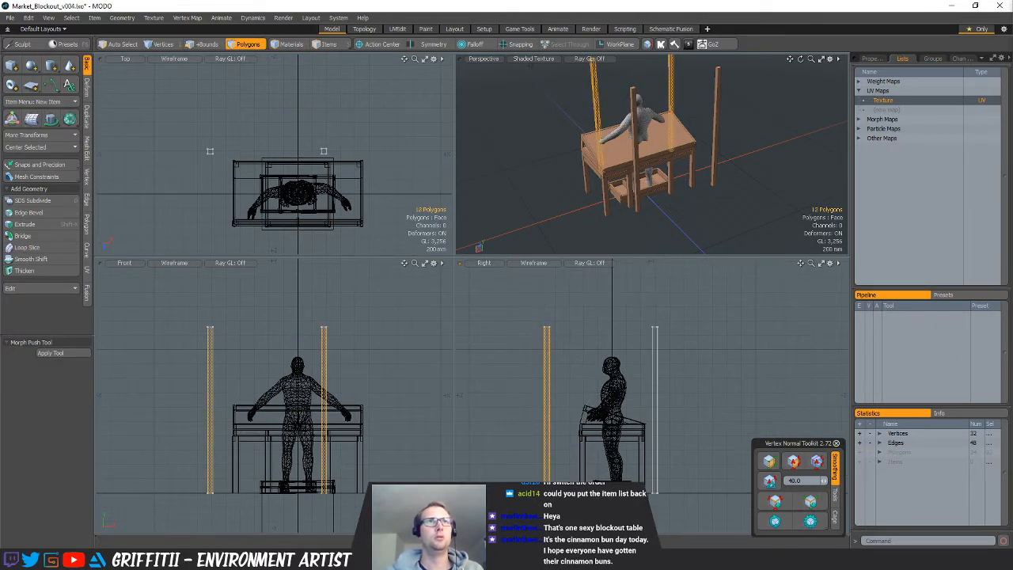
key(e)
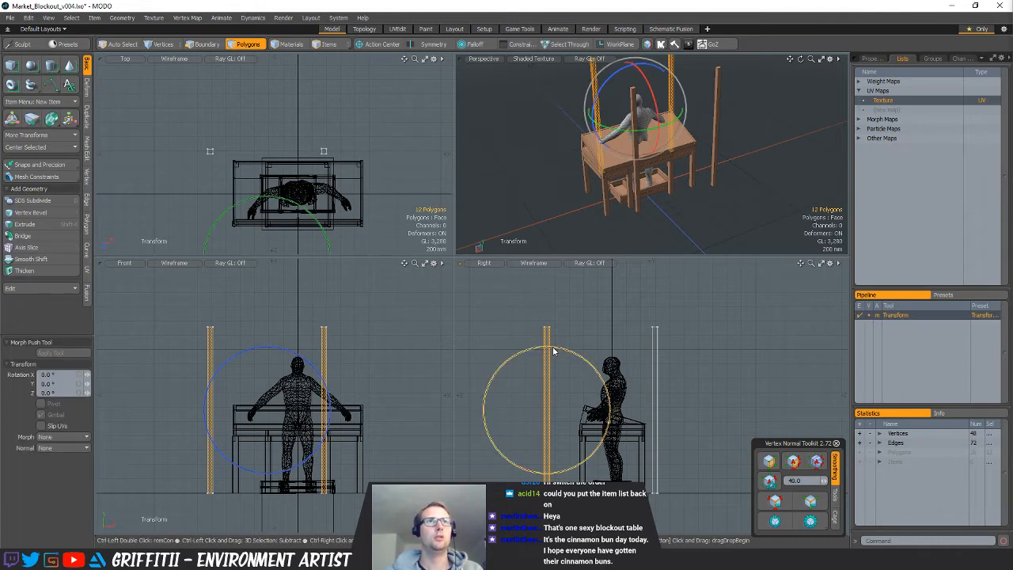
ctrl+drag(553, 348, 610, 407)
key(w)
drag(599, 359, 665, 278)
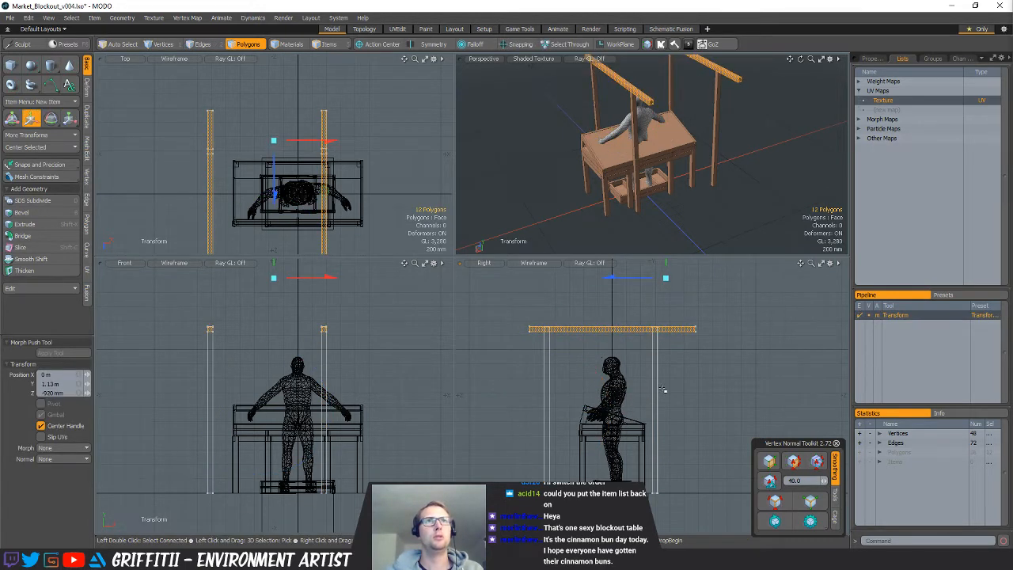
Shorten the two side beams by moving their rear end vertices slightly forward
key(1)
right_drag(728, 362, 724, 342)
key(w)
drag(679, 331, 665, 331)
key(q)
click(697, 368)
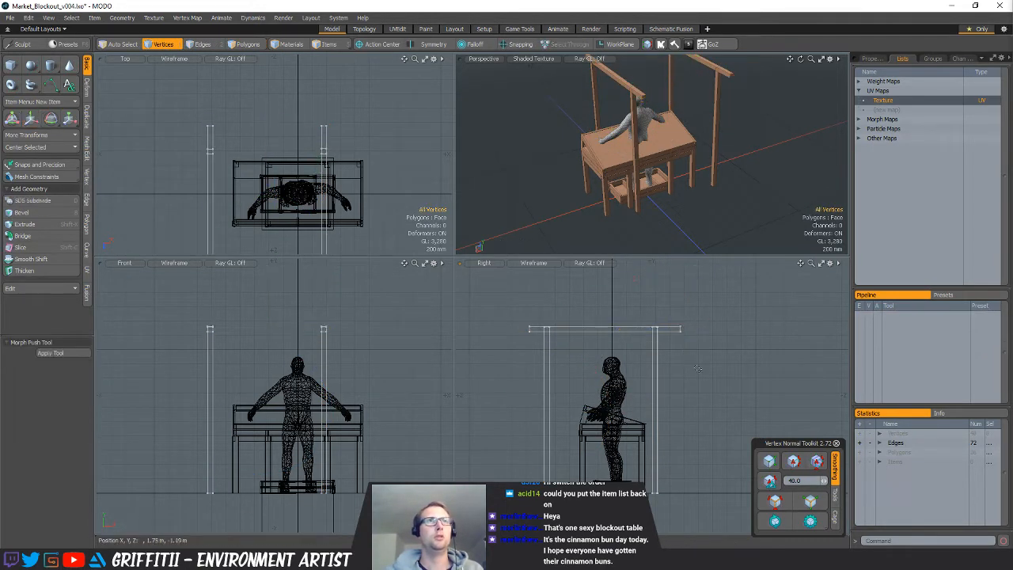
Copy the two side beams, turn the copies crosswise over the front and rear posts, and scale them slightly shorter
alt+shift+drag(698, 368, 668, 362)
key(3)
double_click(540, 324)
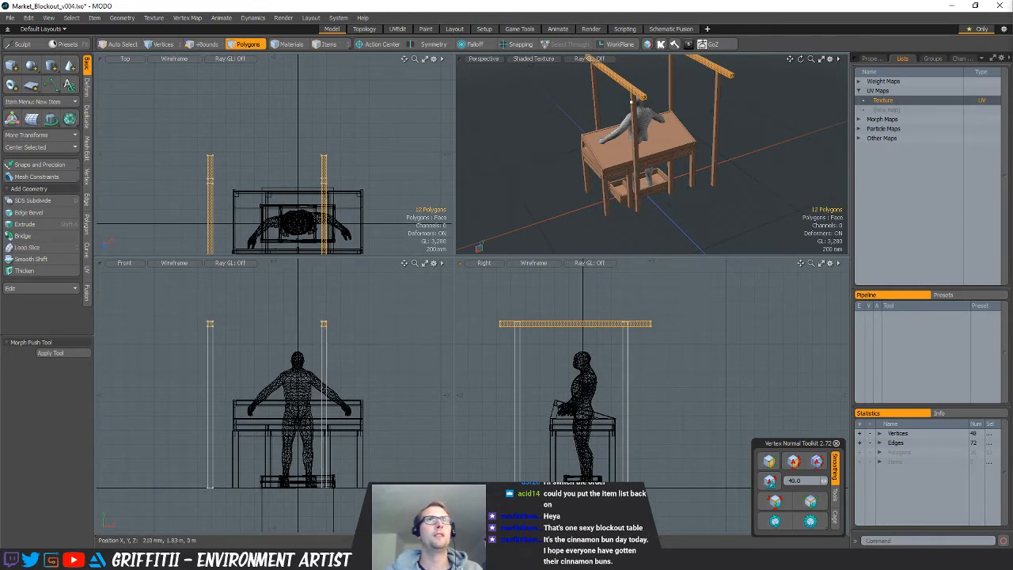
alt+shift+drag(631, 102, 628, 137)
key(ctrl+c)
key(ctrl+v)
alt+shift+drag(311, 168, 271, 221)
key(e)
key(w)
key(space)
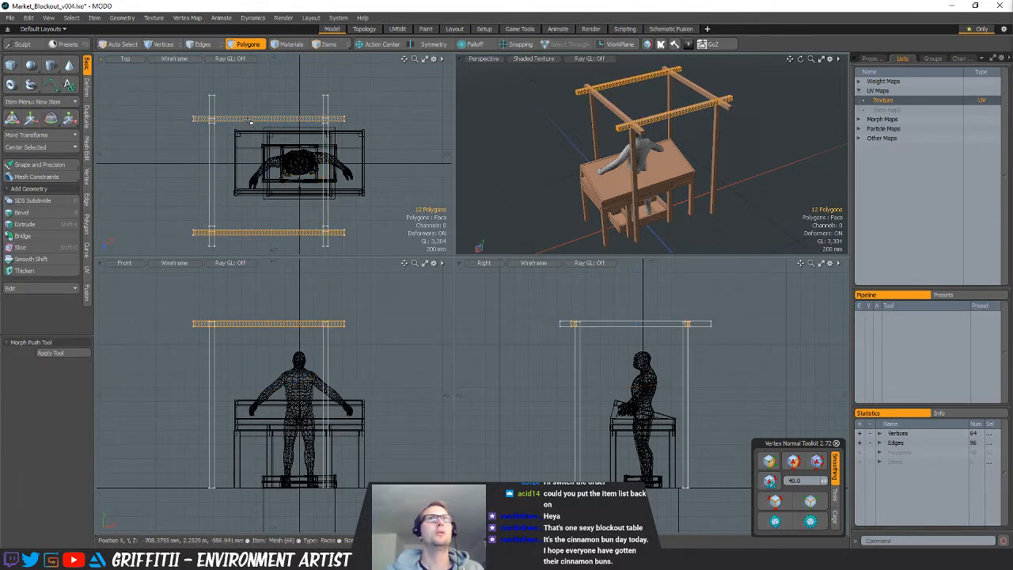
click(68, 117)
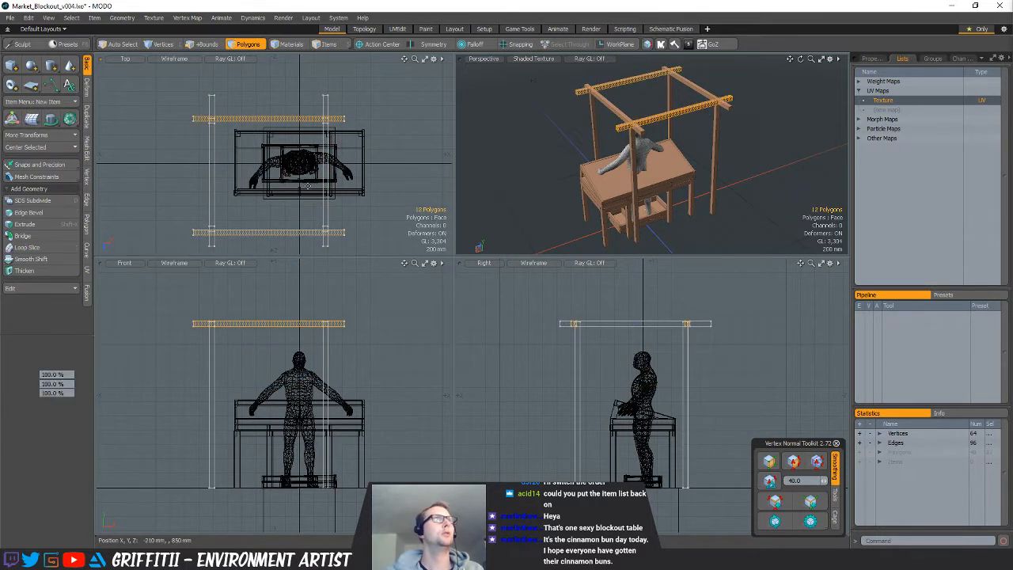
key(space)
Offset the two crossbeams in opposite directions along X and slide one side beam slightly forward for irregular overhangs
double_click(258, 119)
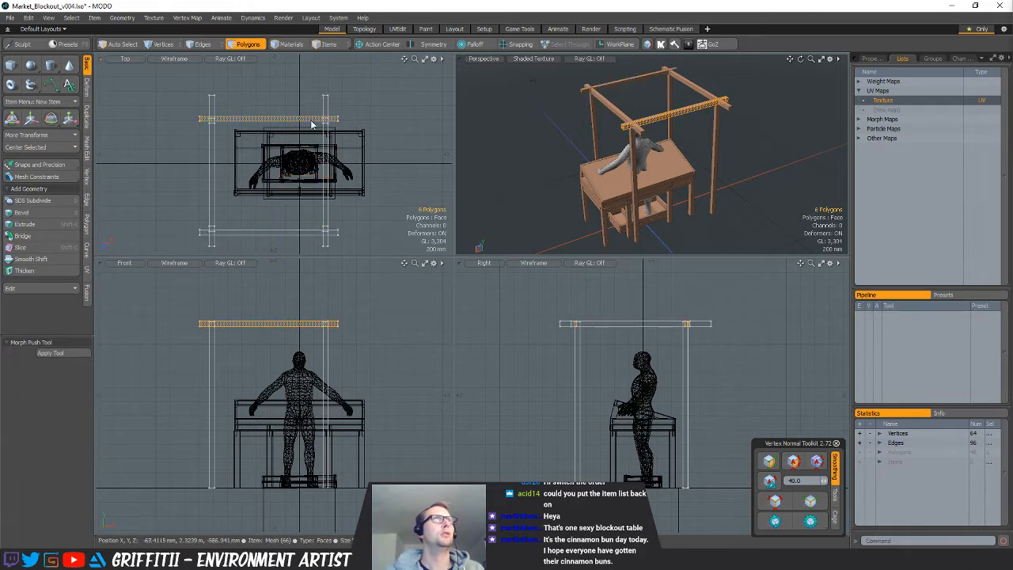
key(w)
drag(322, 120, 316, 121)
key(space)
double_click(316, 231)
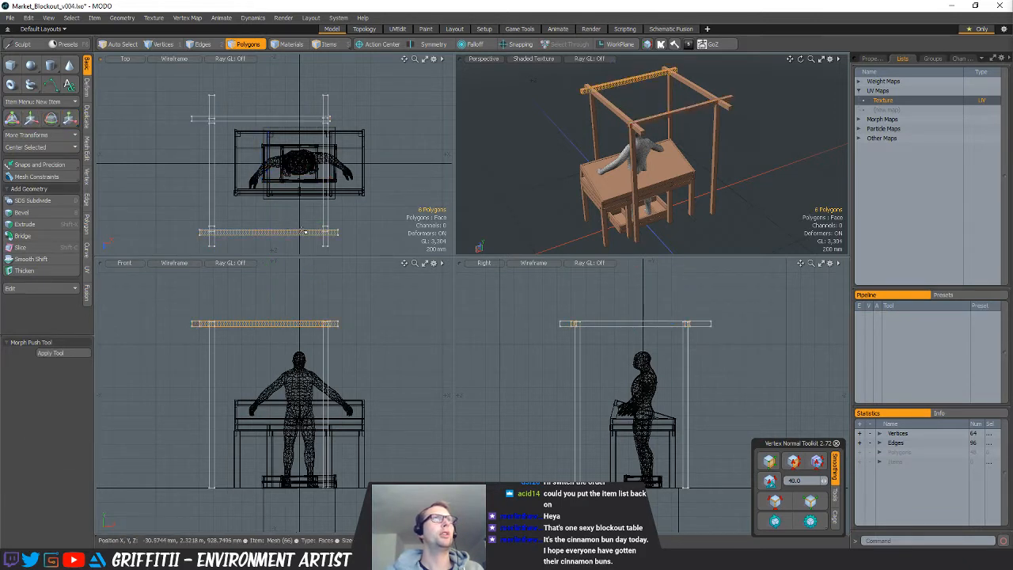
key(w)
key(space)
double_click(324, 212)
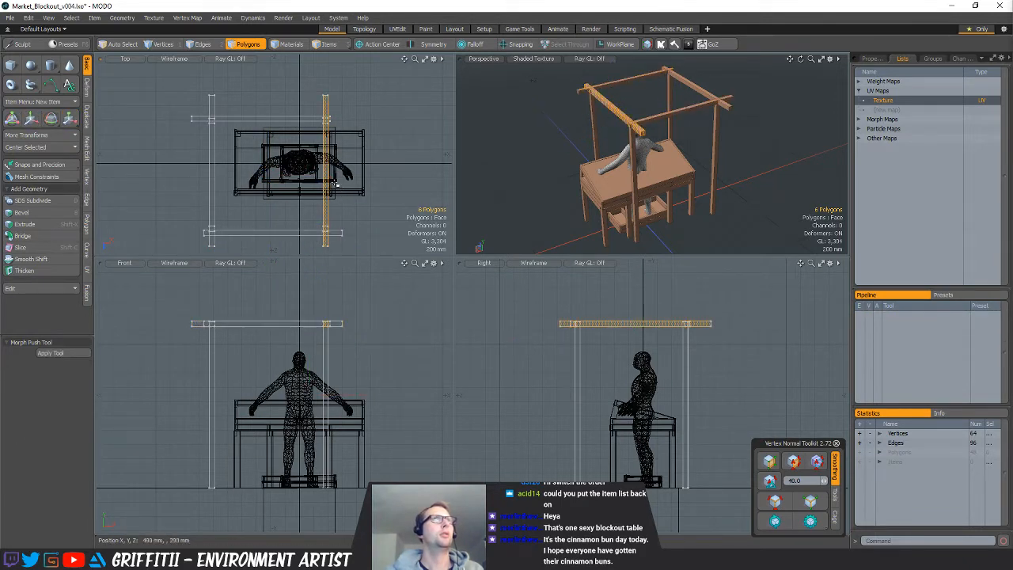
key(w)
key(space)
click(253, 156)
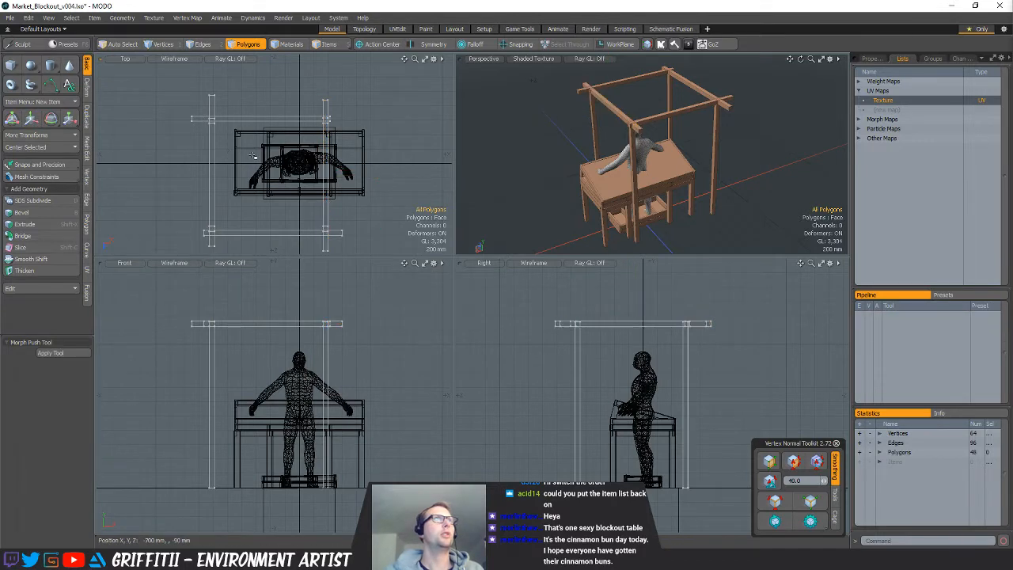
Rotate the front and rear crossbeams by small opposite angles in plan so they are no longer parallel
alt+drag(254, 232, 250, 210)
double_click(250, 212)
key(e)
drag(294, 151, 290, 149)
key(space)
double_click(247, 98)
key(e)
key(space)
Rotate the two side beams slightly in plan, turning the one on the positive X side by -1.5° about Y
click(251, 156)
key(e)
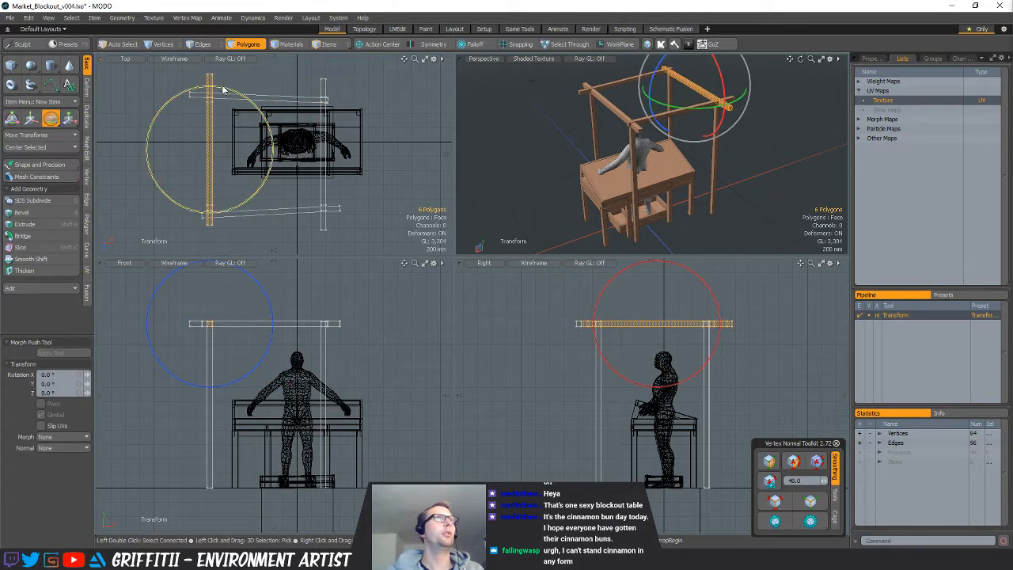
drag(224, 88, 220, 87)
key(w)
click(233, 129)
key(space)
click(325, 117)
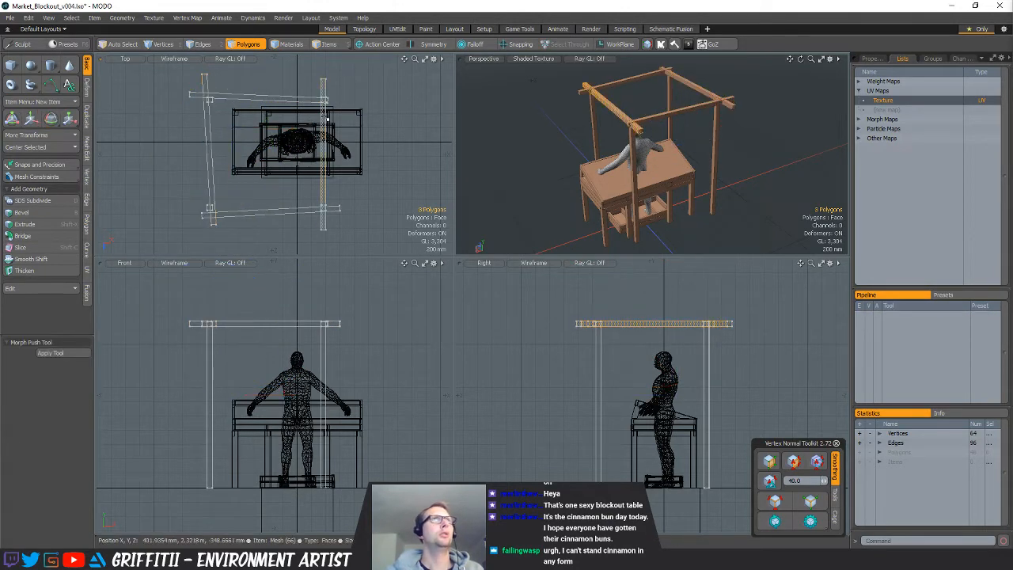
key(e)
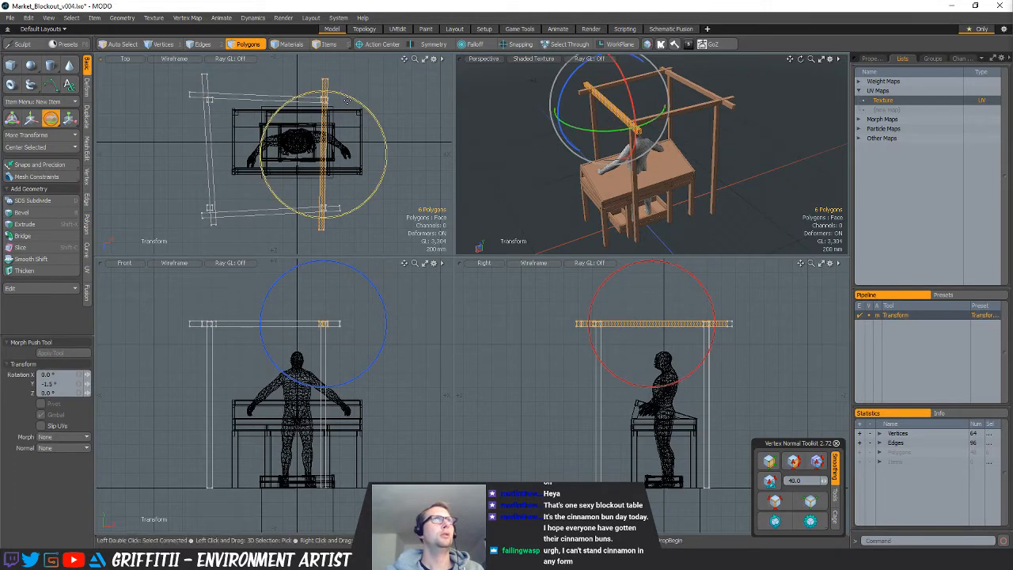
key(space)
click(364, 116)
Tilt the rear post on the positive X side 1.5° about X around its top end
alt+shift+drag(612, 348, 555, 346)
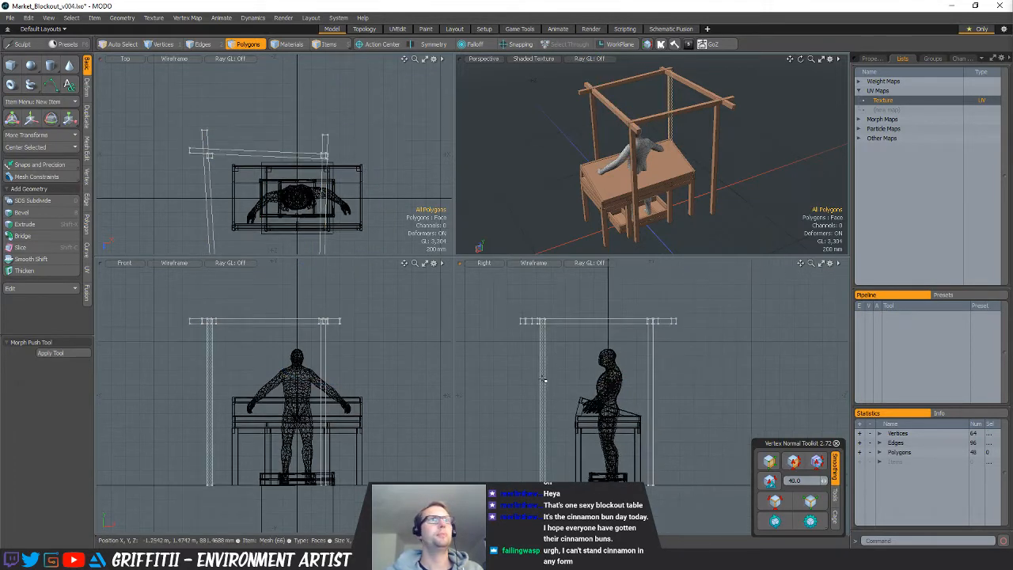
double_click(326, 368)
double_click(634, 157)
key(e)
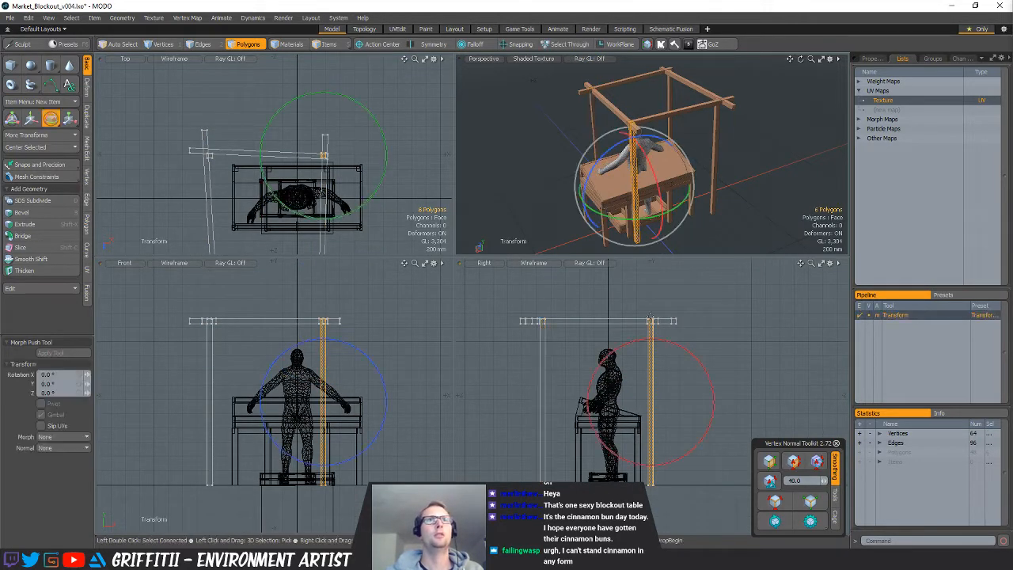
click(651, 321)
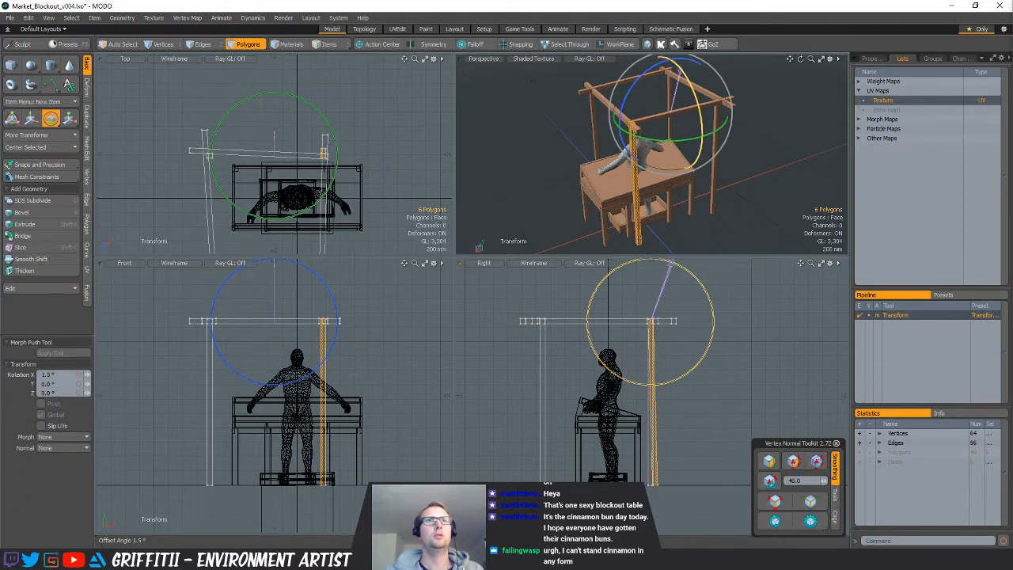
key(space)
Tilt the rear post on the negative X side about its top end so its foot leans backward
click(714, 174)
double_click(714, 174)
key(e)
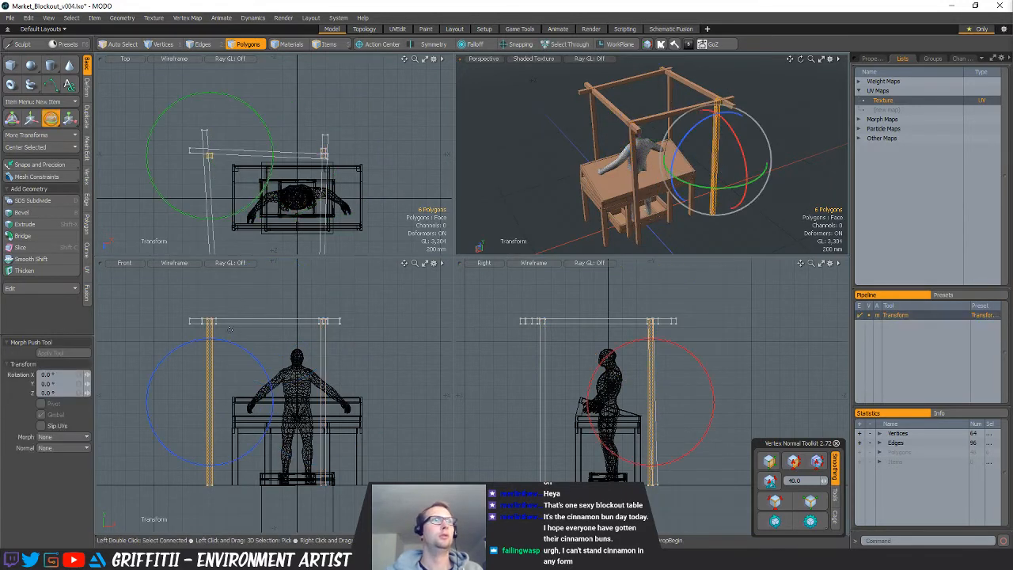
click(209, 321)
click(651, 320)
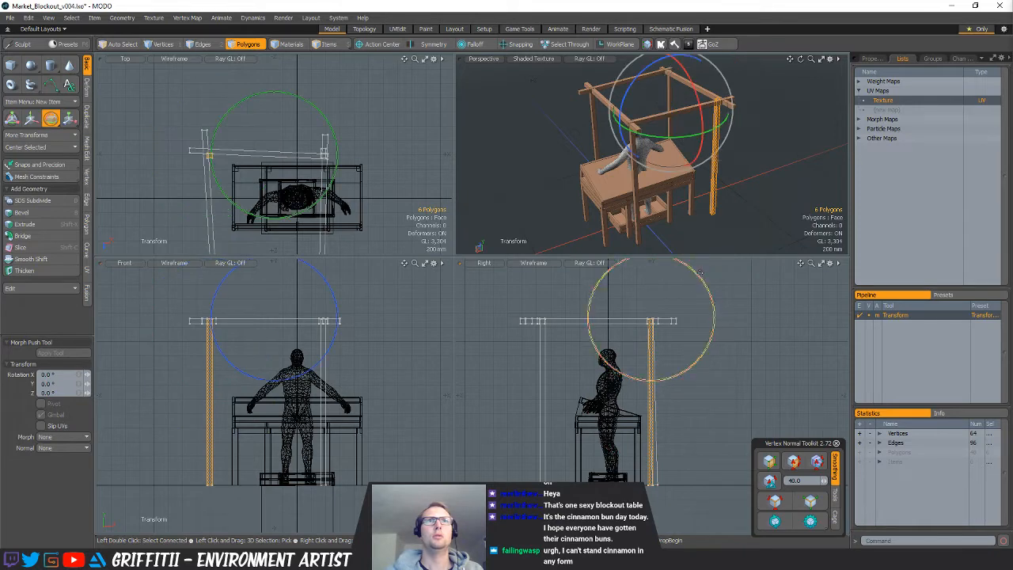
key(space)
Tilt the front post on the positive X side -2.0° about X, then splay its foot slightly outward sideways
double_click(543, 320)
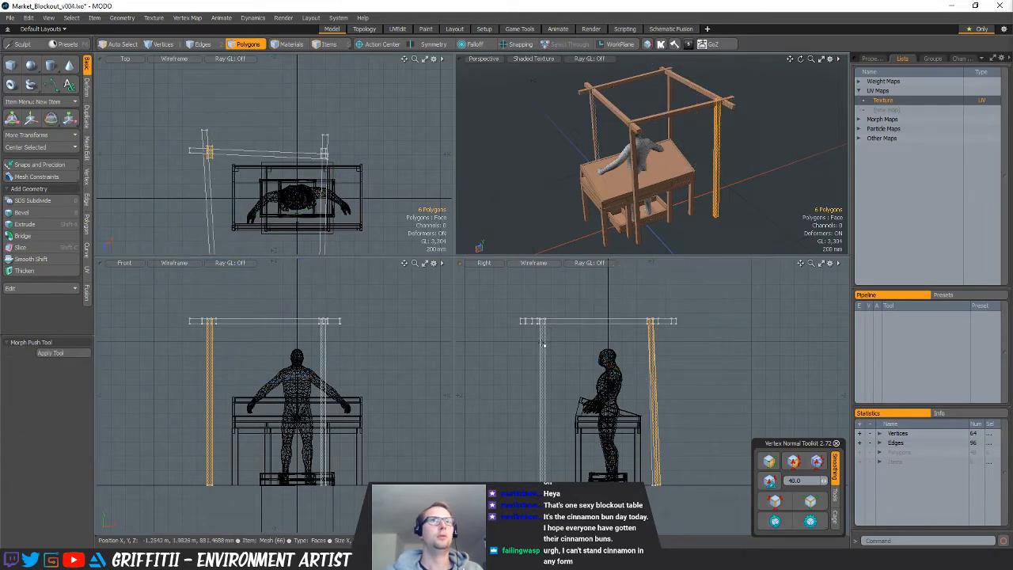
key(e)
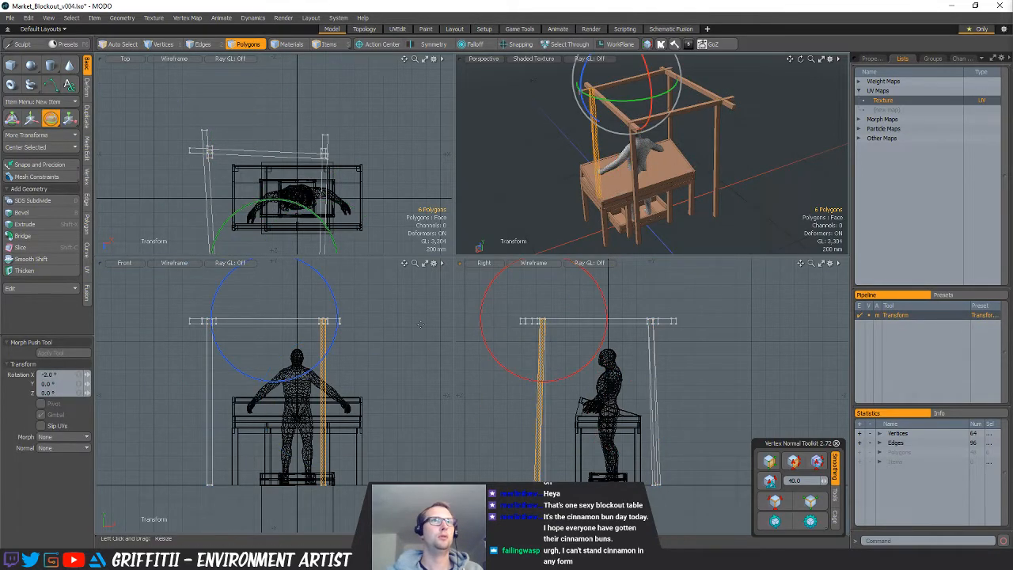
key(space)
key(e)
click(323, 320)
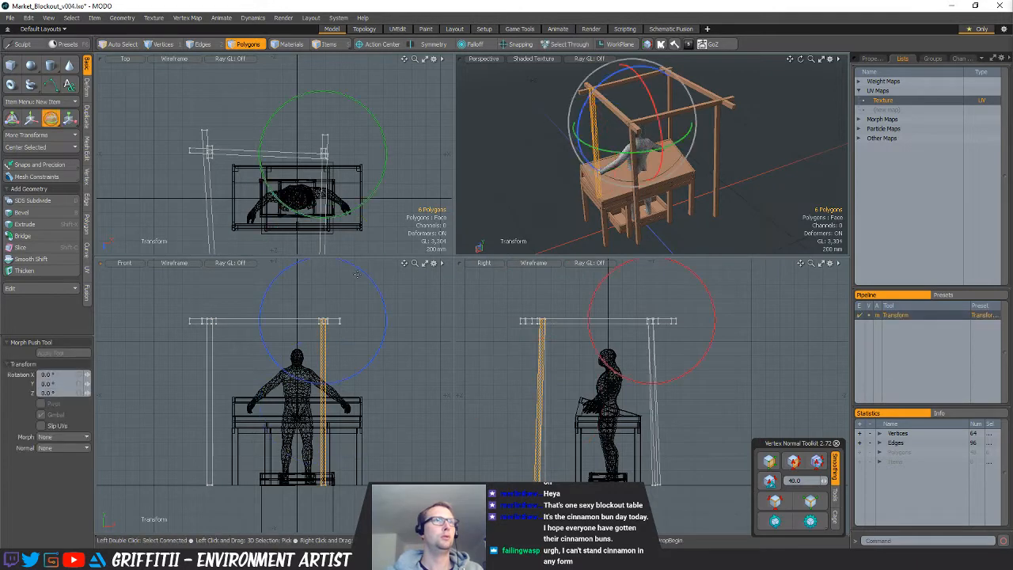
drag(361, 269, 358, 267)
key(space)
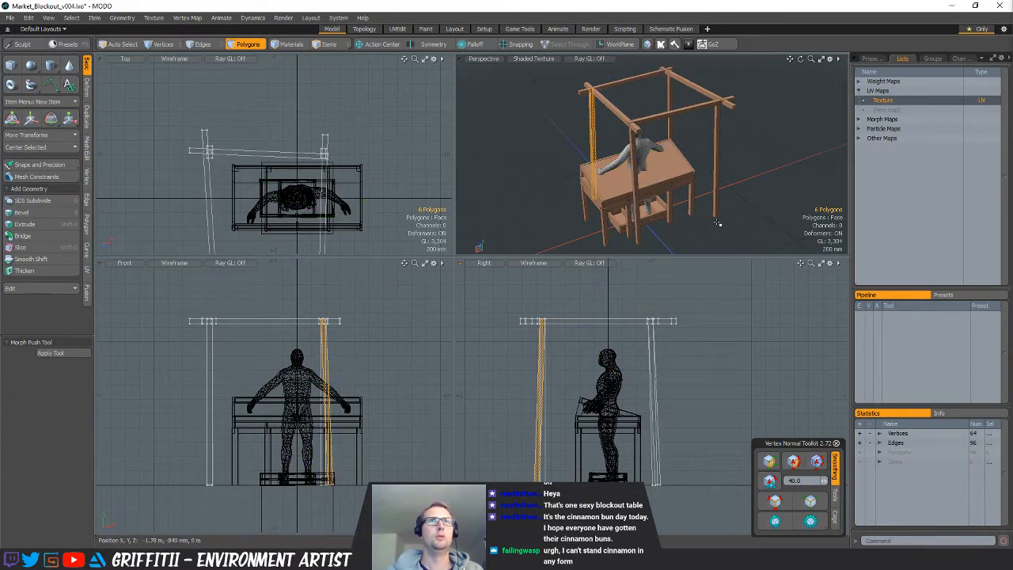
Splay the foot of the rear post on the negative X side outward sideways around its top end
click(212, 323)
key(e)
click(214, 323)
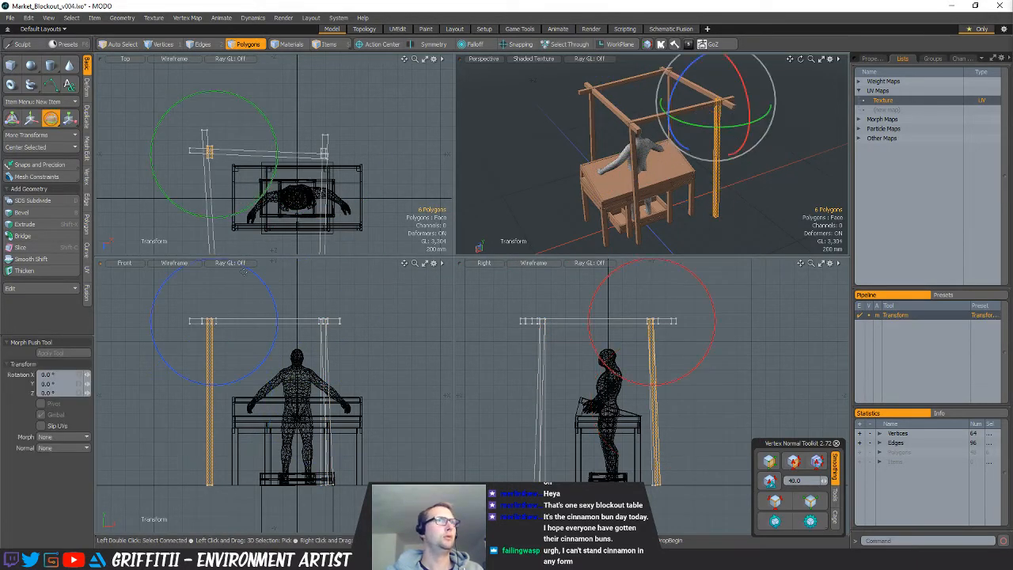
drag(254, 271, 258, 274)
key(space)
click(212, 323)
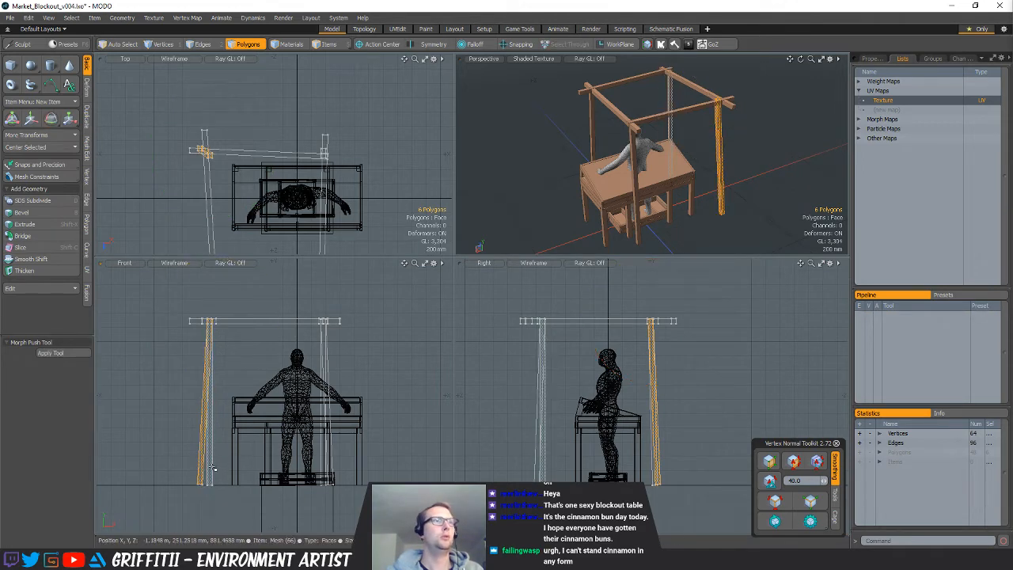
Tilt the front post on the negative X side about -0.29° about X around its top end
key(e)
click(217, 321)
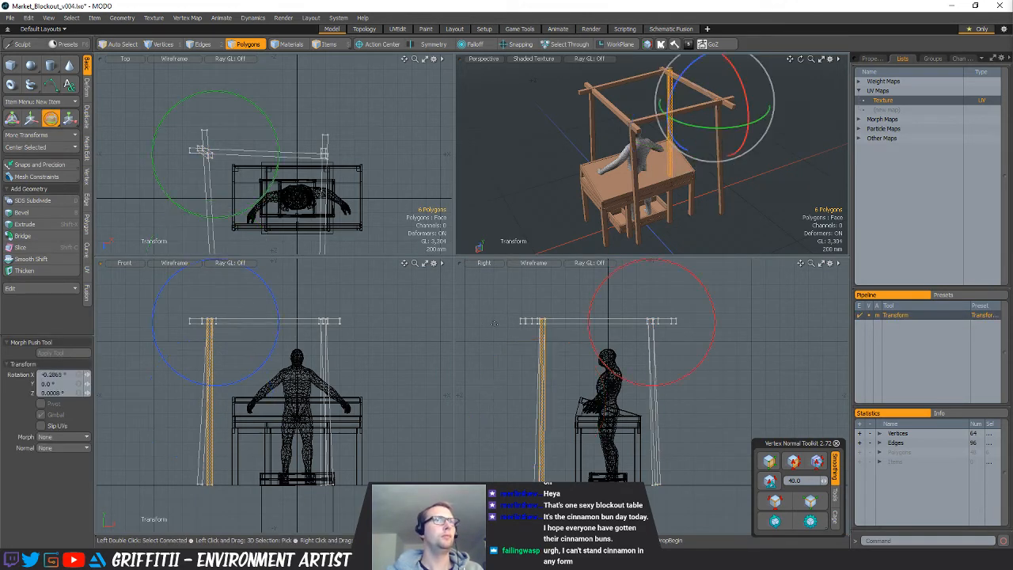
click(550, 326)
drag(565, 391, 567, 391)
click(211, 323)
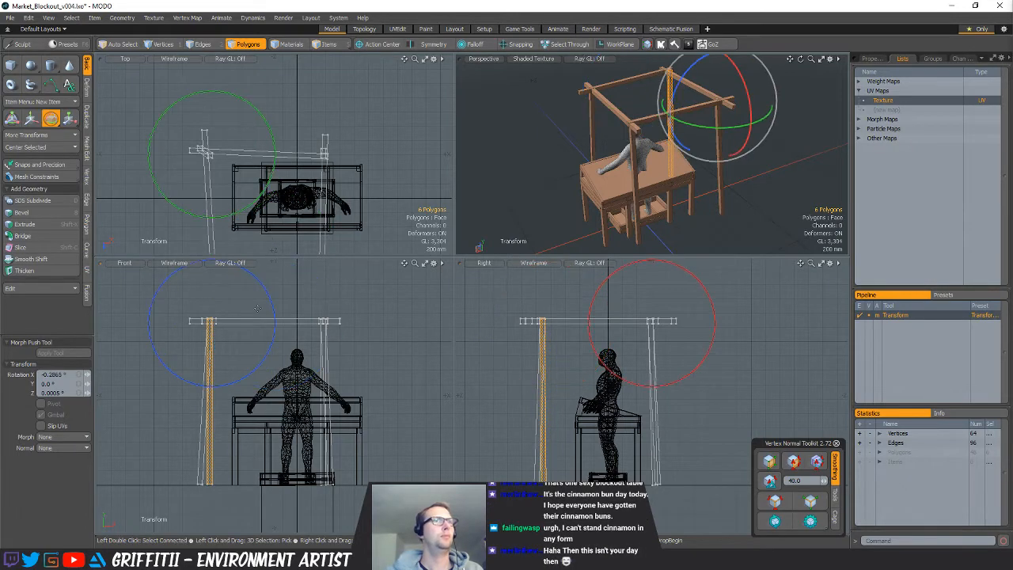
key(space)
Lengthen all four posts downward past the ground by moving their bottom vertices along each post's local axis
key(space)
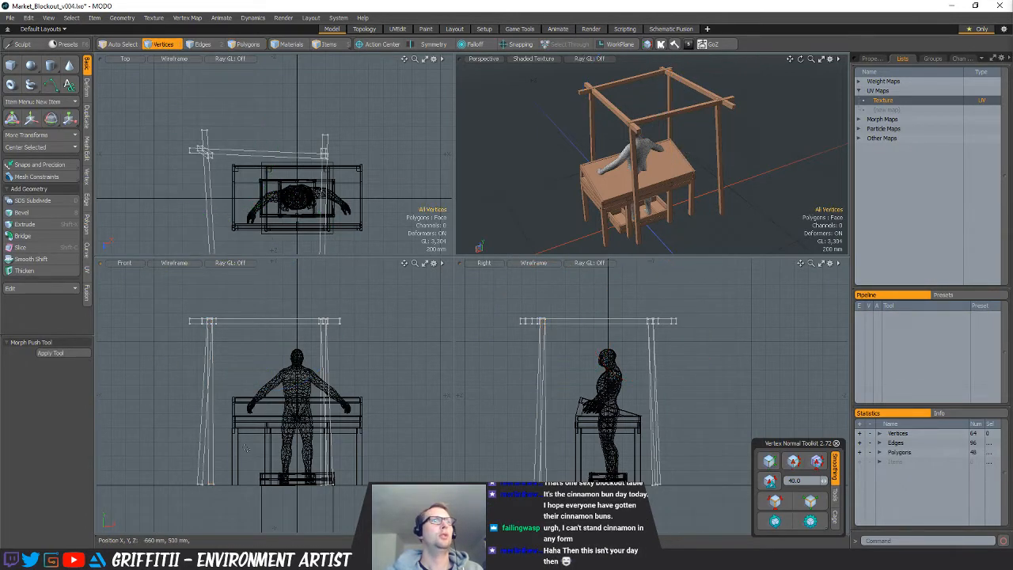
alt+shift+drag(368, 434, 366, 389)
key(w)
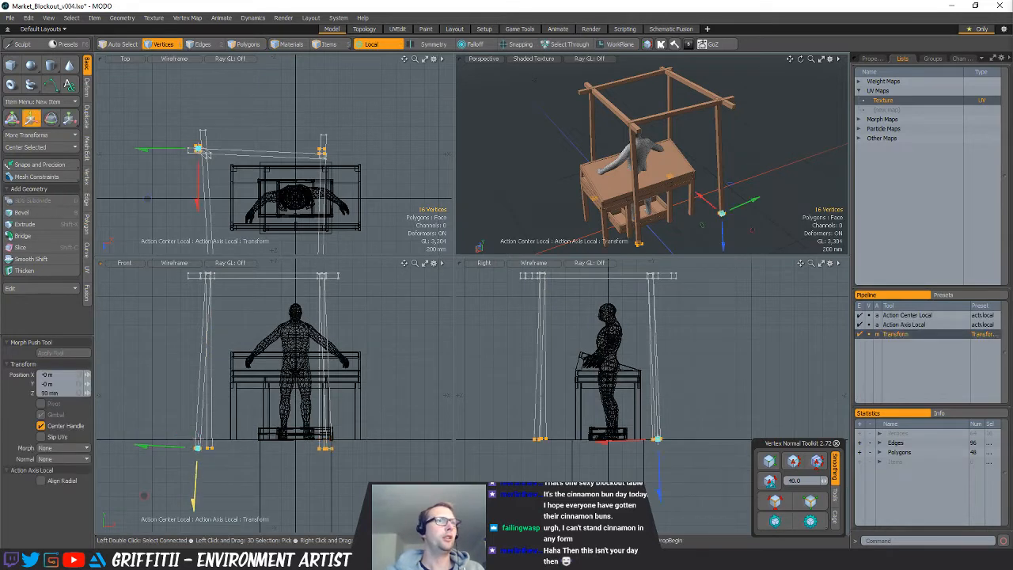
drag(194, 503, 194, 507)
key(space)
Widen the canopy frame by moving the posts, side beam and beam ends on the positive X side outward along X
click(479, 365)
alt+drag(672, 154, 526, 123)
alt+shift+drag(310, 232, 321, 142)
key(alt+space)
key(Escape)
key(Escape)
key(Escape)
mouse_move(285, 118)
right_down()
mouse_move(271, 219)
mouse_move(352, 57)
right_up()
key(w)
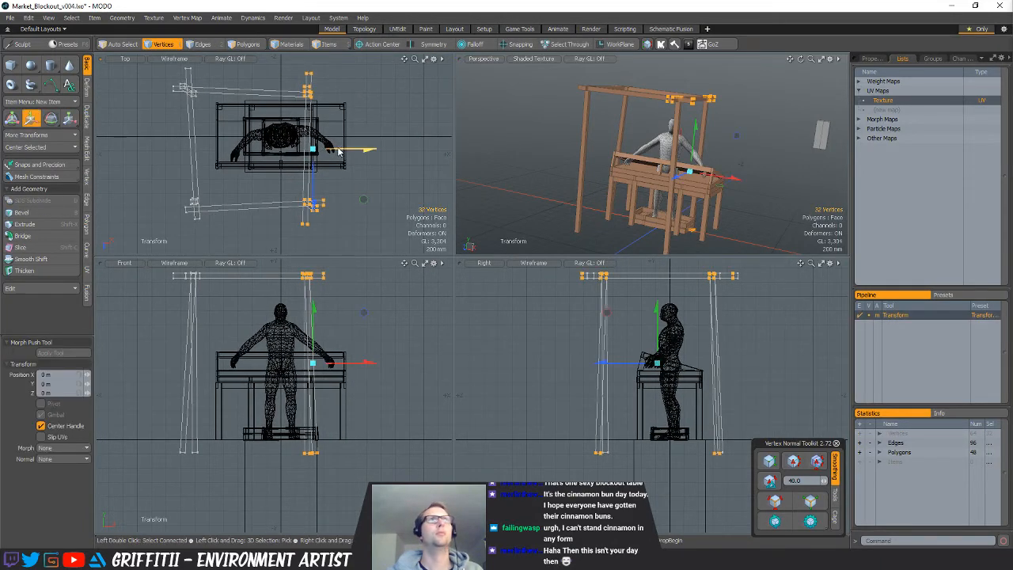
drag(338, 151, 414, 150)
key(space)
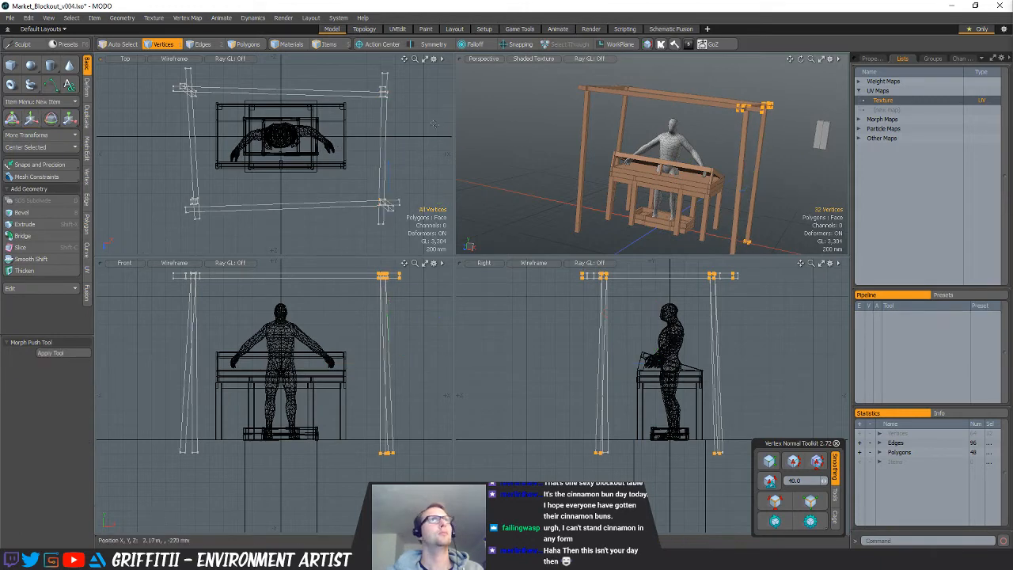
Center the whole canopy frame on the Z and X axes
click(434, 124)
key(w)
click(49, 148)
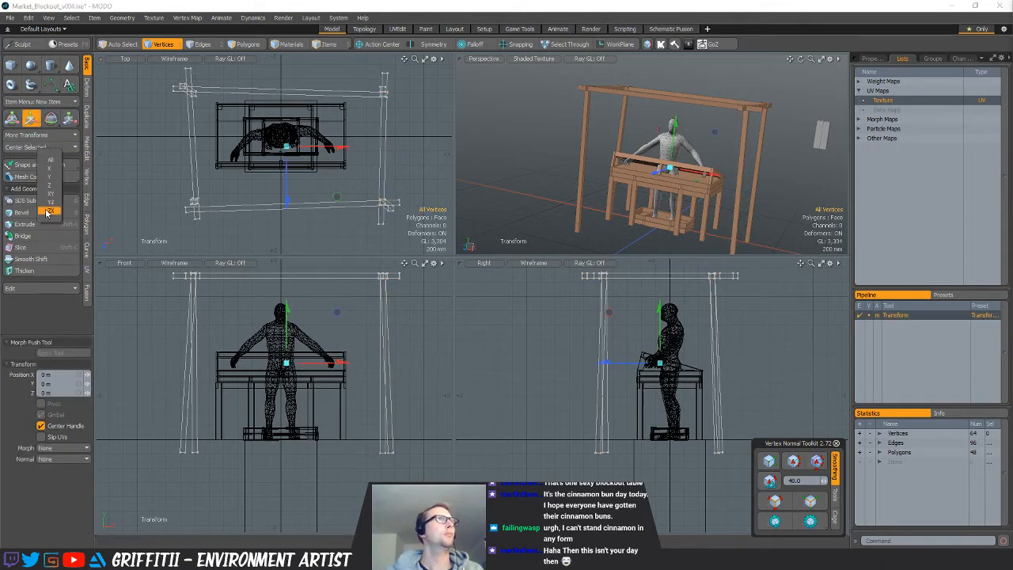
click(48, 211)
alt+shift+drag(393, 145, 386, 174)
scroll(385, 174, down, 1)
key(space)
Raise the top ends of the rear posts and the positive X front post 100 mm in Y above the beams
alt+drag(673, 152, 597, 160)
key(space)
key(space)
click(661, 143)
shift+click(748, 127)
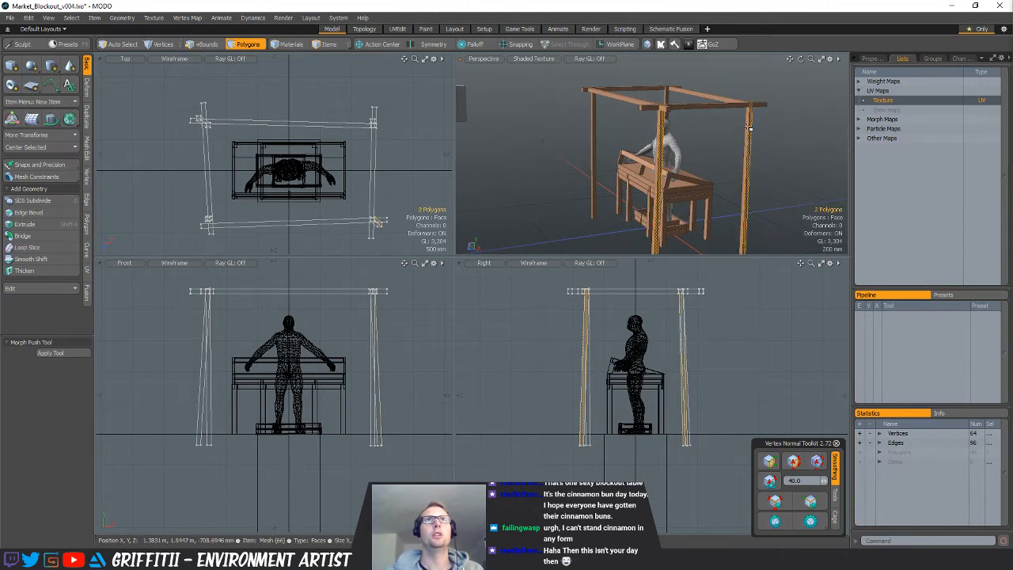
key(bracketright)
alt+shift+drag(748, 127, 718, 119)
shift+click(644, 104)
key(bracketright)
key(alt+1)
mouse_move(232, 383)
ctrl+right_down()
mouse_move(58, 469)
mouse_move(427, 411)
ctrl+right_up()
alt+shift+drag(655, 348, 652, 372)
key(w)
drag(643, 72, 643, 66)
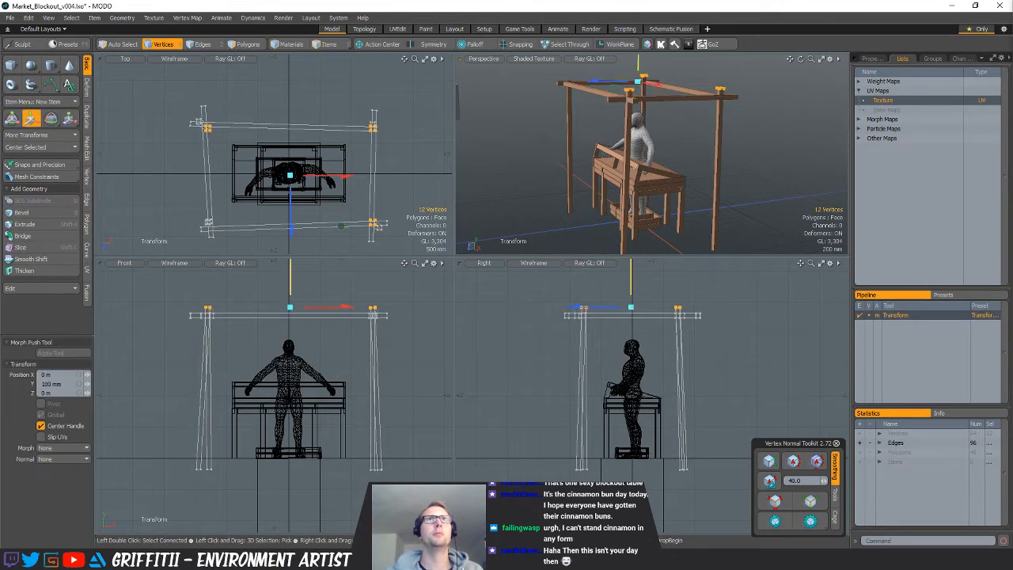
key(space)
click(728, 77)
key(2)
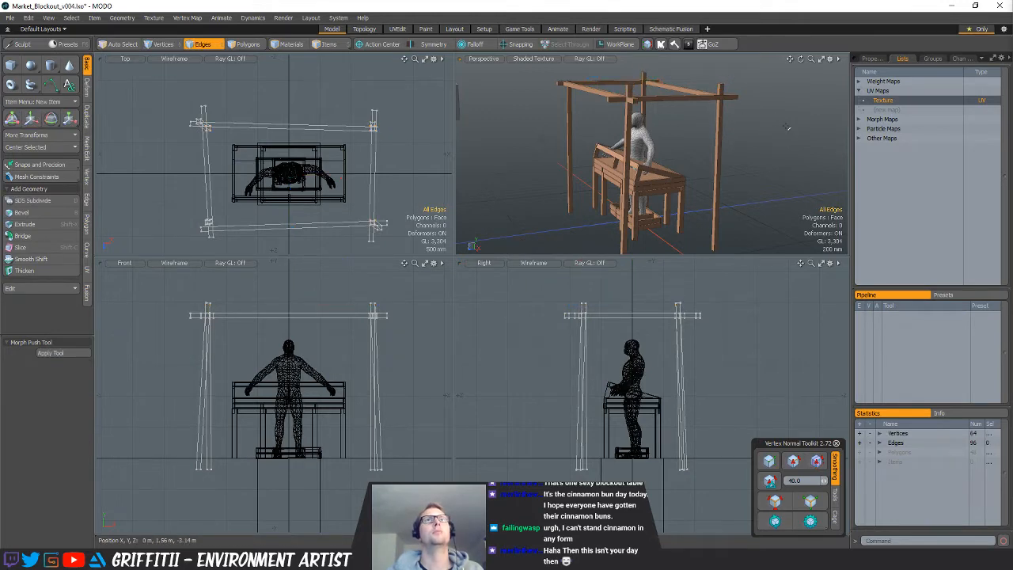
Duplicate the entire canopy frame geometry into a new mesh item
alt+drag(789, 129, 756, 143)
scroll(744, 159, down, 3)
key(space)
key(space)
alt+drag(328, 133, 326, 110)
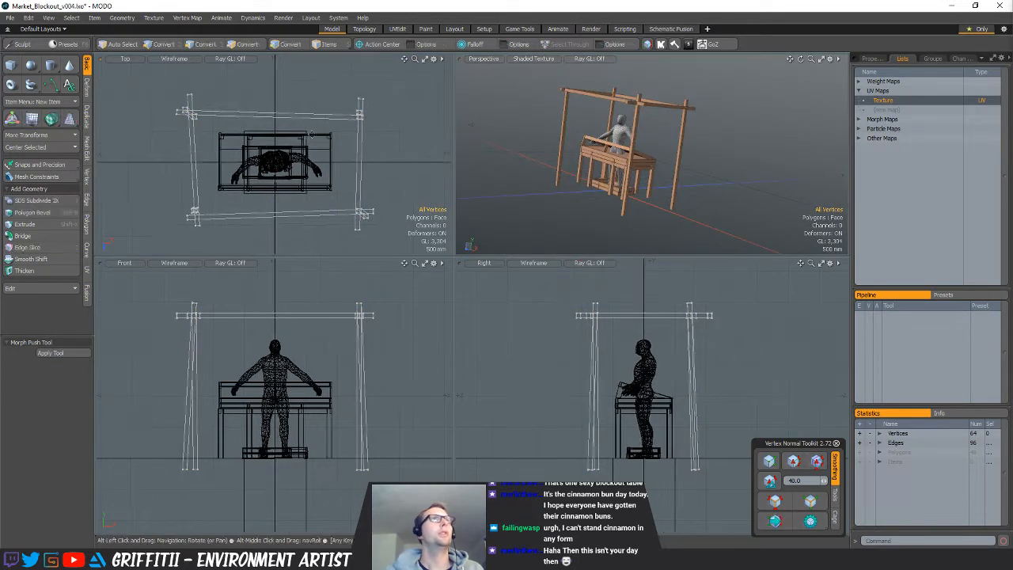
scroll(317, 109, down, 3)
key(space)
key(space)
right_drag(273, 80, 359, 111)
key(ctrl+c)
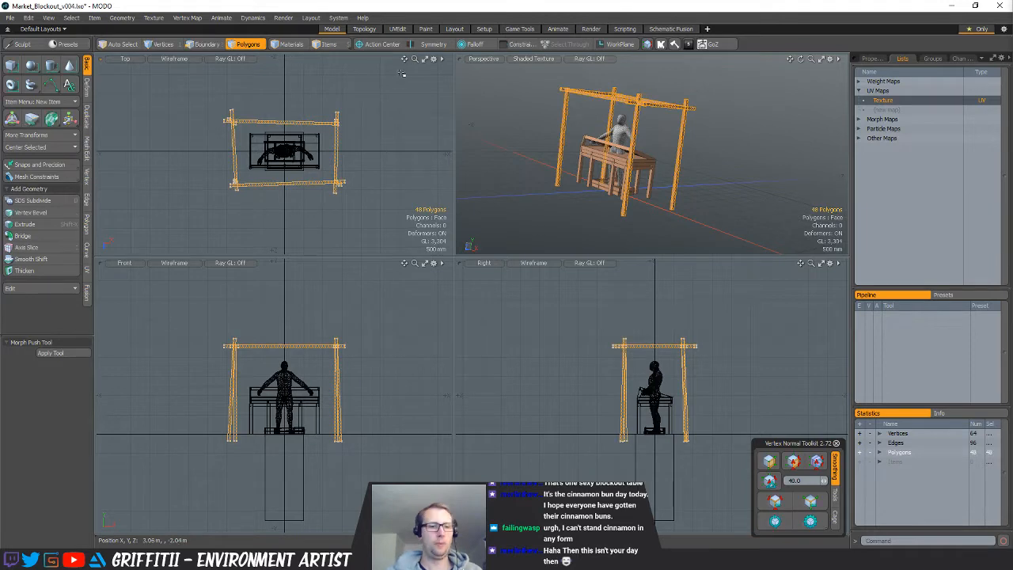
key(n)
key(ctrl+v)
alt+drag(361, 71, 357, 91)
scroll(357, 91, up, 1)
Narrow the duplicated frame by moving its positive X side inward to near the middle of the table
key(e)
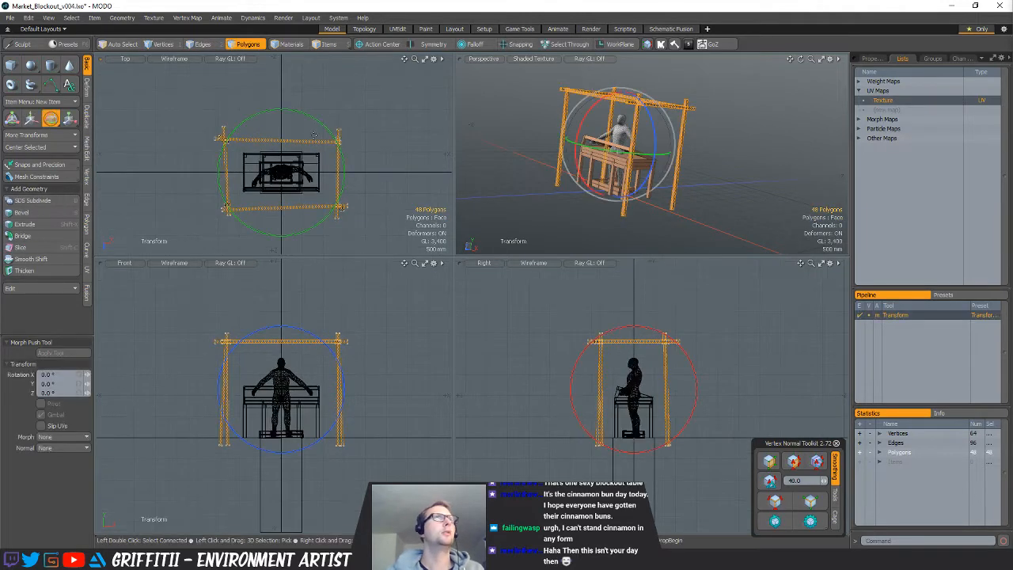
key(space)
key(space)
right_drag(354, 119, 432, 171)
key(w)
drag(365, 172, 318, 169)
key(space)
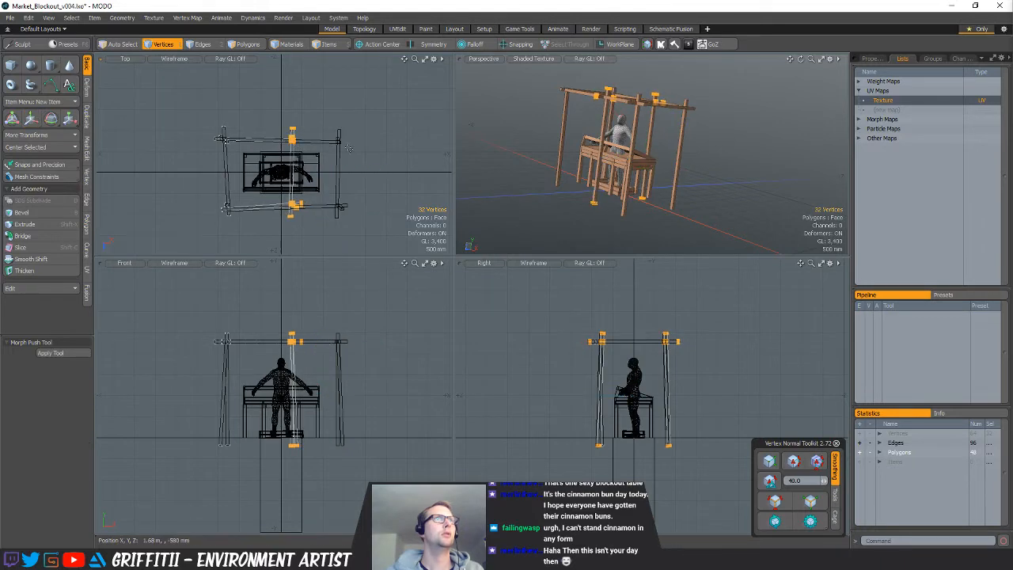
Try to rotate the narrowed frame copy about the vertical axis
click(303, 116)
key(e)
ctrl+drag(291, 121, 298, 212)
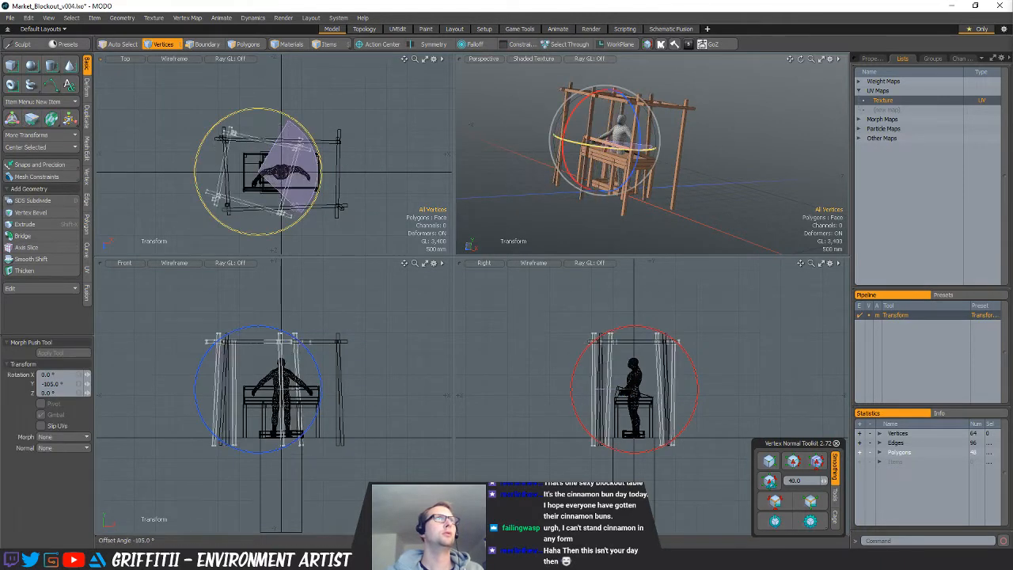
ctrl+click(295, 205)
key(ctrl+z)
key(ctrl+z)
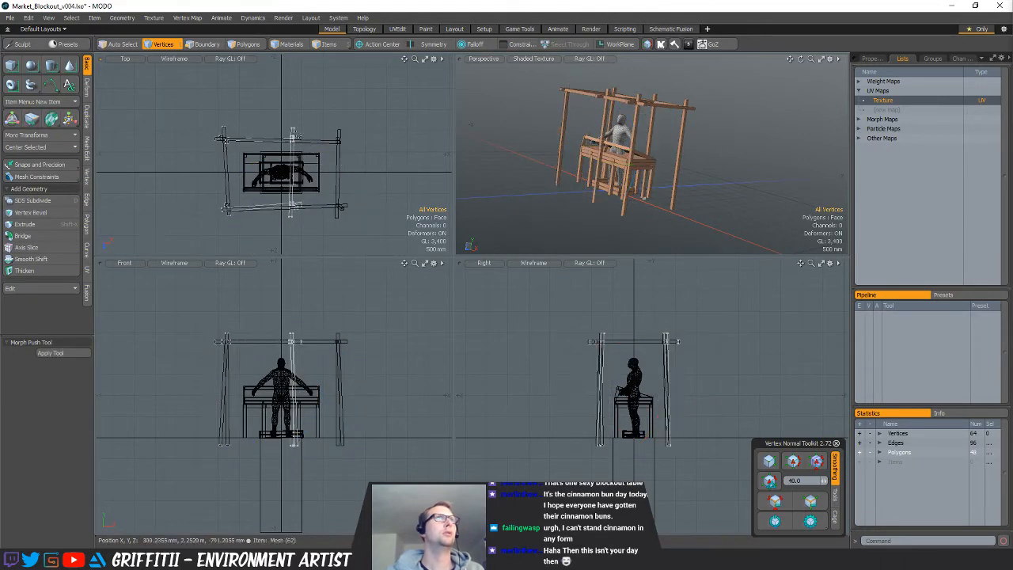
key(e)
drag(281, 105, 282, 116)
key(ctrl+z)
key(ctrl+z)
key(e)
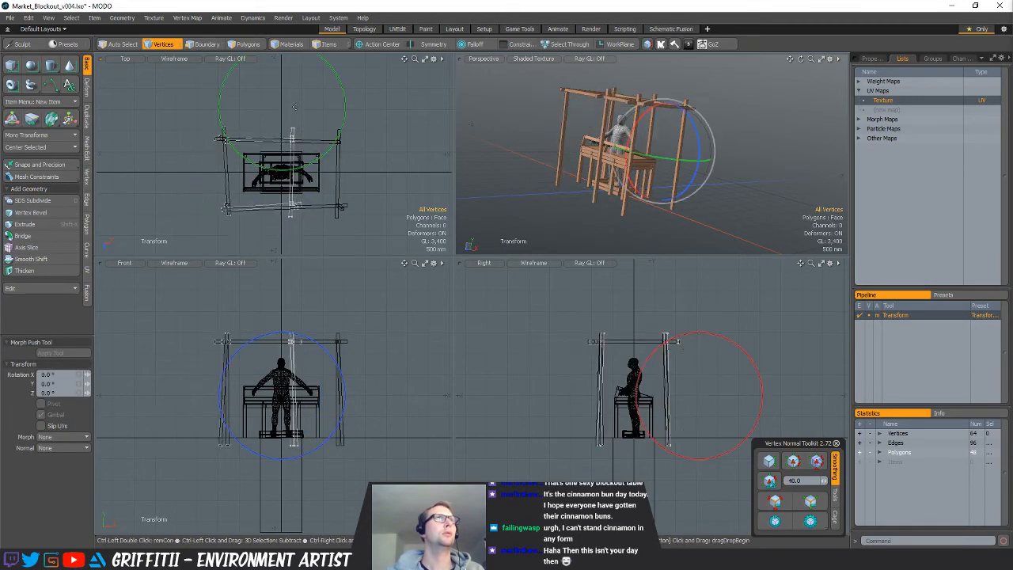
key(ctrl+z)
key(ctrl+z)
key(e)
key(ctrl+z)
key(e)
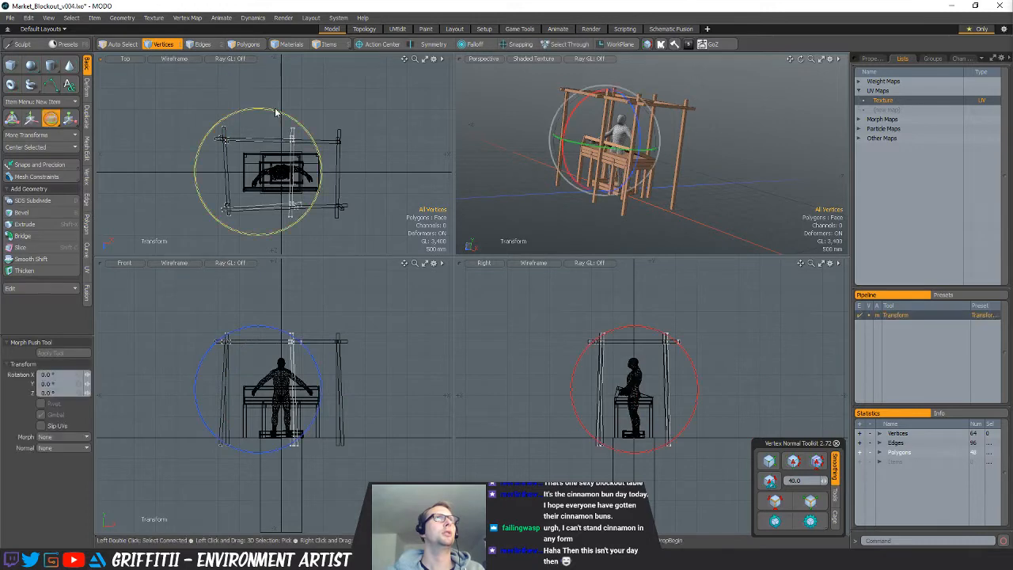
key(ctrl+z)
drag(275, 105, 266, 215)
key(ctrl+z)
key(e)
key(q)
Shift the two rear corners of the frame copy separately in the ground plane to make its outline irregular
alt+shift+drag(261, 154, 298, 153)
scroll(282, 129, up, 3)
mouse_move(296, 104)
right_down()
mouse_move(318, 155)
mouse_move(320, 141)
right_up()
key(w)
drag(354, 147, 349, 154)
key(q)
right_drag(192, 96, 232, 185)
key(w)
mouse_move(231, 176)
mouse_down()
mouse_move(245, 167)
mouse_move(249, 111)
mouse_up()
key(q)
Offset the two front corners of the frame copy separately in the ground plane
right_drag(207, 158, 242, 189)
key(w)
drag(243, 187, 239, 196)
key(q)
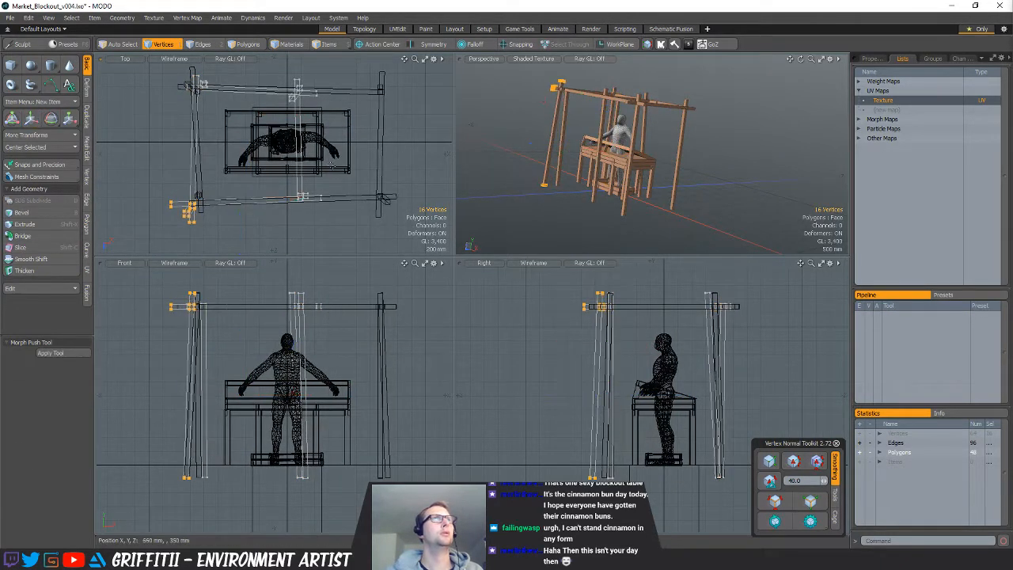
right_drag(331, 166, 323, 225)
key(w)
drag(330, 215, 325, 220)
key(q)
Move the whole frame copy toward positive X so it sits between the original frame's sides
click(364, 174)
alt+shift+drag(364, 173, 315, 170)
key(w)
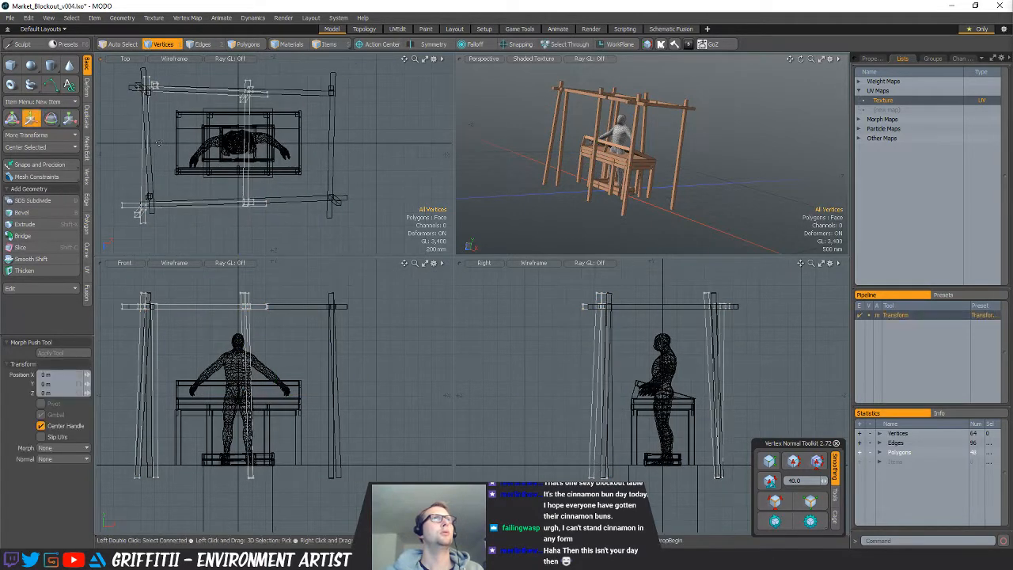
key(q)
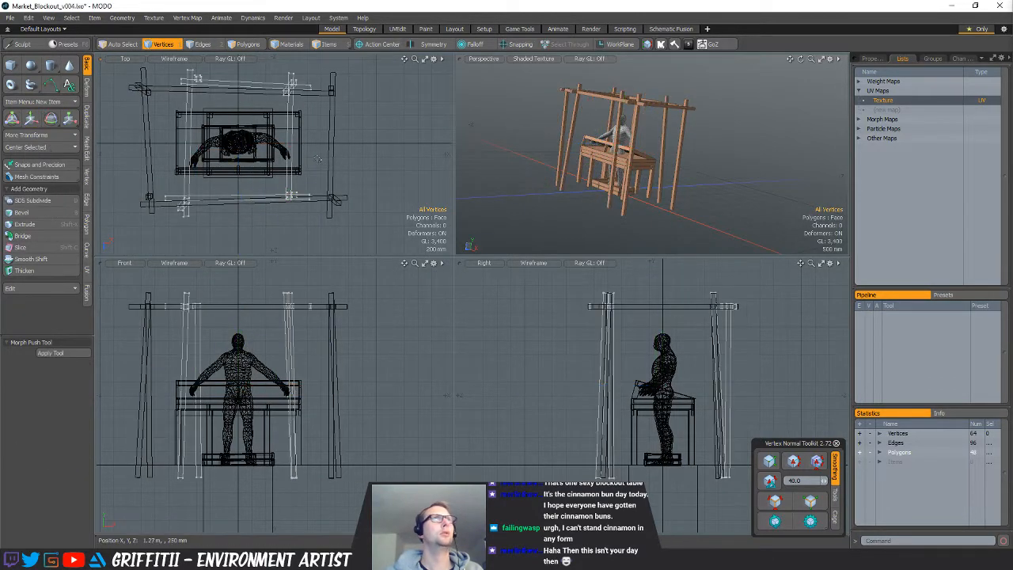
Adjust the sideways position of the frame copy's post feet, first on the positive X side and then the negative X side
alt+drag(630, 166, 676, 176)
mouse_move(297, 444)
right_down()
mouse_move(275, 444)
mouse_move(305, 495)
right_up()
key(w)
drag(295, 478, 292, 477)
key(q)
mouse_move(199, 448)
right_down()
mouse_move(221, 507)
mouse_move(228, 500)
right_up()
key(w)
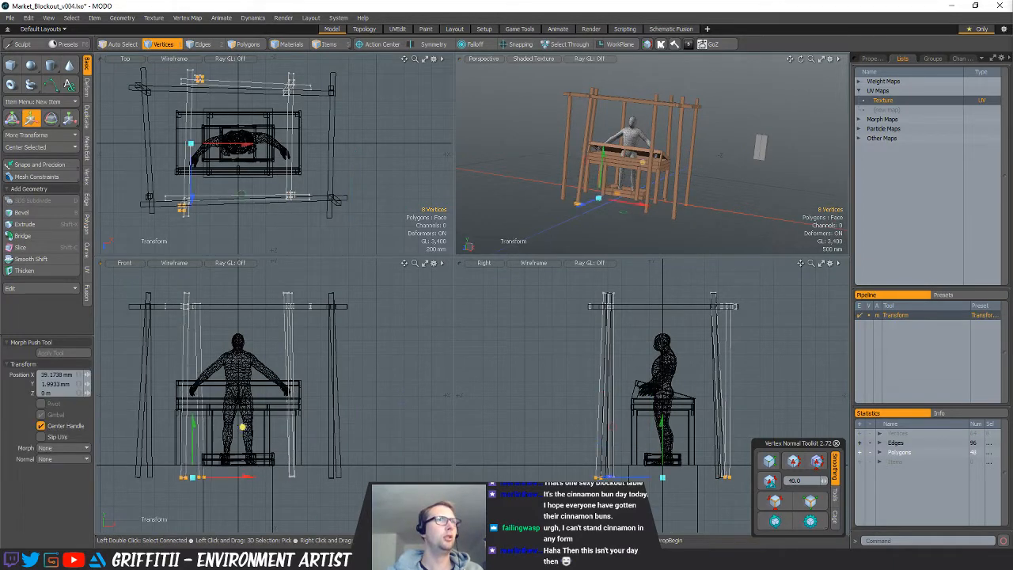
drag(242, 425, 247, 426)
key(q)
Splay the frame copy's front feet forward and move its rear feet 20 mm in Y and -140 mm in Z
alt+shift+drag(633, 443, 583, 433)
right_drag(577, 436, 613, 491)
key(w)
drag(611, 486, 600, 486)
key(q)
right_drag(649, 431, 706, 479)
key(w)
drag(692, 494, 702, 491)
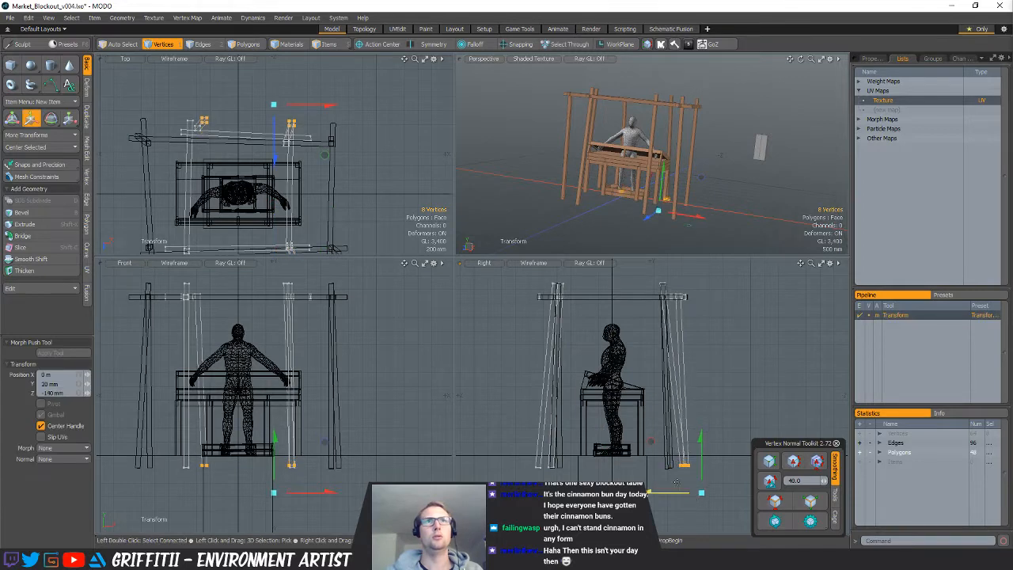
key(q)
Move the frame copy's beams and post tops 100 mm in Y and 80 mm in Z
click(607, 311)
key(q)
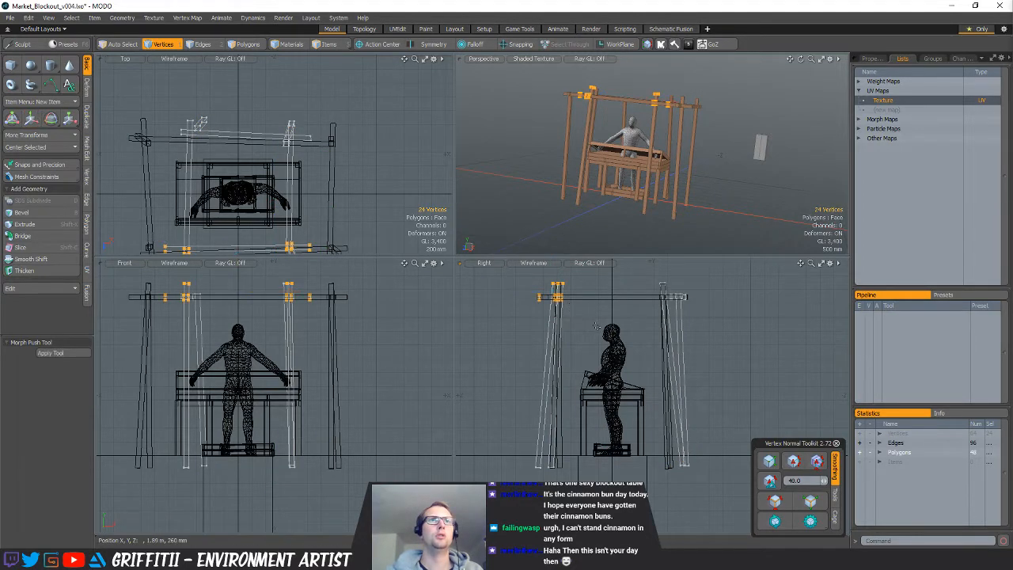
ctrl+alt+drag(601, 355, 614, 358)
right_drag(694, 342, 690, 344)
key(w)
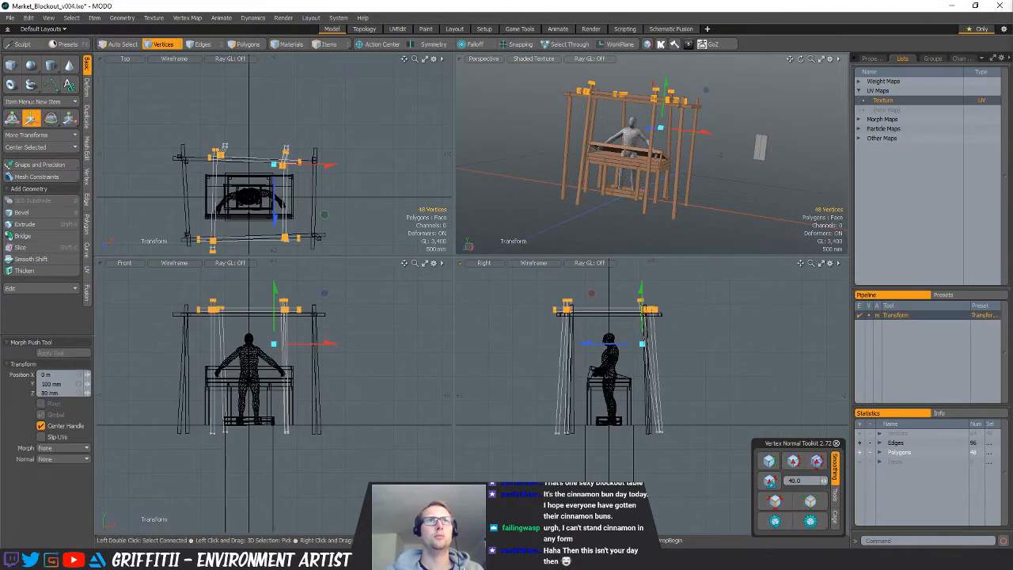
key(q)
click(690, 394)
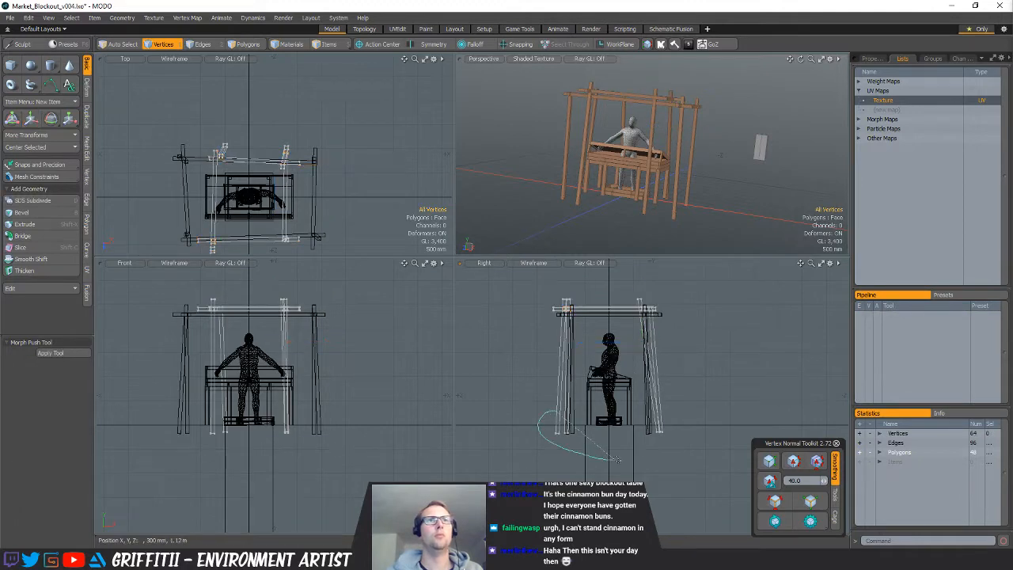
right_drag(616, 459, 618, 460)
key(w)
key(q)
click(641, 391)
Delete the duplicated frame and return to editing the original one
mouse_move(722, 161)
alt+mouse_down()
mouse_move(585, 236)
mouse_move(602, 208)
mouse_move(576, 190)
alt+mouse_up()
key(Delete)
key(space)
key(space)
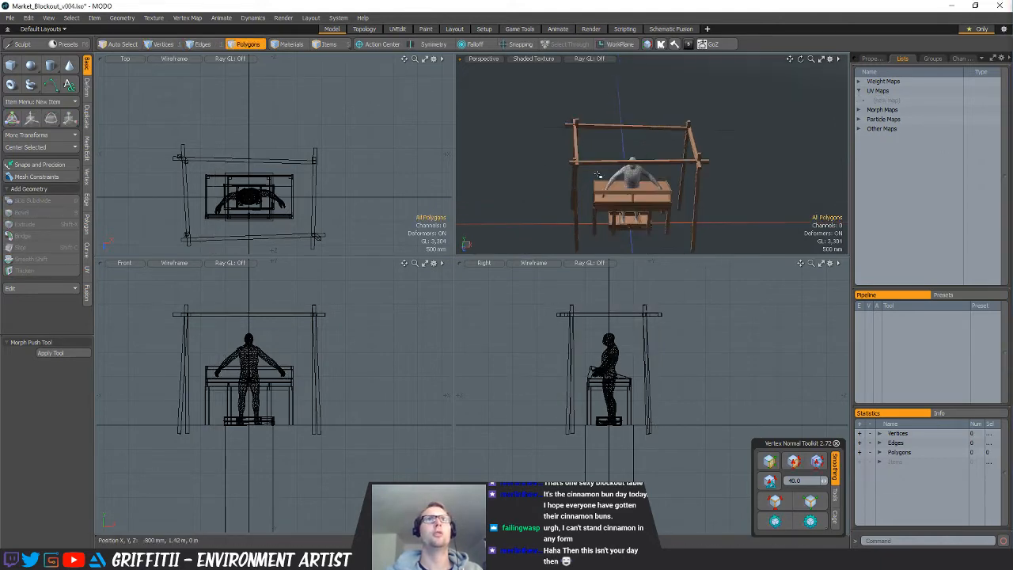
key(ctrl+z)
Duplicate the two front posts within the same mesh and scale the copies down into short pieces
alt+drag(700, 186, 584, 178)
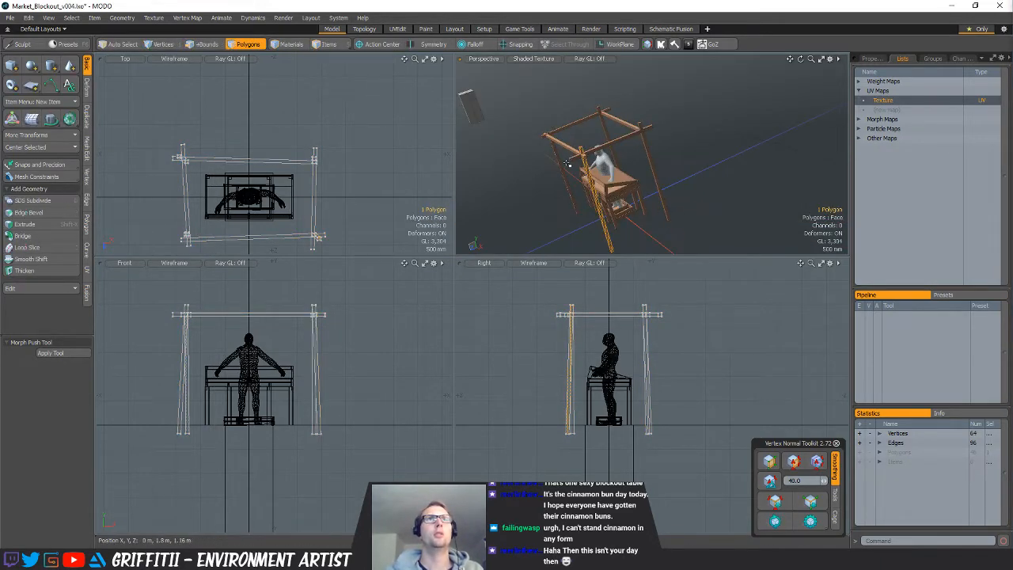
key(])
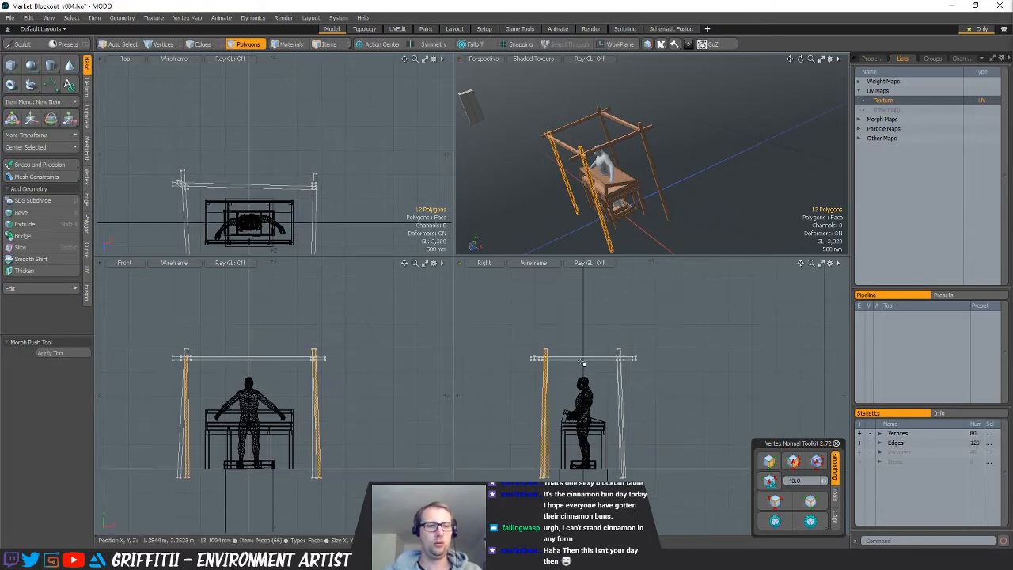
key(alt)
key(y)
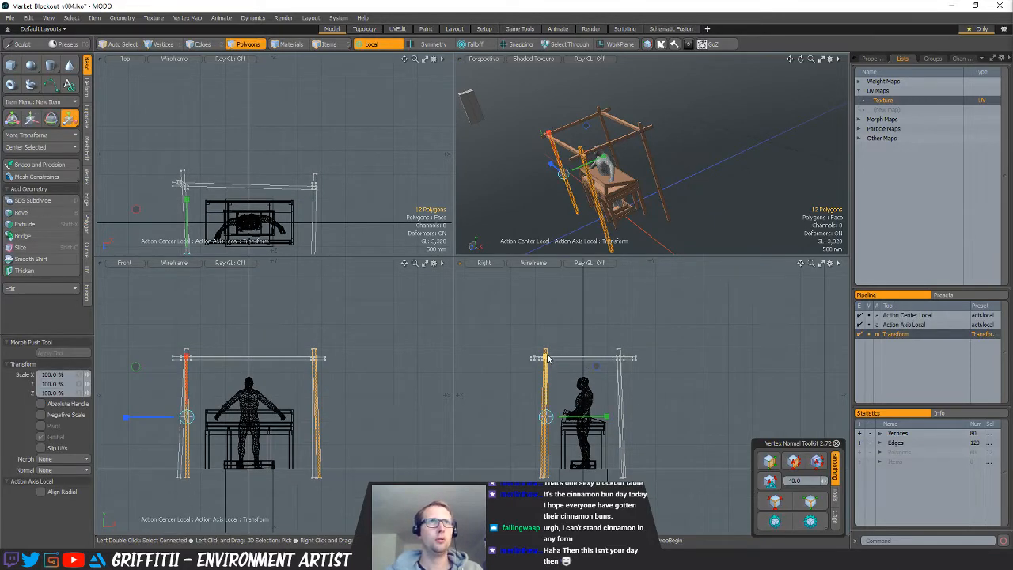
key(Escape)
scroll(561, 396, up, 2)
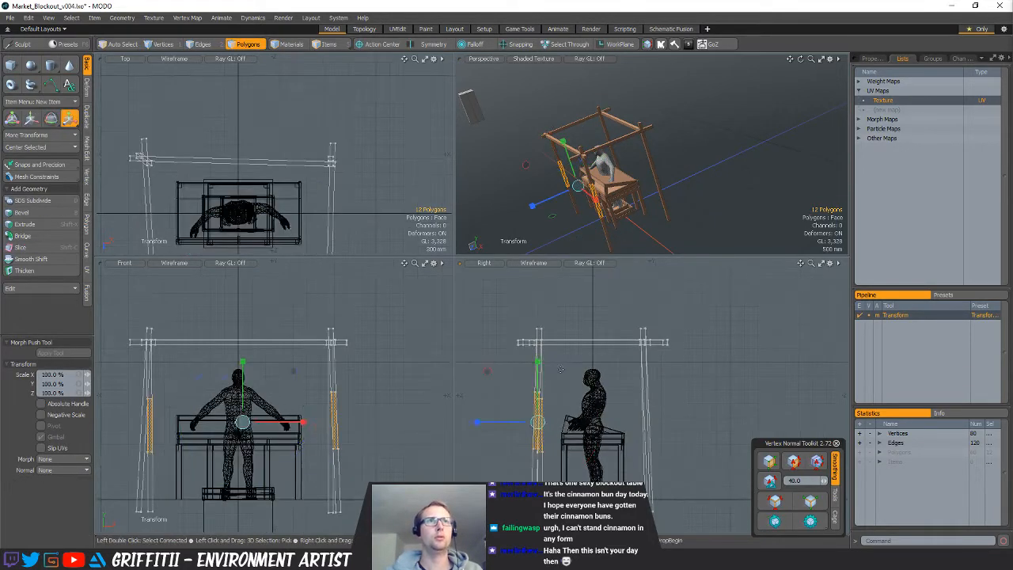
Rotate the short post copies into diagonal braces and move them 990 mm in Y and -340 mm in Z below the side beams
key(e)
ctrl+drag(548, 363, 593, 399)
key(w)
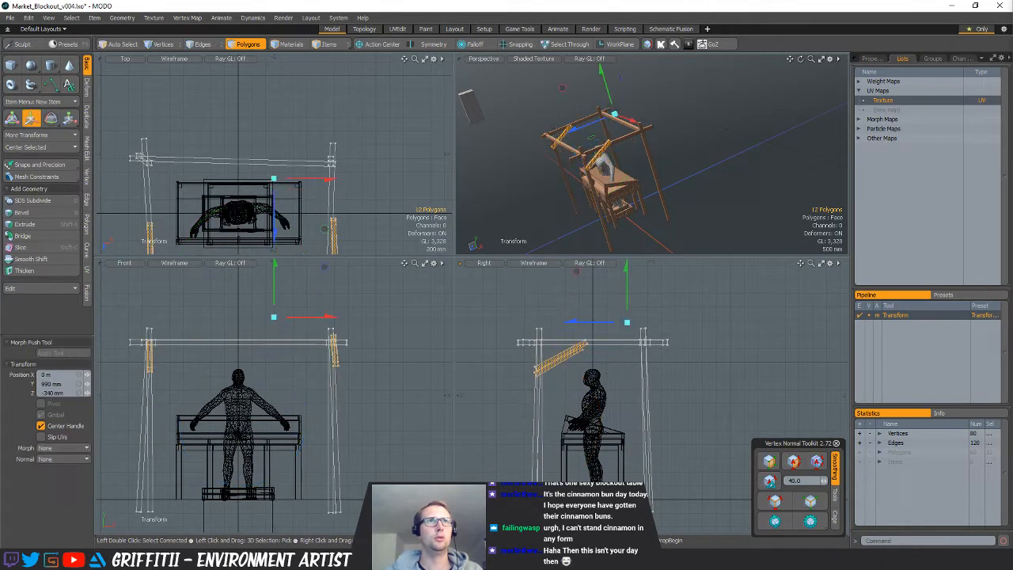
Try to shift both diagonal braces -40 mm in X, then undo the shift
alt+shift+drag(346, 195, 364, 145)
drag(395, 210, 391, 210)
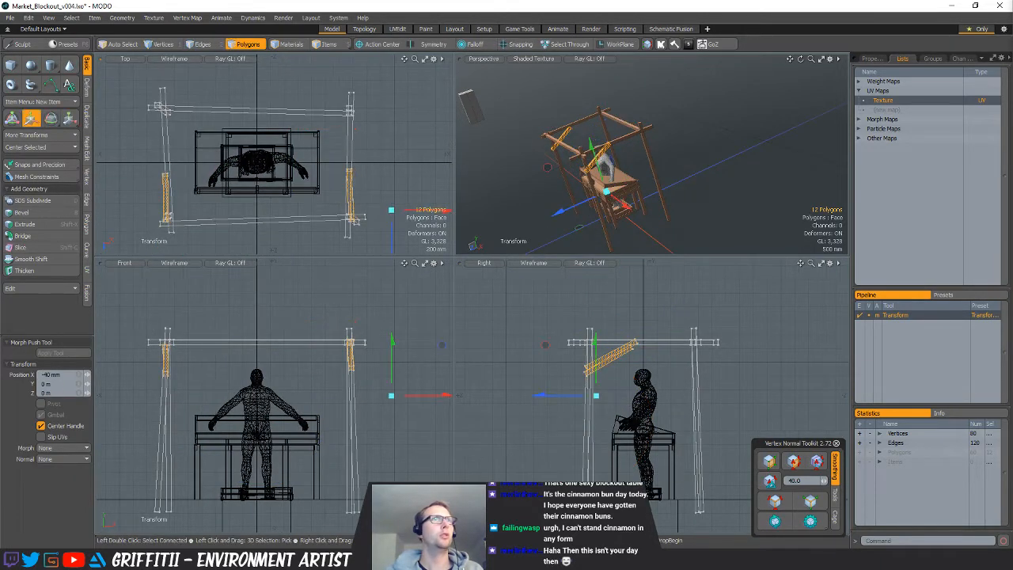
key(ctrl+z)
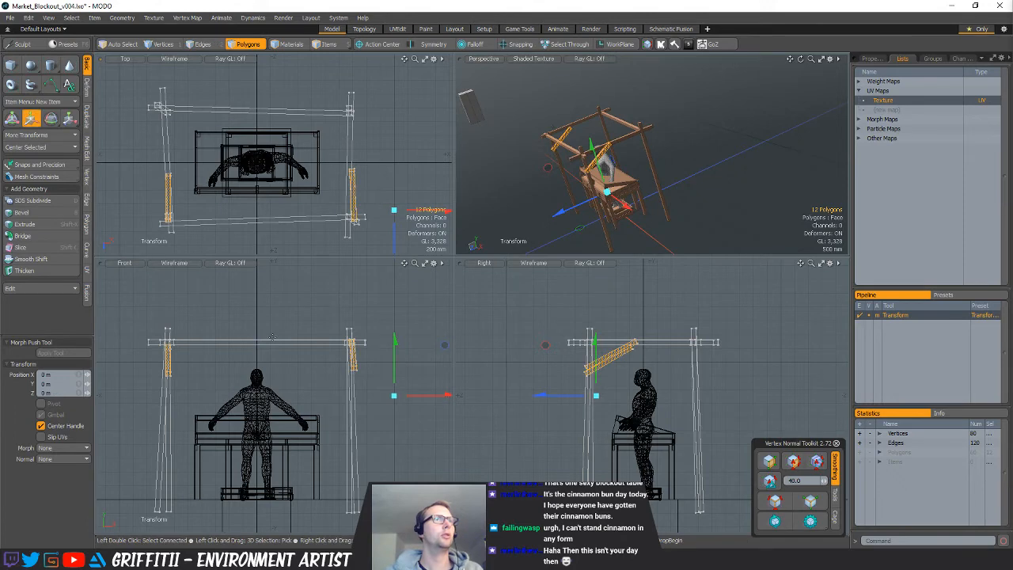
alt+drag(610, 159, 618, 196)
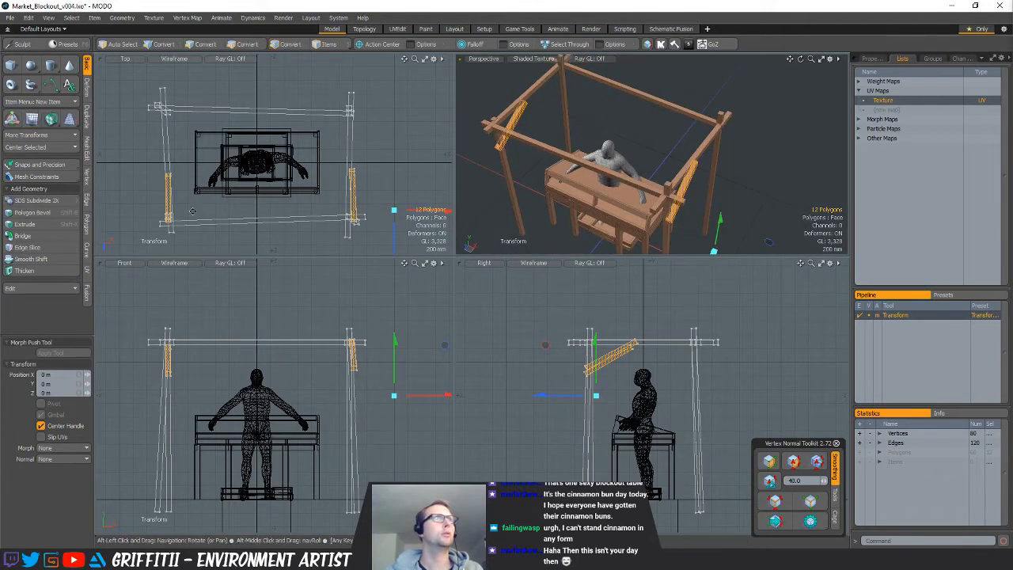
Move the upper end of the front-right diagonal brace in line with the side beam
key(1)
right_drag(192, 212, 325, 253)
key(w)
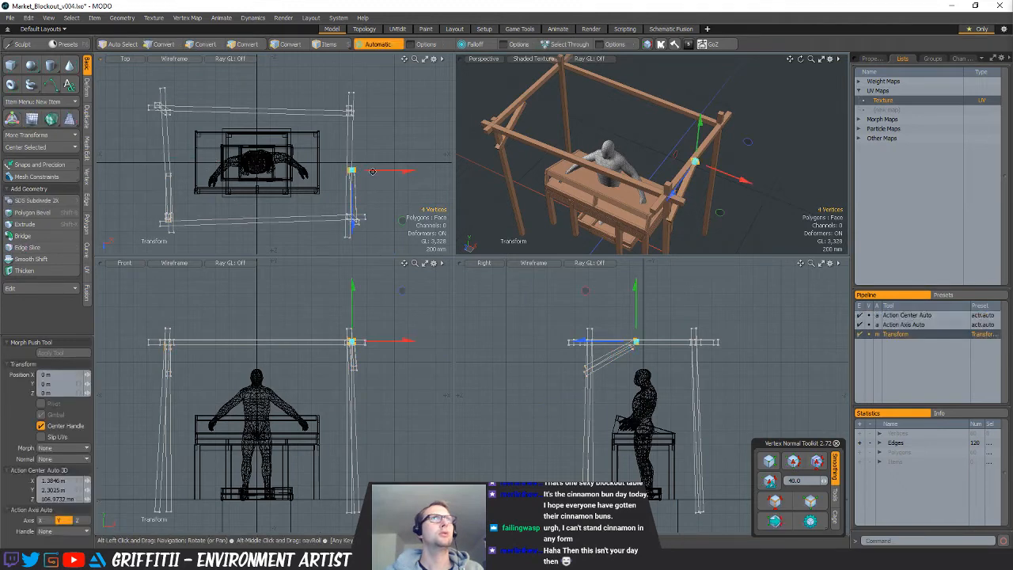
key(space)
key(space)
alt+drag(602, 159, 625, 166)
key(space)
alt+drag(390, 208, 367, 195)
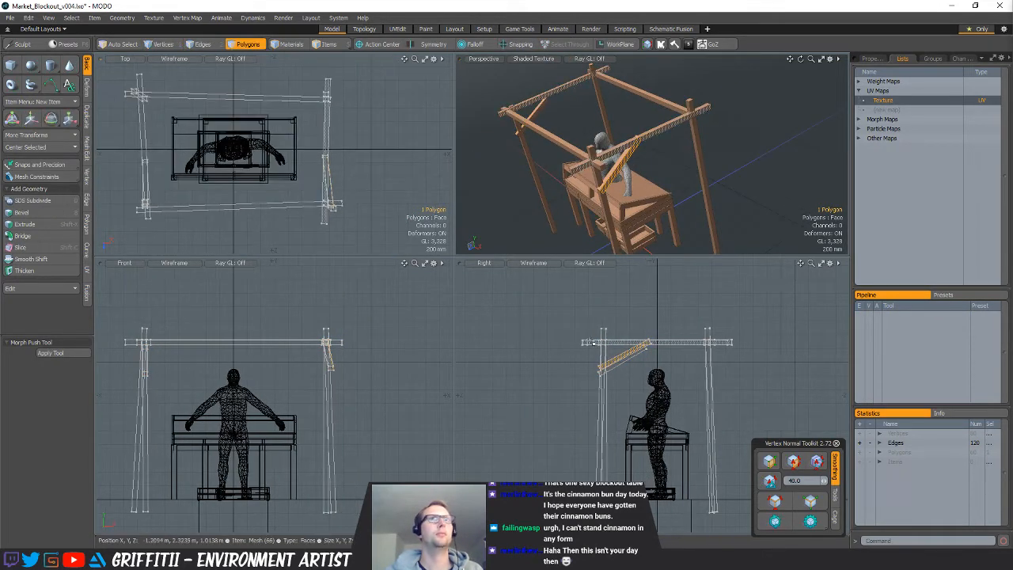
Shift the lower ends of both diagonal braces sideways to line up with the front posts
key(2)
key(1)
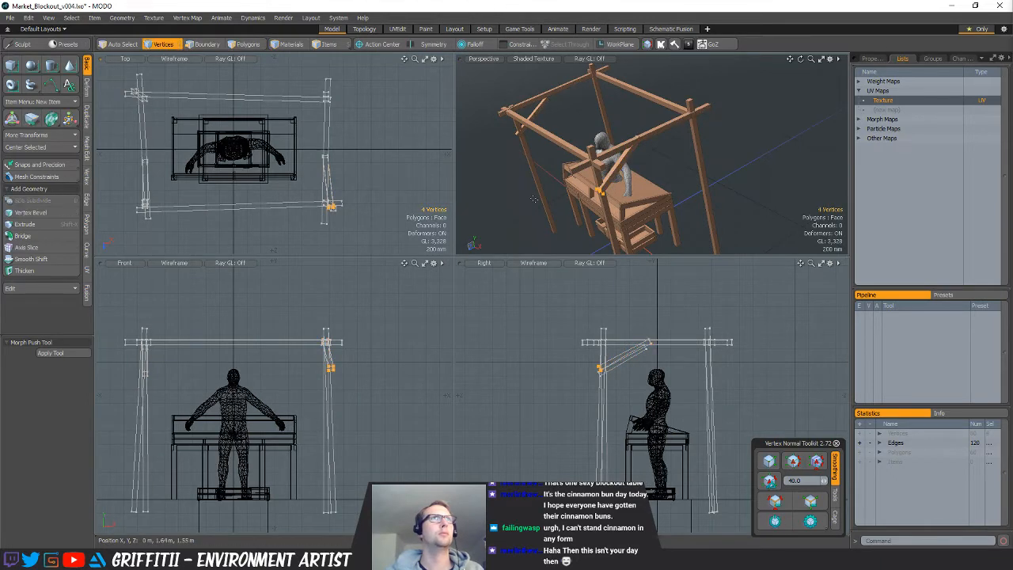
key(w)
scroll(614, 184, up, 3)
alt+drag(614, 218, 558, 128)
key(2)
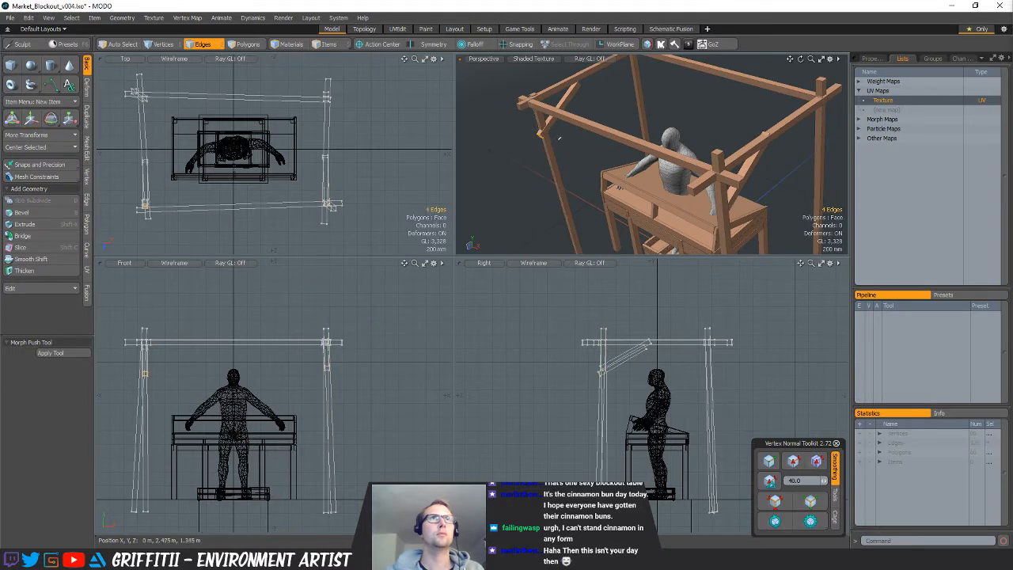
key(w)
drag(532, 169, 531, 167)
key(space)
key(space)
key(space)
key(space)
key(space)
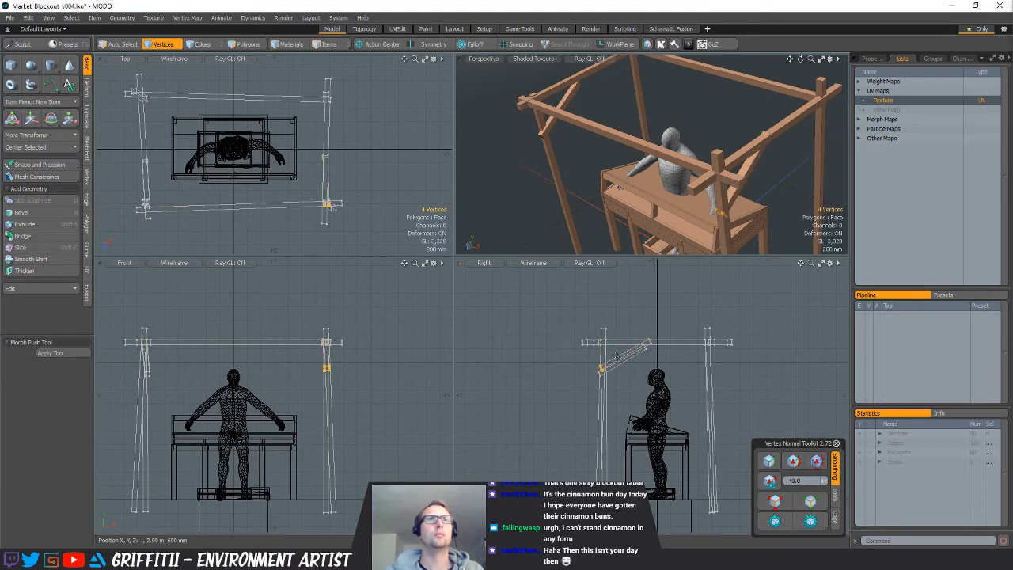
Duplicate both diagonal braces within the mesh, rotate the copies to face the opposite way, and move them to the rear posts
alt+drag(308, 146, 315, 161)
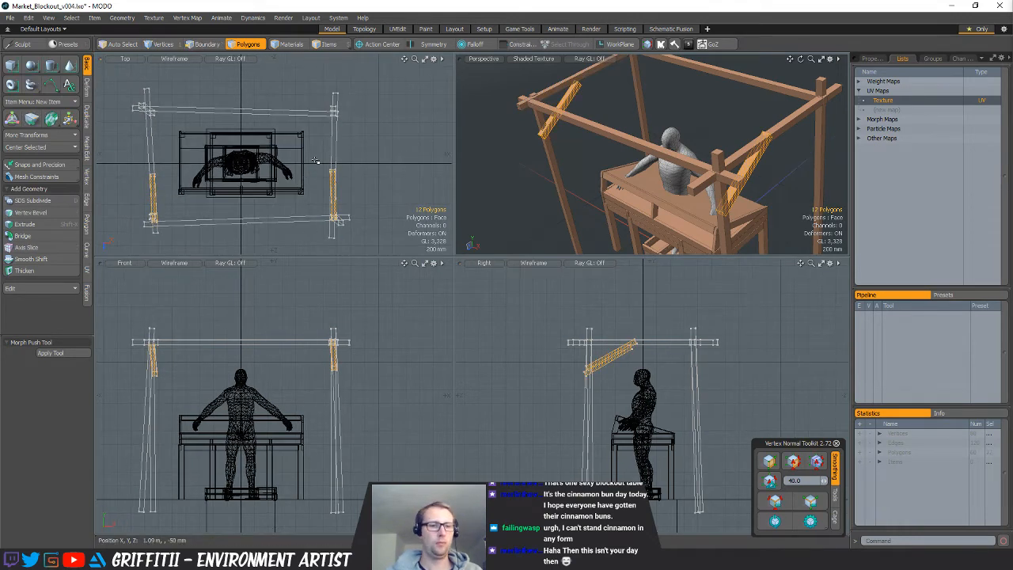
key(ctrl+c)
key(ctrl+v)
key(e)
ctrl+drag(262, 138, 244, 192)
key(w)
alt+drag(780, 126, 681, 176)
key(q)
Move the lower end of the rear-right brace about 20.6 mm in X and 62.4 mm in Z to meet its post
double_click(656, 185)
key(alt+1)
alt+shift+drag(308, 145, 247, 158)
scroll(247, 159, up, 2)
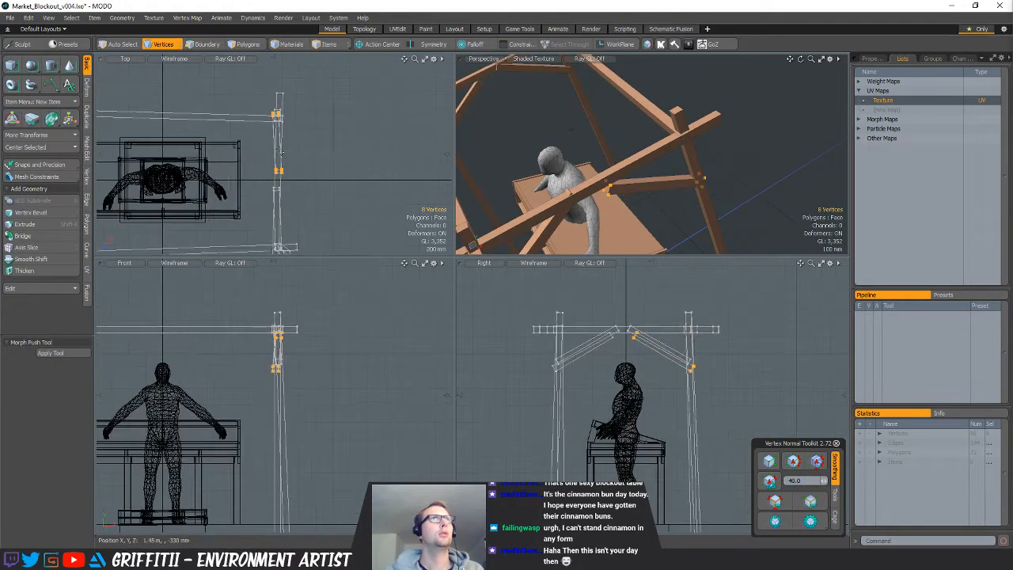
ctrl+right_drag(230, 150, 305, 194)
alt+drag(701, 162, 651, 176)
key(w)
drag(625, 218, 618, 224)
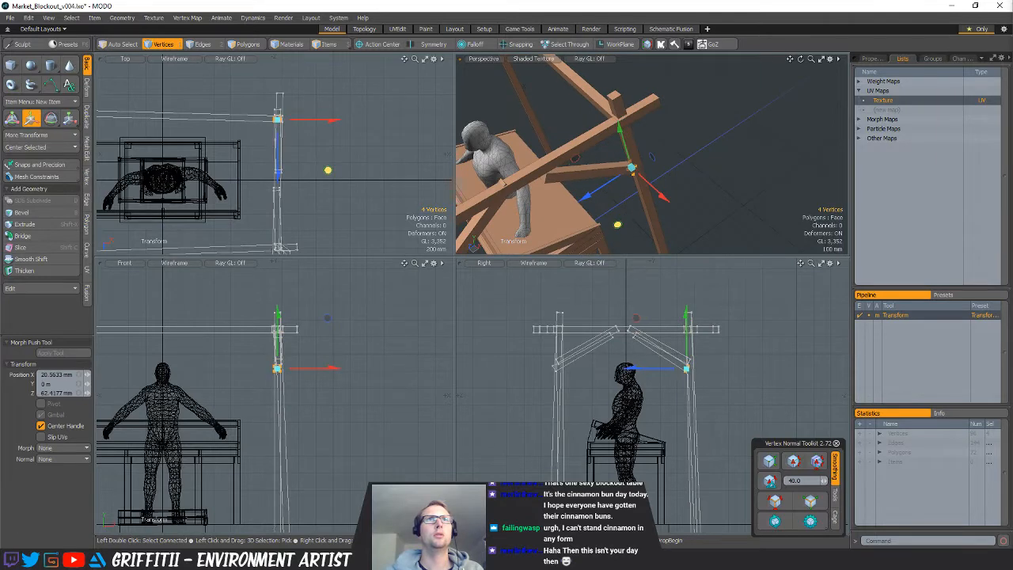
Raise the upper end of the rear-right brace 65 mm into the side beam and slide it toward the rear post
key(space)
key(space)
key(space)
double_click(601, 173)
key(alt+1)
ctrl+right_drag(621, 150, 645, 186)
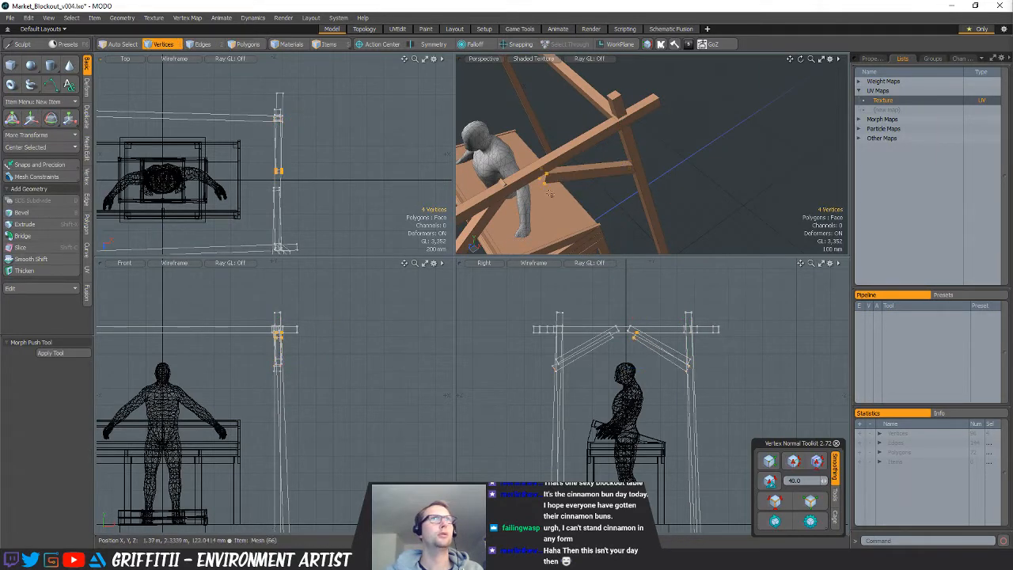
key(w)
alt+drag(605, 158, 569, 127)
drag(547, 81, 545, 70)
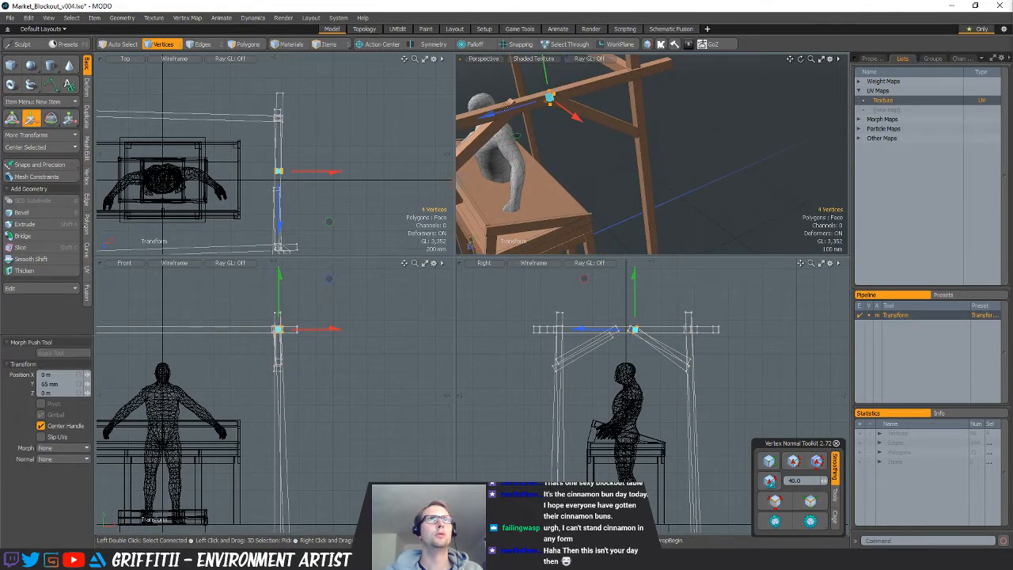
drag(524, 104, 632, 123)
Move the whole rear-left brace about -57.2 mm in X and -14.1 mm in Z to fit its post
key(space)
key(space)
key(space)
click(563, 102)
key(alt+2)
key(shift+a)
key(w)
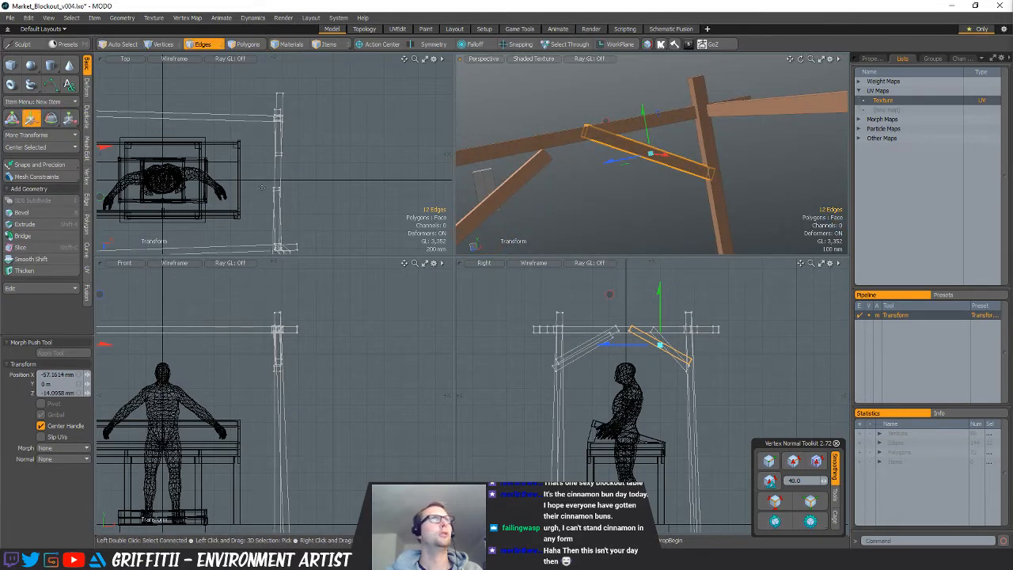
alt+shift+drag(262, 188, 457, 186)
Slide the upper end of the rear-left brace along the side beam toward the rear post
key(q)
double_click(585, 133)
key(w)
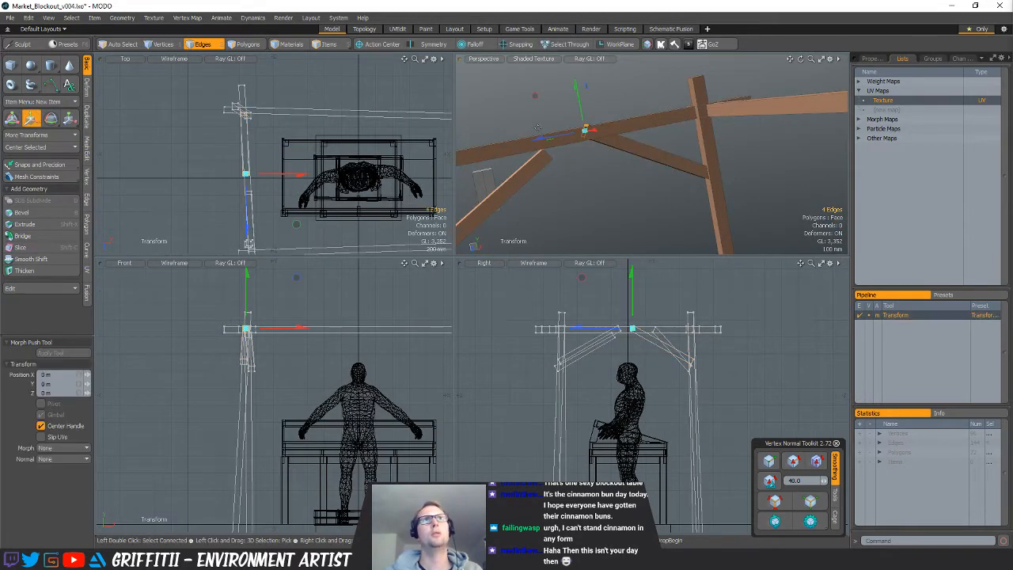
drag(536, 142, 563, 135)
key(q)
Raise the whole front-left brace slightly so its upper end meets the side beam
click(597, 181)
alt+drag(596, 181, 647, 165)
alt+shift+drag(647, 165, 598, 156)
key(3)
double_click(575, 144)
alt+drag(597, 155, 587, 177)
key(w)
ctrl+alt+drag(587, 177, 608, 175)
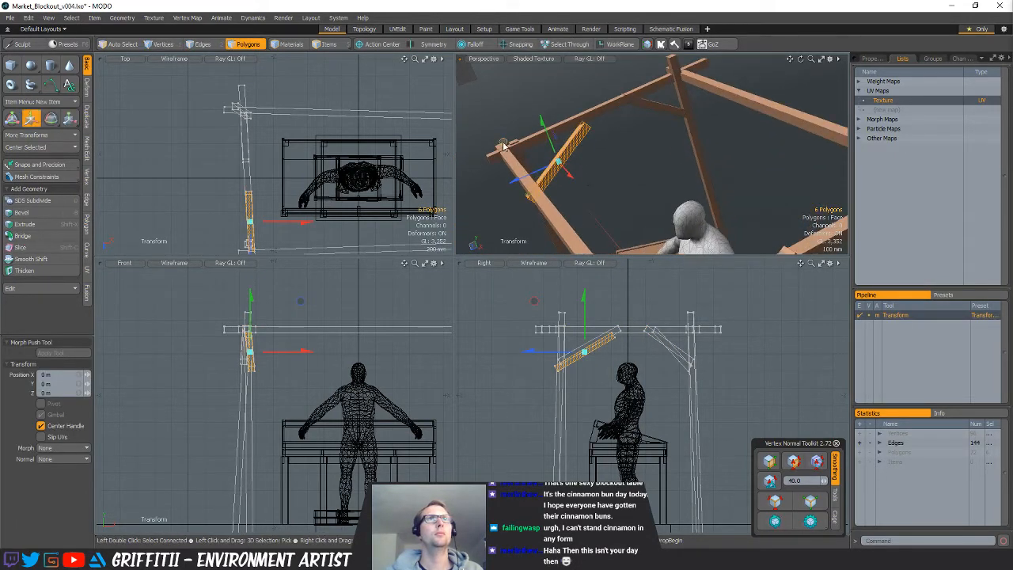
drag(503, 143, 568, 163)
key(q)
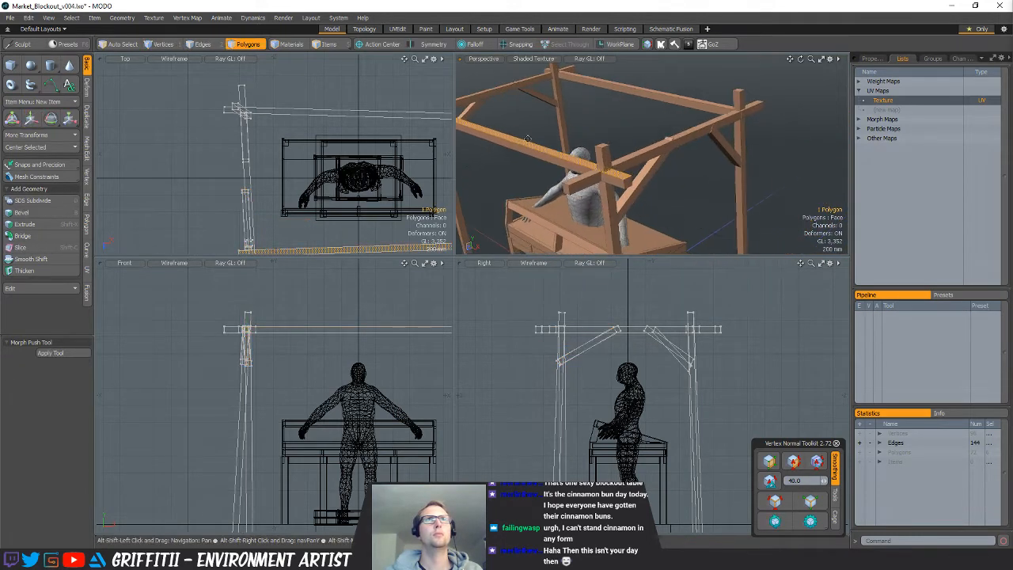
Lower the front-left corner's beam ends, post top and brace end by 100 mm, leaving out the post's foot
click(683, 195)
ctrl+alt+drag(683, 194, 612, 277)
key(1)
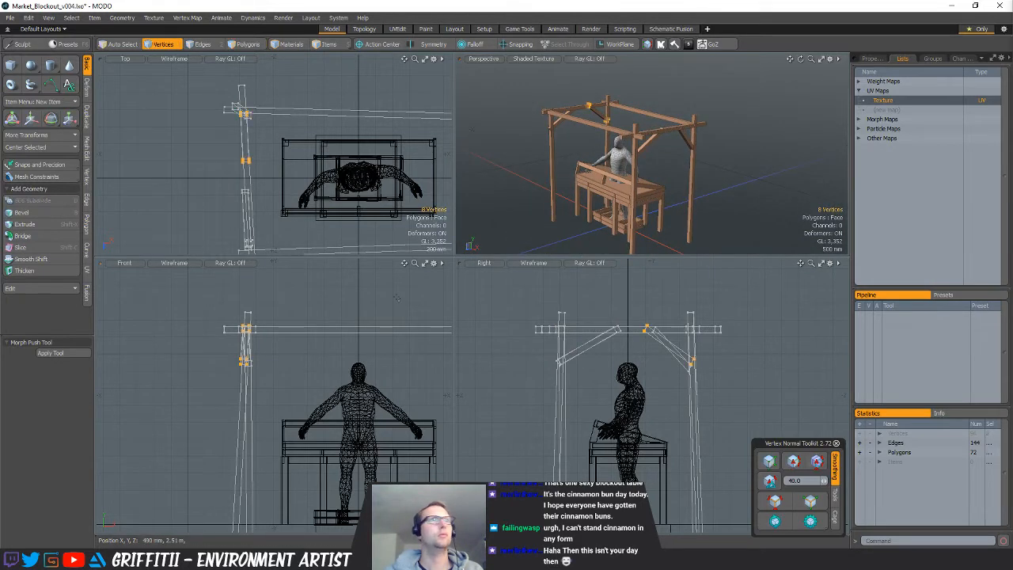
alt+drag(276, 226, 239, 194)
right_drag(235, 156, 220, 153)
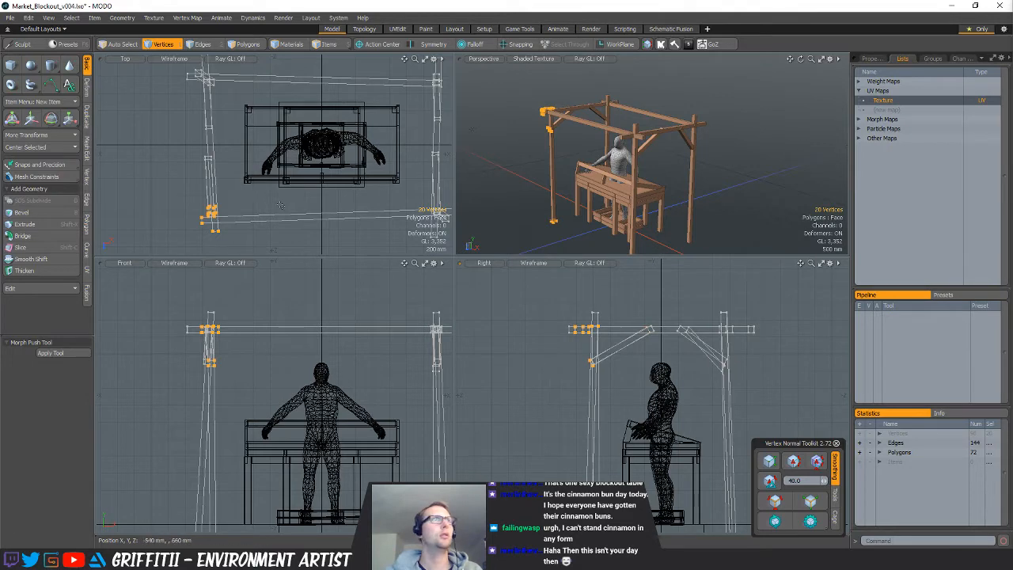
alt+drag(280, 205, 273, 144)
scroll(302, 366, down, 3)
ctrl+right_drag(292, 426, 170, 442)
key(w)
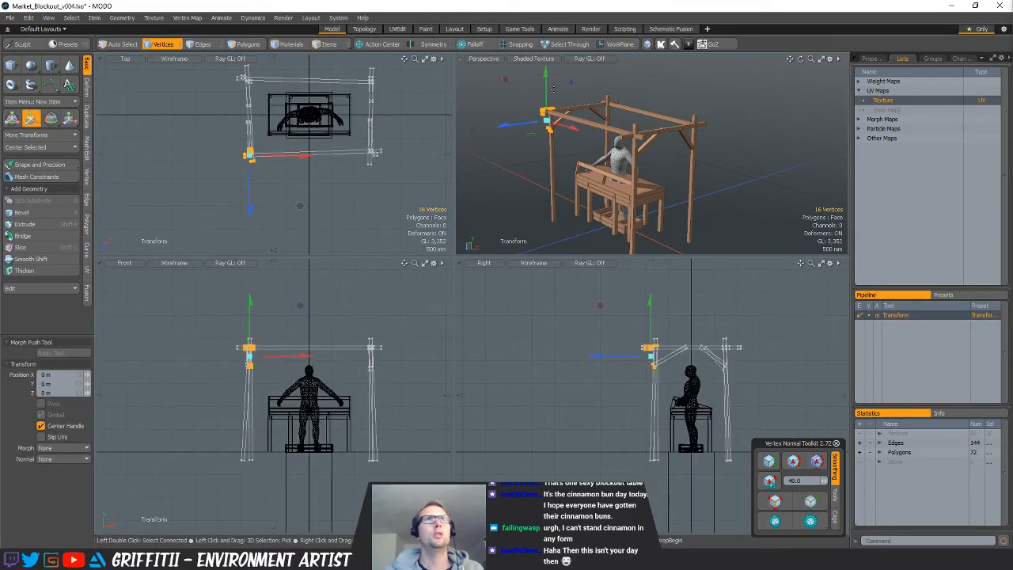
drag(250, 302, 251, 306)
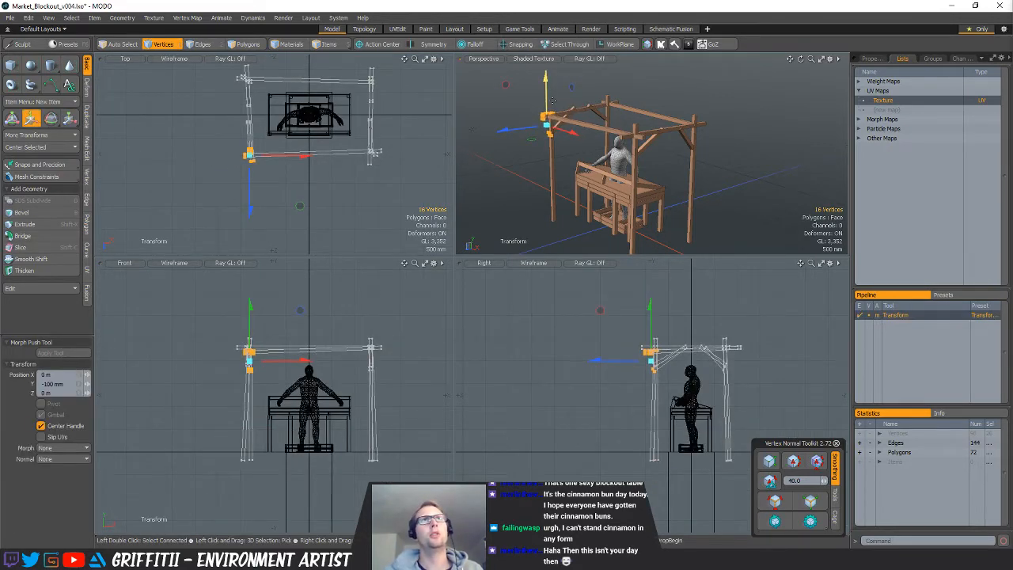
scroll(554, 101, up, 4)
key(space)
Lower the upper ends of the two left braces to follow the tilted side beam
key(space)
key(space)
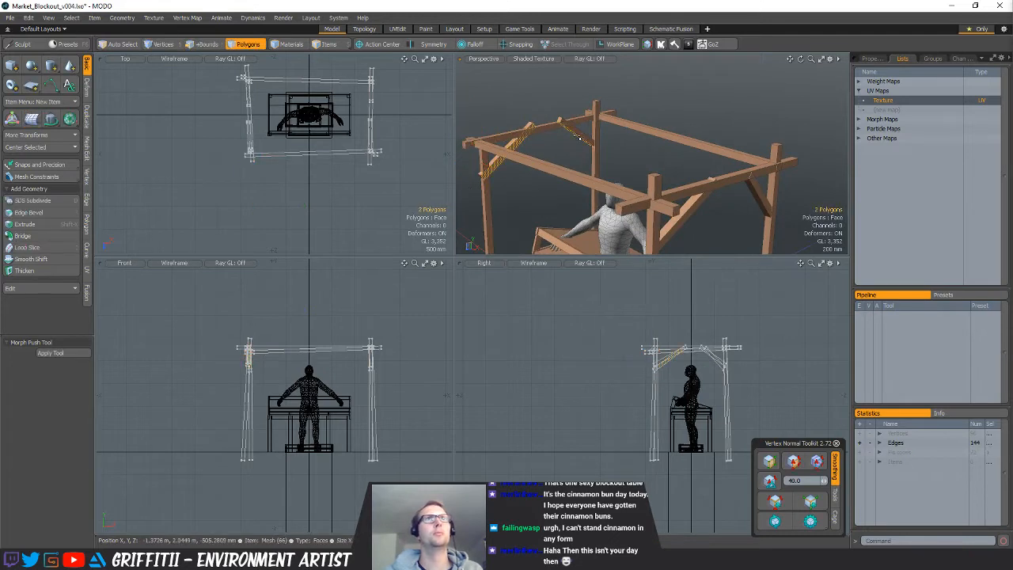
key(space)
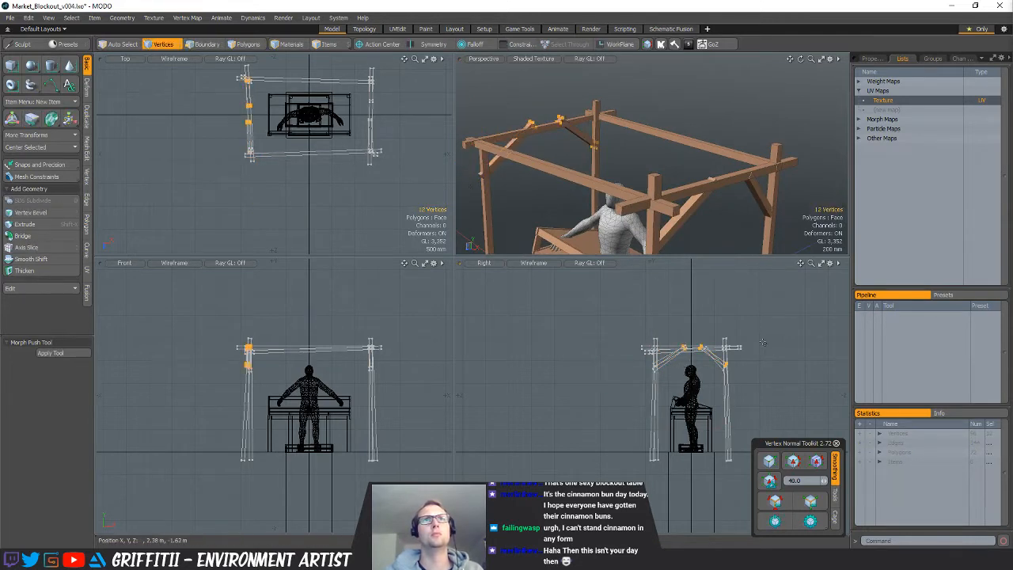
key(w)
key(space)
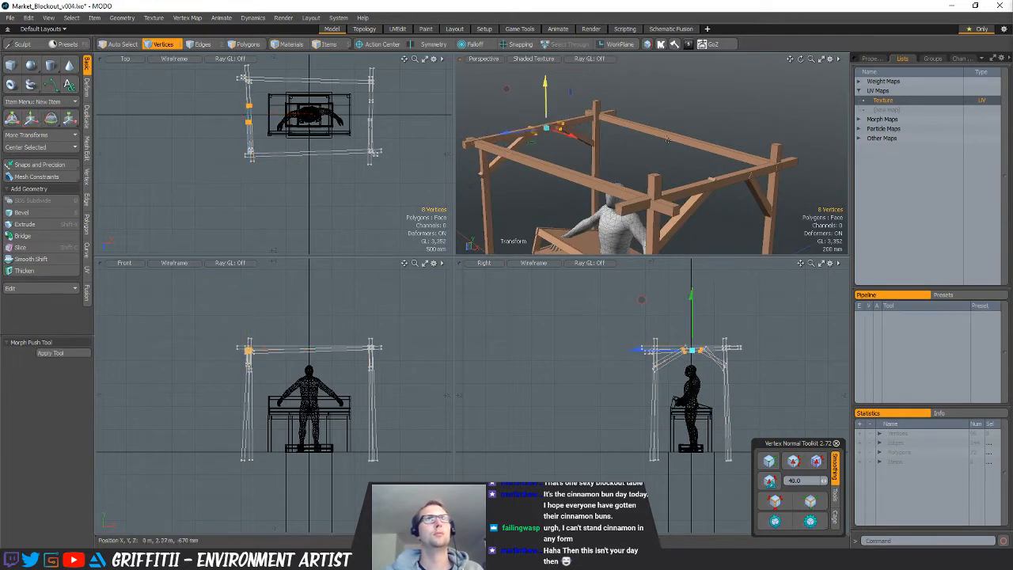
scroll(622, 207, down, 4)
mouse_move(623, 207)
alt+mouse_down()
mouse_move(619, 161)
mouse_move(712, 201)
alt+mouse_up()
key(space)
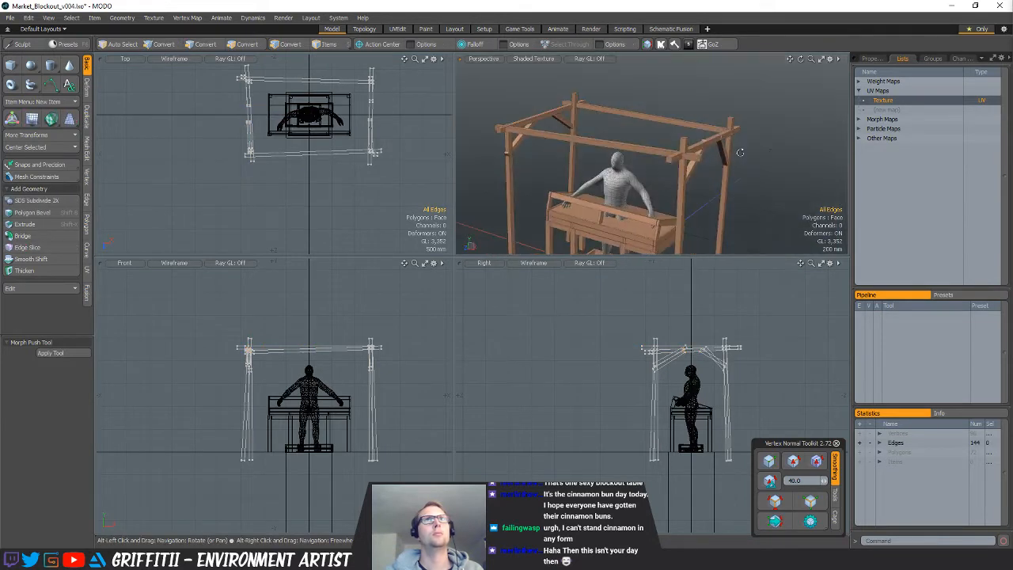
key(space)
key(space)
Raise the upper vertices of the frame's rear-right corner, including the connected beam and brace ends
mouse_move(722, 111)
middle_down()
mouse_move(736, 169)
mouse_move(713, 147)
middle_up()
alt+drag(736, 234, 702, 260)
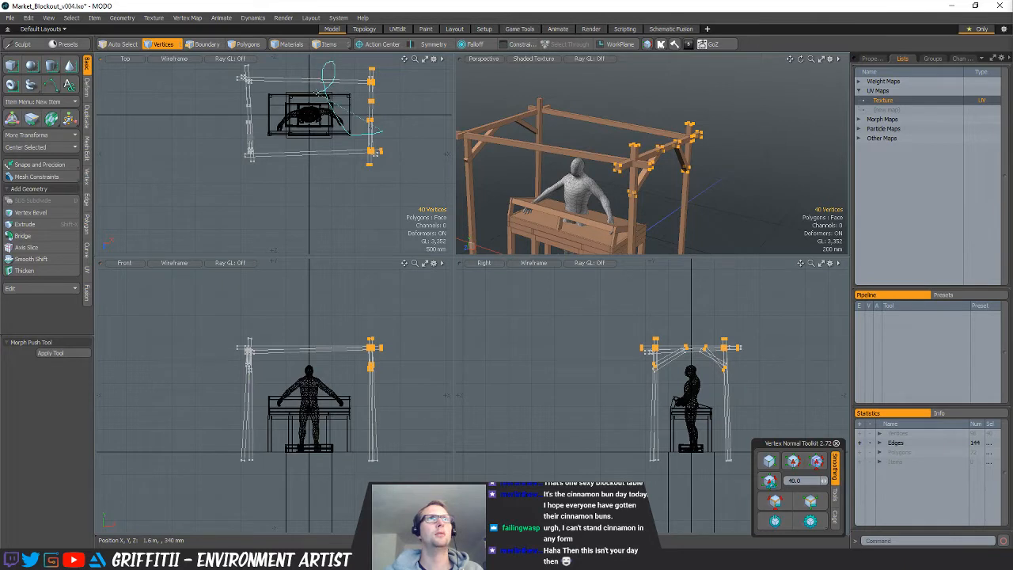
alt+shift+drag(690, 185, 645, 187)
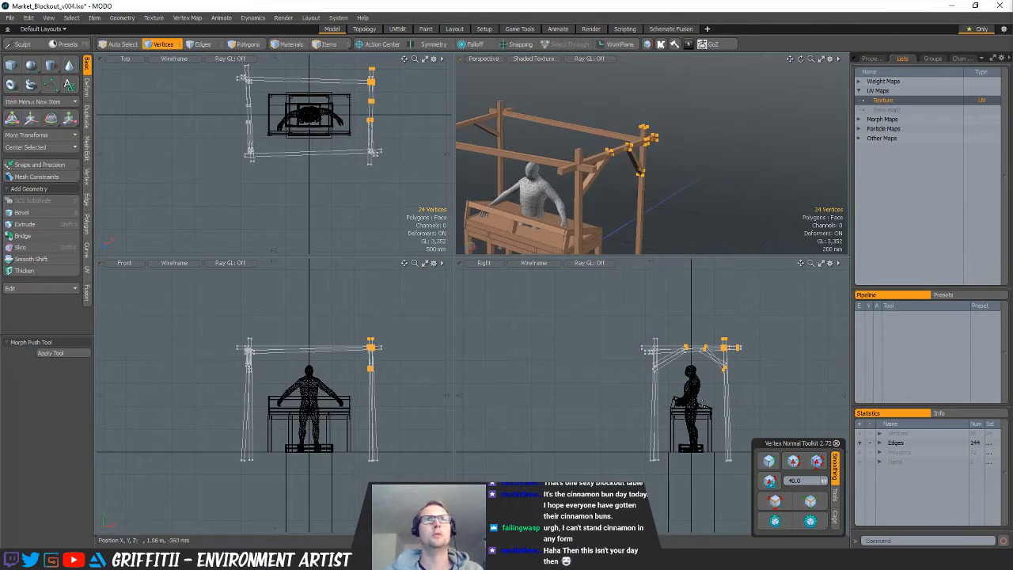
key(w)
drag(714, 320, 713, 315)
key(space)
click(758, 337)
scroll(650, 187, down, 2)
alt+drag(651, 187, 632, 177)
Adjust the height of the two right braces beneath the tilted side beam
key(space)
key(space)
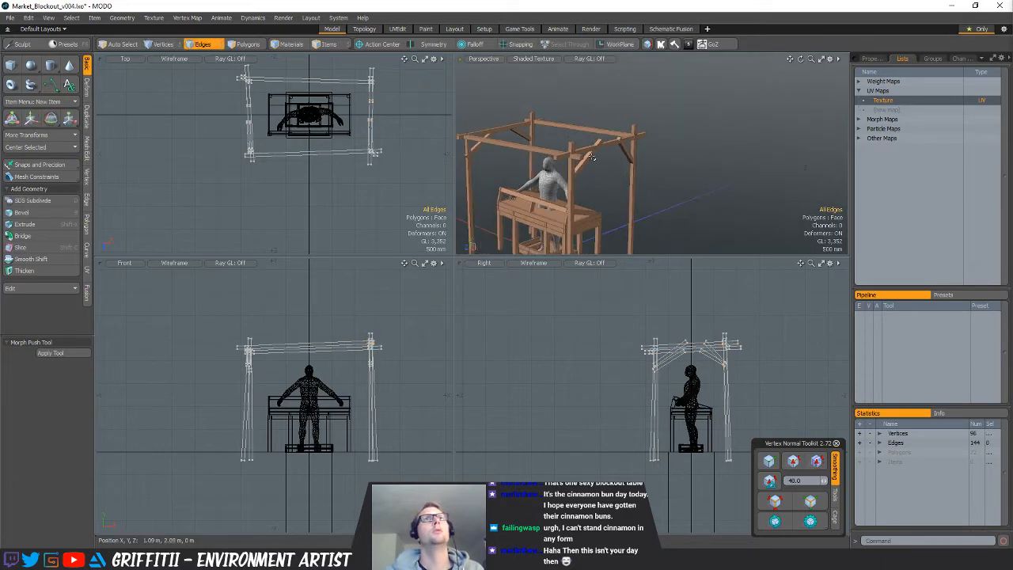
click(588, 160)
shift+click(631, 157)
key(w)
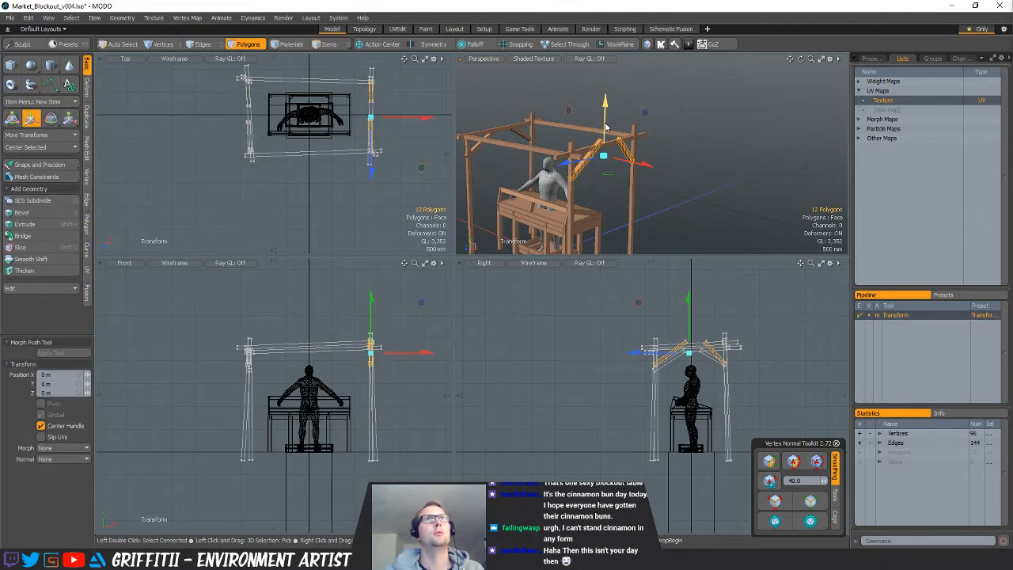
key(space)
click(710, 159)
ctrl+alt+drag(710, 158, 672, 164)
alt+drag(671, 164, 684, 180)
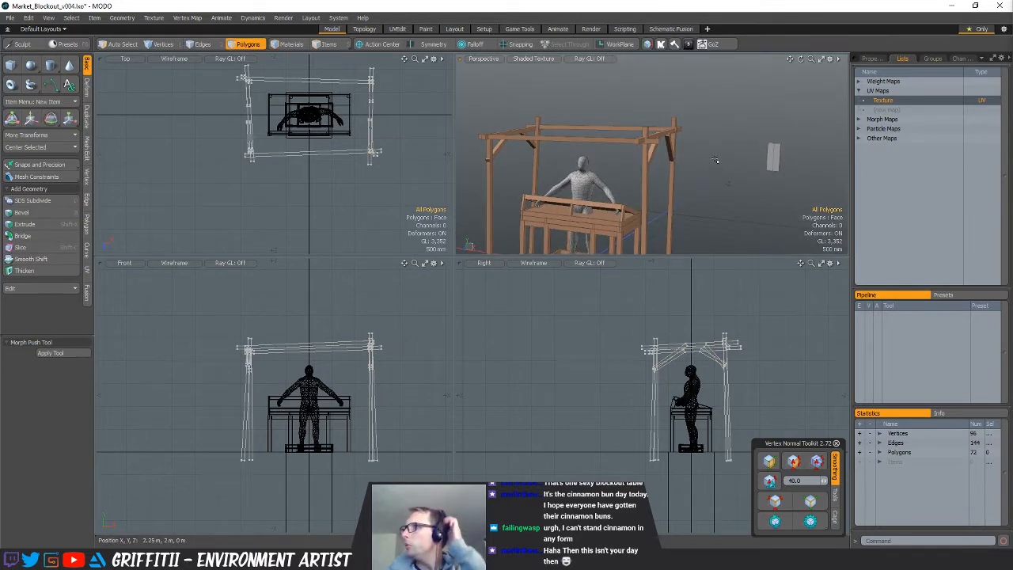
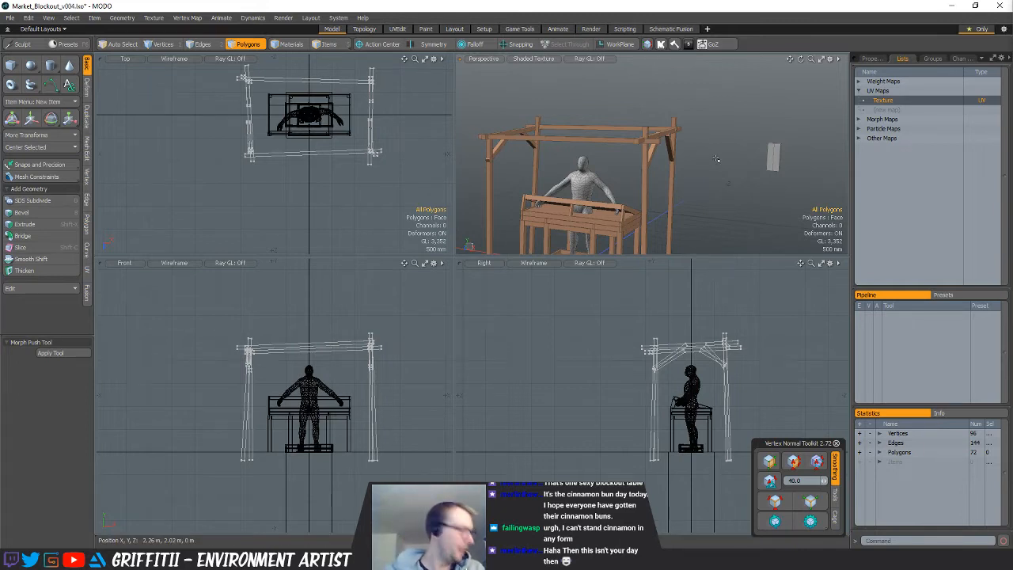
Copy three of the diagonal braces and paste them into the other canopy frame's mesh
alt+drag(603, 166, 594, 172)
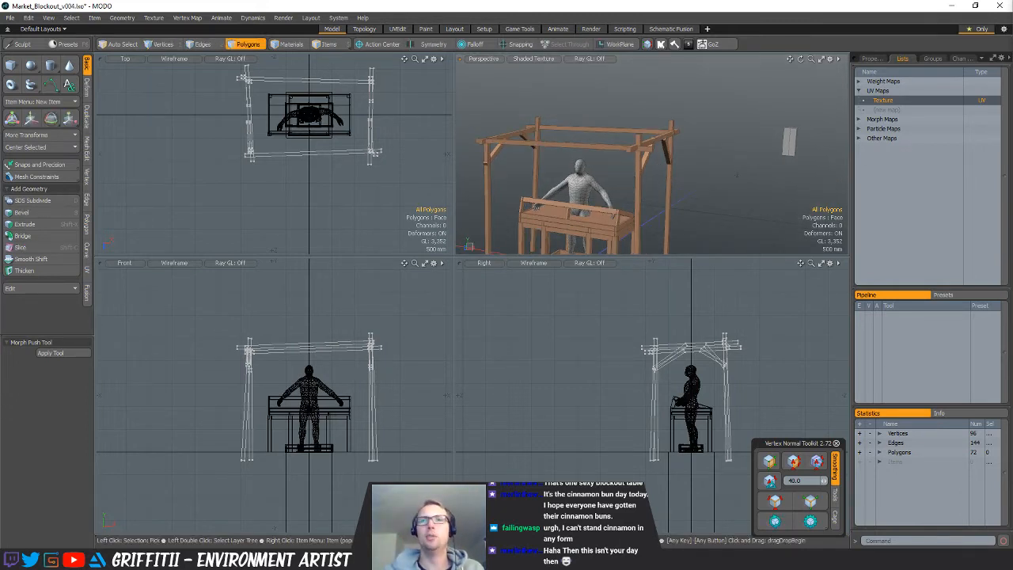
alt+drag(642, 170, 686, 194)
alt+drag(713, 150, 640, 150)
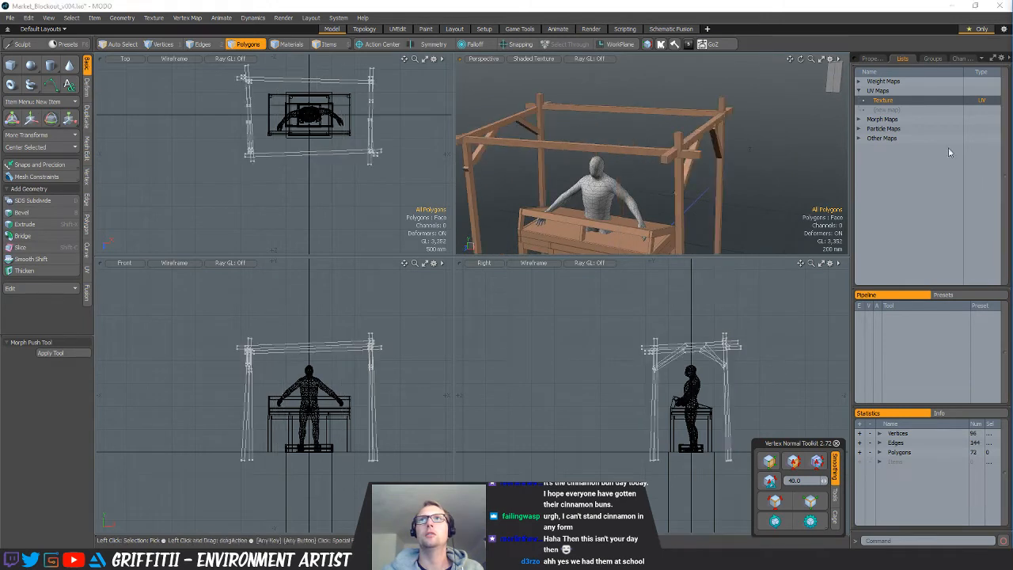
key(2)
key(3)
click(524, 126)
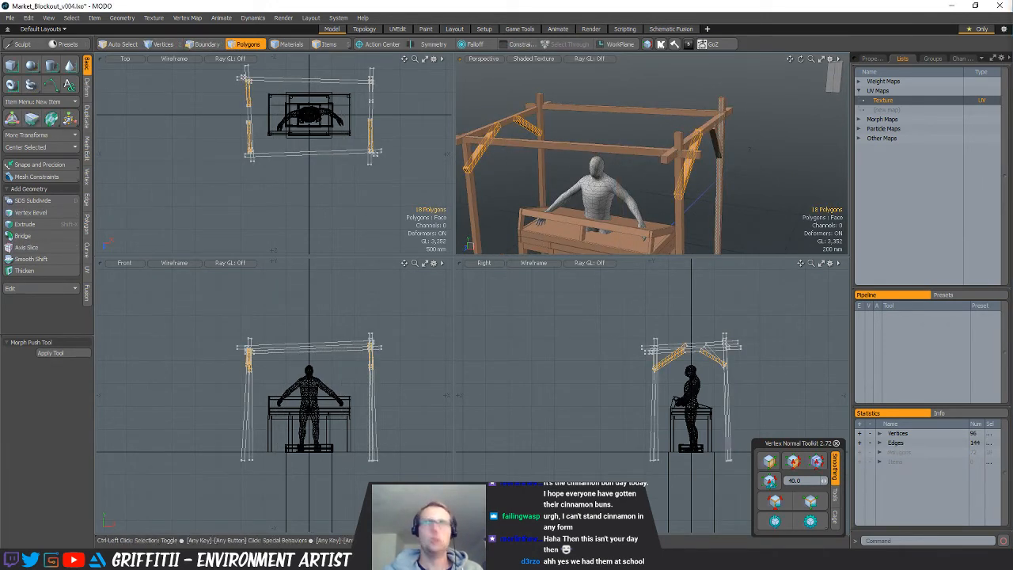
key(ctrl+v)
alt+drag(669, 172, 666, 176)
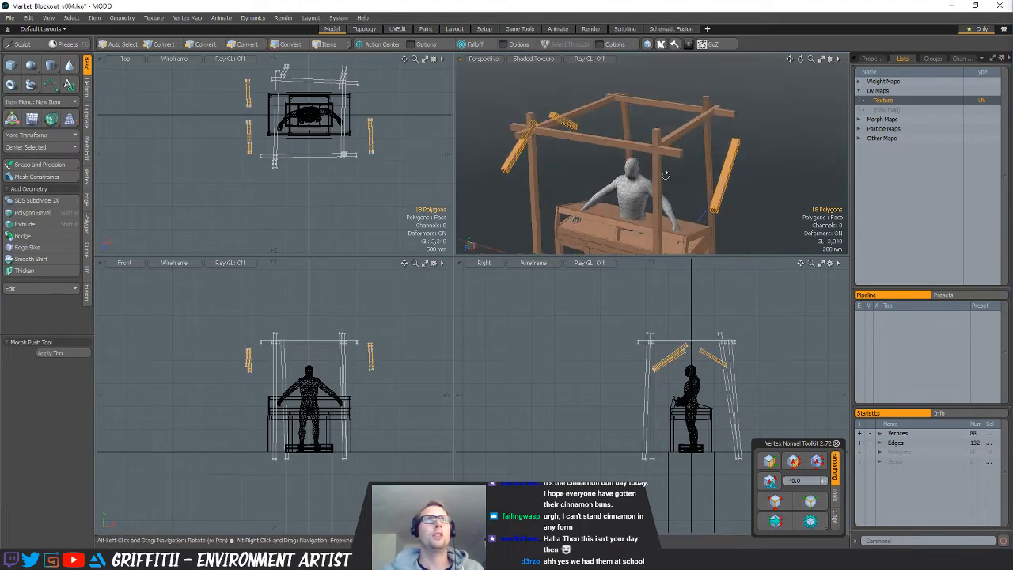
Move the three pasted braces about 560 mm in X and 240 mm in Z toward the frame's left side and rotate them slightly
key(w)
drag(555, 203, 597, 218)
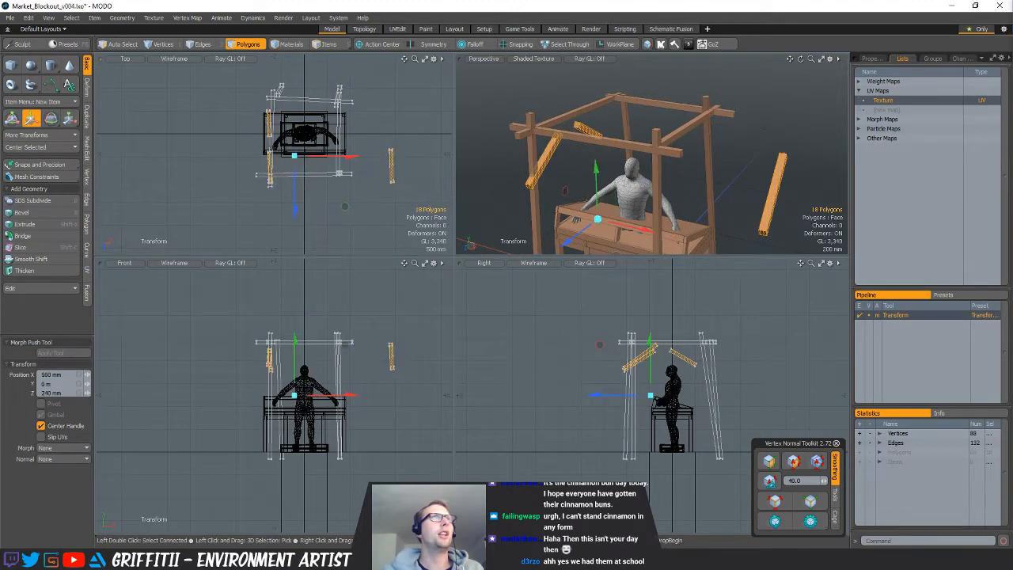
ctrl+alt+drag(282, 175, 288, 176)
key(e)
click(271, 179)
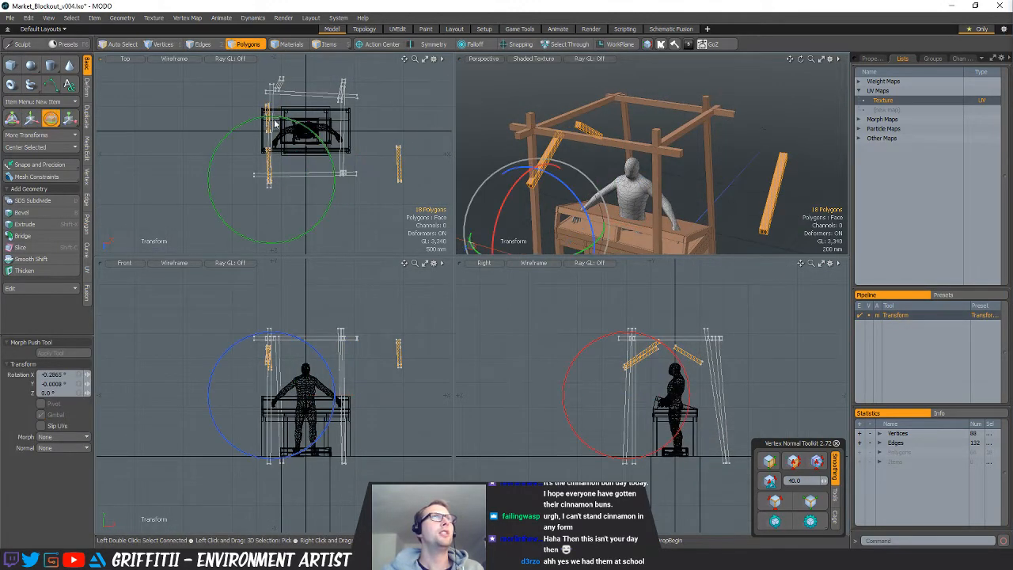
drag(275, 124, 278, 124)
key(q)
key(w)
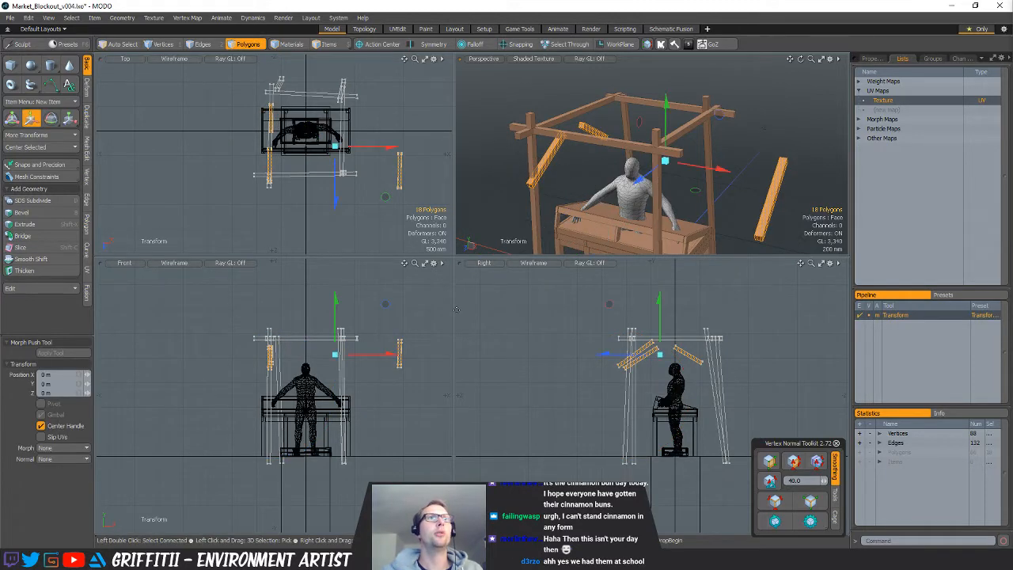
Move the front-left brace 175 mm up and -40 mm in Z to meet the post and side beam
scroll(666, 349, up, 4)
click(557, 135)
key(shift+a)
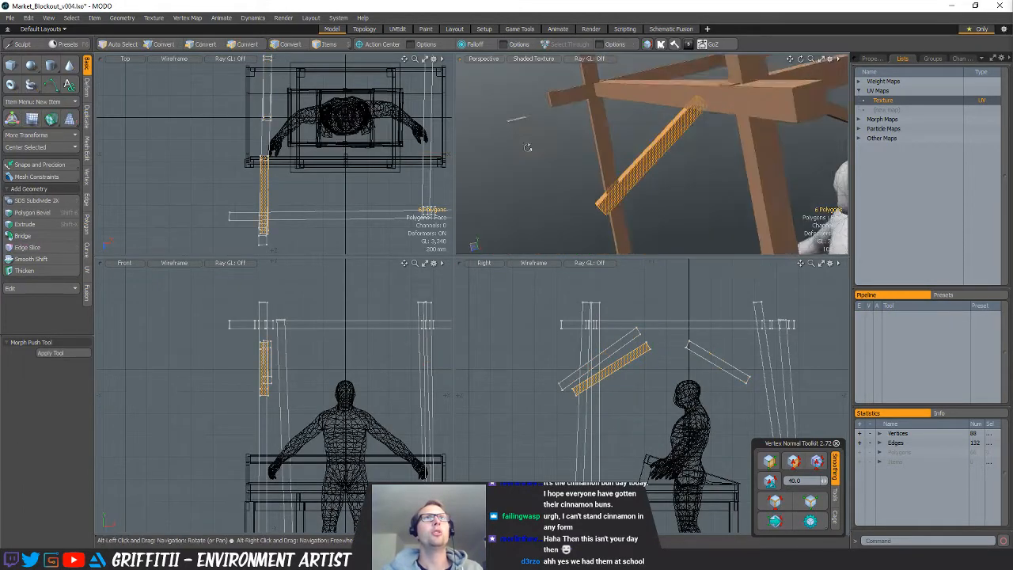
alt+drag(665, 171, 707, 165)
drag(671, 201, 645, 187)
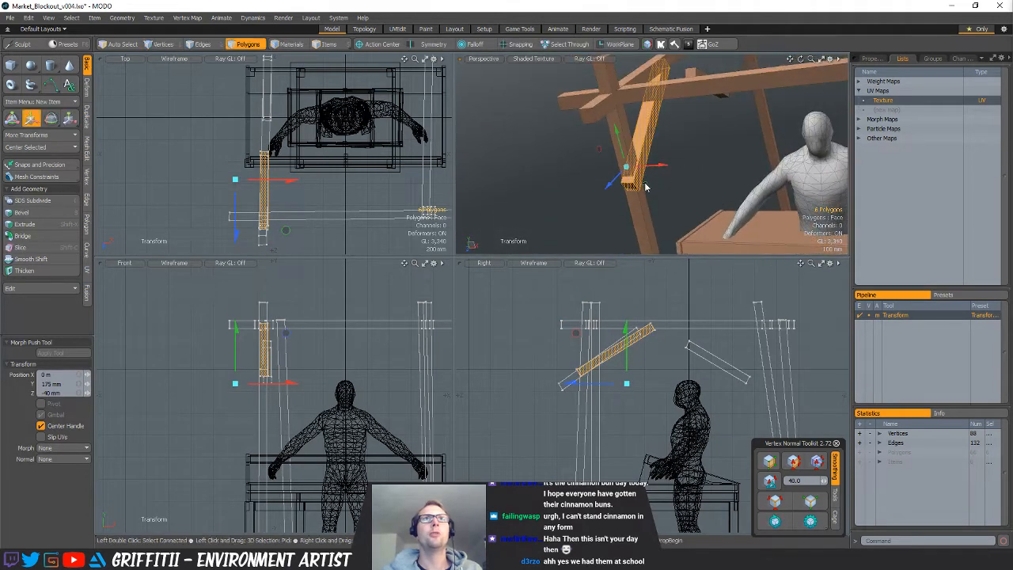
key(space)
Move the rear-left brace up and rearward beneath the left side beam
click(729, 93)
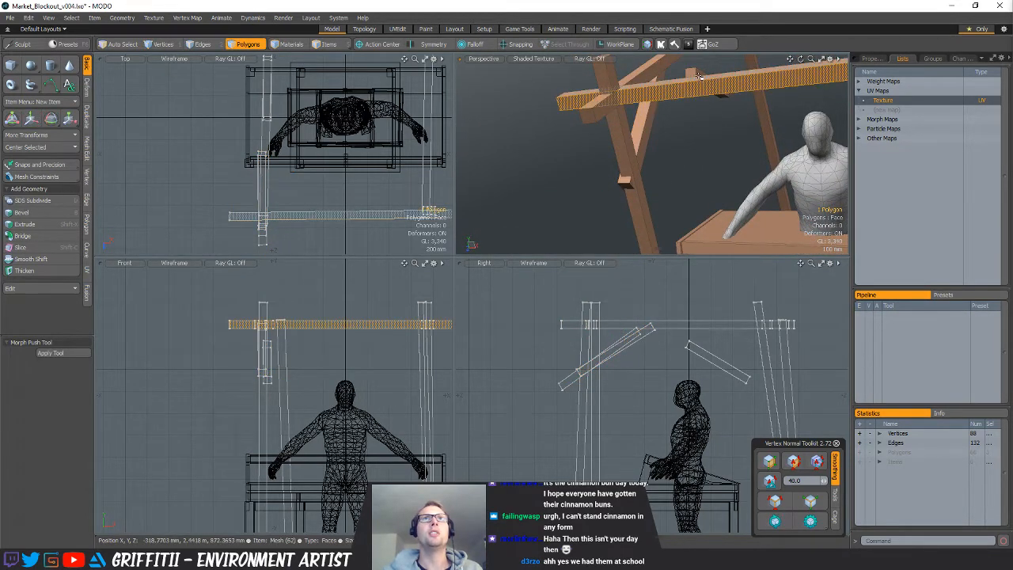
double_click(695, 74)
alt+drag(731, 147, 622, 110)
key(w)
drag(609, 156, 612, 207)
Shift the lower-end vertices of the rear-left brace 150 mm in X and -10 mm in Z onto the leaning post
key(alt+1)
alt+drag(301, 81, 322, 149)
key(w)
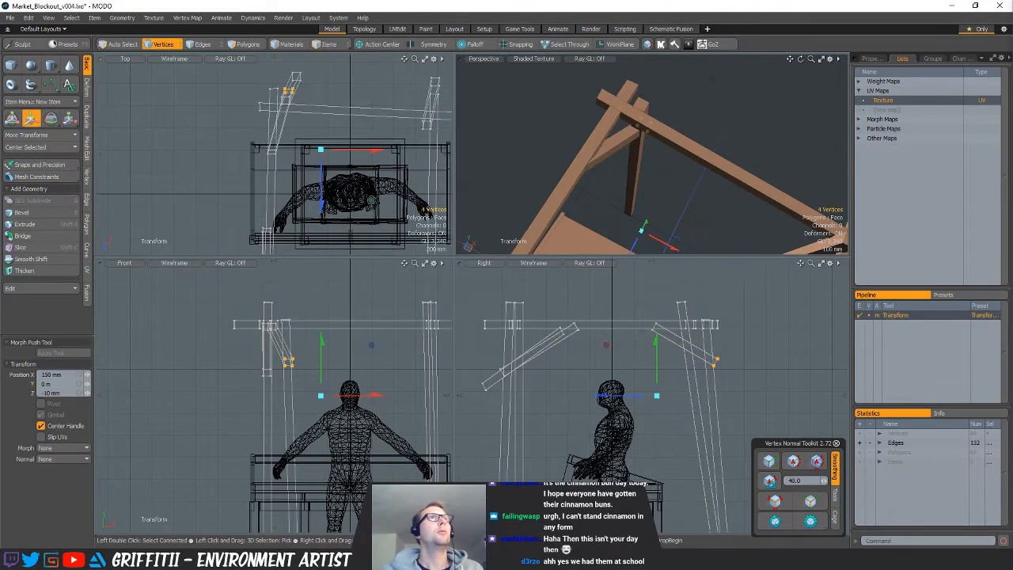
key(Escape)
key(Escape)
Move the remaining loose brace about -990 mm in X toward the frame's front-right post
scroll(709, 202, down, 2)
alt+shift+drag(709, 202, 574, 129)
key(space)
key(space)
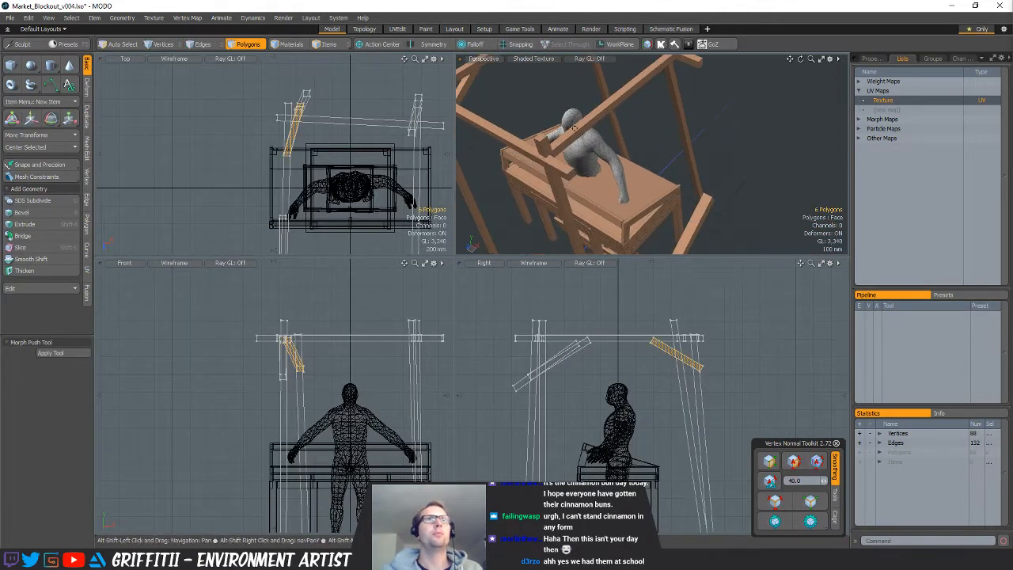
double_click(691, 222)
scroll(705, 206, down, 3)
key(w)
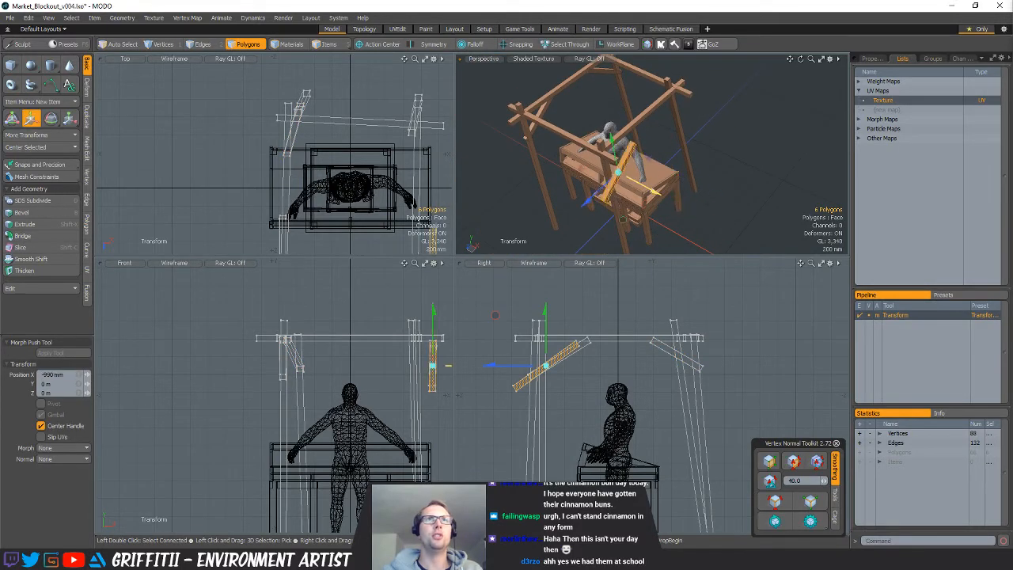
drag(448, 365, 442, 366)
Slide the front-right brace rearward and up so it fits between the post and the side beam
alt+shift+drag(644, 190, 572, 170)
scroll(633, 158, up, 4)
alt+drag(633, 159, 614, 146)
drag(524, 407, 601, 417)
alt+drag(624, 187, 613, 160)
key(space)
click(730, 194)
scroll(729, 194, down, 5)
alt+shift+drag(613, 160, 567, 148)
scroll(559, 148, up, 4)
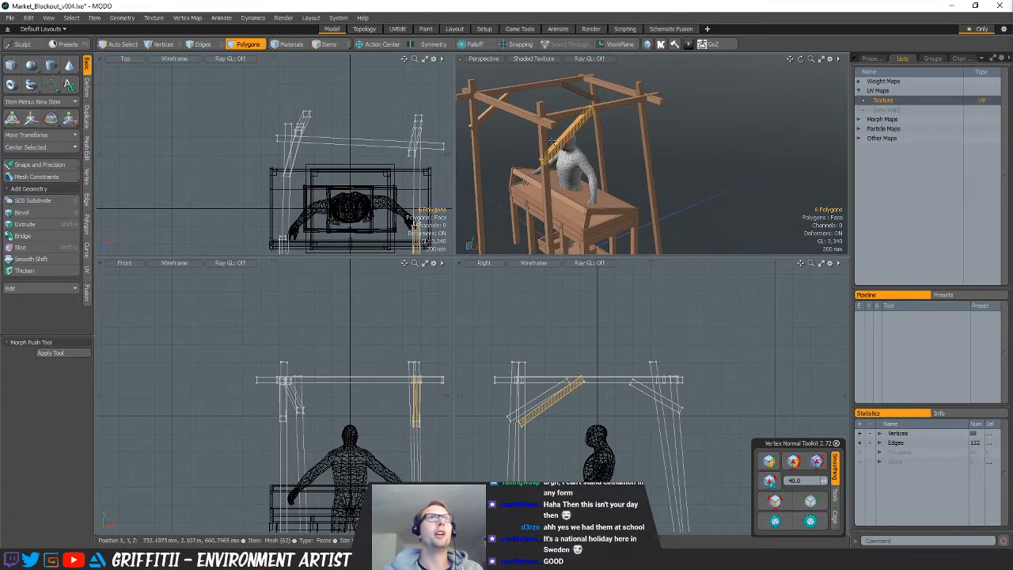
Rotate the front-right brace to run beneath the front beam and shift it -20 mm in X and 40 mm in Z against the post
alt+shift+drag(446, 181, 504, 135)
key(e)
alt+shift+drag(420, 166, 271, 140)
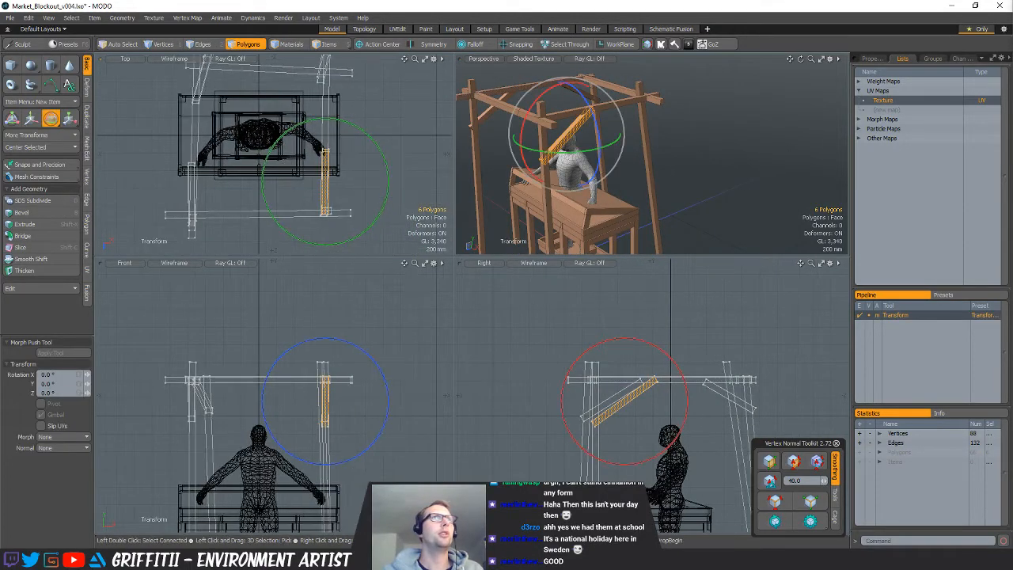
drag(328, 154, 308, 187)
key(w)
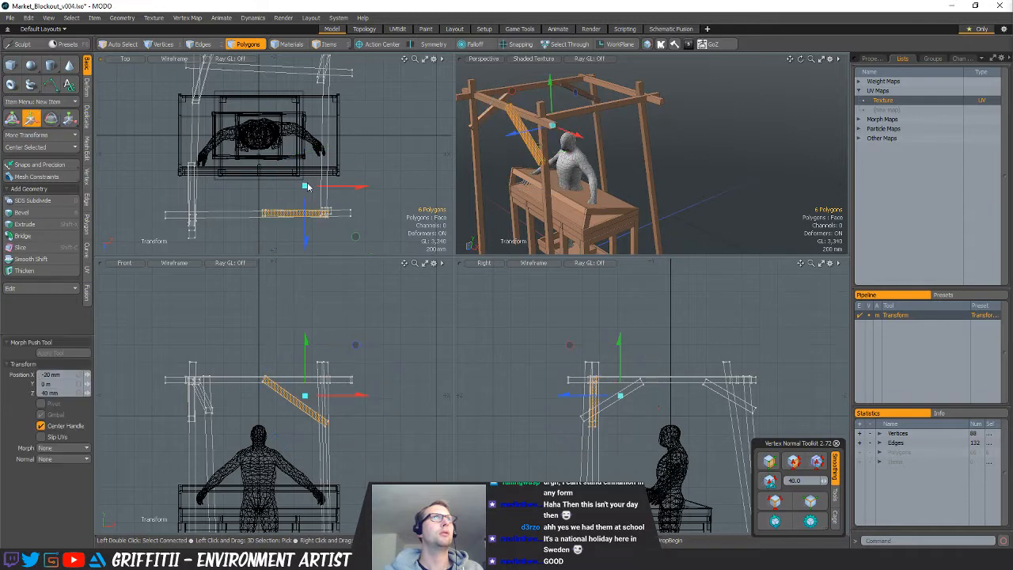
key(q)
click(507, 193)
Raise the upper vertices of the frame's rear-right corner by 40 mm, leaving out the post's bottom vertices
alt+drag(551, 193, 575, 209)
scroll(605, 187, down, 3)
key(1)
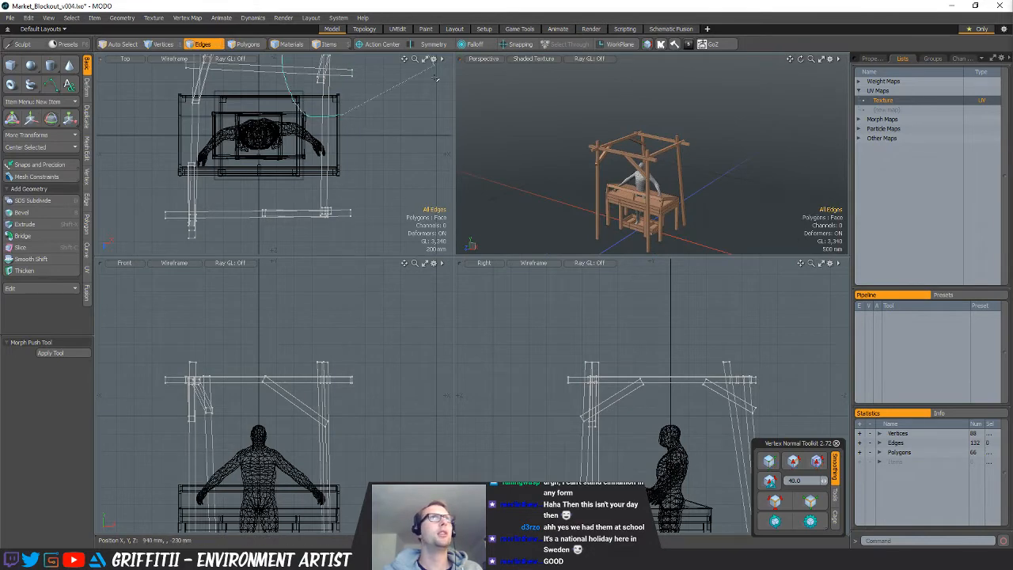
right_drag(435, 78, 372, 109)
alt+shift+drag(344, 108, 334, 163)
key(1)
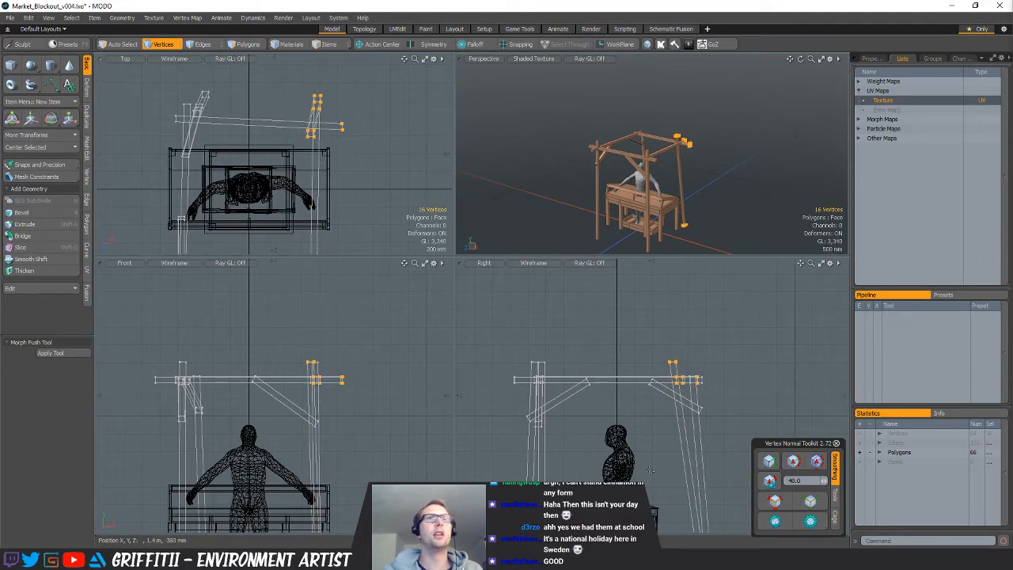
alt+shift+drag(649, 470, 570, 353)
key(w)
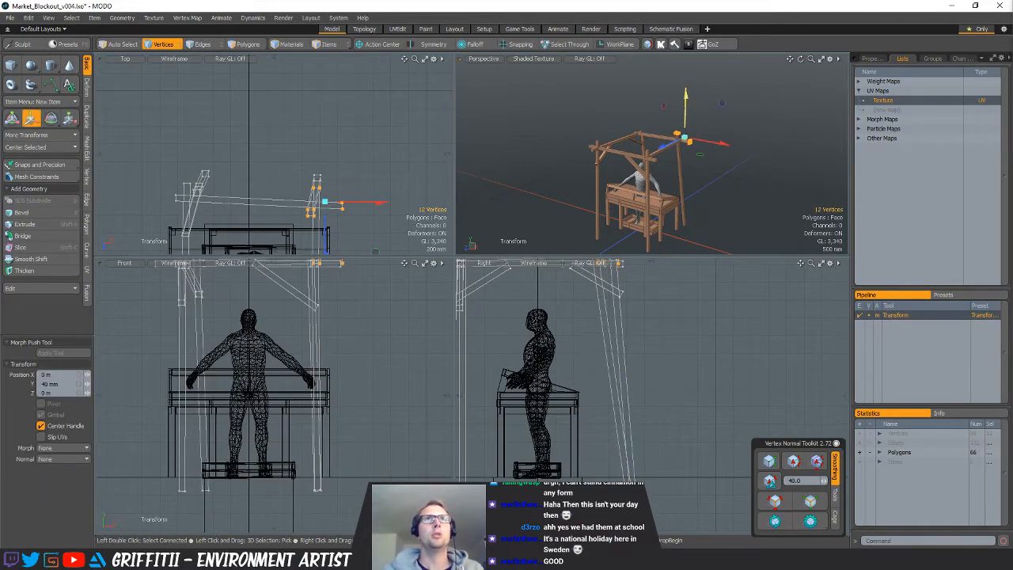
key(Escape)
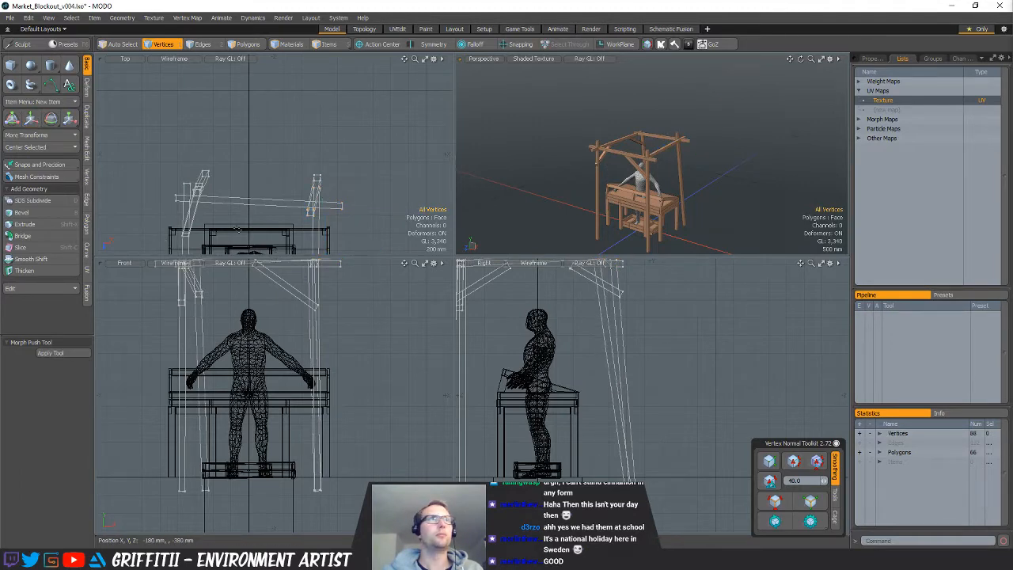
Lower the upper vertices of the frame's front-left corner, including the connected beam and brace ends
alt+shift+drag(238, 230, 231, 159)
key(1)
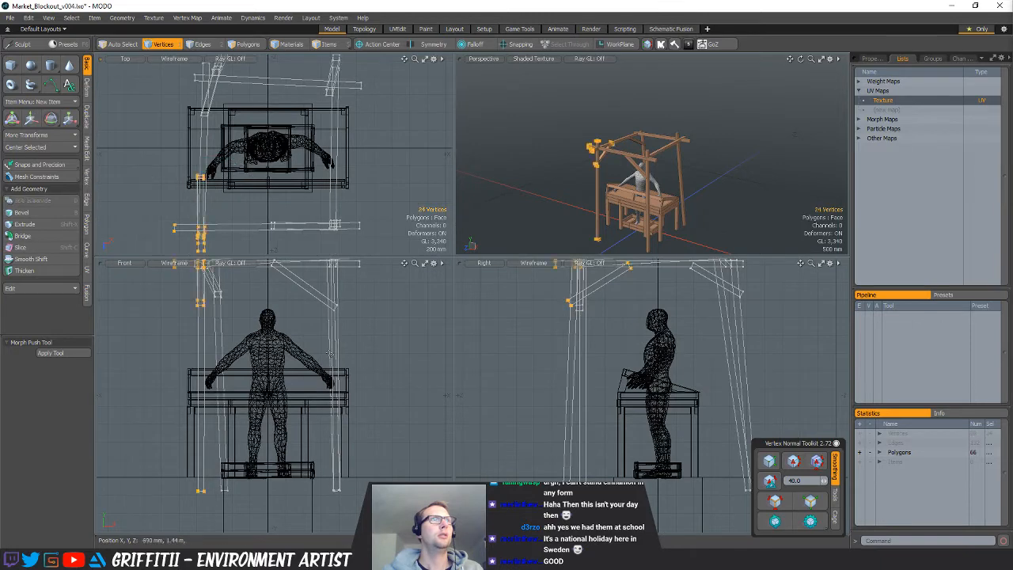
key(w)
drag(625, 309, 625, 349)
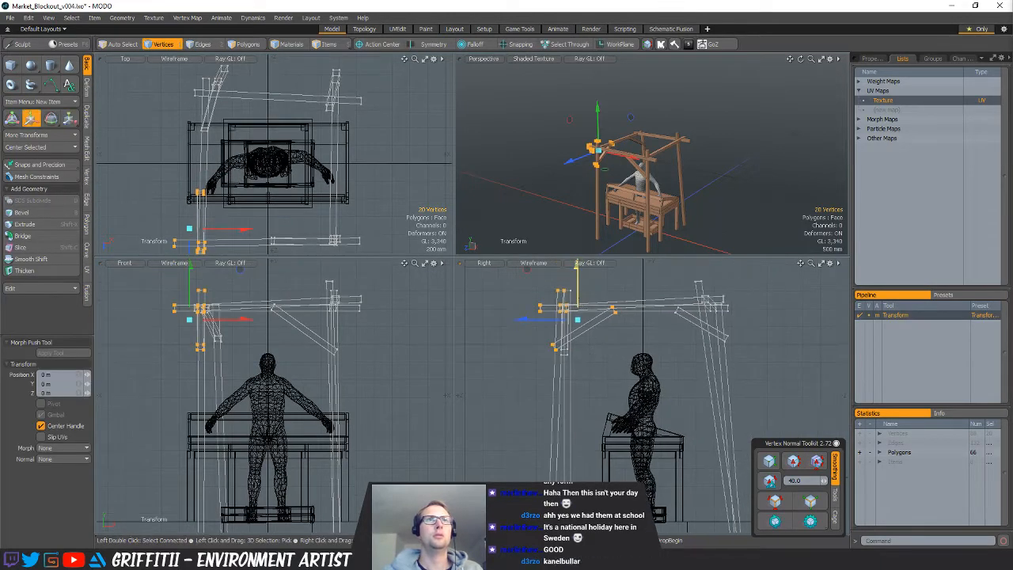
scroll(615, 320, up, 3)
Adjust the upper end of the front-left brace to follow the tilted side beam
key(q)
right_drag(600, 295, 627, 320)
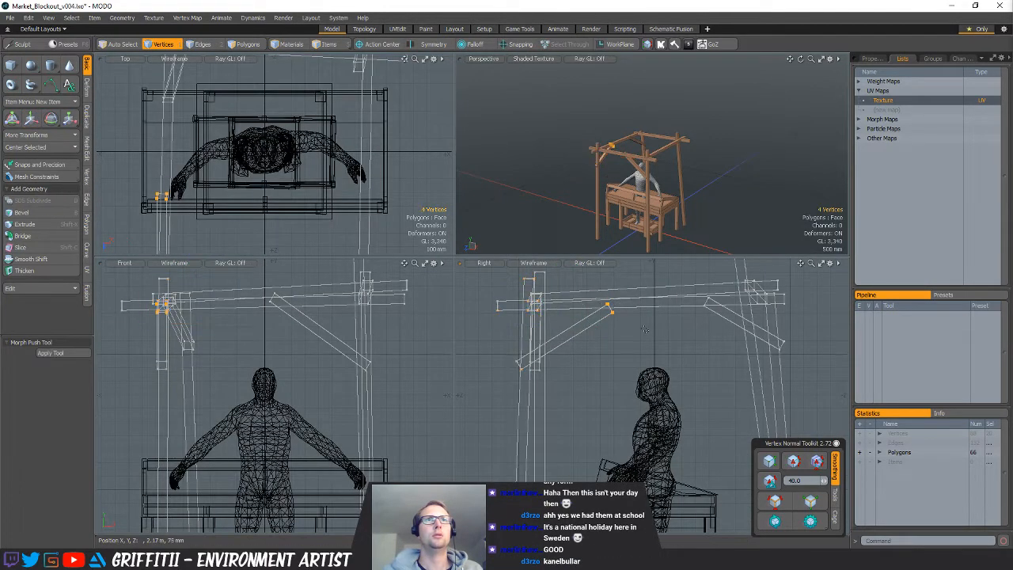
key(w)
drag(645, 325, 649, 319)
key(q)
click(649, 320)
Hide the three-brace canopy frame and show the four-brace canopy frame
alt+drag(642, 170, 828, 202)
key(Delete)
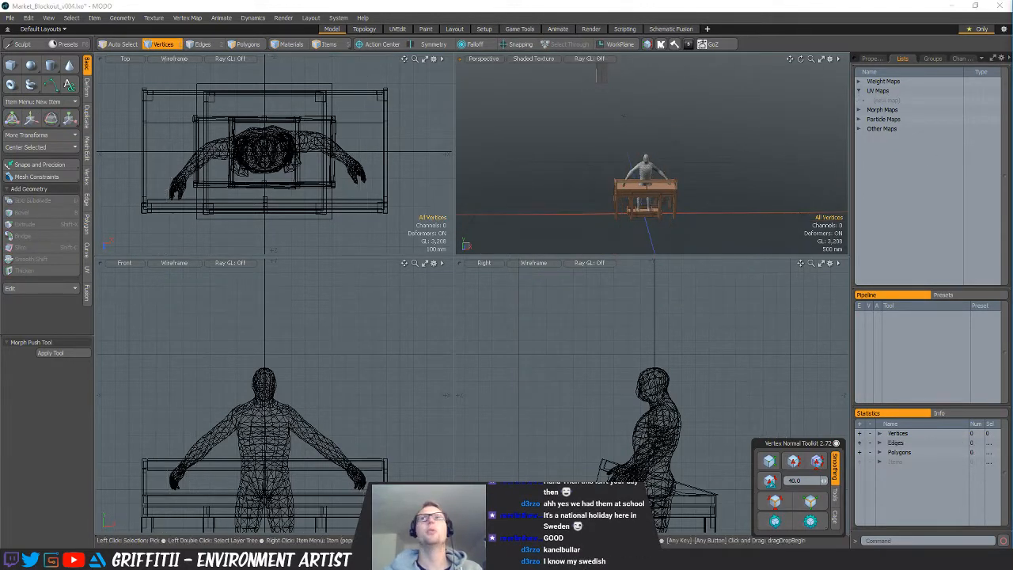
key(ctrl+z)
alt+drag(736, 174, 673, 146)
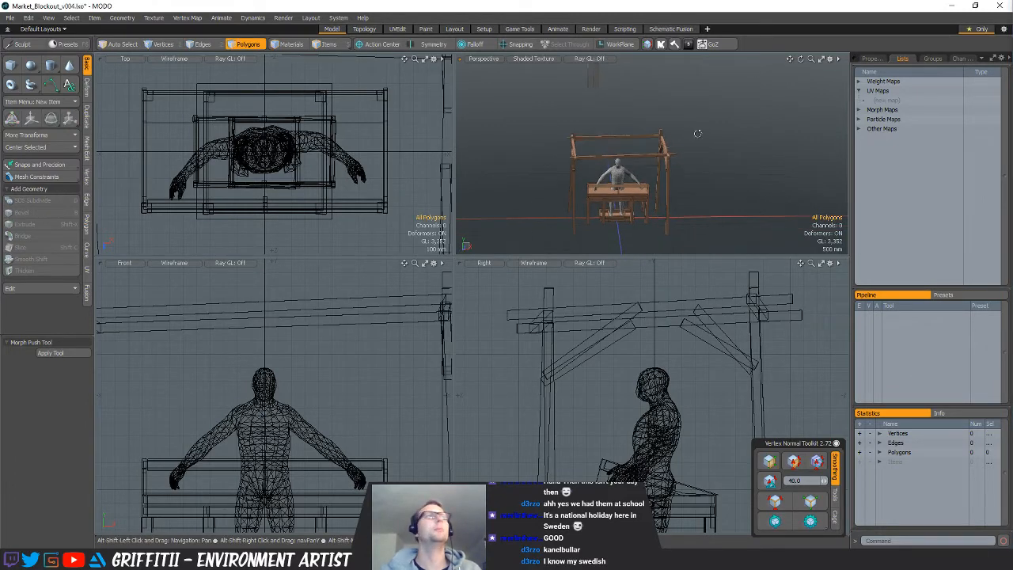
Add a cube in a new mesh and delete every polygon except the top one
click(22, 68)
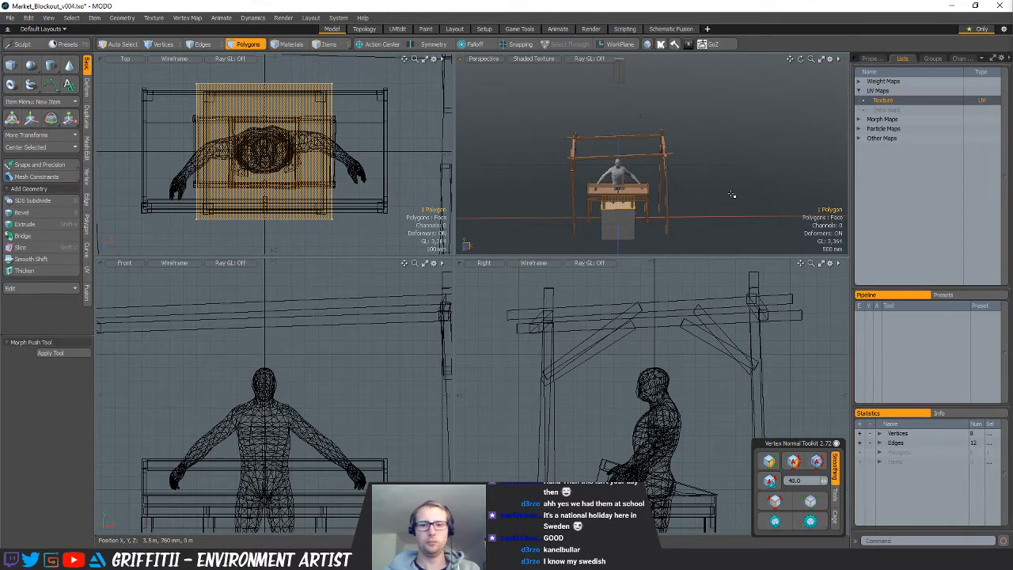
key(bracketleft)
key(Delete)
Raise the remaining plane about 1.98 m to roof height and scale it to 325% in X and 209.5% in Z
scroll(631, 388, down, 6)
key(w)
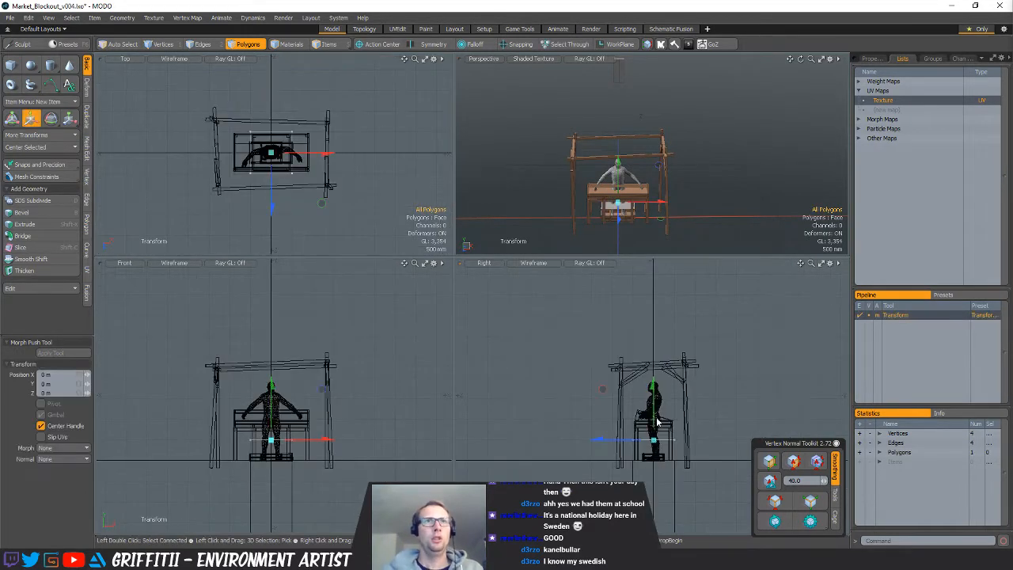
scroll(314, 226, up, 2)
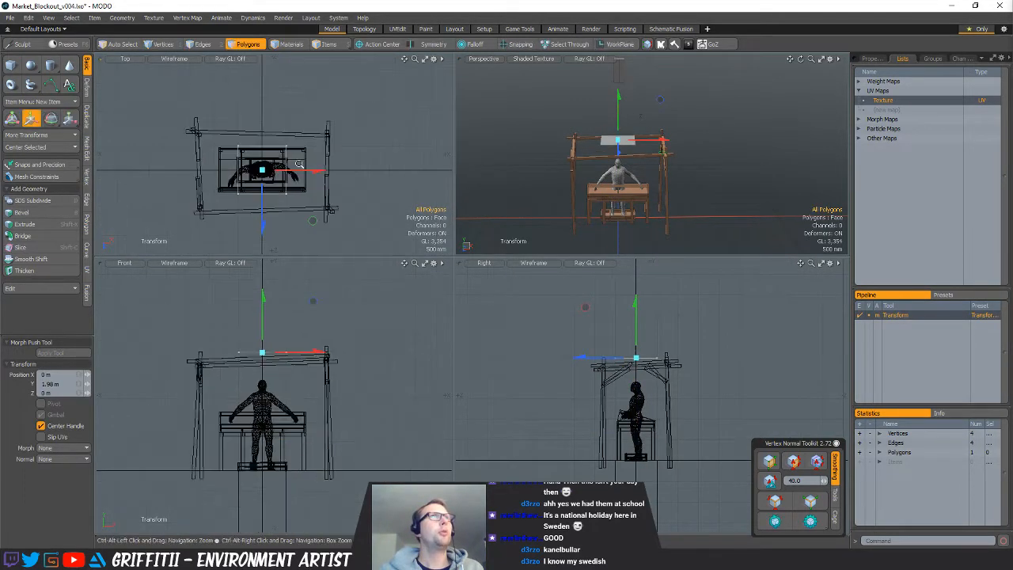
key(r)
drag(310, 220, 315, 222)
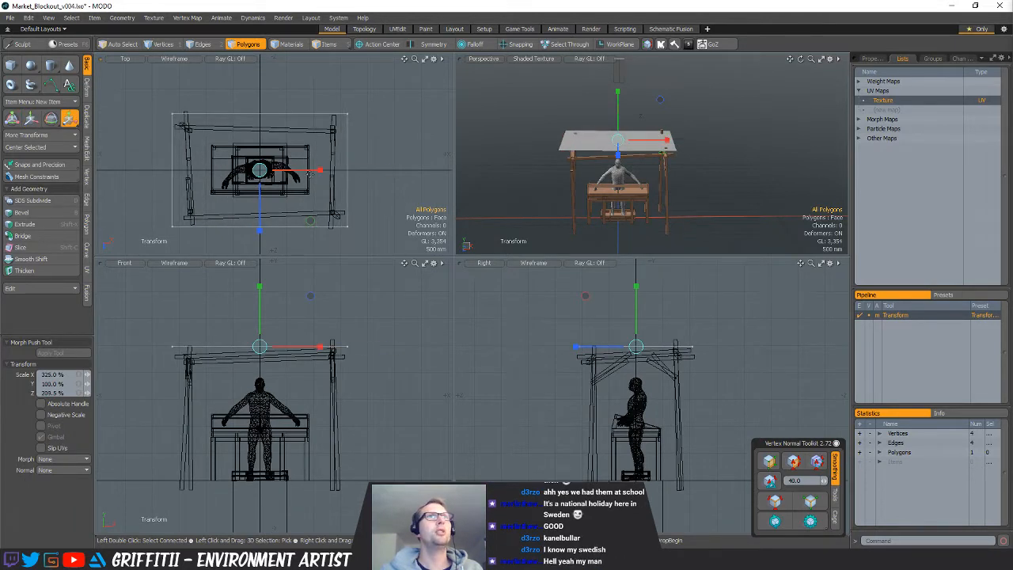
alt+drag(609, 150, 642, 123)
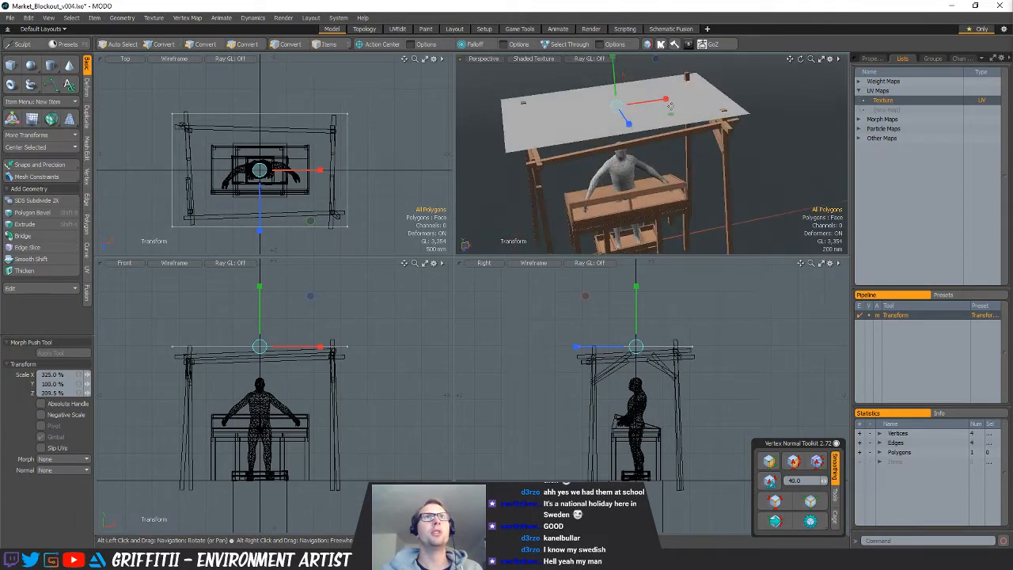
Narrow the roof plane slightly and move its rear-left vertex onto the rear-left post
key(3)
drag(295, 170, 254, 162)
key(q)
key(1)
key(w)
click(187, 126)
key(q)
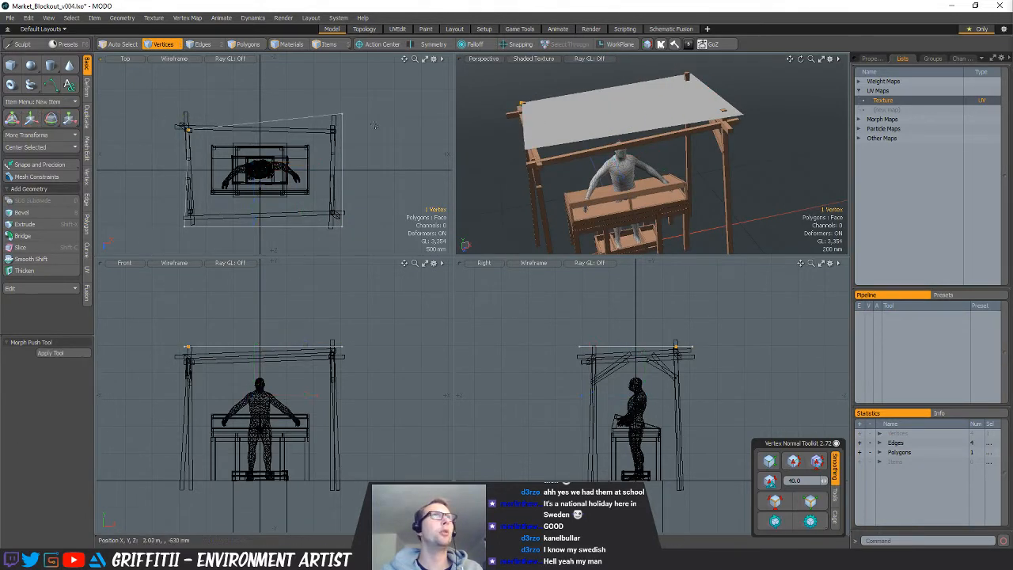
Move the roof plane's rear-right vertex -160 mm in X and 330 mm in Z and raise it; move the front-right vertex -240 mm and -330 mm
click(343, 114)
key(w)
drag(382, 141, 362, 151)
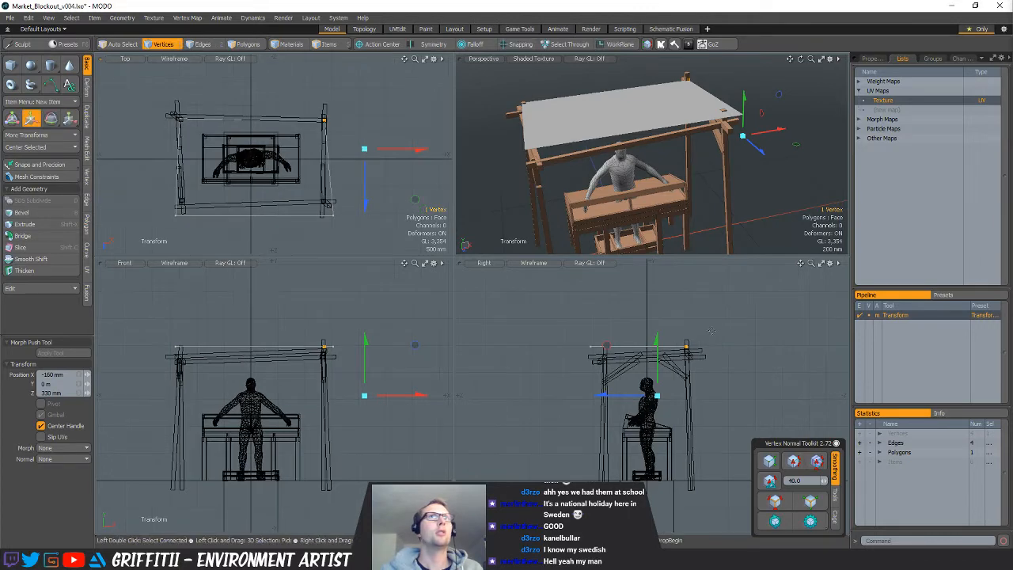
drag(734, 311, 734, 308)
key(q)
click(325, 201)
key(w)
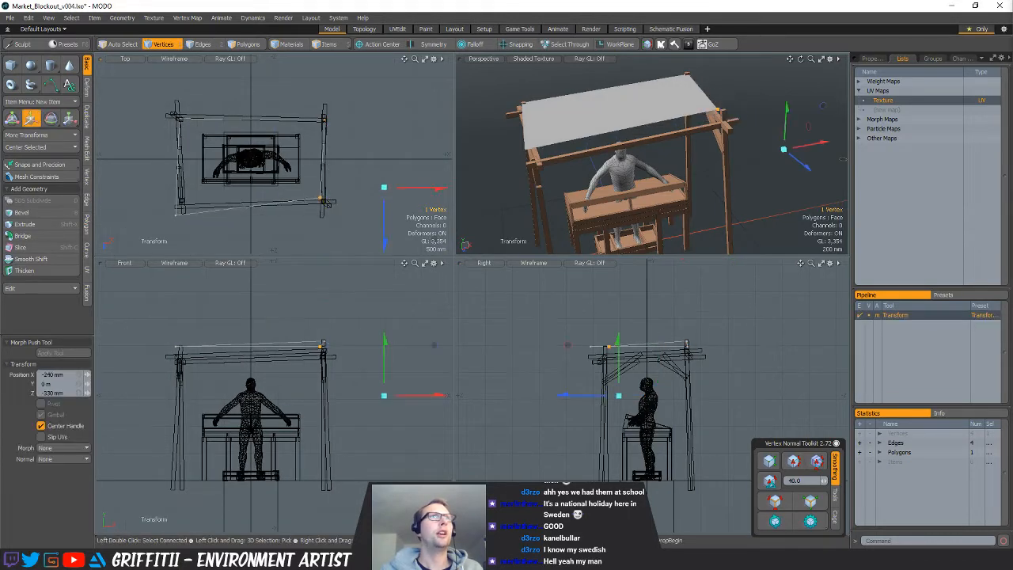
Move the roof plane's front-left vertex 130 mm in X and -270 mm in Z, and lower it toward the beams
key(q)
mouse_move(198, 190)
right_down()
mouse_move(158, 207)
mouse_move(193, 221)
right_up()
key(w)
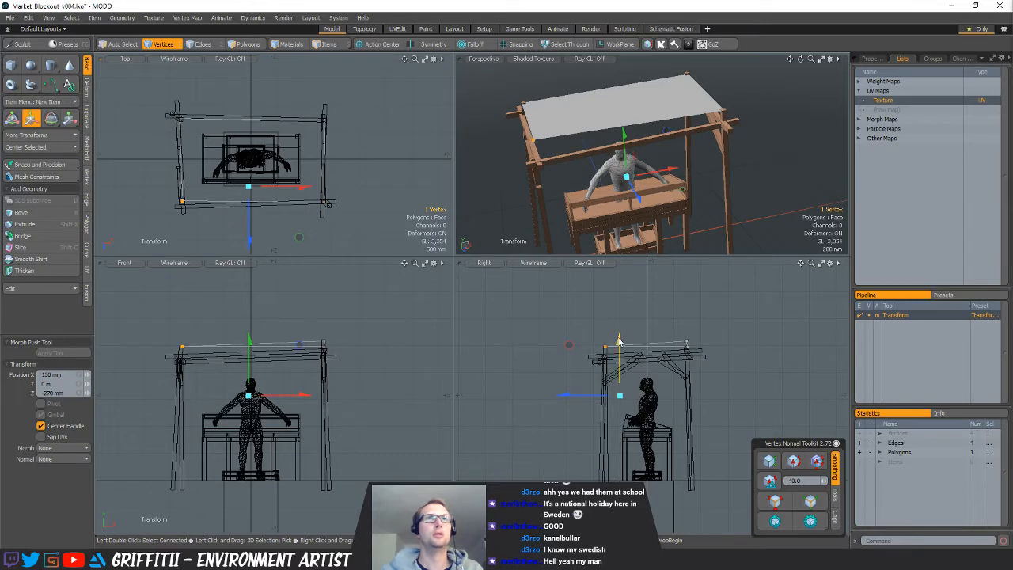
drag(620, 341, 620, 353)
key(q)
Extend the roof plane's four border edges outward to form an overhanging rim around the frame
key(2)
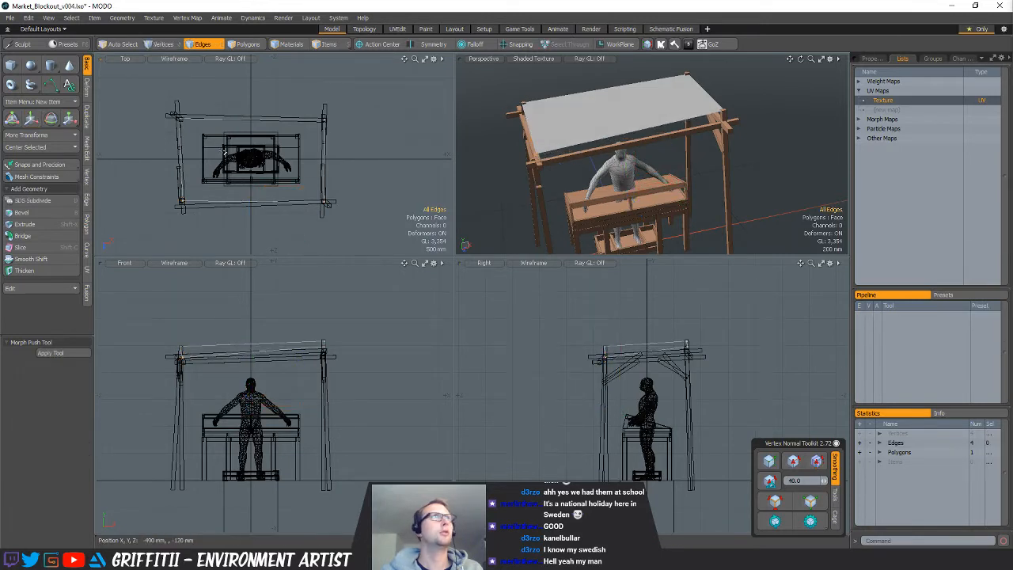
right_drag(137, 228, 349, 123)
key(ctrl+2)
click(383, 157)
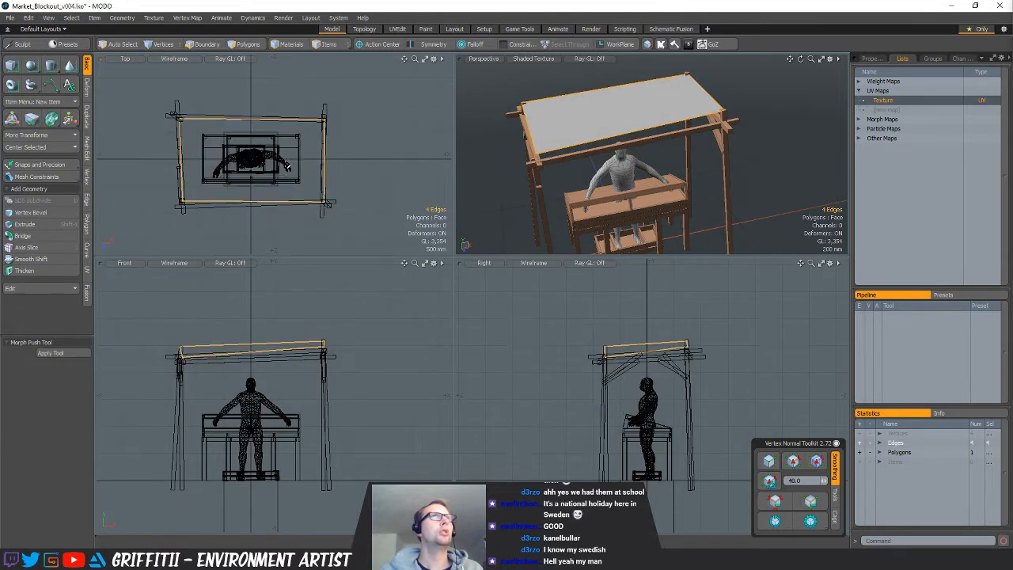
click(283, 194)
key(y)
drag(293, 211, 250, 239)
key(q)
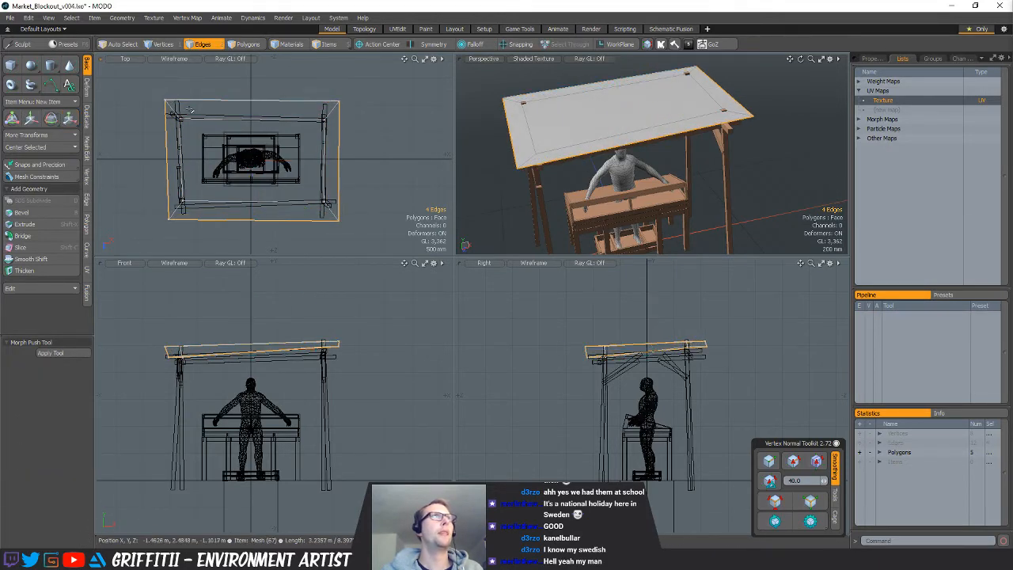
Lower the roof's outer rim edges by 140 mm
key(w)
mouse_move(625, 169)
alt+mouse_down()
mouse_move(630, 76)
mouse_move(599, 156)
alt+mouse_up()
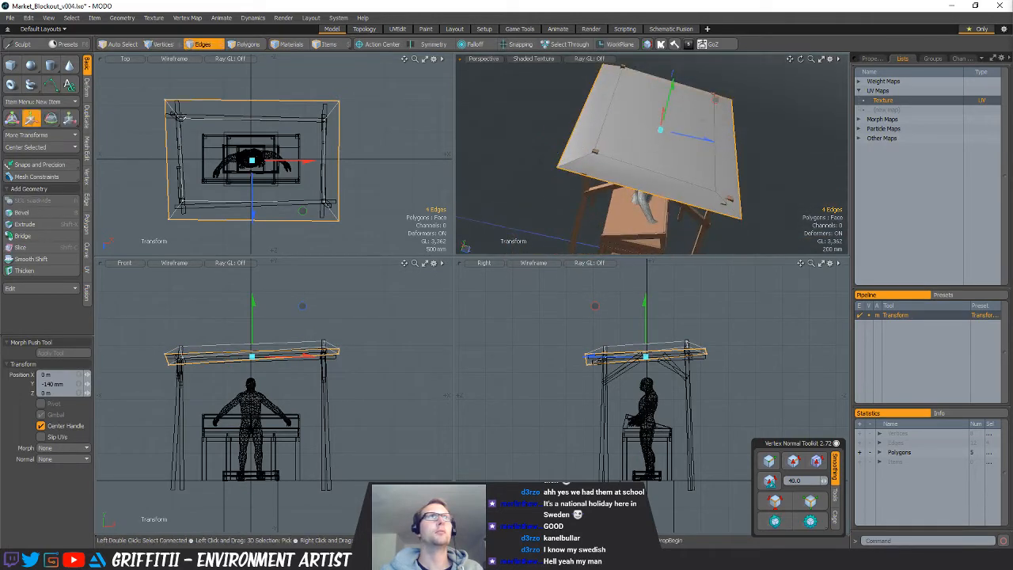
key(space)
Nudge the outer vertex at the roof's rear-left corner to make the rim irregular
key(space)
key(space)
mouse_move(176, 87)
right_down()
mouse_move(164, 103)
mouse_move(175, 103)
right_up()
key(w)
drag(203, 121, 197, 123)
key(space)
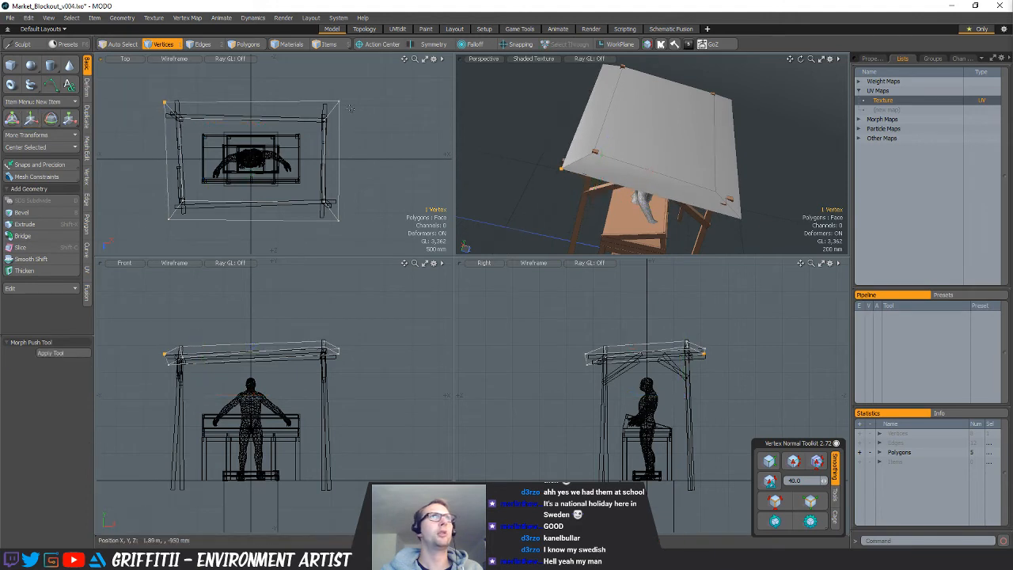
Nudge the outer vertices at the roof's rear-right, front-right and front-left corners inward to make the rim irregular
right_drag(345, 85, 351, 102)
key(w)
drag(365, 120, 353, 121)
key(space)
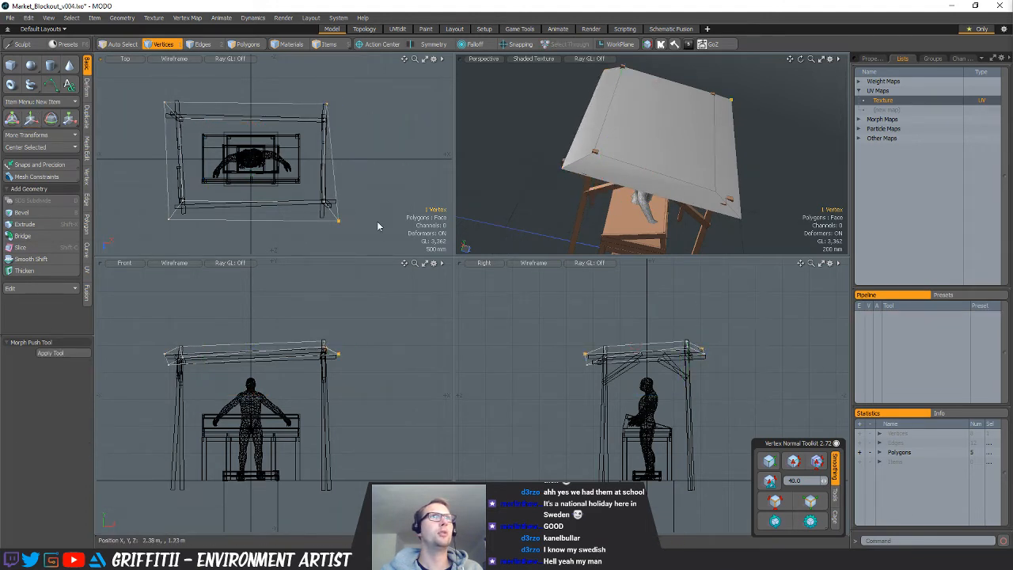
key(w)
drag(372, 210, 370, 206)
key(space)
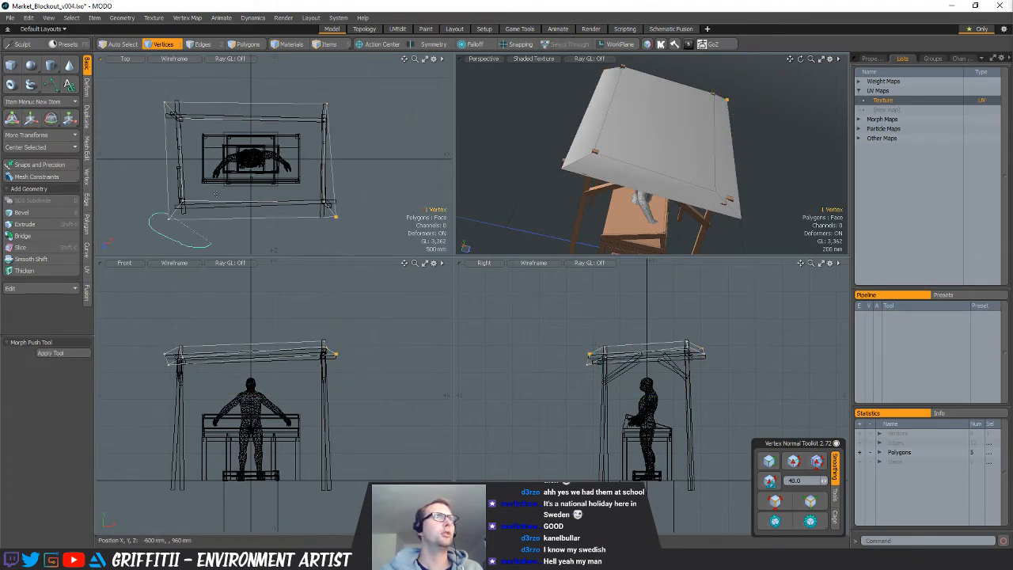
right_drag(215, 193, 182, 210)
key(w)
key(space)
Extend the roof's four outer border edges 440 mm straight down to form a hanging valance
key(2)
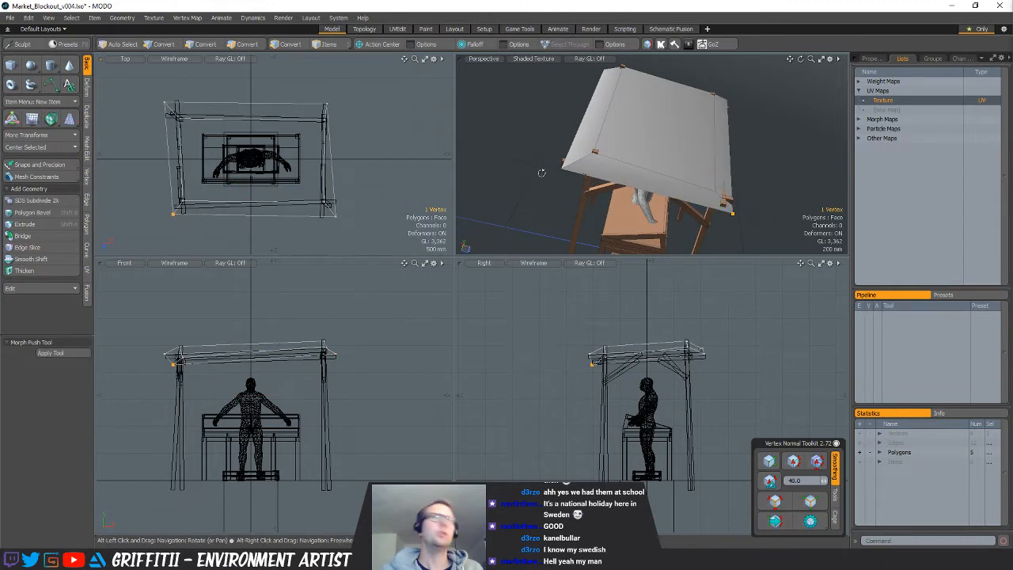
alt+drag(543, 167, 565, 123)
double_click(564, 123)
key(space)
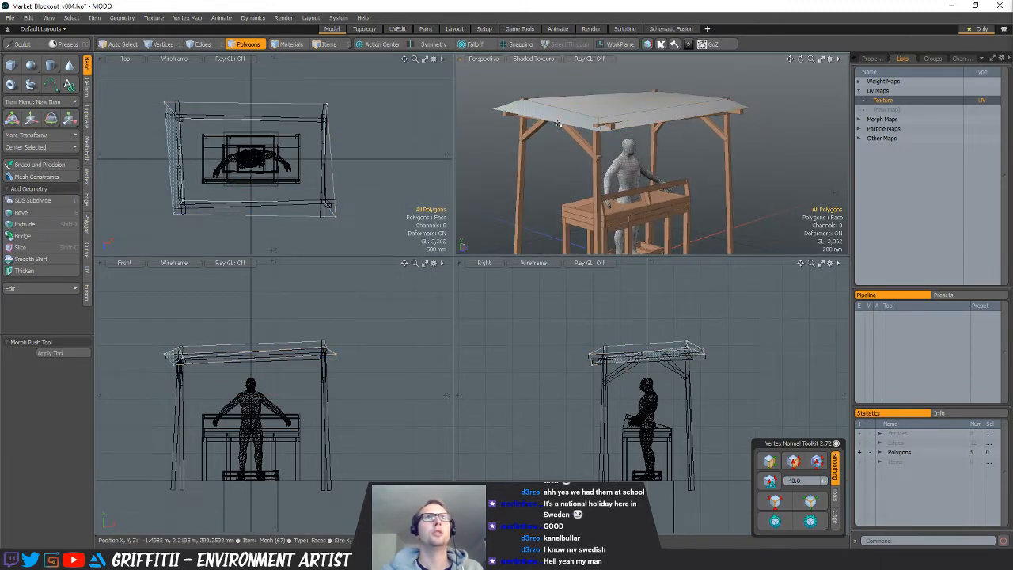
key(space)
key(space)
key(ctrl+2)
click(714, 169)
key(shift+x)
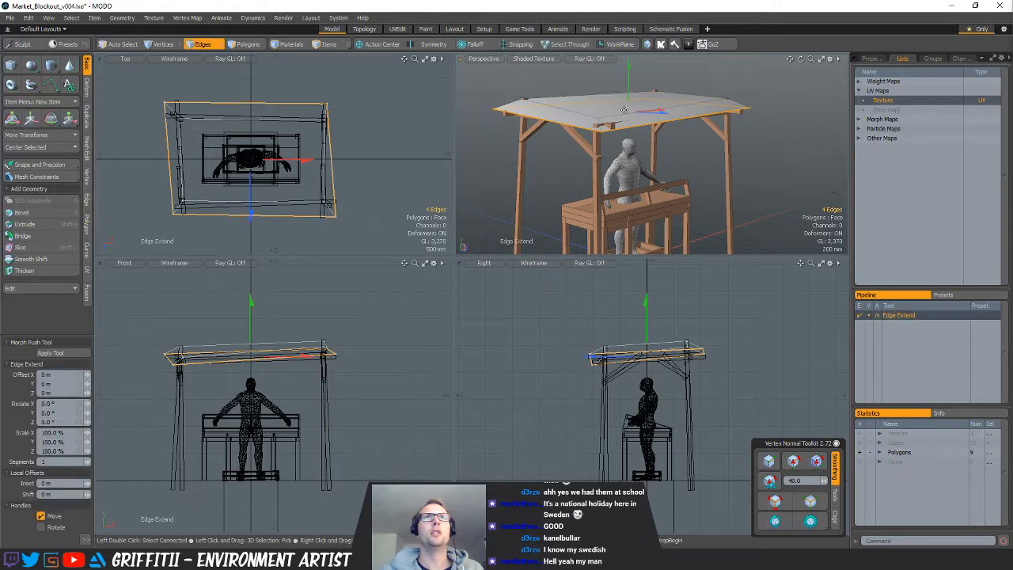
drag(631, 94, 633, 127)
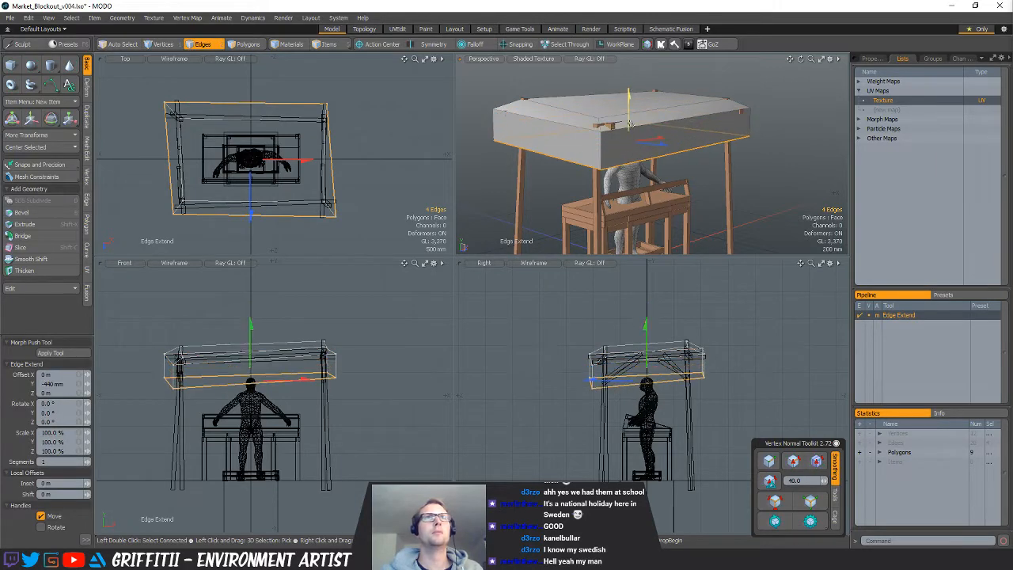
key(space)
Loop slice the roof and its front and rear valances with two cuts spaced along the roof's width
key(1)
key(3)
click(661, 127)
key(alt+c)
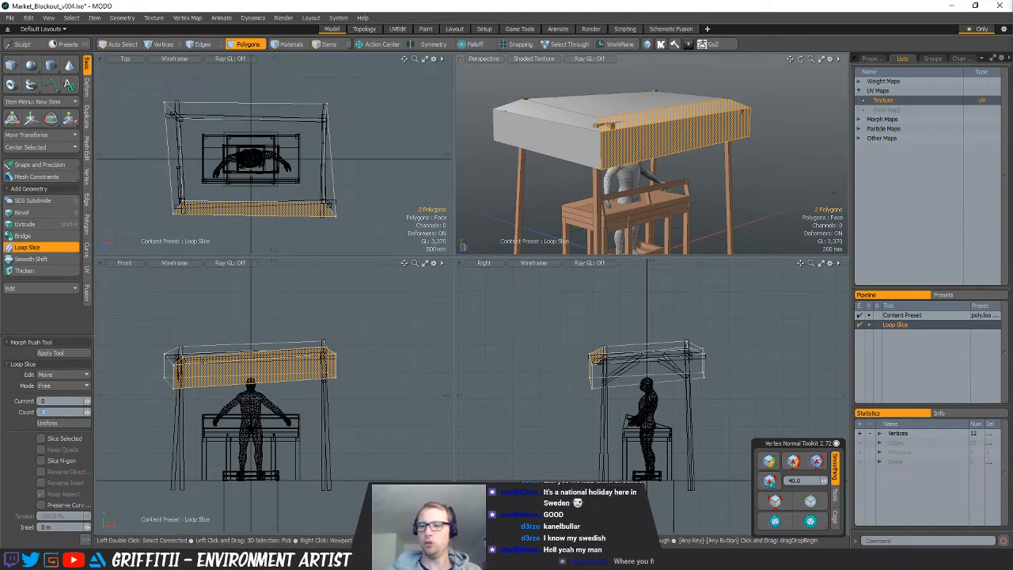
click(555, 145)
key(space)
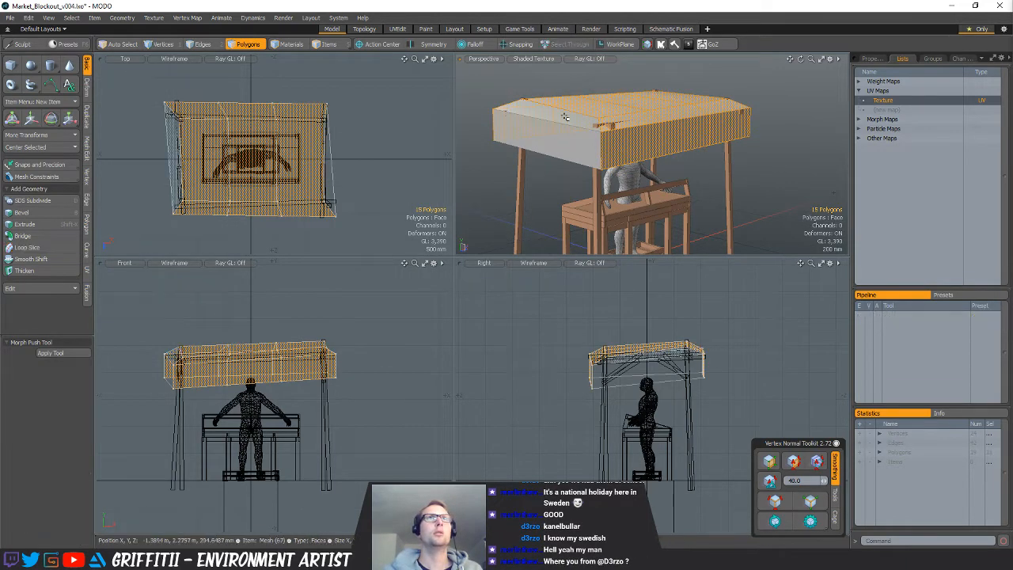
Loop slice the roof and its side valances with two cuts spaced along the roof's depth
drag(556, 142, 557, 116)
key(alt+c)
click(603, 153)
key(space)
alt+drag(604, 153, 687, 215)
Raise the eight intermediate vertices along the valance's lower hem by 220 mm, leaving the corners hanging
key(1)
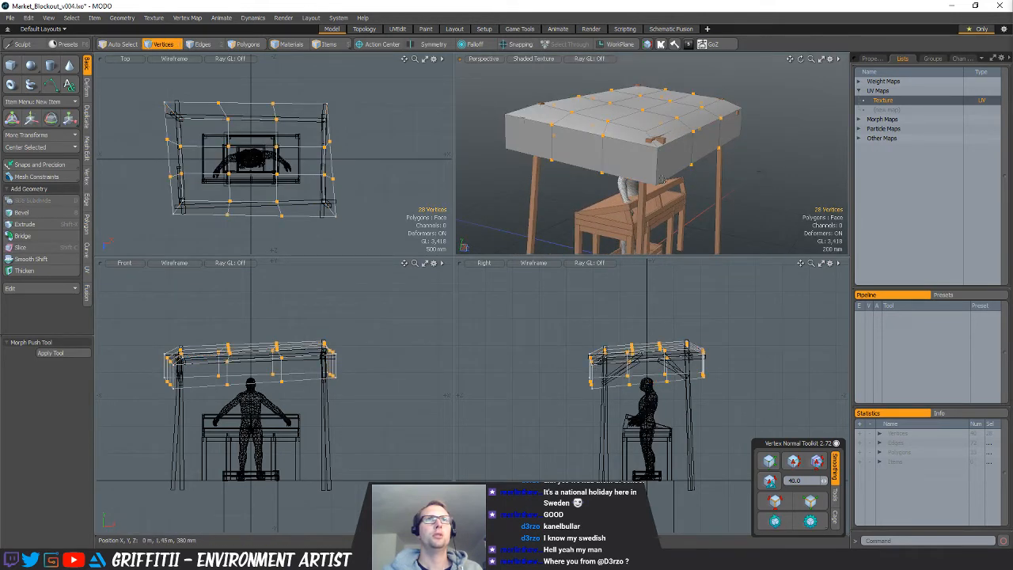
key(w)
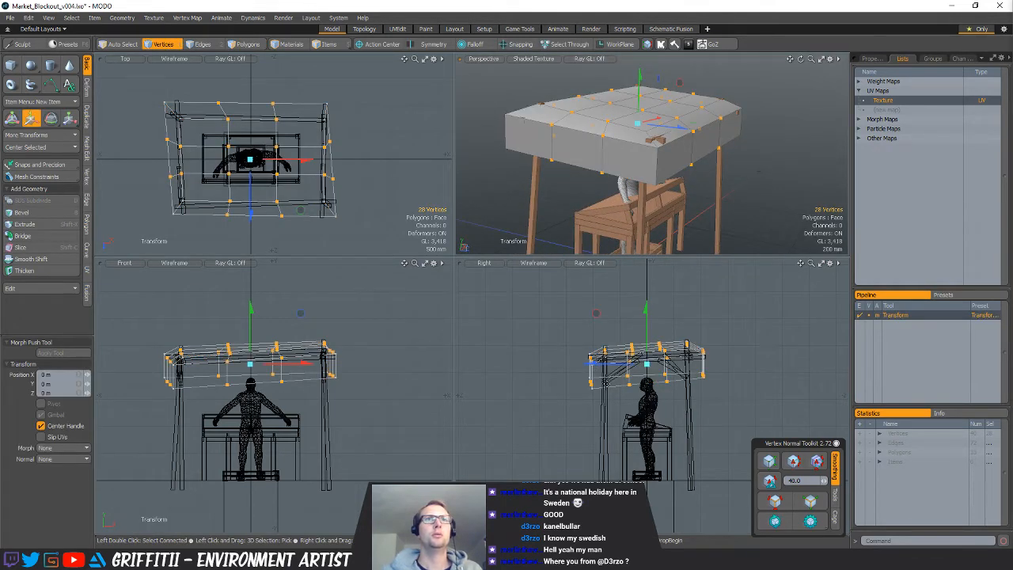
key(q)
ctrl+right_drag(542, 336, 722, 368)
key(r)
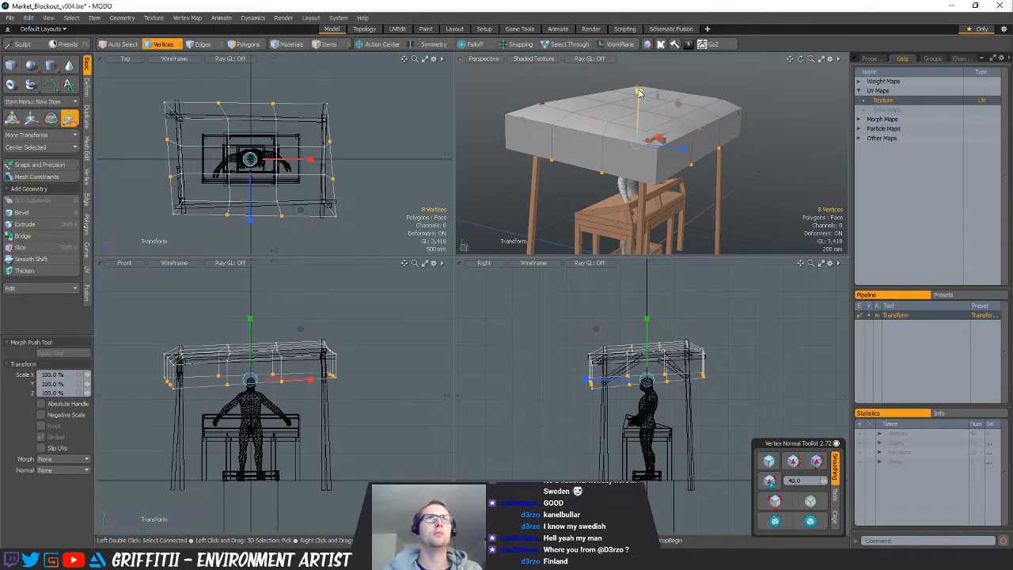
key(w)
drag(639, 94, 639, 83)
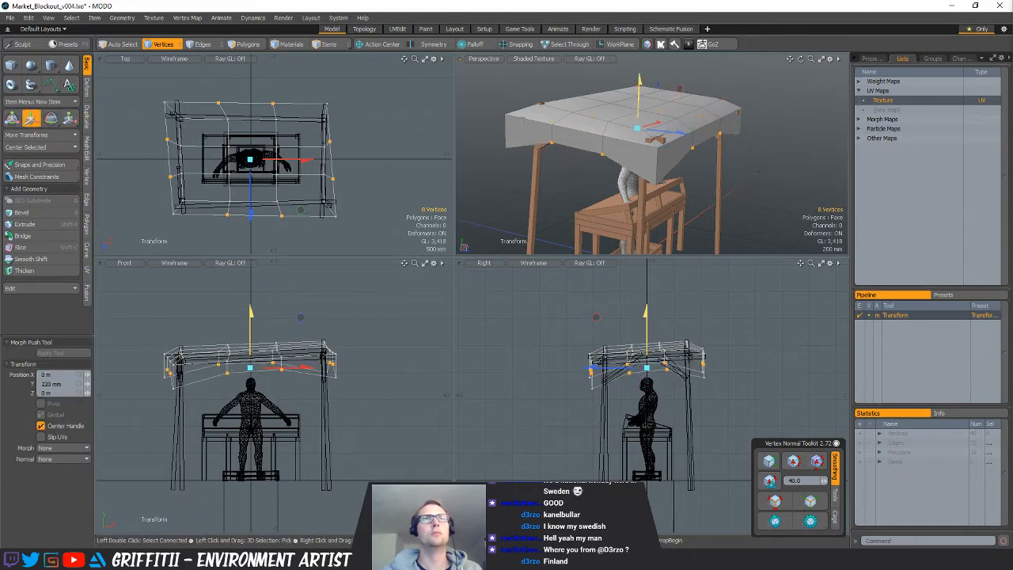
Set the action center to Local and try rotating the eight raised hem vertices
key(alt+l)
key(e)
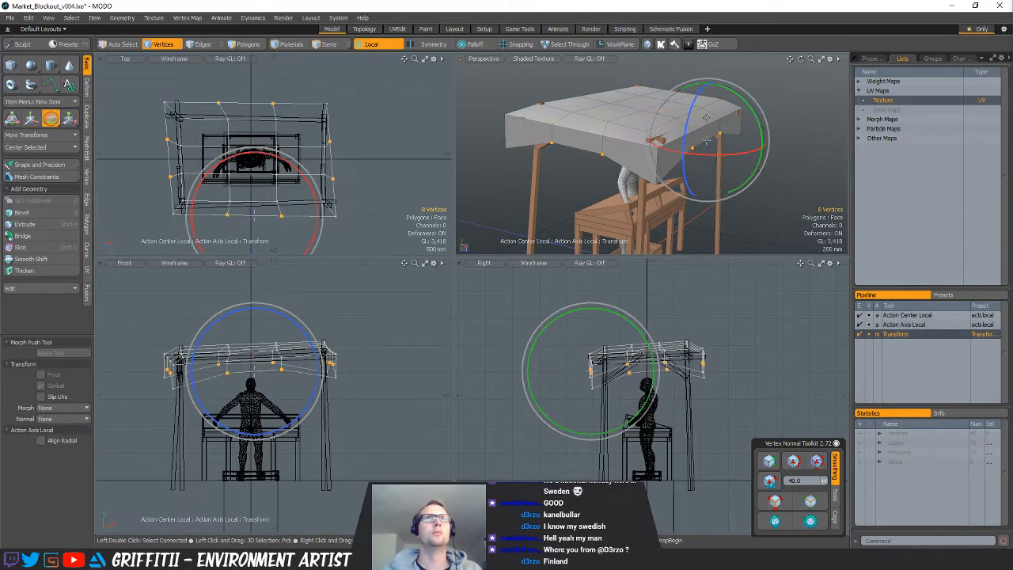
drag(682, 133, 706, 117)
key(q)
Lower the roof's central polygon so the cloth sags in the middle
alt+drag(804, 136, 611, 101)
key(space)
key(space)
click(608, 139)
key(y)
alt+drag(679, 194, 648, 127)
key(q)
click(712, 184)
Move the middle edge at the front of the roof's top 10 mm in local Y and -30 mm in local Z
key(2)
double_click(553, 129)
click(618, 168)
key(w)
key(q)
key(w)
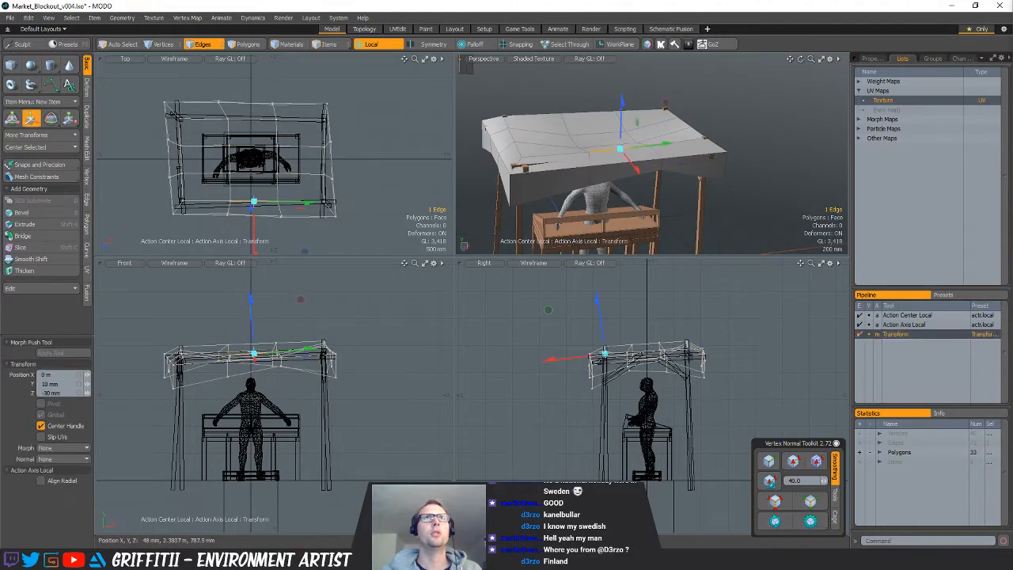
key(q)
Lower the middle edges at the rear and right side of the roof's top for a slight sag
click(605, 112)
key(w)
drag(590, 72, 591, 78)
key(q)
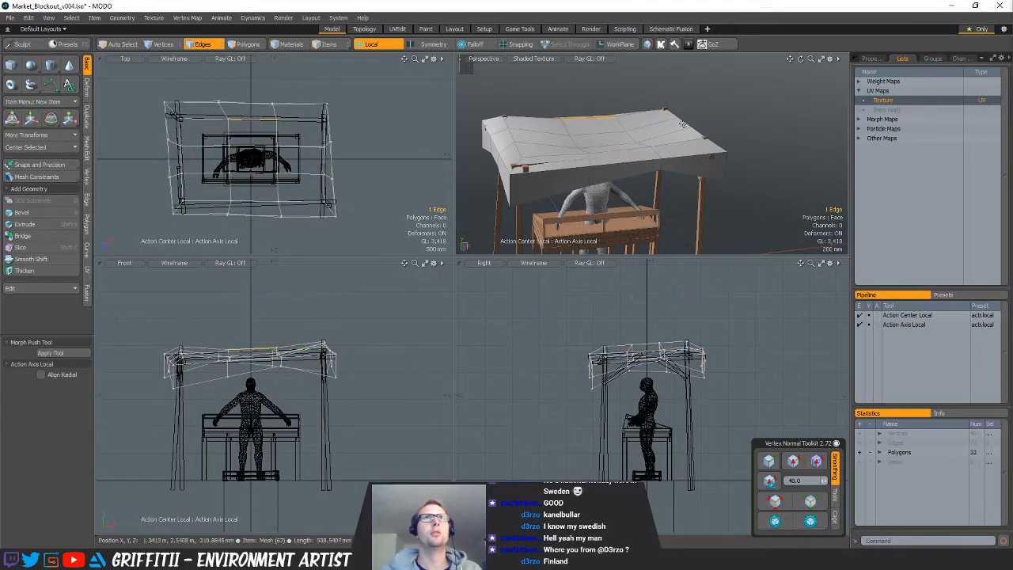
key(w)
drag(696, 80, 696, 86)
key(q)
Move the middle edge on the left side of the roof's top -20 mm in local Z
click(510, 133)
key(w)
drag(499, 87, 501, 91)
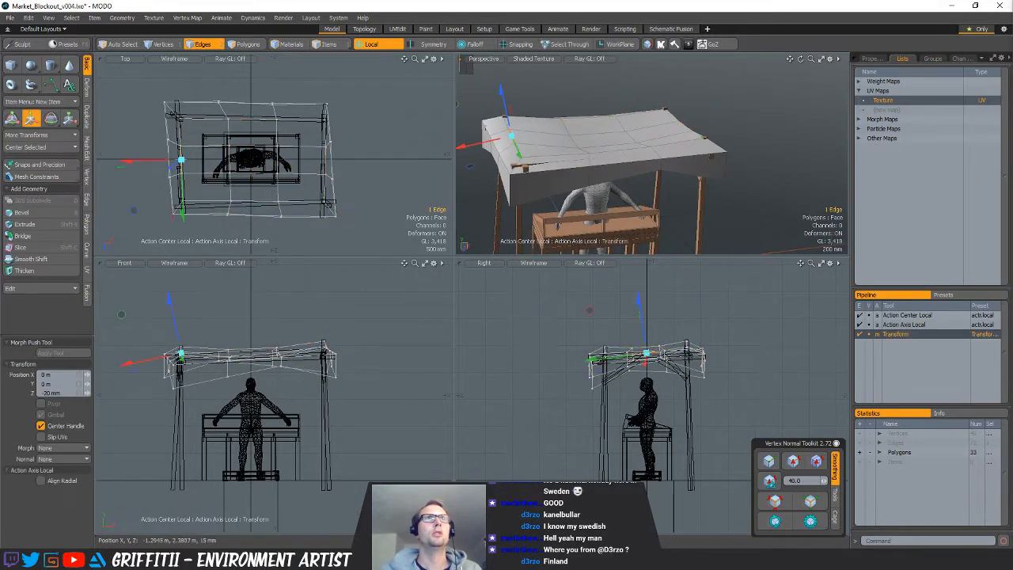
key(q)
Move the middle panel of the left valance 10 mm in local X and -70 mm in local Y
key(1)
alt+drag(544, 119, 572, 124)
key(w)
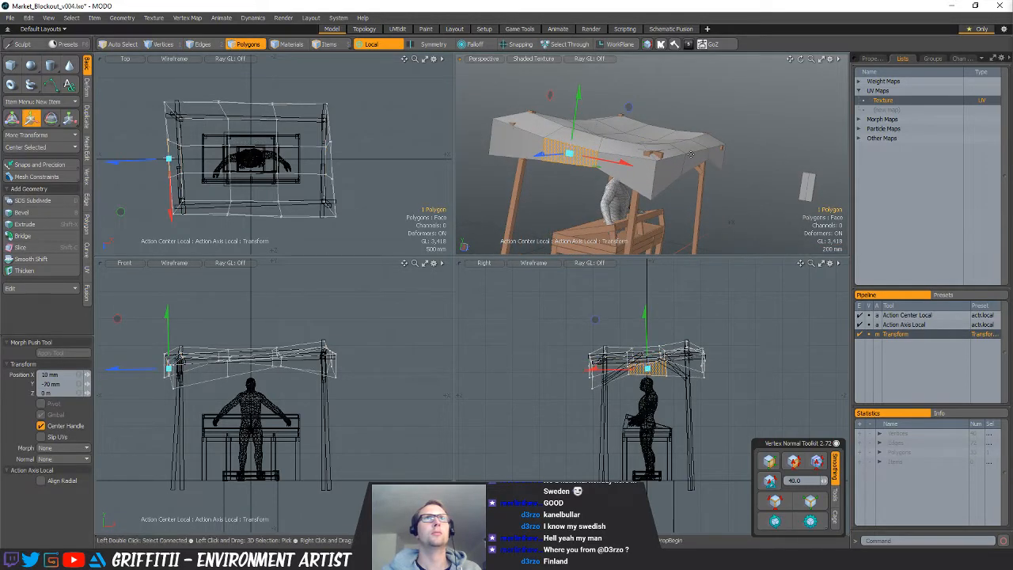
key(q)
Shift the middle panels of the roof's front and rear valances to give them an uneven drape
click(691, 155)
key(w)
drag(690, 129, 744, 150)
key(q)
click(623, 150)
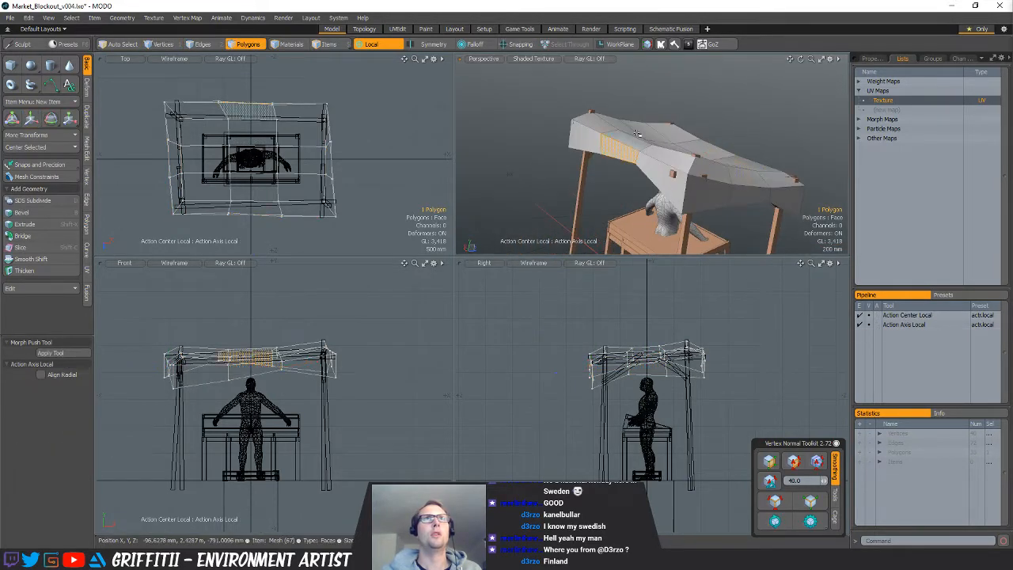
key(w)
drag(628, 142, 630, 153)
Shift the middle panel of the roof's right valance to vary its drape
alt+drag(629, 153, 785, 181)
key(q)
click(613, 149)
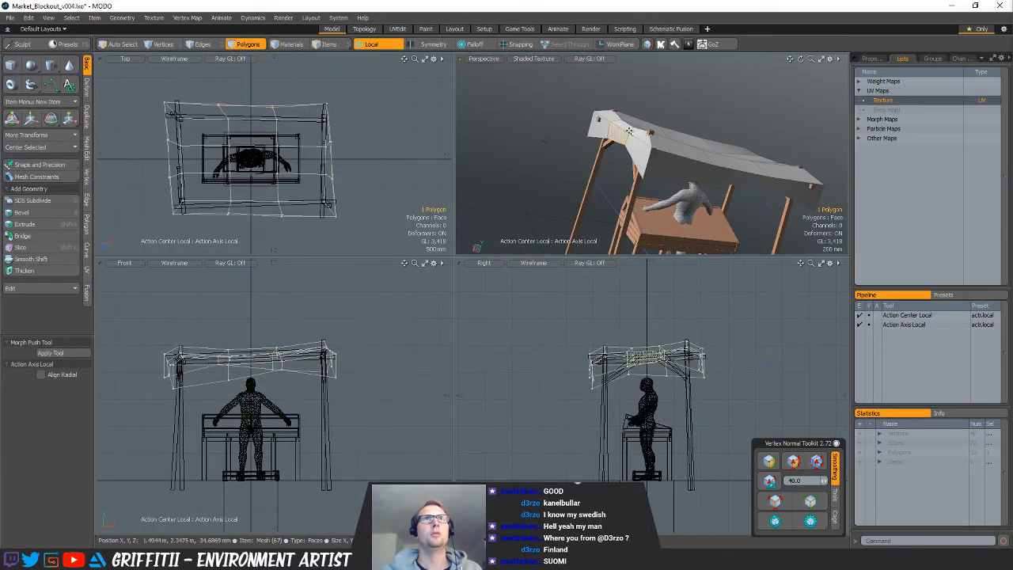
key(w)
drag(612, 149, 756, 172)
Raise the whole roof slightly and scale it outward a little in plan so it clears the wooden frame
key(q)
click(756, 172)
key(w)
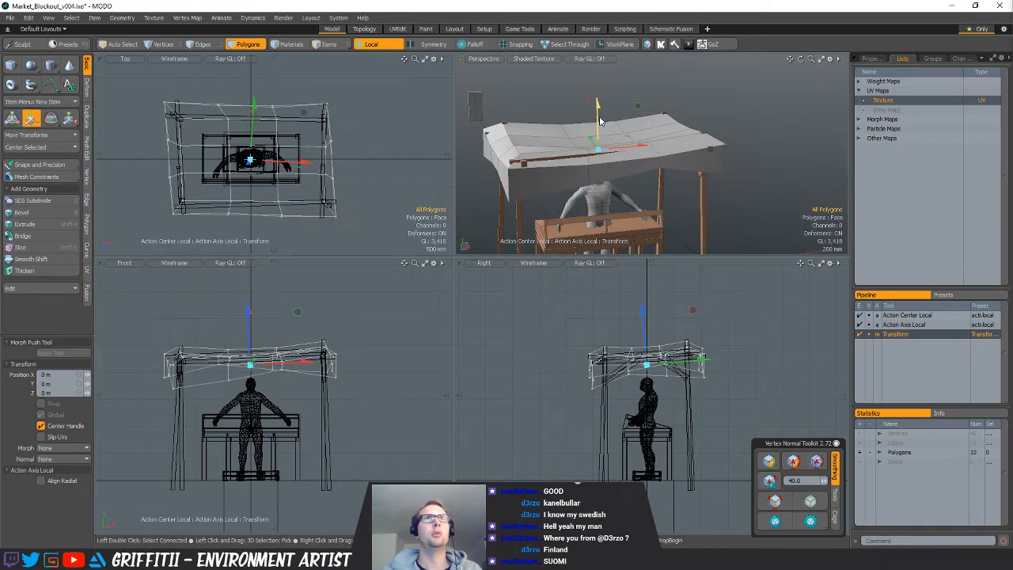
drag(599, 121, 567, 125)
key(r)
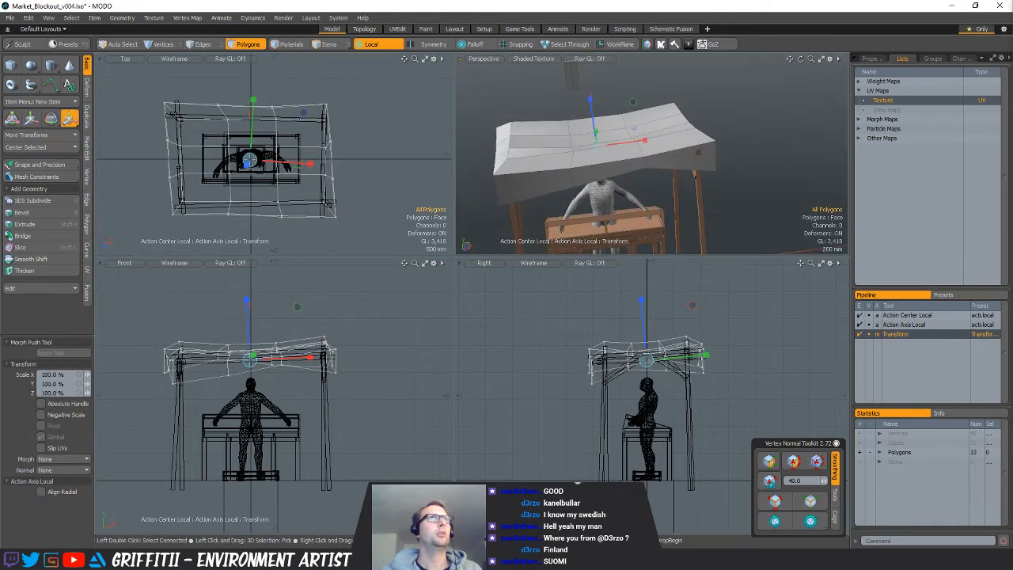
drag(303, 113, 308, 109)
key(q)
alt+drag(593, 158, 605, 138)
ctrl+alt+drag(606, 138, 690, 164)
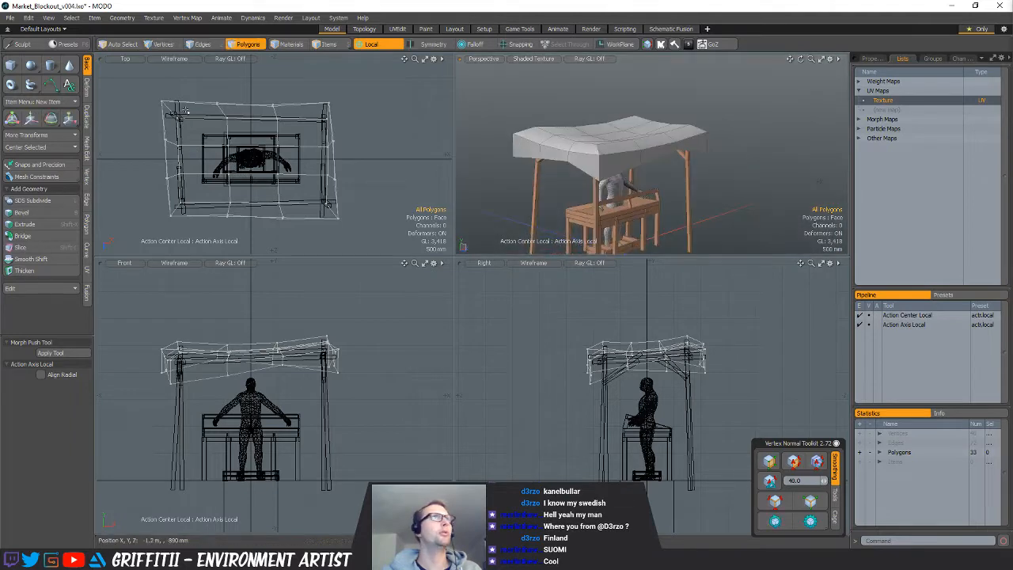
Bevel the edges at the roof's front-right corner with a 260 mm inset
right_drag(146, 109, 187, 115)
alt+shift+drag(200, 133, 171, 115)
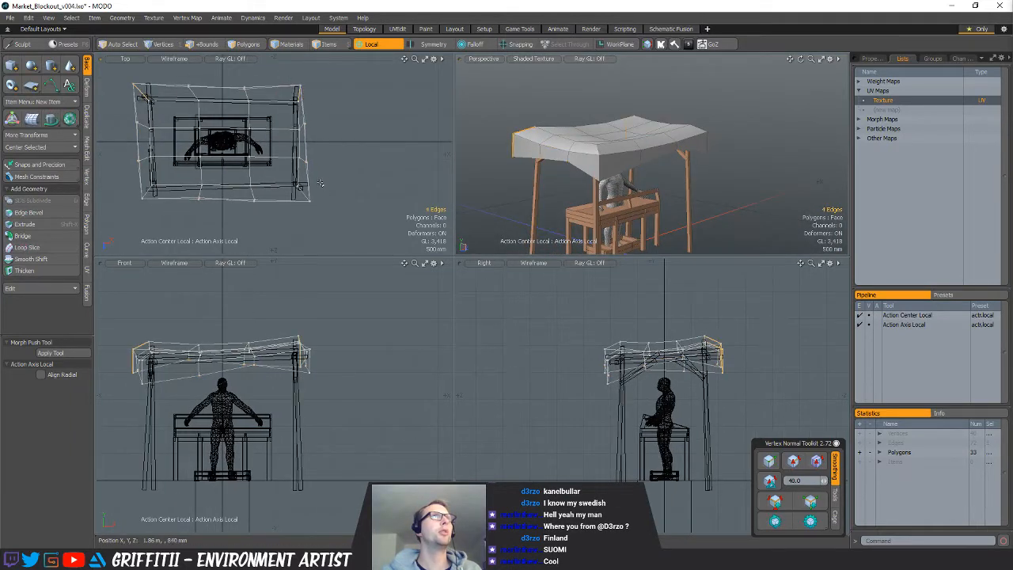
key(b)
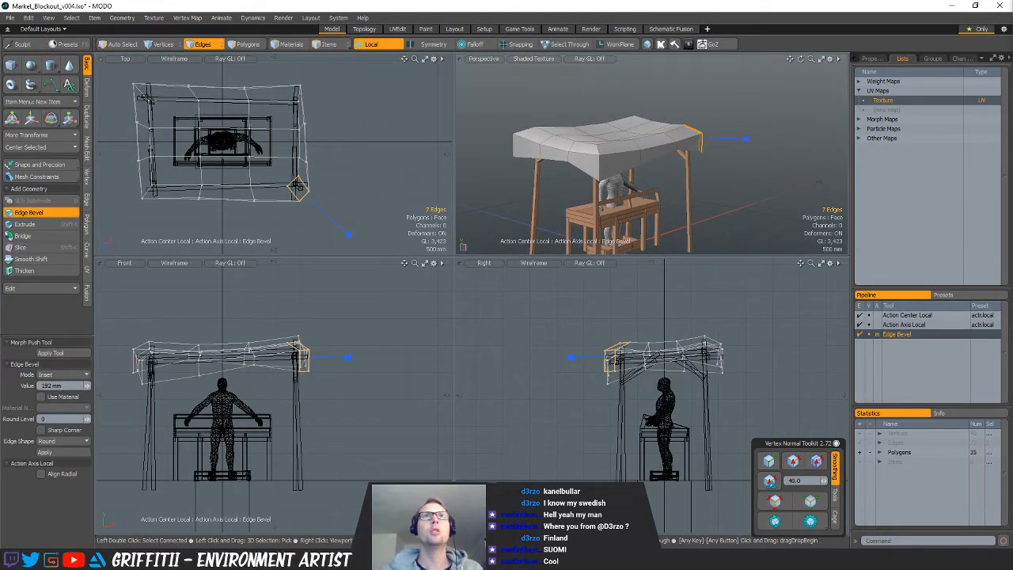
alt+drag(625, 198, 663, 157)
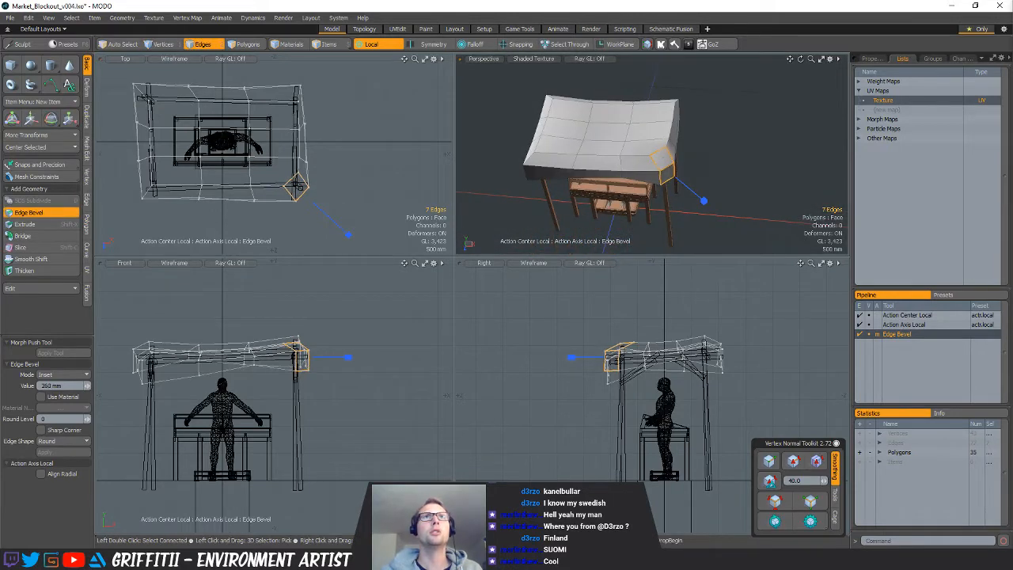
key(space)
Bevel the edges at the roof's front-left corner to cut it off diagonally
right_drag(133, 183, 161, 205)
alt+shift+drag(219, 193, 278, 173)
key(b)
key(space)
Bevel the edges at the roof's rear-left corner to match the front corners
alt+shift+drag(214, 80, 216, 128)
right_drag(215, 128, 186, 142)
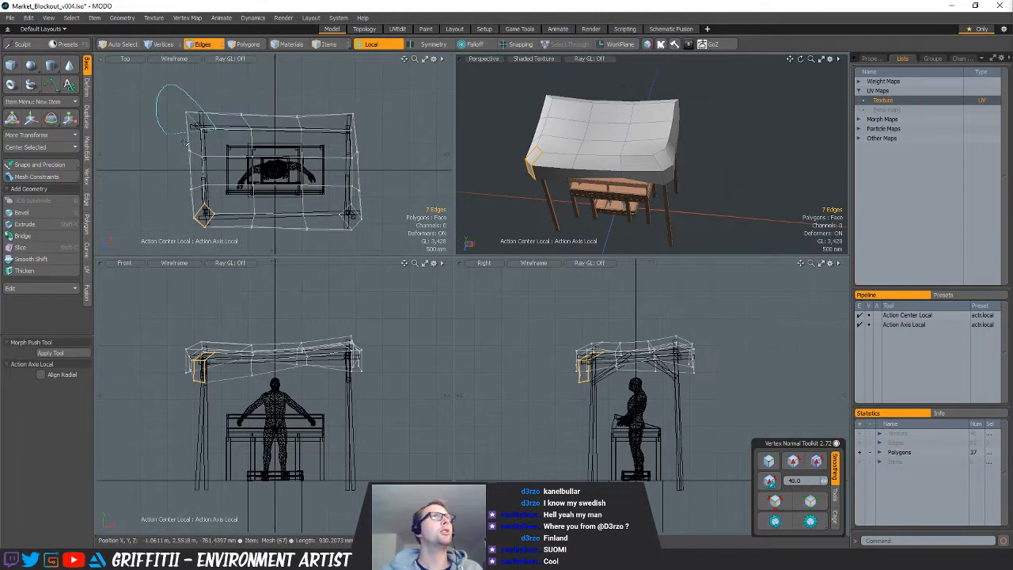
key(v)
key(ctrl+z)
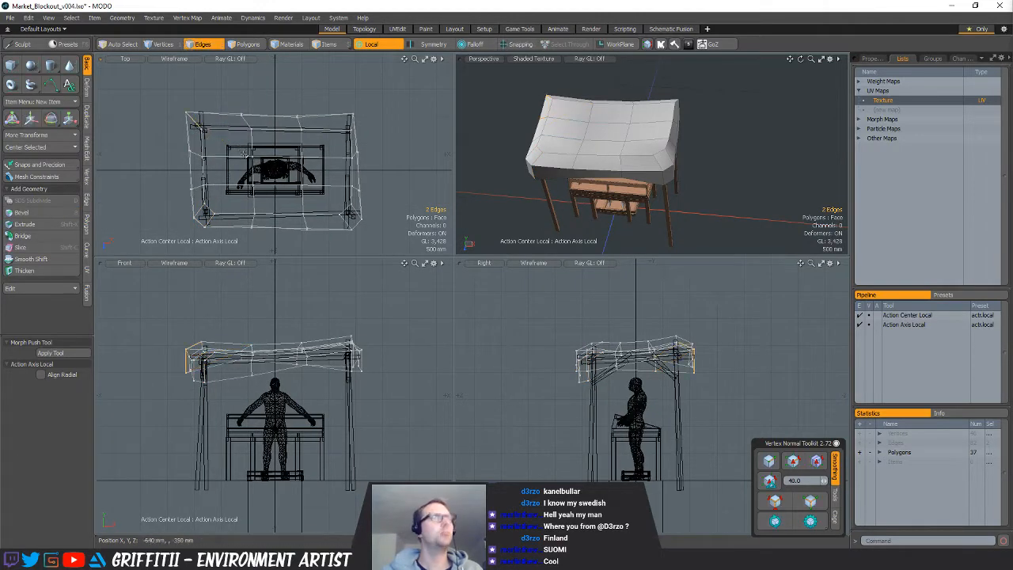
key(b)
key(q)
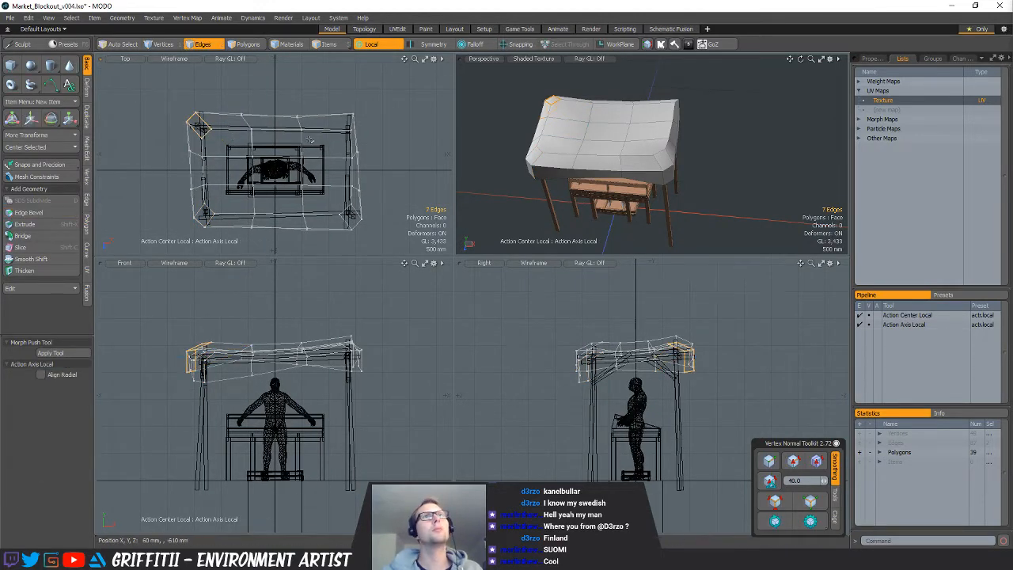
Copy all of the roof's polygons into a separate mesh and show the narrower canopy frame instead of the wide one
alt+drag(724, 221, 665, 198)
click(737, 159)
key(3)
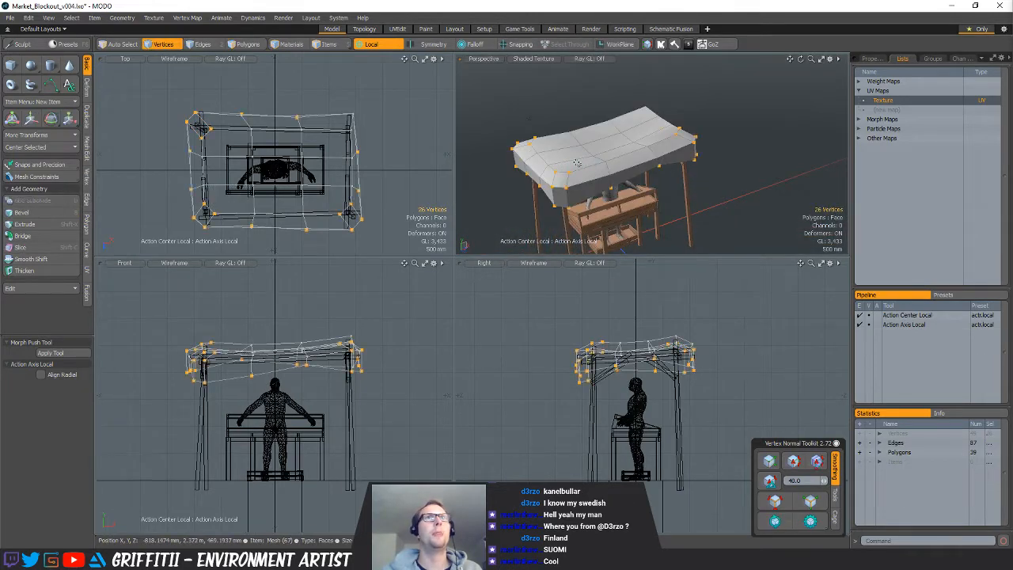
double_click(578, 164)
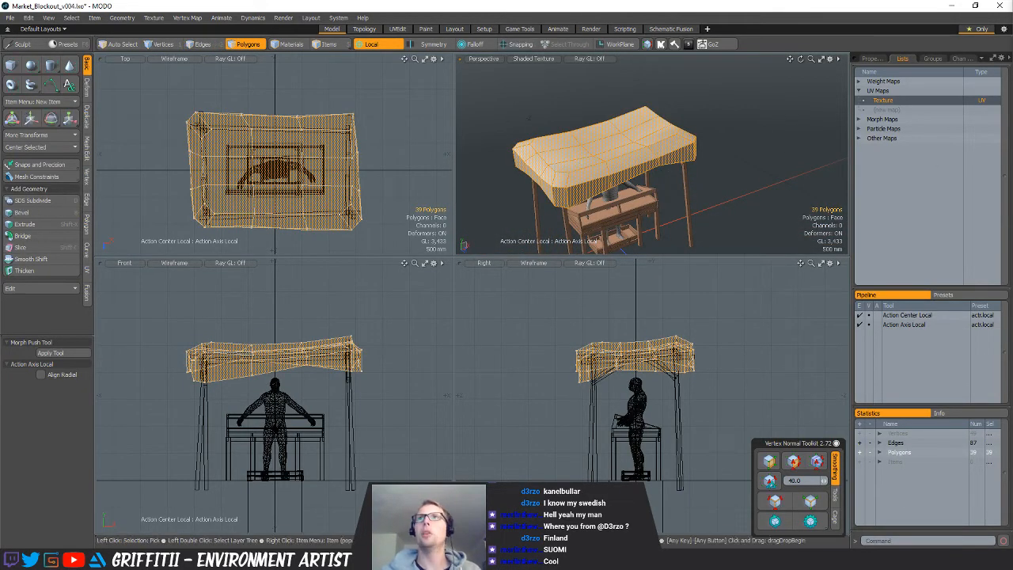
key(n)
key(ctrl+v)
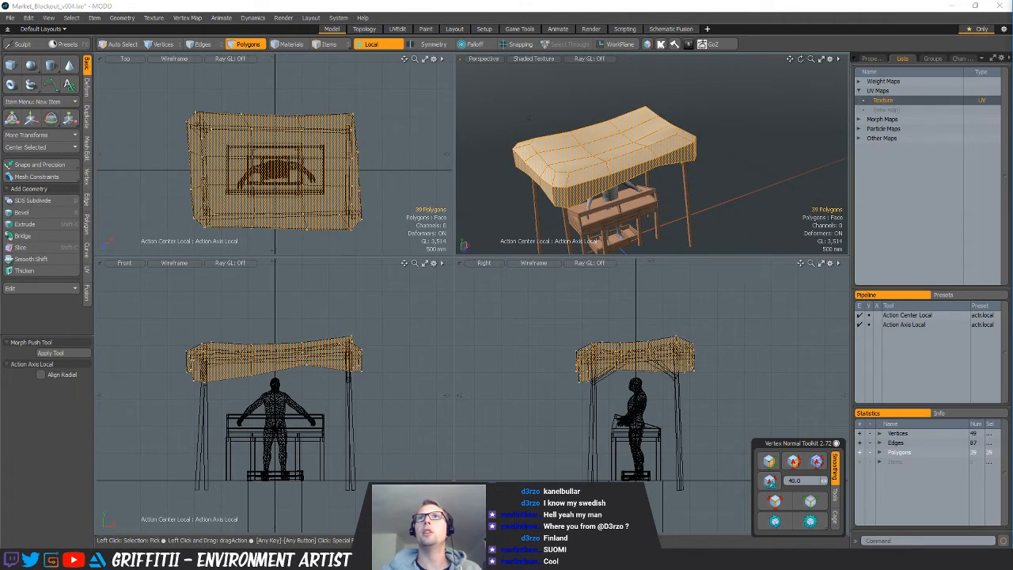
key(ctrl+z)
key(shift+h)
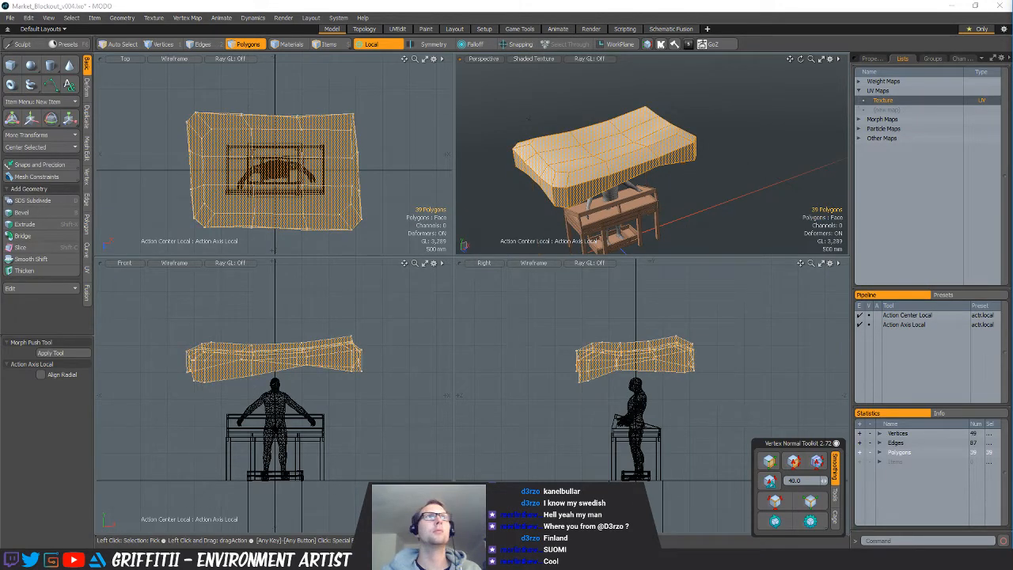
key(u)
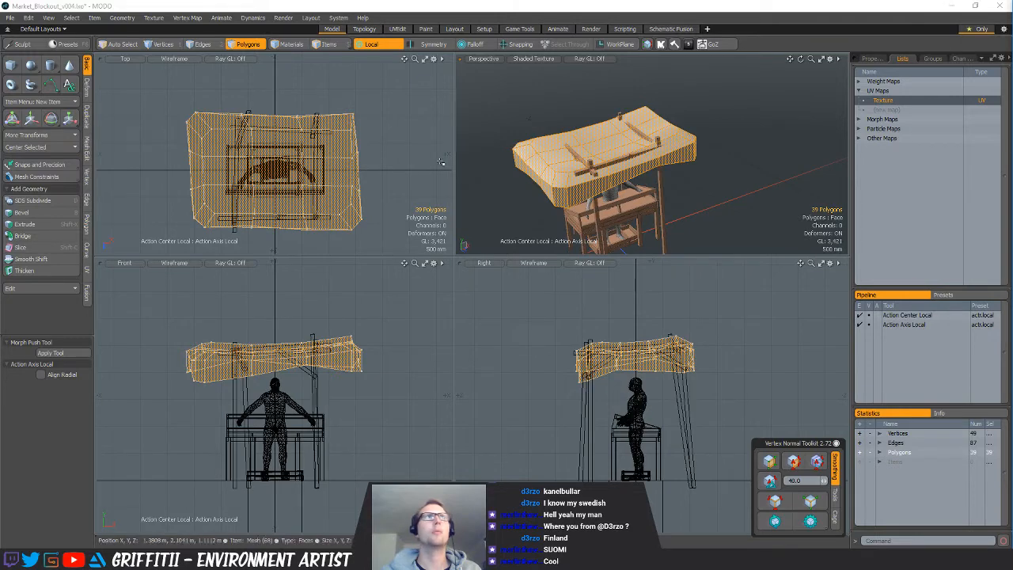
Try fitting the roof copy over the narrower frame by scaling its width, and delete the copy
alt+shift+drag(307, 177, 298, 158)
key(y)
key(space)
alt+drag(694, 165, 721, 139)
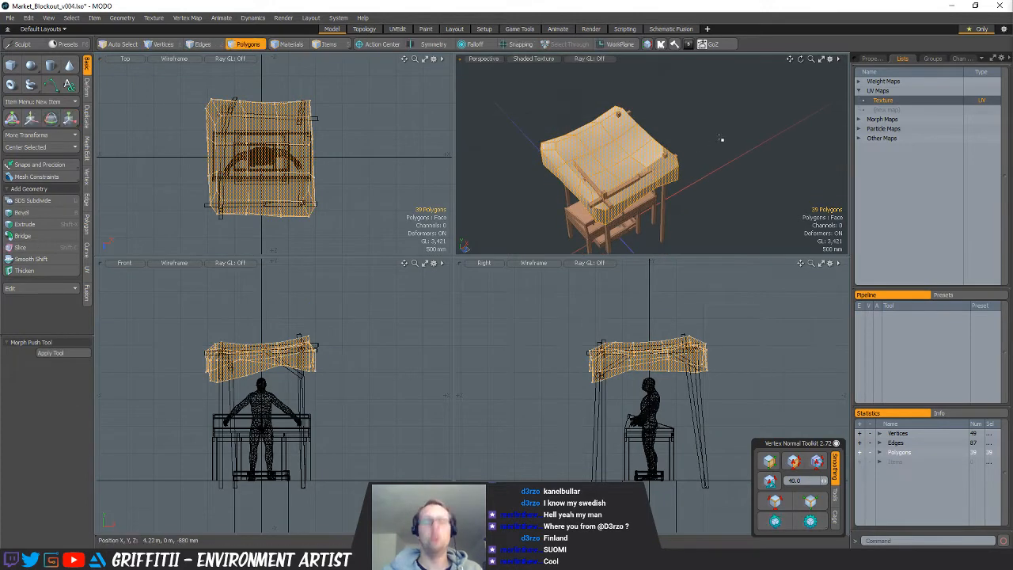
key(Delete)
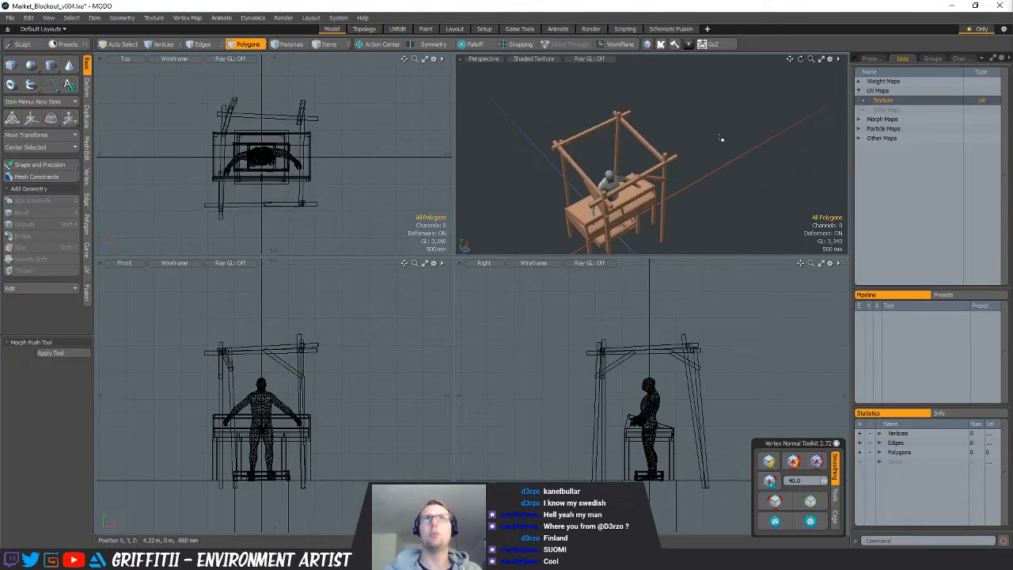
Create a unit cube, delete everything except its top polygon and raise that plane about 1.91 m to above the narrower frame
click(11, 65)
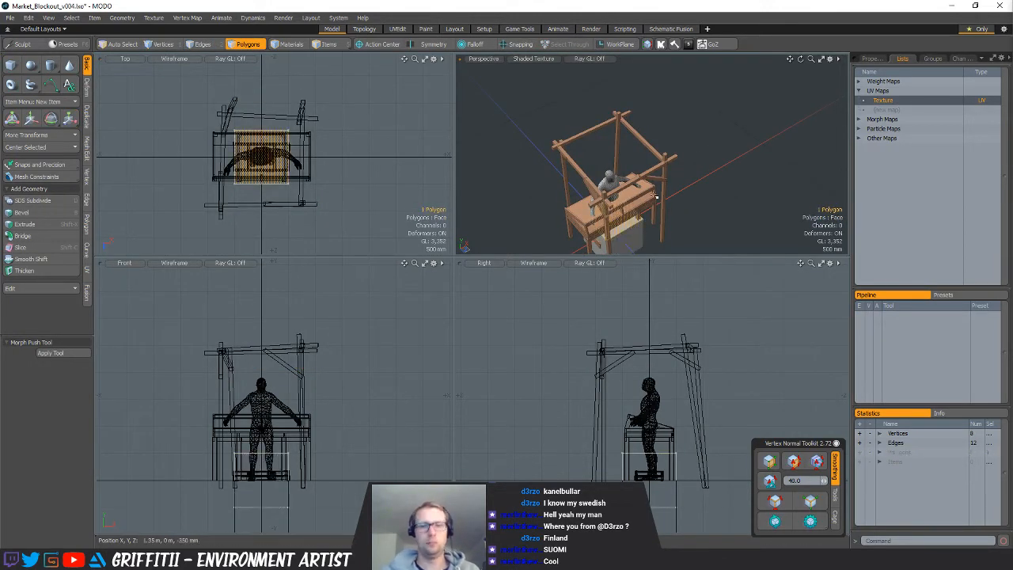
key(bracketleft)
key(Delete)
key(w)
drag(658, 432, 655, 327)
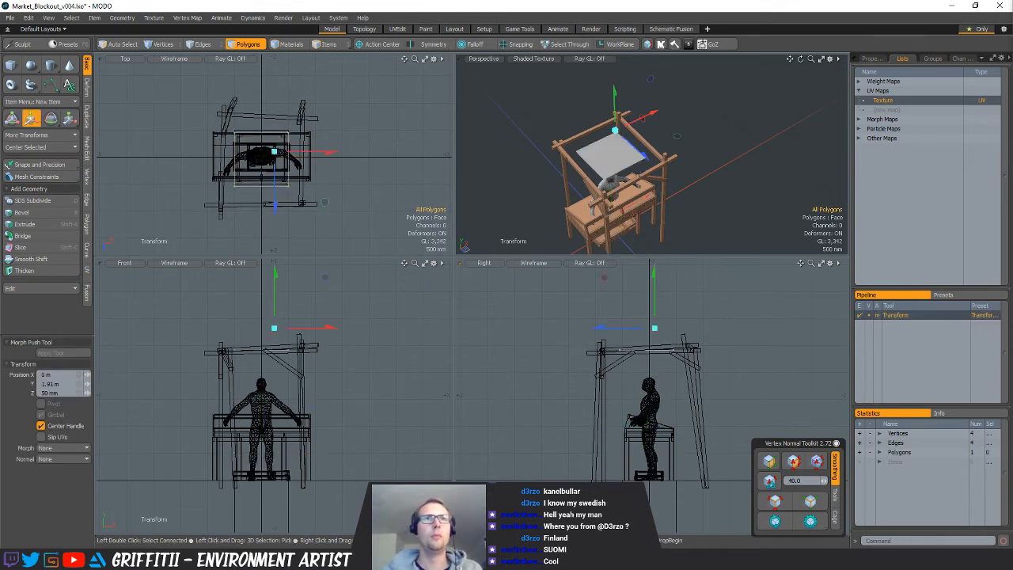
key(space)
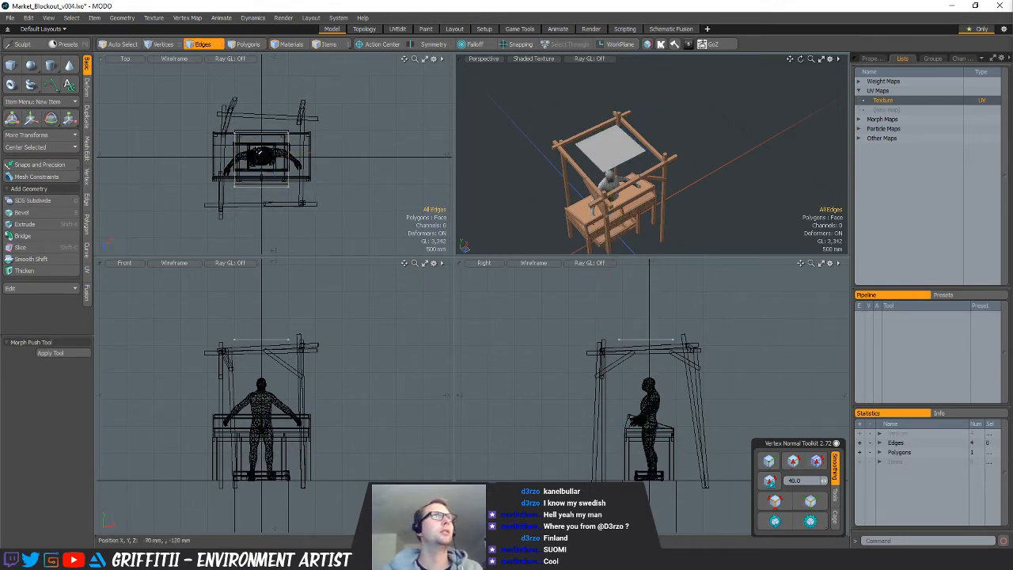
Move the plane's rear-left and rear-right corner vertices onto the tops of the frame's rear posts
key(y)
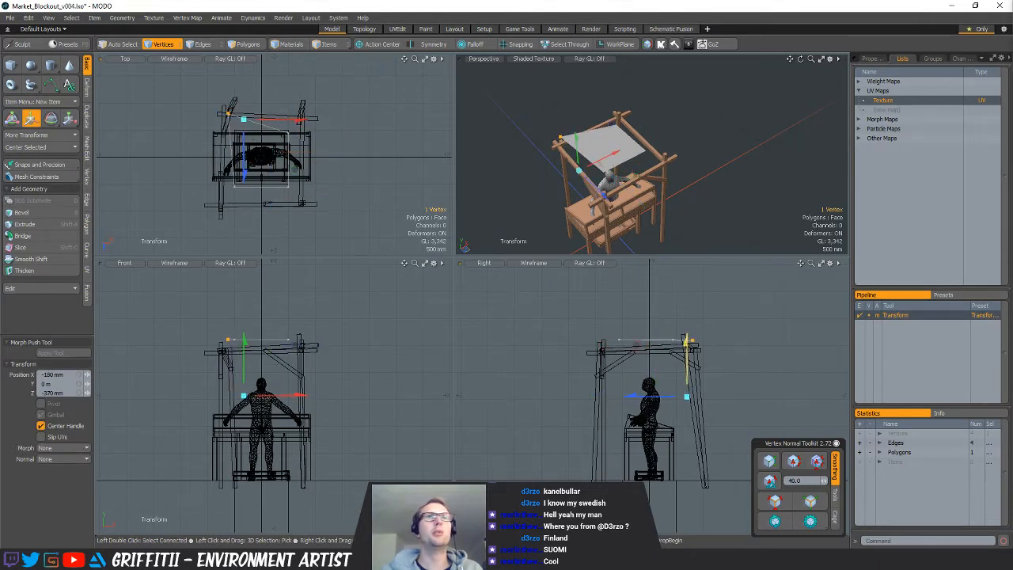
drag(245, 353, 244, 362)
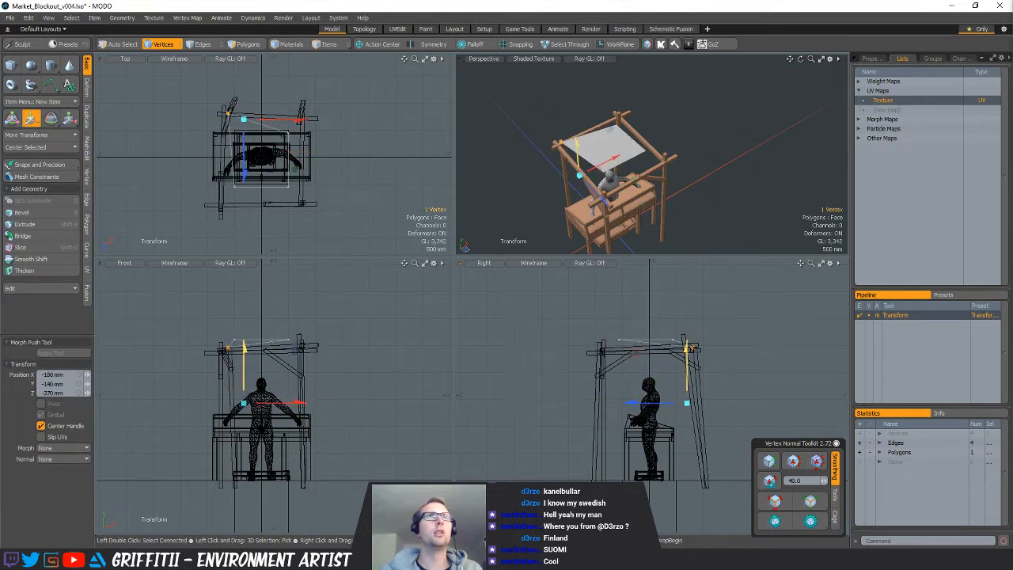
key(ctrl+z)
key(space)
click(289, 131)
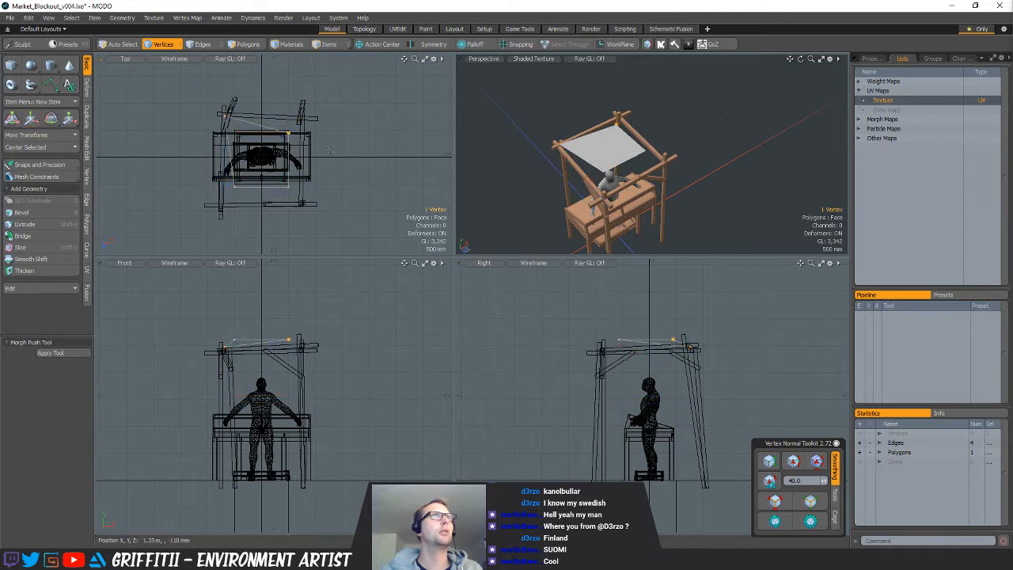
key(y)
mouse_move(339, 166)
mouse_down()
mouse_move(353, 150)
mouse_move(348, 157)
mouse_up()
drag(706, 343, 705, 339)
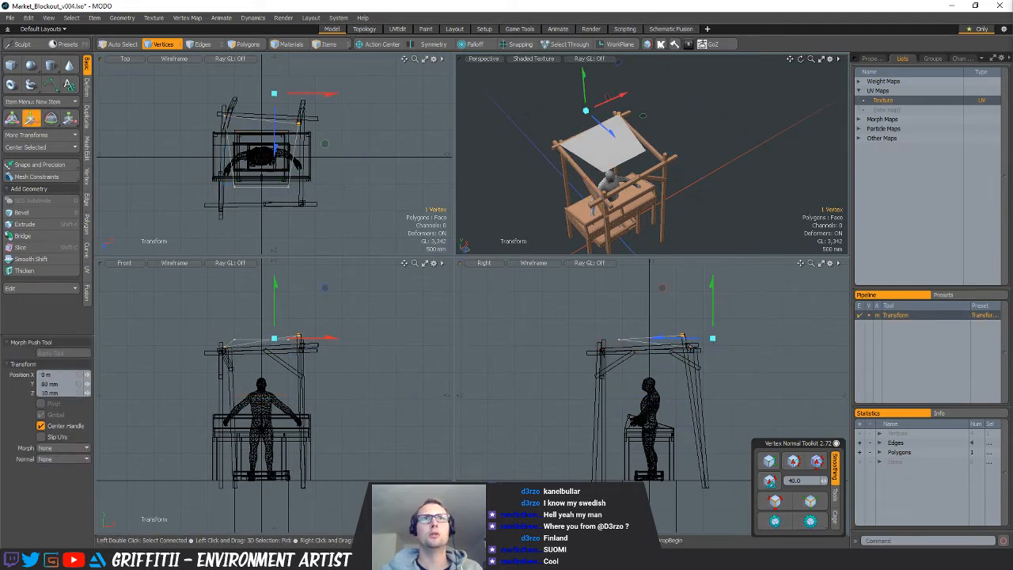
Move the plane's front-right and front-left corner vertices onto the tops of the frame's front posts
key(space)
click(290, 188)
key(y)
drag(352, 210, 363, 226)
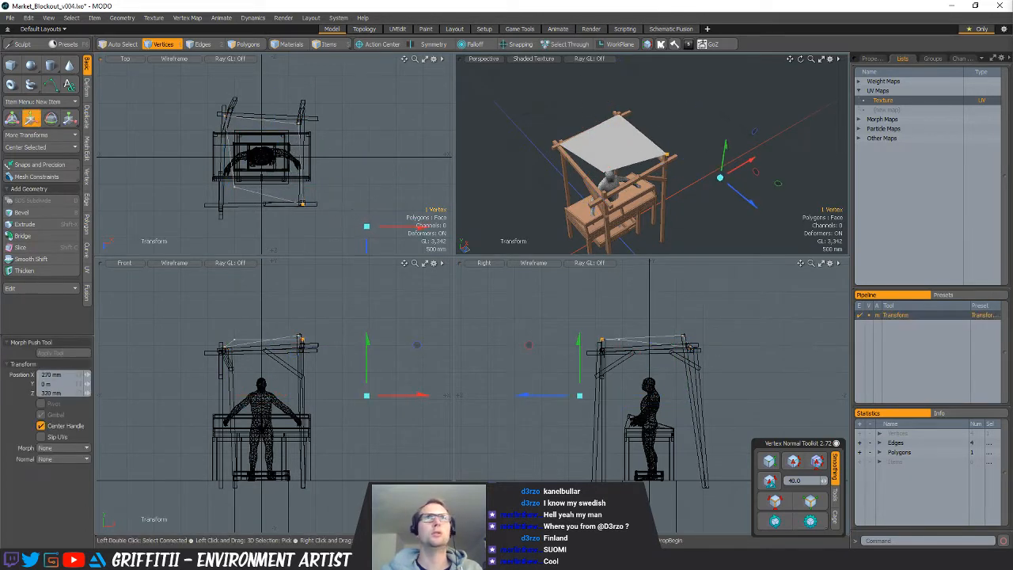
key(space)
click(234, 187)
key(y)
drag(271, 216, 260, 235)
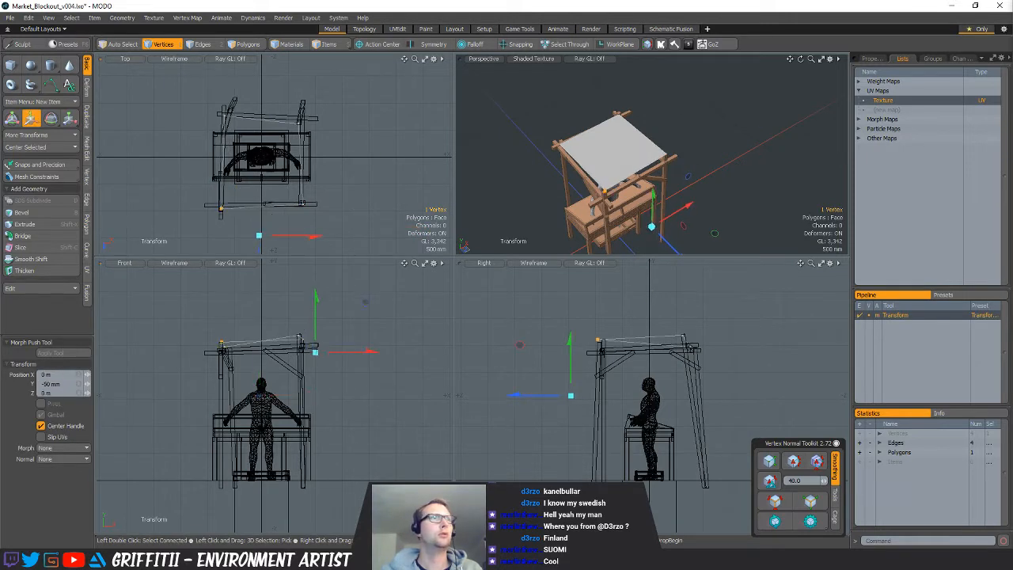
drag(316, 353, 316, 350)
key(space)
Extend the plane's four border edges and scale them outward to form an overhang around the frame
key(2)
mouse_move(230, 235)
right_down()
mouse_move(172, 215)
mouse_move(336, 215)
right_up()
mouse_move(332, 215)
alt+shift+mouse_down()
mouse_move(301, 184)
mouse_move(238, 203)
alt+shift+mouse_up()
key(ctrl+space)
click(392, 193)
key(z)
click(292, 135)
key(r)
key(space)
Reposition the overhang's front outer corner vertices one at a time to give the cloth an irregular outline
click(197, 209)
scroll(174, 195, up, 3)
key(space)
key(space)
click(179, 187)
key(w)
key(space)
mouse_move(375, 168)
right_down()
mouse_move(328, 197)
mouse_move(363, 192)
right_up()
key(w)
mouse_move(385, 196)
mouse_down()
mouse_move(398, 179)
mouse_move(387, 175)
mouse_up()
Shift the overhang's rear-right outer corner slightly outward and pull the rear-left outer corner in toward the frame
alt+shift+drag(357, 100, 338, 232)
key(space)
right_drag(341, 126, 341, 145)
key(w)
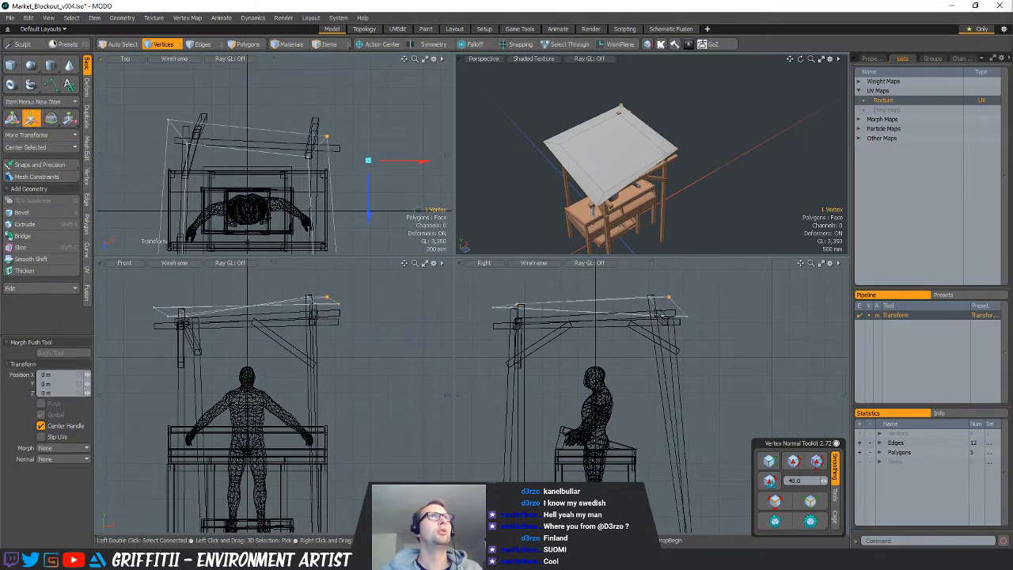
drag(369, 160, 384, 157)
key(space)
mouse_move(201, 130)
right_down()
mouse_move(155, 126)
mouse_move(187, 104)
right_up()
key(w)
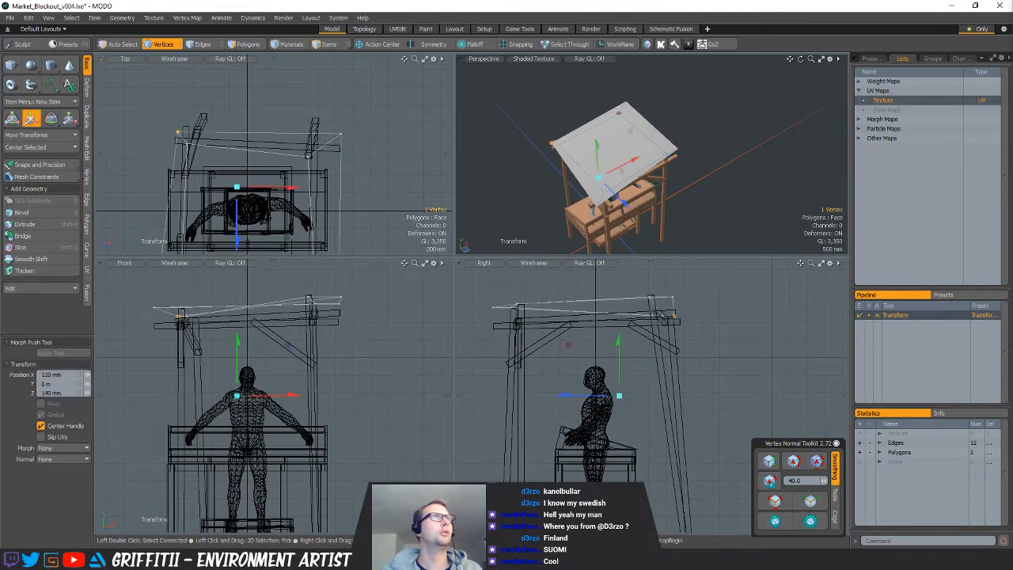
drag(222, 173, 230, 179)
key(space)
Select the cloth's outer border edge loop and lower it slightly below the inner roof surface
alt+drag(653, 146, 651, 139)
key(2)
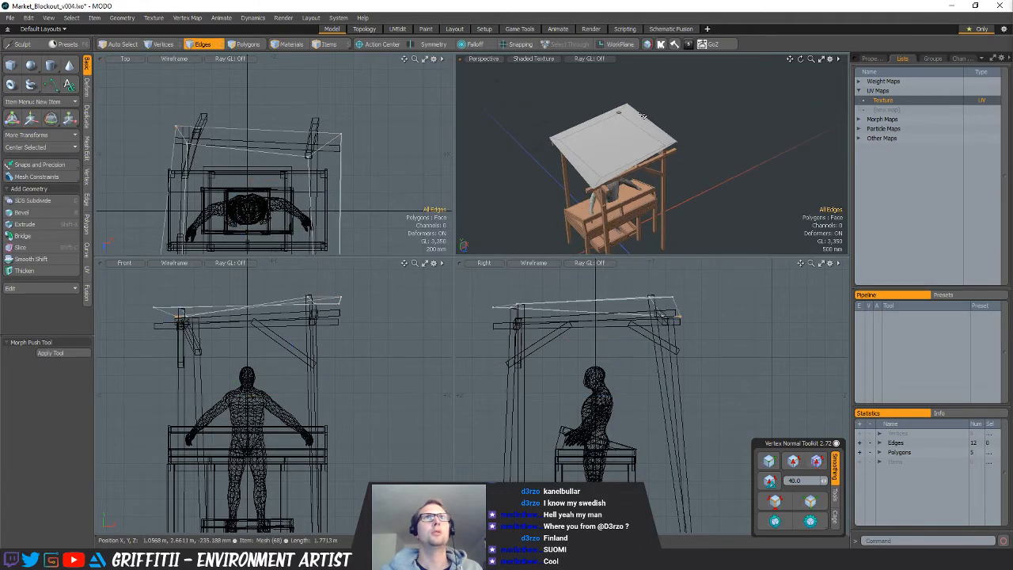
double_click(594, 119)
mouse_move(597, 117)
alt+mouse_down()
mouse_move(601, 89)
mouse_move(608, 113)
alt+mouse_up()
key(w)
key(space)
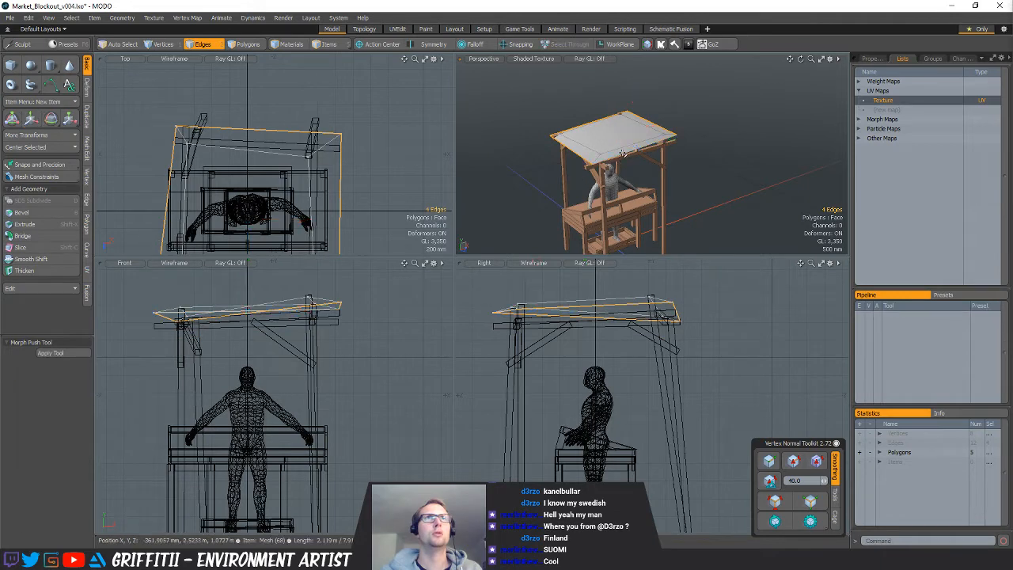
Lower the overhang's outer corner vertices individually so the cloth slopes down around the frame
click(633, 151)
ctrl+alt+drag(634, 151, 651, 149)
alt+drag(640, 143, 733, 103)
key(w)
key(space)
key(space)
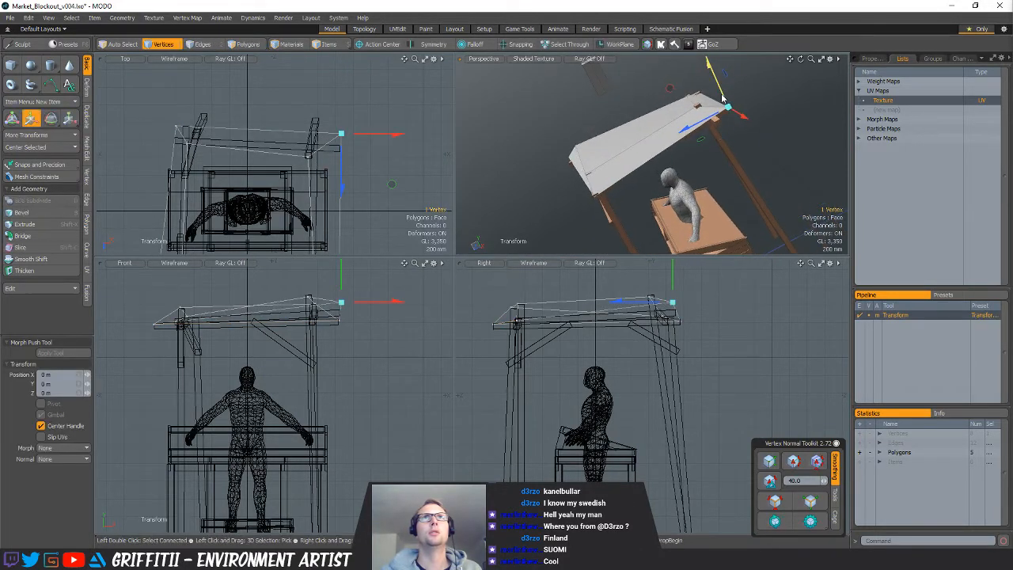
Extend the cloth's outer border edge loop straight down with Edge Extend to form hanging side flaps
alt+drag(724, 135, 679, 178)
ctrl+alt+drag(679, 177, 648, 168)
key(2)
double_click(649, 173)
key(z)
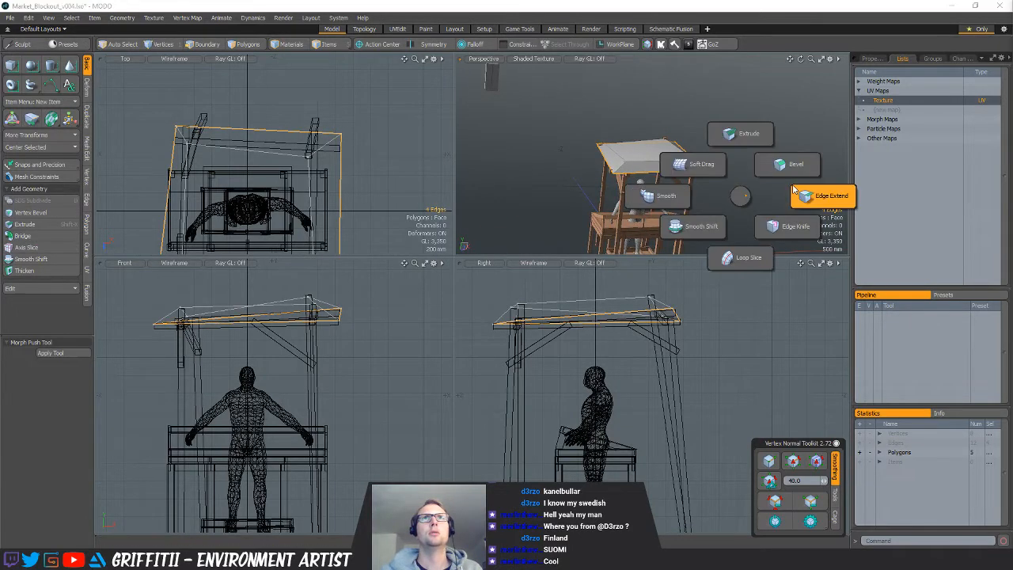
click(821, 197)
drag(646, 120, 672, 188)
key(space)
Add two evenly spaced loop slices in each direction across the cloth roof and its flaps
click(707, 140)
key(3)
key(alt+c)
click(644, 160)
key(space)
drag(631, 158, 645, 187)
key(alt+c)
click(649, 148)
click(697, 131)
Raise the middle vertices along the lower hem of all four side flaps so the hem arches
click(660, 185)
shift+click(612, 173)
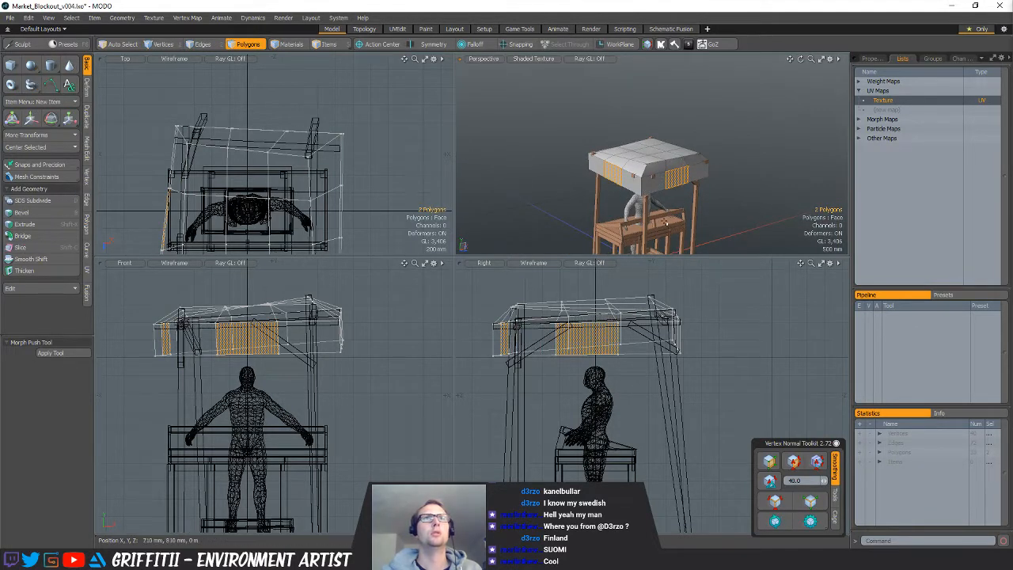
alt+drag(735, 192, 650, 171)
shift+click(684, 182)
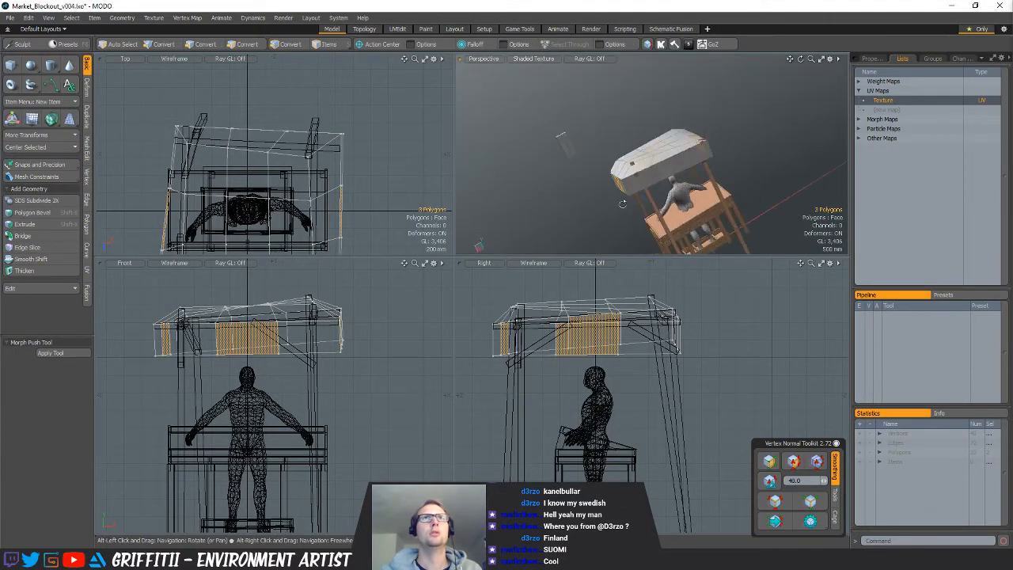
shift+click(671, 168)
key(alt+1)
alt+shift+drag(606, 311, 630, 341)
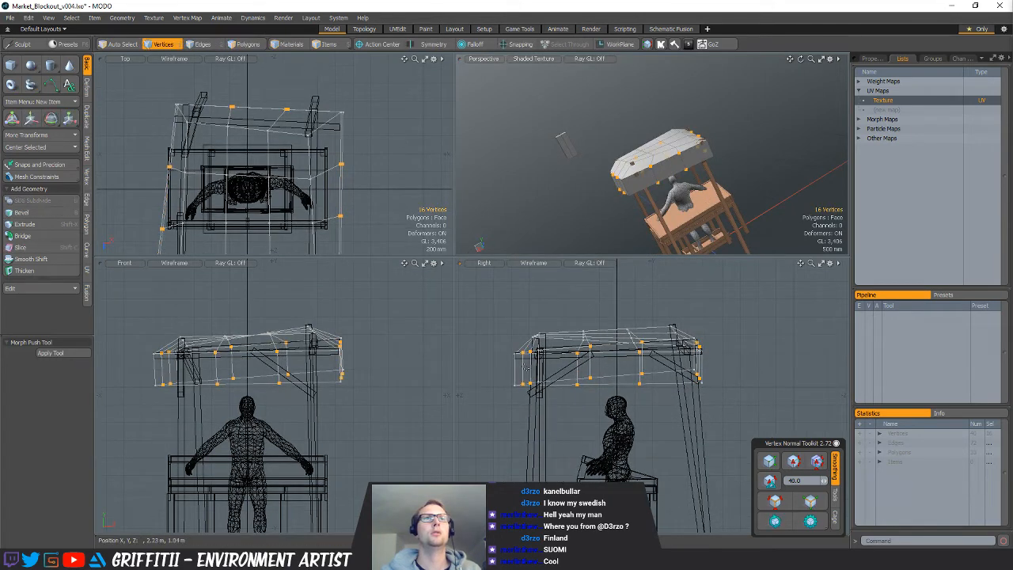
ctrl+right_drag(519, 366, 826, 356)
mouse_move(687, 176)
alt+mouse_down()
mouse_move(672, 183)
mouse_move(646, 150)
mouse_move(617, 138)
mouse_move(648, 135)
alt+mouse_up()
scroll(658, 168, up, 3)
key(w)
key(q)
Lower the roof's centre polygon and the four middle edges of the inner roof outline so the cloth sags
key(3)
click(632, 144)
key(w)
key(q)
key(2)
click(632, 155)
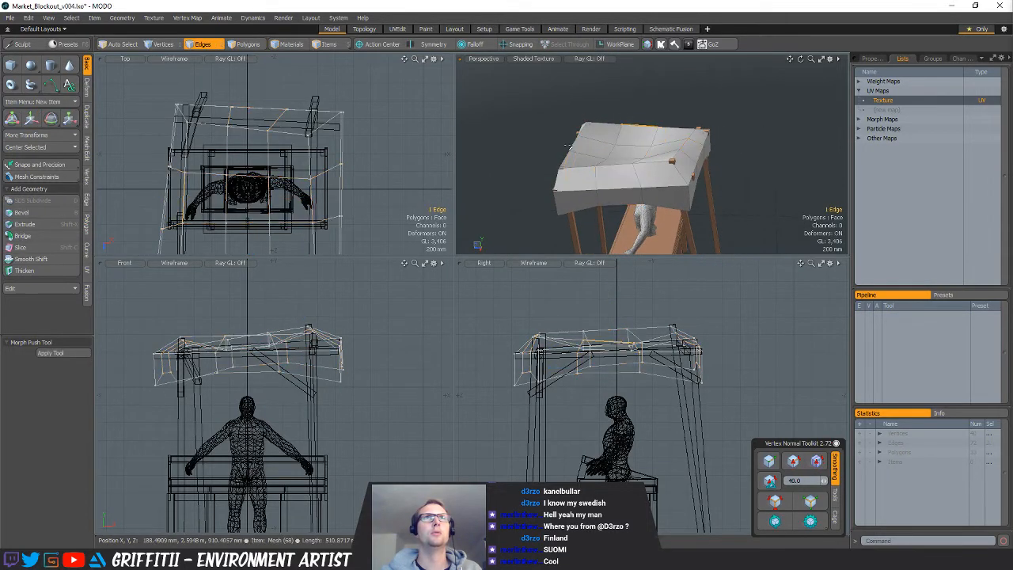
shift+click(636, 168)
key(w)
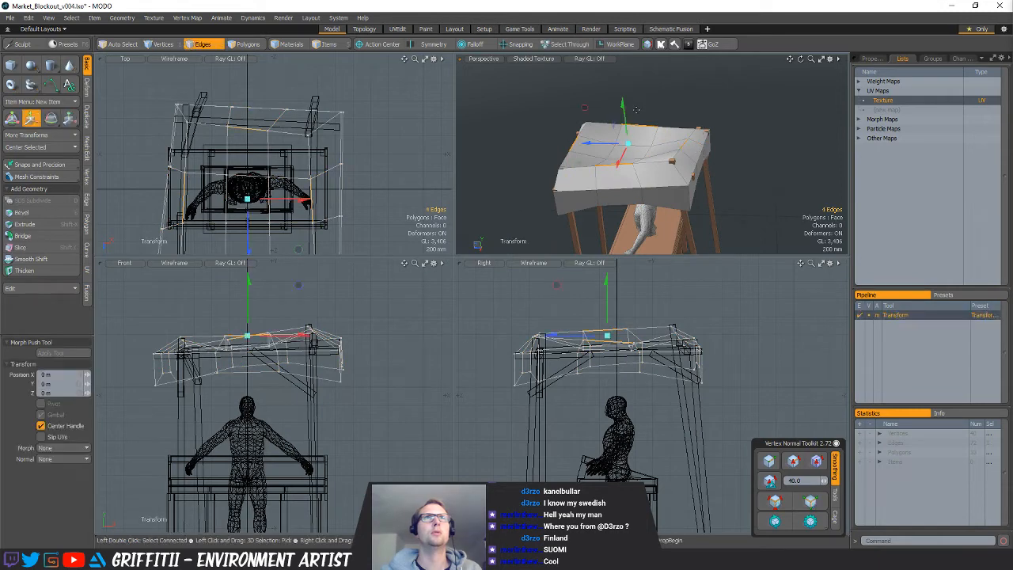
drag(623, 104, 624, 110)
key(q)
Select the middle polygon of each of the four side flaps and lower them by 50 mm
click(701, 155)
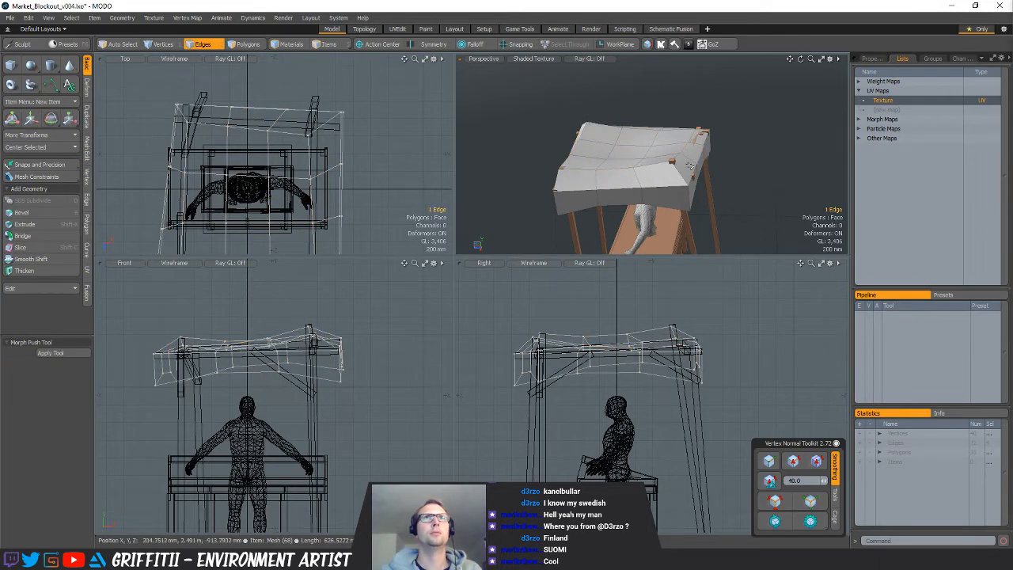
key(1)
key(2)
key(3)
click(622, 195)
alt+drag(621, 195, 597, 181)
shift+click(707, 161)
alt+drag(669, 164, 801, 173)
shift+click(576, 192)
alt+drag(540, 186, 760, 198)
shift+click(606, 178)
key(y)
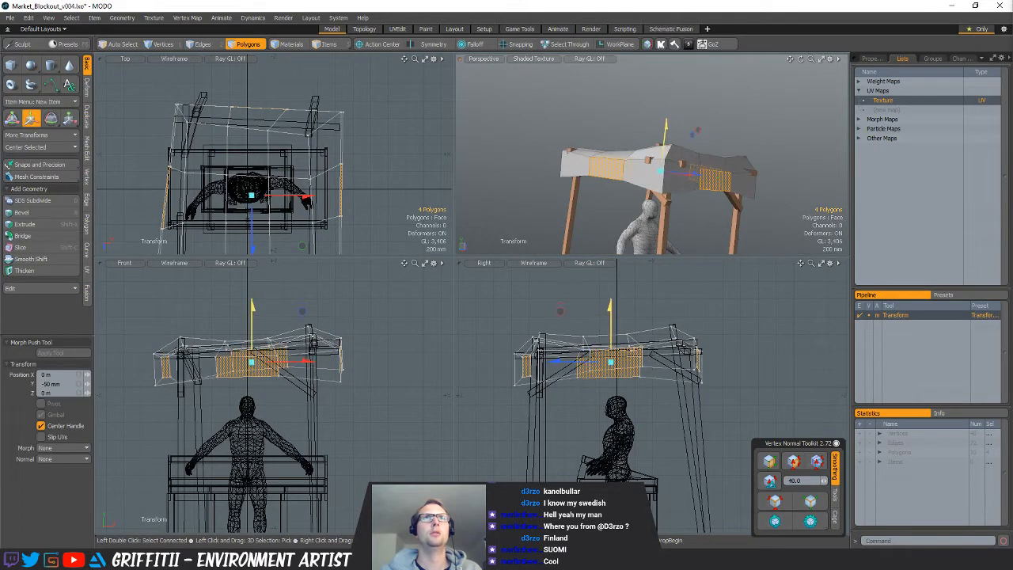
Rotate the selected middle flap polygons around their local centres
key(e)
drag(700, 167, 695, 150)
key(space)
key(space)
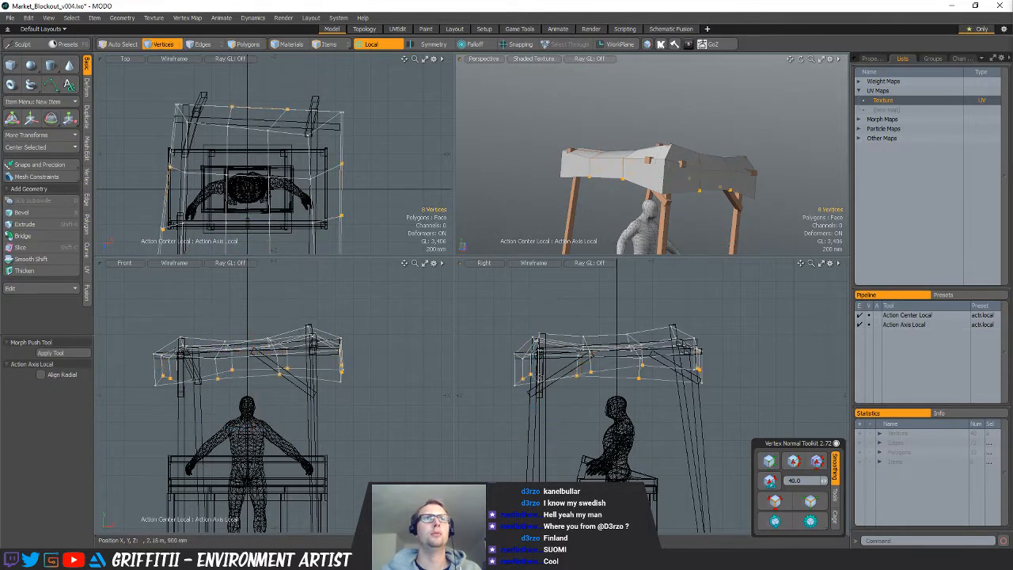
Lower the front flap's four hem vertices, and lower the rearmost middle hem vertex of each side flap by 40 mm
key(w)
key(alt+a)
drag(527, 336, 526, 341)
key(space)
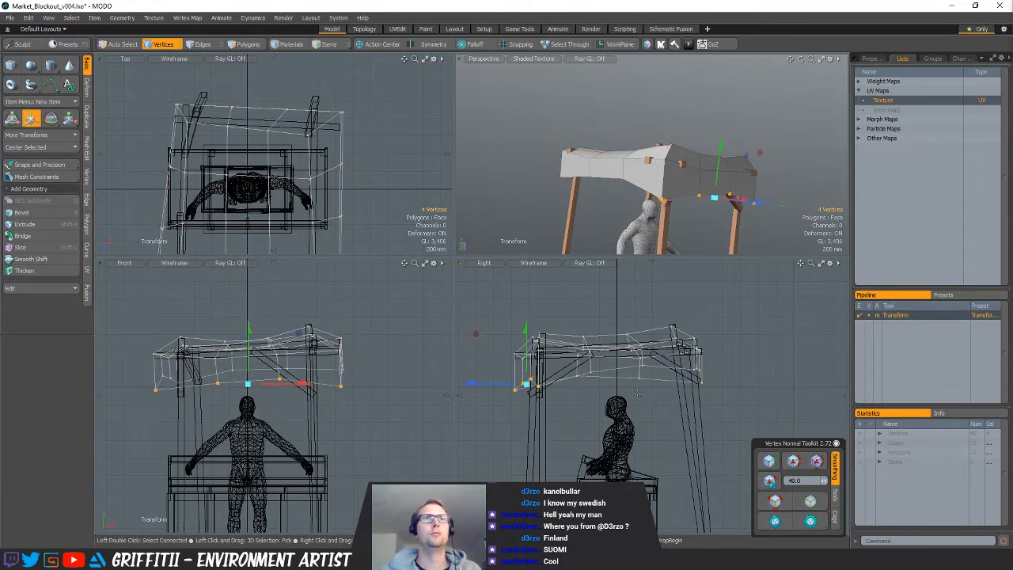
right_drag(645, 360, 670, 381)
key(w)
drag(640, 340, 640, 343)
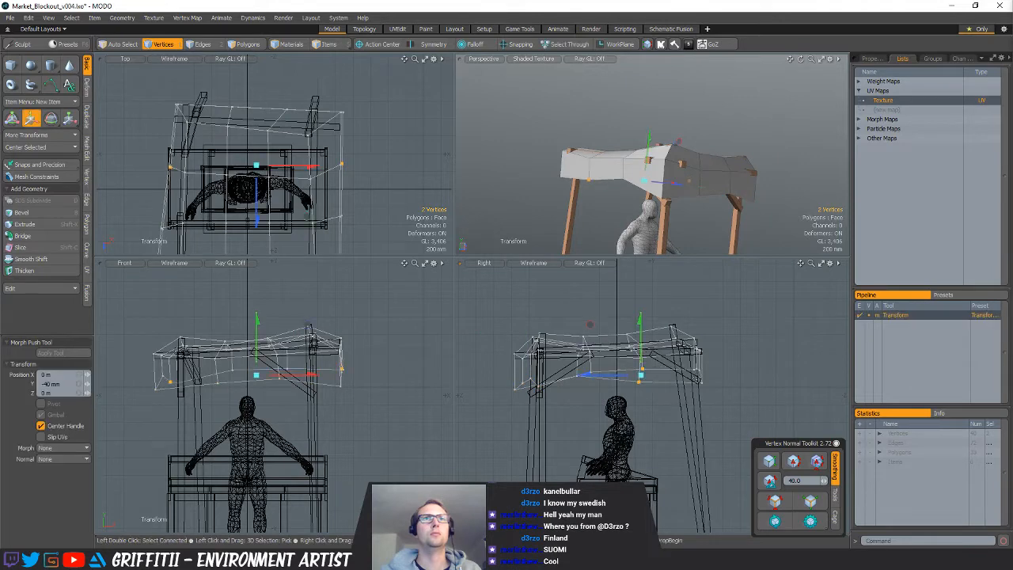
key(space)
Lower the rear flap's four hem vertices by 60 mm
right_drag(690, 360, 710, 387)
key(w)
drag(697, 348, 697, 346)
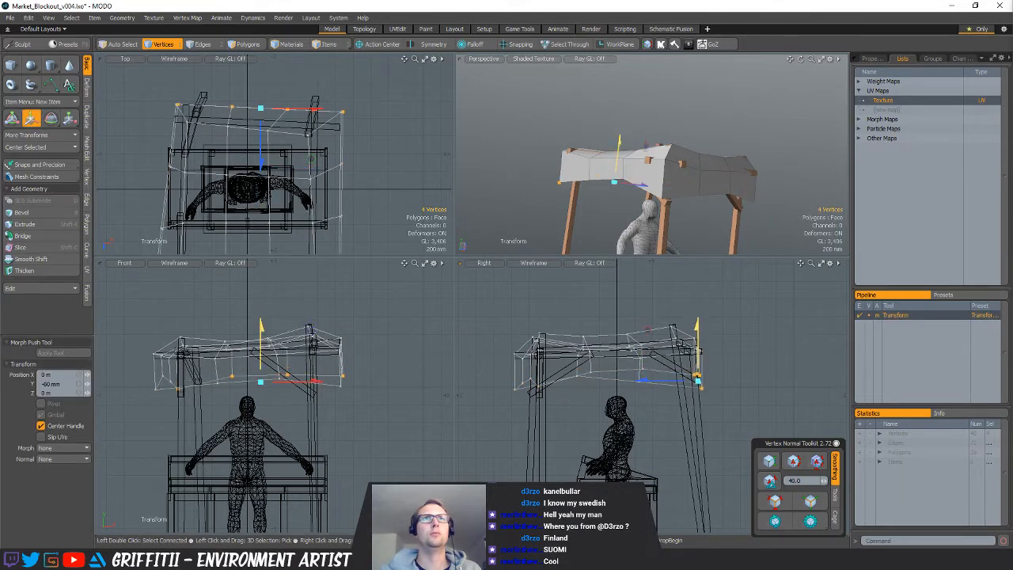
key(space)
Scale the whole cloth roof up slightly and raise it so it covers the frame's post tops
alt+drag(657, 210, 671, 168)
key(w)
drag(298, 248, 315, 248)
key(w)
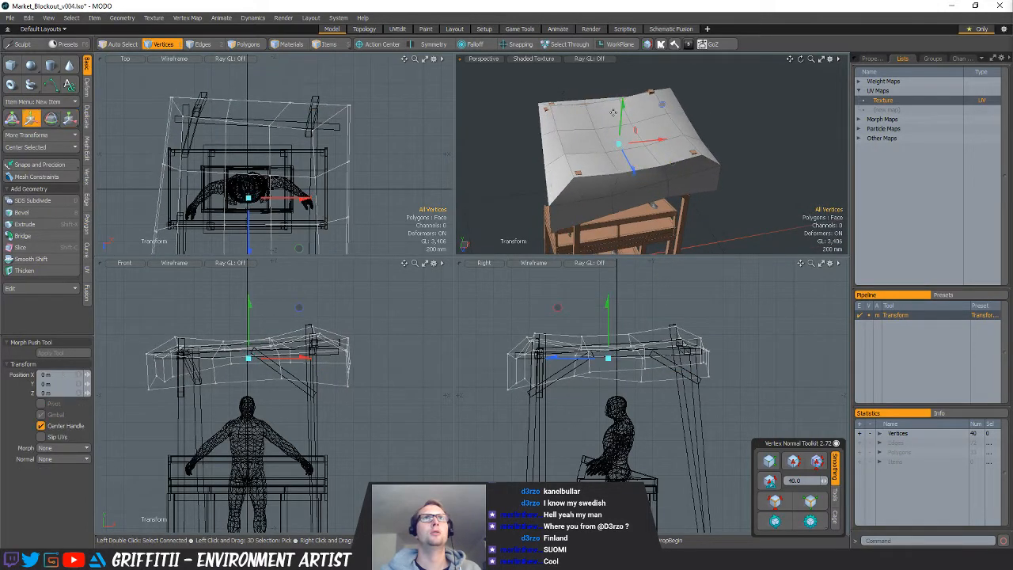
drag(622, 109, 684, 104)
key(space)
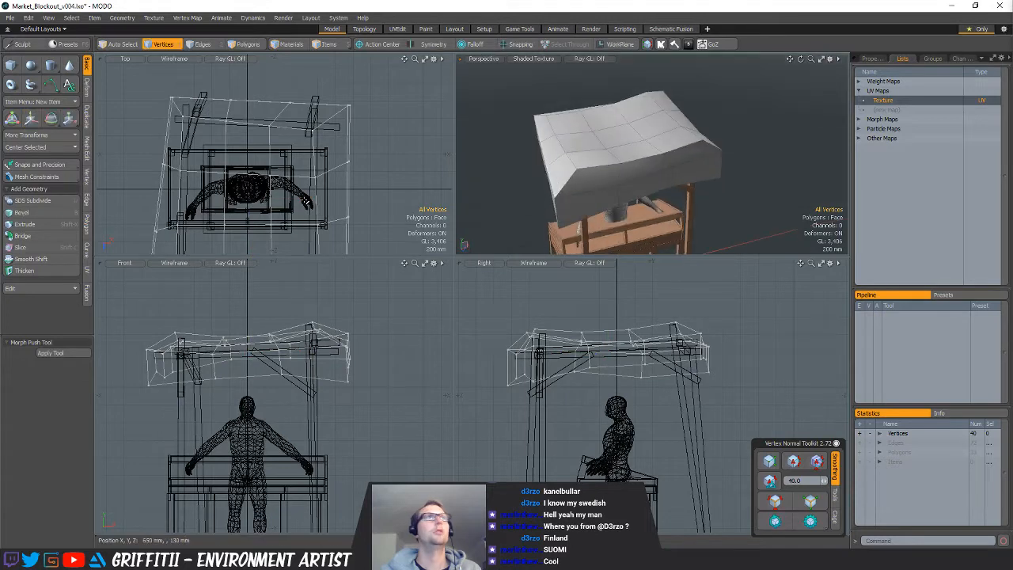
Bevel the edges at the cloth roof's rear-left corner and at its rear-right corner, the latter by about 138 mm
key(2)
click(599, 107)
shift+click(536, 123)
alt+drag(480, 138, 639, 147)
key(b)
click(601, 159)
key(space)
click(601, 80)
shift+click(593, 78)
key(b)
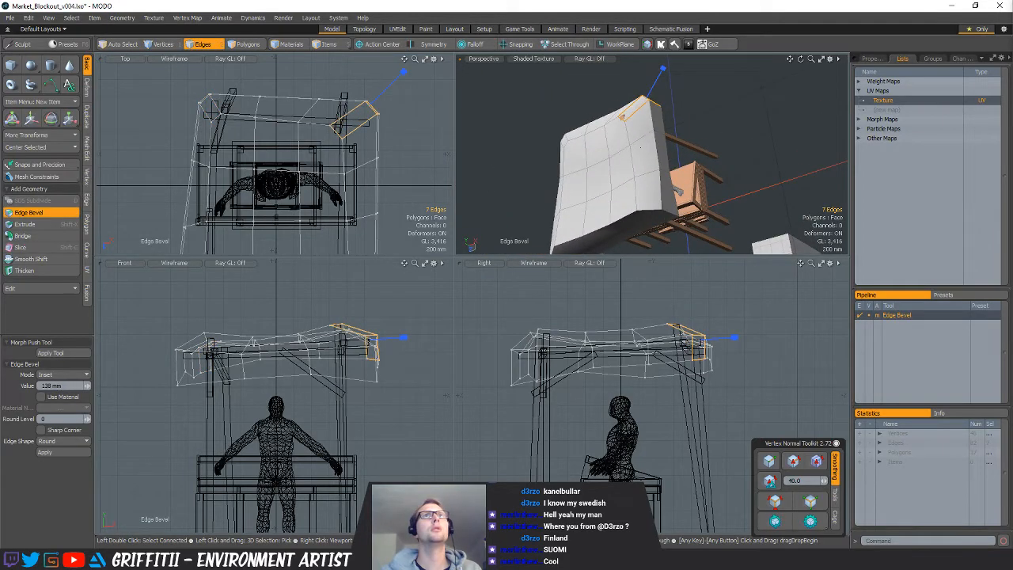
key(space)
Bevel the edges at the cloth roof's front-right corner and at its front-left corner, the latter by about 204 mm
alt+shift+drag(370, 235, 364, 122)
right_drag(383, 120, 366, 181)
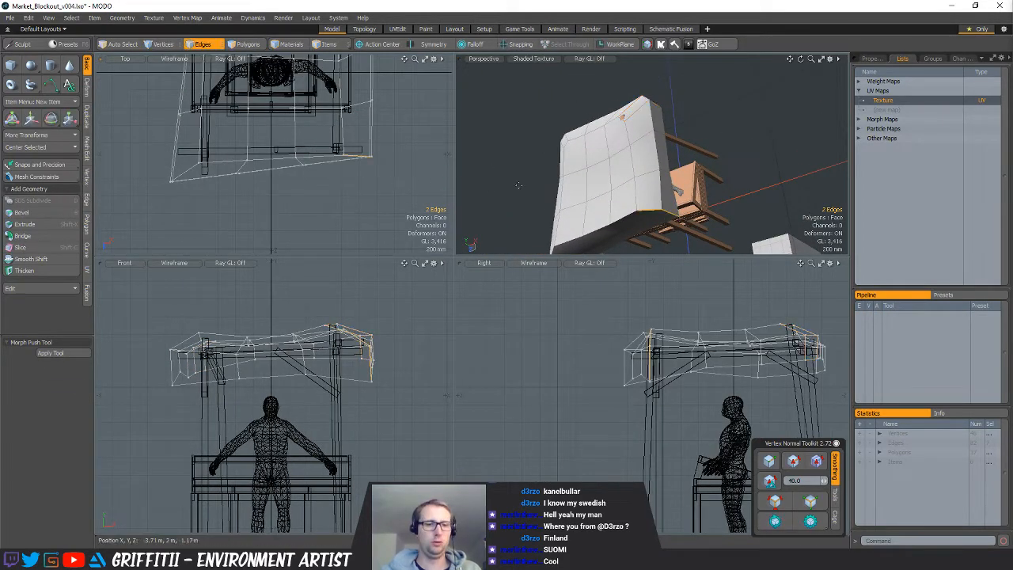
key(b)
key(space)
right_drag(210, 143, 231, 235)
key(b)
drag(345, 192, 380, 191)
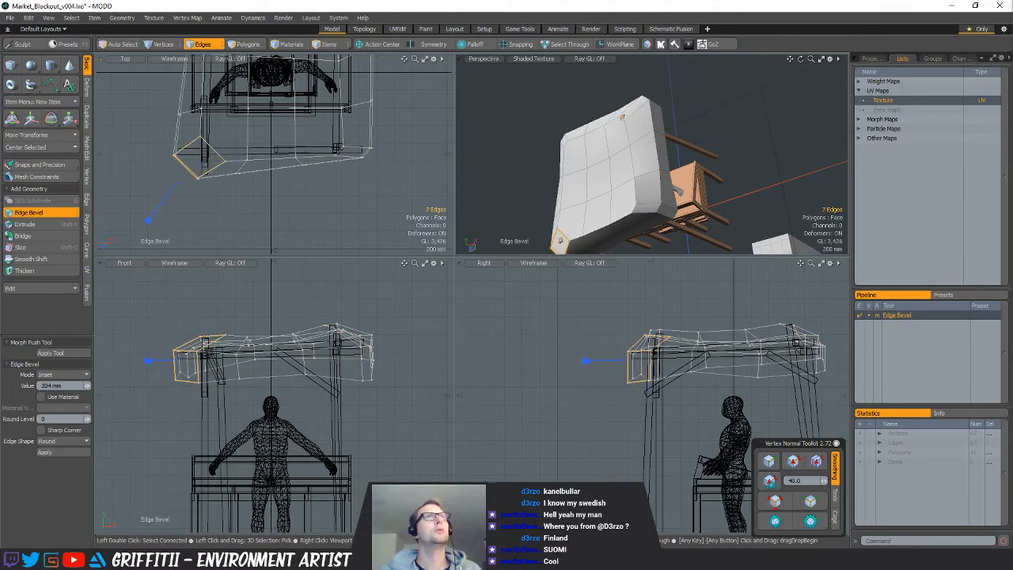
Reduce the bevel on the cloth roof's front-left corner edges and finish the bevel
drag(308, 176, 285, 175)
key(space)
click(733, 135)
alt+drag(732, 135, 682, 210)
scroll(726, 84, down, 2)
Scale the vertices along the cloth roof's lower hem inward to about 96.5 % on all axes
key(3)
click(707, 167)
key(1)
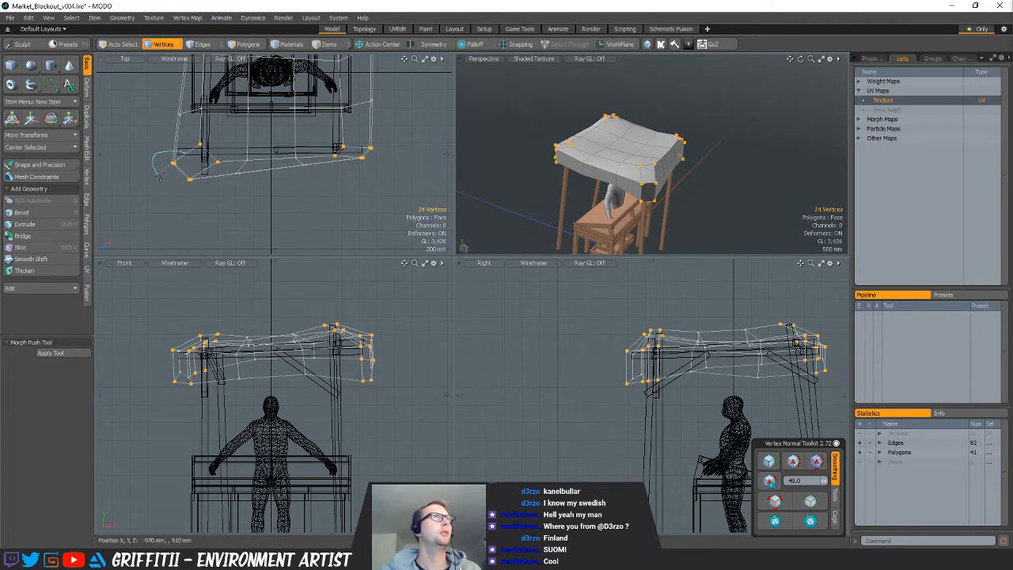
alt+shift+drag(248, 187, 243, 205)
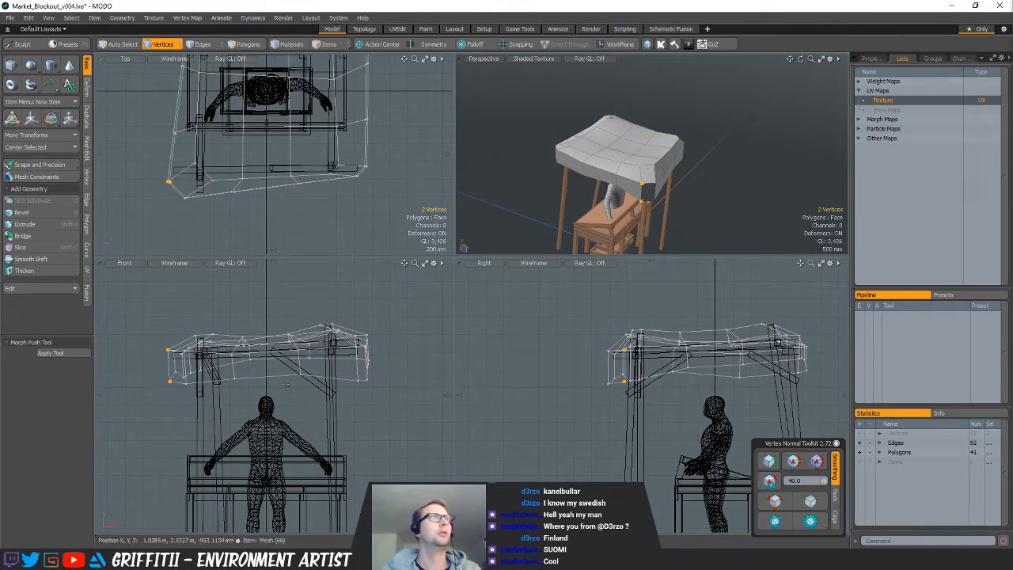
mouse_move(153, 375)
right_down()
mouse_move(450, 356)
mouse_move(445, 330)
right_up()
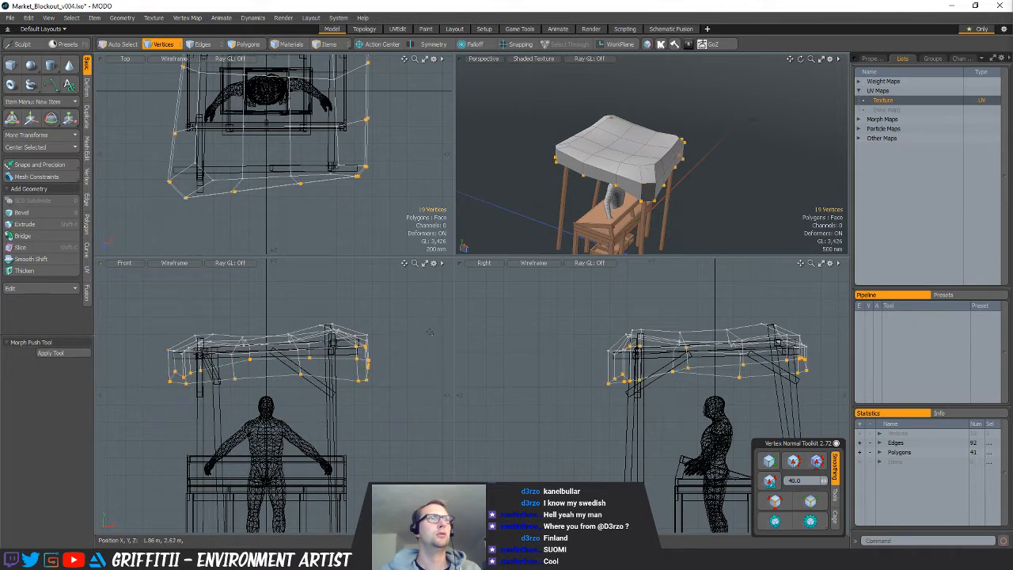
key(y)
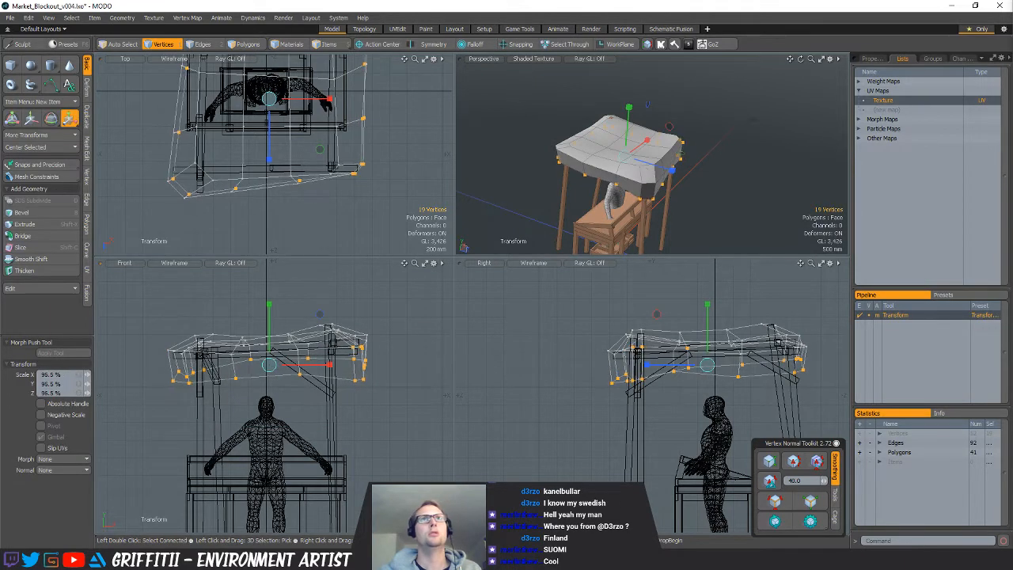
key(q)
click(570, 192)
Try to bevel the edge loop around the cloth roof's rim, where the top meets the hanging flaps
key(2)
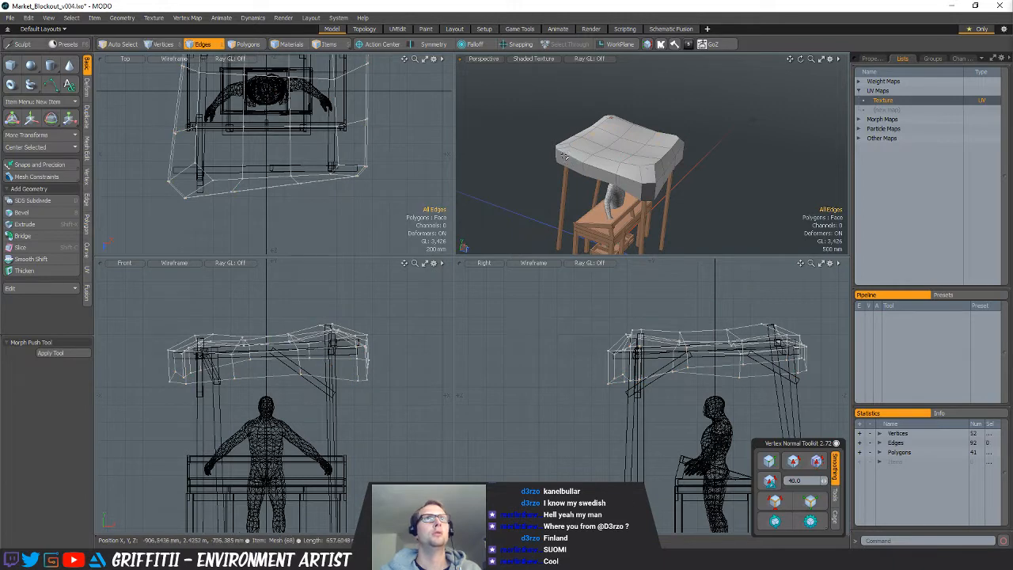
double_click(600, 166)
alt+drag(763, 190, 753, 173)
key(b)
drag(713, 144, 657, 160)
key(q)
click(730, 163)
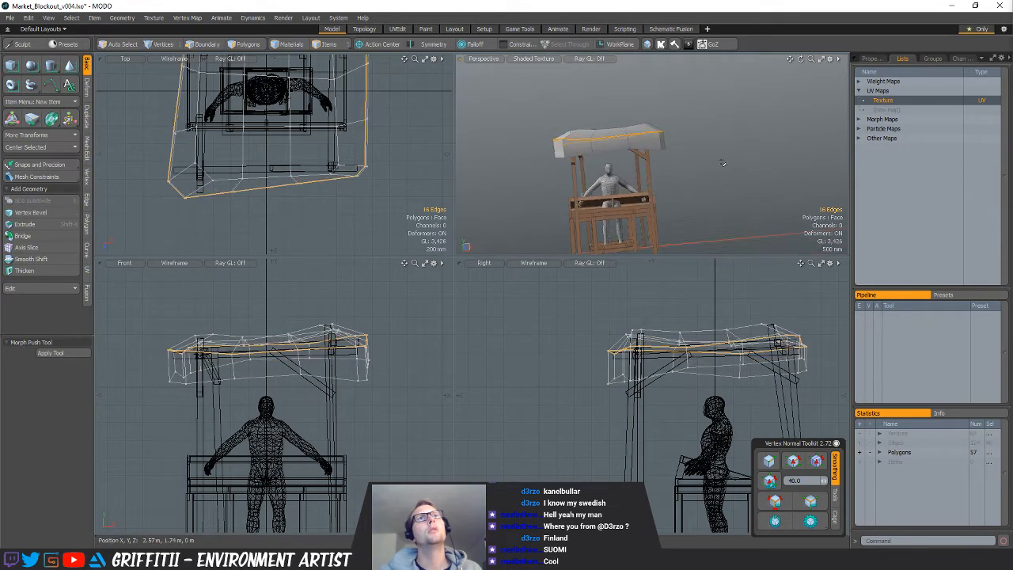
alt+drag(722, 163, 712, 165)
key(3)
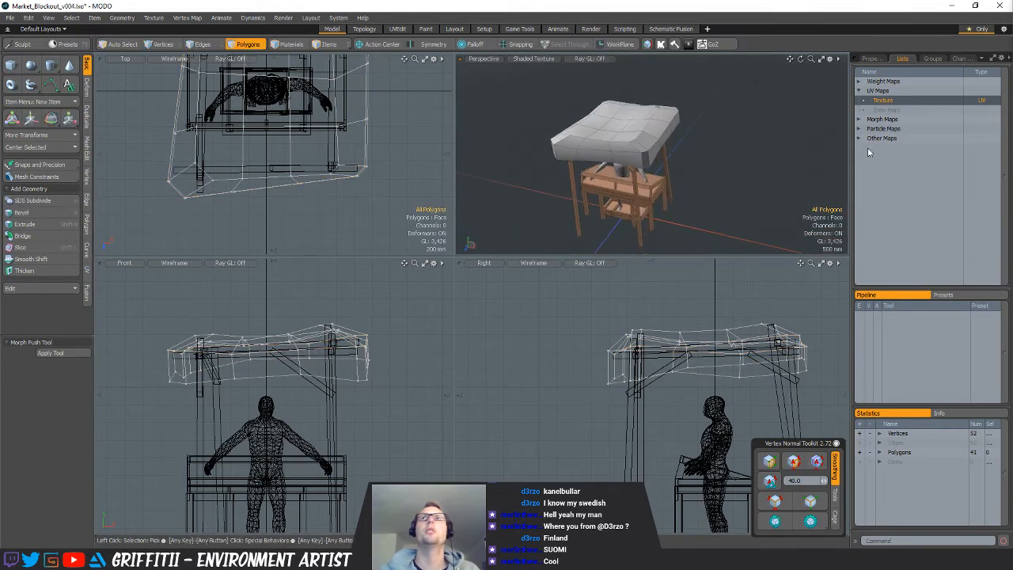
Center each of the two cloth roofs at the world origin on all axes
click(31, 149)
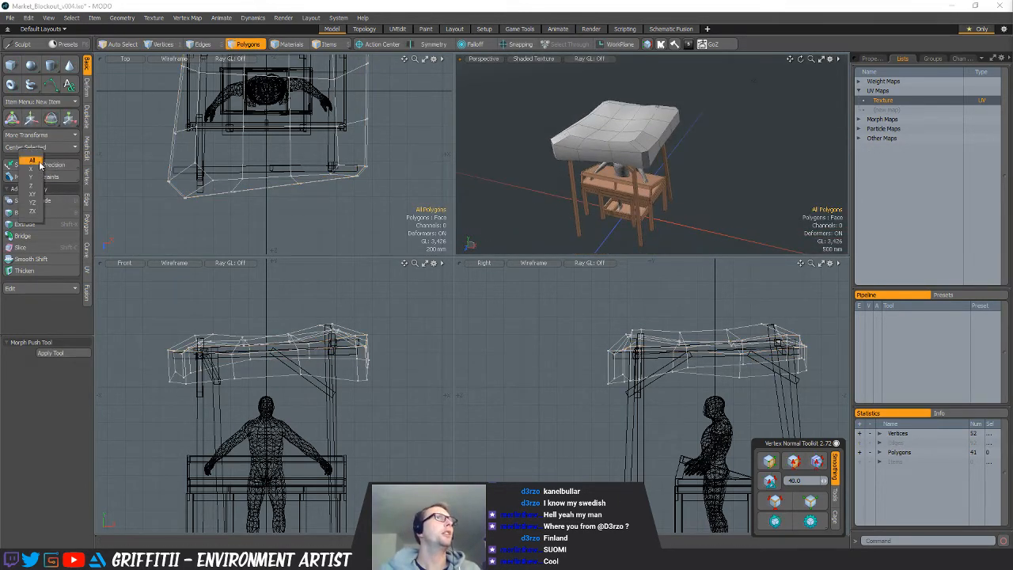
click(36, 163)
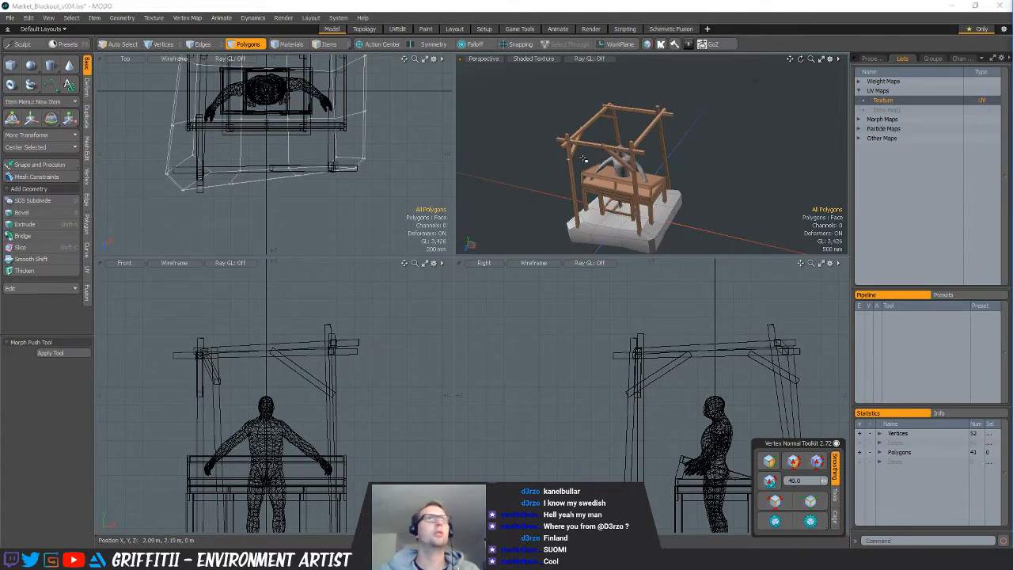
key(ctrl+z)
click(60, 148)
click(63, 162)
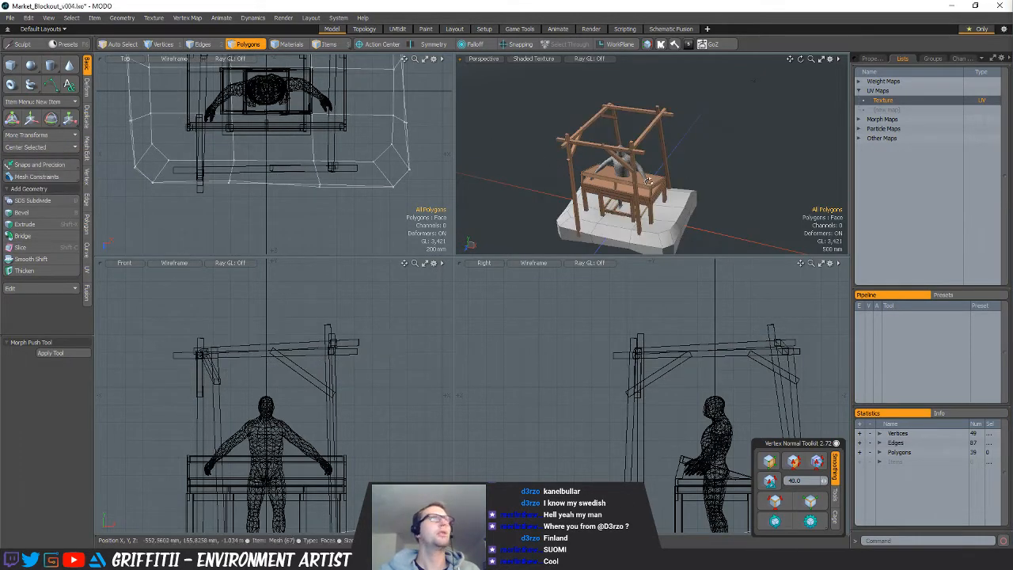
Switch between the stall frame and the two centered cloth roofs to check their placement
alt+drag(611, 207, 717, 201)
key(ctrl+z)
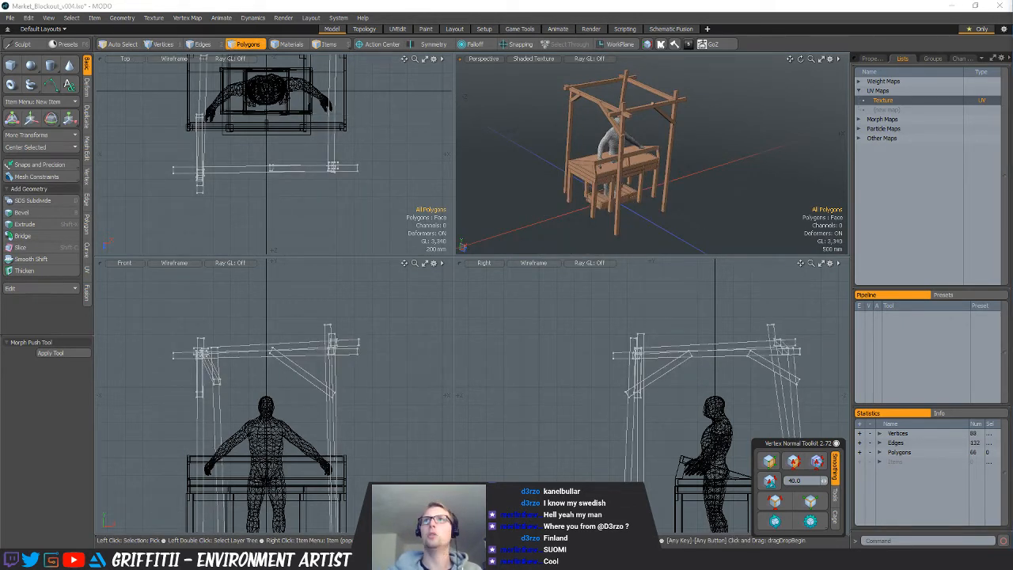
key(ctrl+z)
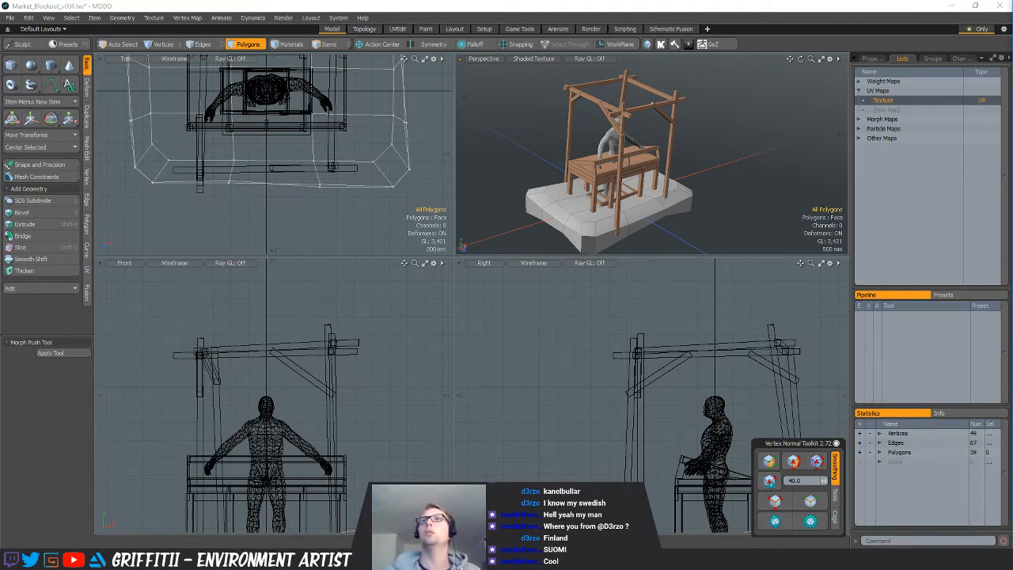
key(ctrl+z)
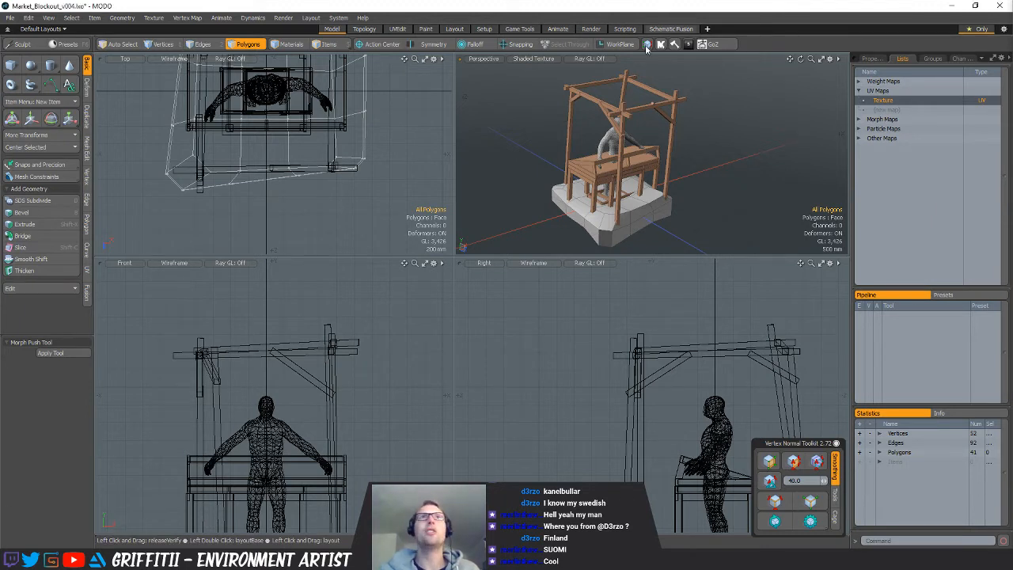
alt+drag(685, 162, 635, 153)
ctrl+alt+drag(705, 188, 522, 97)
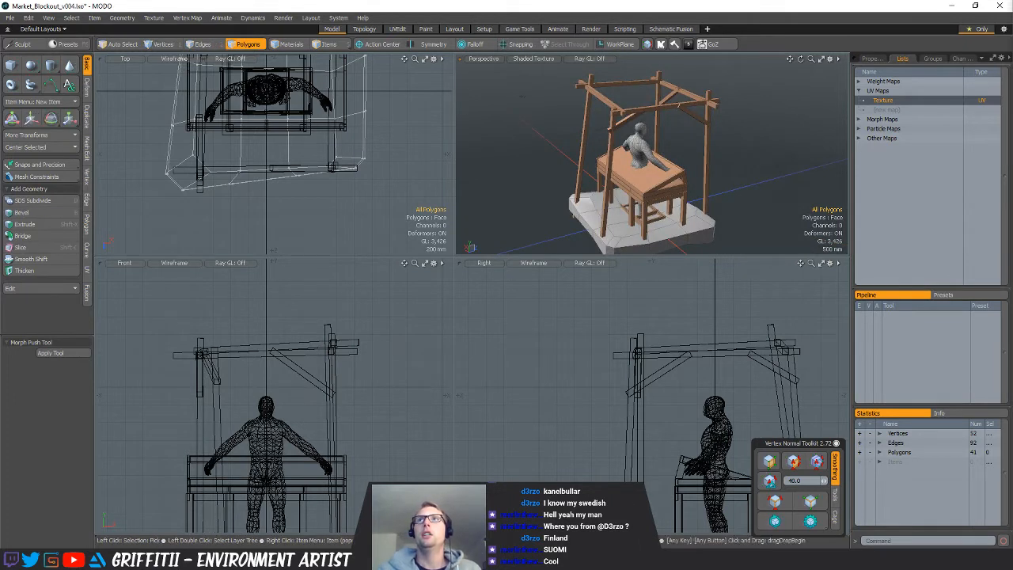
Open the Texture UV map of SM_Stall_Fabric_A in the UV editor, project new UVs and relax them
click(871, 62)
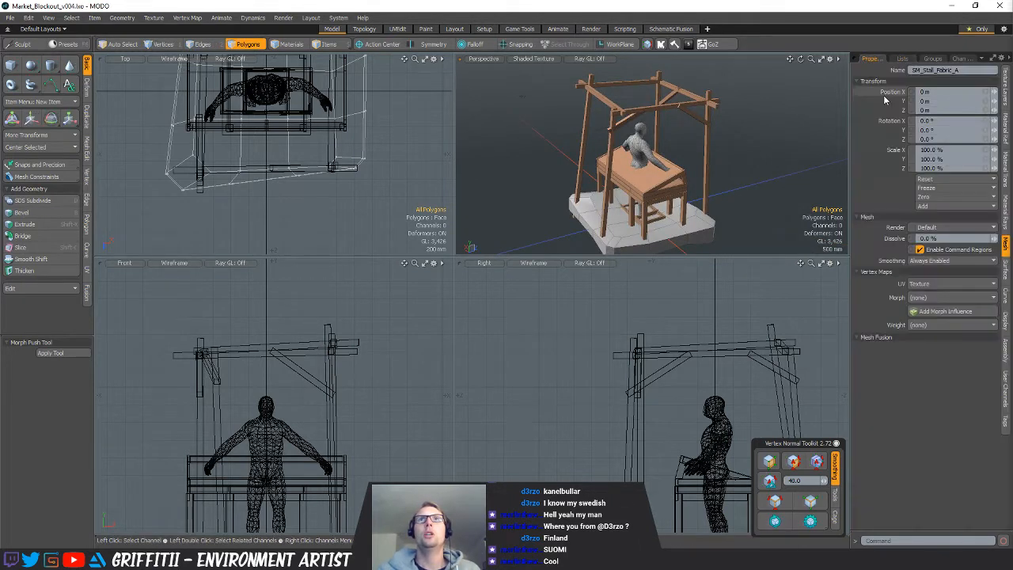
click(905, 61)
double_click(884, 101)
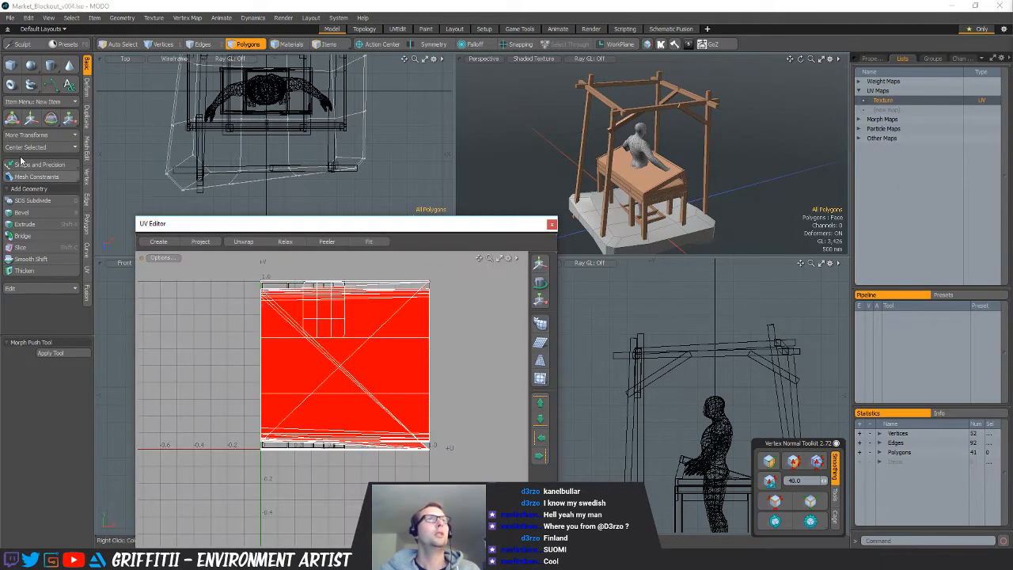
click(87, 270)
click(27, 71)
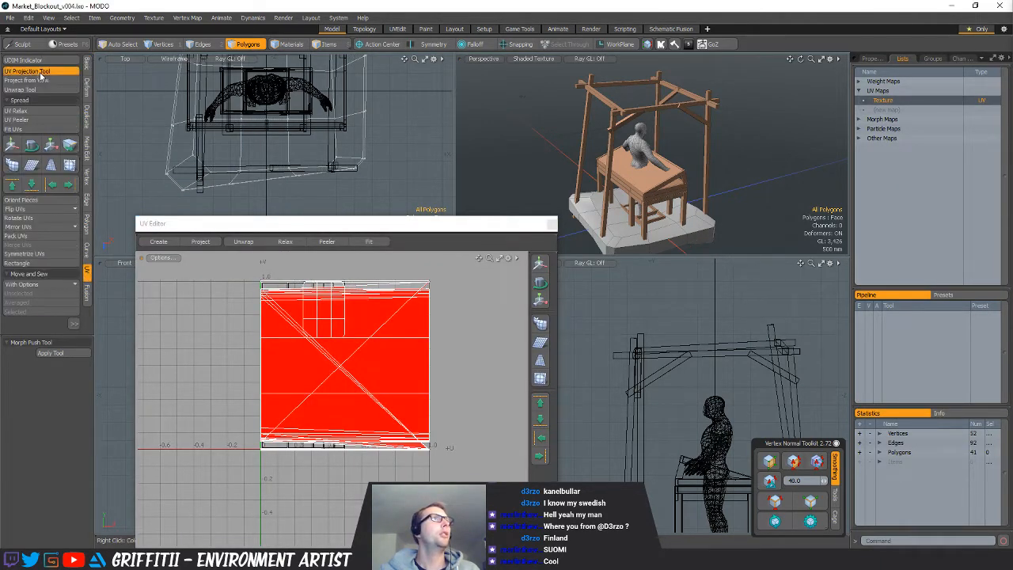
click(28, 111)
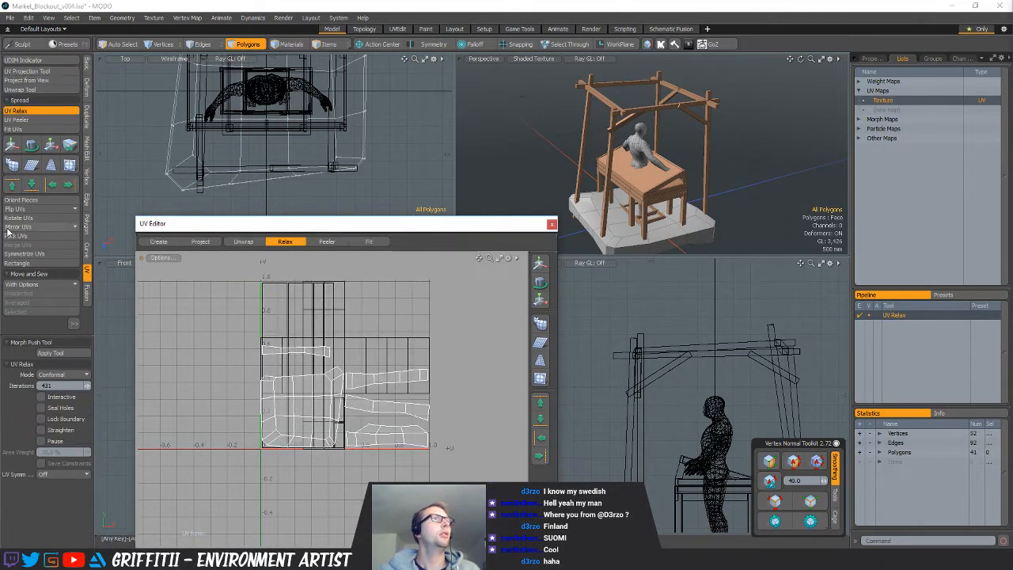
Orient the UV pieces of SM_Stall_Fabric_A and pack them into the UV square
click(20, 199)
click(596, 270)
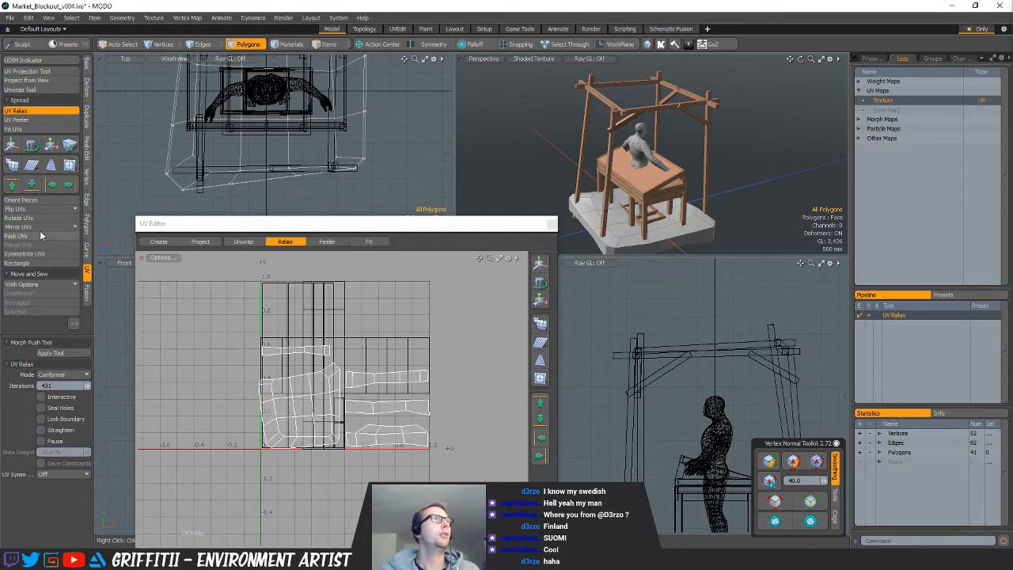
click(17, 236)
click(594, 196)
key(q)
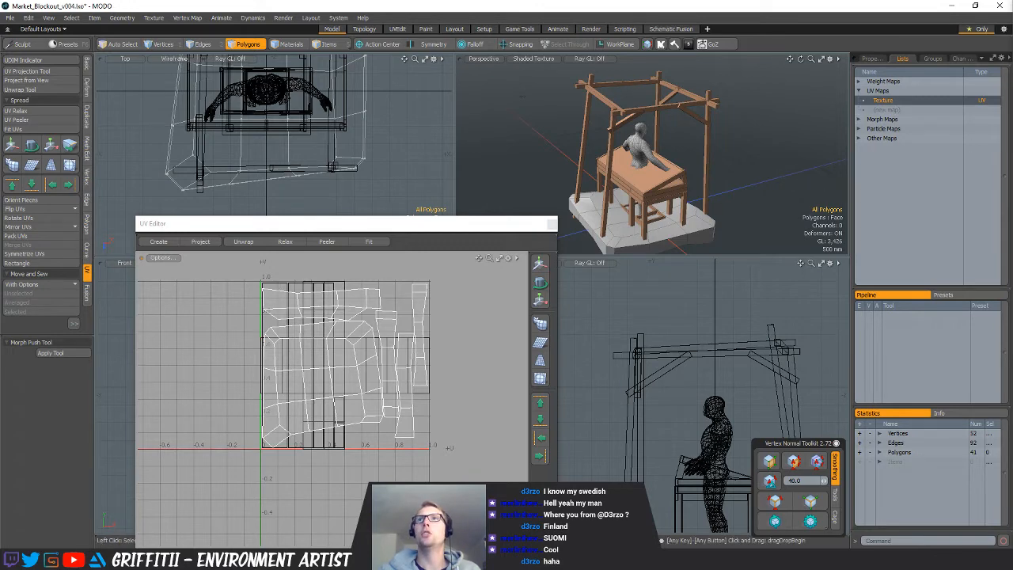
Create an additional UV map named Texture for all stall meshes together and project their UVs onto it
key(shift)
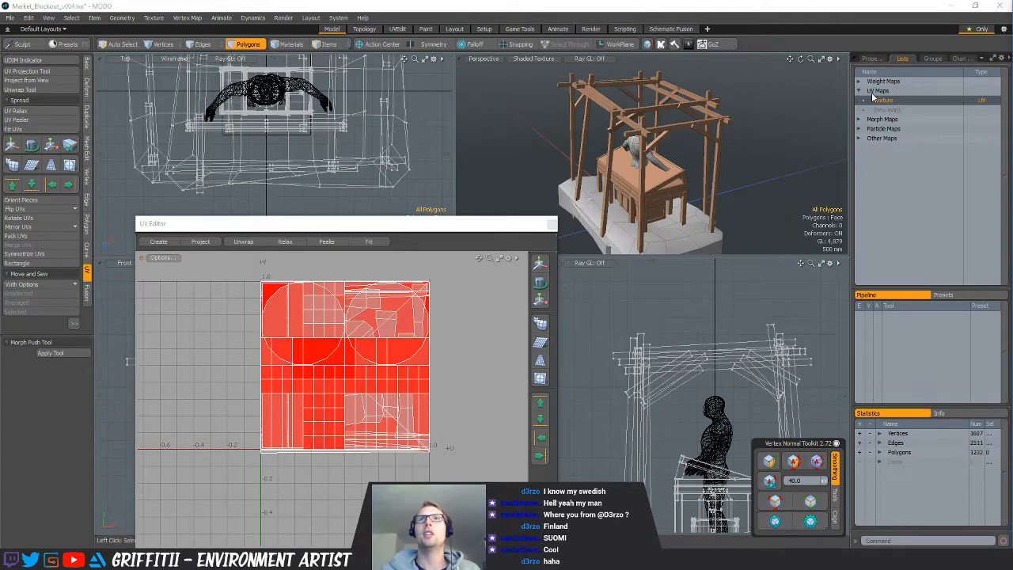
click(892, 110)
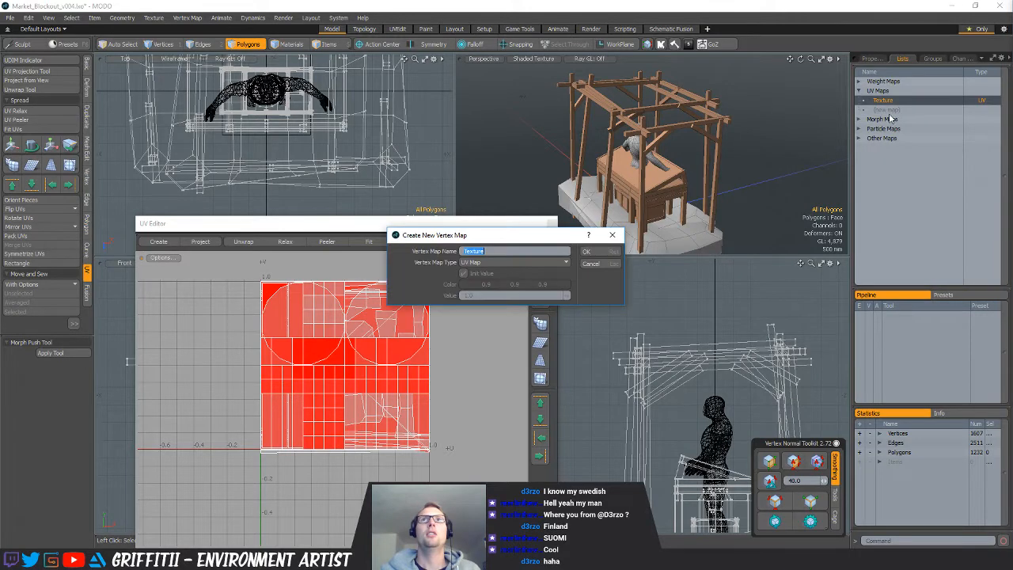
click(589, 253)
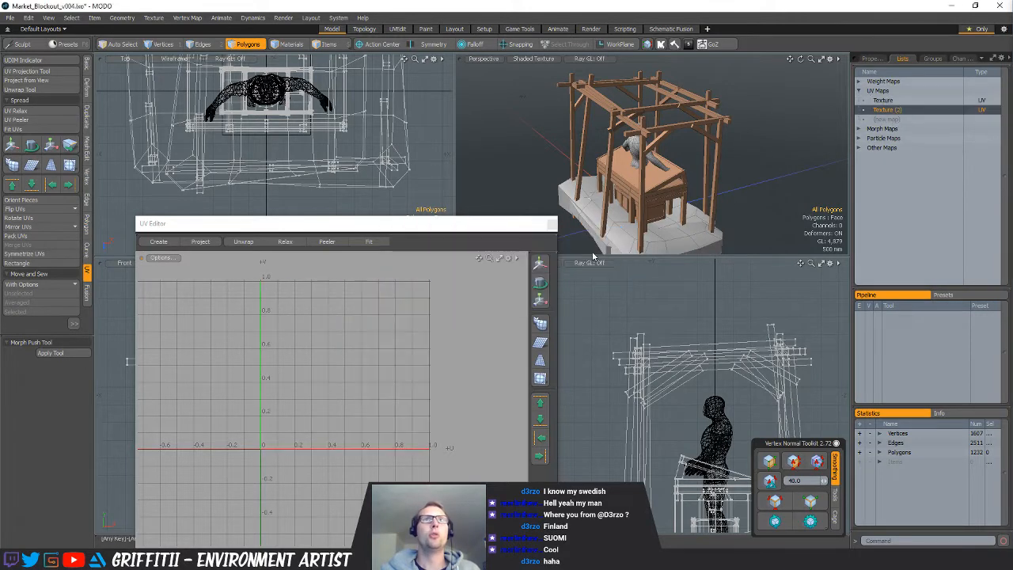
click(31, 70)
click(326, 293)
key(space)
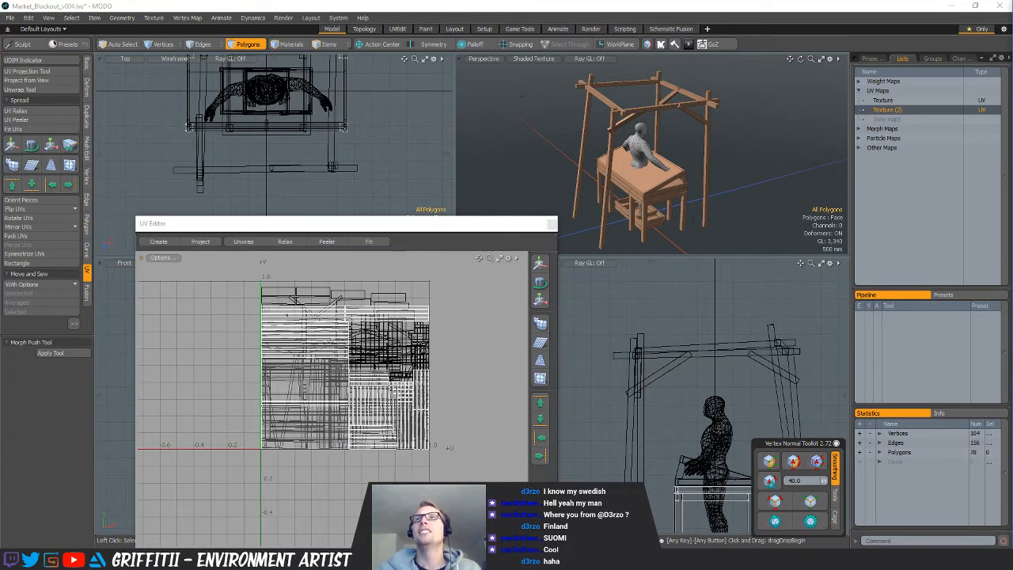
Project new Atlas UVs for the larger cloth roof in the original Texture map and relax them
click(882, 100)
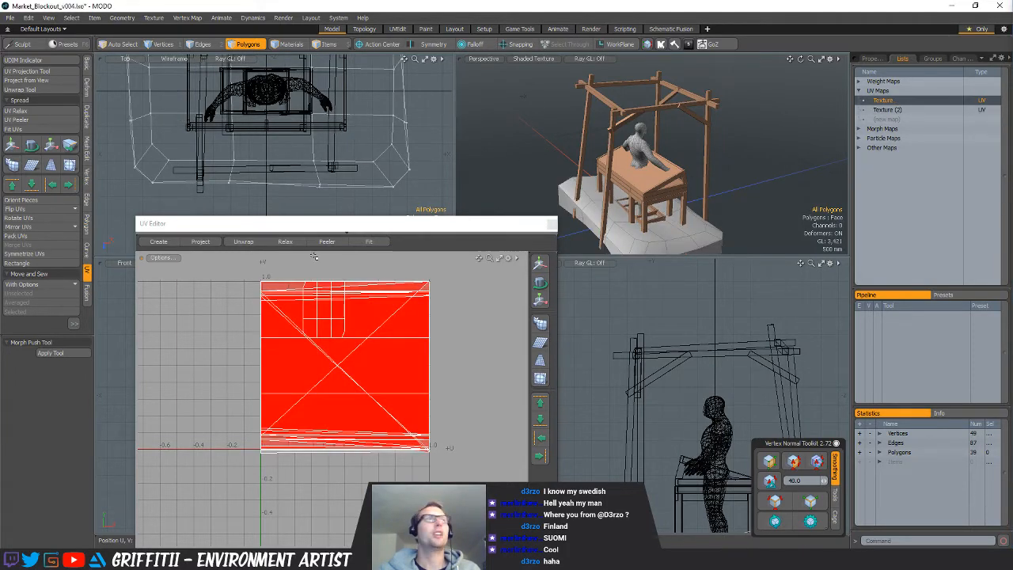
click(26, 70)
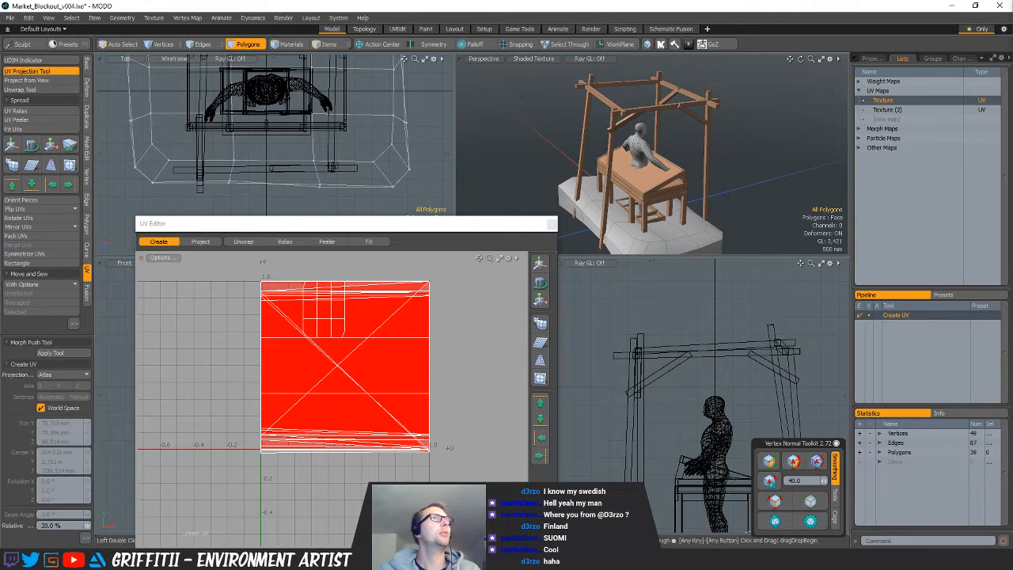
click(17, 110)
Orient the larger cloth roof's UV pieces with direction Auto and pack them
click(20, 199)
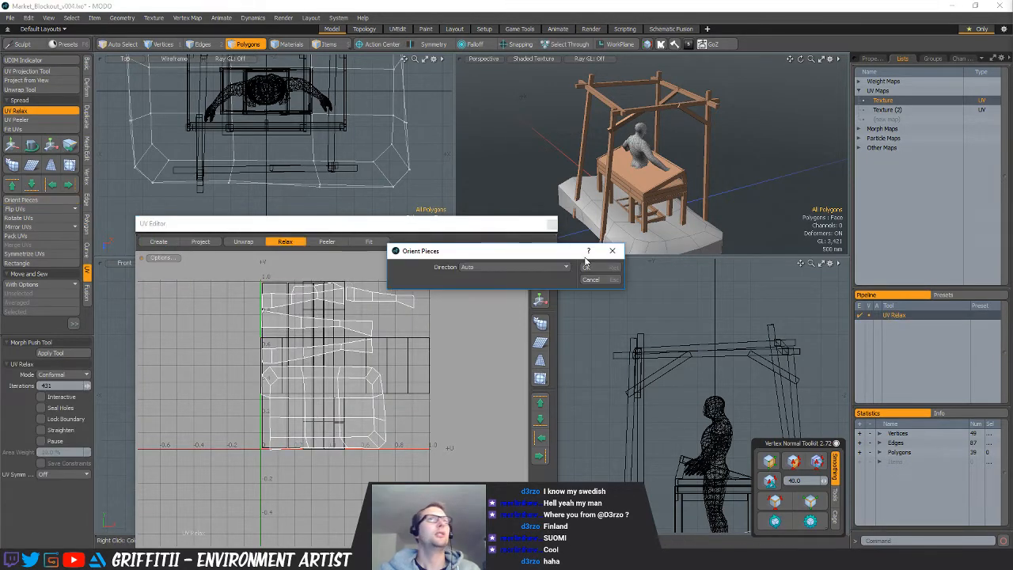
click(585, 267)
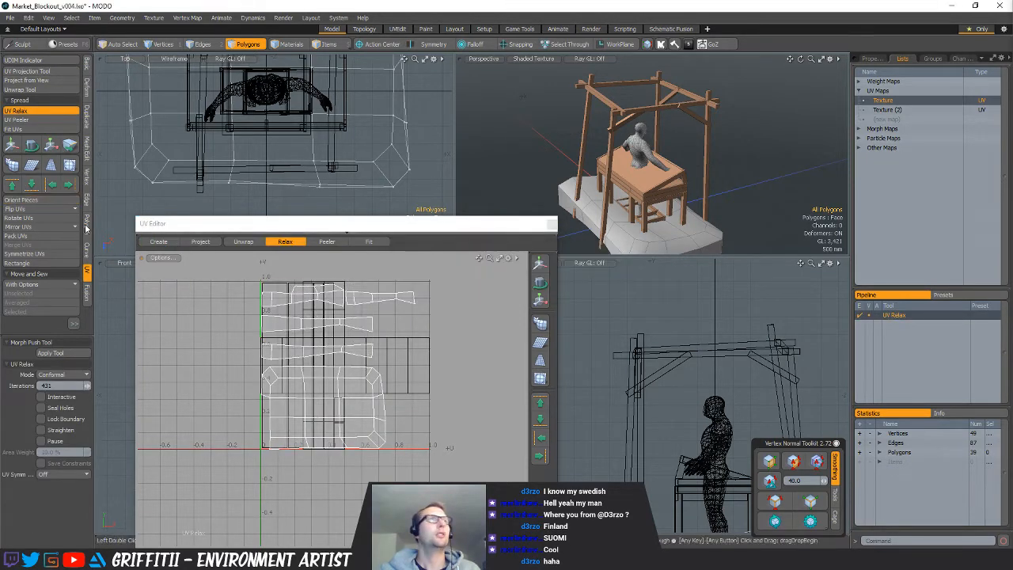
click(17, 236)
click(592, 197)
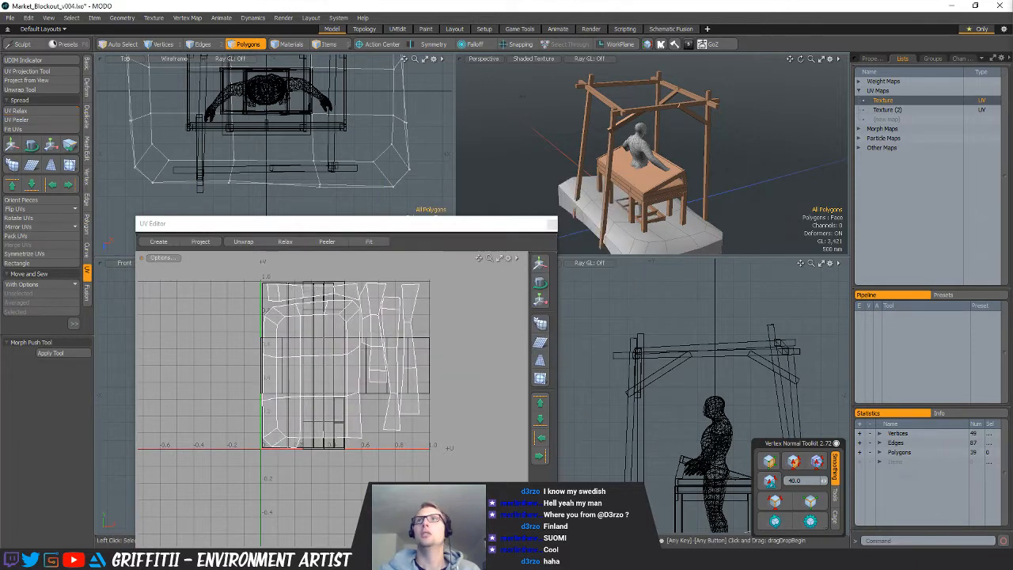
Relax the wooden canopy frame's UVs in the Texture map and orient the pieces
click(32, 111)
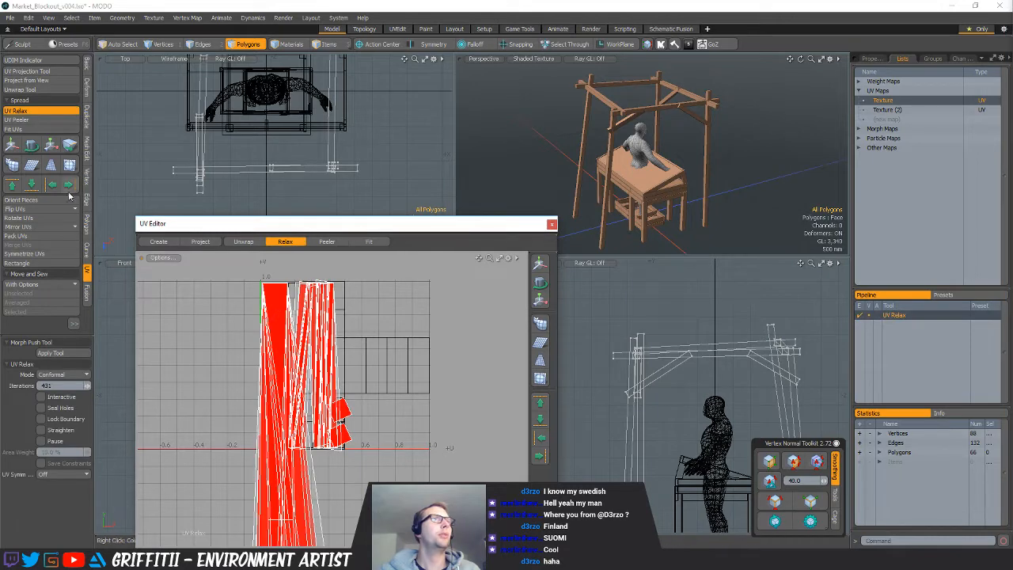
scroll(369, 350, down, 3)
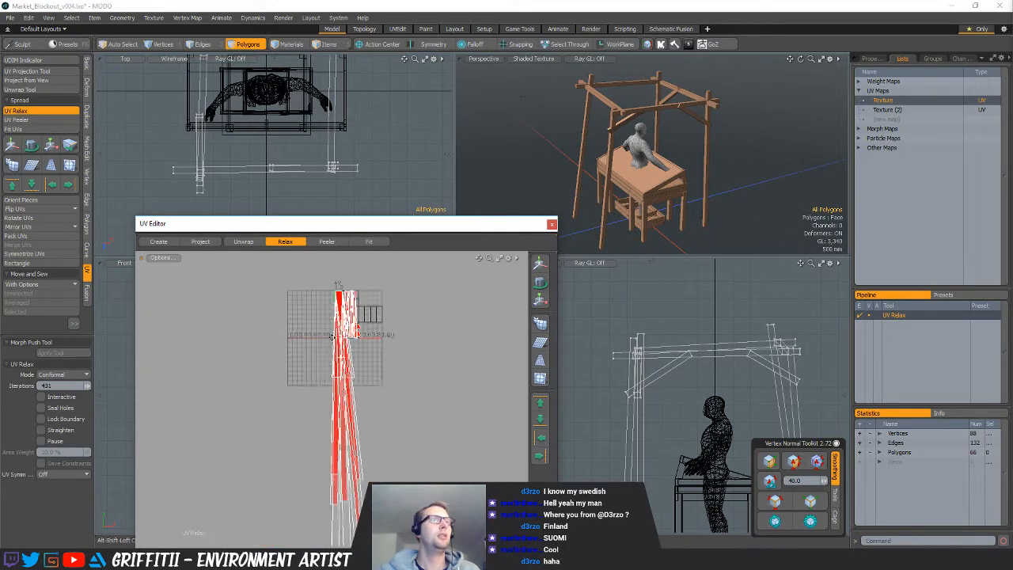
click(21, 200)
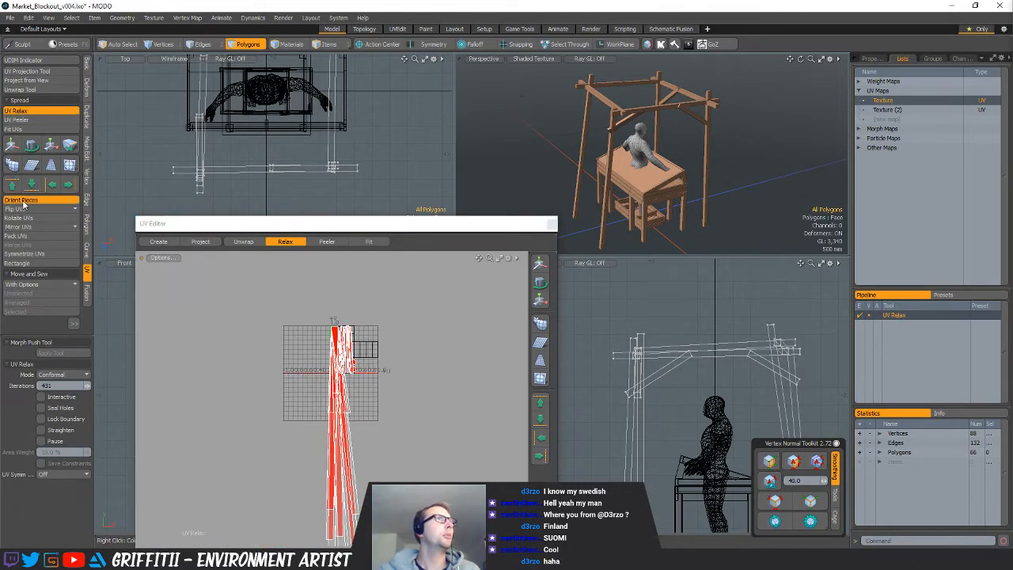
key(Return)
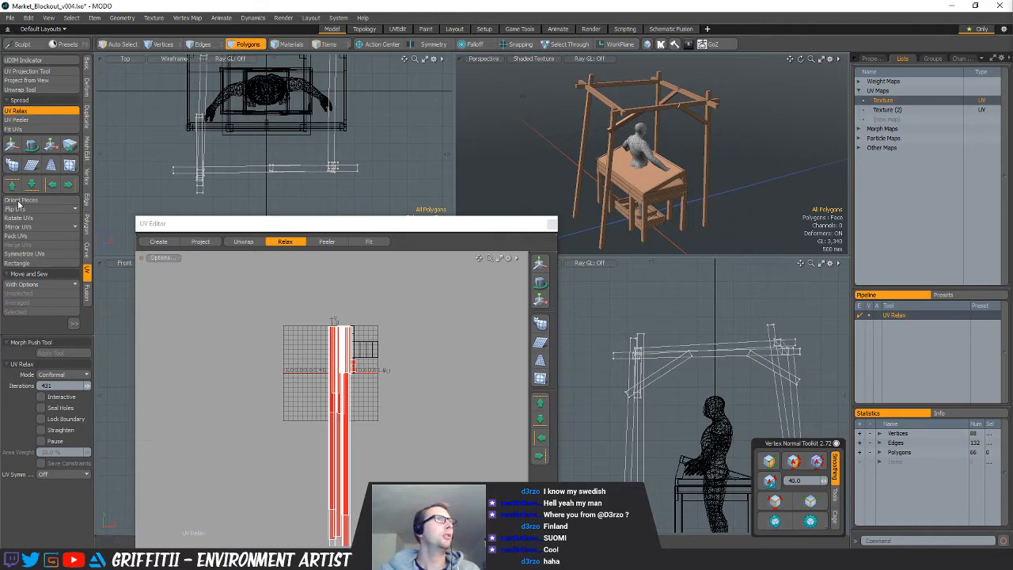
Pack the wooden canopy frame's UV pieces into the UV square
click(24, 236)
key(Return)
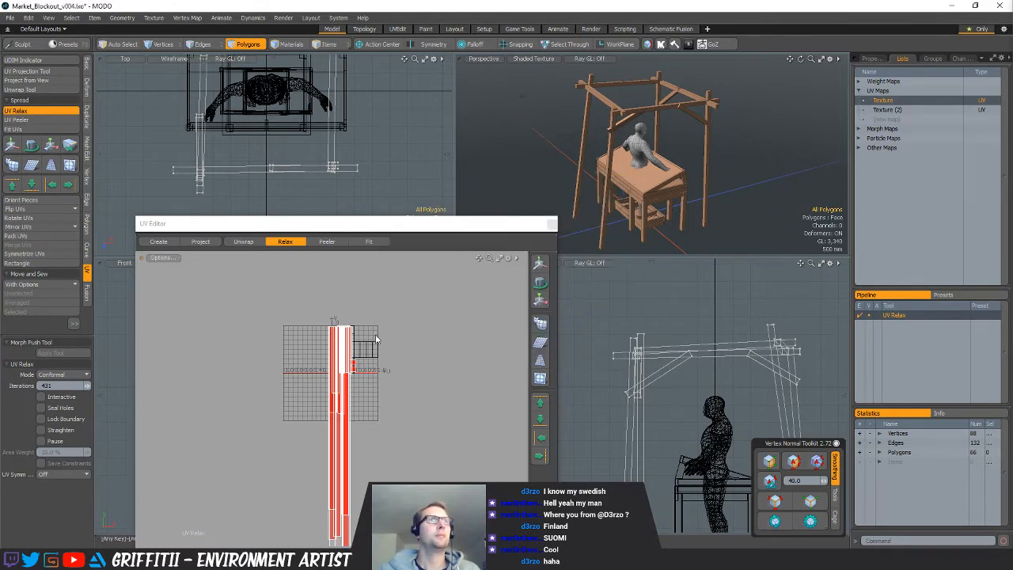
scroll(376, 337, up, 5)
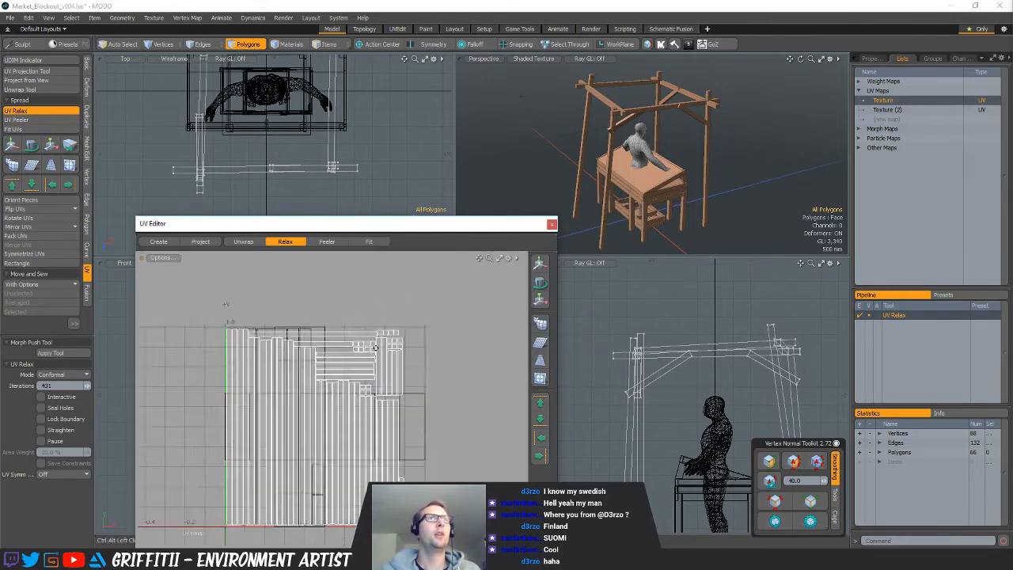
Relax the larger wooden canopy frame's UVs in the Texture map and pack the auto-oriented pieces into the UV square
scroll(376, 332, down, 5)
key(space)
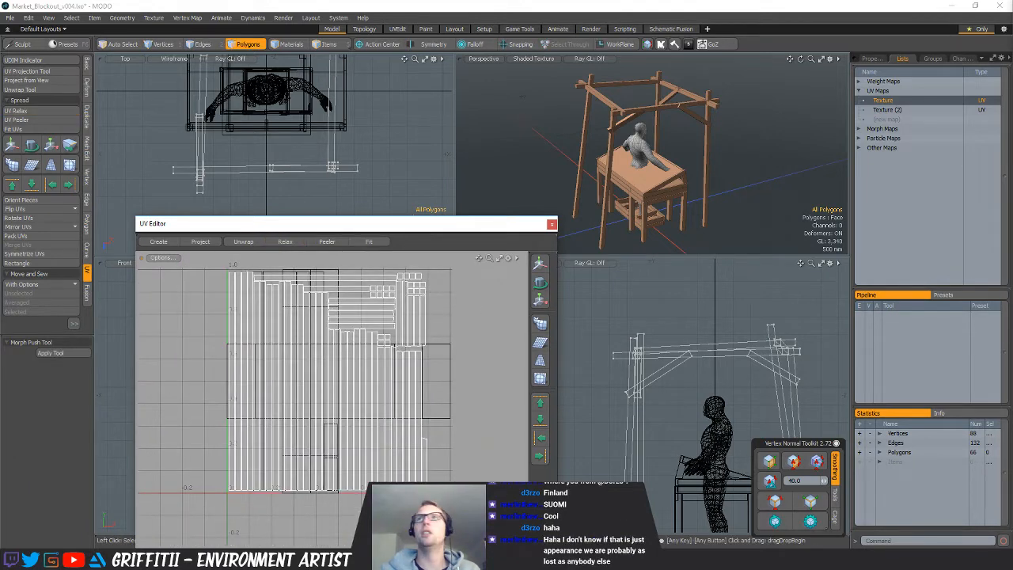
click(17, 112)
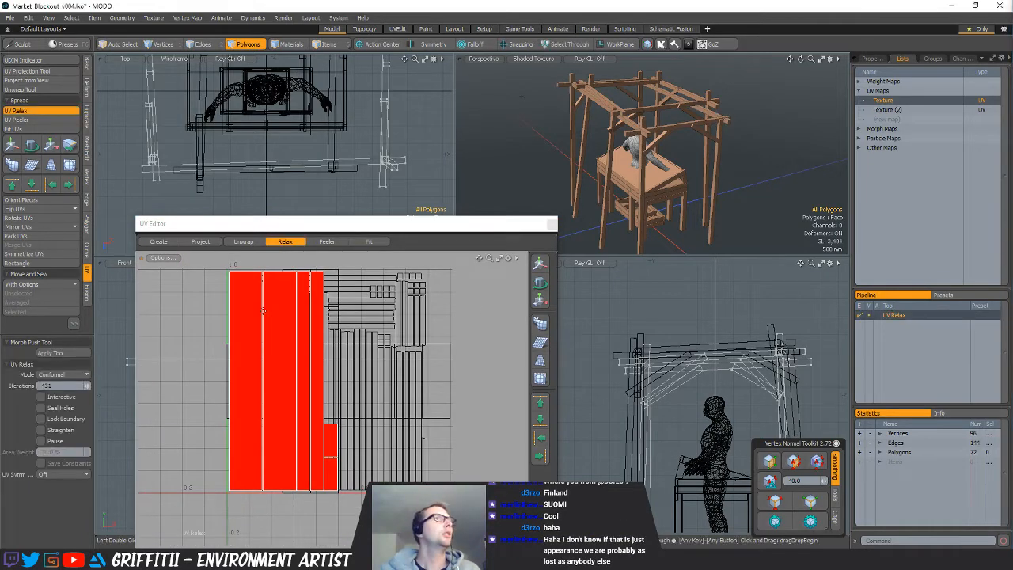
click(21, 199)
click(584, 267)
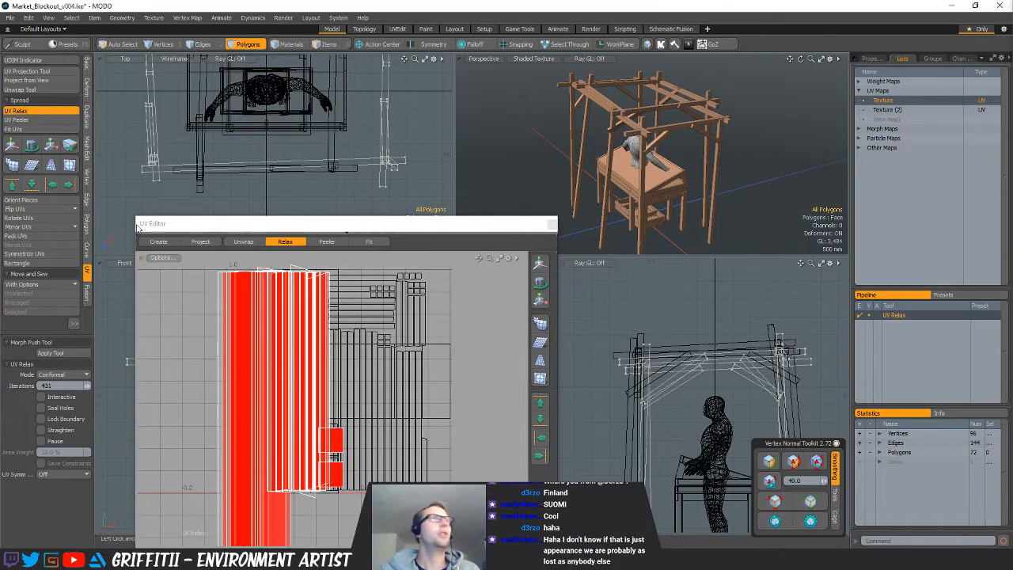
click(16, 236)
click(595, 196)
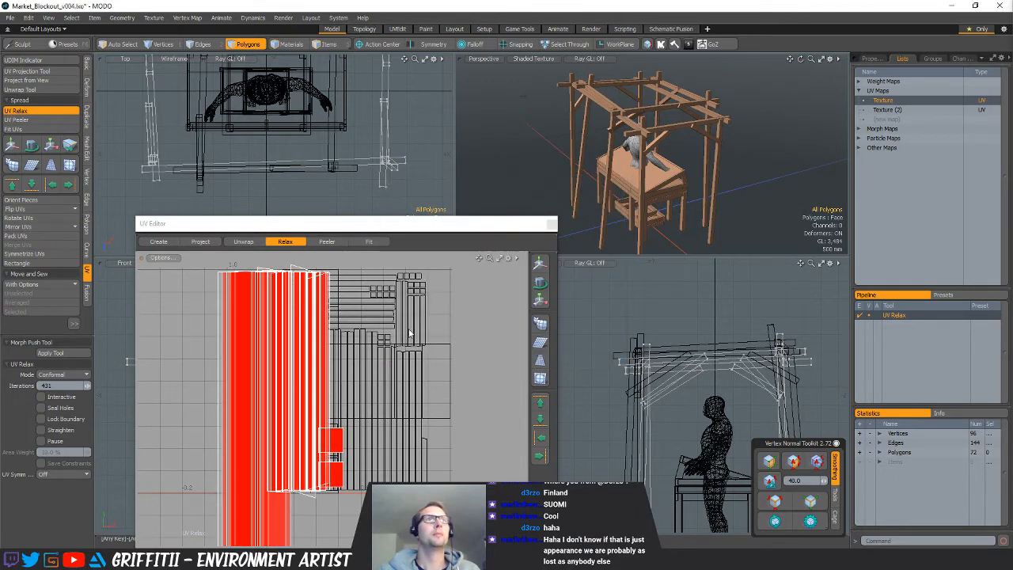
key(space)
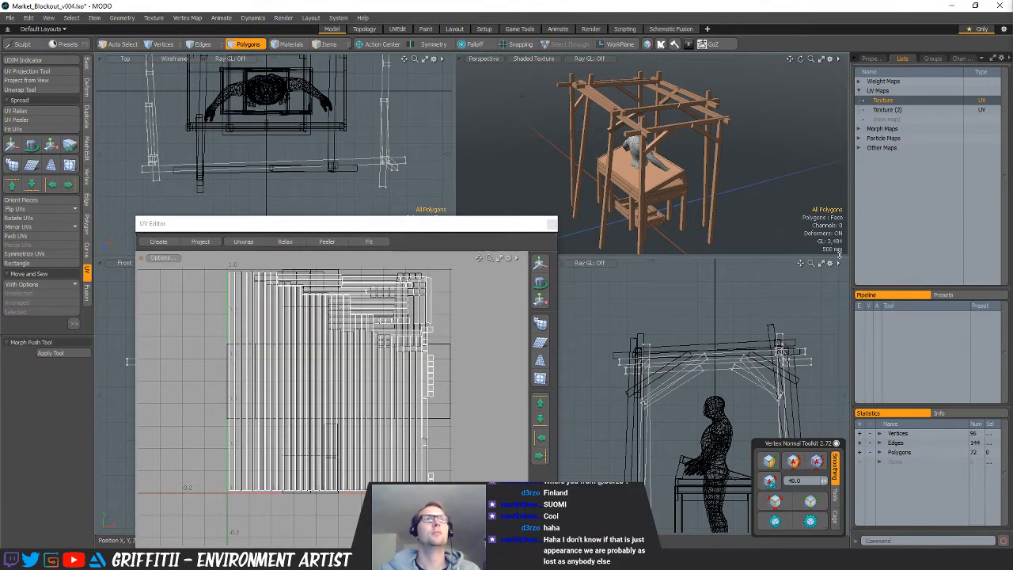
Try to relax the flat 16-polygon mesh's UVs in the Texture map and pack the auto-oriented result
click(15, 111)
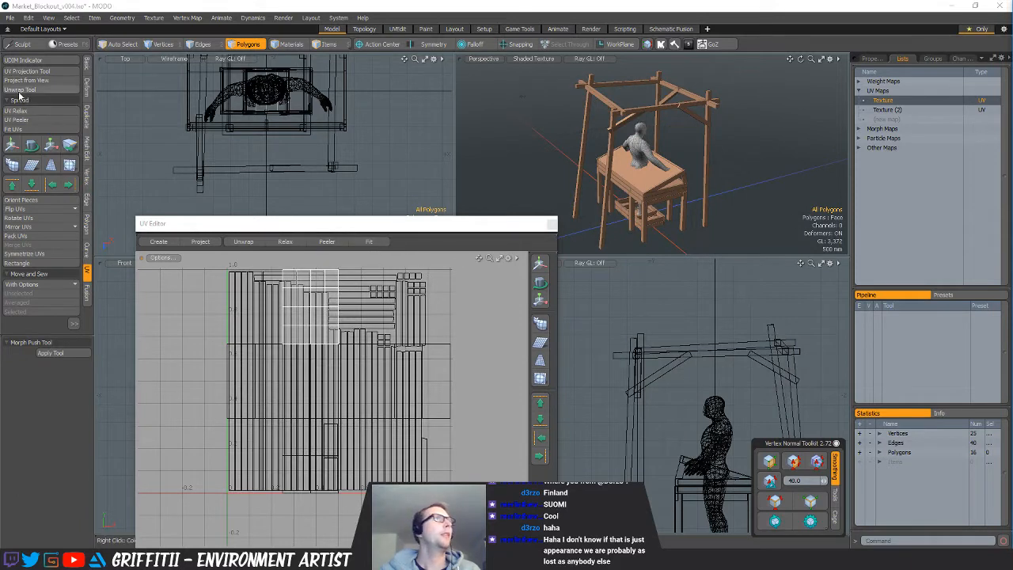
click(28, 201)
key(Return)
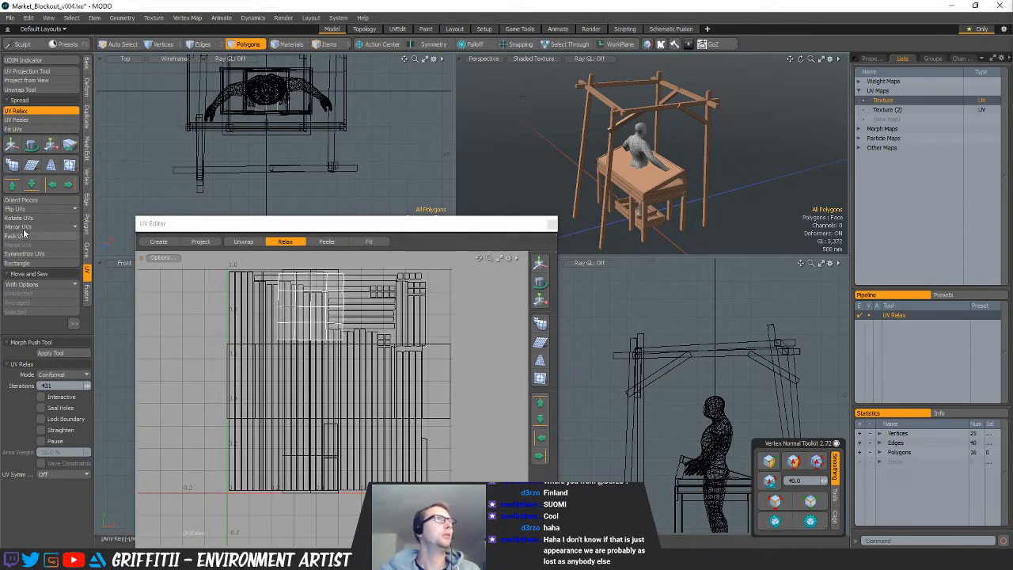
click(77, 237)
click(588, 196)
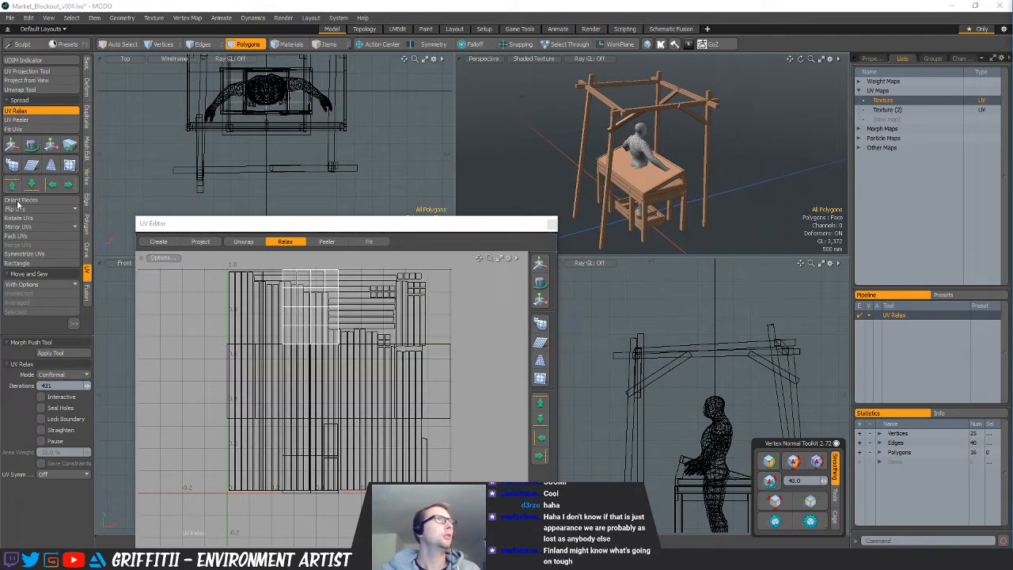
Relax the flat 16-polygon mesh's UVs, orient them with direction Auto and pack them into the UV square
click(333, 307)
click(21, 200)
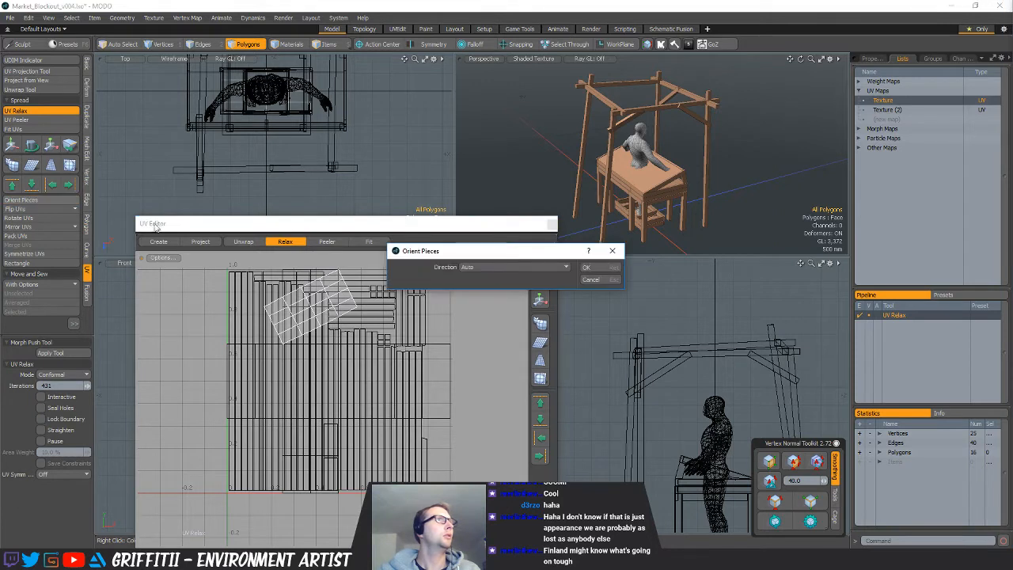
click(611, 270)
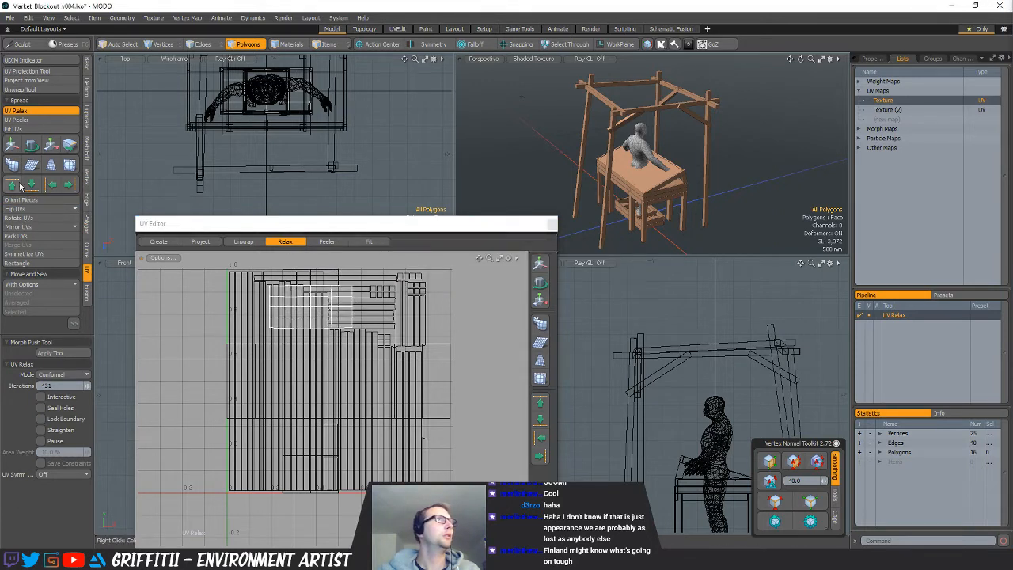
click(16, 236)
click(600, 205)
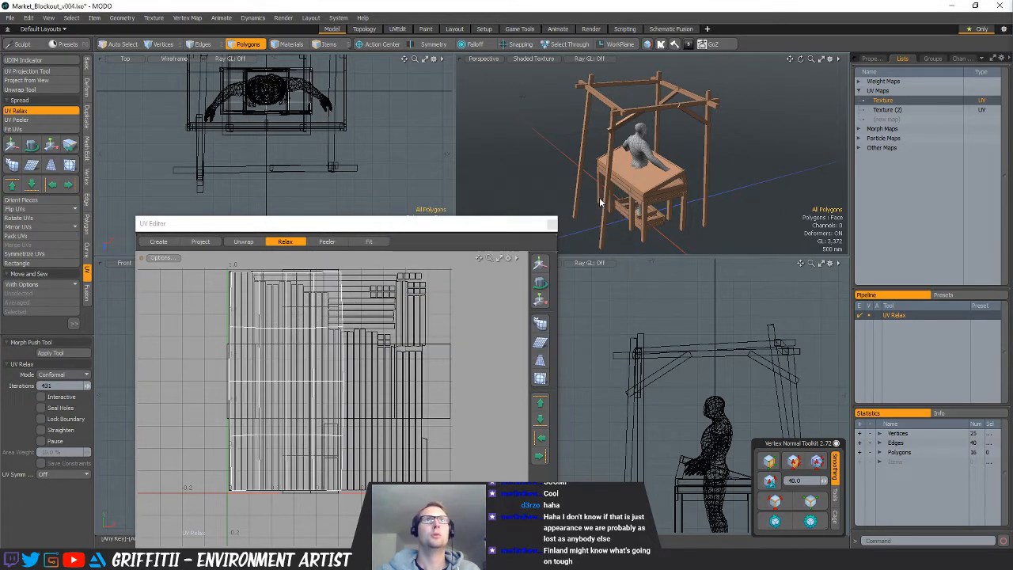
key(space)
Project new Atlas UVs for the small slatted wooden prop in the Texture map and orient the pieces with direction Auto
click(721, 181)
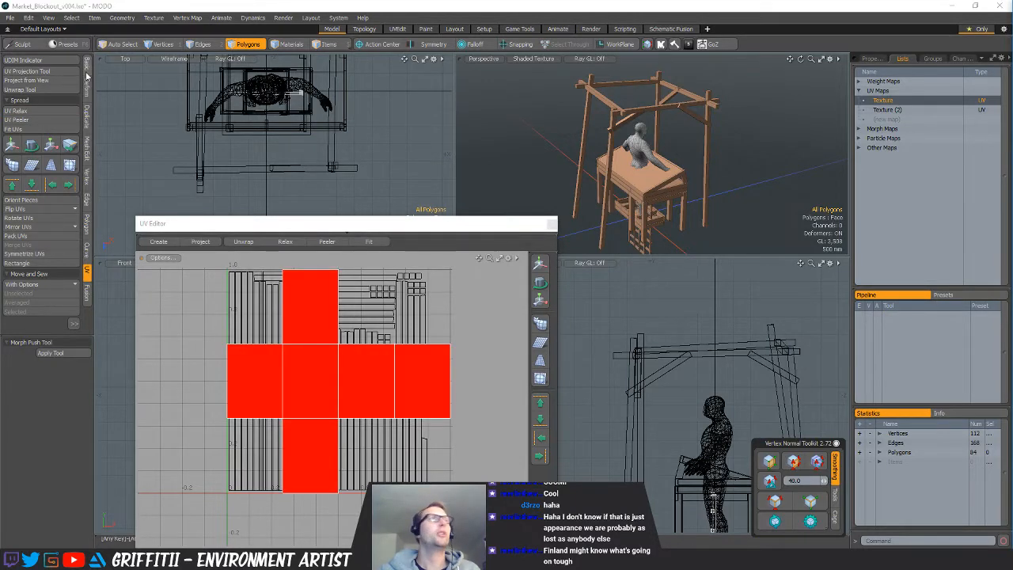
click(49, 72)
click(302, 276)
key(space)
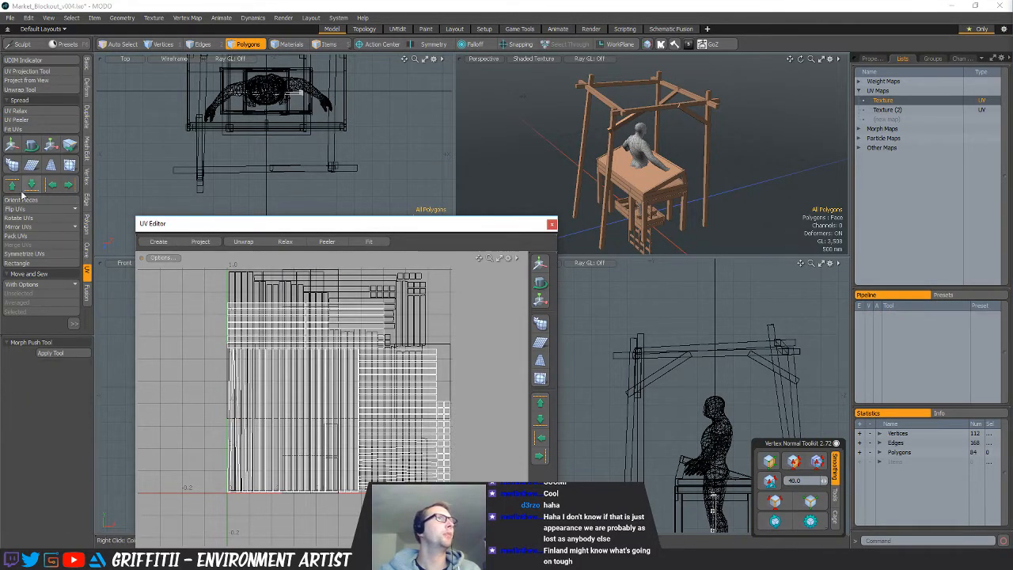
click(22, 199)
key(Return)
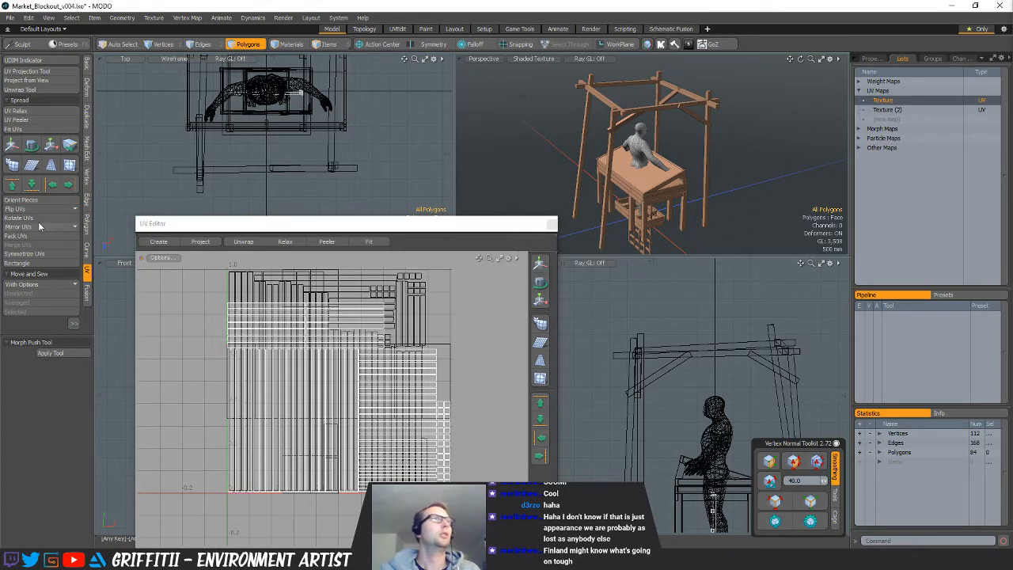
Relax the slatted wooden prop's UVs and pack the auto-oriented pieces with 20% gaps
click(35, 112)
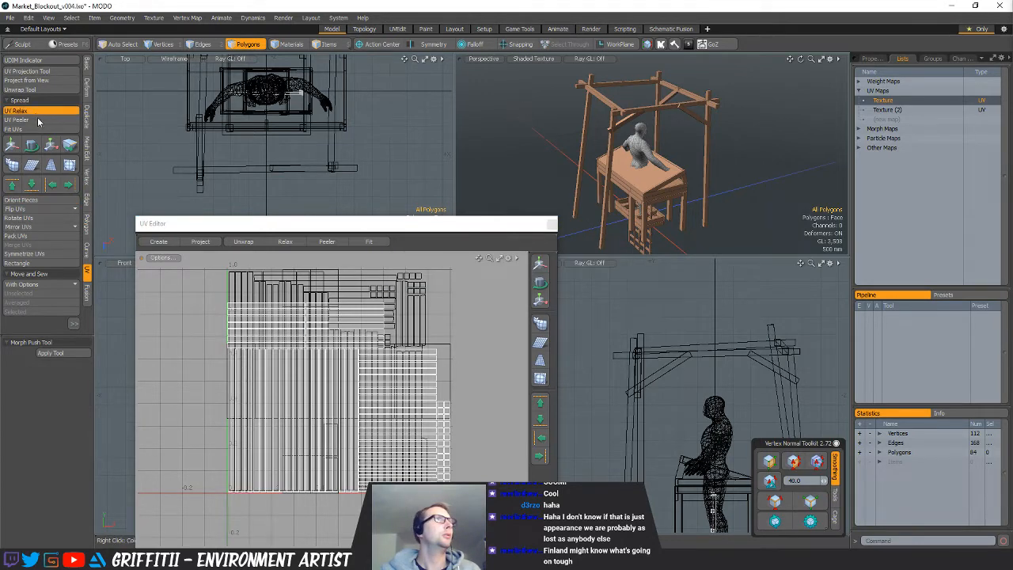
click(22, 200)
key(Return)
click(23, 236)
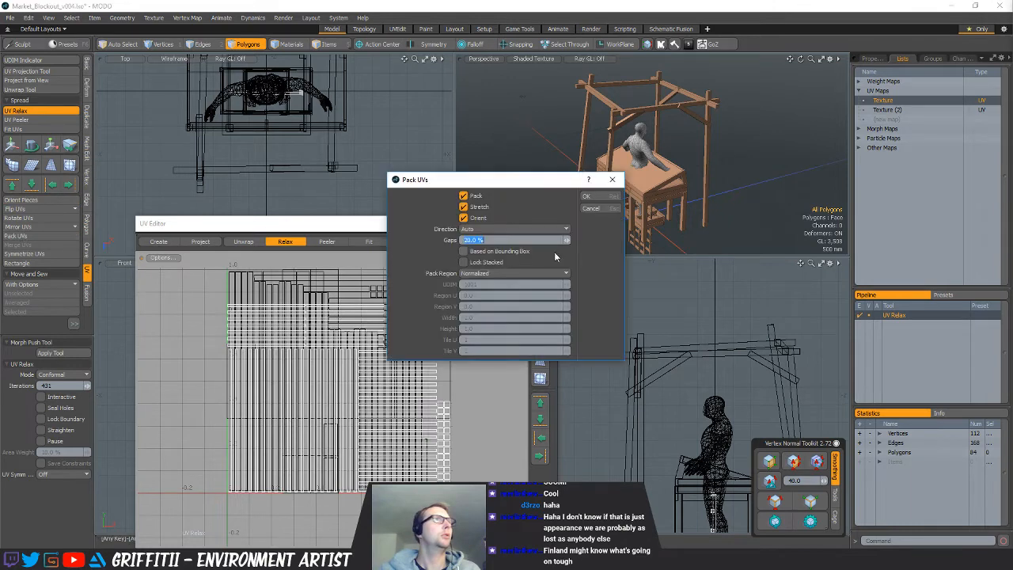
click(590, 197)
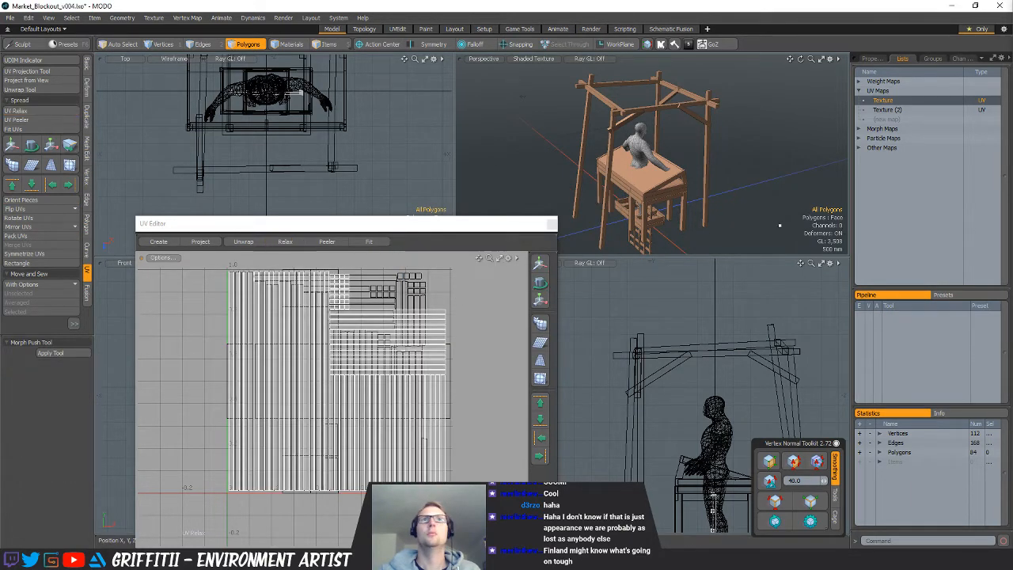
Project new Atlas UVs for the round container mesh in the Texture map
click(26, 73)
click(319, 333)
alt+drag(366, 343, 355, 338)
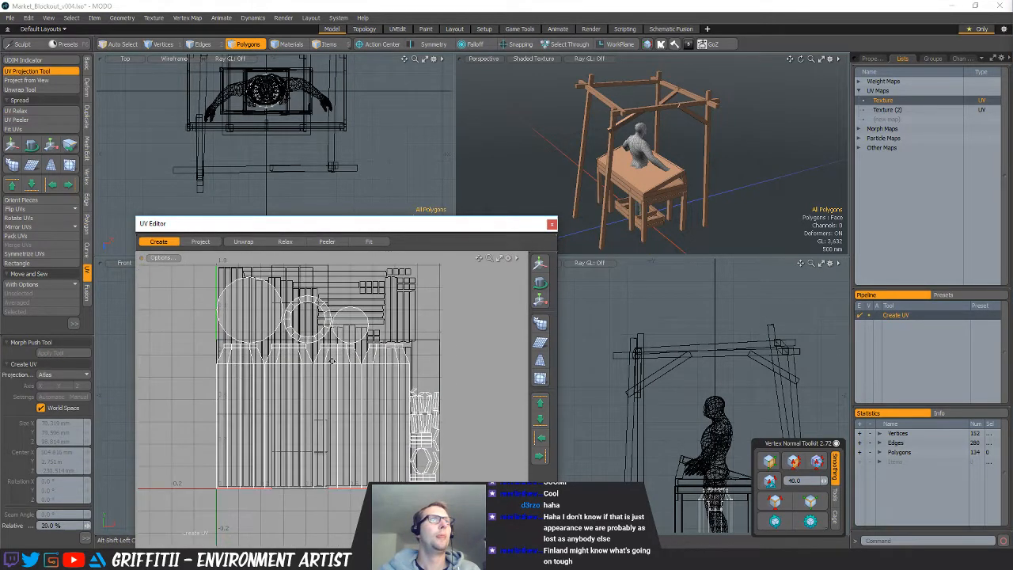
key(space)
Relax the round container's UVs and pack its pieces into the UV square
click(18, 111)
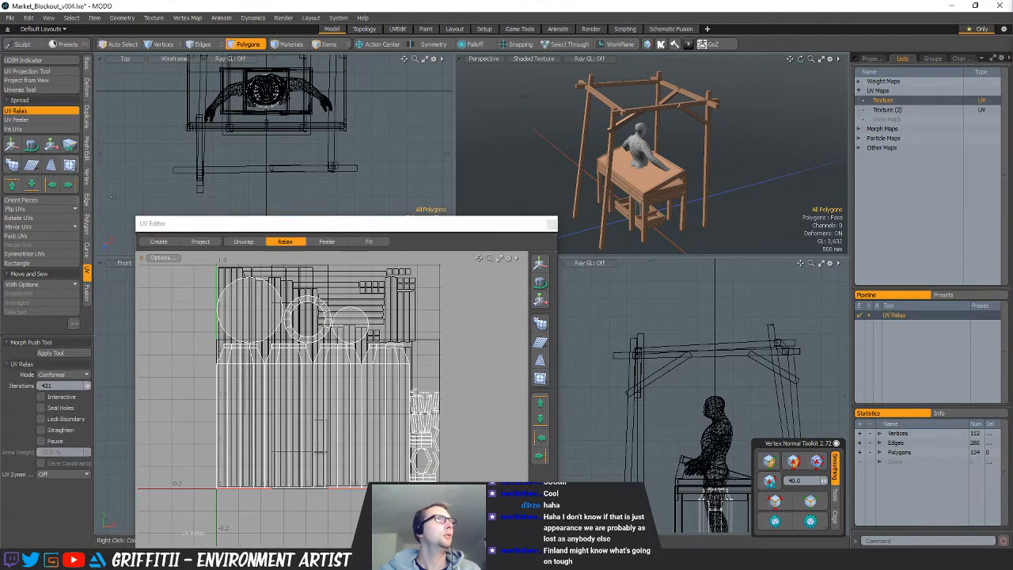
click(16, 199)
click(591, 281)
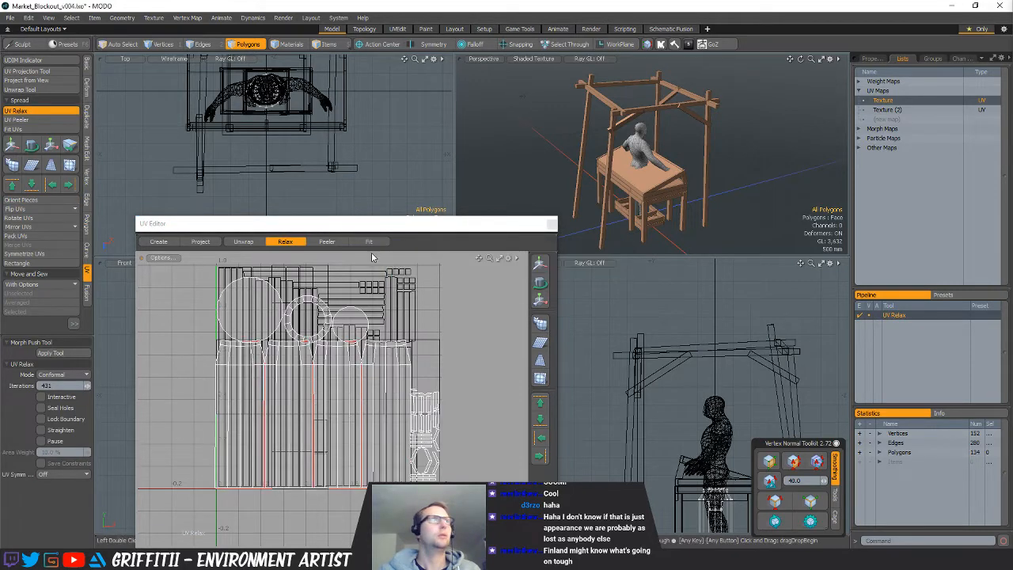
click(17, 236)
click(600, 196)
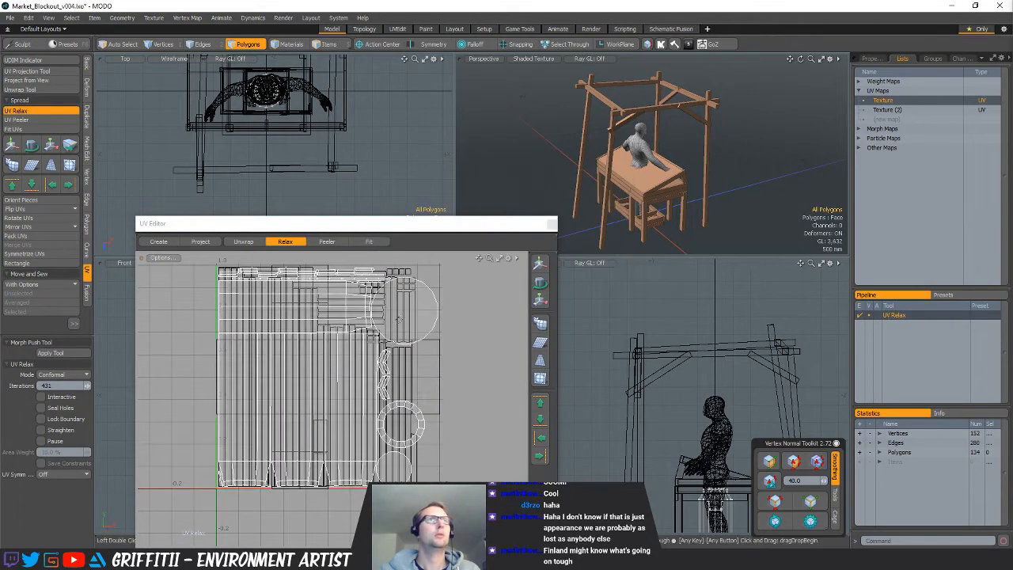
key(space)
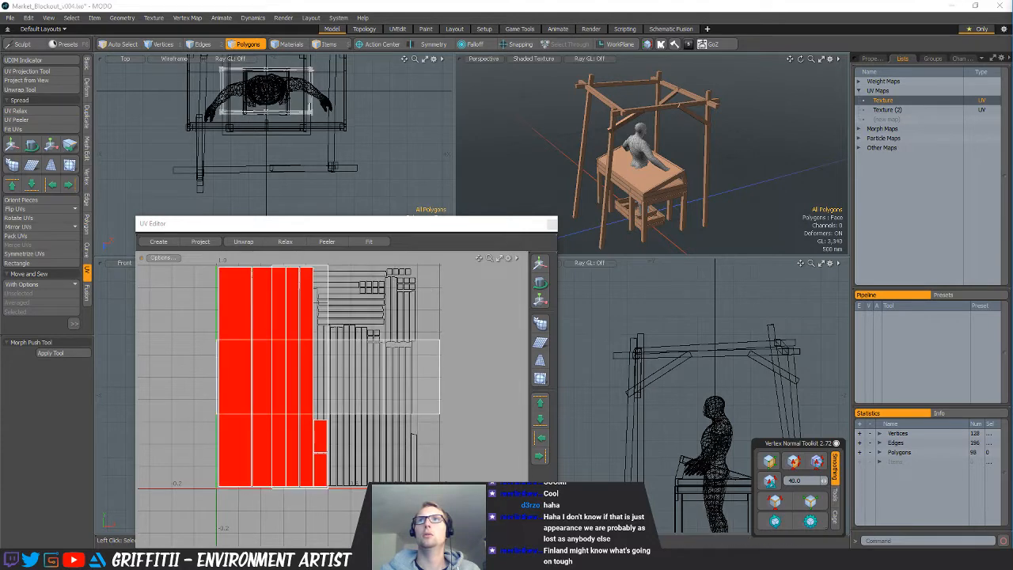
Relax the divided wooden crate's UVs in the Texture map and pack the auto-oriented pieces
click(36, 111)
click(12, 202)
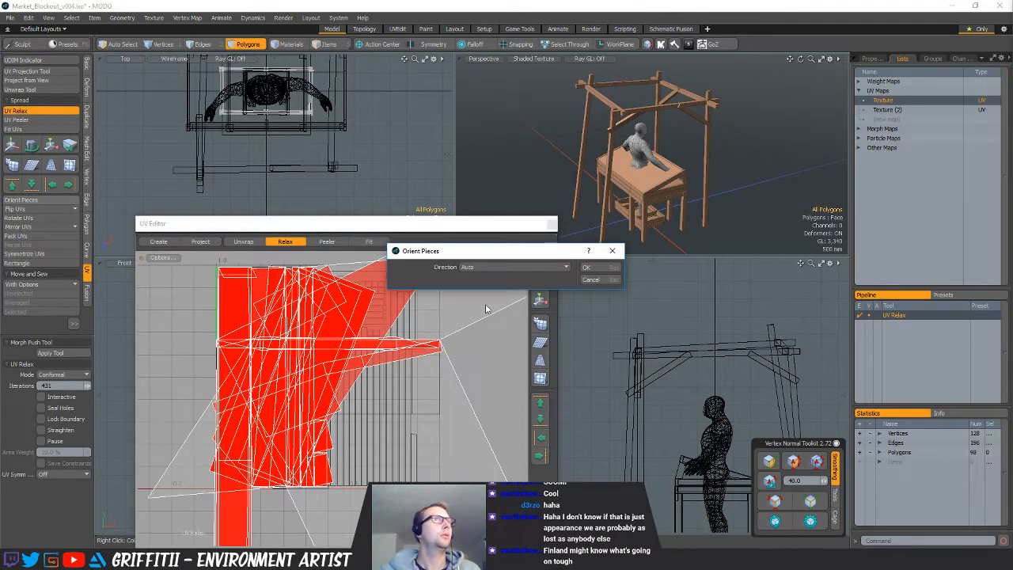
key(Return)
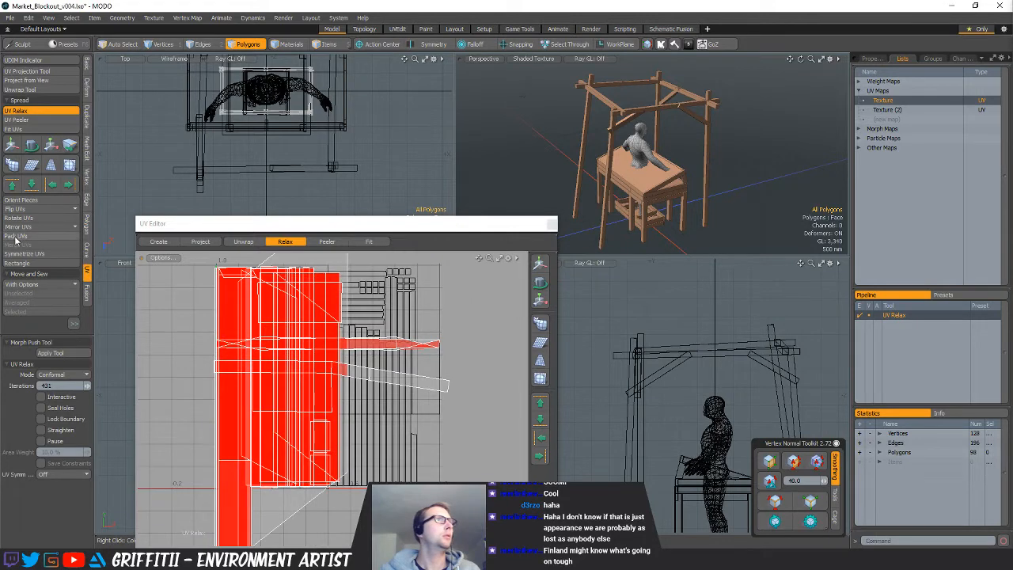
click(15, 236)
click(588, 196)
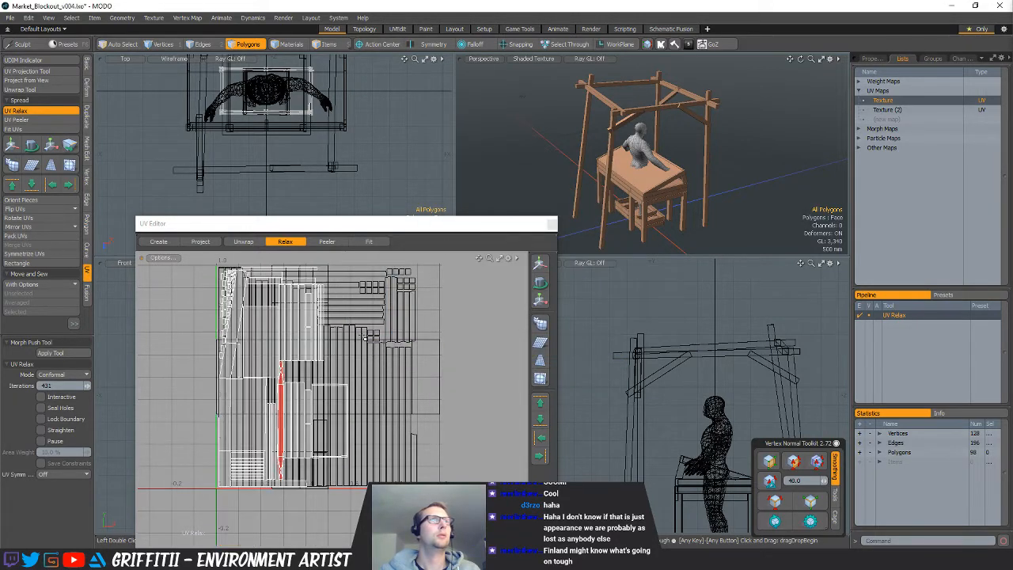
key(space)
Select the two distorted inner-wall polygons in the divided crate's UV layout and move them 0.374 along U
click(280, 388)
key(shift+a)
alt+drag(582, 194, 616, 194)
scroll(626, 165, up, 5)
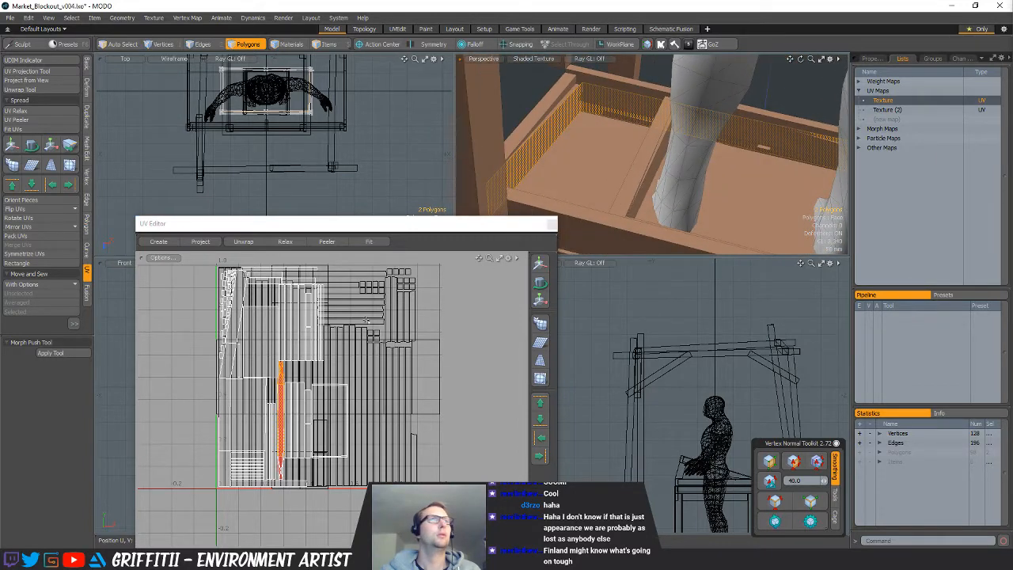
scroll(300, 369, up, 4)
key(w)
ctrl+drag(320, 368, 496, 368)
scroll(306, 346, down, 6)
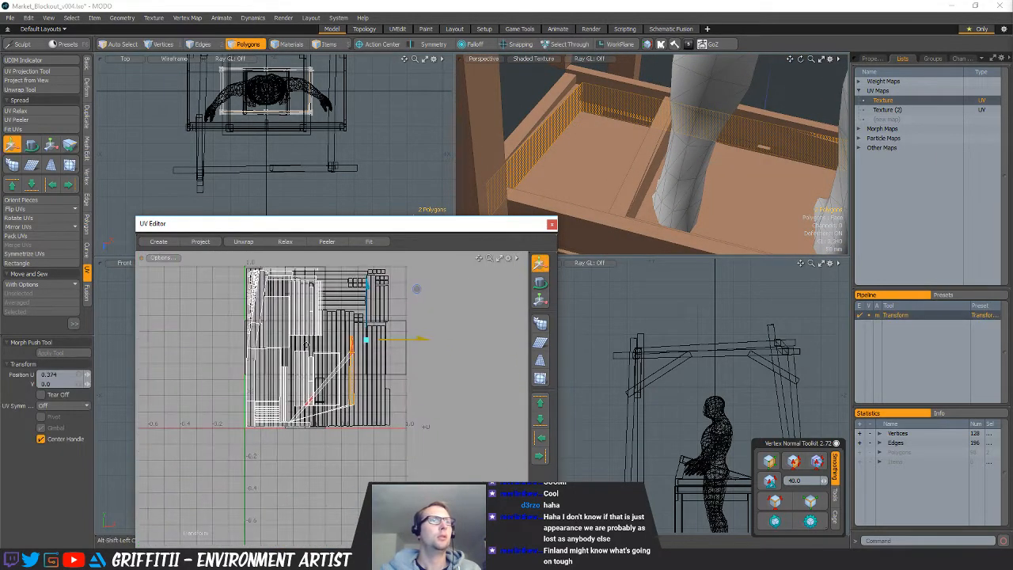
scroll(306, 345, up, 5)
key(space)
Add the attached inner-wall polygons to the selection and project new Atlas UVs for the four distorted polygons
shift+click(409, 283)
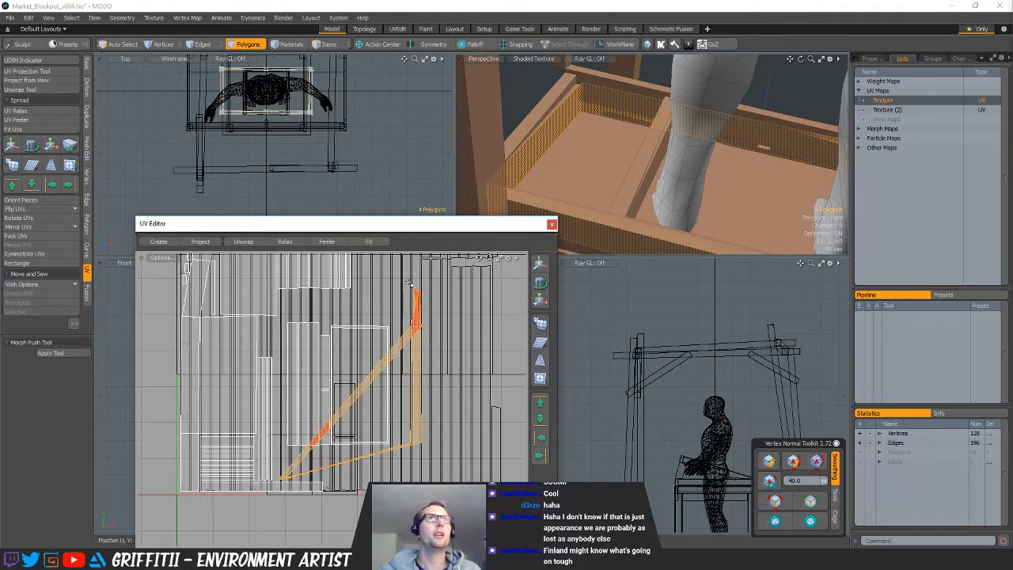
click(33, 71)
click(362, 359)
scroll(376, 373, down, 4)
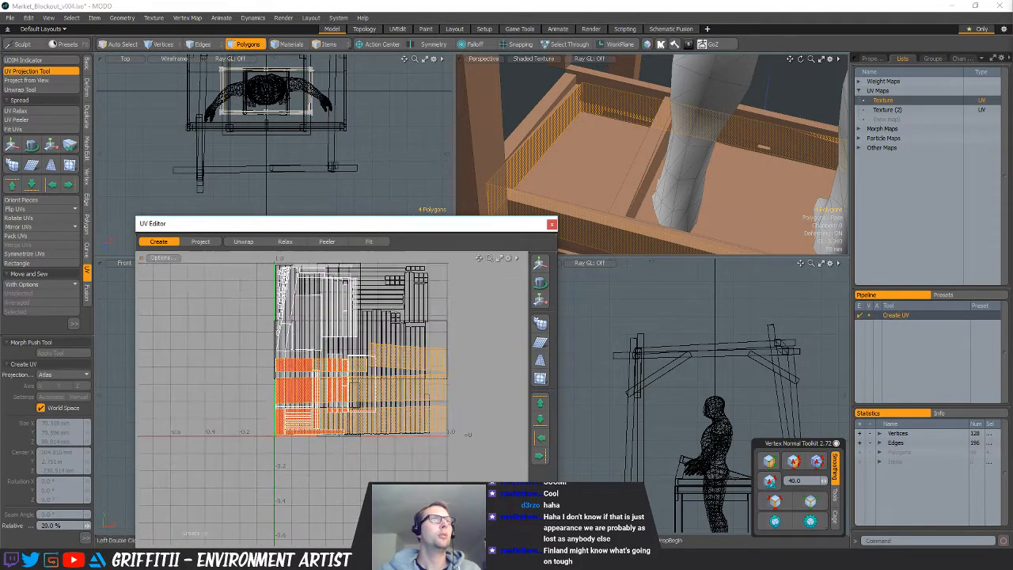
key(Escape)
Pack all of the divided crate's UV pieces into the UV square with 20% gaps
click(15, 235)
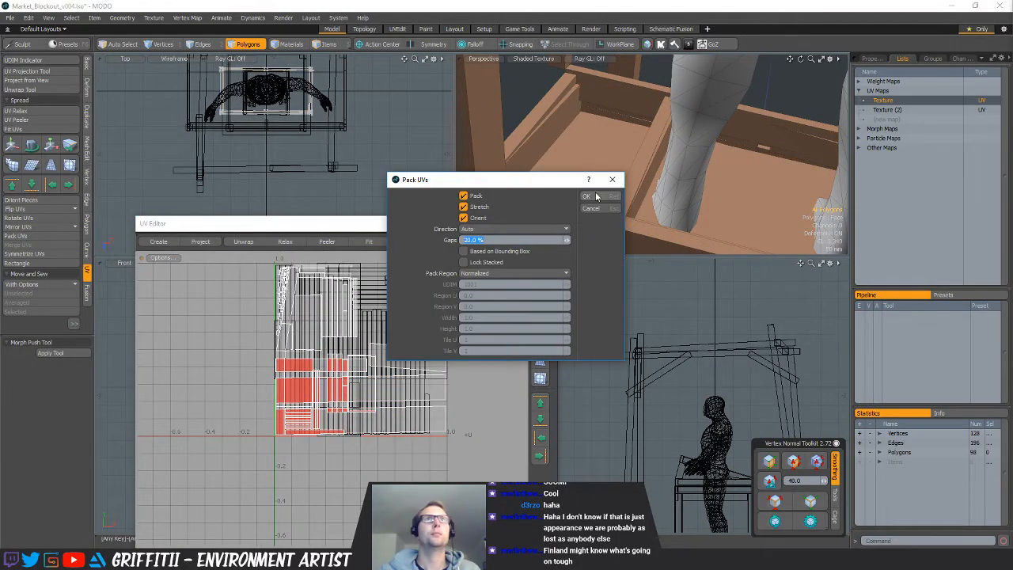
click(601, 197)
key(ctrl+z)
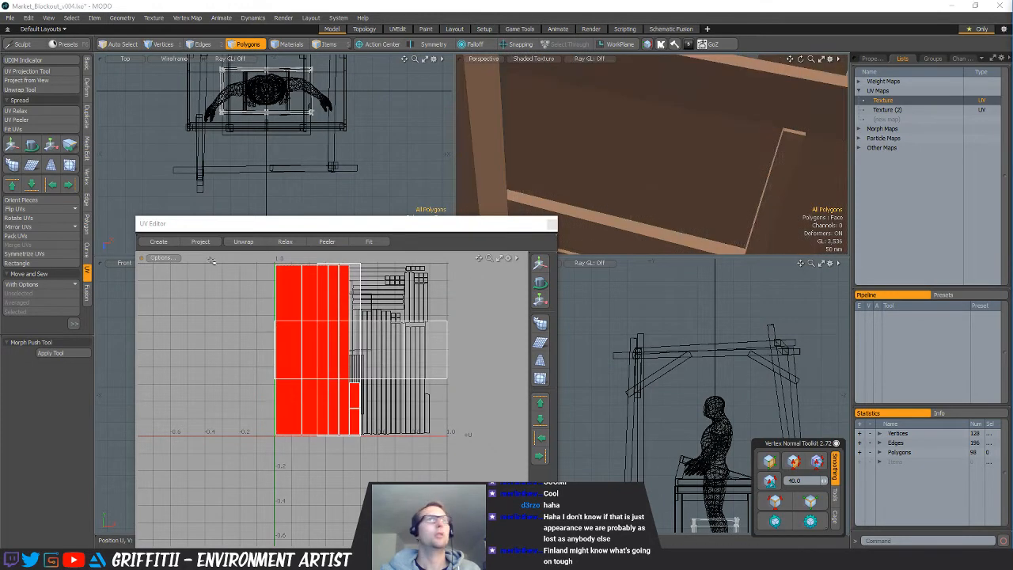
Relax the next crate's UVs in the Texture map and pack the auto-oriented pieces into the UV square
click(15, 110)
click(402, 349)
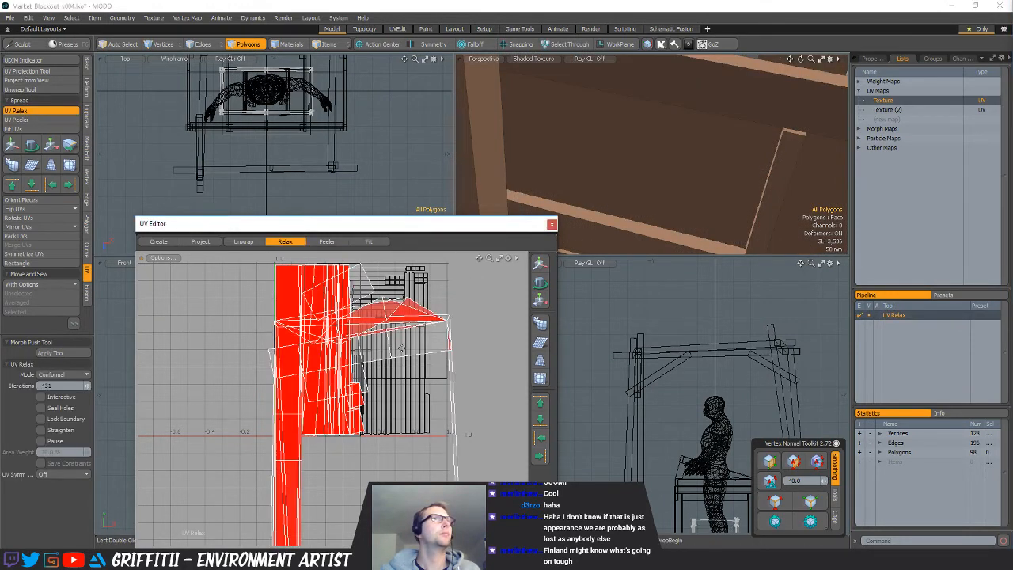
click(24, 200)
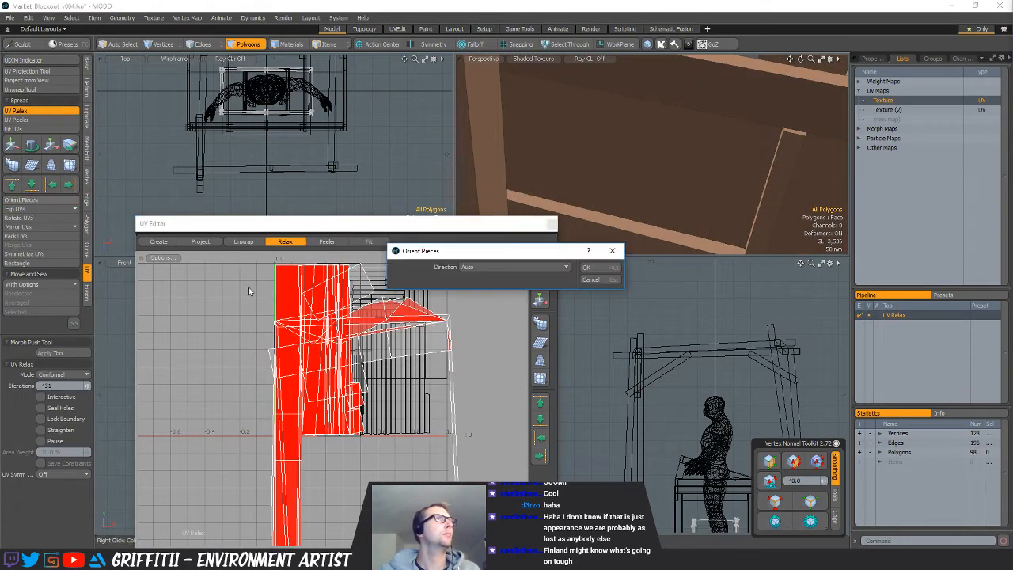
click(611, 281)
click(18, 236)
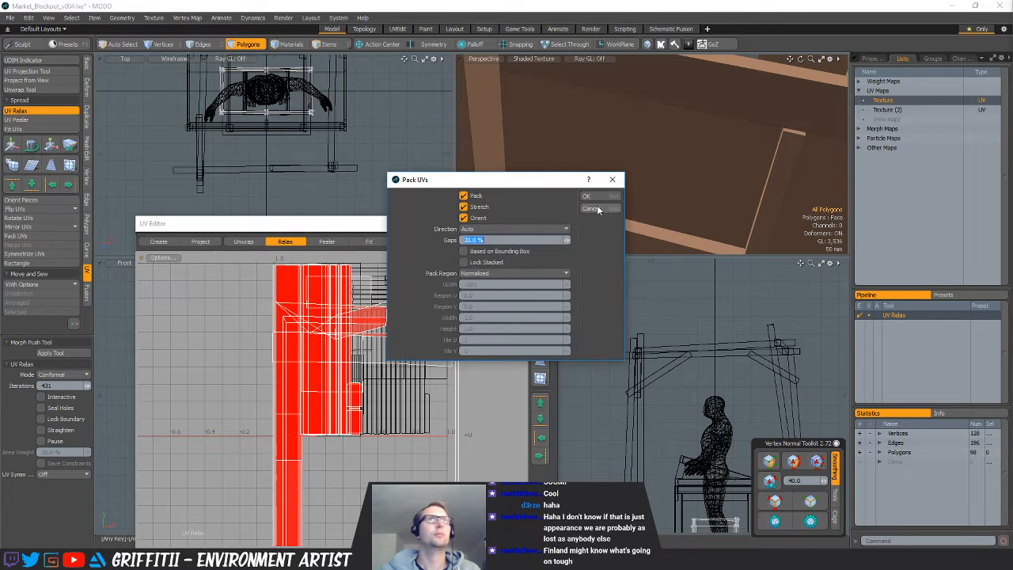
click(592, 209)
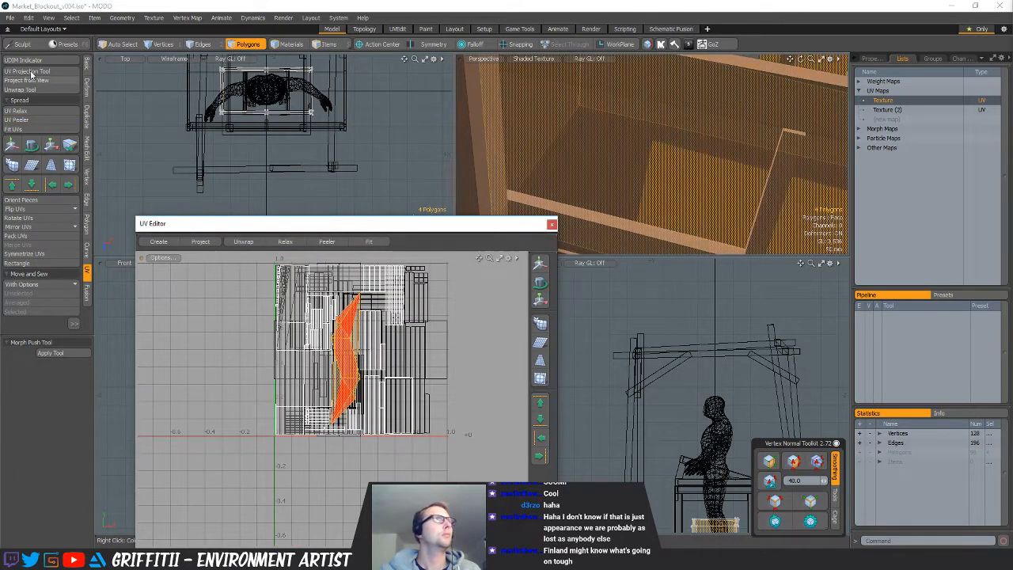
Pack all of the current crate's UV pieces into the UV square, including the four reprojected polygons
click(14, 235)
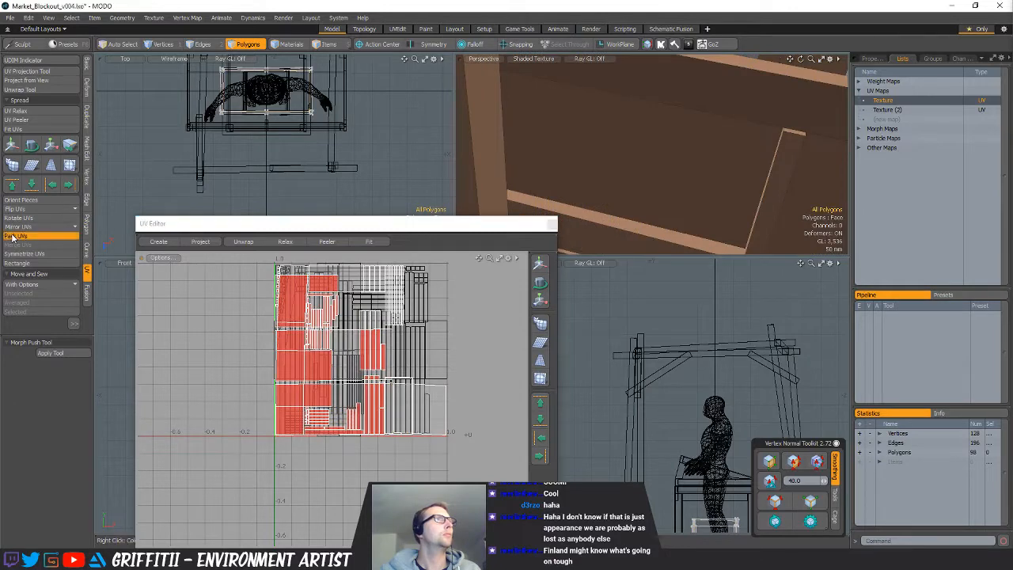
click(600, 199)
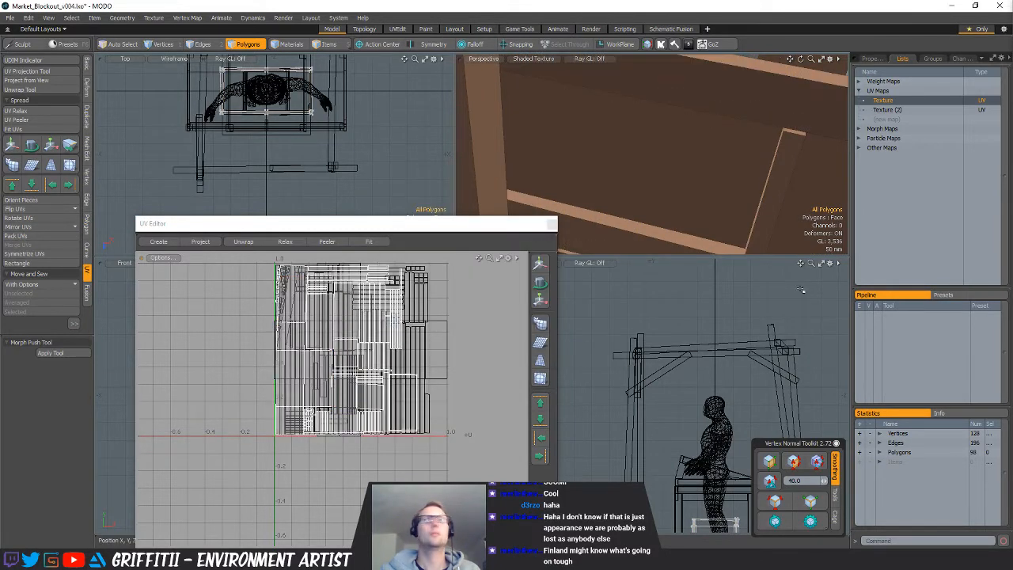
Relax the next wide crate's UVs in the Texture map, auto-orient the pieces and pack them with 20% gaps
click(28, 113)
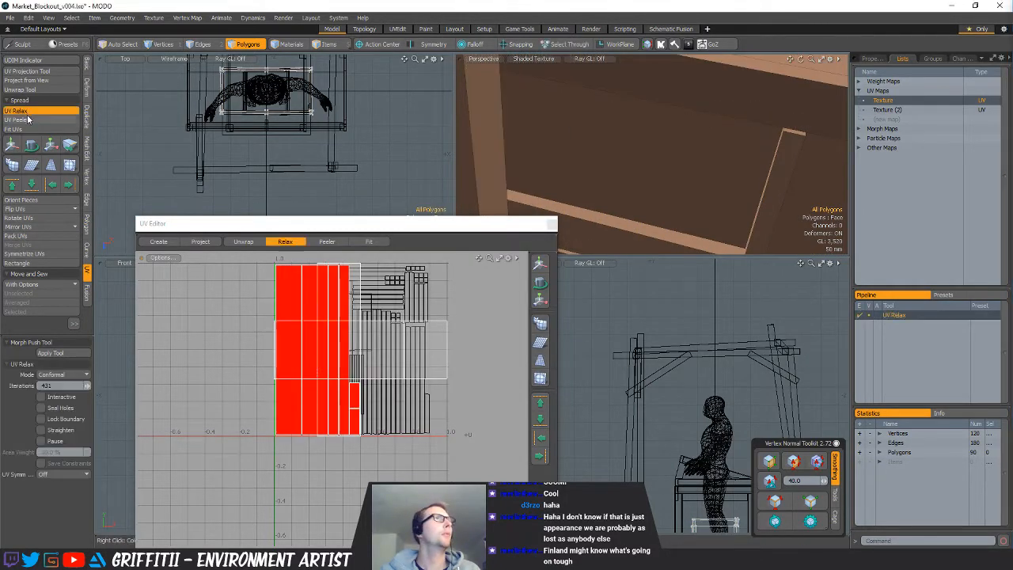
click(35, 199)
click(590, 267)
click(22, 236)
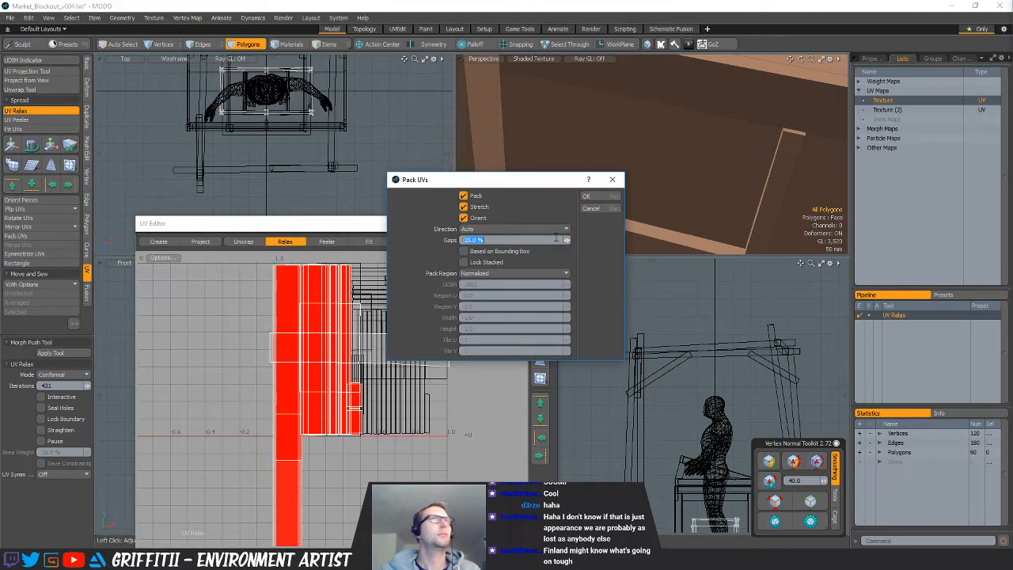
click(600, 196)
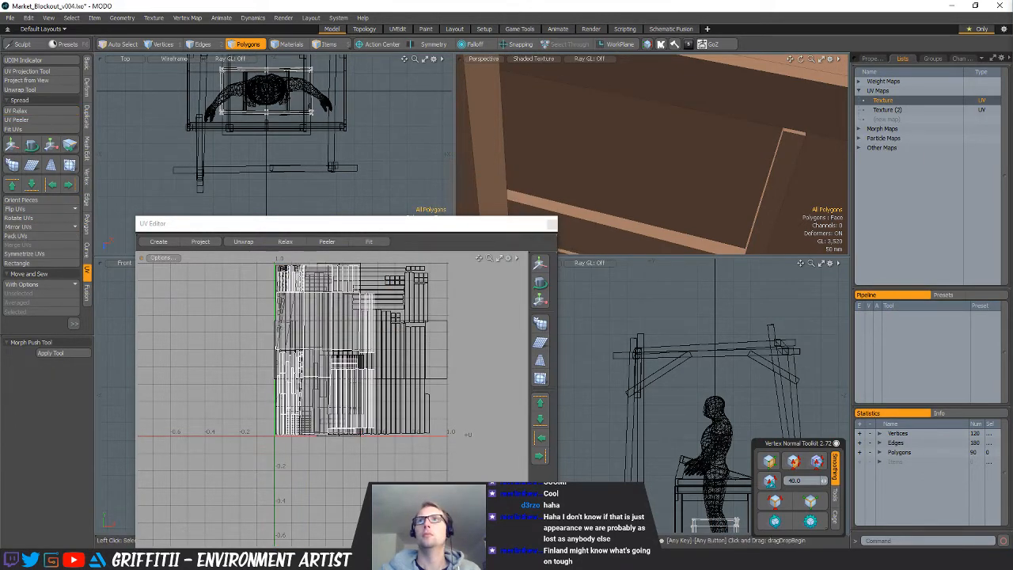
Relax the narrower floor crate's UVs, auto-orient the pieces and pack them into the UV square
click(39, 108)
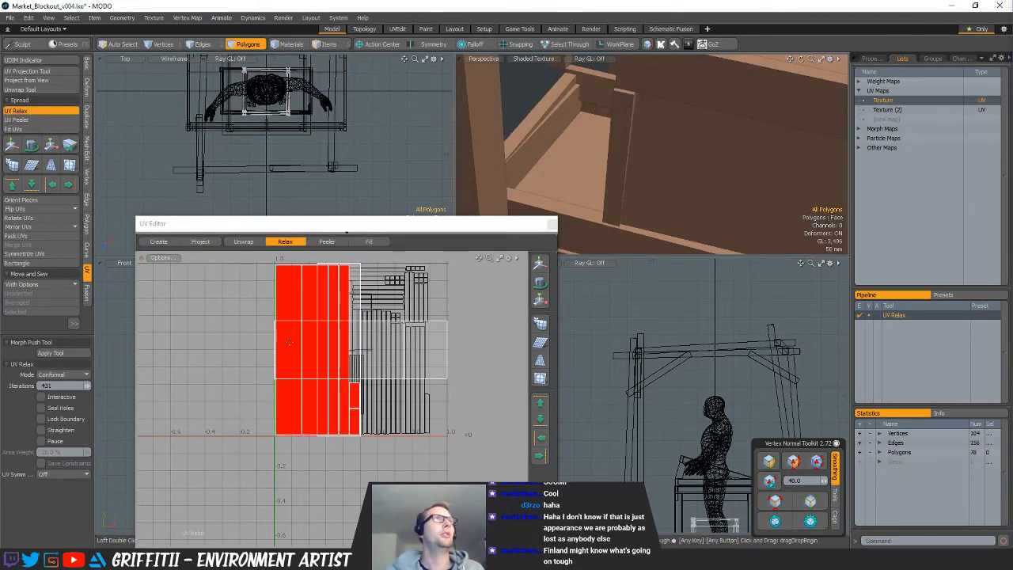
click(8, 200)
click(600, 266)
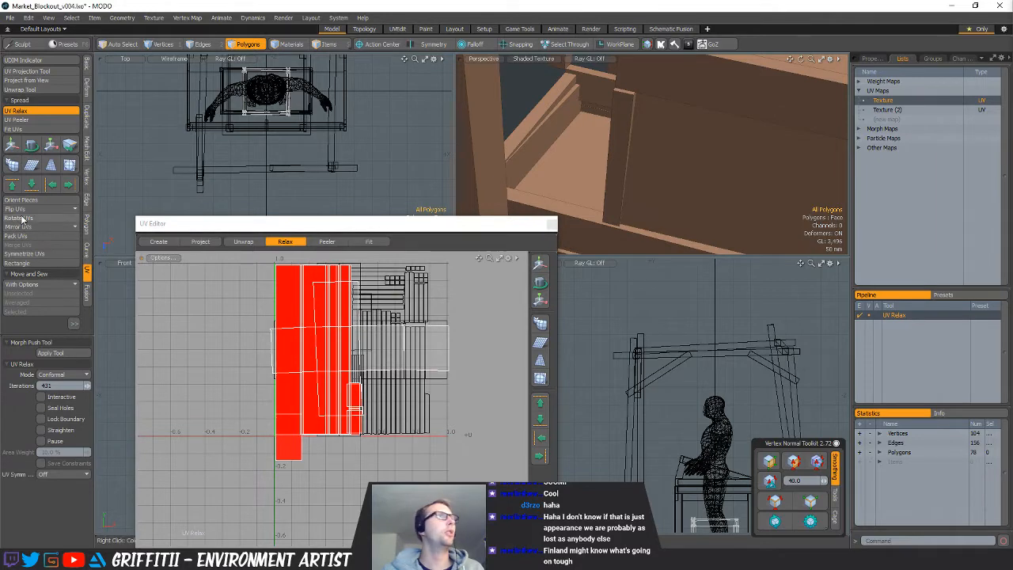
click(11, 236)
click(600, 201)
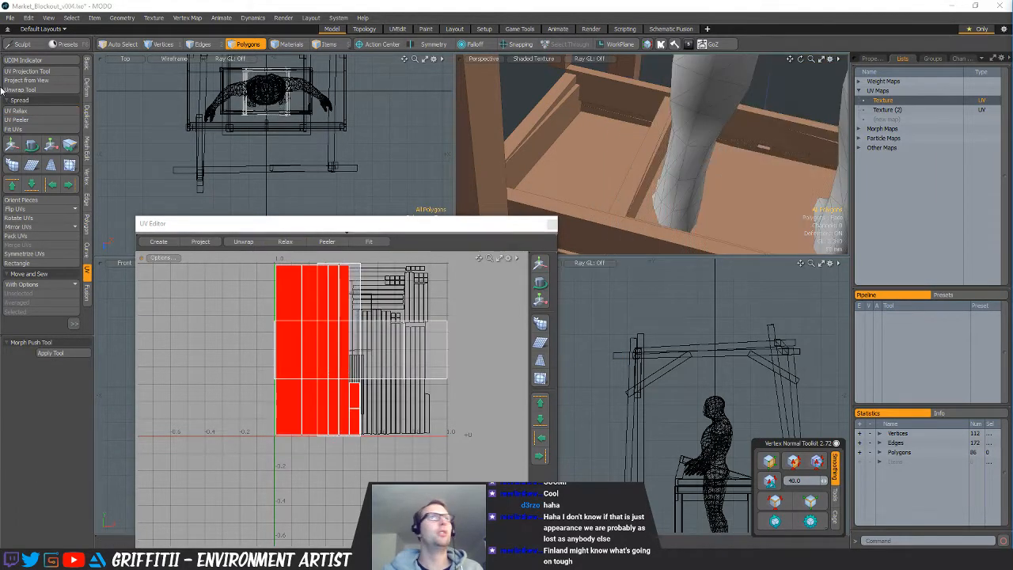
Relax the next narrow divided crate's UVs, auto-orient the pieces and pack them into the UV square
click(17, 111)
click(306, 297)
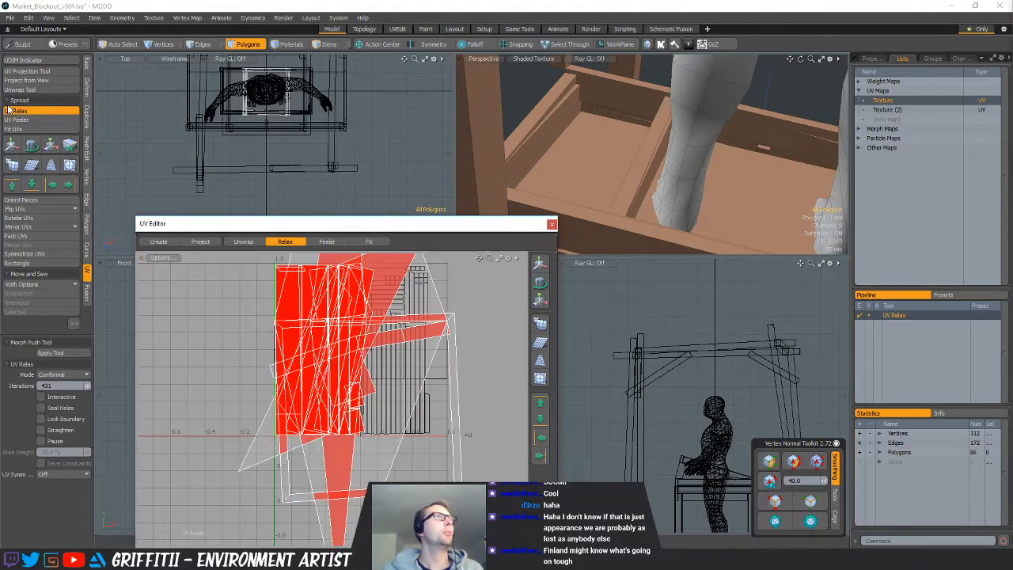
click(20, 236)
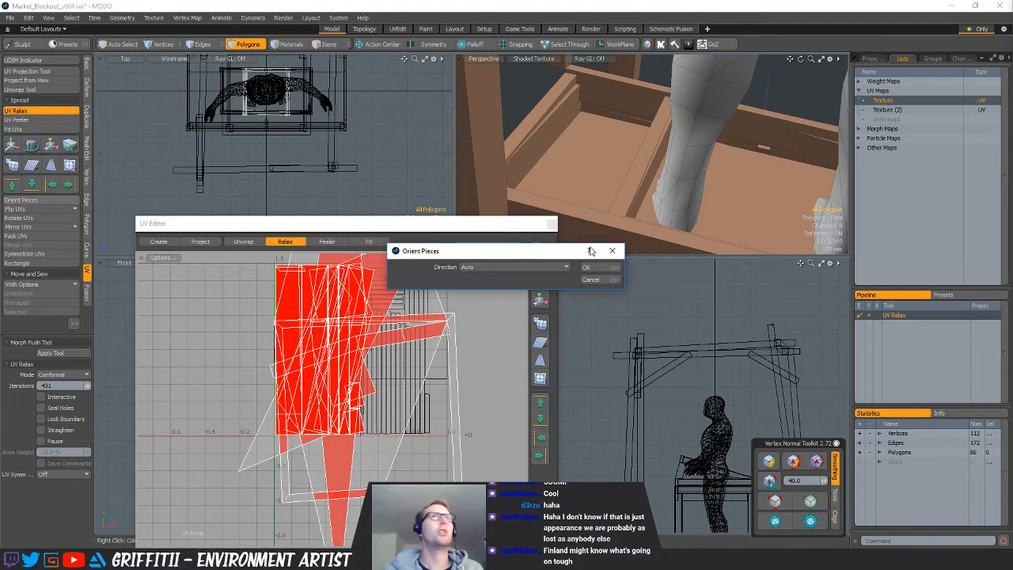
key(Return)
click(19, 236)
click(601, 200)
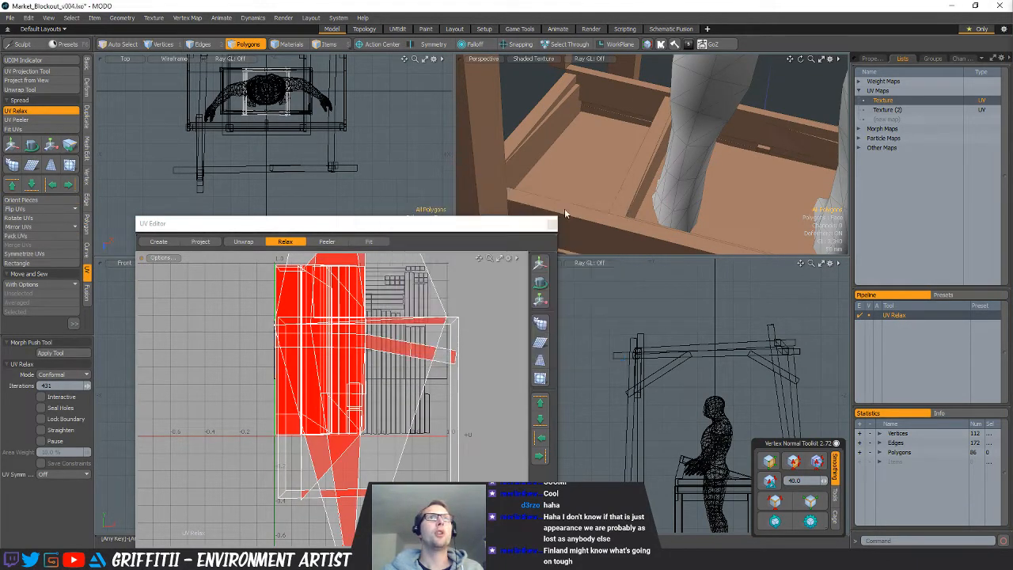
Project new UVs for the four distorted inner-wall polygons and repack the whole narrow divided crate with 20% gaps
double_click(701, 110)
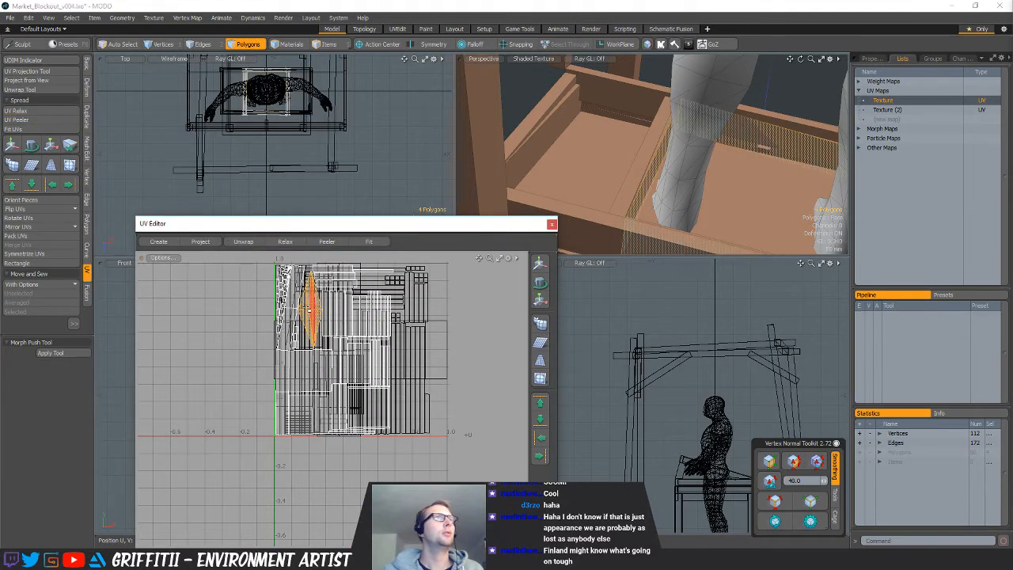
click(35, 72)
click(223, 301)
key(space)
click(20, 235)
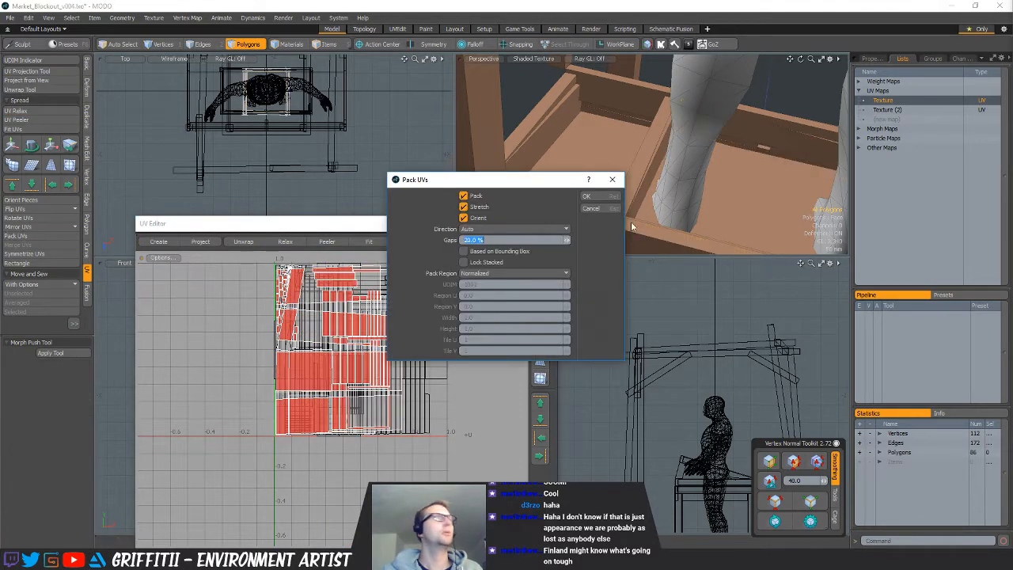
click(601, 198)
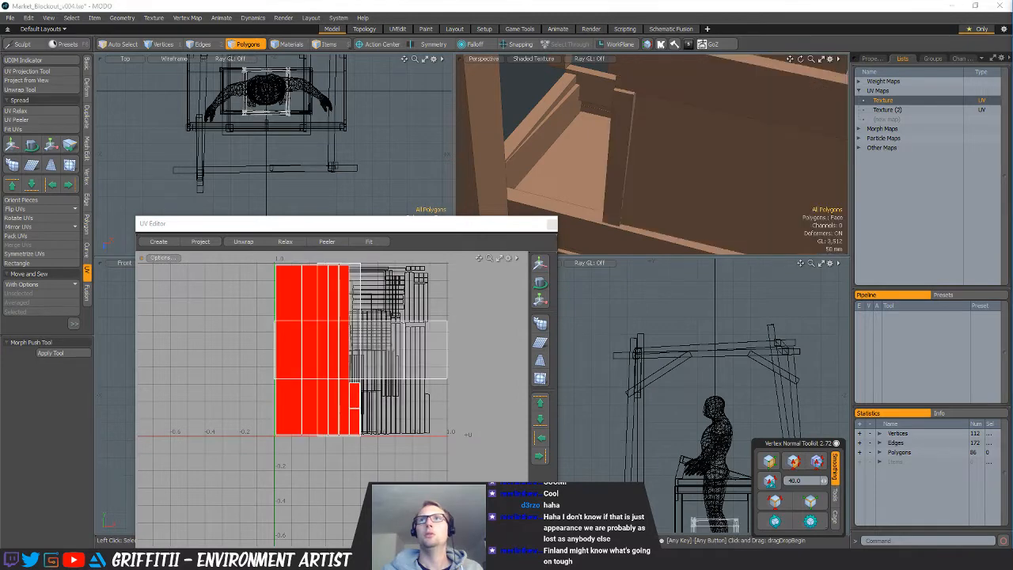
Relax the following divided floor crate's UVs, auto-orient its pieces and pack them into the UV square
click(17, 111)
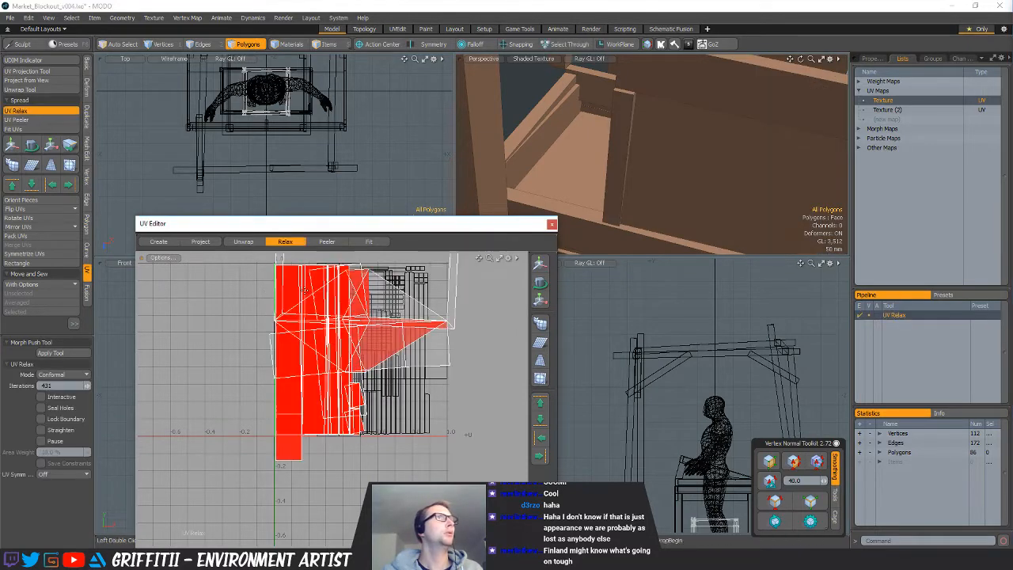
click(28, 199)
click(605, 267)
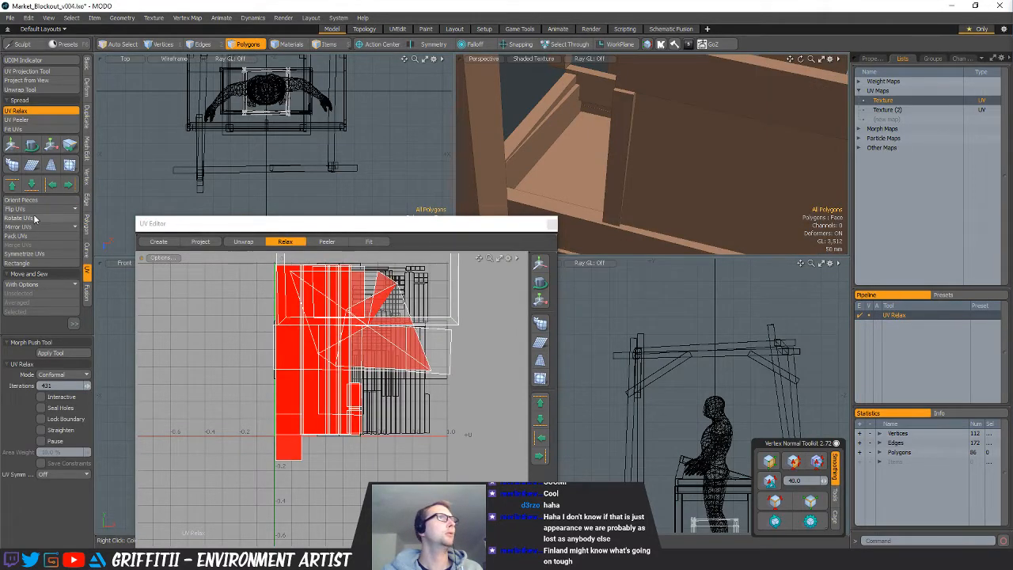
click(24, 238)
click(597, 198)
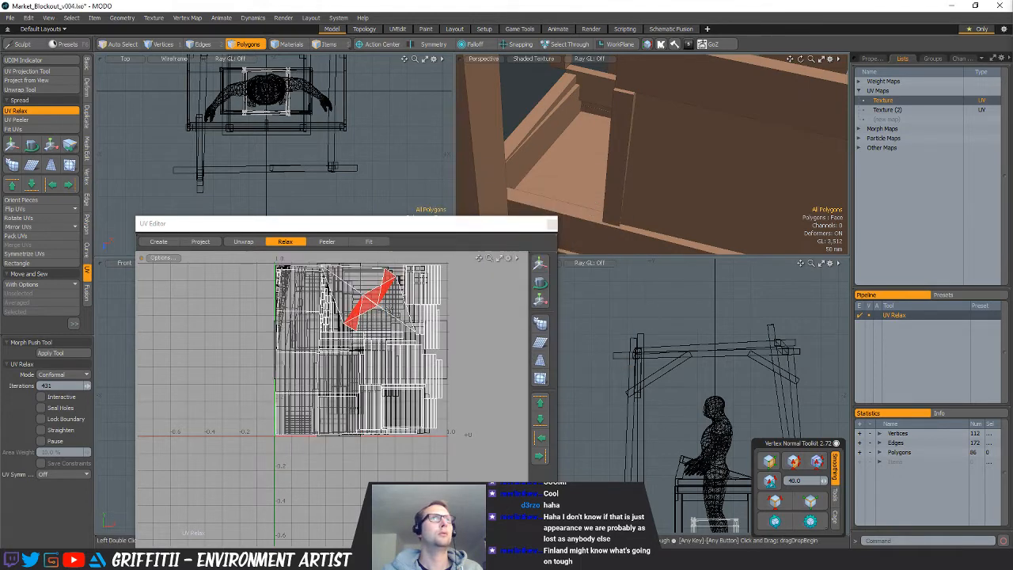
Select the four distorted connected polygons on this floor crate, project new UVs for them and repack all its pieces with 20% gaps
key(space)
click(359, 285)
double_click(359, 285)
click(42, 112)
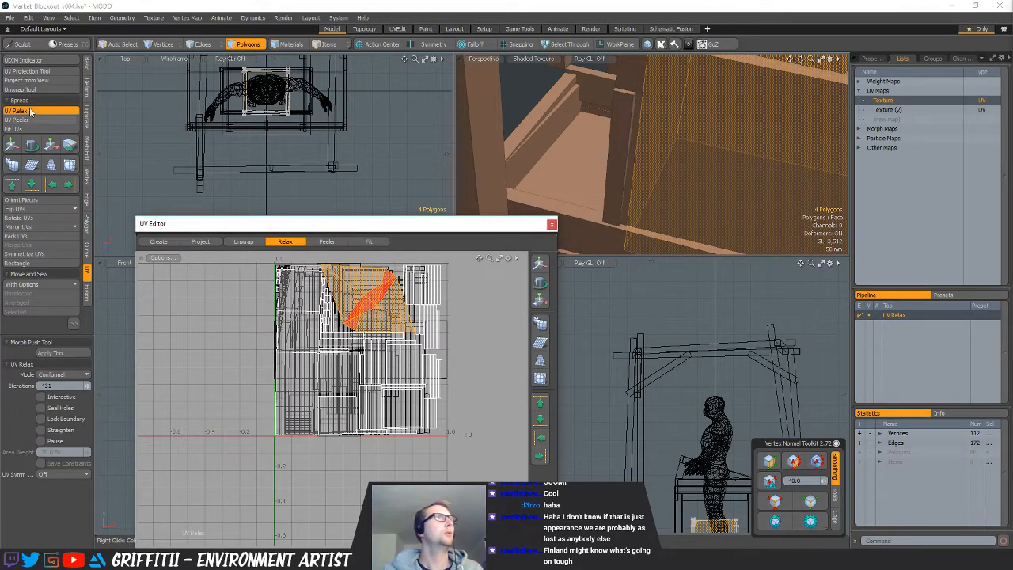
click(38, 72)
double_click(2, 220)
click(32, 236)
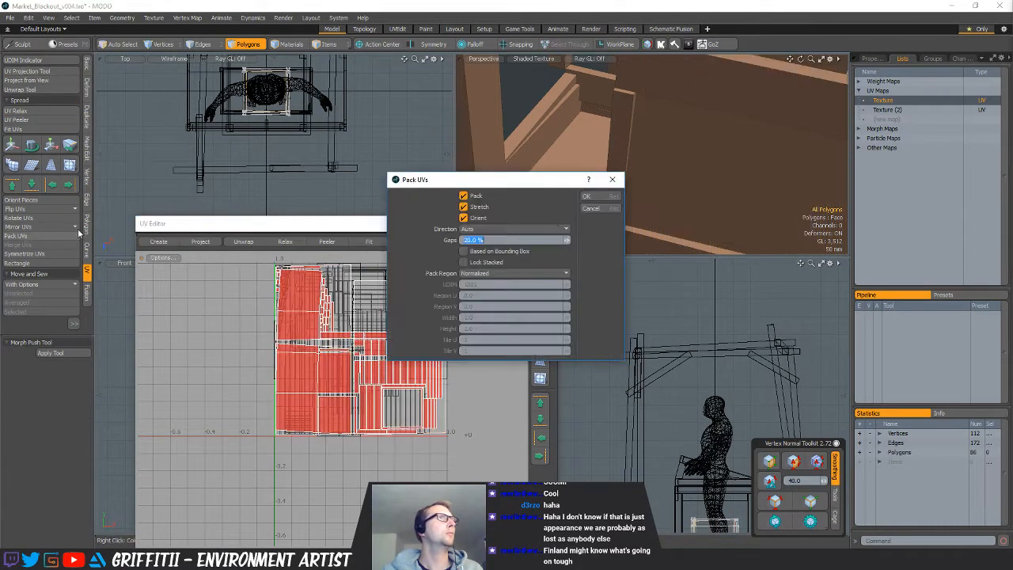
click(590, 198)
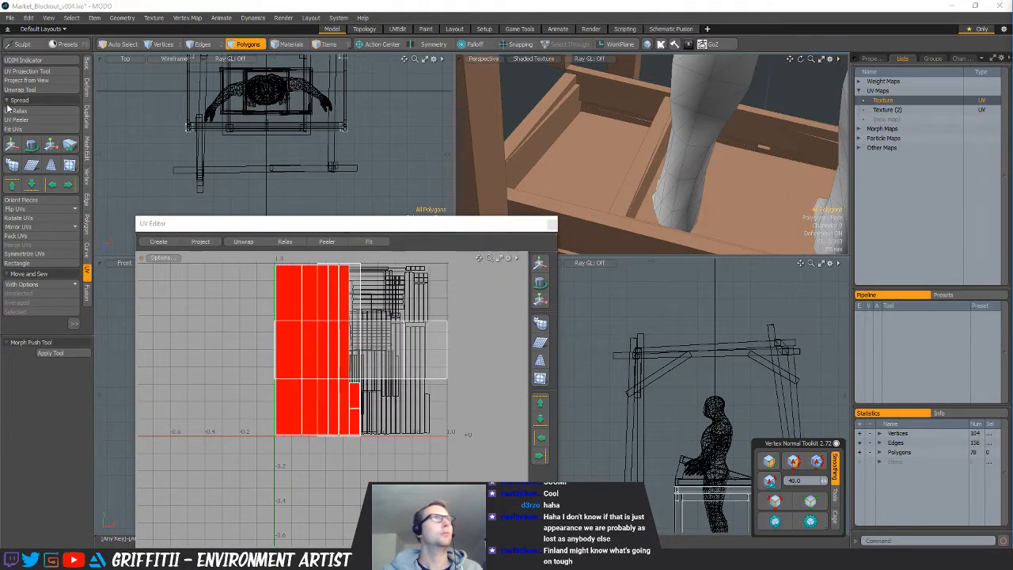
Relax the stall table's UVs, auto-orient the pieces and pack them with 20% gaps
click(13, 112)
click(268, 347)
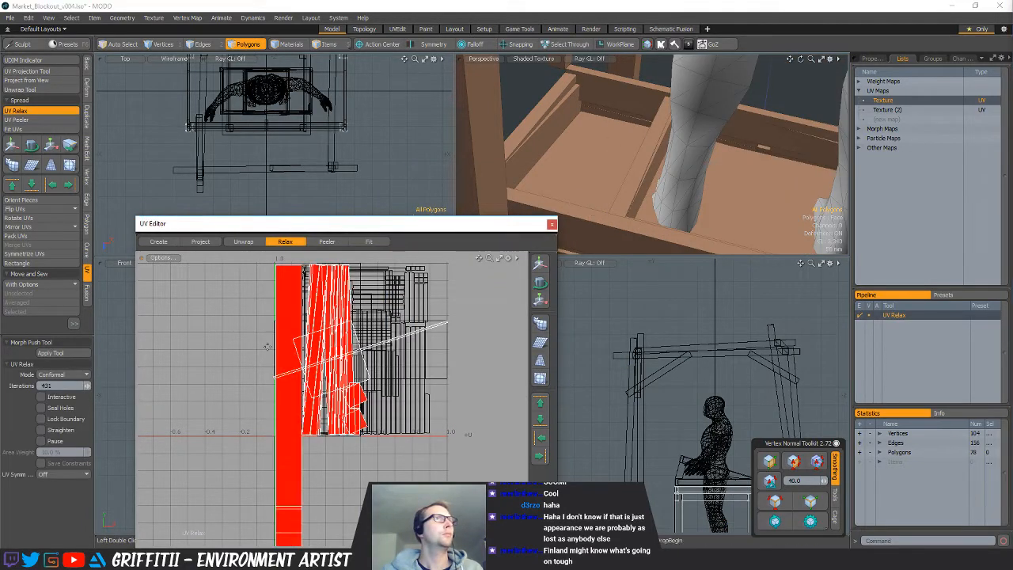
click(32, 201)
click(588, 280)
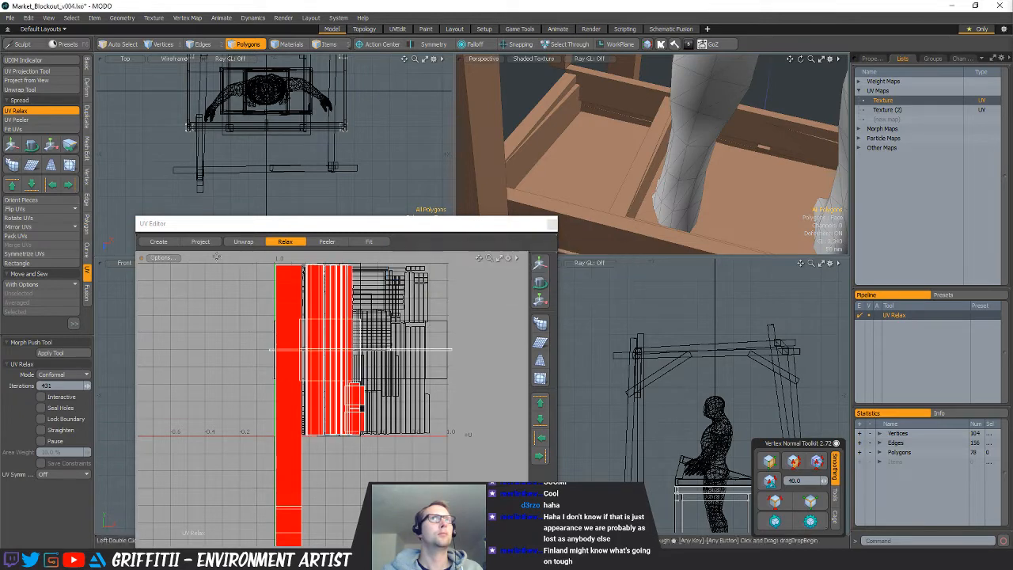
click(18, 236)
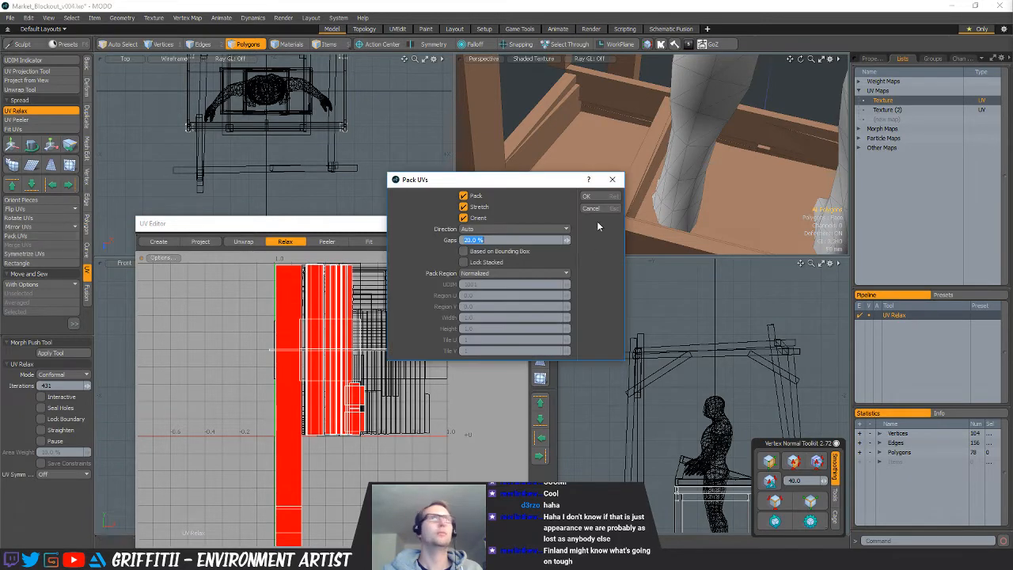
click(600, 198)
key(space)
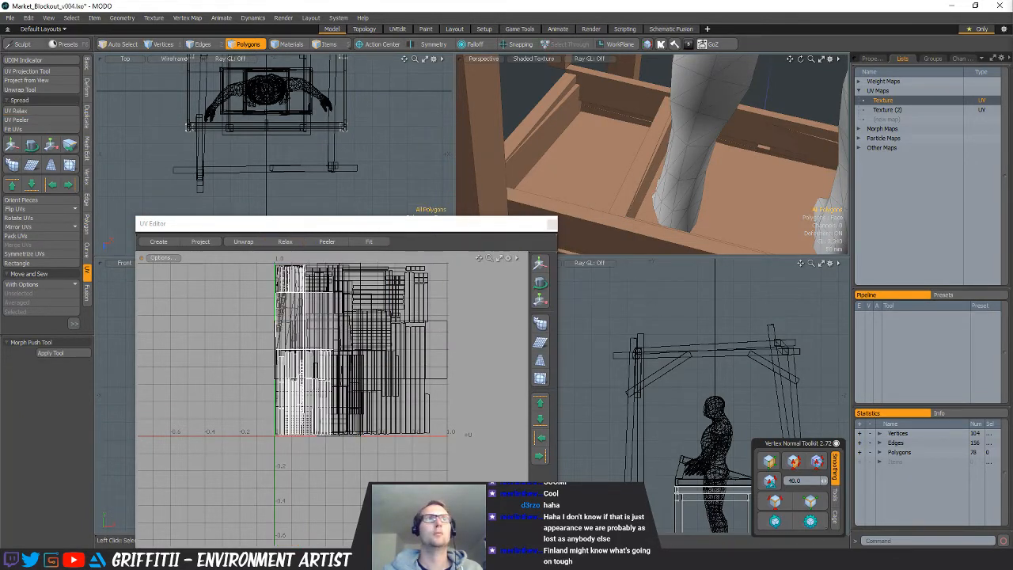
Relax the narrower wooden frame's UVs, auto-orient the pieces and pack them with 20% gaps
click(27, 112)
key(space)
click(30, 201)
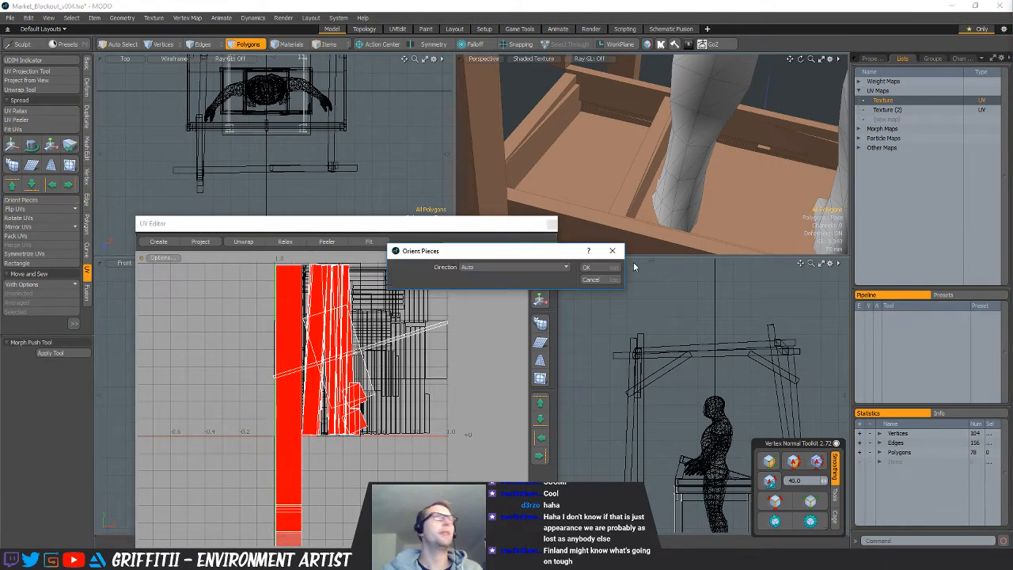
click(585, 269)
click(23, 236)
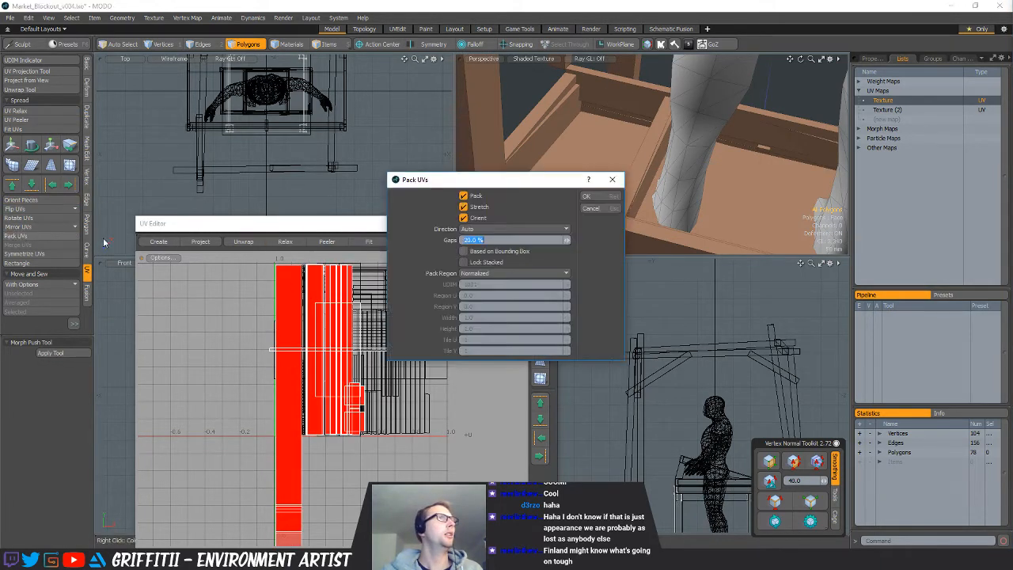
click(600, 196)
key(space)
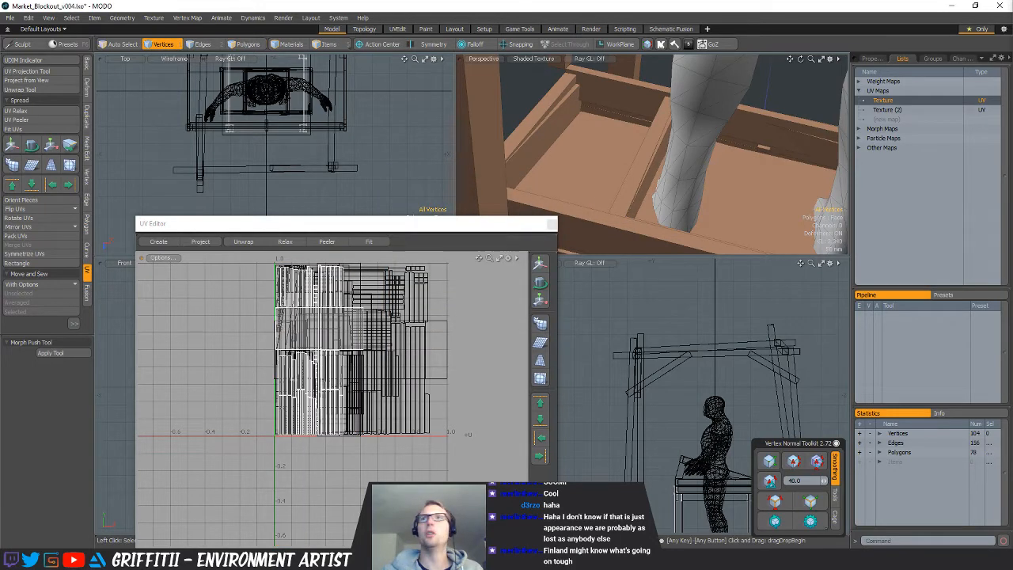
Relax the slanted tabletop tray's UVs, auto-orient the pieces and pack them into the UV square
click(434, 317)
key(space)
key(space)
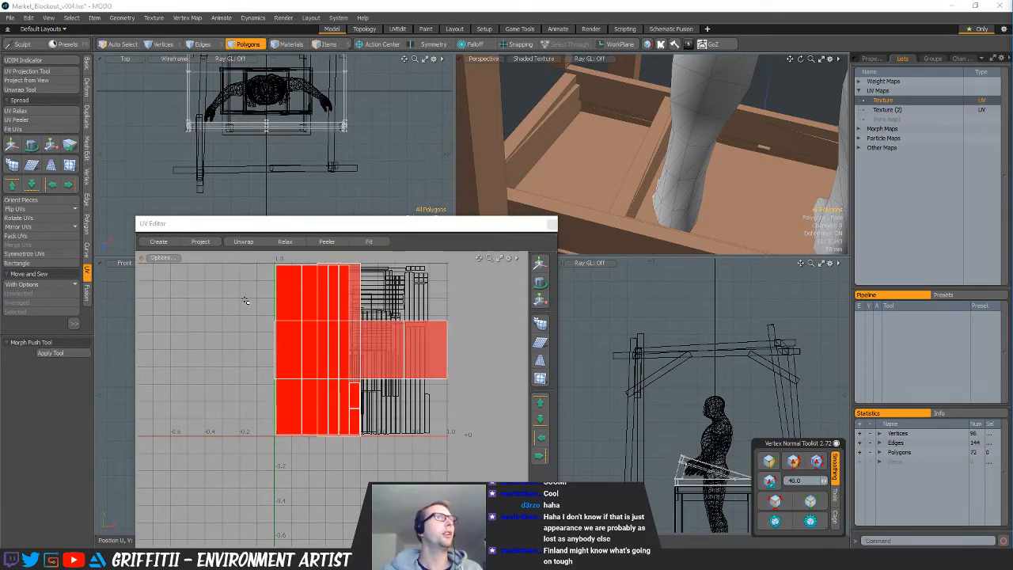
click(242, 299)
click(19, 111)
click(208, 319)
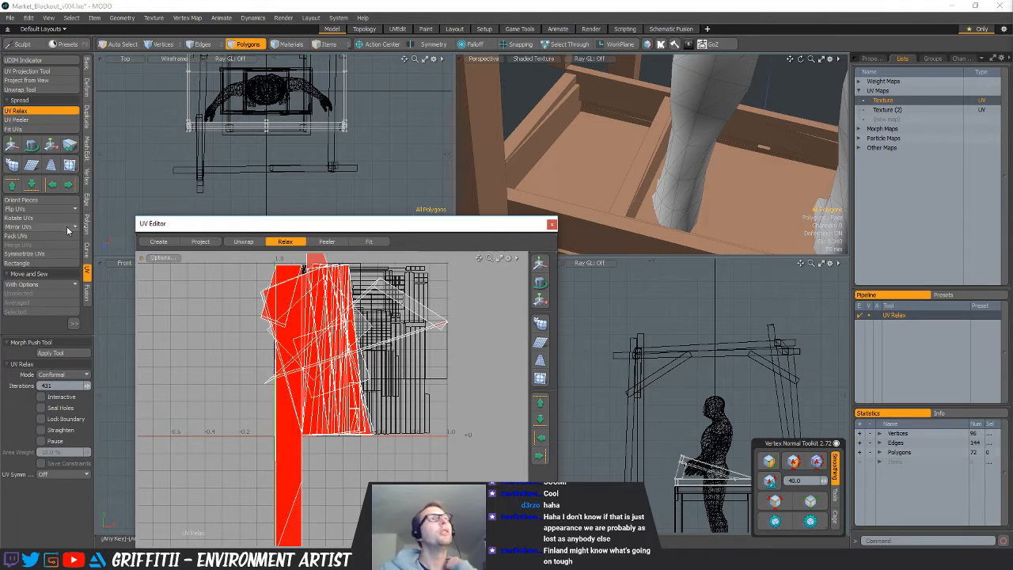
click(32, 201)
click(593, 268)
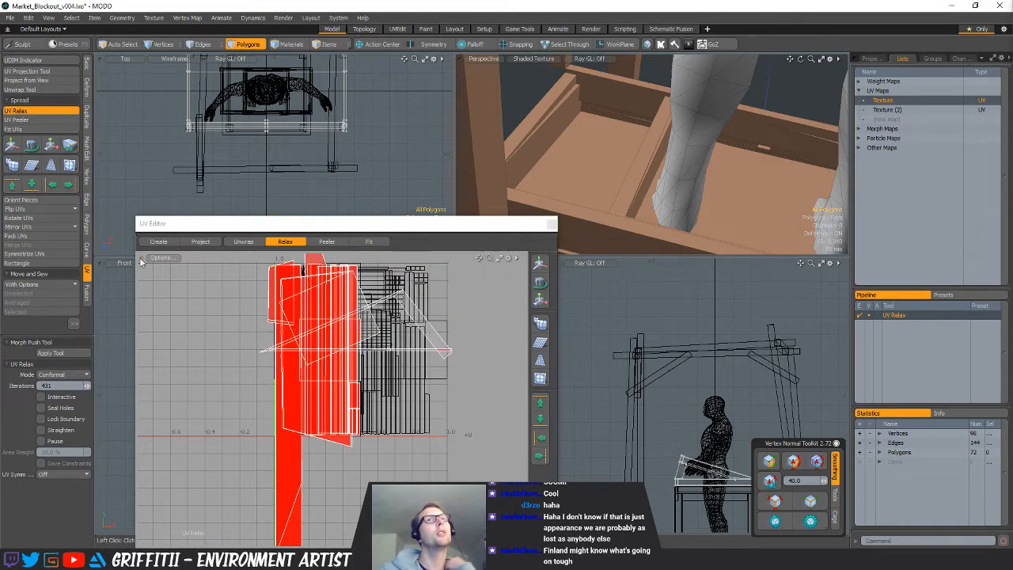
click(19, 236)
click(593, 197)
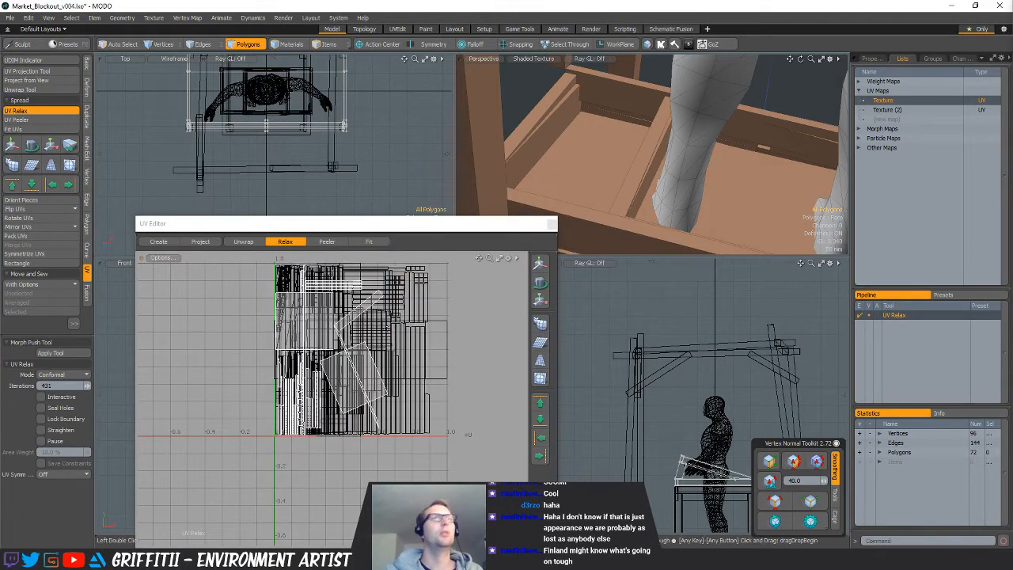
key(space)
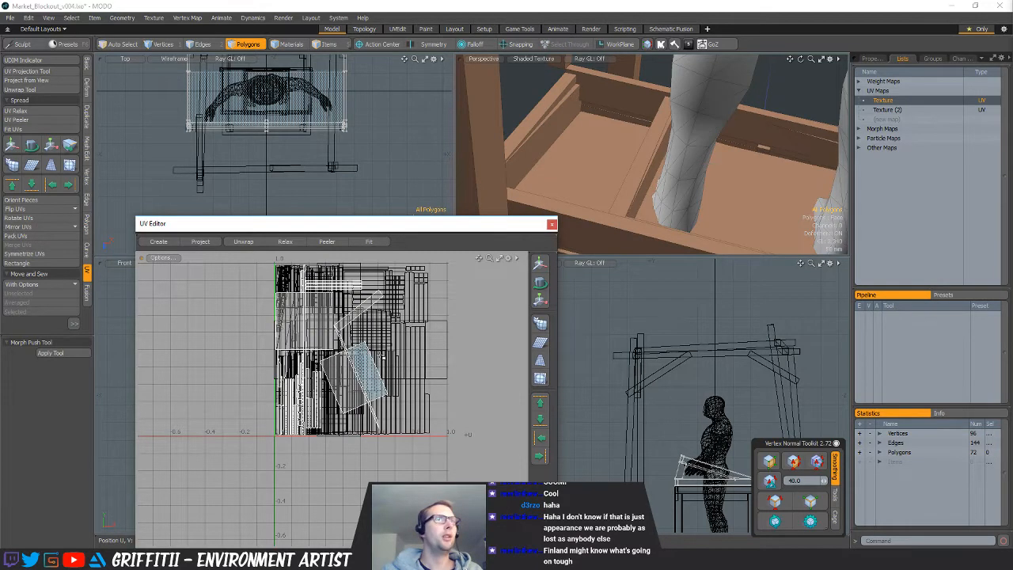
Select the market stall's crate, table and canopy meshes together so their UVs share the Texture map view
alt+shift+drag(366, 368, 324, 373)
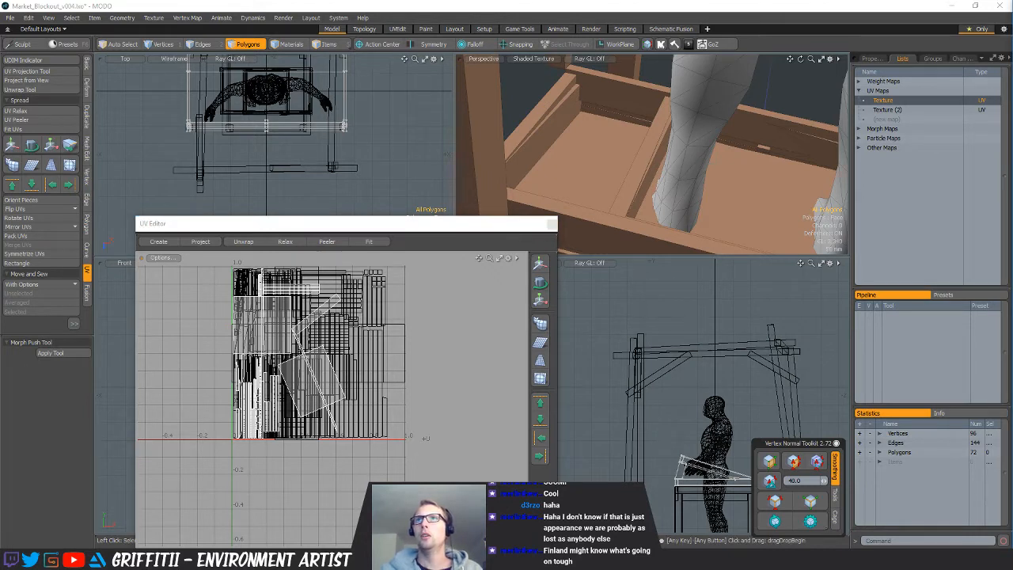
key(ctrl+z)
key(ctrl+z)
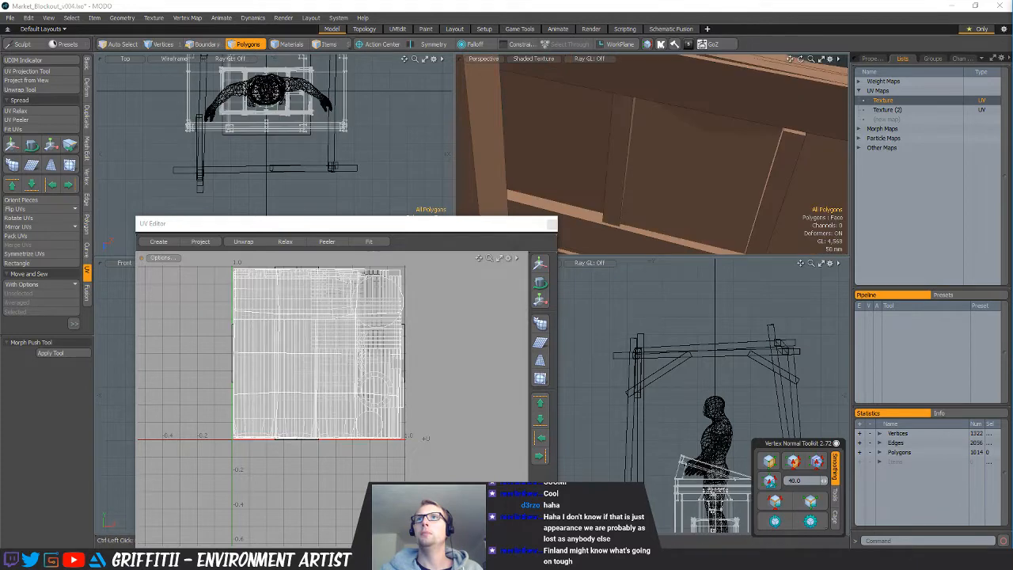
key(ctrl+z)
key(ctrl+z)
key(ctrl+z)
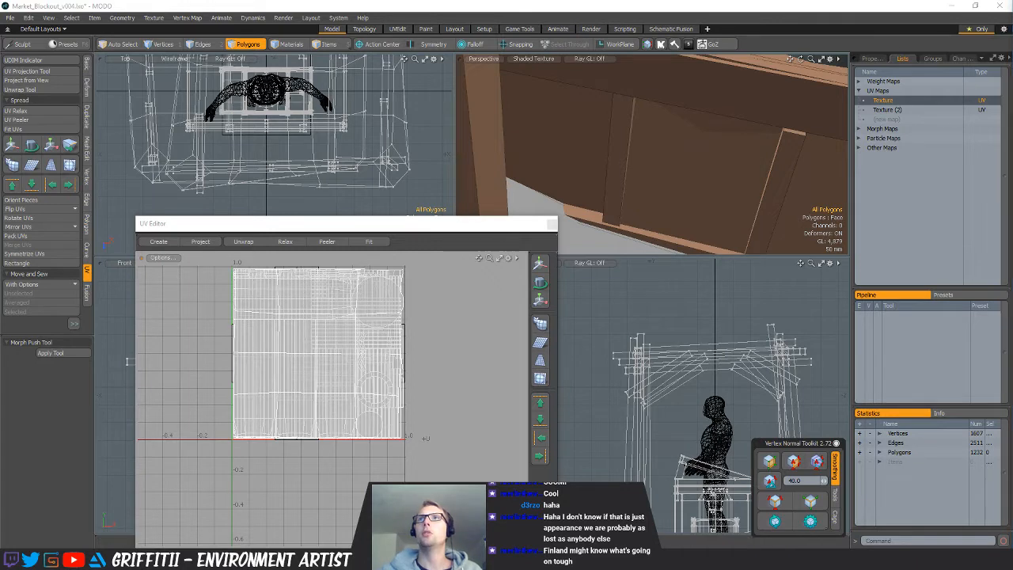
Export the stall meshes into the Blocktober project's Objects\Exports folder
click(609, 257)
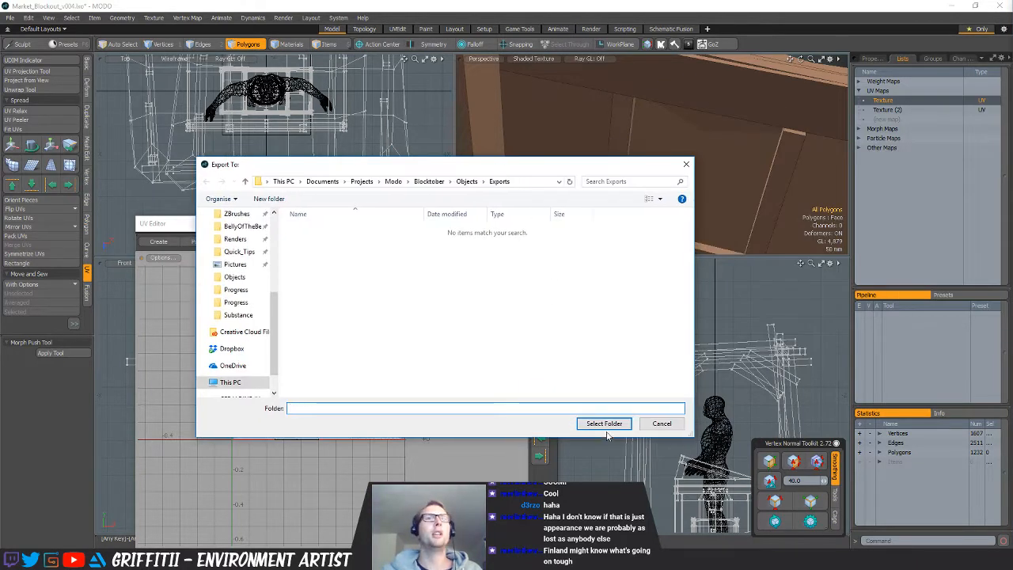
click(605, 426)
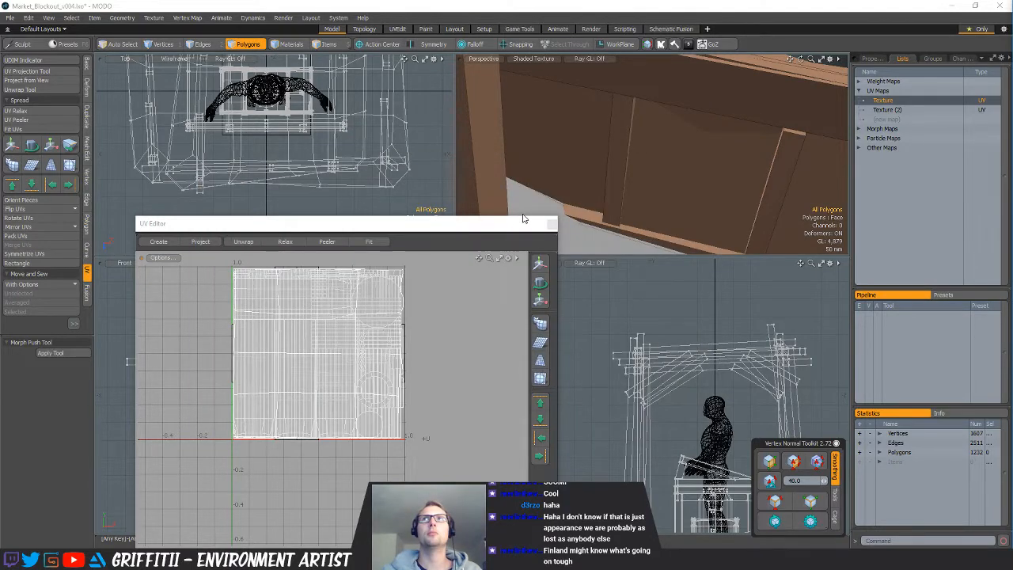
Select the stall's cloth roof and assign the existing Drape material to its polygons
key(5)
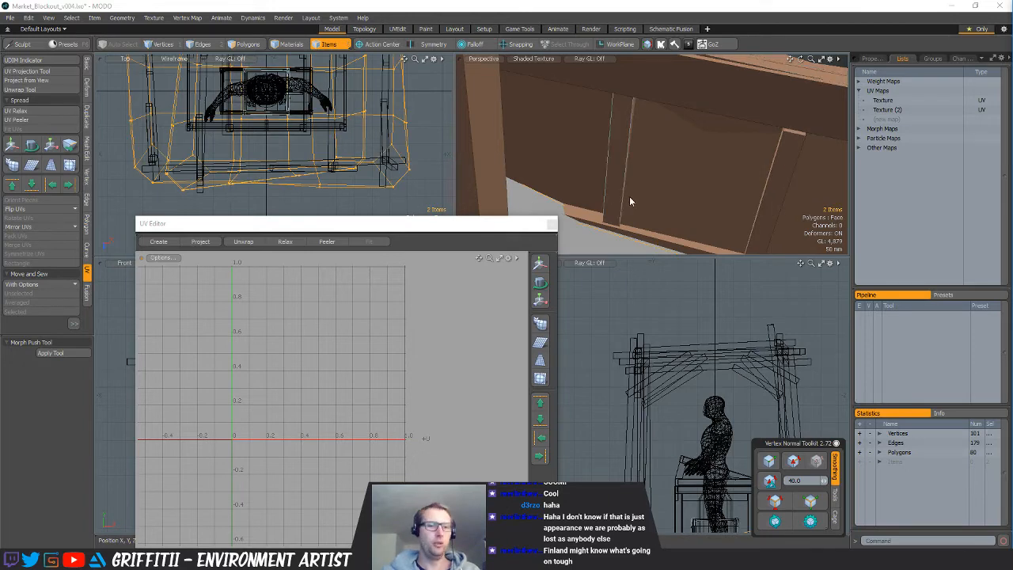
key(3)
key(m)
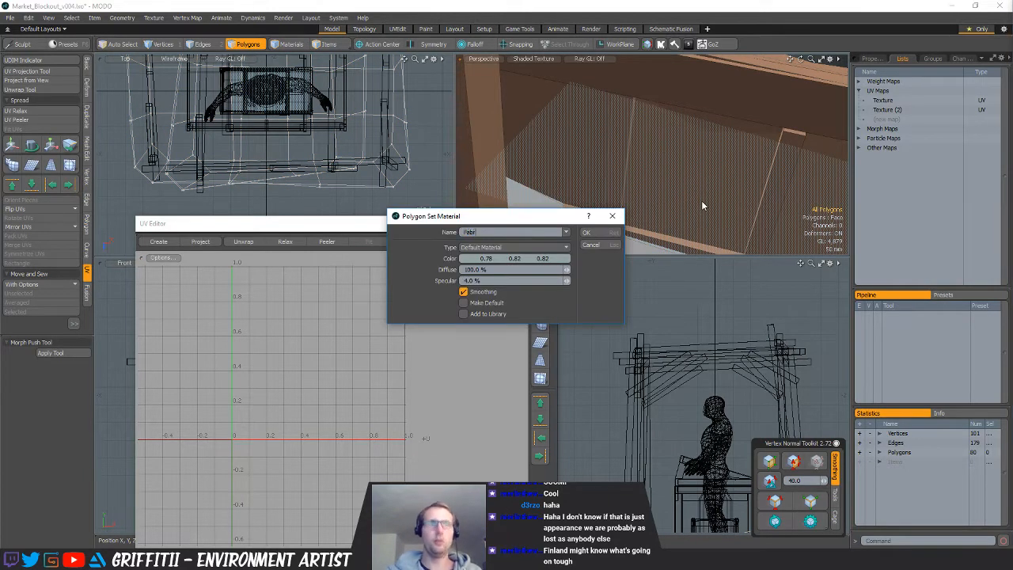
click(566, 232)
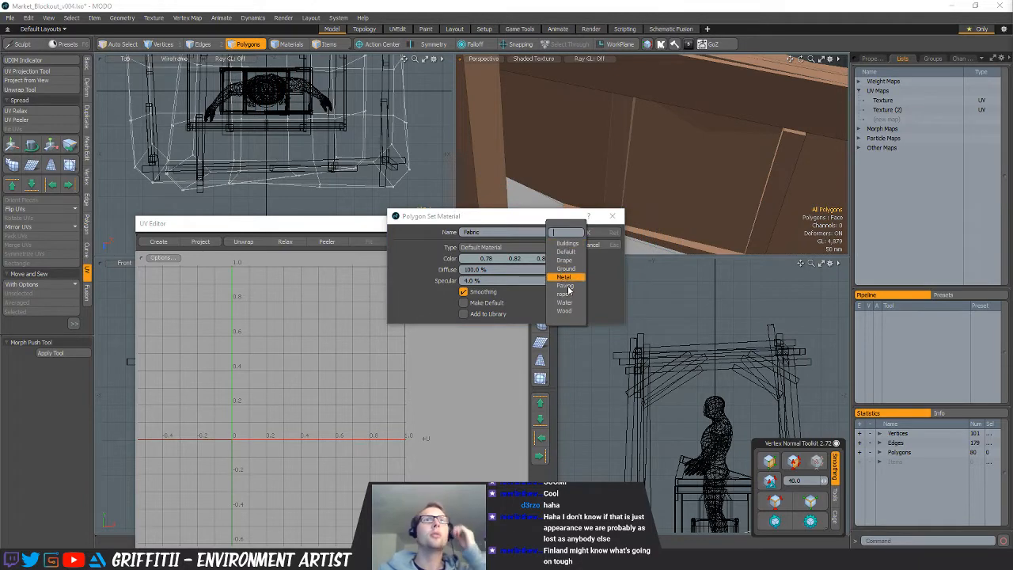
click(568, 260)
click(587, 232)
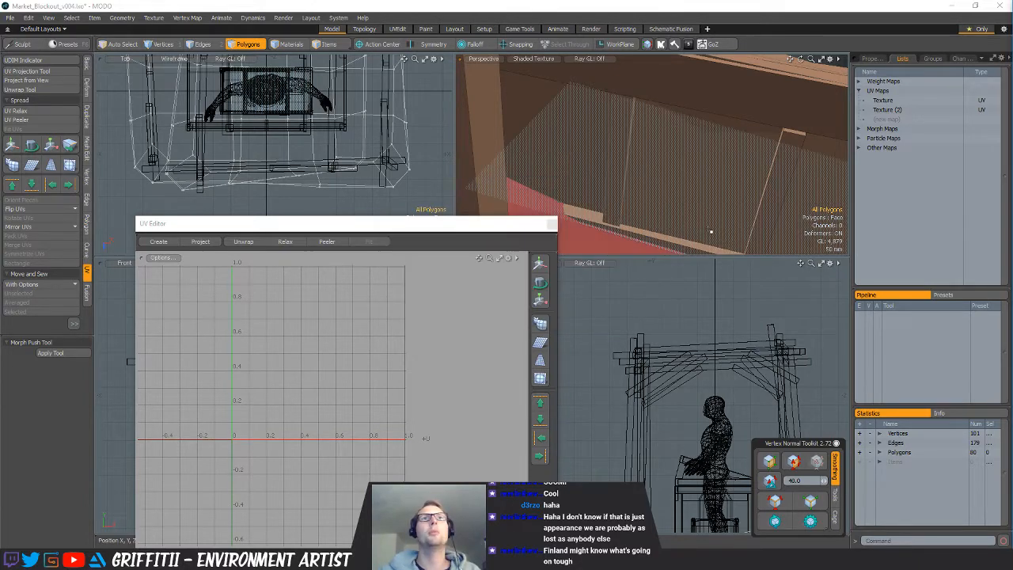
key(m)
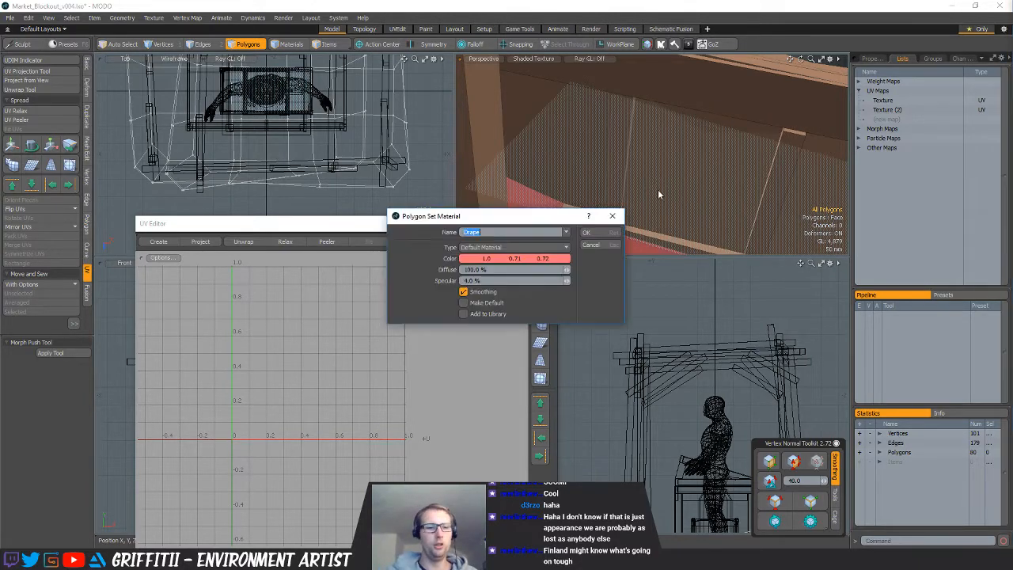
click(593, 246)
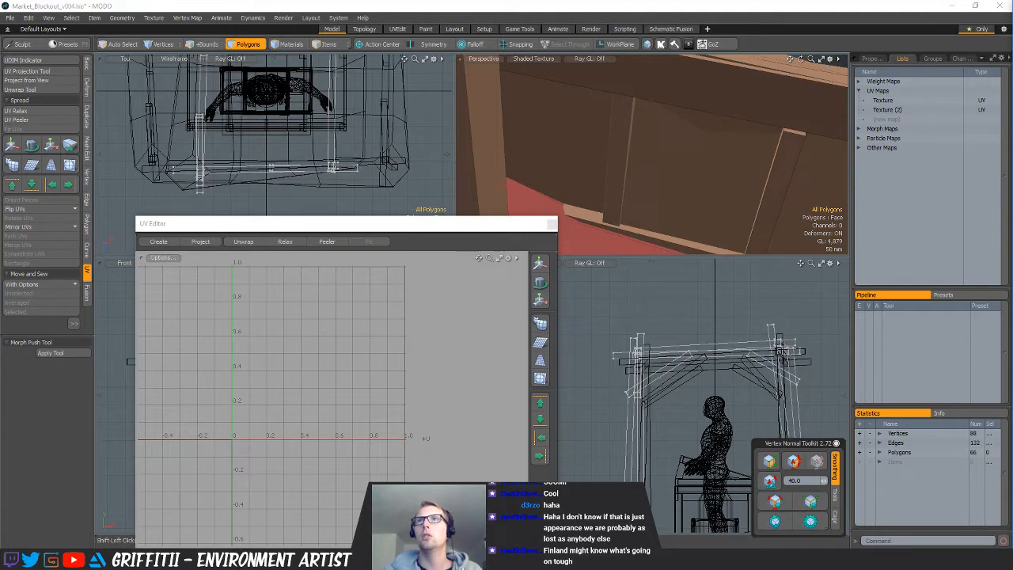
Assign a material named Produce, coloured yellow (0.97, 0.93, 0.49), to the active mesh's polygons
key(a)
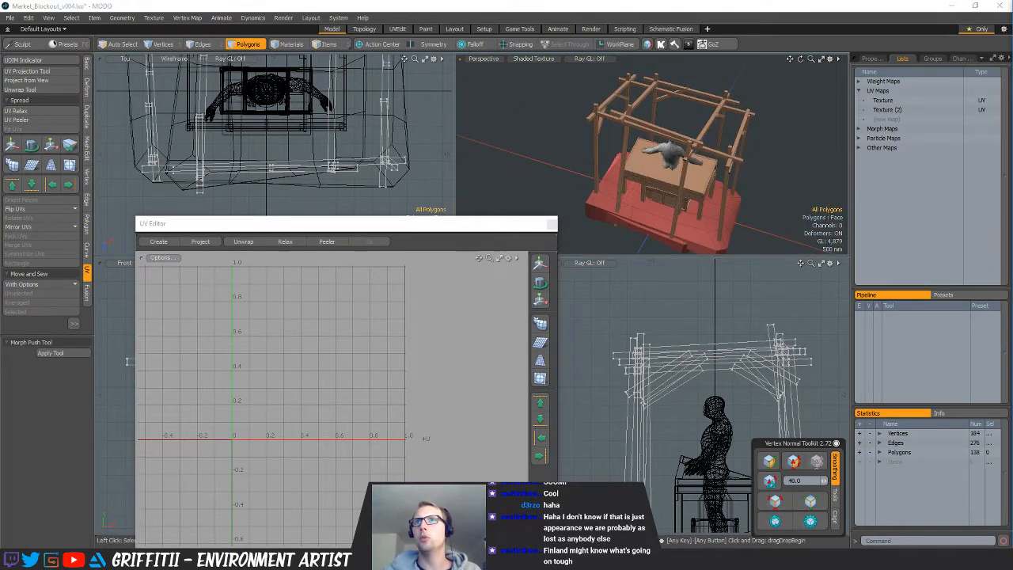
key(Page_Down)
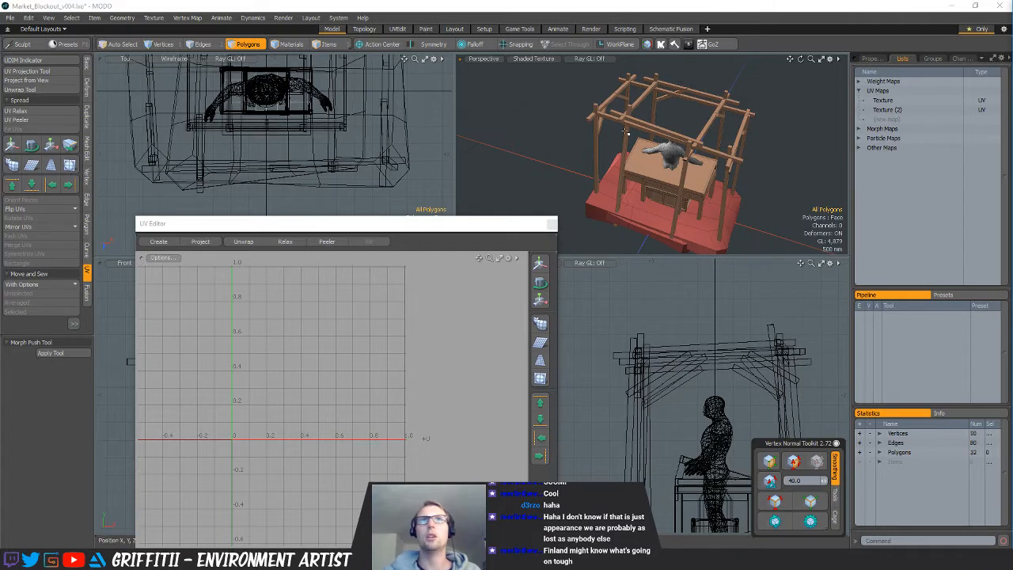
key(m)
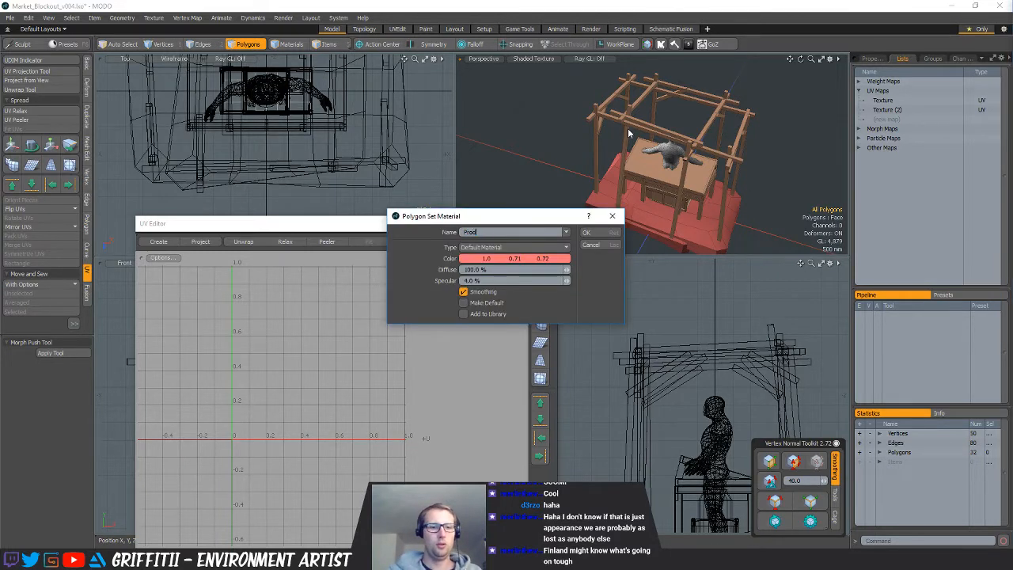
click(523, 258)
click(527, 259)
click(411, 386)
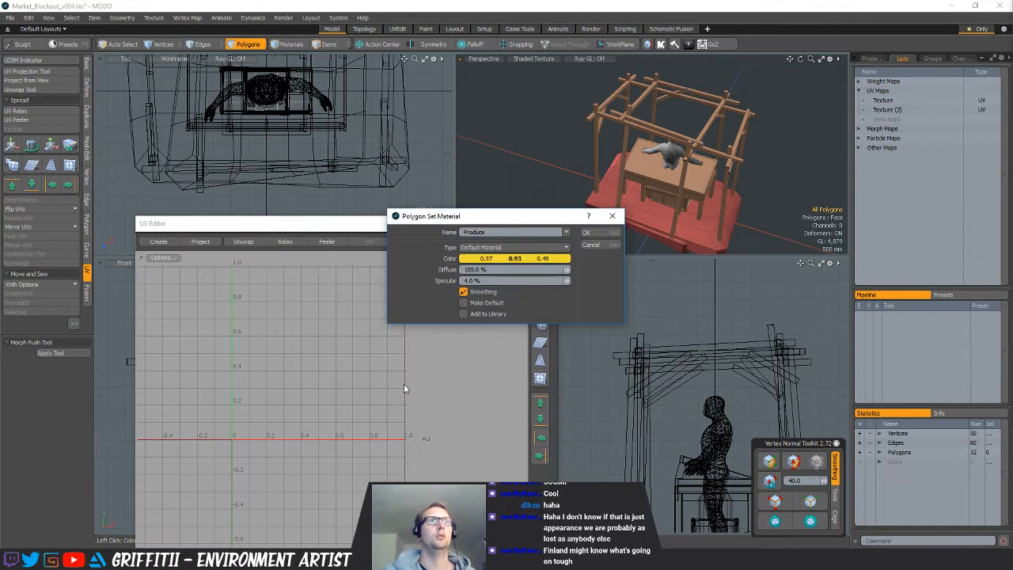
click(586, 233)
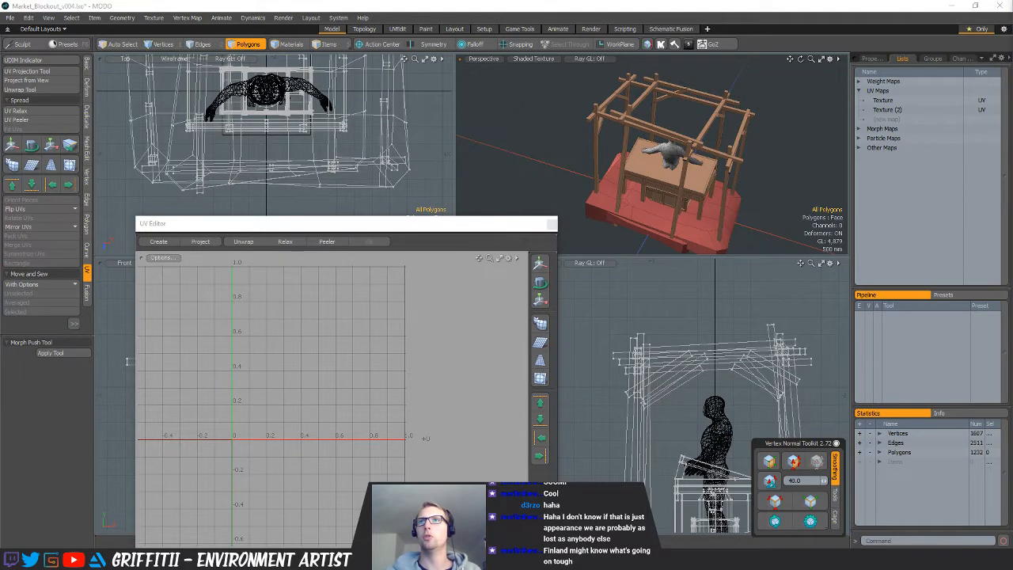
Export the market stall meshes to the Blocktober Objects Exports folder and change to item selection
click(587, 257)
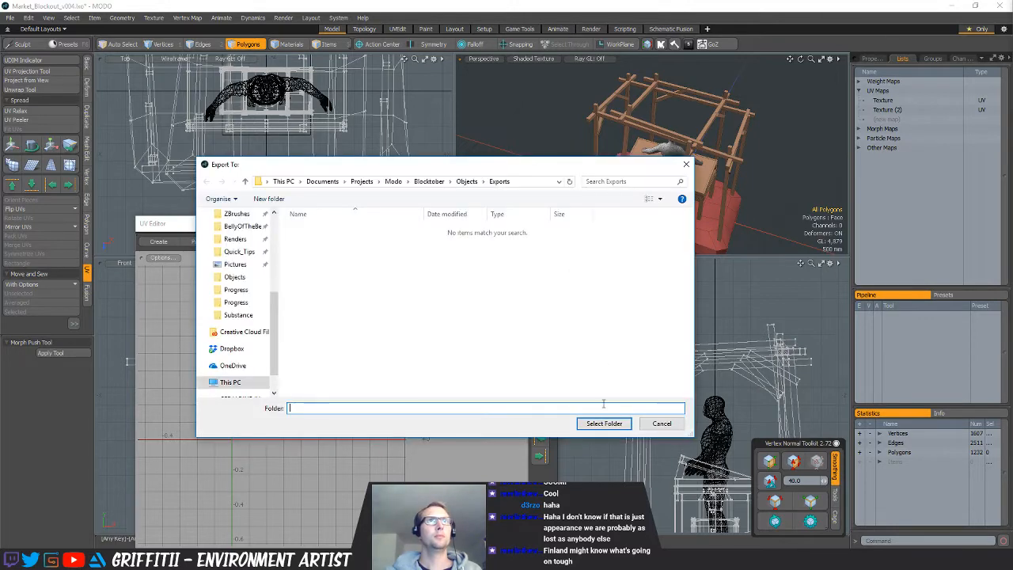
click(603, 423)
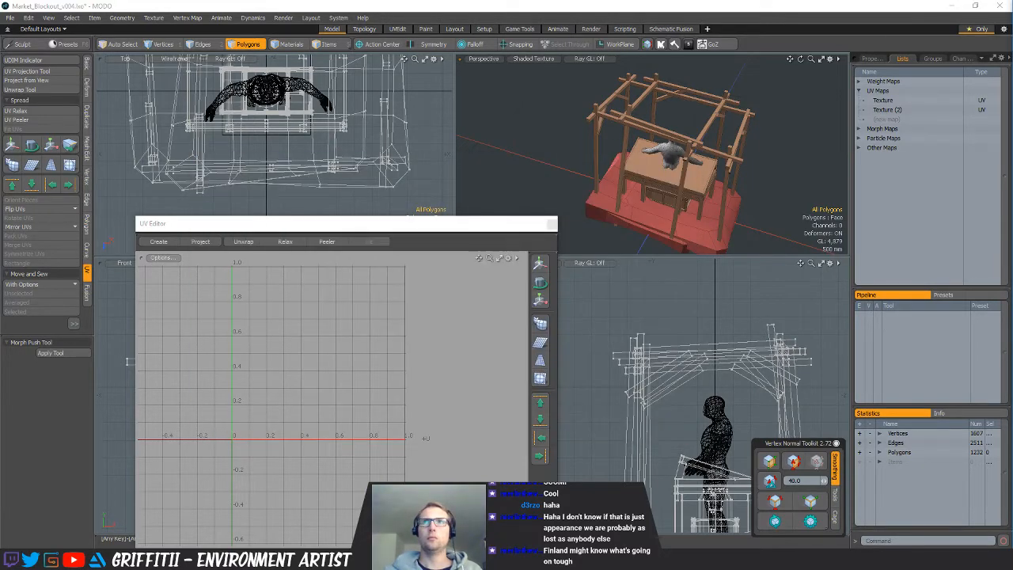
key(5)
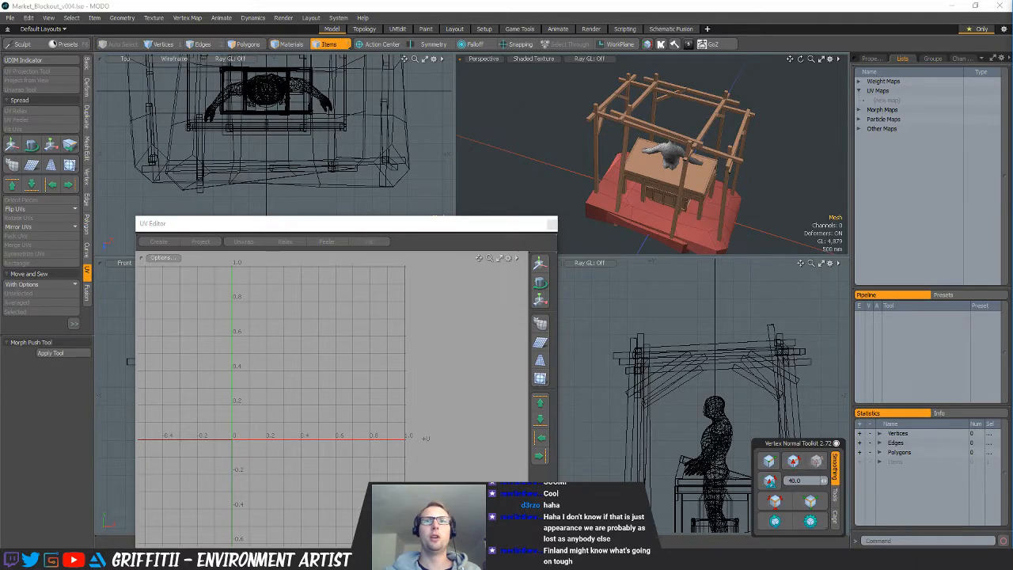
Switch to the Unreal Editor and examine the market level's steps, archways and hanging cloths
mouse_move(780, 559)
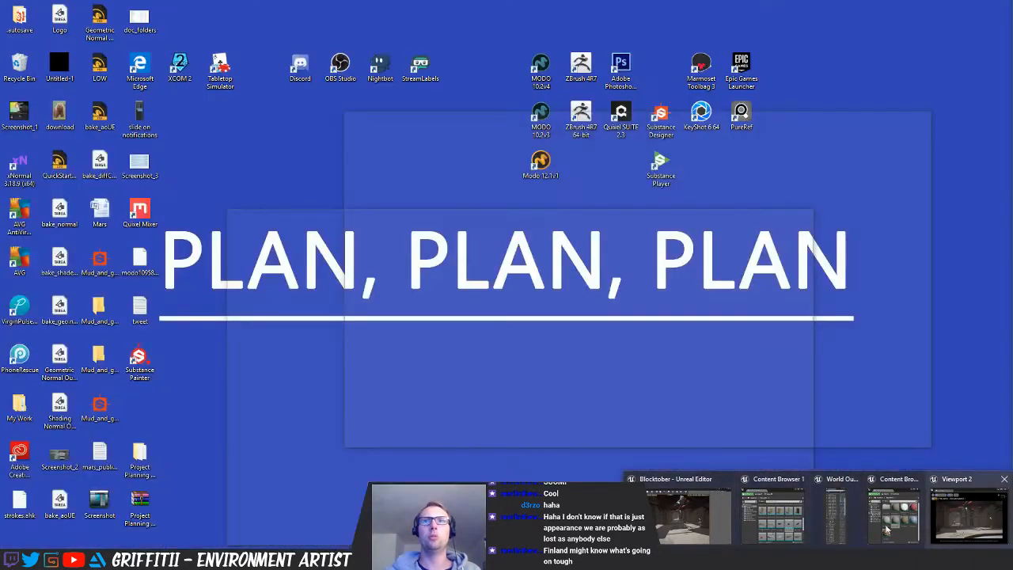
click(688, 514)
right_drag(614, 231, 538, 305)
key(w)
key(s)
key(w)
key(s)
key(a)
key(d)
key(s)
key(w)
key(s)
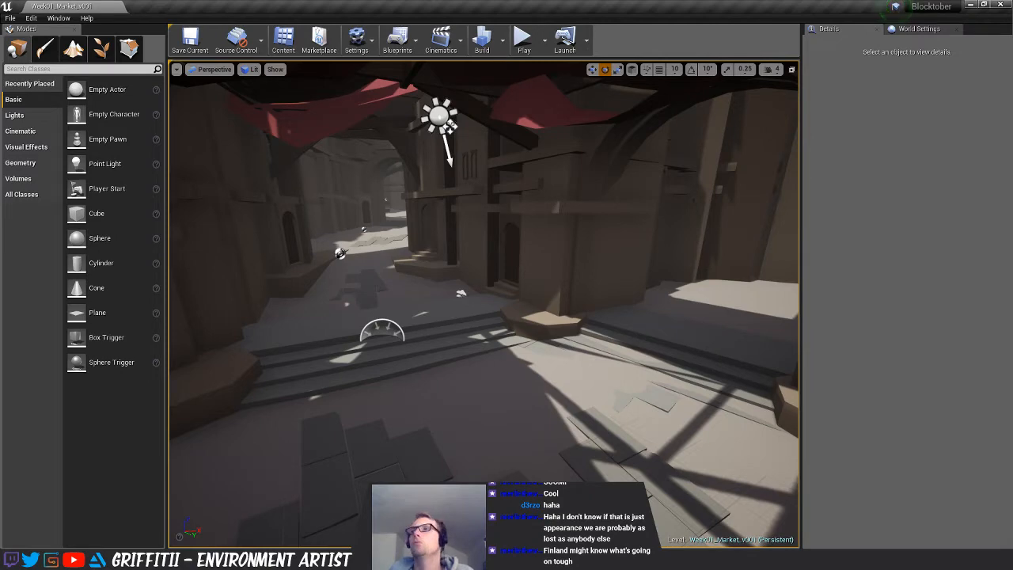
Switch back to MODO, select all the stall's mesh items and change to polygon selection
key(alt+Tab)
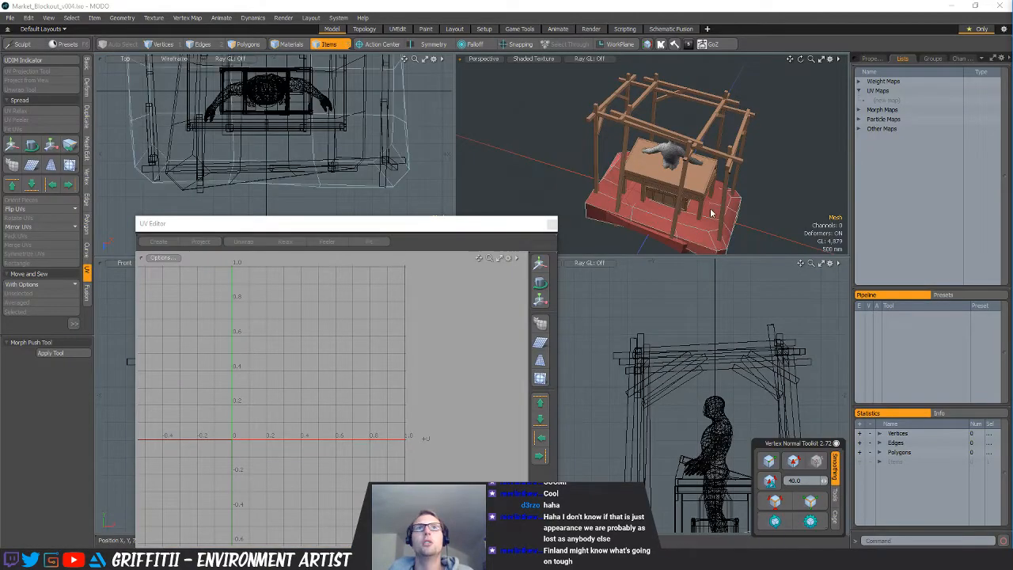
alt+drag(657, 142, 623, 138)
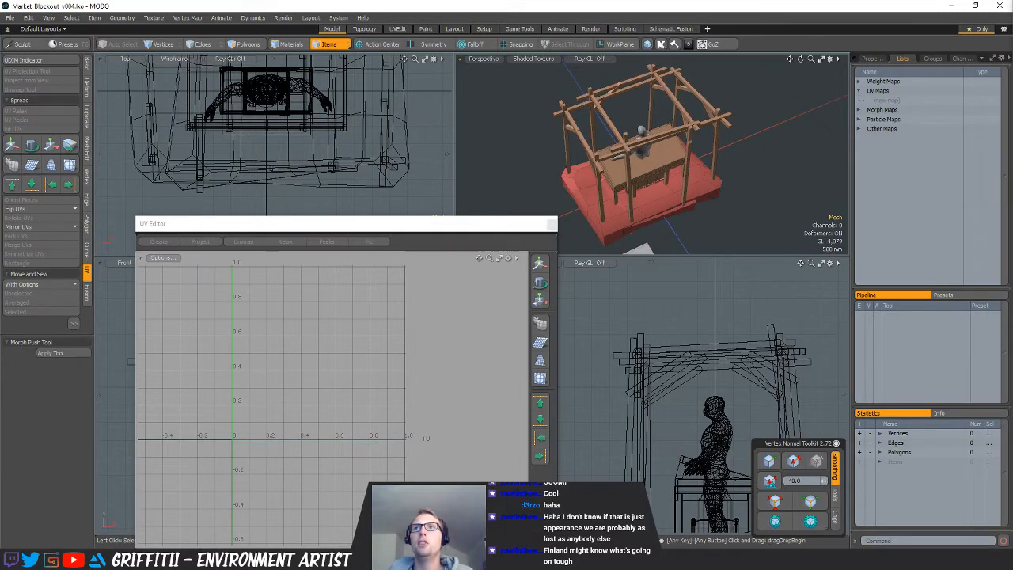
click(654, 165)
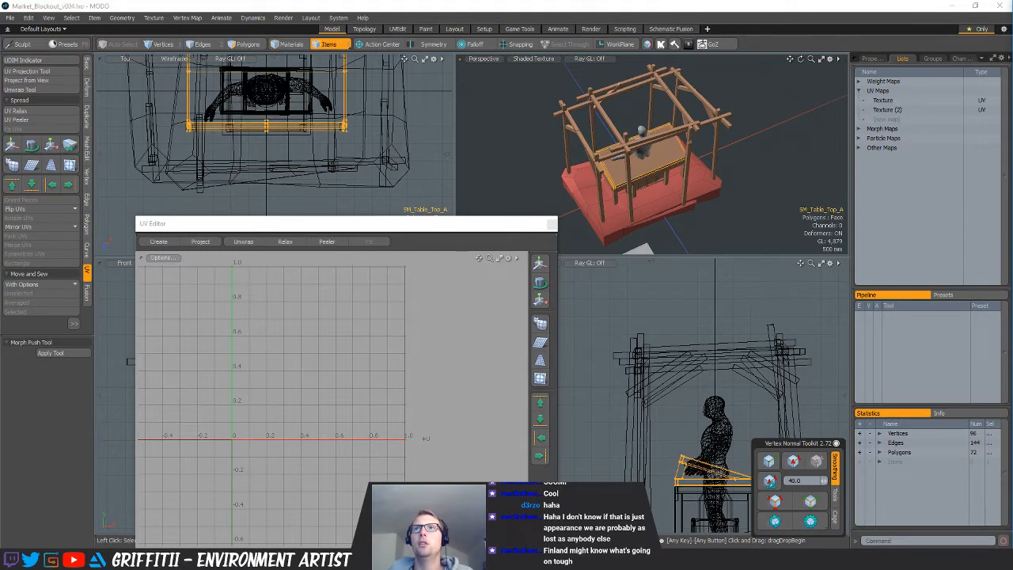
shift+right_drag(548, 70, 757, 199)
alt+shift+drag(756, 199, 765, 167)
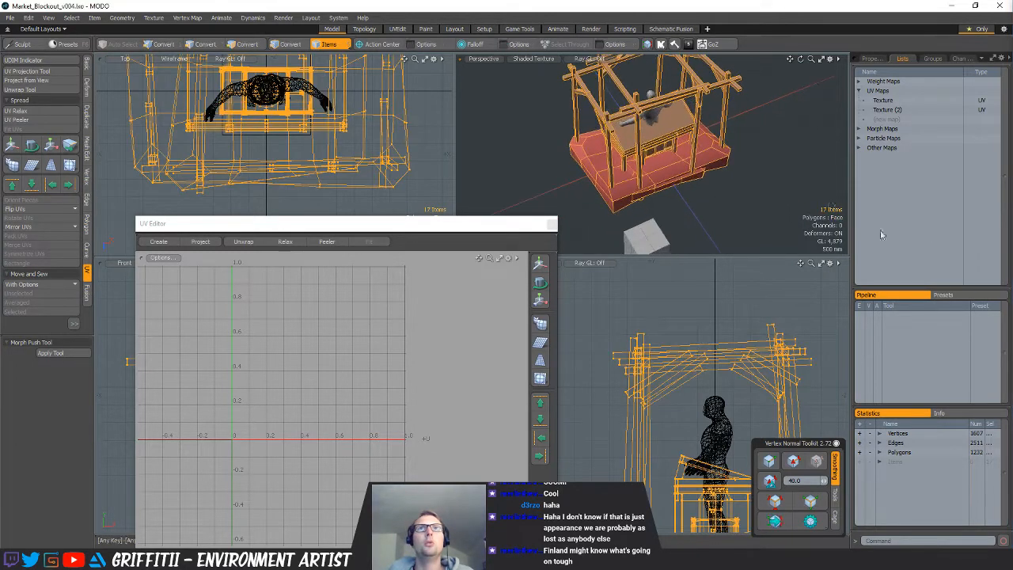
key(3)
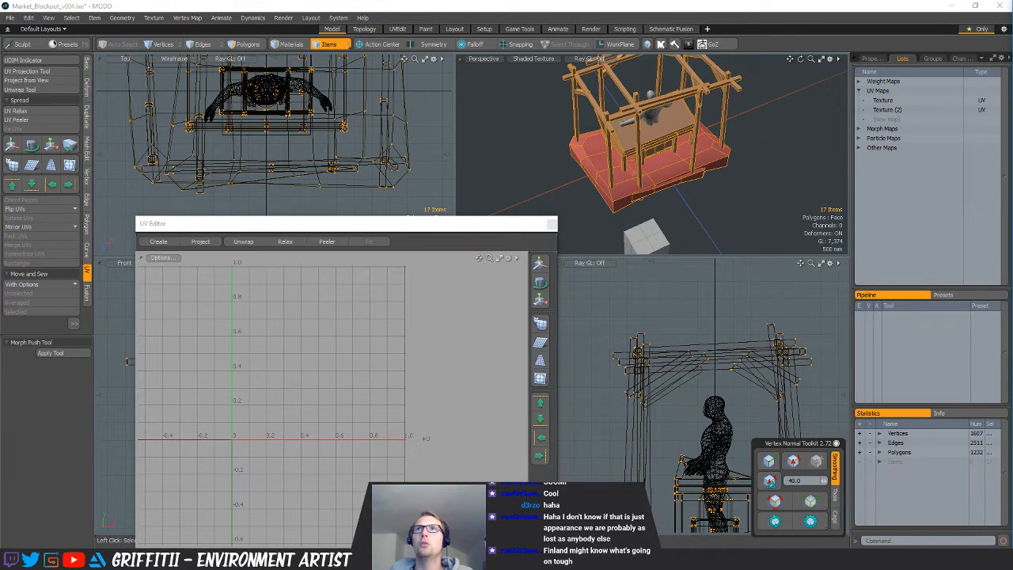
key(3)
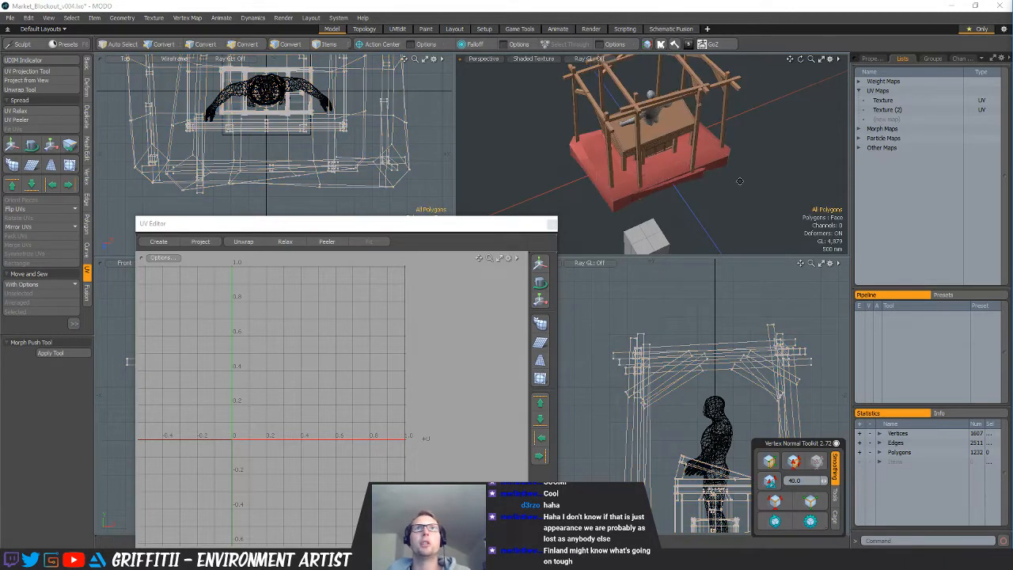
Close the UV Editor and raise the smaller red cloth piece from the ground to the top of the stall frame
alt+shift+drag(705, 131, 688, 156)
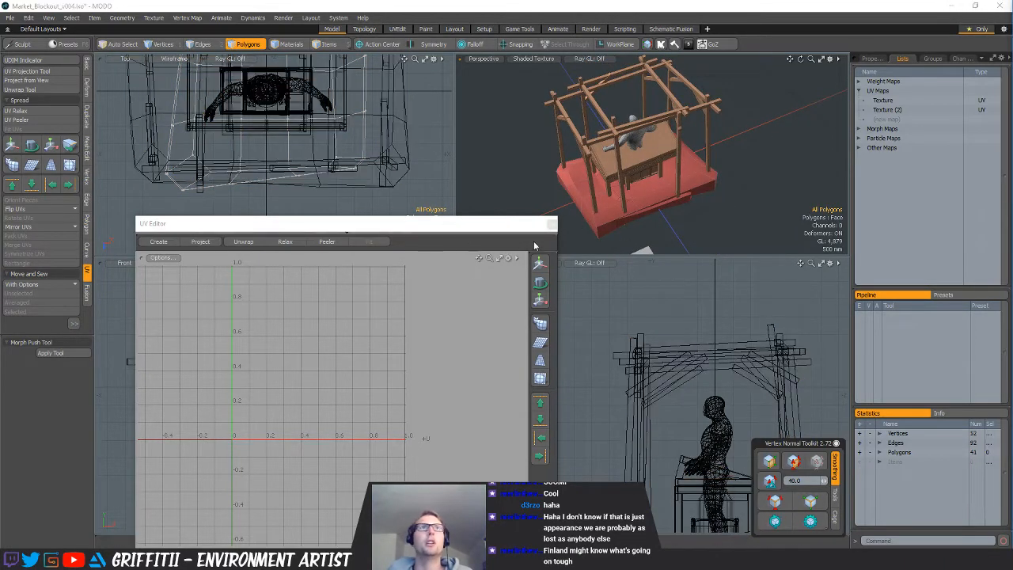
click(553, 225)
double_click(618, 198)
alt+drag(576, 304, 579, 402)
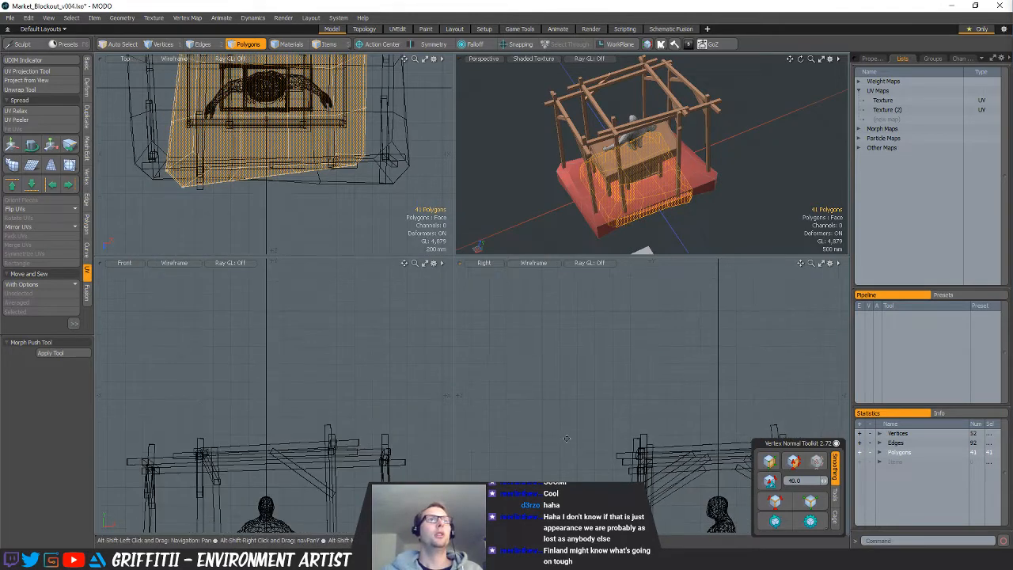
key(w)
alt+drag(261, 495, 296, 368)
key(q)
key(w)
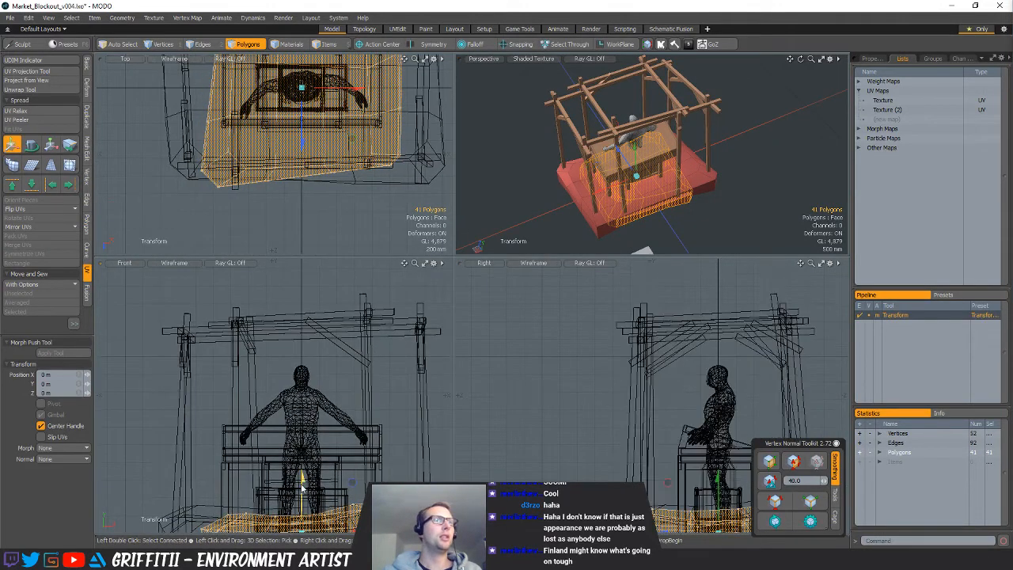
drag(296, 487, 313, 274)
key(q)
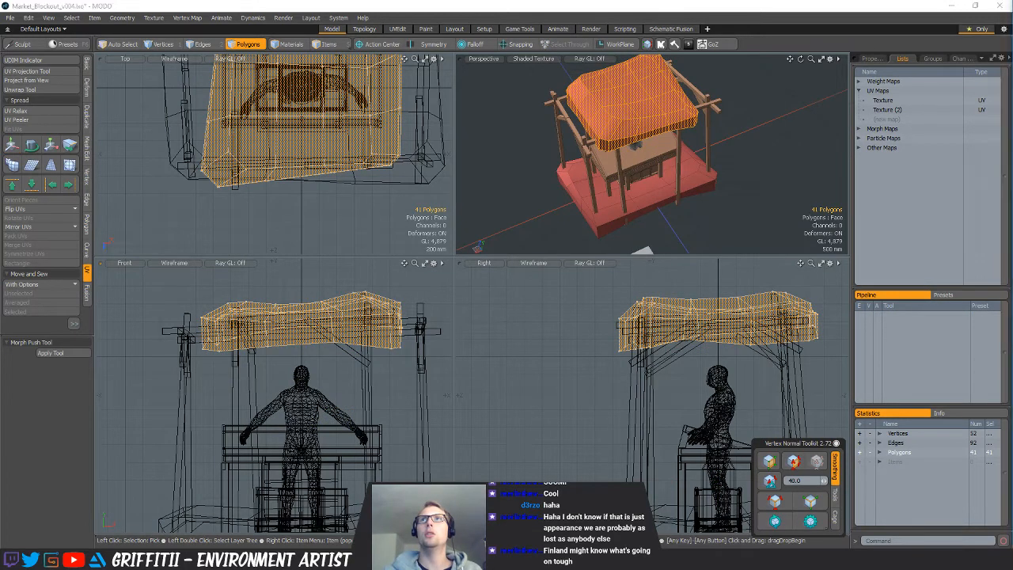
Raise the larger red cloth piece to the roof of the stall and cut its polygons
key(w)
drag(303, 493, 304, 296)
key(q)
scroll(381, 366, down, 1)
key(h)
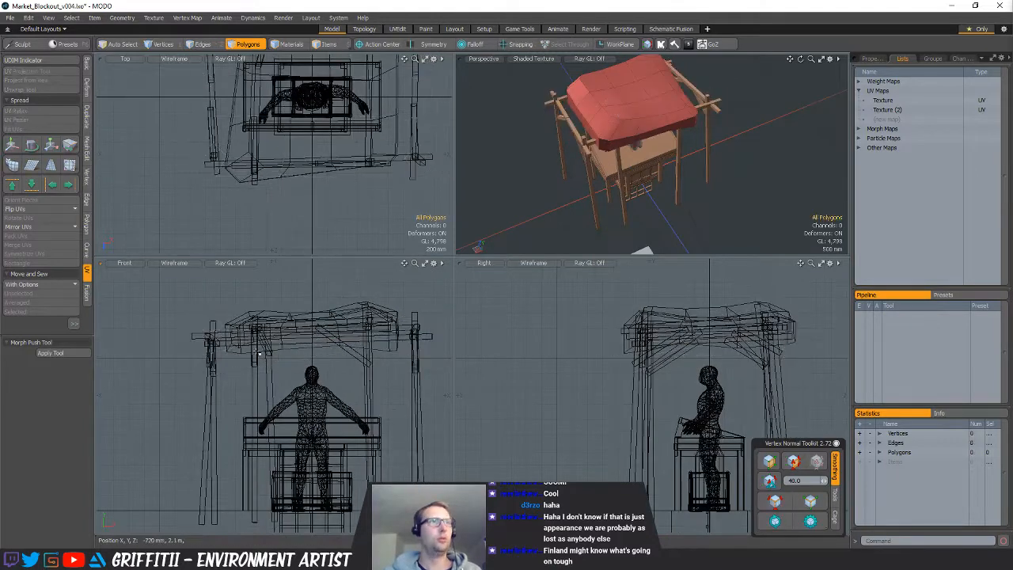
Paste the larger cloth polygons into the mesh of the stall's outer frame
key(5)
click(212, 361)
key(3)
key(ctrl+v)
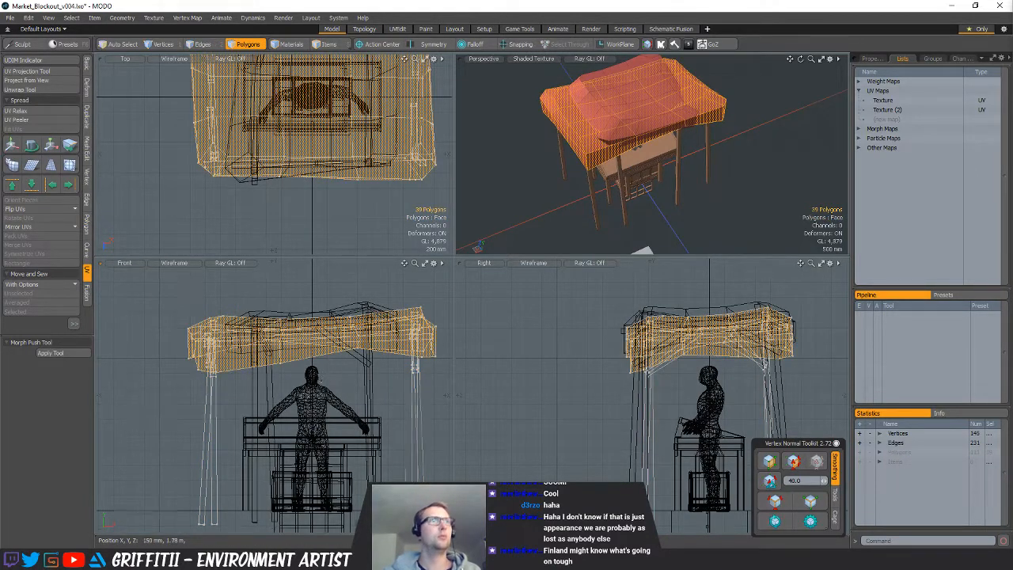
Lower the larger canopy slightly and scale it to 94% in X and Z over the outer frame
key(g)
key(w)
drag(631, 71, 631, 74)
key(r)
drag(573, 97, 568, 96)
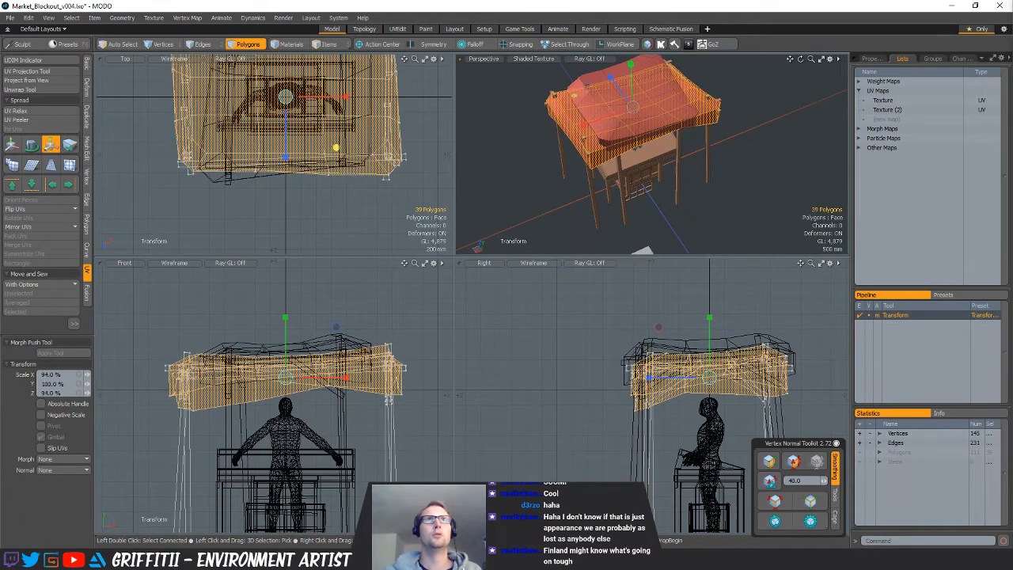
key(q)
Cut the smaller upper canopy and paste its polygons into the mesh of the stall's inner frame
click(742, 150)
alt+drag(741, 150, 665, 167)
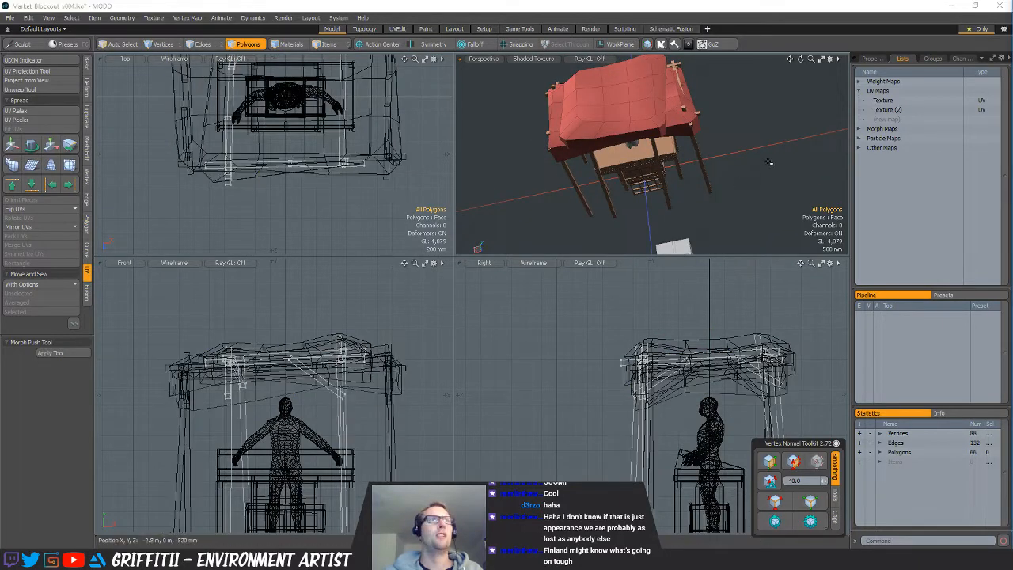
key(ctrl+x)
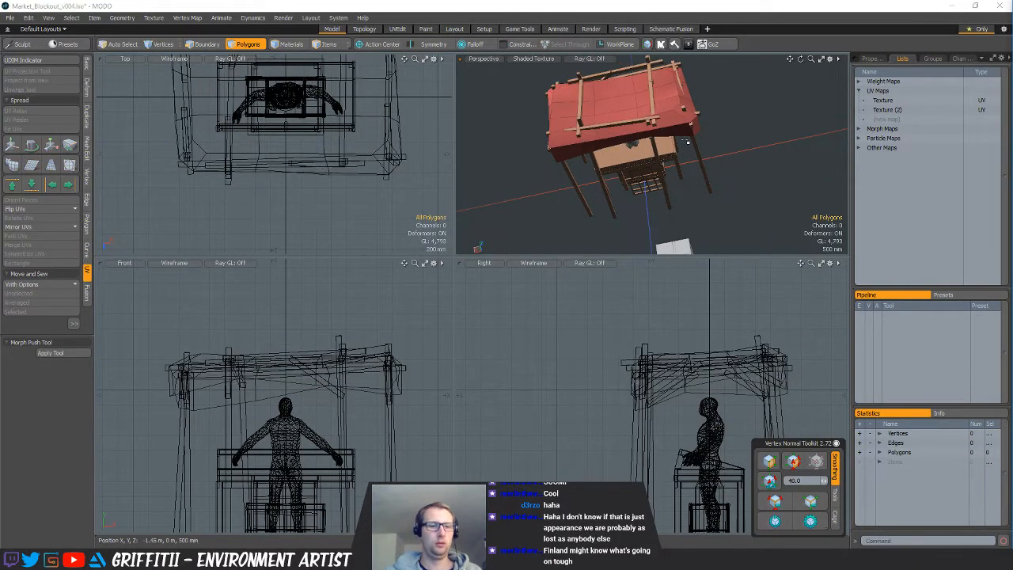
key(ctrl+v)
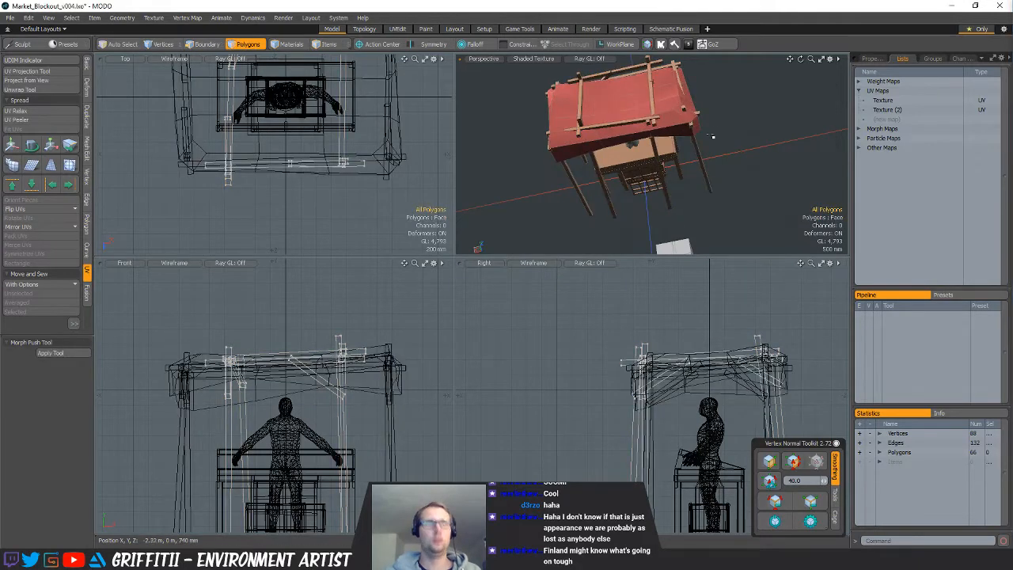
Select the smaller canopy's connected polygons and adjust its fit on the inner frame with the Transform tool
double_click(606, 114)
key(y)
alt+drag(575, 87, 614, 101)
key(q)
click(750, 184)
Show the surrounding market blockout and examine the stall's placement among the buildings
alt+drag(750, 183, 645, 156)
scroll(731, 148, down, 4)
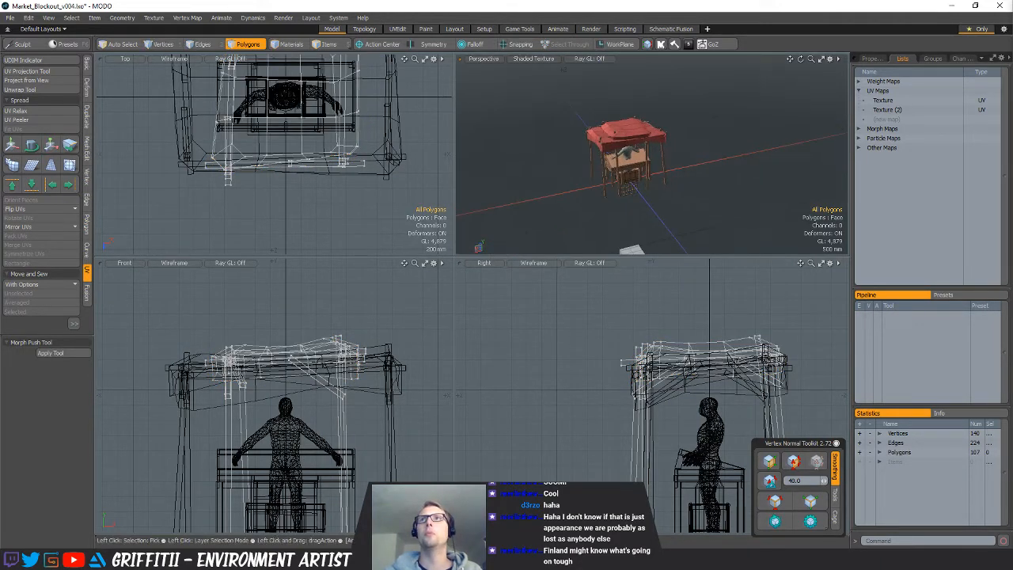
scroll(357, 151, down, 3)
alt+shift+drag(357, 151, 335, 185)
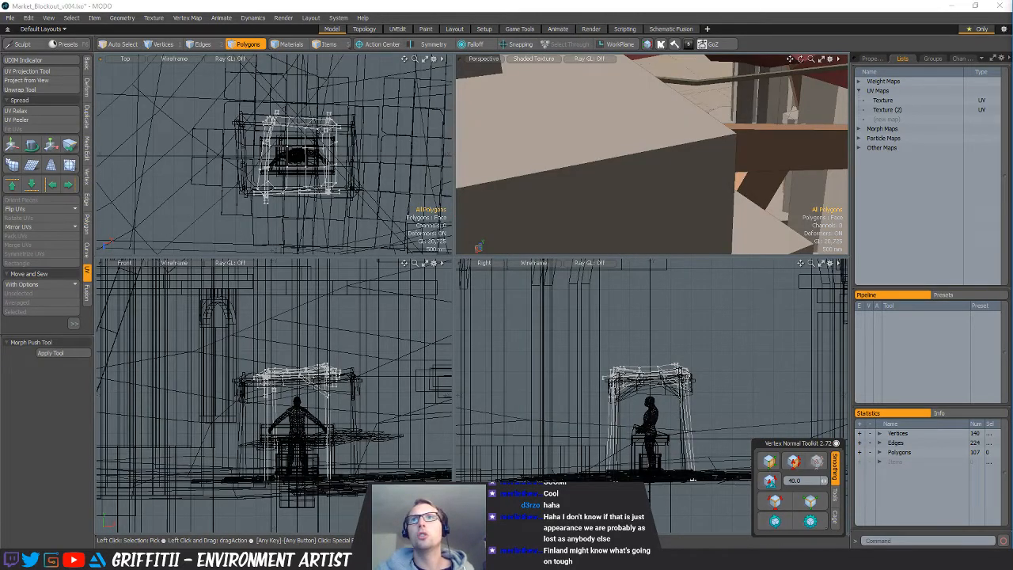
alt+drag(654, 117, 698, 212)
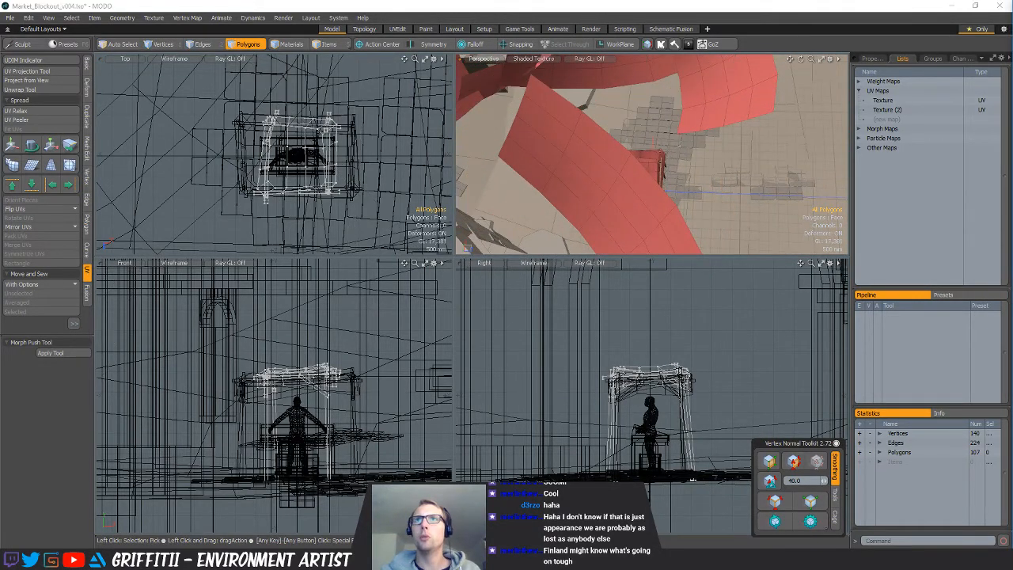
scroll(653, 186, down, 3)
alt+drag(665, 204, 614, 187)
alt+shift+drag(614, 187, 551, 142)
scroll(609, 159, down, 4)
alt+drag(617, 154, 752, 211)
scroll(693, 186, up, 5)
scroll(717, 222, down, 3)
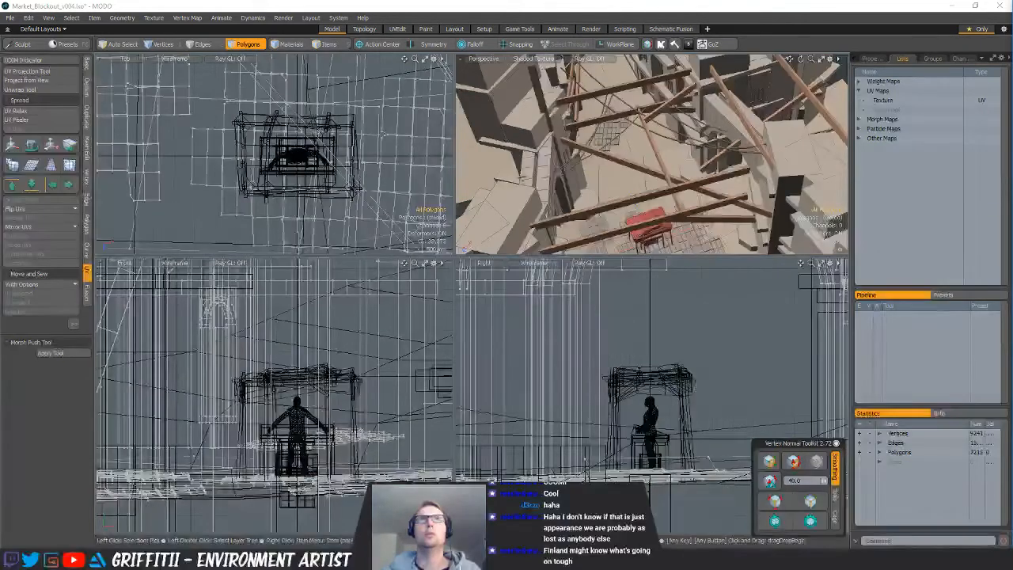
Hide the overhead wooden beams and examine the stall on the paved ground from closer
double_click(788, 149)
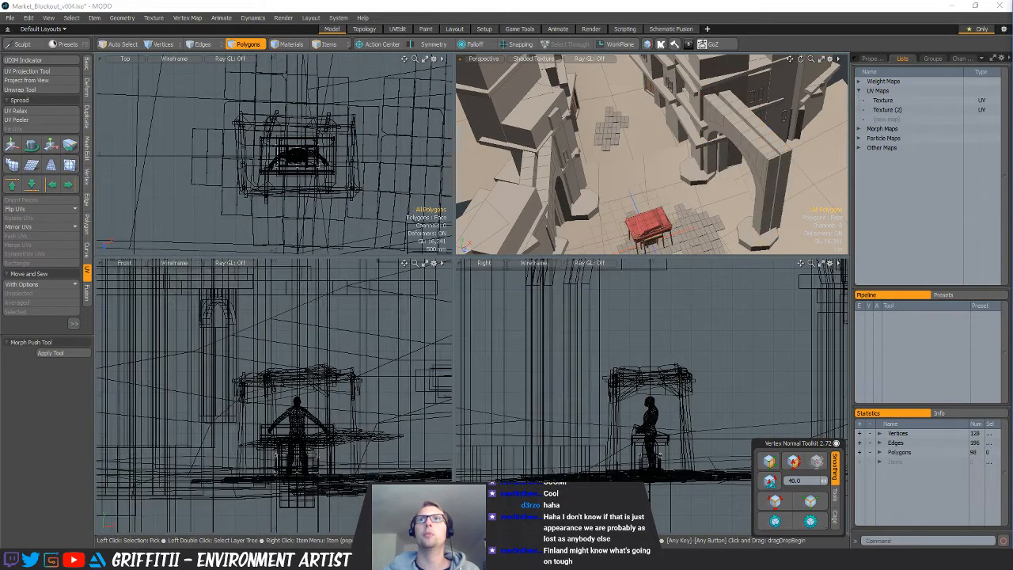
mouse_move(649, 158)
alt+mouse_down()
mouse_move(663, 152)
mouse_move(633, 151)
mouse_move(645, 155)
alt+mouse_up()
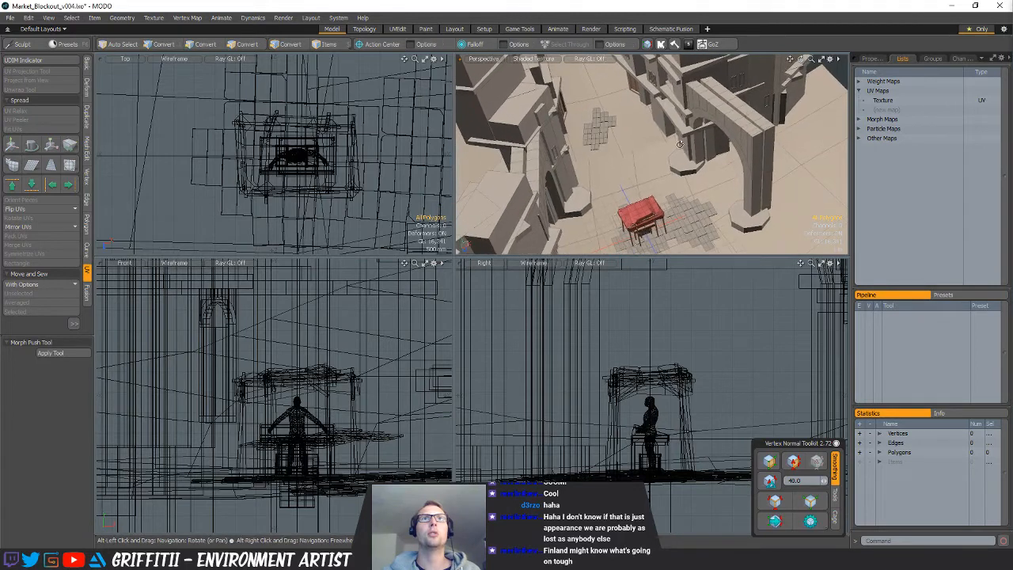
alt+shift+drag(646, 206, 616, 154)
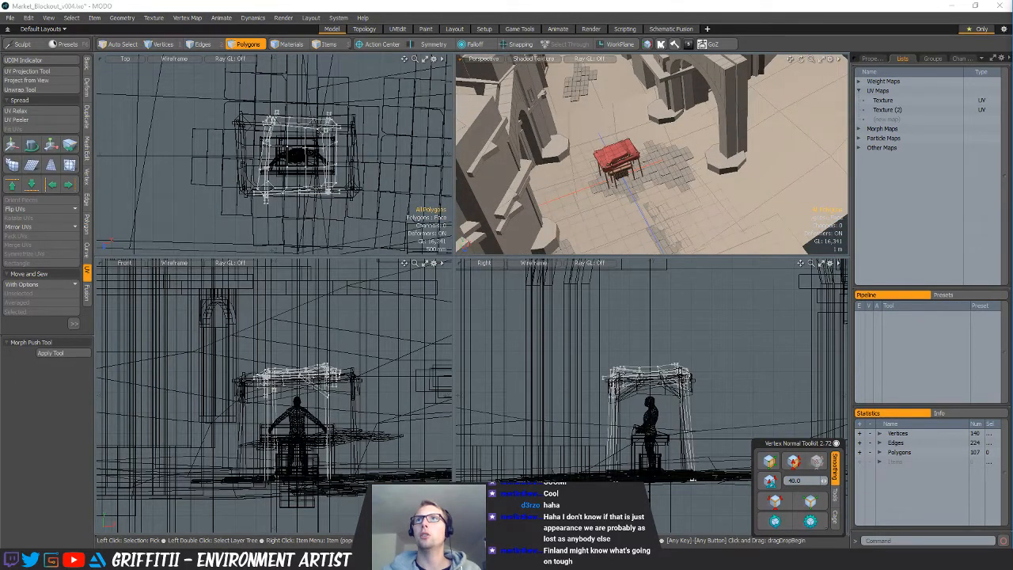
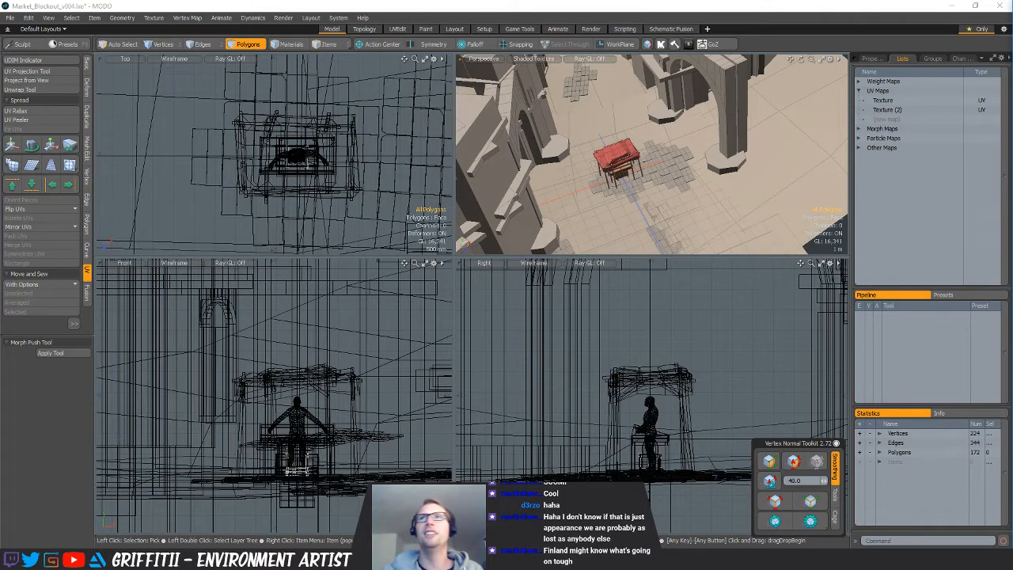
alt+drag(661, 172, 633, 162)
ctrl+alt+drag(634, 163, 656, 156)
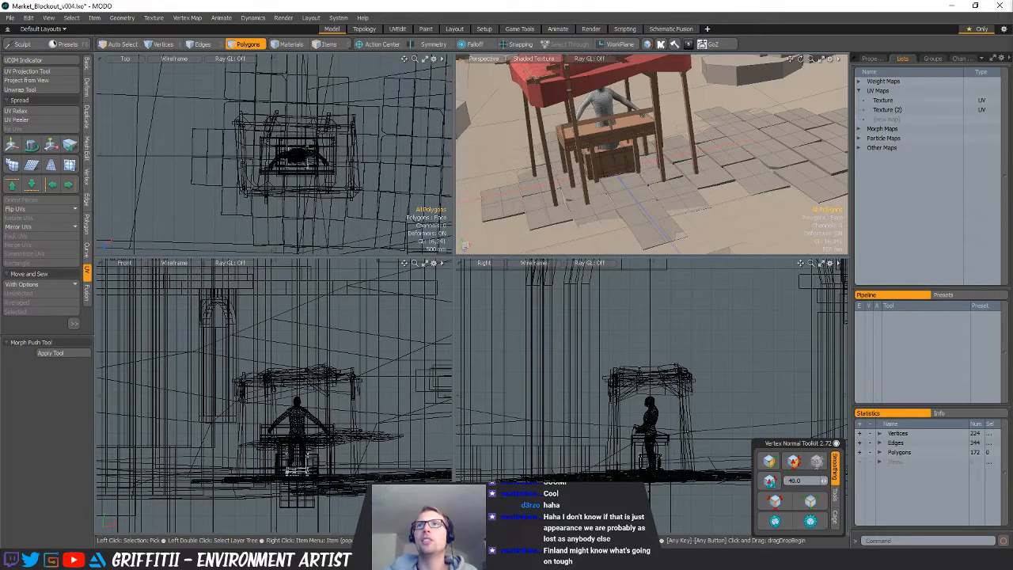
Move the open crate and the small shallow tray from under the stall to the ground beside it
key(y)
alt+drag(698, 169, 821, 225)
key(q)
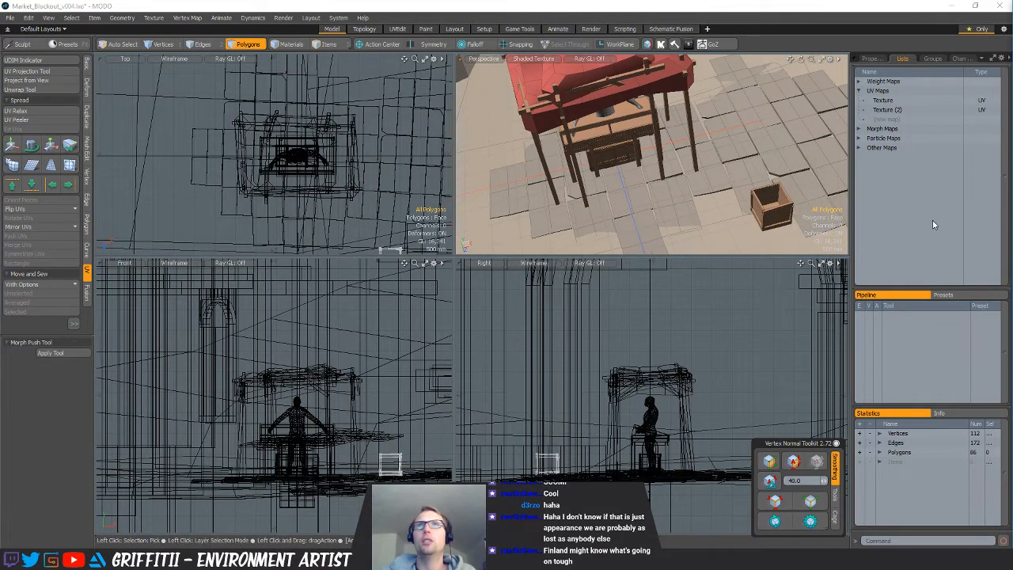
key(y)
drag(615, 164, 718, 211)
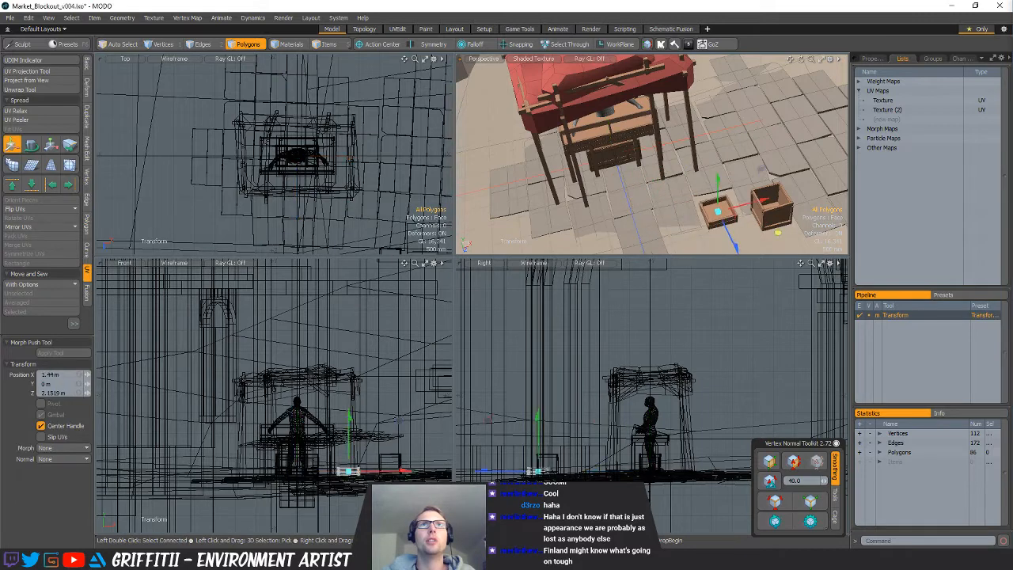
key(q)
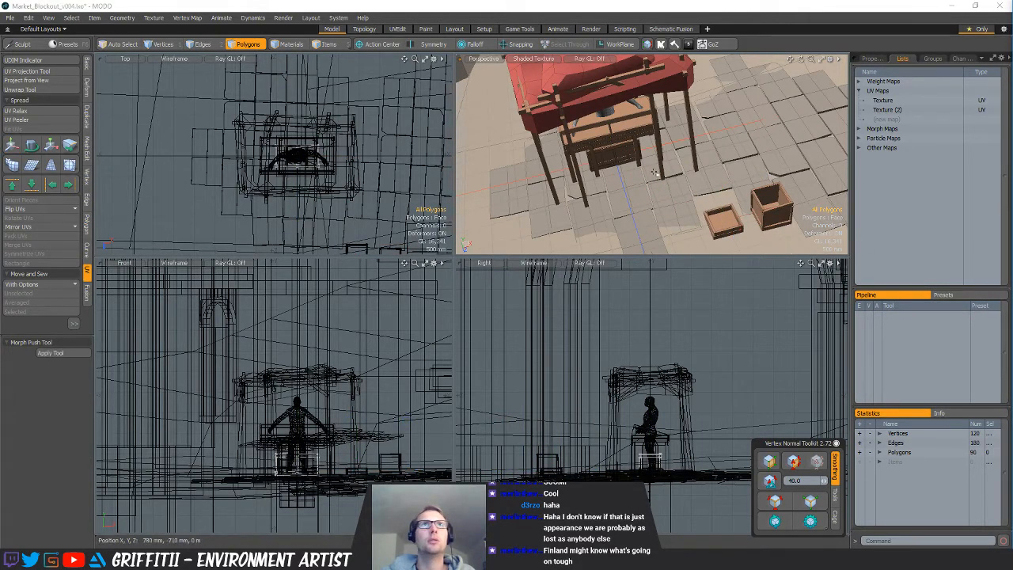
Move the long closed crate, the long open crate and the long shallow tray out from under the stall, grouping them with the others
key(y)
drag(658, 170, 715, 255)
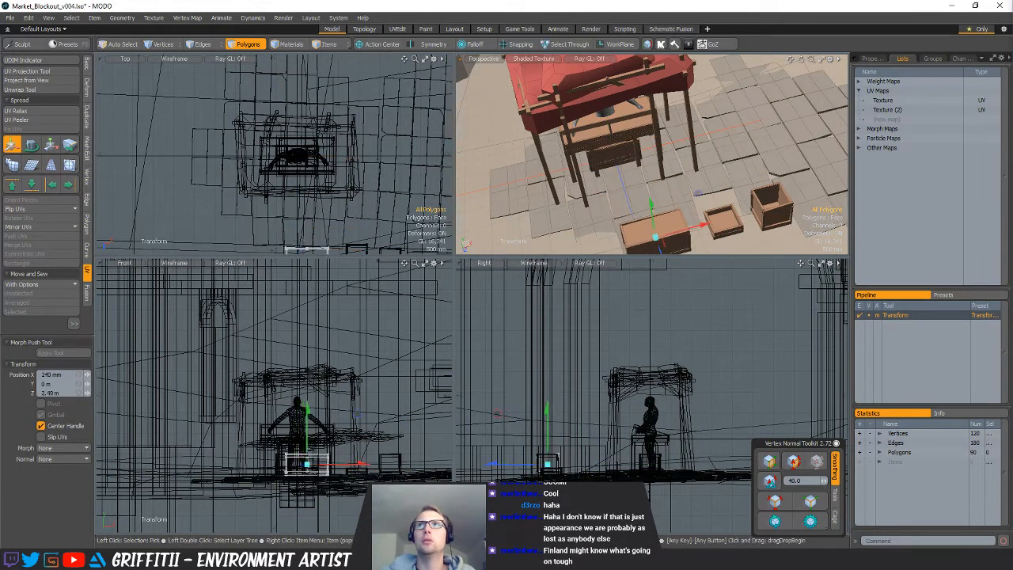
click(613, 150)
drag(668, 166, 780, 133)
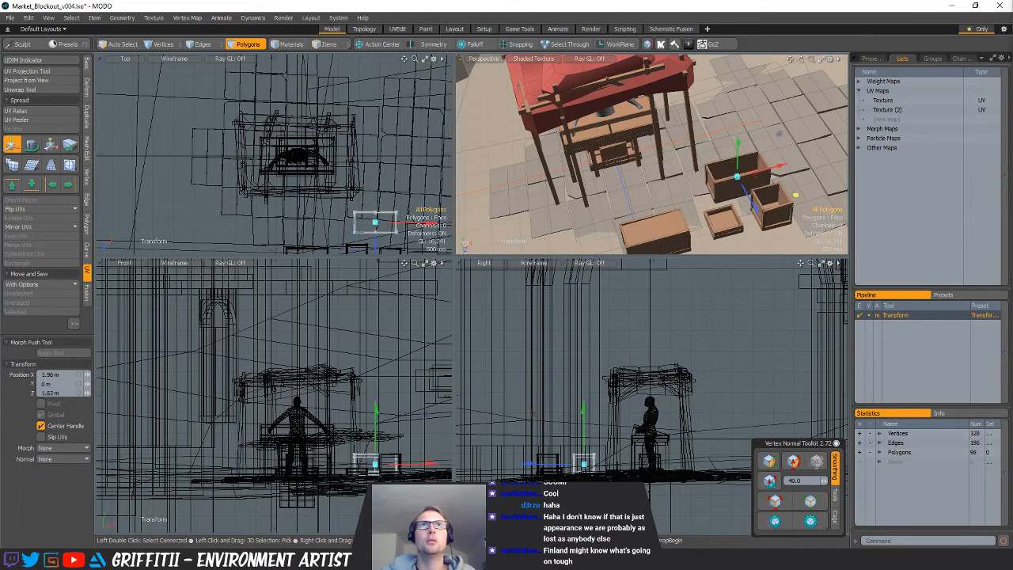
click(613, 150)
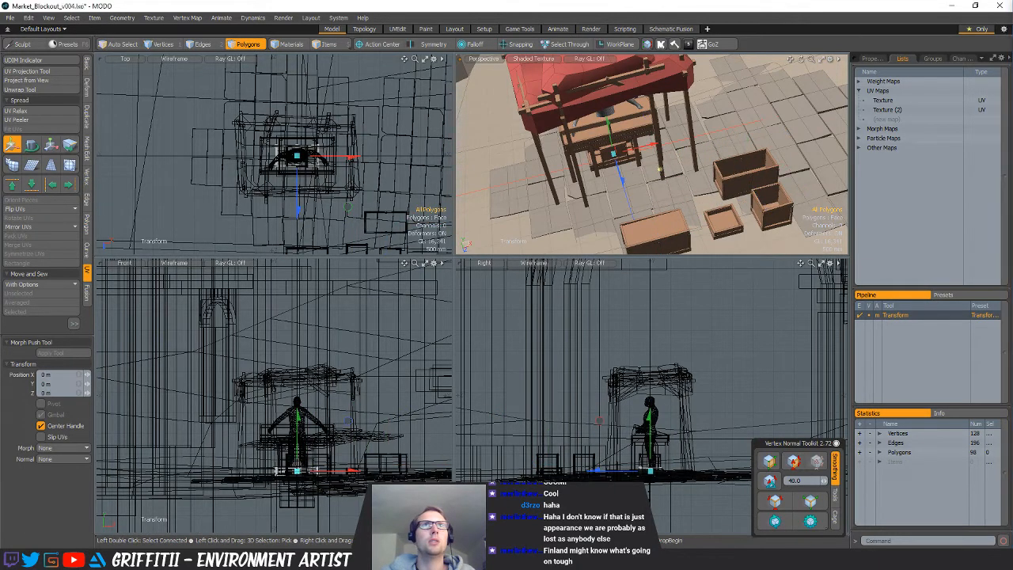
drag(660, 169, 716, 153)
click(804, 192)
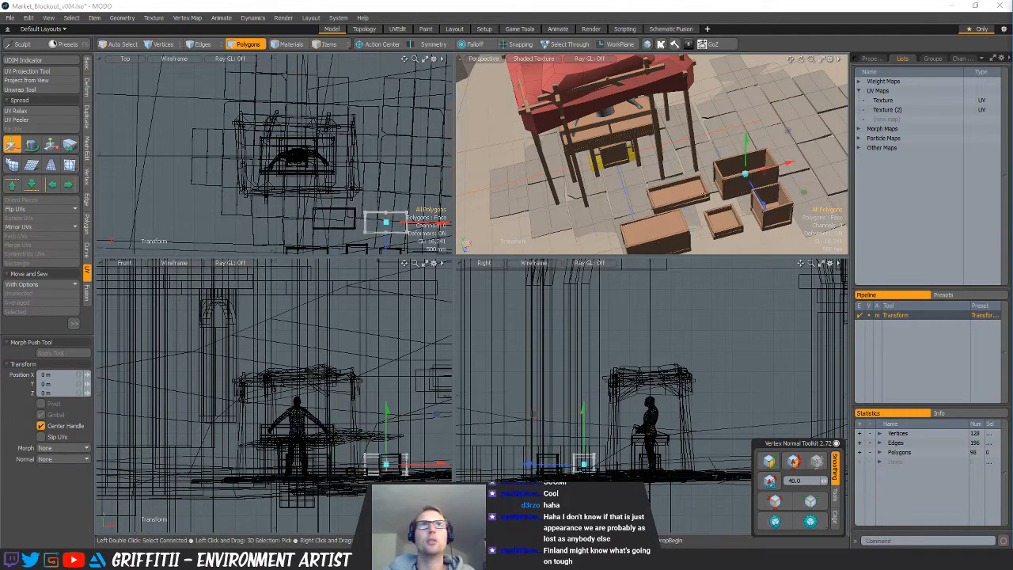
Select the urn inside the stall and move it onto the open ground on the opposite side from the crates
key(q)
double_click(615, 154)
key(w)
scroll(658, 139, down, 3)
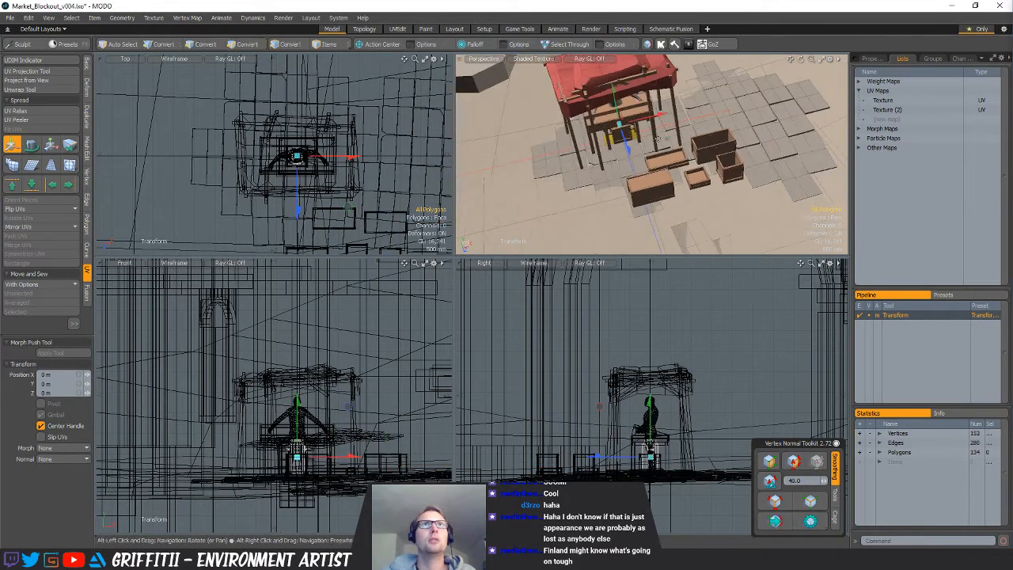
drag(667, 139, 595, 224)
key(q)
key(shift+a)
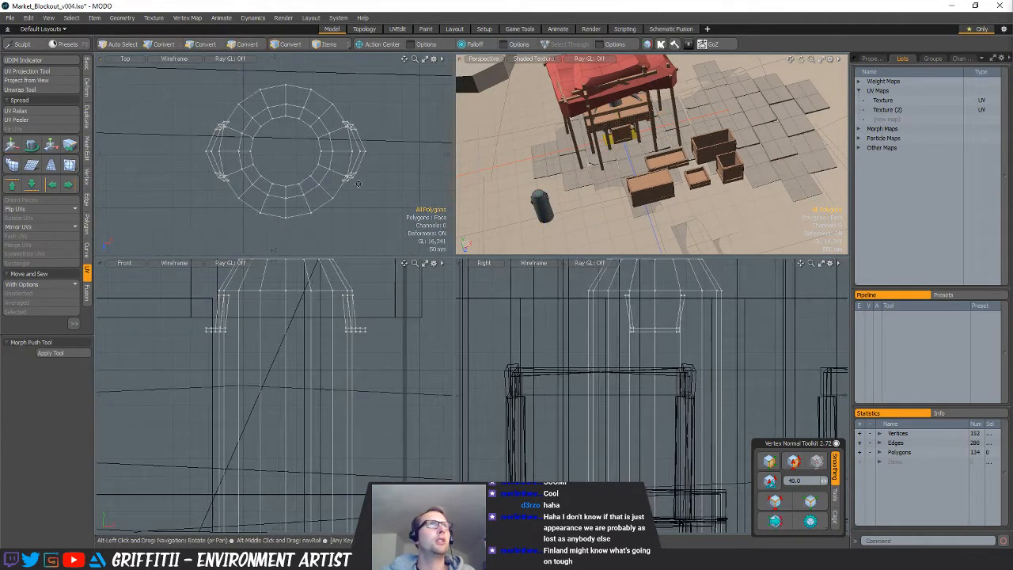
Duplicate the urn's polygons, place the copy directly beside the original and rotate it about -23° around Y
scroll(341, 170, down, 4)
mouse_move(334, 92)
right_down()
mouse_move(265, 249)
mouse_move(390, 182)
right_up()
key(ctrl+c)
key(ctrl+v)
key(y)
drag(369, 151, 346, 101)
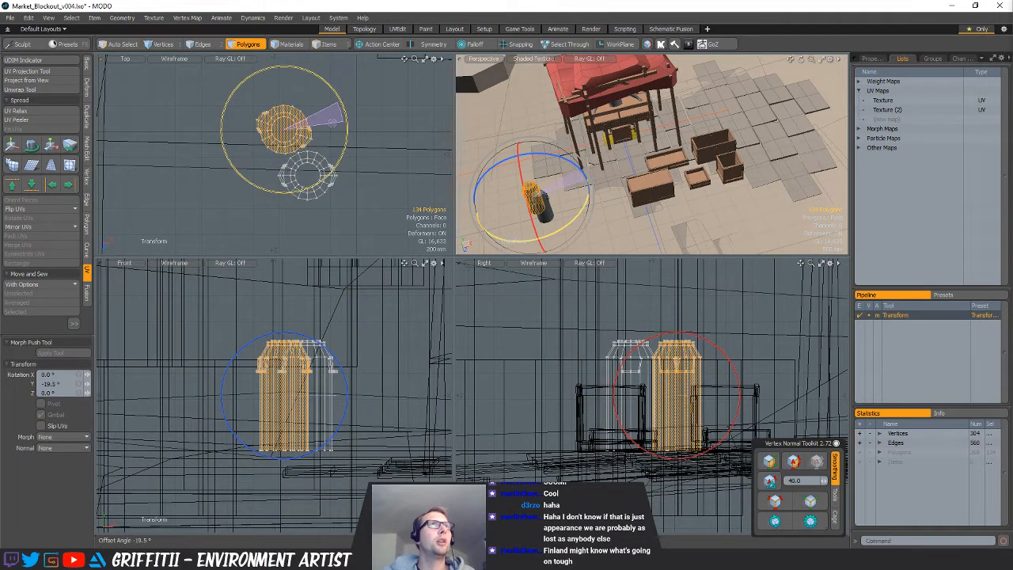
click(322, 98)
drag(322, 97, 340, 110)
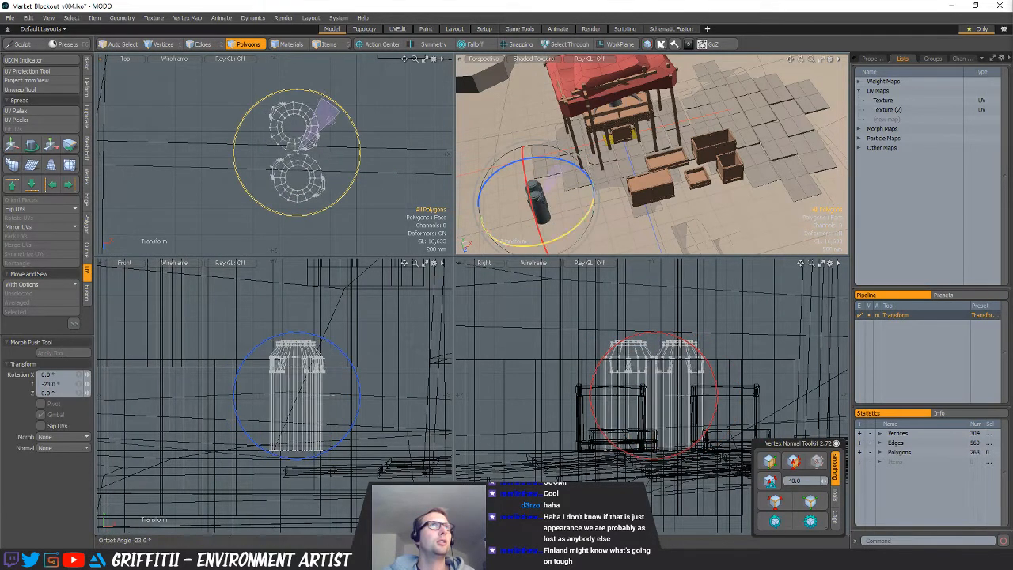
key(q)
Duplicate both urns and place the turned pair of copies next to the originals
right_drag(355, 136, 392, 155)
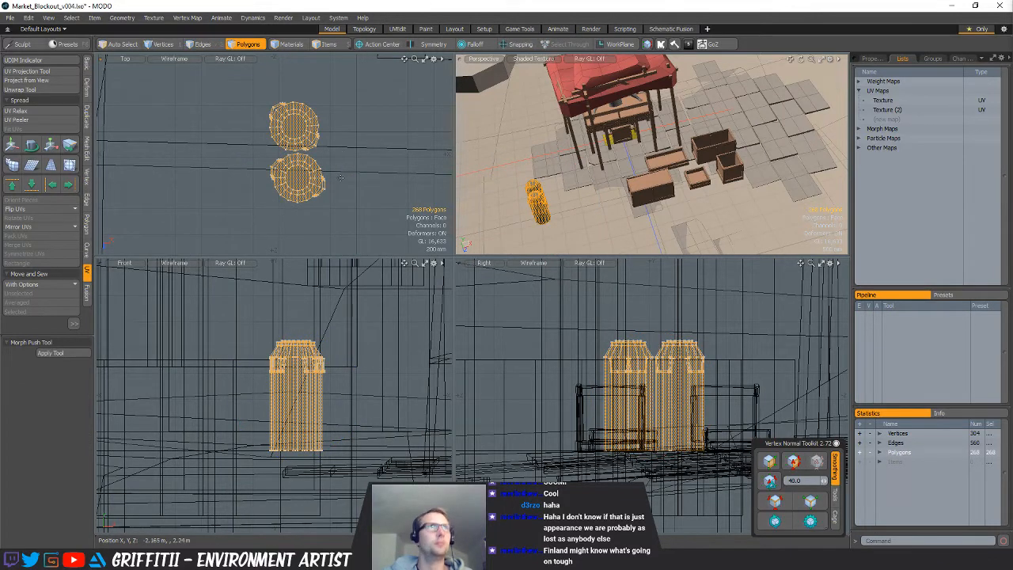
key(ctrl+c)
key(ctrl+v)
key(y)
drag(340, 177, 395, 213)
drag(349, 127, 244, 169)
key(w)
drag(380, 149, 401, 111)
key(ctrl+z)
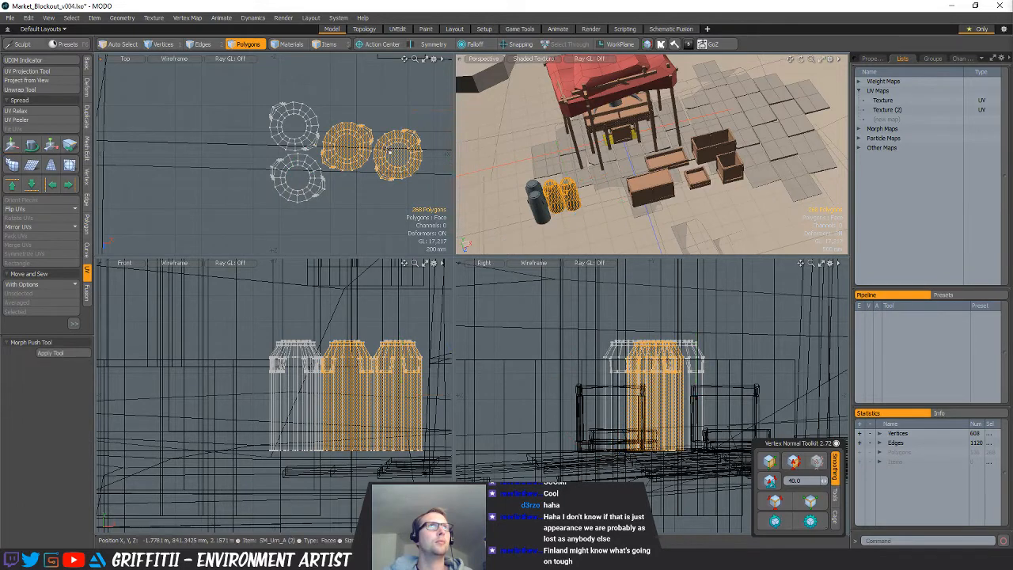
Select only the outermost urn copy, move it about 310 mm along Z away from the group and rotate it slightly
ctrl+right_drag(351, 256, 344, 254)
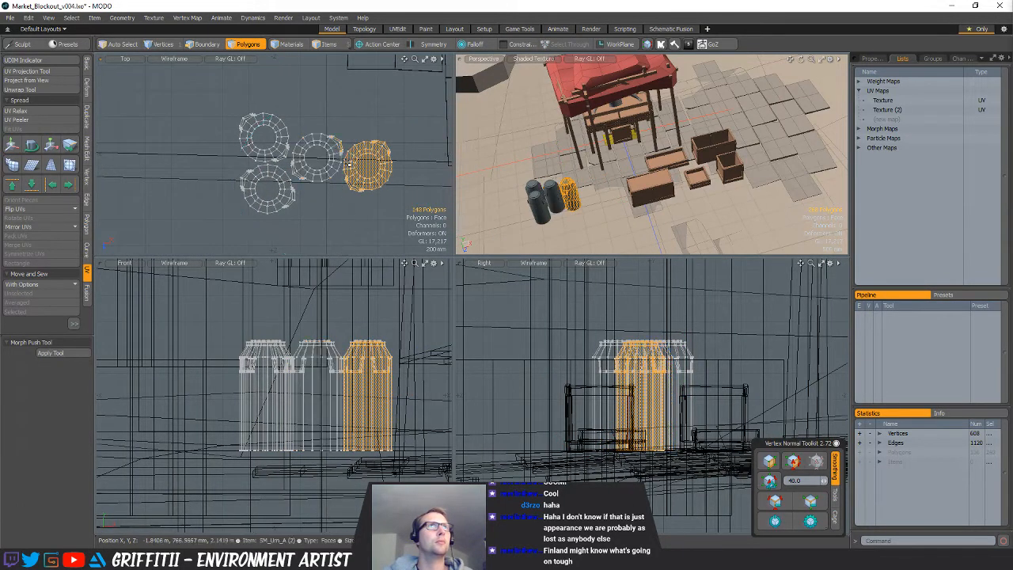
alt+shift+drag(368, 170, 338, 193)
key(w)
drag(376, 223, 379, 264)
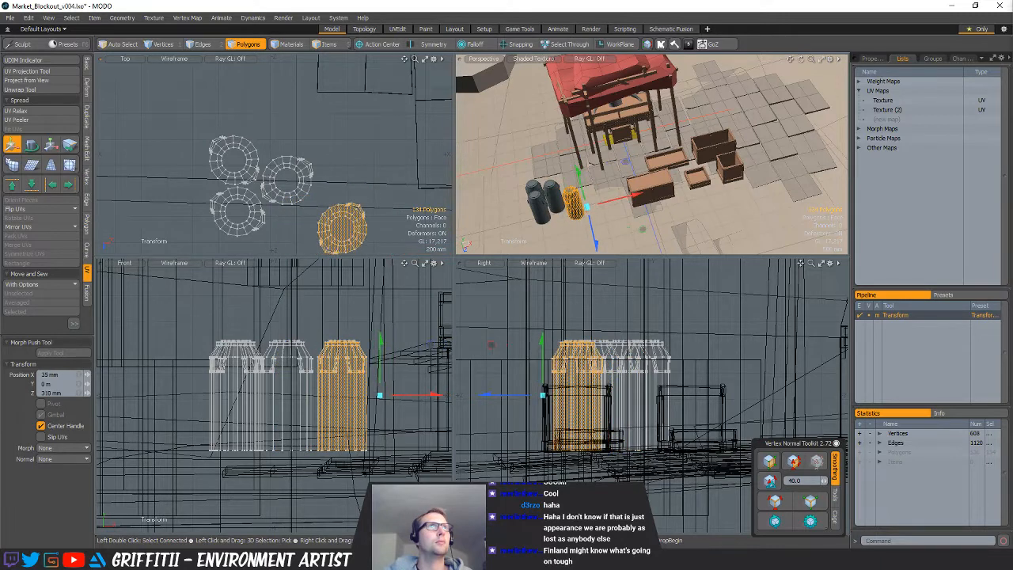
key(e)
drag(379, 198, 381, 204)
key(q)
Rotate the whole cluster of four urns and move it farther away from the stall
click(352, 154)
scroll(353, 156, down, 3)
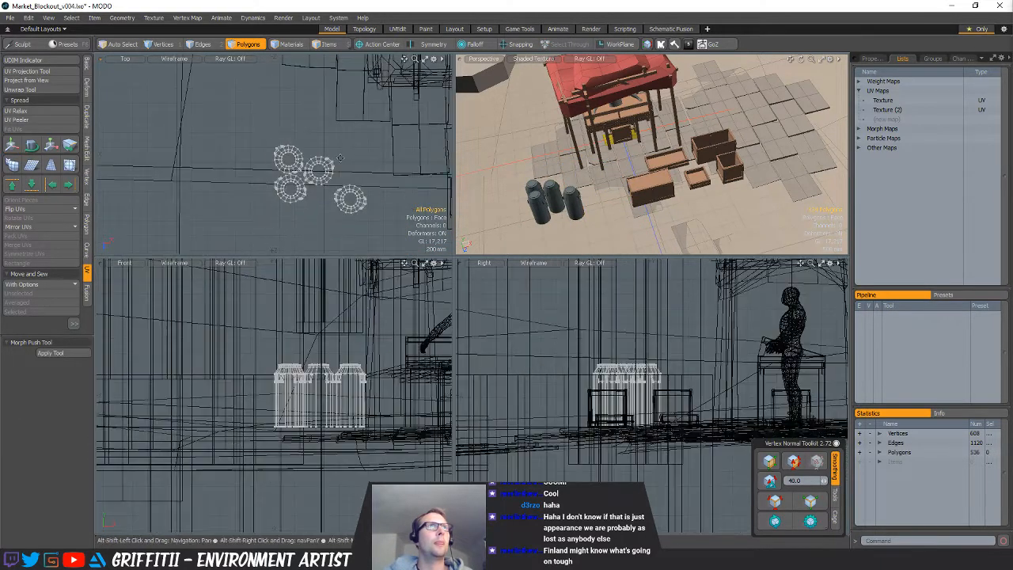
key(e)
drag(329, 119, 260, 139)
key(w)
drag(322, 148, 170, 101)
key(q)
mouse_move(546, 176)
alt+mouse_down()
mouse_move(618, 189)
mouse_move(554, 184)
alt+mouse_up()
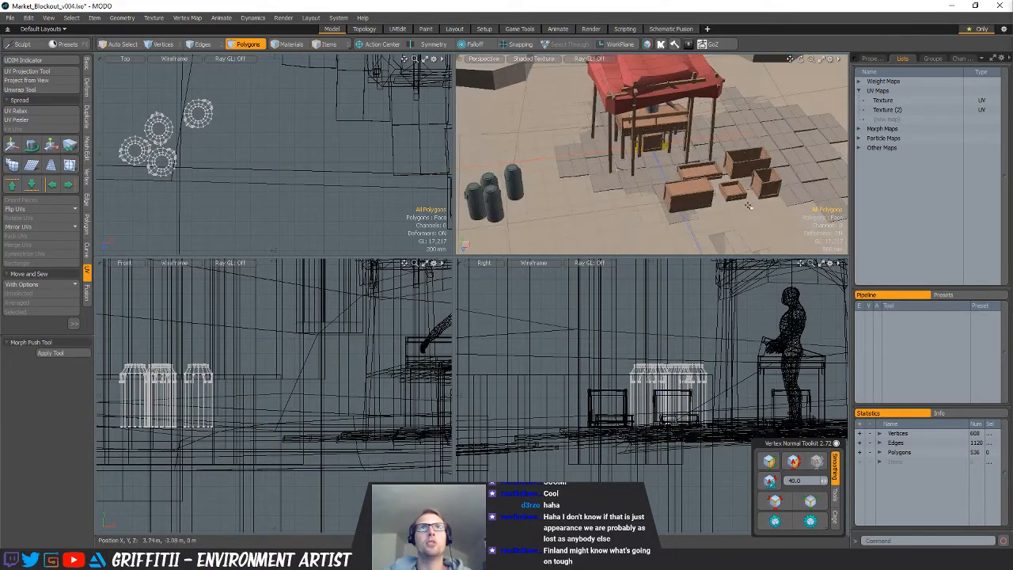
Paste a copy of the long closed crate into a new mesh and position it in front of the loose crates
key(3)
alt+shift+drag(372, 166, 167, 150)
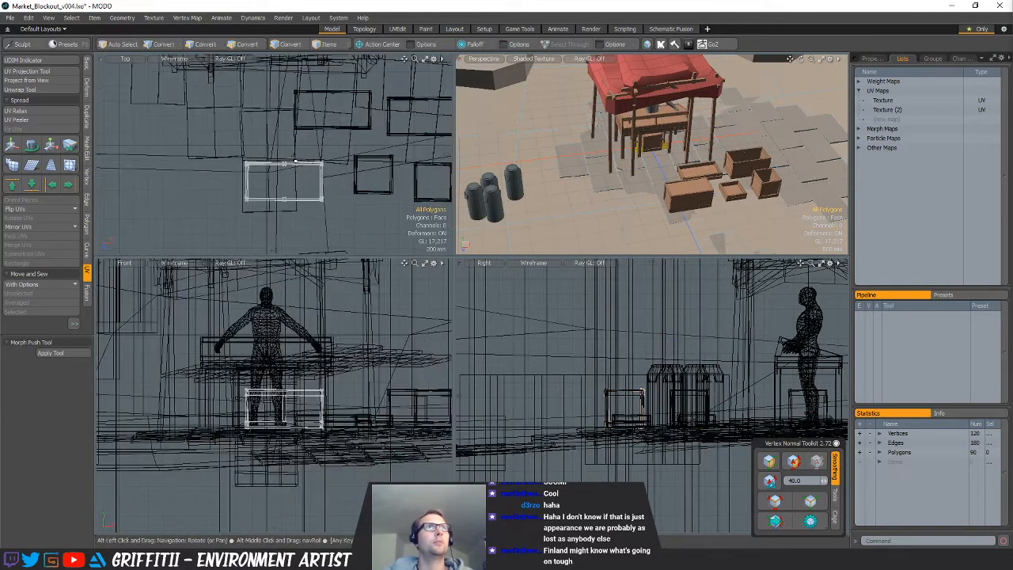
alt+shift+drag(281, 133, 211, 88)
key(bracketleft)
alt+shift+drag(366, 119, 312, 203)
key(ctrl+z)
key(ctrl+z)
key(ctrl+shift+z)
key(ctrl+shift+z)
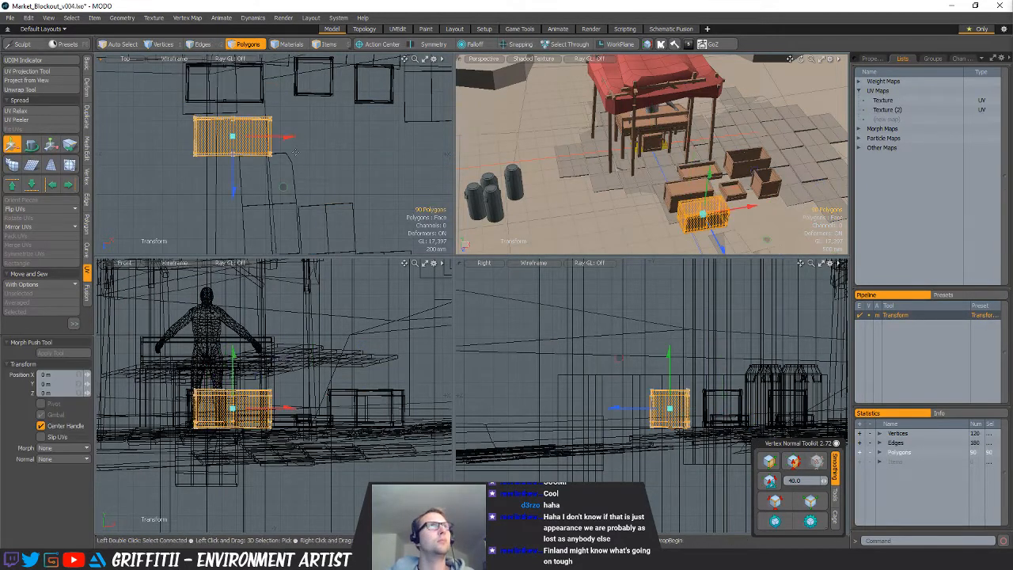
key(ctrl+shift+z)
key(space)
key(shift+a)
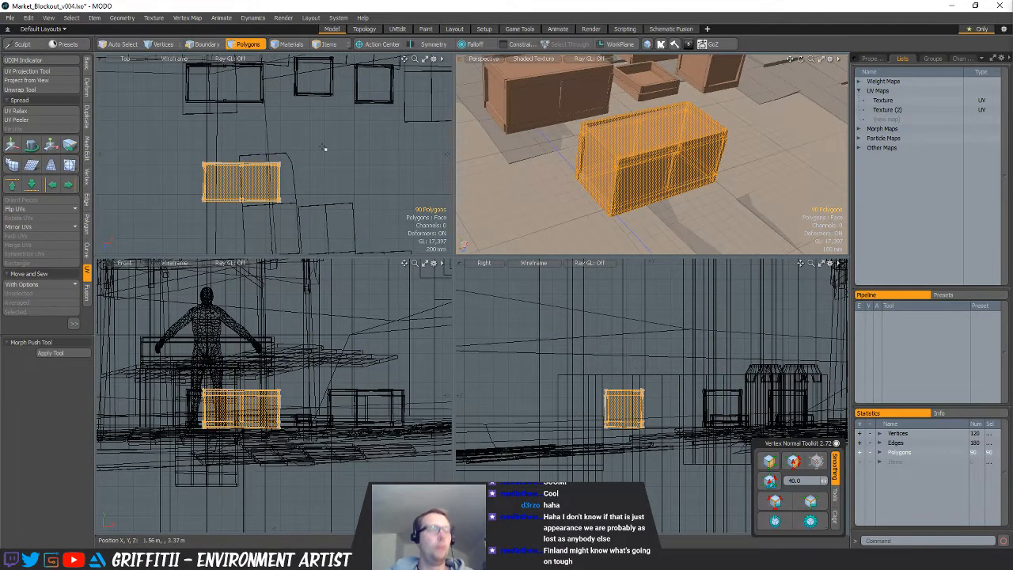
Paste another long crate, set it slightly offset behind the first copy and rotate it -180° around Y
key(ctrl+v)
key(w)
drag(291, 218, 311, 179)
key(e)
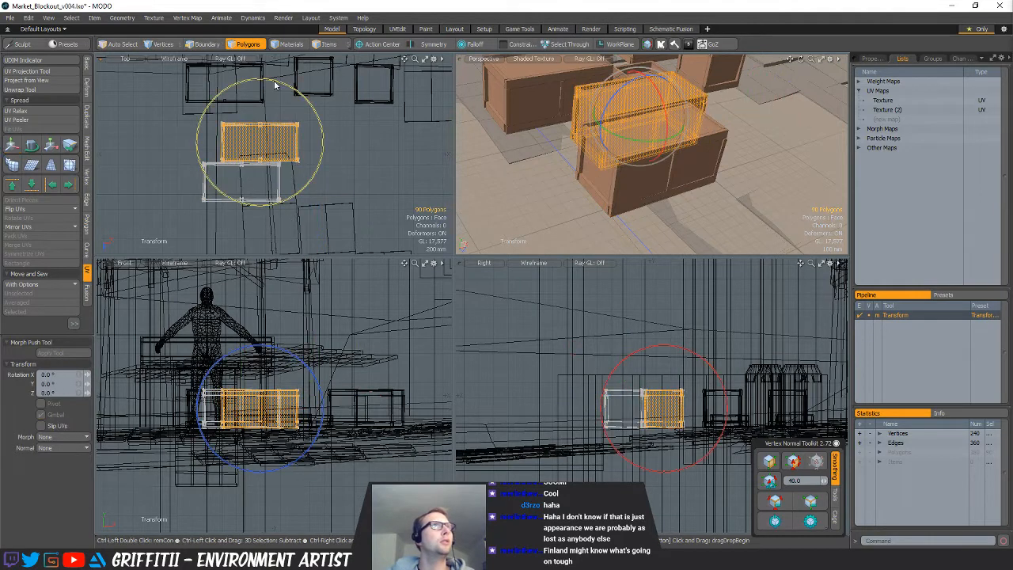
drag(276, 83, 258, 192)
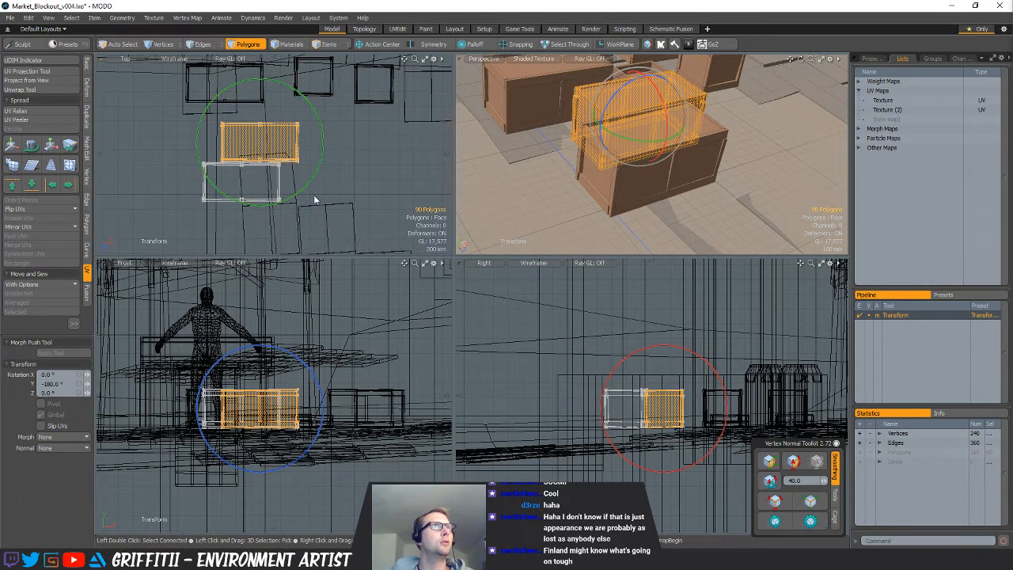
key(w)
drag(323, 198, 317, 198)
key(space)
Paste a third long crate, stack it crosswise on top of the two others and turn it slightly off-axis
alt+drag(592, 175, 346, 190)
key(ctrl+v)
key(w)
scroll(274, 413, up, 3)
drag(311, 369, 314, 299)
key(e)
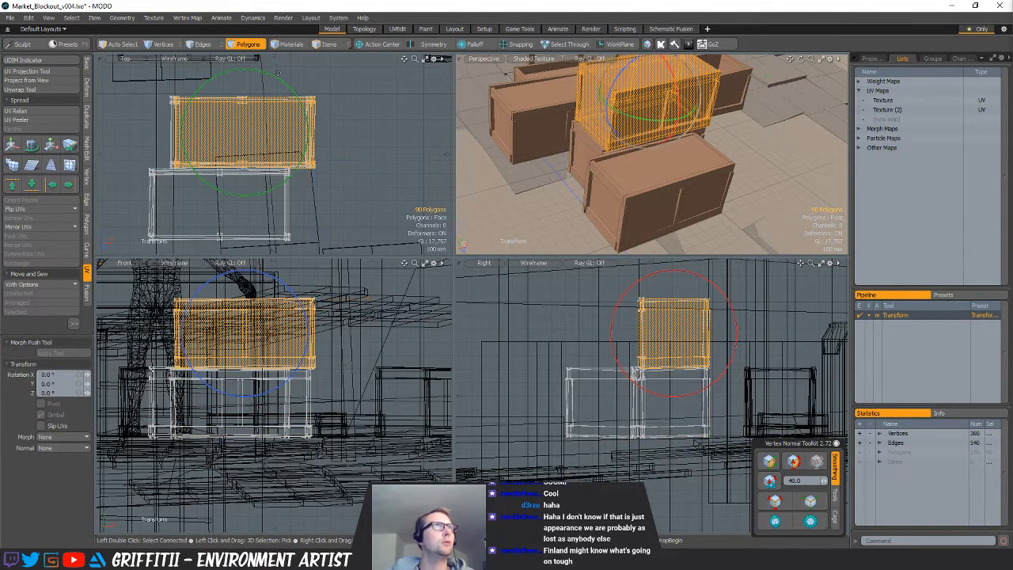
ctrl+drag(271, 76, 301, 215)
key(w)
key(e)
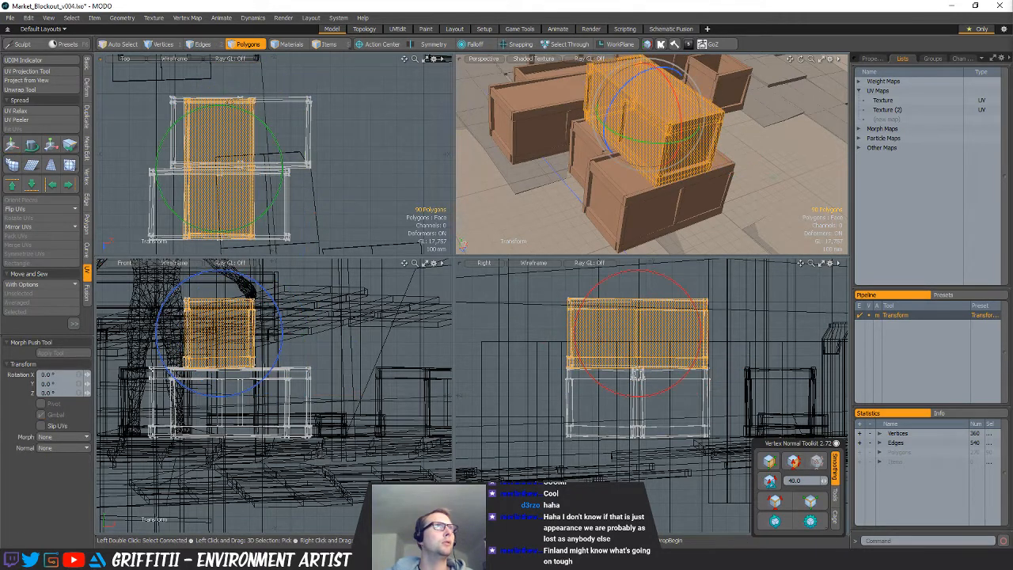
drag(229, 104, 224, 105)
click(315, 113)
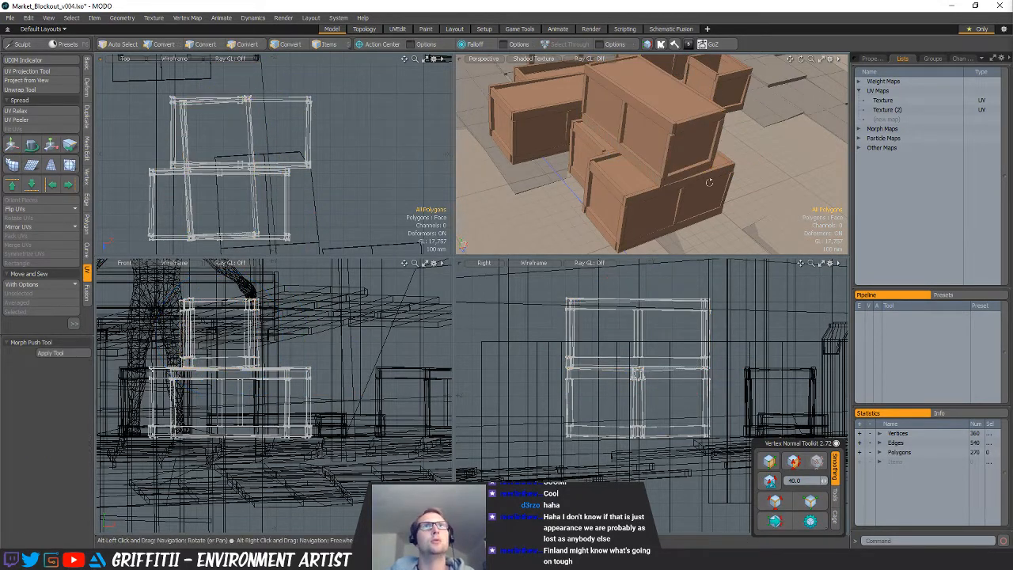
Move the stack of three long crates -4.78 m in X and -360 mm in Z, close to the urns
alt+drag(709, 183, 701, 175)
scroll(276, 172, down, 8)
alt+shift+drag(276, 173, 361, 151)
key(w)
drag(425, 130, 277, 120)
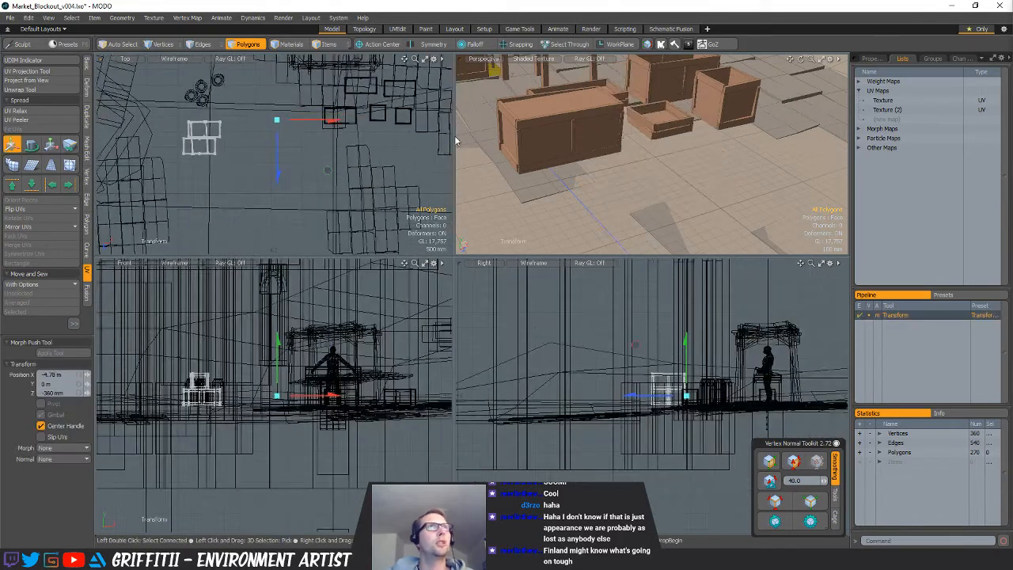
Select the small closed crate under the stall and move its polygons onto the ground in front of the long crate
alt+shift+drag(479, 151, 643, 162)
key(shift+a)
alt+drag(705, 198, 816, 207)
scroll(759, 177, down, 5)
key(5)
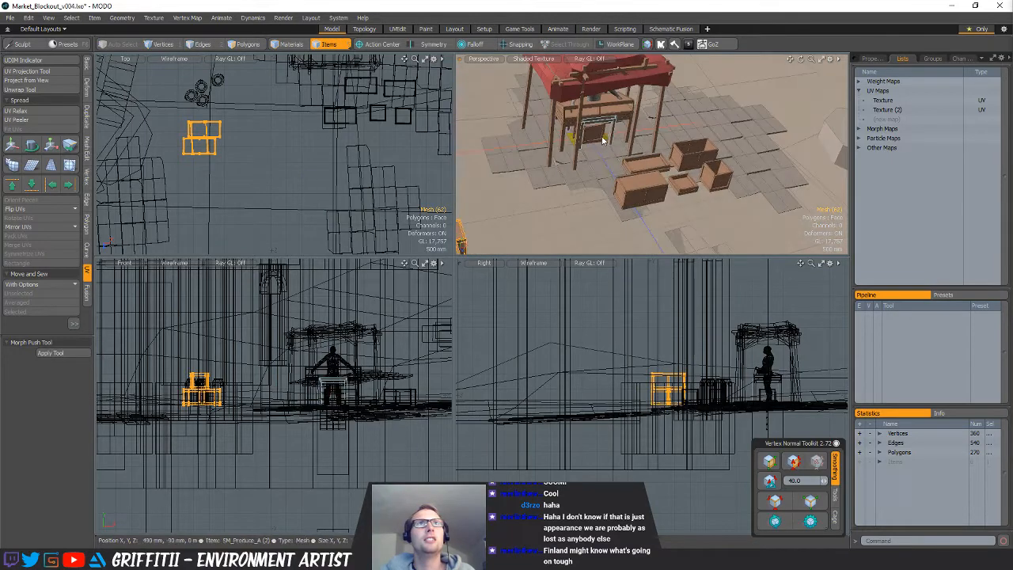
click(603, 141)
key(3)
scroll(248, 178, down, 4)
key(w)
drag(343, 164, 336, 216)
key(q)
ctrl+alt+drag(280, 186, 416, 181)
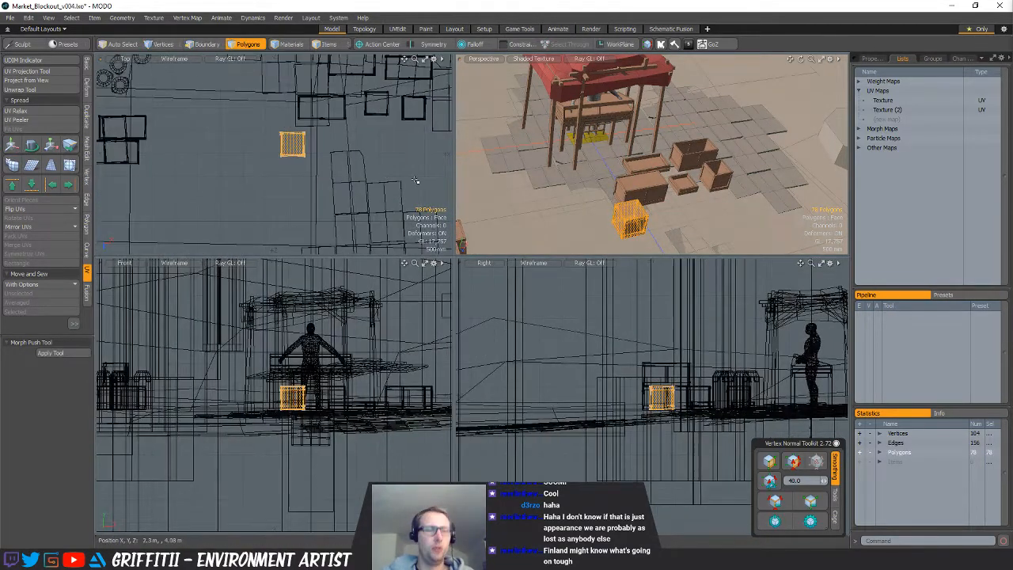
Paste two copies of the small crate into a separate mesh and set them side by side in front of the original
key(ctrl+c)
key(ctrl+v)
key(w)
alt+shift+drag(353, 199, 323, 198)
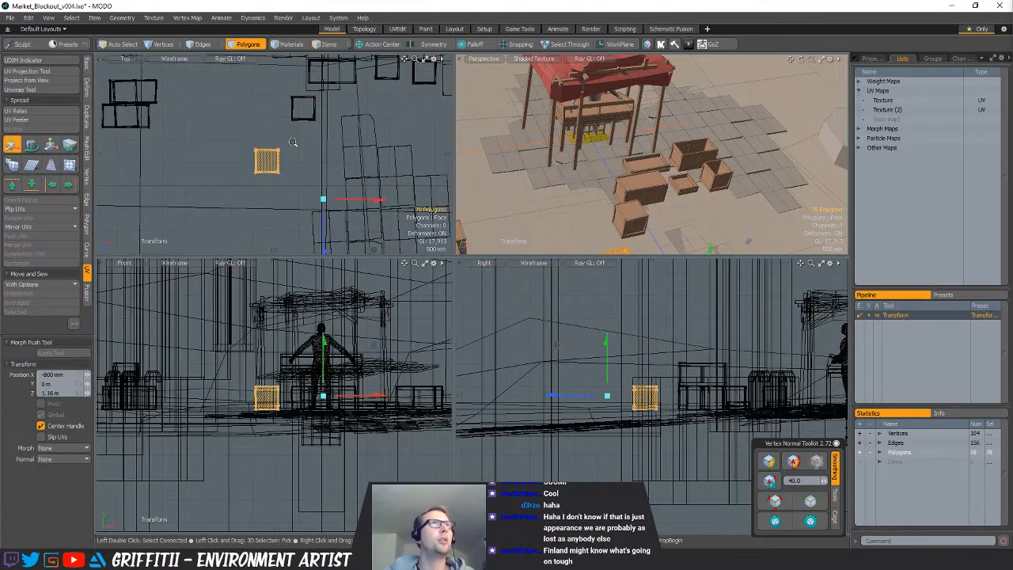
ctrl+alt+drag(293, 144, 369, 145)
ctrl+alt+drag(269, 151, 358, 151)
key(q)
key(e)
key(w)
key(q)
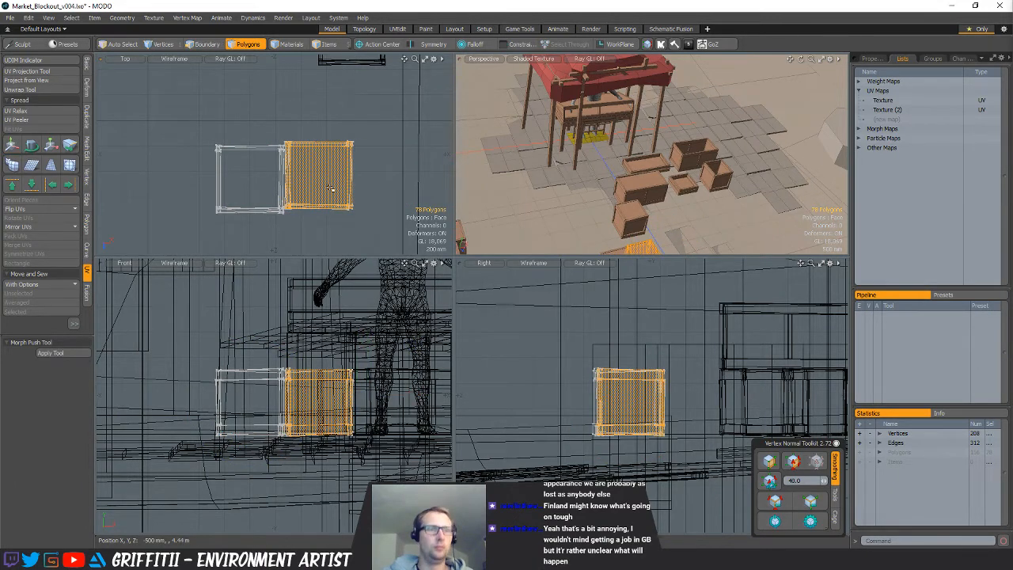
Paste a third small crate, place it in front of the pair and vary its rotation
key(ctrl+c)
key(ctrl+v)
alt+drag(330, 188, 311, 118)
key(w)
drag(340, 152, 326, 226)
key(e)
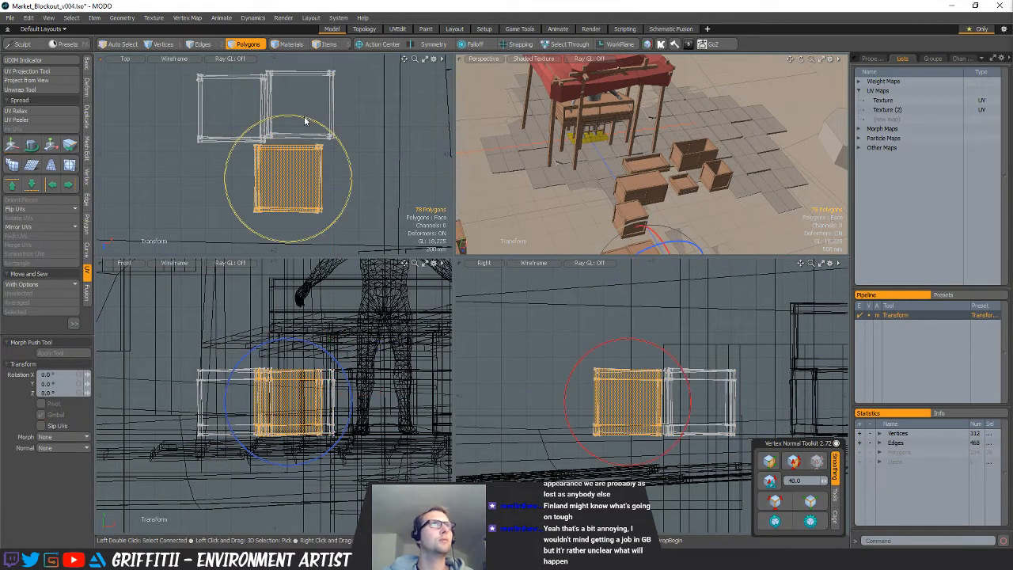
ctrl+drag(304, 119, 347, 136)
key(q)
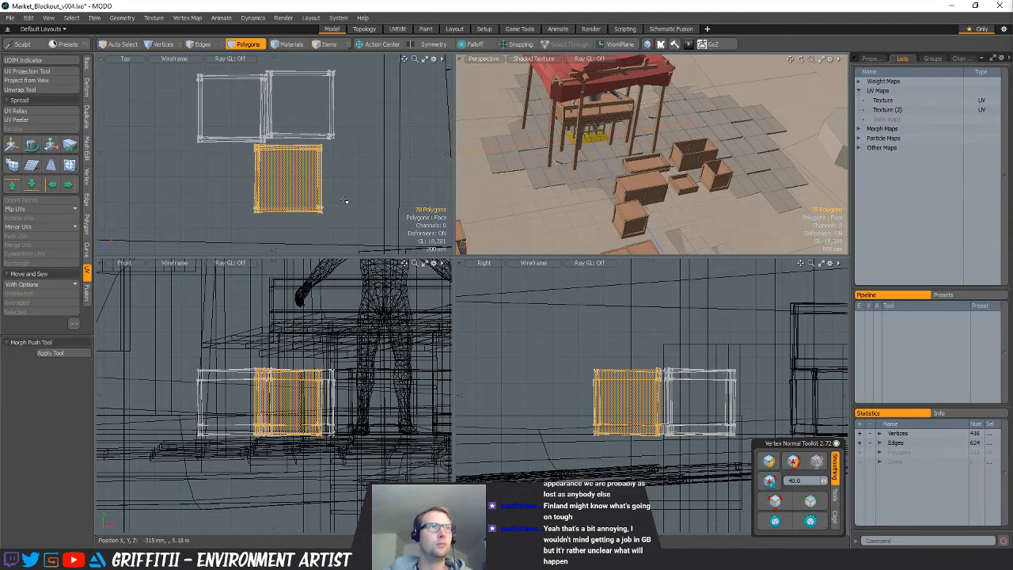
Stack a fourth small crate on top of the side-by-side pair, straddling their joint, and vary its rotation
key(w)
drag(338, 343, 324, 287)
key(e)
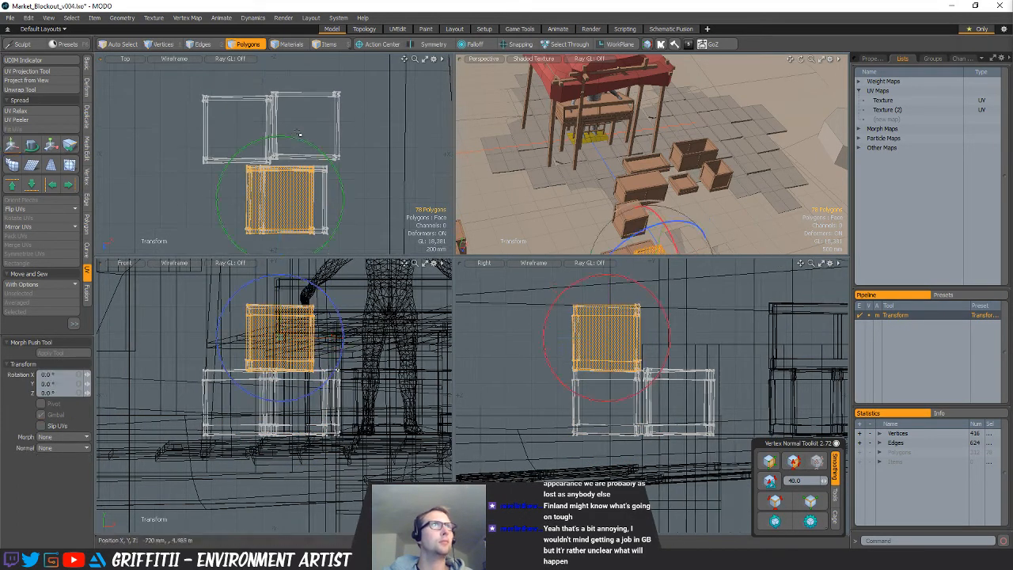
key(w)
drag(342, 210, 326, 138)
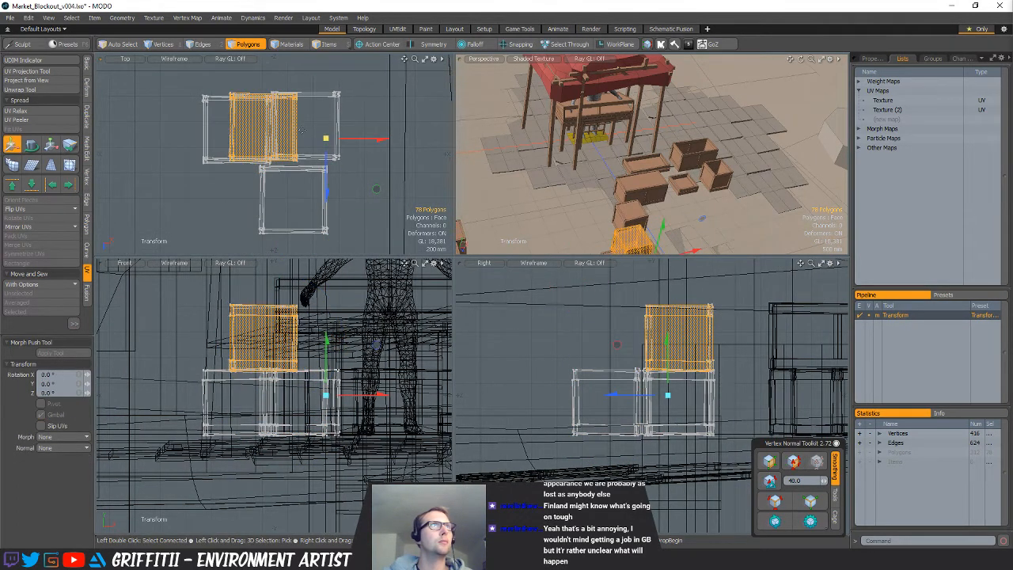
ctrl+drag(302, 77, 315, 164)
alt+drag(682, 220, 676, 181)
key(q)
click(675, 180)
scroll(449, 163, down, 3)
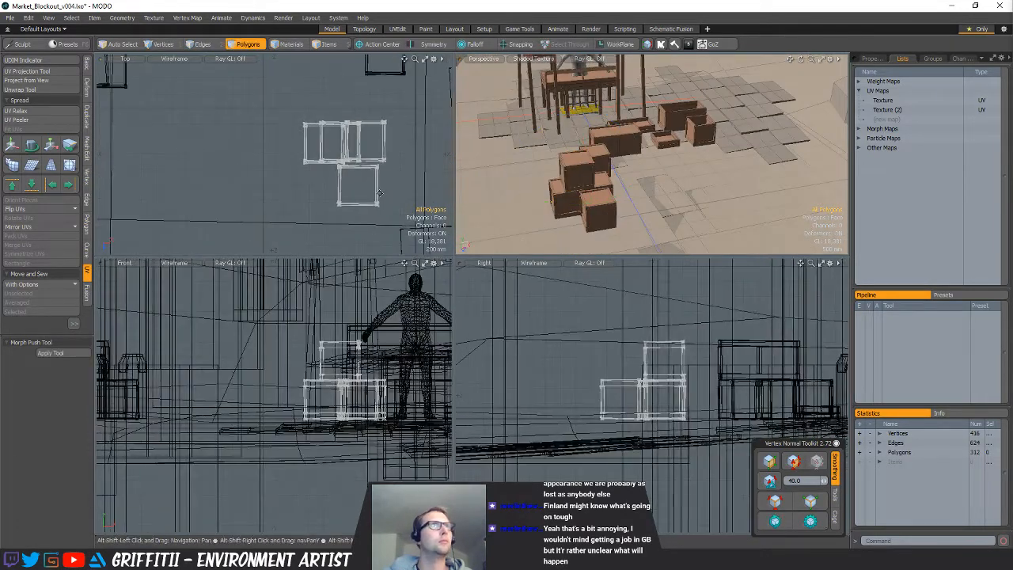
Move the whole group of small crates next to the stacked long crates
key(e)
scroll(410, 204, down, 3)
key(w)
drag(412, 187, 356, 178)
key(q)
Move the table's polygons out from under the stall onto the open ground in front of the crates, about 1.15 m in X and 4.2 m in Z
alt+drag(601, 182, 651, 174)
scroll(314, 151, up, 2)
key(3)
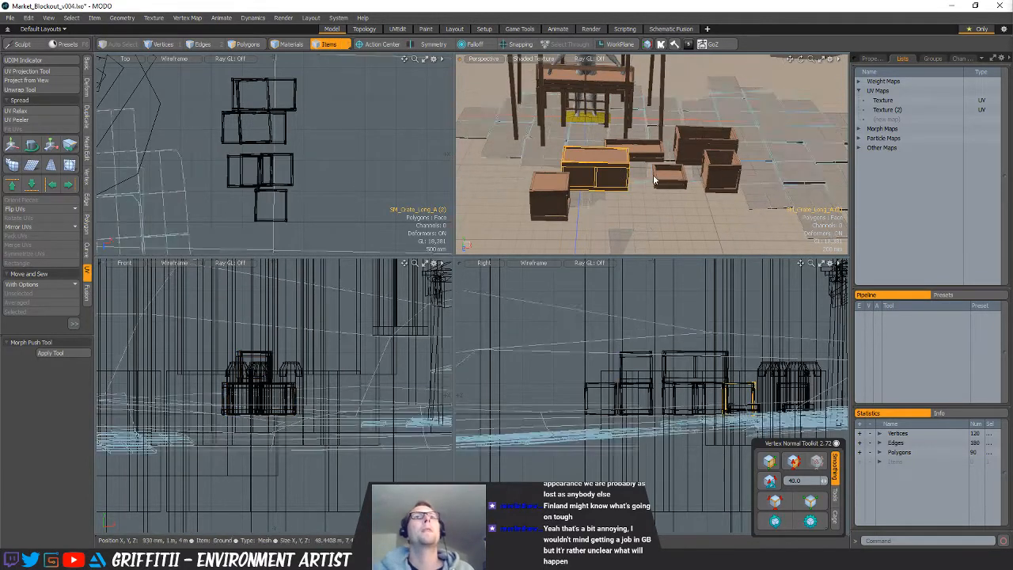
alt+drag(614, 180, 564, 124)
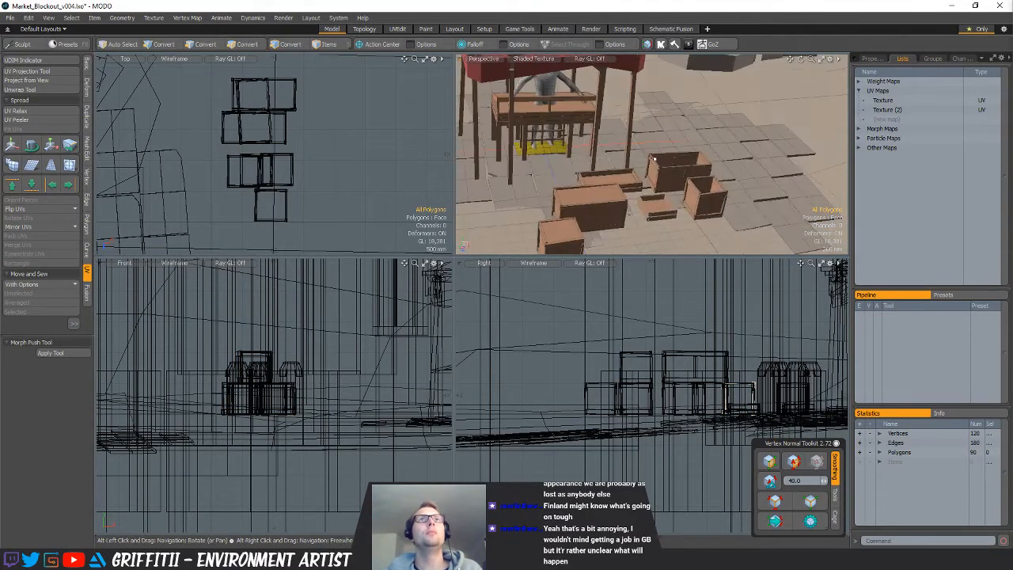
key(5)
scroll(312, 150, down, 5)
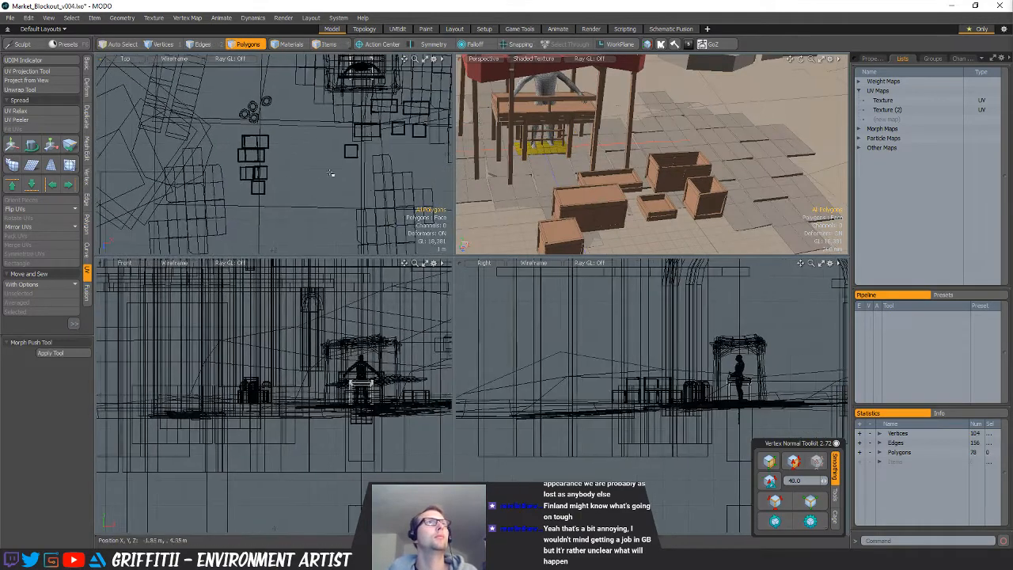
key(w)
drag(378, 146, 408, 255)
alt+drag(408, 255, 349, 216)
alt+drag(687, 178, 611, 189)
scroll(633, 162, down, 3)
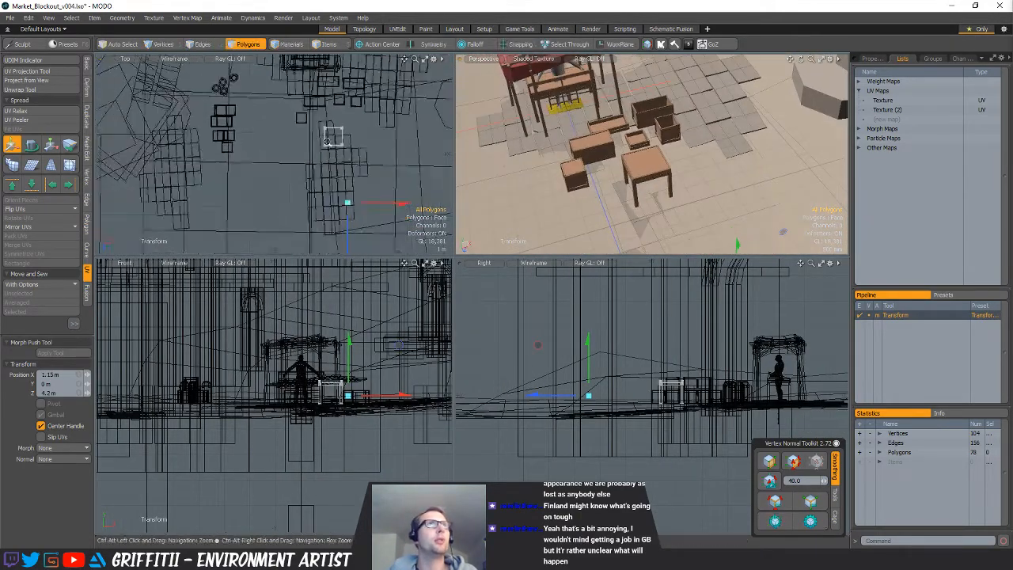
Duplicate the produce polygons from under the stall and move the copy to the long open crate, about 2.14 m in X and 1.7 m in Z
scroll(313, 119, down, 2)
alt+drag(313, 119, 297, 173)
key(5)
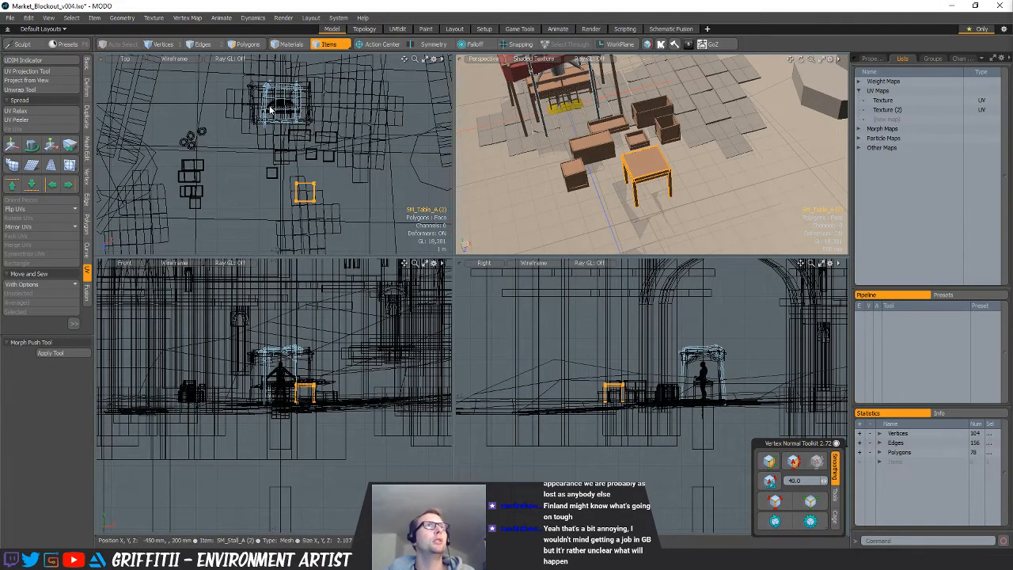
click(562, 112)
alt+shift+drag(562, 114, 554, 155)
scroll(566, 150, up, 3)
key(e)
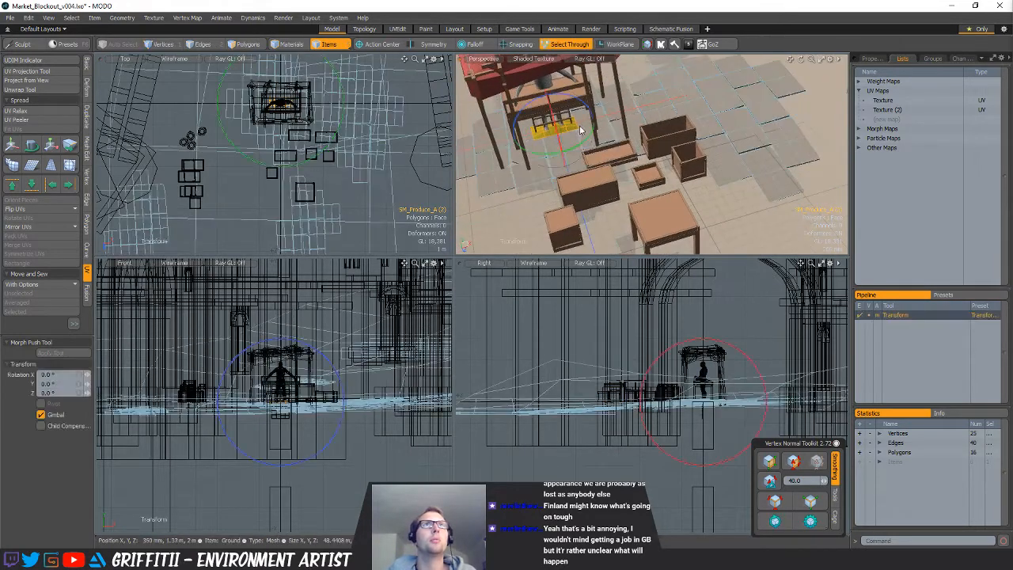
key(3)
key(q)
alt+drag(574, 127, 625, 154)
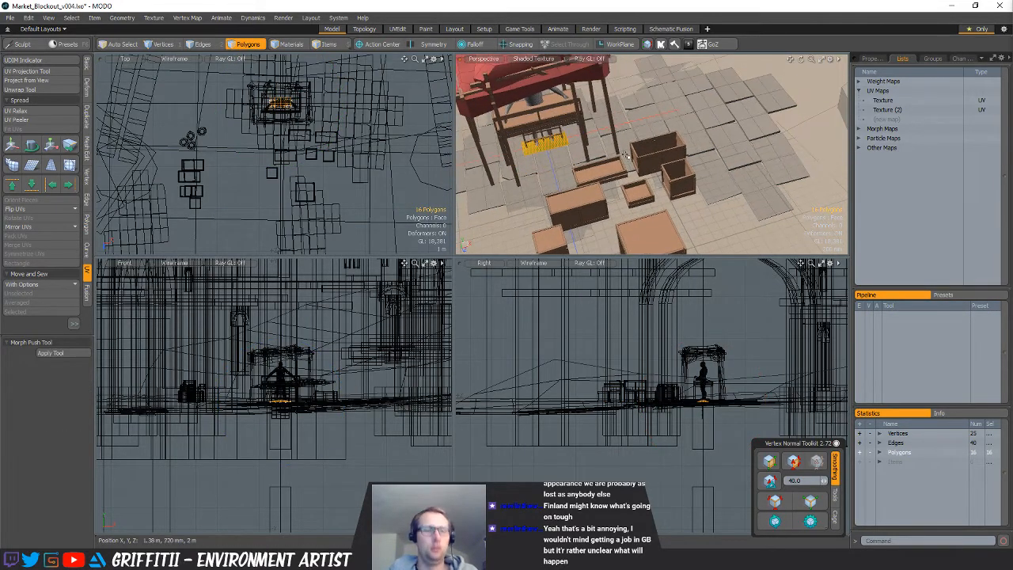
alt+drag(318, 153, 274, 178)
scroll(309, 147, up, 3)
key(ctrl+c)
key(ctrl+v)
key(w)
drag(310, 147, 390, 209)
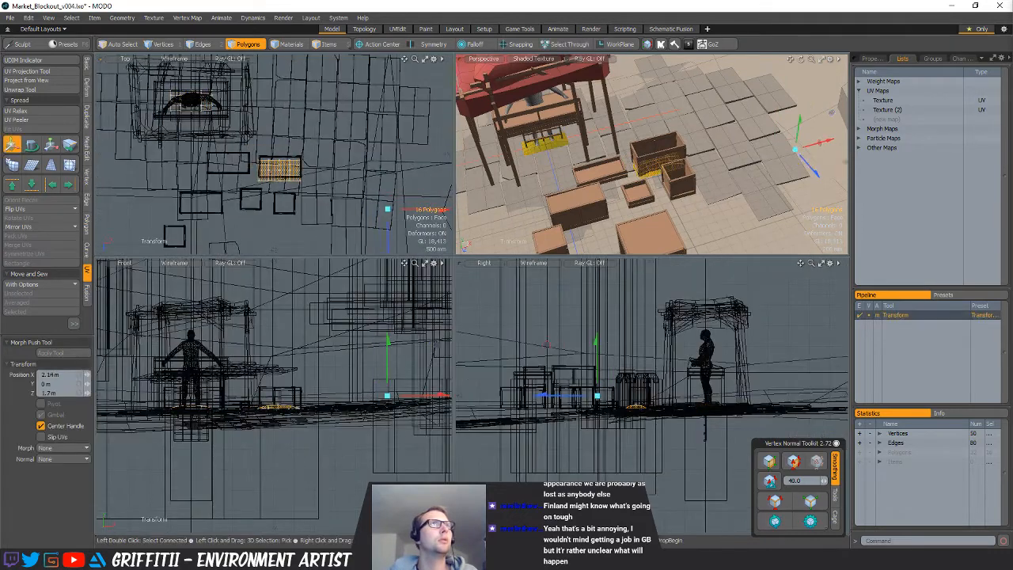
Fit the copied produce to the inside of the long open crate and raise it to the crate's rim
scroll(326, 146, up, 3)
mouse_move(326, 146)
alt+mouse_down()
mouse_move(311, 116)
mouse_move(337, 134)
alt+mouse_up()
scroll(311, 116, up, 3)
alt+drag(661, 135, 708, 84)
scroll(679, 143, up, 4)
key(space)
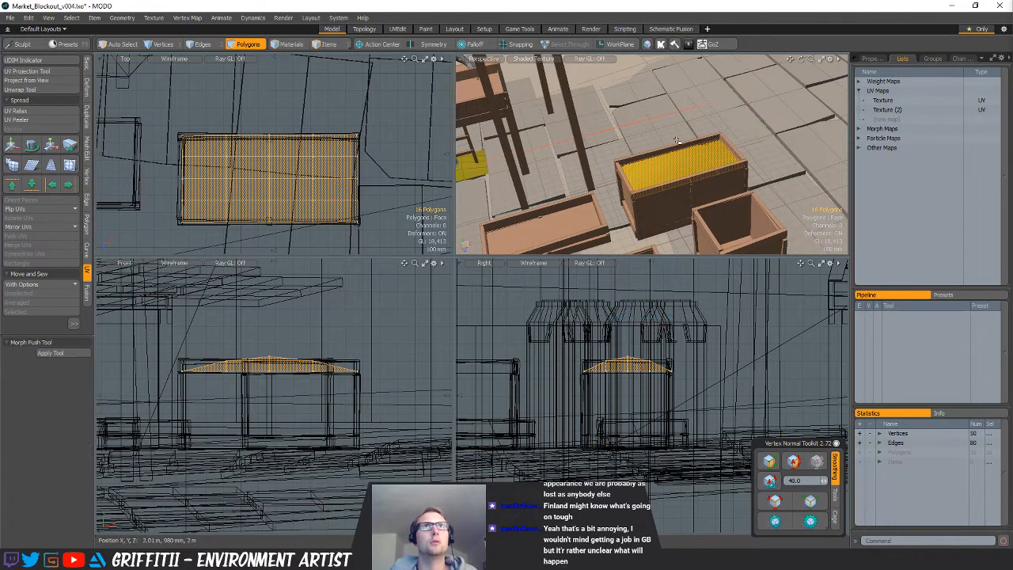
Cut the fitted long produce out of the original produce mesh and paste it into a separate mesh
key(ctrl+x)
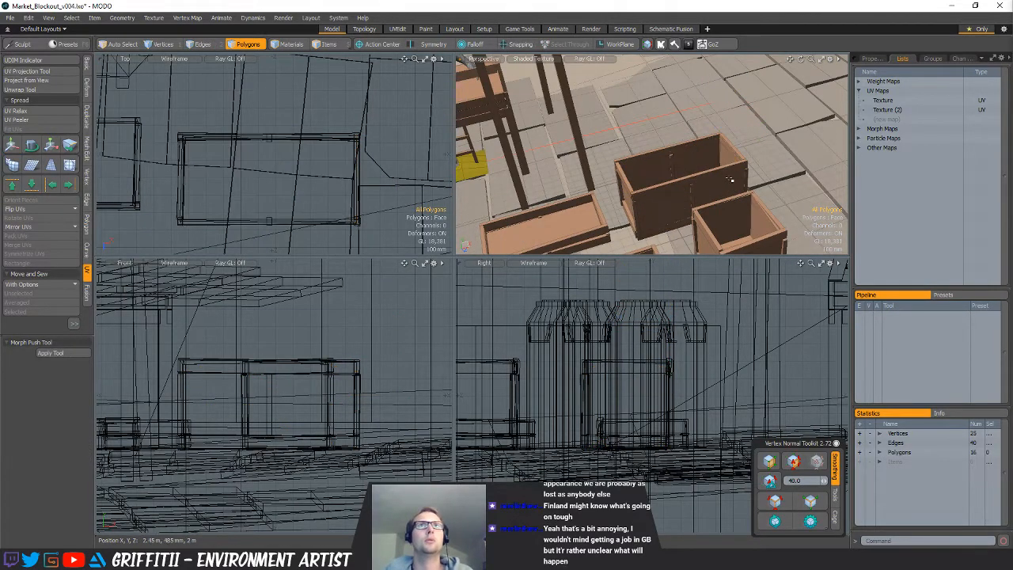
alt+shift+drag(730, 180, 669, 173)
key(ctrl+v)
alt+drag(742, 142, 681, 163)
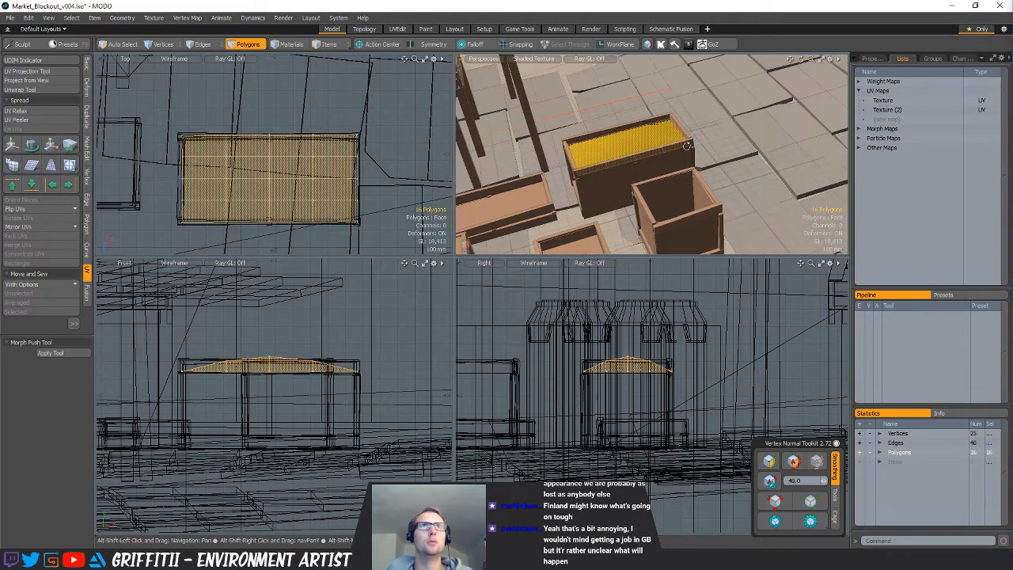
Copy the long open crate's polygons and paste them into the long produce mesh
right_drag(434, 68, 415, 74)
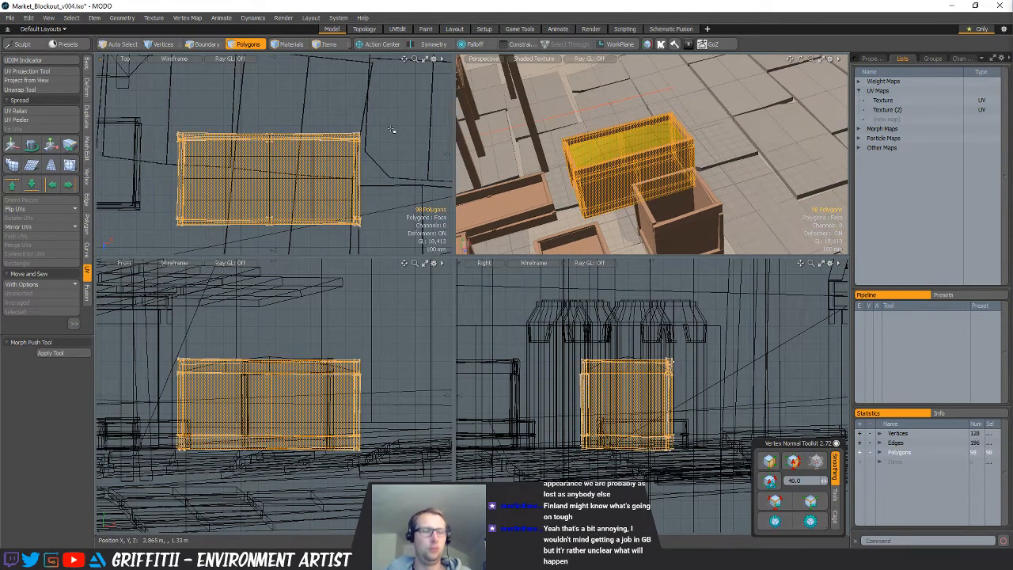
key(5)
click(638, 140)
key(3)
key(ctrl+v)
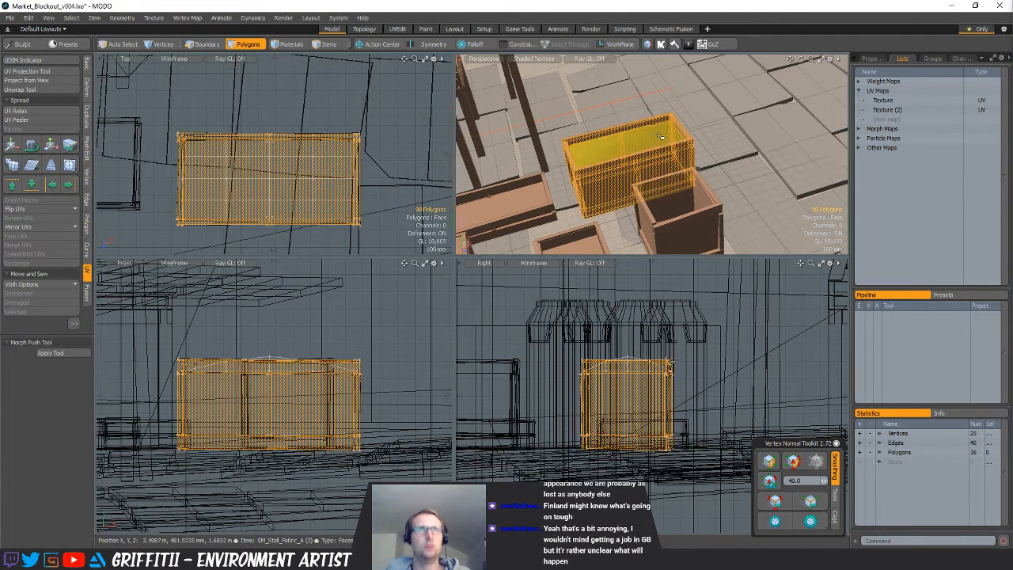
Move the filled long crate away from the empty one onto the open ground beyond the table
scroll(735, 149, down, 4)
click(386, 158)
scroll(374, 152, down, 6)
key(w)
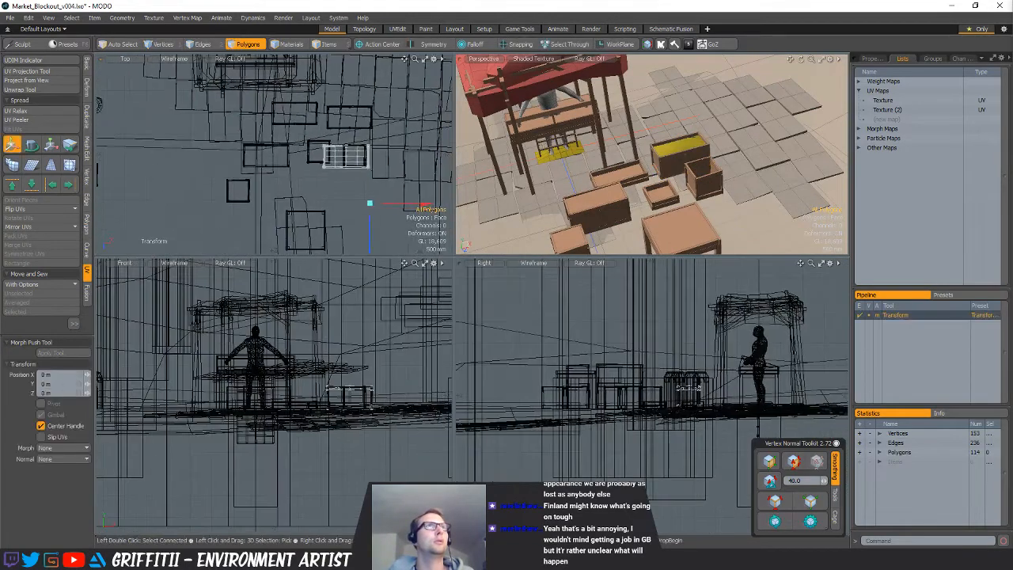
drag(369, 204, 364, 251)
alt+shift+drag(358, 163, 233, 99)
drag(279, 123, 337, 147)
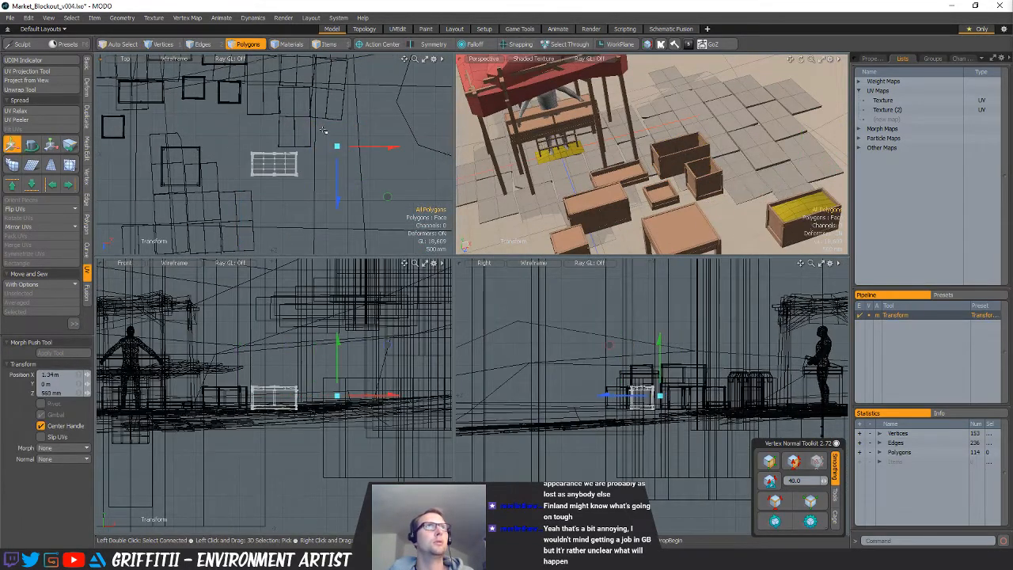
key(q)
Paste a second copy of the filled long crate and move it alongside the first
mouse_move(294, 119)
right_down()
mouse_move(376, 179)
mouse_move(356, 175)
right_up()
key(shift+a)
key(ctrl+c)
key(ctrl+v)
key(w)
drag(302, 203, 411, 205)
Rotate the second filled long crate slightly and nudge it against the end of the first
alt+shift+drag(373, 92, 304, 225)
key(e)
key(w)
drag(319, 171, 321, 192)
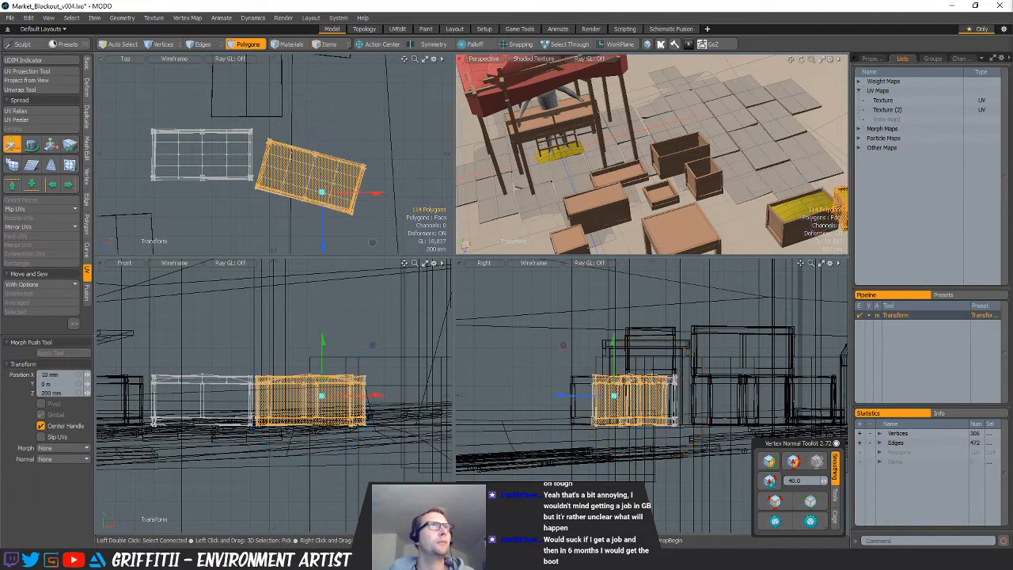
key(q)
scroll(317, 165, down, 2)
alt+shift+drag(325, 119, 316, 126)
click(333, 111)
Paste a copy of the stall's produce into the small open crate's mesh and move it towards that crate
alt+shift+drag(712, 163, 623, 162)
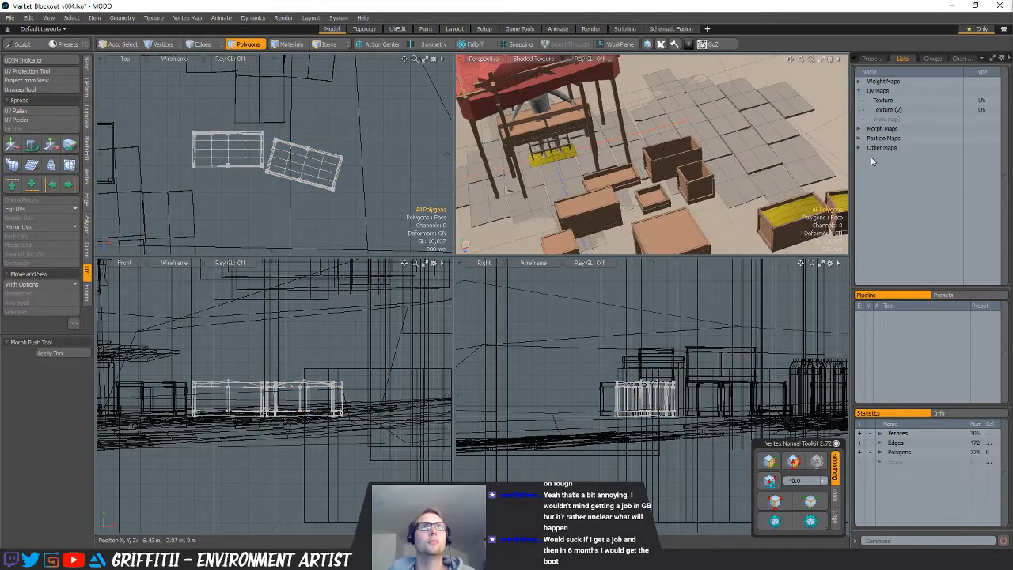
key(5)
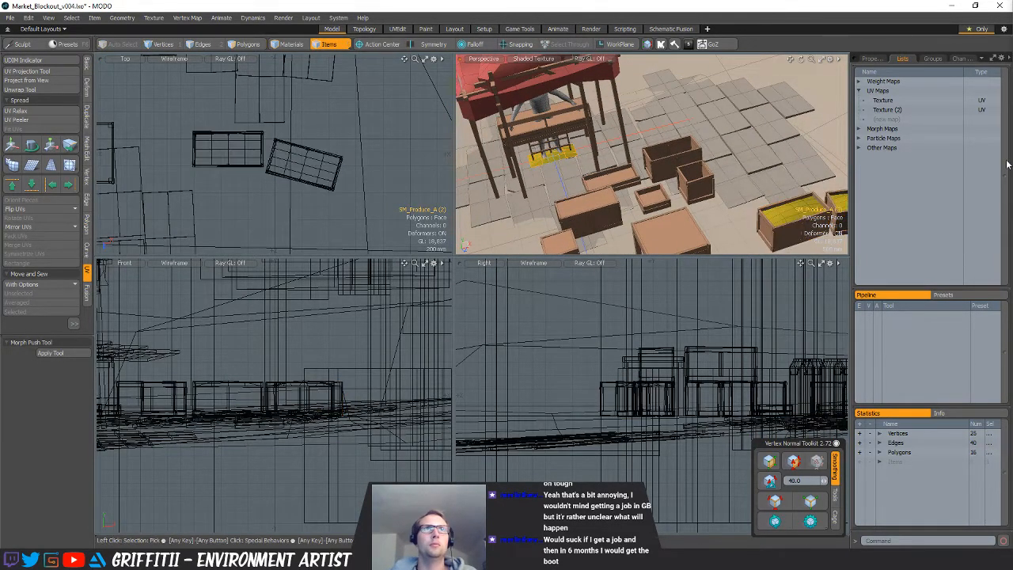
key(3)
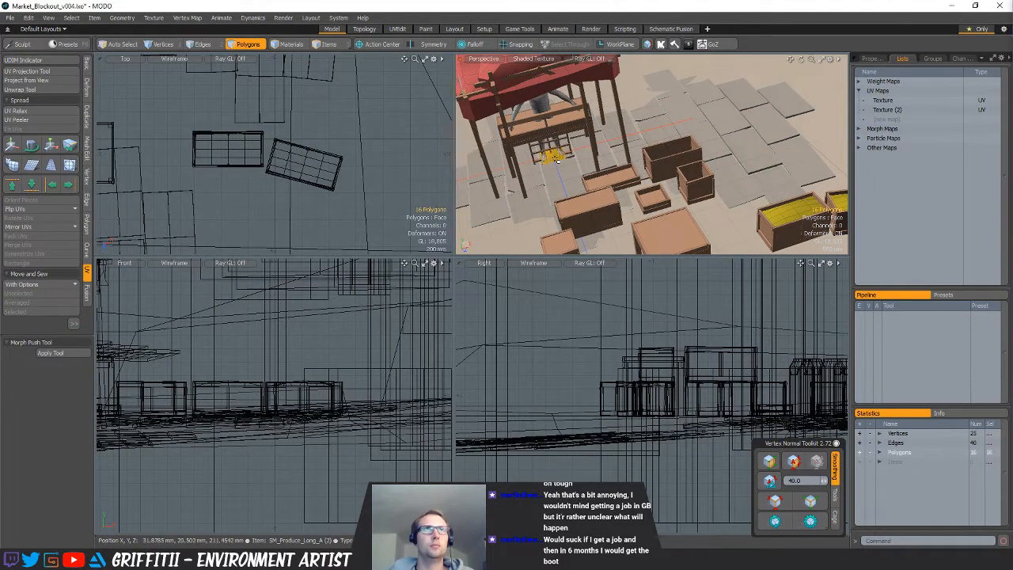
click(689, 180)
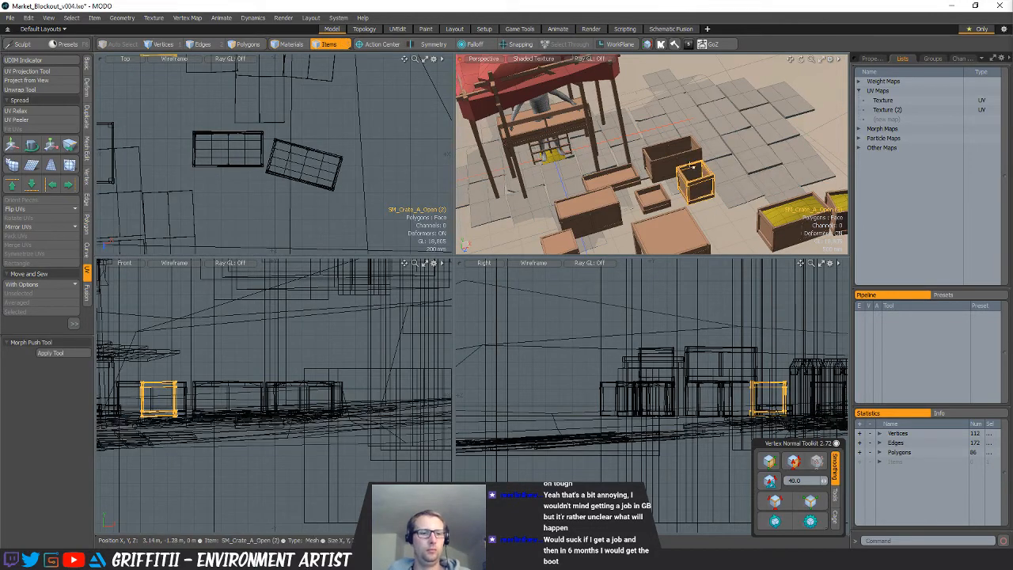
key(ctrl+v)
scroll(273, 207, down, 4)
key(w)
drag(251, 149, 295, 183)
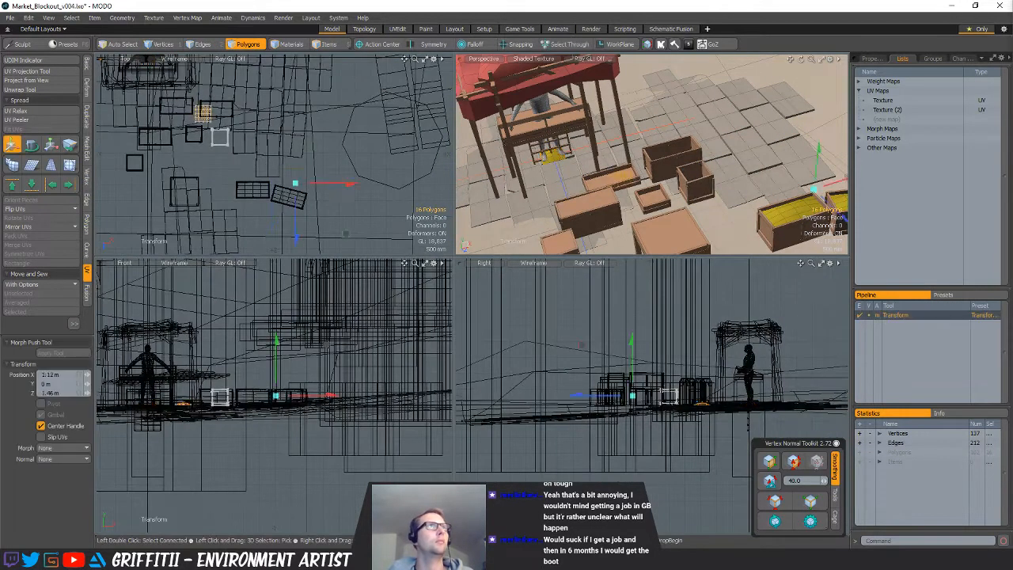
Centre the produce inside the small open crate and raise it to just below the rim
key(shift+a)
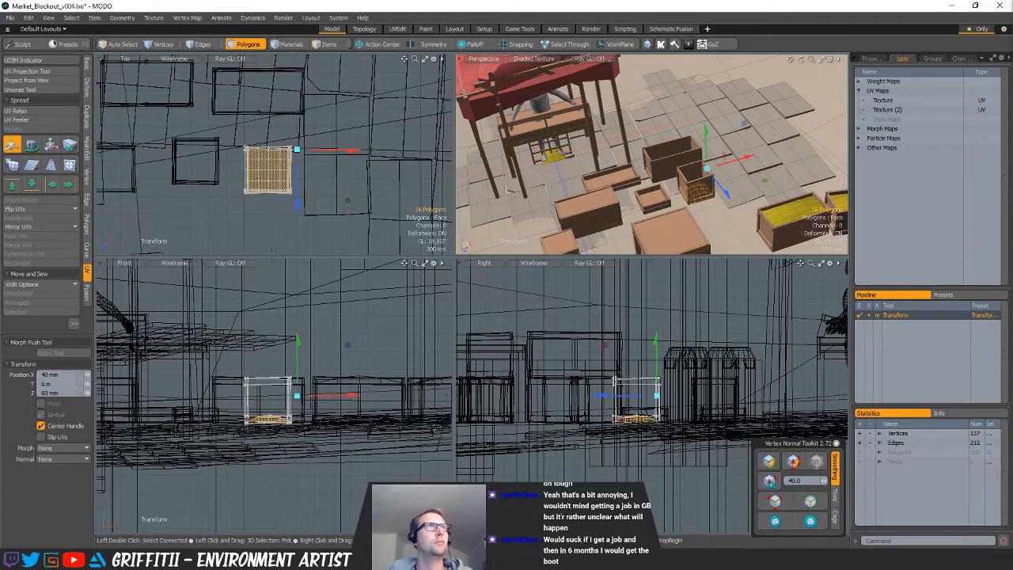
ctrl+alt+drag(724, 157, 823, 118)
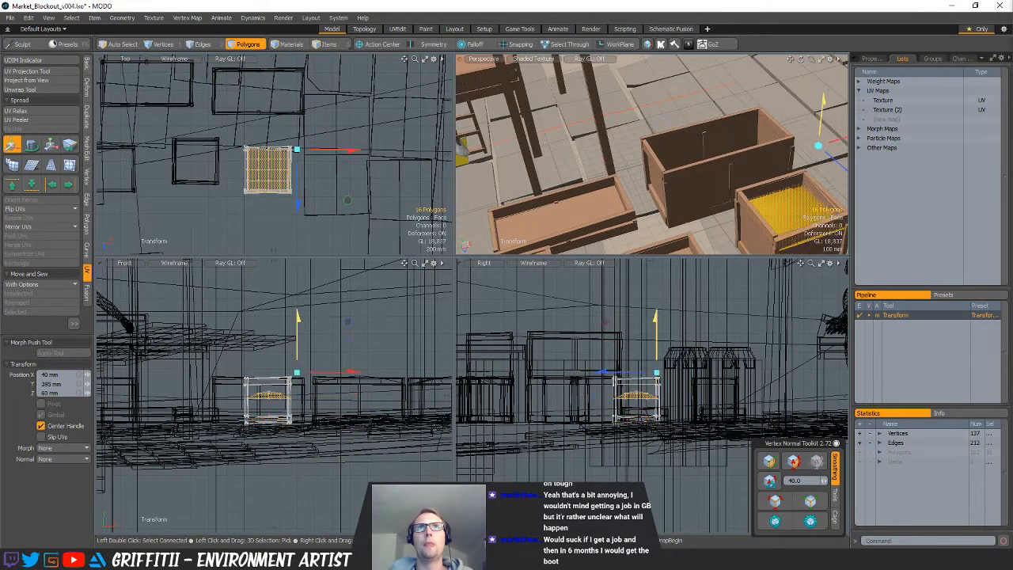
scroll(314, 129, down, 2)
alt+shift+drag(319, 120, 302, 119)
key(q)
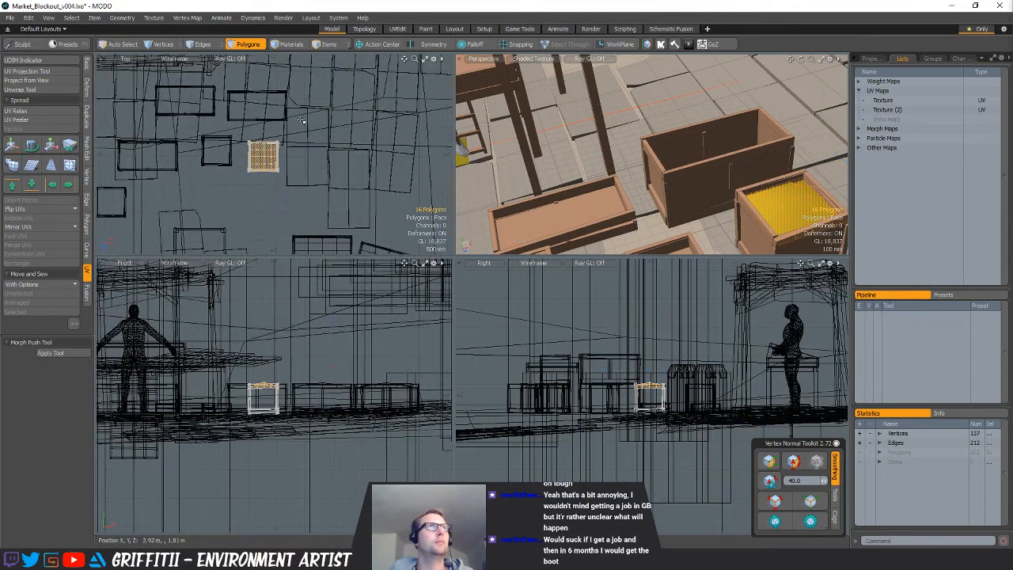
Paste a copy of the small open crate without its produce into a separate mesh and move it aside, about 1.26 m in X and 140 mm in Z
key(bracketright)
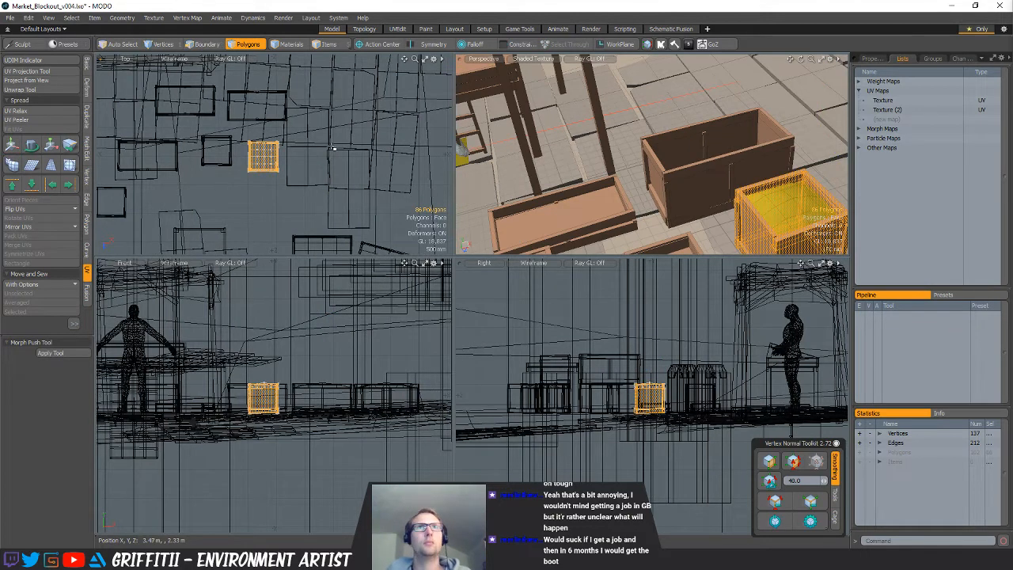
key(Escape)
key(ctrl+v)
alt+shift+drag(332, 148, 289, 110)
key(w)
drag(251, 167, 322, 177)
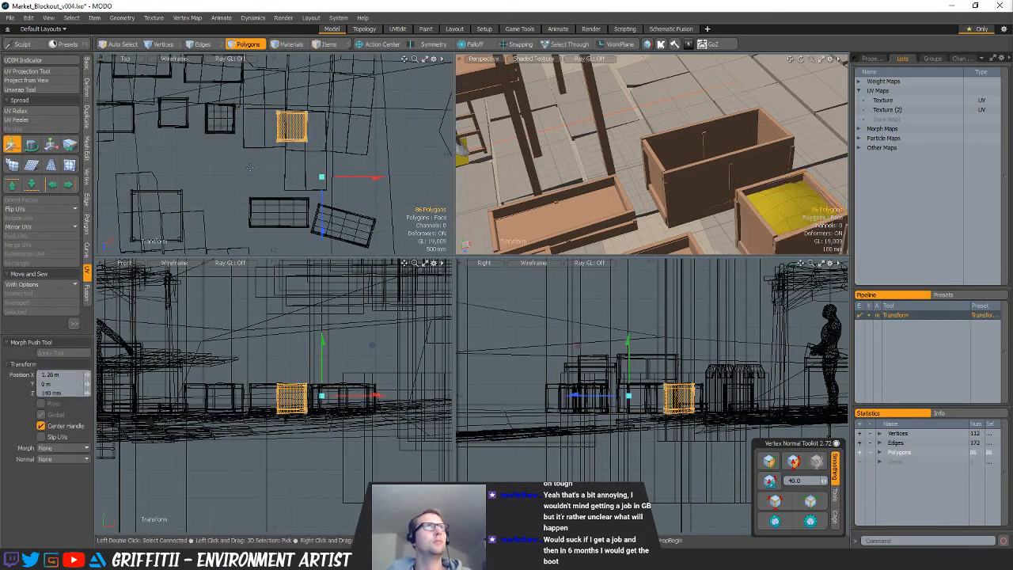
key(q)
Paste a copy of the small crate's produce into a separate mesh and move it over the small open tray
key(5)
click(221, 124)
key(3)
alt+shift+drag(287, 123, 275, 172)
key(Escape)
key(ctrl+v)
key(w)
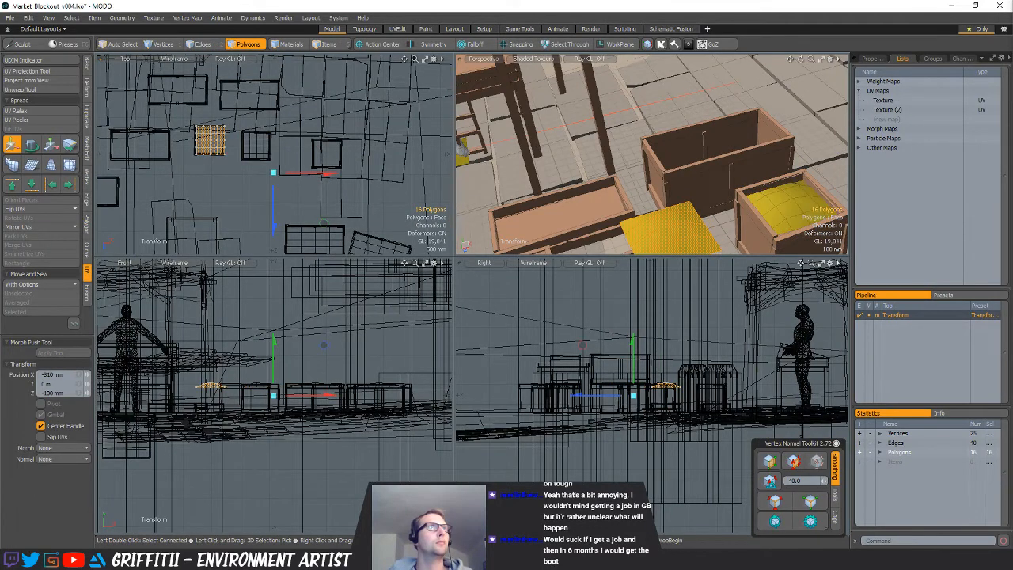
Lower the produce about 305 mm into the small tray and rotate it for variation
key(shift+a)
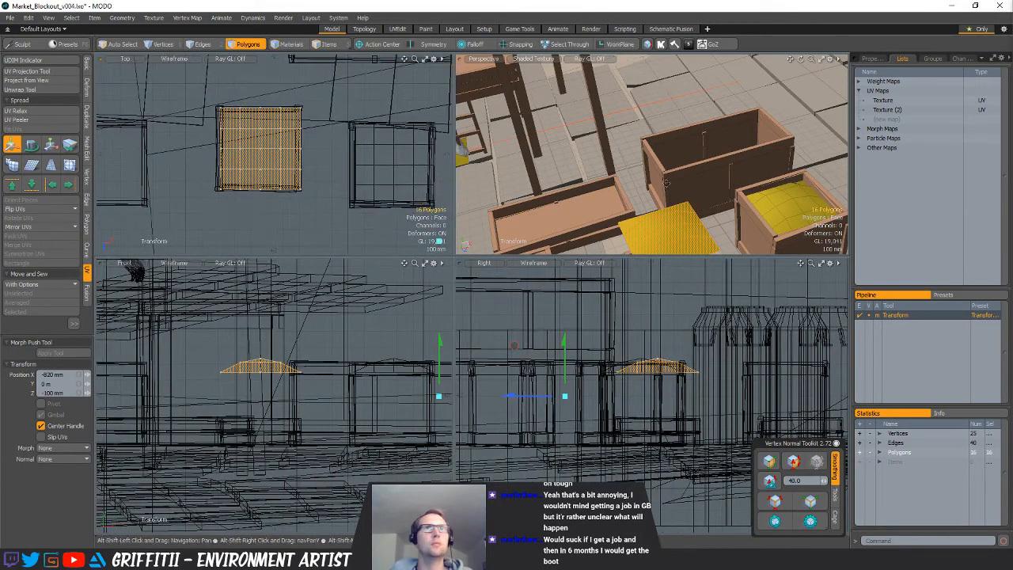
alt+shift+drag(666, 183, 633, 119)
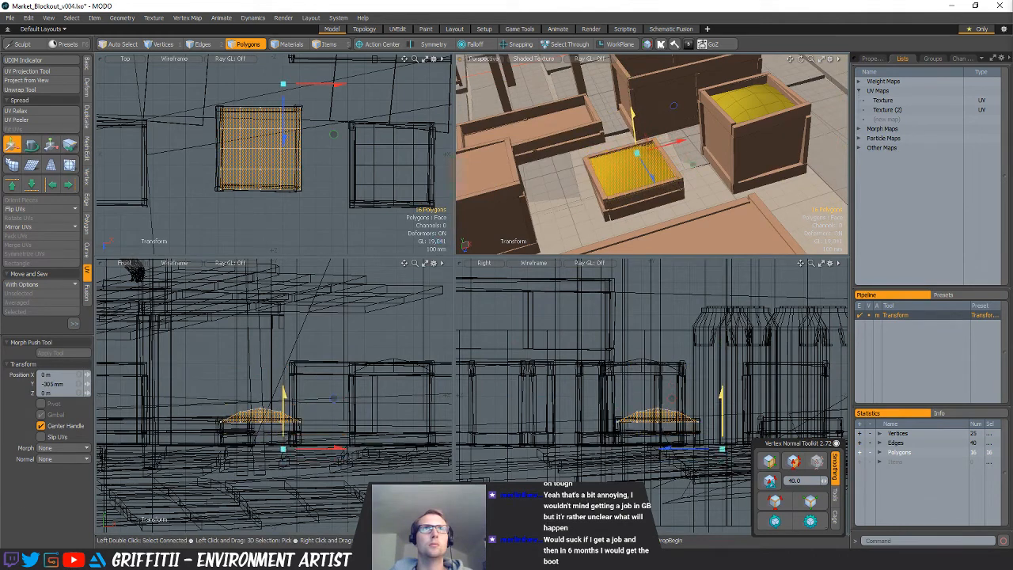
alt+drag(309, 149, 308, 176)
key(e)
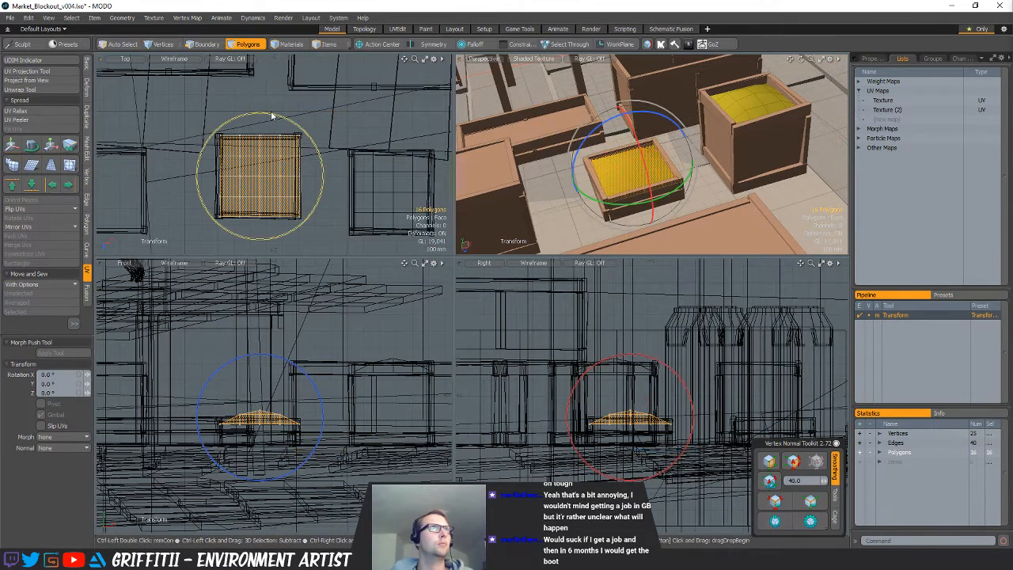
drag(274, 116, 252, 249)
key(q)
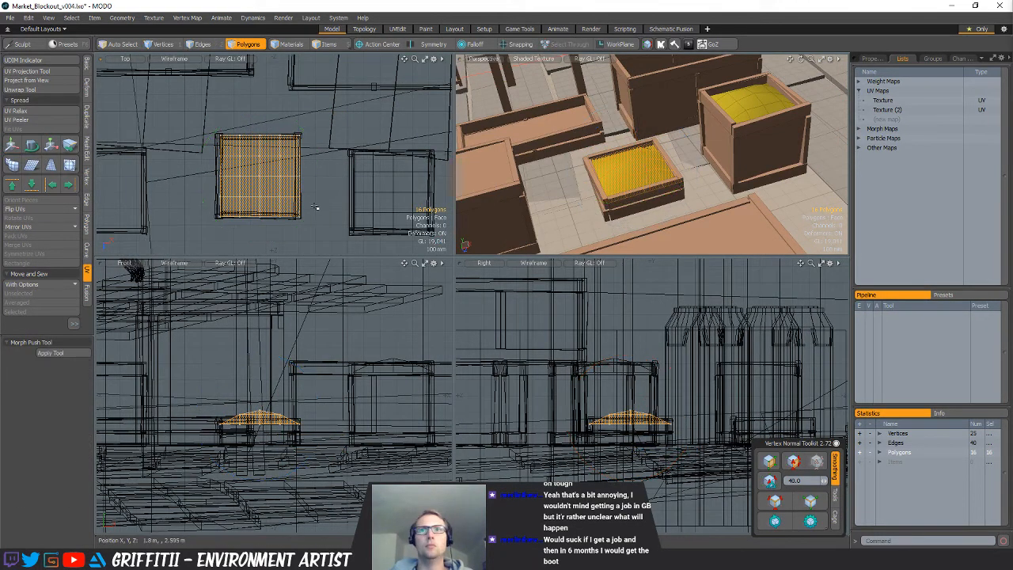
key(w)
key(q)
click(337, 169)
Paste a copy of the large filled crate's produce into a separate mesh and move it over the long open tray, about -2.29 m in X and -2.69 m in Z
alt+drag(619, 203, 732, 187)
scroll(731, 187, down, 4)
alt+shift+drag(673, 177, 654, 177)
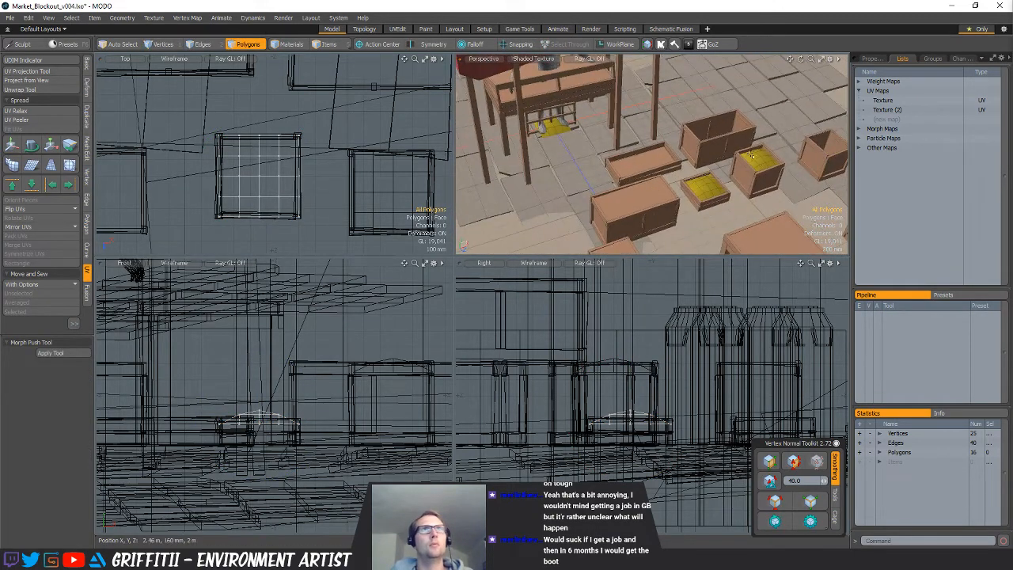
key(5)
alt+drag(815, 165, 840, 230)
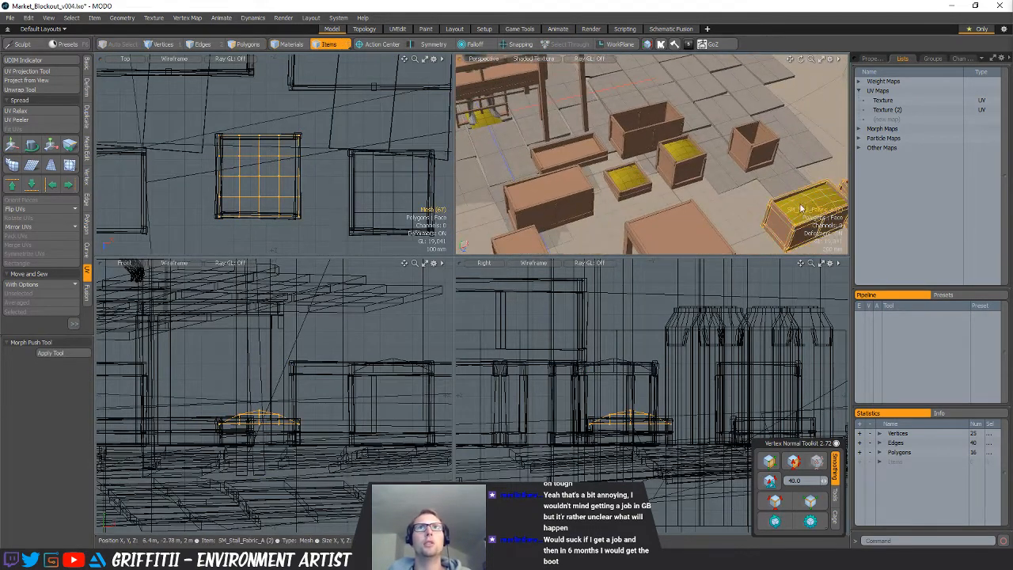
key(3)
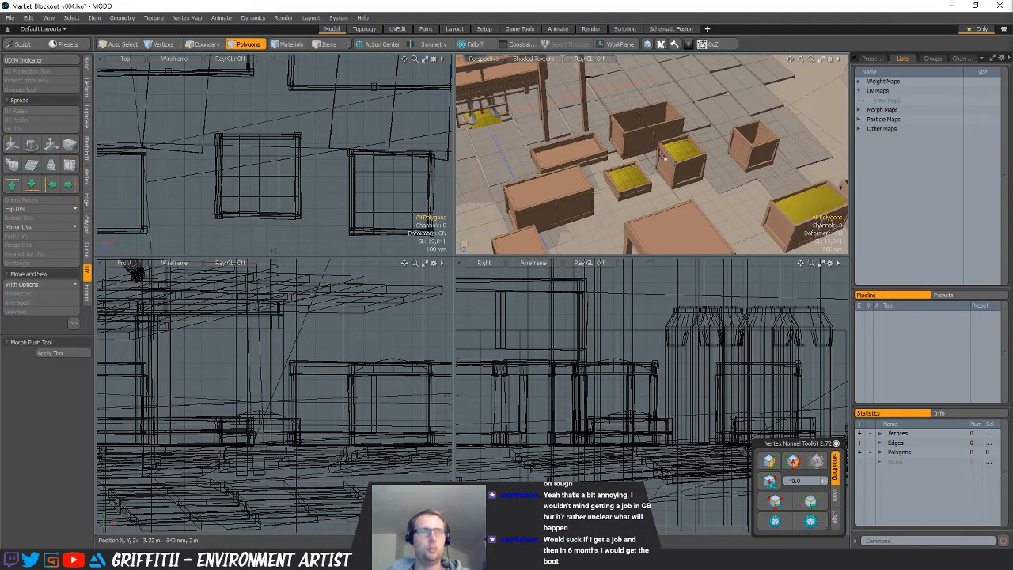
key(ctrl+v)
scroll(345, 162, down, 4)
alt+shift+drag(347, 152, 179, 1)
key(w)
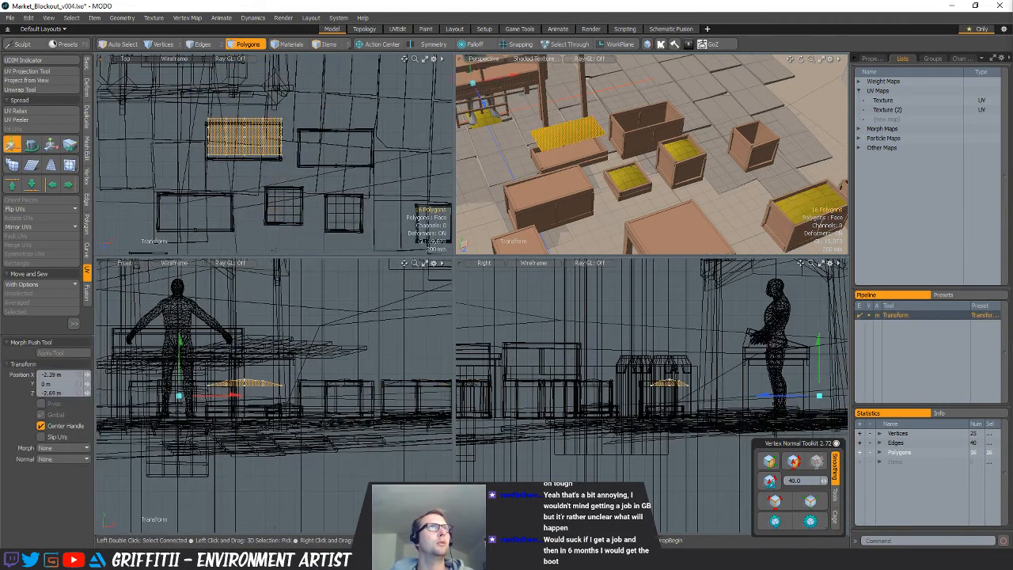
key(shift+a)
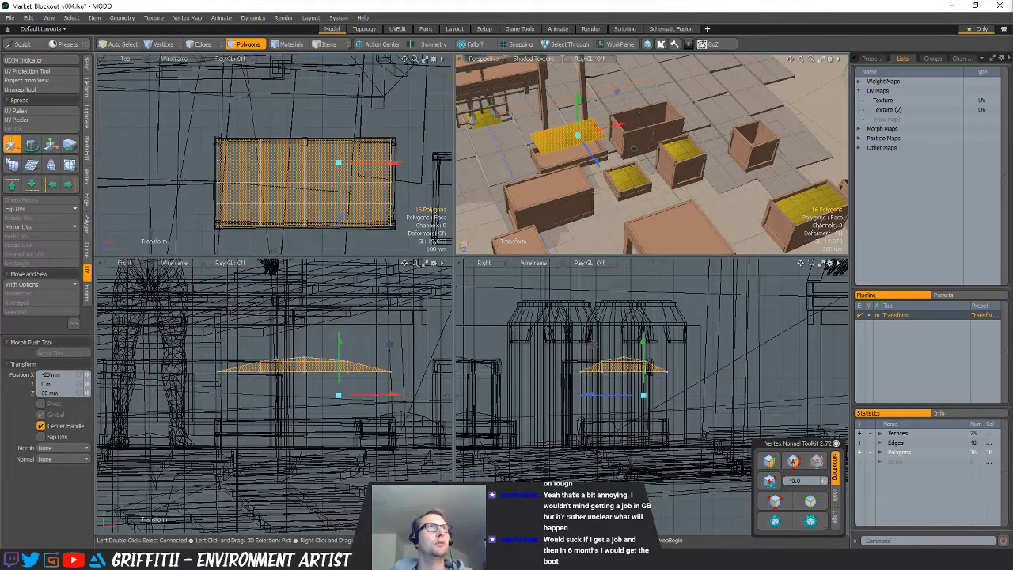
Lower the produce into the long open tray, then cut it and paste it into the tray's own mesh
ctrl+alt+drag(633, 149, 604, 199)
key(ctrl+x)
key(5)
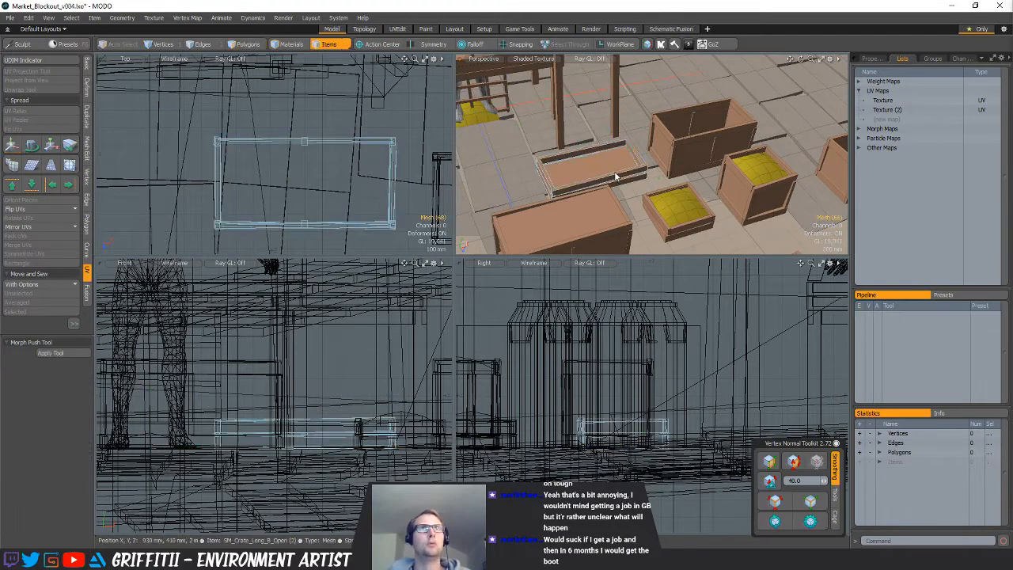
click(615, 174)
key(3)
key(ctrl+v)
scroll(673, 185, down, 4)
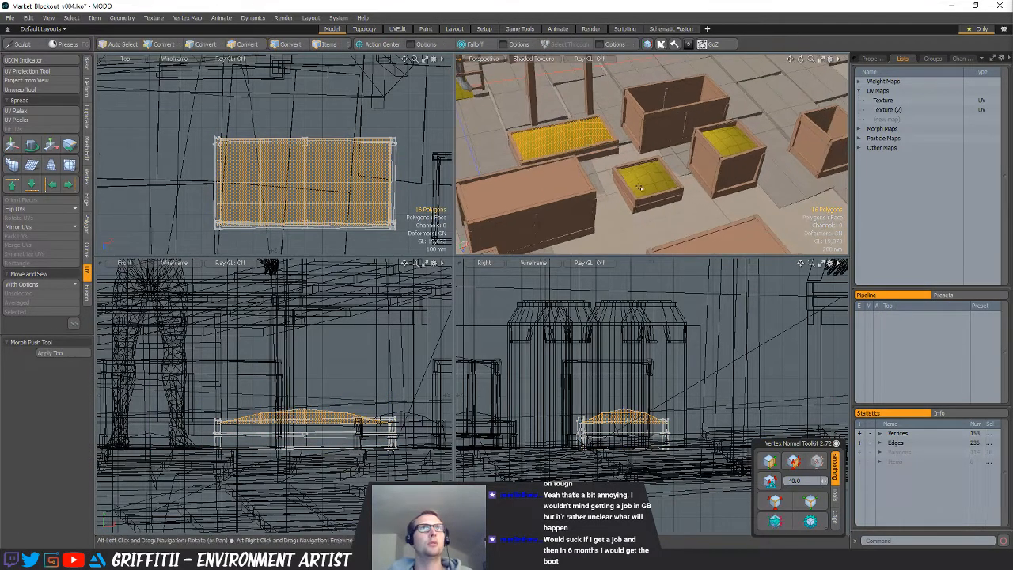
Move the slanted table top out of the stall along Z to the open ground beyond the crates
scroll(202, 130, down, 3)
ctrl+alt+drag(202, 130, 181, 131)
click(181, 131)
alt+shift+drag(497, 81, 535, 96)
key(5)
click(535, 95)
key(3)
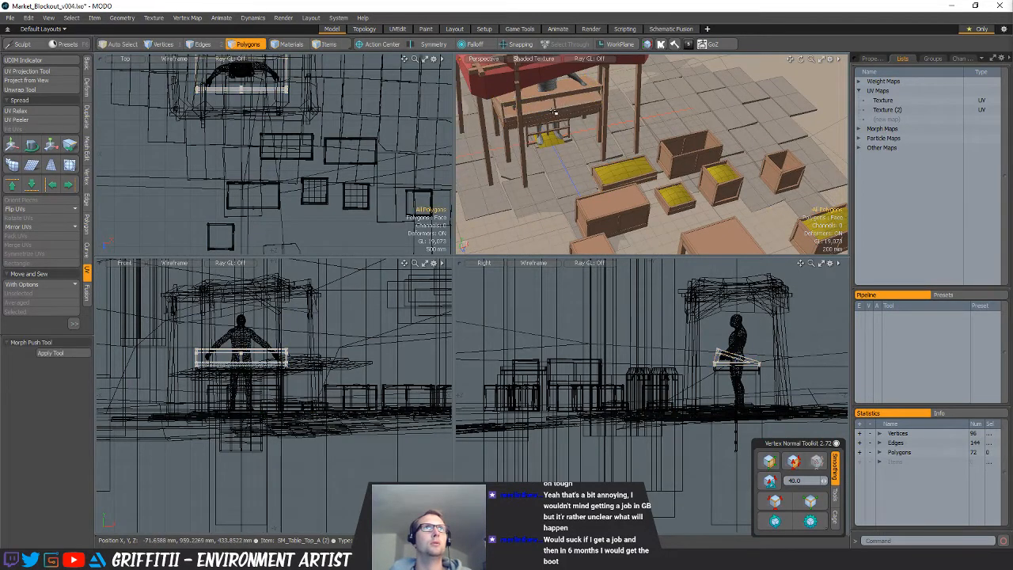
key(y)
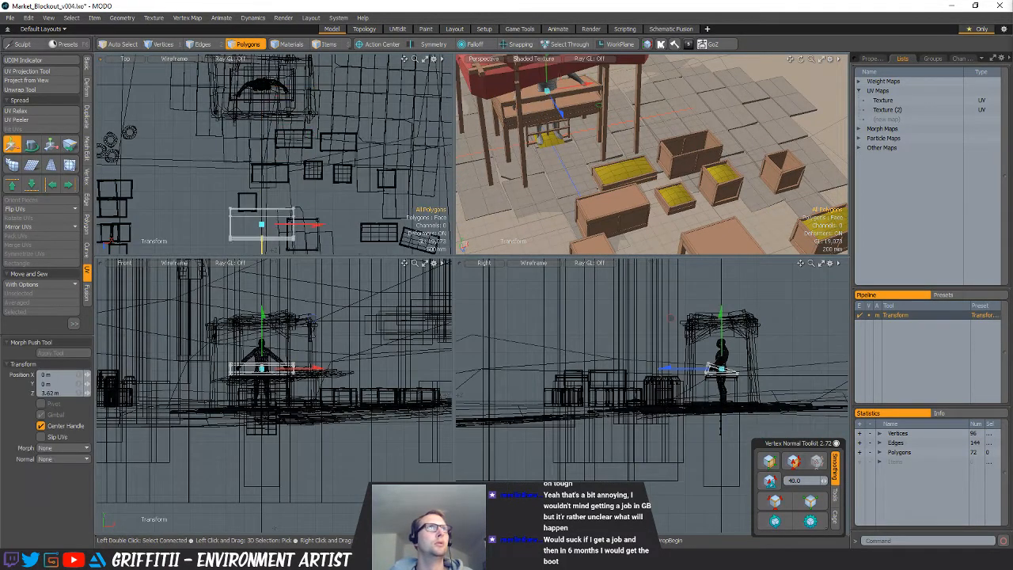
drag(262, 273, 262, 302)
key(shift+a)
alt+drag(515, 163, 678, 212)
key(q)
key(5)
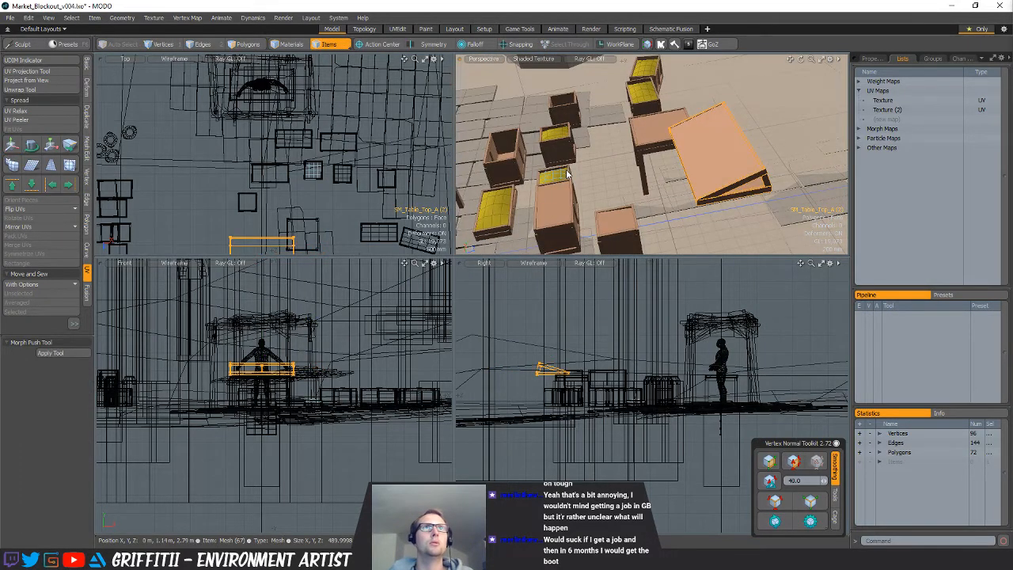
Paste a copy of the produce-filled long tray into a separate mesh and place it over the slanted table top, raised about 900 mm
click(507, 199)
key(3)
key(bracketleft)
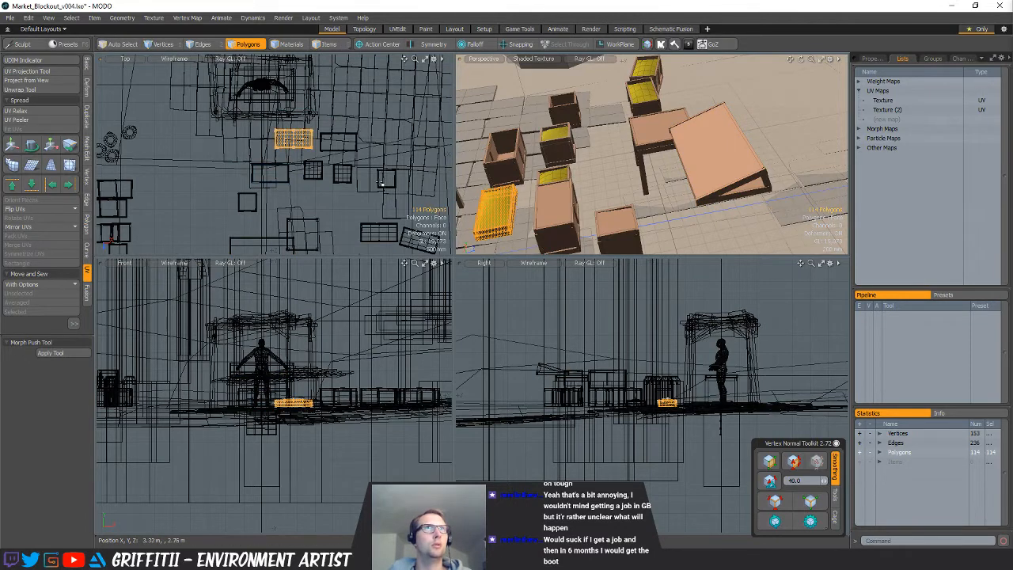
key(y)
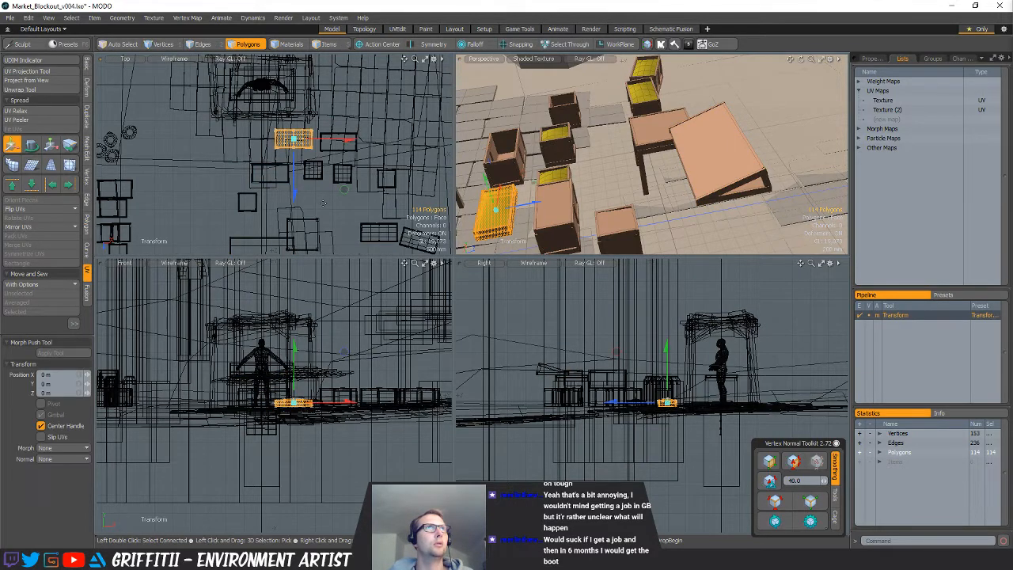
key(a)
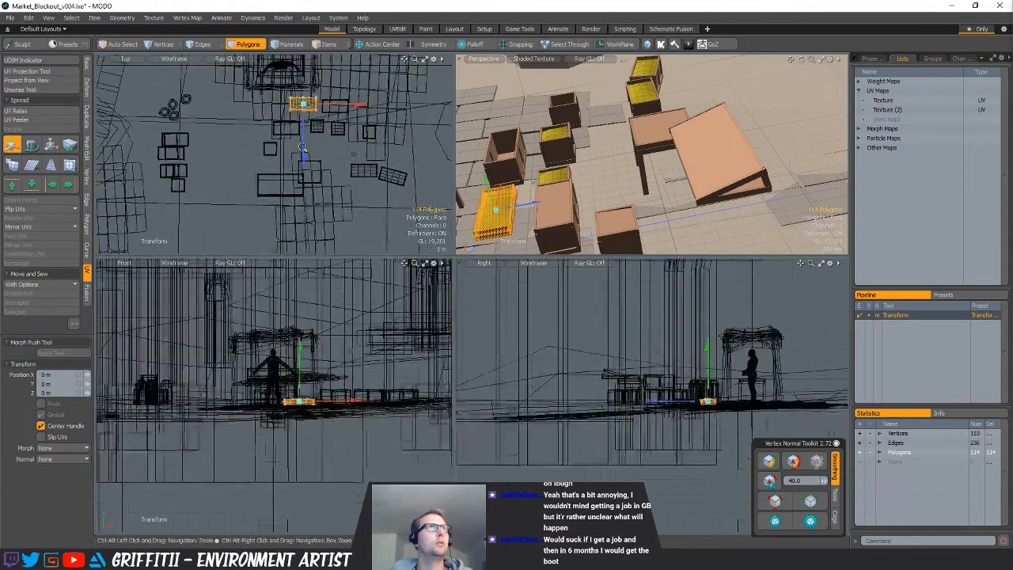
drag(312, 188, 311, 206)
drag(398, 306, 396, 283)
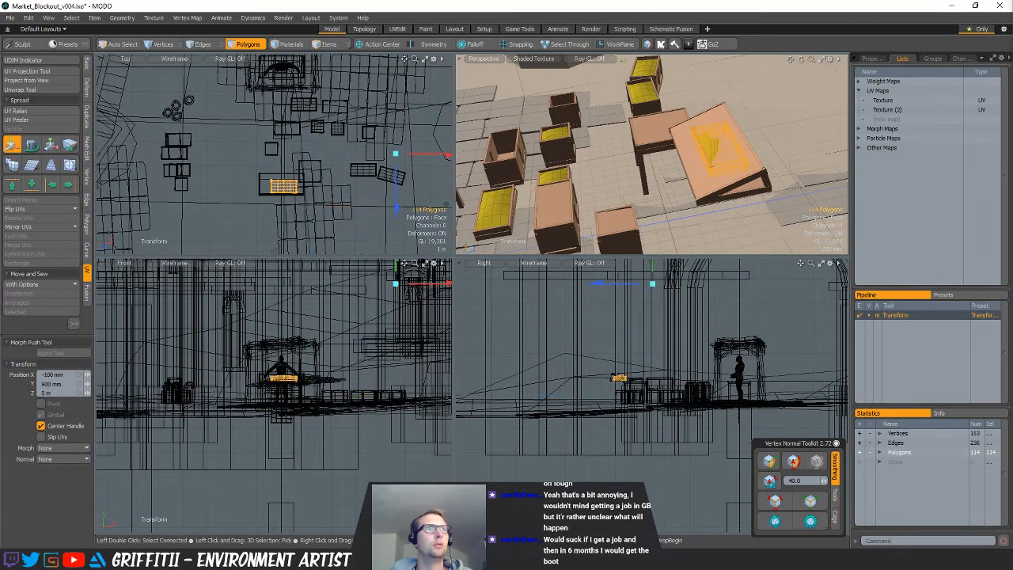
key(shift+a)
alt+drag(752, 171, 693, 126)
Rotate the long tray a quarter turn about the vertical axis, align it with the table top's outer edge and raise it about 75 mm
key(e)
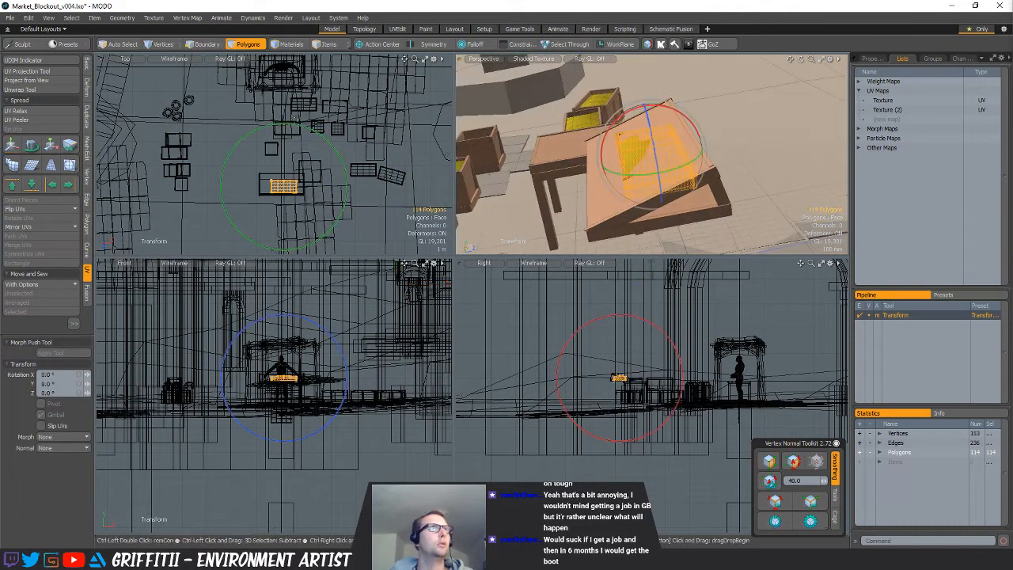
ctrl+drag(292, 125, 317, 181)
key(shift+a)
key(w)
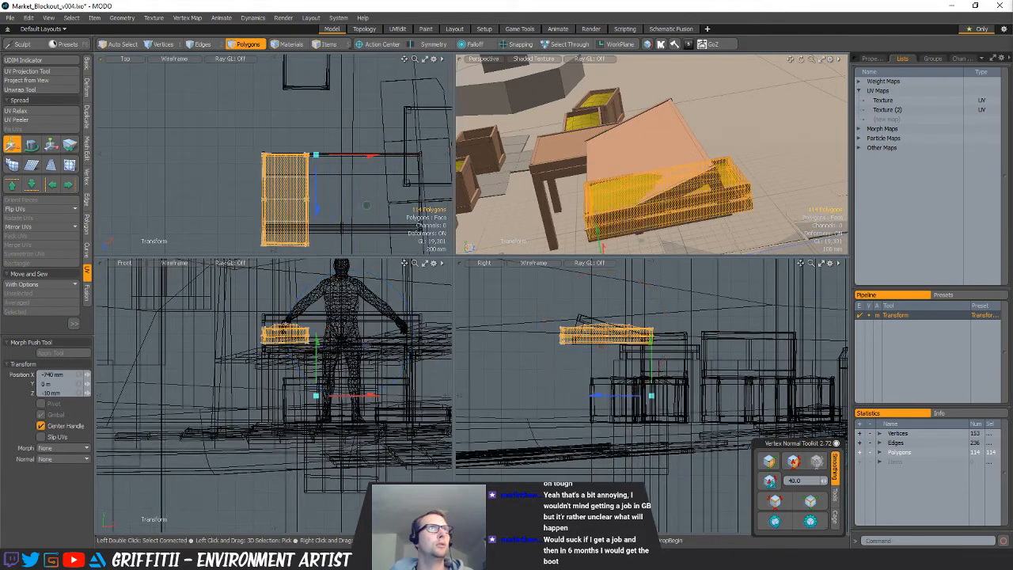
scroll(662, 347, up, 3)
mouse_move(667, 348)
mouse_down()
mouse_move(668, 328)
mouse_move(667, 337)
mouse_up()
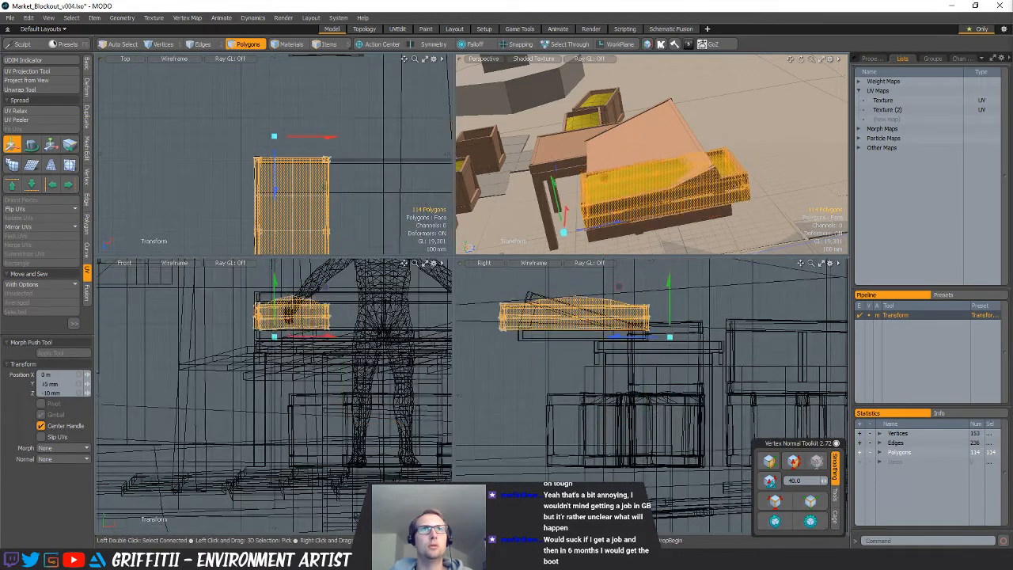
Tilt the long tray to match the slope of the slanted table top
key(e)
click(649, 333)
drag(668, 275, 710, 308)
key(space)
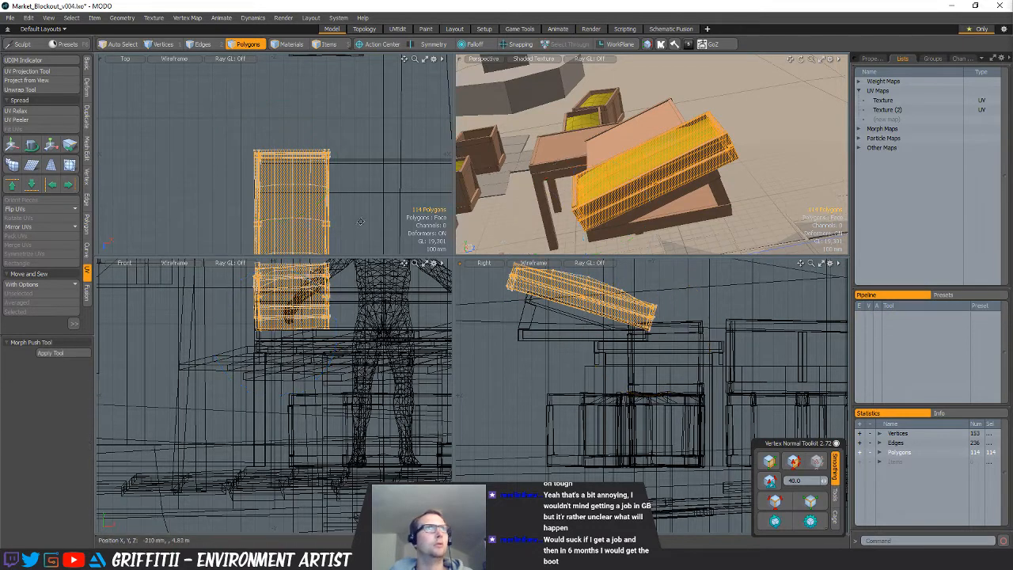
Duplicate the tilted long tray, turn the copy about its own centre for variation and set it directly beside the first tray
alt+shift+drag(360, 222, 357, 171)
key(ctrl+c)
key(ctrl+v)
key(w)
key(alt+a)
key(e)
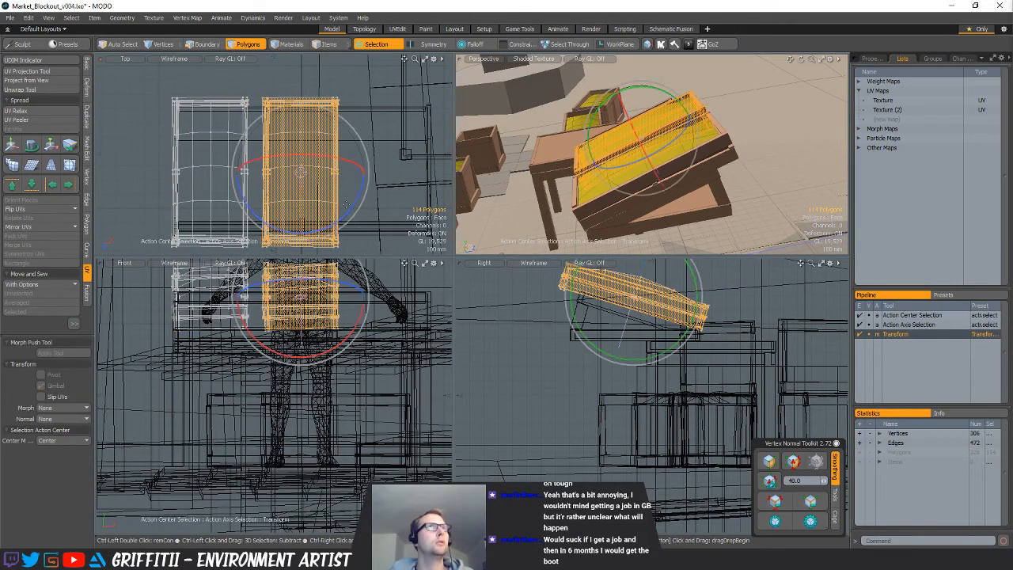
ctrl+drag(354, 210, 192, 94)
key(w)
drag(352, 172, 338, 171)
alt+drag(655, 184, 675, 187)
alt+drag(585, 188, 643, 179)
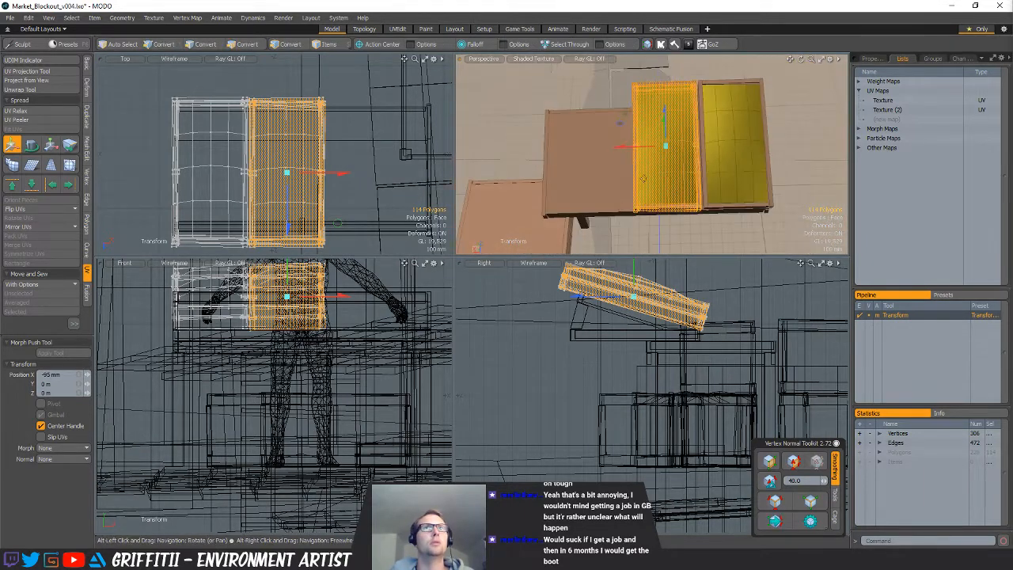
Paste a third tilted long tray, move it along X beside the second and fine-tune the gap between them
key(ctrl+v)
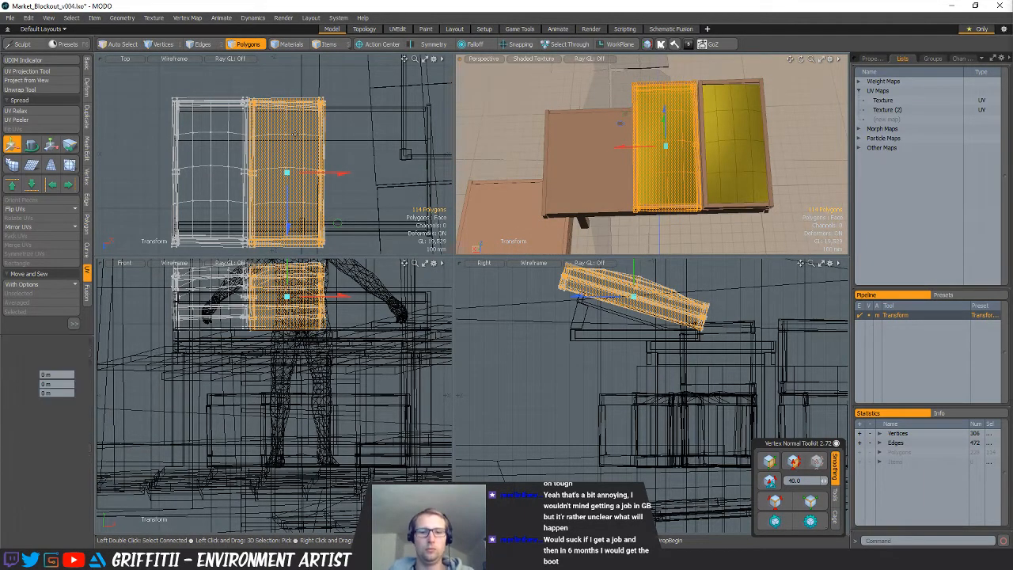
key(q)
key(w)
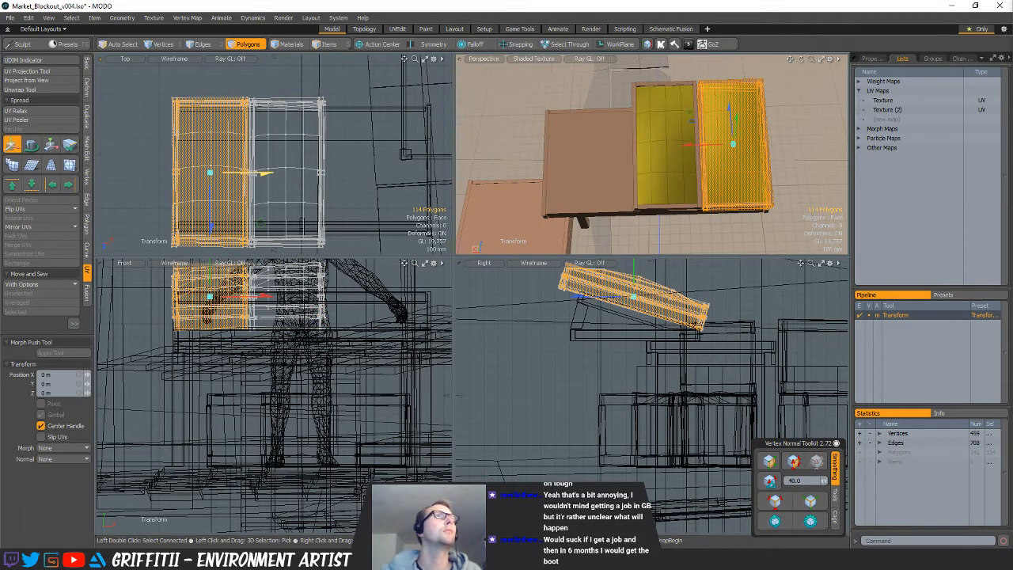
drag(261, 168, 413, 171)
key(q)
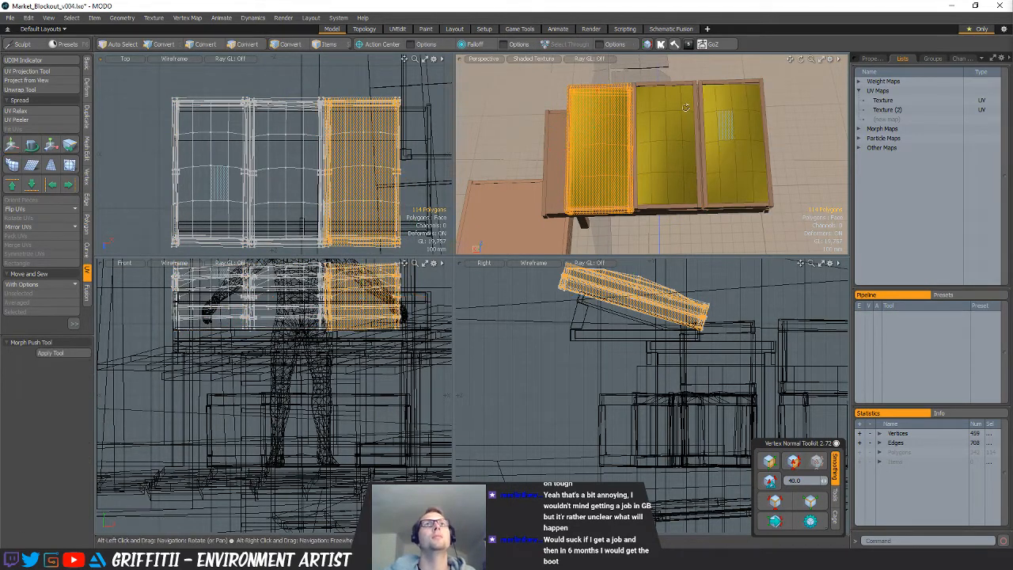
alt+drag(727, 139, 710, 146)
key(w)
mouse_move(576, 148)
mouse_down()
mouse_move(565, 148)
mouse_move(574, 148)
mouse_up()
key(q)
key(Escape)
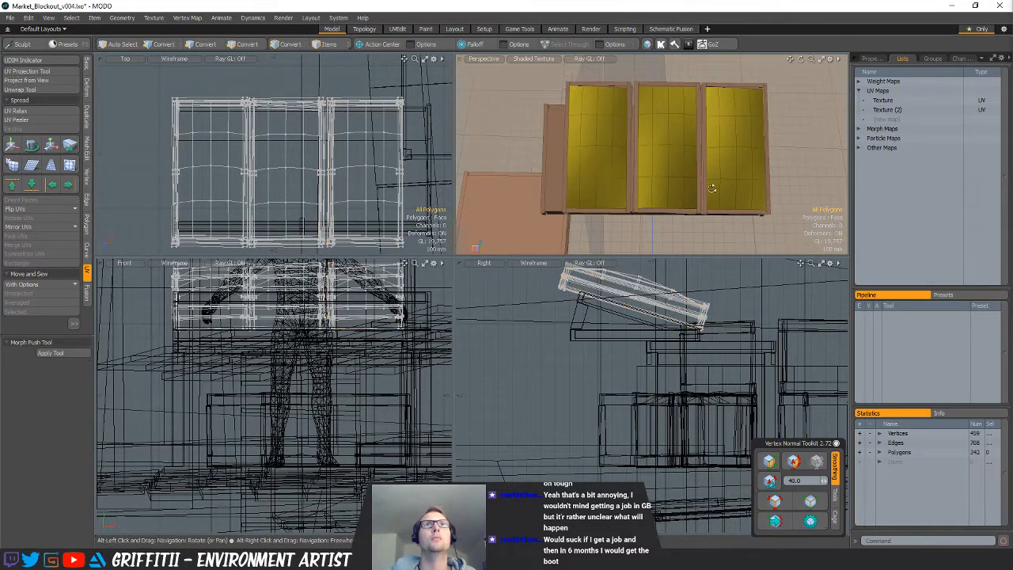
Copy the slanted table top into a new mesh and move the copy along Z, clear of the three tilted trays
scroll(711, 189, down, 4)
alt+drag(711, 188, 676, 167)
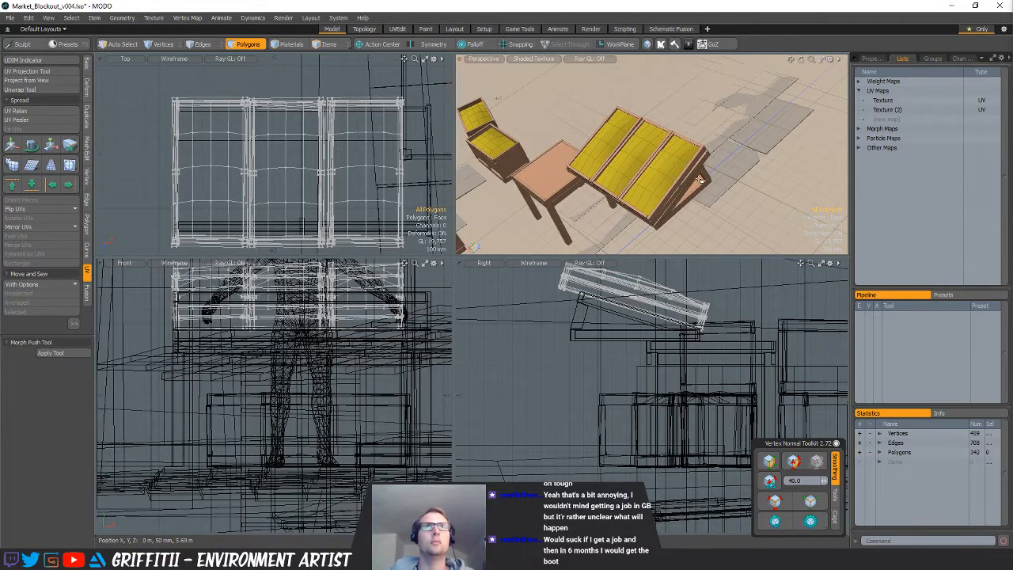
key(5)
click(701, 182)
key(3)
scroll(333, 163, down, 3)
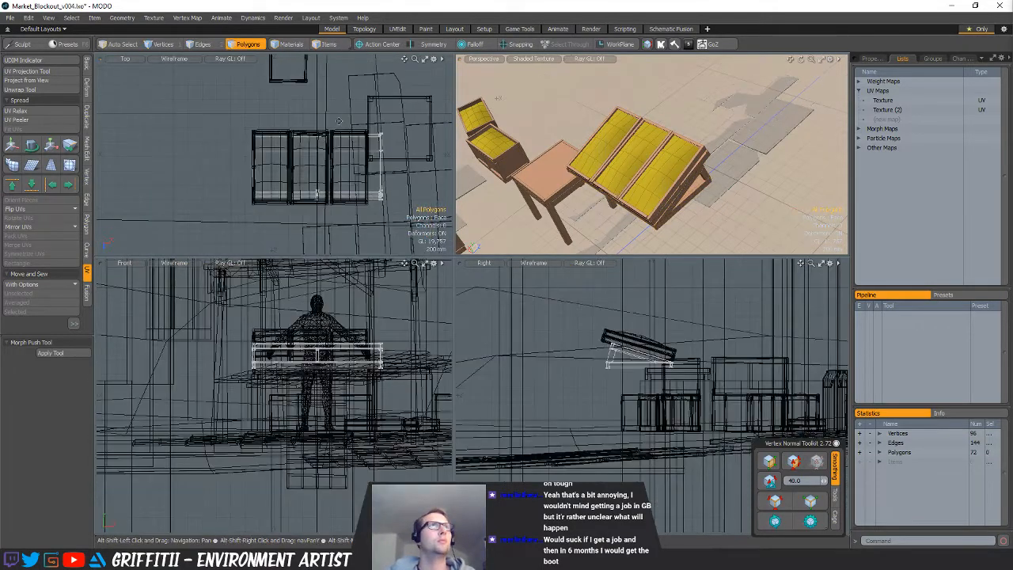
right_drag(151, 99, 404, 215)
alt+shift+drag(407, 152, 397, 135)
key(ctrl+c)
key(n)
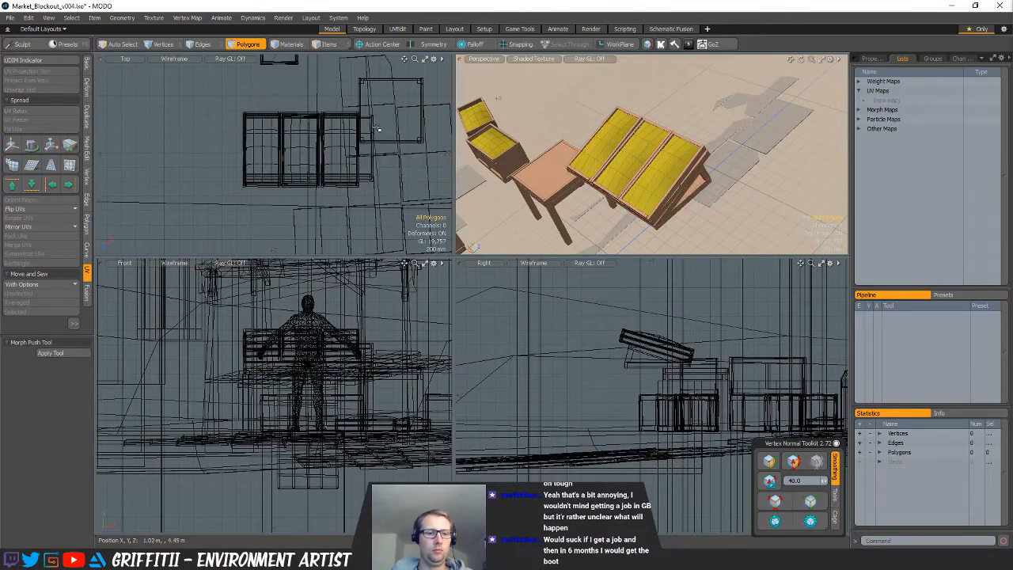
key(ctrl+v)
scroll(331, 178, down, 1)
key(w)
drag(313, 205, 313, 295)
key(q)
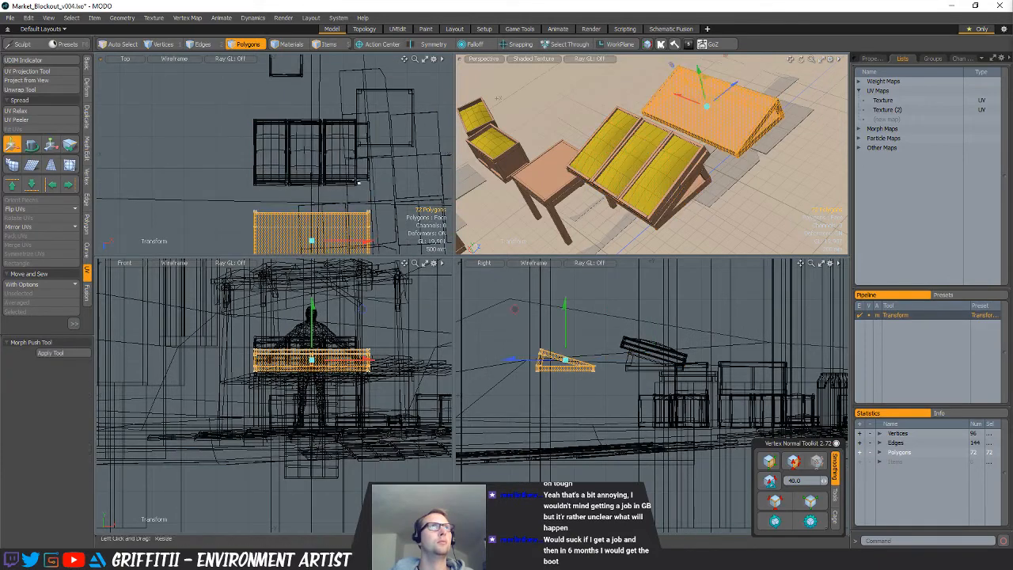
Cut the produce in the small open tray and merge it into the tray's own mesh
alt+shift+drag(374, 118, 341, 203)
scroll(341, 201, down, 2)
key(5)
click(372, 126)
alt+shift+drag(557, 137, 613, 176)
key(3)
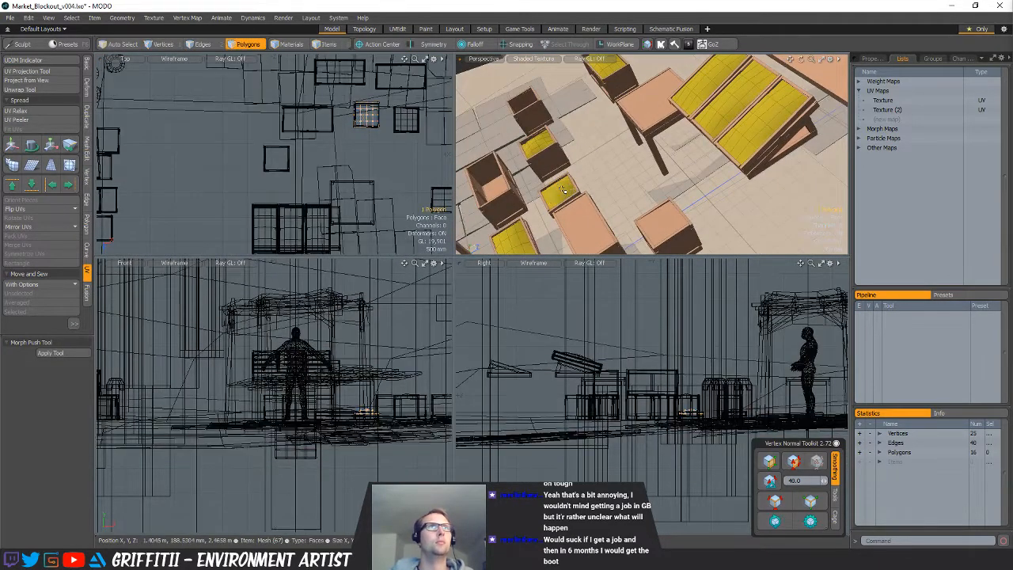
key(ctrl+x)
key(5)
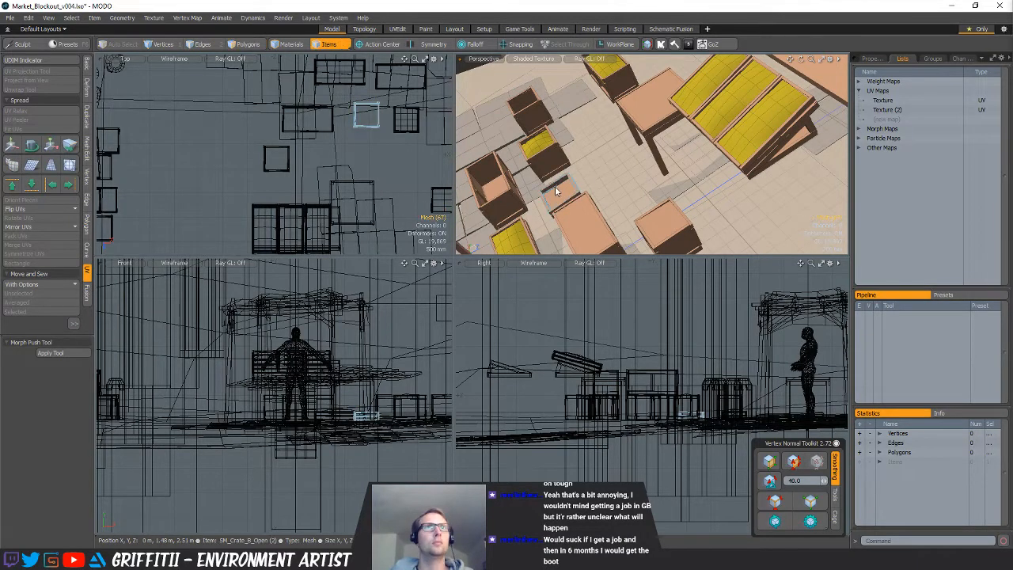
click(558, 188)
key(3)
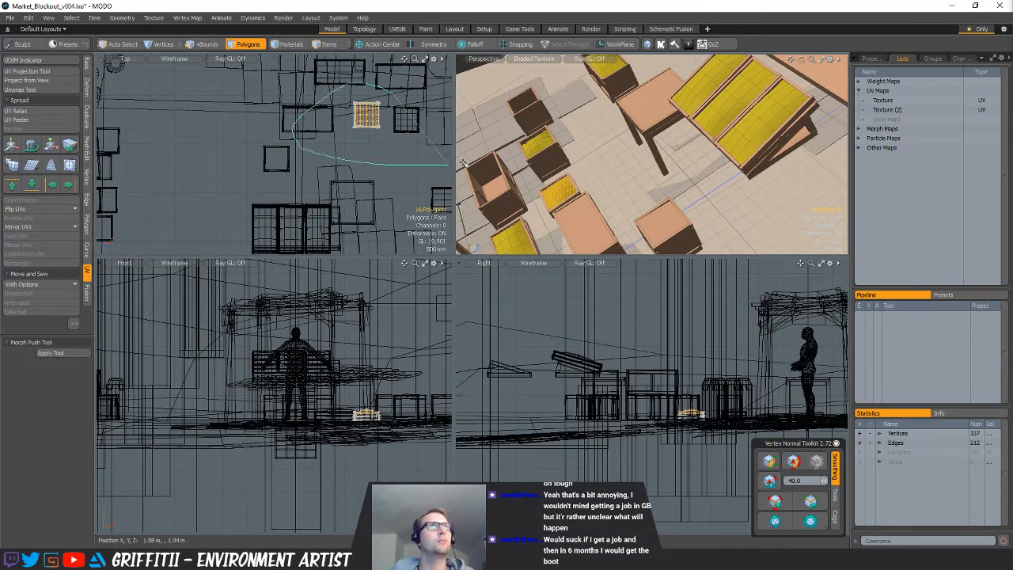
Paste a copy of the produce-filled small tray into a separate mesh and move it up over the second slanted table top
key(ctrl+c)
key(ctrl+v)
scroll(422, 141, down, 2)
alt+shift+drag(422, 140, 379, 103)
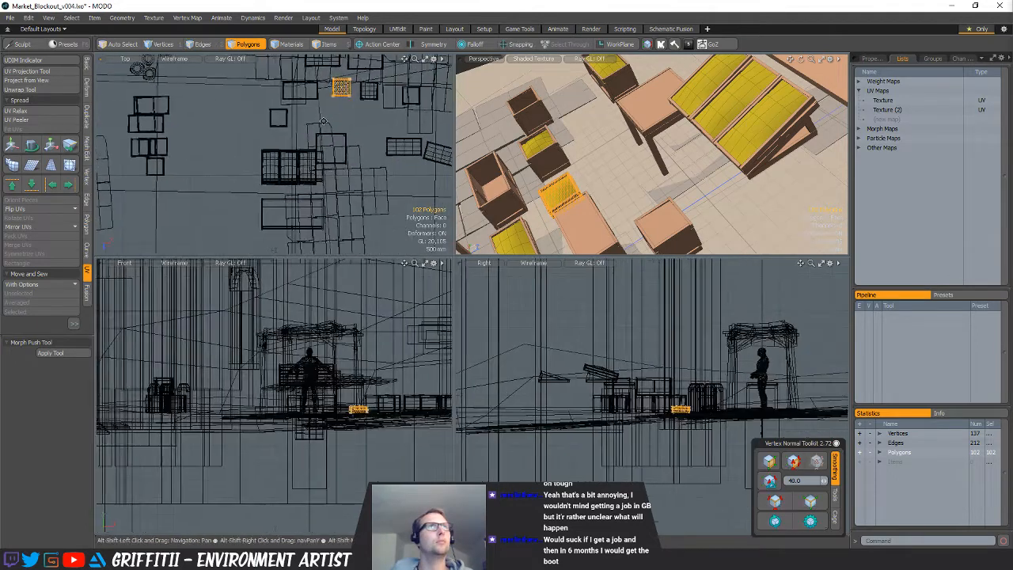
key(w)
drag(381, 148, 309, 265)
alt+shift+drag(576, 369, 631, 400)
drag(631, 399, 629, 288)
alt+shift+drag(539, 345, 622, 388)
ctrl+alt+drag(621, 388, 635, 392)
Tilt the small tray to match the second table top's slope and shift it to rest on the slanted surface
key(e)
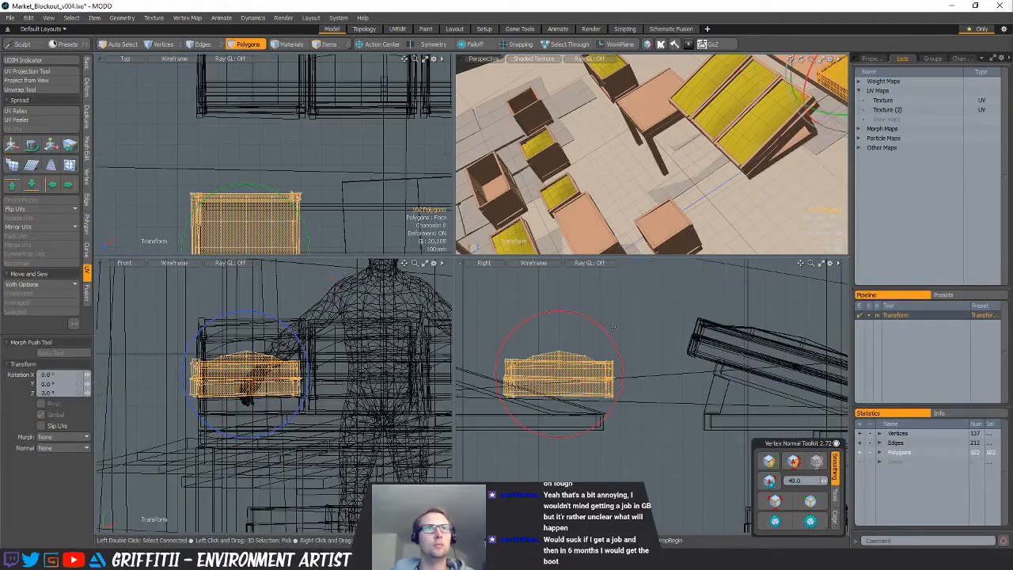
drag(600, 330, 606, 337)
key(w)
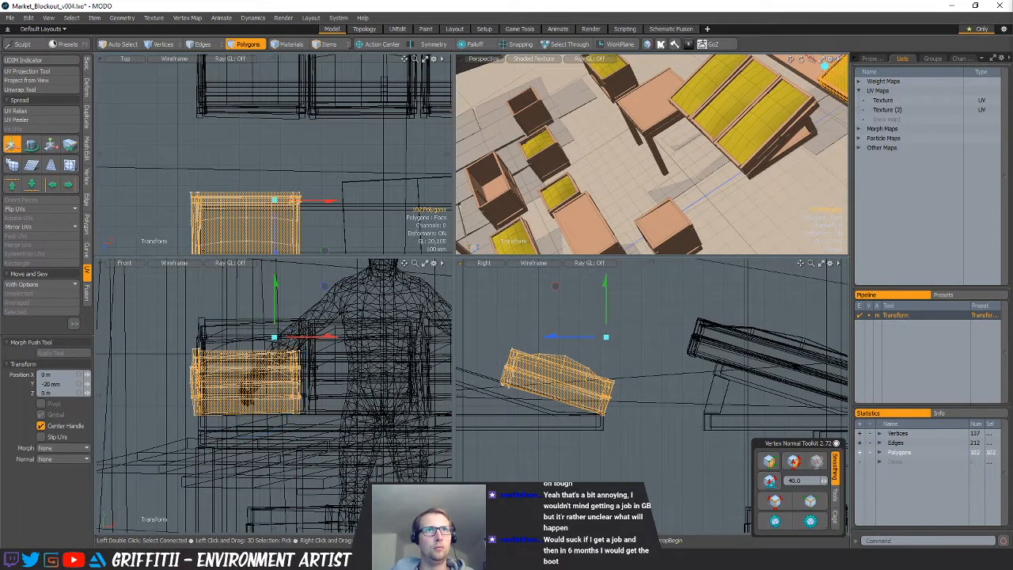
key(shift+a)
key(shift+a)
mouse_move(621, 167)
alt+mouse_down()
mouse_move(650, 136)
mouse_move(622, 181)
alt+mouse_up()
drag(549, 130, 541, 122)
key(space)
Duplicate the tilted small tray, place the copy directly beside it along X and rotate it for variation
scroll(309, 189, down, 3)
alt+shift+drag(309, 190, 380, 175)
key(w)
key(alt+s)
key(e)
drag(350, 234, 334, 182)
key(w)
key(q)
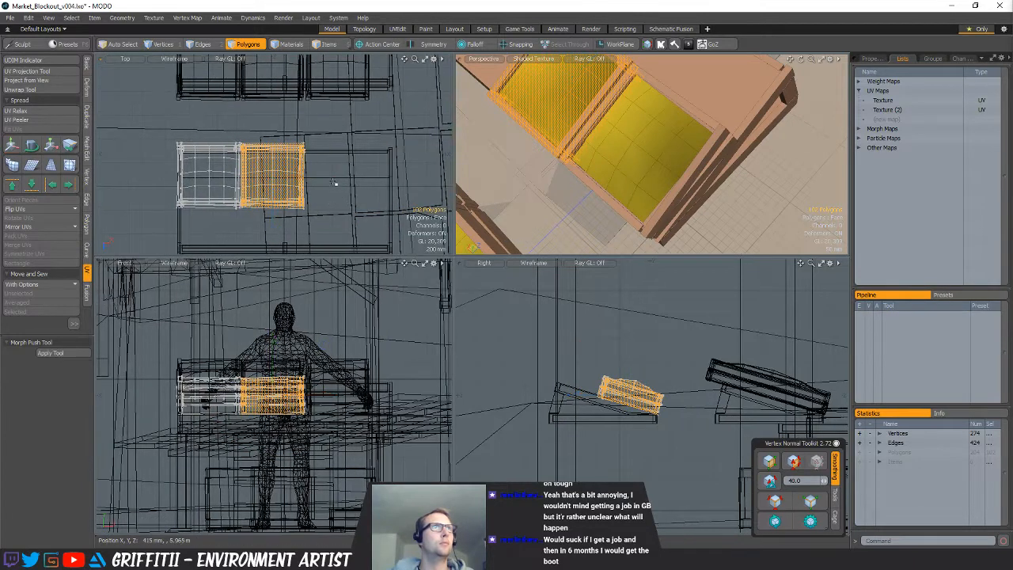
Place another copy of the tilted tray at the end of the row along X and rotate it within the table top's slope
key(w)
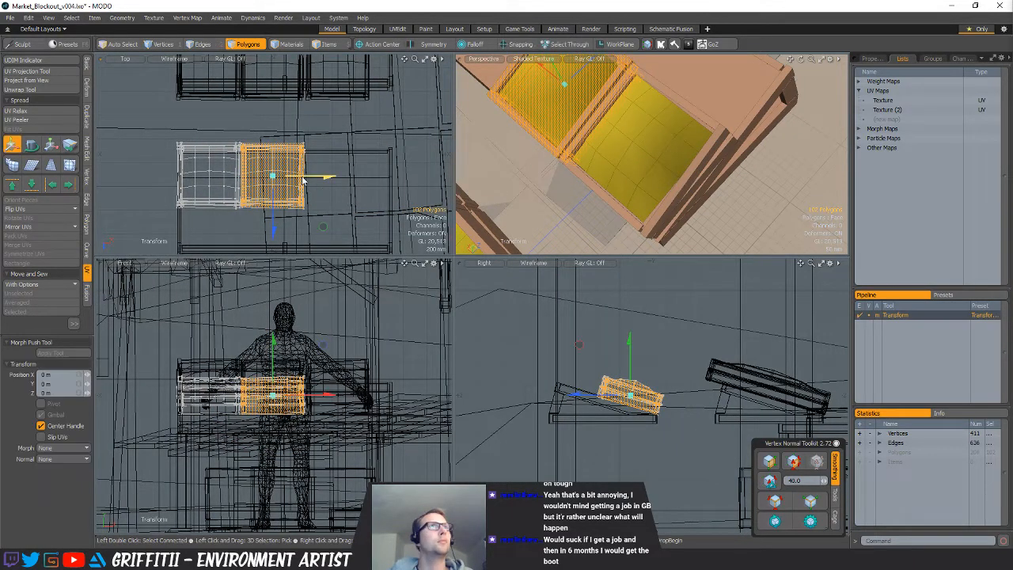
drag(326, 176, 392, 178)
key(e)
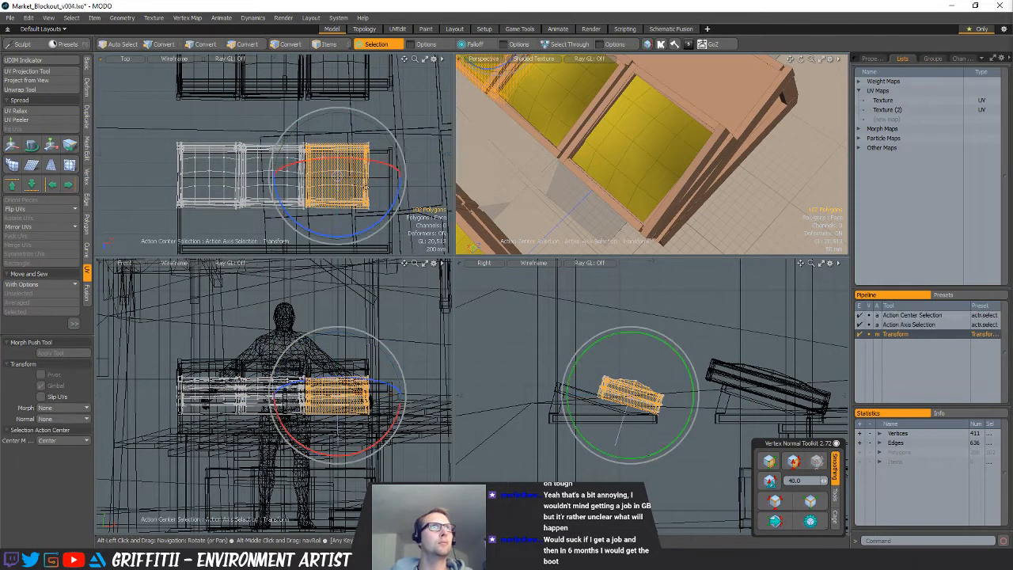
mouse_move(383, 224)
mouse_down()
mouse_move(341, 241)
mouse_move(279, 226)
mouse_move(236, 129)
mouse_move(279, 112)
mouse_up()
key(q)
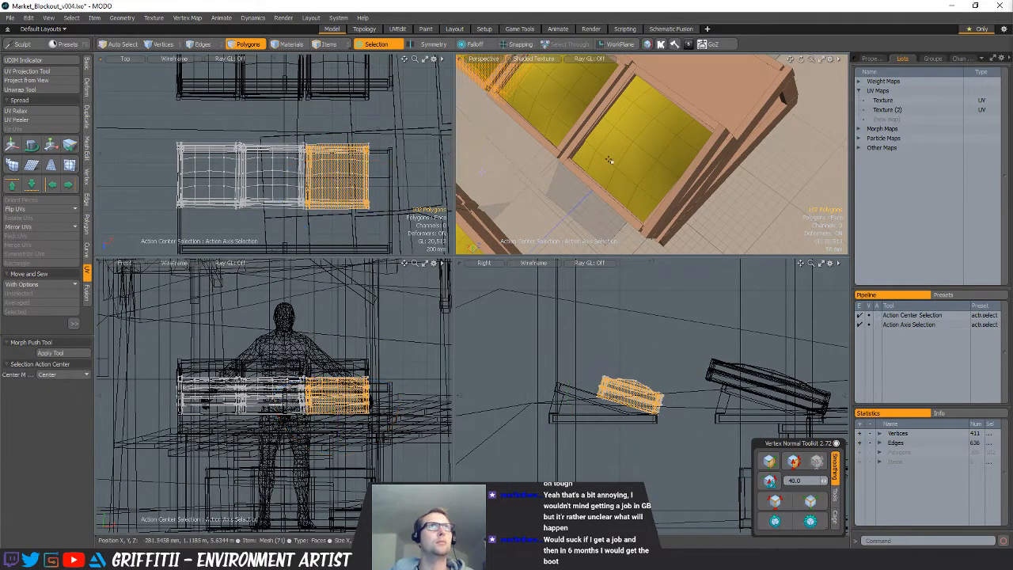
ctrl+alt+drag(606, 160, 540, 171)
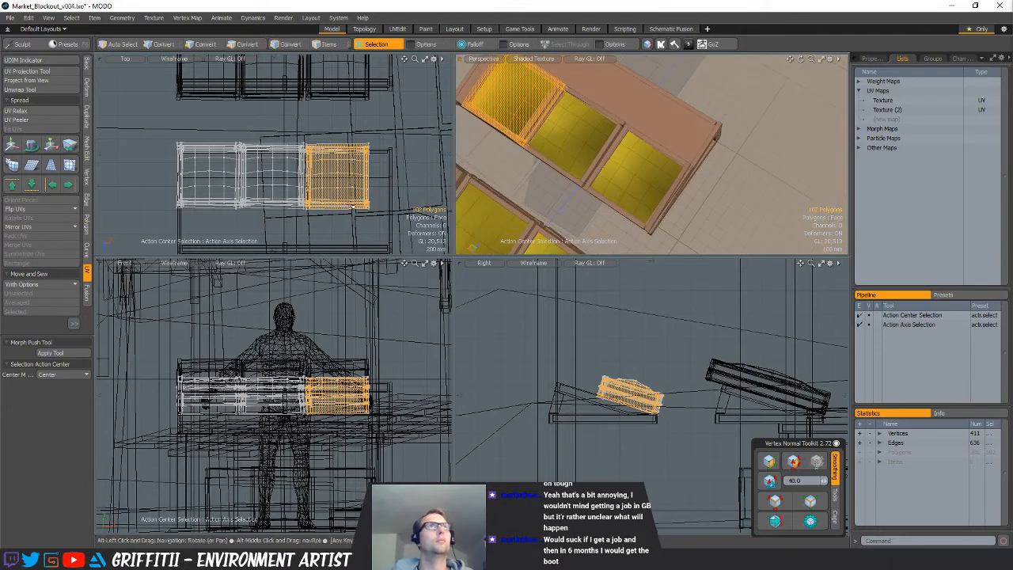
Select all three trays and place a duplicate row directly above them along the slope, undoing the extra rotation
shift+double_click(298, 187)
alt+shift+drag(350, 232, 349, 196)
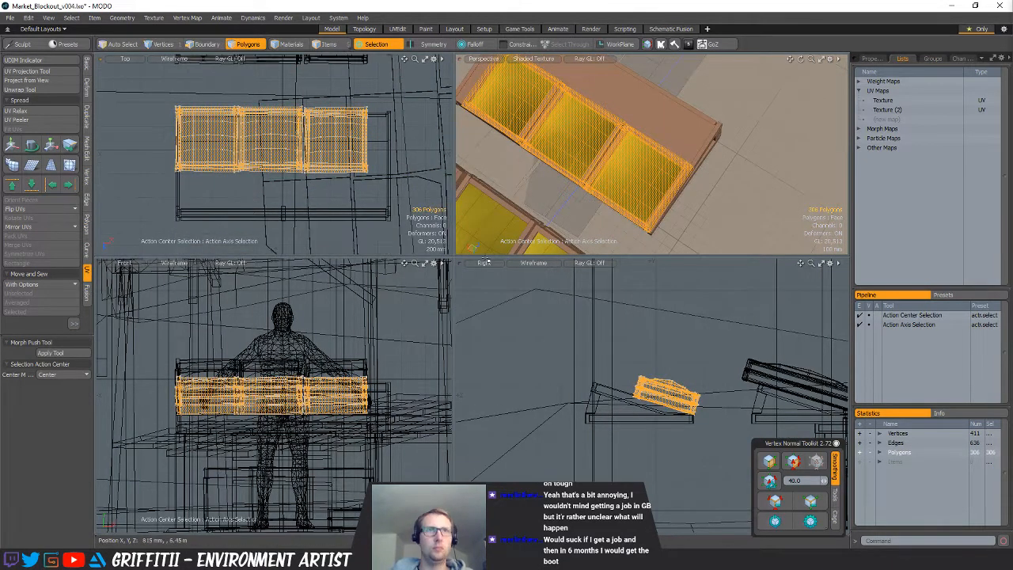
key(y)
drag(693, 405, 631, 386)
key(e)
drag(328, 240, 190, 156)
key(ctrl+z)
key(q)
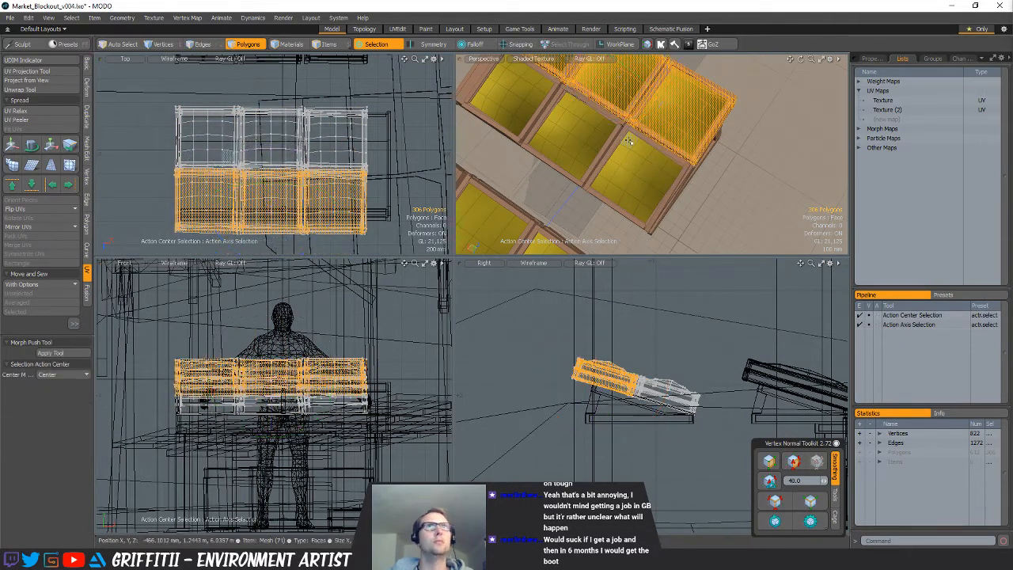
Select the lower row of three trays and offset it by -65 mm along X to stagger it against the upper row
alt+drag(628, 140, 594, 165)
key(w)
key(q)
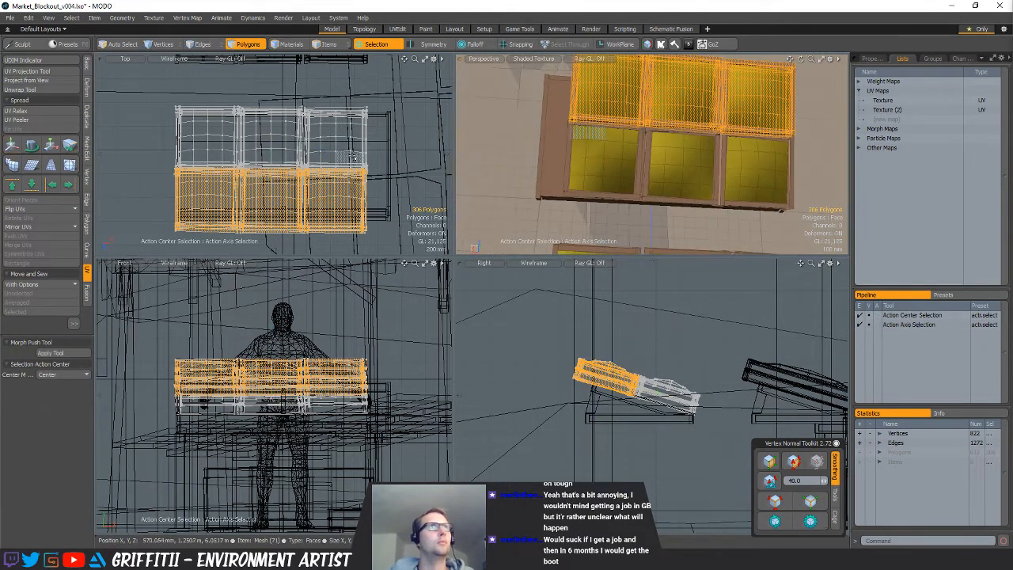
key(w)
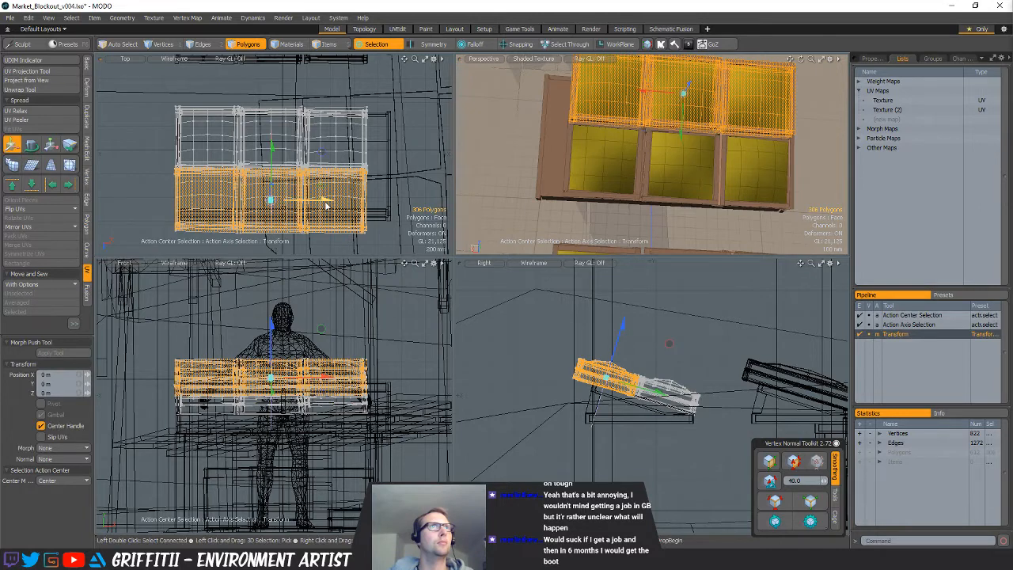
double_click(330, 164)
drag(325, 140, 317, 140)
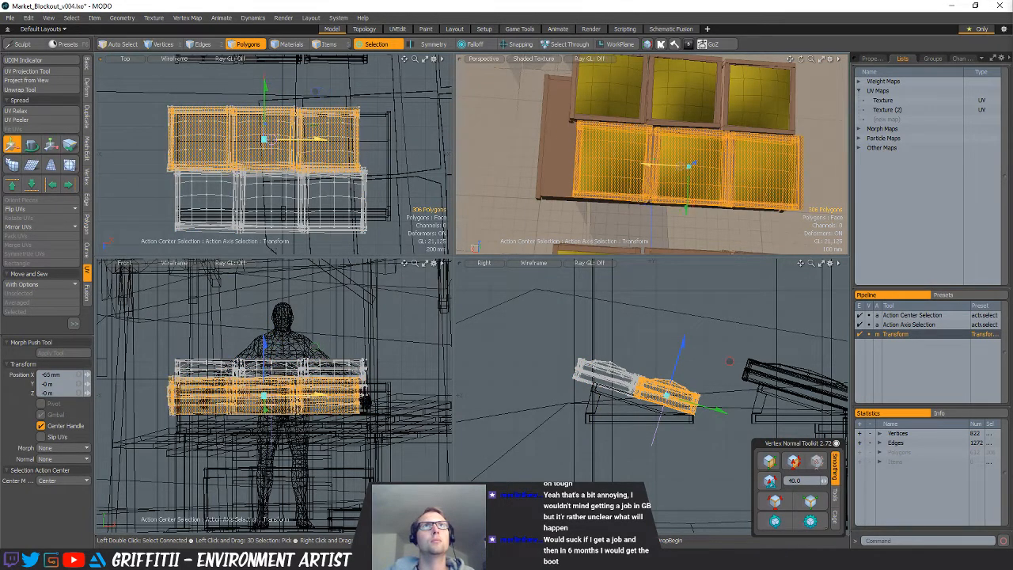
Clear the selection and shift both tray rows together along X to centre them on the slanted table top
key(space)
click(375, 149)
key(w)
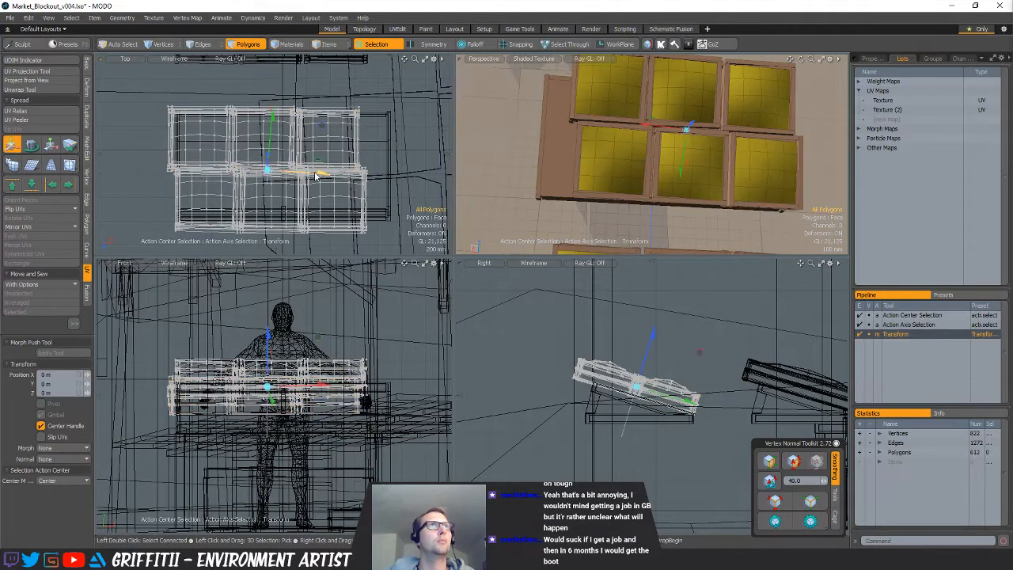
key(alt+a)
key(alt+a)
drag(316, 174, 328, 173)
key(space)
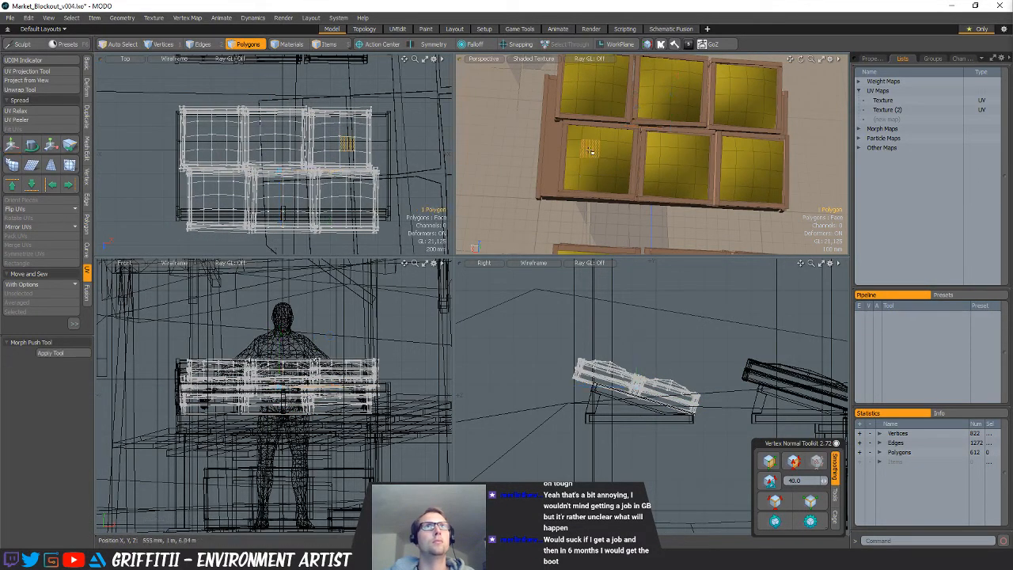
Select the lower row's end tray with its produce, try shifting it along X and undo the shift
key(bracketright)
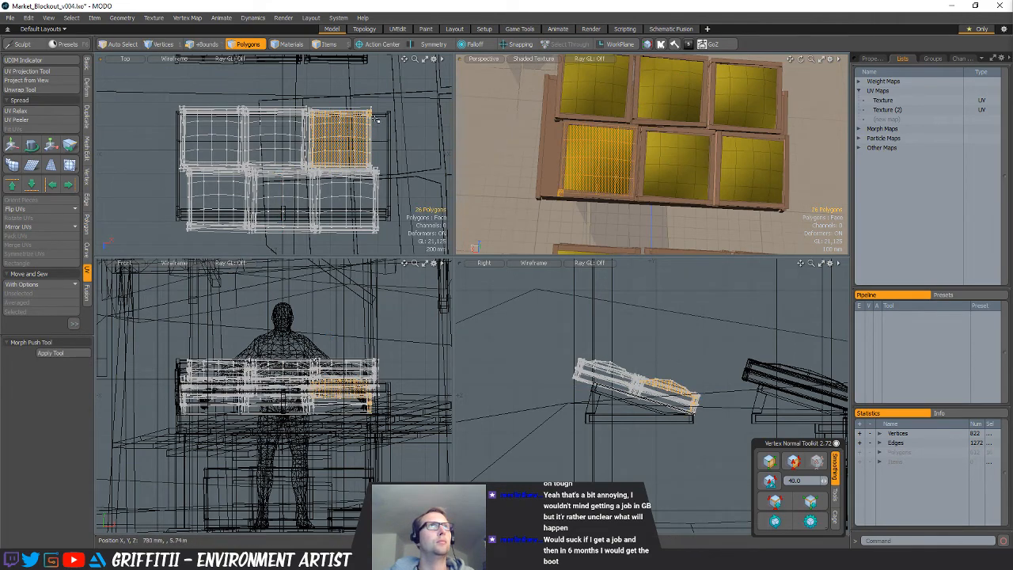
ctrl+alt+drag(321, 143, 382, 146)
shift+double_click(295, 163)
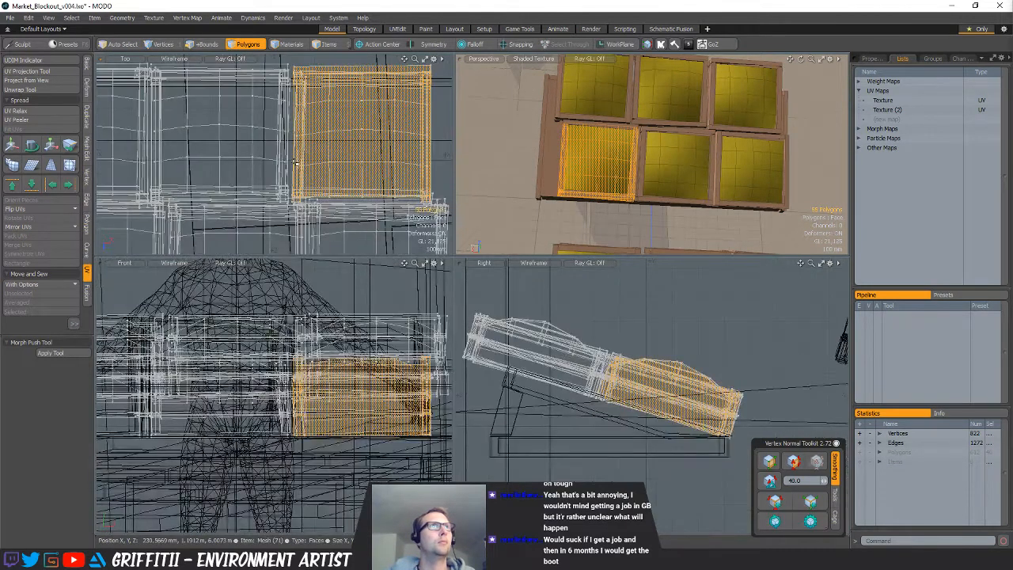
mouse_move(321, 182)
ctrl+alt+mouse_down()
mouse_move(372, 181)
mouse_move(307, 192)
ctrl+alt+mouse_up()
shift+double_click(335, 203)
key(w)
drag(378, 171, 387, 171)
key(ctrl+z)
key(q)
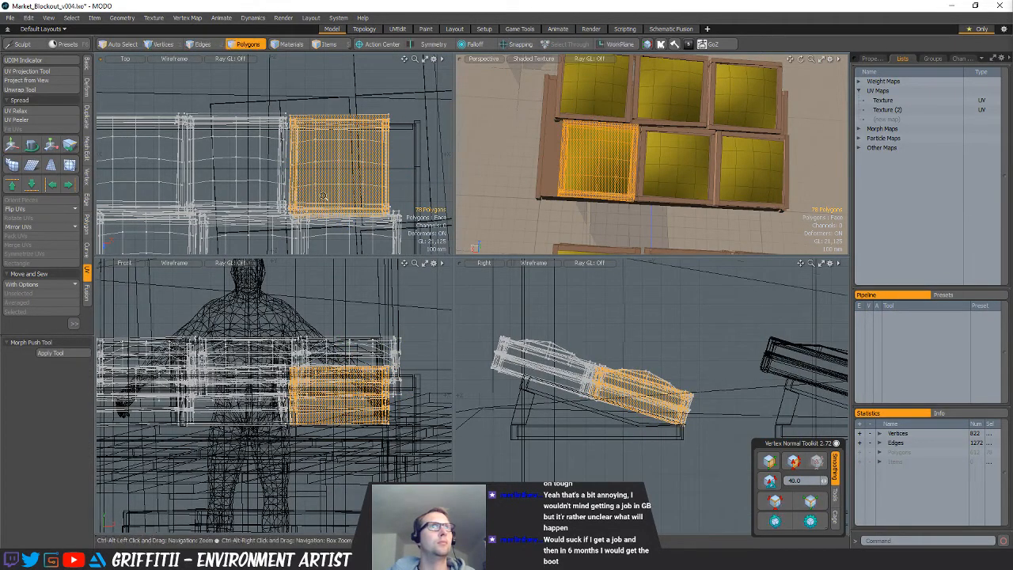
Add the missing frame pieces to the end tray's selection and move it 95 mm along X away from its neighbour
ctrl+alt+drag(323, 196, 366, 195)
alt+shift+drag(290, 227, 299, 189)
shift+click(298, 188)
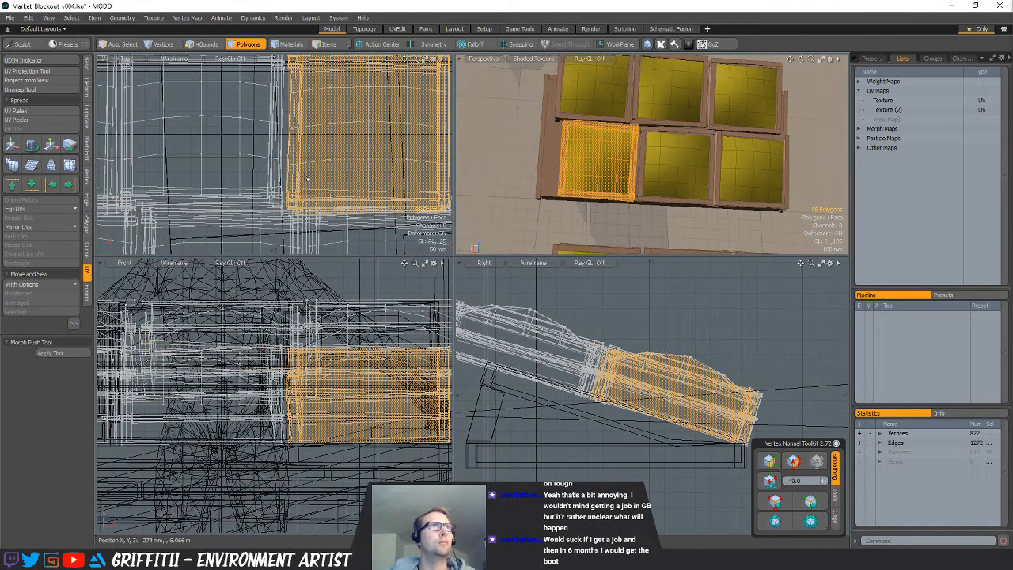
ctrl+alt+drag(355, 147, 294, 149)
alt+shift+drag(295, 149, 310, 160)
key(w)
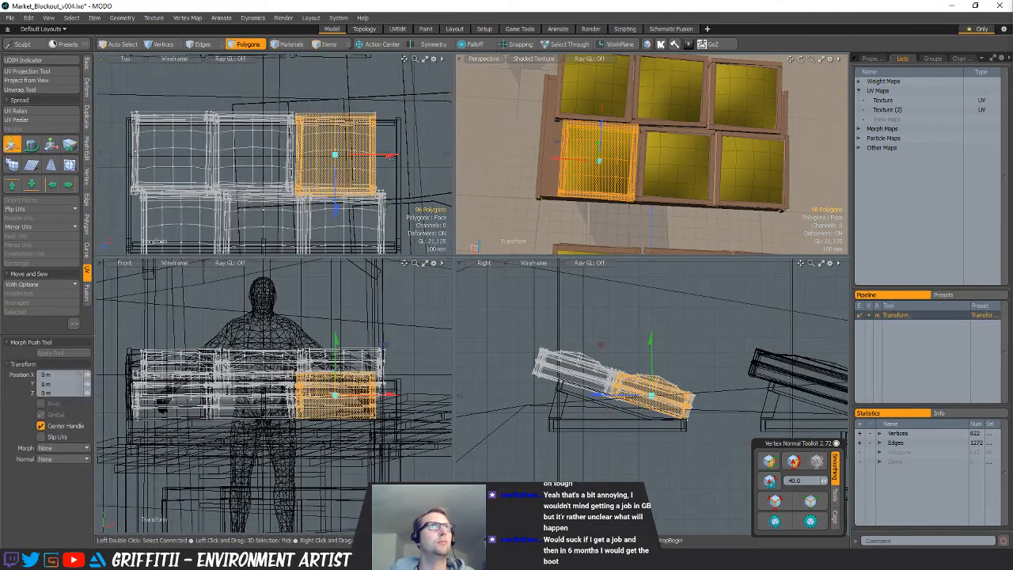
drag(389, 159, 403, 158)
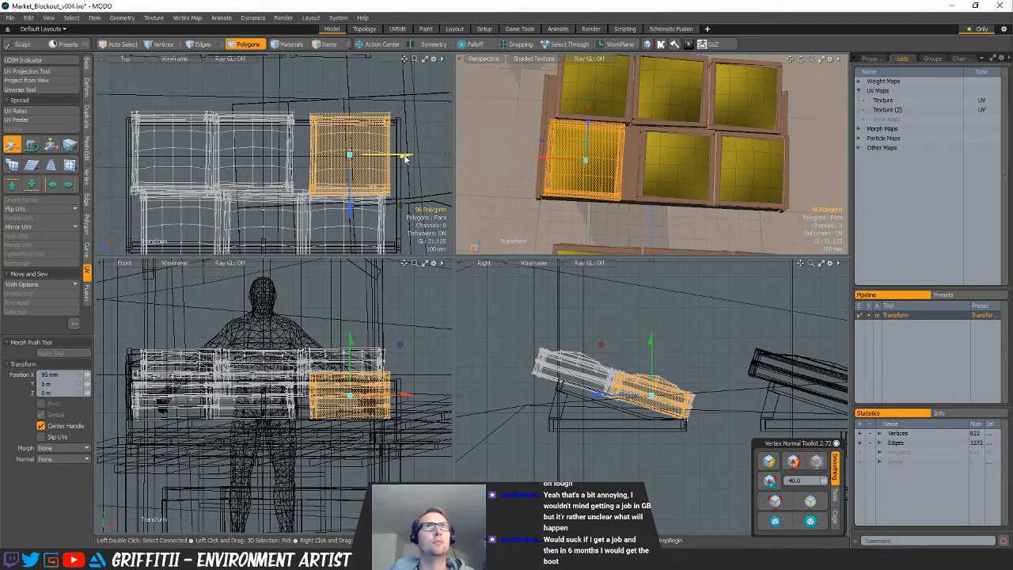
key(q)
Cut all six small trays and paste them into the mesh of the slanted table top beneath them
click(504, 175)
alt+drag(506, 174, 752, 144)
scroll(558, 150, down, 5)
key(ctrl+x)
key(5)
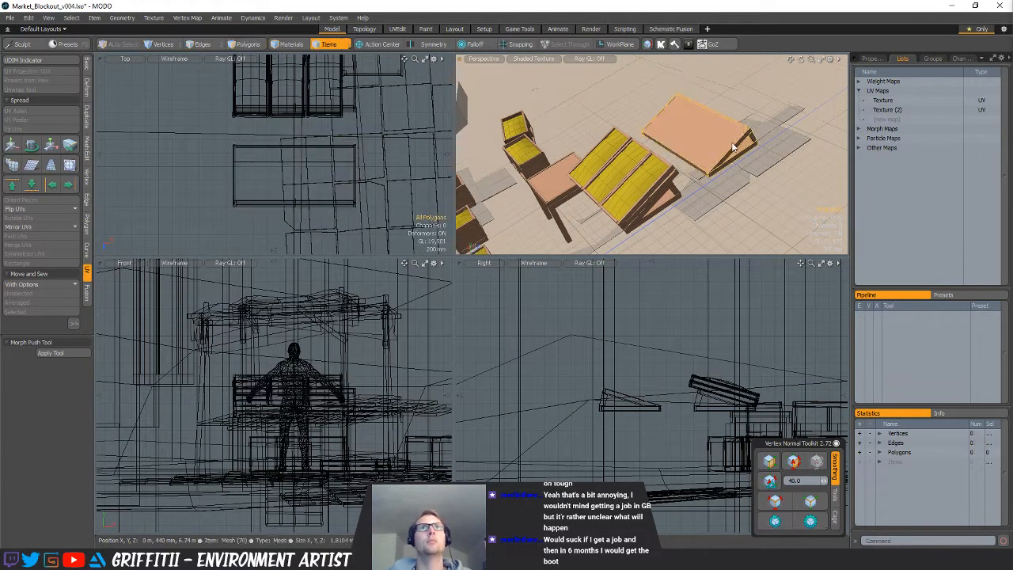
click(751, 146)
key(3)
key(ctrl+v)
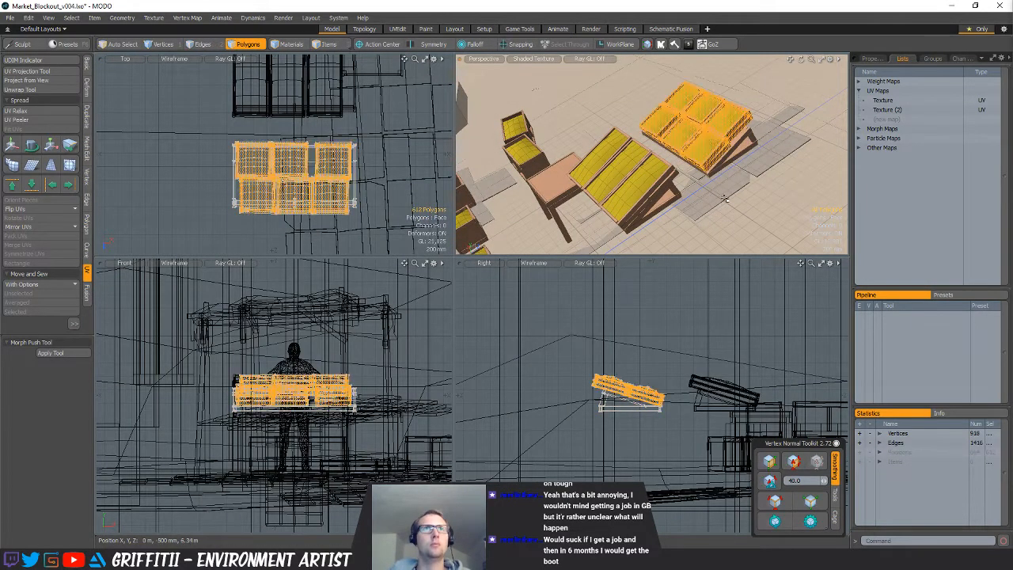
Cut the three long trays from the other slanted display and paste them into the mesh SM_Table_Top_A (2)
key(5)
click(647, 188)
key(3)
key(ctrl+x)
key(5)
click(645, 199)
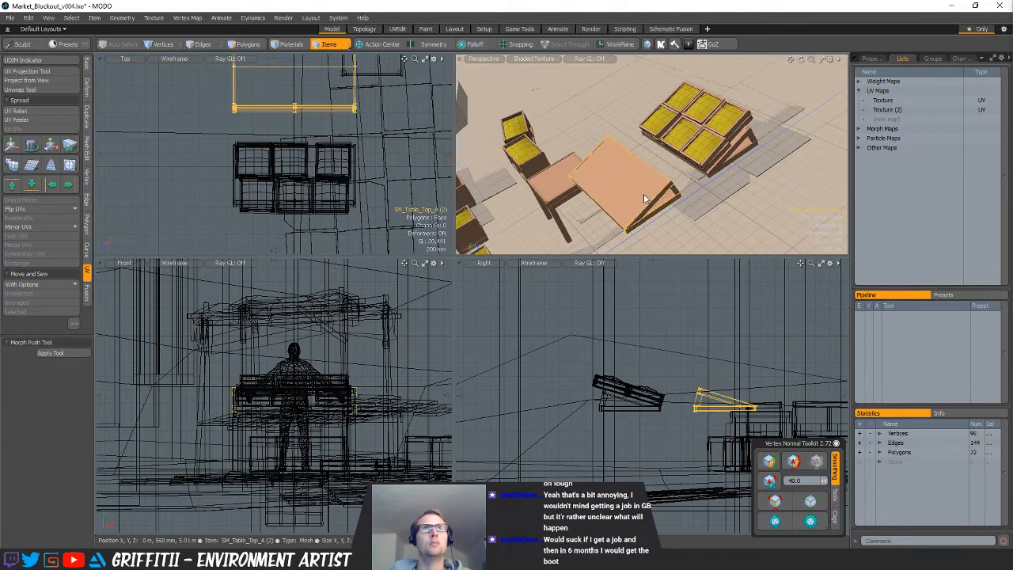
key(ctrl+v)
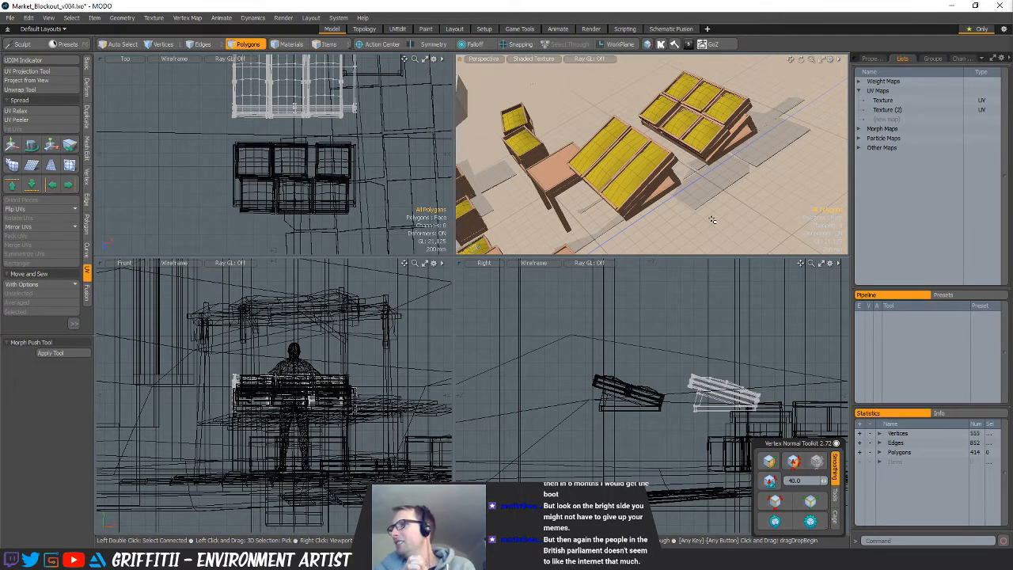
Examine the arrangement of slanted displays, tables and crates around the market stall
alt+drag(558, 190, 618, 208)
scroll(633, 201, down, 4)
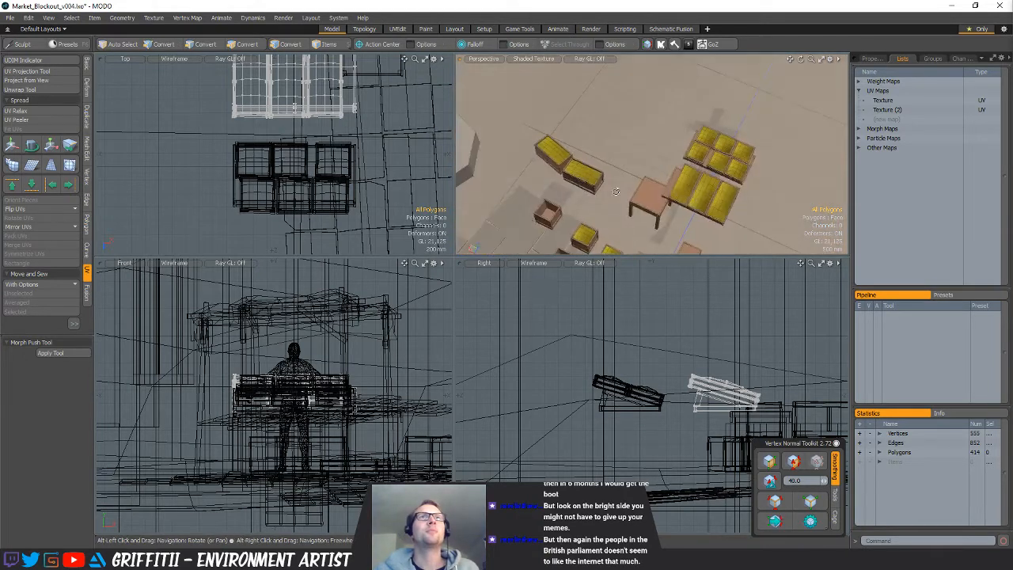
alt+drag(716, 202, 685, 144)
scroll(685, 144, up, 4)
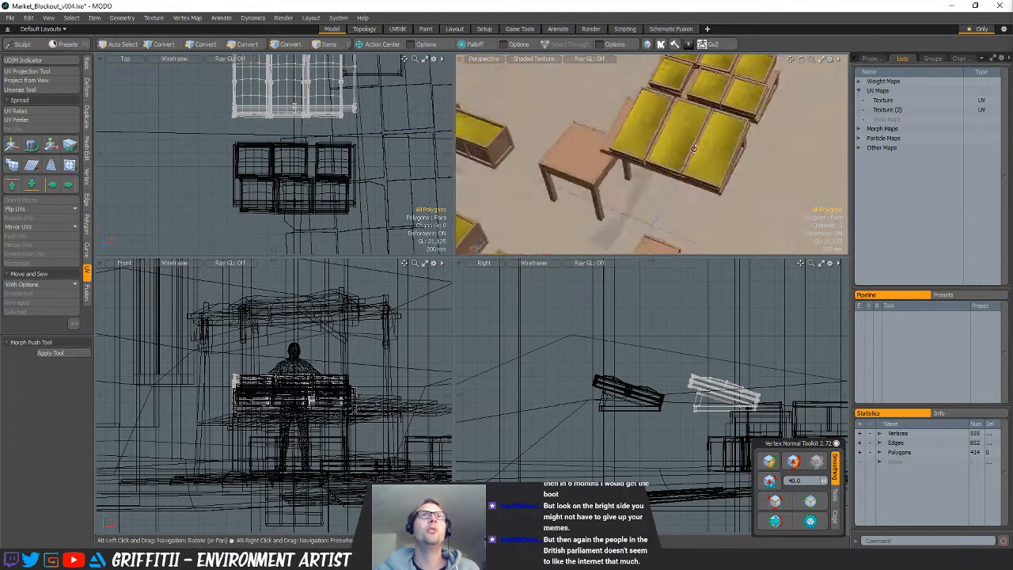
alt+drag(657, 214, 576, 169)
alt+drag(669, 204, 655, 230)
ctrl+alt+drag(329, 158, 299, 161)
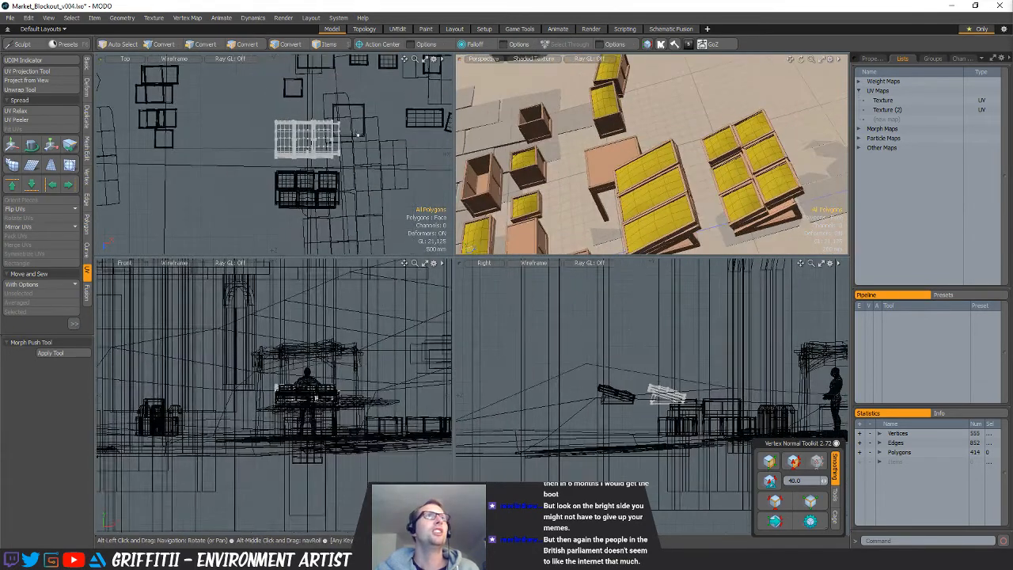
alt+shift+drag(397, 119, 397, 139)
alt+drag(665, 218, 662, 184)
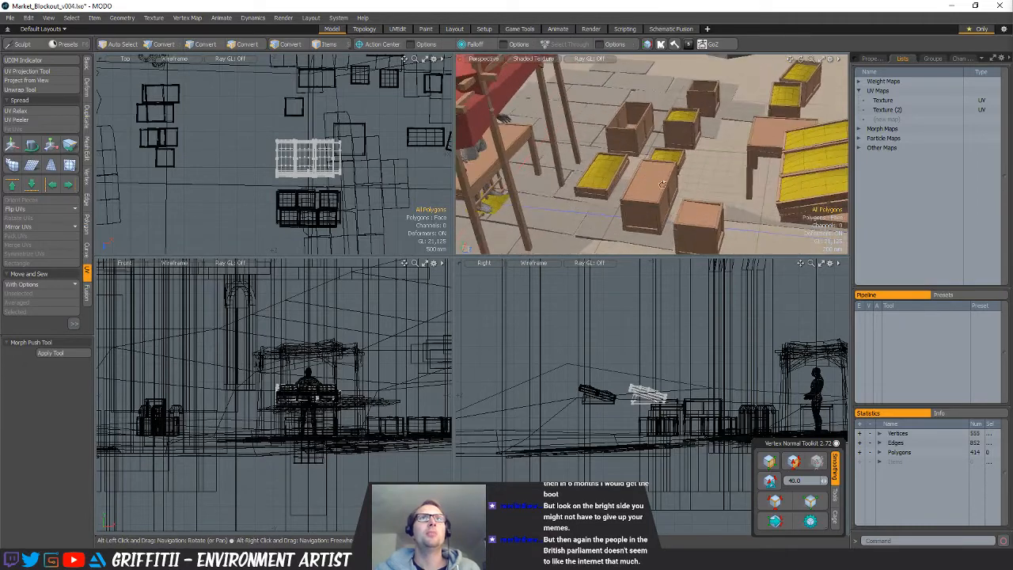
Select the closed long crate and move it out of the crate group onto open ground near the barrels
key(5)
click(661, 195)
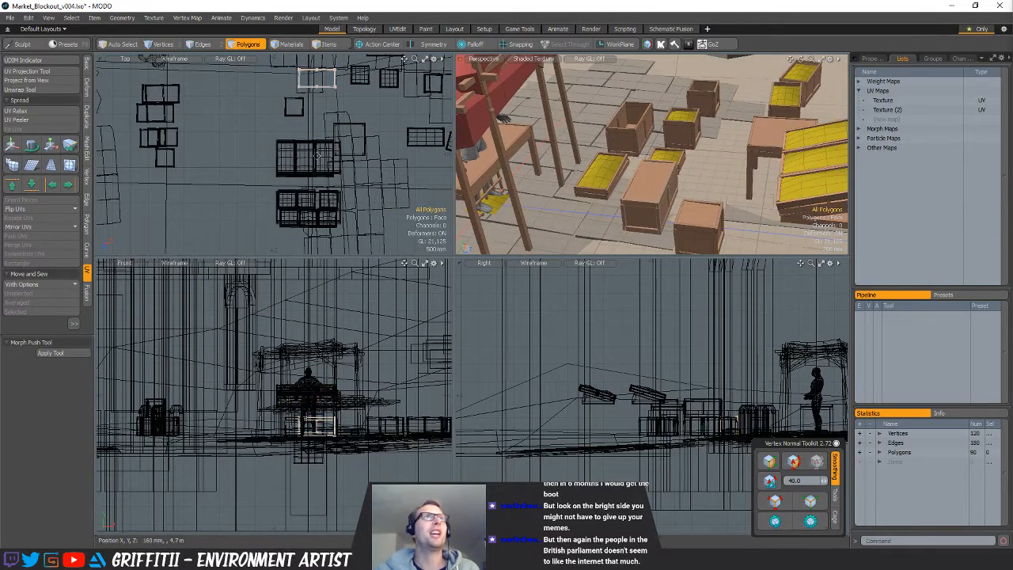
alt+drag(625, 190, 644, 174)
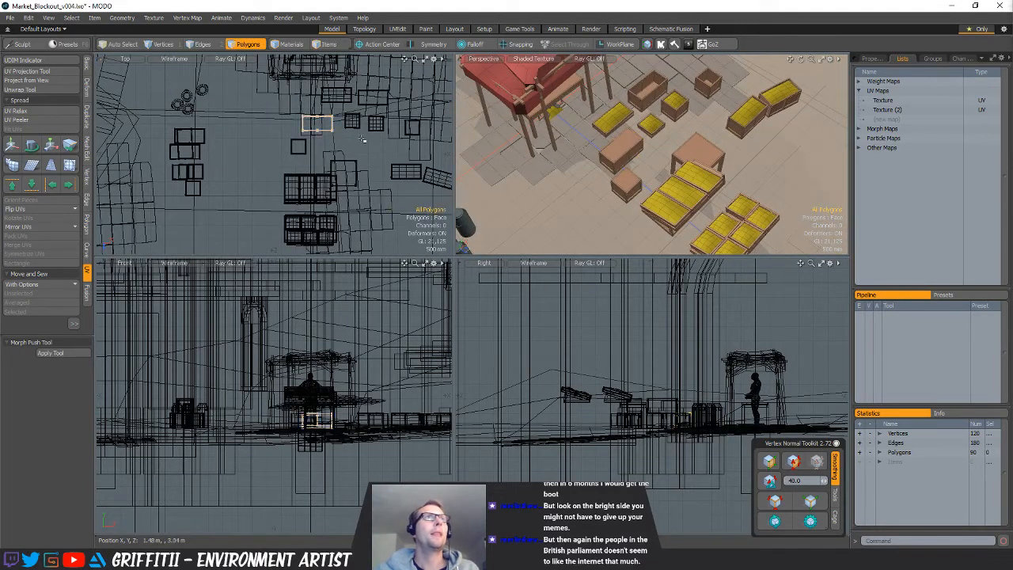
key(w)
drag(362, 153, 296, 150)
scroll(296, 150, up, 4)
key(q)
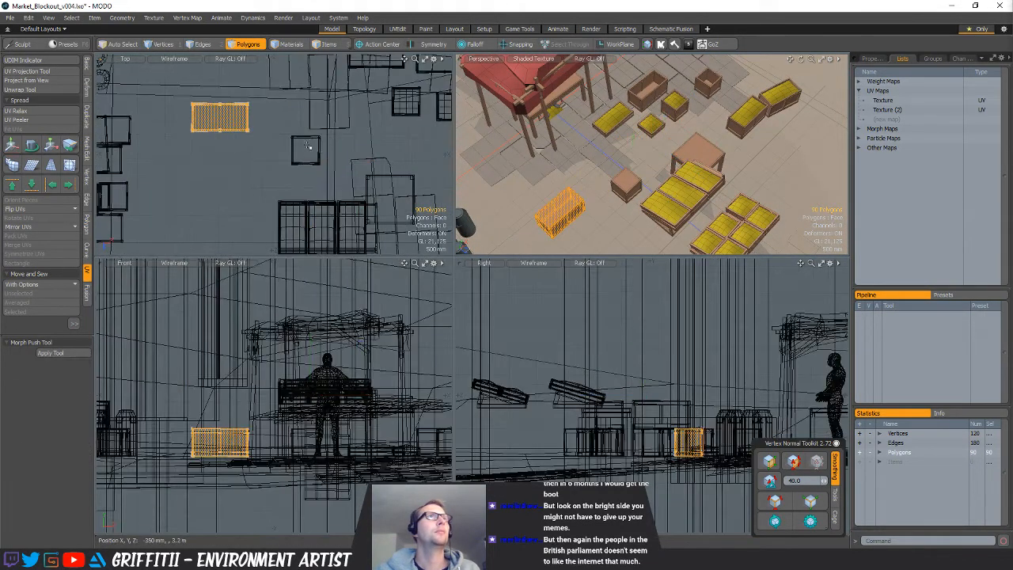
Select the closed small crate and move it next to the long crate
key(5)
click(317, 146)
key(3)
key(w)
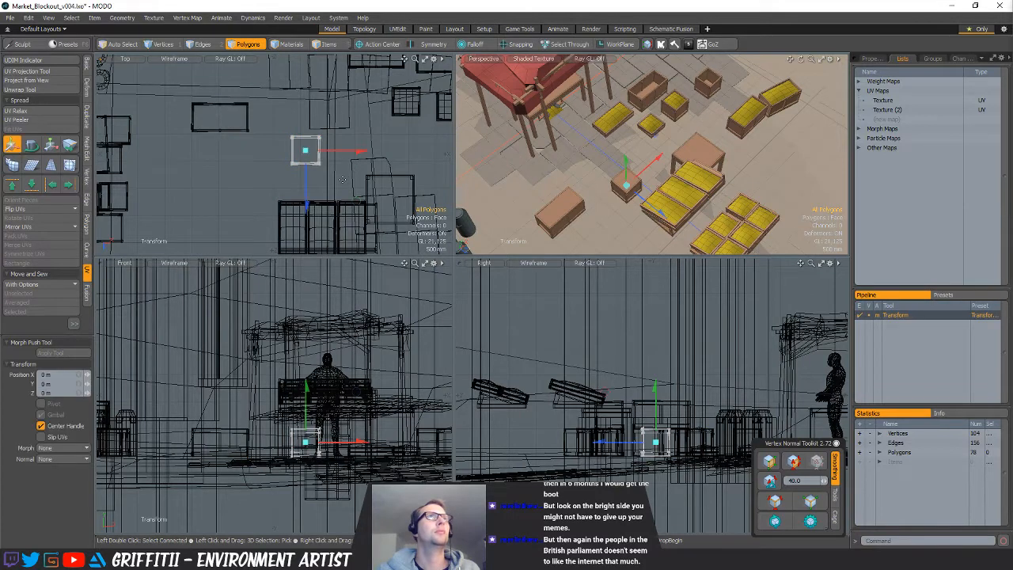
drag(343, 180, 303, 164)
key(q)
alt+drag(535, 150, 585, 149)
scroll(586, 150, down, 3)
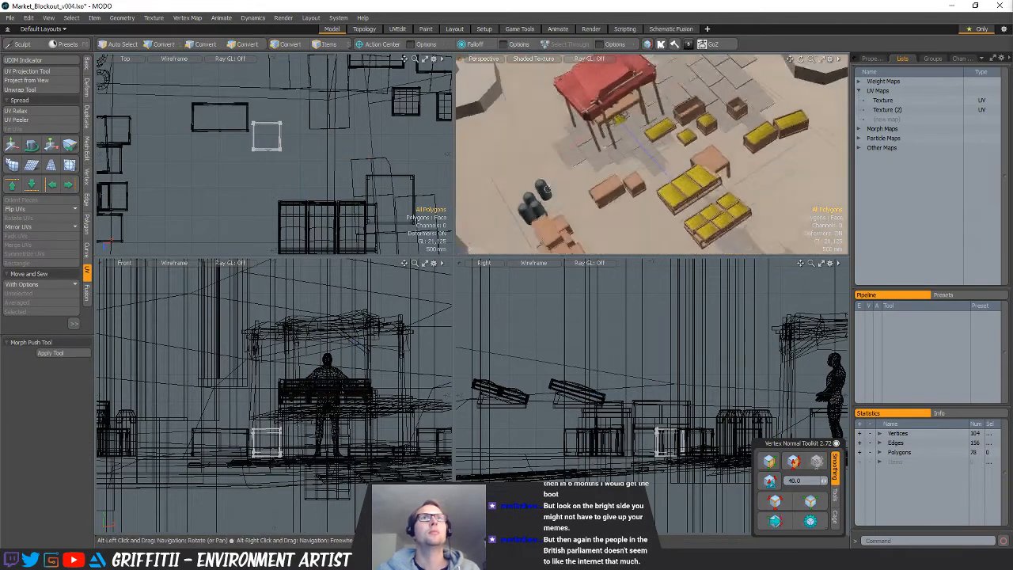
scroll(327, 147, up, 3)
Move the small crate away from the long crate to sit beside the slanted display with long trays
alt+shift+drag(327, 147, 389, 183)
right_drag(250, 169, 388, 170)
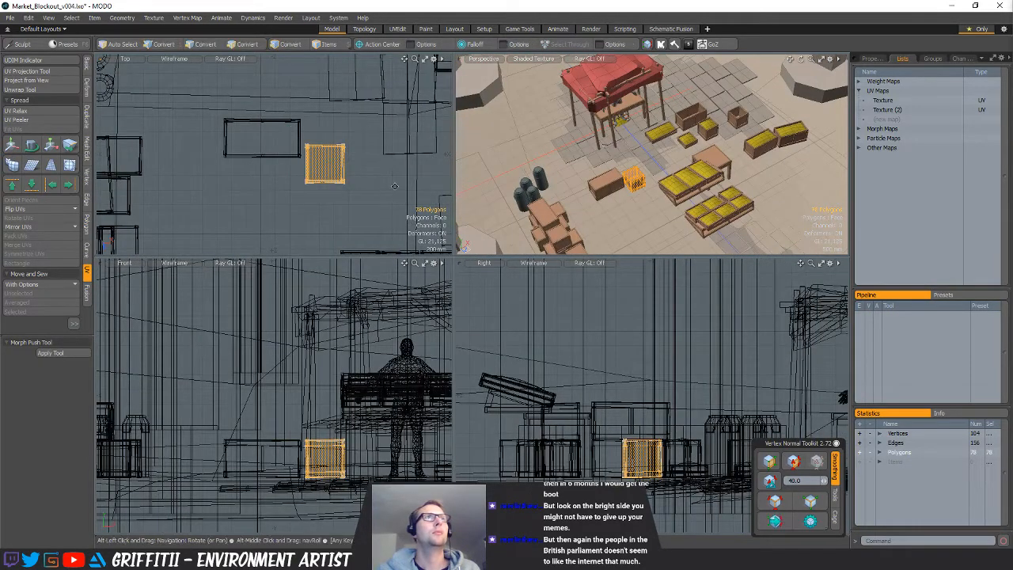
alt+shift+drag(407, 179, 409, 203)
key(w)
drag(361, 135, 383, 171)
key(q)
click(376, 148)
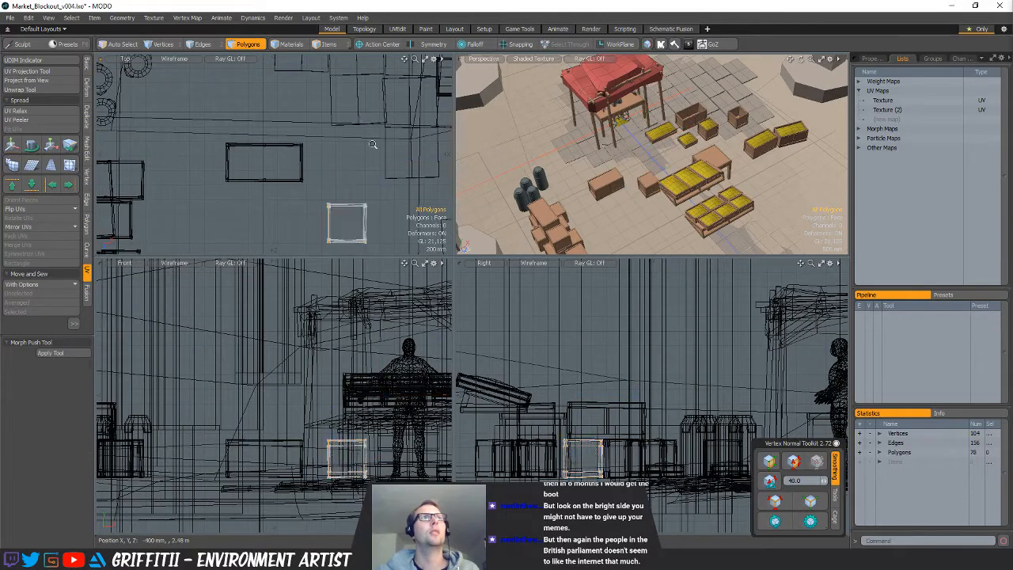
Select the long table at the stall and move it to open ground beside the barrels
scroll(317, 140, down, 3)
click(620, 115)
key(3)
alt+shift+drag(424, 111, 353, 148)
scroll(387, 155, down, 3)
key(w)
key(q)
scroll(337, 129, up, 3)
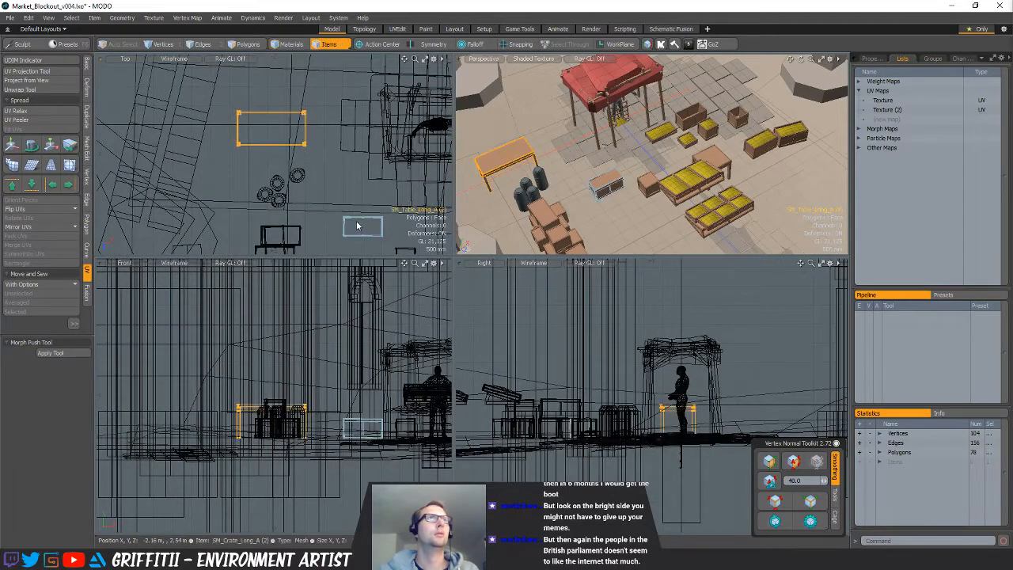
Move the closed long crate under the front of the relocated long table and rotate it slightly
key(w)
drag(396, 188, 291, 90)
alt+shift+drag(400, 190, 409, 209)
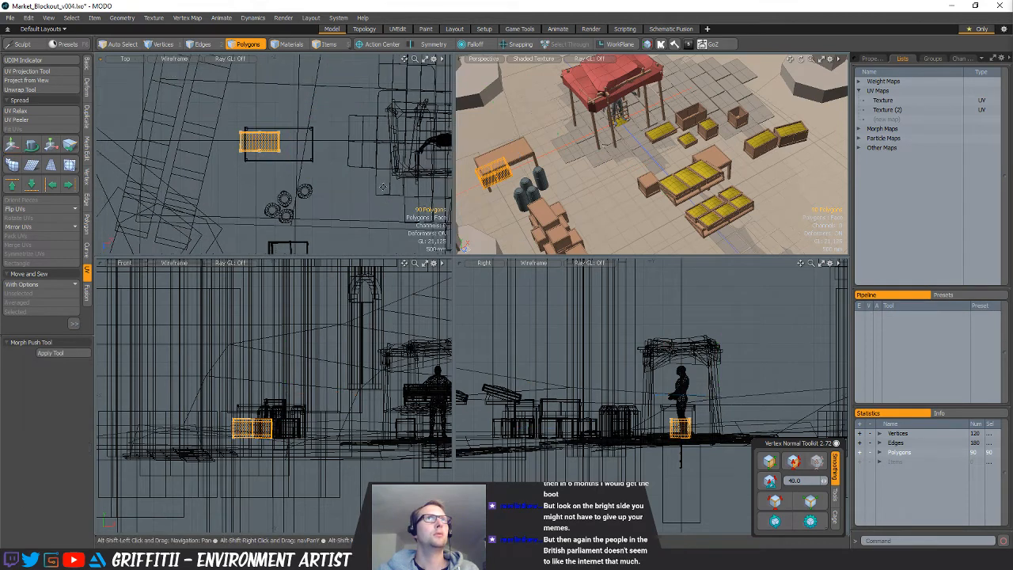
key(e)
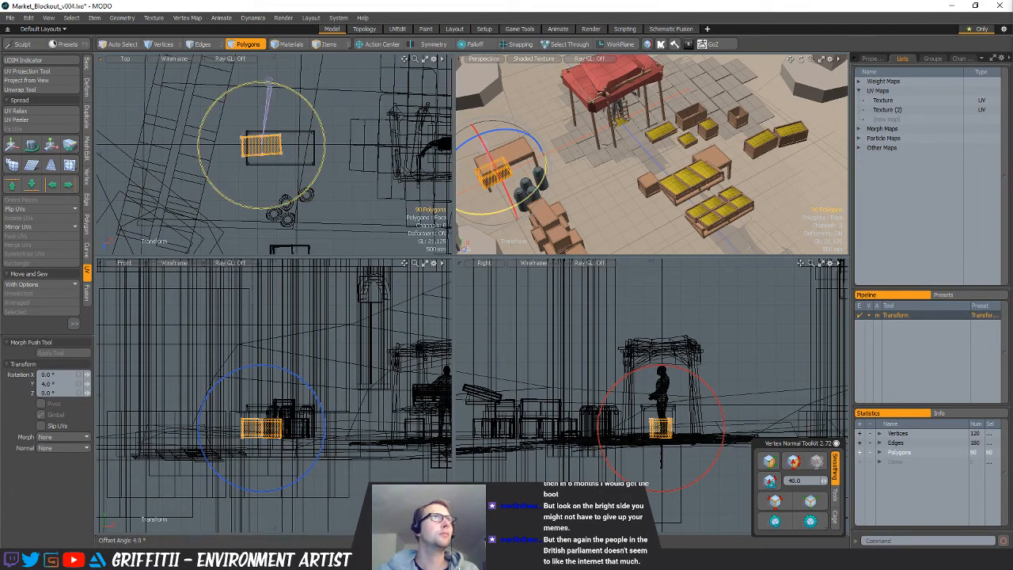
drag(269, 82, 273, 82)
scroll(372, 162, up, 2)
Duplicate the closed long crate, place the copy at the long table's rear edge and align it with the table
key(ctrl+c)
key(w)
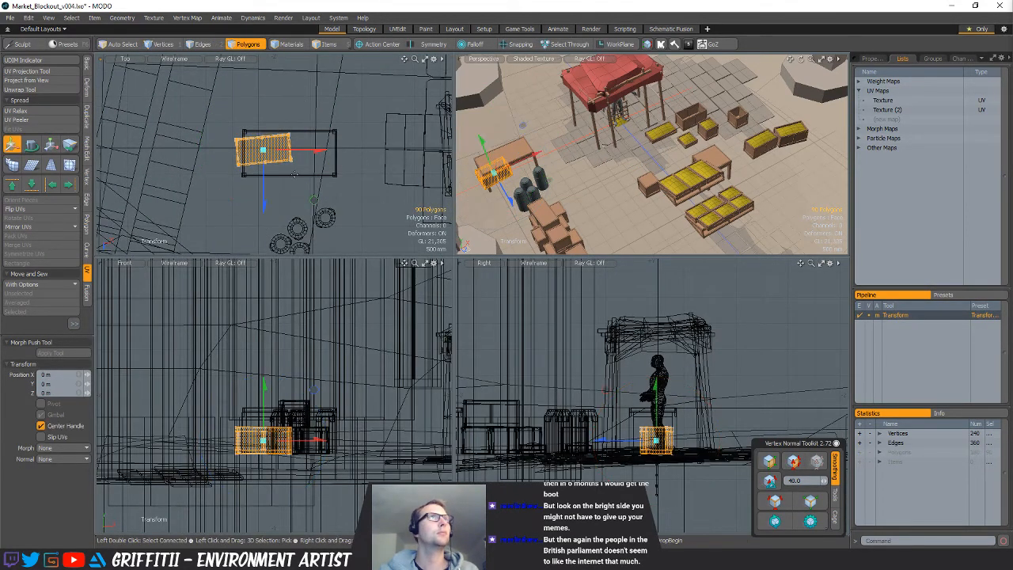
key(ctrl+v)
key(w)
drag(290, 169, 311, 138)
key(e)
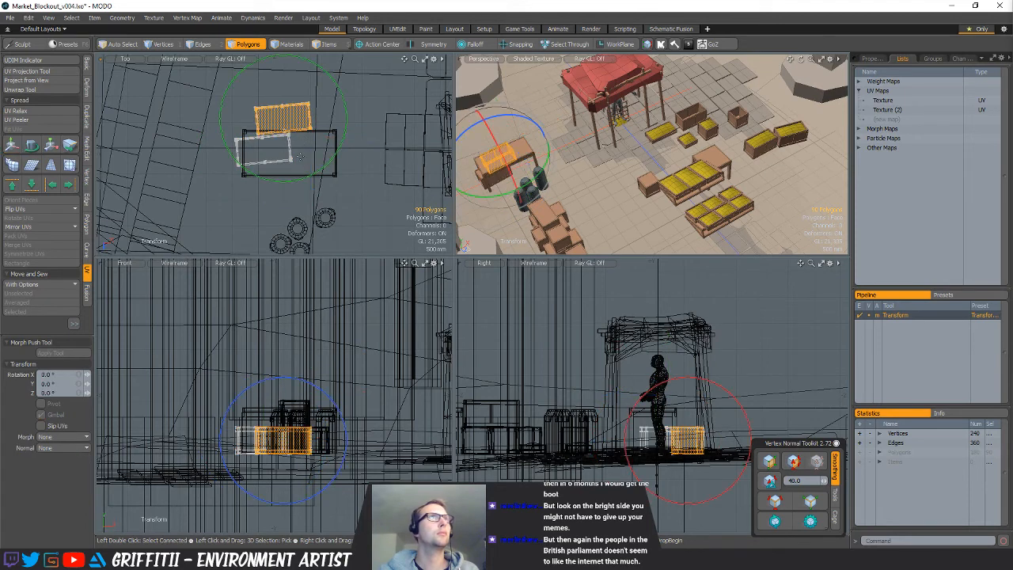
key(w)
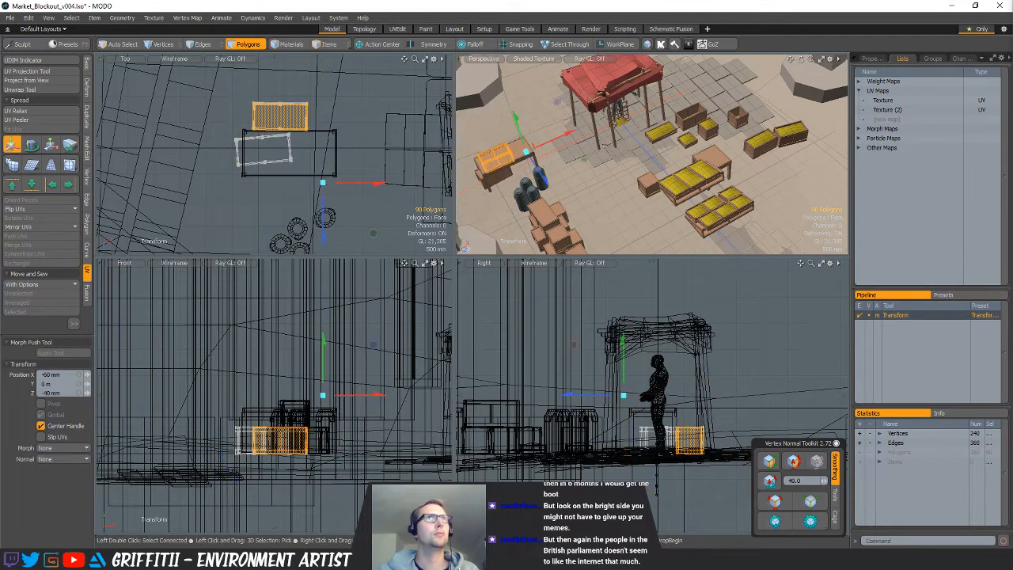
key(q)
click(328, 187)
Select the closed small crate and move it to the front edge of the long table, next to the barrels
alt+drag(328, 186, 268, 150)
alt+drag(348, 207, 326, 176)
scroll(326, 176, down, 2)
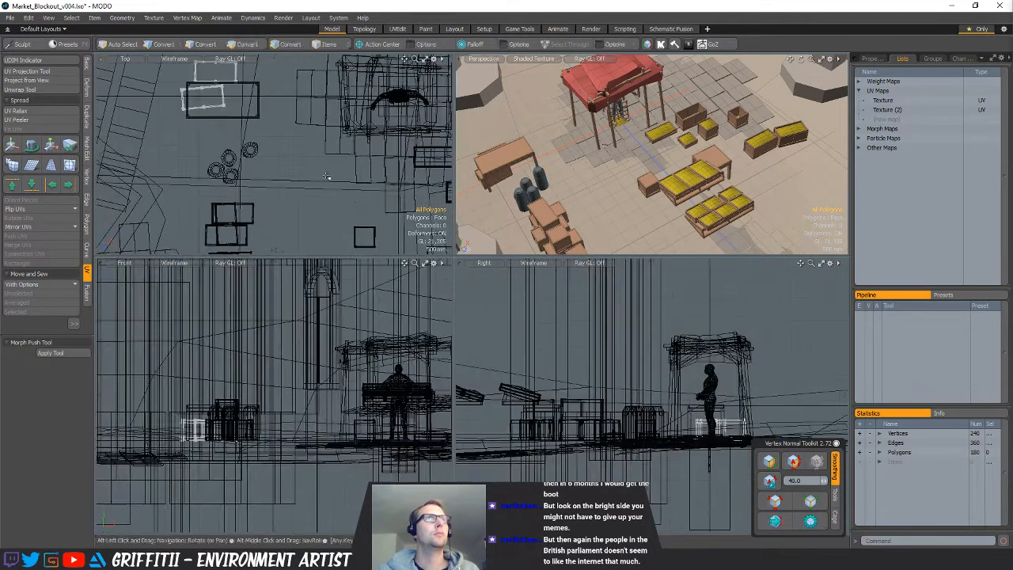
key(w)
drag(382, 192, 259, 72)
key(e)
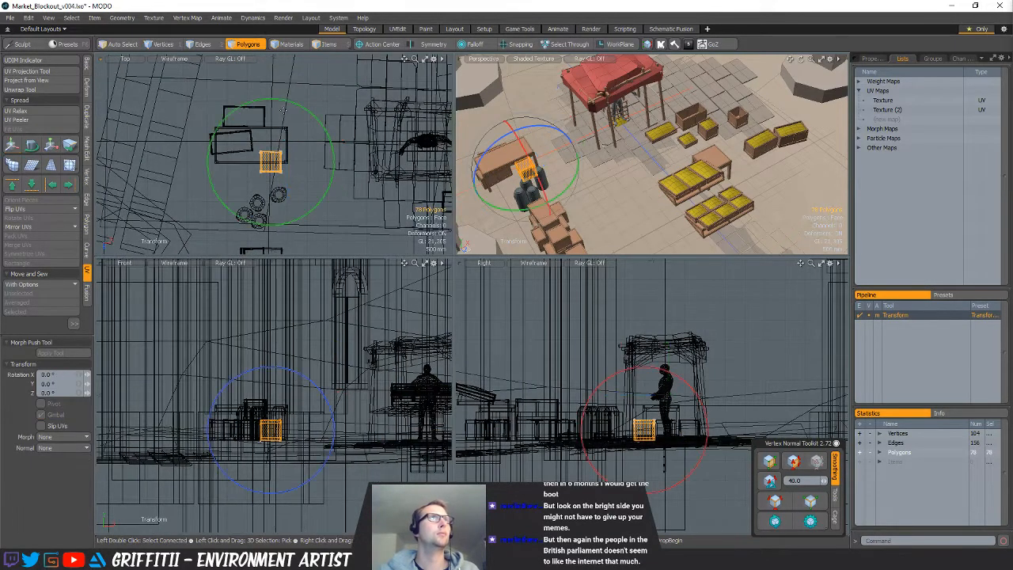
key(q)
click(323, 171)
alt+drag(323, 170, 339, 196)
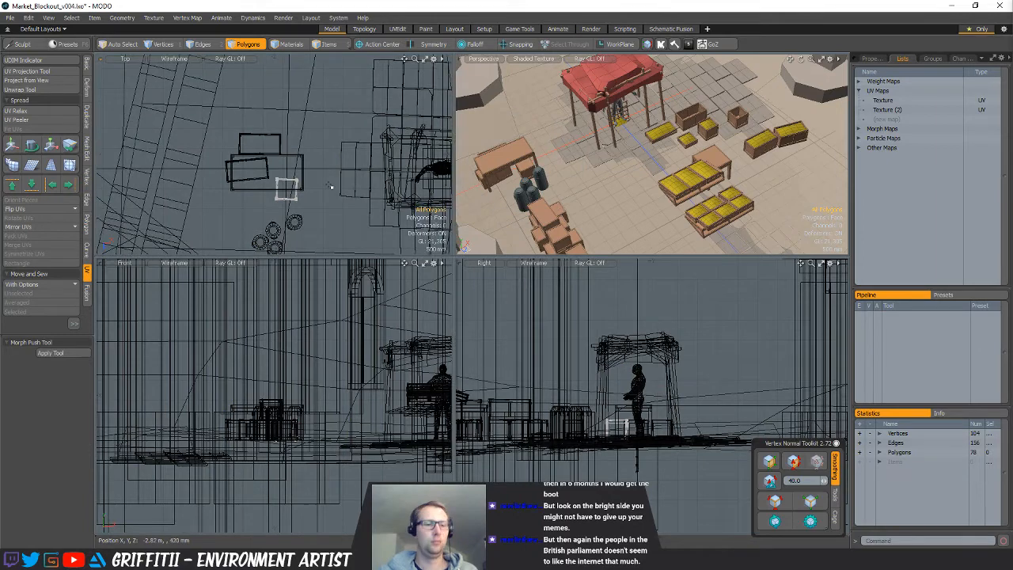
Select the square table at the slanted display and move it to open ground near the stacked crates
key(5)
scroll(628, 113, up, 5)
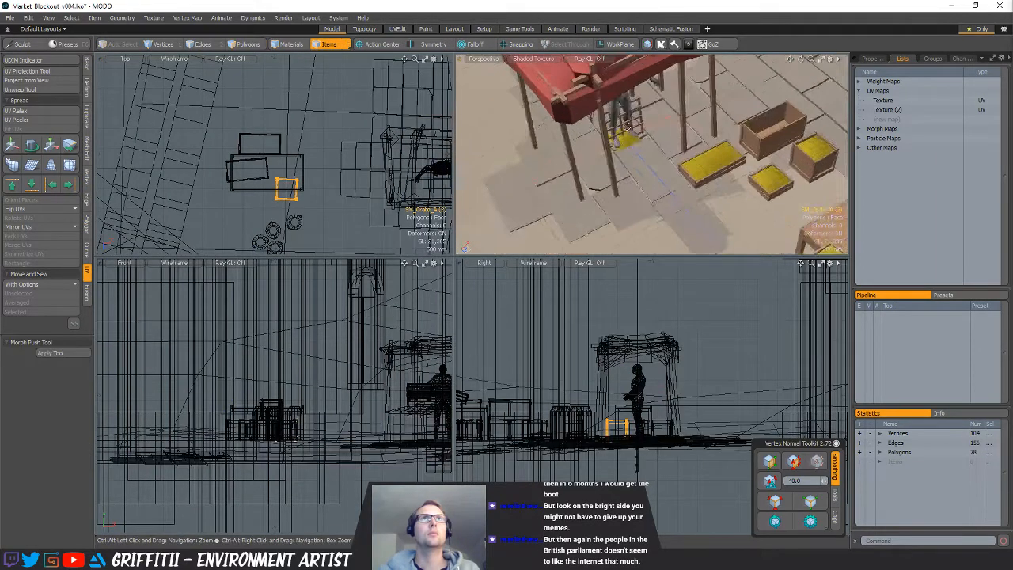
scroll(725, 143, down, 5)
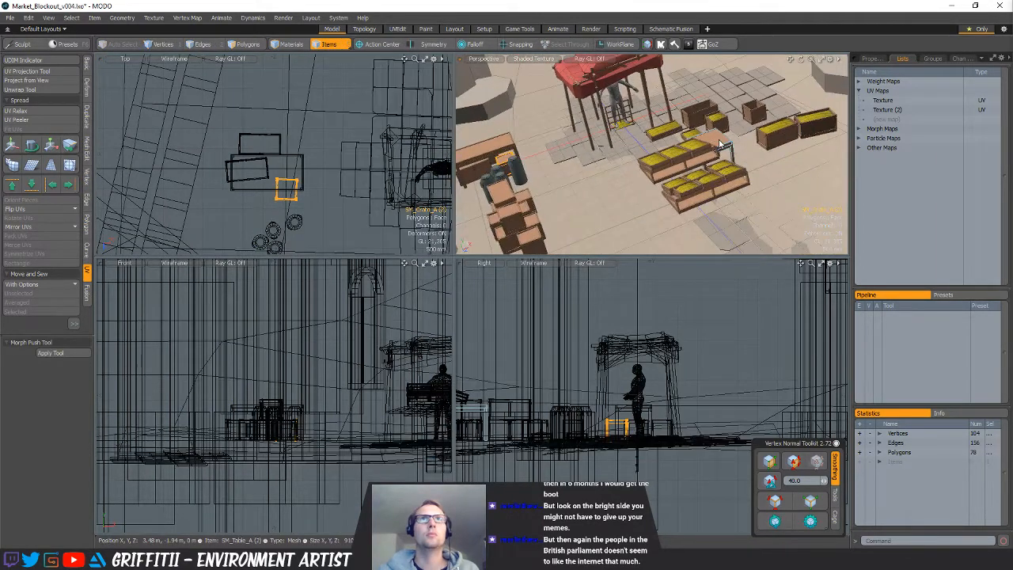
scroll(321, 168, down, 5)
key(3)
key(w)
drag(402, 186, 351, 164)
key(q)
scroll(261, 131, up, 3)
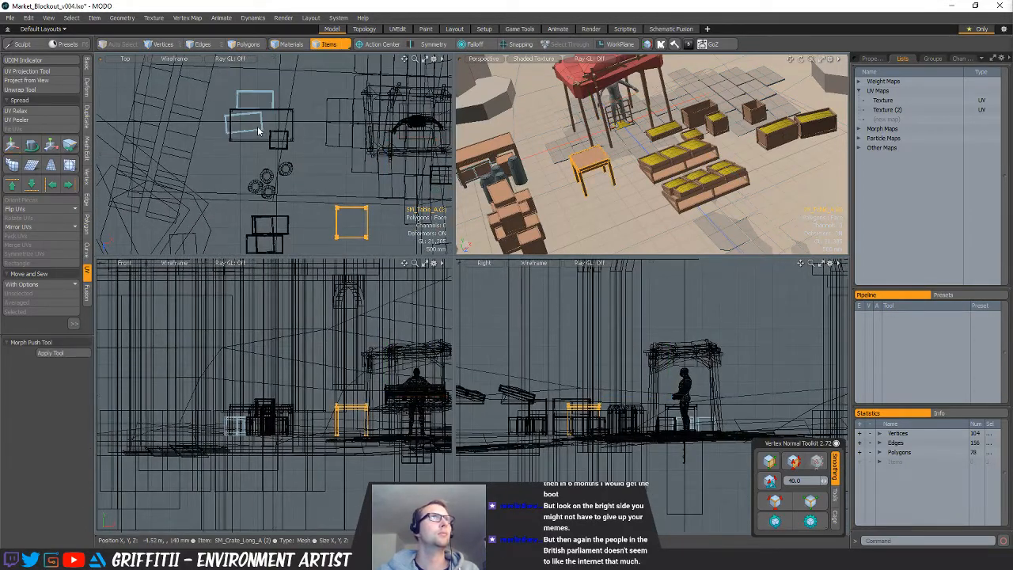
Copy the small crate from the long table and place the duplicate at the square table's rear edge
click(271, 148)
key(3)
key([)
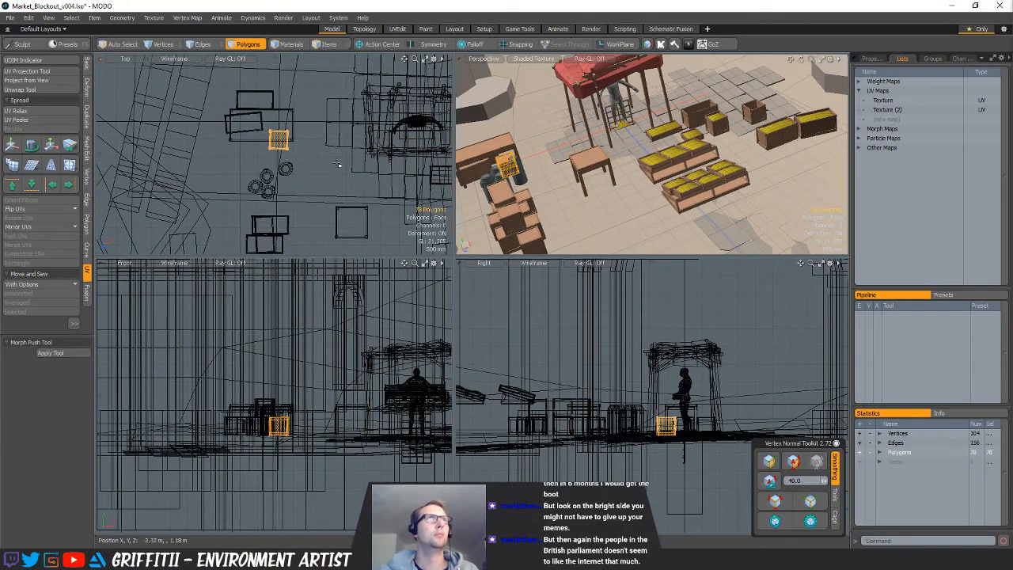
key(ctrl+c)
key(ctrl+v)
key(w)
drag(279, 140, 325, 163)
scroll(295, 151, up, 3)
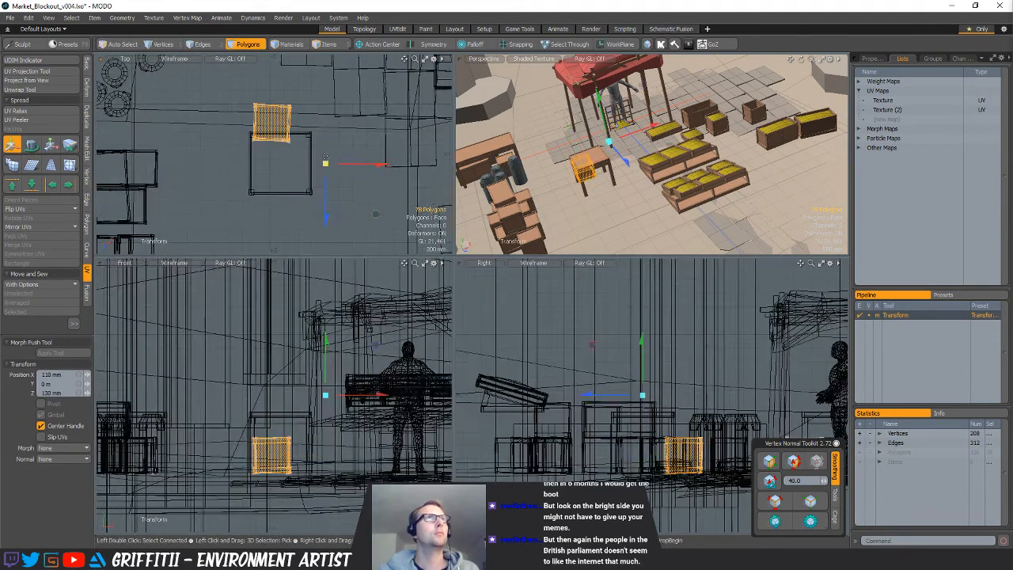
key(e)
ctrl+drag(303, 72, 277, 176)
key(w)
Paste two more small crates under the square table, placing them side by side at slightly different angles
key(ctrl+c)
key(ctrl+v)
key(w)
key(e)
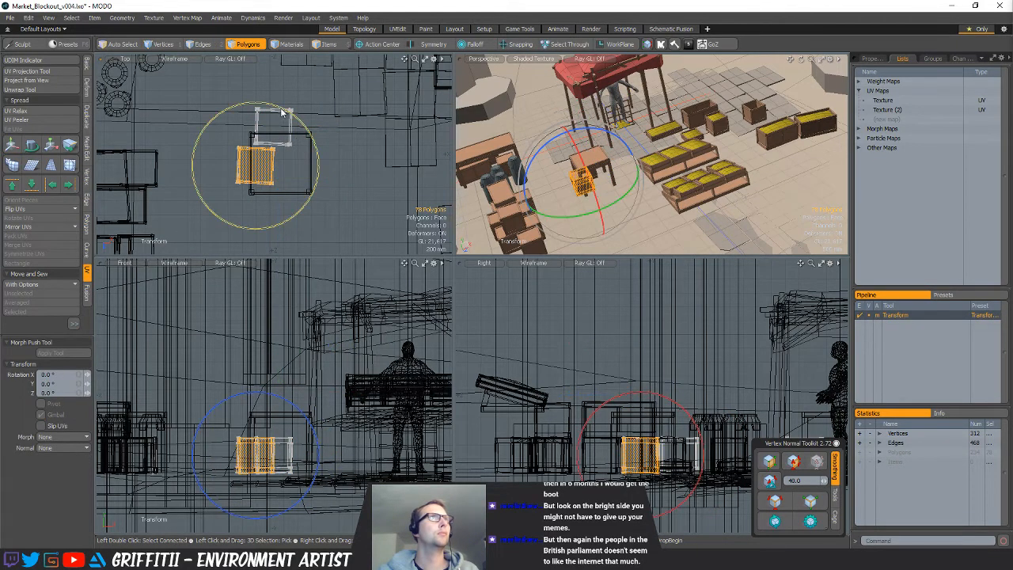
drag(283, 112, 331, 180)
key(ctrl+c)
key(ctrl+v)
key(w)
key(e)
drag(307, 116, 346, 169)
key(space)
alt+drag(602, 190, 565, 163)
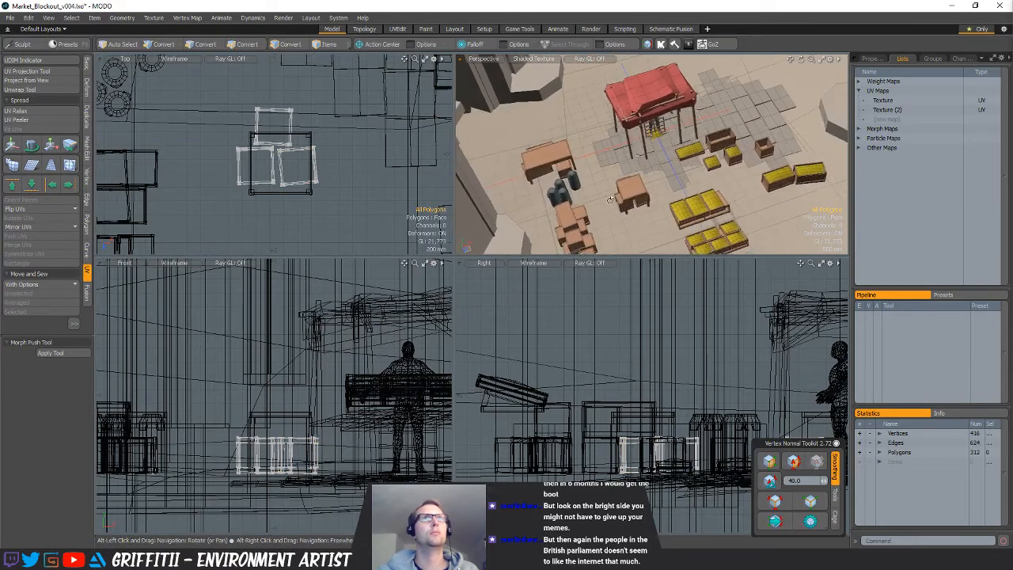
Duplicate the long table without its crates and place the copy on open ground behind the original
key(5)
click(563, 161)
key(3)
scroll(285, 151, down, 4)
alt+shift+drag(265, 150, 302, 194)
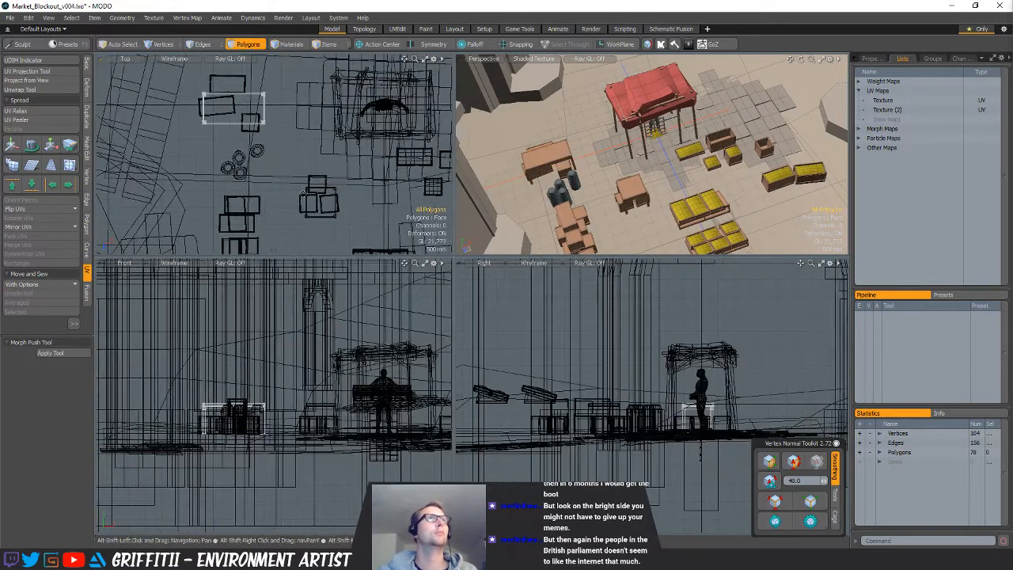
scroll(311, 143, down, 3)
alt+drag(311, 144, 287, 195)
key(ctrl+x)
key(ctrl+v)
key(ctrl+v)
key(w)
drag(251, 192, 268, 140)
key(q)
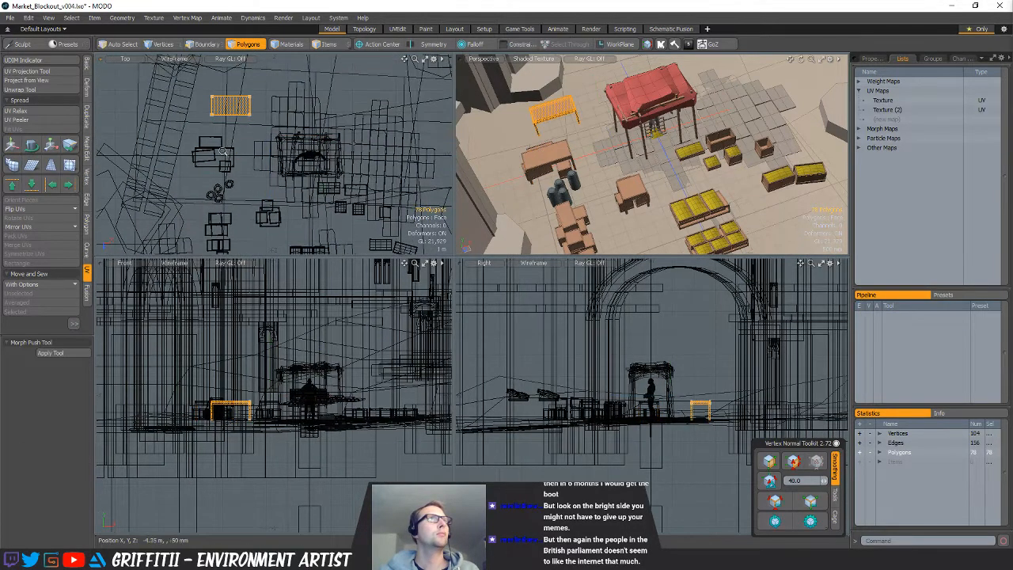
Select the long table with its three crates, cut them and paste them together into one mesh
scroll(222, 151, up, 3)
key(5)
click(224, 149)
shift+click(217, 142)
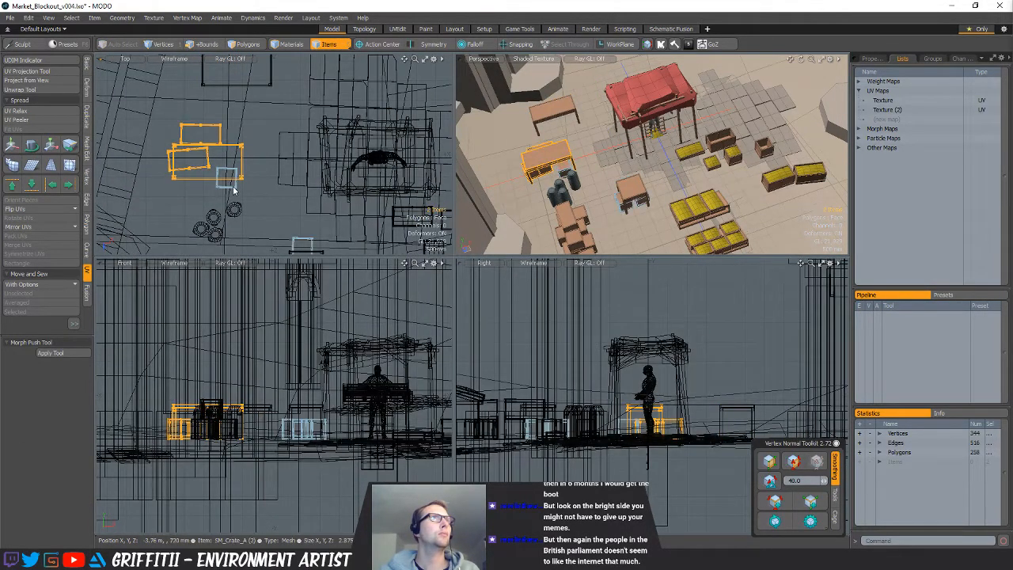
key(3)
key(Delete)
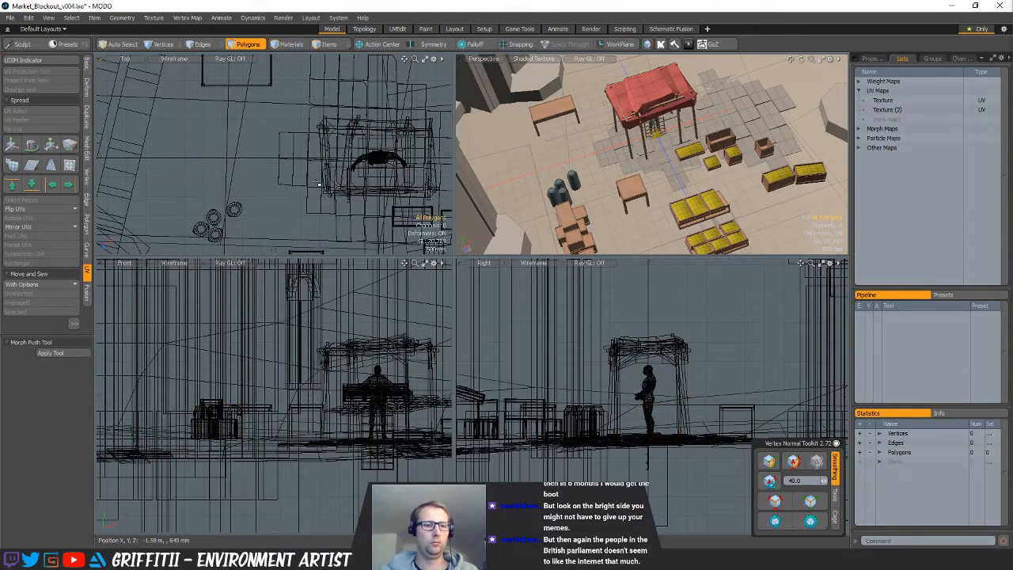
click(1012, 206)
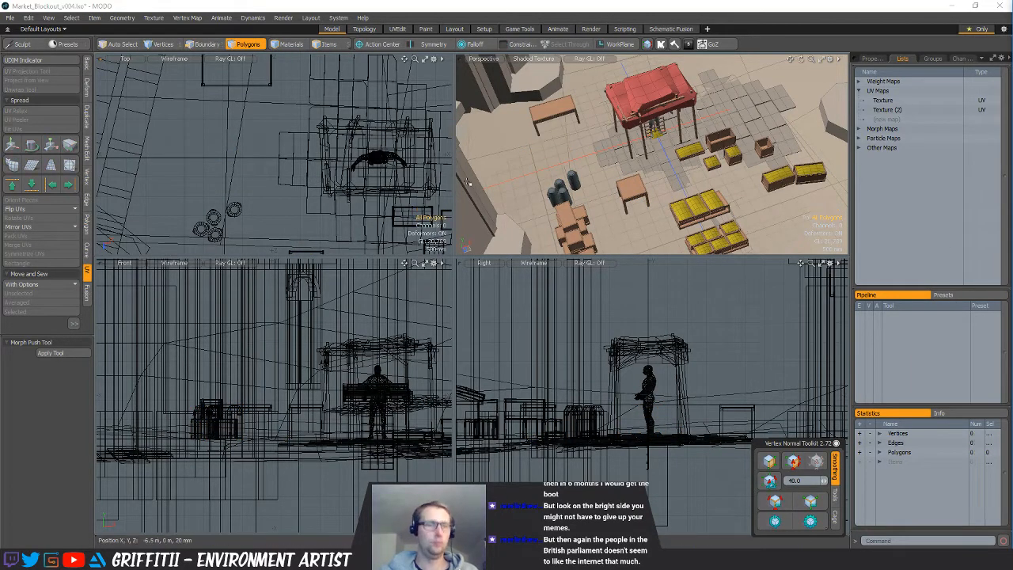
key(ctrl+v)
alt+shift+drag(333, 212, 305, 147)
right_drag(299, 145, 328, 193)
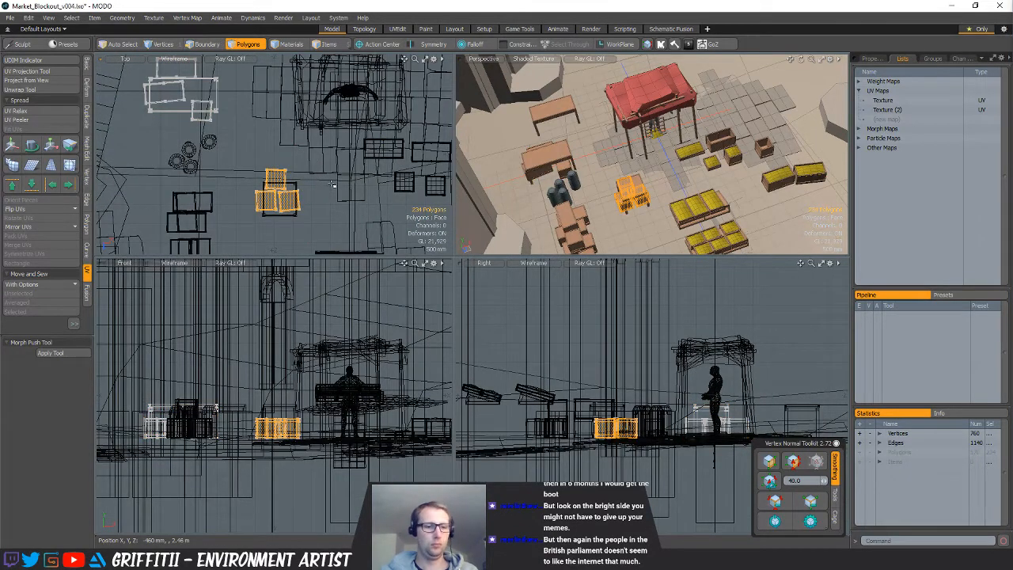
key(Delete)
click(292, 211)
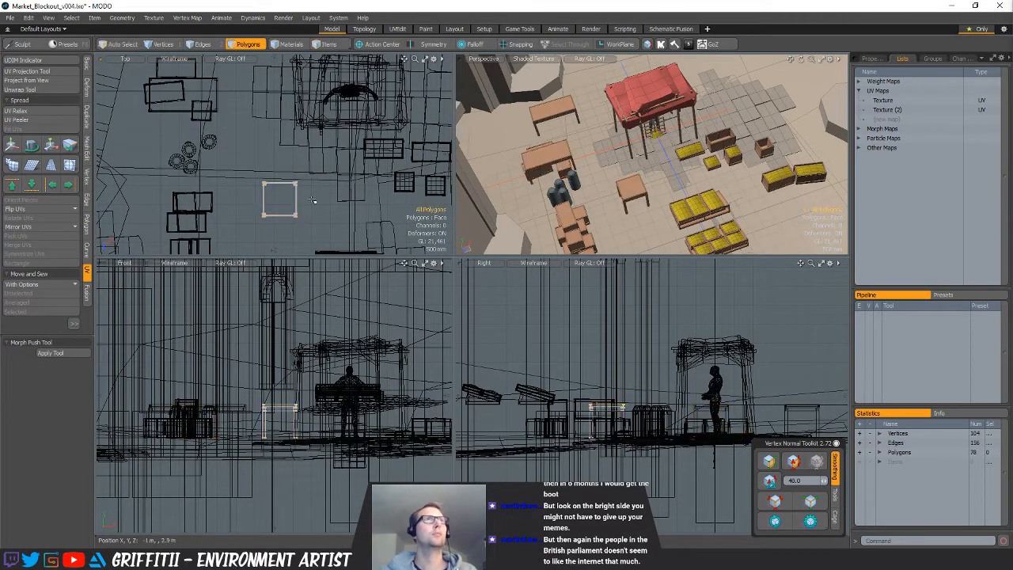
key(ctrl+z)
key(ctrl+z)
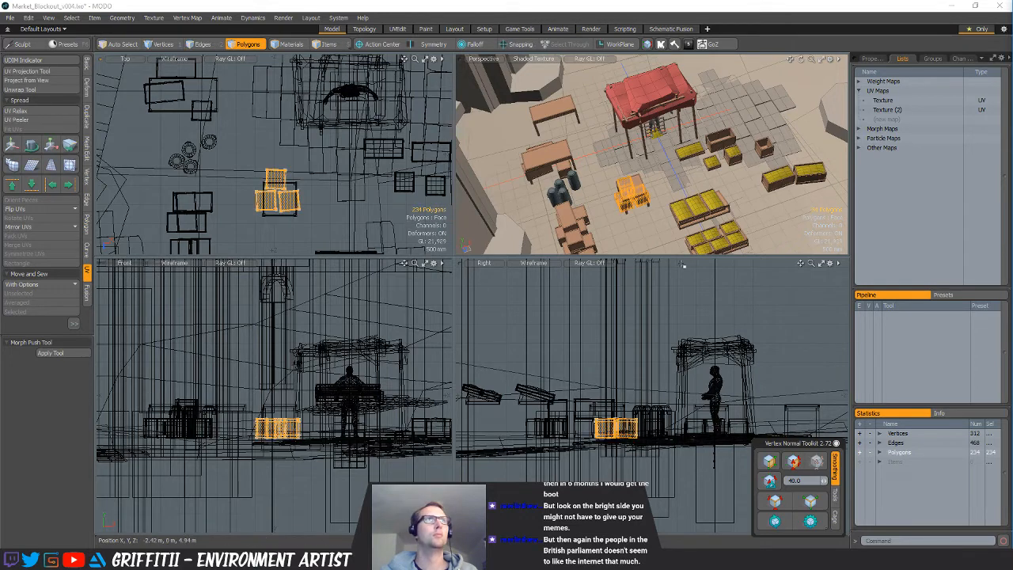
Duplicate the square table and move the copy to open ground beside the stall
key(Delete)
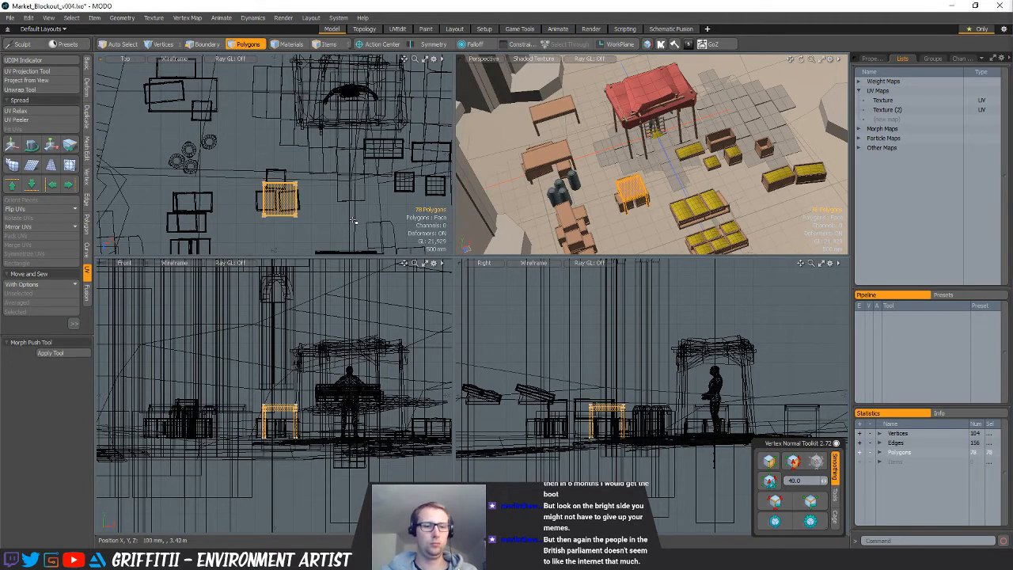
key(n)
key(ctrl+v)
key(w)
drag(316, 229, 303, 140)
key(q)
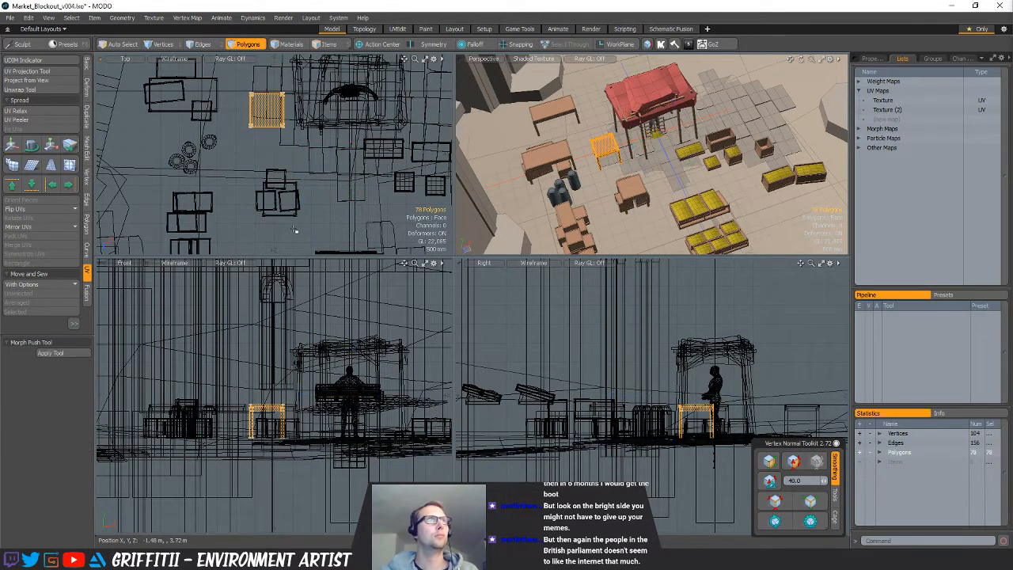
Cut the original square table and paste it into the mesh of the three small crates beneath it
key(5)
key(Delete)
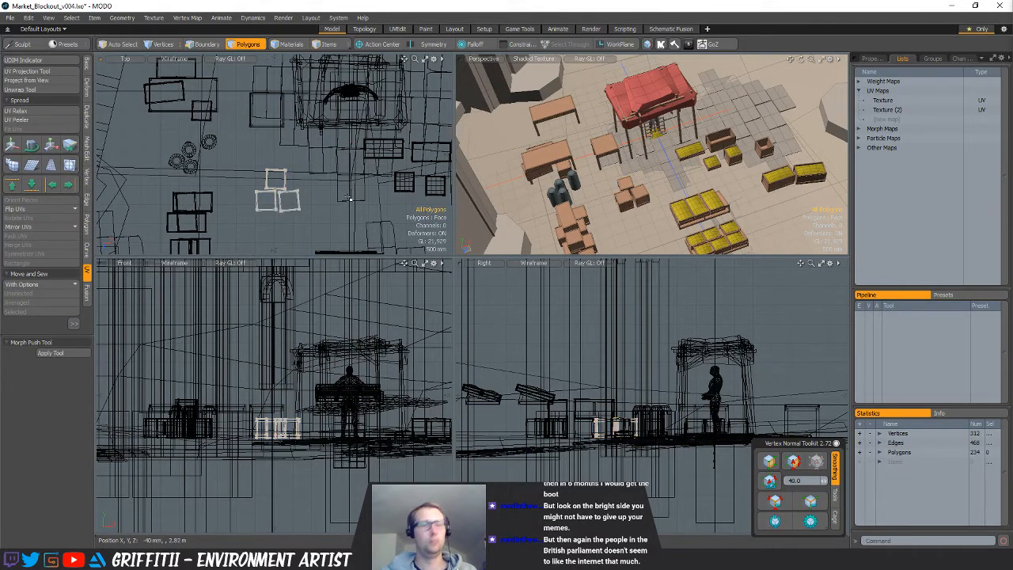
scroll(308, 206, down, 2)
alt+drag(645, 213, 656, 208)
scroll(652, 194, up, 5)
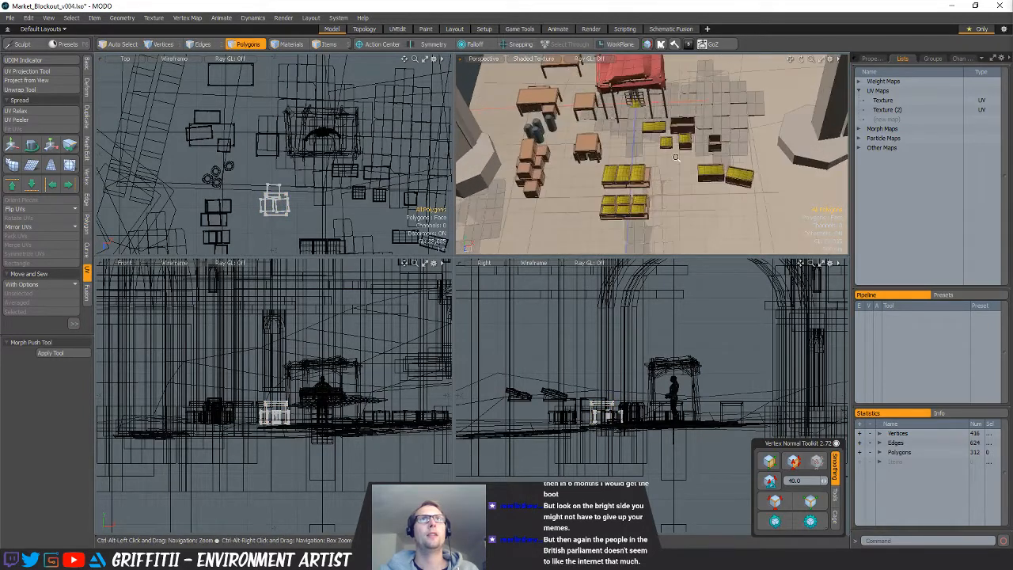
scroll(639, 139, down, 3)
alt+drag(639, 132, 651, 113)
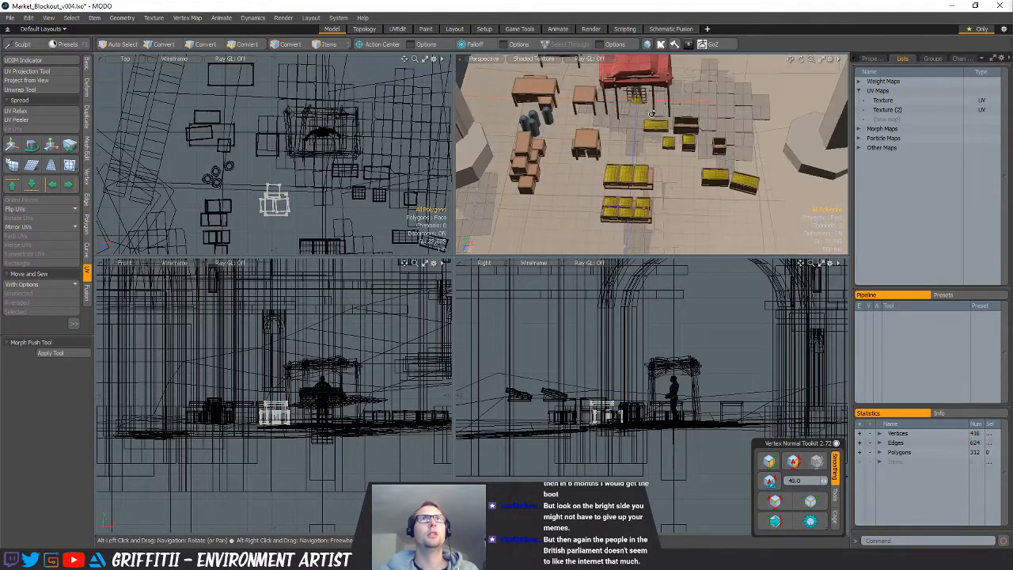
Move the long table with its three crates behind the stall, offset 5.85 m in X and -3.95 m in Z
key(5)
click(543, 93)
ctrl+alt+drag(252, 142, 244, 147)
alt+drag(243, 147, 367, 117)
key(w)
key(shift+a)
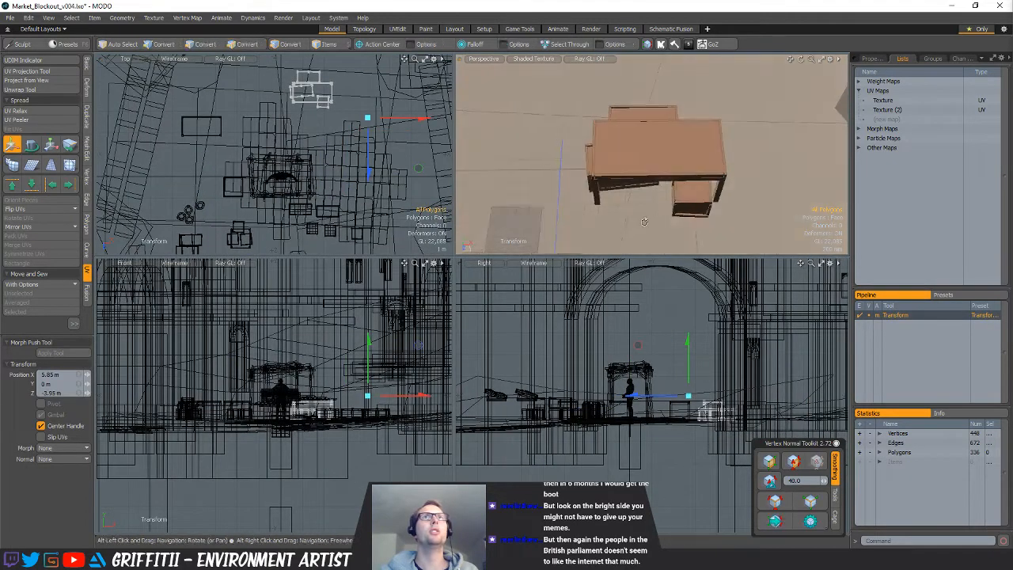
Rotate the long table and crate group about 182° around the vertical axis
ctrl+alt+drag(617, 186, 657, 207)
key(e)
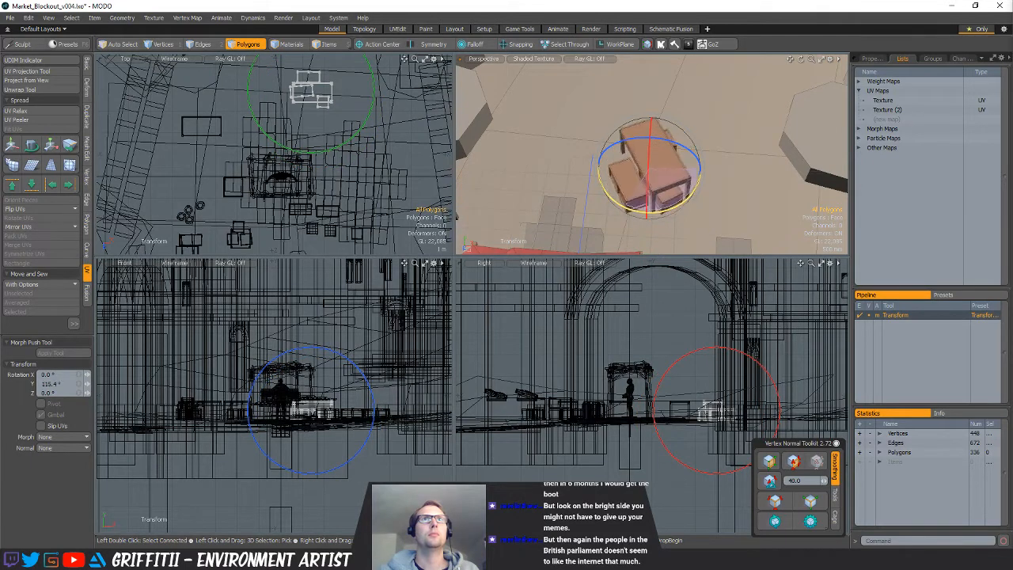
drag(693, 146, 638, 103)
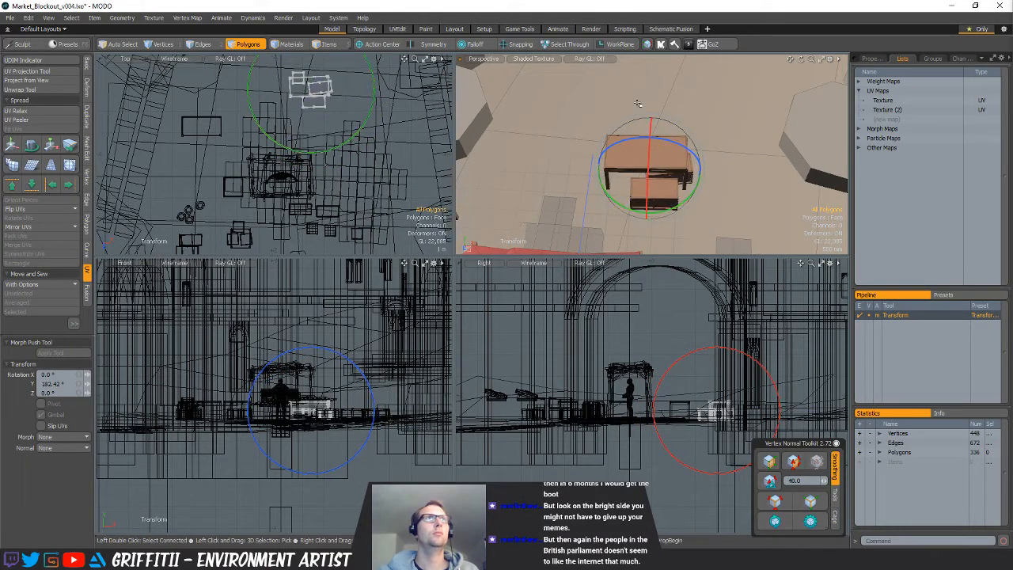
key(q)
Duplicate the slanted produce tray top nearest the stall and place the copy over the long table behind the stall
alt+shift+drag(274, 158, 279, 118)
scroll(280, 119, down, 2)
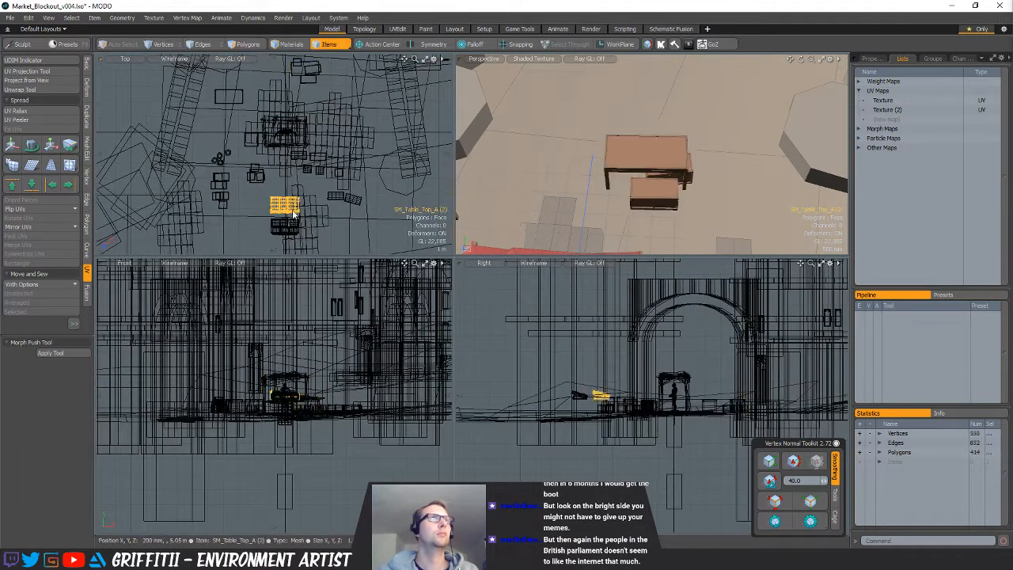
key(3)
double_click(305, 230)
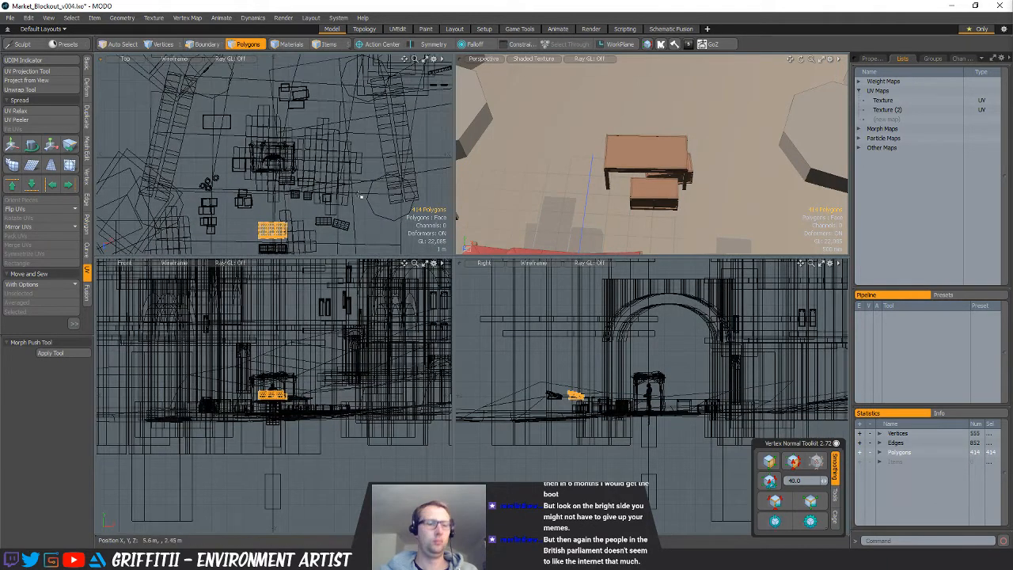
key(ctrl+c)
key(ctrl+v)
key(w)
drag(330, 238, 352, 102)
key(shift+a)
scroll(651, 190, up, 2)
alt+drag(633, 194, 725, 209)
scroll(685, 194, up, 1)
scroll(326, 88, down, 3)
Rotate the copied produce top -180° around Y and shift it -10 mm in X and -90 mm in Z over the table
key(e)
alt+shift+drag(326, 89, 248, 230)
scroll(274, 115, down, 2)
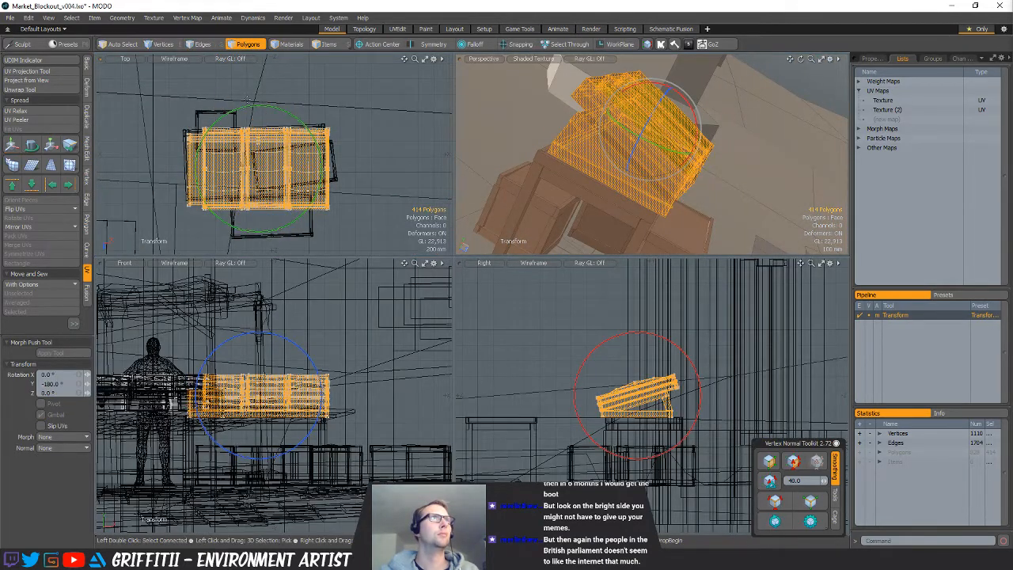
drag(243, 112, 244, 111)
key(w)
drag(318, 198, 317, 191)
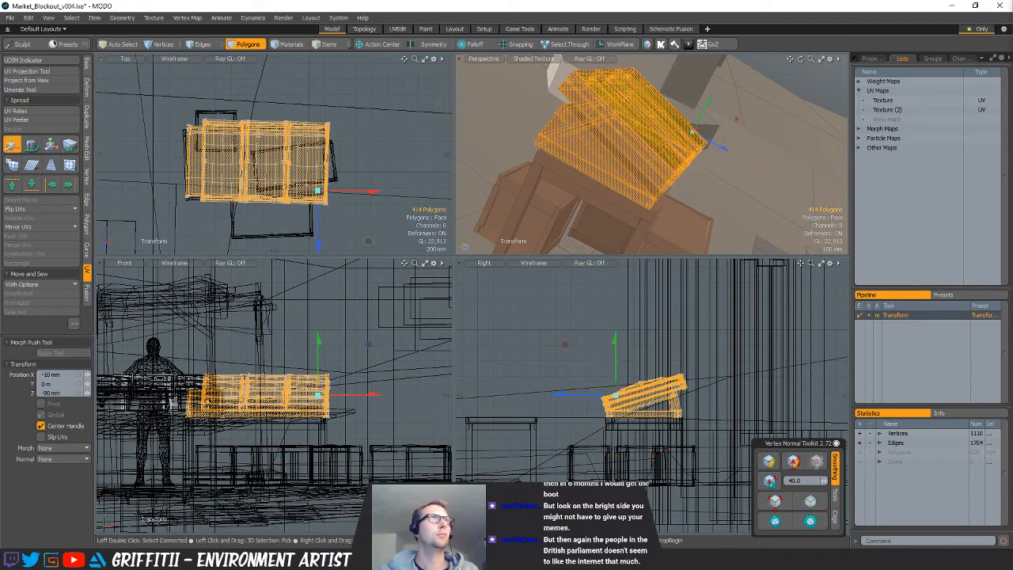
Cut the copied slanted produce top out of its mesh and paste it into the long table's mesh behind the stall
key(q)
key(ctrl+x)
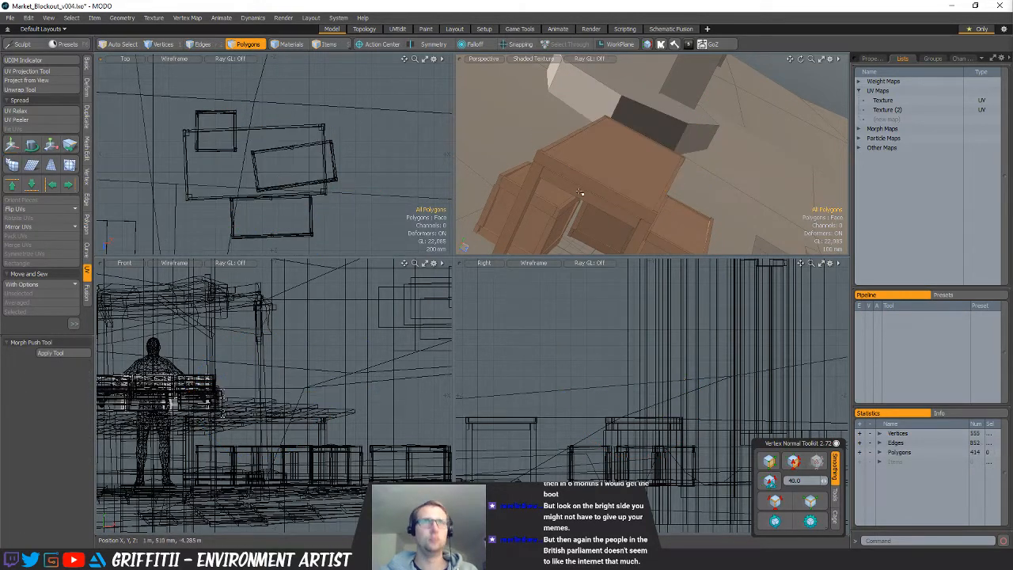
key(ctrl+v)
alt+drag(595, 185, 589, 206)
scroll(565, 169, down, 3)
alt+shift+drag(673, 252, 667, 215)
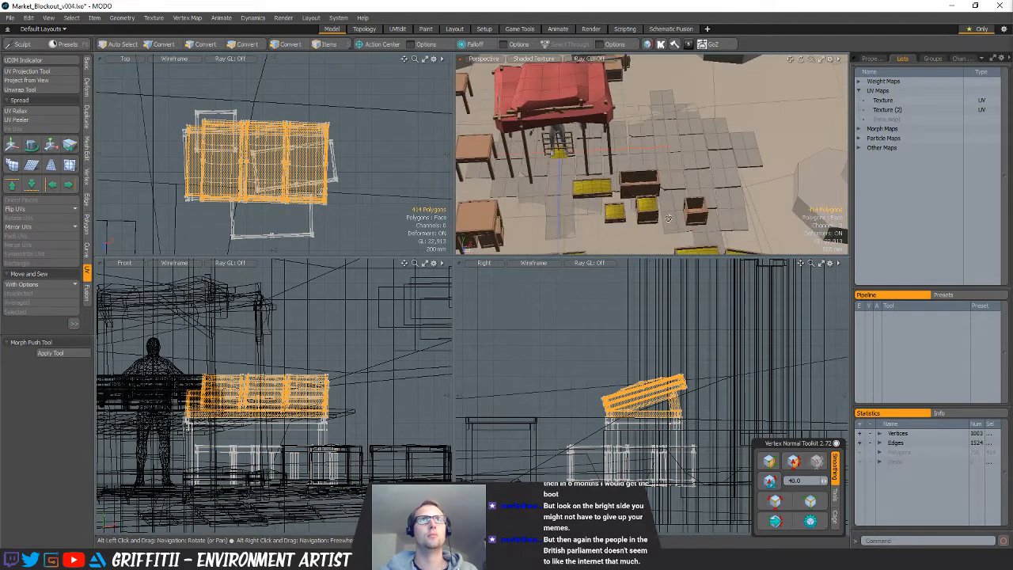
Try placing a copy of the wide open produce crate by the long table behind the stall, offset 660 mm in X and -5 m in Z
scroll(610, 188, down, 1)
key(5)
click(600, 175)
scroll(322, 183, down, 5)
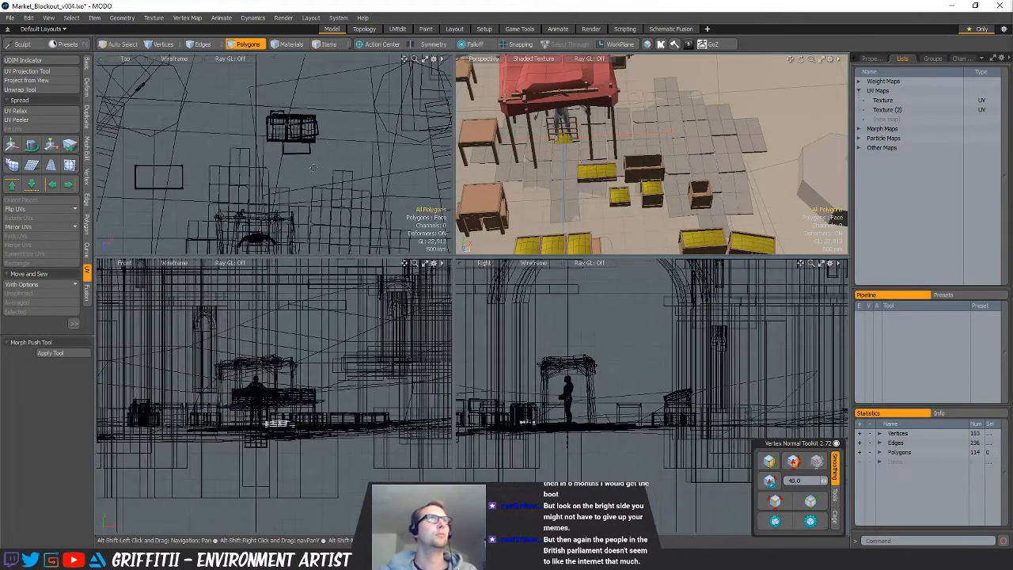
alt+shift+drag(341, 239, 319, 158)
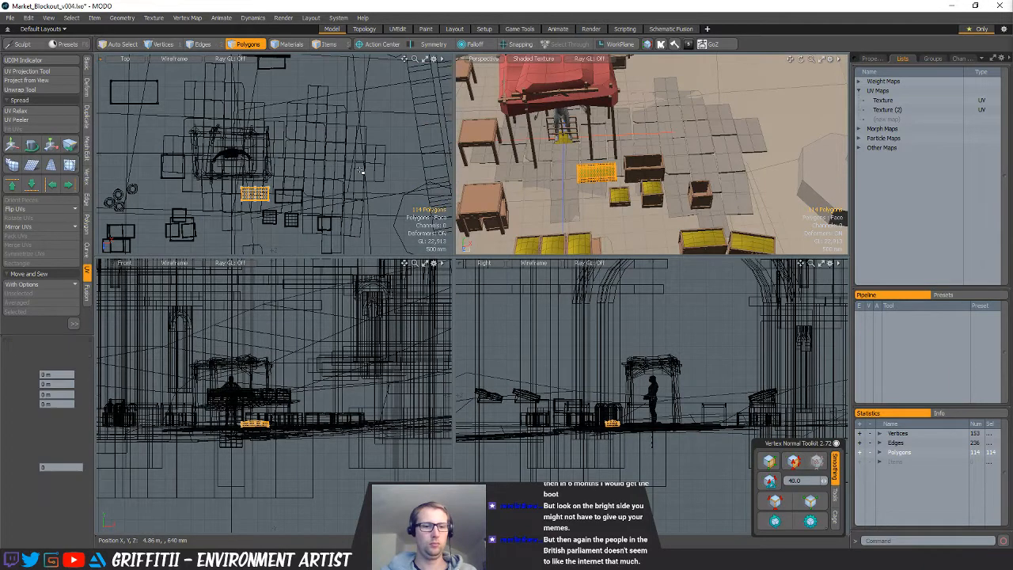
click(295, 165)
key(ctrl+v)
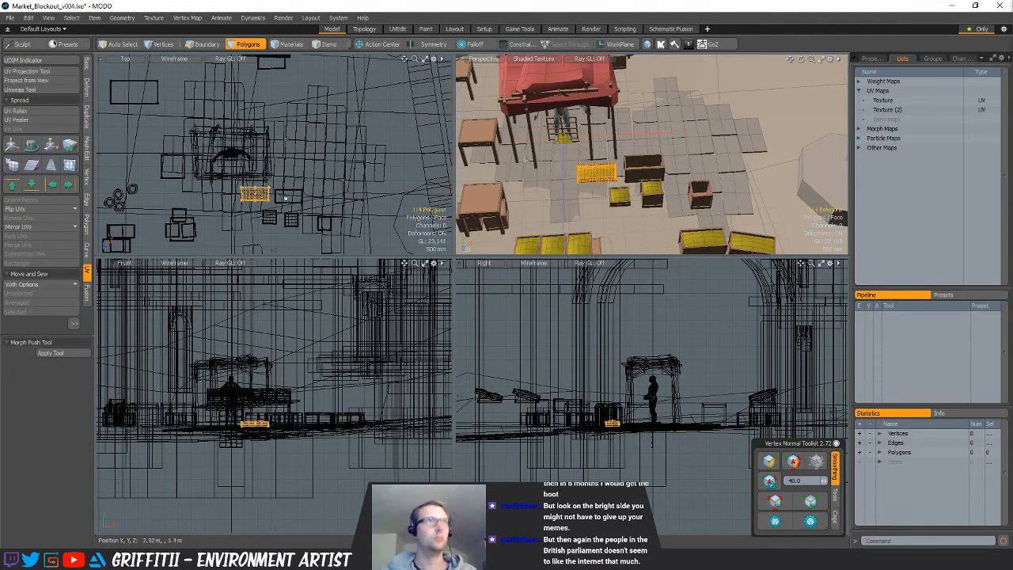
alt+shift+drag(310, 172, 346, 110)
key(w)
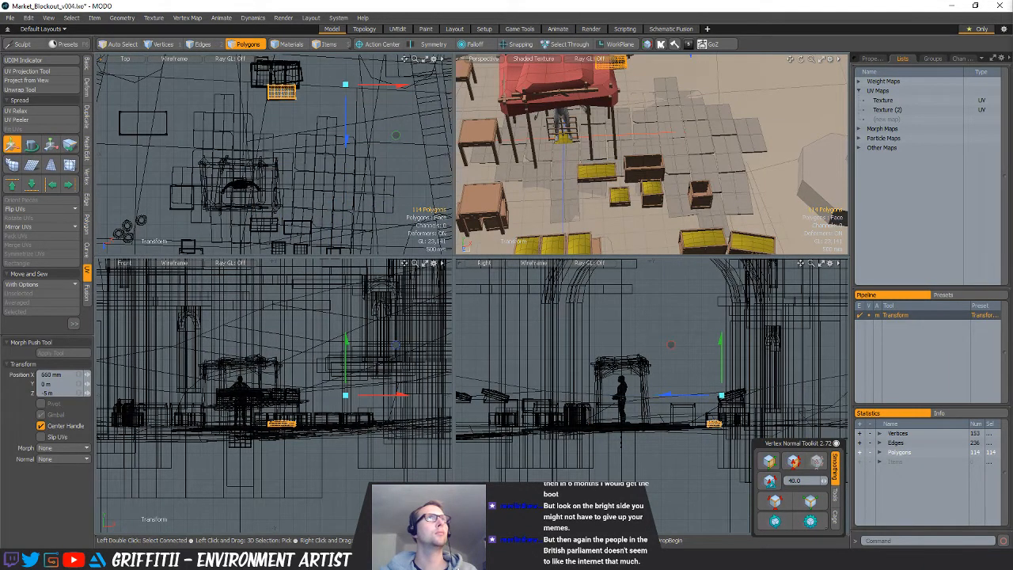
key(shift+a)
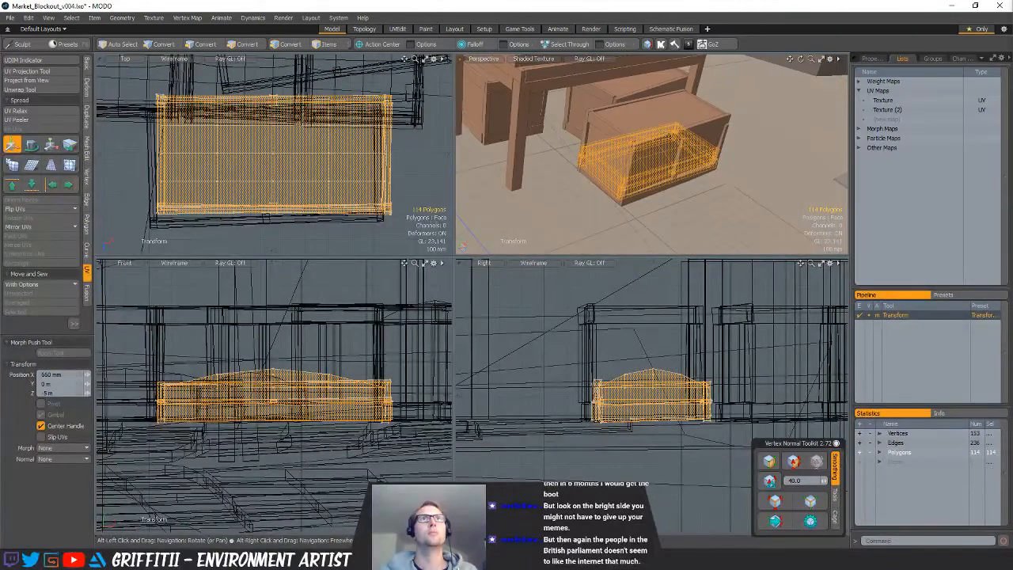
scroll(610, 142, down, 5)
alt+drag(616, 136, 602, 165)
key(Delete)
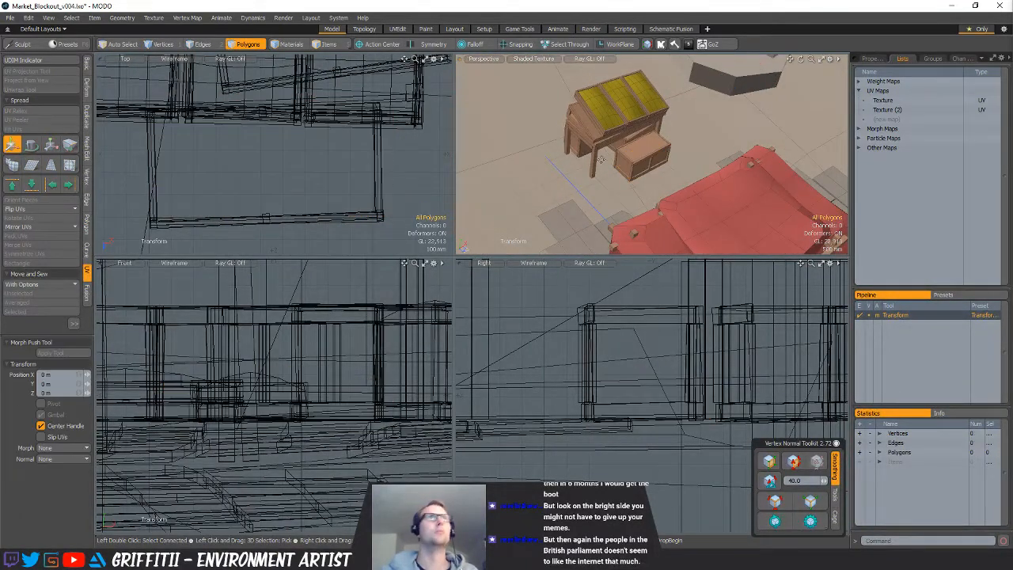
Duplicate the low square produce crate in front of the stall and move the copy -50 mm in X and -5.85 m in Z
scroll(602, 159, down, 6)
alt+shift+drag(688, 190, 594, 154)
key(space)
key(5)
click(648, 209)
key(3)
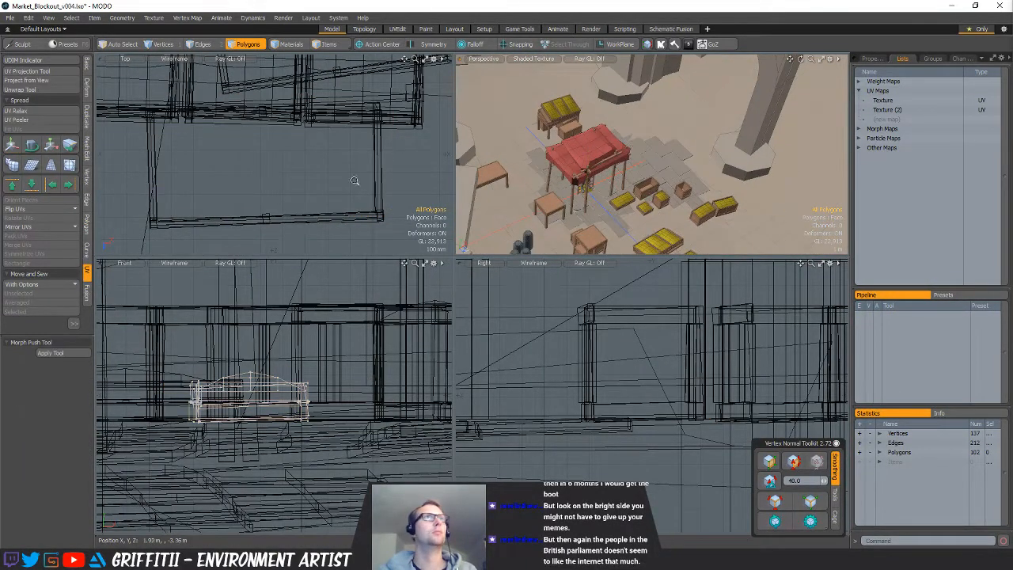
scroll(352, 186, down, 7)
alt+shift+drag(342, 222, 320, 143)
scroll(320, 147, down, 4)
right_drag(323, 163, 376, 299)
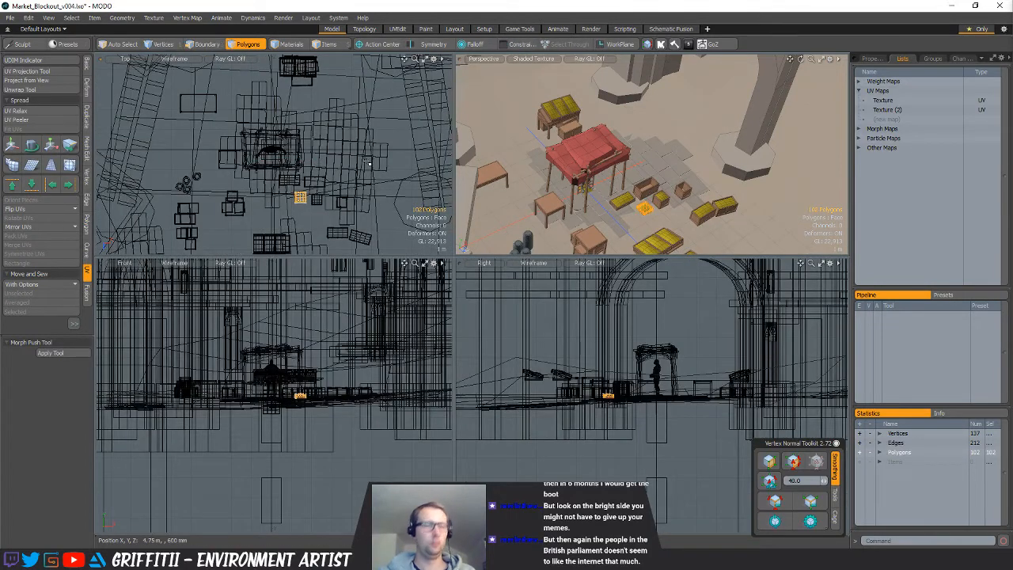
key(y)
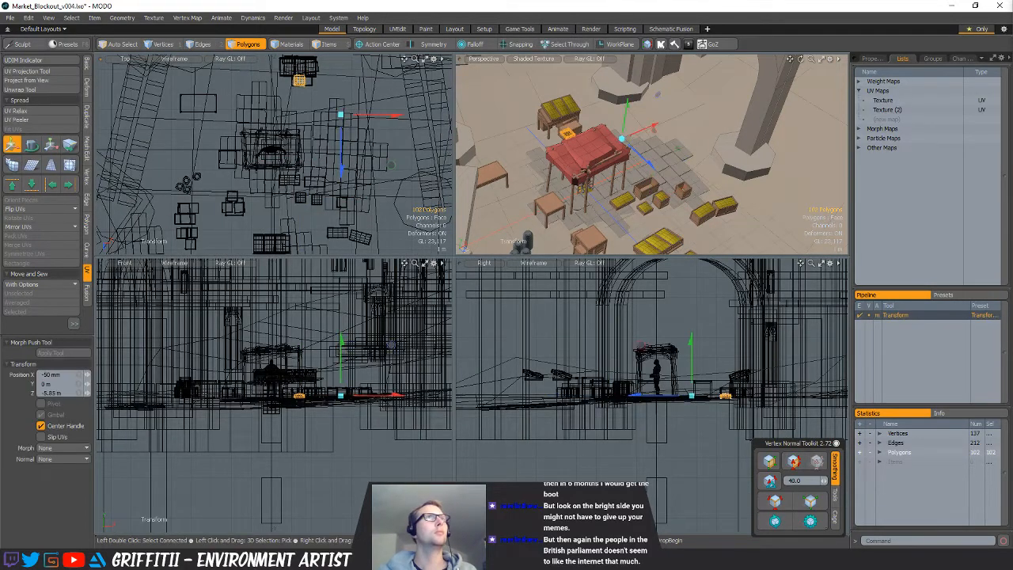
Raise the low produce crate copy 495 mm onto the wooden crate by the long table and fine-tune its position
key(shift+a)
scroll(610, 210, down, 3)
alt+drag(618, 207, 645, 107)
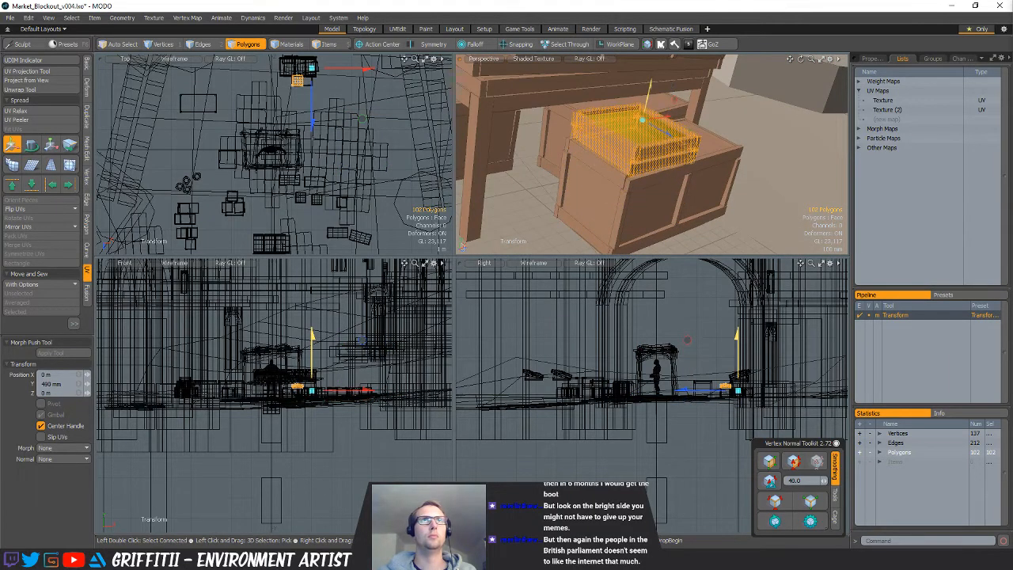
alt+drag(313, 137, 280, 176)
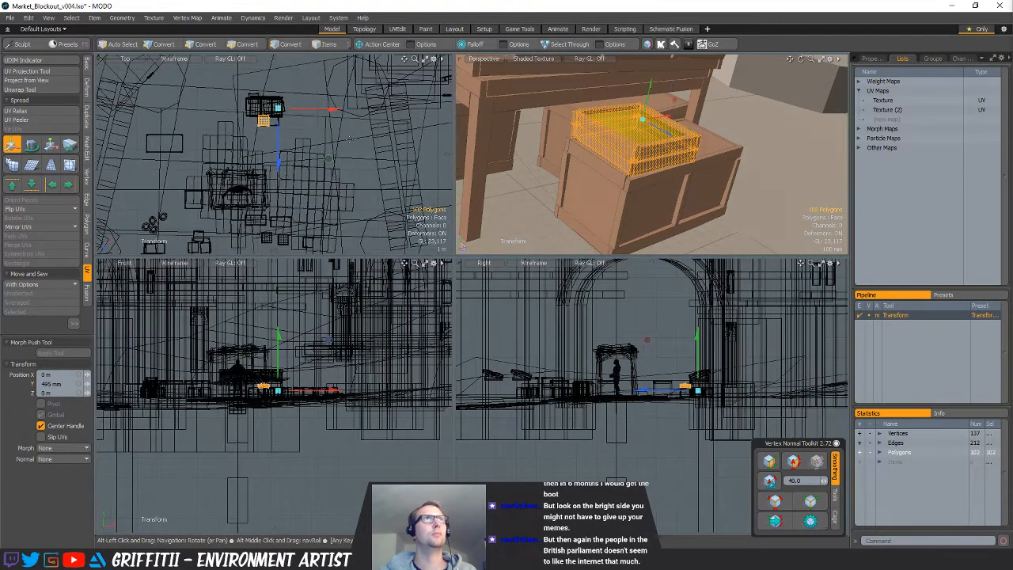
key(shift+a)
scroll(279, 176, down, 4)
alt+drag(712, 162, 675, 236)
scroll(640, 158, up, 3)
drag(690, 150, 684, 156)
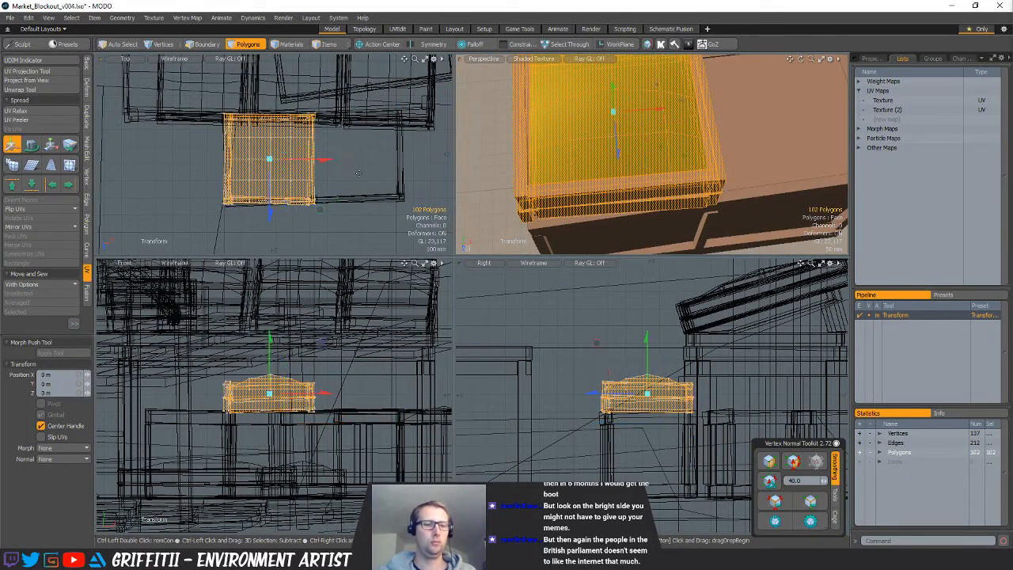
Duplicate the low produce crate alongside itself on the wooden crate, rotate the copy around the vertical axis and nudge it into place
drag(323, 161, 417, 163)
key(e)
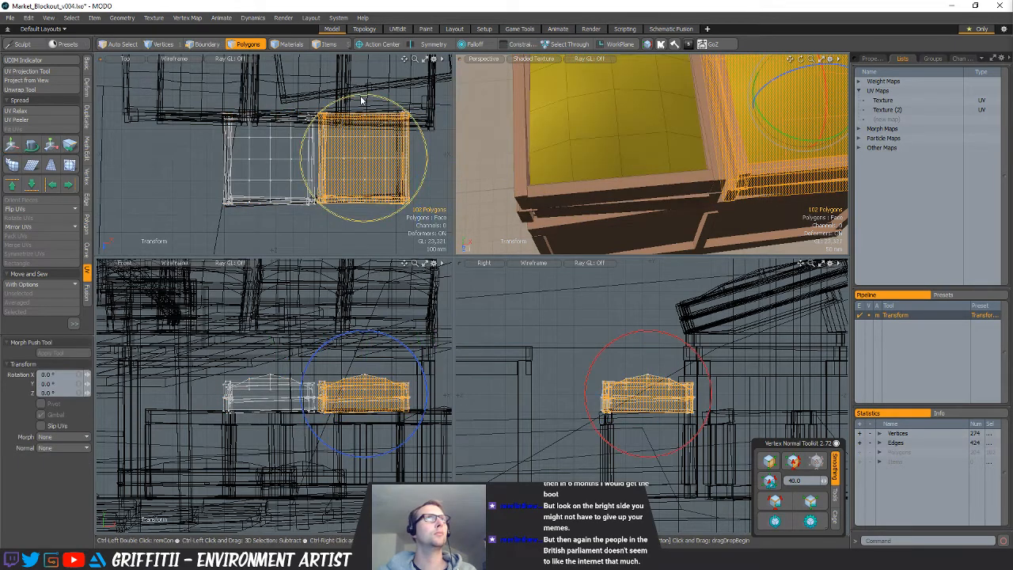
ctrl+drag(362, 98, 364, 227)
key(w)
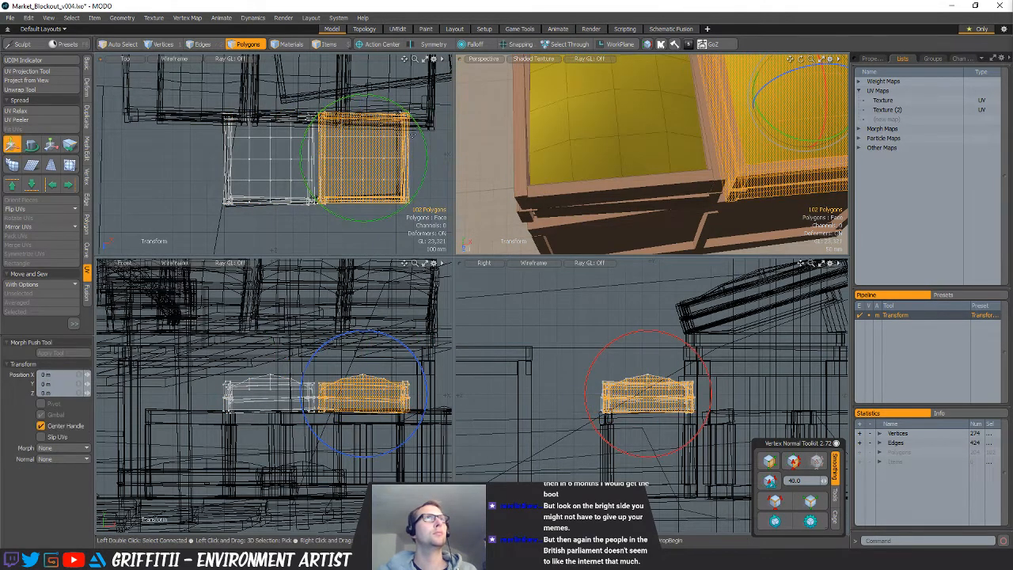
drag(402, 184, 398, 186)
key(q)
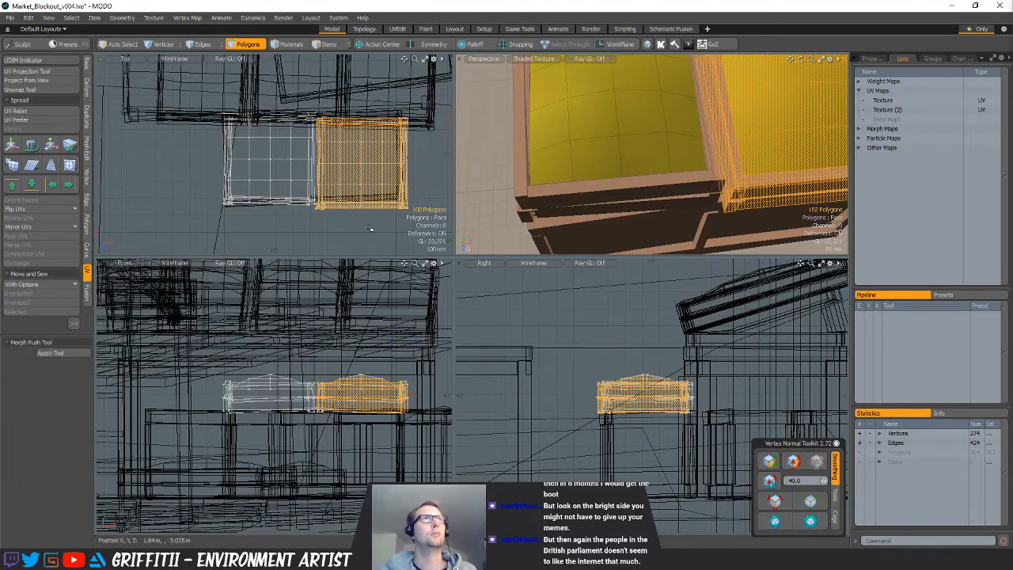
click(373, 229)
Duplicate the tall square produce crate in front of the stall and move the copy 300 mm in X and -5.93 m in Z
scroll(373, 229, down, 4)
ctrl+alt+drag(538, 219, 273, 54)
scroll(328, 188, down, 5)
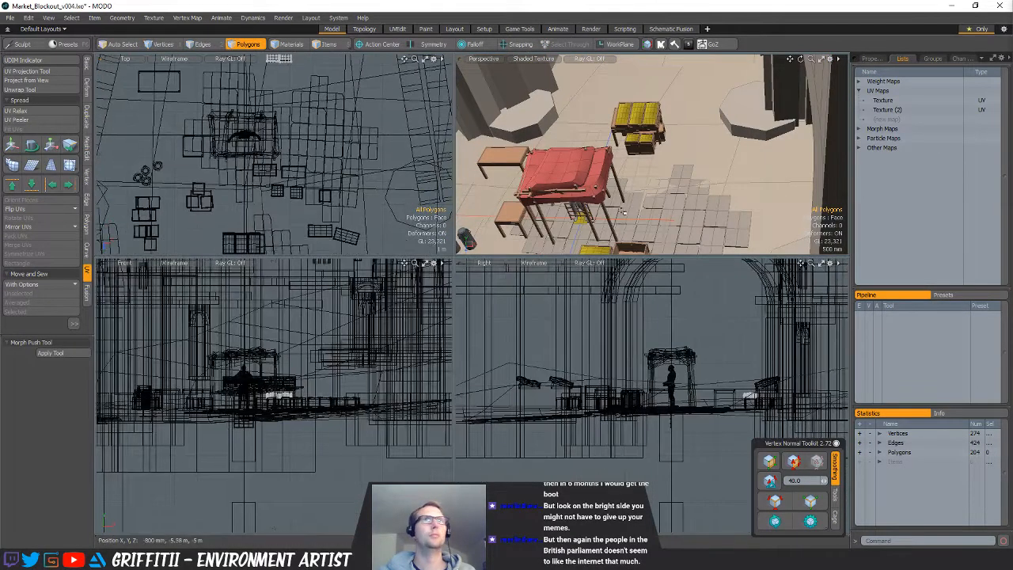
key(5)
alt+shift+drag(599, 236, 612, 149)
click(644, 179)
key(3)
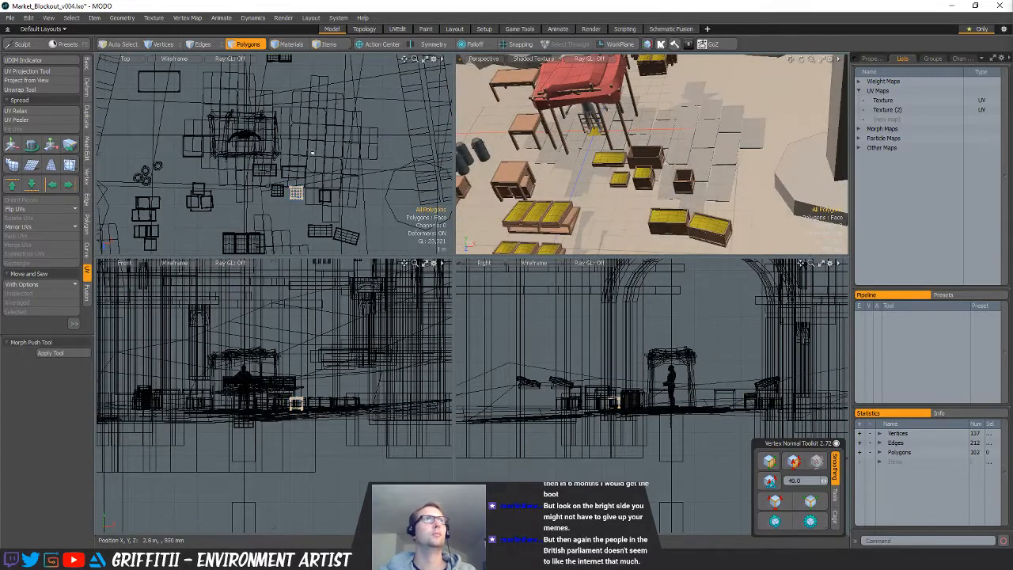
alt+drag(360, 193, 363, 226)
key(ctrl+x)
key(ctrl+v)
key(ctrl+v)
alt+drag(342, 176, 354, 77)
key(w)
key(shift+a)
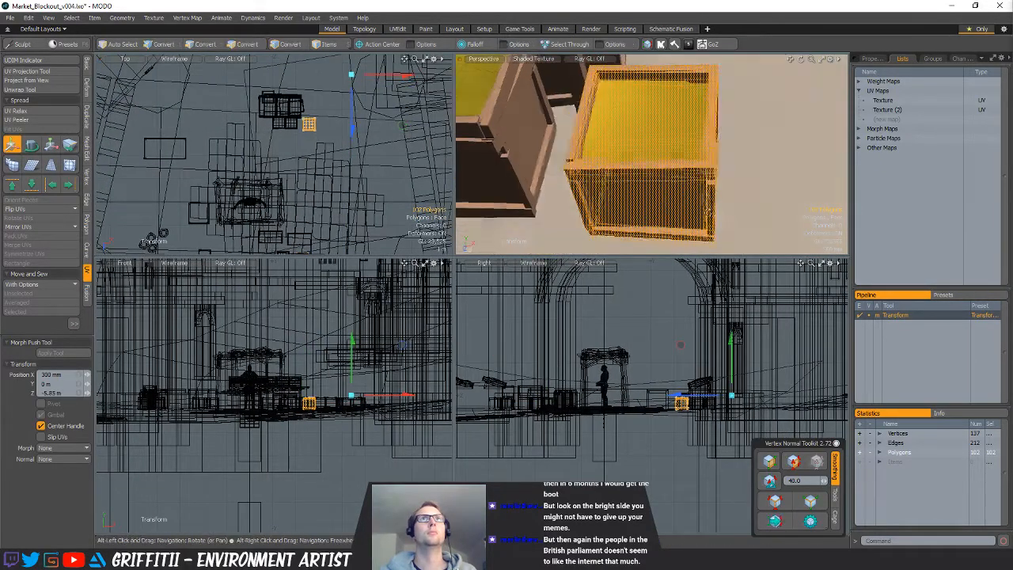
Rotate the tall produce crate copy slightly and shift it -190 mm in X and 30 mm in Z beside the stacked crates
scroll(664, 156, down, 4)
alt+drag(665, 156, 627, 193)
key(e)
scroll(328, 100, up, 6)
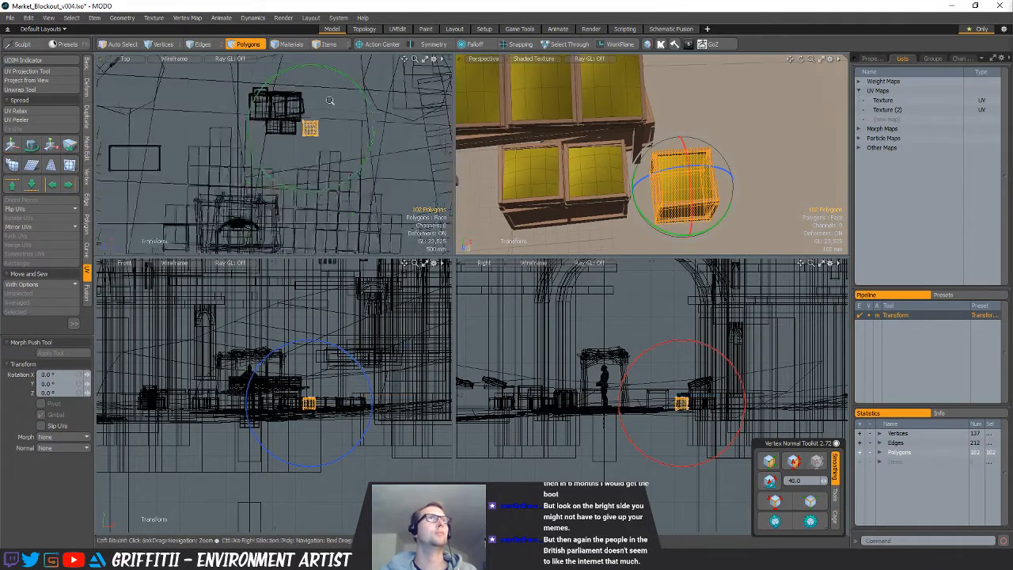
mouse_move(331, 113)
mouse_down()
mouse_move(312, 113)
mouse_move(334, 114)
mouse_up()
key(w)
drag(347, 147, 330, 150)
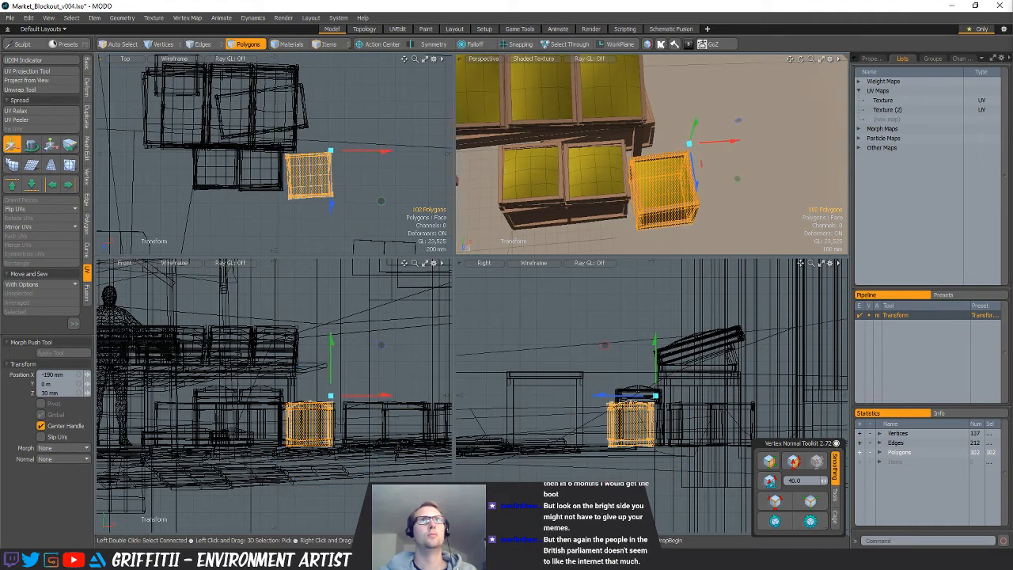
key(q)
Duplicate the tall produce crate and place the copy directly beside it at a slightly different angle
key(ctrl+c)
key(ctrl+v)
key(w)
drag(344, 218, 389, 208)
key(e)
key(q)
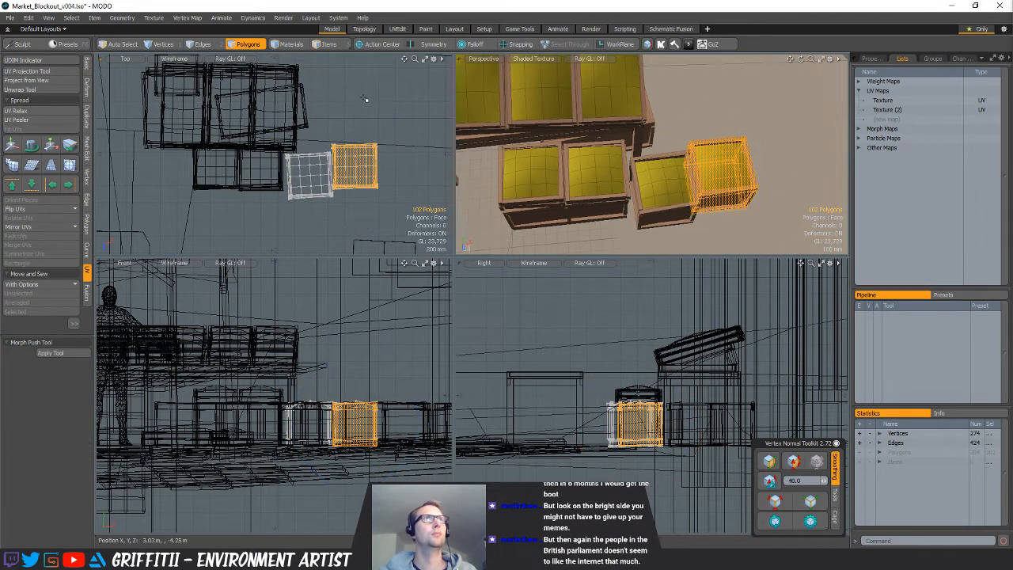
click(368, 100)
Duplicate the square table beside the stall and move the copy 4.95 m in X and -4.65 m in Z next to the long table
scroll(373, 142, down, 4)
ctrl+alt+drag(586, 221, 624, 112)
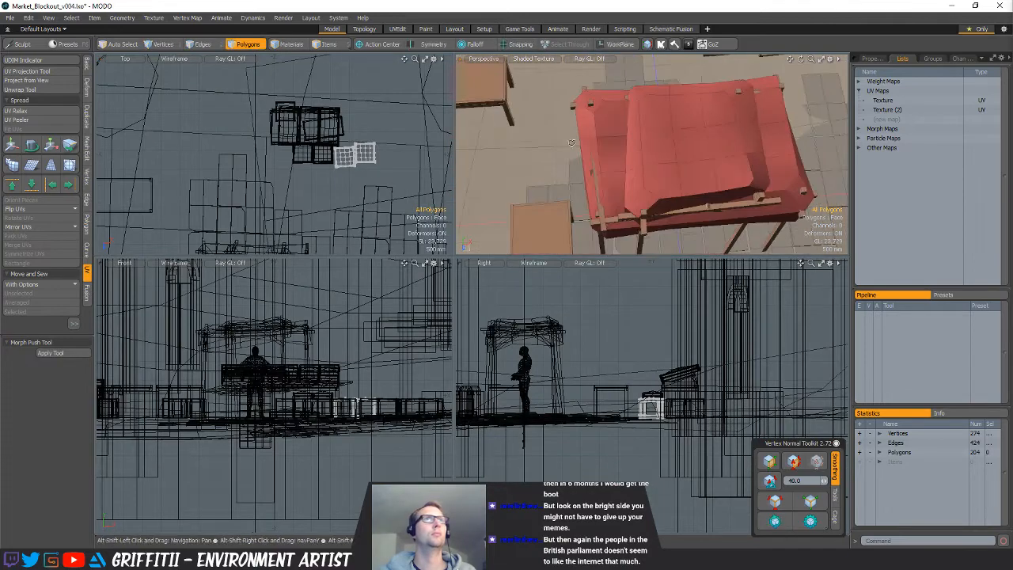
ctrl+alt+drag(412, 136, 362, 142)
alt+shift+drag(338, 234, 343, 160)
key(5)
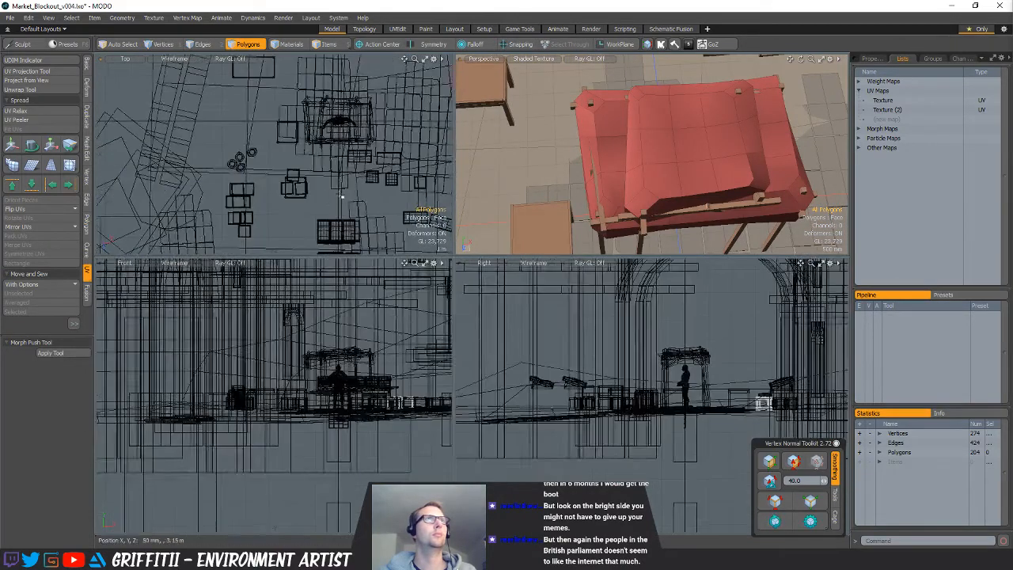
scroll(567, 194, down, 5)
click(584, 173)
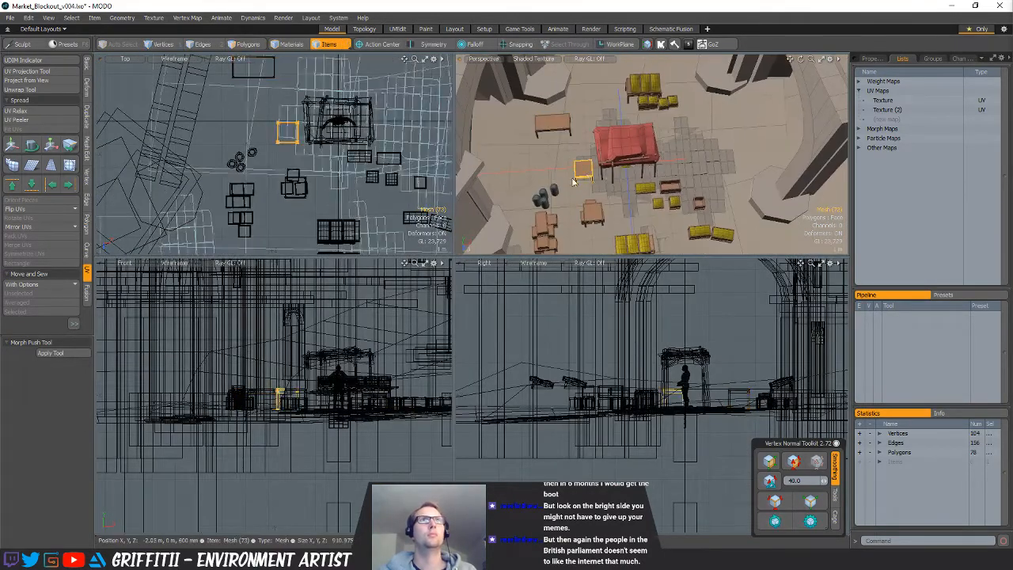
key(3)
mouse_move(319, 118)
right_down()
mouse_move(260, 188)
mouse_move(340, 143)
right_up()
alt+shift+drag(373, 107, 336, 172)
click(364, 159)
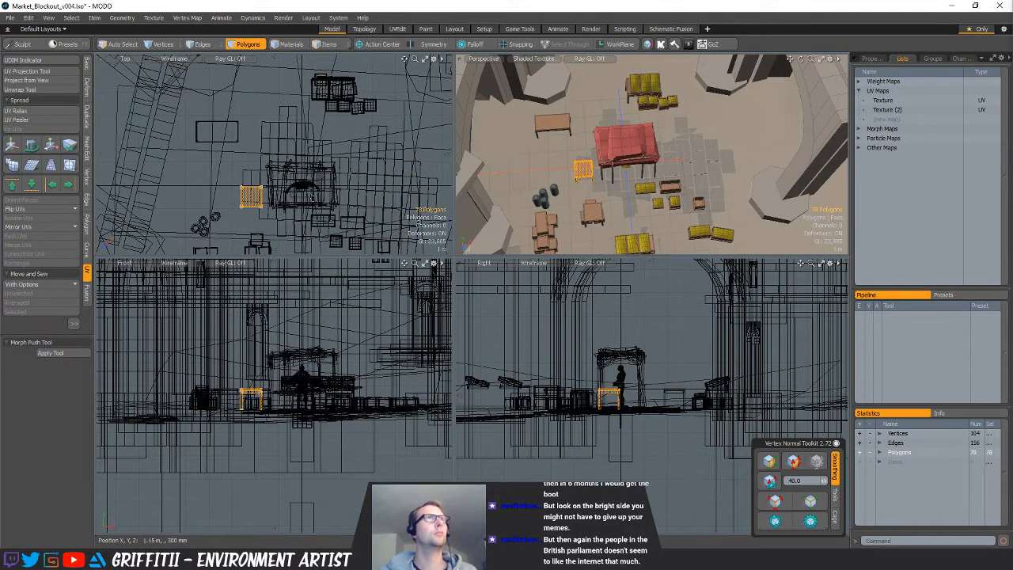
key(w)
drag(312, 198, 426, 88)
key(shift+a)
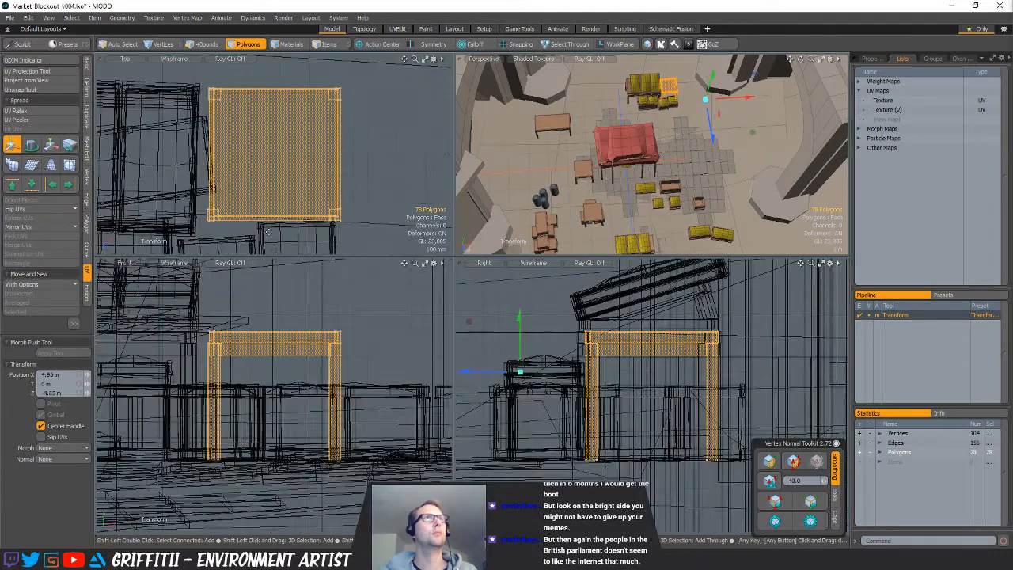
Rotate the copied square table slightly and shift it 5 mm in X and 55 mm in Z beside the long table
key(e)
drag(304, 116, 331, 197)
key(w)
drag(315, 222, 316, 226)
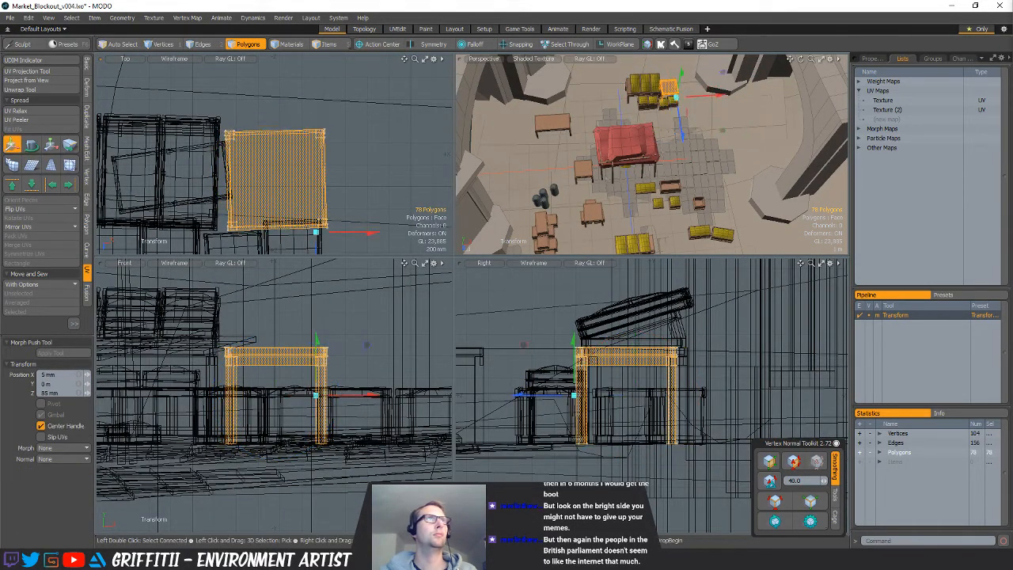
key(space)
click(369, 188)
Duplicate the low square produce crate in front of the stall and move the copy over the square table behind the stall
alt+drag(610, 159, 627, 98)
scroll(655, 146, up, 4)
key(5)
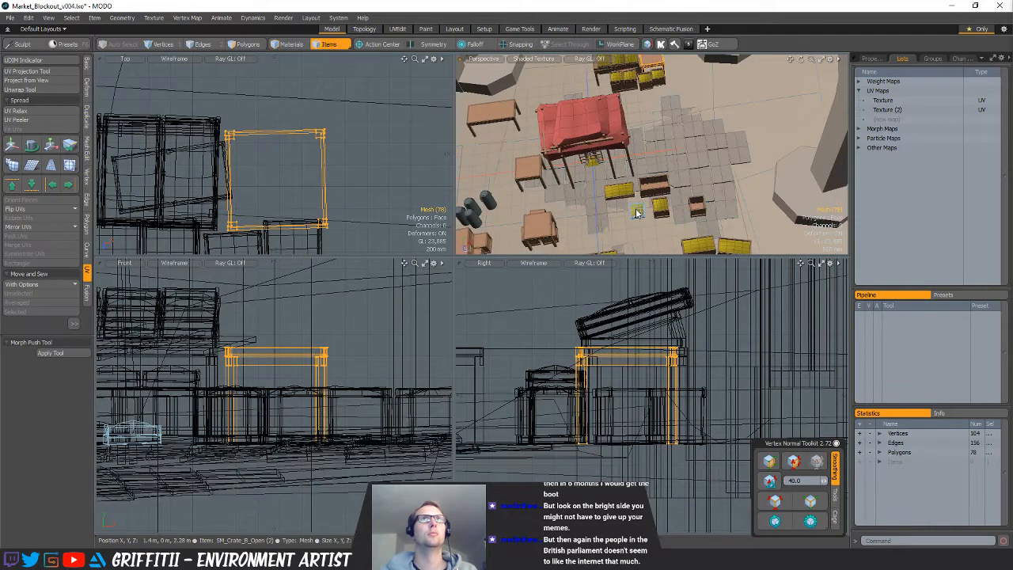
click(638, 210)
key(3)
scroll(287, 161, down, 6)
mouse_move(287, 161)
alt+mouse_down()
mouse_move(343, 125)
mouse_move(273, 162)
alt+mouse_up()
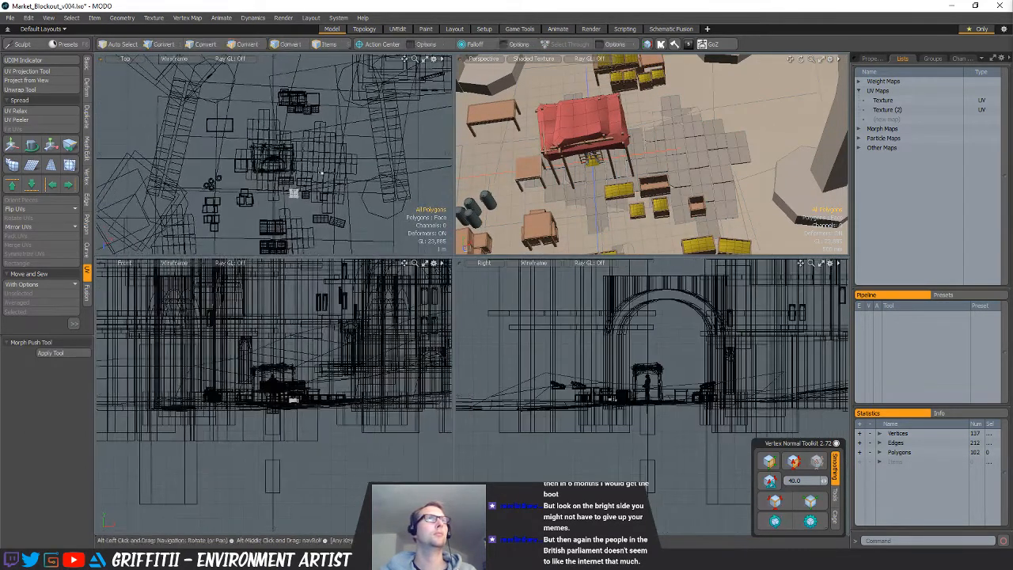
right_drag(265, 168, 309, 211)
alt+shift+drag(369, 159, 366, 185)
key(w)
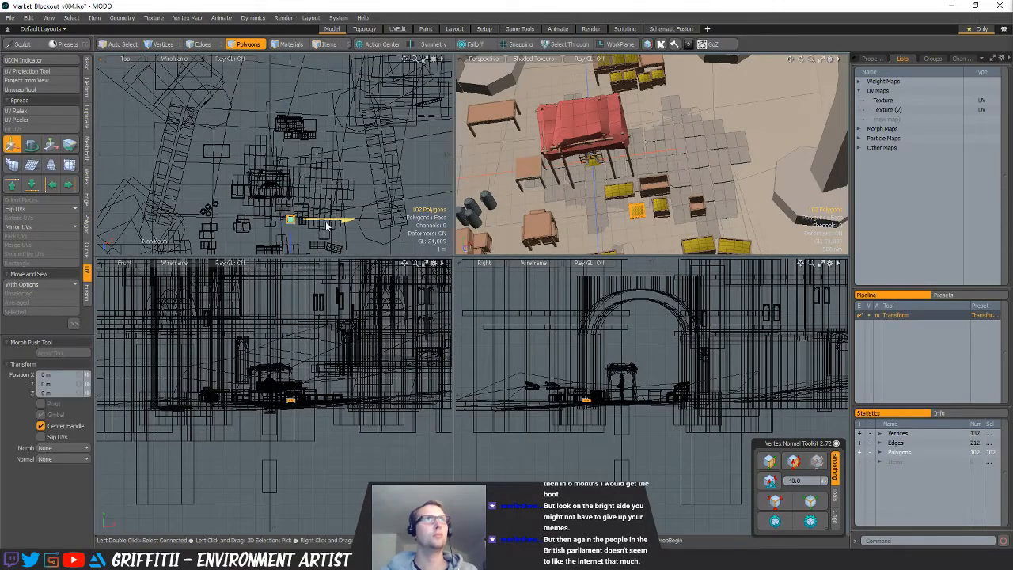
key(shift+a)
scroll(345, 151, down, 2)
alt+shift+drag(301, 158, 348, 152)
scroll(317, 151, down, 2)
drag(343, 191, 309, 214)
Shift the low produce crate copy -75 mm in X, raise it 880 mm and settle it on the square tabletop
drag(364, 365, 353, 233)
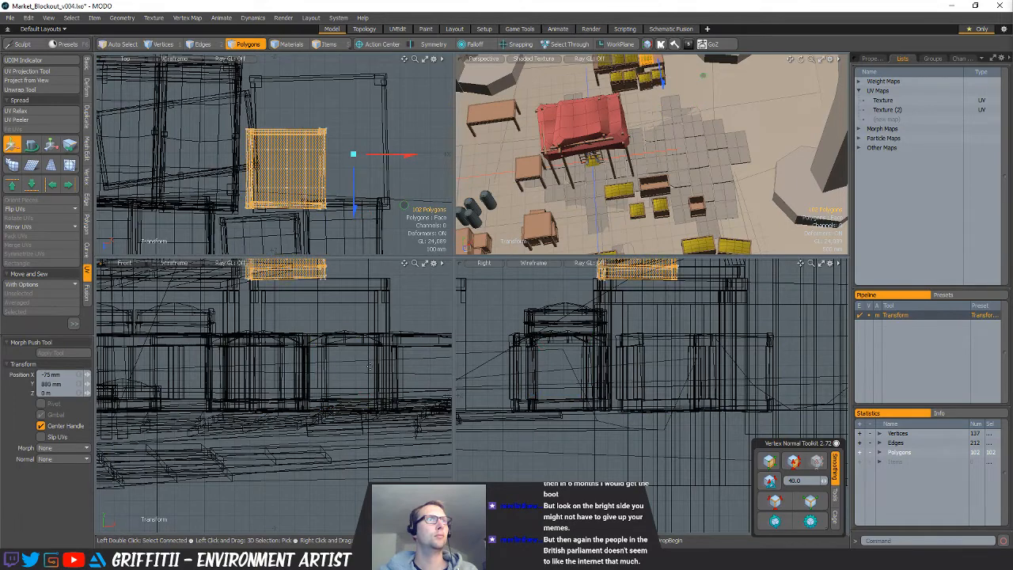
key(shift+a)
key(shift+a)
alt+drag(663, 102, 701, 198)
ctrl+alt+drag(701, 198, 680, 205)
drag(785, 182, 617, 162)
key(space)
click(675, 122)
Move the wider stall 1.75 m in X and -3.95 m in Z over the produce display behind the other stall
ctrl+alt+drag(675, 123, 602, 162)
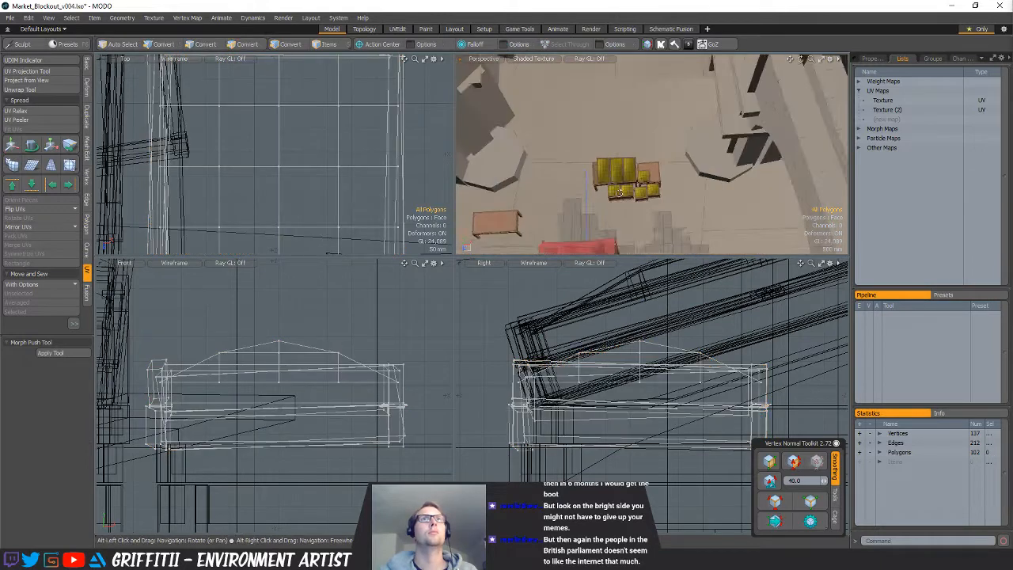
alt+shift+drag(605, 254, 626, 198)
key(5)
click(630, 203)
key(3)
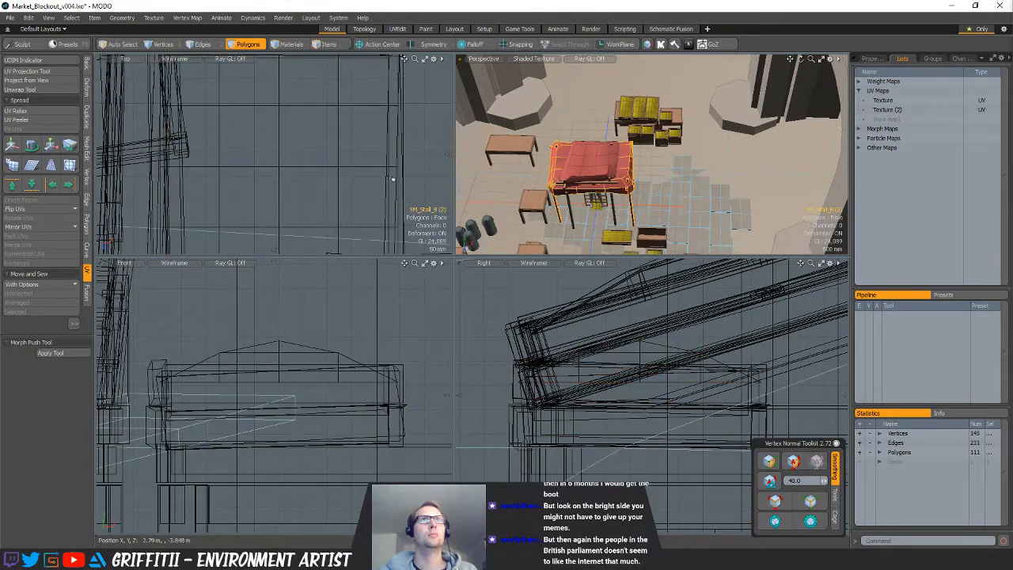
ctrl+alt+drag(372, 170, 315, 151)
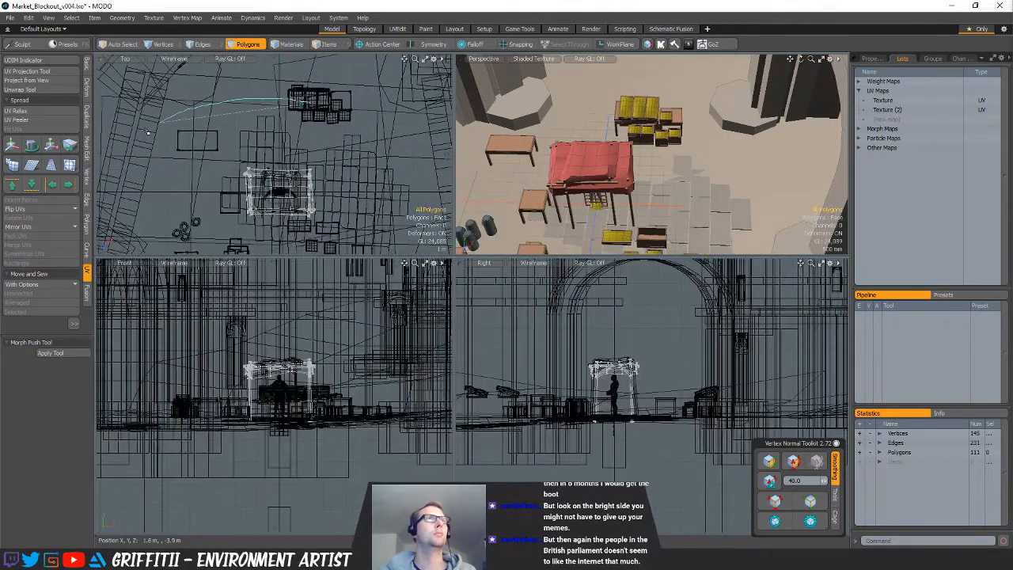
key(bracketleft)
key(w)
drag(330, 244, 369, 155)
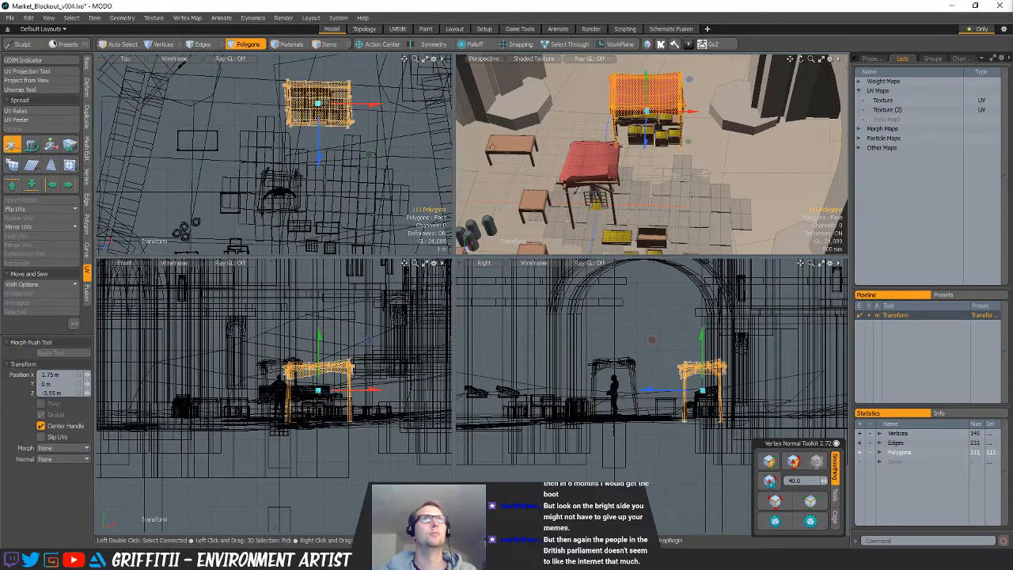
Shift the moved stall 300 mm in Z, then fine-tune it by -20 mm in X and -90 mm in Z around the crates
key(shift+a)
alt+drag(608, 149, 746, 148)
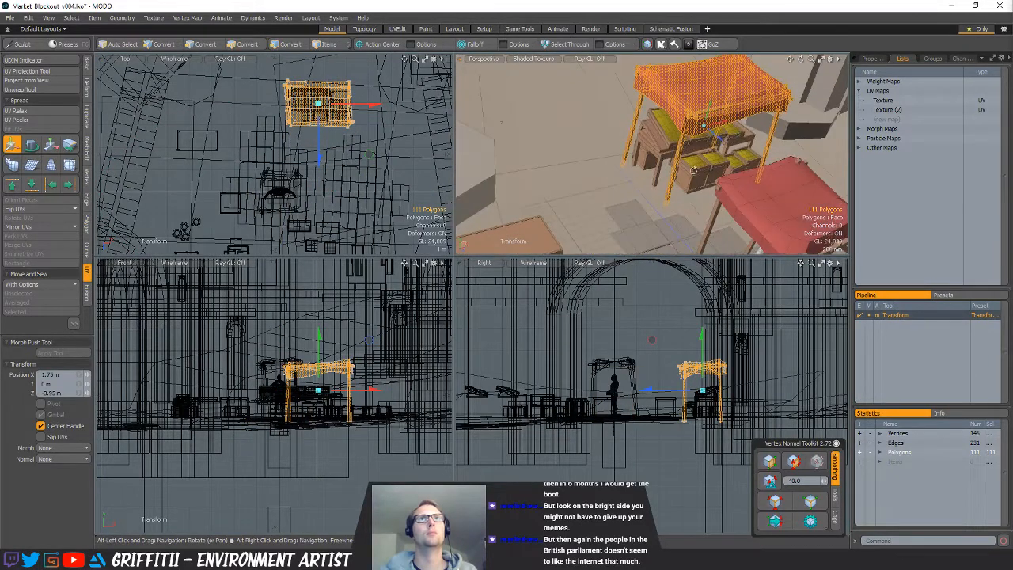
key(alt+1)
alt+drag(694, 171, 660, 173)
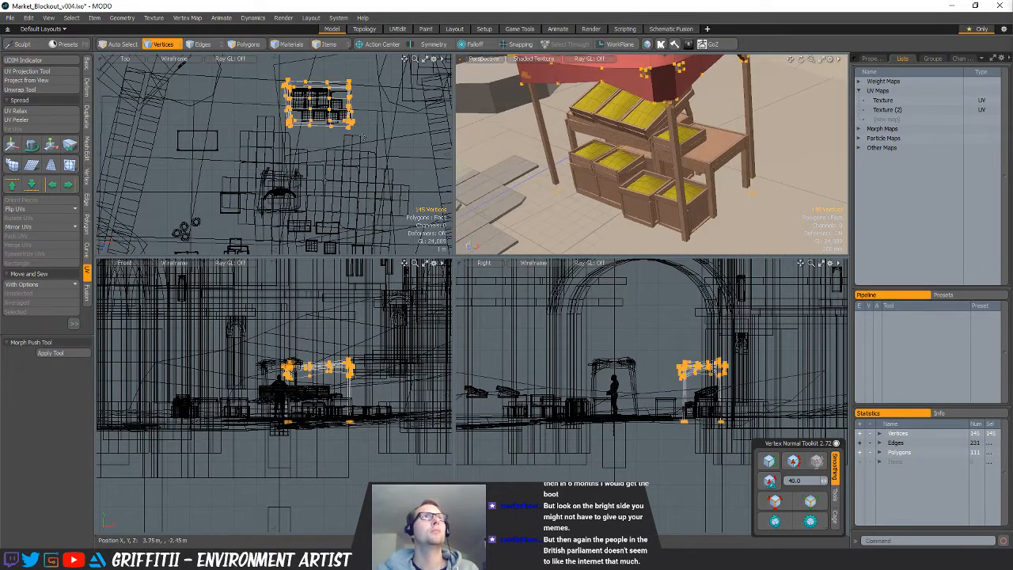
key(w)
drag(320, 155, 320, 163)
alt+drag(518, 177, 520, 205)
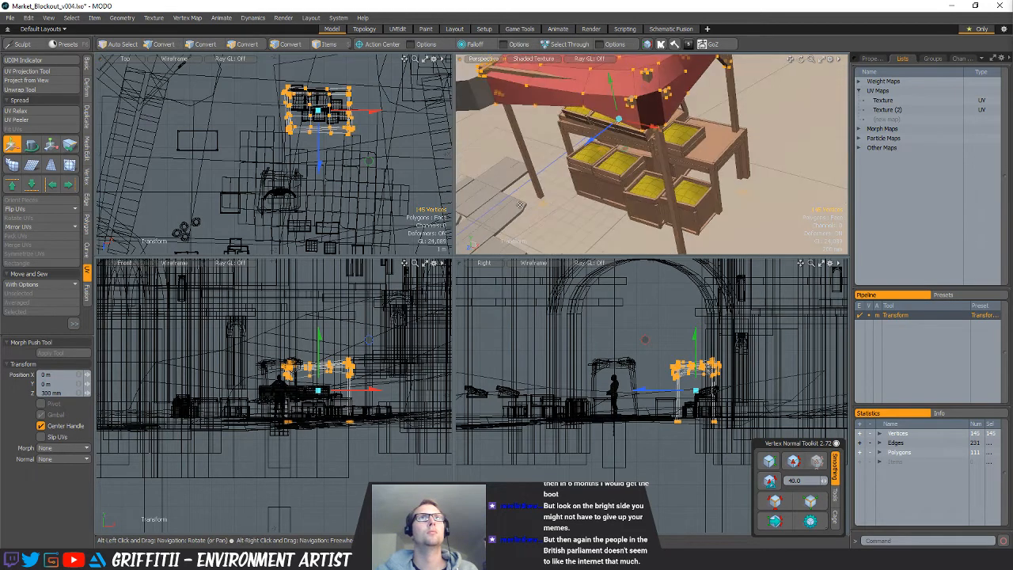
drag(369, 160, 373, 158)
alt+drag(625, 156, 657, 223)
alt+drag(348, 162, 366, 186)
key(r)
key(w)
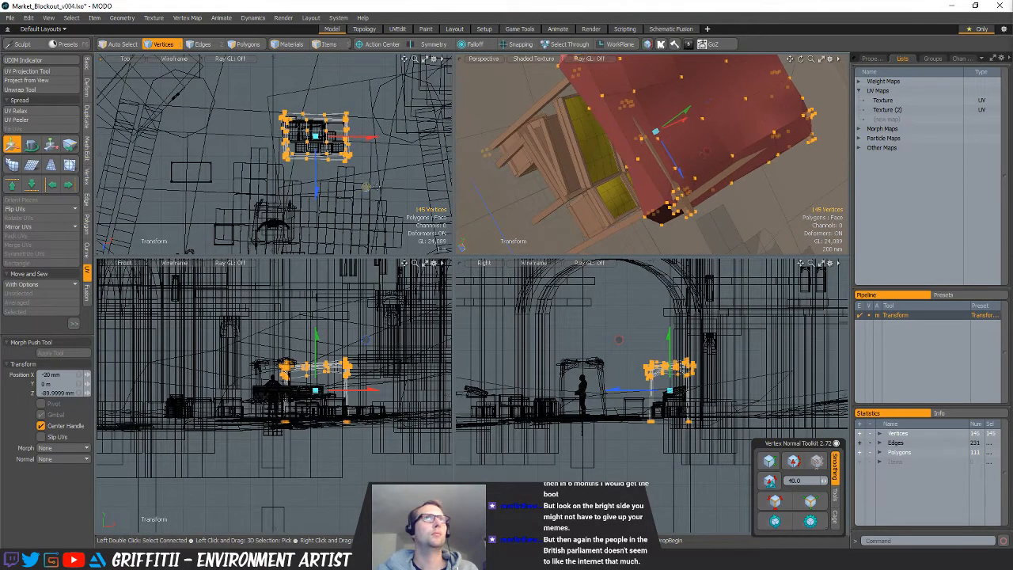
Select the moved stall's canopy vertices without the leg bottoms and tilt them about 4° around X
key(q)
alt+drag(682, 208, 665, 165)
key(1)
key(r)
key(q)
scroll(700, 361, up, 4)
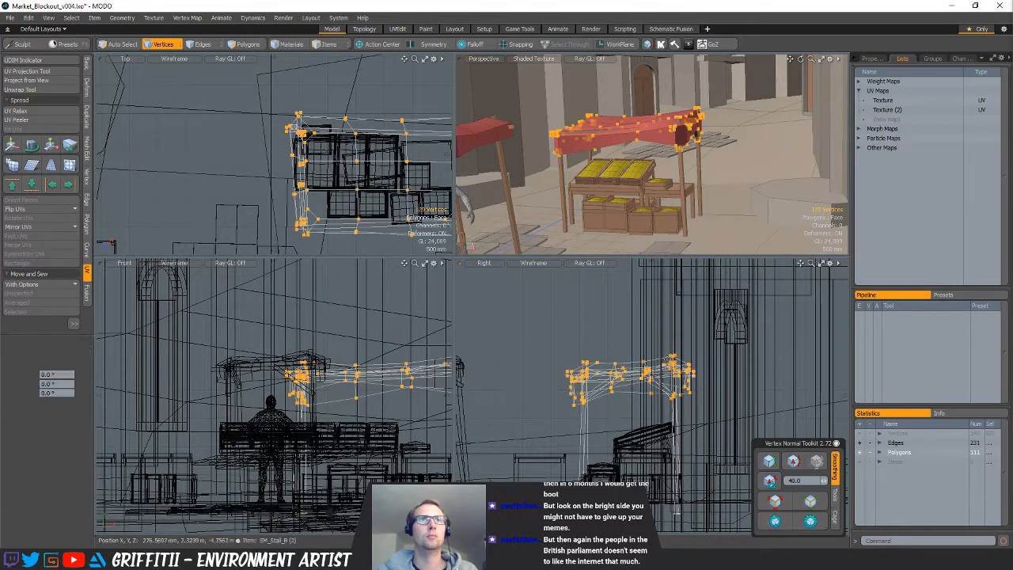
key(e)
drag(632, 324, 628, 321)
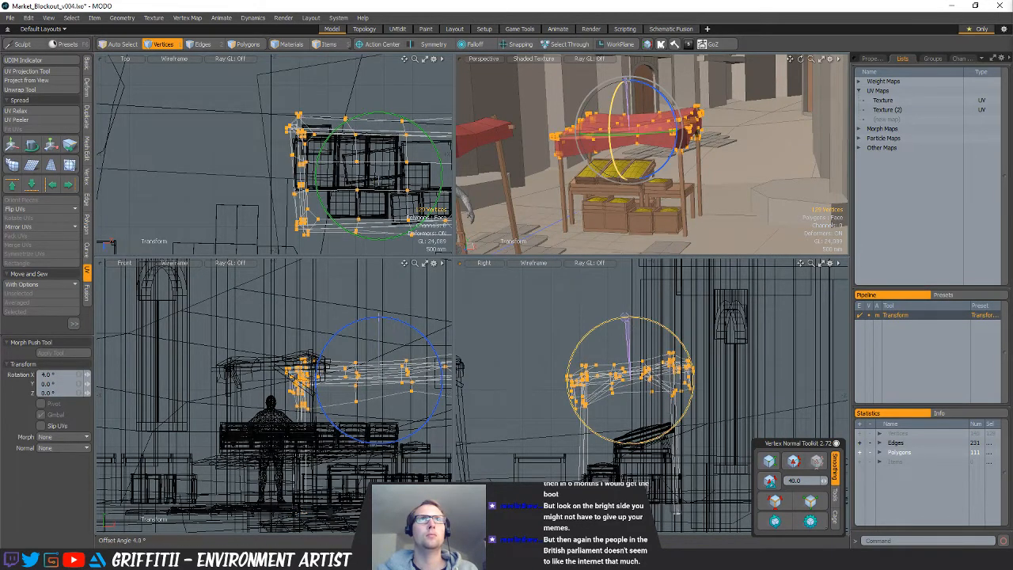
key(q)
click(625, 316)
Cut the polygons of the rear stall with its tables and crates and paste them back together as one mesh
alt+drag(562, 150, 661, 199)
alt+drag(370, 144, 321, 142)
scroll(320, 143, down, 2)
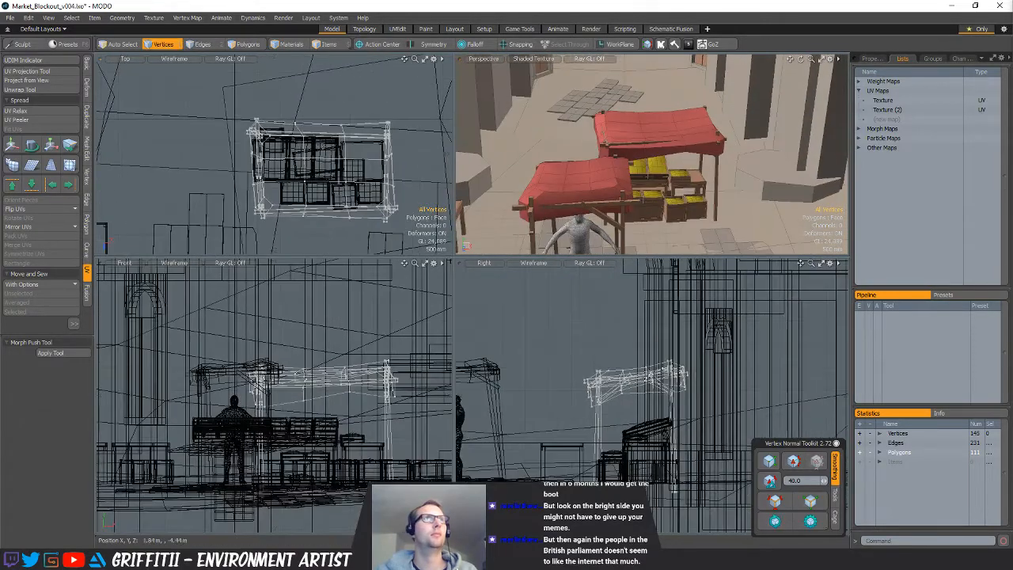
scroll(323, 145, down, 1)
key(5)
mouse_move(185, 132)
right_down()
mouse_move(386, 113)
mouse_move(391, 181)
right_up()
ctrl+click(396, 224)
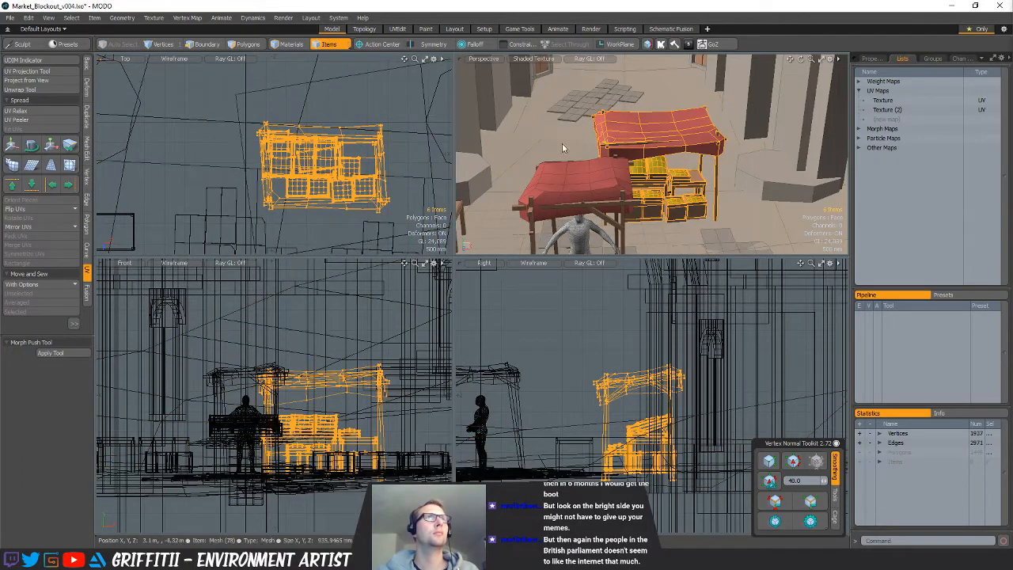
alt+shift+drag(562, 148, 555, 112)
scroll(324, 155, down, 3)
alt+shift+drag(324, 155, 295, 152)
key(3)
mouse_move(324, 90)
right_down()
mouse_move(407, 123)
mouse_move(385, 136)
right_up()
key(ctrl+x)
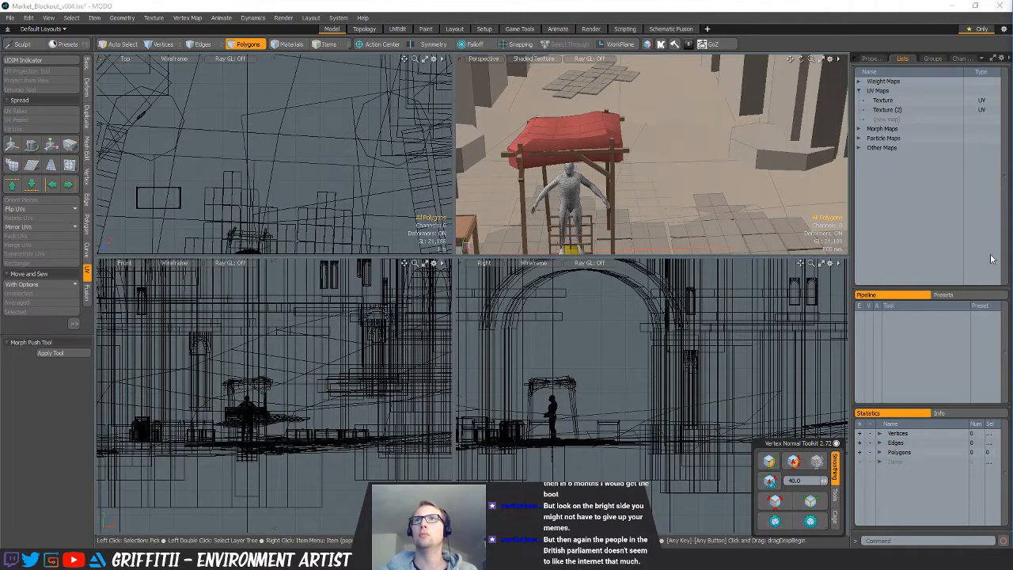
key(ctrl+v)
alt+drag(696, 170, 681, 187)
scroll(682, 150, down, 3)
click(728, 170)
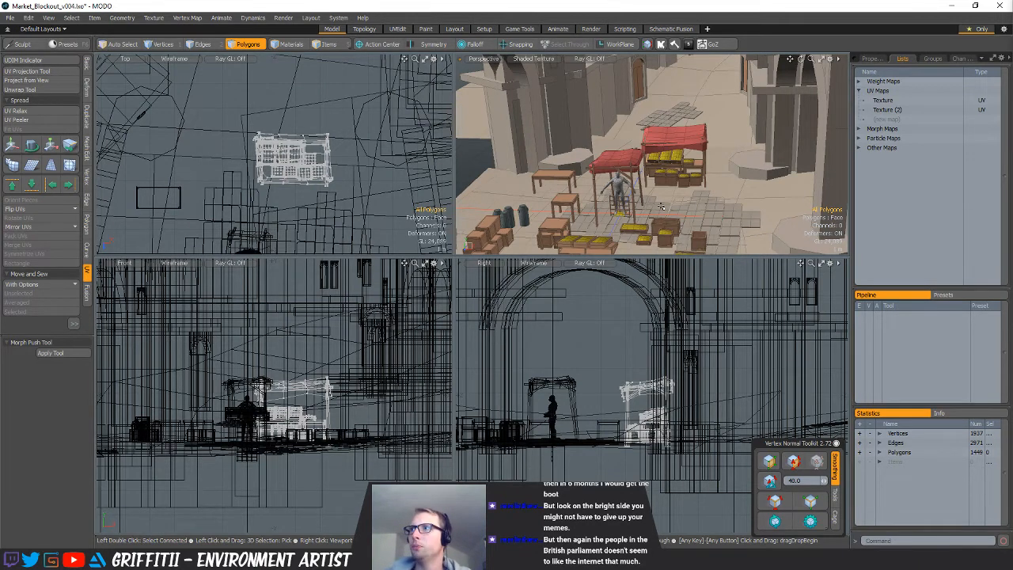
Select the group of urns near the stacked crates and move it in front of the long table
alt+drag(625, 191, 619, 169)
scroll(674, 163, up, 3)
key(5)
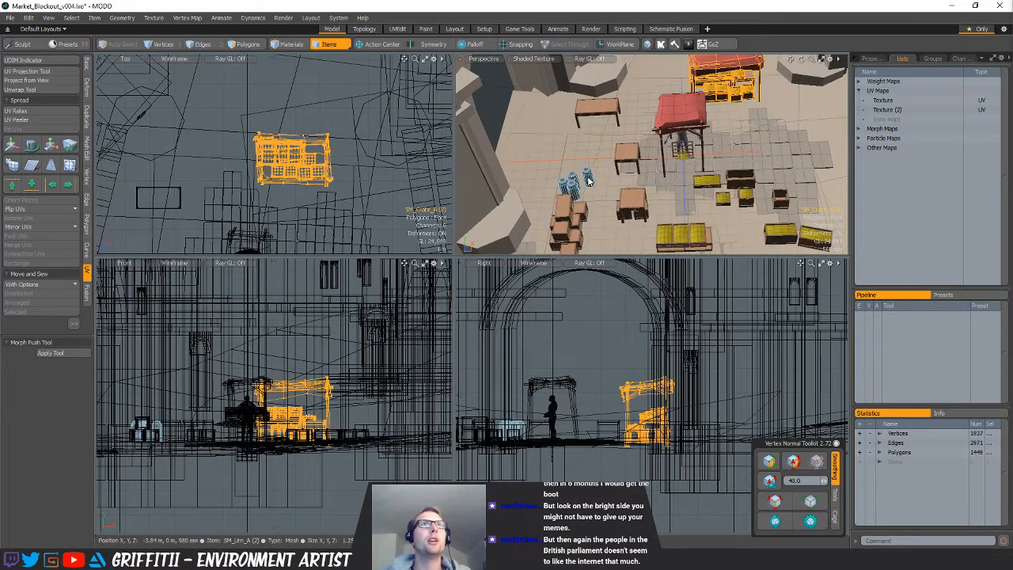
click(589, 179)
key(3)
alt+shift+drag(258, 159, 372, 70)
ctrl+alt+drag(372, 71, 324, 72)
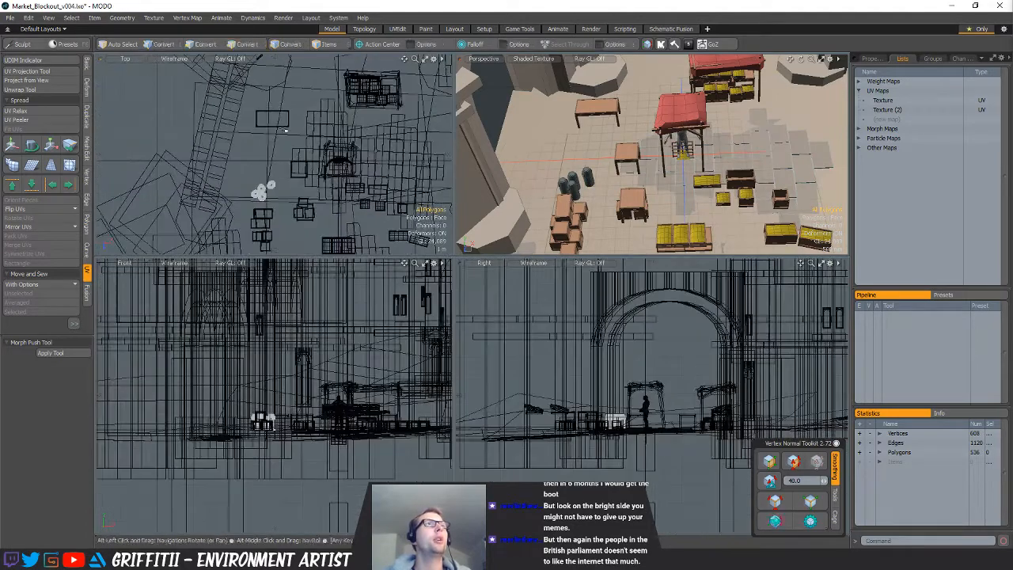
right_drag(269, 127, 286, 214)
key(w)
drag(311, 211, 347, 141)
ctrl+alt+drag(347, 141, 384, 140)
alt+shift+drag(383, 141, 378, 183)
drag(313, 155, 293, 180)
key(q)
mouse_move(293, 179)
alt+shift+mouse_down()
mouse_move(308, 148)
mouse_move(295, 180)
alt+shift+mouse_up()
key(w)
key(q)
Duplicate the long table and move the copy 5.45 m in X and 1.05 m in Z to the other side of the stall
key(4)
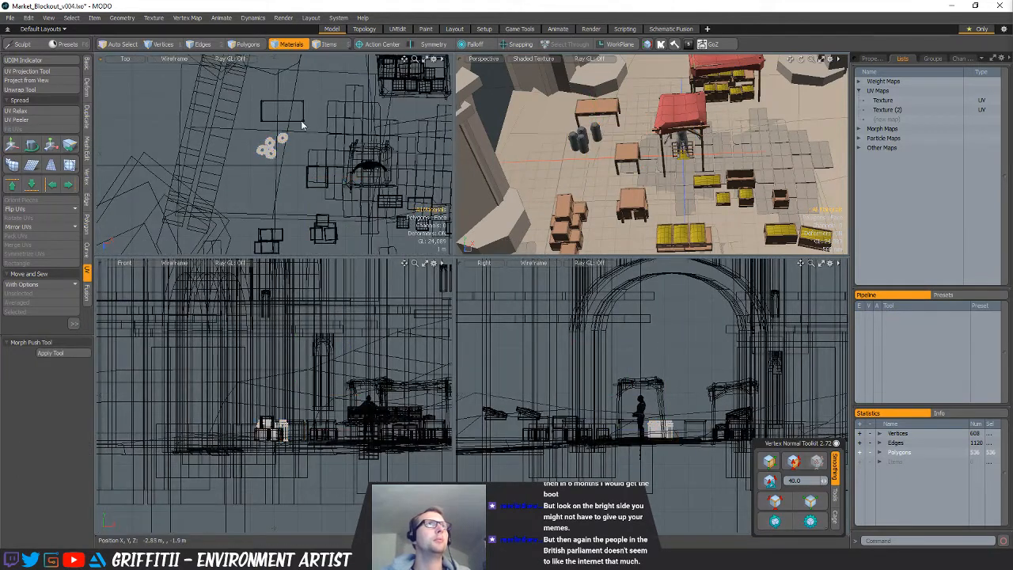
key(5)
click(302, 122)
key(3)
right_drag(328, 84, 240, 172)
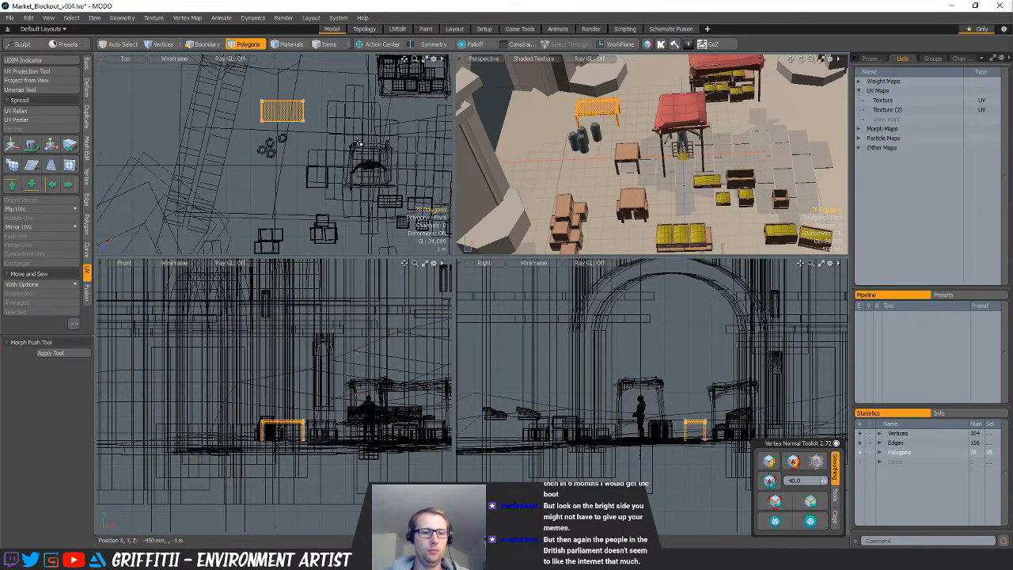
key(ctrl+c)
click(358, 143)
key(ctrl+v)
alt+shift+drag(357, 143, 363, 162)
key(w)
drag(331, 113, 461, 137)
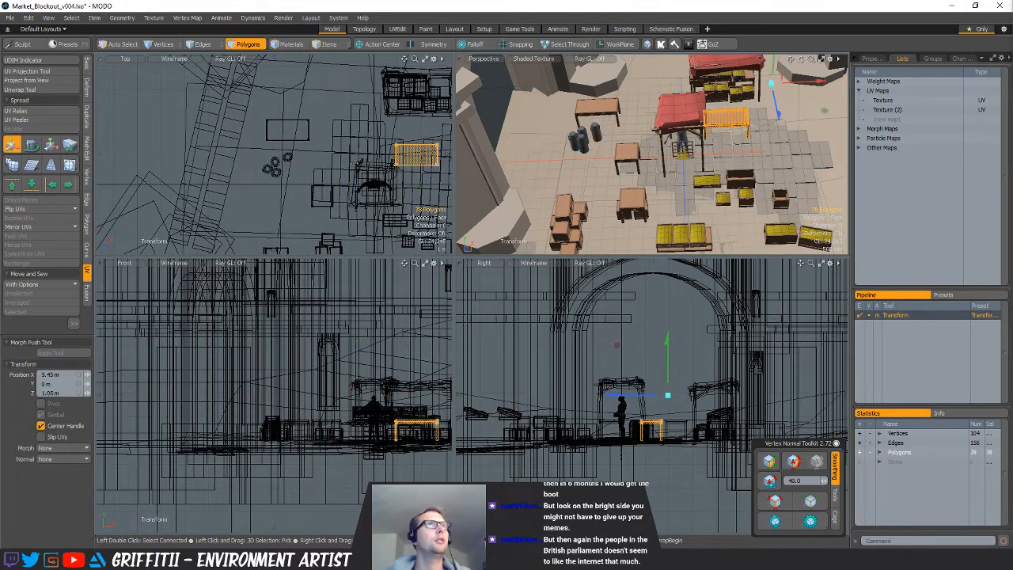
key(q)
Move the urns 1.14 m in X and -760 mm in Z, then nudge them 20 mm in X and 100 mm in Z
key(5)
click(279, 166)
key(3)
ctrl+alt+drag(293, 181, 345, 166)
key(w)
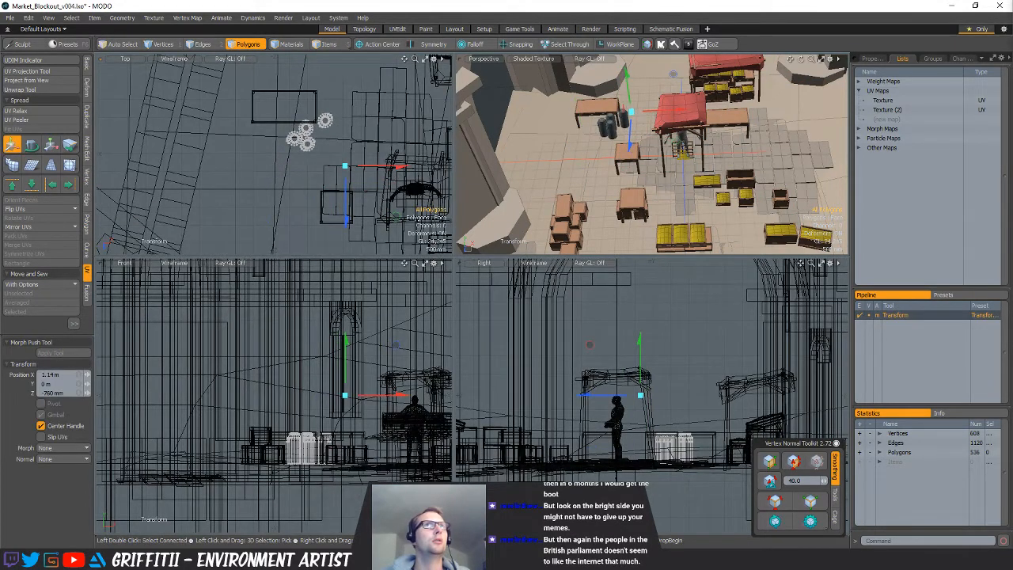
drag(294, 196, 294, 199)
key(shift+a)
alt+drag(673, 150, 594, 118)
mouse_move(630, 170)
ctrl+alt+mouse_down()
mouse_move(589, 184)
mouse_move(595, 151)
mouse_move(618, 164)
ctrl+alt+mouse_up()
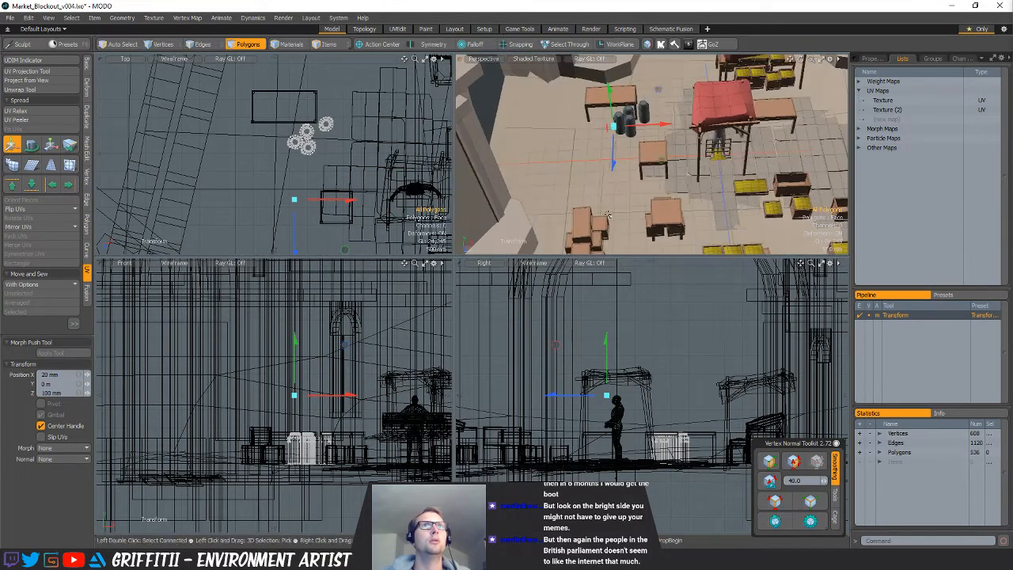
key(space)
Duplicate the front stack of closed crates and move the copy -5.75 m in Z next to the long table
alt+shift+drag(608, 213, 577, 178)
key(5)
click(558, 221)
key(3)
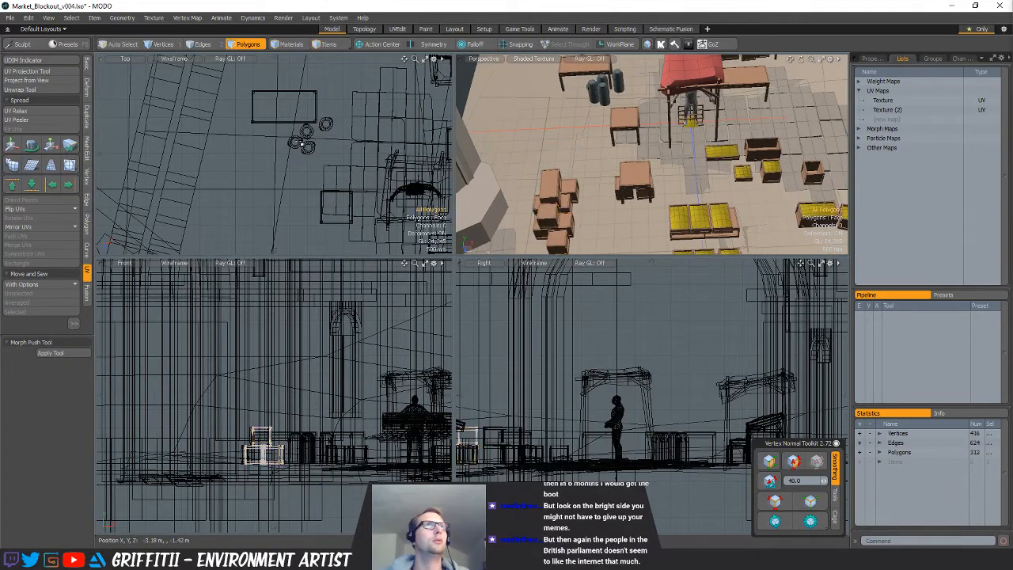
alt+shift+drag(299, 153, 314, 106)
ctrl+alt+drag(313, 107, 203, 145)
key(bracketleft)
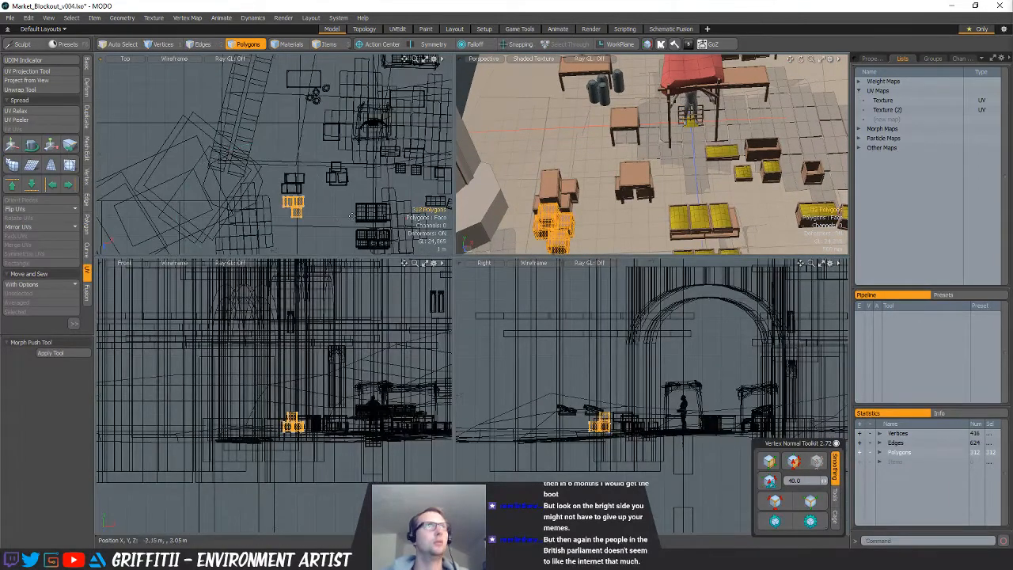
key(ctrl+c)
key(ctrl+v)
key(w)
ctrl+drag(346, 224, 344, 116)
key(shift+a)
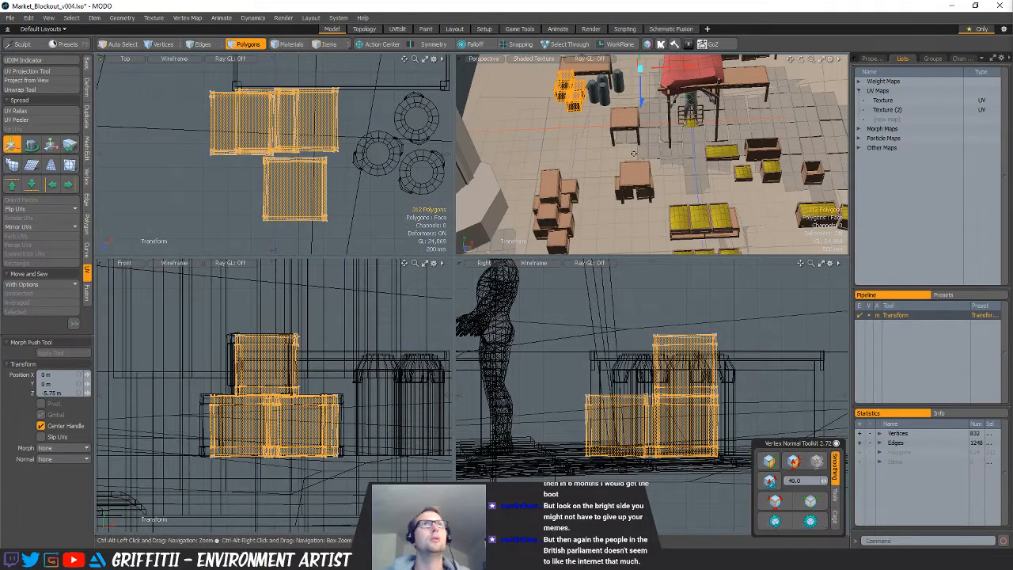
Turn the crate stack copy around Y, move it to the long table's end, and fine-tune it 20 mm in X and -250 mm in Z
key(shift+a)
key(e)
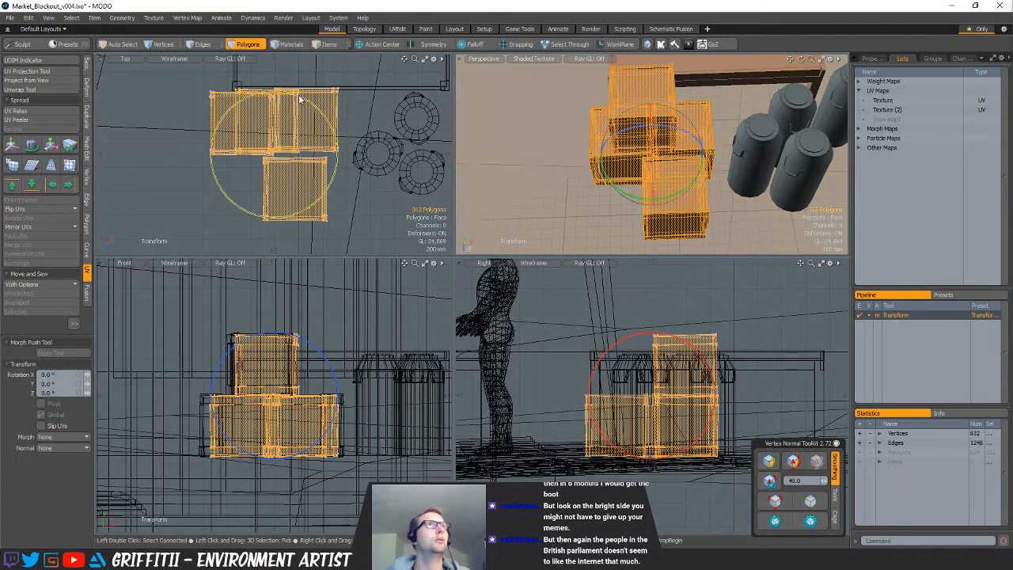
drag(351, 114, 153, 102)
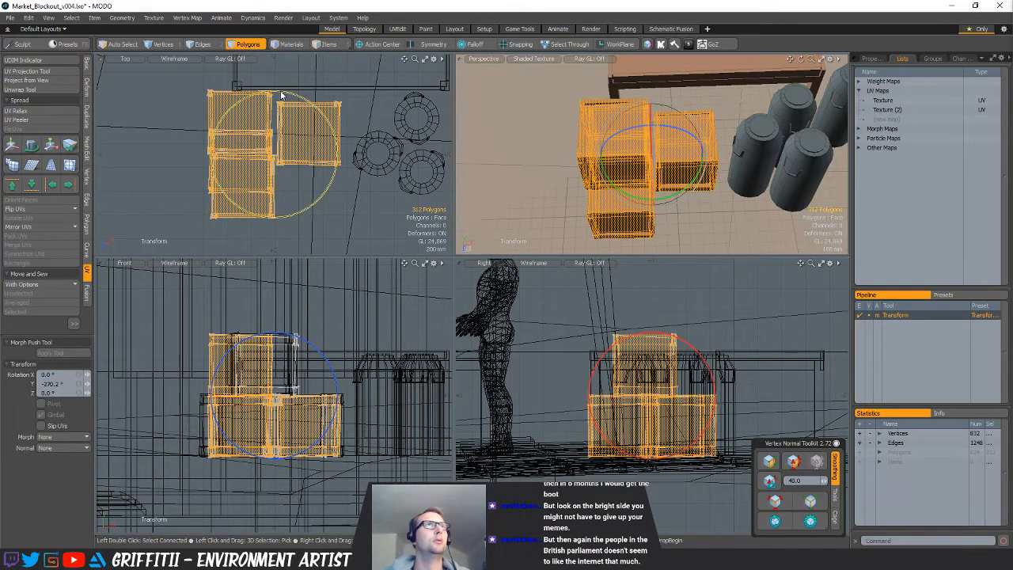
drag(281, 95, 269, 217)
scroll(333, 163, down, 3)
key(w)
drag(357, 167, 299, 105)
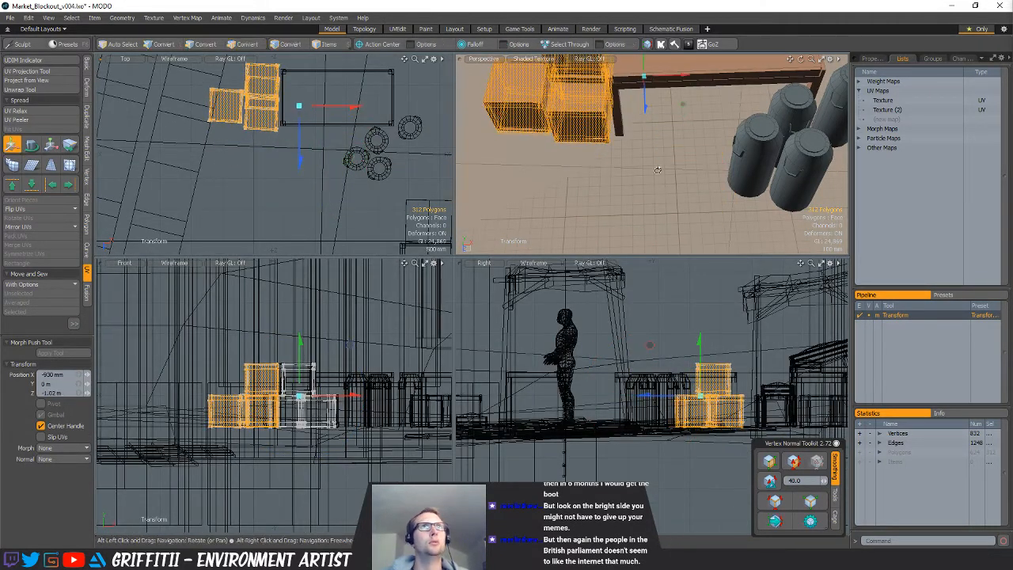
alt+shift+drag(658, 170, 682, 193)
drag(731, 222, 735, 204)
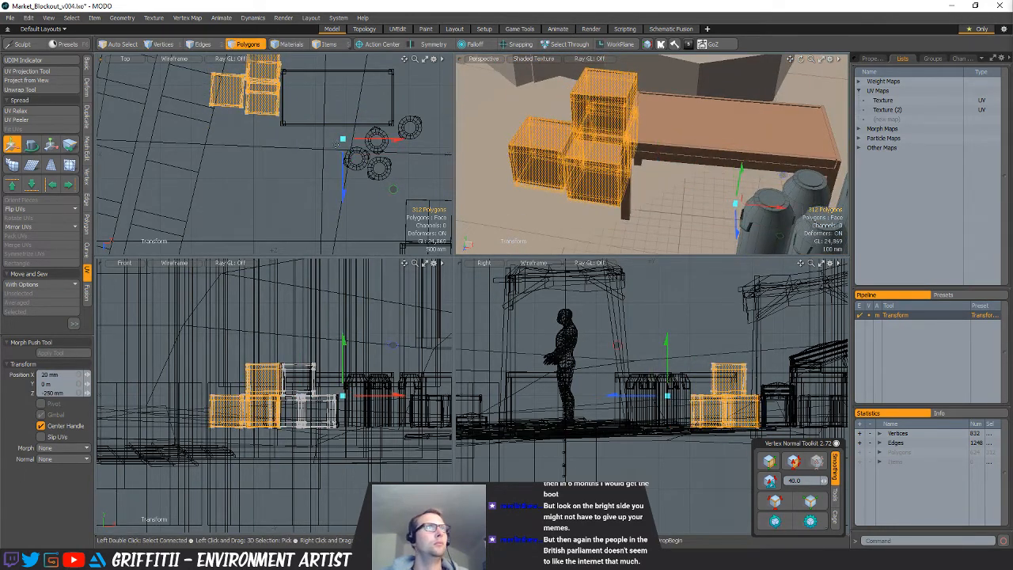
Cut the copied crate stack and paste it into the long table's mesh
key(ctrl+x)
key(5)
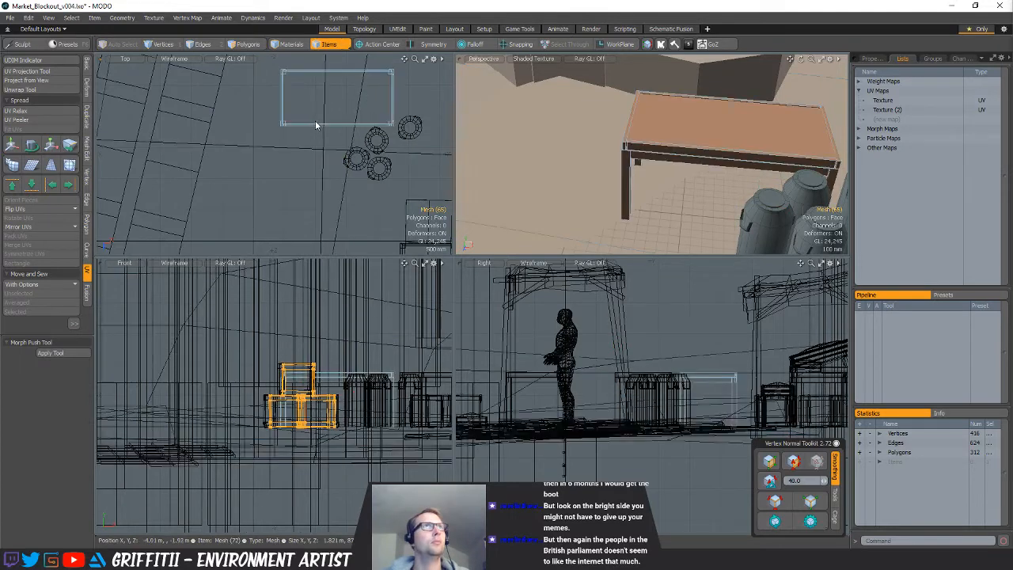
click(315, 122)
key(3)
key(ctrl+v)
scroll(321, 182, down, 3)
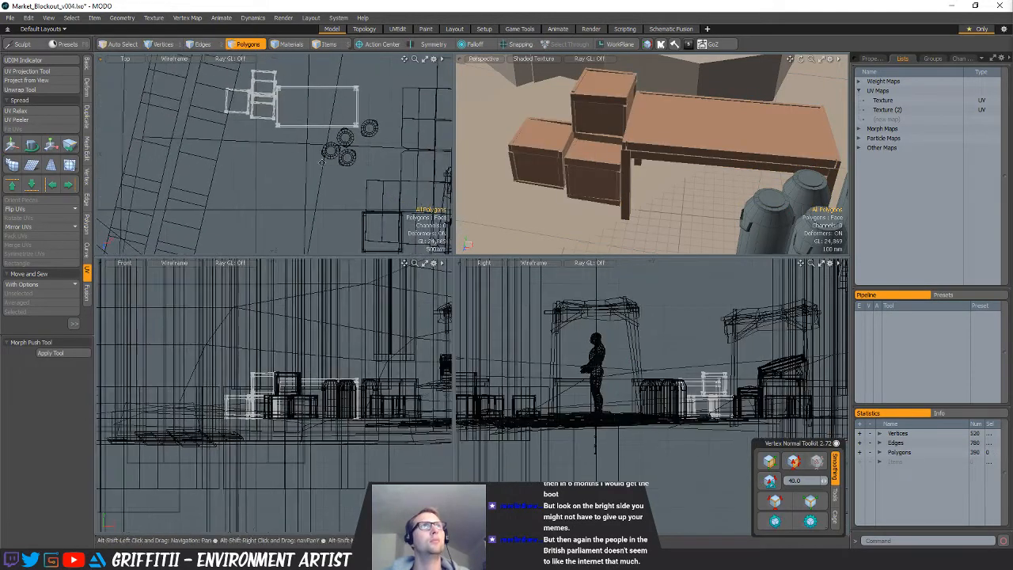
Copy the long low produce crate into a new mesh and move it -4.95 m in X and -3.45 m in Z to the long table
scroll(681, 163, down, 5)
alt+drag(681, 162, 645, 193)
scroll(645, 194, up, 5)
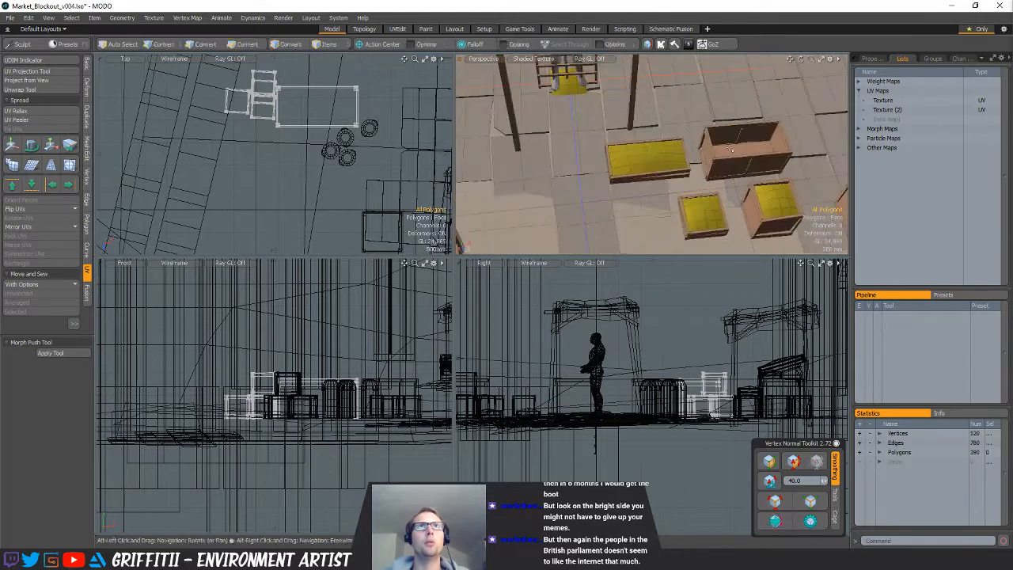
click(631, 153)
double_click(631, 153)
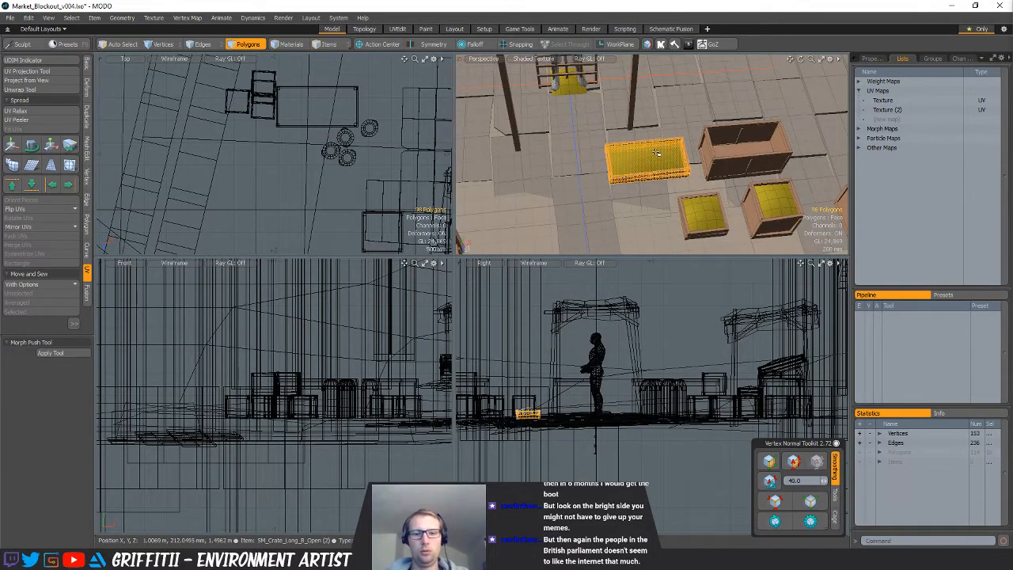
key(ctrl+c)
key(n)
key(ctrl+v)
scroll(381, 154, down, 4)
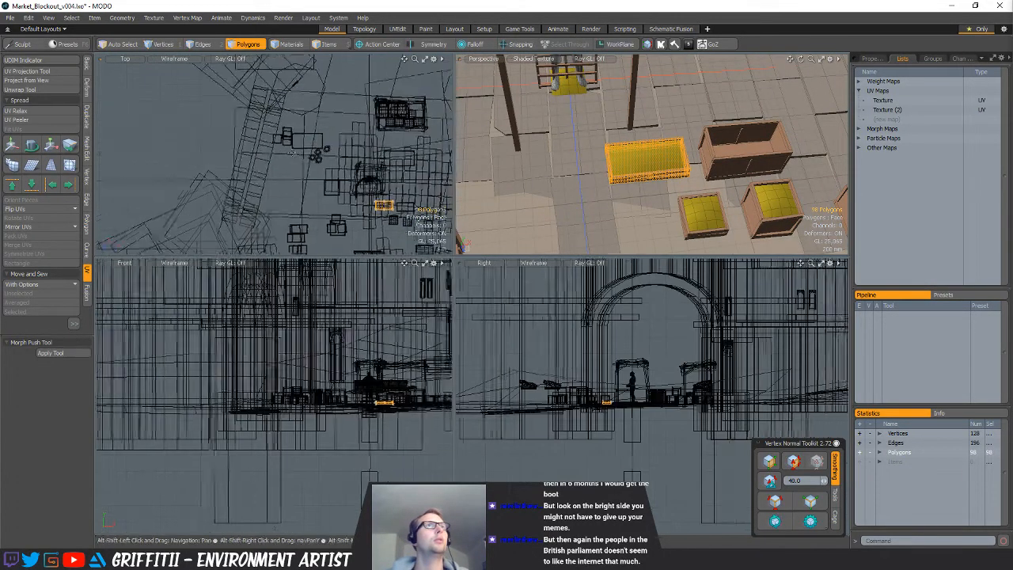
key(w)
drag(380, 153, 297, 103)
key(shift+a)
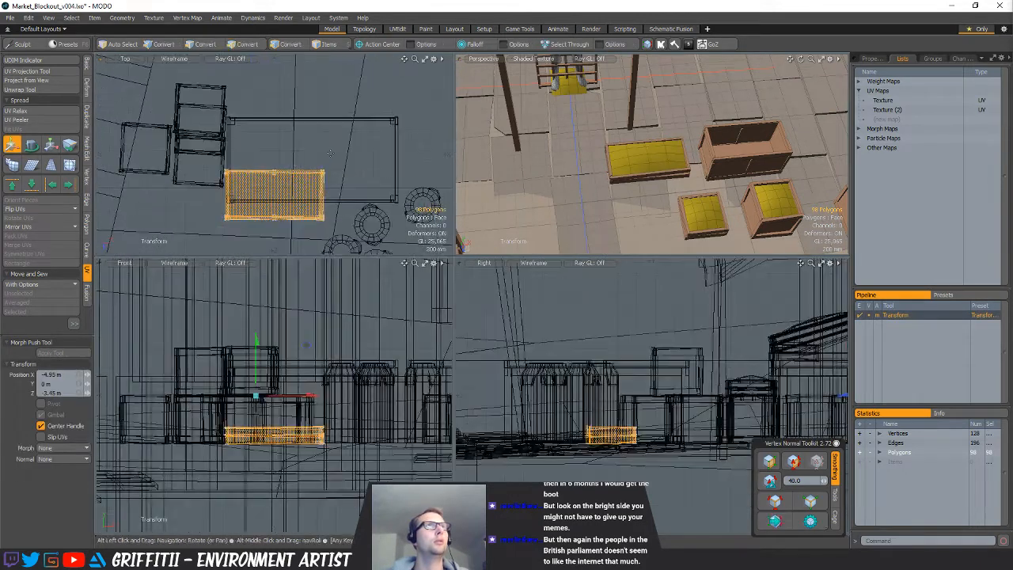
Rotate the long produce crate copy roughly crosswise to the long table and shift it -60 mm in X and -490 mm in Z
key(e)
drag(252, 135, 334, 177)
key(w)
drag(300, 218, 294, 173)
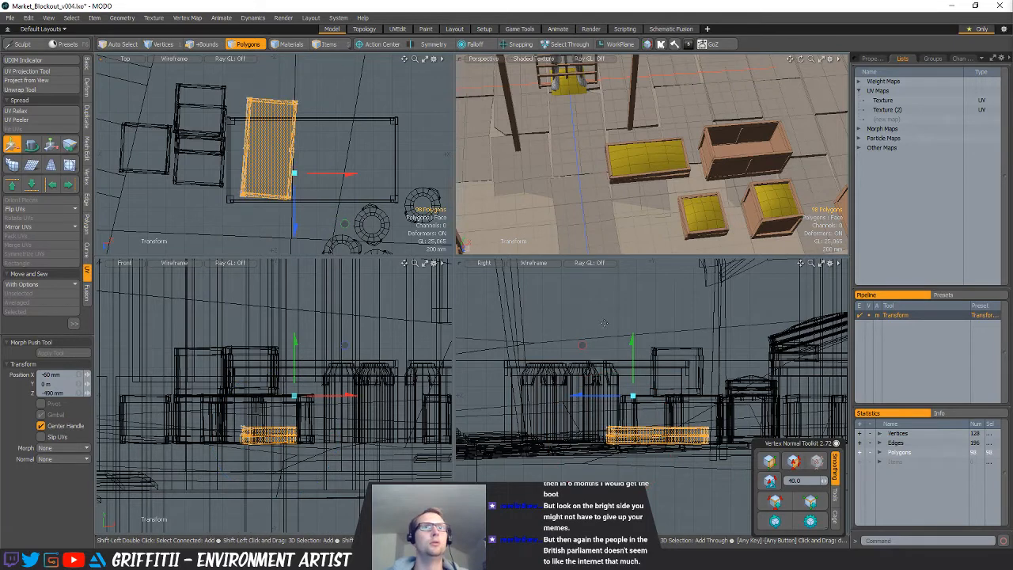
Duplicate the long low crate under the long table, raise the copy onto the original, and centre the transform on the selection
key(shift+a)
key(shift+a)
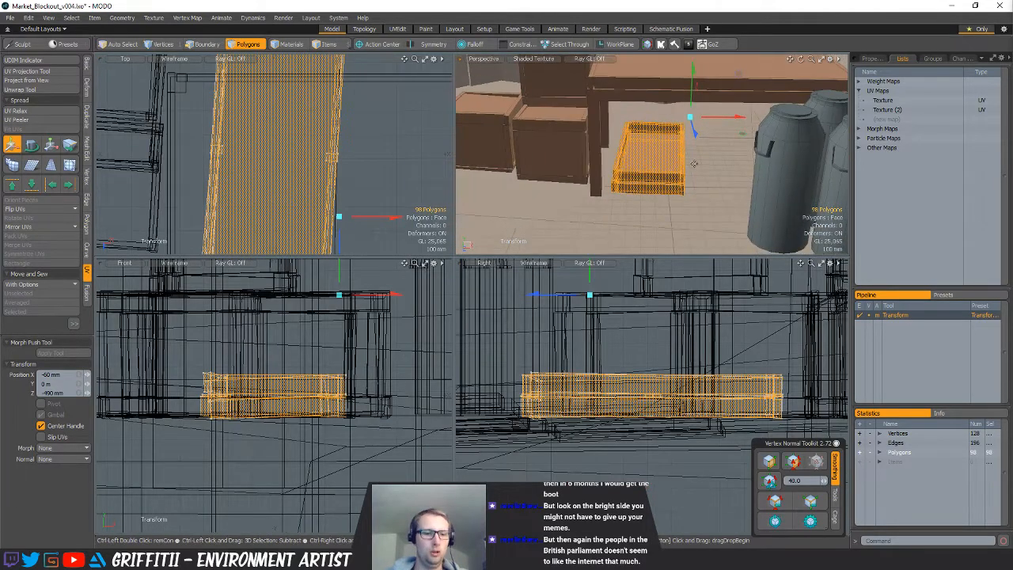
key(ctrl+c)
key(ctrl+v)
scroll(687, 158, up, 3)
key(w)
drag(676, 134, 674, 95)
key(alt+z)
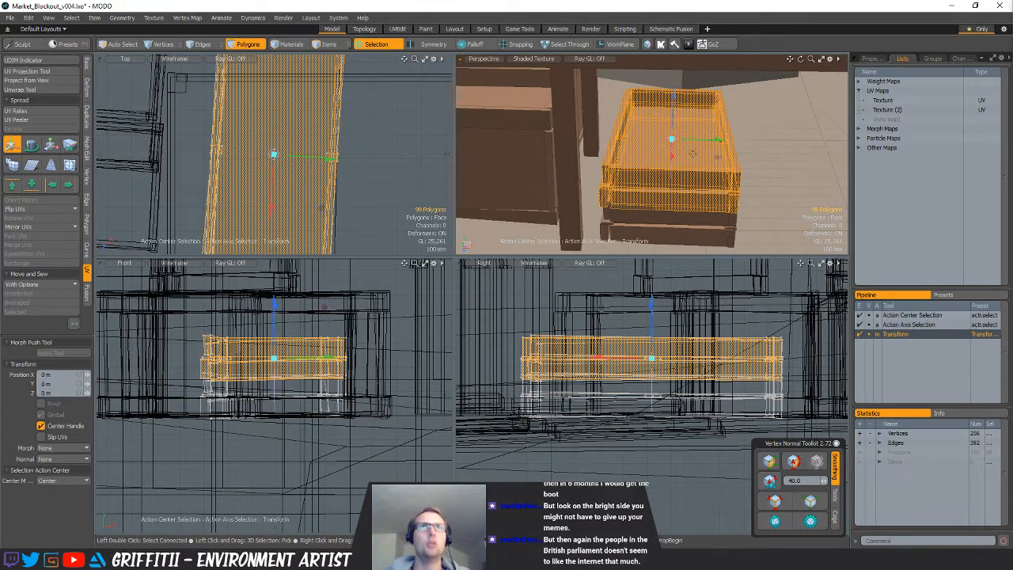
Try tilting the upper long crate and shifting it about -32 mm in X, -43 mm in Y and 35 mm in Z
drag(698, 143, 727, 121)
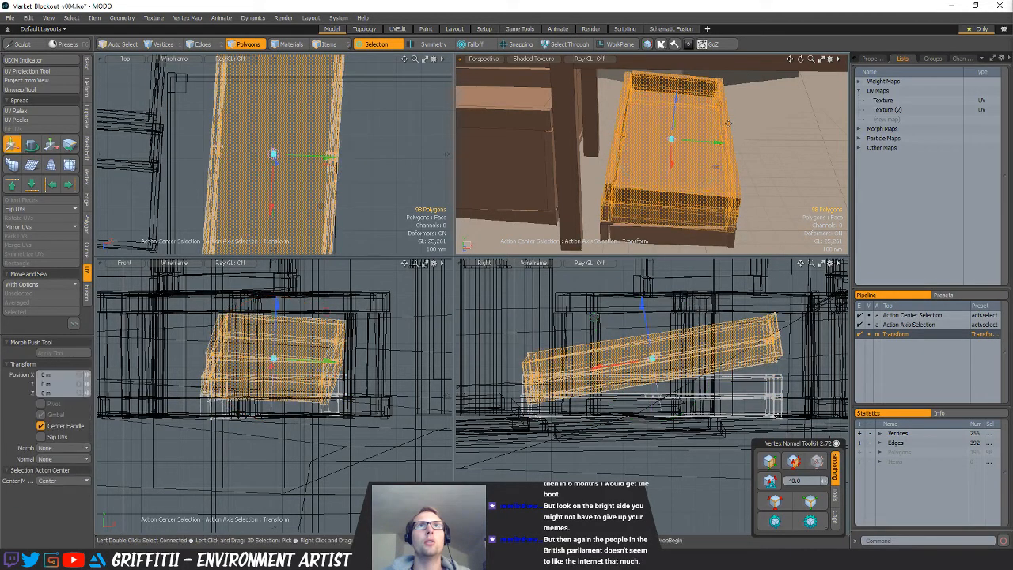
drag(719, 167, 673, 93)
key(w)
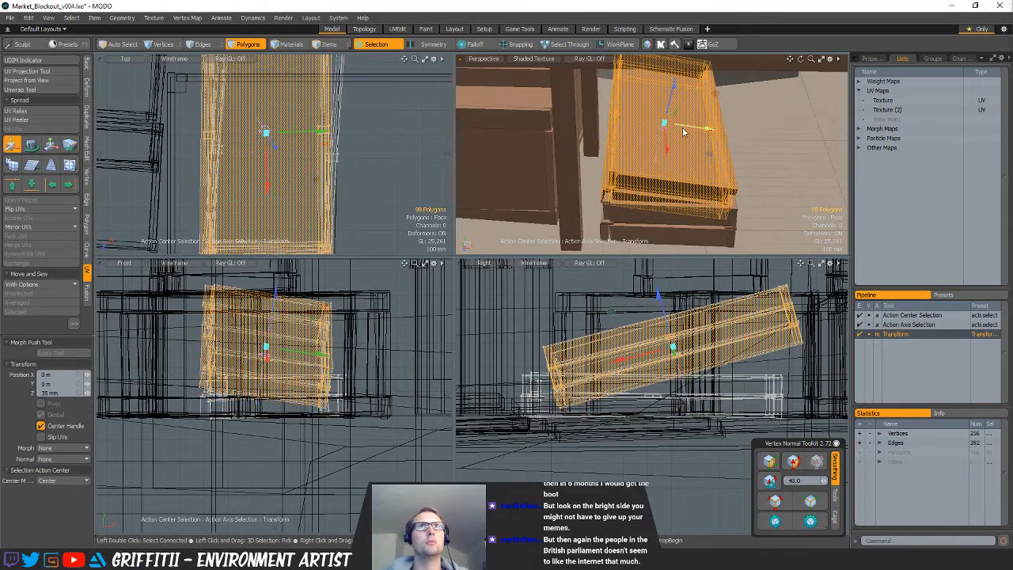
drag(706, 155, 700, 139)
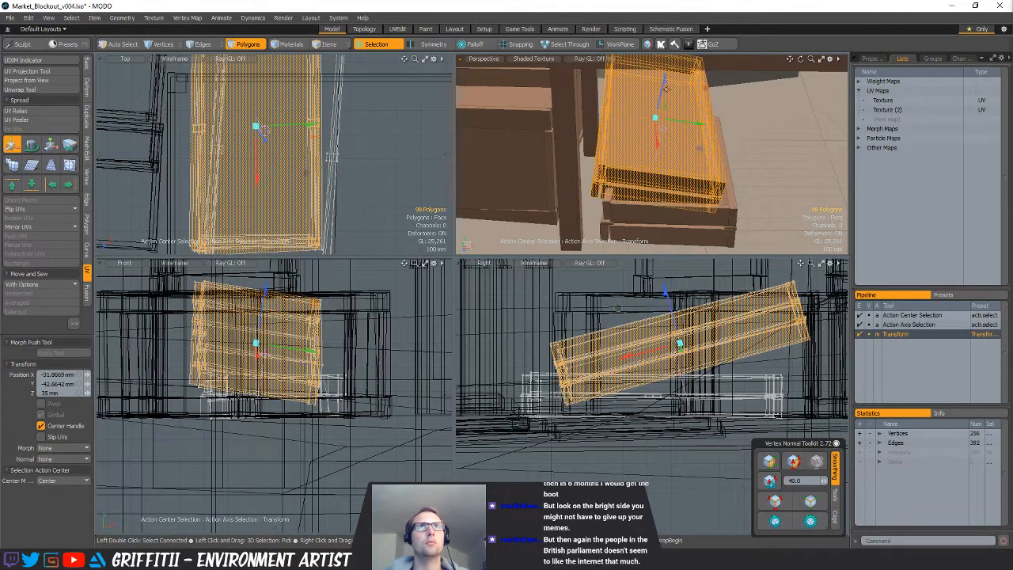
drag(266, 294, 266, 287)
alt+drag(662, 88, 673, 114)
key(ctrl+z)
key(ctrl+z)
key(ctrl+z)
key(ctrl+z)
key(ctrl+z)
key(ctrl+z)
key(ctrl+z)
key(ctrl+z)
key(ctrl+z)
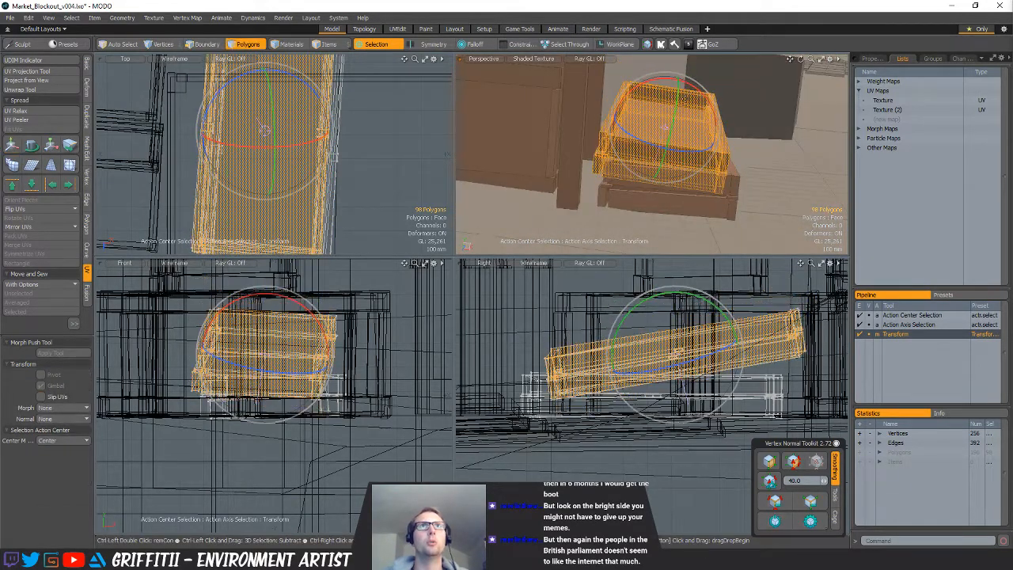
Turn the upper long crate slightly around its vertical axis and nudge it so it sits askew on the lower crate
key(ctrl+shift+z)
key(ctrl+shift+z)
key(ctrl+shift+z)
key(ctrl+shift+z)
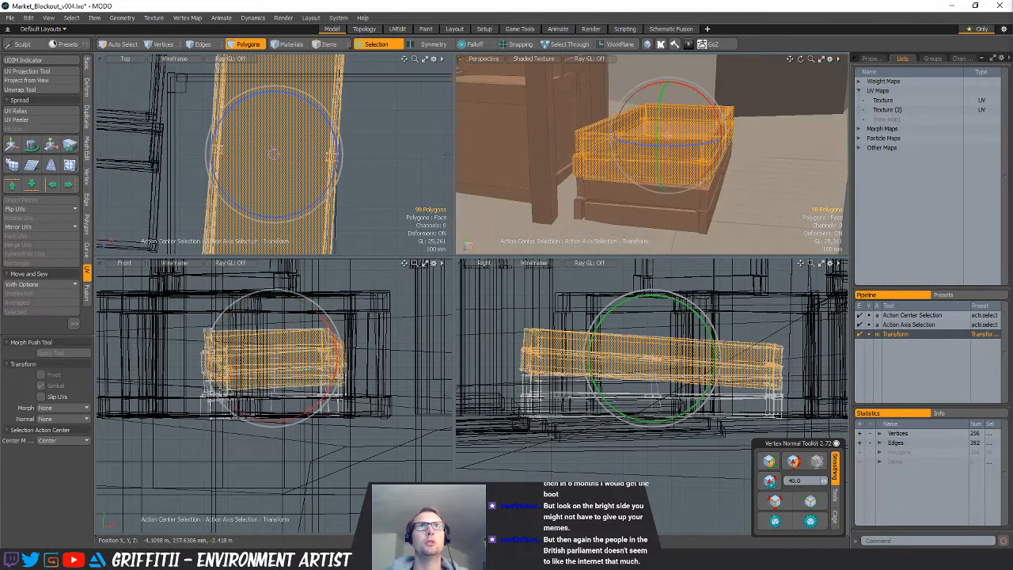
key(ctrl+z)
key(ctrl+z)
key(ctrl+z)
key(ctrl+z)
key(ctrl+z)
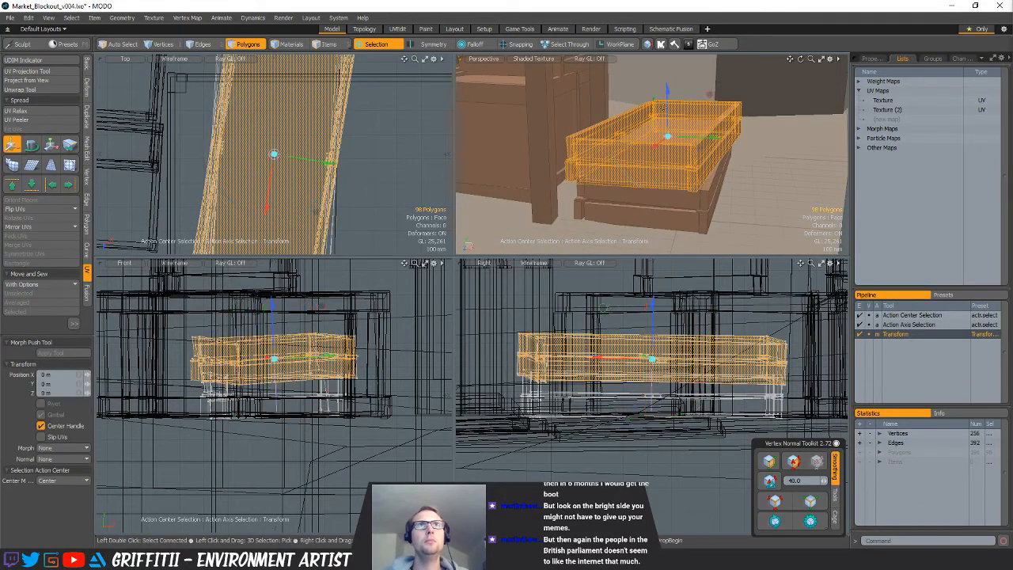
key(ctrl+shift+z)
key(ctrl+shift+z)
key(ctrl+shift+z)
key(ctrl+shift+z)
key(ctrl+shift+z)
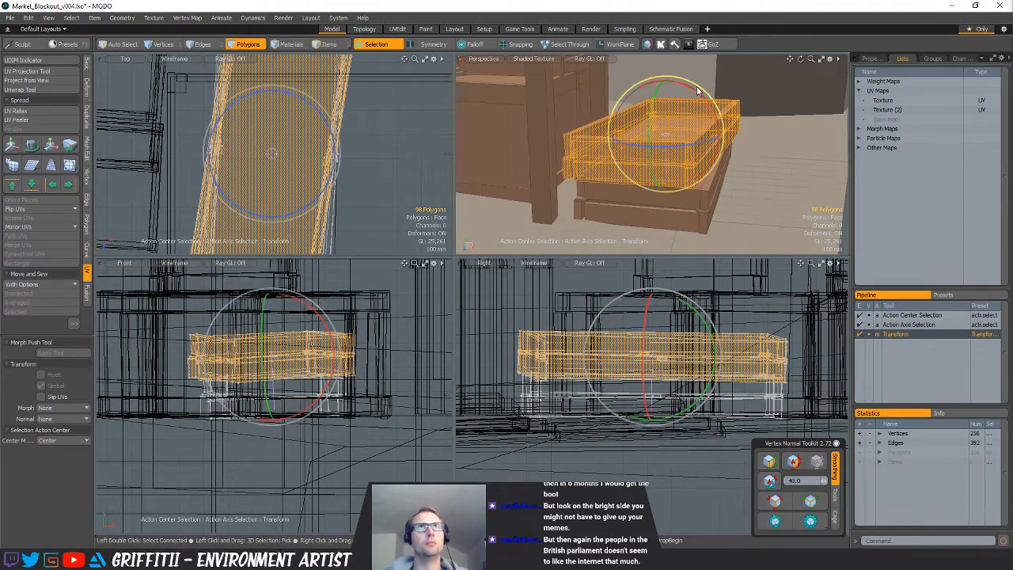
alt+drag(696, 126, 712, 190)
scroll(716, 152, down, 3)
key(space)
Copy the small low crate without its produce into a new mesh and move it -5.6 m in X and -4.75 m in Z
scroll(736, 159, down, 3)
scroll(720, 155, down, 3)
click(716, 157)
scroll(717, 157, down, 3)
key(5)
click(737, 195)
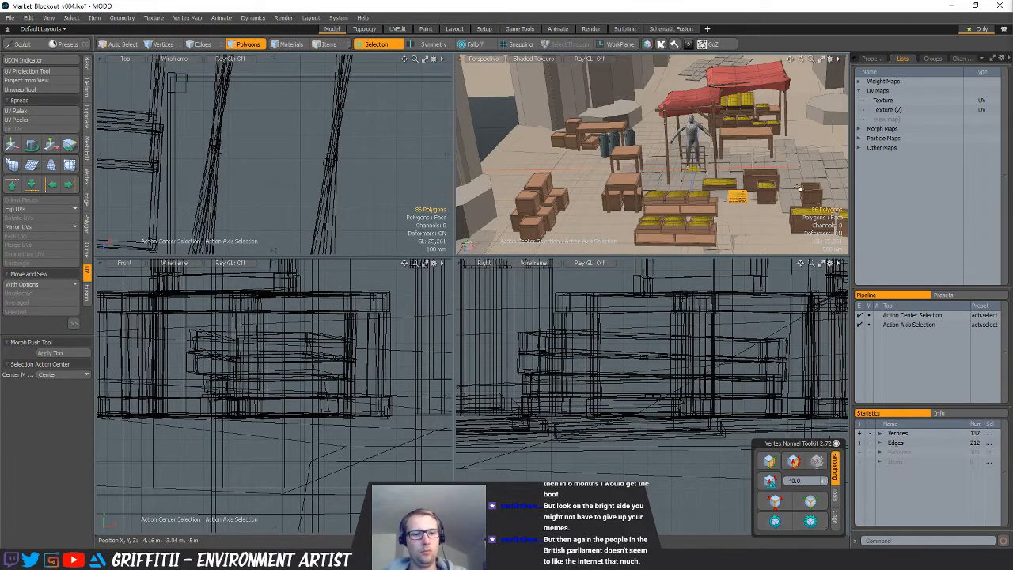
scroll(334, 168, down, 5)
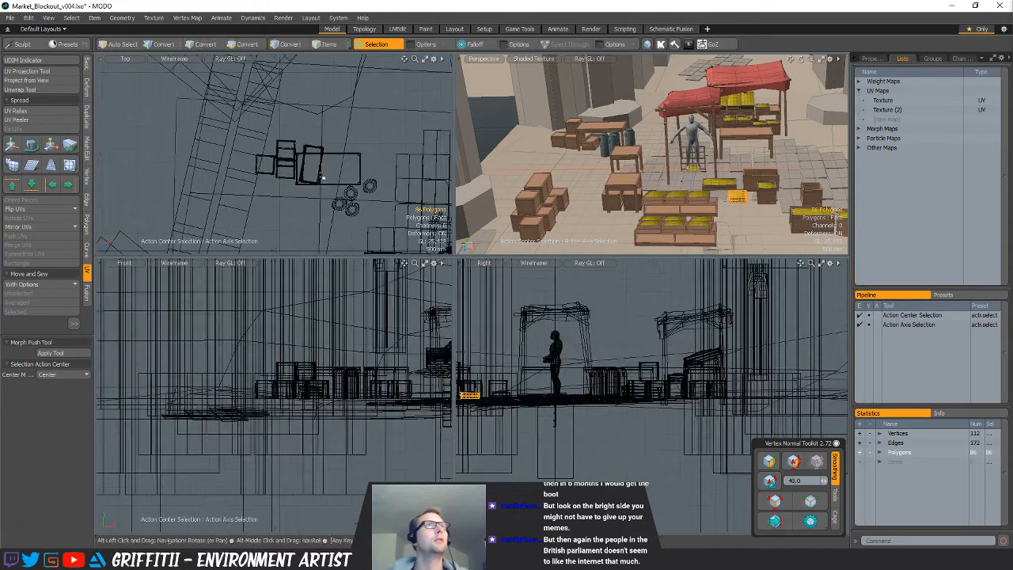
scroll(352, 176, down, 3)
key(Escape)
key(w)
click(351, 184)
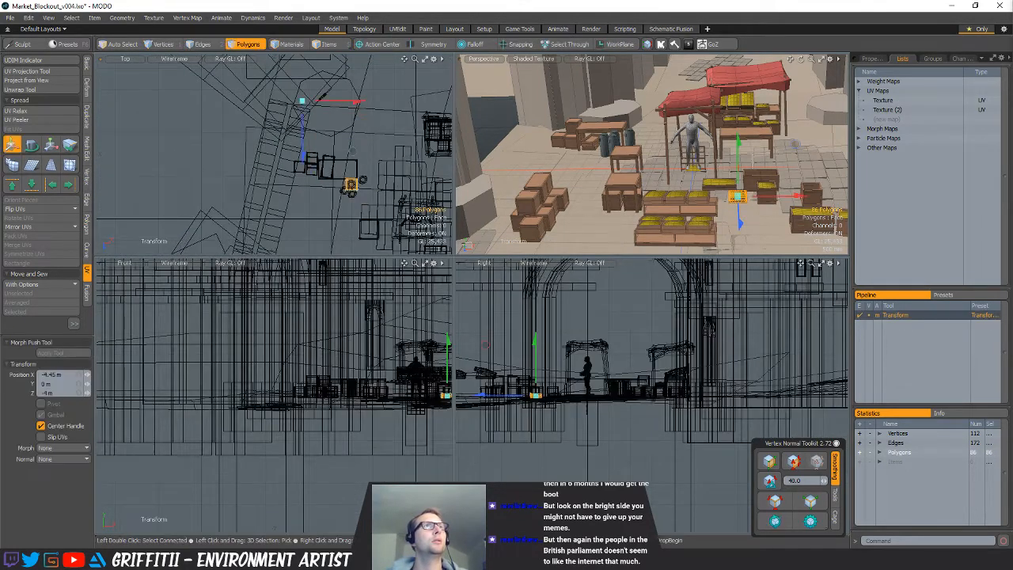
key(shift+a)
key(shift+a)
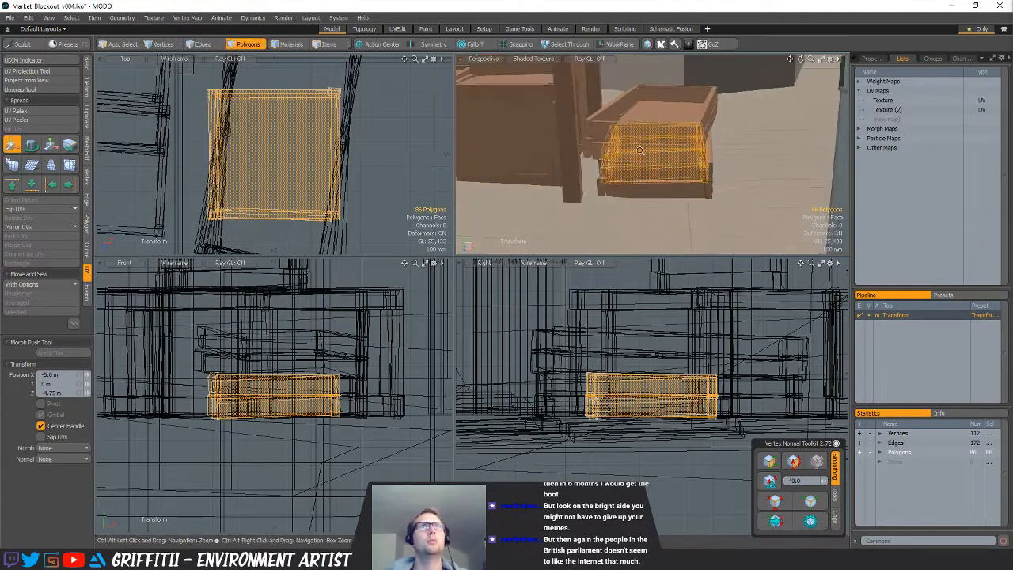
Move the small crate 20 mm in X and 325 mm in Y onto the long crates under the table
key(ctrl+z)
key(ctrl+z)
key(ctrl+z)
key(ctrl+z)
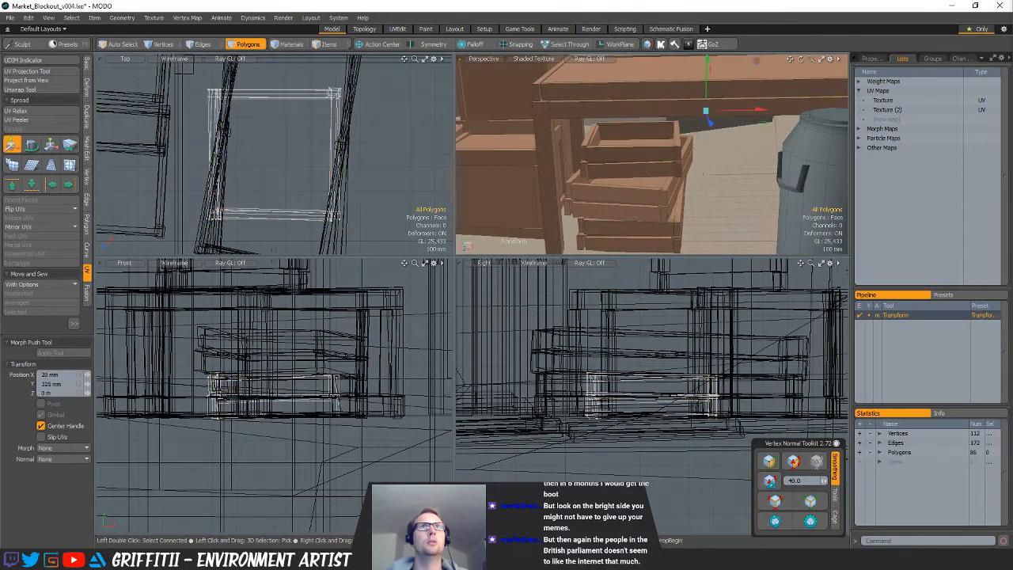
drag(717, 113, 715, 116)
alt+drag(715, 190, 687, 166)
mouse_move(686, 166)
mouse_down()
mouse_move(677, 157)
mouse_move(696, 177)
mouse_move(681, 195)
mouse_up()
scroll(683, 184, down, 5)
alt+shift+drag(680, 194, 664, 177)
key(q)
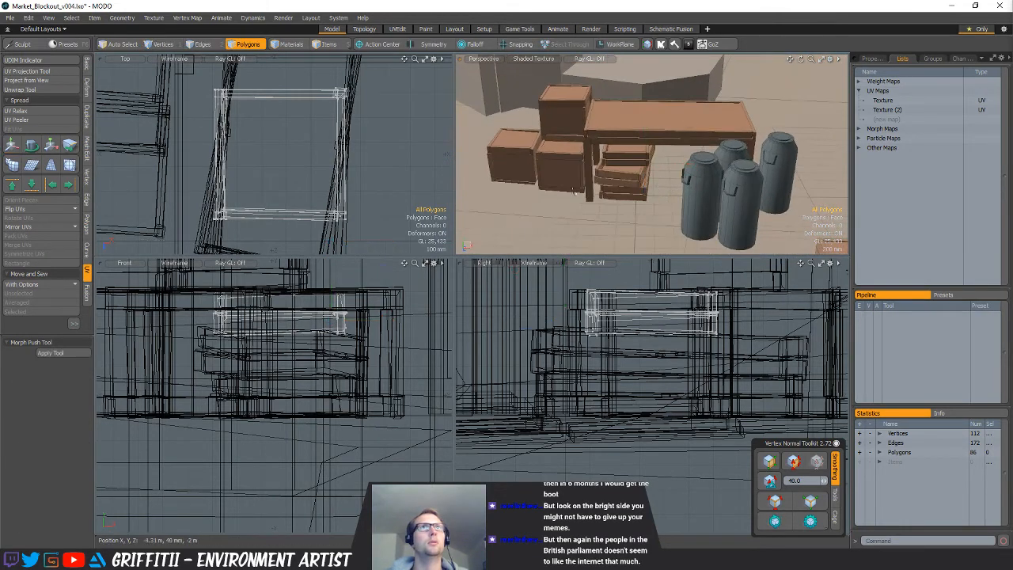
Duplicate the small crate on top of the stack and move the copy 45 mm in X and 175 mm in Y
alt+shift+drag(327, 274, 325, 360)
right_drag(323, 323, 386, 532)
right_drag(252, 532, 396, 338)
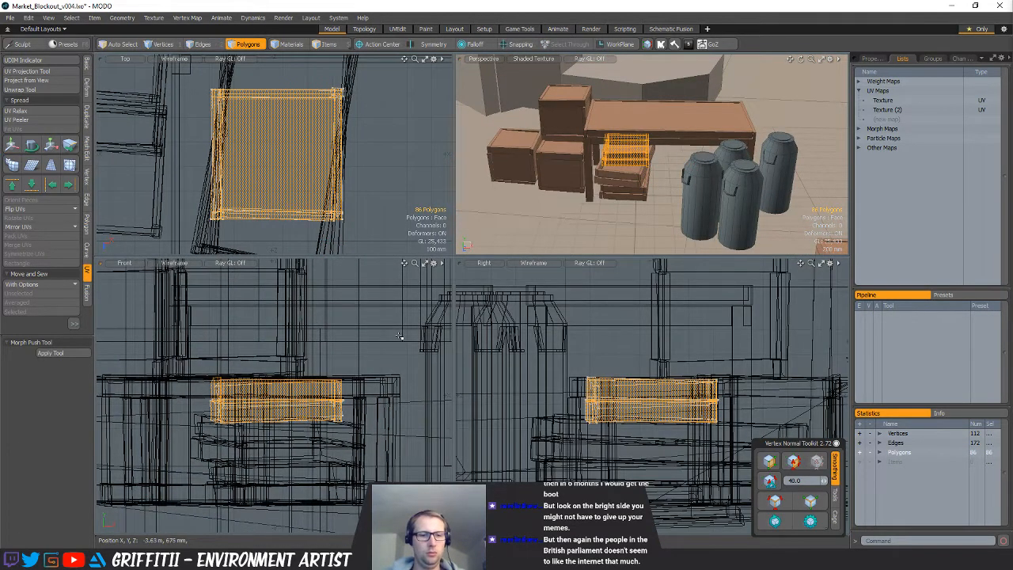
key(y)
drag(354, 395, 365, 351)
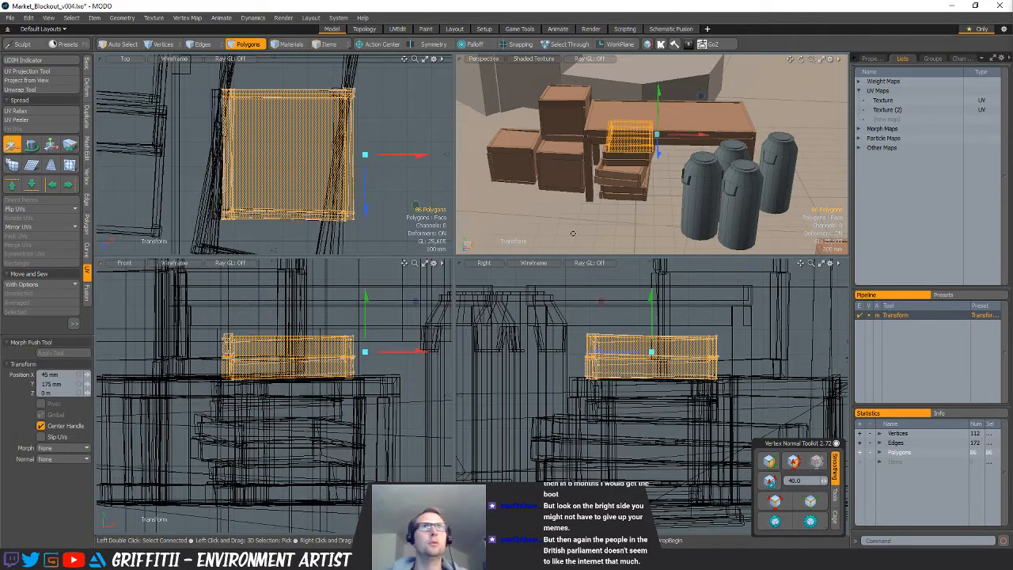
Move the small crate copy -770 mm in X and 30 mm in Z over the crate group at the table's end
alt+drag(573, 234, 632, 218)
ctrl+alt+drag(305, 173, 269, 170)
alt+shift+drag(277, 162, 337, 179)
ctrl+alt+drag(681, 151, 768, 142)
alt+drag(767, 142, 799, 166)
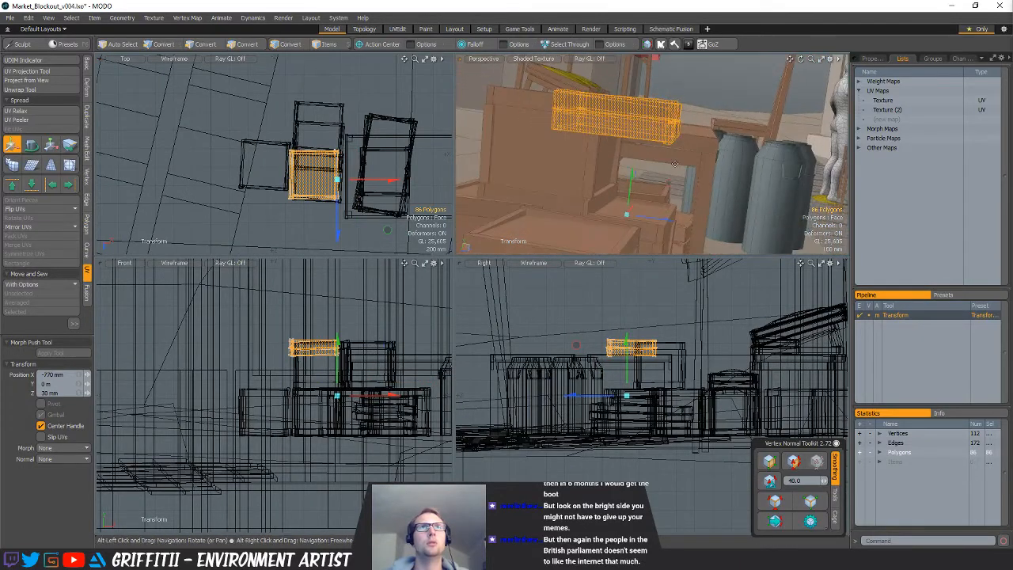
Rotate the small crate nearly upright and position it leaning against the upper crate at the table's end
key(e)
drag(669, 95, 659, 181)
key(w)
alt+drag(672, 143, 622, 92)
key(e)
key(ctrl+z)
key(q)
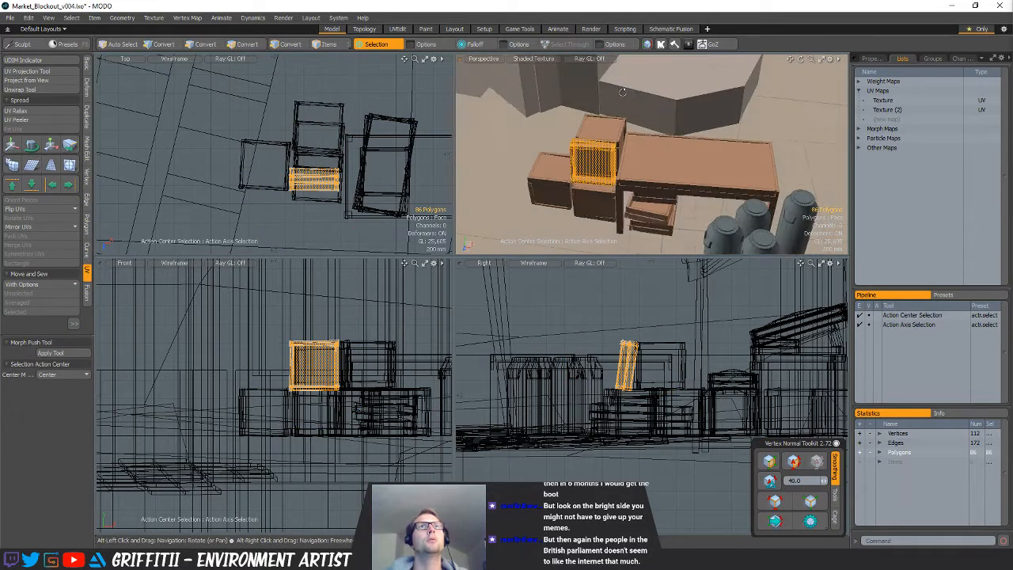
alt+drag(634, 146, 650, 128)
click(679, 95)
Copy the small low crate without its produce into another new mesh and move it -4.7 m in X and -4.55 m in Z
alt+drag(678, 95, 587, 161)
alt+shift+drag(613, 119, 679, 181)
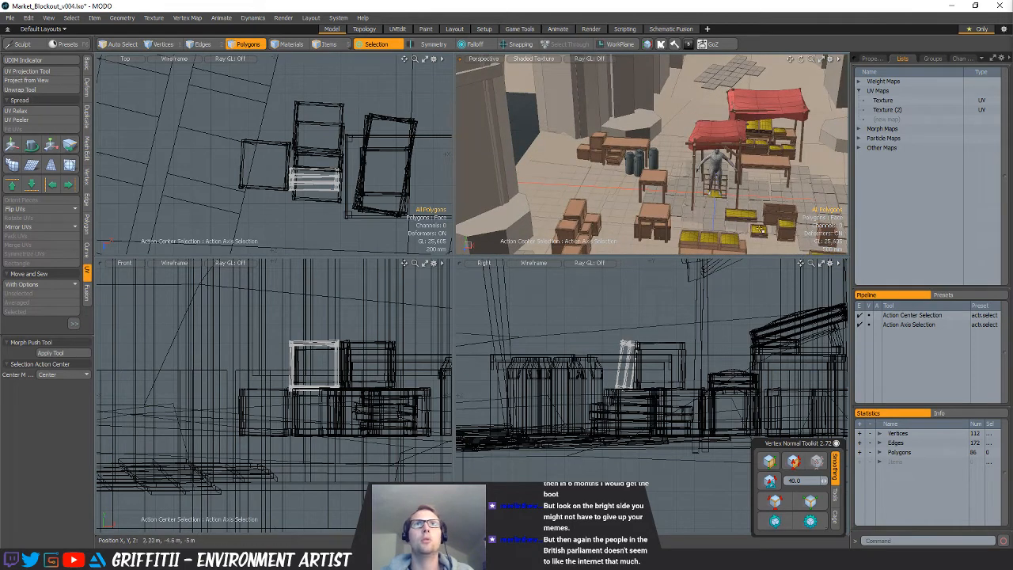
scroll(728, 206, up, 5)
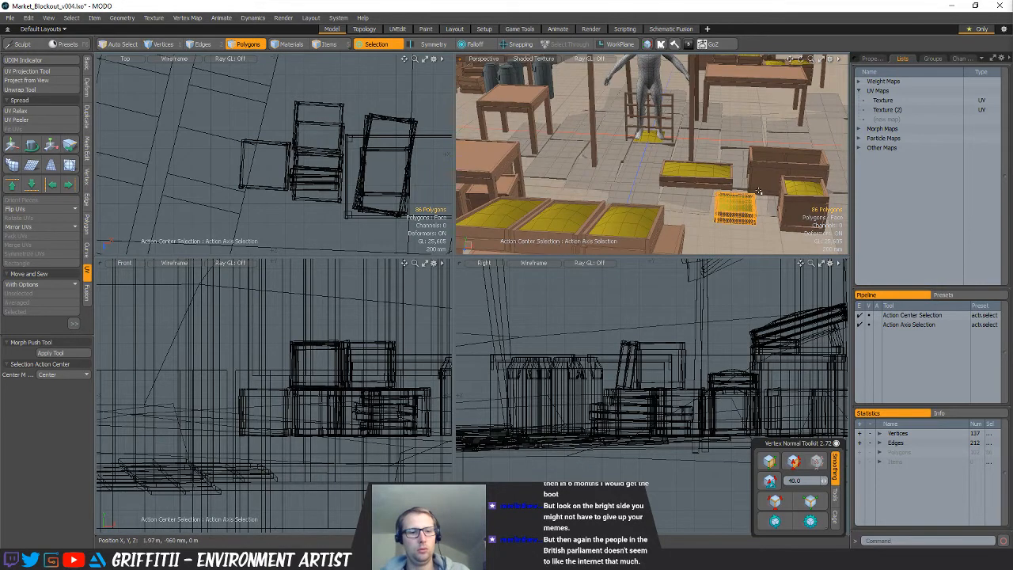
key(ctrl+z)
key(ctrl+z)
key(ctrl+z)
key(ctrl+z)
key(ctrl+z)
key(ctrl+z)
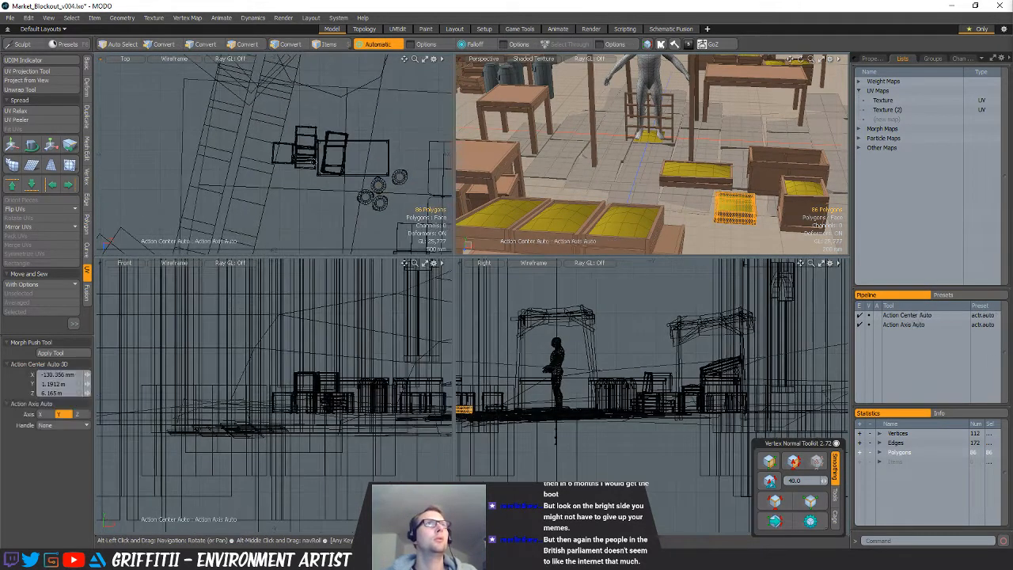
key(shift+a)
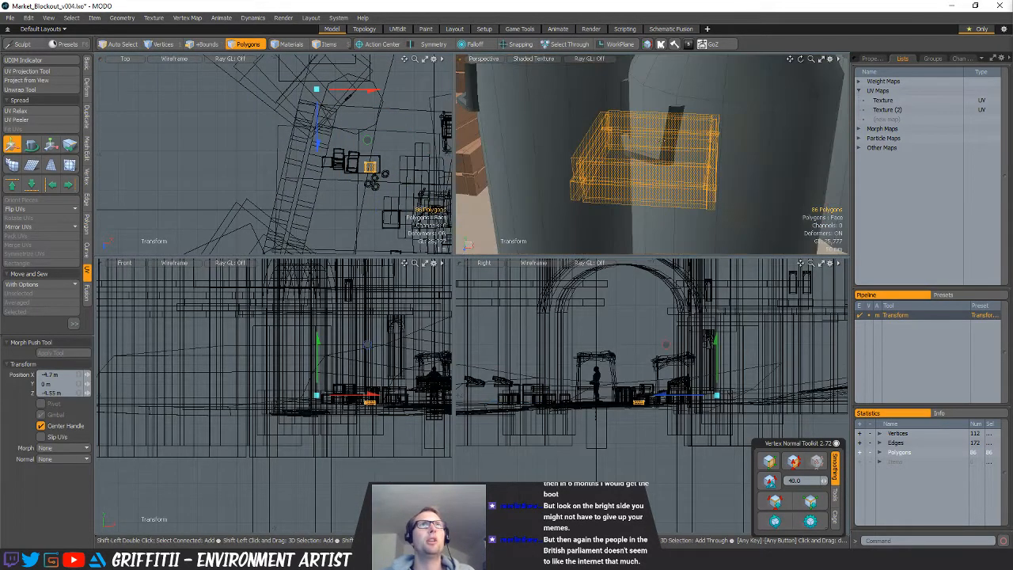
Place the new small crate on the long table's free end, moving it 245 mm in X, 890 mm in Y and 45 mm in Z
alt+drag(650, 150, 754, 86)
scroll(704, 170, down, 5)
key(shift+a)
alt+drag(752, 150, 738, 224)
scroll(707, 243, down, 4)
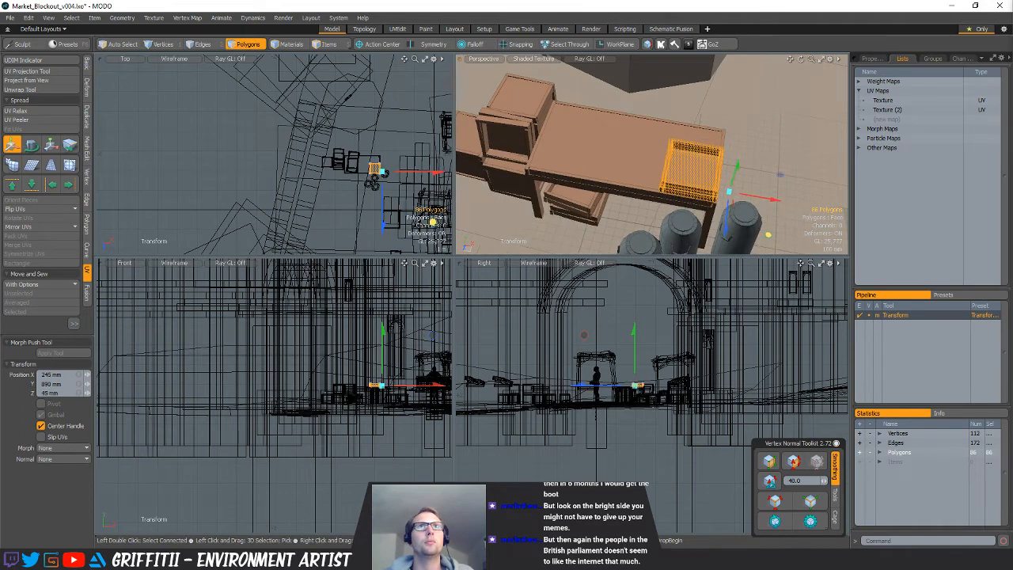
alt+drag(670, 205, 705, 159)
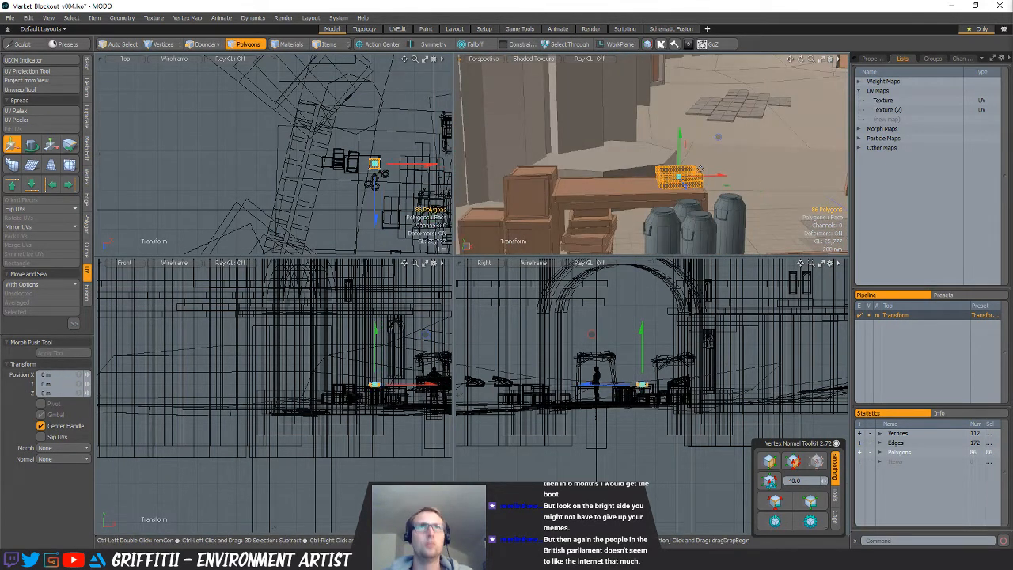
Duplicate the small crate on the tabletop, raise the copy 185 mm, and turn it around Y on top of the original
key(ctrl+v)
scroll(700, 167, up, 4)
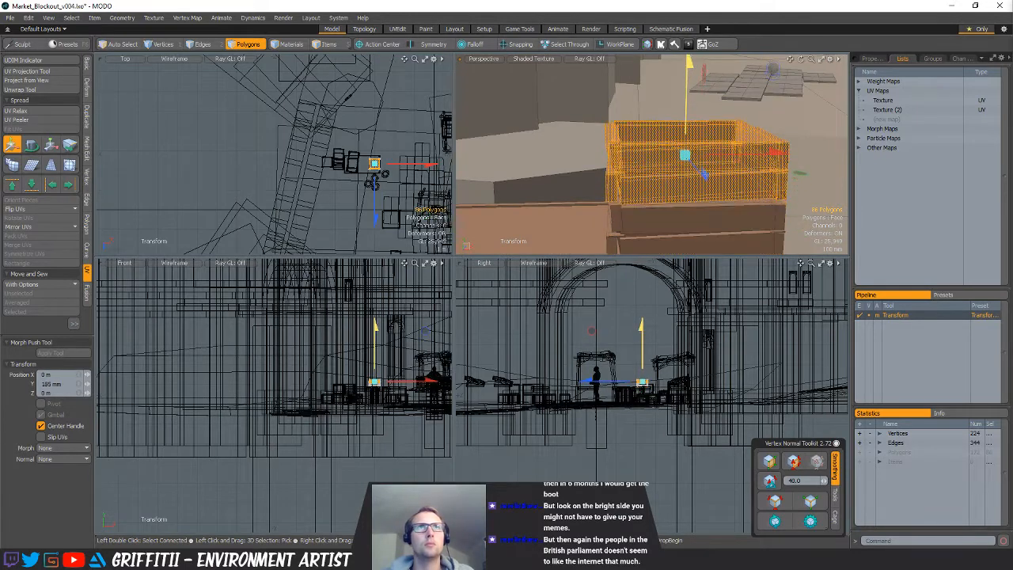
key(e)
drag(372, 183, 390, 165)
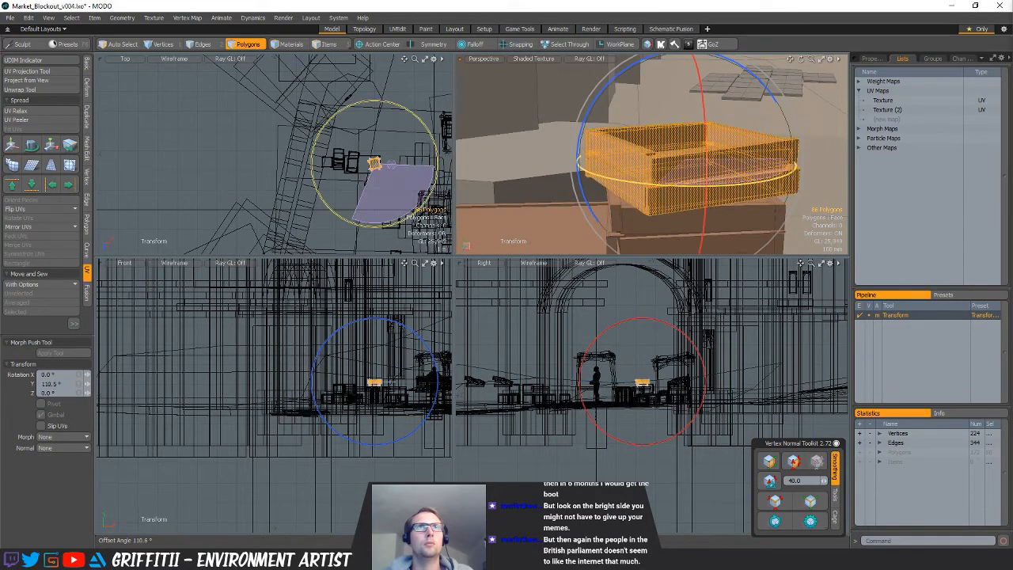
key(space)
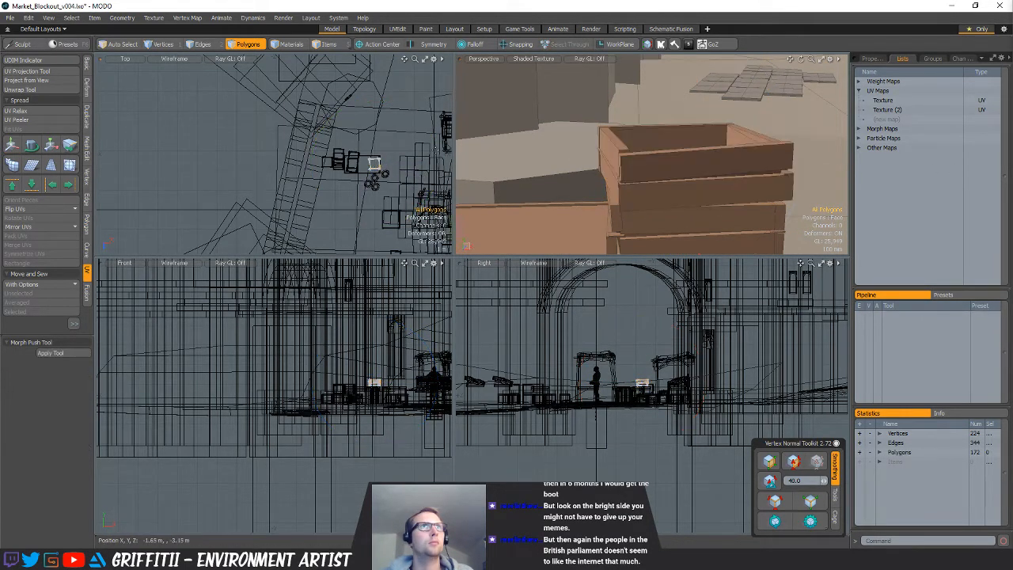
Rotate the stack of two small crates on the tabletop about 89° around Y
key(e)
drag(372, 182, 902, 194)
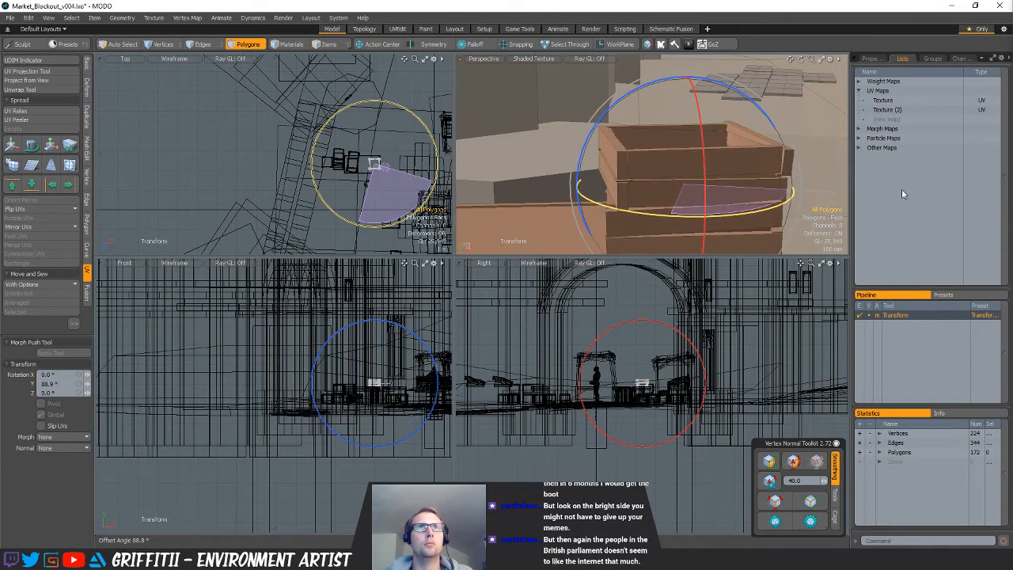
key(space)
scroll(672, 174, down, 8)
alt+drag(673, 174, 581, 157)
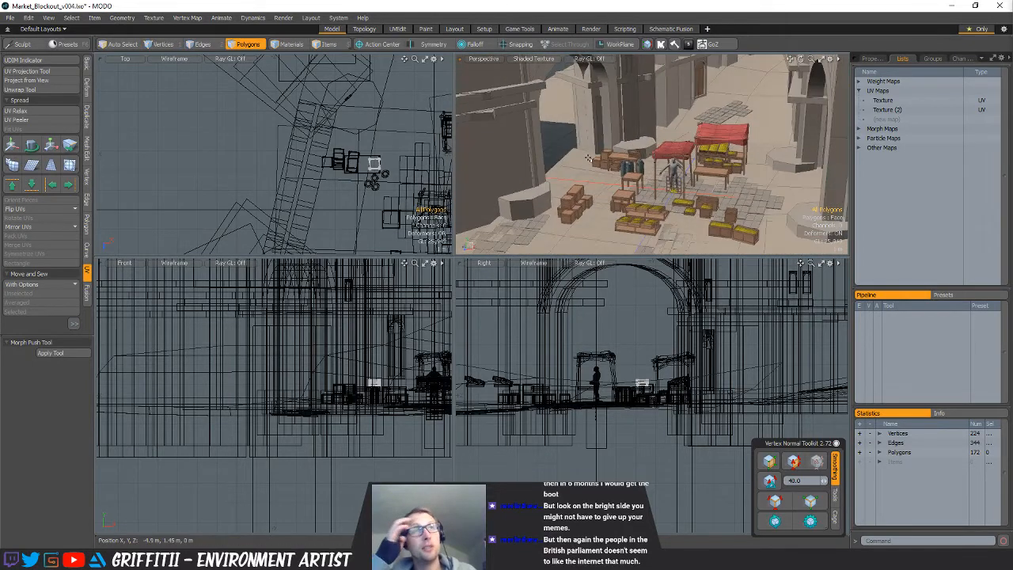
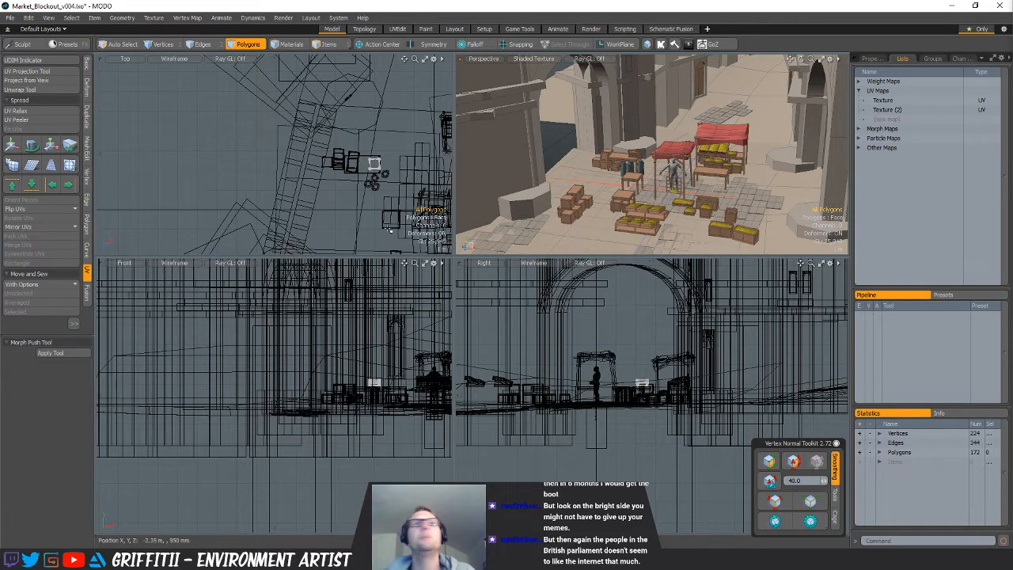
Merge the long table, its surrounding crates, the small tabletop crates and the urns into one mesh
mouse_move(620, 173)
alt+mouse_down()
mouse_move(642, 170)
mouse_move(592, 132)
mouse_move(646, 162)
mouse_move(624, 141)
mouse_move(638, 180)
mouse_move(622, 170)
alt+mouse_up()
scroll(643, 169, up, 5)
scroll(639, 163, down, 3)
scroll(372, 171, up, 4)
shift+click(341, 198)
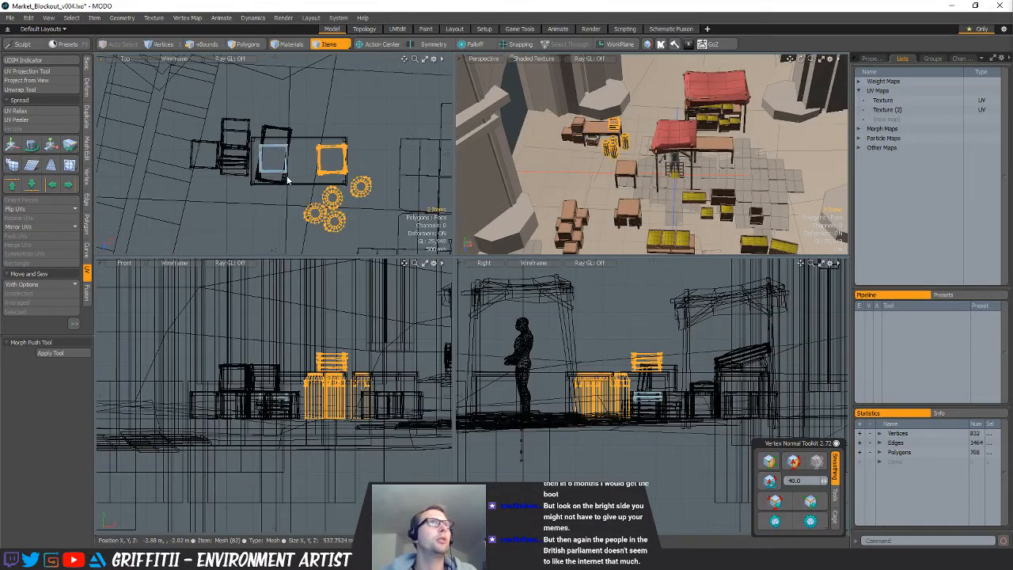
shift+click(293, 186)
shift+click(288, 148)
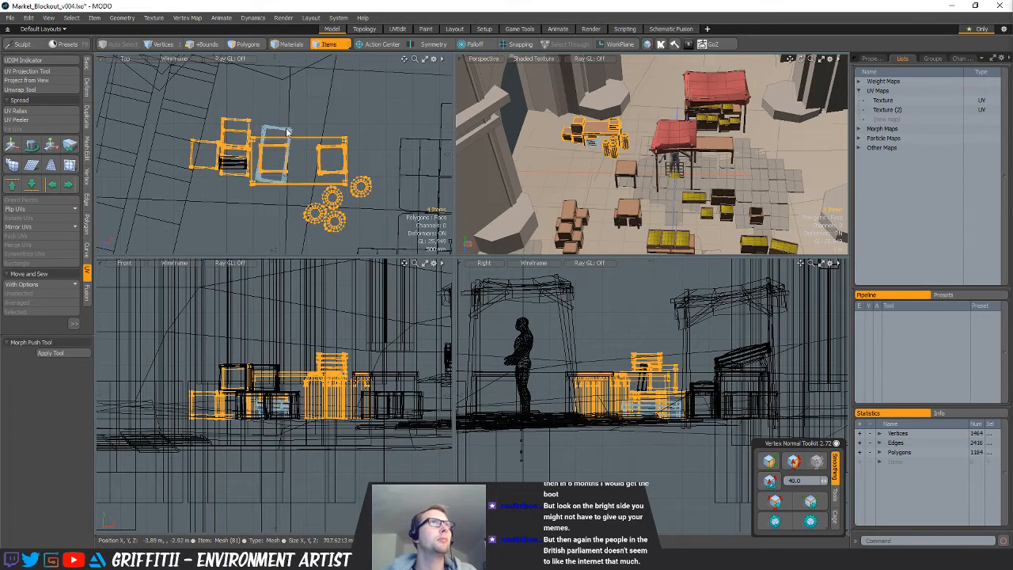
shift+click(285, 128)
shift+click(235, 164)
scroll(331, 172, down, 4)
alt+shift+drag(328, 174, 280, 164)
key(3)
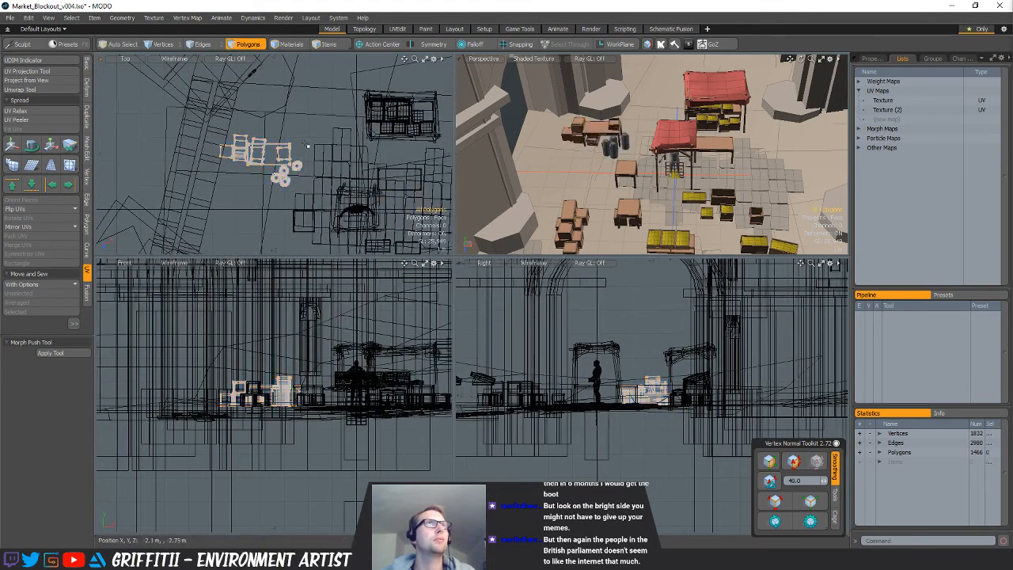
key(ctrl+x)
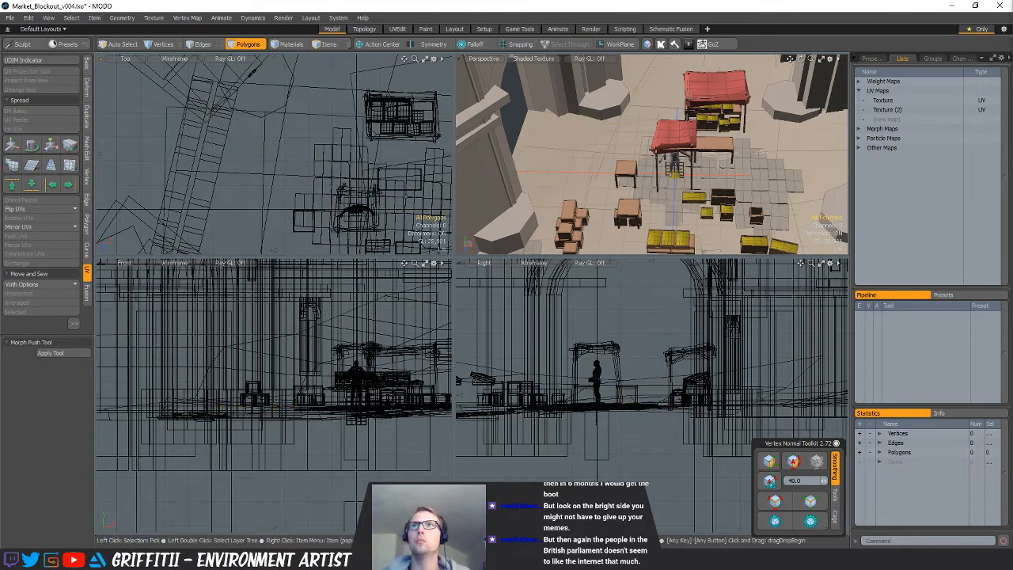
key(ctrl+v)
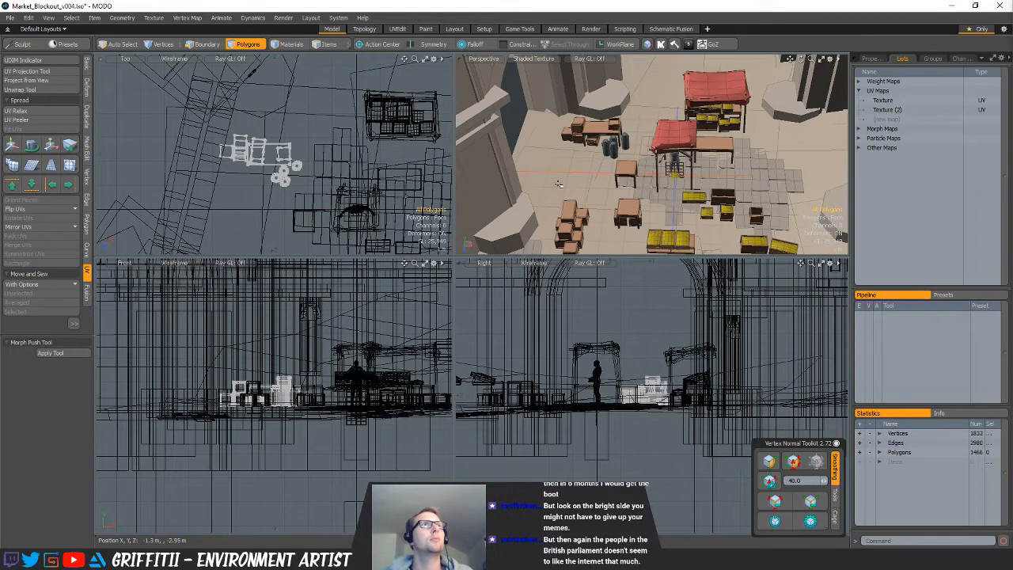
Move the merged table display 2.3 m in X and -1.6 m in Z, closer to the rear canopied stall
alt+drag(335, 142, 331, 174)
key(w)
drag(359, 206, 414, 166)
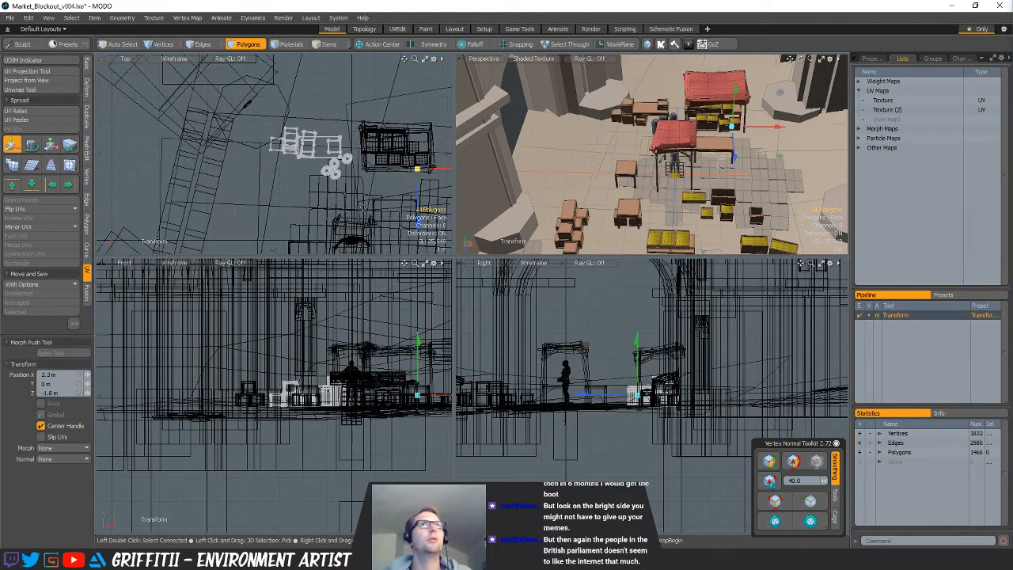
key(q)
alt+drag(710, 132, 647, 178)
scroll(641, 170, up, 4)
scroll(681, 164, down, 5)
Copy the empty long table beside the front canopied stall into a new mesh and move it -6.65 m in X and -400 mm in Z
key(5)
alt+shift+drag(618, 224, 621, 195)
scroll(621, 195, up, 3)
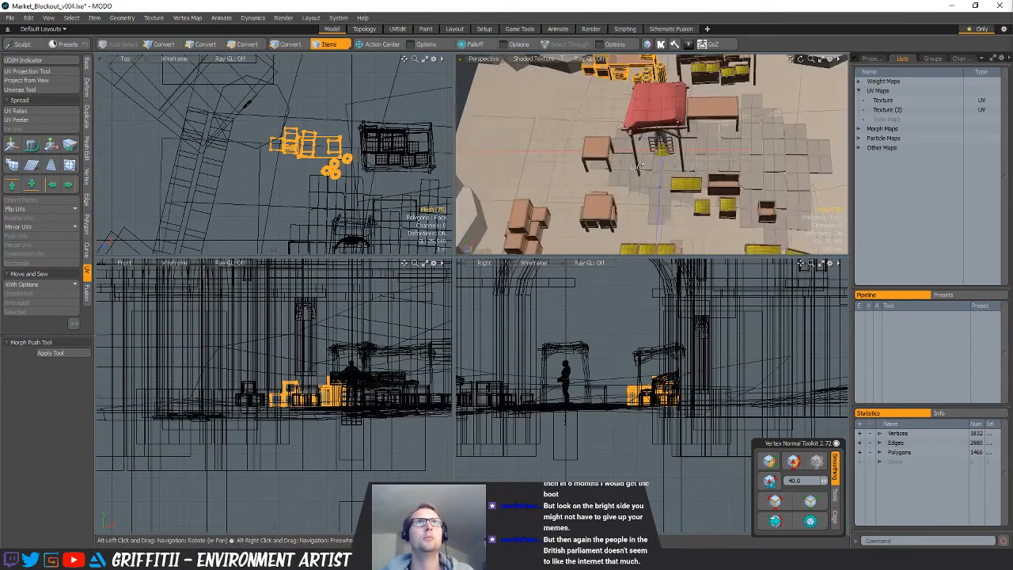
click(709, 117)
key(3)
scroll(349, 141, down, 3)
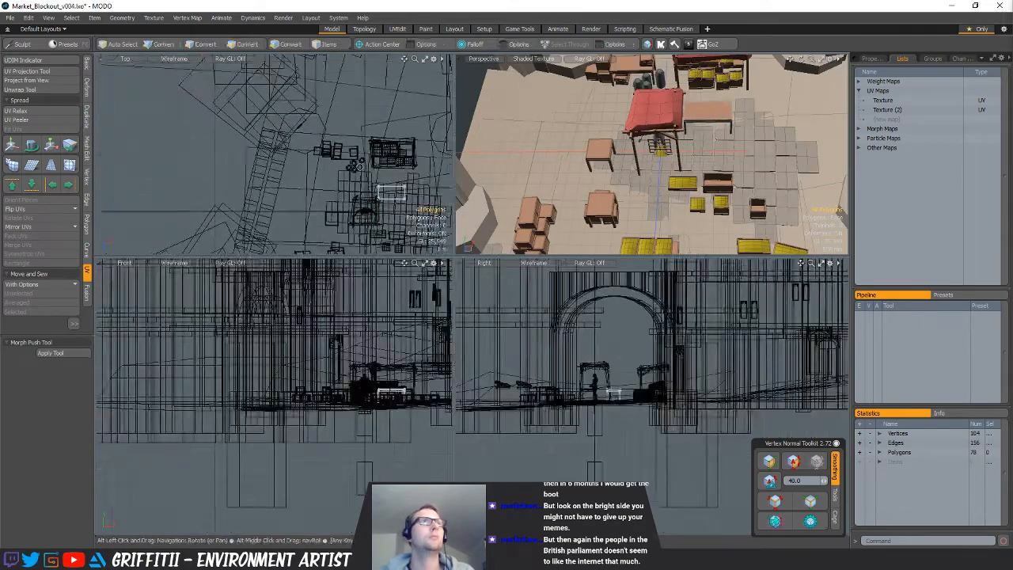
right_drag(356, 134, 432, 227)
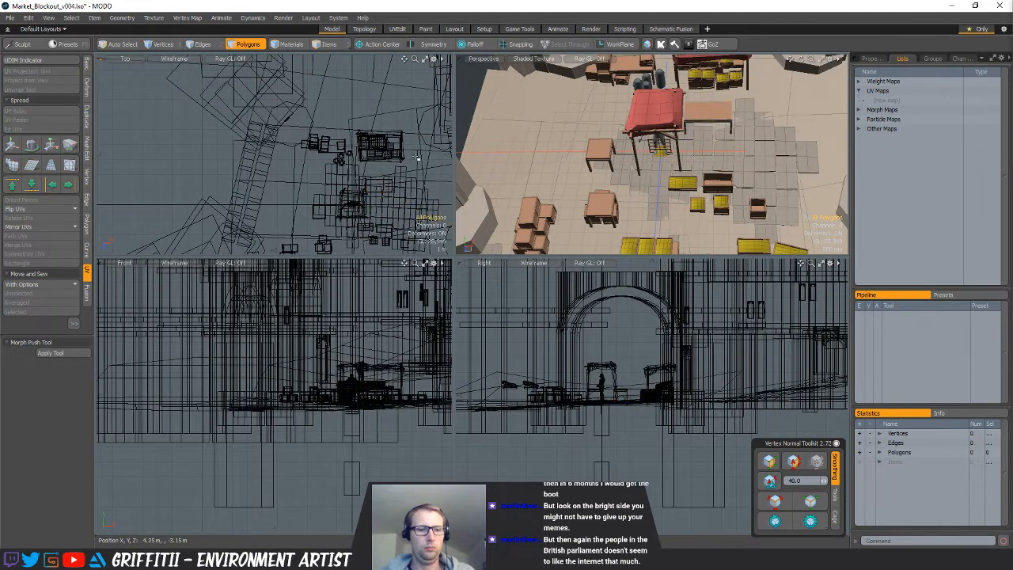
key(ctrl+v)
key(w)
drag(405, 132, 316, 131)
ctrl+alt+drag(328, 176, 378, 174)
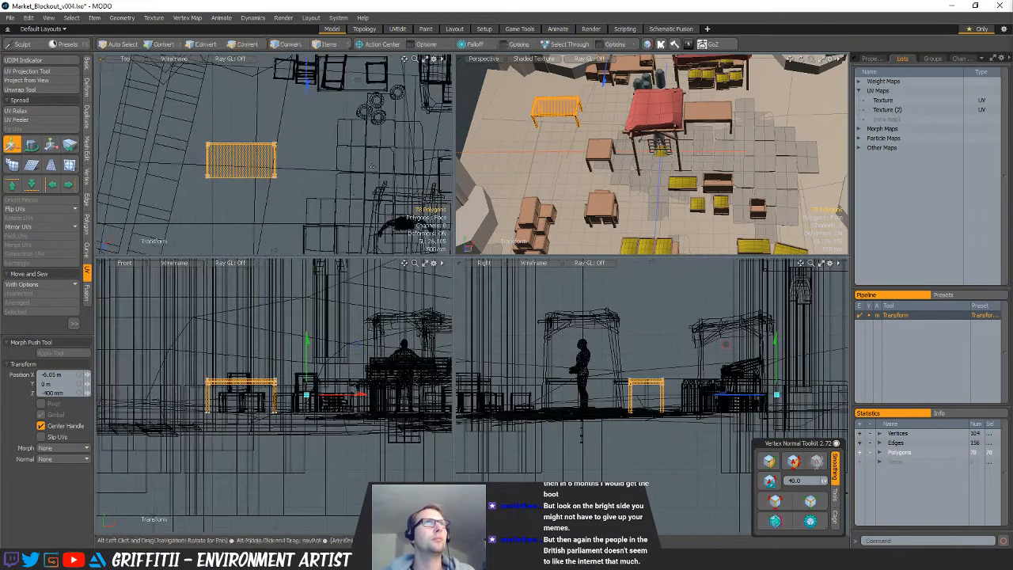
Duplicate the square table and place the copy at the end of the new long table, moving it -660 mm in X and -1.98 m in Z
key(q)
key(5)
click(322, 228)
key(3)
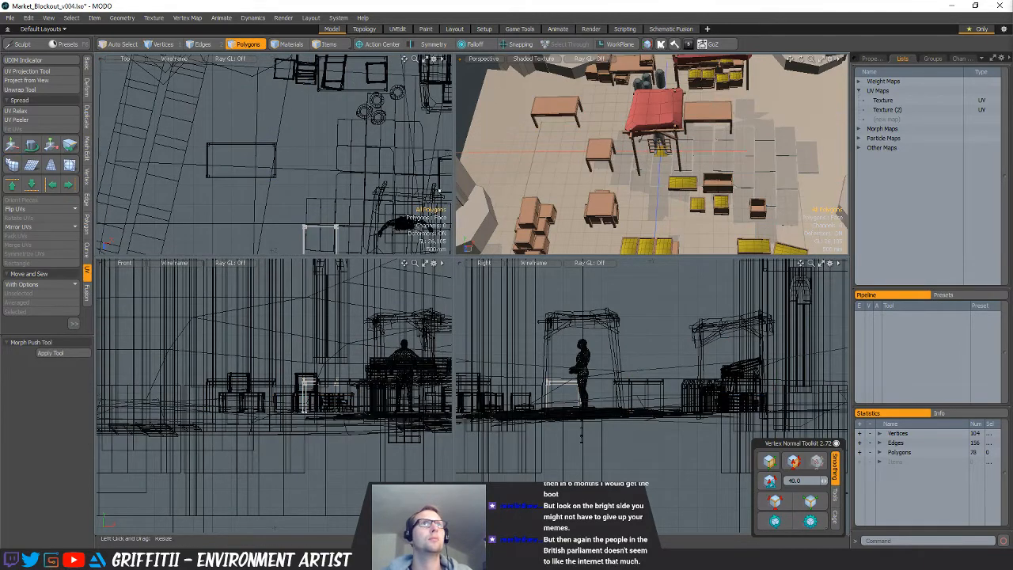
ctrl+alt+drag(439, 190, 316, 168)
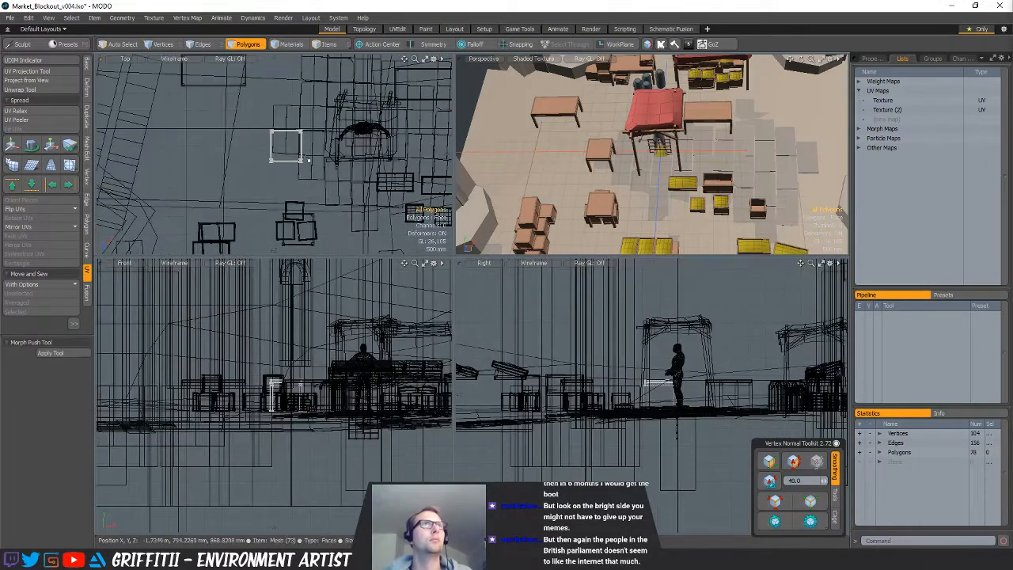
alt+shift+drag(381, 162, 339, 138)
key(y)
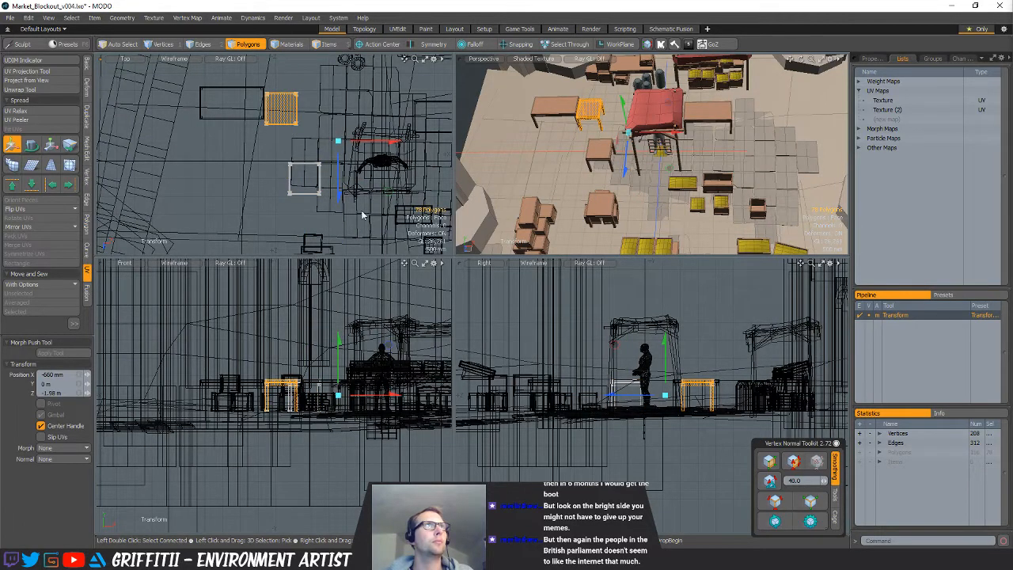
alt+shift+drag(294, 178, 297, 208)
key(q)
Duplicate the copied square table and set the second copy slightly offset beside it to extend the row of tables
key(ctrl+c)
key(ctrl+v)
key(w)
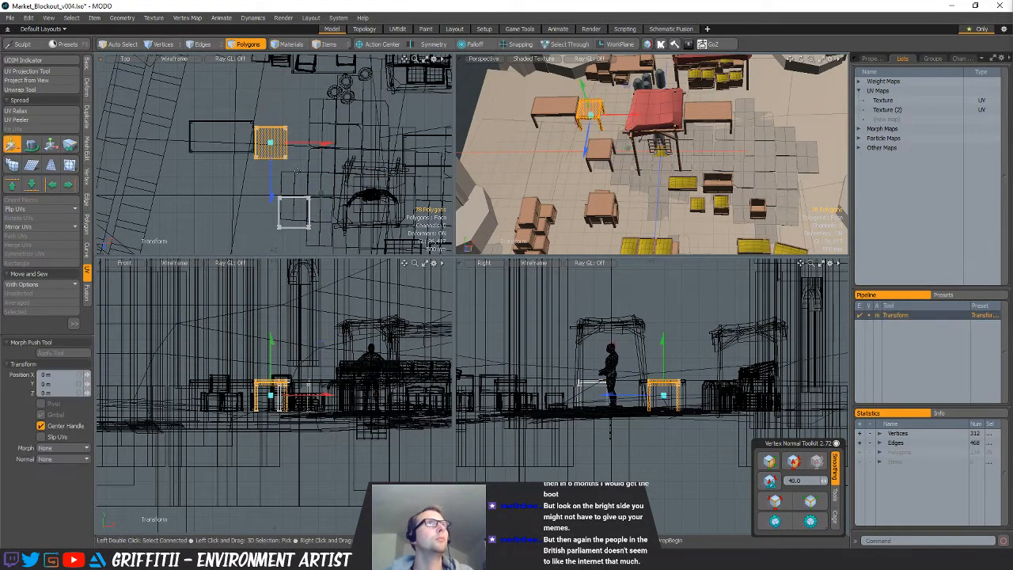
drag(293, 168, 332, 160)
key(e)
drag(313, 78, 325, 195)
ctrl+alt+drag(278, 111, 342, 124)
key(w)
key(q)
click(307, 101)
key(e)
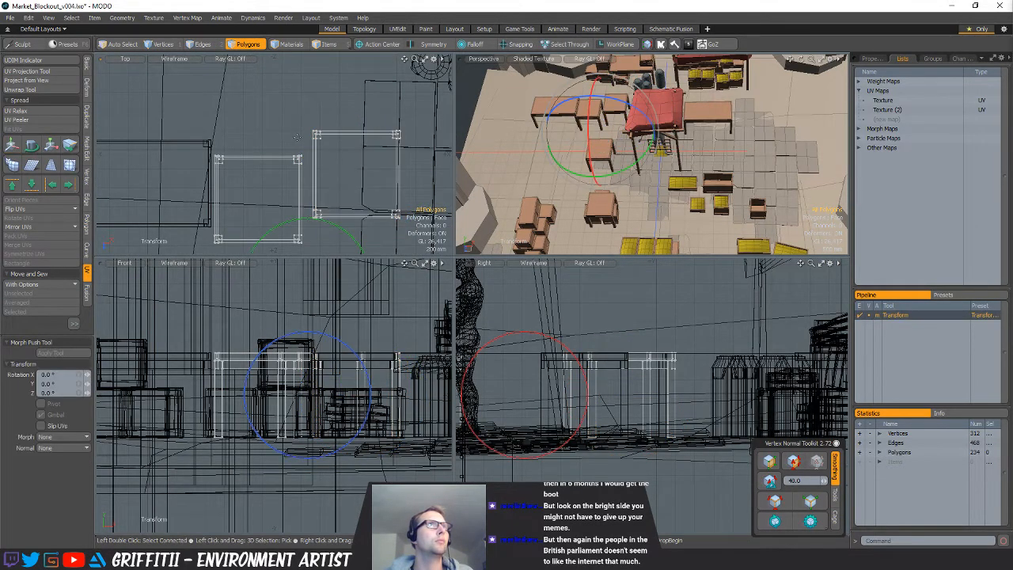
key(q)
ctrl+alt+drag(343, 179, 317, 217)
Transfer the two copied square tables into the new long table's mesh
right_drag(454, 214, 448, 201)
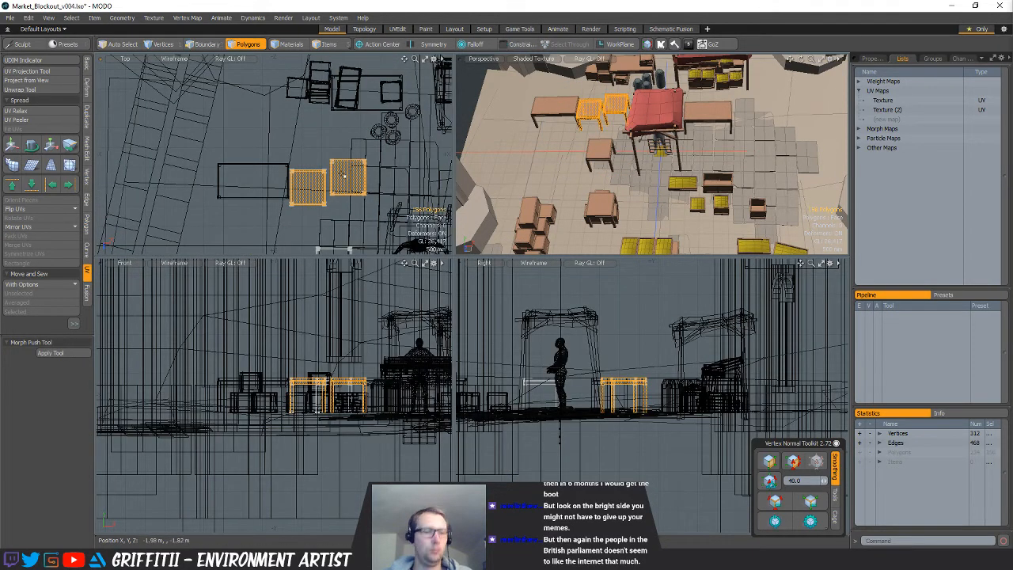
key(Delete)
key(5)
scroll(338, 186, up, 2)
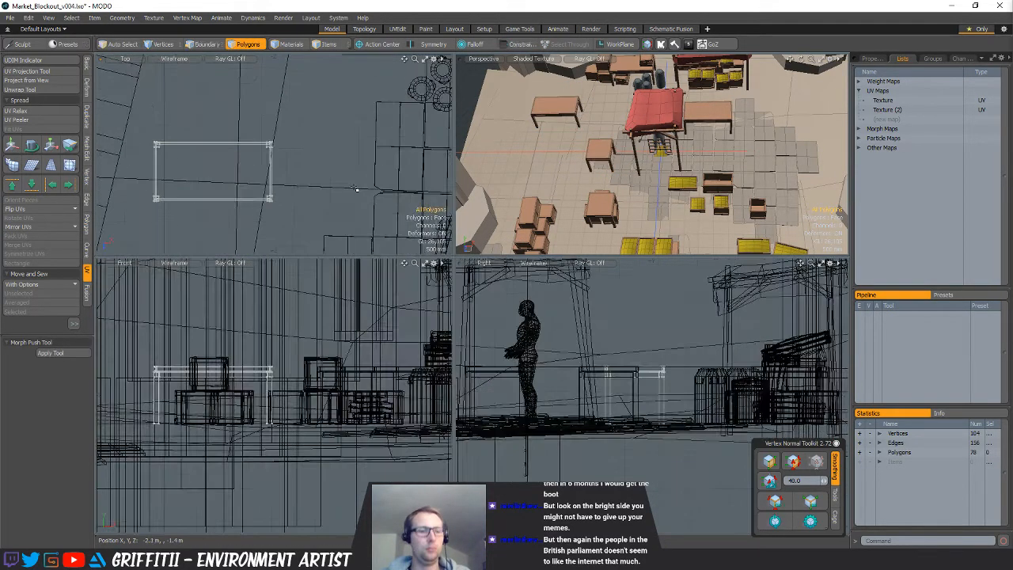
key(ctrl+v)
Rotate the two copied square tables together by a few degrees around Y
alt+shift+drag(333, 185, 316, 183)
key(e)
drag(309, 104, 304, 109)
key(ctrl+z)
key(e)
key(space)
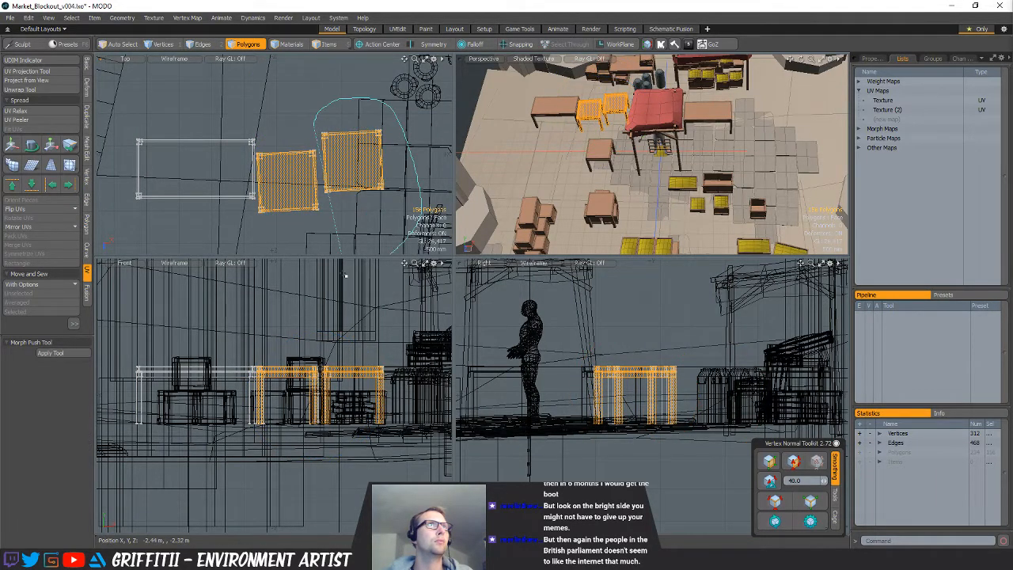
Give each of the three tables in the row its own slight rotation around Y to vary their alignment
right_drag(345, 275, 332, 278)
key(e)
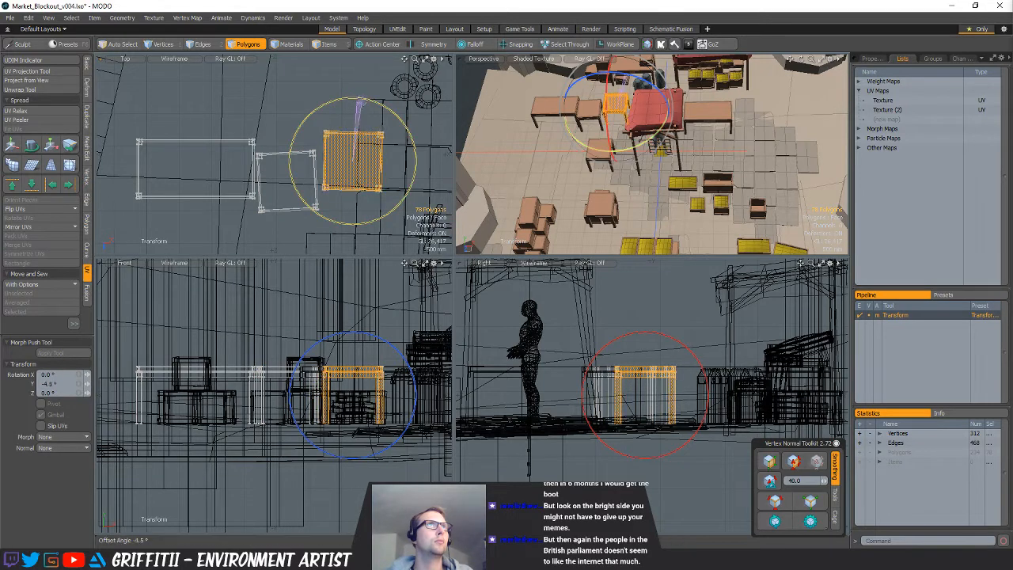
key(w)
drag(304, 99, 284, 107)
key(space)
click(300, 98)
key(e)
key(space)
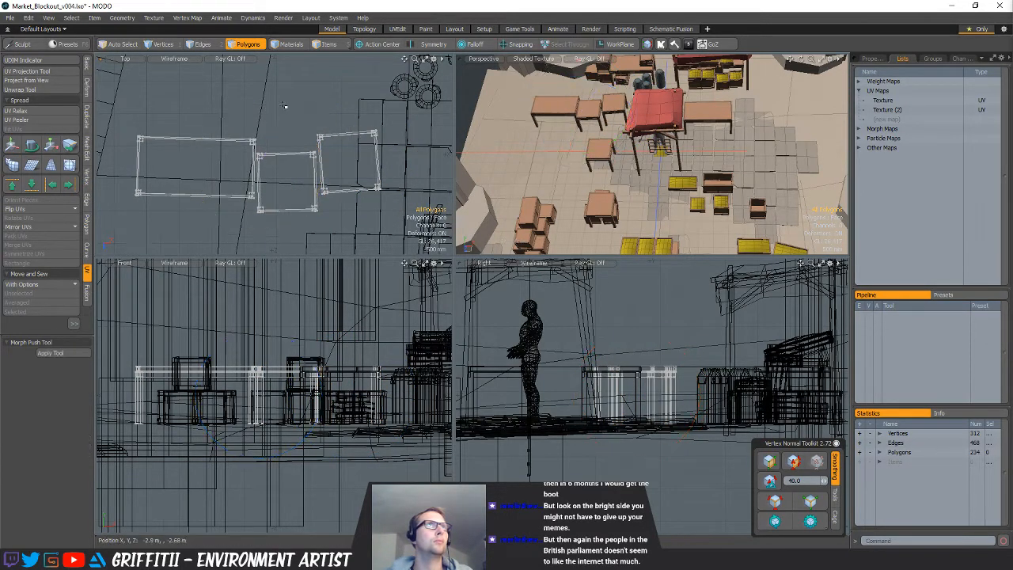
Move the whole row of three tables -620 mm in X and 380 mm in Z
scroll(370, 134, down, 4)
key(w)
drag(369, 181, 351, 190)
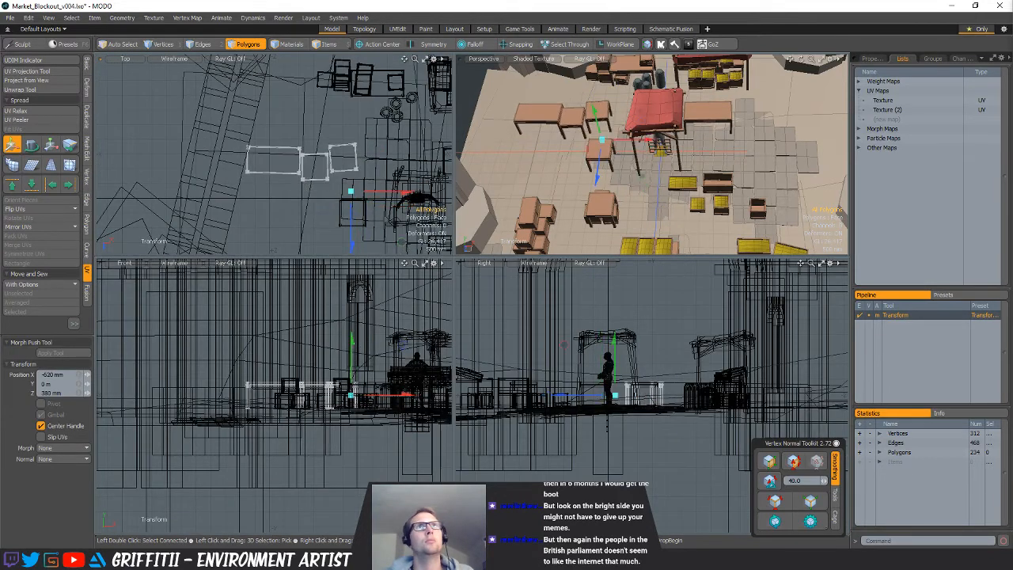
key(space)
alt+drag(626, 190, 638, 172)
Copy the two lower crates supporting the top crate in the large crate pile into a new mesh
key(5)
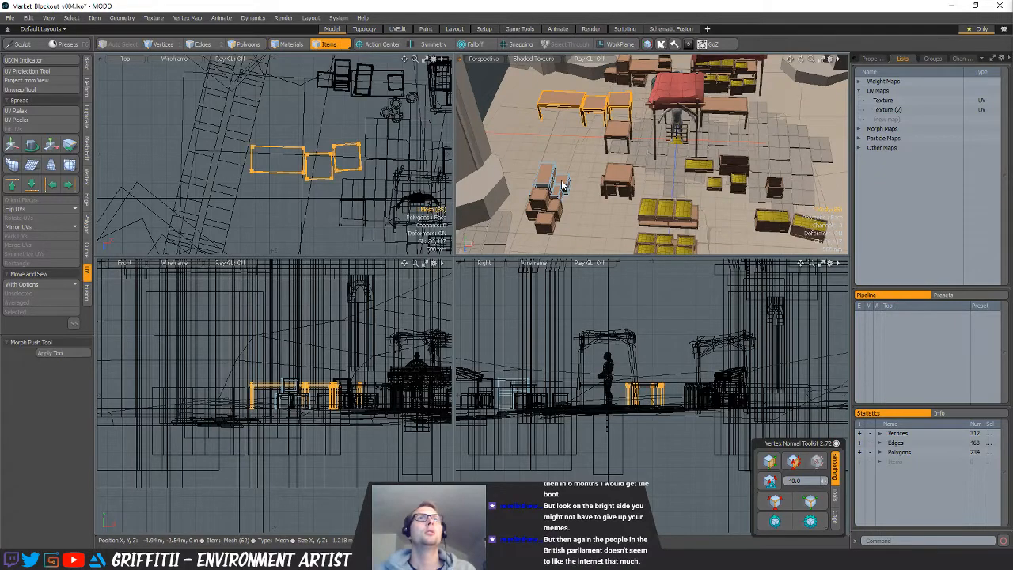
click(563, 186)
key(3)
key(shift+a)
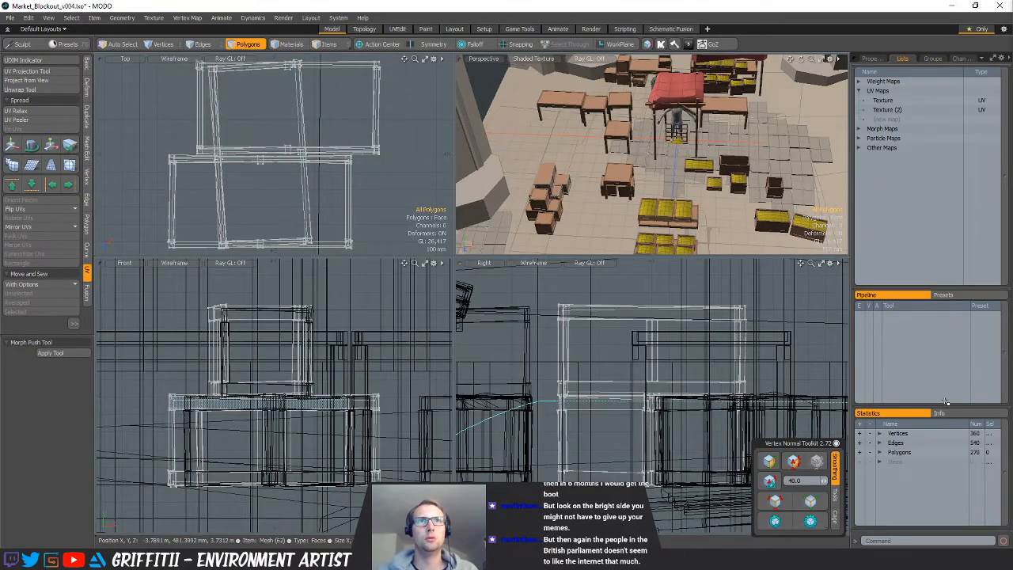
right_drag(946, 401, 704, 490)
key(])
scroll(419, 218, down, 5)
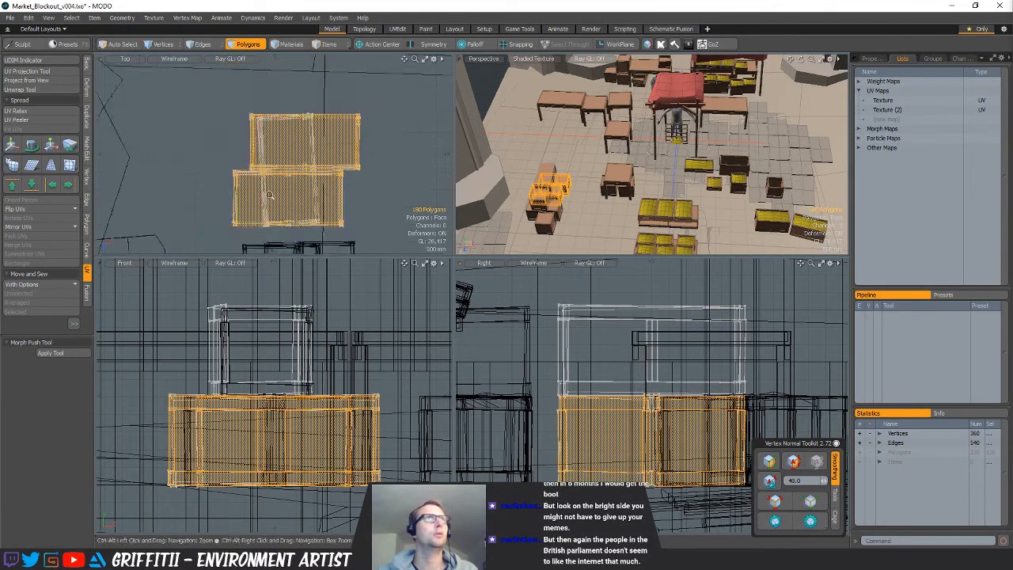
key(w)
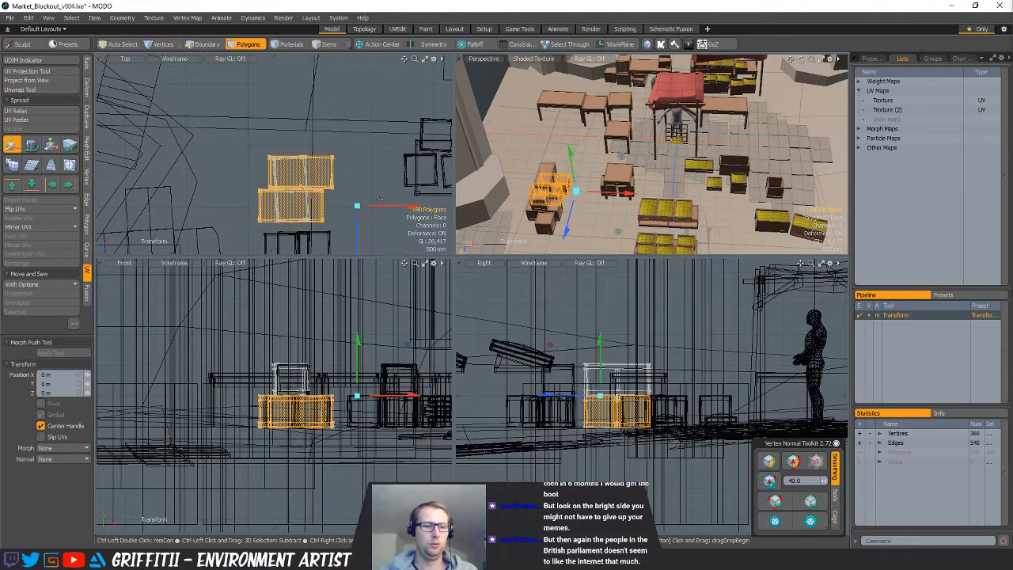
scroll(348, 196, down, 5)
key(q)
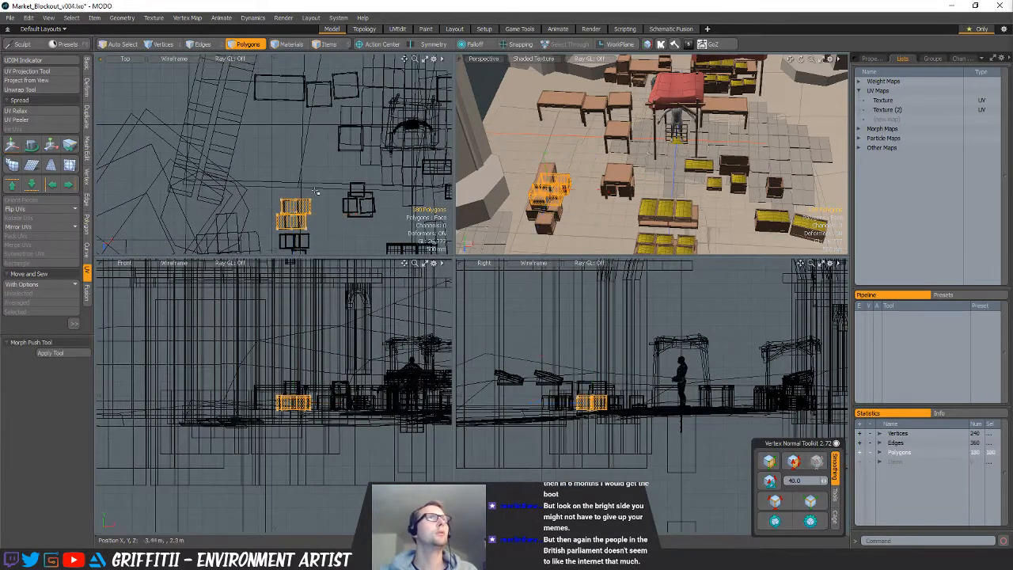
Move the copied pair of crates to the long table in the new row, -520 mm in X and -4.48 m in Z
key(w)
drag(315, 192, 299, 105)
scroll(277, 103, up, 5)
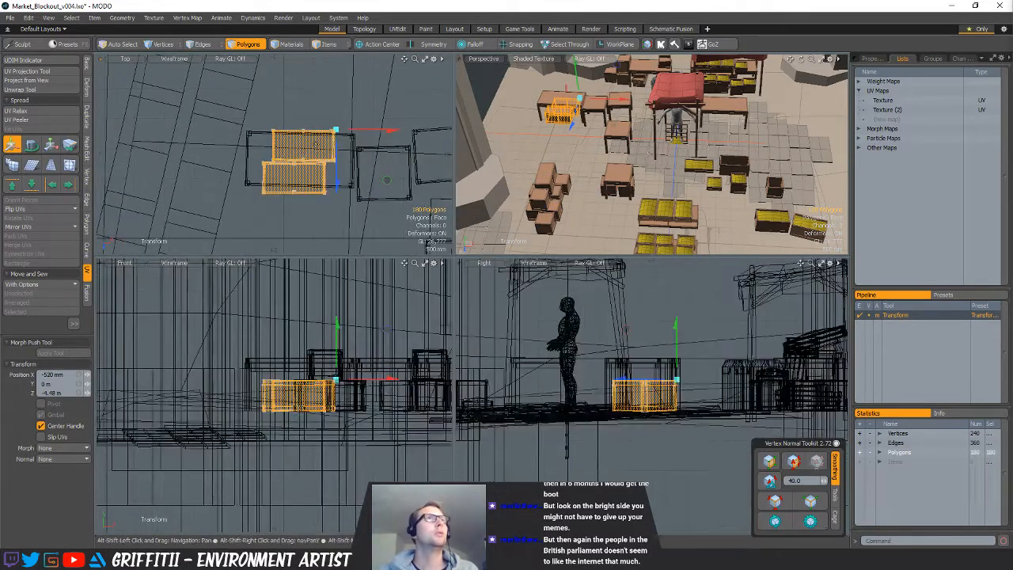
Give the crate pair a quarter turn around Y and fit it under the long table, moving it 300 mm in X and -85 mm in Z
key(e)
ctrl+drag(294, 100, 363, 123)
key(q)
key(w)
key(shift+a)
alt+drag(599, 146, 599, 173)
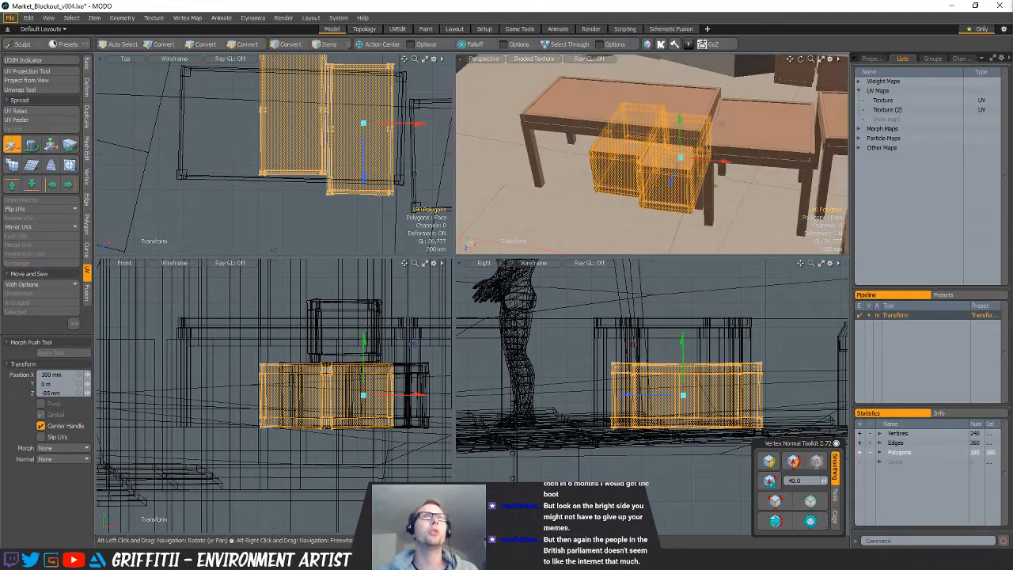
key(space)
alt+drag(392, 133, 287, 129)
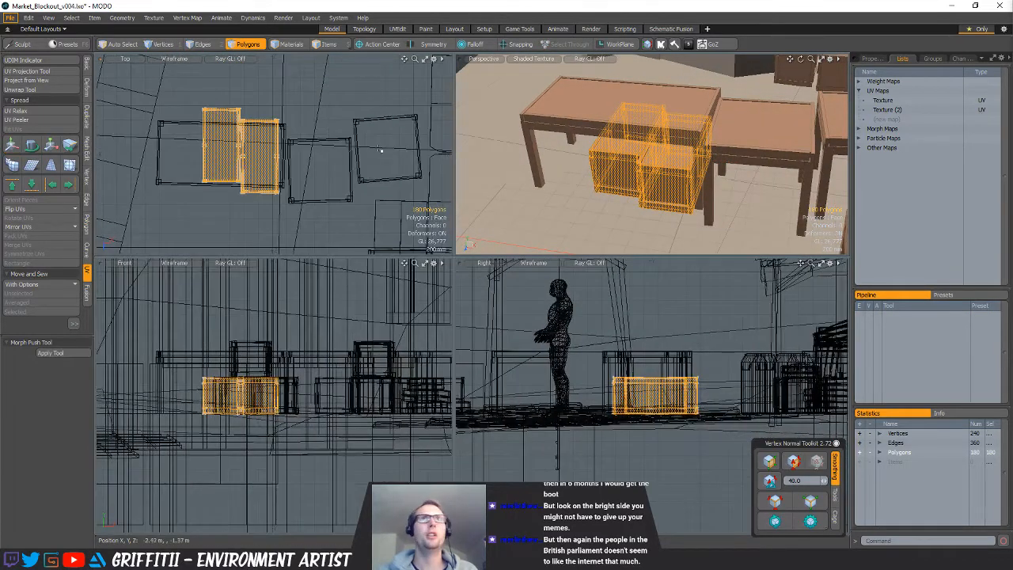
Duplicate the crate pair under the long table, move the copy behind the tables and rotate it 90° around Y
alt+drag(279, 120, 288, 160)
key(ctrl+c)
key(ctrl+v)
key(w)
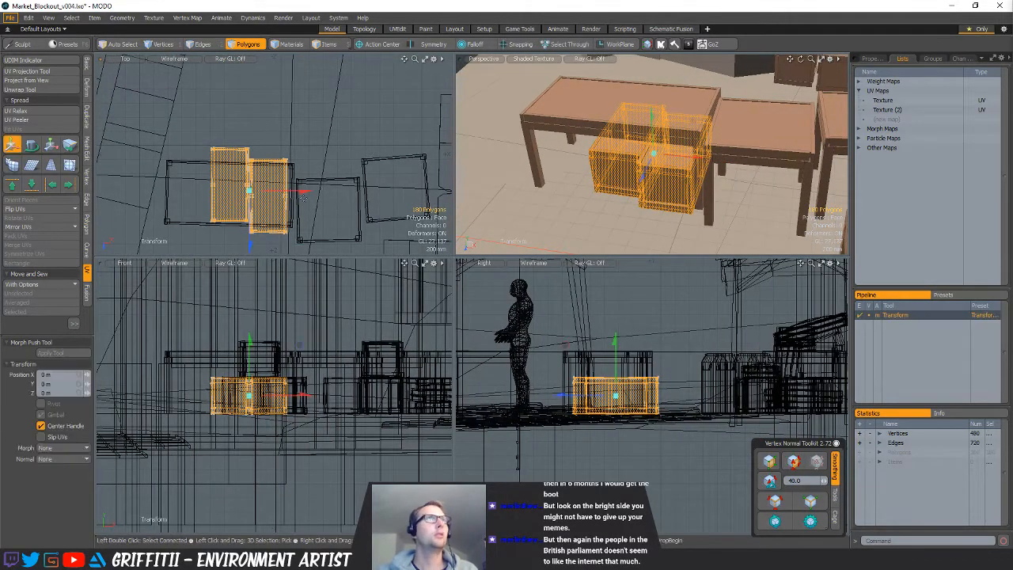
drag(278, 198, 341, 163)
key(e)
drag(319, 91, 252, 151)
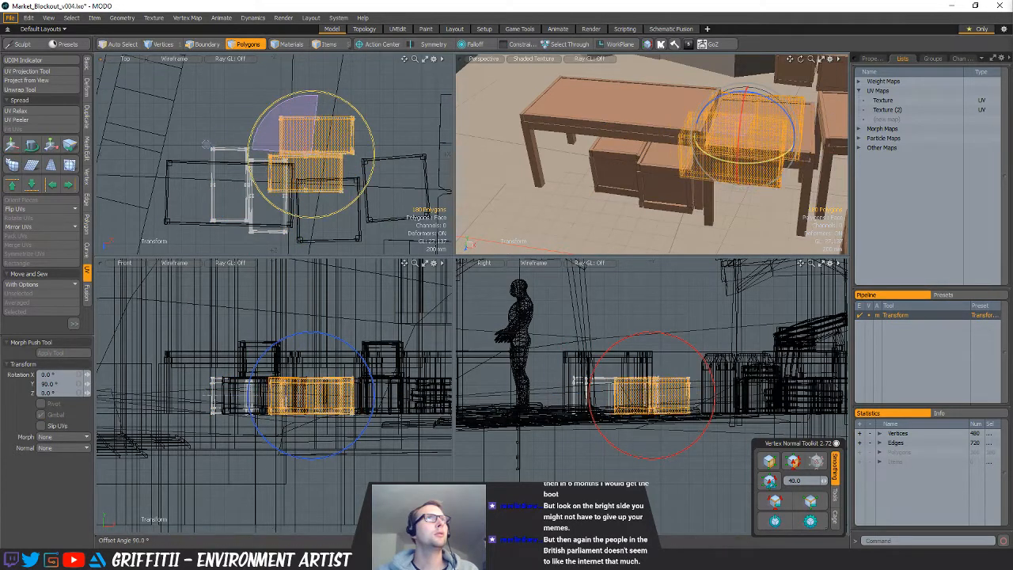
Shift the rotated crate pair farther back so it stands clear behind the row of tables
key(w)
drag(368, 218, 350, 182)
key(q)
alt+drag(657, 111, 343, 186)
key(shift+a)
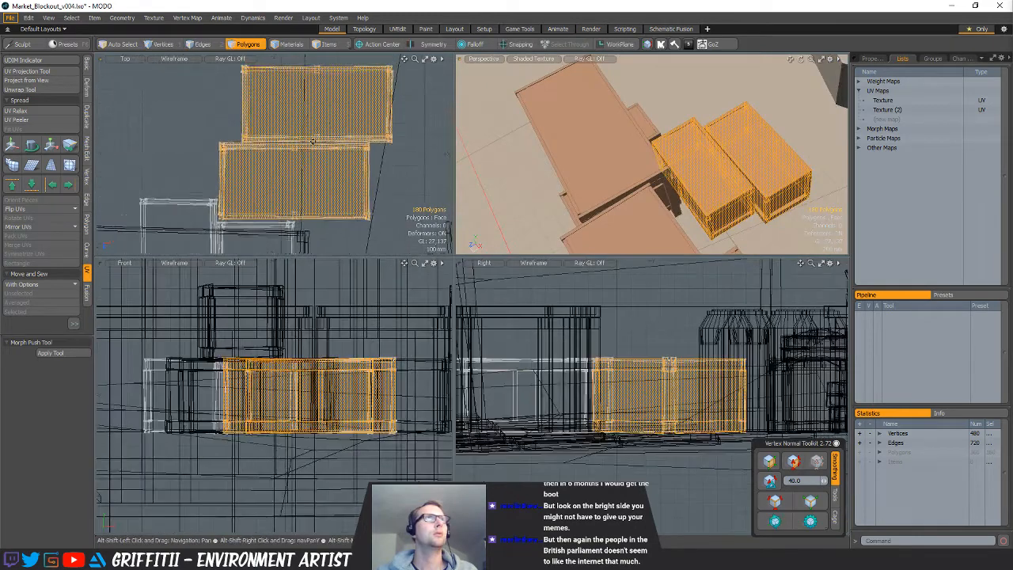
Stack the rear crate of the pair on the front one, moving it -155 mm in X and 495 mm in Y, plus -325 mm in X and 525 mm in Z
key(1)
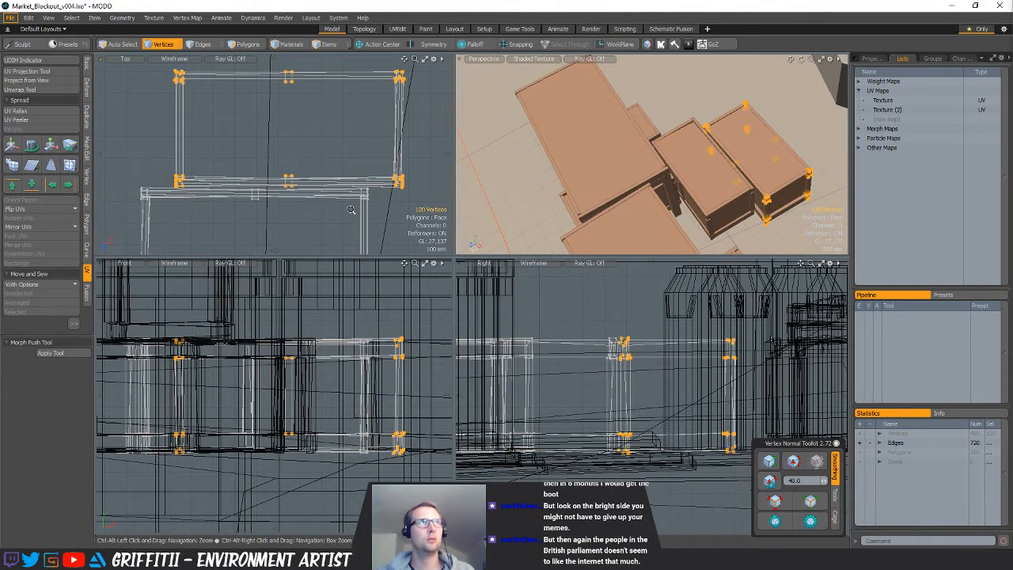
ctrl+alt+drag(351, 210, 297, 212)
key(w)
drag(365, 379, 348, 322)
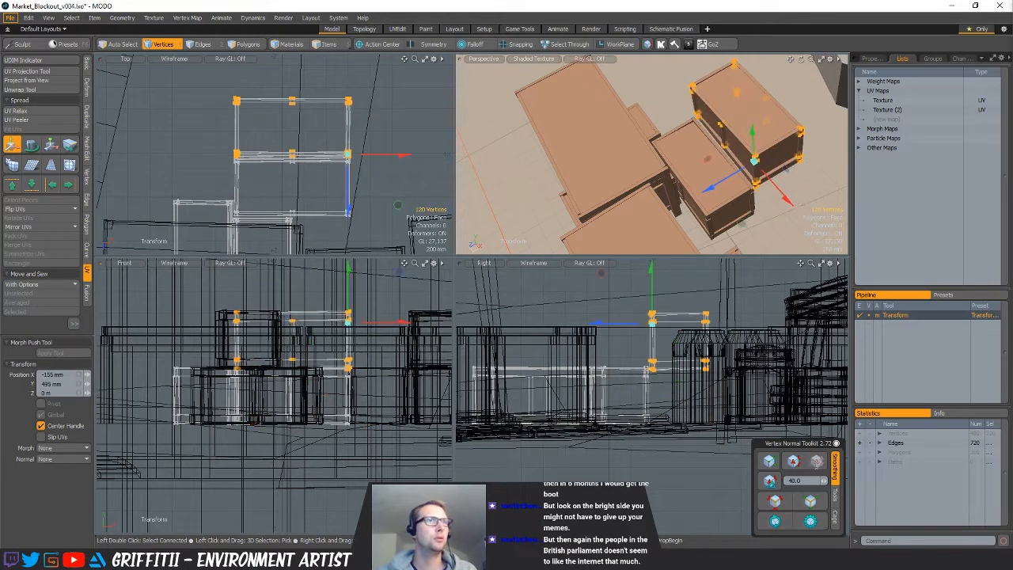
drag(755, 160, 716, 184)
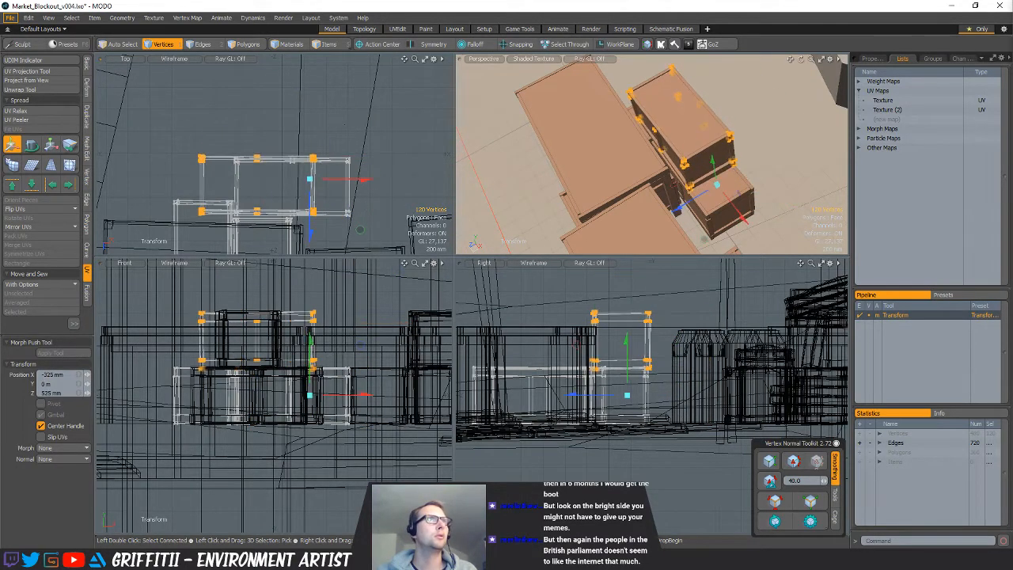
Turn the upper rear crate slightly around Y, nudge it -30 mm in X and 50 mm in Z, and clear the selection
drag(278, 129, 274, 191)
key(w)
drag(280, 106, 276, 113)
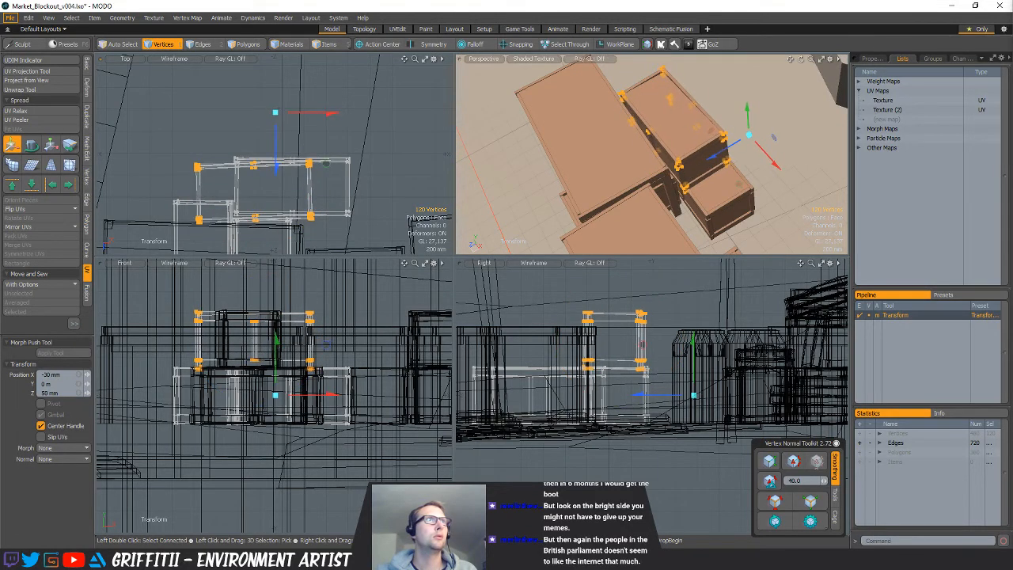
key(q)
click(280, 97)
Pick the mesh of the small freestanding table with crates underneath and switch to polygon editing
mouse_move(657, 152)
alt+mouse_down()
mouse_move(701, 110)
mouse_move(610, 116)
mouse_move(665, 168)
alt+mouse_up()
scroll(702, 110, down, 5)
scroll(609, 115, down, 4)
key(3)
key(5)
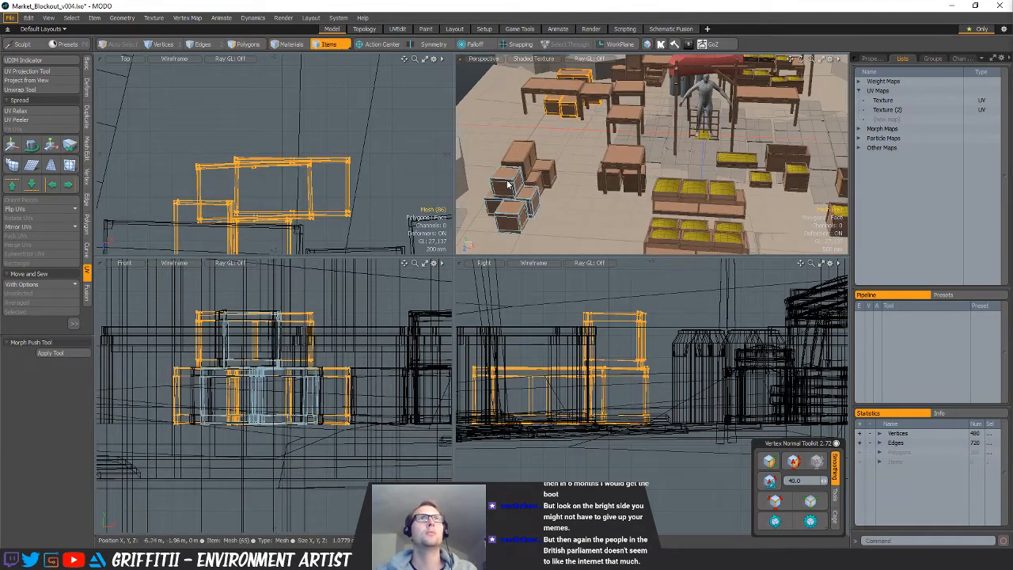
alt+drag(845, 185, 601, 159)
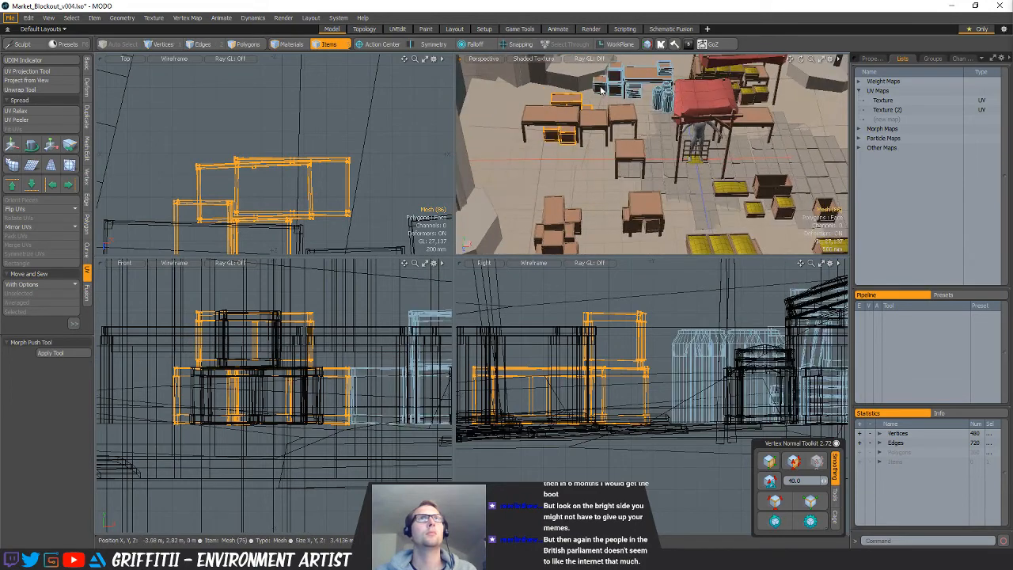
click(642, 227)
key(3)
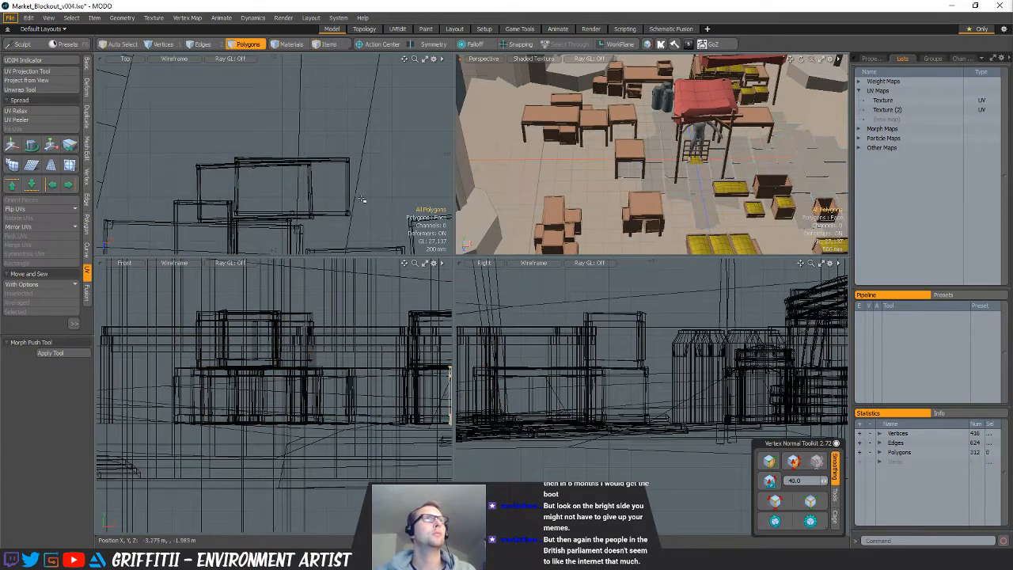
Select the rear crate beneath the freestanding table by its vertices and convert the selection to polygons
key(shift+a)
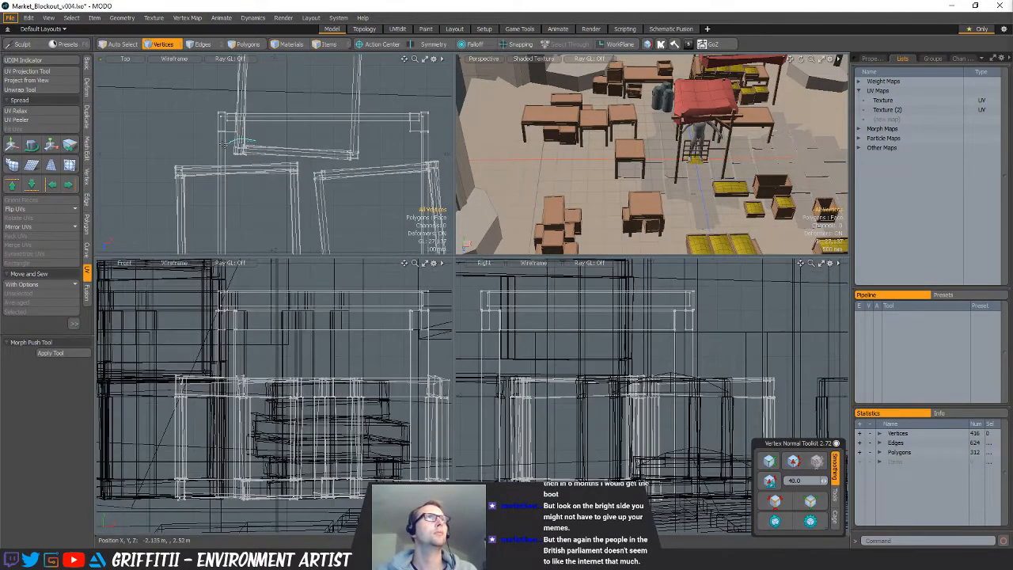
shift+click(356, 155)
key(shift+a)
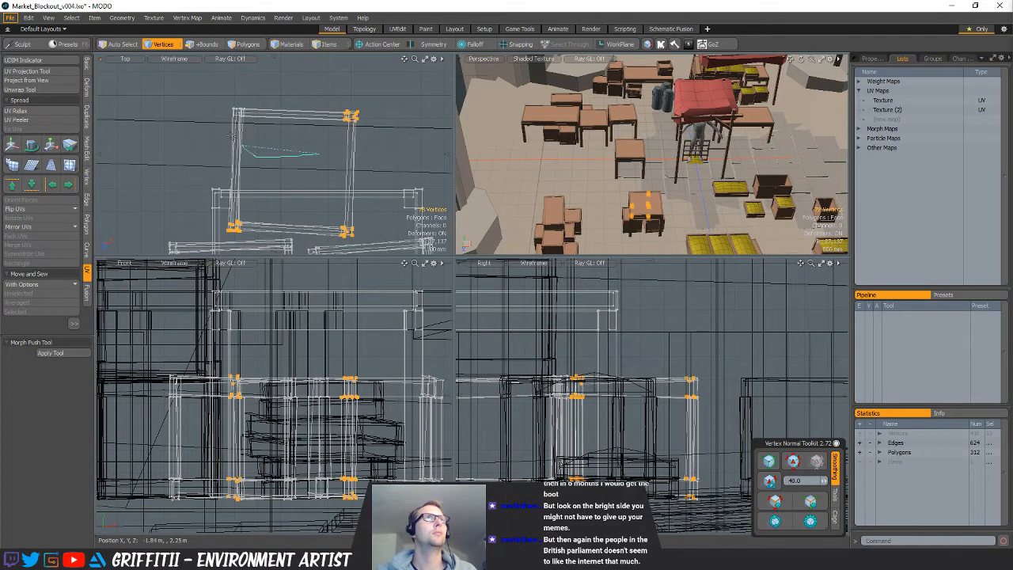
key(y)
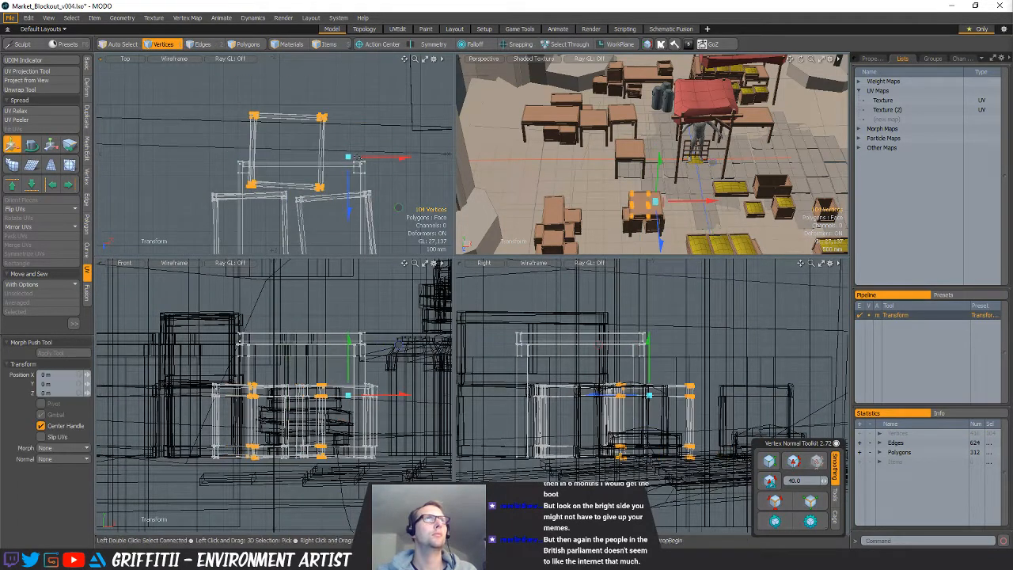
key(q)
key(alt+3)
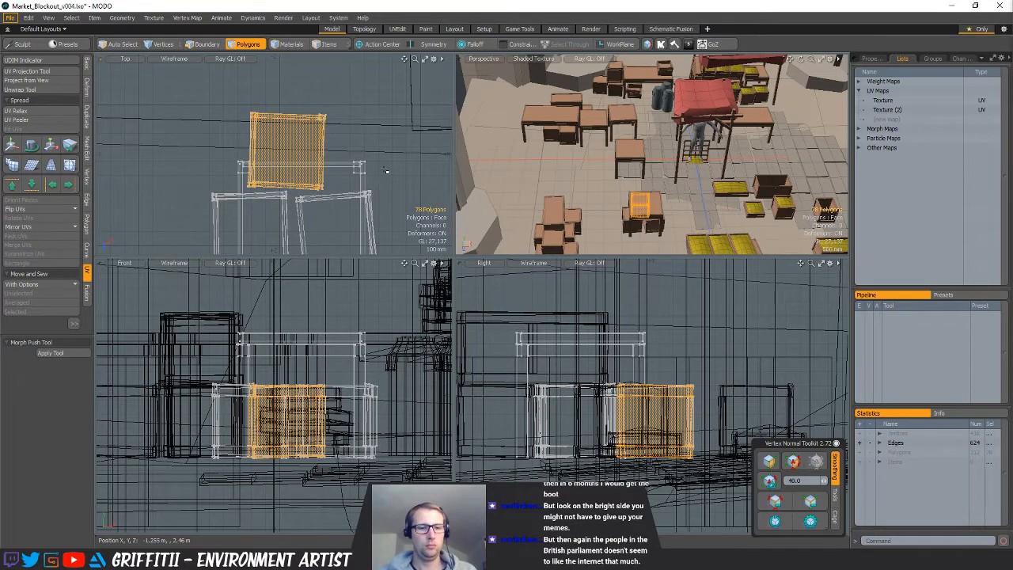
Copy the selected crate into a new mesh and move the copy over to the long table in the row
key(ctrl+c)
key(n)
key(ctrl+v)
ctrl+alt+drag(386, 171, 305, 141)
key(w)
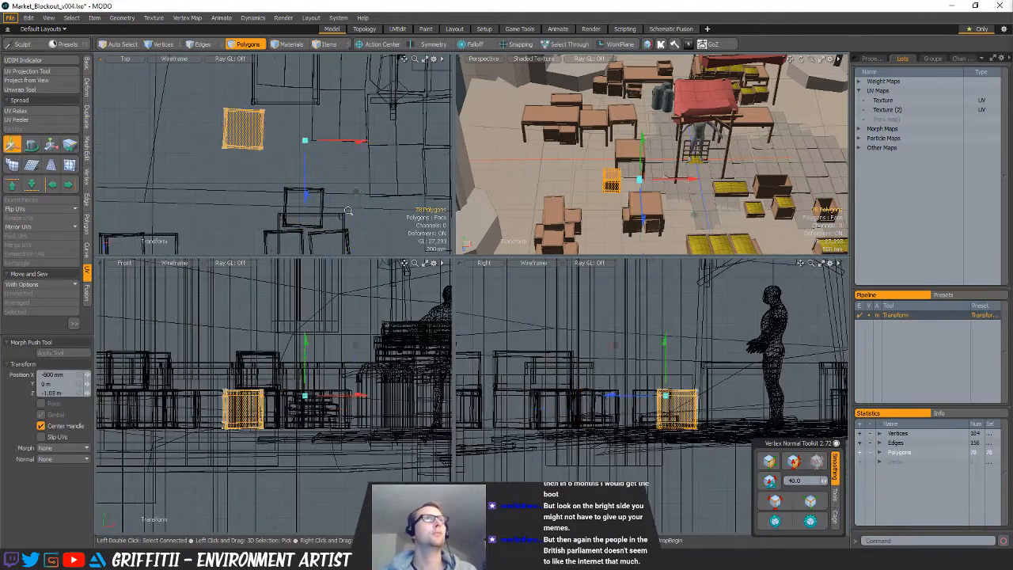
ctrl+alt+drag(348, 211, 315, 186)
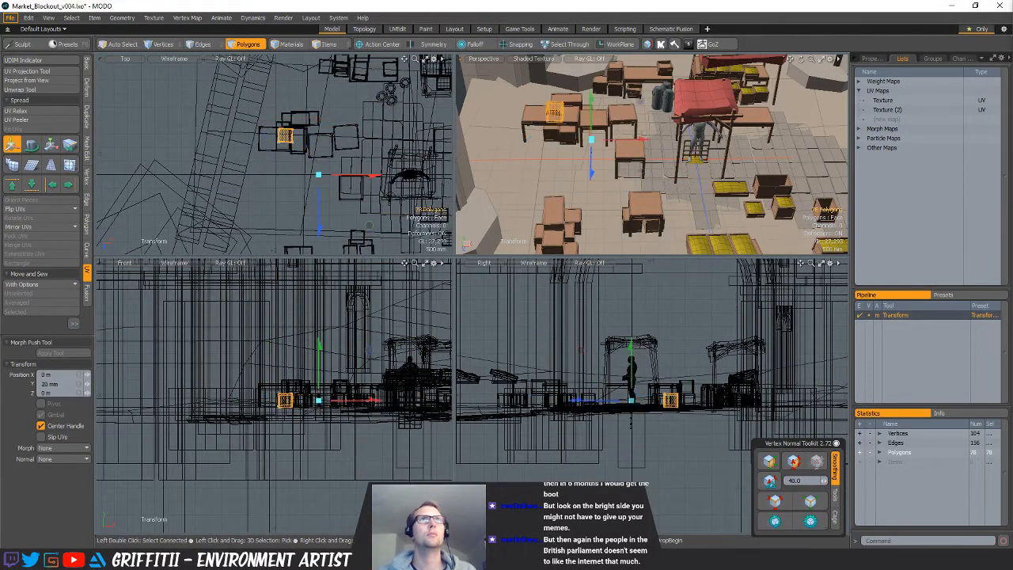
Place the copied crate on top of the crate stack behind the long table
key(shift+a)
ctrl+alt+drag(689, 398, 645, 418)
alt+shift+drag(717, 426, 615, 402)
ctrl+alt+drag(615, 402, 670, 394)
drag(582, 346, 687, 380)
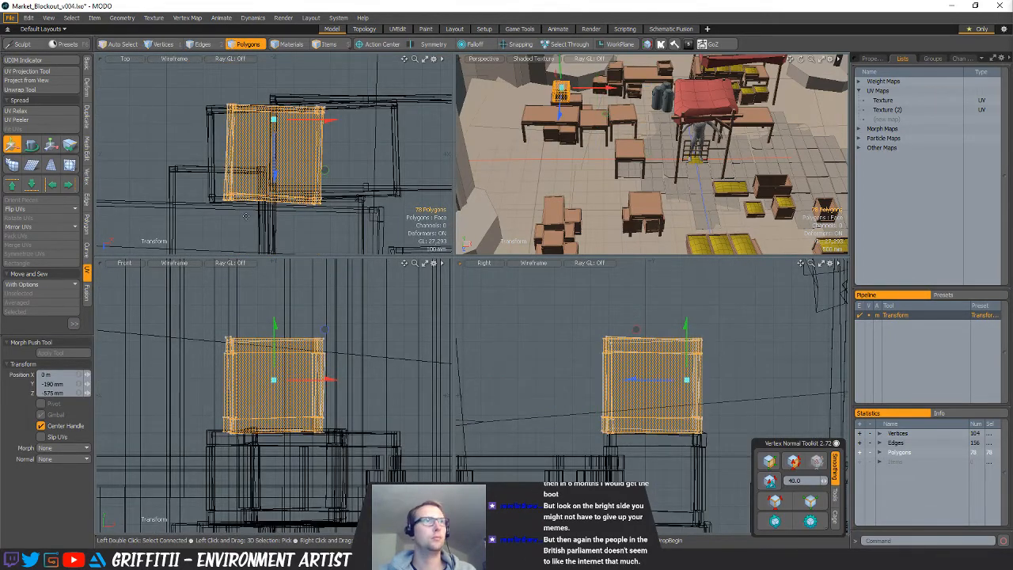
Rotate the top crate of the stack about -87° around Y
ctrl+alt+drag(246, 215, 219, 207)
key(e)
drag(284, 95, 338, 160)
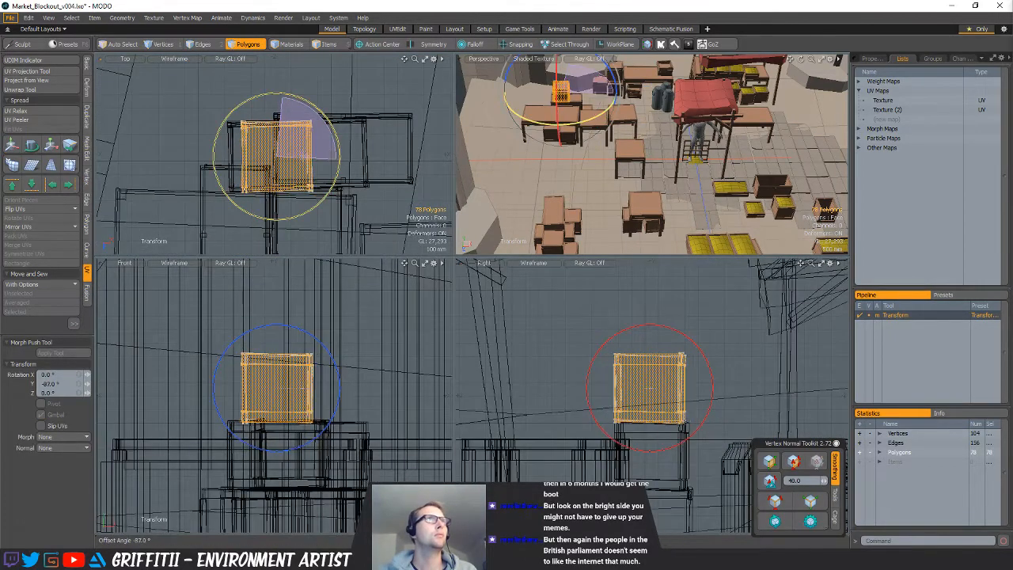
key(w)
key(q)
Duplicate the top crate, place the copy directly in front of it and rotate the copy -89° around Y
mouse_move(538, 186)
alt+mouse_down()
mouse_move(499, 176)
mouse_move(535, 168)
alt+mouse_up()
alt+shift+drag(381, 222, 340, 251)
key(ctrl+c)
key(ctrl+v)
key(w)
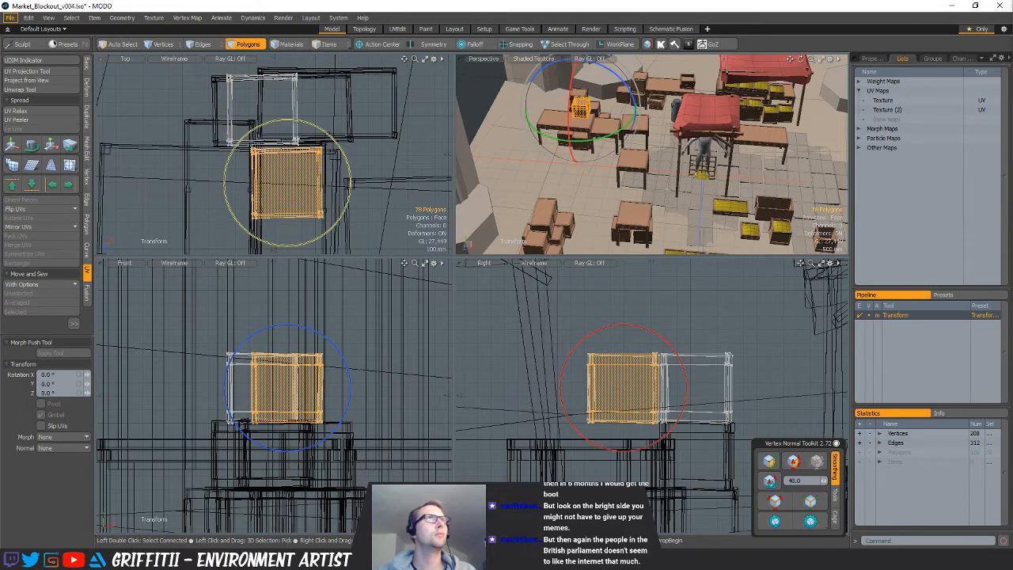
drag(314, 126, 346, 207)
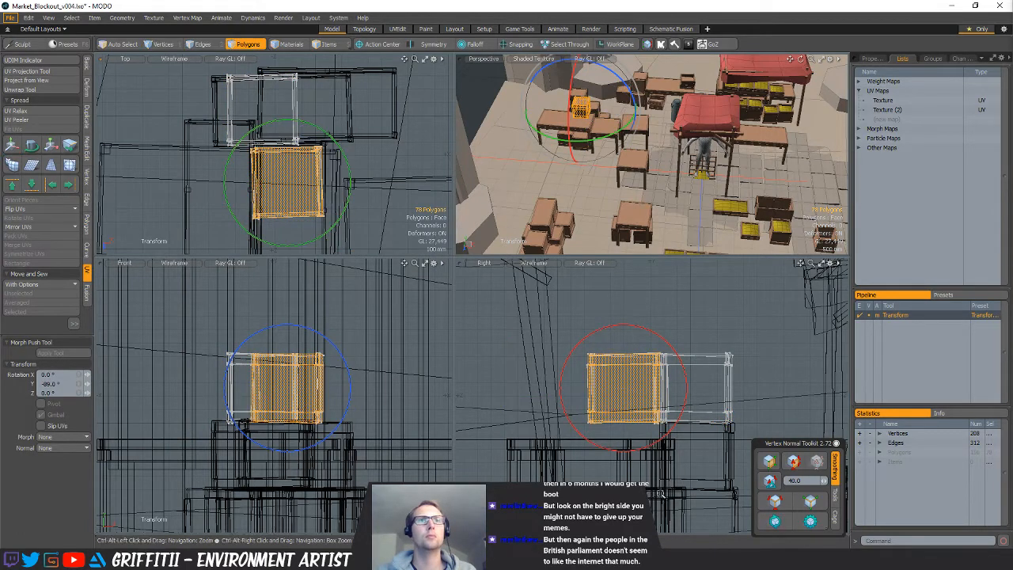
Lower the front crate onto the long table, moving it -130 mm in Y and -5 mm in Z
ctrl+alt+drag(662, 494, 697, 494)
key(w)
drag(658, 339, 660, 363)
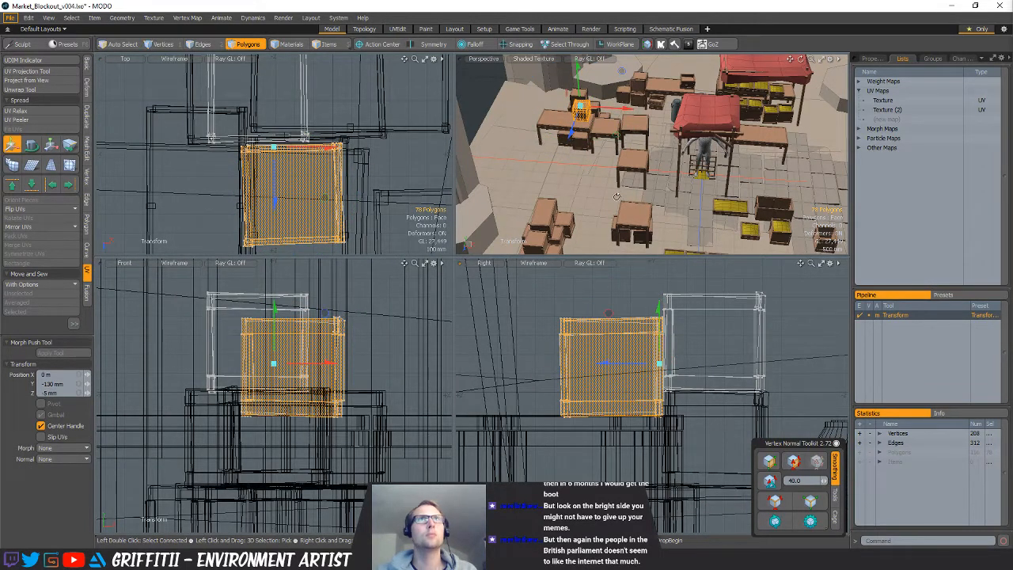
key(shift+a)
ctrl+alt+drag(681, 158, 601, 136)
key(q)
alt+drag(653, 212, 620, 190)
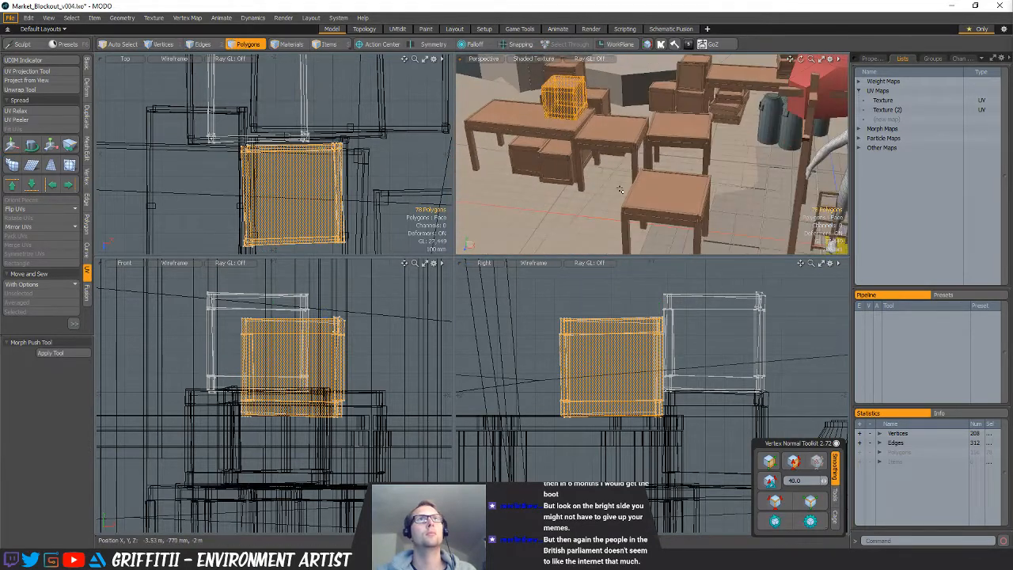
Duplicate the crate onto the ground under the middle table, turn the copy around Y and shift it 40 mm in X
ctrl+alt+drag(344, 377, 307, 375)
key(w)
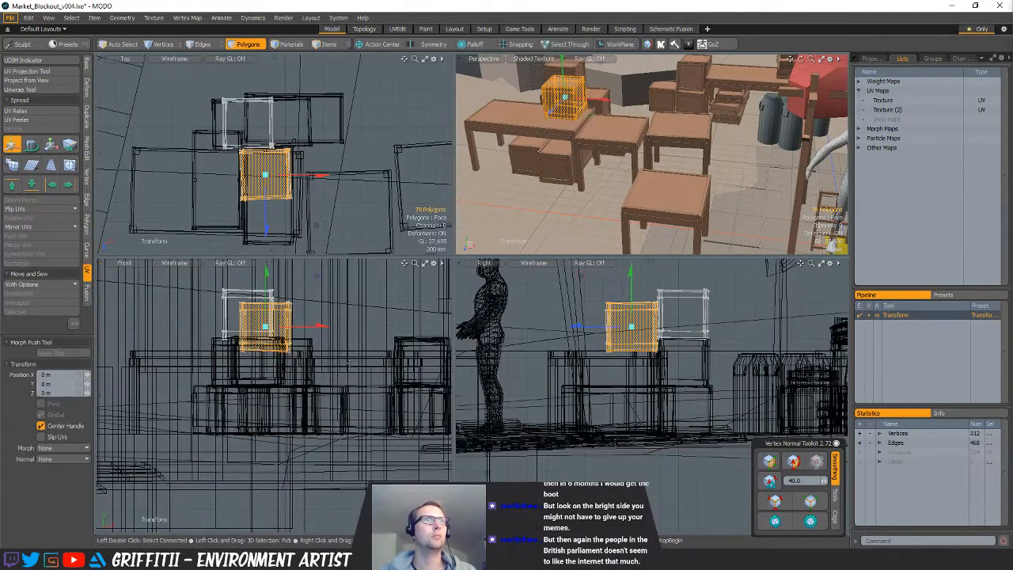
drag(323, 332, 421, 416)
alt+shift+drag(407, 225, 347, 176)
drag(348, 176, 355, 218)
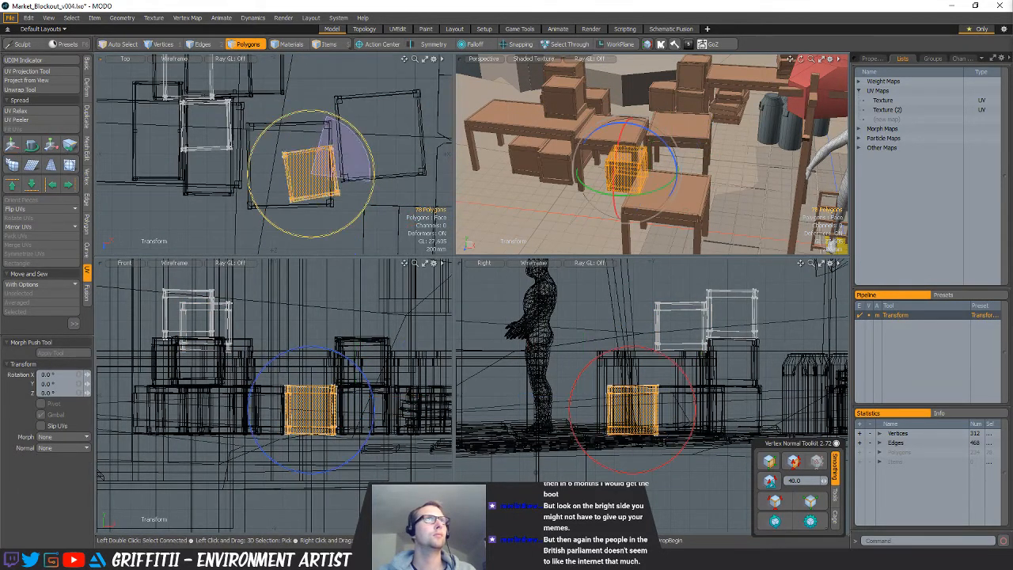
drag(372, 181, 300, 233)
key(w)
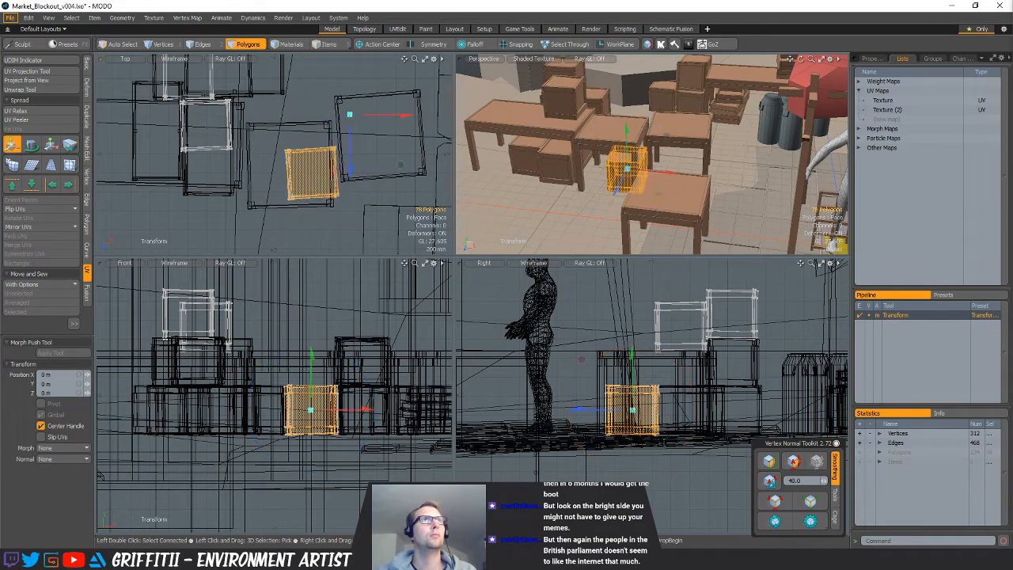
key(shift+a)
alt+drag(638, 224, 640, 195)
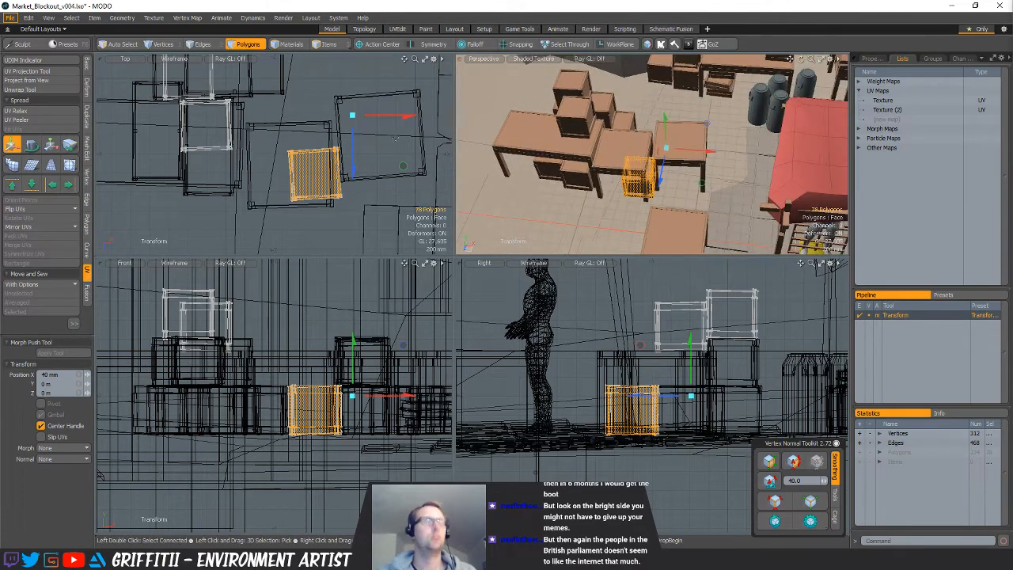
Duplicate that crate under the neighbouring table, set the copy at a skewed angle and clear the selection
key(ctrl+c)
key(ctrl+v)
key(w)
drag(341, 198, 389, 205)
key(w)
key(space)
click(396, 217)
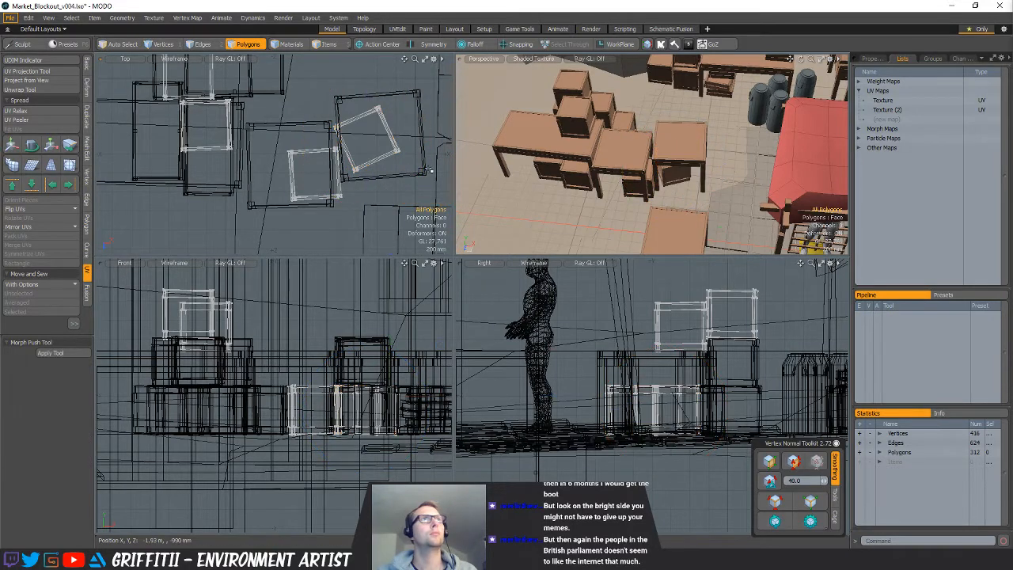
Select the SM_Stall_Fabric_A (2) mesh with the two long filled produce crates and switch to polygon editing
mouse_move(673, 198)
ctrl+alt+mouse_down()
mouse_move(632, 201)
mouse_move(640, 207)
mouse_move(675, 183)
ctrl+alt+mouse_up()
key(5)
alt+shift+drag(738, 214, 701, 230)
click(716, 248)
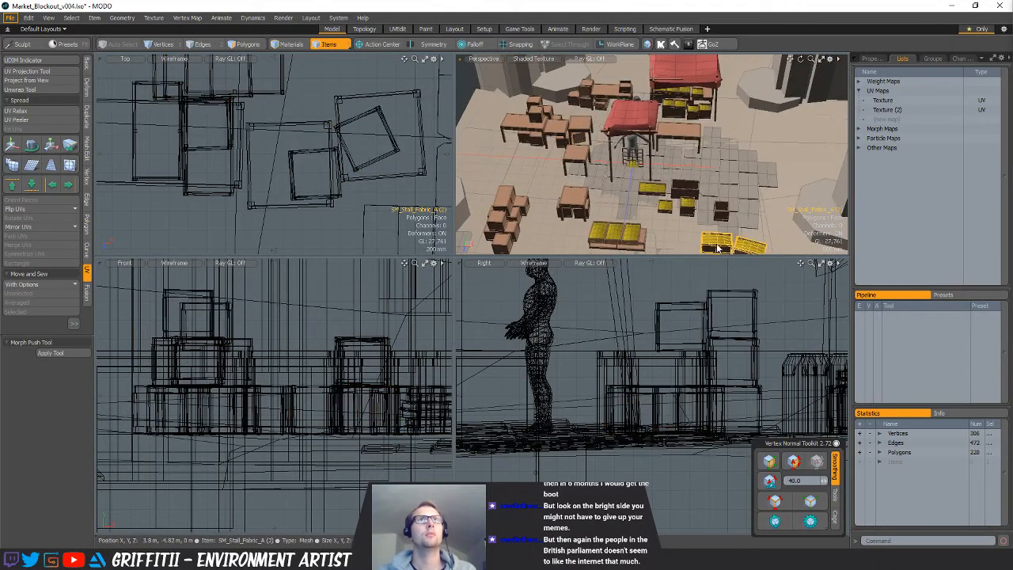
key(bracketleft)
scroll(330, 134, down, 10)
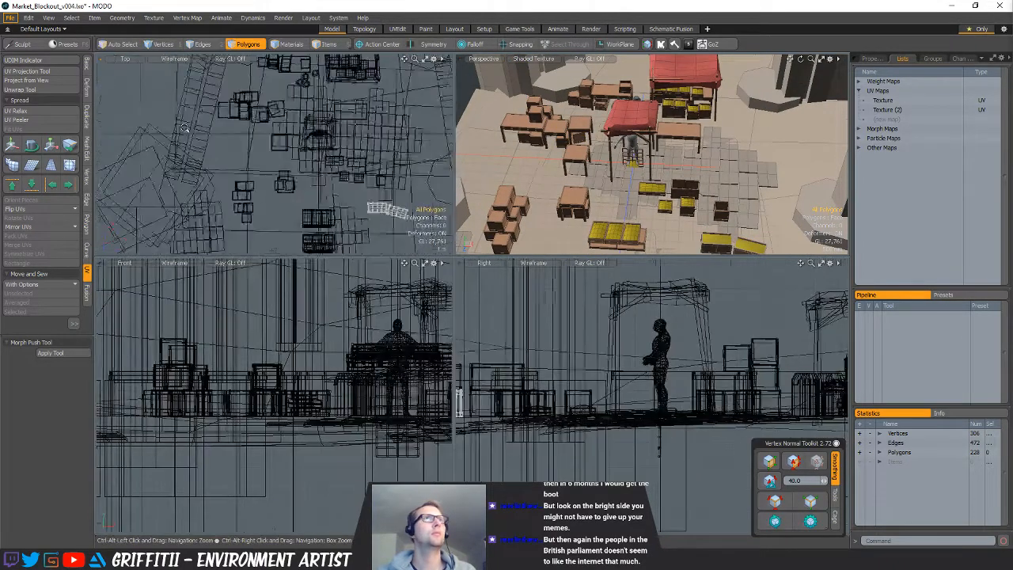
Copy the two long produce crates into a new mesh and place them on the ground in front of the long table
alt+shift+drag(368, 150, 387, 196)
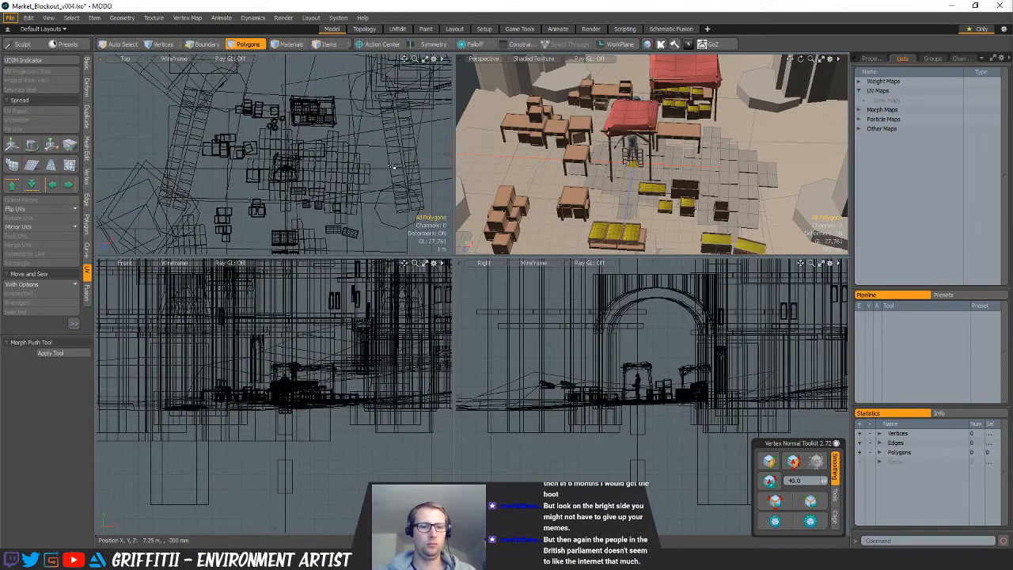
key(y)
key(shift+a)
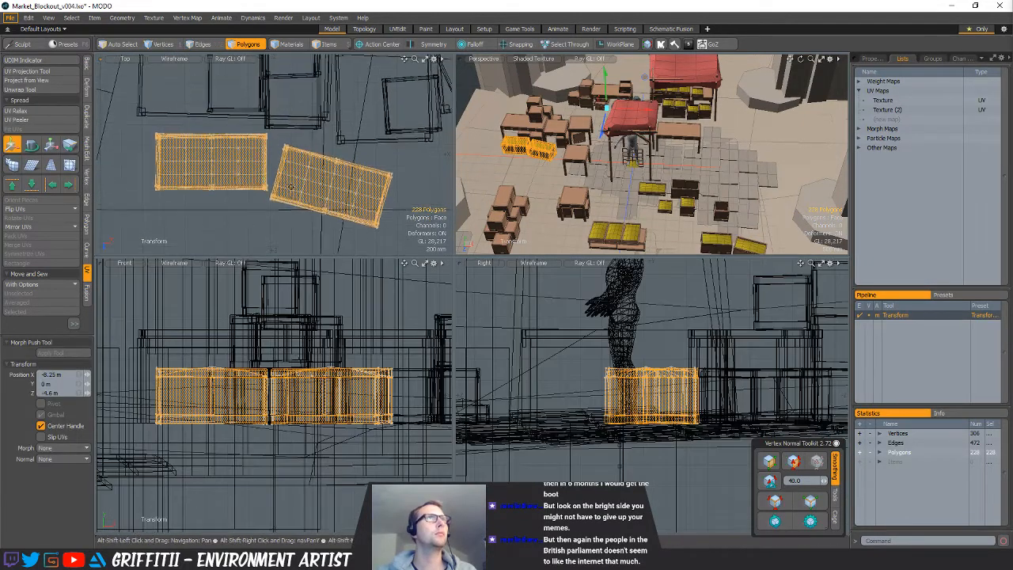
scroll(290, 187, down, 1)
drag(340, 188, 333, 175)
key(q)
click(533, 188)
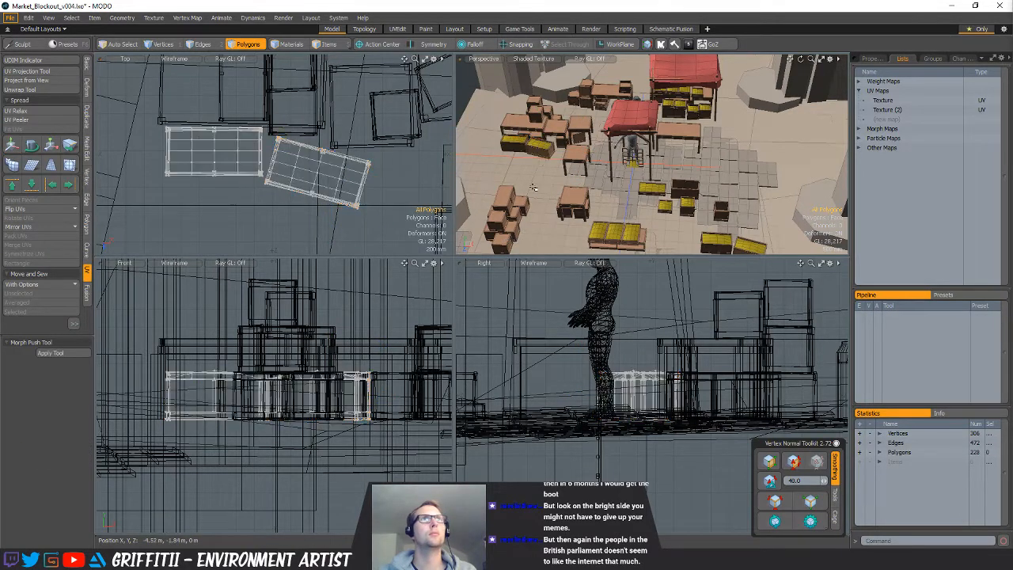
Copy the small filled produce crate into a new mesh and move it -6.8 m in X and -3.25 m in Z to the long table
alt+drag(533, 188, 609, 199)
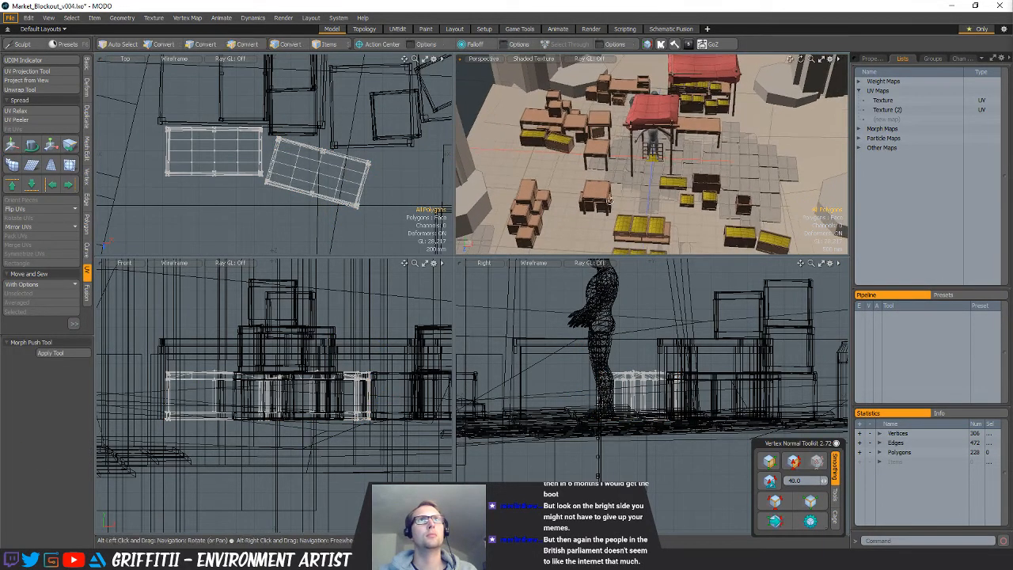
click(687, 203)
key(3)
scroll(340, 158, down, 7)
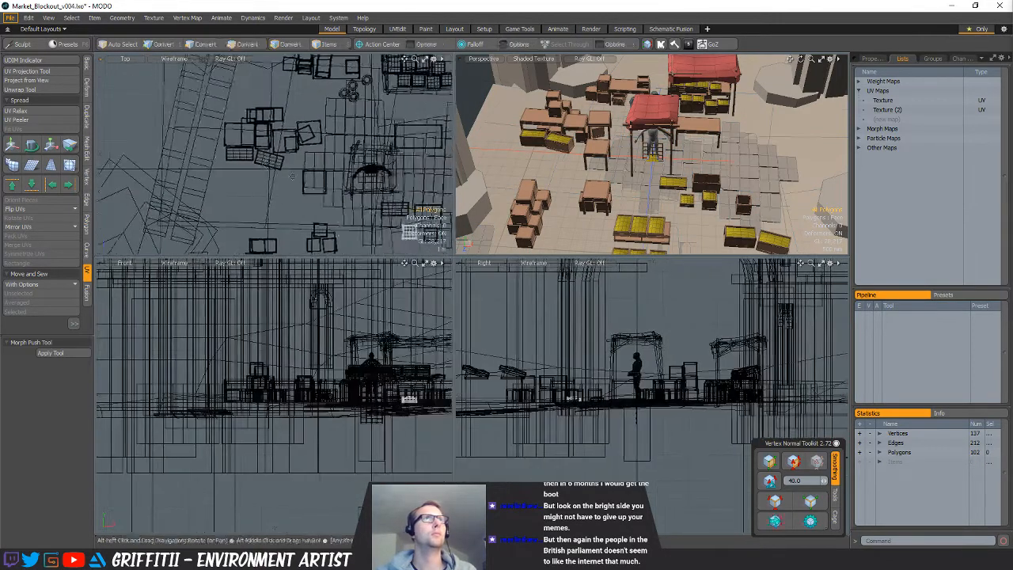
alt+drag(340, 158, 224, 85)
right_drag(255, 111, 353, 102)
alt+drag(356, 96, 381, 122)
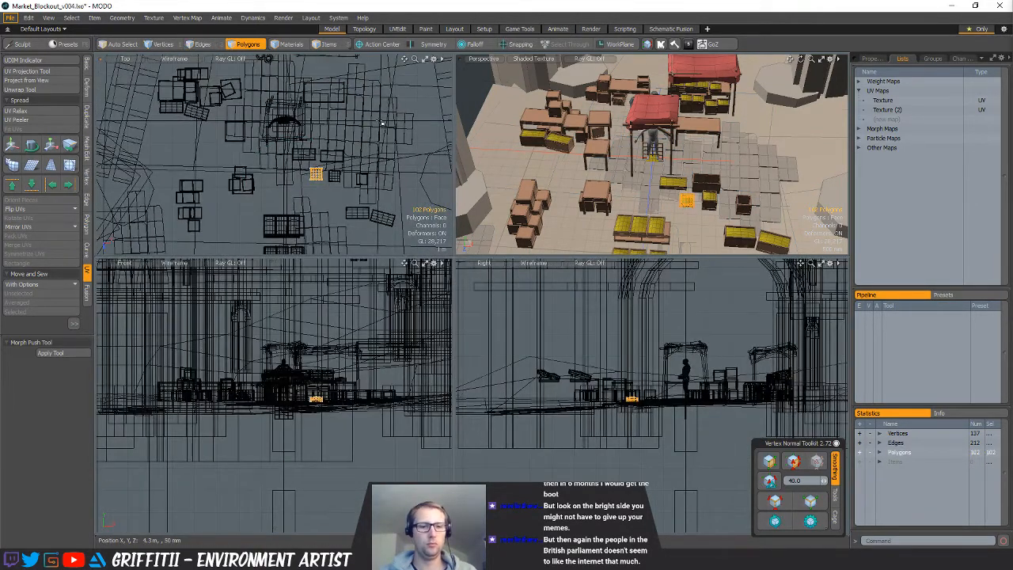
scroll(334, 116, up, 2)
key(w)
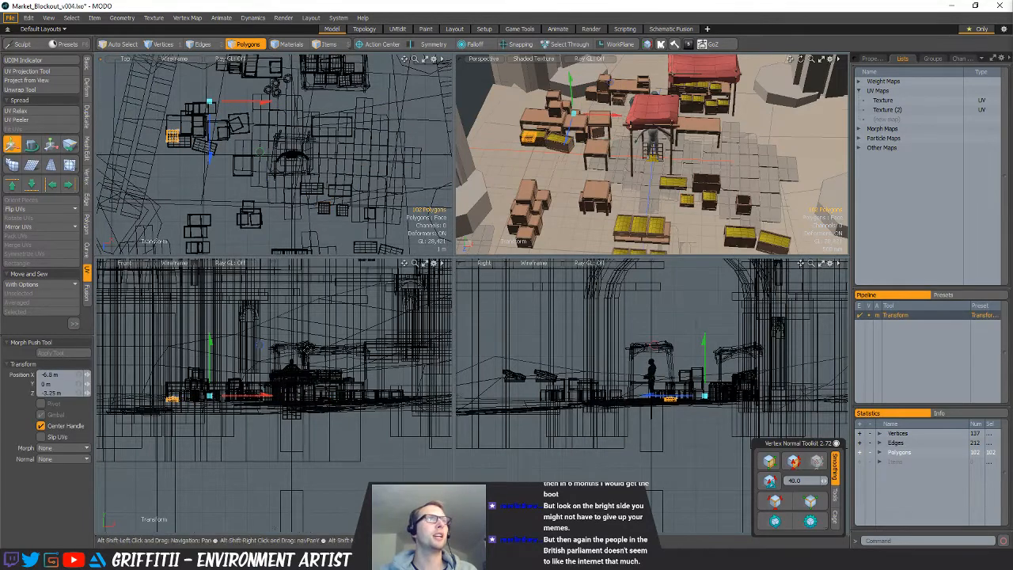
Raise the small produce crate to tabletop height, moving it 150 mm in X and 800 mm in Y
alt+drag(292, 353, 318, 374)
drag(318, 374, 323, 363)
key(shift+a)
scroll(618, 188, down, 3)
alt+drag(617, 189, 608, 223)
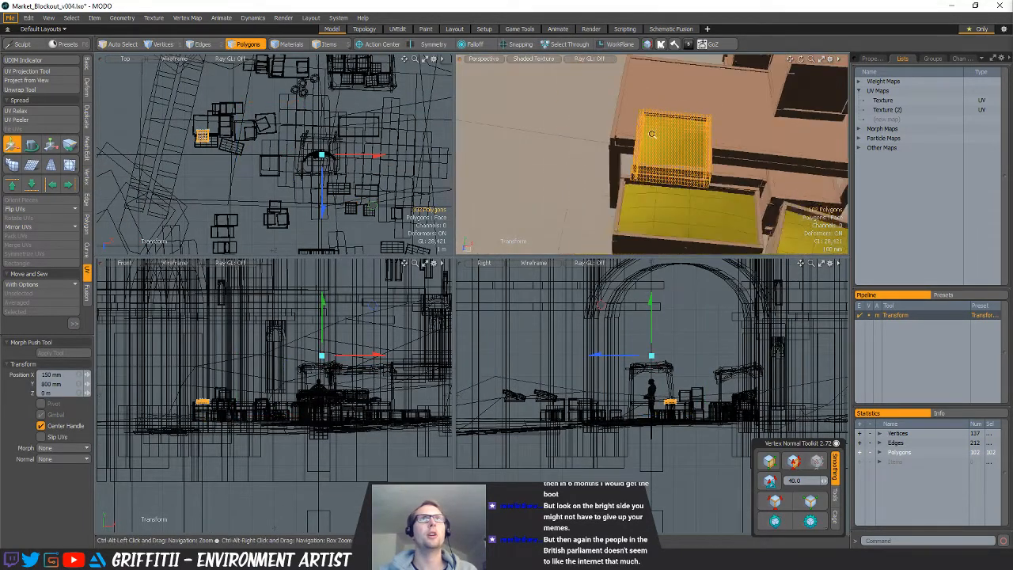
alt+shift+drag(697, 150, 640, 155)
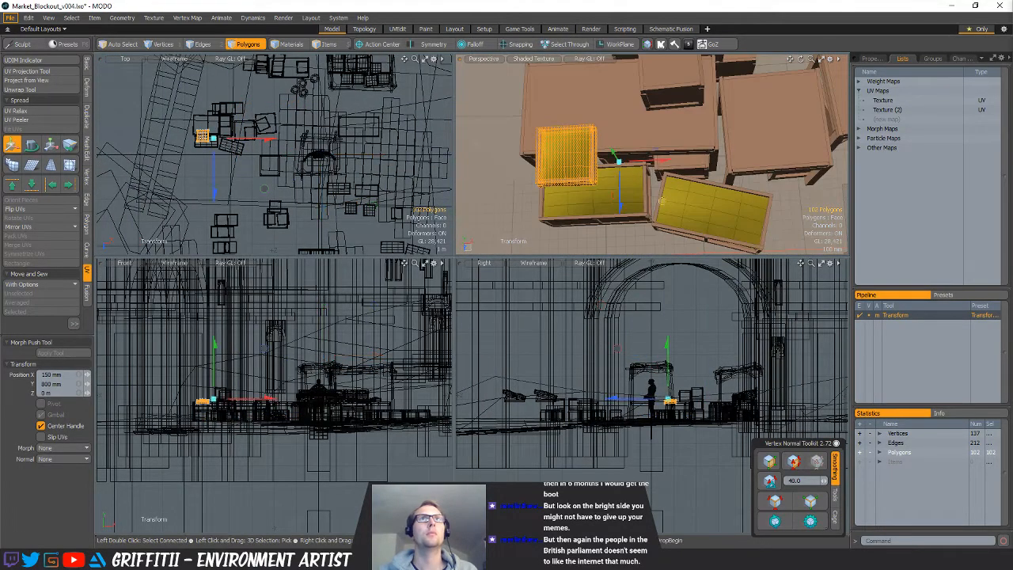
Slide the small produce crate along the long table until it sits directly in front of the brown crate
drag(661, 200, 806, 119)
scroll(728, 166, up, 3)
drag(722, 196, 733, 176)
scroll(721, 188, down, 3)
Duplicate the small produce crate, move the copy about 543 mm in X and -135 mm in Z, and rotate it 91° around Y
key(ctrl+c)
key(ctrl+v)
key(w)
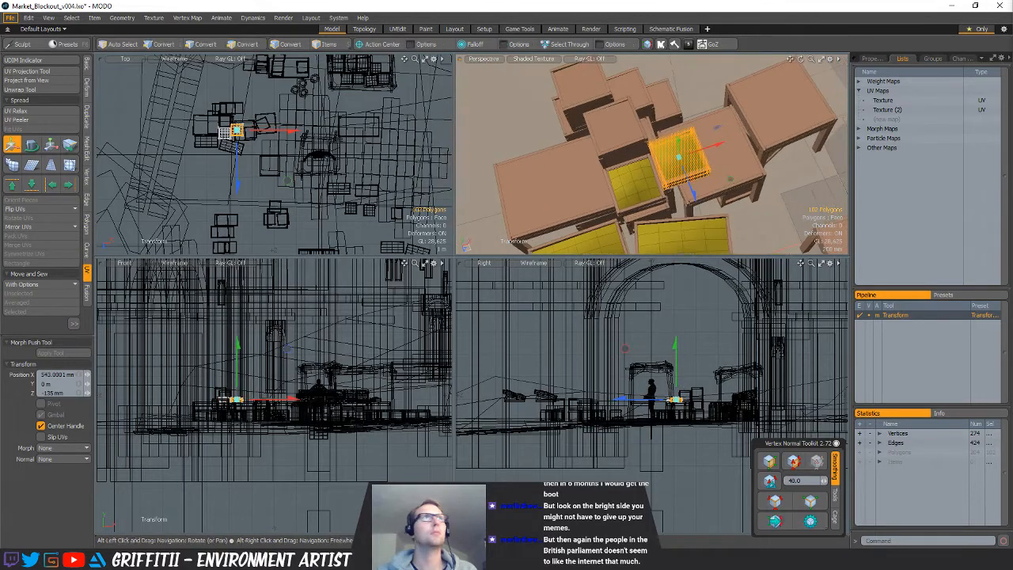
key(e)
key(shift+a)
ctrl+drag(294, 95, 216, 132)
ctrl+alt+drag(412, 151, 321, 149)
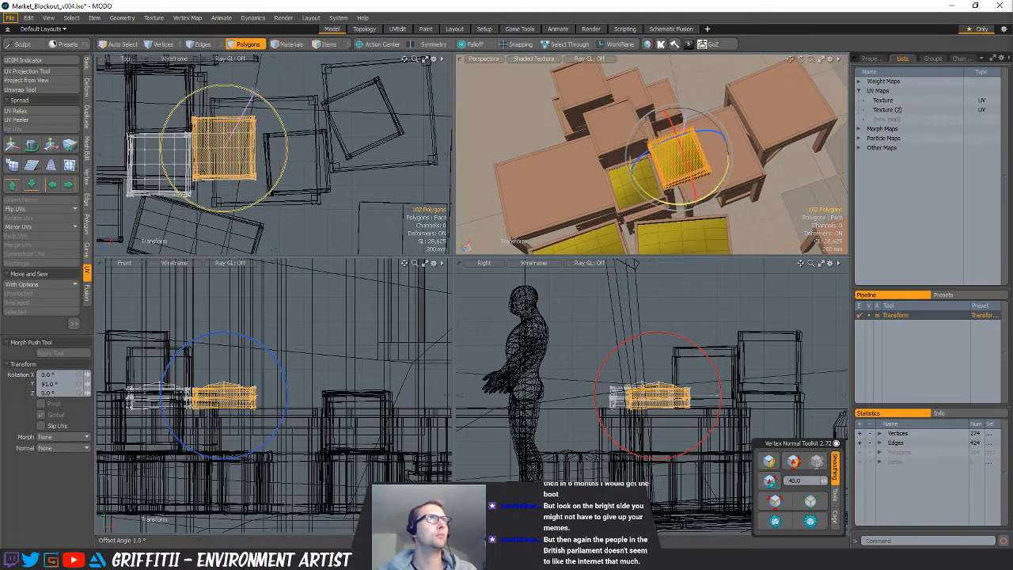
Duplicate the small produce crate, place the copy beside it on the neighbouring table, and rotate it slightly around Y
key(w)
key(ctrl+c)
key(ctrl+v)
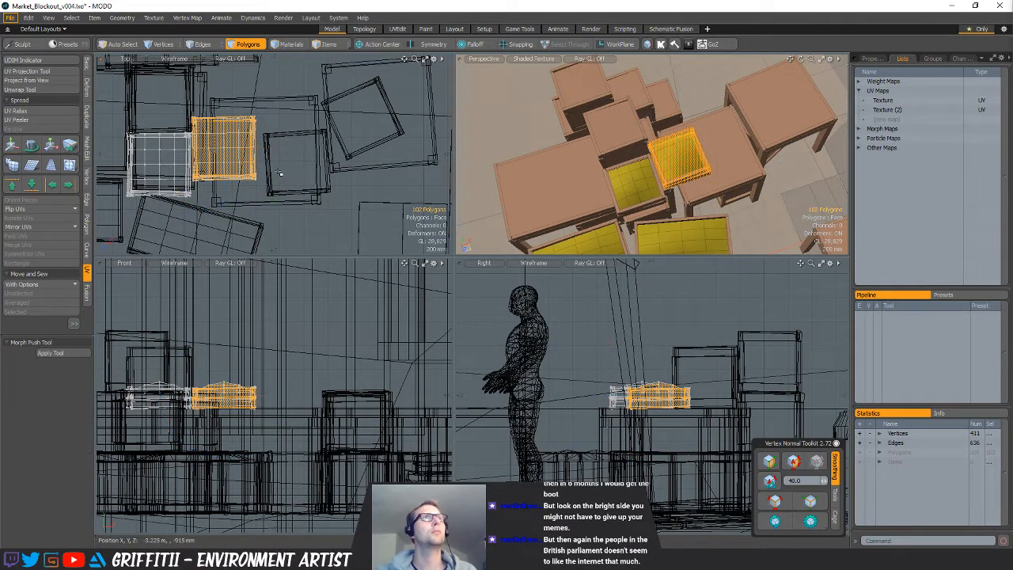
key(w)
drag(266, 168, 333, 189)
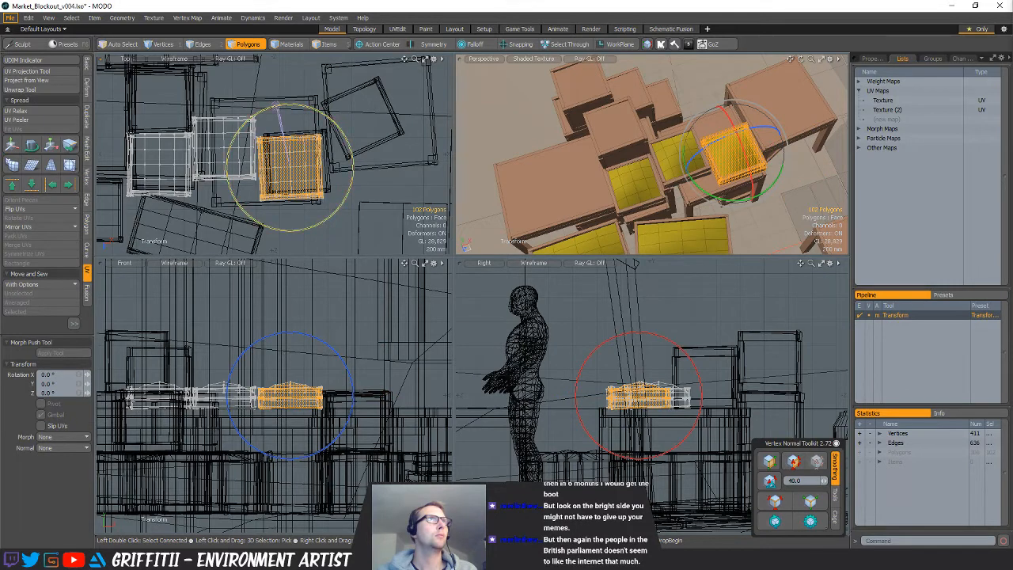
drag(280, 110, 238, 182)
Place another small produce crate copy on the end table, rotate it around Y, and nudge it 40 mm in X and -75 mm in Z
key(w)
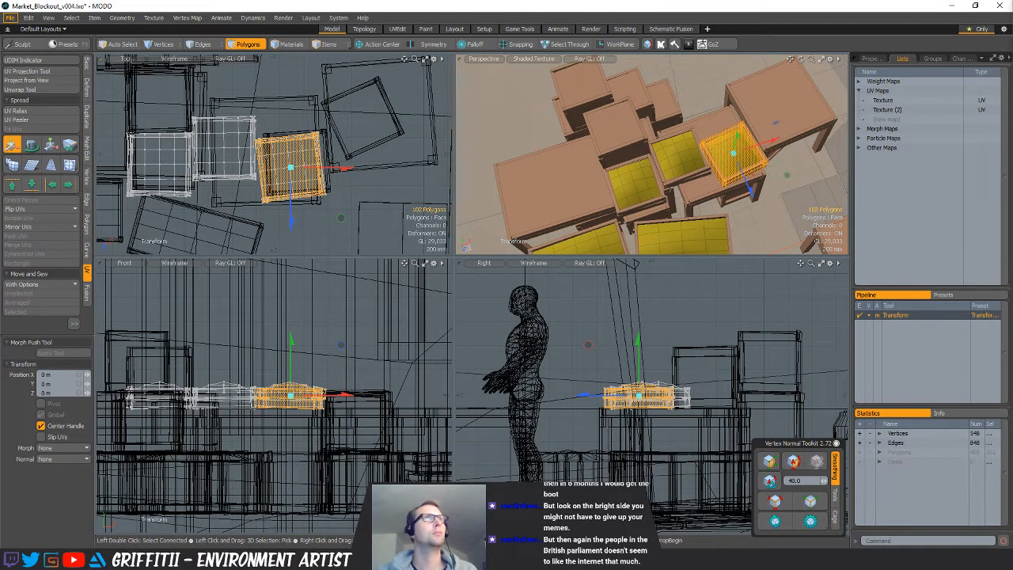
drag(290, 168, 350, 144)
drag(329, 88, 316, 89)
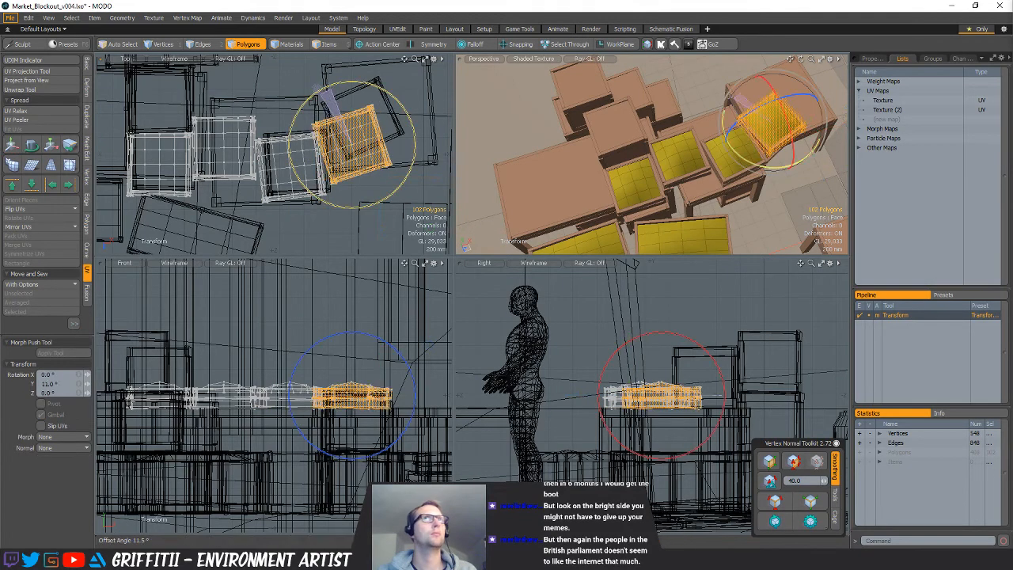
key(w)
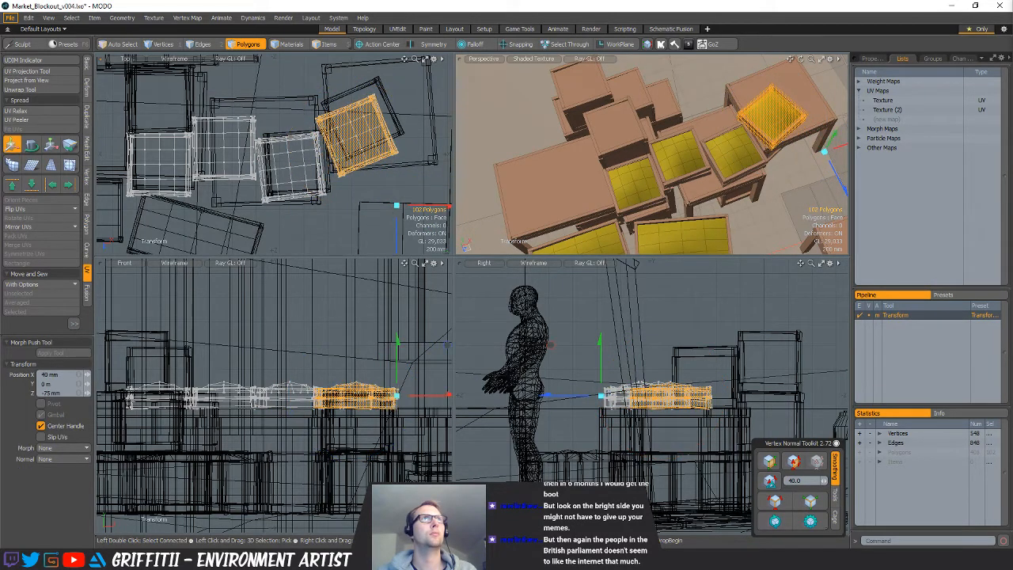
key(space)
Copy the long filled produce crate from the existing market display and create a new empty mesh for it
scroll(386, 212, down, 8)
alt+drag(390, 238, 309, 178)
key(space)
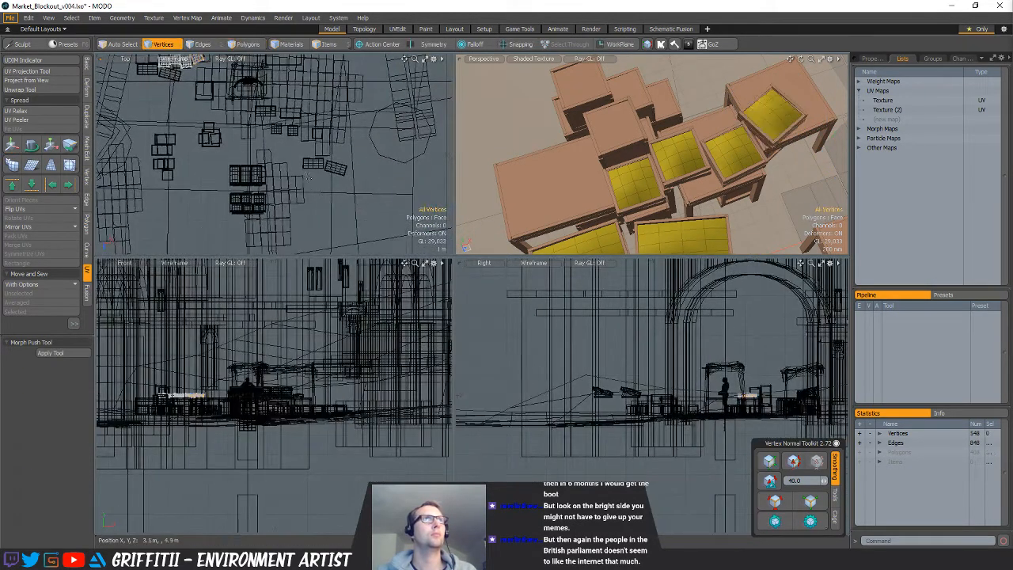
key(5)
click(274, 120)
key(3)
right_drag(201, 74, 324, 138)
alt+drag(319, 138, 369, 202)
key(n)
key(b)
key(space)
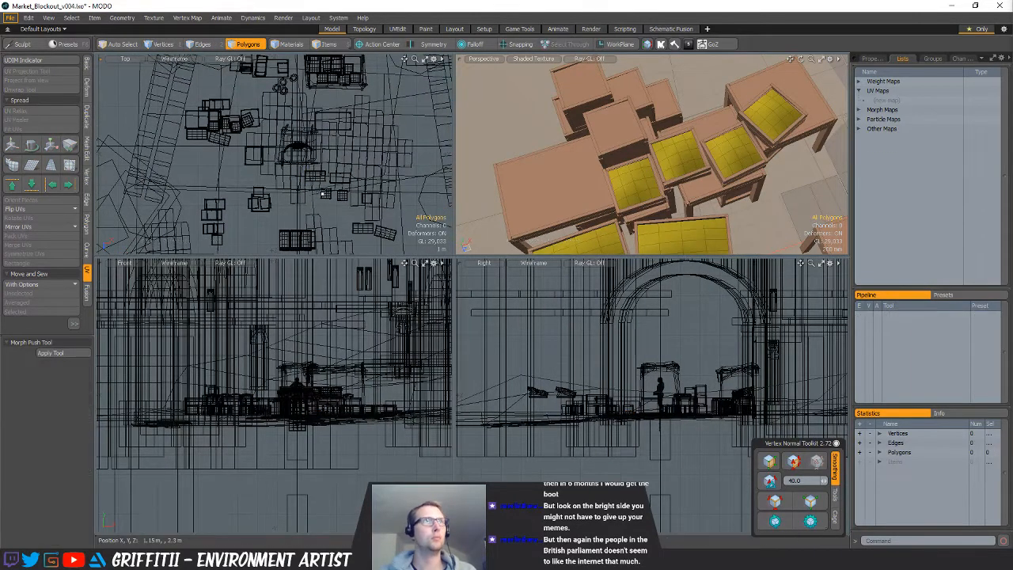
Paste the long produce crate into the new mesh, move it over the long table, and rotate it 90° around Y
key(ctrl+v)
key(w)
drag(247, 167, 231, 157)
alt+drag(231, 157, 328, 197)
ctrl+alt+drag(328, 198, 277, 166)
key(e)
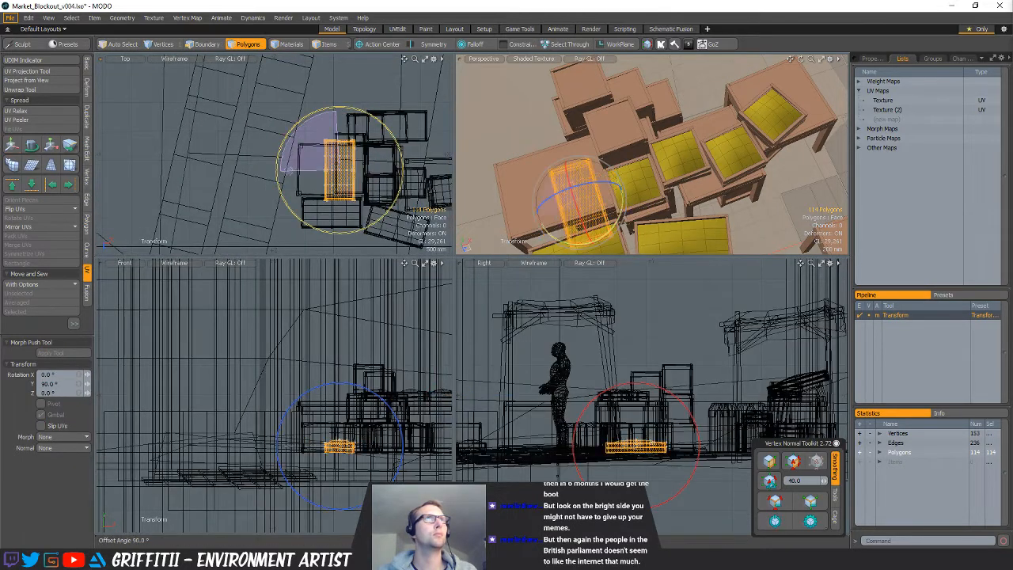
Raise the long produce crate 870 mm in Y onto the tabletop and slide it against the first small produce crate
ctrl+alt+drag(546, 176, 576, 171)
alt+drag(576, 171, 575, 145)
ctrl+drag(384, 361, 384, 312)
alt+drag(573, 190, 661, 143)
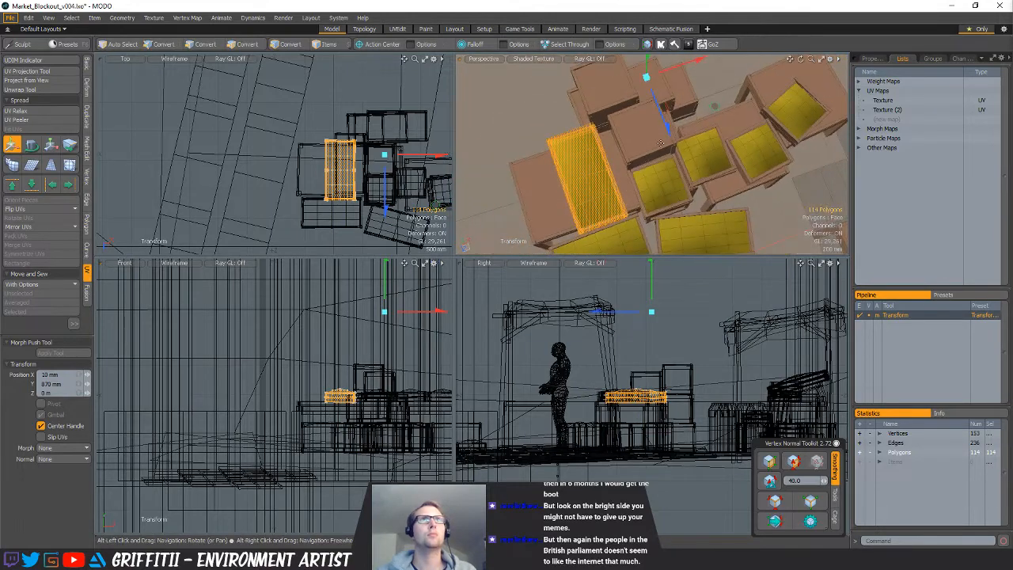
drag(715, 111, 729, 113)
key(space)
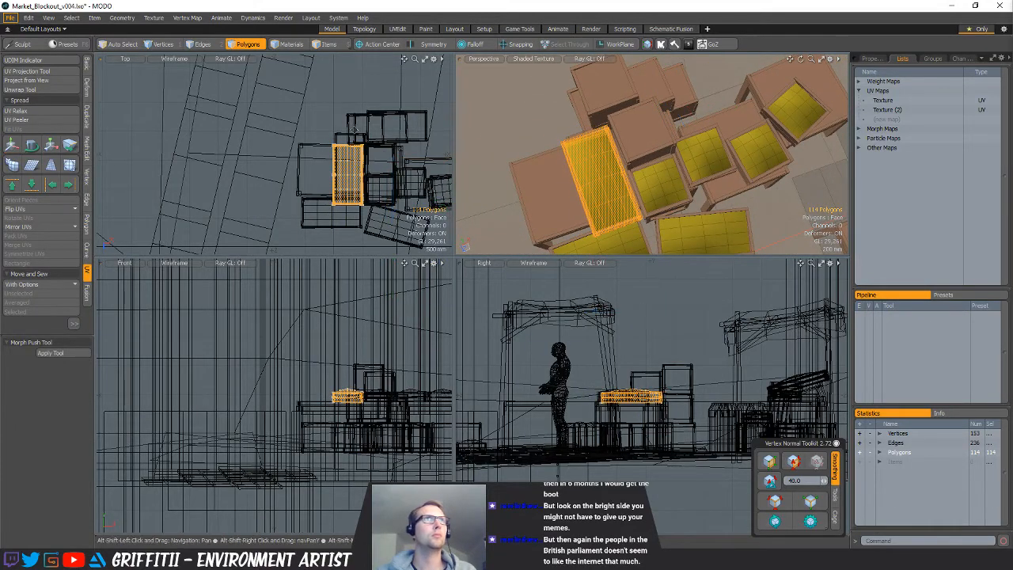
Duplicate the long produce crate, place the copy beside it at the free end of the long table, and rotate it slightly around Y
alt+drag(376, 133, 323, 129)
ctrl+alt+drag(323, 129, 276, 111)
key(w)
key(e)
key(w)
key(space)
key(e)
key(w)
key(space)
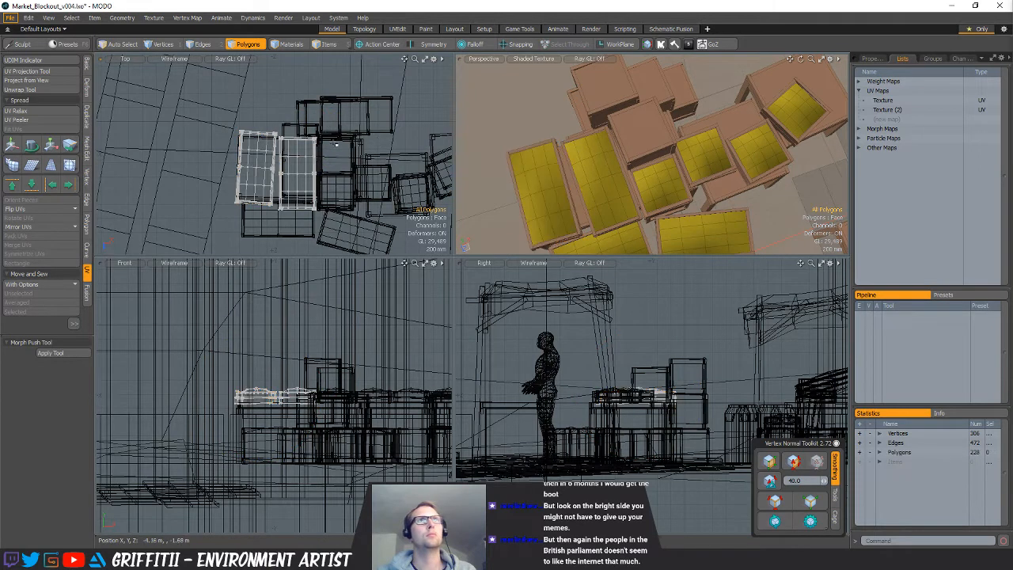
Nudge the leftmost filled crate by 20 mm in X and 10 mm in Z
key(w)
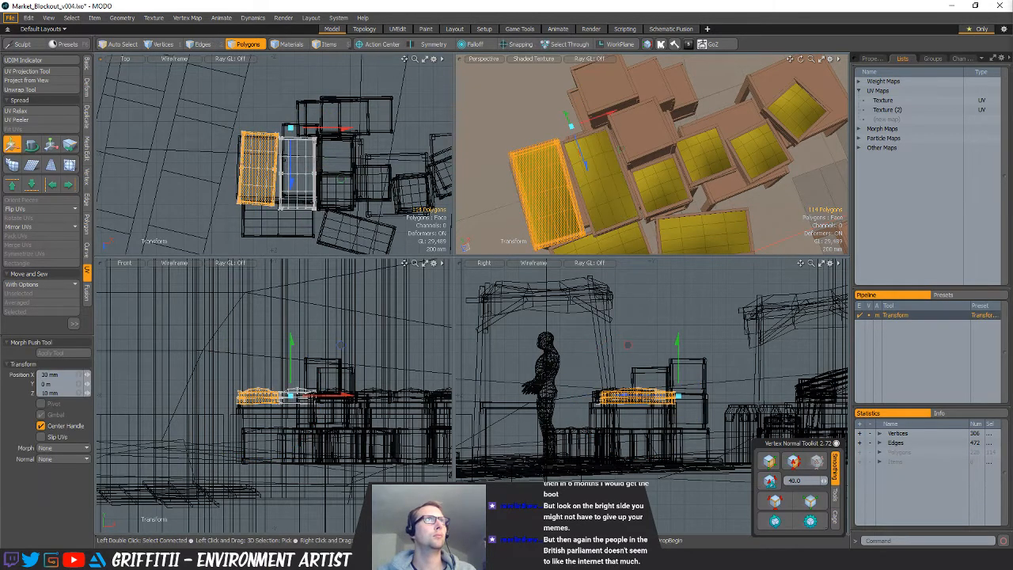
key(space)
click(642, 170)
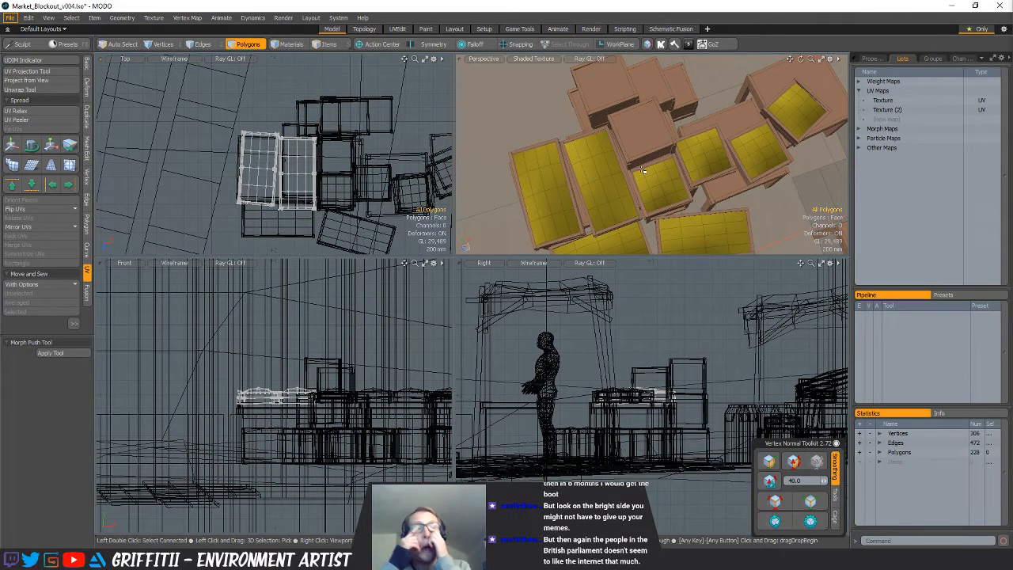
Select the small red-canopied stall, move it over the small crates, and rotate it 13° about Y
mouse_move(643, 169)
ctrl+alt+mouse_down()
mouse_move(613, 176)
mouse_move(713, 190)
mouse_move(685, 196)
mouse_move(716, 202)
mouse_move(653, 175)
ctrl+alt+mouse_up()
key(5)
click(711, 133)
key(3)
alt+drag(387, 122, 340, 171)
right_drag(283, 204, 433, 127)
key(w)
drag(392, 144, 305, 101)
ctrl+alt+drag(554, 176, 656, 175)
key(e)
drag(323, 99, 309, 99)
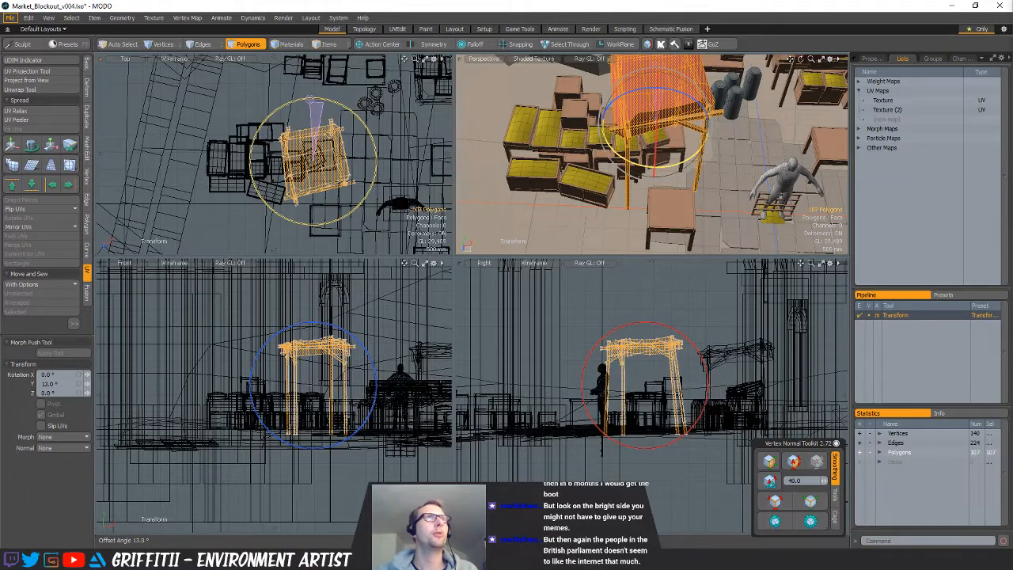
Turn the small stall further about the vertical axis and fine-position it over the row of small crates
key(w)
alt+drag(596, 187, 696, 153)
alt+drag(696, 152, 624, 227)
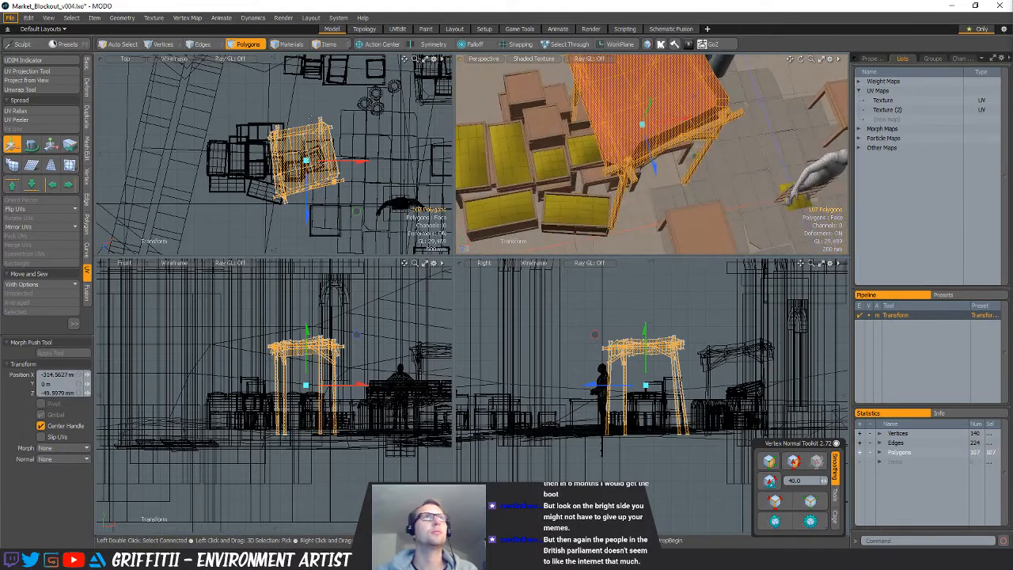
drag(329, 102, 339, 202)
key(w)
alt+drag(639, 220, 648, 261)
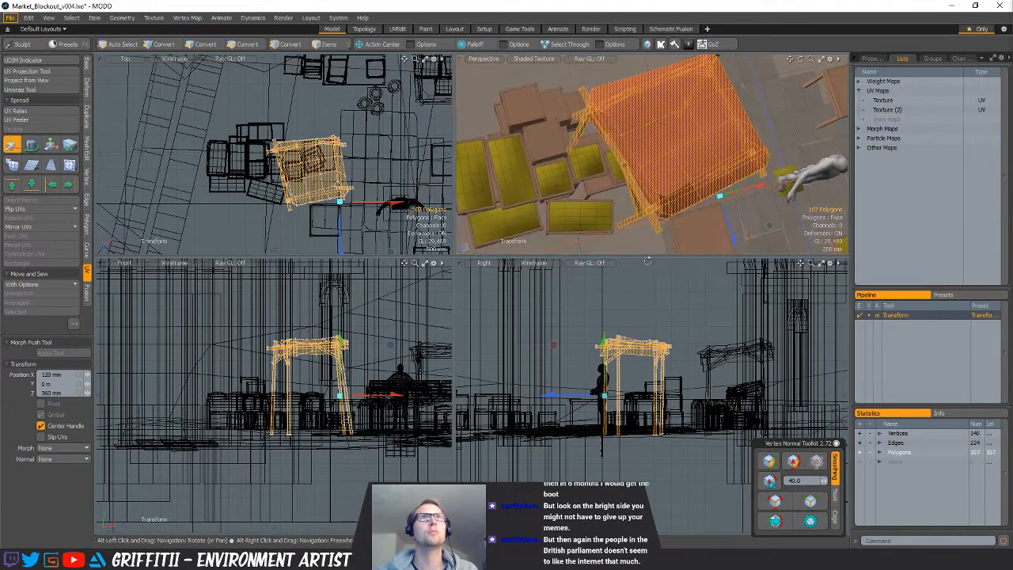
drag(357, 178, 355, 176)
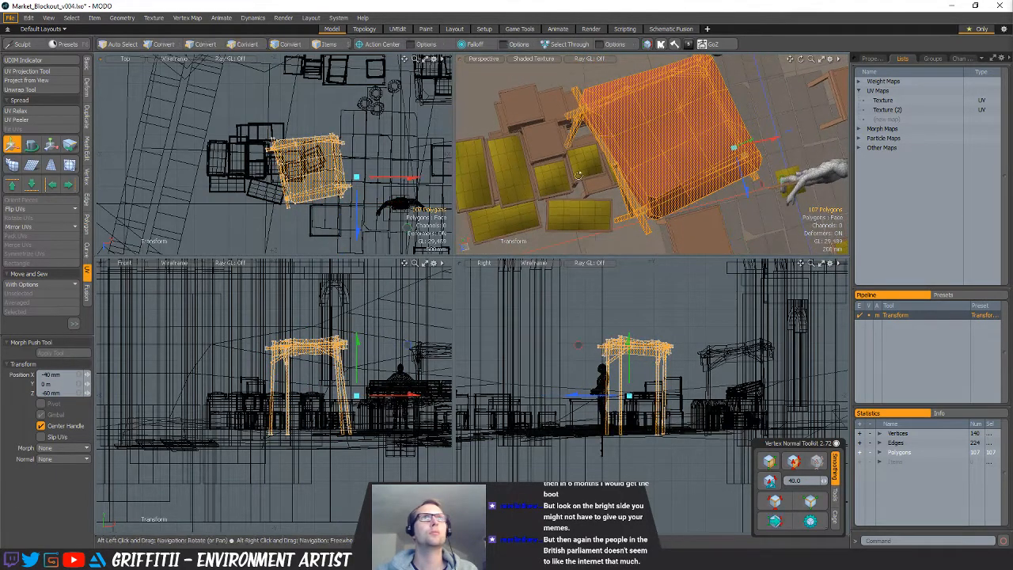
alt+drag(578, 174, 675, 133)
alt+drag(669, 181, 624, 174)
key(q)
Copy the canopy and posts of the larger stall and paste them into a new mesh item
scroll(624, 174, down, 1)
key(5)
click(762, 115)
key(3)
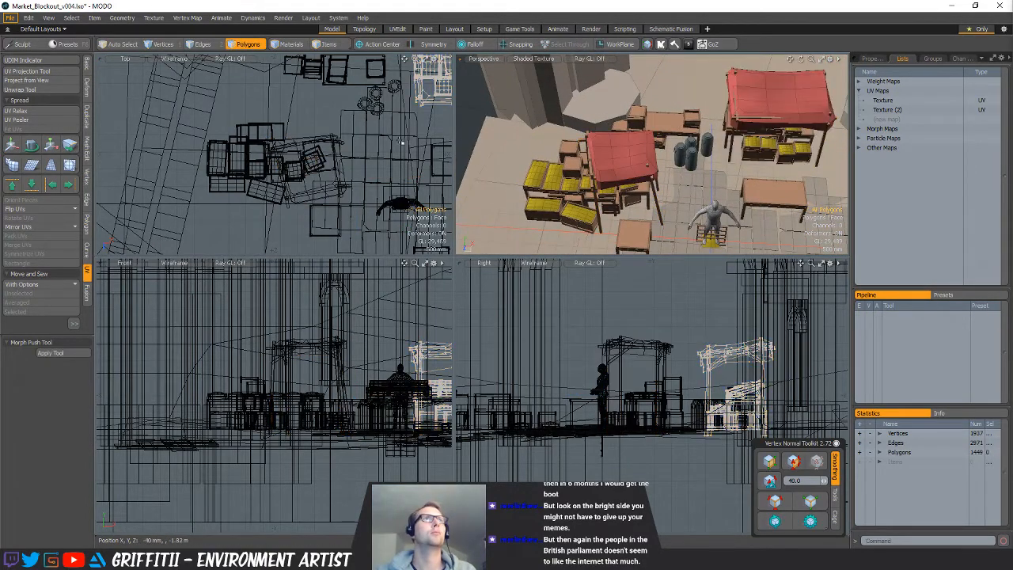
alt+shift+drag(372, 131, 307, 160)
right_drag(679, 380, 855, 390)
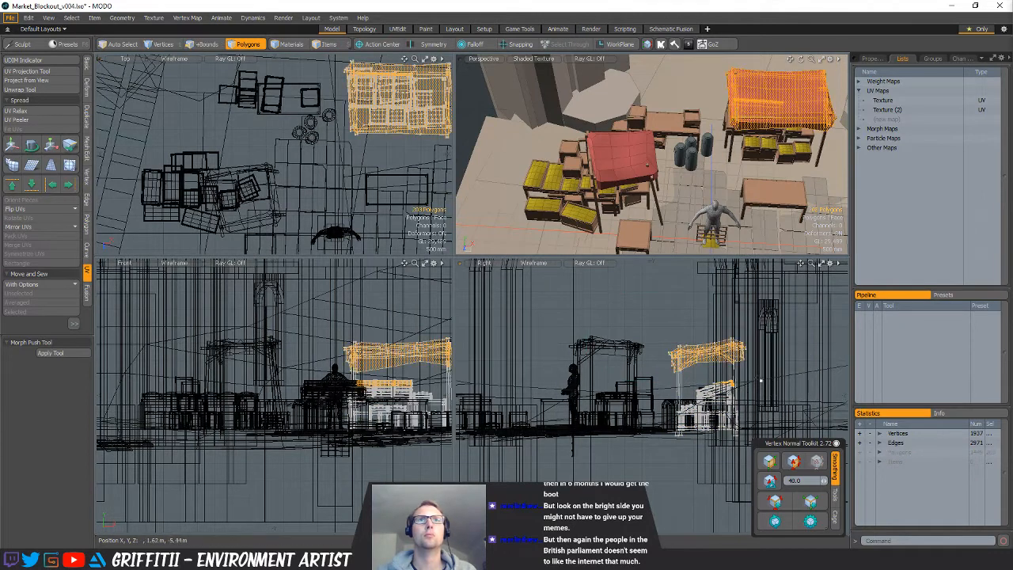
key(ctrl+c)
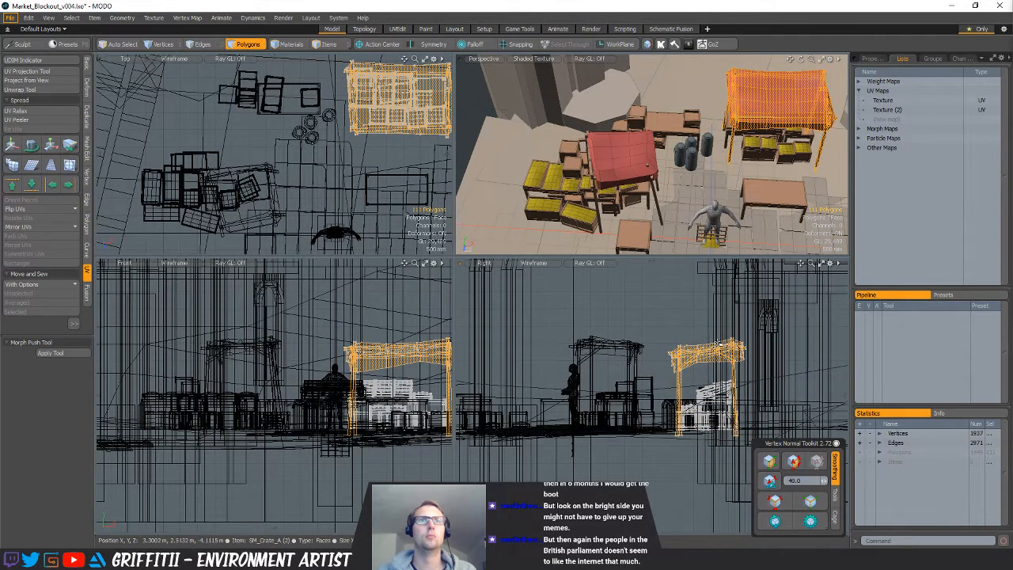
key(n)
key(ctrl+v)
ctrl+alt+drag(343, 176, 321, 175)
Move the pasted stall over the large filled crates and rotate it 90° about Y
key(w)
drag(420, 176, 374, 217)
key(e)
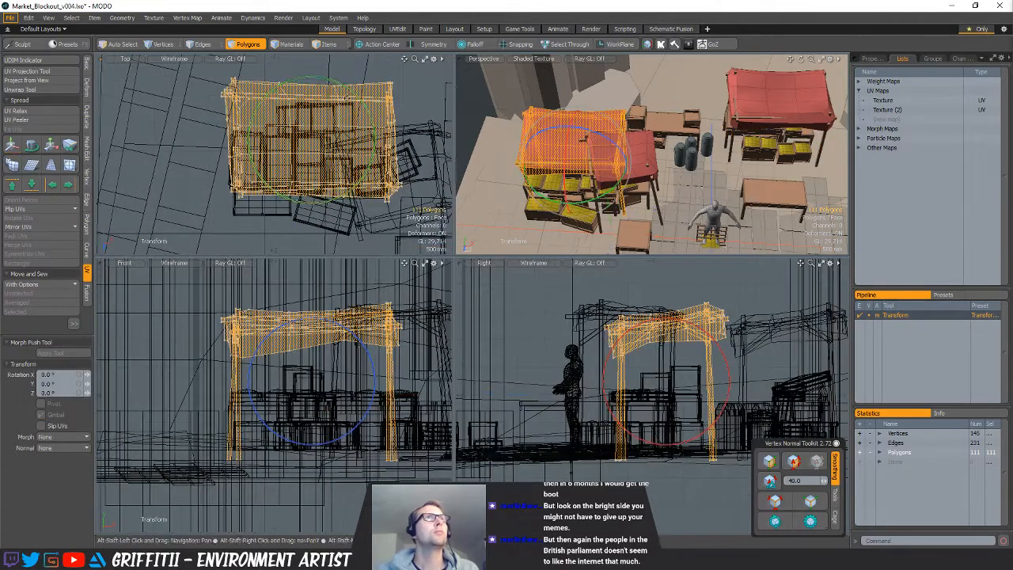
drag(326, 79, 232, 124)
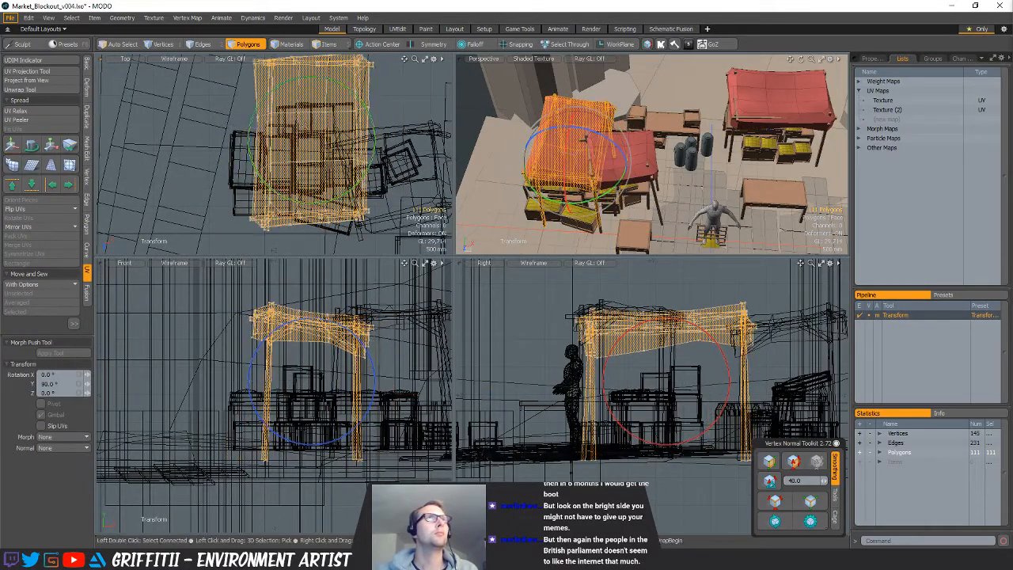
key(w)
drag(353, 95, 307, 114)
Angle the pasted stall to match the crate layout and turn it around so its roof slopes the opposite way
key(e)
key(w)
alt+drag(625, 143, 643, 58)
scroll(645, 74, up, 2)
alt+drag(643, 118, 665, 103)
key(e)
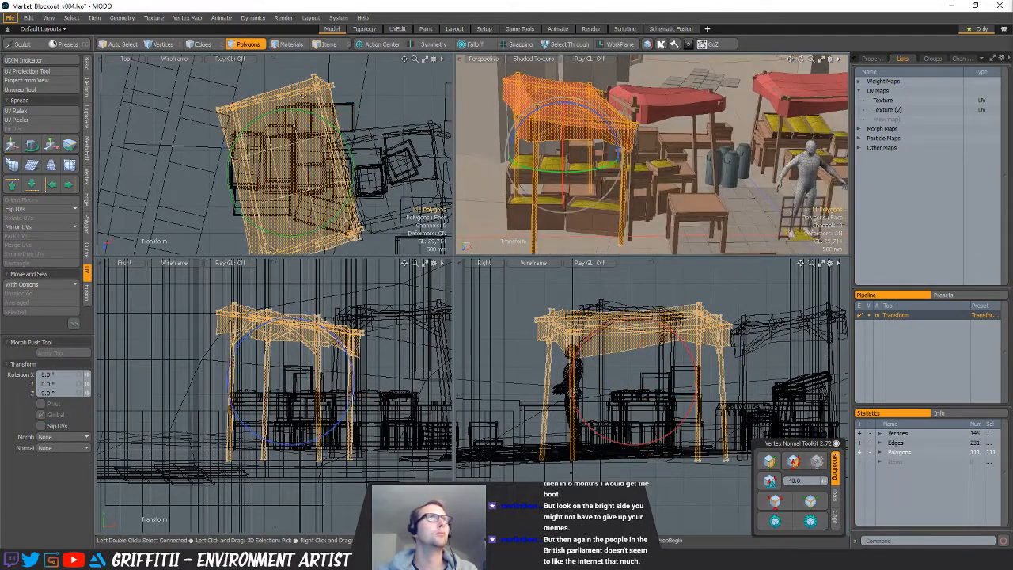
drag(285, 109, 307, 234)
key(space)
alt+drag(601, 198, 687, 184)
key(space)
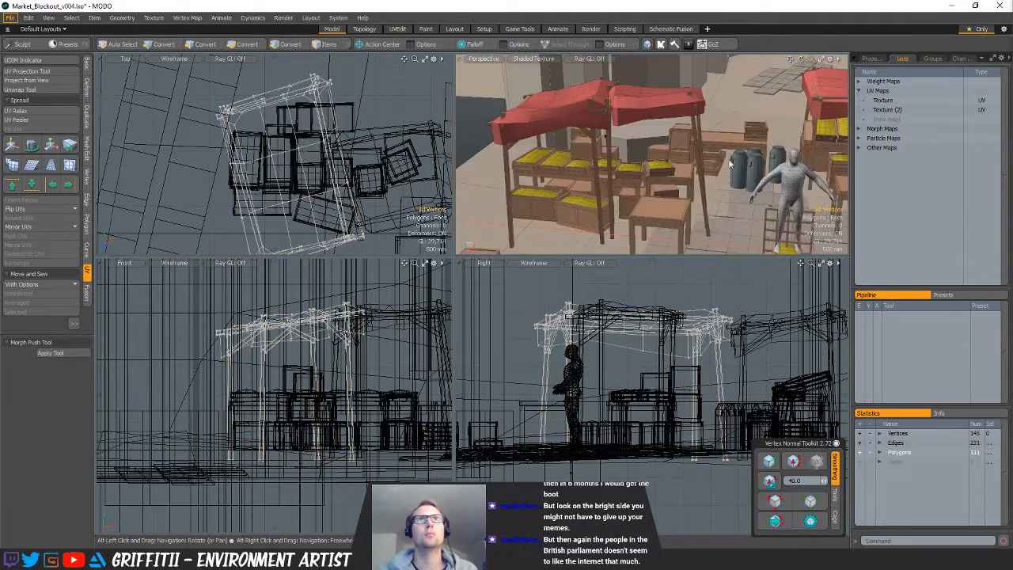
key(space)
key(space)
Select both adjoining stalls together with all the crates and tables beneath them as items
scroll(382, 136, down, 2)
alt+drag(382, 136, 365, 137)
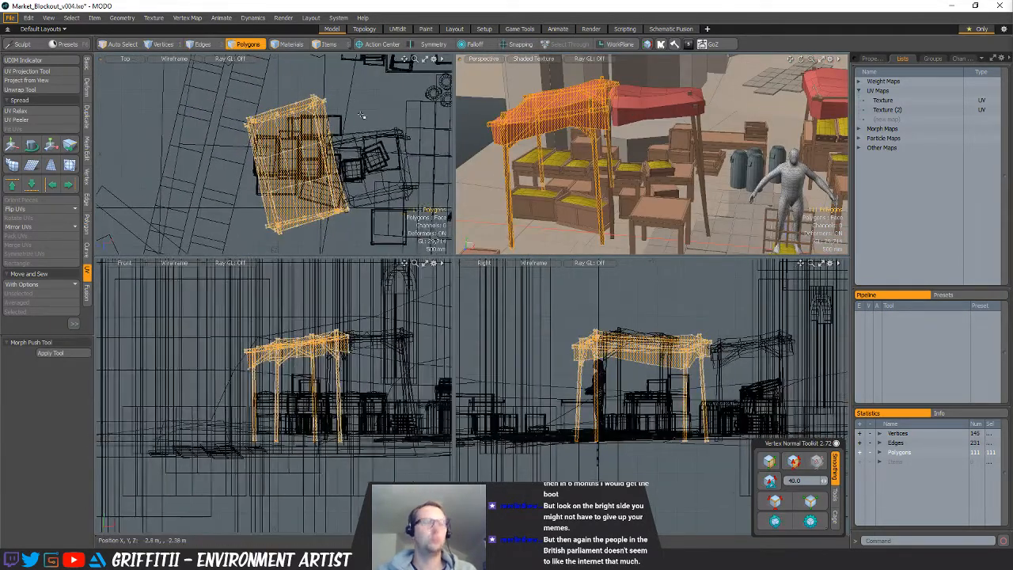
key(5)
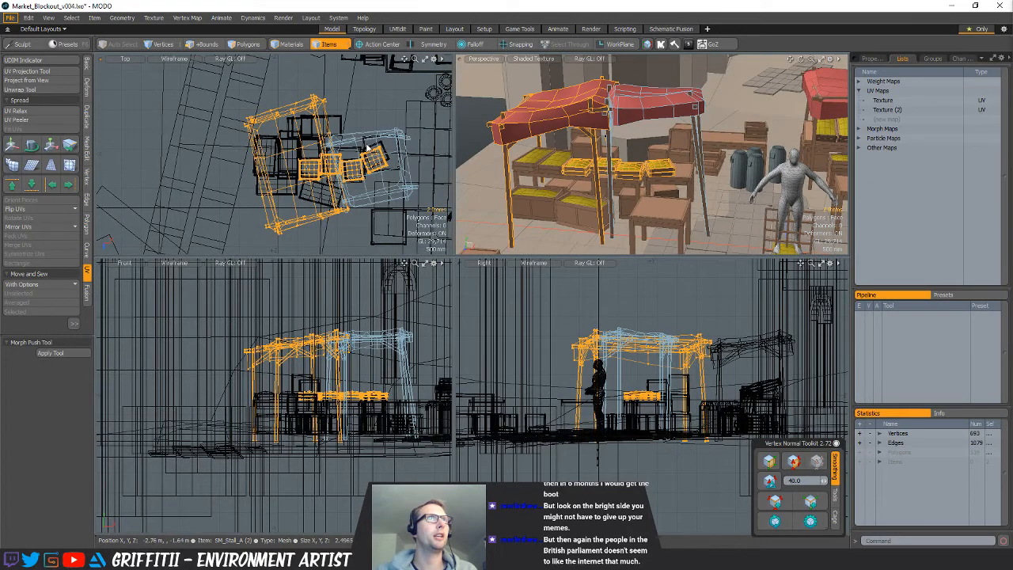
scroll(360, 150, up, 4)
shift+click(255, 139)
shift+click(366, 149)
shift+click(344, 129)
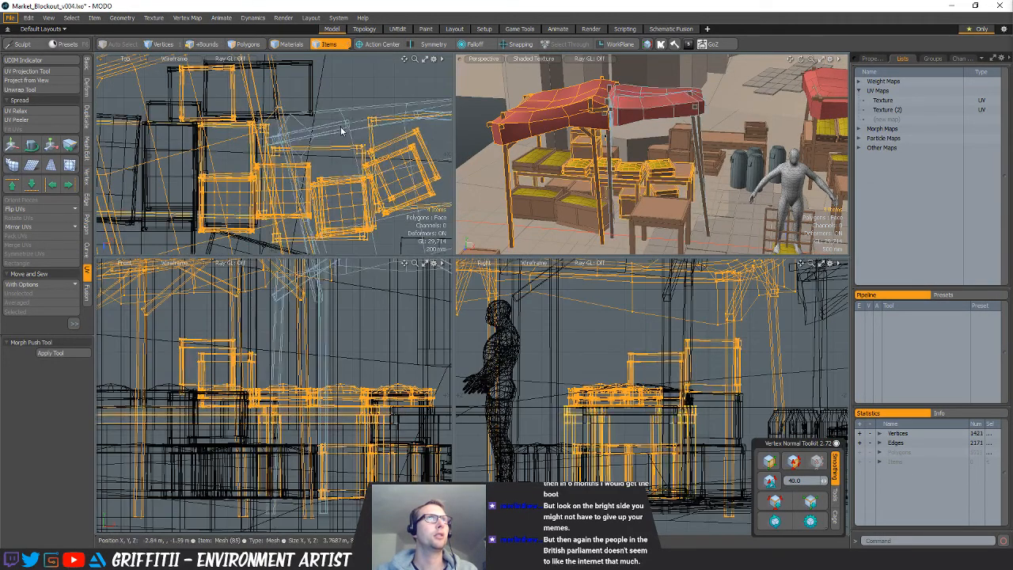
shift+click(314, 102)
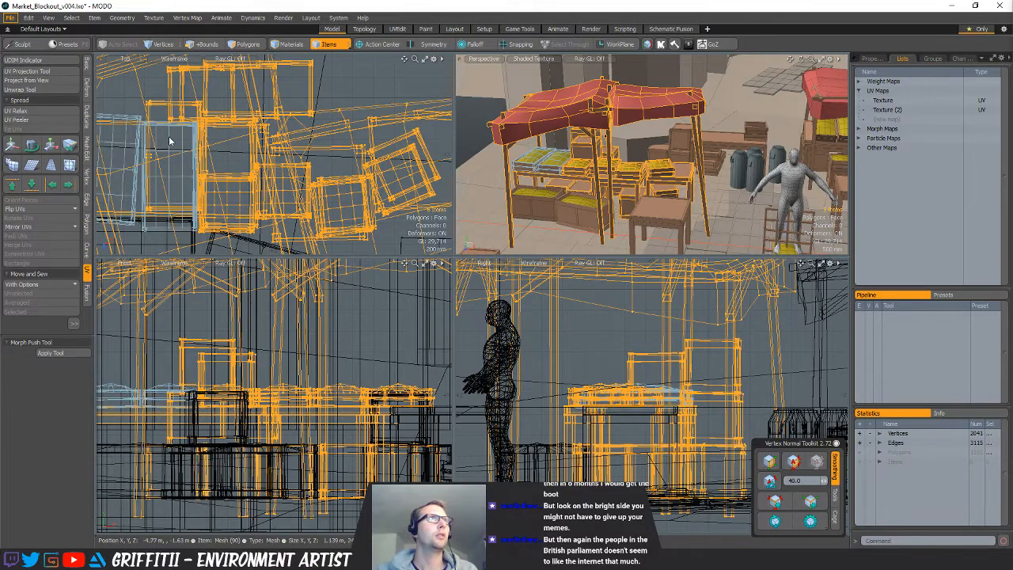
shift+click(170, 140)
alt+shift+drag(209, 189, 241, 121)
scroll(312, 187, down, 5)
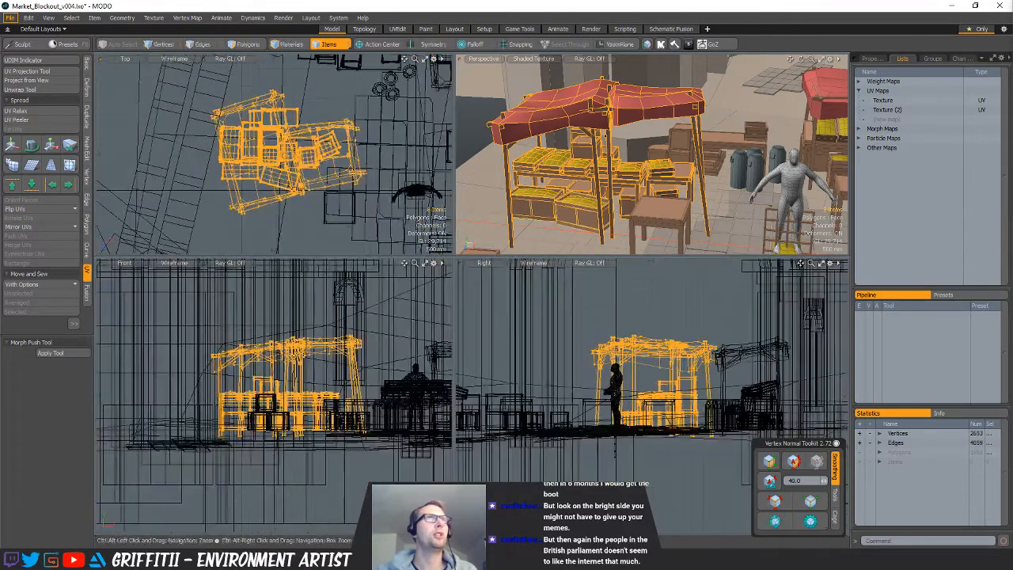
Cut all polygons of the selected stall and crate items and paste them back into the scene
key(3)
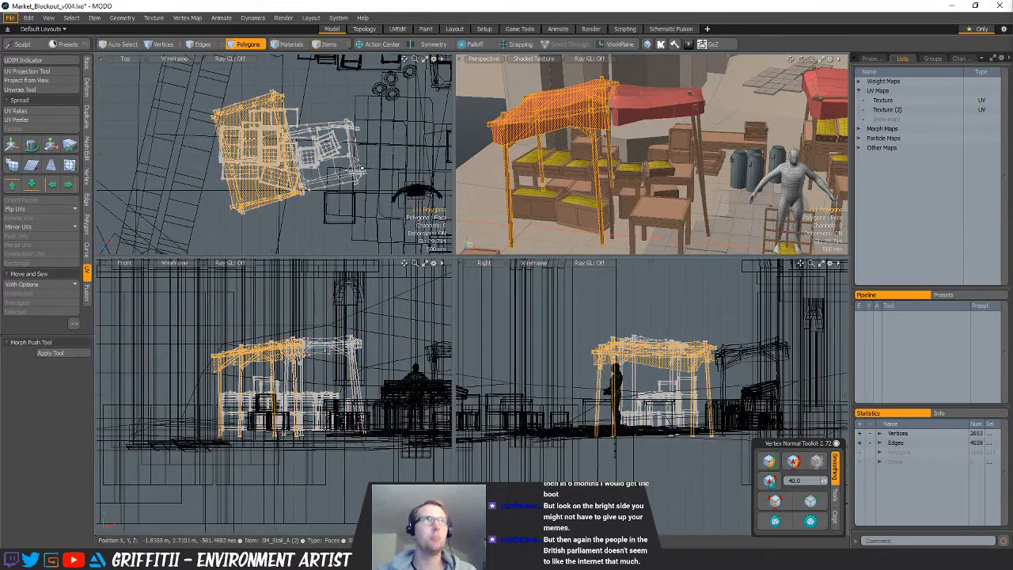
click(333, 96)
key(ctrl+x)
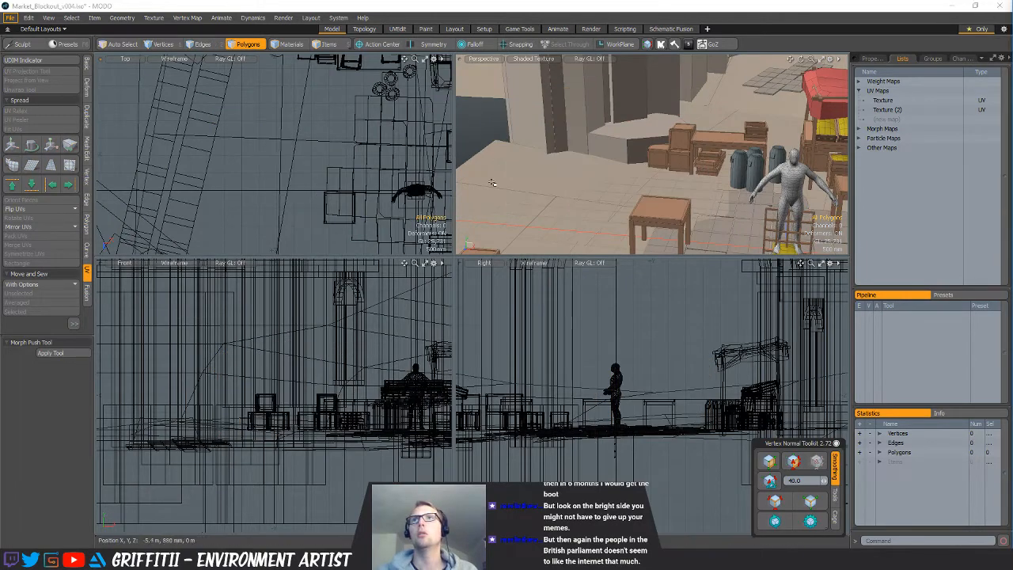
key(ctrl+v)
Move the whole stall group by -1.23 m in X and -50 mm in Z
scroll(343, 197, down, 4)
key(w)
key(q)
click(369, 156)
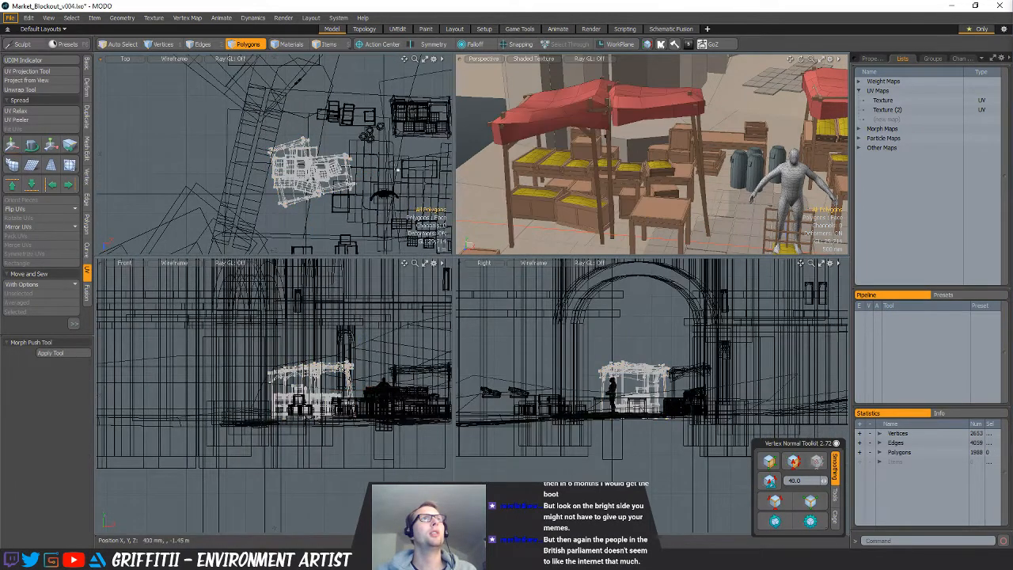
key(w)
drag(397, 178, 331, 169)
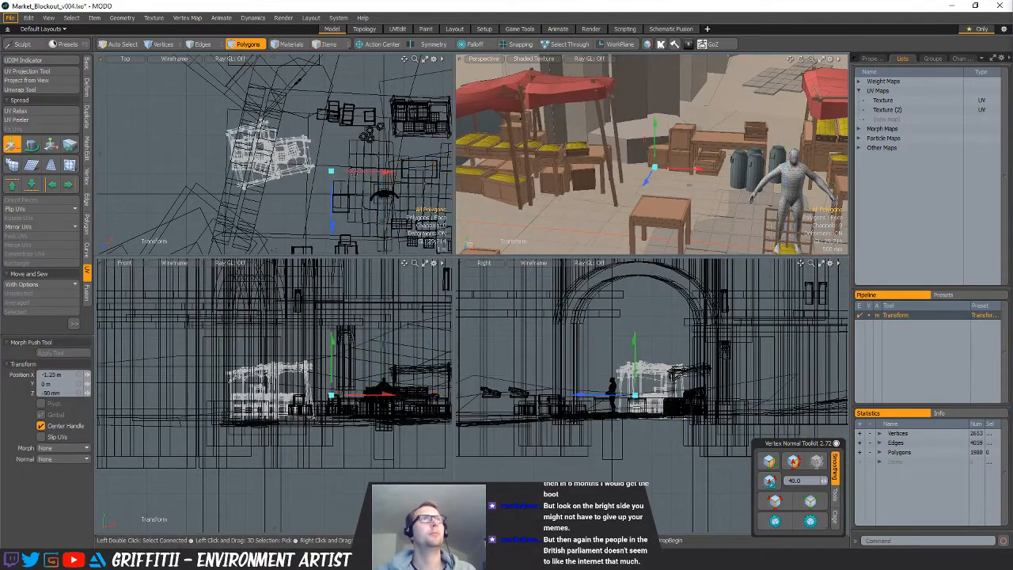
key(q)
Select the long table behind the mannequin and shift it slightly sideways across the paving
scroll(705, 158, down, 5)
alt+drag(733, 165, 619, 172)
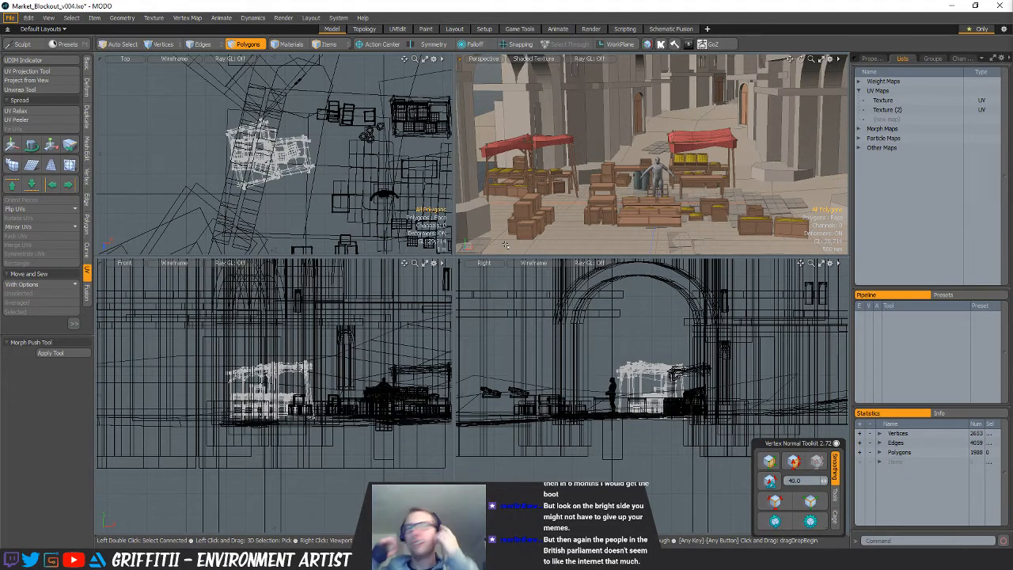
alt+drag(505, 245, 632, 233)
scroll(663, 198, up, 3)
key(5)
click(682, 147)
key(3)
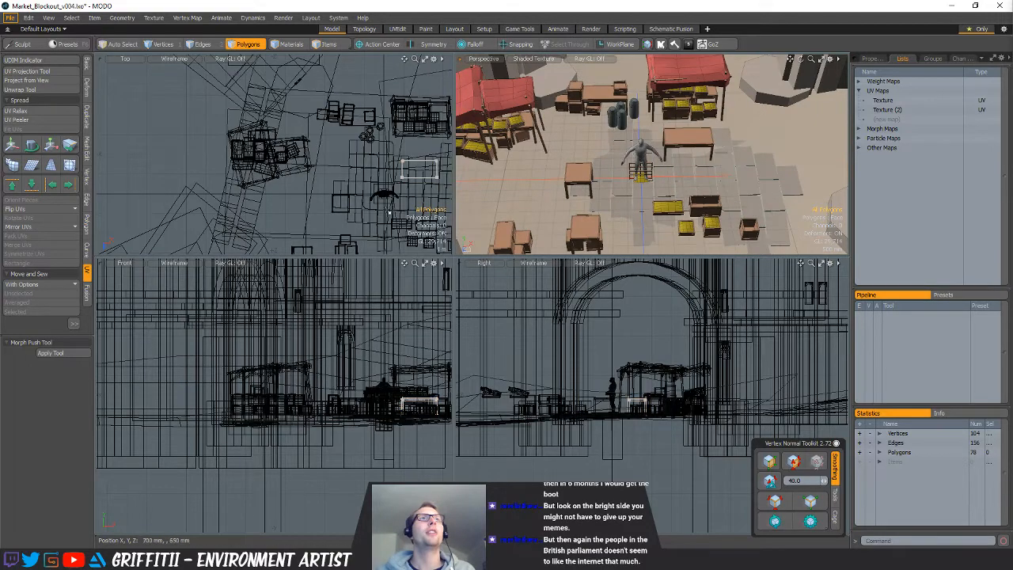
alt+drag(389, 212, 261, 196)
right_drag(264, 196, 352, 194)
key(w)
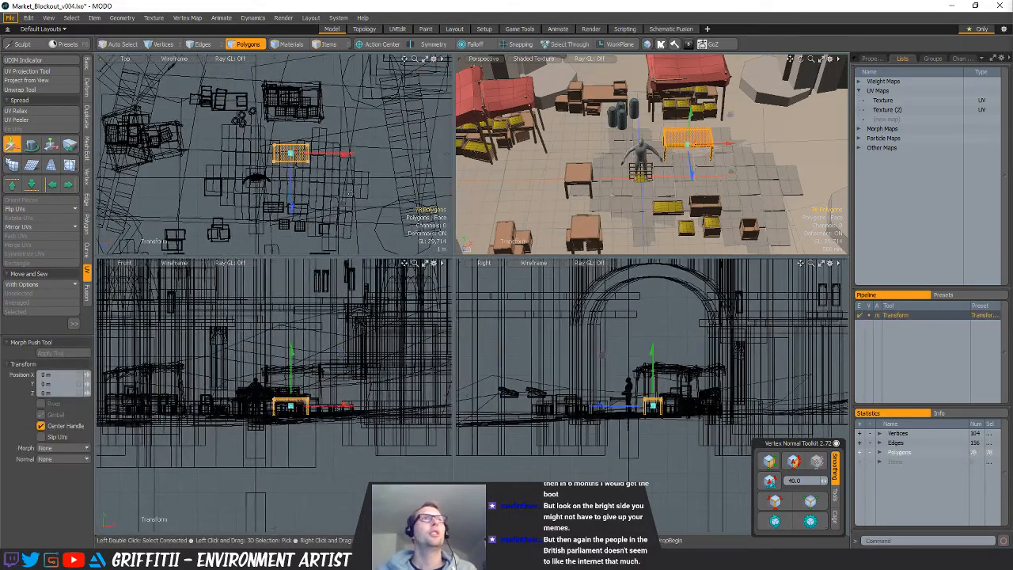
drag(351, 194, 392, 204)
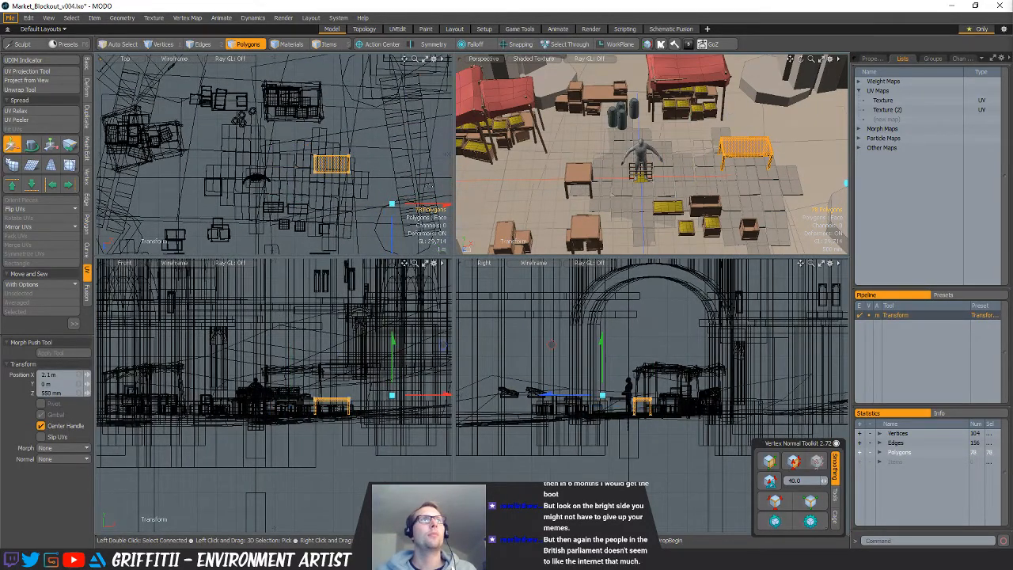
alt+shift+drag(650, 201, 703, 166)
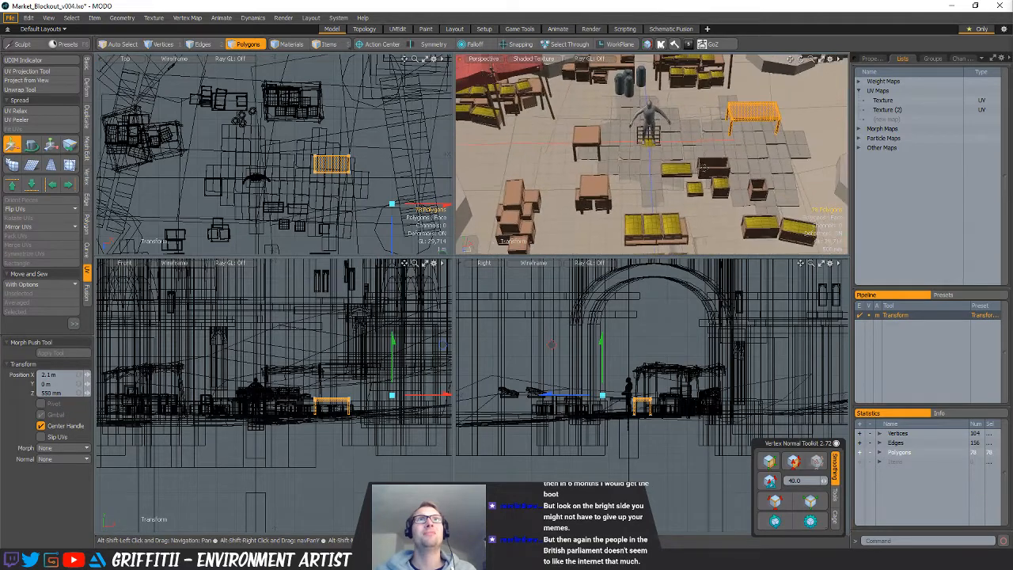
click(361, 155)
alt+shift+drag(545, 190, 552, 160)
key(q)
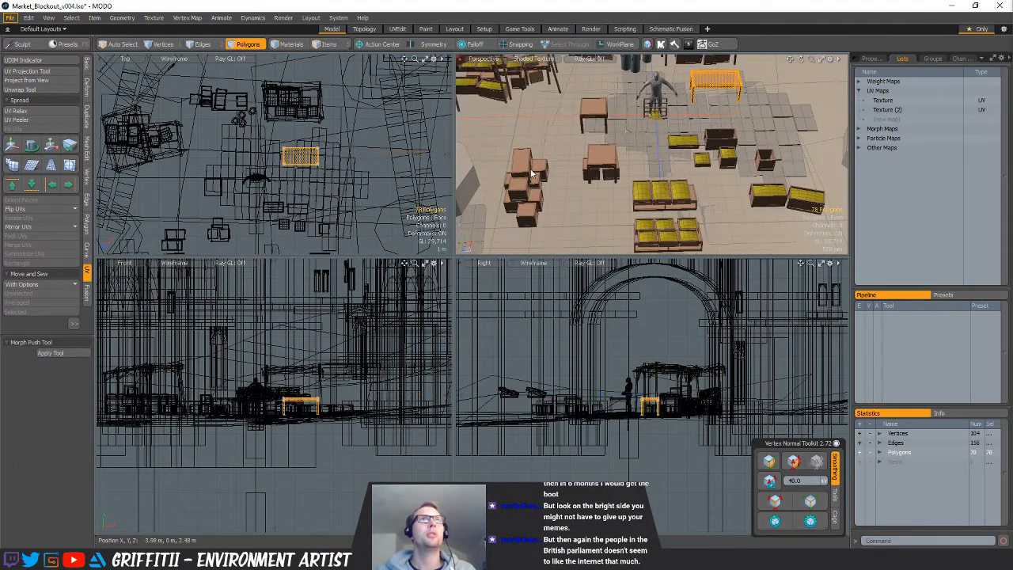
Make the stack of empty crates the active mesh and frame it in the top view
key(5)
click(532, 172)
key(3)
alt+drag(182, 237, 230, 196)
scroll(225, 198, up, 6)
alt+drag(255, 131, 273, 160)
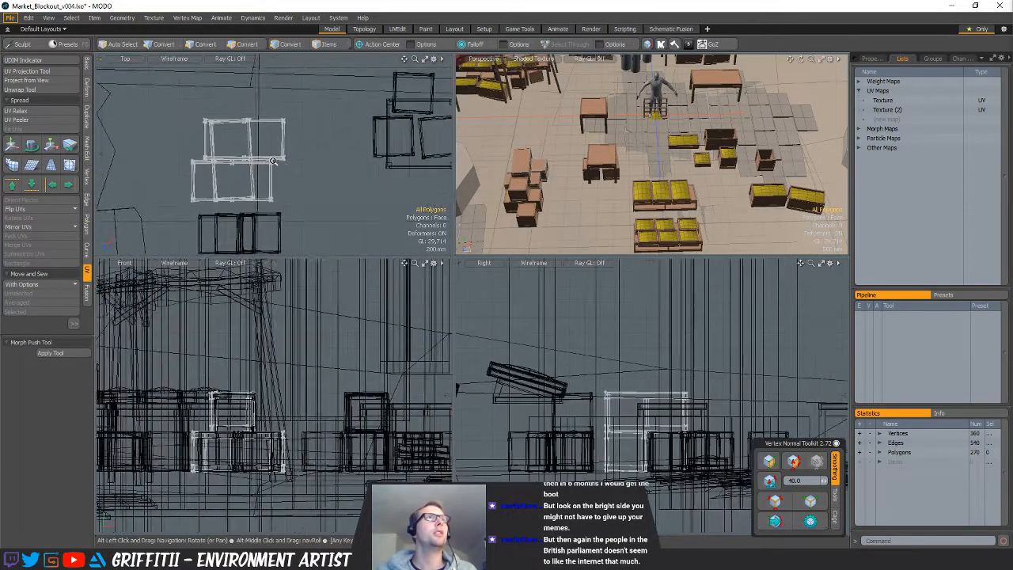
scroll(273, 161, up, 2)
alt+drag(215, 136, 261, 129)
scroll(229, 98, up, 5)
Select the corner and middle vertices along the adjoining edges of the two lower crates
key(1)
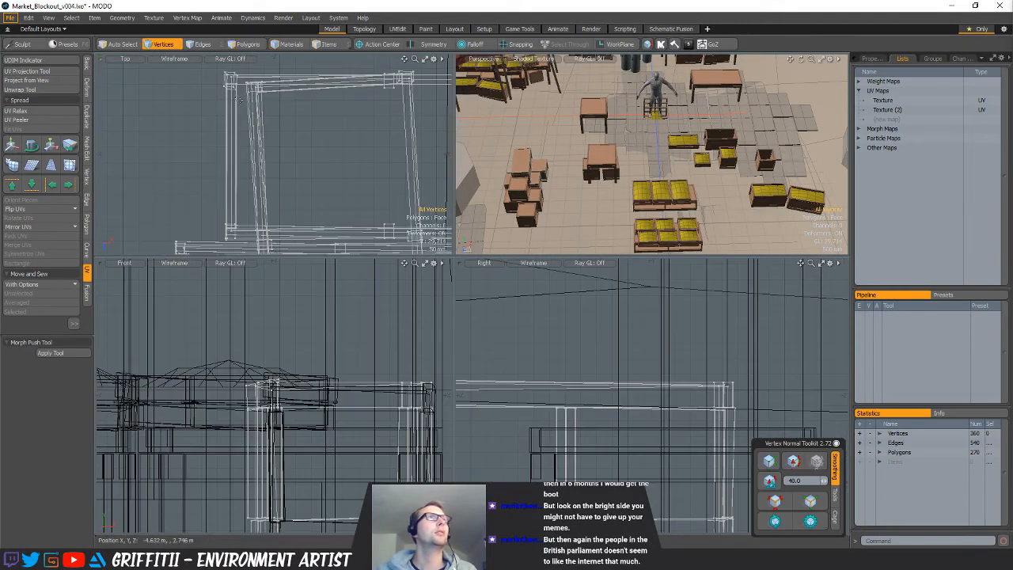
right_drag(259, 54, 259, 52)
scroll(261, 135, down, 3)
alt+drag(277, 176, 268, 127)
mouse_move(323, 143)
shift+right_down()
mouse_move(336, 176)
mouse_move(341, 131)
shift+right_up()
shift+right_drag(407, 129, 403, 165)
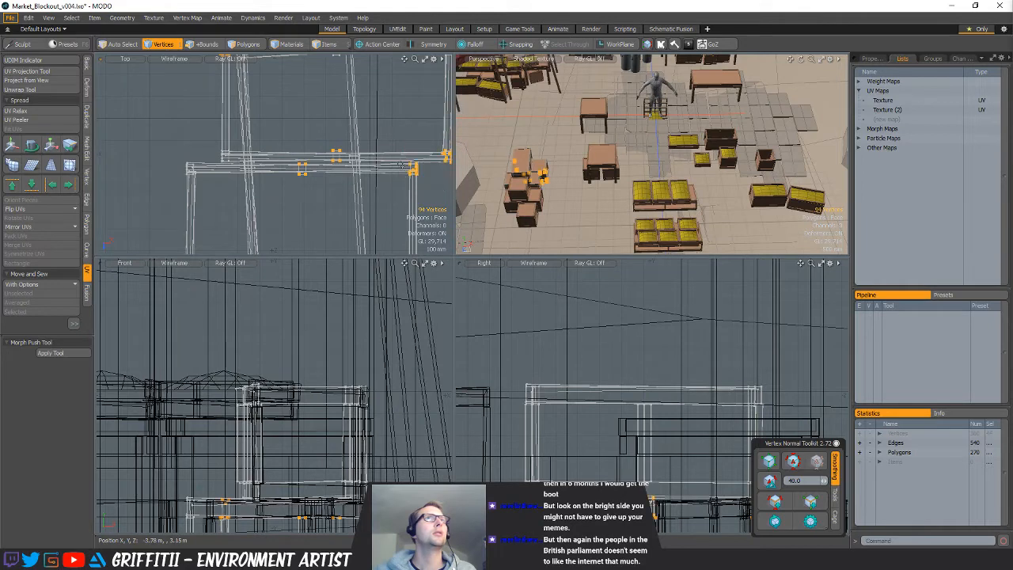
shift+right_drag(230, 204, 232, 206)
Add the outer corner vertices of both lower crates to the selection
scroll(232, 206, down, 2)
alt+shift+drag(231, 206, 220, 144)
mouse_move(201, 166)
shift+right_down()
mouse_move(179, 215)
mouse_move(202, 207)
shift+right_up()
mouse_move(350, 165)
shift+right_down()
mouse_move(327, 176)
mouse_move(364, 198)
shift+right_up()
alt+shift+drag(376, 176, 360, 223)
shift+right_drag(341, 125, 381, 87)
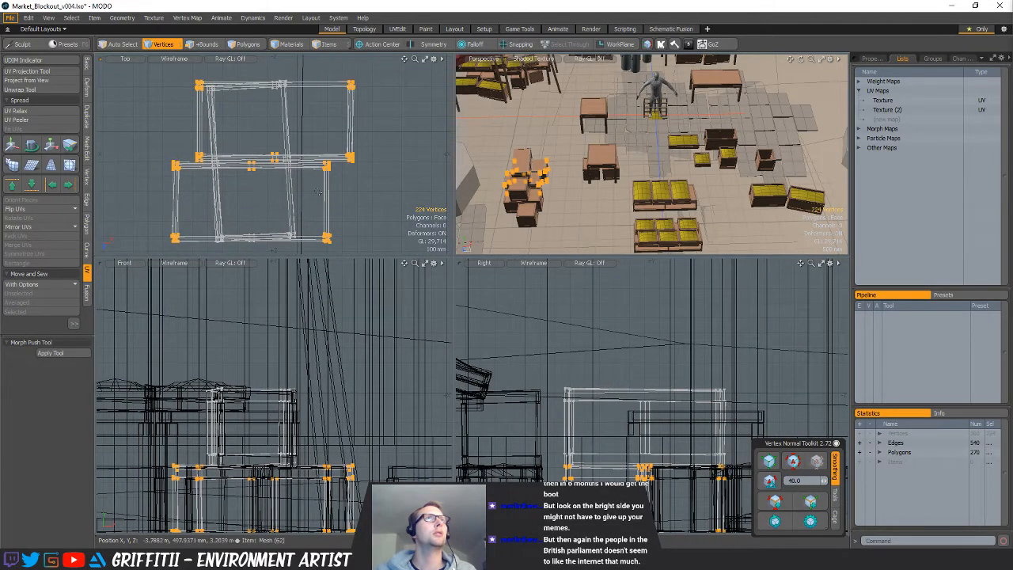
Add the remaining mid-edge vertices of the lower crates and convert the selection to their polygons
alt+shift+drag(329, 183, 332, 147)
shift+right_drag(247, 236, 285, 176)
alt+shift+drag(301, 148, 298, 160)
scroll(296, 160, up, 2)
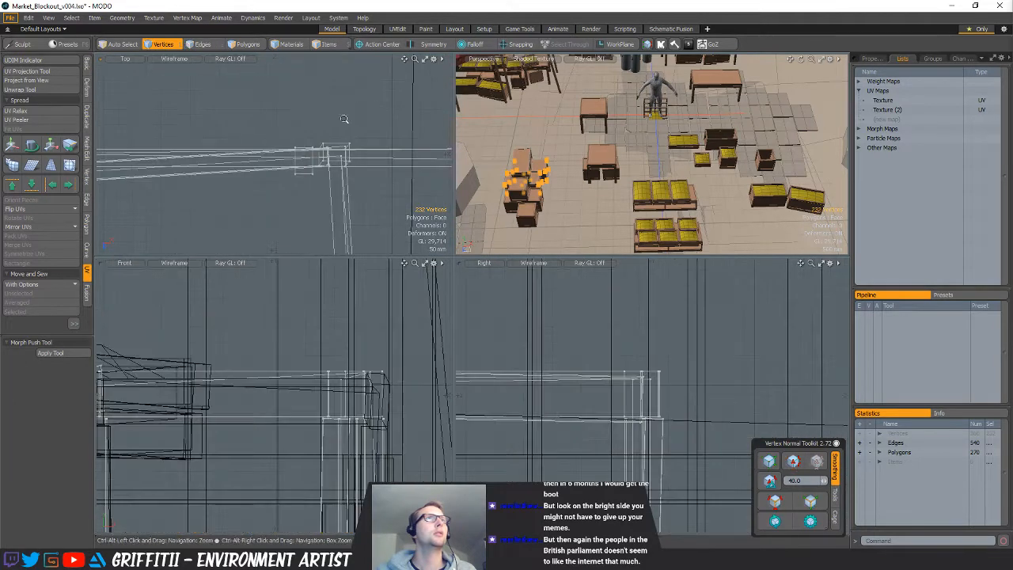
mouse_move(293, 117)
shift+right_down()
mouse_move(301, 221)
mouse_move(317, 120)
shift+right_up()
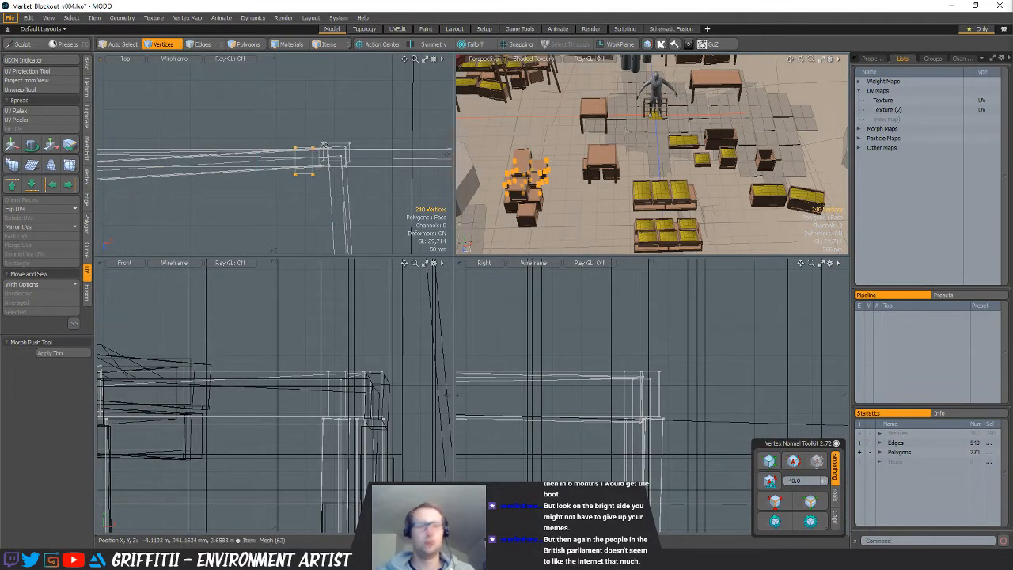
key(3)
key(shift+a)
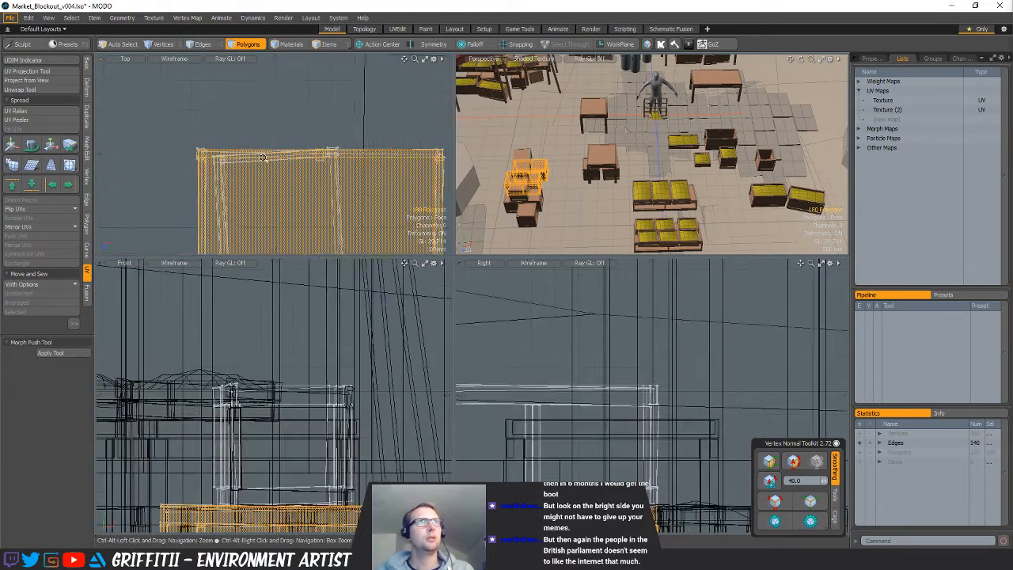
Copy the two lower crates into a new mesh and move them about 2.25 m in X and 2.28 m in Z, beside the filled crate displays
key(ctrl+c)
key(n)
key(ctrl+v)
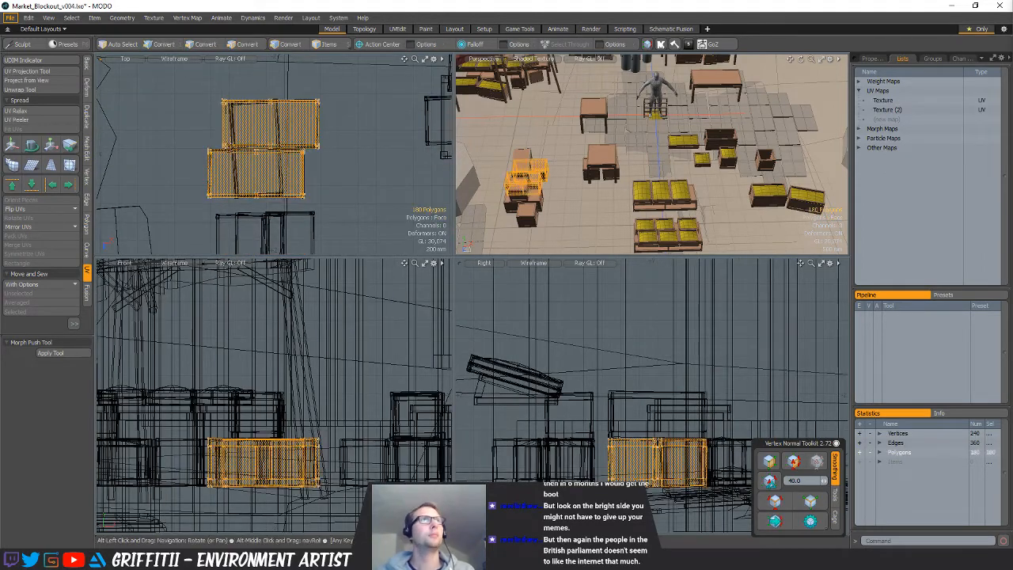
scroll(305, 136, down, 3)
key(w)
alt+shift+drag(318, 205, 362, 247)
scroll(341, 178, up, 2)
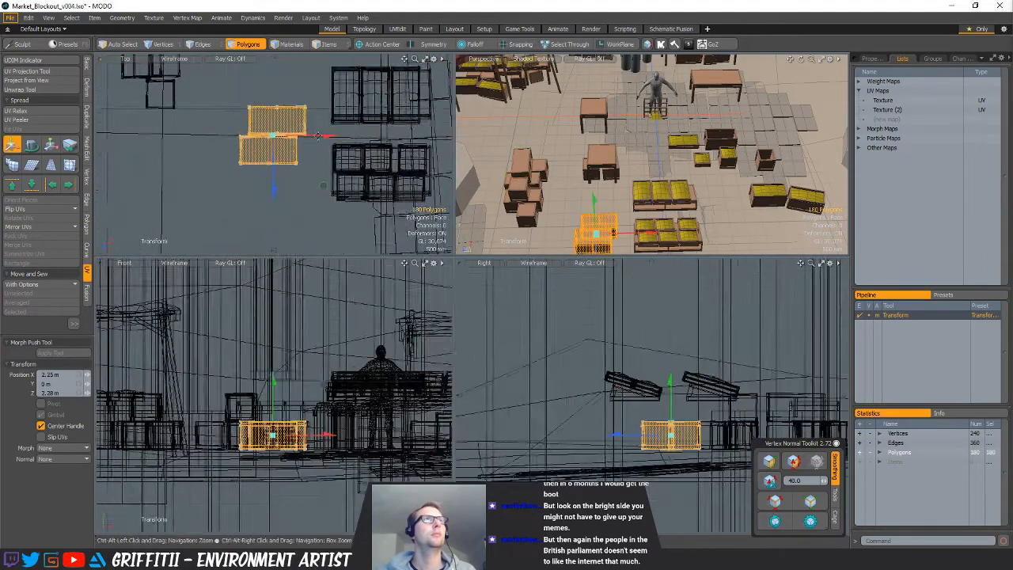
Duplicate the crate pair and place the copy in front of the first pair
key(ctrl+c)
key(ctrl+v)
drag(317, 145, 312, 217)
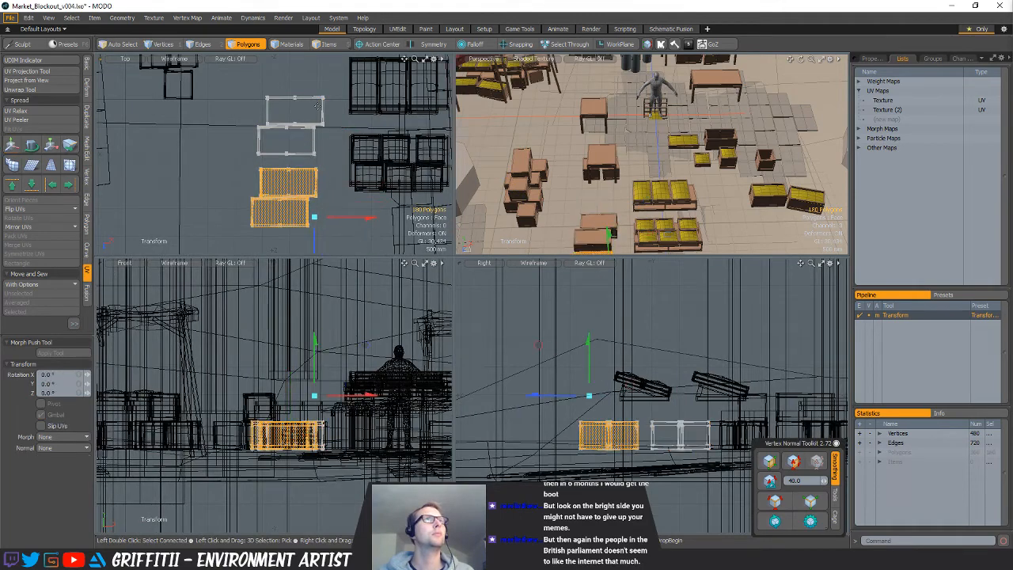
Rotate the duplicated crate pair a quarter turn and set it against the front of the first pair
key(e)
ctrl+drag(303, 137, 198, 168)
key(w)
drag(318, 171, 334, 129)
key(q)
scroll(344, 160, up, 2)
click(338, 130)
scroll(367, 126, down, 2)
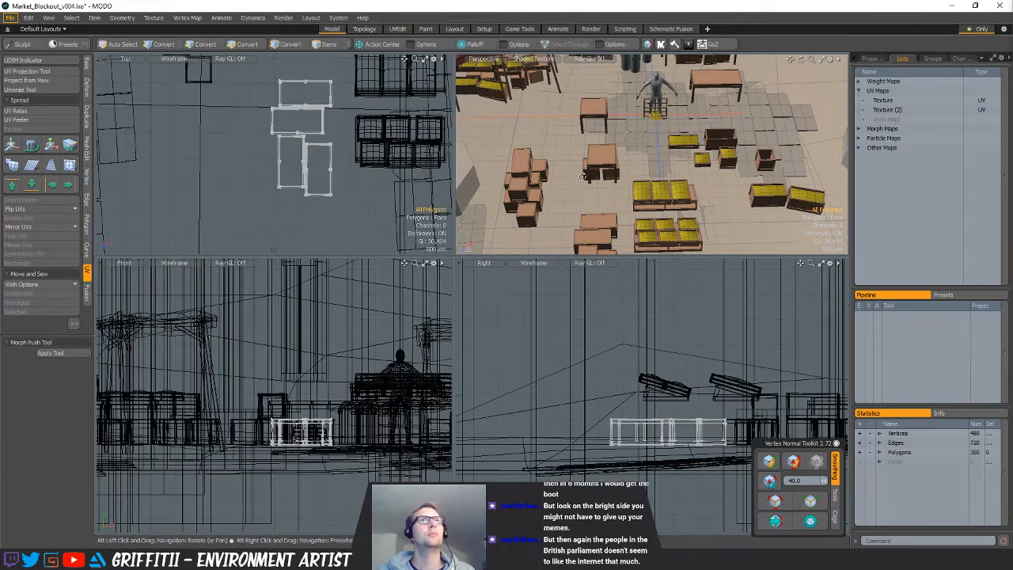
Select all vertices of the two rotated front crates and convert the selection to their polygons
alt+shift+drag(583, 176, 631, 179)
scroll(631, 178, down, 1)
alt+shift+drag(389, 119, 380, 147)
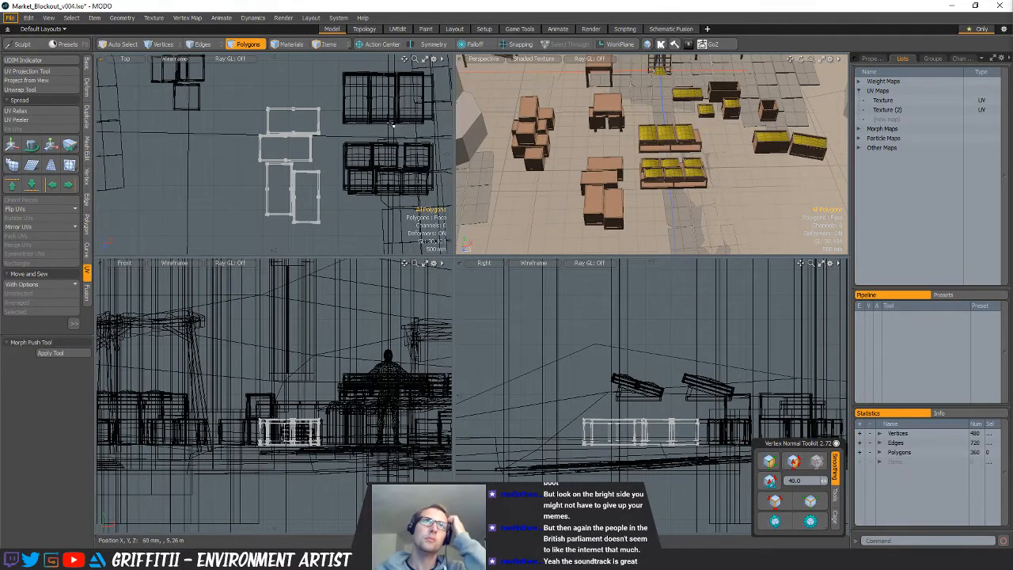
scroll(312, 184, up, 2)
double_click(301, 171)
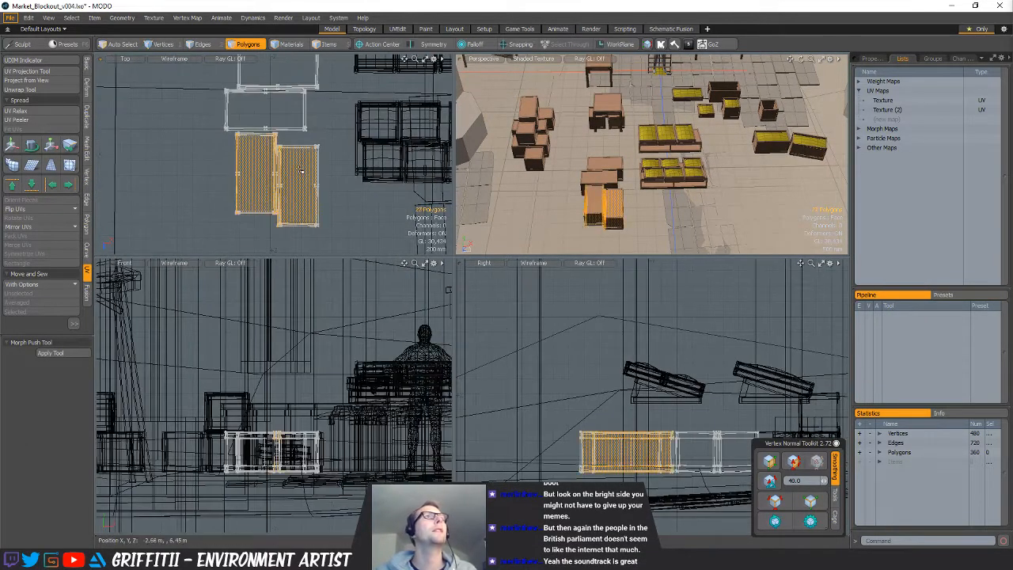
key(1)
mouse_move(245, 124)
right_down()
mouse_move(216, 183)
mouse_move(243, 238)
mouse_move(239, 266)
right_up()
mouse_move(295, 163)
shift+right_down()
mouse_move(314, 142)
mouse_move(281, 227)
shift+right_up()
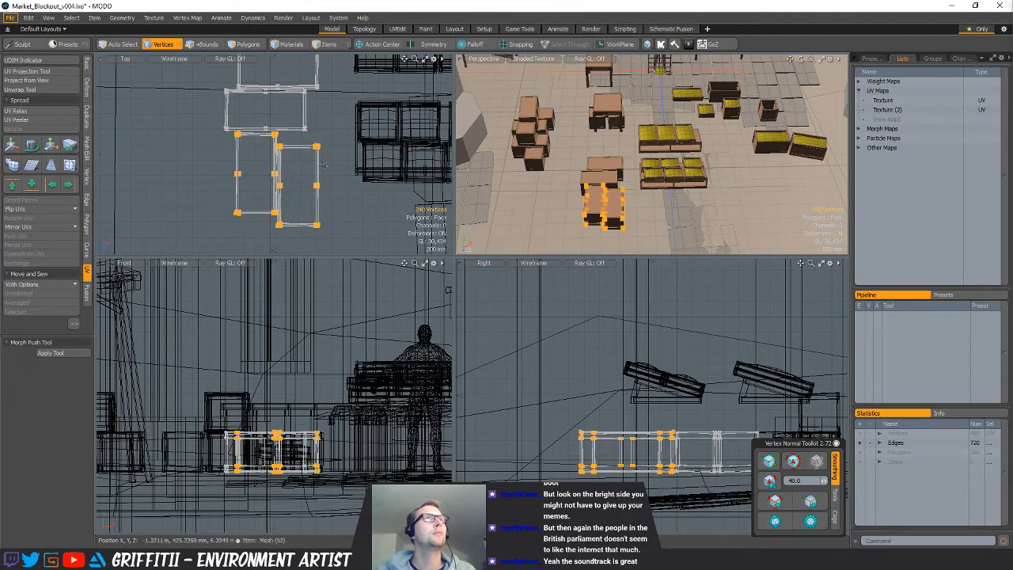
key(alt+3)
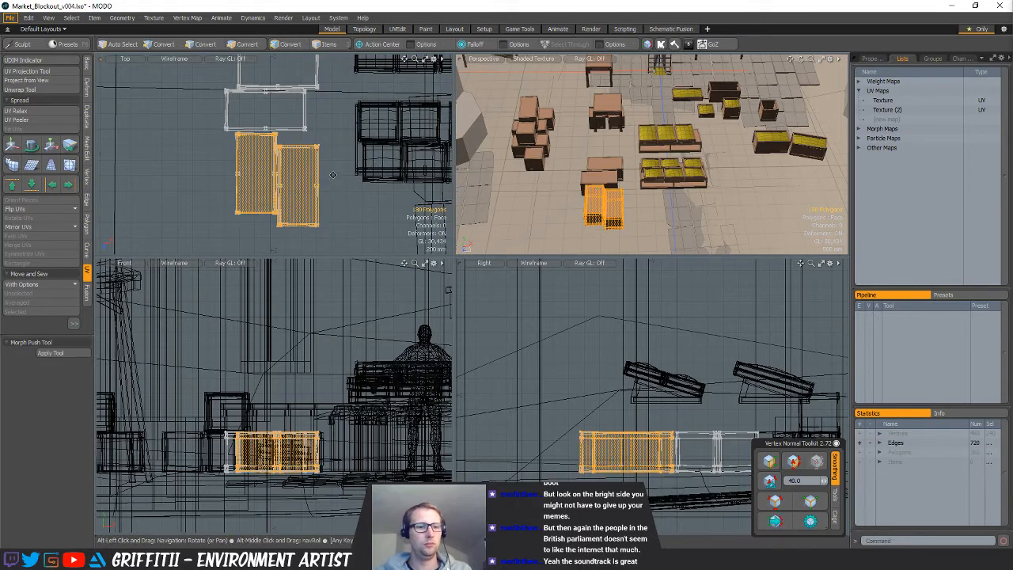
Copy the rotated crate pair into a new mesh and raise it about 510 mm as a second layer over the rear crates
key(ctrl+c)
key(n)
key(ctrl+v)
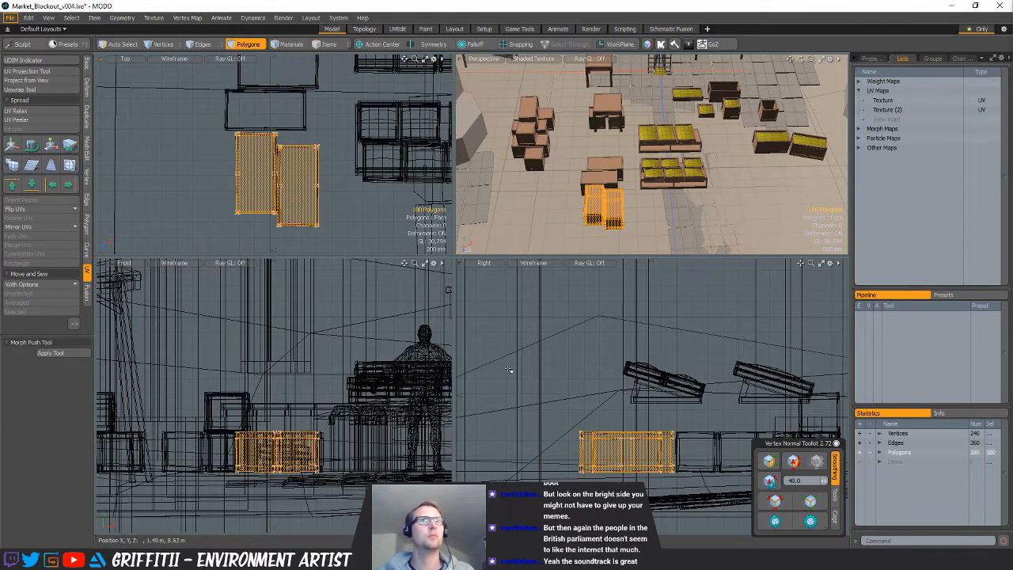
key(shift+a)
key(y)
drag(330, 410, 324, 309)
scroll(378, 315, down, 6)
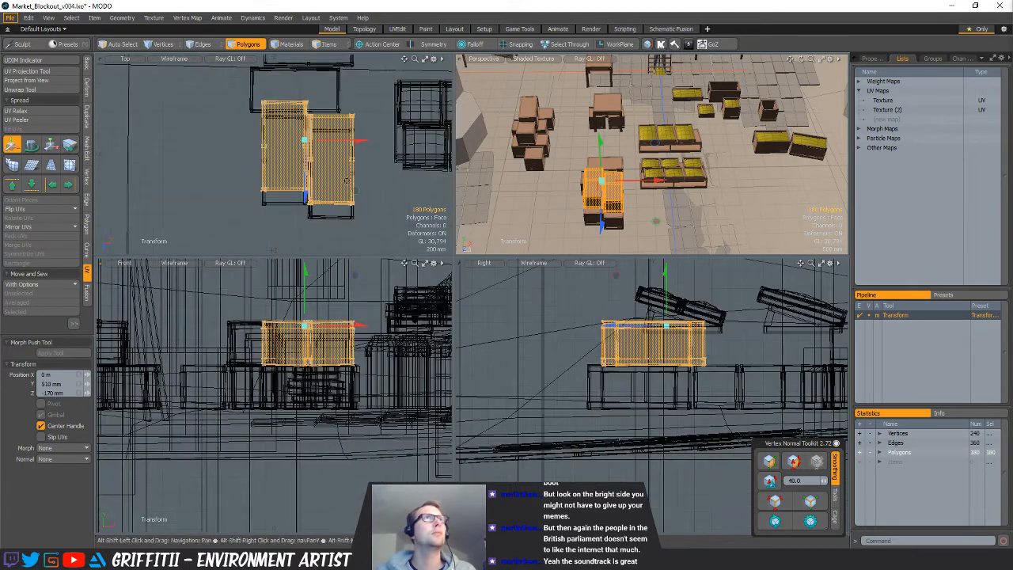
drag(311, 198, 314, 143)
key(space)
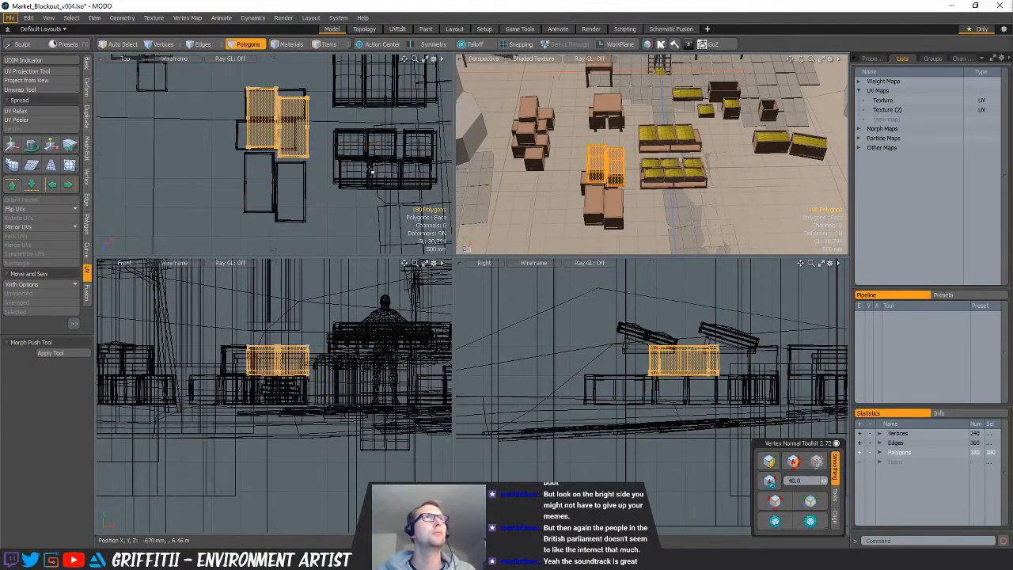
Rotate the upper crate pair slightly in the top view so it sits askew on the rear crates
alt+drag(649, 190, 612, 190)
scroll(605, 180, up, 4)
key(e)
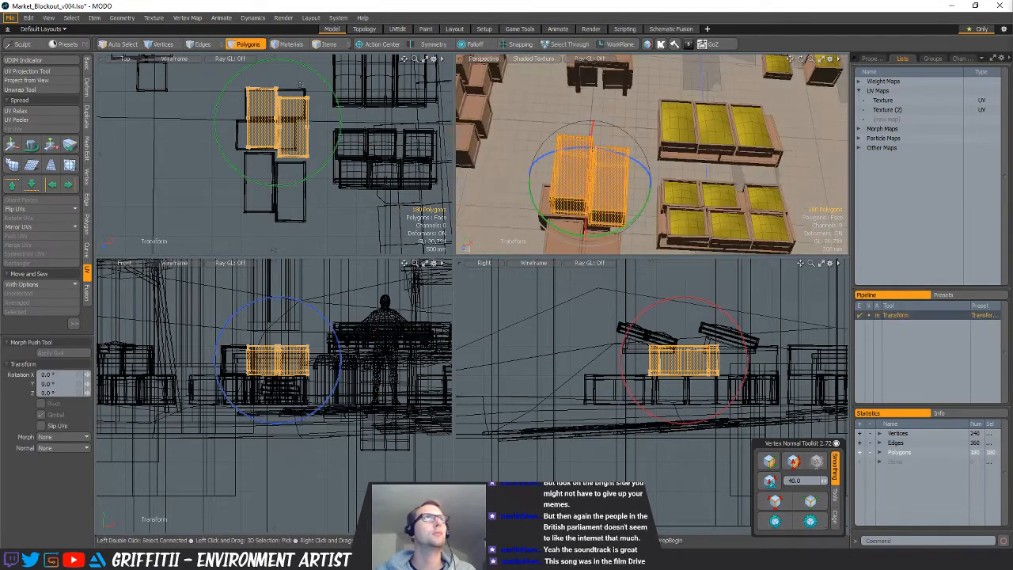
drag(306, 67, 298, 95)
key(w)
key(space)
click(403, 134)
Make the neighbouring crate stack the active mesh and select the polygons of its single front crate
alt+drag(663, 152, 565, 169)
key(5)
click(518, 159)
key(3)
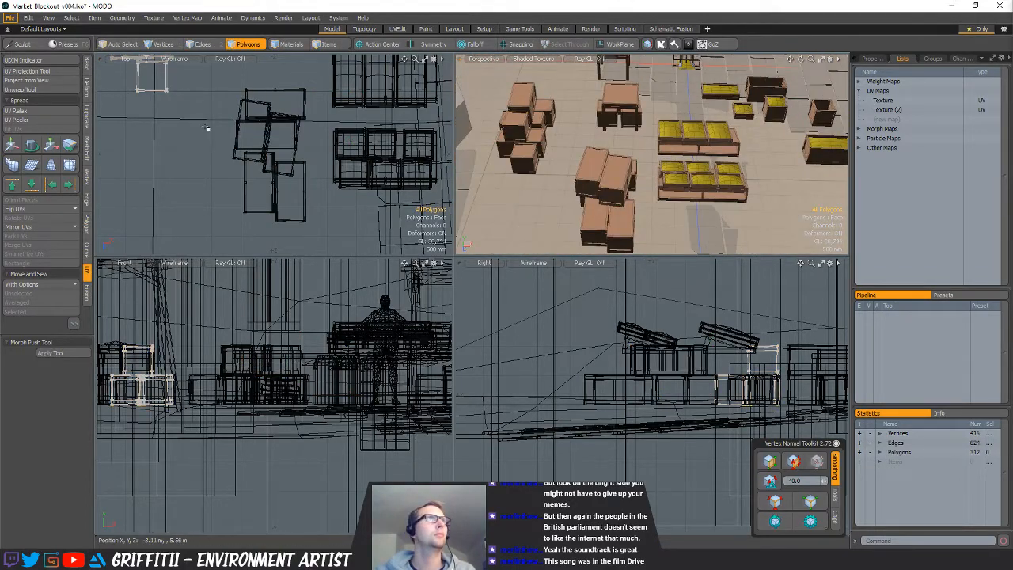
key(shift+a)
key(1)
mouse_move(150, 89)
right_down()
mouse_move(208, 158)
mouse_move(228, 123)
right_up()
shift+right_drag(271, 98, 318, 93)
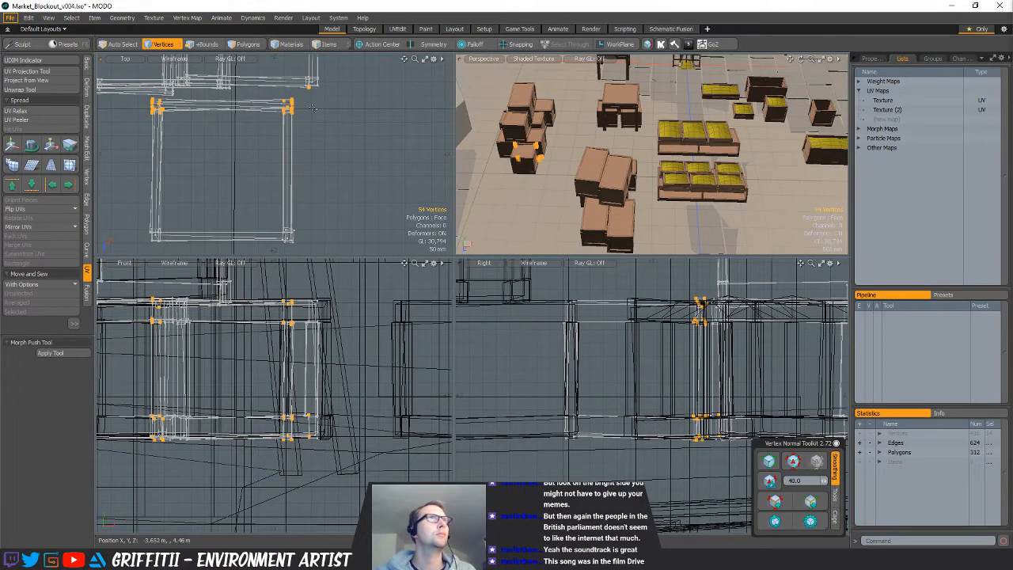
shift+right_drag(224, 191, 231, 240)
scroll(249, 179, down, 4)
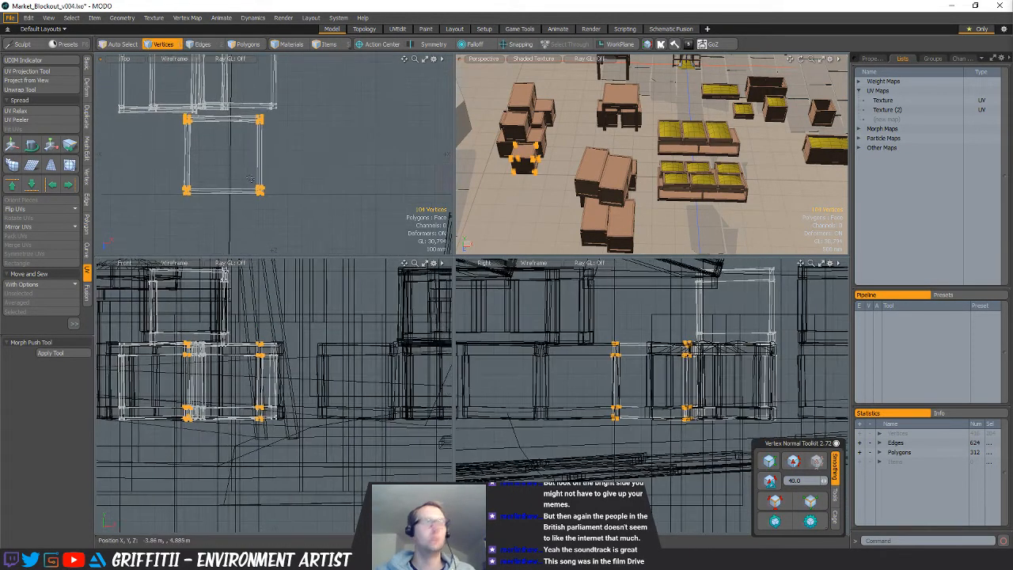
key(shift+3)
Copy the single crate into a new mesh and move it about 1.86 m in X and 1.87 m in Z to the new stack
key(ctrl+c)
key(n)
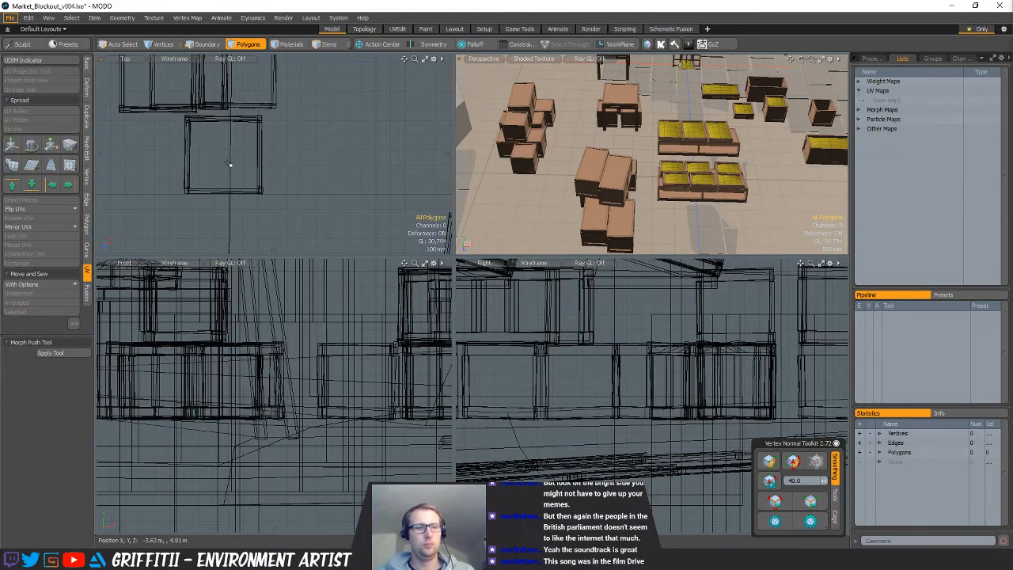
key(ctrl+v)
scroll(258, 183, down, 4)
key(w)
alt+shift+drag(305, 232, 374, 289)
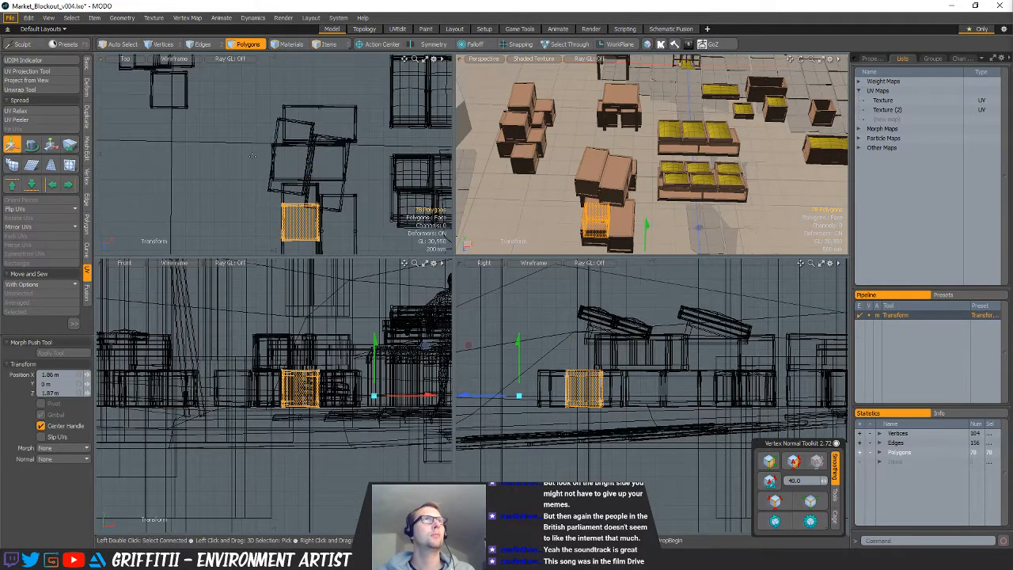
Raise the copied crate about 500 mm so it rests on the front crates of the new stack
alt+drag(574, 150, 523, 123)
scroll(614, 385, up, 3)
drag(617, 377, 619, 326)
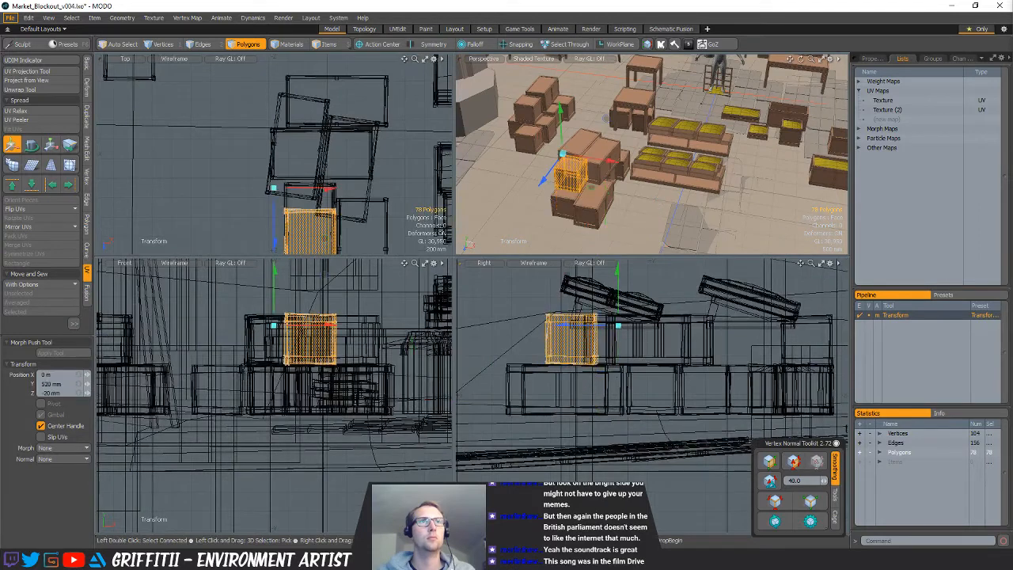
alt+shift+drag(338, 214, 311, 188)
key(shift+a)
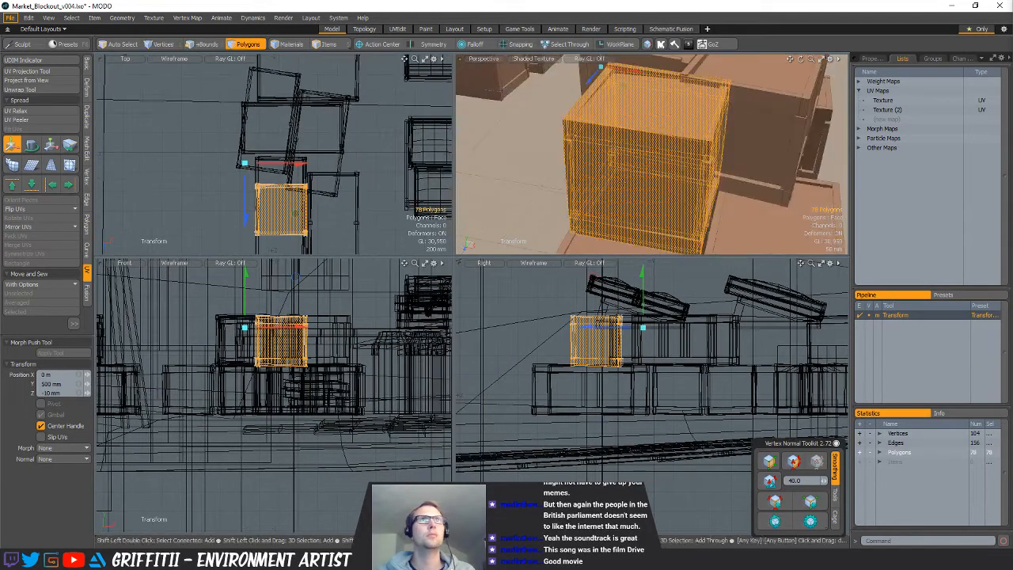
alt+drag(617, 152, 637, 173)
scroll(661, 170, down, 2)
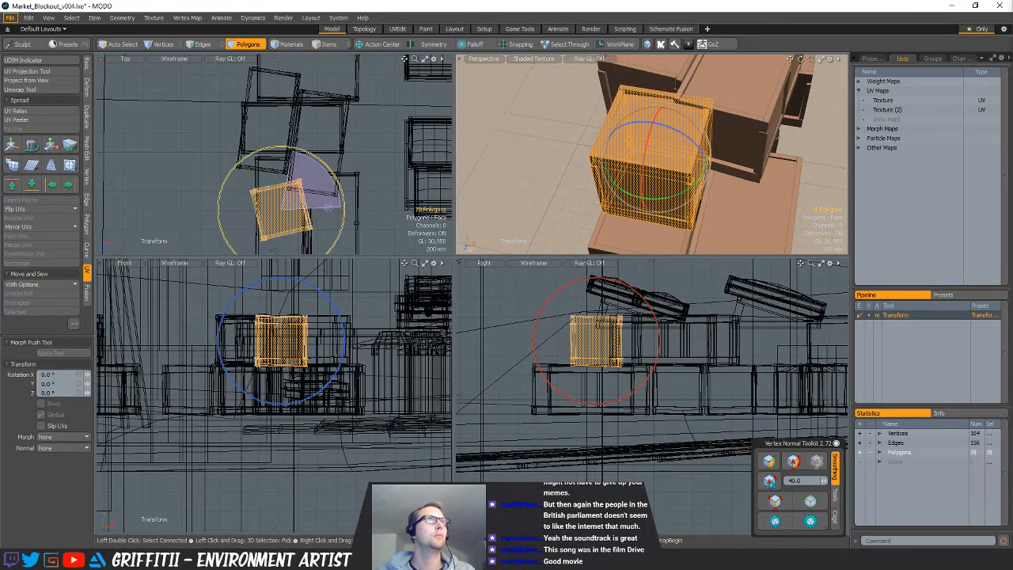
Rotate the raised crate about -174° around Y and nudge it into place on the crate below
drag(328, 207, 278, 249)
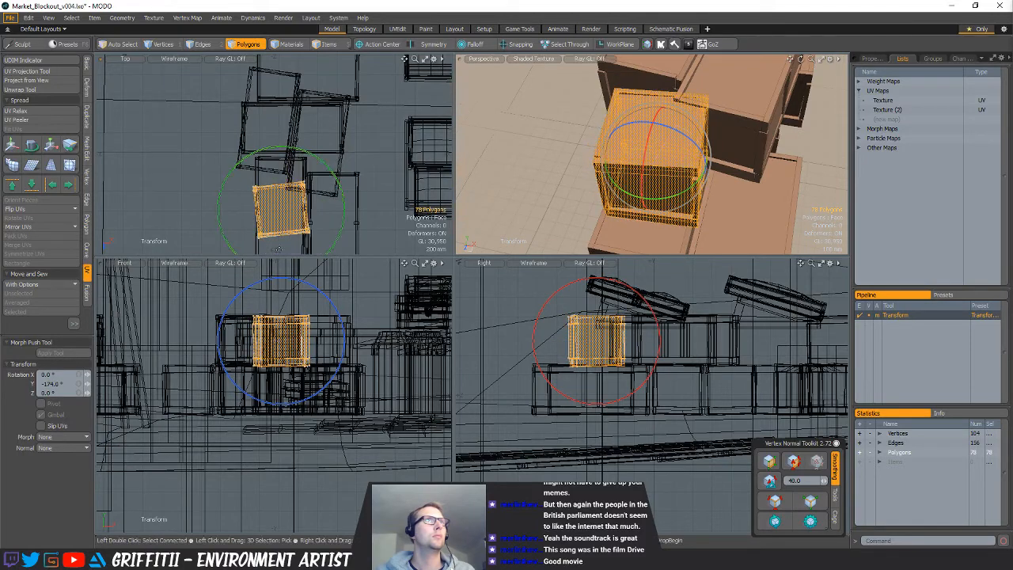
key(w)
drag(322, 165, 324, 179)
key(space)
Copy a shallow open crate and move it about -950 mm in X and 3.45 m in Z, over the new stack's free front crate
ctrl+alt+drag(209, 145, 181, 148)
click(541, 152)
scroll(667, 181, down, 5)
alt+drag(668, 182, 703, 180)
alt+drag(775, 158, 694, 219)
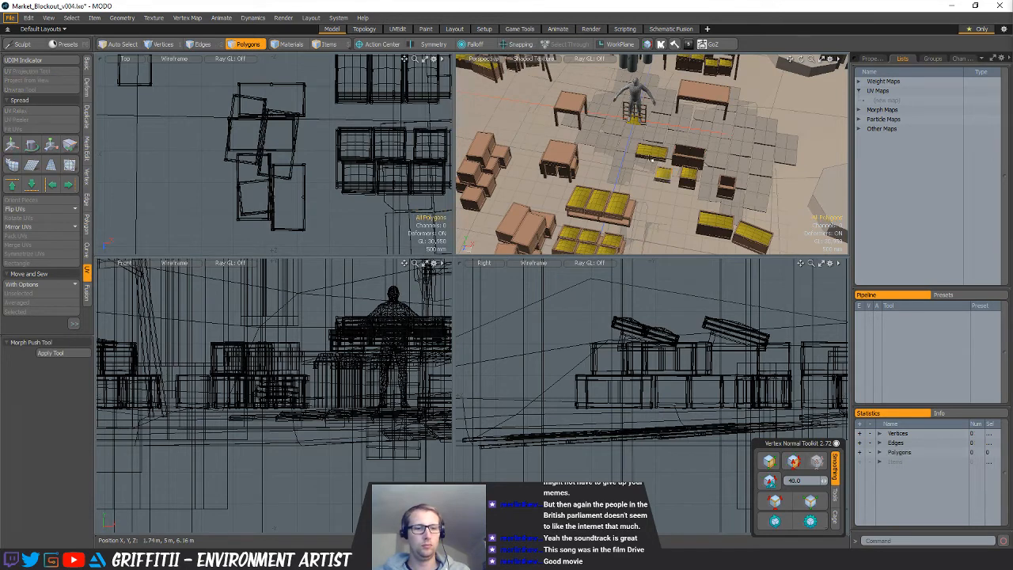
key(y)
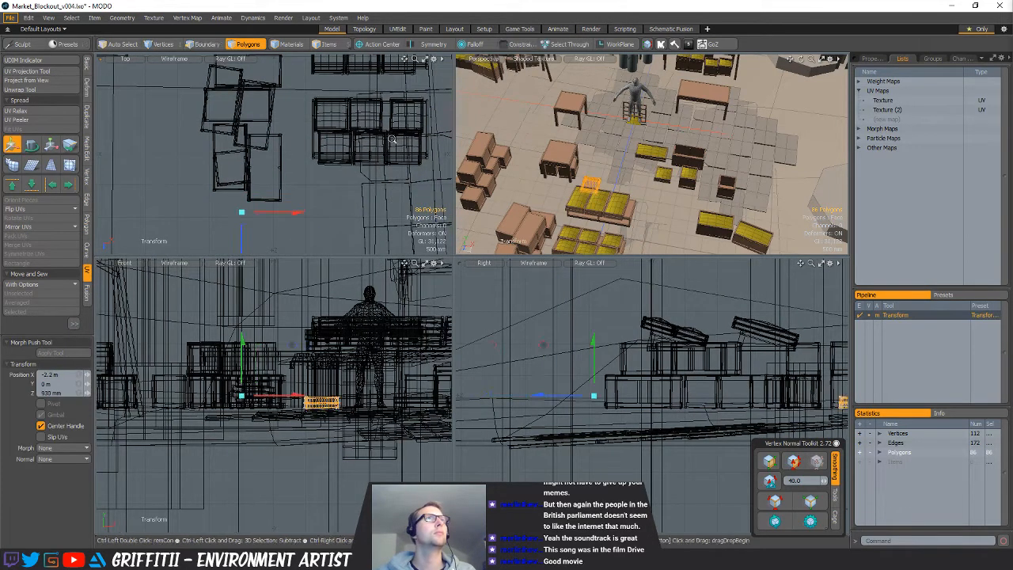
ctrl+alt+drag(392, 139, 360, 137)
drag(364, 107, 346, 176)
key(shift+a)
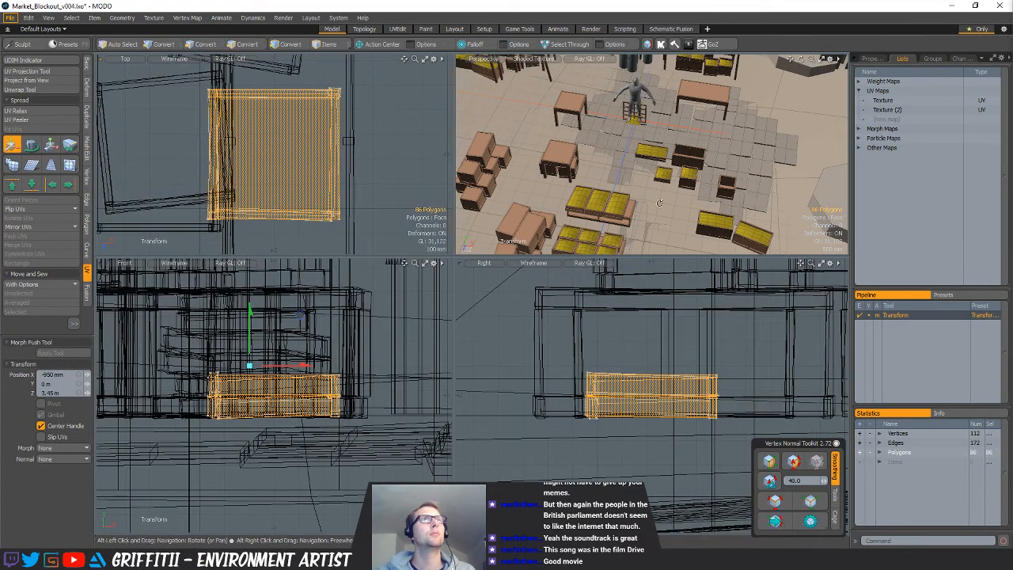
Raise the shallow crate onto the top of the front crate and turn it slightly around the vertical axis
key(shift+a)
alt+drag(633, 157, 649, 125)
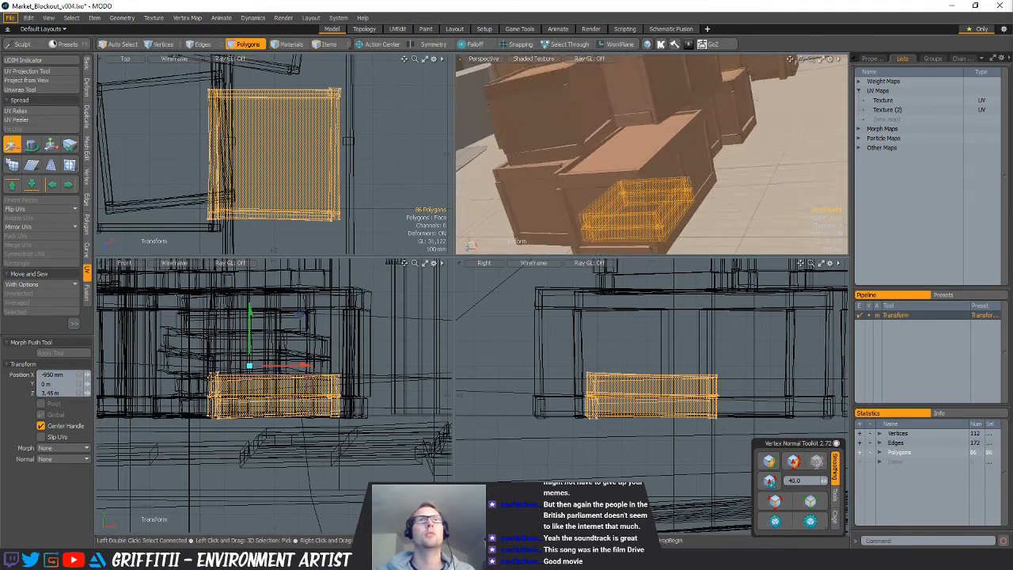
drag(666, 160, 673, 91)
drag(664, 193, 662, 171)
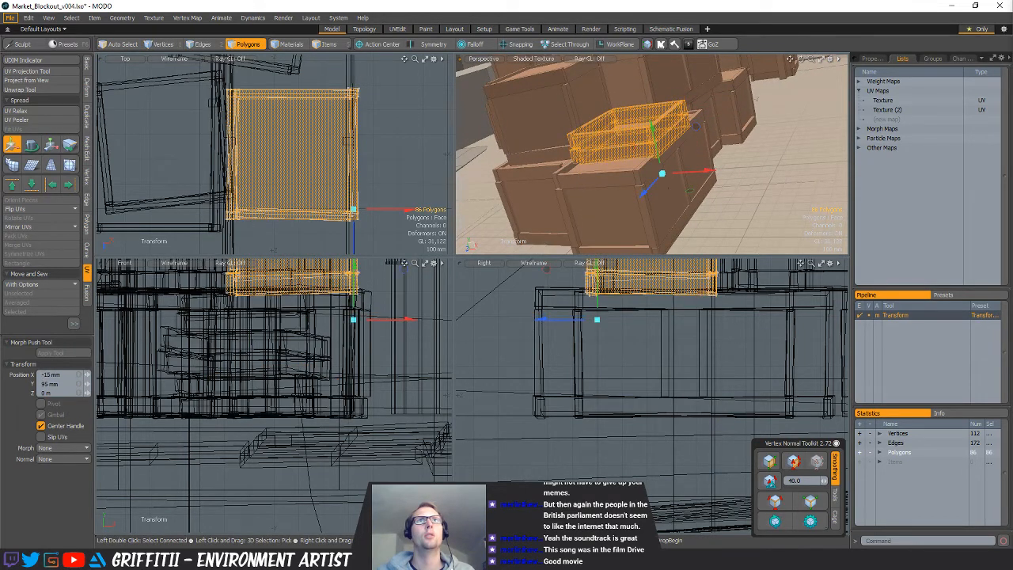
key(shift+a)
key(e)
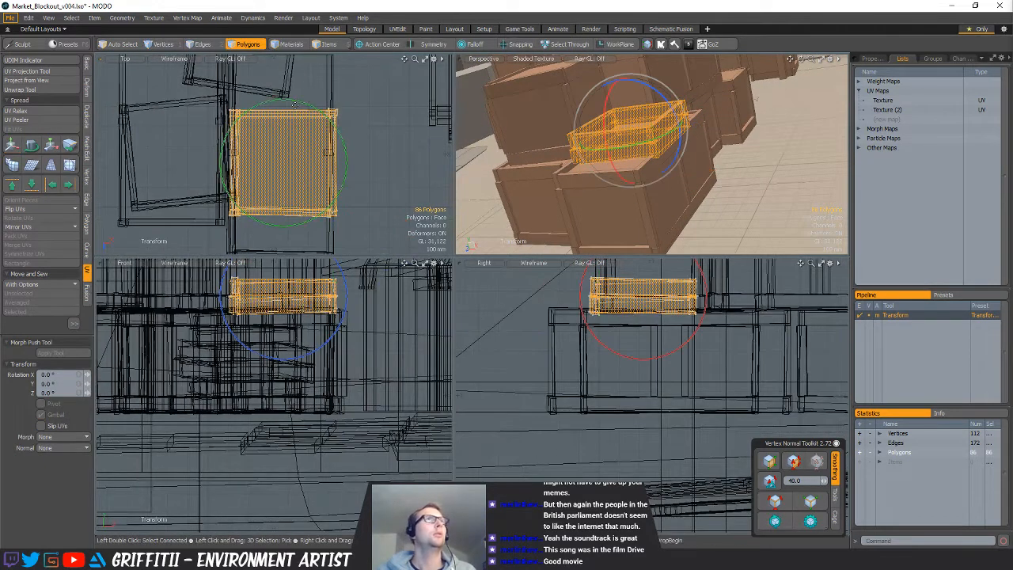
drag(346, 158, 344, 179)
key(space)
Stack a duplicate of the shallow crate about 165 mm higher and rotate it about -94° around Y
alt+drag(687, 141, 716, 143)
key(w)
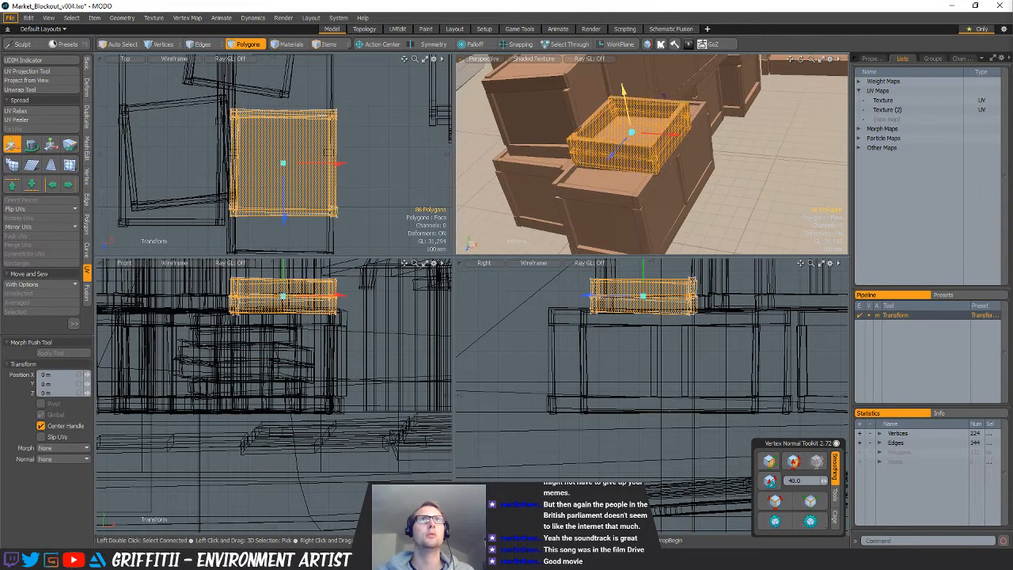
drag(623, 90, 618, 65)
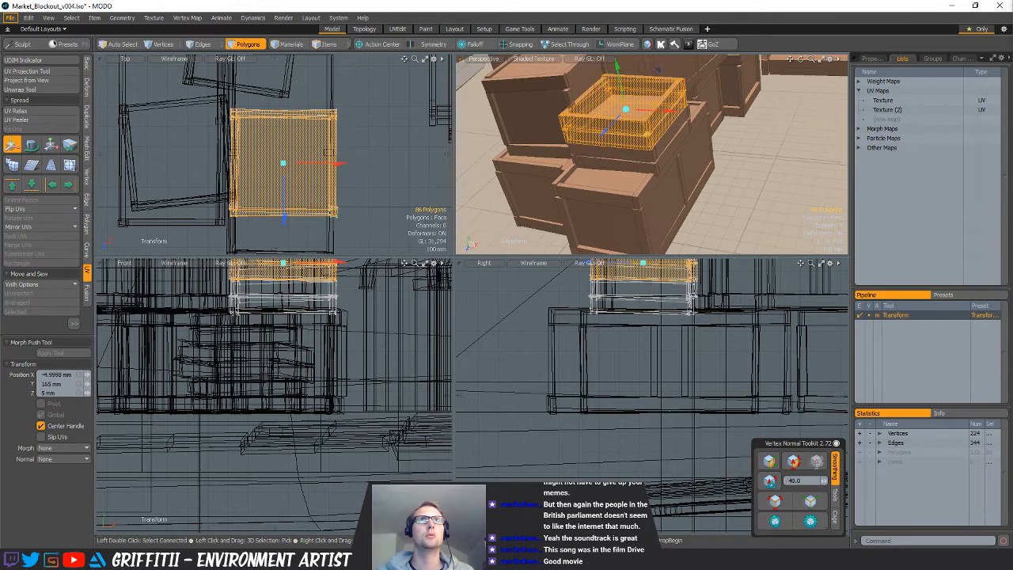
drag(326, 152, 345, 177)
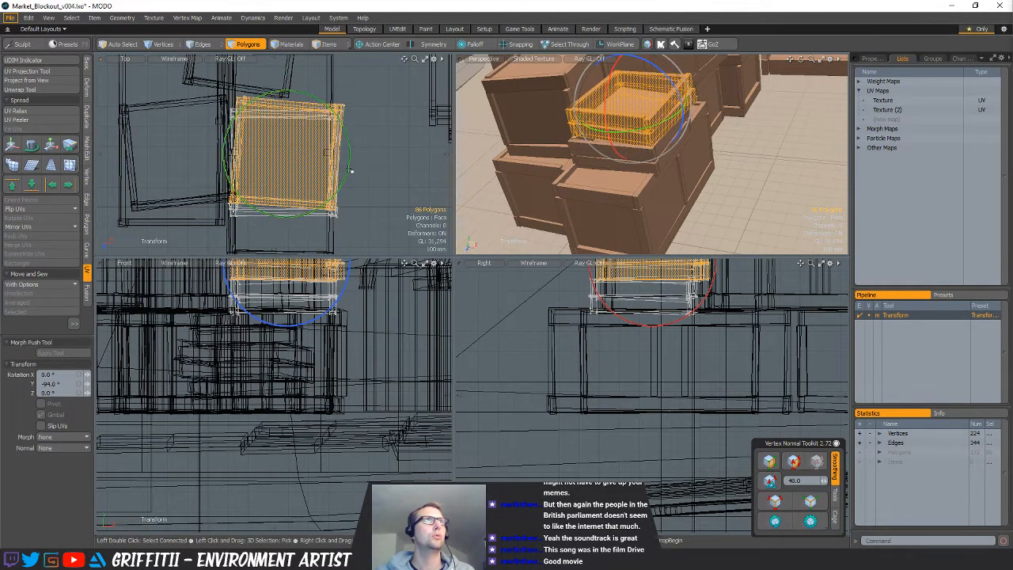
key(space)
click(703, 165)
Duplicate the upper shallow crate and move the copy about 355 mm up and -190 mm in X
scroll(673, 155, down, 3)
alt+drag(671, 154, 680, 182)
double_click(340, 170)
alt+drag(351, 263, 347, 289)
key(w)
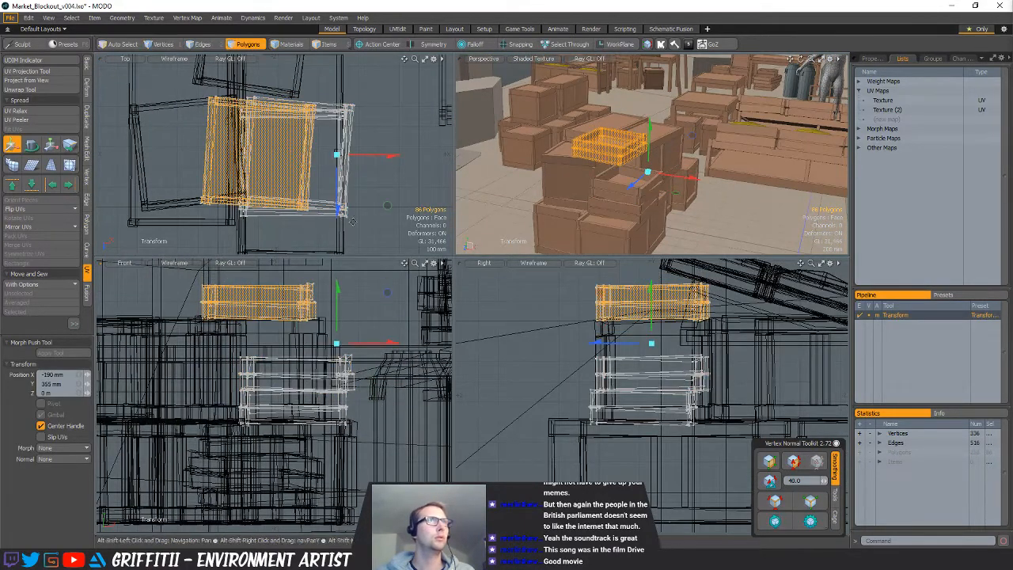
Position the copied shallow crate on top of the second-layer crate pair, shifting it about 410 mm in X and 280 mm in Z
scroll(364, 223, down, 5)
drag(351, 159, 321, 91)
alt+drag(633, 151, 642, 221)
alt+drag(345, 172, 350, 197)
drag(349, 197, 352, 199)
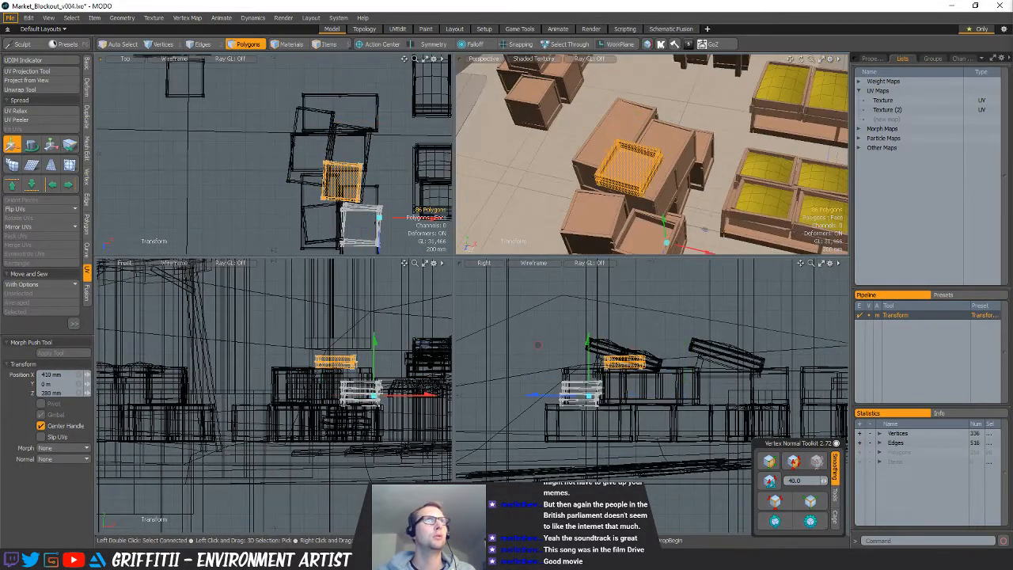
Add two more shallow crate copies on the second-layer pair, one behind the first and one over the first crate's spot
drag(352, 122, 366, 181)
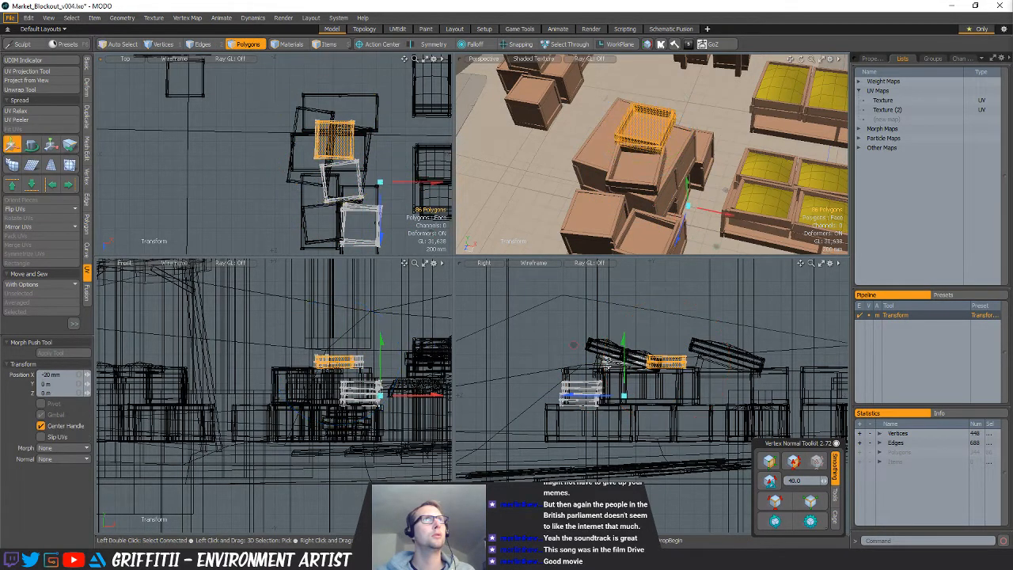
drag(379, 185, 386, 215)
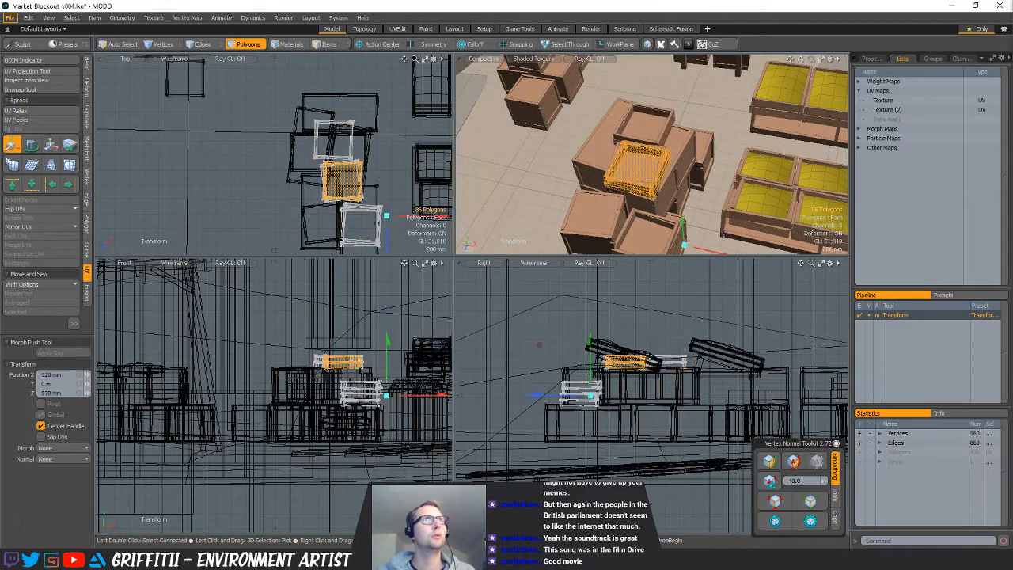
Raise the latest shallow crate copy so it stacks on the shallow crate beneath it
ctrl+alt+drag(311, 315, 380, 320)
drag(363, 397, 364, 351)
key(shift+a)
alt+drag(638, 208, 661, 198)
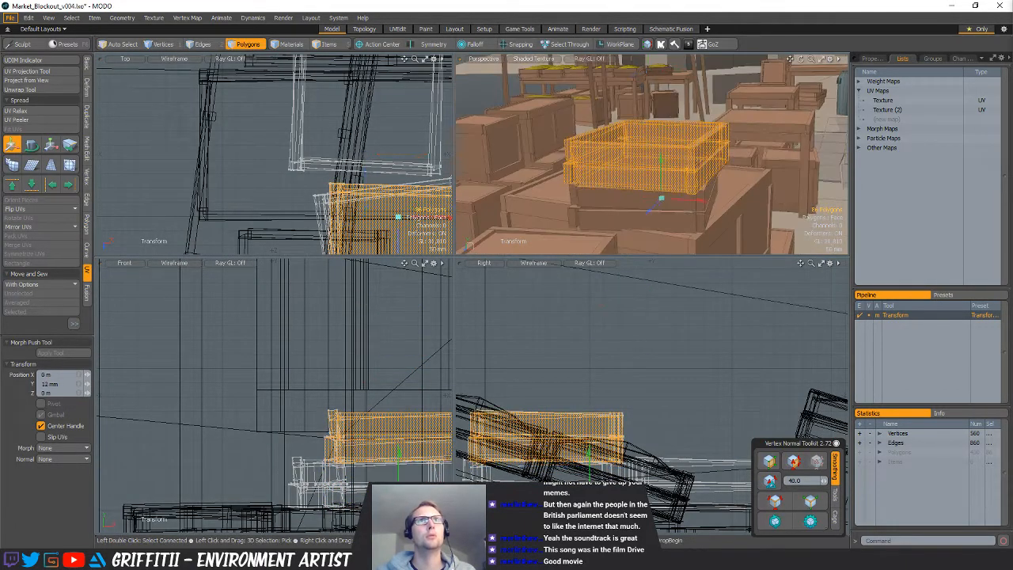
Rotate the top shallow crate slightly about its vertical axis so it sits askew on the stack
key(e)
key(shift+a)
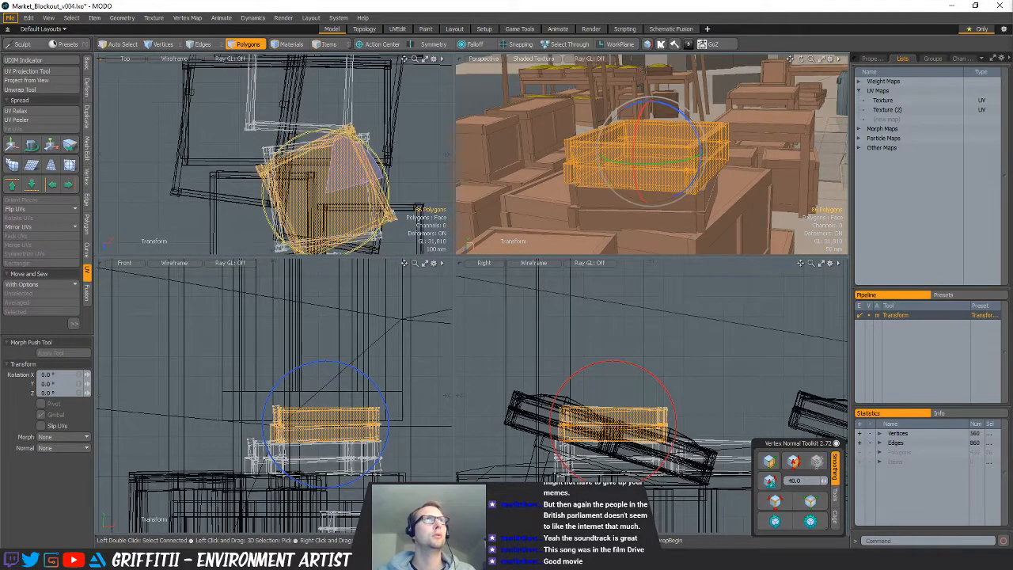
drag(385, 179, 388, 199)
ctrl+alt+drag(710, 161, 665, 185)
key(q)
key(w)
key(q)
key(Escape)
Select the polygons of the whole crate stack across its meshes, then cut and paste them back as one mesh
ctrl+alt+drag(665, 186, 617, 183)
alt+drag(617, 183, 717, 203)
ctrl+alt+drag(301, 181, 208, 181)
alt+drag(316, 135, 323, 162)
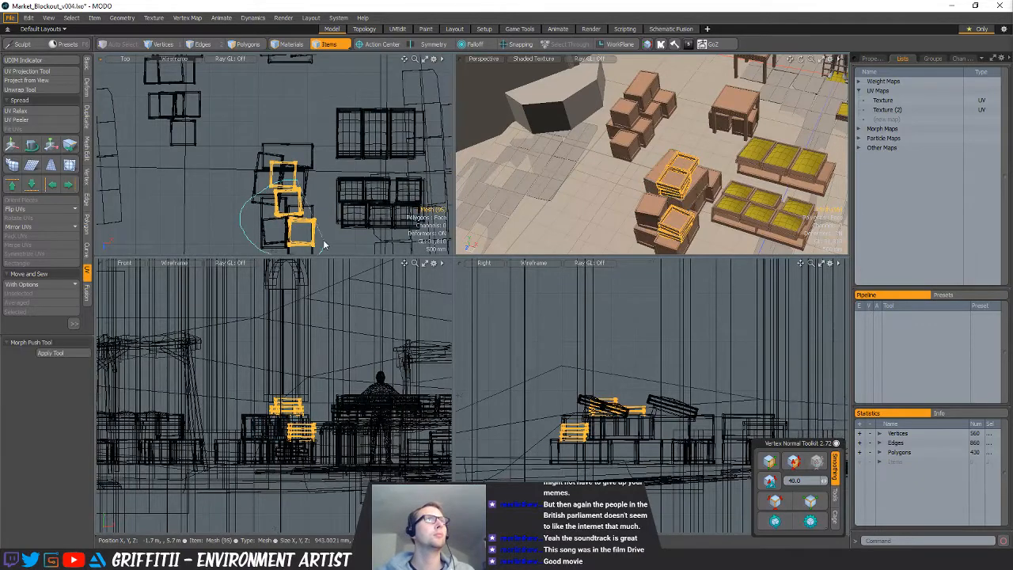
right_drag(324, 245, 318, 150)
mouse_move(333, 182)
alt+mouse_down()
mouse_move(332, 157)
mouse_move(297, 159)
alt+mouse_up()
key(3)
right_drag(332, 127, 344, 200)
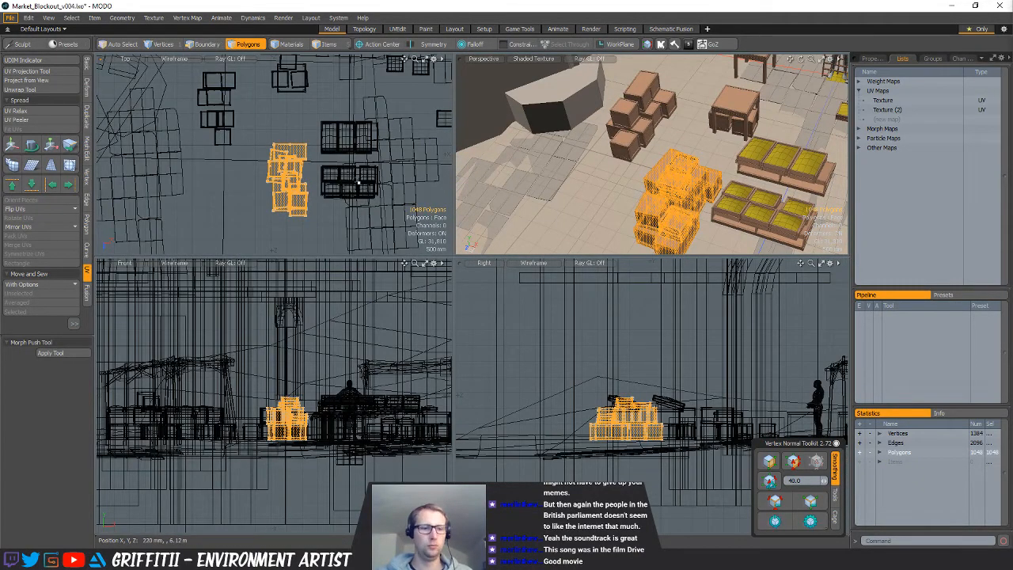
key(ctrl+x)
key(ctrl+v)
Move the combined crate stack about 900 mm in X and -11.7 m in Z, behind the market square
ctrl+alt+drag(354, 128, 317, 123)
alt+drag(316, 123, 360, 96)
key(e)
key(q)
click(364, 202)
key(w)
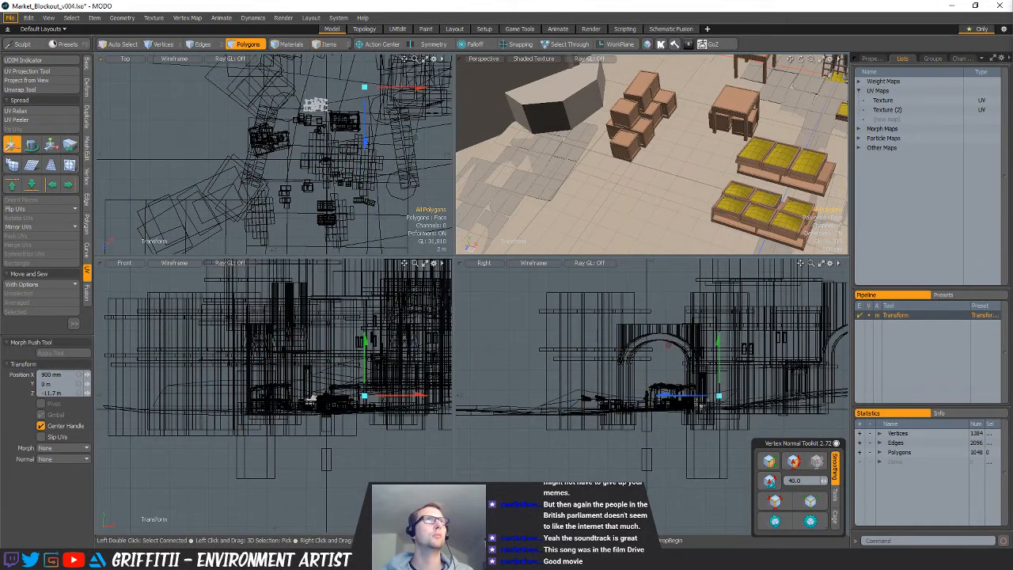
key(q)
key(shift+a)
alt+drag(586, 151, 611, 165)
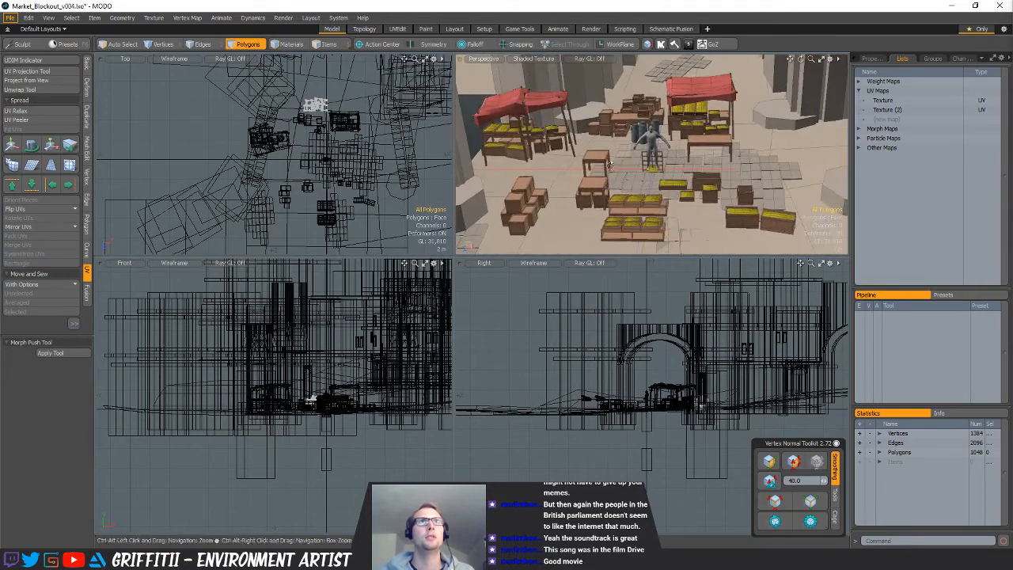
Copy the two red canopies with their posts from the double stall and paste them into a new mesh
key(5)
key(3)
alt+shift+drag(529, 383, 572, 395)
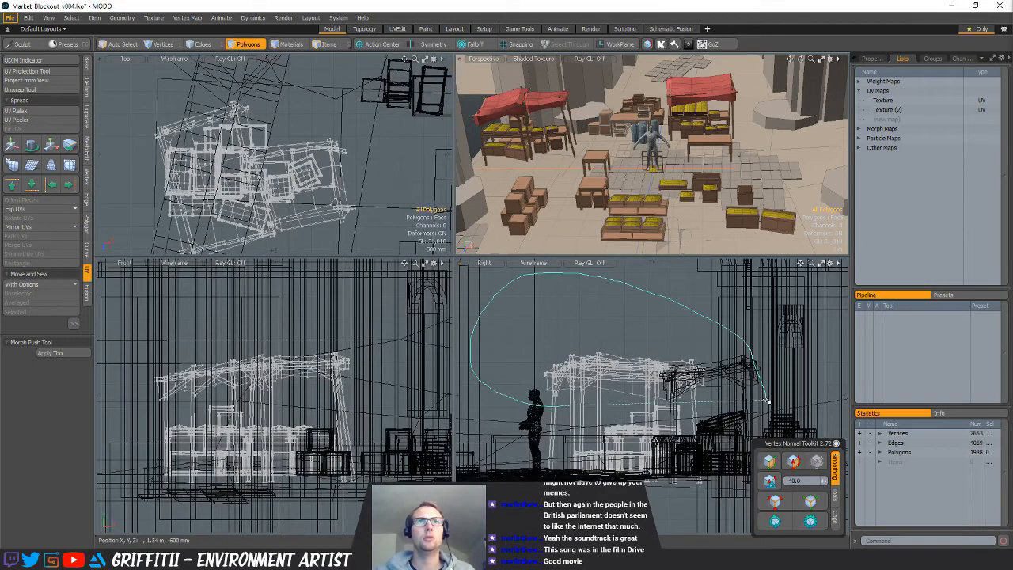
right_drag(767, 402, 764, 406)
key(ctrl+c)
key(n)
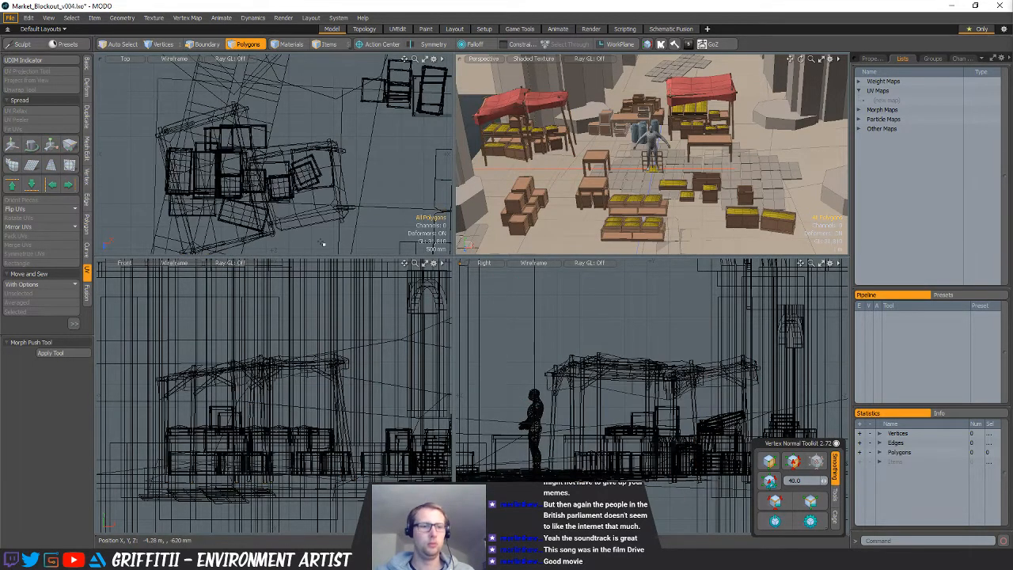
key(ctrl+v)
Move the pasted canopy pair to the open ground in front of the market and rotate it about 169° around Y
ctrl+alt+drag(323, 233, 246, 218)
alt+shift+drag(245, 218, 251, 150)
key(w)
drag(334, 142, 340, 204)
ctrl+alt+drag(340, 204, 423, 210)
drag(294, 120, 278, 242)
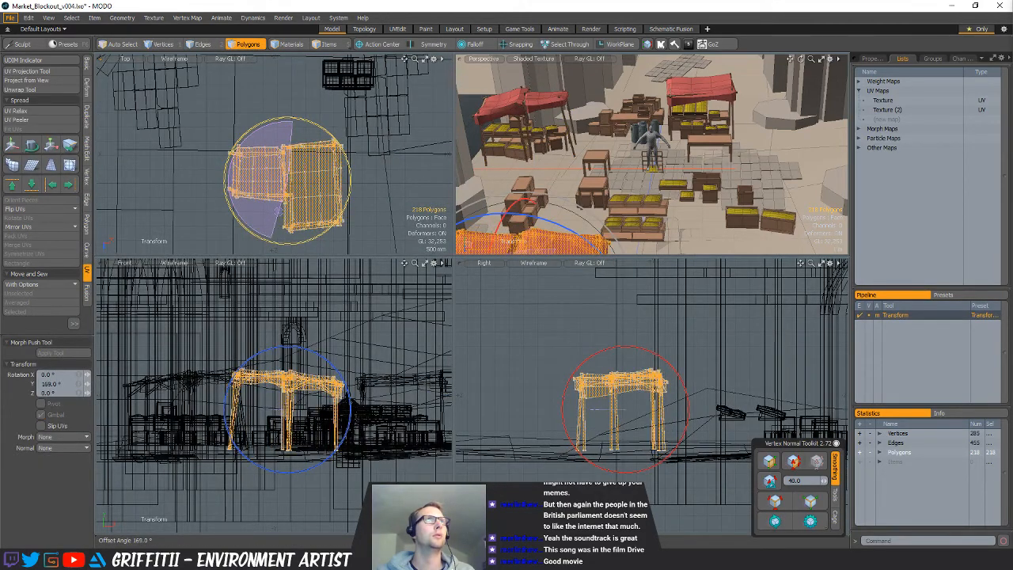
Paste a second canopy pair, turn it roughly crosswise to the first, and move it about 440 mm in X and -3.34 m in Z
alt+shift+drag(368, 205, 365, 182)
key(ctrl+v)
drag(325, 141, 356, 246)
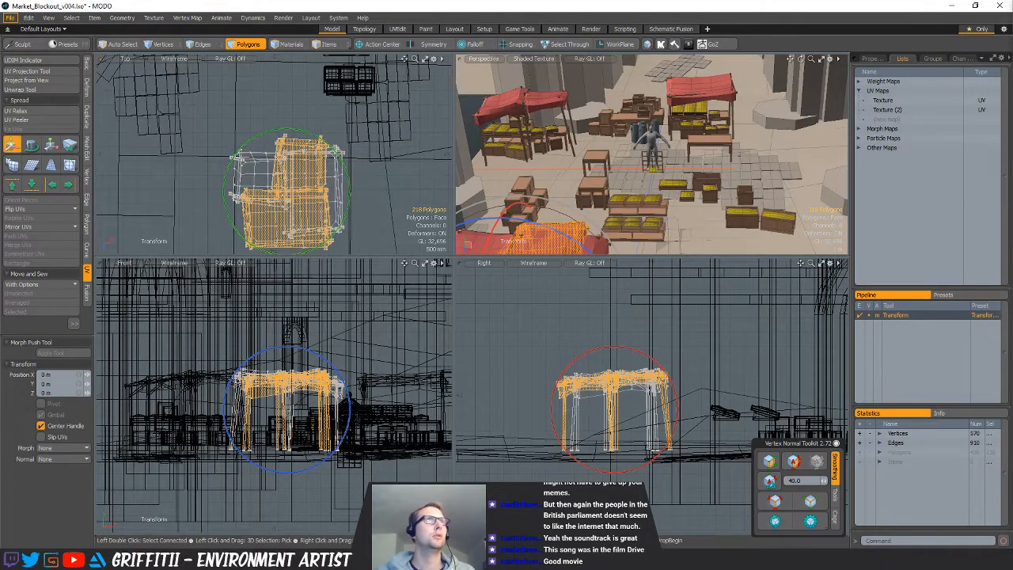
drag(362, 210, 375, 116)
alt+shift+drag(368, 202, 362, 224)
scroll(662, 190, down, 1)
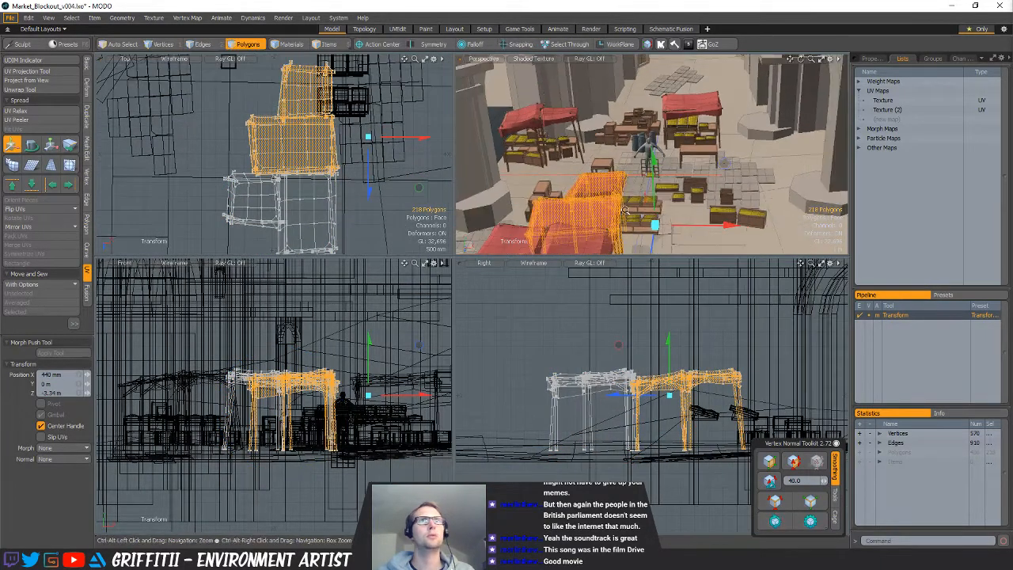
alt+drag(663, 190, 713, 181)
key(shift+a)
key(q)
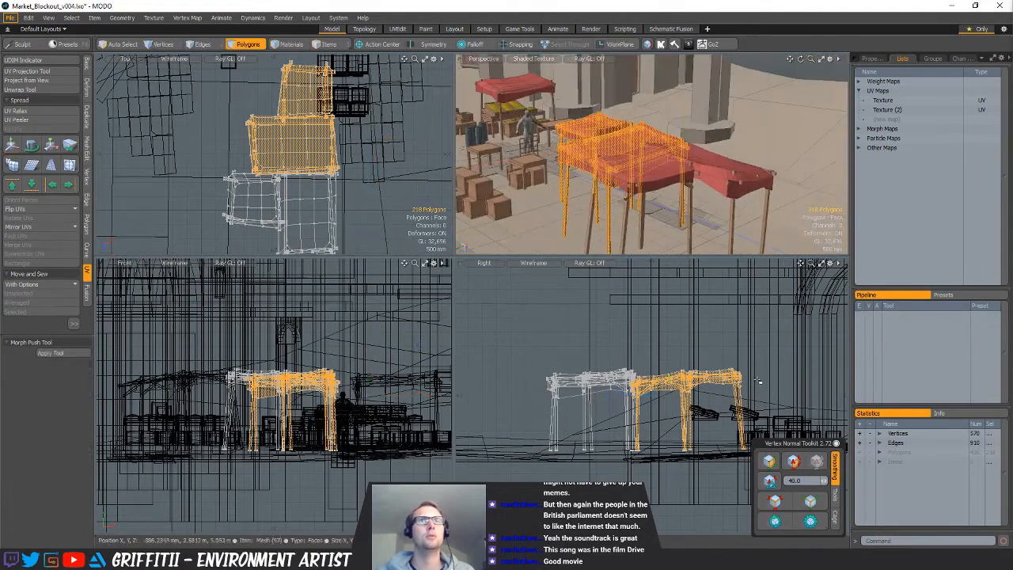
Lower the upper vertices of the smaller end canopy by 300 mm, leaving out the bottoms of its posts
ctrl+alt+drag(761, 383, 713, 367)
mouse_move(340, 164)
alt+shift+mouse_down()
mouse_move(289, 138)
mouse_move(268, 143)
alt+shift+mouse_up()
key(1)
right_drag(262, 176, 191, 112)
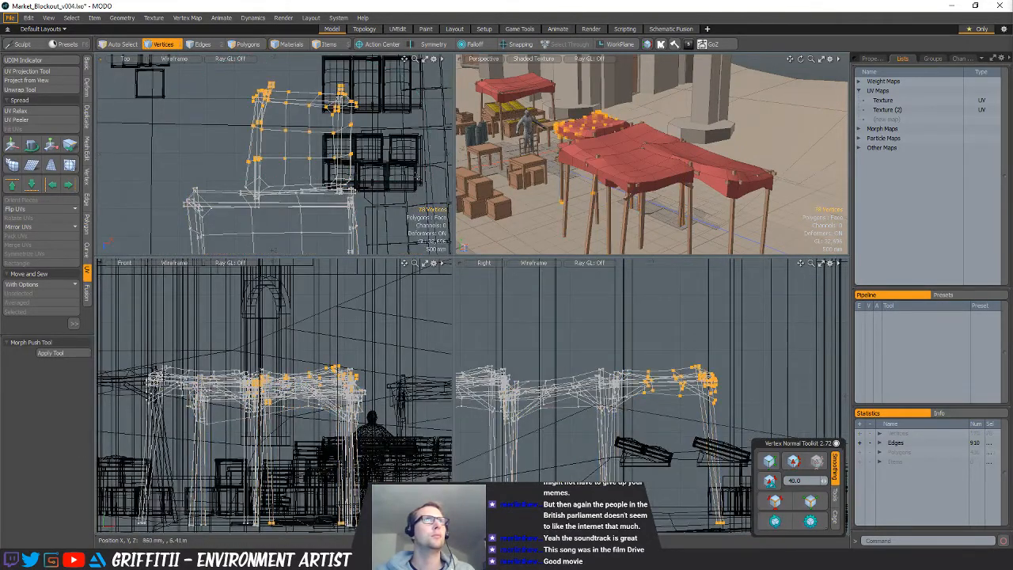
alt+shift+drag(611, 411, 553, 372)
ctrl+alt+drag(564, 479, 584, 471)
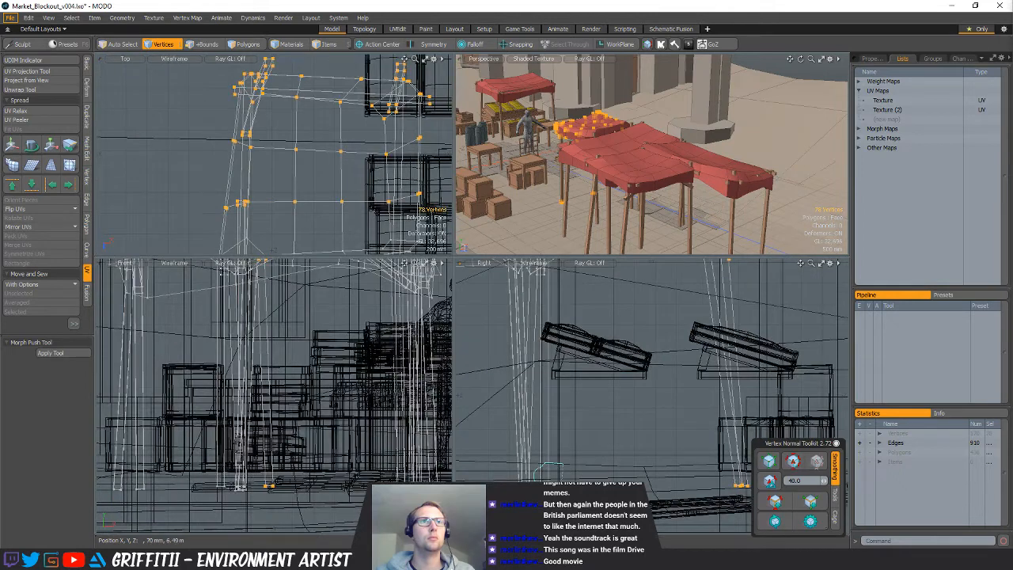
alt+shift+drag(356, 206, 260, 185)
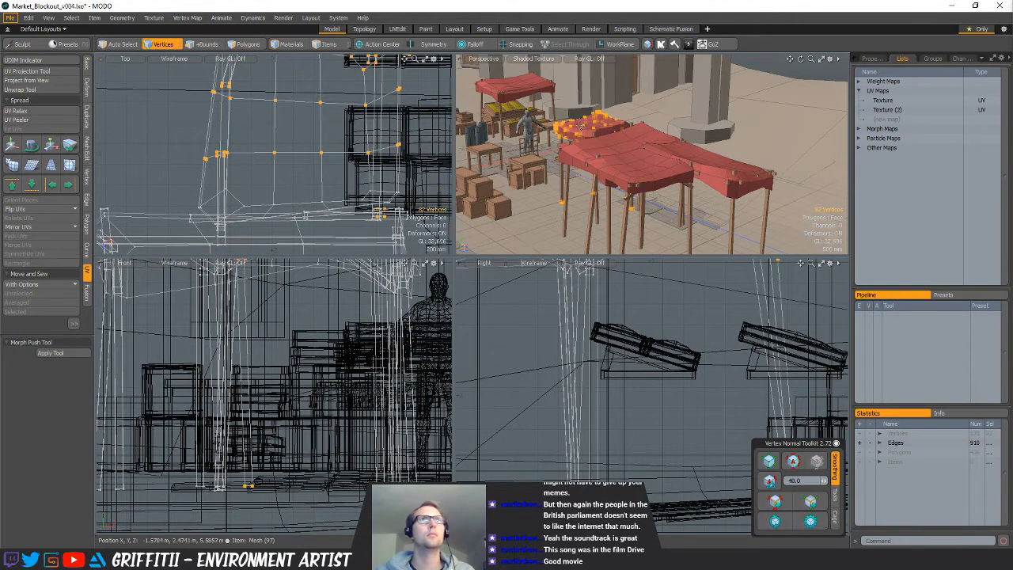
ctrl+alt+drag(596, 152, 649, 149)
alt+drag(581, 125, 673, 185)
shift+double_click(666, 195)
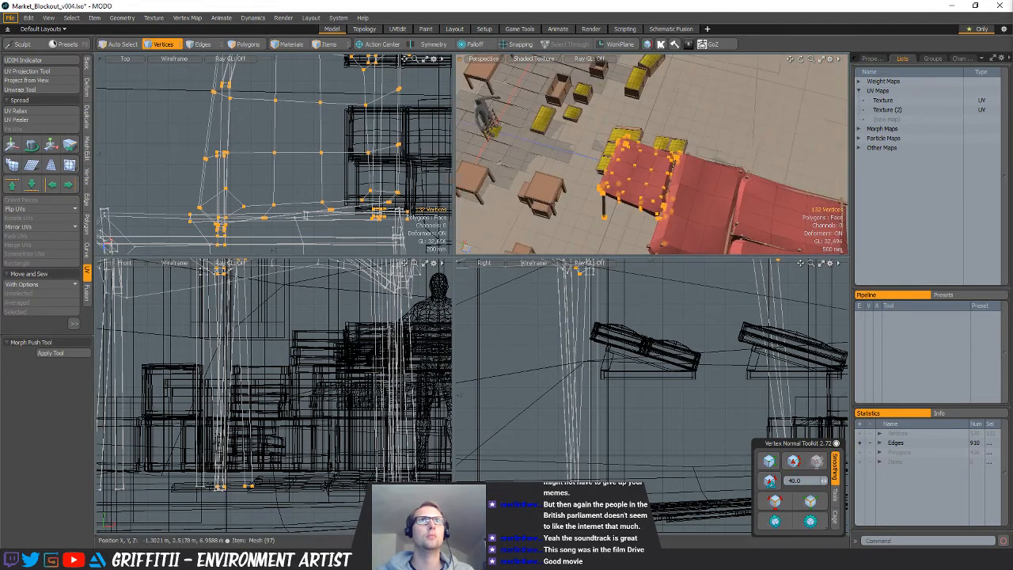
key(w)
ctrl+alt+drag(691, 384, 654, 407)
key(q)
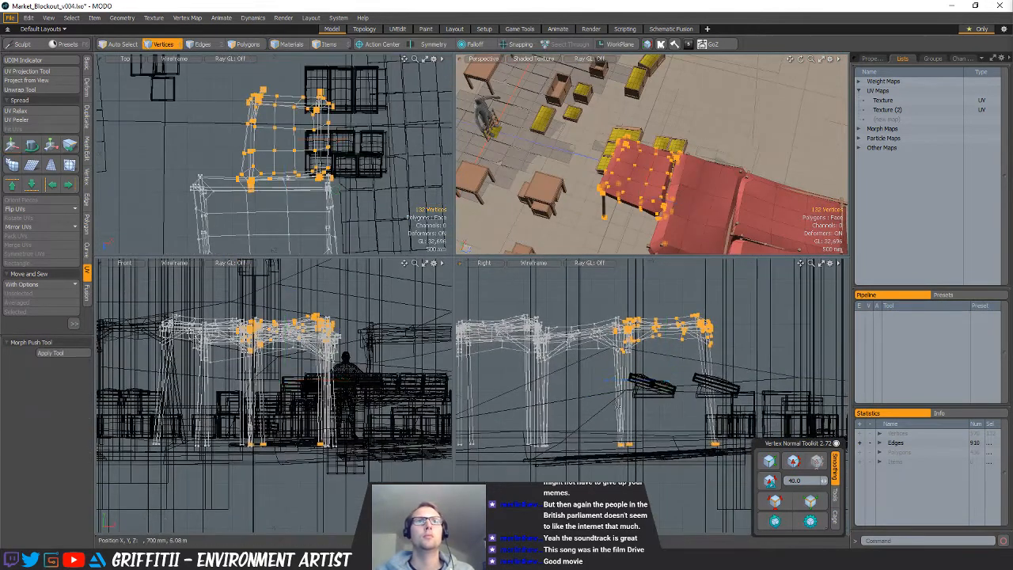
key(w)
drag(664, 293, 665, 310)
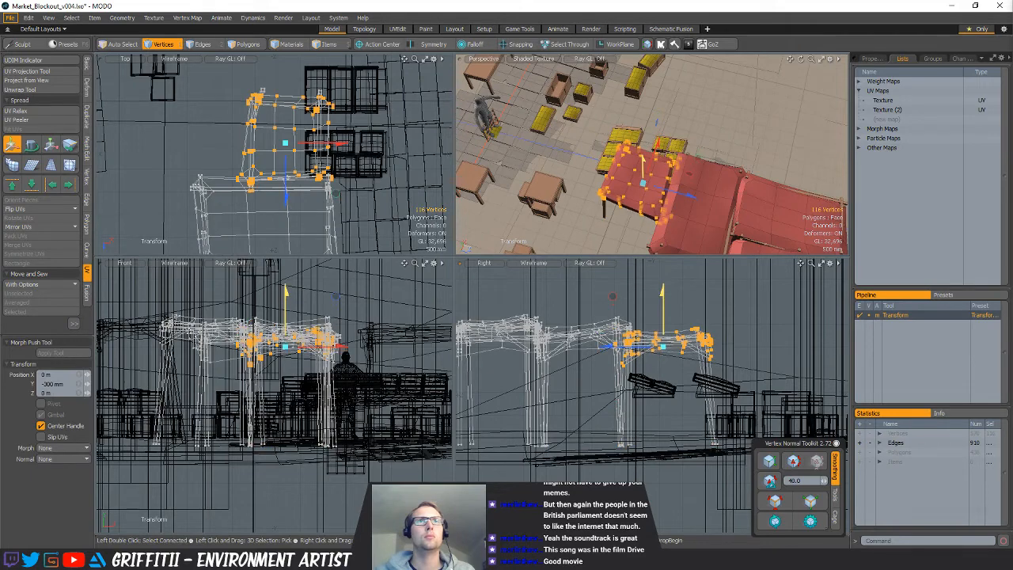
alt+drag(667, 223, 669, 185)
key(q)
Select both canopy pairs and move them together along X to the open side area beyond the crates and tables
key(3)
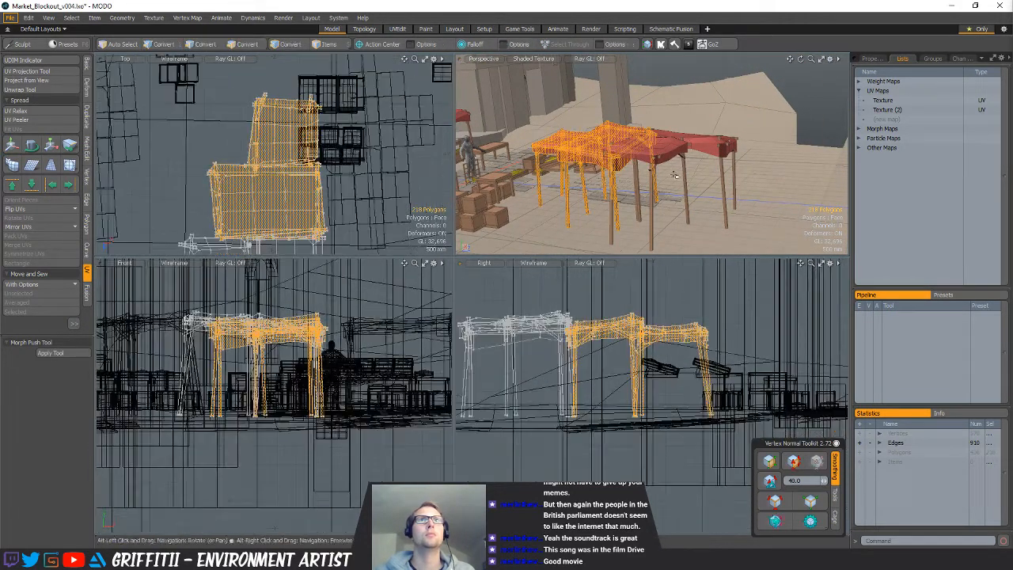
click(771, 177)
alt+drag(771, 177, 613, 193)
ctrl+alt+drag(325, 163, 257, 166)
alt+shift+drag(257, 166, 250, 208)
right_drag(330, 183, 208, 252)
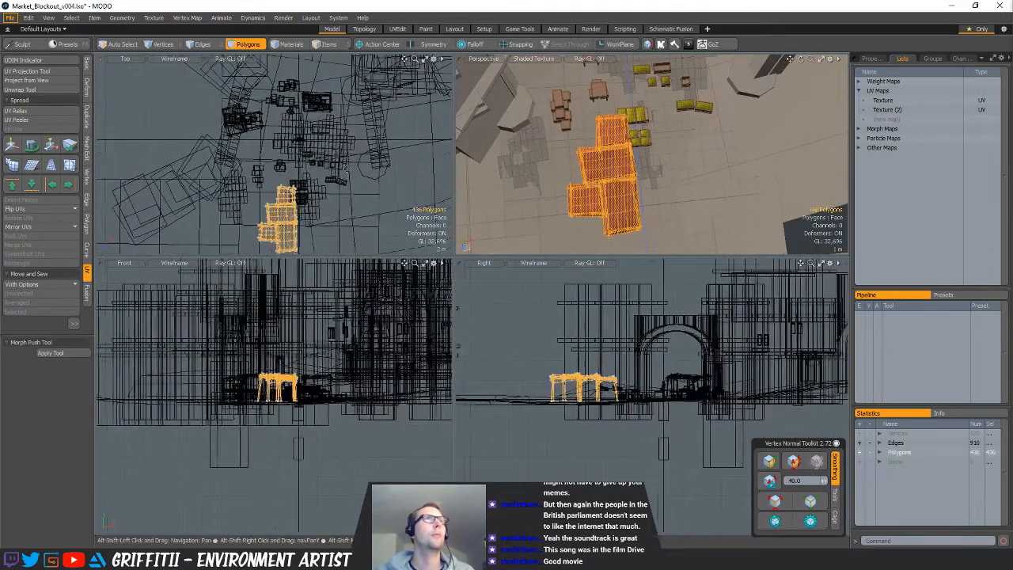
alt+shift+drag(277, 218, 267, 169)
key(w)
drag(647, 212, 815, 211)
key(q)
Copy the original double stall's two canopies again and paste them into another new mesh
click(687, 136)
alt+drag(687, 136, 549, 128)
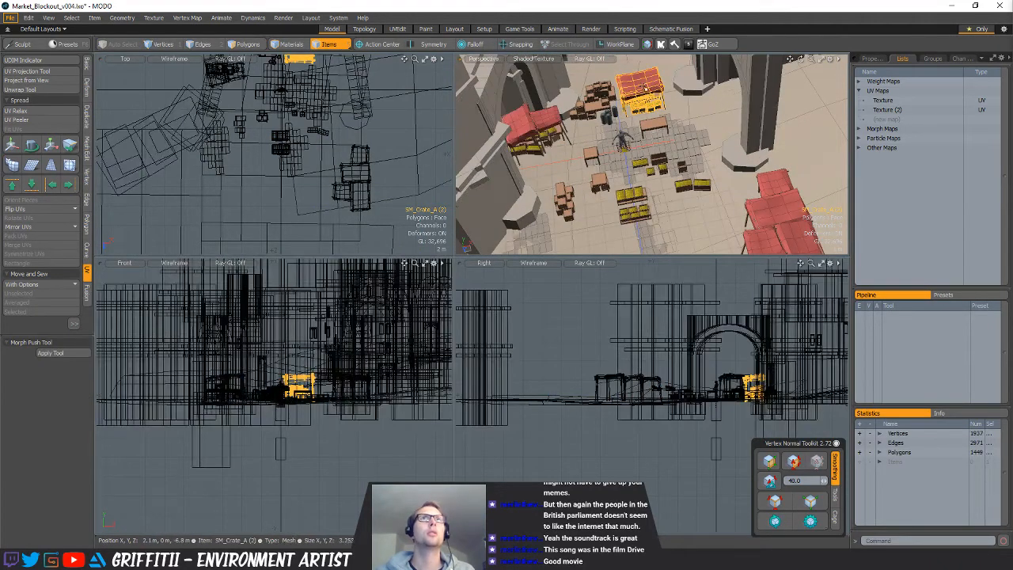
key(5)
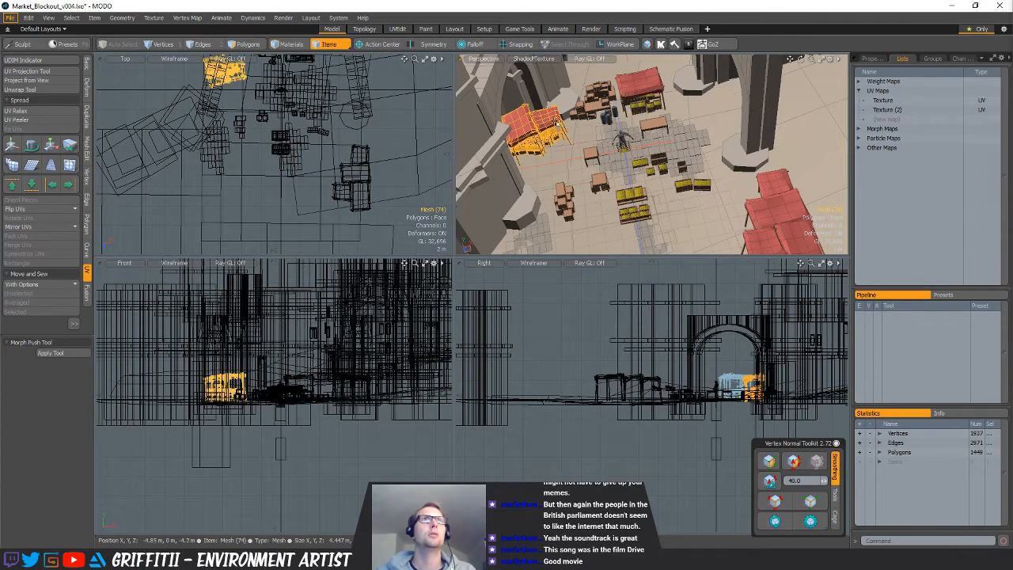
scroll(730, 400, up, 5)
alt+shift+drag(672, 403, 616, 389)
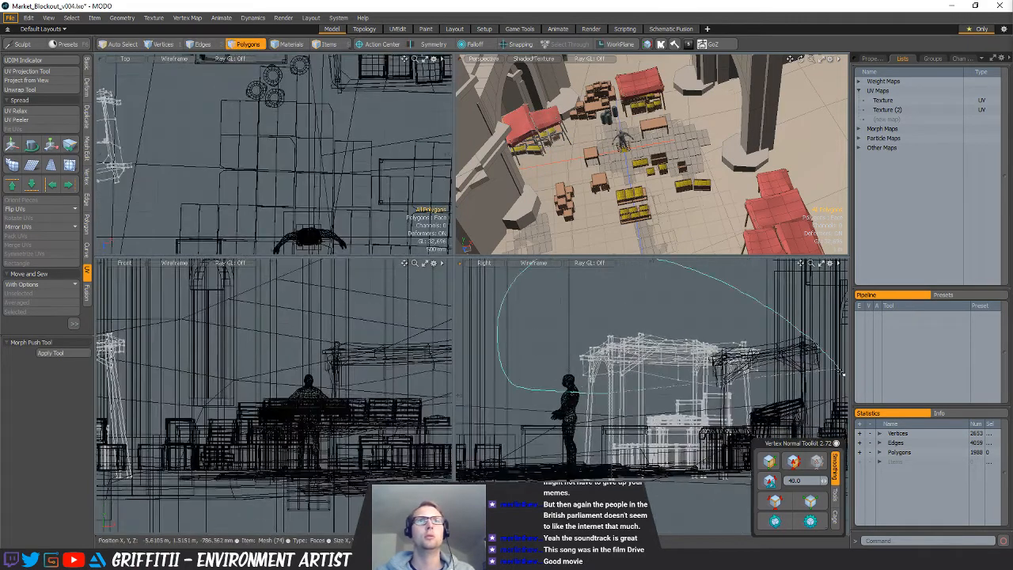
right_drag(843, 372, 779, 378)
key(ctrl+c)
key(n)
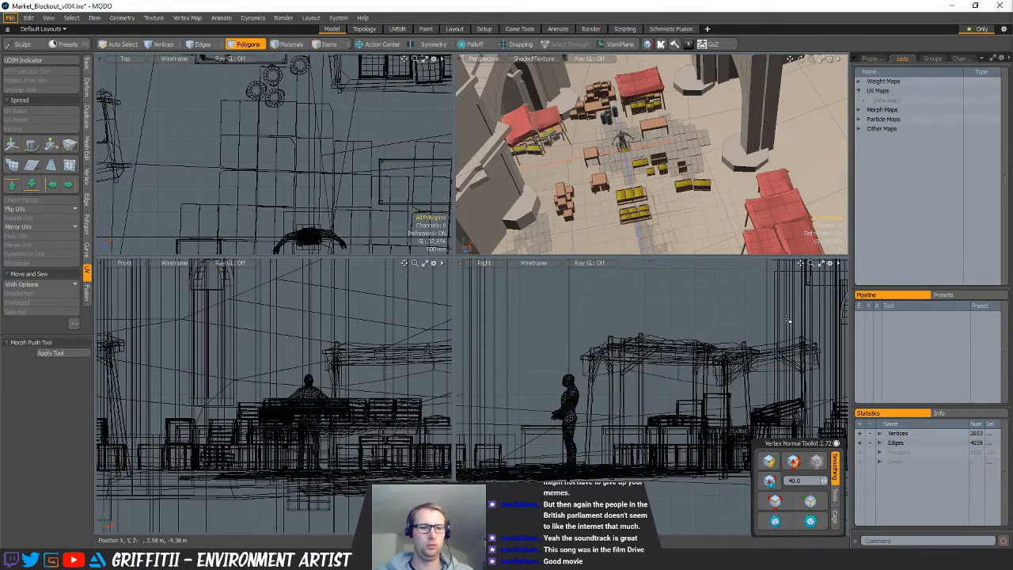
key(ctrl+v)
Move the new canopy pair about 2.15 m in X and 10 m in Z, in front of the crate stacks
scroll(766, 393, down, 5)
key(w)
drag(283, 156, 325, 290)
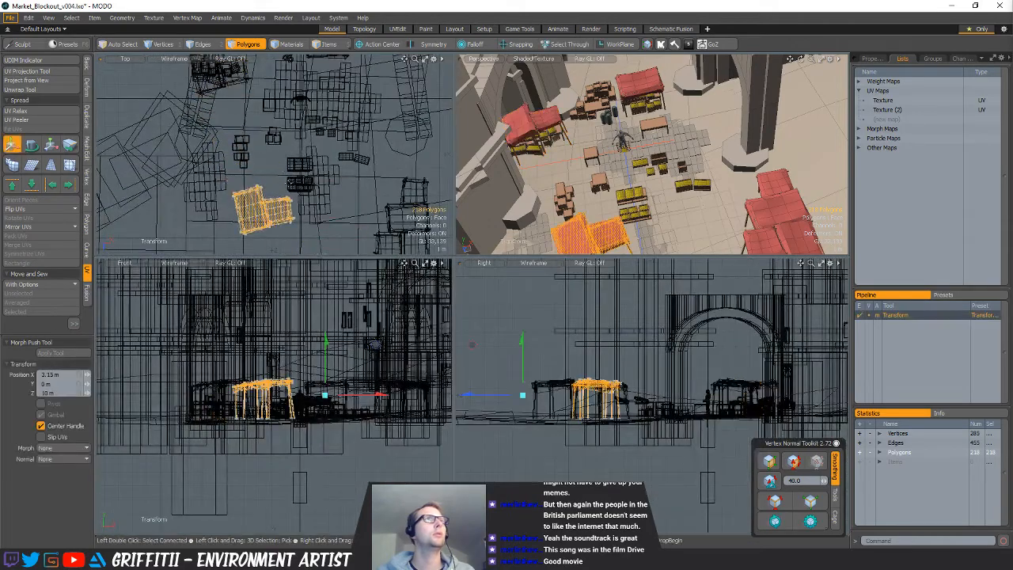
scroll(297, 146, up, 3)
alt+shift+drag(297, 225, 282, 119)
scroll(325, 127, up, 3)
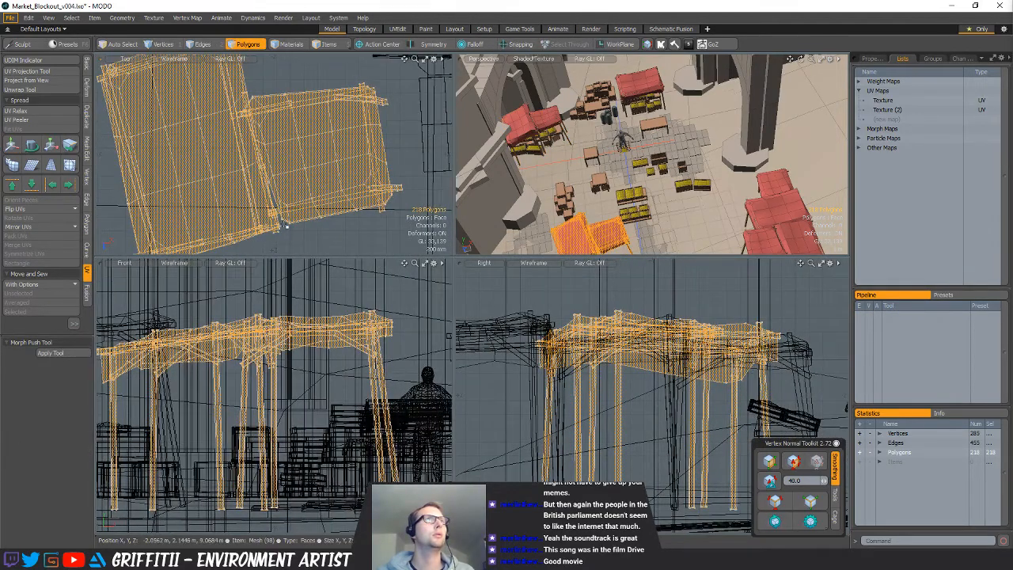
Select all vertices of the pair's larger canopy and move it away from the smaller one, about -504 mm in X
key(1)
right_drag(326, 262, 311, 243)
alt+shift+drag(230, 200, 288, 202)
mouse_move(247, 195)
shift+right_down()
mouse_move(128, 252)
mouse_move(274, 252)
shift+right_up()
alt+shift+drag(245, 163, 248, 218)
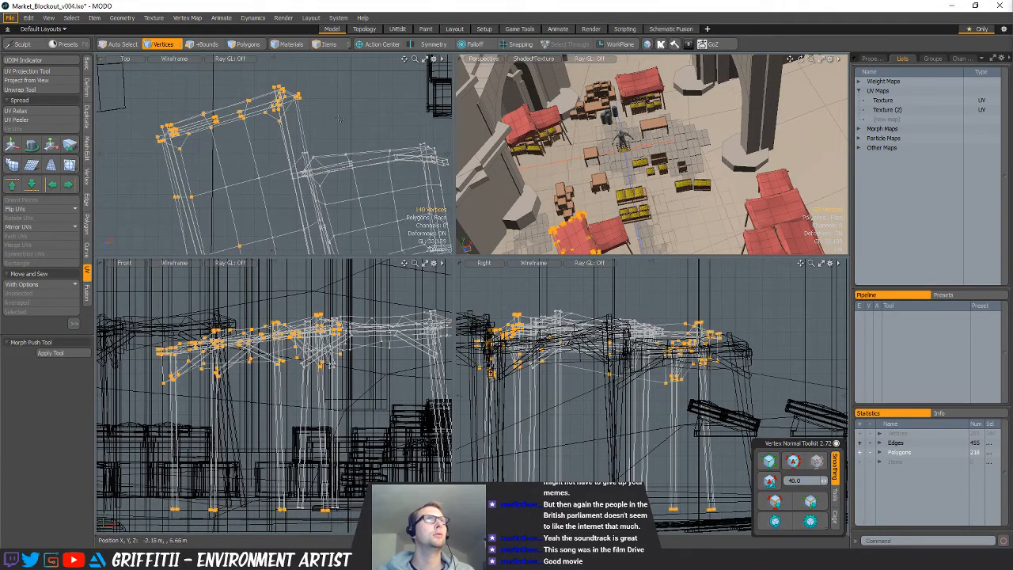
alt+shift+drag(315, 144, 334, 155)
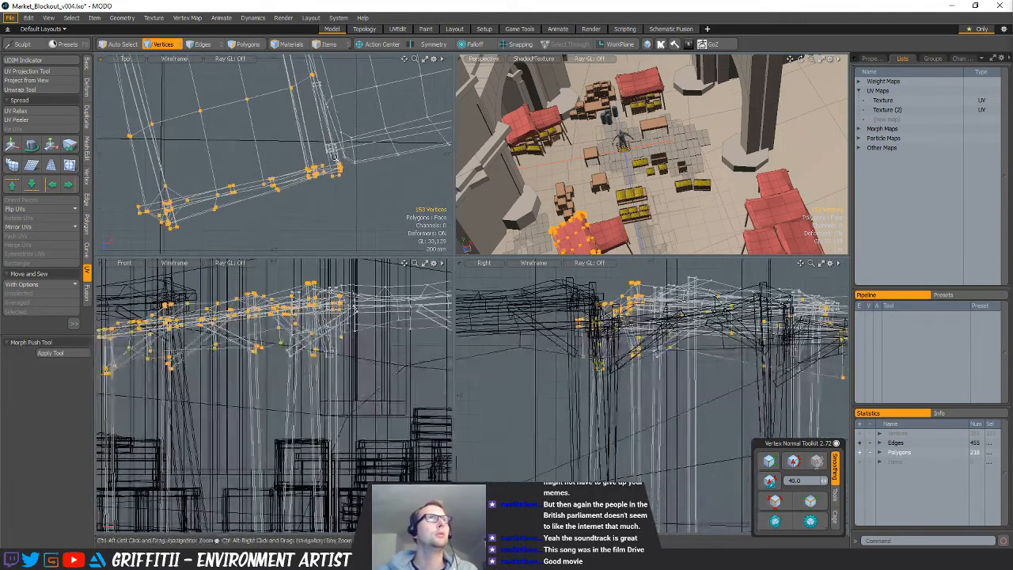
scroll(346, 144, up, 2)
key(shift+a)
mouse_move(654, 189)
alt+mouse_down()
mouse_move(673, 209)
mouse_move(686, 189)
mouse_move(658, 200)
alt+mouse_up()
key(w)
key(ctrl+z)
scroll(696, 133, up, 5)
alt+drag(713, 131, 666, 185)
scroll(677, 157, down, 5)
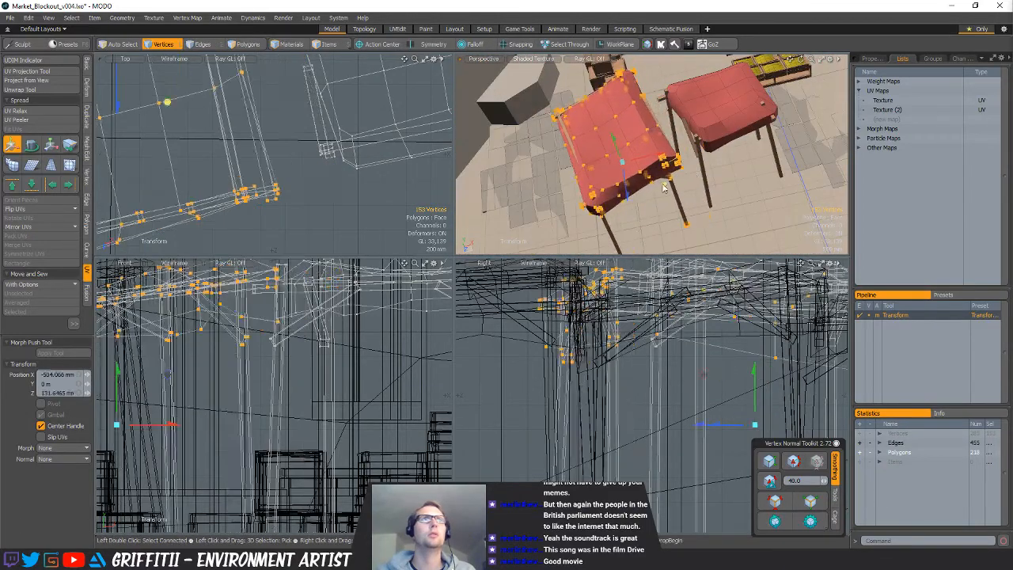
scroll(325, 212, down, 5)
scroll(316, 168, down, 3)
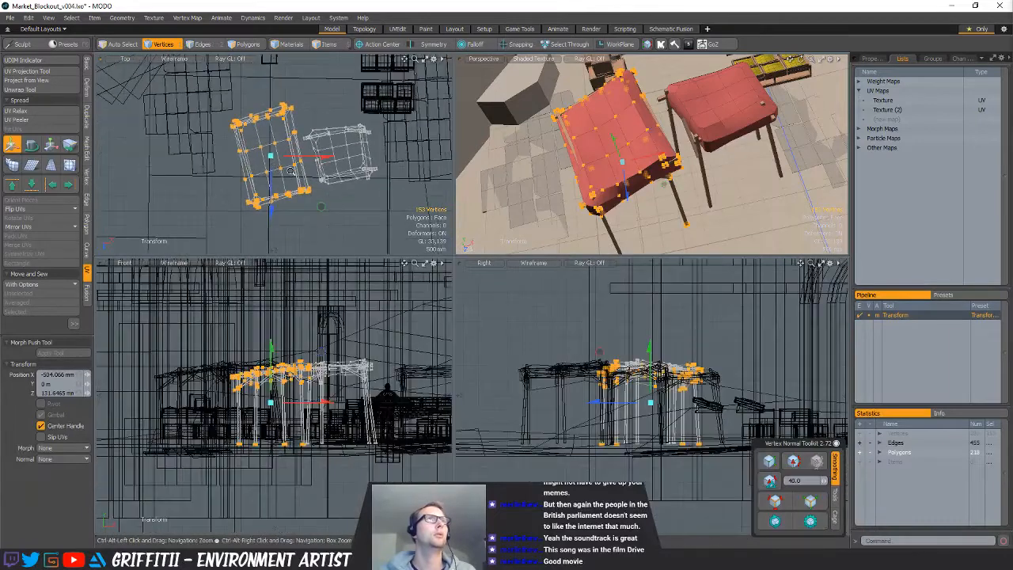
drag(300, 168, 279, 177)
Cut the larger canopy's polygons and paste them into their own new mesh
key(alt+3)
key(ctrl+x)
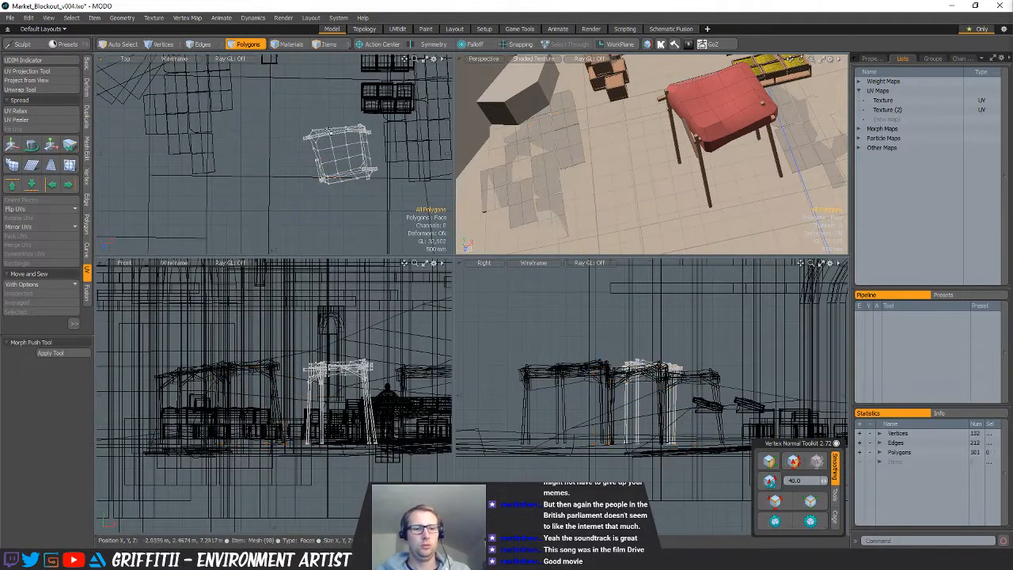
key(n)
key(ctrl+v)
scroll(300, 125, down, 2)
Rotate the larger canopy around Y so its long side runs along the X axis
key(1)
key(e)
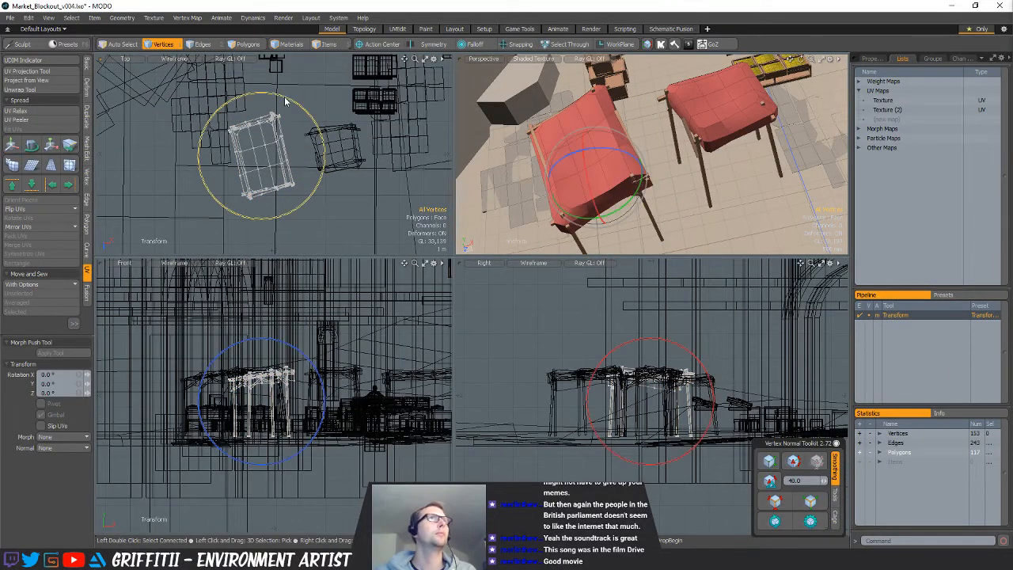
drag(315, 97, 224, 87)
key(space)
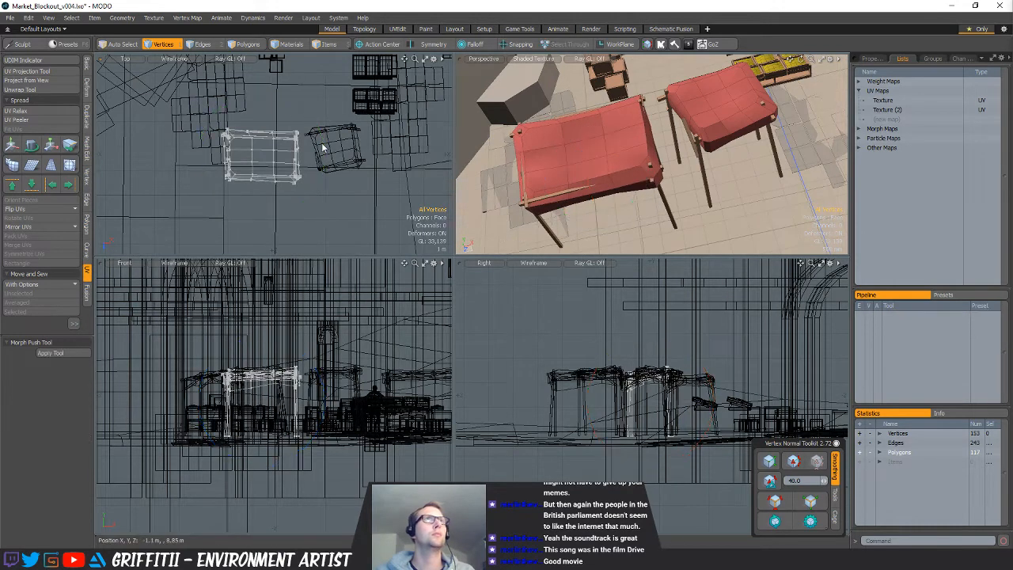
Straighten the smaller canopy around Y and move it against the short side of the larger canopy
key(5)
click(313, 126)
key(e)
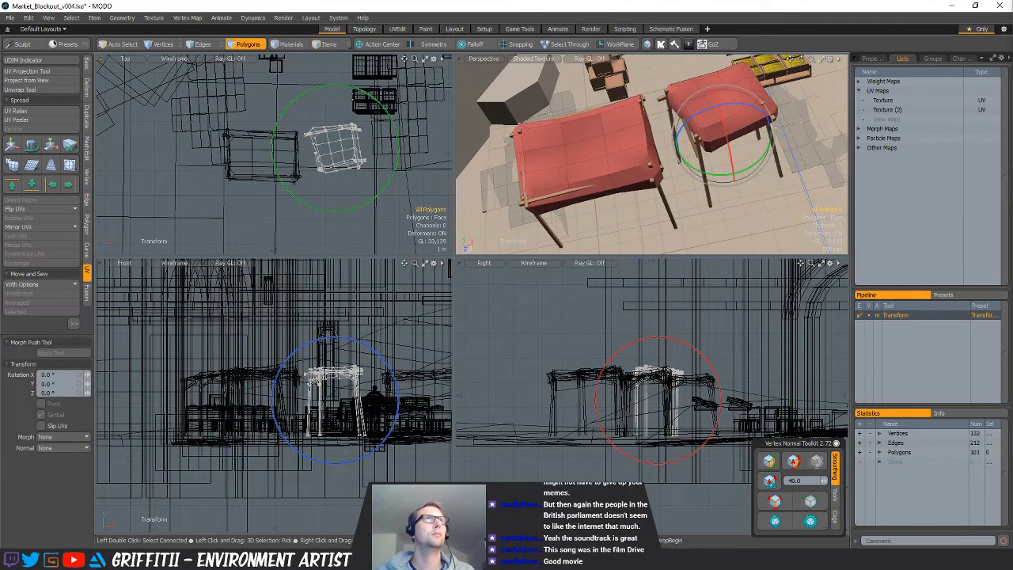
drag(356, 89, 355, 110)
alt+drag(694, 169, 638, 188)
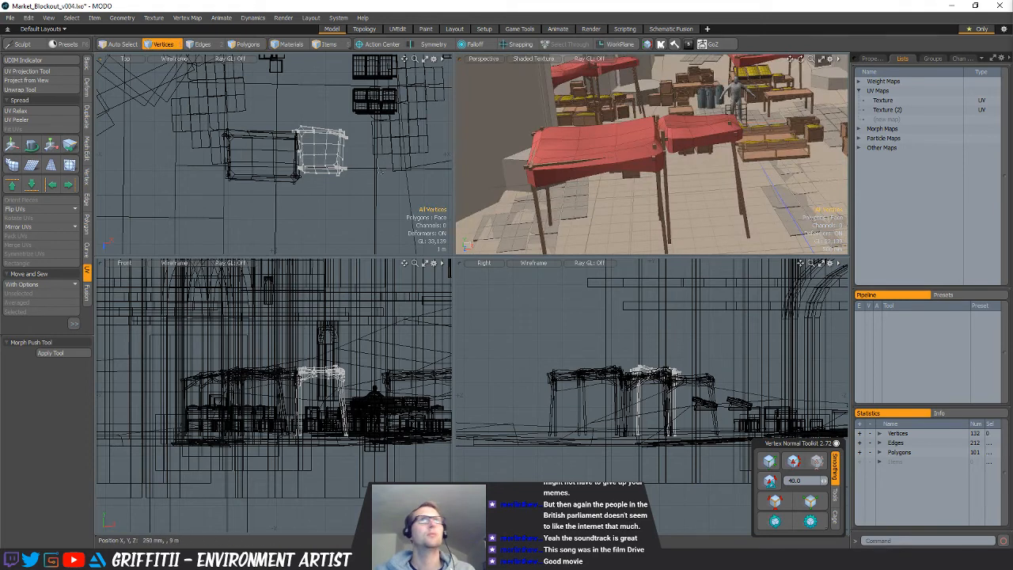
Duplicate the smaller canopy, place the copy on the larger canopy's opposite short side, and rotate it -90° around Y
double_click(320, 150)
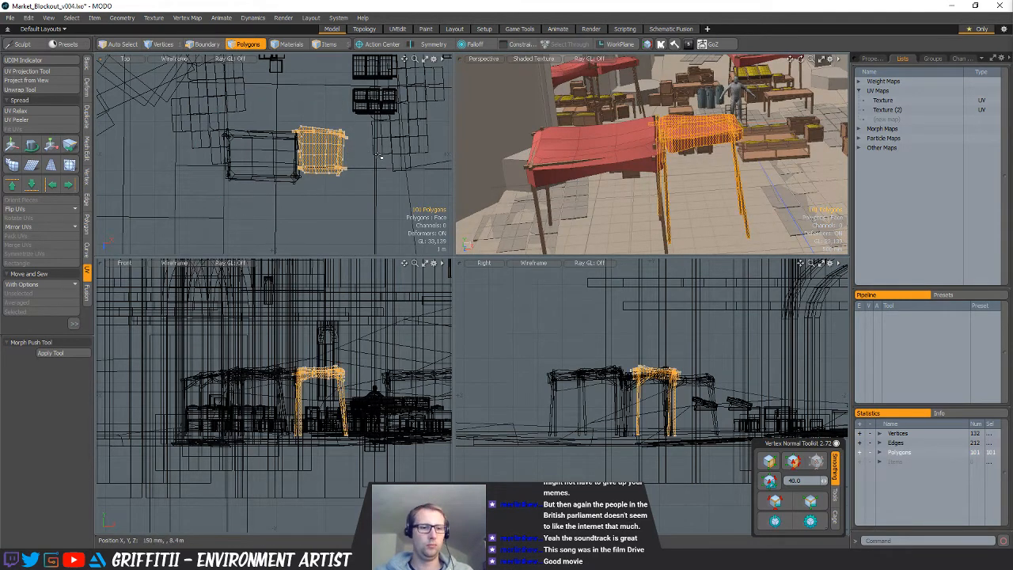
key(y)
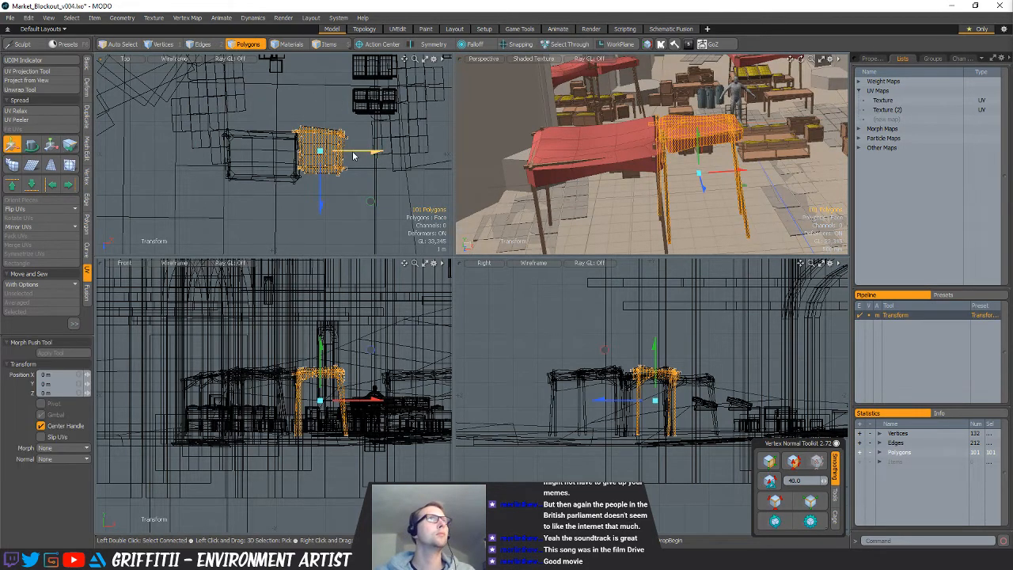
drag(354, 156, 237, 156)
key(e)
drag(220, 94, 250, 105)
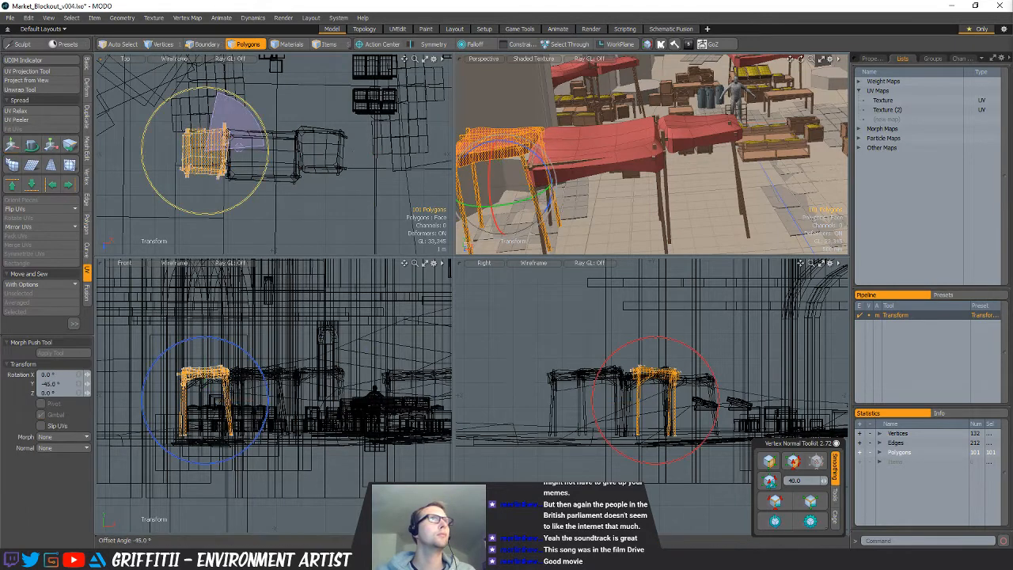
drag(261, 144, 235, 157)
alt+drag(552, 157, 625, 175)
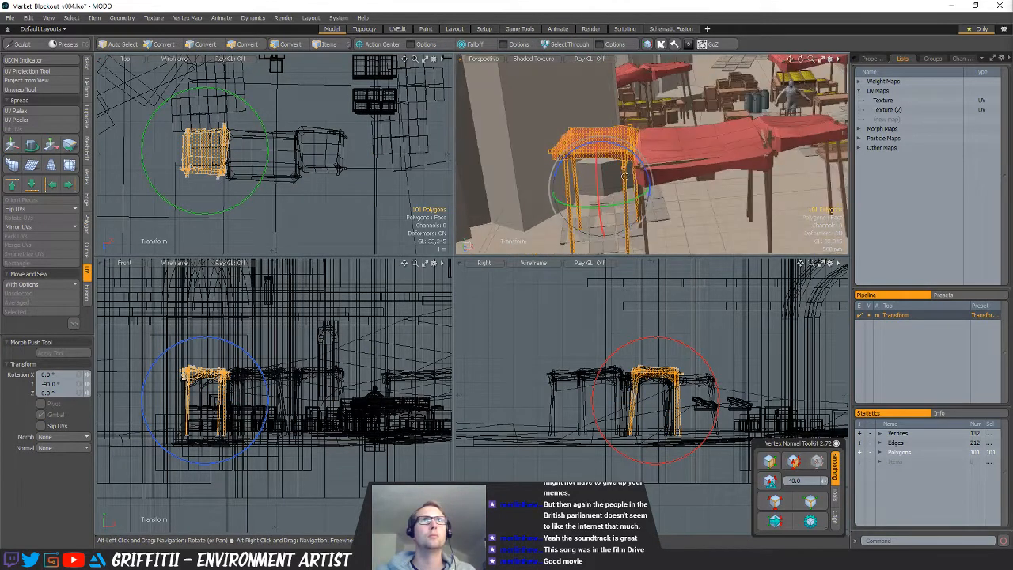
Select the copied canopy's upper vertices without the pole feet, then lower the top and tilt it down away from the larger canopy
key(1)
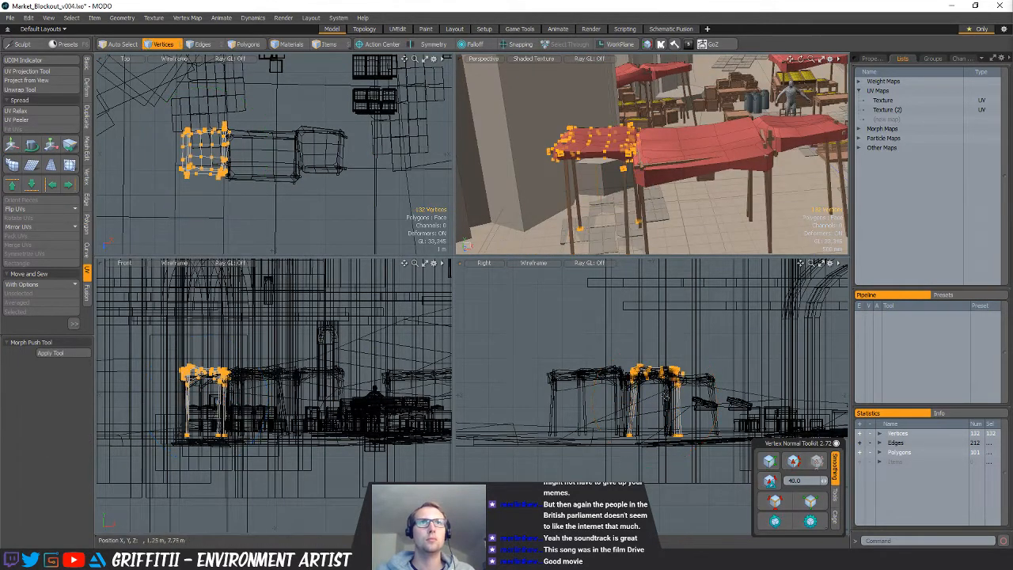
key(w)
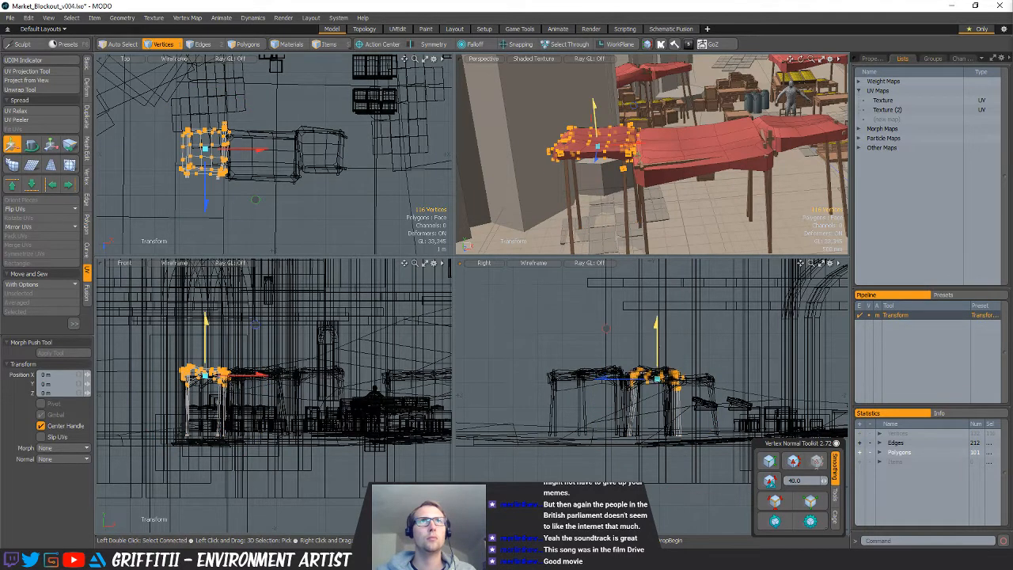
drag(607, 328, 606, 334)
key(e)
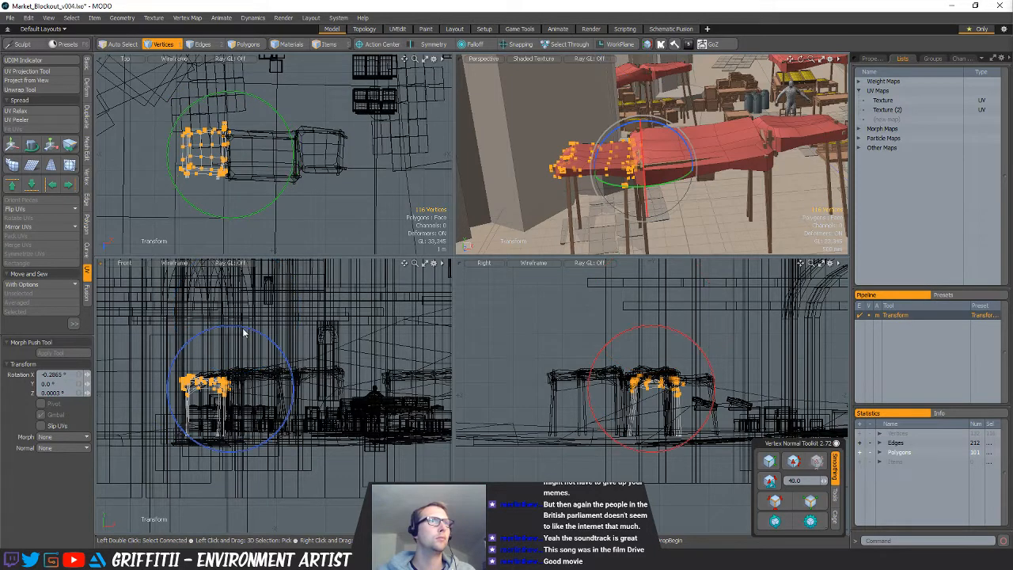
drag(245, 333, 247, 336)
key(w)
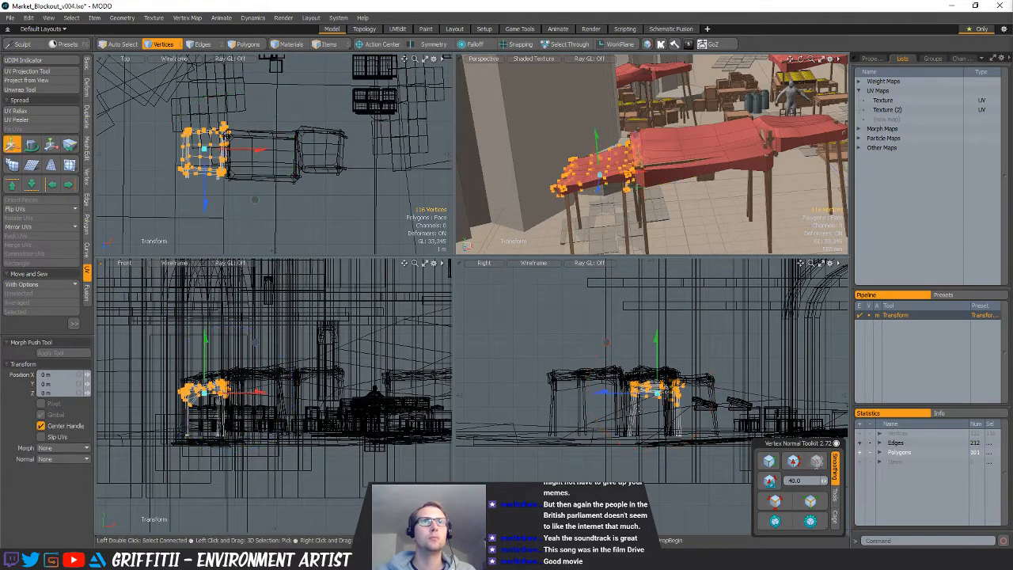
drag(656, 348, 655, 342)
key(q)
key(Escape)
Reselect the copied canopy's upper vertices and rotate them 4° around Z to steepen the slope
alt+drag(634, 183, 728, 186)
alt+shift+drag(728, 186, 673, 178)
scroll(194, 392, up, 3)
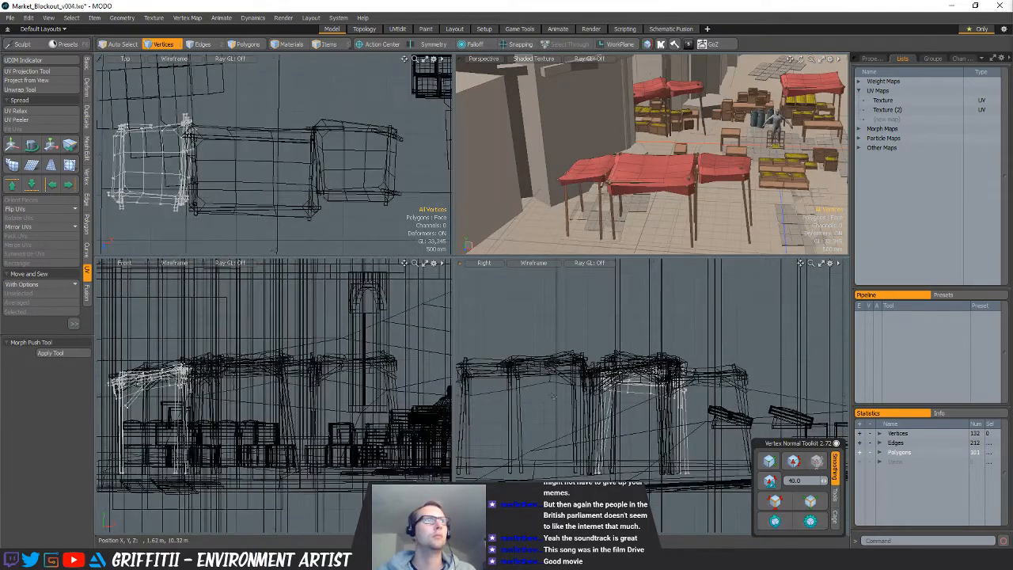
alt+drag(190, 392, 297, 400)
scroll(252, 348, up, 2)
key(1)
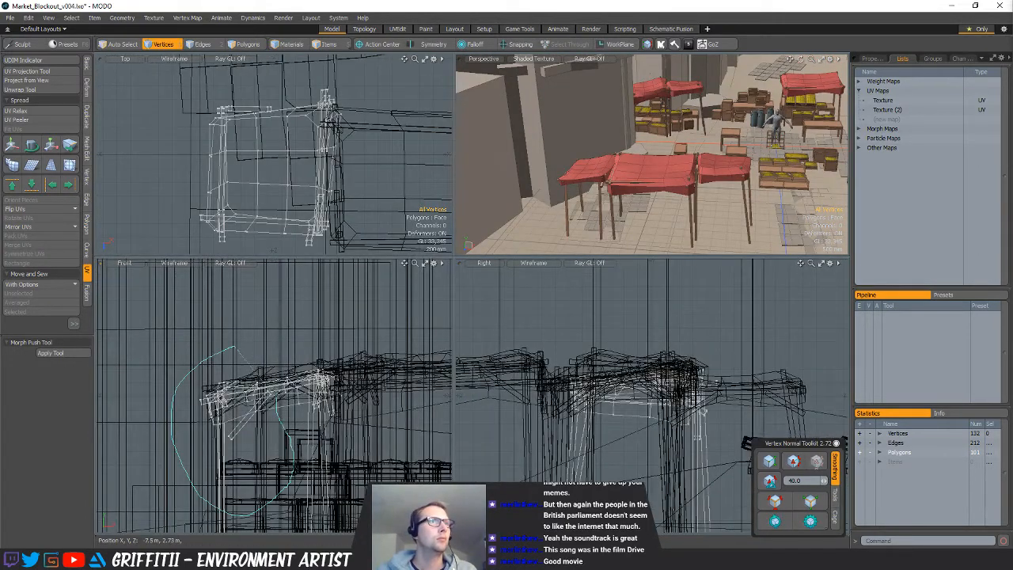
right_drag(278, 400, 253, 366)
shift+right_drag(324, 326, 324, 348)
key(e)
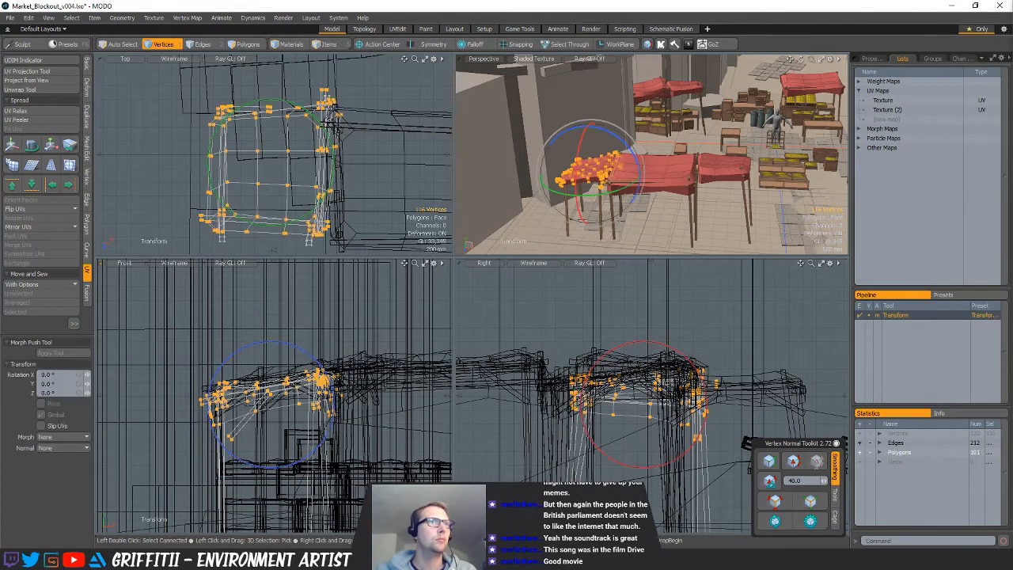
drag(325, 320, 320, 317)
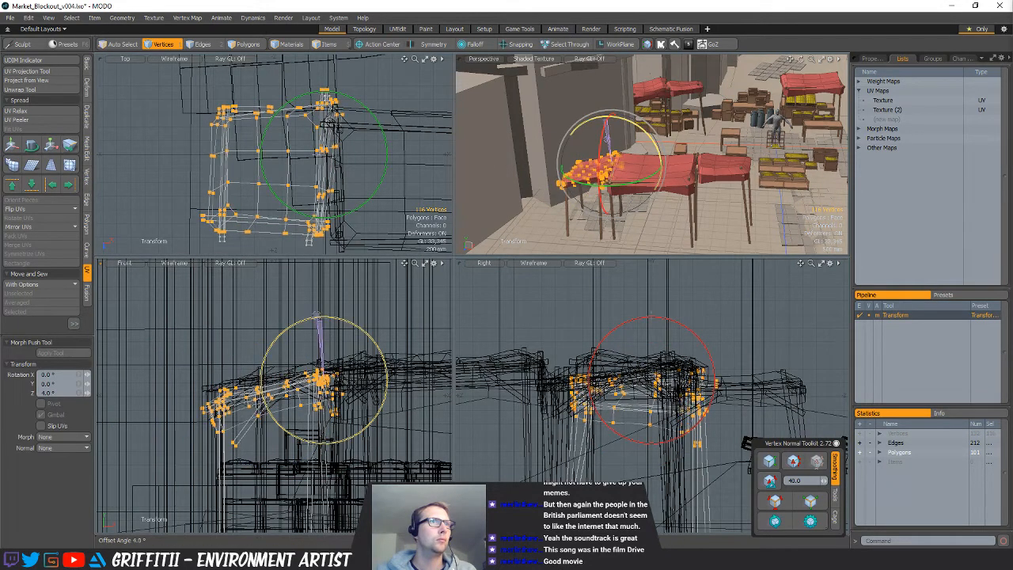
key(q)
Move the four vertices at the lower end of the canopy's brace -150 mm in X and -120 mm in Y
right_drag(240, 433, 253, 457)
key(w)
drag(260, 472, 255, 475)
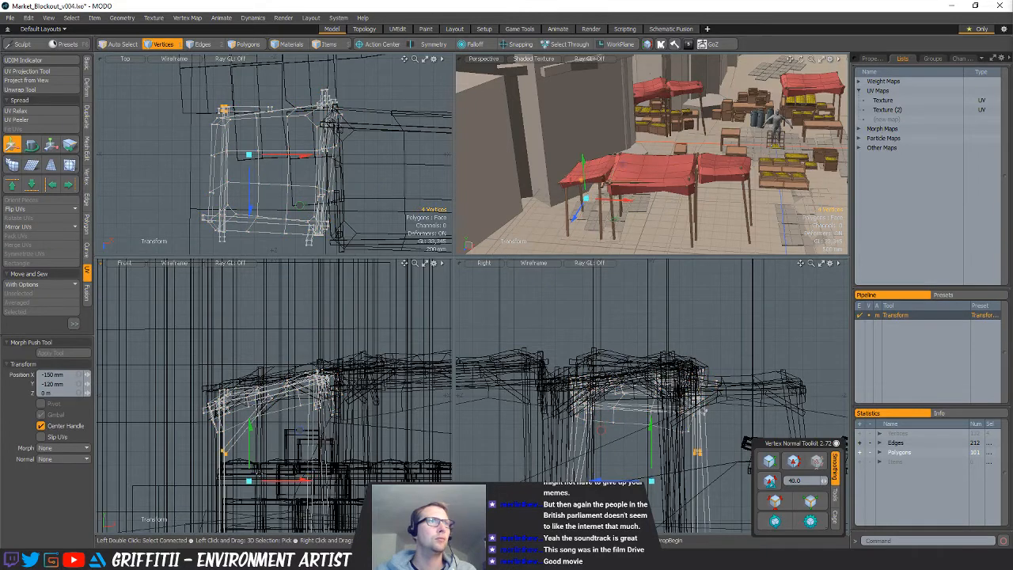
key(q)
Duplicate the empty table near the scale figure and place the copy end to end with the original
alt+drag(625, 171, 699, 123)
click(699, 122)
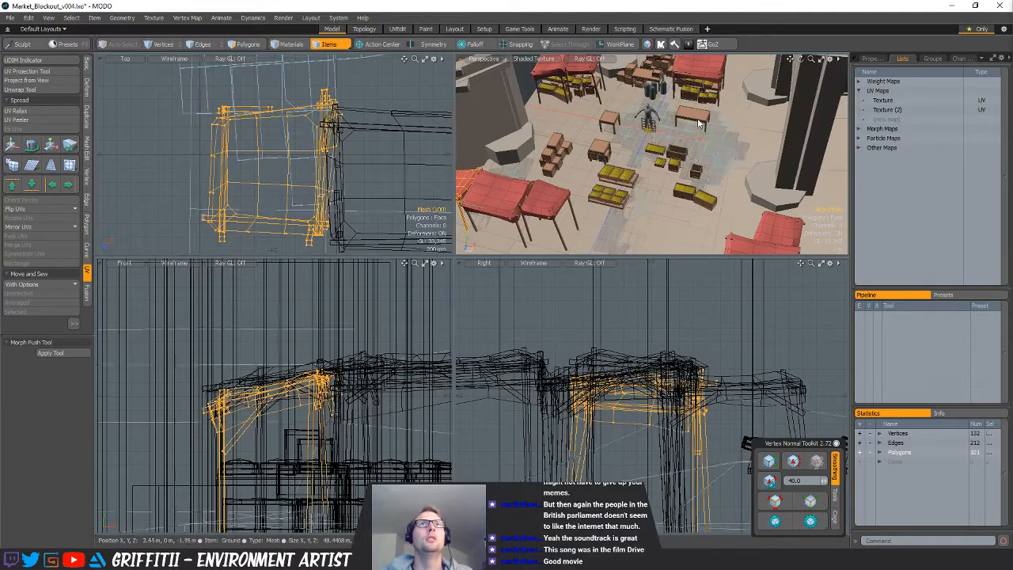
click(699, 123)
key(3)
scroll(224, 221, down, 12)
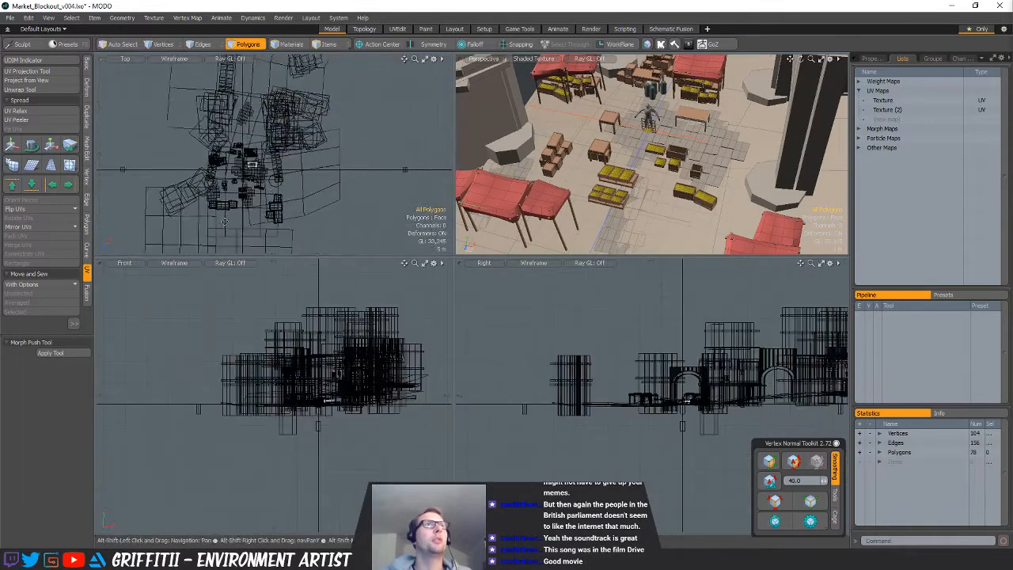
scroll(245, 182, up, 5)
alt+shift+drag(245, 182, 358, 130)
key(bracketleft)
key(w)
key(ctrl+v)
scroll(281, 137, up, 5)
scroll(311, 159, down, 3)
key(q)
scroll(311, 140, up, 3)
key(w)
key(q)
scroll(369, 152, down, 3)
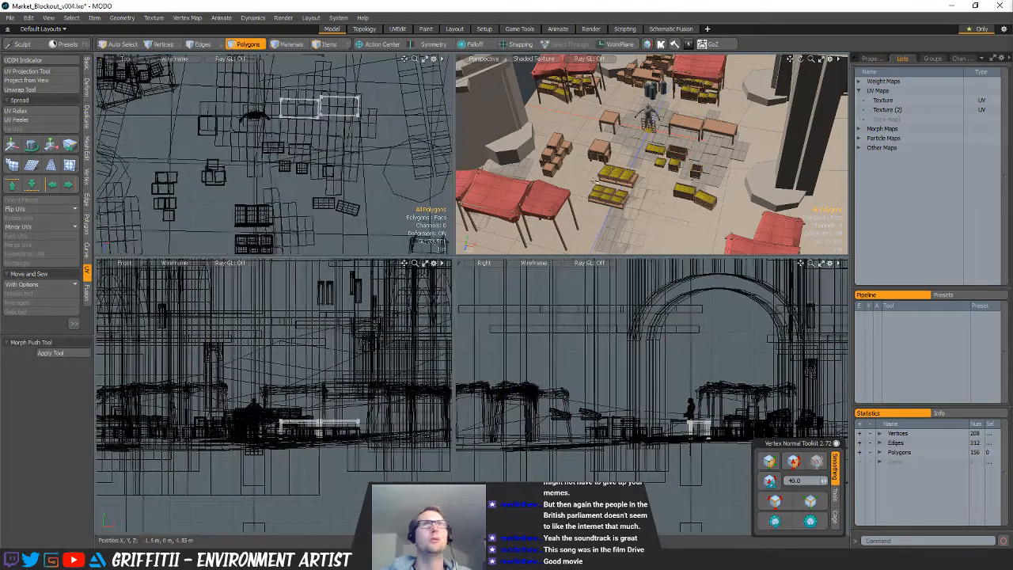
Move the front tray of fruit crates onto the second table, 4.05 m in X and -6.5 m in Z
key(5)
click(612, 198)
key(3)
key(w)
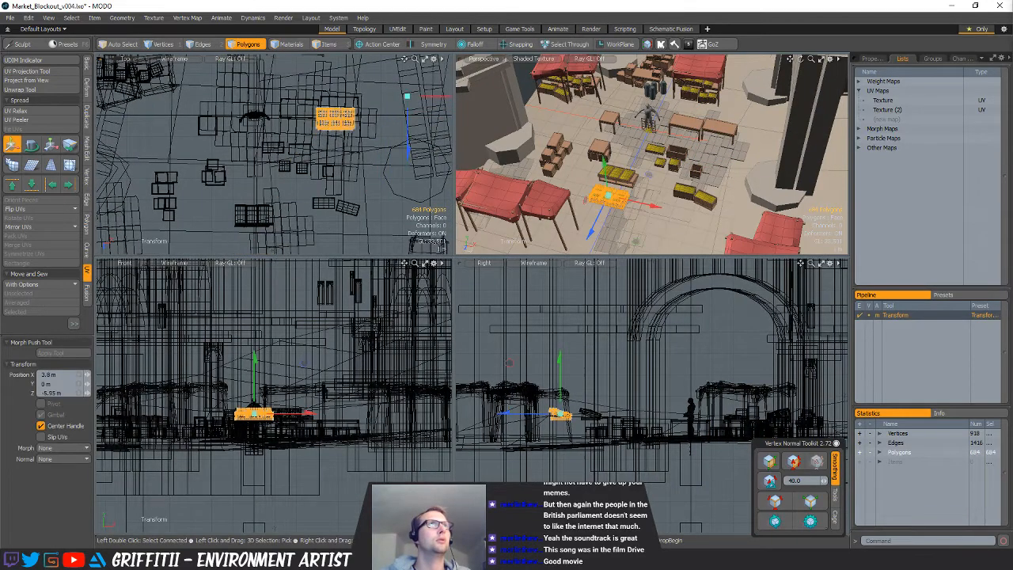
drag(407, 97, 414, 84)
key(shift+a)
alt+shift+drag(601, 360, 557, 307)
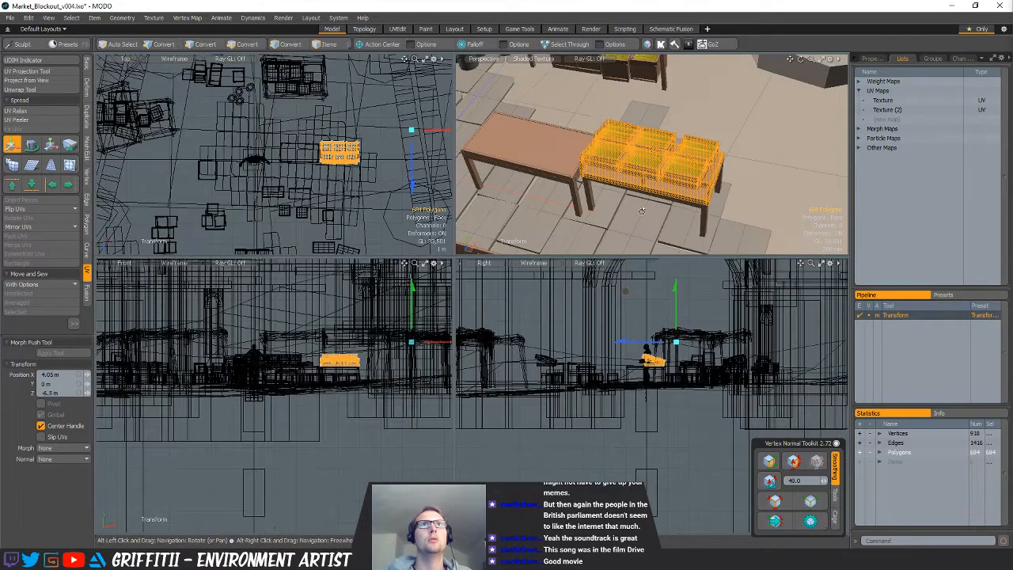
alt+drag(690, 184, 666, 183)
alt+drag(389, 198, 373, 119)
key(q)
Move the remaining tray of fruit crates onto the first table and turn it slightly around Y
key(5)
click(234, 182)
key(3)
key(w)
alt+drag(292, 179, 356, 105)
alt+drag(698, 119, 630, 190)
scroll(651, 211, down, 3)
key(e)
key(space)
Move the long open crate underneath the first table and turn it a quarter turn around Y
key(5)
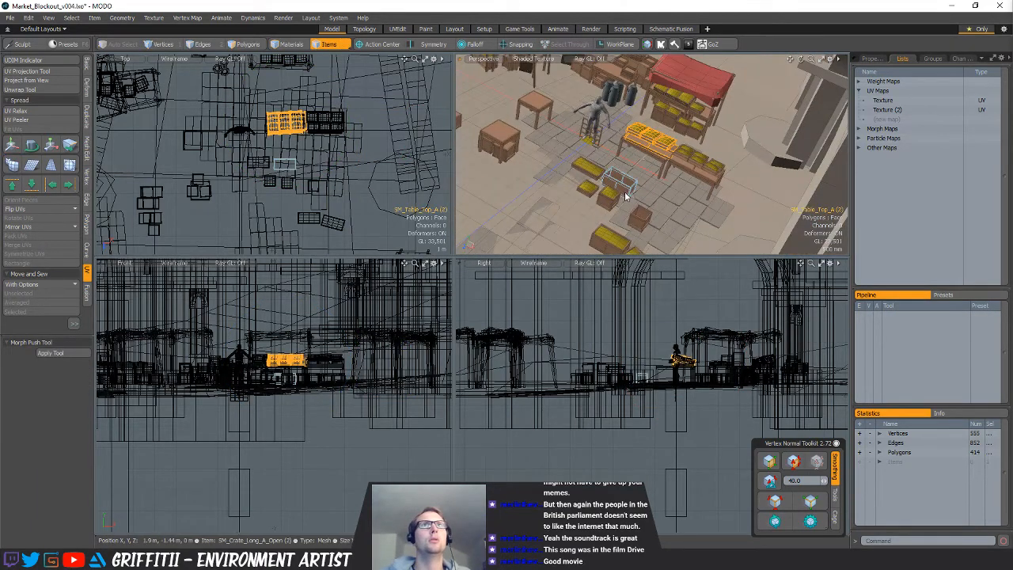
click(626, 195)
key(3)
alt+drag(321, 191, 323, 224)
scroll(323, 224, up, 4)
key(w)
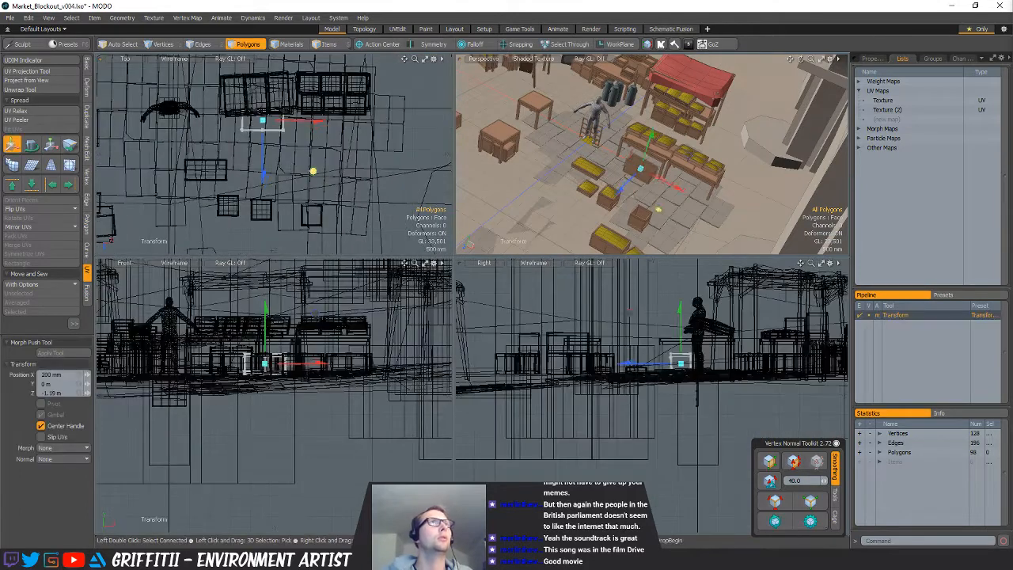
drag(263, 120, 267, 185)
key(e)
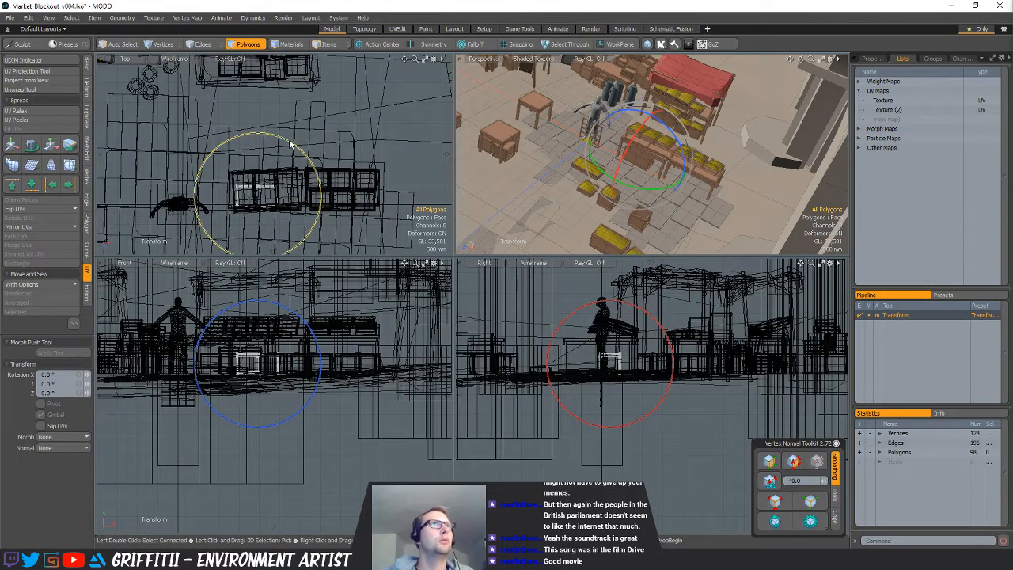
drag(290, 143, 320, 191)
key(ctrl+z)
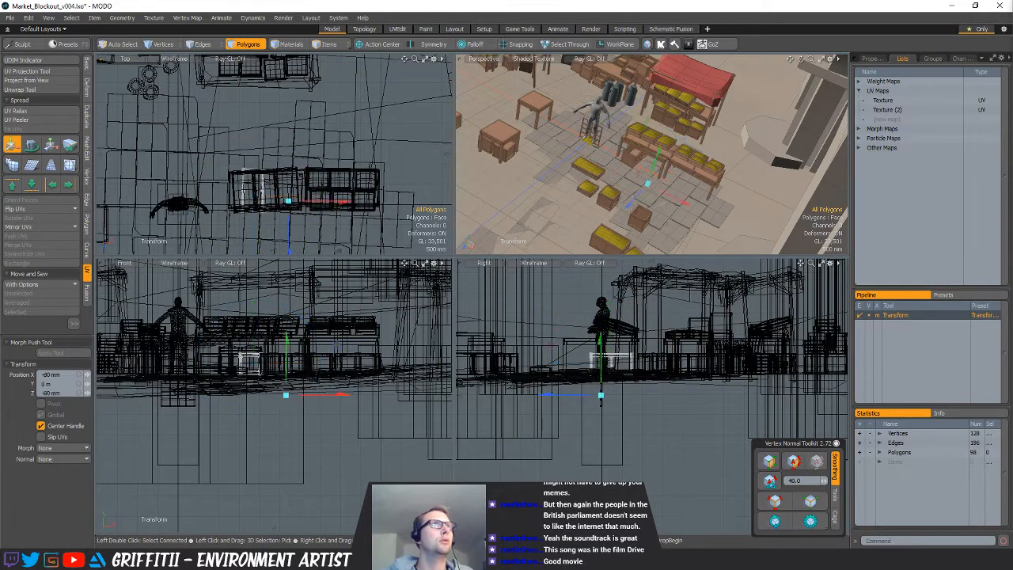
key(space)
Duplicate the long open crate, place the copy beside it under the first table, and rotate the copy slightly around Y
mouse_move(277, 160)
right_down()
mouse_move(294, 208)
mouse_move(279, 169)
right_up()
scroll(263, 183, up, 3)
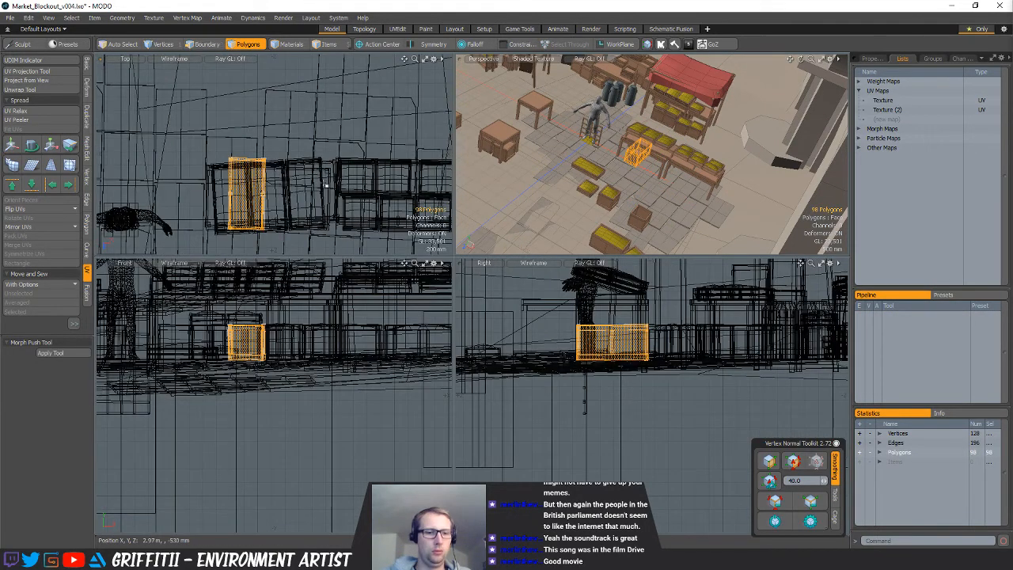
key(ctrl+c)
key(ctrl+v)
key(w)
drag(298, 211, 328, 215)
key(e)
drag(288, 138, 273, 255)
key(w)
drag(305, 161, 294, 141)
key(e)
key(space)
ctrl+alt+drag(367, 152, 318, 134)
click(459, 167)
alt+shift+drag(654, 197, 643, 172)
ctrl+alt+drag(643, 173, 556, 194)
right_drag(200, 209, 341, 192)
alt+shift+drag(342, 194, 329, 209)
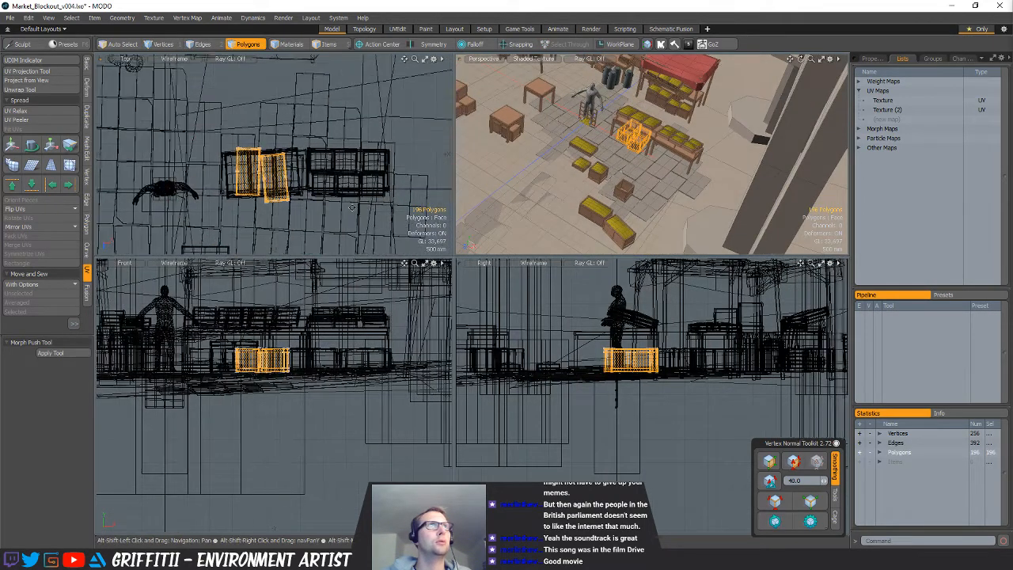
click(599, 212)
Select the two crates under the separate small table and move them under the second table, 2.4 m in X and -2.14 m in Z
alt+drag(599, 211, 616, 199)
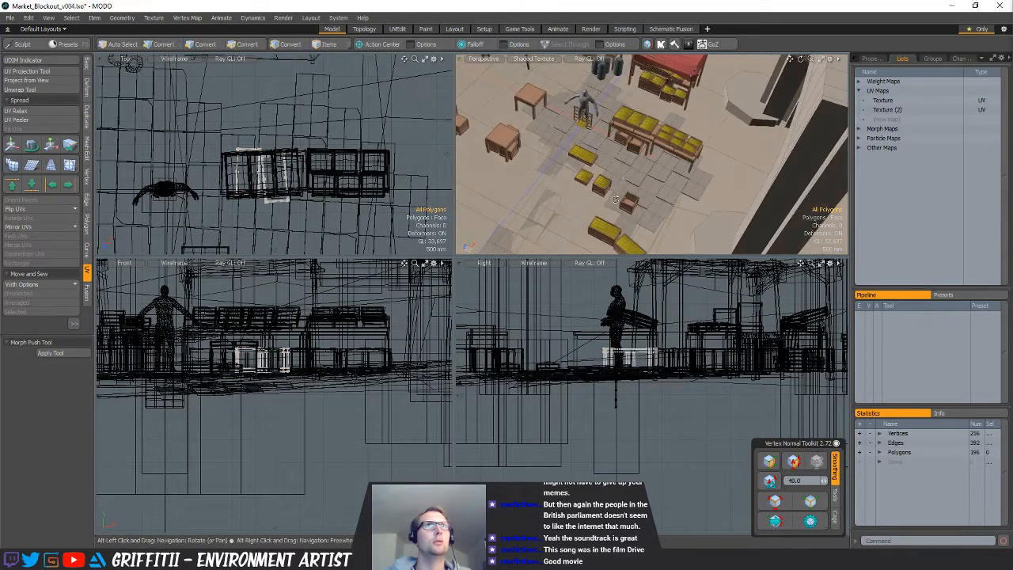
key(5)
click(510, 149)
key(3)
double_click(511, 150)
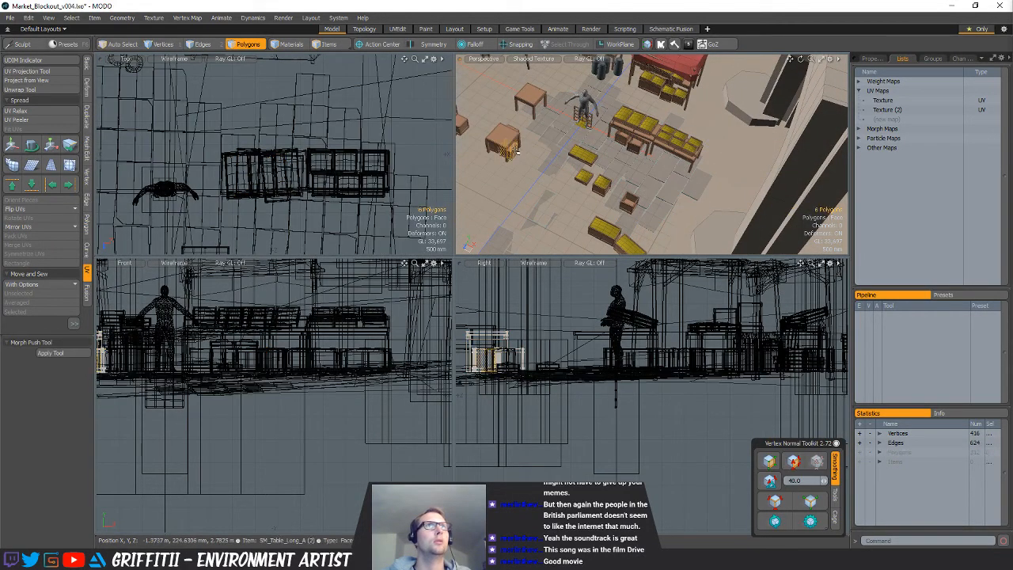
key(shift+a)
scroll(194, 170, down, 5)
scroll(214, 151, up, 4)
key(1)
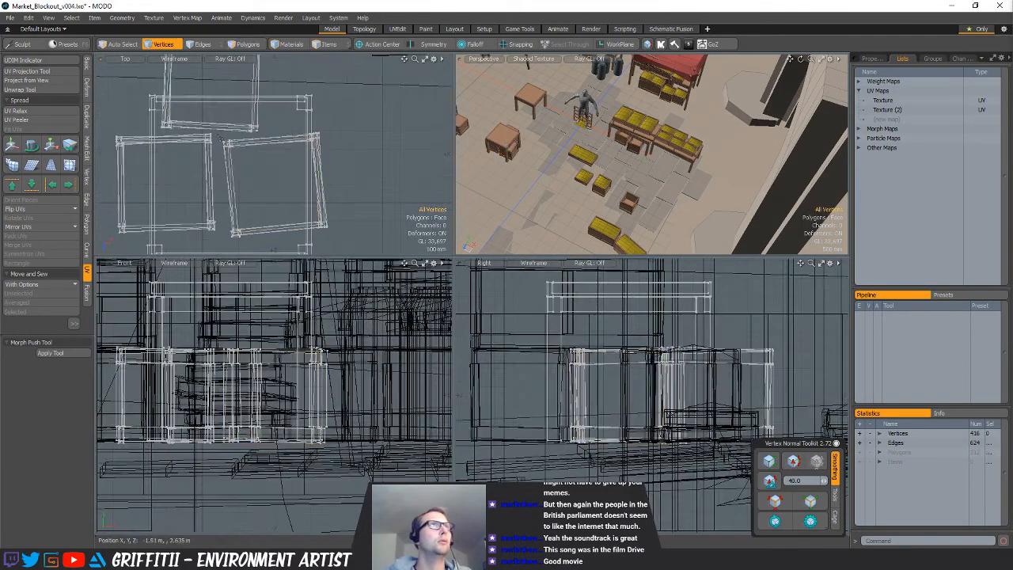
shift+right_drag(352, 144, 352, 142)
alt+shift+drag(333, 193, 335, 162)
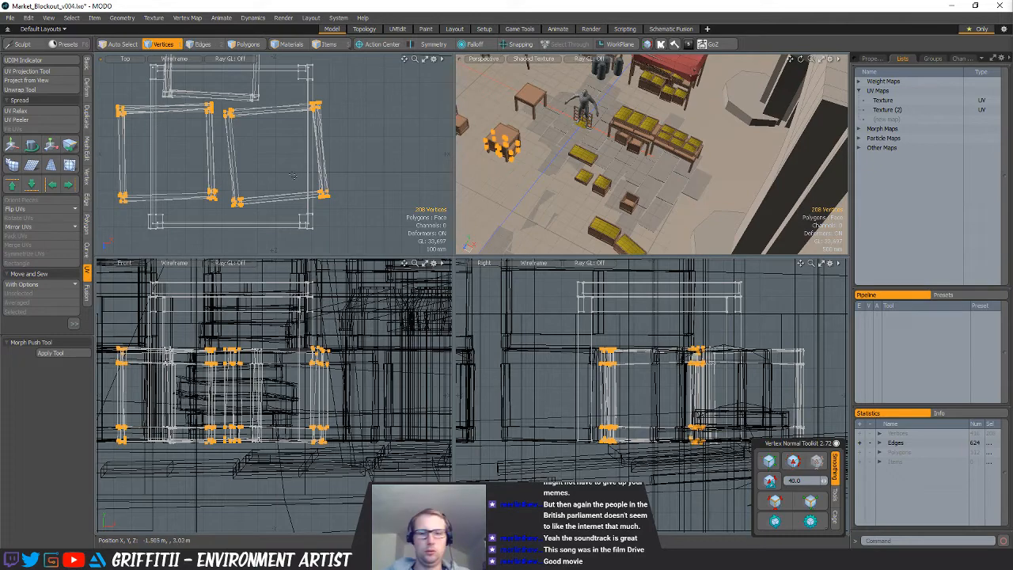
key(alt+3)
scroll(277, 184, down, 7)
alt+shift+drag(277, 183, 167, 188)
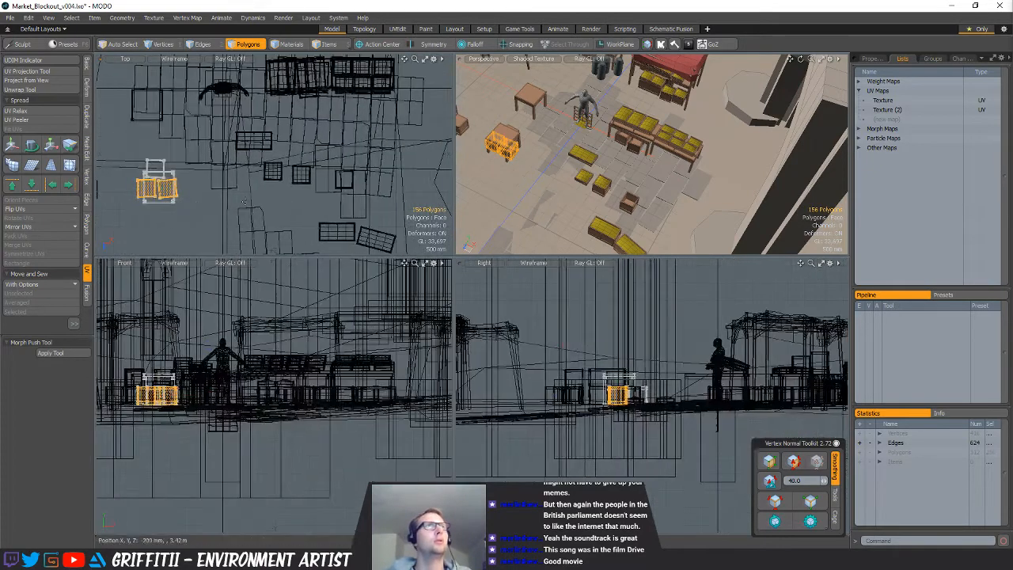
key(w)
drag(254, 196, 372, 163)
alt+shift+drag(372, 163, 267, 234)
drag(253, 175, 314, 129)
drag(232, 203, 254, 176)
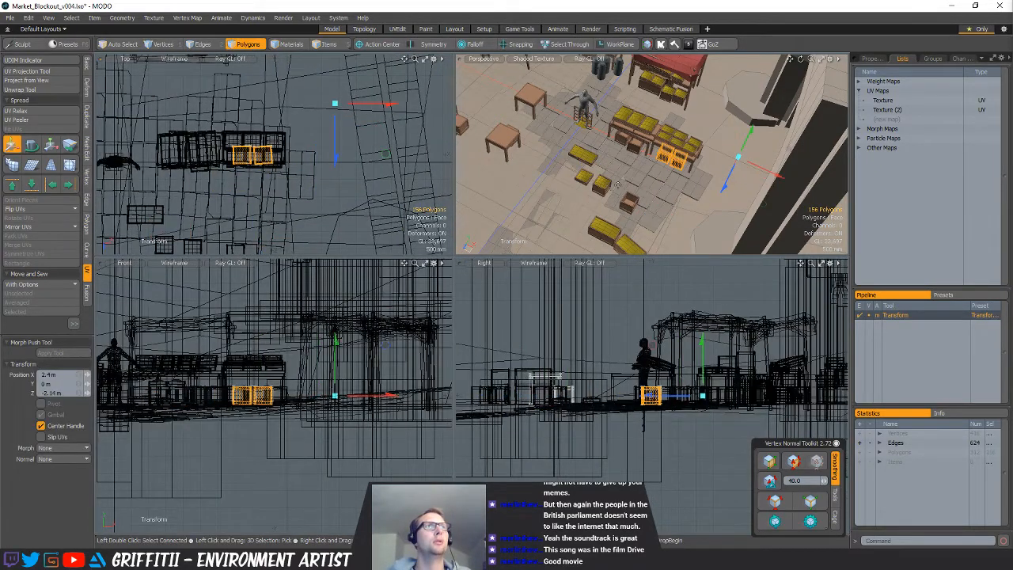
Duplicate the two crates under the second table and rotate the copies about a quarter turn around Y
key(shift+a)
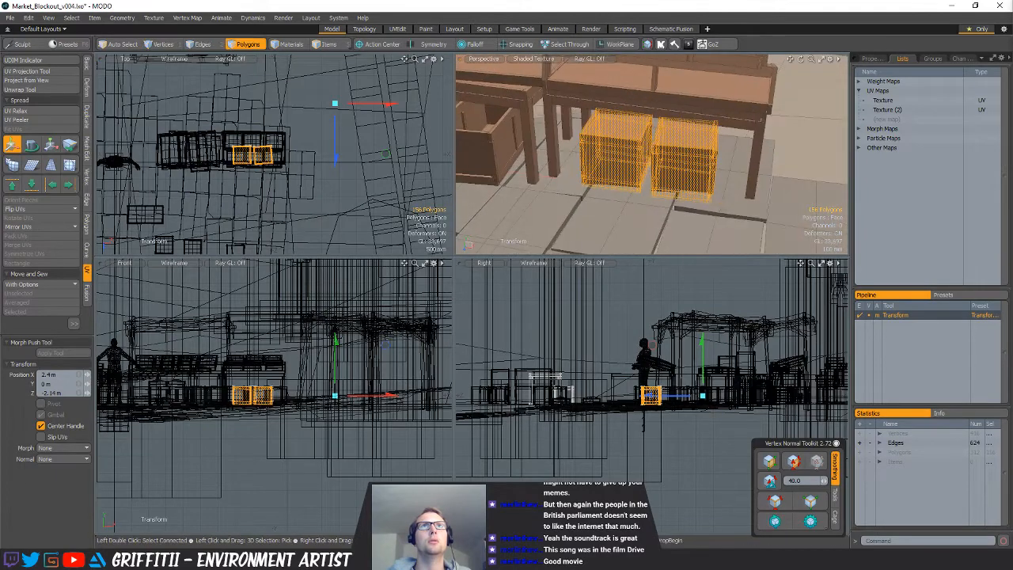
click(677, 149)
drag(717, 183, 669, 265)
drag(620, 234, 619, 229)
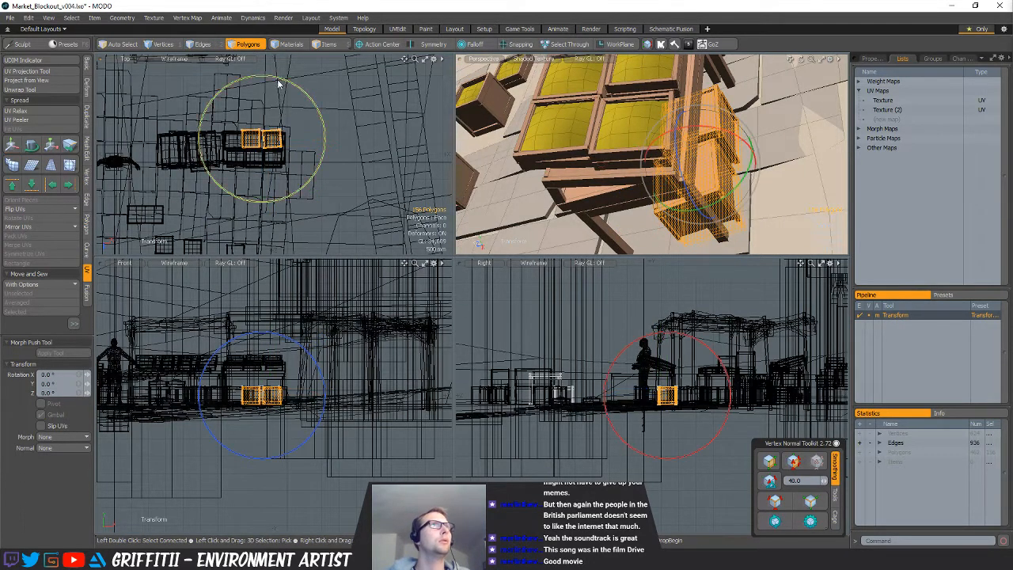
drag(279, 81, 221, 181)
scroll(243, 132, up, 4)
key(w)
key(q)
scroll(212, 205, up, 3)
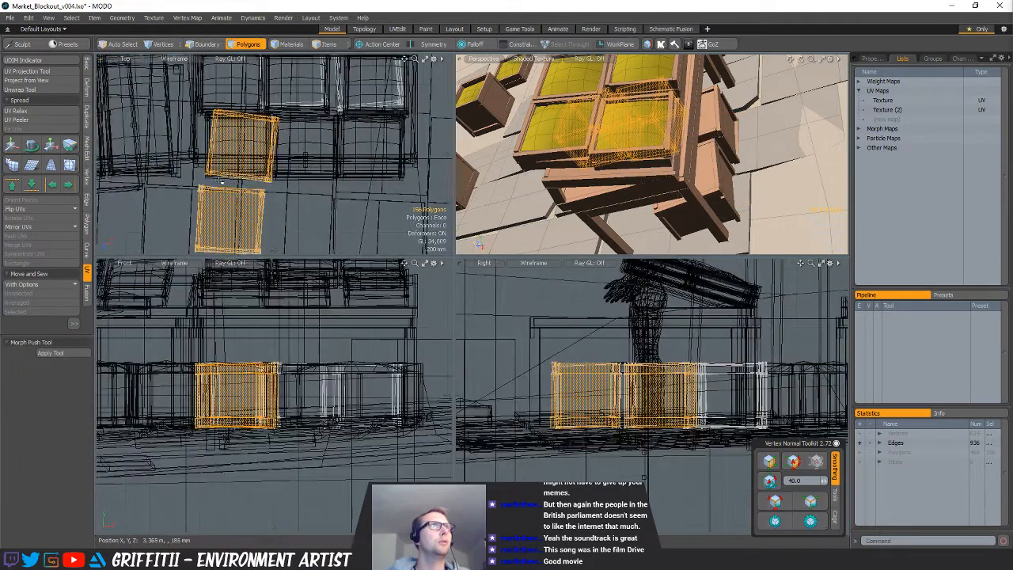
Deselect one of the copied crates and move the other into place by the second table
ctrl+right_drag(338, 194, 338, 193)
scroll(338, 193, down, 3)
key(w)
mouse_move(329, 148)
mouse_down()
mouse_move(336, 126)
mouse_move(382, 135)
mouse_move(376, 127)
mouse_up()
key(q)
click(410, 128)
scroll(406, 128, down, 4)
scroll(673, 166, down, 4)
Select the two tables with all their crates and move their polygons together into one new mesh
alt+drag(716, 214, 640, 216)
key(5)
click(624, 169)
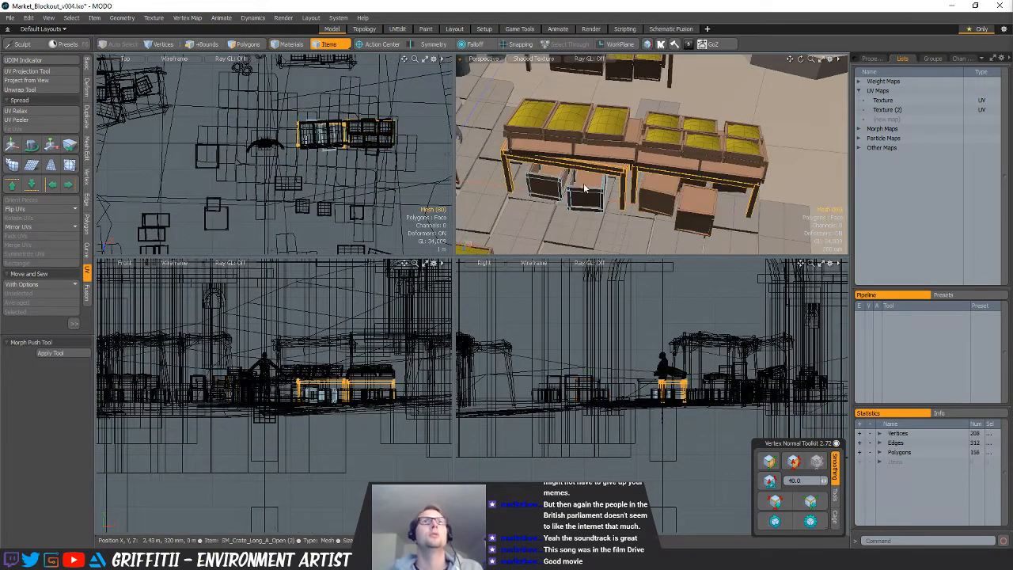
shift+click(586, 190)
shift+click(687, 204)
shift+click(680, 157)
shift+click(584, 141)
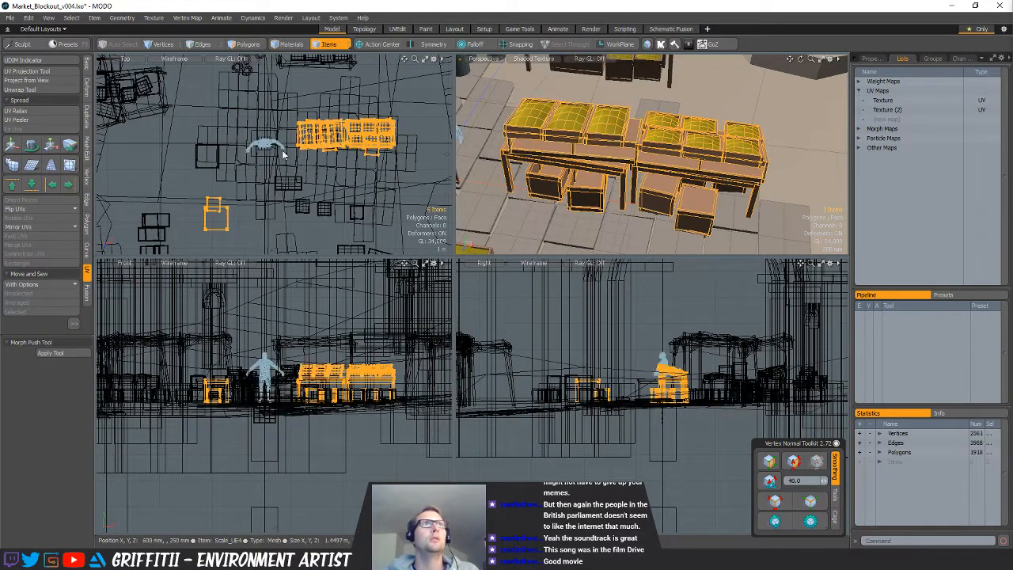
key(3)
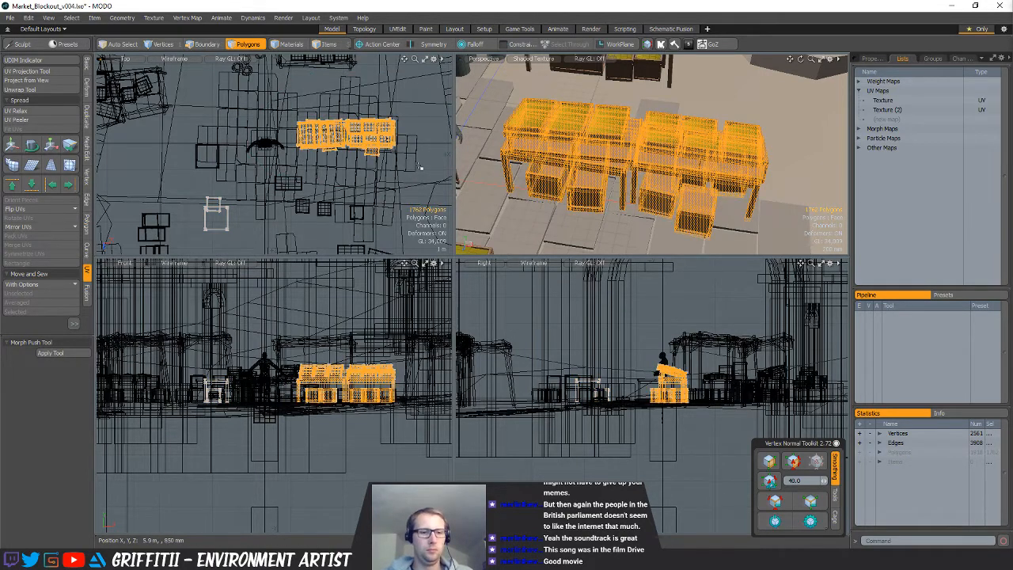
key(ctrl+x)
key(n)
key(ctrl+v)
scroll(421, 167, down, 4)
click(401, 172)
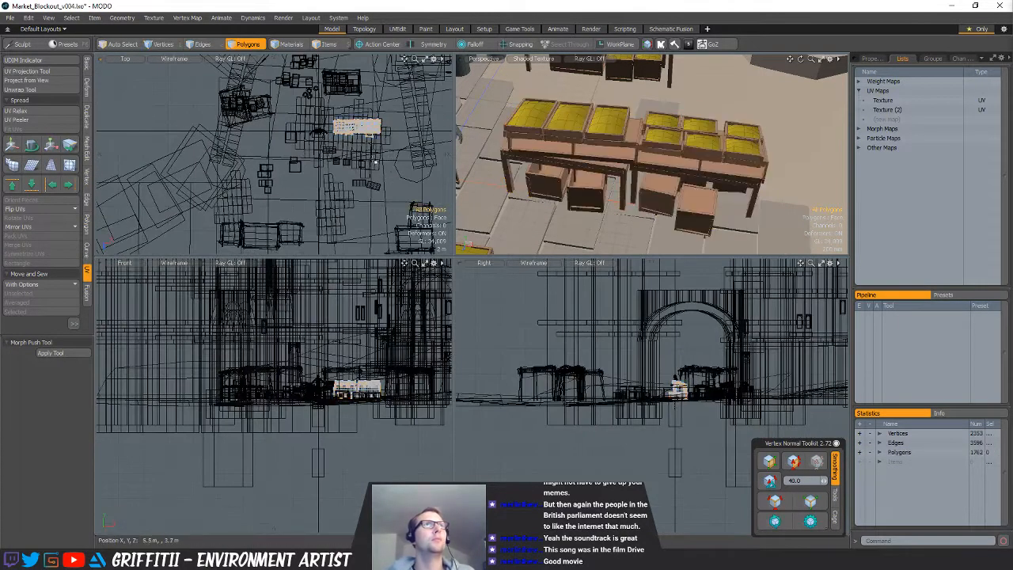
Move the merged tables and crates across the square into the gap between the red canopy stalls
key(w)
key(space)
scroll(700, 158, down, 10)
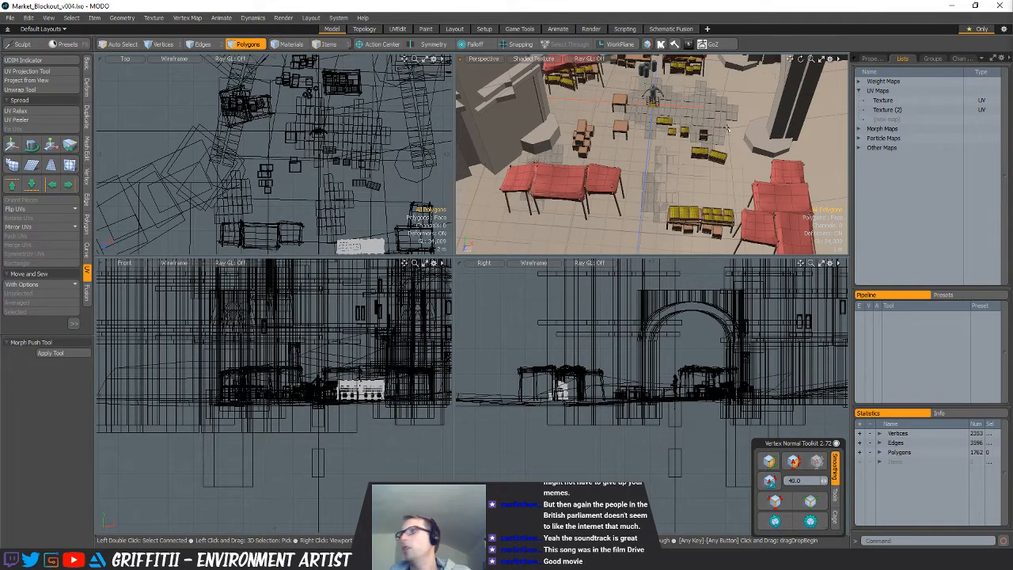
Move the separate small table beside the table with the crate, -550 mm in X and 2.35 m in Z
alt+shift+drag(635, 190, 634, 229)
scroll(642, 208, up, 4)
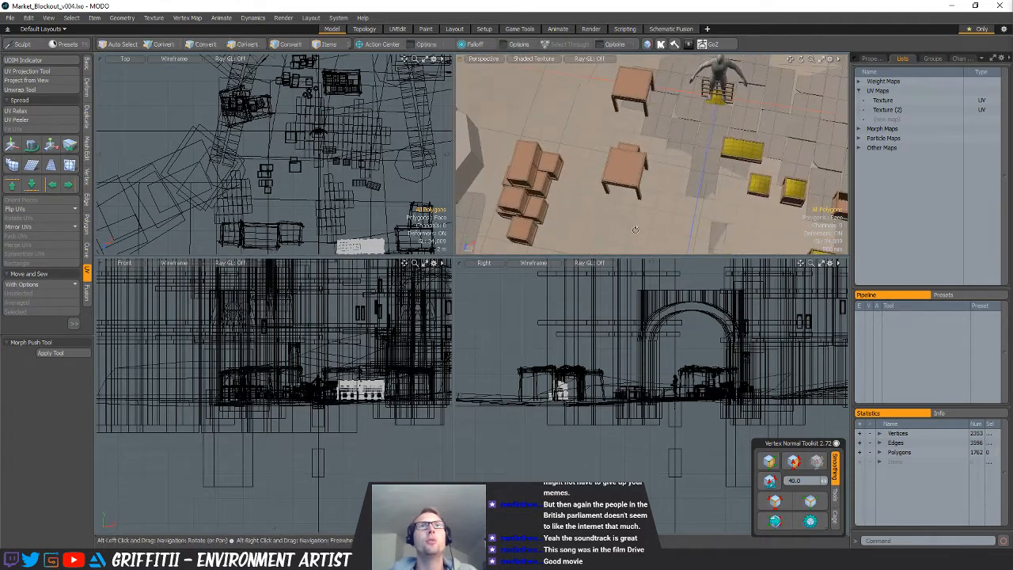
key(5)
click(630, 172)
scroll(687, 183, down, 2)
alt+shift+drag(690, 184, 665, 178)
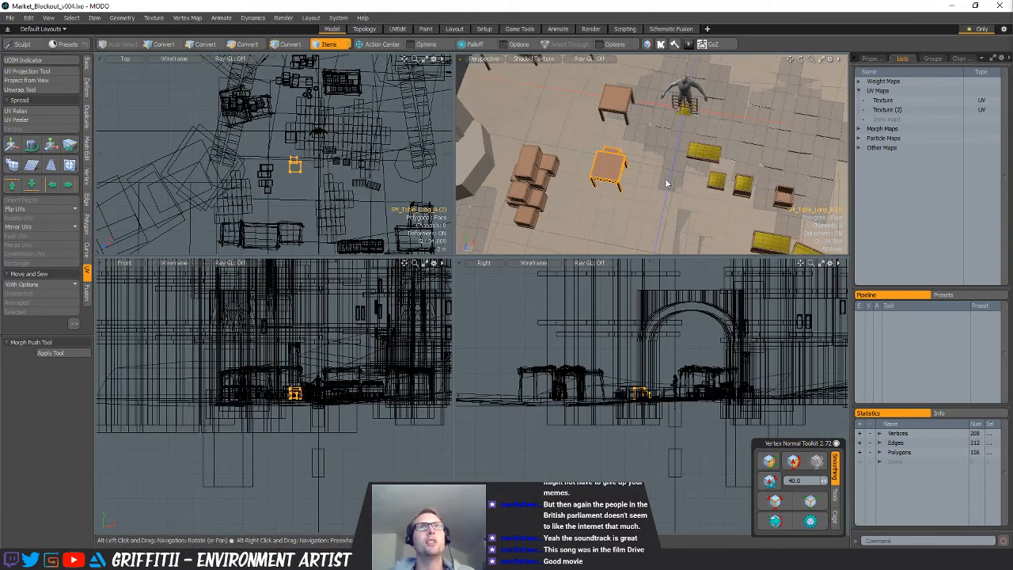
click(608, 96)
scroll(291, 136, up, 4)
key(3)
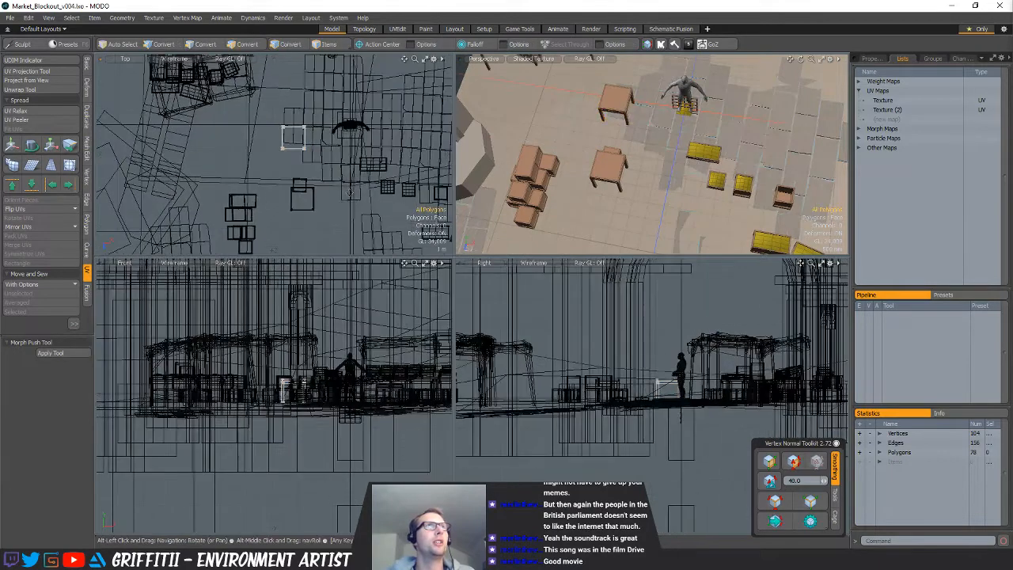
key(w)
drag(344, 158, 328, 220)
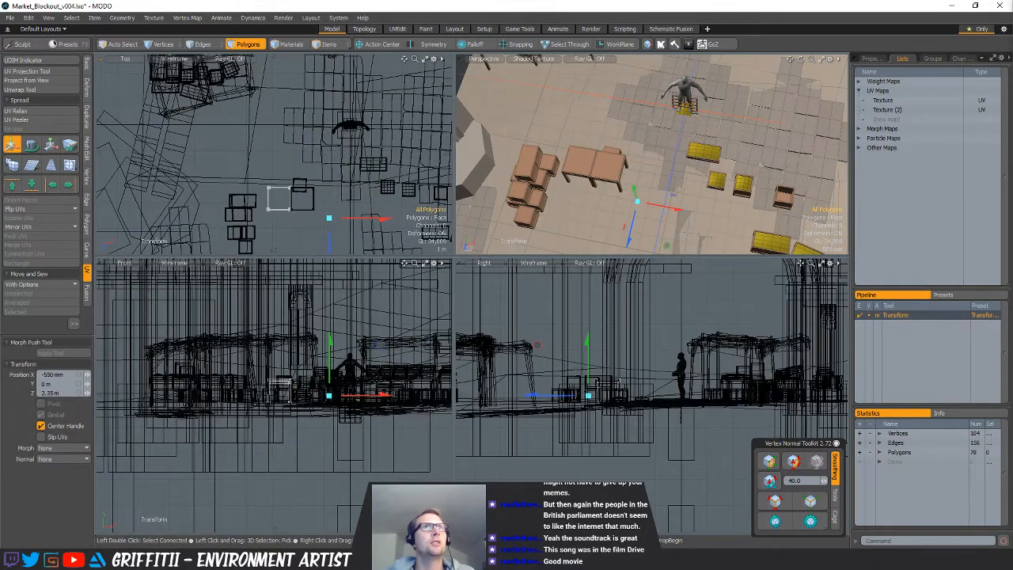
Cut the polygons of the moved small table
key(q)
scroll(292, 182, up, 5)
key(ctrl+x)
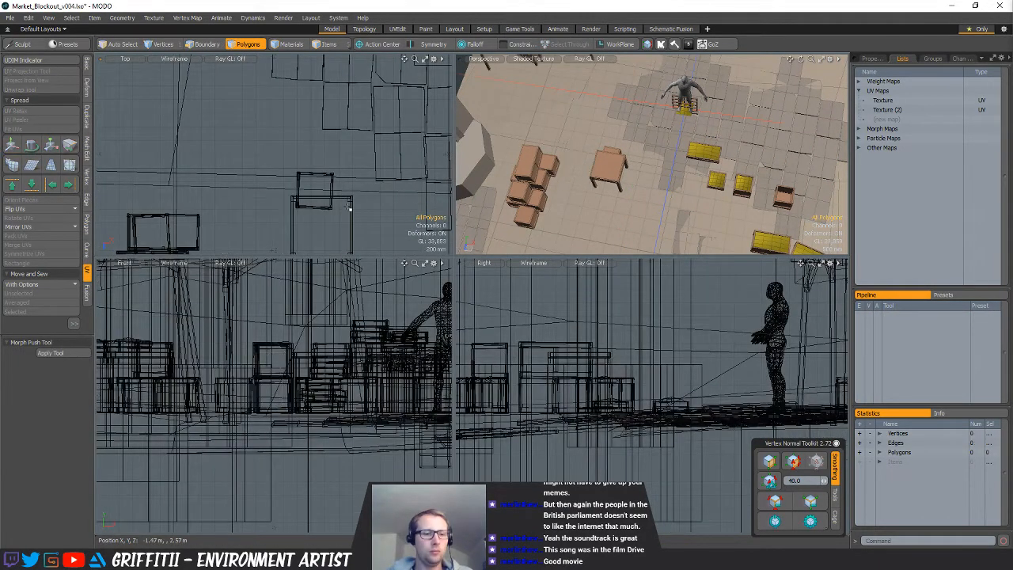
key(ctrl+v)
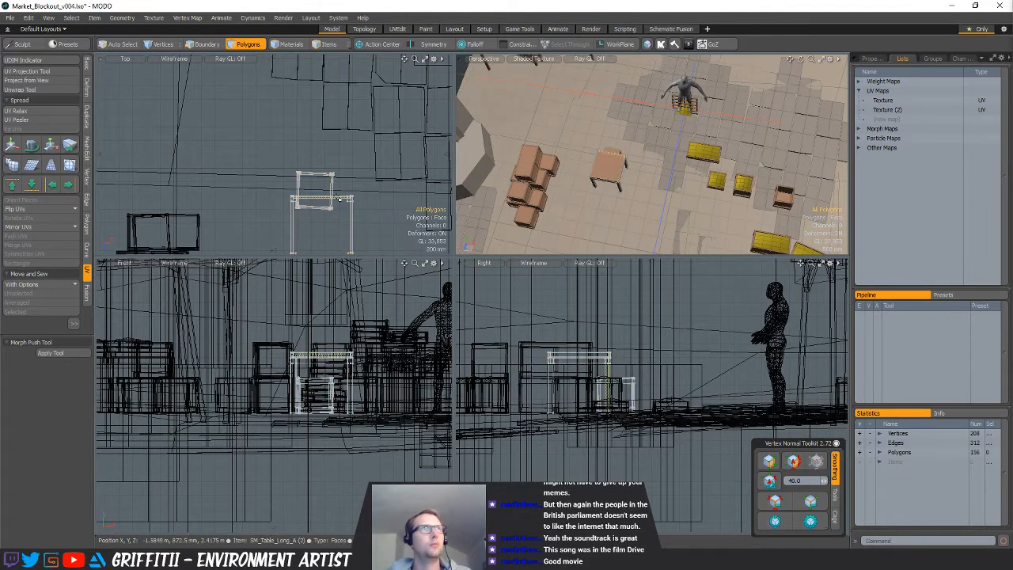
double_click(338, 198)
alt+shift+drag(377, 234, 365, 174)
click(365, 174)
key(5)
click(356, 170)
key(3)
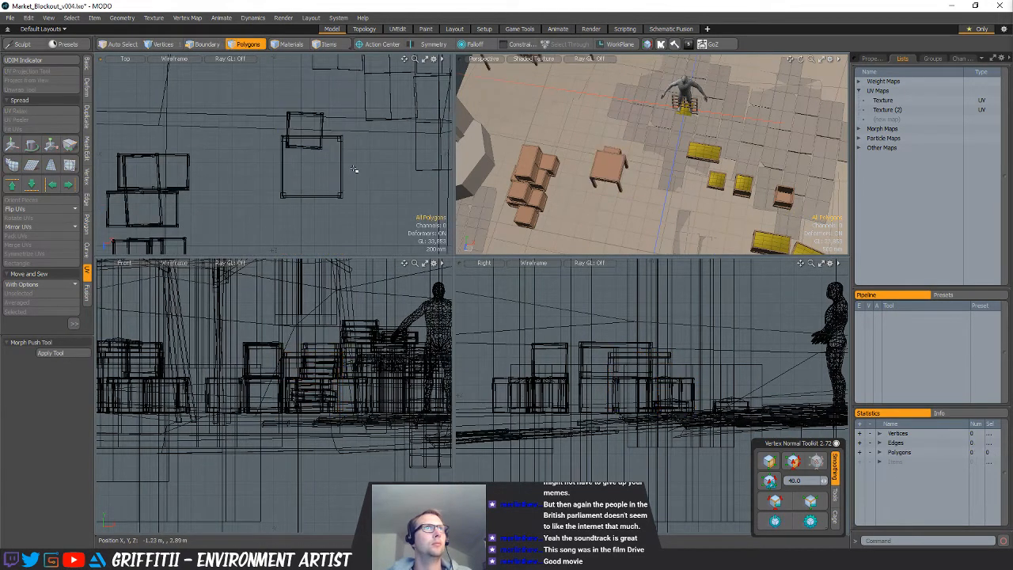
key(ctrl+v)
key(ctrl+z)
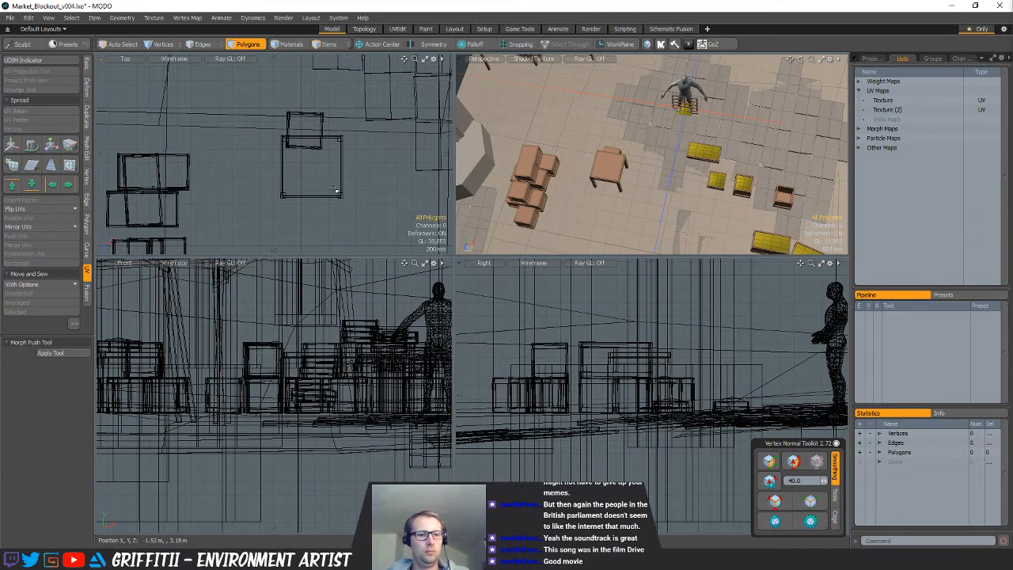
Paste the cut table into the mesh of the remaining small table and its crate
key(5)
click(314, 150)
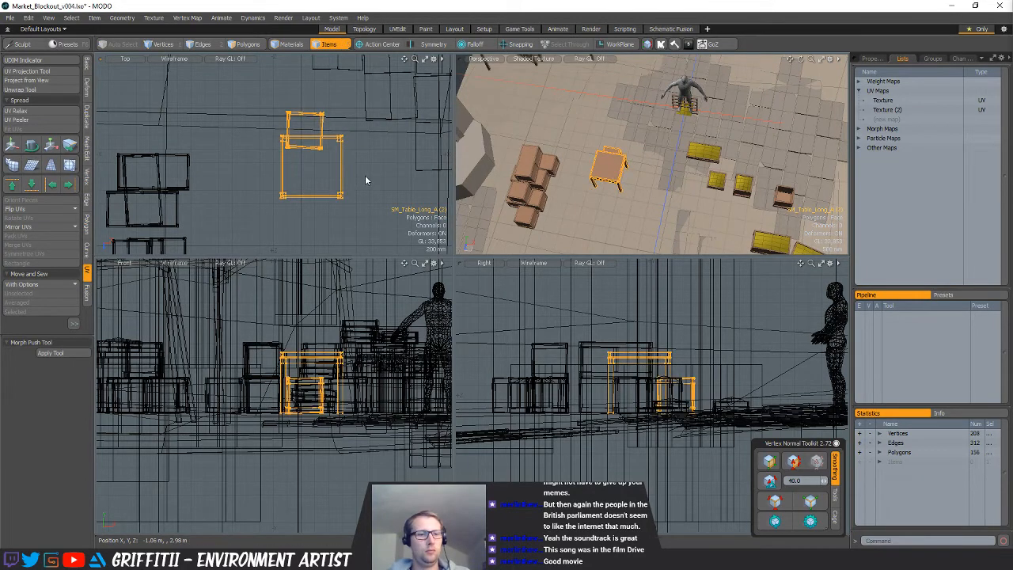
key(3)
key(ctrl+v)
Rotate the table with the crate slightly around Y and move both tables 460 mm in X and -510 mm in Z
key(e)
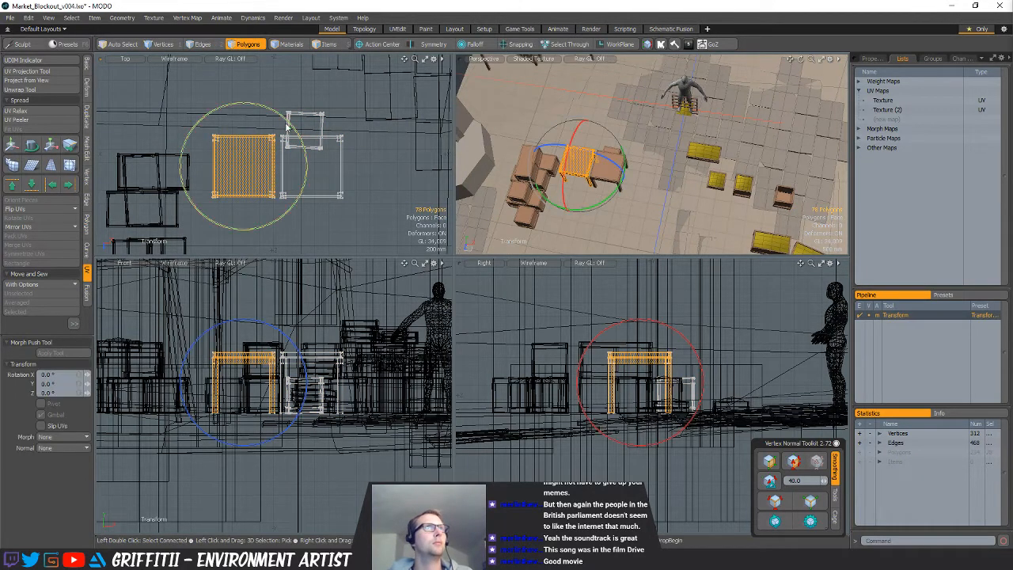
drag(282, 118, 317, 115)
key(w)
key(q)
click(306, 110)
key(e)
key(w)
drag(371, 177, 402, 139)
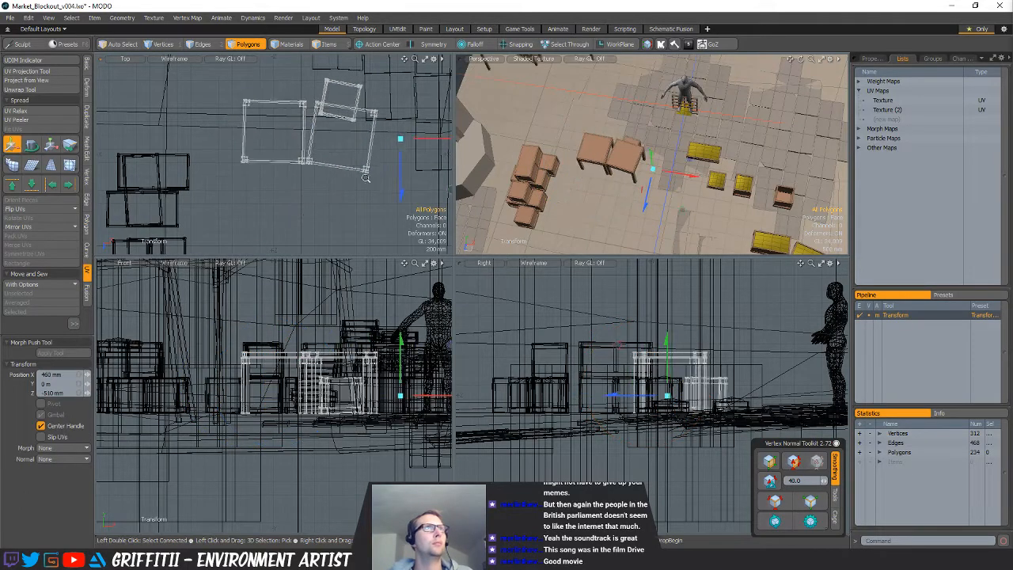
scroll(348, 119, down, 4)
alt+shift+drag(292, 77, 292, 147)
key(q)
Copy the group of barrels by the far stall into a new mesh and place the copies beside the two tables
key(5)
alt+shift+drag(696, 93, 690, 140)
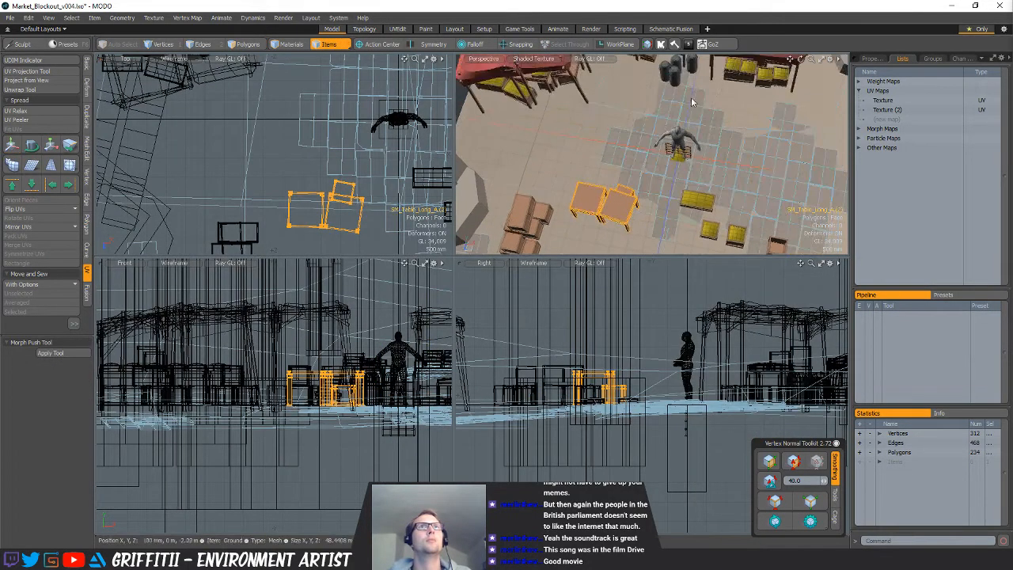
click(679, 82)
key(4)
key(3)
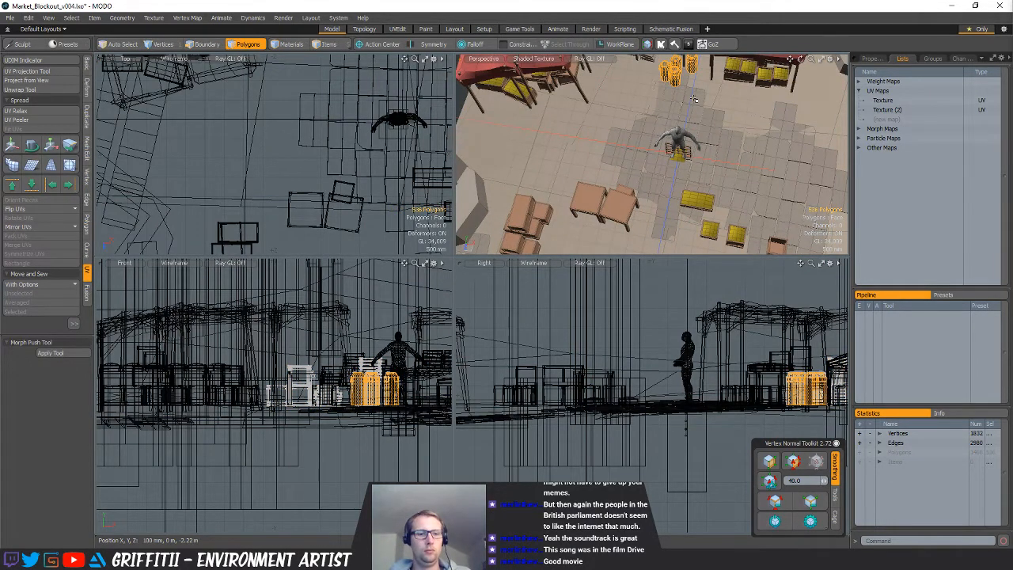
ctrl+alt+drag(270, 152, 226, 152)
key(w)
drag(348, 110, 319, 207)
ctrl+alt+drag(320, 207, 400, 149)
ctrl+alt+drag(332, 183, 358, 175)
key(q)
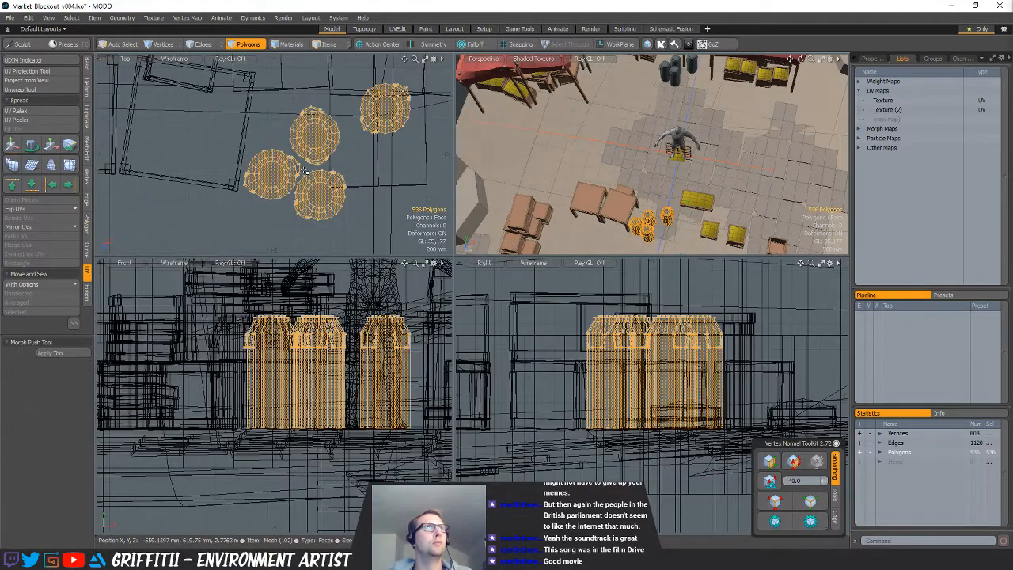
Delete the frontmost barrel of the cluster of three copied barrels
right_drag(372, 150, 323, 160)
ctrl+alt+drag(292, 179, 310, 182)
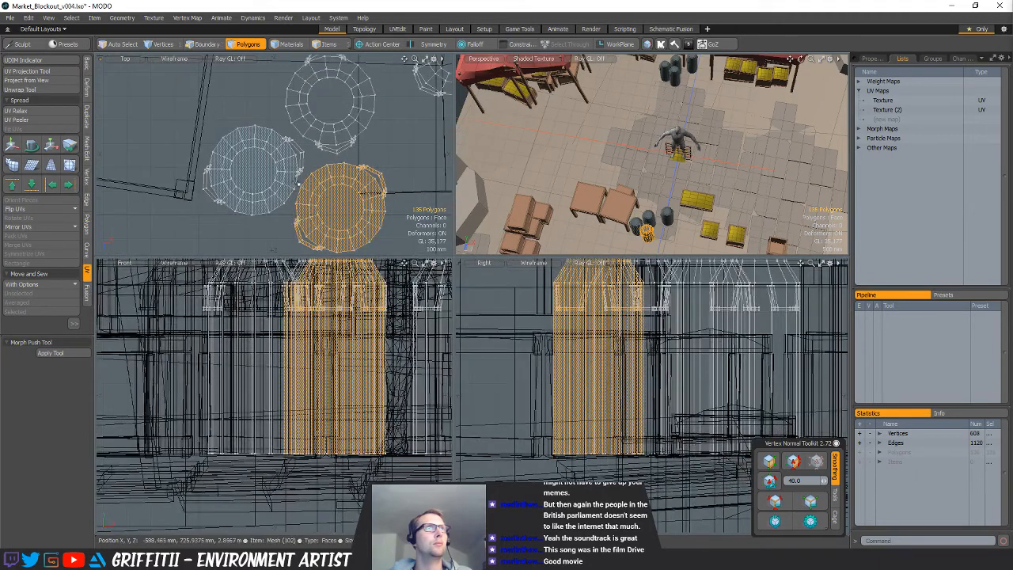
key(Delete)
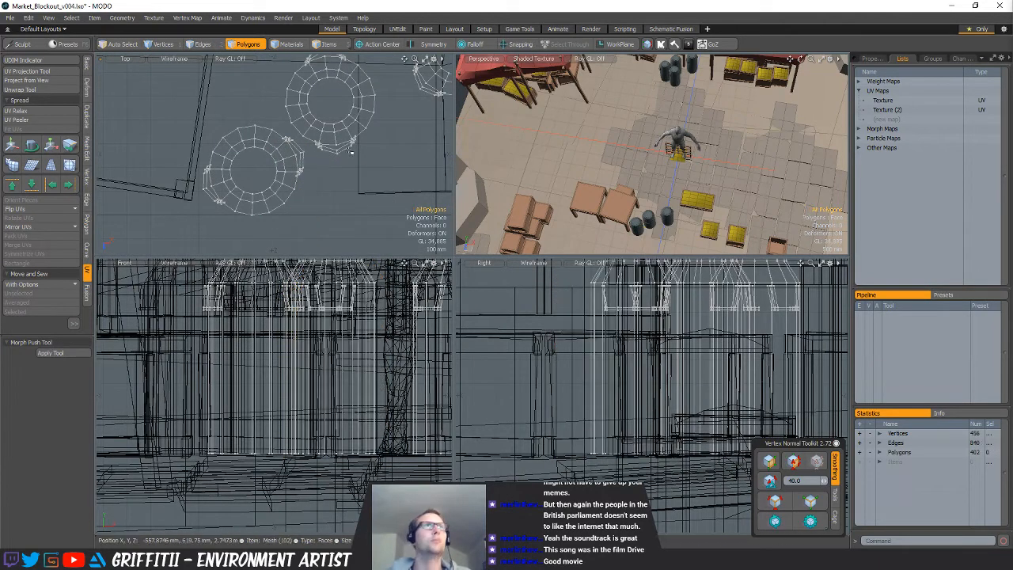
Move two of the copied barrels behind the tables next to the crate and rotate the pair around Y
ctrl+alt+drag(304, 155, 280, 135)
alt+shift+drag(280, 135, 322, 196)
key(1)
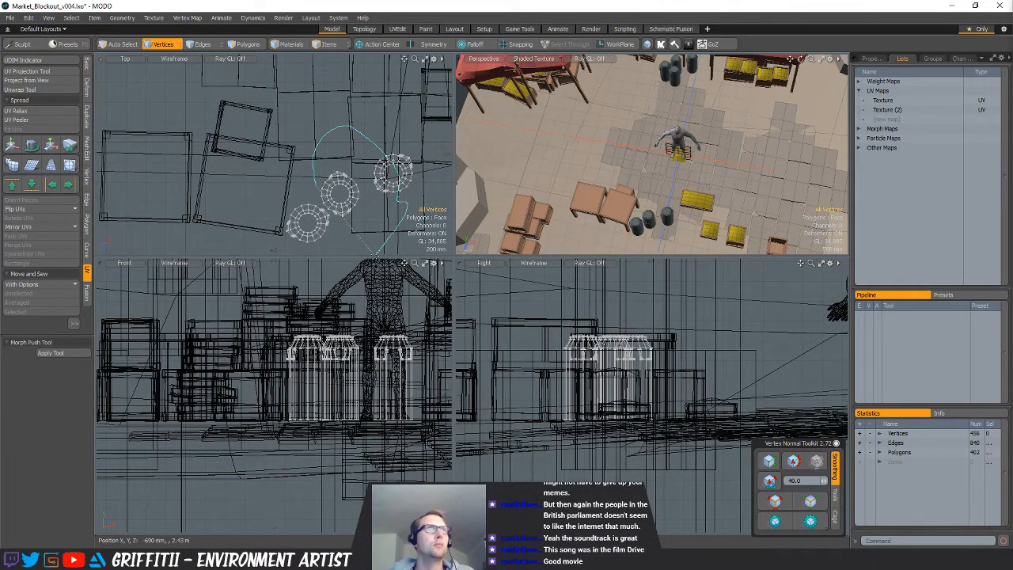
mouse_move(389, 254)
right_down()
mouse_move(317, 170)
mouse_move(354, 154)
right_up()
scroll(398, 184, down, 2)
drag(309, 144, 333, 178)
key(e)
click(282, 173)
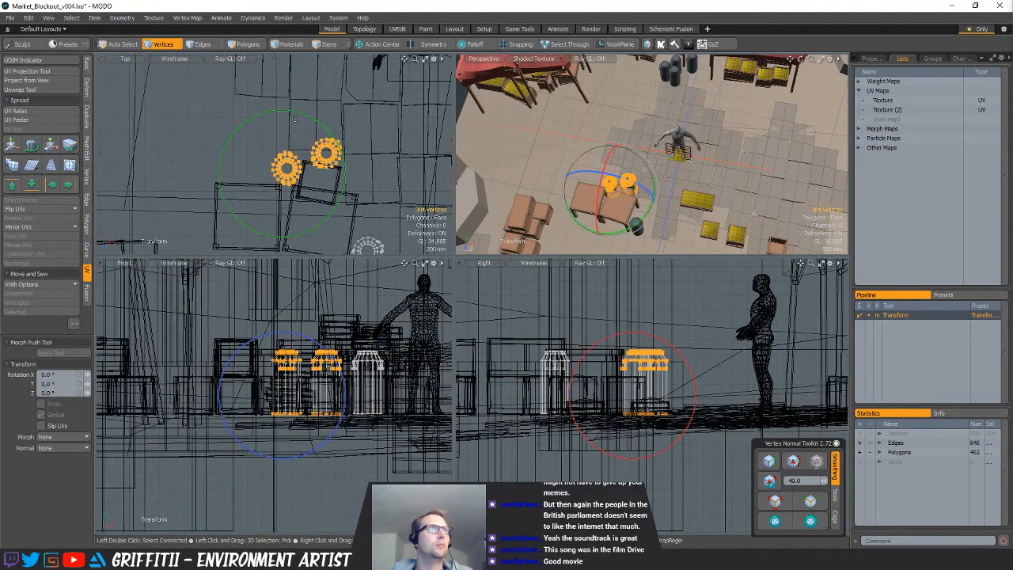
drag(269, 114, 218, 179)
key(w)
drag(327, 178, 336, 176)
key(space)
Place one of the two barrels beside the other behind the first table and rotate it about 23° around Y
key(w)
drag(333, 140, 323, 174)
key(e)
drag(262, 109, 237, 110)
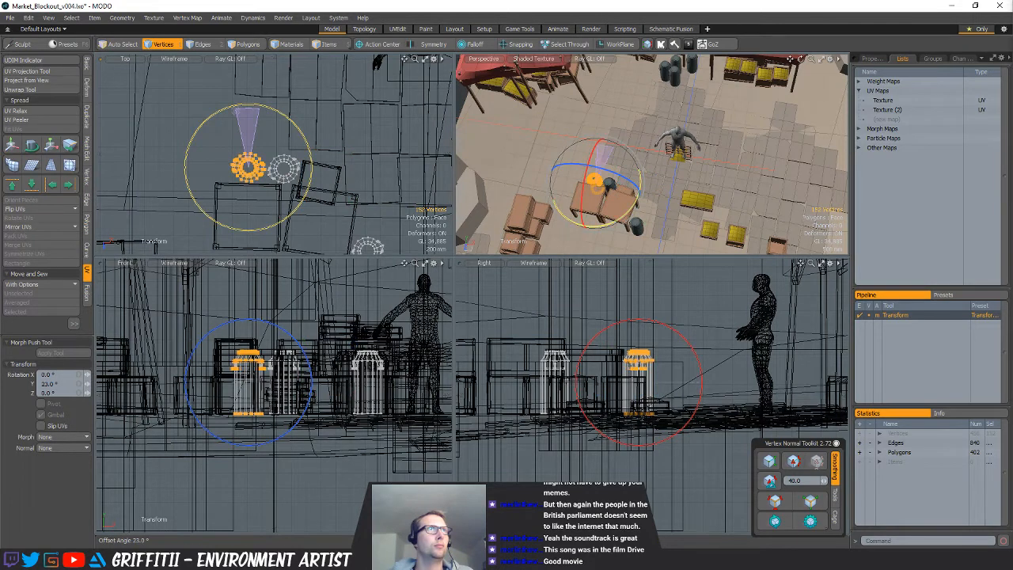
key(space)
Move the remaining copied barrel to the front corner of the angled table
alt+shift+drag(333, 194, 300, 151)
mouse_move(335, 167)
right_down()
mouse_move(423, 227)
mouse_move(416, 210)
right_up()
key(w)
mouse_move(382, 177)
mouse_down()
mouse_move(345, 199)
mouse_move(437, 165)
mouse_move(437, 134)
mouse_up()
key(space)
click(388, 169)
scroll(386, 169, down, 3)
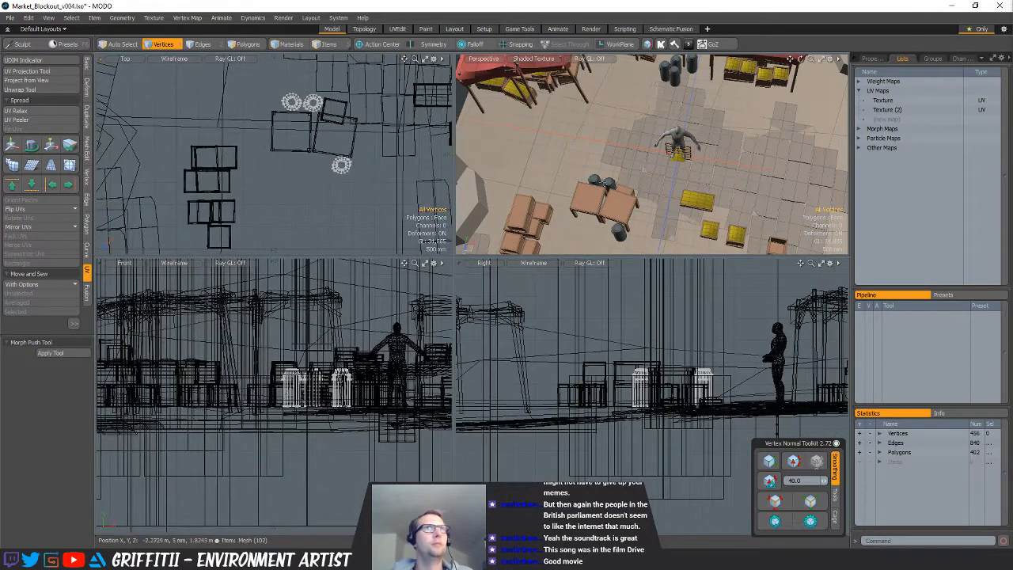
Move the shallow open crate -2.84 m in X and stack it on the crate behind the angled table
alt+shift+drag(698, 212, 659, 173)
key(5)
click(673, 191)
key(3)
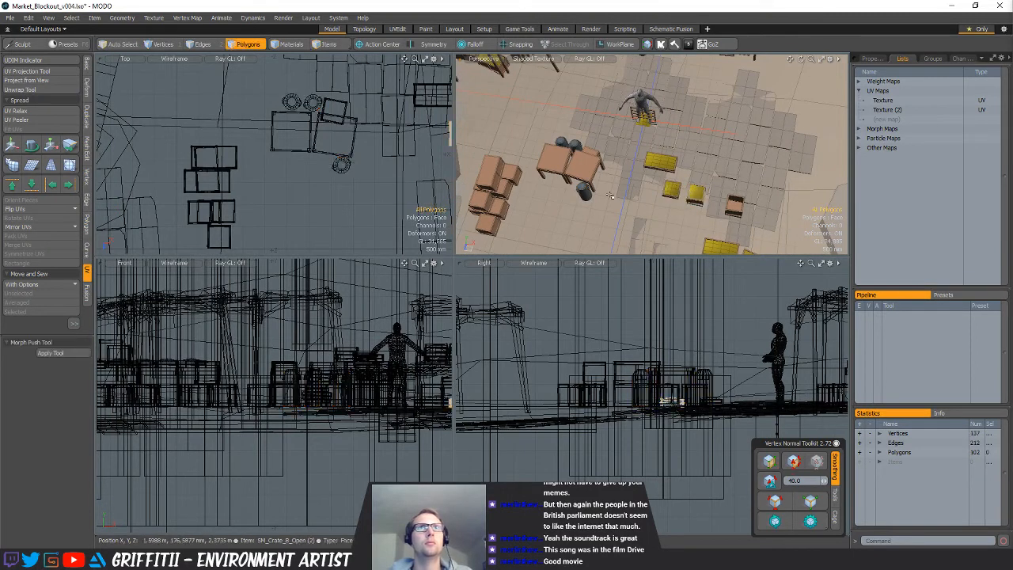
alt+shift+drag(433, 171, 354, 178)
key(w)
drag(419, 179, 297, 190)
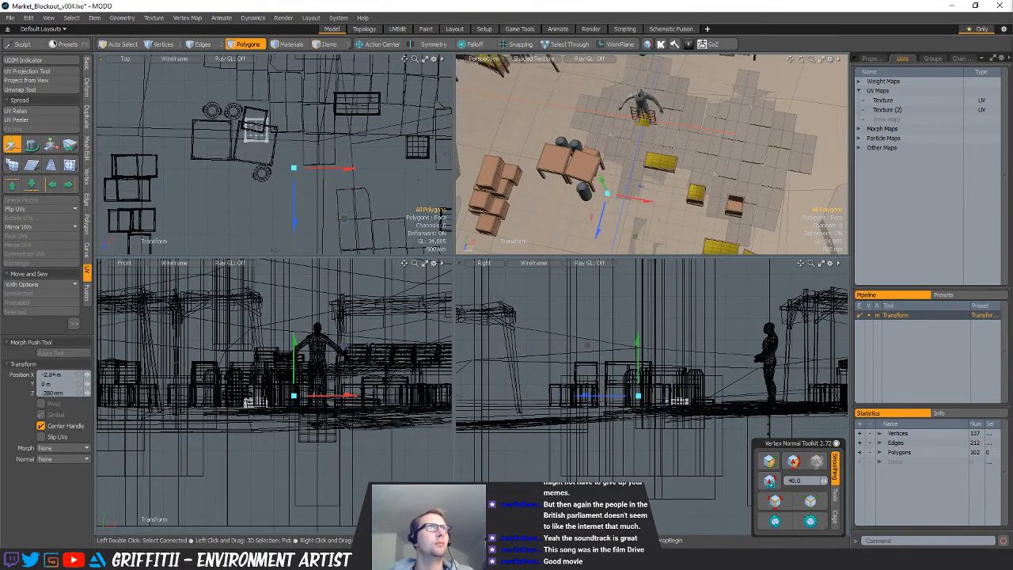
key(shift+a)
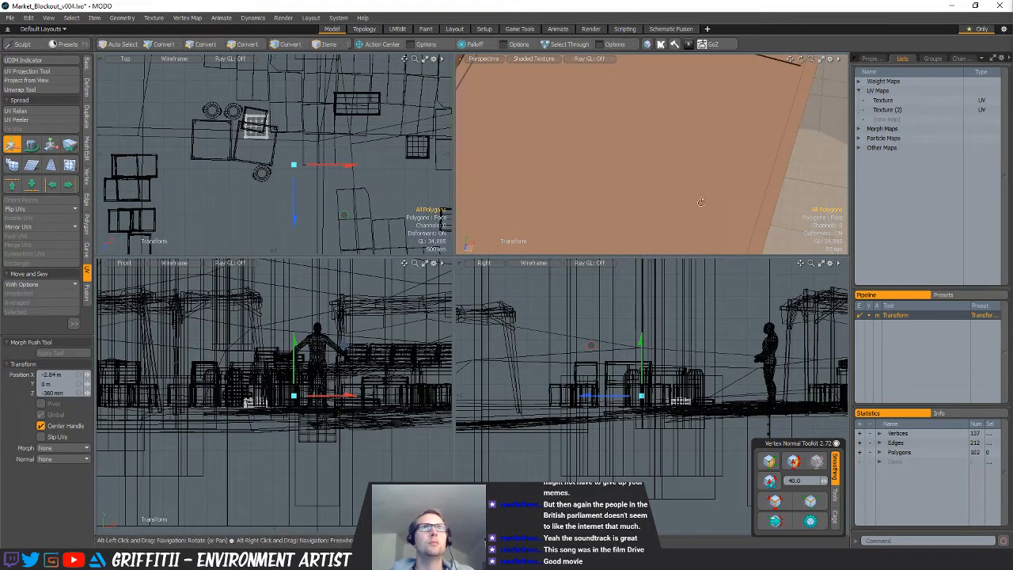
alt+drag(704, 206, 727, 59)
alt+drag(726, 60, 616, 113)
key(q)
mouse_move(576, 226)
alt+mouse_down()
mouse_move(568, 209)
mouse_move(594, 224)
alt+mouse_up()
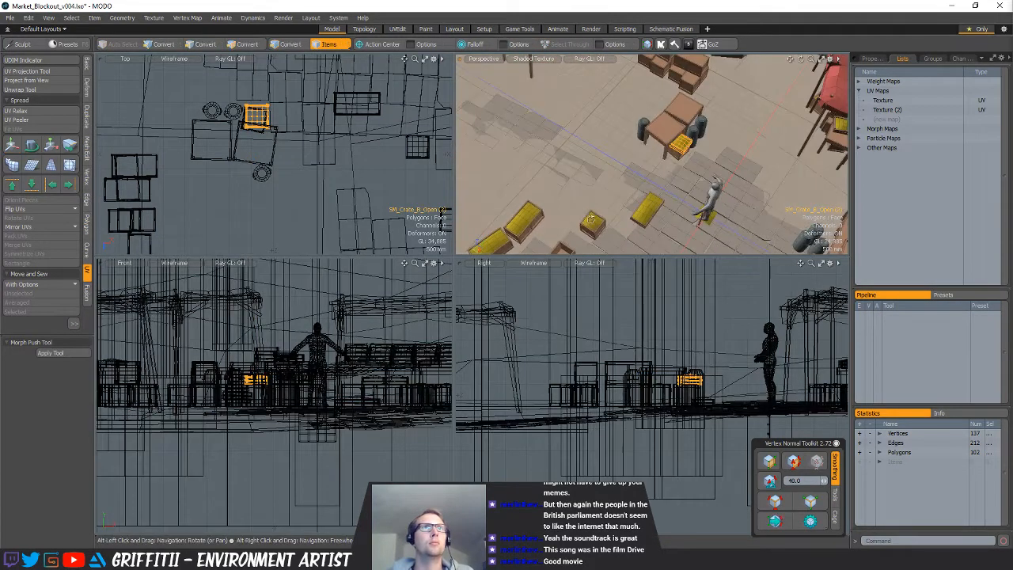
Move the taller open crate -3.04 m in X and -720 mm in Z beside the stacked crates and rotate it about -98.5° around Y
click(594, 225)
alt+shift+drag(385, 156, 380, 173)
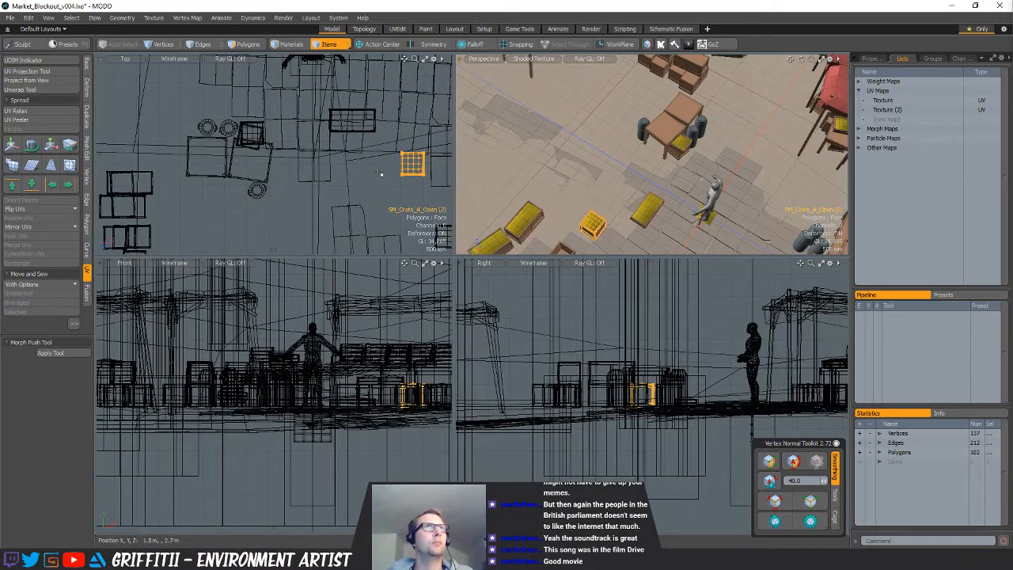
key(w)
drag(433, 196, 299, 164)
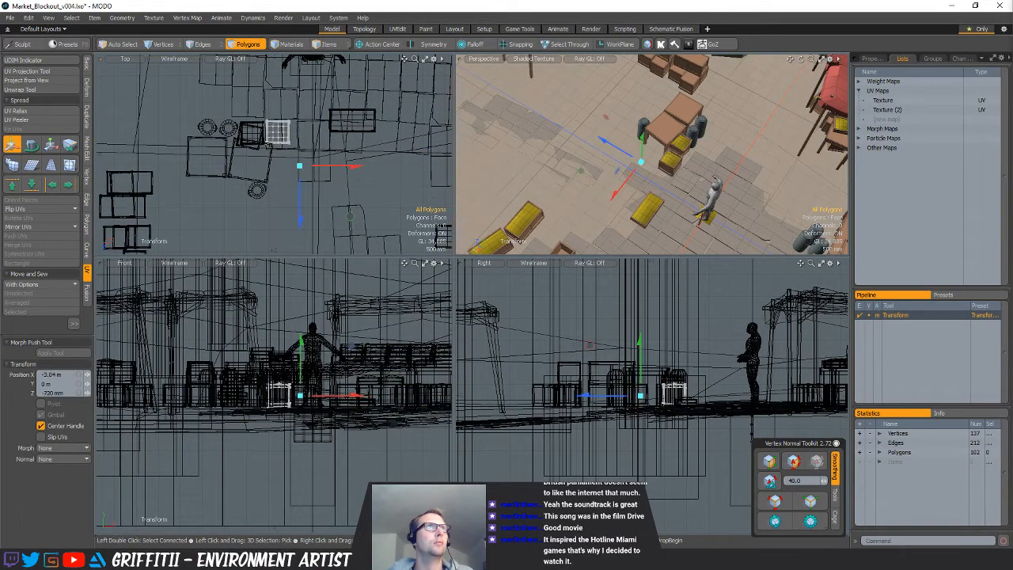
ctrl+alt+drag(372, 142, 412, 141)
key(shift+a)
key(e)
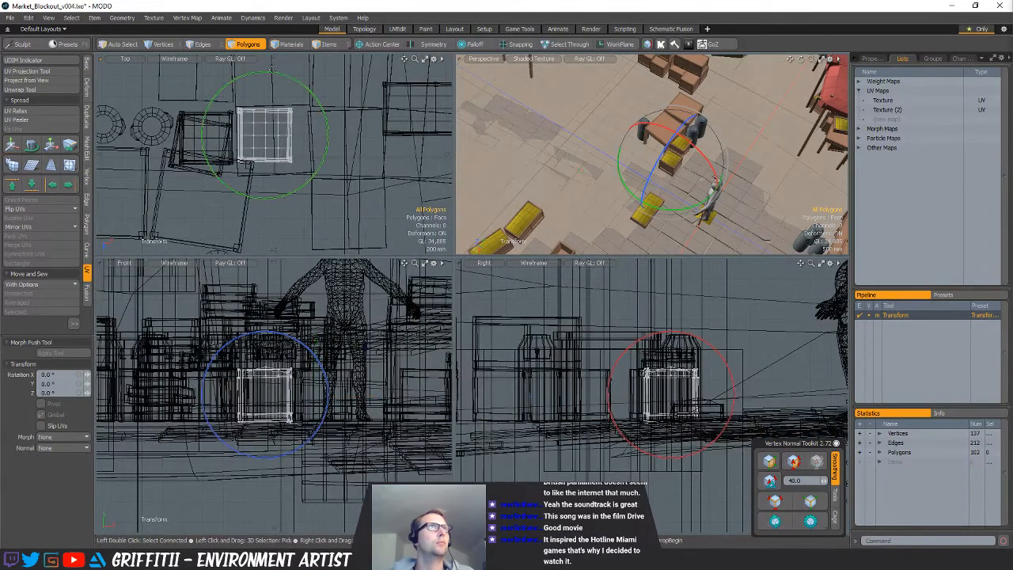
drag(271, 71, 291, 157)
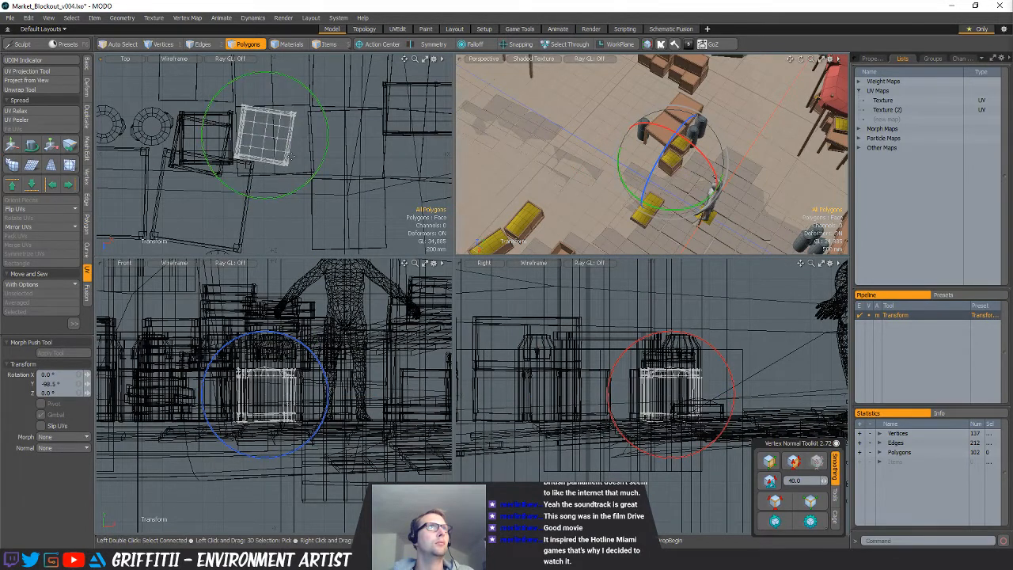
key(space)
Move the yellow-filled crate standing alone on the paving -2.3 m in X and 760 mm in Z to the angled table
alt+drag(671, 163, 661, 206)
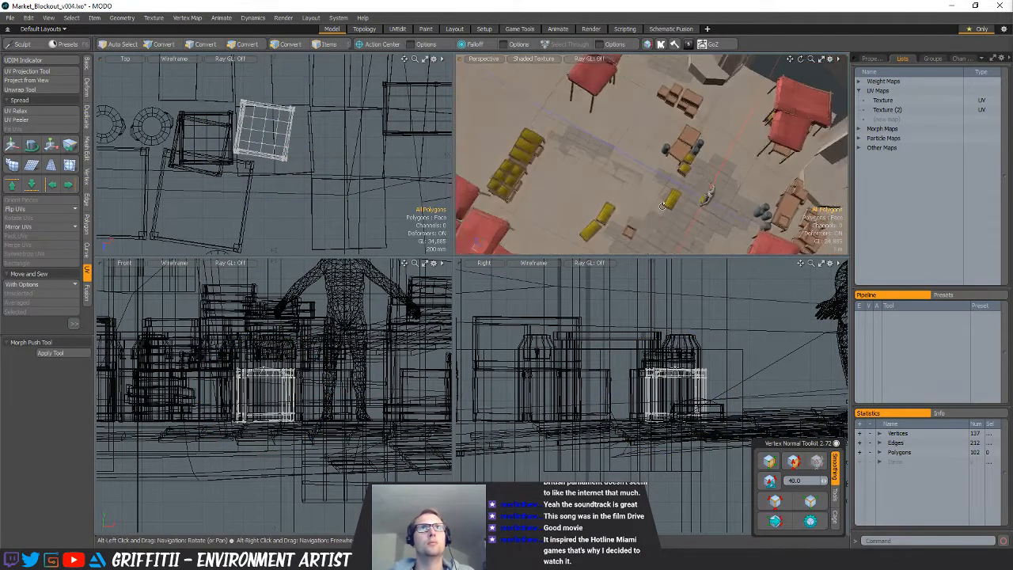
click(661, 206)
key(3)
key(shift+a)
key(y)
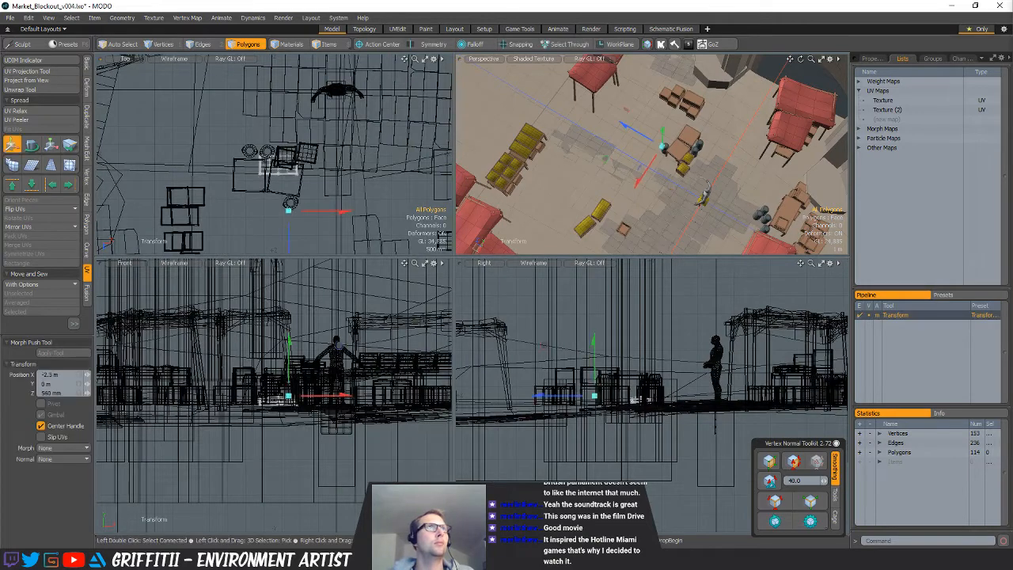
drag(662, 147, 661, 115)
scroll(661, 114, up, 3)
click(698, 167)
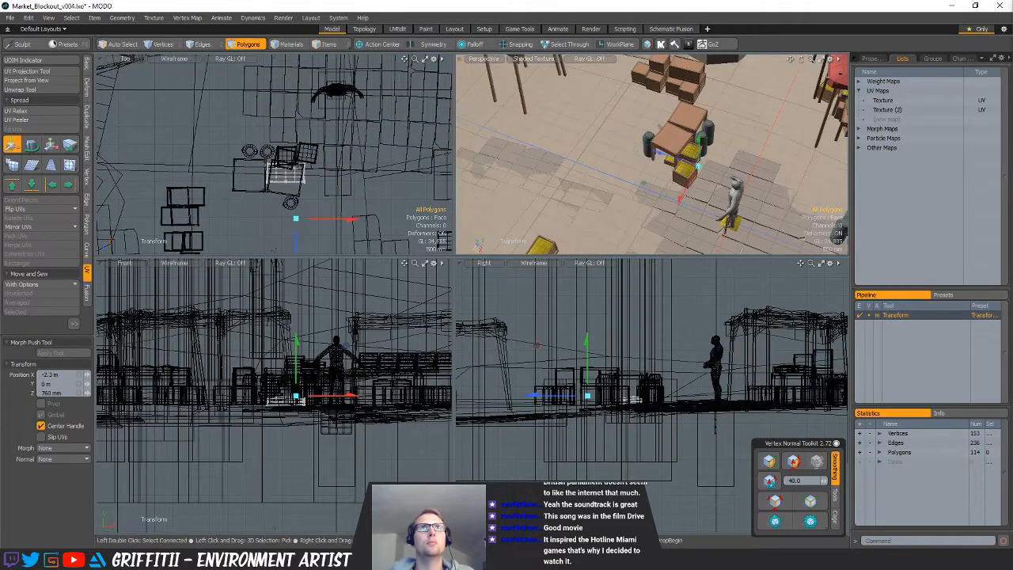
drag(698, 167, 698, 129)
key(ctrl+z)
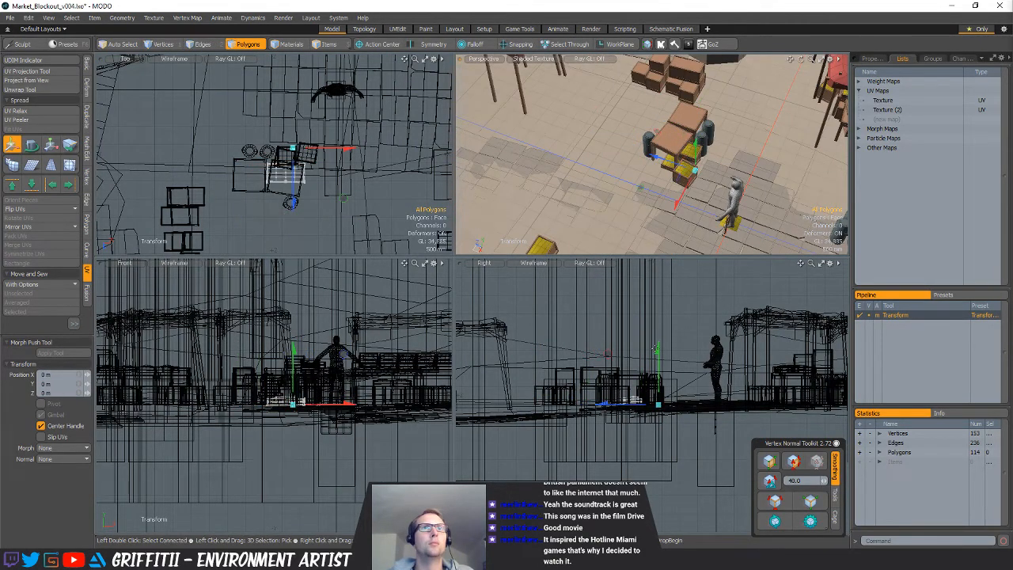
Raise the yellow-filled crate 940 mm and settle it onto the angled tabletop by -50 mm in Y and 20 mm in Z
drag(657, 349, 656, 314)
scroll(686, 163, up, 5)
alt+drag(670, 189, 688, 162)
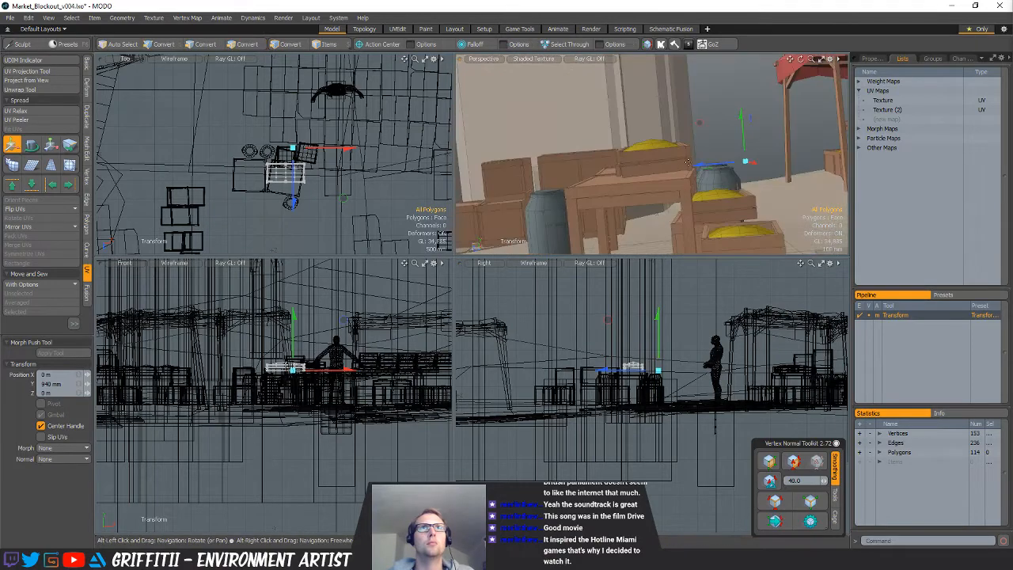
click(686, 167)
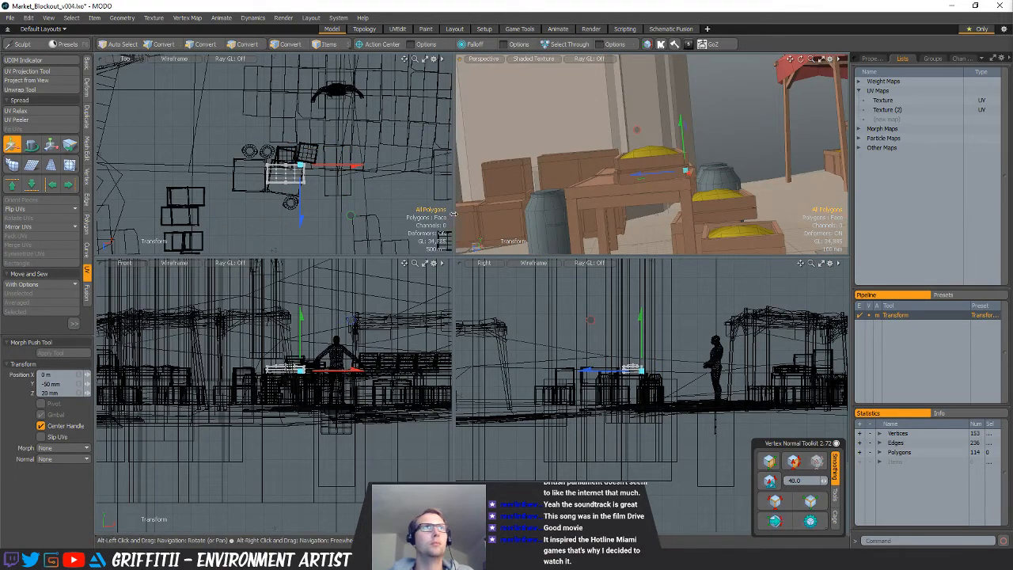
scroll(408, 247, up, 5)
alt+drag(409, 249, 404, 216)
scroll(642, 324, up, 4)
drag(691, 321, 694, 323)
mouse_move(674, 207)
alt+mouse_down()
mouse_move(683, 260)
mouse_move(679, 184)
mouse_move(701, 190)
mouse_move(644, 173)
mouse_move(647, 158)
mouse_move(745, 75)
mouse_move(704, 103)
mouse_move(732, 178)
mouse_move(721, 226)
mouse_move(667, 225)
alt+mouse_up()
key(e)
key(w)
Move the pair of large yellow-filled crates from the open paving to the outer side of the angled table and turn it lengthwise
scroll(704, 107, down, 4)
key(q)
key(5)
click(729, 221)
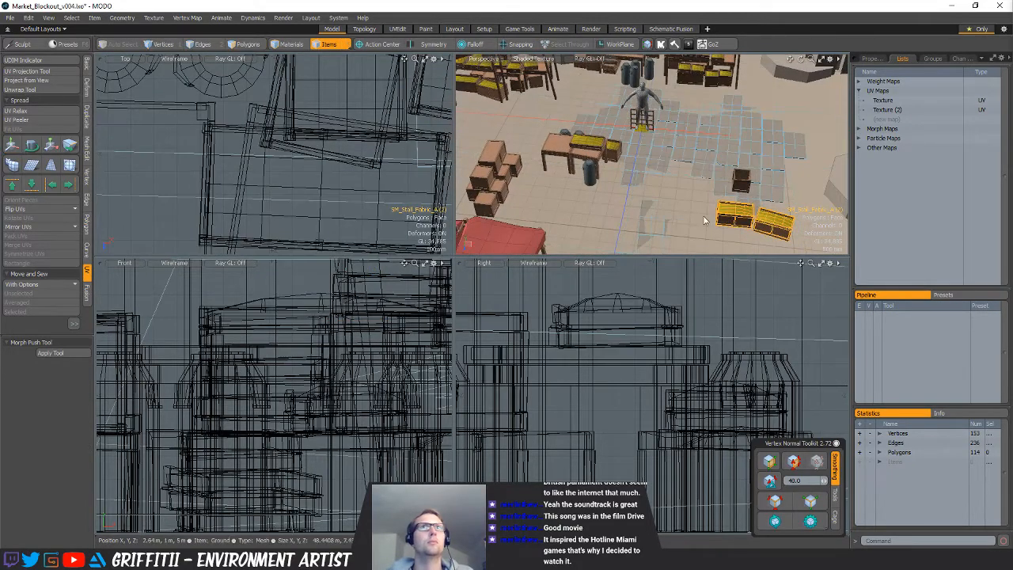
key(3)
ctrl+alt+drag(348, 167, 245, 150)
alt+shift+drag(354, 139, 386, 176)
key(e)
key(w)
drag(349, 160, 400, 161)
alt+shift+drag(292, 122, 349, 166)
ctrl+alt+drag(242, 160, 289, 163)
Rotate the pair of yellow-filled crates about -7.5° around Y so it wraps around the table and corner barrel
key(e)
click(310, 149)
drag(343, 223, 333, 223)
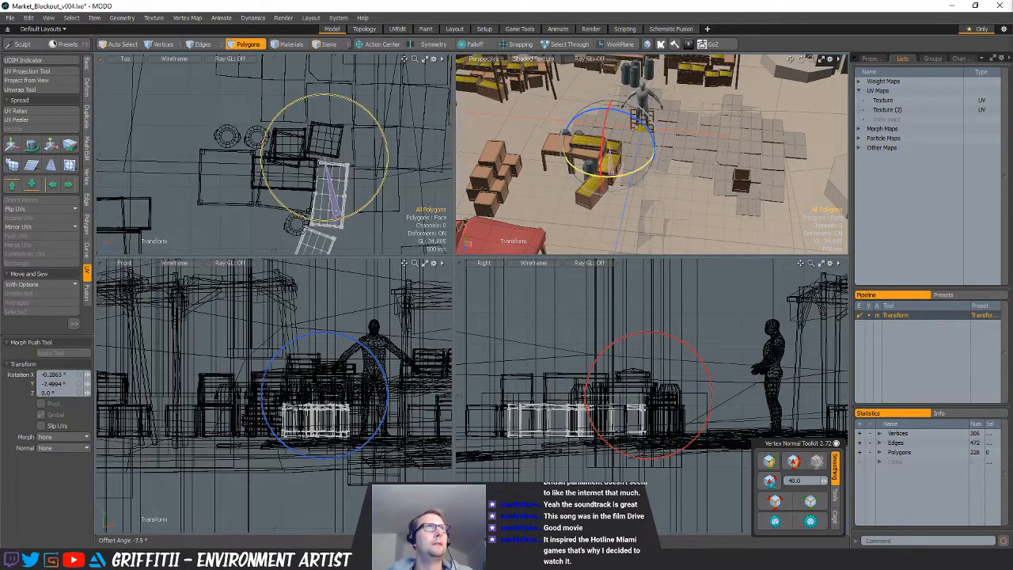
key(w)
key(q)
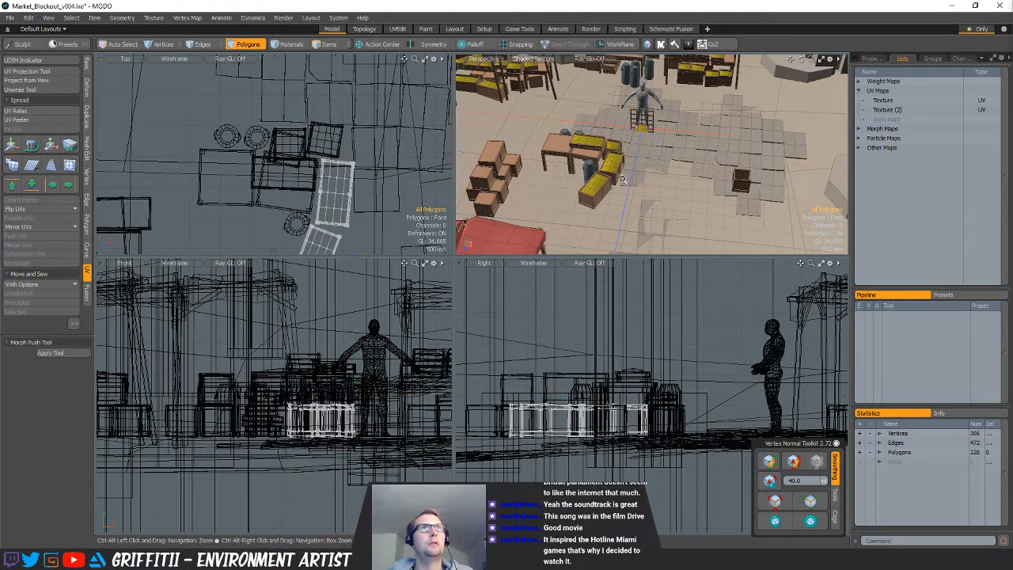
Move the empty open crate from the paving across the square to the first table of the stall
alt+drag(682, 170, 657, 191)
key(5)
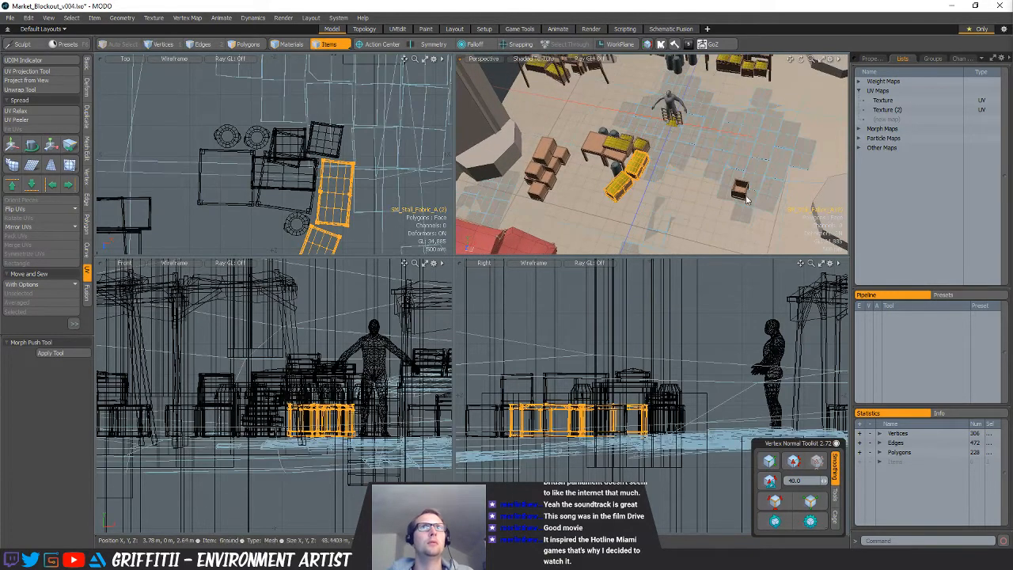
click(742, 192)
key(3)
scroll(380, 131, down, 5)
mouse_move(410, 108)
right_down()
mouse_move(372, 138)
mouse_move(429, 154)
right_up()
key(w)
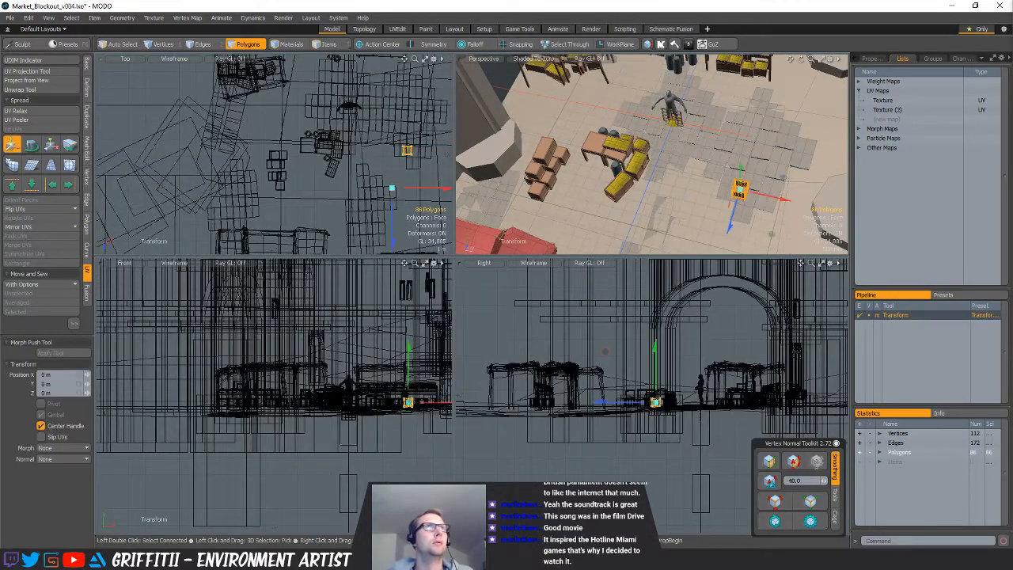
drag(392, 189, 289, 187)
Fit the empty open crate under the first table and rotate it diagonally
alt+drag(554, 209, 576, 146)
scroll(567, 171, up, 4)
drag(613, 214, 654, 224)
key(shift+a)
click(639, 186)
key(ctrl+z)
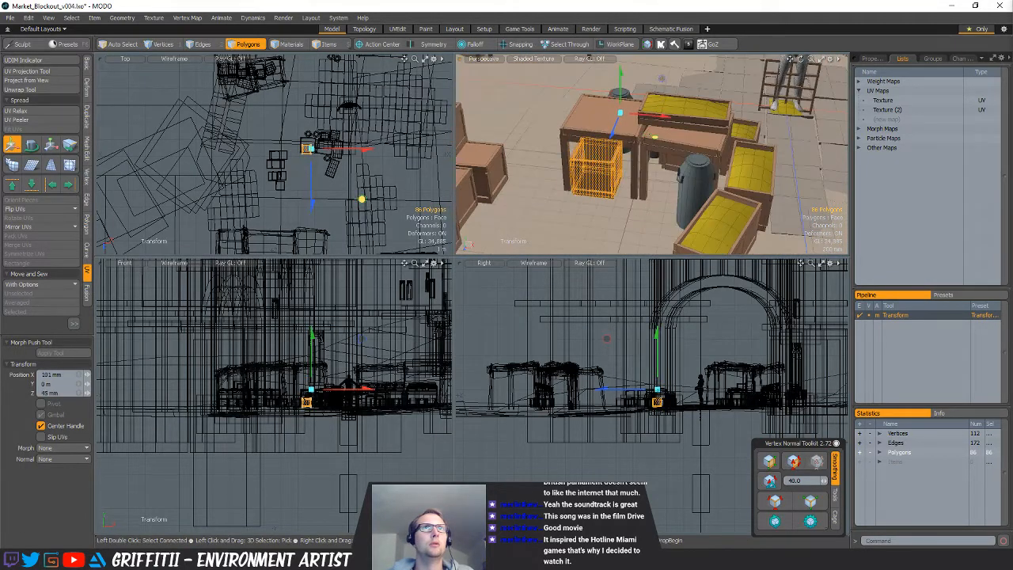
key(e)
drag(600, 200, 689, 264)
Duplicate the empty open crate and place the copy beside the barrel, behind the outermost yellow-filled crate
key(w)
key(ctrl+c)
key(ctrl+v)
key(w)
alt+drag(714, 152, 667, 201)
drag(617, 222, 592, 191)
key(e)
key(q)
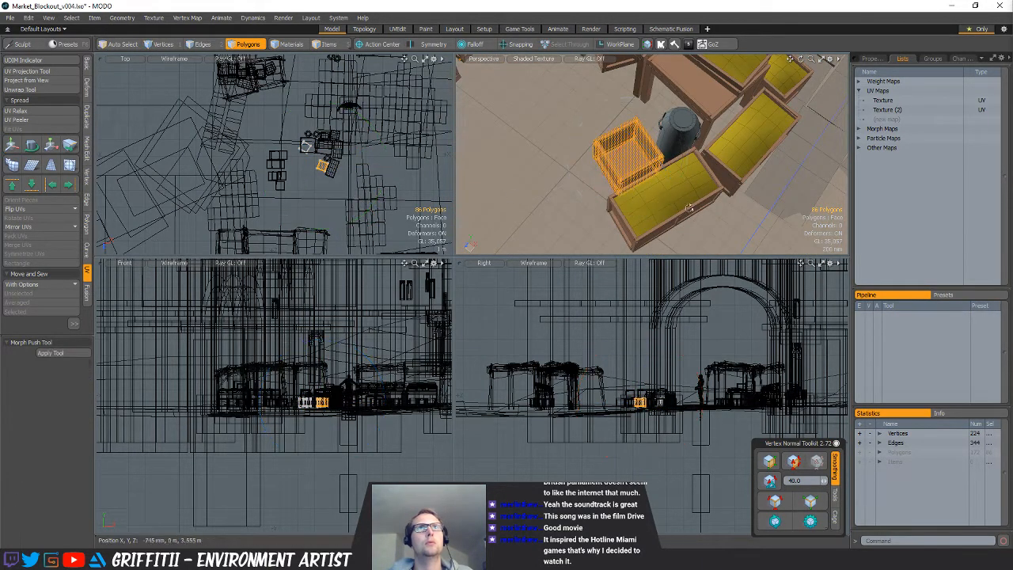
alt+drag(654, 189, 686, 156)
ctrl+alt+drag(685, 157, 592, 231)
click(655, 155)
Select all tables, crates and barrels of the new stall, cut and paste their polygons, and move the stall away from the human figure
mouse_move(581, 163)
alt+shift+mouse_down()
mouse_move(594, 208)
mouse_move(591, 152)
mouse_move(574, 170)
alt+shift+mouse_up()
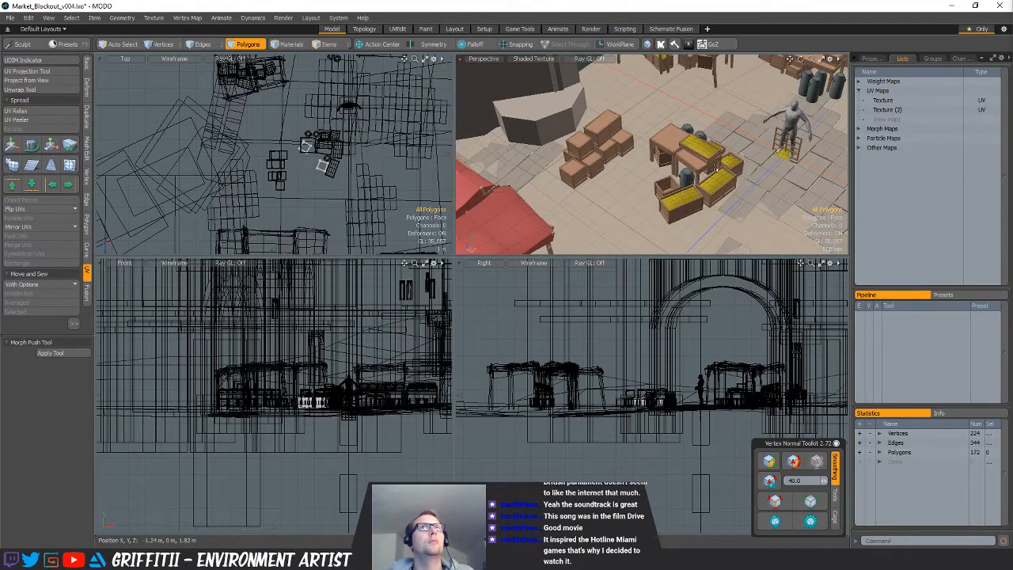
alt+drag(717, 167, 697, 180)
alt+shift+drag(260, 166, 256, 190)
scroll(355, 168, up, 3)
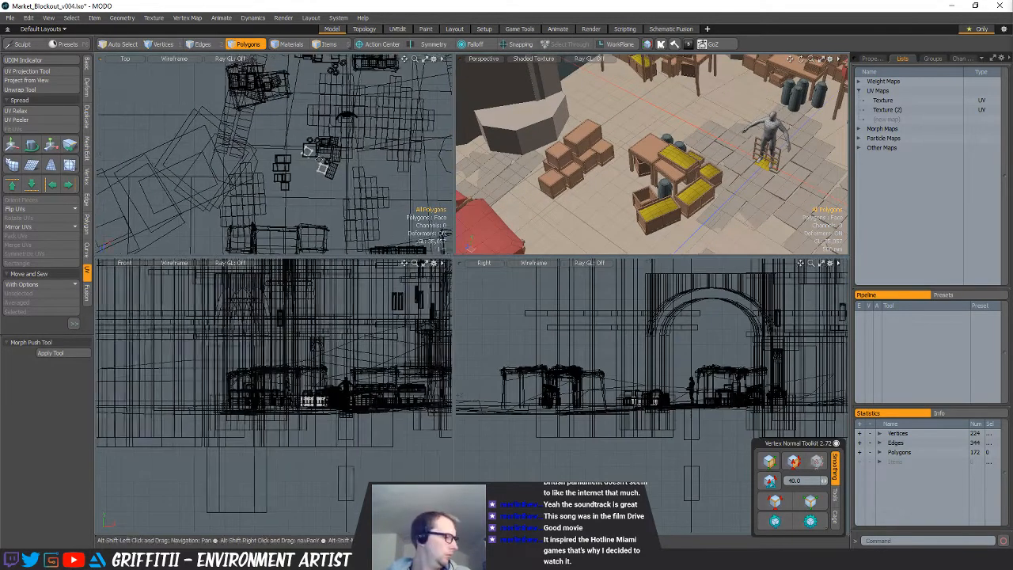
key(5)
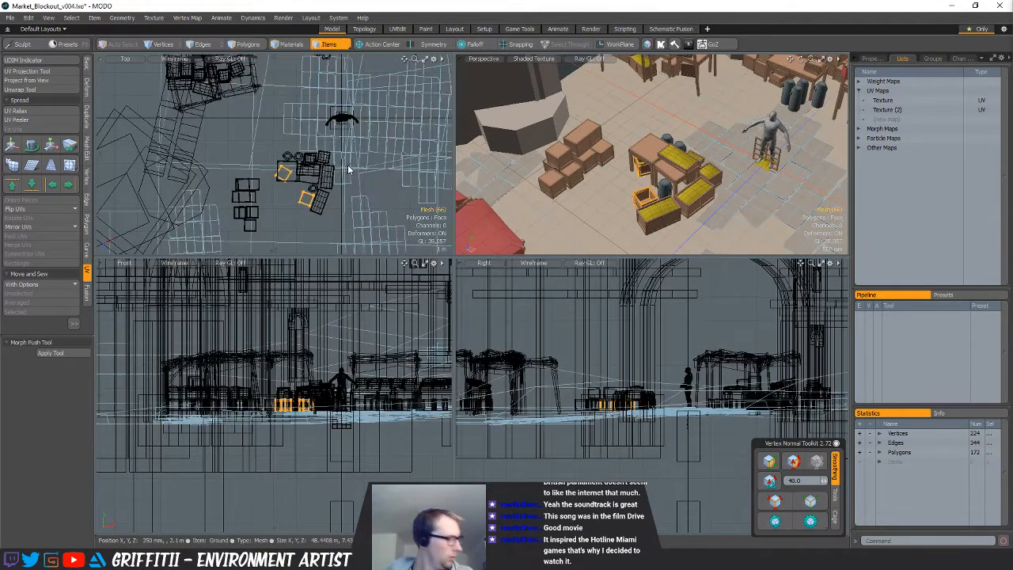
ctrl+alt+drag(311, 184, 348, 184)
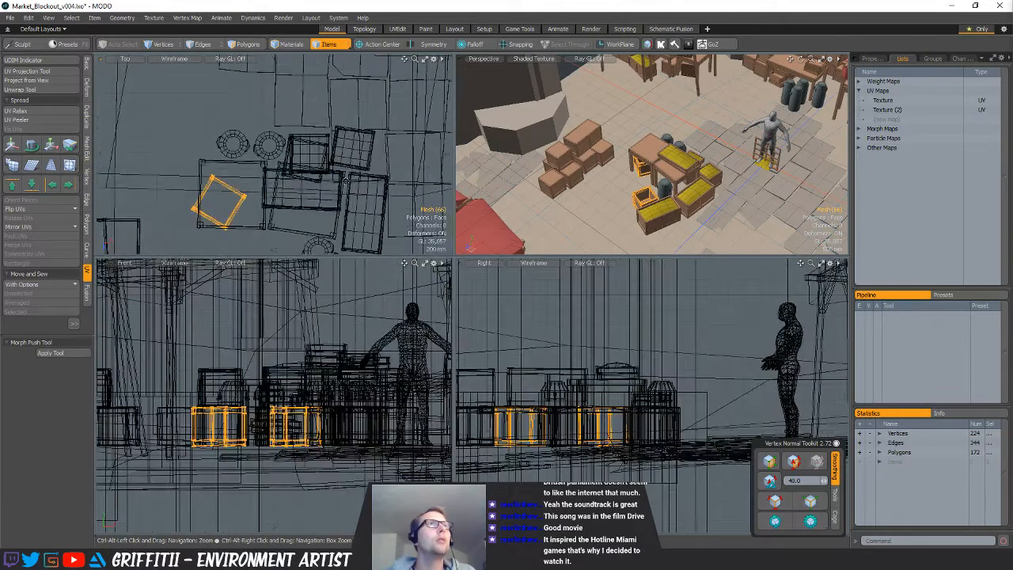
shift+click(303, 195)
shift+click(309, 160)
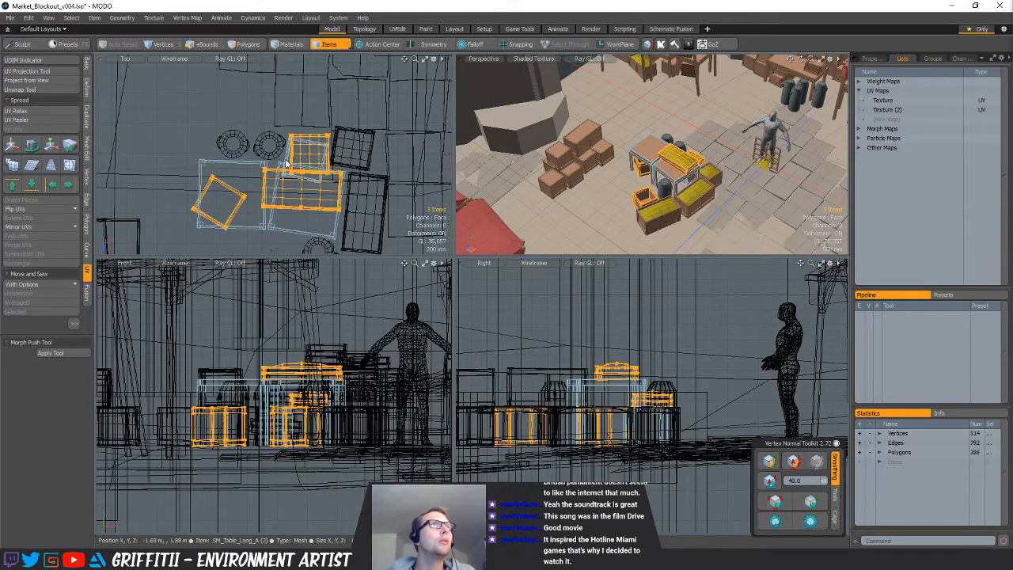
shift+click(288, 163)
shift+click(275, 150)
shift+click(344, 151)
shift+click(354, 198)
mouse_move(353, 198)
alt+mouse_down()
mouse_move(356, 166)
mouse_move(350, 186)
alt+mouse_up()
key(3)
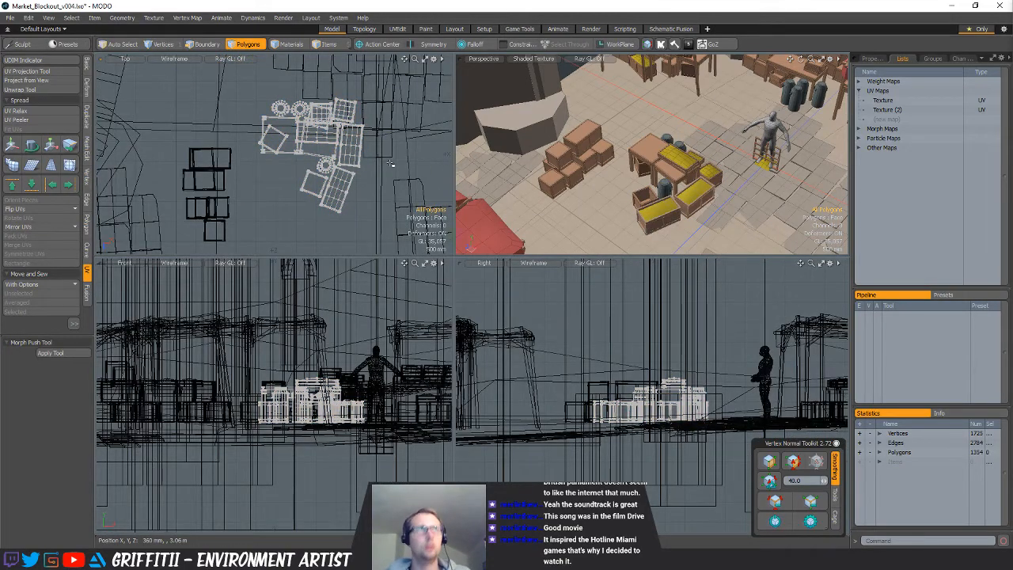
key(Delete)
key(ctrl+v)
scroll(334, 152, down, 3)
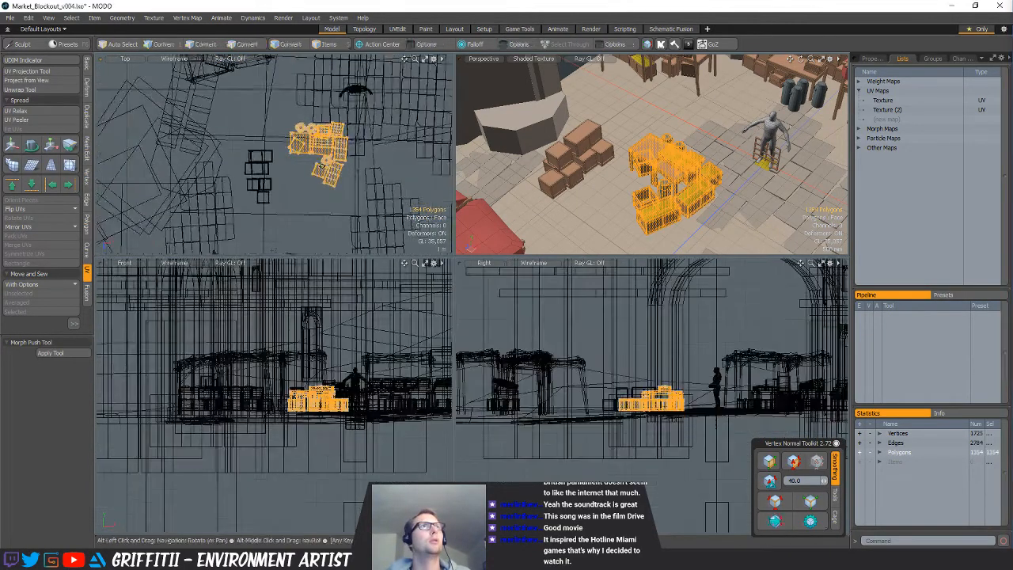
click(340, 197)
alt+drag(335, 152, 351, 179)
key(w)
key(q)
Move the front group of closed wooden crates 120 mm in X and -140 mm in Z, closer to the rear group
key(5)
click(604, 151)
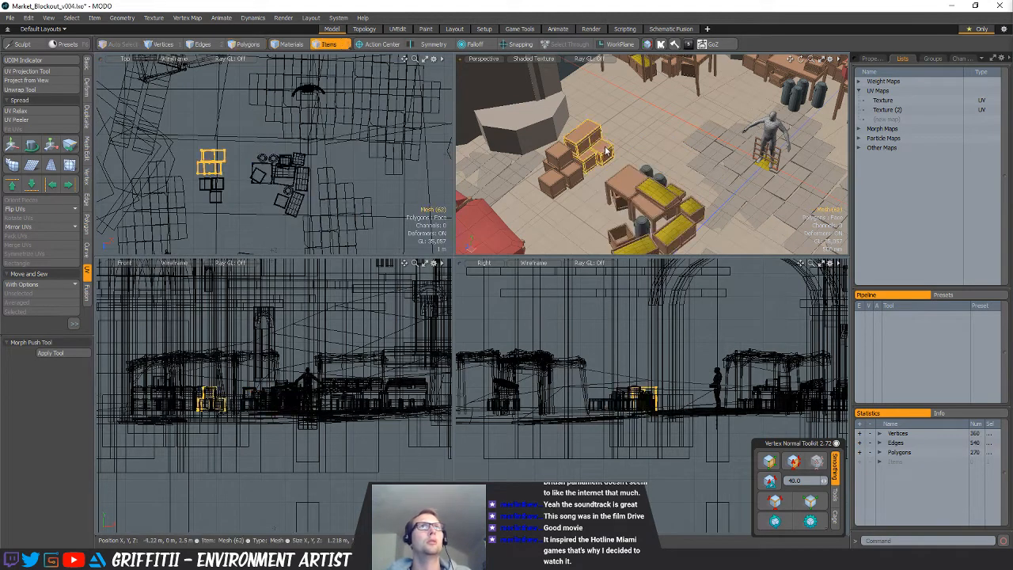
key(3)
scroll(222, 166, up, 5)
alt+shift+drag(221, 166, 293, 108)
key(5)
click(268, 166)
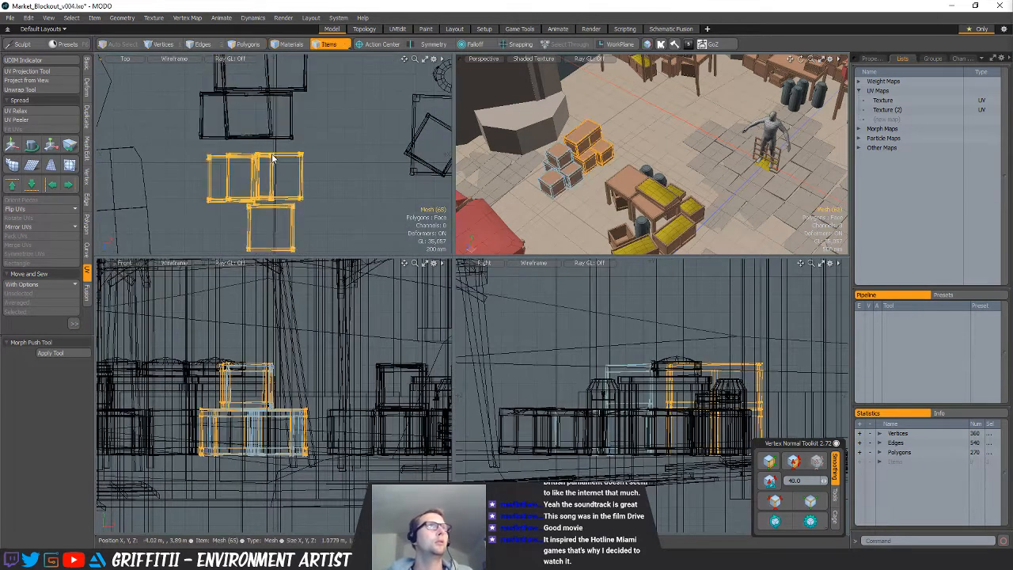
key(3)
key(w)
drag(300, 211, 311, 202)
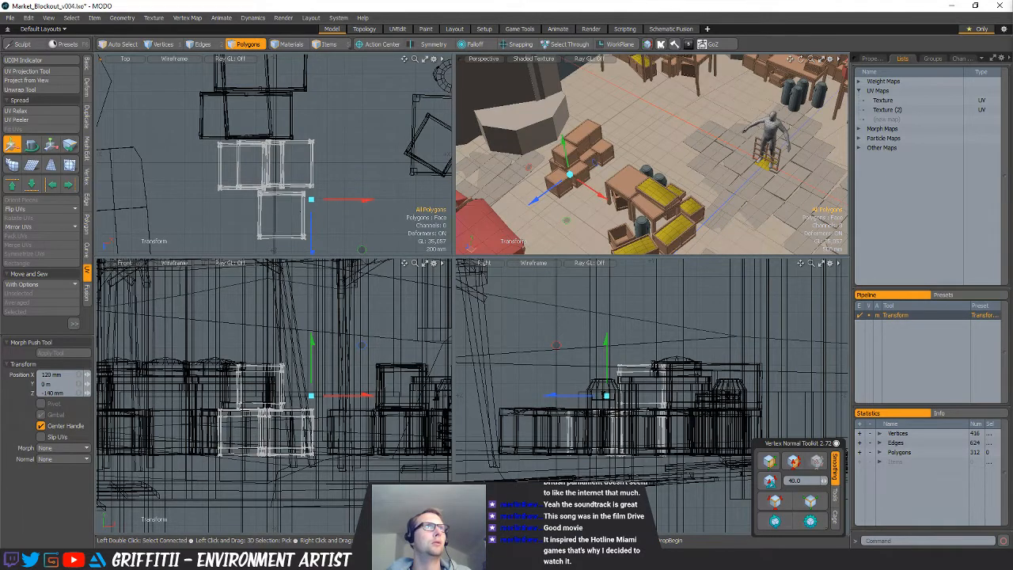
key(q)
Duplicate the single front crate, place the copy at the far end of the crate pile and rotate it about -86.5° around Y
scroll(277, 217, up, 5)
key(1)
mouse_move(226, 131)
right_down()
mouse_move(205, 144)
mouse_move(247, 152)
right_up()
alt+shift+drag(337, 192, 316, 145)
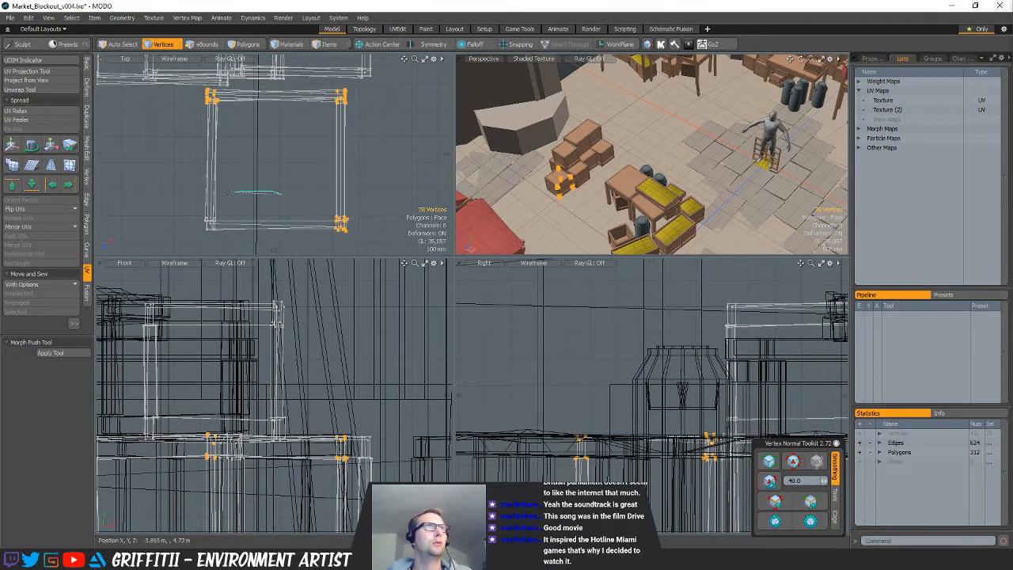
scroll(305, 204, down, 6)
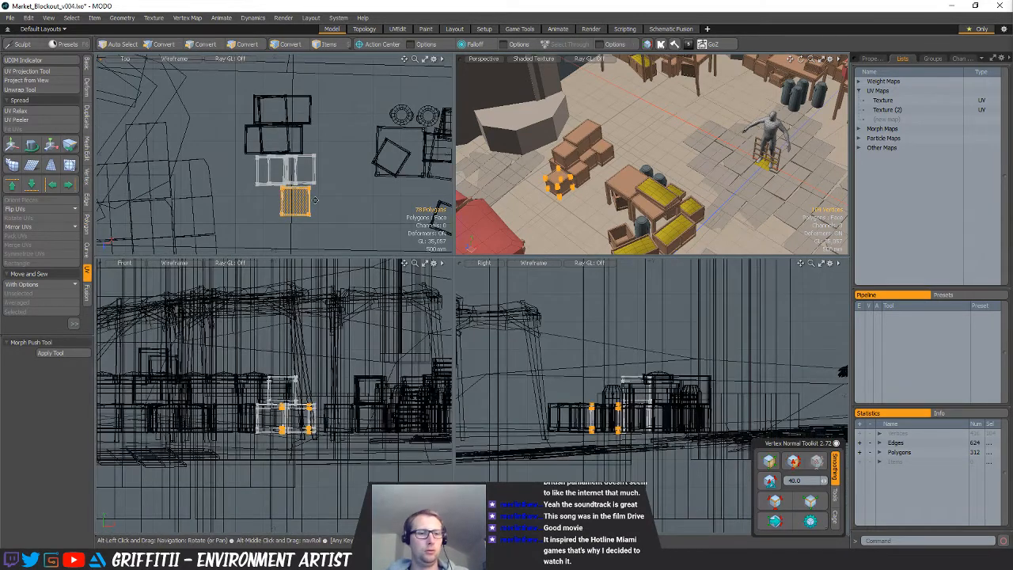
key(ctrl+c)
key(ctrl+v)
key(w)
drag(325, 214, 300, 93)
key(e)
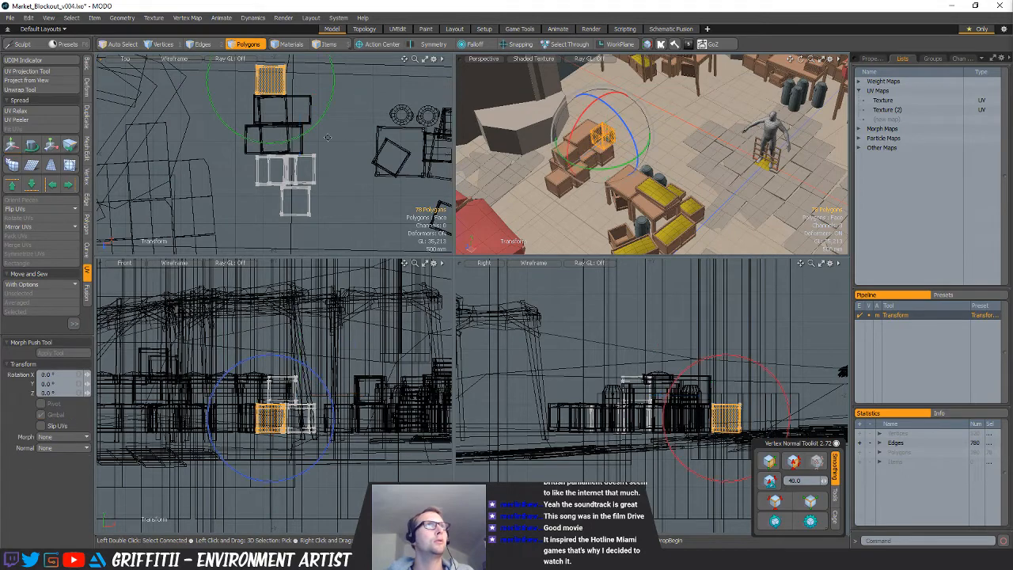
drag(320, 154, 228, 164)
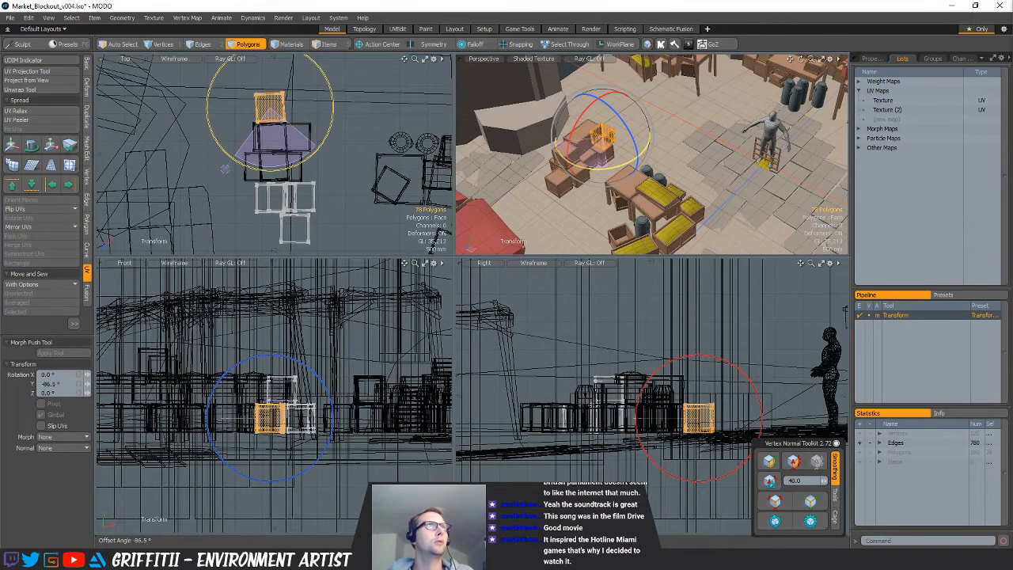
key(space)
Select the outer lower crate in the front group's two-crate row and rotate it slightly
alt+shift+drag(315, 214, 301, 94)
key(1)
right_drag(172, 91, 154, 120)
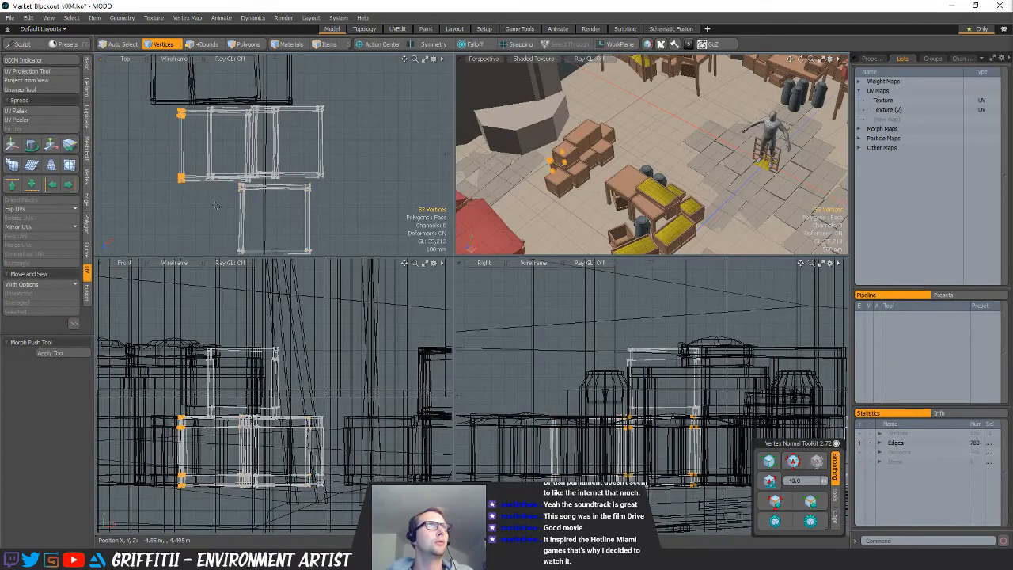
ctrl+alt+drag(215, 205, 304, 187)
scroll(319, 178, down, 5)
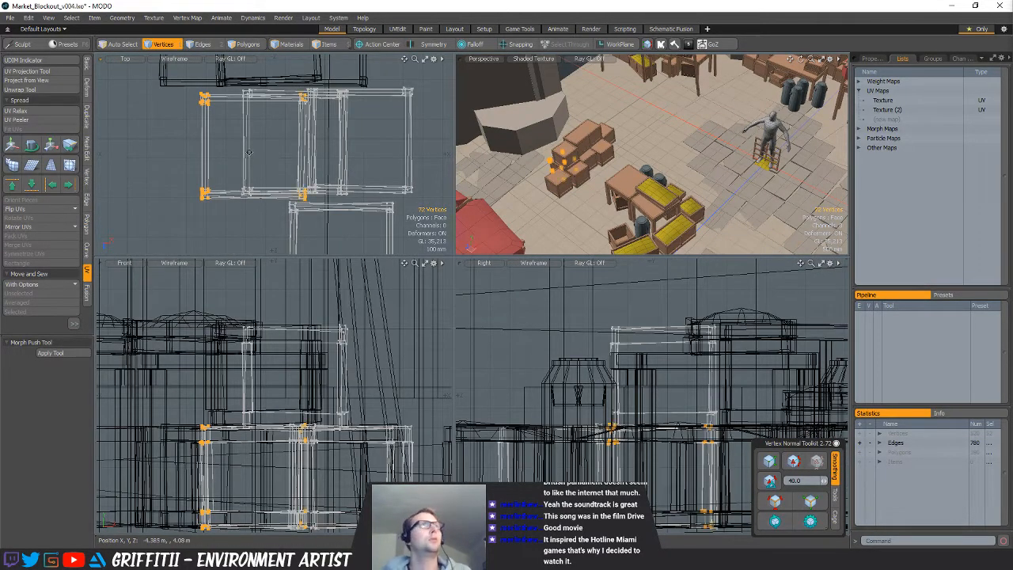
key(e)
click(301, 183)
drag(302, 121, 301, 124)
key(space)
key(space)
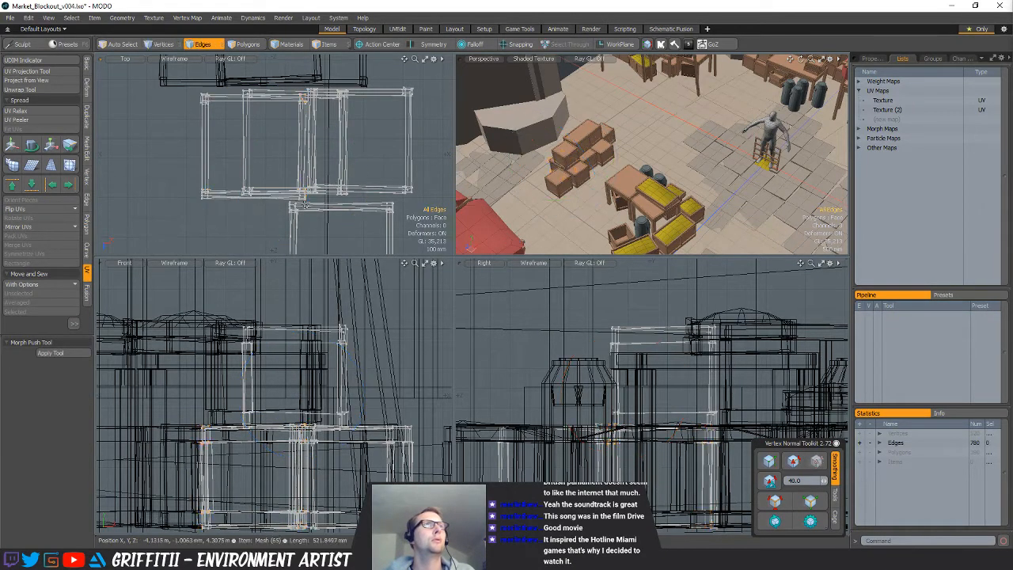
alt+drag(344, 204, 307, 156)
key(space)
scroll(380, 154, down, 3)
click(381, 178)
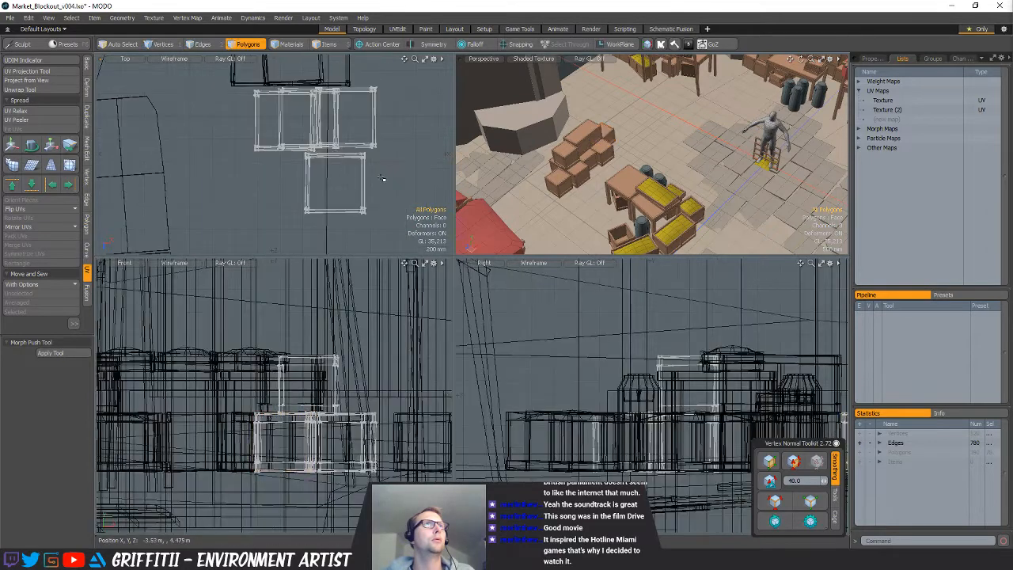
Select all polygons of the single crate at the front of the pile and rotate it slightly around Y
key(space)
scroll(321, 159, up, 4)
right_drag(274, 165, 347, 188)
alt+drag(373, 179, 331, 163)
shift+right_drag(331, 163, 380, 159)
alt+drag(300, 177, 285, 150)
shift+right_drag(285, 151, 206, 175)
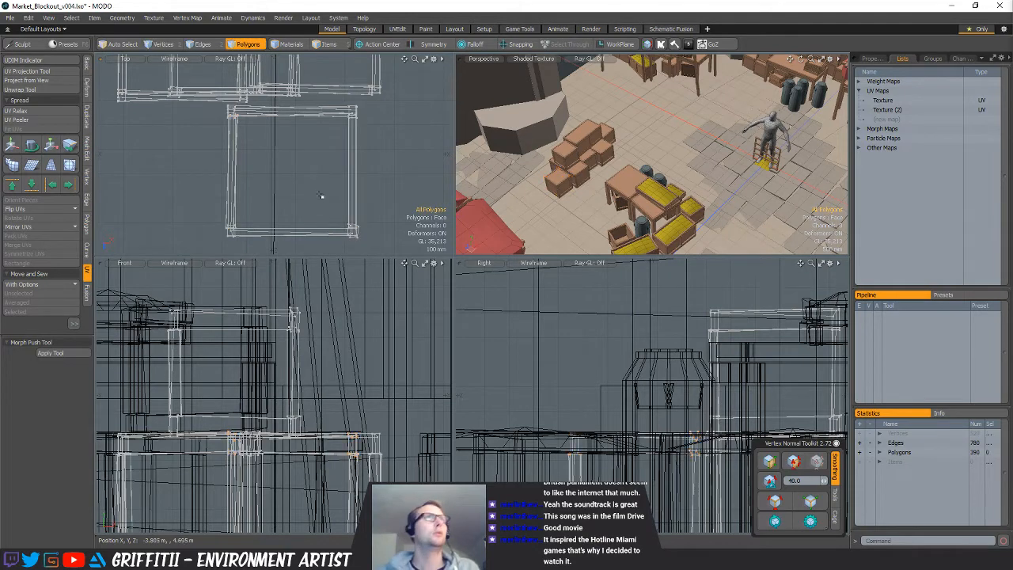
key(alt+3)
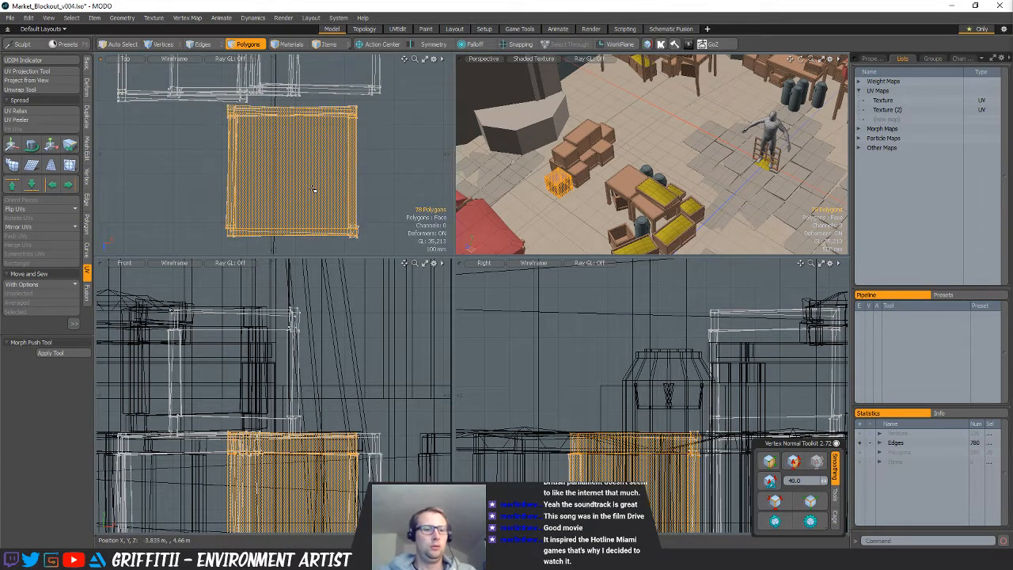
key(e)
drag(354, 153, 351, 189)
key(space)
click(399, 124)
Cut the front and far-end crates' polygons and paste them into the middle crates' mesh so the whole pile is one item
scroll(400, 124, down, 5)
alt+drag(582, 178, 577, 218)
scroll(640, 202, down, 2)
scroll(634, 208, down, 4)
scroll(247, 187, down, 5)
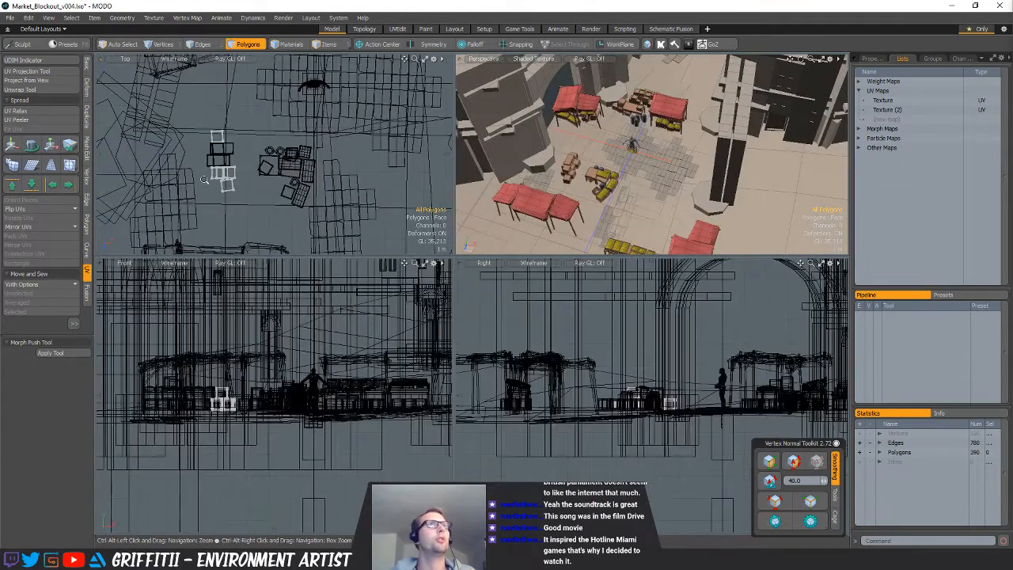
key(5)
click(226, 188)
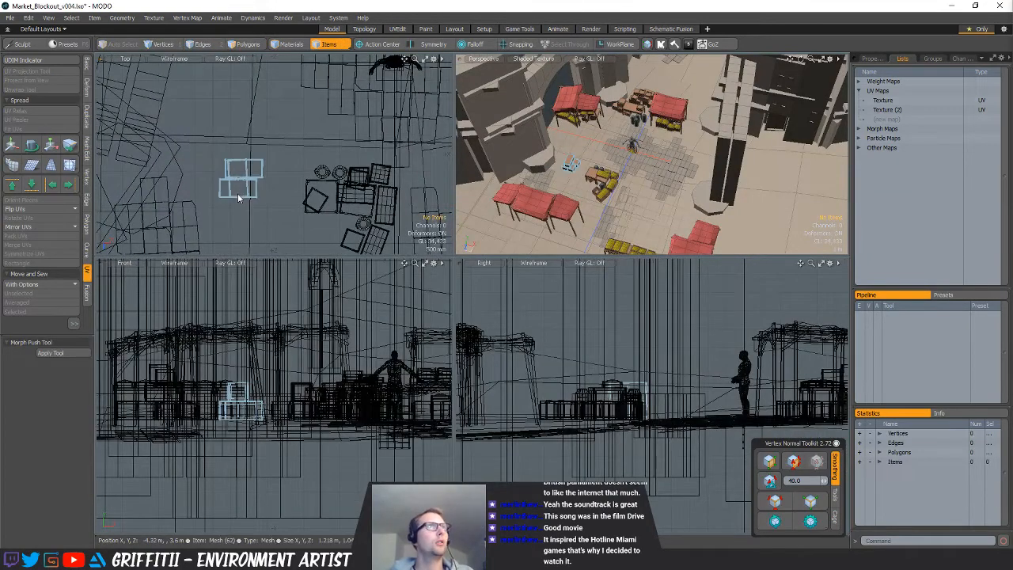
scroll(247, 198, down, 6)
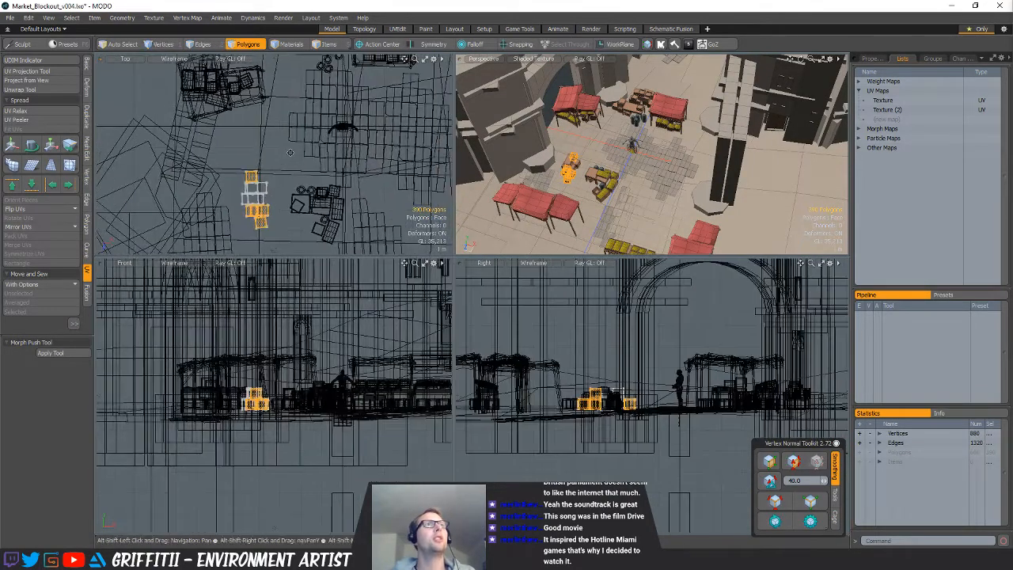
alt+drag(321, 178, 337, 148)
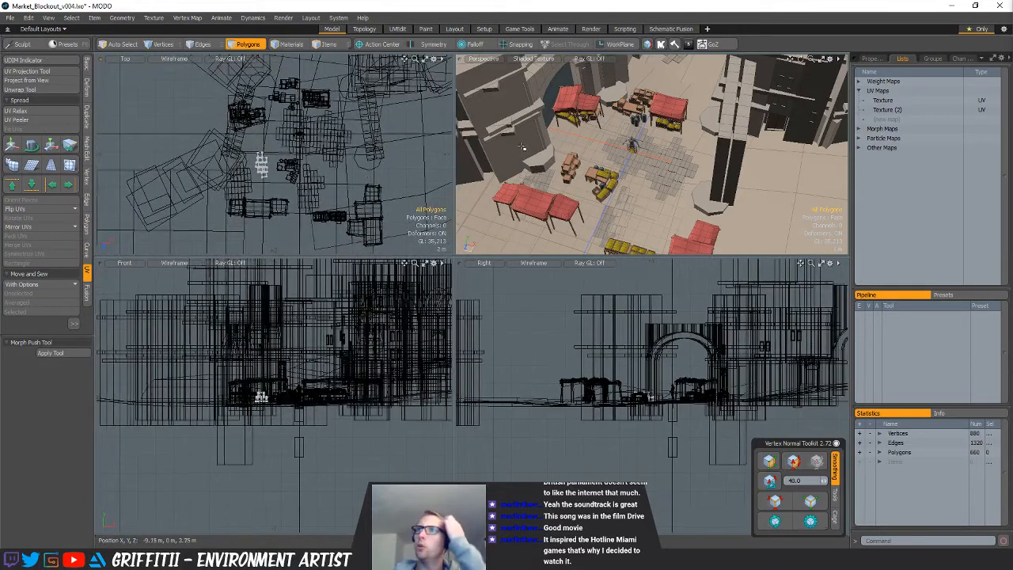
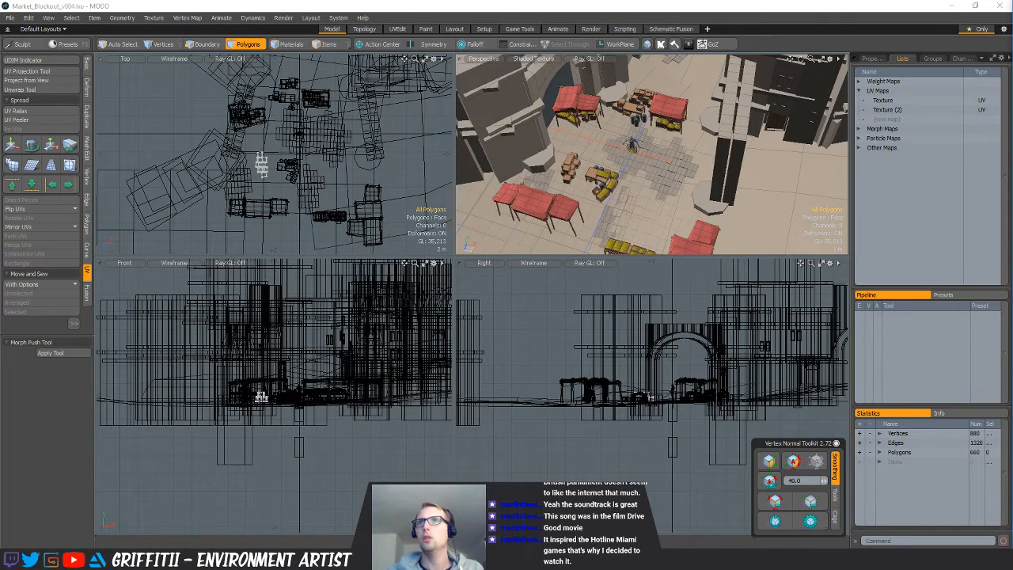
Rename the table-and-crates group between the rear stalls SM_Market_Group_A and the wooden crate pile SM_Market_Group_B
alt+drag(642, 142, 593, 100)
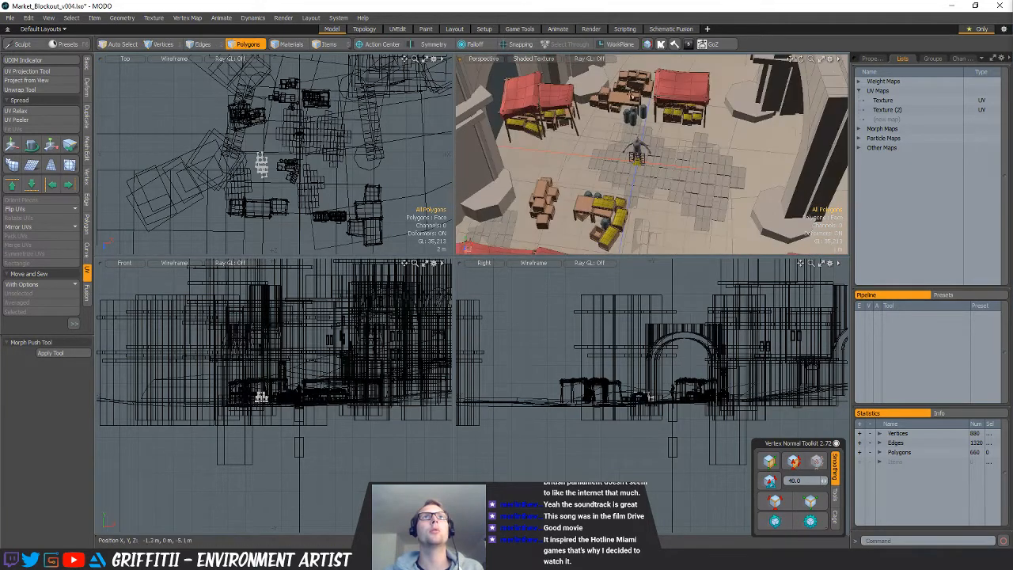
click(603, 102)
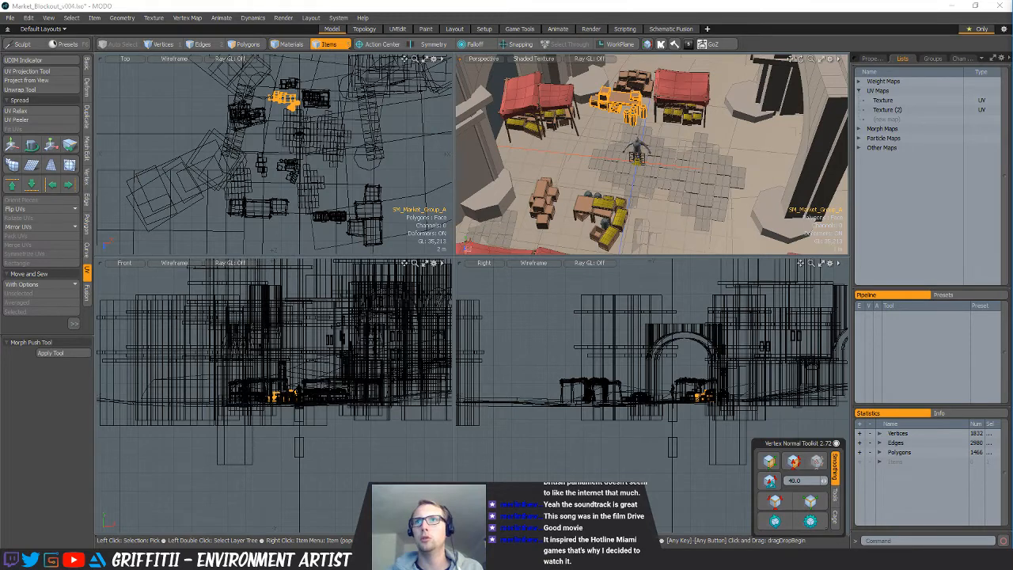
click(543, 204)
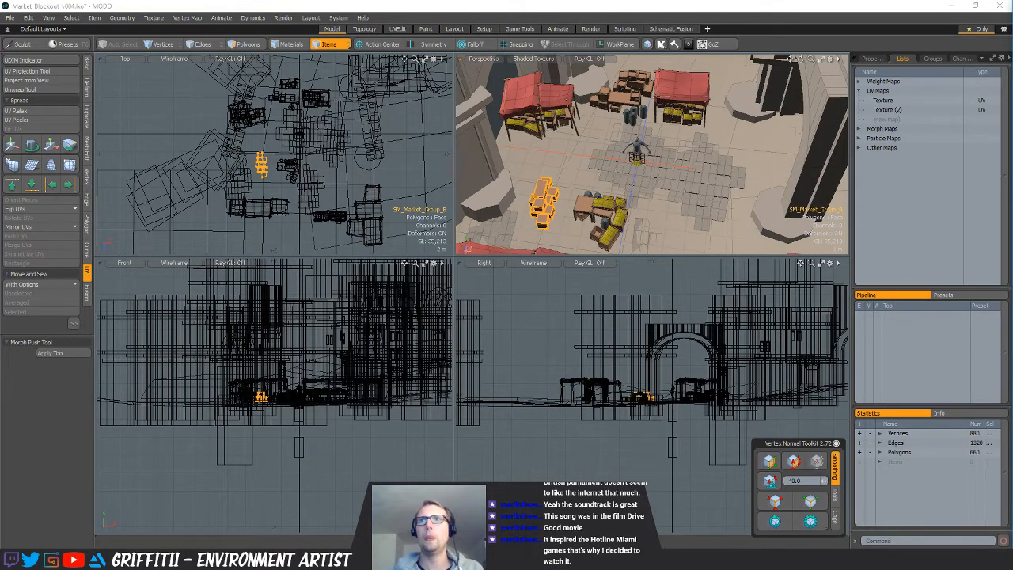
Rename the crate pile mesh behind the tables, between the rear stalls, SM_Market_Group_C
click(671, 101)
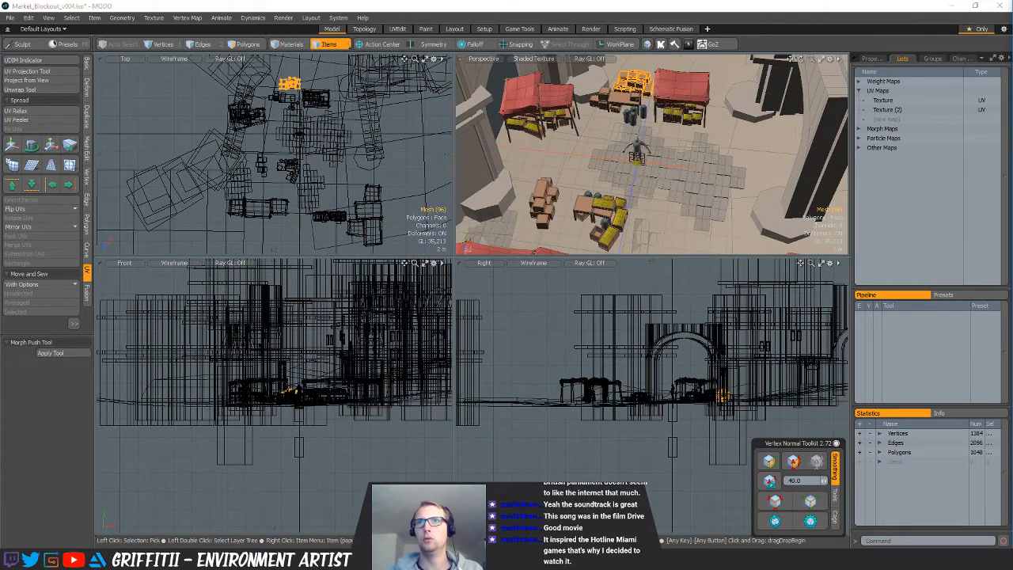
click(544, 204)
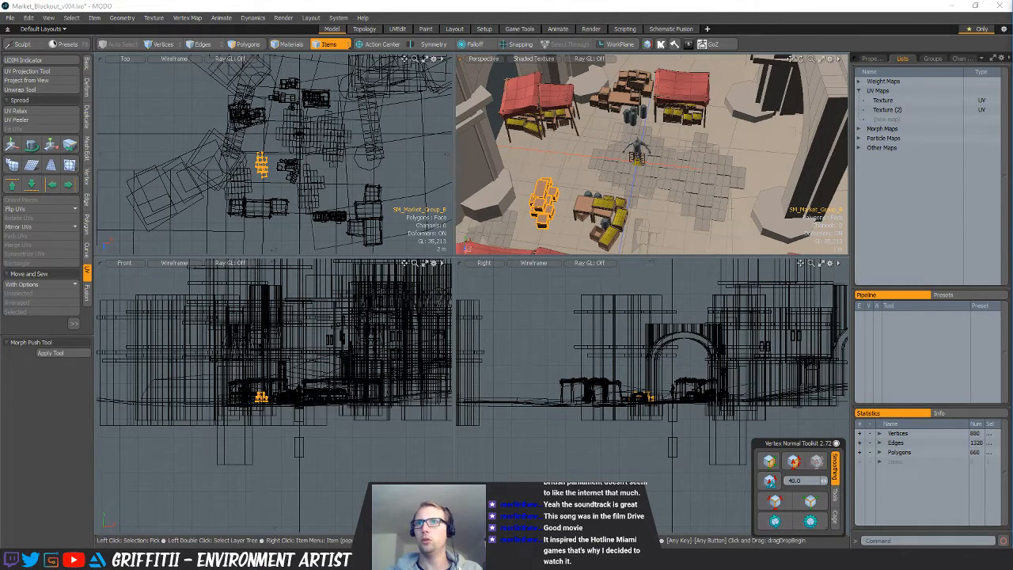
click(633, 82)
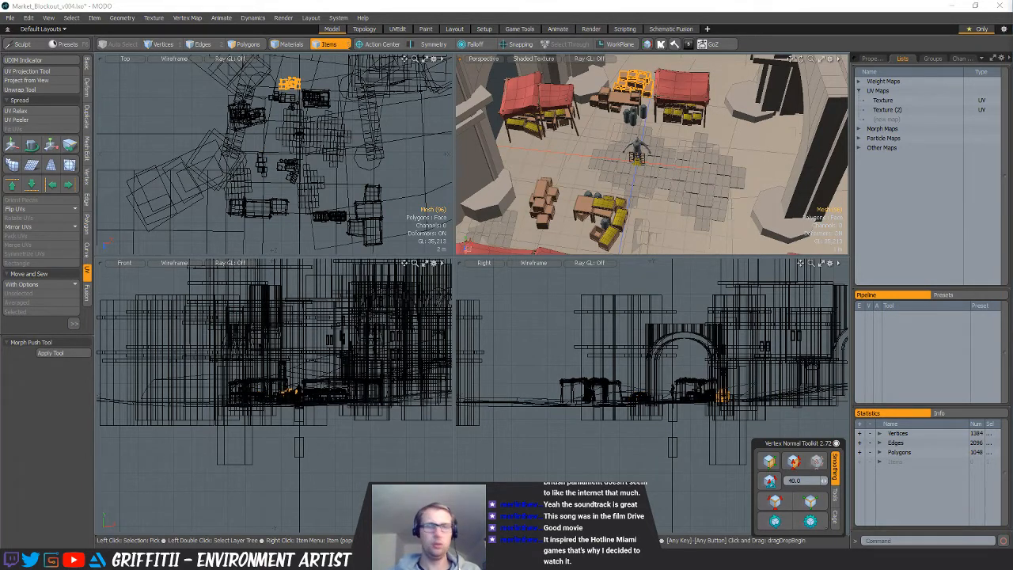
key(Return)
alt+shift+drag(649, 159, 630, 124)
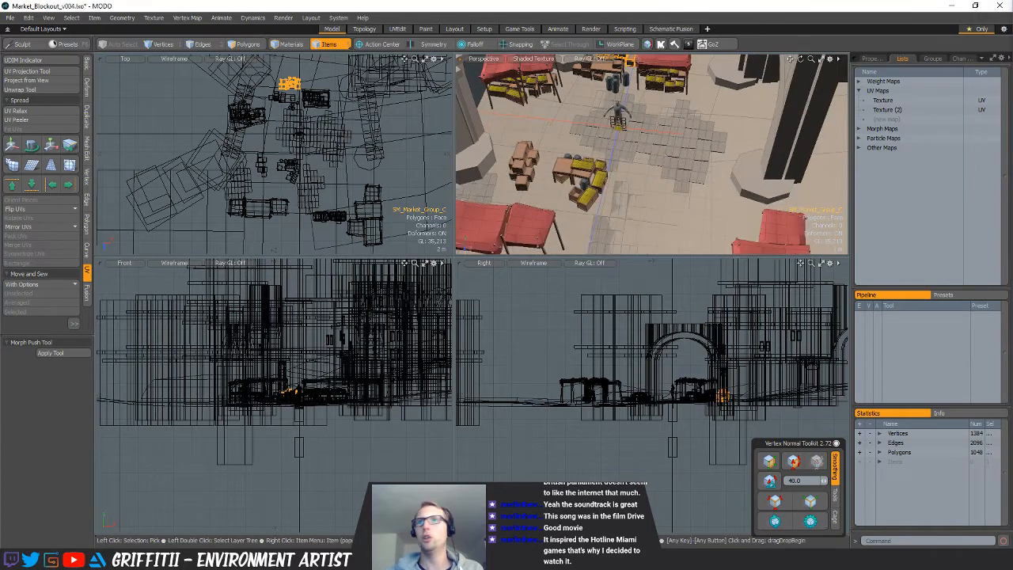
alt+shift+drag(664, 187, 692, 209)
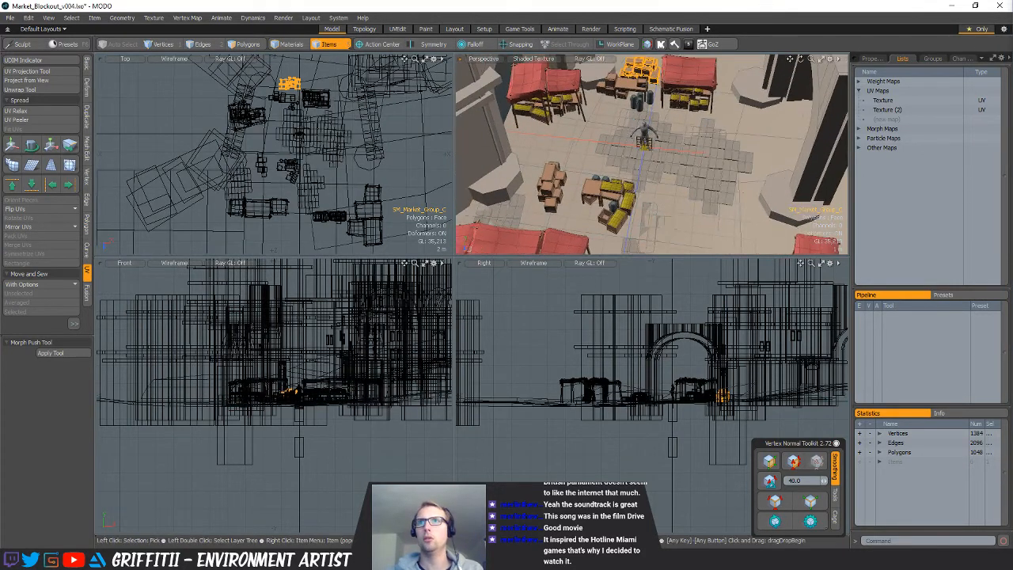
Name the table group beside the crate pile within the SM_Market_Group series, and the front uncovered row of yellow crates SM_Market_Group_E
click(688, 88)
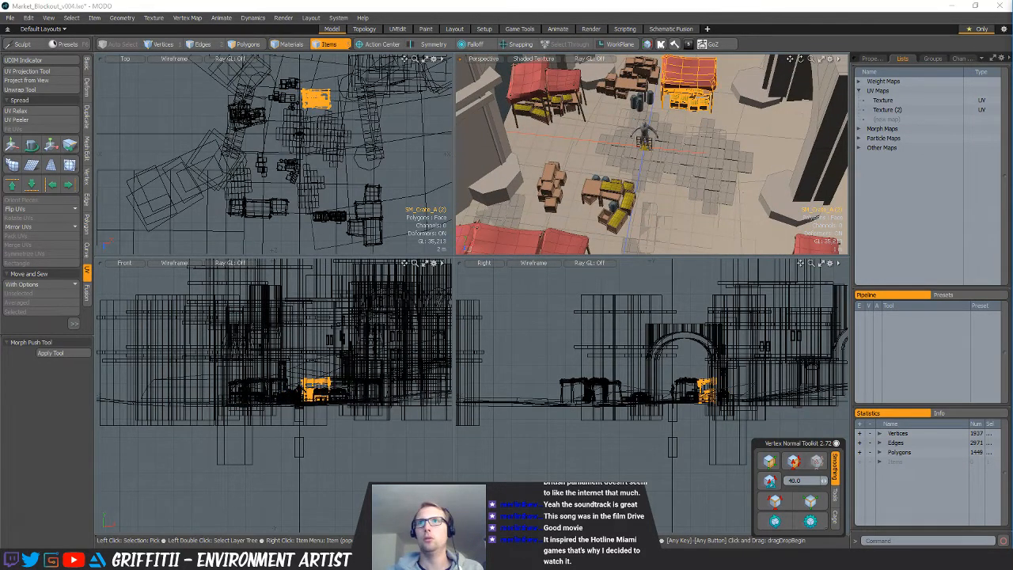
click(555, 182)
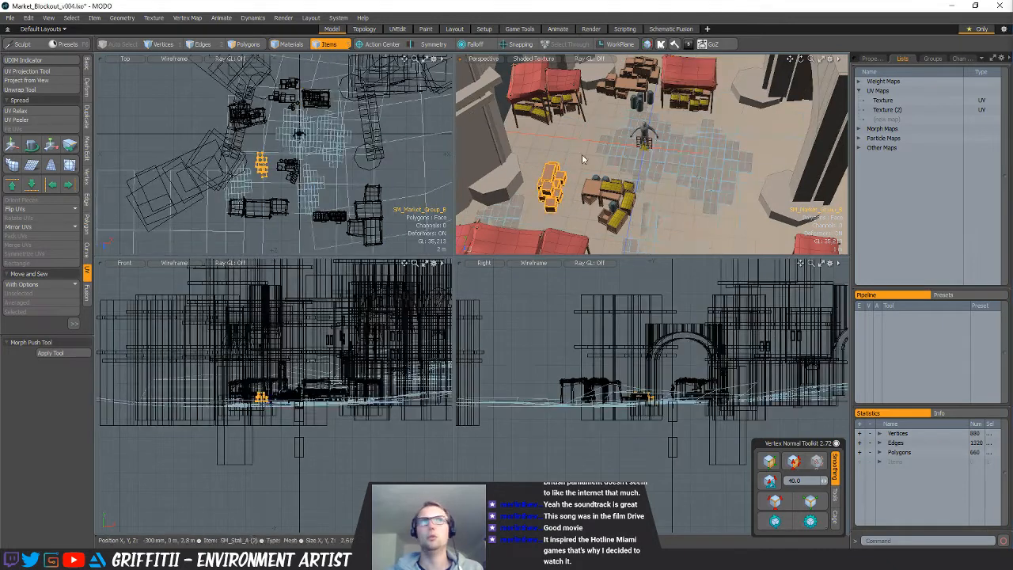
click(646, 71)
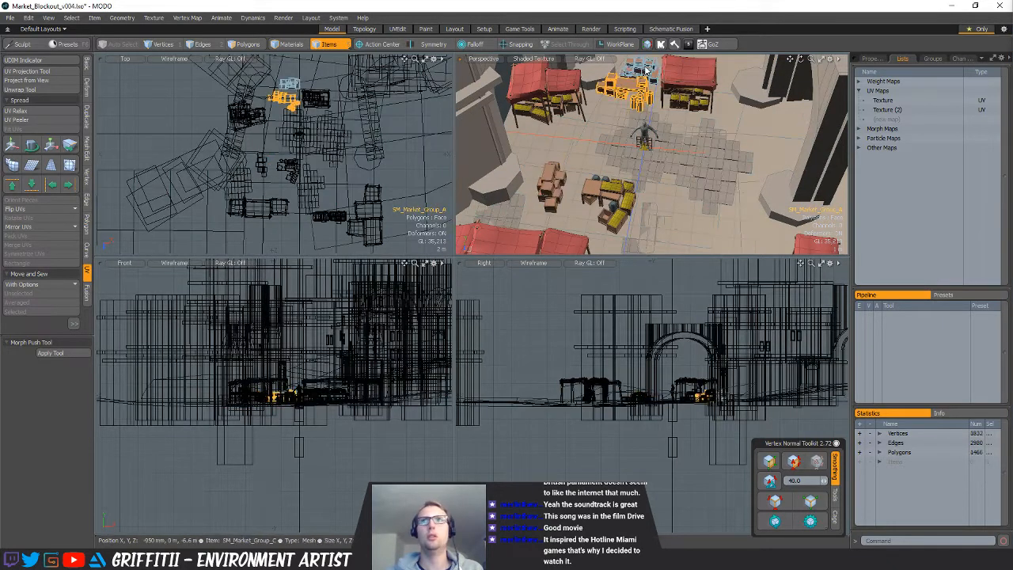
click(610, 196)
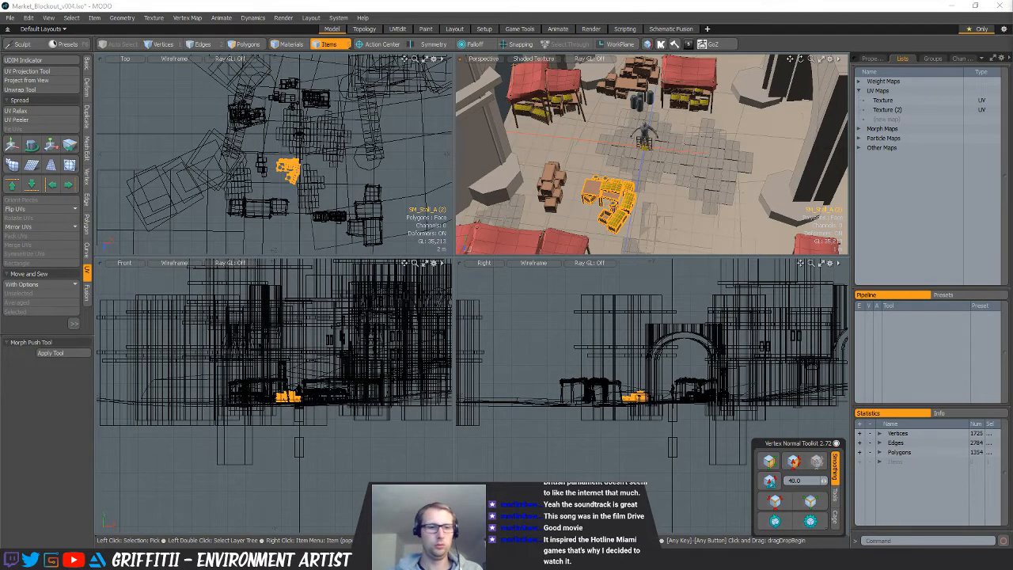
alt+drag(656, 198, 681, 215)
click(677, 212)
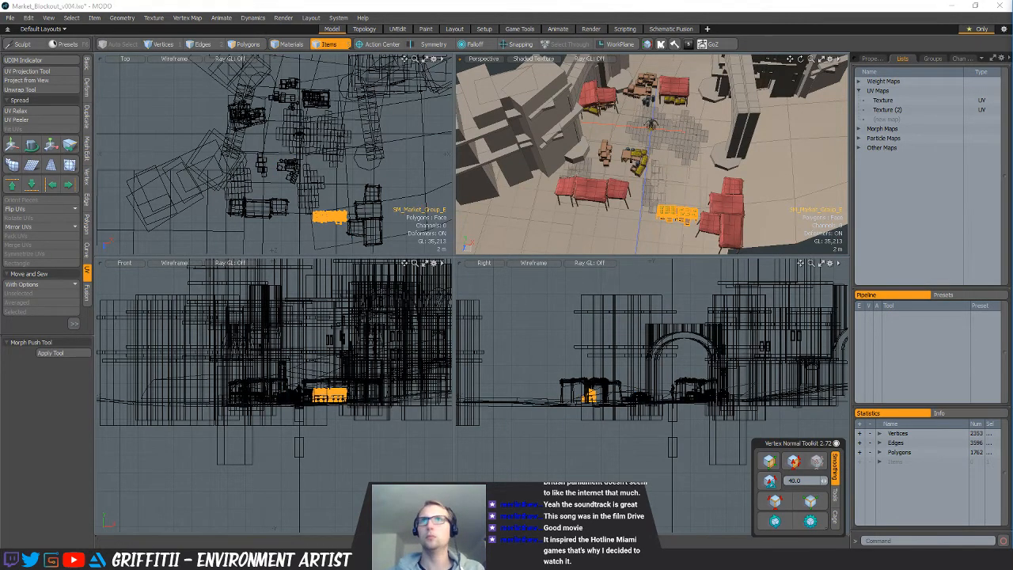
Rename the single-canopy stall near the arch SM_Market_Group_F and the angled stall against the wall SM_Market_Group_G
alt+drag(657, 135, 634, 107)
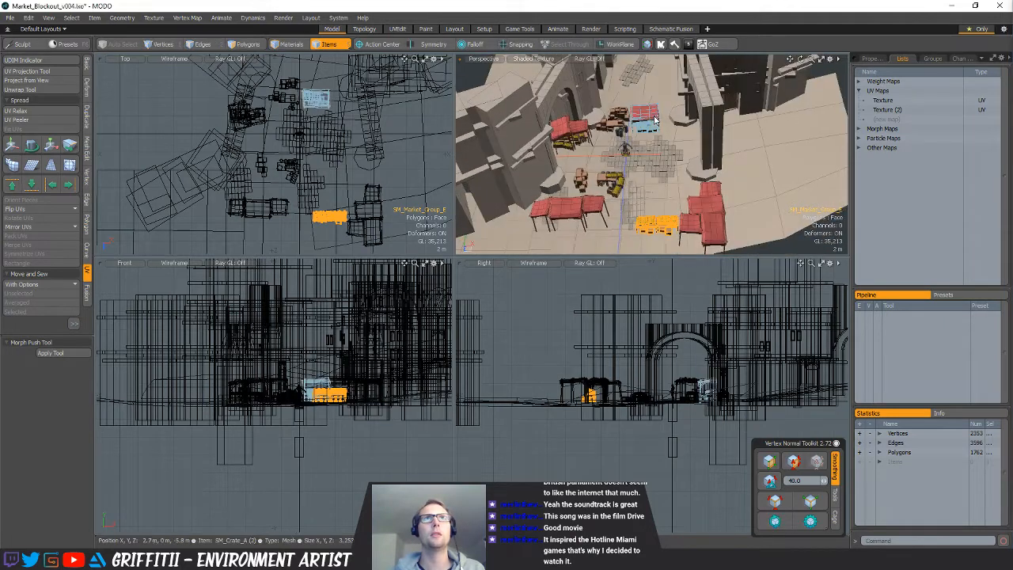
click(642, 115)
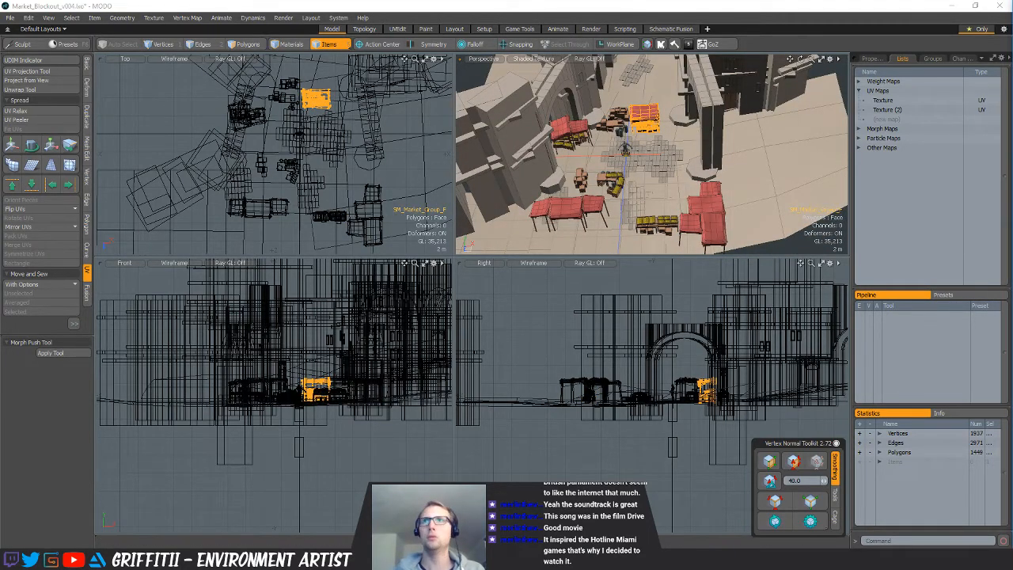
click(572, 131)
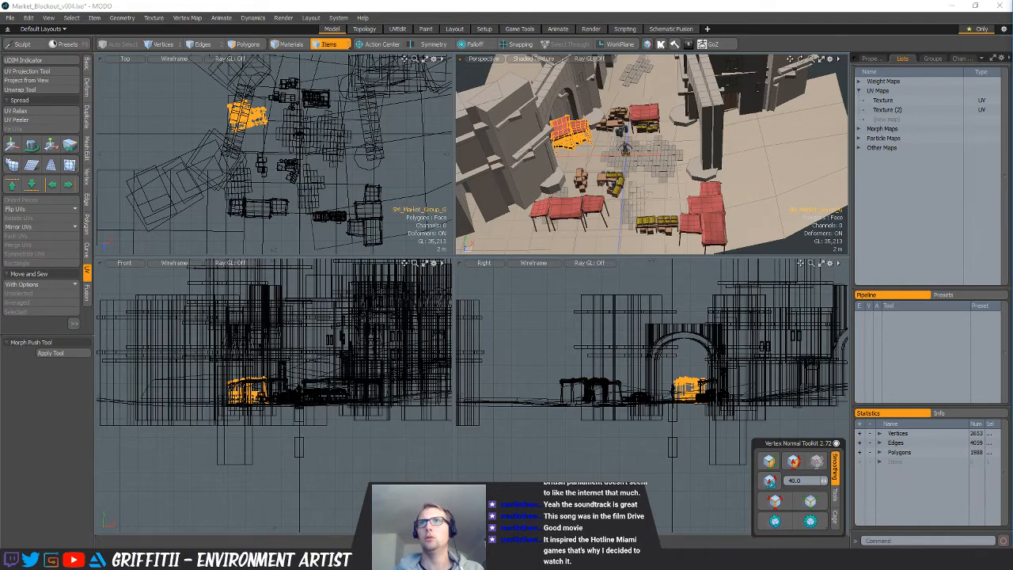
Merge the row of adjoining red canopies at the front of the square into one mesh by cutting and pasting their polygons
click(605, 210)
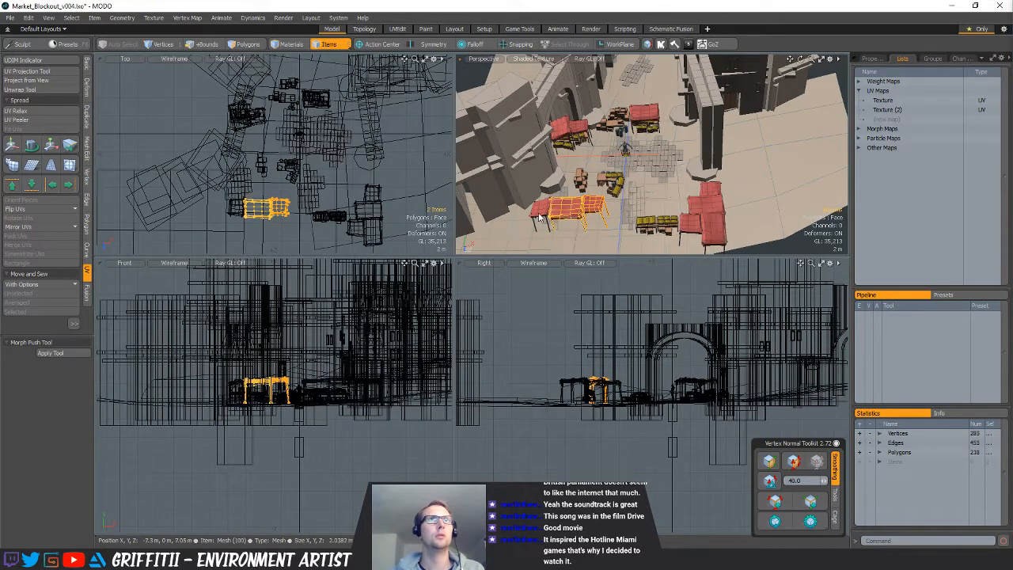
key(3)
key(ctrl+x)
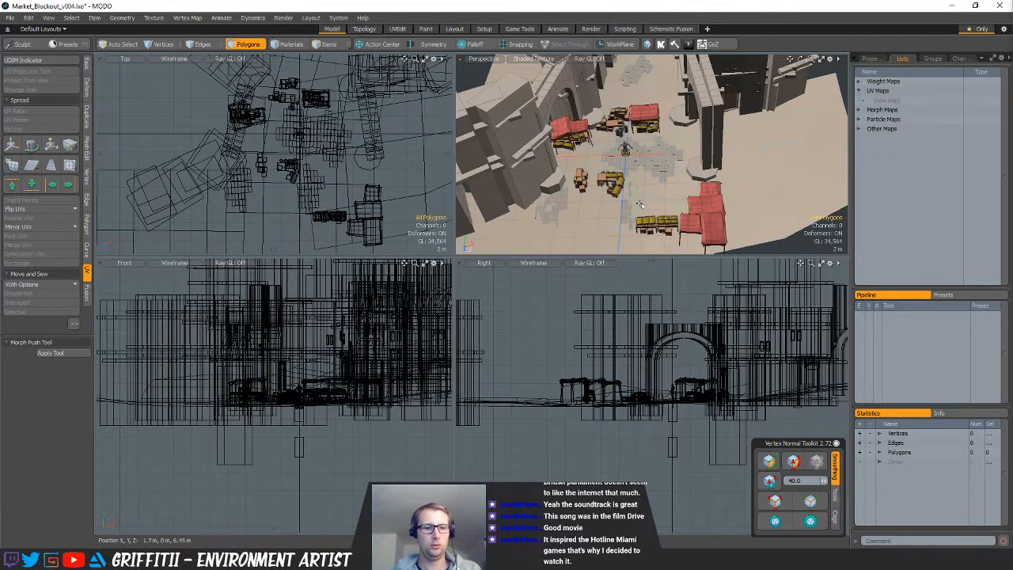
key(ctrl+v)
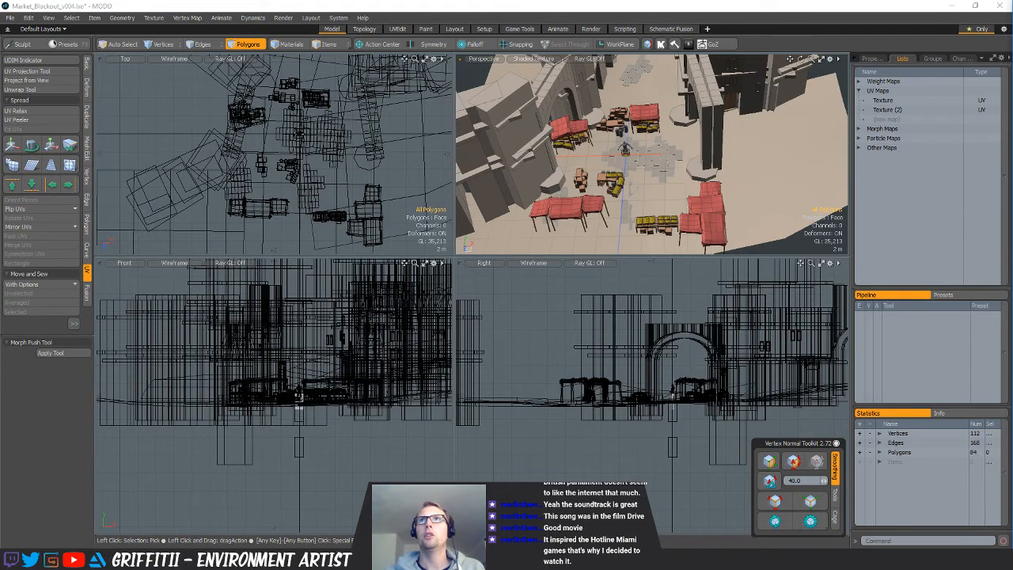
Gather the leftover prop polygons at the mannequin's feet in one mesh and delete them
key(ctrl+v)
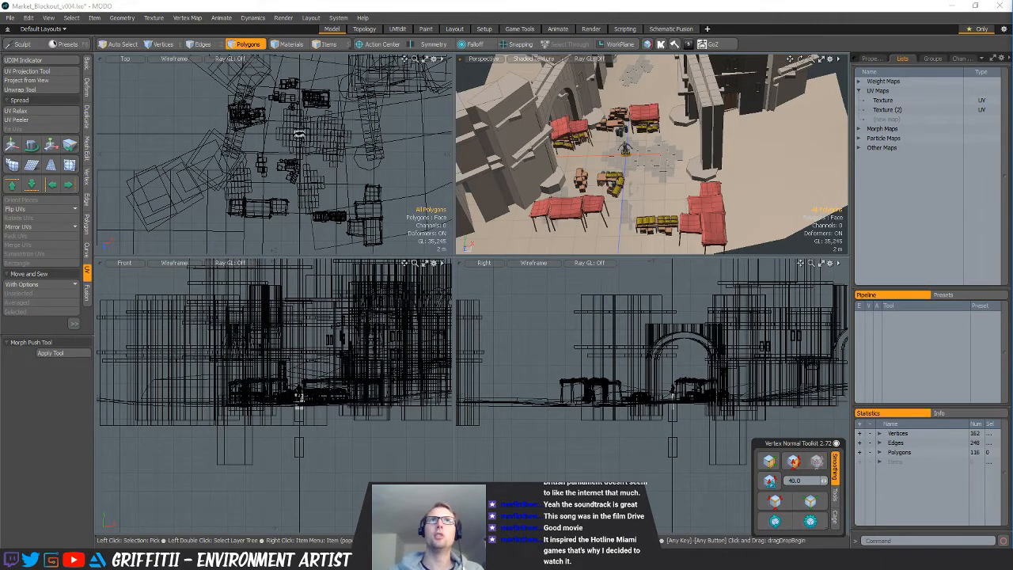
key(Delete)
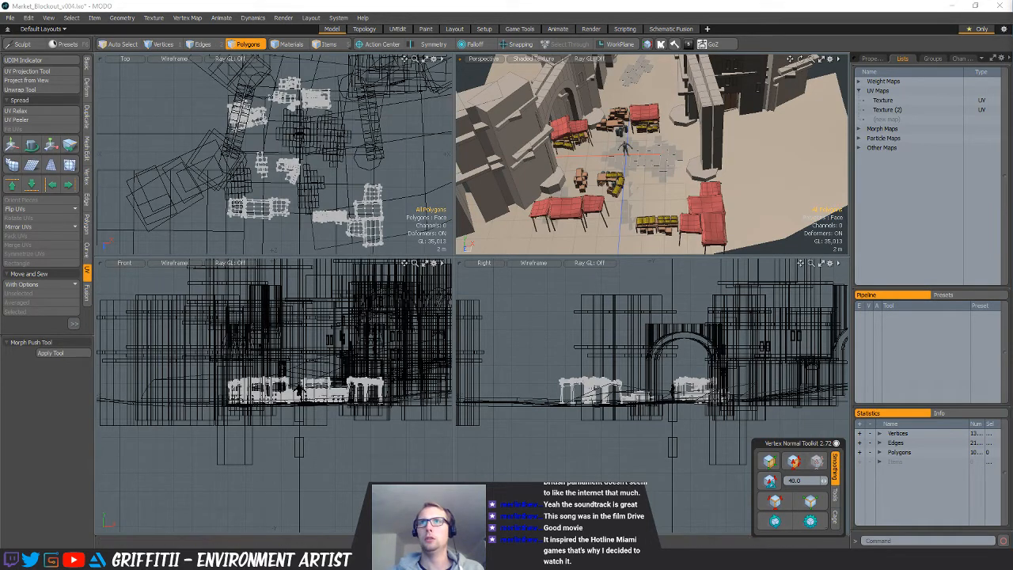
Export the selected market group meshes to the Exports folder
click(585, 259)
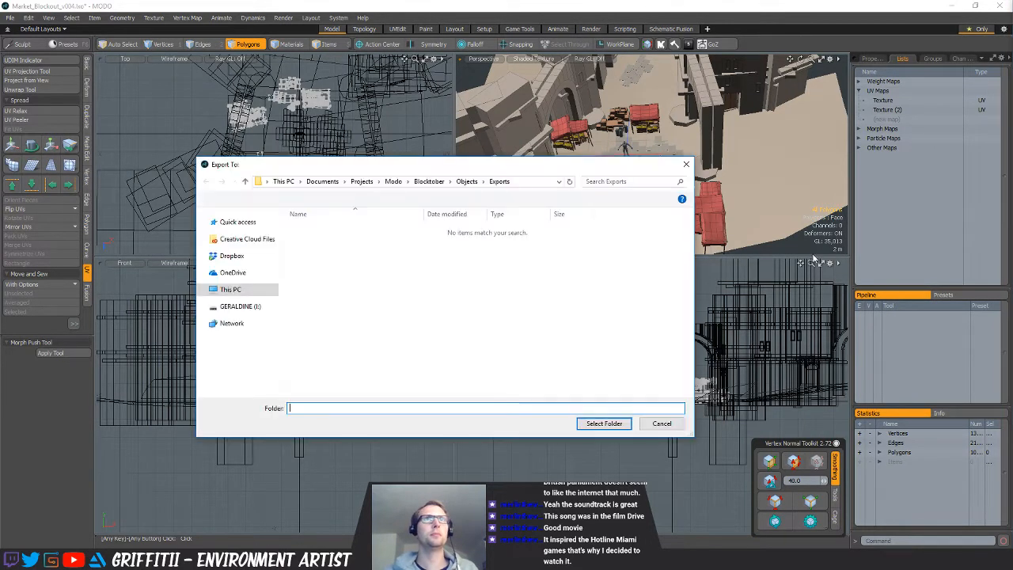
click(603, 423)
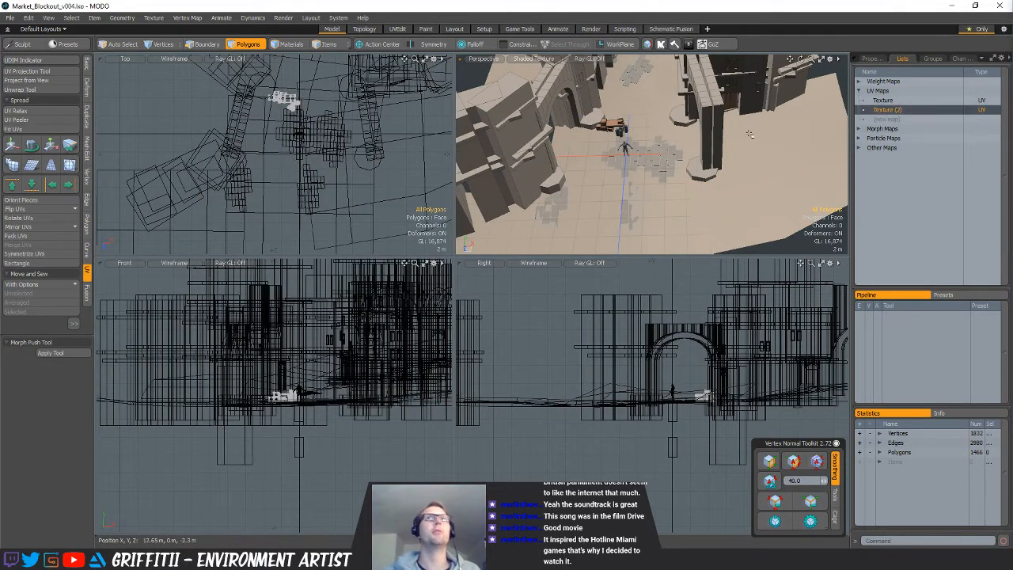
Open the Texture (2) UV map of the table-and-crates group in the UV Editor and pack its UVs
double_click(892, 111)
double_click(874, 108)
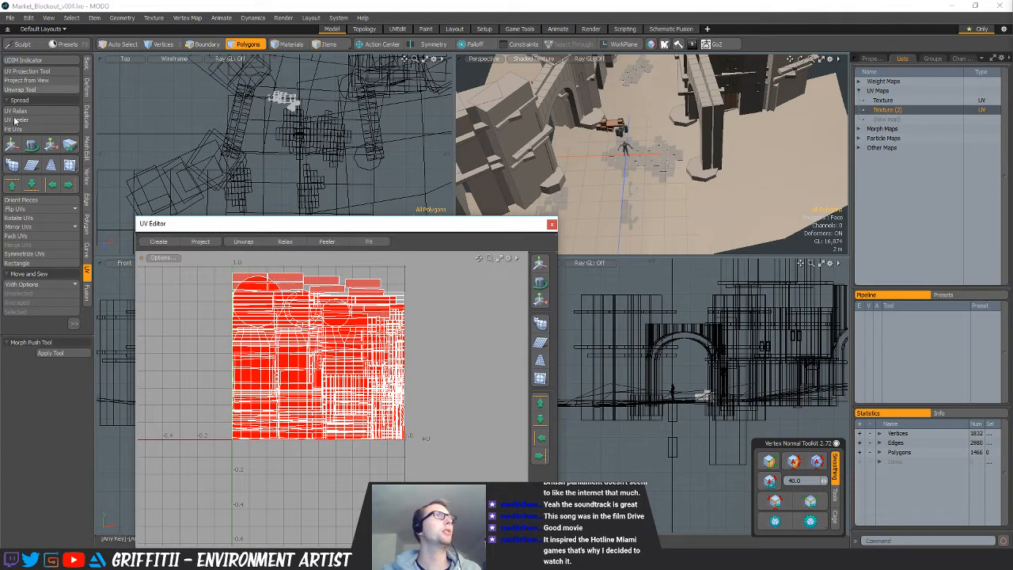
click(17, 235)
click(608, 197)
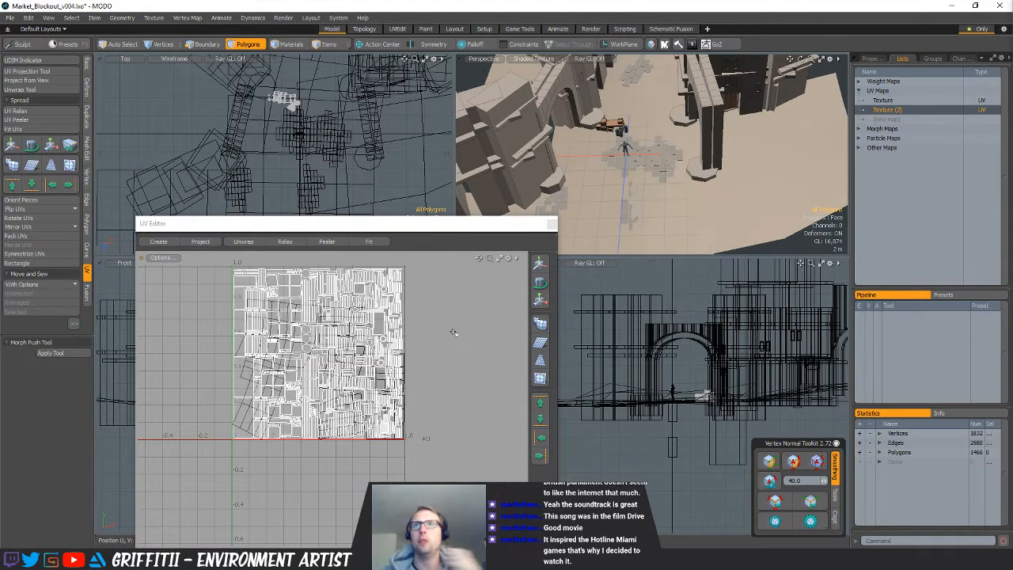
Show only the wooden crate pile and pack its Texture (2) UVs with stretch, orient and 20% gaps
click(1012, 356)
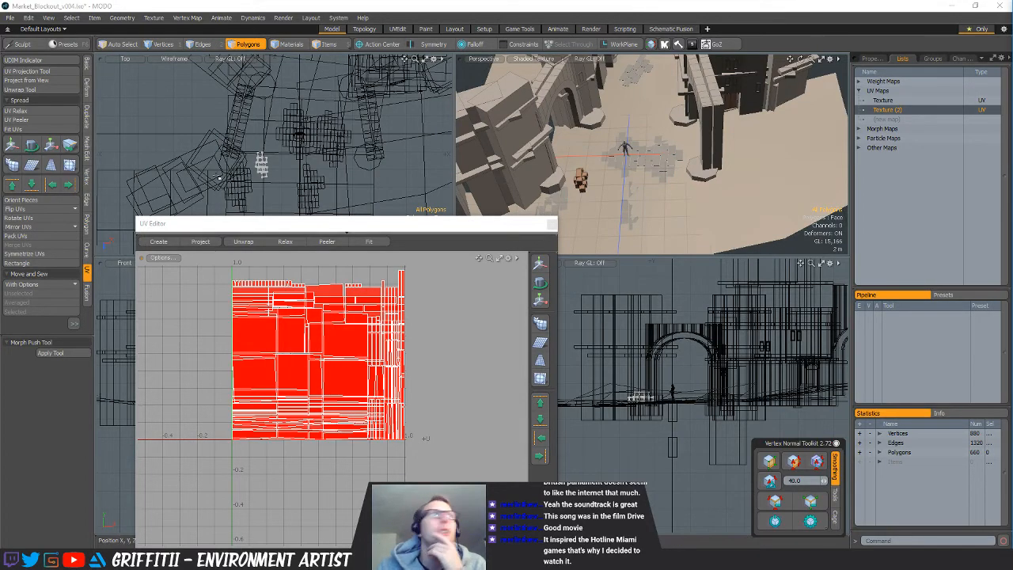
click(18, 236)
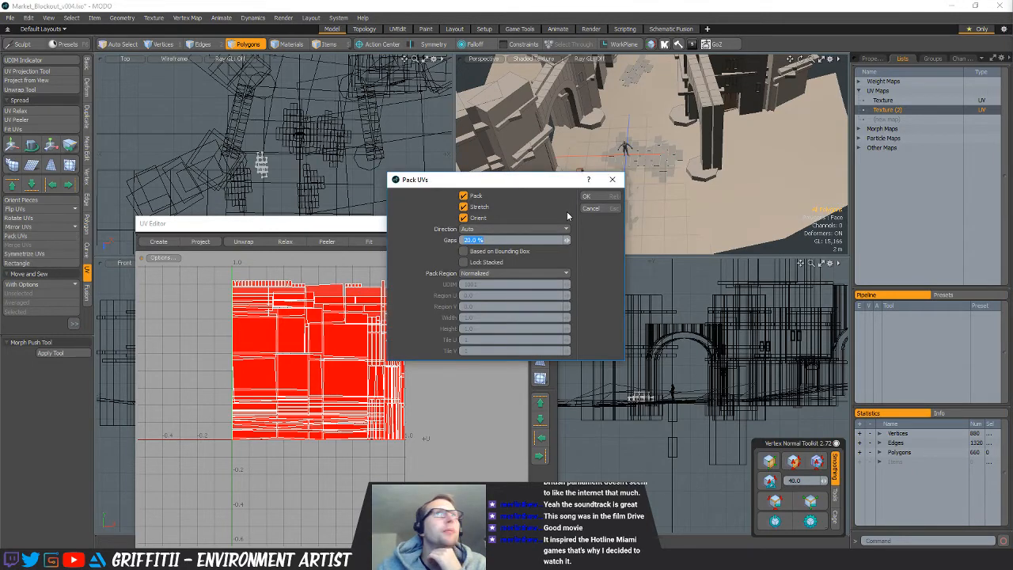
click(586, 197)
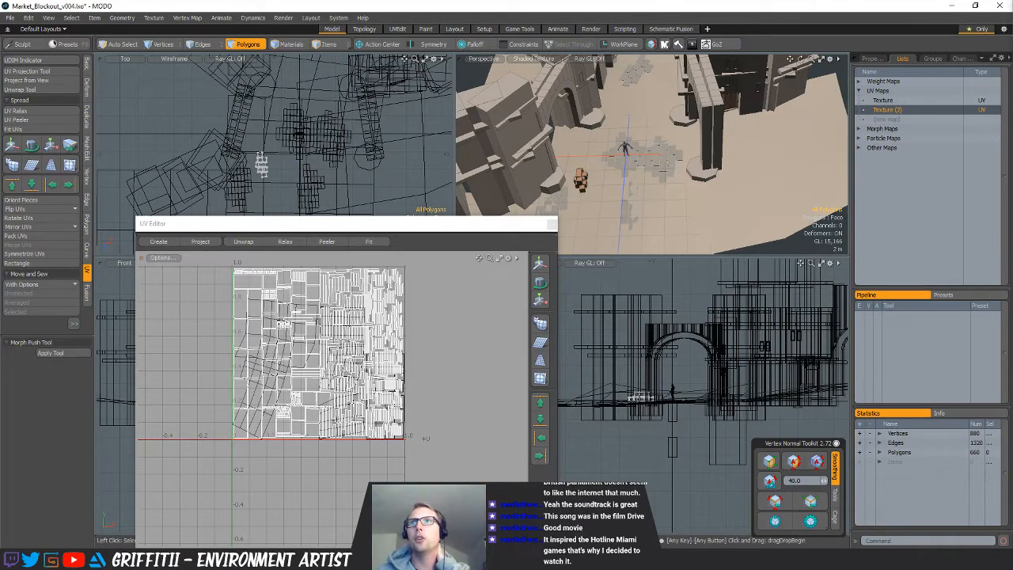
Isolate the crate pile near the arch and pack its Texture (2) UVs with stretch, orient and 20% gaps
click(620, 116)
click(32, 236)
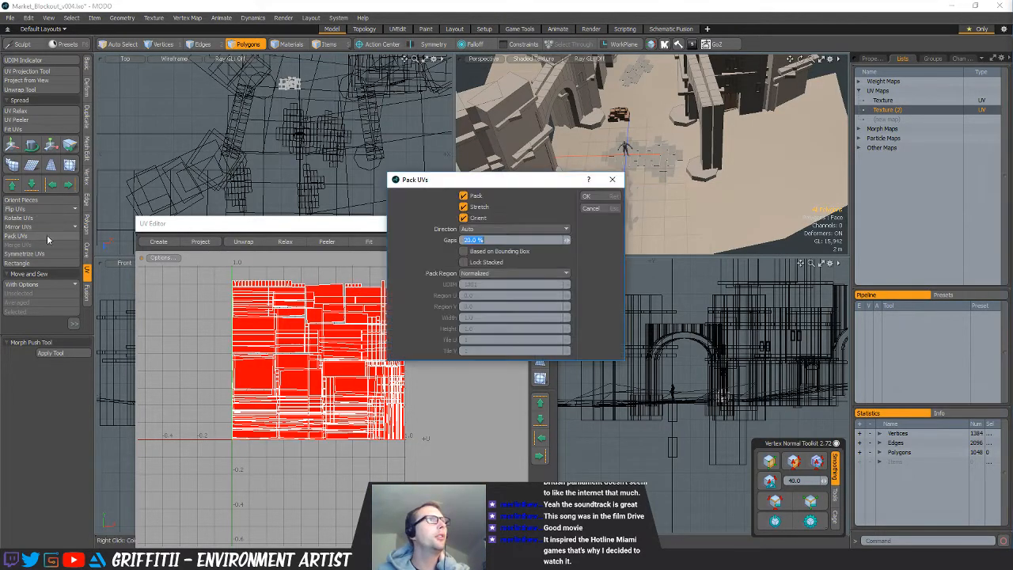
click(600, 200)
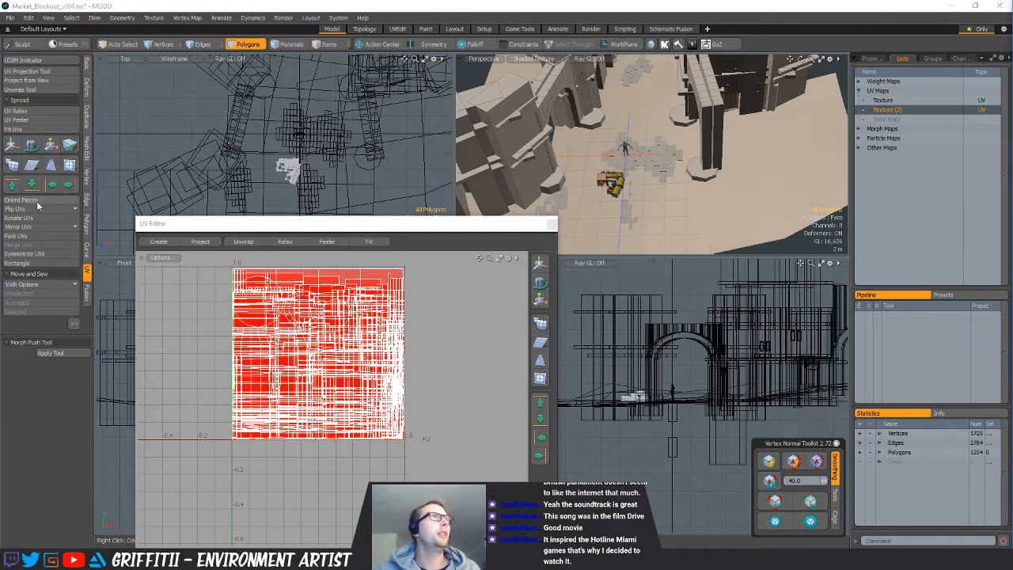
Pack the Texture (2) UVs of the produce table cluster and the straight produce crate row with stretch, orient and 20% gaps
click(24, 236)
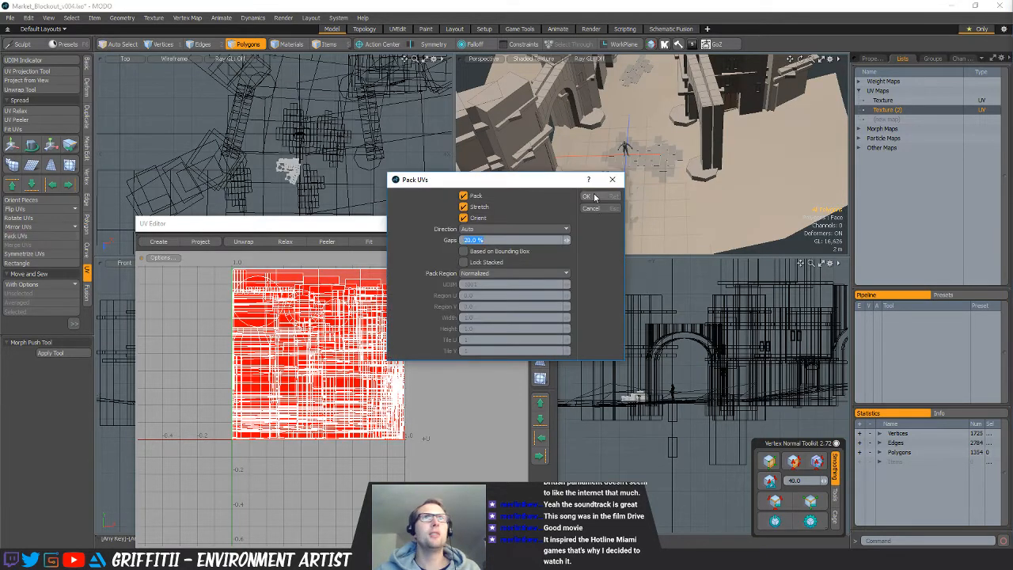
key(Return)
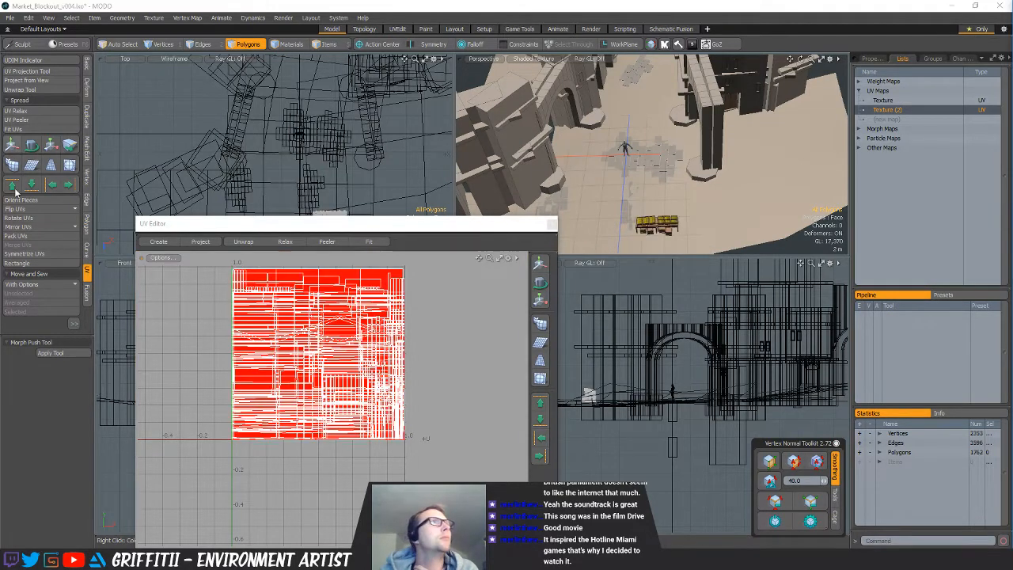
click(16, 235)
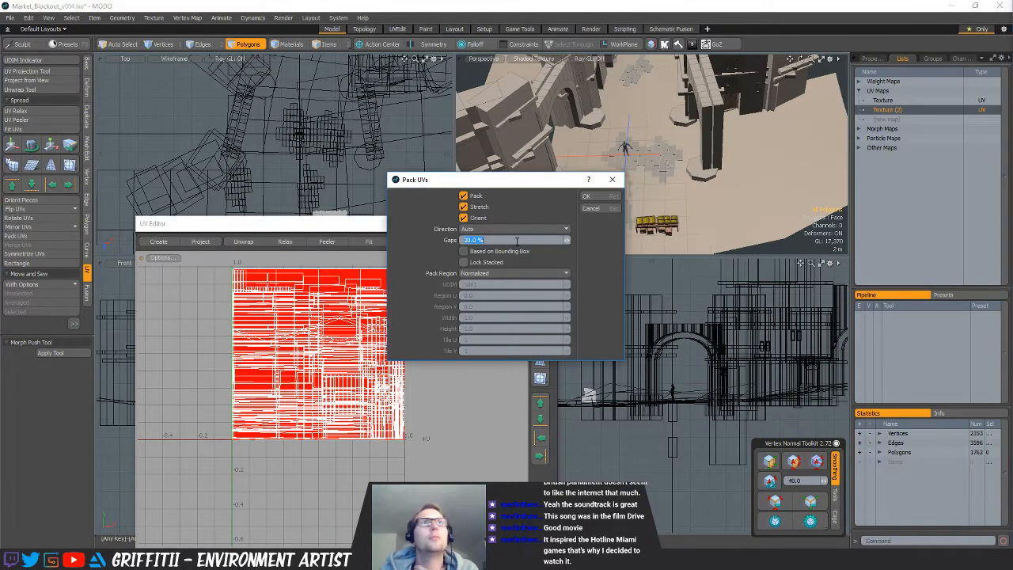
click(587, 196)
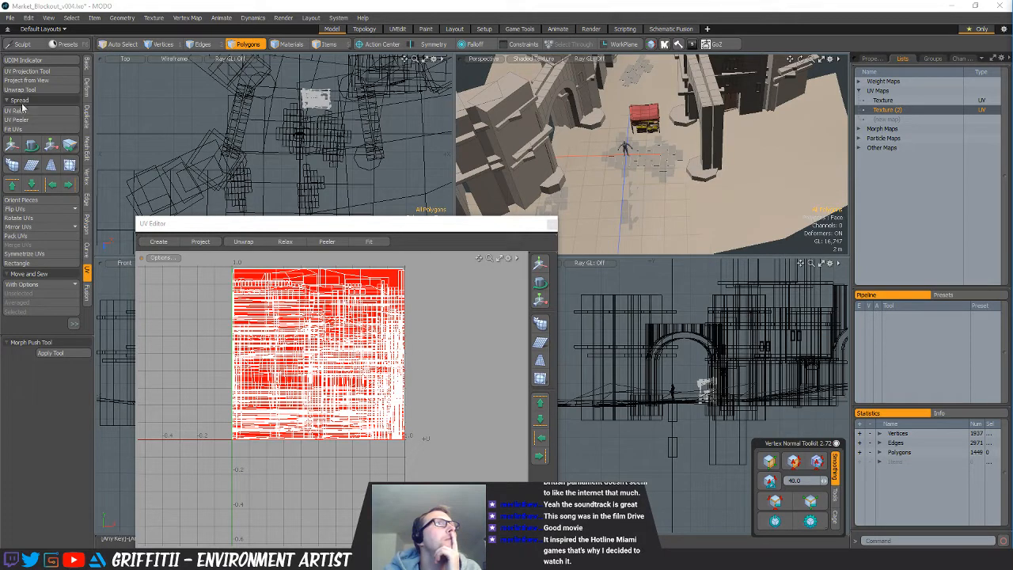
Pack the Texture (2) UVs of the two red-canopied produce stalls with stretch, orient and 20% gaps
click(19, 236)
click(598, 197)
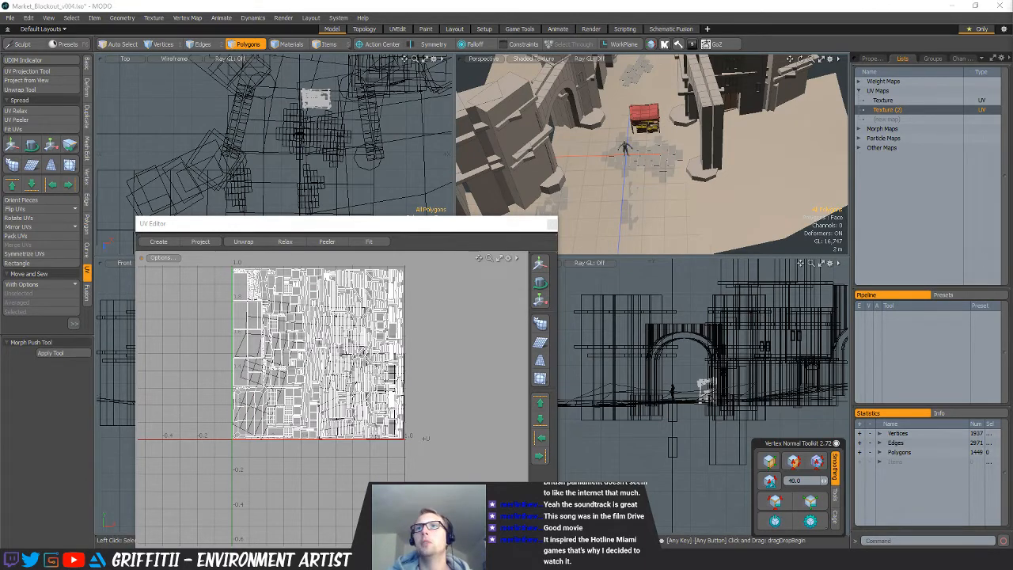
click(17, 236)
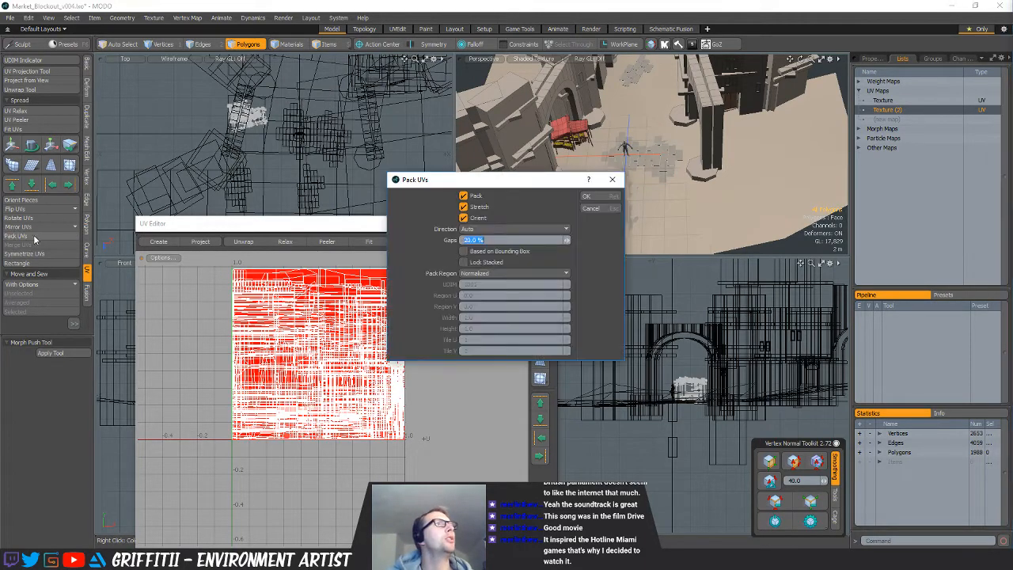
click(589, 196)
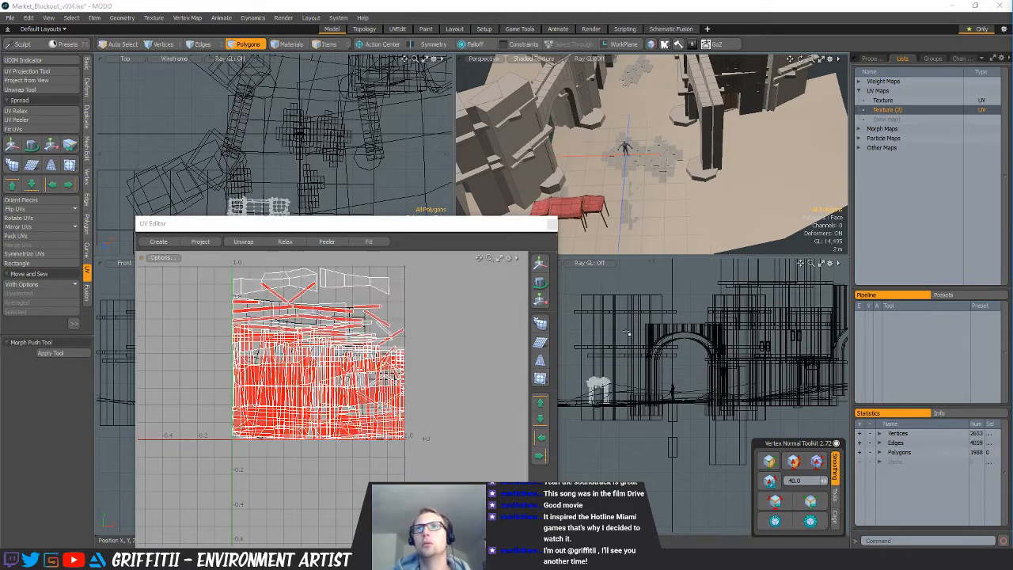
Pack the Texture (2) UVs of both empty red canopy groups with stretch, orient and 20% gaps, and close the UV Editor
click(16, 236)
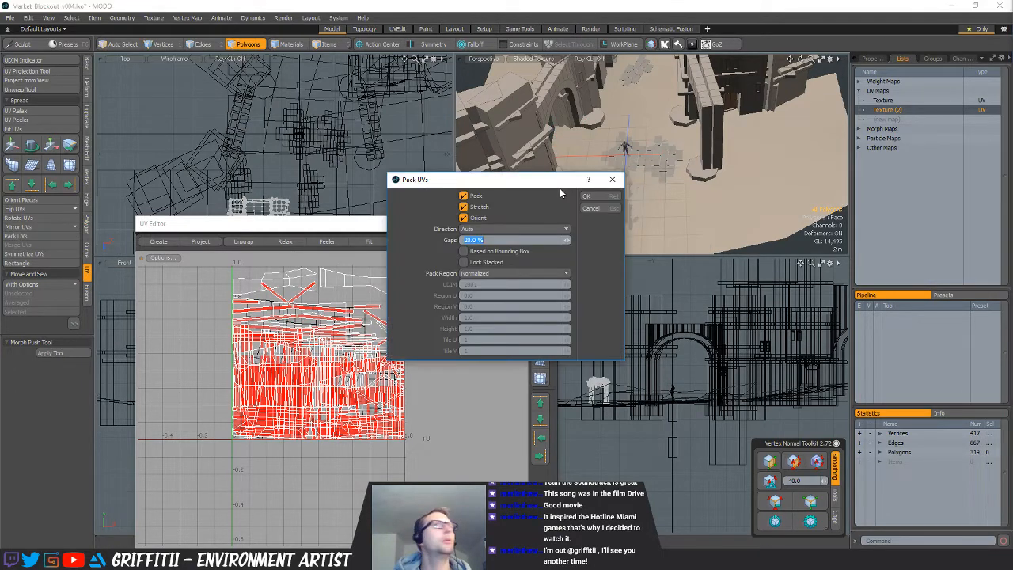
click(600, 197)
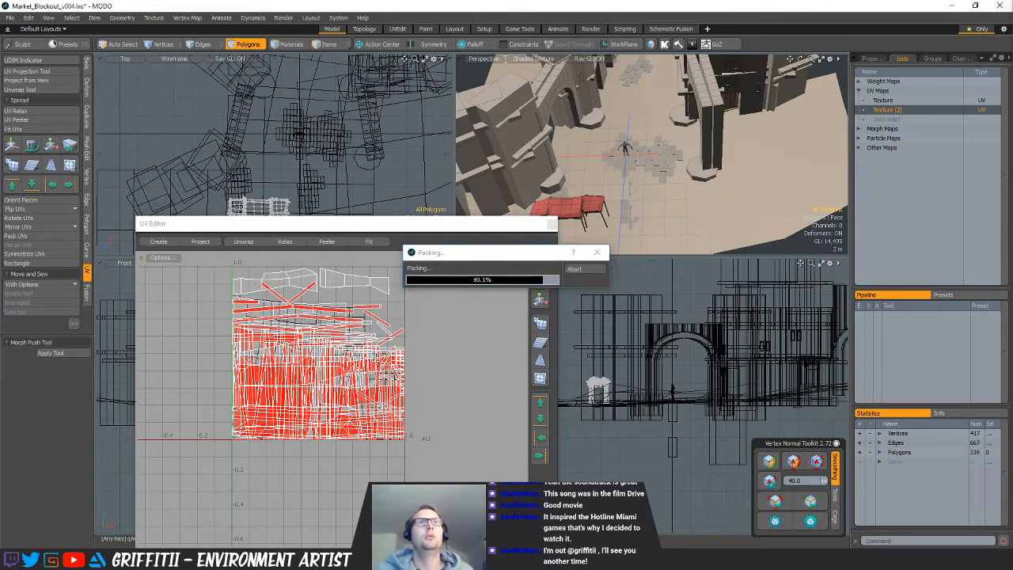
click(16, 236)
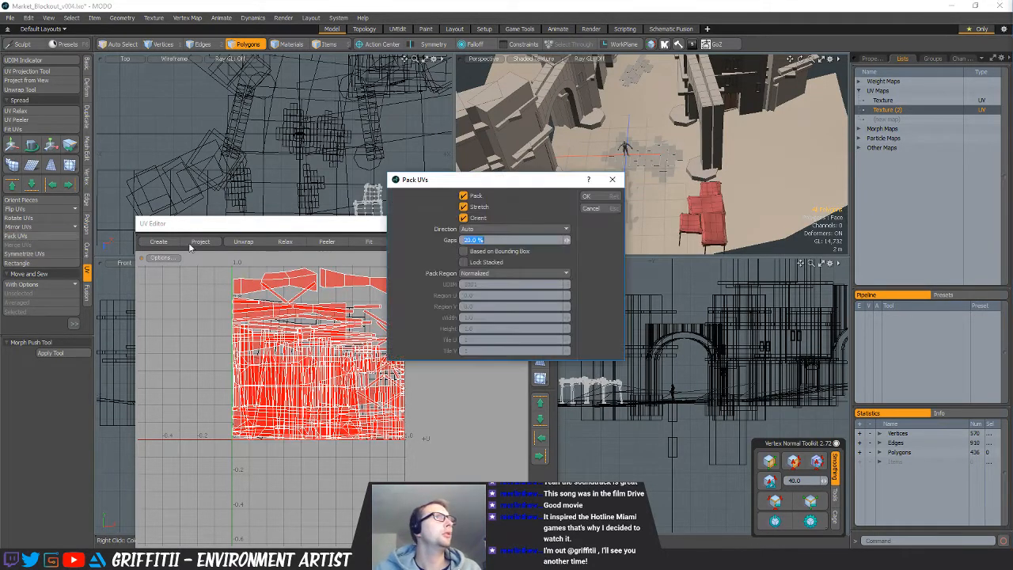
click(600, 198)
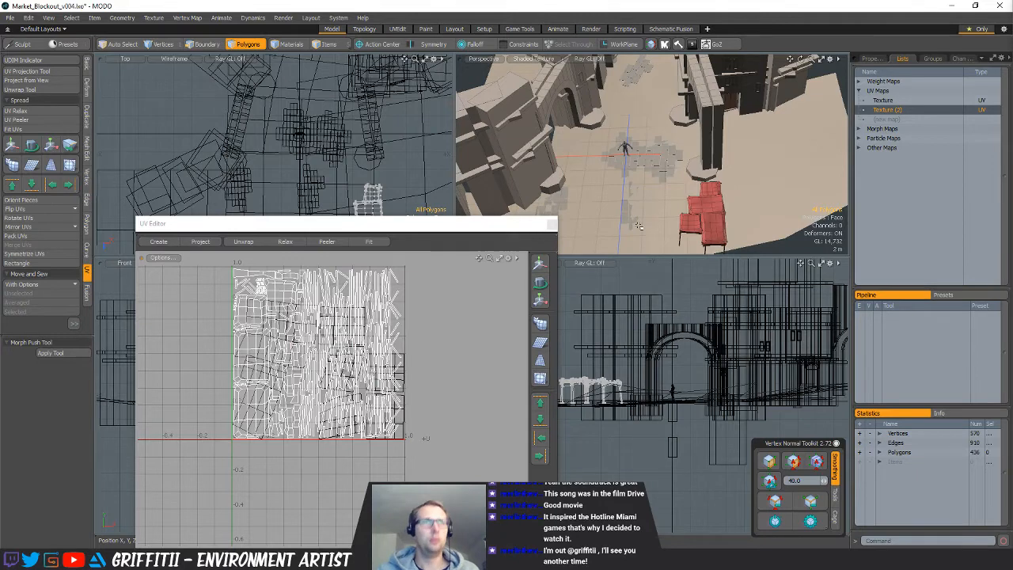
click(552, 224)
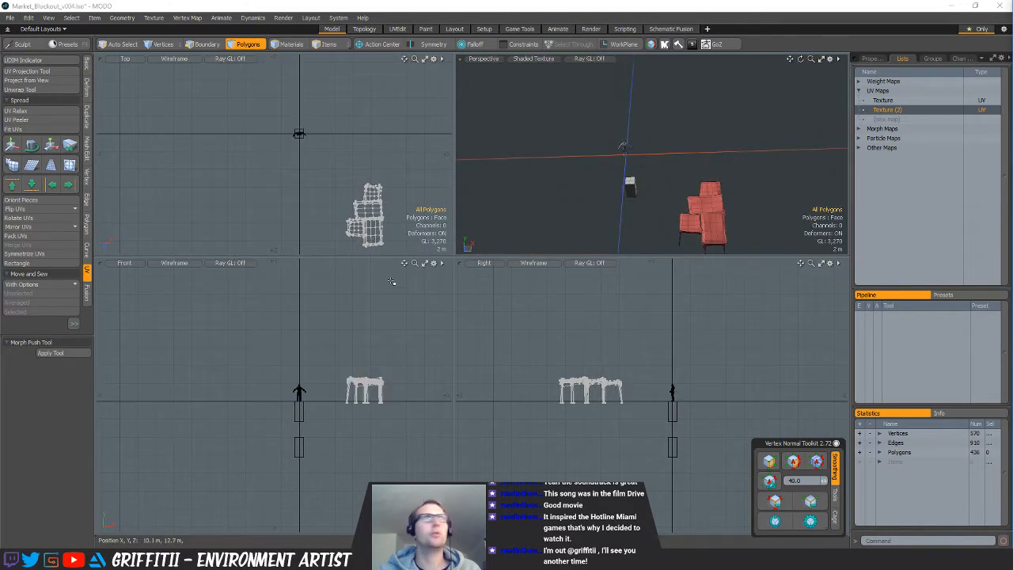
Center each of the two empty red canopy groups at the origin on ZX
alt+drag(333, 174, 299, 189)
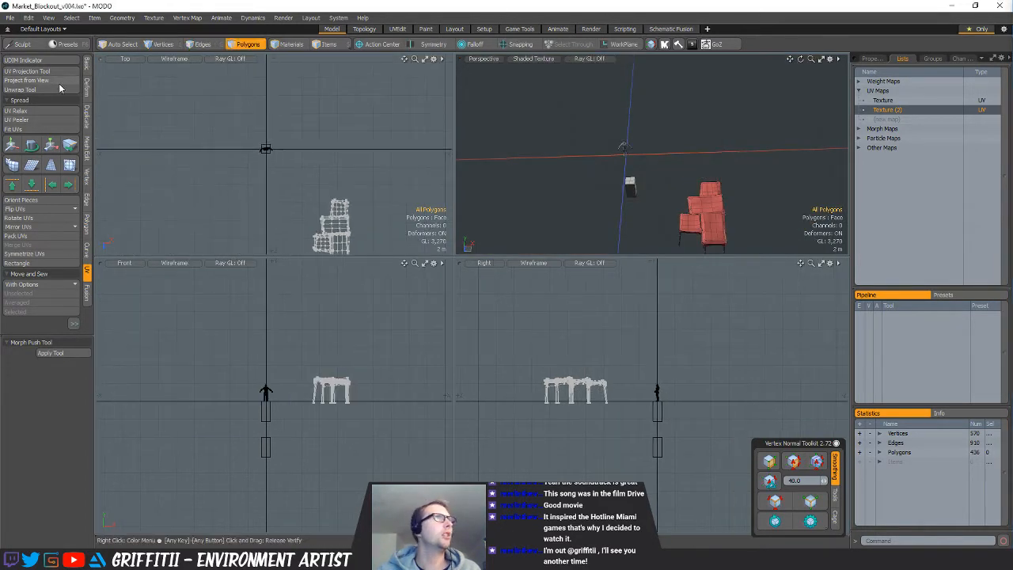
click(88, 65)
click(23, 148)
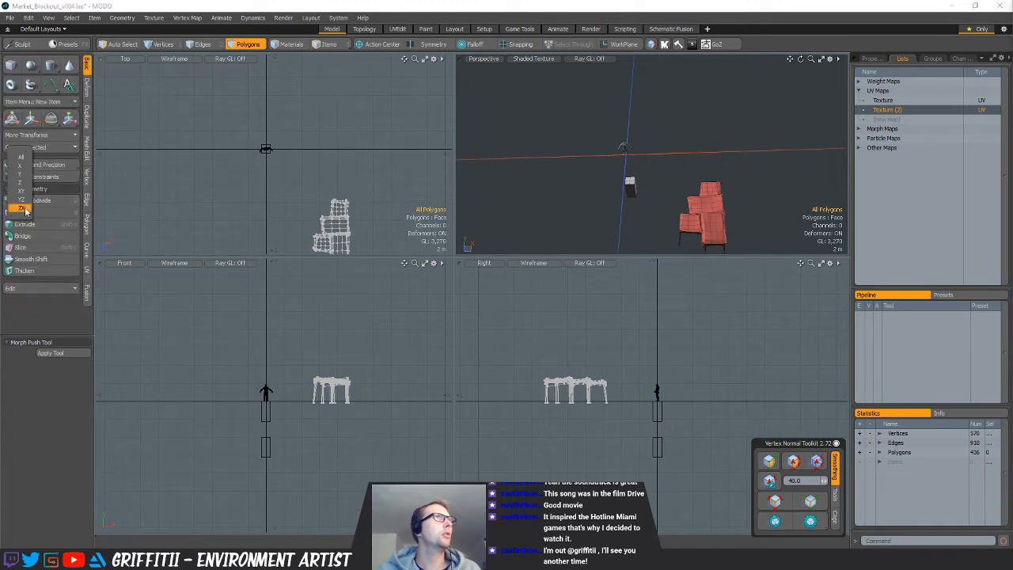
click(24, 210)
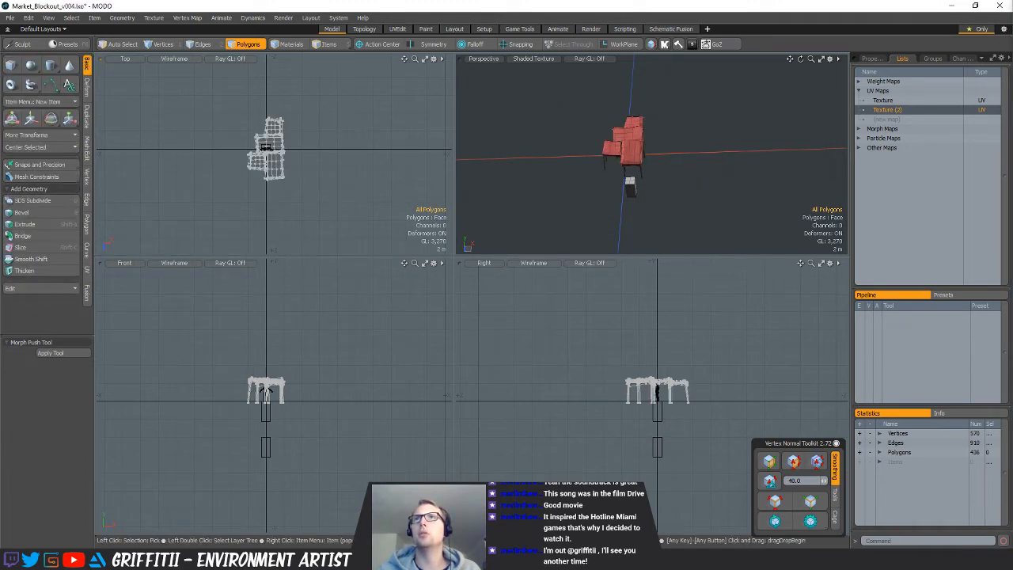
click(43, 147)
click(47, 208)
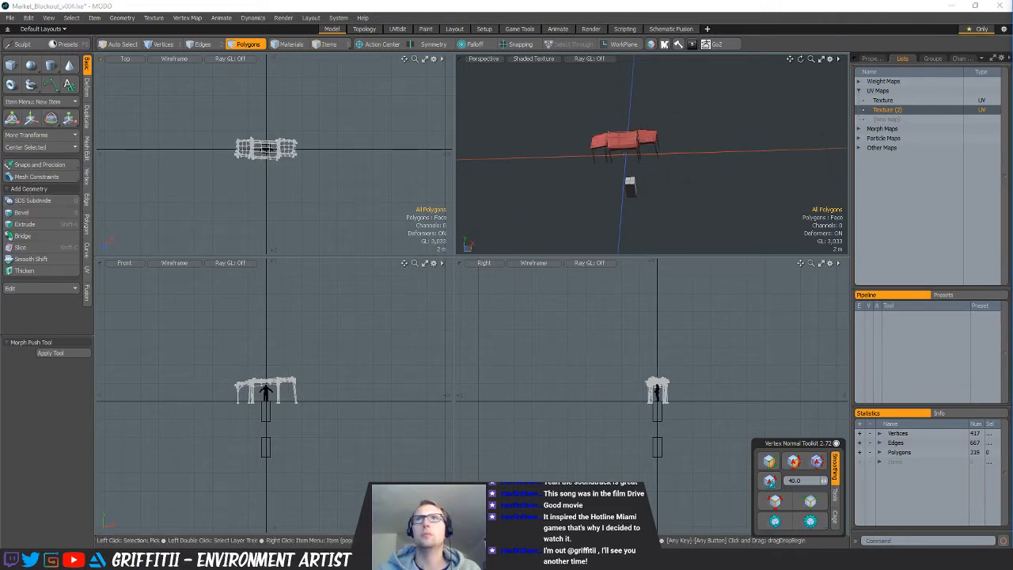
Center each of the two red-canopied produce stalls at the origin on ZX
click(43, 147)
click(47, 208)
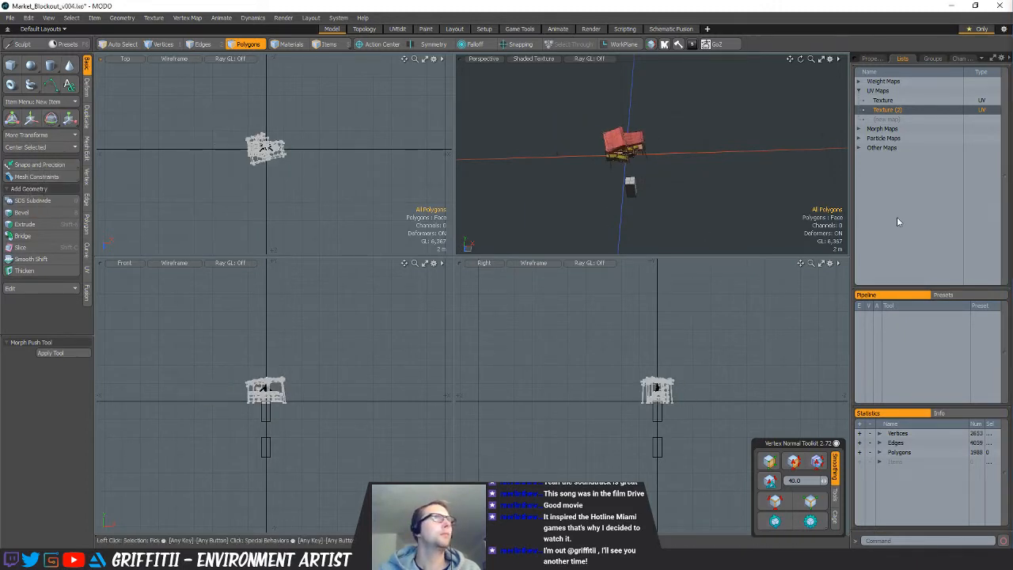
click(43, 147)
click(55, 213)
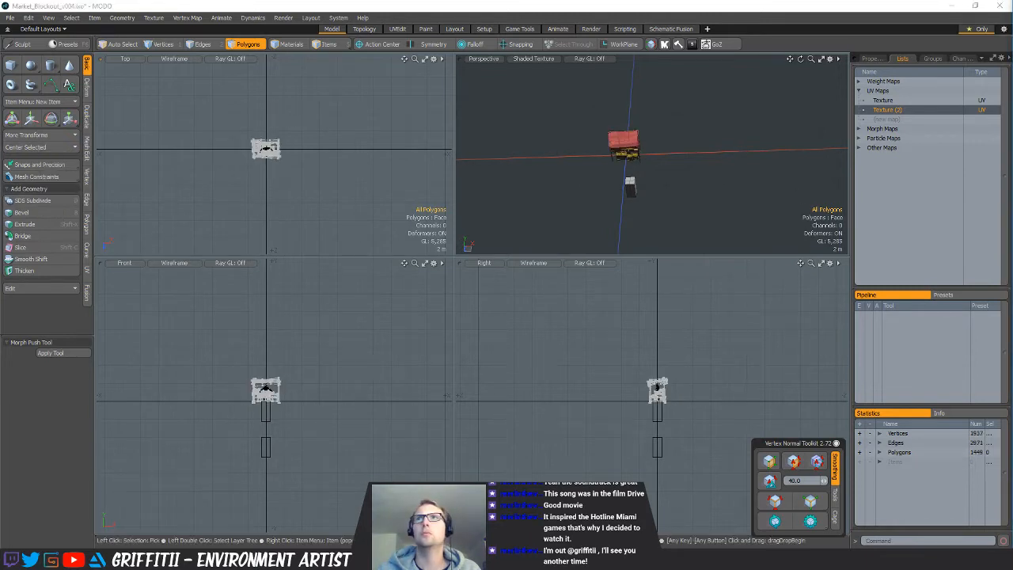
Center the straight produce crate row and the produce table cluster at the origin on ZX
click(43, 146)
click(47, 210)
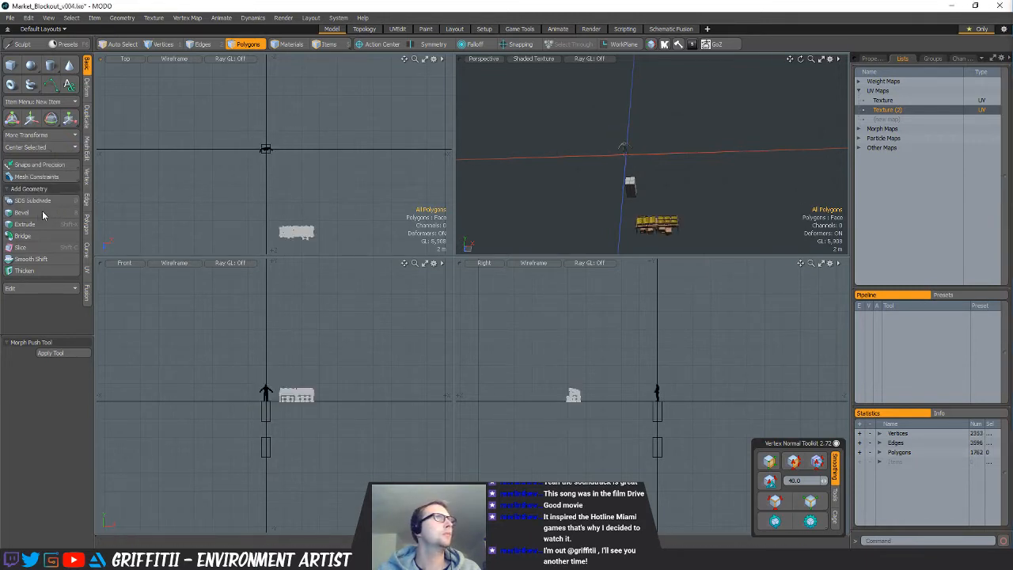
click(42, 146)
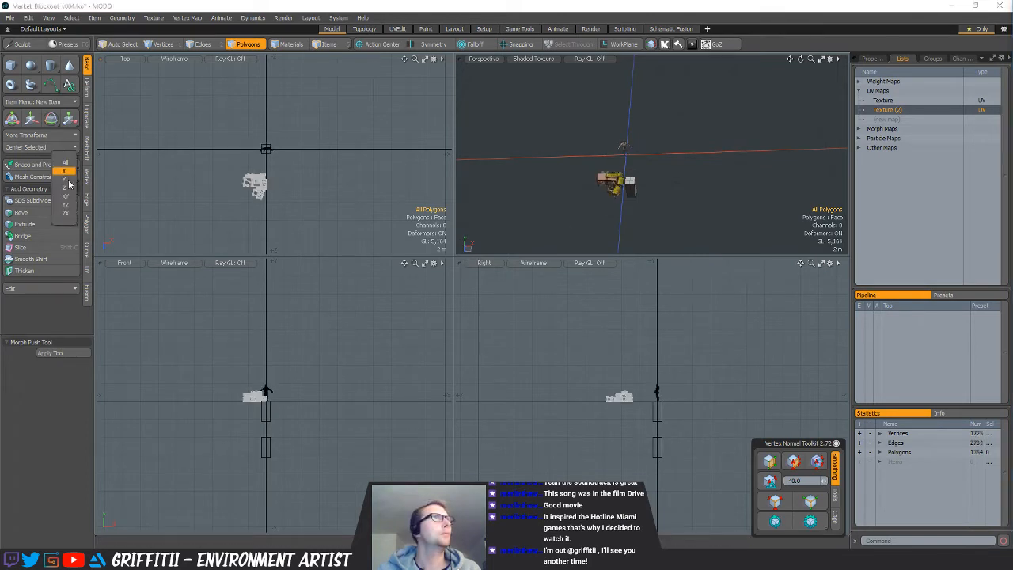
click(65, 214)
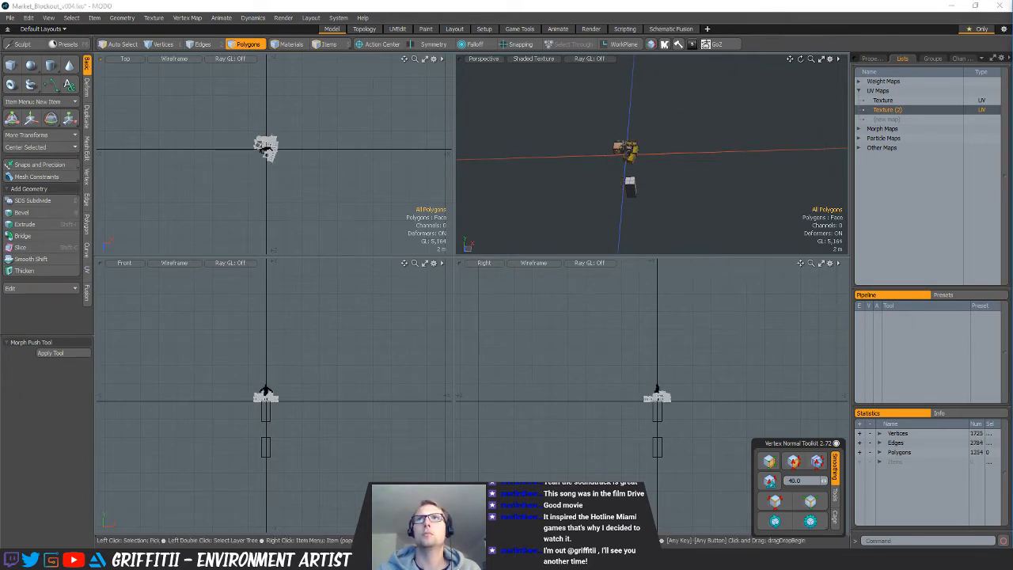
Center each of the three remaining wooden crate piles at the origin on ZX
click(40, 148)
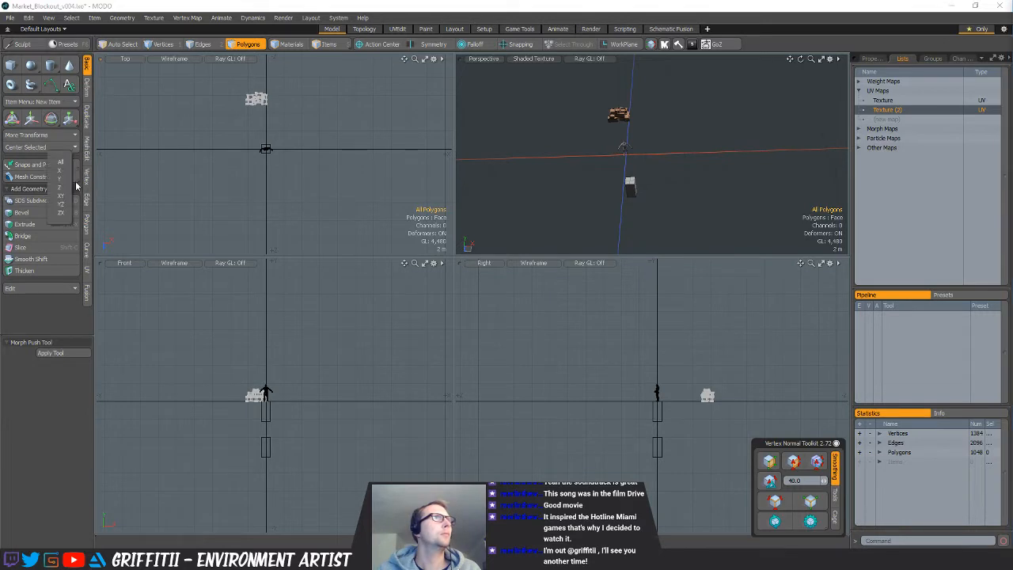
click(59, 207)
key(ctrl+z)
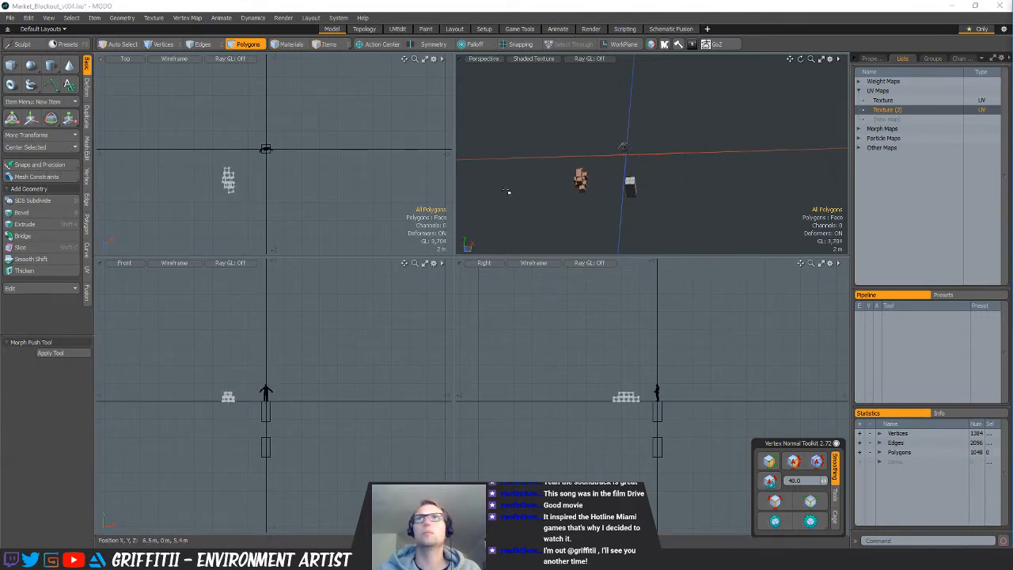
click(70, 149)
click(68, 210)
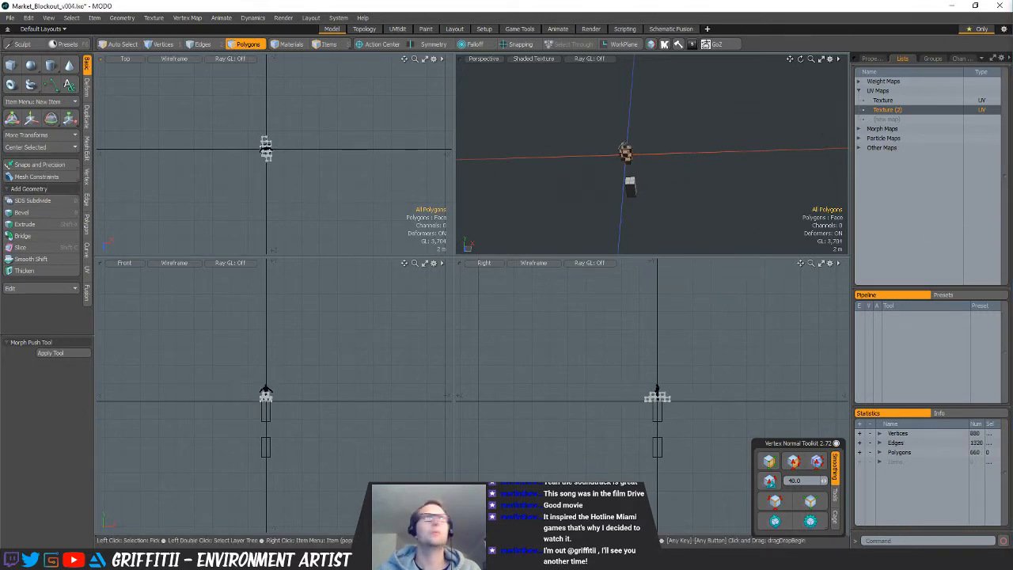
click(56, 148)
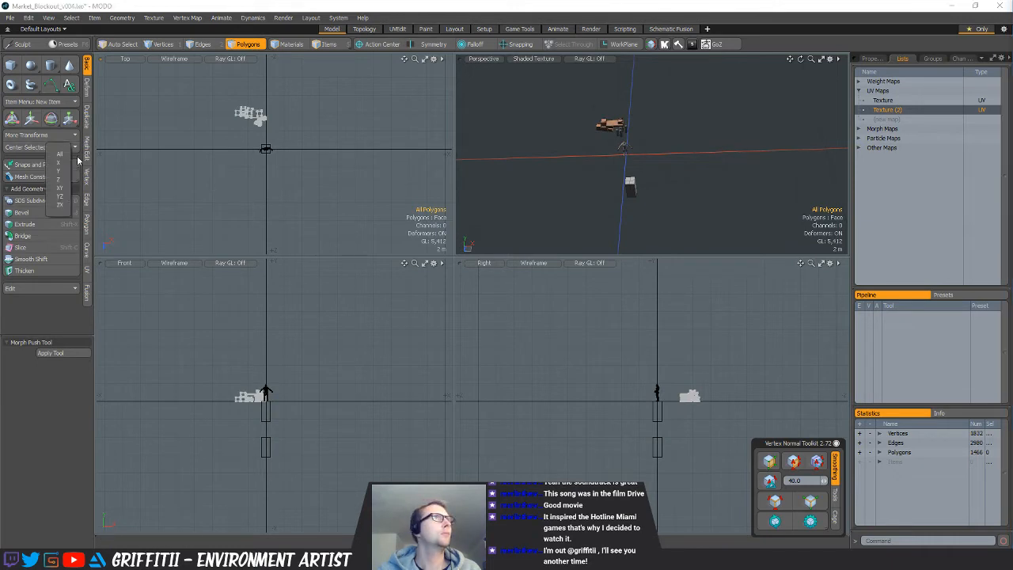
click(58, 207)
Export all the centered market group meshes to the Exports folder
key(a)
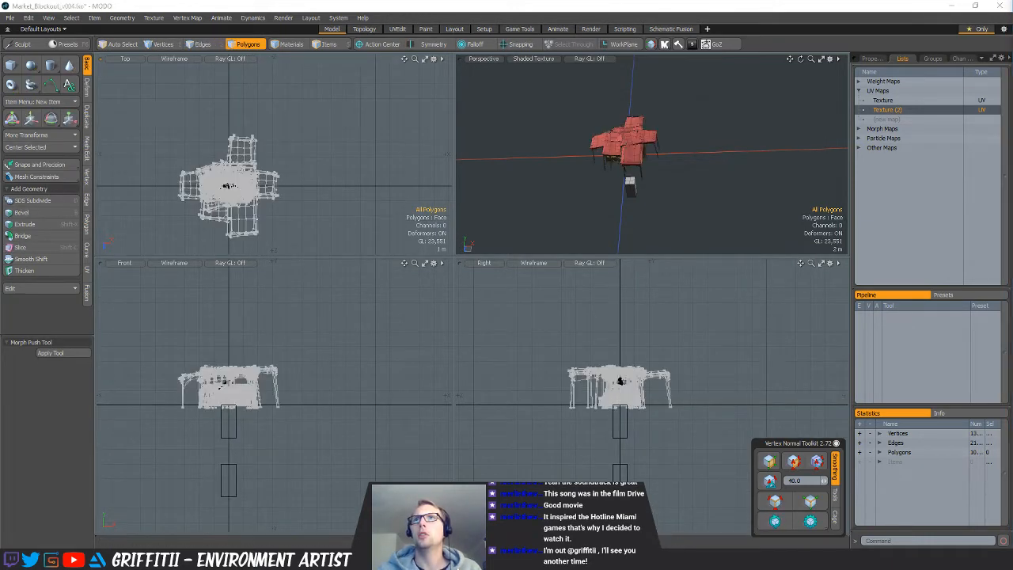
click(602, 257)
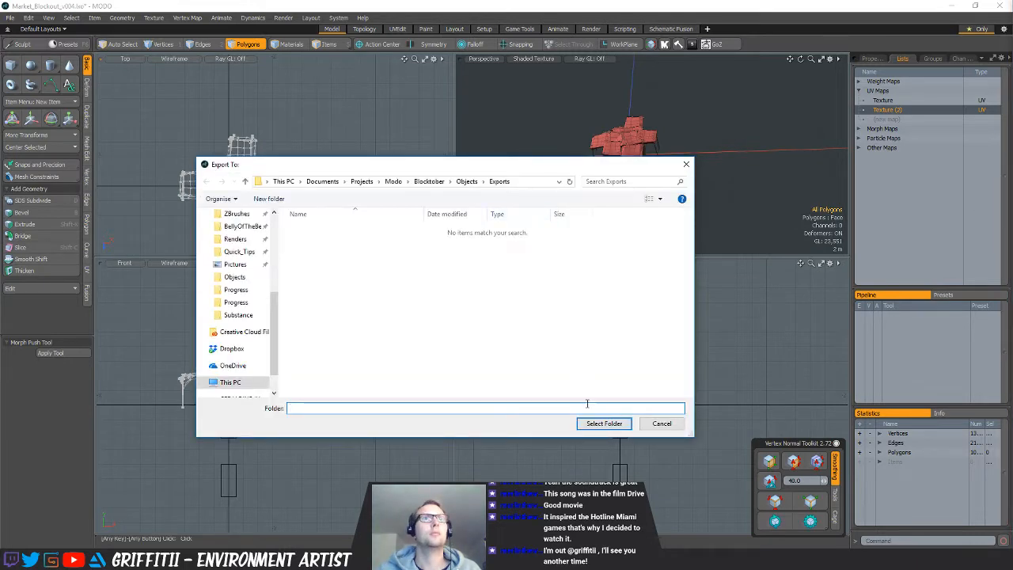
click(604, 423)
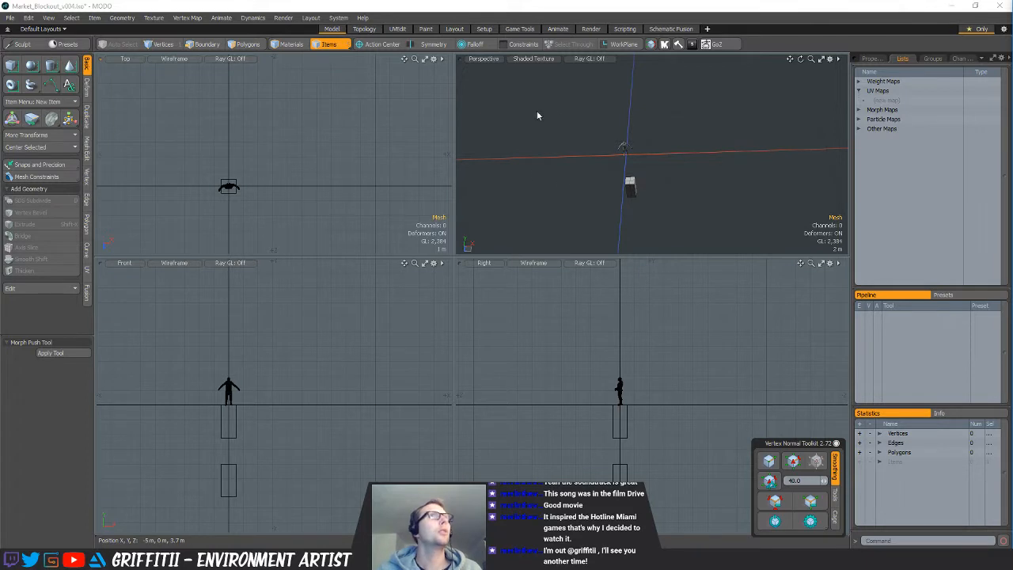
Switch to the Blocktober project in Unreal Editor and open the asset import dialog at the Exports folder
mouse_move(818, 560)
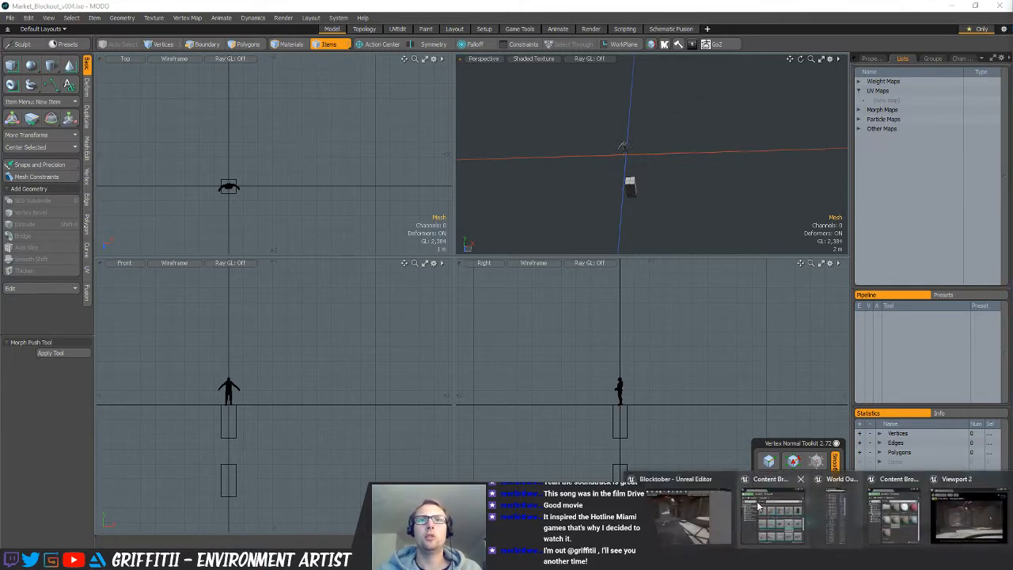
click(680, 520)
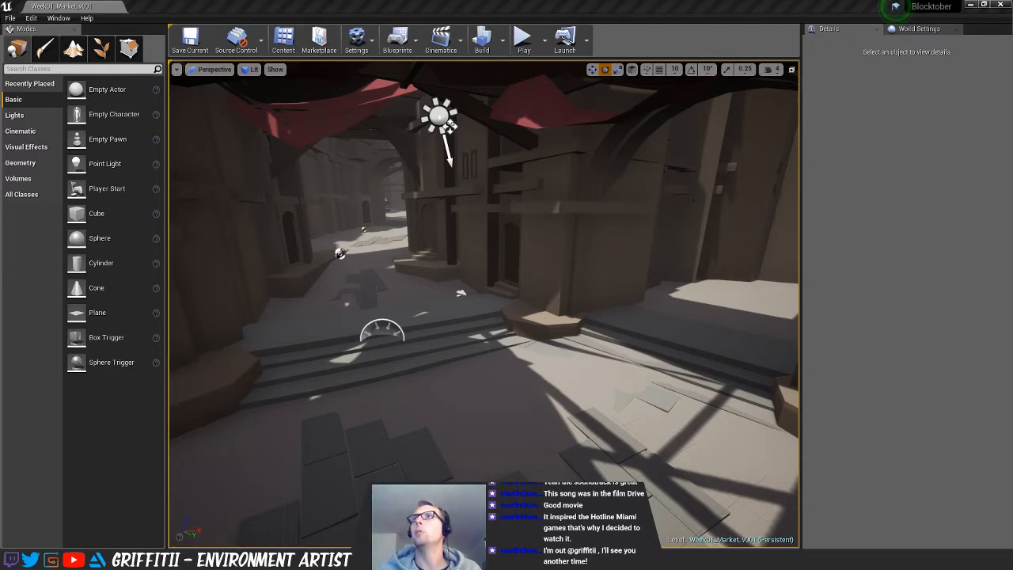
drag(0, 105, 501, 108)
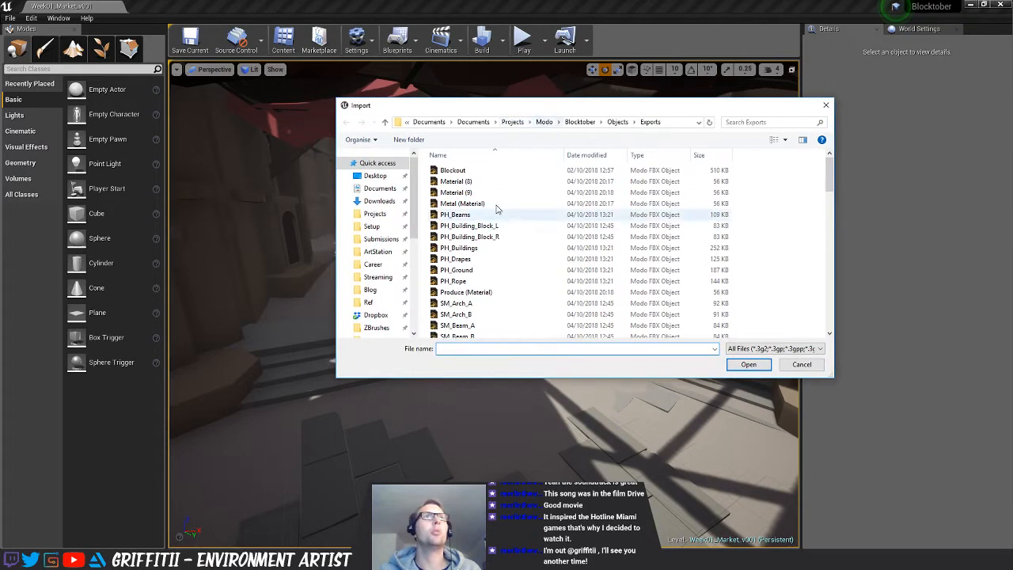
Delete the Blockout, Material (8), Material (9), Metal (Material) and Produce (Material) files from the Exports folder
click(471, 171)
shift+click(559, 204)
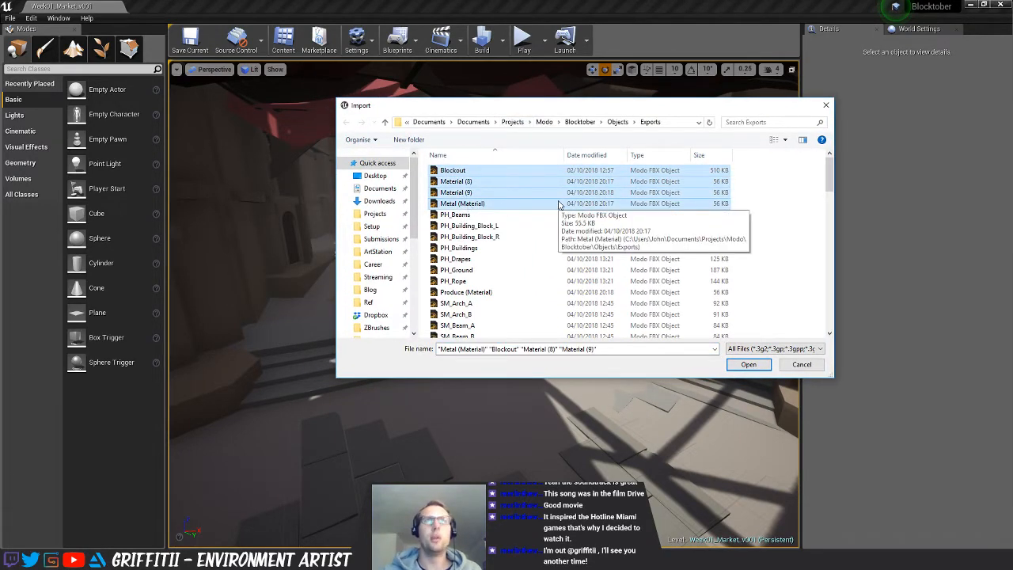
key(Delete)
click(548, 290)
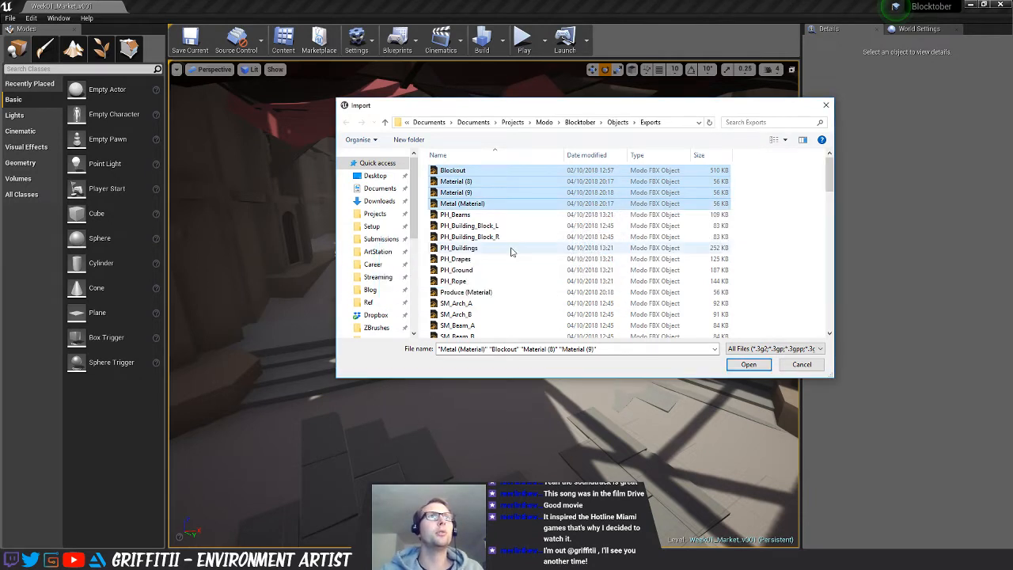
click(498, 248)
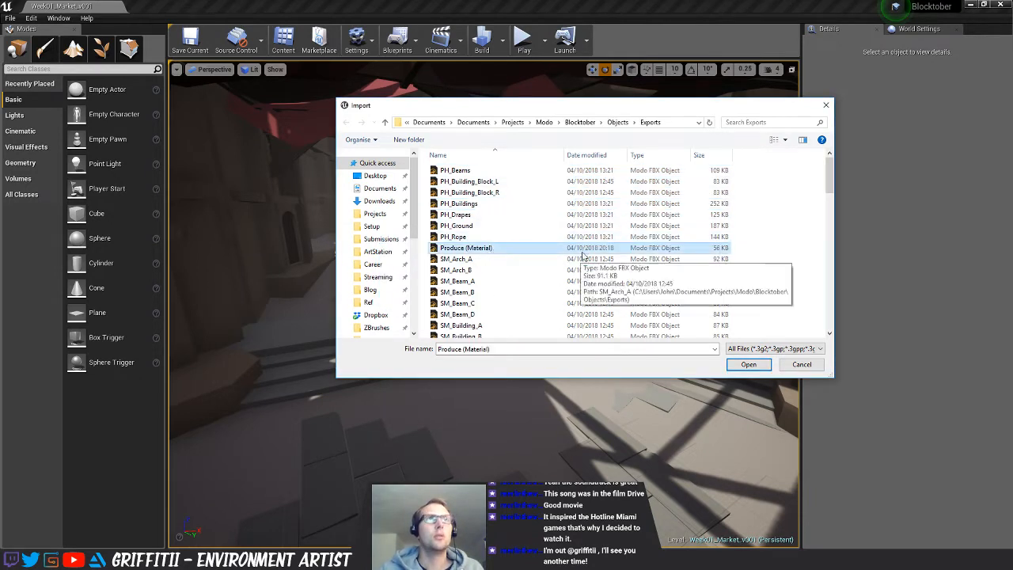
key(Delete)
click(547, 323)
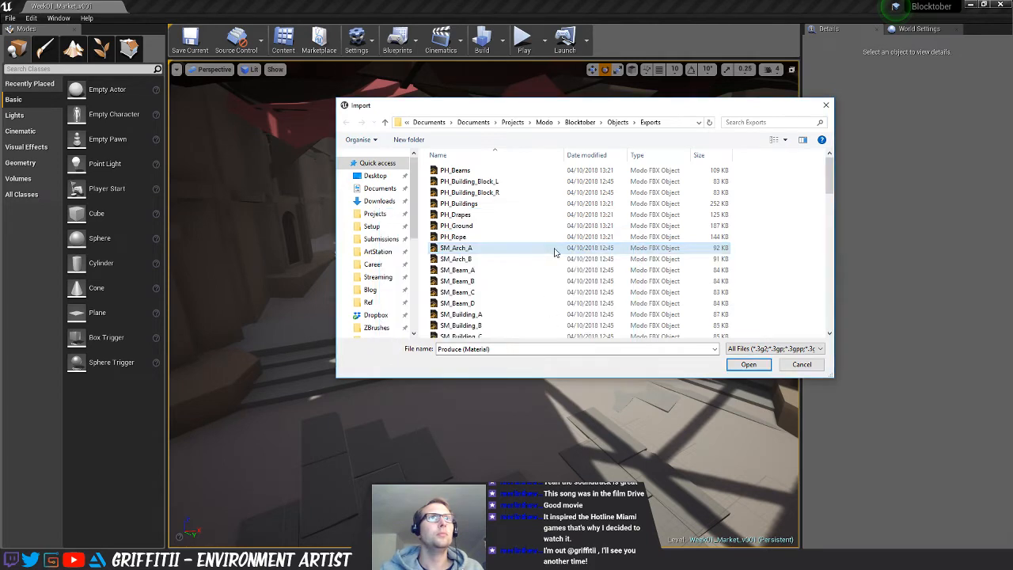
Sort the Exports files by modification date and open SM_Market_Group_A through SM_Market_Group_I for import
click(605, 155)
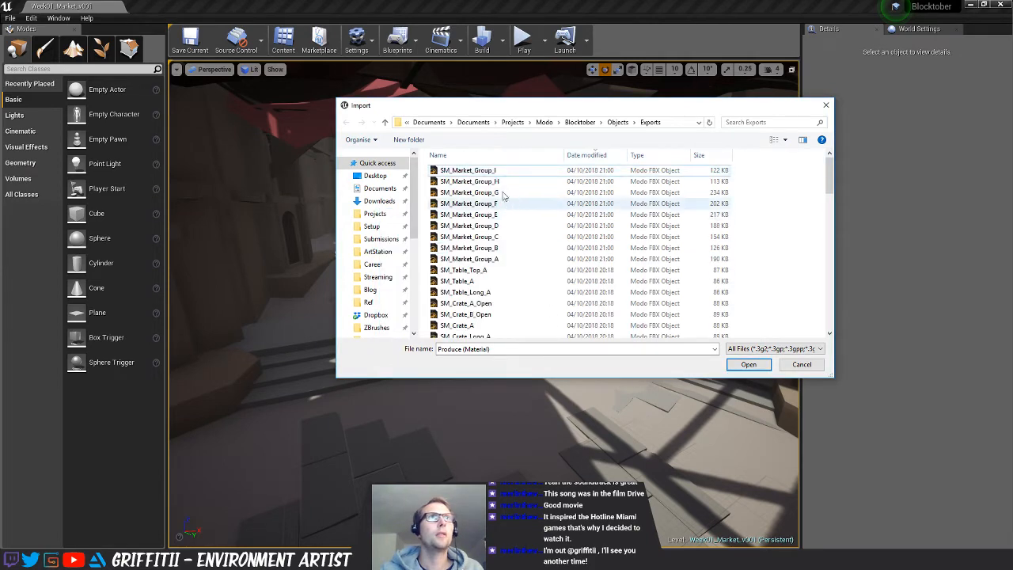
click(483, 267)
shift+click(492, 176)
click(737, 363)
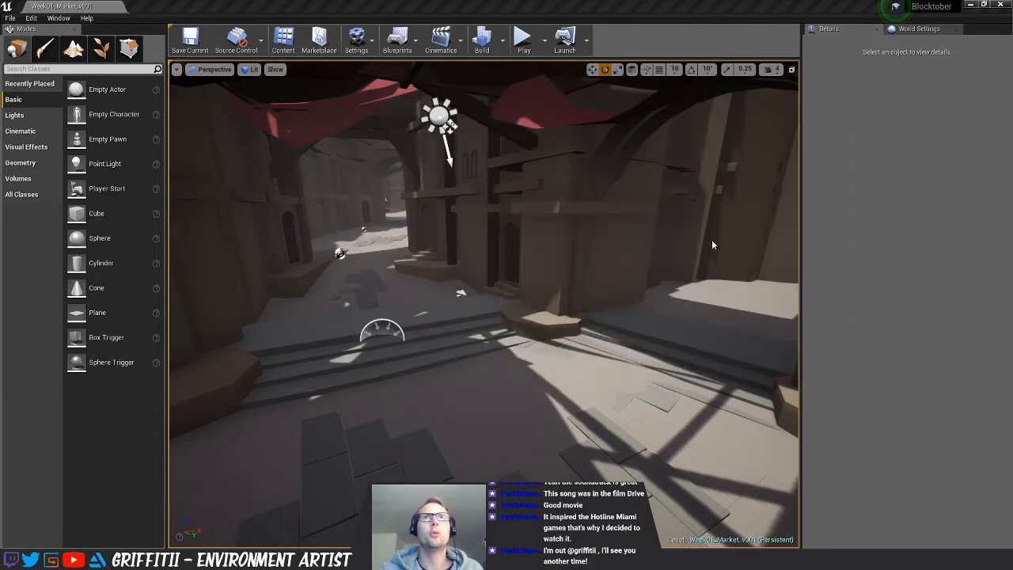
Import all the market group files as static meshes with Skeletal Mesh disabled, and dismiss the message log
drag(536, 87, 544, 58)
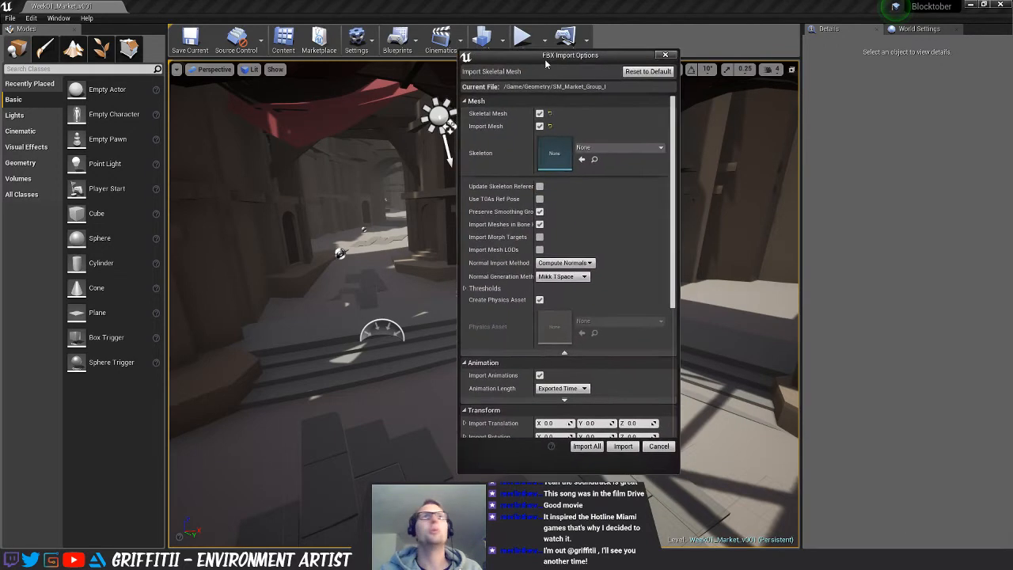
click(540, 115)
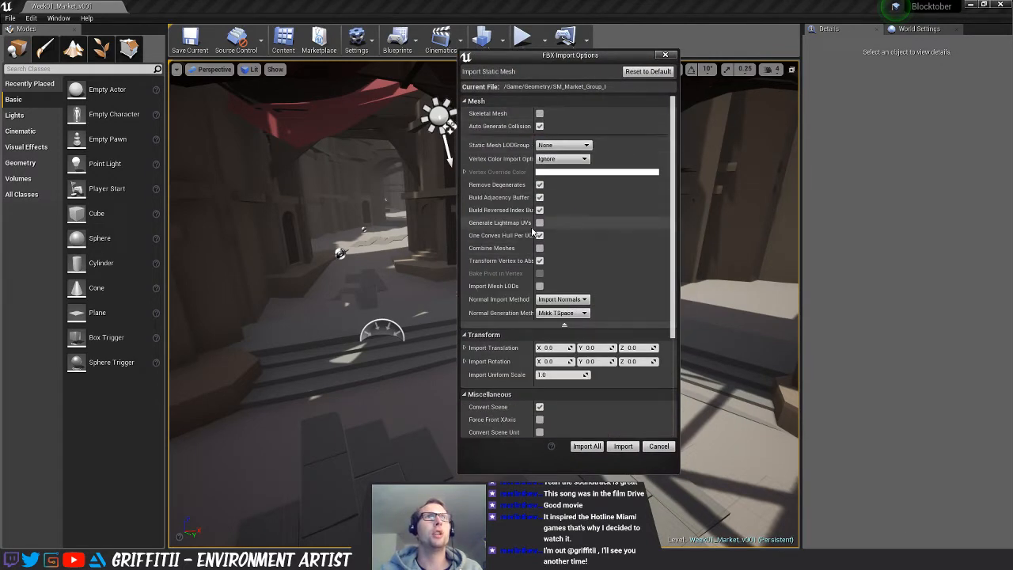
drag(535, 234, 577, 234)
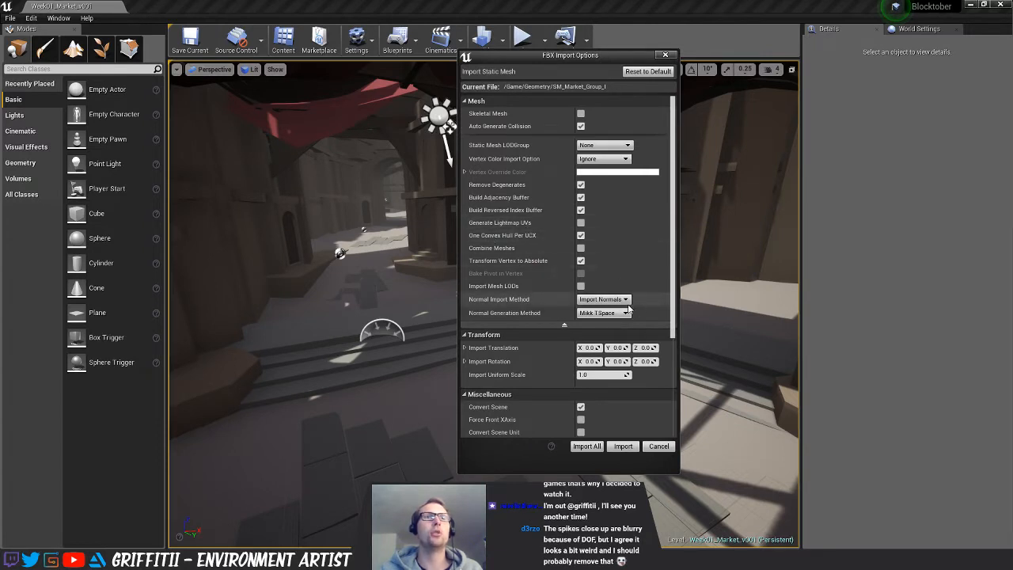
click(587, 448)
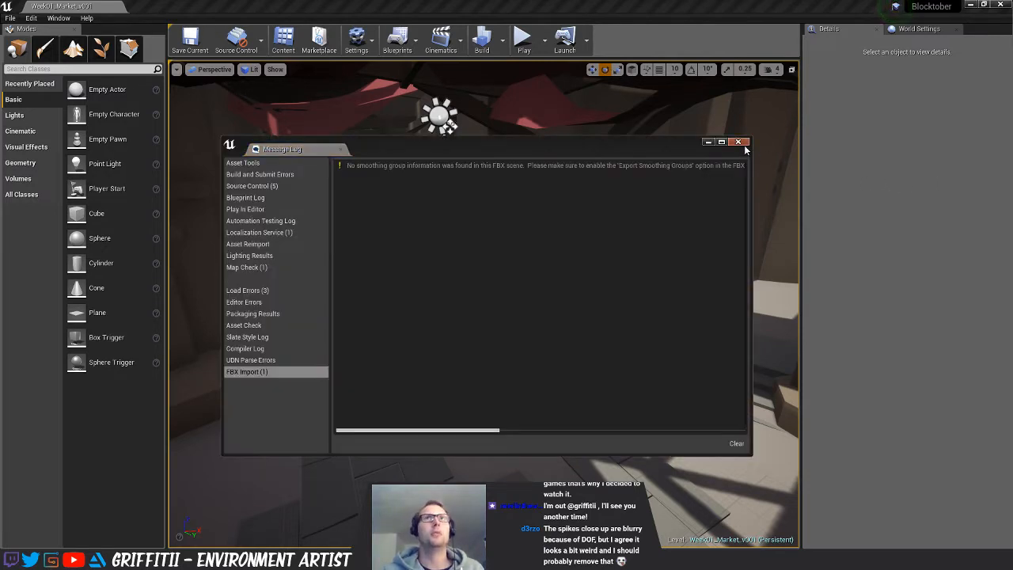
click(743, 144)
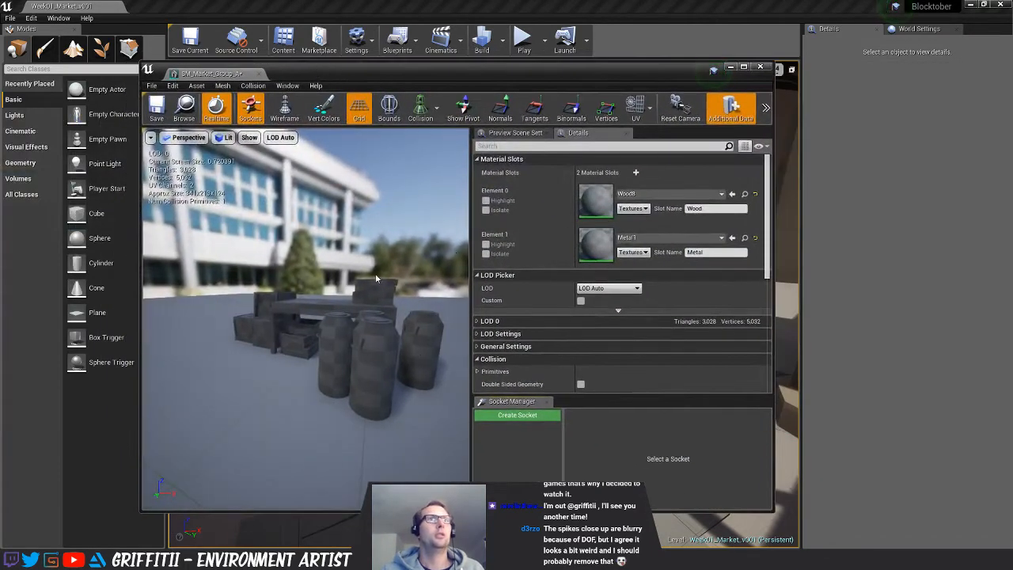
Assign M_Wood_A to the Wood material slot of SM_Market_Group_A
drag(376, 278, 462, 332)
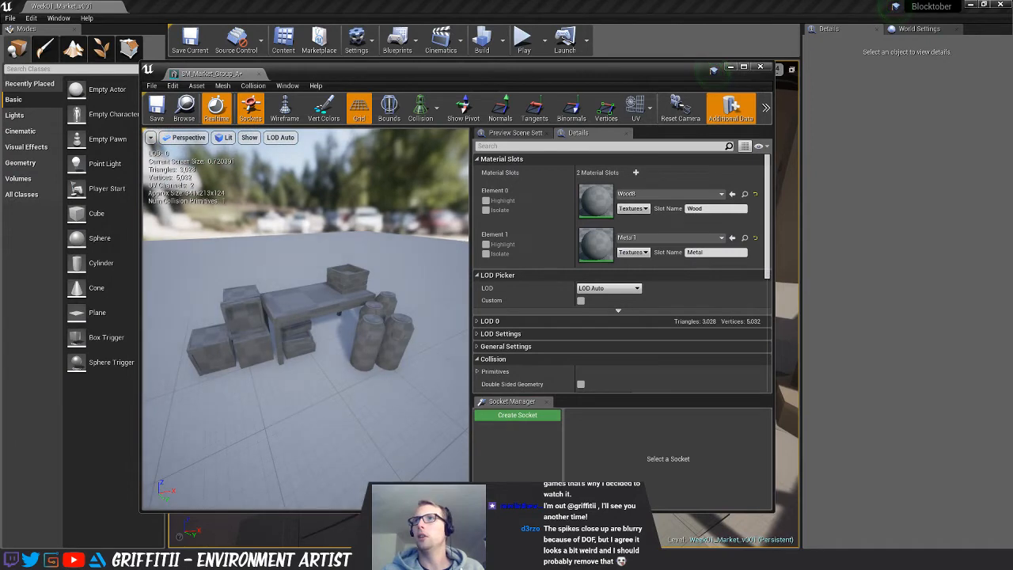
click(714, 70)
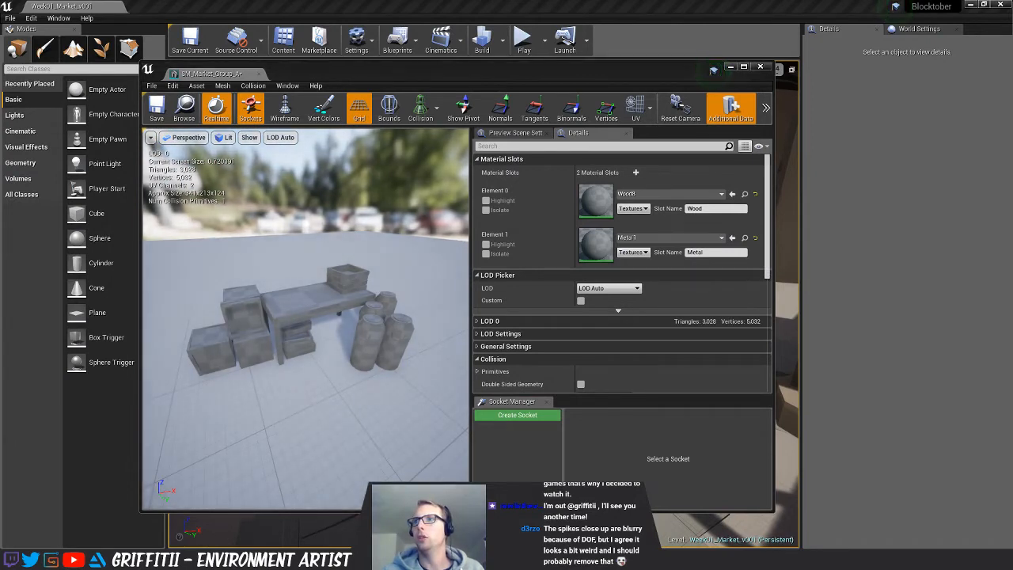
drag(1012, 317, 611, 203)
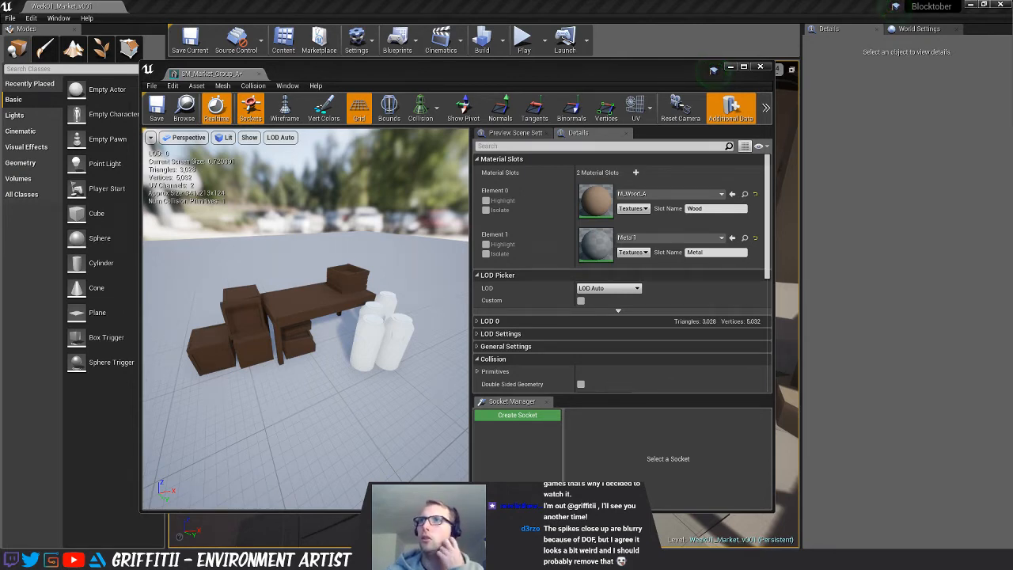
Open the M_Metal_A material instance and enable its first roughness override, keeping the first metalness override enabled
double_click(596, 244)
scroll(631, 388, down, 5)
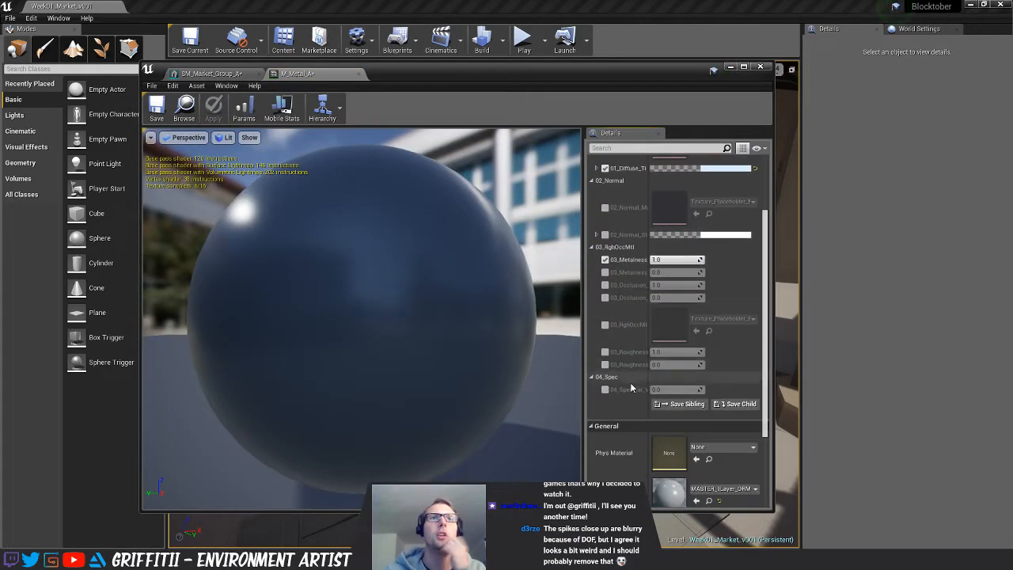
click(605, 260)
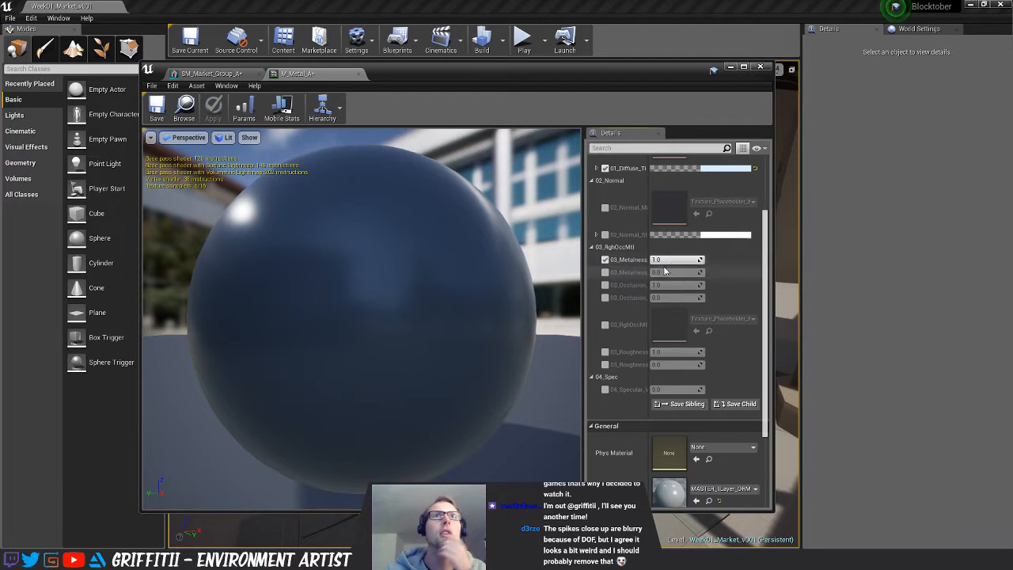
click(605, 260)
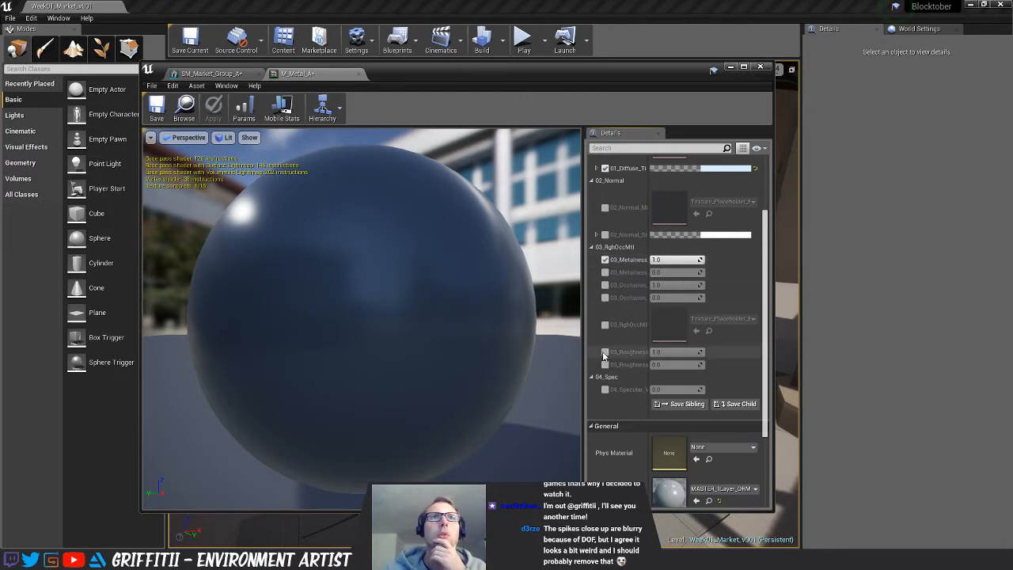
click(604, 353)
scroll(712, 208, up, 2)
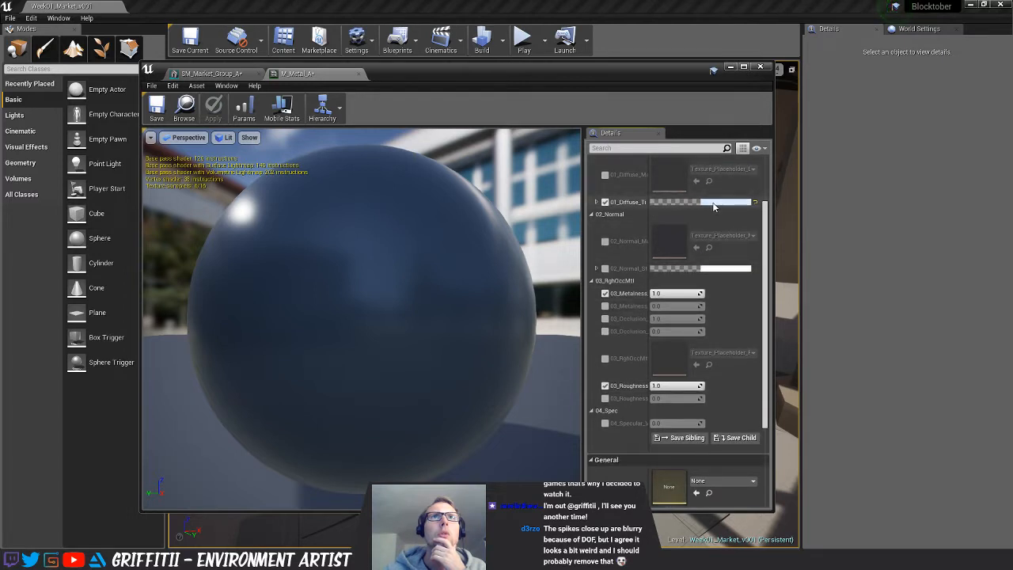
Set M_Metal_A's diffuse tint to a pale blue with a saturation of 0.125
click(714, 204)
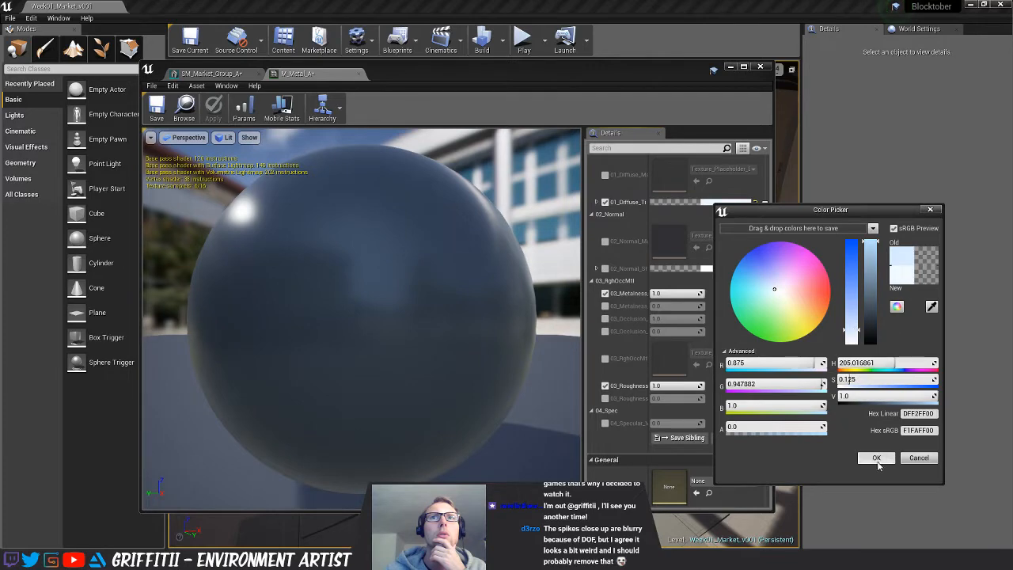
click(876, 458)
drag(366, 261, 419, 318)
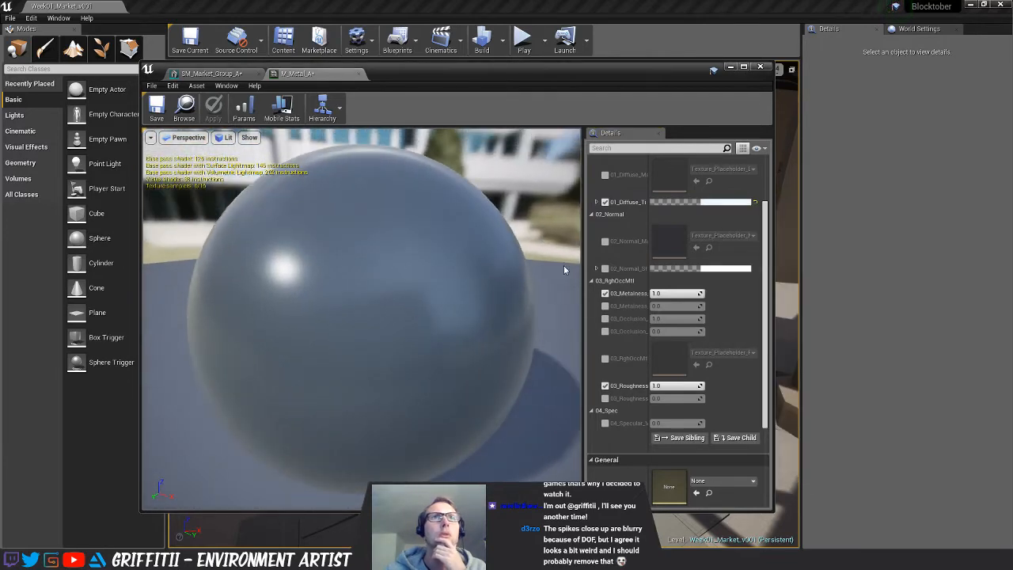
Set M_Metal_A's first roughness parameter to 0.8, then save and close the material instance
mouse_move(674, 293)
mouse_down()
mouse_move(633, 293)
mouse_move(681, 293)
mouse_up()
mouse_move(702, 385)
mouse_down()
mouse_move(671, 386)
mouse_move(707, 386)
mouse_up()
key(Return)
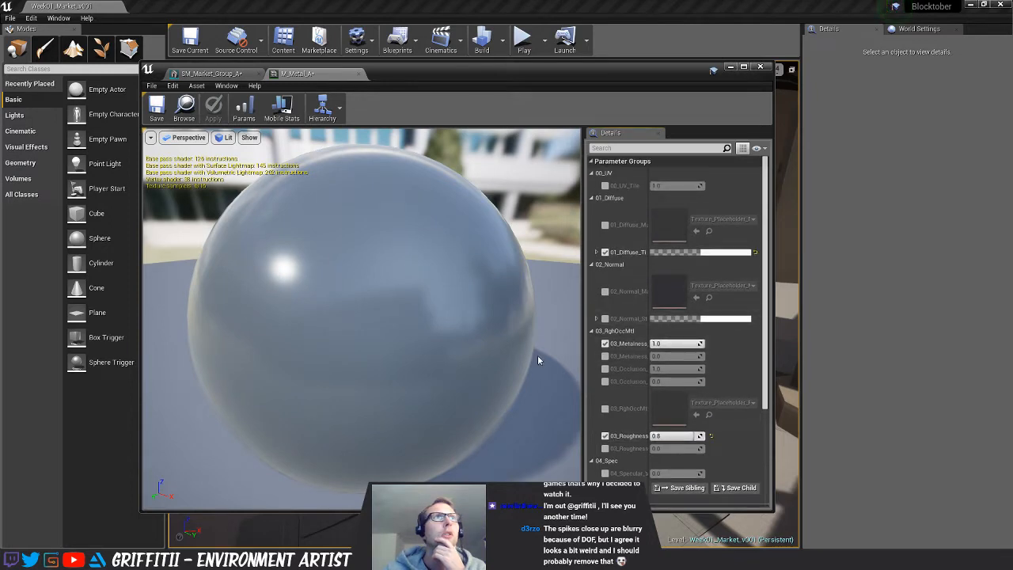
click(156, 109)
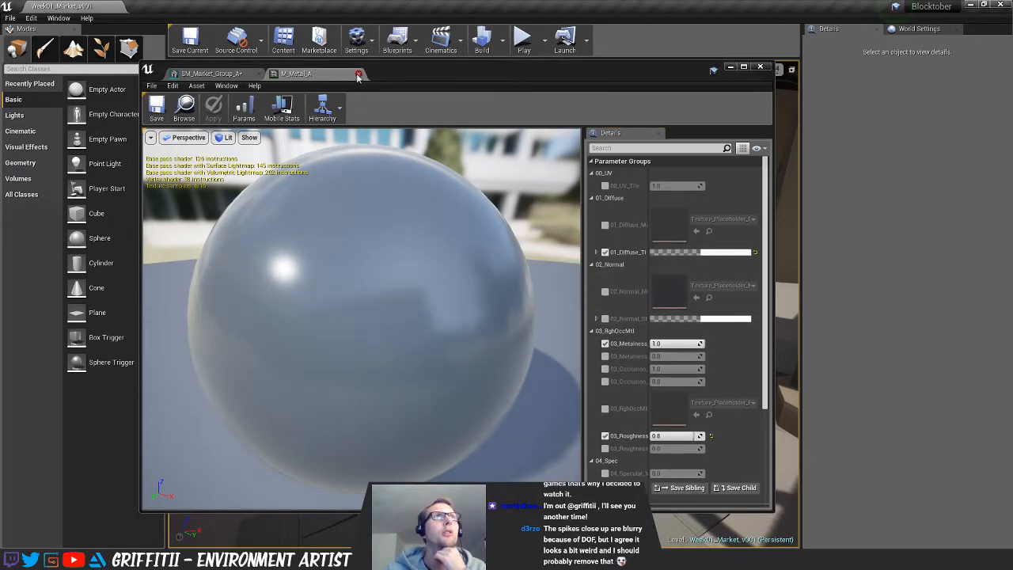
click(349, 73)
Assign M_Metal_A to the Metal slot of SM_Market_Group_A and darken the material's diffuse tint to a value of 0.458333, saving it
drag(574, 342, 595, 247)
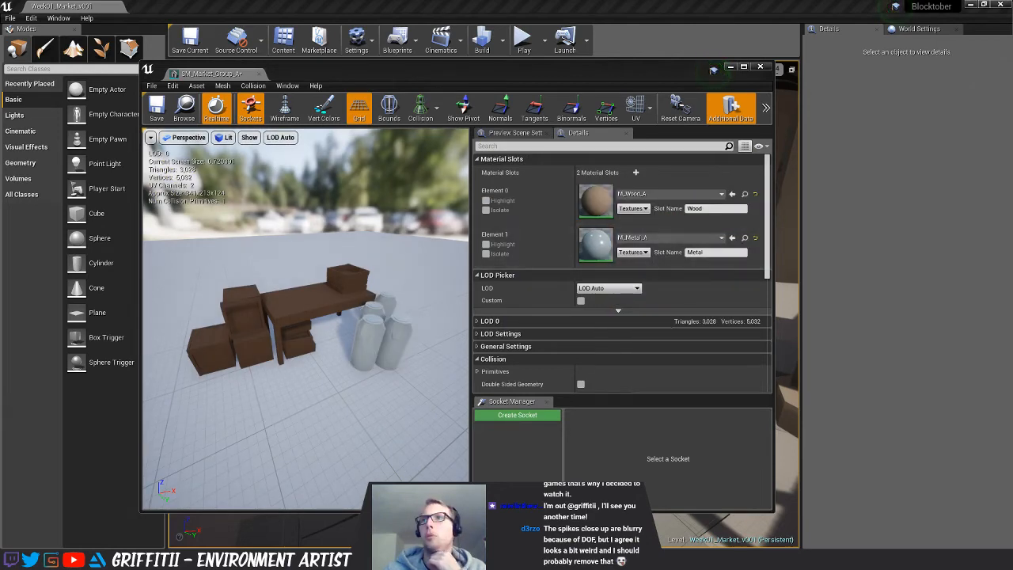
double_click(595, 246)
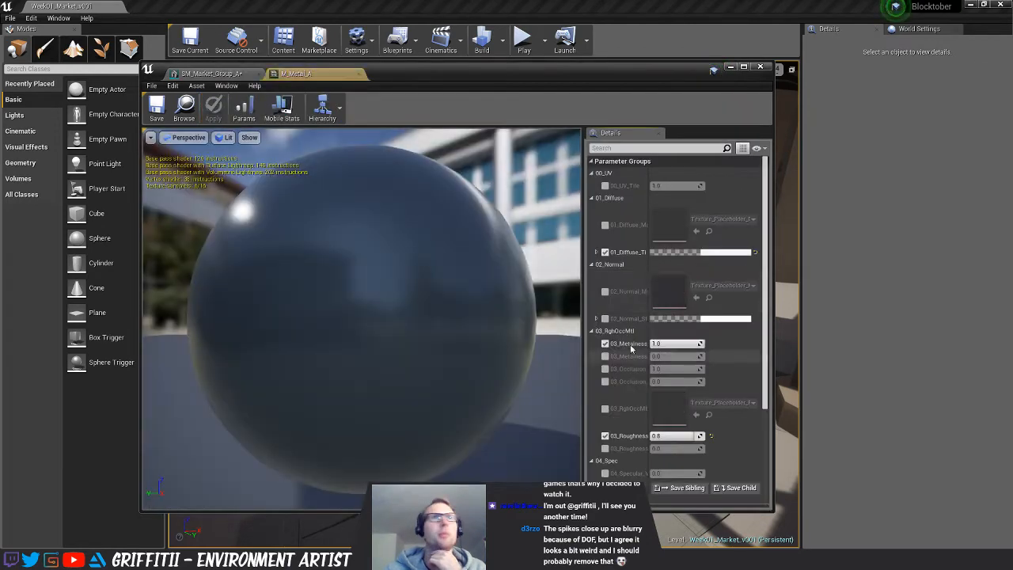
click(717, 254)
click(874, 345)
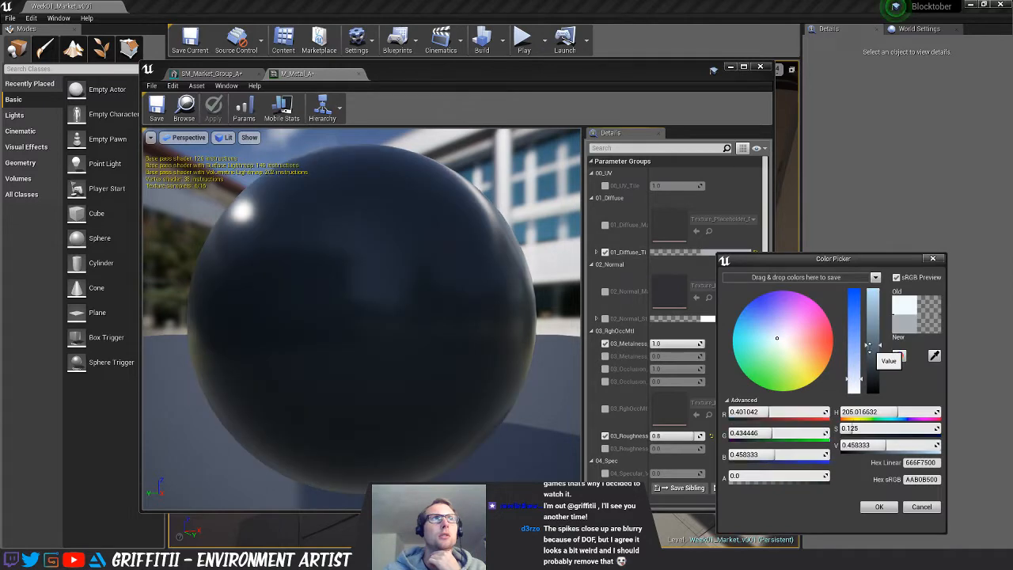
click(879, 507)
click(156, 109)
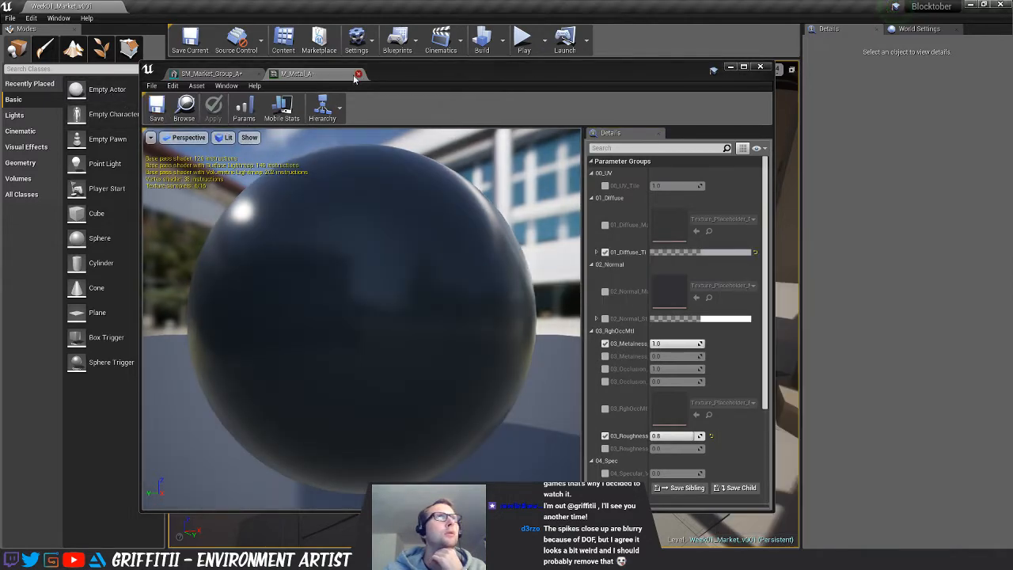
click(358, 73)
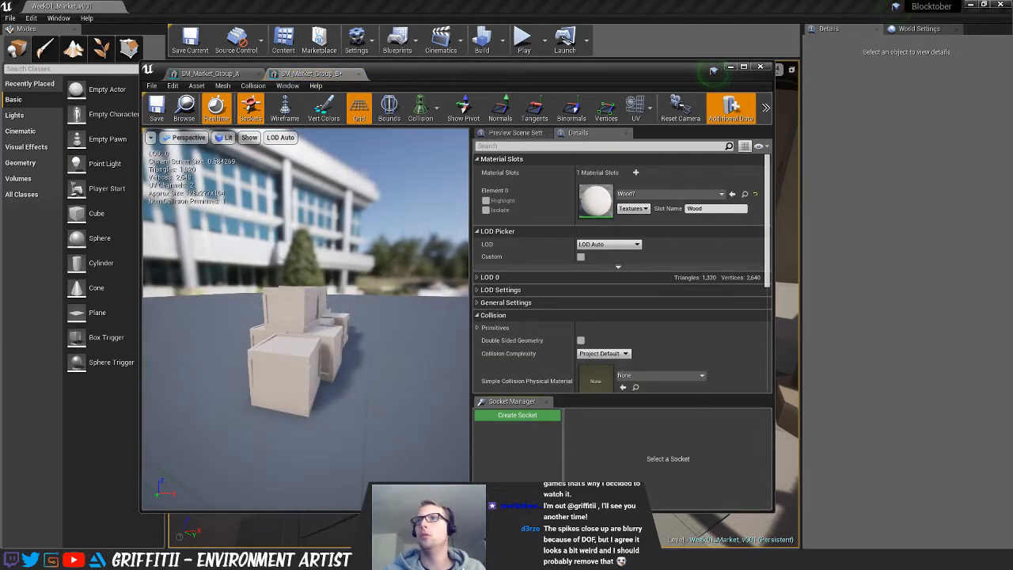
Assign M_Wood_A to the Wood slots of SM_Market_Group_B and SM_Market_Group_C and save both meshes
drag(1012, 316, 600, 203)
click(157, 109)
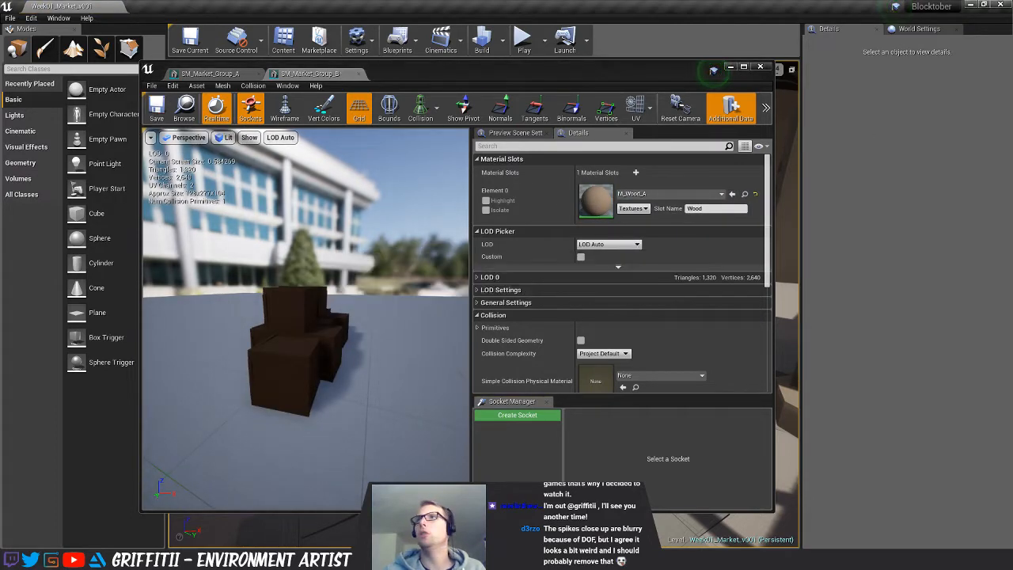
drag(1012, 316, 604, 208)
click(168, 114)
click(163, 111)
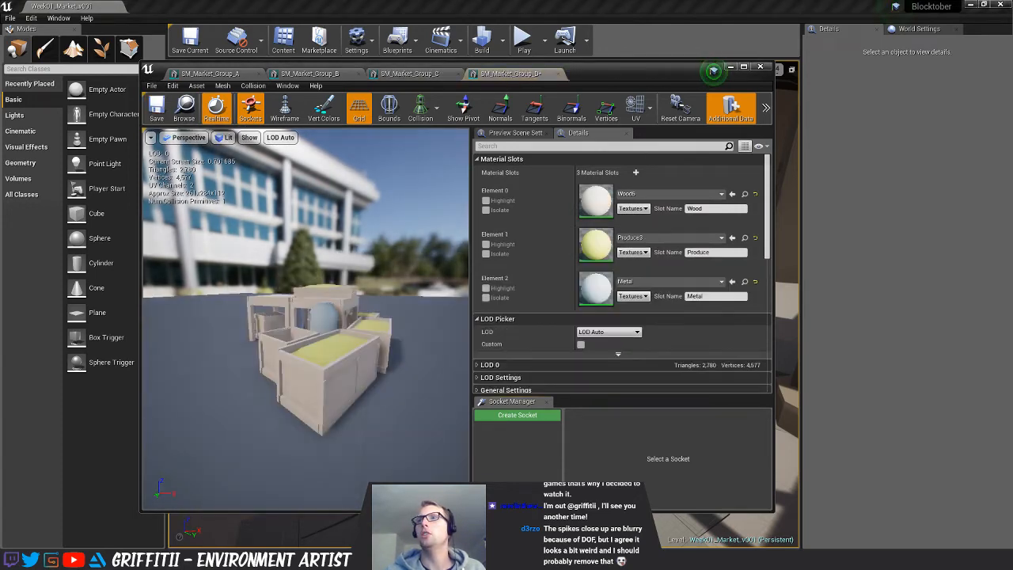
Assign M_Wood_A to the Wood slot of SM_Market_Group_D and the metal material to its Metal slot
drag(1012, 316, 597, 197)
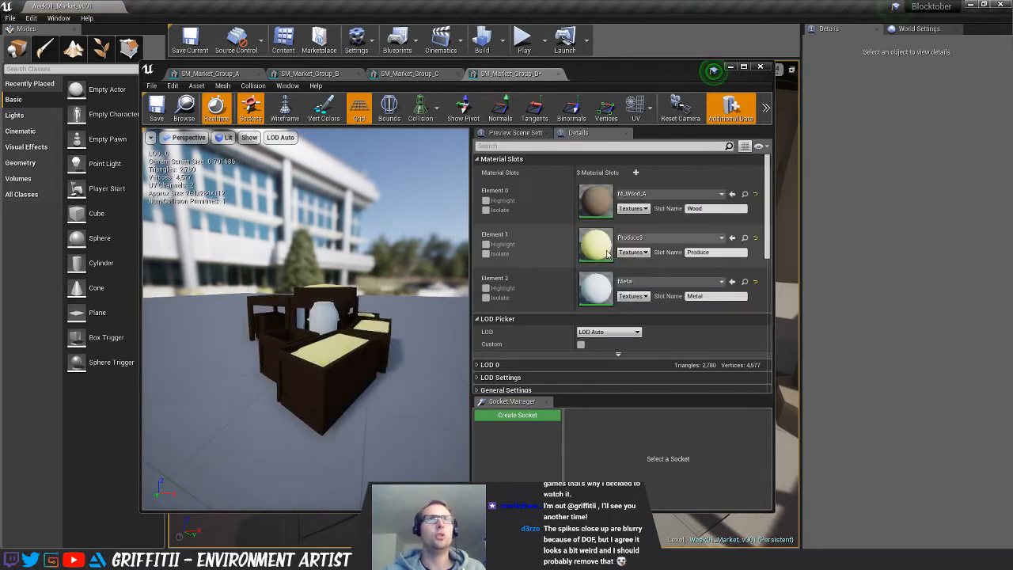
drag(1012, 316, 595, 289)
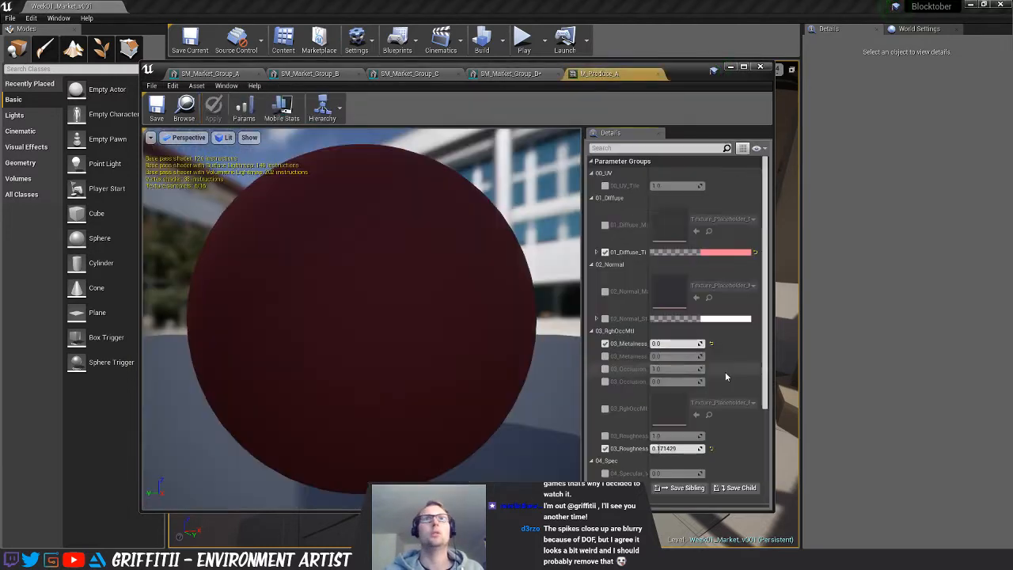
Change the parent of the M_Produce_A material instance to the 1Layer random-colour master material
scroll(699, 451, down, 10)
click(723, 404)
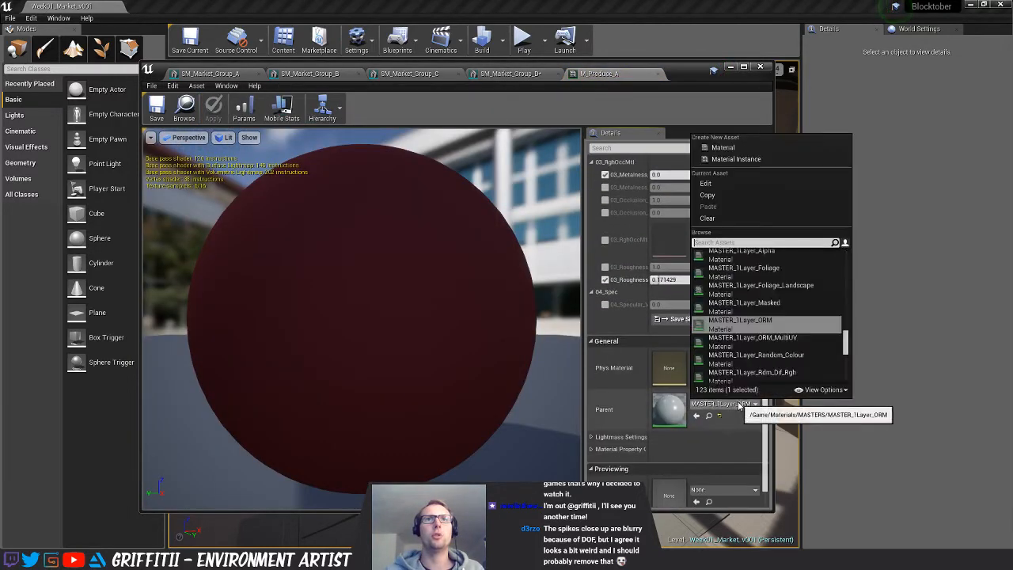
click(736, 319)
drag(765, 314, 765, 229)
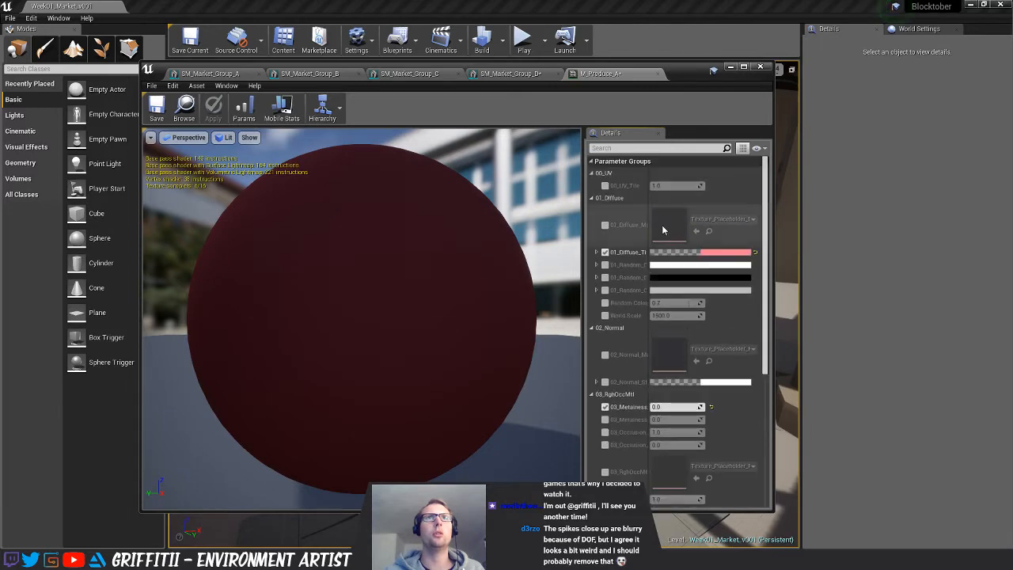
Disable M_Produce_A's diffuse tint override and enable its three random colour overrides
click(605, 252)
click(605, 265)
click(605, 277)
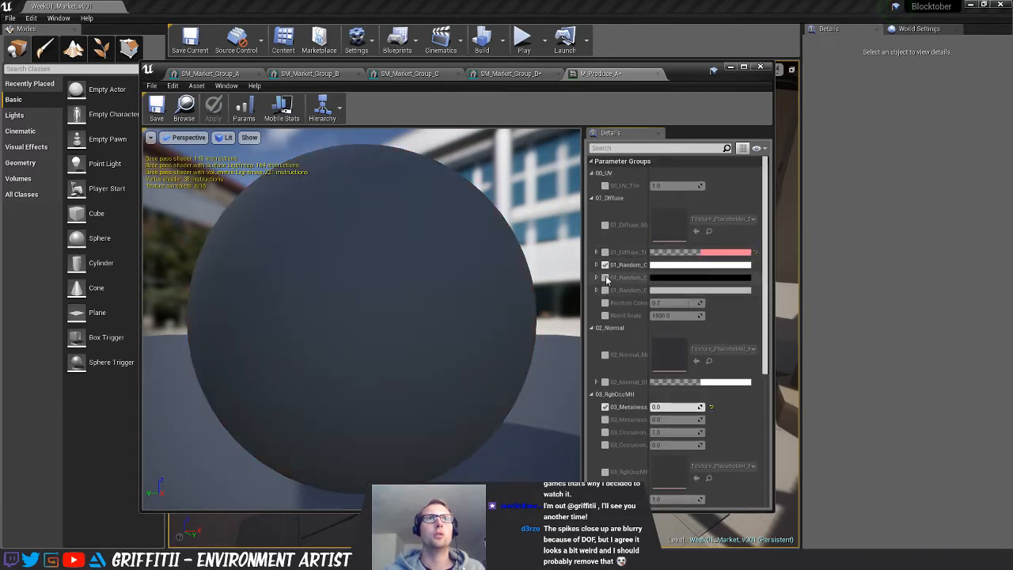
click(604, 290)
Set M_Produce_A's first random colour to a saturated yellow and its second random colour to green
click(735, 290)
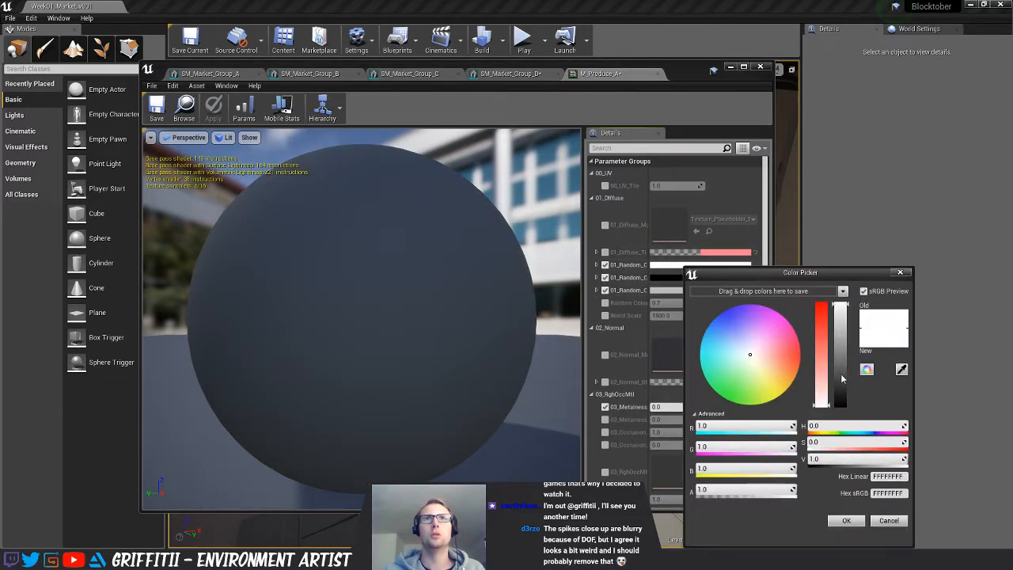
drag(753, 359, 784, 391)
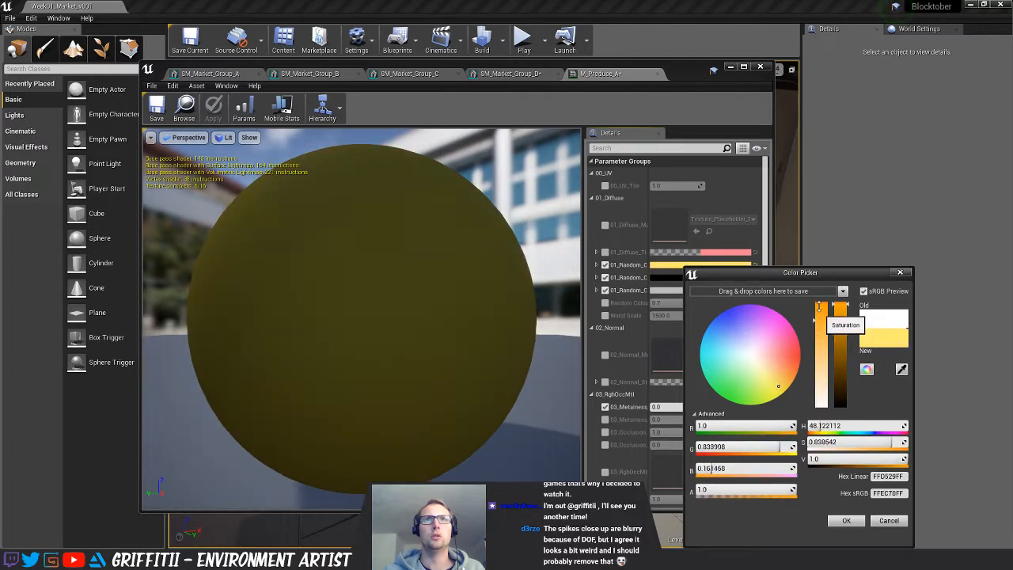
click(846, 520)
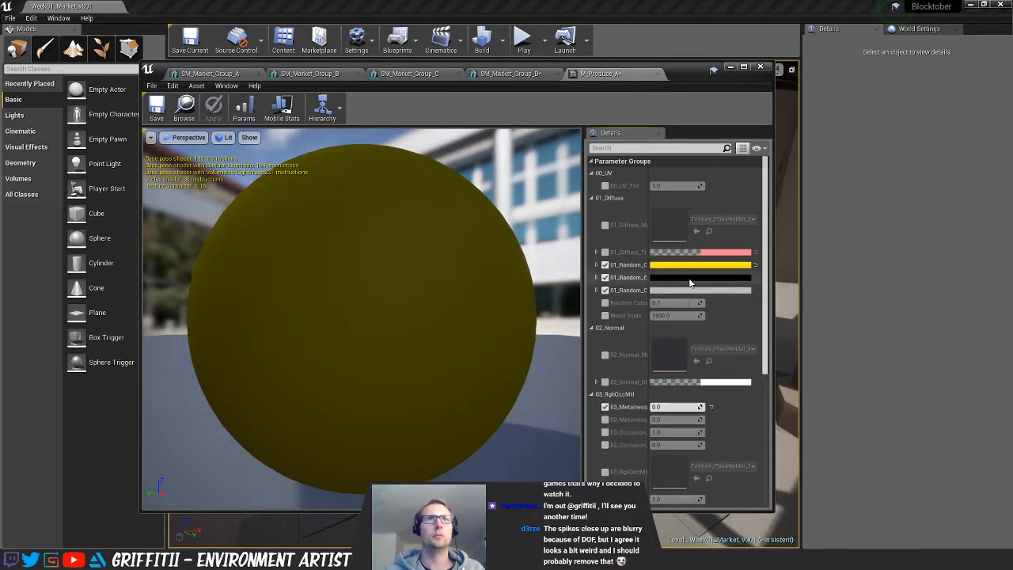
click(717, 277)
drag(755, 359, 744, 400)
drag(847, 404, 845, 323)
click(852, 520)
Set M_Produce_A's third random colour to a coral red and save the material instance
click(695, 290)
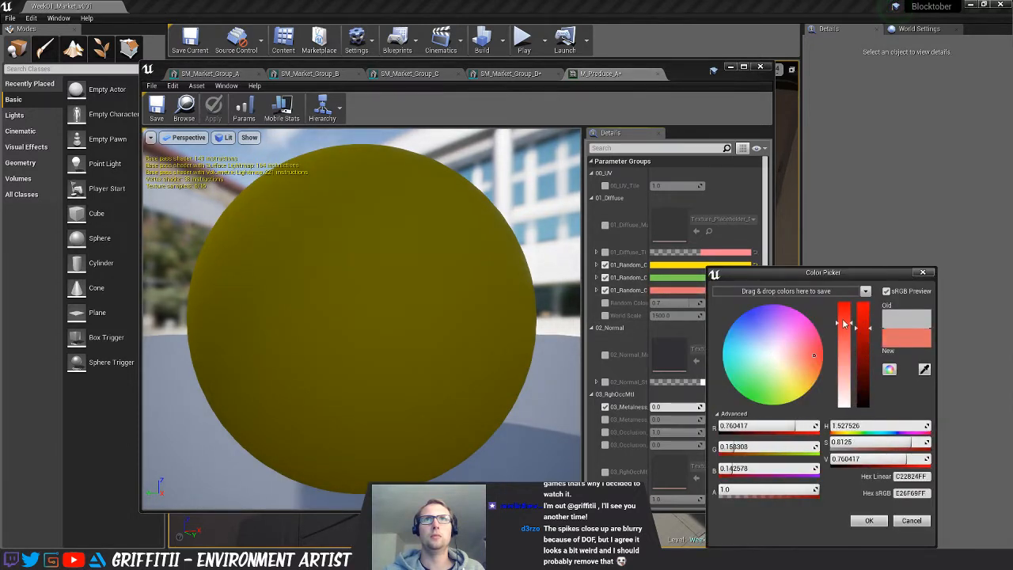
click(869, 520)
key(ctrl+s)
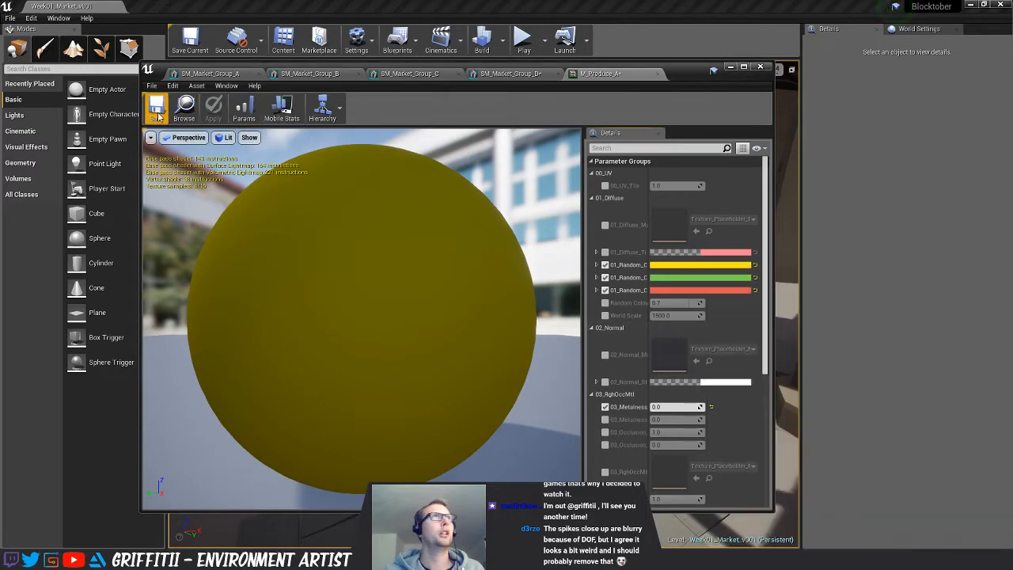
Assign M_Produce_A to SM_Market_Group_D's Produce slot, and give SM_Market_Group_E the M_Wood_A and M_Produce_A materials, saving SM_Market_Group_E
click(660, 73)
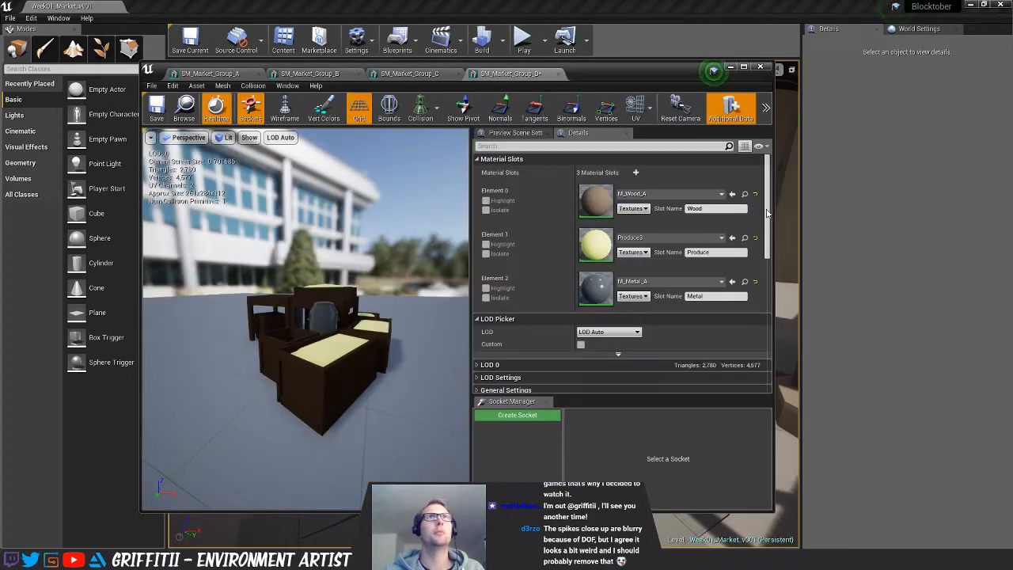
drag(1012, 248, 641, 250)
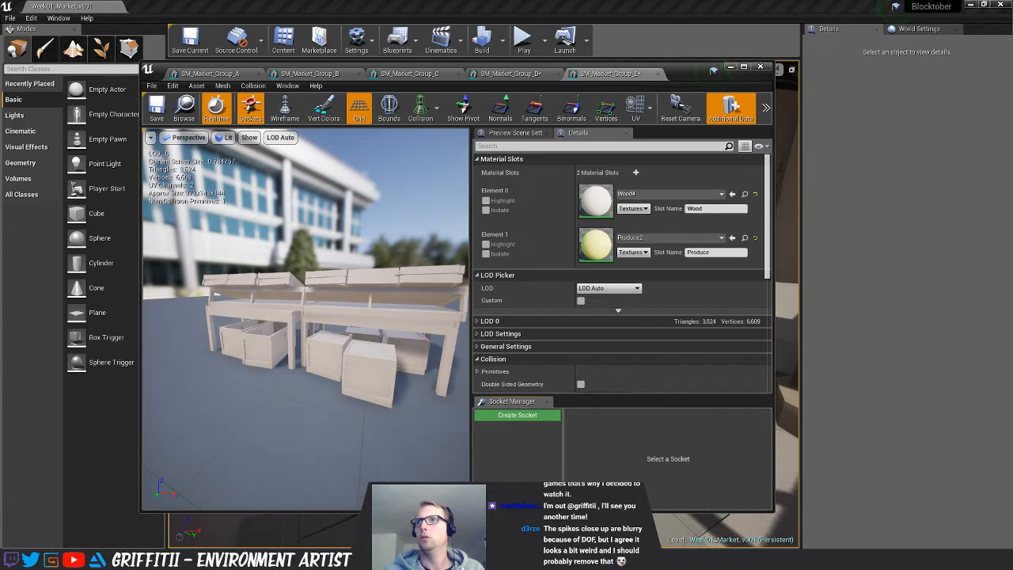
drag(1012, 237, 650, 203)
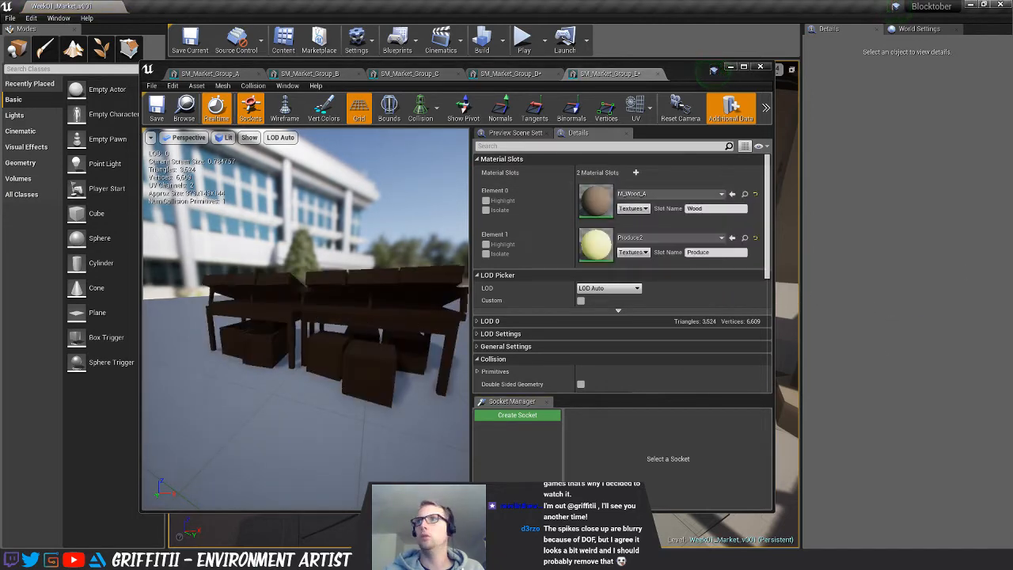
drag(1012, 246, 669, 247)
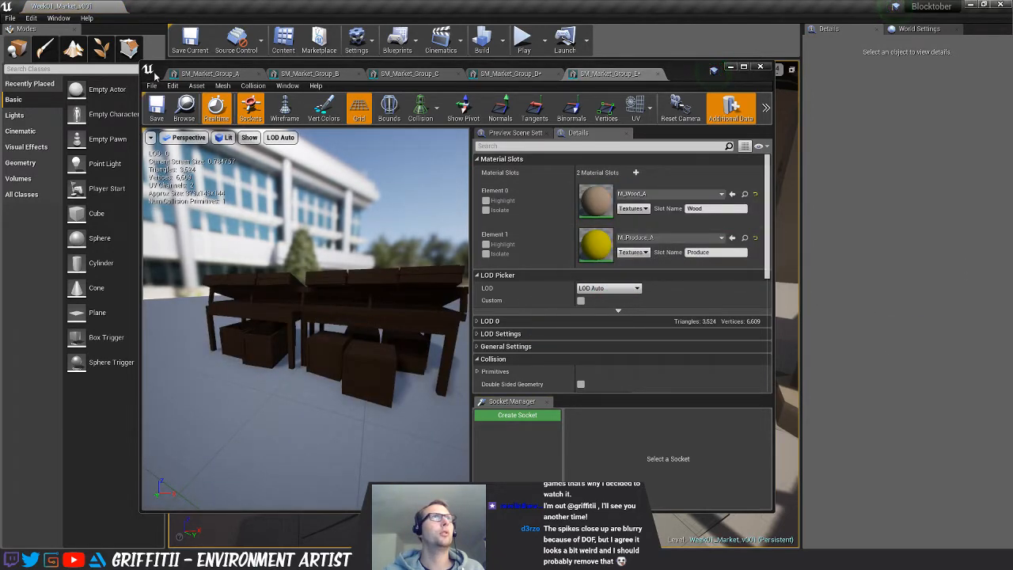
click(156, 111)
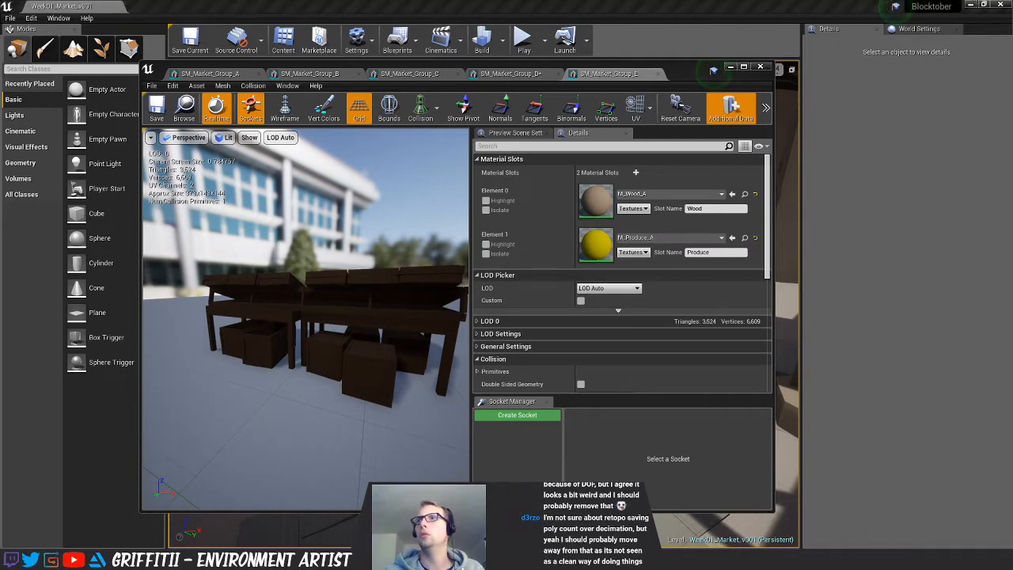
Assign M_Wood_A, M_Drapes_A and M_Produce_A to the matching Wood, Drape and Produce slots of SM_Market_Group_F
drag(598, 255, 598, 247)
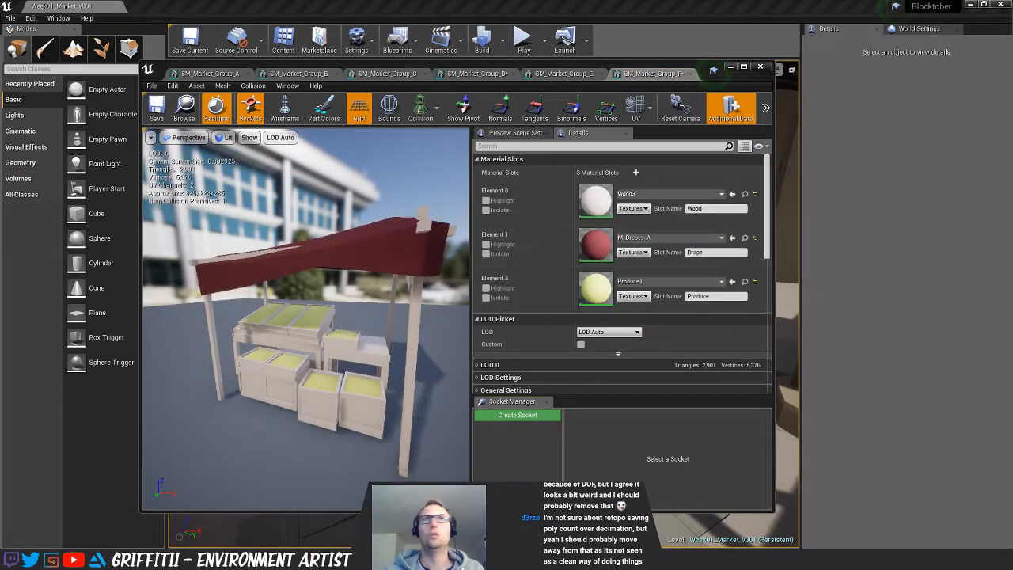
drag(1012, 230, 633, 198)
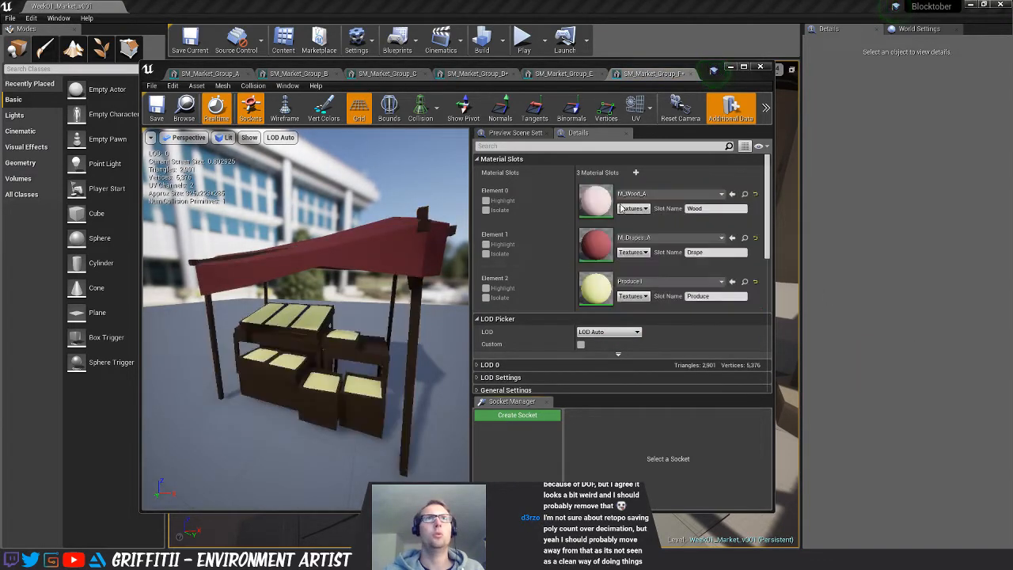
drag(1012, 356, 596, 289)
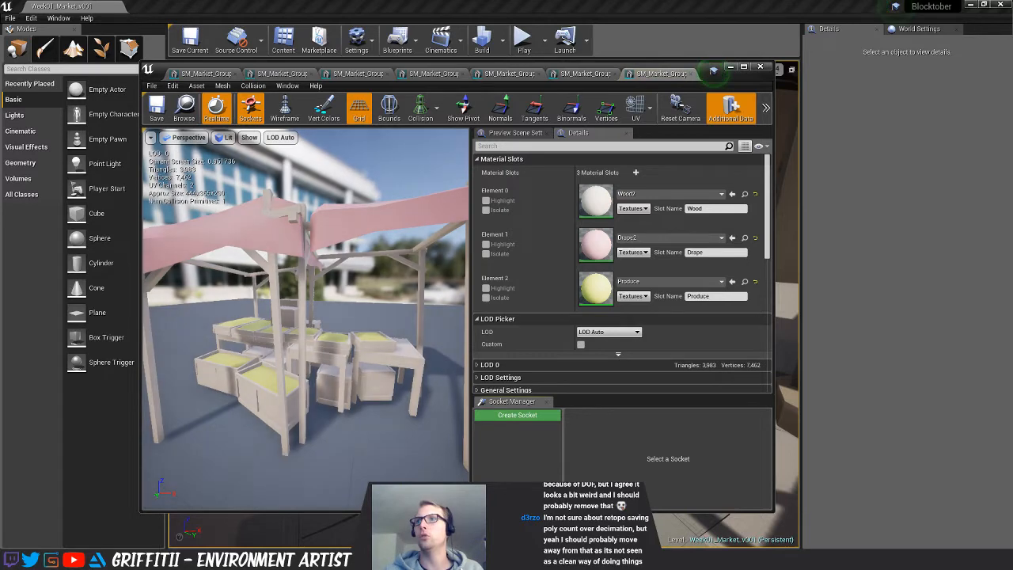
Assign M_Wood_A, M_Drapes_A and M_Produce_A to the Wood, Drape and Produce slots of SM_Market_Group_G
drag(1012, 364, 628, 196)
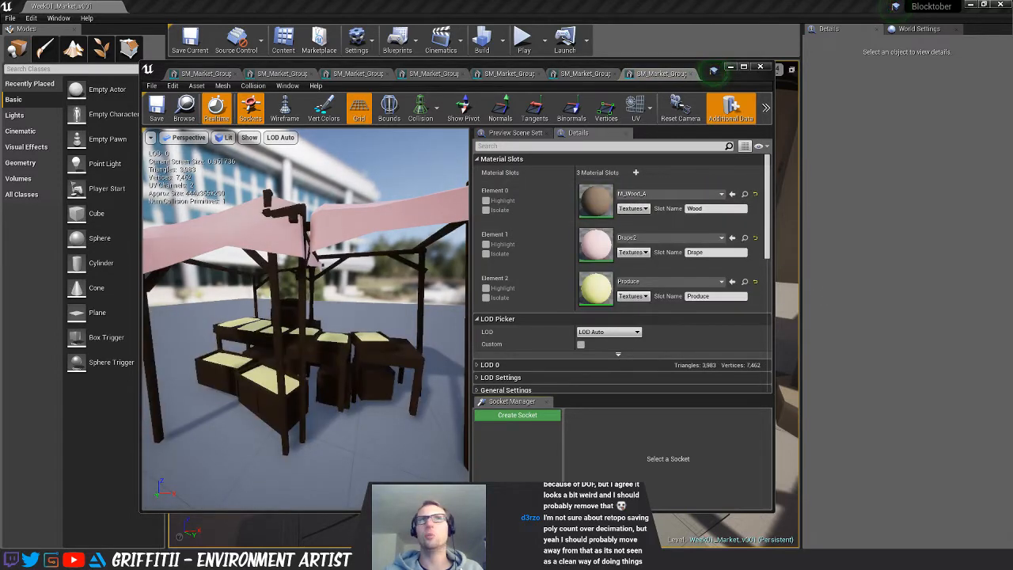
drag(1012, 341, 596, 244)
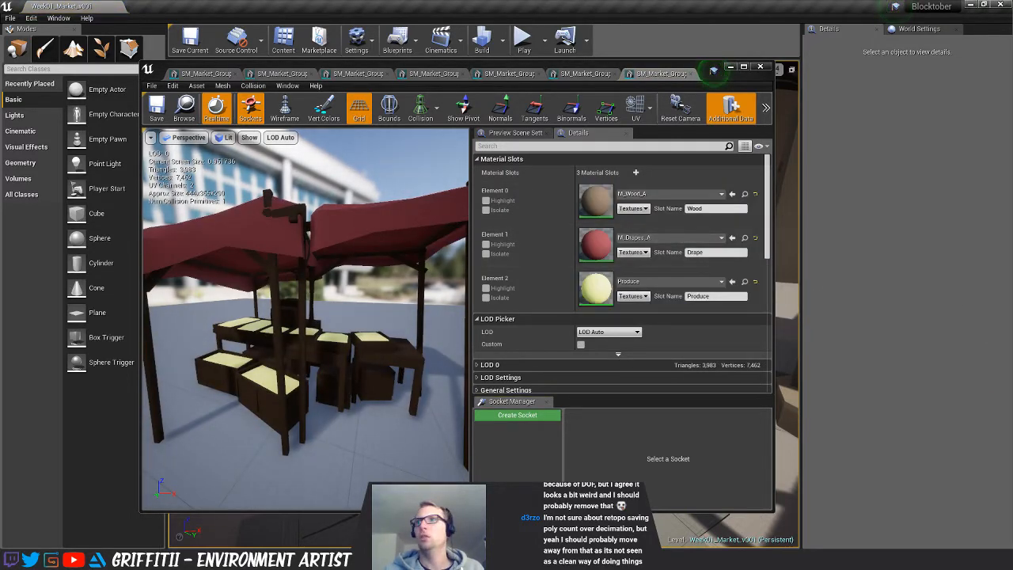
drag(1012, 317, 596, 288)
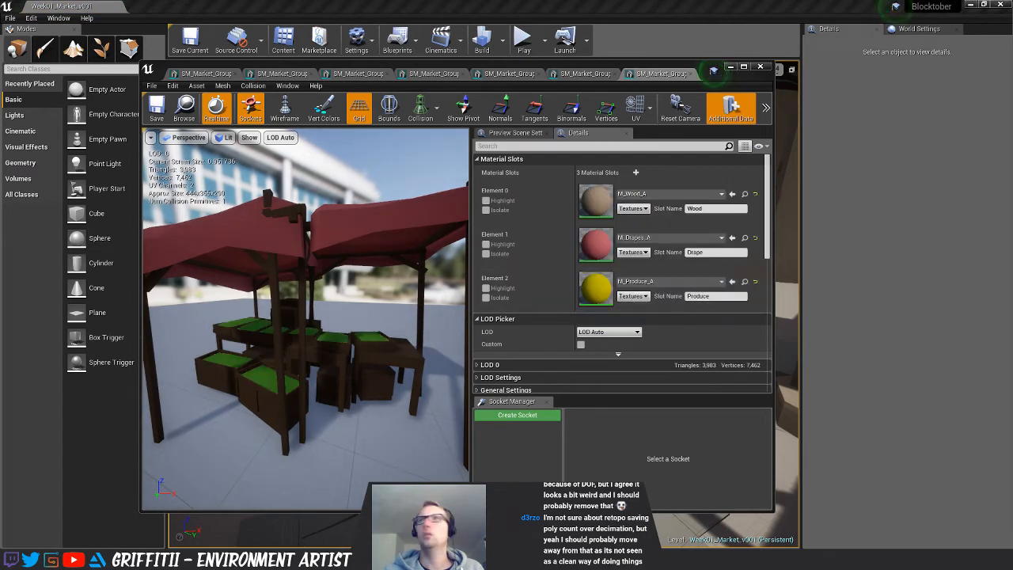
Assign M_Drapes_A and M_Wood_A to the drape and wood slots of SM_Market_Group_H and SM_Market_Group_I, then save and close the mesh editor
drag(1012, 340, 598, 245)
drag(1012, 261, 599, 201)
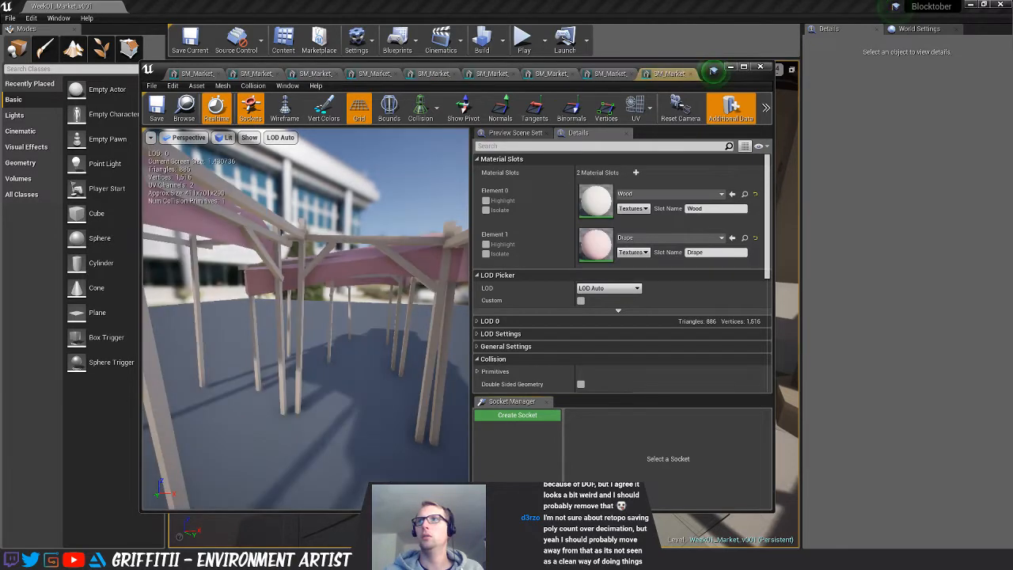
drag(1012, 237, 597, 245)
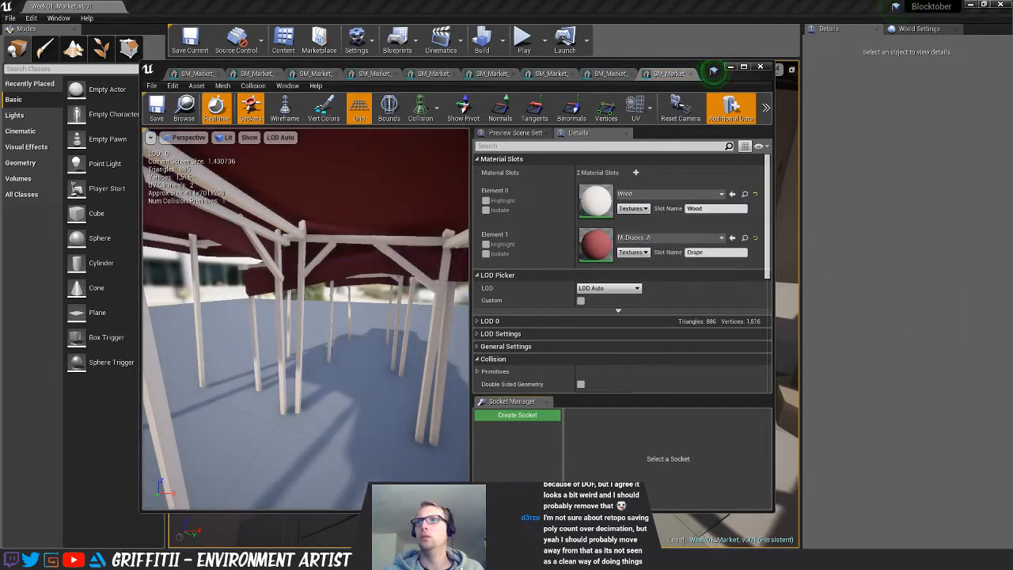
drag(1012, 230, 598, 201)
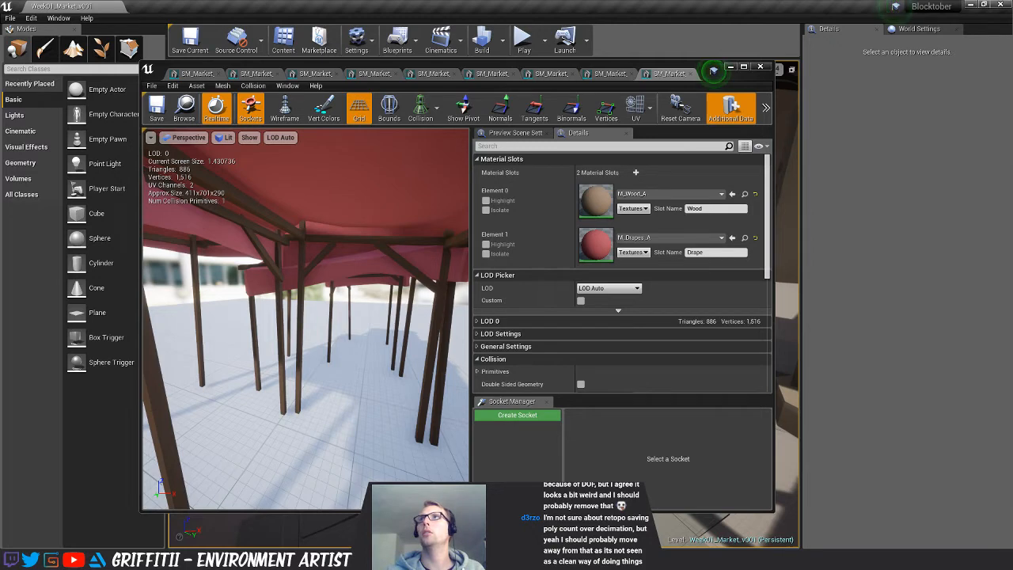
key(ctrl+s)
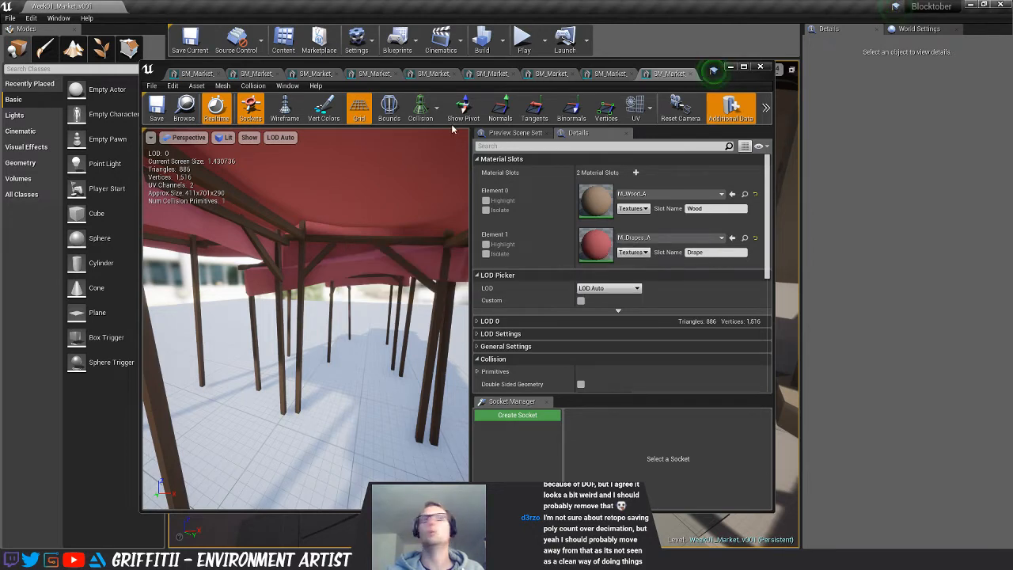
click(761, 68)
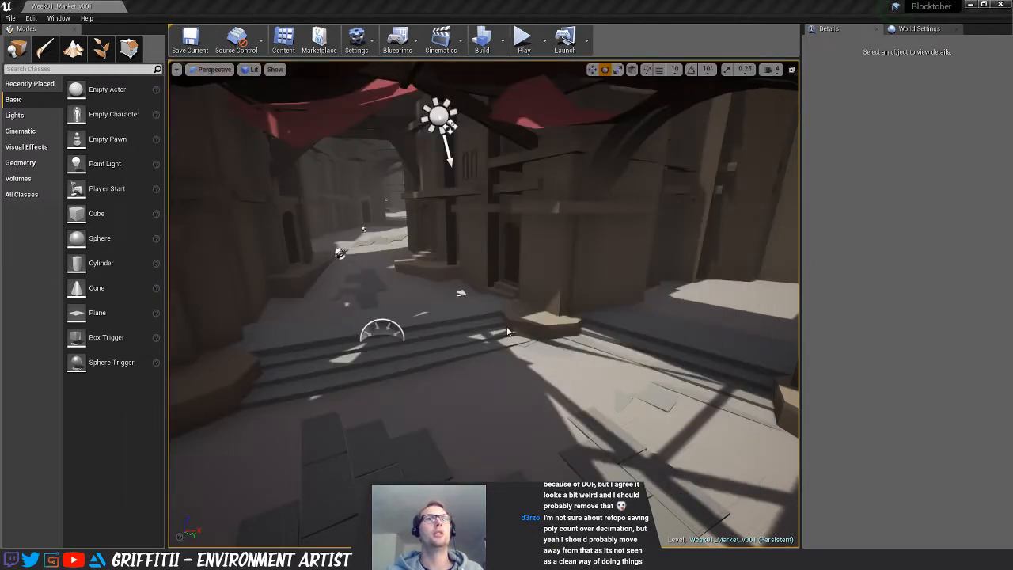
right_drag(596, 304, 566, 301)
key(w)
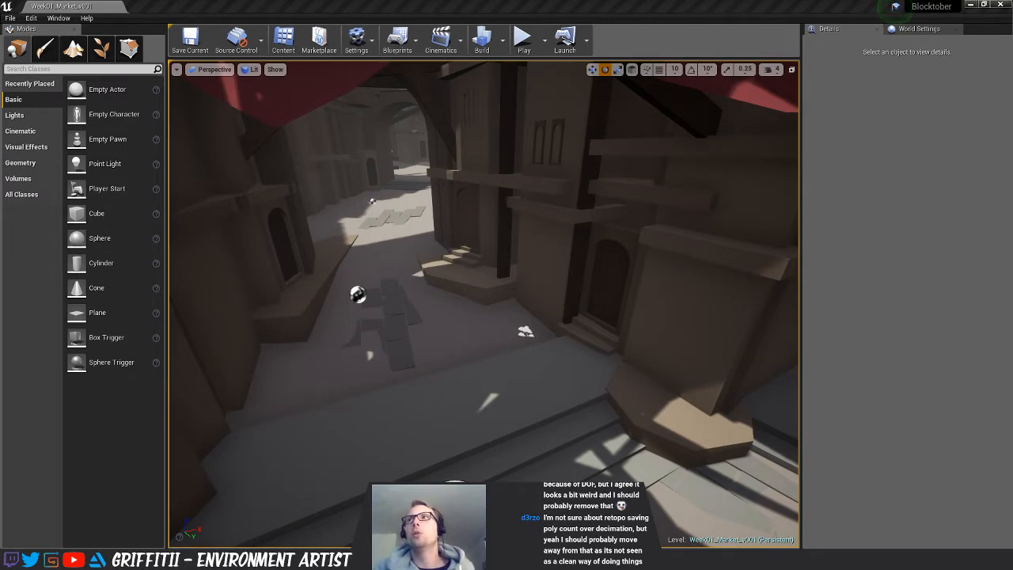
drag(1012, 198, 506, 341)
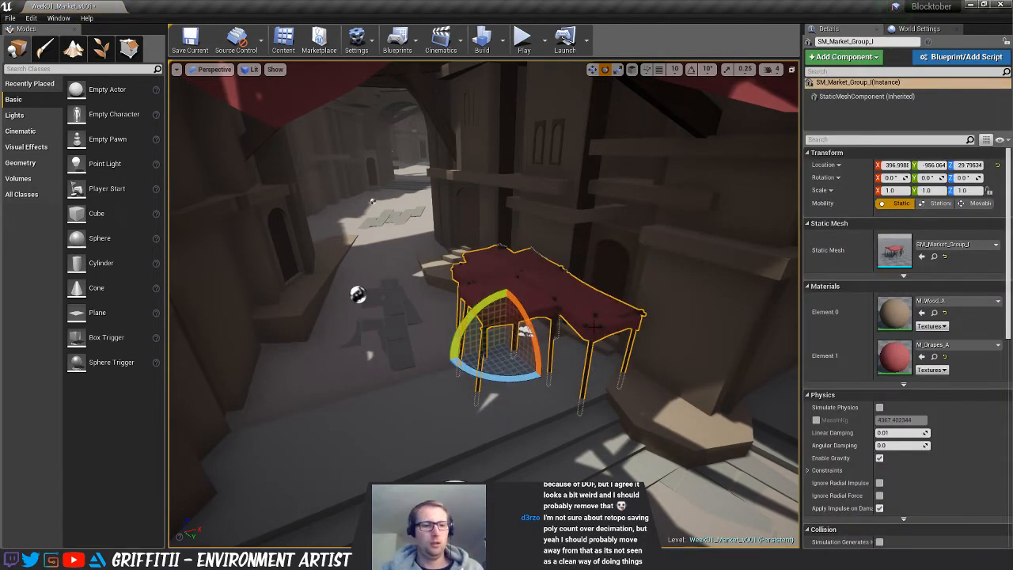
key(Escape)
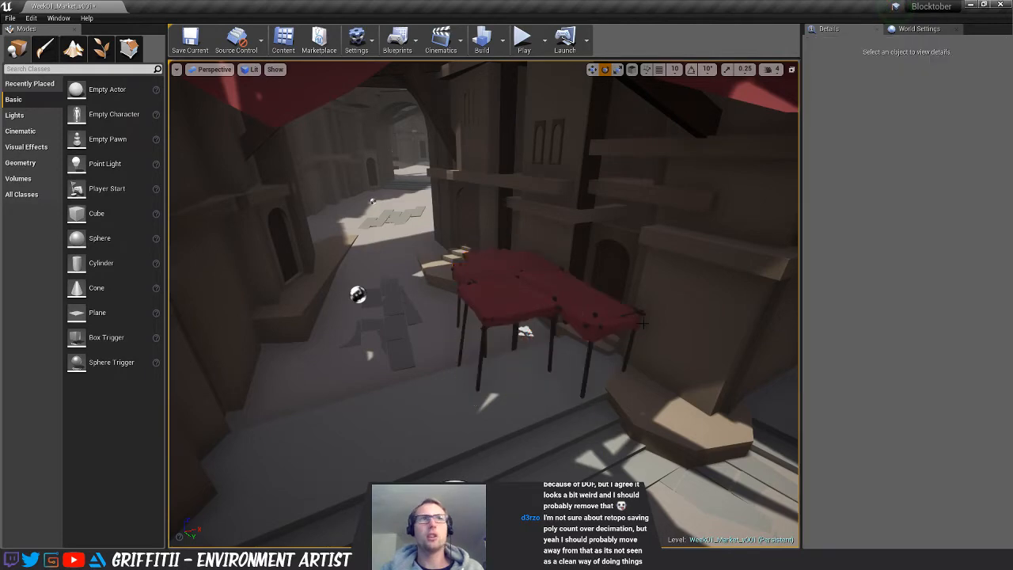
alt+drag(660, 372, 620, 368)
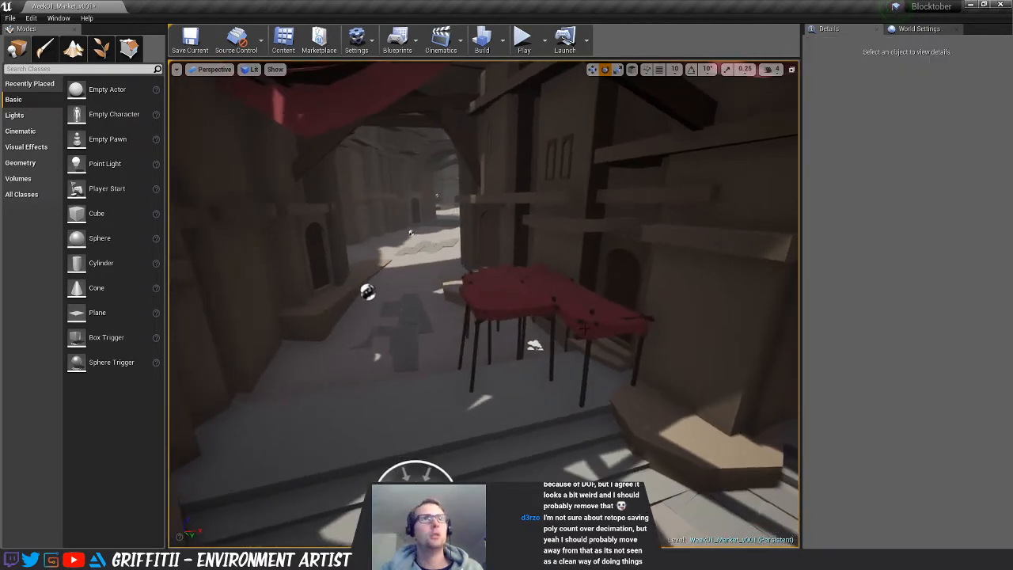
click(585, 328)
drag(473, 321, 468, 330)
alt+drag(545, 324, 519, 310)
key(w)
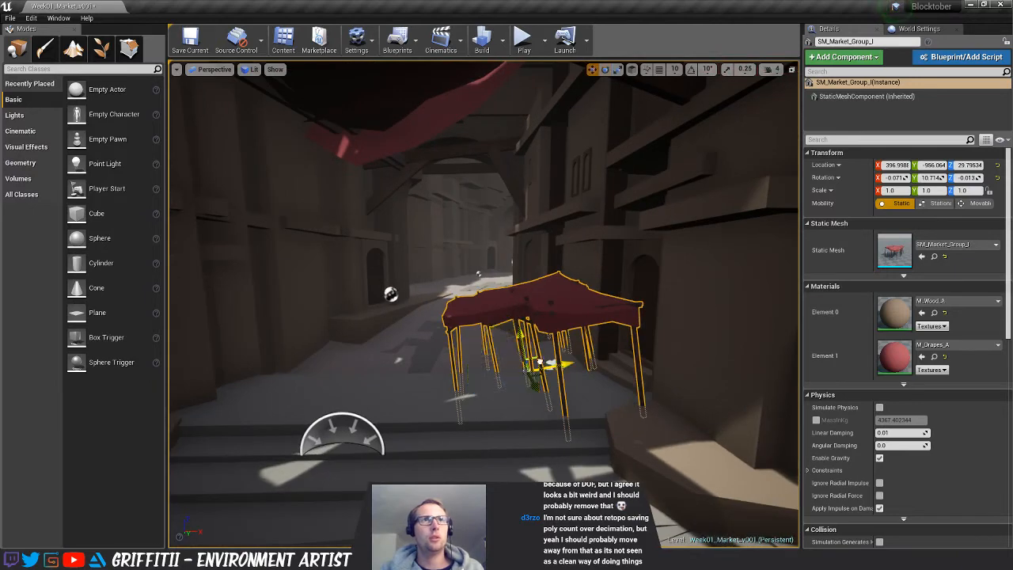
drag(540, 361, 576, 347)
alt+drag(536, 342, 621, 359)
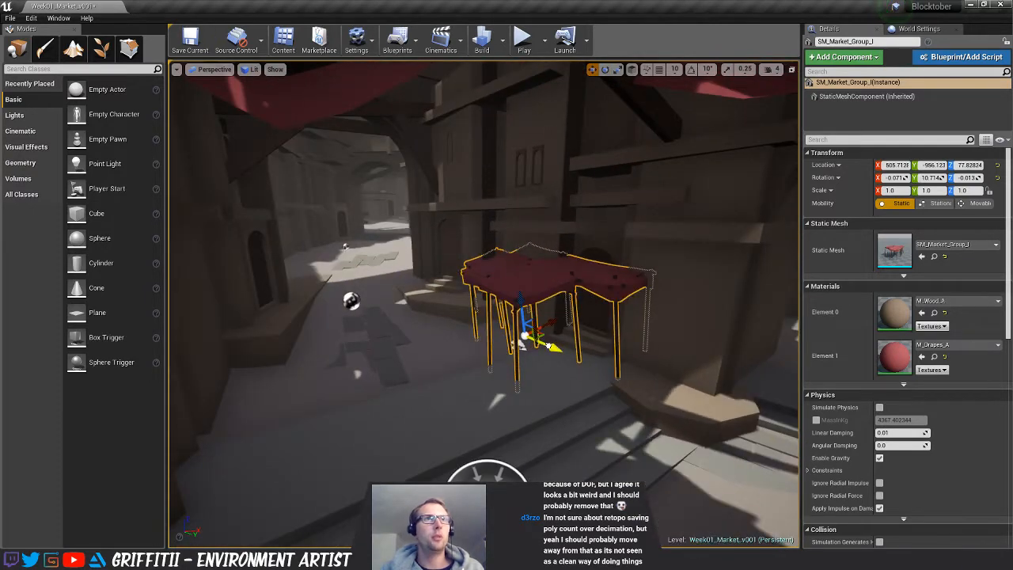
drag(550, 345, 491, 307)
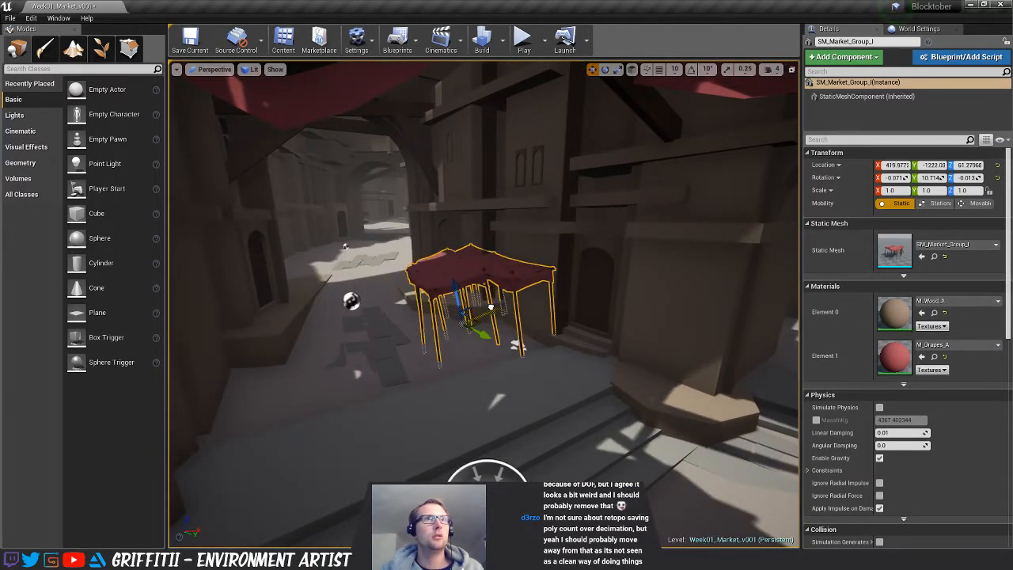
key(ctrl+z)
key(ctrl+z)
key(ctrl+z)
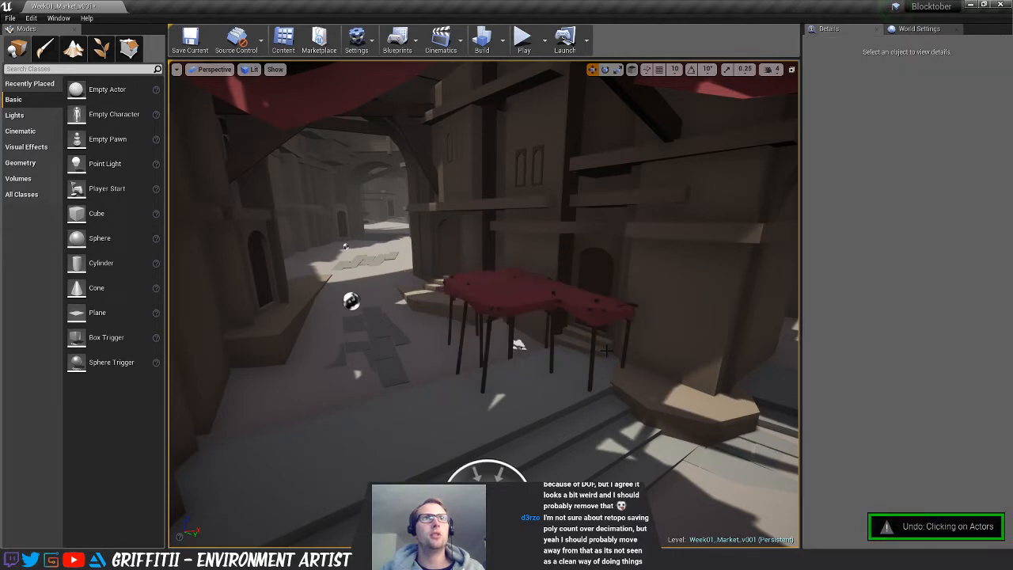
click(545, 289)
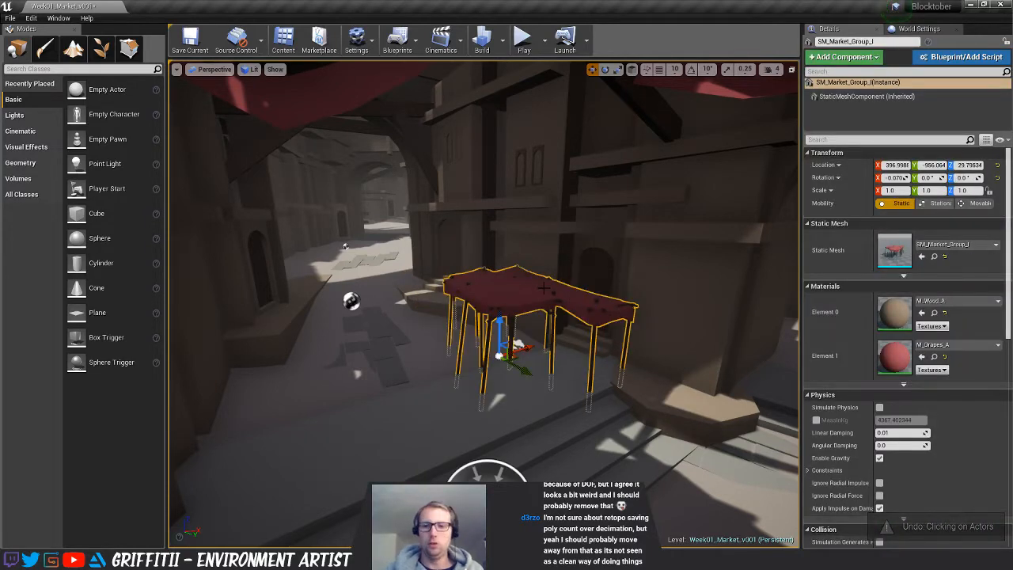
key(Delete)
Place SM_Market_Group_I on the plaza floor beside the building wall past the steps and rotate it about 11° around Z
right_drag(544, 288, 752, 329)
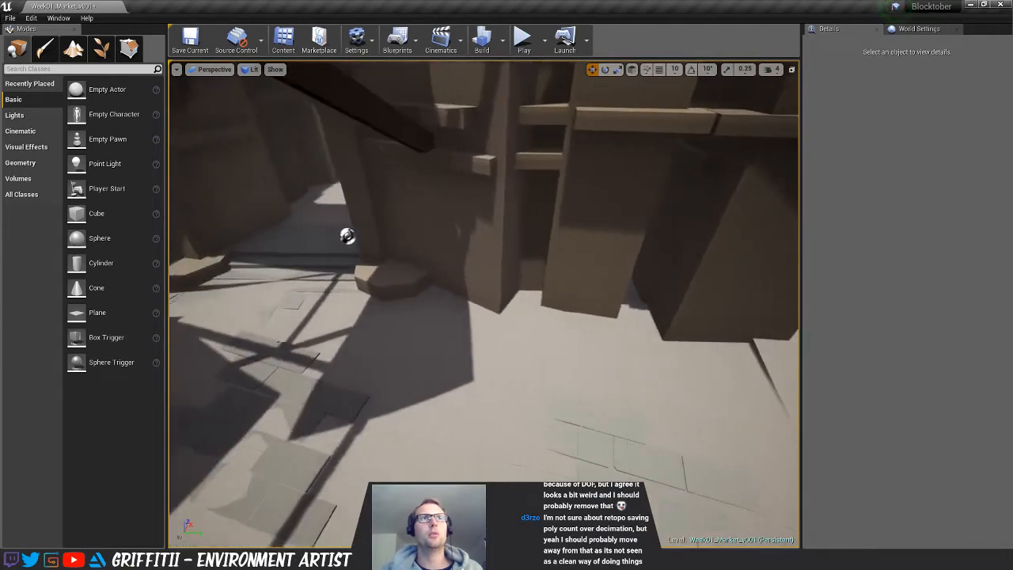
mouse_move(561, 364)
right_down()
mouse_move(459, 353)
mouse_move(549, 362)
right_up()
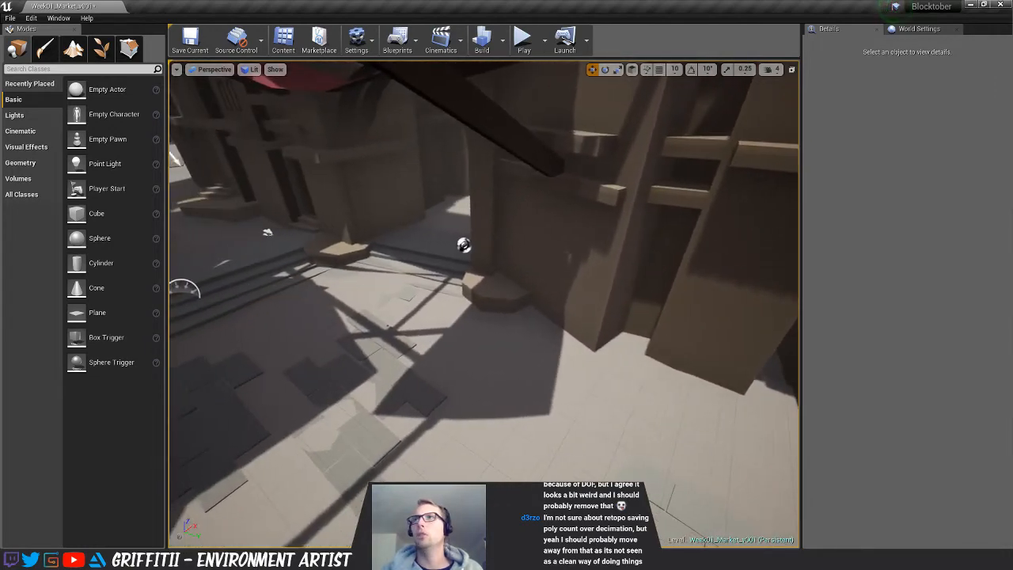
drag(1012, 337, 465, 320)
right_drag(465, 320, 384, 325)
drag(578, 310, 642, 367)
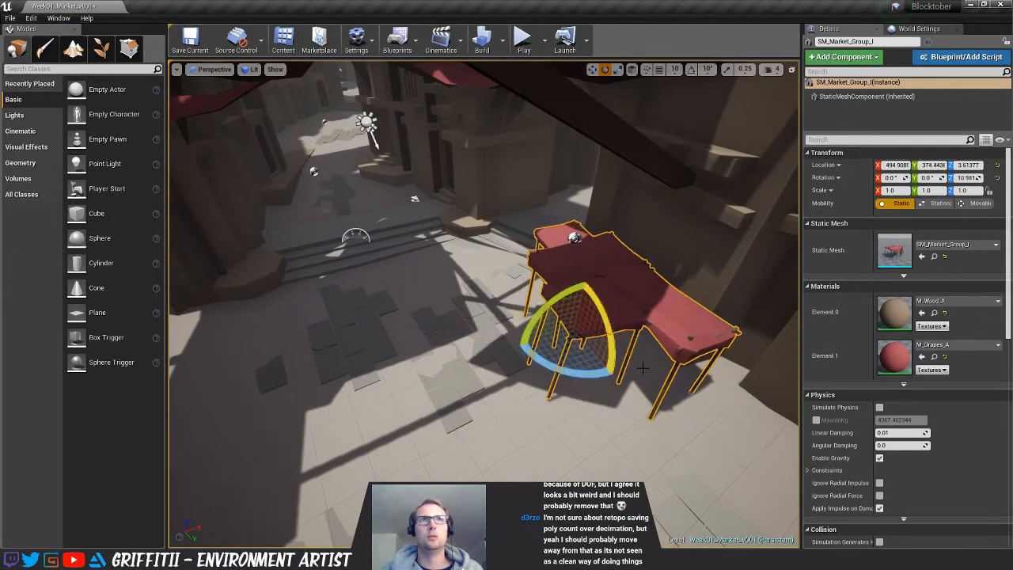
Place SM_Market_Group_H beside the first canopy, rotate it to about -99.6° around Z, and move it along the wall to about X 583, Y 1053
right_drag(642, 368, 617, 418)
drag(895, 250, 563, 324)
drag(558, 378, 501, 357)
key(w)
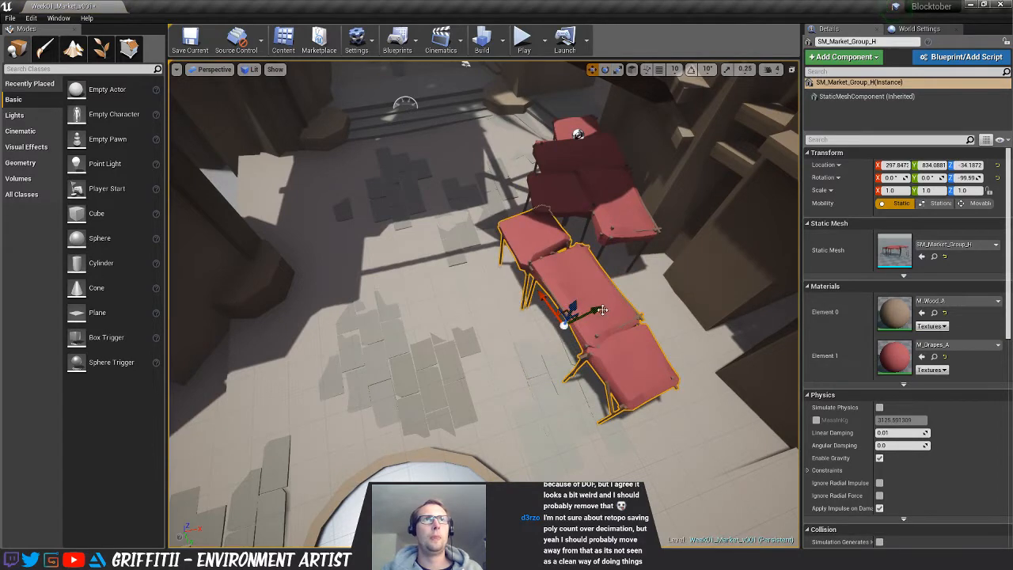
drag(603, 310, 568, 323)
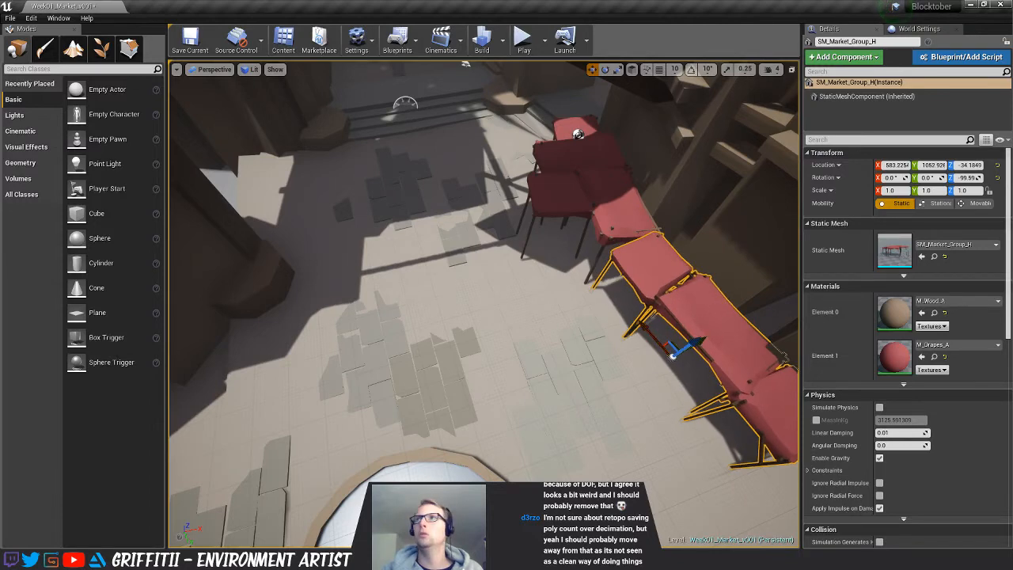
Place a second SM_Market_Group_I across the plaza, rotate it to about -148° around Z, and move it against the wall at about X -662, Y 523
drag(895, 251, 289, 333)
right_drag(477, 314, 344, 327)
key(e)
drag(456, 308, 424, 262)
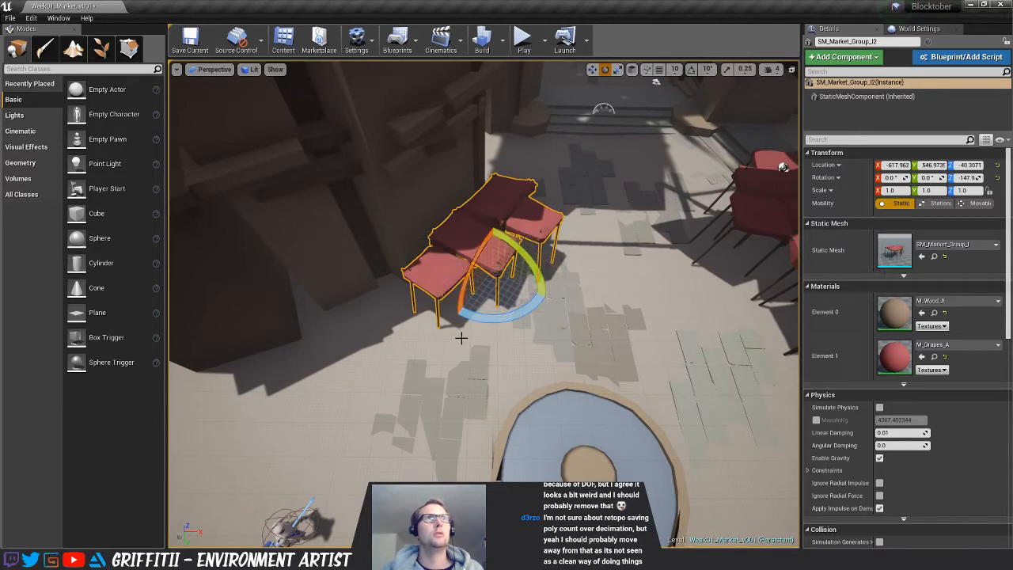
key(w)
right_drag(611, 286, 608, 322)
mouse_move(476, 205)
mouse_down()
mouse_move(446, 192)
mouse_move(464, 190)
mouse_move(465, 201)
mouse_up()
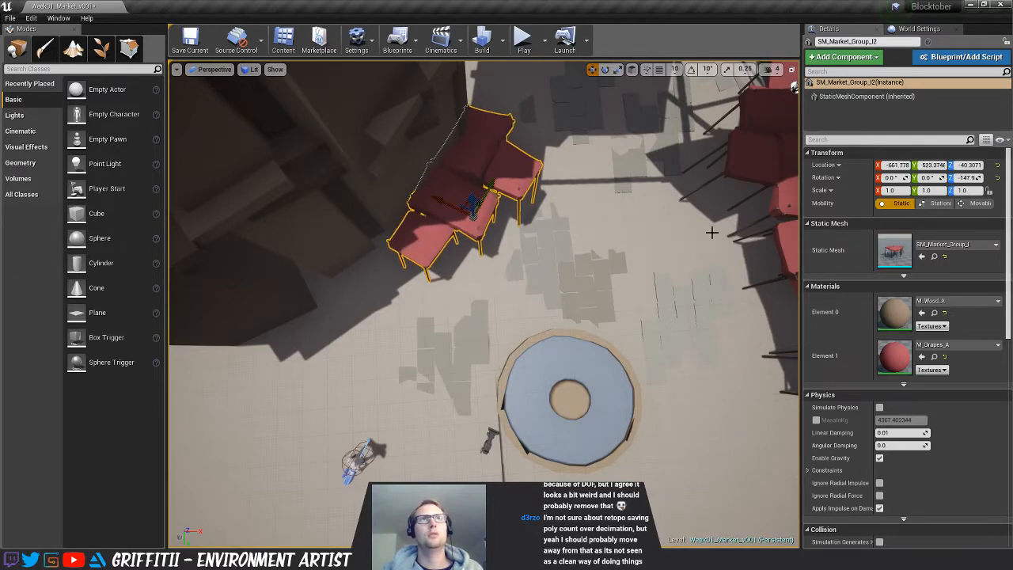
Place SM_Market_Group_G on the ground beside the stairs and shift it to about X -508, Y -296
mouse_move(697, 222)
right_down()
mouse_move(700, 211)
mouse_move(705, 232)
mouse_move(702, 223)
right_up()
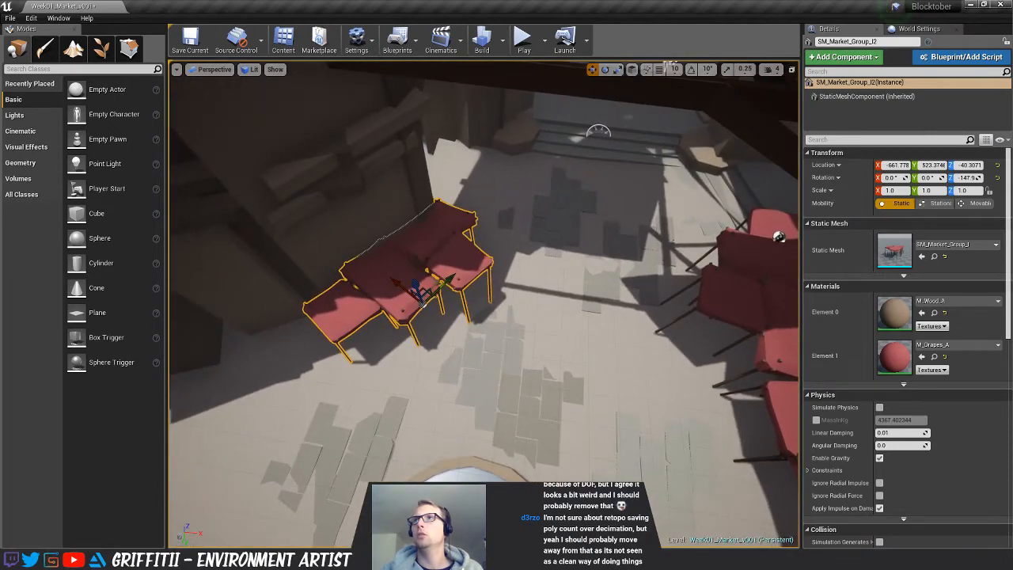
drag(599, 184, 434, 127)
key(f)
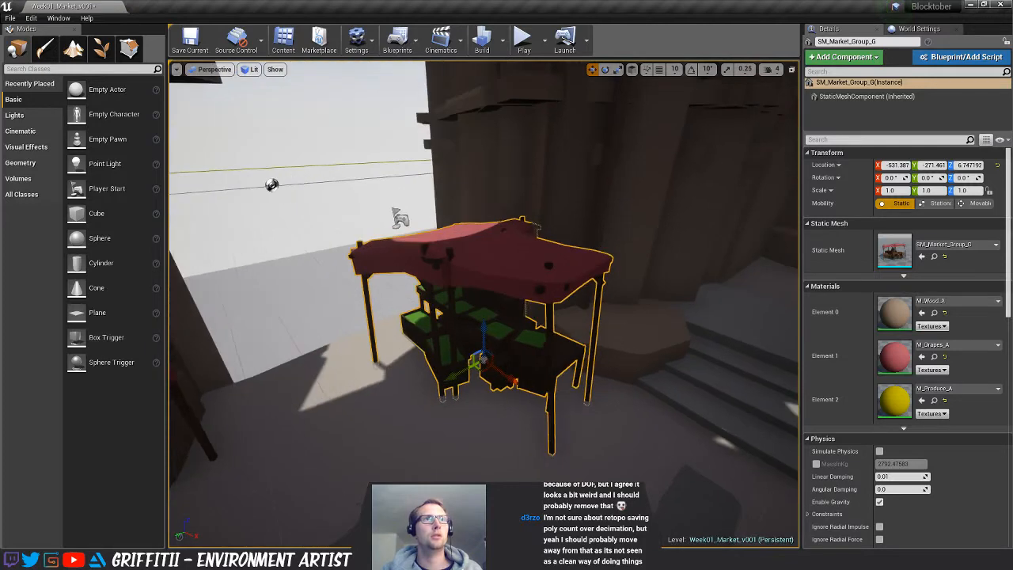
mouse_move(482, 371)
mouse_down()
mouse_move(479, 386)
mouse_move(499, 382)
mouse_move(445, 417)
mouse_move(478, 376)
mouse_move(502, 405)
mouse_move(472, 405)
mouse_move(488, 377)
mouse_move(513, 403)
mouse_move(497, 387)
mouse_move(499, 373)
mouse_up()
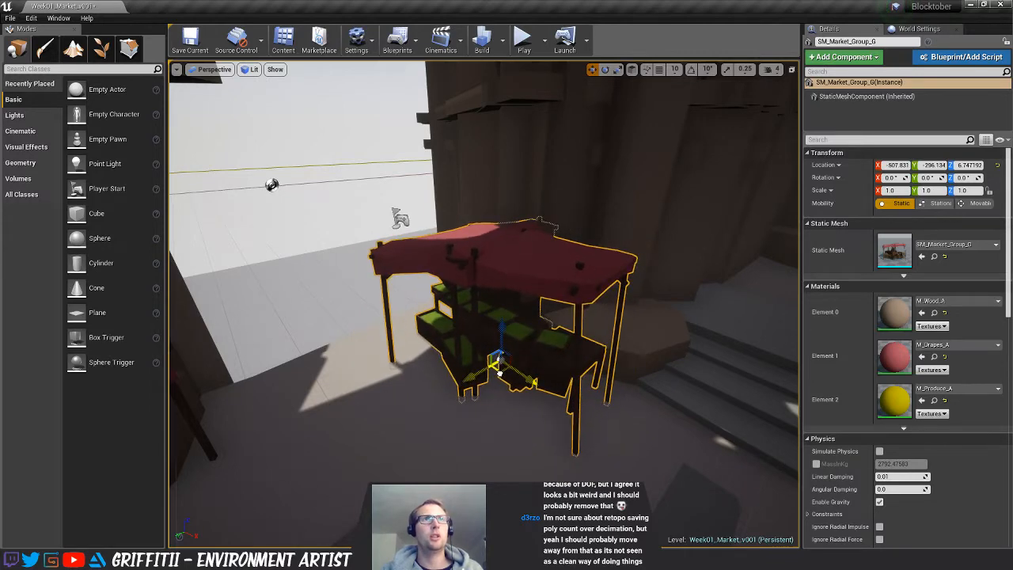
Place SM_Market_Group_F on the raised ground beyond the stairs and shift it to about X 877, Y -349, Z 52
key(s)
right_drag(500, 372, 524, 387)
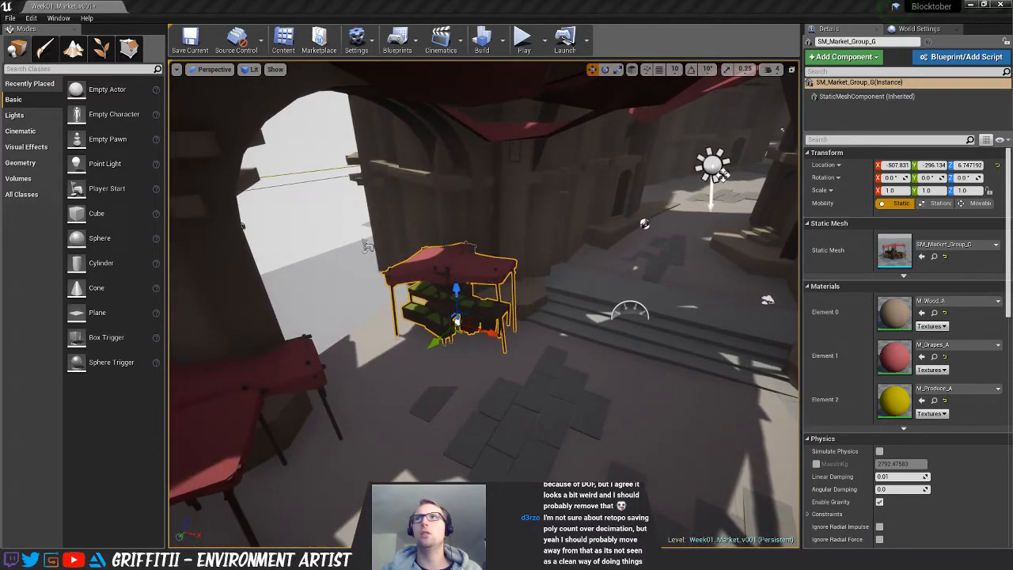
drag(1012, 298, 543, 417)
right_drag(543, 417, 673, 420)
key(a)
right_drag(565, 384, 553, 396)
drag(495, 388, 662, 292)
drag(658, 255, 662, 239)
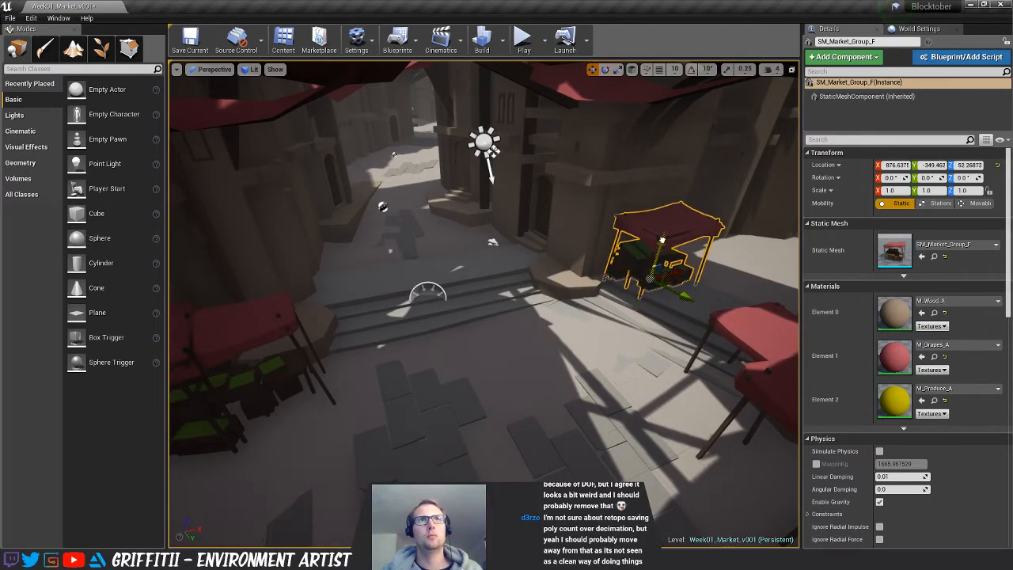
Place SM_Market_Group_A in front of the first canopy at about X 451, Y 145, try rotating it, and undo the rotation
key(s)
right_drag(661, 239, 702, 235)
key(w)
drag(1012, 348, 570, 366)
key(s)
right_drag(484, 417, 530, 426)
key(w)
right_drag(603, 362, 575, 383)
key(e)
mouse_move(487, 286)
mouse_down()
mouse_move(547, 252)
mouse_move(576, 273)
mouse_move(554, 307)
mouse_move(487, 307)
mouse_move(483, 294)
mouse_move(491, 297)
mouse_up()
key(ctrl+z)
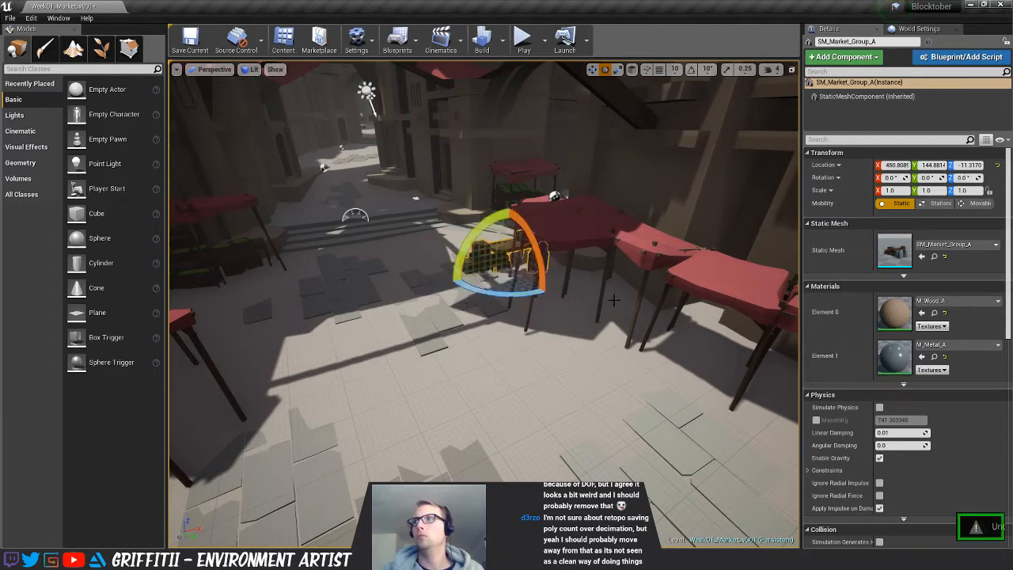
Place SM_Market_Group_C on the plaza, rotate it around Z, and move it to the fountain rim at about X -40, Y 1144
drag(1011, 317, 445, 395)
mouse_move(566, 348)
right_down()
mouse_move(558, 380)
mouse_move(567, 347)
right_up()
key(w)
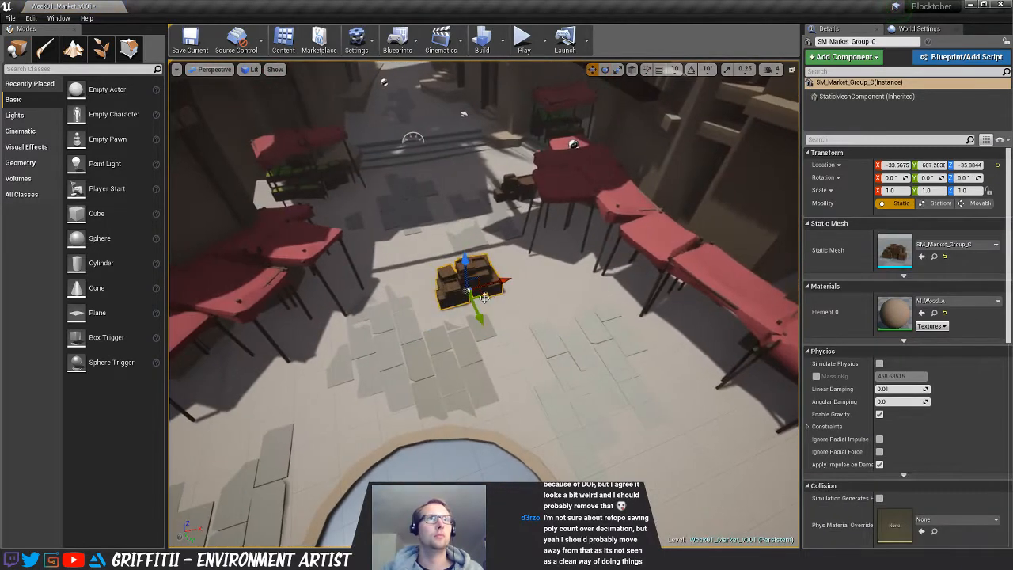
drag(484, 298, 552, 434)
key(e)
drag(533, 475, 601, 454)
key(w)
drag(532, 433, 540, 453)
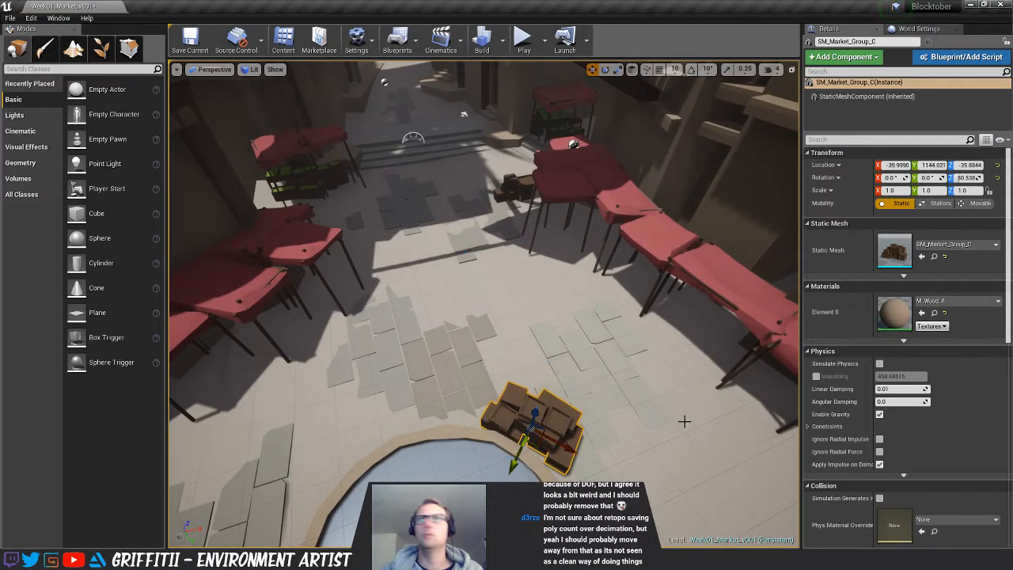
Place SM_Market_Group_D, rotate it to about 179° around Z, and move it in front of the first canopy at about X 316, Y 655
drag(894, 250, 520, 336)
click(436, 386)
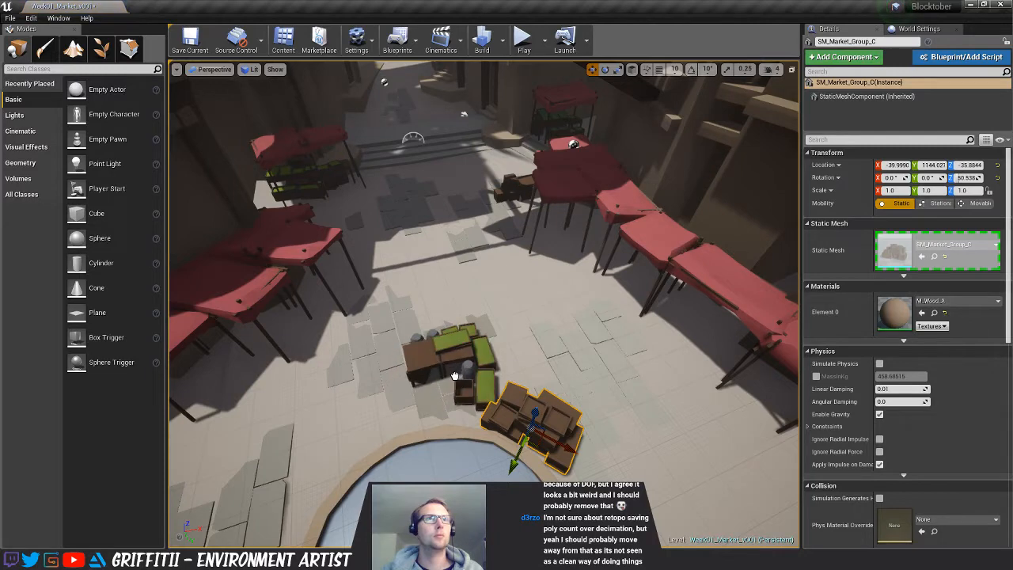
key(e)
drag(435, 385, 372, 407)
key(w)
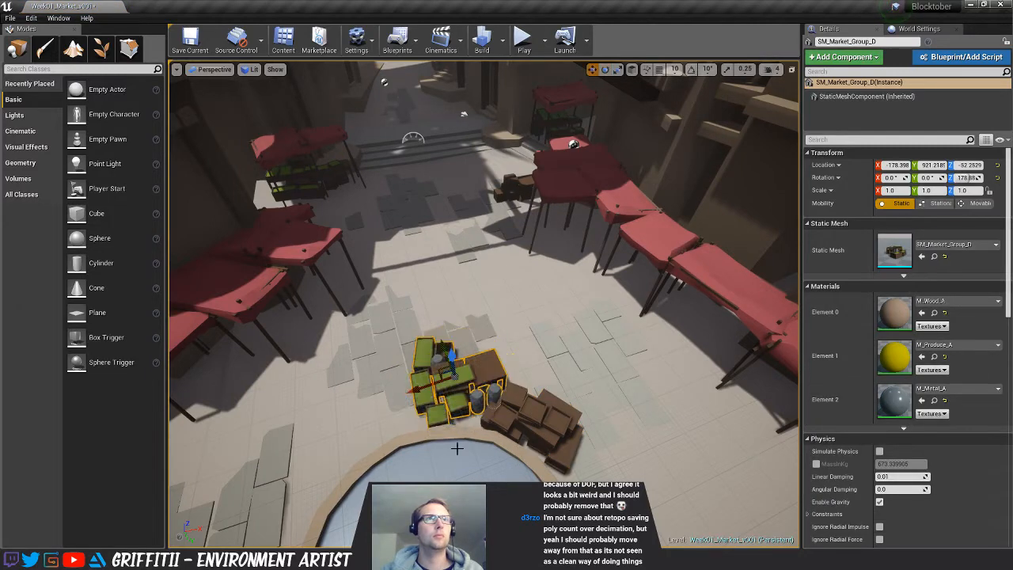
right_drag(424, 440, 380, 431)
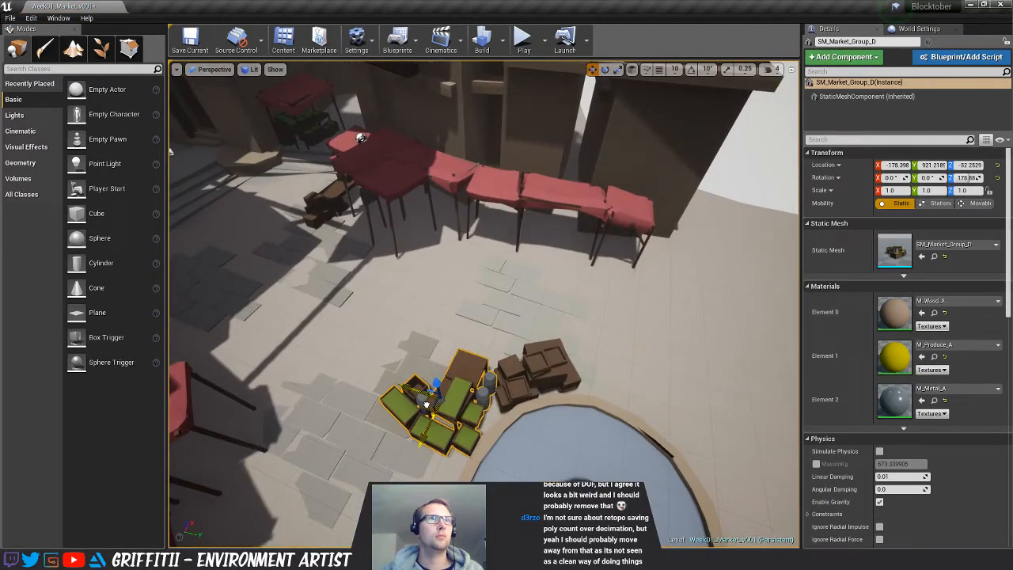
drag(426, 404, 425, 267)
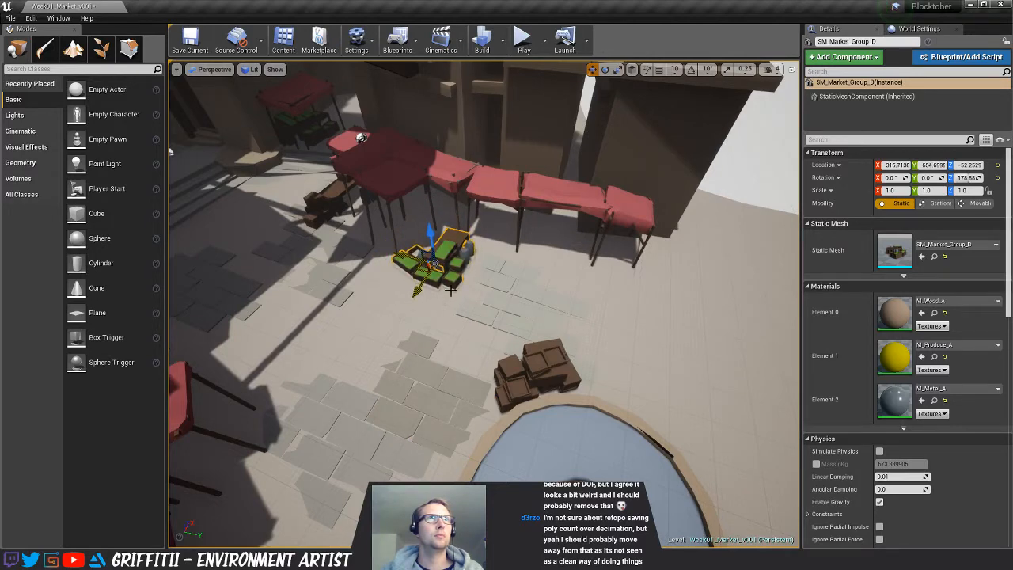
Place SM_Market_Group_E beside the first canopy, rotate it to about -78.3° around Z, and shift the neighbouring SM_Market_Group_A to about X 494, Y 158
right_drag(451, 290, 380, 296)
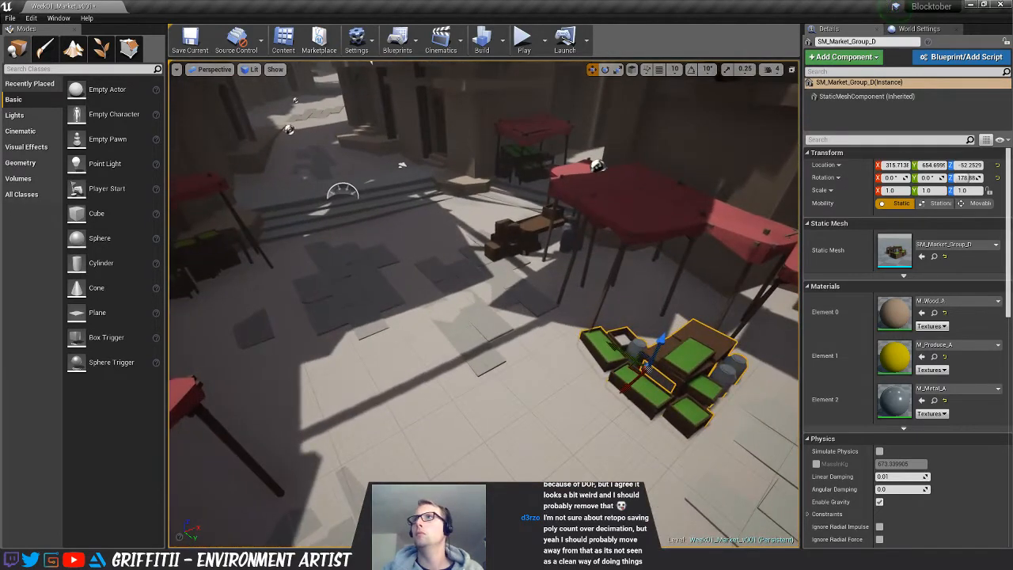
drag(713, 309, 538, 321)
key(e)
drag(534, 356, 554, 372)
key(w)
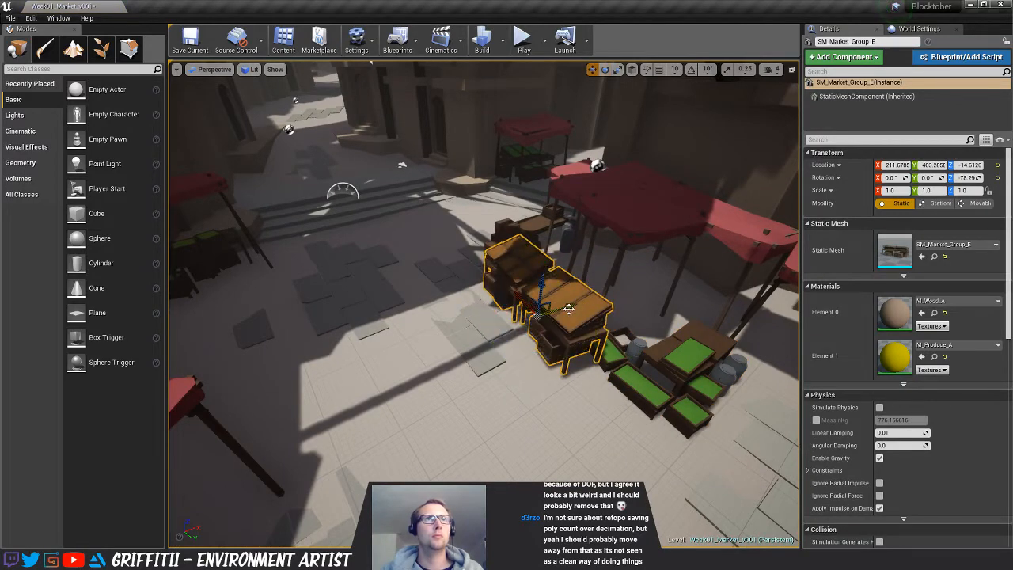
drag(568, 308, 522, 278)
click(554, 243)
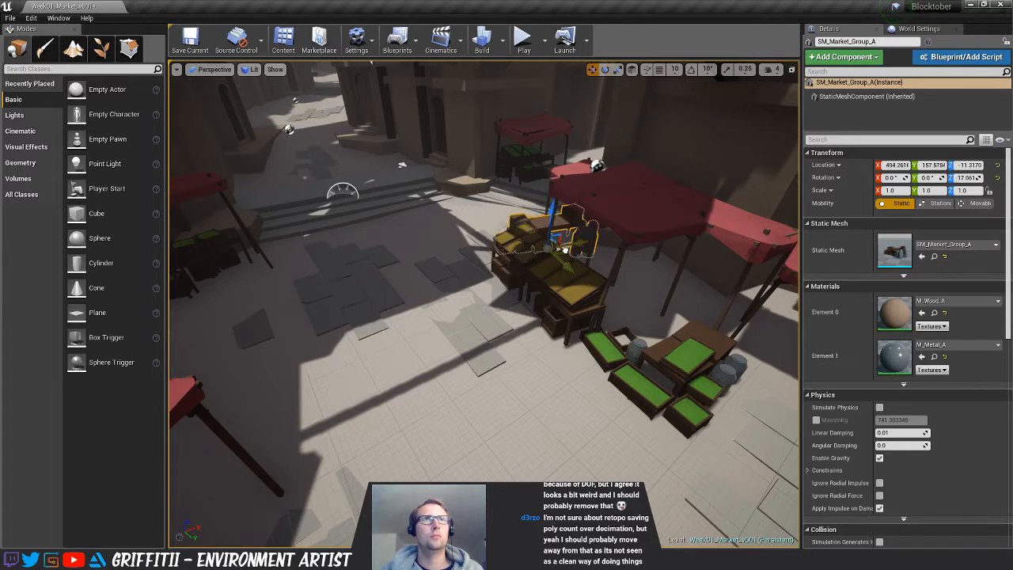
Place SM_Market_Group_B under the first canopy at about X 553, Y 523
right_drag(653, 342, 685, 340)
drag(1012, 234, 521, 251)
right_drag(521, 251, 479, 252)
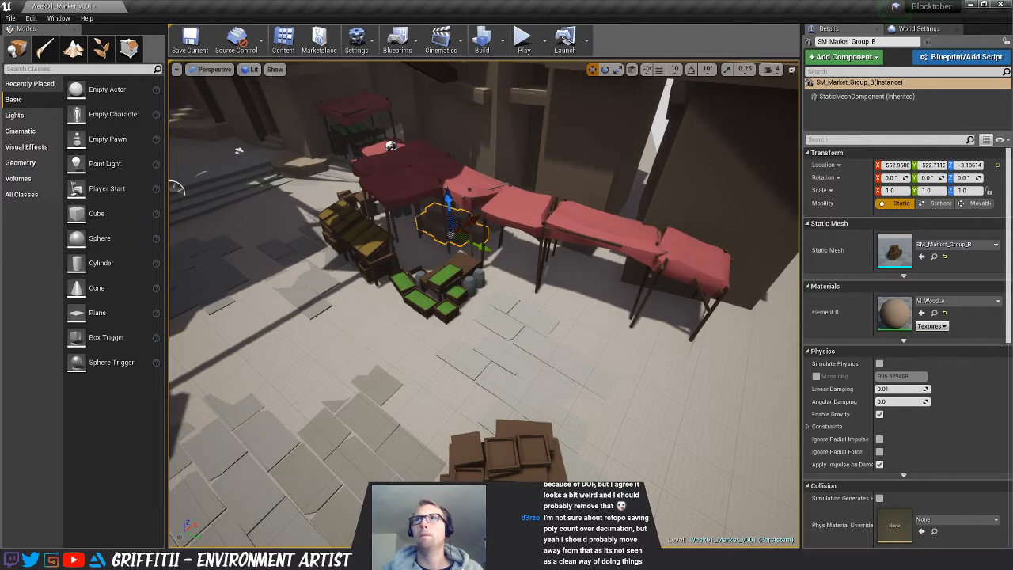
Place another wooden crate group under the long canopy along the wall and rotate it around Z
drag(1012, 253, 516, 289)
key(e)
drag(554, 313, 611, 294)
key(w)
key(s)
right_drag(656, 301, 578, 295)
Place a second SM_Market_Group_A beside the fountain, rotate it to about 178° around Z, and shift it to about X -274, Y 973
drag(1012, 396, 454, 421)
key(e)
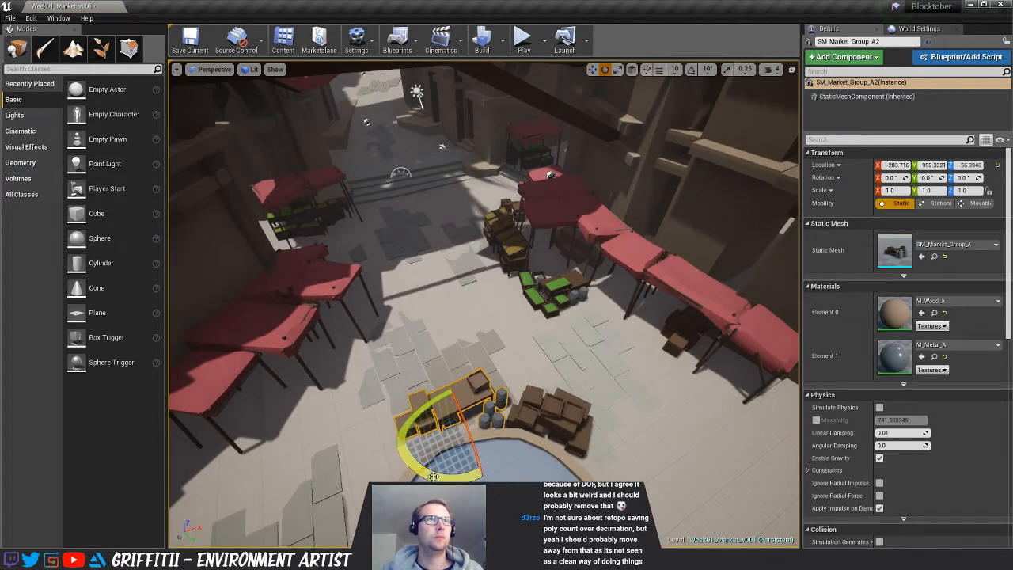
drag(433, 476, 417, 459)
key(w)
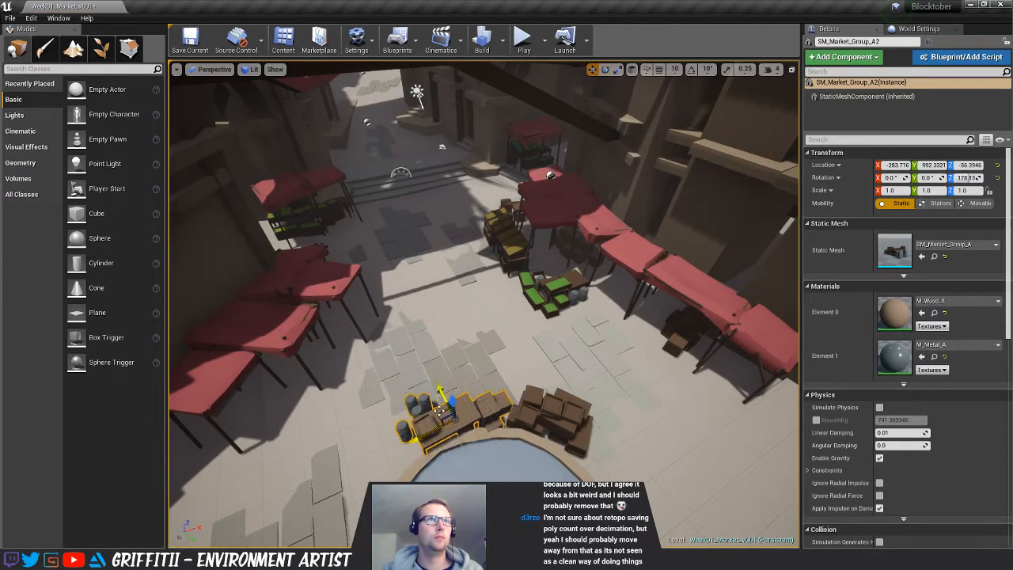
drag(440, 411, 441, 399)
Bring the floating viewport that pilots CineCameraActor1 over the level editor
right_drag(547, 369, 480, 388)
key(w)
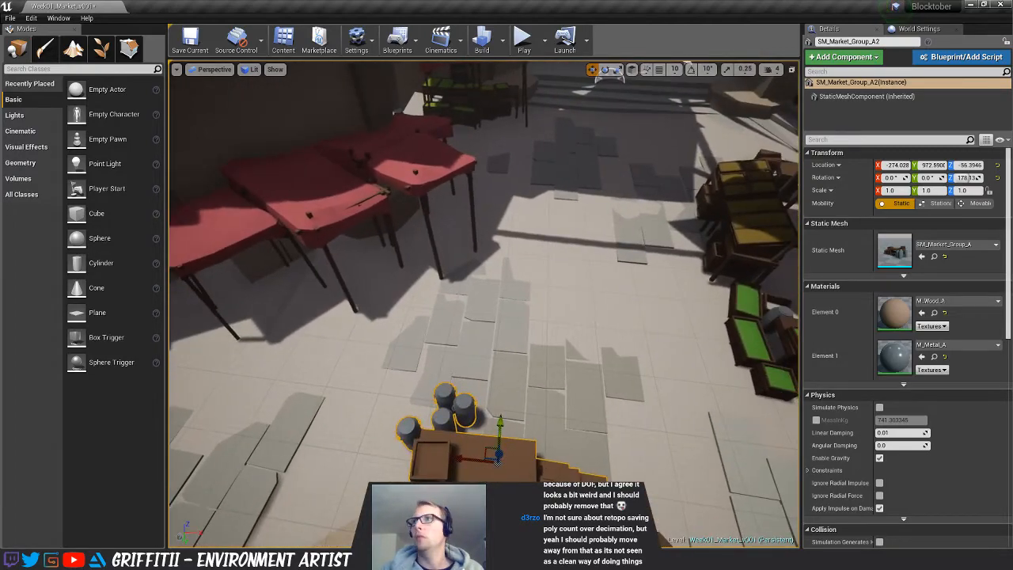
drag(1012, 300, 141, 325)
right_drag(483, 301, 444, 296)
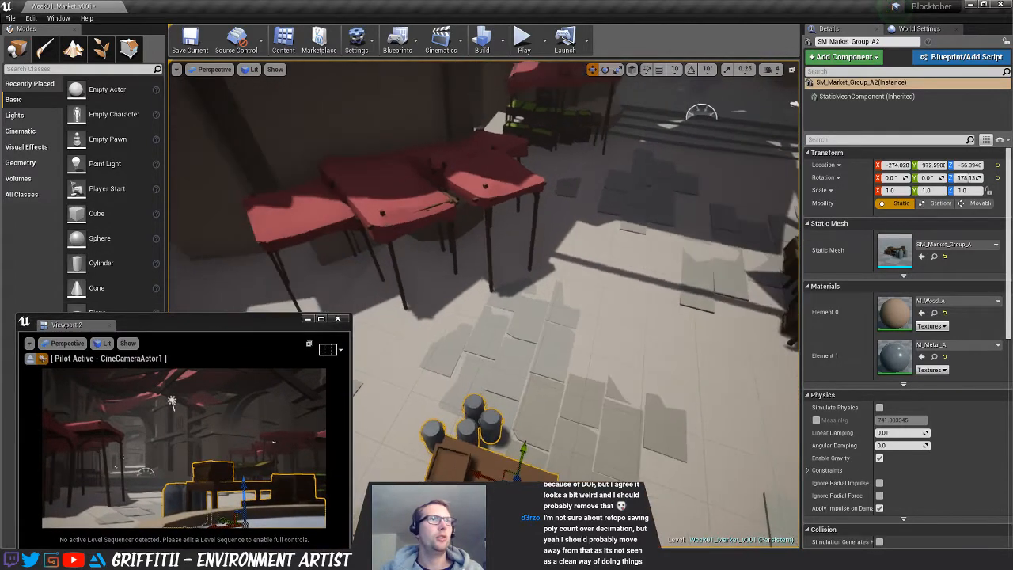
Place a second SM_Market_Group_D by the opposite canopies, rotate it around Z, and move it to about X -737, Y 773
key(s)
mouse_move(551, 290)
right_down()
mouse_move(514, 292)
mouse_move(561, 279)
mouse_move(582, 292)
right_up()
key(w)
key(s)
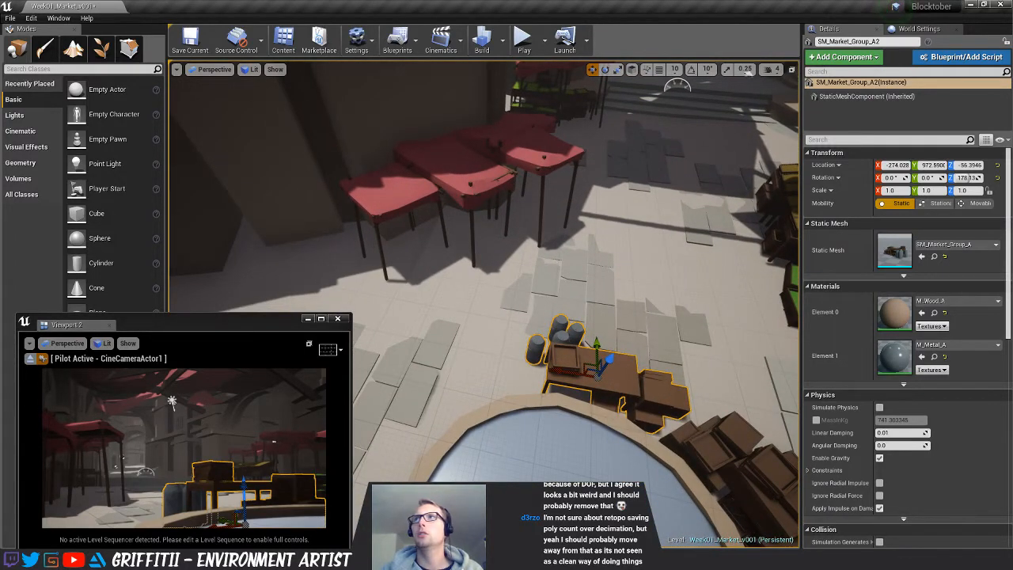
drag(894, 250, 502, 279)
drag(527, 314, 487, 311)
key(w)
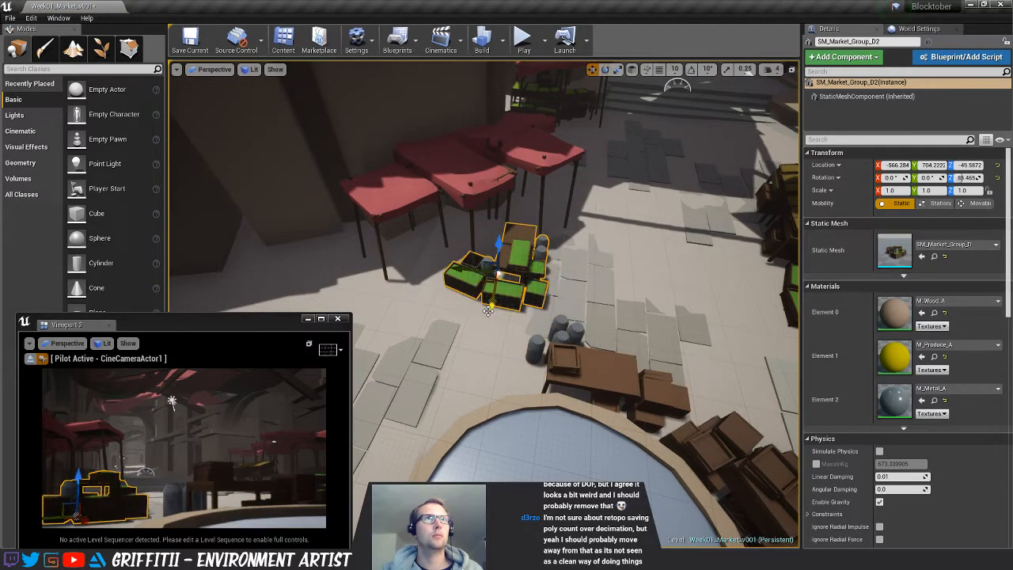
drag(498, 272, 422, 286)
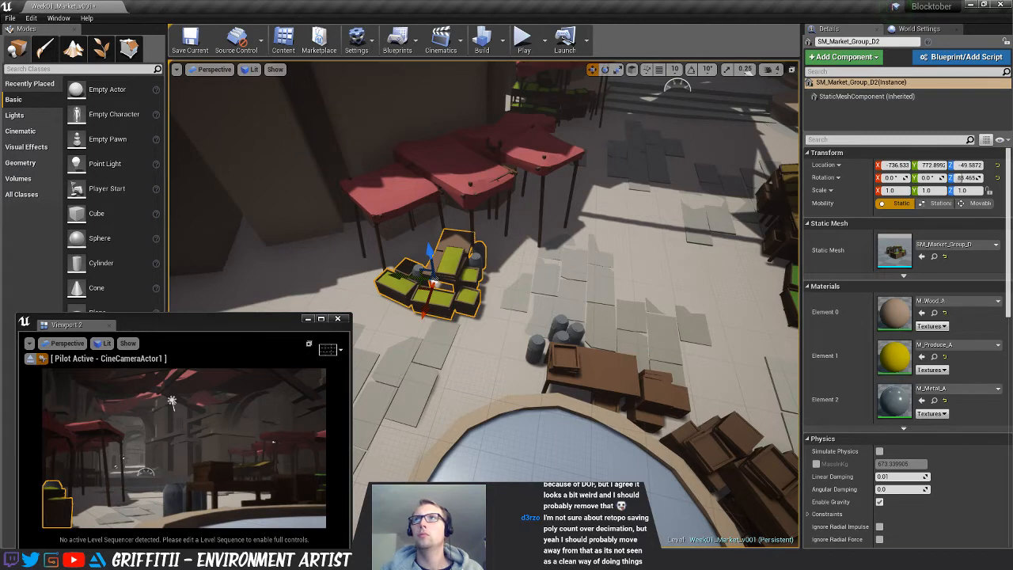
Place a second SM_Market_Group_C by the opposite canopies, rotate it around Z, and move it under the end canopy at about X -525, Y 216
drag(1012, 194, 569, 177)
key(f)
alt+drag(653, 284, 554, 286)
scroll(652, 284, down, 5)
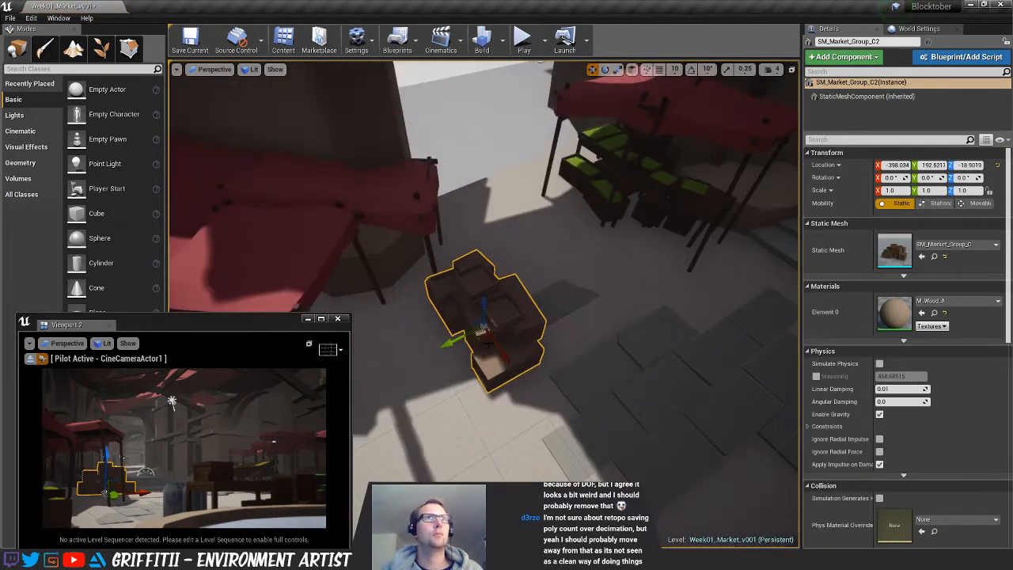
drag(480, 350, 431, 291)
key(e)
key(w)
right_drag(431, 290, 412, 308)
key(s)
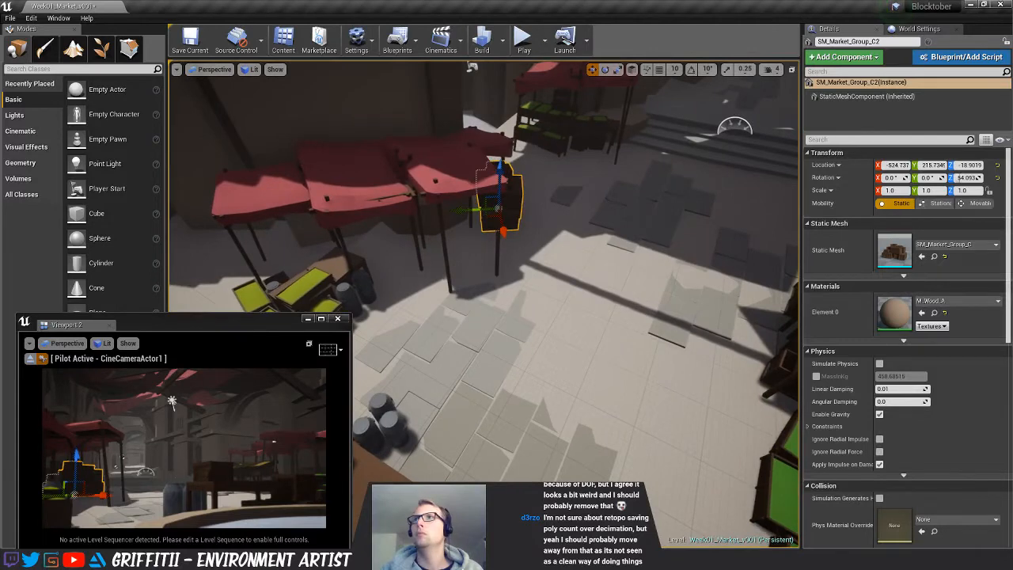
Place a second SM_Market_Group_F on the plaza and move the adjacent SM_Market_Group_I canopy to about X -795, Y 736
drag(894, 250, 632, 276)
key(Delete)
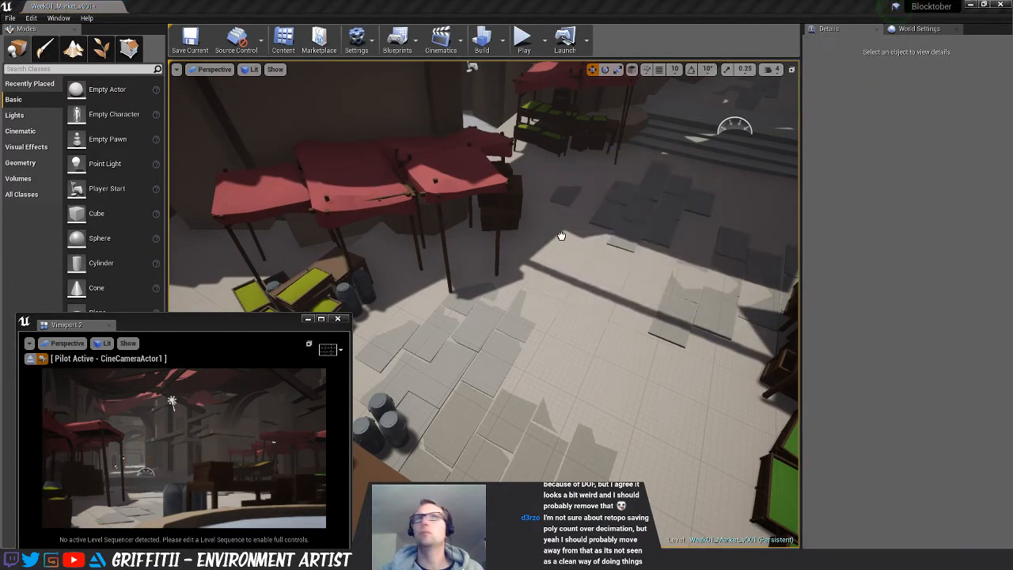
drag(547, 229, 586, 271)
mouse_move(586, 270)
right_down()
mouse_move(613, 270)
mouse_move(611, 250)
mouse_move(585, 285)
right_up()
click(500, 177)
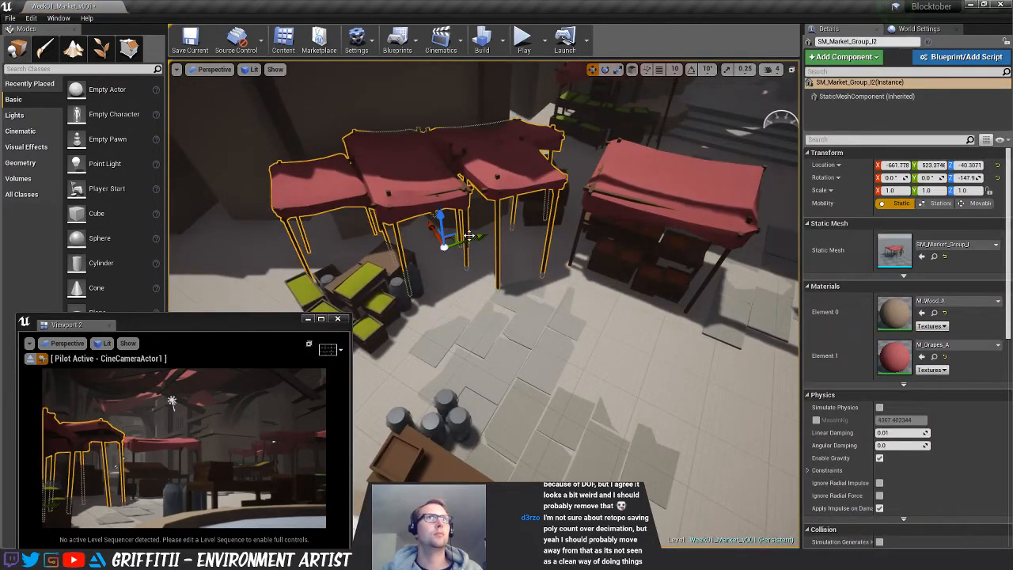
drag(467, 238, 359, 253)
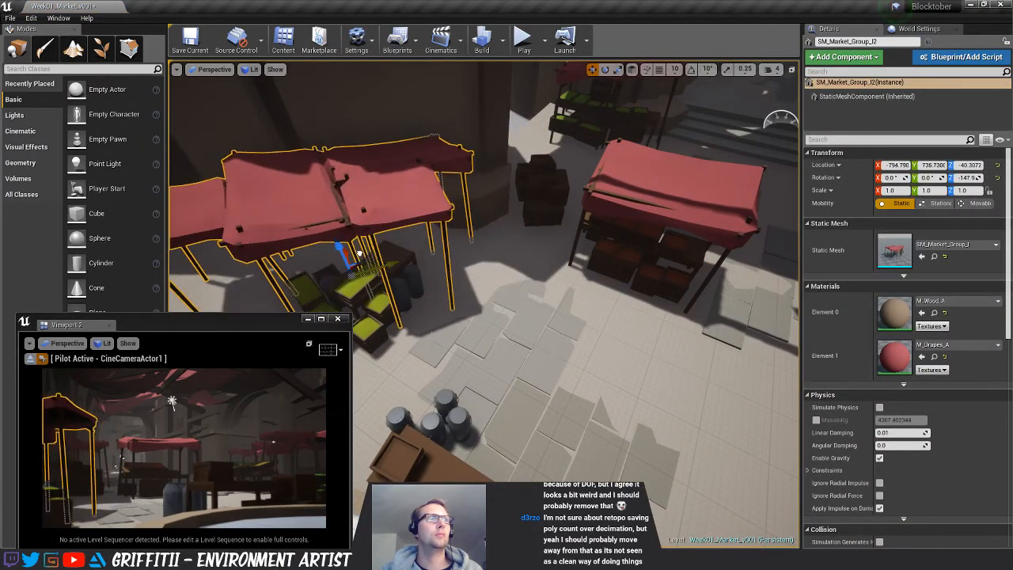
Rotate the second SM_Market_Group_F to about -64.9° around Z and move it against the canopies at about X -493, Y 523
click(631, 260)
key(e)
drag(609, 292, 508, 271)
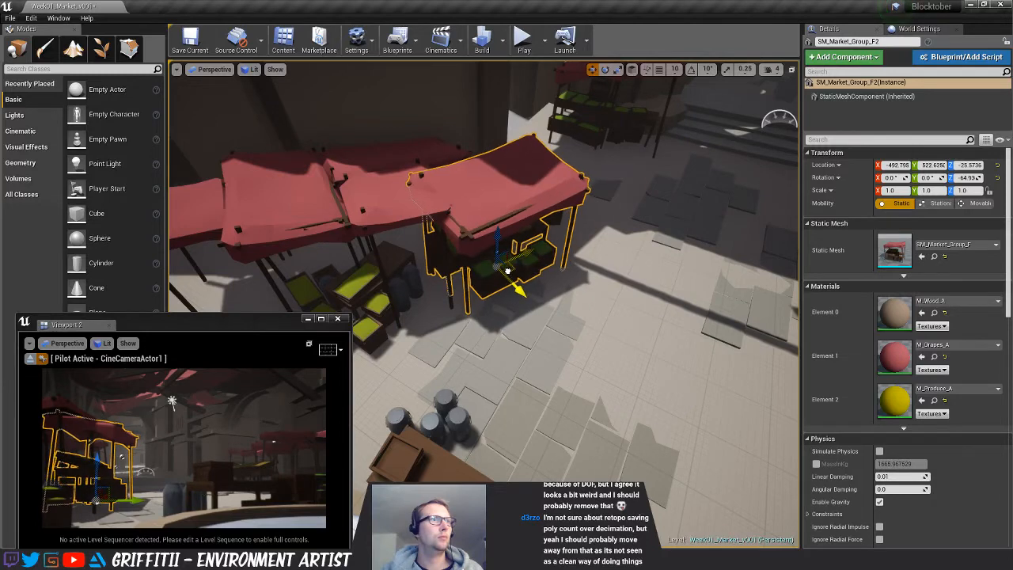
Tilt the first SM_Market_Group_I canopy about 12° around Y and move it to about X 584, Y 392, Z 22
right_drag(607, 319, 610, 294)
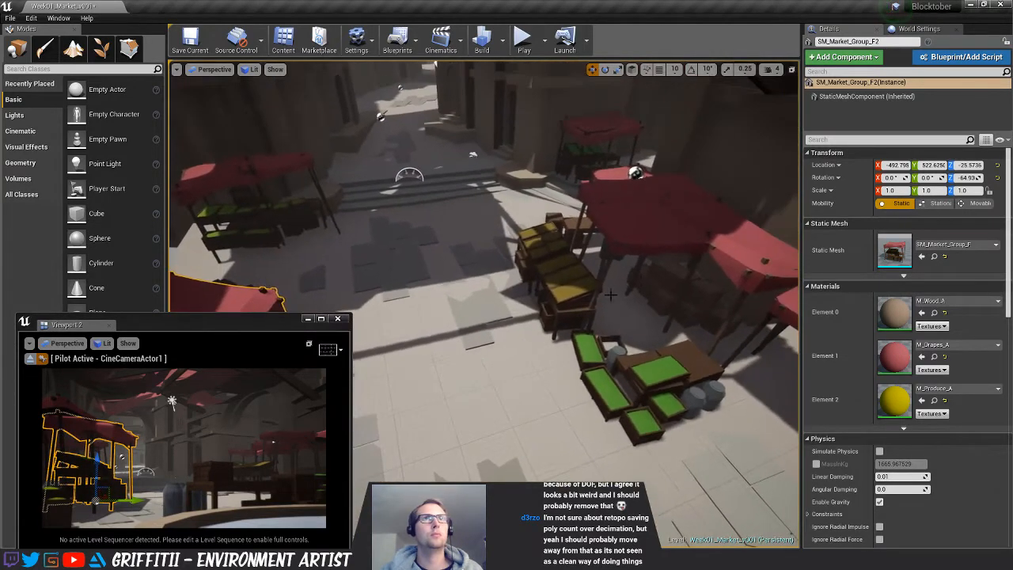
click(660, 250)
drag(619, 235, 695, 269)
key(w)
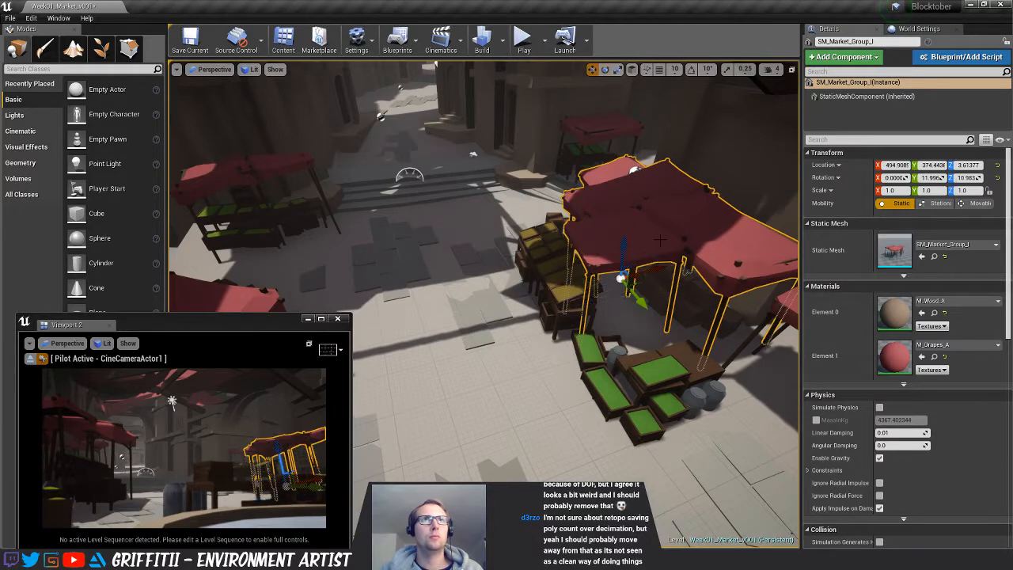
drag(633, 264, 662, 259)
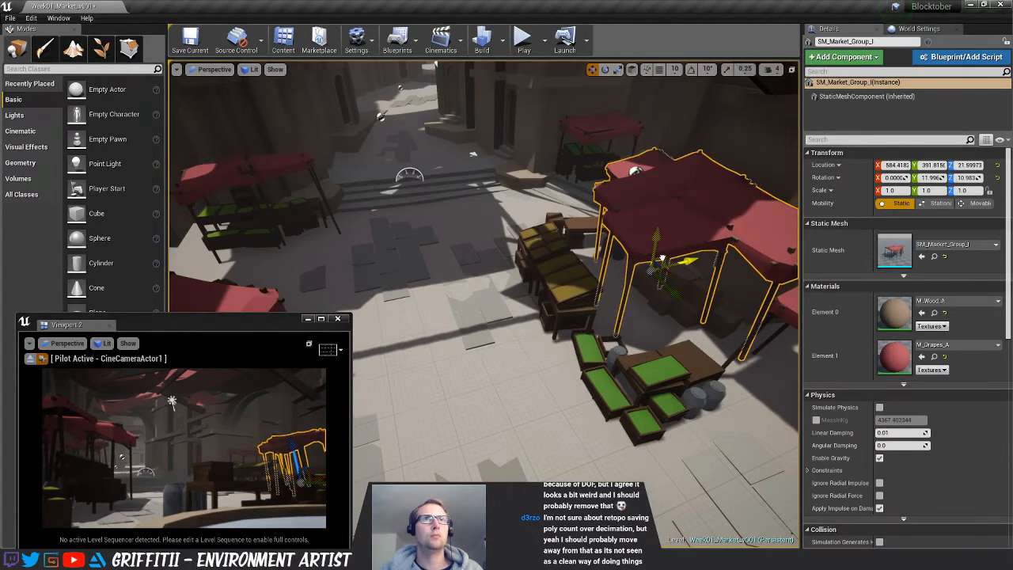
key(Escape)
Scale the SM_Market_Group_H canopy along Z to about 1.05
right_drag(637, 284, 610, 274)
click(642, 306)
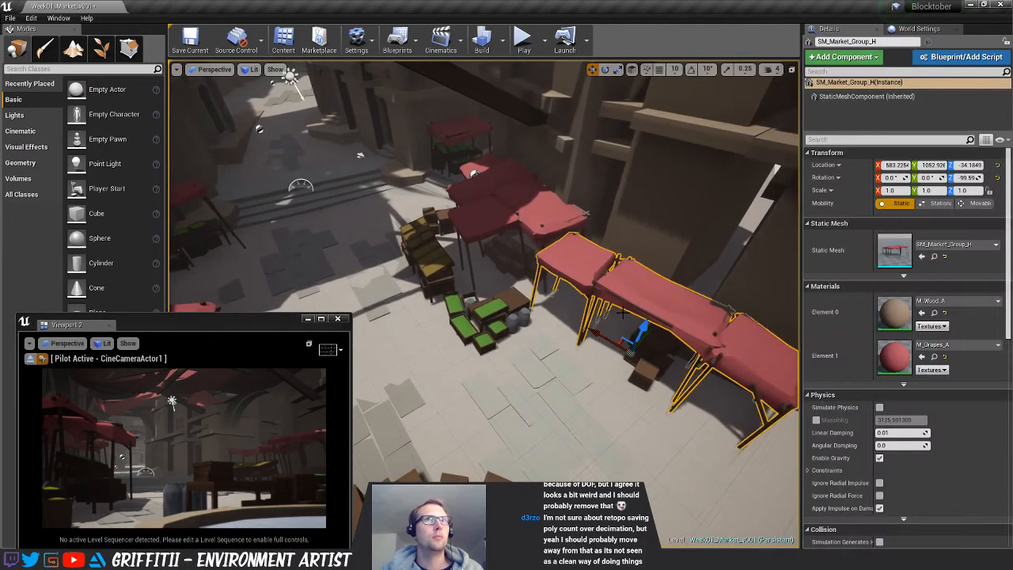
drag(645, 328, 644, 320)
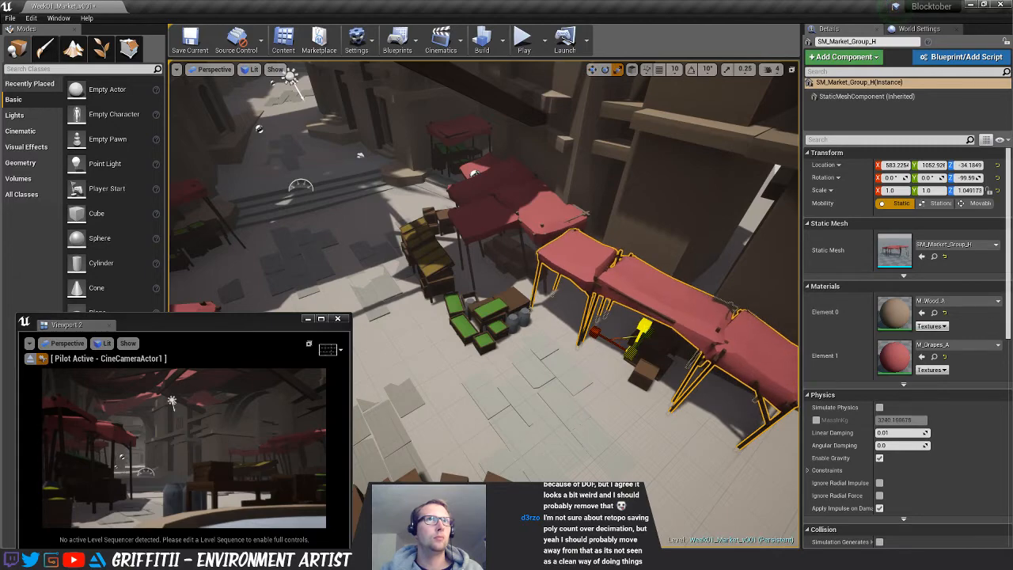
Place another produce table group with barrels beside the crates at the fountain and rotate it around Z
right_drag(583, 313, 610, 308)
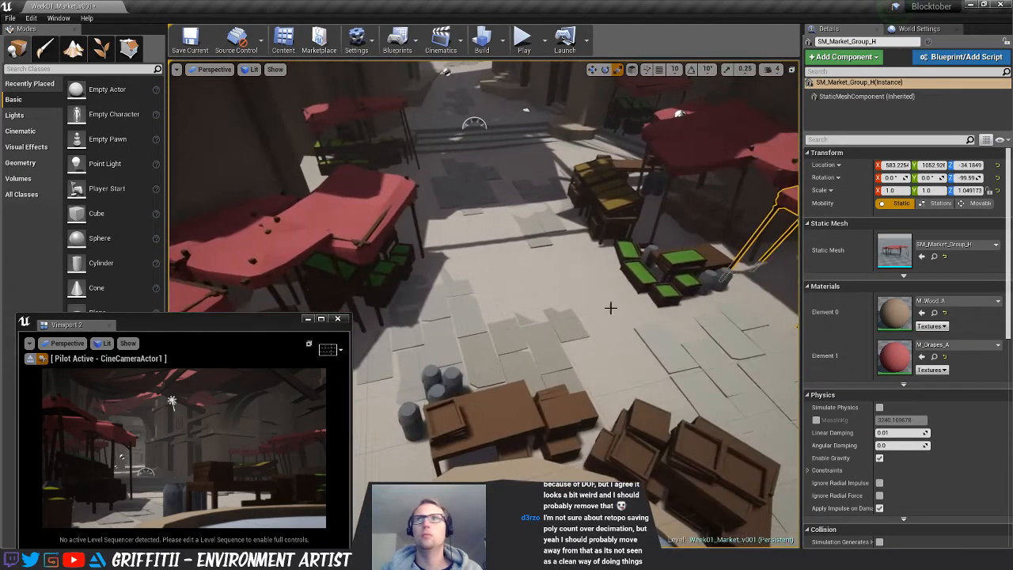
drag(1012, 301, 552, 384)
key(e)
drag(546, 428, 506, 427)
Rotate the second SM_Market_Group_A by the fountain to about -171.5° around Z and move it to about X -294, Y 985
click(497, 434)
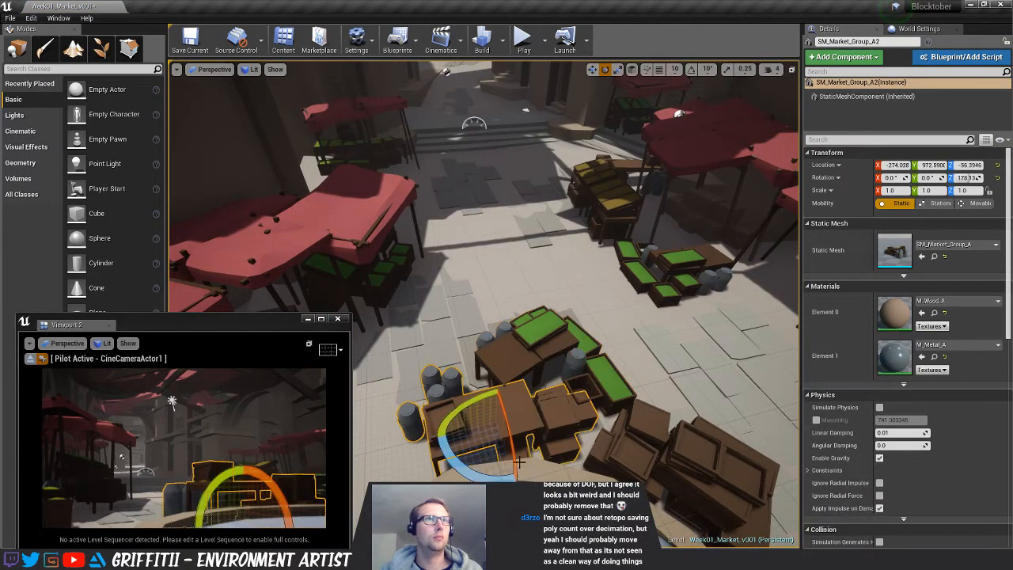
key(w)
key(e)
drag(493, 475, 505, 475)
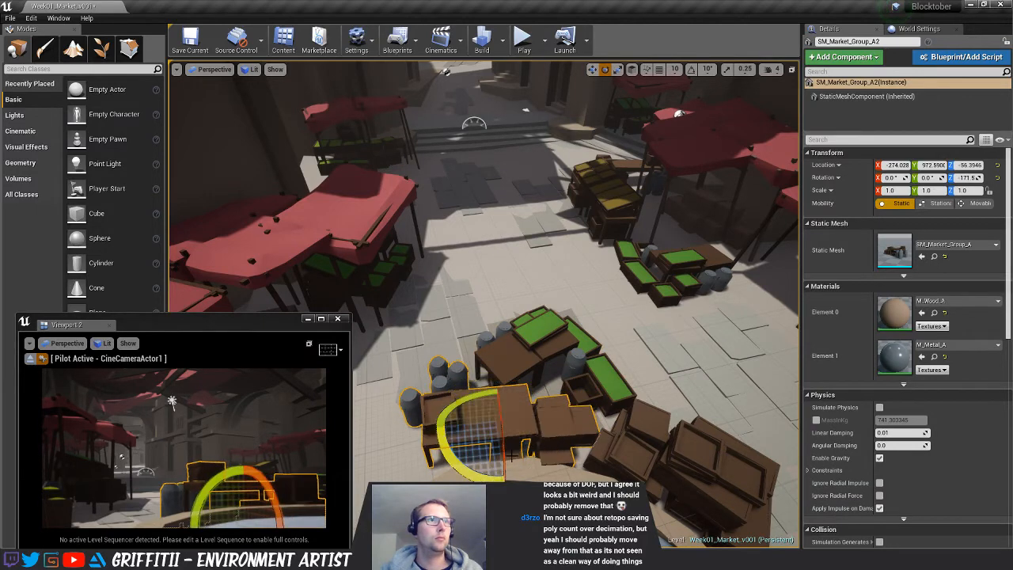
key(w)
drag(483, 413, 471, 419)
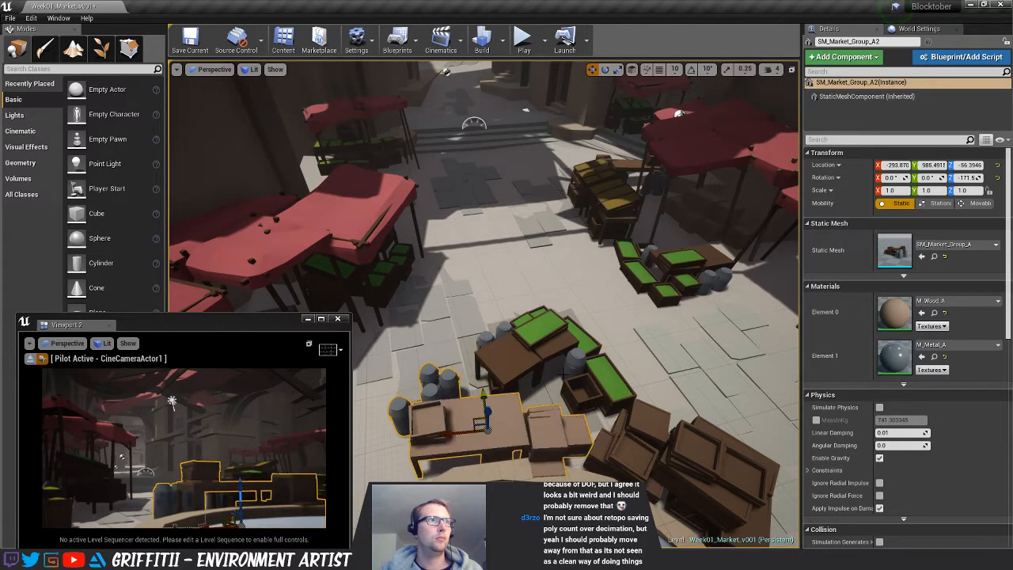
Place another SM_Market_Group_I canopy by the steps beside the far corner stall, at about X 505, Y -551, Z 70
right_drag(471, 420, 443, 361)
key(w)
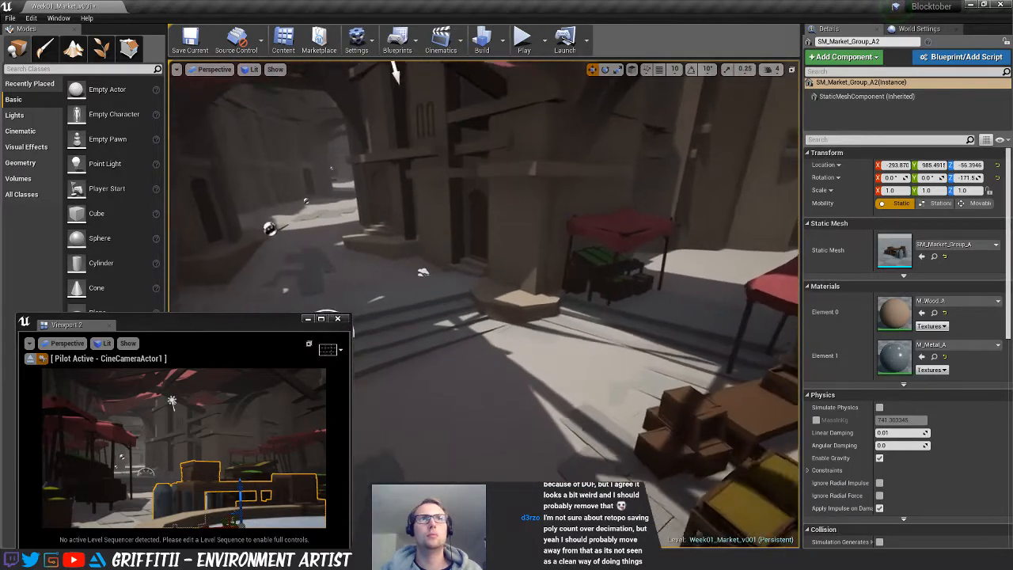
drag(554, 2, 564, 295)
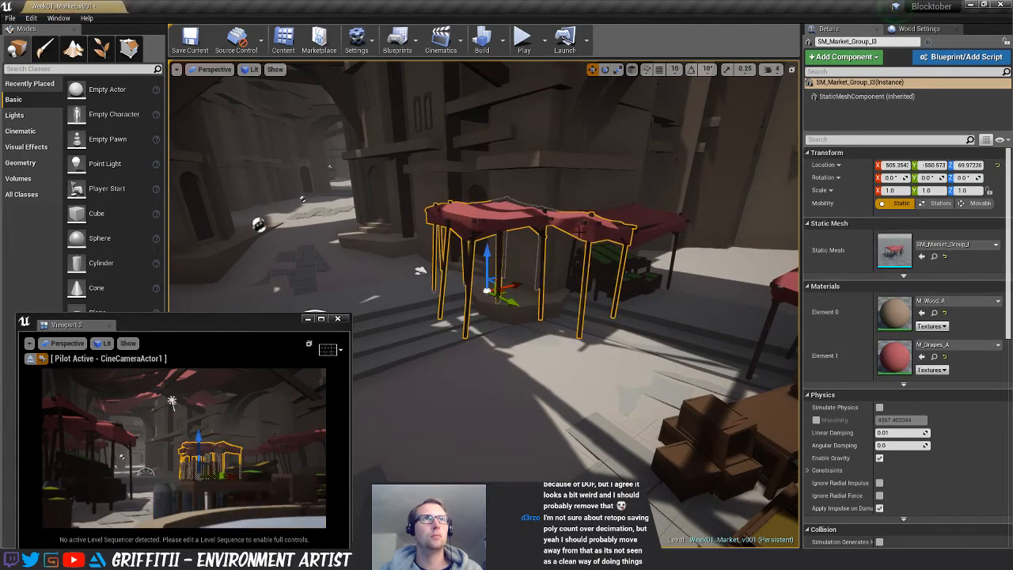
Rotate the new SM_Market_Group_I canopy to about -15° around Z and move it to about X 515, Y -546
right_drag(581, 230, 540, 331)
key(e)
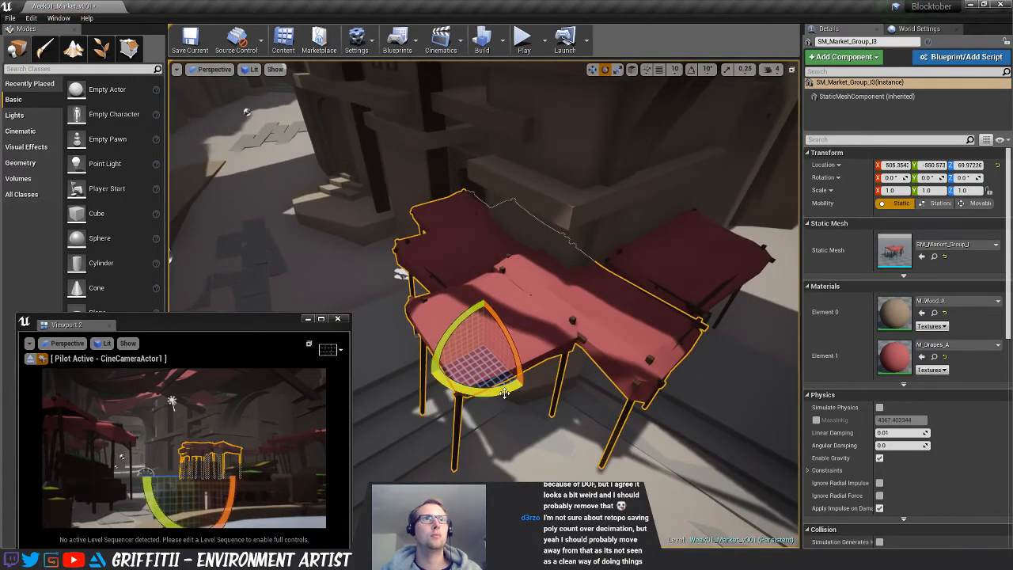
drag(504, 393, 542, 387)
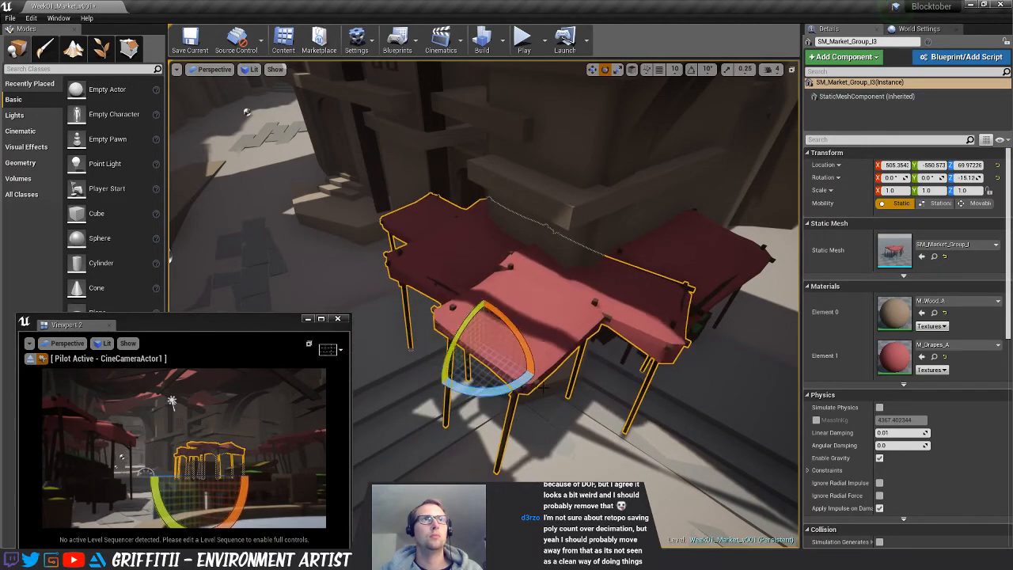
drag(497, 341, 514, 340)
Lower the SM_Market_Group_I canopy by the steps to about Z 15 and tilt it about 5° around X and 9° around Y
mouse_move(515, 340)
right_down()
mouse_move(491, 317)
mouse_move(481, 365)
mouse_move(500, 400)
mouse_move(507, 316)
mouse_move(515, 340)
right_up()
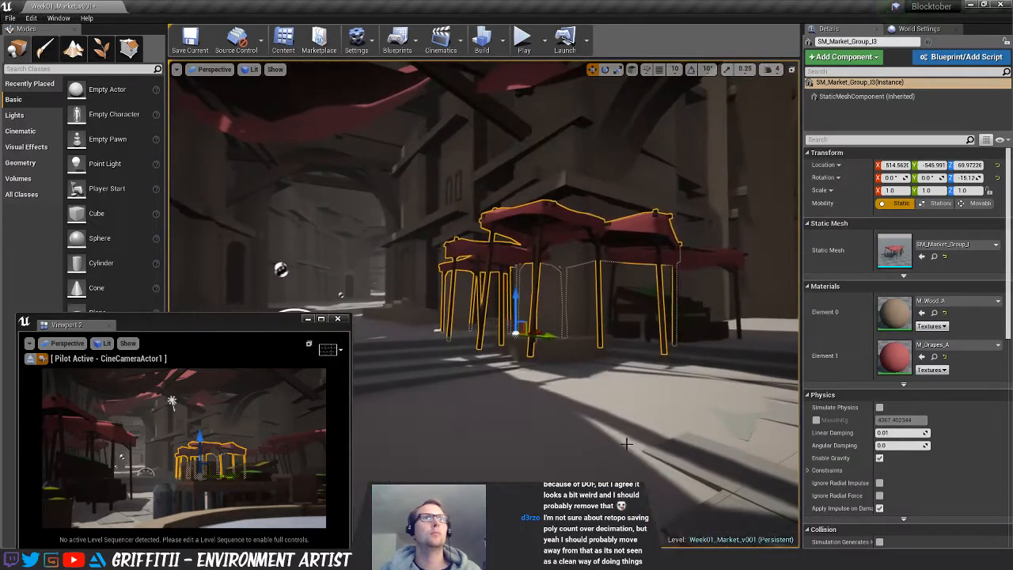
key(e)
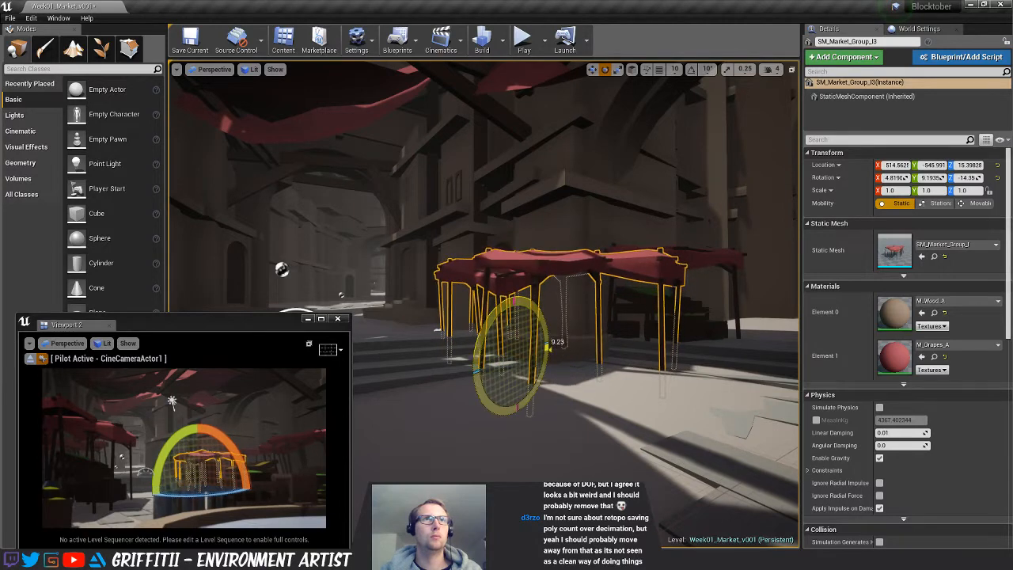
Tilt the selected canopy group beside the corner building to about 3.8° X rotation and move it to about X 542, Y -551, Z 45
drag(544, 312, 588, 342)
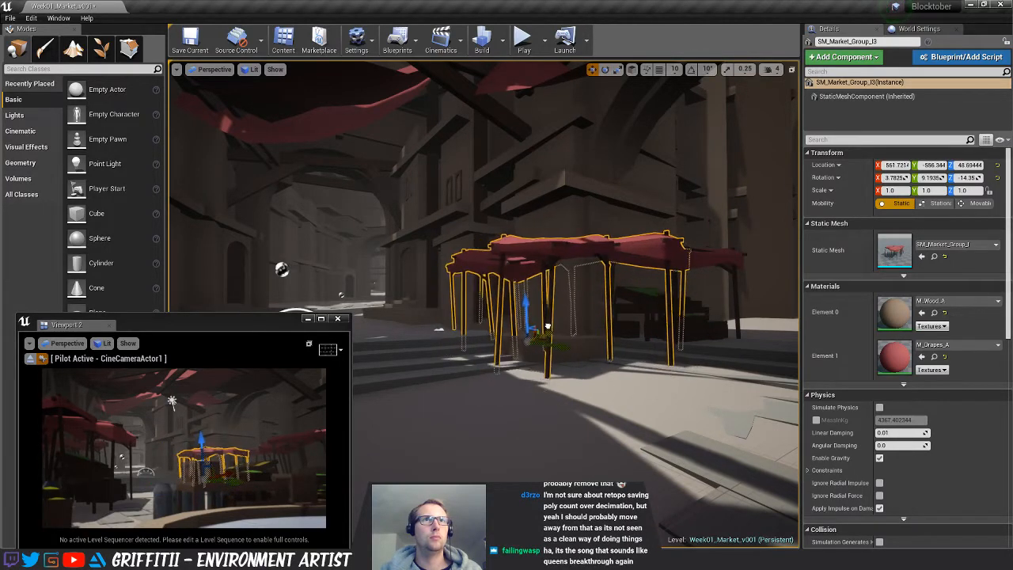
alt+drag(543, 326, 625, 354)
alt+drag(364, 404, 420, 404)
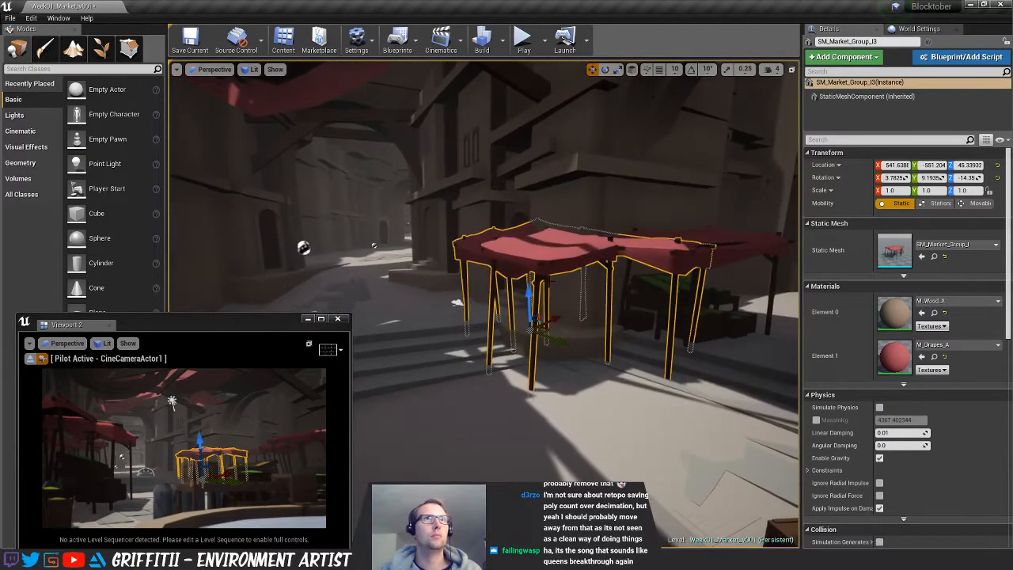
alt+drag(534, 285, 542, 345)
click(545, 296)
ctrl+click(600, 248)
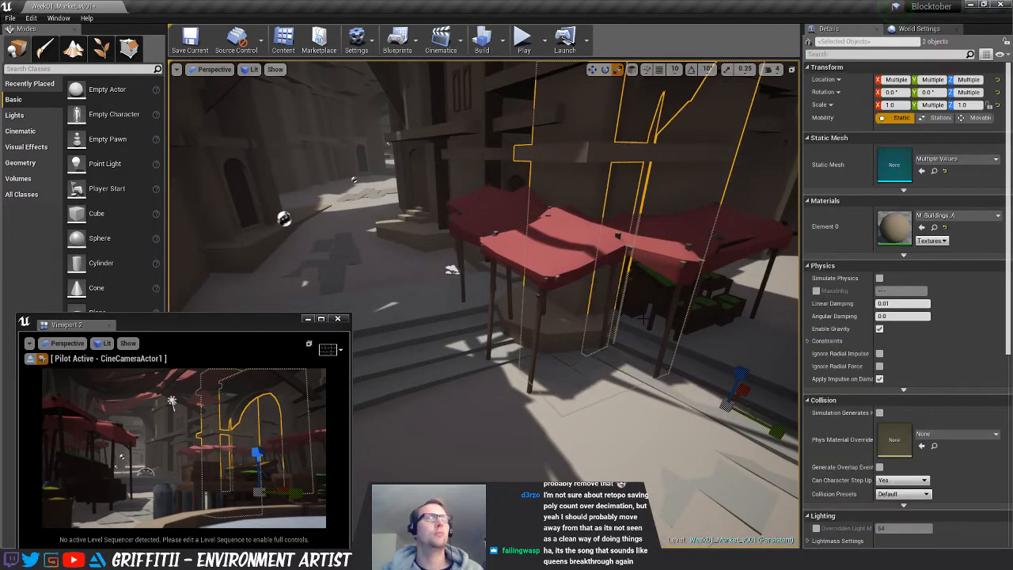
click(685, 402)
click(720, 400)
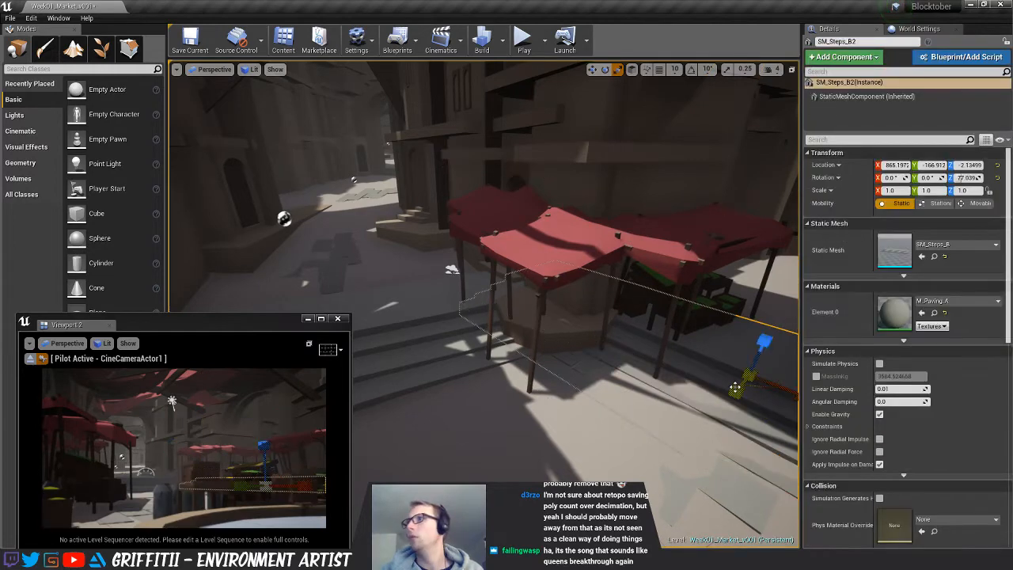
key(Escape)
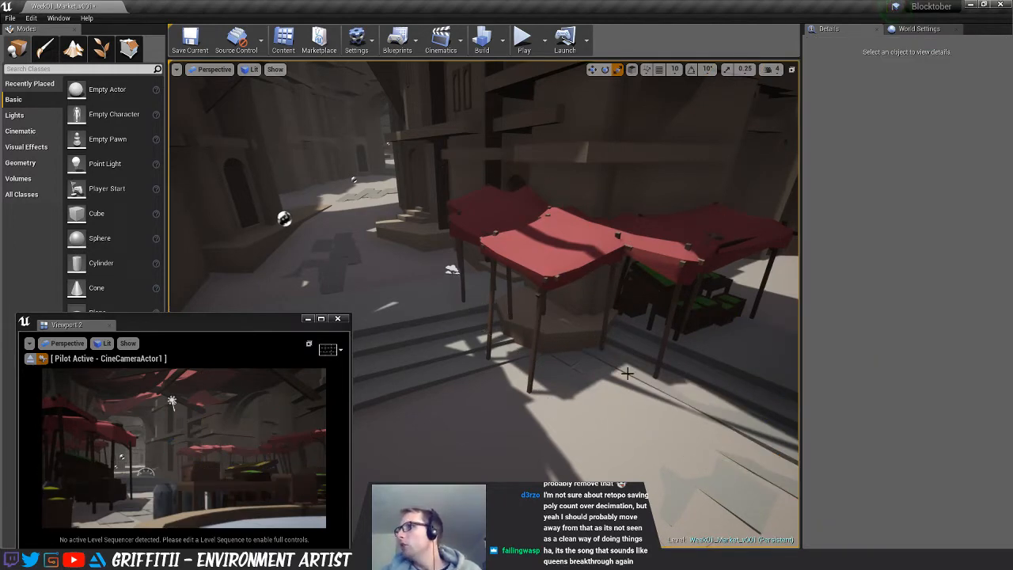
Place an SM_Market_Group_H canopy at the top of the steps and rotate it to about -74° around Z
right_drag(557, 348, 440, 326)
key(s)
key(w)
key(w)
key(s)
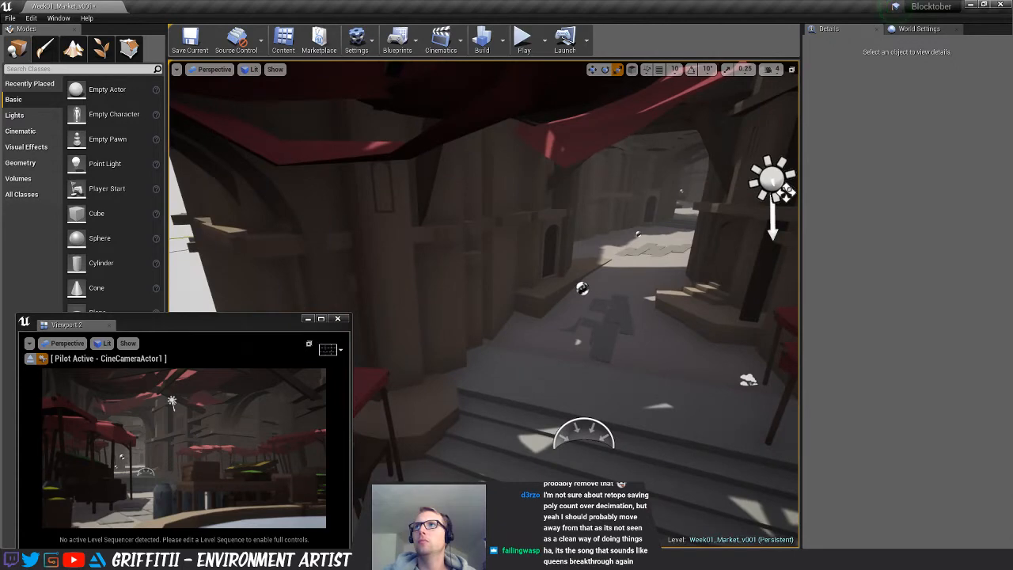
click(512, 407)
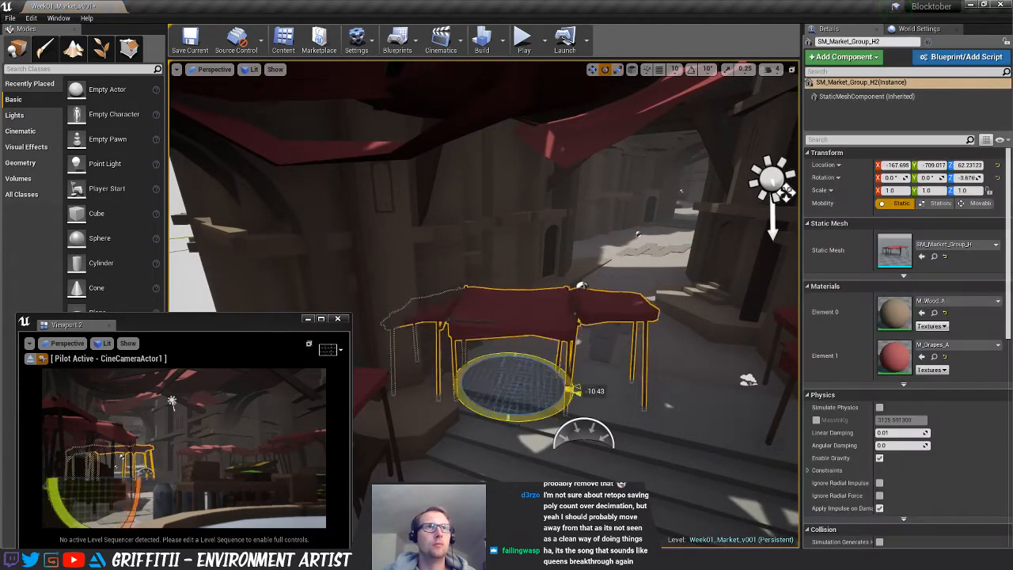
drag(574, 390, 523, 396)
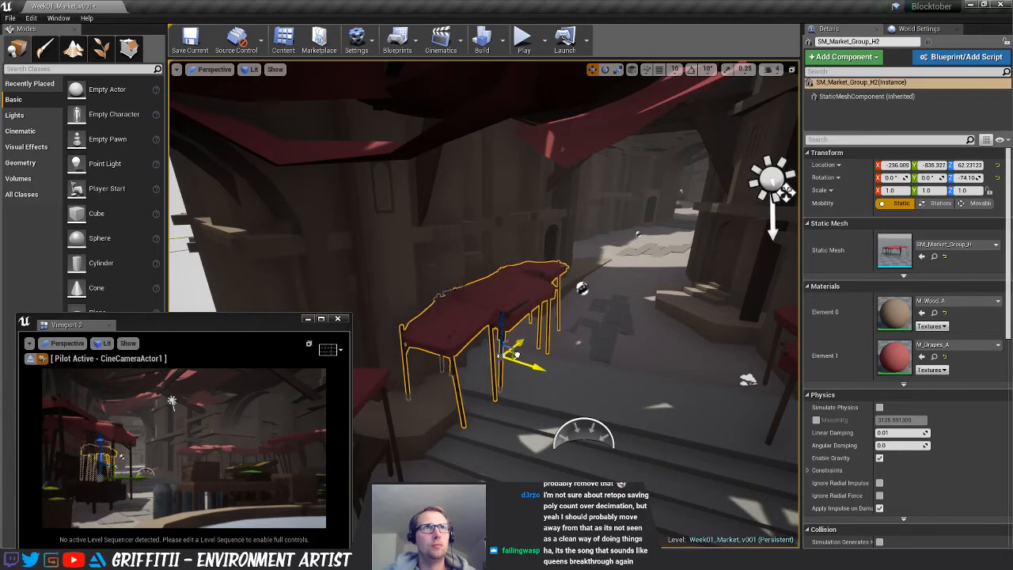
Move the new canopy along the wall to about X -218, Y -974, and undo the last move beyond it
key(f)
alt+drag(528, 340, 491, 316)
right_drag(491, 317, 447, 293)
key(s)
right_drag(565, 379, 594, 382)
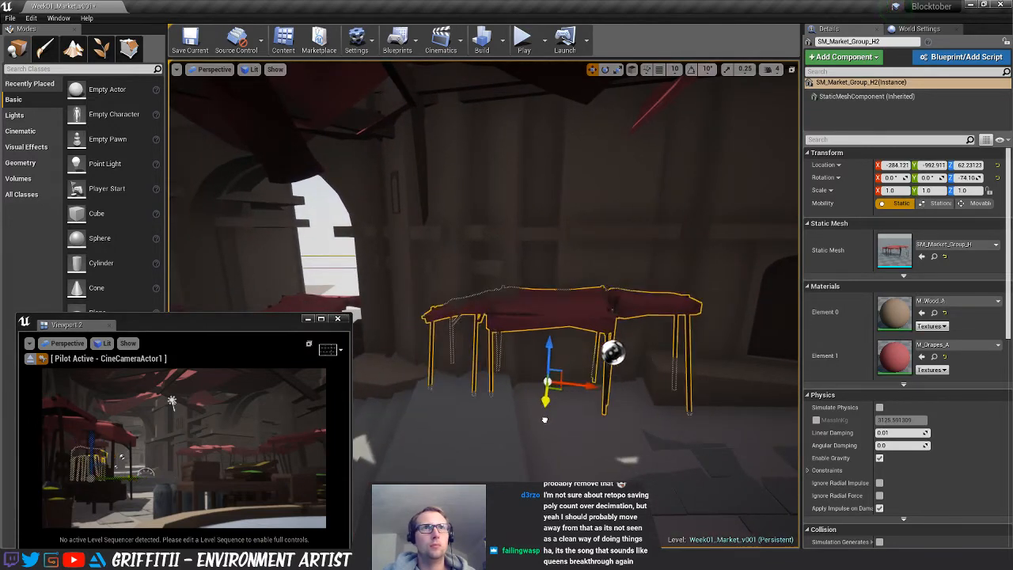
drag(544, 420, 545, 423)
key(ctrl+z)
Add the SM_Market_Group_A props in front of that canopy, rotated about 93° around Z, at about X -164, Y -845
right_drag(622, 417, 686, 429)
key(a)
key(s)
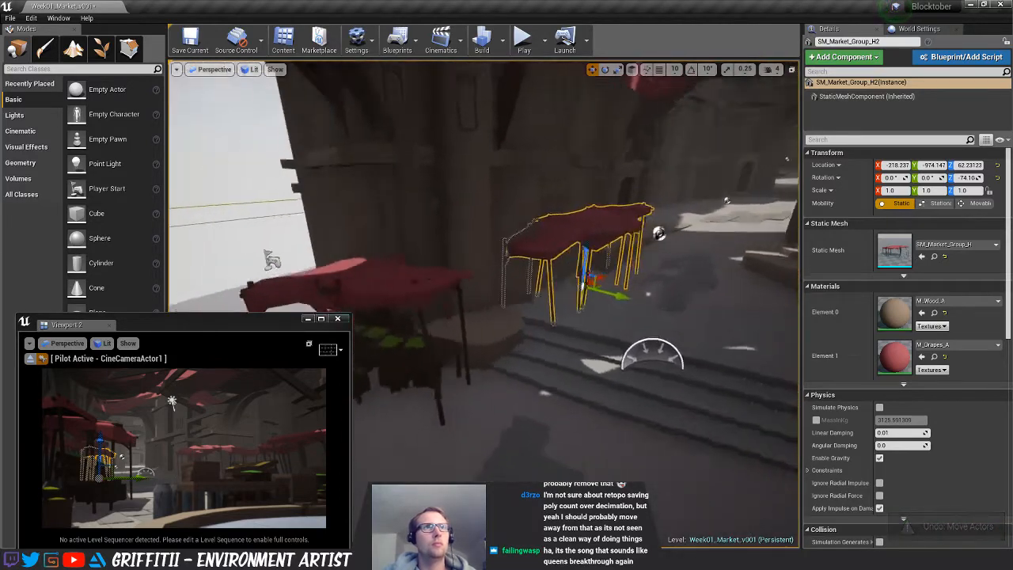
right_drag(653, 356, 494, 443)
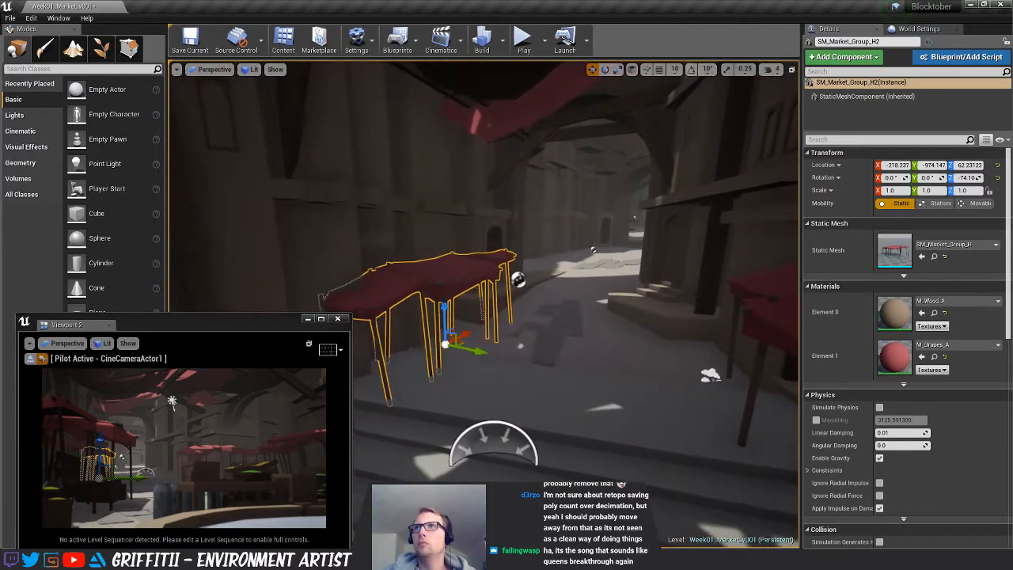
drag(711, 376, 639, 385)
drag(503, 372, 498, 366)
key(e)
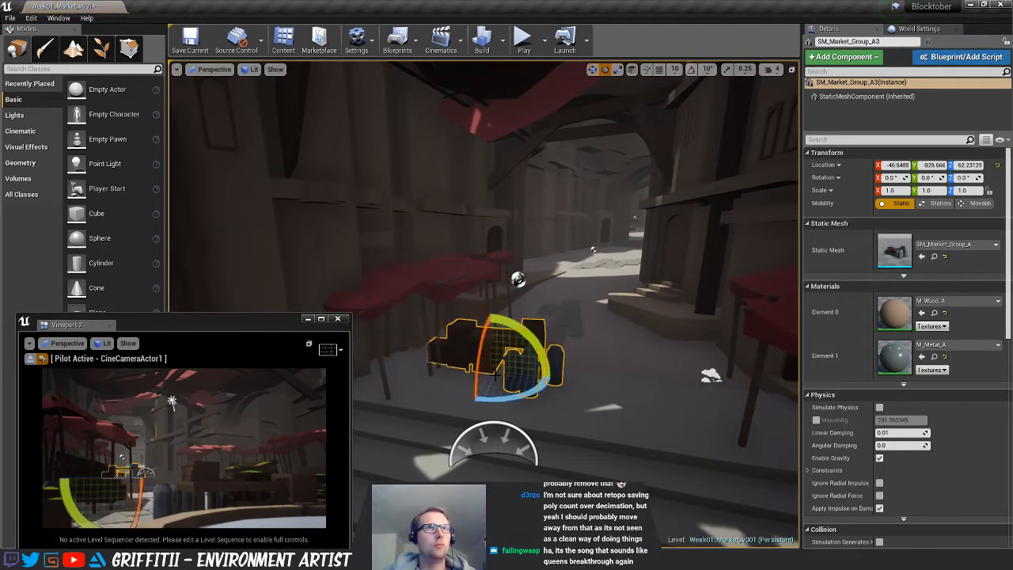
drag(555, 377, 422, 369)
key(w)
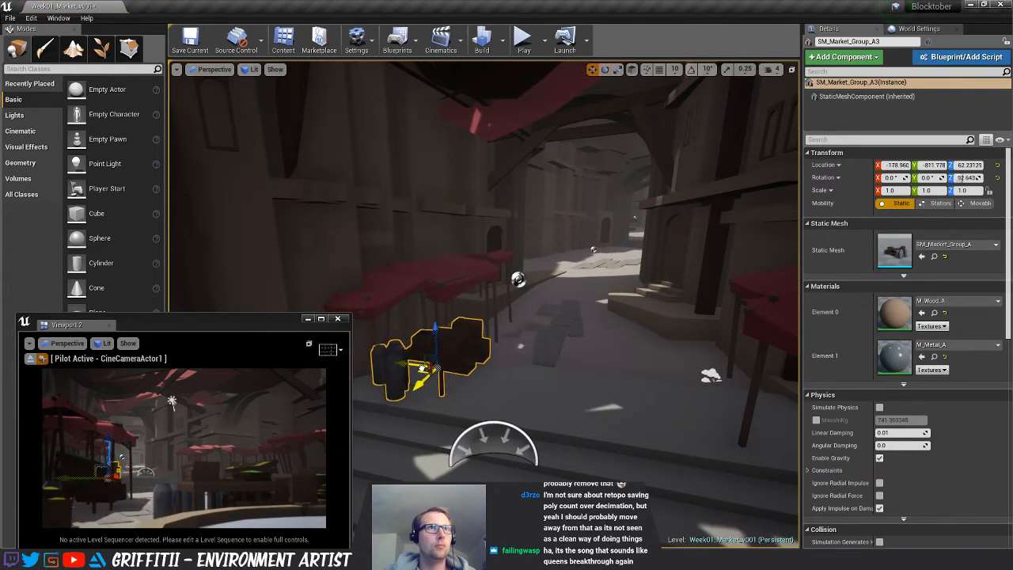
right_drag(438, 372, 422, 348)
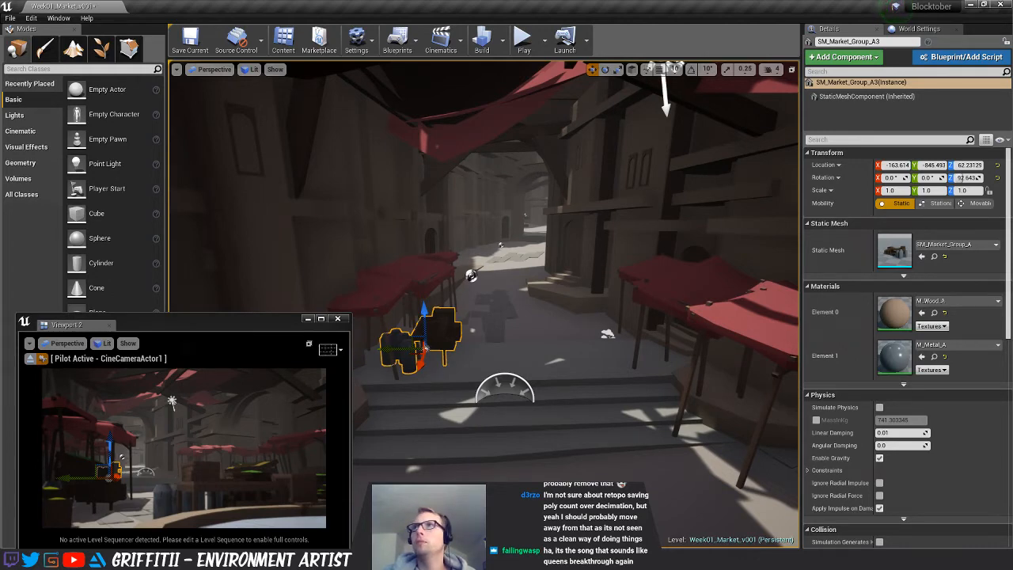
Place another SM_Market_Group_H canopy farther down the alley, rotated about -49° around Z, at about X 89, Y -2815
right_drag(422, 349, 431, 348)
drag(894, 250, 465, 237)
key(f)
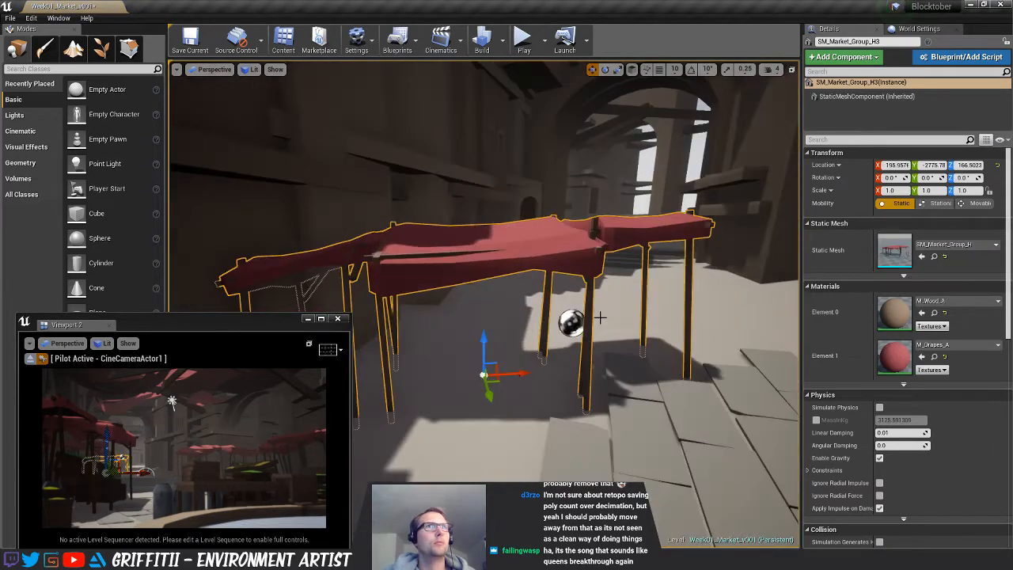
key(e)
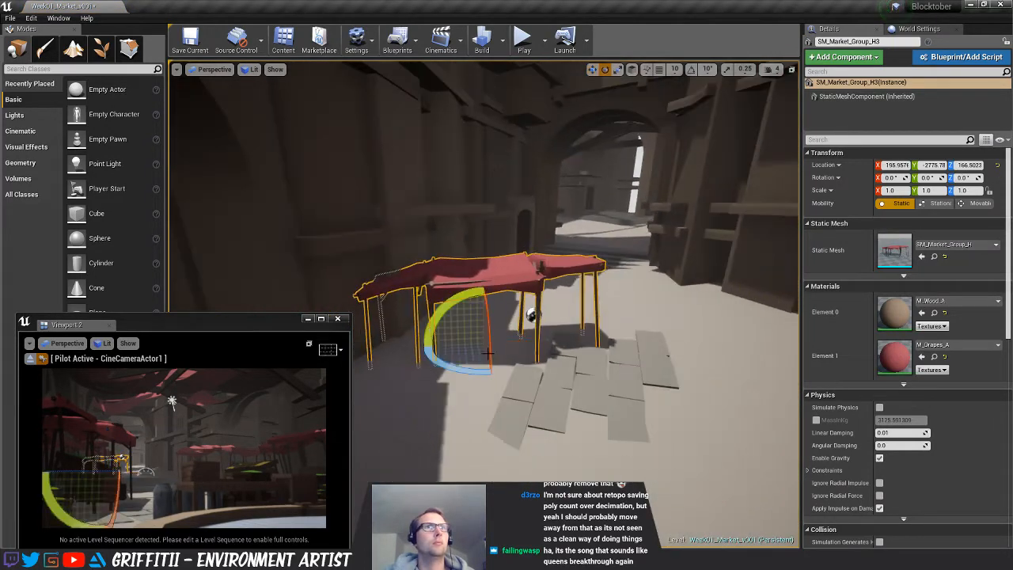
drag(468, 369, 449, 337)
key(w)
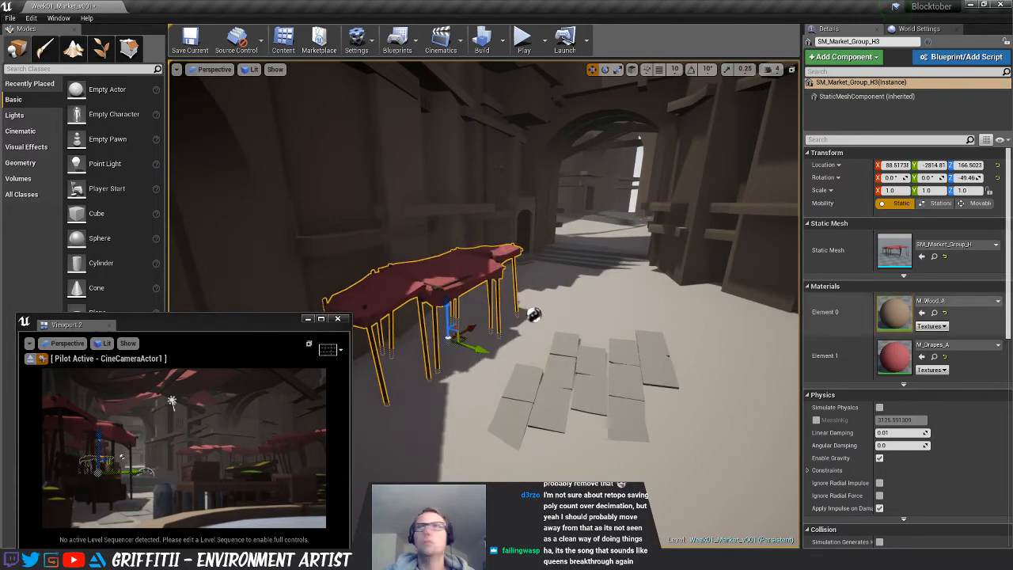
Place an SM_Market_Group_I canopy beyond the long canopy, rotated about 18° around Z, at about X 354, Y -3262
drag(894, 250, 506, 295)
key(f)
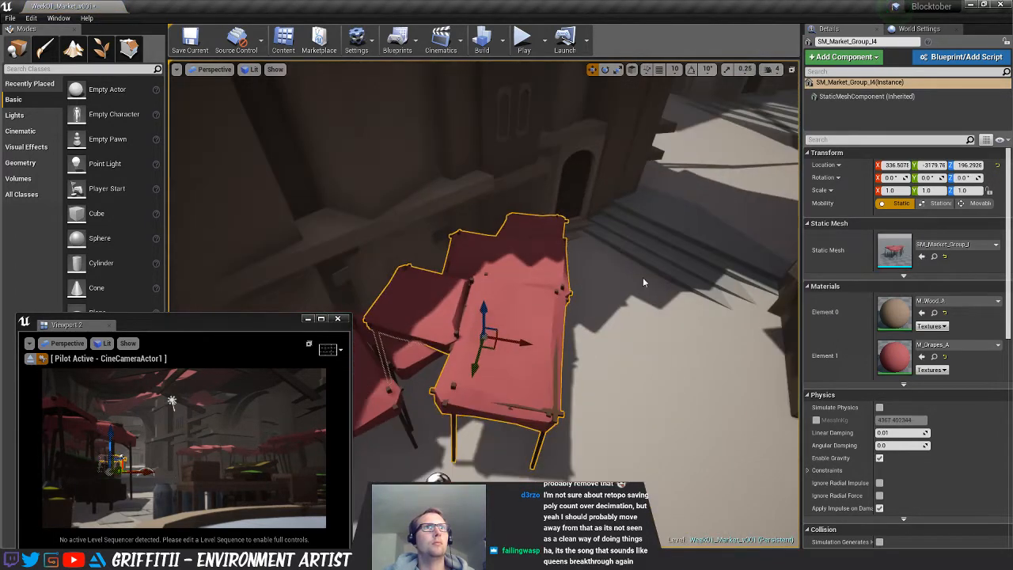
key(e)
drag(510, 366, 565, 283)
key(w)
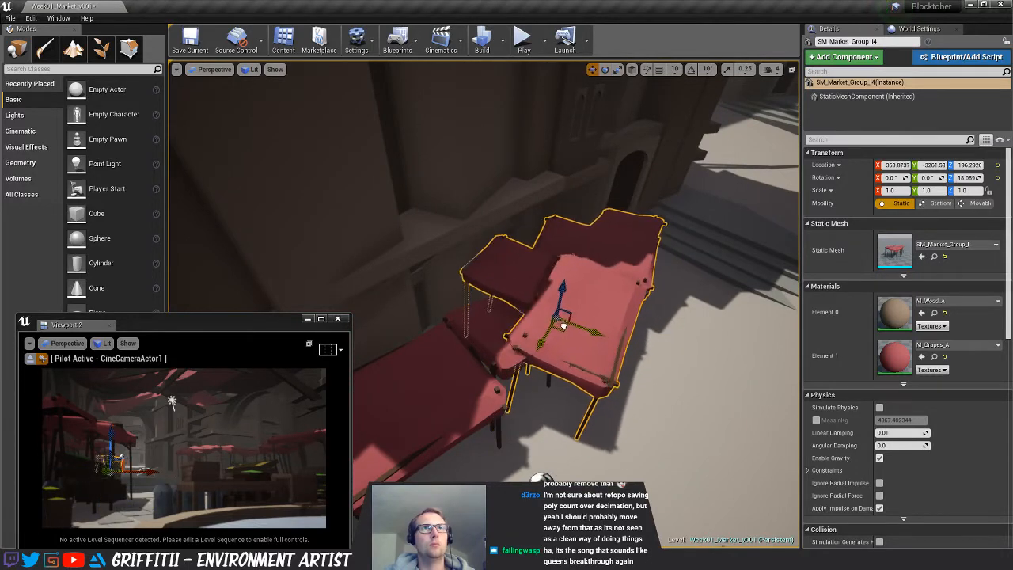
Add another red canopy group on the opposite side of the alley, toward the arch
right_drag(565, 283, 542, 273)
alt+drag(376, 222, 556, 233)
key(e)
key(w)
right_drag(555, 233, 522, 316)
Add a nearer SM_Market_Group_I canopy on that side at about X 732, Y -2341, rotated about X 2.5°, Y 10°, Z -3.7°
alt+drag(522, 255, 570, 336)
key(e)
drag(606, 372, 601, 387)
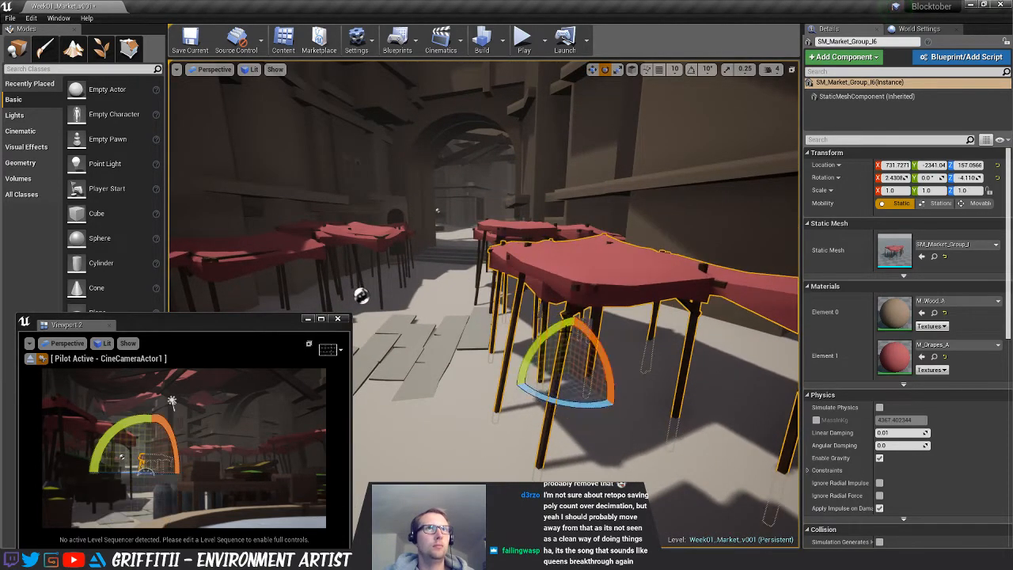
drag(563, 340, 568, 325)
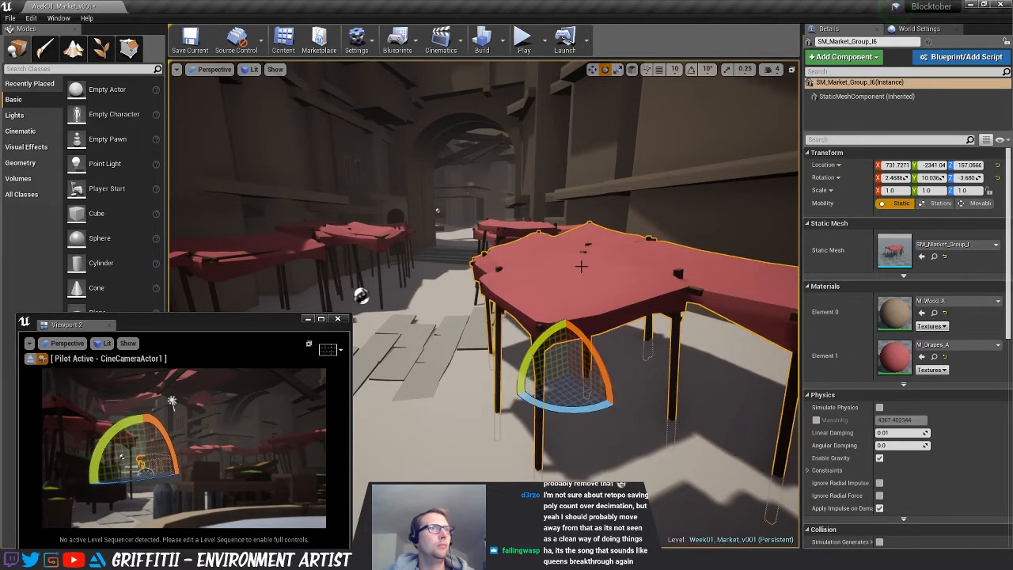
Scale the alley's SM_Market_Group_H canopy to about 1.22 in Z with a 4.4° X tilt, and tilt the canopy behind it about -3.9° around Y
right_drag(581, 266, 490, 274)
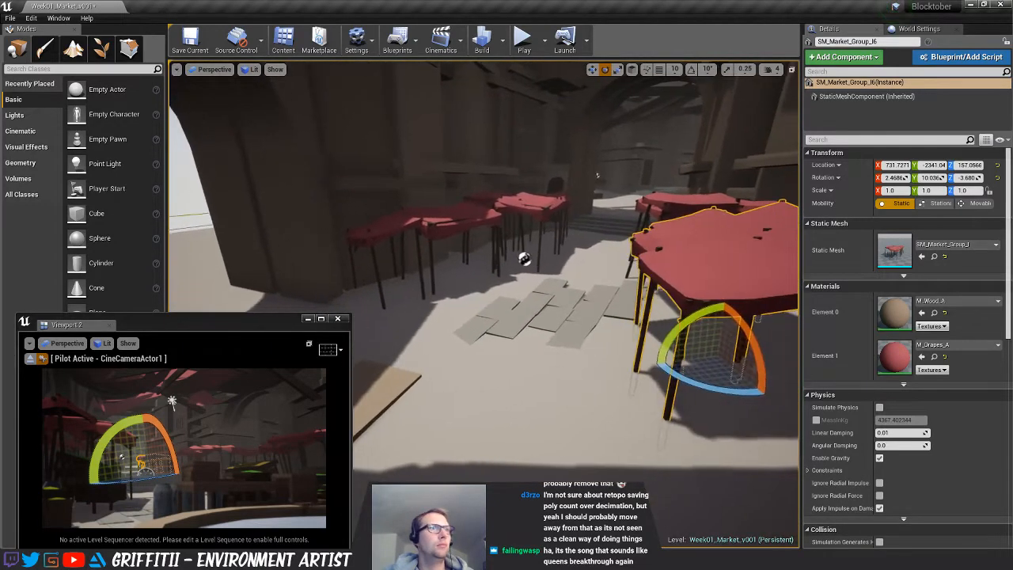
click(453, 219)
key(r)
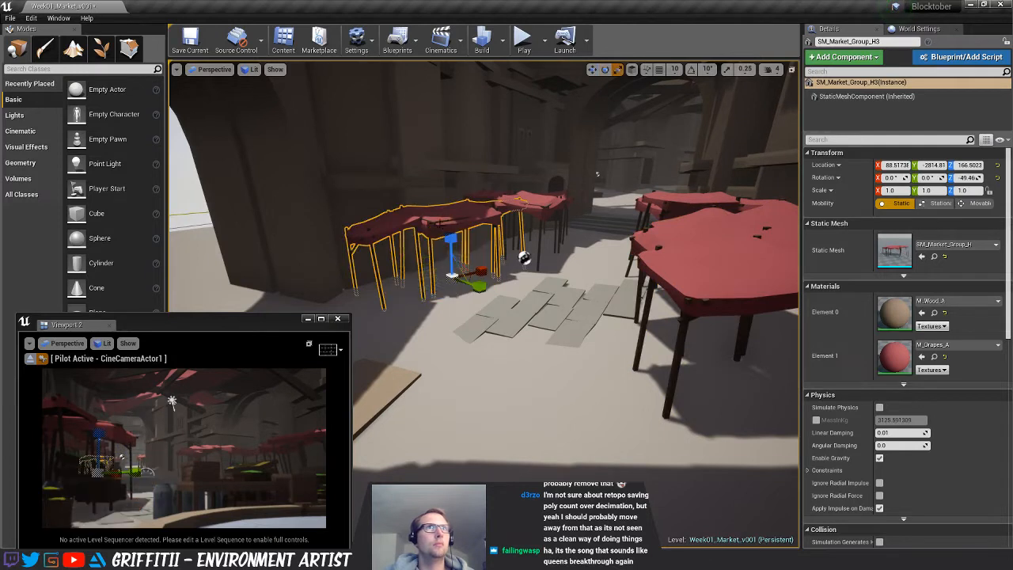
drag(451, 241, 450, 214)
key(e)
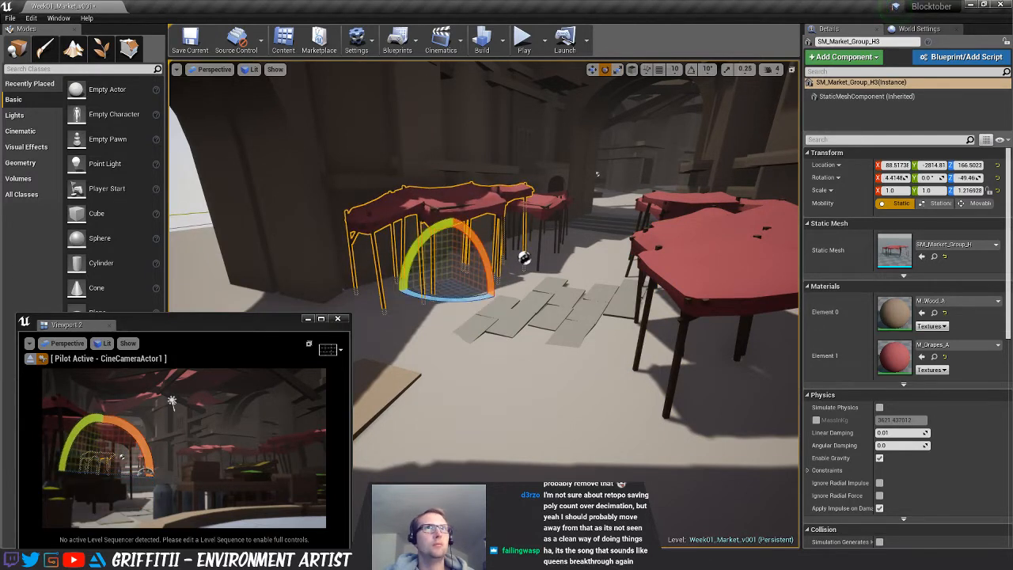
click(565, 208)
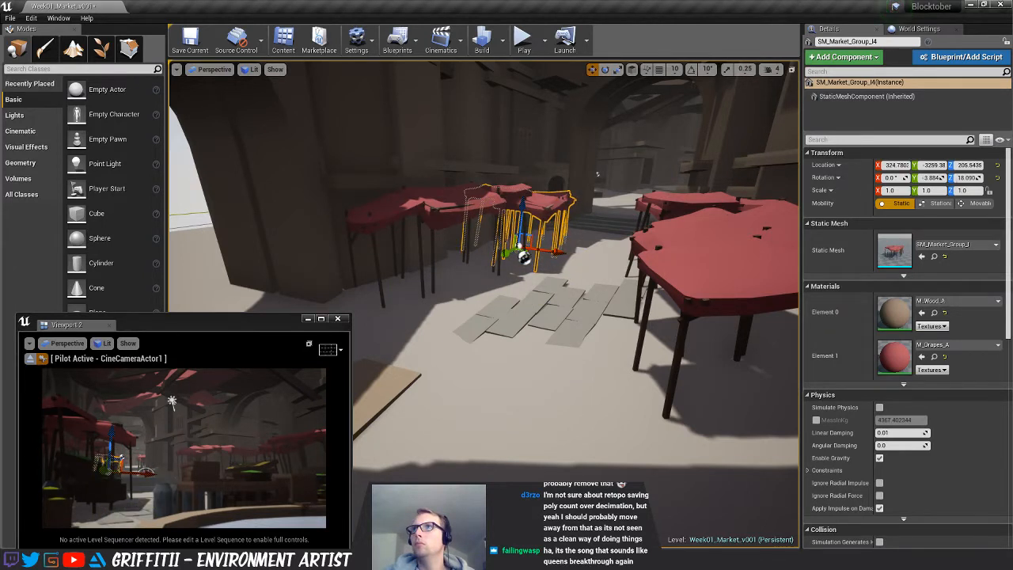
Place the SM_Market_Group_G produce stall in front of the raised canopy, rotated about -45° around Z, at about X 153, Y -2621
drag(1012, 260, 479, 307)
key(e)
key(w)
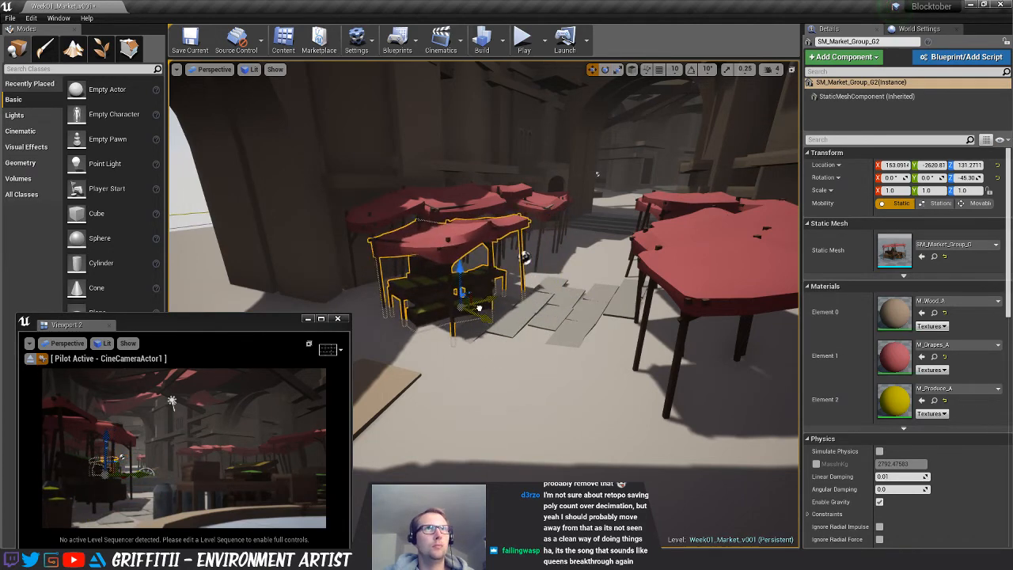
Place an SM_Market_Group_F produce stall at the near end of the opposite row, turned toward the alley, at about X 576, Y -1993
right_drag(572, 333, 635, 325)
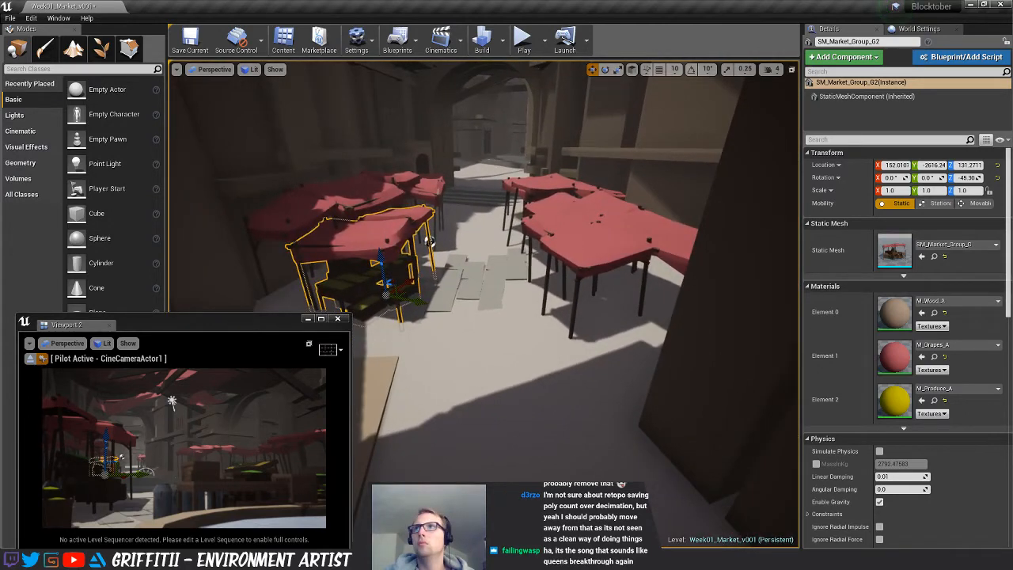
drag(1012, 356, 615, 370)
key(e)
key(w)
key(e)
Raise the long canopy behind the produce stall to about Z 293 and shift that stall toward the wall to about X 85, Y -2645
right_drag(422, 287, 403, 265)
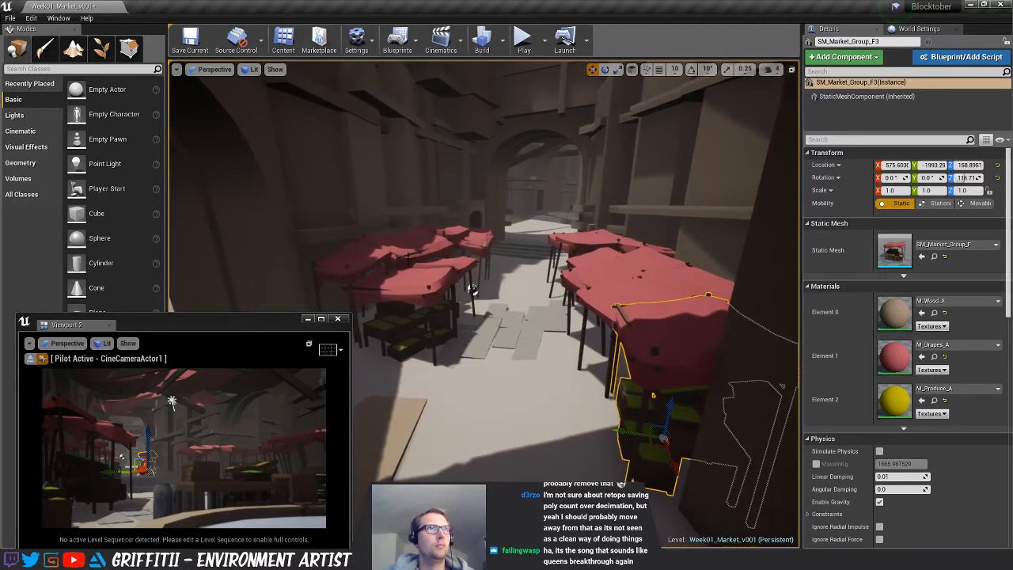
click(409, 254)
drag(406, 270, 408, 245)
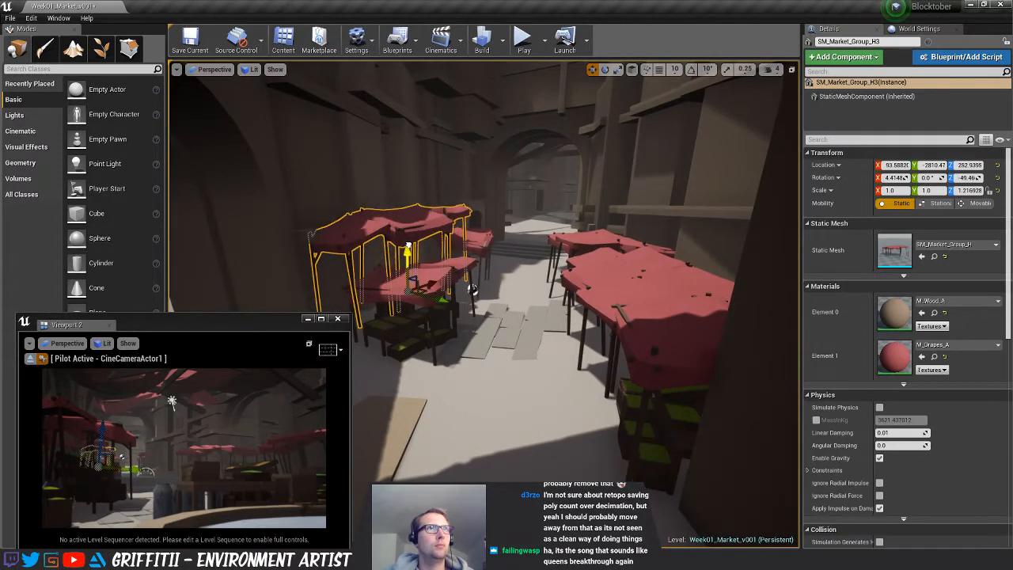
click(471, 289)
drag(445, 336, 405, 300)
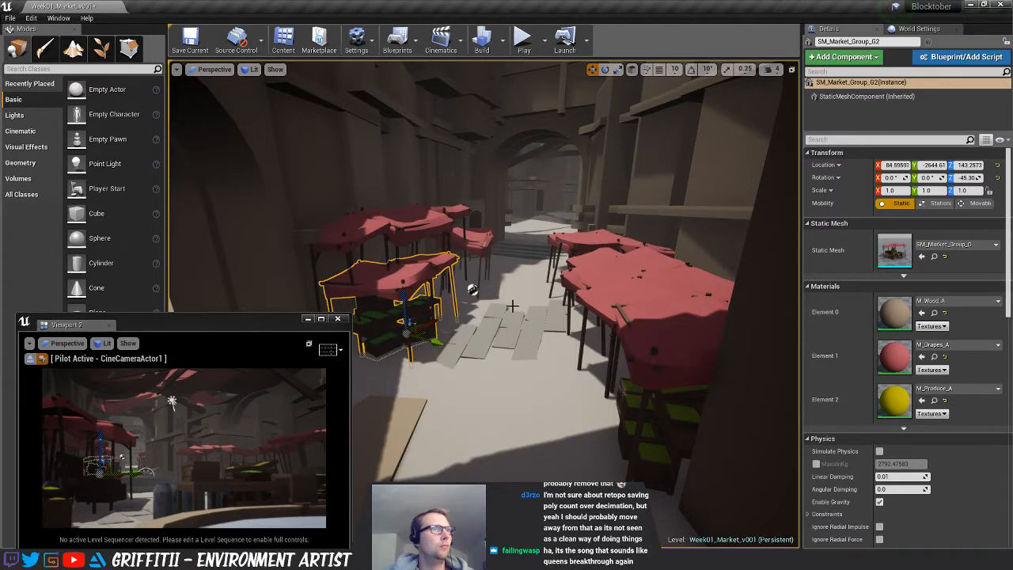
Place an SM_Market_Group_H canopy beyond the archway, rotated about 40° around Z, at about X 1552, Y -4122
right_drag(513, 307, 538, 304)
click(589, 263)
right_drag(580, 241, 616, 251)
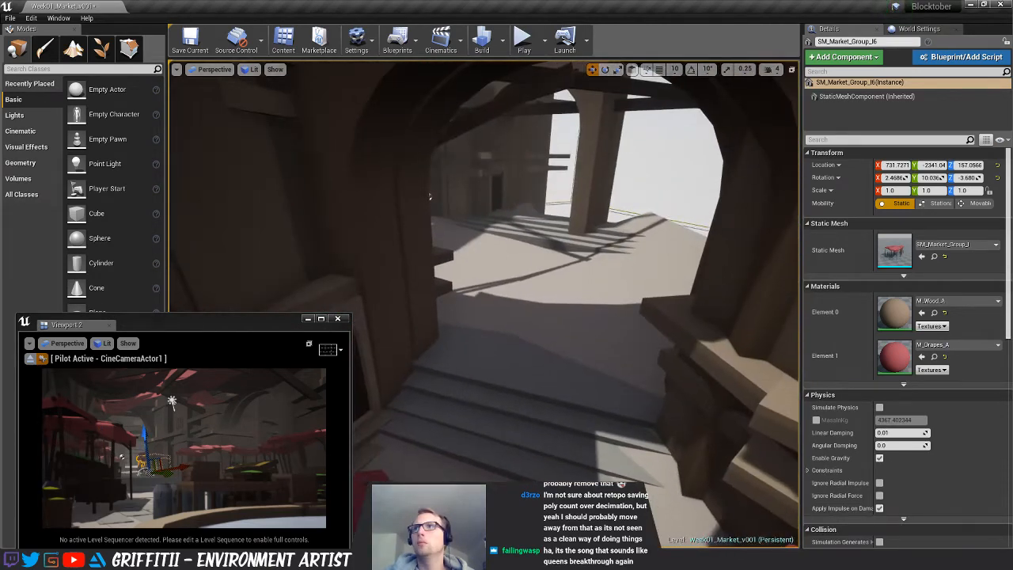
drag(584, 263, 567, 303)
key(e)
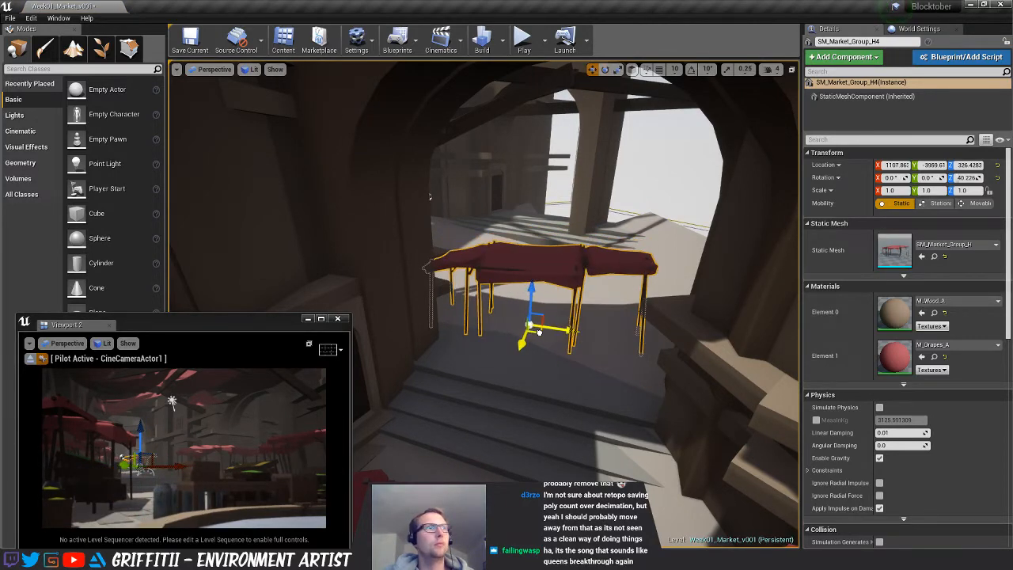
drag(483, 276, 612, 297)
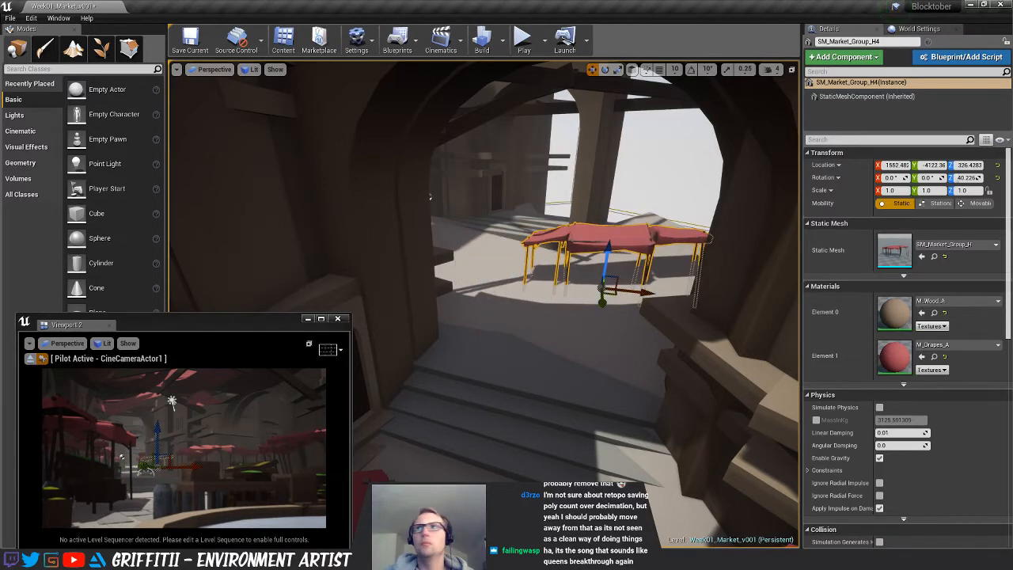
Add another canopy group just past the archway and move the SM_Market_Group_H canopy behind it to about X 1161, Y -4611
drag(519, 277, 469, 287)
click(625, 241)
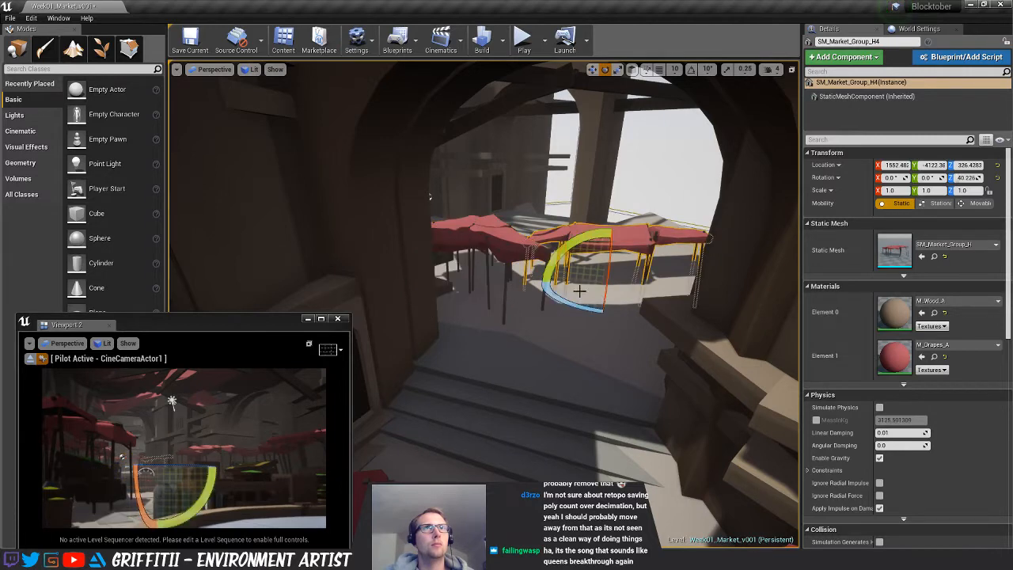
key(w)
drag(613, 290, 479, 270)
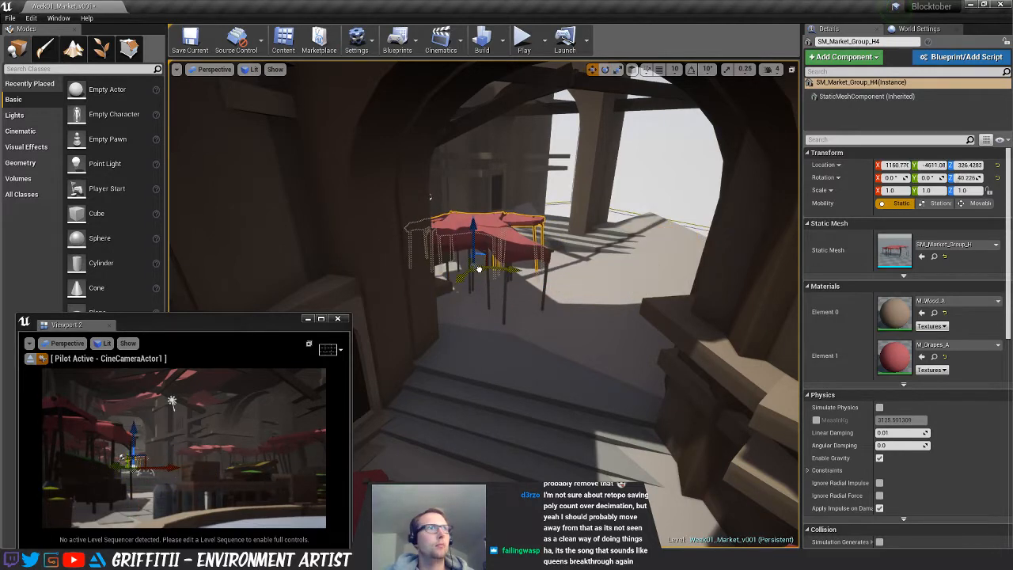
Lower the SM_Market_Group_I canopy past the archway to about Z 277 and delete the SM_Market_Group_H canopy behind it
right_drag(580, 278, 518, 257)
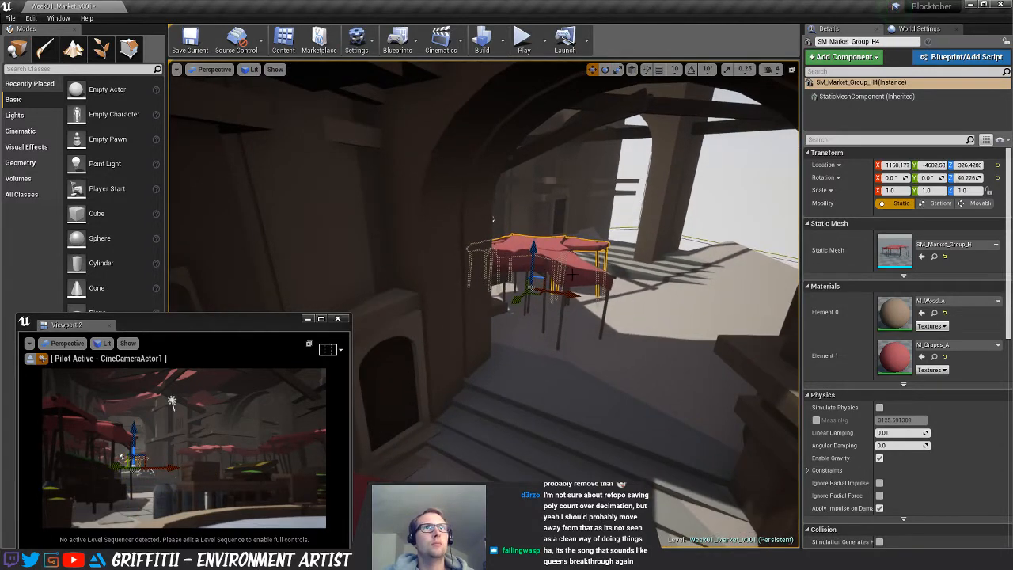
click(552, 250)
drag(525, 271, 525, 283)
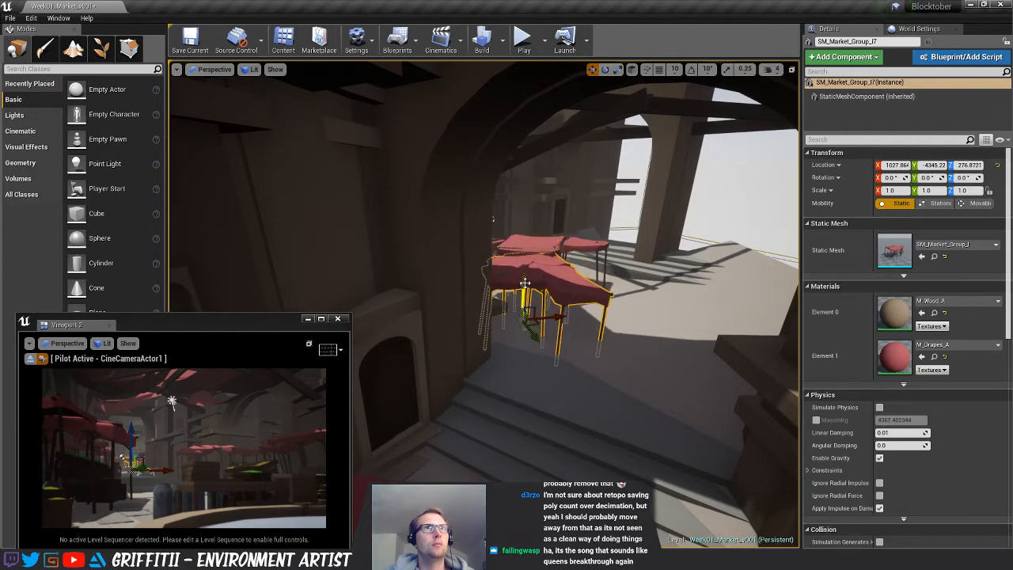
click(550, 246)
key(Delete)
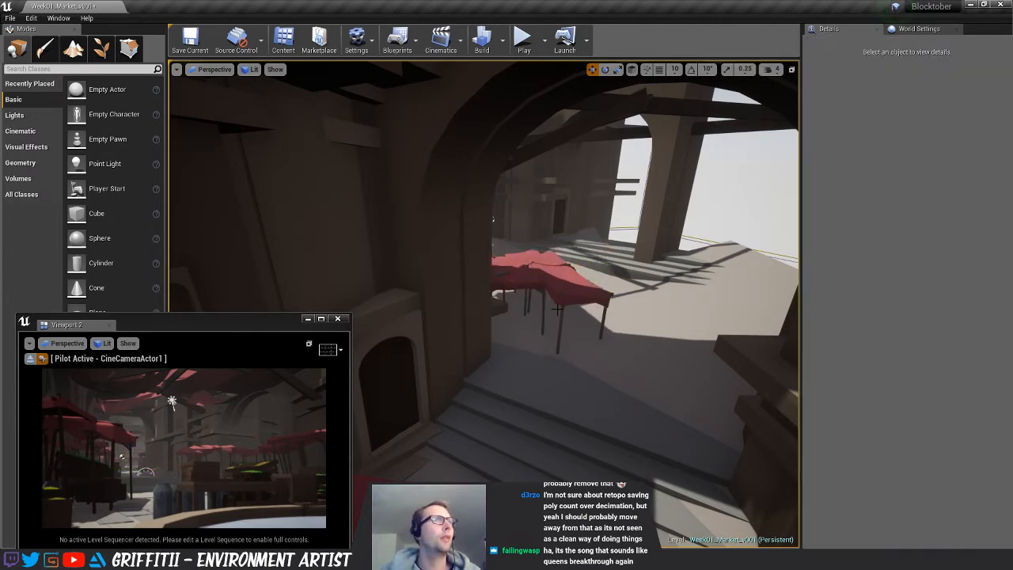
Place an SM_Market_Group_C crate group on the ledge beside the large wall pillar, near the row of canopies
key(s)
right_drag(557, 309, 644, 302)
key(w)
key(d)
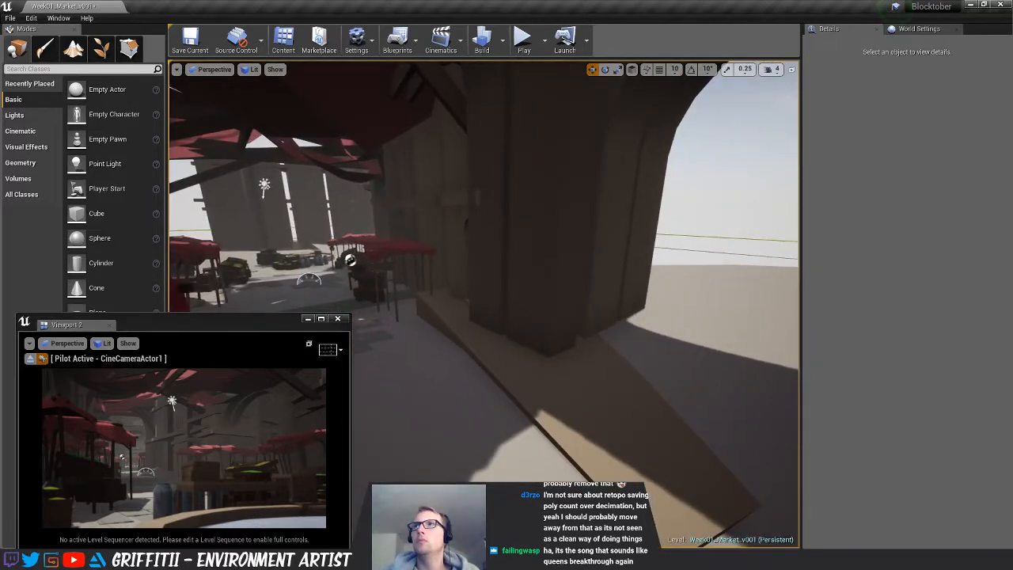
drag(1012, 341, 588, 375)
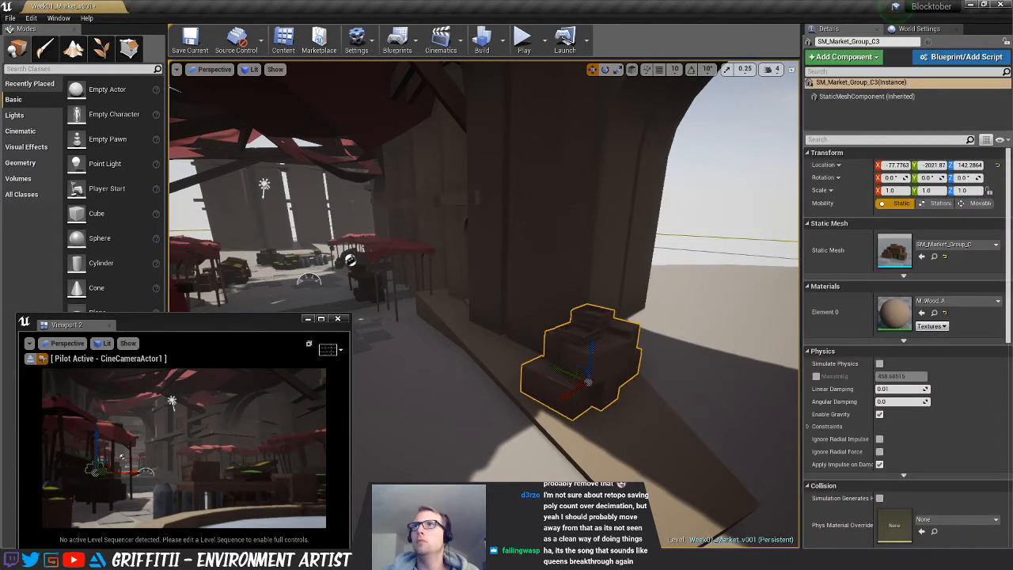
drag(895, 250, 466, 336)
Place another SM_Market_Group_C crate group before the opposite canopy row, rotated about -62° around Z, at about X 699, Y -2525
right_drag(465, 337, 305, 352)
key(d)
drag(0, 324, 373, 346)
right_drag(373, 346, 311, 348)
key(e)
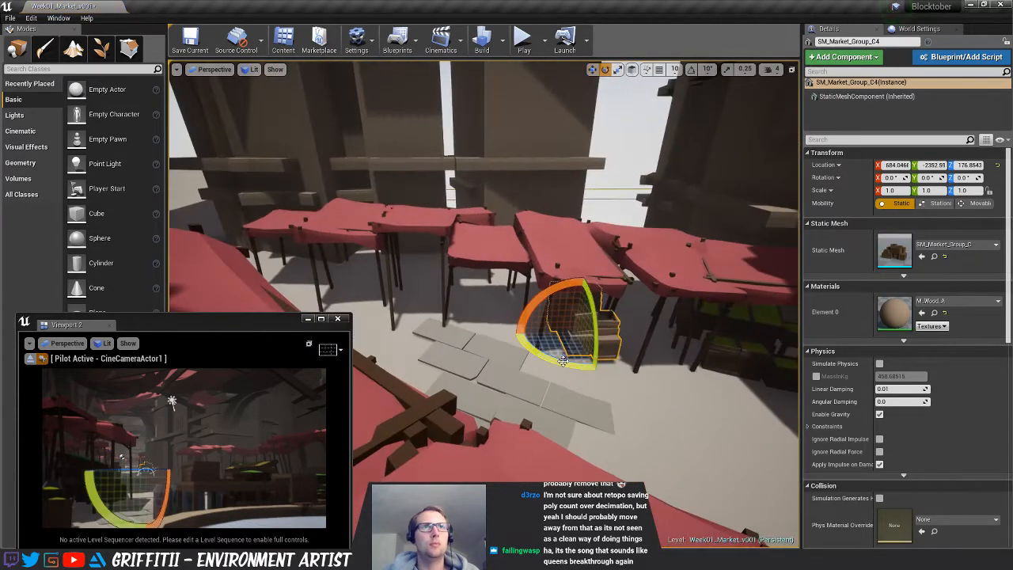
drag(563, 361, 516, 322)
key(w)
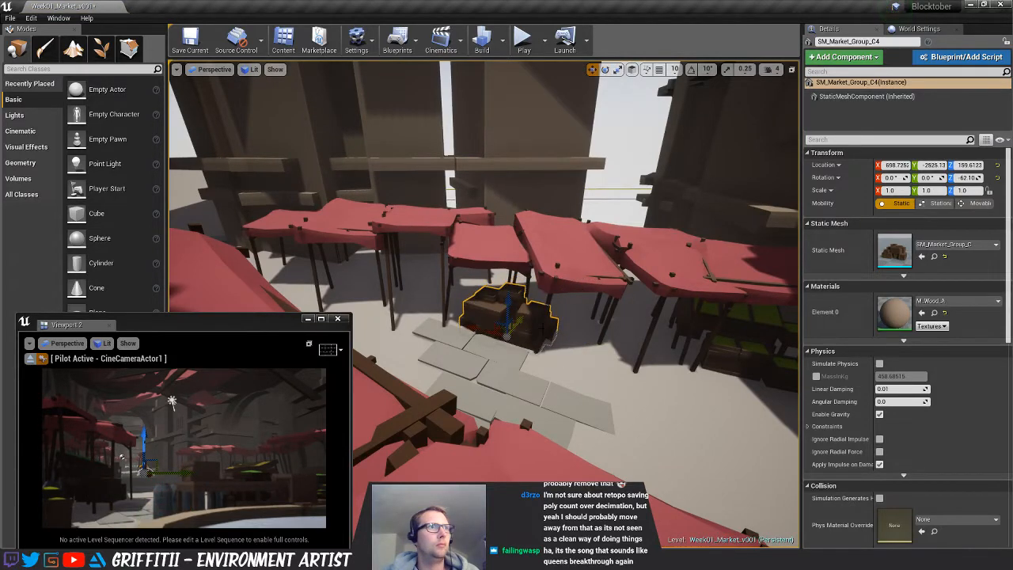
Place an SM_Market_Group_D produce group just past the archway steps, rotated about -17° around Z, at about X 959, Y -3909
right_drag(543, 327, 393, 288)
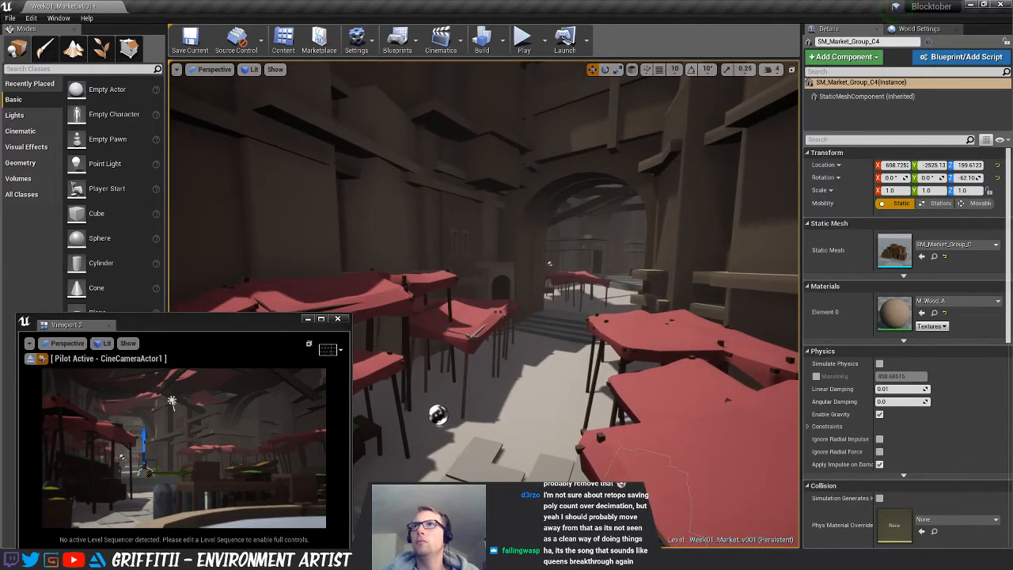
drag(0, 261, 540, 266)
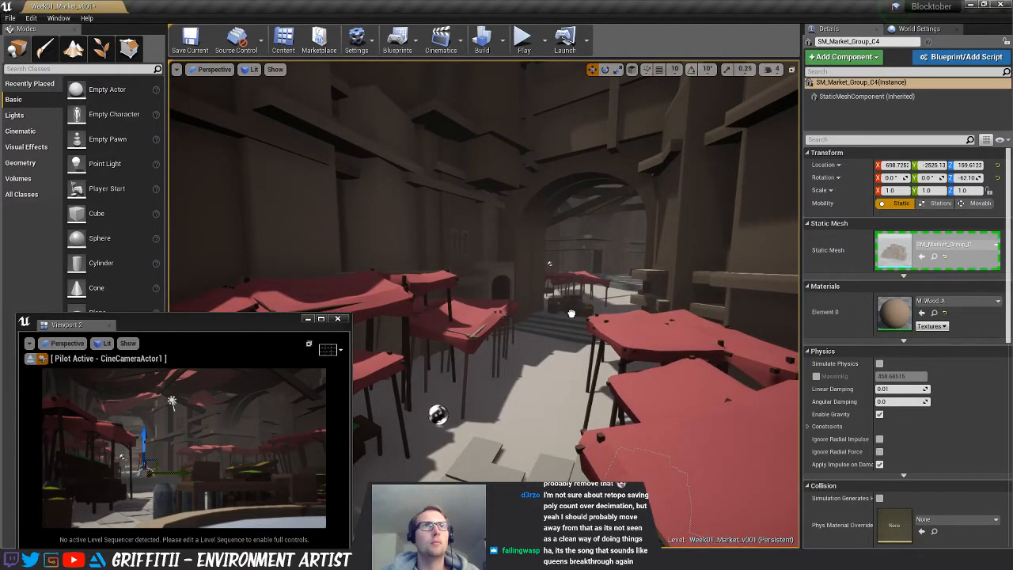
drag(582, 317, 583, 318)
key(w)
right_drag(583, 318, 583, 317)
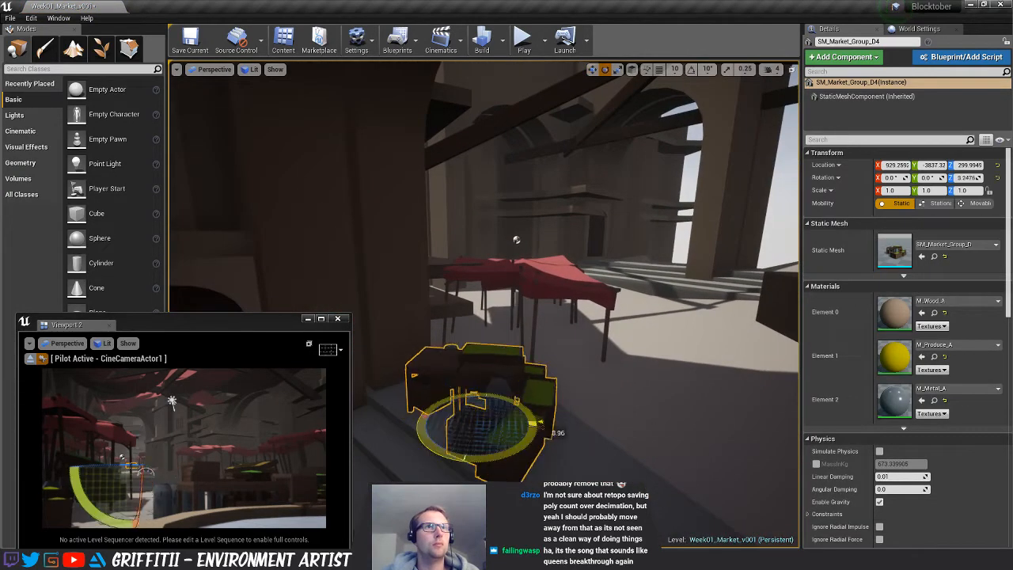
drag(546, 427, 514, 464)
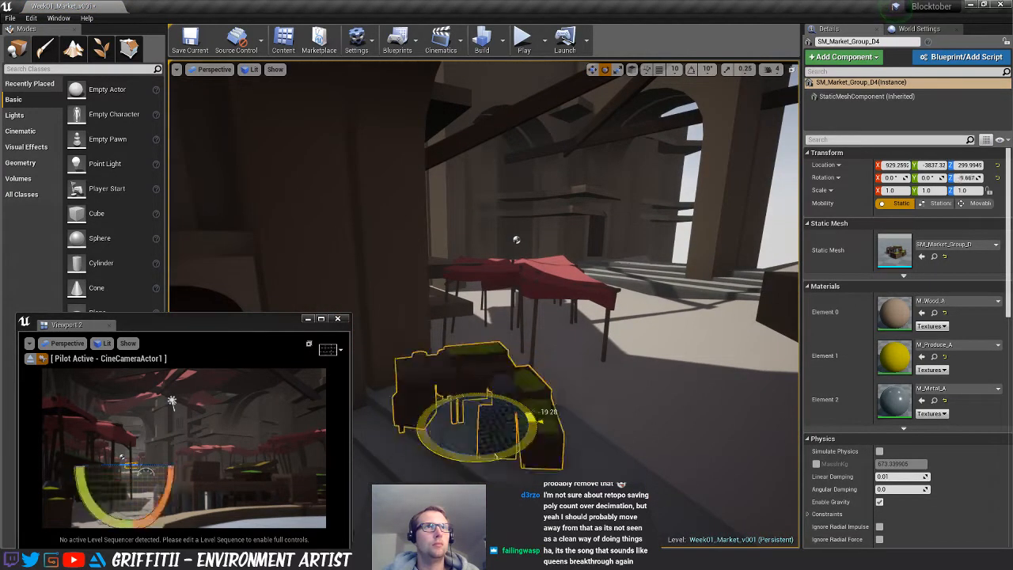
drag(538, 423, 531, 433)
key(w)
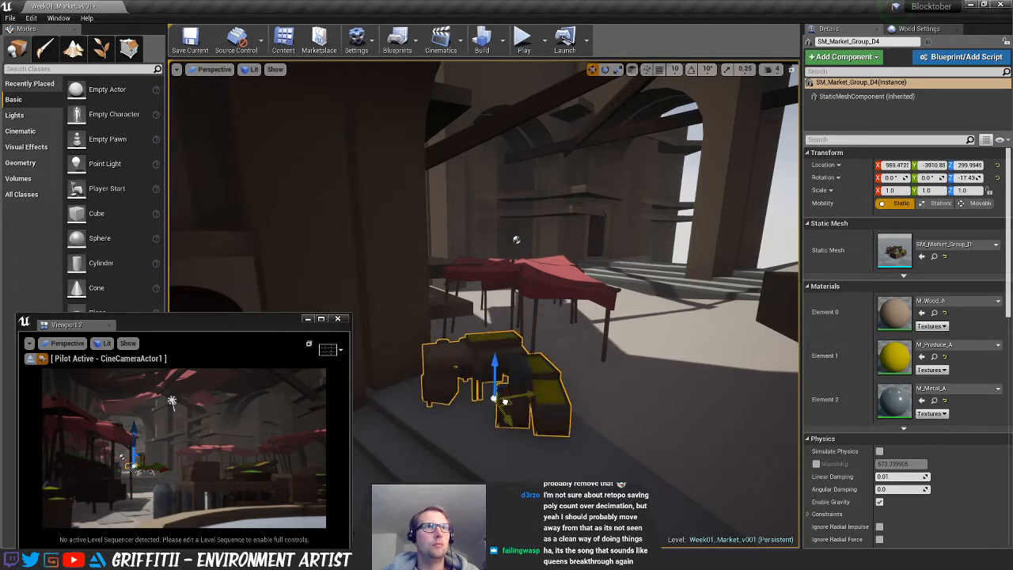
drag(505, 402, 505, 403)
Rotate the SM_Market_Group_A table group by the fountain to about -3° around Z and move it to about X -61, Y 977
right_drag(505, 403, 633, 381)
key(w)
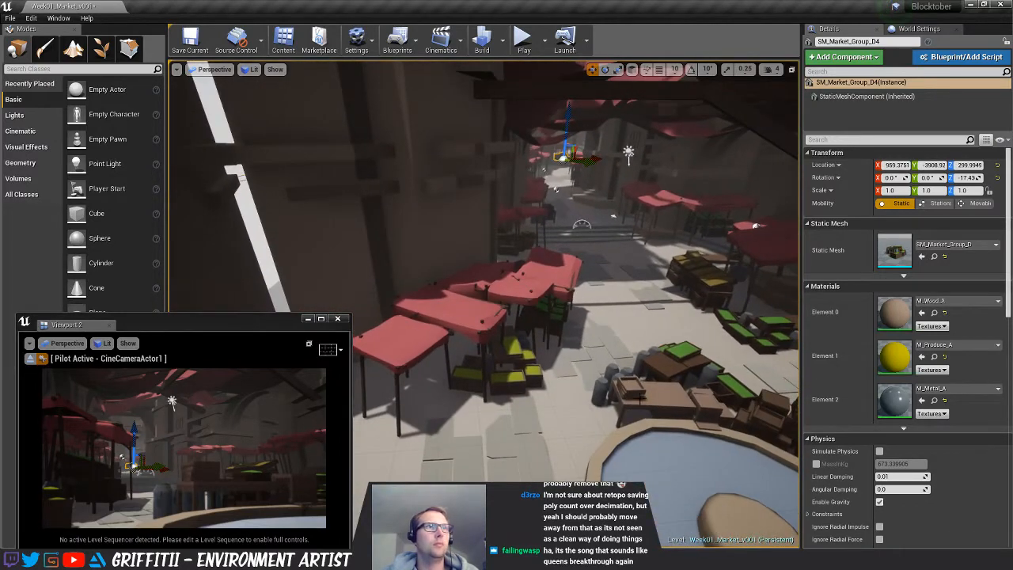
click(653, 411)
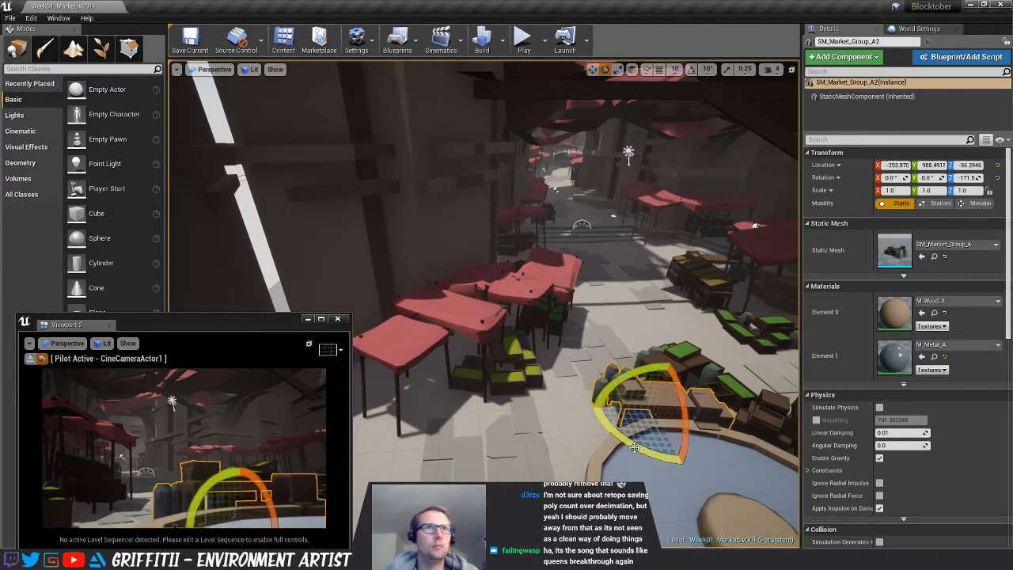
drag(634, 448, 733, 484)
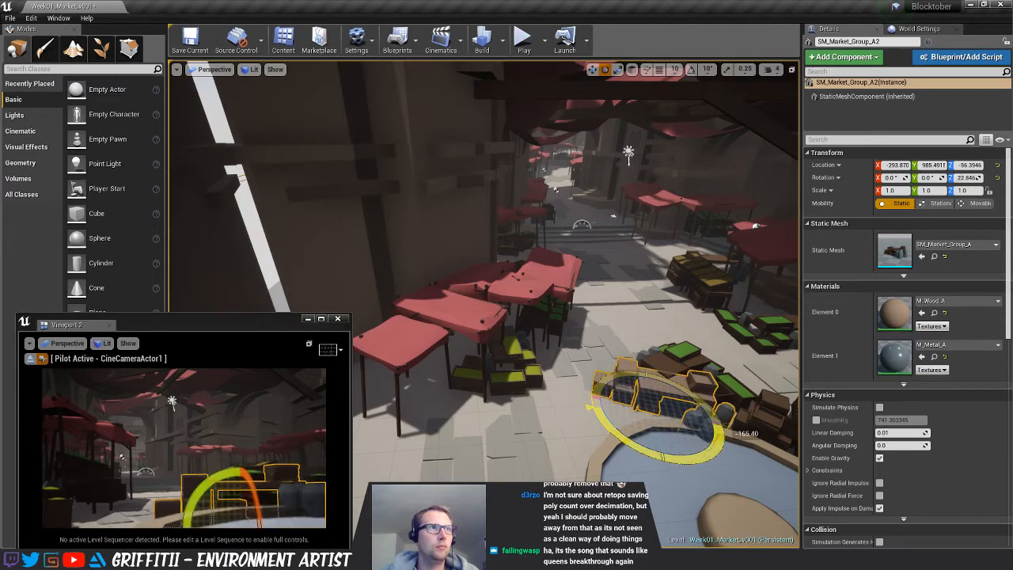
drag(744, 434, 753, 405)
key(w)
right_drag(753, 405, 822, 391)
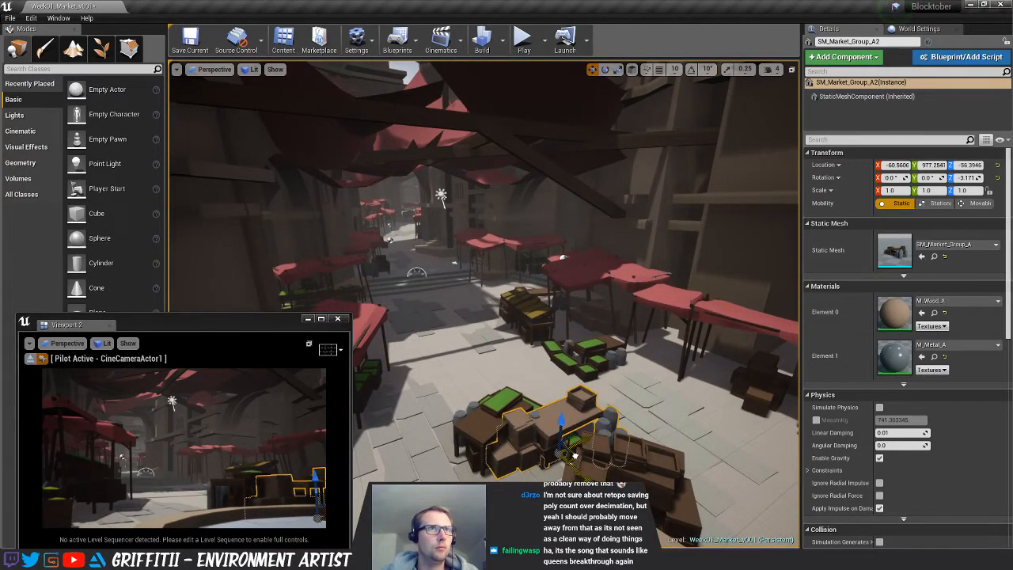
Move the neighbouring SM_Market_Group_D produce group away from the fountain to about X 86, Y 697 and turn it around Z
click(475, 428)
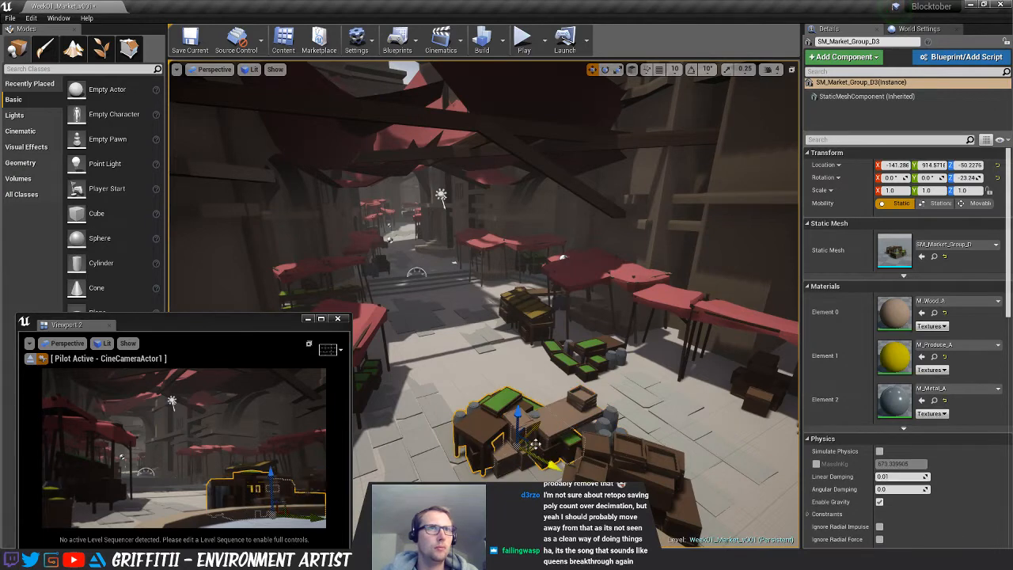
drag(535, 443, 587, 408)
drag(561, 445, 503, 406)
key(w)
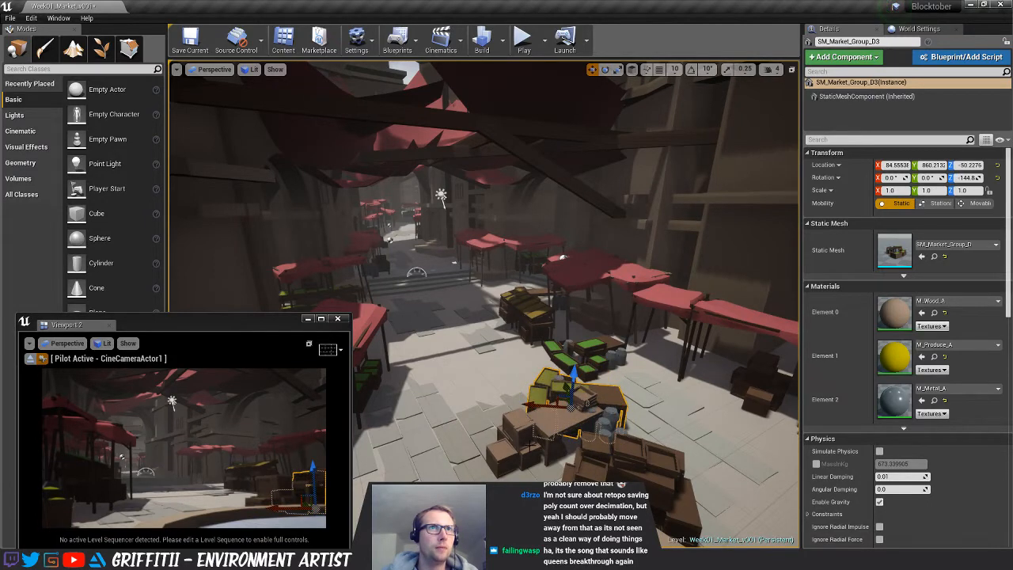
right_drag(508, 399, 547, 406)
drag(537, 363, 491, 344)
drag(499, 357, 500, 355)
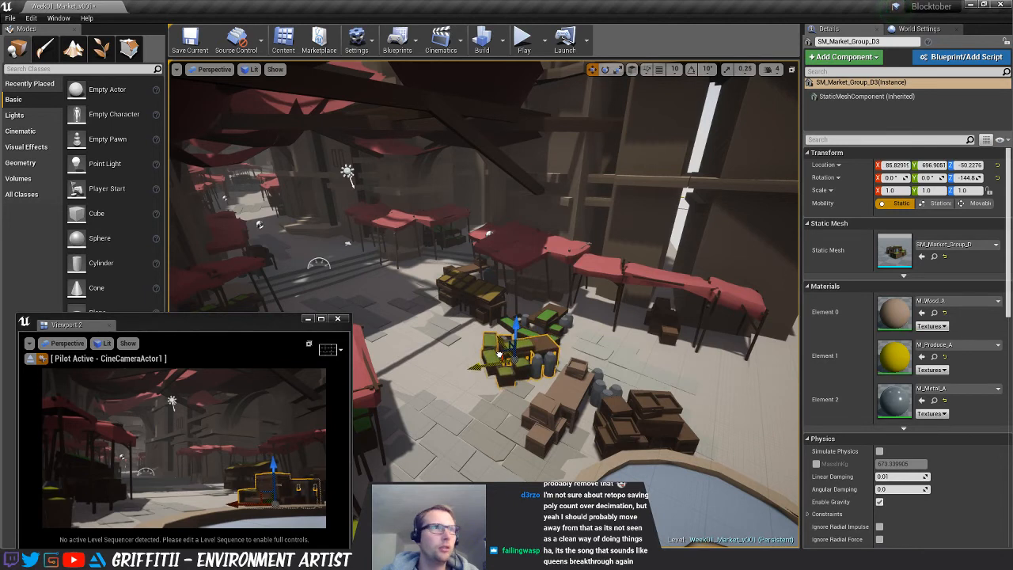
key(e)
drag(560, 383, 469, 389)
right_drag(469, 388, 467, 432)
Delete the low produce crates and move the SM_Market_Group_E stall into the gap, rotated about -88° around Z, at about X 243, Y 521, Z -62
click(634, 328)
key(Delete)
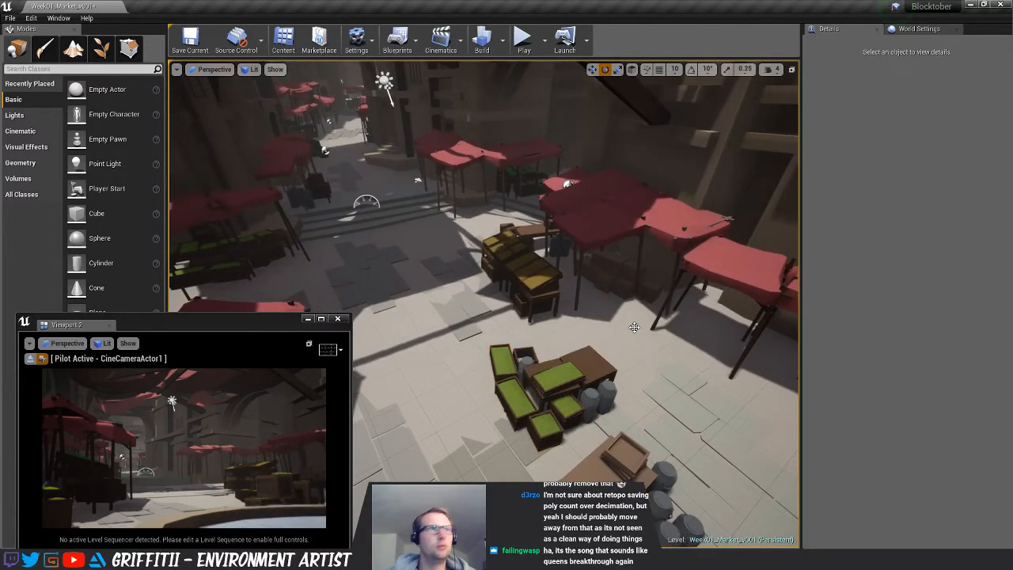
click(521, 273)
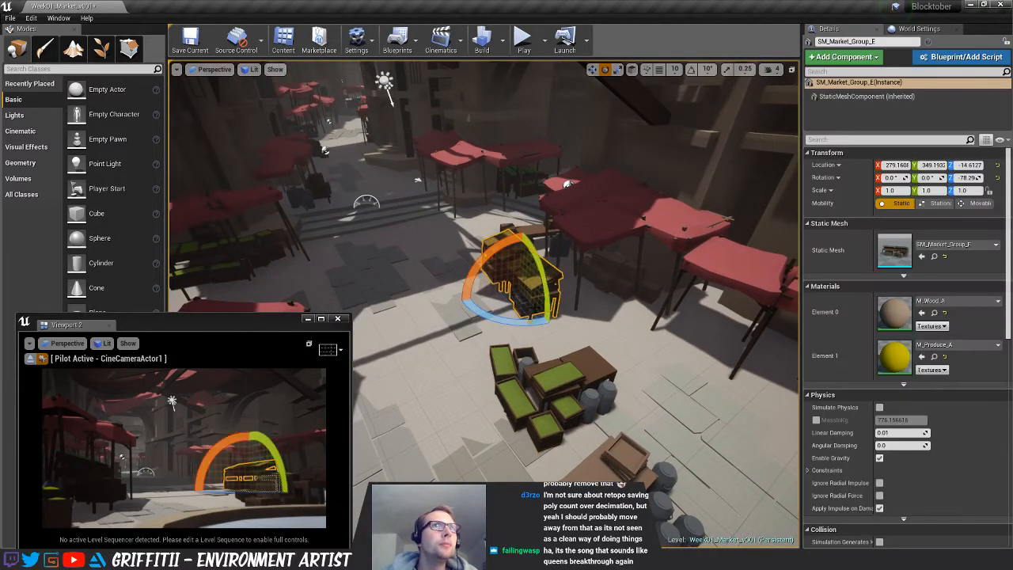
drag(510, 279, 549, 285)
key(e)
drag(603, 336, 548, 362)
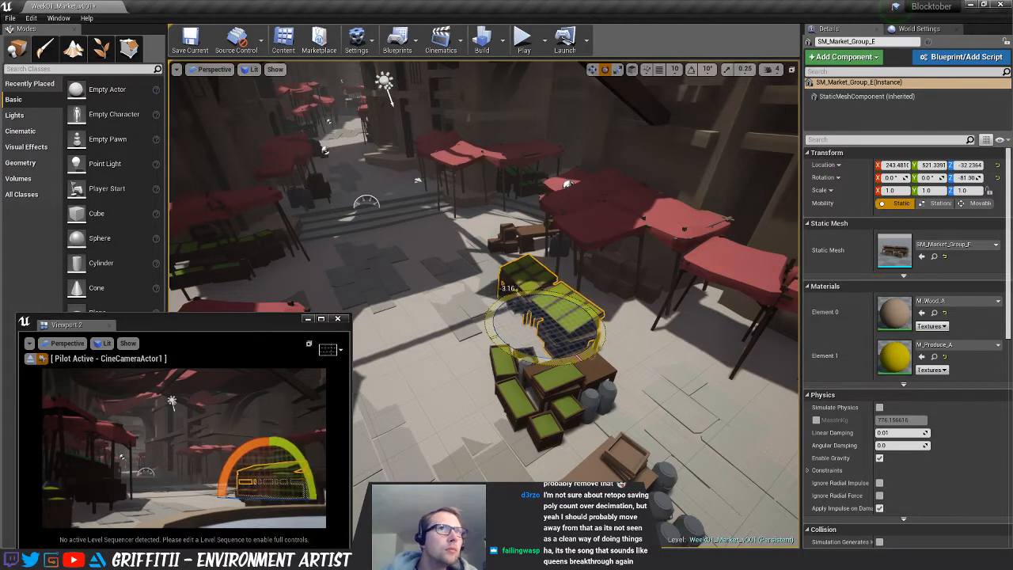
key(w)
drag(548, 287, 547, 293)
key(e)
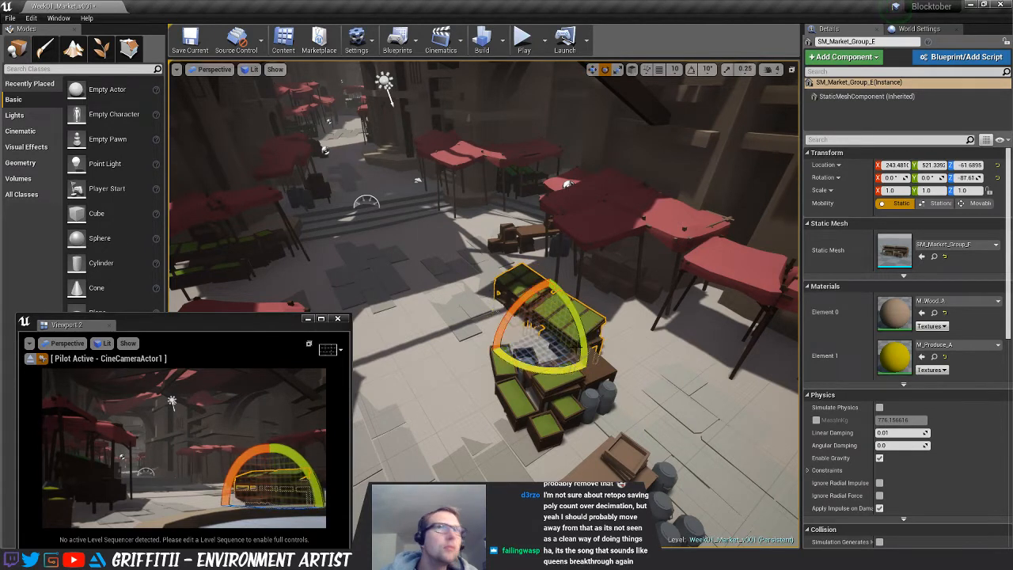
Turn the SM_Market_Group_I canopy to about -166° around Z and move it behind the produce stall to about X 544, Y 450, Z 29
click(604, 210)
right_drag(603, 210, 625, 211)
key(w)
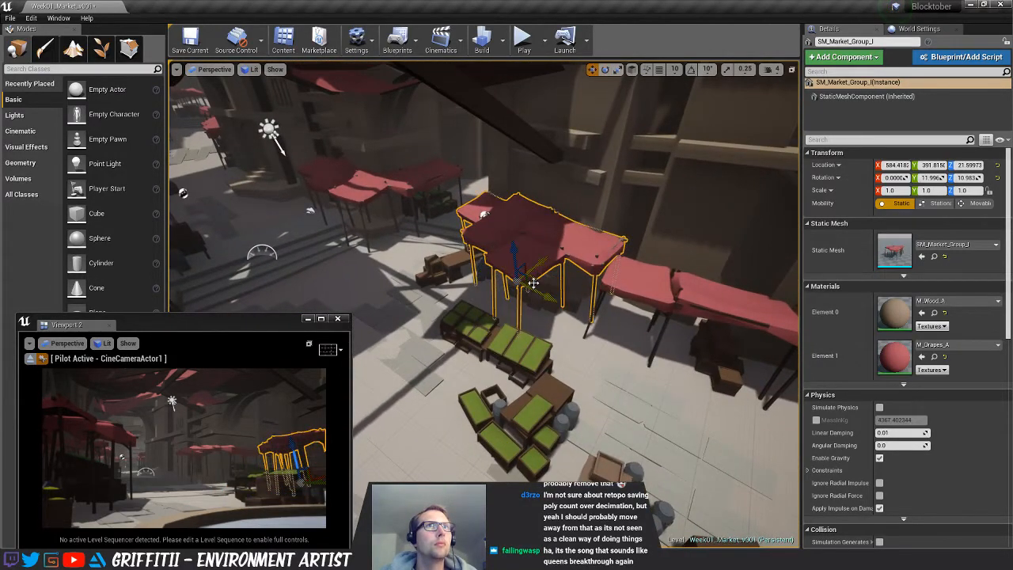
drag(533, 283, 524, 316)
key(e)
drag(520, 354, 428, 343)
drag(478, 302, 471, 326)
drag(531, 283, 513, 269)
key(w)
alt+drag(527, 335, 484, 240)
drag(527, 346, 553, 333)
alt+drag(553, 334, 536, 301)
key(e)
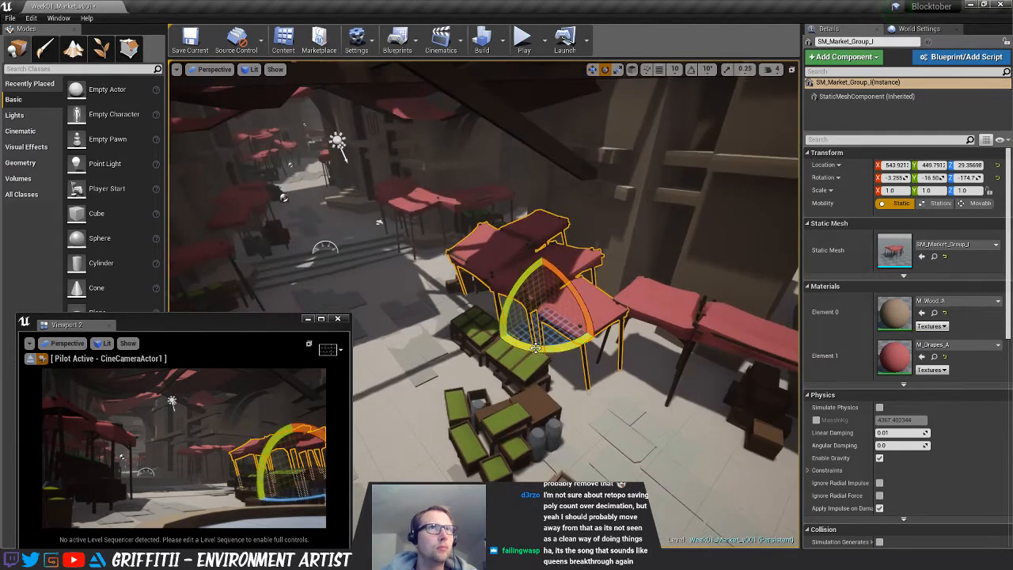
key(w)
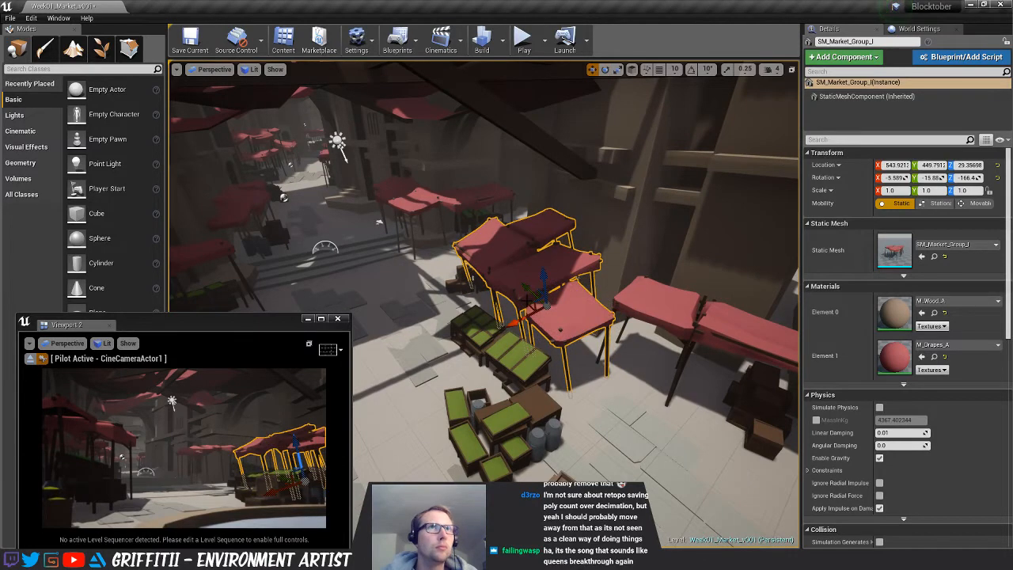
Move the SM_Market_Group_I canopy to about X 536, Y 566, Z 52 and tilt it to about -19° around Y
drag(536, 302, 511, 291)
key(e)
key(w)
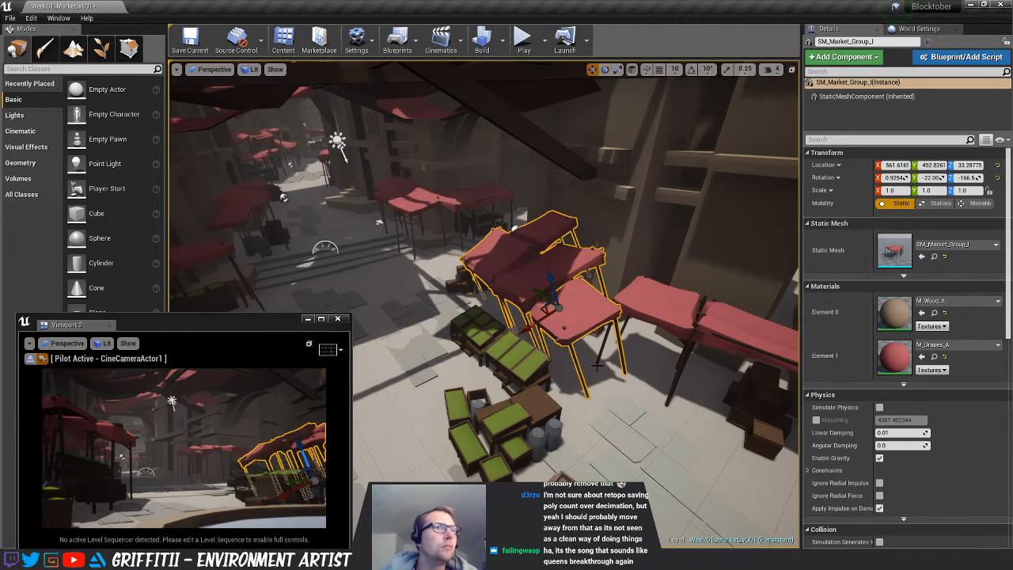
mouse_move(545, 283)
mouse_down()
mouse_move(546, 301)
mouse_move(563, 282)
mouse_up()
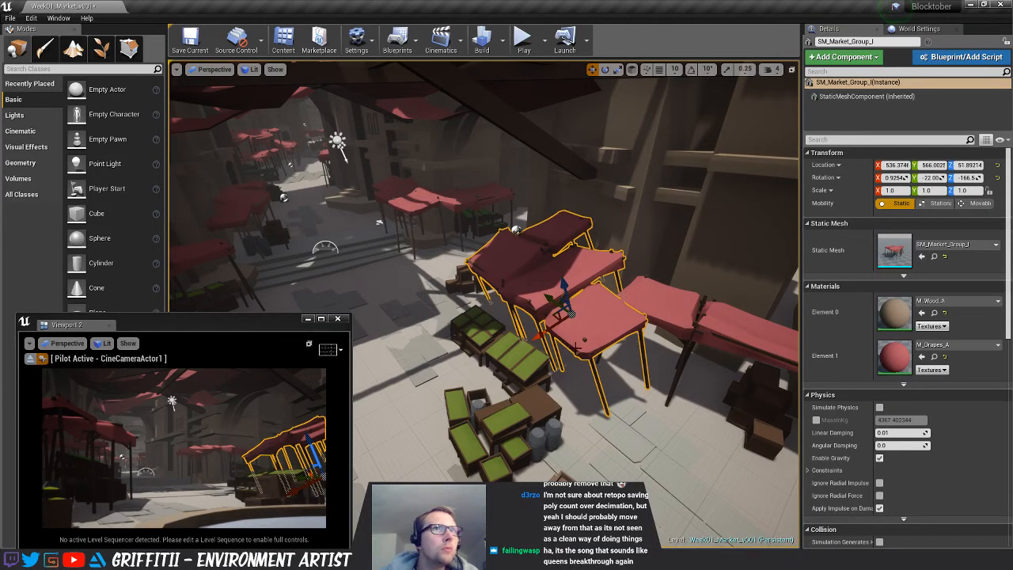
click(707, 333)
mouse_move(716, 367)
right_down()
mouse_move(741, 375)
mouse_move(730, 369)
right_up()
click(566, 304)
key(e)
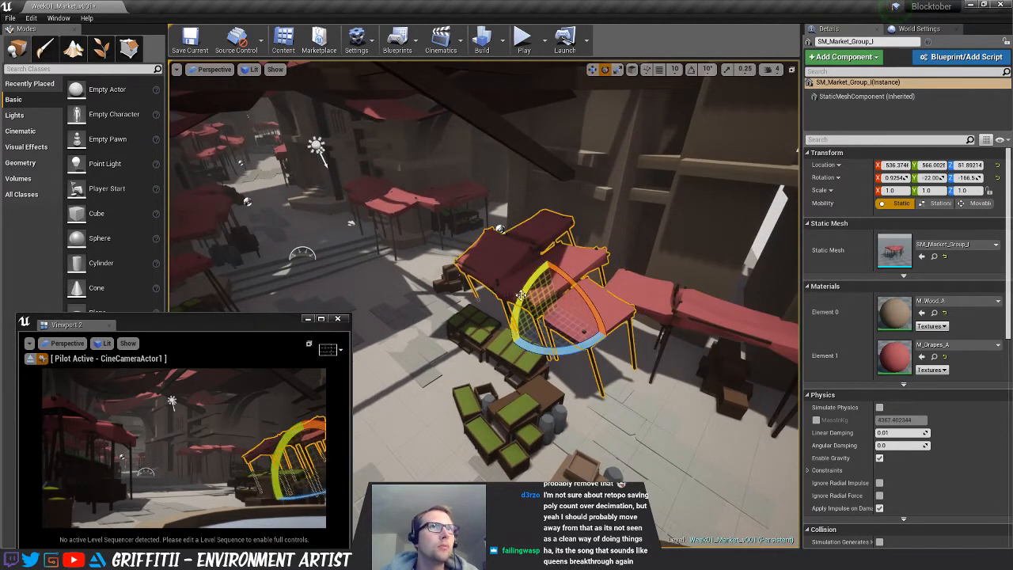
drag(523, 300, 524, 292)
click(710, 323)
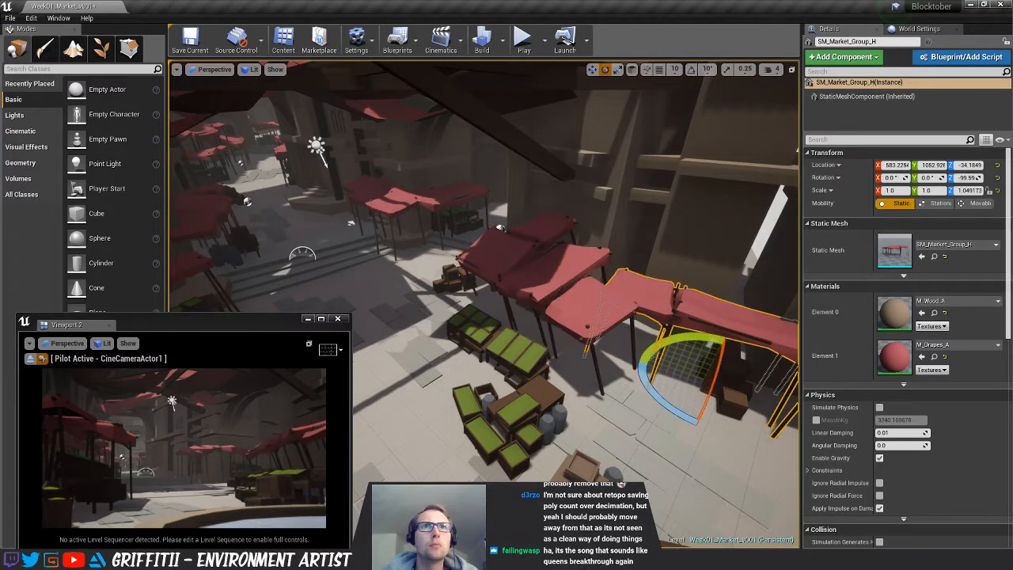
Move the SM_Market_Group_B crates under the tilted canopy to about X 484, Y 567 and shift the crate group behind them farther back
click(725, 383)
key(w)
drag(723, 395, 547, 341)
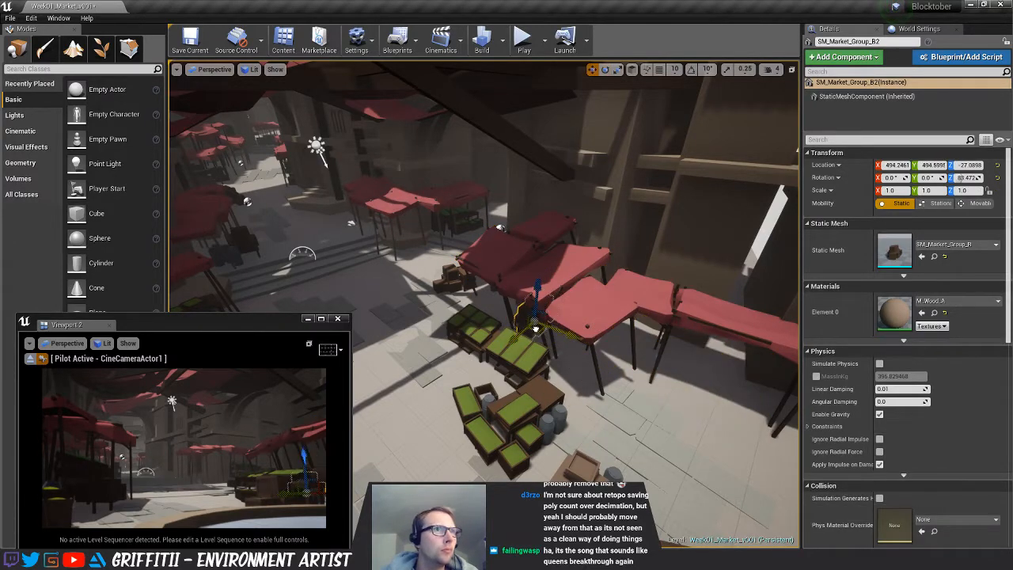
key(f)
scroll(570, 372, down, 4)
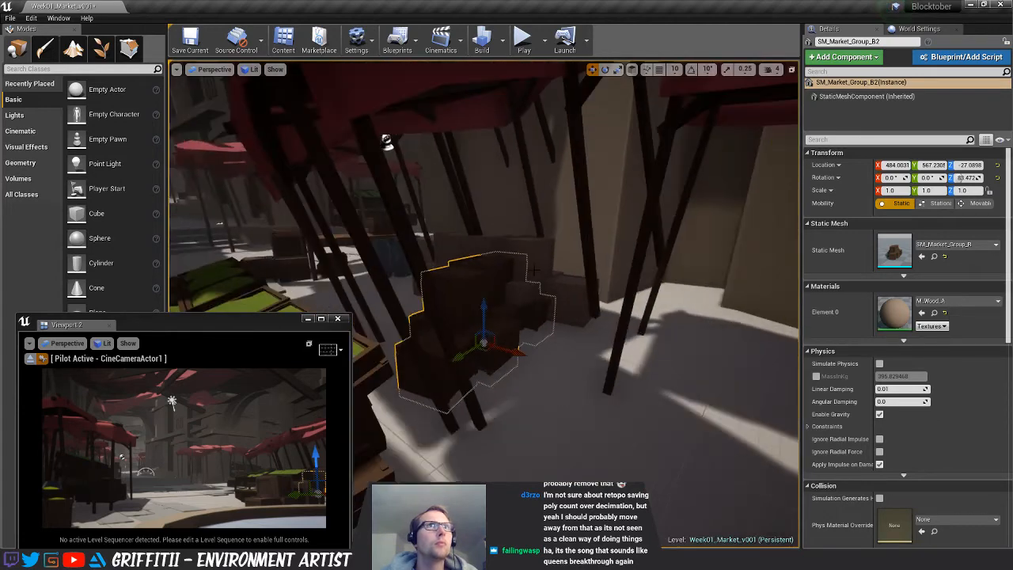
click(533, 283)
drag(494, 270, 513, 219)
Rotate the SM_Market_Group_B crates to about -6° around Z and reposition them at about X 492, Y 596
click(485, 323)
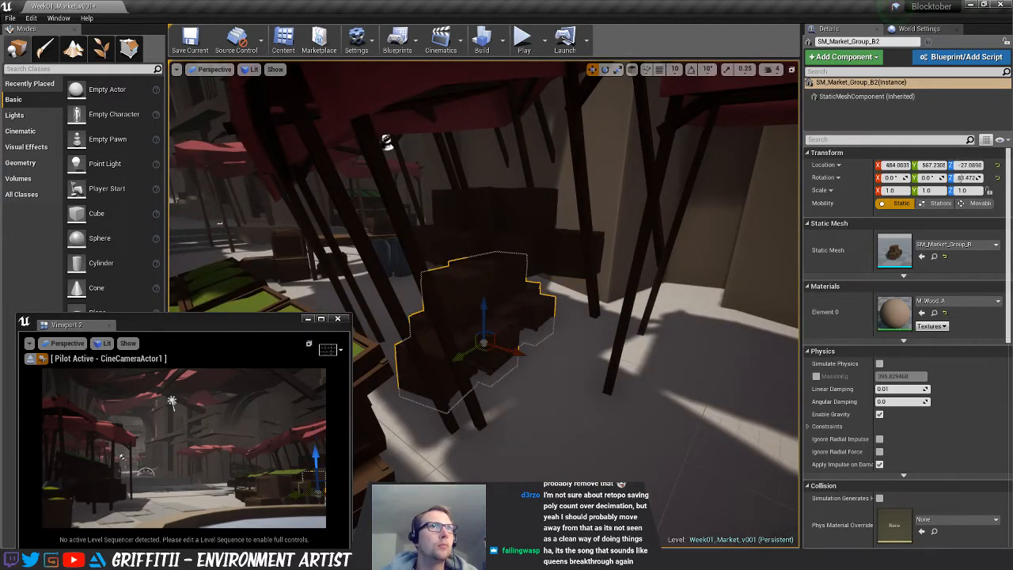
key(e)
drag(488, 371, 522, 396)
key(w)
drag(502, 336, 524, 342)
Lower the tilted SM_Market_Group_I canopy to about Z 50 and view the surrounding stalls from above
right_drag(454, 387, 399, 316)
key(s)
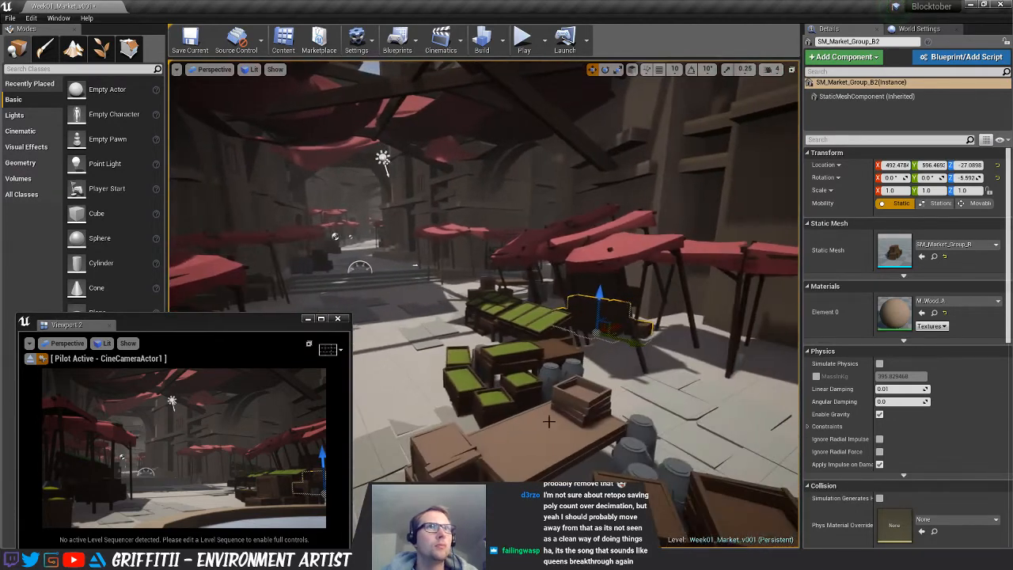
click(591, 266)
drag(592, 279, 592, 282)
key(s)
right_drag(592, 281, 578, 316)
key(w)
key(s)
right_drag(667, 328, 588, 274)
key(w)
right_drag(520, 296, 456, 280)
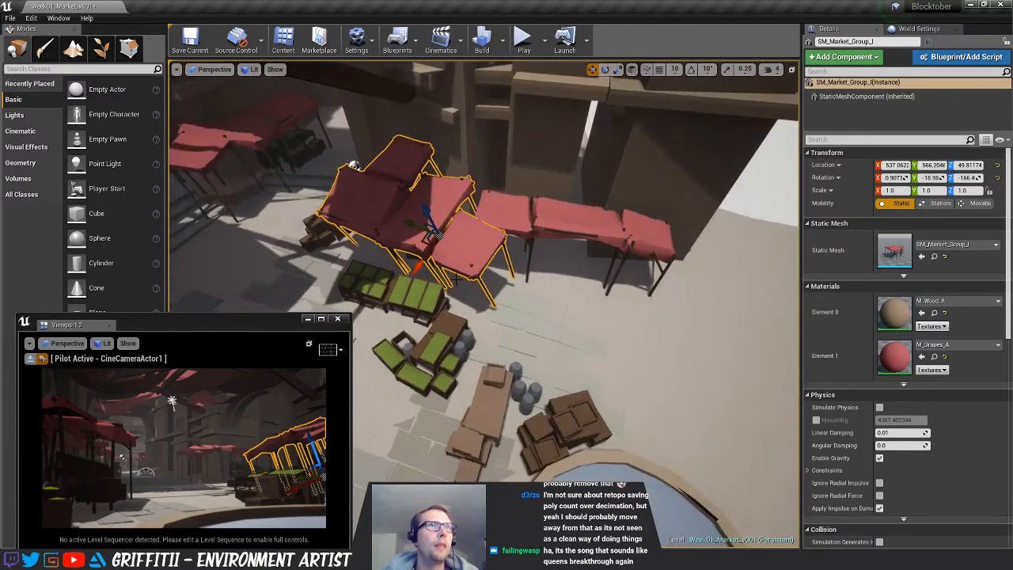
Try the SM_Market_Group_I canopy farther forward at about X 418, Y 831 with a different rotation, and undo the changes
drag(425, 241, 489, 277)
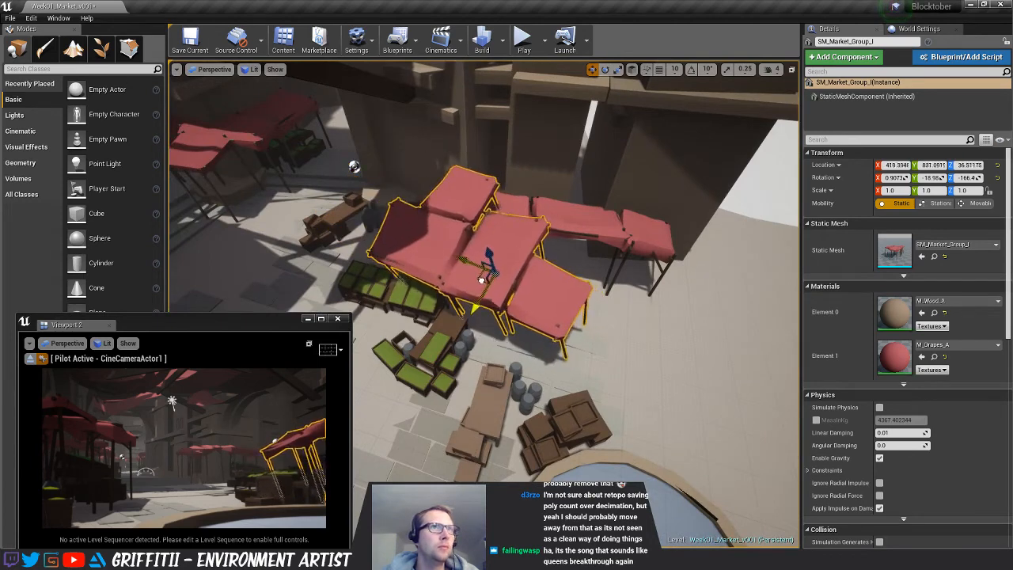
key(e)
drag(511, 326, 457, 315)
right_drag(457, 315, 419, 279)
key(ctrl+z)
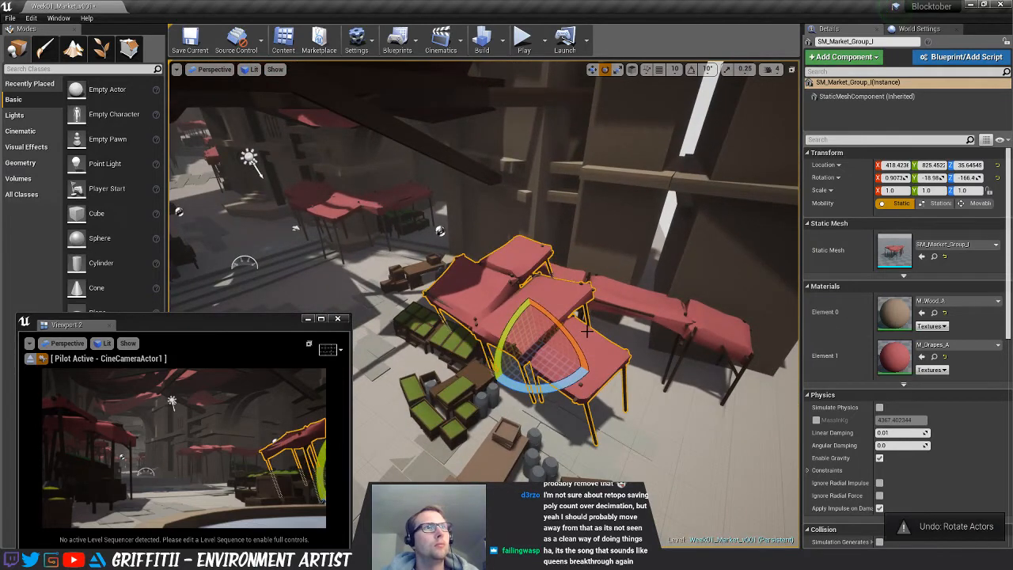
Move the SM_Market_Group_H canopy from the wall toward the crates beside the fountain, to about X 176, Y 1122
click(602, 342)
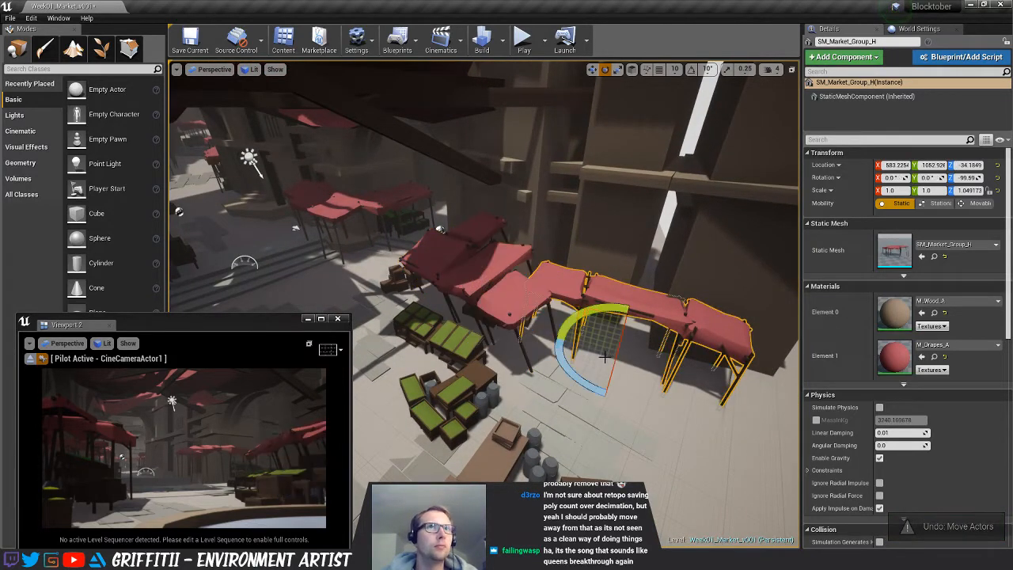
key(w)
right_drag(663, 341, 601, 355)
drag(630, 350, 529, 365)
Rotate the SM_Market_Group_H canopy to about -80° around Z, shift it closer to the fountain and clear the selection
key(e)
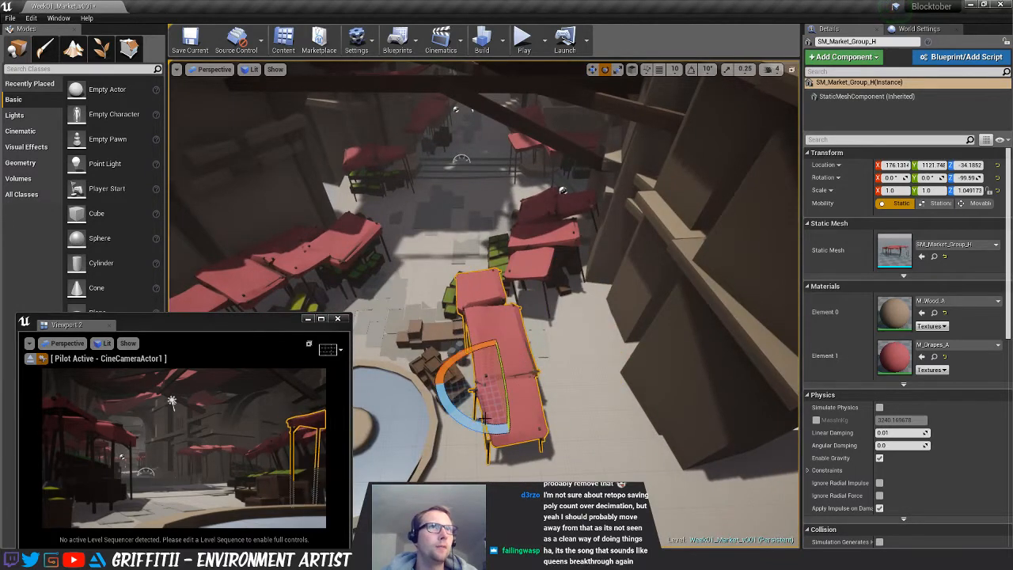
drag(483, 425, 457, 414)
key(w)
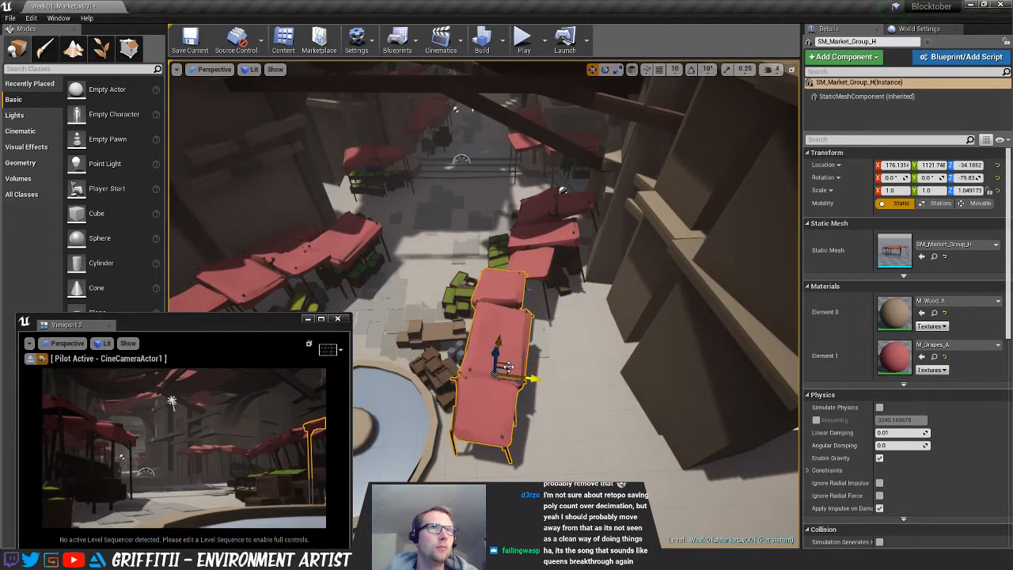
drag(514, 368, 474, 376)
click(597, 400)
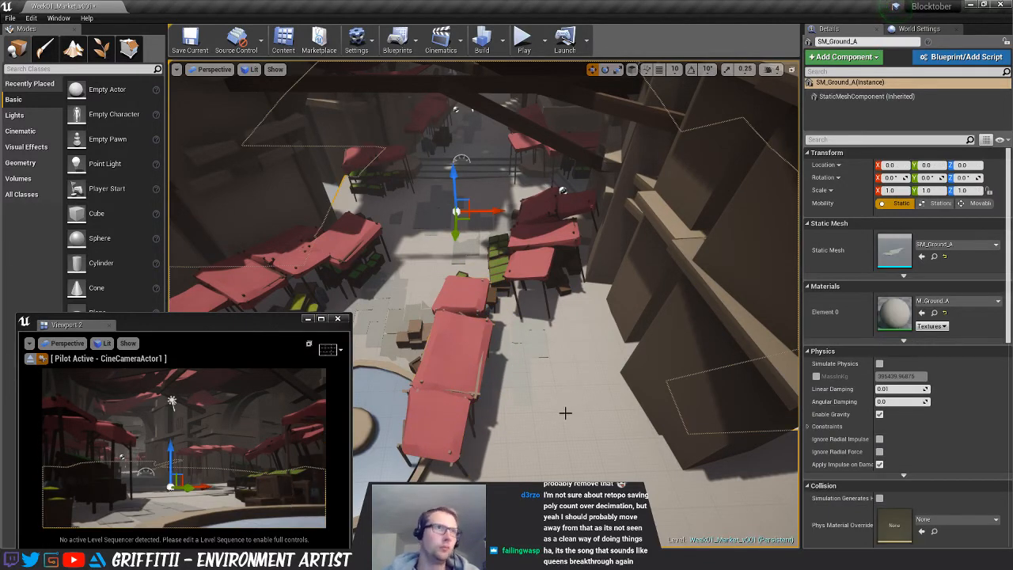
right_drag(592, 414, 592, 414)
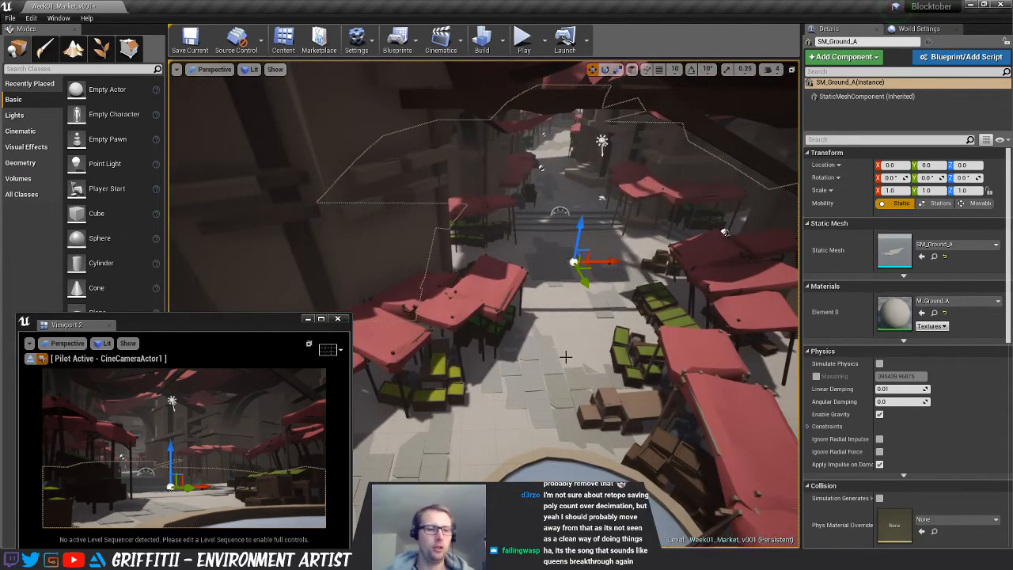
key(Escape)
right_drag(585, 368, 586, 369)
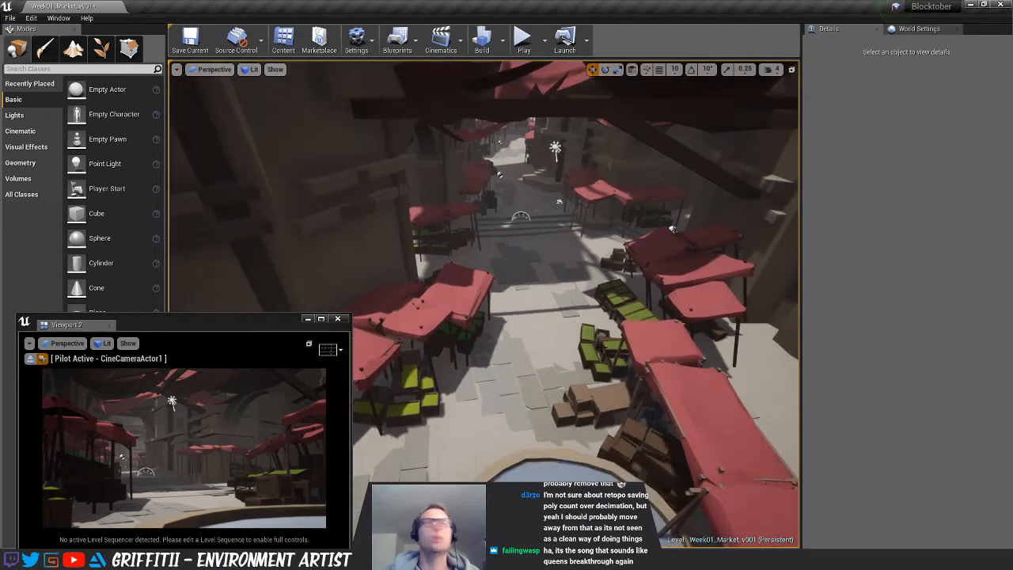
Open the M_Drapes_A material instance and change its parent to MASTER_1Layer_Random_Colour
key(alt+Tab)
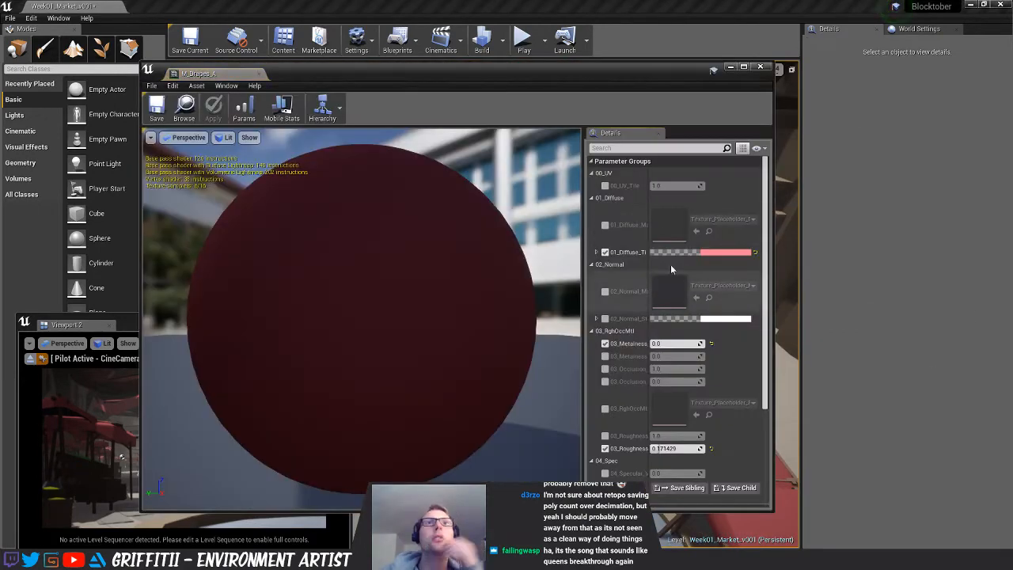
scroll(726, 469, down, 5)
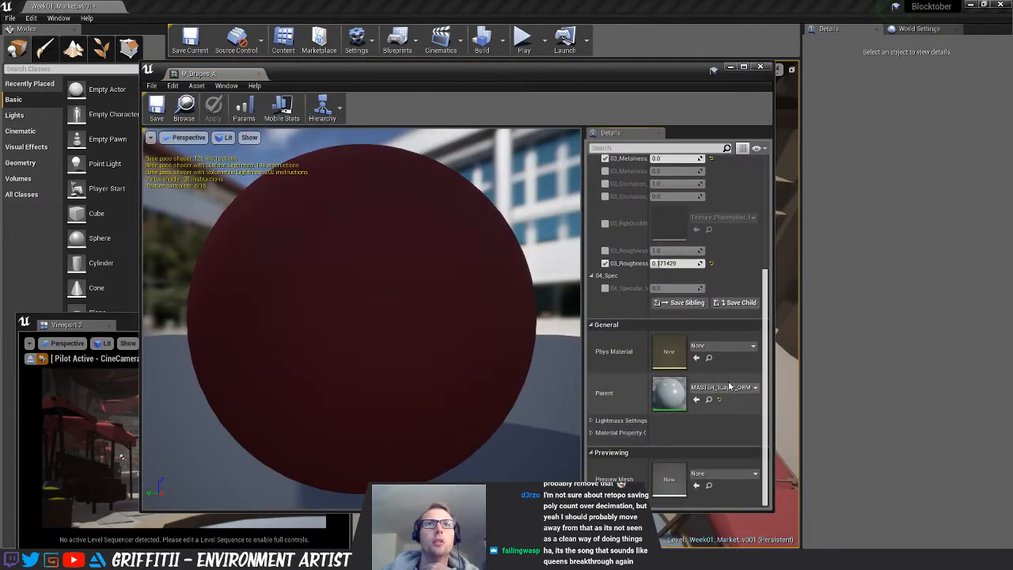
click(739, 389)
scroll(774, 358, down, 5)
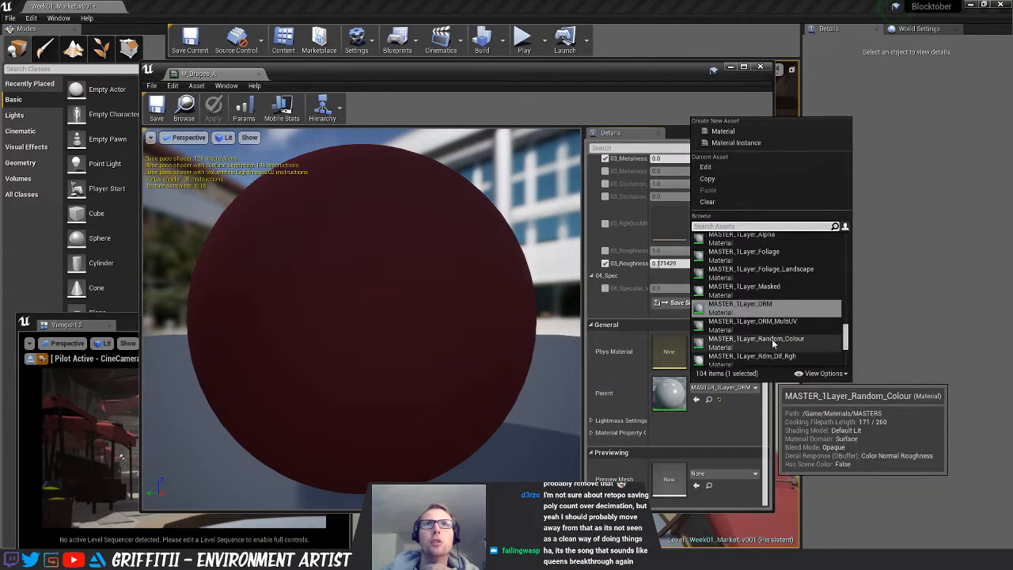
click(774, 345)
scroll(657, 285, up, 5)
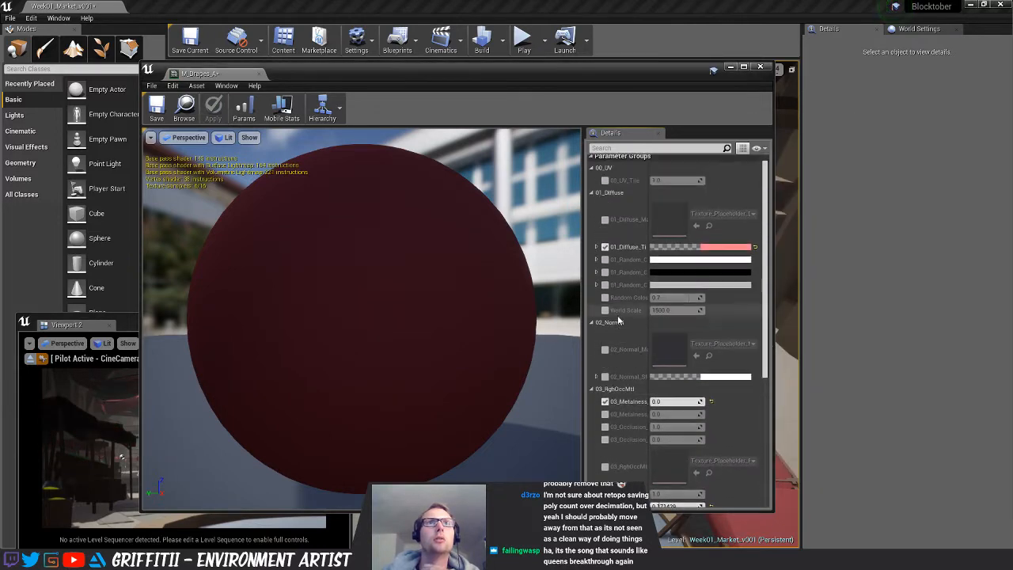
Disable the diffuse tint override in M_Drapes_A and enable the three random colour overrides
click(605, 252)
click(605, 265)
click(605, 277)
click(605, 290)
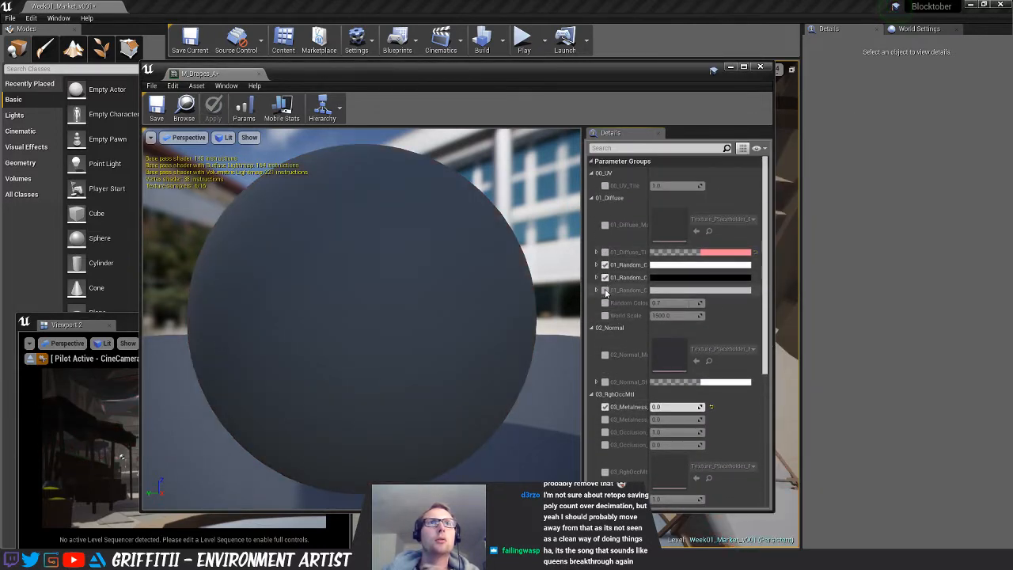
Set the first random colour to the light red sampled from the diffuse tint swatch, hex sRGB FF8290FF
click(656, 266)
click(752, 348)
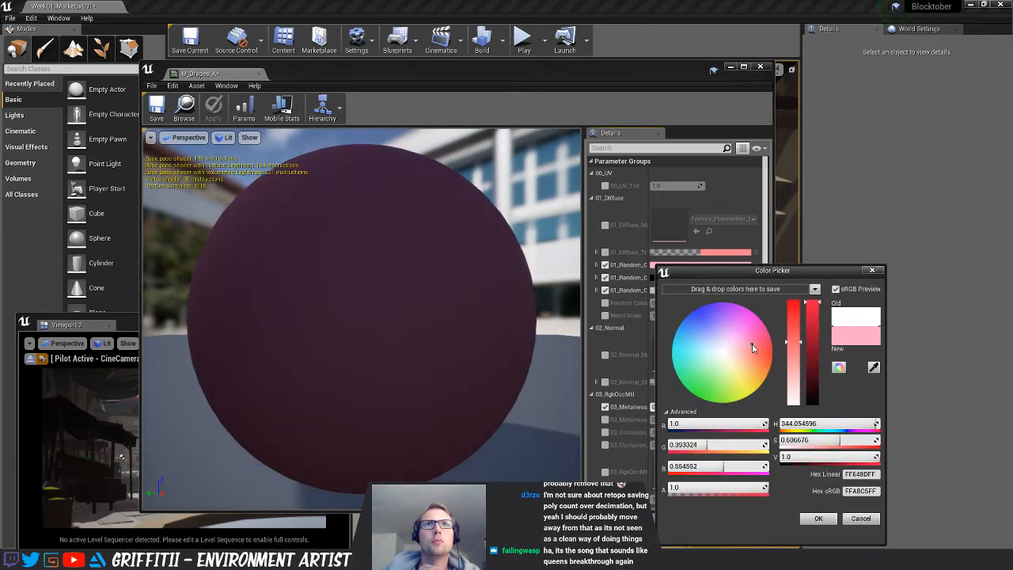
click(873, 369)
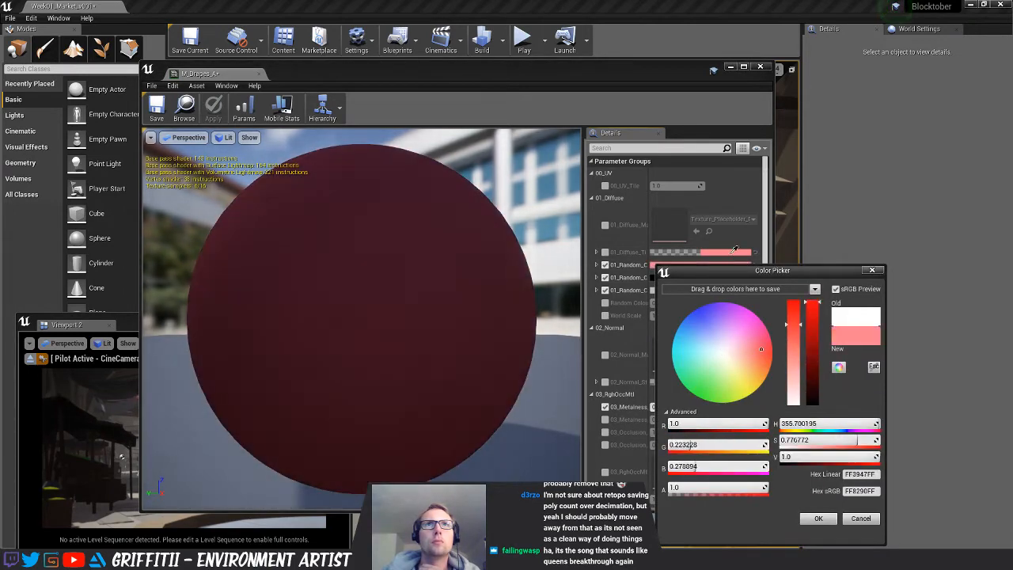
click(730, 253)
click(816, 518)
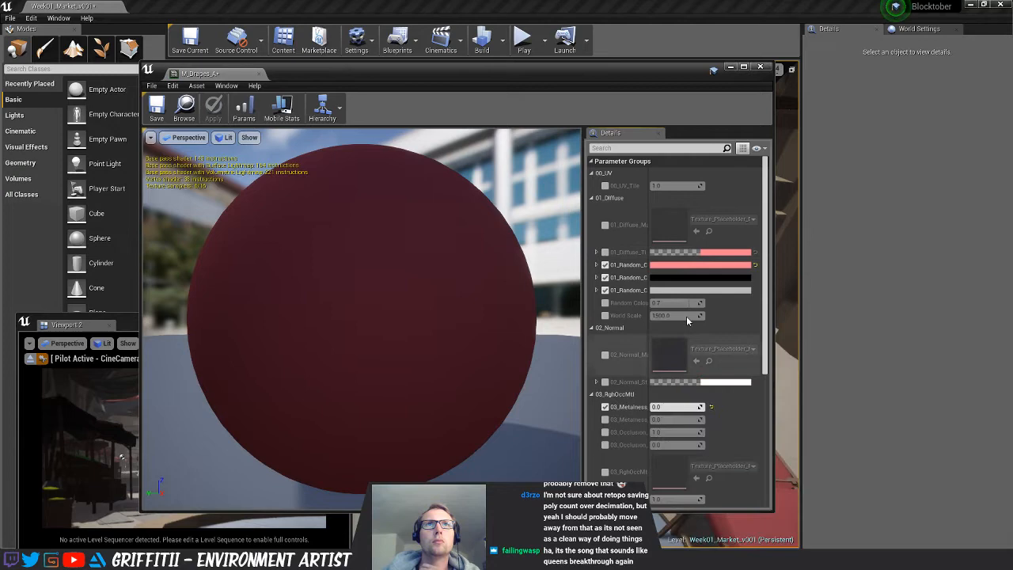
Set the second random colour of M_Drapes_A to a pink after trying a yellow tone on the canopies
click(665, 277)
drag(827, 364, 828, 390)
drag(737, 361, 758, 383)
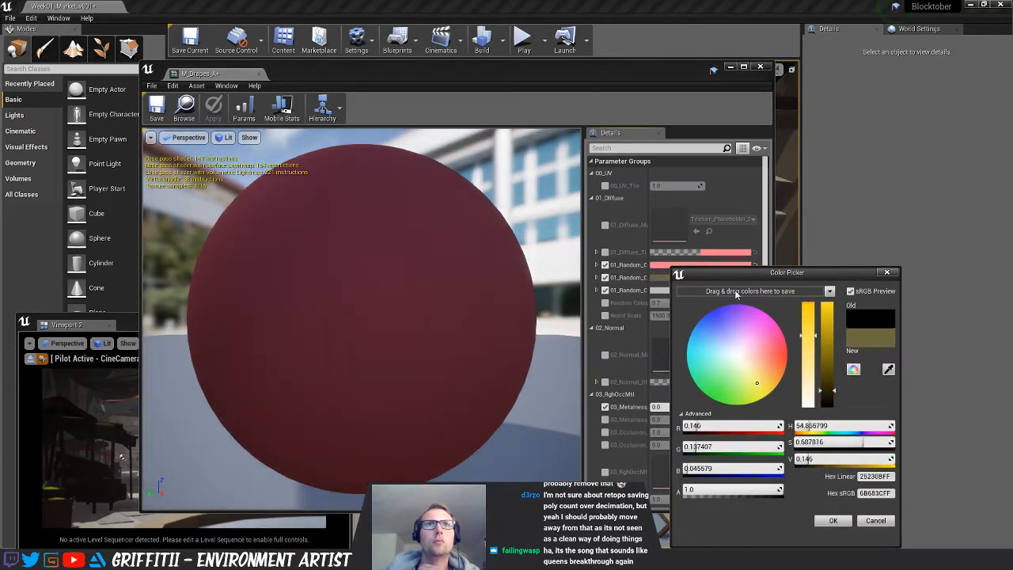
drag(741, 275, 809, 277)
mouse_move(818, 368)
mouse_down()
mouse_move(829, 363)
mouse_move(824, 352)
mouse_move(828, 383)
mouse_up()
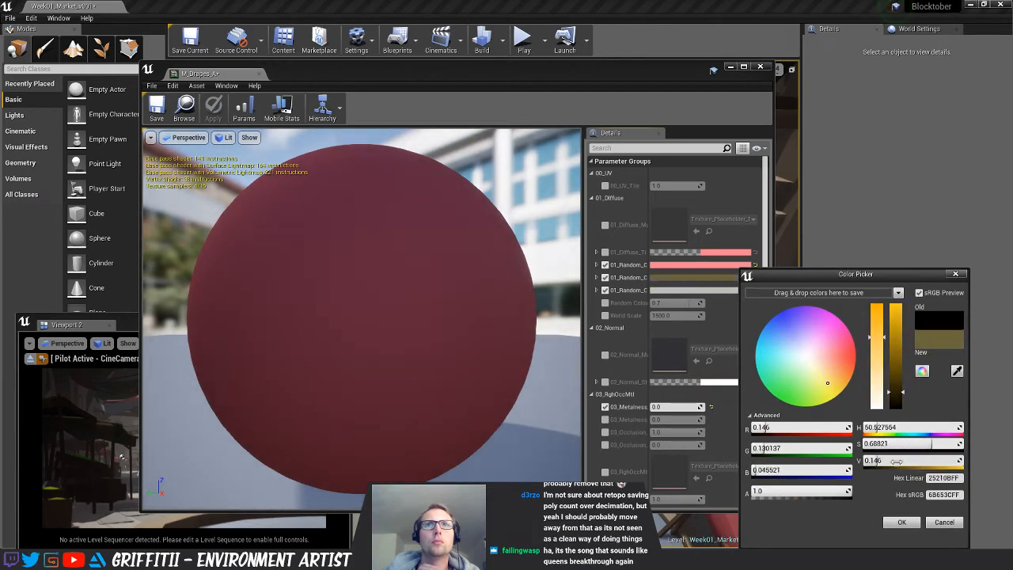
drag(899, 391, 901, 315)
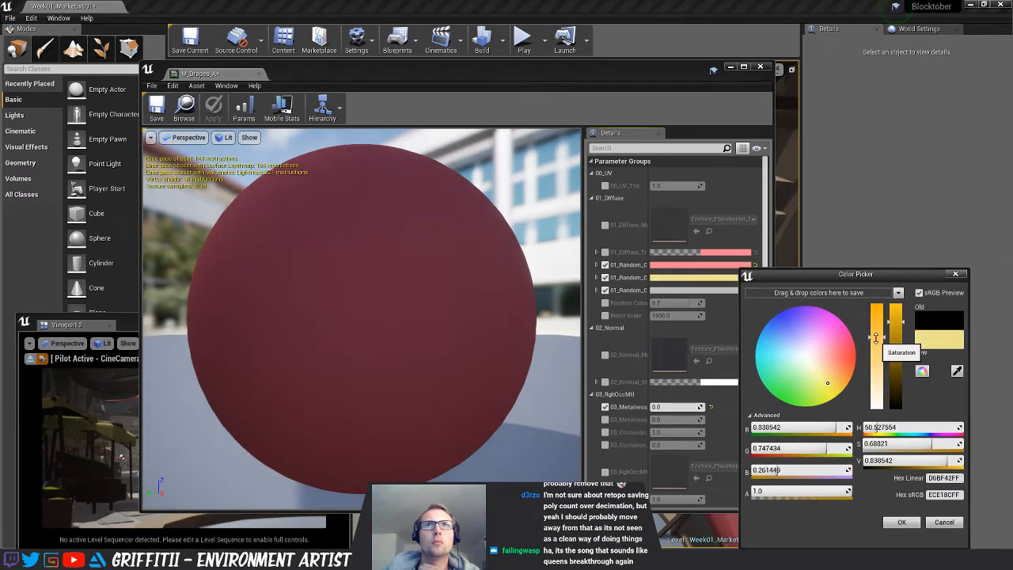
click(825, 346)
drag(824, 345, 834, 341)
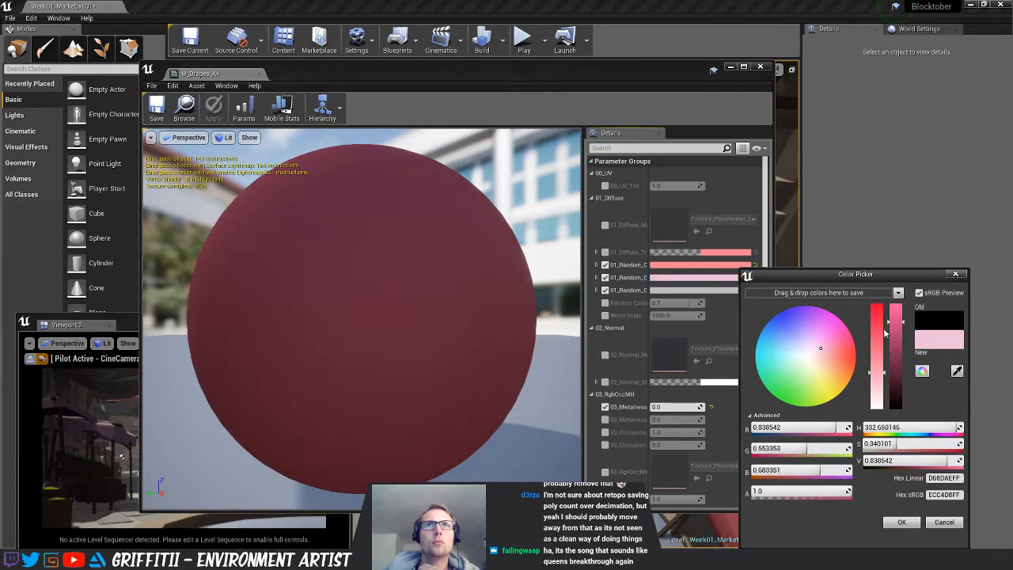
click(902, 521)
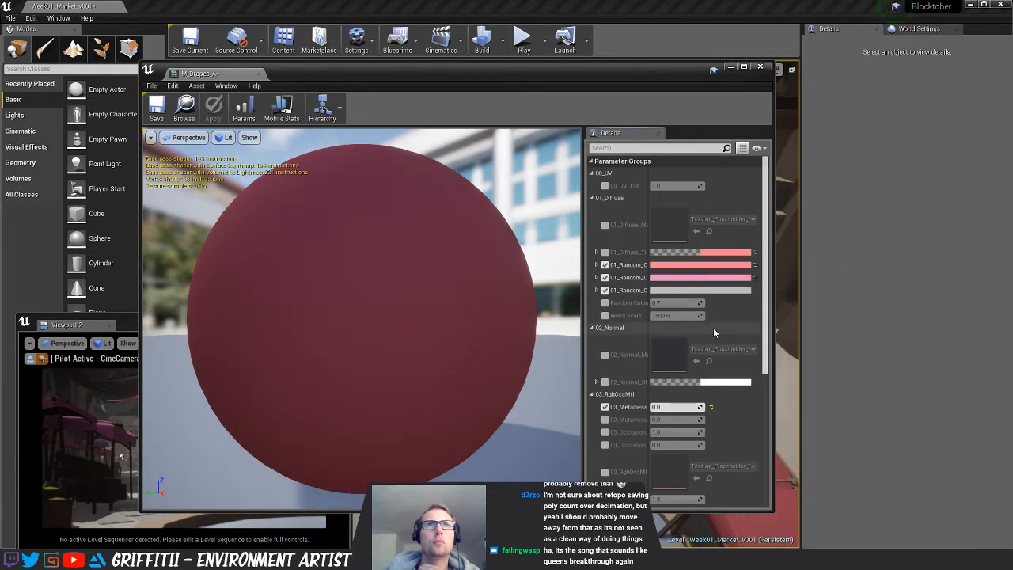
Set the third random colour to a muted red with a value of 0.5 and save the M_Drapes_A material
click(713, 289)
click(800, 353)
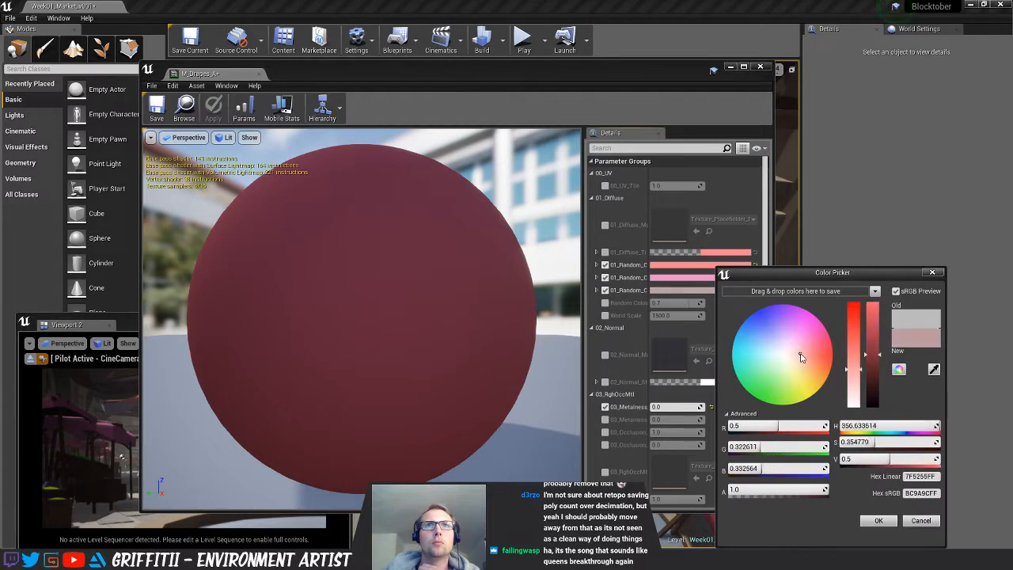
click(856, 316)
click(878, 521)
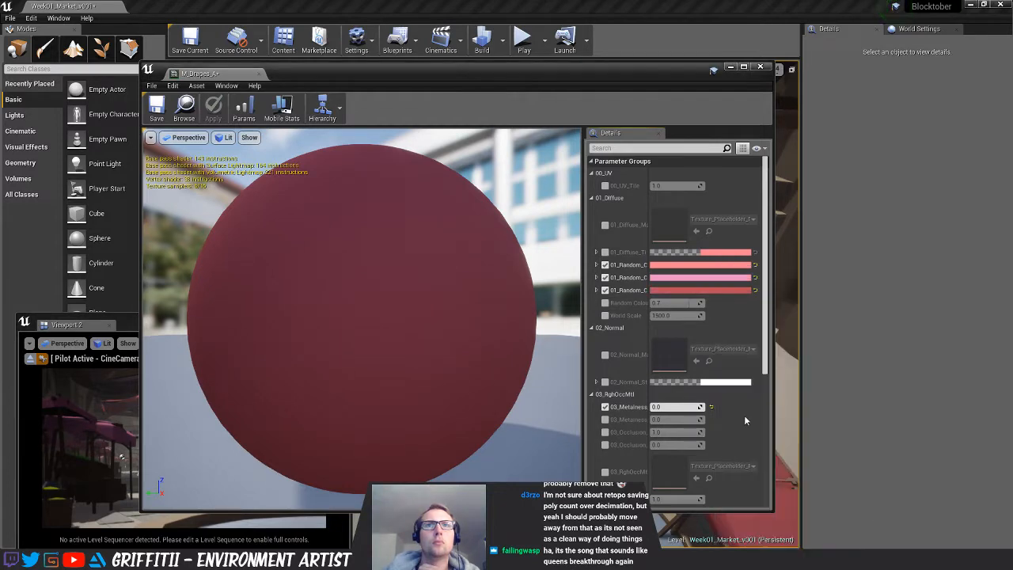
click(156, 109)
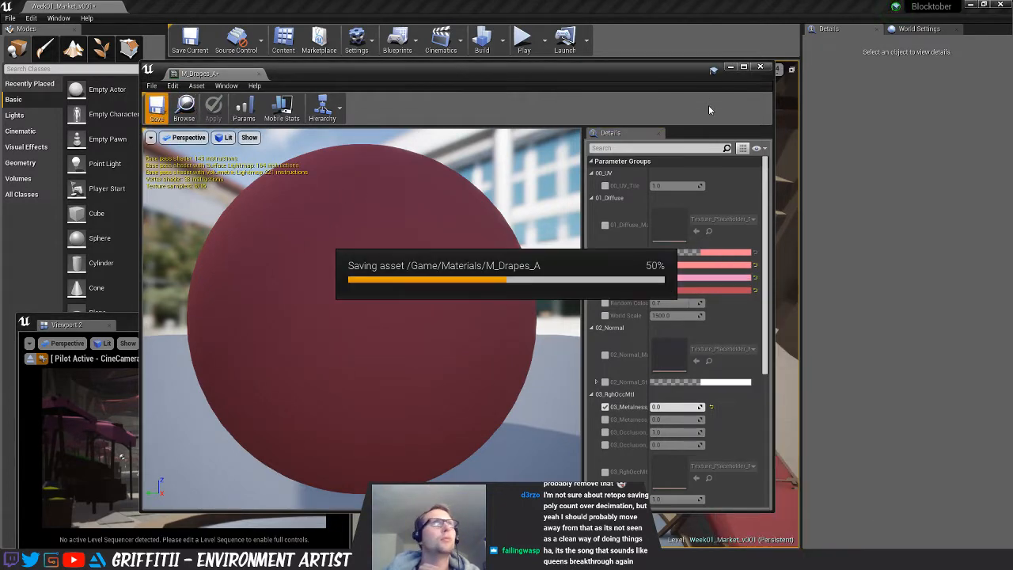
click(760, 67)
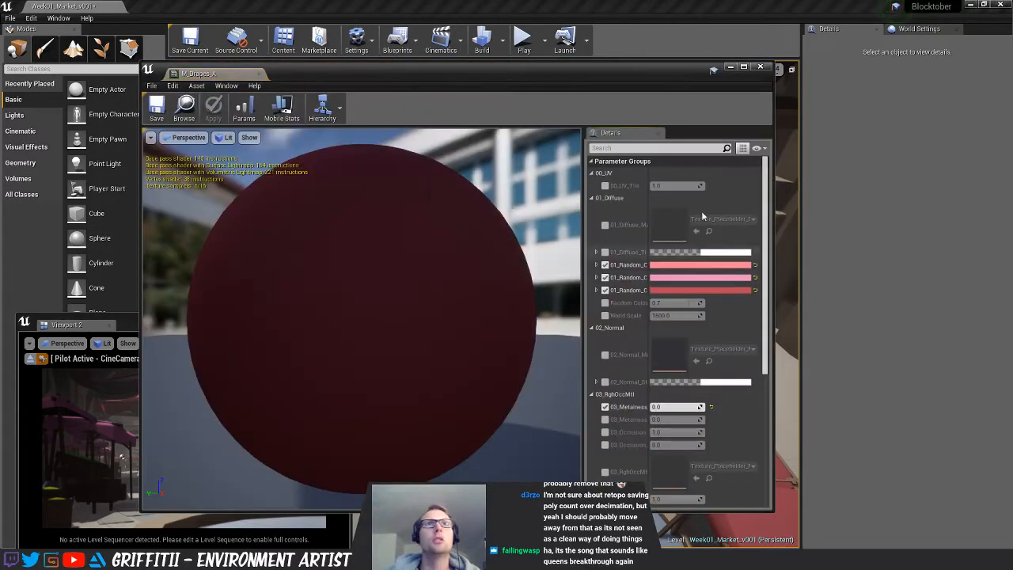
Place the M_Drapes_A editor beside the level view, save the recoloured material and return to the level
drag(608, 72, 1012, 95)
drag(877, 97, 926, 82)
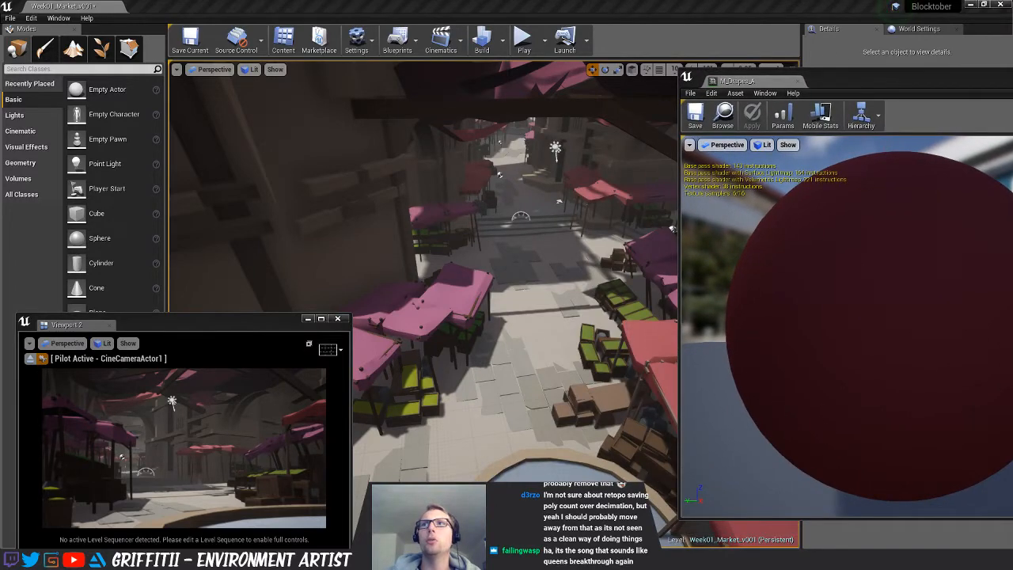
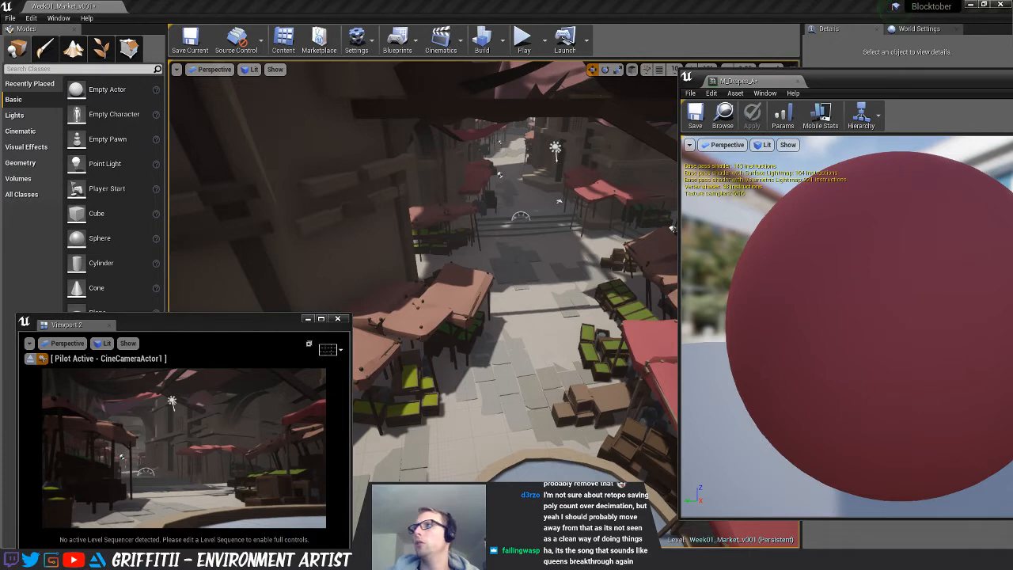
click(696, 116)
click(554, 317)
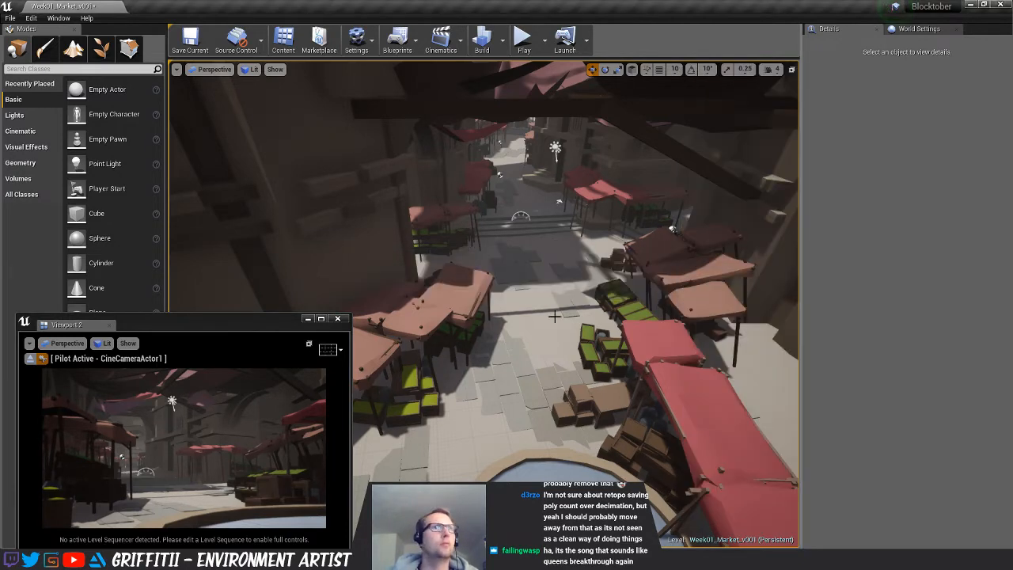
Position the SM_Market_Group_F produce stall by the canopies near the steps, at about X 544, Y -349, Z 1.7
right_drag(554, 316, 654, 287)
click(602, 291)
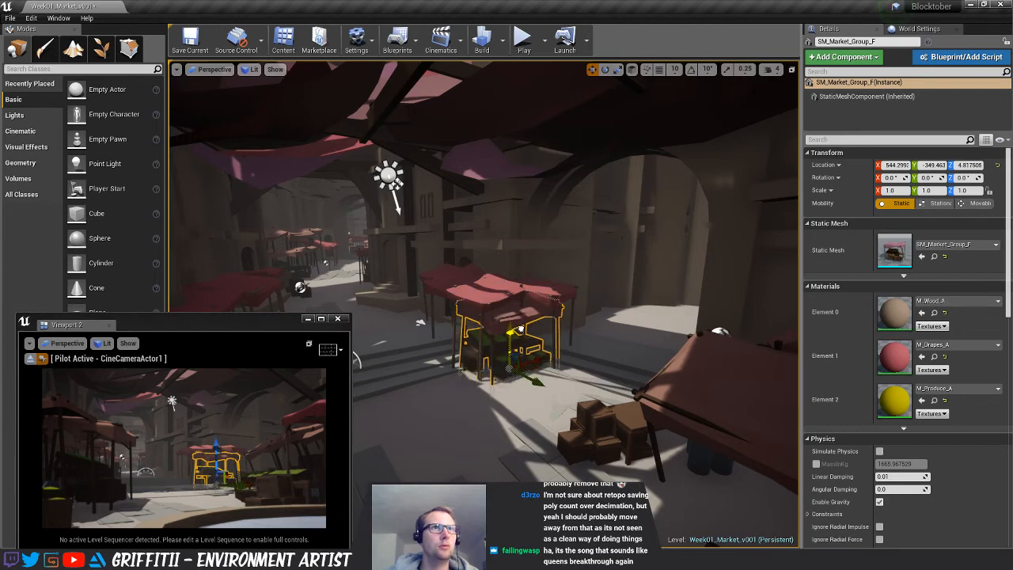
right_drag(621, 327, 630, 321)
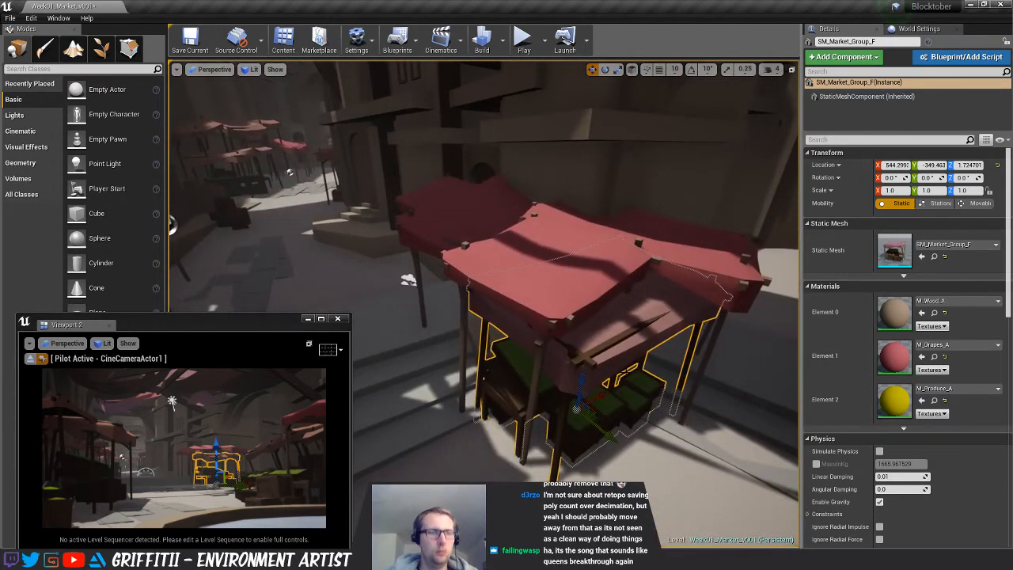
key(Escape)
right_drag(620, 357, 630, 358)
Rotate the SM_Market_Group_F stall to about 8° around Z and move it to about X 630, Y -297
click(542, 365)
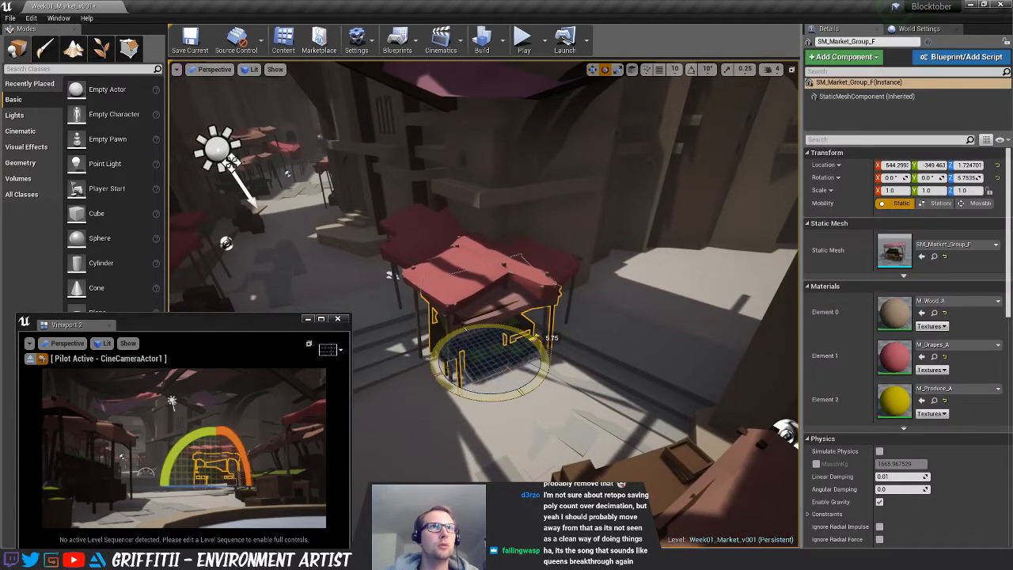
key(w)
drag(541, 366, 541, 354)
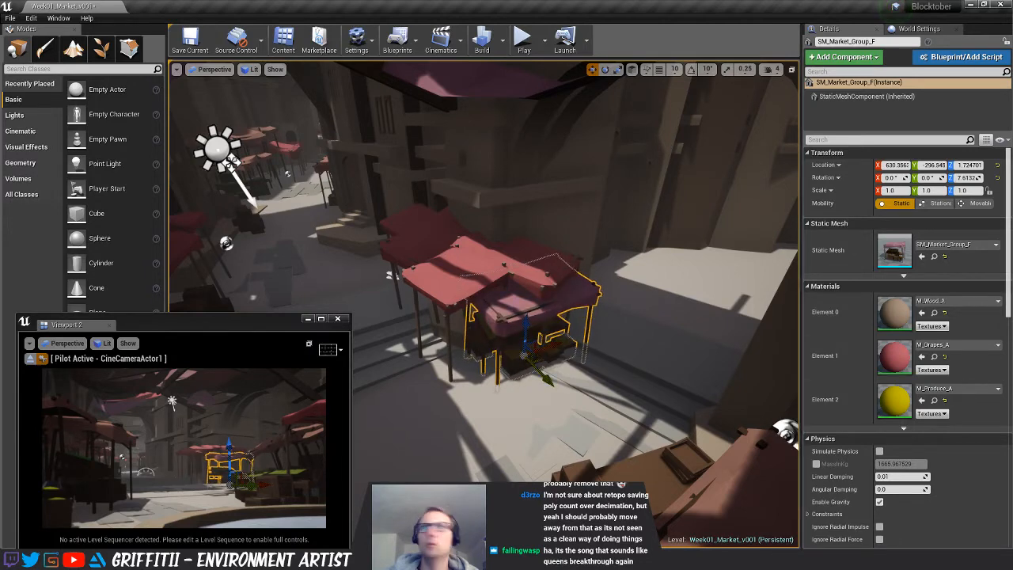
Place the SM_Market_Group_D crate group in front of the stall and rotate it to about -137° around Z
drag(1012, 356, 445, 391)
key(e)
drag(440, 426, 530, 397)
Move the SM_Market_Group_D crates under the canopy edge by the steps, to about X 433, Y -482, and clear the selection
key(w)
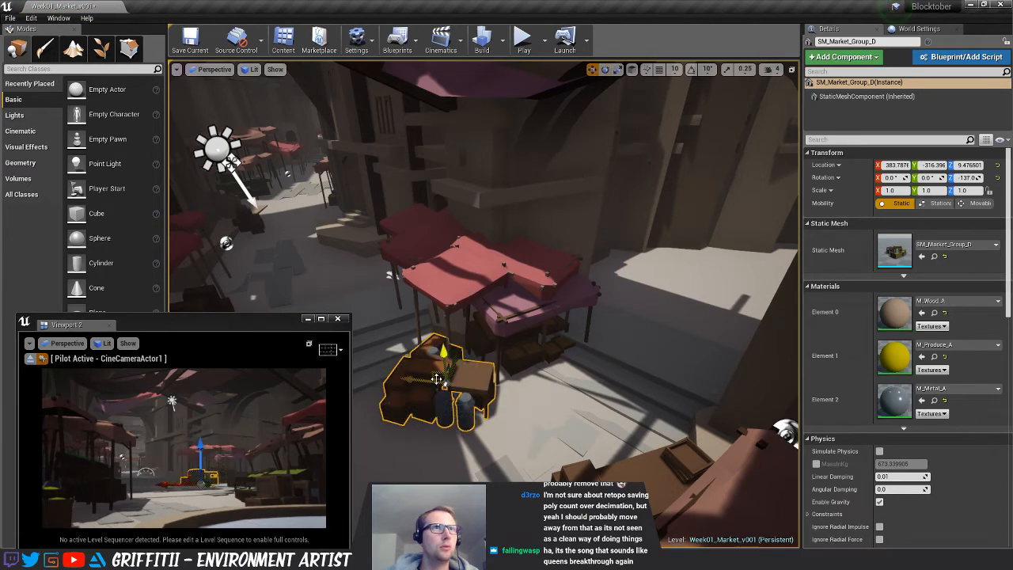
mouse_move(505, 407)
right_down()
mouse_move(467, 392)
mouse_move(495, 403)
right_up()
drag(492, 358, 458, 315)
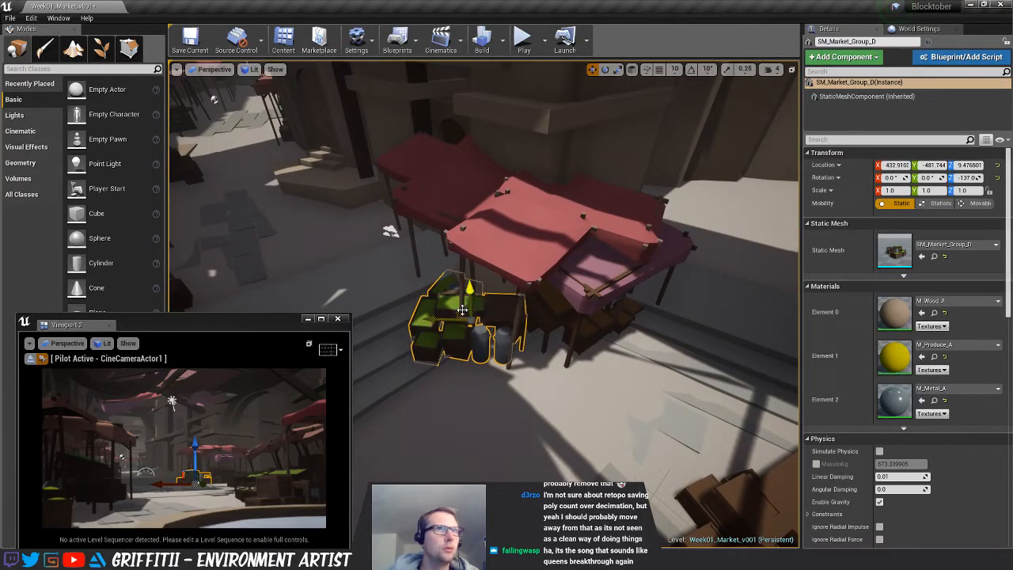
right_drag(516, 398, 586, 399)
key(Escape)
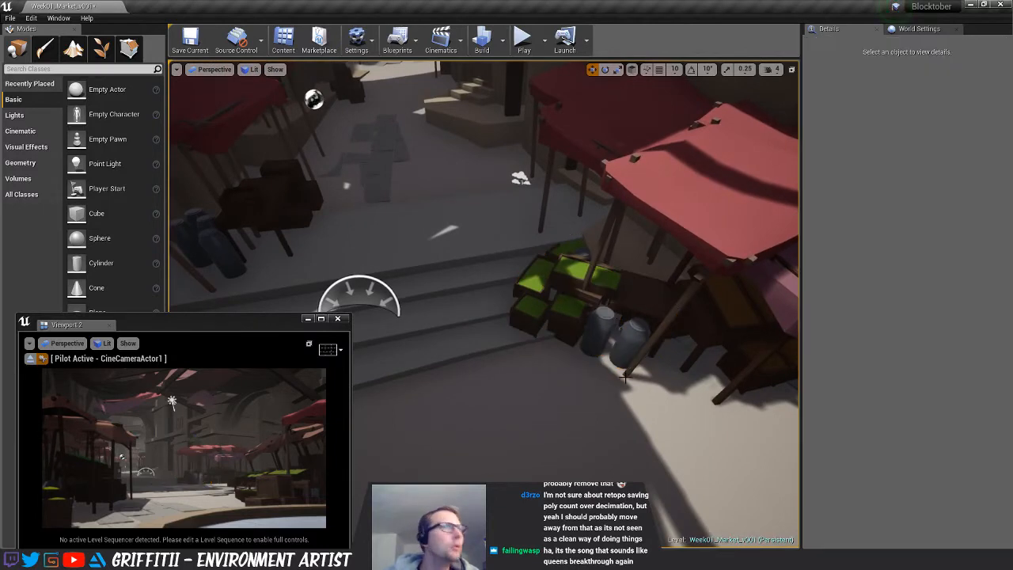
Nudge the SM_Market_Group_D crates by the steps to about X 433, Y -482, Z 5.7 for a yellow produce colour
click(612, 325)
mouse_move(612, 326)
right_down()
mouse_move(602, 316)
mouse_move(627, 334)
right_up()
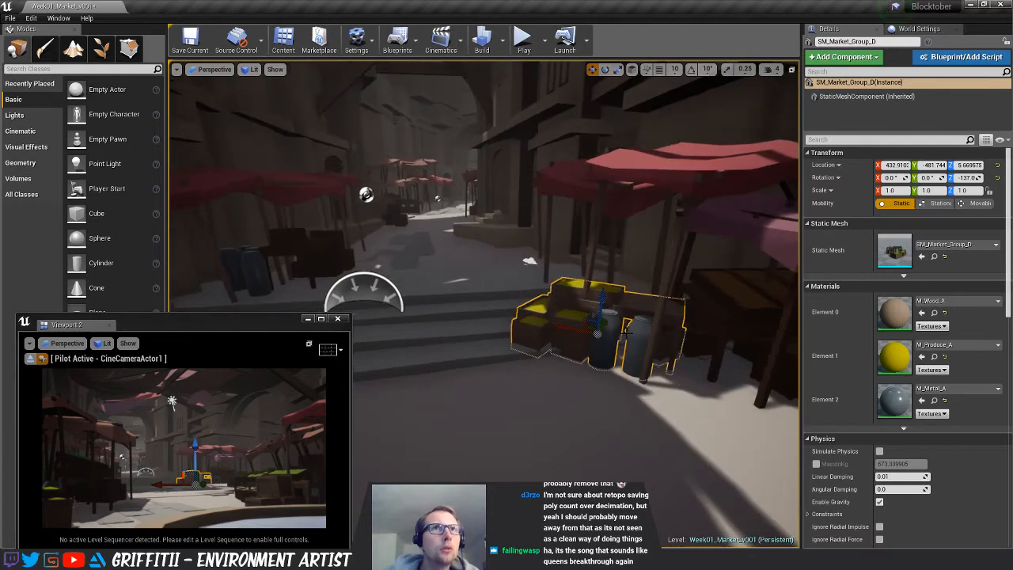
ctrl+click(630, 349)
key(Escape)
Raise the purple SM_Drape_B3 drape above the canopies to about X 506, Y -540, Z 878 to change its colour
mouse_move(627, 394)
right_down()
mouse_move(598, 396)
mouse_move(604, 381)
mouse_move(619, 397)
mouse_move(633, 382)
mouse_move(639, 404)
mouse_move(612, 344)
mouse_move(626, 392)
right_up()
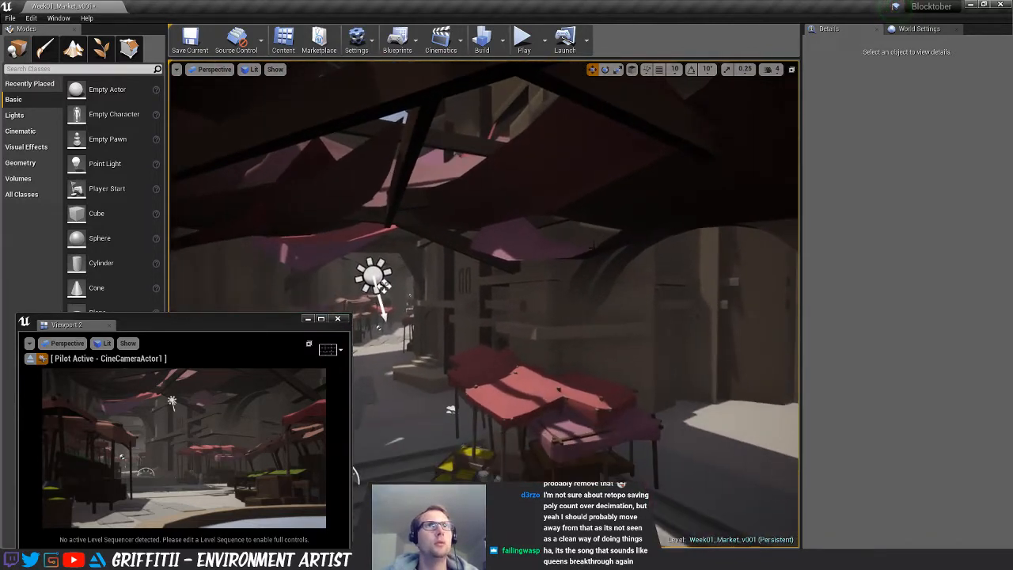
click(604, 248)
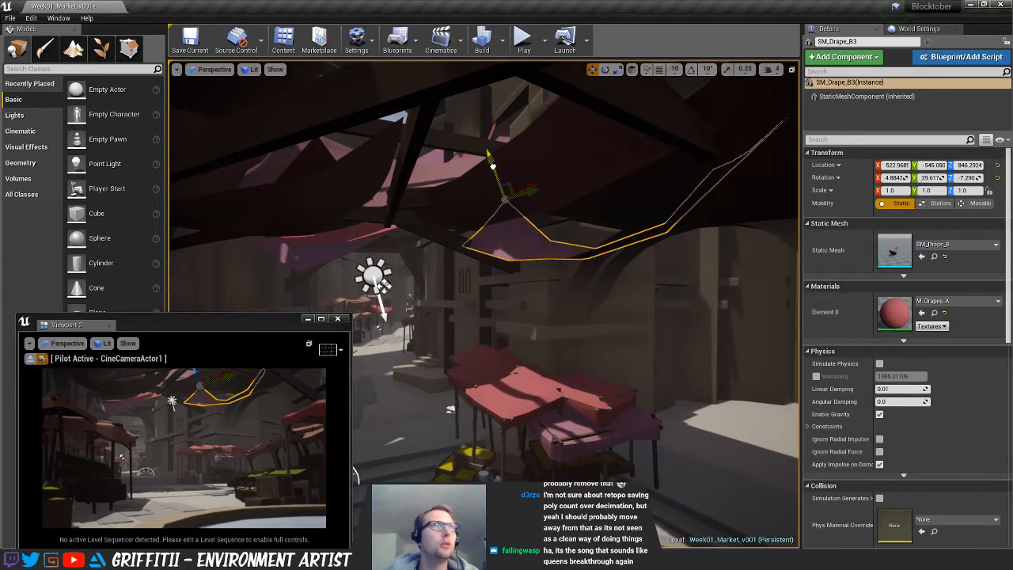
drag(492, 164, 490, 155)
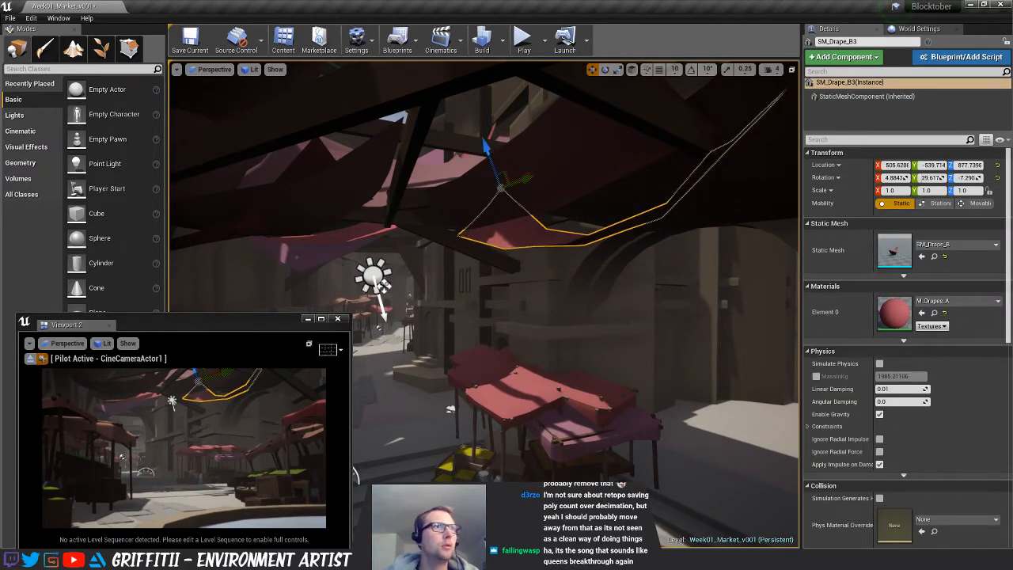
Duplicate the SM_Drape_D4 drape near the arch, placing the copy at about X 711, Y -391, Z 829, rotated to about -80° around Z
right_drag(493, 158, 527, 150)
click(514, 163)
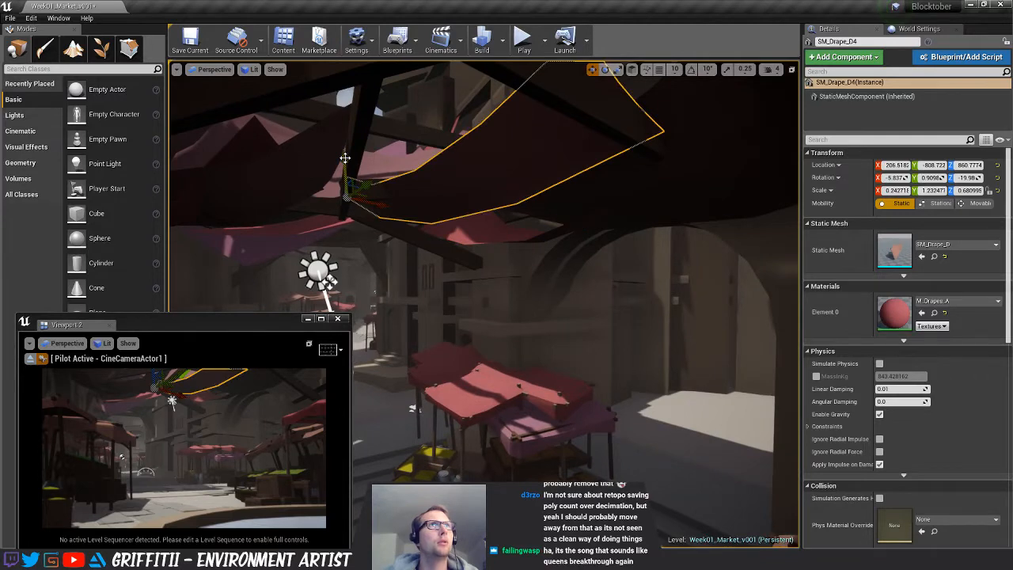
alt+drag(345, 157, 575, 198)
key(e)
key(w)
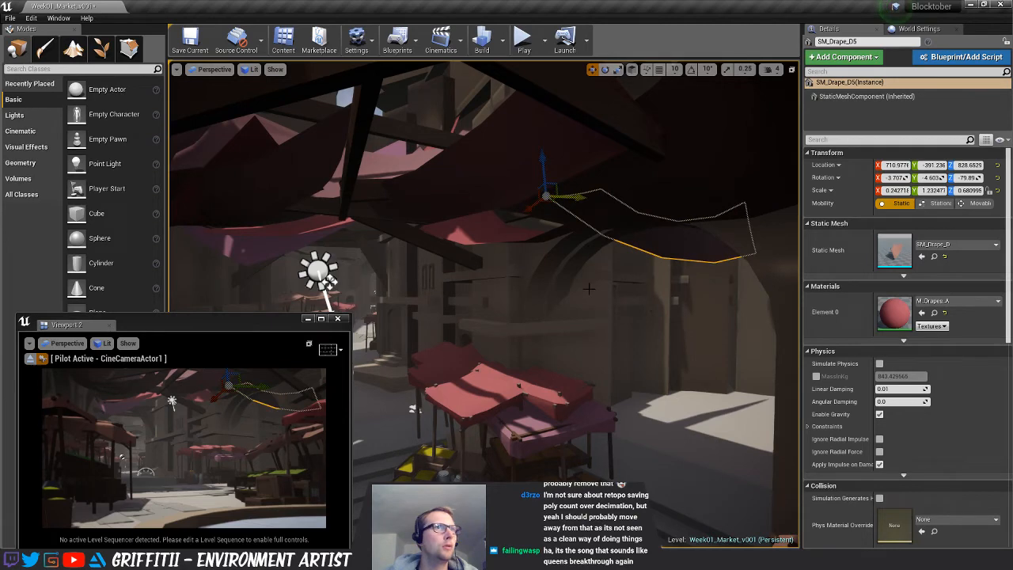
key(Escape)
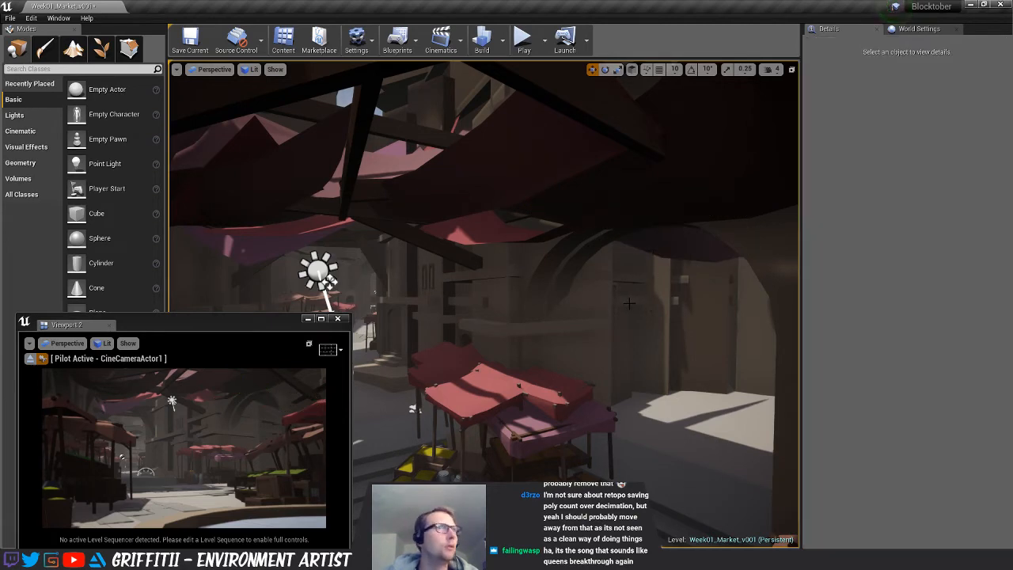
Rotate the copied drape by the arch to adjust how it hangs and clear the selection
click(645, 246)
key(e)
drag(576, 175, 581, 197)
key(Escape)
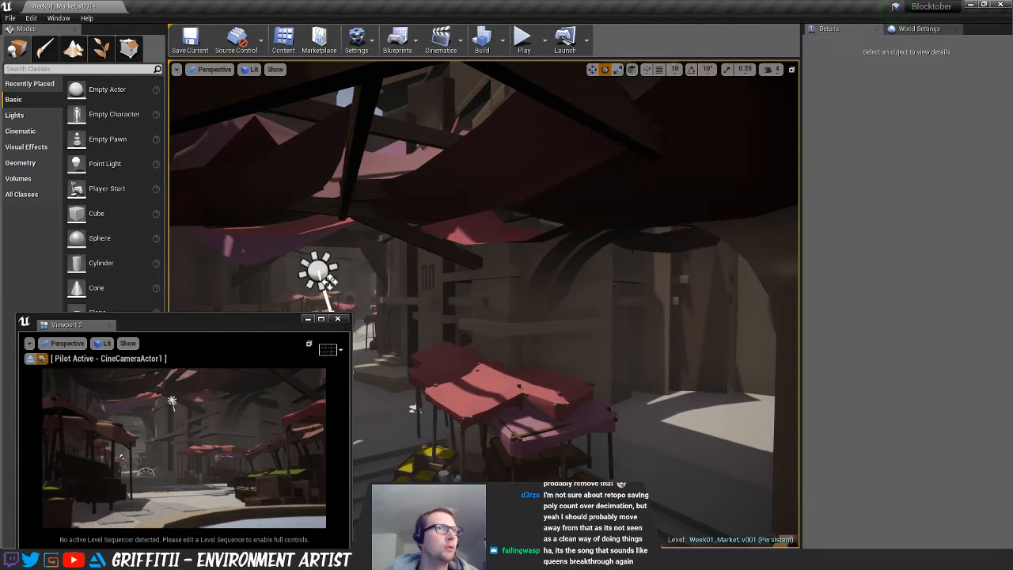
Duplicate the SM_Drape_D3 drape and place the copy over the rooftops at about X 1475, Y 61, Z 1490
click(277, 170)
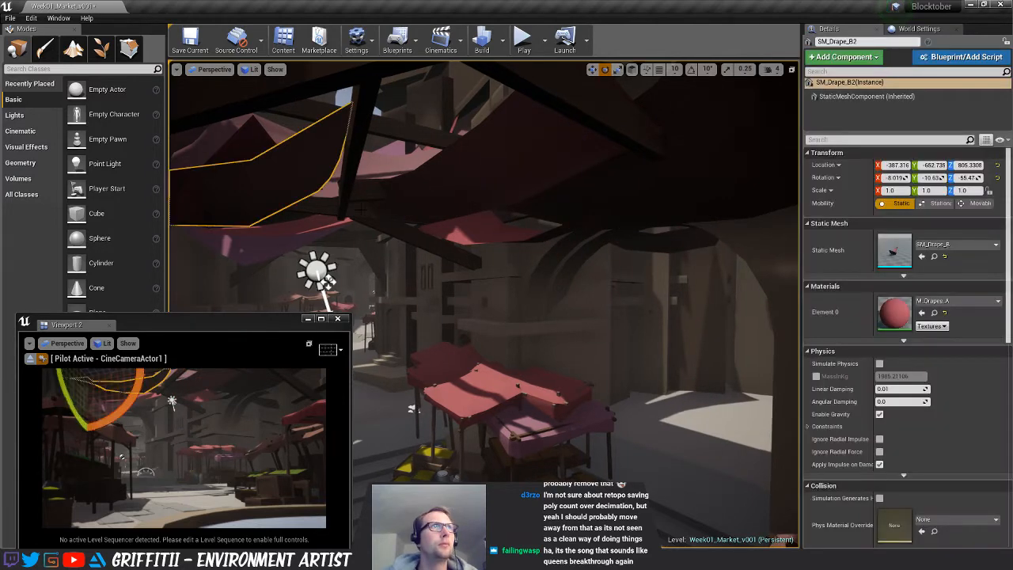
right_drag(277, 170, 229, 146)
key(s)
key(w)
key(s)
right_drag(483, 151, 483, 229)
key(s)
click(507, 231)
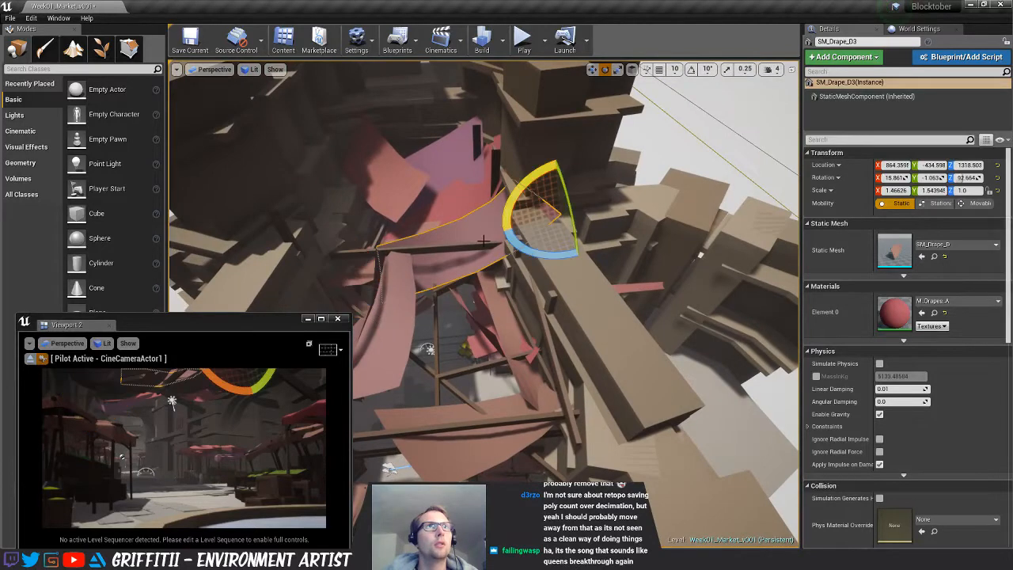
key(w)
alt+drag(556, 226, 735, 260)
key(f)
alt+drag(590, 427, 656, 247)
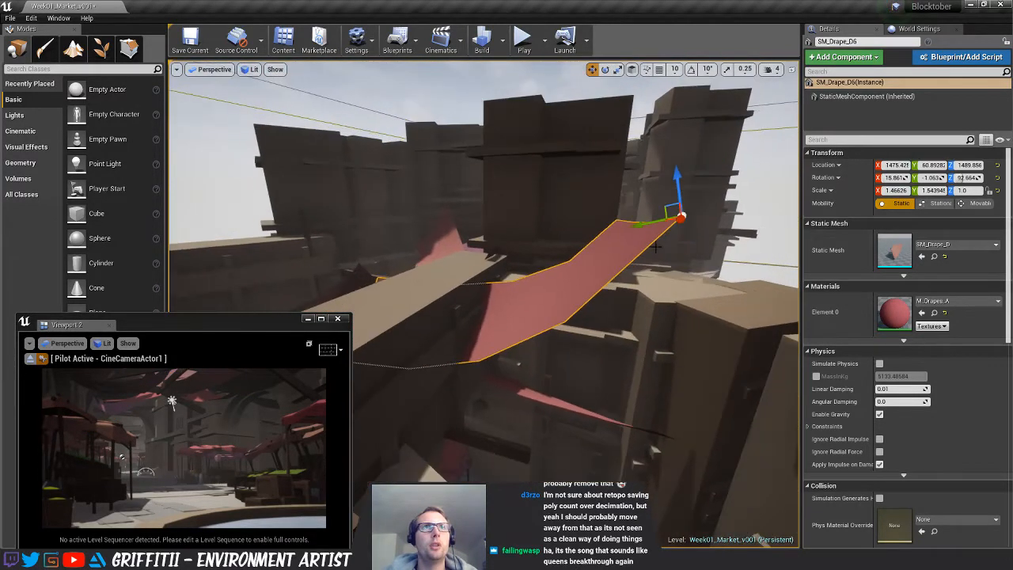
Lower the copied drape into the side alley to about X 1740, Y 62, Z 866 and level it to about 0.9° around X
drag(681, 172, 715, 443)
mouse_move(522, 381)
alt+mouse_down()
mouse_move(546, 376)
mouse_move(531, 375)
alt+mouse_up()
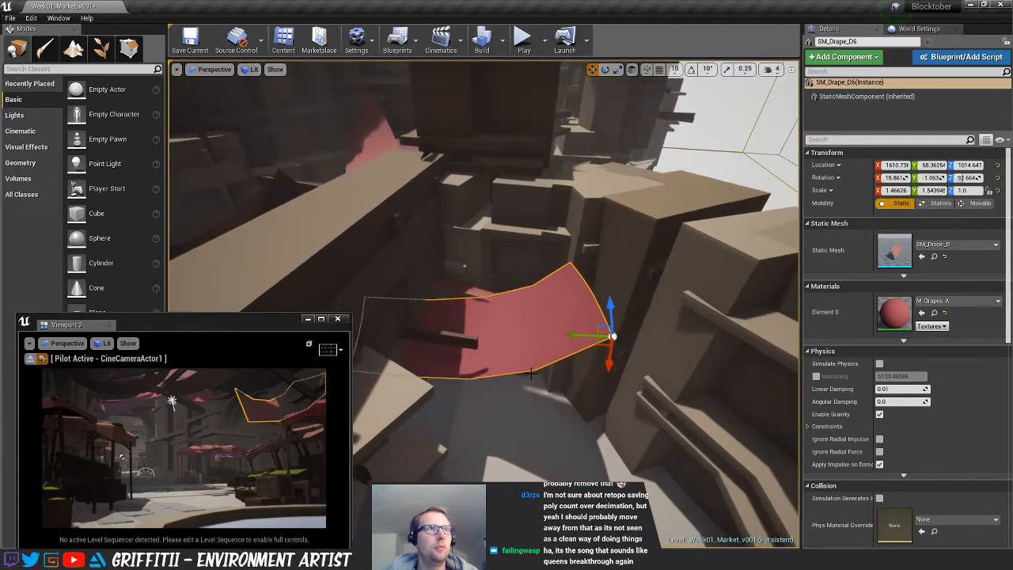
key(e)
drag(631, 292, 645, 367)
key(w)
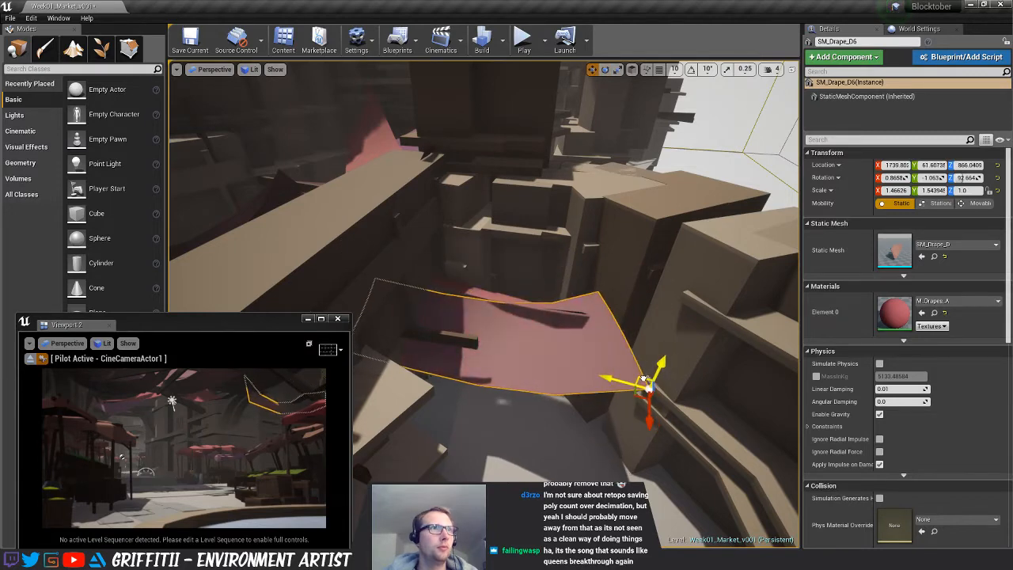
Turn the alley drape to about -19° around Z and move it to about X 1168, Y -681, Z 869
key(e)
drag(617, 421, 627, 422)
key(w)
drag(654, 391, 522, 244)
key(e)
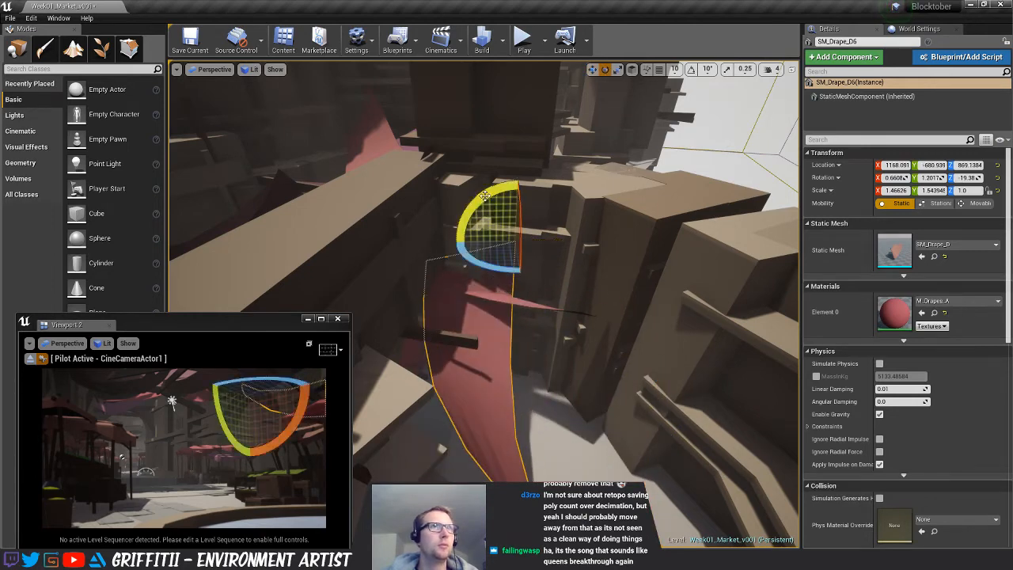
Tilt the alley drape to about -20° around X and -12° around Z, and move it to about X 1164, Y -639, Z 750
drag(486, 196, 608, 228)
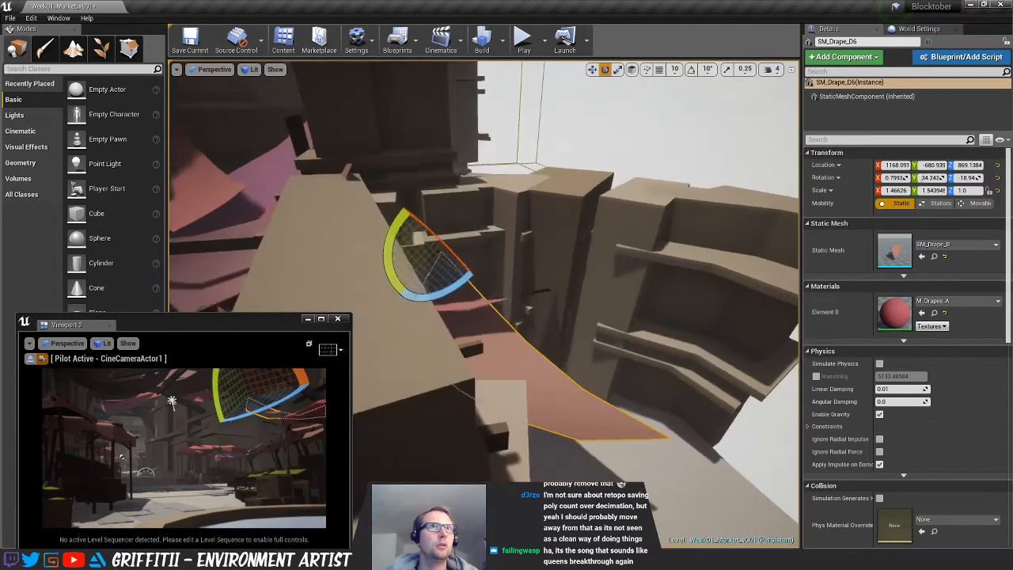
alt+drag(544, 240, 388, 266)
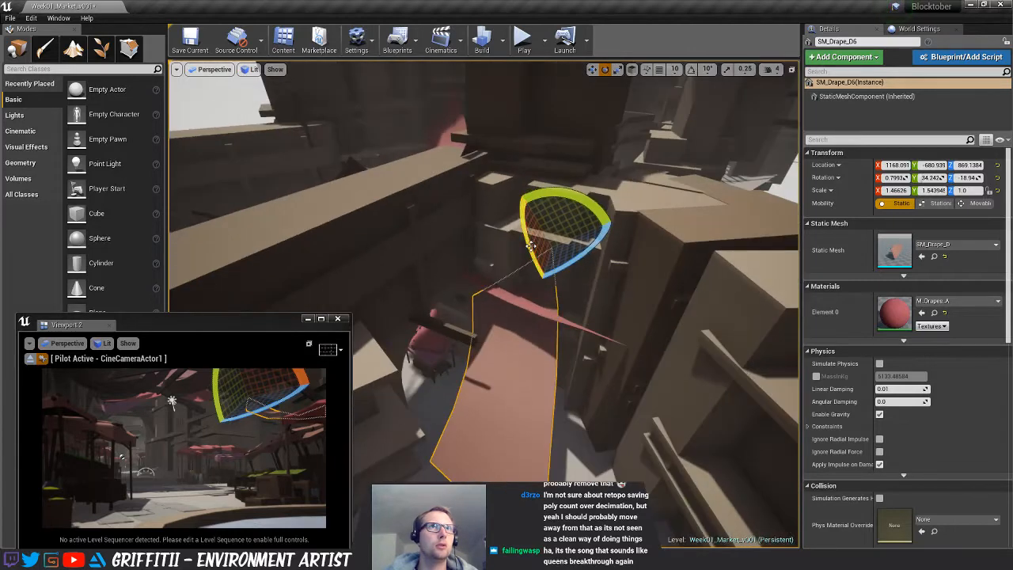
drag(531, 245, 525, 263)
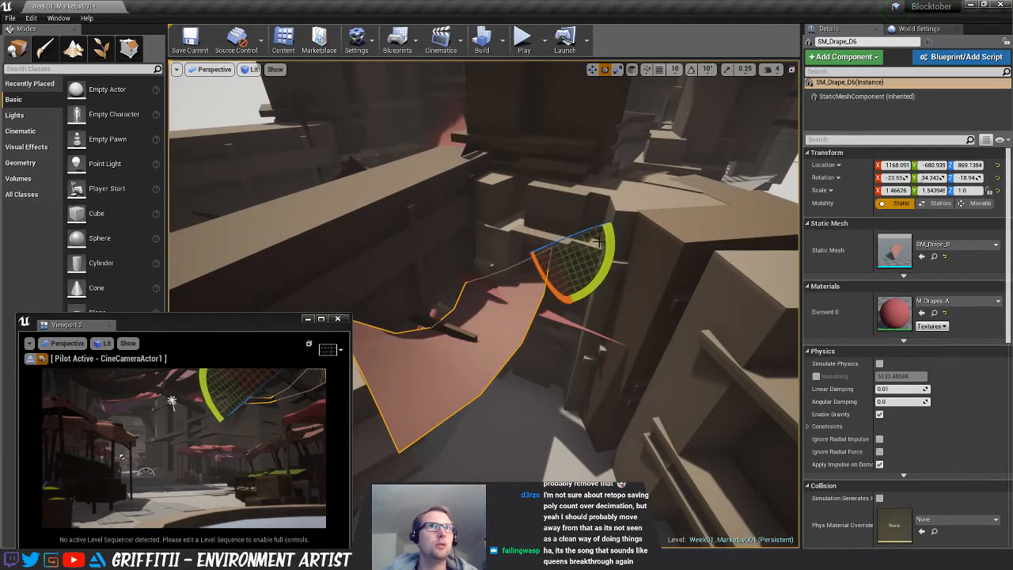
drag(601, 244, 555, 262)
key(w)
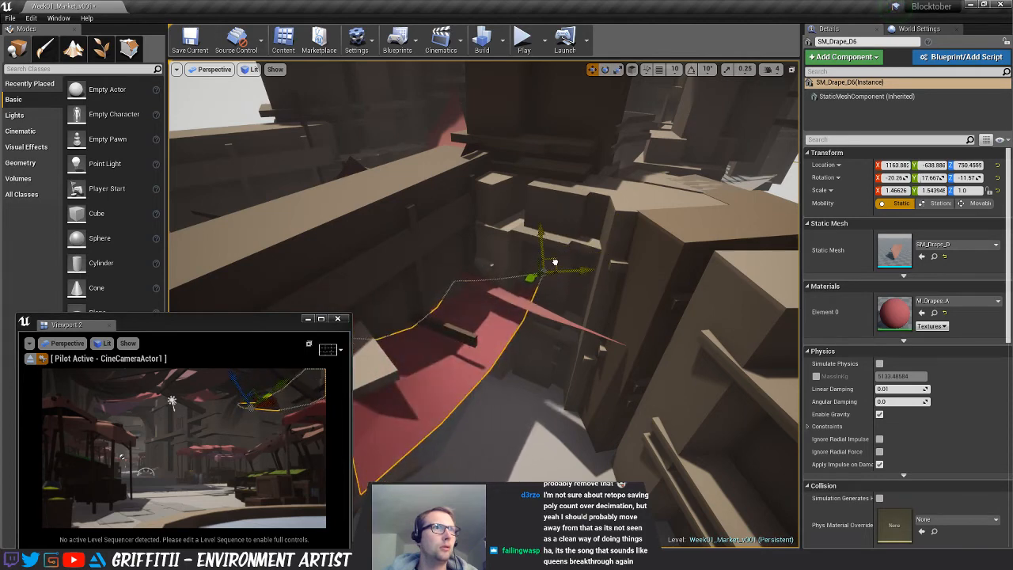
key(Escape)
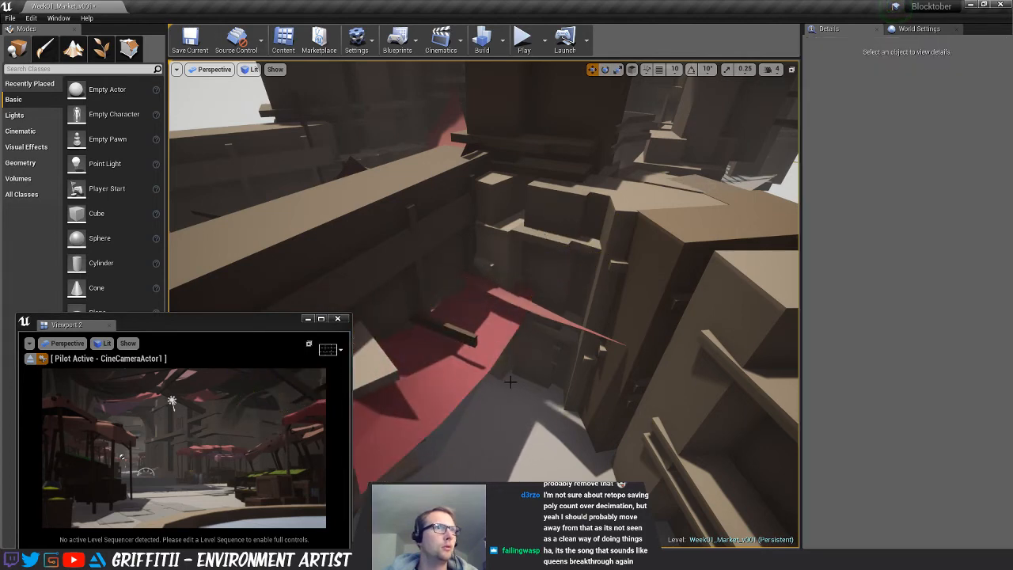
Duplicate the alley drape, placing the copy at about X 1683, Y -606, Z 689 with about -16° X and 13° Z rotation
right_drag(510, 383, 483, 382)
click(522, 349)
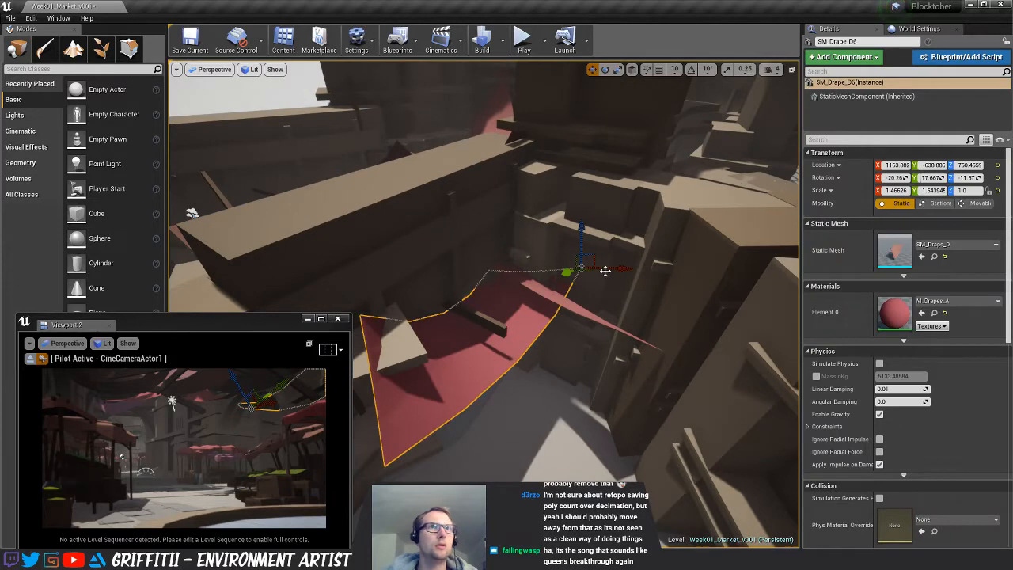
alt+drag(617, 268, 749, 282)
key(e)
mouse_move(688, 279)
right_down()
mouse_move(679, 283)
mouse_move(696, 286)
right_up()
drag(686, 278, 682, 320)
key(w)
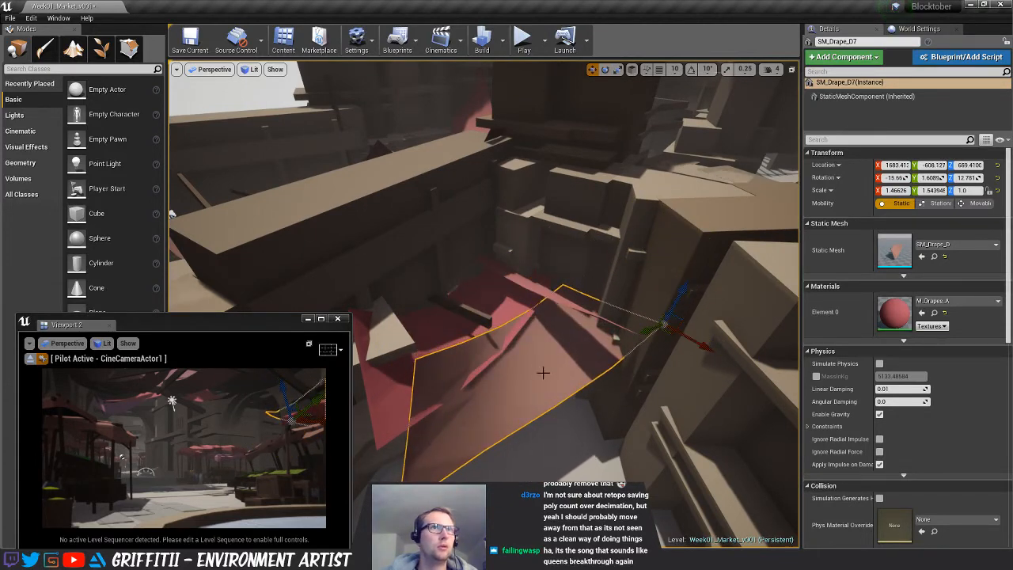
key(Escape)
Select ten drapes hanging over the market street and place duplicates of them above the fountain square
right_drag(543, 373, 522, 308)
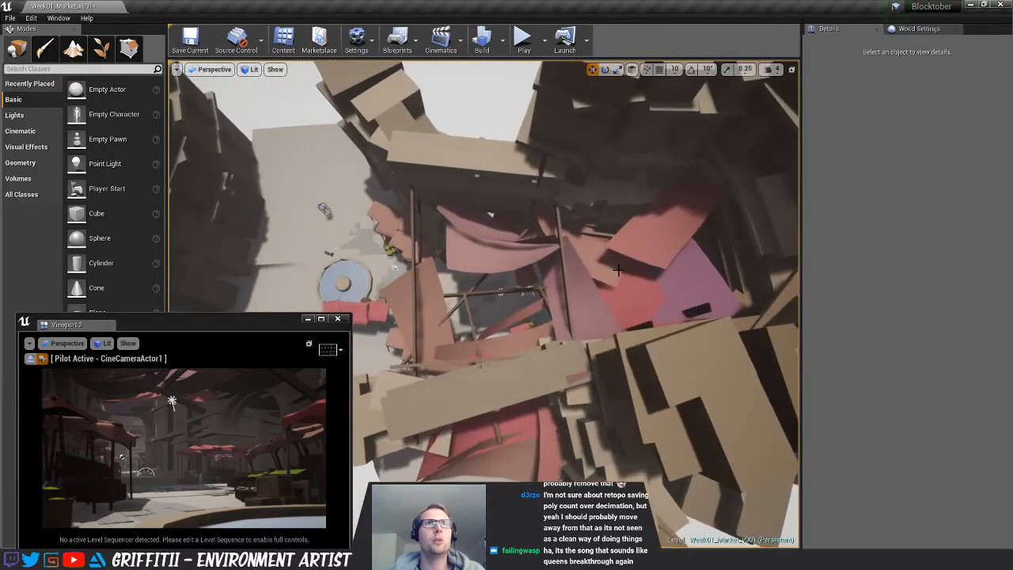
click(668, 229)
ctrl+click(609, 257)
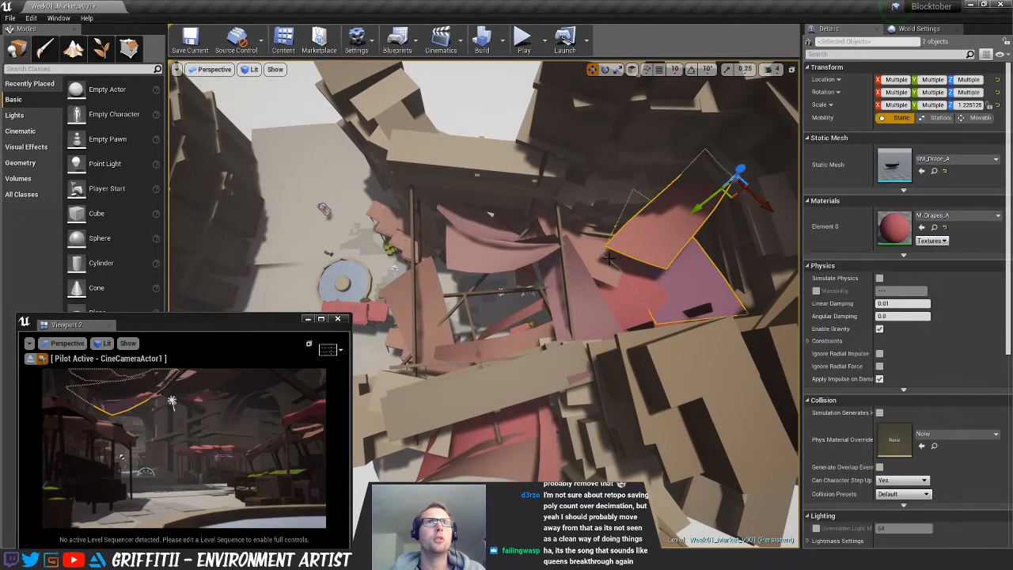
ctrl+click(504, 246)
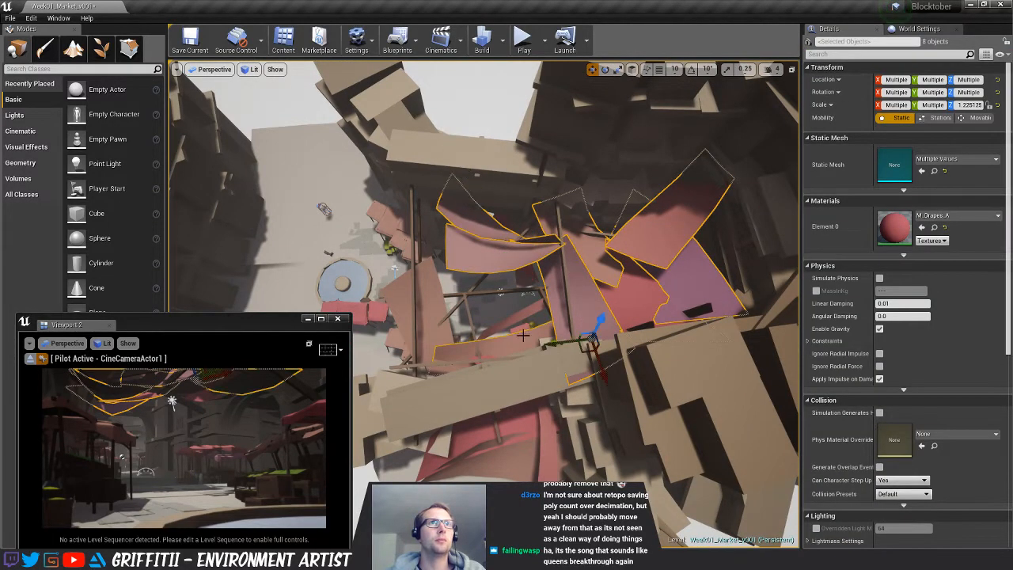
ctrl+click(530, 310)
right_drag(503, 257, 475, 289)
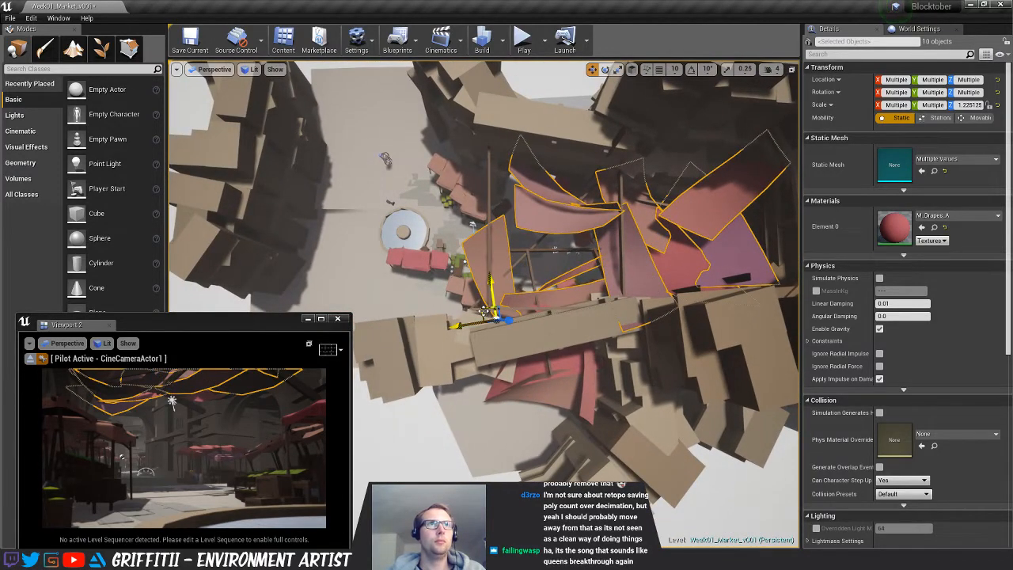
drag(483, 310, 403, 193)
right_drag(403, 192, 372, 217)
Try to rotate the ten copied drapes above the fountain square, then the single SM_Drape_A9 drape, and undo the changes
key(e)
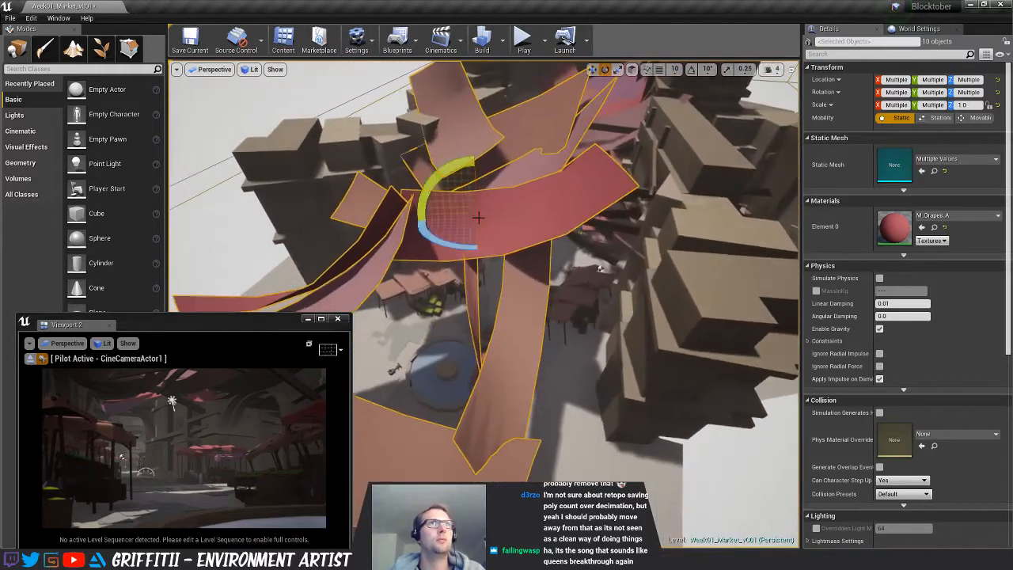
alt+drag(556, 268, 459, 166)
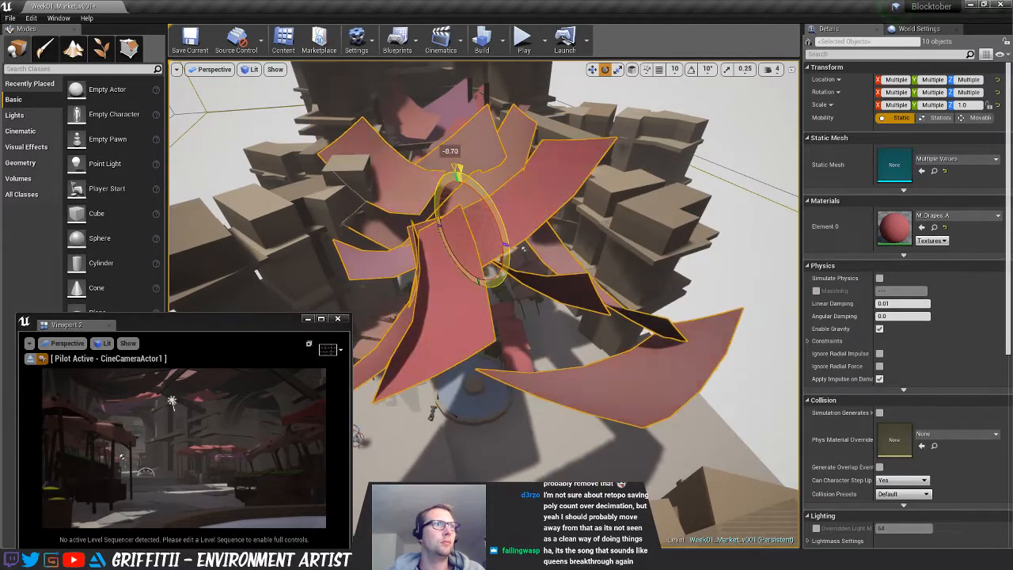
key(ctrl+z)
click(582, 171)
drag(582, 171, 555, 181)
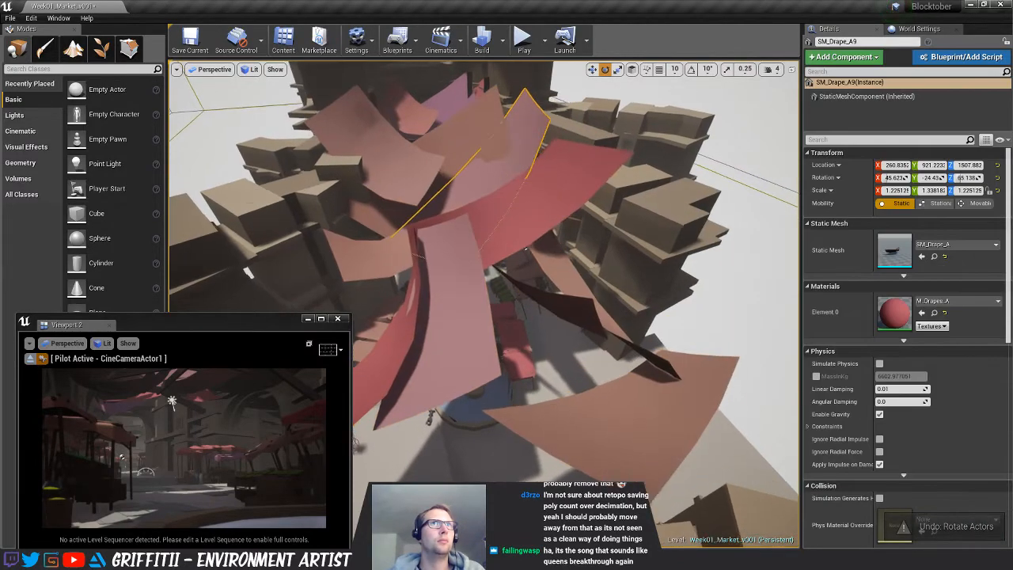
key(ctrl+z)
Try to move two of the copied SM_Drape_A drapes back toward the market street and undo the move
right_drag(556, 180, 477, 255)
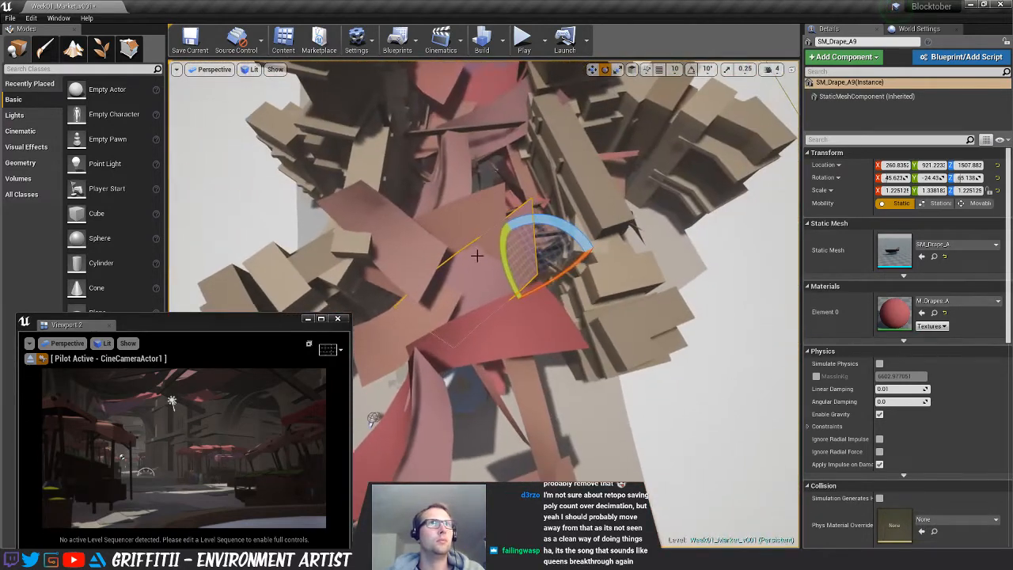
ctrl+click(477, 227)
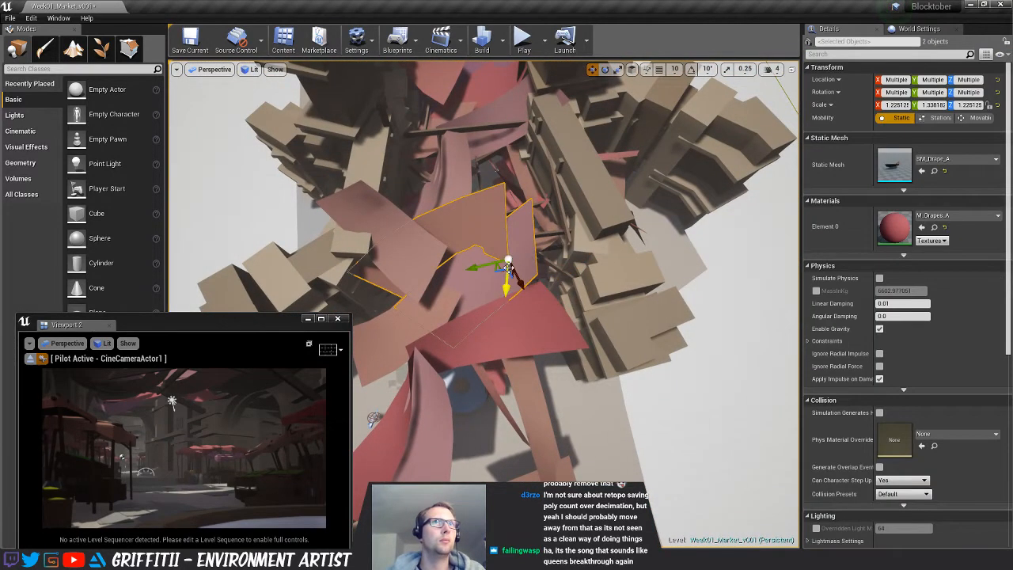
key(ctrl+z)
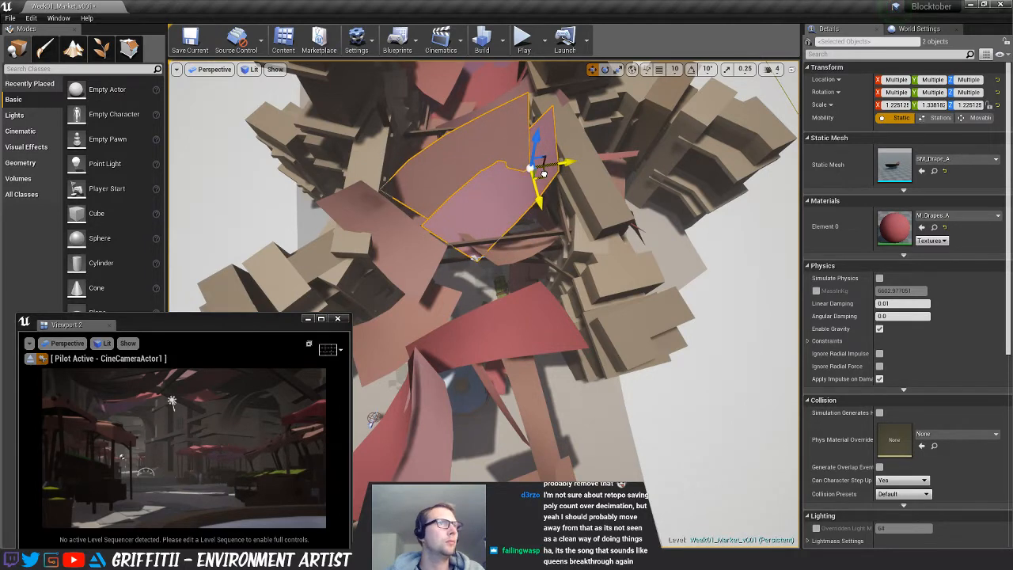
key(ctrl+z)
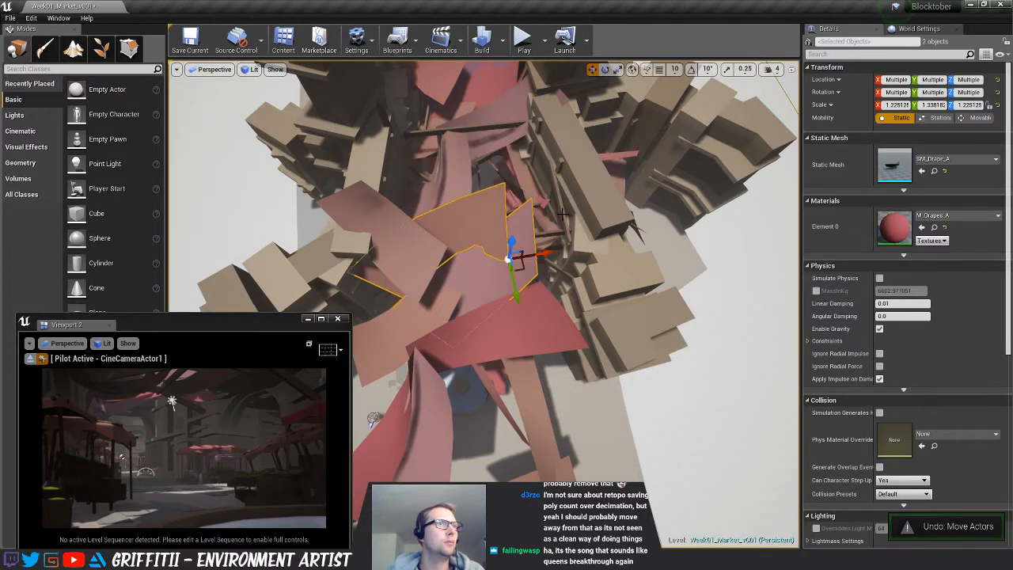
Move the SM_Drape_A2 drape along the market street toward the fountain square, to about X 105, Y 49
click(446, 173)
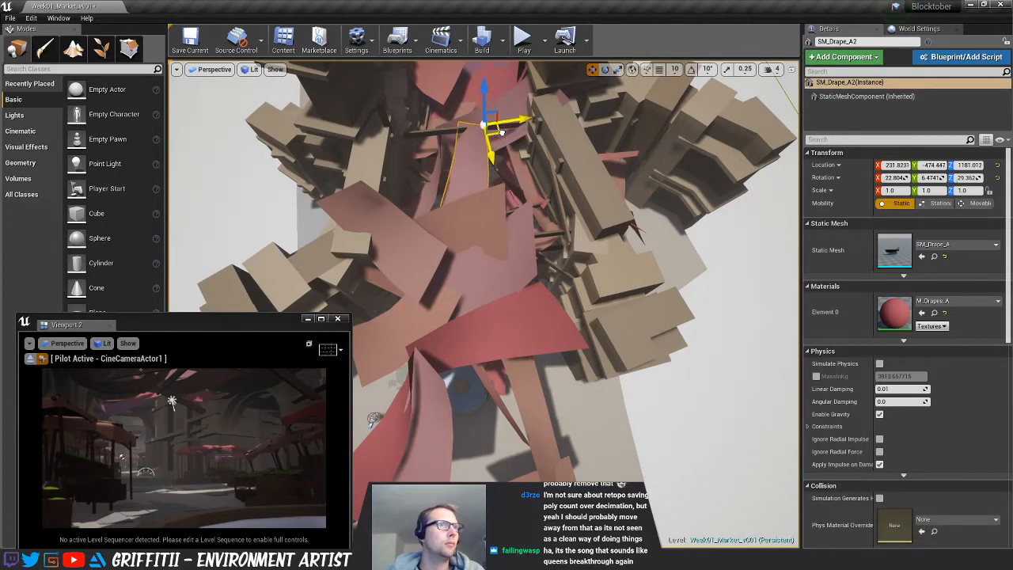
drag(513, 131, 525, 139)
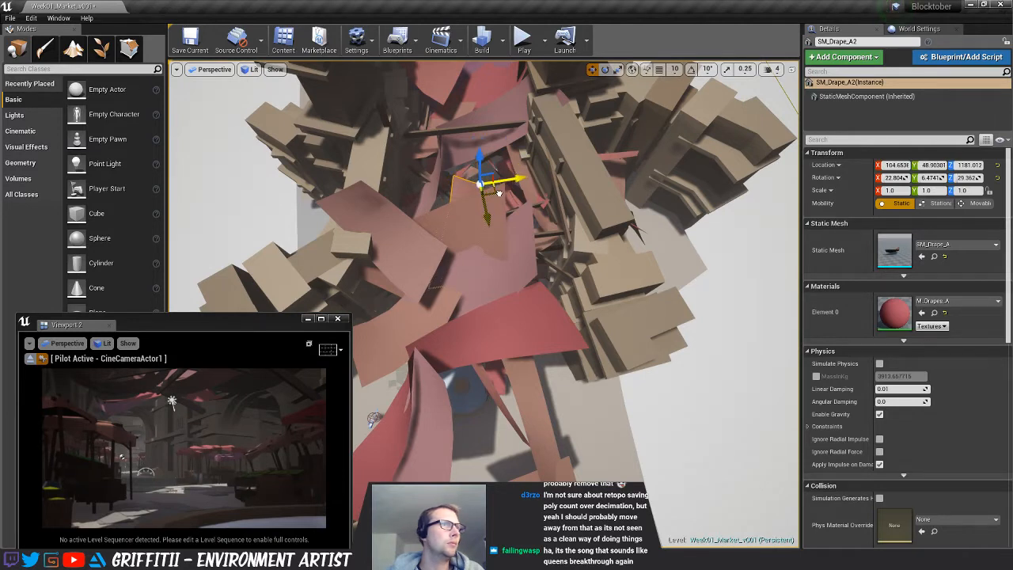
Try to move the SM_Drape_D3 and SM_Drape_A6 drapes toward the fountain square, undoing each move
click(457, 154)
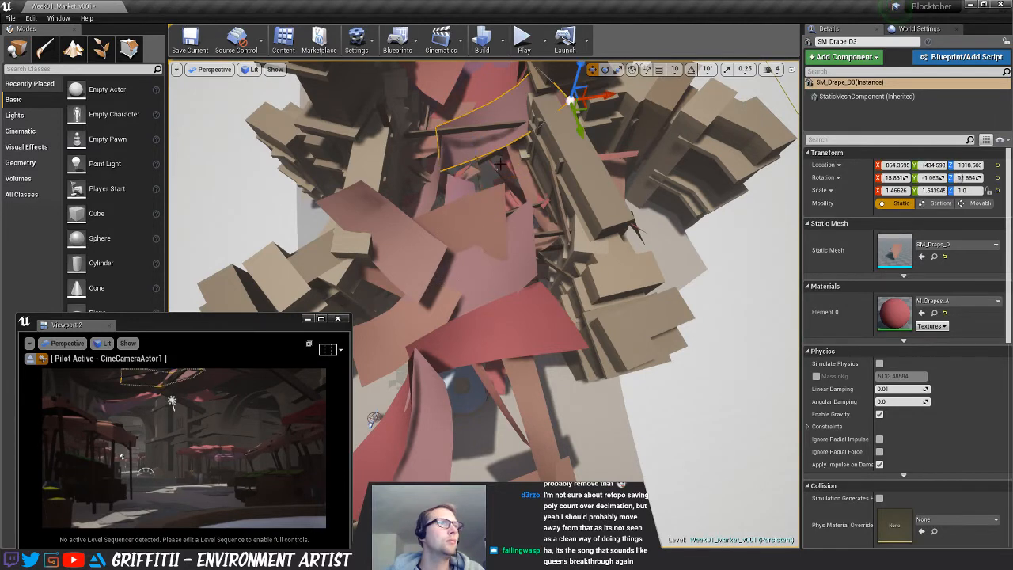
drag(580, 100, 602, 119)
key(ctrl+z)
click(425, 125)
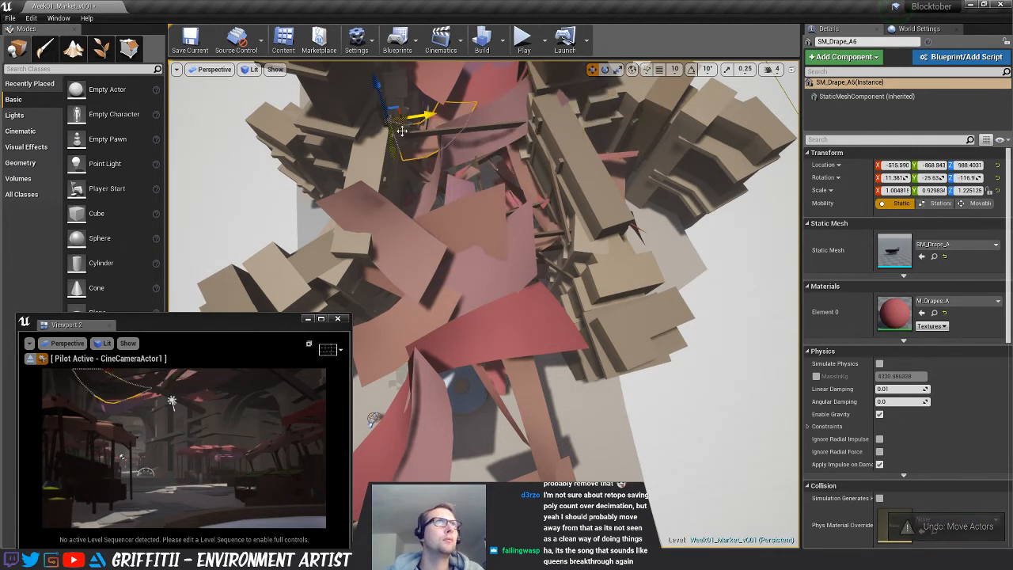
drag(402, 130, 396, 154)
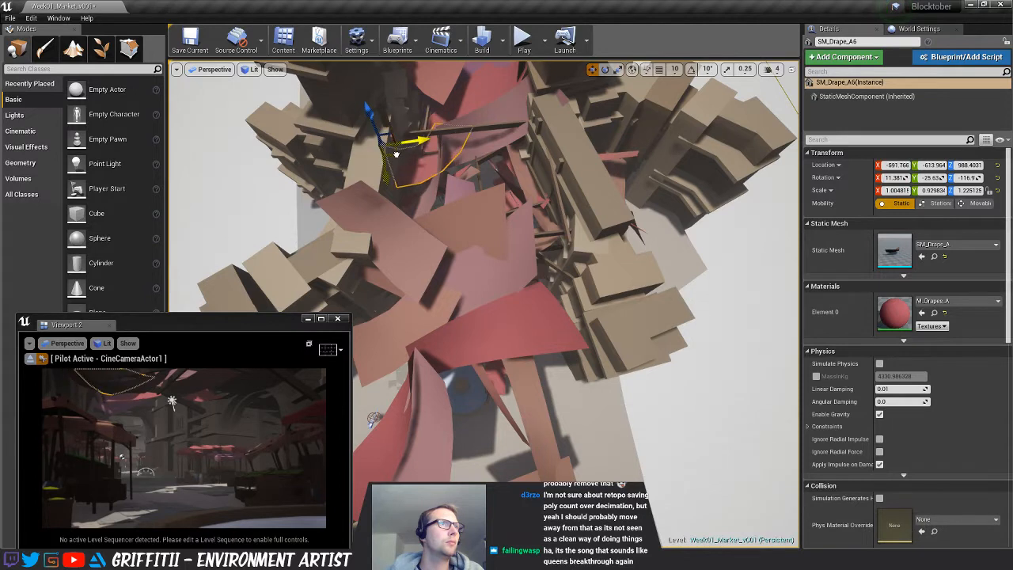
key(ctrl+z)
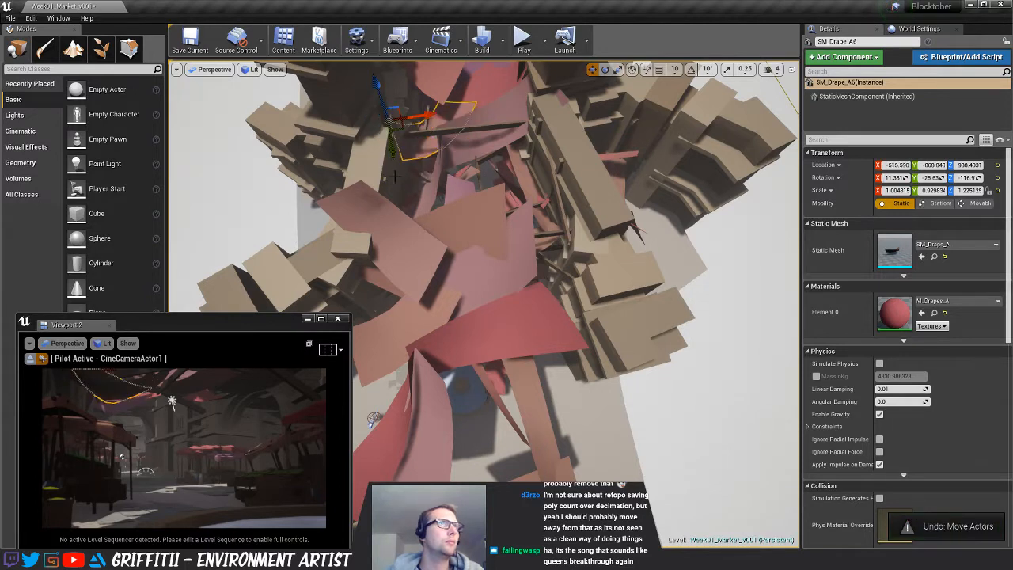
mouse_move(401, 125)
mouse_down()
mouse_move(390, 158)
mouse_move(401, 133)
mouse_up()
key(ctrl+z)
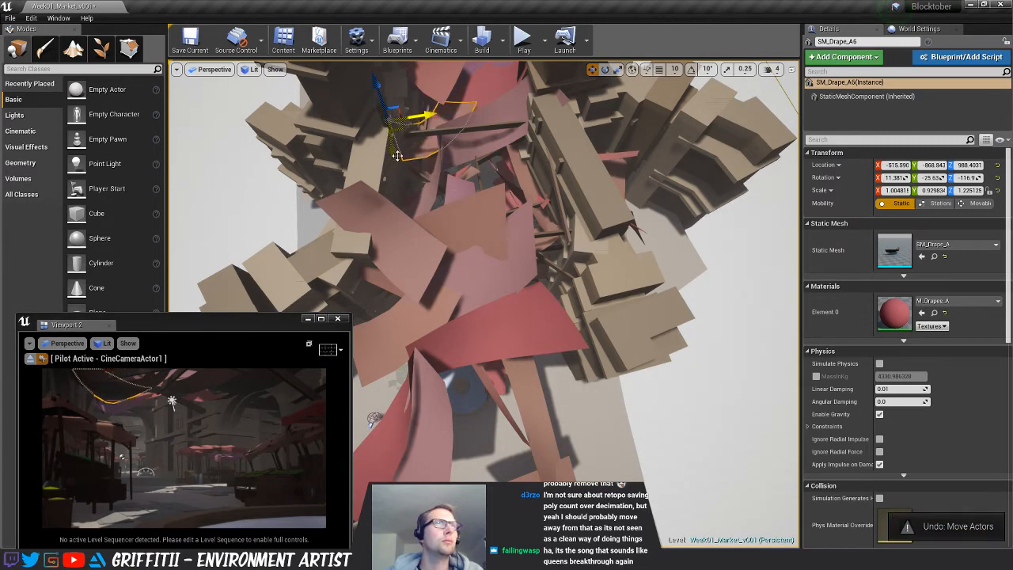
Move SM_Drape_A10 to about X -460, Y 79 and SM_Drape_A11 to about X 266, Y 741
click(436, 255)
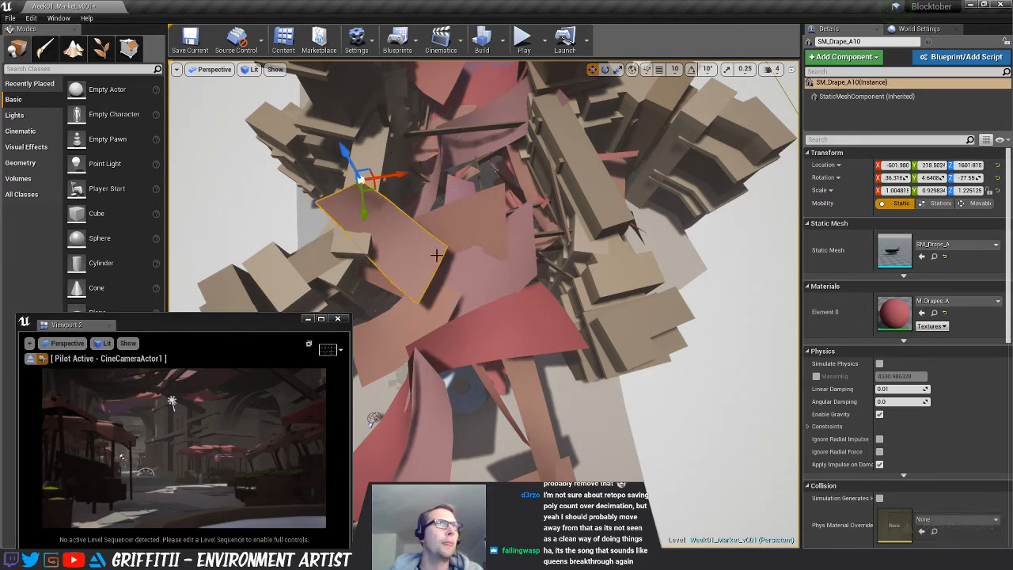
drag(376, 192, 396, 160)
click(531, 271)
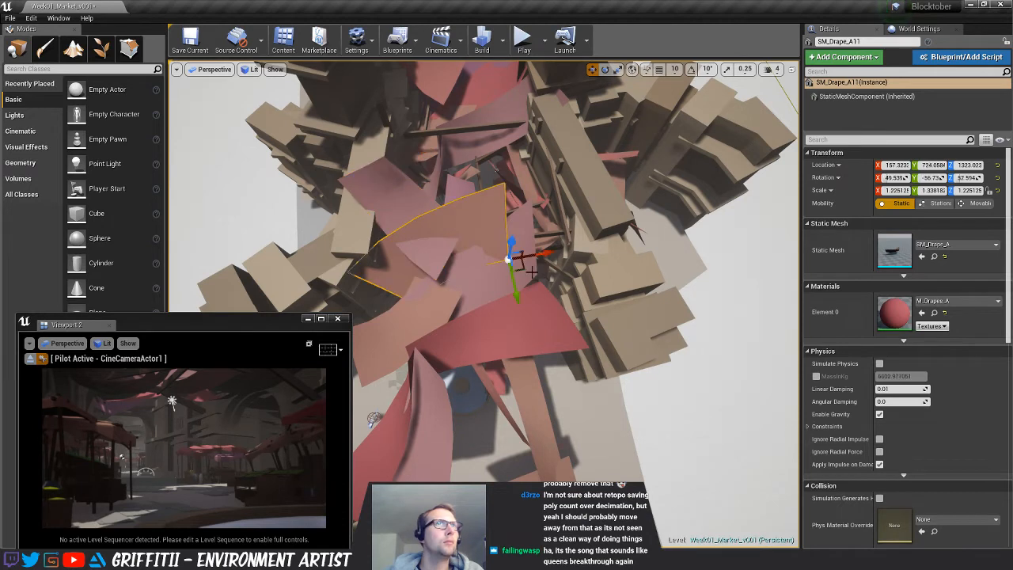
drag(516, 259, 541, 264)
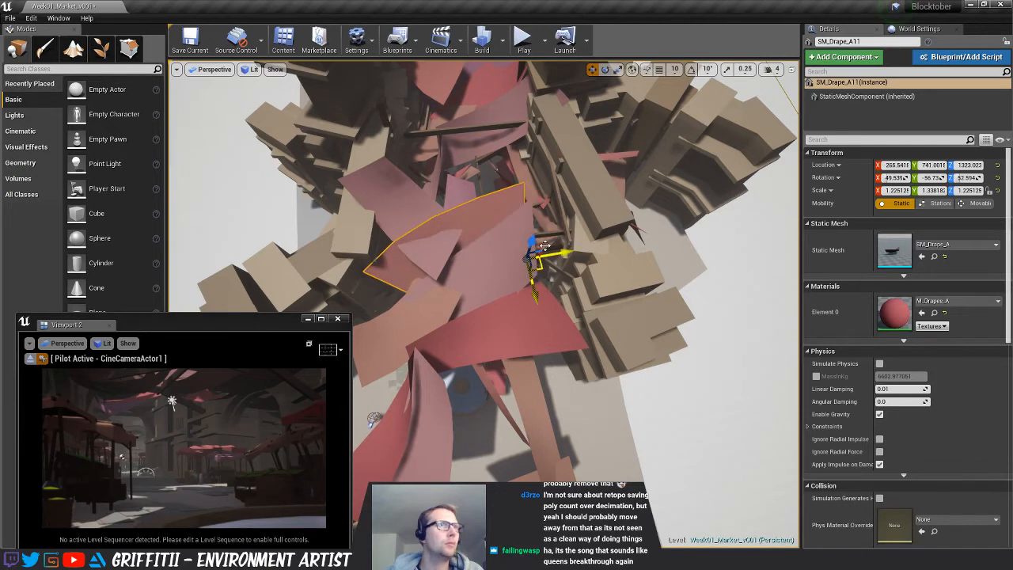
Try to move the SM_Drape_D3 and SM_Drape_D drapes over the market street, undoing each move
click(522, 149)
drag(592, 110, 616, 141)
key(ctrl+z)
key(ctrl+z)
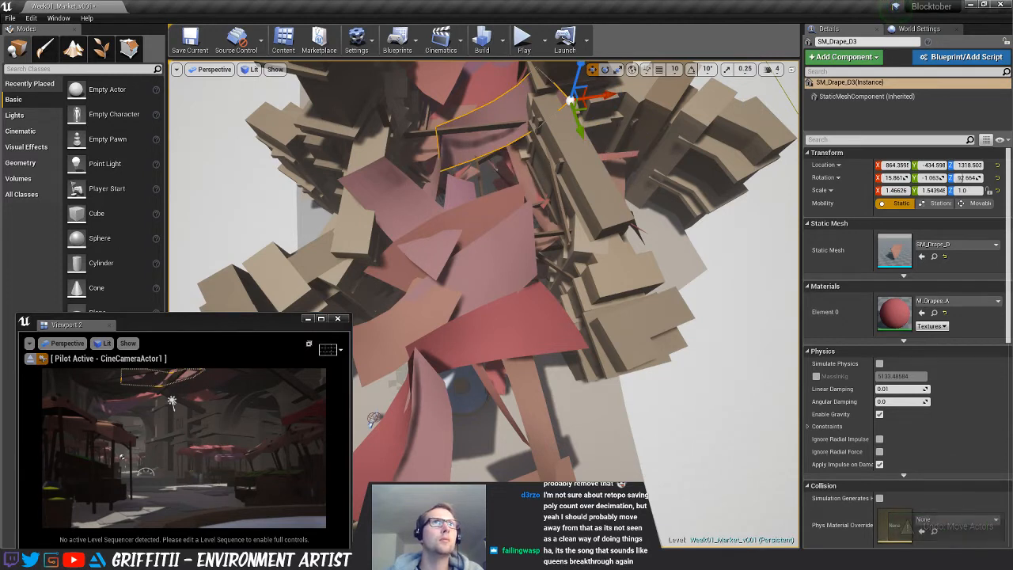
click(560, 165)
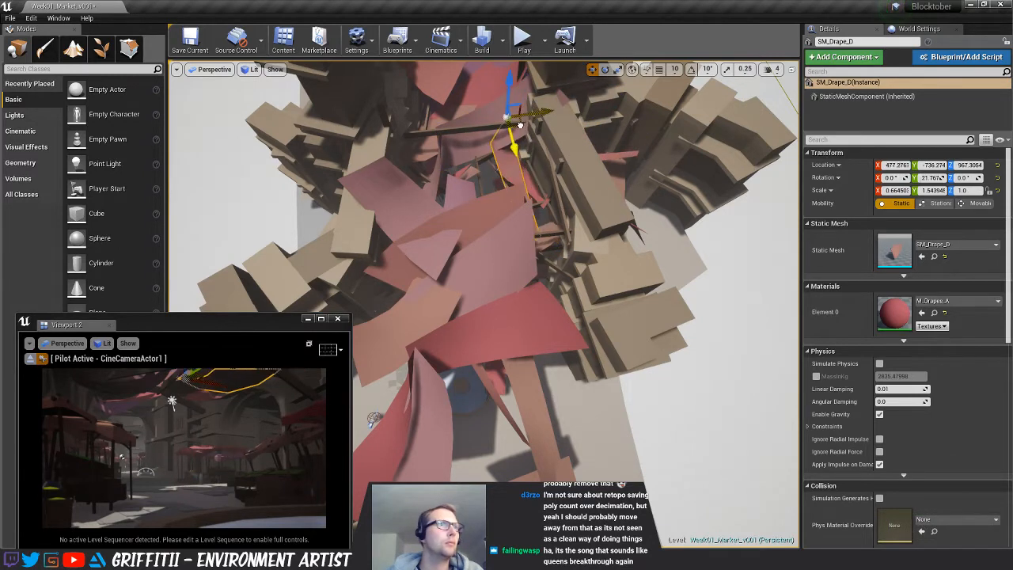
key(ctrl+z)
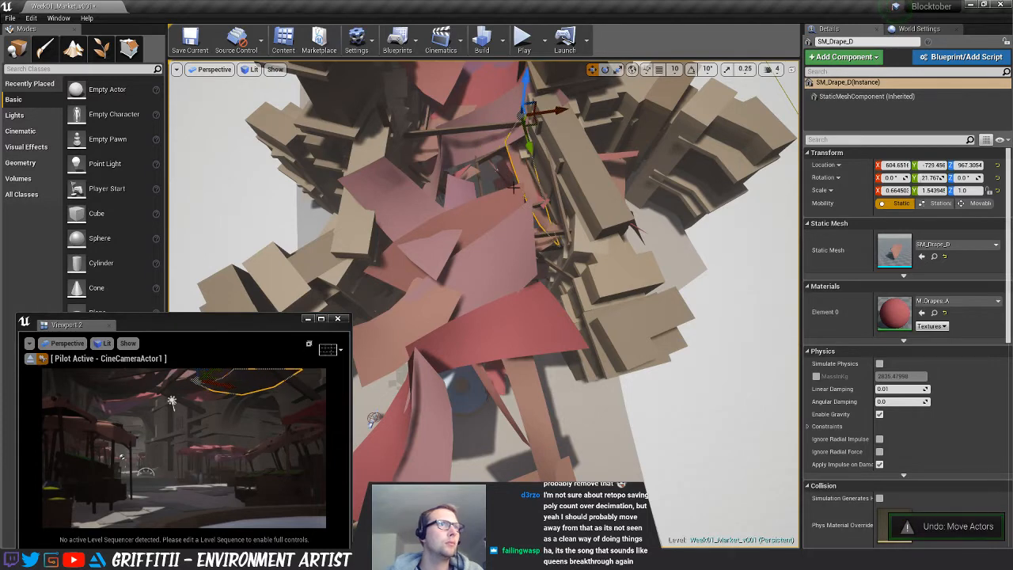
click(513, 179)
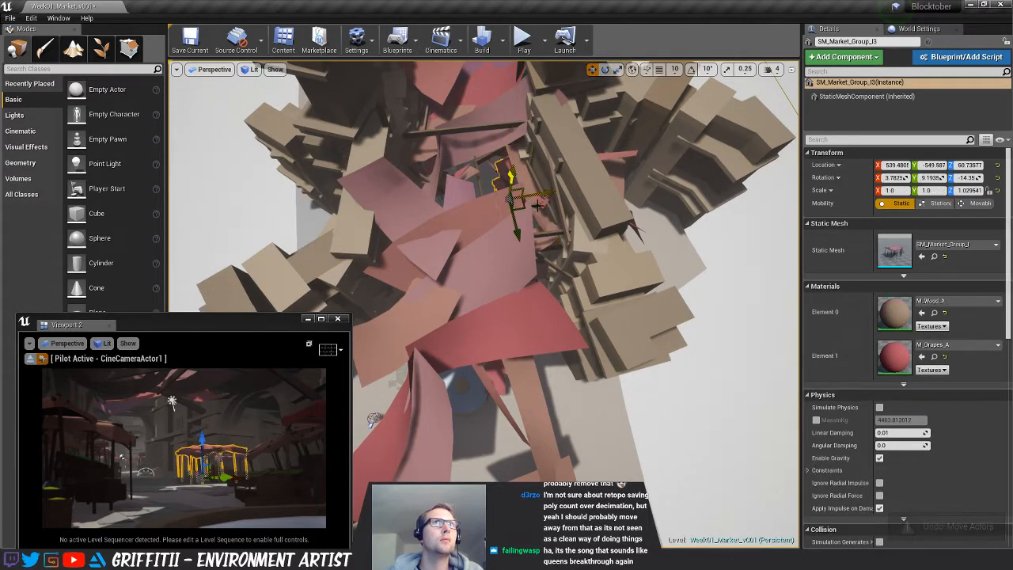
Place SM_Drape_A12 at about X -1036, Y 932 with about -107° Z rotation, and move SM_Drape_A9 to about X 328, Y 955
click(432, 302)
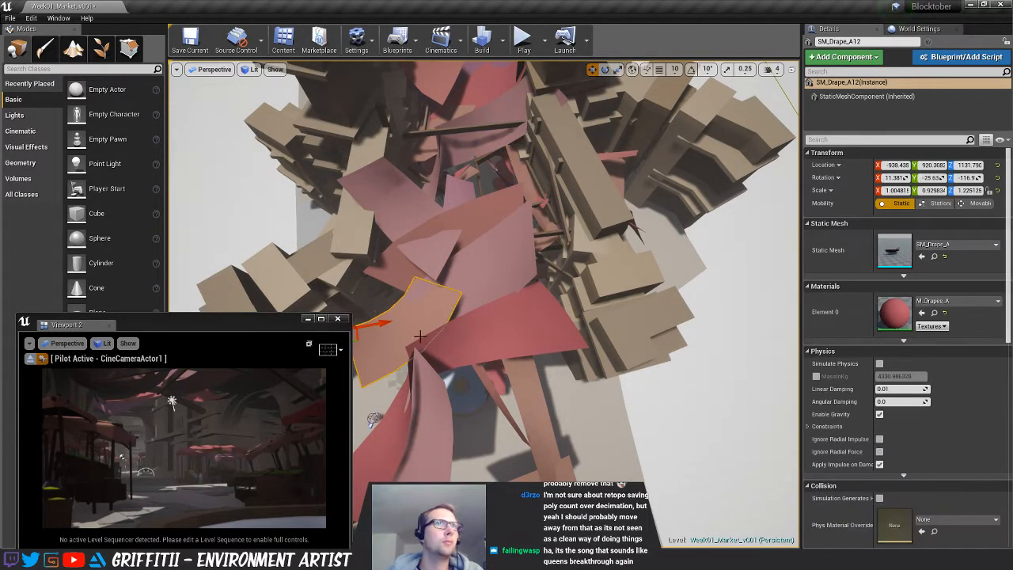
right_drag(399, 350, 454, 339)
mouse_move(419, 321)
mouse_down()
mouse_move(411, 314)
mouse_move(406, 325)
mouse_move(440, 350)
mouse_move(404, 328)
mouse_up()
key(e)
key(w)
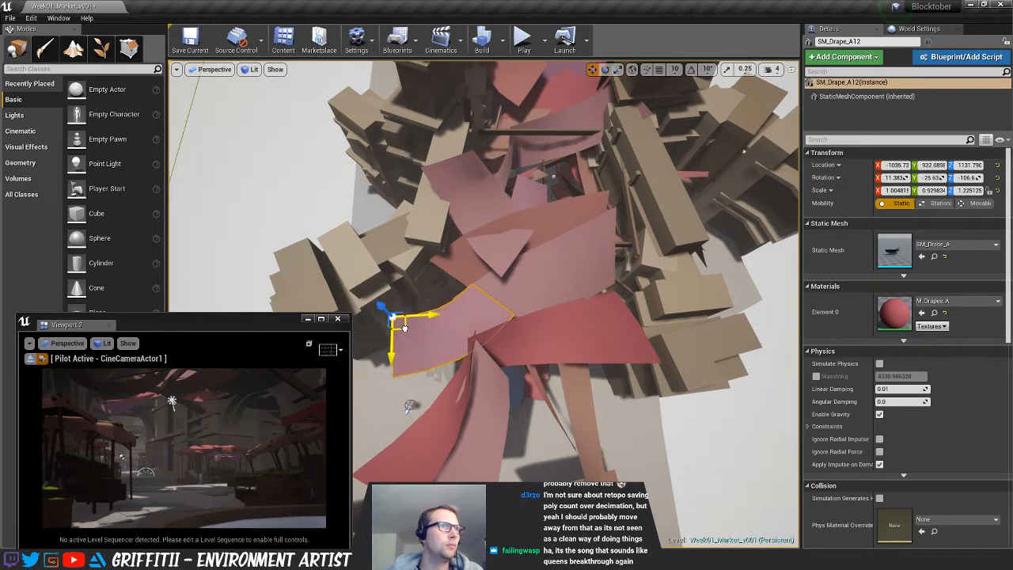
click(566, 291)
mouse_move(628, 298)
mouse_down()
mouse_move(675, 266)
mouse_move(708, 281)
mouse_move(643, 284)
mouse_move(640, 297)
mouse_up()
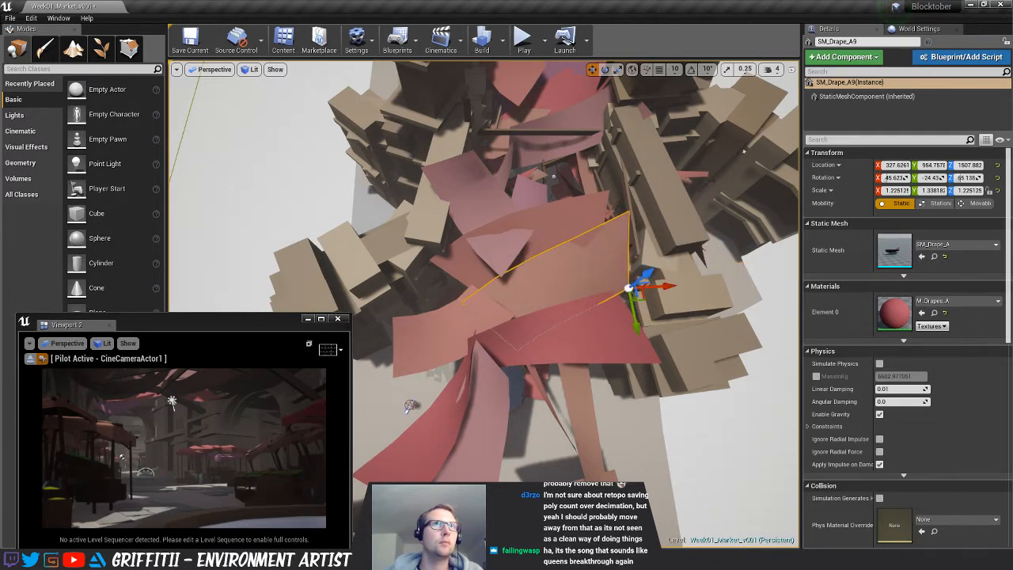
Try several new positions for the drapes around SM_Drape_A11, undoing each move
click(568, 193)
drag(558, 195, 571, 178)
key(ctrl+z)
click(586, 275)
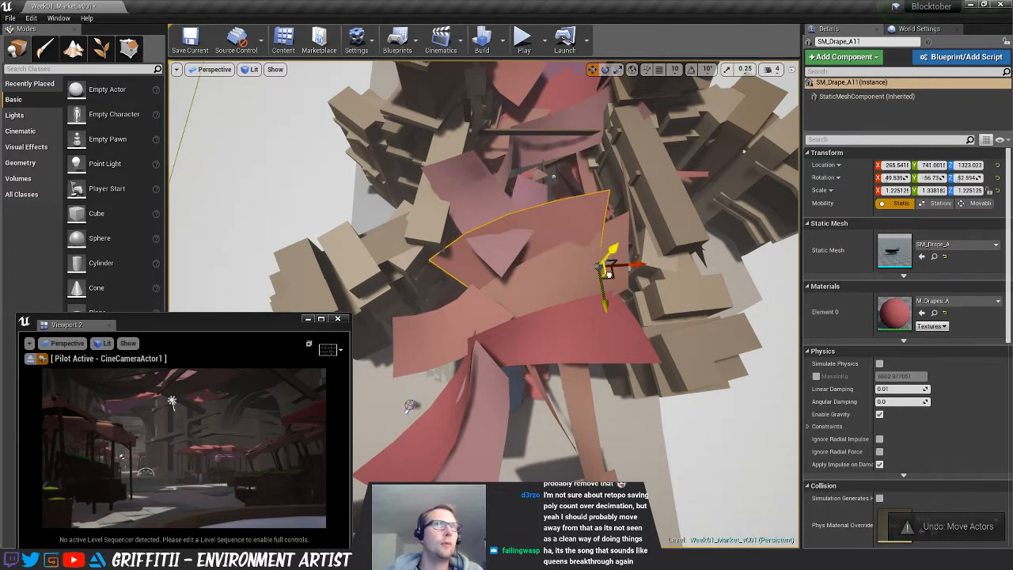
drag(607, 271, 679, 291)
key(ctrl+z)
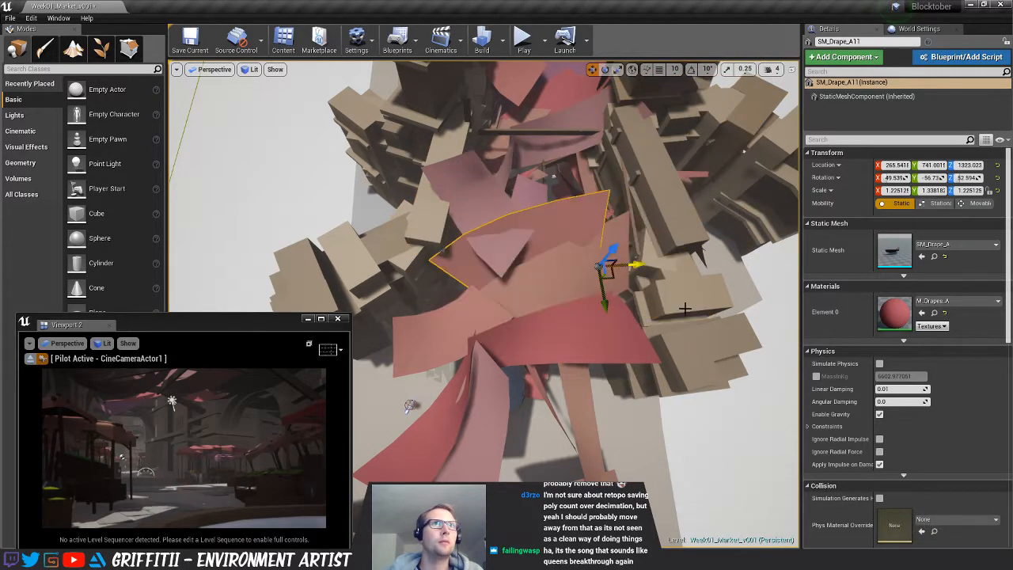
drag(633, 265, 683, 260)
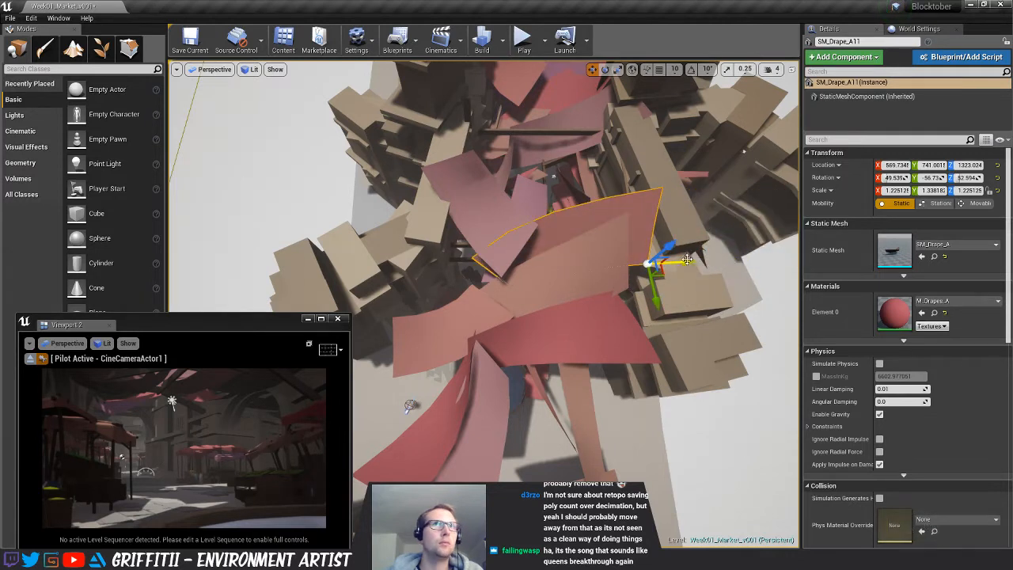
key(ctrl+z)
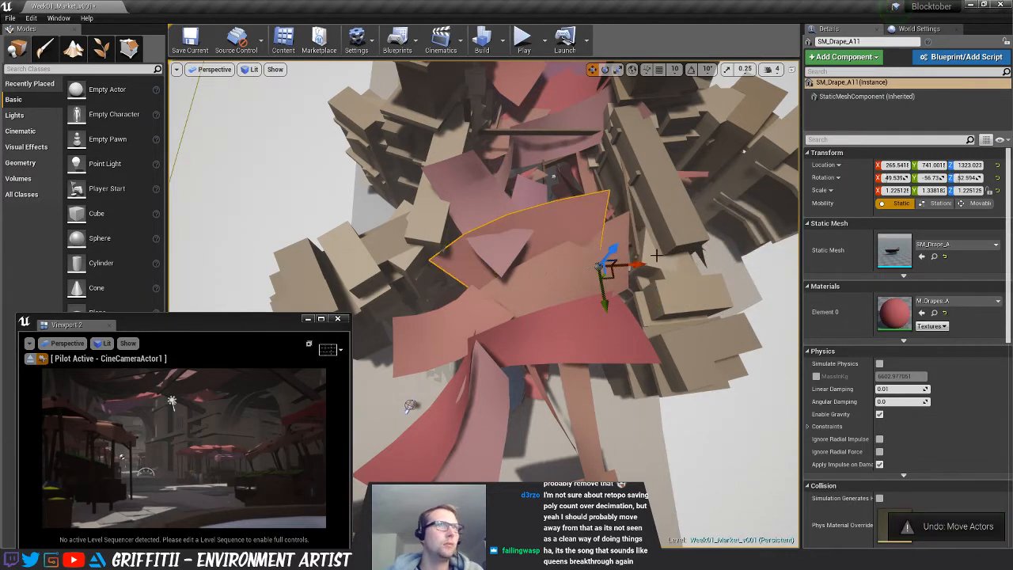
Delete the SM_Drape_A11 drape above the fountain square
drag(603, 302, 750, 248)
key(Delete)
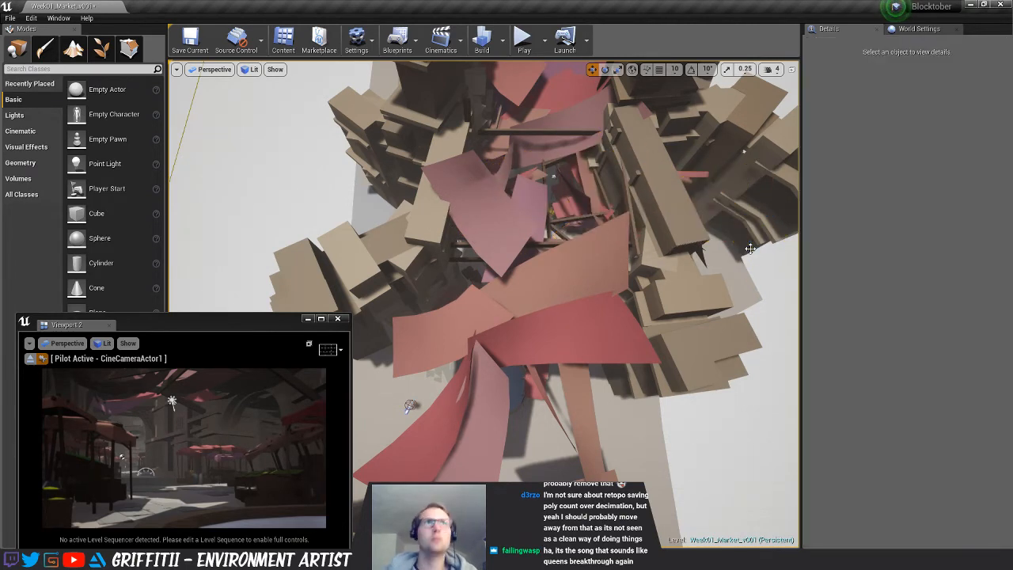
Move the SM_Drape_A9 drape to about X 264, Y 992
click(585, 270)
mouse_move(643, 299)
mouse_down()
mouse_move(677, 252)
mouse_move(639, 311)
mouse_move(632, 305)
mouse_up()
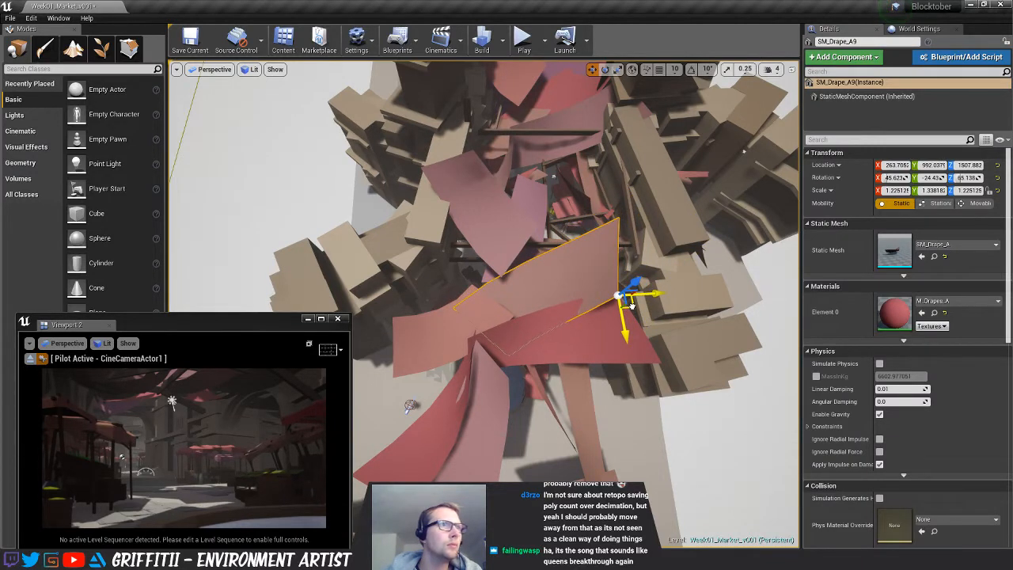
key(w)
Try to move the SM_Drape_D10 drape back over the market street to about Y 103 and undo the move
right_drag(521, 264, 518, 158)
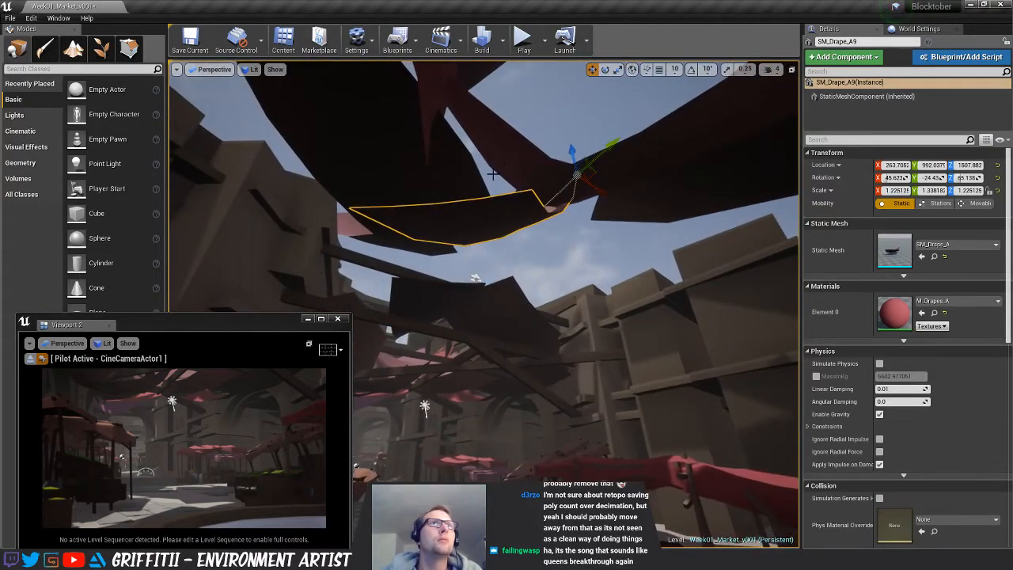
click(534, 184)
drag(712, 112, 507, 207)
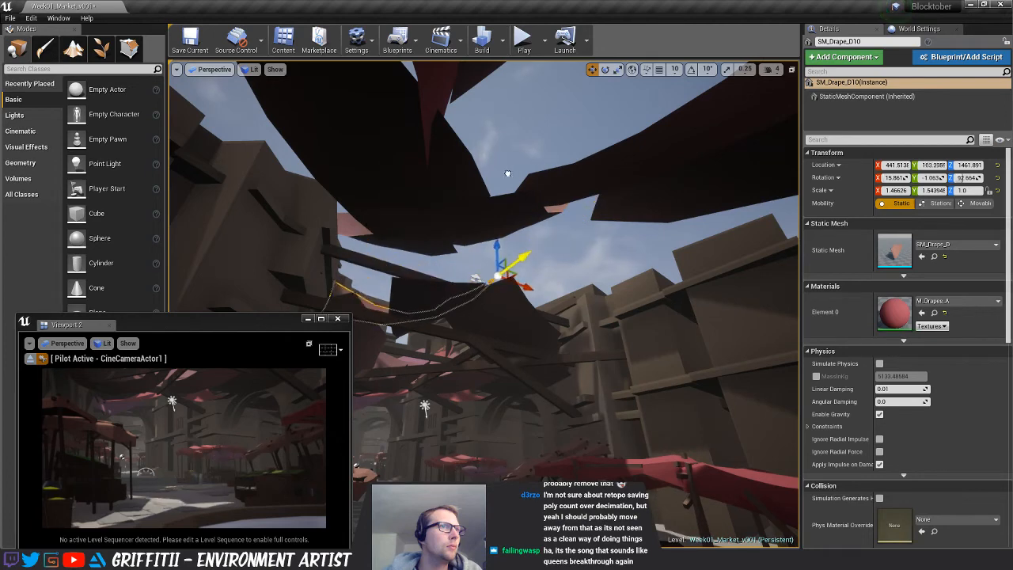
key(ctrl+z)
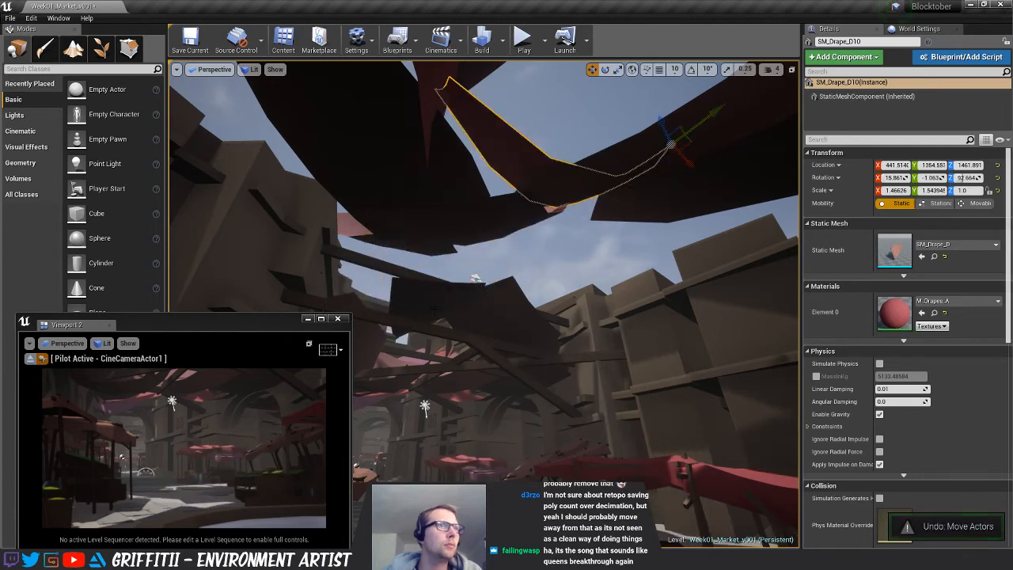
Try to move the SM_Drape_D8 drape near the tall building in two ways, undoing each move
right_drag(545, 261, 586, 261)
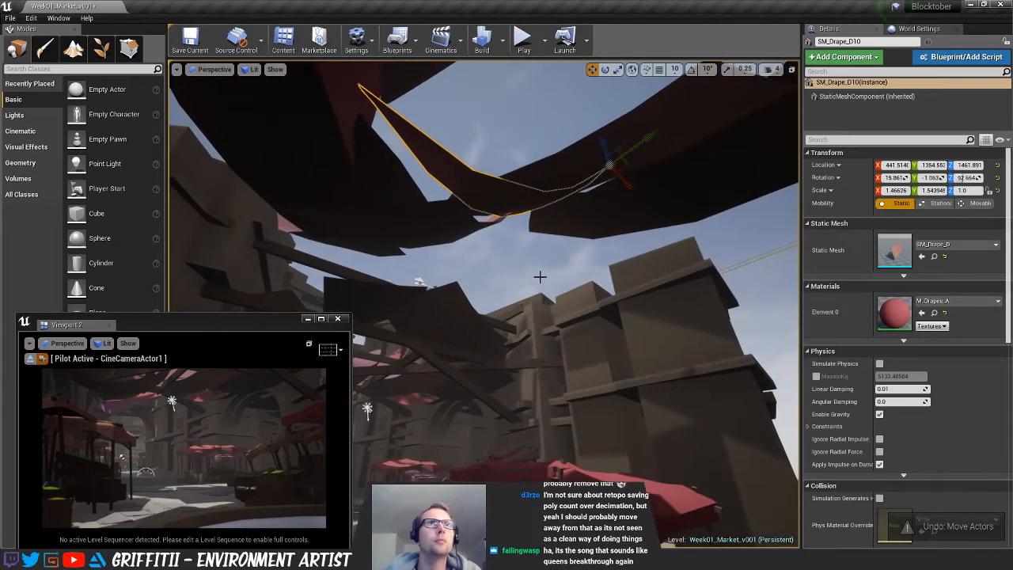
click(569, 236)
mouse_move(562, 210)
mouse_down()
mouse_move(475, 261)
mouse_move(577, 208)
mouse_up()
key(ctrl+z)
drag(556, 247, 413, 180)
key(ctrl+z)
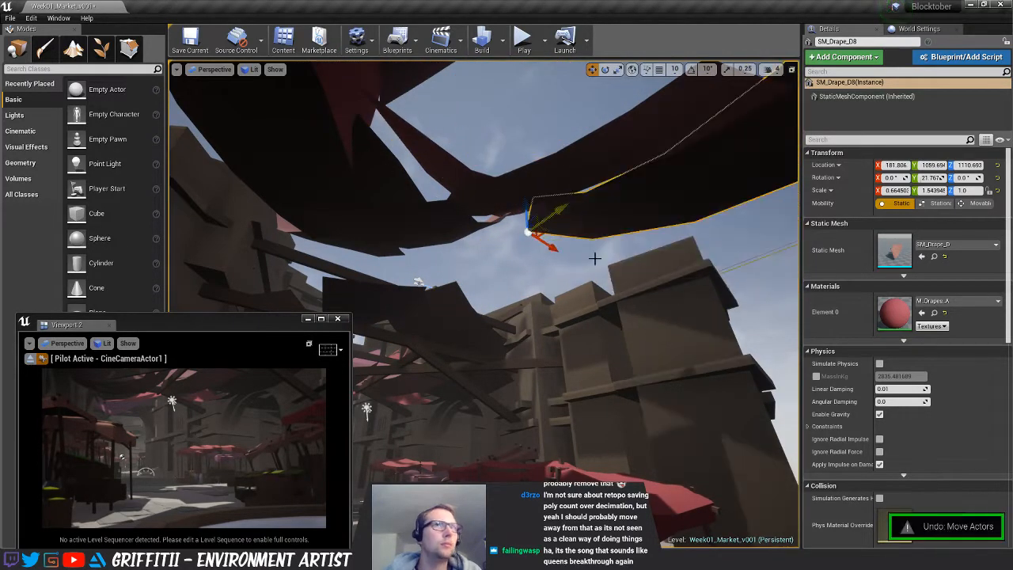
Try to move the SM_Drape_A10 drape sideways to about X -925 and undo the move
click(399, 253)
drag(357, 224, 261, 206)
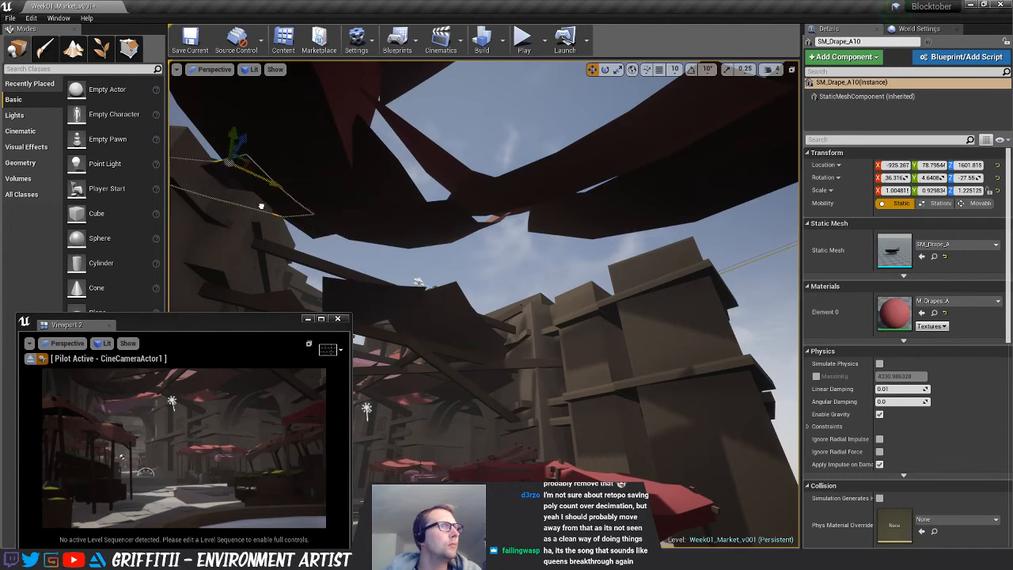
key(ctrl+z)
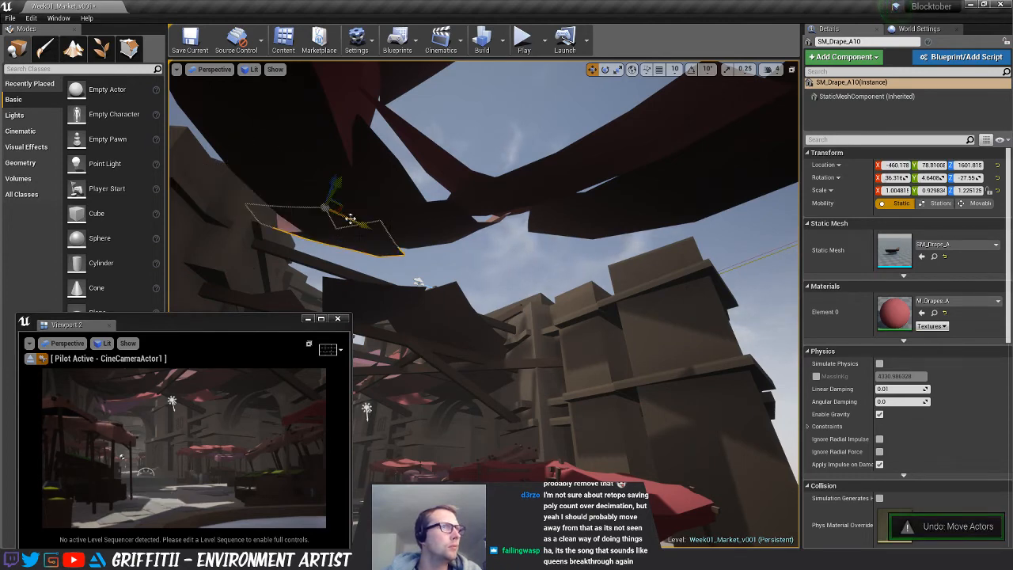
Bring the market stalls and fountain into view and save the Week01_Market_v001 level
right_drag(494, 332, 540, 349)
right_drag(594, 309, 601, 324)
key(ctrl+s)
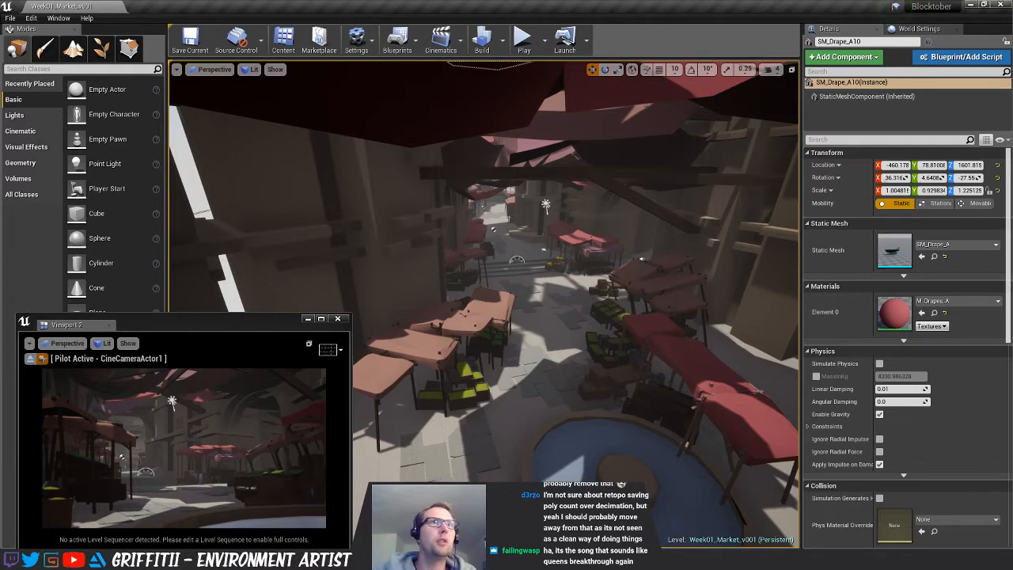
Move the SM_Market_Group_I2 stall canopy beside the fountain square to about X -764, Y 565
click(487, 341)
click(469, 319)
right_drag(468, 319, 431, 320)
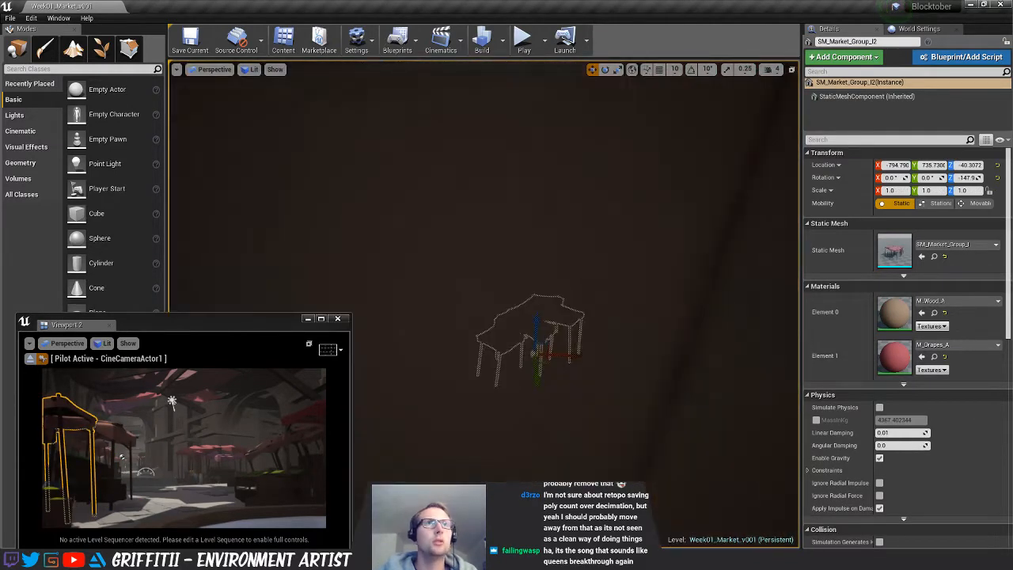
mouse_move(568, 336)
right_down()
mouse_move(560, 342)
mouse_move(568, 336)
right_up()
drag(619, 328, 620, 304)
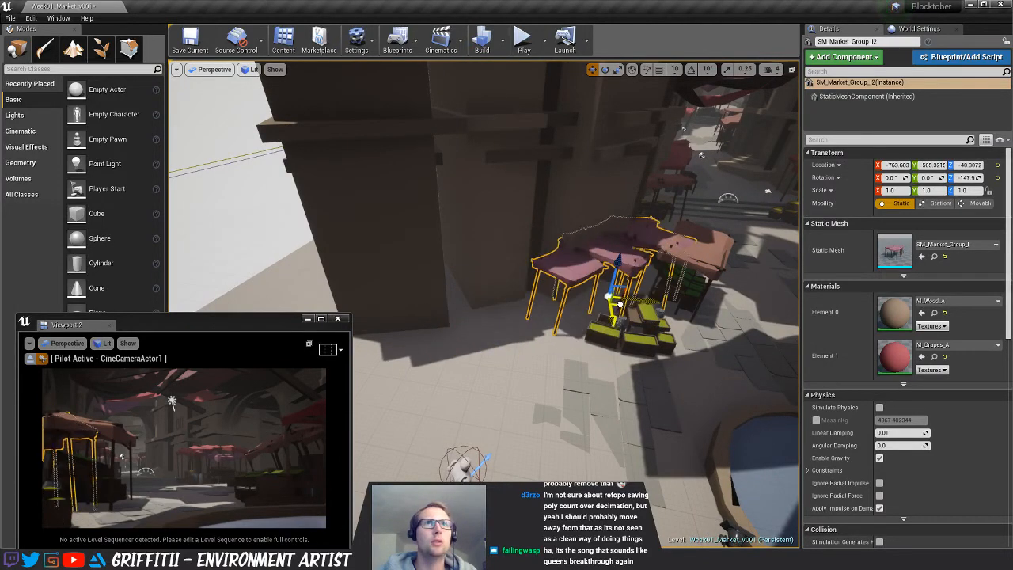
Move the SM_Market_Group_F2 produce stall to the near end of the stall row, at about X -1017, Y 859
click(711, 310)
drag(693, 307, 551, 337)
key(w)
Move the SM_Market_Group_C2 crate stack at the far end of the stall row to about X -586, Y 112
right_drag(680, 316, 686, 290)
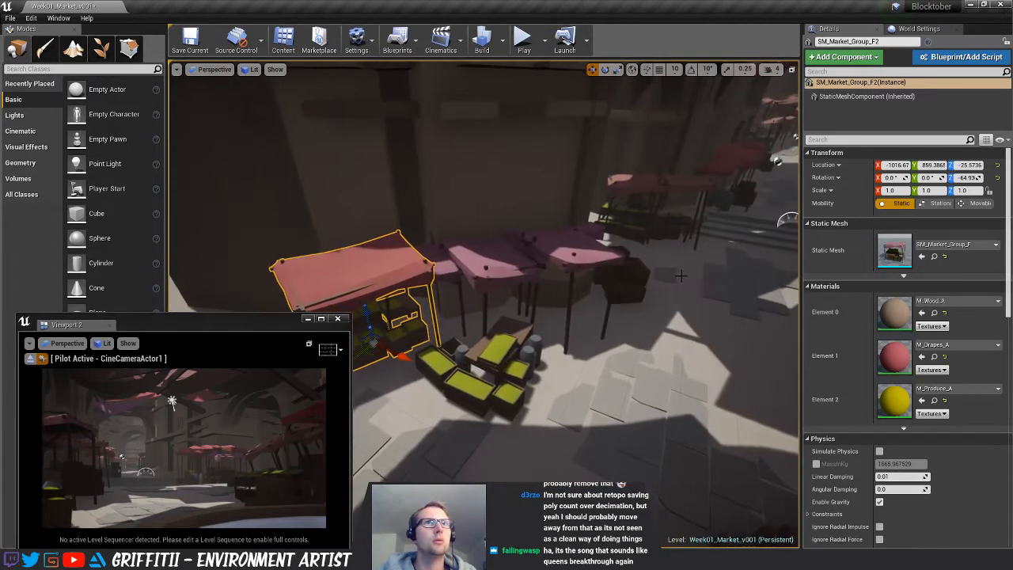
click(639, 291)
drag(616, 290, 651, 309)
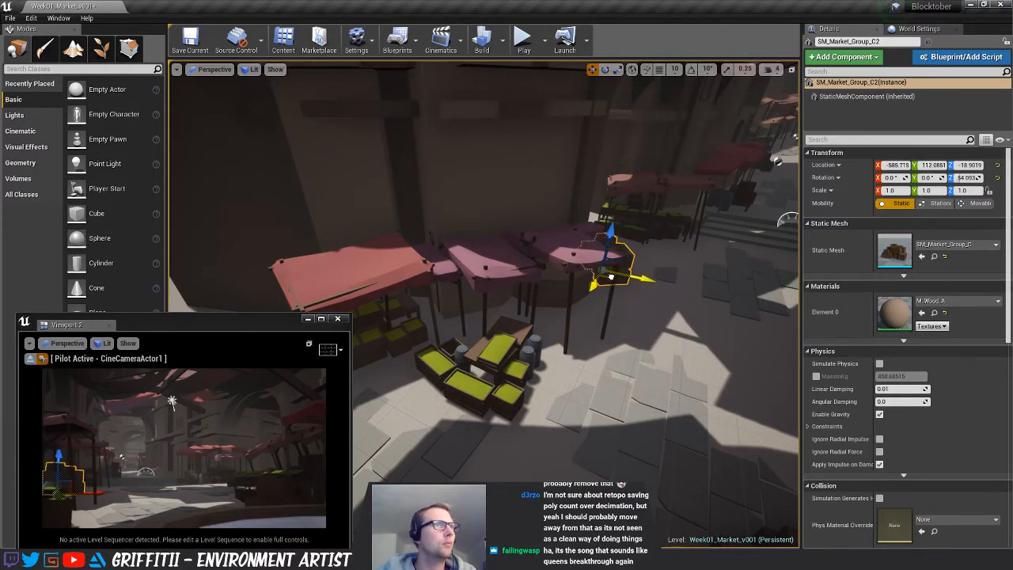
Move the SM_Market_Group_C2 crate stack to about X -606, Y 143 and adjust its height to the ground beside the pillar
key(w)
right_drag(629, 289, 639, 297)
drag(589, 299, 572, 297)
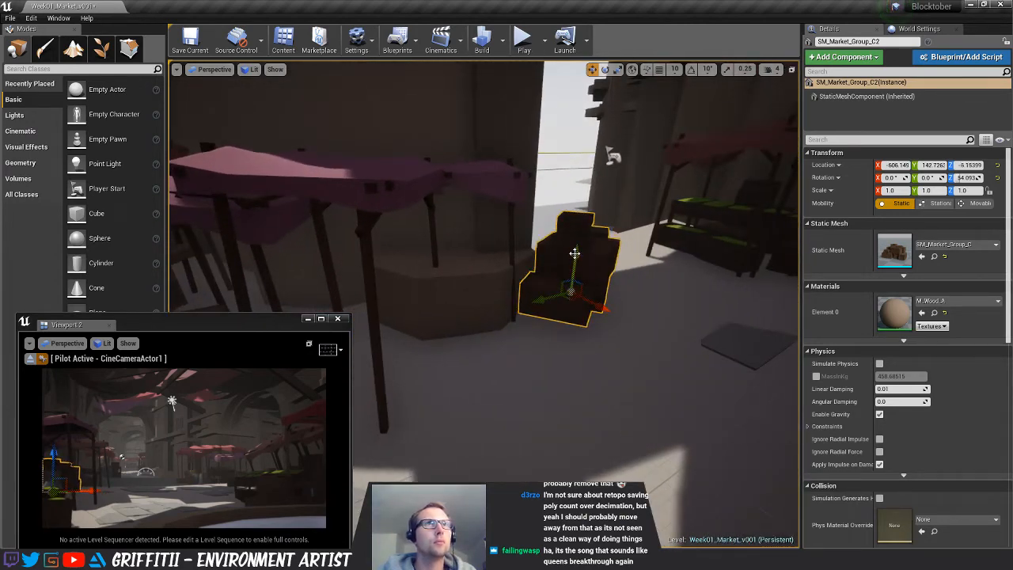
drag(575, 253, 575, 266)
key(s)
right_drag(635, 385, 577, 293)
key(Escape)
Move the SM_Market_Group_D2 produce crates beside the far canopy, to about X -598, Y 425, and rotate them to about 81°
key(s)
right_drag(607, 335, 660, 352)
click(421, 353)
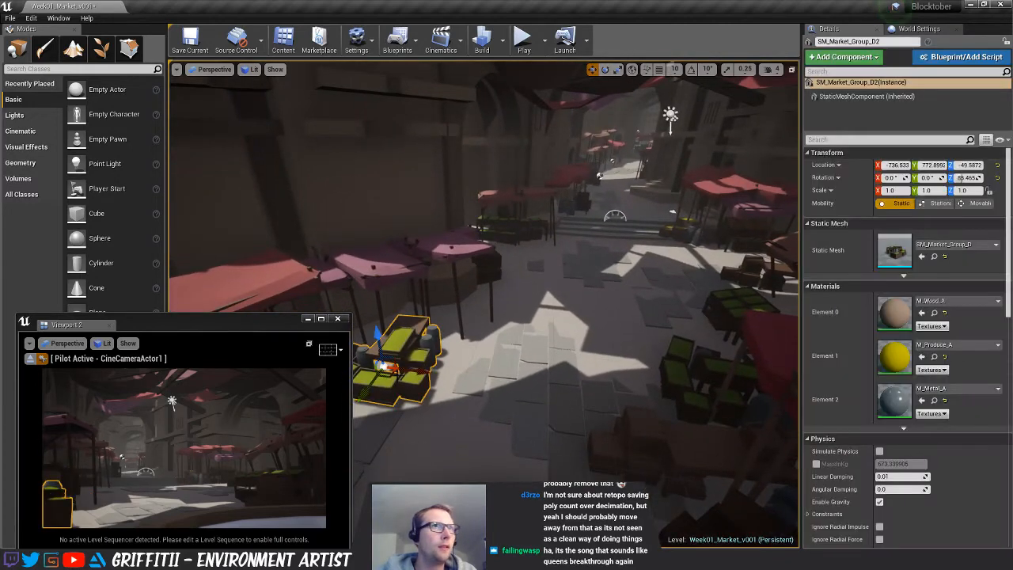
drag(398, 374, 467, 302)
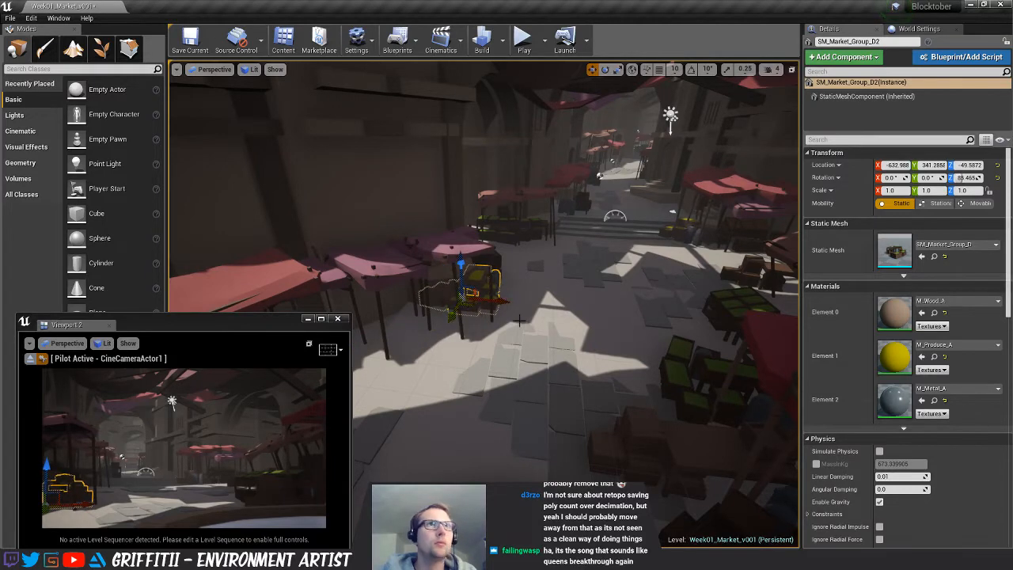
key(f)
drag(490, 349, 469, 409)
right_drag(469, 410, 516, 356)
key(e)
drag(516, 356, 546, 337)
key(w)
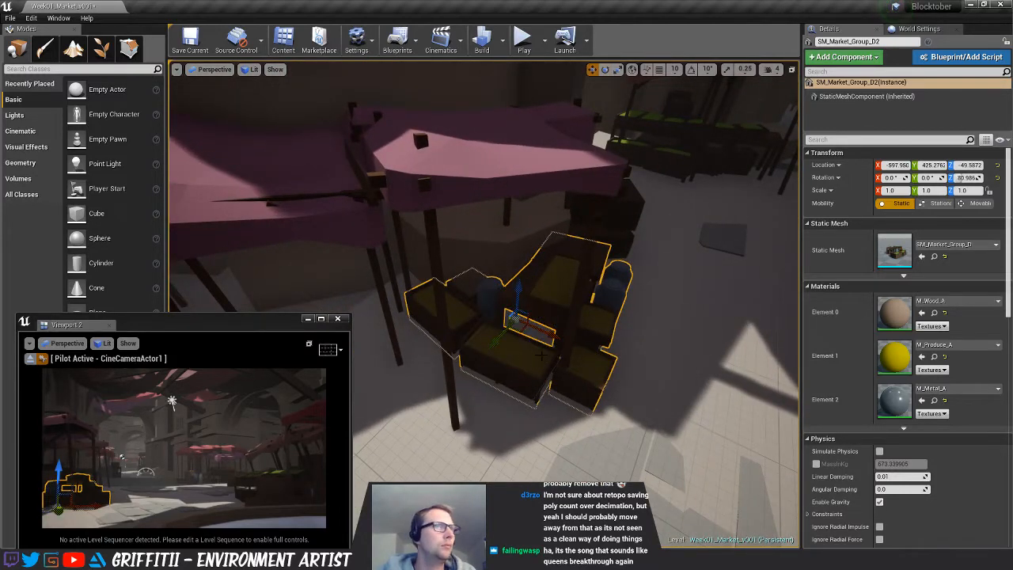
Raise the SM_Market_Group_D2 produce crates to about Z -43
right_drag(583, 351, 555, 334)
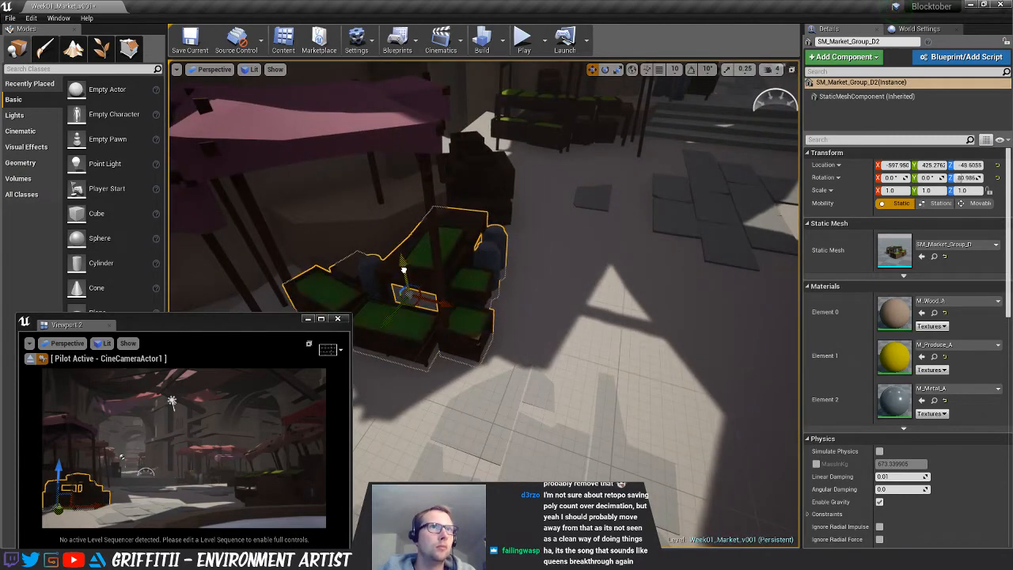
drag(404, 271, 404, 266)
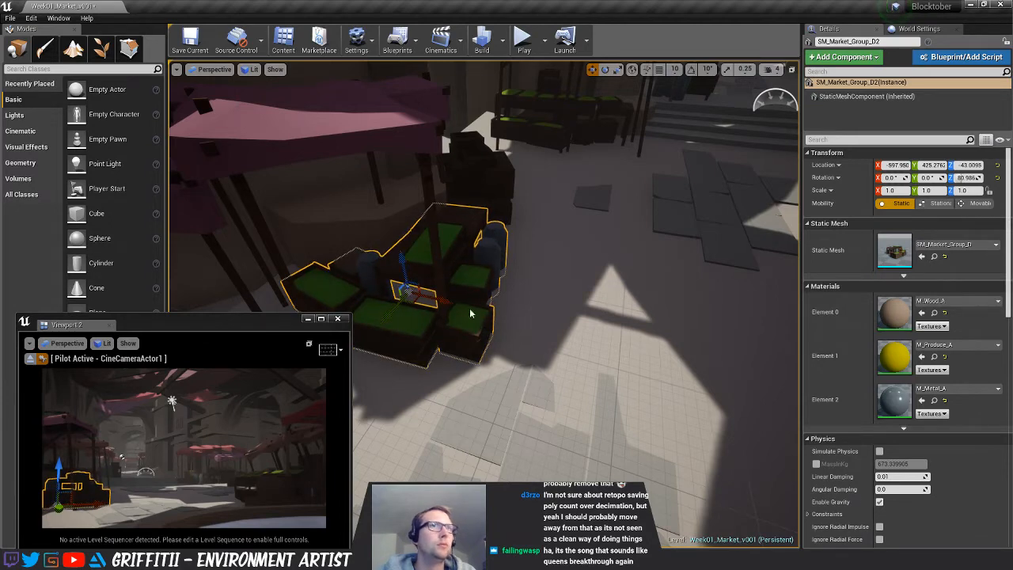
key(Escape)
Switch the transform gizmo to local space and tilt the SM_Market_Group_I2 stall canopy to a Y rotation of about 19°
right_drag(470, 314, 444, 309)
click(491, 278)
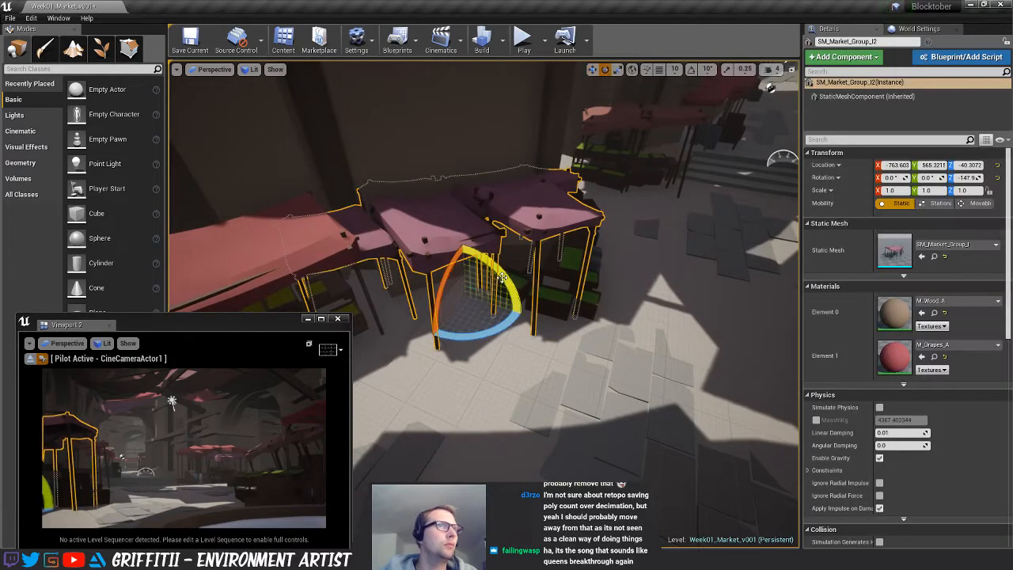
click(631, 70)
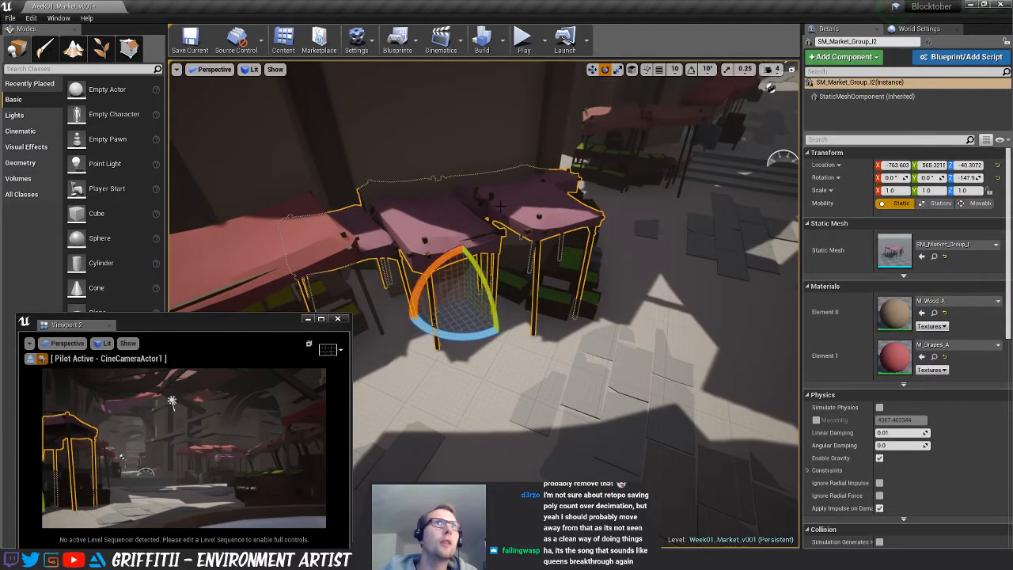
drag(471, 257, 501, 240)
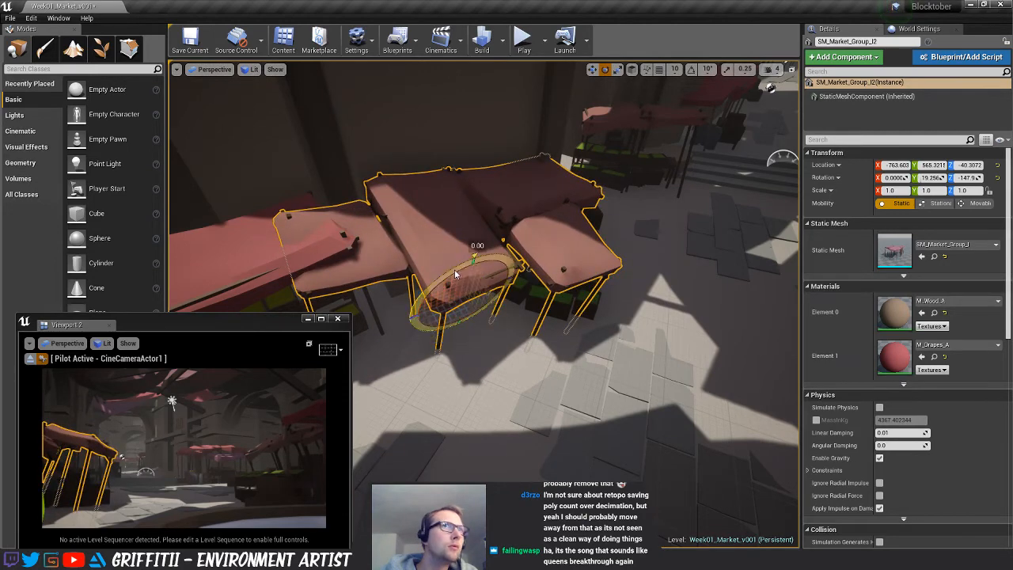
drag(456, 273, 437, 289)
Shift the tilted SM_Market_Group_I2 canopy along the stall row to about X -846, Y 668, Z -35
mouse_move(559, 315)
right_down()
mouse_move(560, 293)
mouse_move(577, 324)
right_up()
key(Escape)
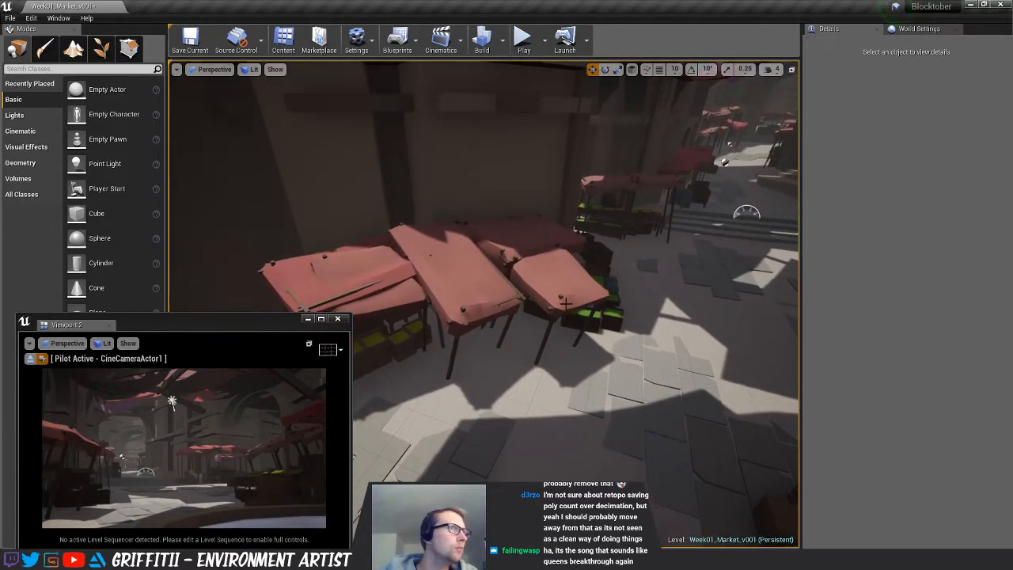
click(462, 317)
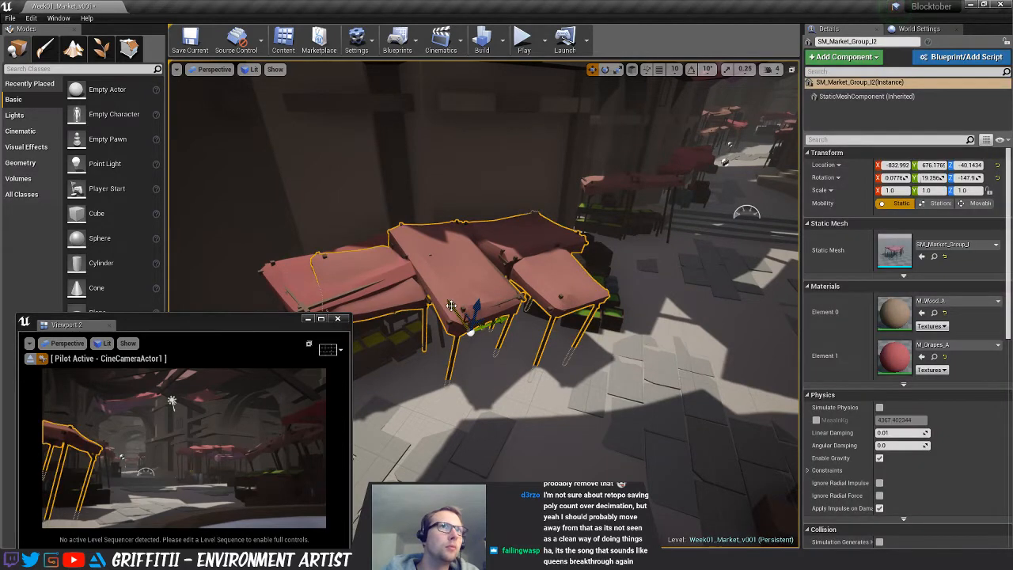
drag(450, 306, 447, 302)
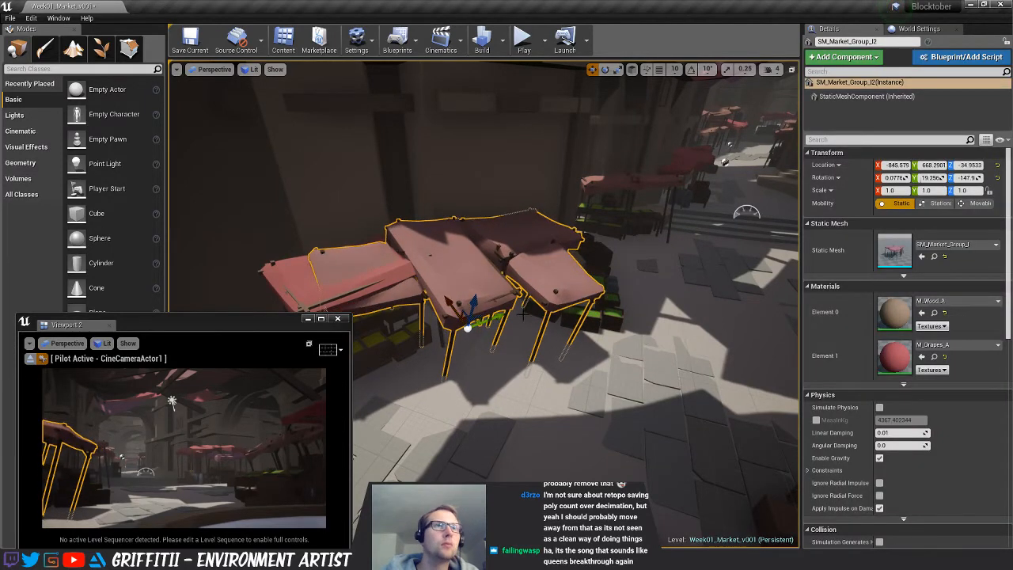
key(Escape)
Tuck the SM_Market_Group_D2 produce crates in behind the canopy at about X -669, Y 393 and rotate them slightly
right_drag(571, 293, 554, 290)
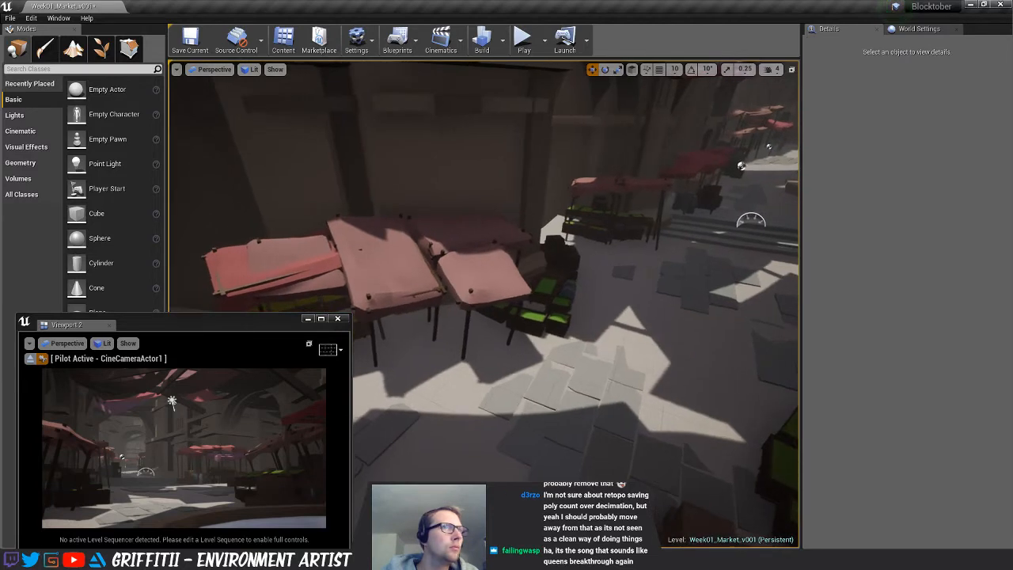
click(579, 318)
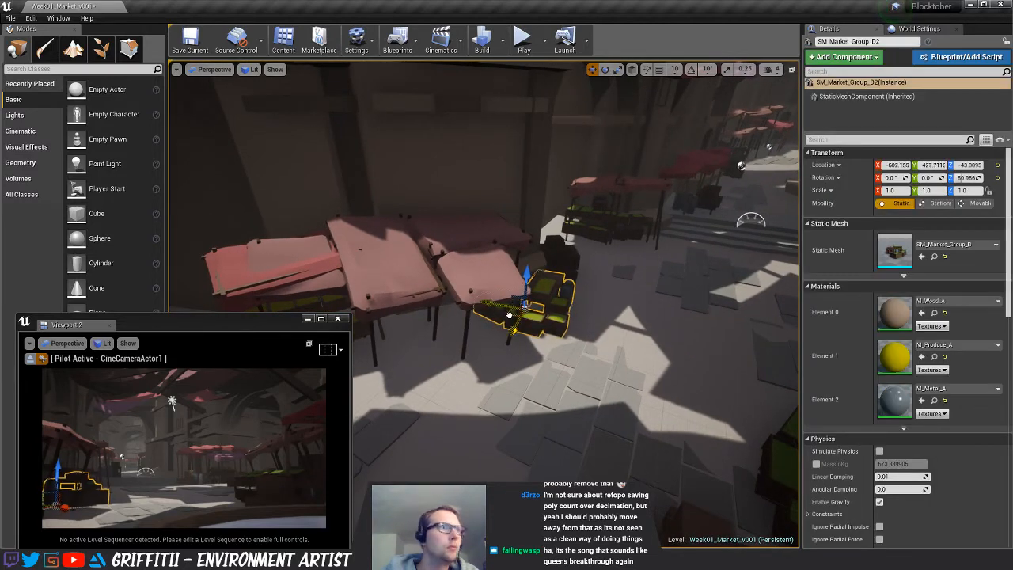
drag(504, 318, 469, 318)
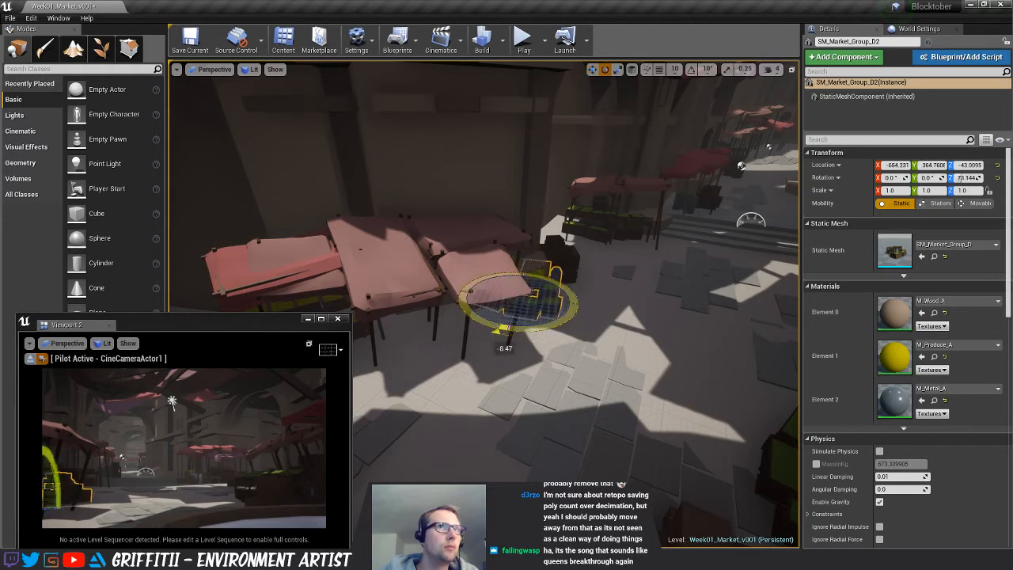
drag(496, 330, 518, 314)
key(w)
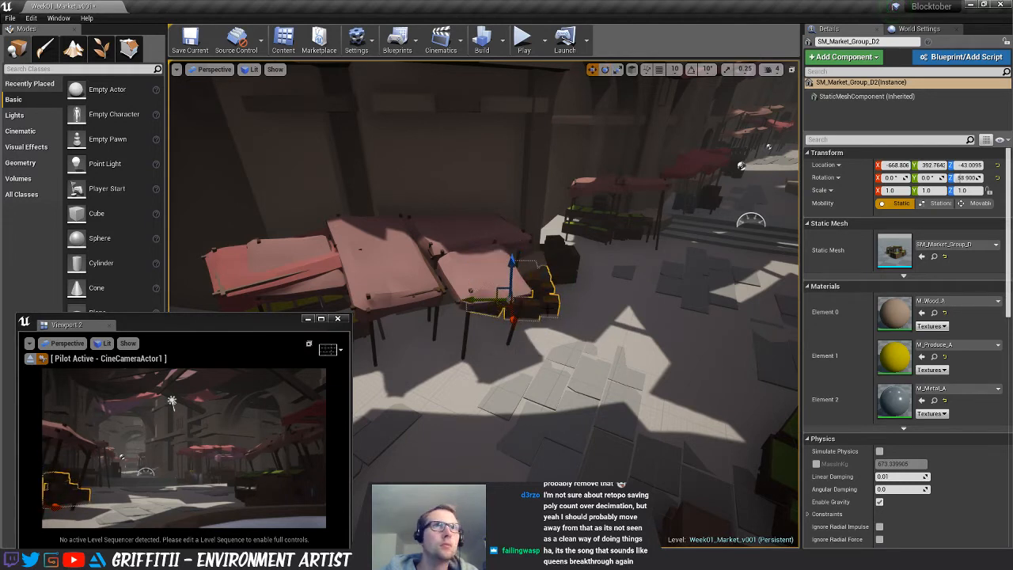
key(Escape)
Move the SM_Market_Group_F2 stall to the far end of the stall row, about X -581, Y 304, and rotate it to about -81°
right_drag(518, 314, 506, 277)
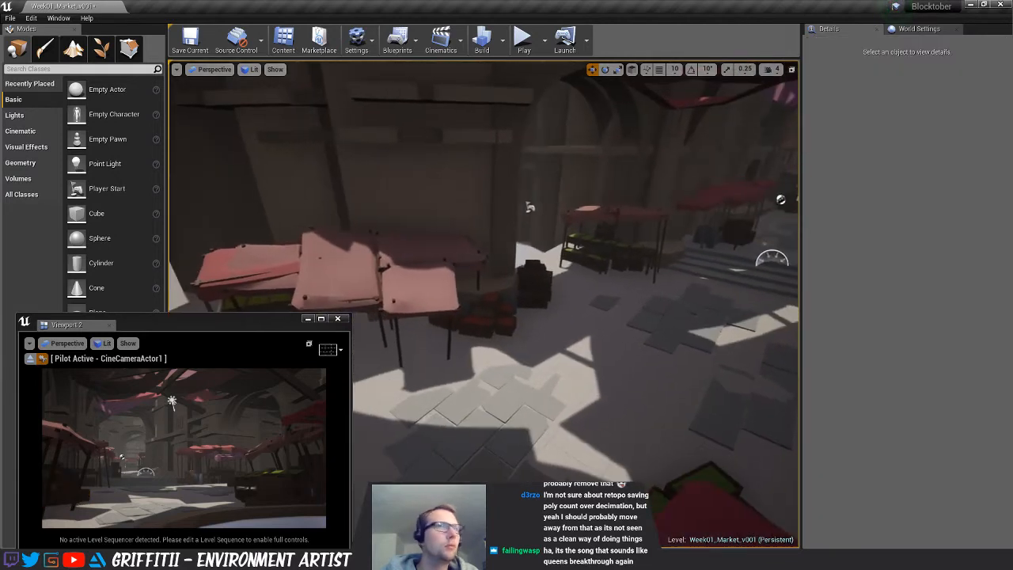
right_drag(529, 207, 614, 229)
click(295, 265)
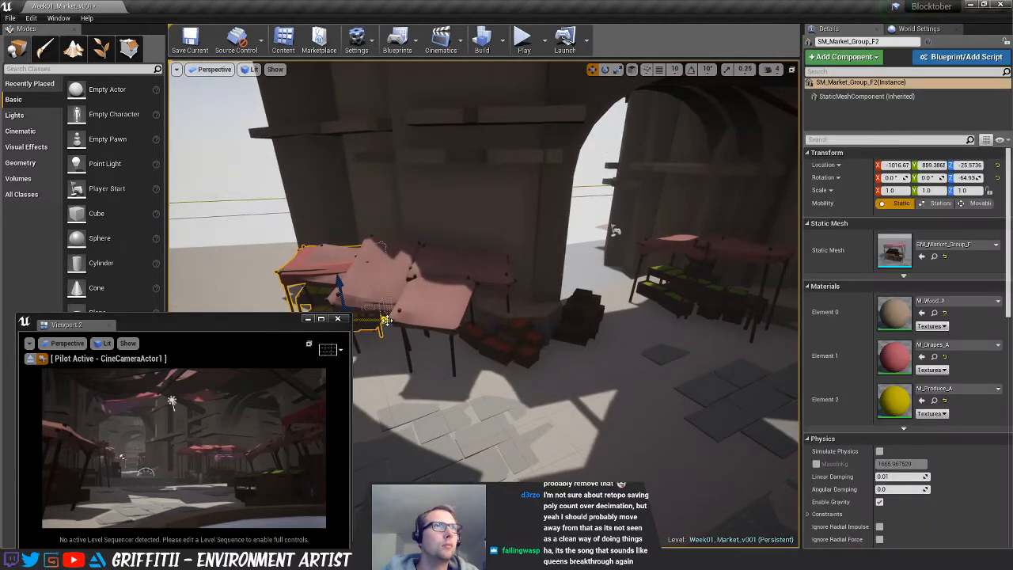
drag(385, 320, 598, 369)
key(e)
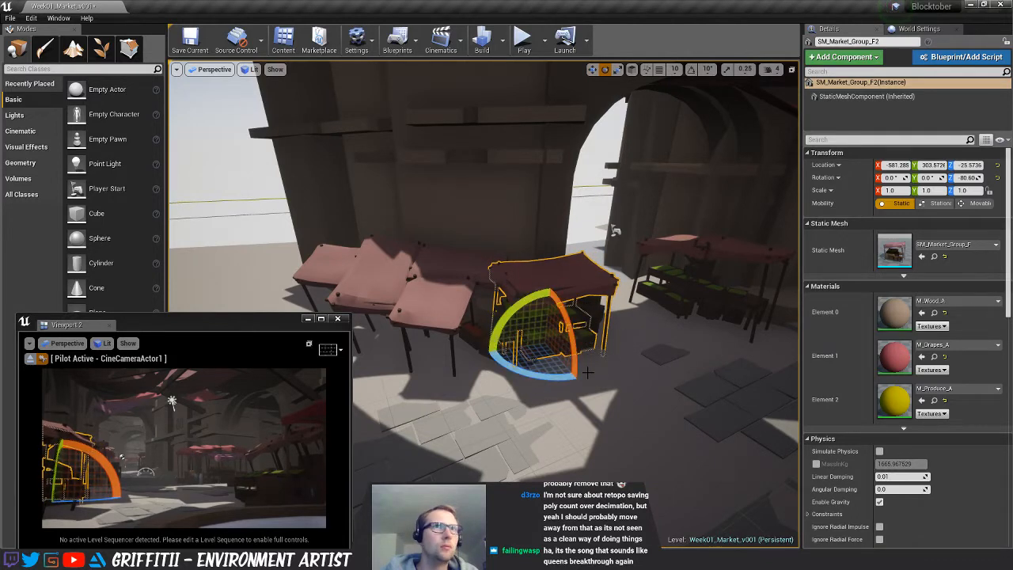
right_drag(587, 372, 546, 381)
drag(698, 409, 706, 409)
key(Escape)
Refine the SM_Market_Group_F2 stall's placement to about X -587, Y 303 with a Z rotation of about -74°
right_drag(707, 409, 724, 400)
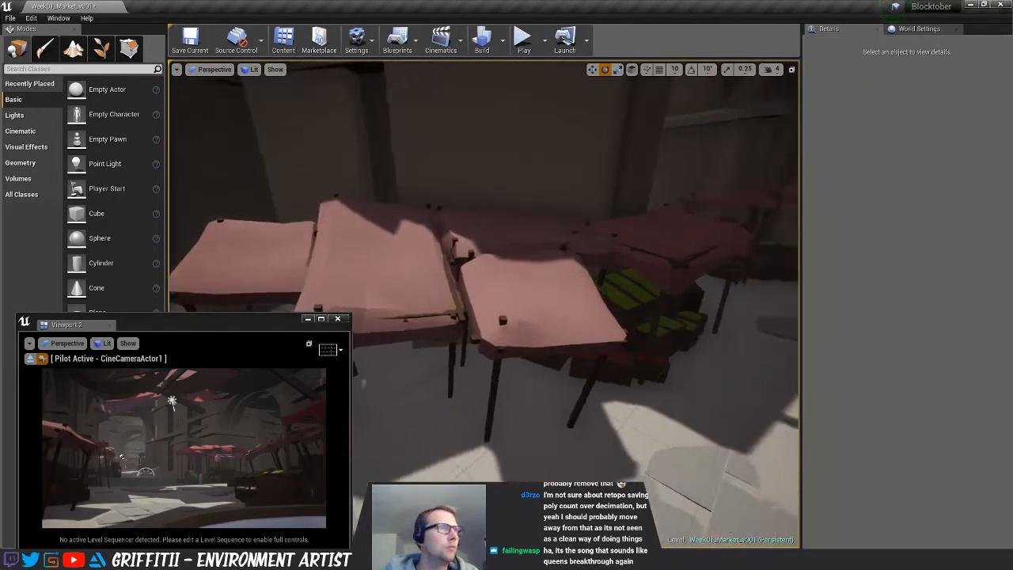
right_drag(543, 214, 543, 216)
click(543, 216)
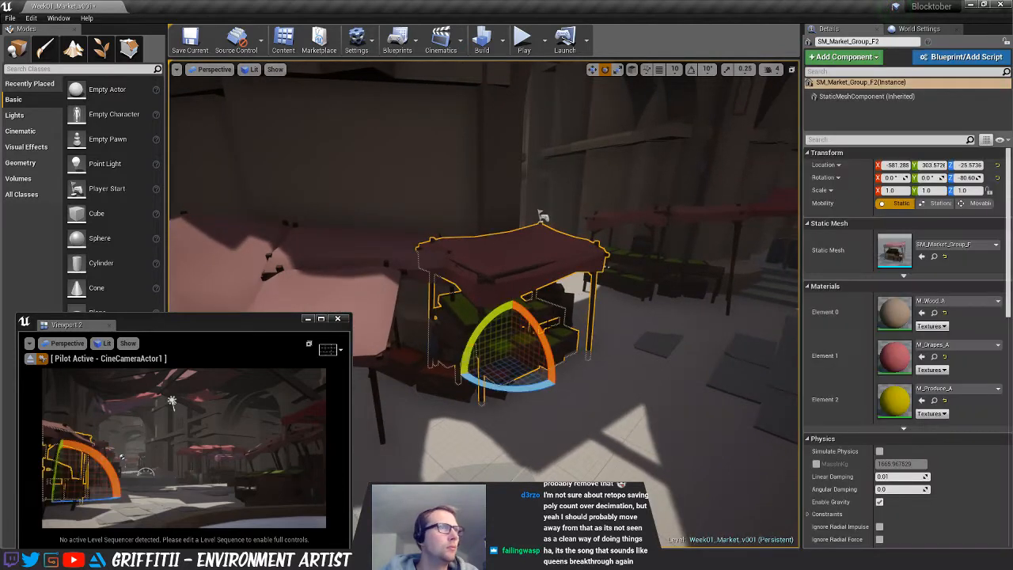
drag(538, 373, 518, 285)
key(e)
key(ctrl+z)
key(ctrl+z)
key(ctrl+z)
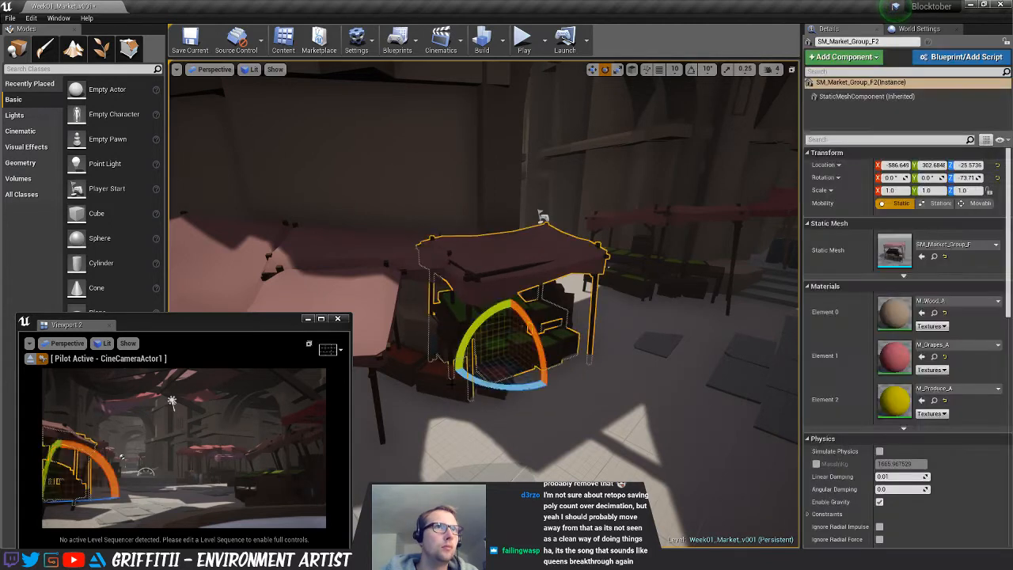
Move the SM_Market_Group_D2 produce crates under the SM_Market_Group_I2 canopy, to about X -737, Y 503
key(w)
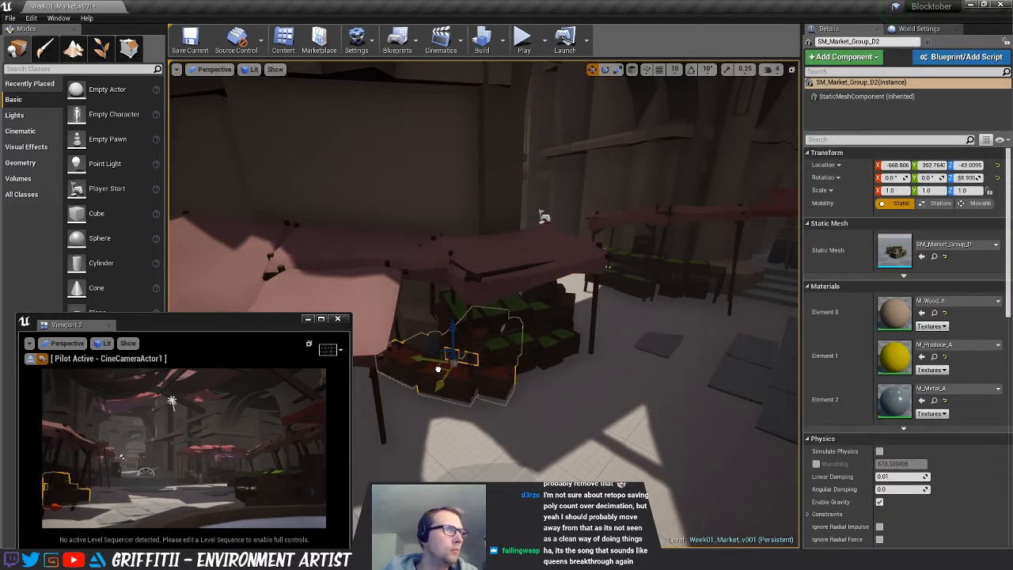
drag(437, 369, 407, 373)
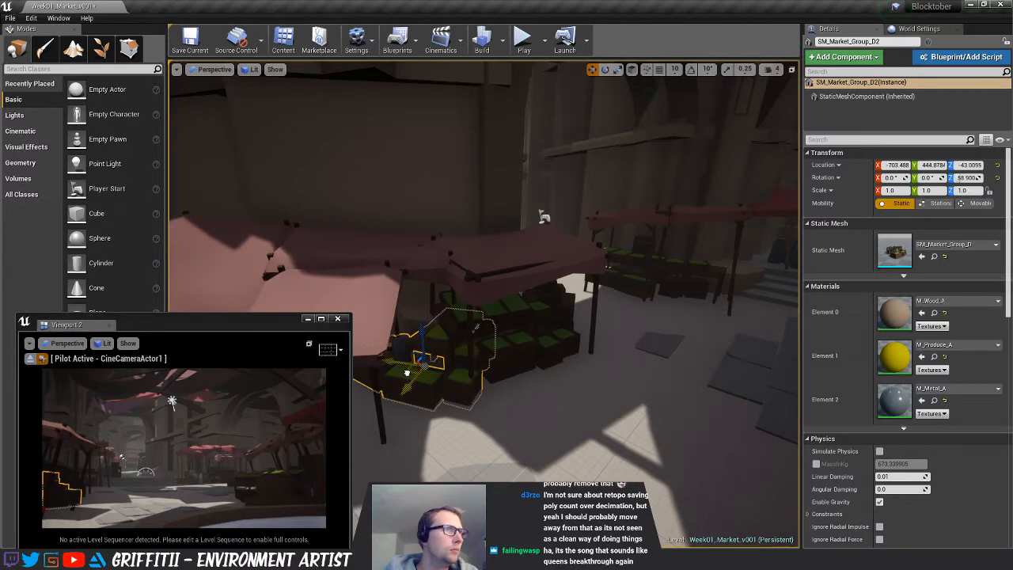
key(Escape)
right_drag(475, 327, 462, 320)
right_drag(517, 367, 515, 366)
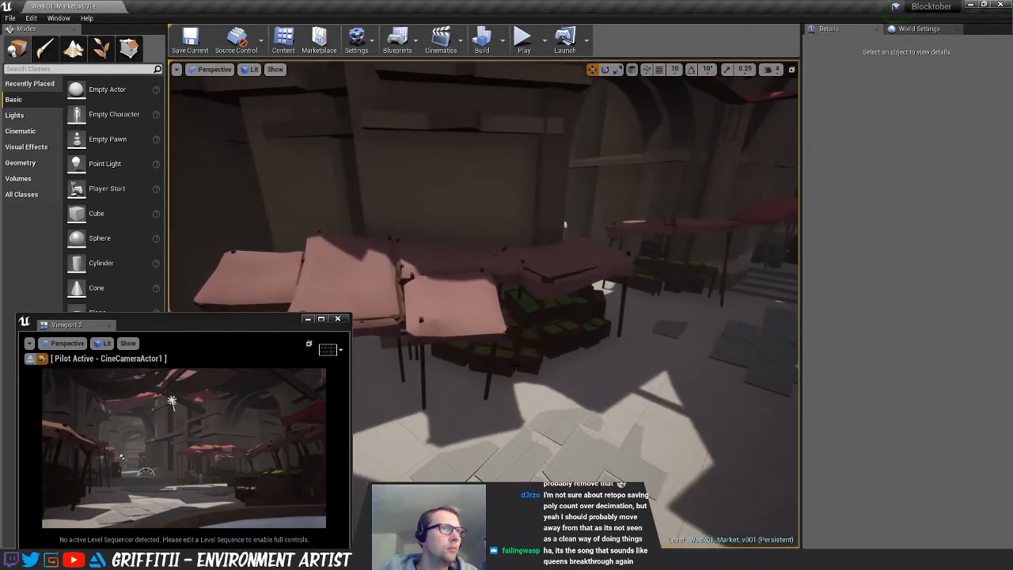
click(514, 360)
drag(488, 345, 432, 314)
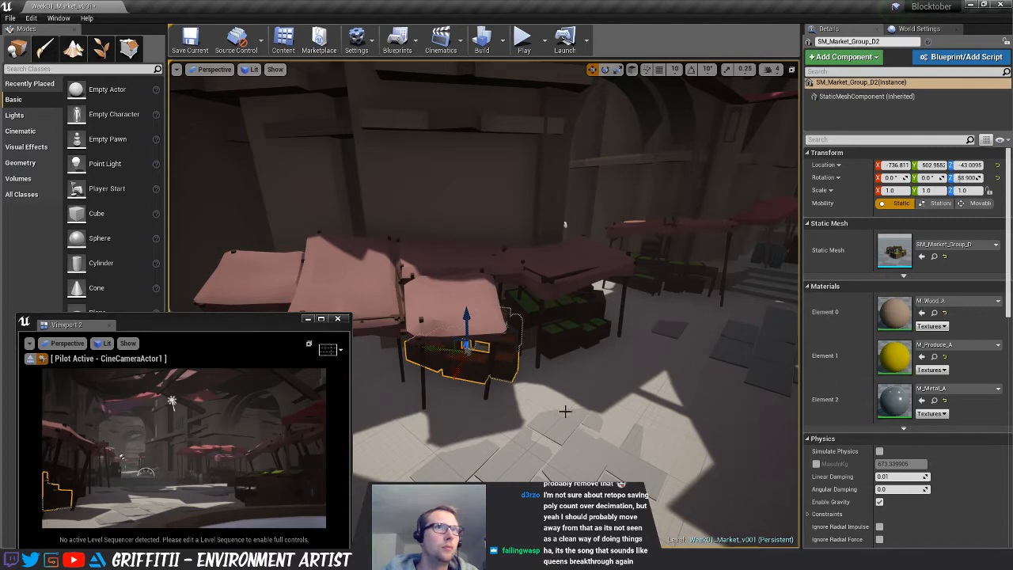
key(Escape)
Level the SM_Market_Group_I2 canopy slightly by rotating it to about 0.5° in X
right_drag(563, 388, 624, 383)
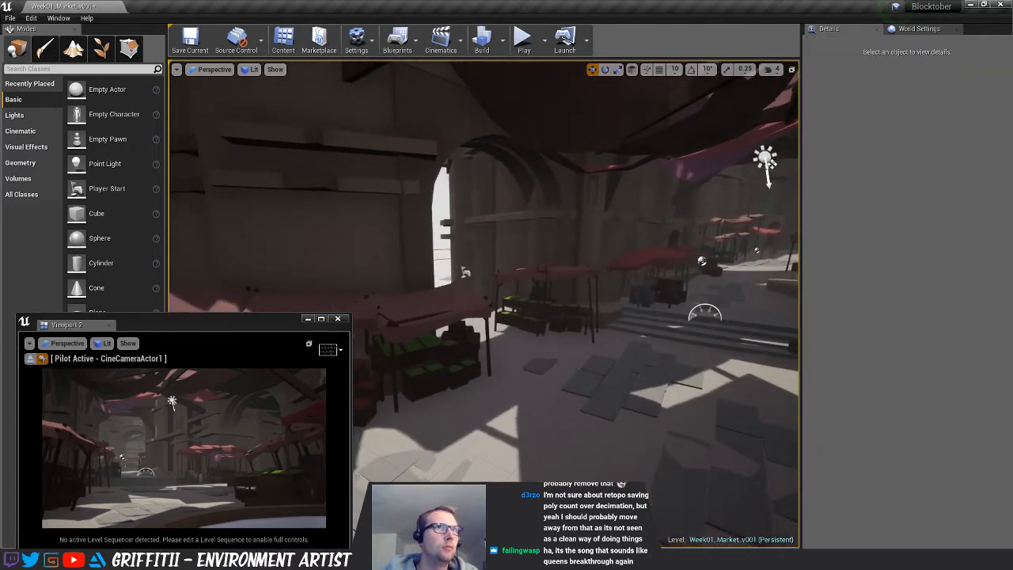
right_drag(378, 301, 427, 304)
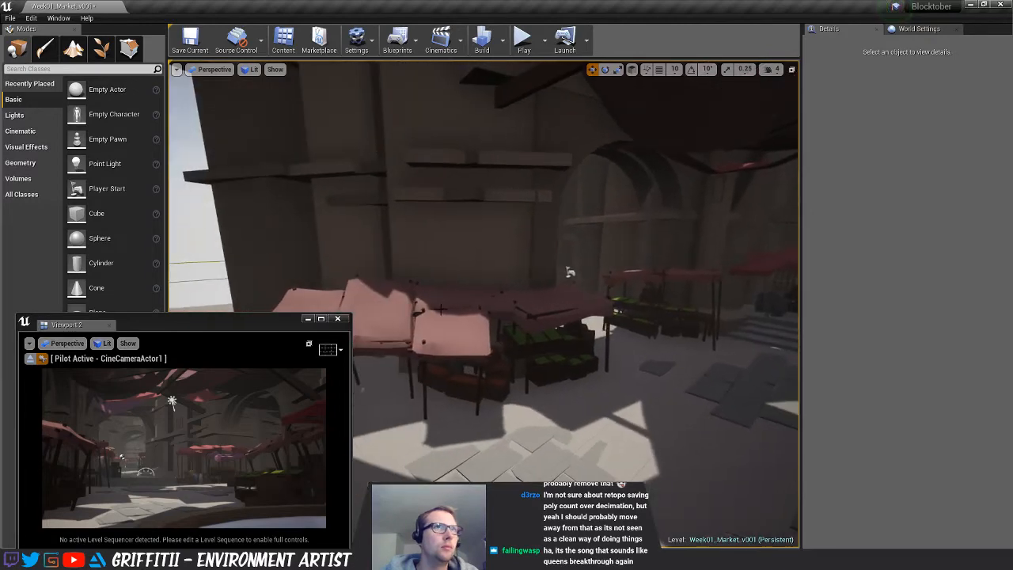
click(450, 306)
drag(429, 347, 433, 347)
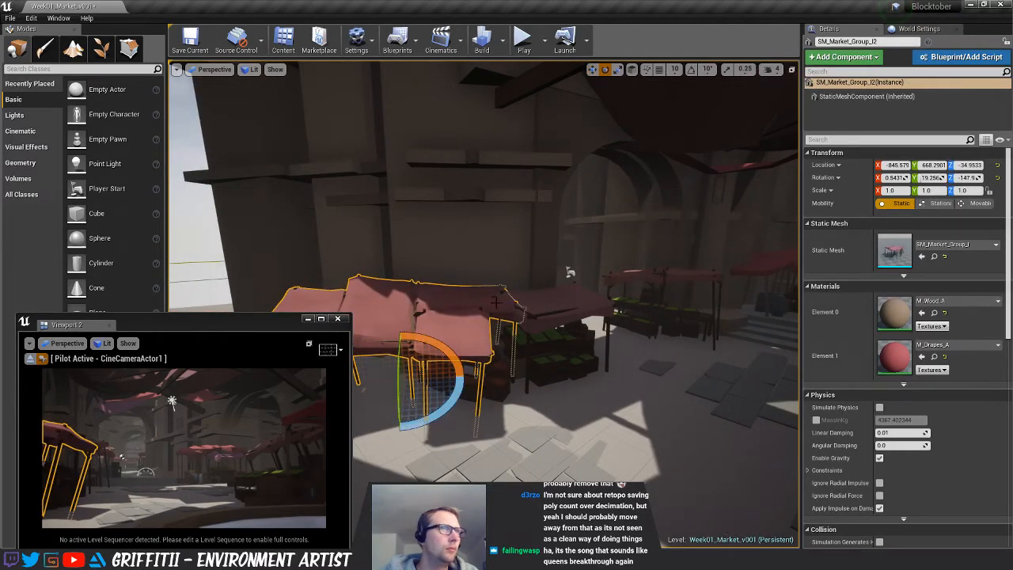
key(Escape)
Try tilting the SM_Market_Group_G stall by the steps to about 4.6° in X and -1.5° in Y, lowering it to about Z -66
right_drag(466, 317, 555, 332)
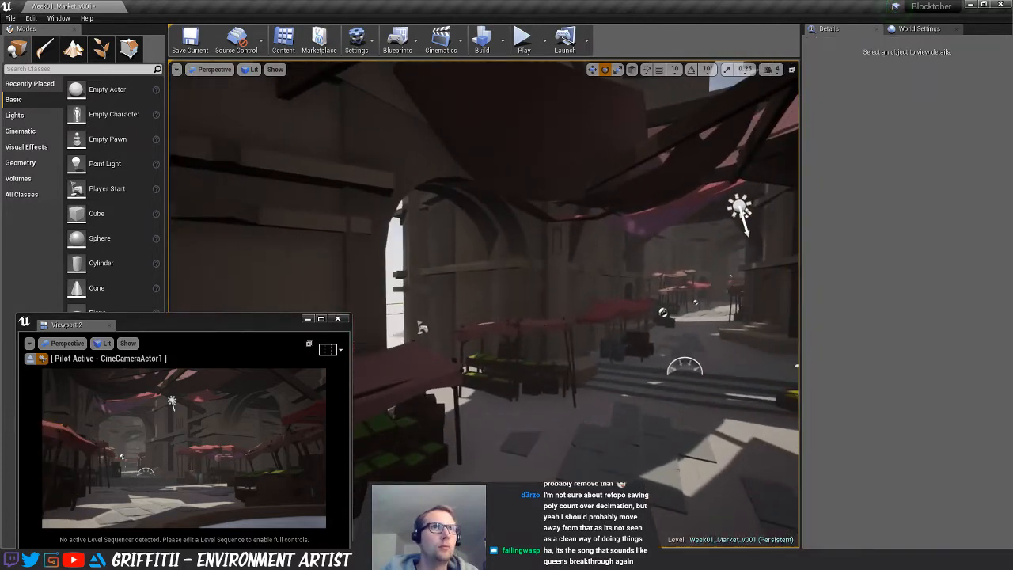
click(552, 332)
key(f)
right_drag(622, 314, 567, 298)
drag(550, 392, 564, 407)
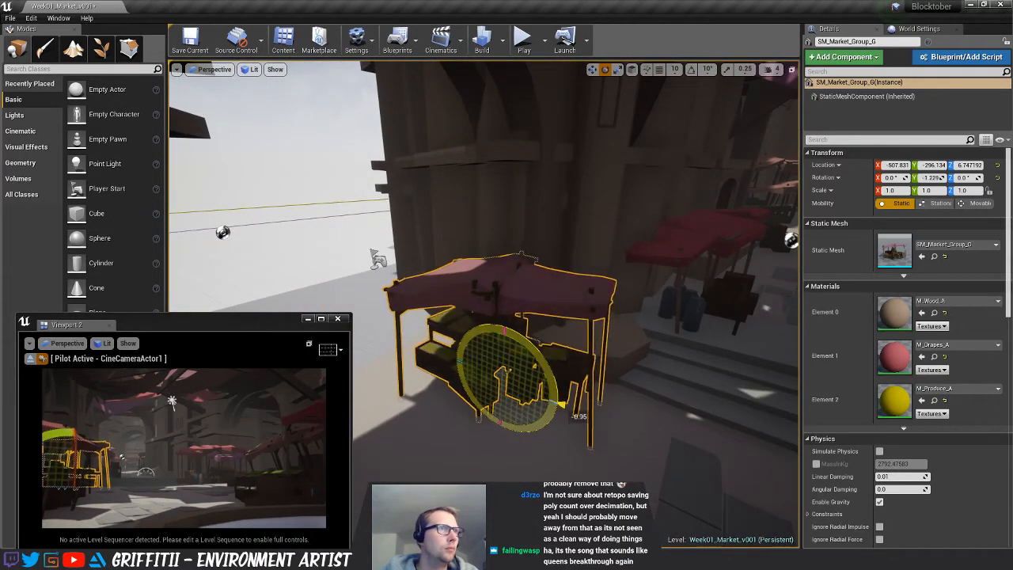
drag(490, 354, 506, 377)
key(w)
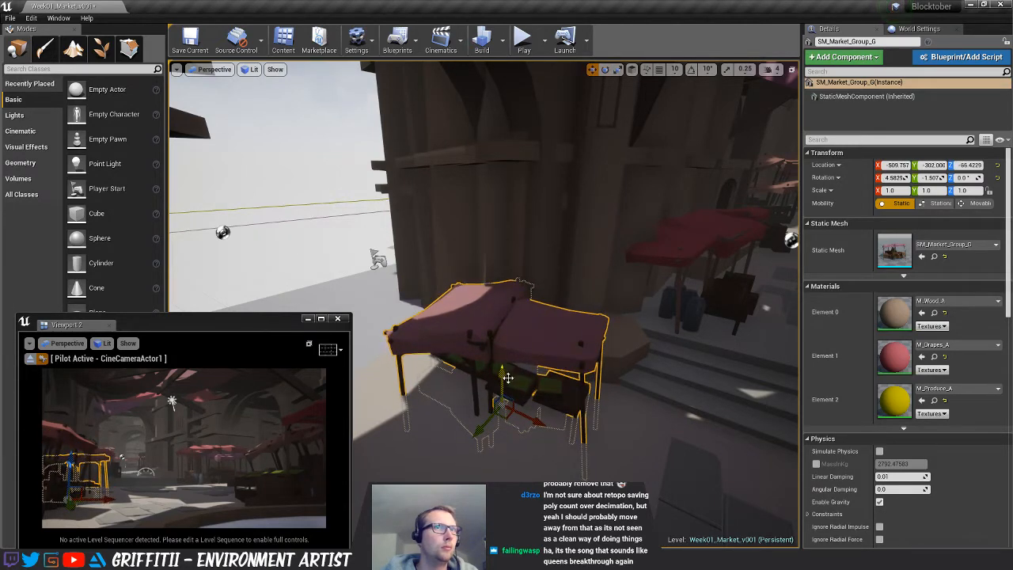
key(Escape)
Delete the SM_Market_Group_G stall beside the steps
mouse_move(557, 342)
alt+mouse_down()
mouse_move(538, 342)
mouse_move(553, 342)
alt+mouse_up()
click(570, 342)
key(Delete)
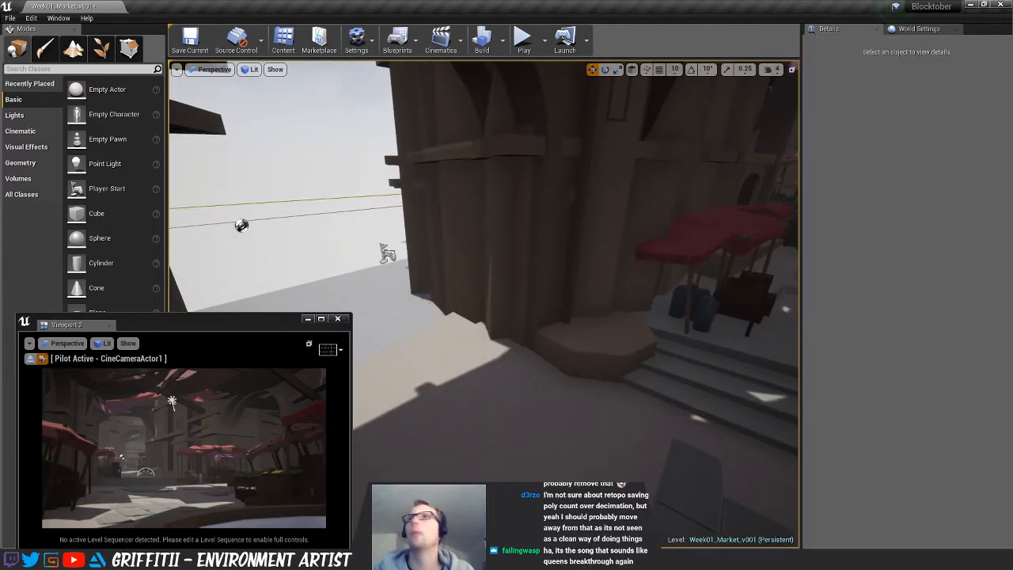
Place the SM_Market_Group_H4 canopy in the empty spot beside the steps and rotate it to fit along the wall
drag(467, 403, 581, 394)
key(e)
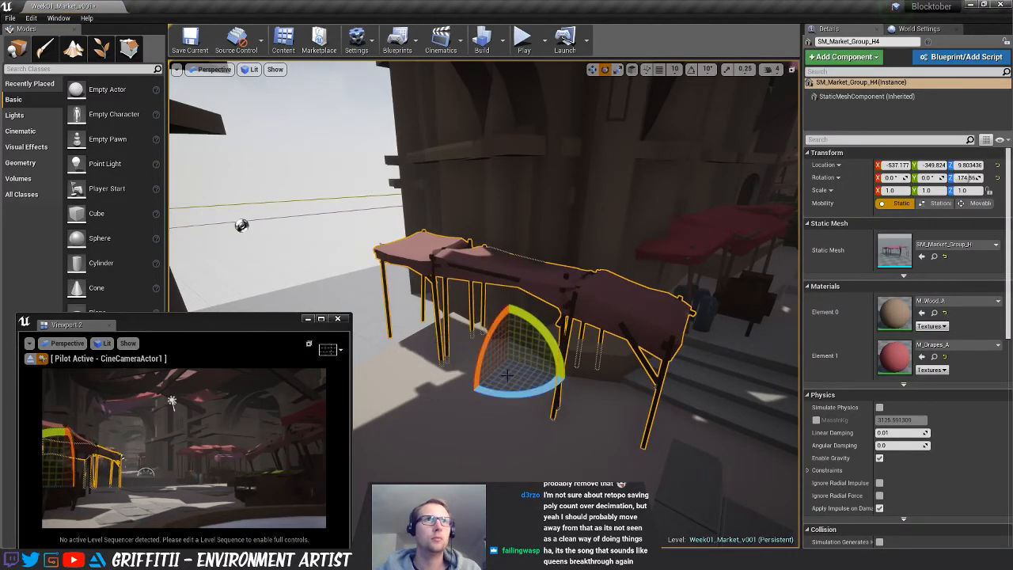
drag(492, 337, 447, 306)
key(w)
key(Escape)
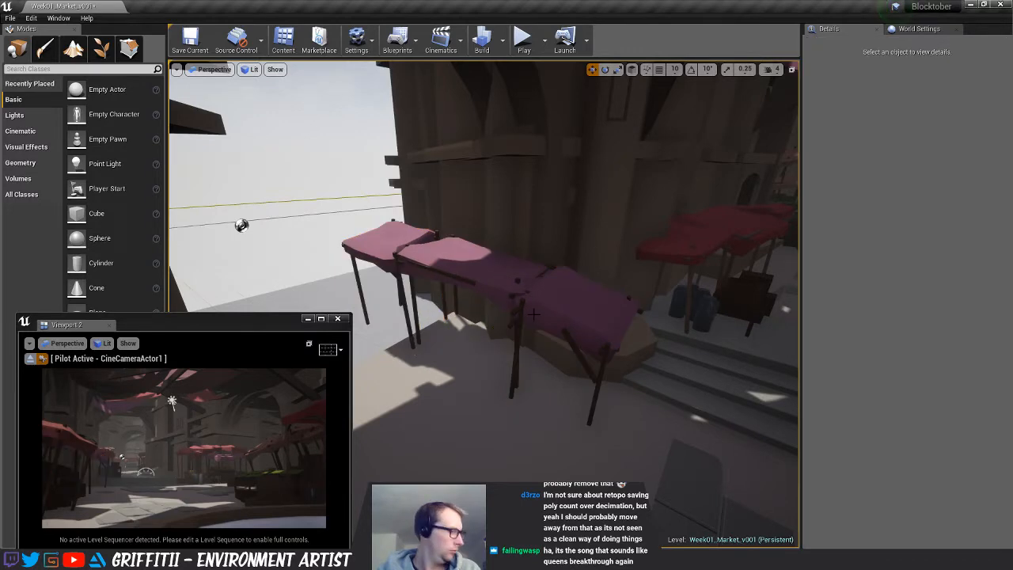
Tilt the SM_Market_Group_H4 canopy beside the steps to about -16.2° in X and lower it to about Z -29
key(s)
right_drag(461, 274, 492, 286)
key(w)
key(s)
click(361, 291)
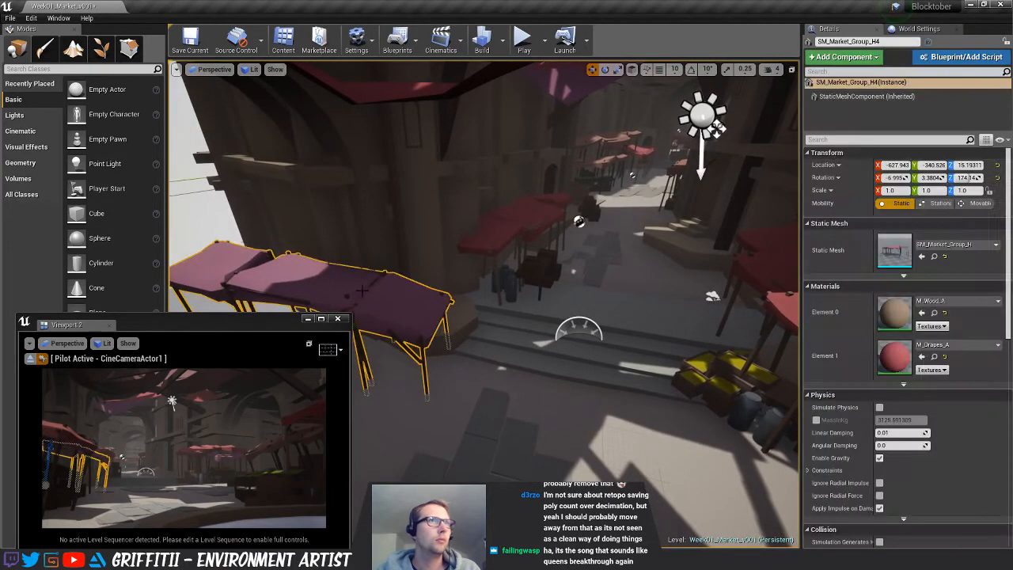
key(f)
drag(464, 316, 450, 282)
key(e)
key(Escape)
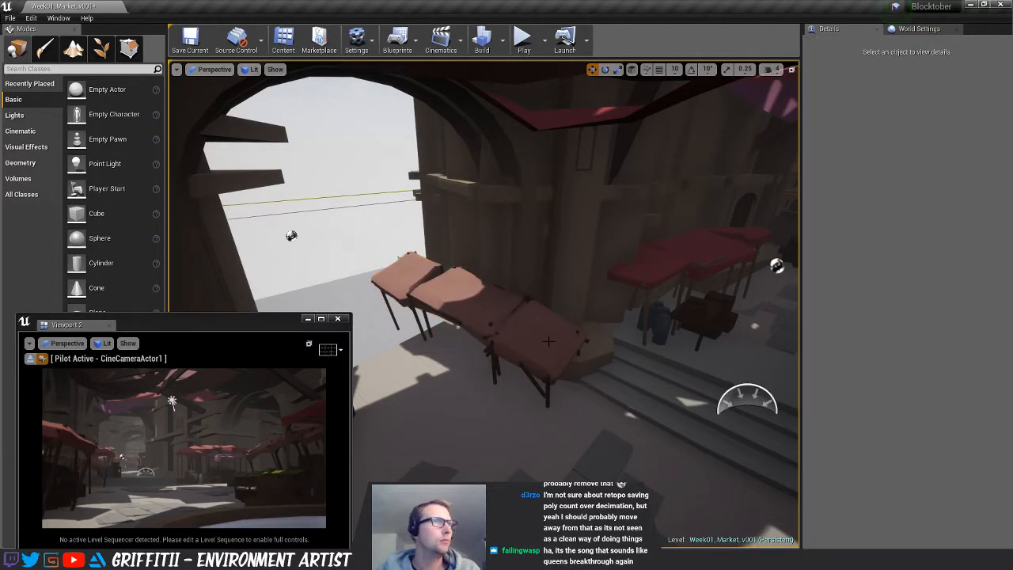
Fine-tune the position of the tilted SM_Market_Group_H4 canopy along the wall beside the steps
right_drag(526, 340, 522, 320)
click(503, 348)
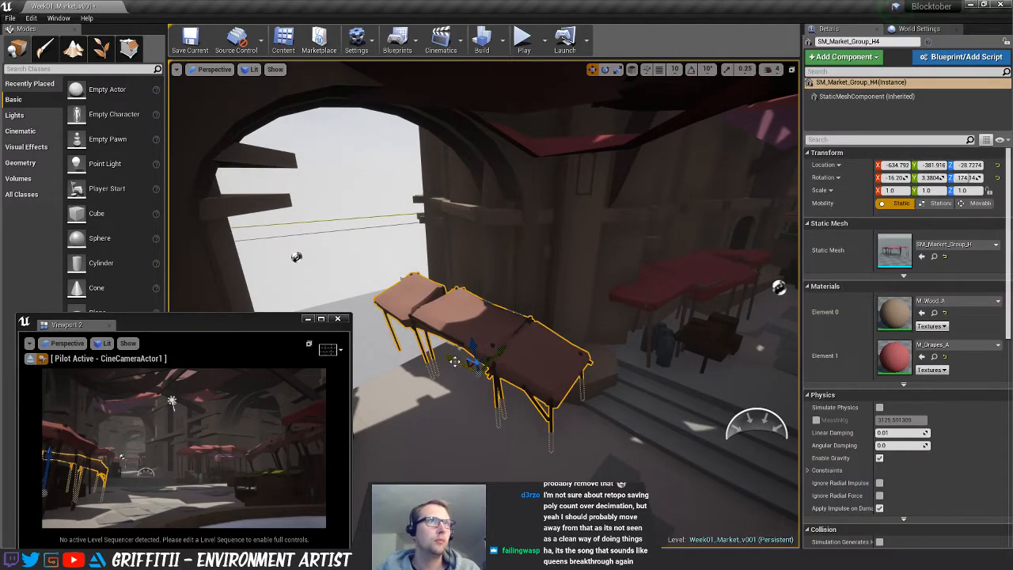
drag(455, 361, 462, 328)
key(Escape)
Shift the SM_Market_Group_I7 canopy by the far archway to about X 913 and Z 293
right_drag(434, 301, 645, 293)
key(w)
click(455, 329)
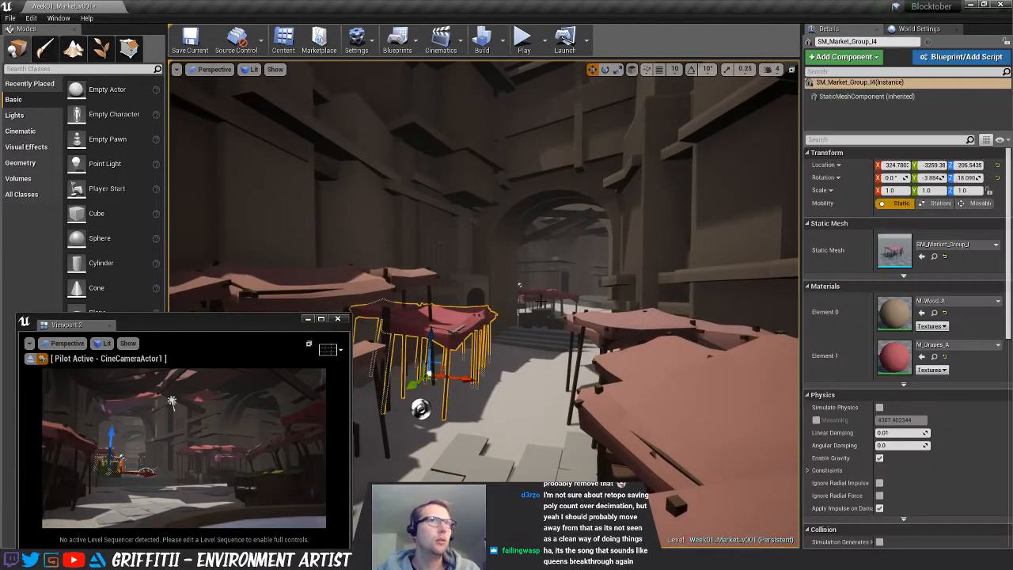
click(518, 288)
click(518, 286)
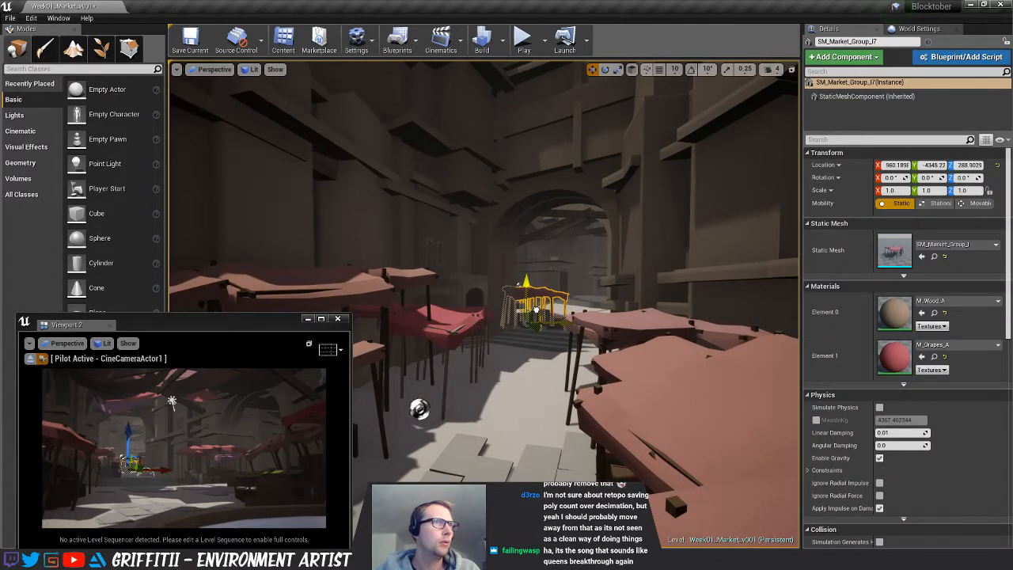
drag(534, 311, 530, 308)
key(Escape)
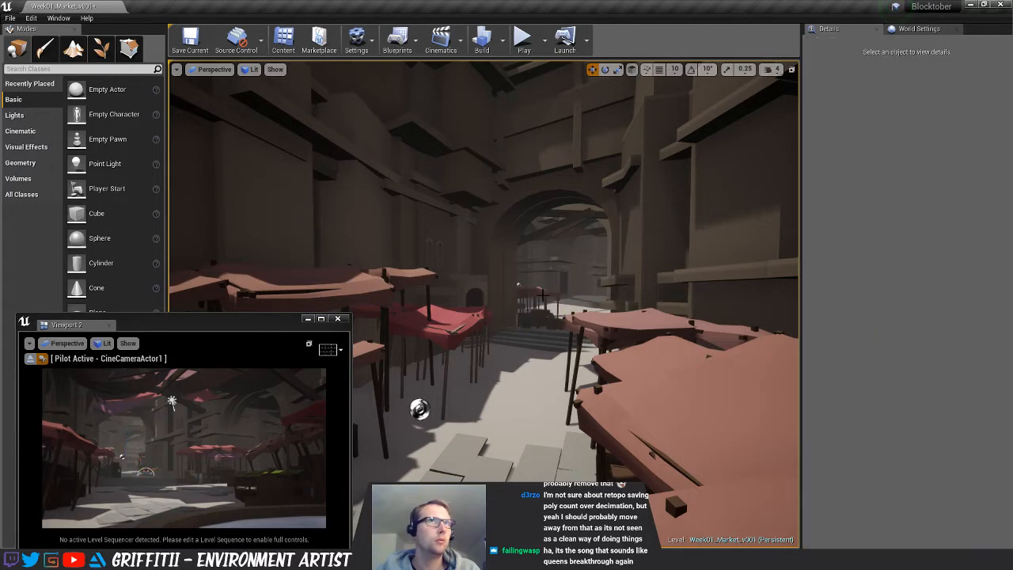
Move the SM_Market_Group_D4 produce crates back beneath the canopy at the top of the far steps
key(w)
mouse_move(570, 337)
right_down()
mouse_move(594, 332)
mouse_move(571, 337)
right_up()
click(570, 339)
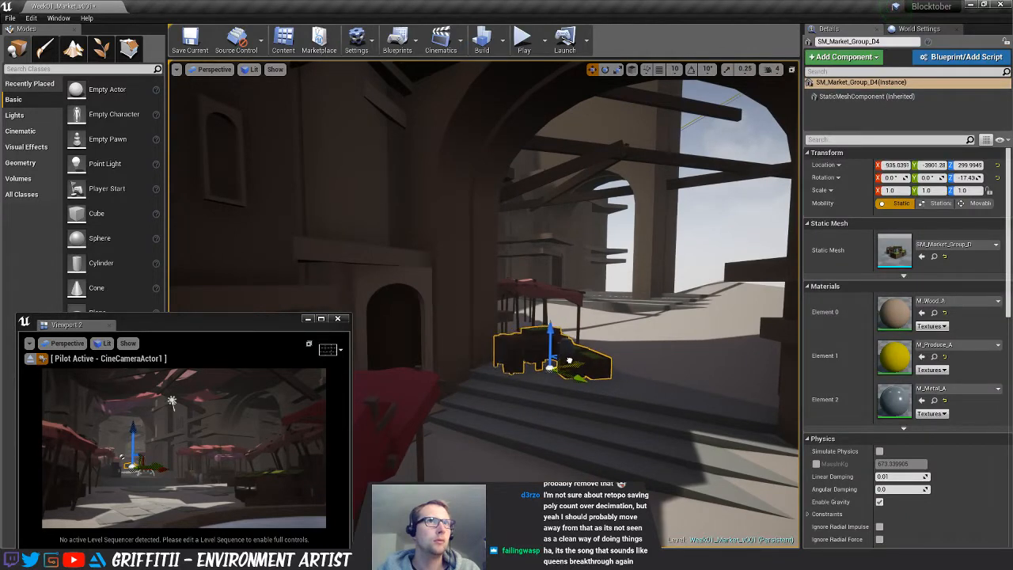
key(w)
right_drag(566, 363, 566, 387)
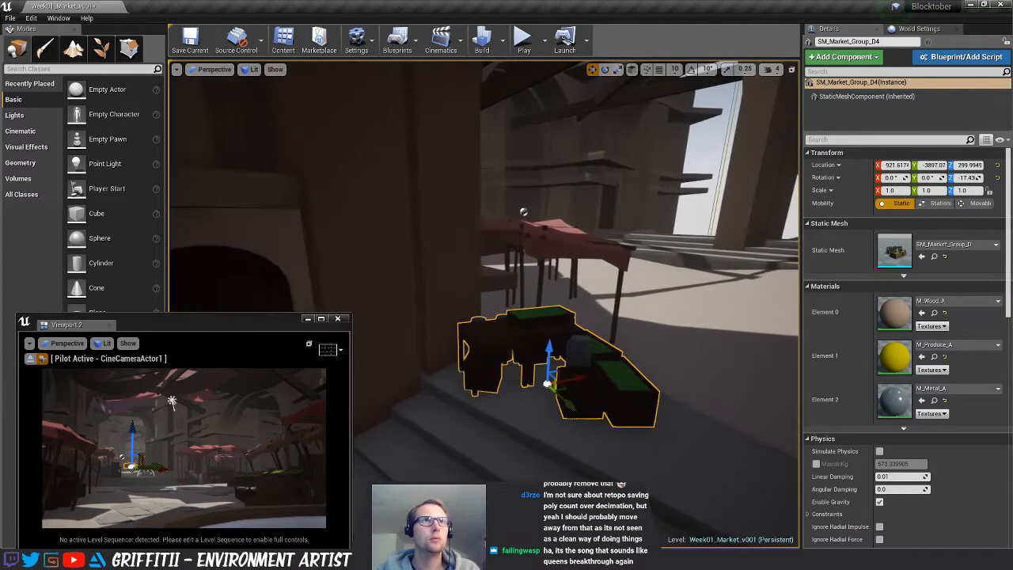
drag(565, 387, 601, 360)
key(Escape)
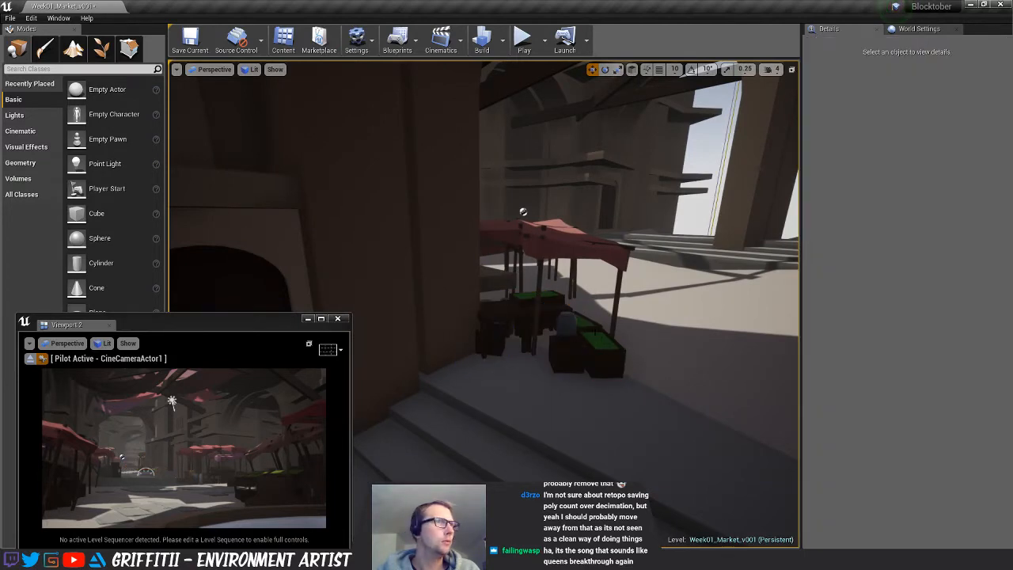
Stretch the SM_Market_Group_I7 canopy above the produce crates to a Z scale of about 1.31
click(523, 213)
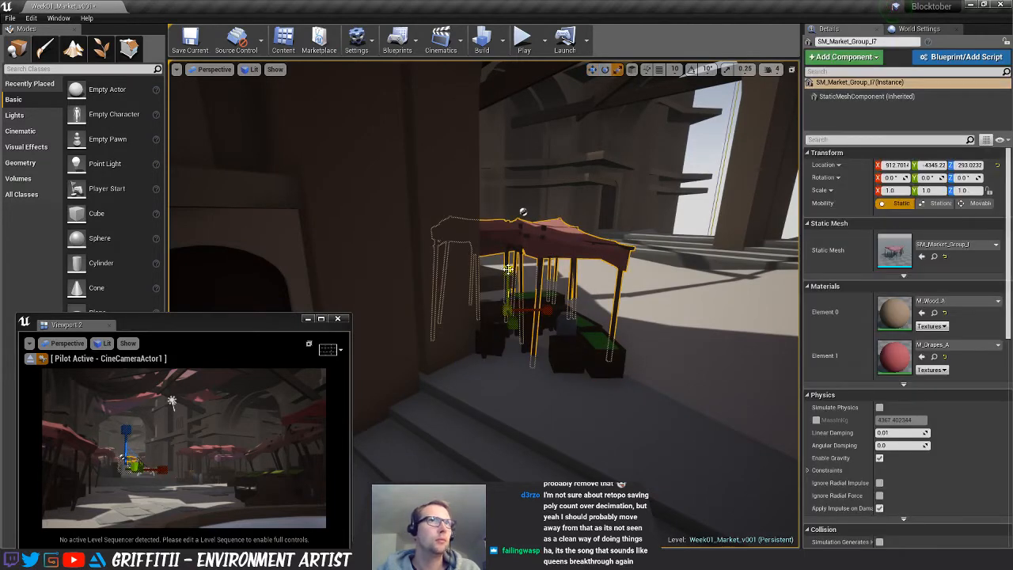
drag(522, 213, 522, 184)
key(Escape)
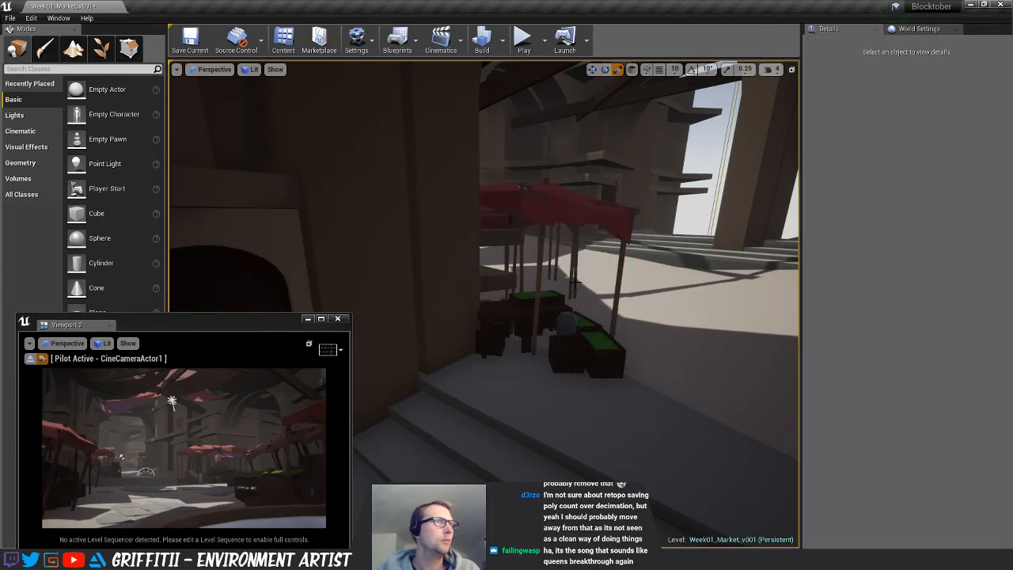
Try scaling the canopies below the far steps vertically, then undo the changes
right_drag(567, 271, 640, 293)
key(w)
click(489, 356)
right_drag(488, 356, 462, 406)
key(s)
drag(428, 345, 428, 314)
click(467, 324)
key(s)
right_drag(475, 328, 426, 331)
key(ctrl+z)
key(ctrl+z)
Try scaling up the SM_Market_Group_I6 canopy over the stacked crates
click(612, 378)
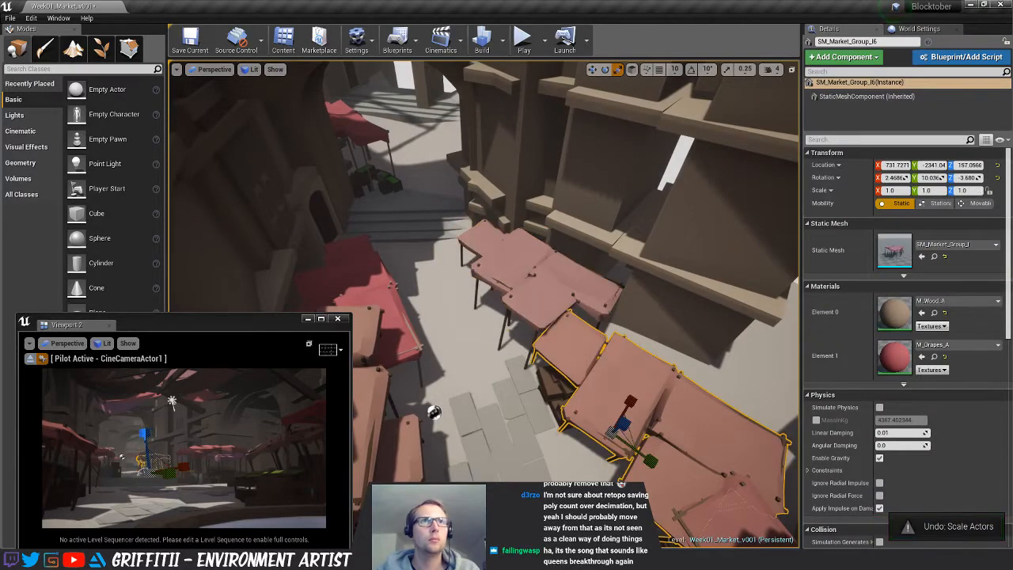
right_drag(593, 392, 633, 415)
key(w)
right_drag(545, 435, 526, 383)
key(s)
drag(570, 425, 571, 422)
key(Escape)
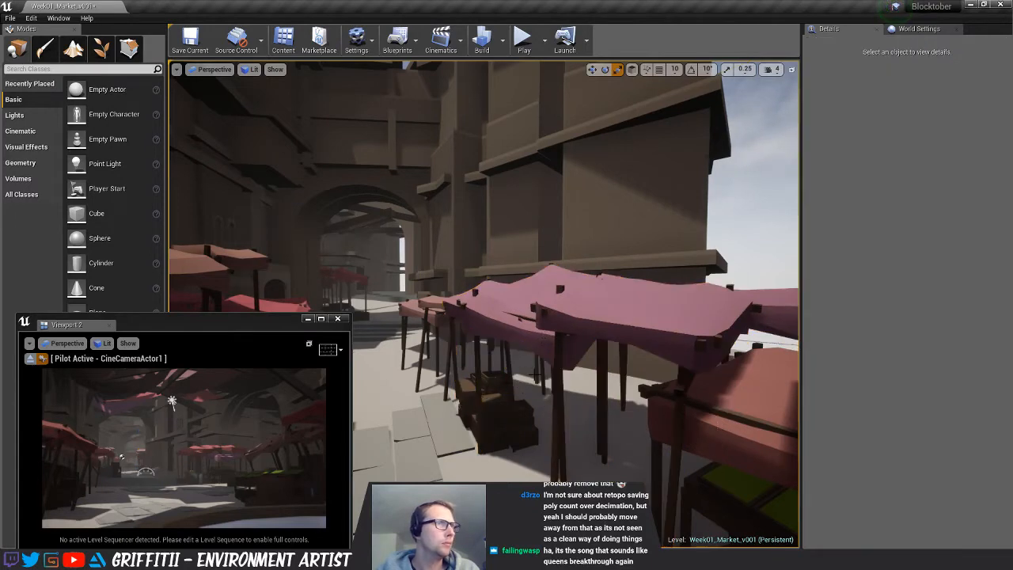
Undo the last scaling and delete the SM_Market_Group_I6 canopy over the stacked crates
click(537, 378)
key(ctrl+z)
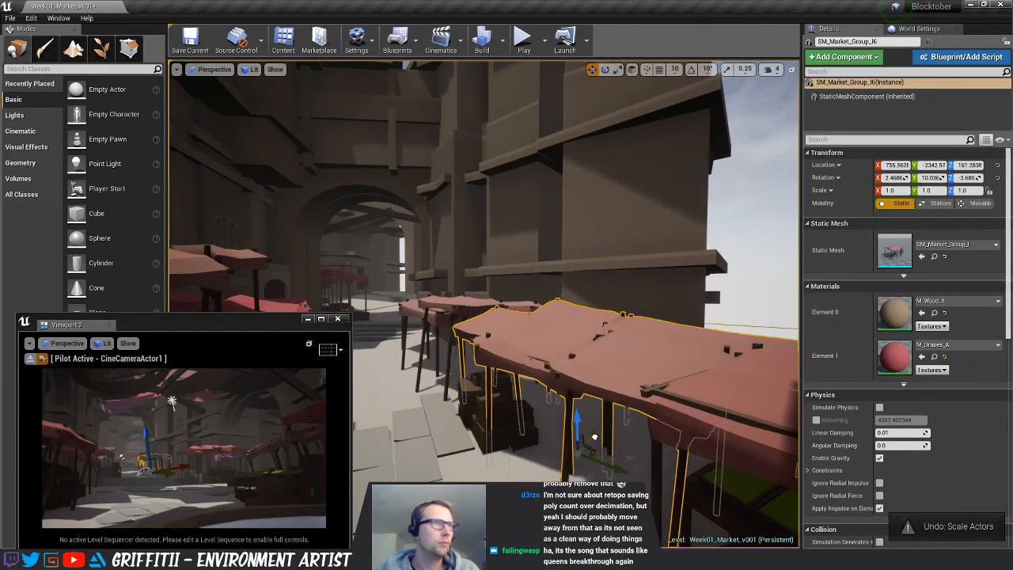
drag(594, 436, 606, 430)
key(Delete)
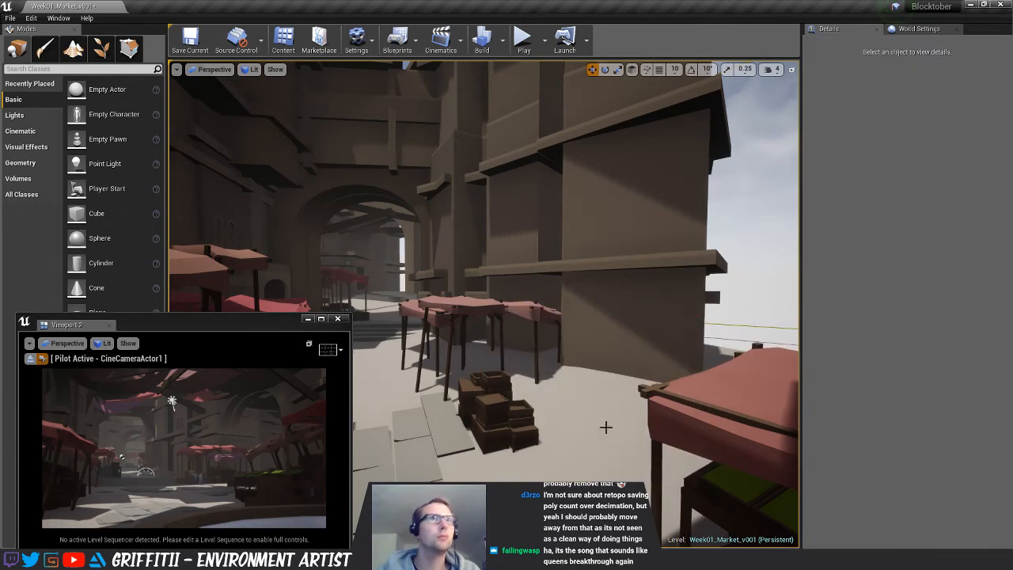
Try rotating the SM_Market_Group_I5 canopy behind the stacked crates, then undo the rotation
click(457, 308)
key(e)
drag(443, 329, 487, 346)
key(Escape)
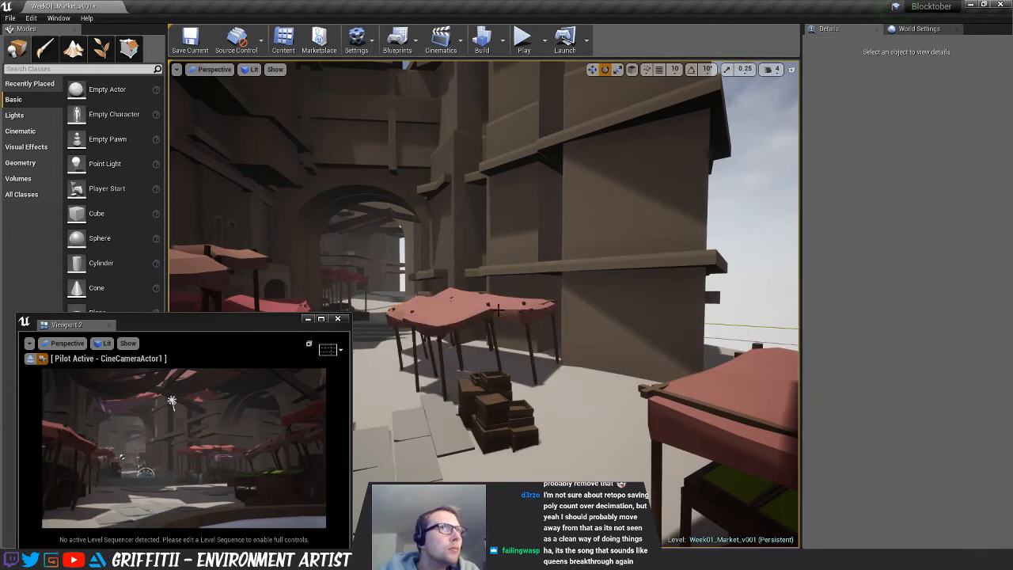
key(ctrl+z)
key(ctrl+z)
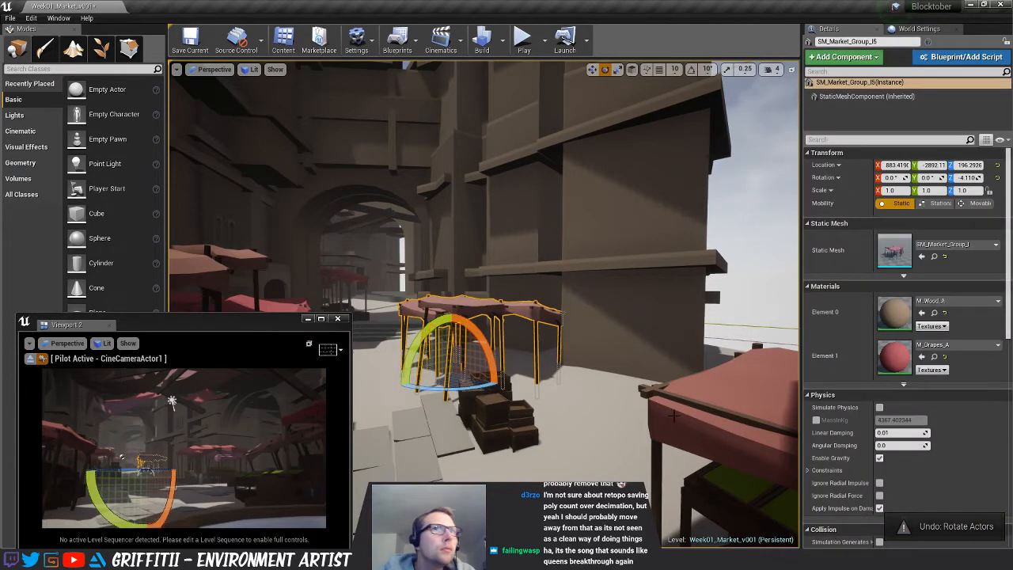
Move the SM_Market_Group_F3 produce stall beside the stacked crates at about X 766, Y -2310 and rotate it to about 84° in Z
click(674, 416)
mouse_move(674, 416)
right_down()
mouse_move(665, 439)
mouse_move(690, 449)
mouse_move(674, 436)
right_up()
key(w)
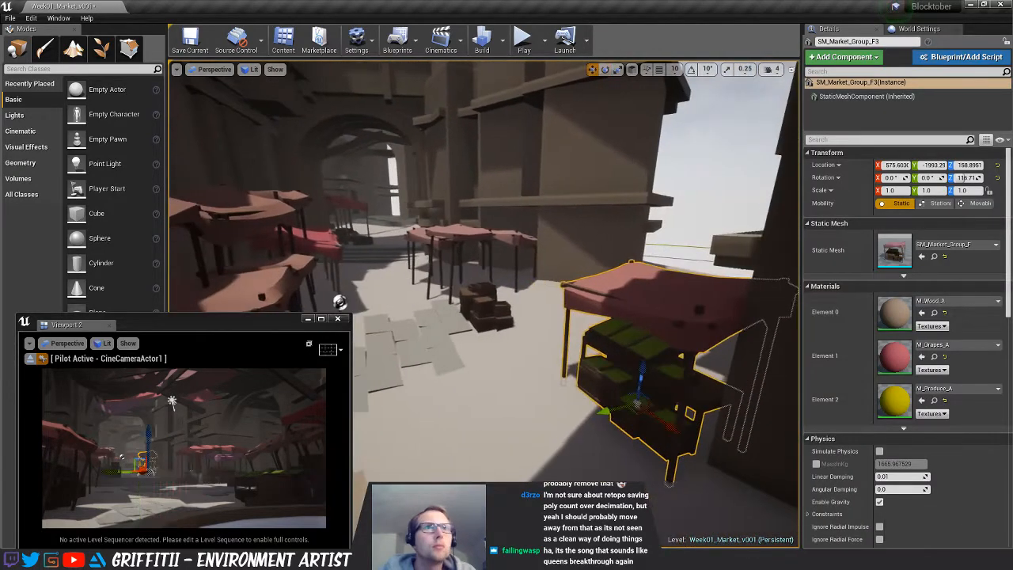
drag(639, 411, 591, 359)
key(e)
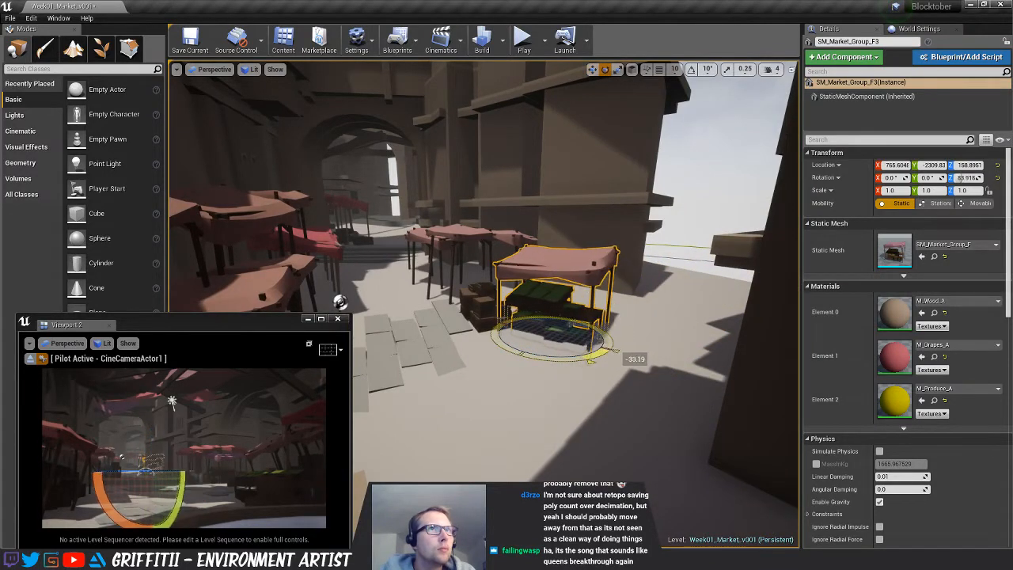
click(662, 214)
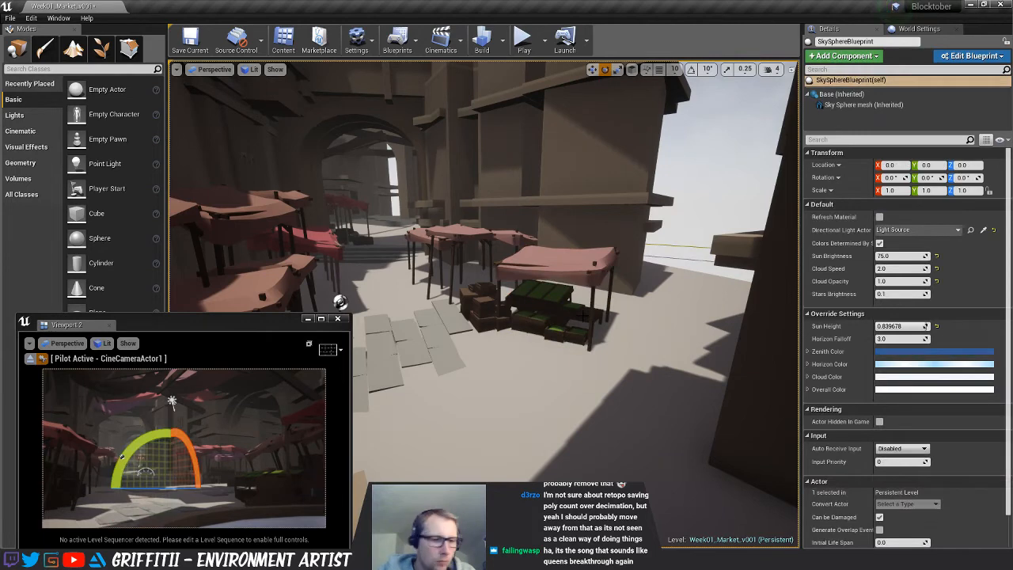
key(Escape)
Move the SM_Market_Group_C4 crate stack to about X 815 so it sits beneath the neighbouring SM_Market_Group_I5 canopy
right_drag(565, 267, 503, 269)
key(d)
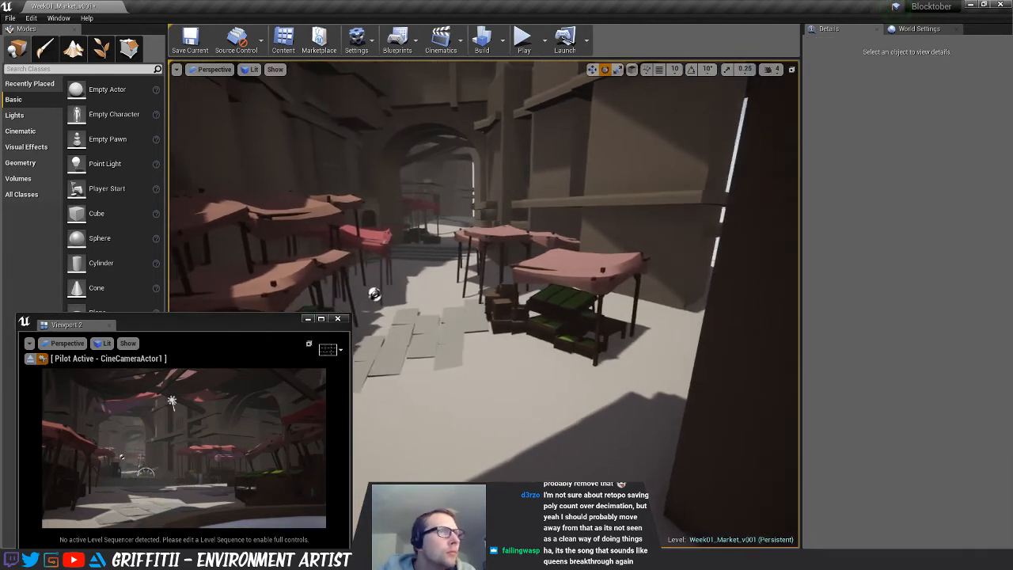
click(565, 268)
click(519, 315)
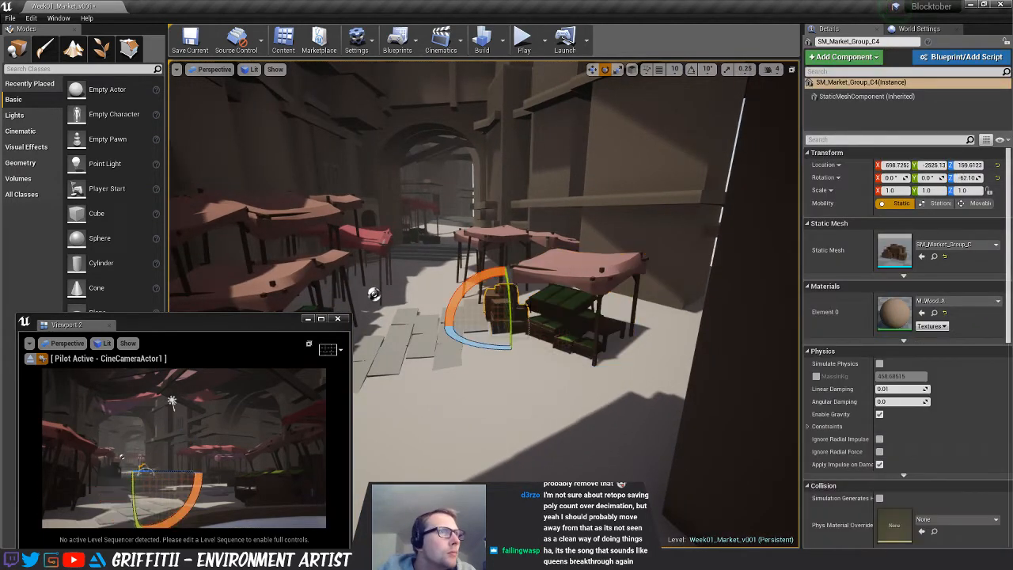
key(w)
key(f)
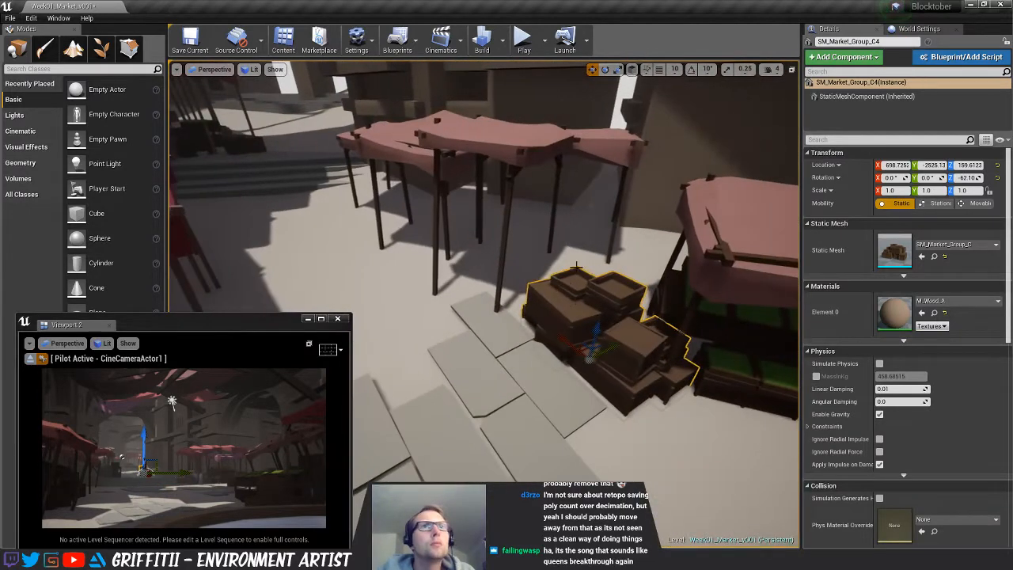
drag(563, 332, 546, 277)
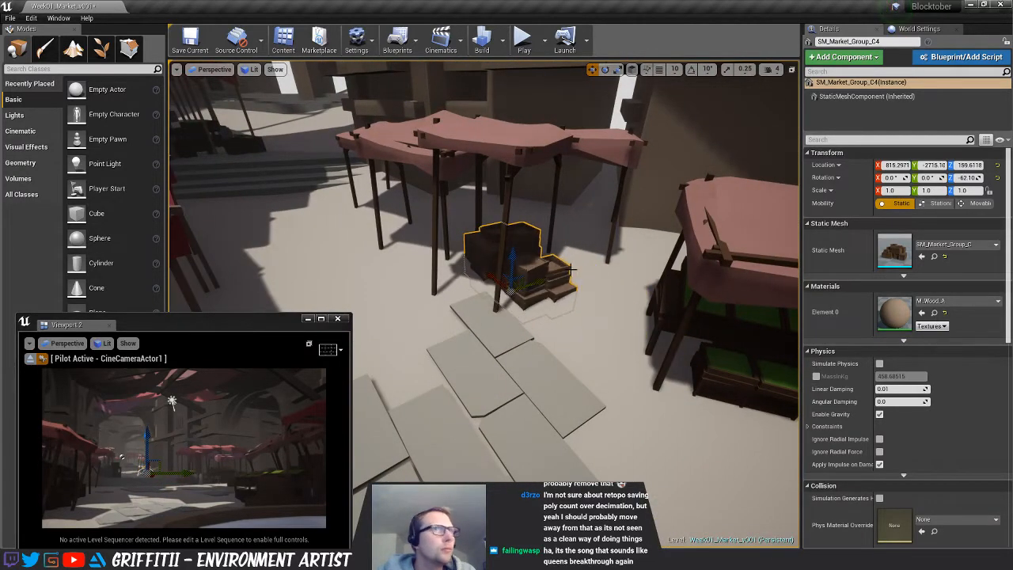
key(Escape)
Shift the SM_Market_Group_I5 canopy slightly over the relocated crate stack
right_drag(546, 277, 535, 189)
click(535, 188)
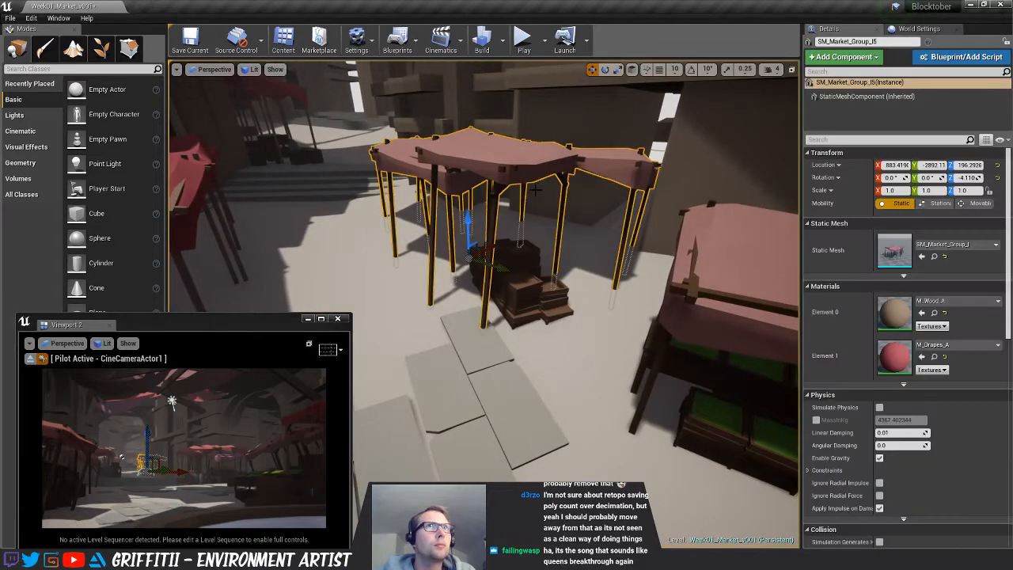
drag(488, 256, 507, 251)
Rotate the SM_Market_Group_I7 canopy at the far steps to about -0.8° in X, -6.7° in Y and 6.7° in Z
right_drag(386, 167, 386, 167)
click(387, 167)
key(e)
drag(386, 167, 395, 185)
drag(392, 229, 412, 231)
key(w)
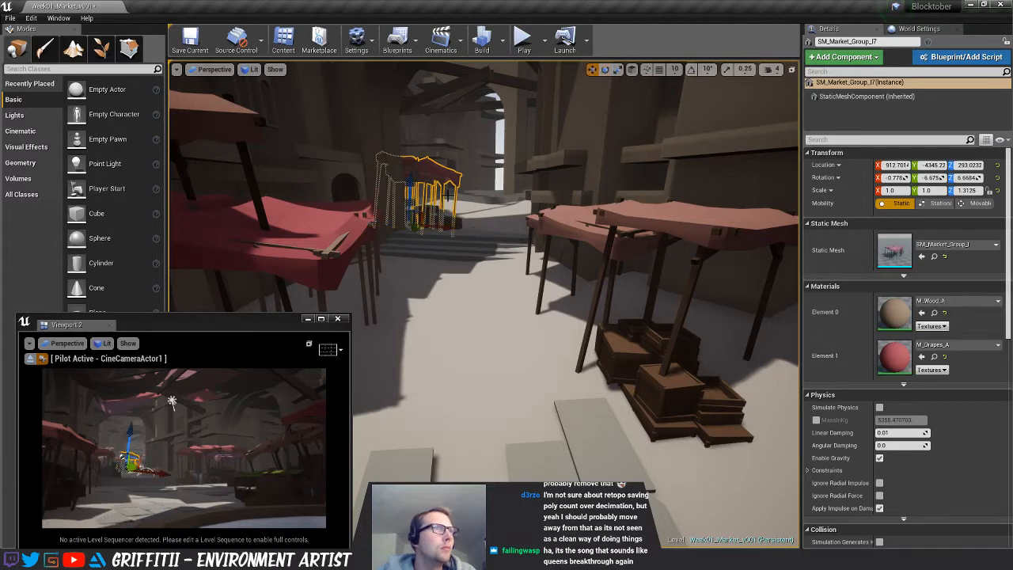
key(Escape)
Try placing SM_Market_Group_B4 crates in the foreground street at about Z -98, rotated about 6.9°, then delete them
key(s)
right_drag(493, 185, 360, 227)
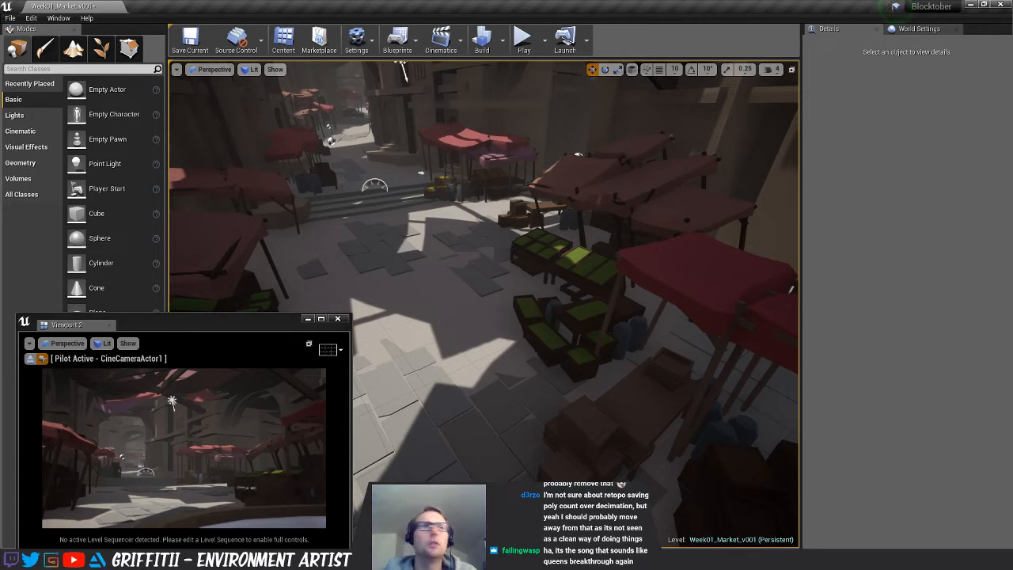
click(457, 340)
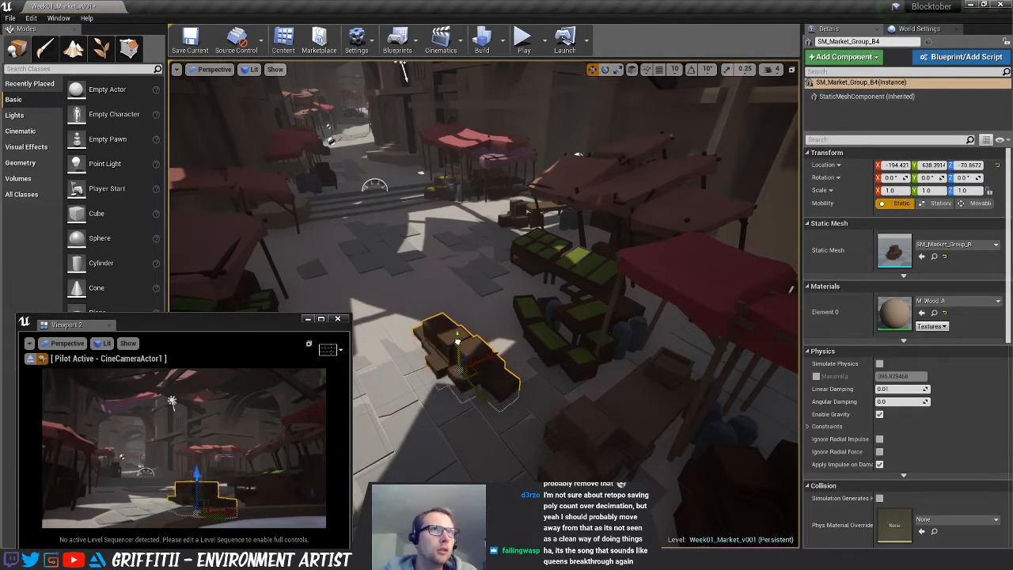
drag(457, 341, 458, 349)
key(e)
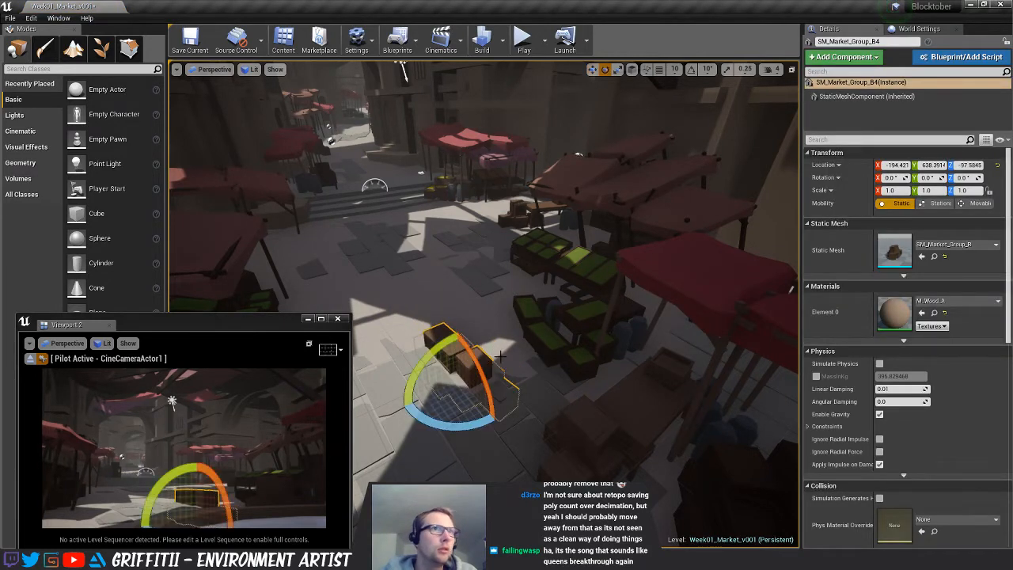
mouse_move(464, 428)
mouse_down()
mouse_move(506, 429)
mouse_move(455, 429)
mouse_up()
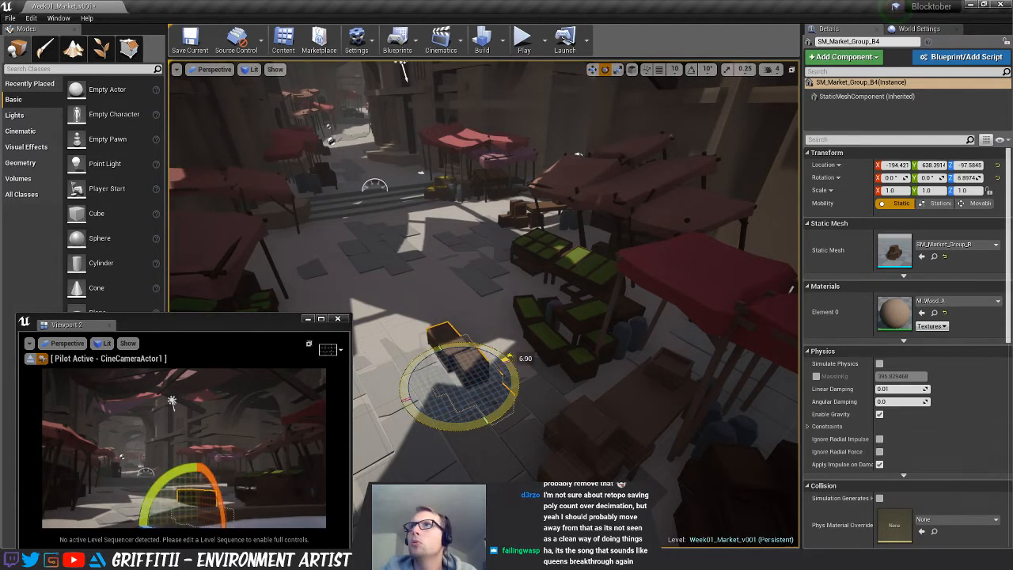
key(Delete)
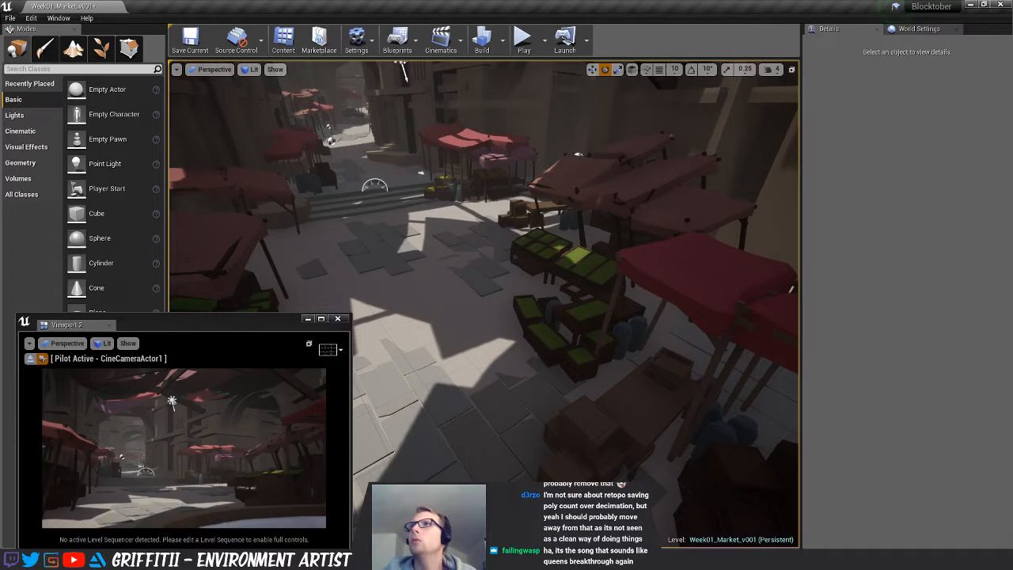
Place the SM_Market_Group_C5 crate stack beside the foreground produce stall at about X -401, Y 232, Z -98 and rotate it to about 75° in Z
key(ctrl+z)
key(w)
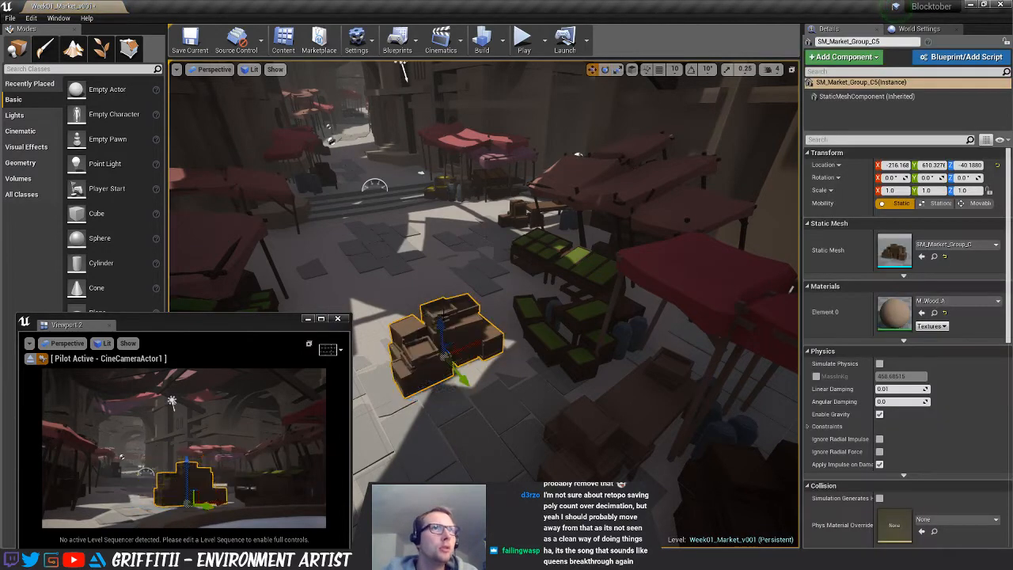
drag(442, 323, 321, 326)
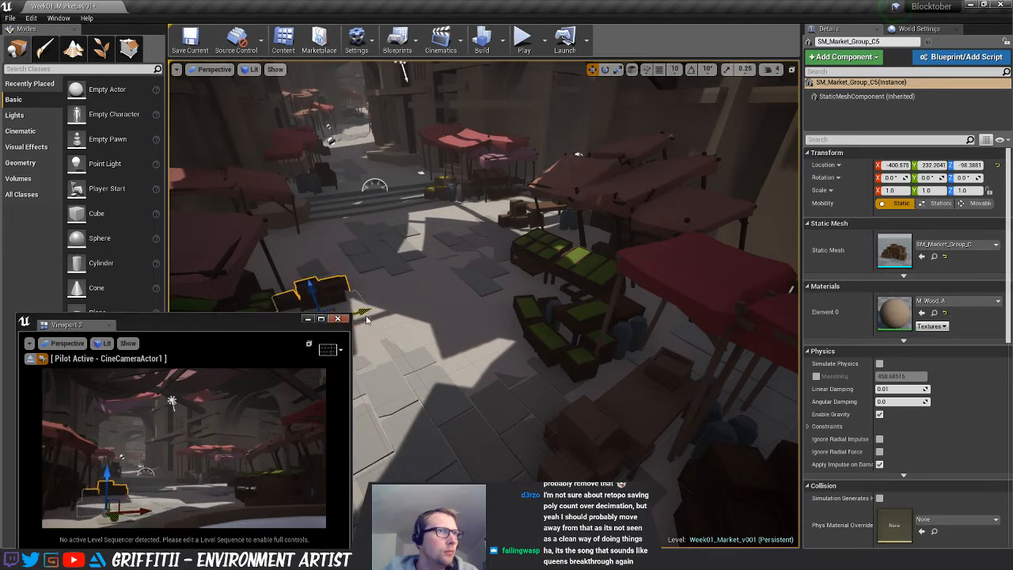
mouse_move(534, 318)
right_down()
mouse_move(494, 310)
mouse_move(507, 326)
mouse_move(534, 317)
right_up()
key(w)
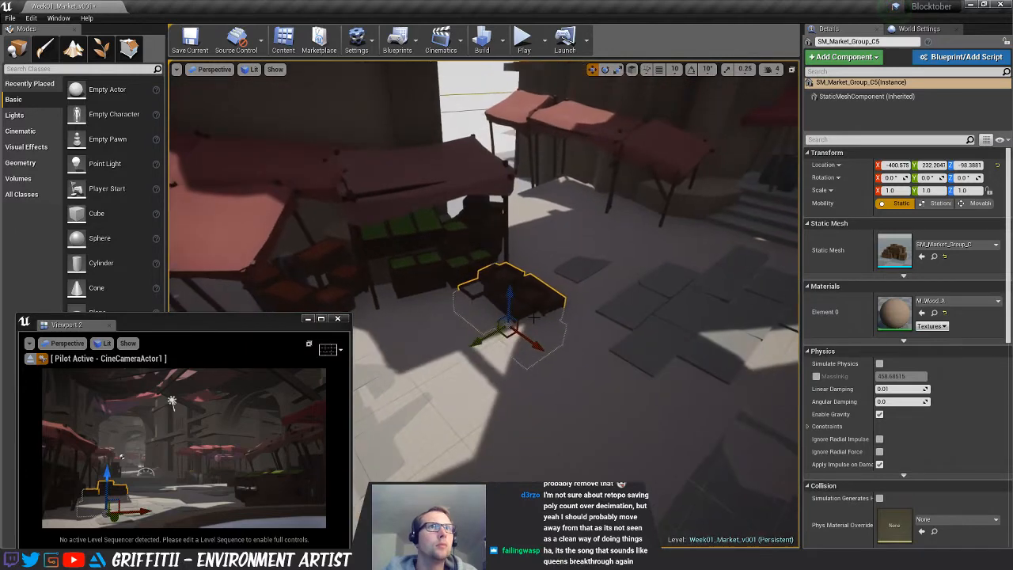
key(e)
drag(517, 365, 557, 361)
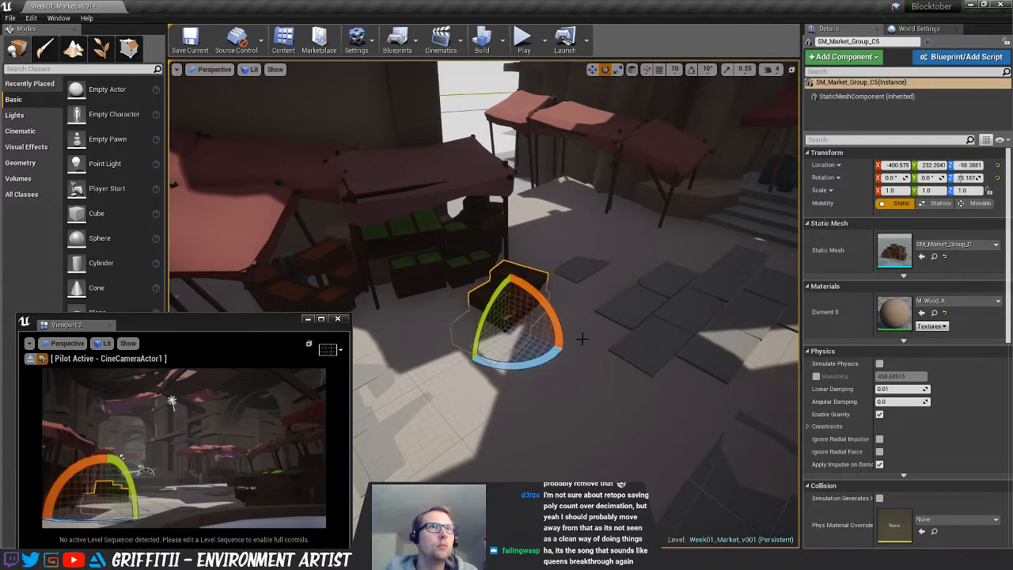
Try the SM_Market_Group_C5 crate stack by the foreground produce stall at about X -418, Y 242, Z -82, rotated to about 56° in Z
right_drag(582, 339, 586, 327)
key(w)
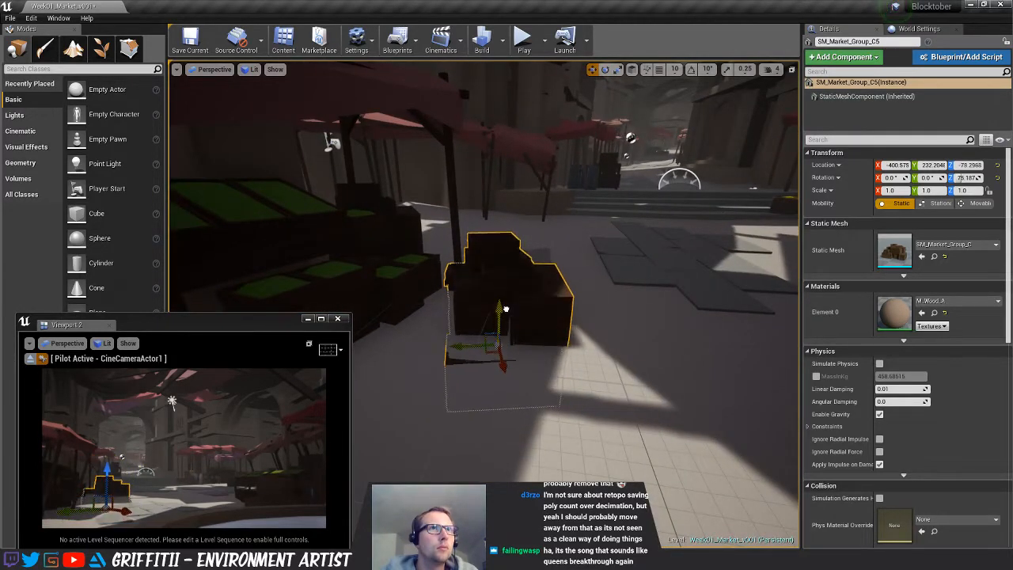
drag(483, 349, 488, 386)
key(e)
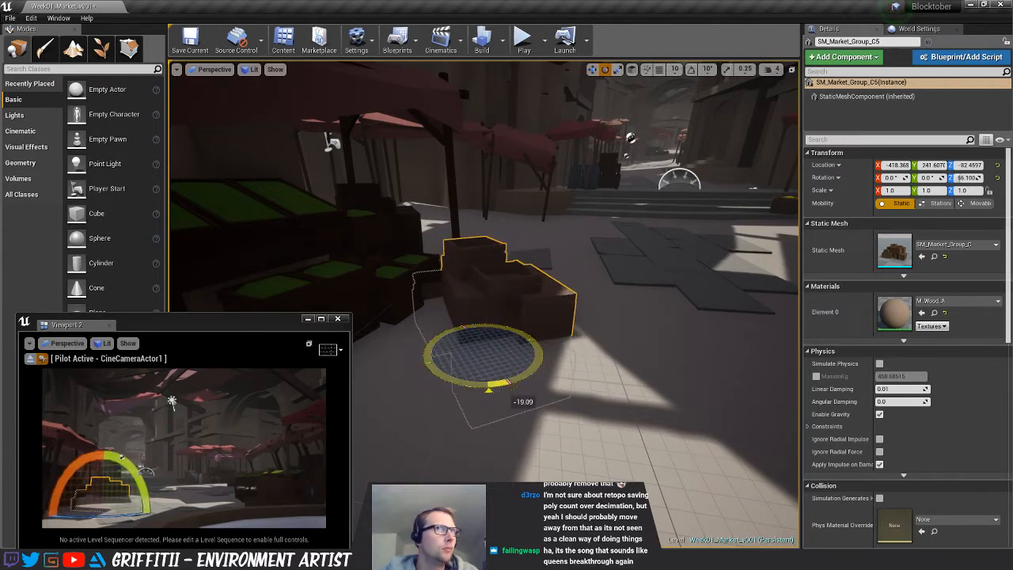
key(Escape)
Try the SM_Market_Group_C5 crate stack at about X -421, Y 299 beside the produce stall, rotated to about -28° in Z
right_drag(560, 309, 527, 314)
click(485, 270)
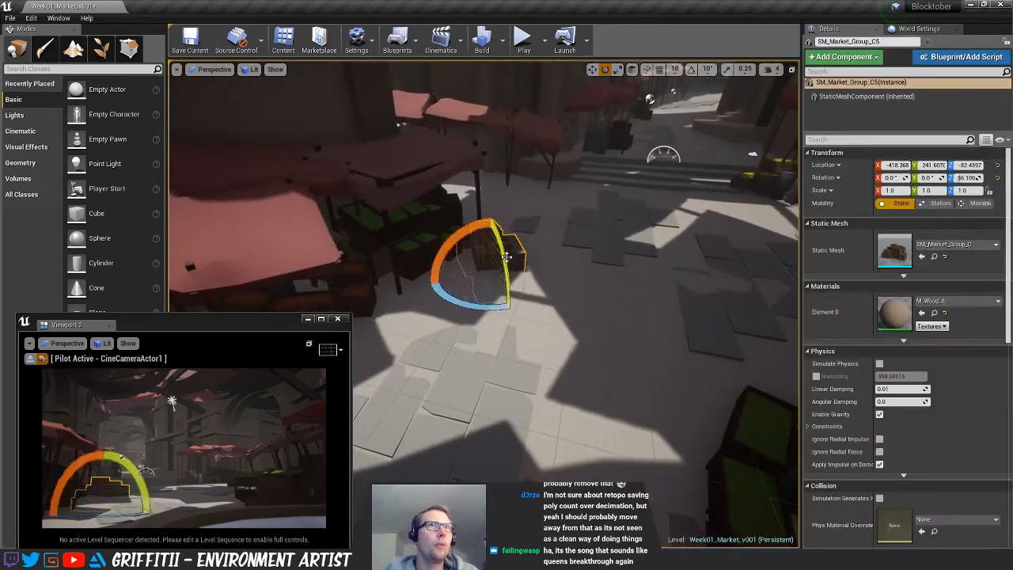
key(w)
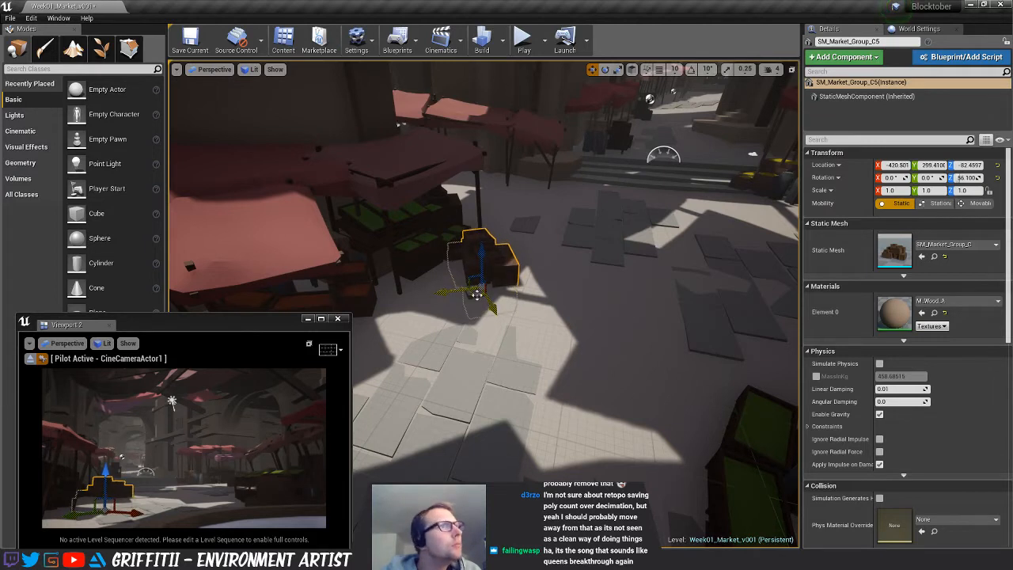
key(e)
drag(476, 294, 484, 372)
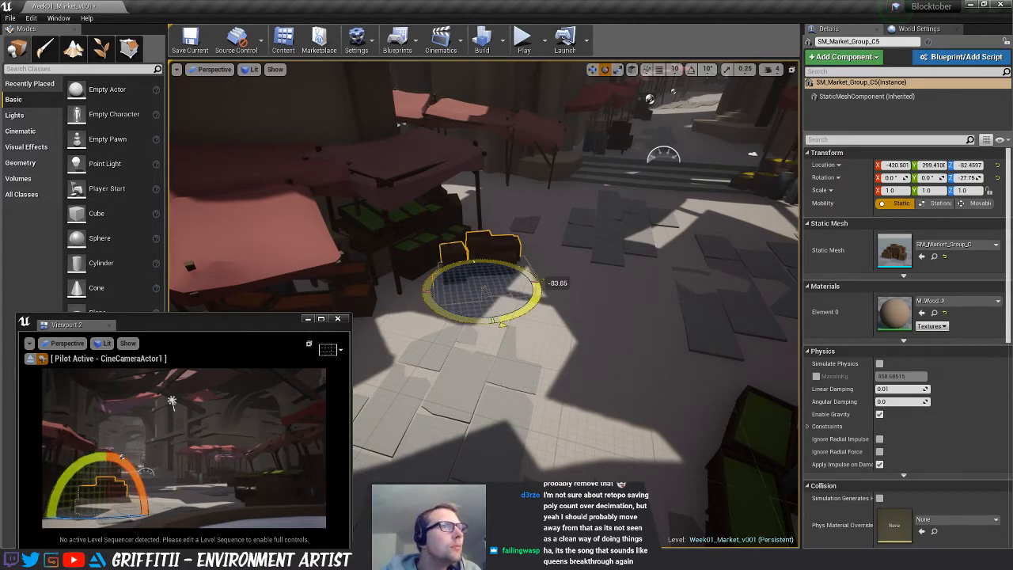
key(Escape)
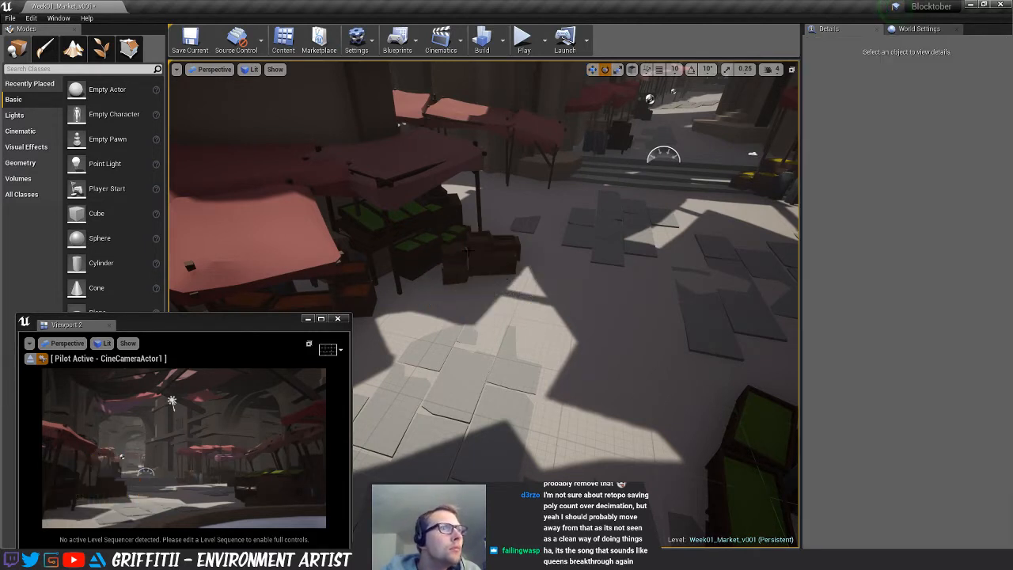
Try the SM_Market_Group_C5 crate stack closer to the foreground canopies, at about X -449, Y 466
click(467, 251)
key(w)
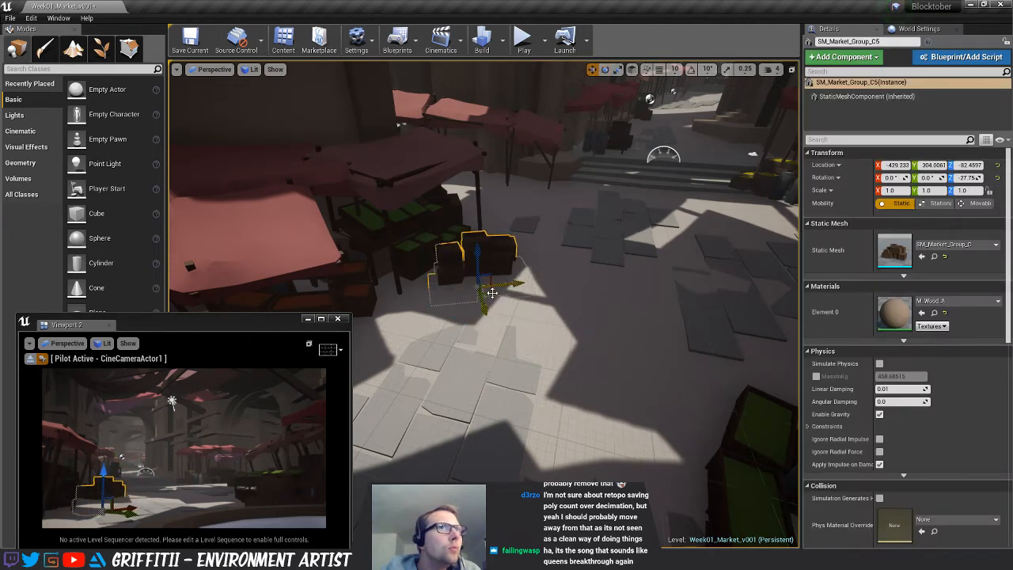
drag(491, 302, 455, 334)
key(Escape)
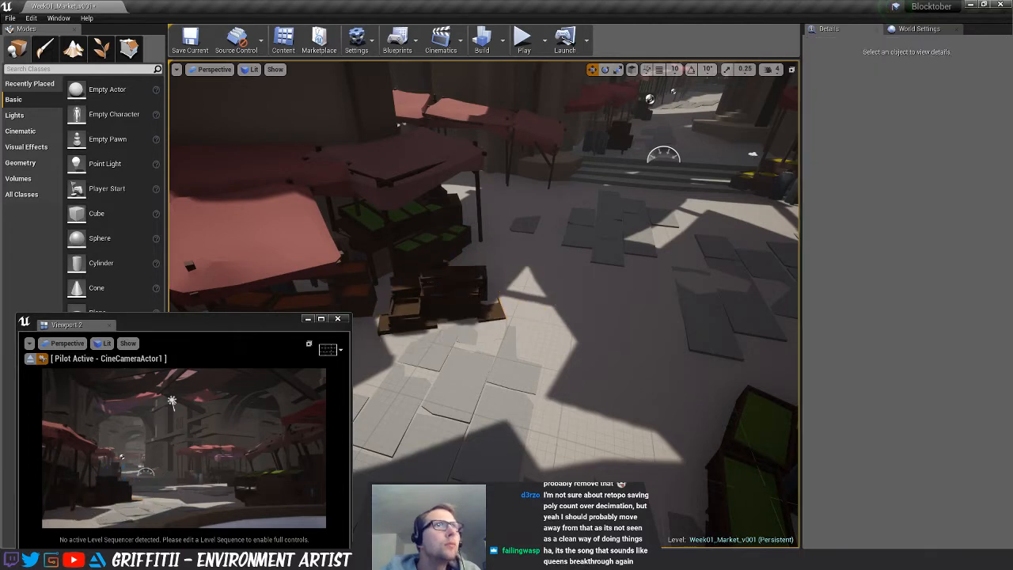
Move the SM_Market_Group_C5 crate stack across the street to the foot of the steps, at about X 299, Y -244
key(a)
right_drag(485, 301, 517, 325)
click(479, 304)
key(s)
right_drag(588, 377, 581, 375)
right_drag(443, 323, 444, 323)
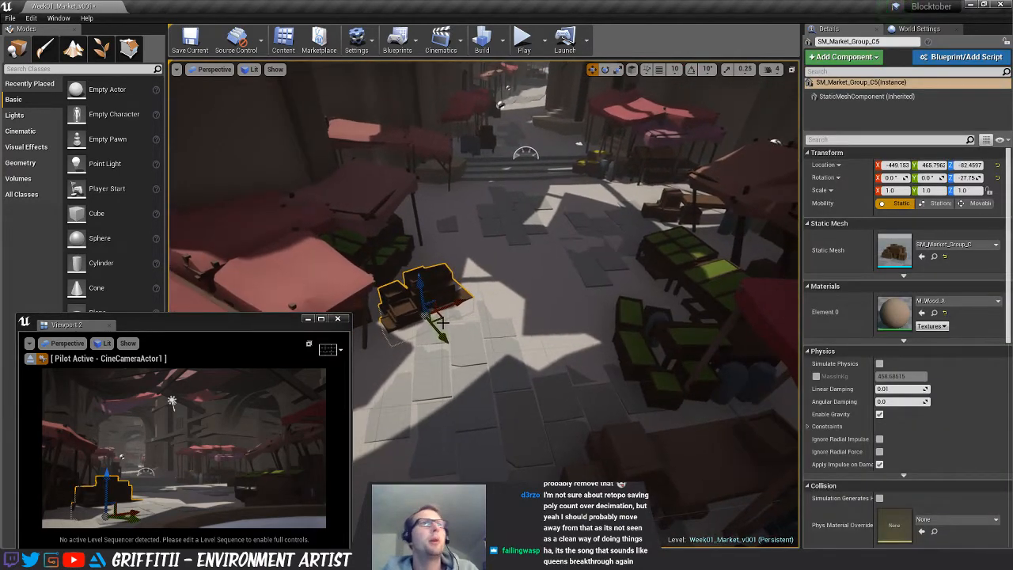
drag(441, 315, 559, 337)
drag(583, 262, 604, 208)
key(f)
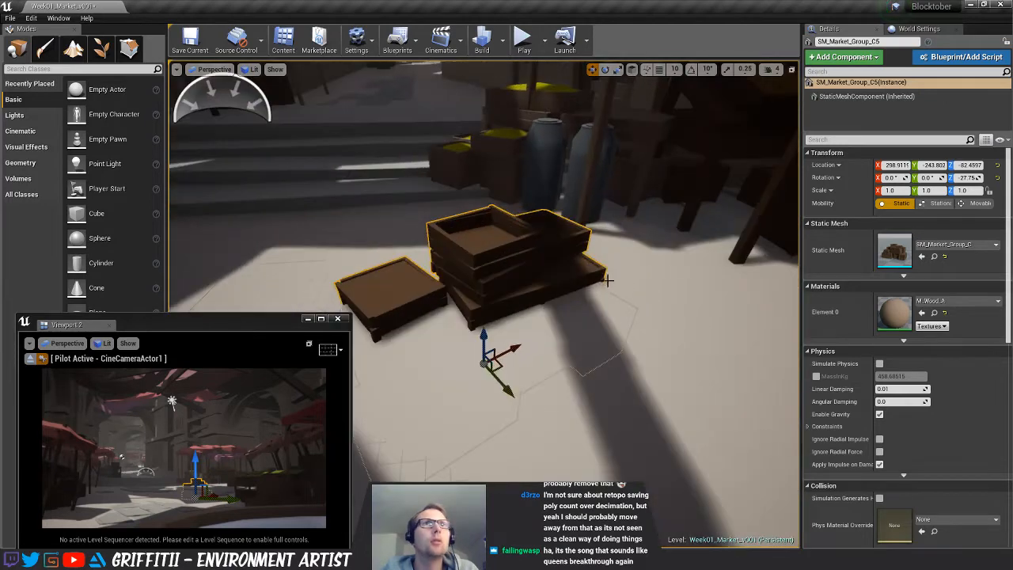
Rotate the crate stack by the steps to about -144° in Z and position it at about X 369, Y -248, Z -47
alt+drag(583, 299, 615, 301)
scroll(583, 299, down, 4)
key(e)
drag(504, 380, 525, 373)
key(w)
alt+drag(464, 337, 524, 276)
alt+drag(611, 305, 607, 246)
drag(547, 304, 552, 276)
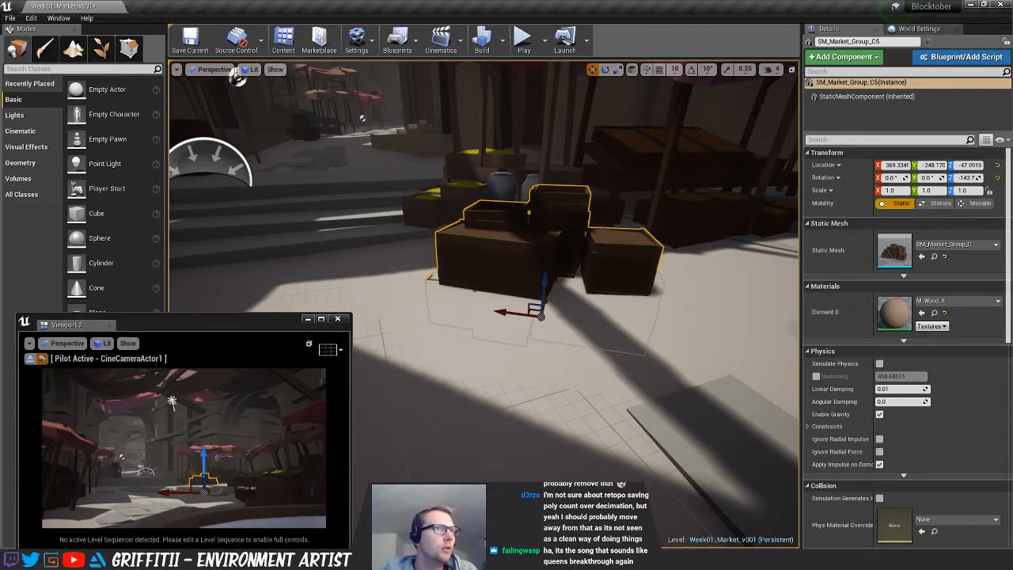
key(Escape)
Raise the overhead SM_Drape_D cloth along its tilted axis to about X 561, Z 1078
key(s)
right_drag(546, 277, 475, 232)
click(492, 228)
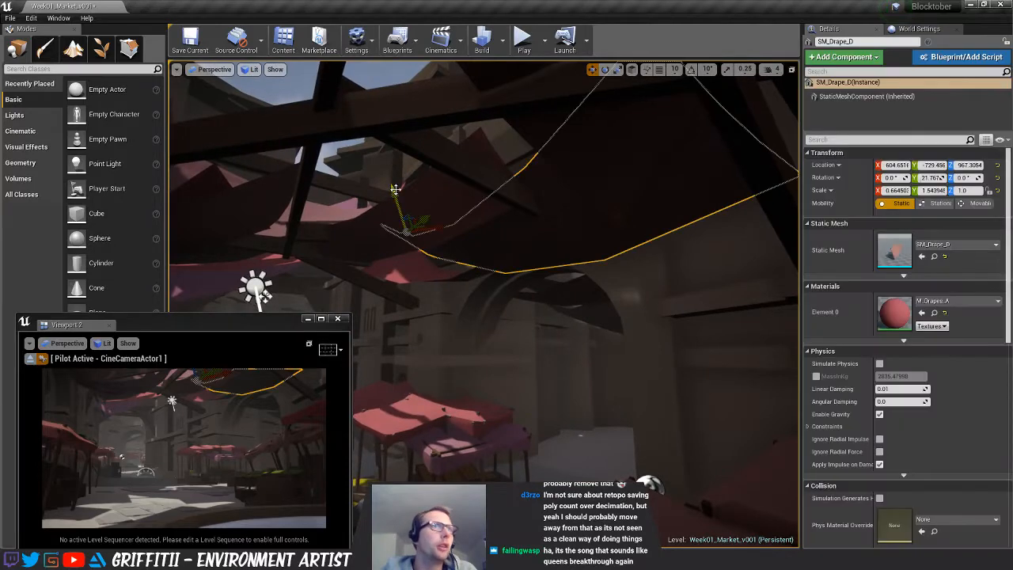
drag(396, 190, 404, 161)
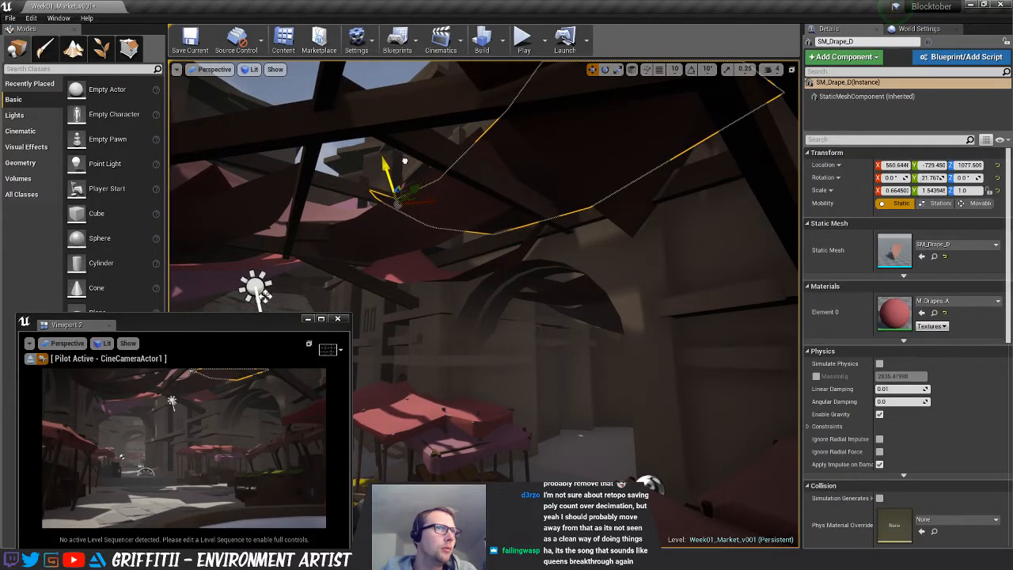
Delete the SM_Drape_A cloth hanging beneath the wooden beams near the building wall
ctrl+click(565, 171)
click(626, 194)
right_drag(649, 229, 633, 186)
drag(612, 194, 617, 216)
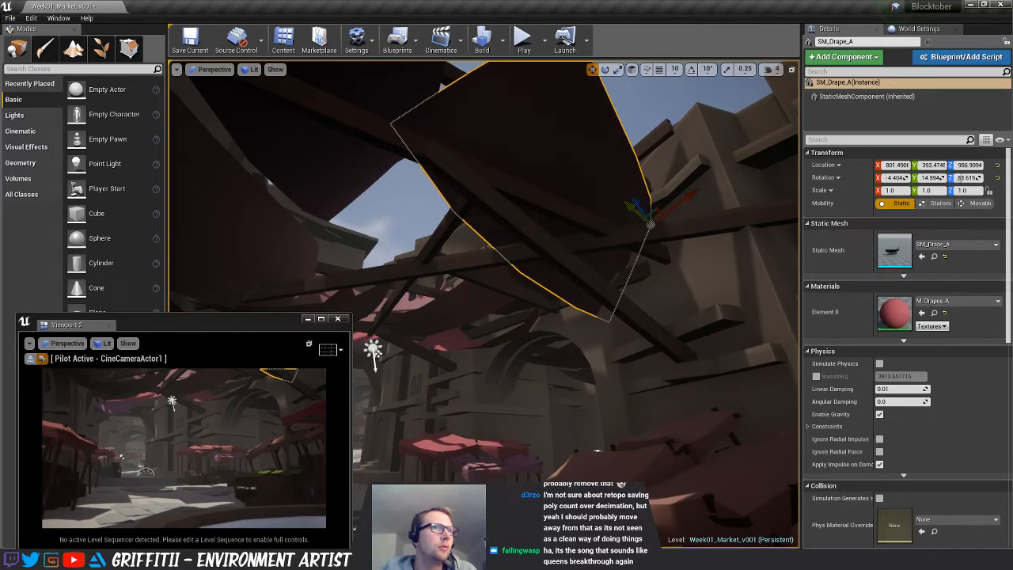
key(Delete)
Try an intensity of 7 on the Light Source above the street
right_drag(625, 217, 495, 293)
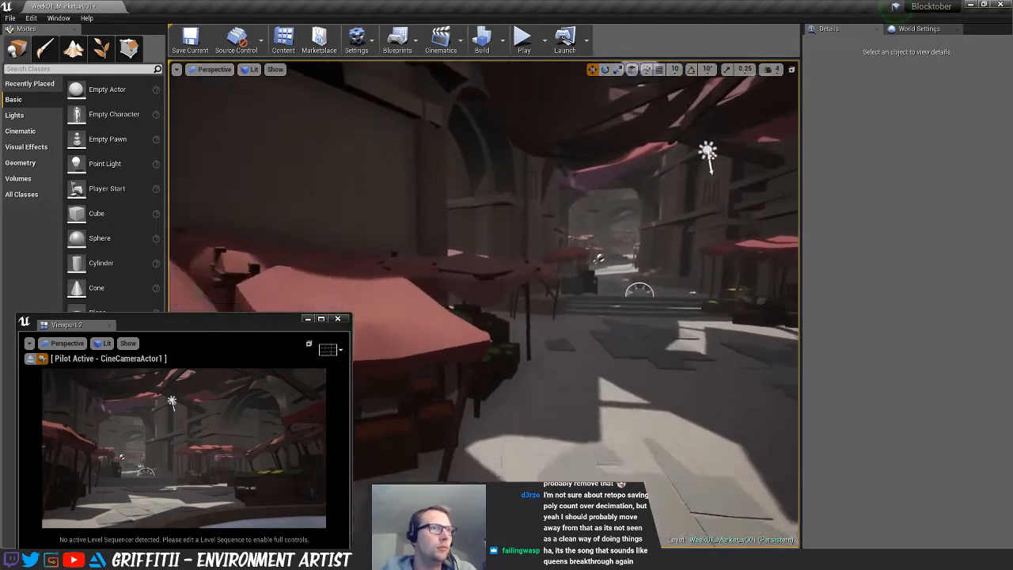
key(s)
right_drag(473, 120, 519, 116)
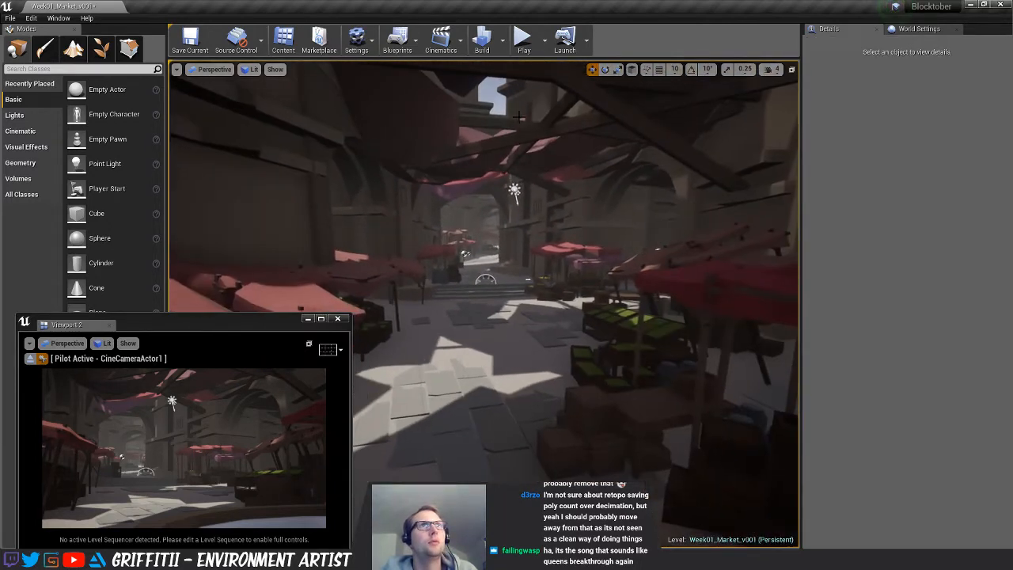
click(514, 190)
click(888, 236)
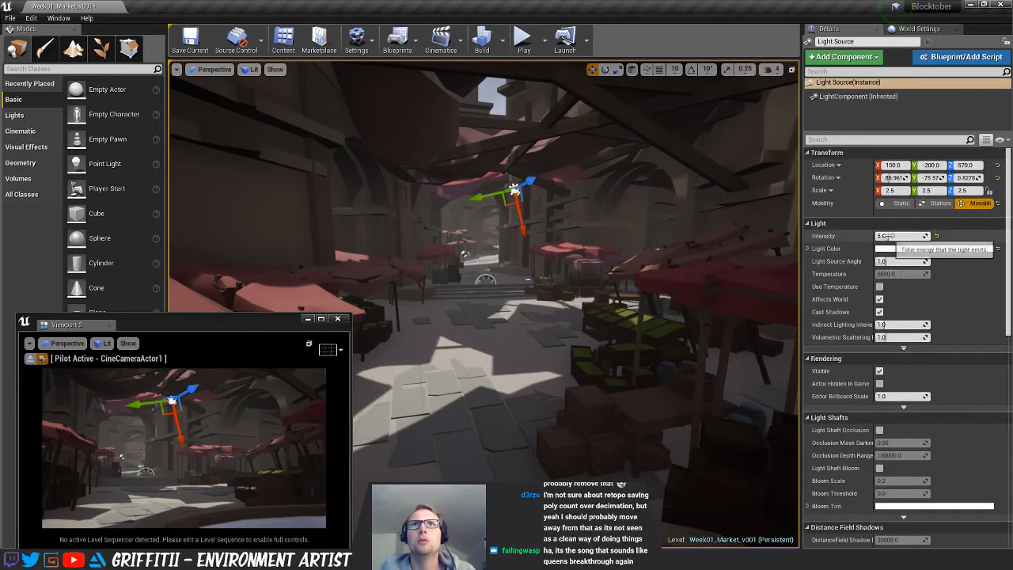
text(7)
key(Return)
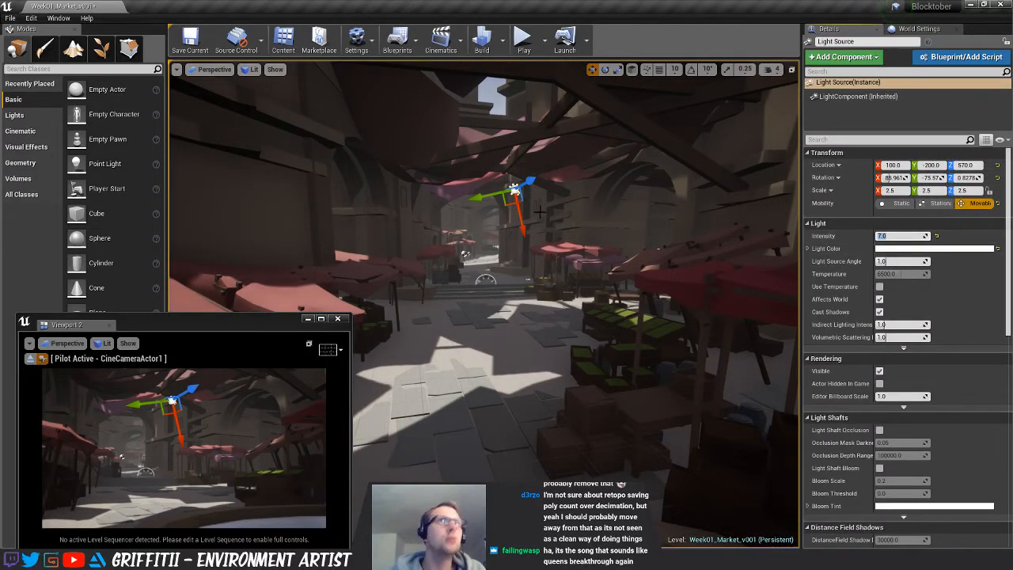
click(581, 207)
key(Escape)
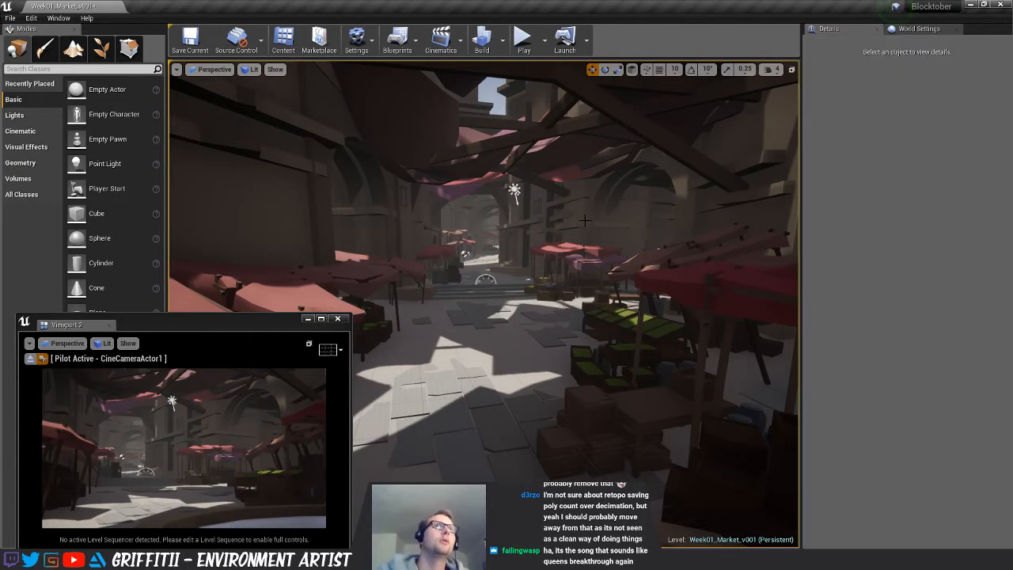
Try an intensity of 1.2 on the SkyLight near the steps
key(s)
mouse_move(545, 284)
right_down()
mouse_move(483, 284)
mouse_move(550, 270)
right_up()
key(d)
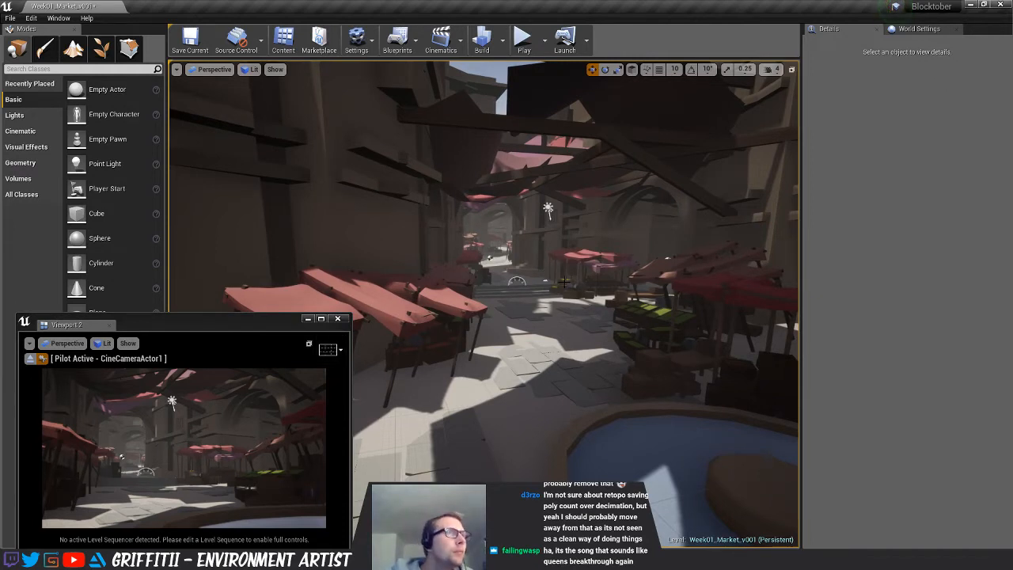
key(d)
mouse_move(565, 283)
right_down()
mouse_move(546, 274)
mouse_move(565, 274)
mouse_move(546, 279)
right_up()
click(516, 305)
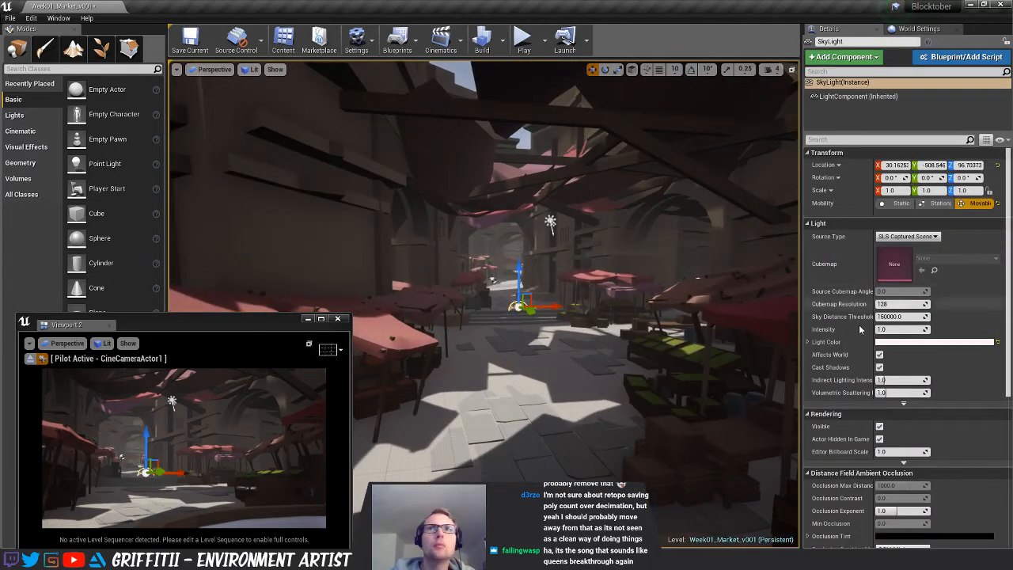
click(910, 329)
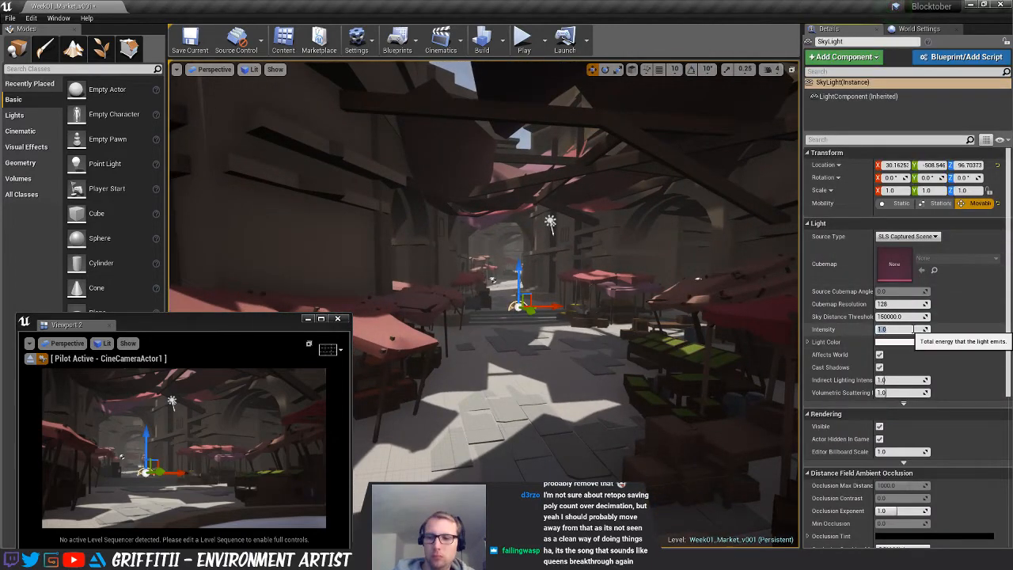
key(Return)
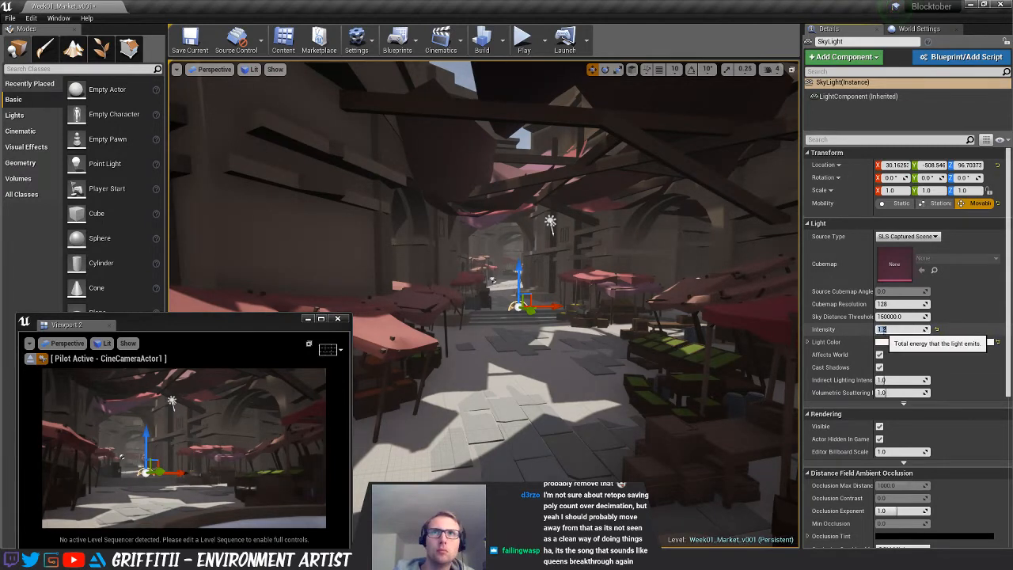
Change the SkyLight's light color to a near-white tint of about R 0.97, G 0.97, B 1.0
click(895, 343)
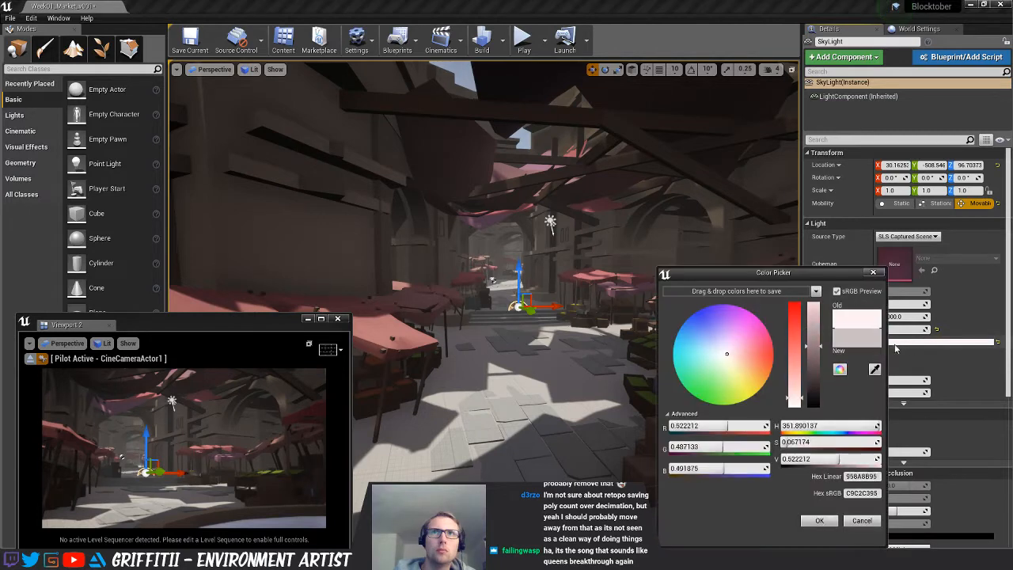
drag(721, 355, 731, 362)
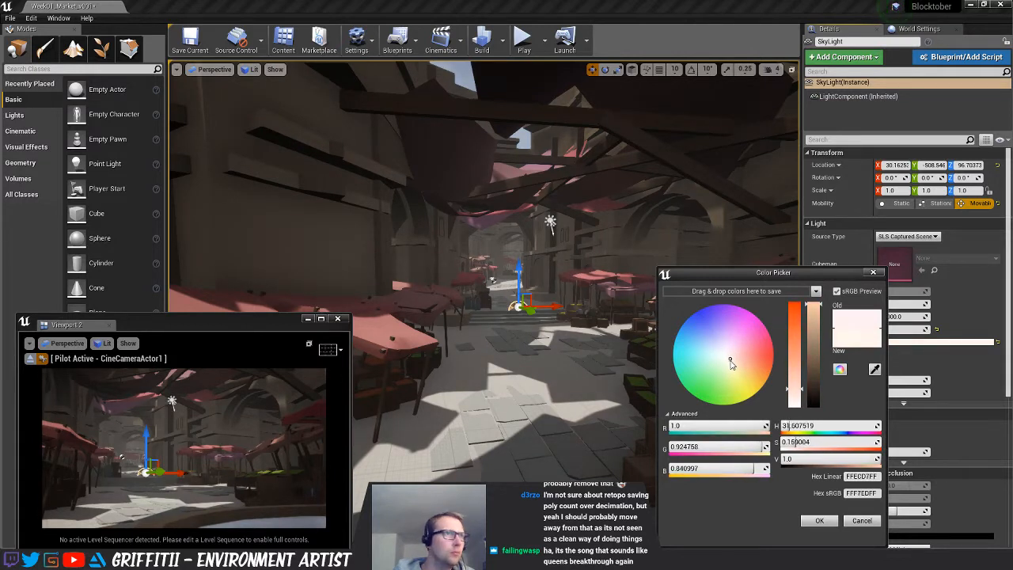
drag(731, 363, 722, 356)
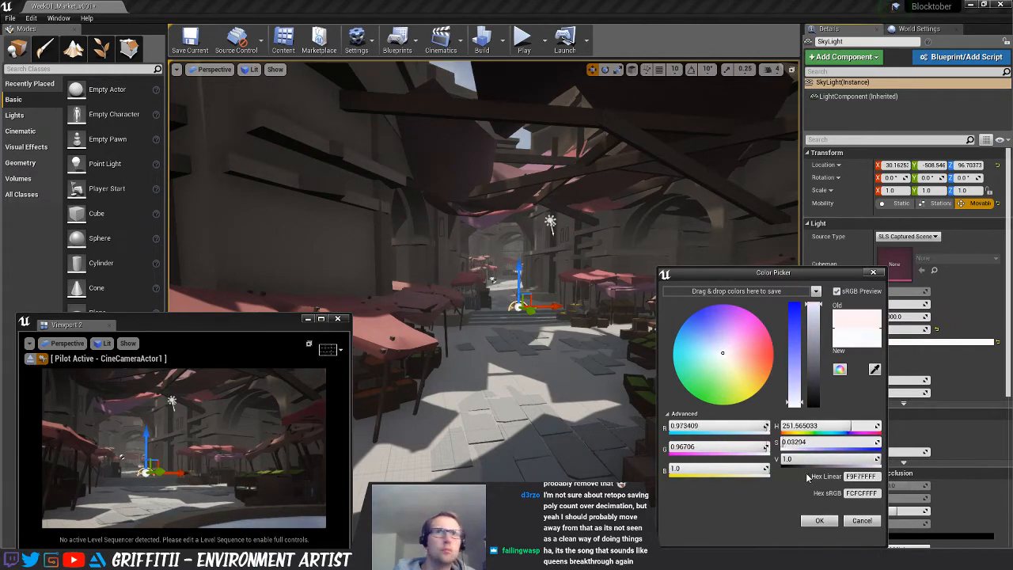
click(820, 521)
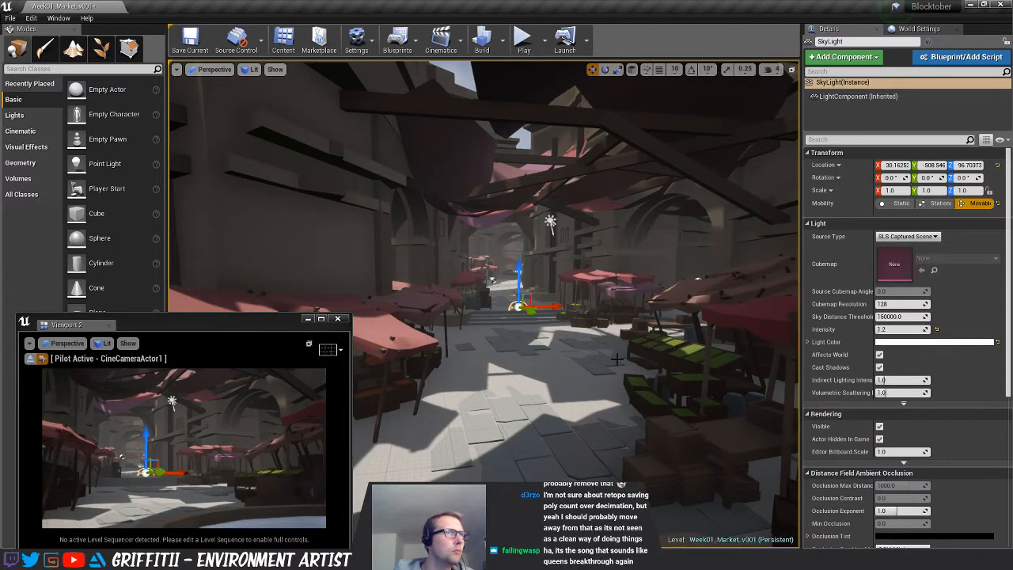
Try a SkyLight intensity of 1.5, and settle on an intensity of 1
click(882, 329)
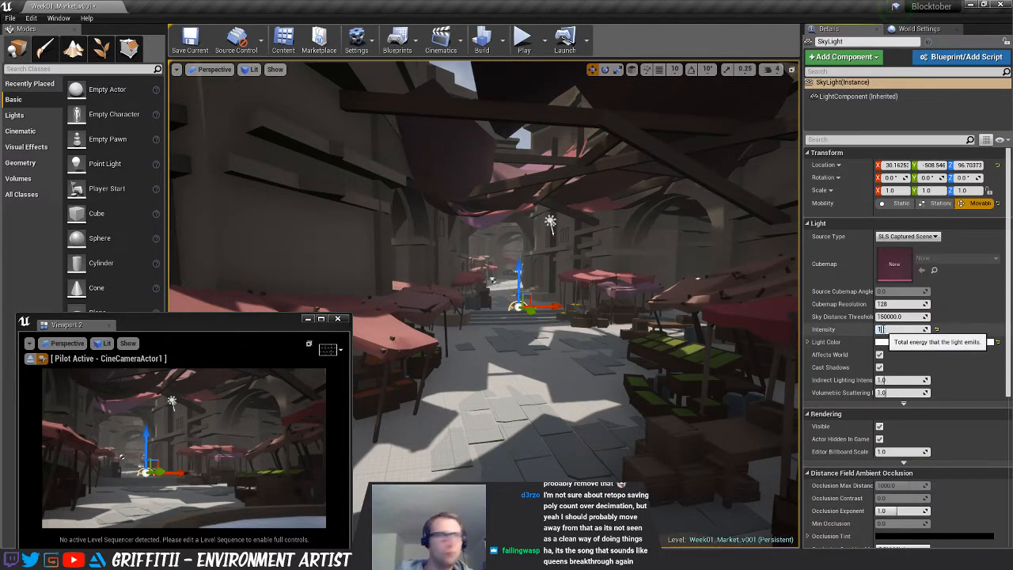
key(Return)
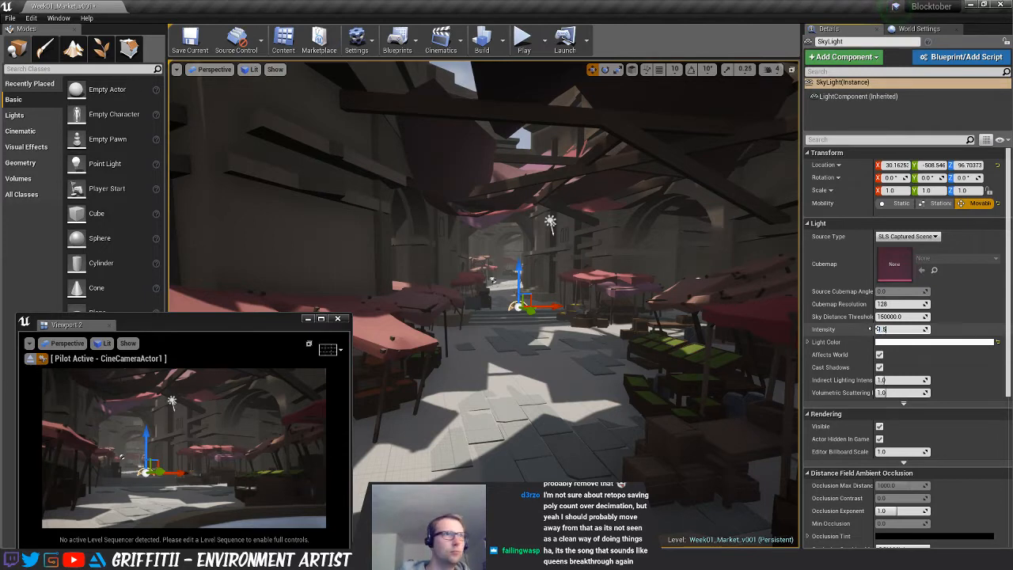
drag(870, 329, 871, 330)
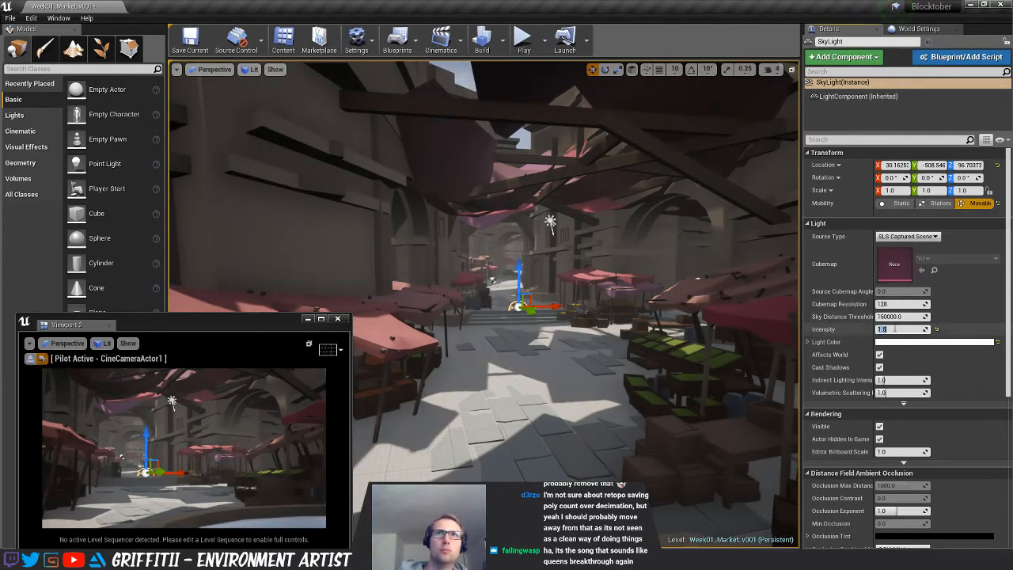
text(1)
key(Return)
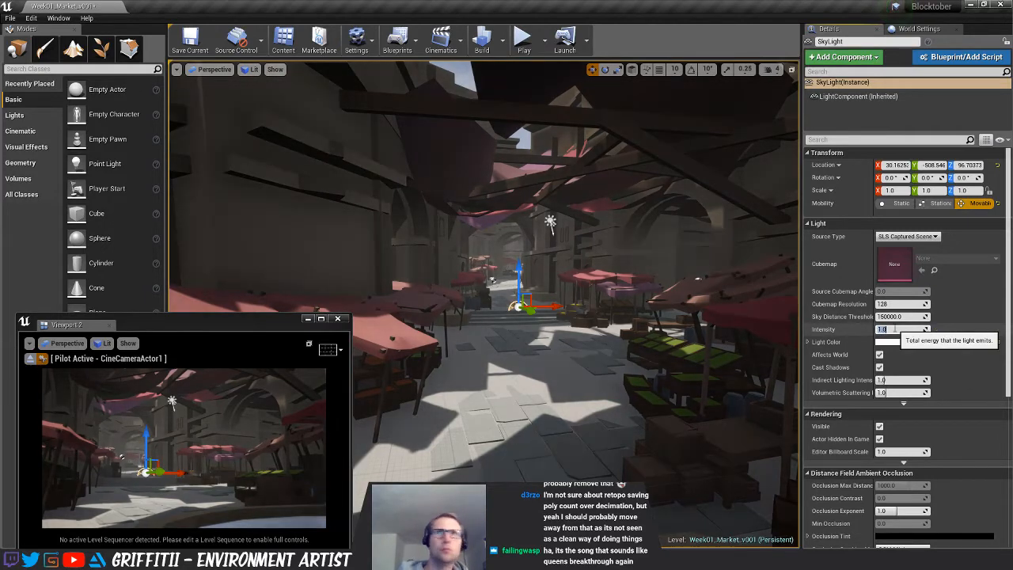
Set the intensity of the Light Source above the street to 10
click(550, 222)
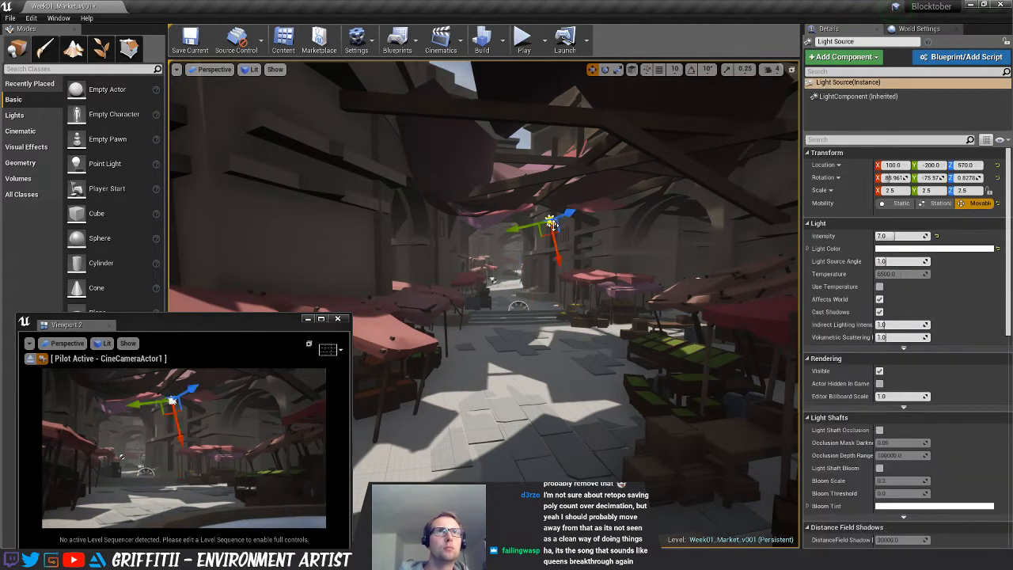
click(917, 235)
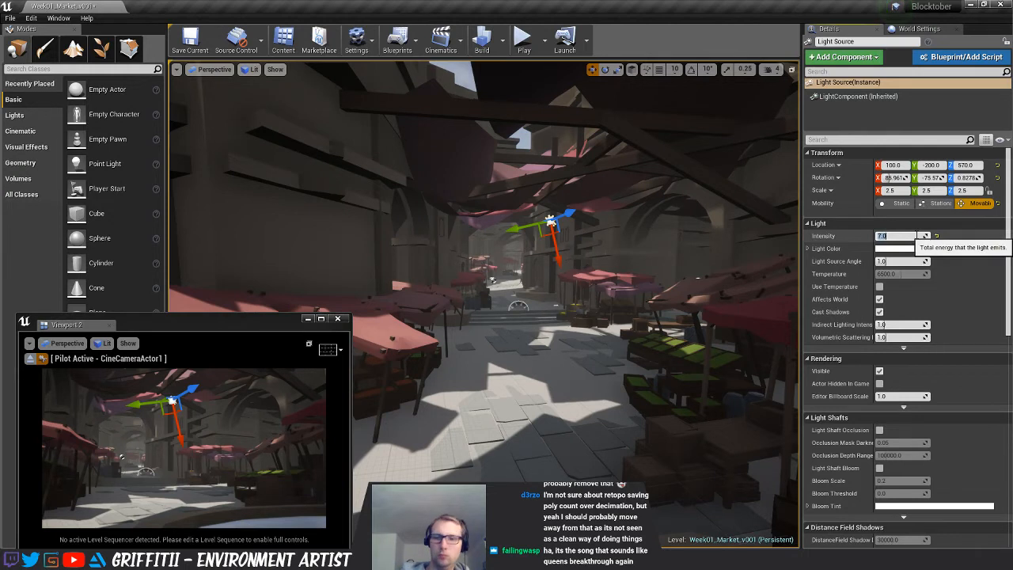
text(10)
key(Return)
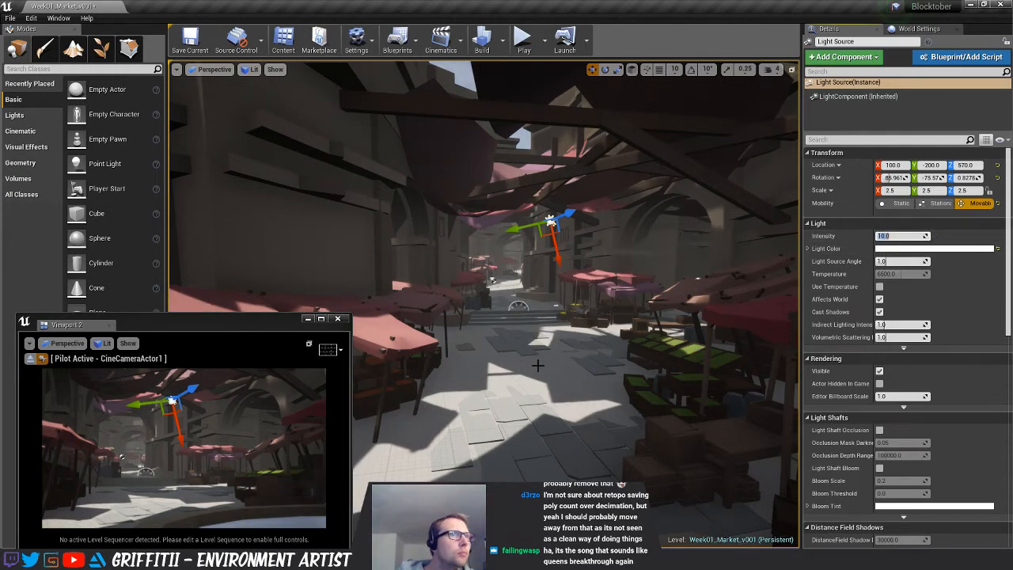
Lower the SM_Paving_B2 slabs in front of the steps slightly, to about Z -12
right_drag(538, 365, 537, 365)
click(589, 449)
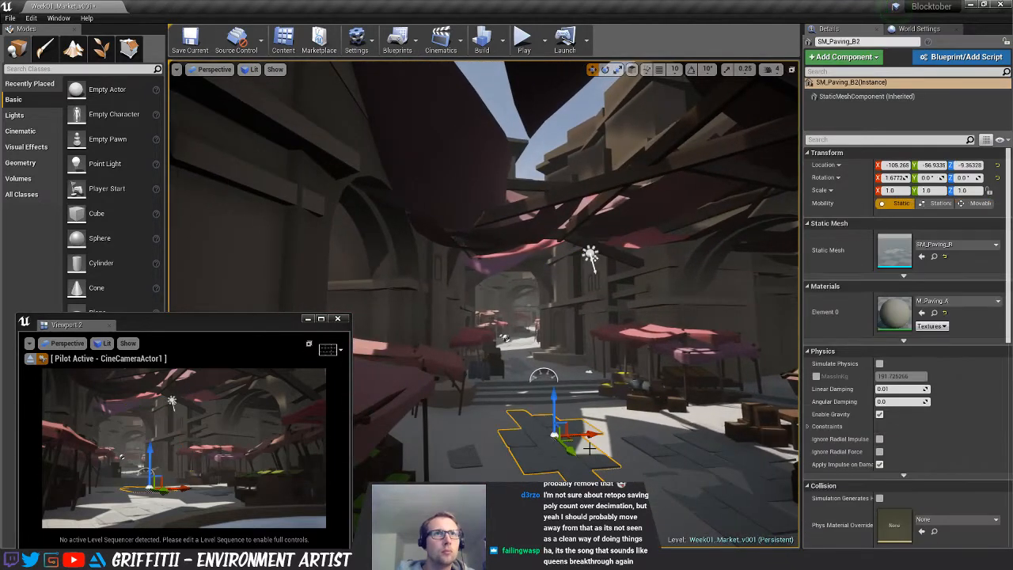
right_drag(590, 449, 601, 443)
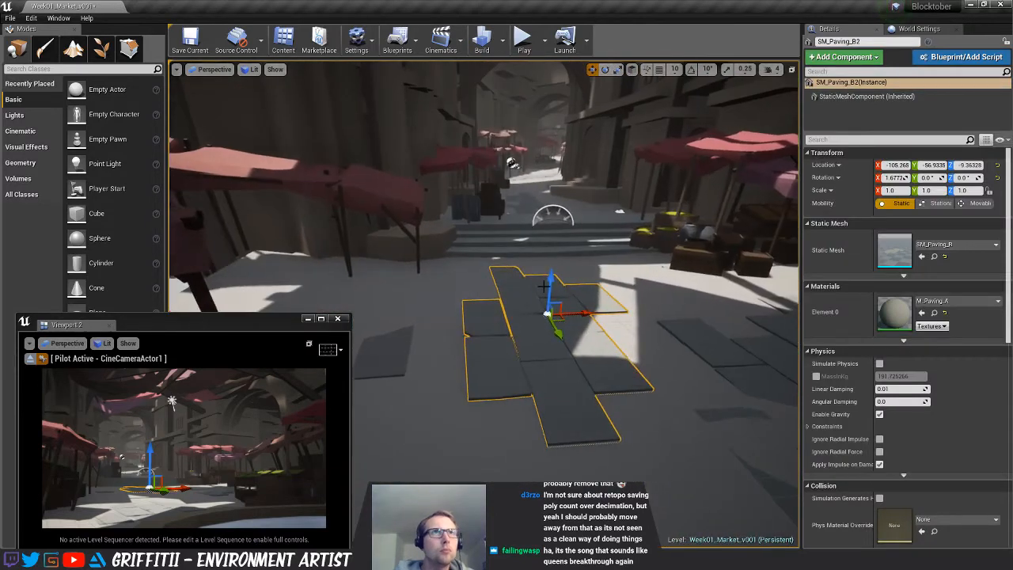
drag(551, 285, 550, 292)
Shift the SM_Paving_A slabs in front of the market stall to about X -413, Y 235, Z -24 and tilt them about 2.9°
click(408, 329)
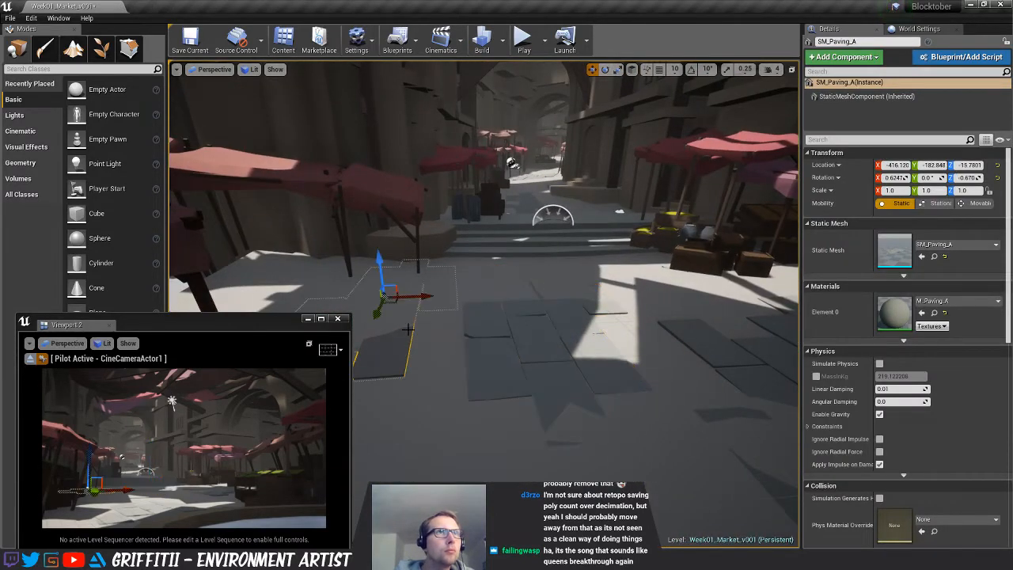
drag(379, 266, 379, 260)
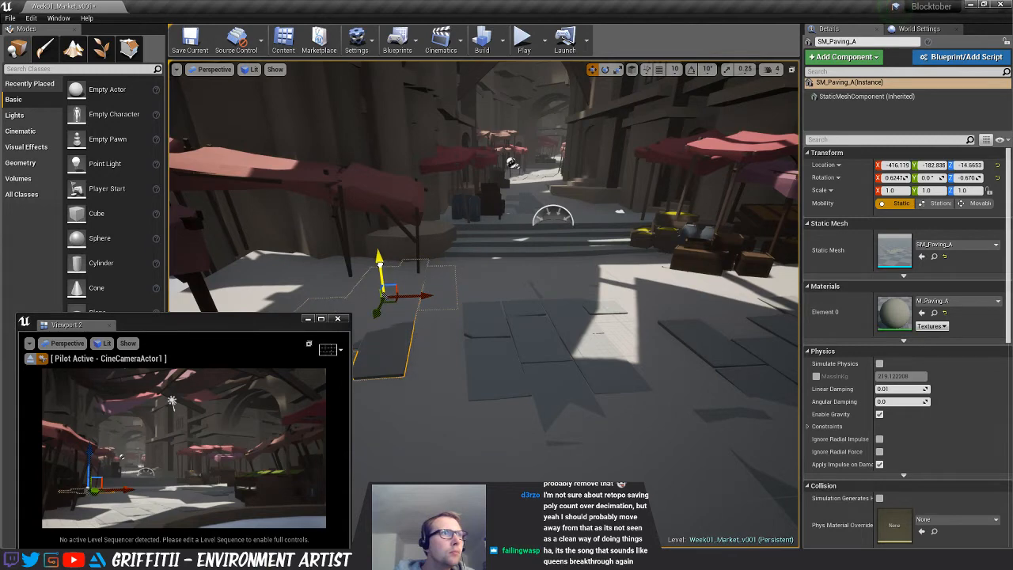
right_drag(379, 260, 379, 259)
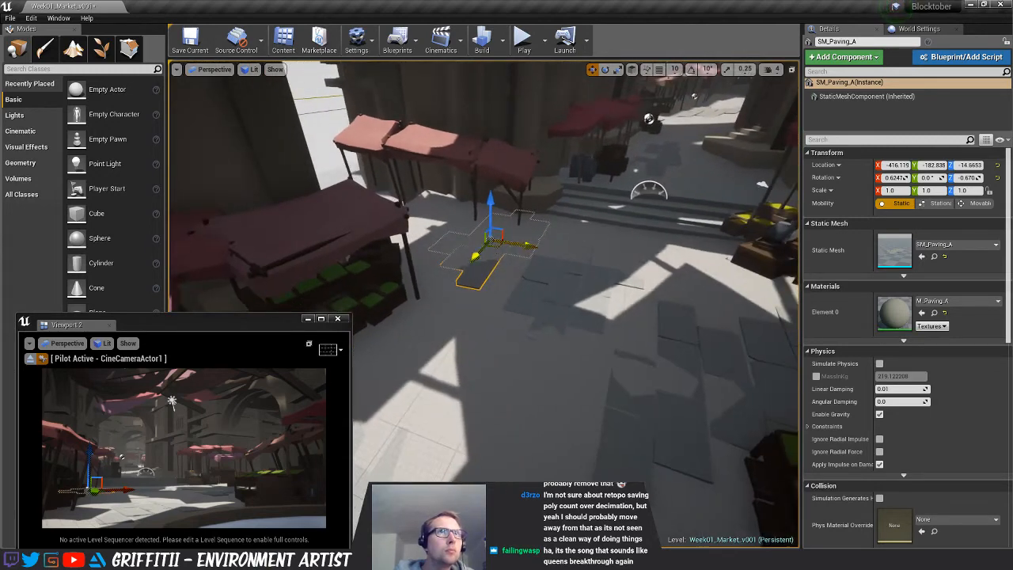
drag(475, 255, 419, 284)
key(e)
key(w)
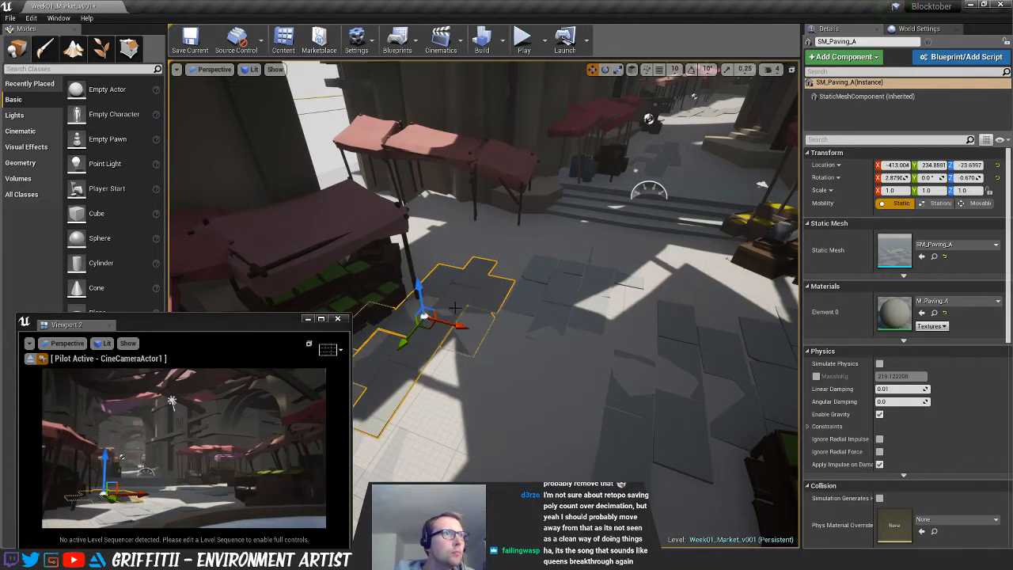
key(Escape)
key(s)
right_drag(519, 309, 558, 353)
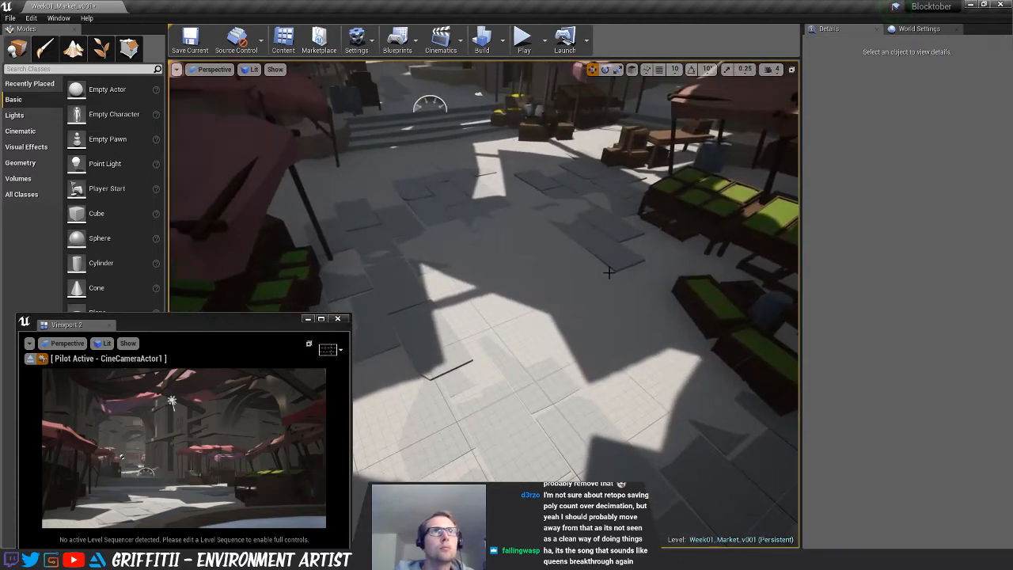
Duplicate the SM_Paving_A slabs to the middle of the street at about X -112, Y 467 and tilt the copy slightly
click(429, 292)
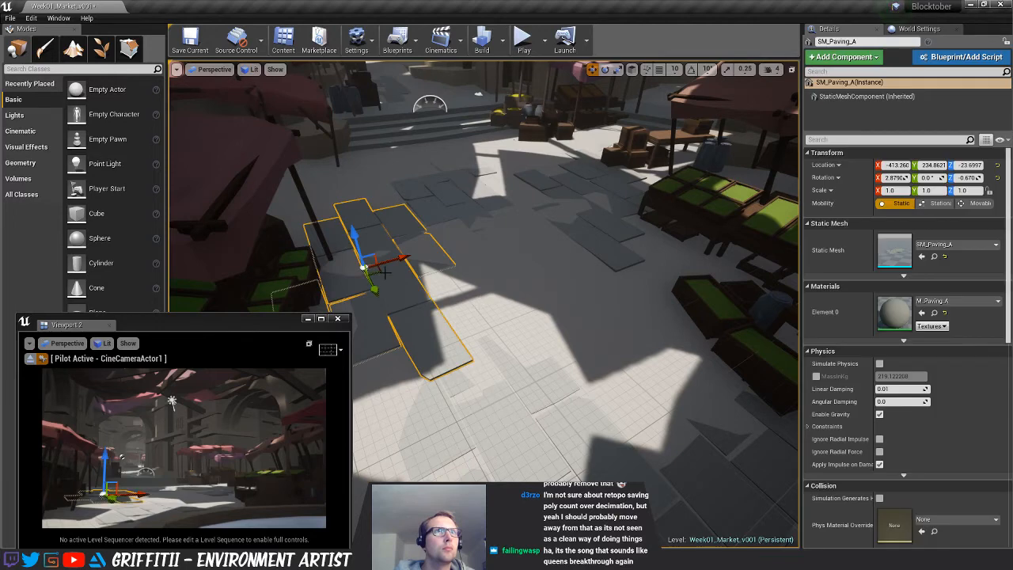
drag(383, 274, 595, 302)
drag(586, 263, 558, 267)
key(e)
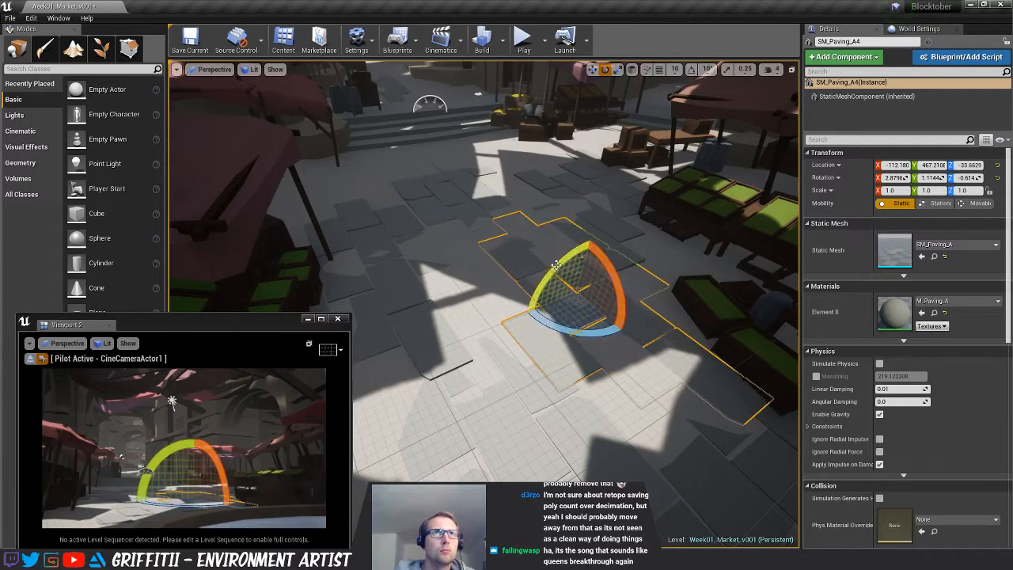
key(Escape)
Duplicate the SM_Paving_B2 slabs toward the foot of the steps, at about X -266, Y -260
right_drag(649, 320, 617, 361)
key(w)
key(s)
click(456, 295)
click(523, 289)
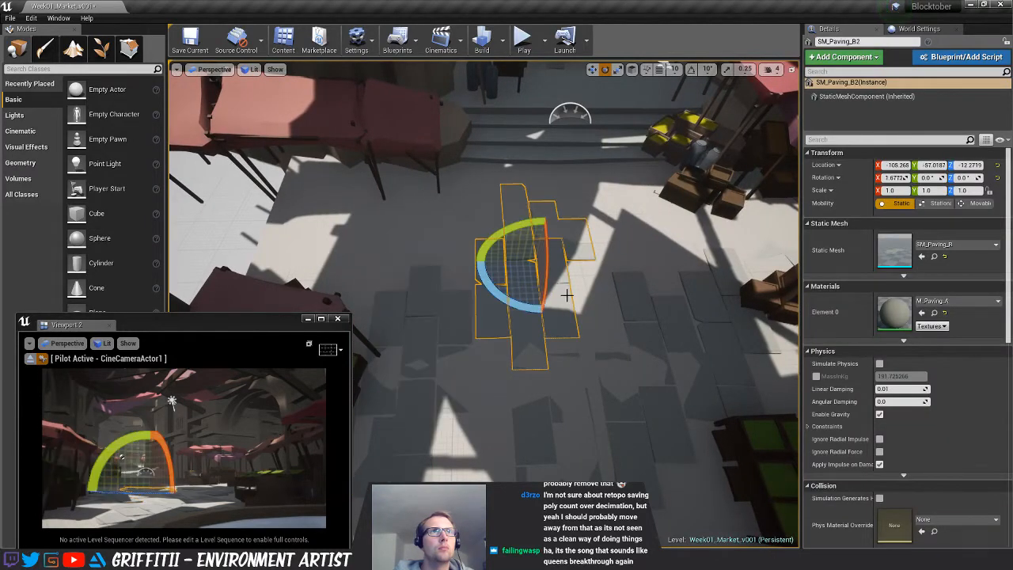
key(w)
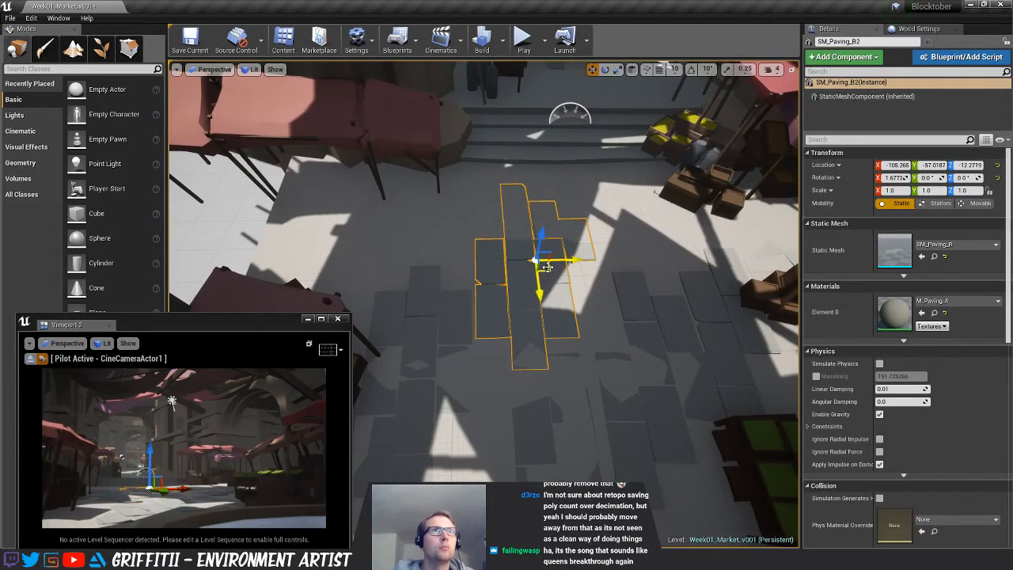
alt+drag(559, 279, 491, 221)
drag(470, 163, 470, 161)
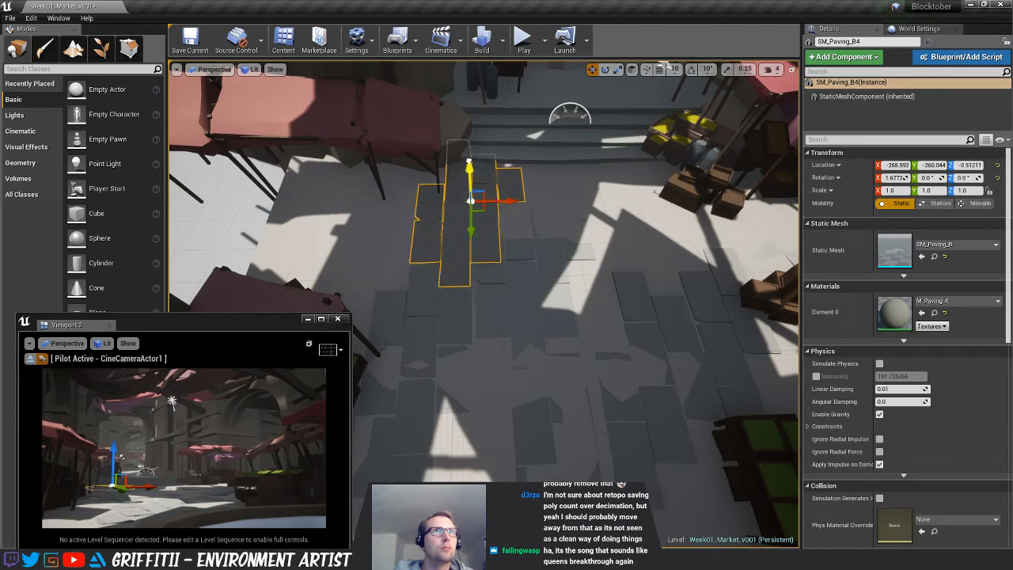
Tilt the copied paving slabs by the steps to about 2.9° so they follow the ground
key(f)
alt+drag(536, 319, 532, 237)
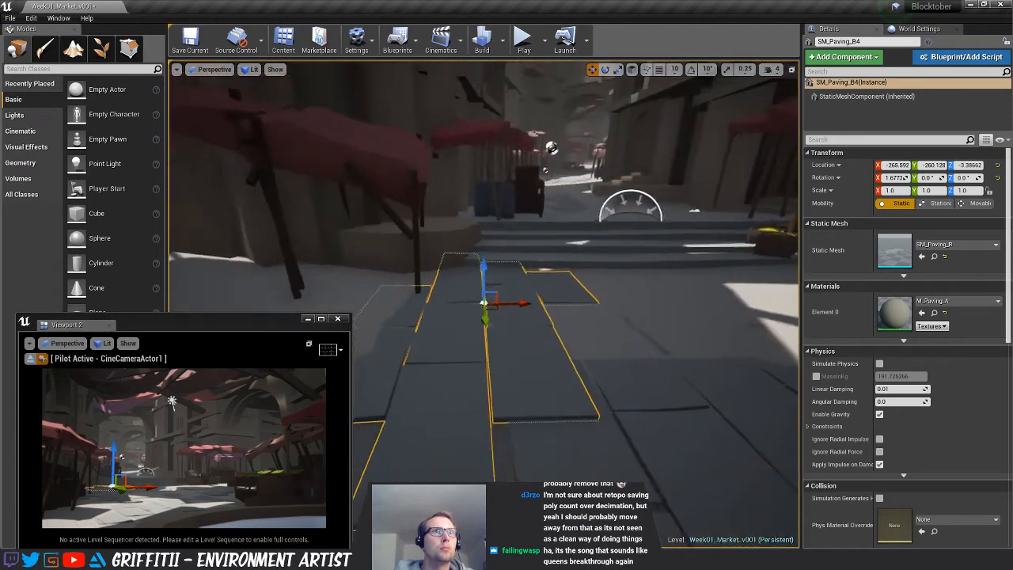
key(e)
drag(488, 294, 488, 304)
key(s)
right_drag(488, 304, 546, 321)
key(w)
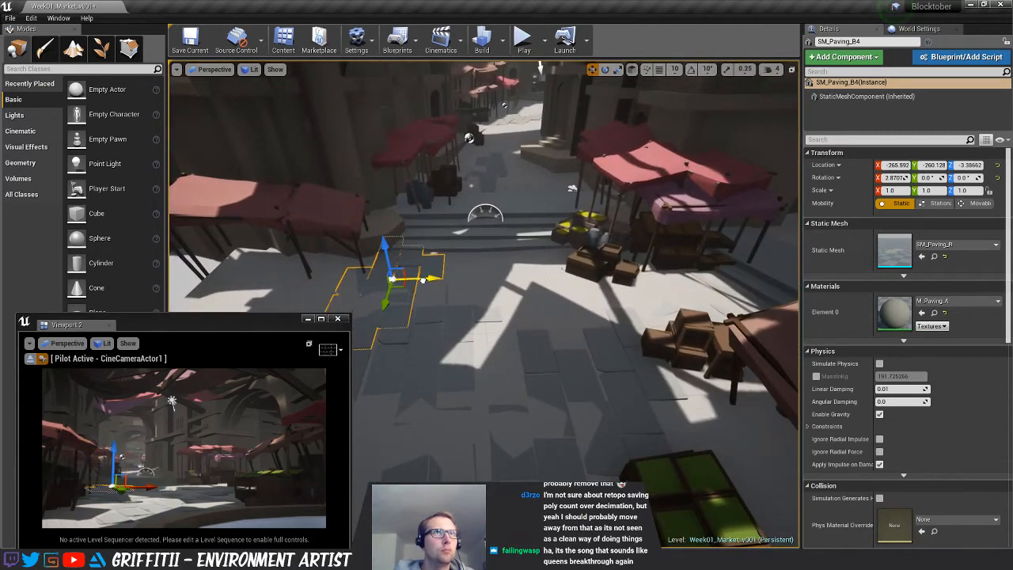
Duplicate the paving slabs across the foot of the steps to about X 227, Y -260 and tilt the copy slightly sideways
alt+drag(403, 281, 567, 274)
drag(559, 239, 558, 236)
key(e)
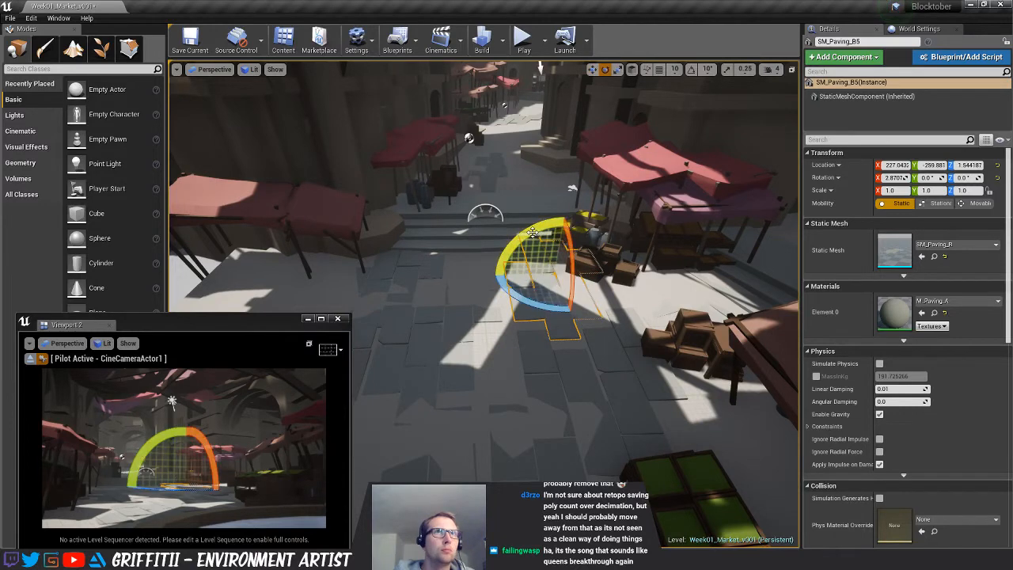
drag(533, 232, 550, 284)
key(w)
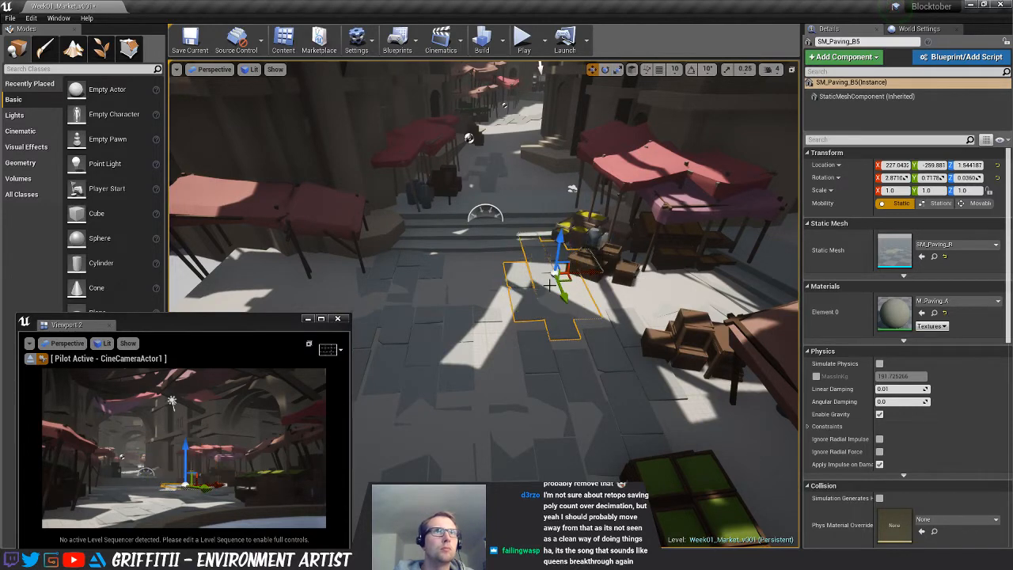
Move the SM_Paving_C3 slabs from near the fountain to the front of the red stalls, at about X -656, Y 652
right_drag(550, 285, 569, 269)
click(516, 316)
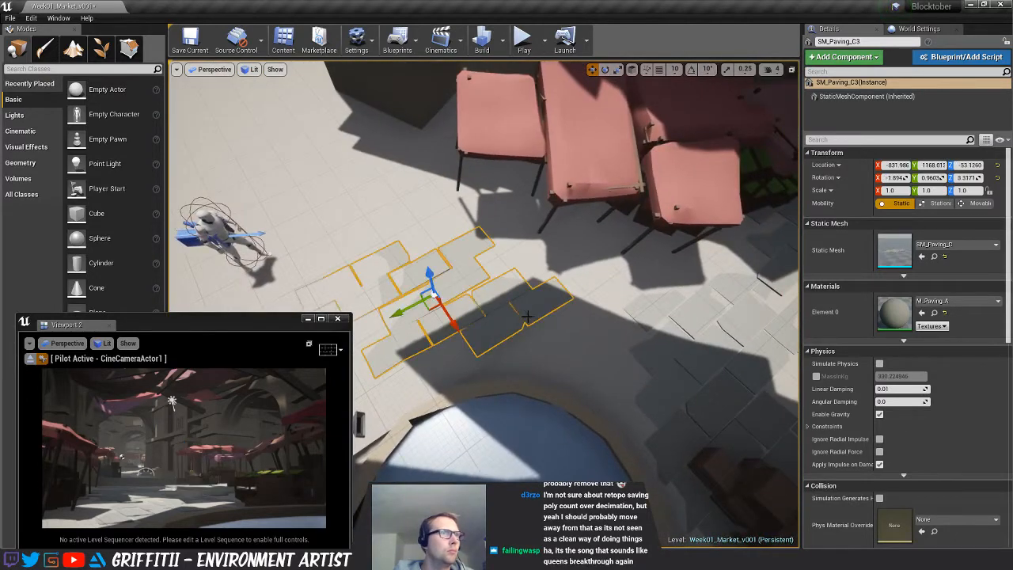
click(453, 315)
drag(453, 315, 630, 256)
key(f)
alt+drag(602, 332, 543, 372)
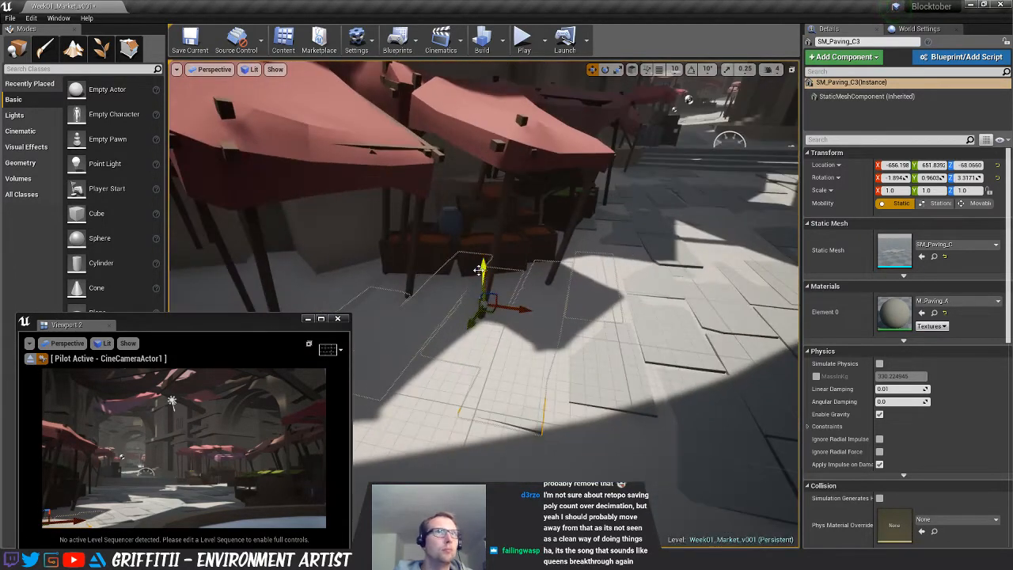
Raise the SM_Paving_C3 slabs to about Z -46 and tilt them to about 2.6° and -0.9° to match the ground
mouse_move(484, 273)
mouse_down()
mouse_move(484, 251)
mouse_move(484, 267)
mouse_move(486, 258)
mouse_move(523, 268)
mouse_move(474, 261)
mouse_move(486, 256)
mouse_move(469, 275)
mouse_move(484, 255)
mouse_up()
key(e)
key(w)
key(e)
key(w)
key(e)
key(w)
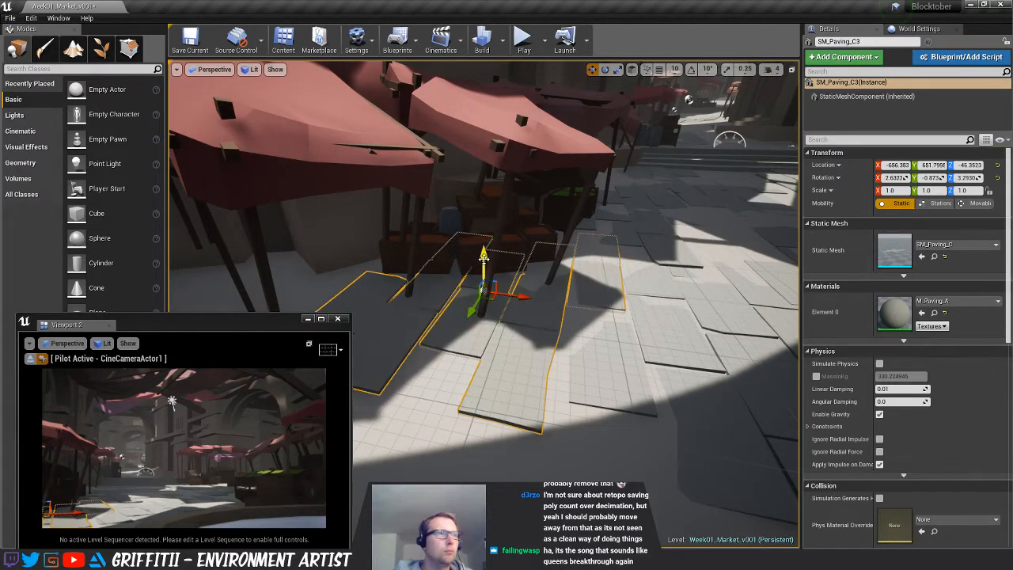
key(Escape)
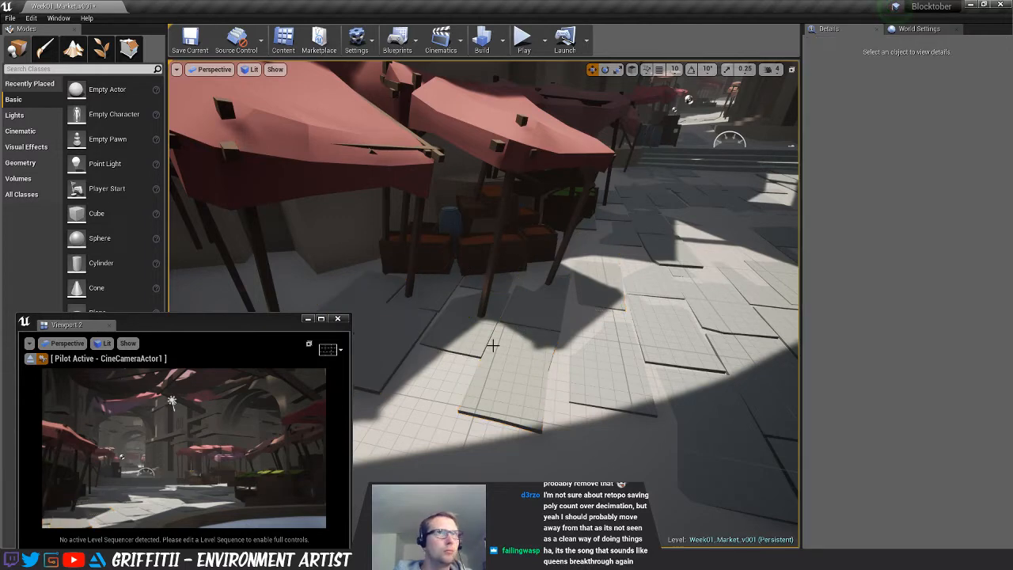
Tilt the SM_Paving_C3 slabs in front of the stalls slightly further and clear the selection
click(554, 341)
key(e)
drag(541, 289, 538, 283)
click(484, 280)
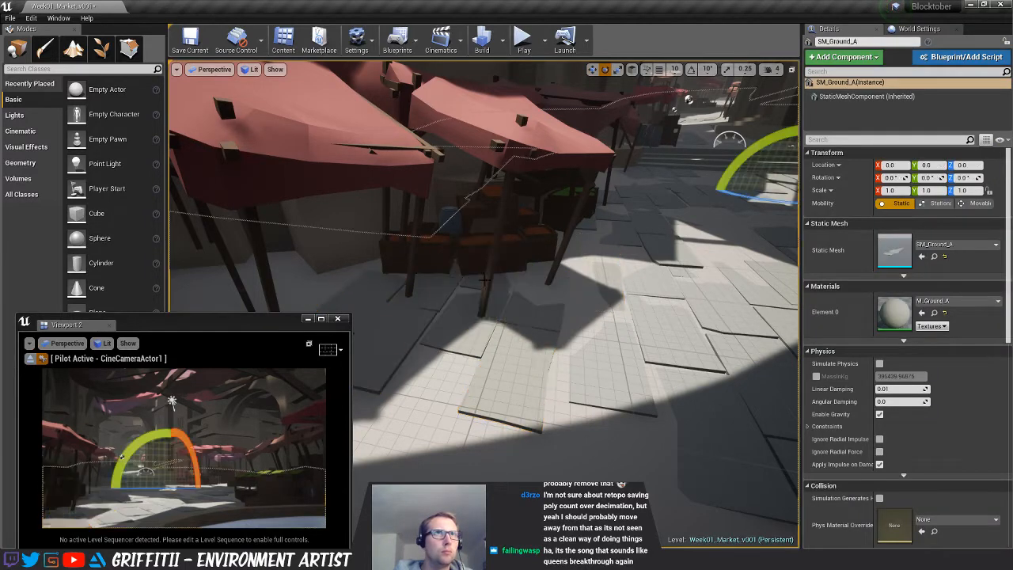
click(501, 320)
drag(470, 277, 468, 281)
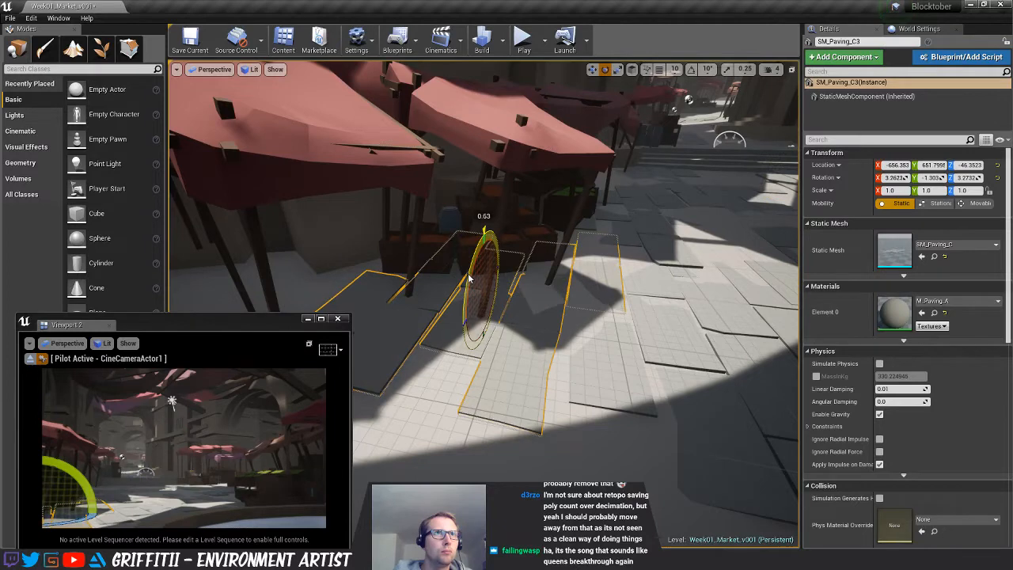
click(473, 271)
click(523, 351)
key(Escape)
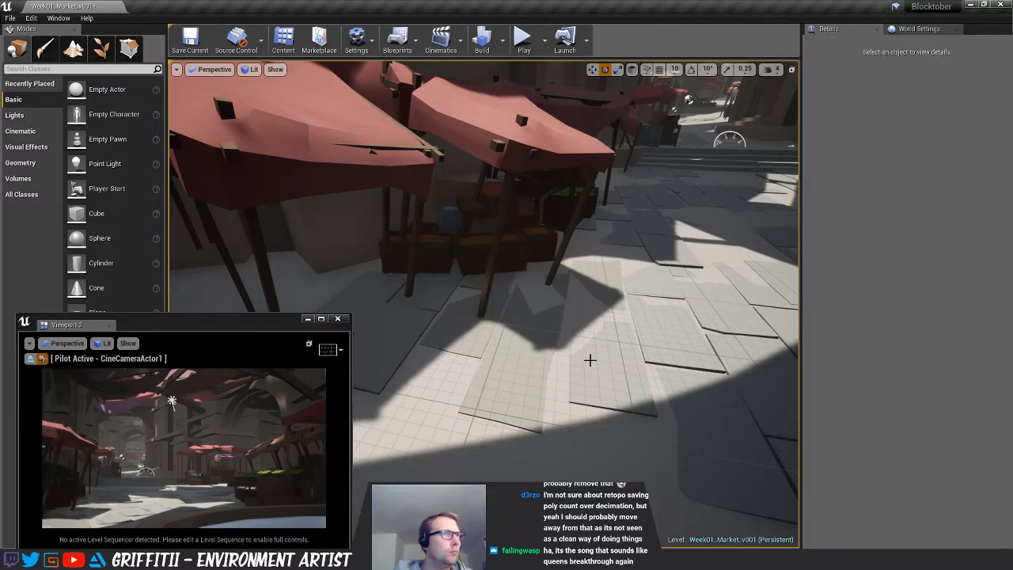
Save the M_Buildings_A material and return to the level view
right_drag(591, 360, 533, 339)
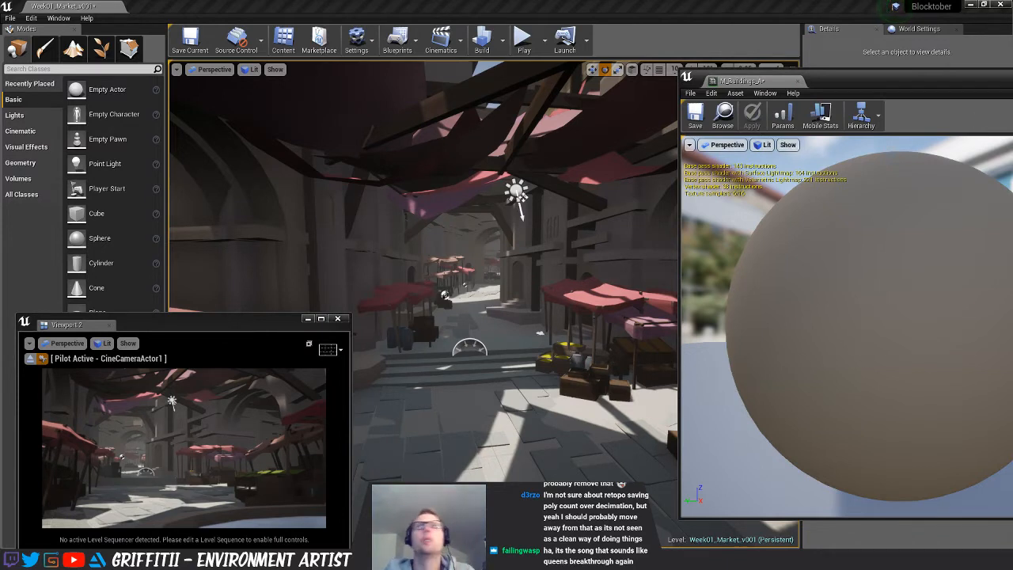
click(705, 112)
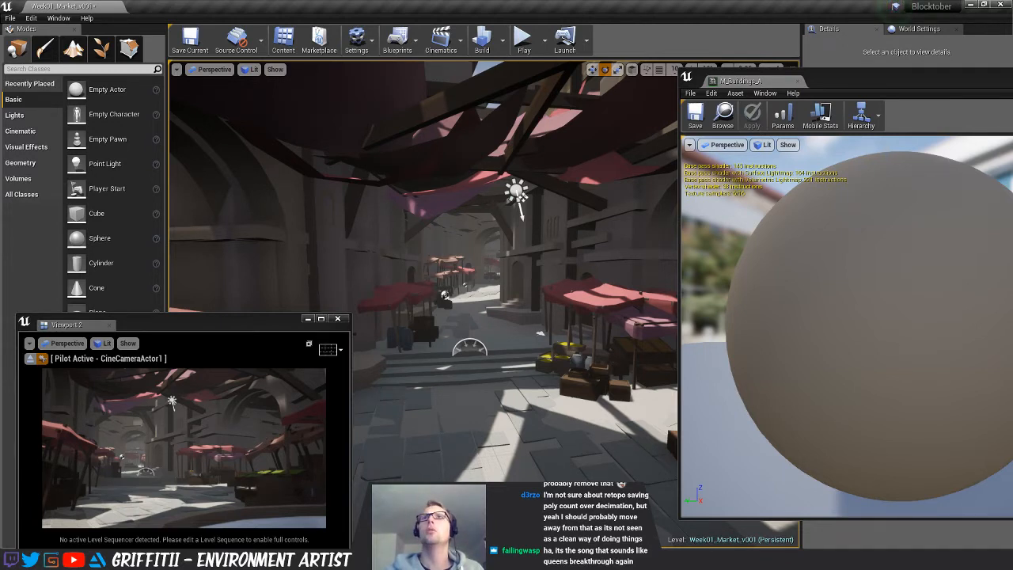
key(w)
right_drag(570, 174, 546, 253)
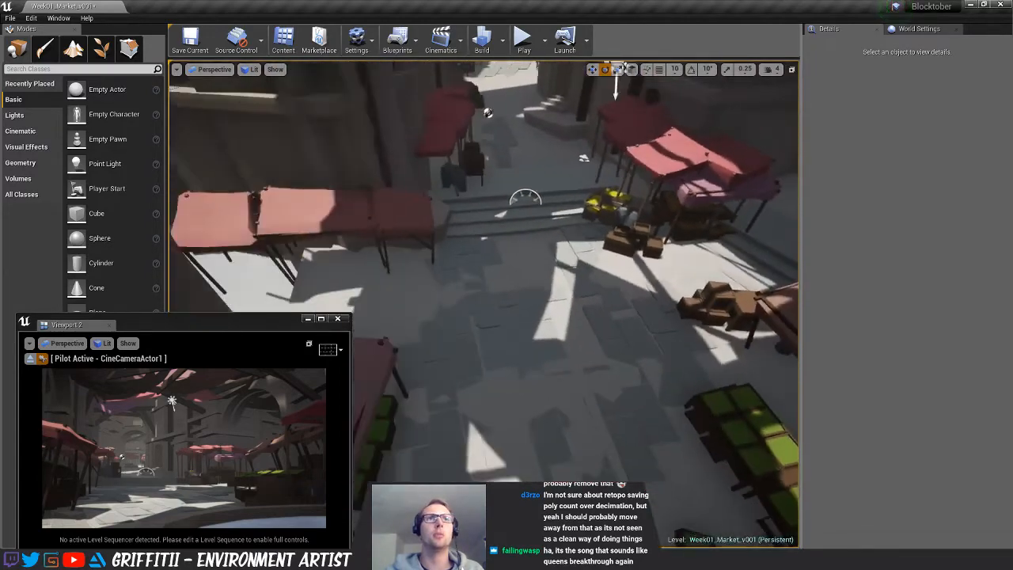
Duplicate the wide red drape SM_Drape_D10 over the rooftops to about X 809, Y 1374 and scale the copy down to a narrow strip
key(s)
right_drag(437, 307, 504, 285)
click(440, 307)
key(a)
key(w)
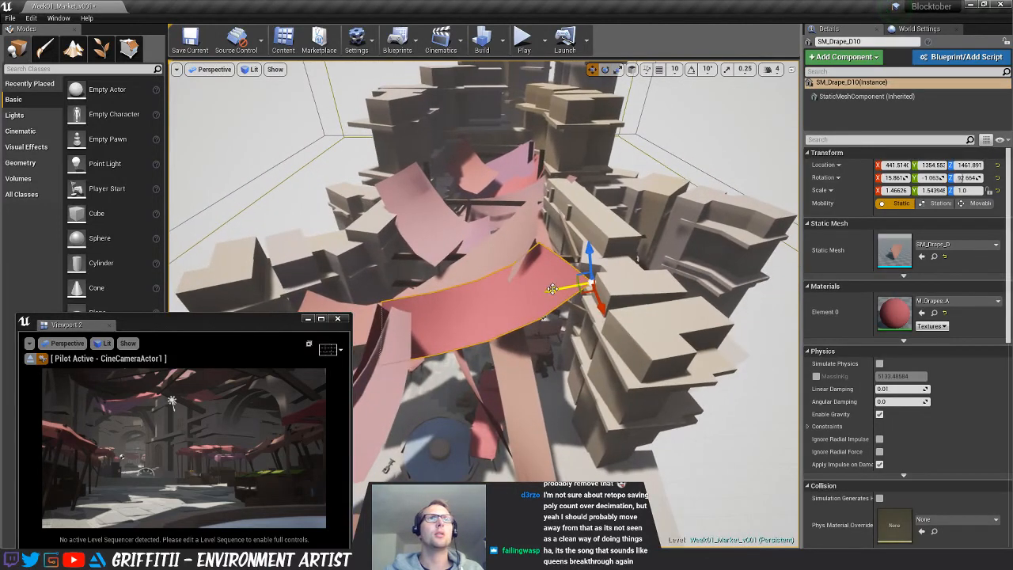
drag(555, 291, 652, 269)
key(r)
drag(697, 227, 677, 277)
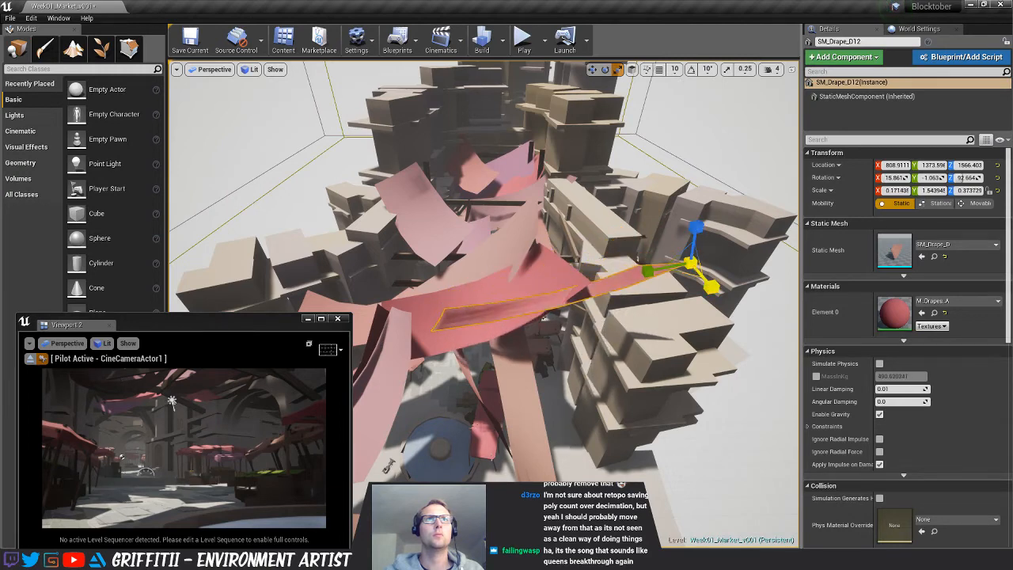
Flatten and shorten the drape copy to a scale of about X 0.37, Y 0.92, Z -0.03
right_drag(620, 277, 756, 299)
right_drag(539, 229, 538, 228)
drag(587, 204, 586, 214)
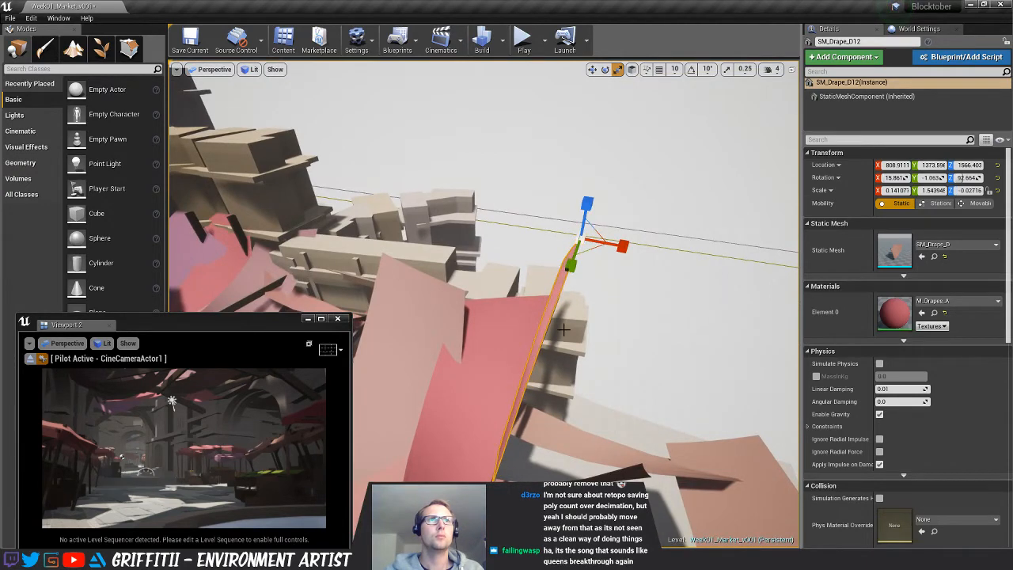
right_drag(564, 329, 554, 277)
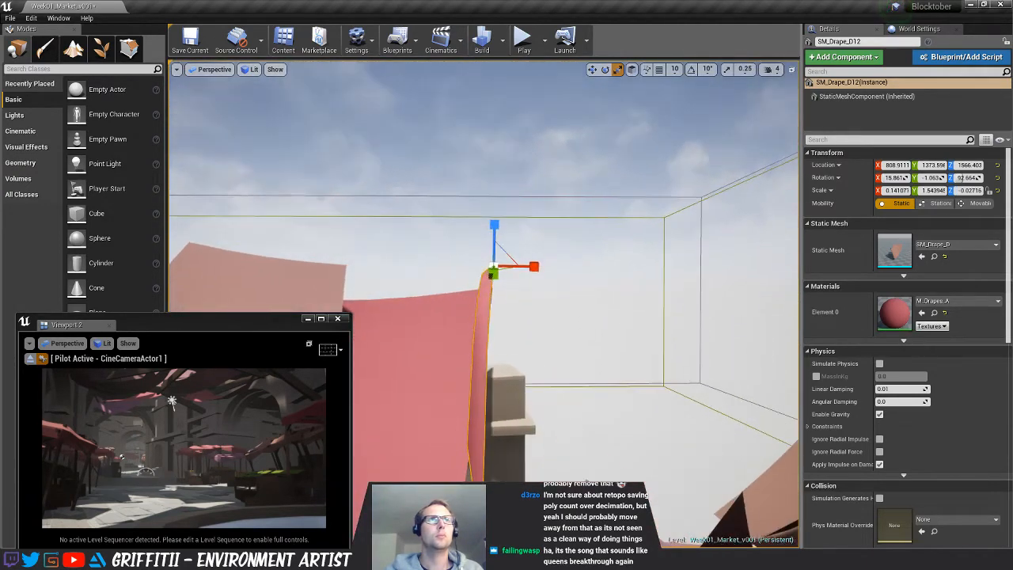
drag(527, 265, 550, 314)
right_drag(550, 314, 530, 285)
right_drag(780, 168, 758, 161)
drag(691, 243, 679, 283)
Rotate the narrow drape to about 92° around X so that it hangs vertically
right_drag(679, 283, 670, 218)
key(e)
drag(711, 228, 682, 278)
key(w)
alt+drag(745, 244, 744, 245)
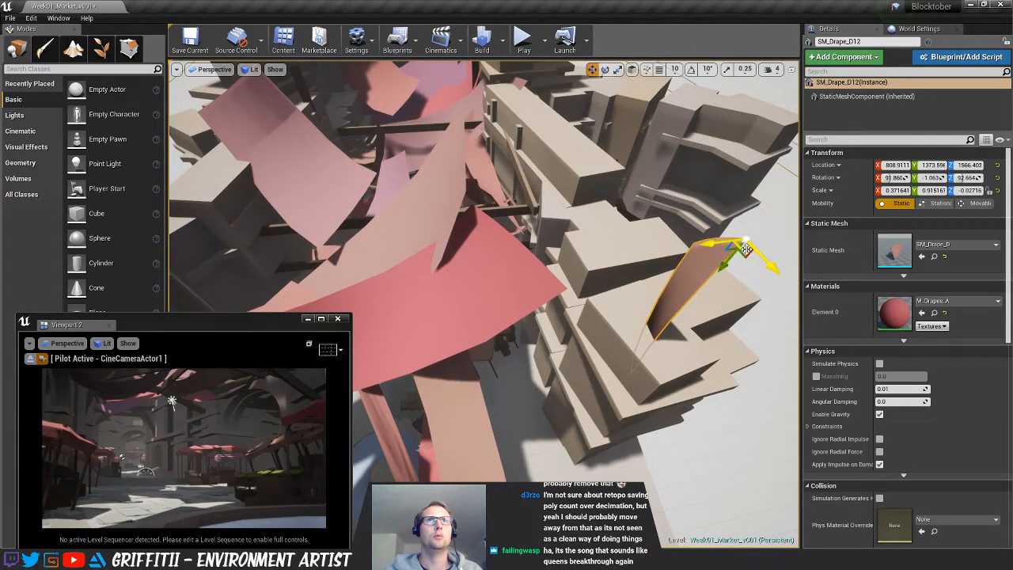
Move the hanging drape from the rooftops down into the market street, to about X 244, Y -875, Z 714
drag(742, 248, 434, 82)
drag(440, 124, 507, 190)
key(f)
scroll(541, 367, down, 4)
alt+drag(542, 366, 590, 348)
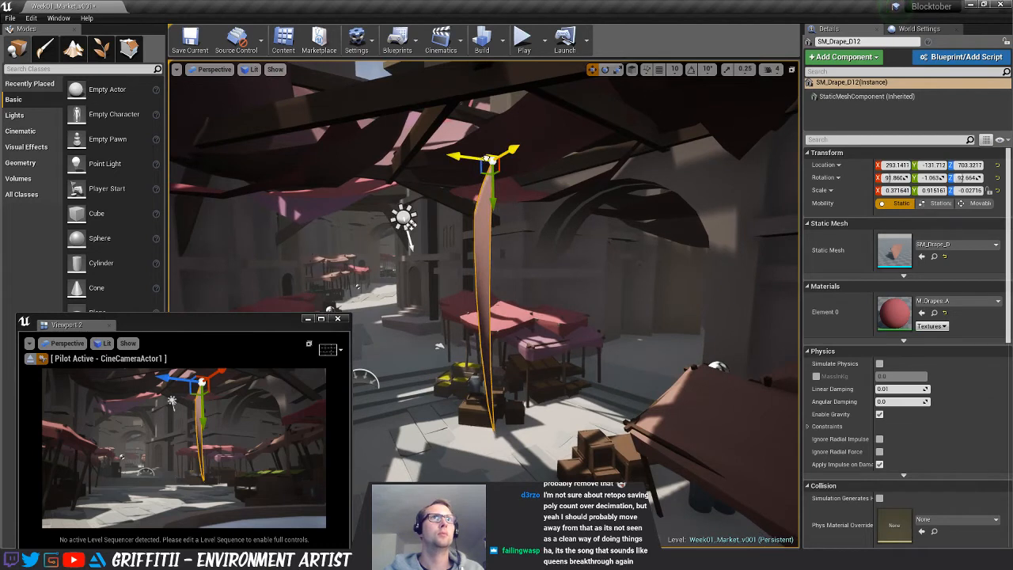
drag(487, 158, 424, 204)
Turn the hanging drape to about 15° around Z and move it up the street to about X 409, Y -1494, Z 730
key(f)
key(e)
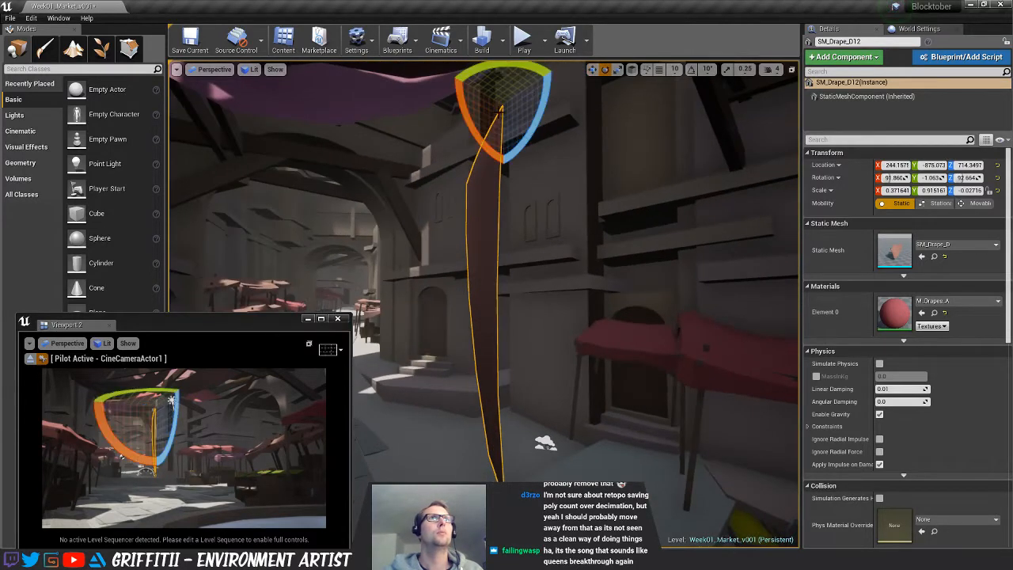
drag(514, 65, 467, 57)
key(w)
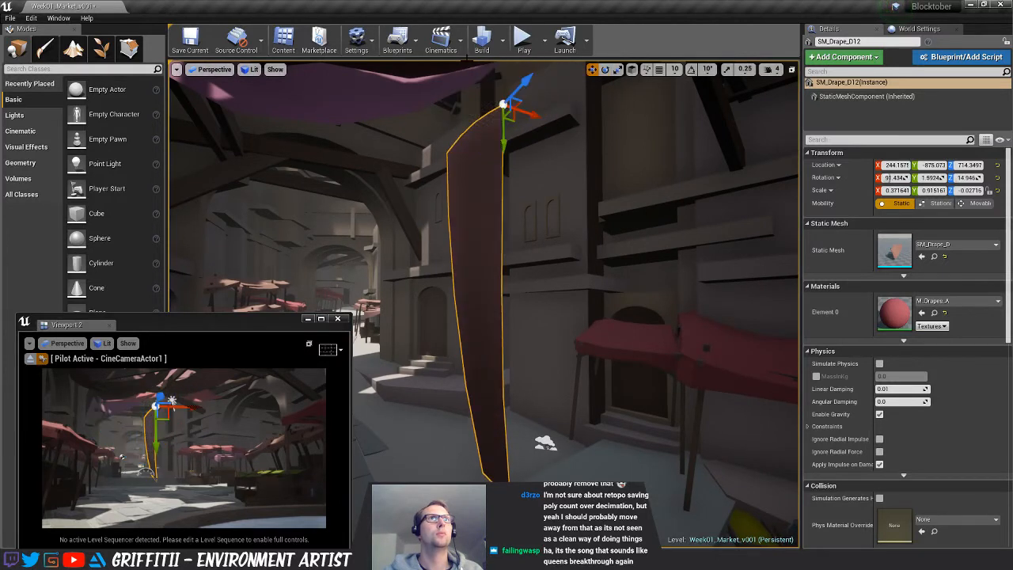
drag(523, 82, 410, 171)
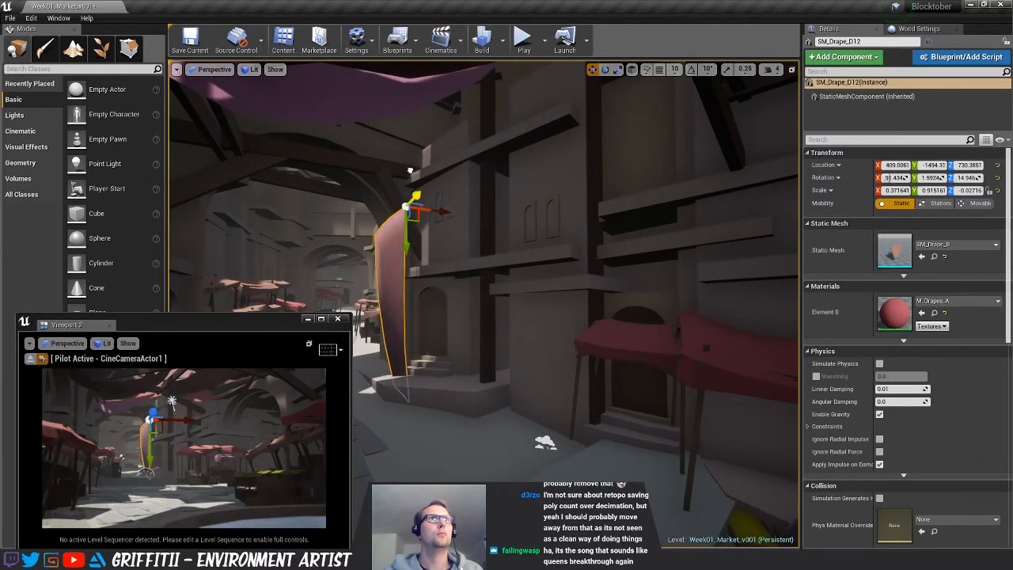
Raise the hanging drape to about X 468, Y -1453, Z 1154, and straighten its tilt to about 0.5° around Y
drag(406, 206, 421, 96)
right_drag(421, 96, 388, 96)
key(e)
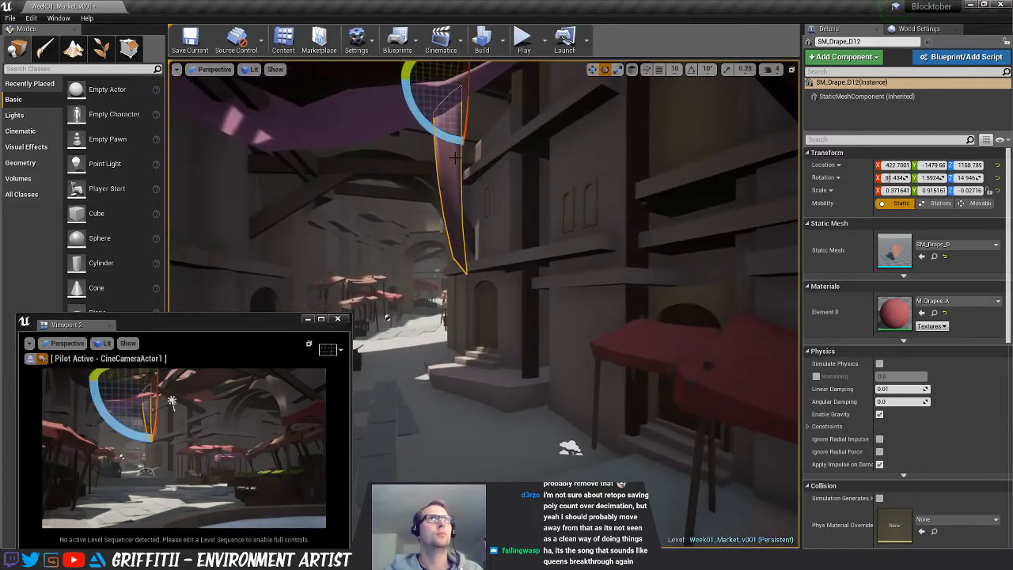
drag(448, 139, 480, 82)
key(w)
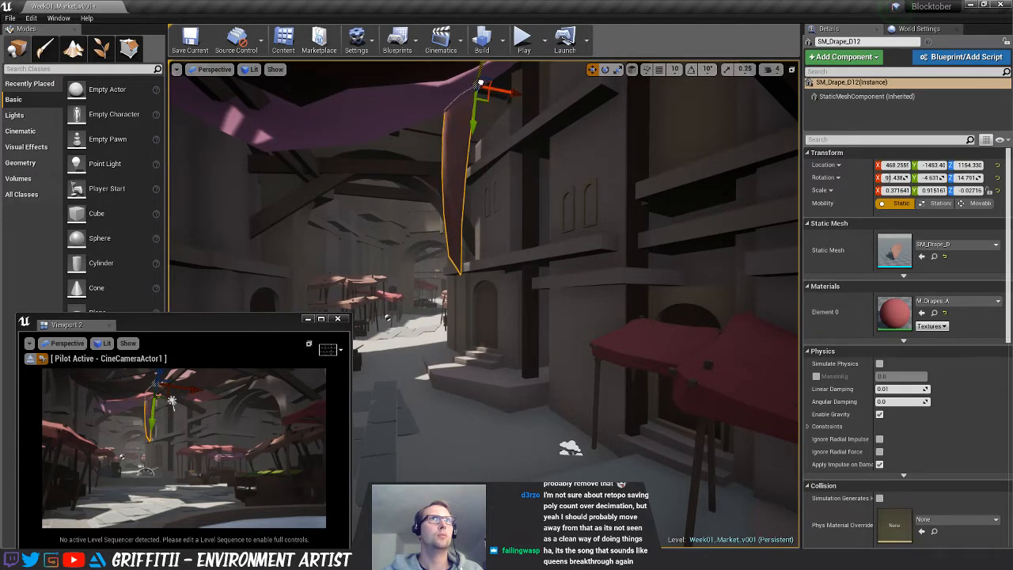
key(e)
drag(446, 133, 473, 142)
key(w)
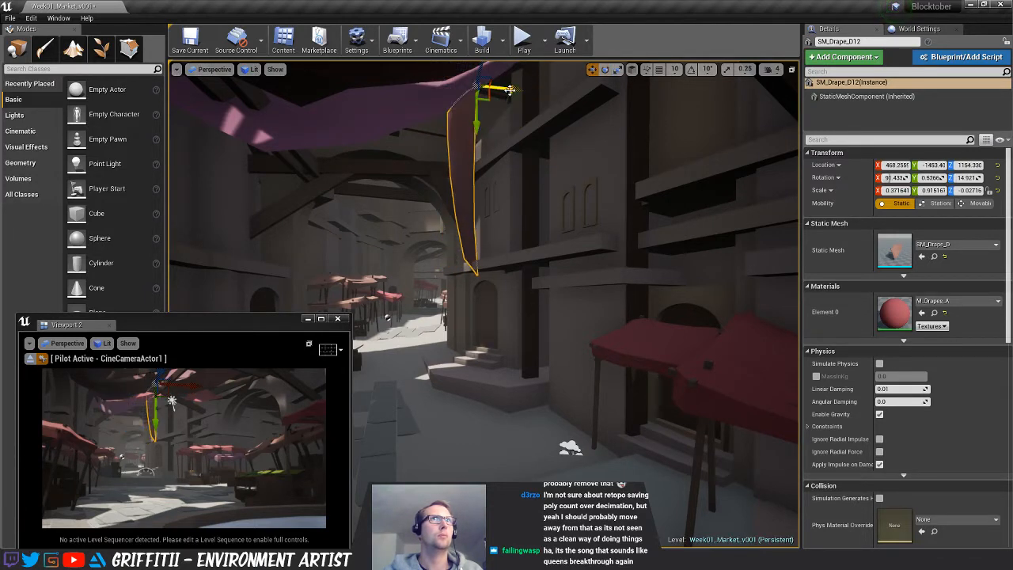
Duplicate the hanging drape slightly up the street and rescale the copy to about X 0.55, Y 0.77
mouse_move(510, 90)
mouse_down()
mouse_move(525, 91)
mouse_move(493, 73)
mouse_move(489, 94)
mouse_move(489, 84)
mouse_move(498, 87)
mouse_up()
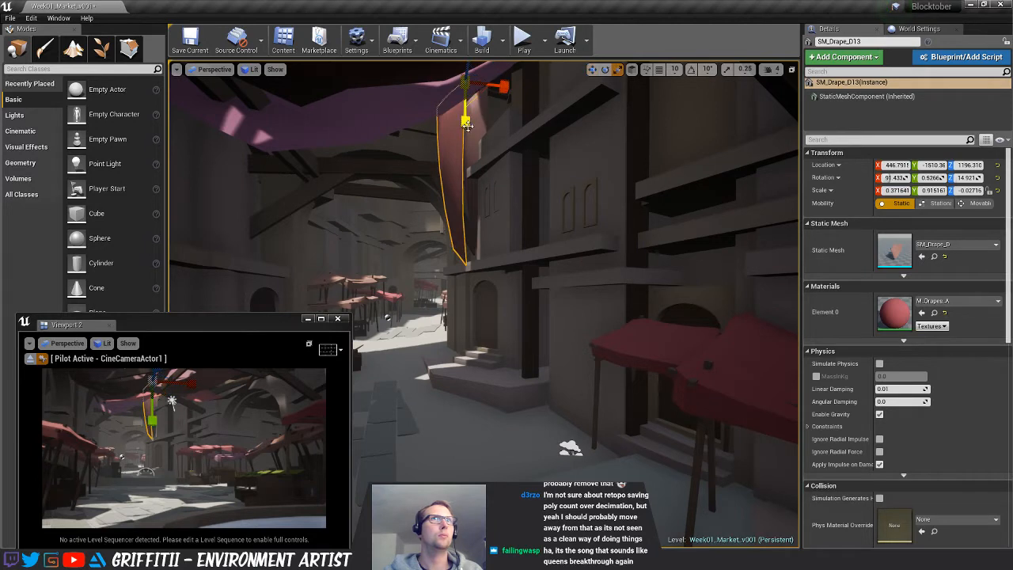
drag(467, 126, 465, 121)
drag(503, 86, 519, 87)
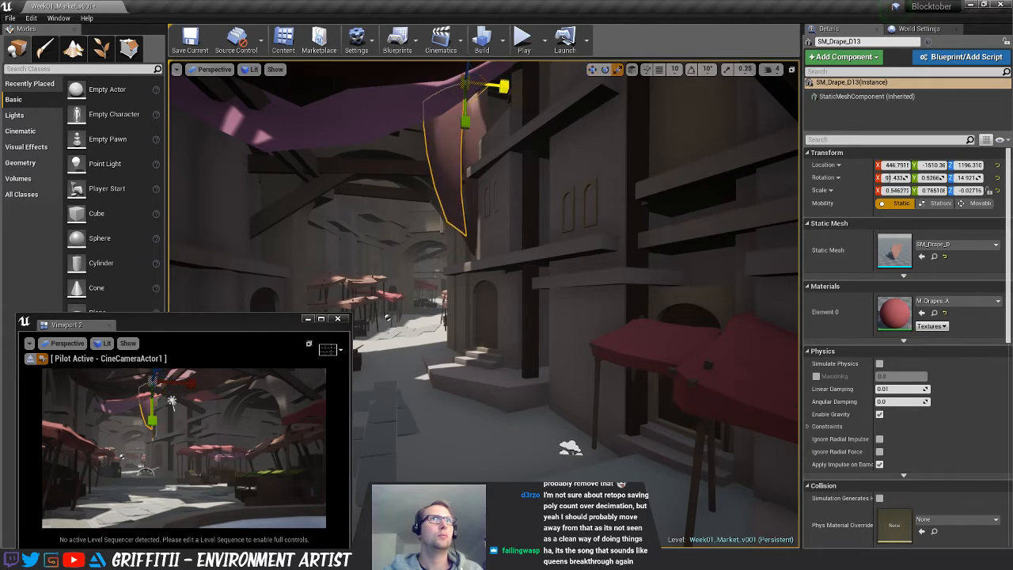
Tilt the shorter drape to about -2.5° around Y and move it to about X 420, Y -1519, Z 1149
key(e)
drag(449, 136, 439, 131)
key(w)
drag(474, 93, 468, 105)
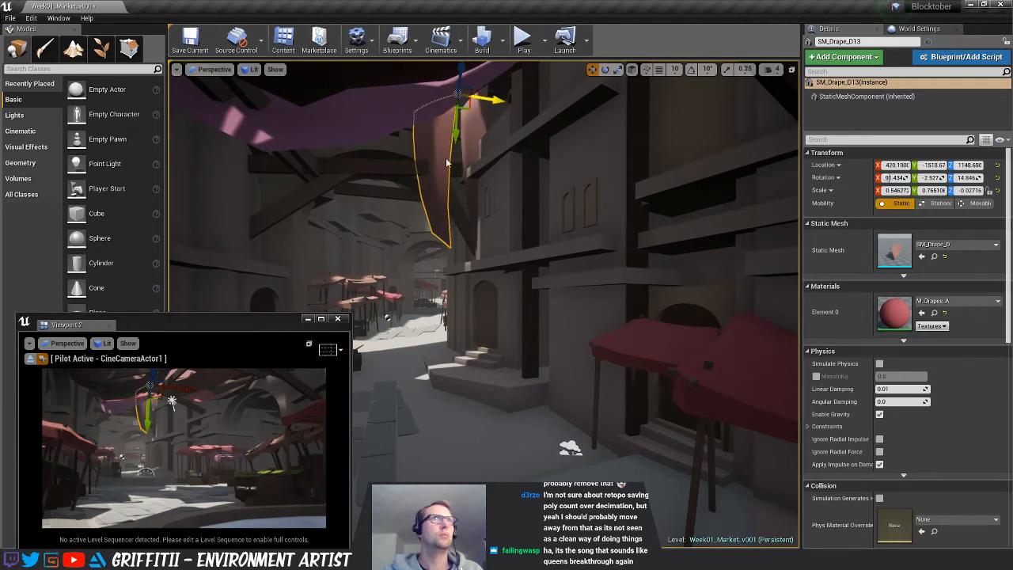
key(Escape)
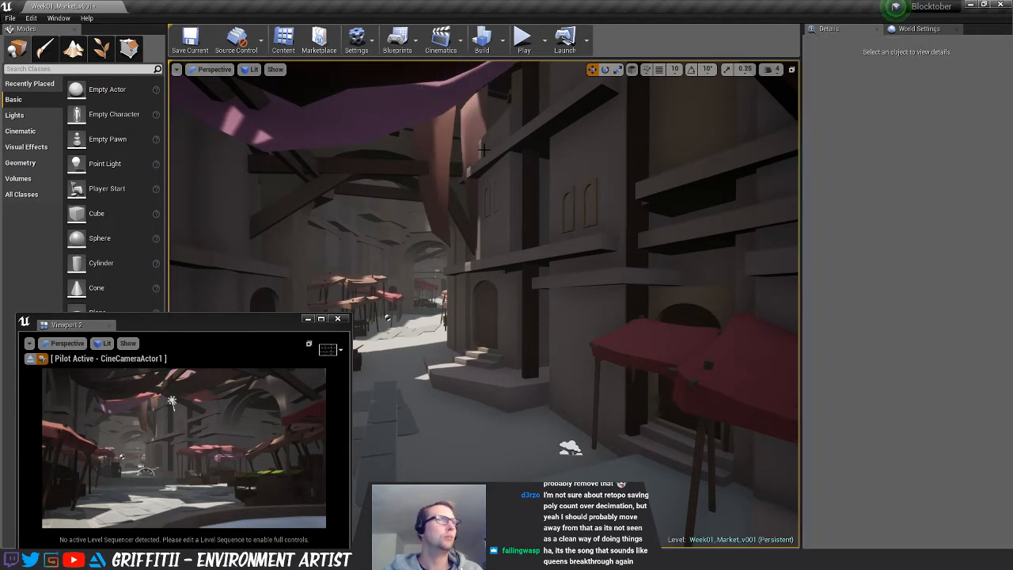
Copy the shorter drape across the street to about X -52, Y -1555, Z 1167, and lengthen it to a Y scale of about 1.05
click(434, 145)
alt+drag(497, 99, 356, 115)
right_drag(372, 133, 317, 119)
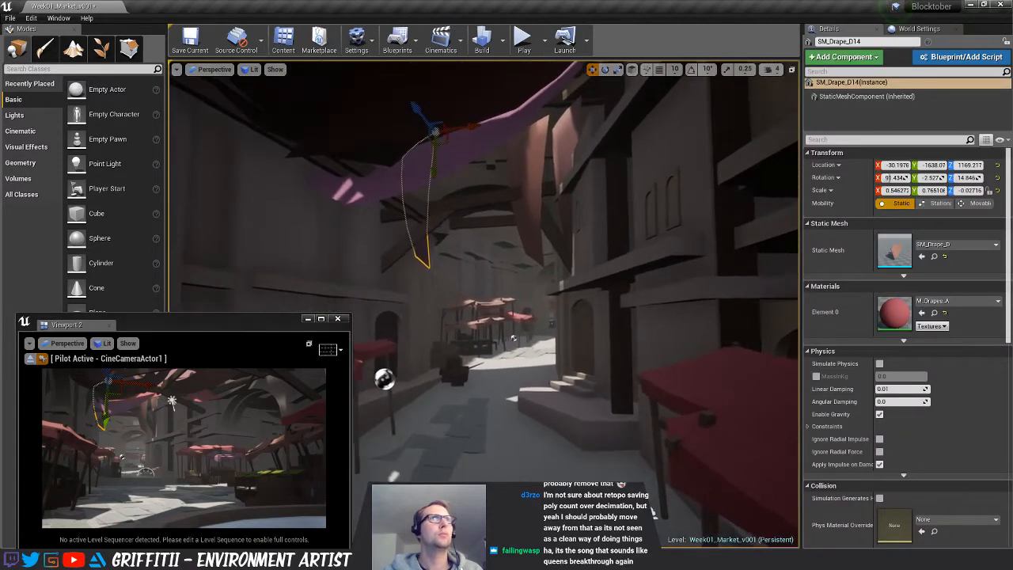
drag(414, 106, 402, 98)
key(r)
drag(427, 160, 433, 198)
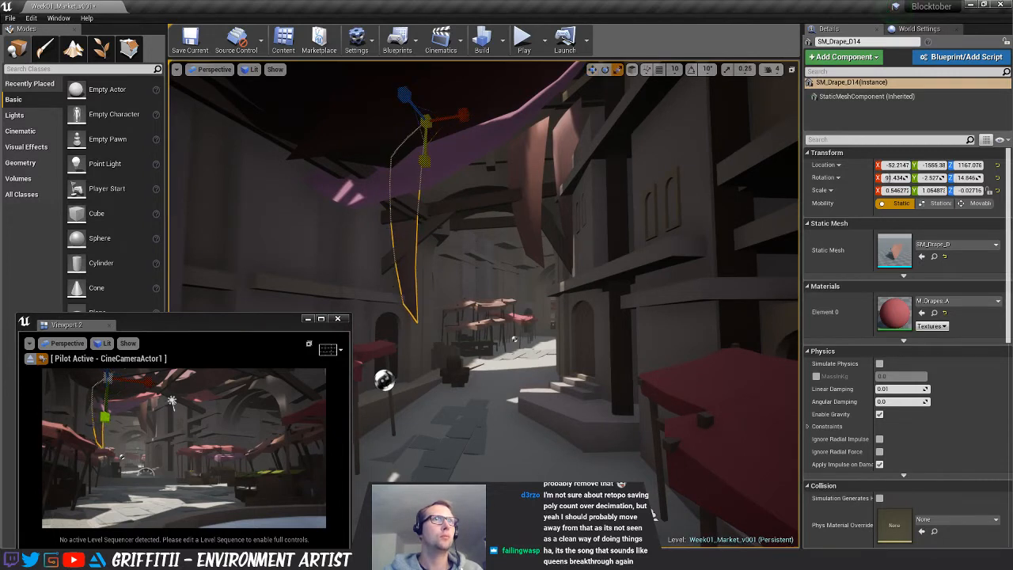
Turn the new drape to about 1° around Z at about X -90, Y -1510, Z 1167, and scale it to about X 0.42, Y 0.98
drag(466, 117, 404, 93)
key(e)
key(w)
key(r)
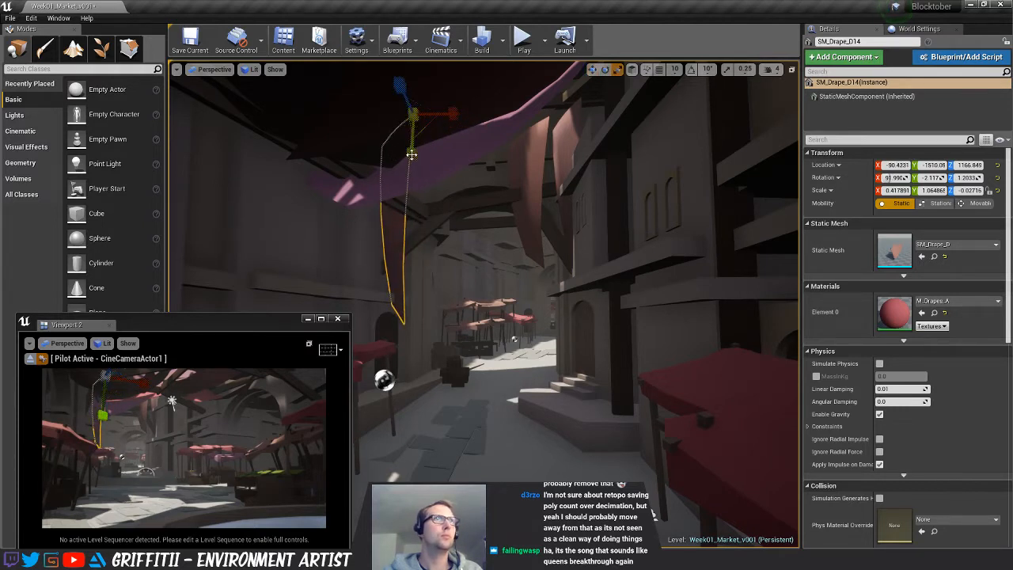
drag(411, 154, 412, 145)
key(Escape)
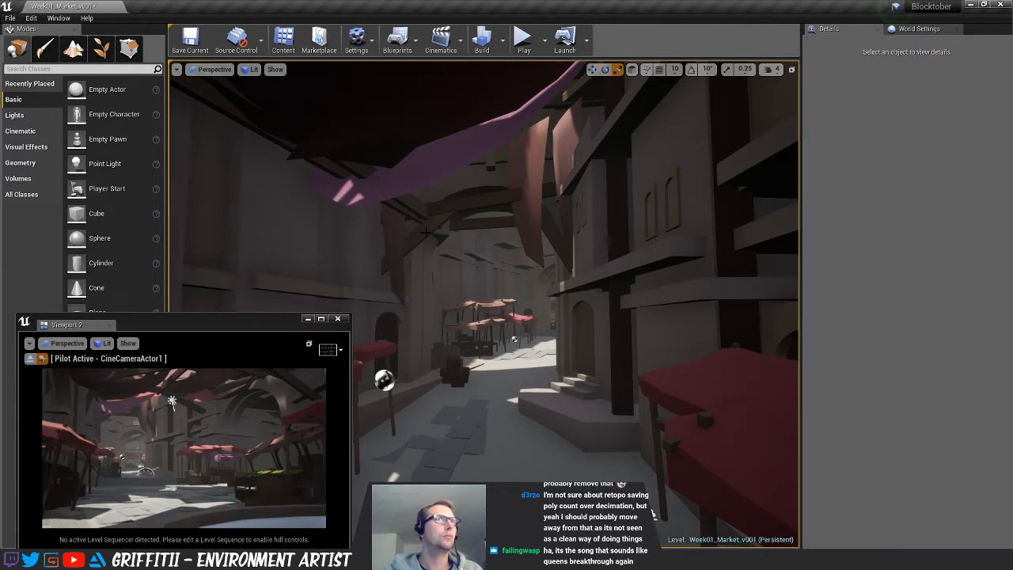
Copy that drape down the street to about X 195, Y -2926, Z 1207, turned about -43° around Z and widened to X scale 0.58
right_drag(418, 197, 394, 219)
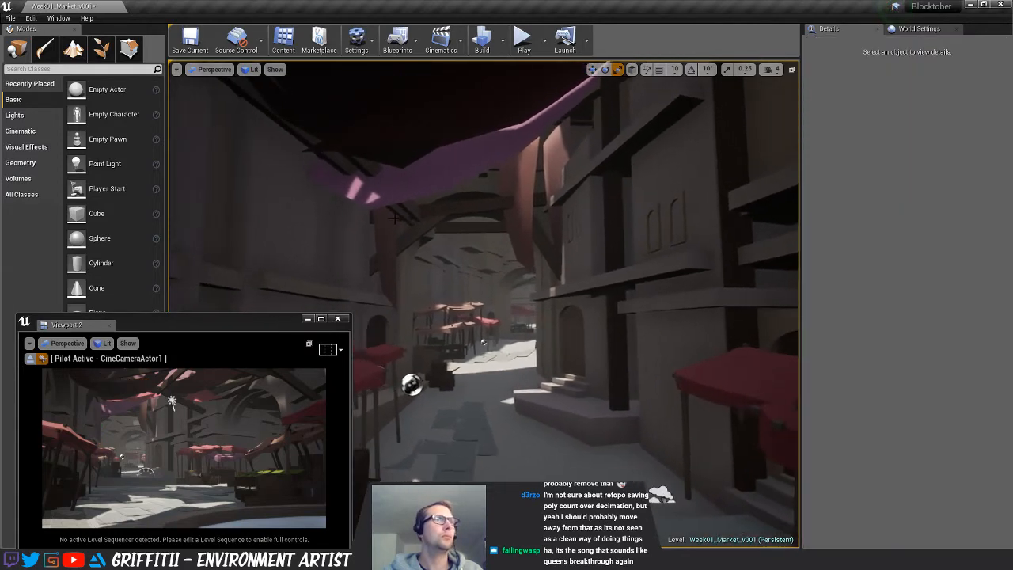
click(428, 188)
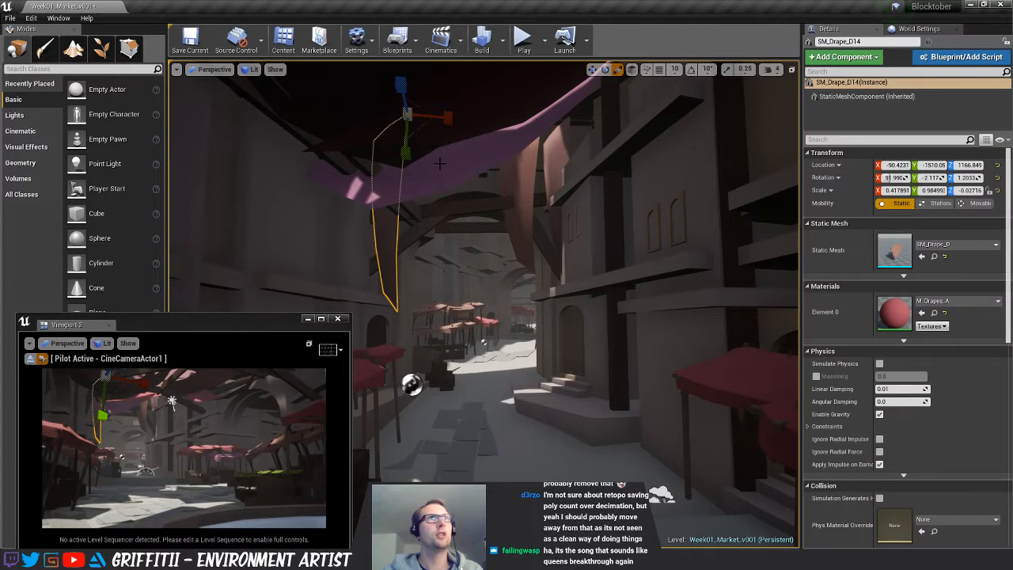
key(w)
right_drag(440, 164, 424, 166)
alt+drag(433, 120, 522, 228)
key(f)
alt+drag(518, 319, 576, 236)
drag(529, 131, 487, 147)
key(e)
key(w)
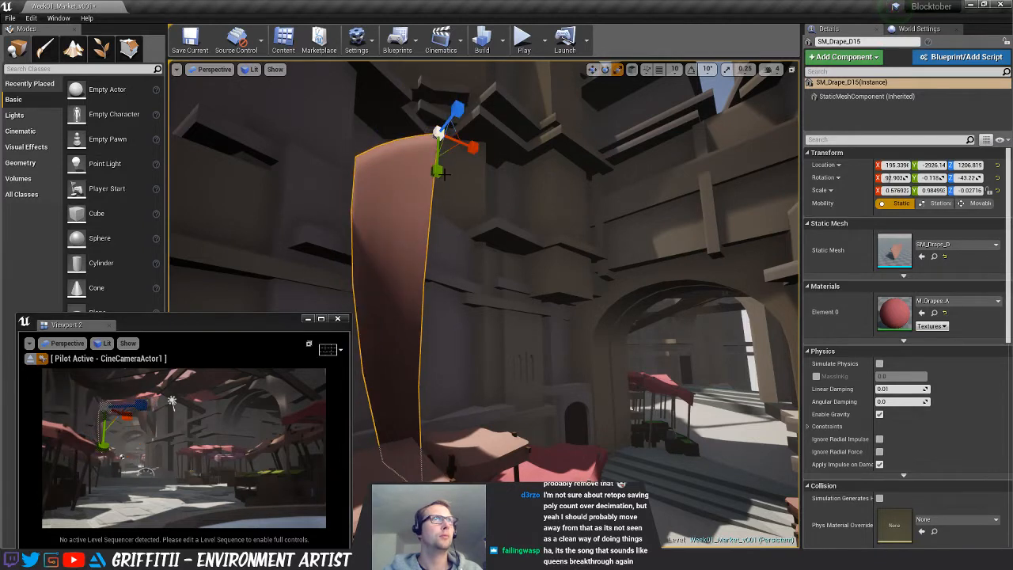
Duplicate the drape above the far stalls towards the archway and turn the copy to about -60° around Z
drag(441, 172, 540, 105)
key(w)
key(e)
drag(494, 75, 521, 80)
Scale the new drape to about X 0.76, Y 0.93 and position it at about X 361, Y -3170, Z 1303
key(r)
drag(512, 139, 560, 154)
key(w)
key(r)
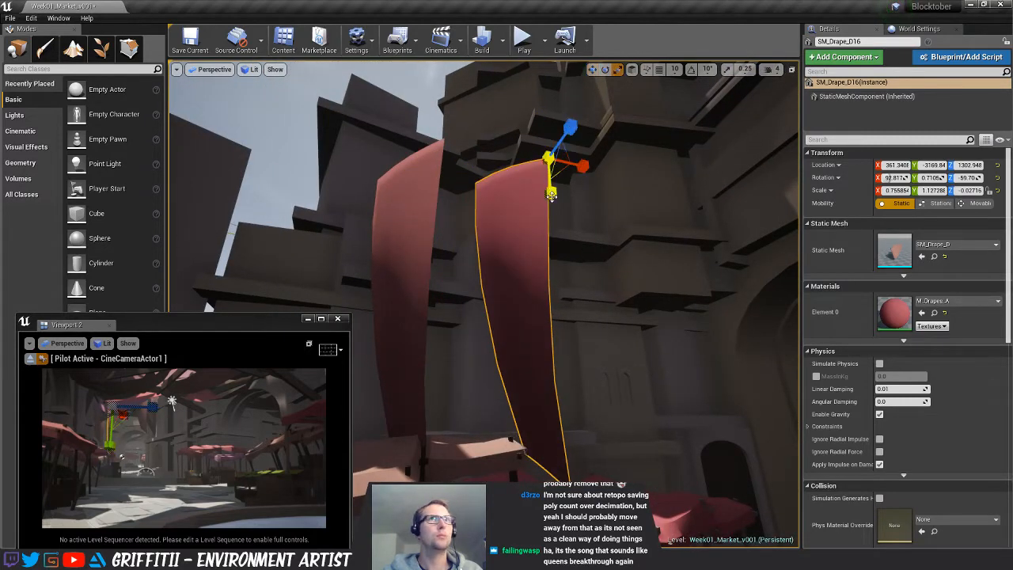
drag(552, 198, 551, 193)
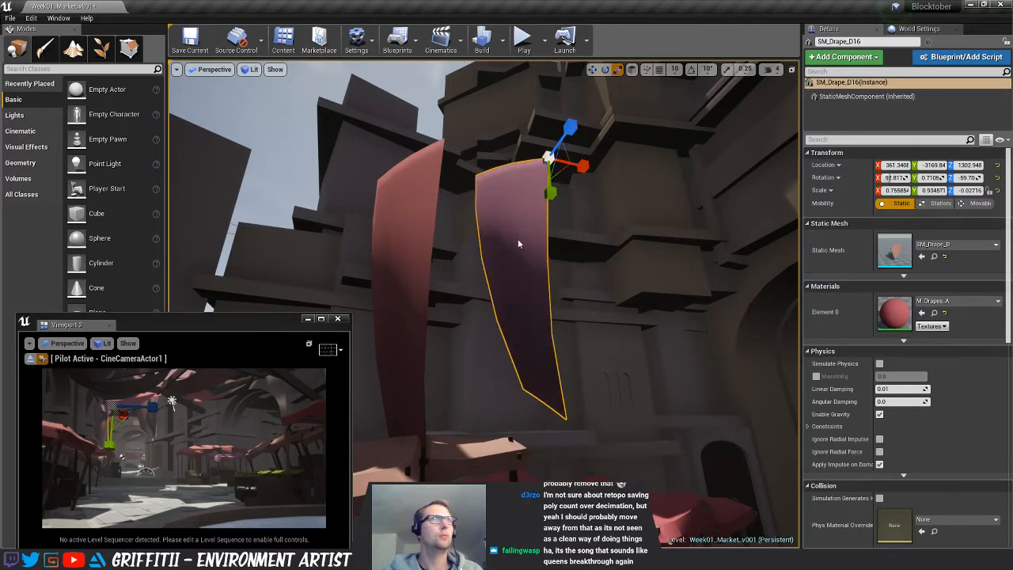
key(Escape)
Copy the wide drape over to the large archway at about X 690, Y -3488, Z 1302
right_drag(530, 237, 532, 235)
click(514, 214)
key(w)
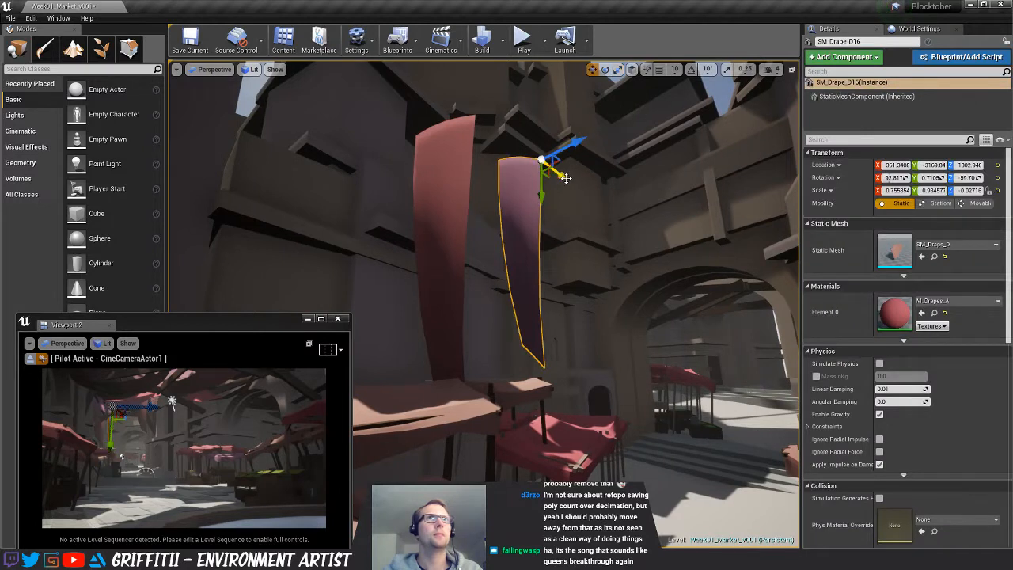
alt+drag(563, 176, 657, 193)
key(f)
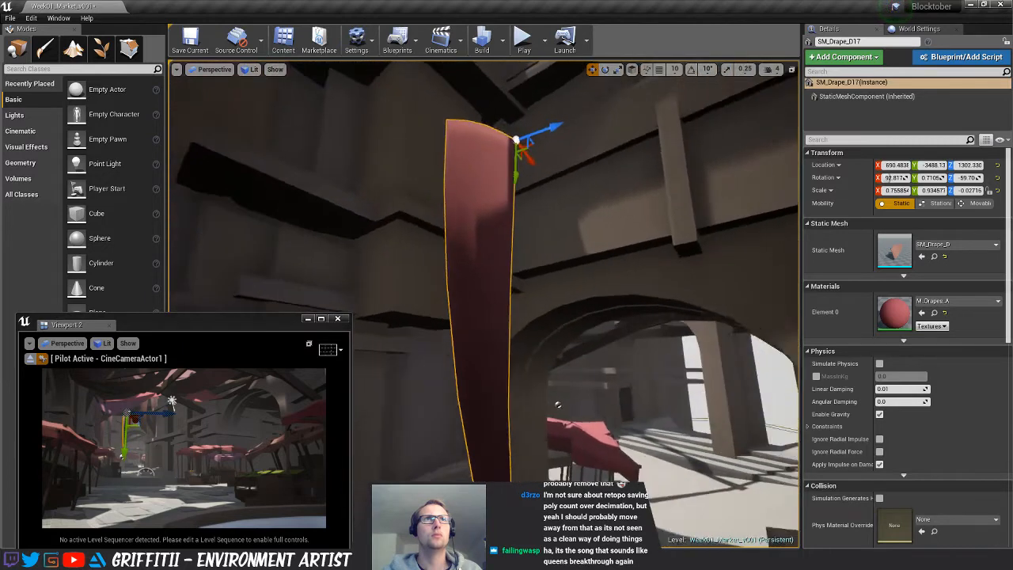
Turn the archway drape to about -24° around Z, raise it to about Z 1554, and scale it to about X 0.42, Y 0.95
key(e)
drag(535, 196, 518, 99)
key(r)
key(w)
right_drag(519, 99, 502, 115)
drag(522, 118, 492, 190)
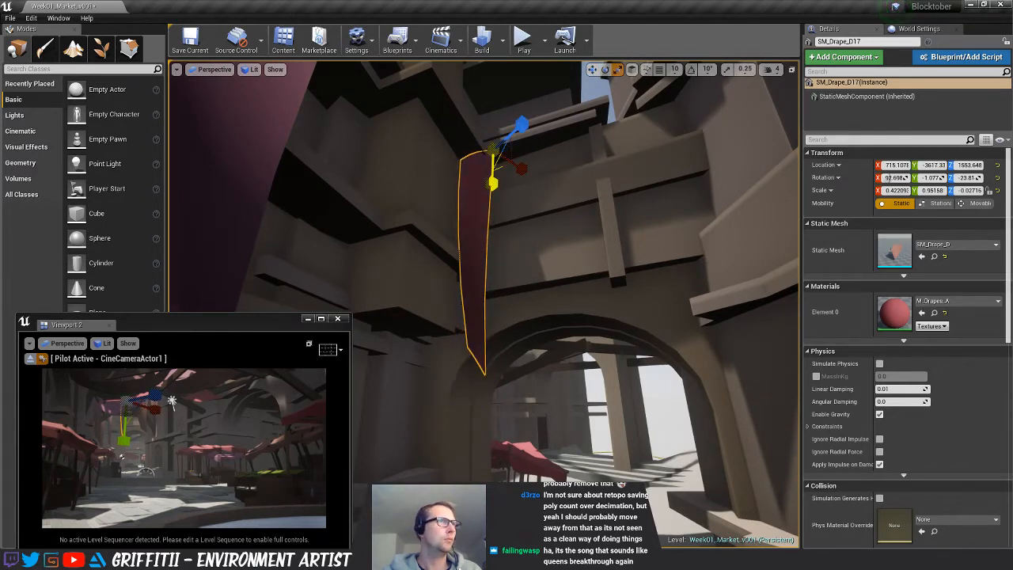
key(Escape)
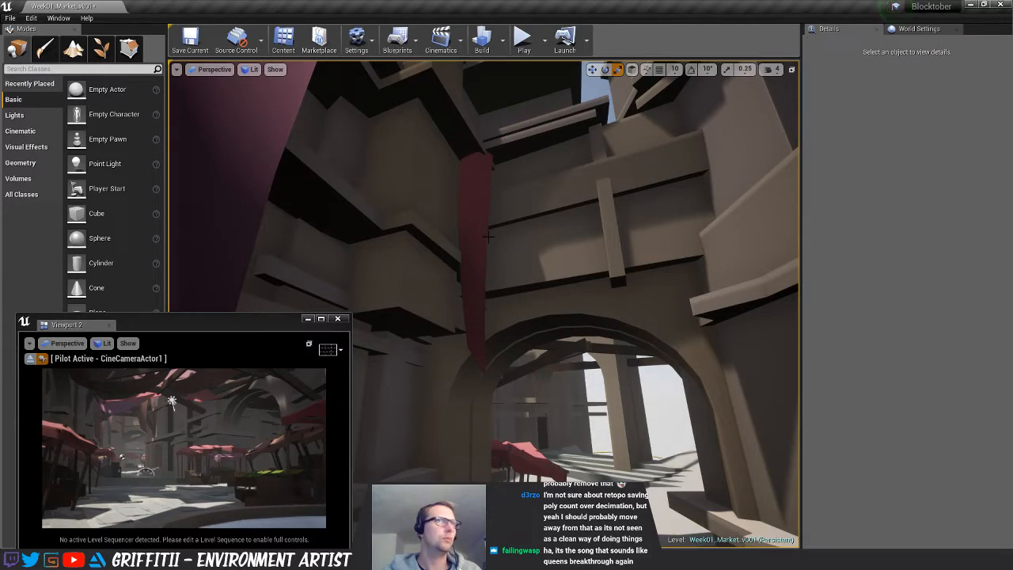
Move the narrow drape back beside the wide one, to about X 476, Y -3368, Z 1508, and turn it to about -45° around Z
click(478, 232)
right_drag(478, 233, 541, 212)
drag(550, 174, 478, 129)
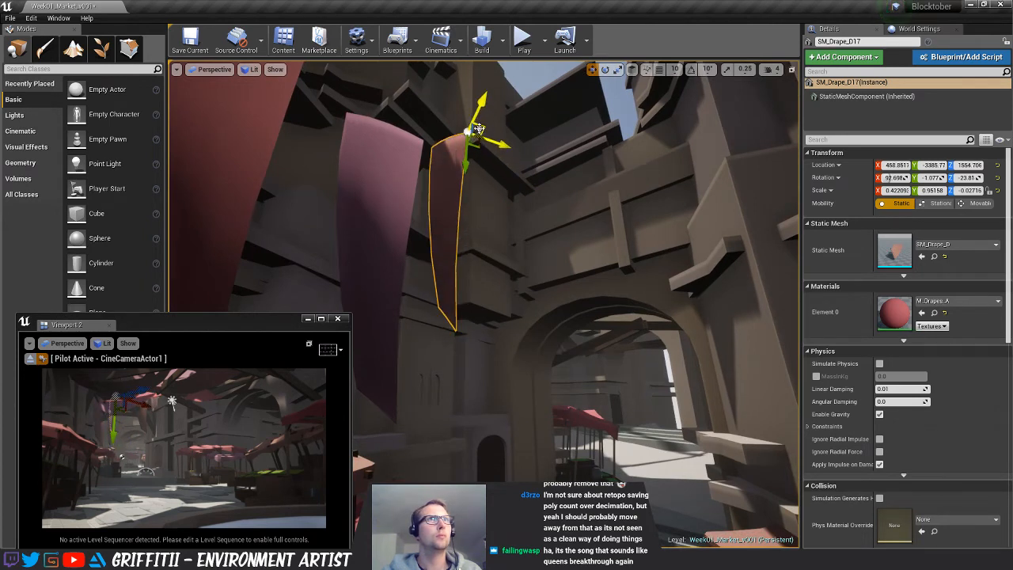
drag(465, 170, 517, 174)
key(e)
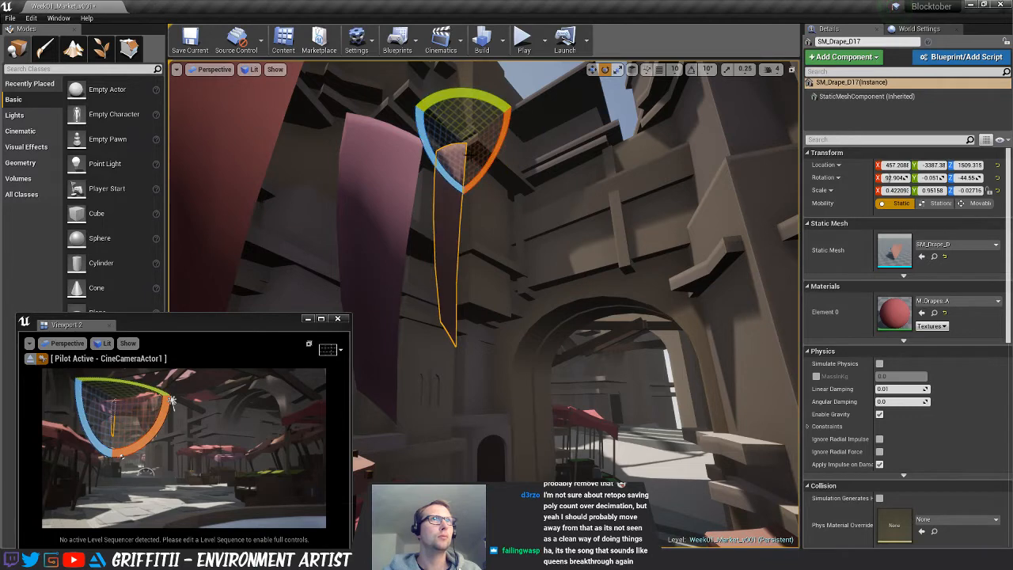
key(w)
drag(487, 131, 499, 117)
key(Escape)
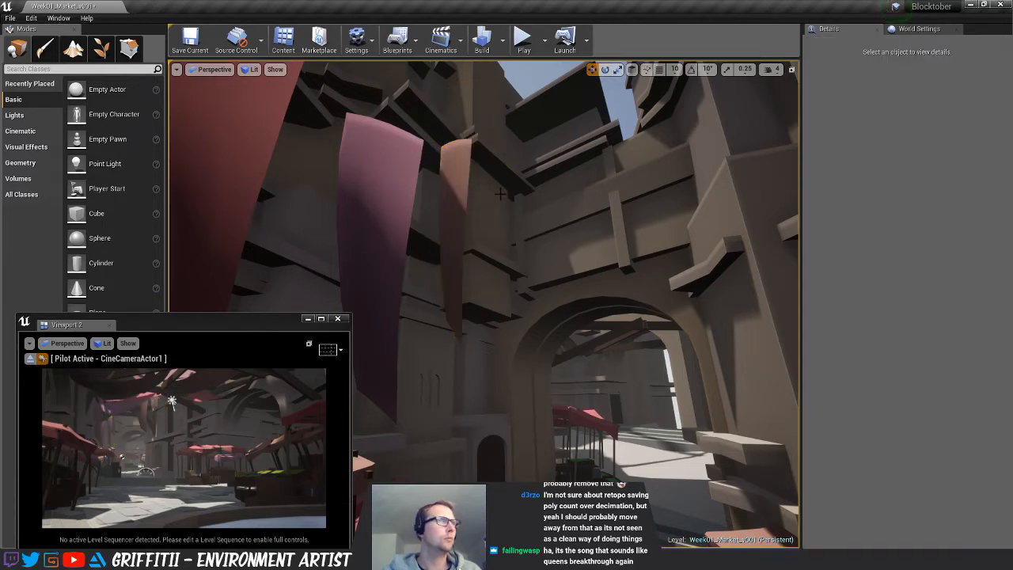
Shift the narrow drape closer behind the wide drape, to about X 436, Y -3283, Z 1506
click(476, 182)
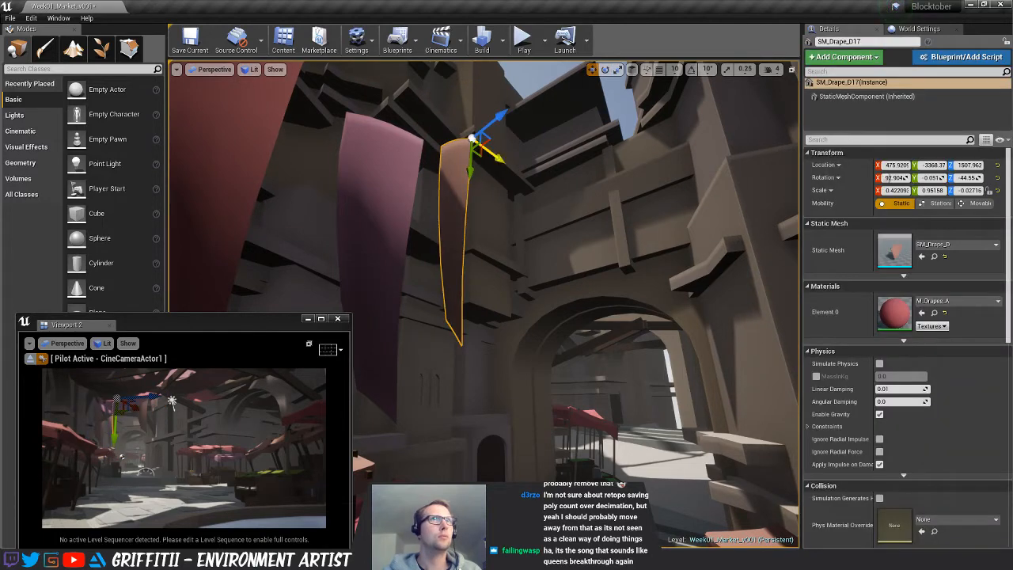
drag(472, 137, 460, 129)
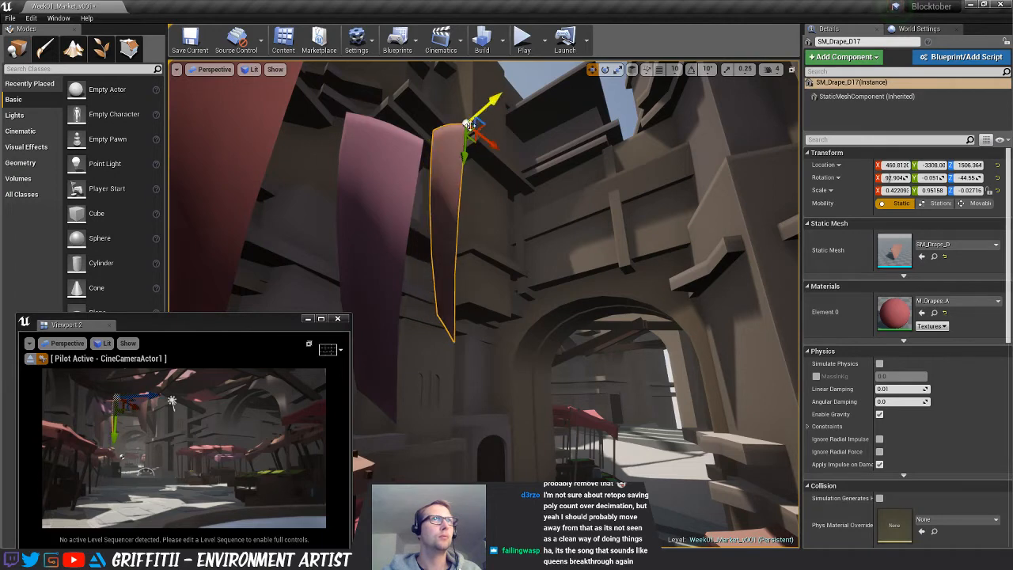
key(Escape)
click(463, 182)
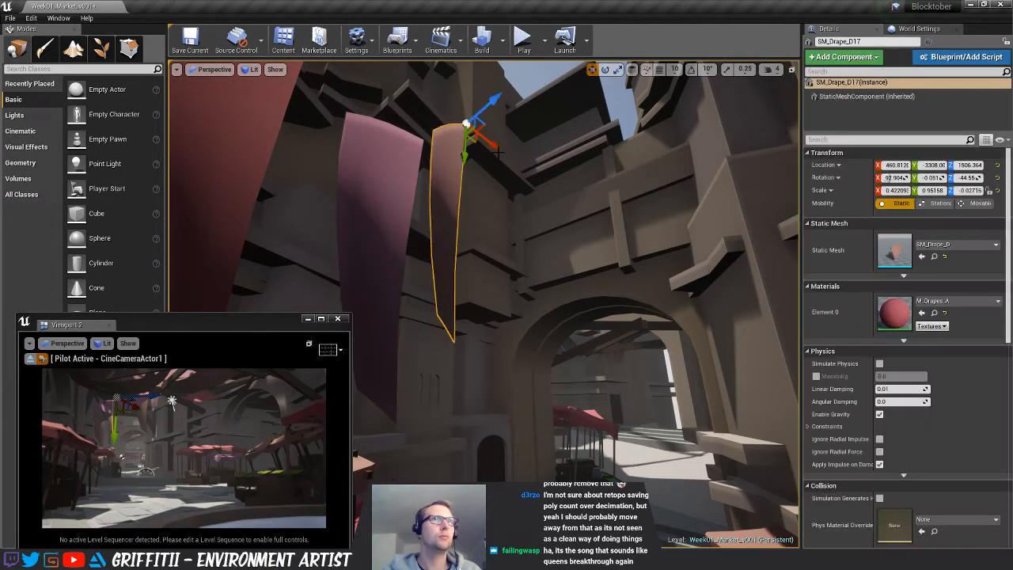
drag(494, 152, 485, 144)
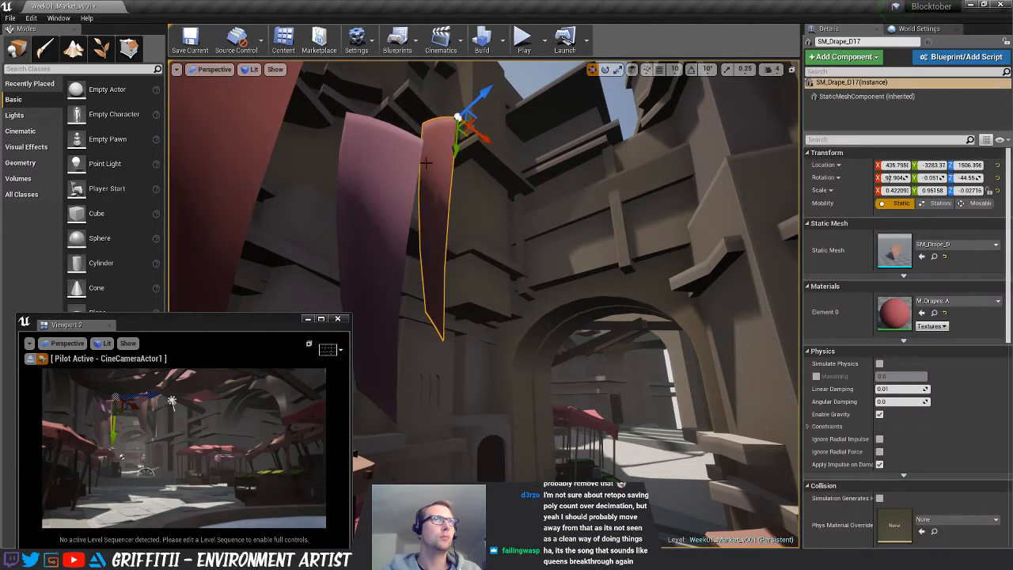
key(Escape)
Copy the wide drape through the archway to the timber beams at about X 1202, Y -4609, Z 1324
right_drag(526, 222, 513, 216)
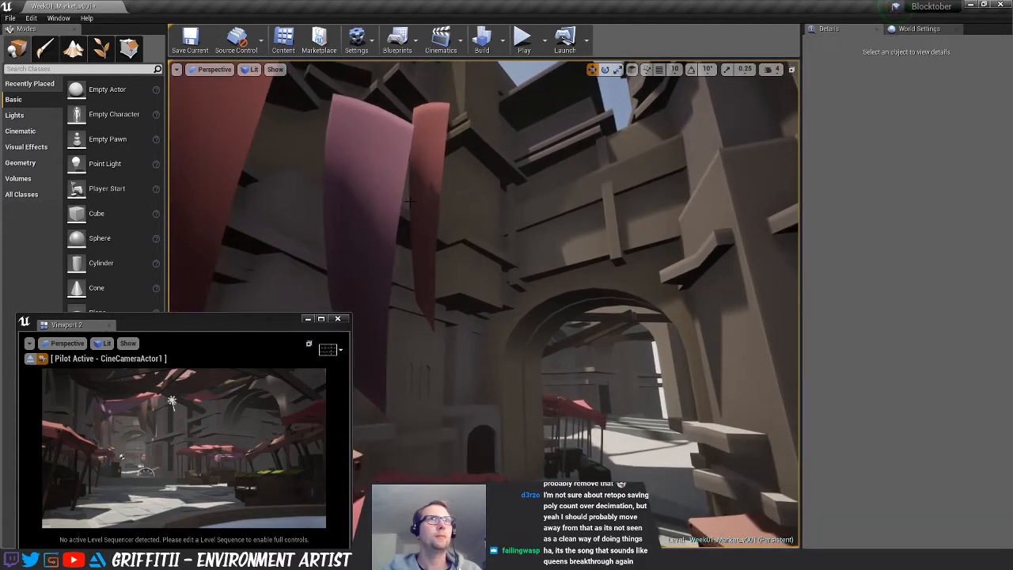
click(383, 176)
alt+drag(434, 143, 578, 297)
key(f)
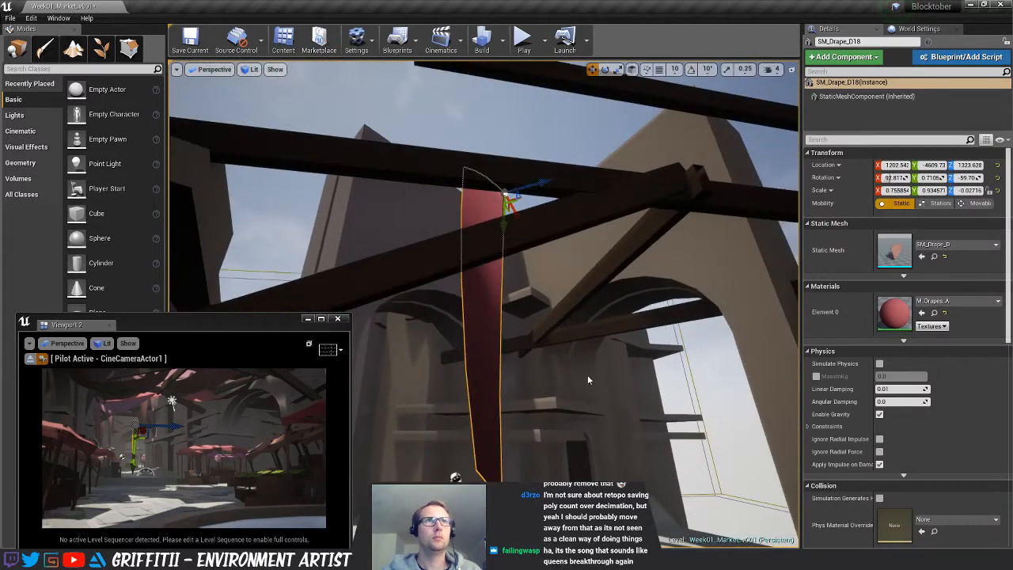
Turn and narrow the beam drape, and place a copy beside it at about X 1240, Y -4663, Z 1508, rotated about 11° around Z
key(e)
drag(488, 208, 518, 235)
key(r)
drag(543, 203, 520, 162)
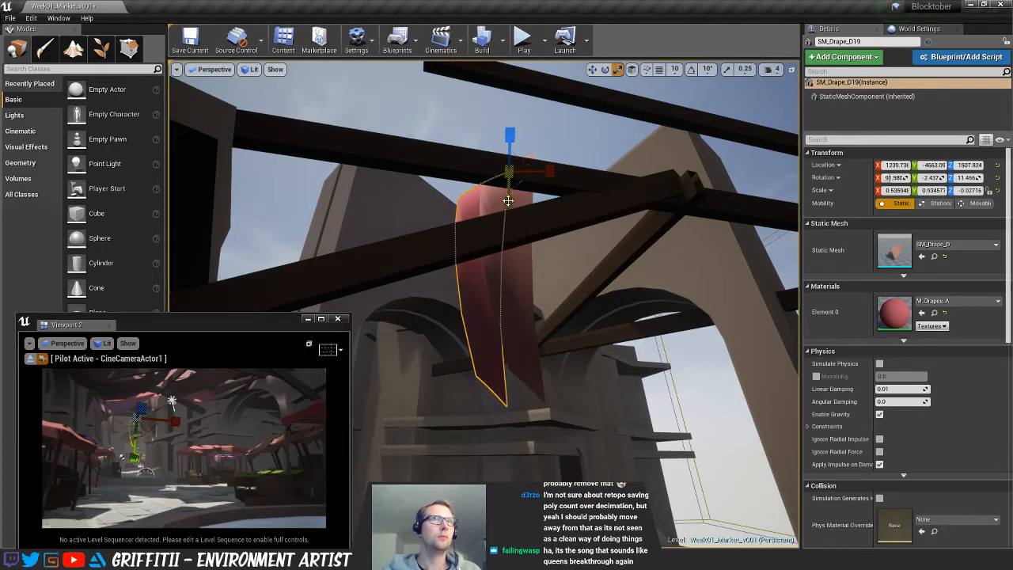
Scale the second beam drape to about X 0.75, Y 1.01 and tilt it to about -3.3° around Y
drag(508, 200, 506, 215)
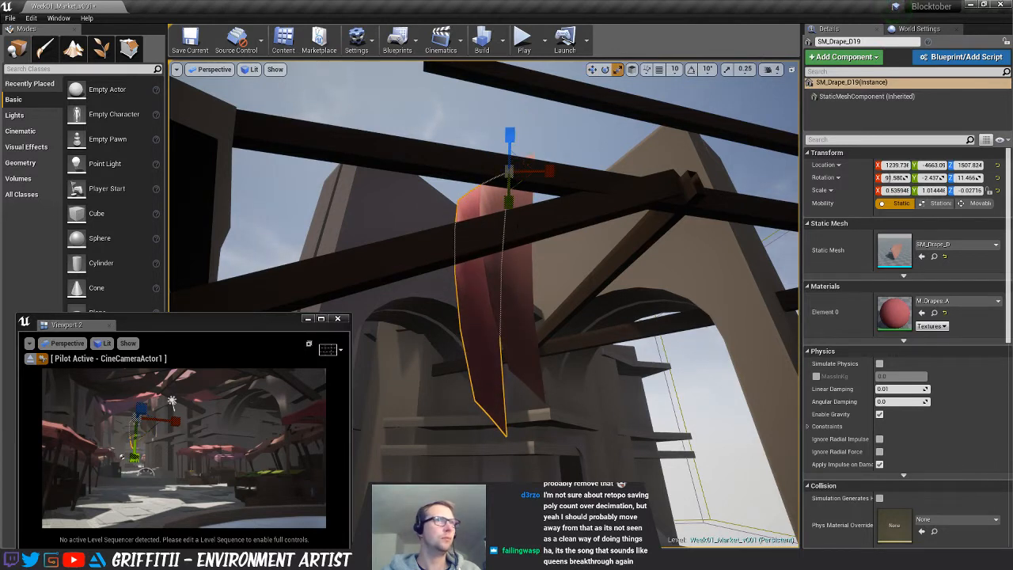
key(e)
key(r)
drag(507, 201, 521, 202)
key(e)
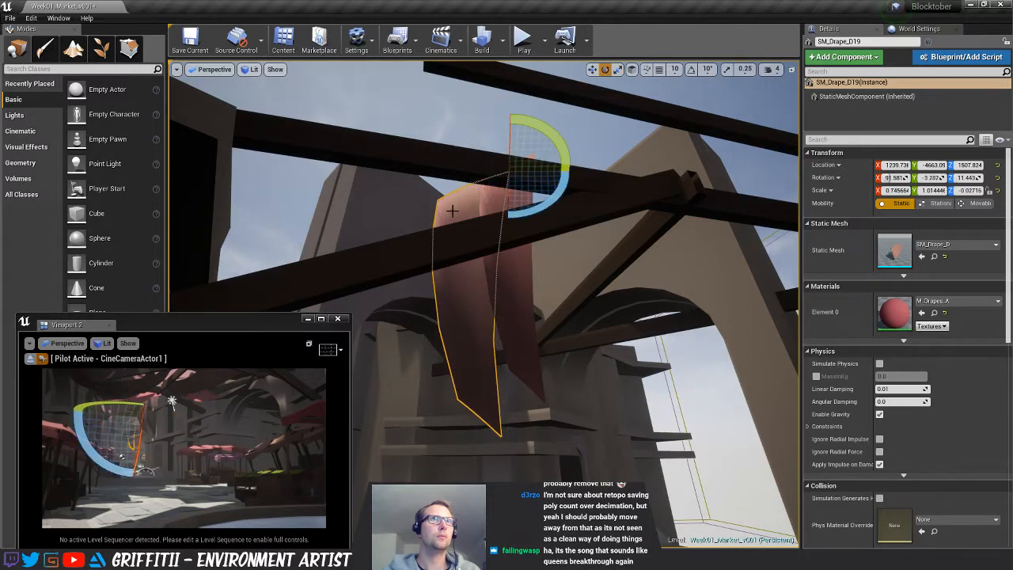
key(Escape)
Move the second beam drape so it overlaps the first, to about X 1293, Y -4652, Z 1505
click(473, 297)
key(w)
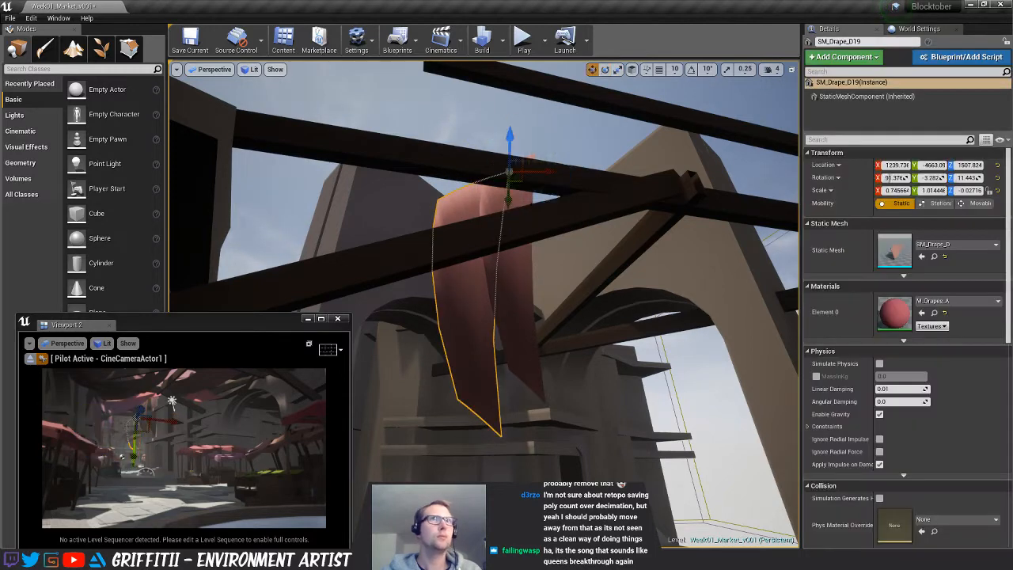
drag(540, 171, 560, 172)
key(Escape)
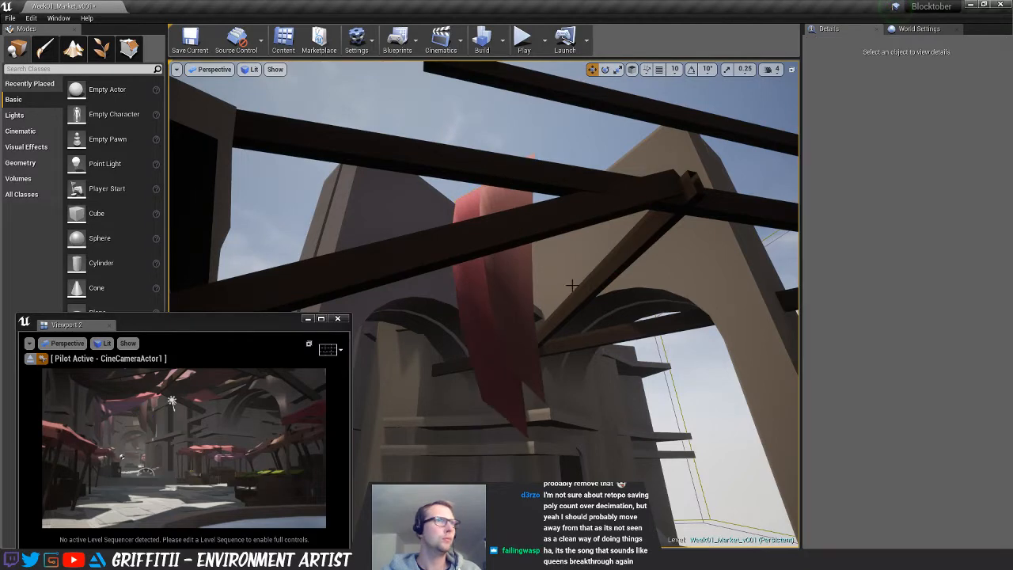
Rotate the second beam drape to about -49.7° around Z
click(487, 305)
key(e)
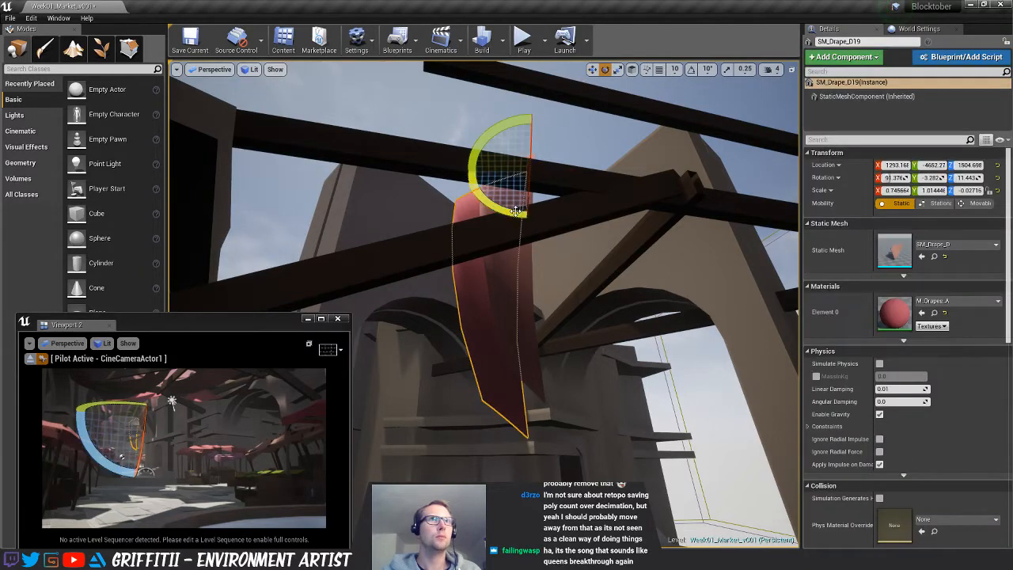
drag(546, 172, 590, 173)
key(Escape)
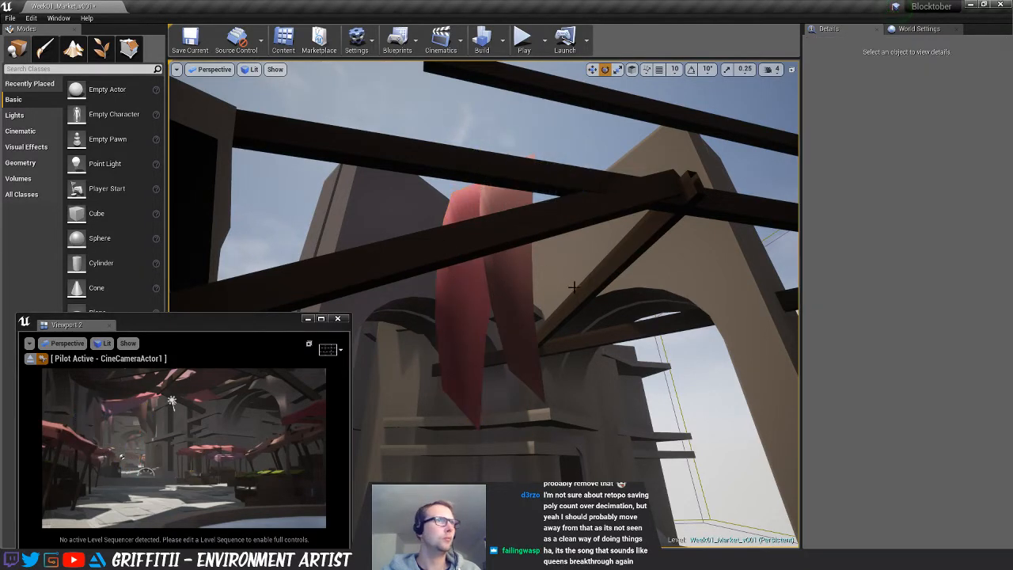
click(470, 283)
drag(555, 136, 585, 141)
key(Escape)
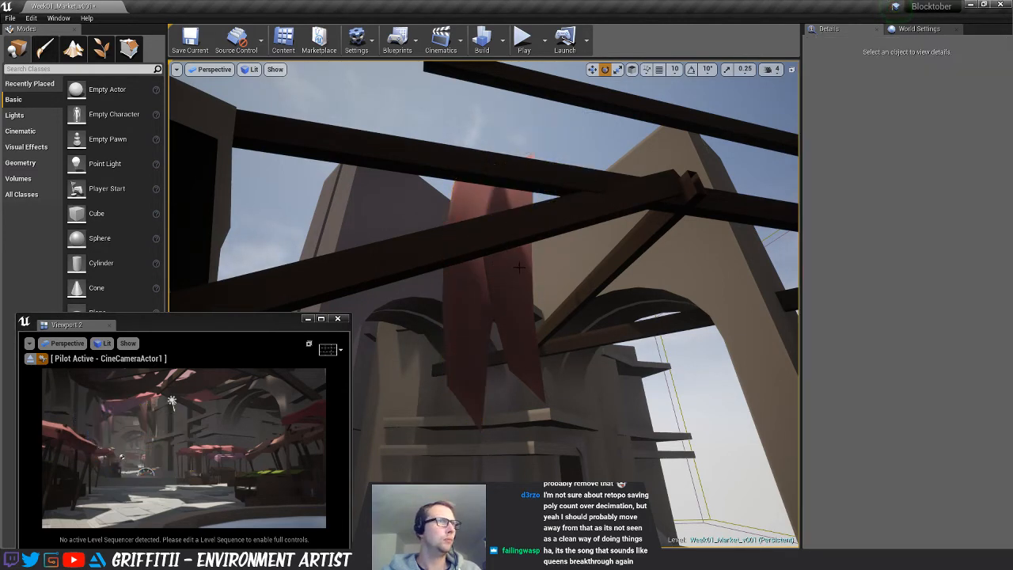
Move the first beam drape away from the second one, to about X 1486, Y -4547, Z 1495
key(w)
click(511, 304)
drag(577, 150, 558, 163)
ctrl+click(509, 299)
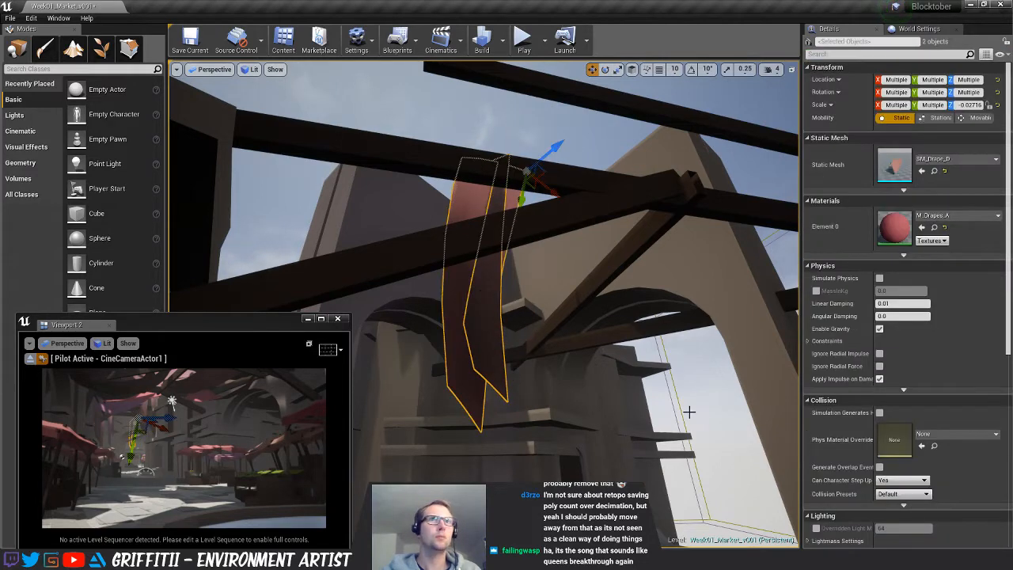
key(Escape)
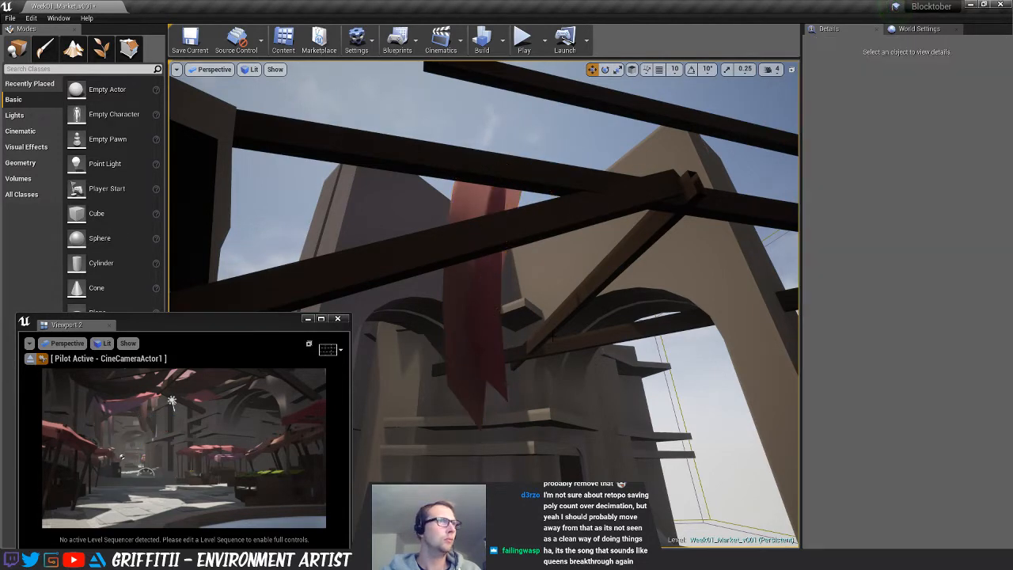
click(479, 332)
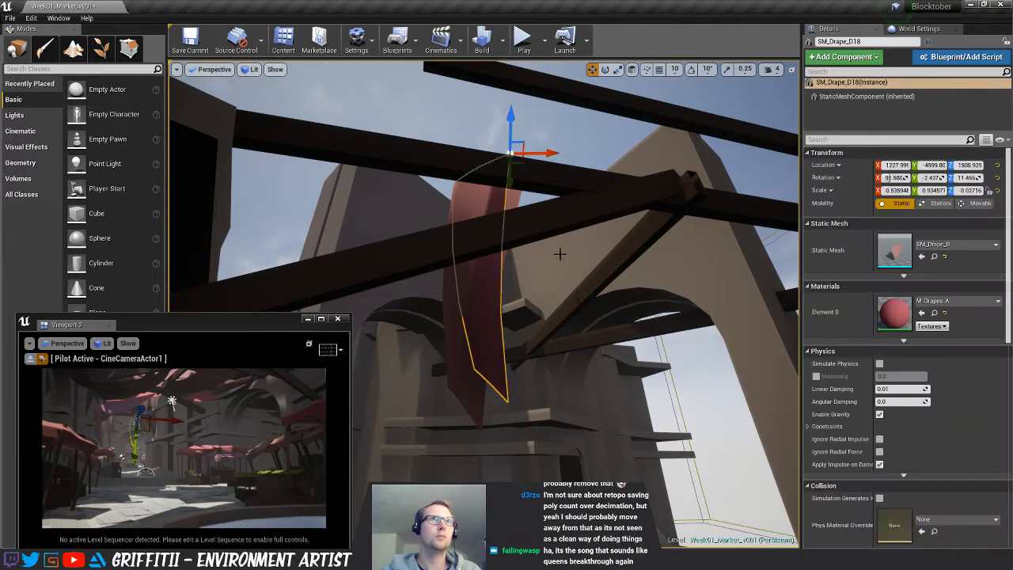
drag(552, 151, 649, 154)
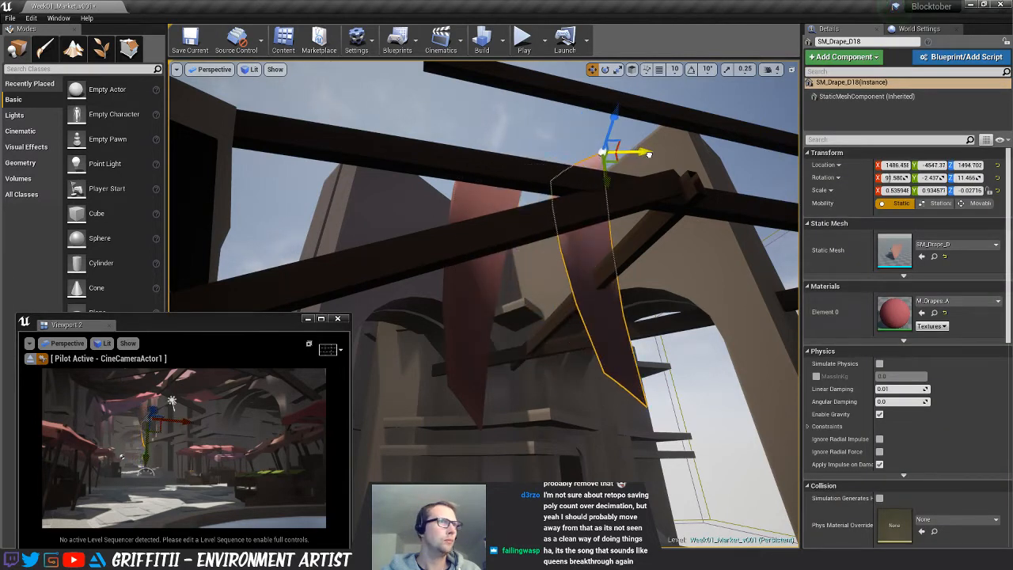
key(Delete)
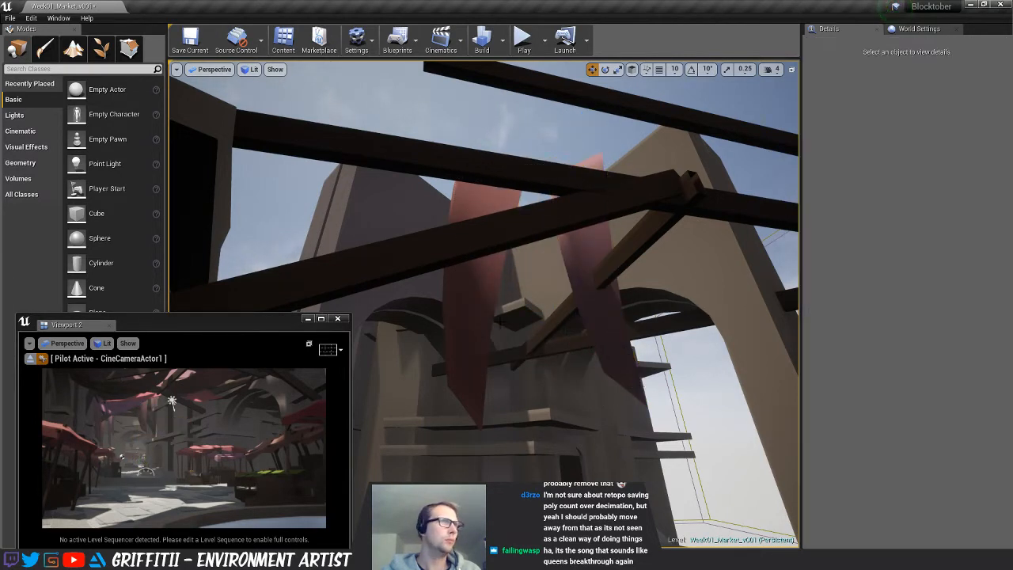
Widen the second beam drape to about X scale 1.13 and move it to about X 1218, Y -4719, Z 1523
click(476, 294)
key(space)
key(space)
drag(554, 194, 570, 209)
key(space)
key(space)
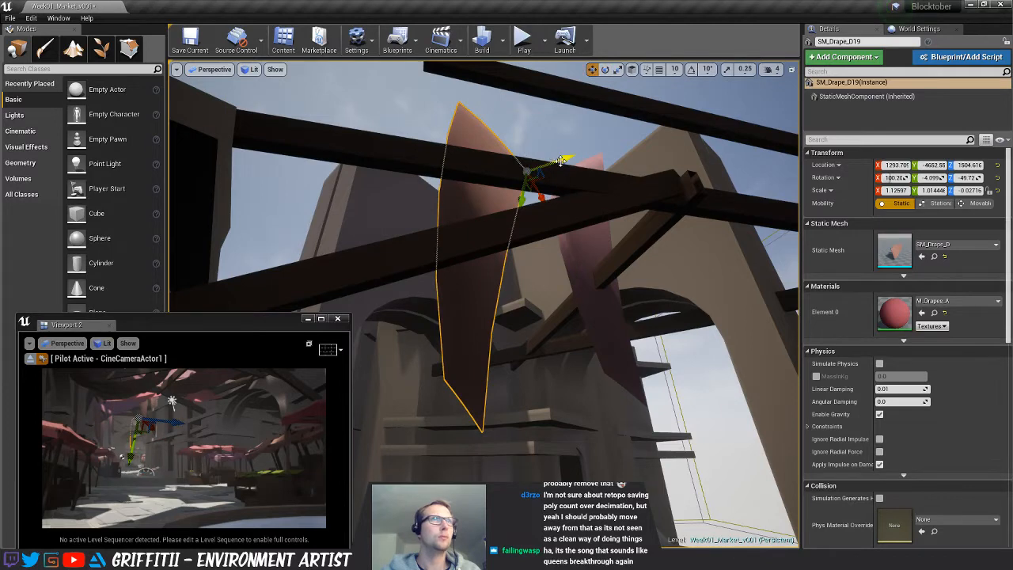
drag(560, 162, 523, 170)
key(Escape)
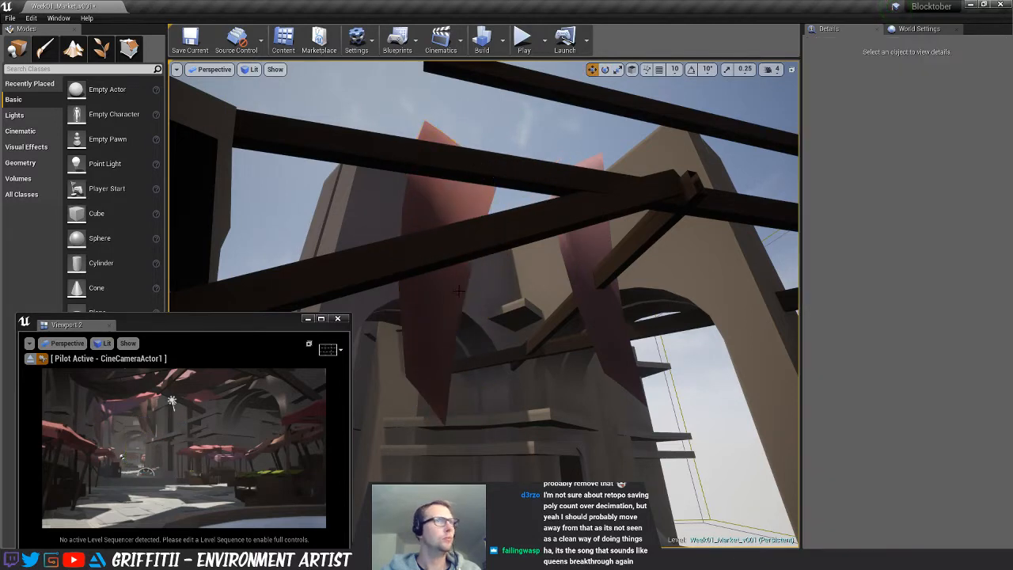
Rescale the second beam drape to about X 0.99, Y 1.25 and rotate it to about 95° around X
click(443, 250)
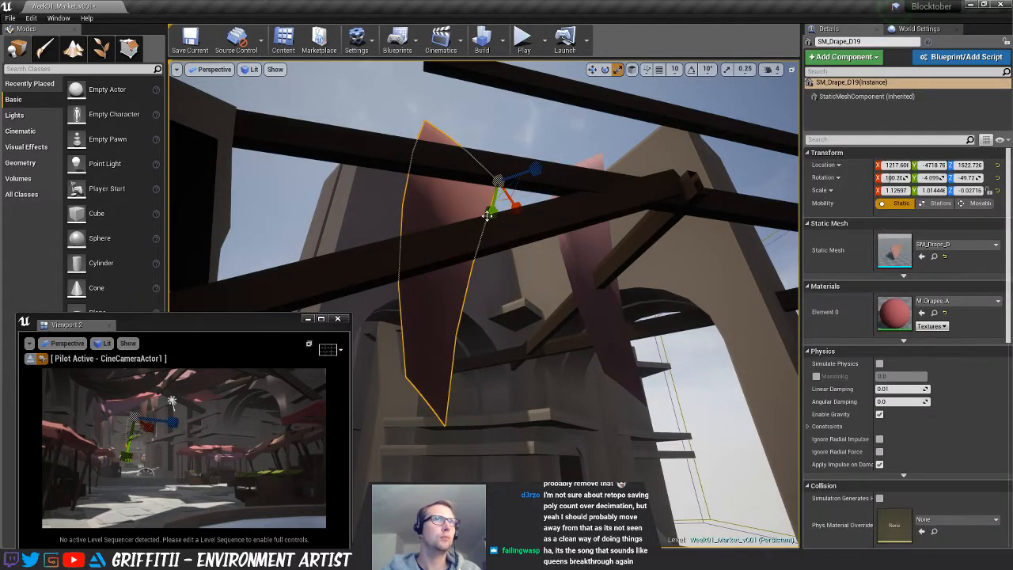
drag(487, 216, 482, 237)
key(Escape)
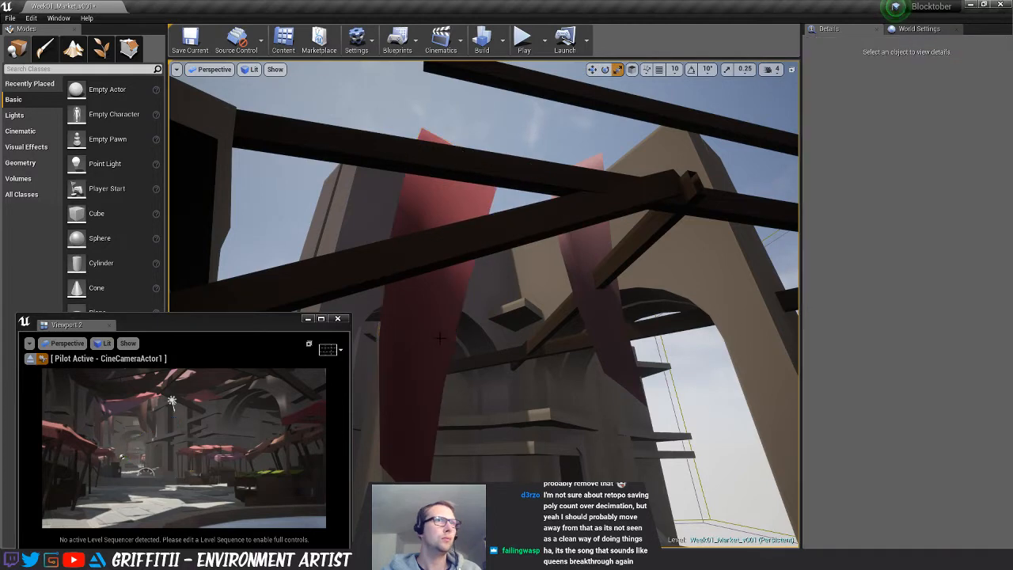
click(478, 273)
key(e)
mouse_move(500, 215)
mouse_down()
mouse_move(489, 221)
mouse_move(499, 198)
mouse_up()
key(r)
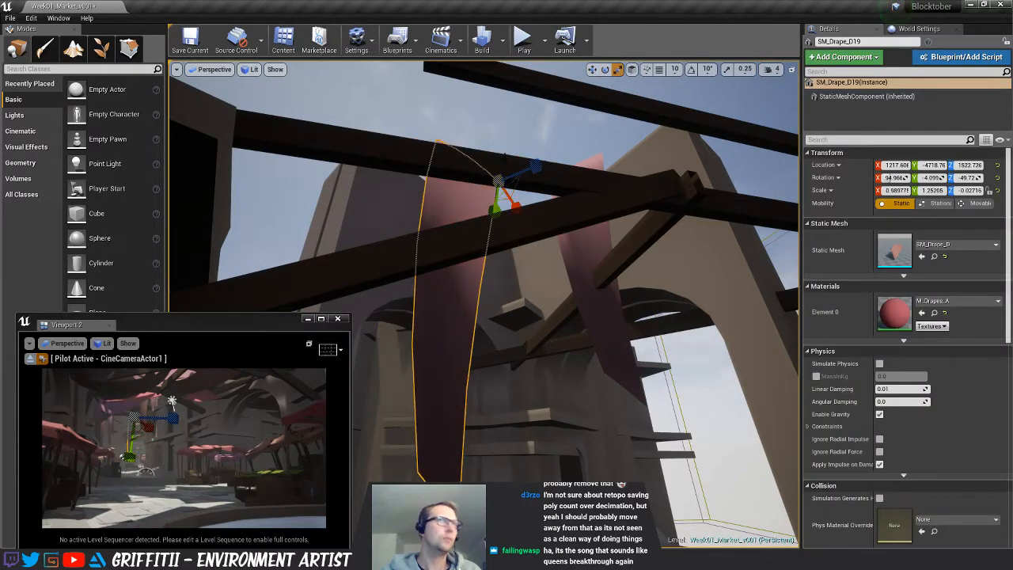
key(Escape)
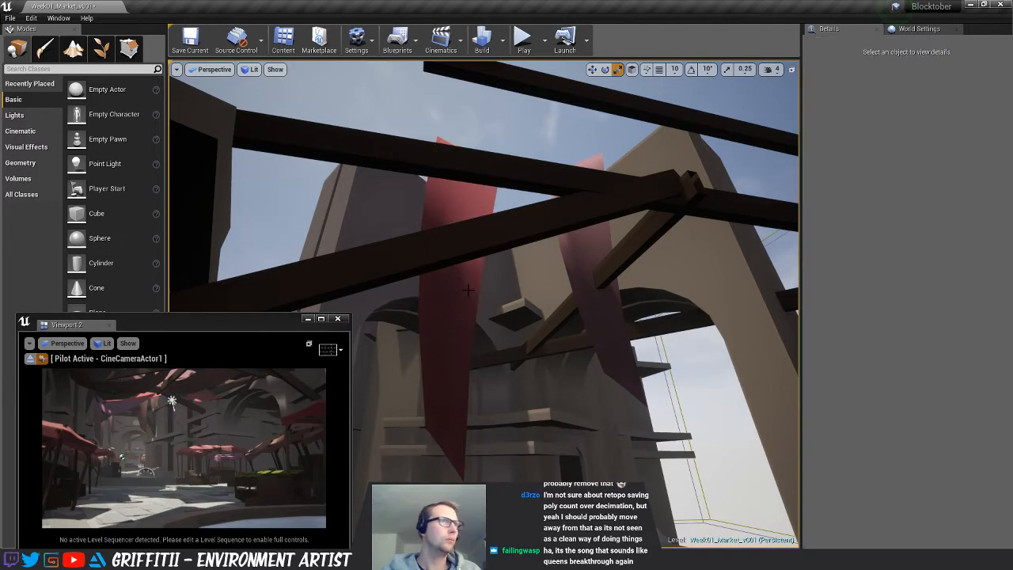
Copy the narrow drape over the street to the large canopy nearer the camera, at about X -398, Y -478, Z 935
key(s)
right_drag(538, 311, 497, 270)
key(s)
key(s)
key(s)
click(512, 261)
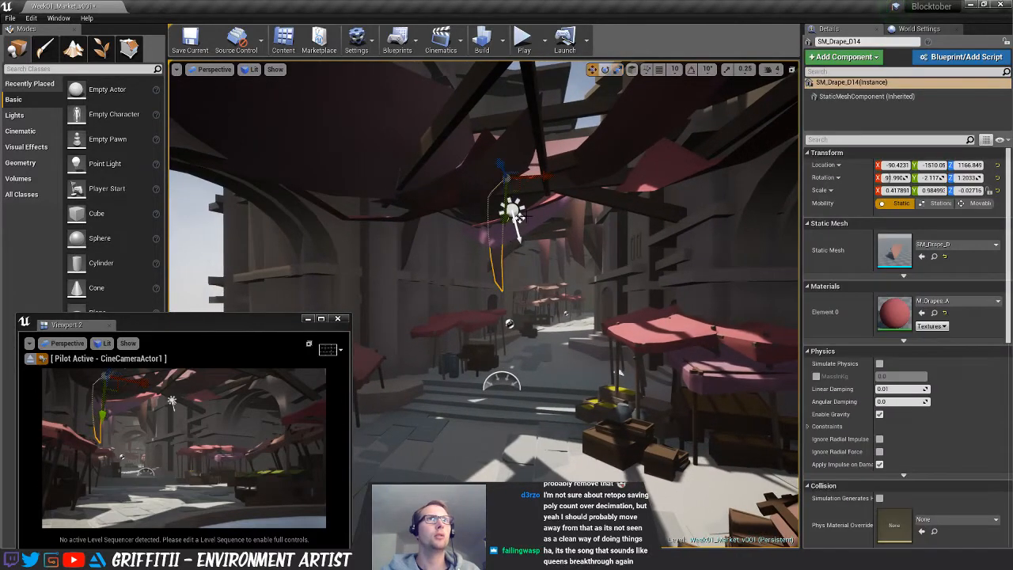
alt+drag(497, 165, 379, 74)
key(f)
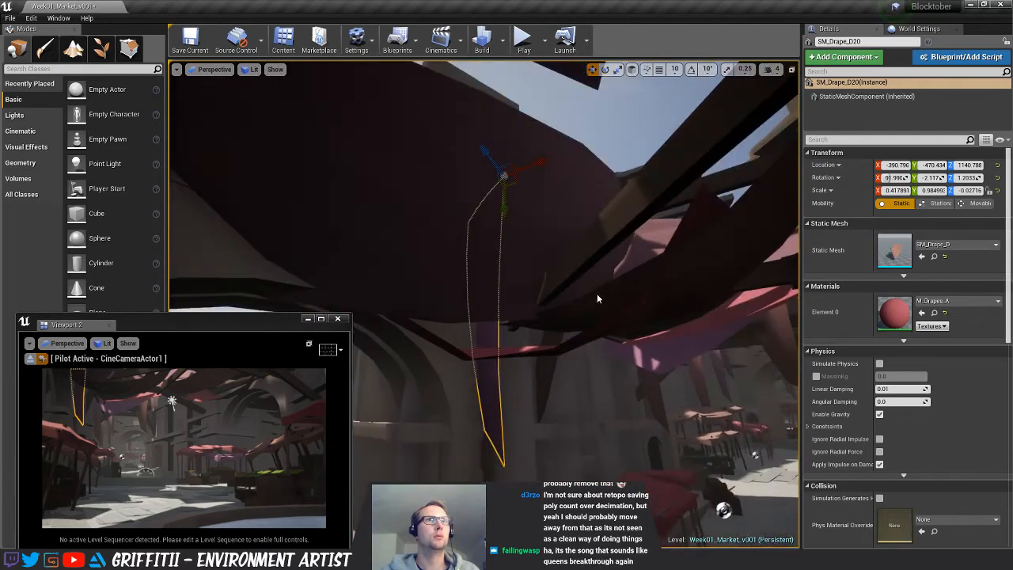
drag(498, 224, 498, 293)
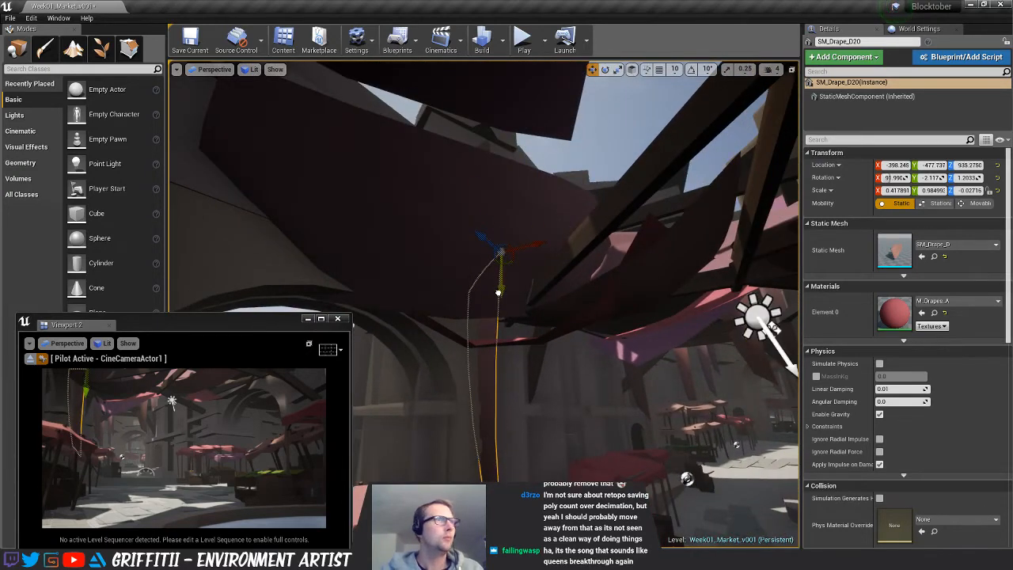
Rotate the canopy drape to about -60.7° around Z, and place a copy at about X -452, Y -370, Z 1045, rotated about -45.4°
key(e)
drag(493, 234, 543, 236)
key(w)
drag(515, 268, 509, 241)
key(e)
key(Escape)
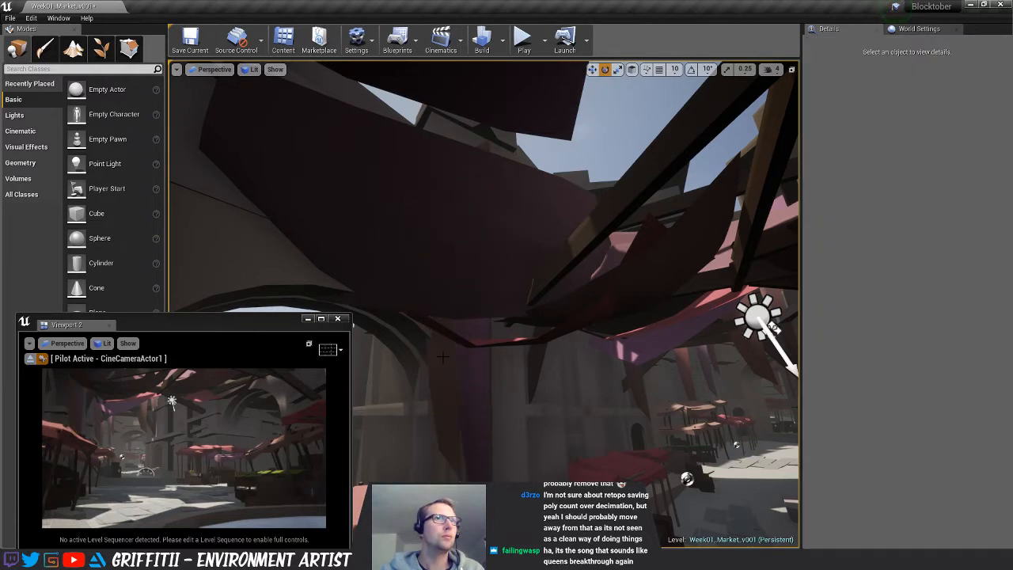
Move the canopy drape rotated -60.7° to about X -385, Y -503, Z 927
click(481, 391)
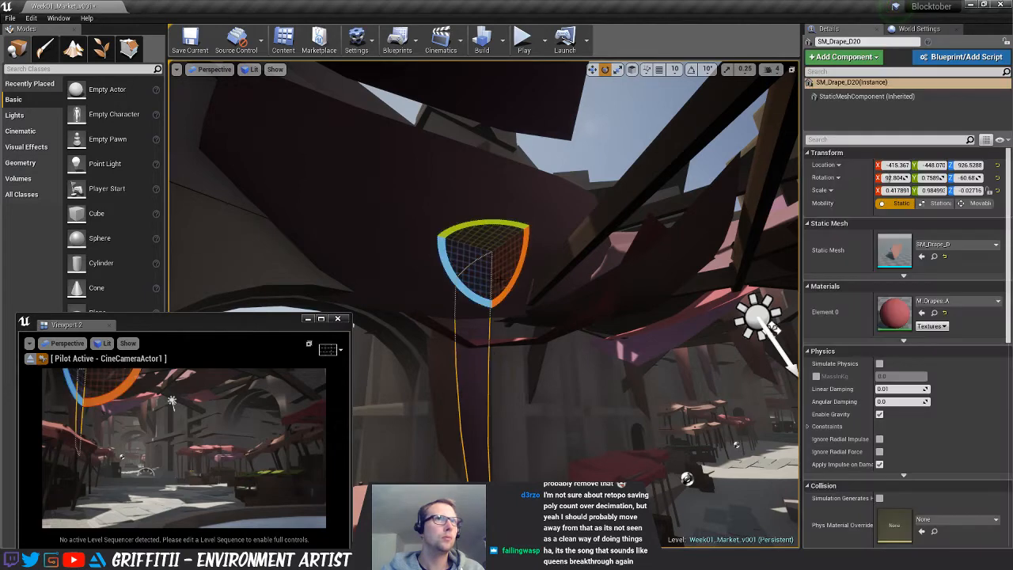
key(w)
drag(537, 264, 531, 263)
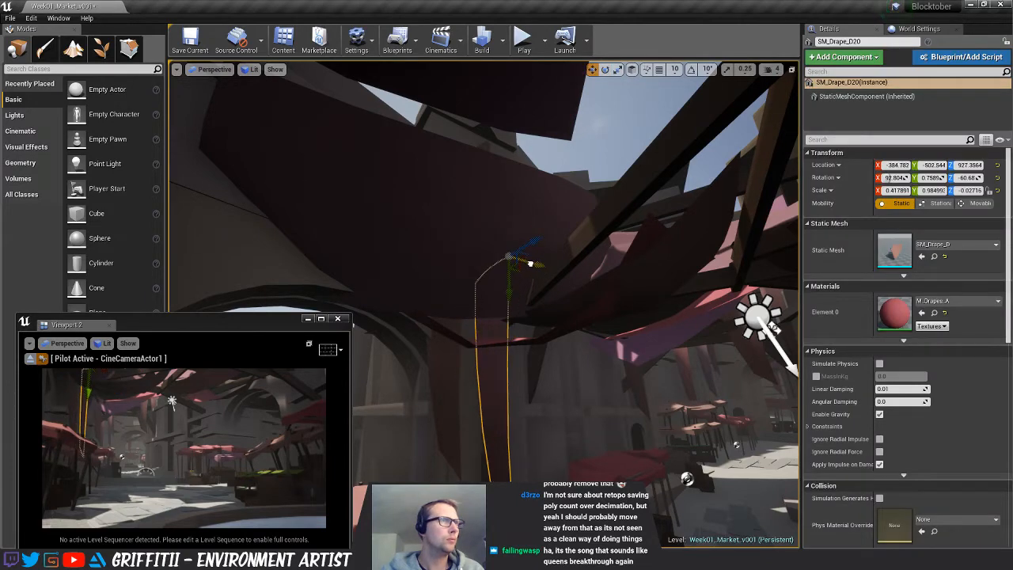
key(Escape)
Copy the canopy drape rotated -45.4° to about X -589, Y -356, Z 1182
right_drag(483, 367, 542, 394)
key(s)
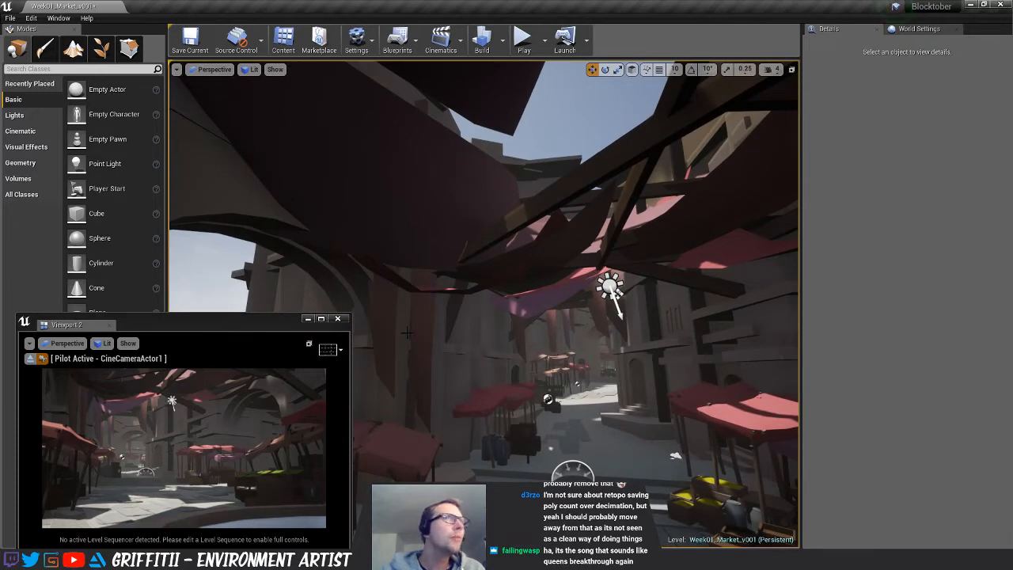
click(414, 319)
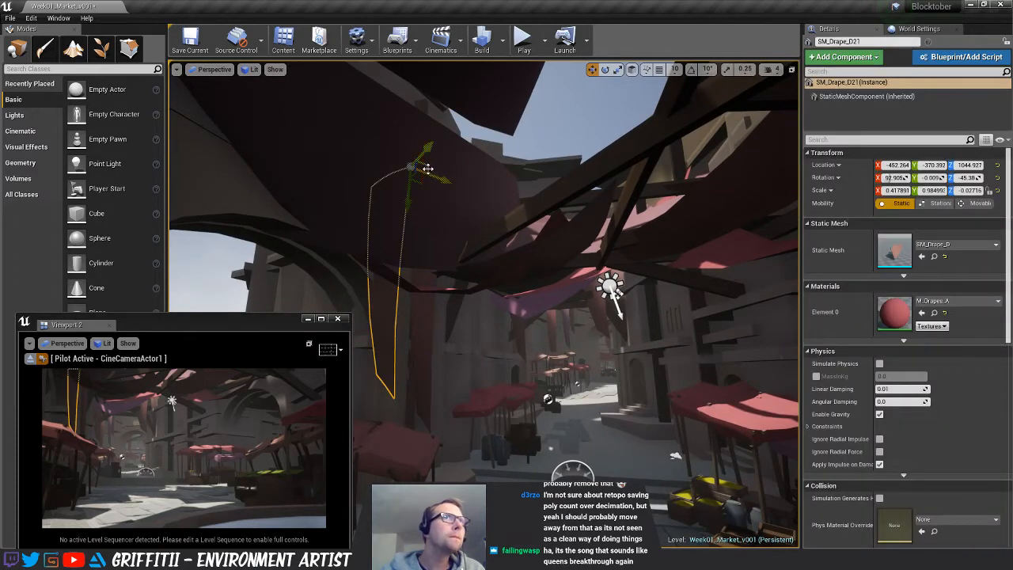
alt+drag(427, 168, 379, 168)
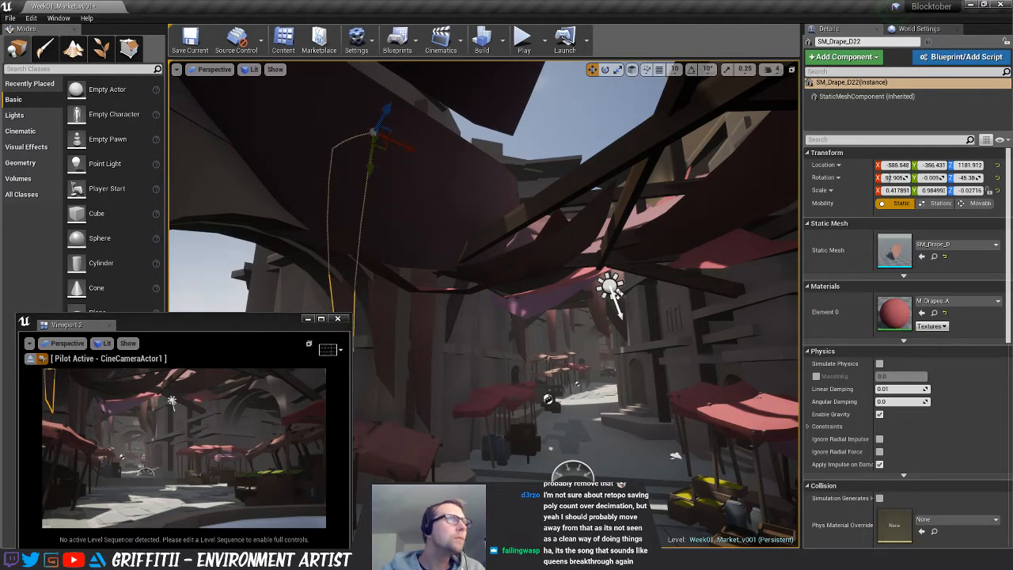
key(Escape)
Copy the lower canopy drape across the street to the opposite beams, at about X 381, Y -74, Z 884
key(s)
mouse_move(479, 320)
right_down()
mouse_move(579, 319)
mouse_move(475, 314)
right_up()
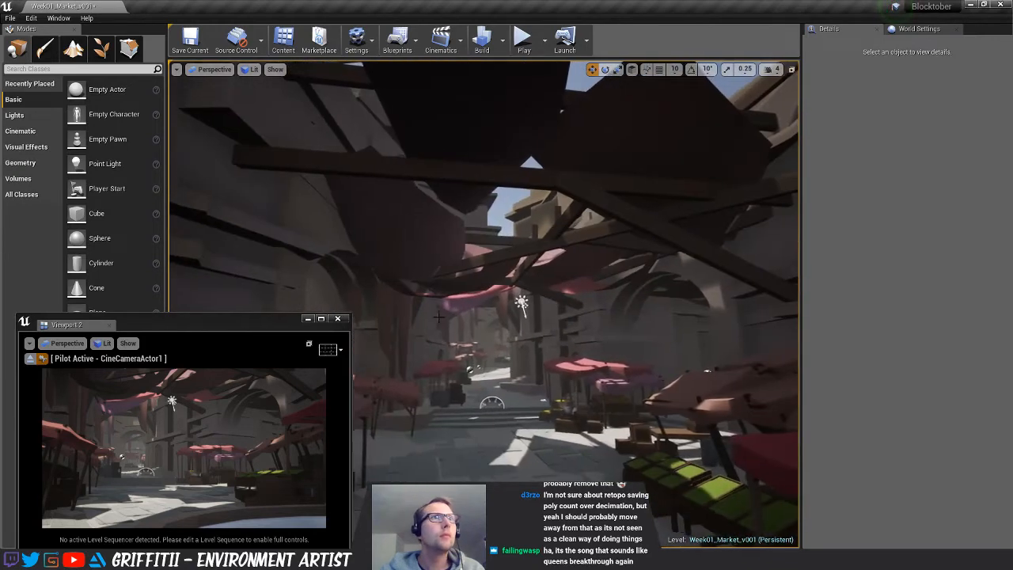
click(475, 314)
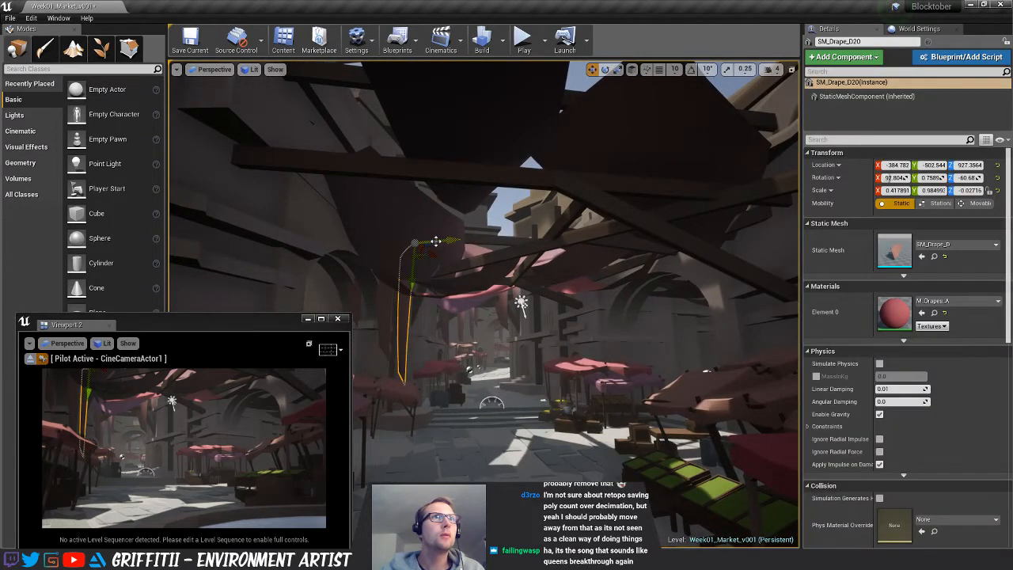
alt+drag(436, 241, 614, 228)
right_drag(633, 250, 657, 254)
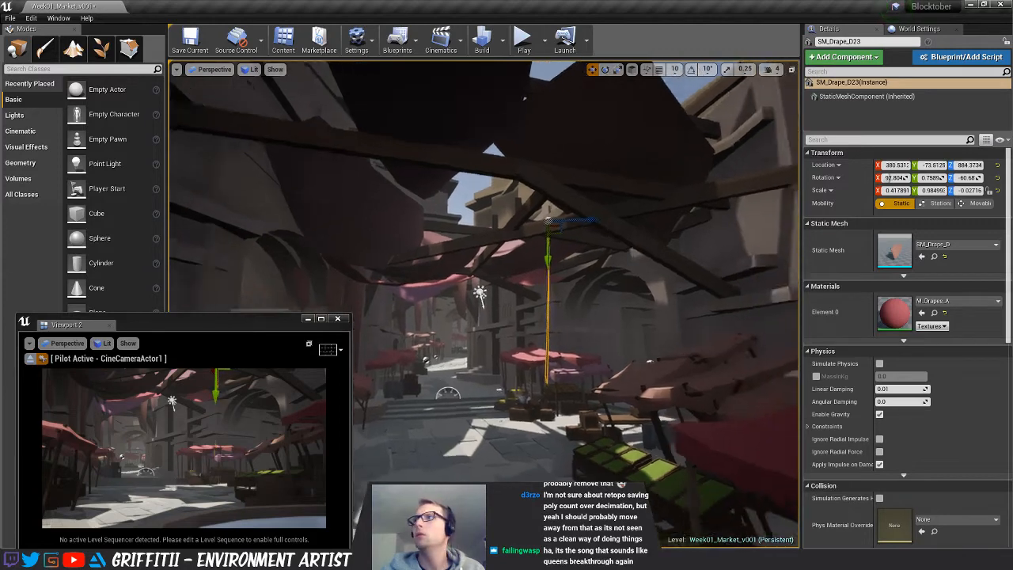
right_drag(589, 311, 589, 303)
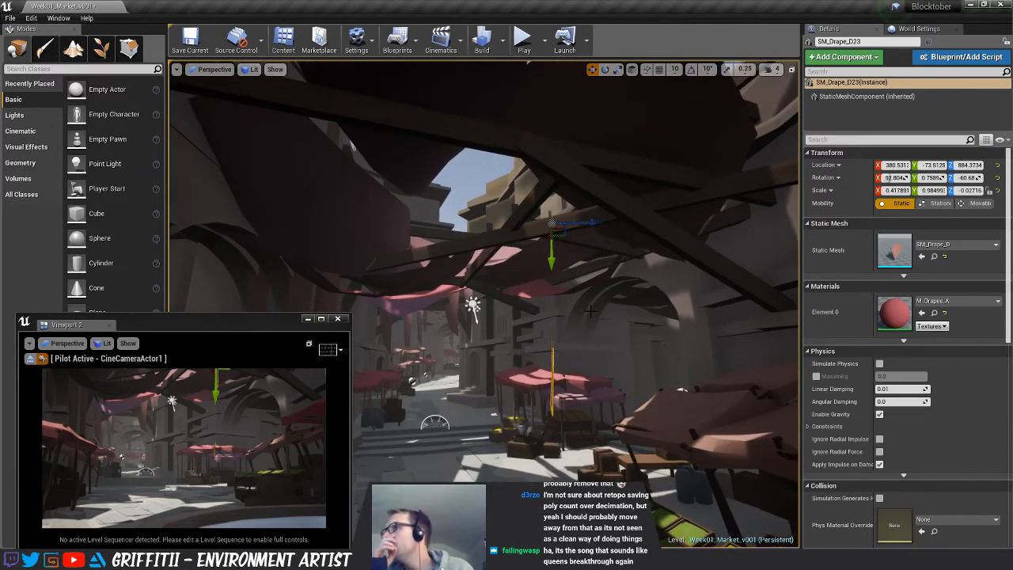
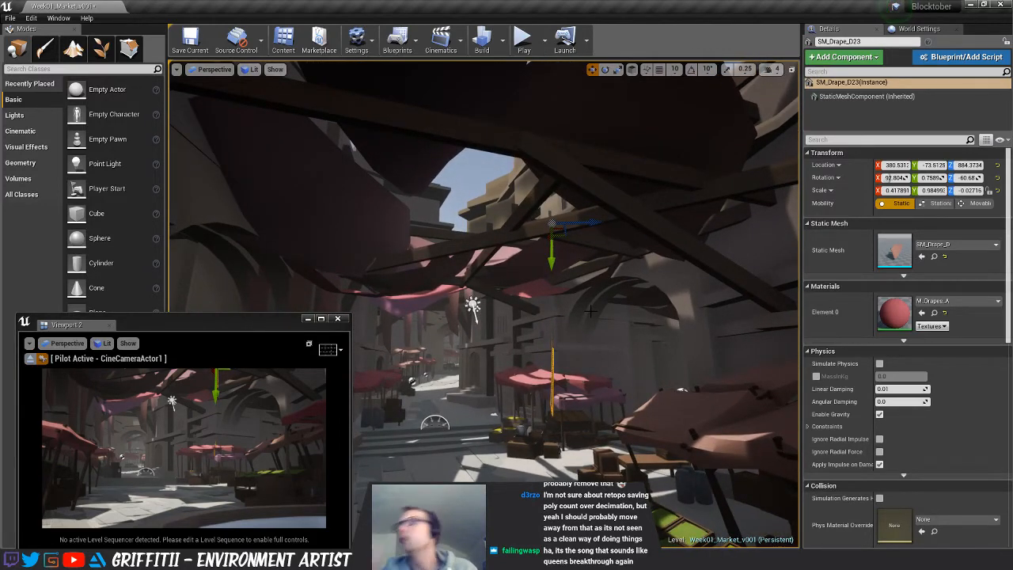
Rotate the copied drape to about 42° around Z and move it to about X 630, Y 368, Z 1159
right_drag(580, 249, 524, 279)
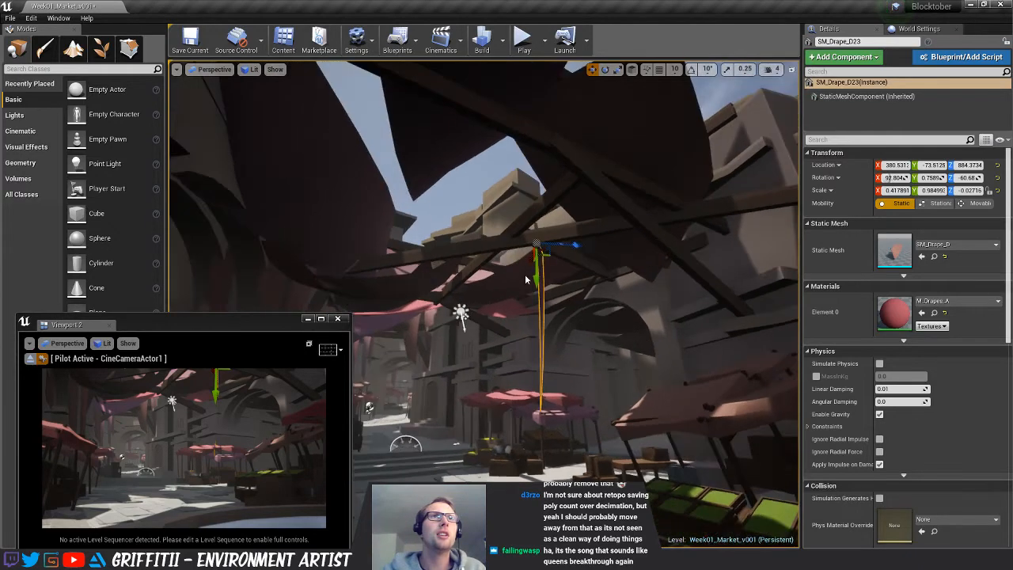
drag(530, 259, 546, 238)
key(e)
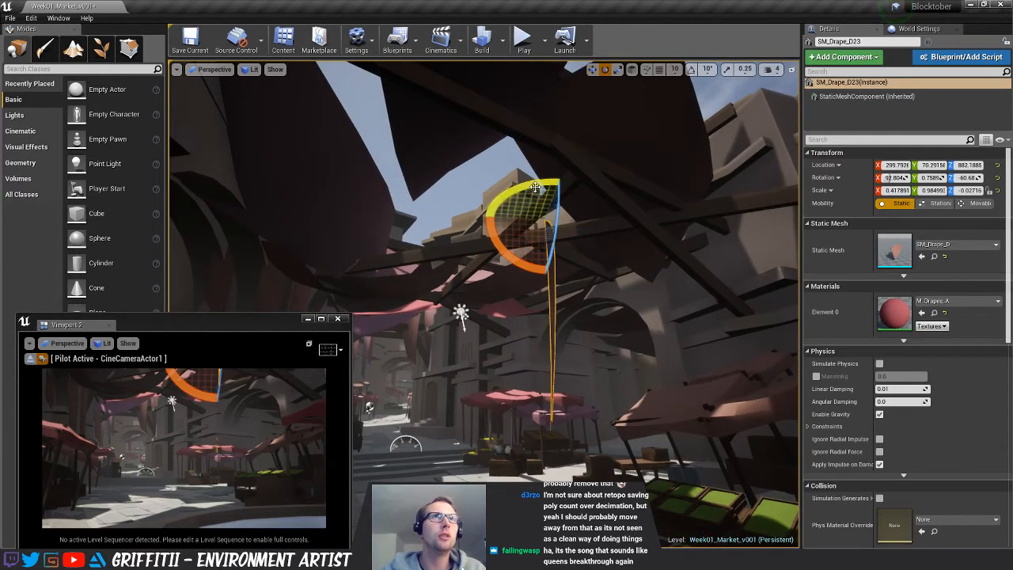
drag(536, 187, 676, 148)
key(w)
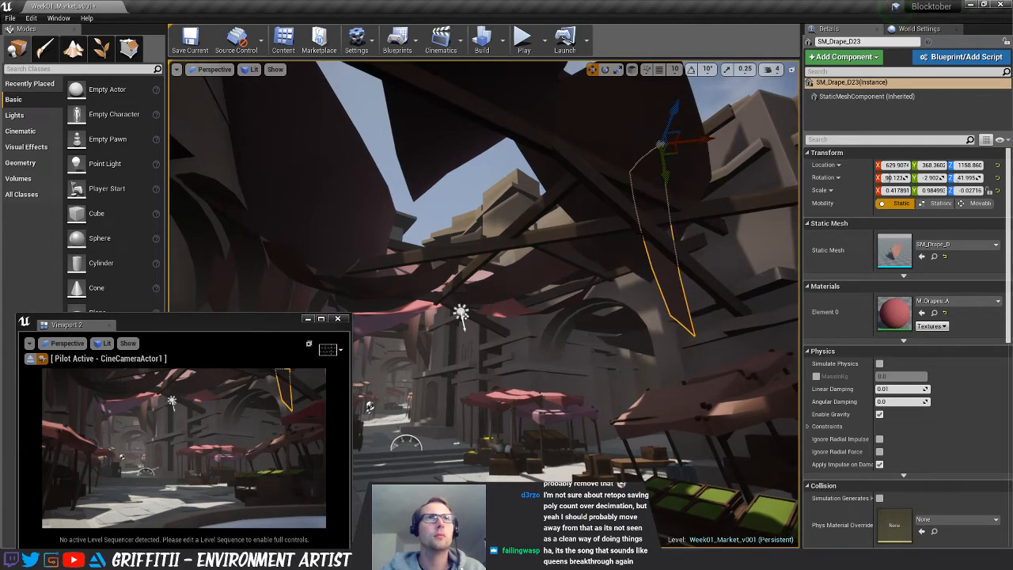
Place another copy of this drape beside it at about X 694, Y 243, Z 1161, rotated to about 79.5° around Z
right_drag(677, 148, 748, 155)
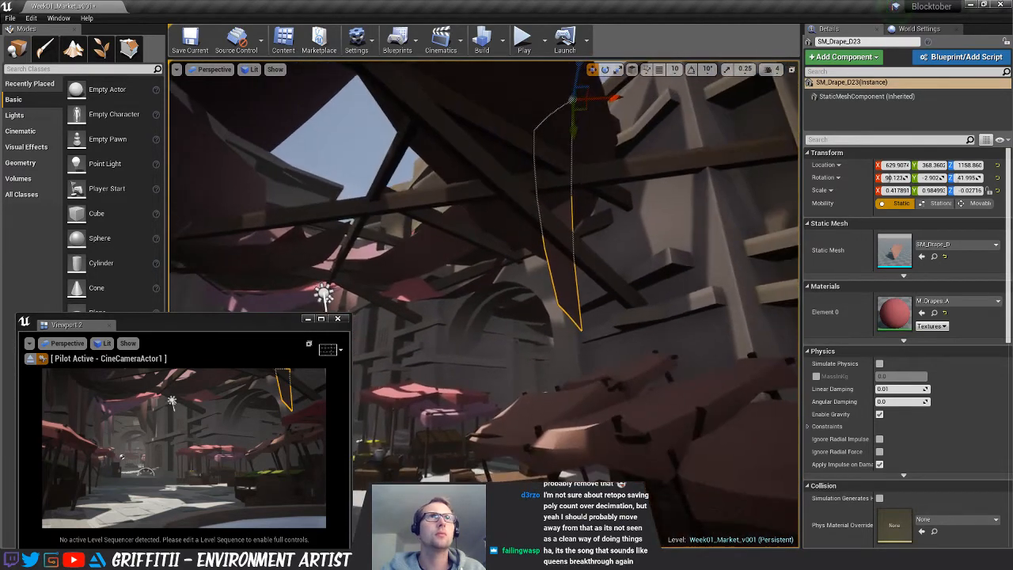
alt+drag(588, 87, 580, 169)
key(e)
drag(522, 103, 565, 100)
right_drag(565, 99, 556, 148)
key(w)
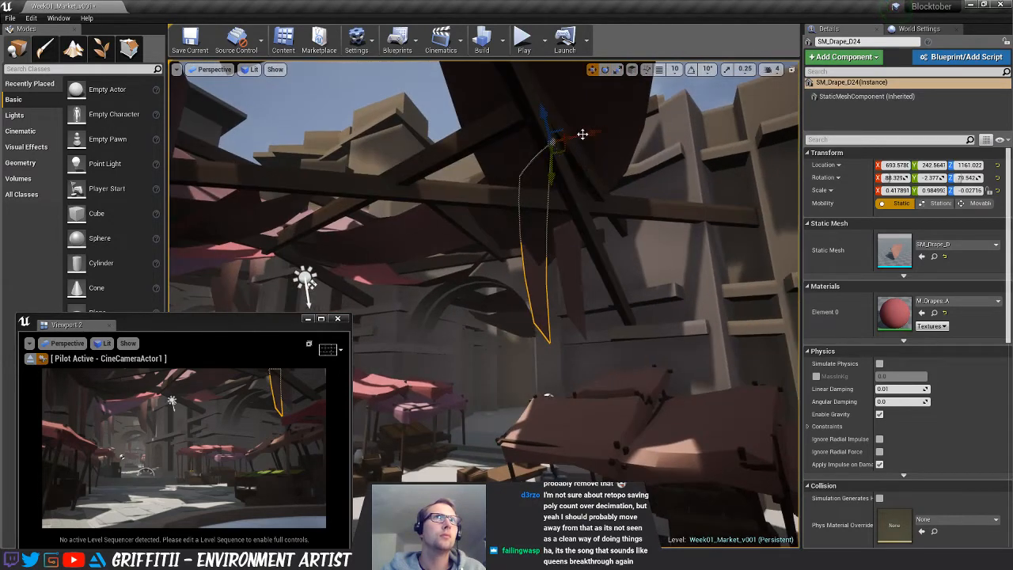
Widen the new copy to about X scale 0.63 and move it to about X 726, Y 205, Z 1306
key(r)
drag(585, 134, 595, 132)
drag(552, 174, 567, 137)
drag(591, 99, 536, 80)
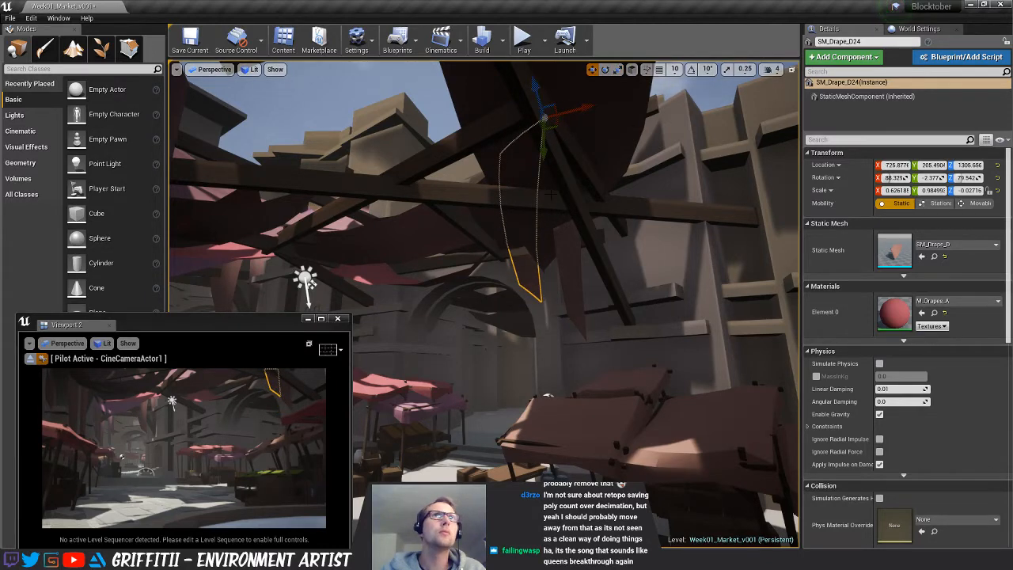
ctrl+click(582, 113)
key(ctrl+z)
key(Delete)
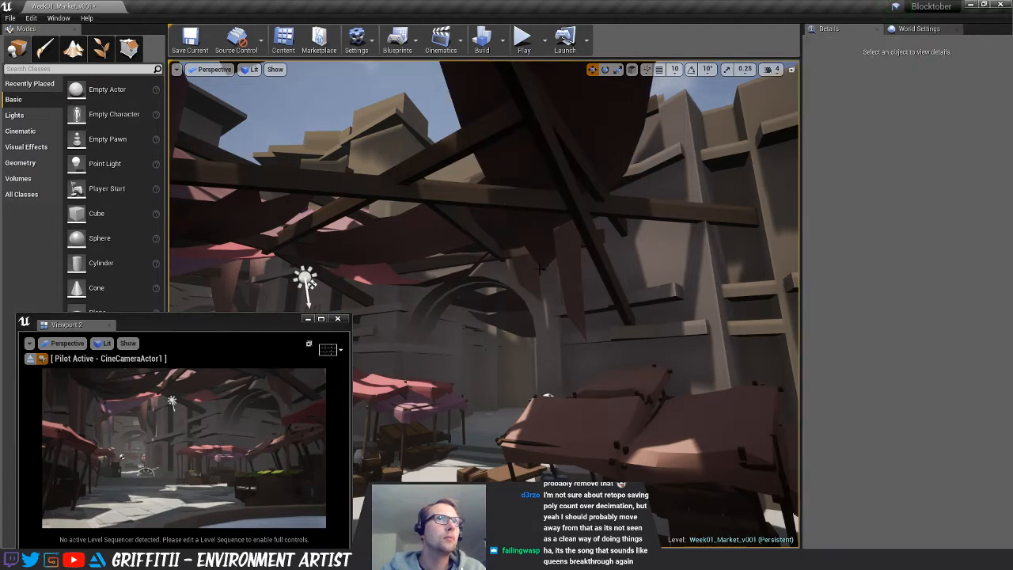
Move the narrower neighbouring drape to about X 660, Y 396, Z 1157 and rotate it to about 100° around Z
right_drag(546, 238, 559, 259)
click(559, 264)
drag(566, 99, 578, 100)
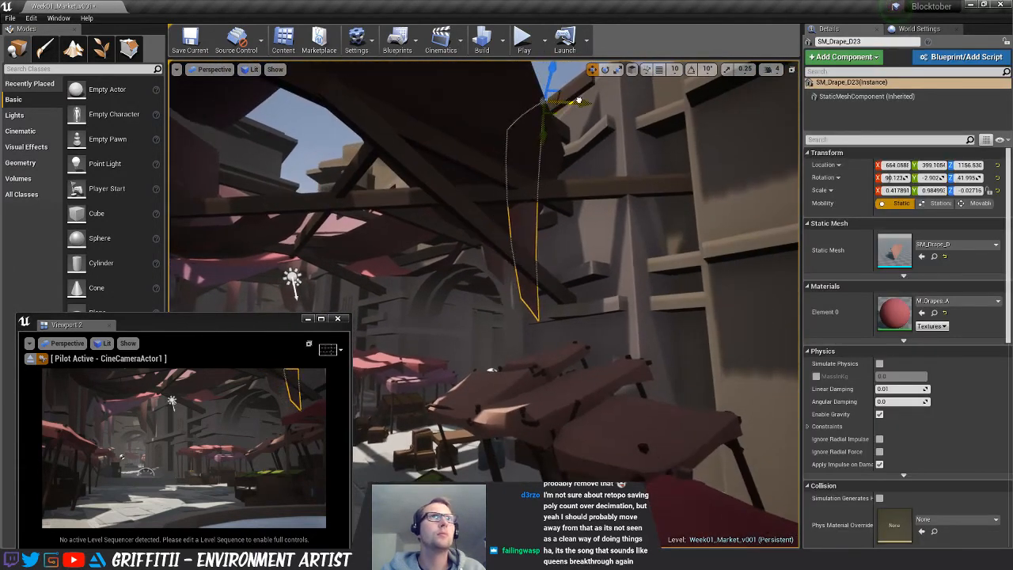
drag(491, 82, 502, 68)
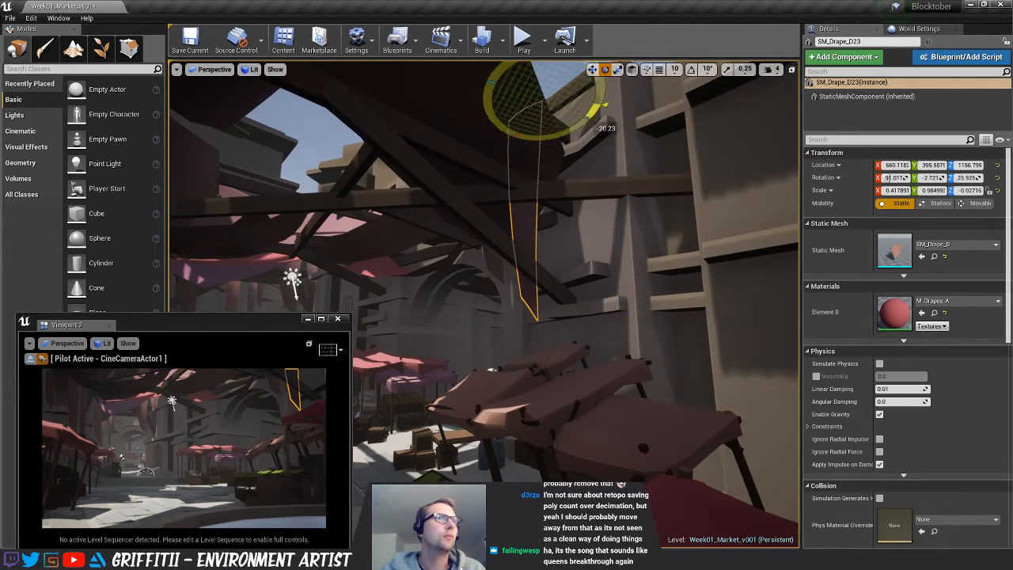
drag(594, 113, 571, 117)
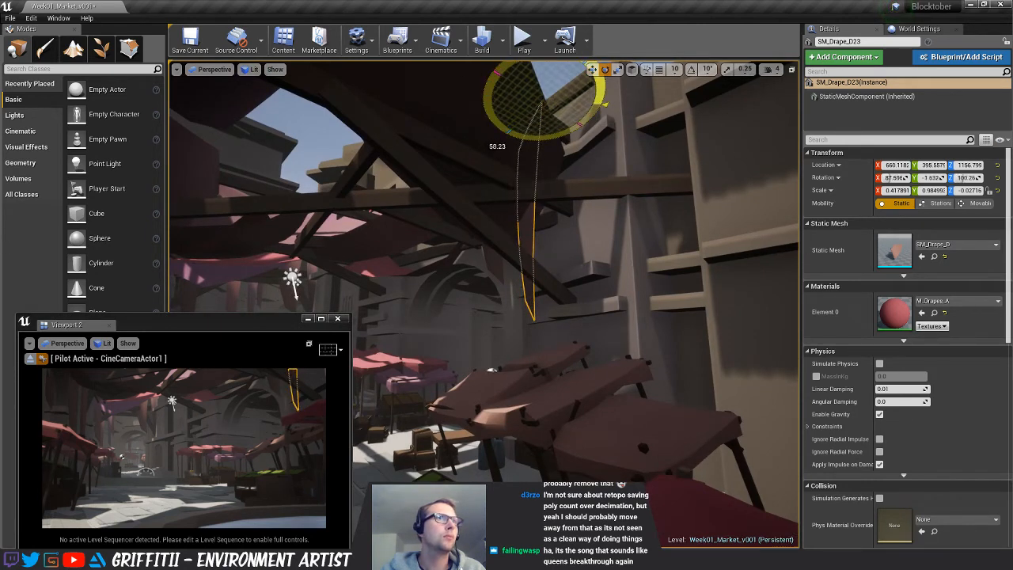
Lower the narrow hanging drape SM_Drape_D23 and reposition it at about X 627, Y 354, Z 1069
key(w)
drag(535, 90, 527, 142)
drag(561, 99, 546, 117)
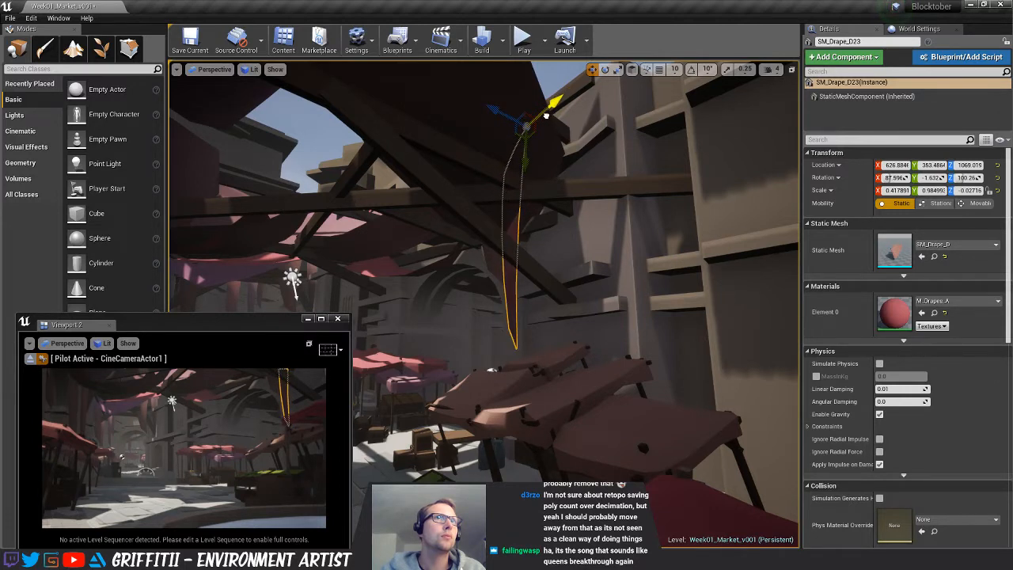
key(Escape)
right_drag(532, 281, 532, 281)
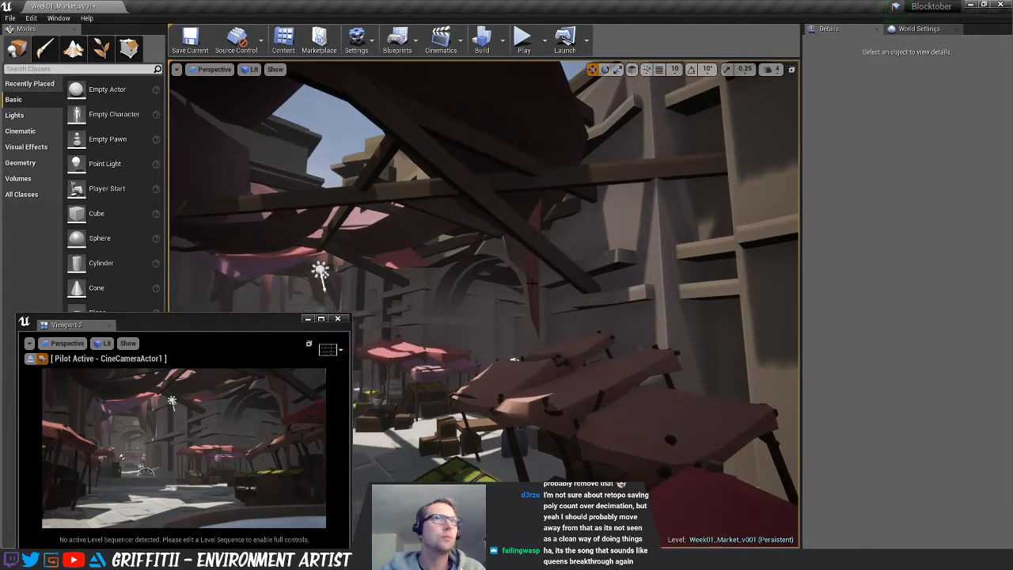
Rotate the narrow drape SM_Drape_D23 slightly and lower it further beneath the wooden beams
click(534, 280)
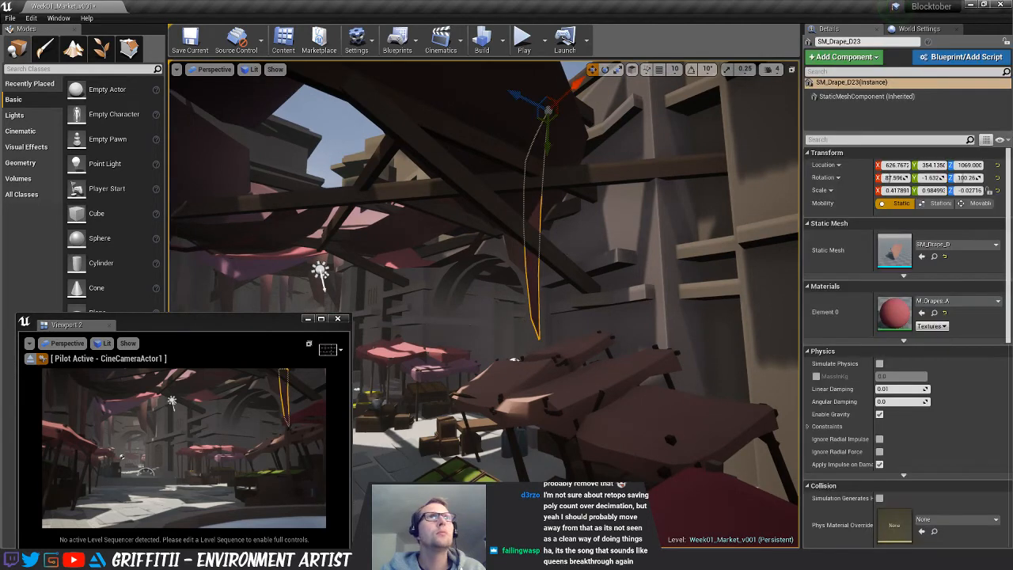
key(e)
mouse_move(582, 79)
mouse_down()
mouse_move(613, 94)
mouse_move(587, 98)
mouse_move(596, 93)
mouse_up()
key(w)
drag(560, 138, 561, 163)
key(r)
key(Escape)
Duplicate the drape SM_Drape_D24 and place the copy in front of the stone archway, rotated and narrowed to about 0.41 X scale
right_drag(546, 209, 524, 202)
key(w)
click(590, 211)
key(w)
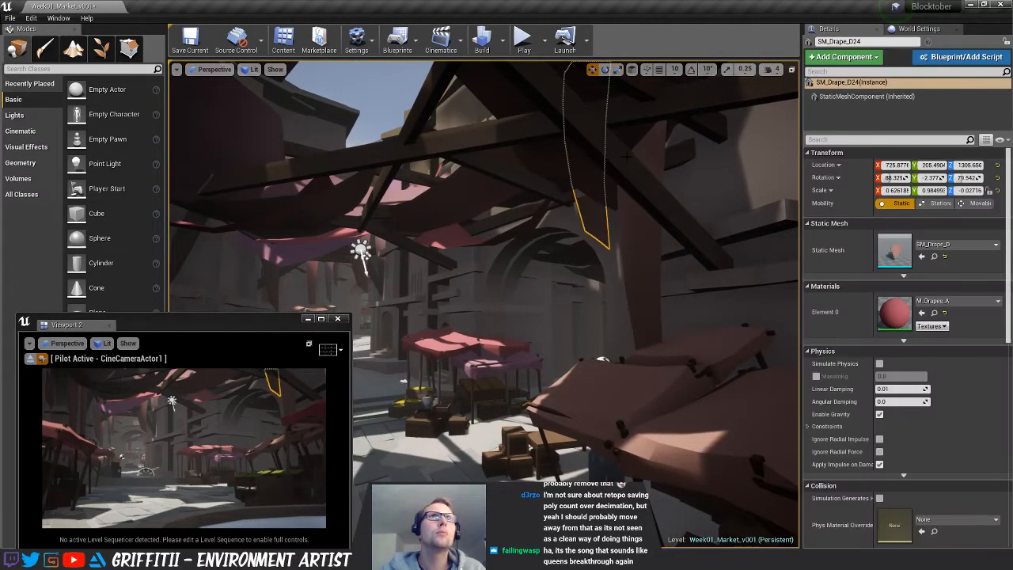
right_drag(591, 211, 604, 91)
alt+drag(604, 91, 538, 295)
key(e)
key(r)
key(w)
key(Escape)
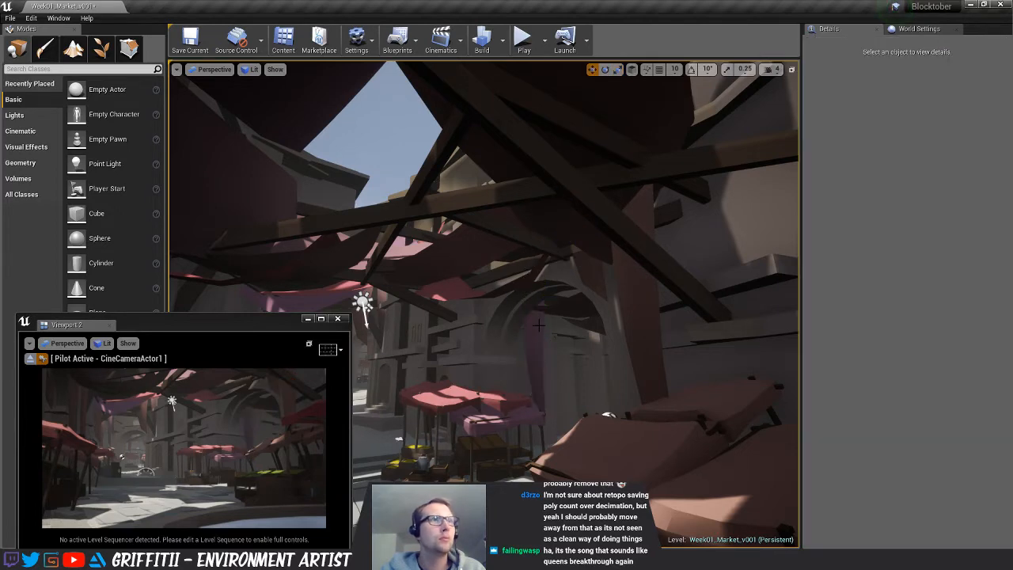
Rotate the drape by the archway to about 92°, -8° and 11°
right_drag(541, 338, 562, 335)
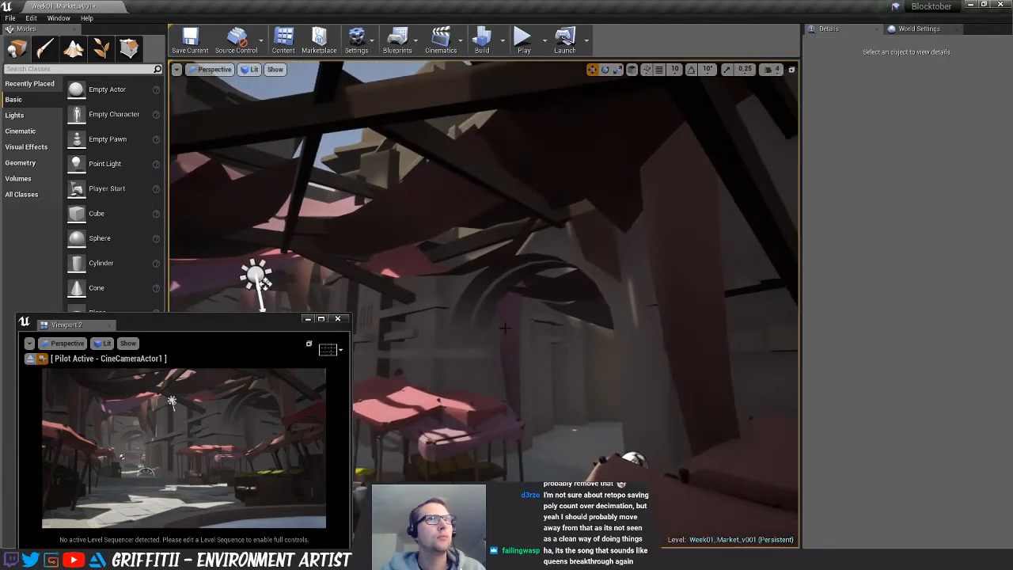
click(519, 338)
key(e)
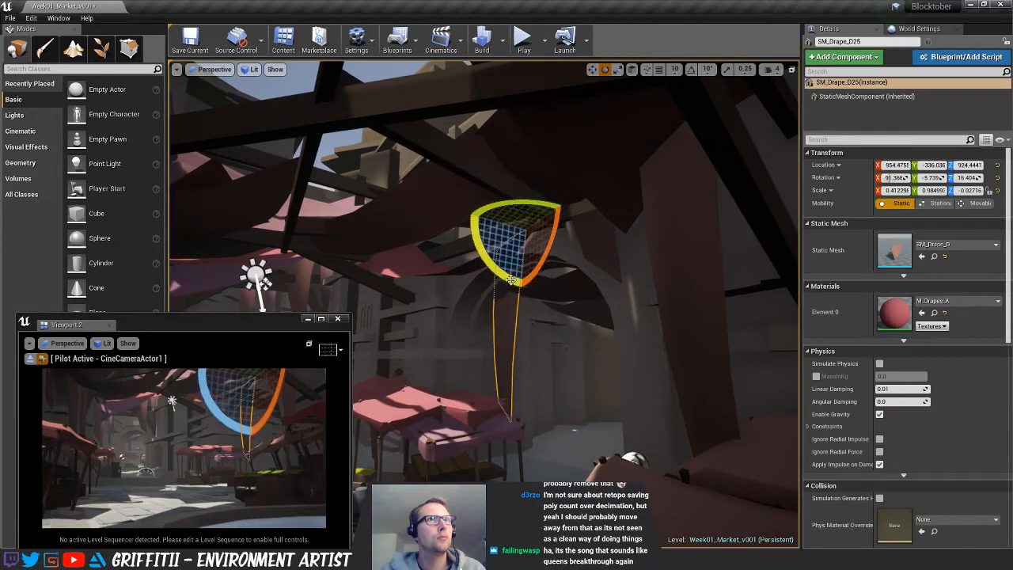
drag(511, 278, 544, 239)
drag(529, 203, 501, 228)
drag(552, 260, 565, 230)
key(Escape)
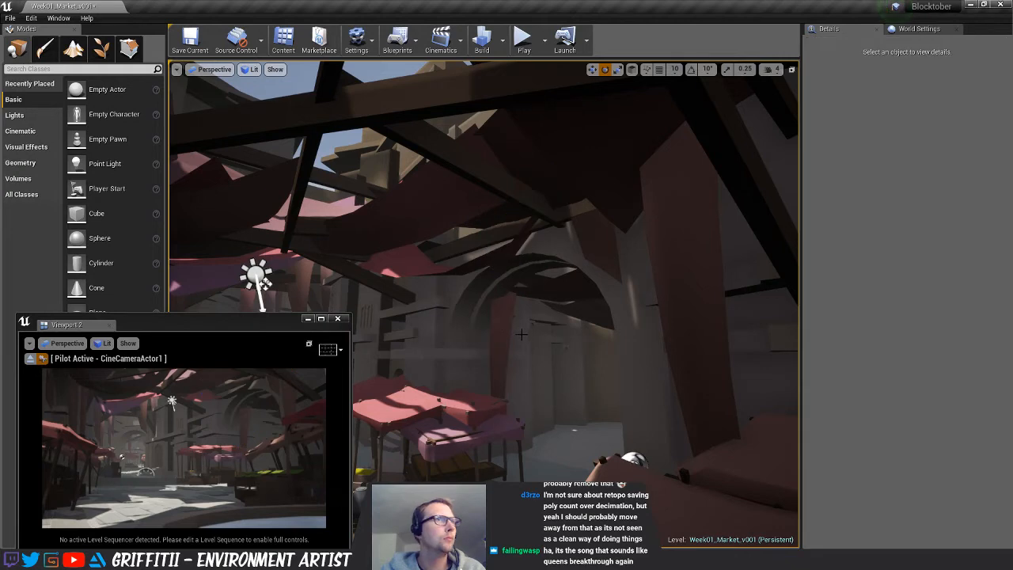
Raise the archway drape and shift it to about X 1025, Y -330, Z 1154
right_drag(522, 336, 540, 319)
click(551, 281)
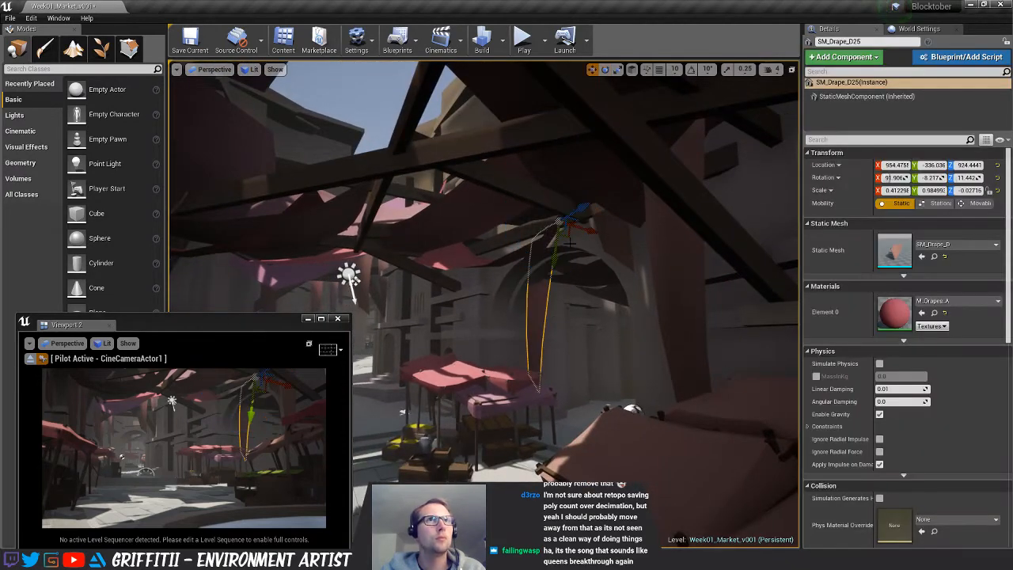
drag(570, 243, 585, 208)
key(Escape)
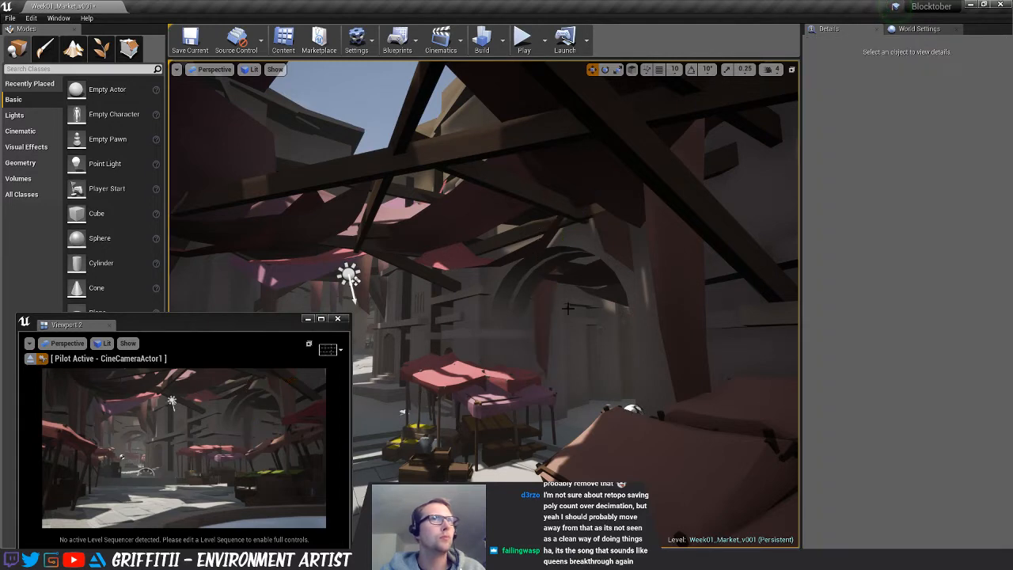
mouse_move(569, 308)
right_down()
mouse_move(548, 307)
mouse_move(567, 305)
right_up()
click(563, 298)
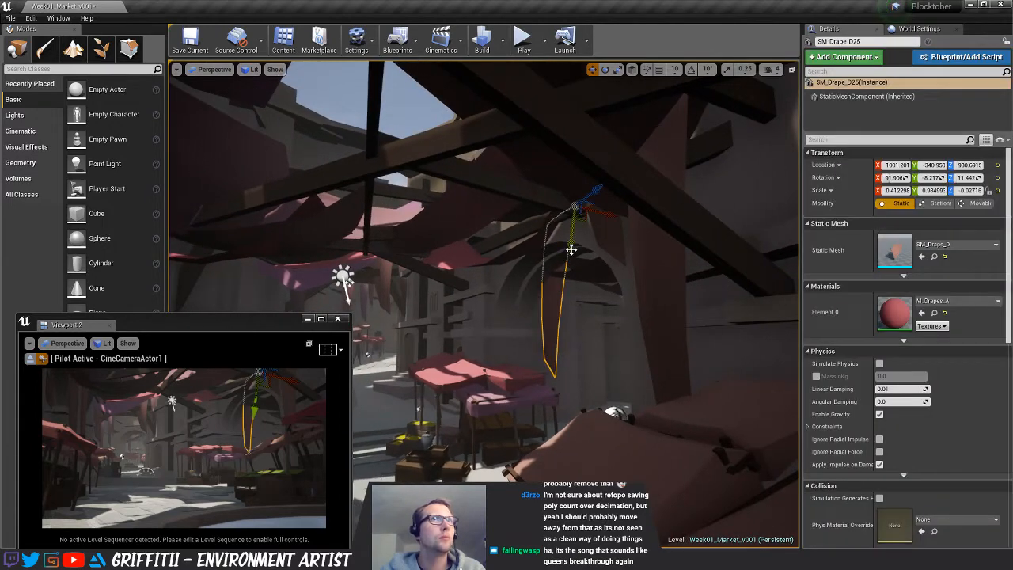
drag(572, 251, 577, 211)
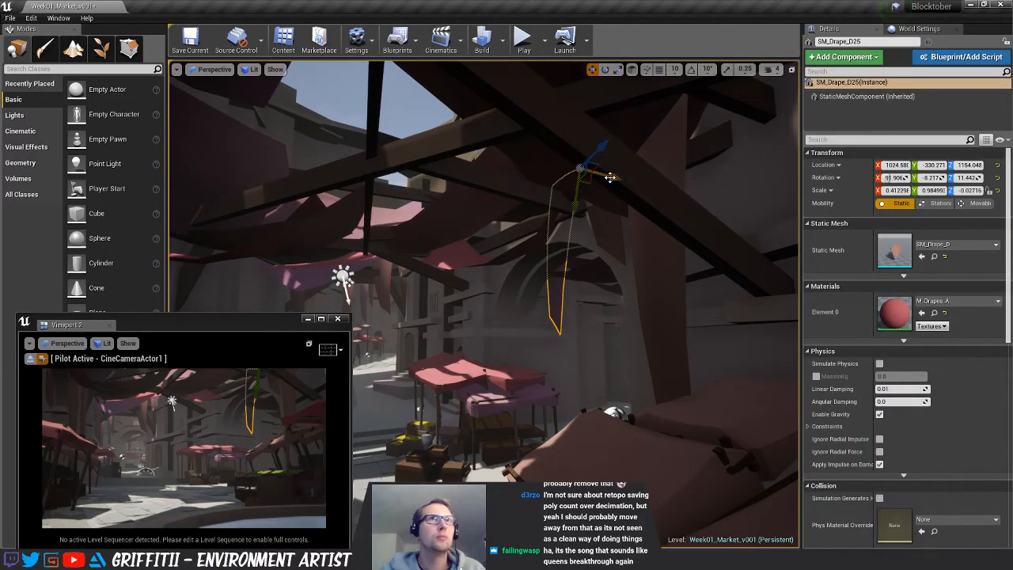
Duplicate the archway drape just beside it, rotate the copy slightly and shorten it to about 0.8 Y scale
alt+drag(610, 178, 623, 182)
key(e)
drag(616, 138, 633, 143)
key(r)
mouse_move(586, 210)
mouse_down()
mouse_move(588, 195)
mouse_move(585, 221)
mouse_up()
key(w)
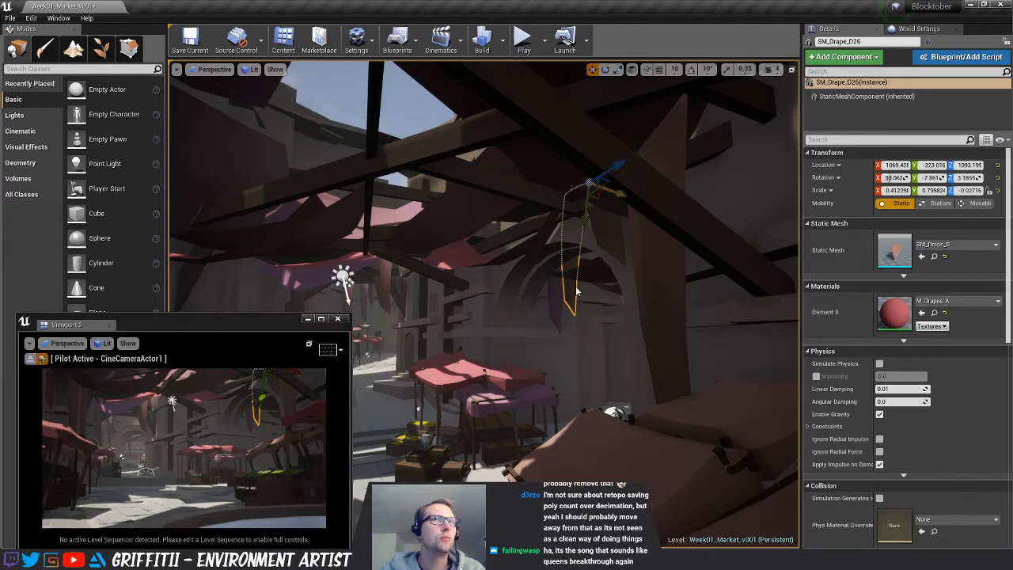
key(Delete)
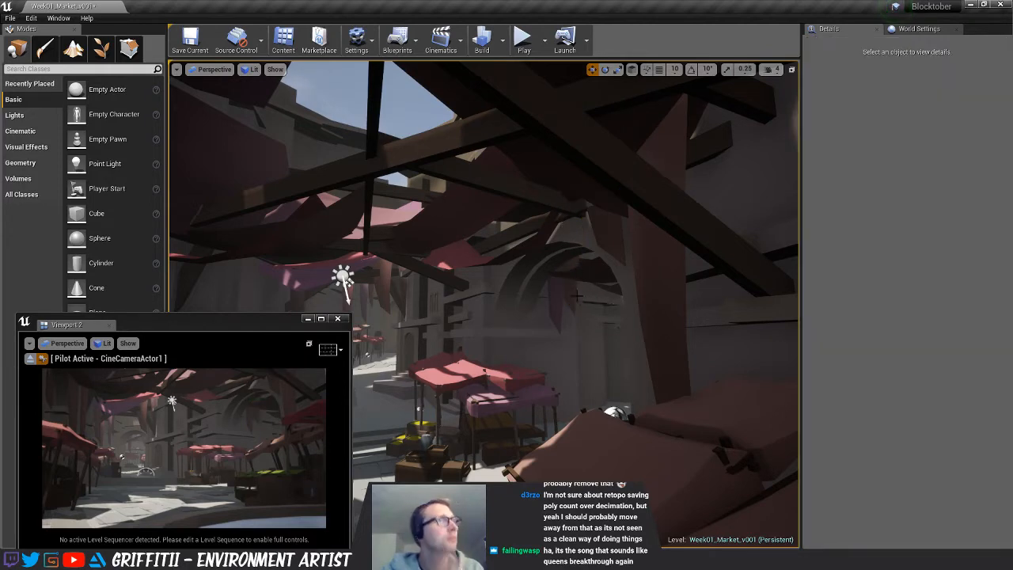
Select both archway drapes and lower them together, bringing the shorter one to about Z 961
click(566, 297)
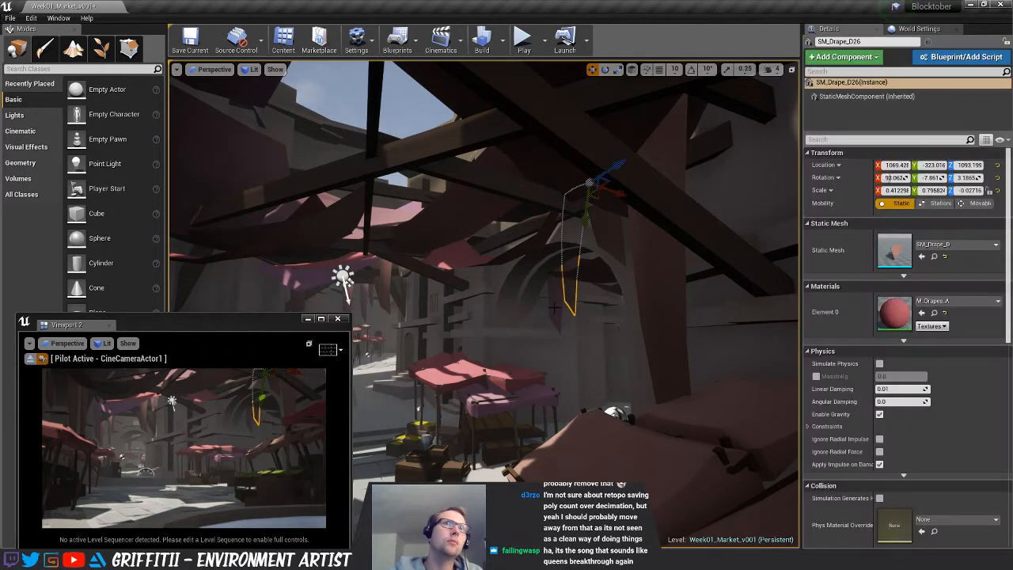
ctrl+click(554, 307)
drag(576, 205, 567, 235)
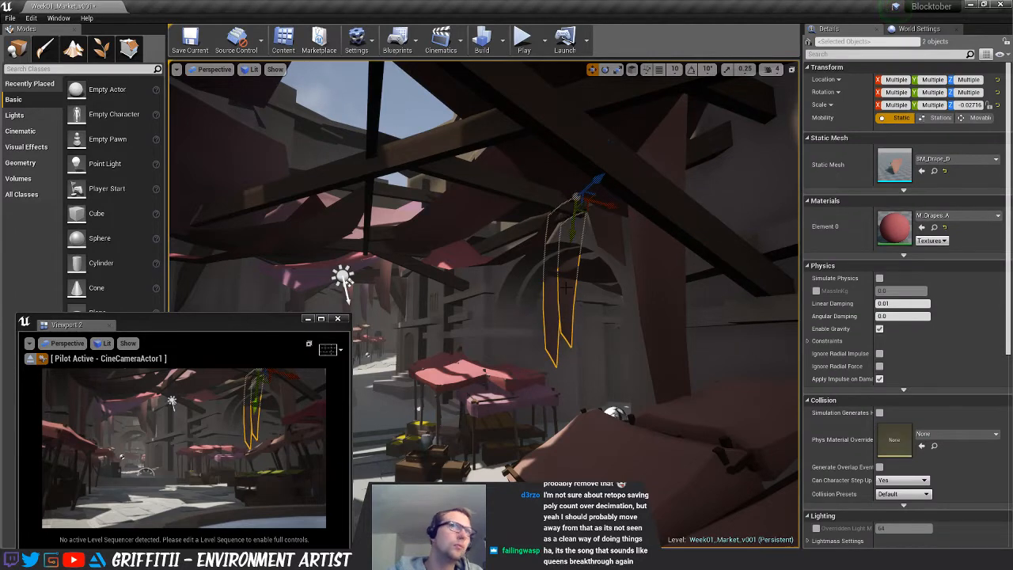
click(564, 315)
key(Delete)
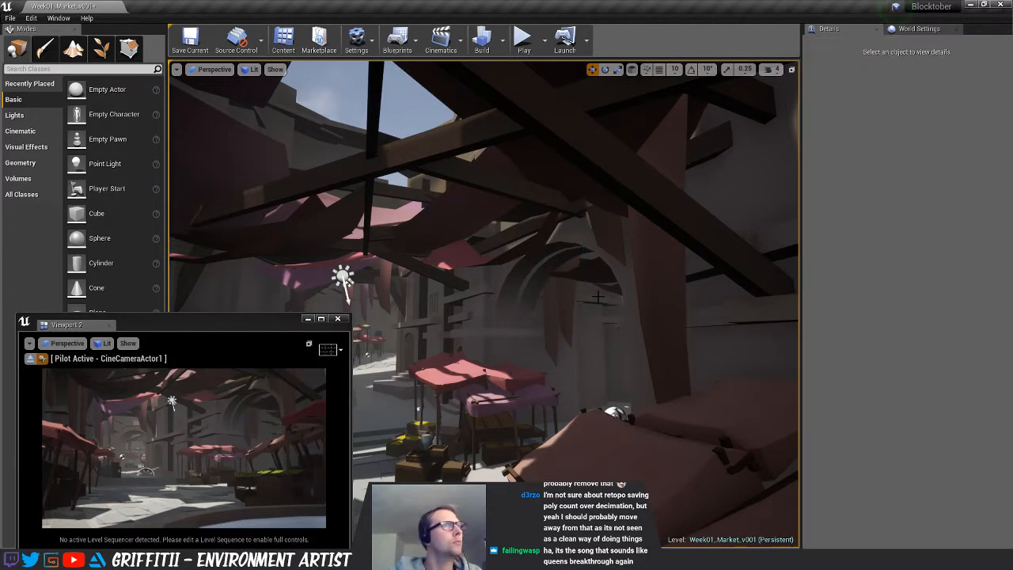
Move the pair of archway drapes together further down and deeper into the arch opening
right_drag(598, 296, 570, 297)
click(606, 291)
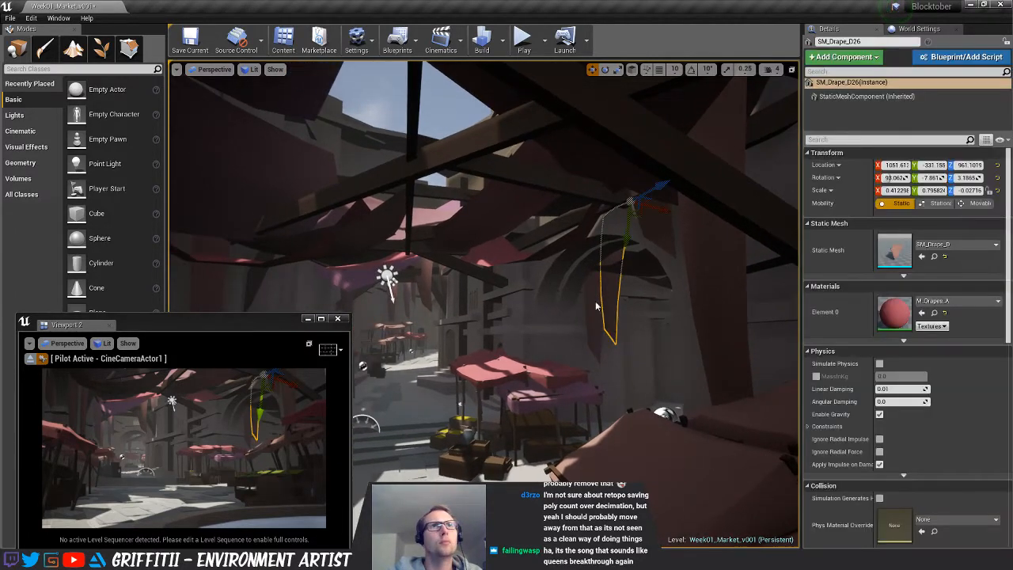
ctrl+click(598, 308)
drag(651, 193, 656, 250)
key(Escape)
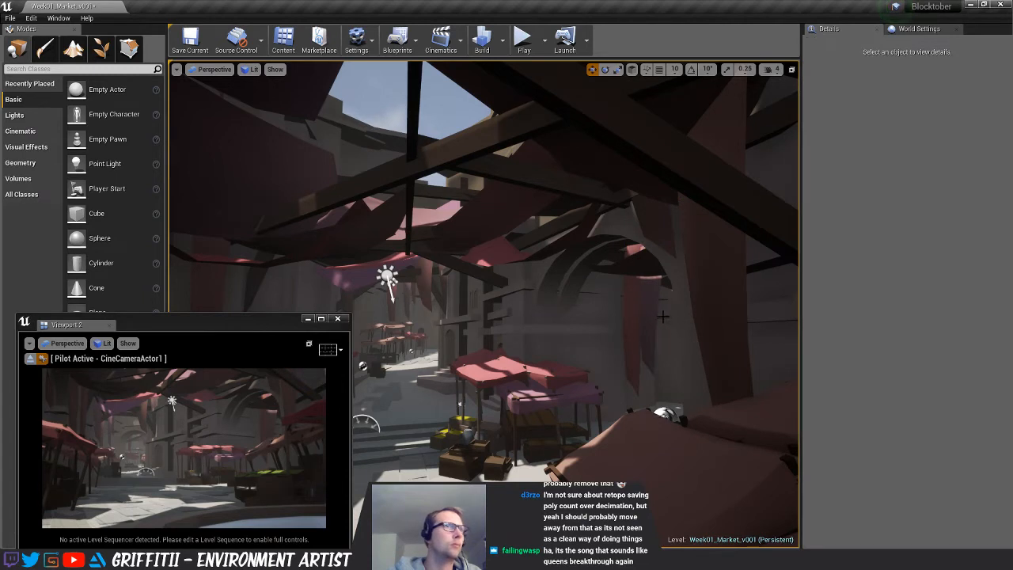
Separate the two archway drapes, then rotate the shorter one slightly and narrow it to about 0.35 X scale
click(625, 291)
drag(691, 224, 681, 257)
click(652, 296)
key(e)
key(r)
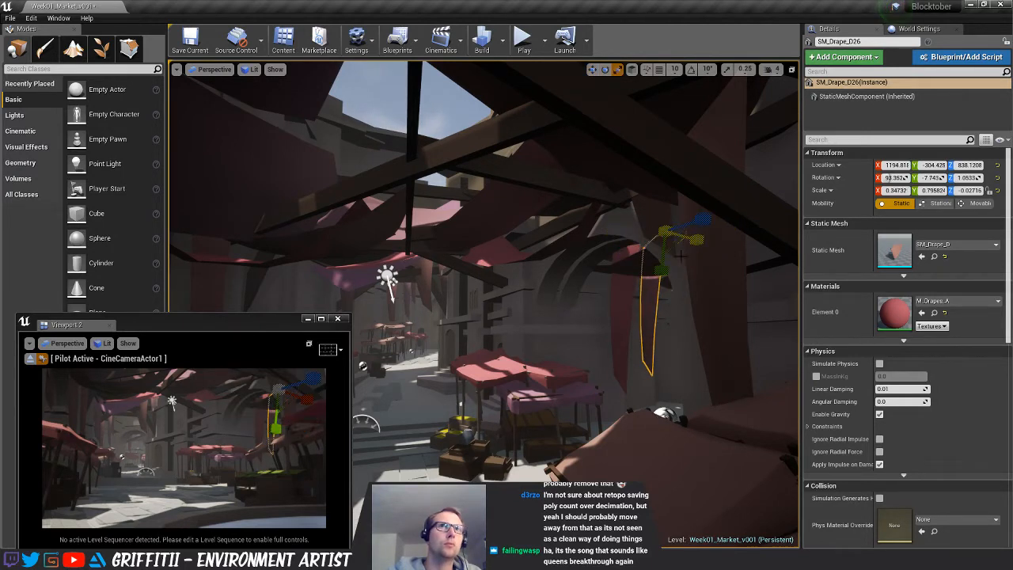
key(Escape)
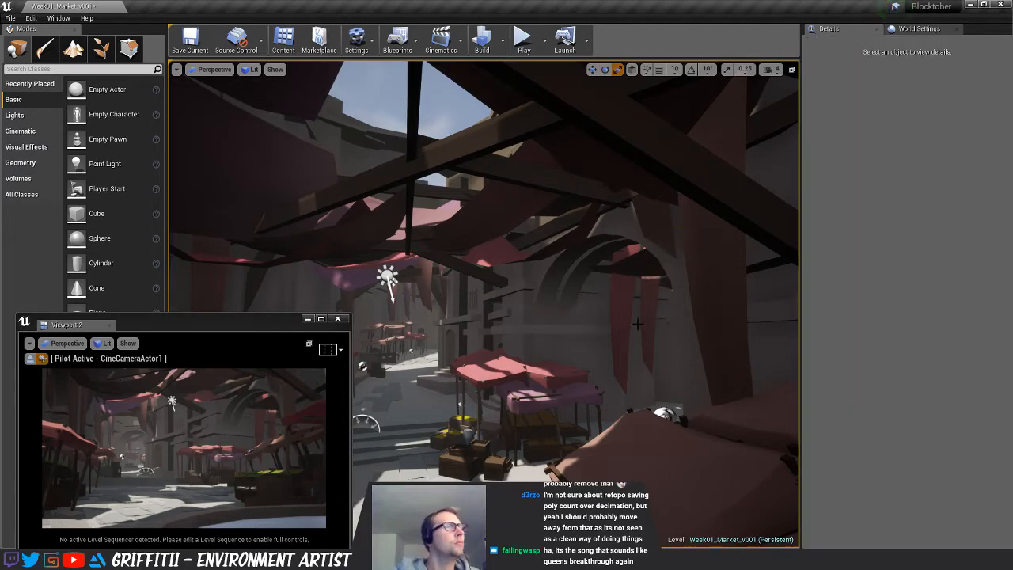
Move the shorter archway drape back toward the longer one, to about X 1138, Y -305, Z 846
click(638, 285)
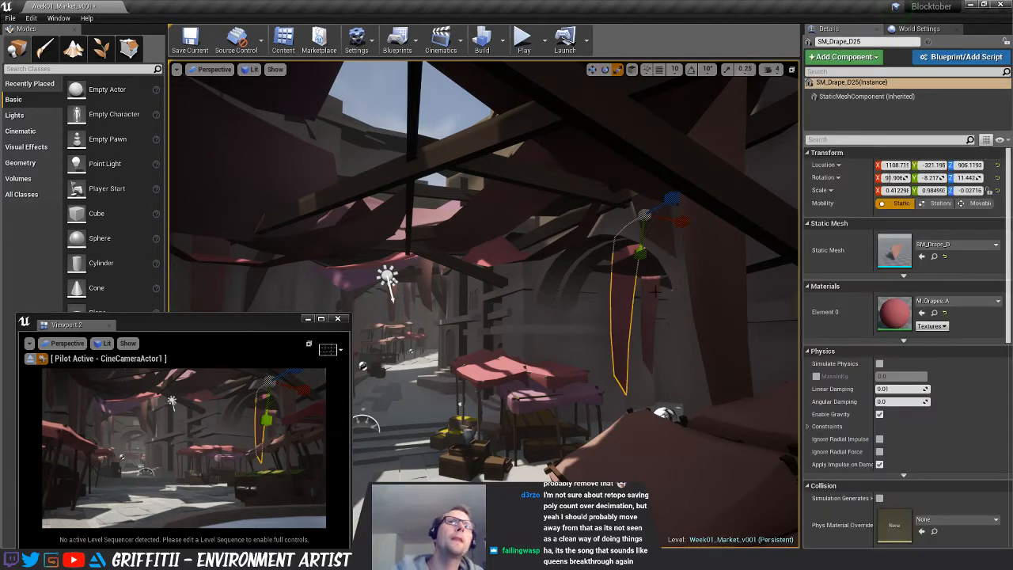
drag(692, 240, 682, 240)
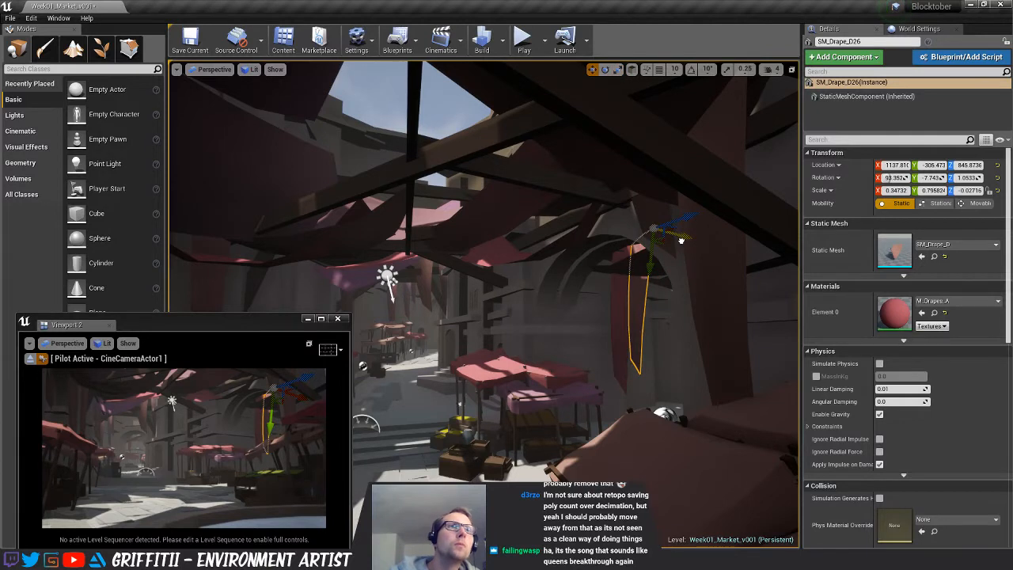
key(Escape)
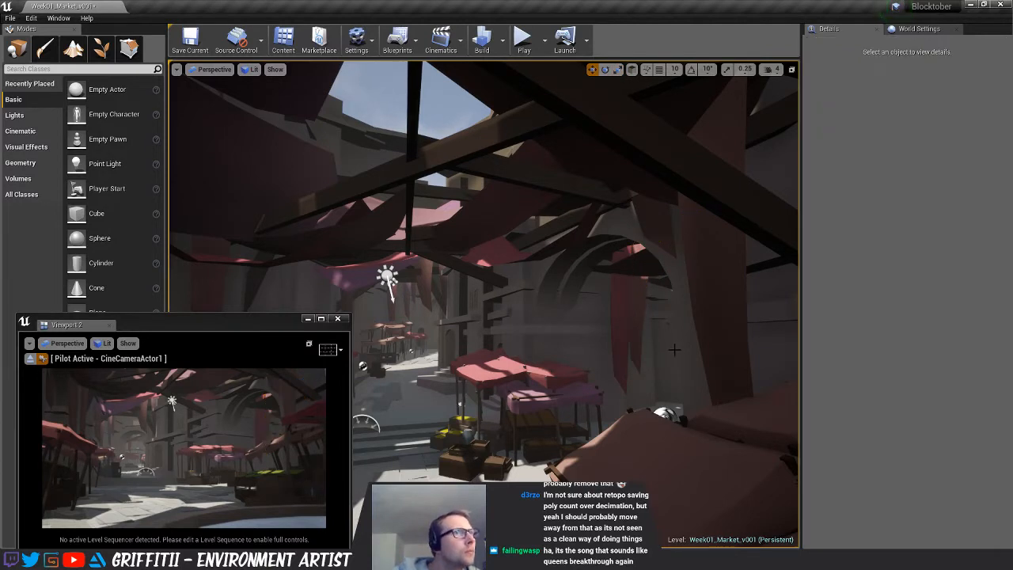
Select both archway drapes and raise them together, bringing the longer one to about Z 1142
click(629, 302)
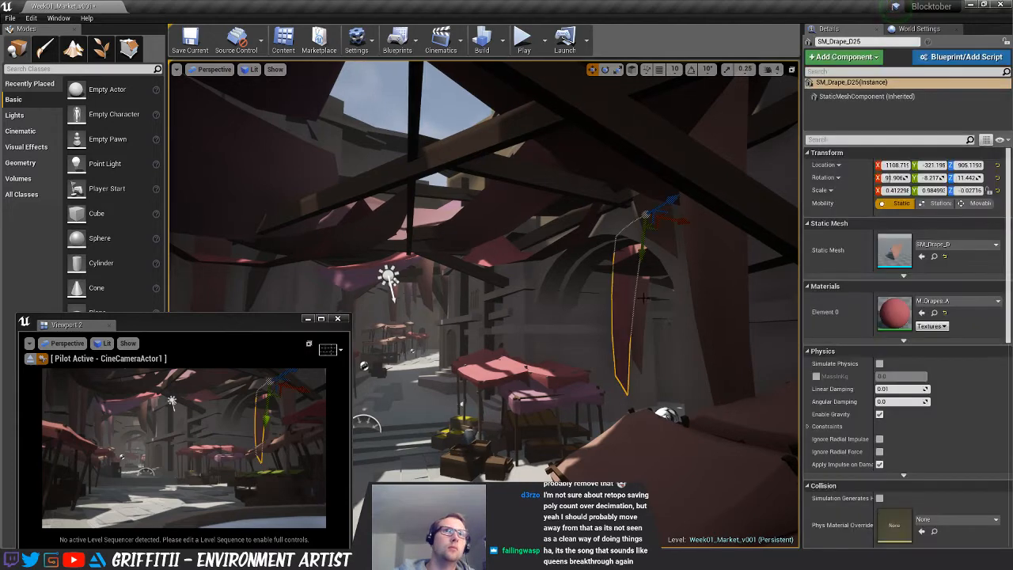
ctrl+click(643, 300)
drag(654, 265, 657, 208)
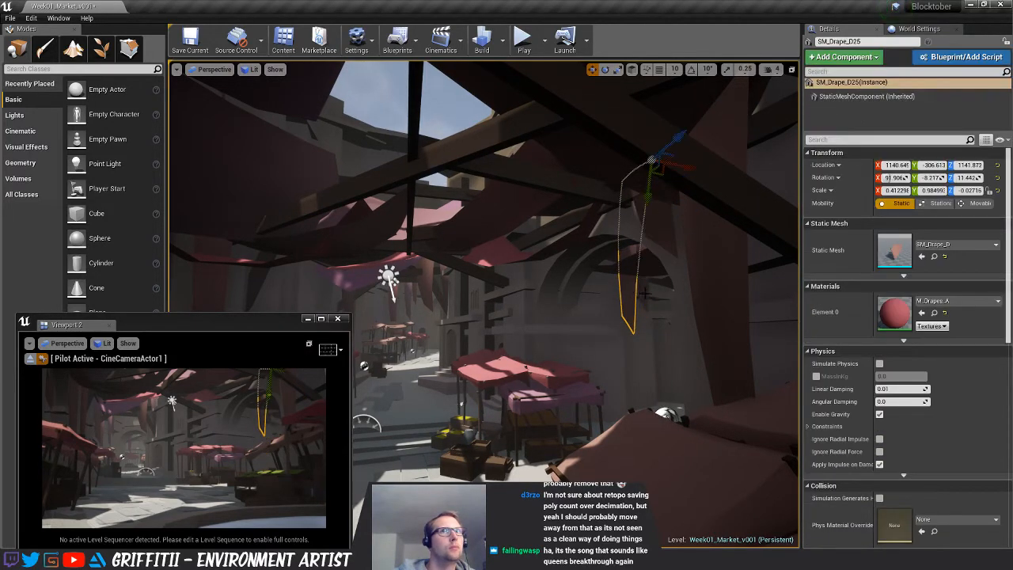
key(Delete)
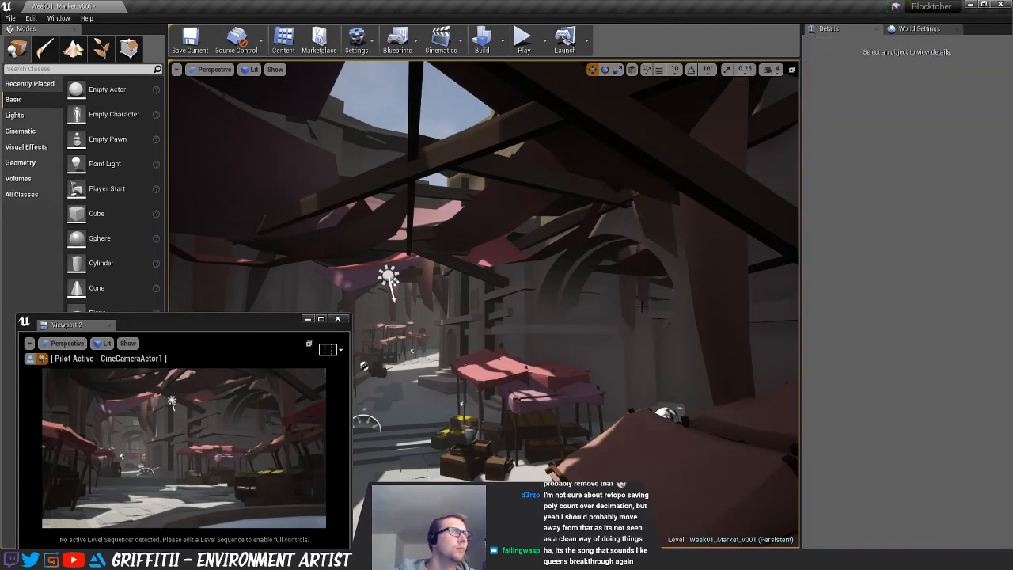
Reselect the two archway drapes and shift them sideways, bringing the longer one to about X 996, Y -309, Z 1162
key(ctrl+z)
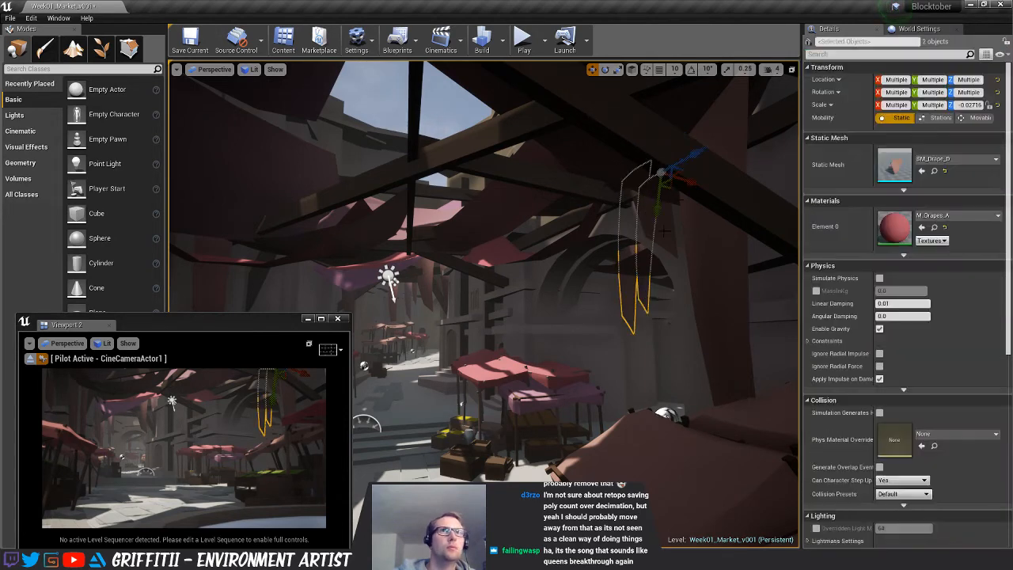
drag(693, 180, 665, 183)
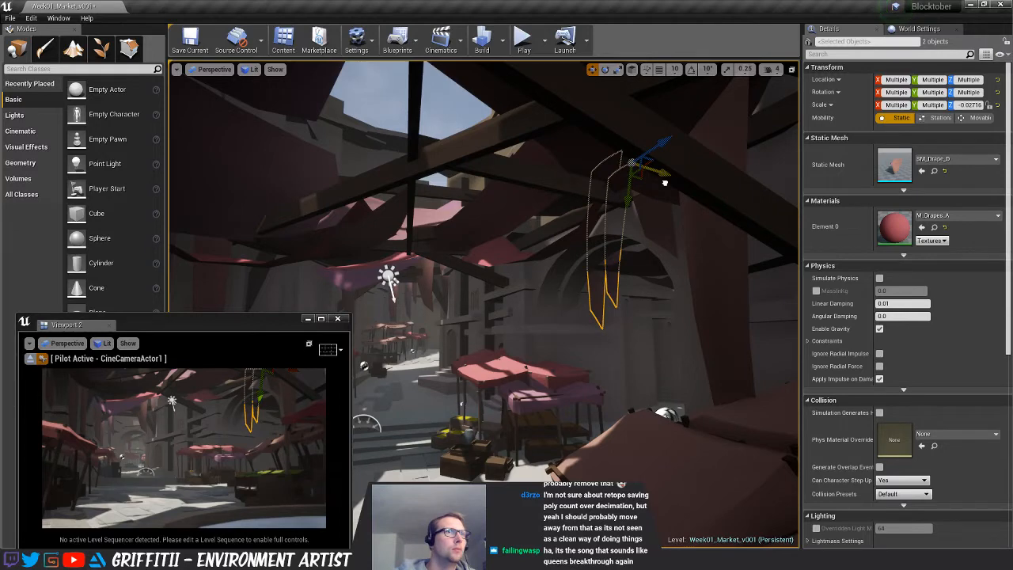
key(Delete)
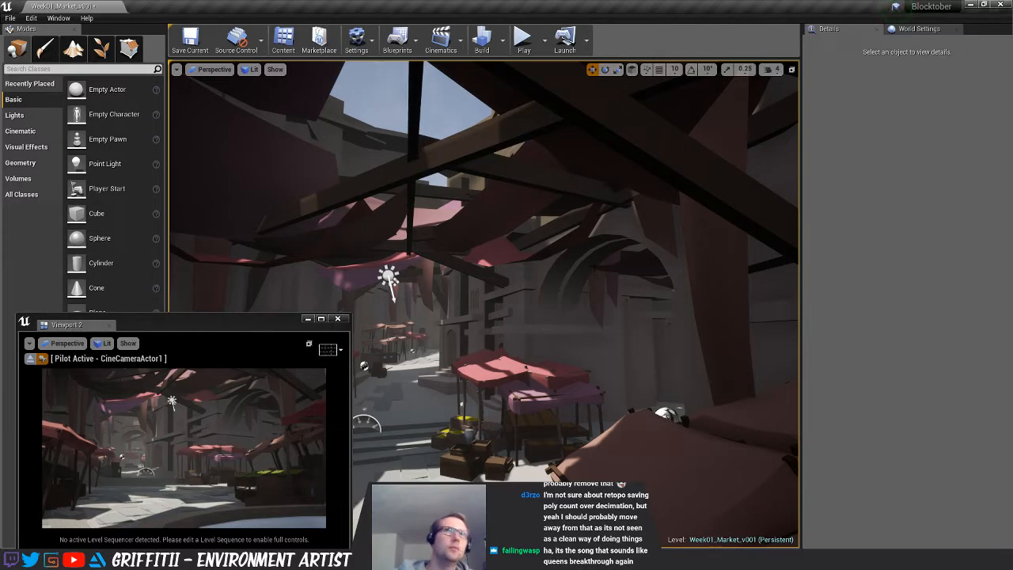
Duplicate the longer archway drape and place the copy between the arch and the street, above the market stall canopies
click(639, 230)
click(599, 283)
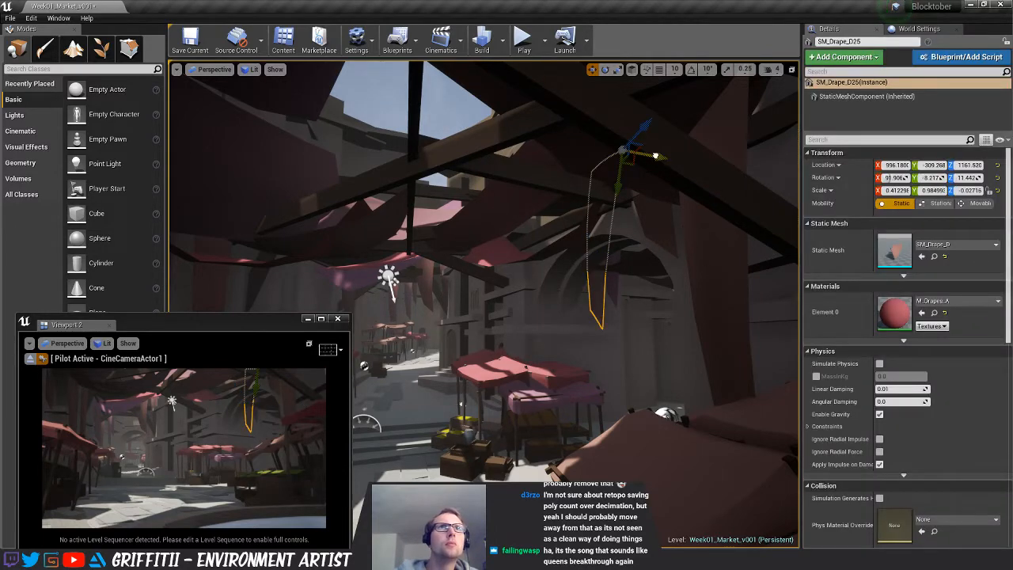
alt+drag(655, 156, 533, 211)
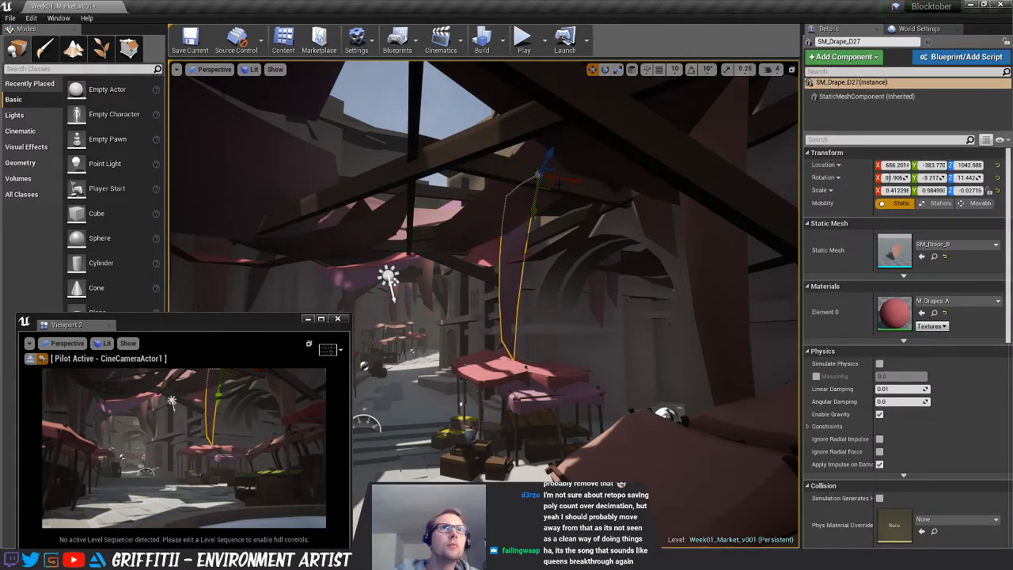
drag(549, 154, 593, 169)
Rotate the new drape to about 88°, -8° and 38°, position it, and scale it to about 0.27 X and 0.9 Y
key(e)
key(w)
drag(514, 173, 588, 174)
key(e)
key(w)
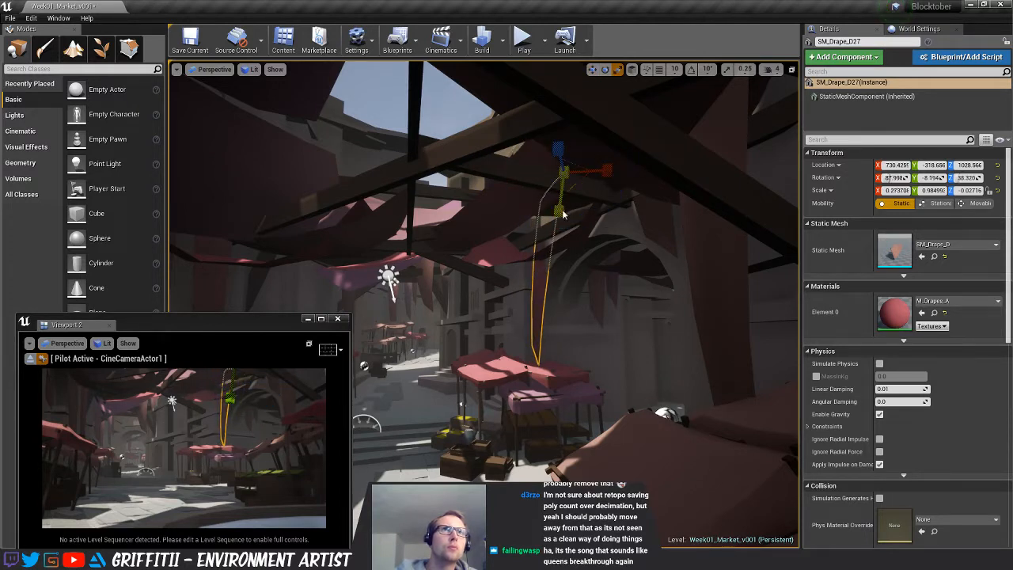
drag(560, 212, 561, 204)
key(e)
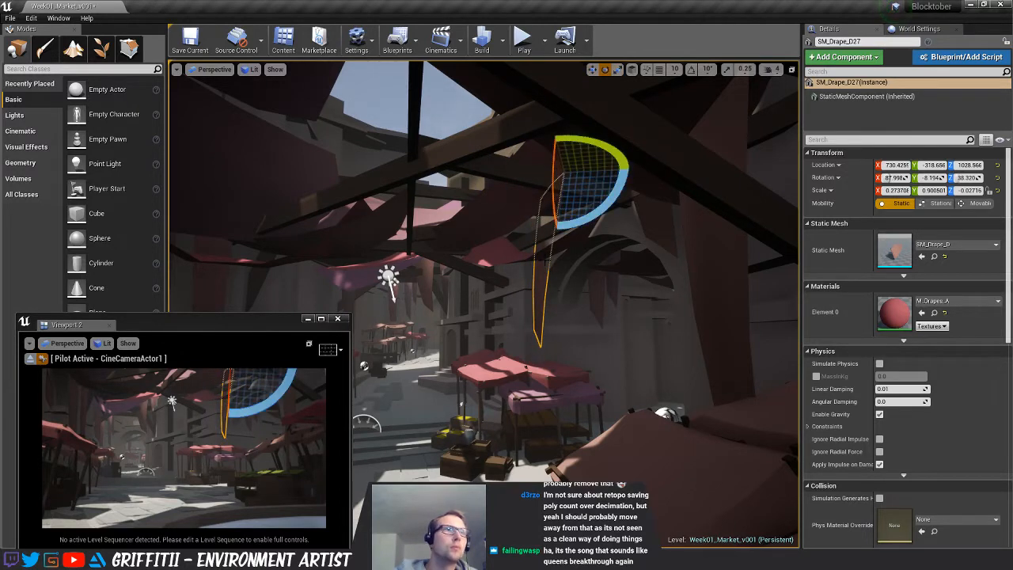
key(Delete)
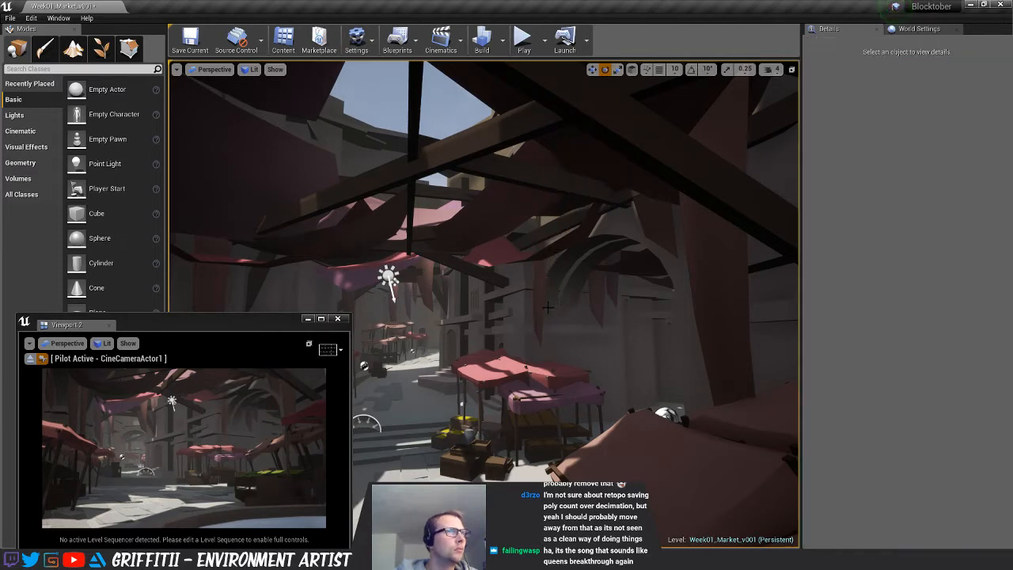
Duplicate the drape above the stall canopies, place the copy at about X 694, Y -345, Z 1035, and rotate it to about 12° Z
key(ctrl+z)
key(w)
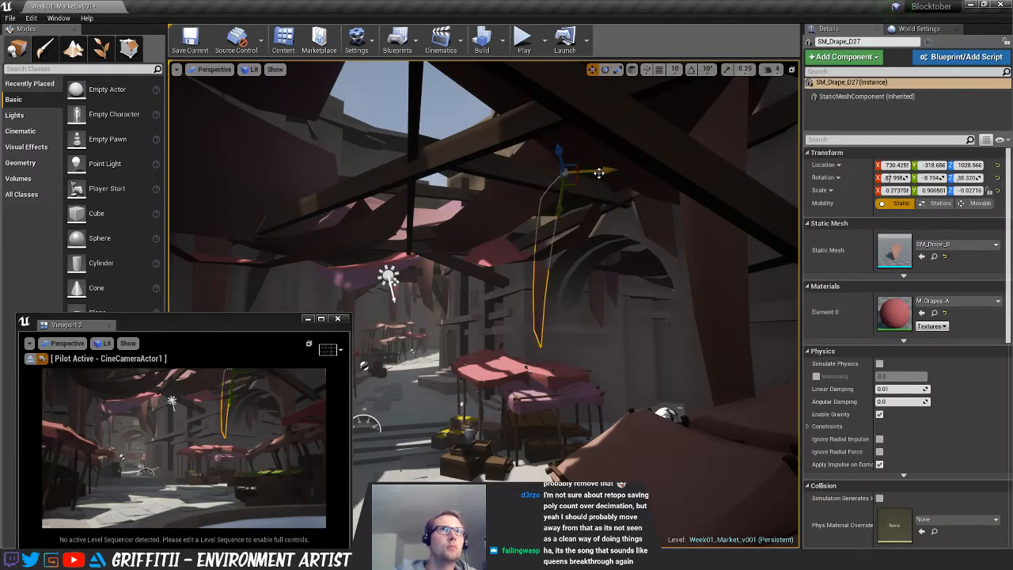
drag(593, 172, 557, 195)
key(e)
drag(570, 145, 579, 161)
key(w)
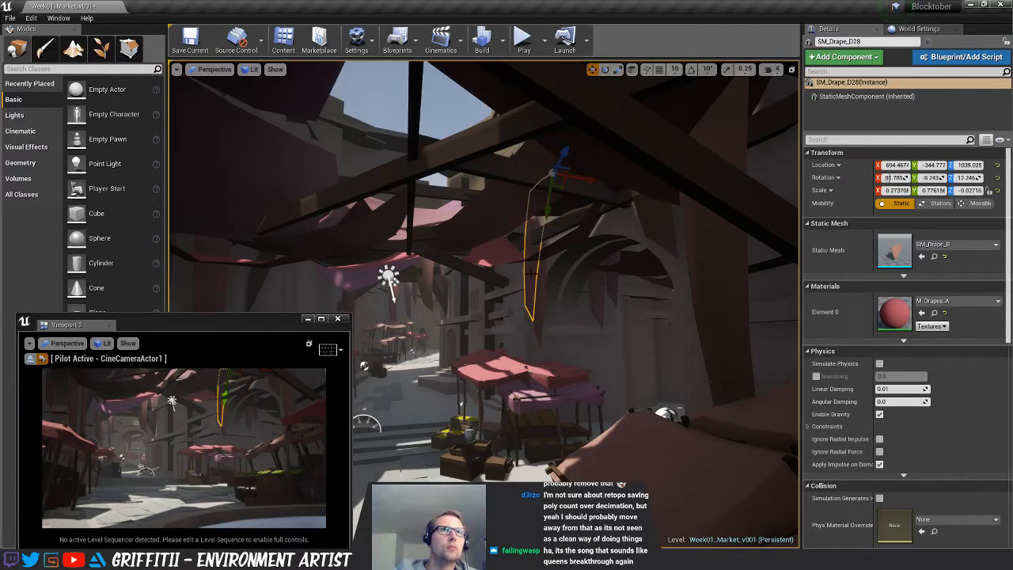
key(Delete)
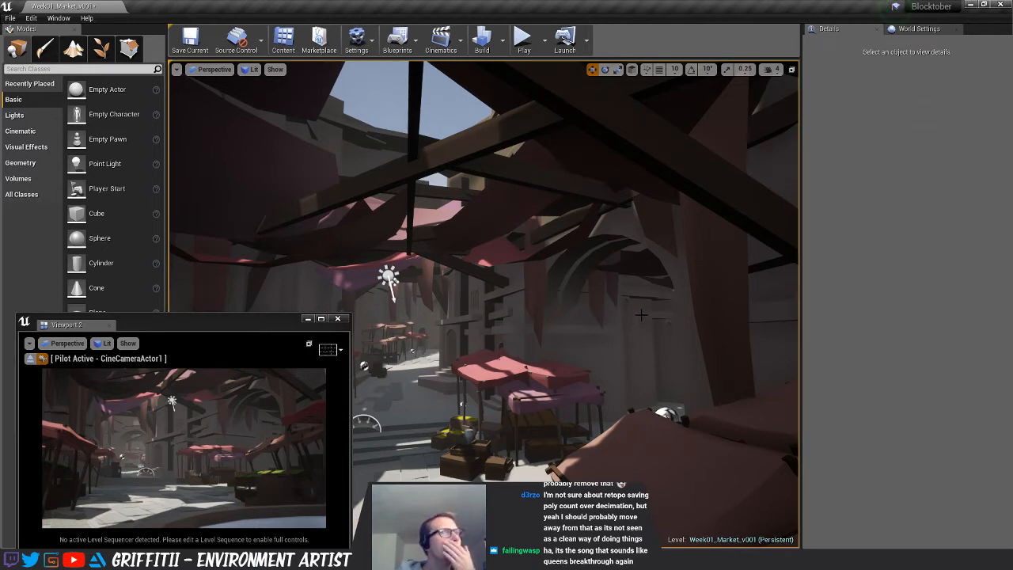
Select the longer archway drape, shift it sideways to about X 1024, Y -304, Z 1157, and lower it slightly
click(598, 302)
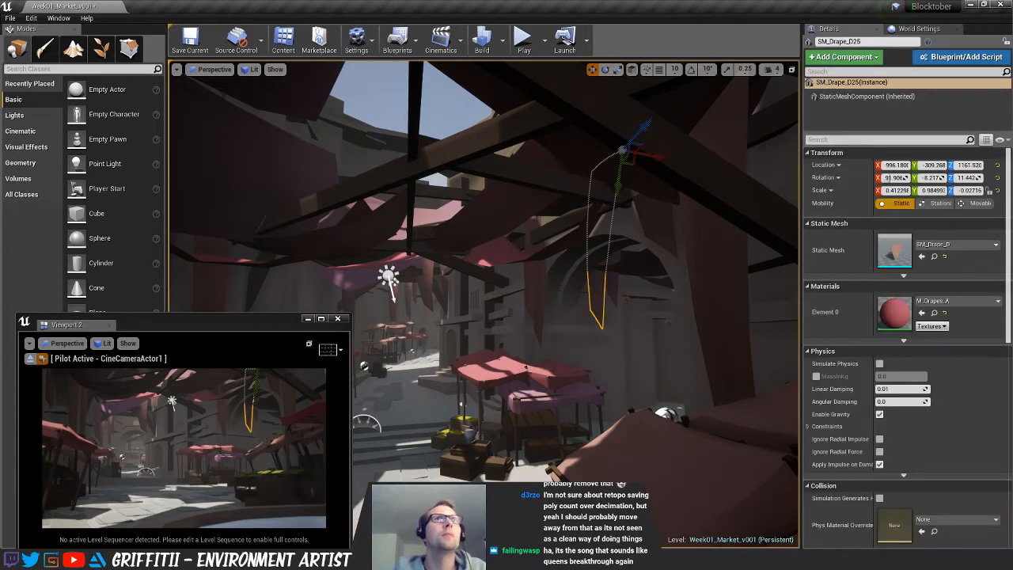
drag(652, 158, 658, 156)
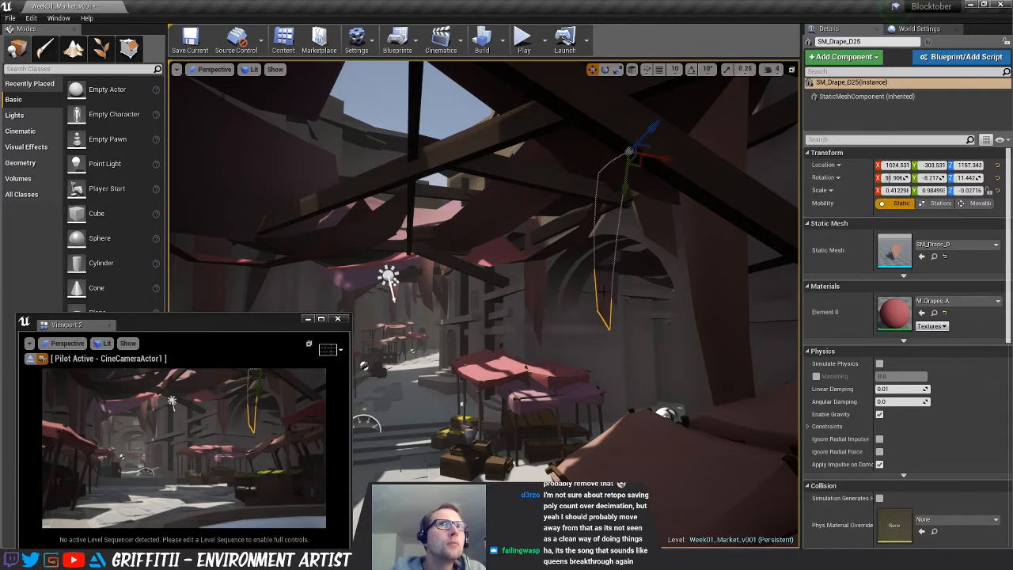
key(Delete)
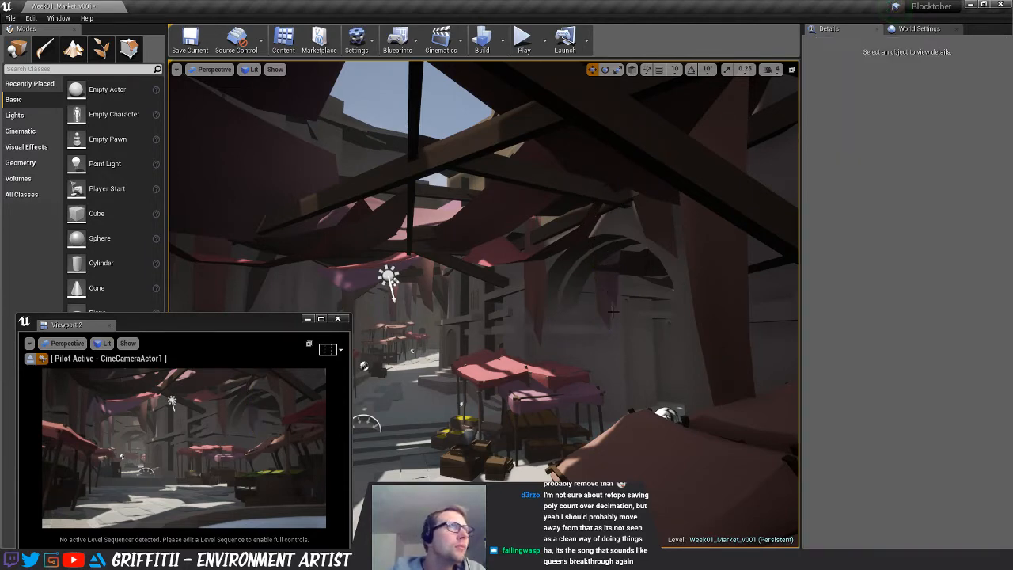
click(604, 311)
drag(628, 185, 624, 207)
key(Delete)
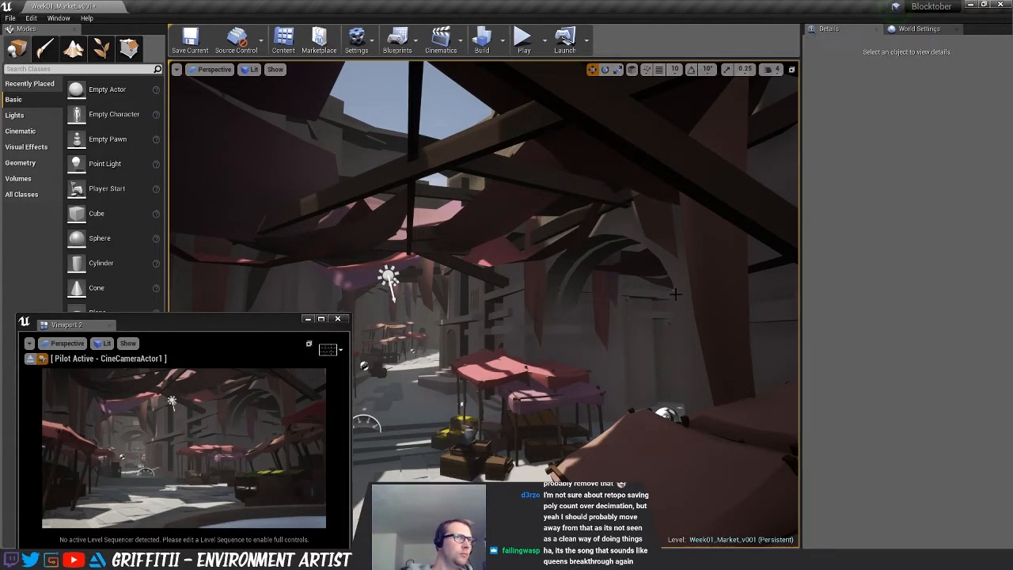
Select both archway drapes and lower them together, bringing the longer one to about X 1009, Y -311, Z 1042
click(608, 317)
ctrl+click(618, 290)
drag(629, 195, 628, 204)
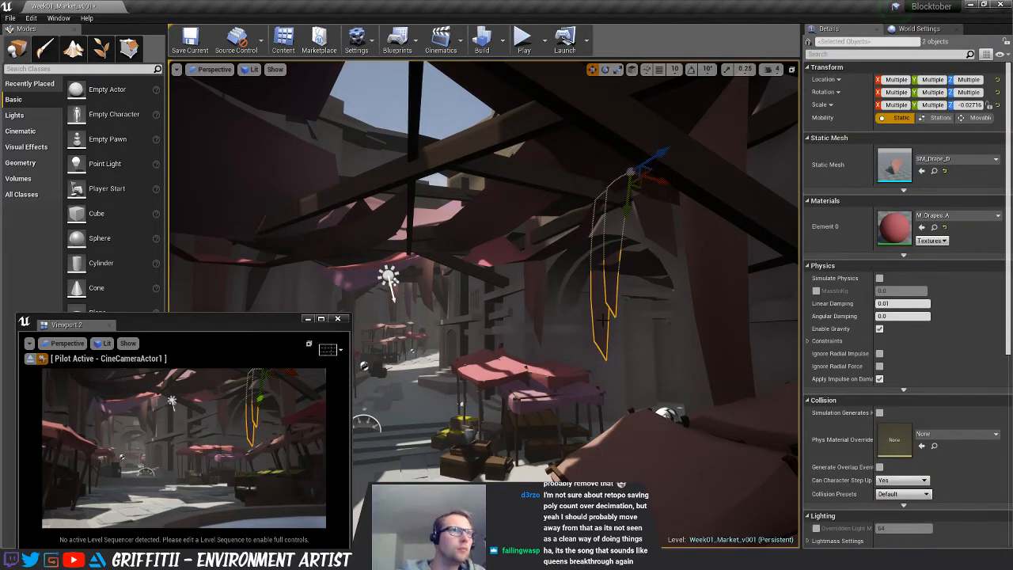
Try shifting both archway drapes, bringing the longer one to about X 1003, Y -302, Z 1042, and undo that move
drag(666, 211, 663, 187)
click(587, 301)
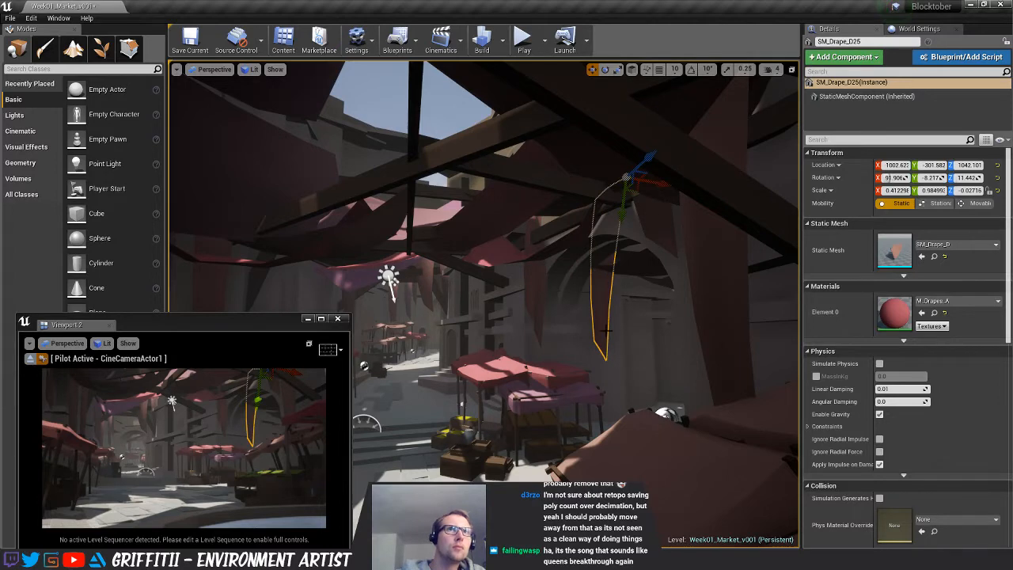
key(Escape)
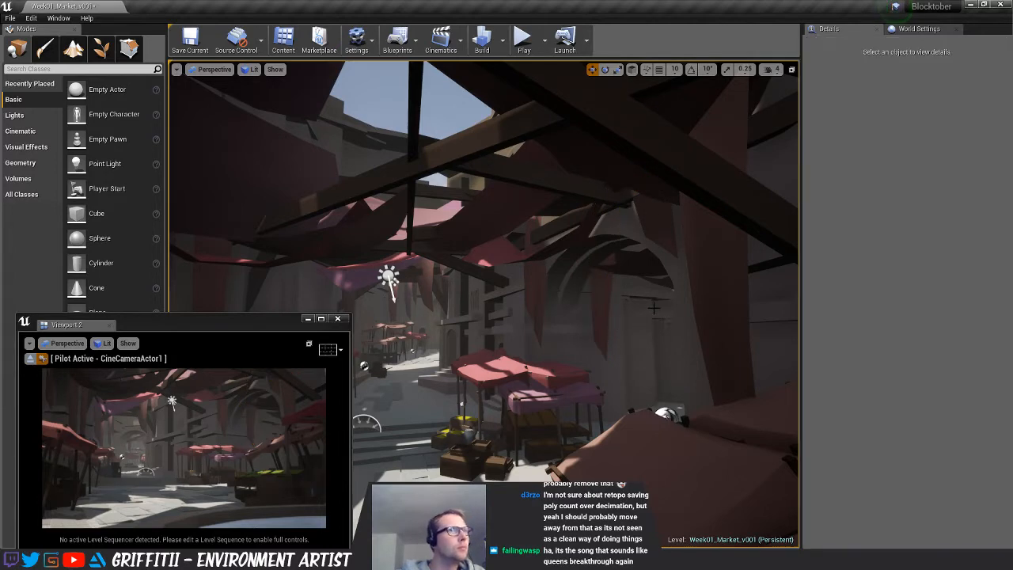
key(ctrl+z)
key(ctrl+z)
key(ctrl+z)
key(ctrl+z)
click(601, 318)
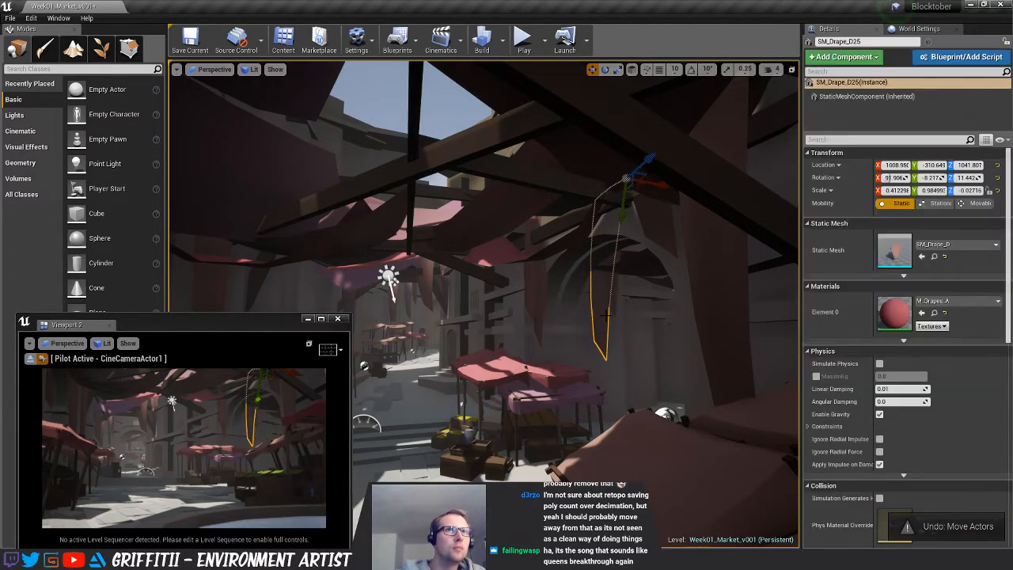
key(Escape)
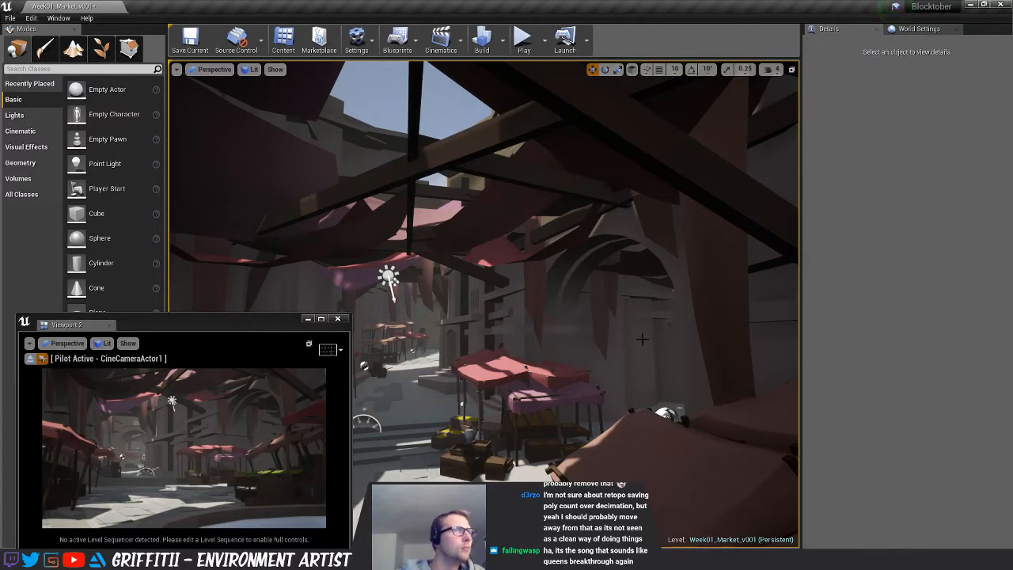
Raise only the longer archway drape to about X 985, Y -312, Z 1147
click(599, 331)
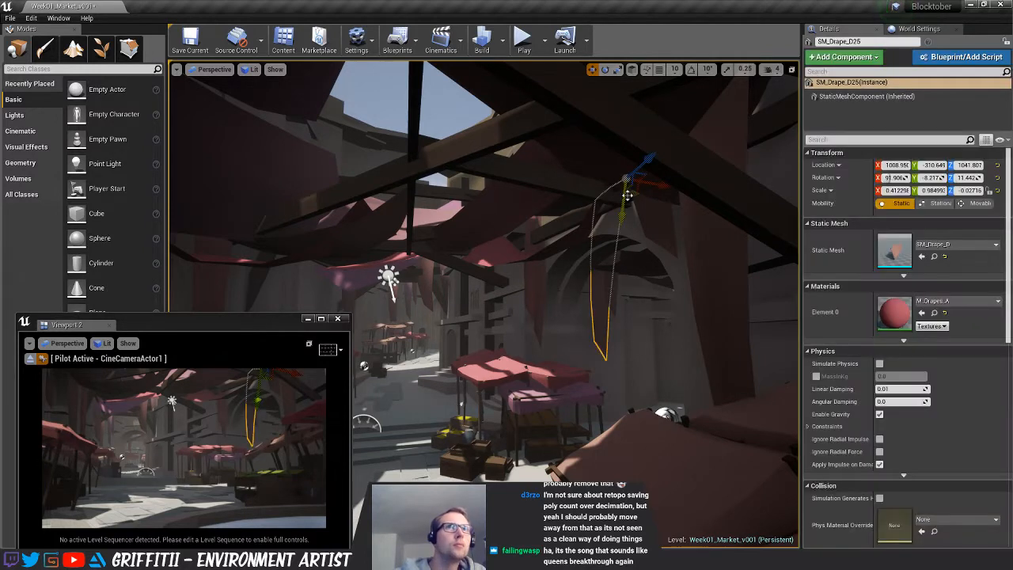
drag(631, 193, 630, 164)
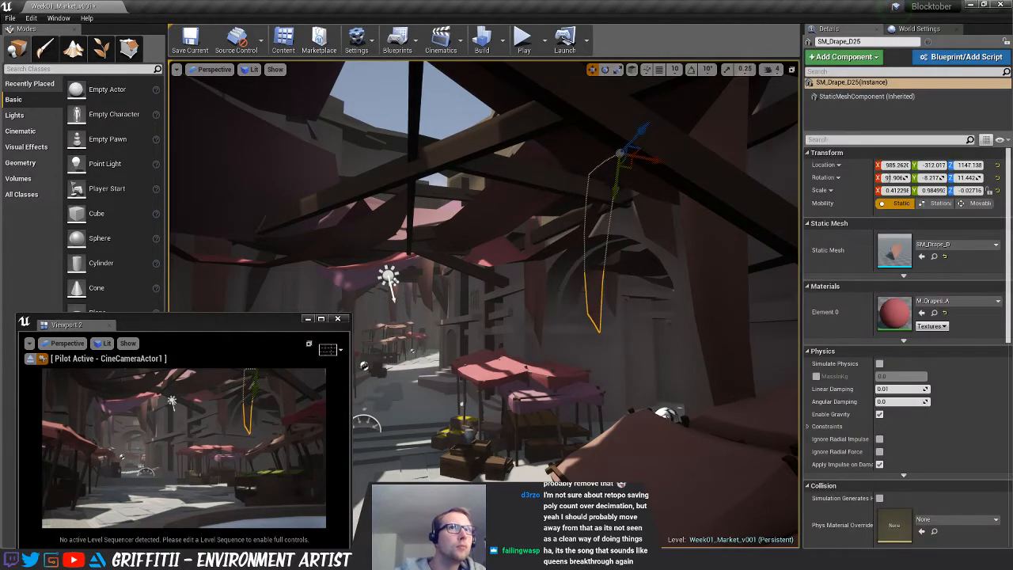
key(Escape)
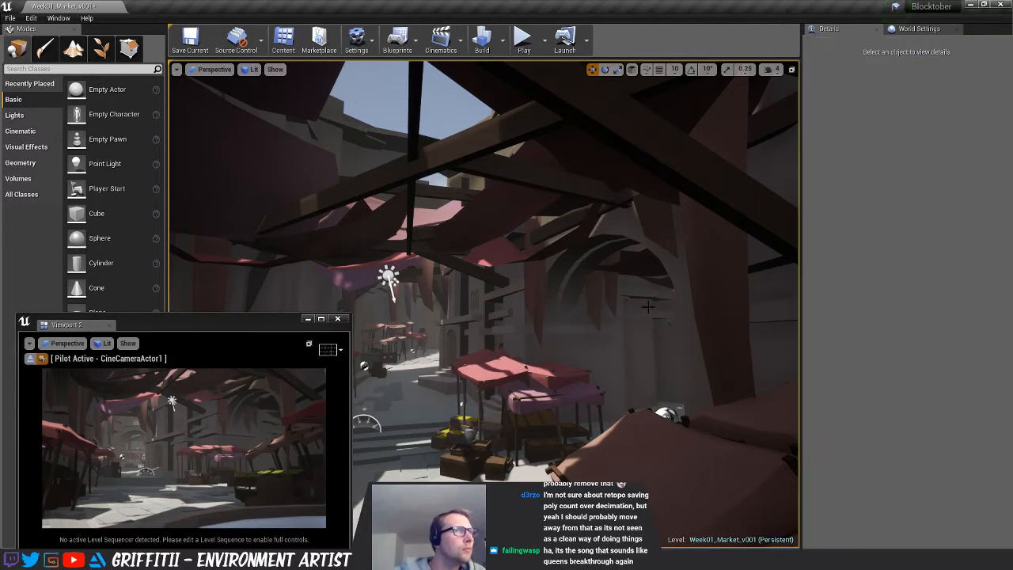
click(609, 296)
key(Escape)
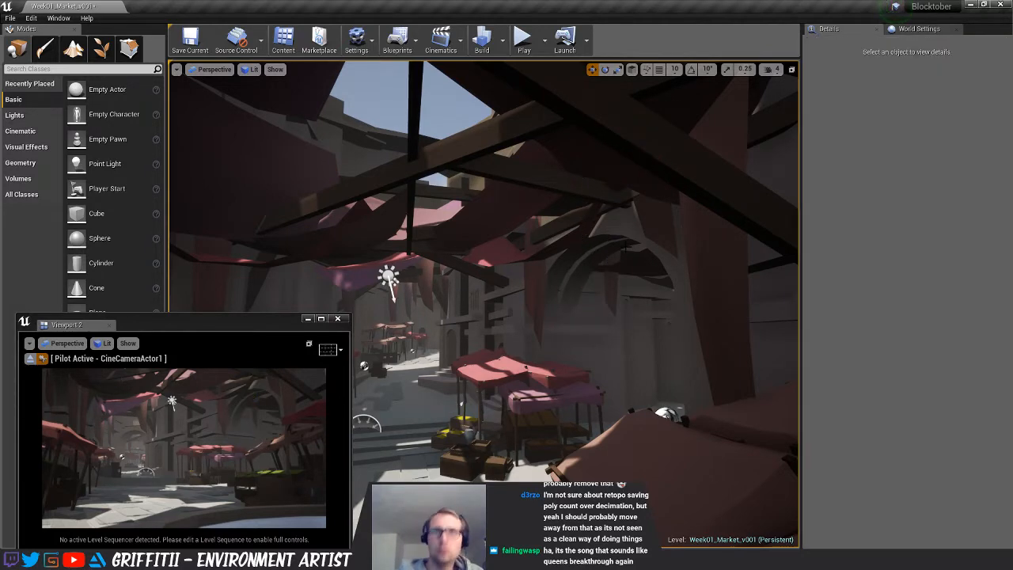
Duplicate the smaller drape above the stalls and move the copy far down the street to about X 690, Y -1445, Z 1103
click(543, 190)
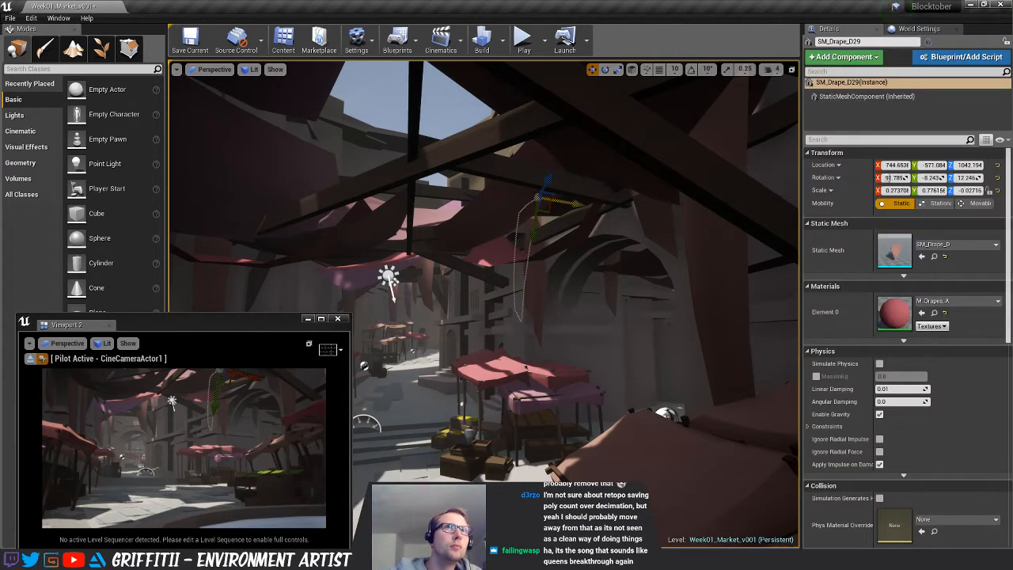
drag(578, 204, 485, 239)
mouse_move(483, 238)
mouse_down()
mouse_move(518, 247)
mouse_move(500, 246)
mouse_up()
Bring the new drape against the building front at about X 592, Y -1153, Z 1099 and rotate it to about 92°, -4° and 12°
key(f)
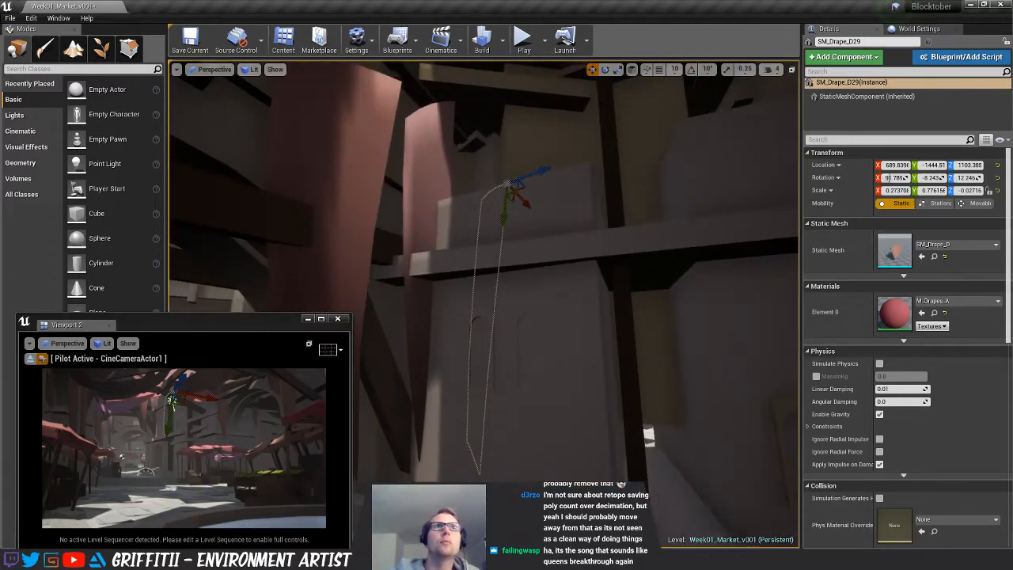
drag(532, 186, 733, 175)
right_drag(733, 175, 374, 427)
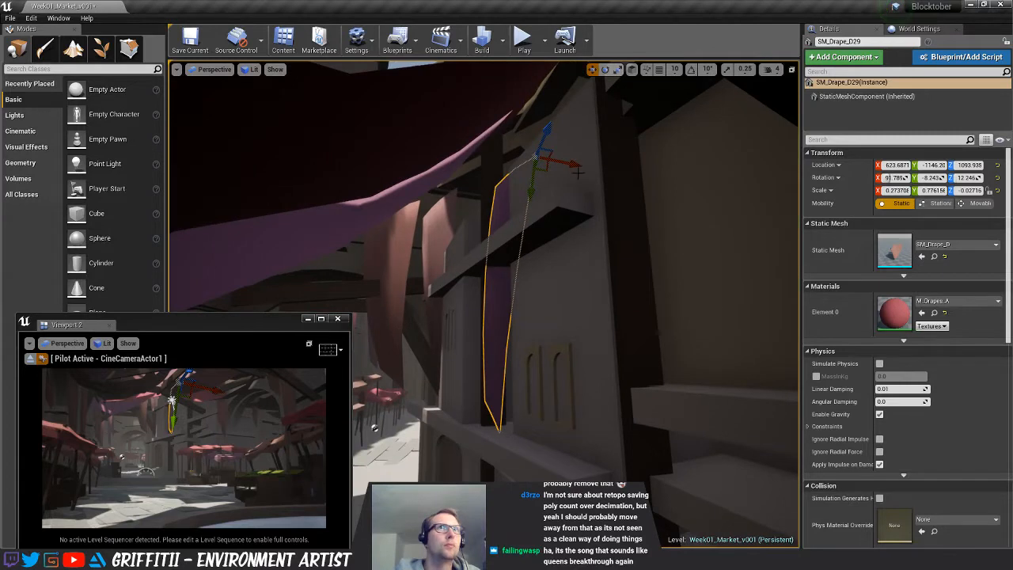
mouse_move(579, 172)
mouse_down()
mouse_move(564, 166)
mouse_move(578, 165)
mouse_up()
key(e)
key(w)
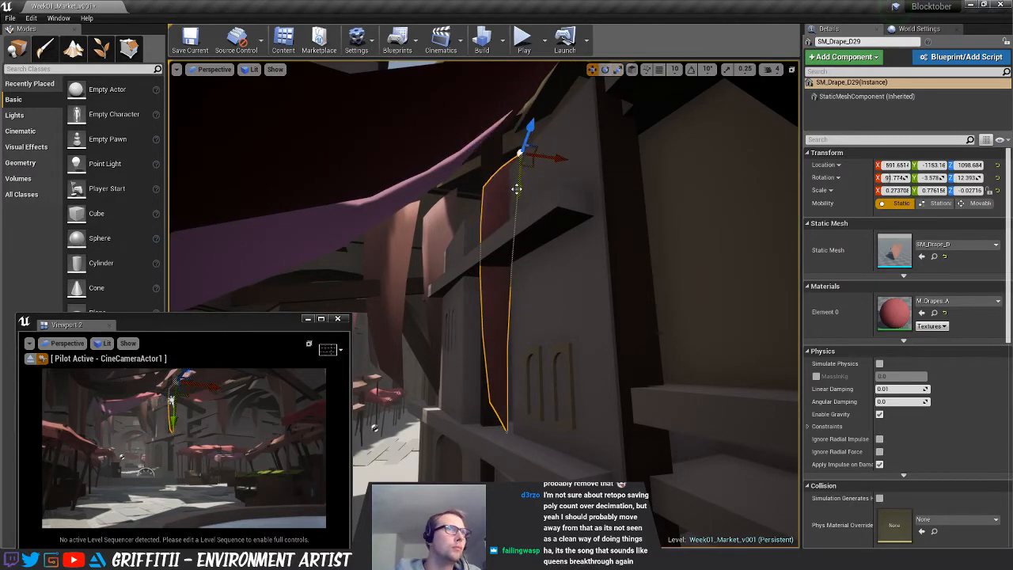
key(Escape)
Slide the building-front drape out from the wall to about X 551, Y -1162, Z 1101
right_drag(502, 319, 541, 318)
click(543, 158)
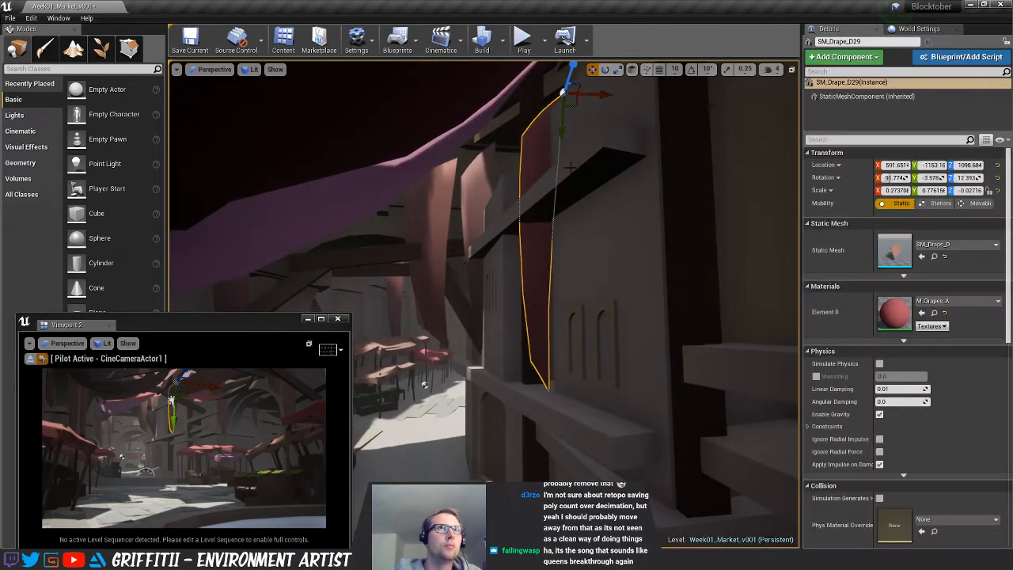
drag(592, 96, 583, 100)
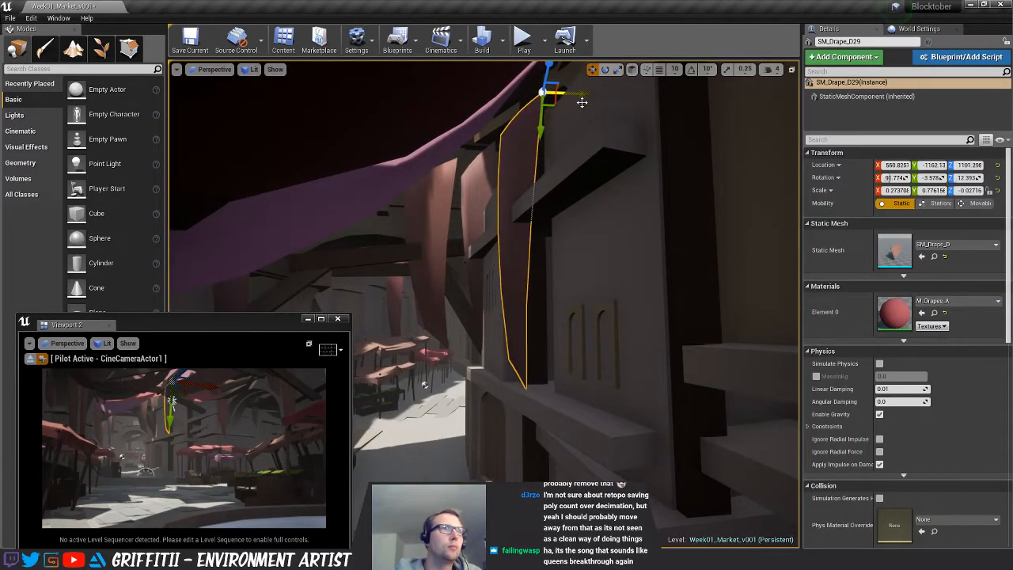
key(Escape)
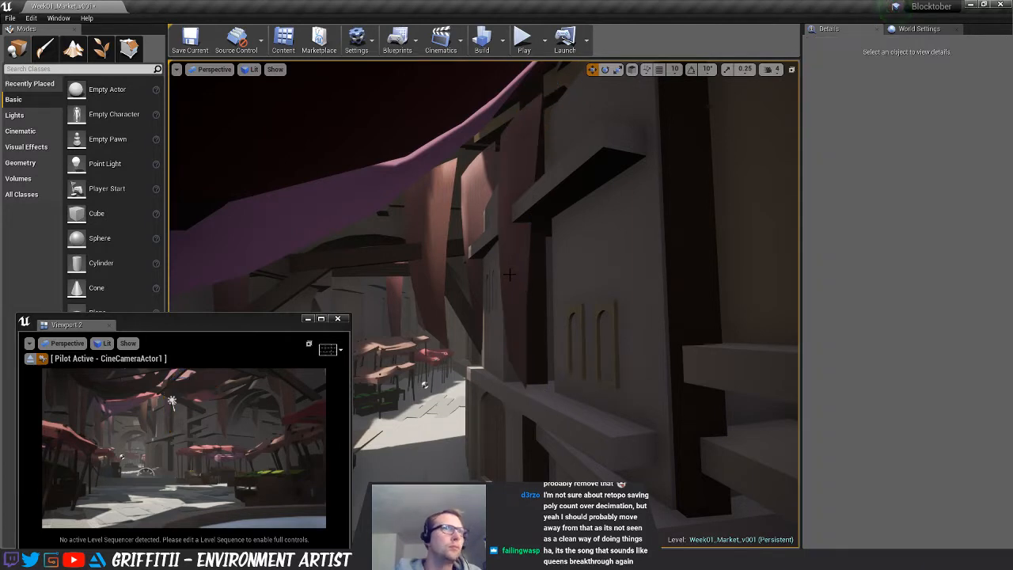
Move the building-front drape along the facade to about X 537, Y -1240, Z 1105 and rotate it to about 47° Z
click(543, 197)
right_drag(543, 197, 562, 198)
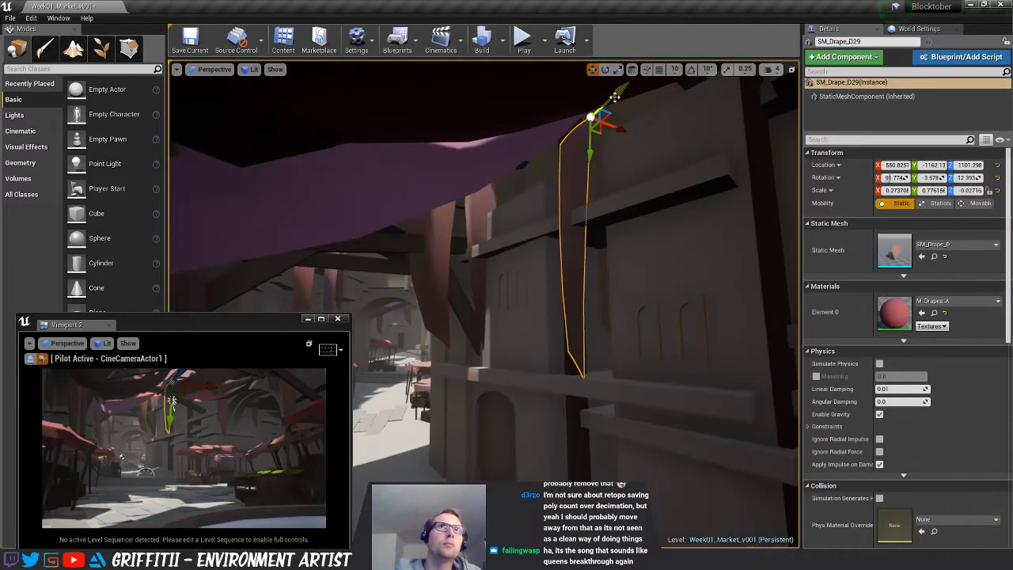
drag(615, 97, 592, 142)
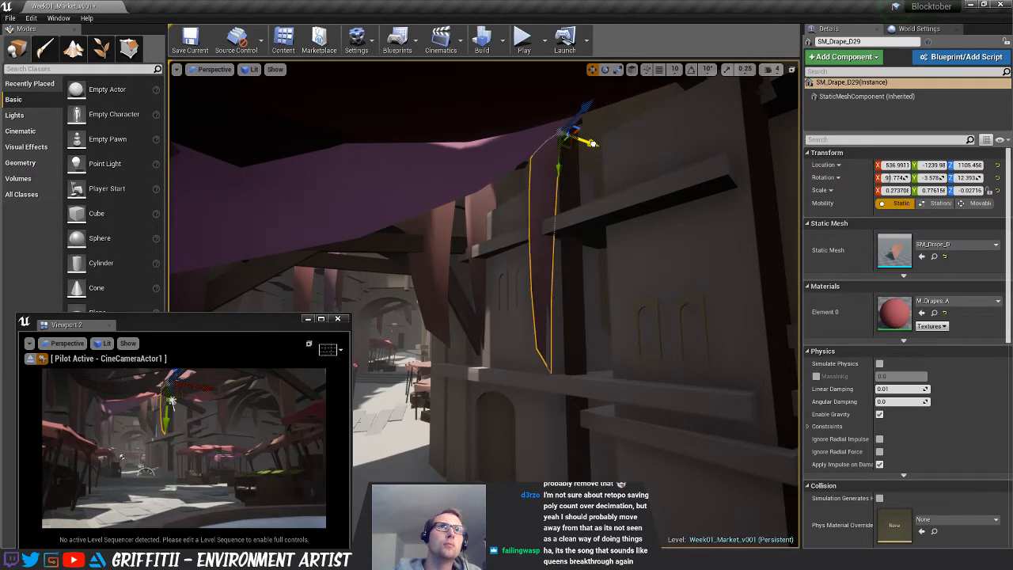
key(e)
mouse_move(600, 92)
mouse_down()
mouse_move(606, 150)
mouse_move(645, 129)
mouse_move(599, 93)
mouse_up()
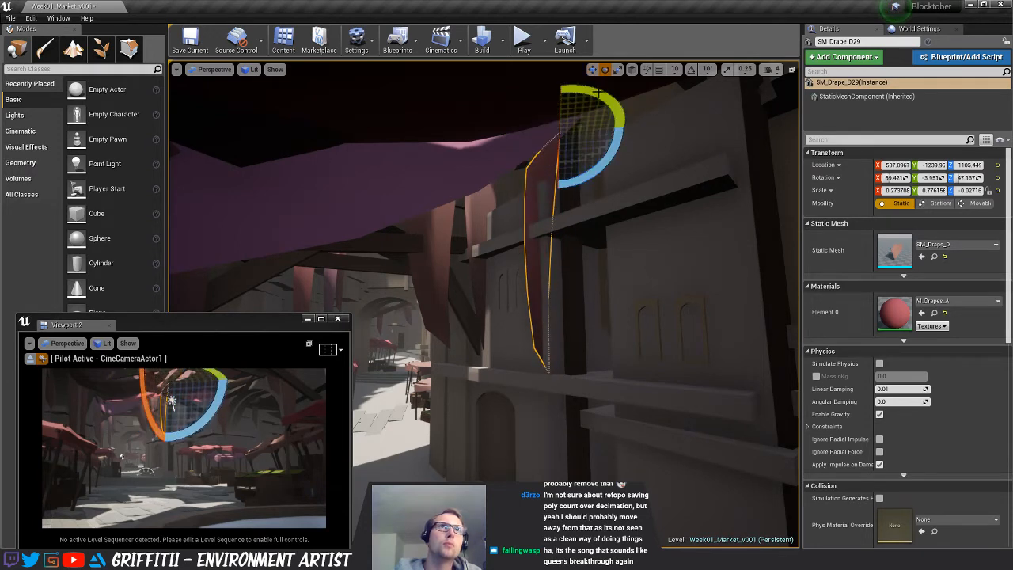
Reposition the rotated drape beside the wall ledge at about X 530, Y -1222, Z 1105
key(w)
drag(595, 132, 565, 106)
key(ctrl+z)
right_drag(581, 136, 536, 129)
drag(504, 94, 499, 90)
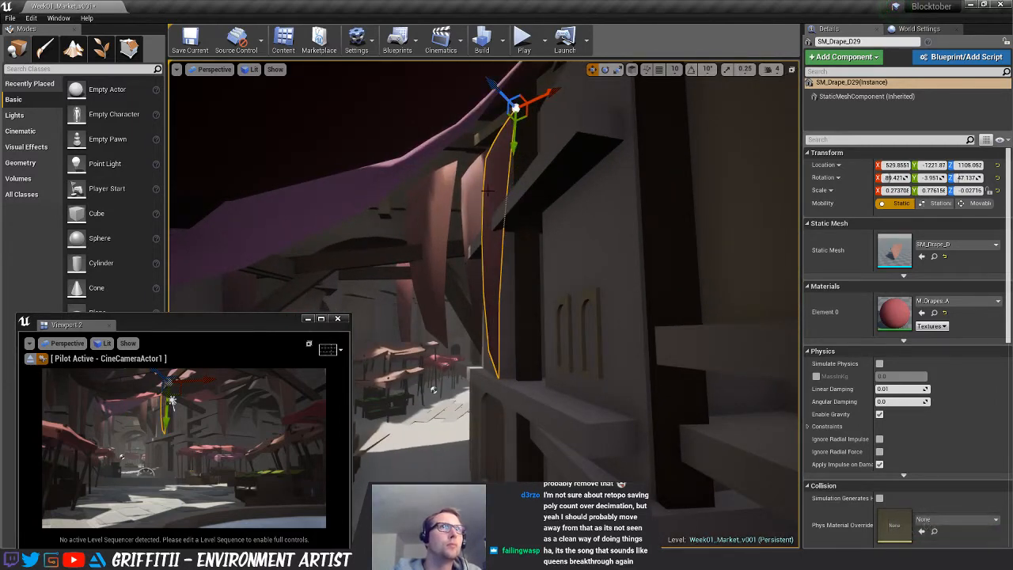
key(Escape)
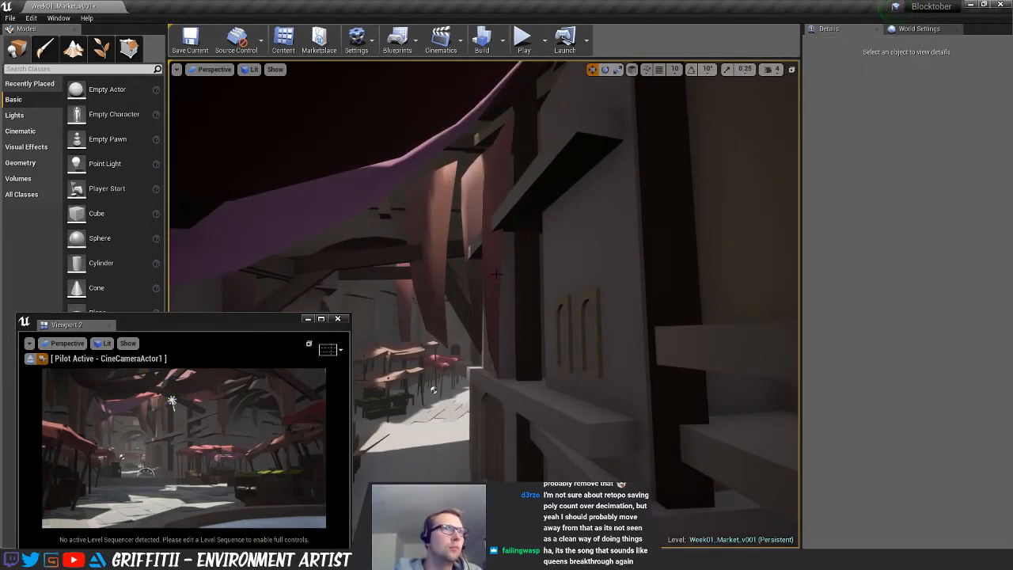
Reselect the drape beside the wall ledge and raise it so it hangs higher on the building front
click(496, 274)
drag(513, 103, 516, 102)
key(Escape)
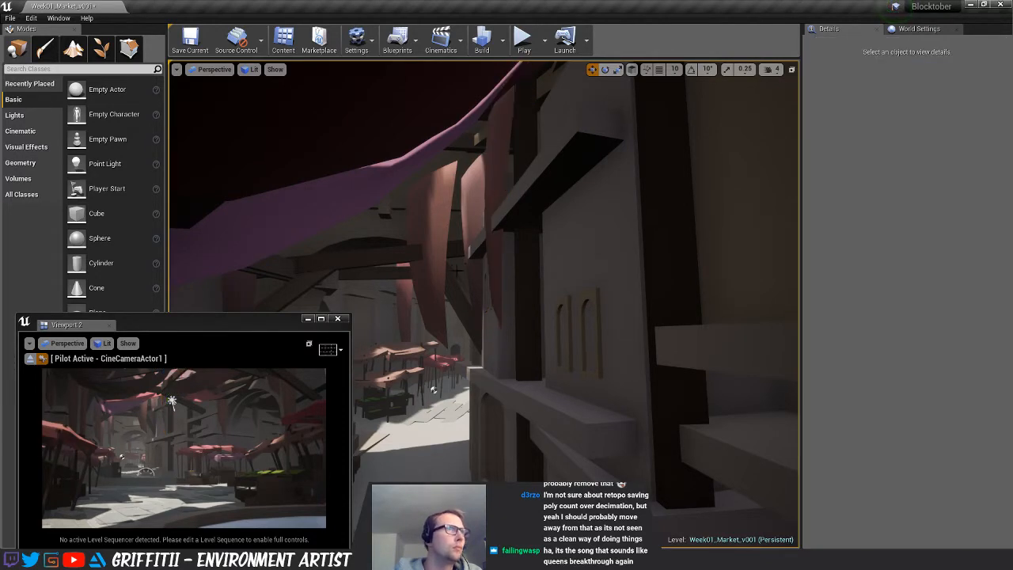
Scale the wide drape farther down the street along its width to make it narrower
click(440, 237)
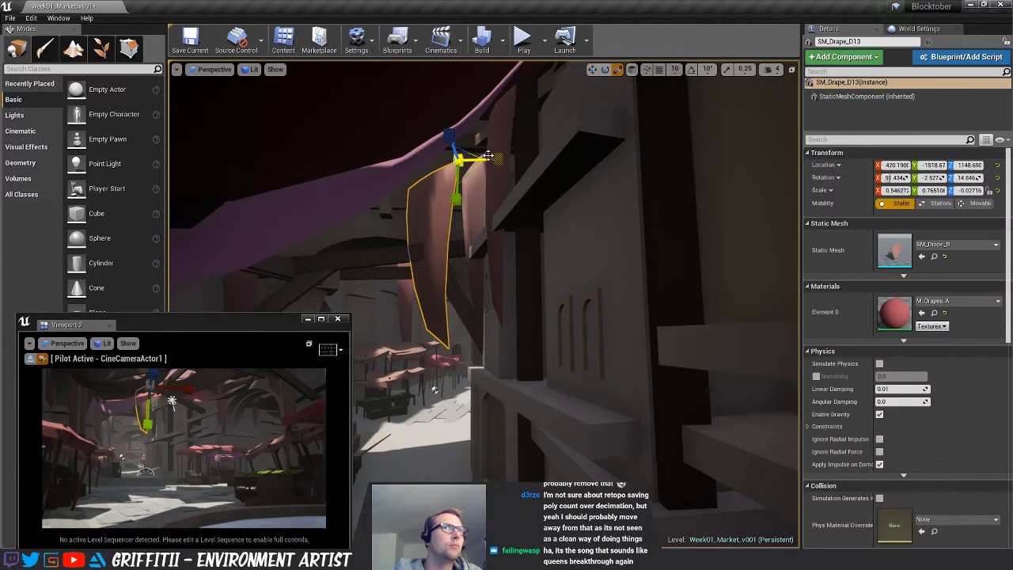
drag(492, 164, 440, 215)
key(Escape)
right_drag(440, 215, 435, 242)
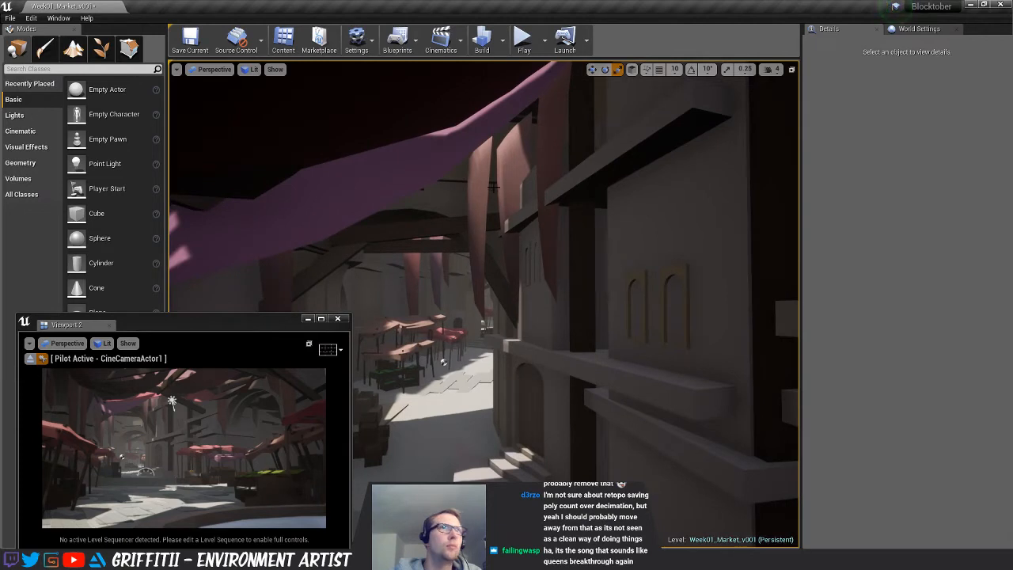
Shift the drape next to the narrowed one out from the wall to about X 509, Y -1494, Z 1197
click(523, 138)
key(w)
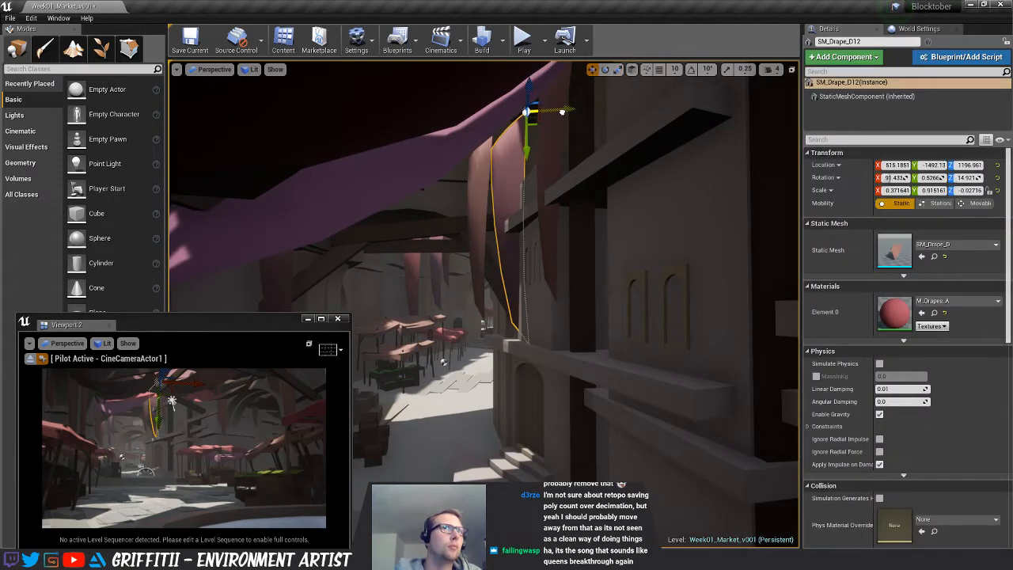
drag(559, 111, 559, 111)
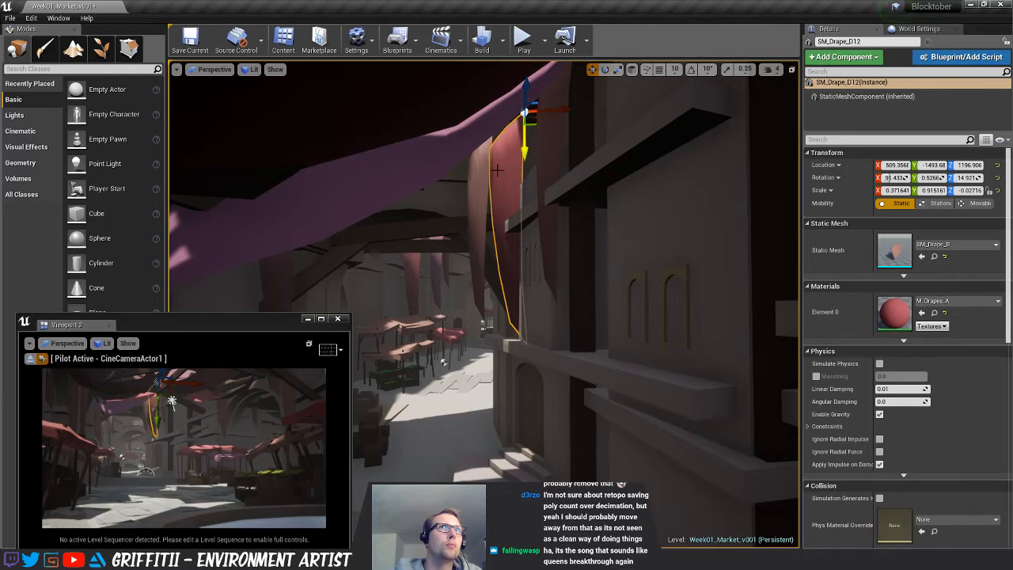
key(Escape)
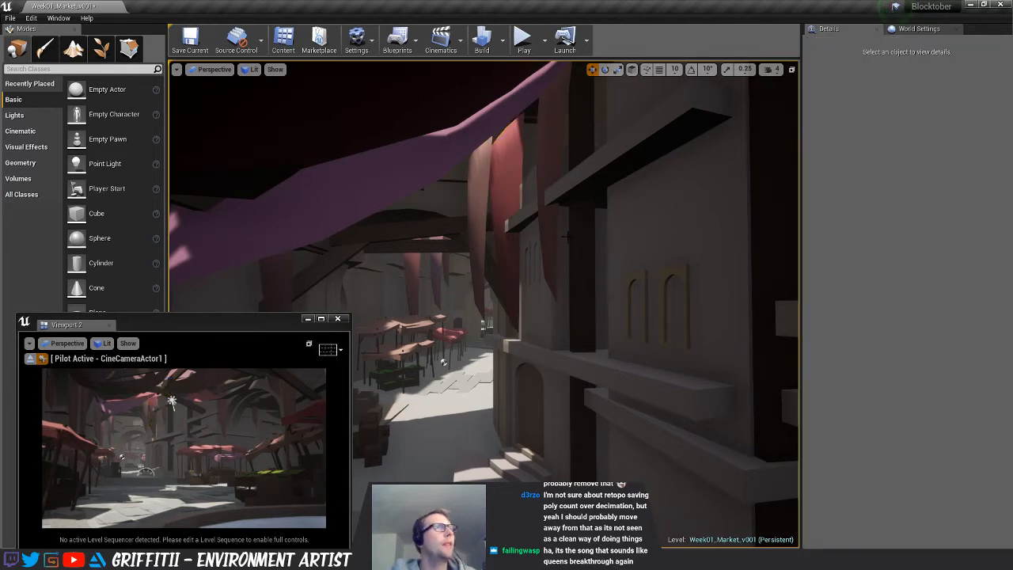
click(506, 163)
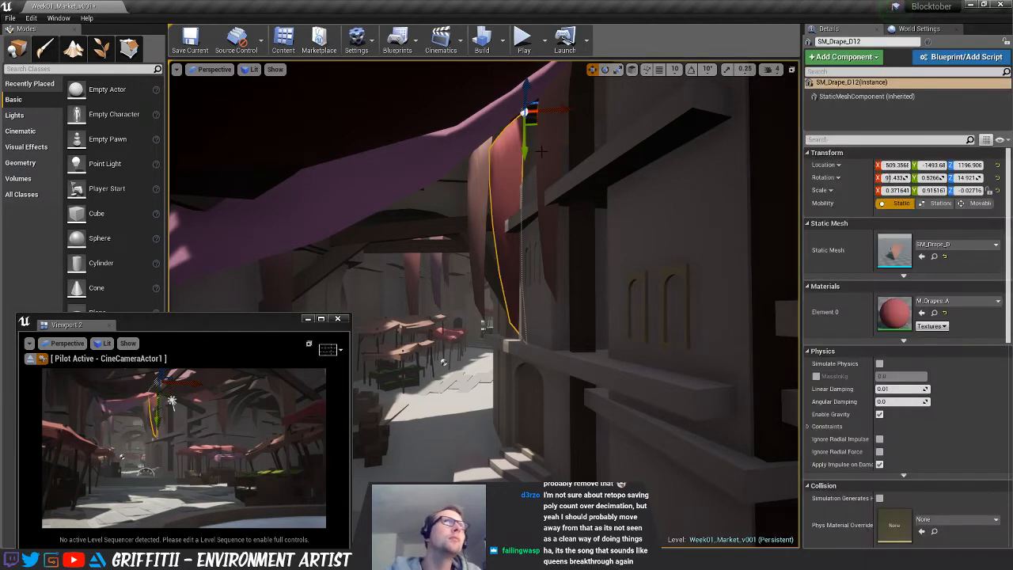
Nudge the drape beside the narrowed one toward the wall to about X 514, Y -1493 and fine-tune its spacing
drag(560, 111, 561, 110)
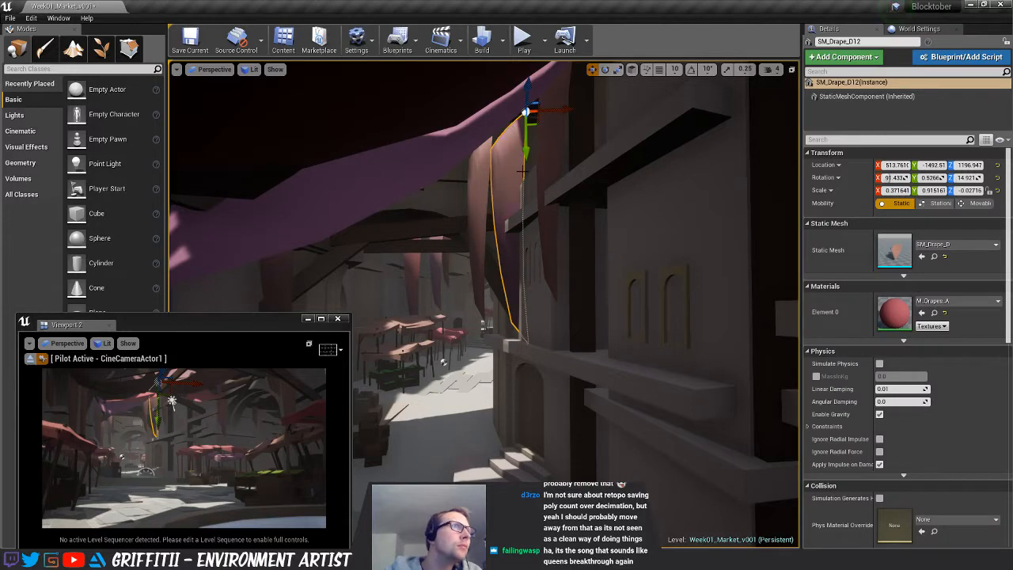
key(Escape)
click(512, 148)
drag(566, 109, 569, 109)
key(Escape)
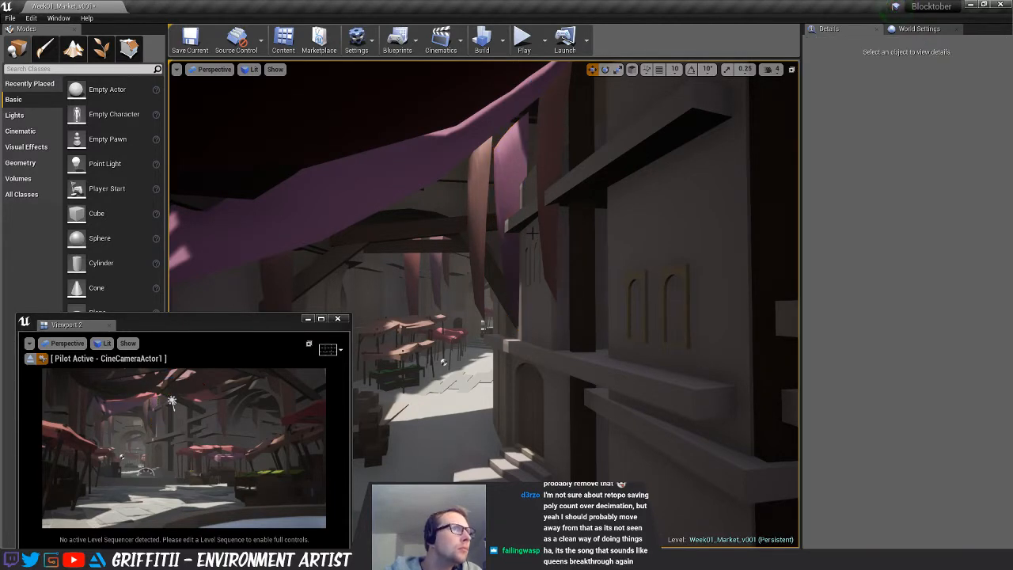
Clear the selection of the narrow drape and save the level with the rearranged drapes
click(487, 206)
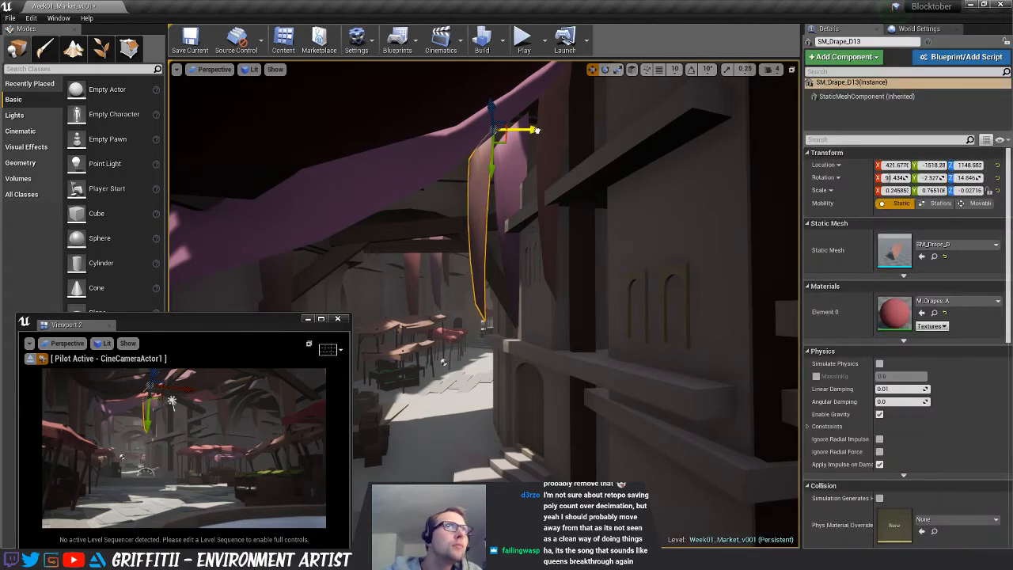
key(Escape)
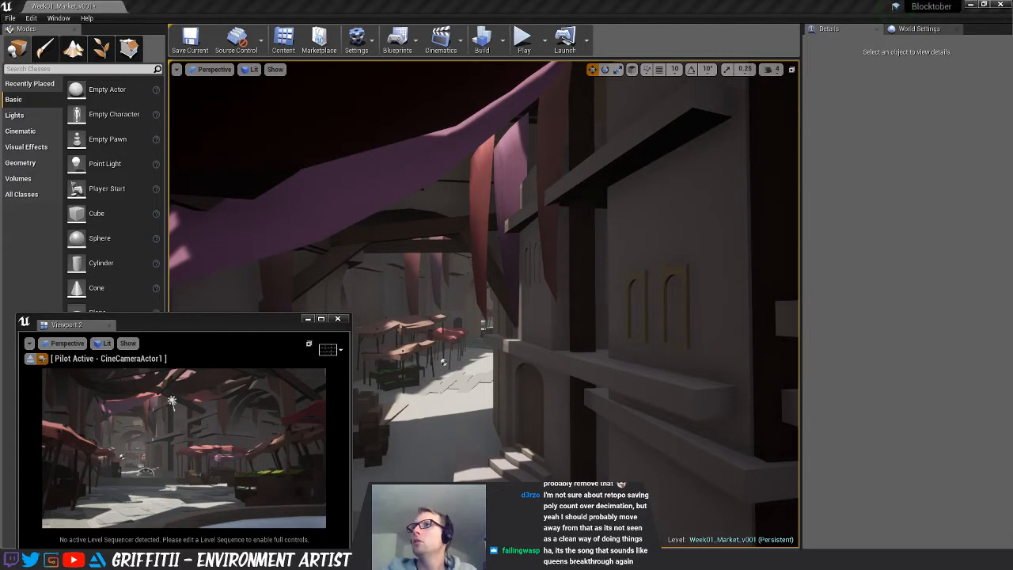
key(ctrl+s)
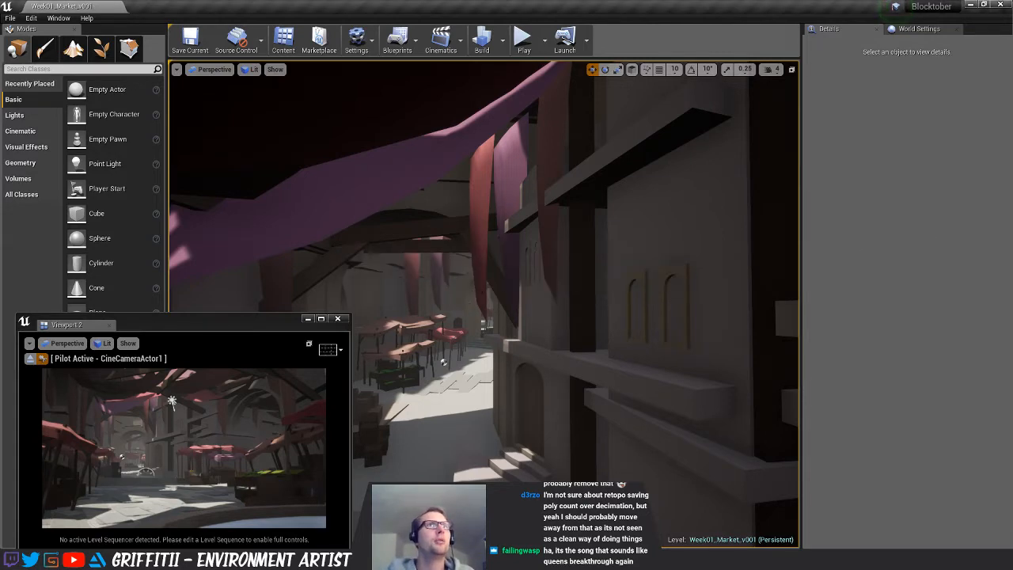
Place the SM_Rope_C mesh over the market street and move it up to about X 578, Y -269, Z 782
right_drag(483, 304, 429, 297)
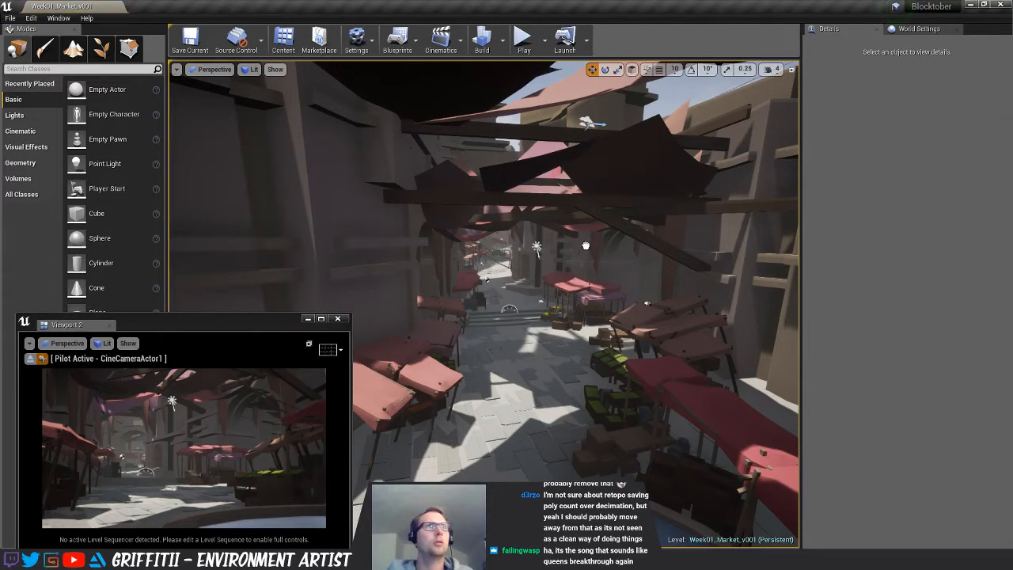
click(606, 294)
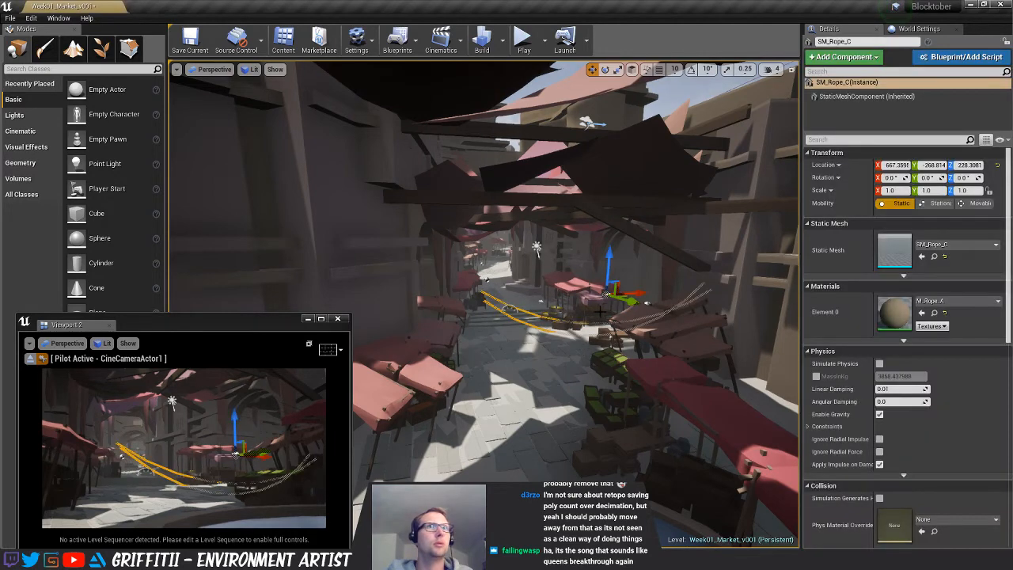
drag(611, 244, 612, 170)
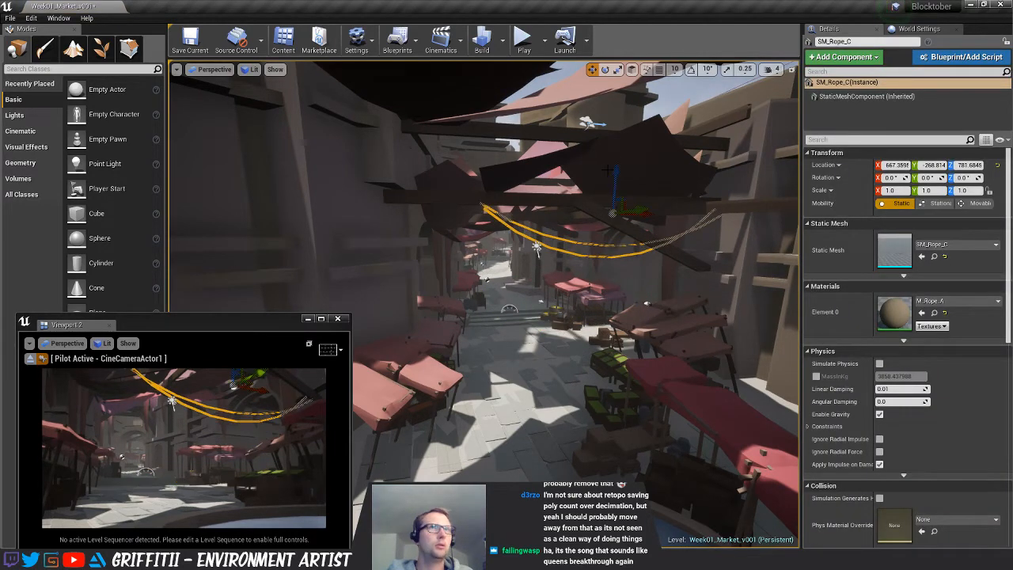
drag(649, 213, 638, 212)
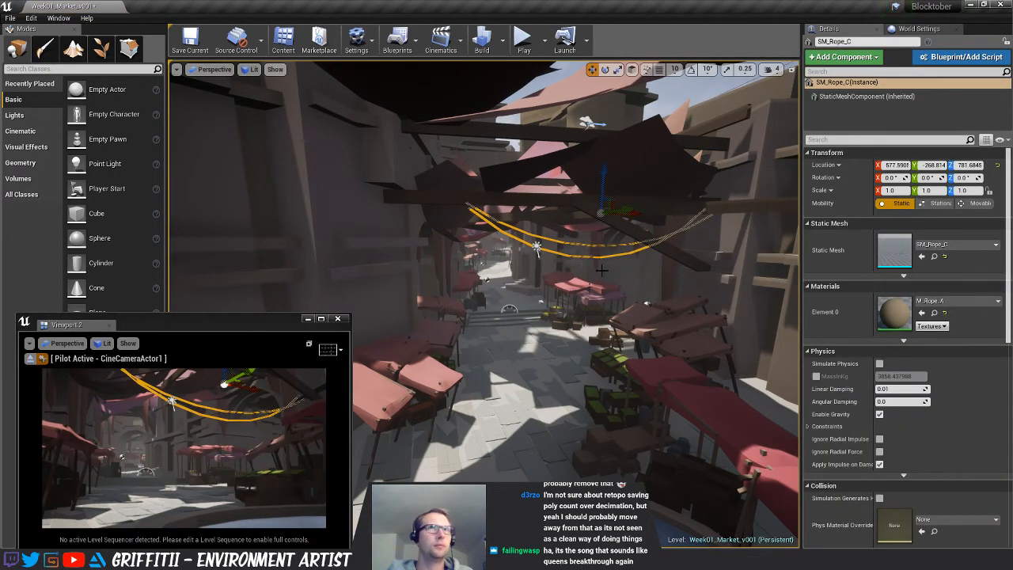
Inspect how the rope hangs between the archway, stalls and beams in the street and the cine camera view
right_drag(619, 280, 672, 252)
key(w)
click(702, 254)
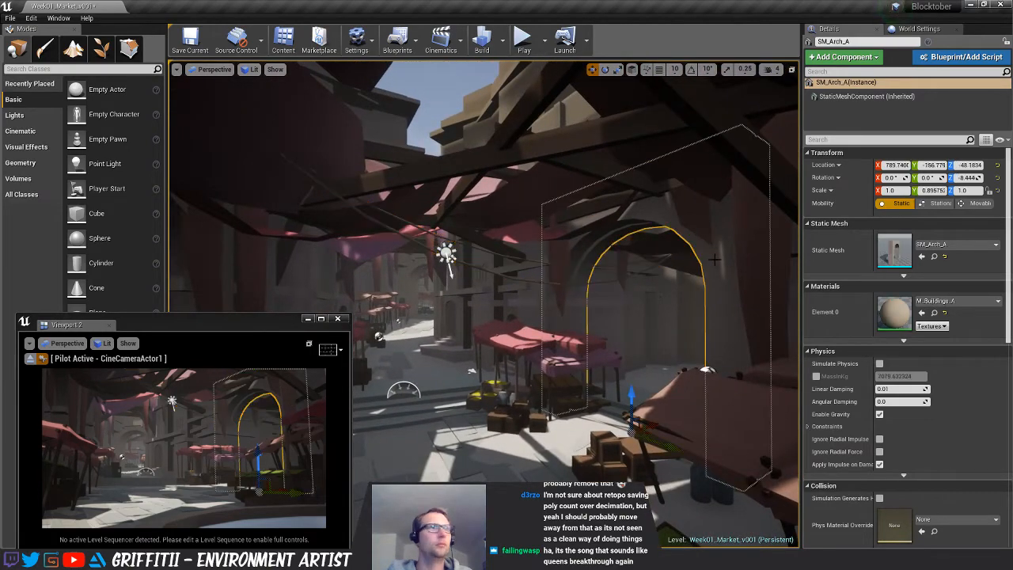
key(Escape)
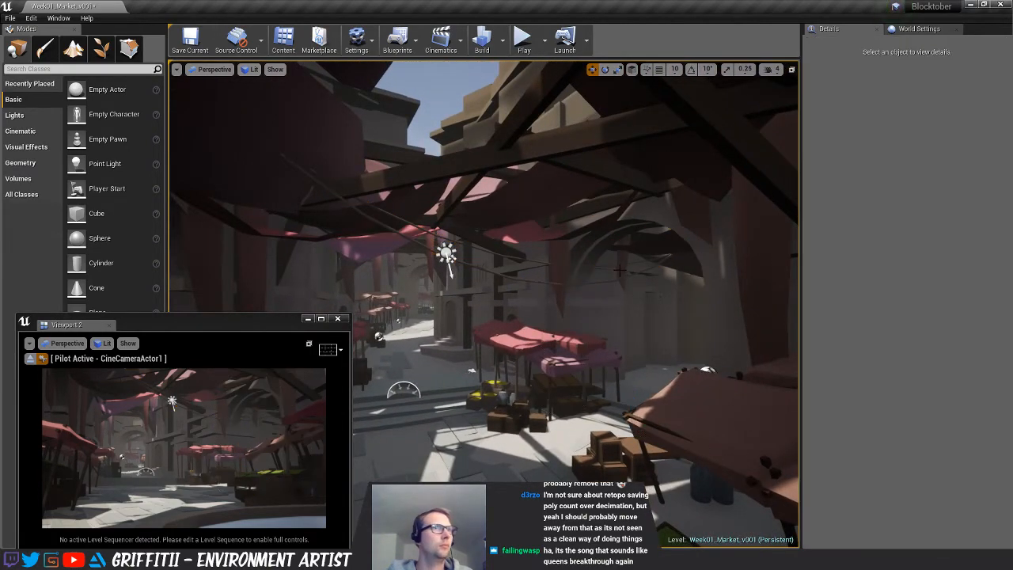
click(163, 322)
click(172, 400)
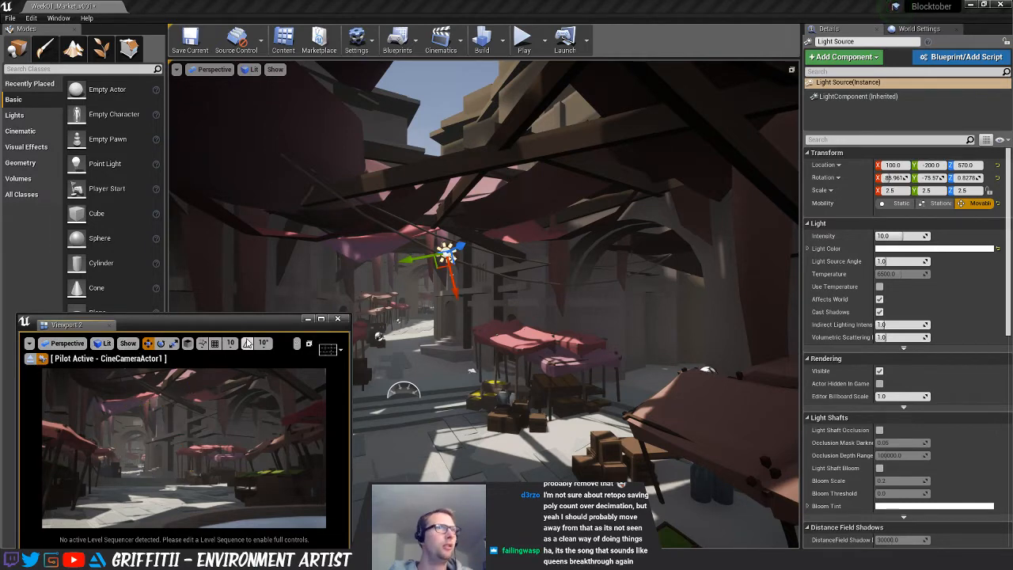
click(538, 344)
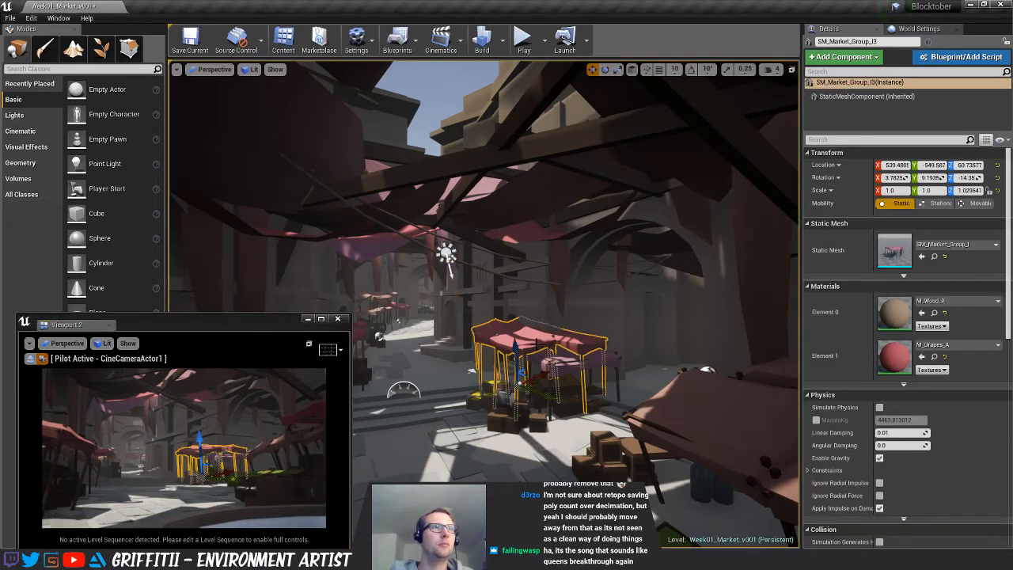
key(Escape)
key(s)
right_drag(531, 341, 504, 329)
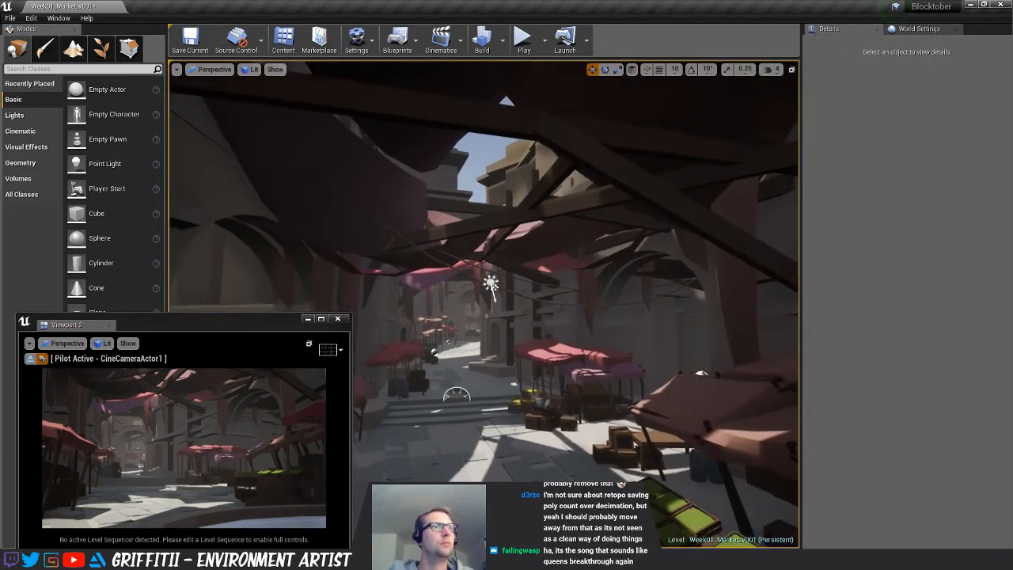
Rotate the SM_Rope_C rope to about 70° around Z and move it to about X 397, Y -774, Z 881
click(546, 284)
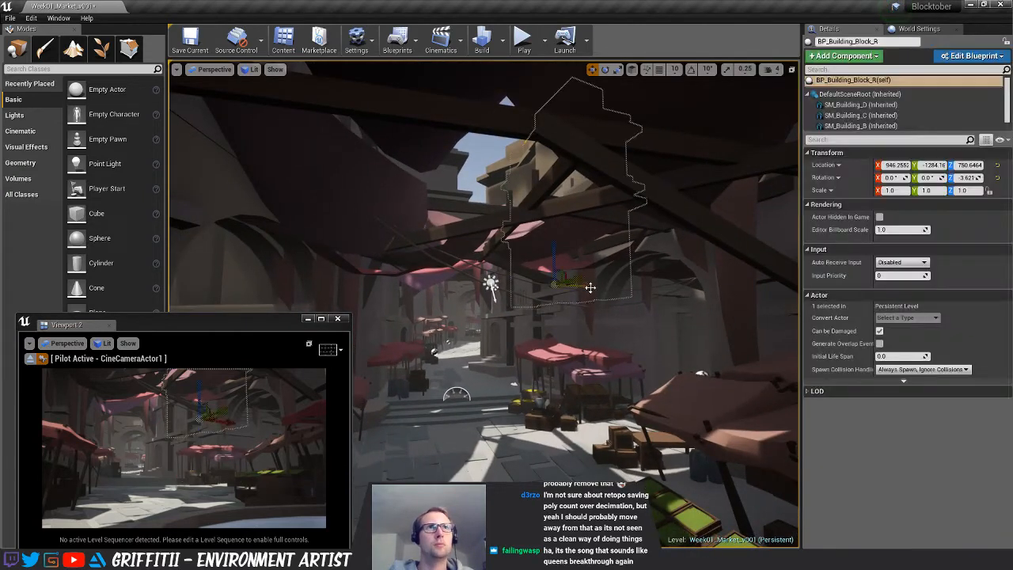
key(e)
click(466, 263)
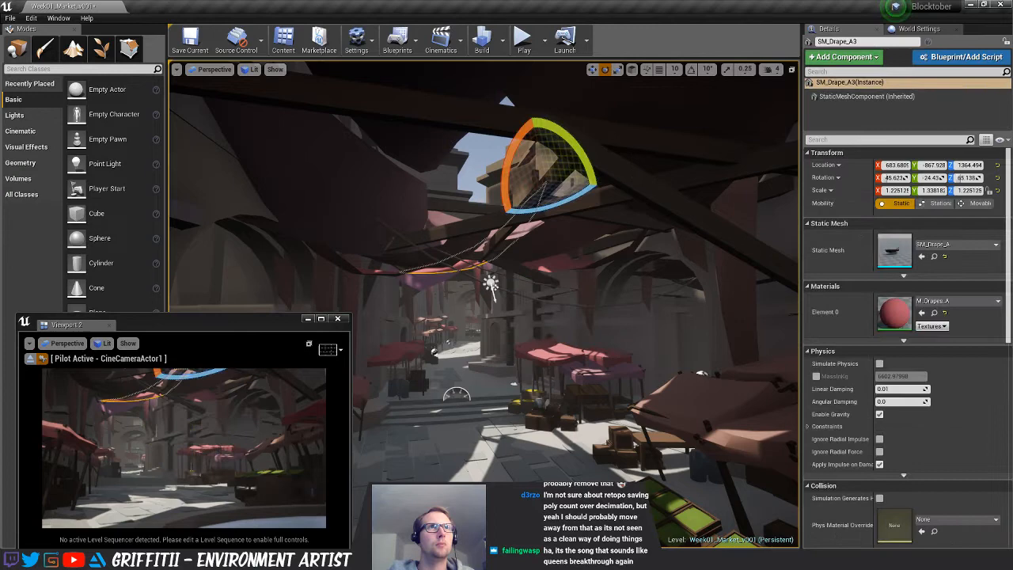
click(467, 262)
drag(584, 233, 515, 207)
key(w)
key(w)
mouse_move(542, 264)
right_down()
mouse_move(556, 255)
mouse_move(542, 264)
right_up()
key(Escape)
Save the edited olive-coloured rope material M_Rope_A
key(s)
mouse_move(693, 304)
right_down()
mouse_move(665, 304)
mouse_move(693, 304)
right_up()
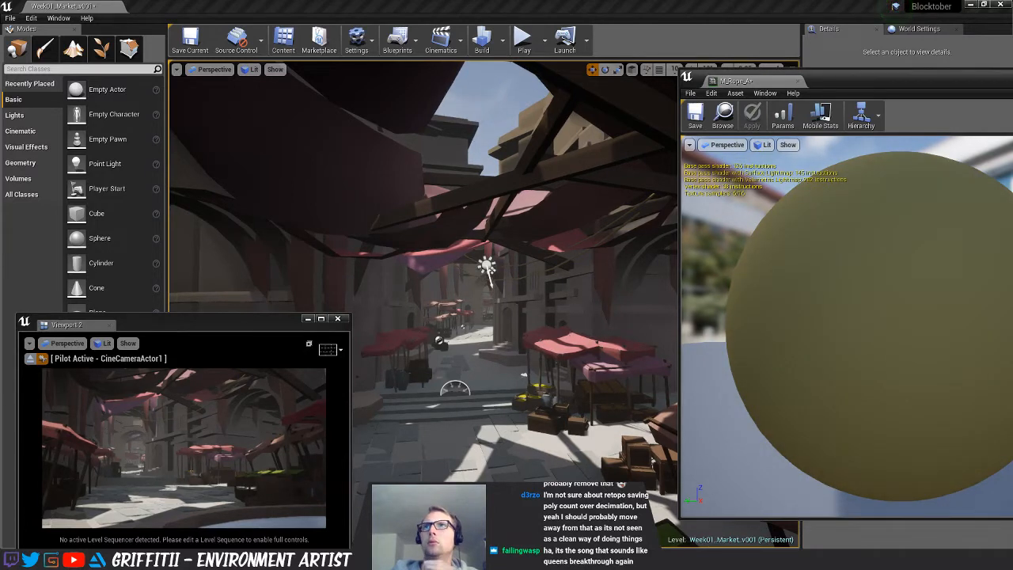
click(691, 115)
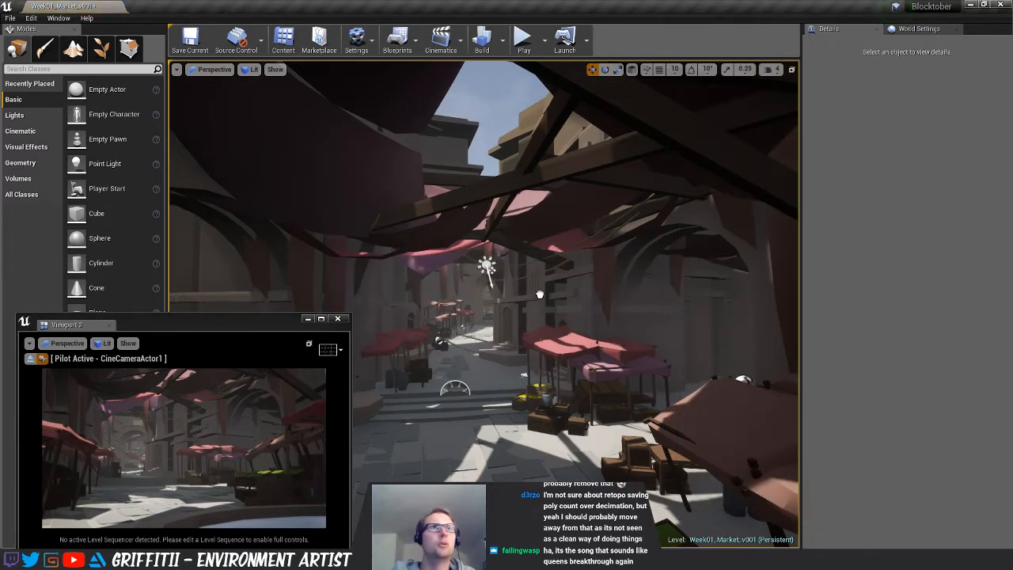
Place the SM_Rope_D mesh across the street and move it to about X 443, Y -239, Z 903
click(471, 307)
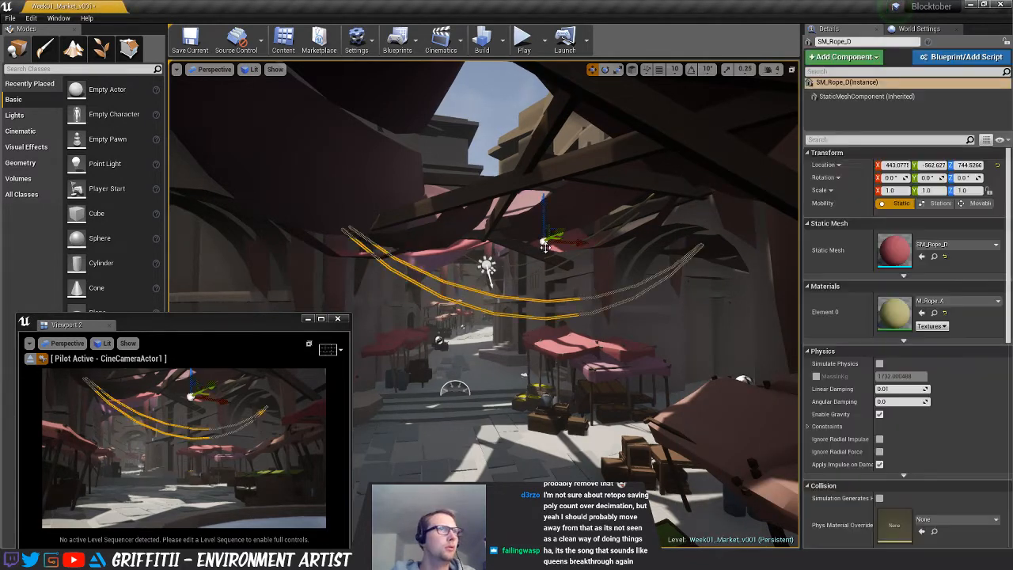
drag(544, 207, 610, 164)
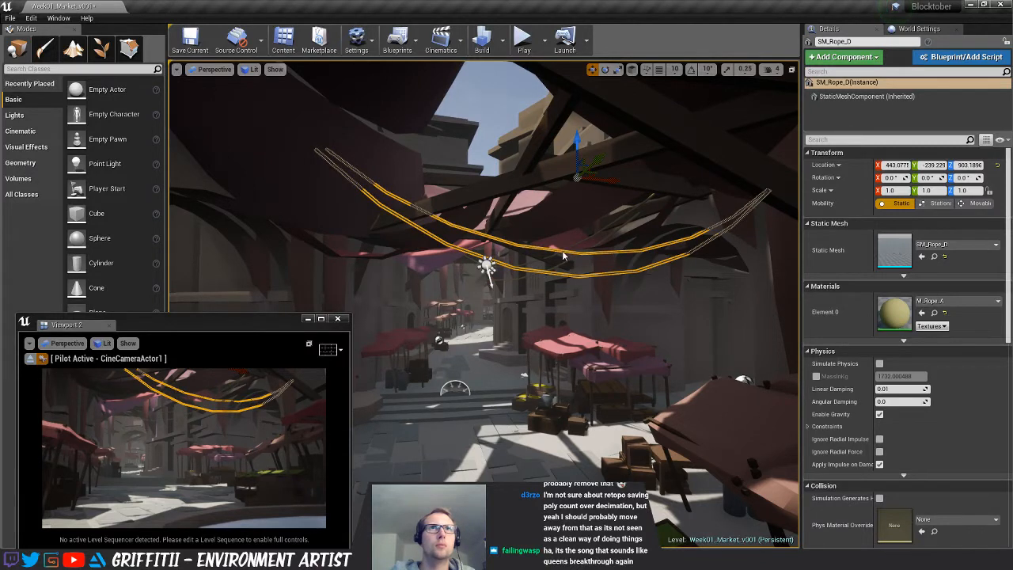
key(Escape)
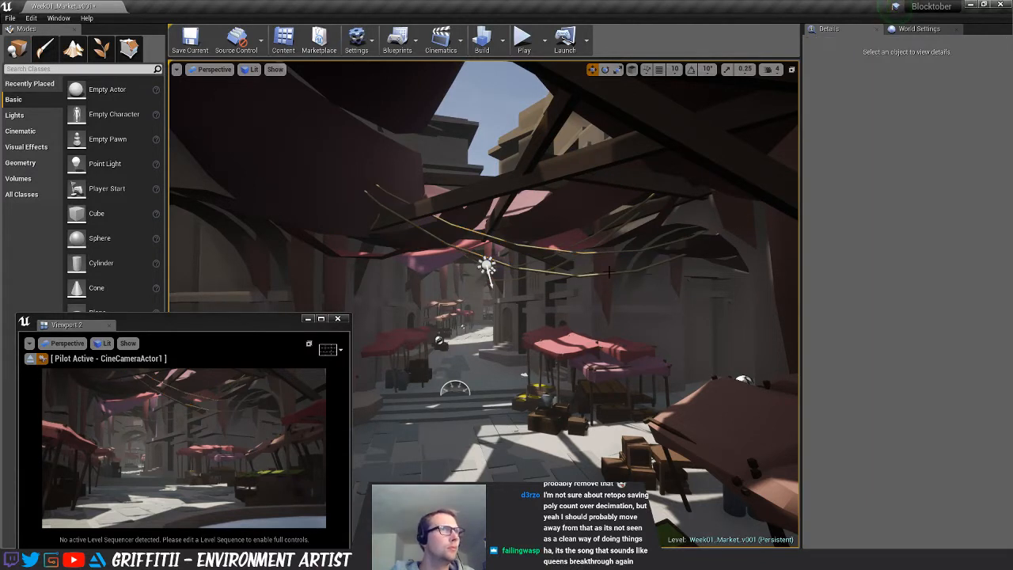
Rotate the SM_Rope_D rope around its vertical axis so it crosses the street at an angle
click(487, 268)
click(488, 271)
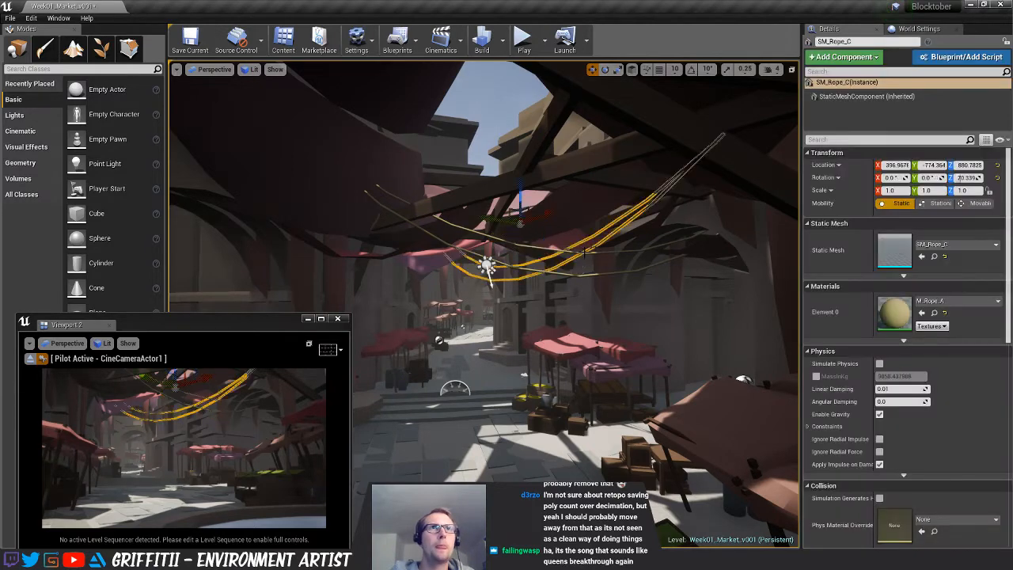
click(582, 253)
key(e)
drag(590, 150, 615, 153)
key(Escape)
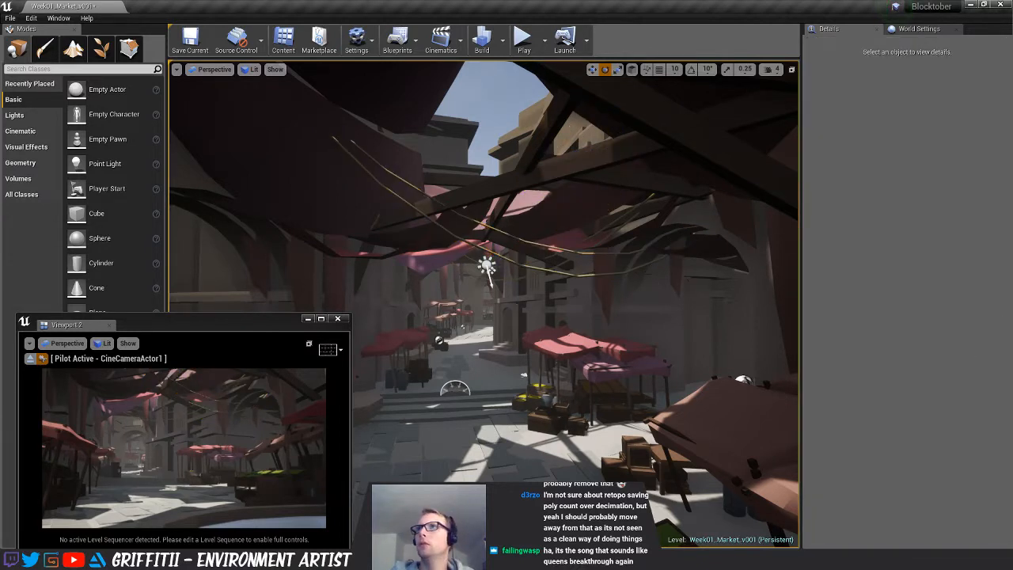
Place the SM_Rope_A mesh at about X -443, Y -481, Z 769 and rotate it to about -22° around Z
click(483, 236)
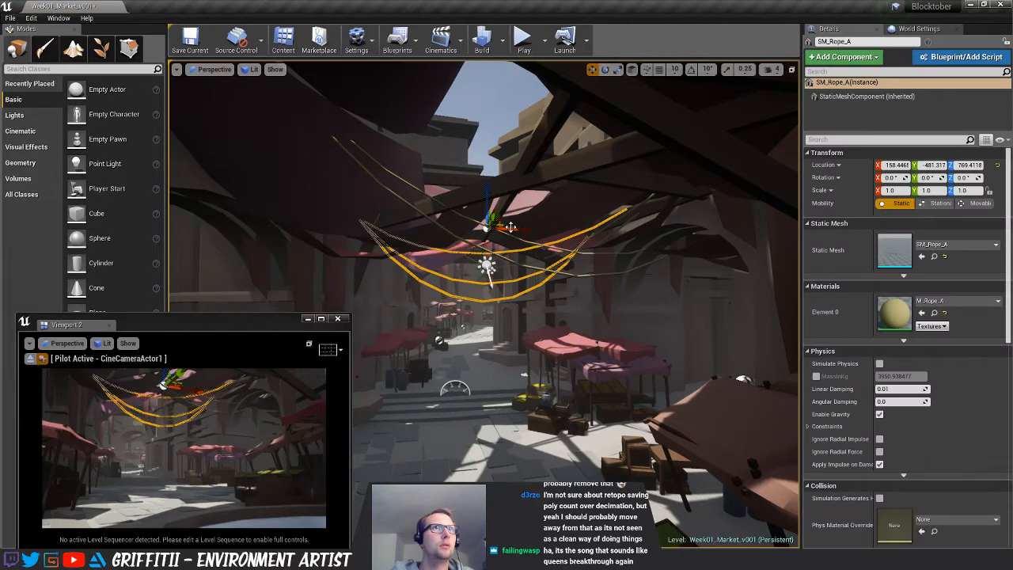
drag(511, 227, 434, 226)
key(e)
right_drag(434, 237, 389, 234)
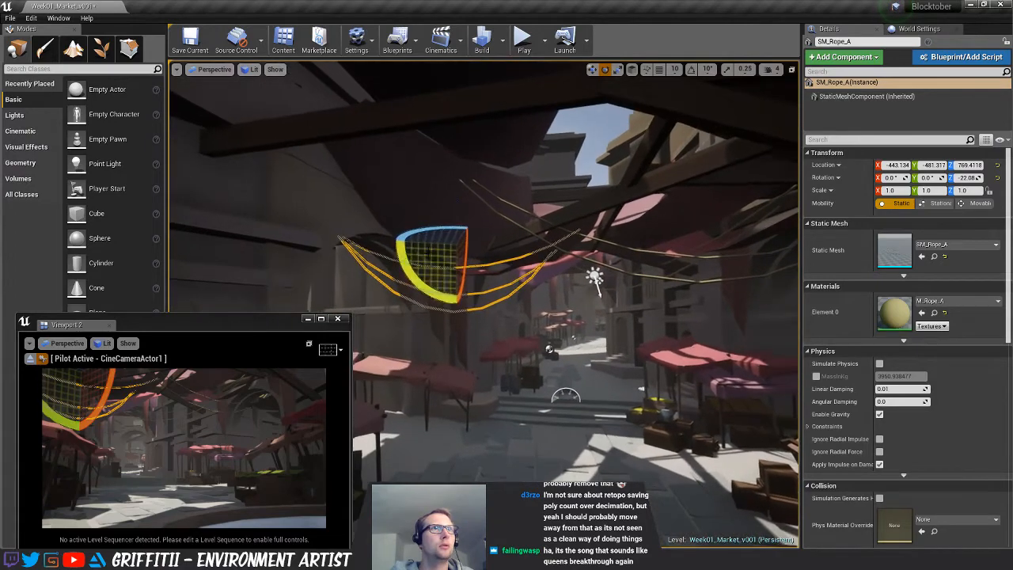
Shift the SM_Rope_A rope closer to the archway, to about X -502, Y -366
key(w)
right_drag(460, 236, 440, 234)
key(w)
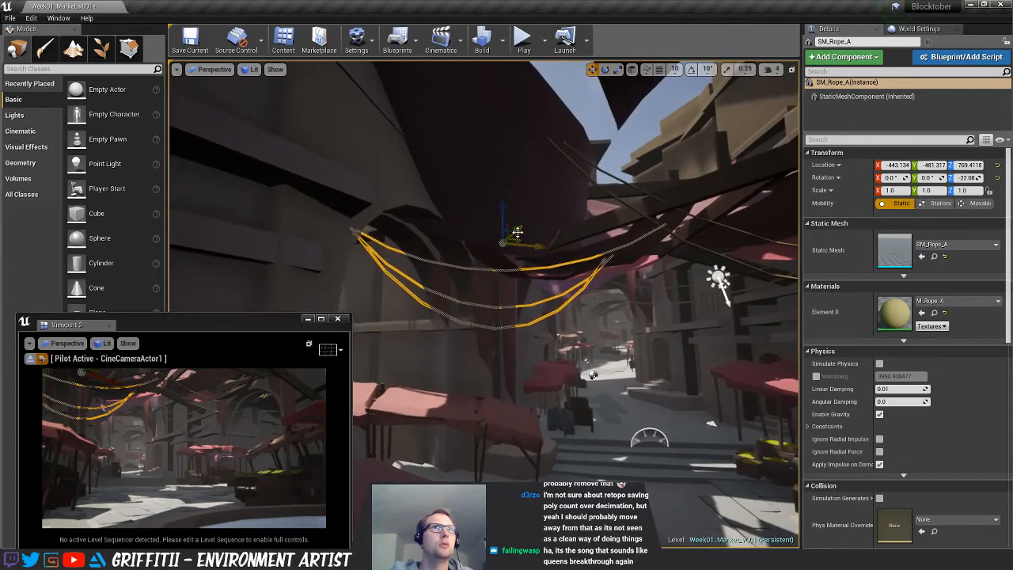
mouse_move(518, 232)
mouse_down()
mouse_move(531, 215)
mouse_move(520, 235)
mouse_up()
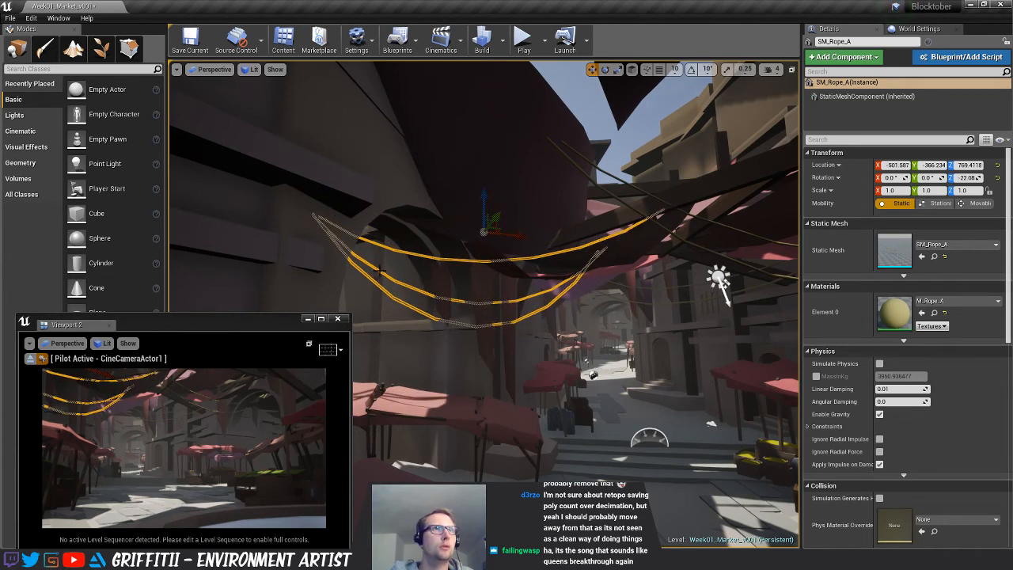
Undo the last rope move and clear the building and archway selections
ctrl+drag(380, 270, 428, 297)
click(447, 342)
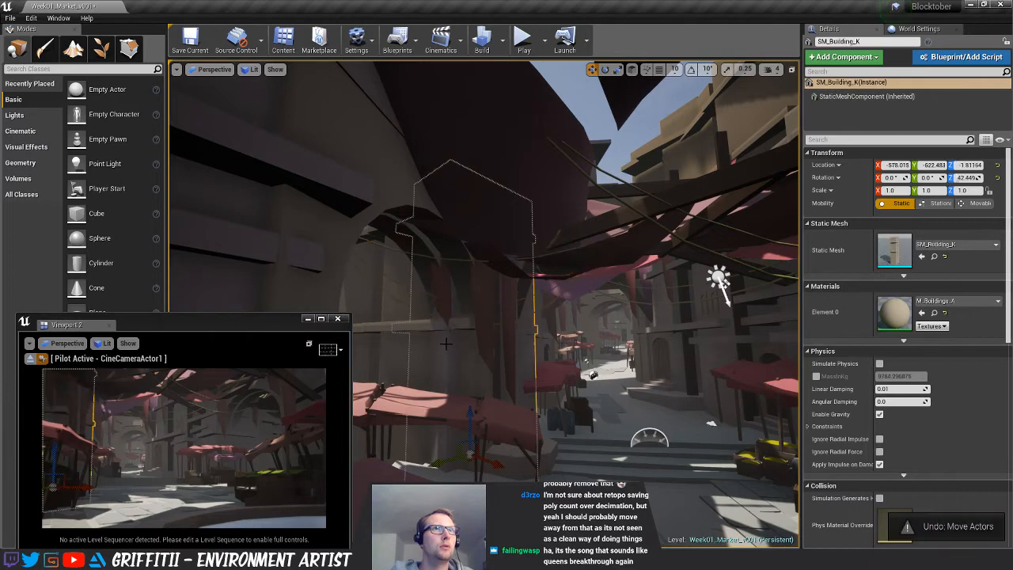
key(Escape)
right_drag(447, 342, 480, 341)
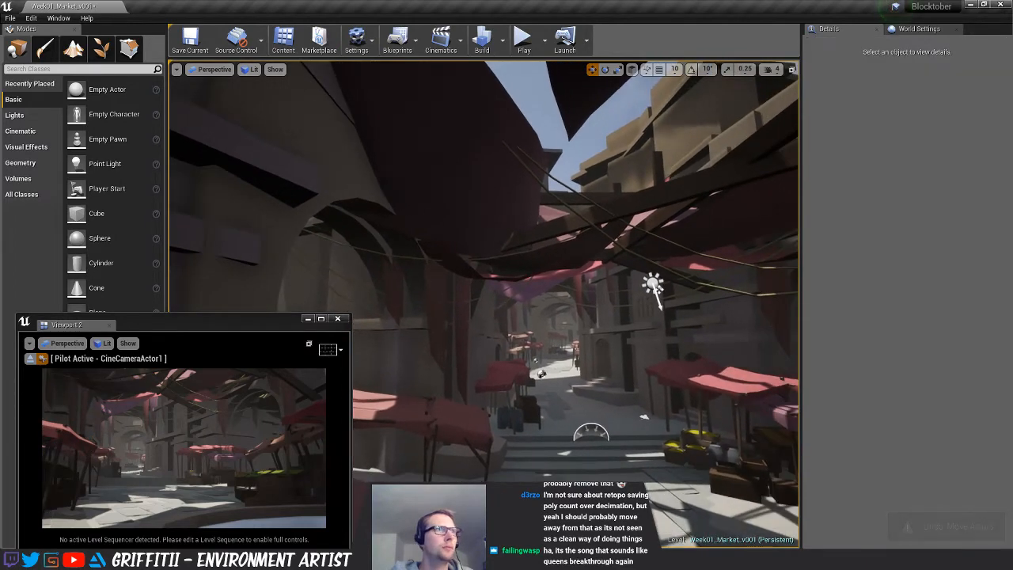
click(460, 307)
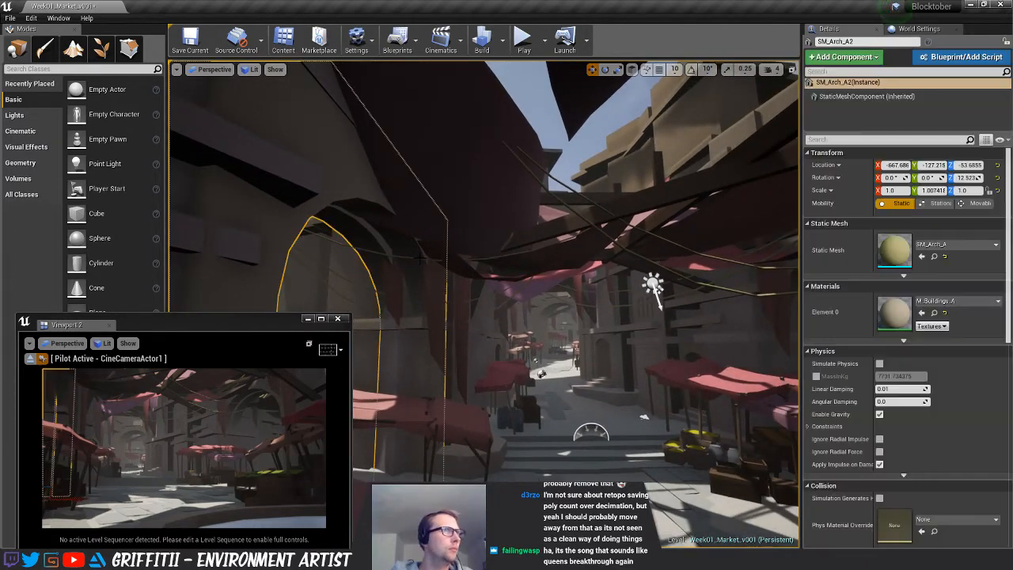
ctrl+click(416, 346)
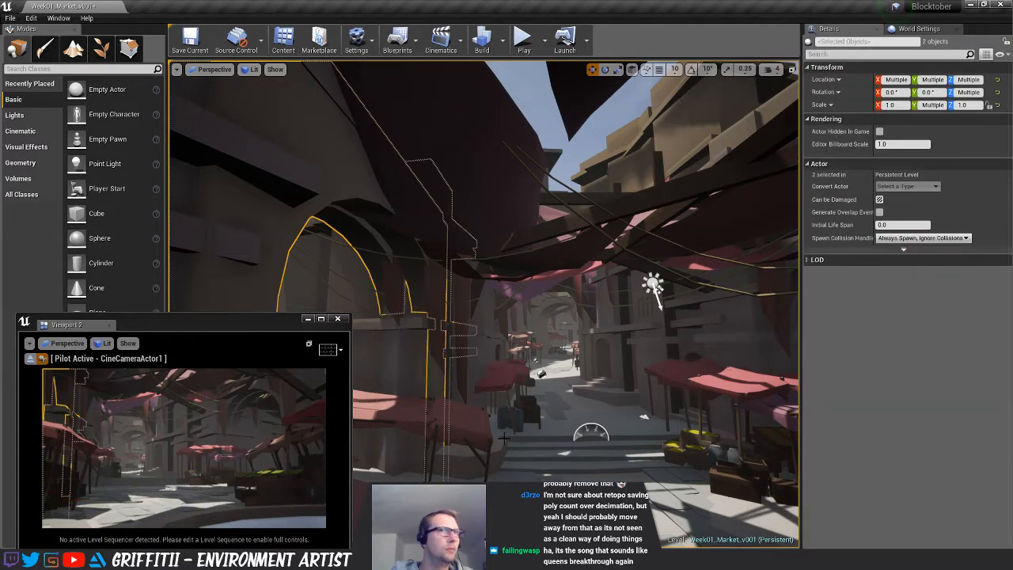
click(556, 454)
key(Escape)
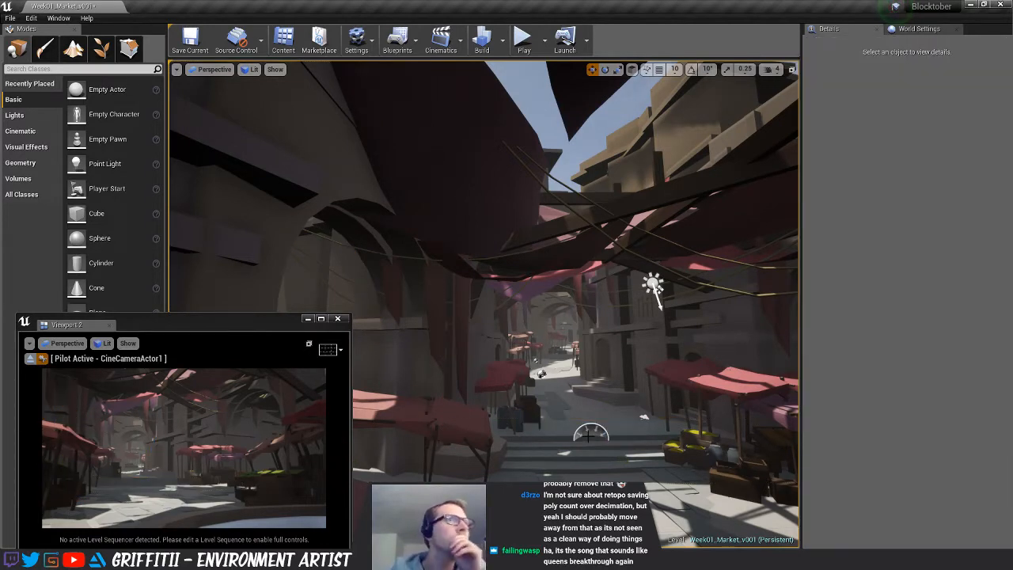
Duplicate the SM_Rope_C rope, rotate the copy to about -55° around Z and move it to about X -232, Y -1031, Z 904
key(w)
right_drag(515, 317, 575, 214)
click(628, 317)
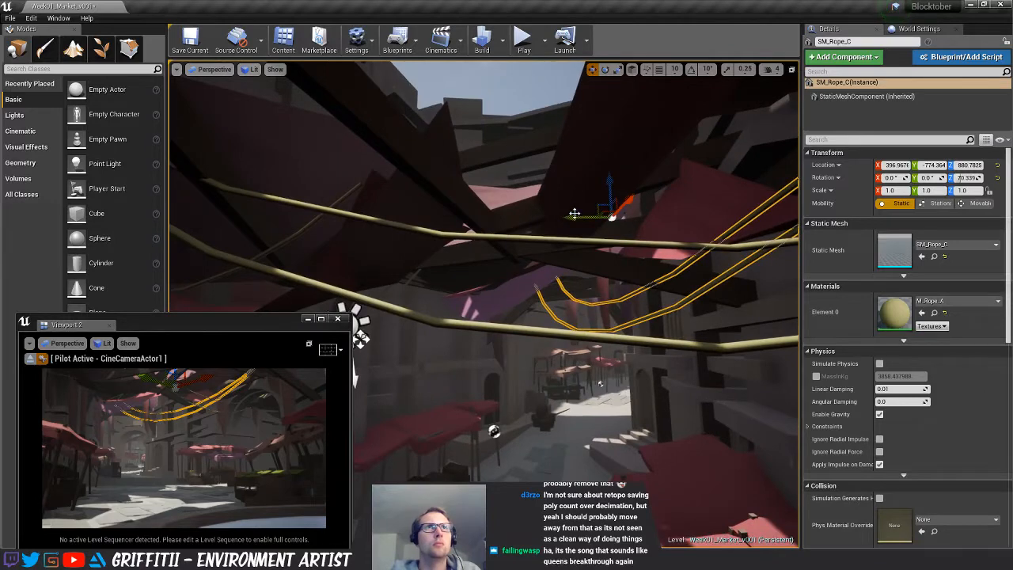
alt+drag(574, 214, 527, 286)
key(e)
key(w)
key(e)
key(w)
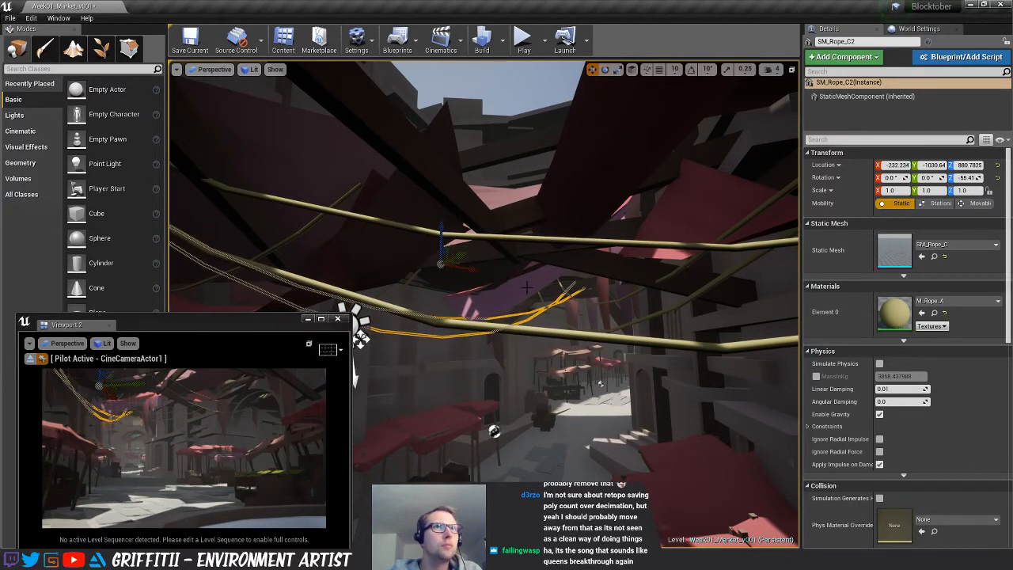
drag(444, 233, 443, 228)
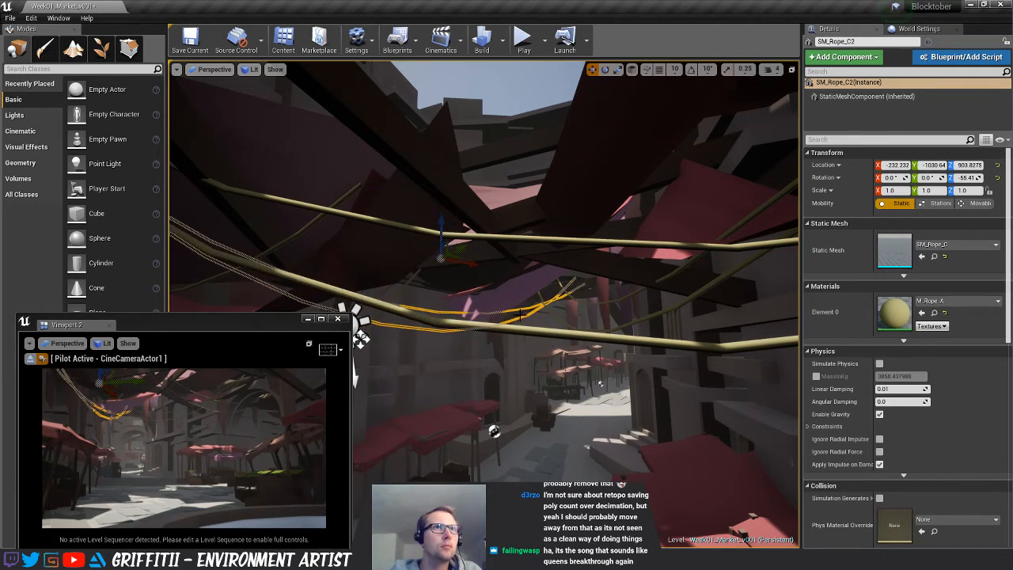
Move the SM_Rope_C2 rope beneath the dark drape to about X -52, Y -1077, Z 883
key(Escape)
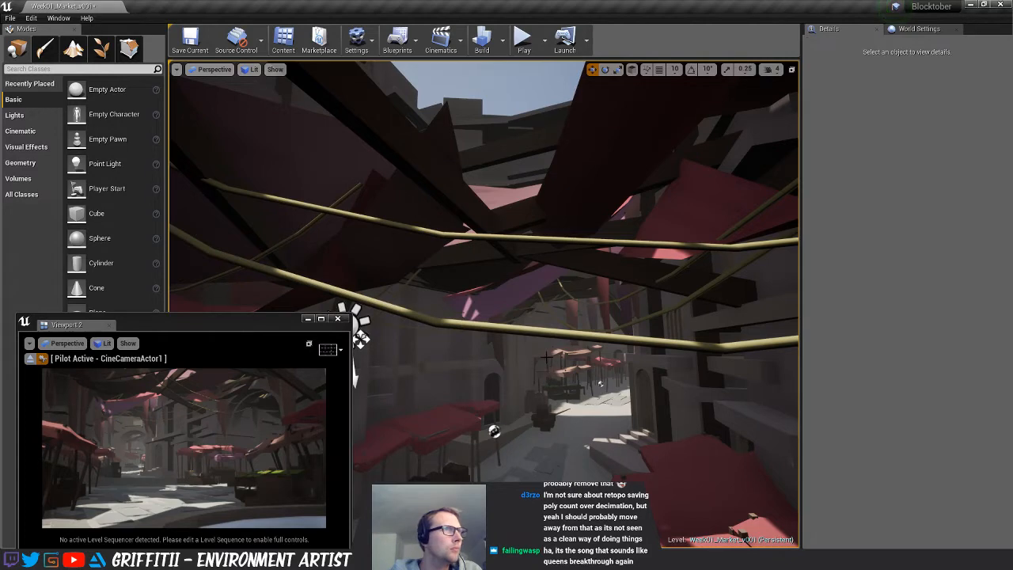
right_drag(354, 372, 355, 322)
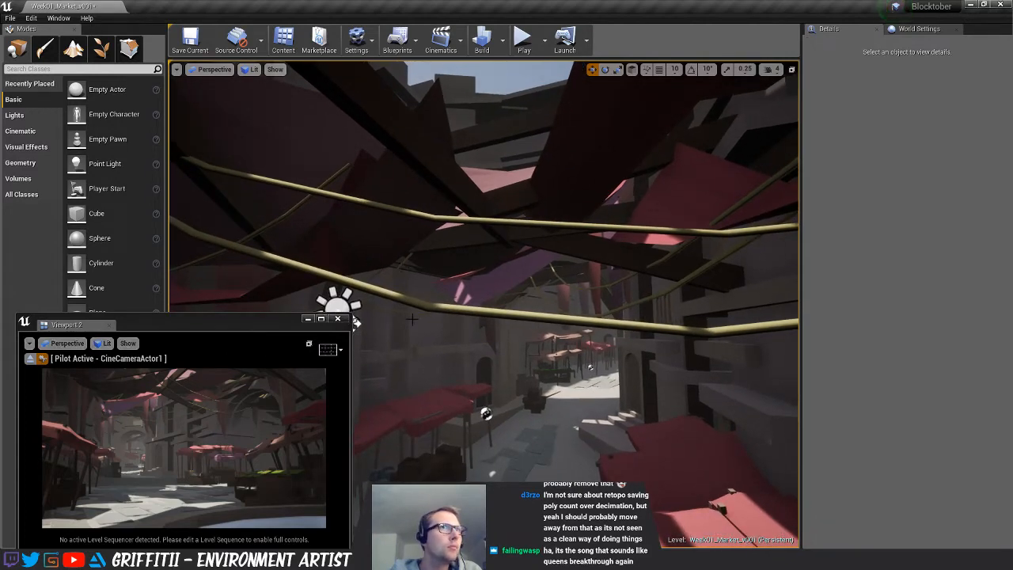
click(356, 322)
right_drag(447, 324, 427, 316)
click(426, 315)
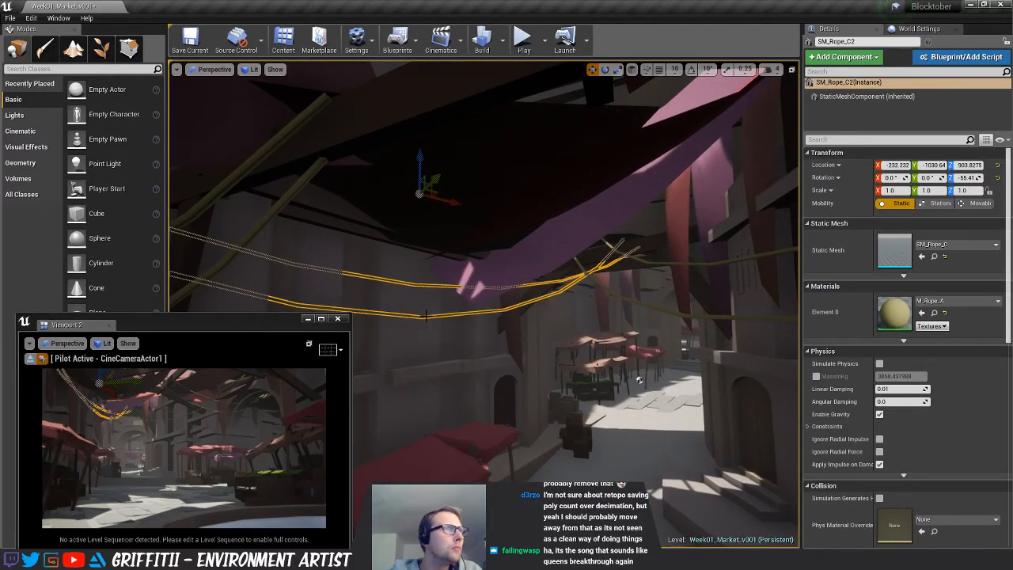
drag(421, 158, 422, 167)
drag(452, 209, 529, 199)
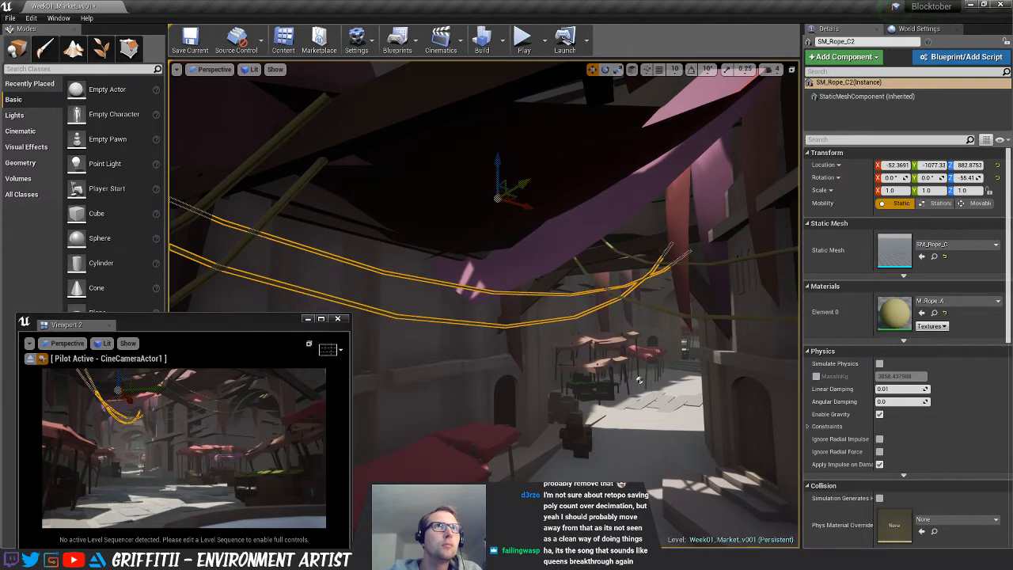
click(534, 176)
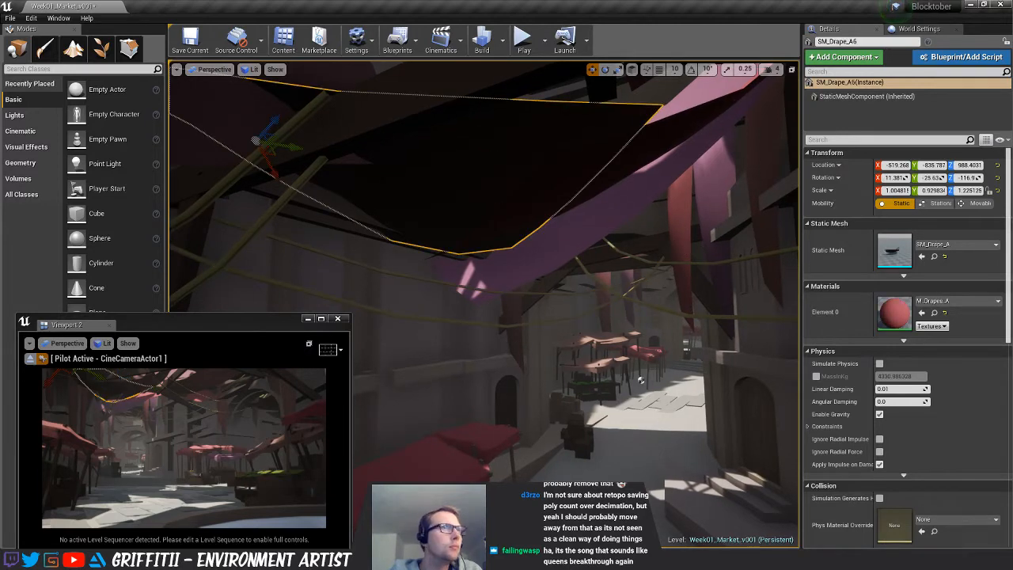
ctrl+click(525, 281)
key(Delete)
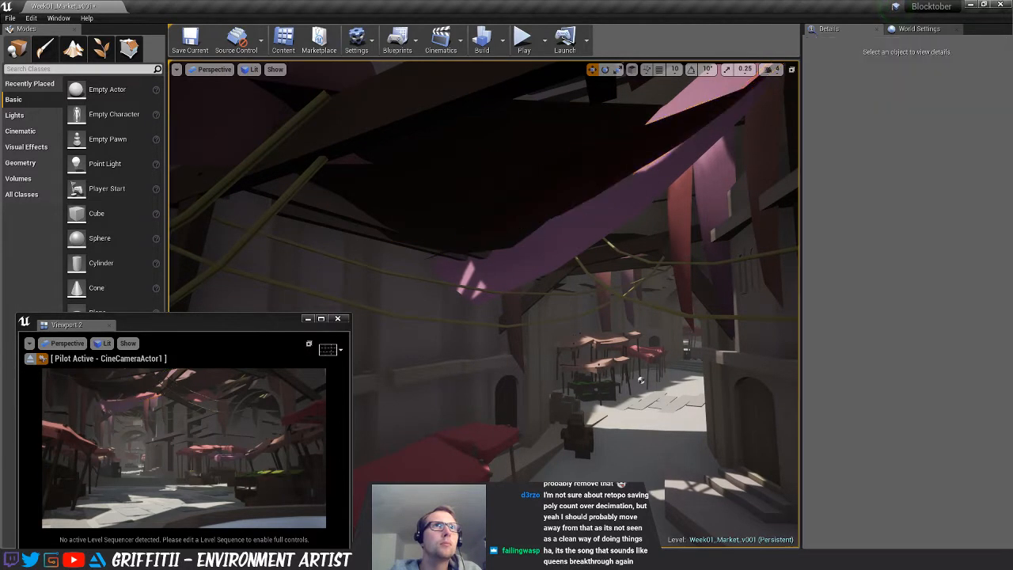
Slightly adjust the rotation of the SM_Rope_C2 rope hanging below the drape
key(s)
right_drag(525, 282, 507, 309)
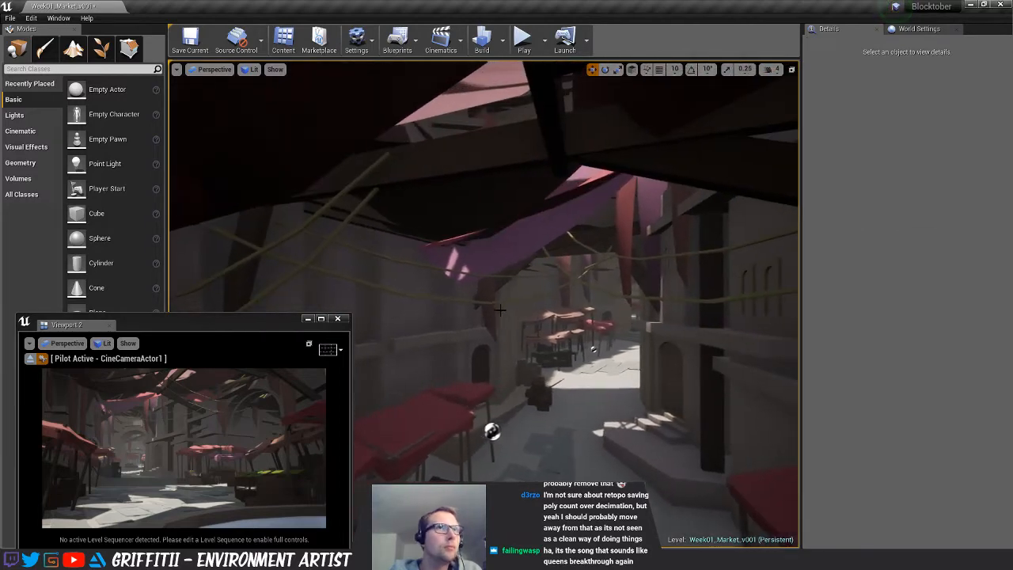
click(504, 298)
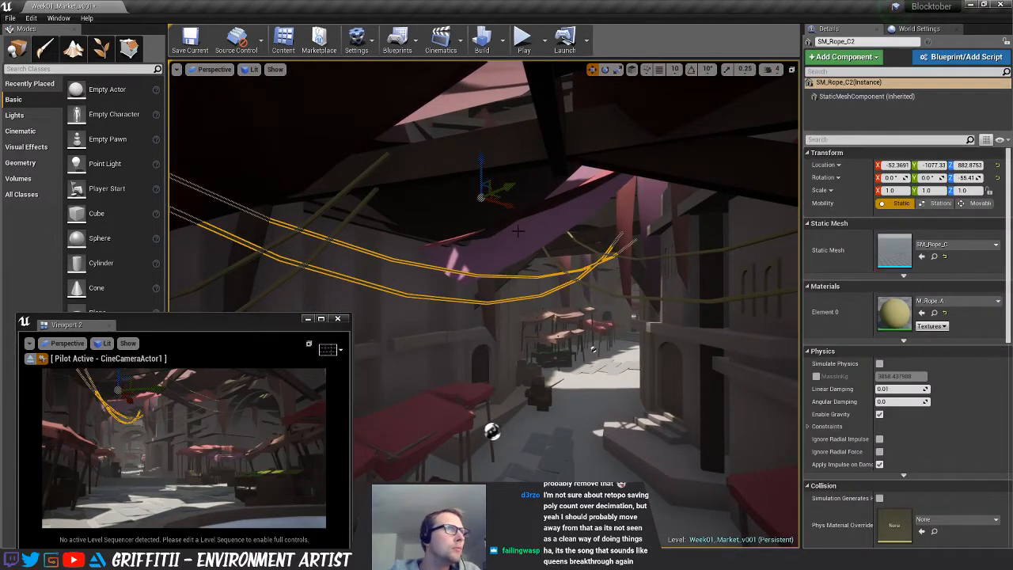
key(e)
drag(518, 230, 534, 215)
ctrl+click(596, 270)
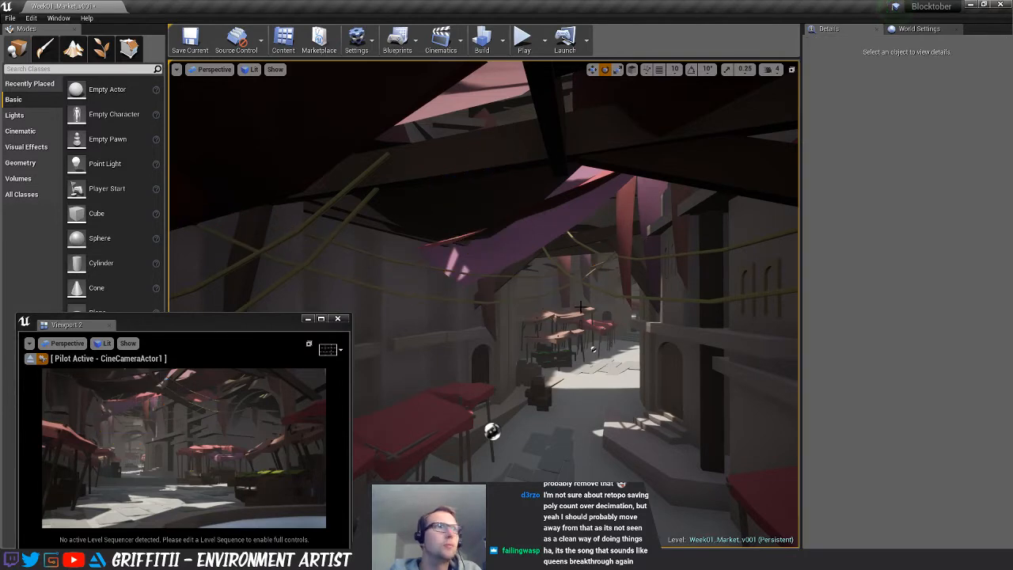
Raise the SM_Rope_C rope towards the beams, to about X 397, Y -774, Z 1039
key(s)
right_drag(581, 307, 614, 332)
right_drag(543, 248, 594, 229)
key(w)
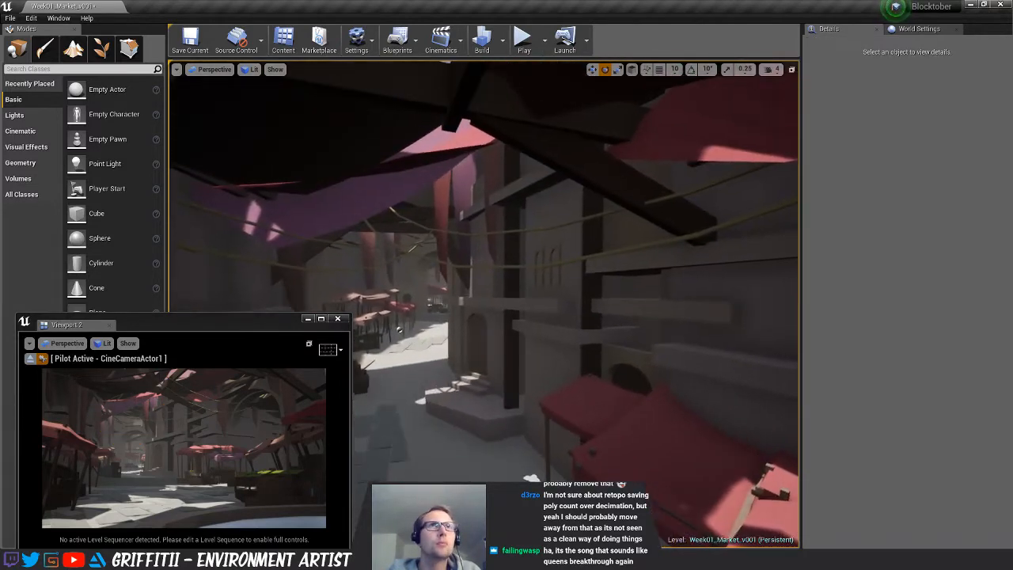
click(540, 266)
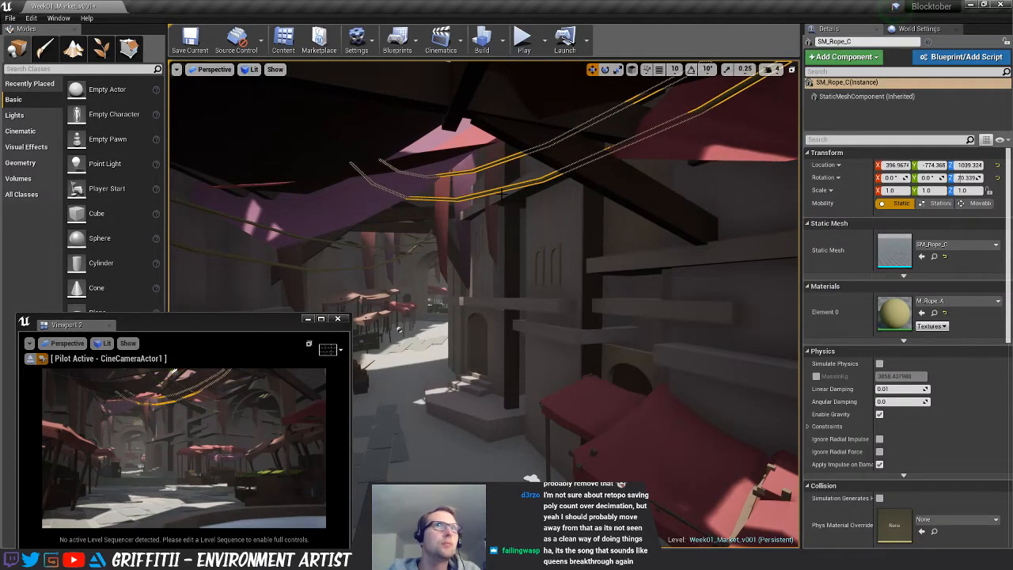
key(Escape)
Place the SM_Rope_B mesh at about X 275, Y -1295, Z 855 and rotate it to about 40° around Z
key(s)
right_drag(508, 205, 506, 234)
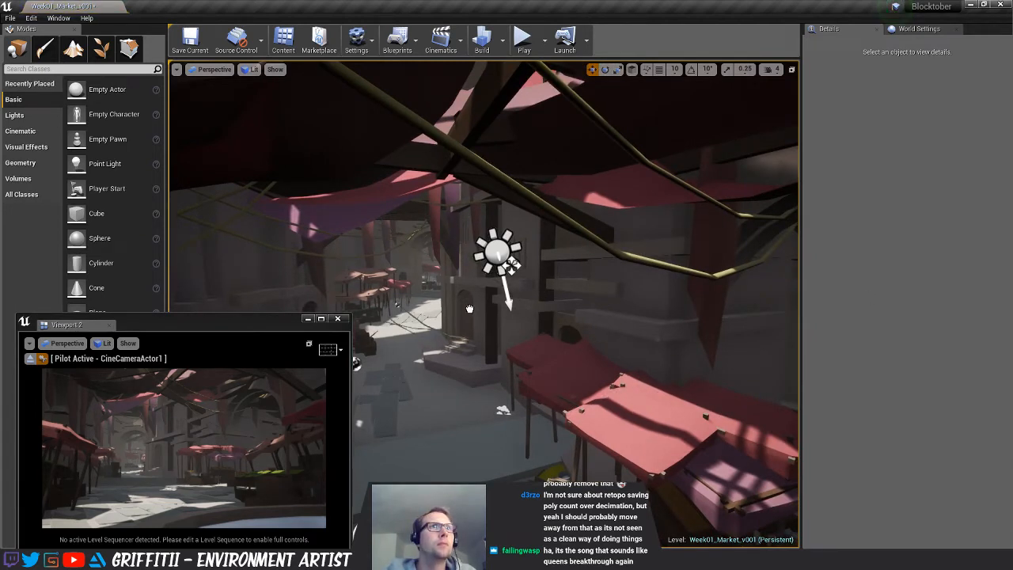
click(446, 210)
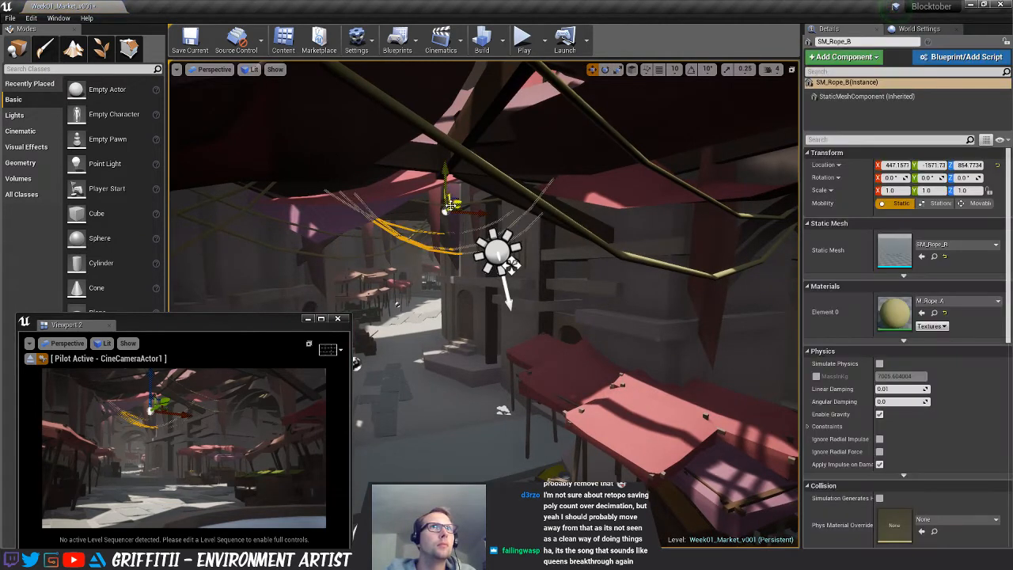
mouse_move(456, 205)
mouse_down()
mouse_move(478, 192)
mouse_move(439, 203)
mouse_up()
key(f)
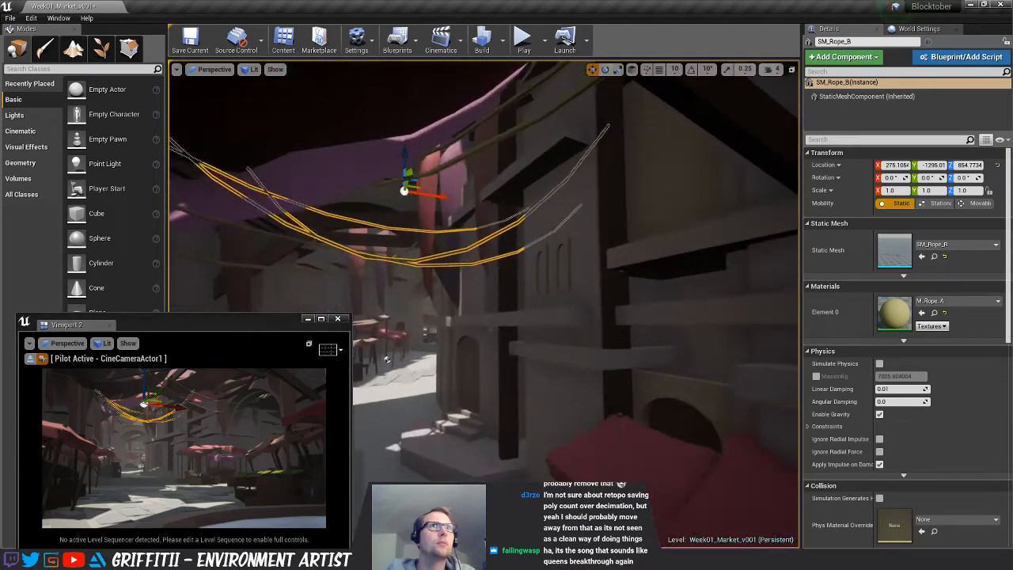
right_drag(440, 203, 426, 199)
key(e)
drag(405, 172, 355, 183)
key(w)
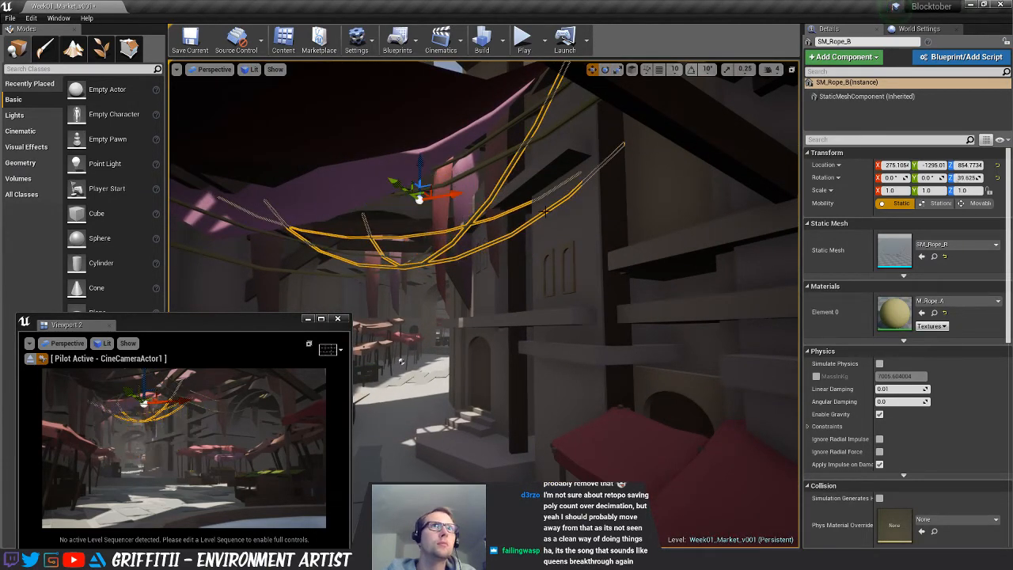
key(Escape)
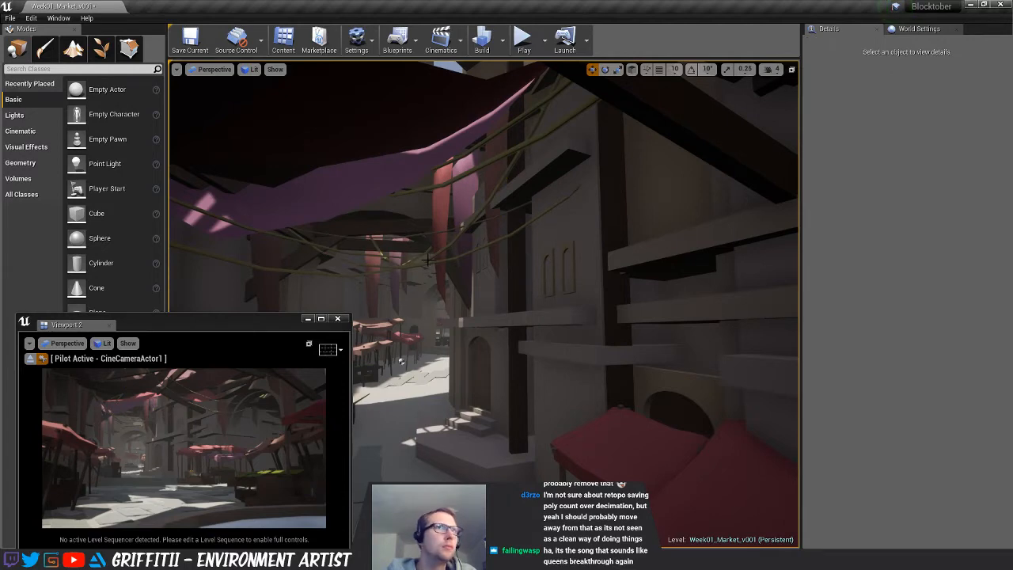
Raise the SM_Rope_B rope higher between the building fronts and clear the selection
click(427, 260)
drag(420, 162, 420, 128)
key(Escape)
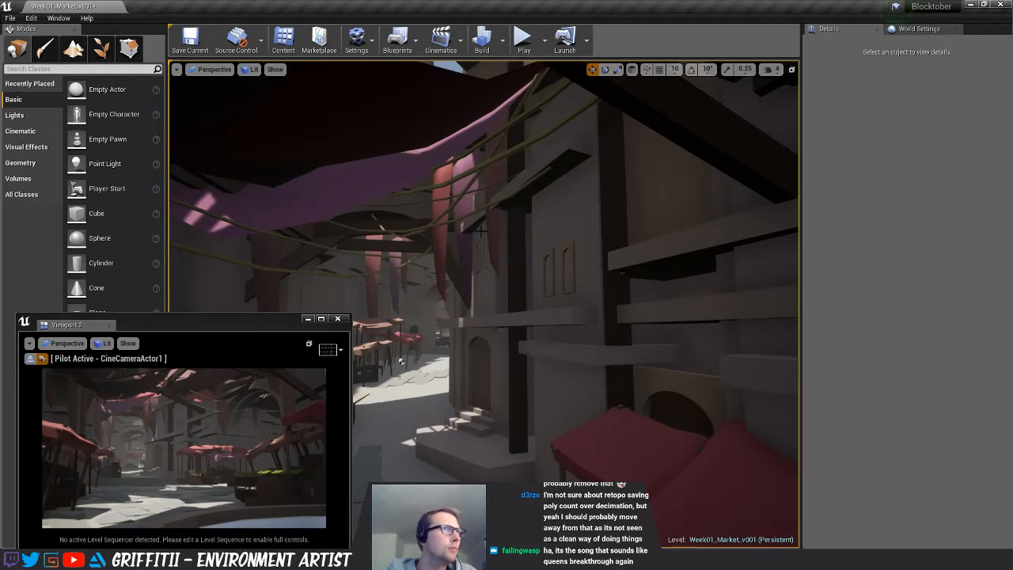
Place another SM_Rope_A mesh across the far street beyond the arch, at about X 475, Y -2757, Z 1095
key(s)
mouse_move(479, 231)
right_down()
mouse_move(489, 236)
mouse_move(469, 218)
right_up()
key(w)
key(s)
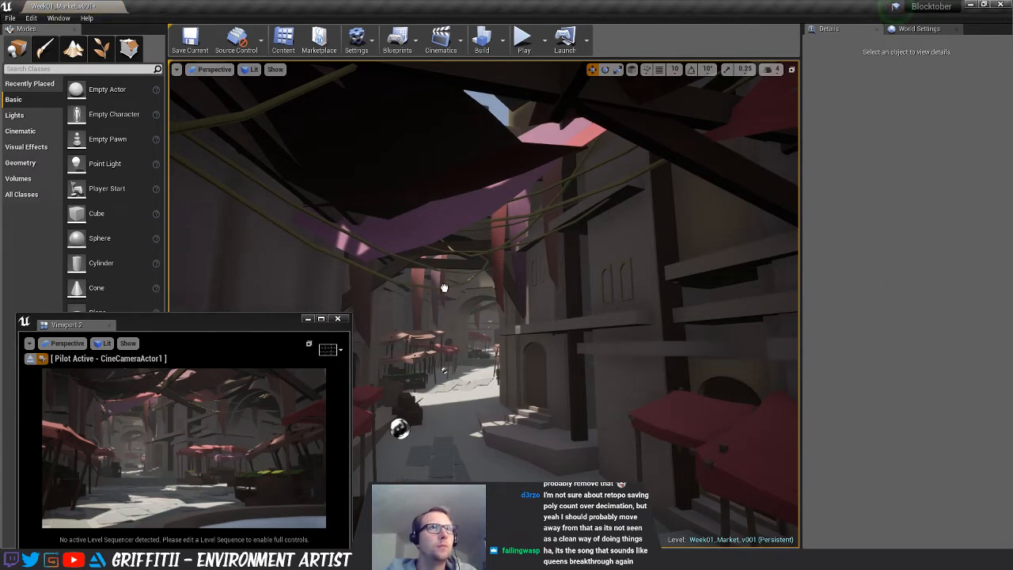
click(428, 338)
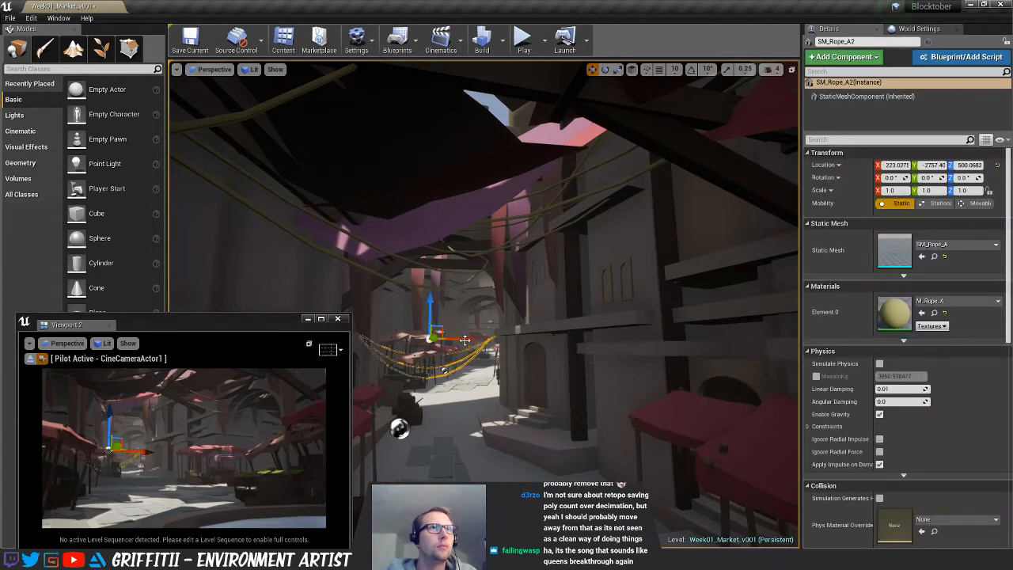
drag(440, 327, 472, 257)
mouse_move(432, 304)
right_down()
mouse_move(456, 304)
mouse_move(435, 293)
mouse_move(431, 303)
right_up()
key(w)
ctrl+click(433, 274)
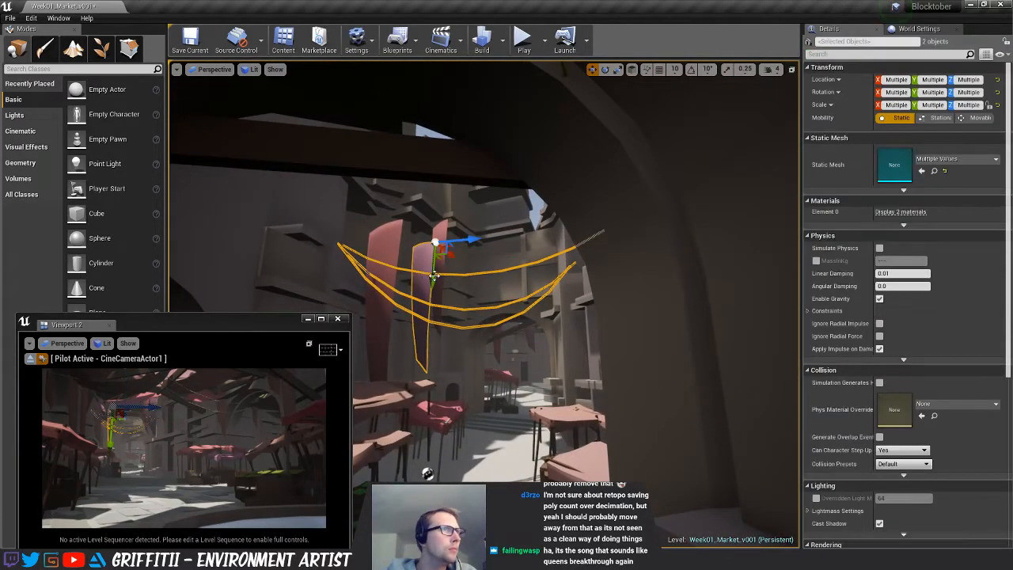
ctrl+click(426, 273)
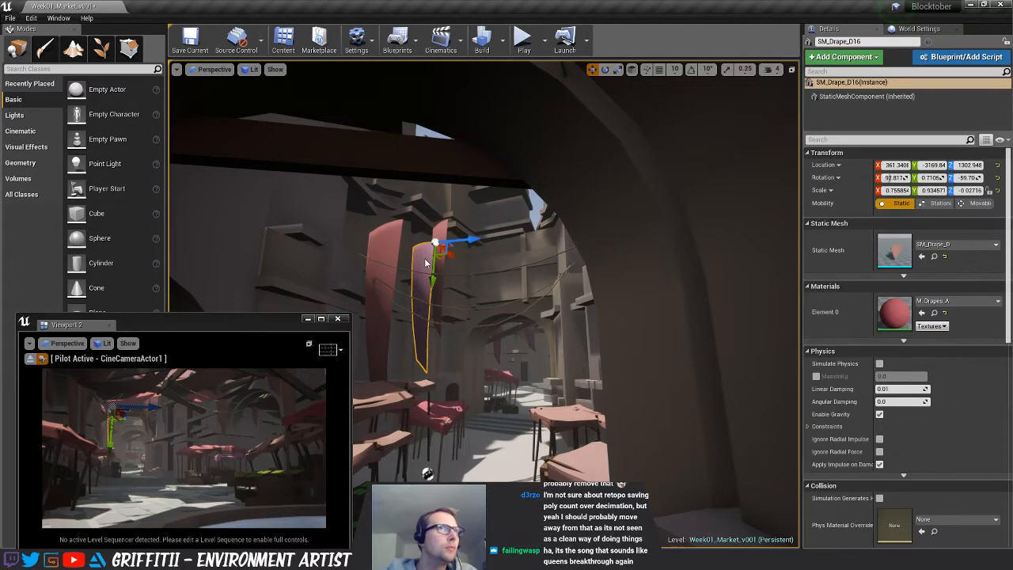
ctrl+click(425, 259)
key(a)
right_drag(477, 318, 468, 283)
click(468, 285)
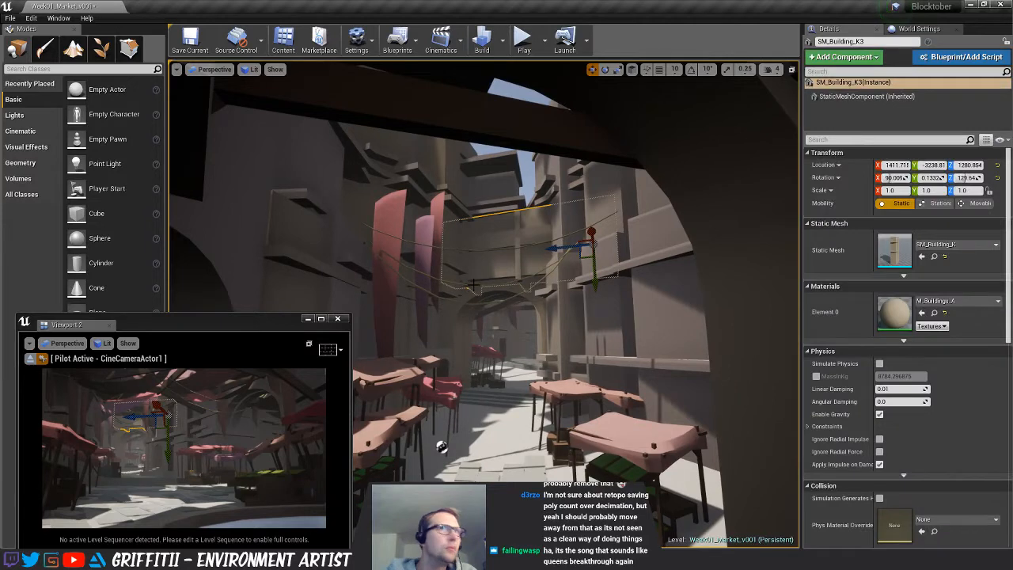
Move the SM_Rope_A2 rope between the far buildings to about X 467, Y -2694, Z 1047
click(445, 297)
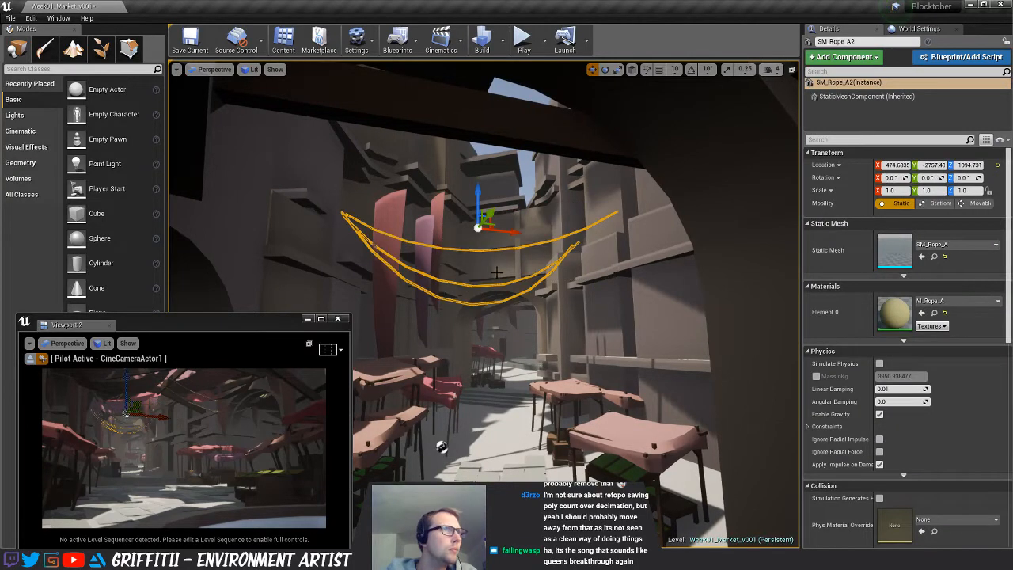
key(w)
right_drag(507, 314, 509, 265)
key(s)
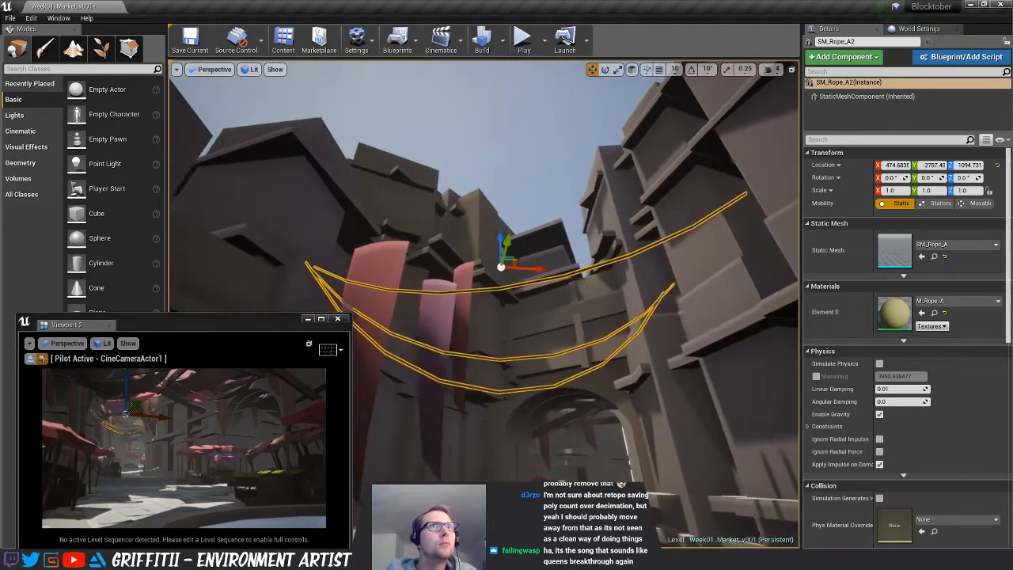
drag(511, 263, 539, 254)
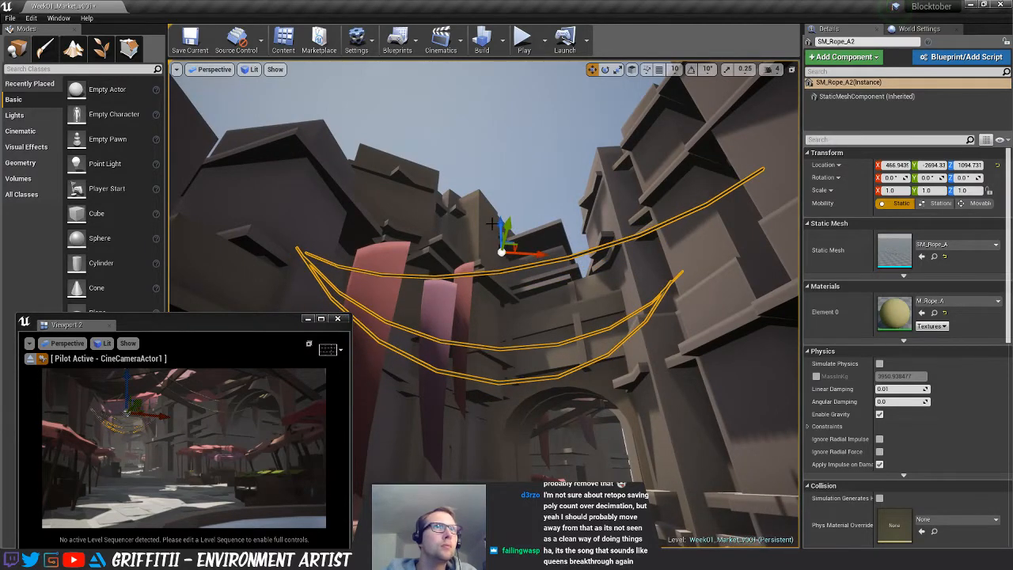
drag(500, 215, 497, 230)
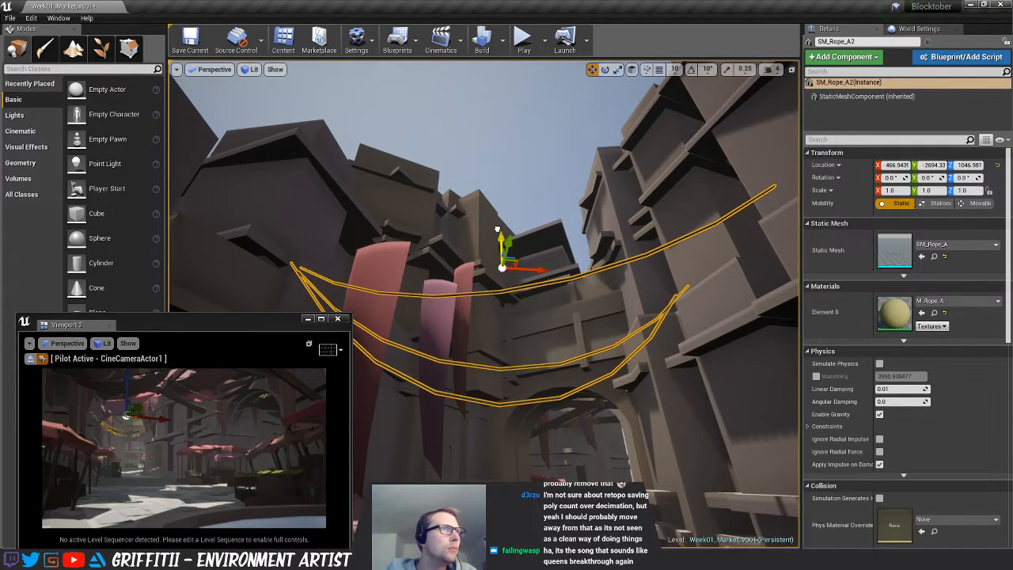
click(533, 164)
key(Escape)
Place another SM_Rope_B mesh near the stone archway and move it up in front of the arch opening
key(s)
right_drag(531, 170, 594, 319)
key(s)
key(s)
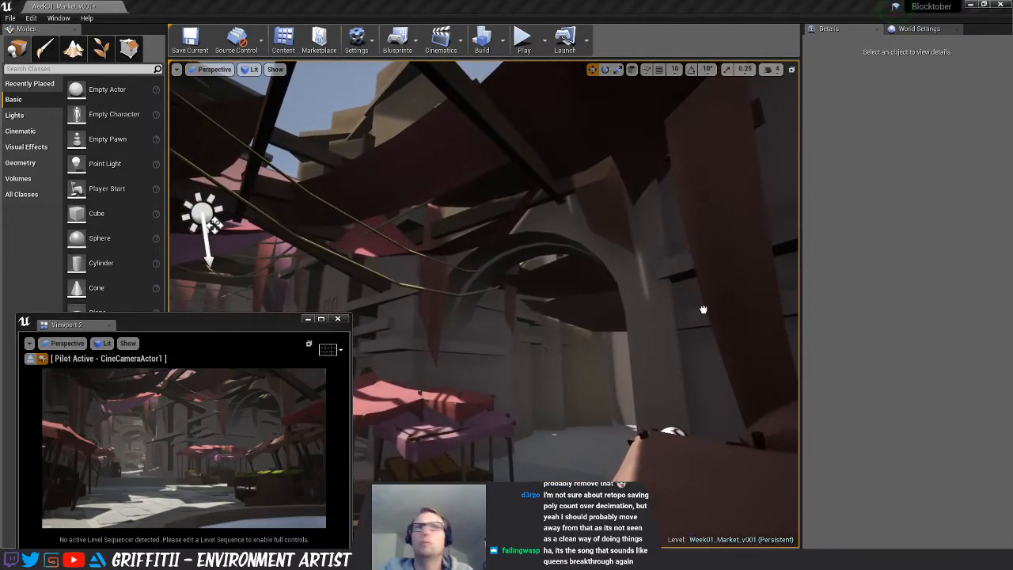
click(606, 303)
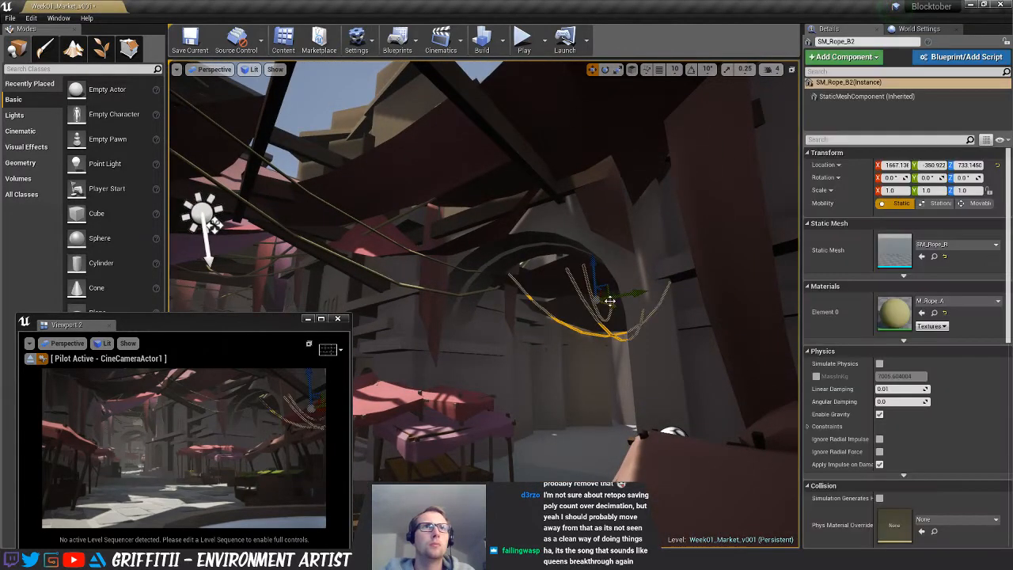
drag(614, 308, 552, 209)
Position SM_Rope_B2 at about X 982, Y -227, Z 779, rotated about 74° around Z with a Z scale of about 1.5
key(e)
key(w)
key(w)
key(e)
mouse_move(594, 249)
mouse_down()
mouse_move(616, 235)
mouse_move(603, 231)
mouse_up()
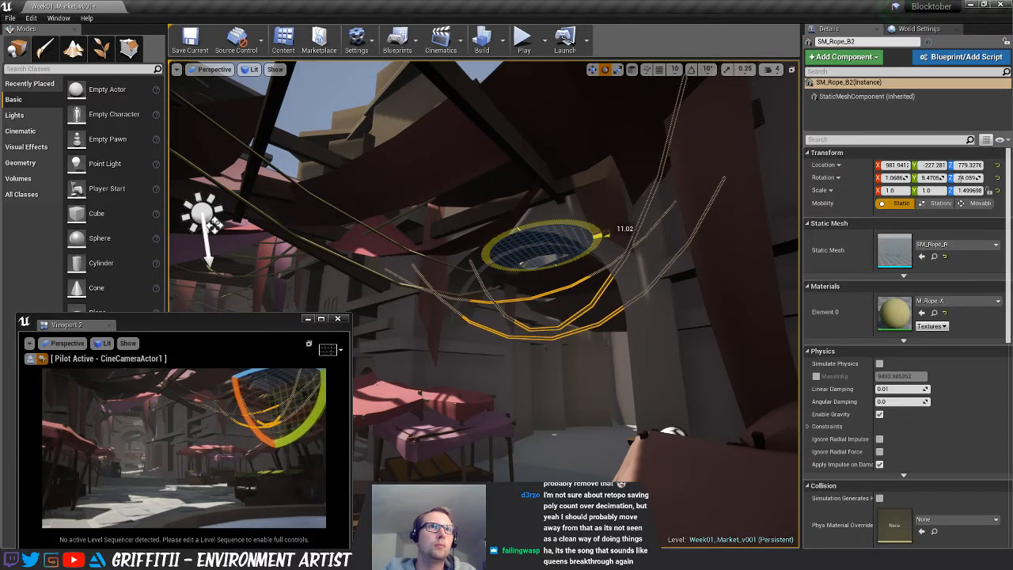
ctrl+click(585, 311)
click(651, 357)
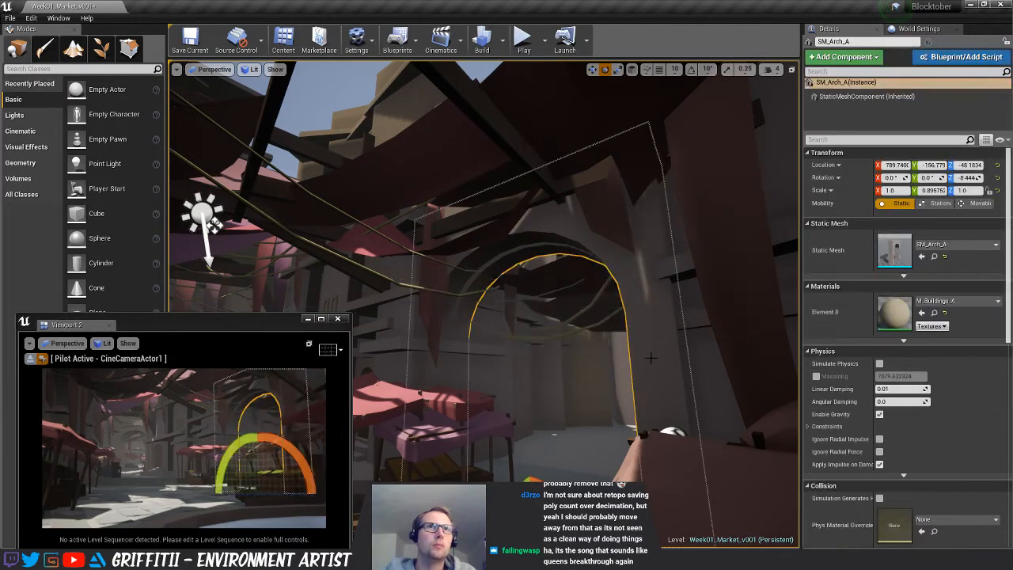
key(Delete)
Tilt SM_Rope_B2 to about -7.7° around X and move it to about X 1012, Y -140, Z 826
right_drag(621, 338, 564, 330)
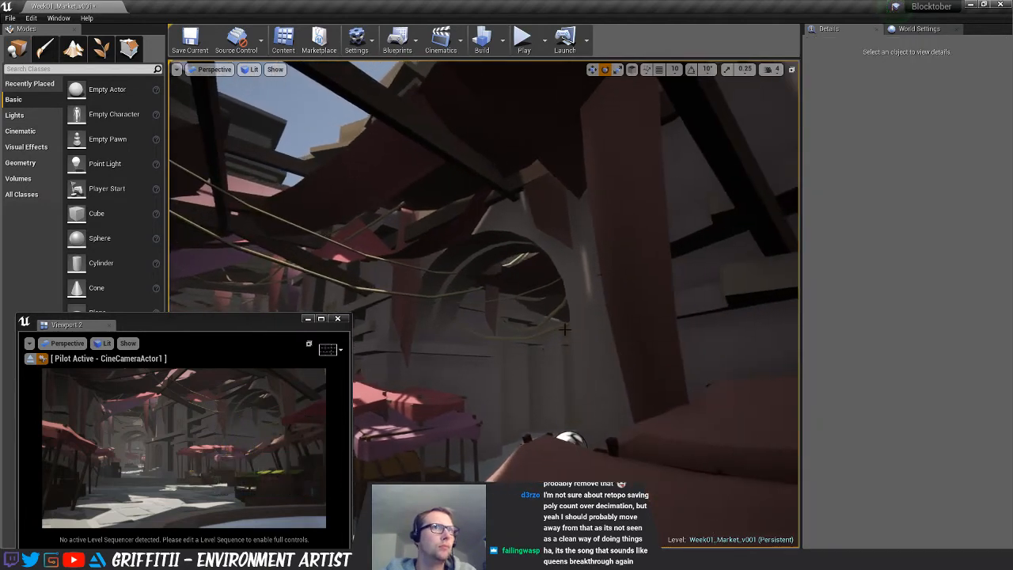
click(531, 338)
click(512, 297)
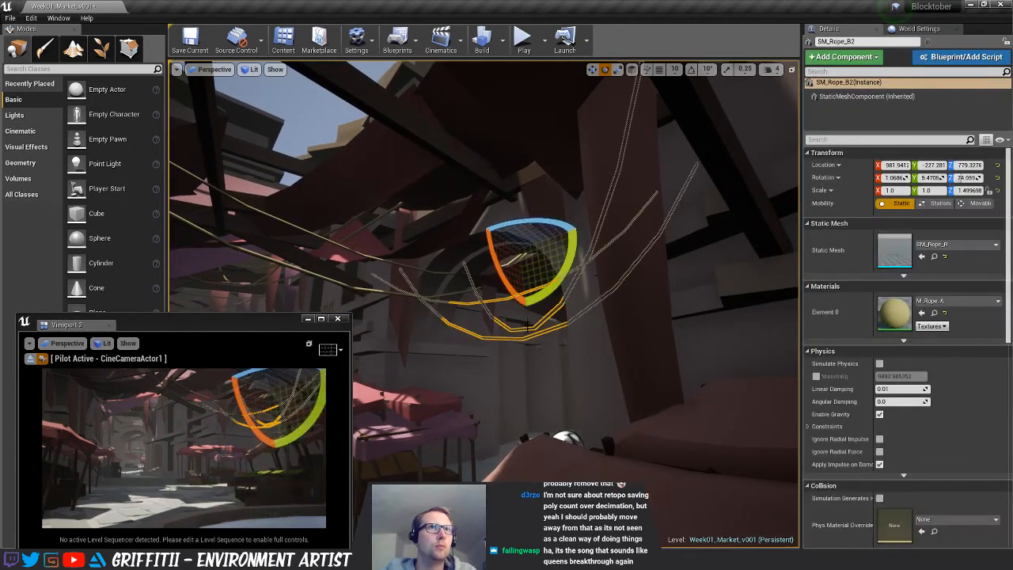
drag(511, 298, 553, 237)
key(w)
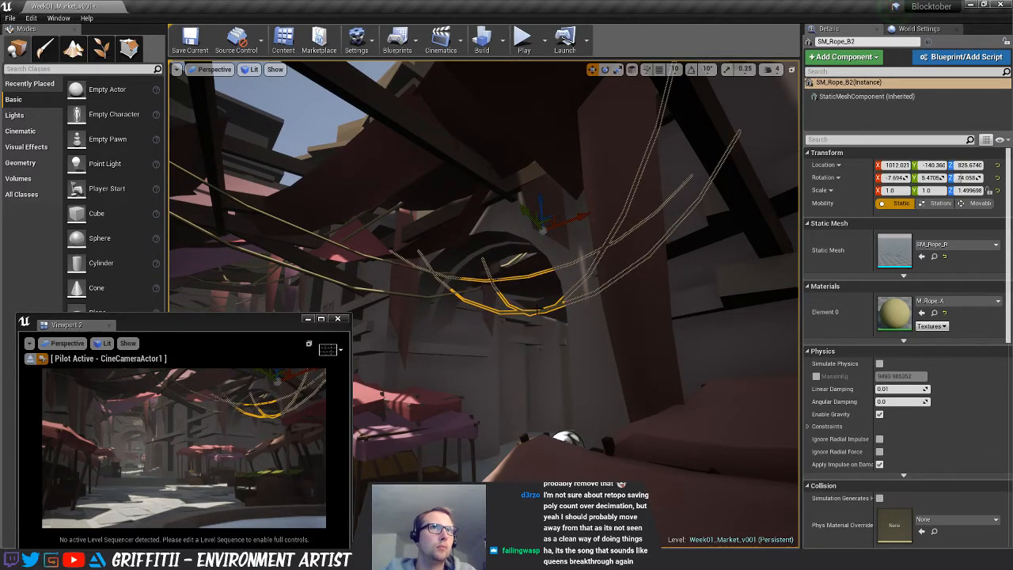
key(Delete)
Rotate SM_Rope_B2 in front of the archway to about -8.6° around X, 3.9° around Y and 63° around Z
right_drag(539, 313, 513, 313)
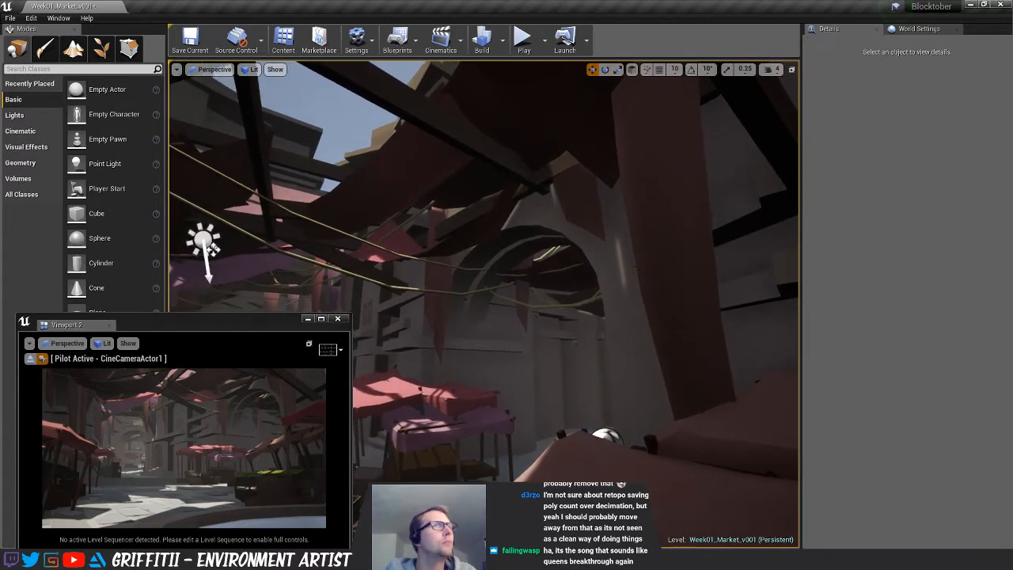
click(566, 307)
key(e)
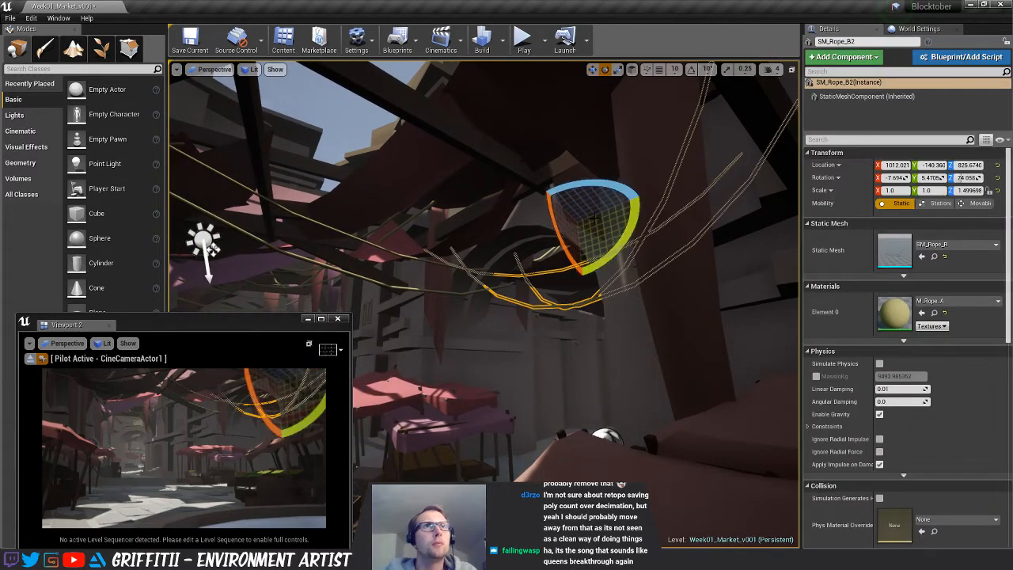
drag(600, 188, 639, 200)
key(w)
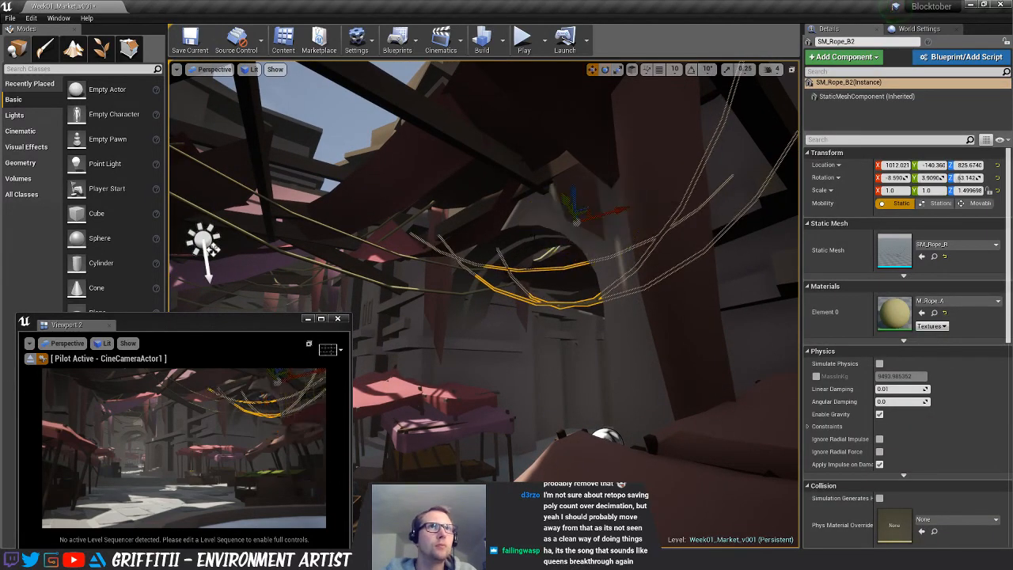
key(Delete)
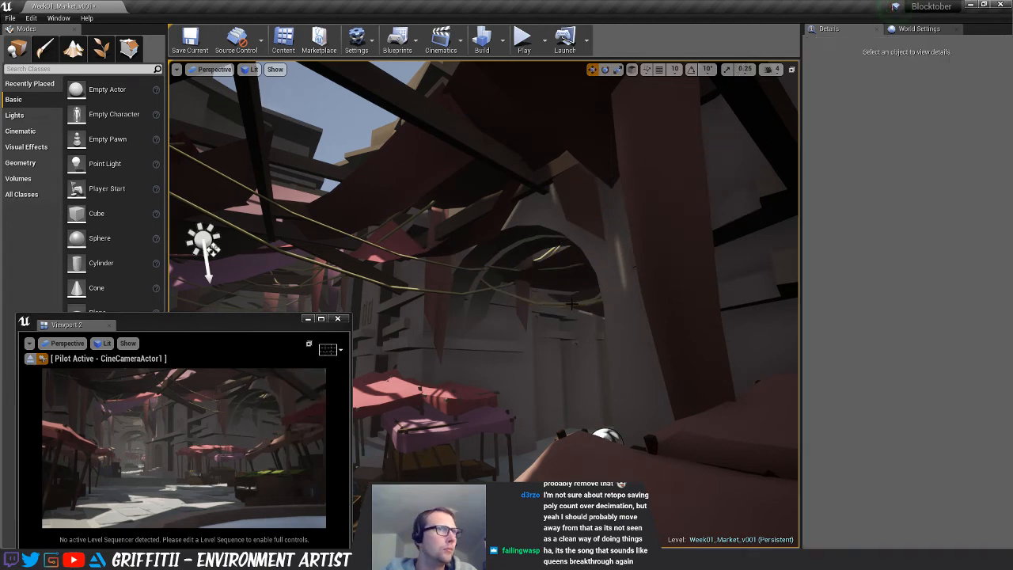
right_drag(565, 329, 560, 333)
key(ctrl+z)
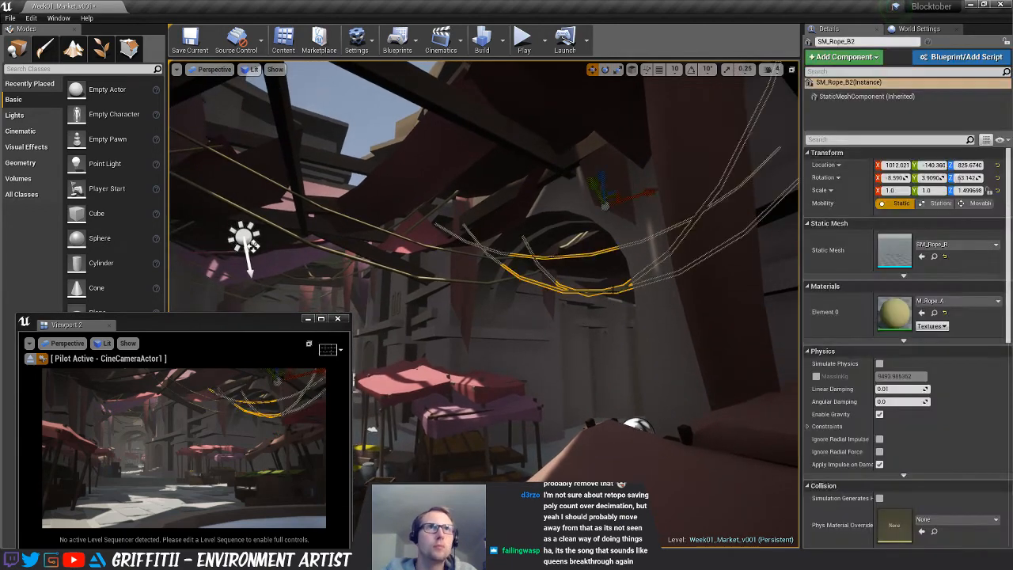
Flatten SM_Rope_B2 to a Z scale of about 1.13 and move it to about X 1058, Y -163, Z 818
drag(601, 173, 601, 176)
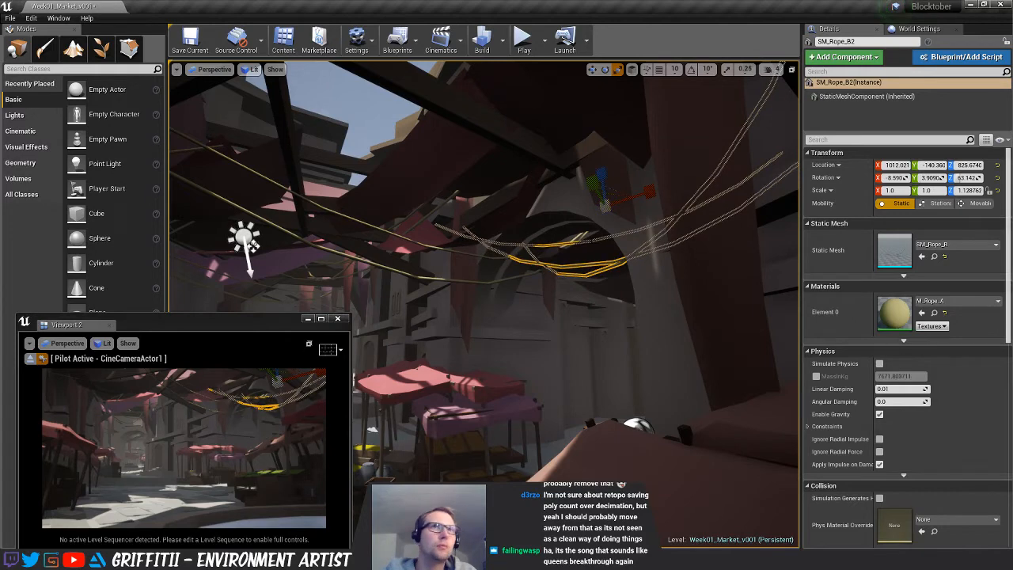
key(Delete)
right_drag(612, 262, 592, 262)
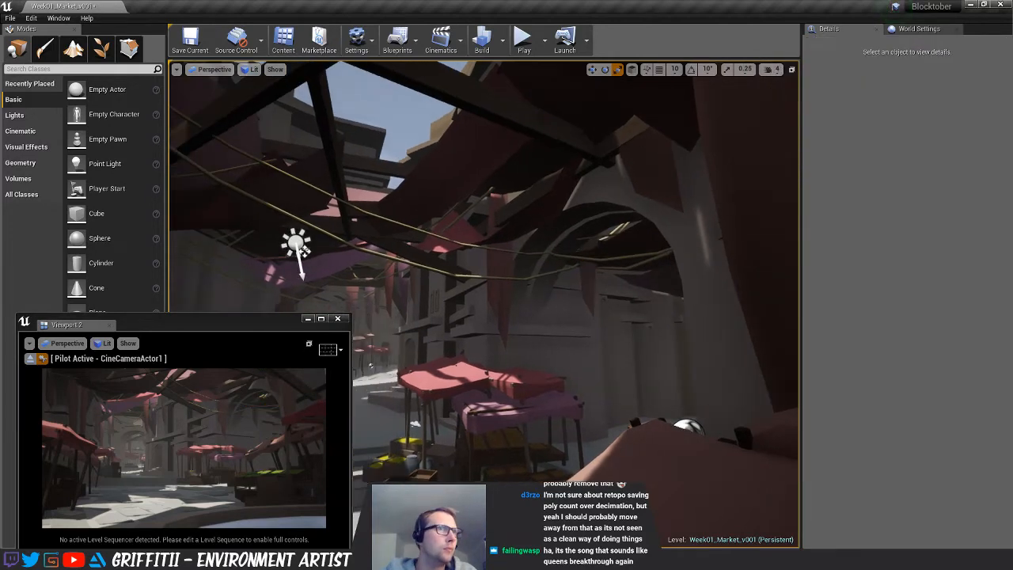
key(ctrl+z)
drag(640, 193, 645, 194)
key(Delete)
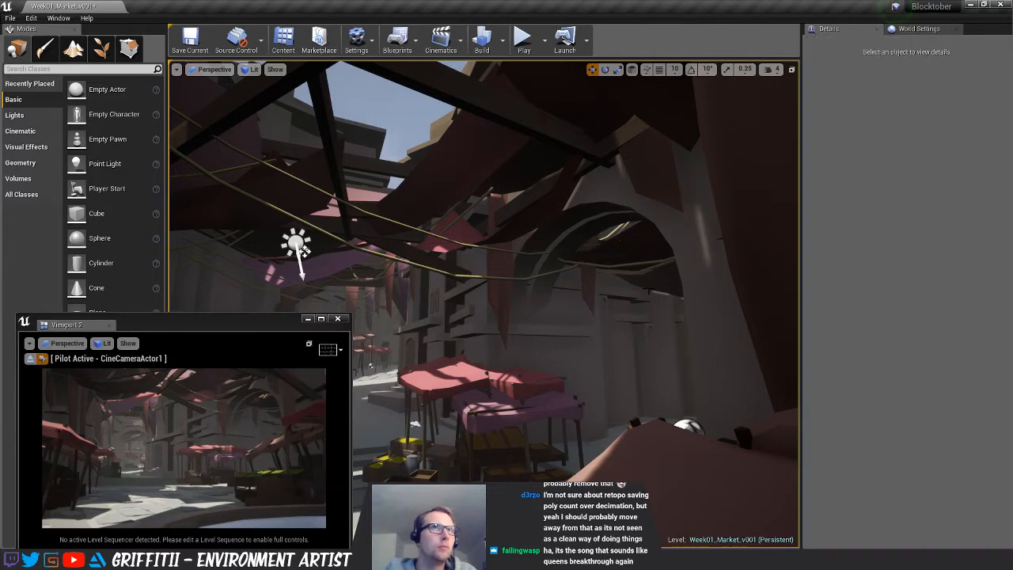
right_drag(645, 286, 652, 281)
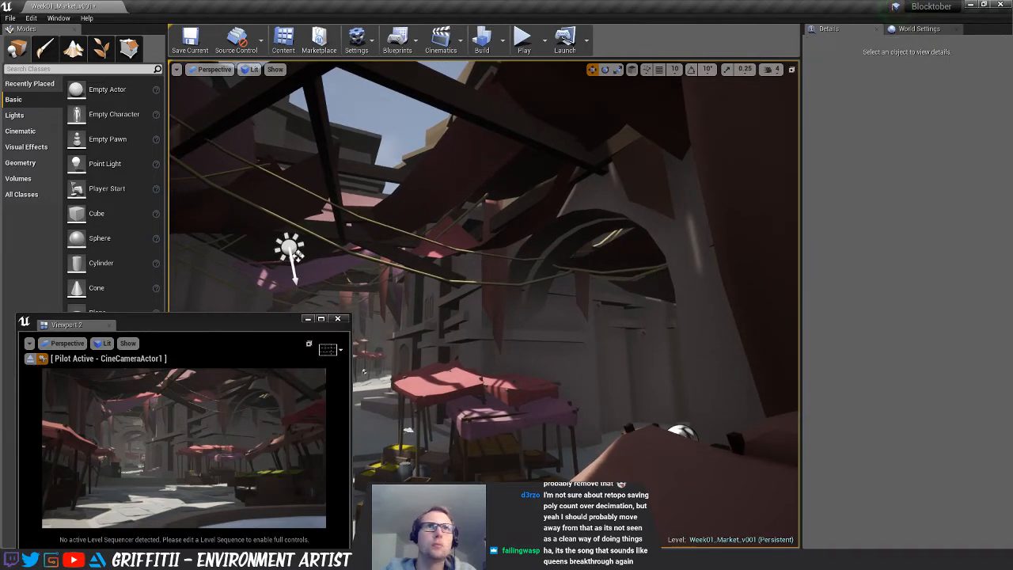
key(ctrl+z)
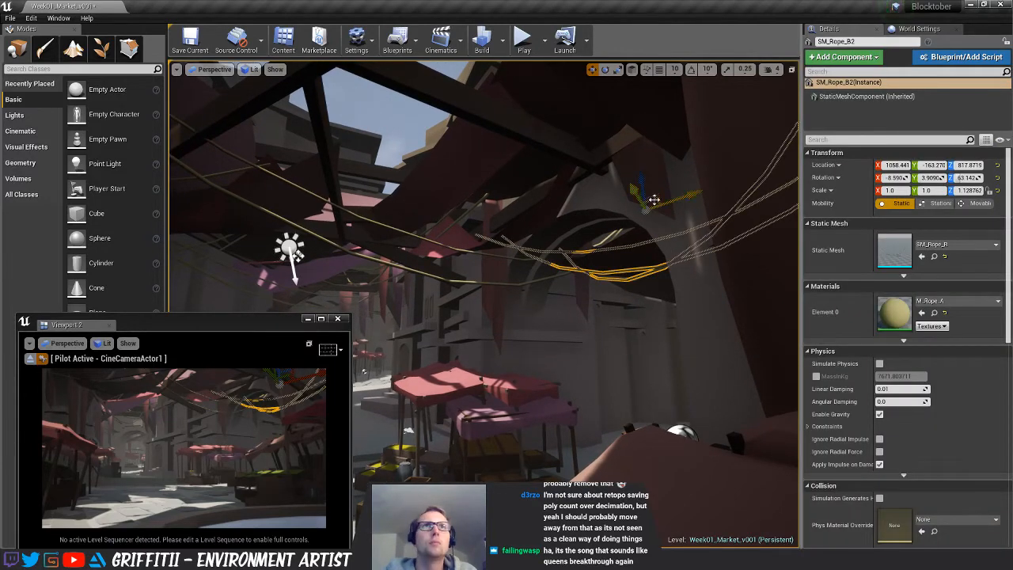
Duplicate SM_Rope_B2 beside the archway and turn the copy to about -117° around Z
alt+drag(636, 192, 631, 183)
key(e)
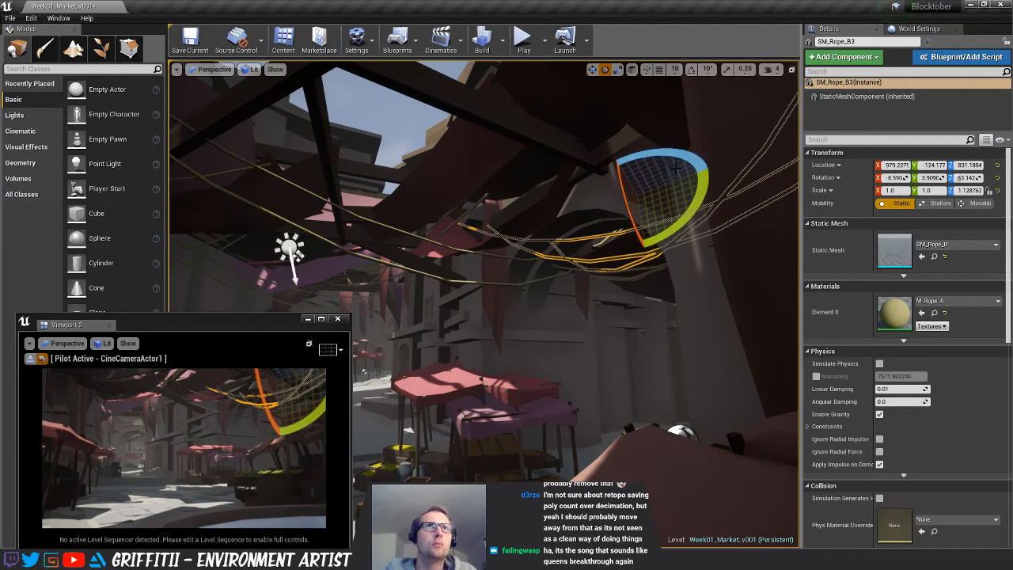
drag(680, 156, 579, 192)
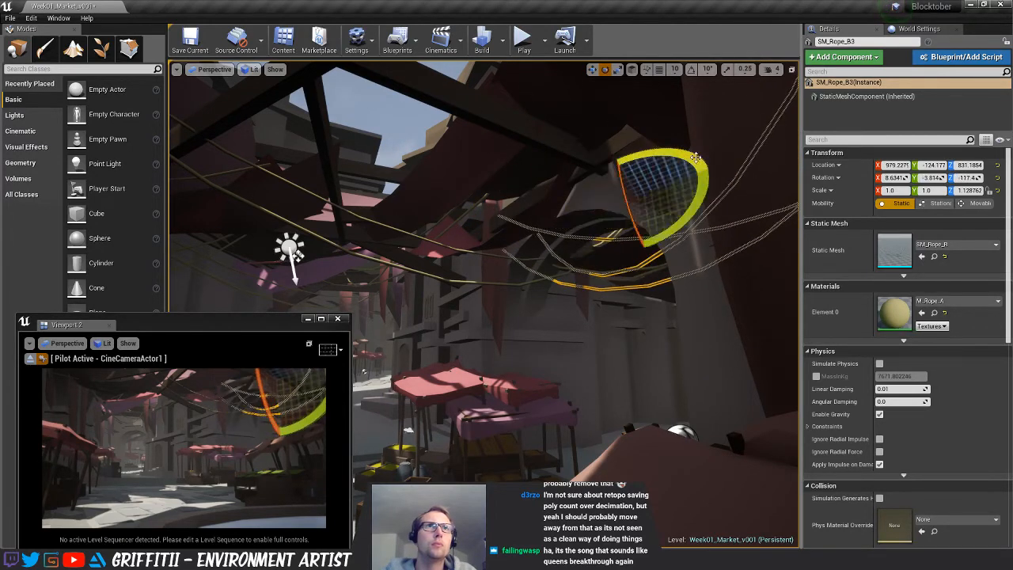
Move the duplicated rope SM_Rope_B3 in front of the arch to about X 856, Y -56, Z 774
key(w)
drag(646, 213, 635, 206)
drag(621, 146, 613, 169)
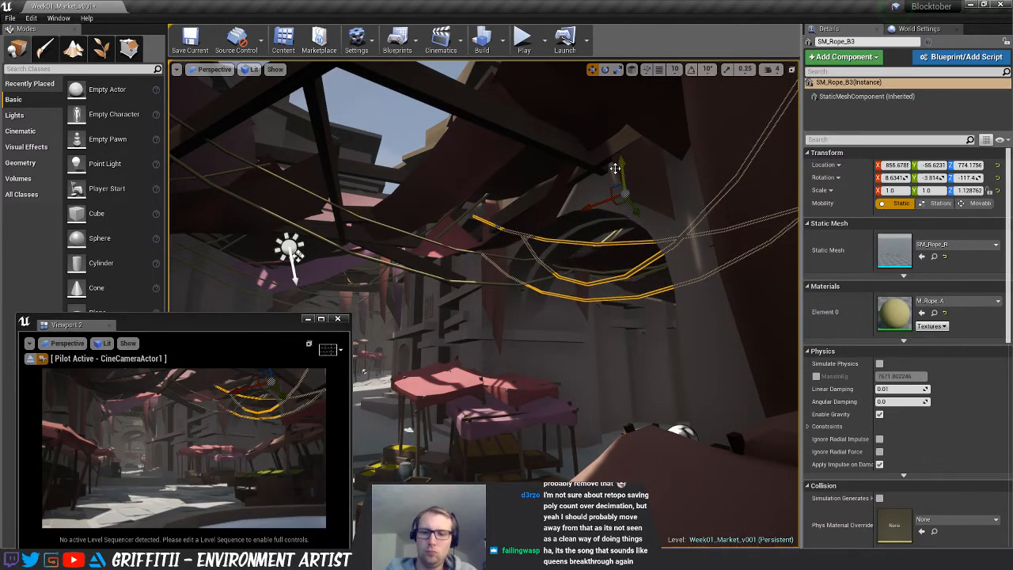
key(Escape)
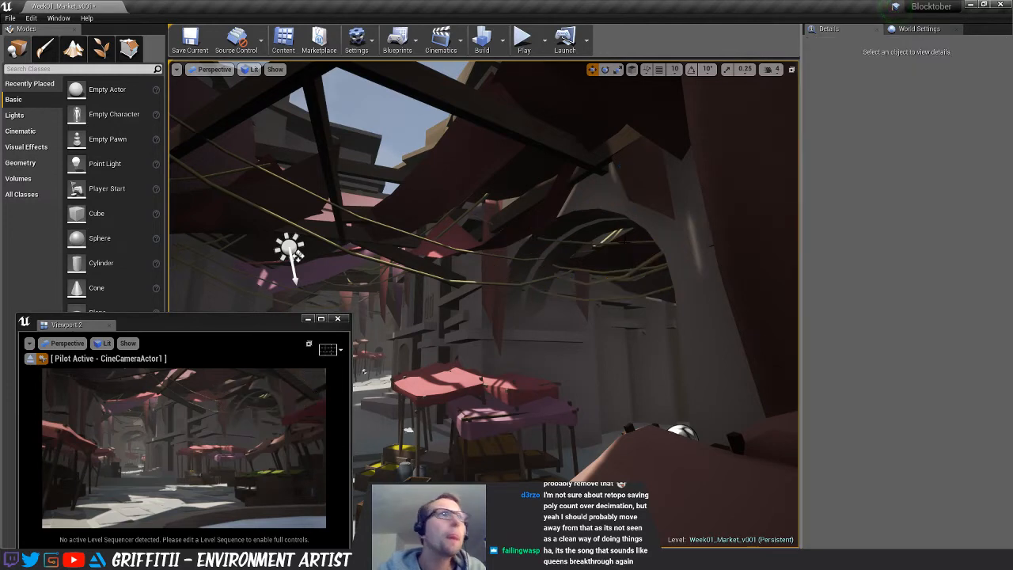
click(627, 242)
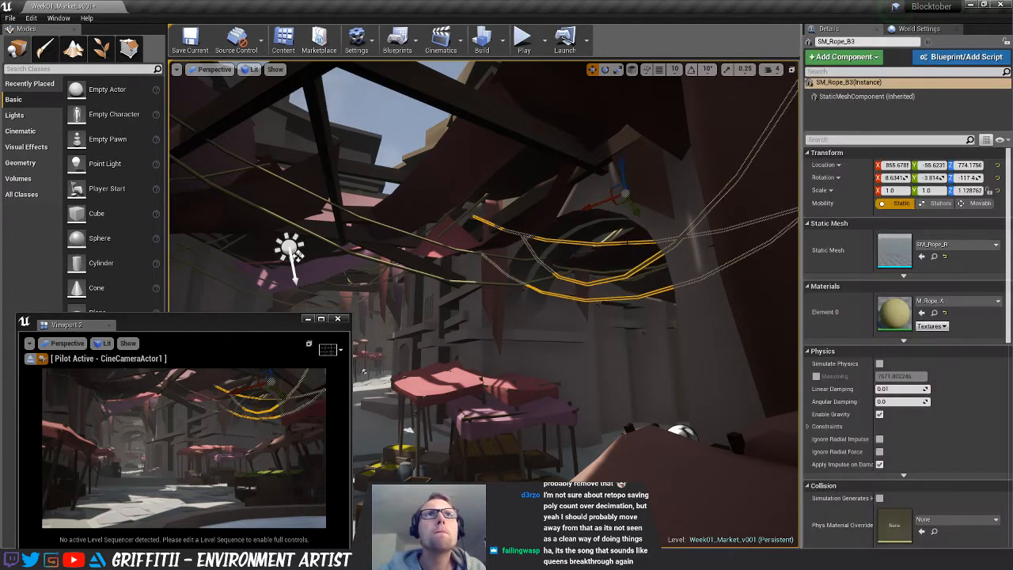
key(Delete)
Duplicate SM_Rope_D above the street, placing the copy at about X 427, Y -227, Z 958, rotated about 8.5° around Y and 177° around Z
right_drag(605, 305, 554, 296)
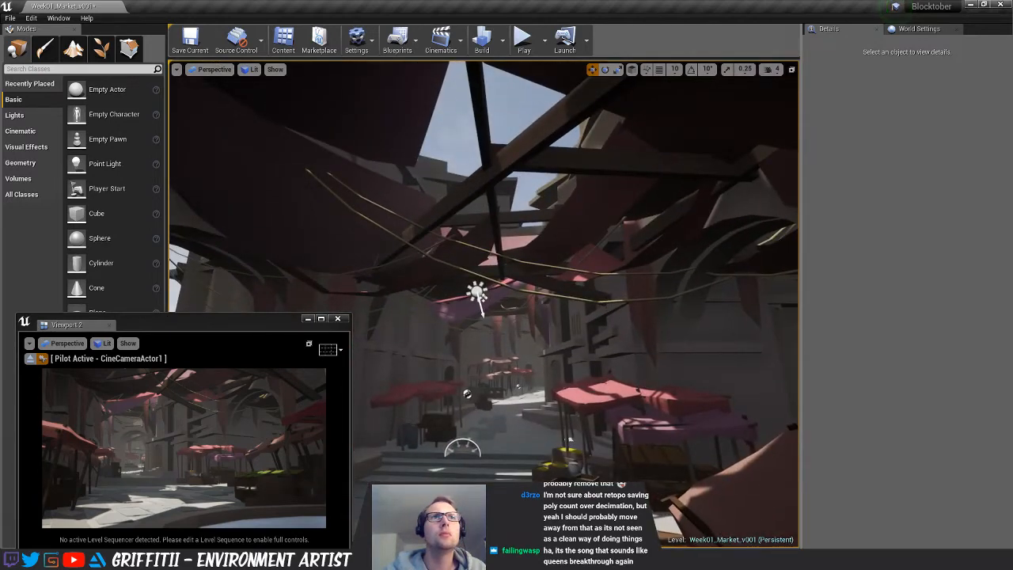
click(626, 255)
alt+drag(610, 162, 622, 149)
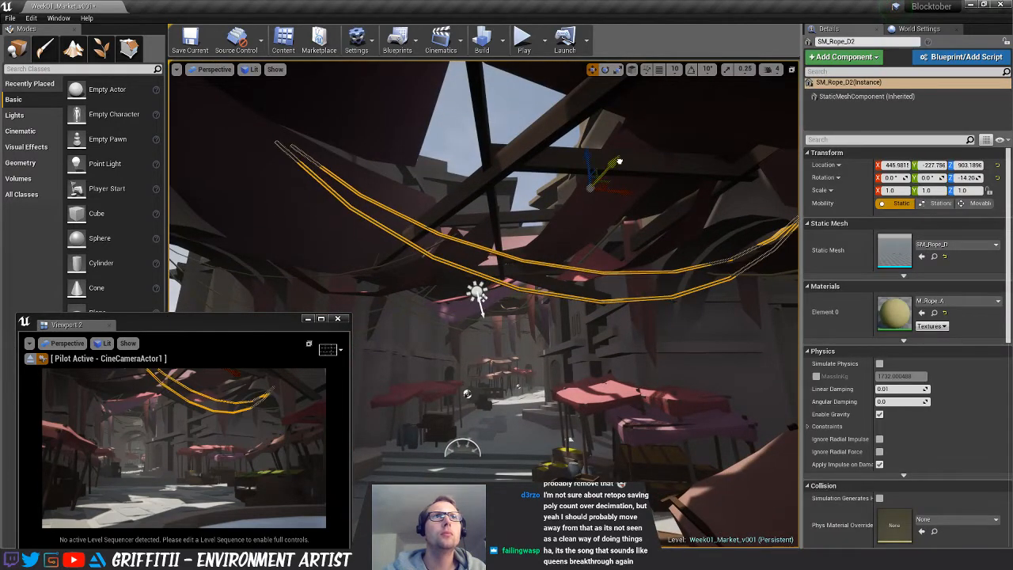
key(e)
drag(645, 186, 574, 164)
key(w)
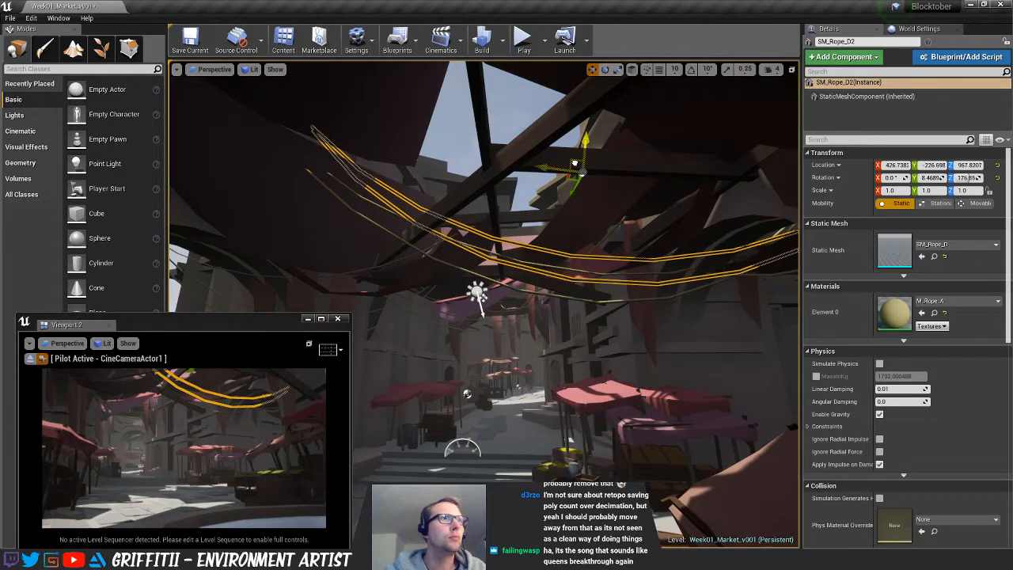
key(Escape)
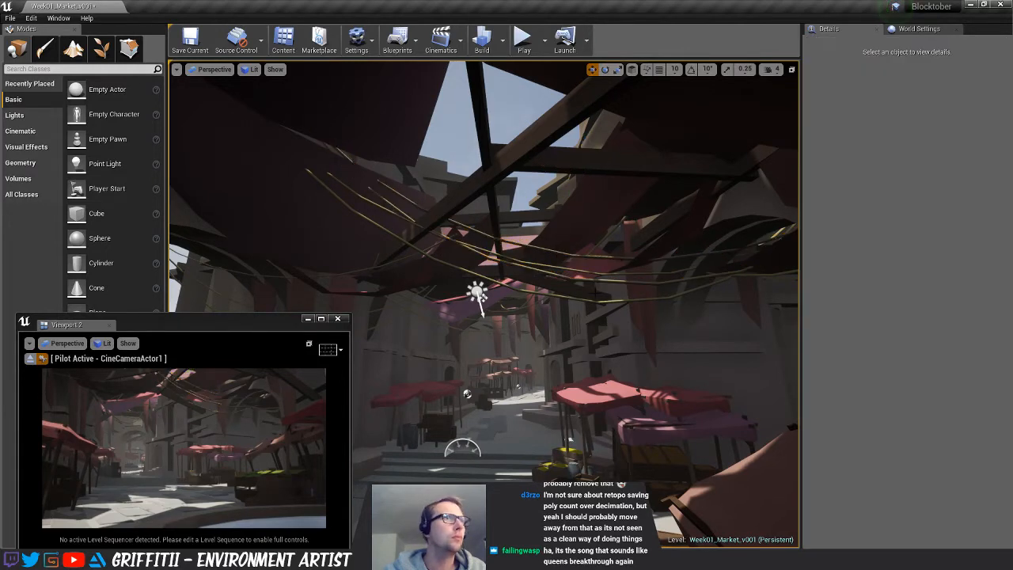
Rotate SM_Rope_D2 to about -158° around Z and move it to about X 289, Y -278, Z 923
right_drag(595, 293, 585, 251)
click(530, 292)
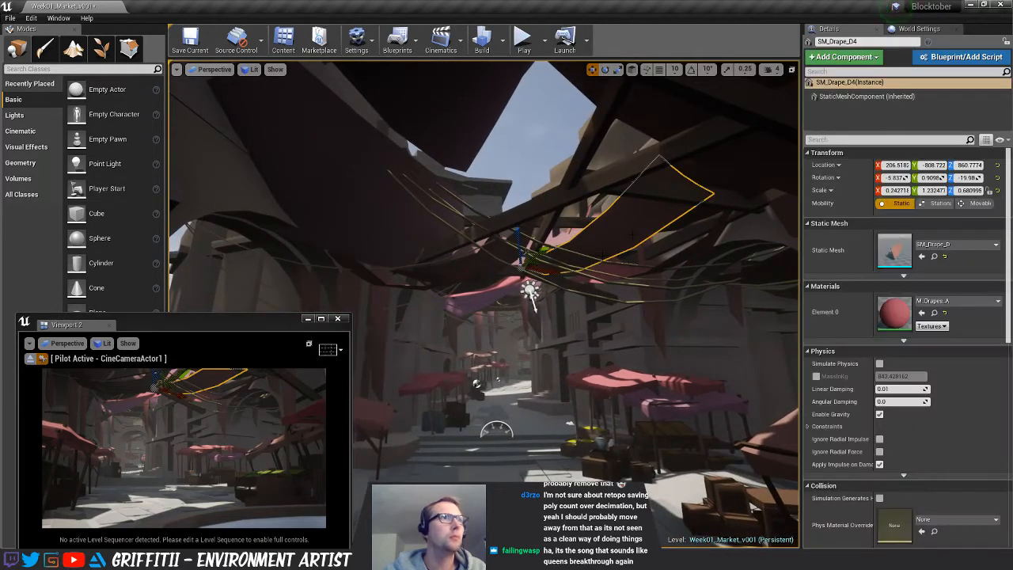
key(e)
click(624, 261)
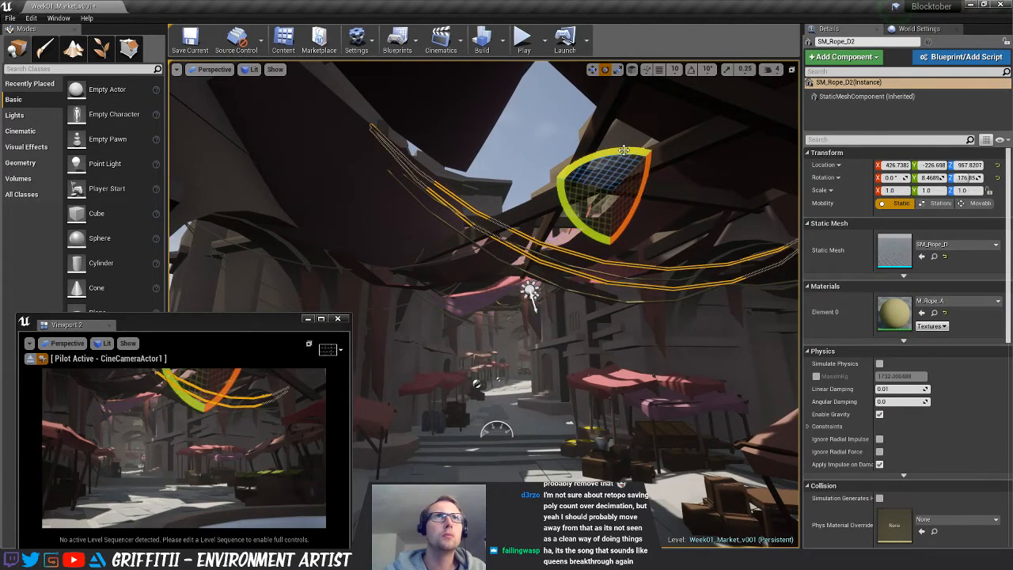
drag(624, 157, 548, 190)
key(w)
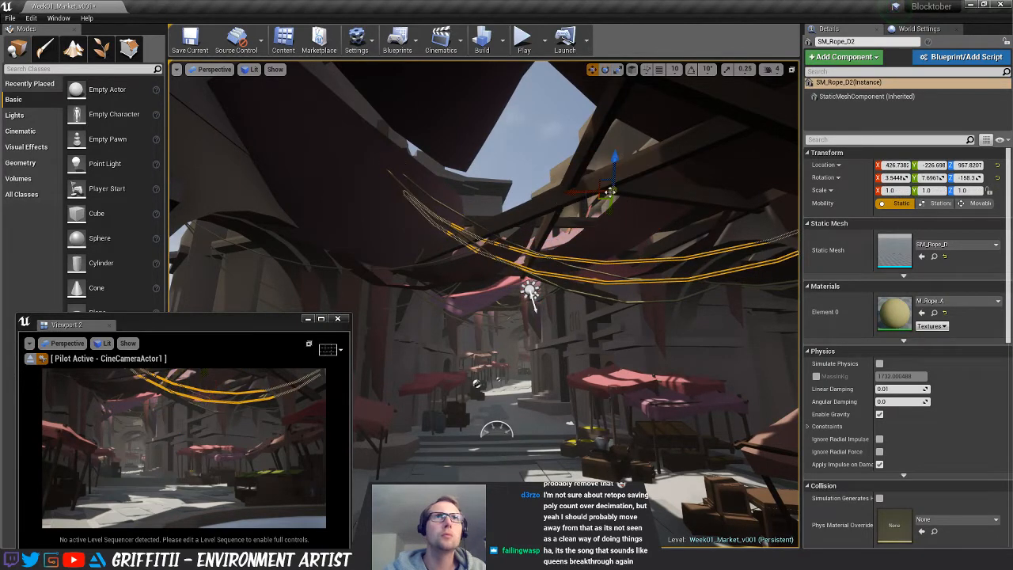
drag(608, 182, 568, 197)
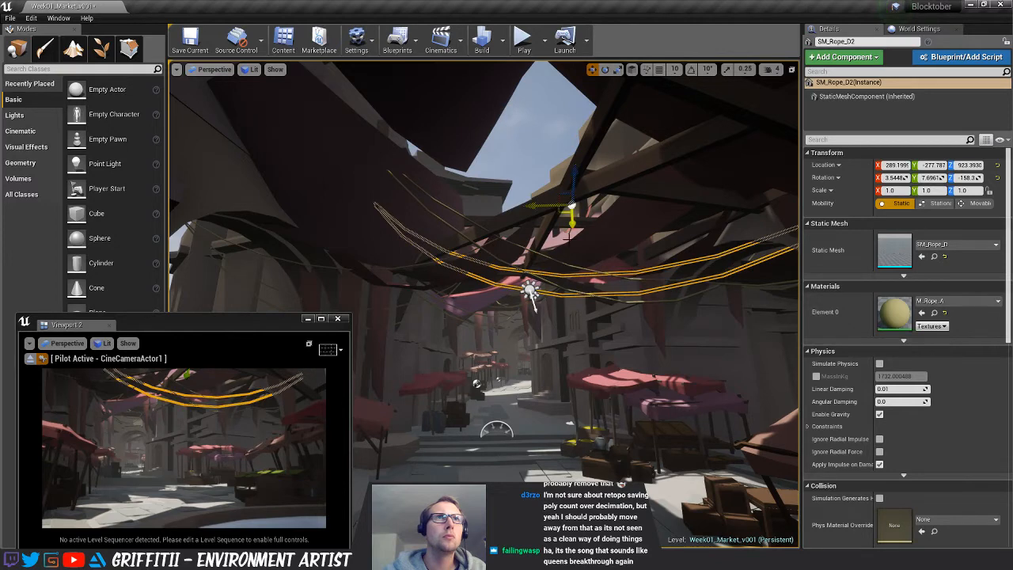
key(Escape)
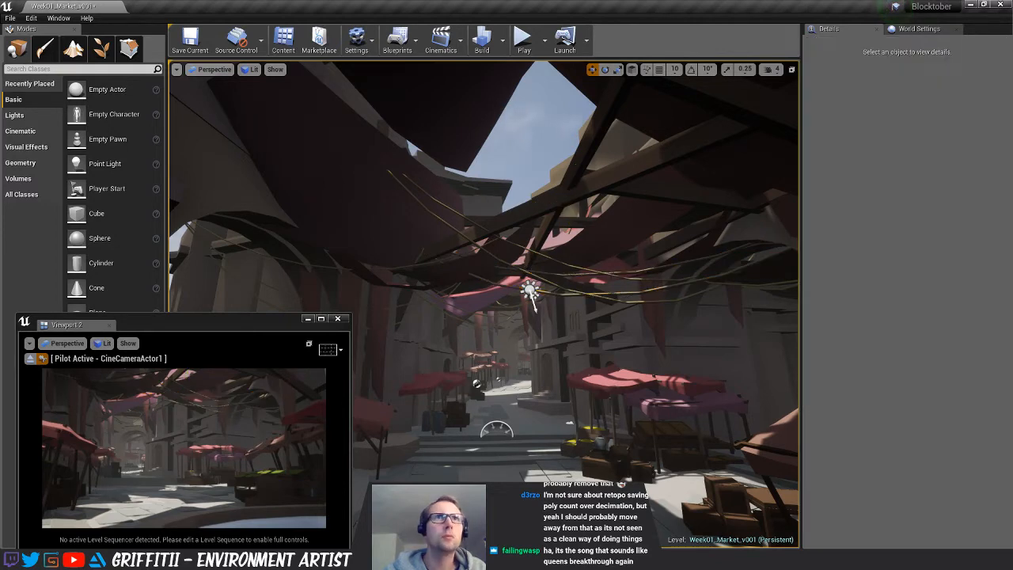
Tilt the original SM_Rope_D above the street to about -6.8° around Y
click(625, 279)
key(e)
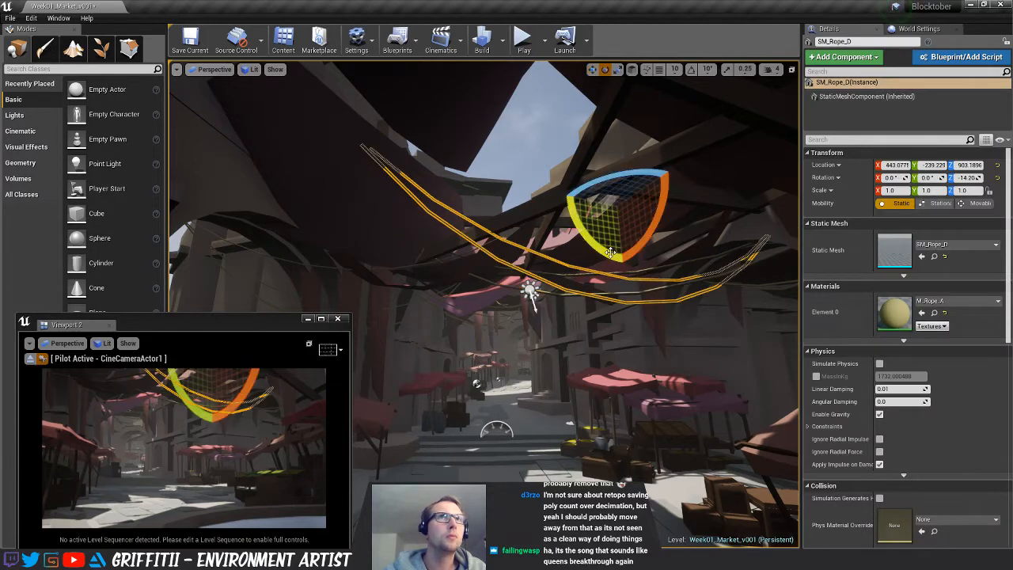
drag(611, 252, 661, 218)
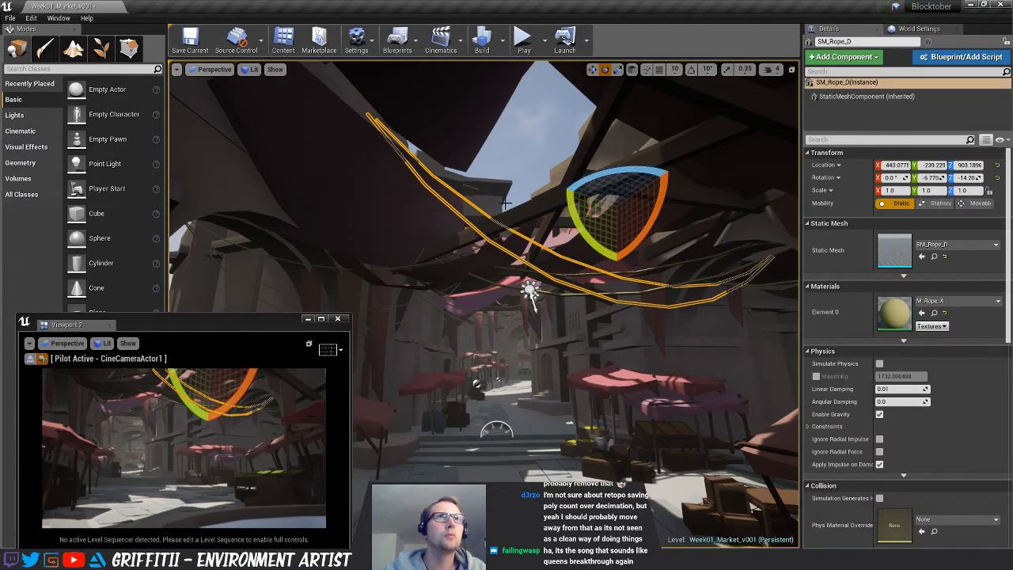
key(Escape)
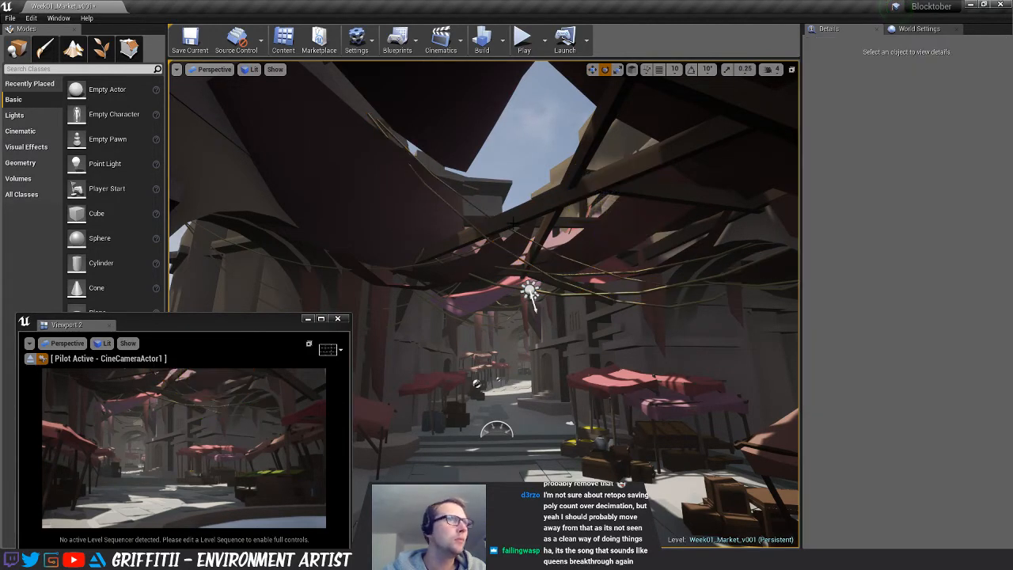
Reduce the sag of SM_Rope_D2 by setting its Z scale to about 0.69
click(530, 297)
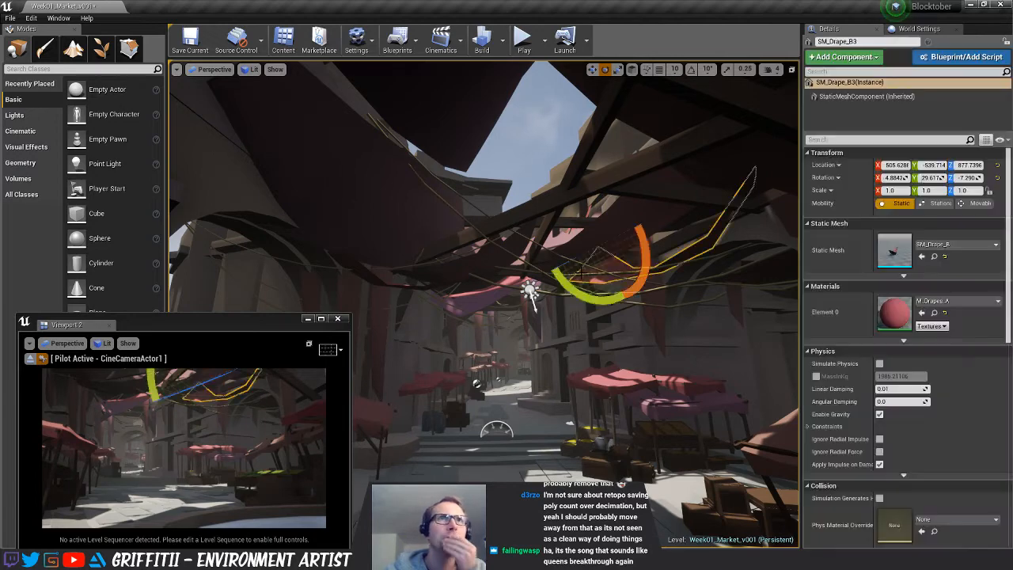
click(530, 295)
key(r)
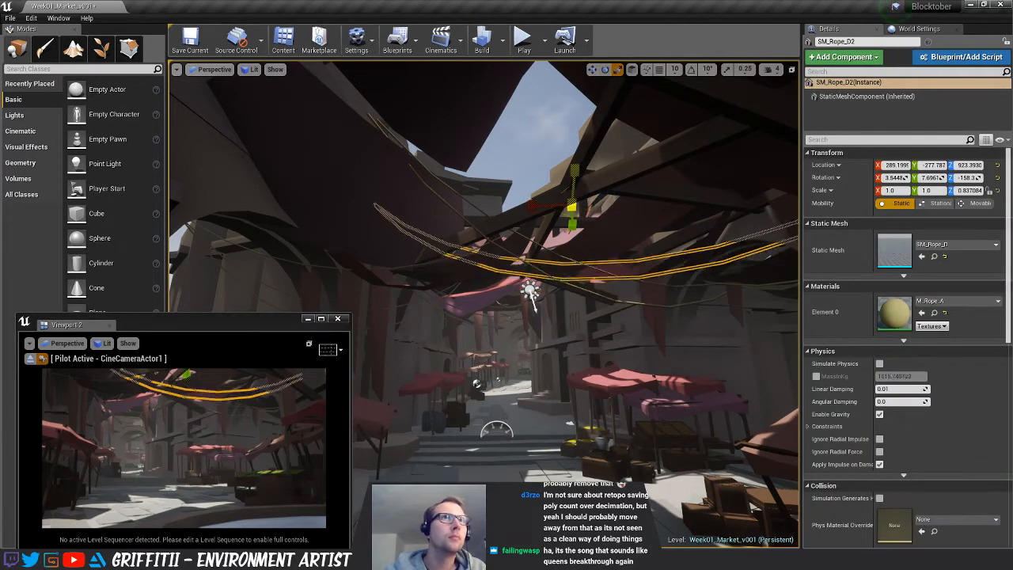
drag(574, 170, 575, 166)
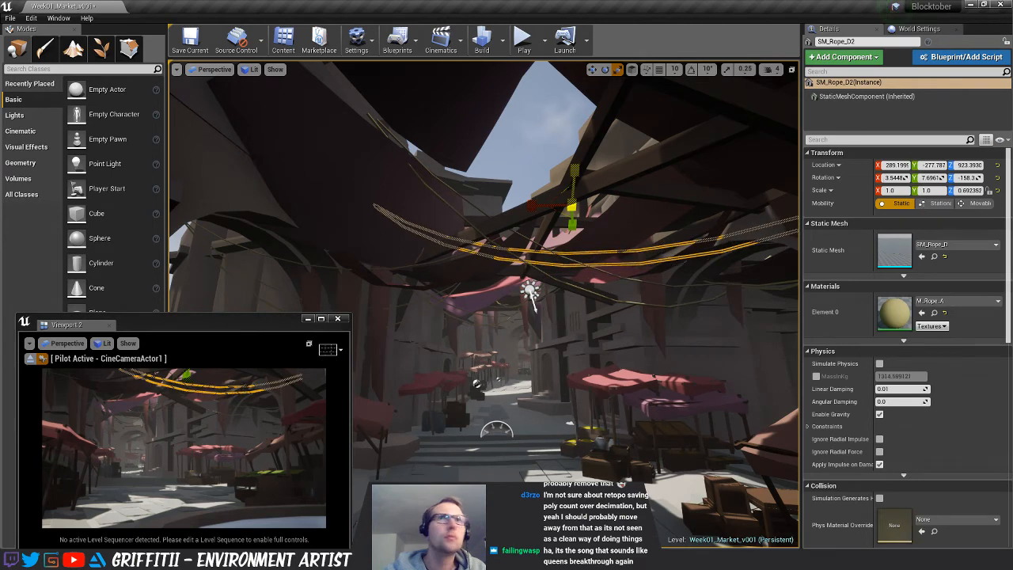
key(Escape)
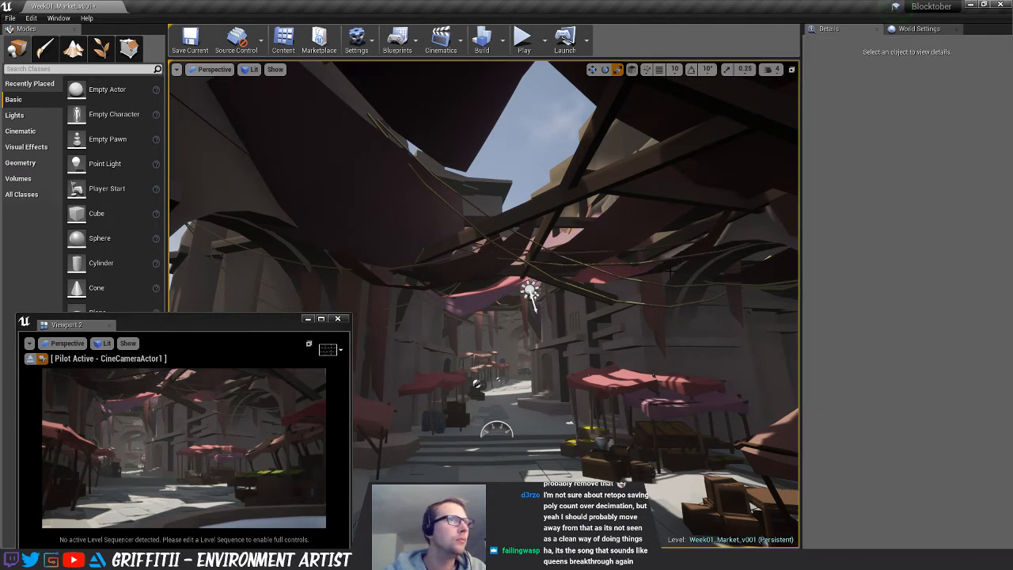
Rotate SM_Rope_D to about -1.4° around X, -6.6° around Y and -2.3° around Z, leaving it as the only selected object
click(601, 271)
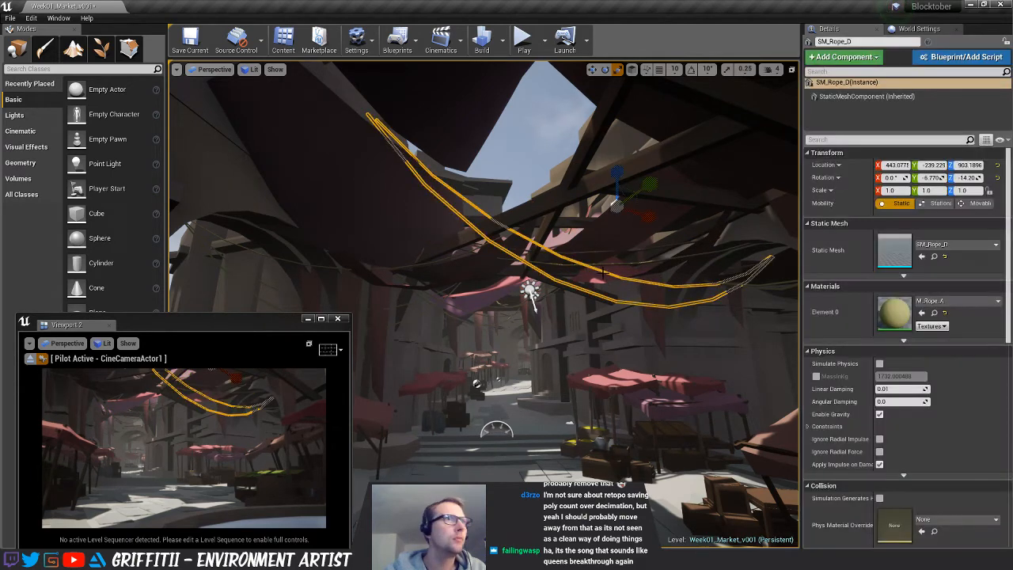
key(e)
drag(619, 176, 633, 151)
ctrl+click(603, 273)
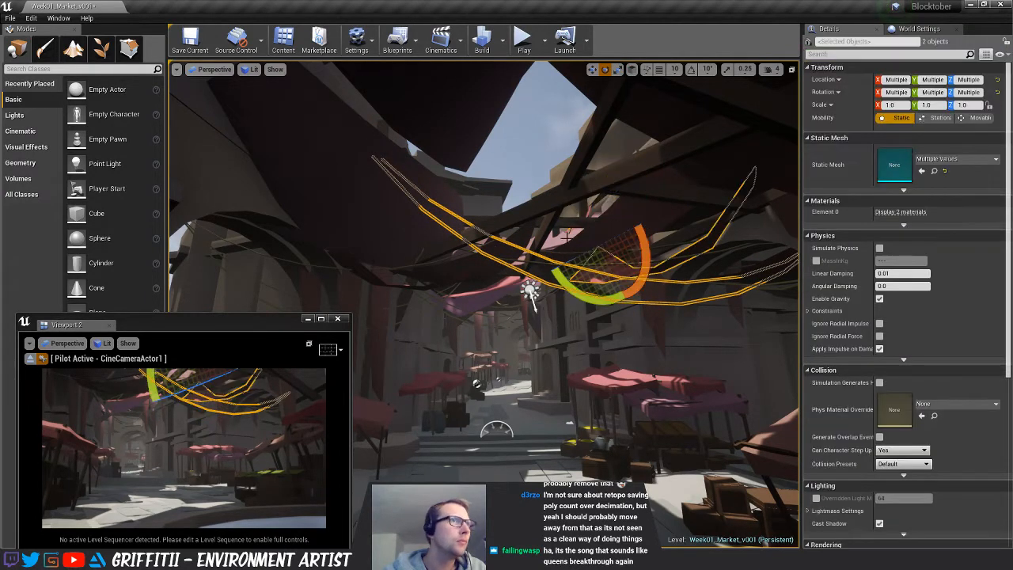
click(528, 154)
key(Escape)
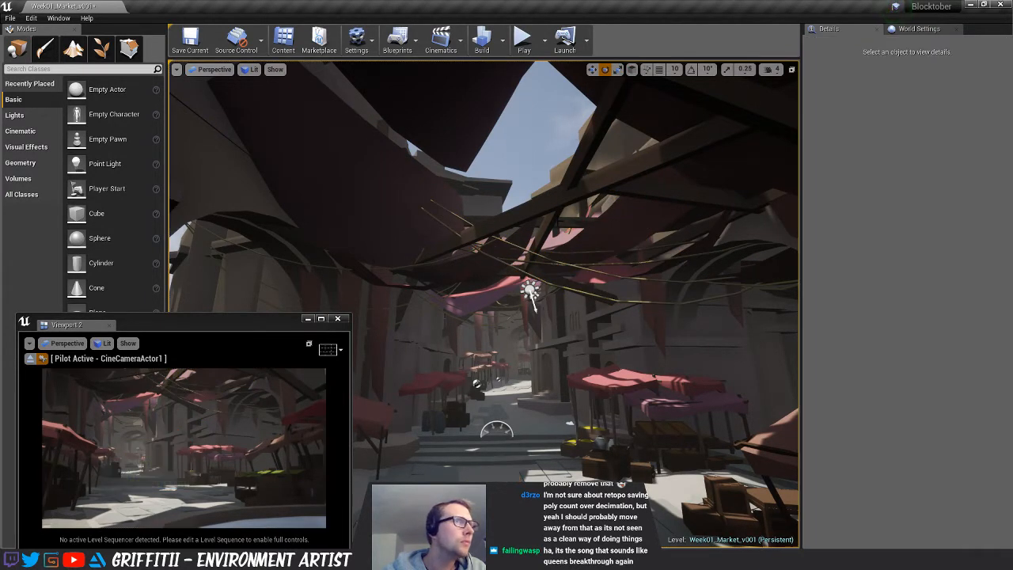
click(531, 291)
key(w)
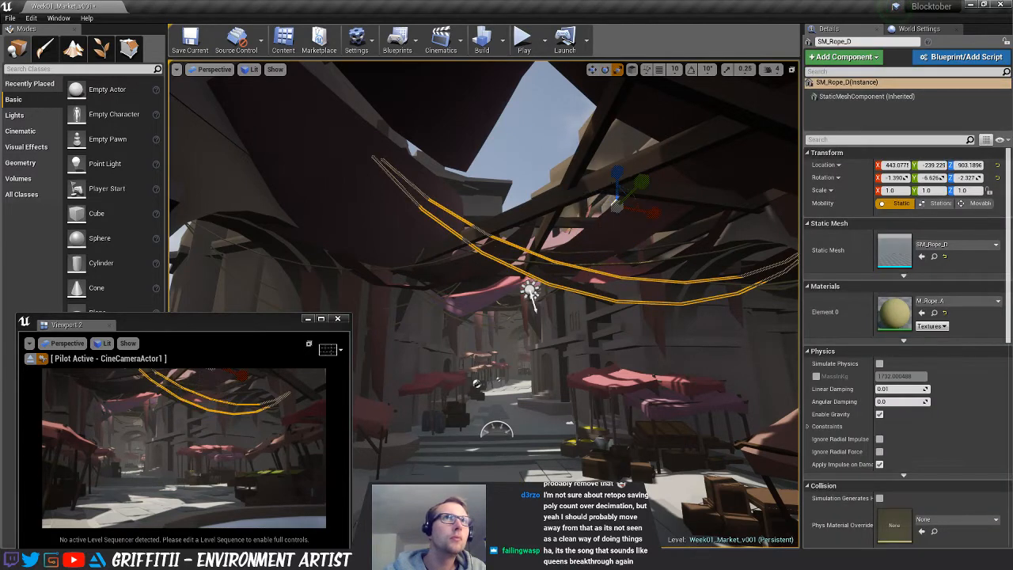
Reduce SM_Rope_D's sag with a Z scale of 0.8 and move it to about X 438, Y -238, Z 857
drag(618, 179, 614, 186)
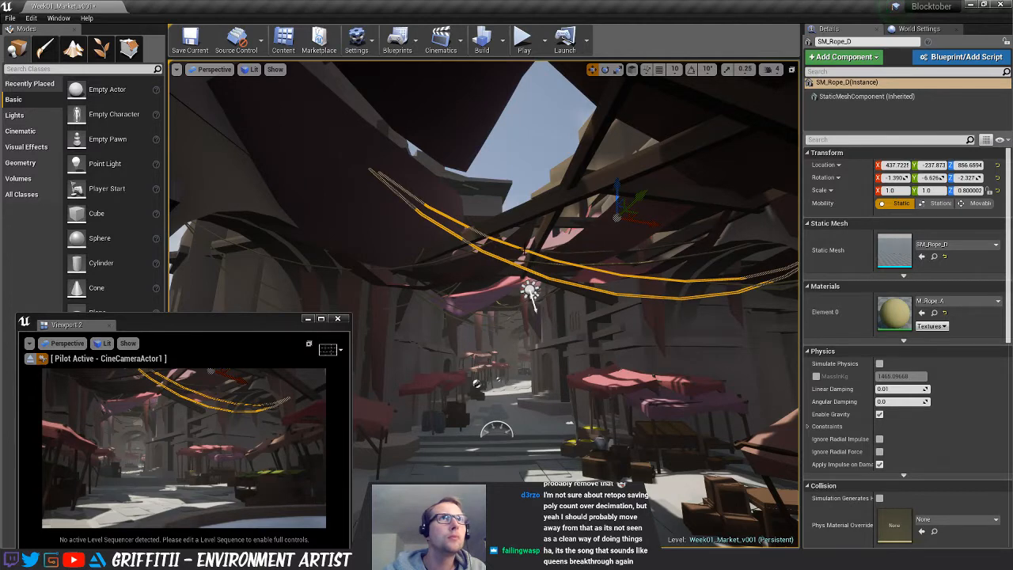
key(Escape)
right_drag(531, 291, 574, 296)
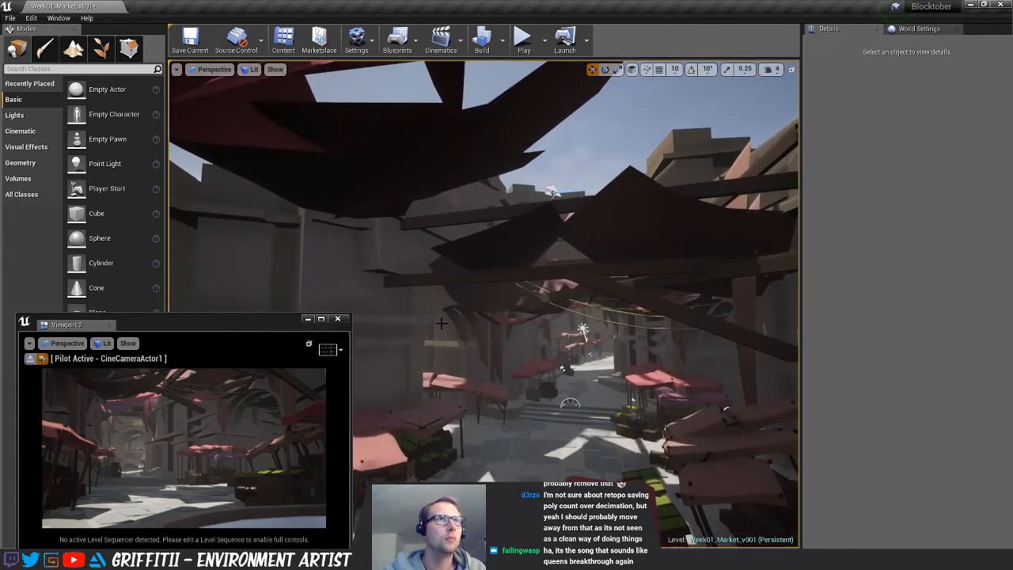
Add a copy of the SM_Rope_A rope below the near beam and tilt it to about 10.7° around Y
click(441, 323)
alt+drag(490, 294, 455, 276)
drag(457, 239, 453, 261)
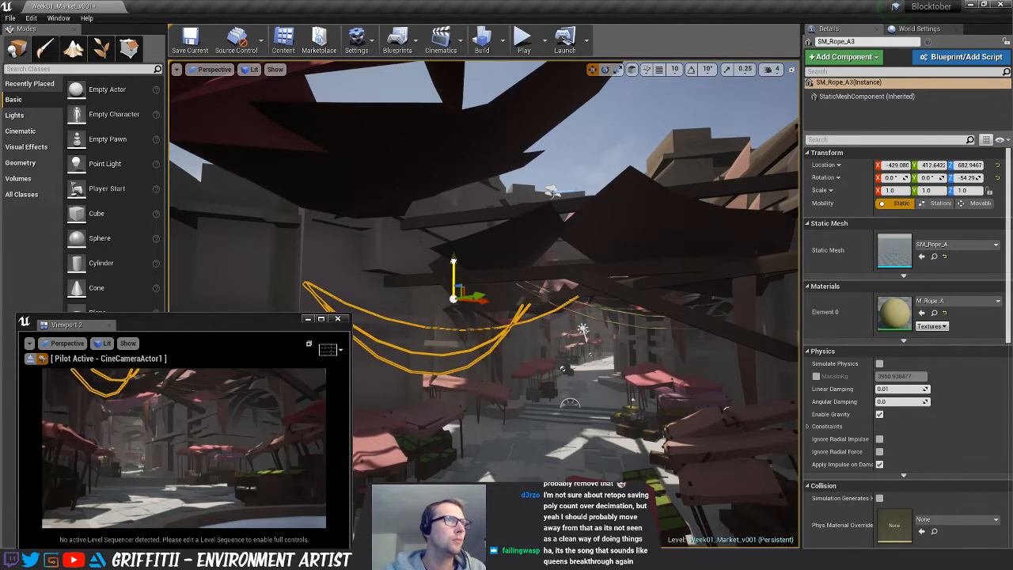
drag(406, 286, 497, 294)
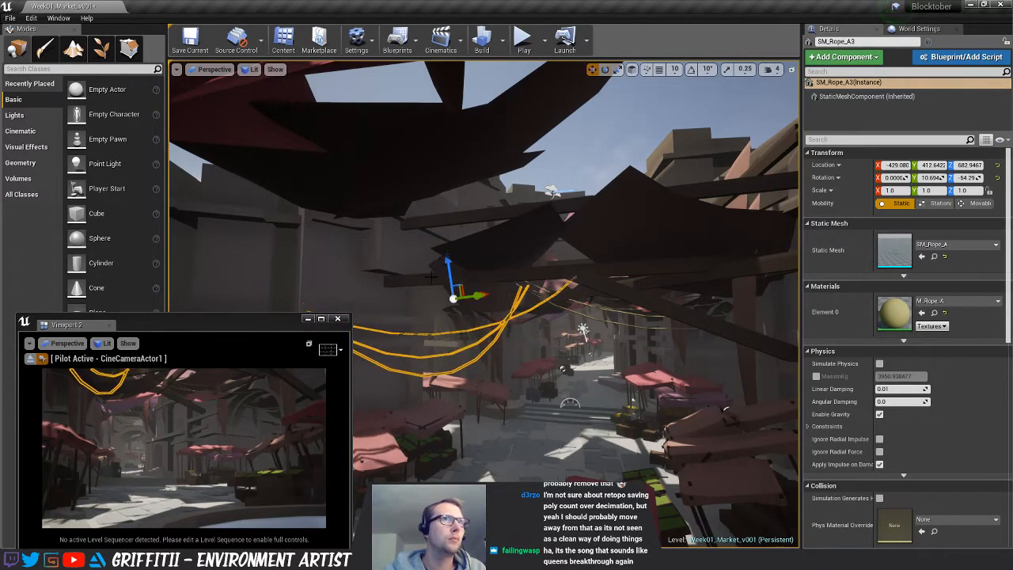
Rotate SM_Rope_A3 to about -46° around Z and move it to about X -473, Y 379, Z 674
drag(448, 273, 456, 264)
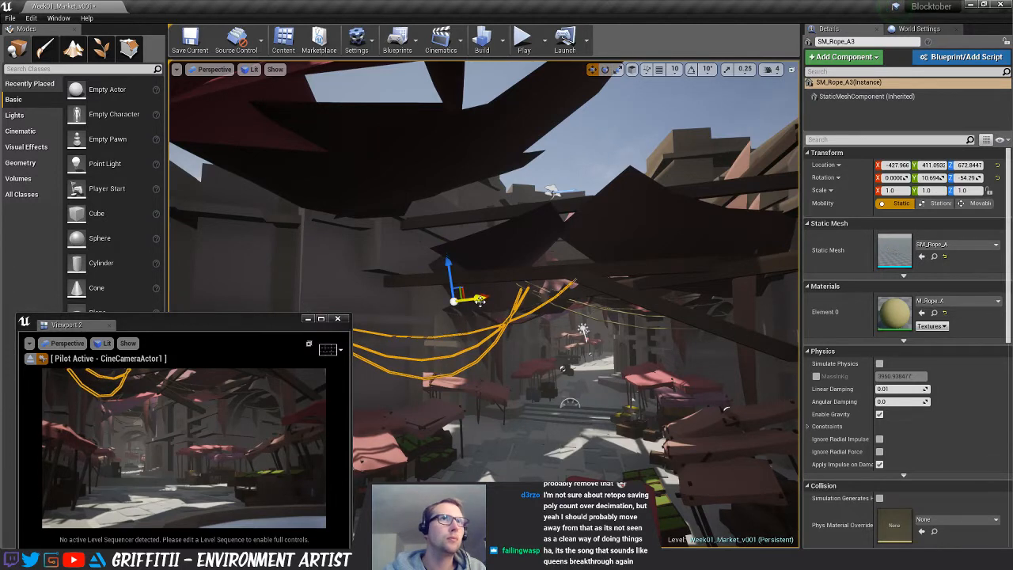
drag(480, 300, 507, 297)
key(w)
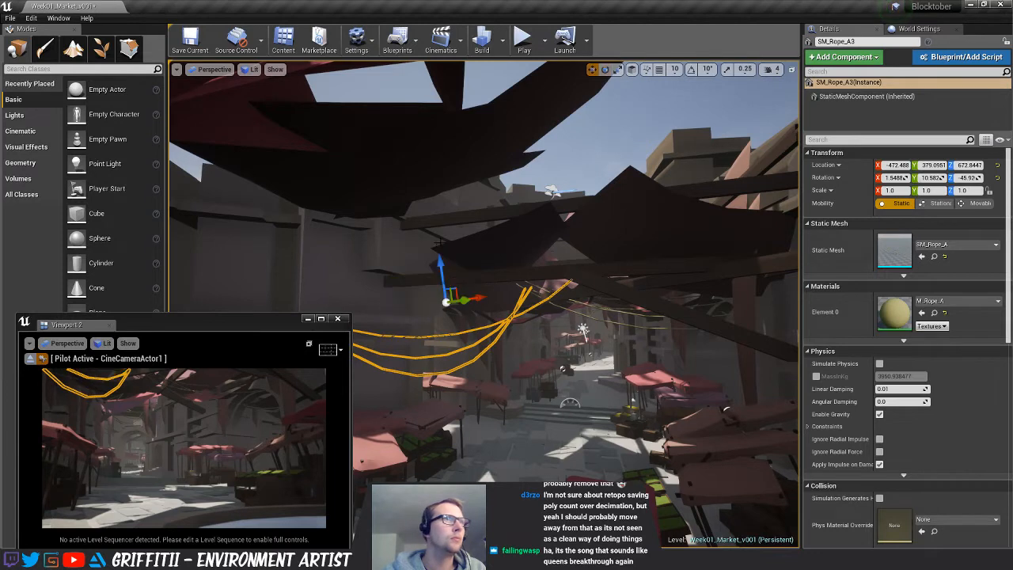
mouse_move(440, 261)
mouse_down()
mouse_move(437, 293)
mouse_move(439, 264)
mouse_up()
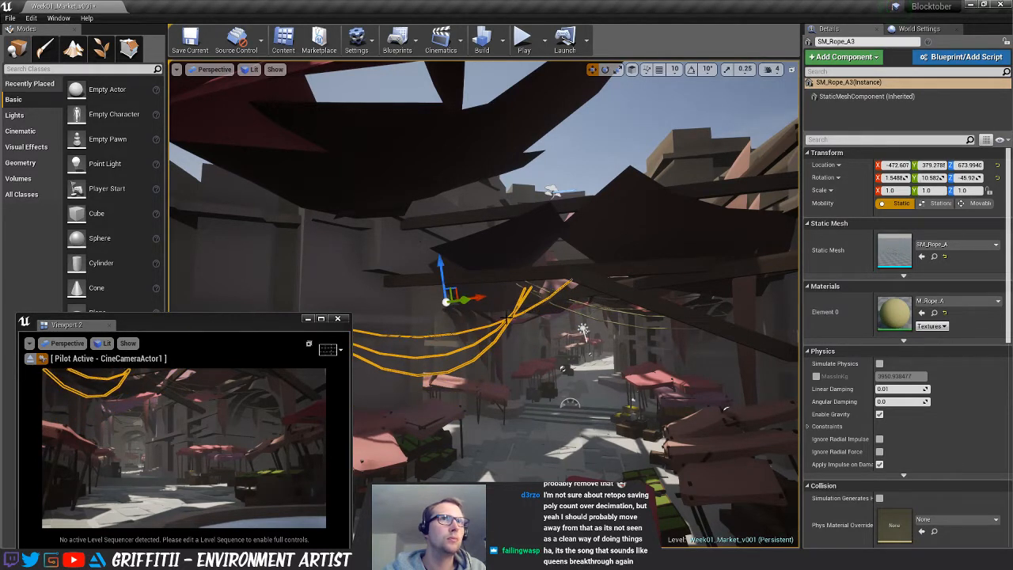
key(Escape)
Shift SM_Rope_A3 closer to the building wall, to about X -523, Y 364, Z 671
right_drag(539, 332, 540, 338)
click(526, 351)
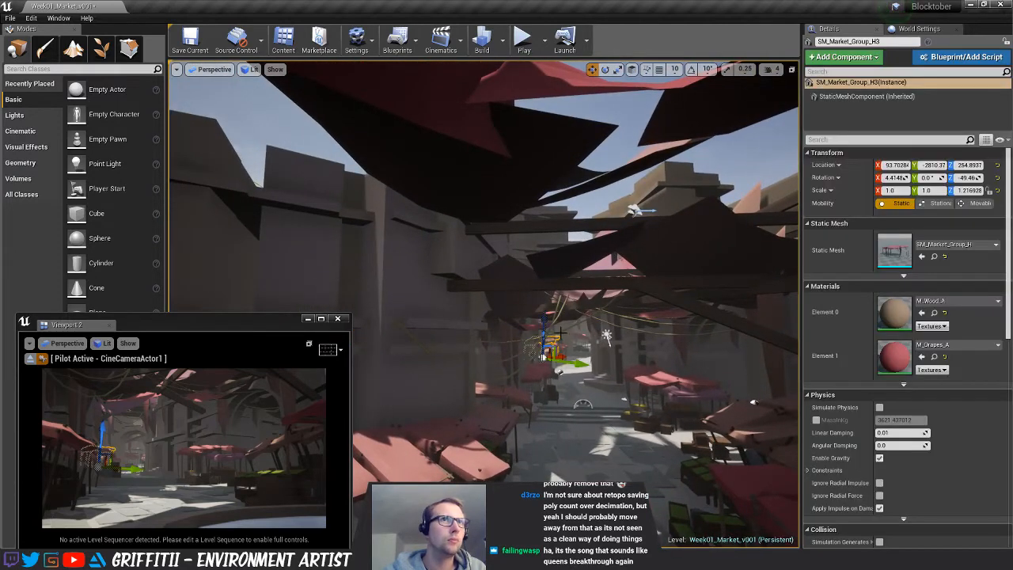
click(562, 332)
click(552, 329)
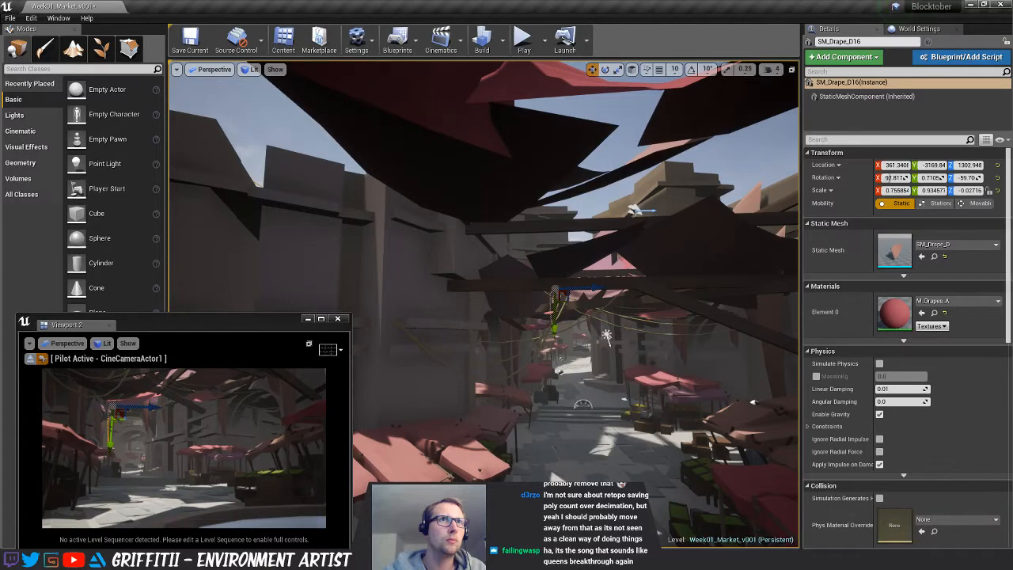
click(564, 306)
drag(548, 309, 540, 308)
right_drag(542, 309, 524, 277)
drag(517, 296, 506, 298)
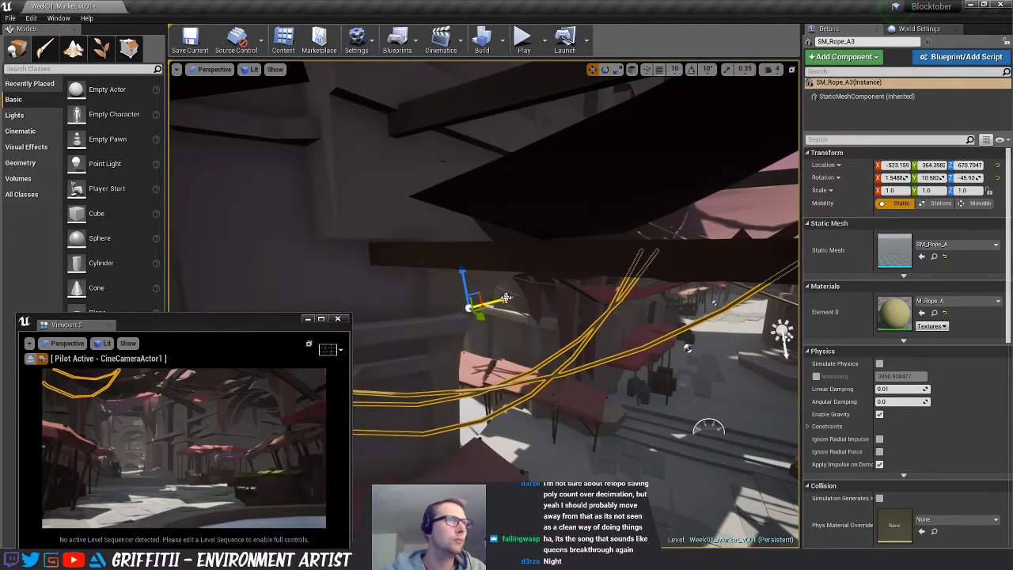
key(Escape)
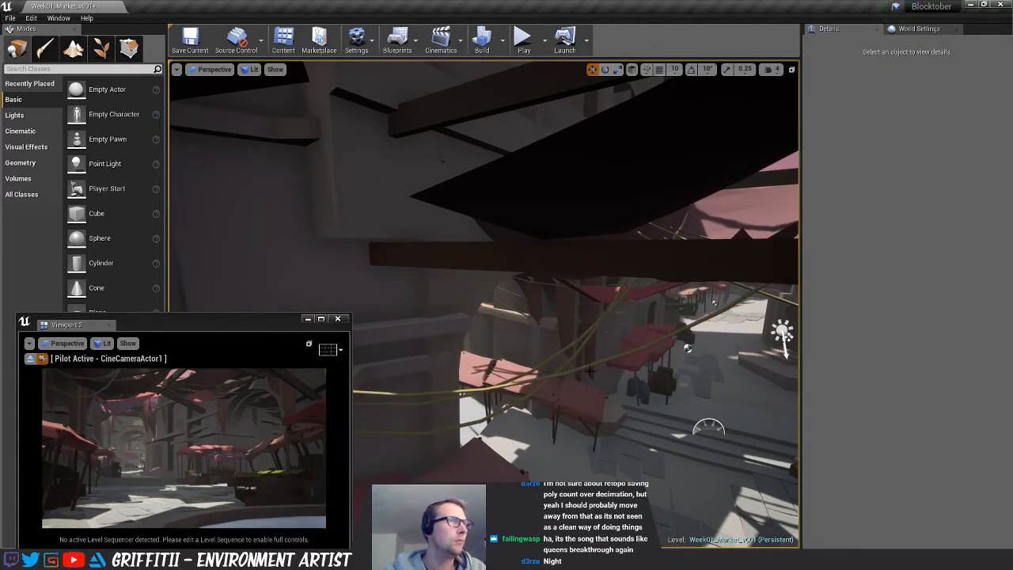
Flatten SM_Rope_A3 to a Z scale of about 0.72 and lower it to about Z 629
click(503, 299)
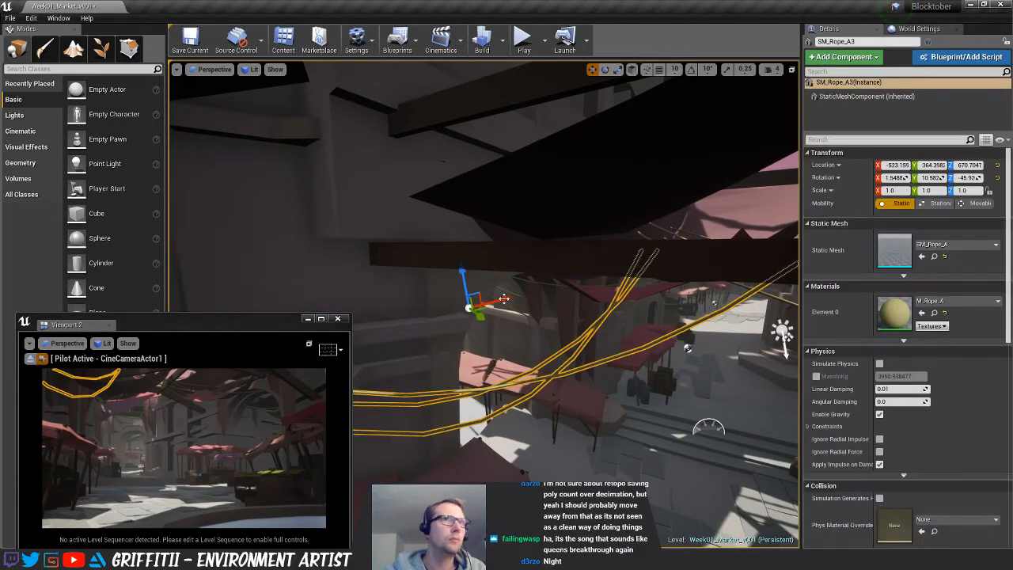
drag(460, 272, 466, 289)
key(Escape)
Move SM_Rope_A3 down and toward the camera, to about X -619, Y 595, Z 537
right_drag(549, 385, 565, 372)
click(502, 367)
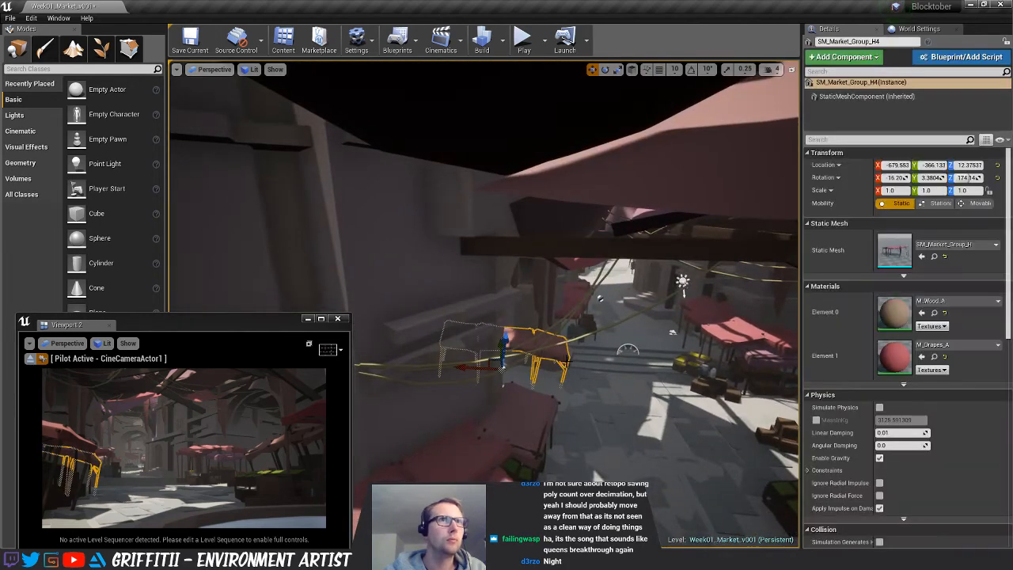
click(608, 346)
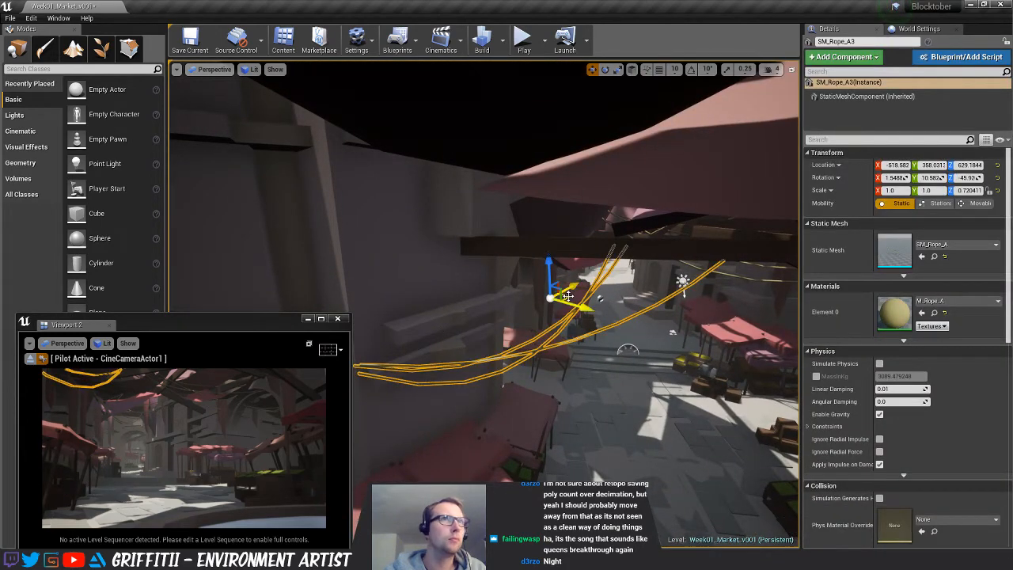
drag(568, 296, 503, 341)
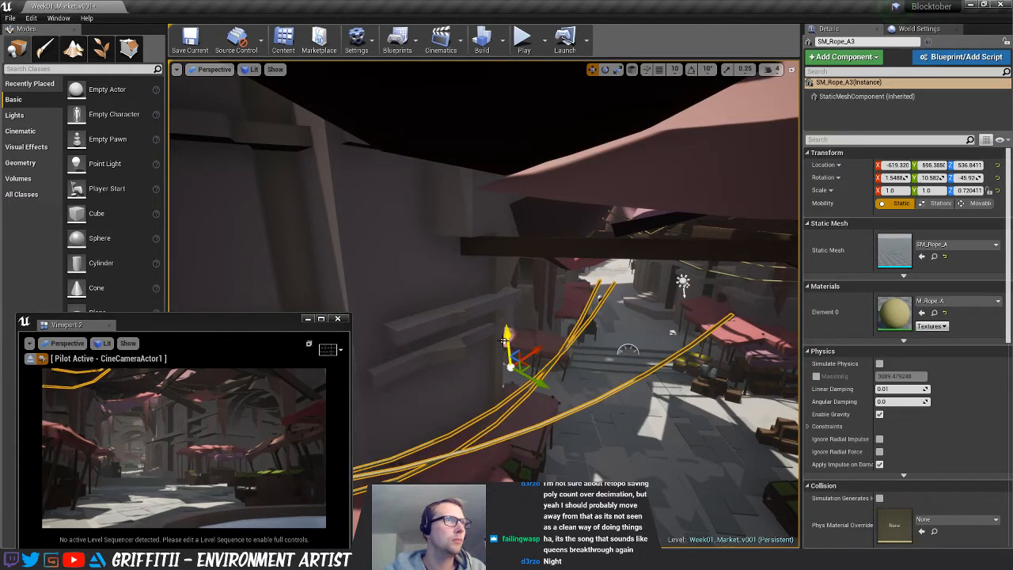
key(Escape)
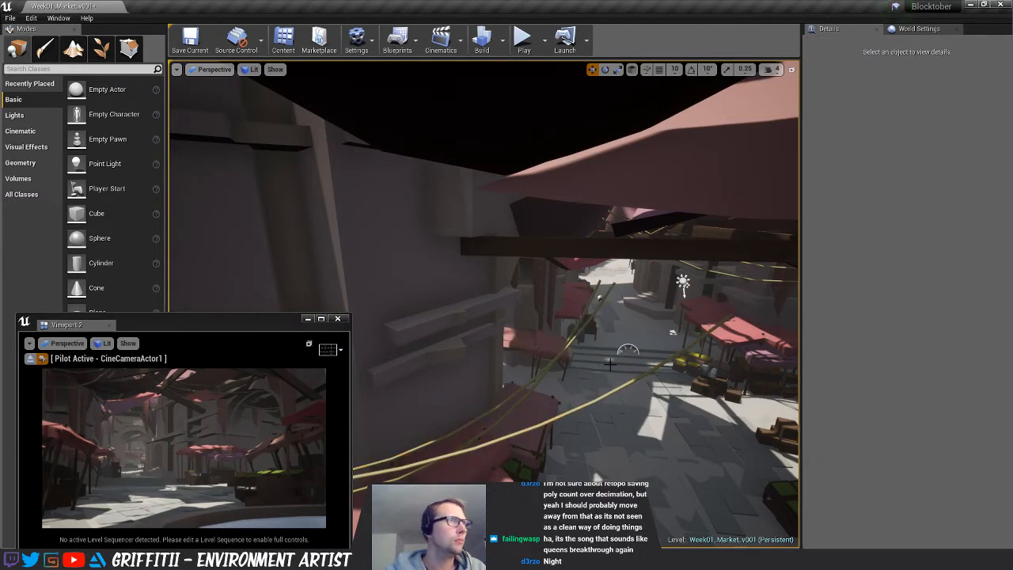
Position and rotate a hanging rope set between the overhead beams and the tall tan building fronts across the street
right_drag(610, 359, 630, 361)
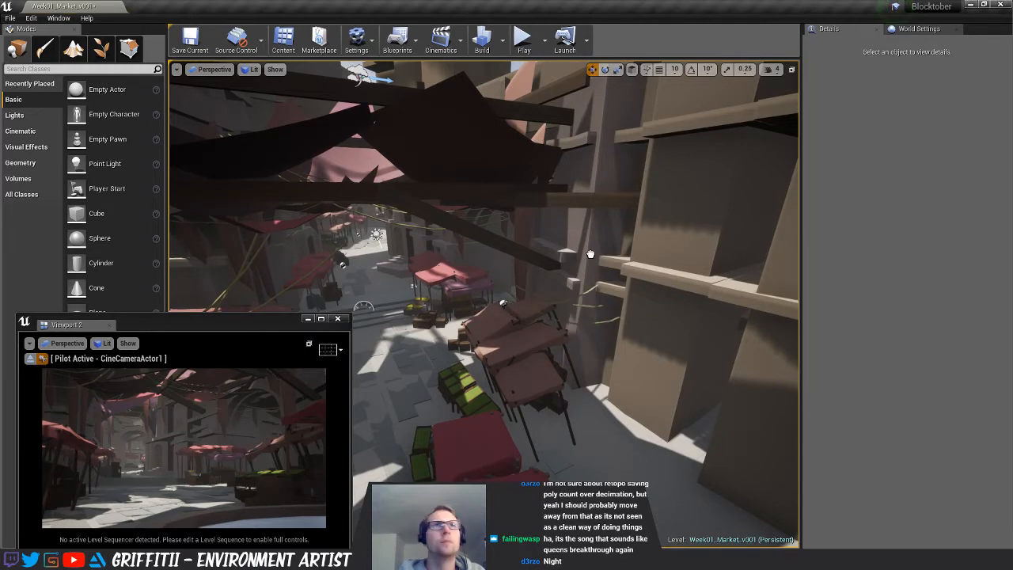
click(503, 303)
drag(592, 234, 612, 147)
right_drag(612, 147, 555, 255)
drag(558, 248, 500, 254)
drag(466, 190, 523, 255)
key(Escape)
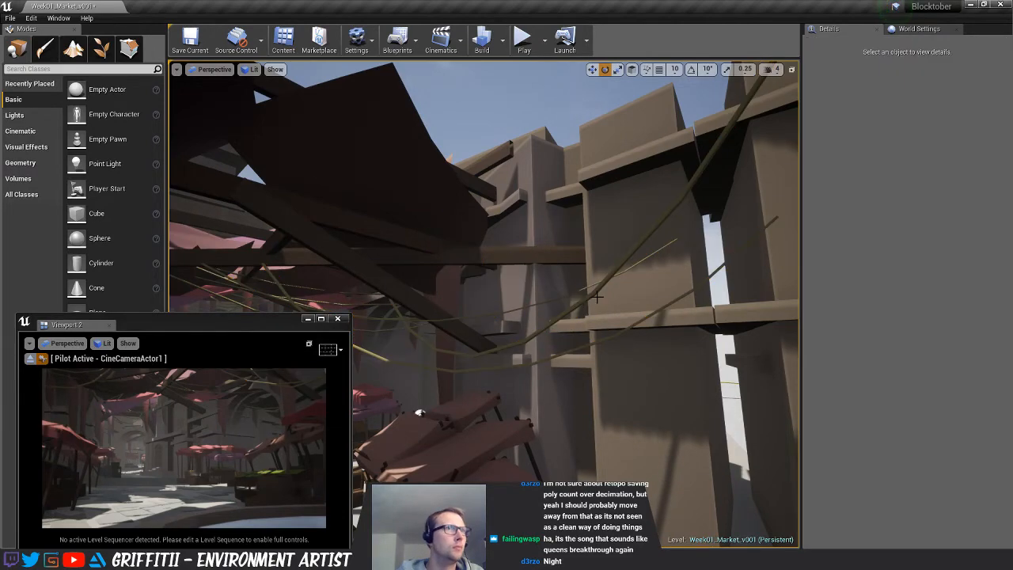
Duplicate a crate-and-pot market group into the middle of the street at about X -166, Y 438, Z -110
right_drag(580, 301, 454, 370)
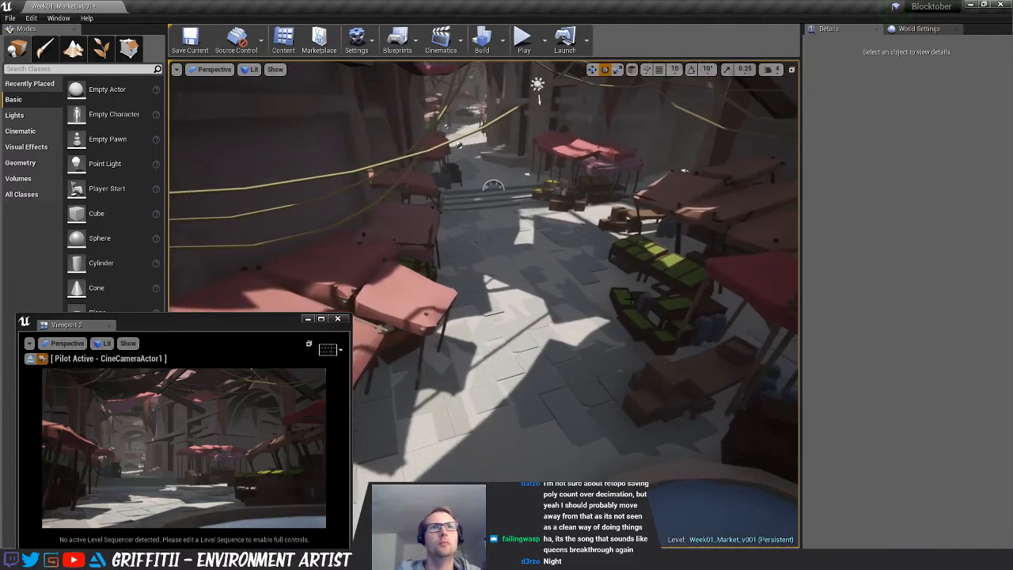
click(712, 376)
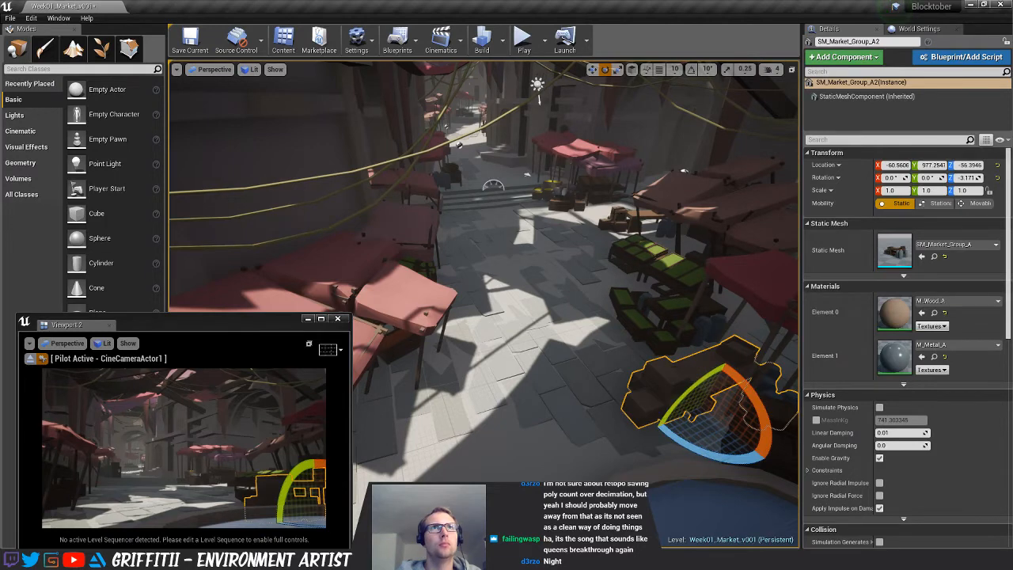
key(w)
click(638, 230)
alt+drag(654, 237, 559, 295)
drag(546, 241, 542, 272)
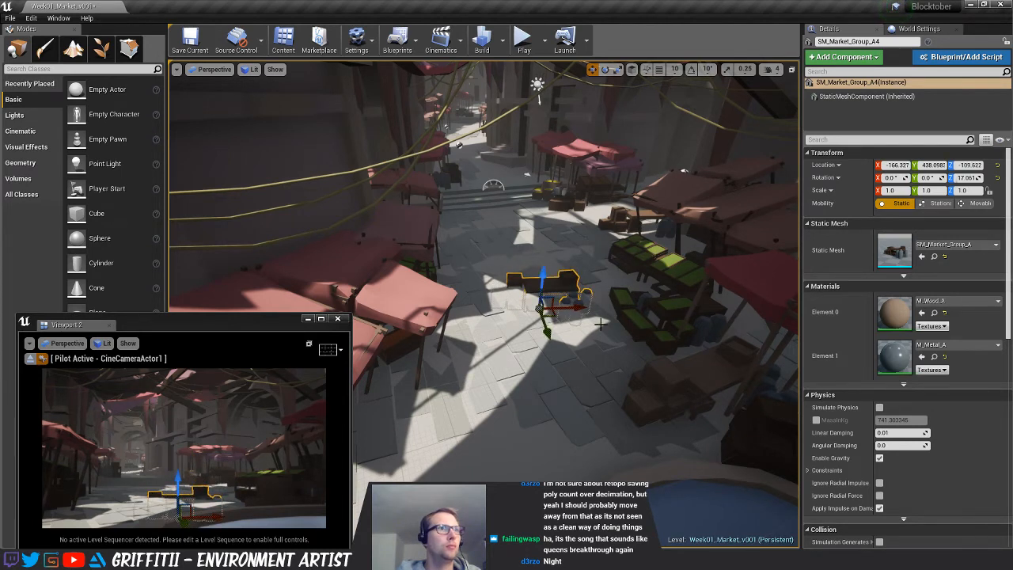
Rotate SM_Market_Group_A4 to about 103° around Z and move it to about X -43, Y 415
drag(560, 312, 461, 334)
key(e)
key(w)
right_drag(569, 361, 585, 337)
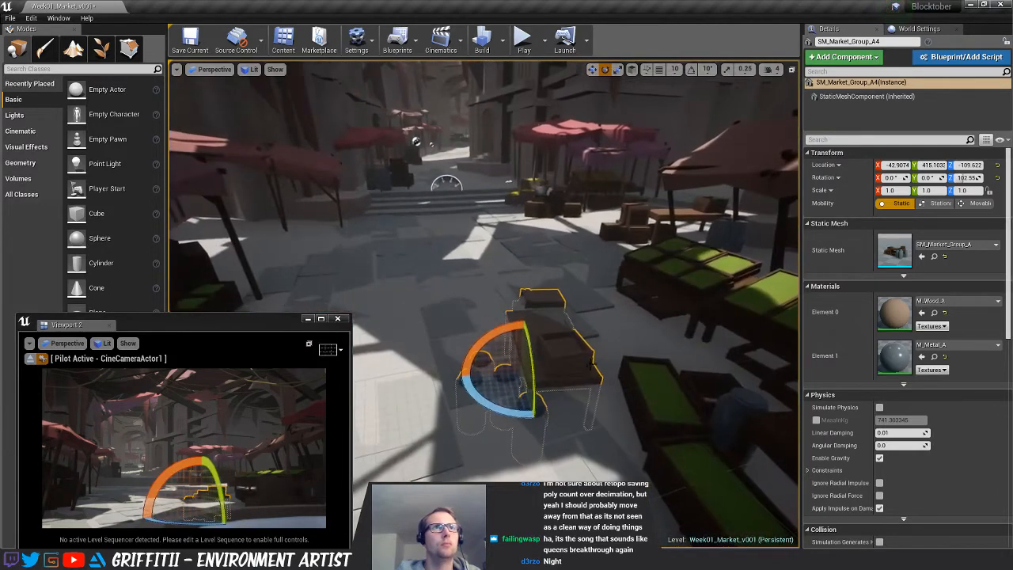
Turn SM_Market_Group_A4 to about 97° around Z, leaving the neighbouring produce stand unselected
key(Escape)
key(s)
right_drag(583, 354, 573, 348)
click(552, 342)
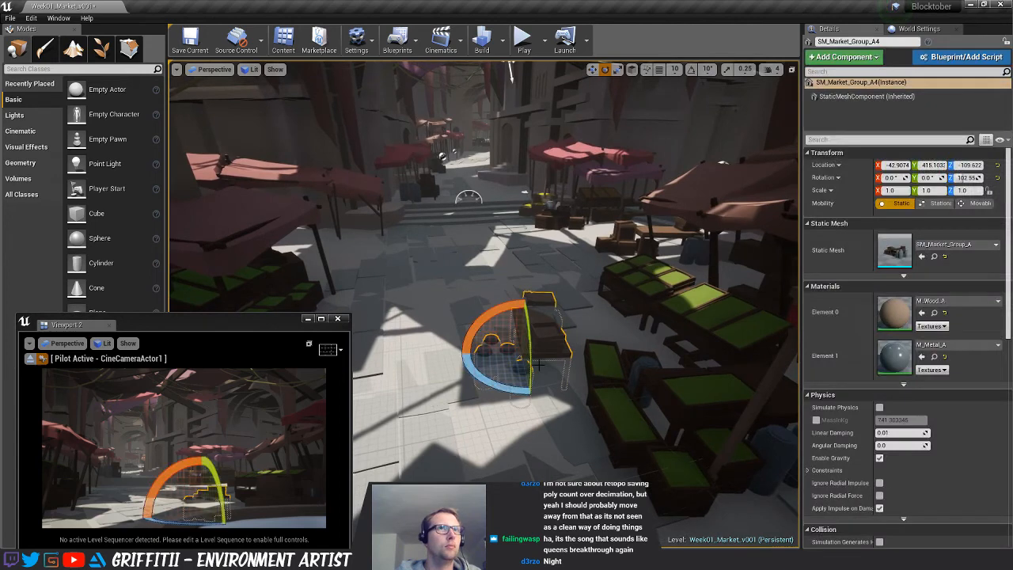
key(w)
key(e)
drag(516, 389, 532, 389)
ctrl+click(573, 262)
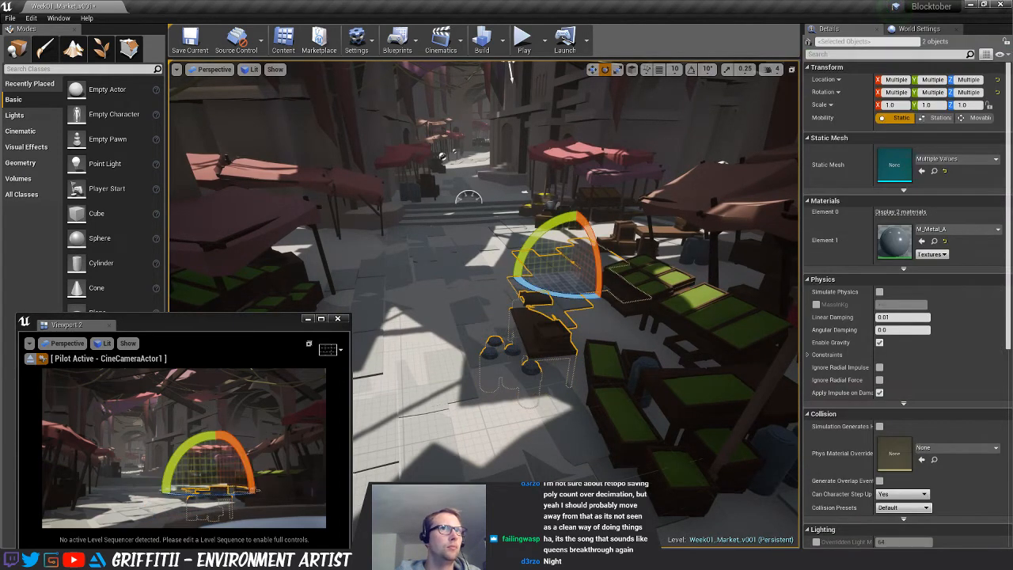
key(ctrl+z)
key(Escape)
right_drag(573, 262, 559, 268)
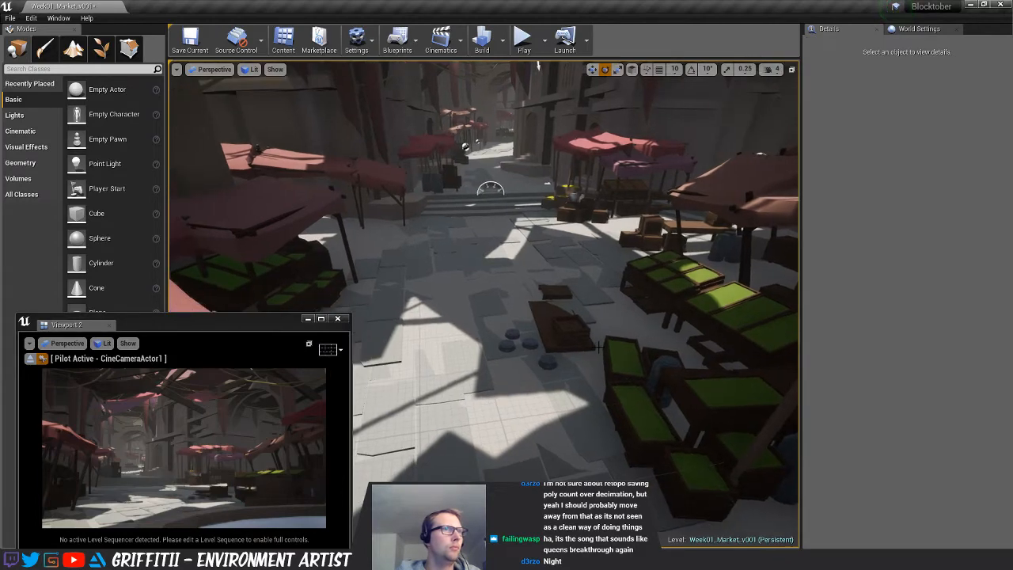
Rotate SM_Market_Group_A4 slightly further around Z and check its placement with nothing selected
click(561, 351)
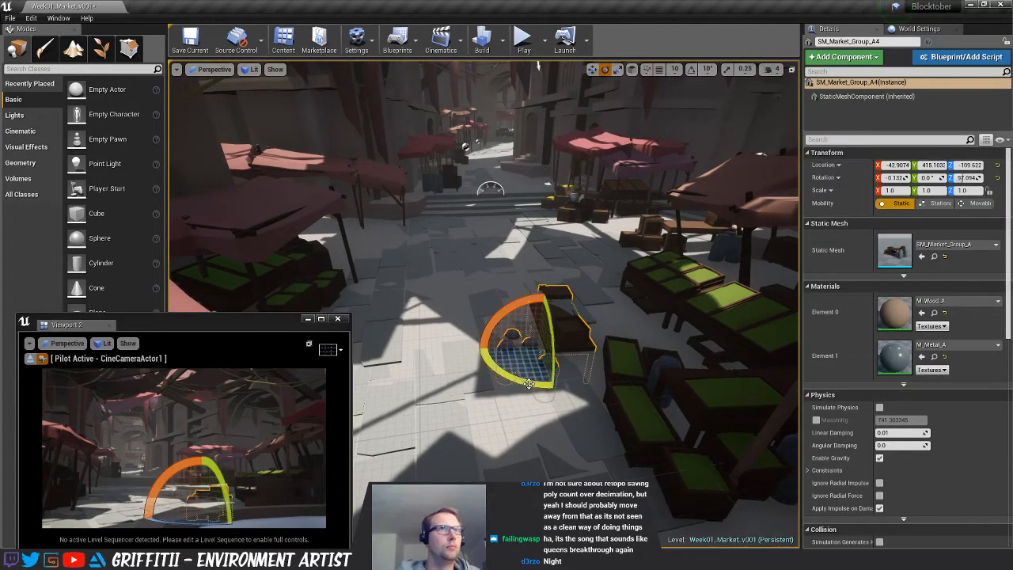
drag(519, 383, 543, 384)
key(w)
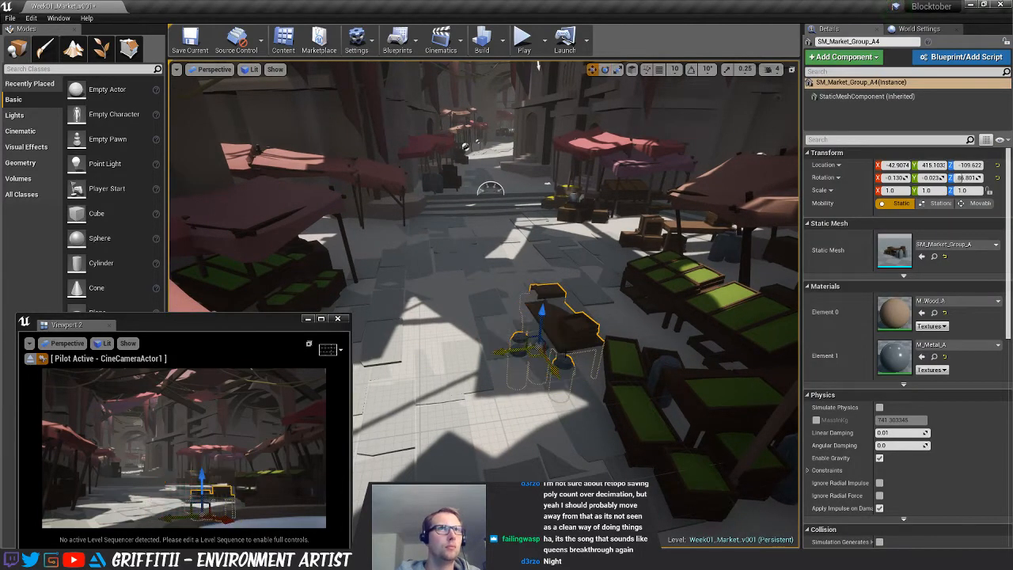
key(Escape)
right_drag(596, 356, 580, 356)
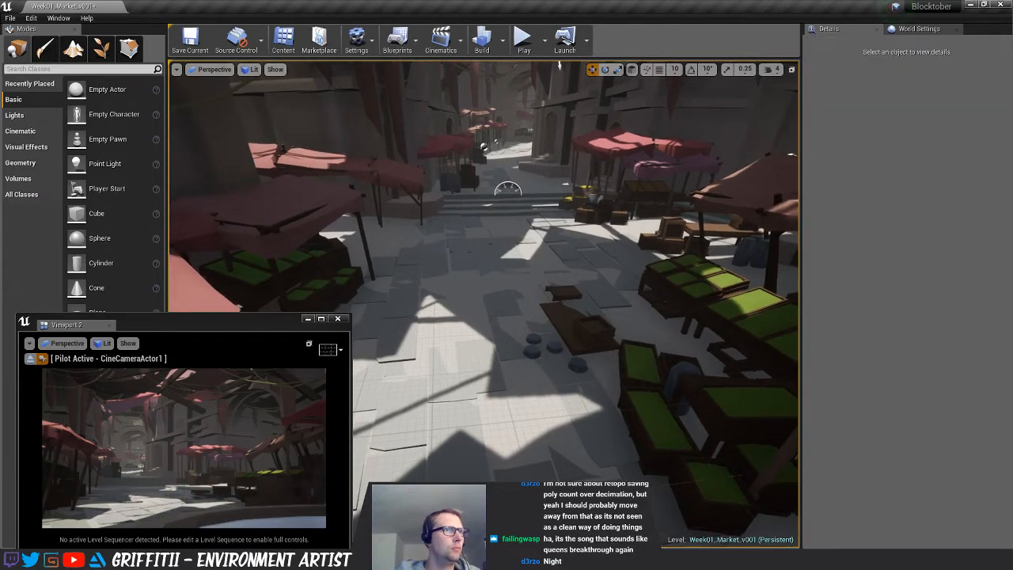
Move SM_Market_Group_A4 against the green produce stands, to about X 47, Y 399, Z -106
key(ctrl+z)
drag(547, 356, 587, 348)
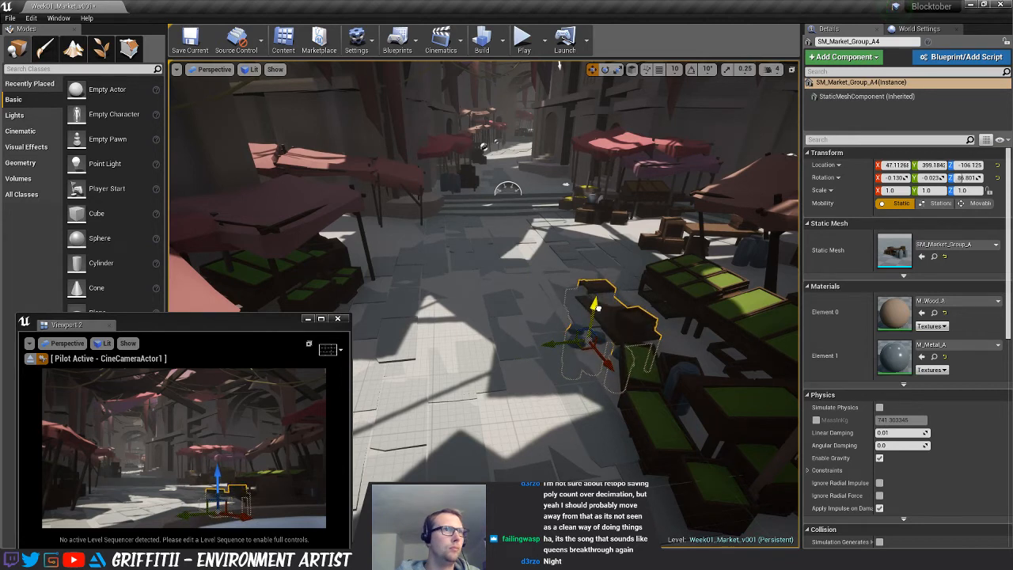
key(Escape)
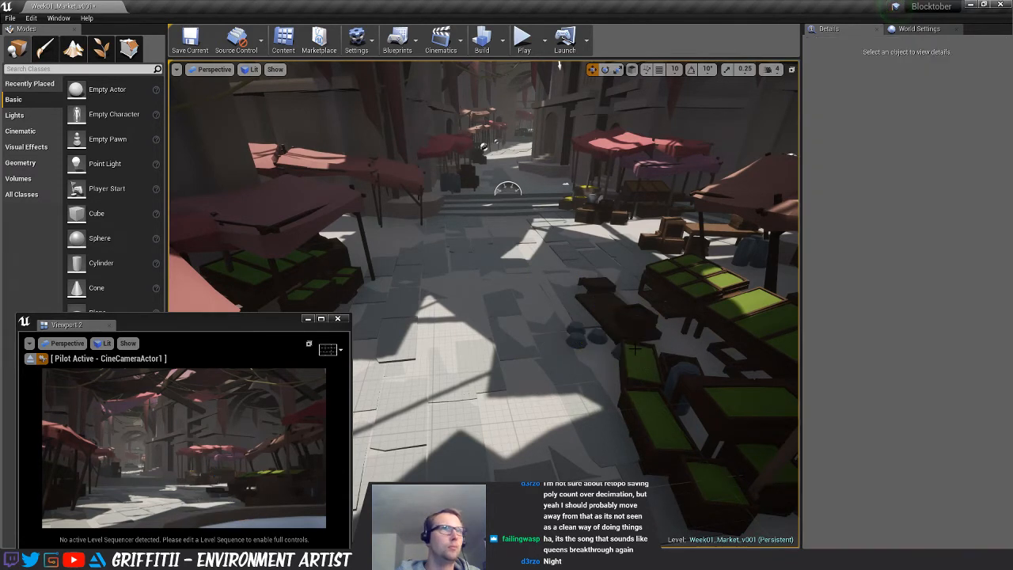
mouse_move(638, 315)
right_down()
mouse_move(623, 309)
mouse_move(623, 320)
right_up()
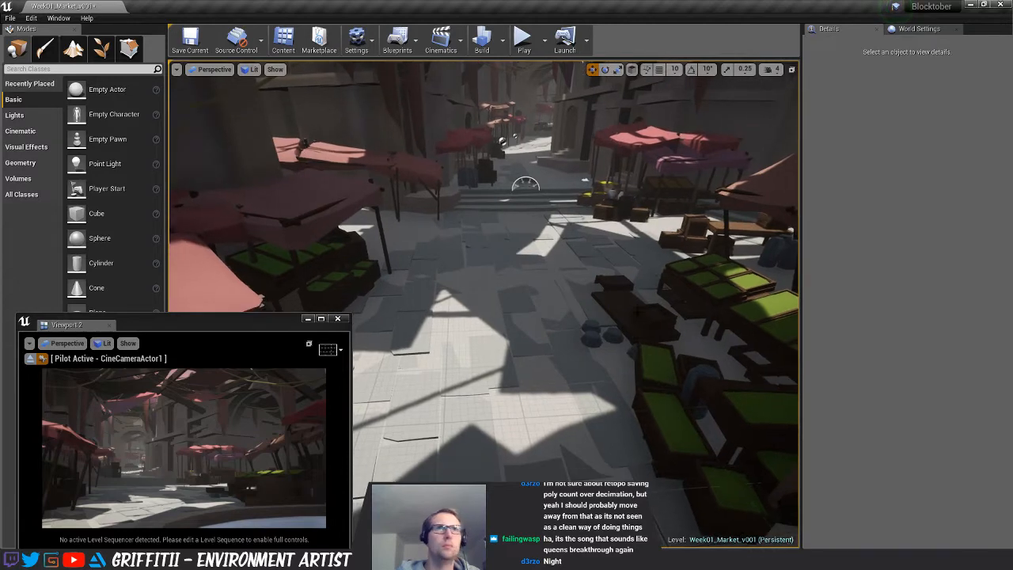
Duplicate SM_Market_Group_A4 to the opposite side of the street at about X -422, Y 437, Z -98
click(610, 338)
alt+drag(598, 346, 436, 342)
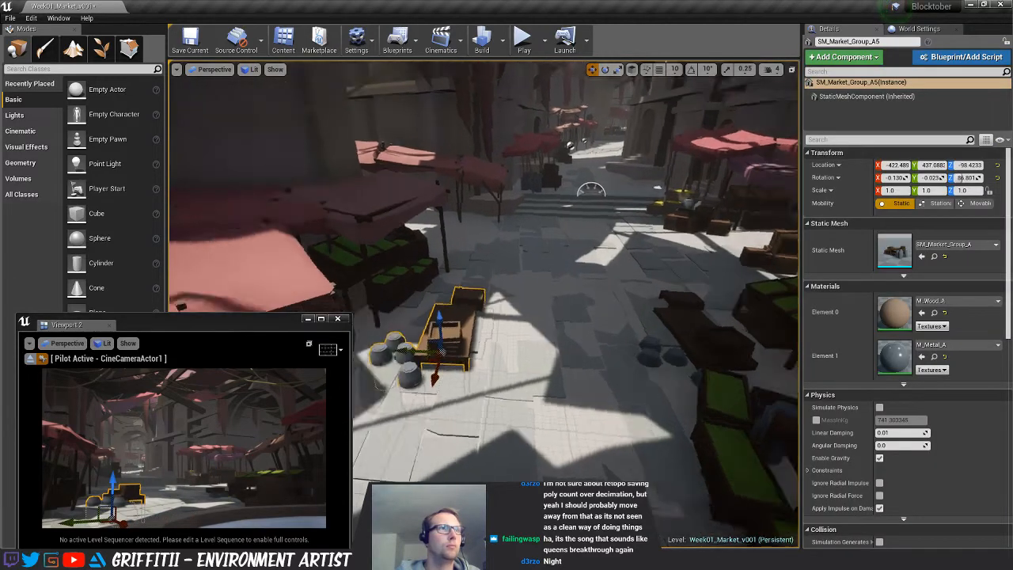
mouse_move(500, 348)
right_down()
mouse_move(491, 340)
mouse_move(500, 349)
right_up()
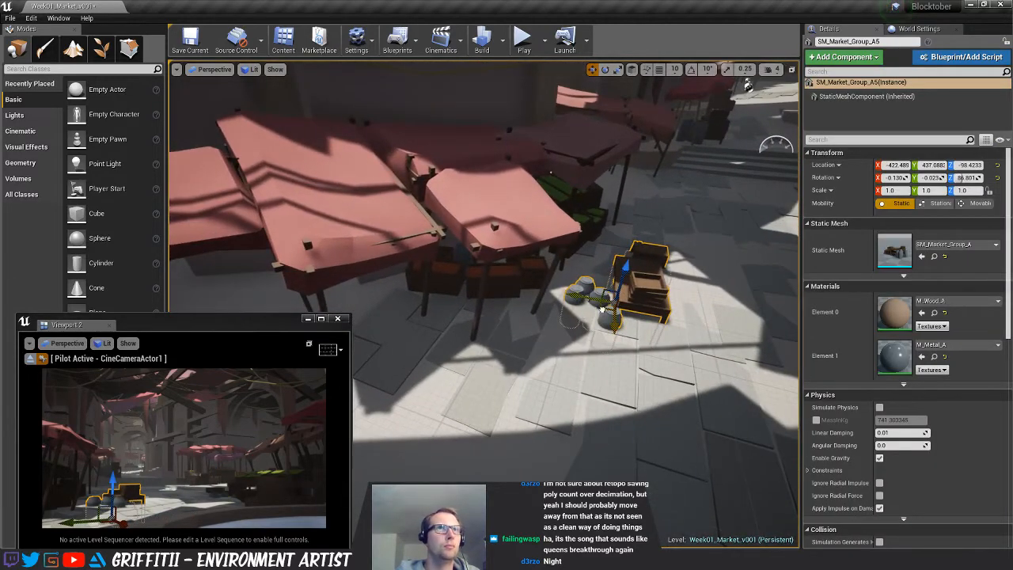
Rotate SM_Market_Group_A5 around Z and place it beside the posts of the pink-awning stall
drag(601, 308, 548, 329)
key(e)
key(w)
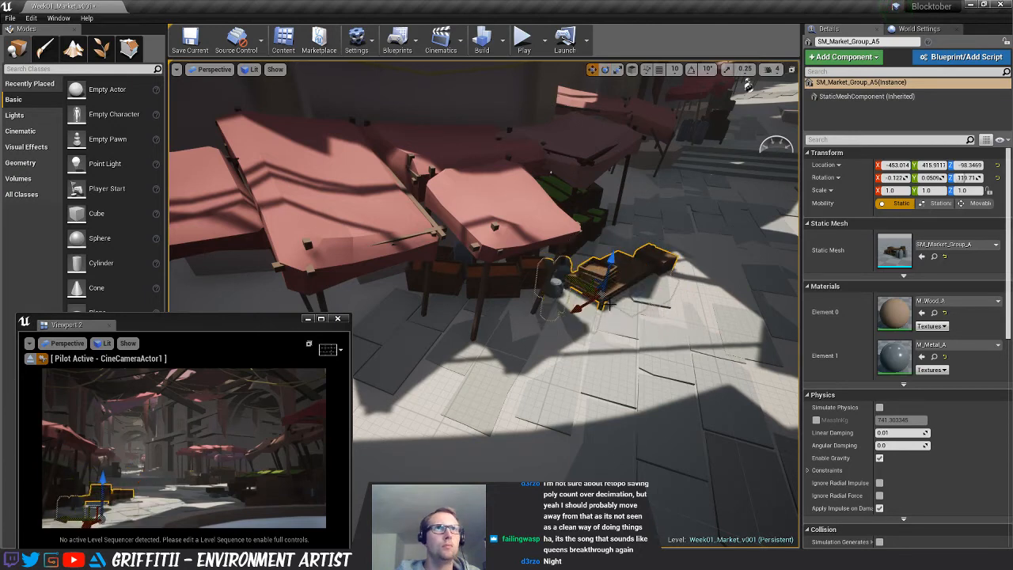
drag(586, 300, 455, 325)
key(Escape)
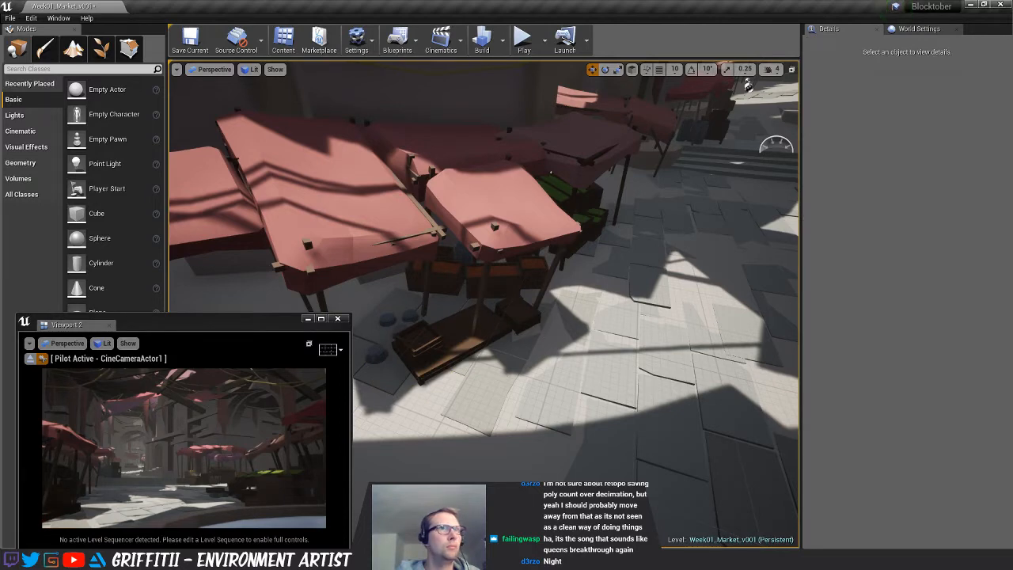
Rotate SM_Market_Group_A5 to about -31° around Z and move it to about X -714, Y 711, Z -123
click(458, 332)
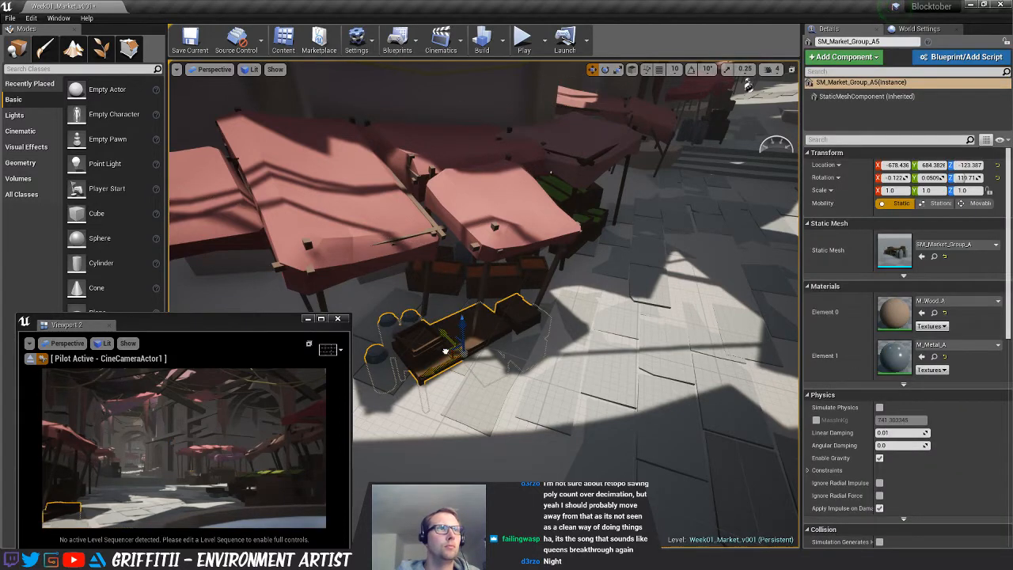
key(e)
drag(443, 360, 529, 349)
key(Escape)
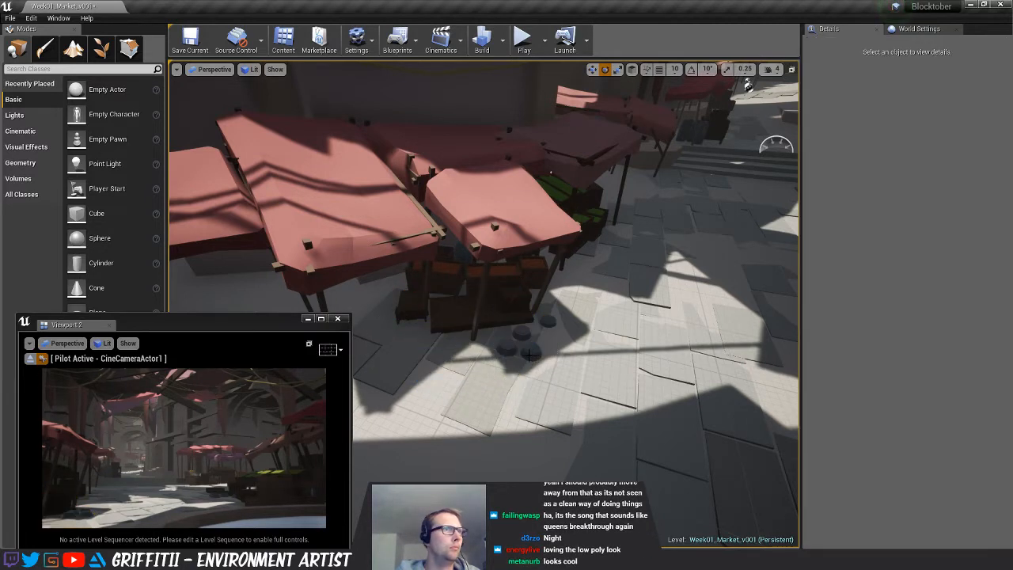
click(491, 315)
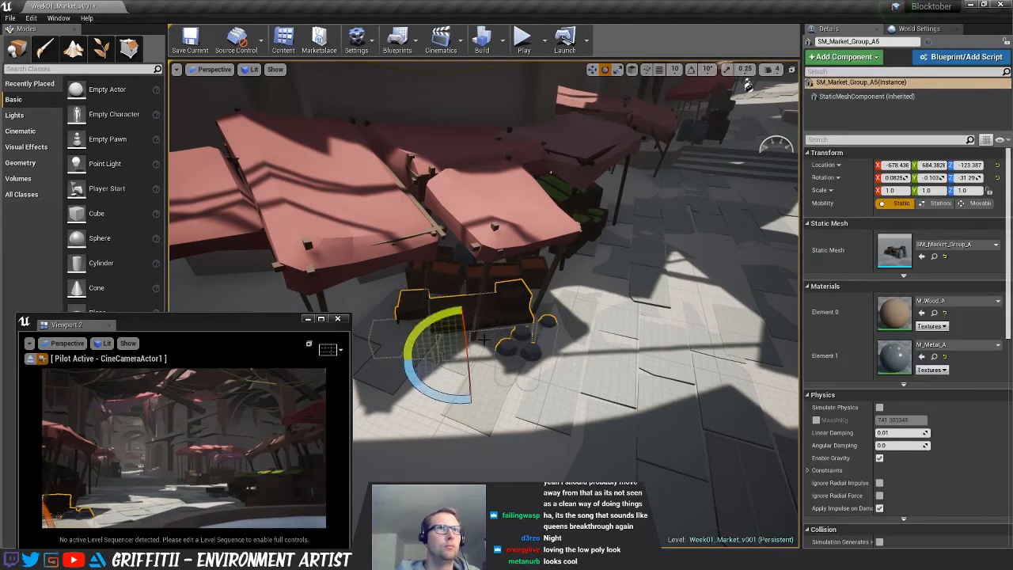
key(w)
drag(472, 360, 451, 364)
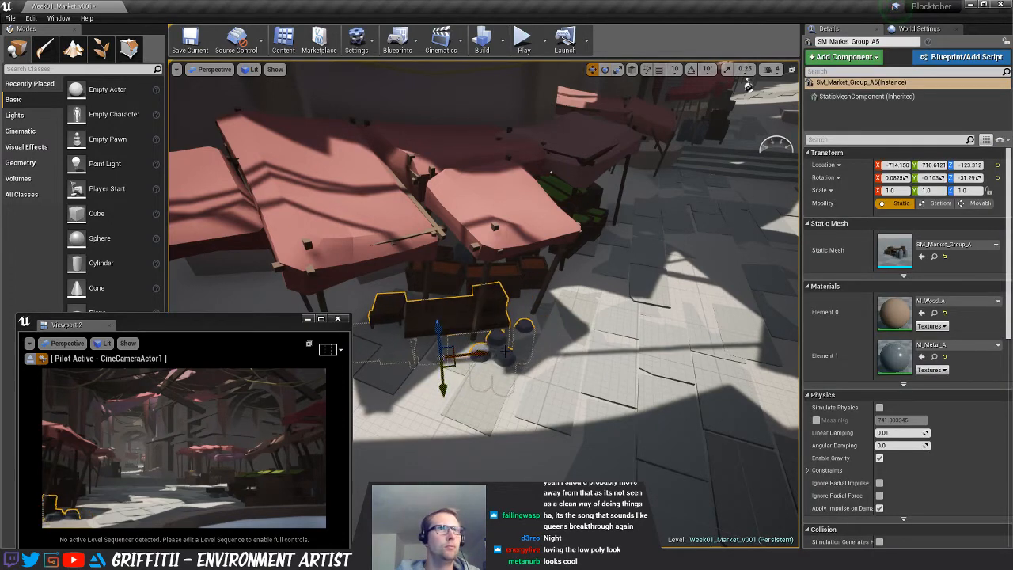
key(Escape)
Duplicate SM_Market_Group_C5 across the street beside the steps at about X -288, Y -364, rotated to about 5° around Z
right_drag(590, 356, 531, 337)
click(653, 261)
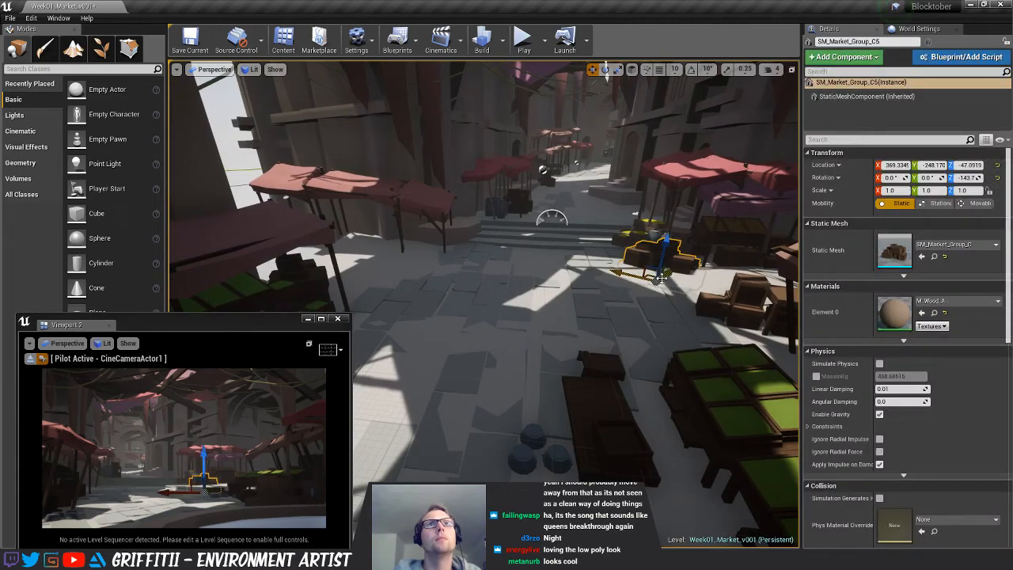
alt+drag(669, 271, 597, 311)
right_drag(627, 251, 560, 260)
drag(498, 342, 399, 162)
key(e)
key(w)
Raise SM_Market_Group_C6 to about Z -93, shift it to about X -329, Y -338 and rotate it to about -19° around Z
key(f)
alt+drag(577, 317, 577, 285)
scroll(577, 316, down, 4)
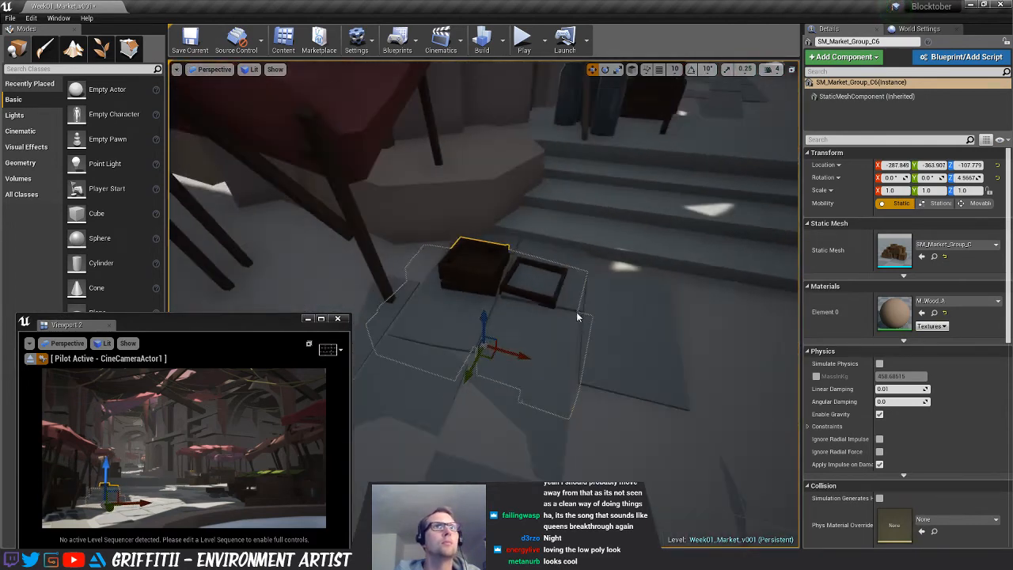
drag(484, 317, 490, 308)
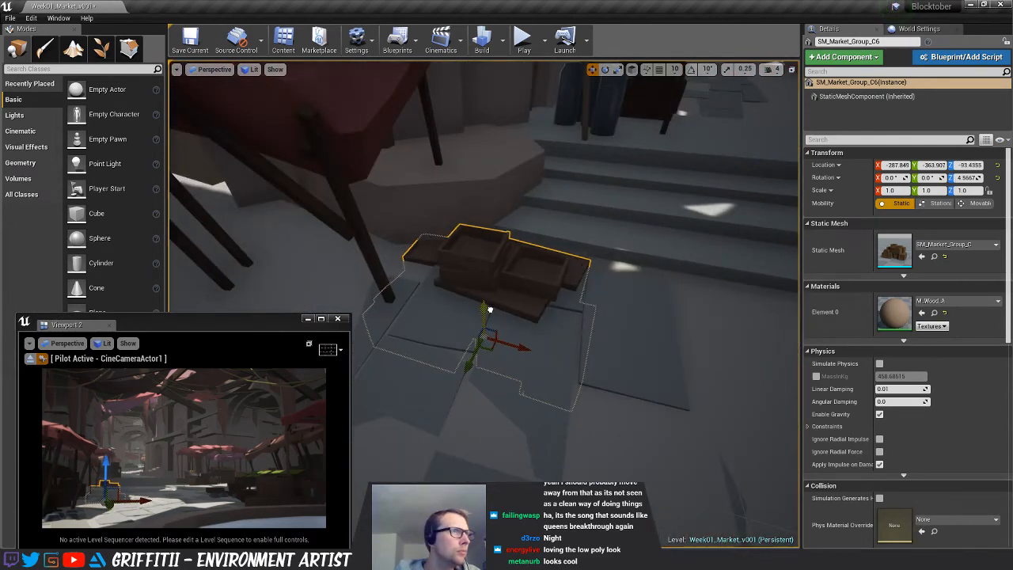
drag(491, 346, 454, 355)
key(e)
key(w)
key(Escape)
Duplicate SM_Market_Group_D into the street at about X 168, Y -196, Z -79 and rotate the copy around Z
right_drag(465, 323, 512, 316)
key(s)
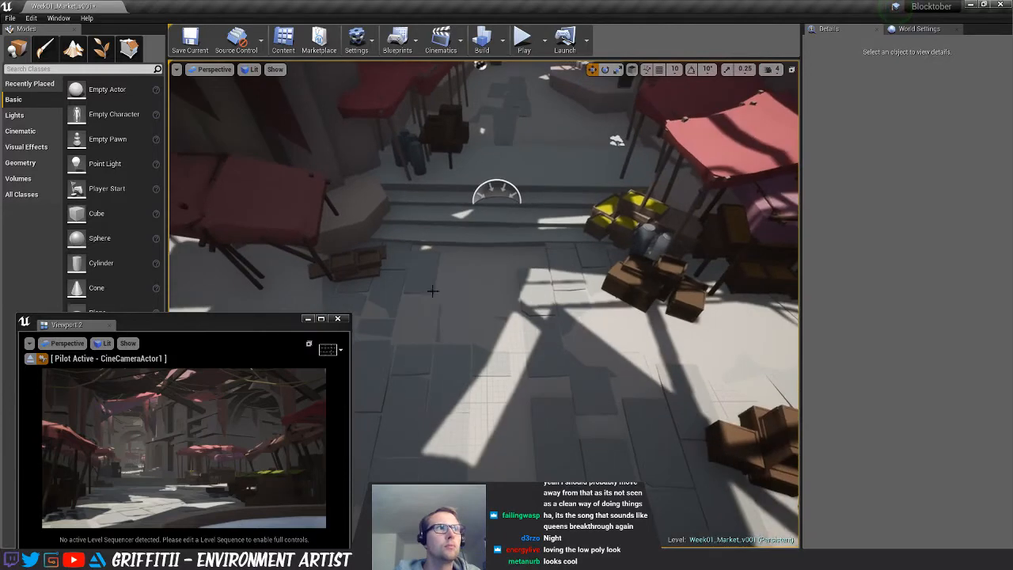
right_drag(655, 247, 661, 244)
click(663, 241)
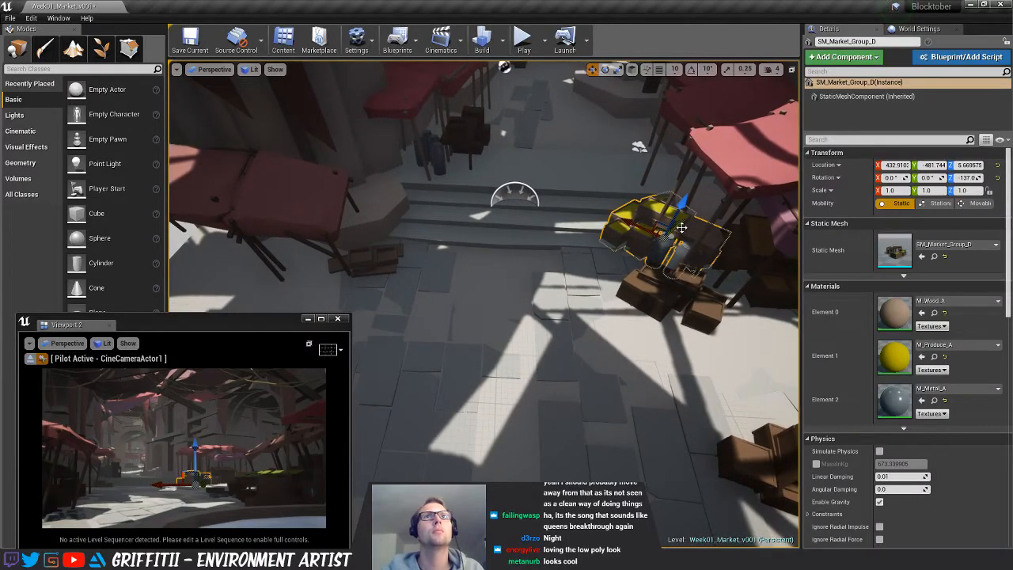
alt+drag(682, 228, 583, 315)
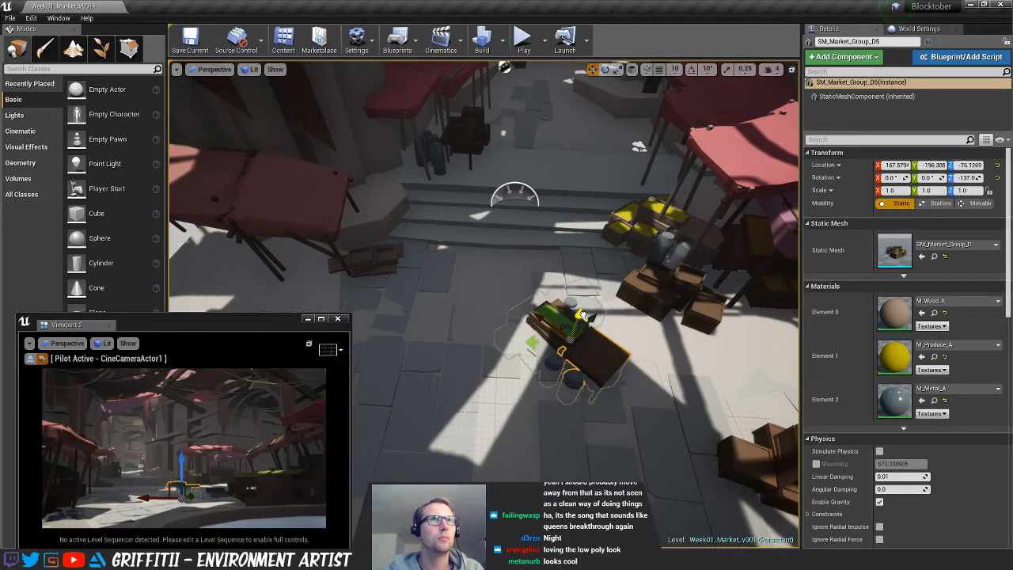
key(e)
drag(559, 389, 534, 385)
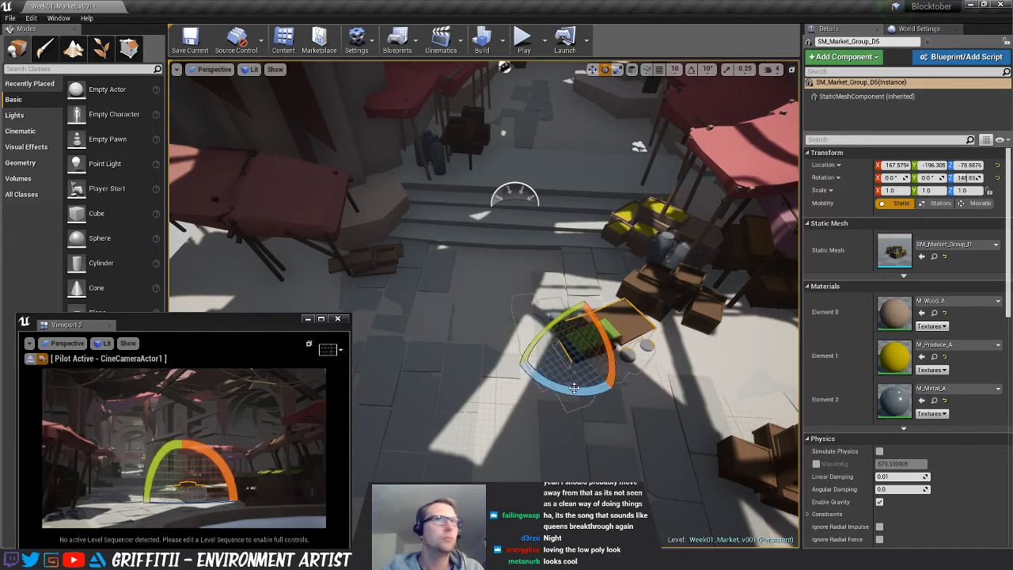
Try SM_Market_Group_D5 across the street at about X -228, Y -345, rotated to about -141° around Z
key(w)
drag(556, 338, 389, 284)
key(e)
drag(383, 328, 348, 317)
key(w)
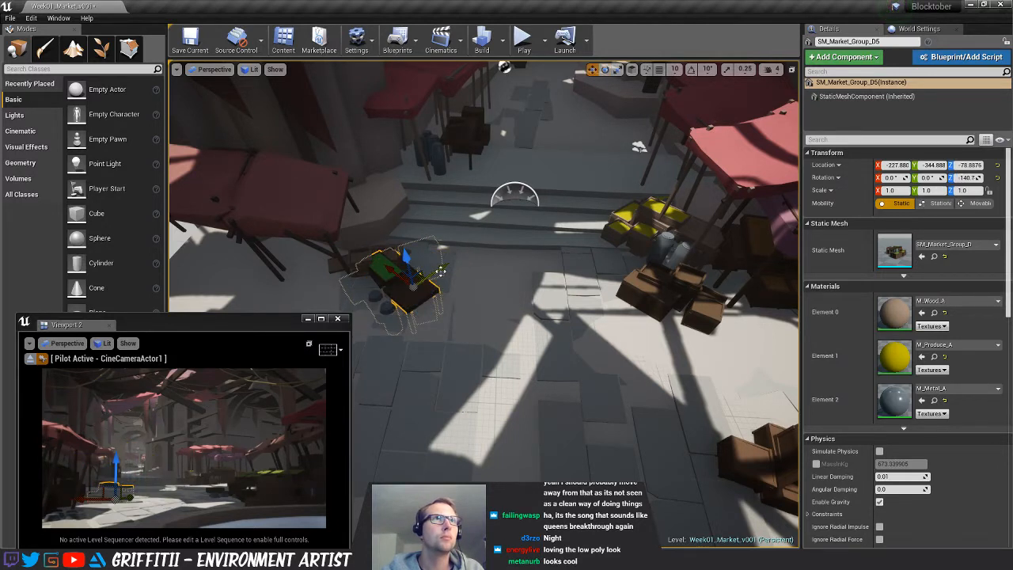
Move SM_Market_Group_D5 beside the crate stack at about X 216, Y -370 and rotate it to about -112° around Z
drag(440, 271, 497, 286)
key(e)
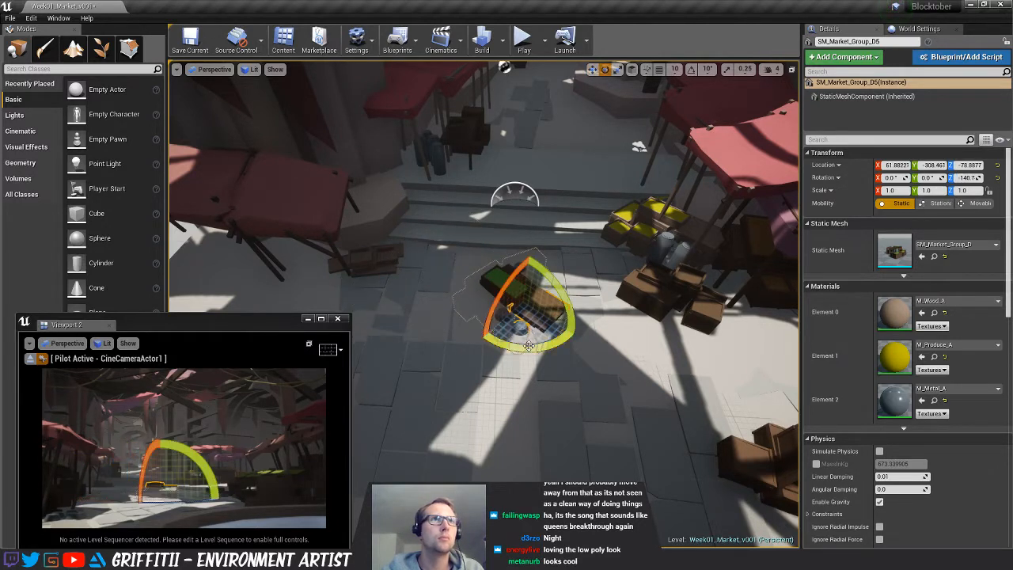
drag(574, 314, 583, 329)
key(w)
drag(527, 282, 612, 280)
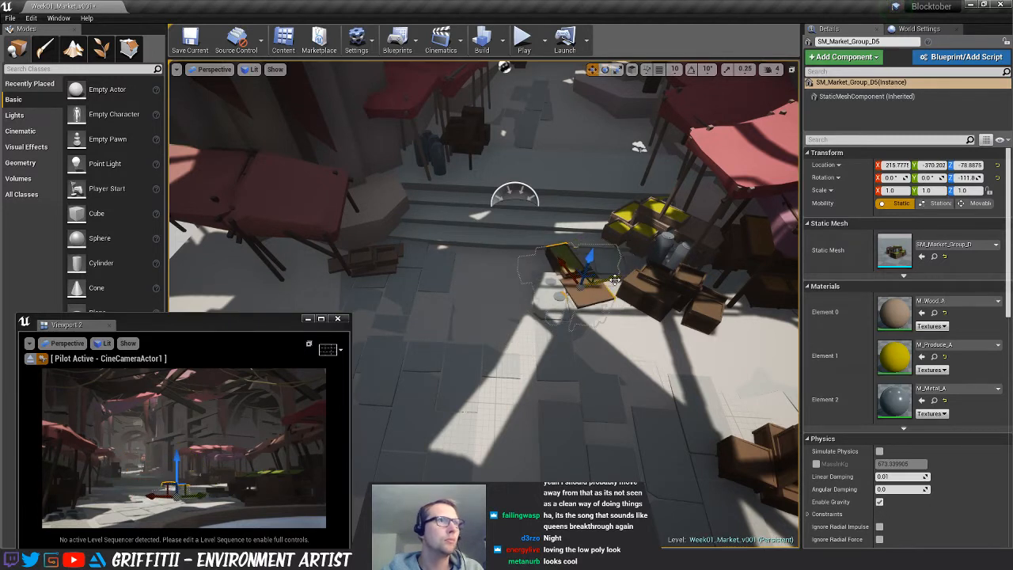
Rotate SM_Market_Group_D5 to about -116° around Z and raise it to about Z -68
key(e)
drag(582, 328, 576, 329)
key(w)
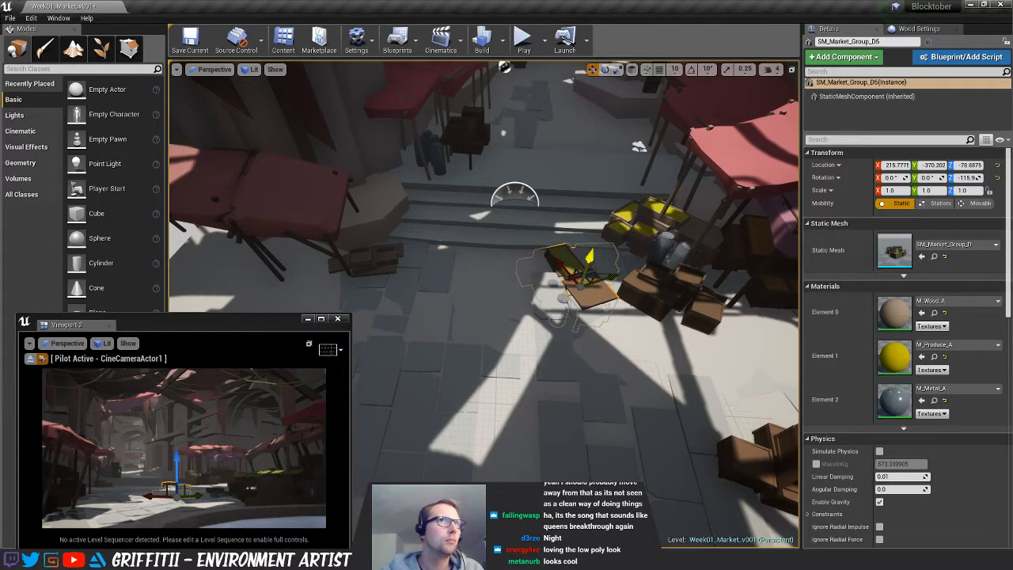
drag(590, 258, 590, 254)
key(Escape)
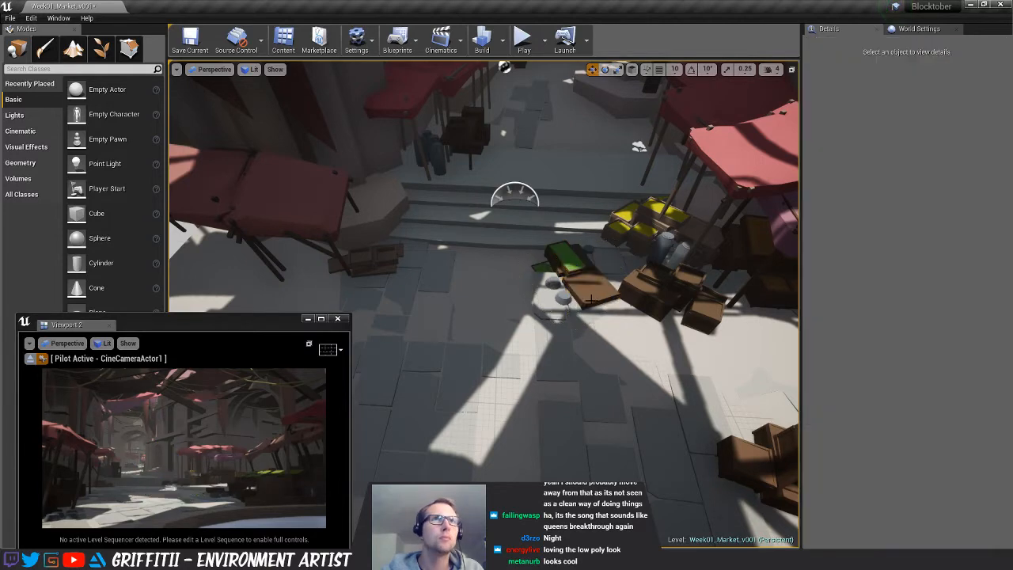
Duplicate SM_Market_Group_D5 in front of the crate stack at about X 336, Y -190, rotated to about 176° around Z
right_drag(619, 322, 638, 334)
click(560, 214)
right_drag(561, 214, 604, 215)
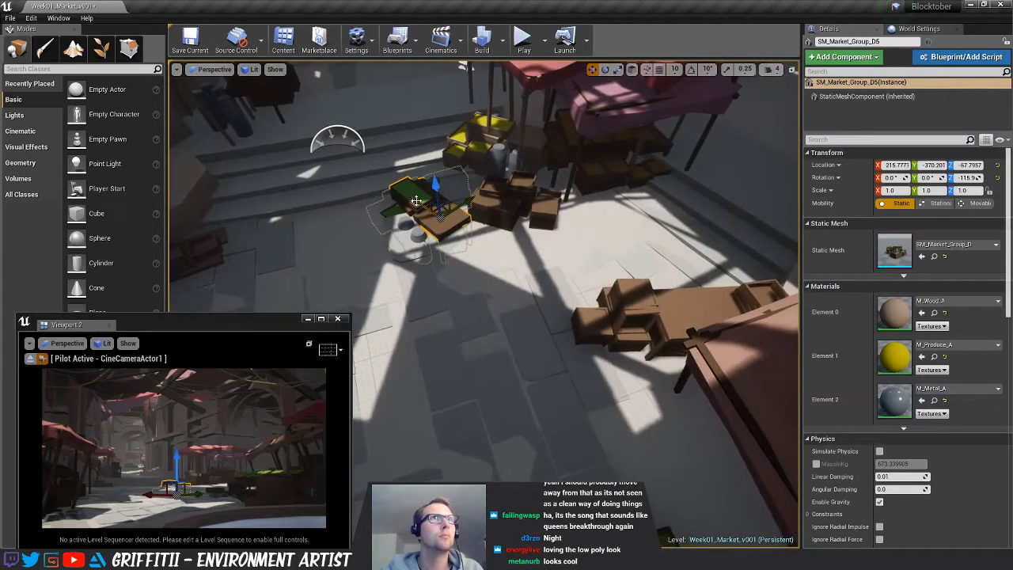
alt+drag(439, 208, 555, 309)
key(e)
key(w)
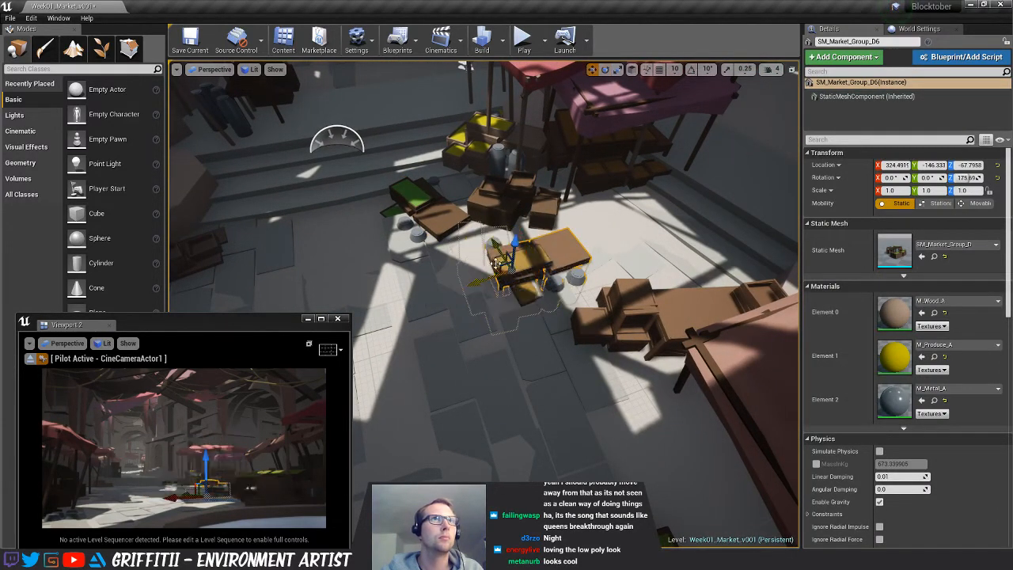
drag(497, 262, 492, 248)
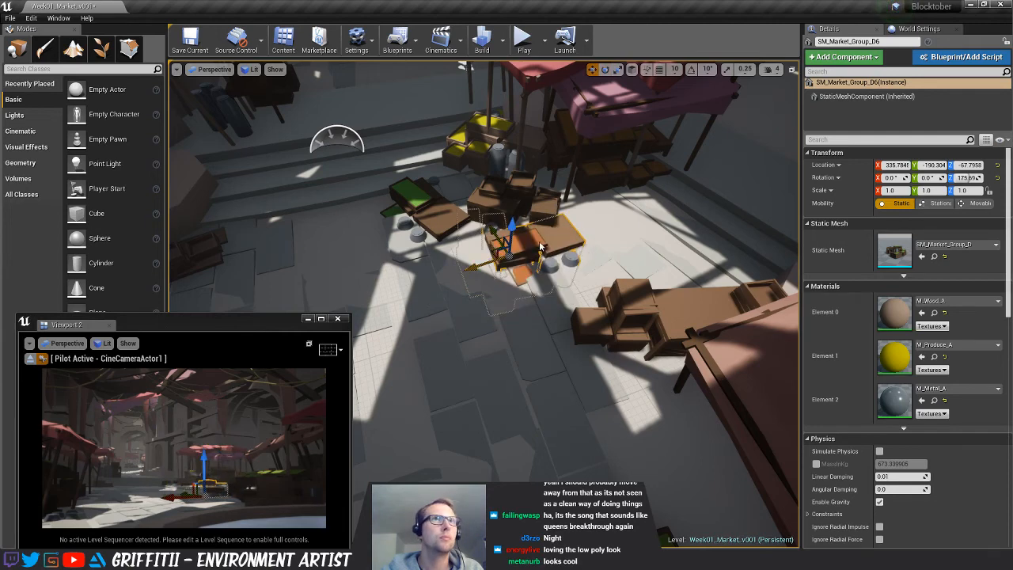
key(Escape)
Tilt SM_Market_Group_D5 to about -9° around X and move it to about X 238, Y -381, Z -65
mouse_move(572, 287)
right_down()
mouse_move(483, 270)
mouse_move(588, 278)
right_up()
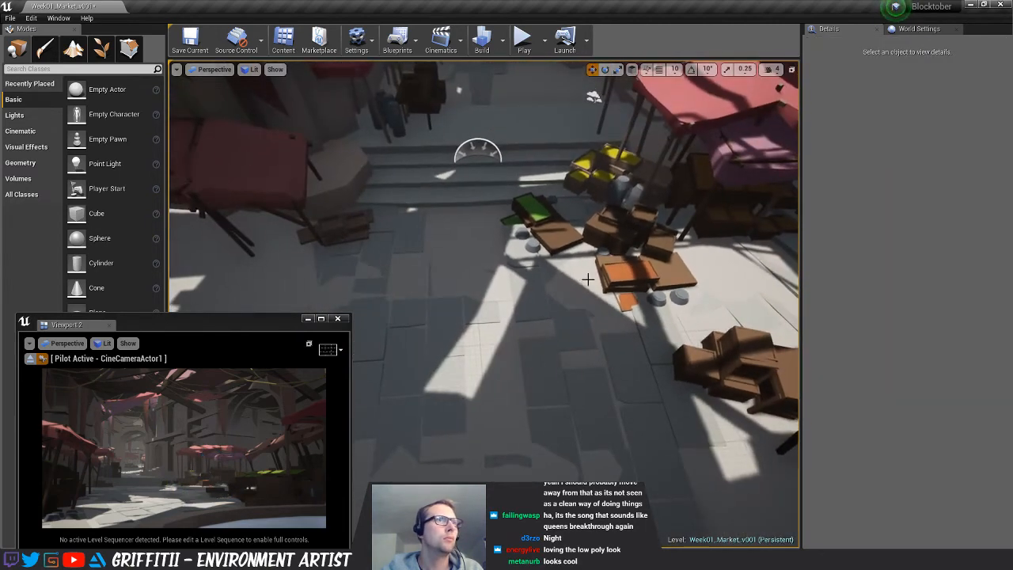
click(567, 244)
key(e)
drag(519, 261, 514, 267)
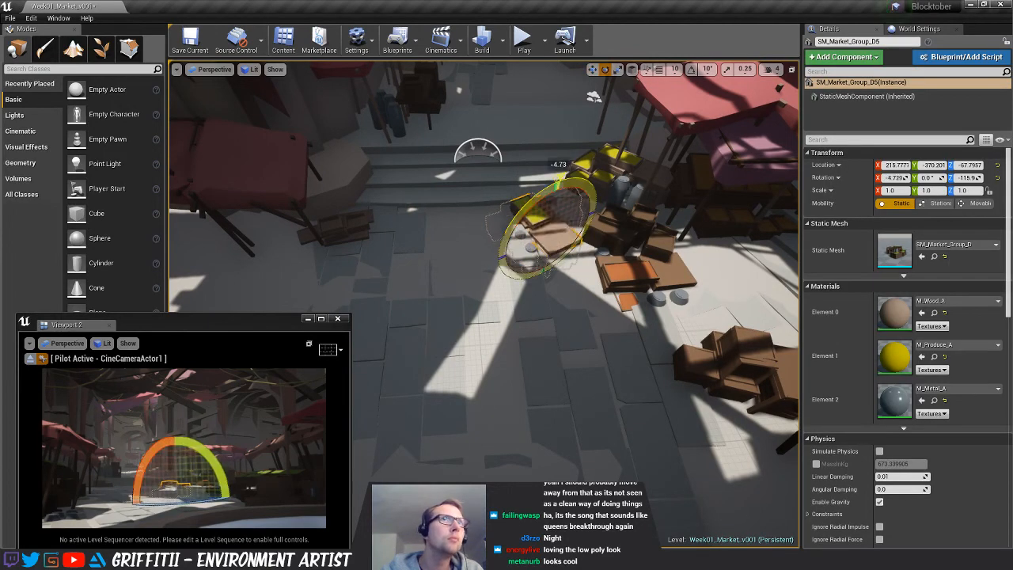
key(w)
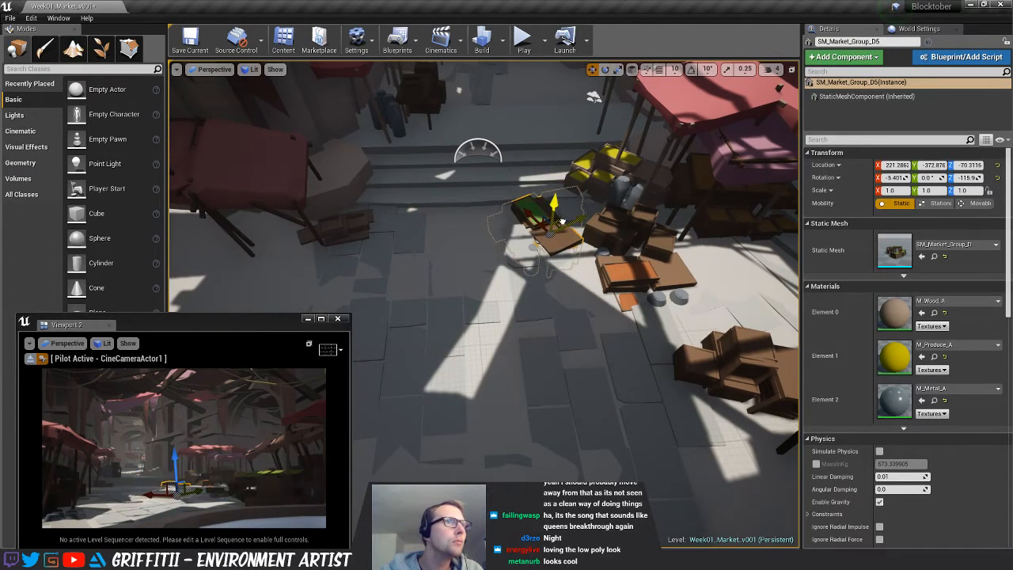
drag(562, 223, 540, 213)
key(e)
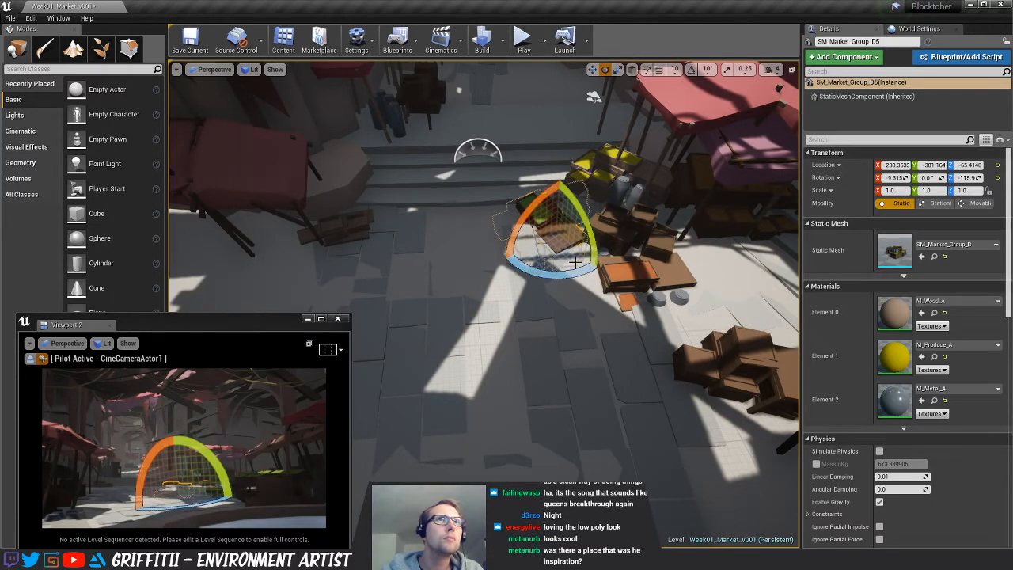
key(w)
key(Escape)
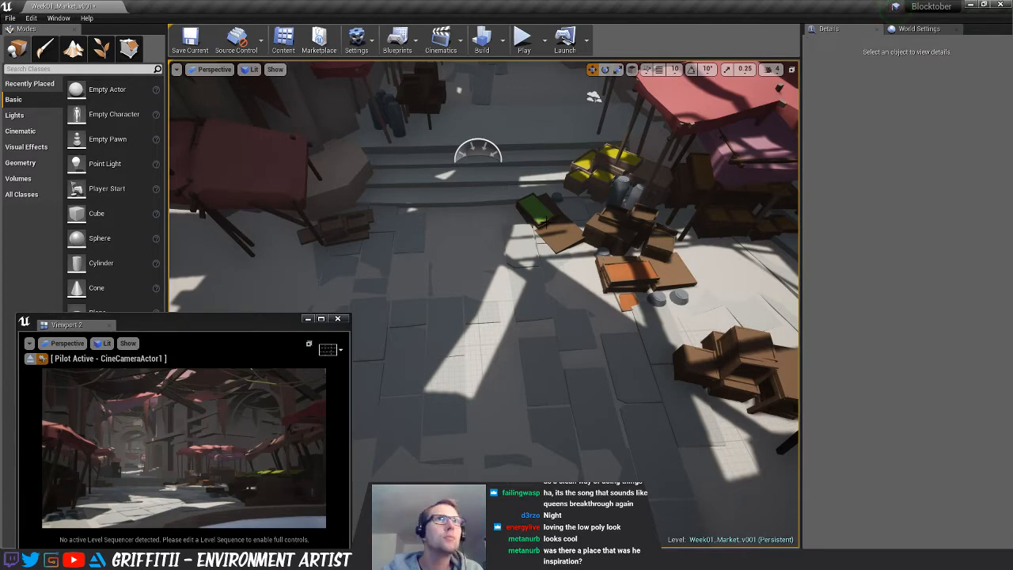
Duplicate SM_Market_Group_D6 across the street, under the corner of the red awning, at about X -330, Y -370, Z -68
click(649, 289)
alt+drag(581, 283, 355, 276)
right_drag(430, 256, 524, 304)
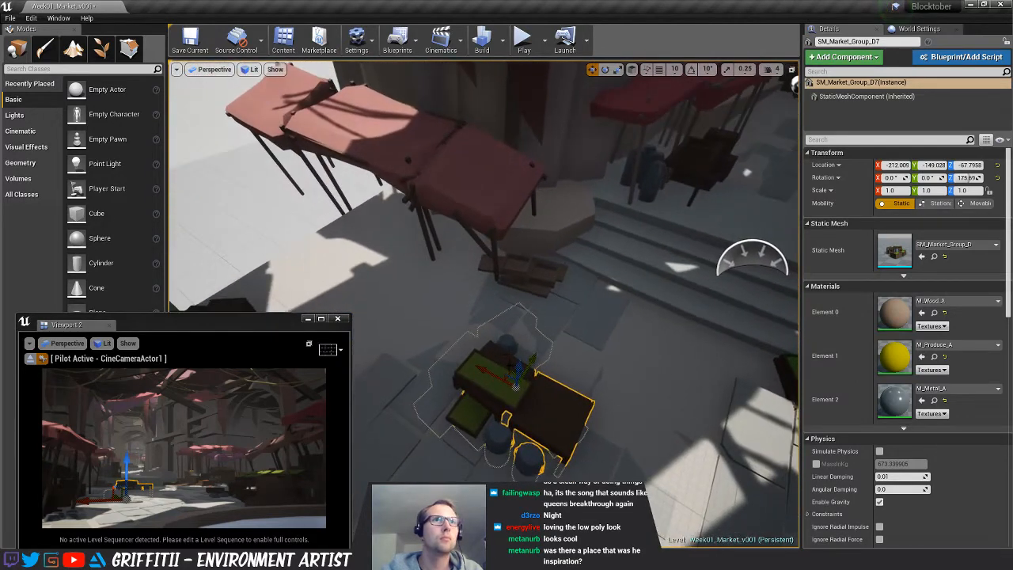
drag(511, 370, 520, 290)
Rotate SM_Market_Group_D7 to about 15° around Y and -170° around Z, and move it to about X -279, Y -361, Z -57
key(e)
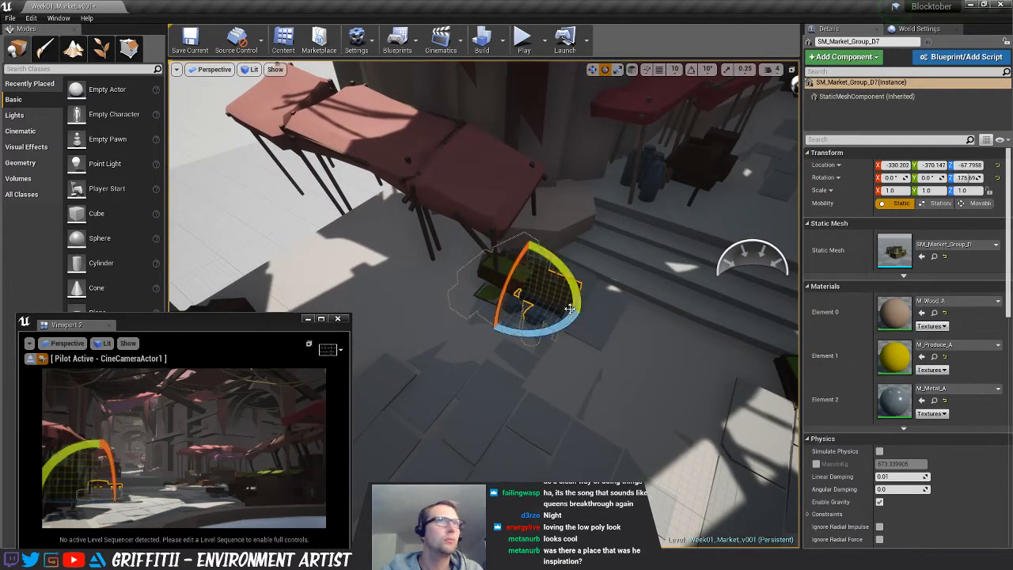
drag(533, 342, 469, 259)
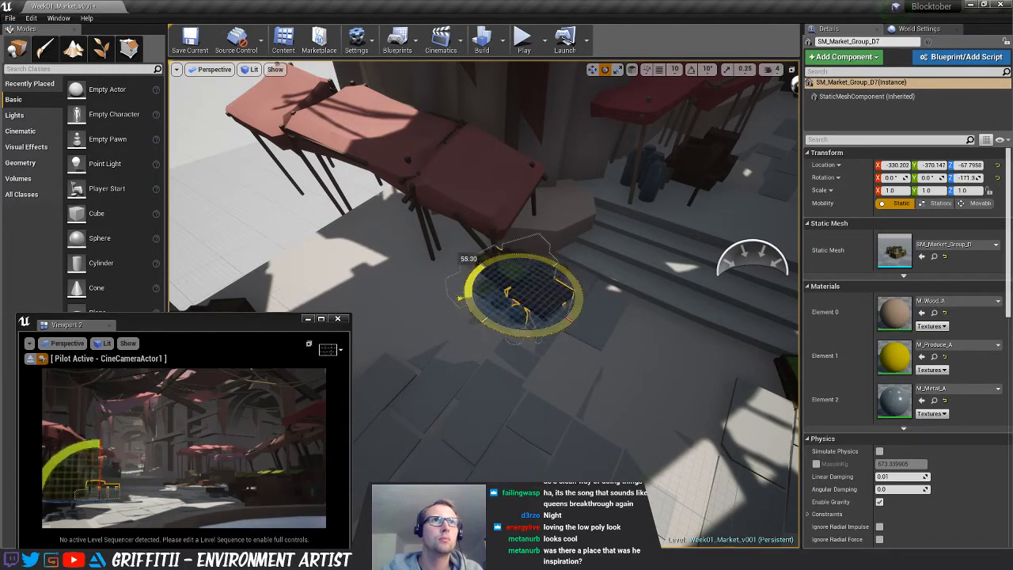
drag(461, 298, 557, 273)
key(w)
Turn SM_Market_Group_D7 to about -155° around Z, with a tilt of about -3° around X and 14° around Y
key(e)
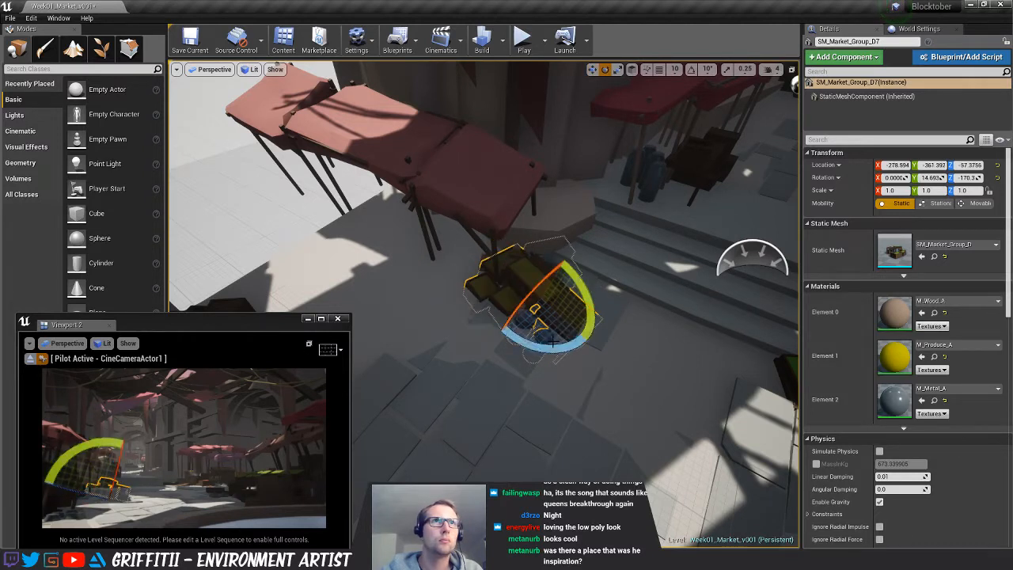
drag(547, 346, 556, 333)
drag(526, 284, 520, 304)
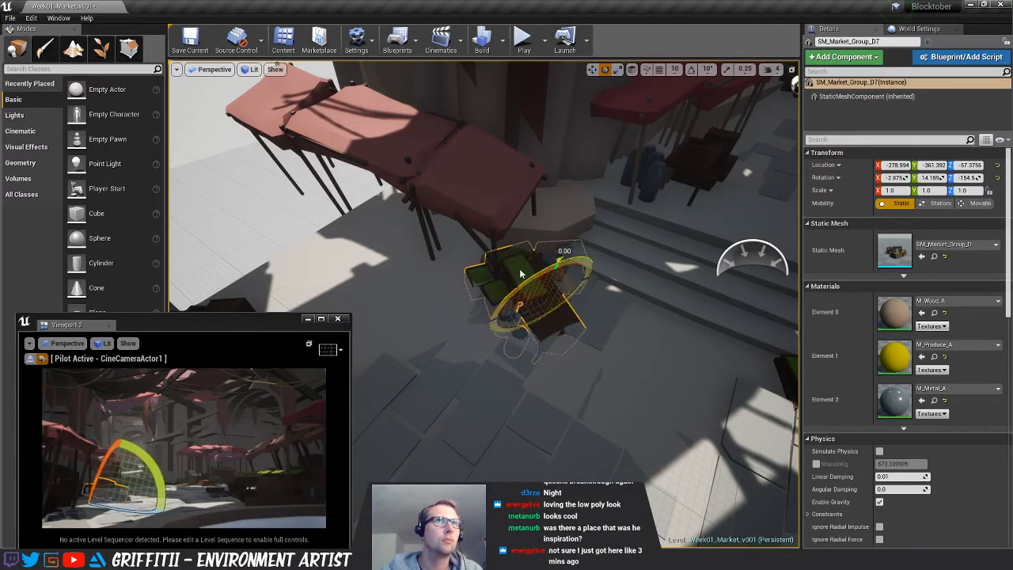
key(Escape)
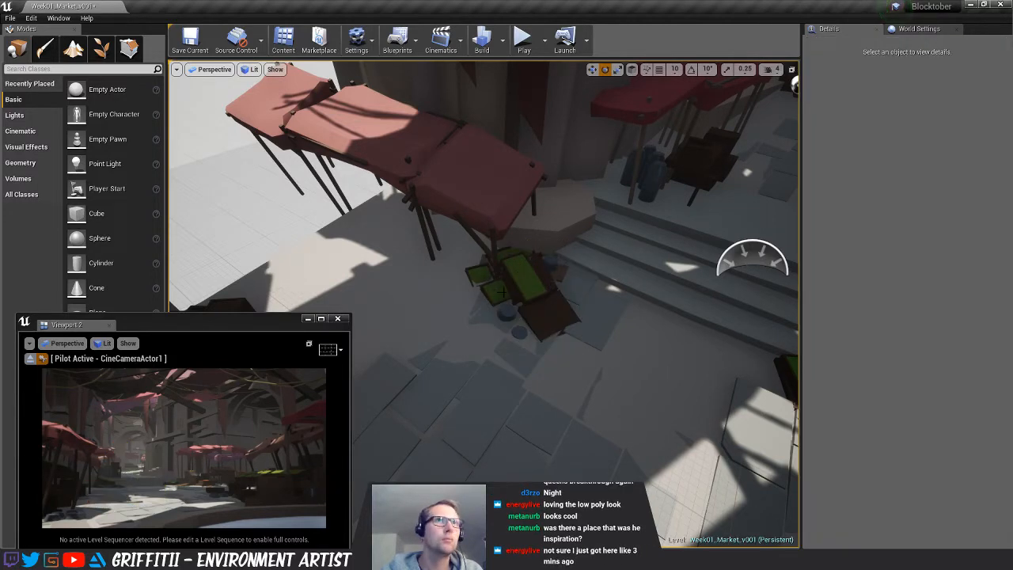
Move SM_Market_Group_C6 out from under SM_Market_Group_D7 to the side away from the steps
click(559, 274)
key(w)
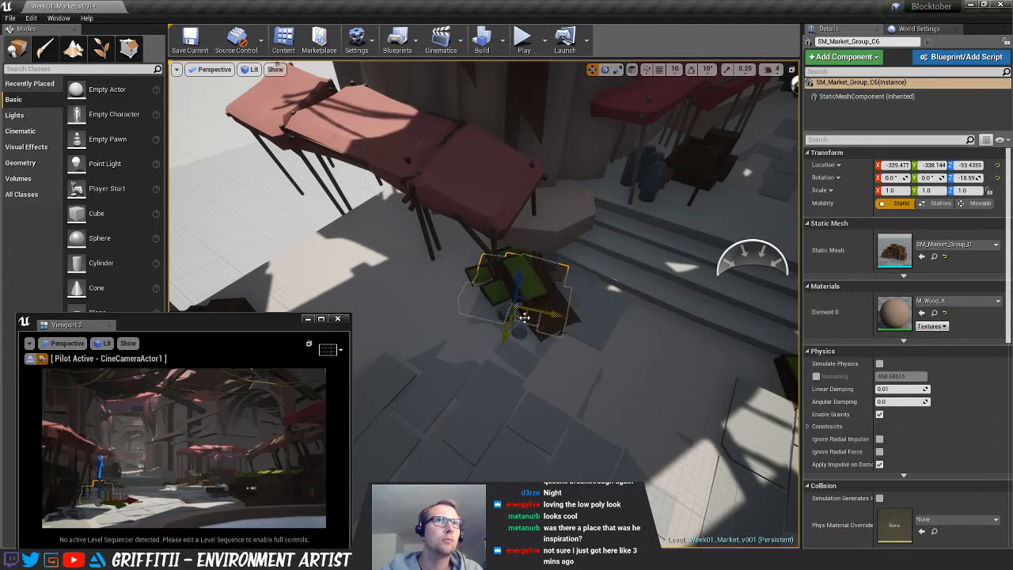
drag(524, 318, 466, 333)
key(Escape)
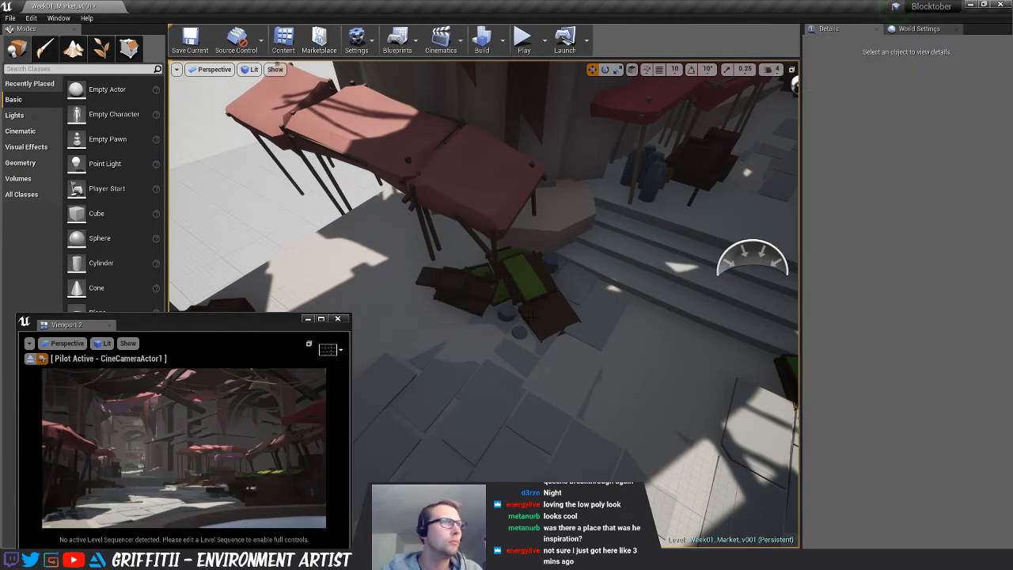
Tilt SM_Market_Group_D7 to about -14° around X and raise it to about X -276, Y -356, Z -37
click(529, 291)
key(e)
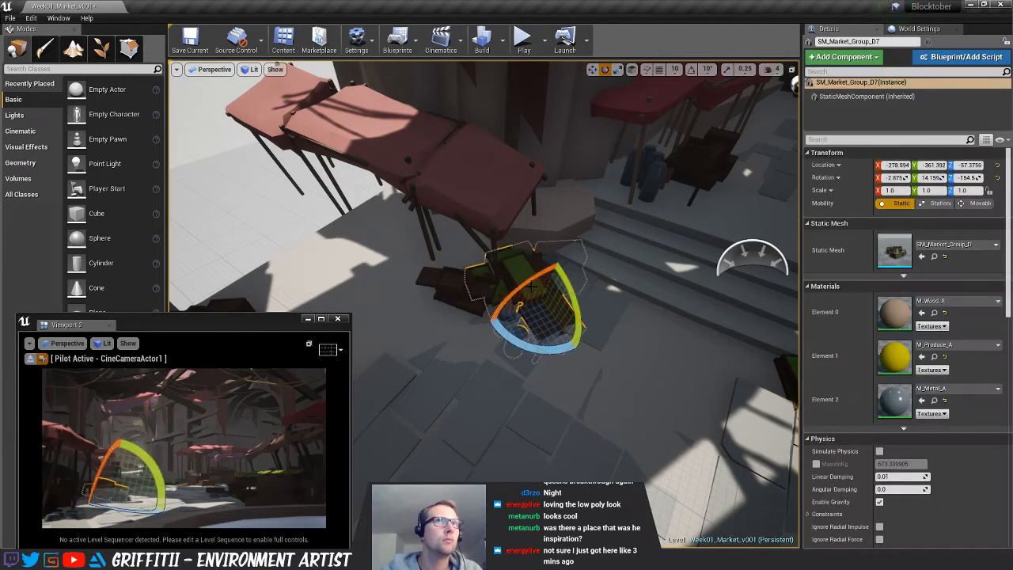
drag(520, 294, 544, 270)
key(w)
key(e)
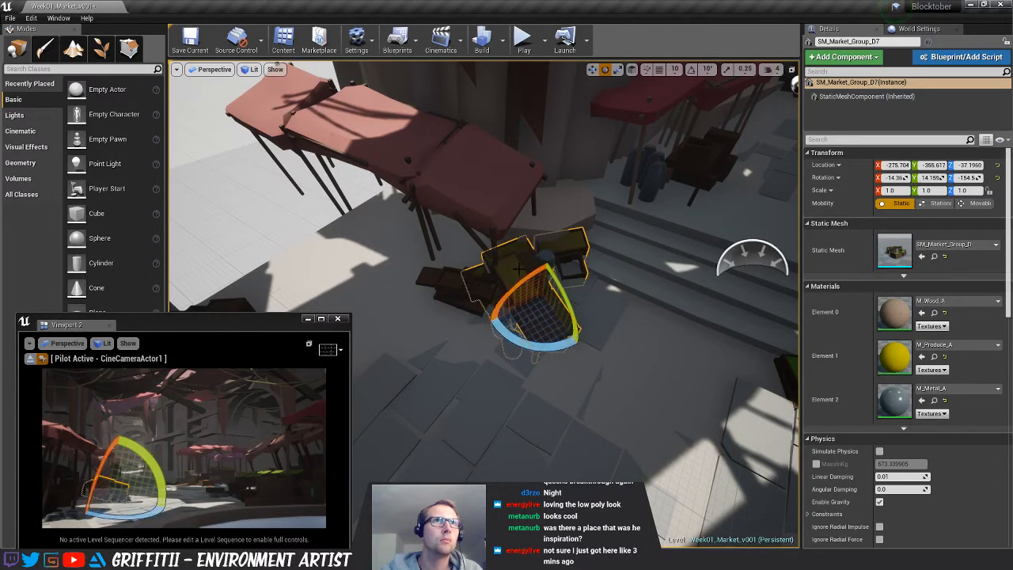
key(Escape)
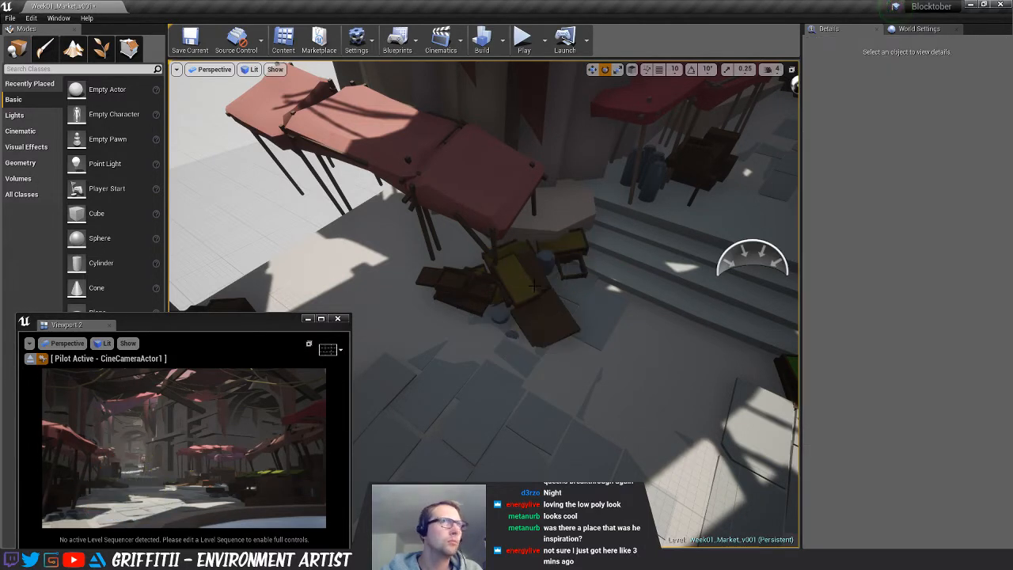
Undo the latest rotation and the raising move of SM_Market_Group_D7
click(535, 286)
key(ctrl+z)
key(ctrl+z)
key(ctrl+z)
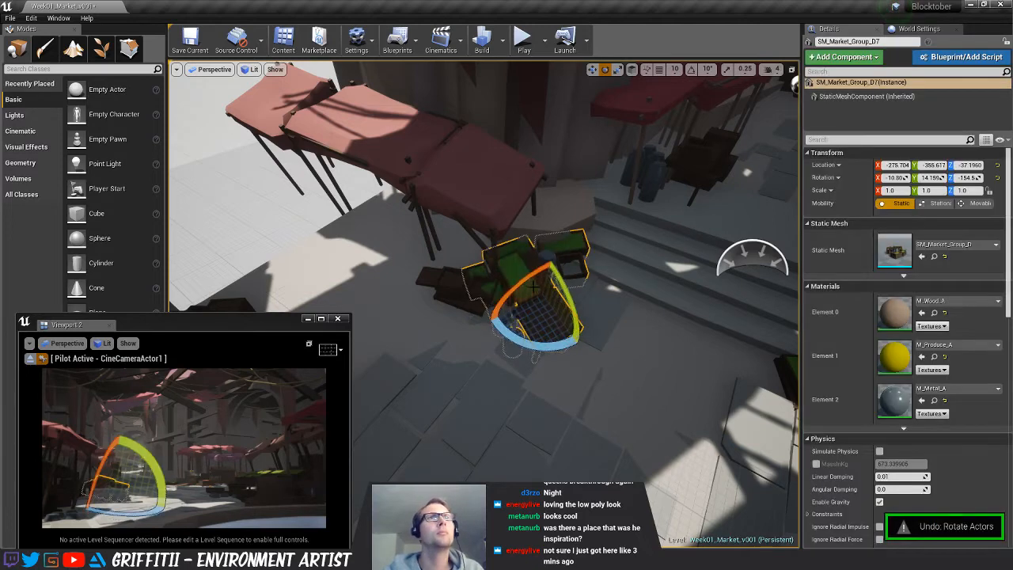
key(ctrl+z)
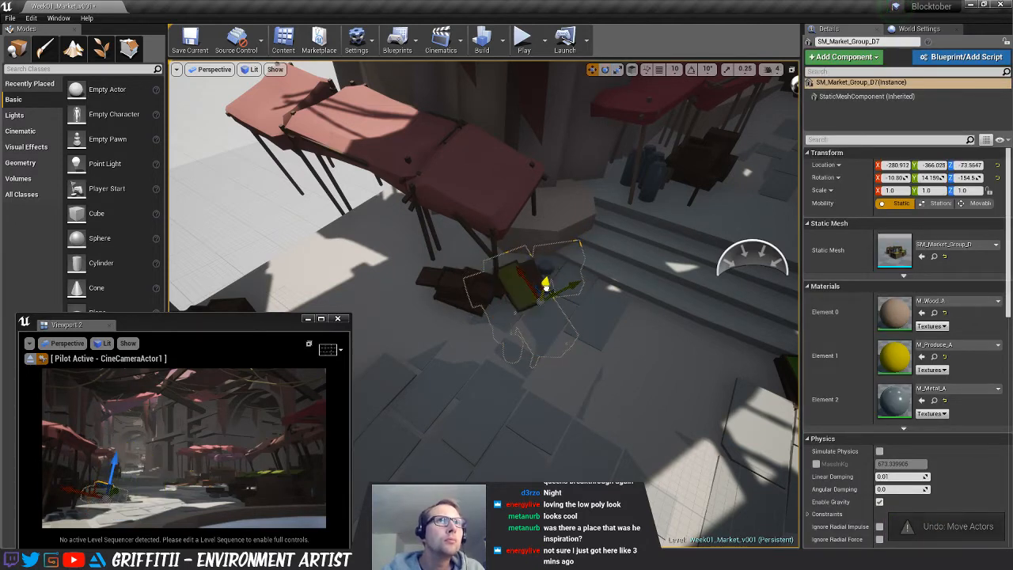
Tilt SM_Market_Group_D7 to about -7° around X, 3° around Y and -152° around Z, at about Z -72
drag(570, 326, 543, 299)
key(w)
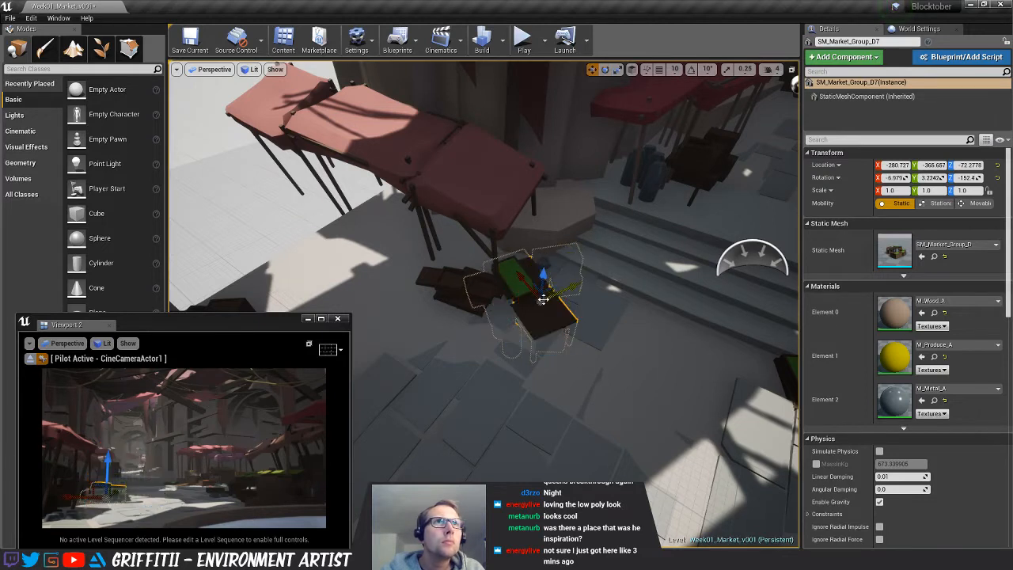
key(Escape)
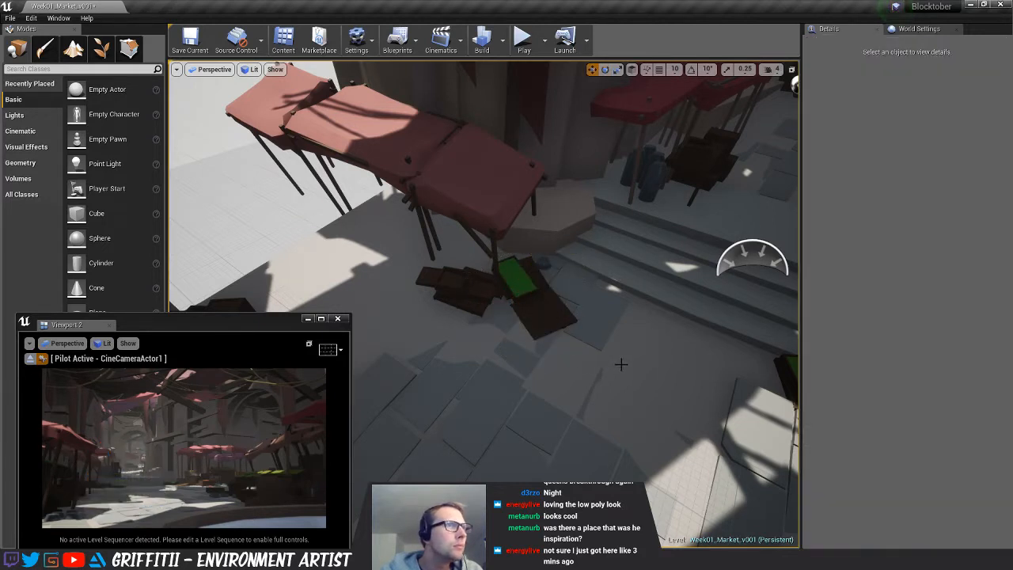
Duplicate SM_Market_Group_D3 into the middle of the street at about X -152, Y 326, and sink the copy to about Z -105
right_drag(599, 350, 712, 364)
right_drag(595, 264, 566, 250)
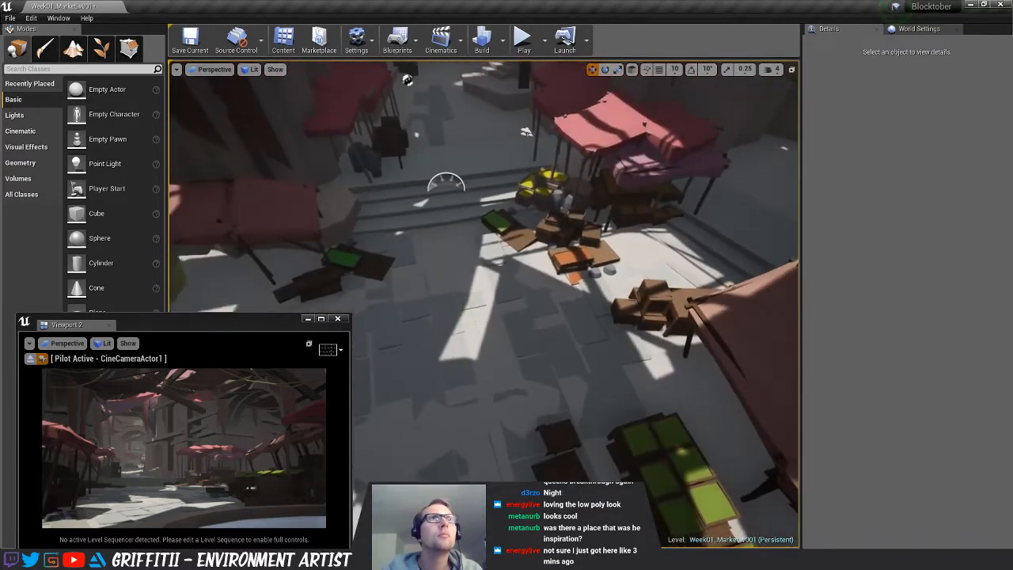
click(568, 265)
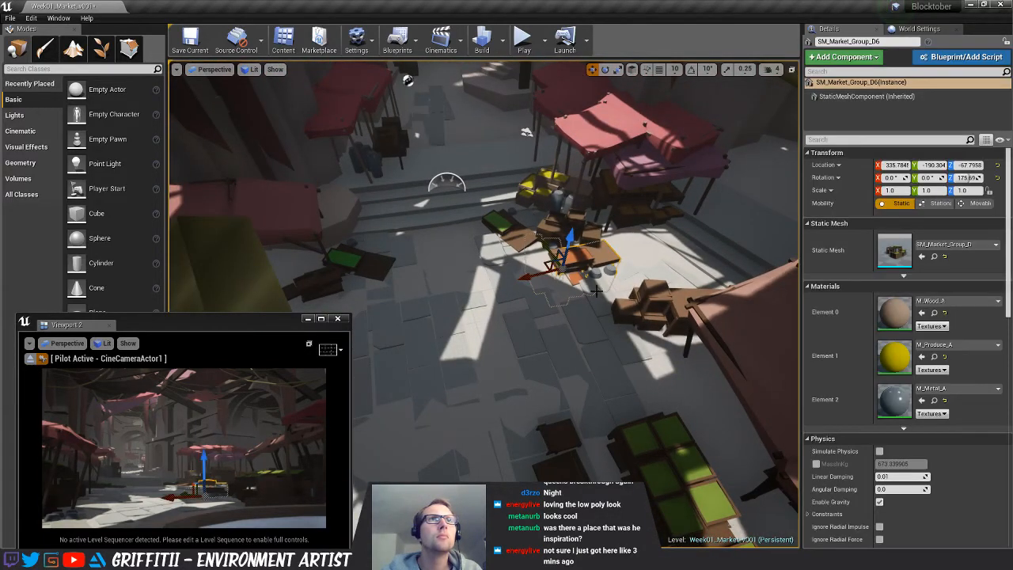
right_drag(649, 441, 696, 508)
click(638, 273)
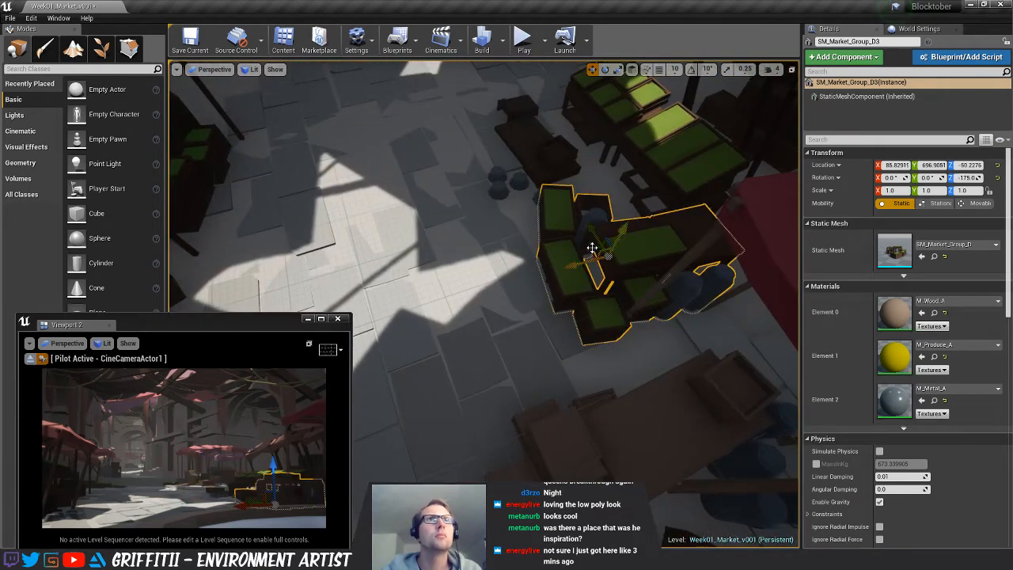
click(382, 161)
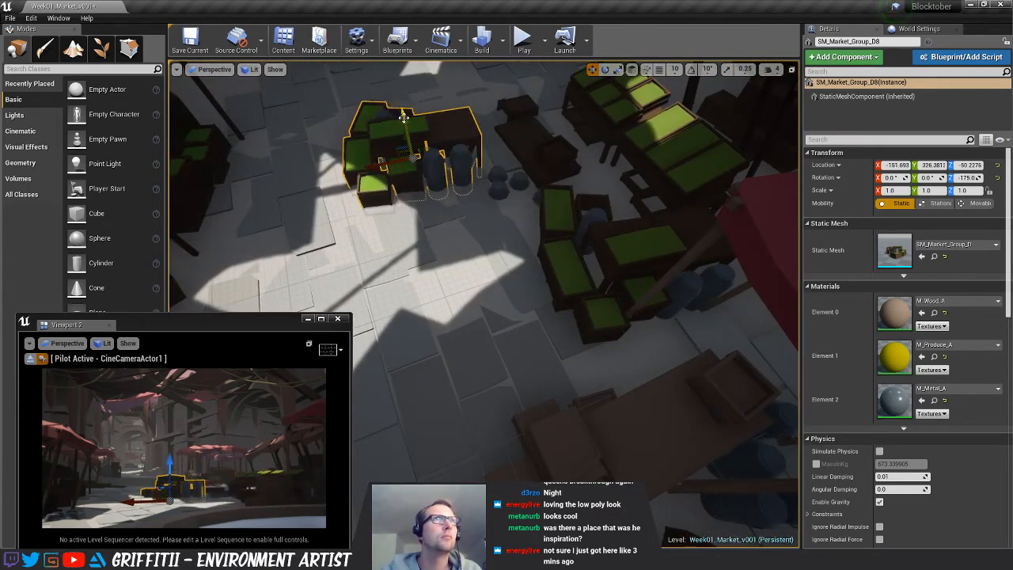
right_drag(432, 172, 363, 120)
drag(368, 133, 374, 164)
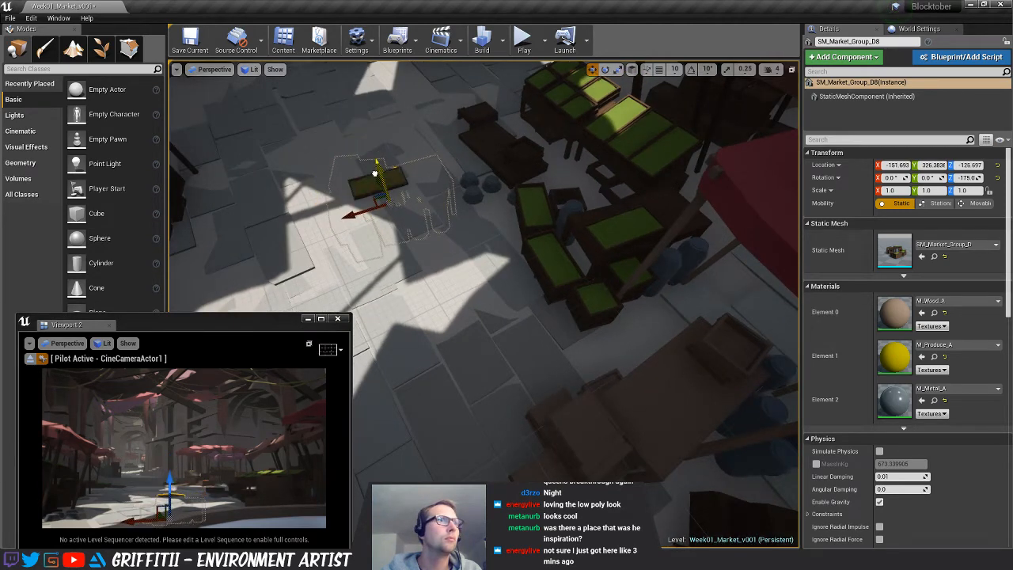
mouse_move(481, 194)
right_down()
mouse_move(451, 194)
mouse_move(451, 218)
mouse_move(481, 194)
right_up()
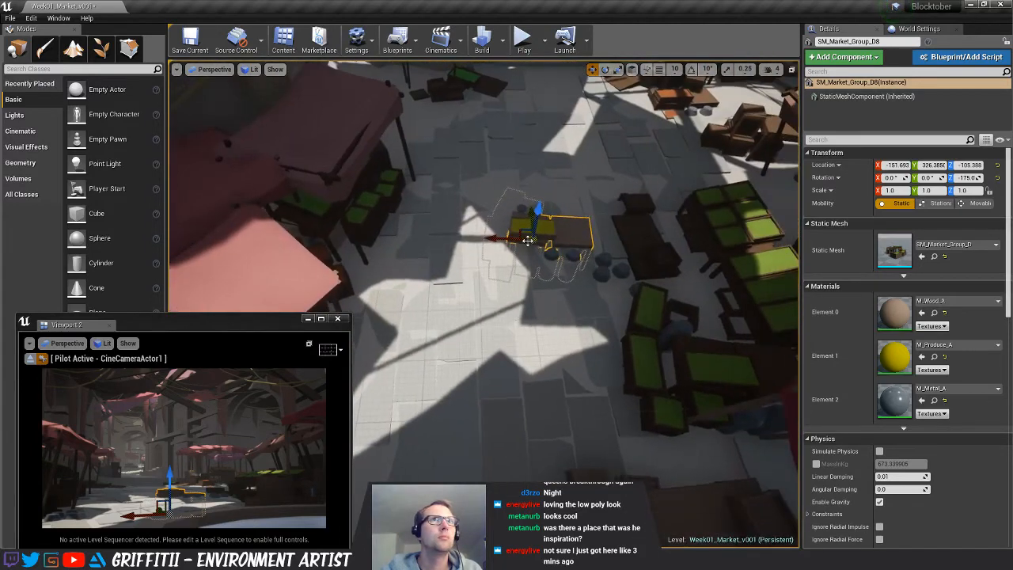
Move SM_Market_Group_D8 beside the stall across the street at about X -601, Y 530, and rotate it to about 78° around Z
drag(507, 237, 484, 265)
key(e)
drag(372, 291, 338, 317)
key(w)
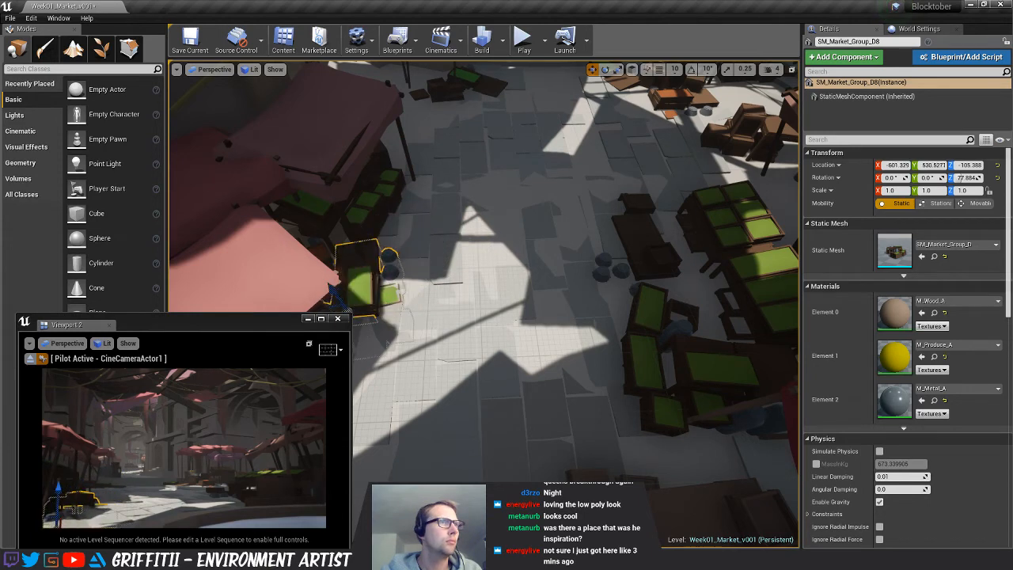
Deselect the produce group and save the Week01_Market_v001 level
key(Escape)
right_drag(429, 285, 463, 387)
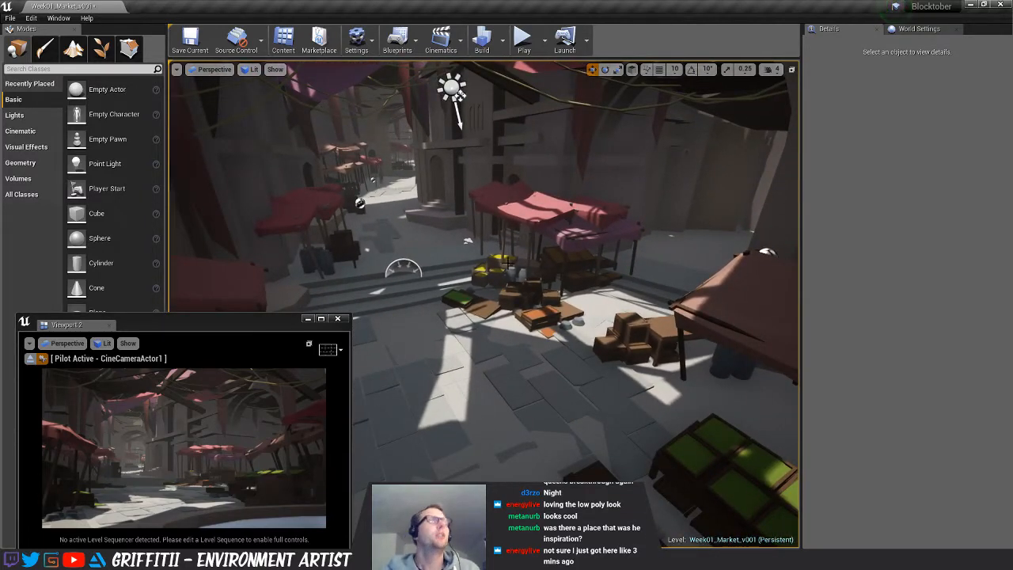
key(ctrl+s)
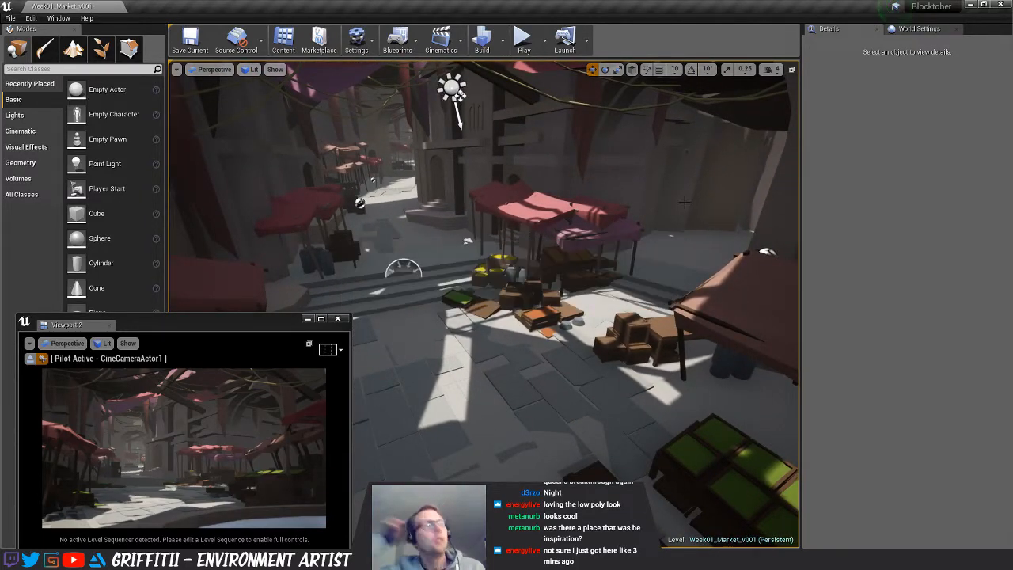
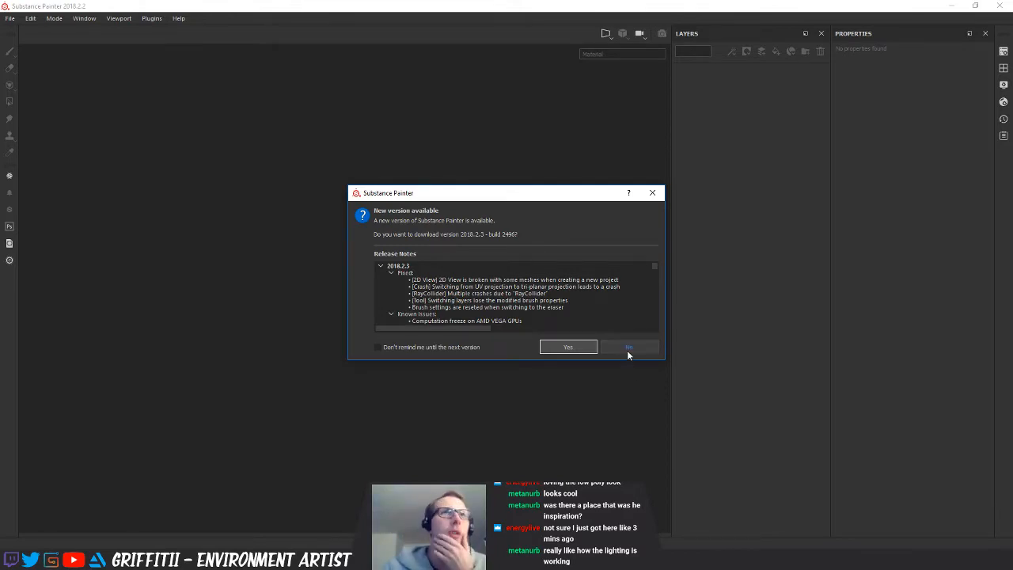
Decline the Substance Painter 2018.2.3 update download and minimize that program
click(627, 348)
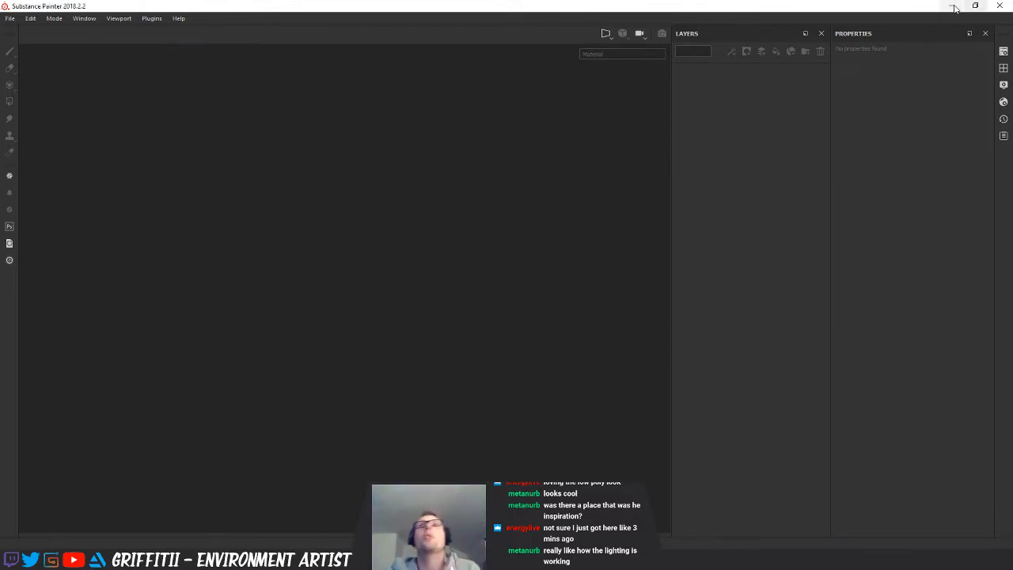
click(953, 6)
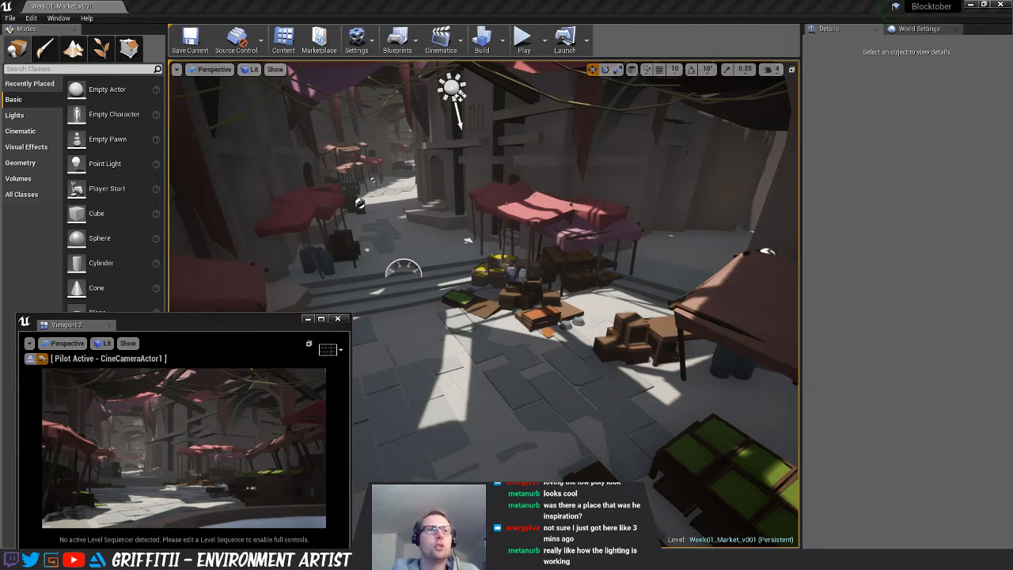
Try to open the Week_01_Market PSD from the Blocktober project's Reference folder, and quit the Photoshop CC 2018 license agreement
mouse_move(224, 516)
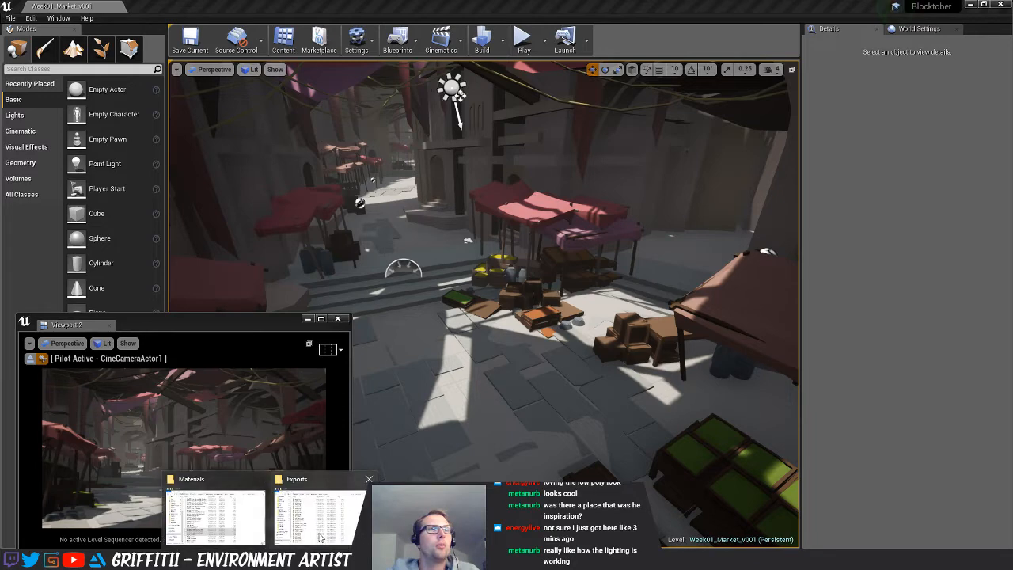
click(317, 516)
click(615, 148)
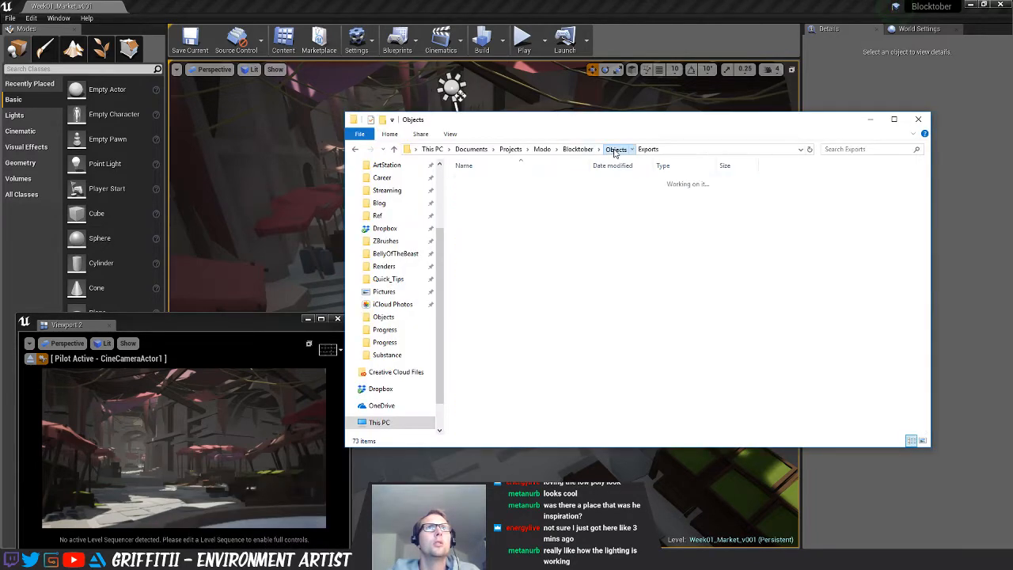
click(577, 150)
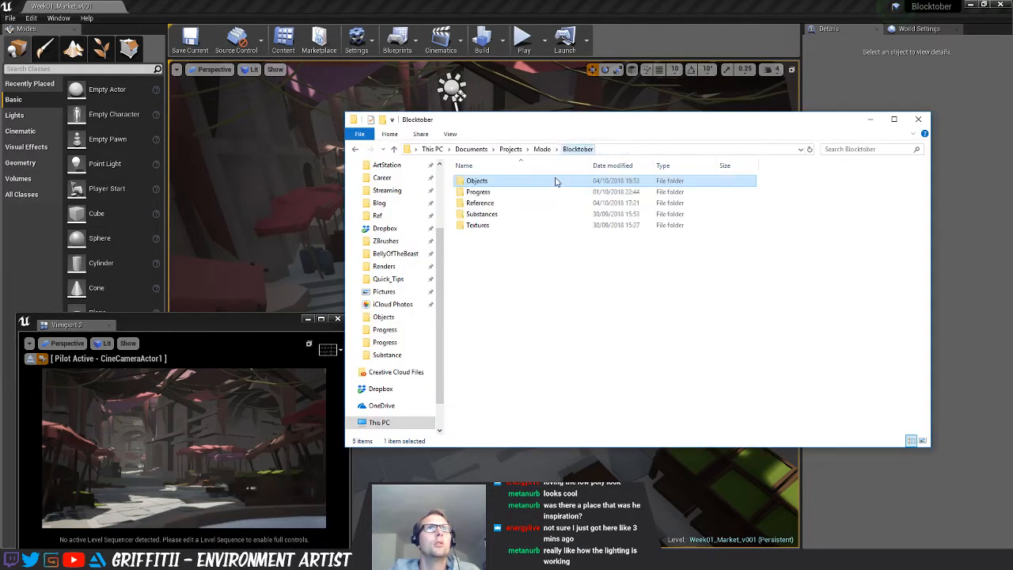
double_click(481, 202)
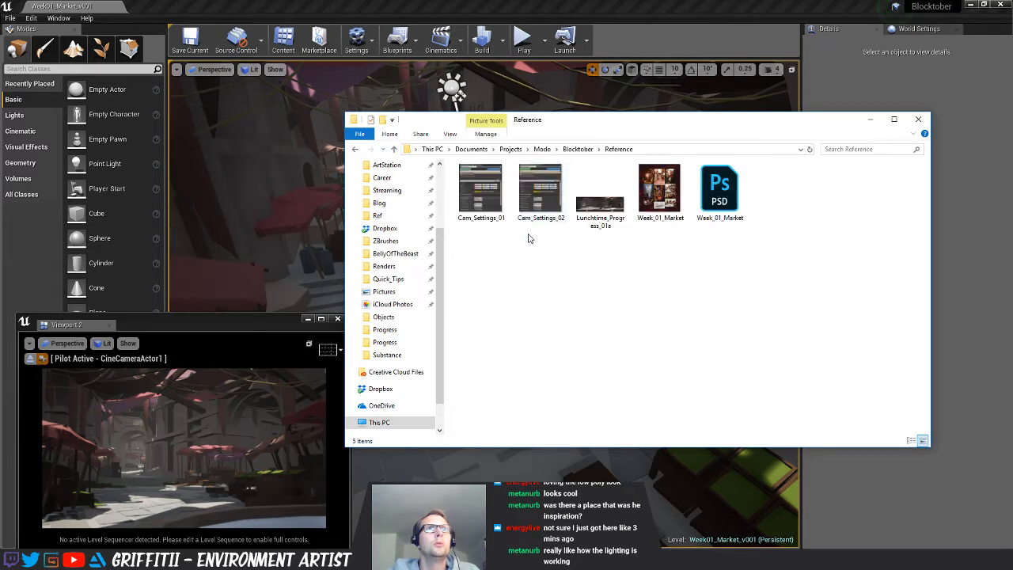
click(715, 192)
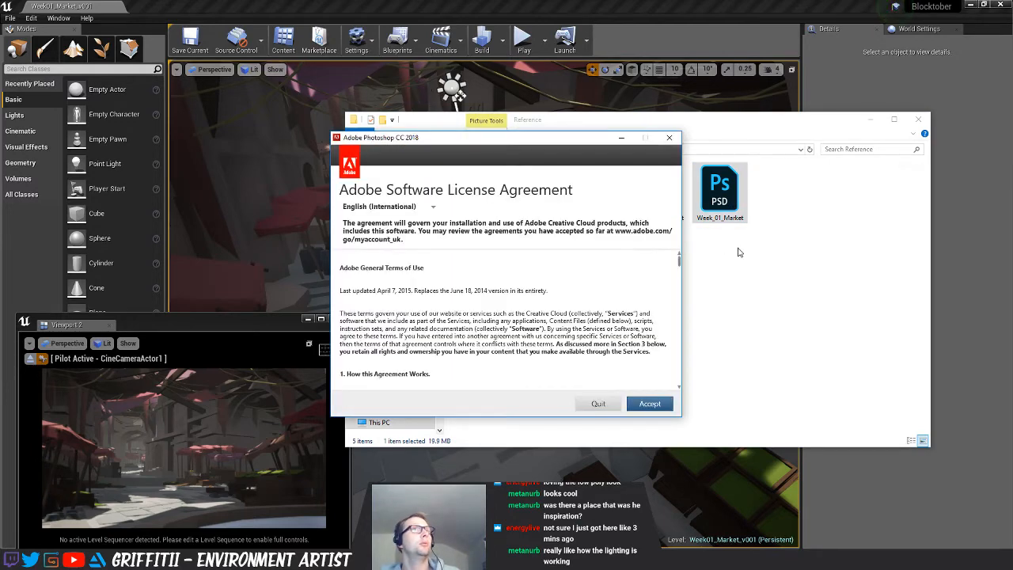
click(596, 405)
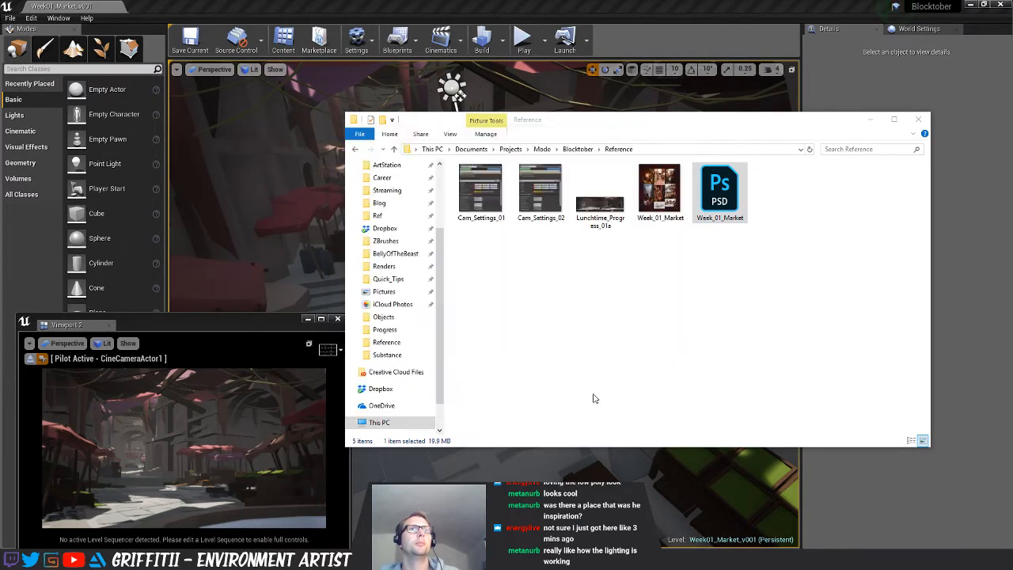
Switch to the other installed Photoshop
click(590, 561)
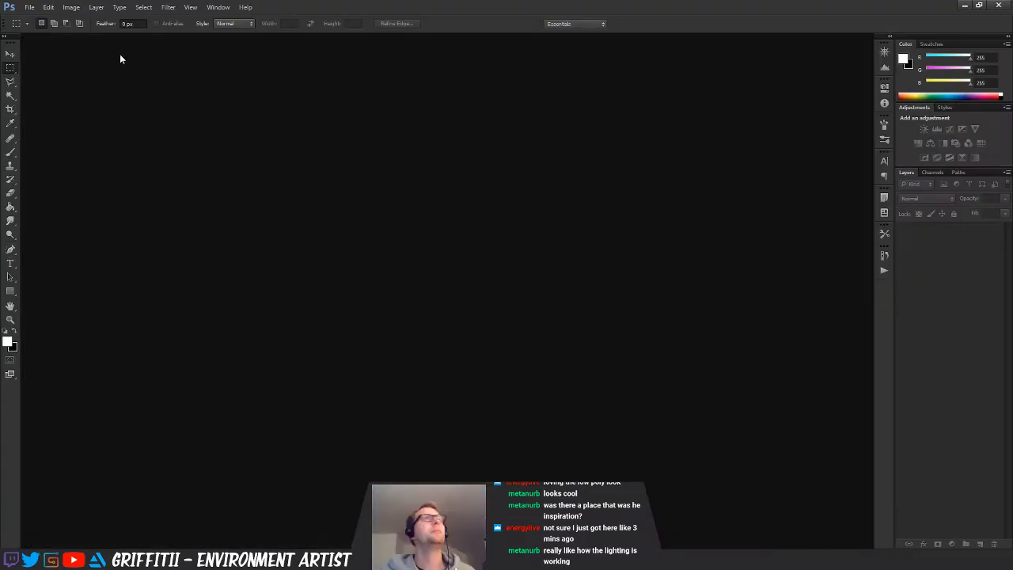
Open Week01_Market_01a.psd from the Progress folder and close it again
click(30, 8)
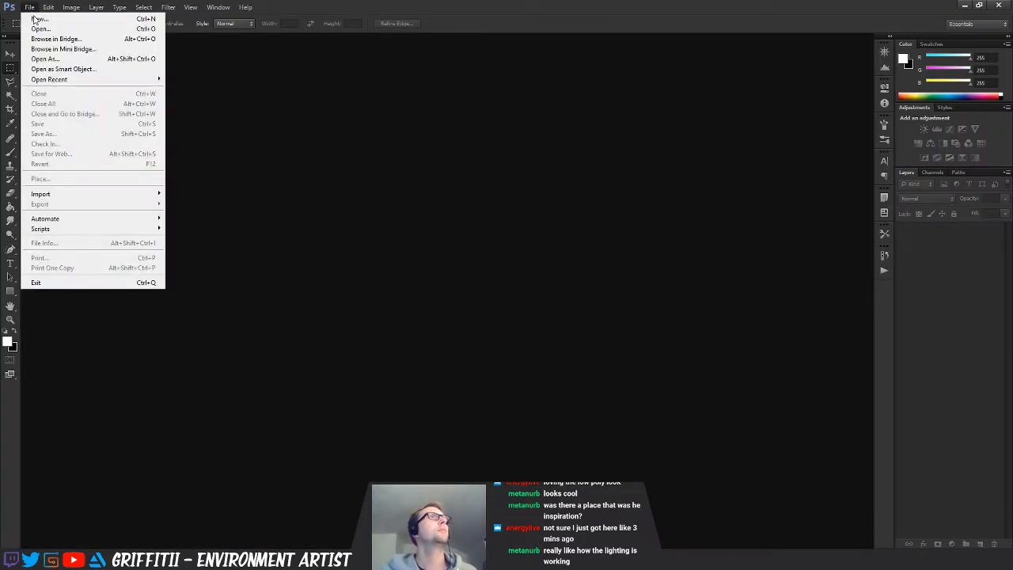
click(39, 29)
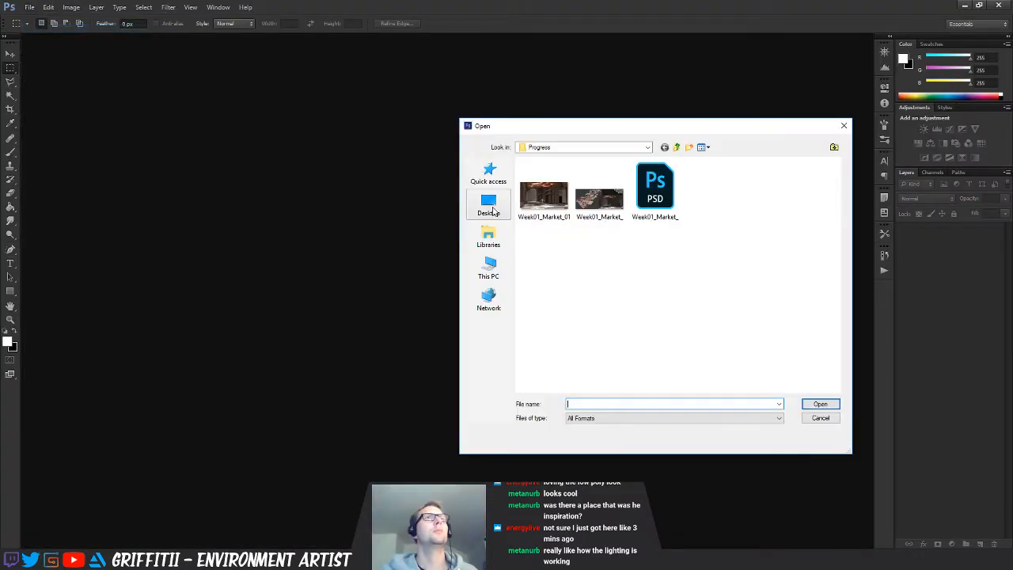
double_click(654, 190)
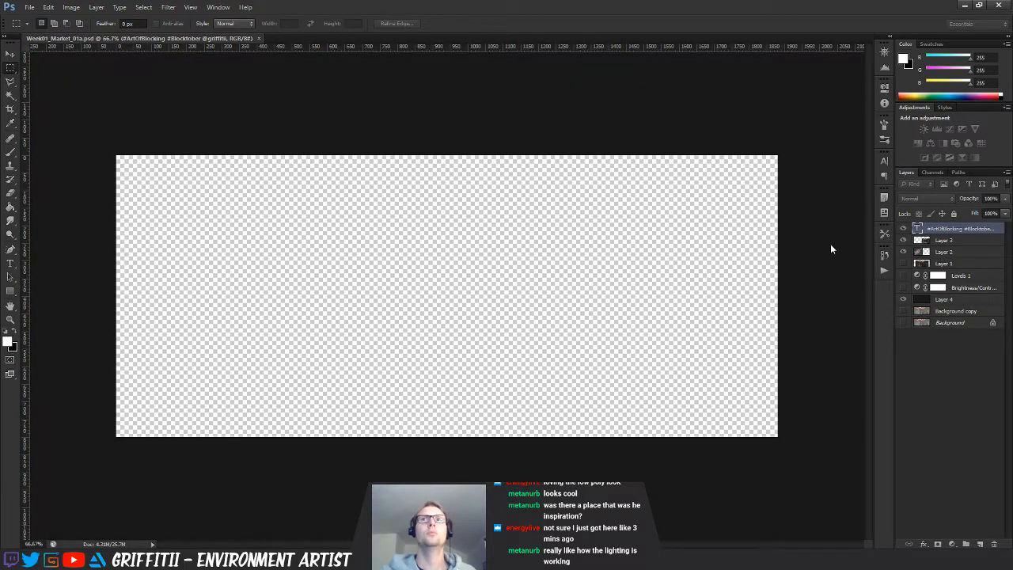
click(258, 38)
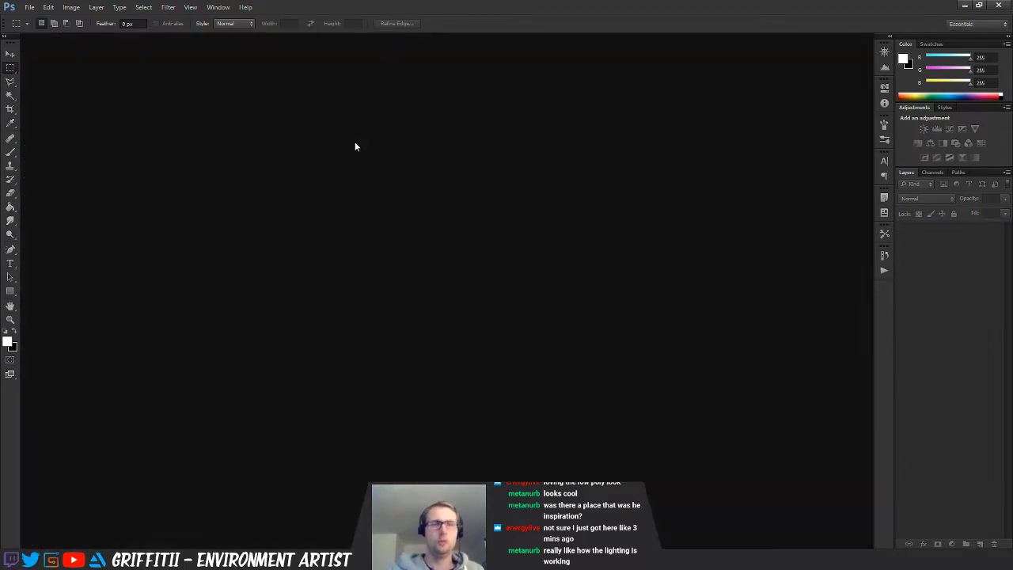
Open Week_01_Market.psd from the Blocktober Reference folder
key(ctrl+o)
click(675, 148)
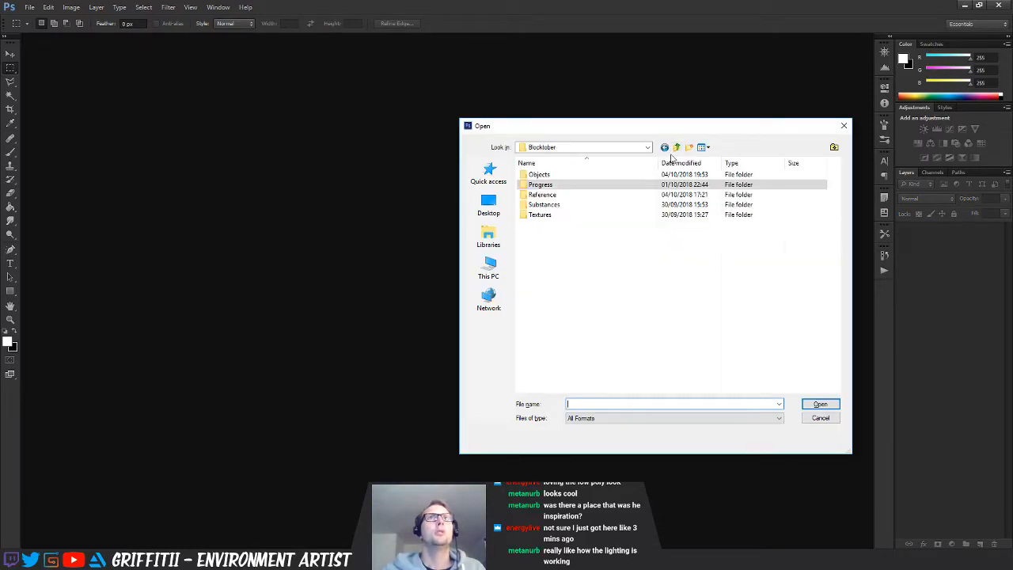
double_click(543, 194)
double_click(765, 196)
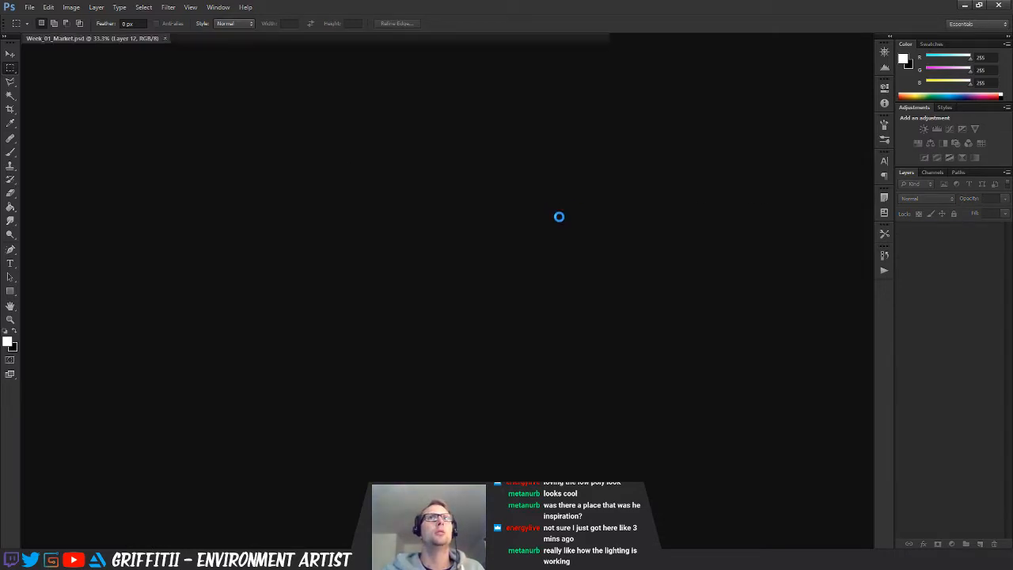
Start saving the reference board as a copy in the Reference folder, with JPEG as the format
key(ctrl+shift+s)
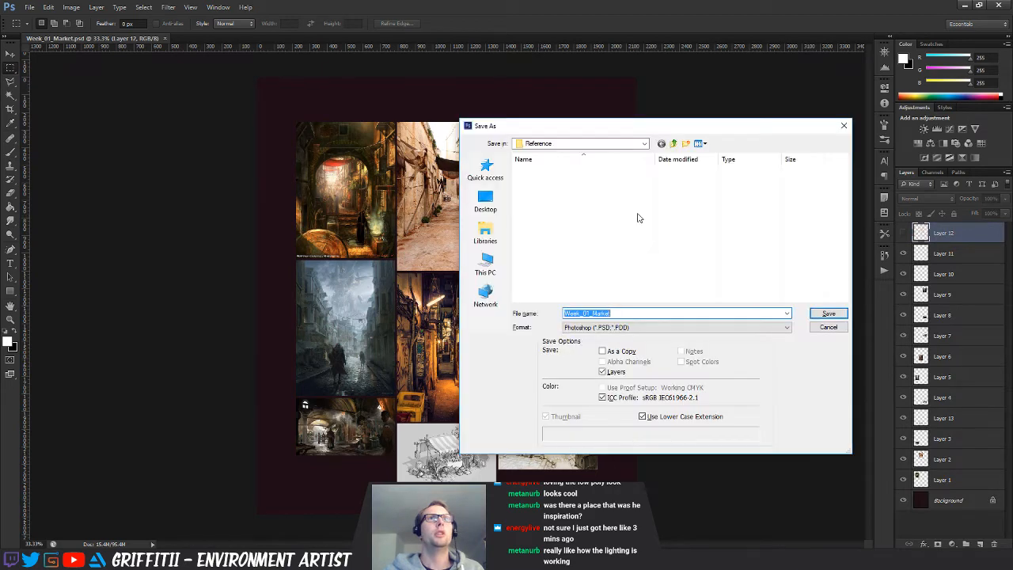
click(606, 327)
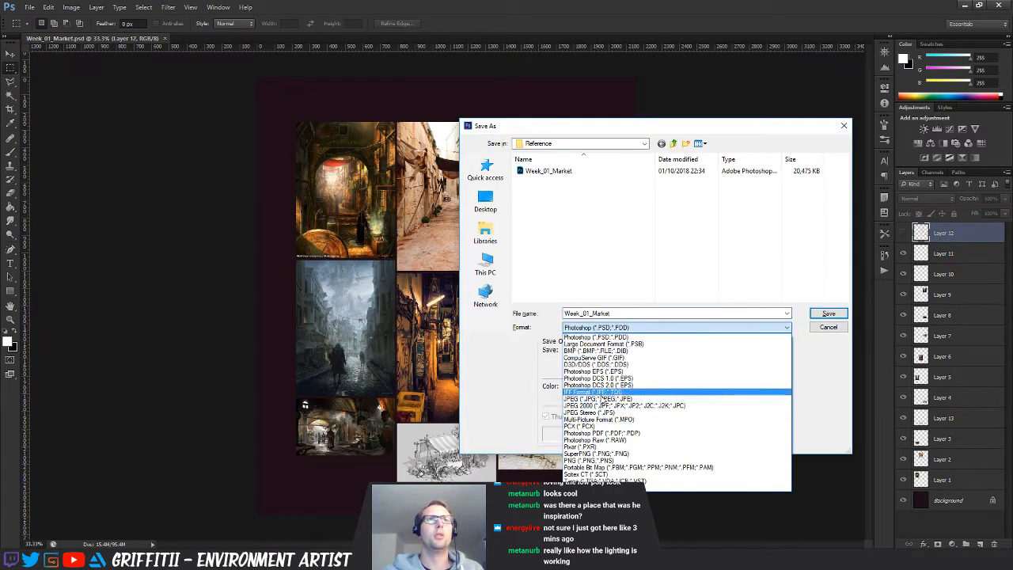
click(601, 398)
click(621, 328)
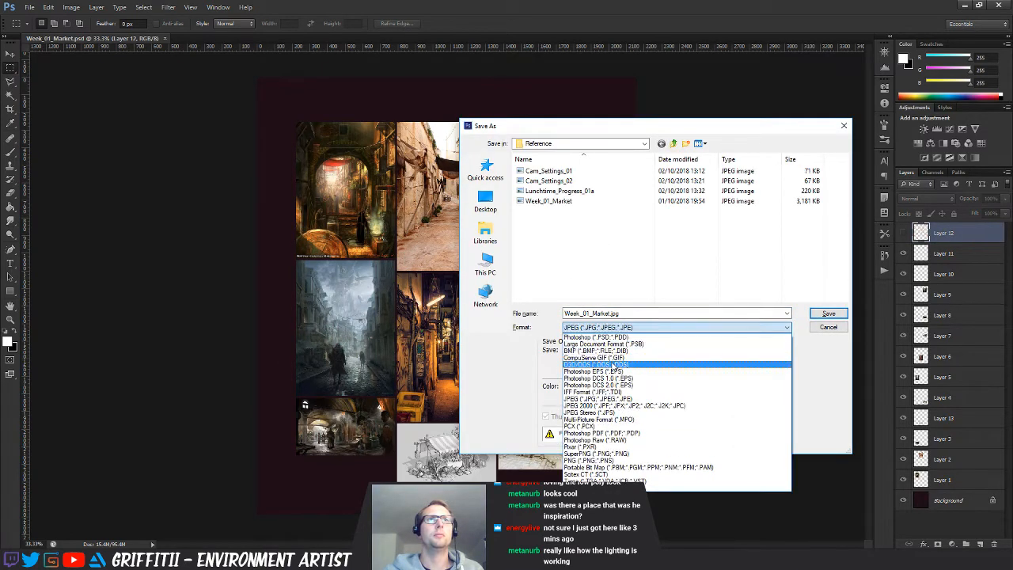
click(656, 295)
Rename the existing Week_01_Market JPEG in the Reference folder to Week_01_Market_Annotated, keeping Week_01_Market as the new copy's file name
click(623, 314)
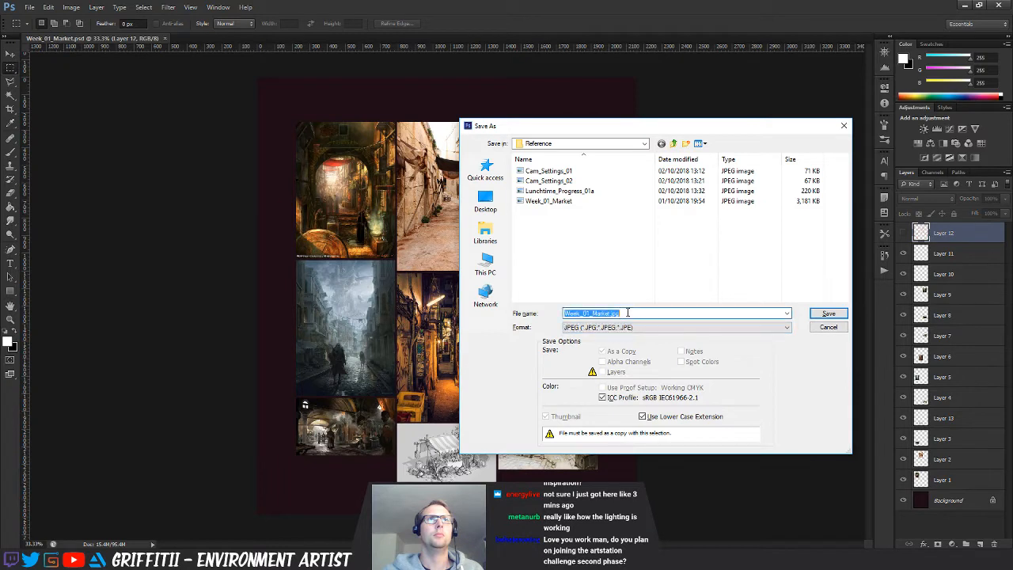
click(561, 203)
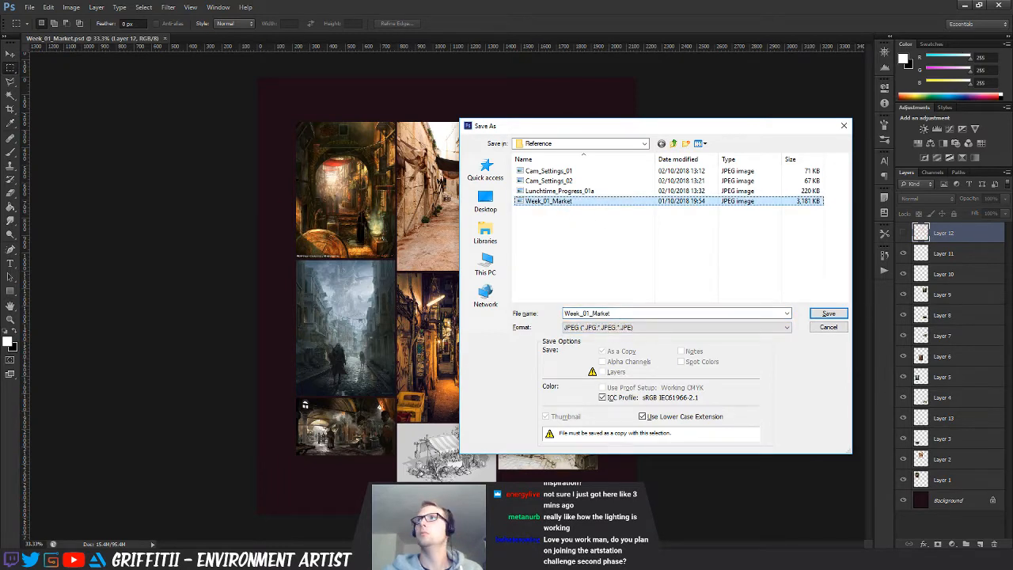
click(573, 203)
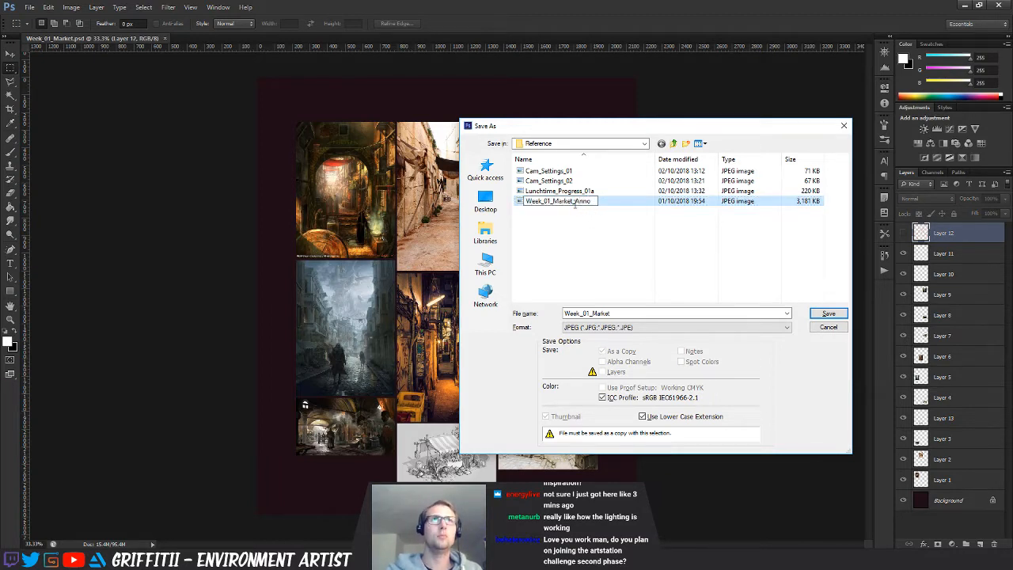
click(593, 259)
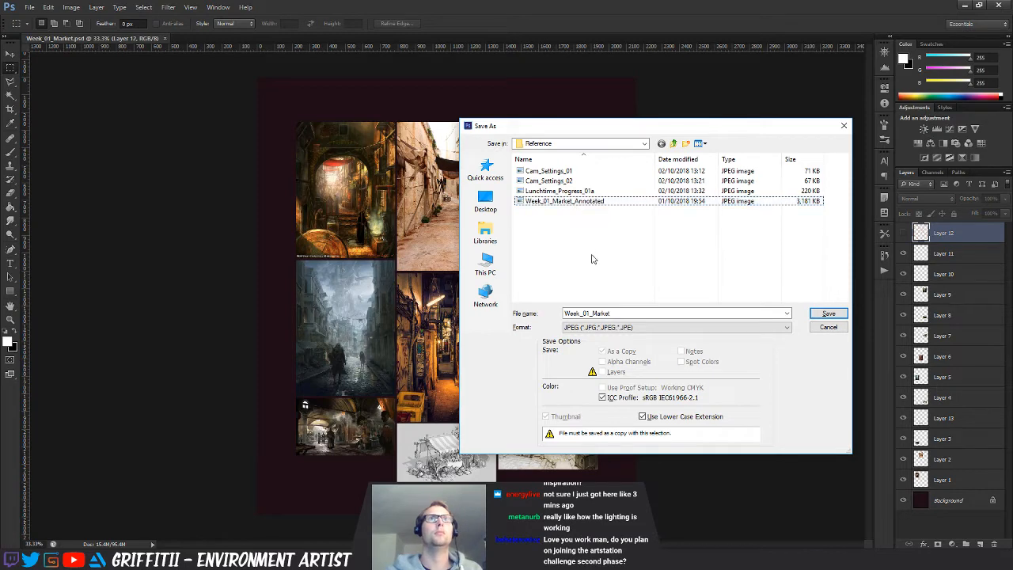
Save the JPEG copy as Week_01_Market at Maximum quality with Baseline ("Standard") format, and close Photoshop
click(825, 314)
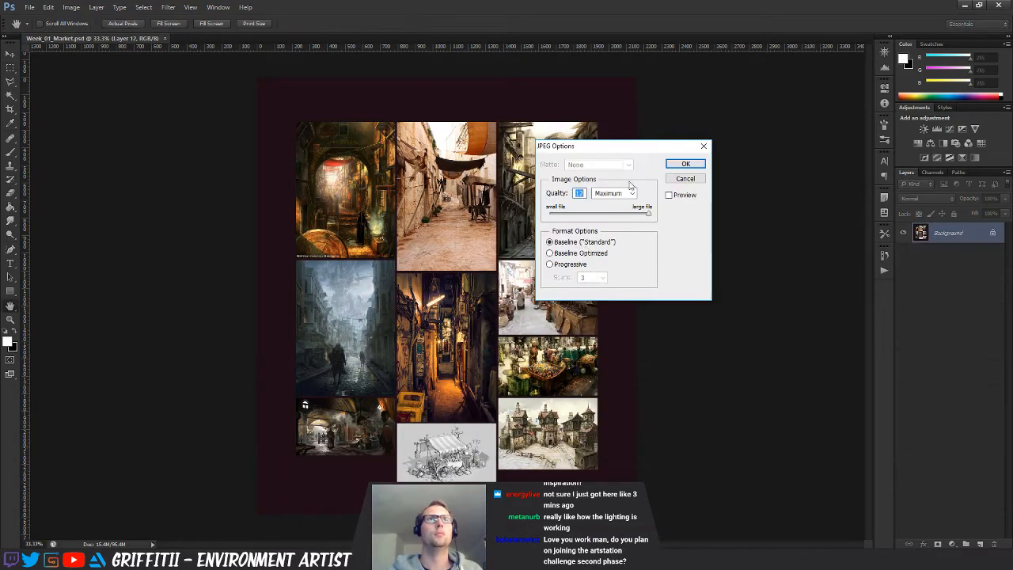
click(684, 164)
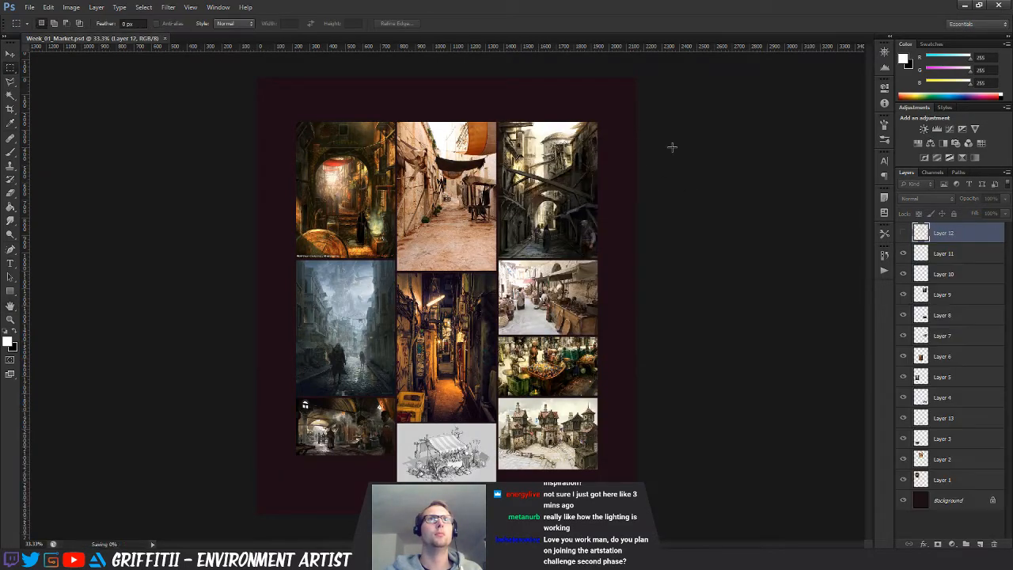
click(995, 6)
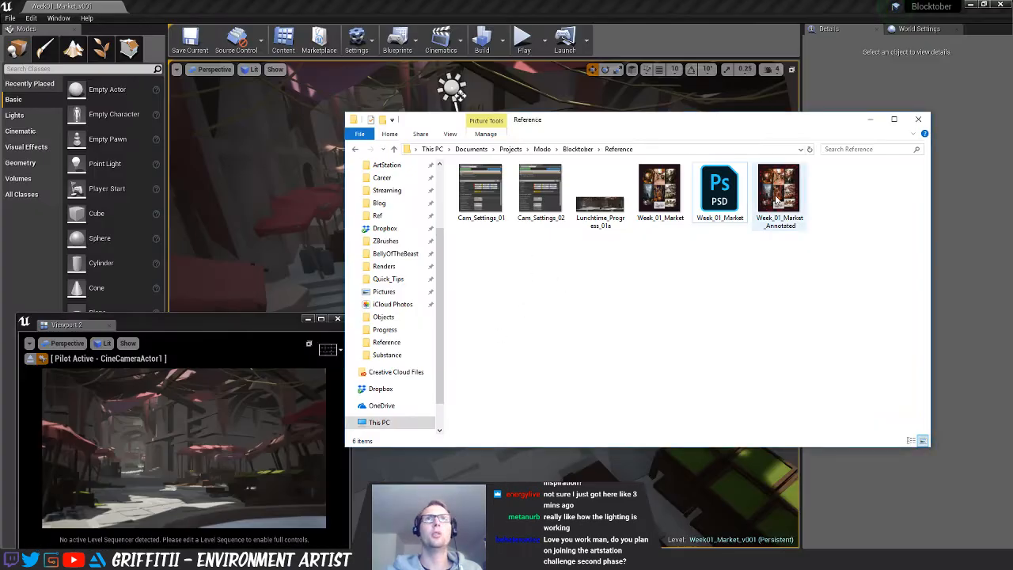
Open the Week_01_Market JPEG from the Reference folder full screen and examine the reference images without annotations
double_click(641, 207)
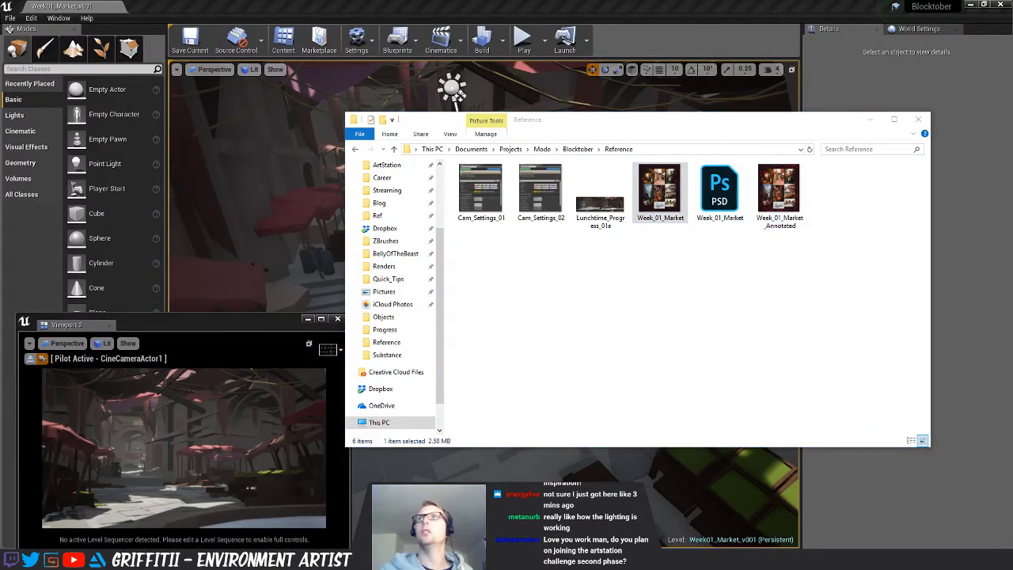
drag(349, 94, 336, 45)
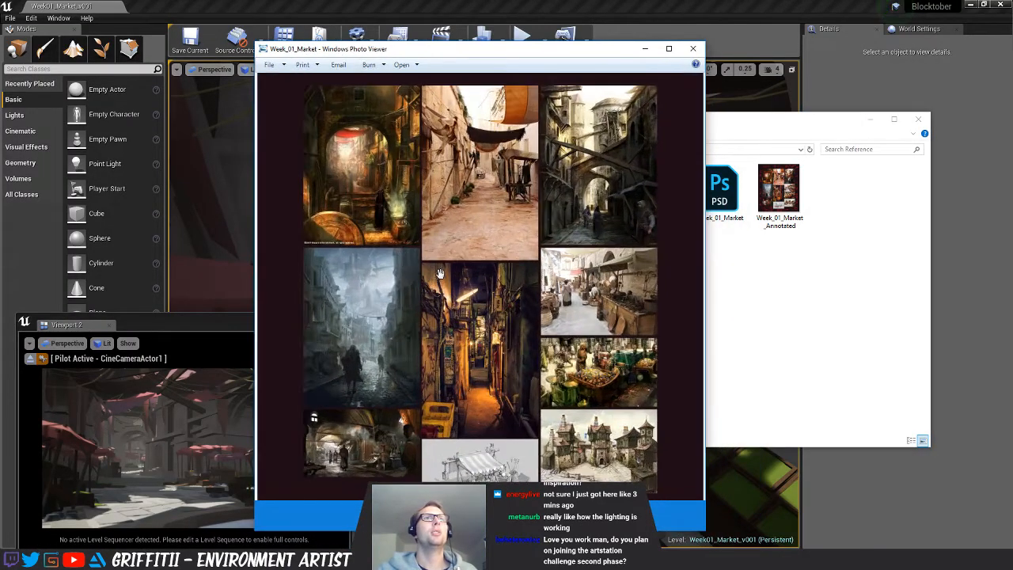
double_click(478, 52)
scroll(546, 262, up, 2)
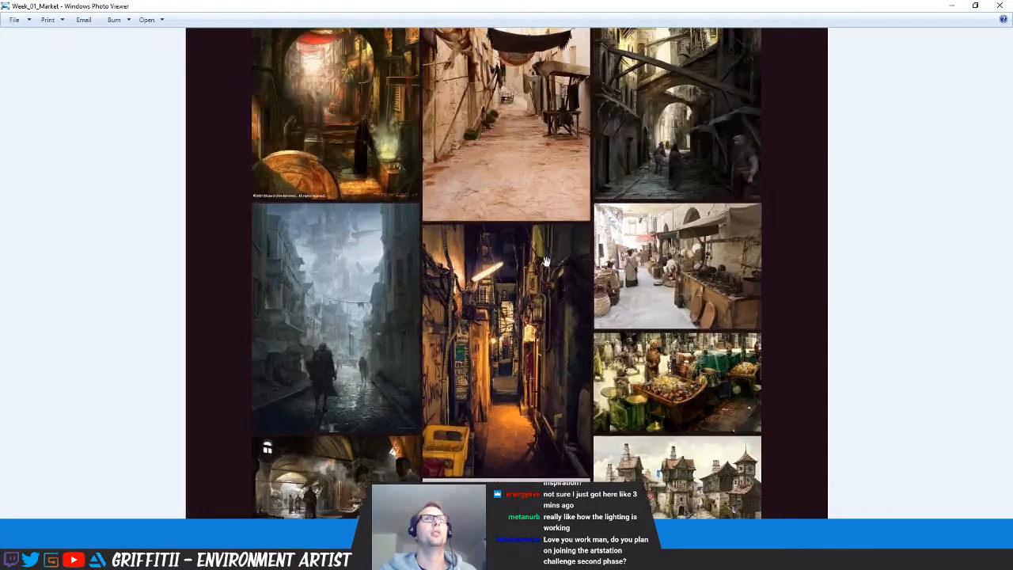
drag(554, 232, 518, 332)
scroll(518, 332, up, 3)
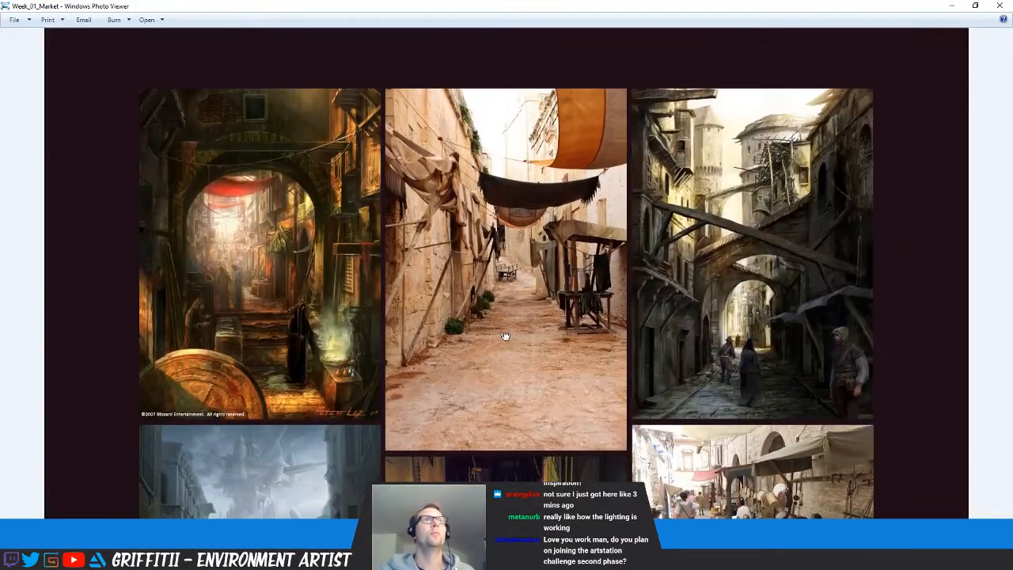
drag(413, 391, 401, 361)
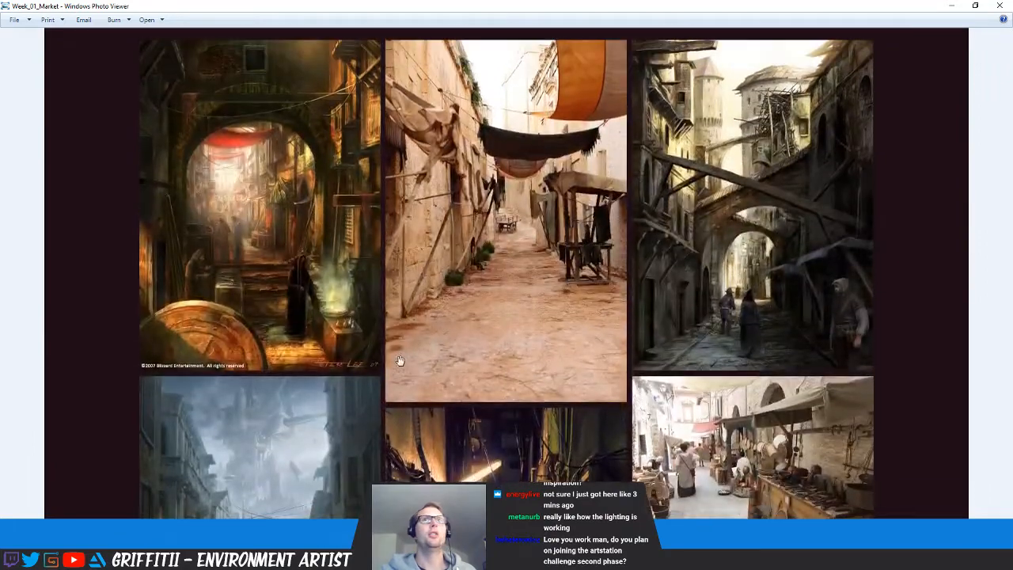
drag(452, 403, 436, 293)
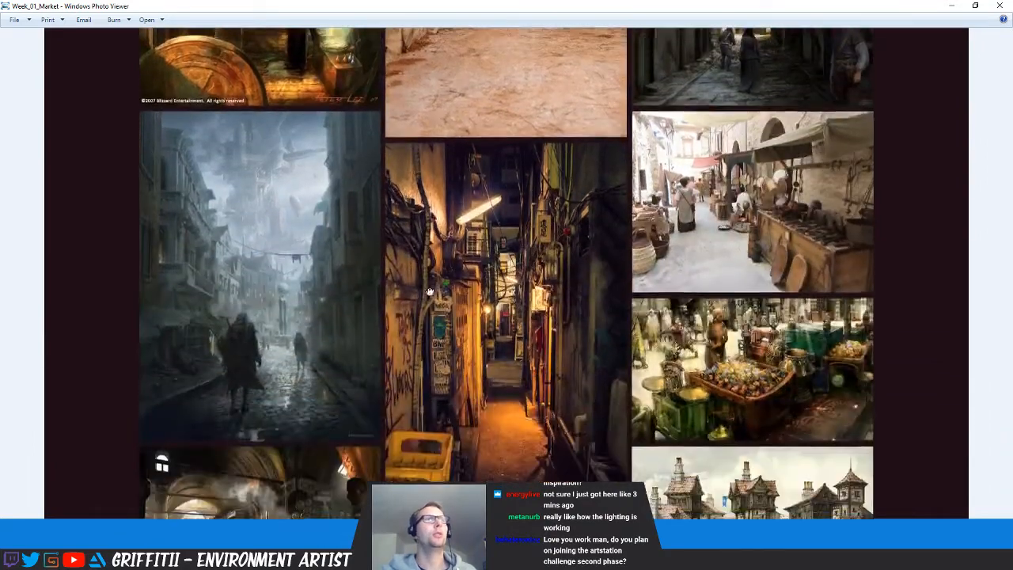
drag(415, 383, 422, 323)
drag(433, 411, 436, 325)
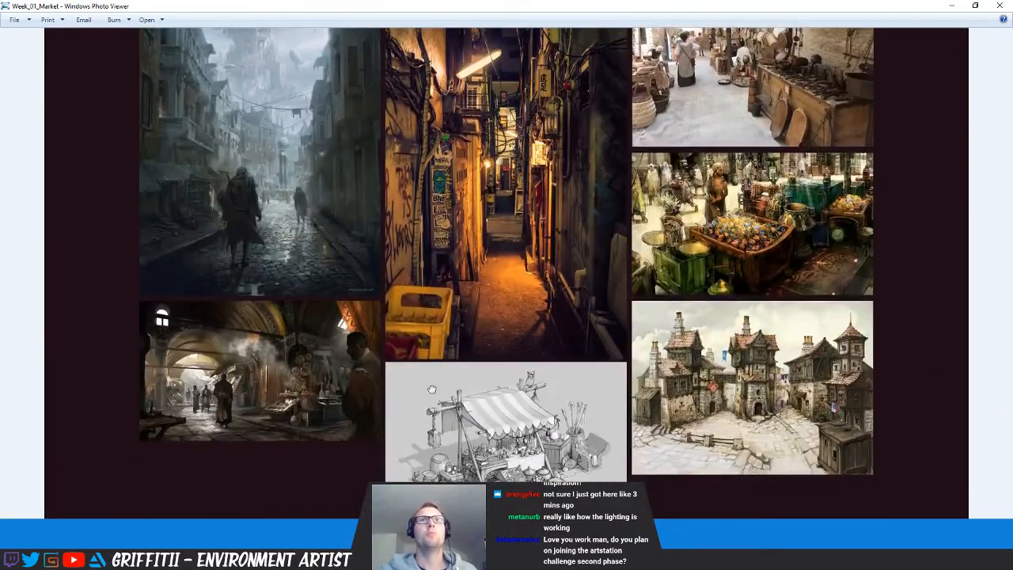
drag(432, 389, 422, 357)
drag(469, 293, 456, 405)
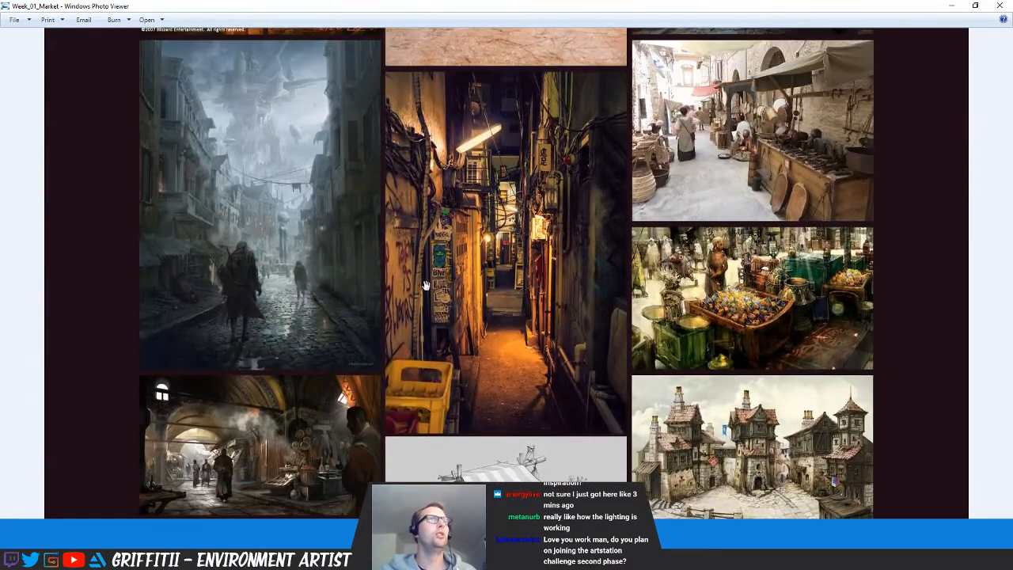
drag(442, 304, 436, 363)
drag(452, 261, 460, 418)
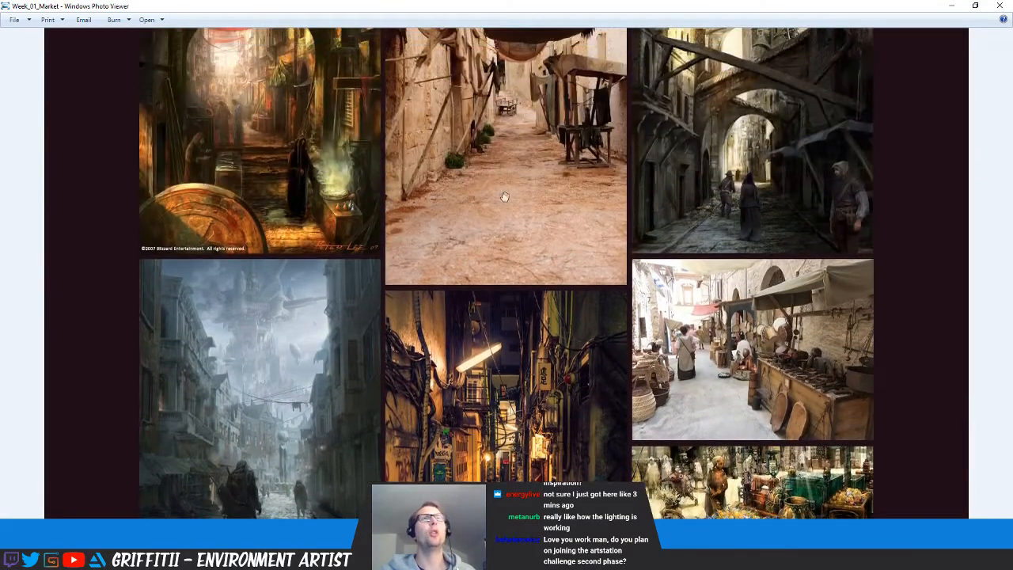
drag(504, 197, 491, 387)
drag(459, 225, 456, 183)
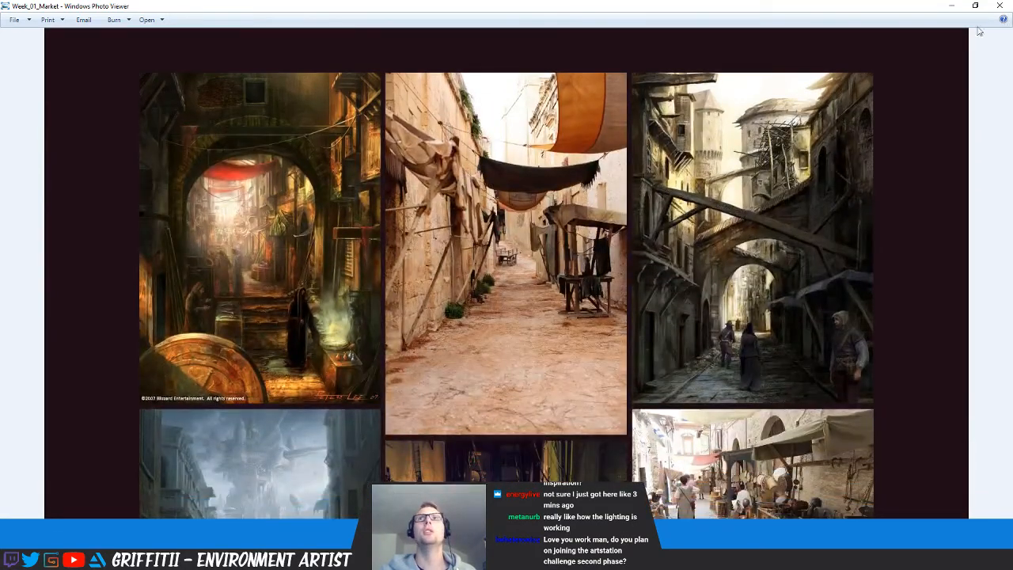
Examine the handwritten notes on the Week_01_Market_Annotated board across all reference images, and close the viewer
key(Right)
scroll(551, 301, up, 3)
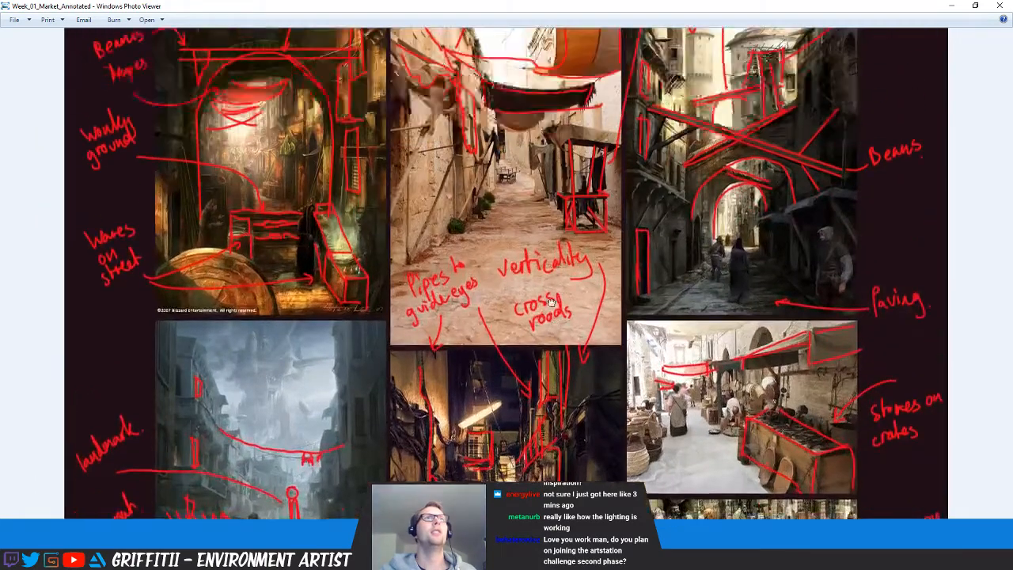
drag(551, 302, 656, 222)
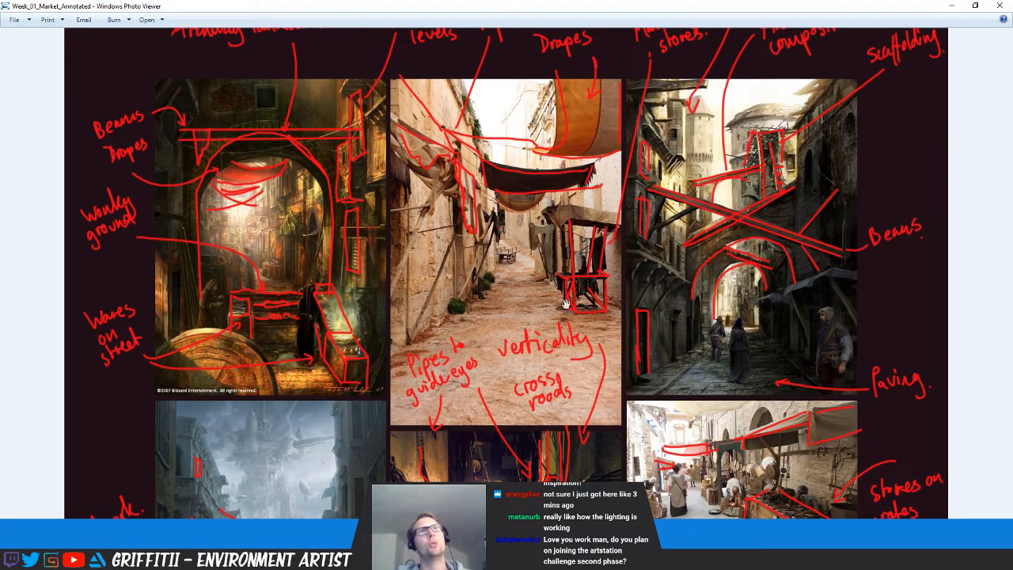
scroll(688, 313, down, 2)
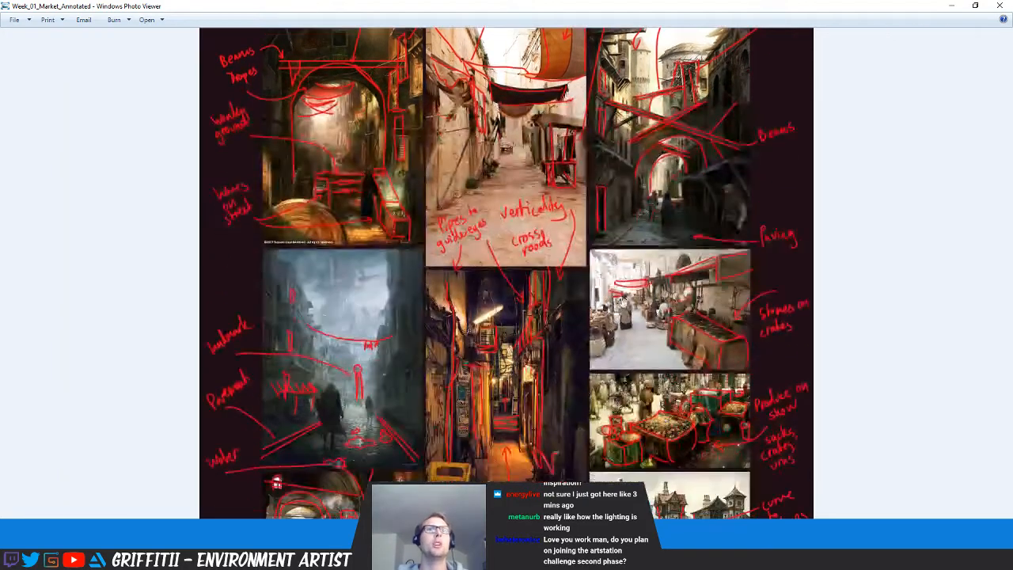
scroll(623, 302, up, 3)
drag(498, 275, 493, 136)
drag(530, 411, 527, 236)
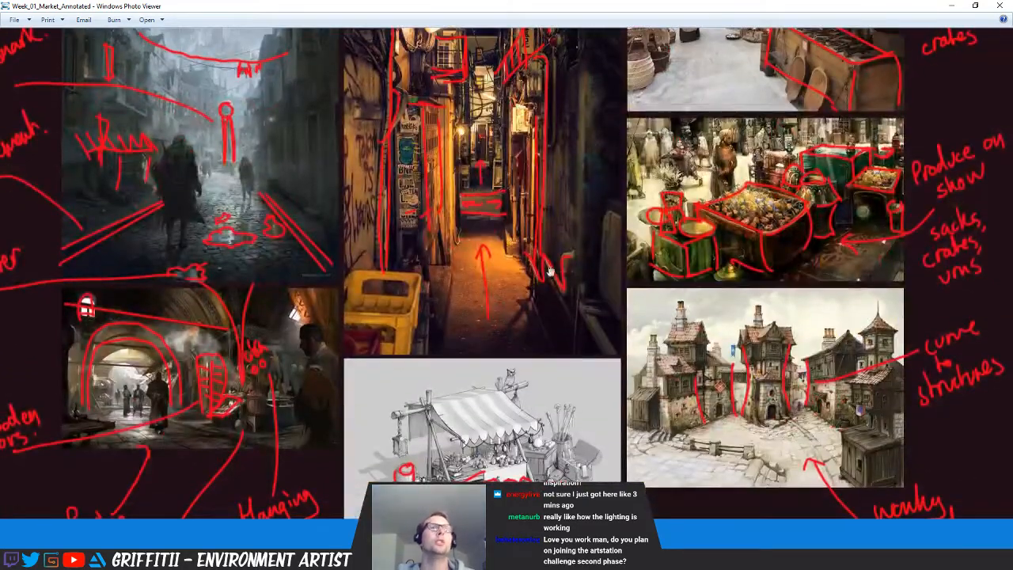
drag(559, 296, 572, 240)
drag(568, 164, 561, 298)
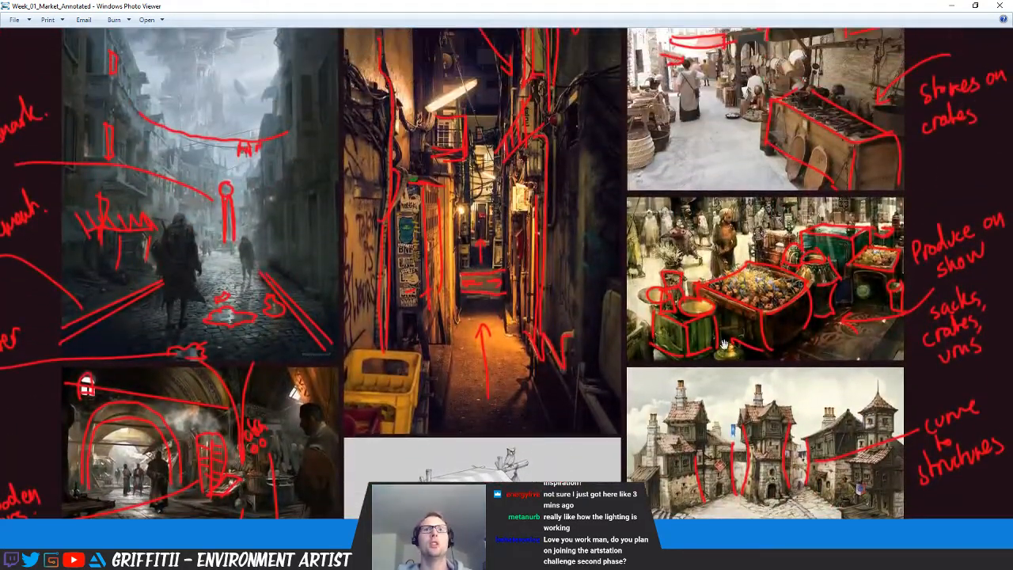
drag(724, 344, 724, 475)
drag(704, 226, 703, 390)
drag(360, 158, 382, 282)
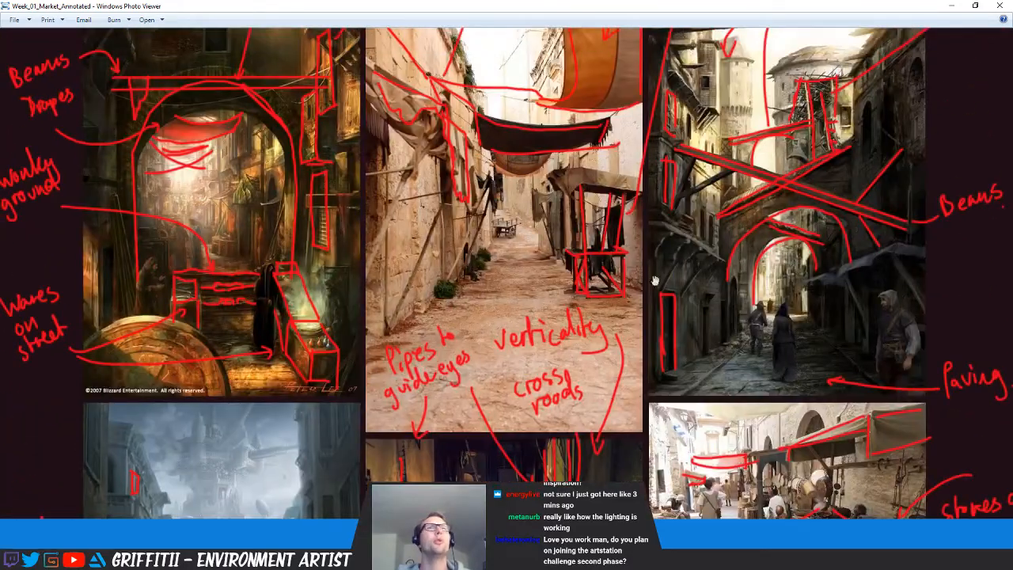
drag(774, 380, 754, 163)
drag(744, 428, 738, 246)
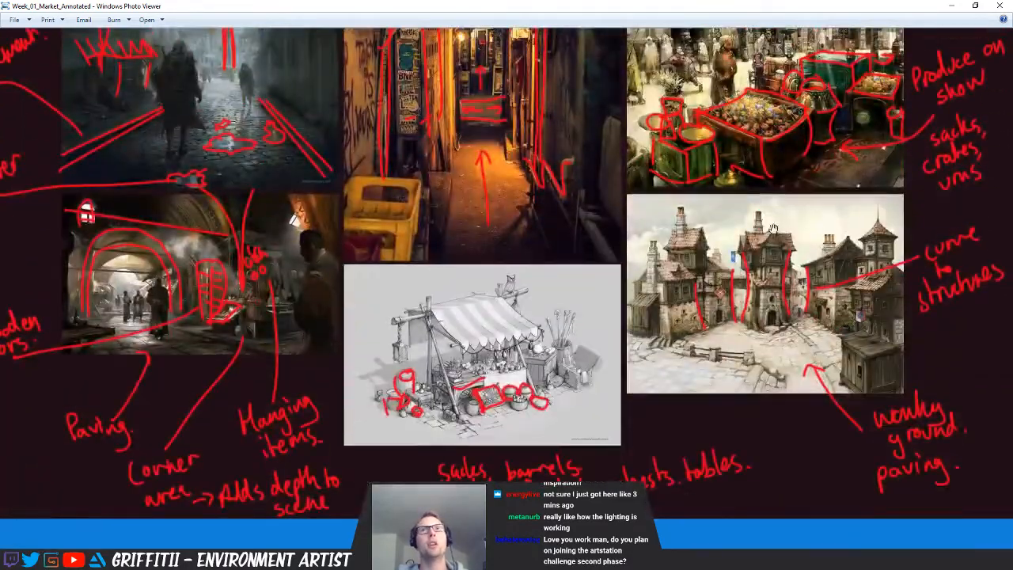
click(1005, 5)
click(340, 334)
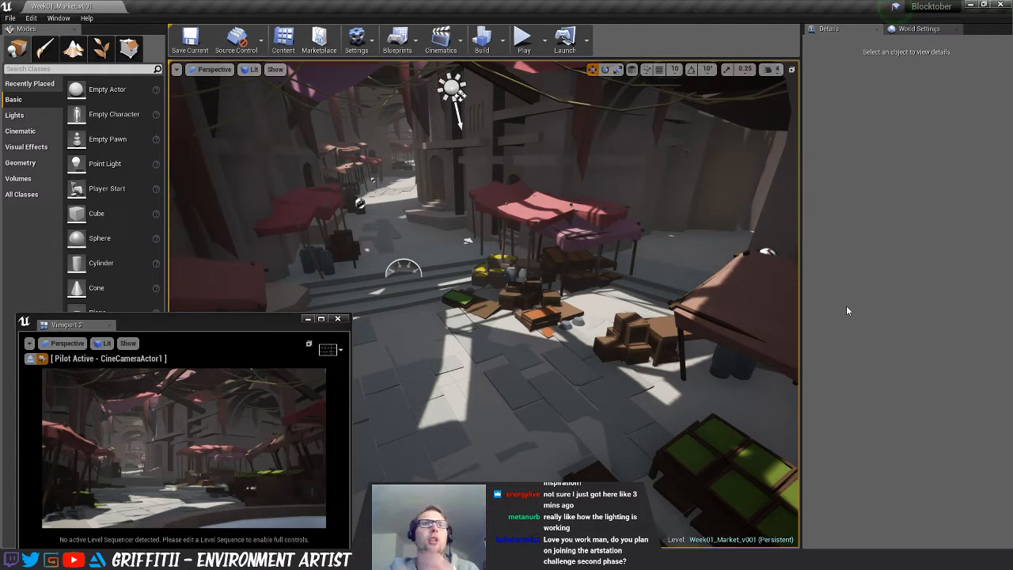
mouse_move(599, 365)
right_down()
mouse_move(621, 372)
mouse_move(703, 328)
mouse_move(630, 355)
mouse_move(633, 345)
mouse_move(600, 336)
mouse_move(651, 340)
mouse_move(546, 313)
mouse_move(616, 372)
right_up()
key(w)
key(d)
key(a)
key(s)
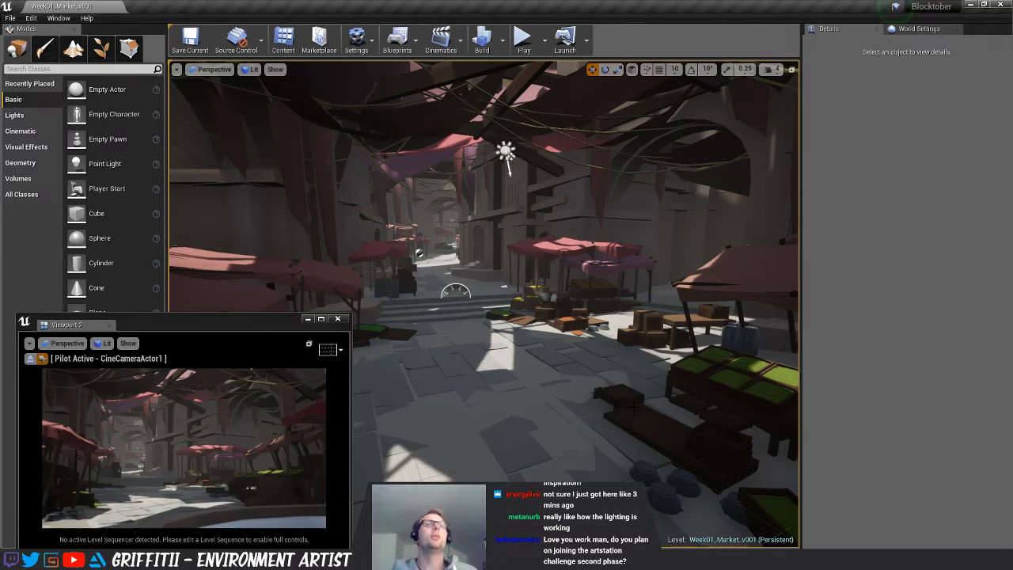
Switch to Substance Painter and open the Substance_Grid project from the Blocktober project's Substances folder
key(alt+Tab)
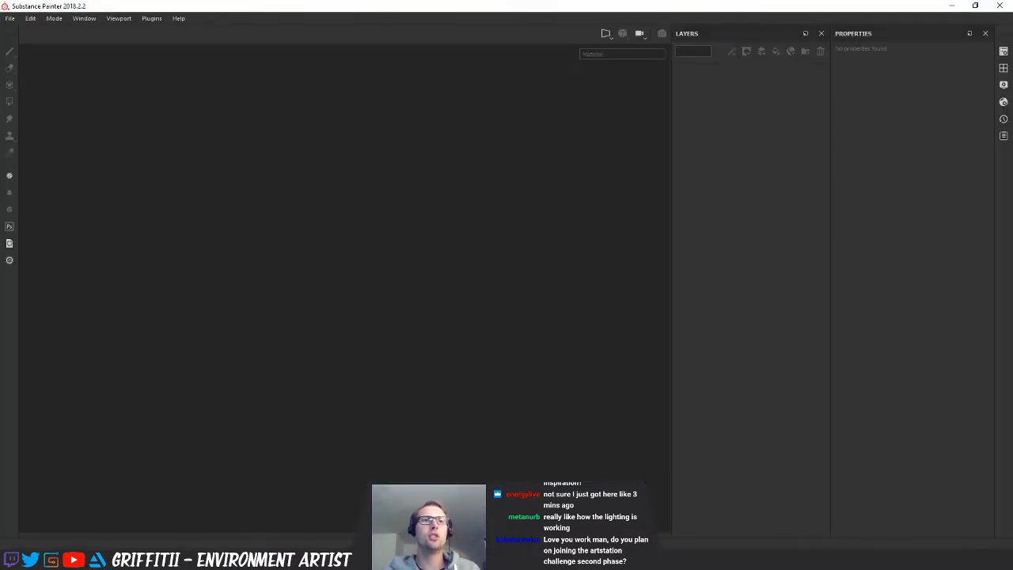
click(9, 19)
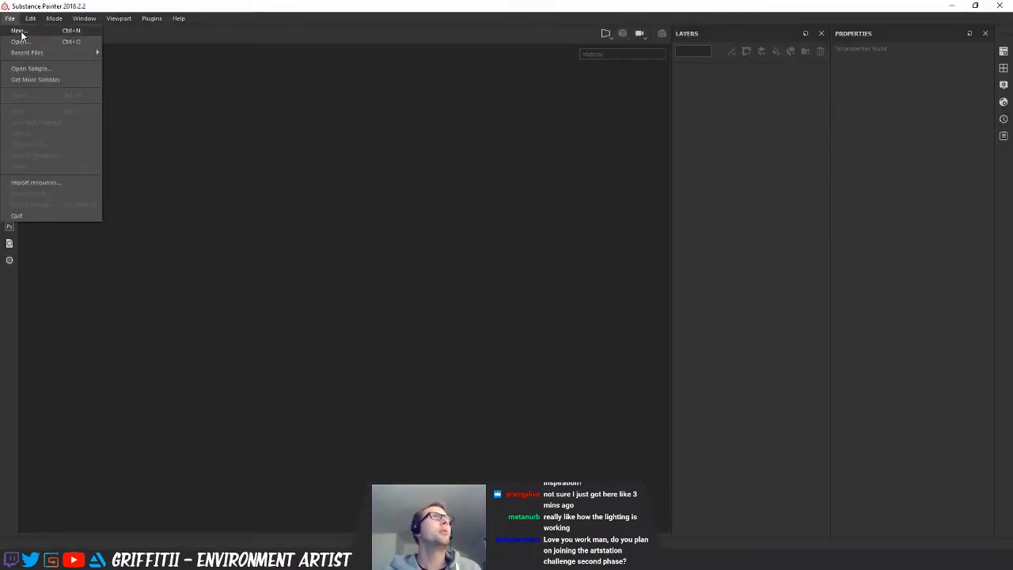
click(21, 41)
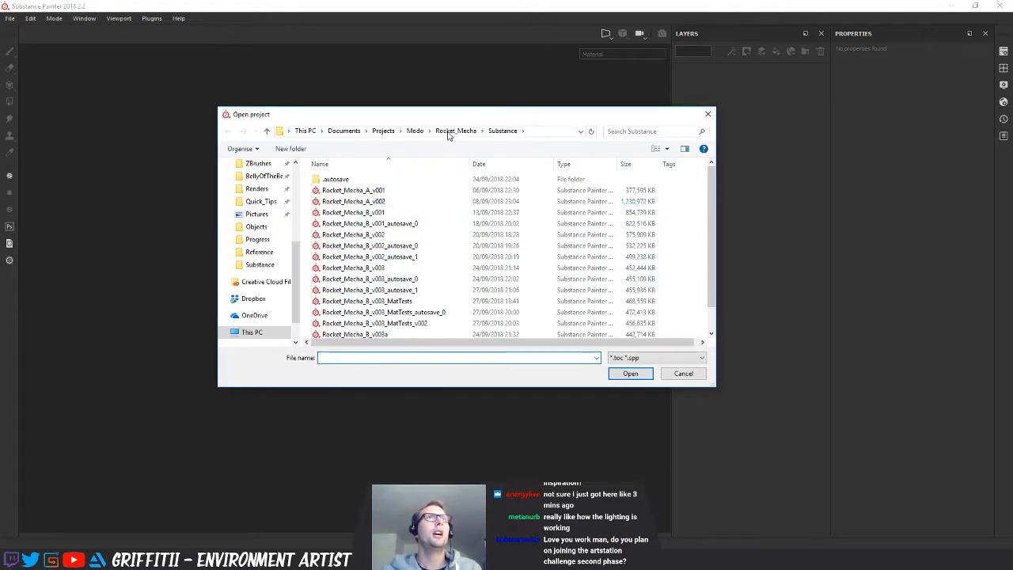
click(448, 131)
click(412, 131)
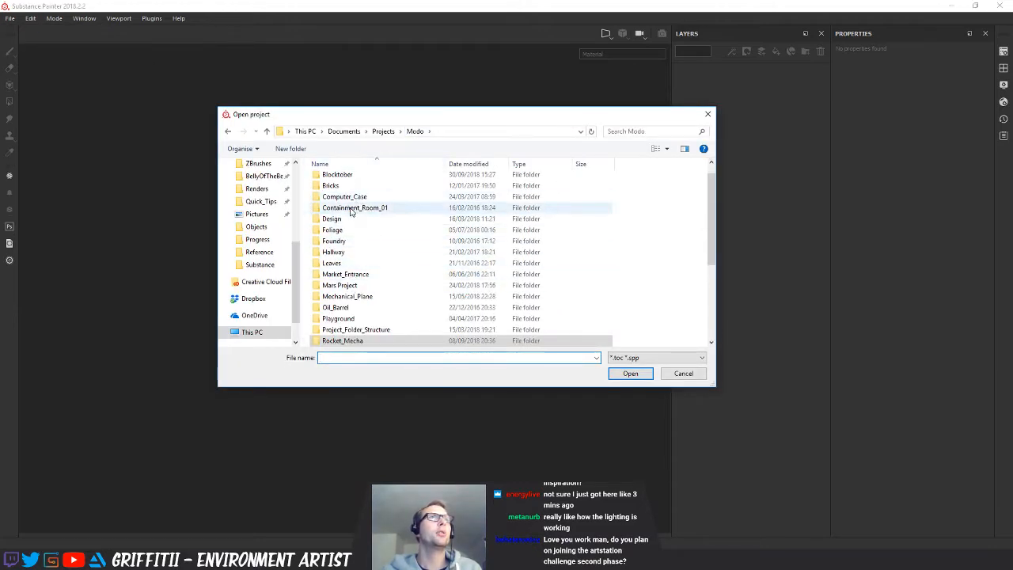
double_click(341, 190)
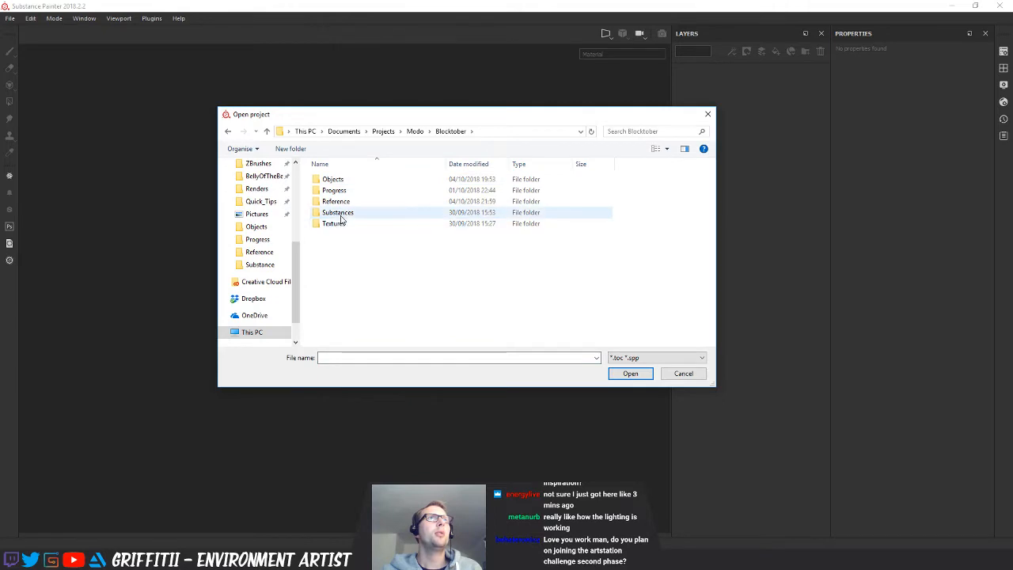
double_click(340, 212)
double_click(348, 181)
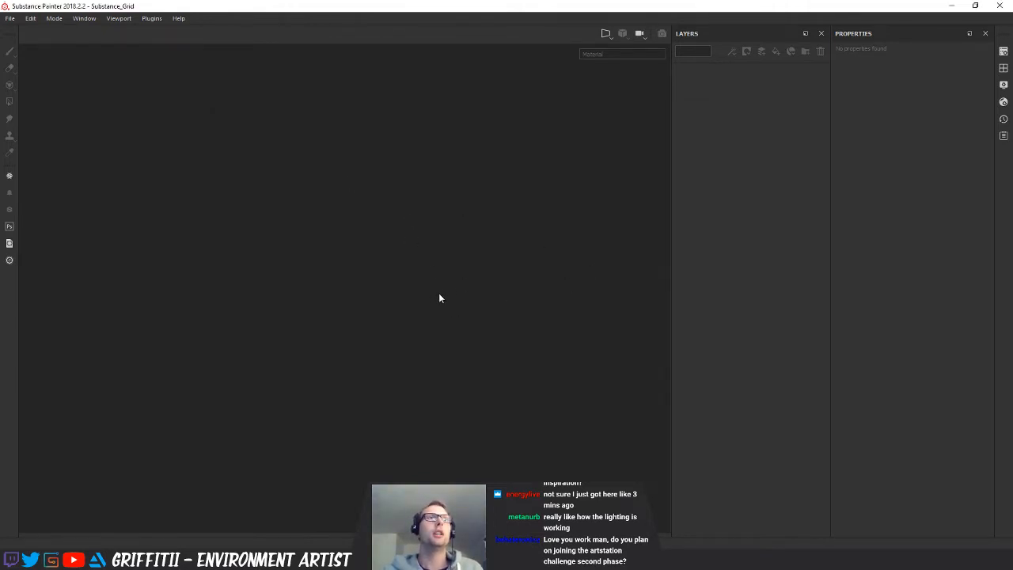
Inspect the grid of planes and bring the floating Texture Set List over briefly to review its texture sets
mouse_move(430, 271)
alt+mouse_down()
mouse_move(498, 237)
mouse_move(403, 210)
mouse_move(493, 210)
mouse_move(525, 262)
mouse_move(493, 280)
mouse_move(715, 244)
mouse_move(432, 258)
mouse_move(461, 292)
mouse_move(391, 384)
mouse_move(518, 344)
mouse_move(525, 351)
alt+mouse_up()
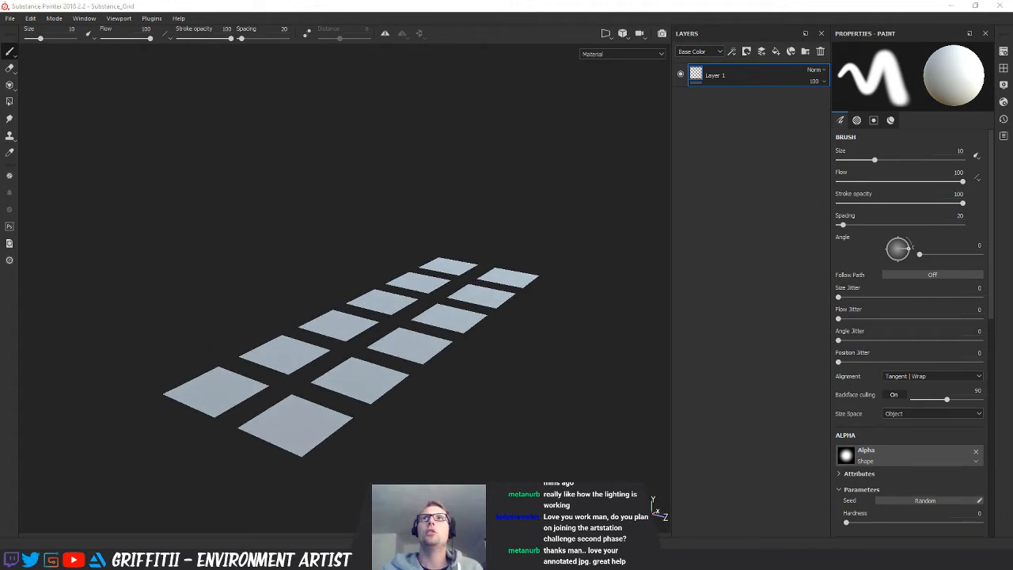
drag(1012, 273, 436, 151)
alt+drag(272, 323, 387, 251)
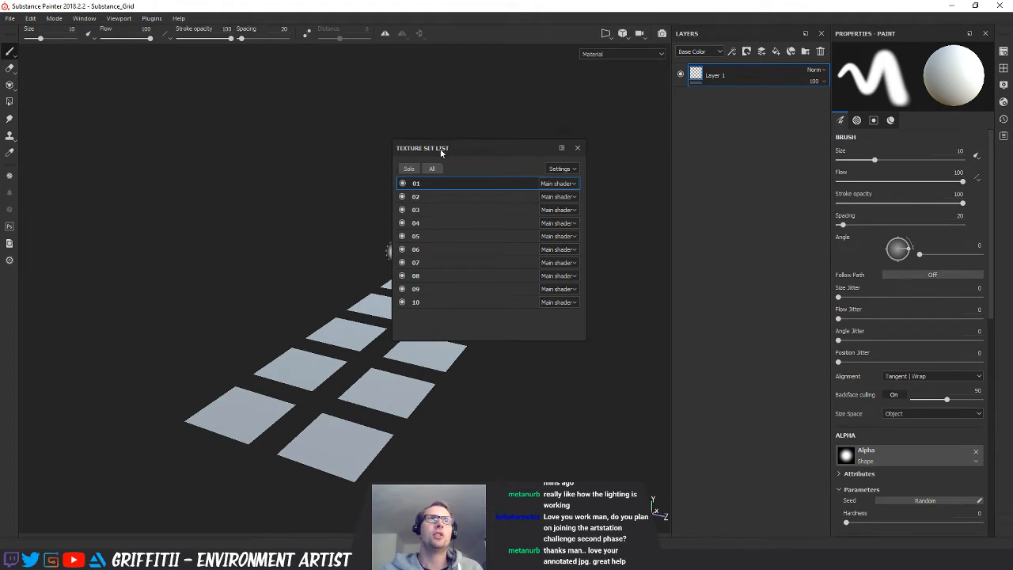
drag(442, 153, 1012, 206)
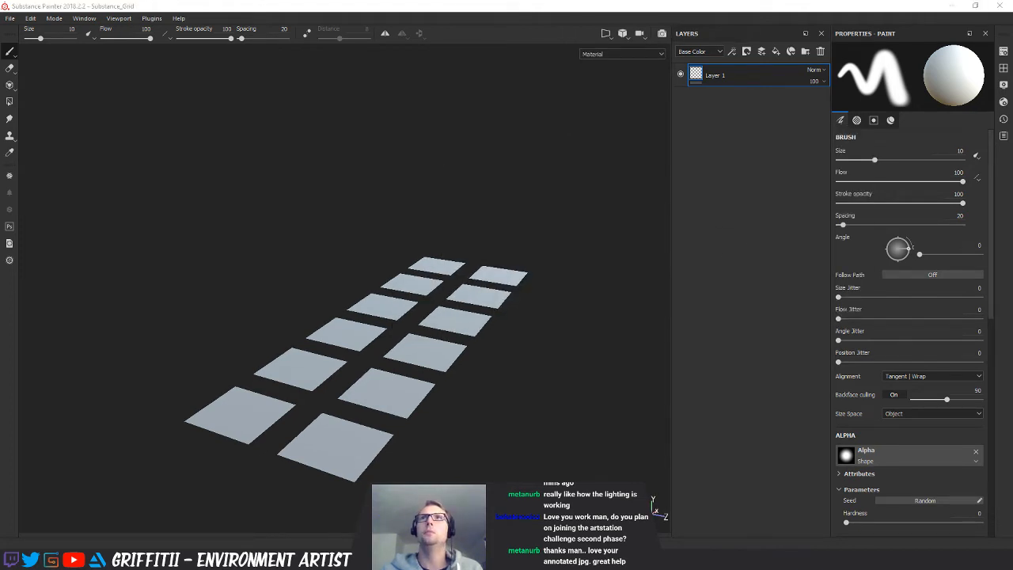
key(alt+q)
key(alt+q)
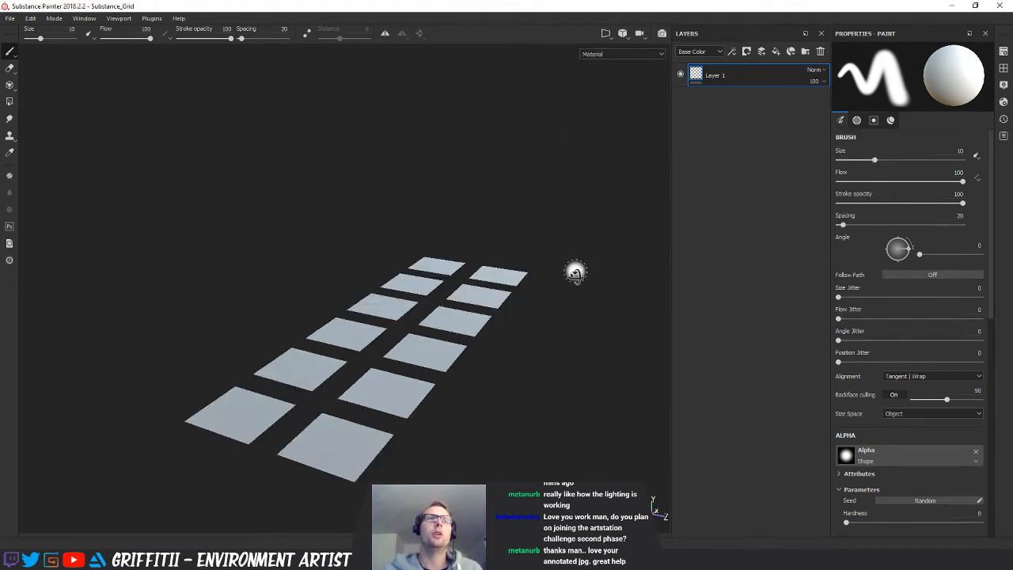
mouse_move(577, 272)
alt+mouse_down()
mouse_move(486, 305)
mouse_move(455, 374)
mouse_move(411, 356)
mouse_move(494, 380)
mouse_move(472, 401)
mouse_move(479, 394)
alt+mouse_up()
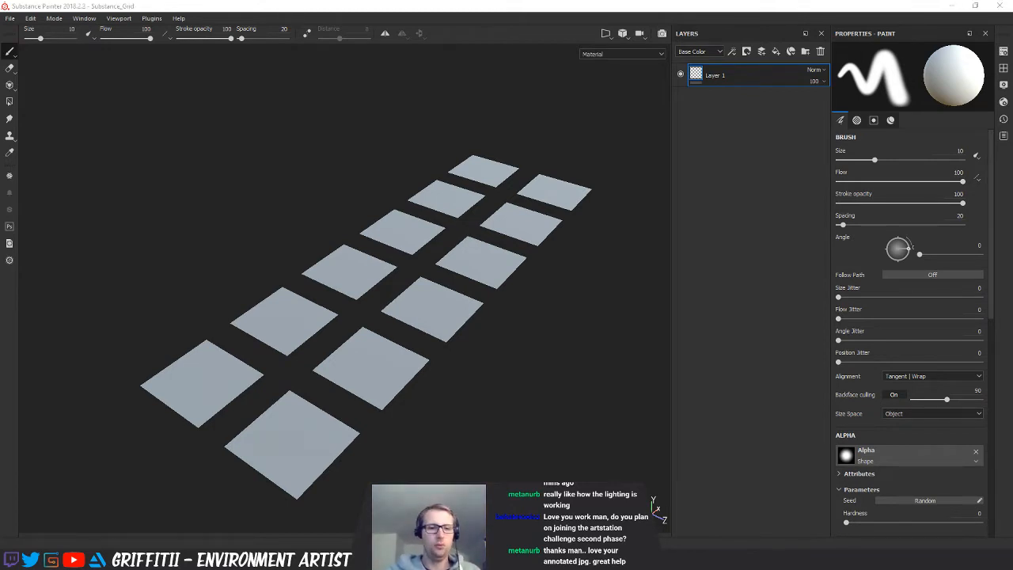
Switch to the Chrome window and search Google for "stone tile games", glancing through the results
mouse_move(0, 127)
mouse_down()
mouse_move(606, 100)
mouse_move(672, 63)
mouse_up()
click(454, 126)
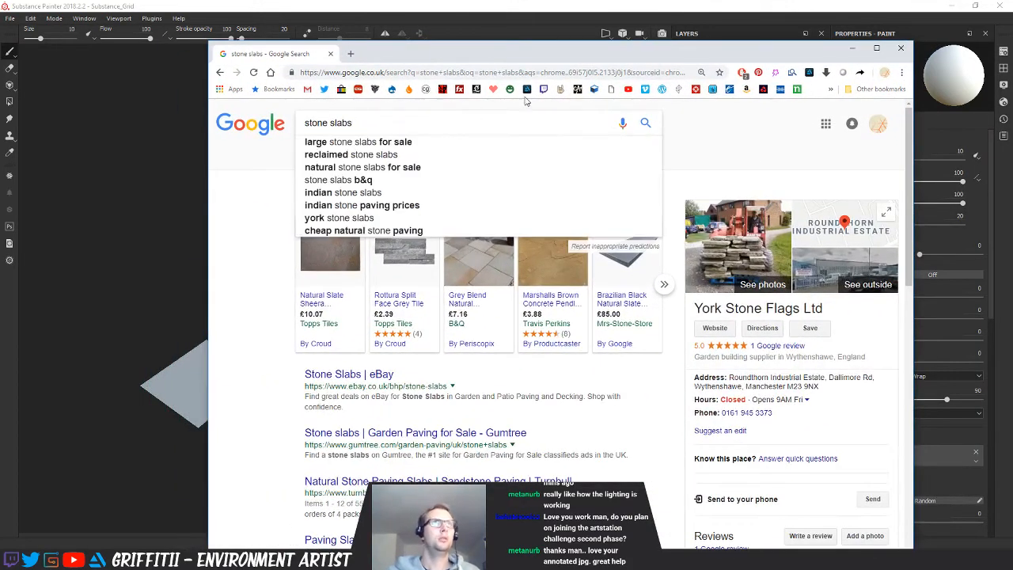
key(BackSpace)
key(BackSpace)
key(BackSpace)
key(BackSpace)
key(BackSpace)
text(t)
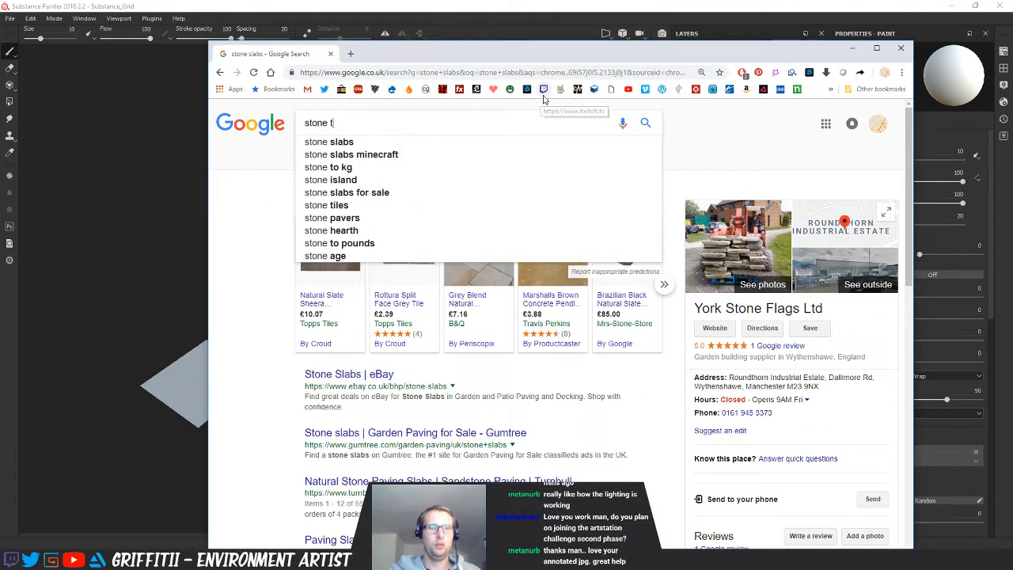
text(ile)
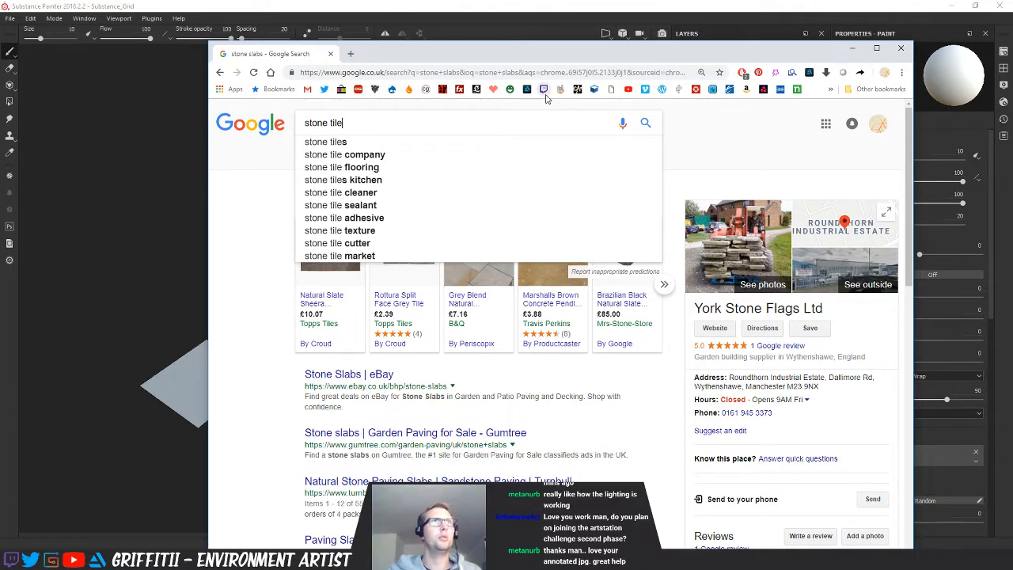
text( game)
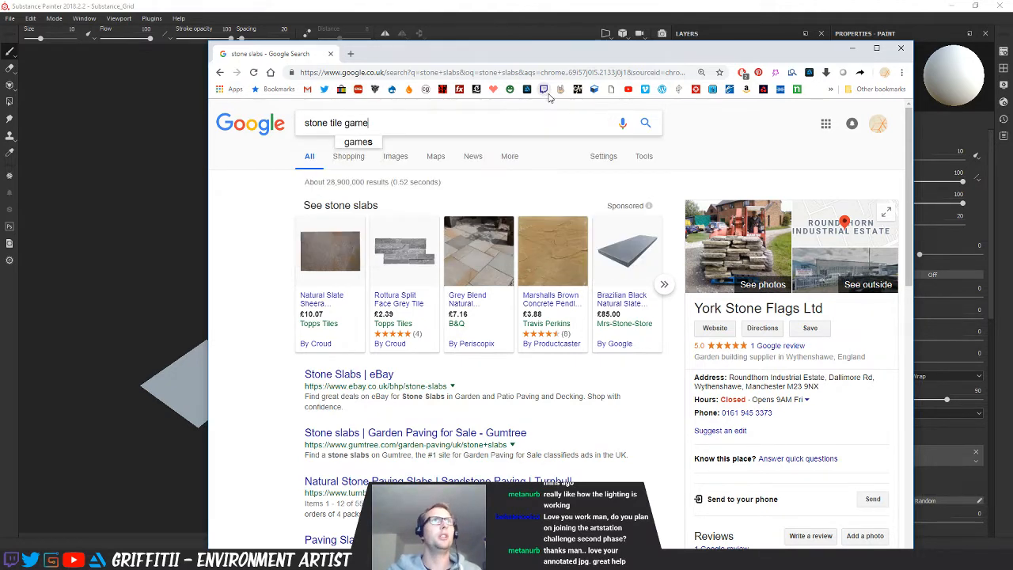
text(s)
key(Return)
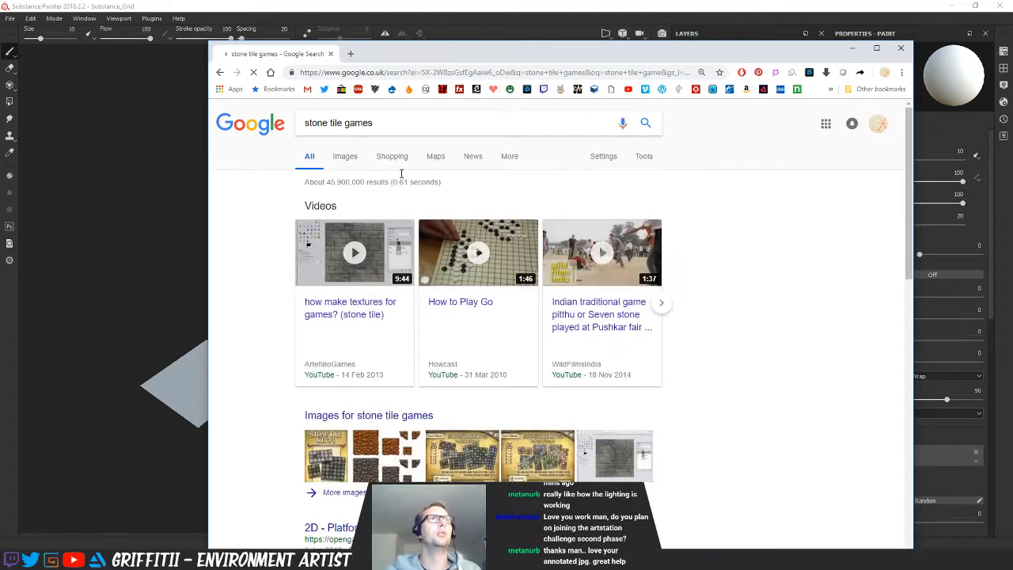
scroll(676, 296, down, 3)
scroll(676, 296, up, 3)
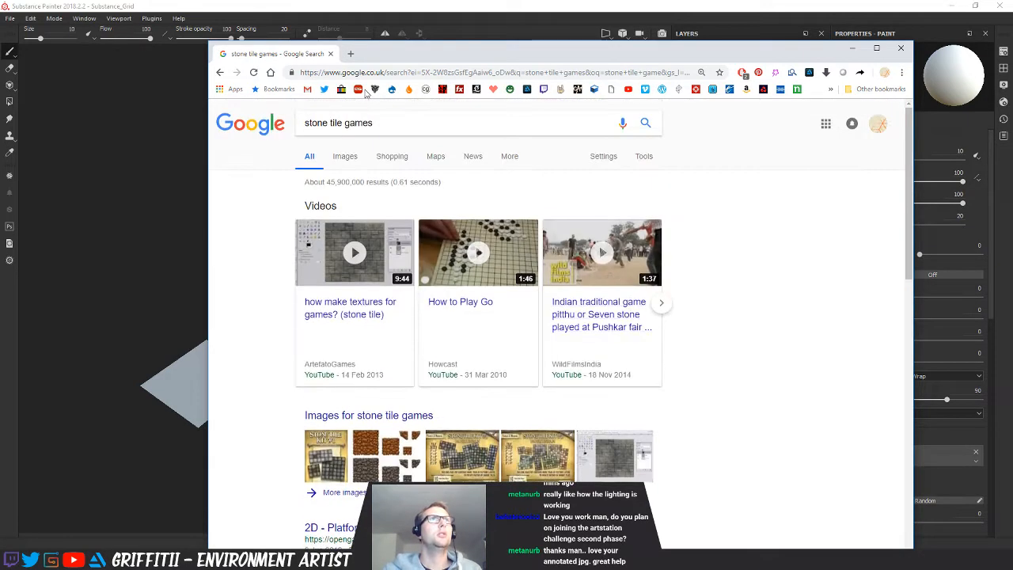
Go to the bookmarked textures.com site and browse the Bare subcategory of its Concrete photo textures
click(594, 88)
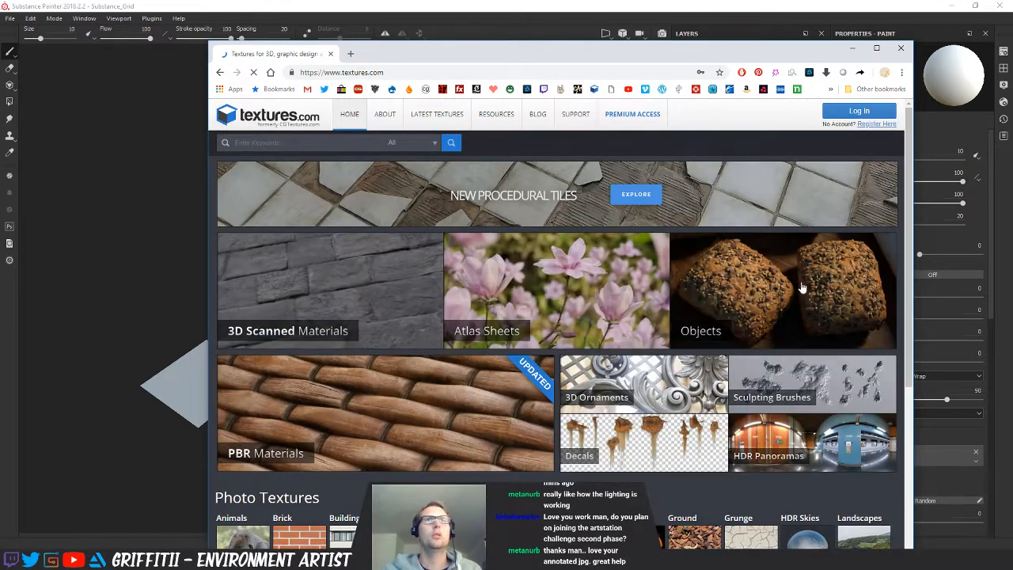
scroll(683, 287, down, 4)
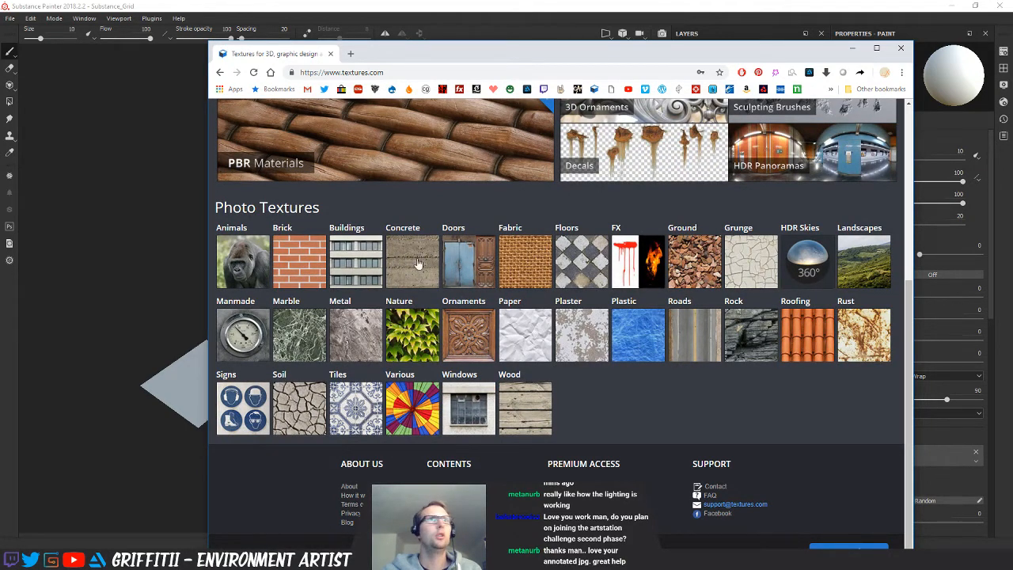
click(444, 256)
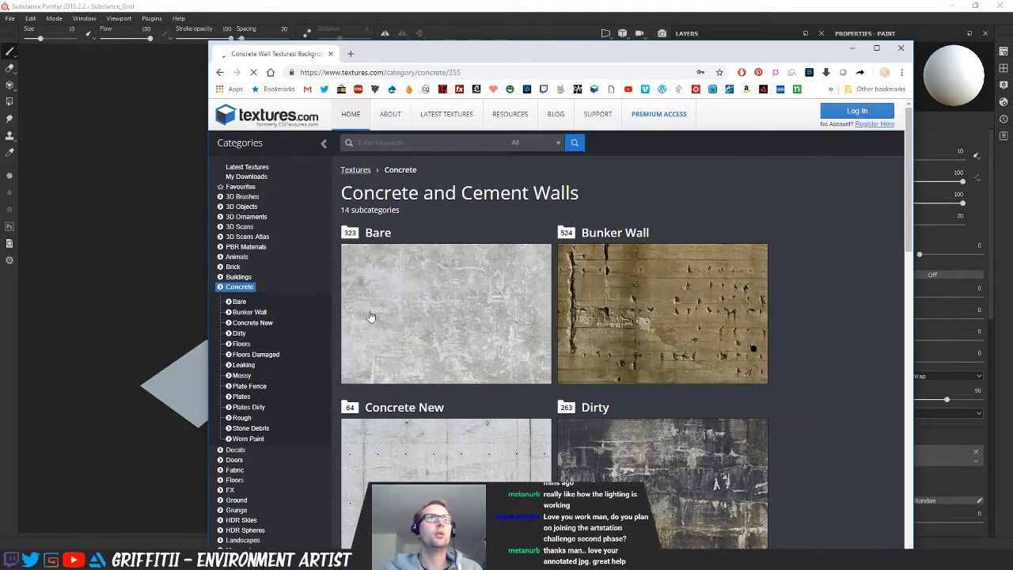
click(429, 322)
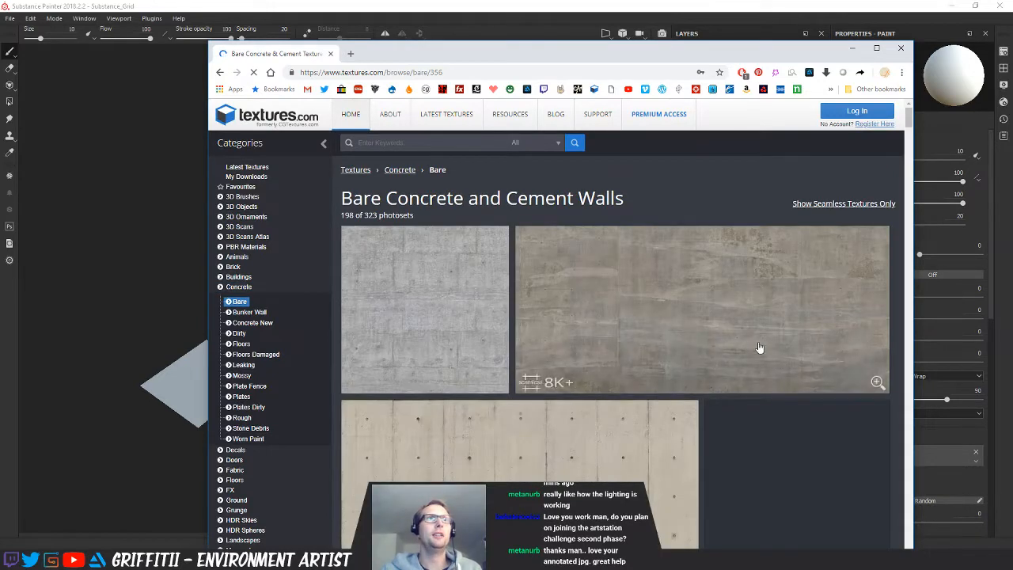
scroll(823, 389, down, 8)
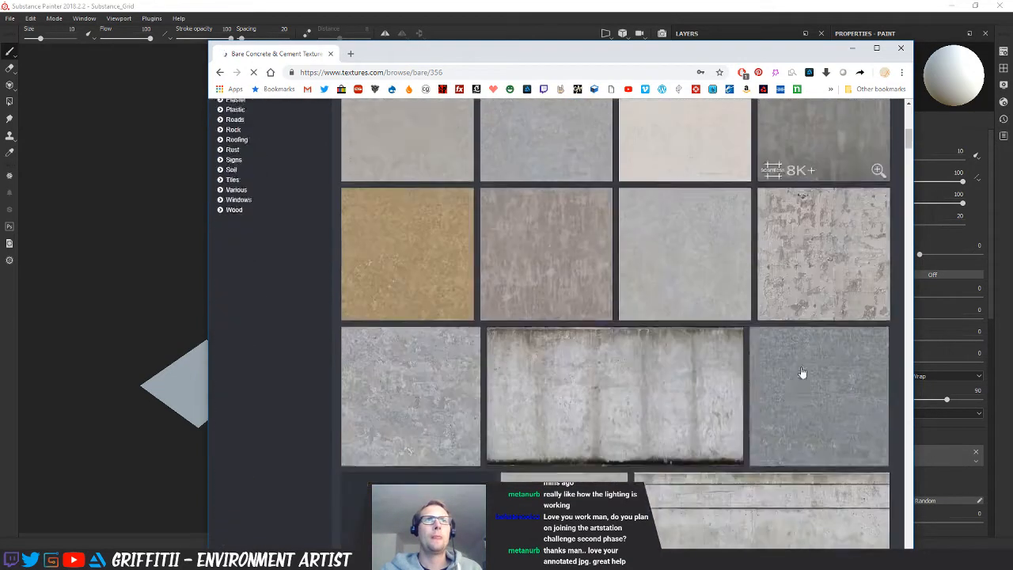
Open the ConcreteBare0440 texture, check its download sizes and try to save the seamless preview image
click(563, 241)
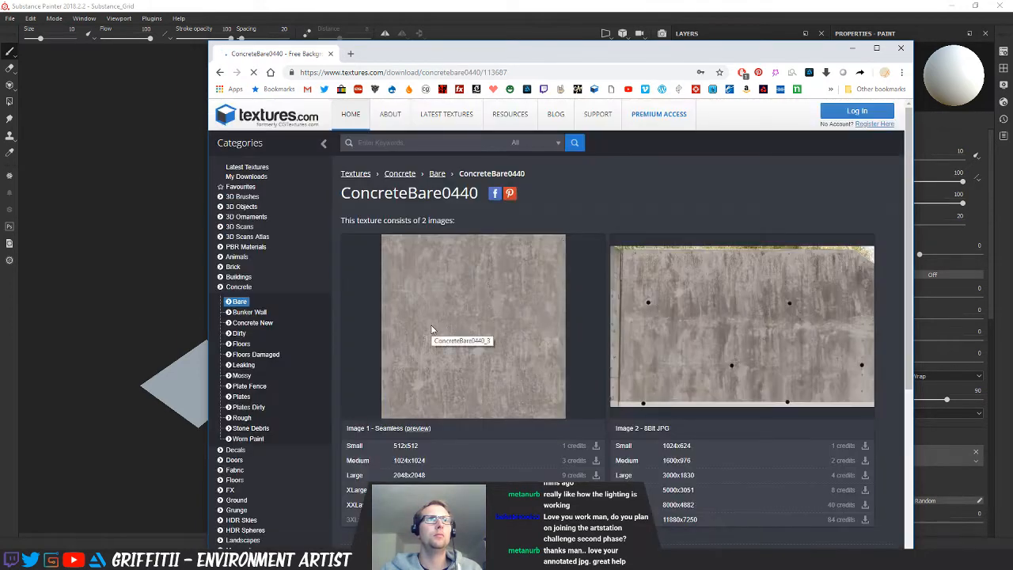
scroll(432, 329, down, 2)
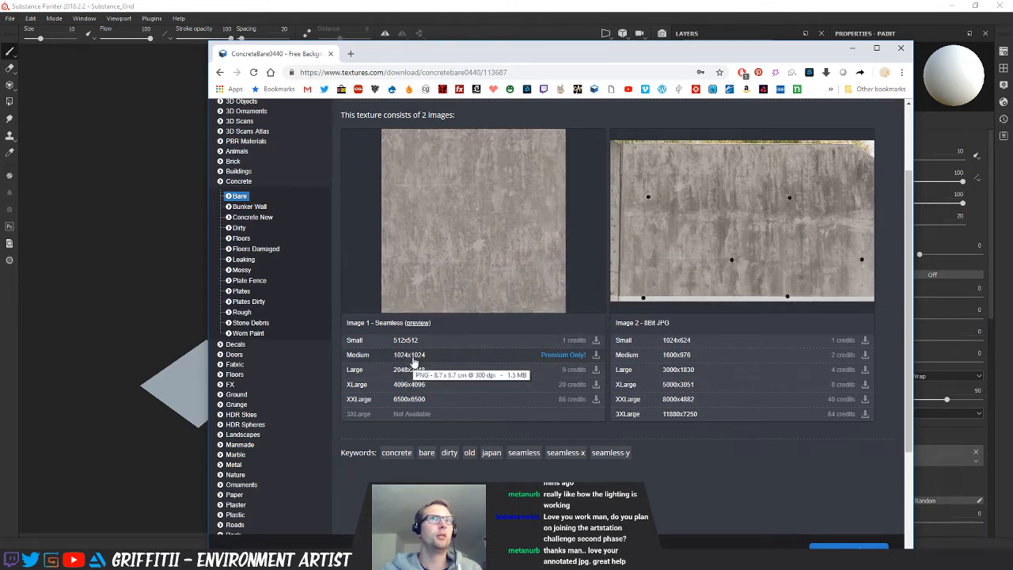
right_click(474, 202)
click(502, 250)
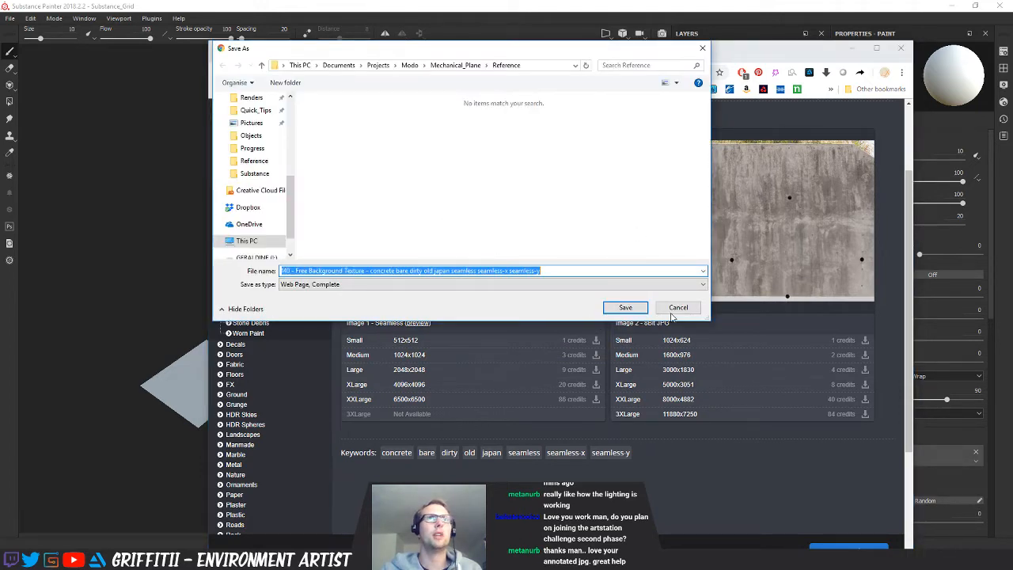
key(Escape)
right_click(529, 231)
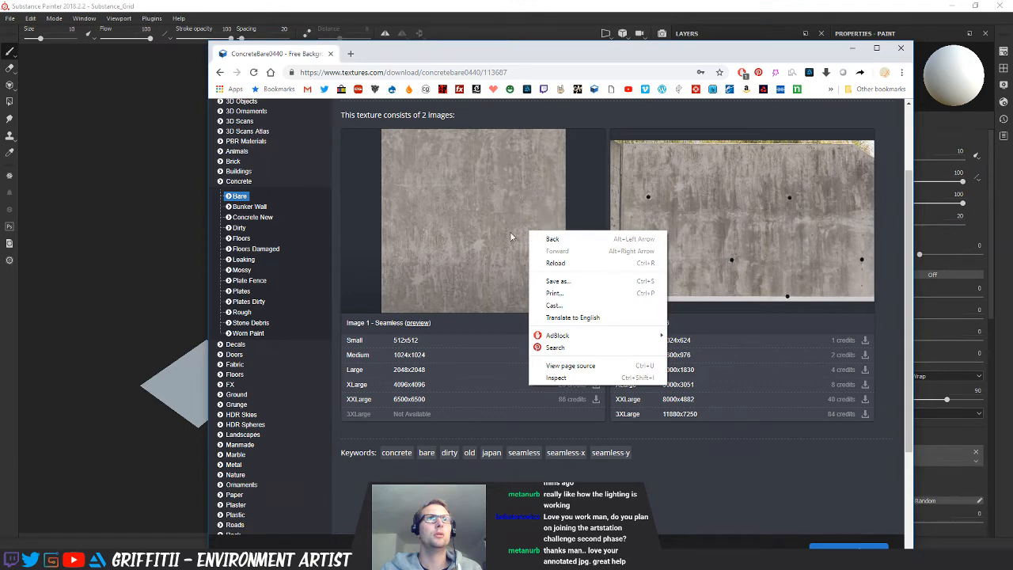
click(504, 232)
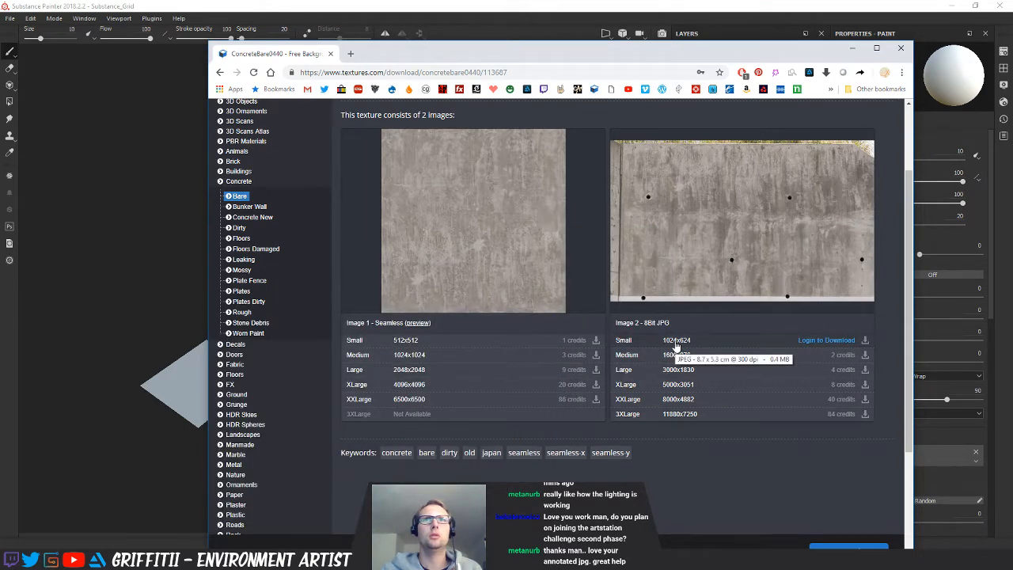
Return to the Bare concrete category and look through more of its wall textures
scroll(237, 299, up, 3)
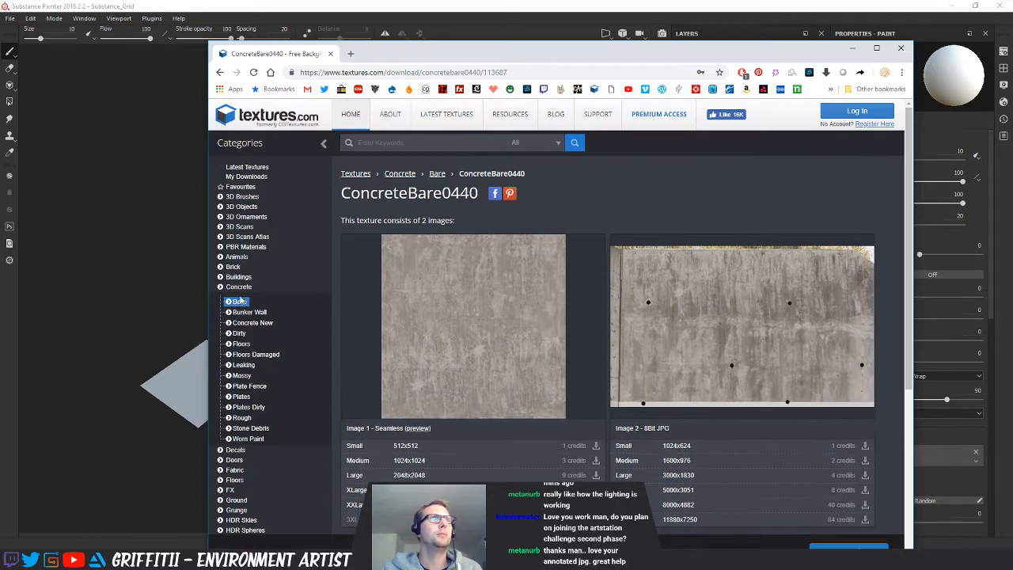
click(238, 300)
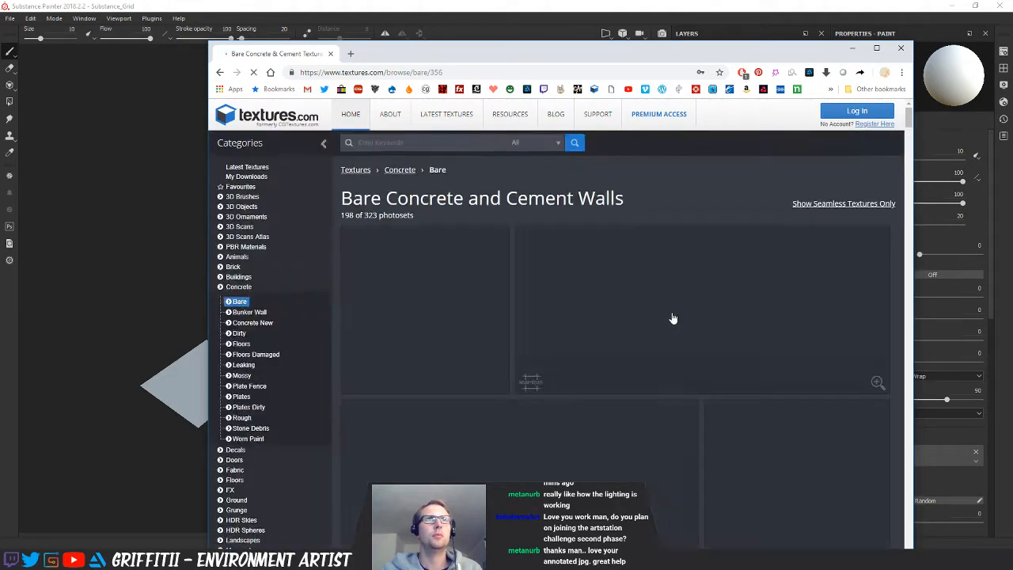
scroll(681, 319, down, 10)
scroll(689, 320, down, 3)
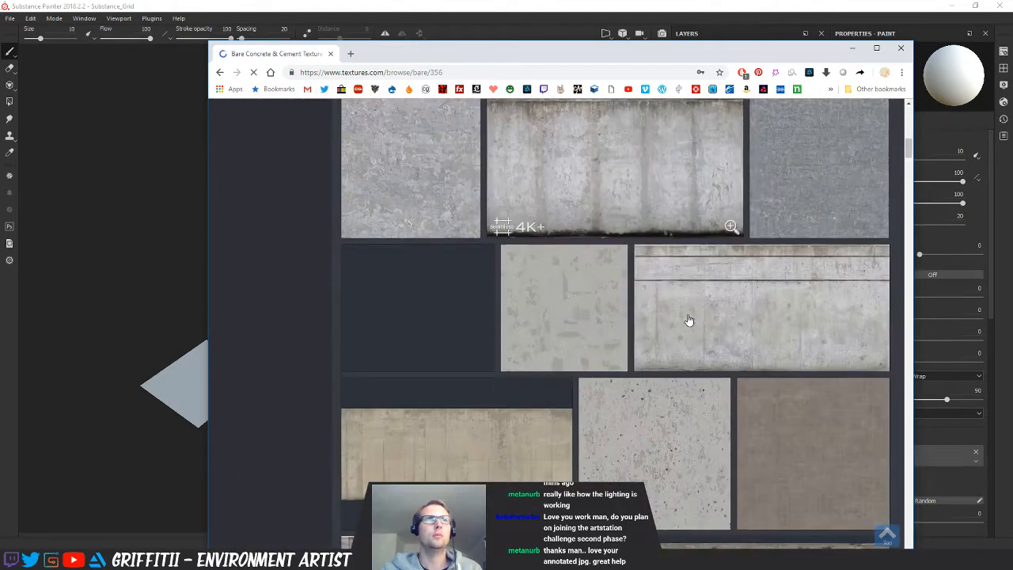
scroll(689, 320, up, 3)
Search Google Images for "stone texture" and browse the results for a plain stone surface
click(469, 72)
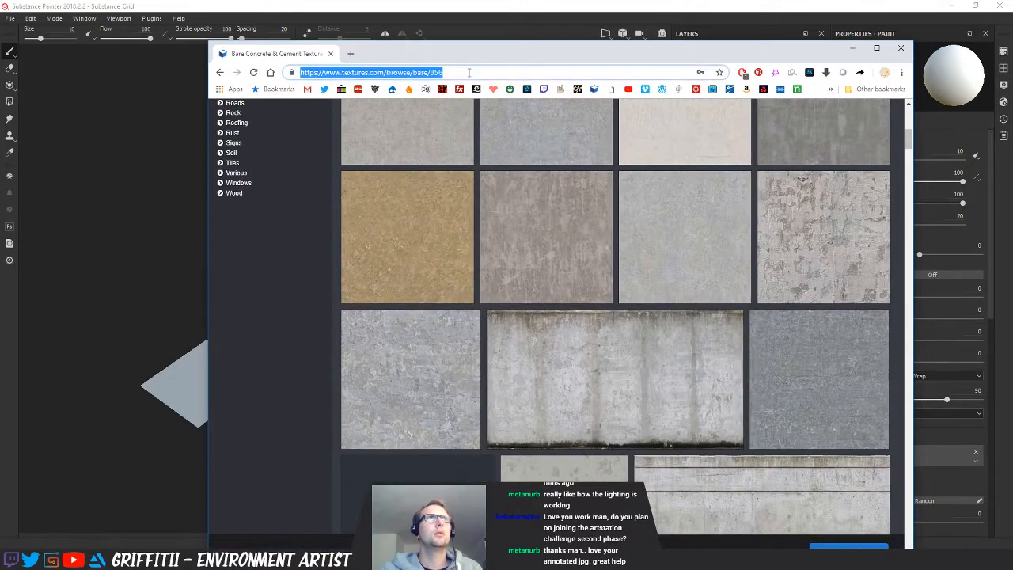
text(stone )
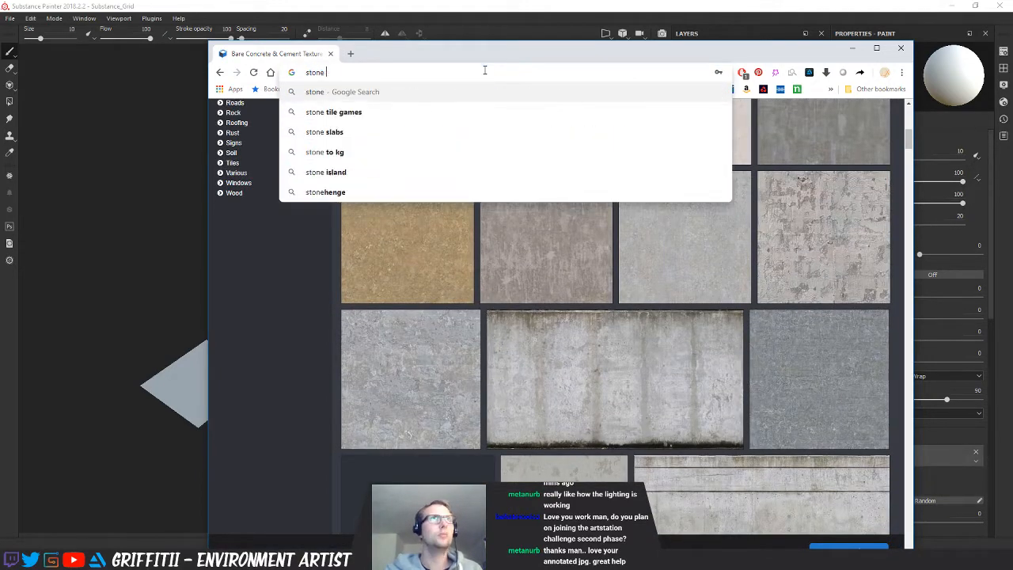
text(texture)
key(Return)
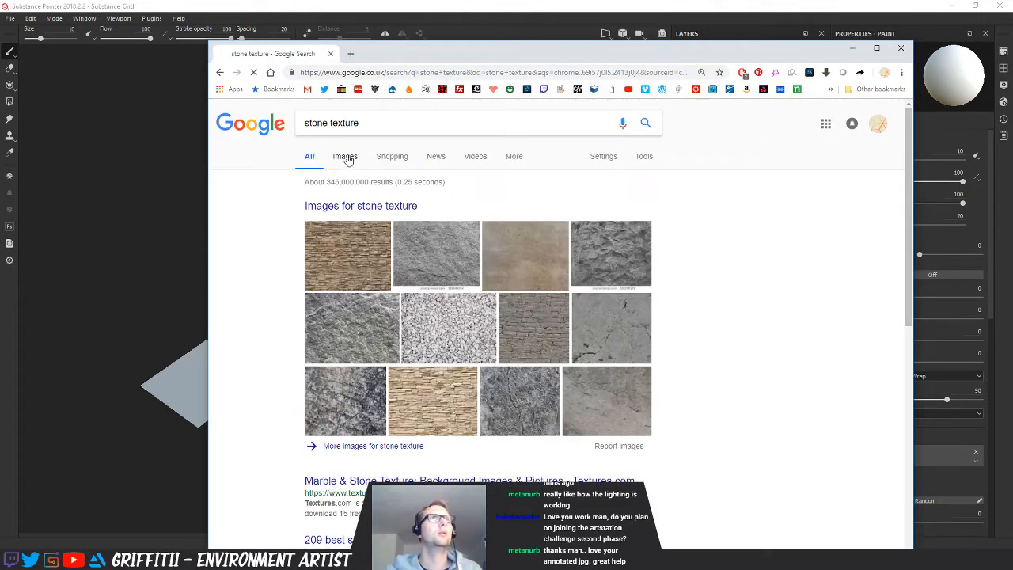
click(345, 159)
scroll(514, 277, down, 3)
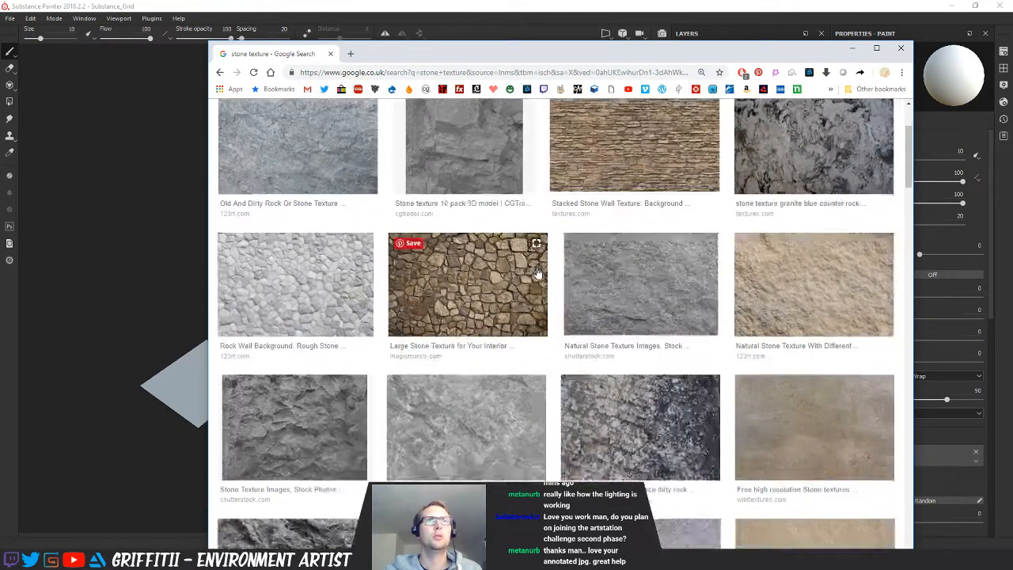
scroll(536, 274, down, 6)
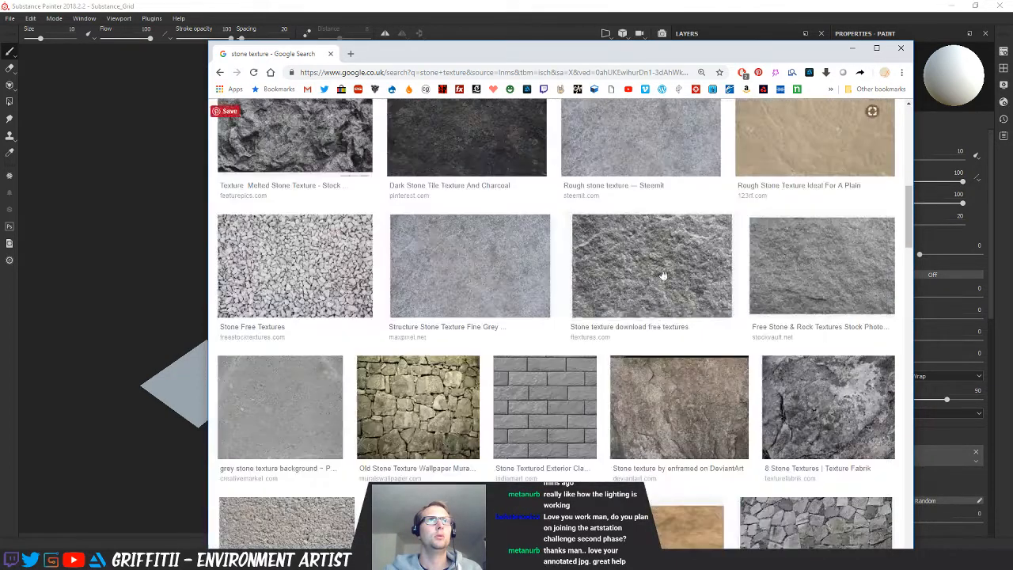
scroll(663, 274, down, 3)
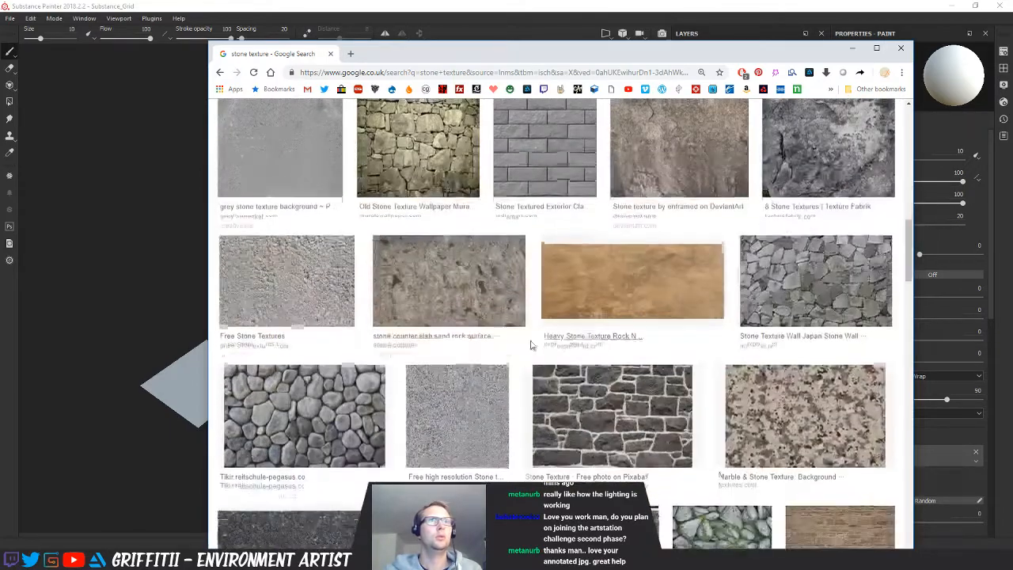
scroll(792, 396, down, 3)
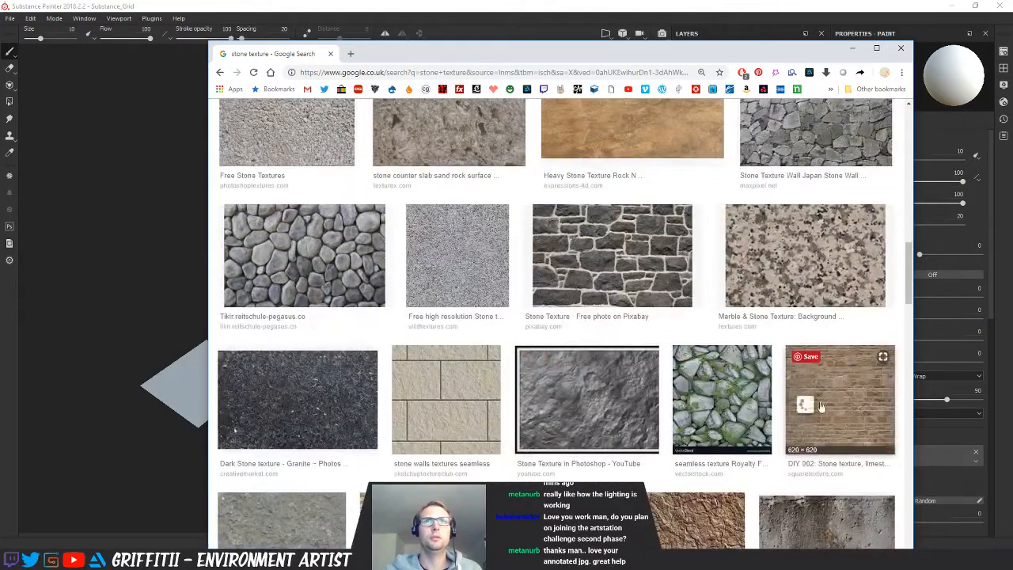
scroll(821, 406, down, 3)
scroll(723, 370, down, 3)
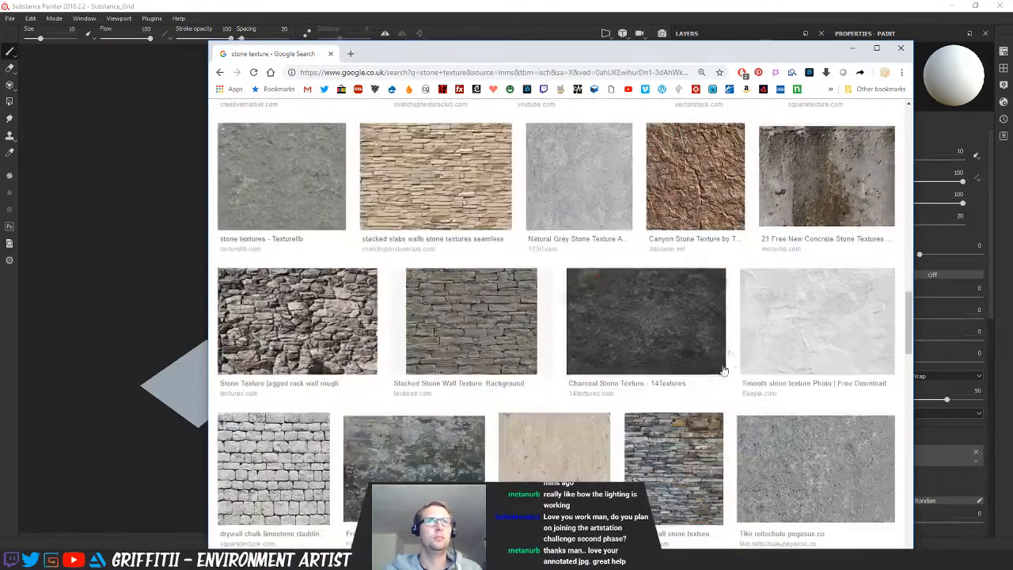
Open the Freepik "Smooth stone texture" result and compare it with its related marble and concrete images
click(801, 350)
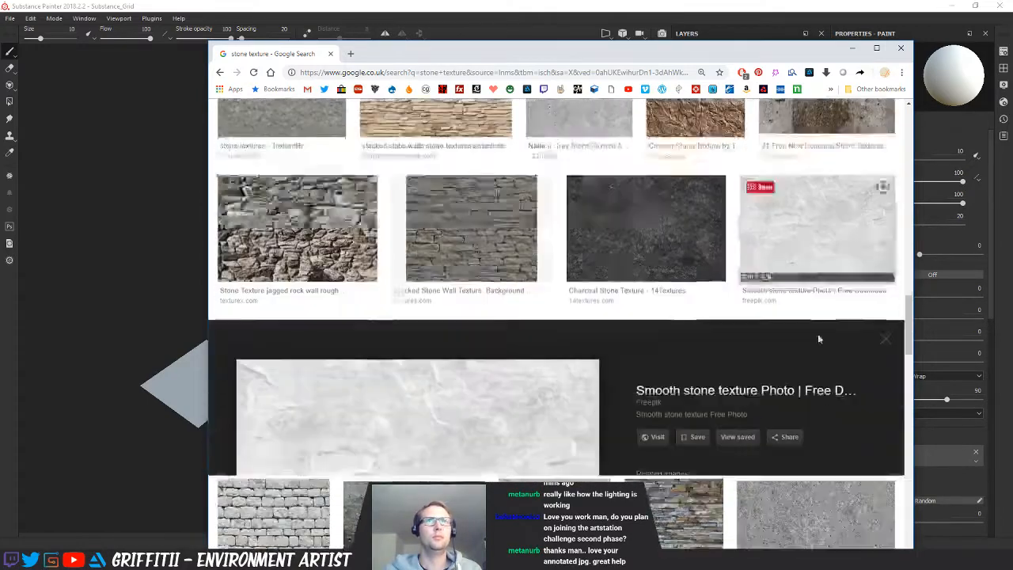
click(723, 380)
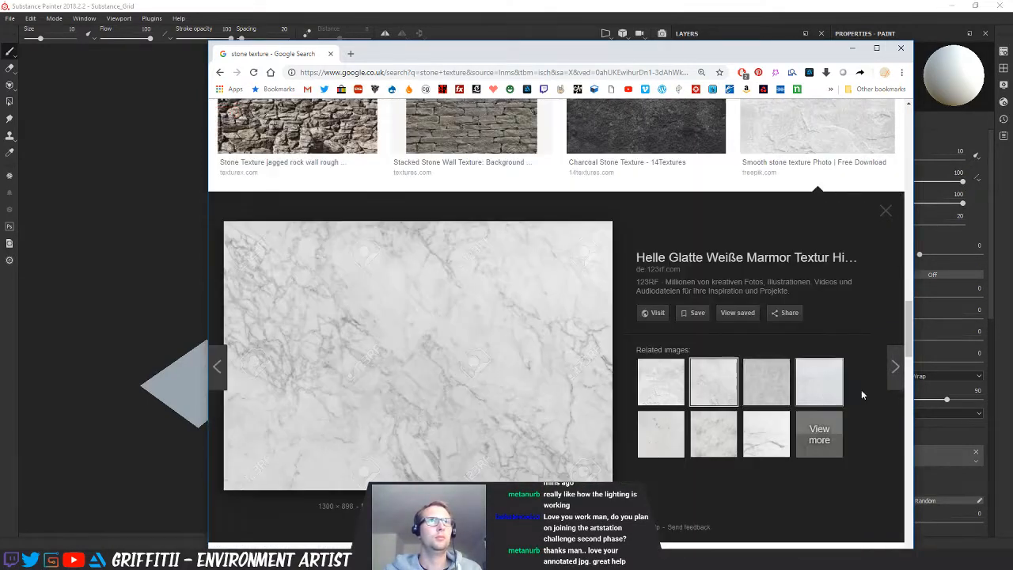
click(767, 384)
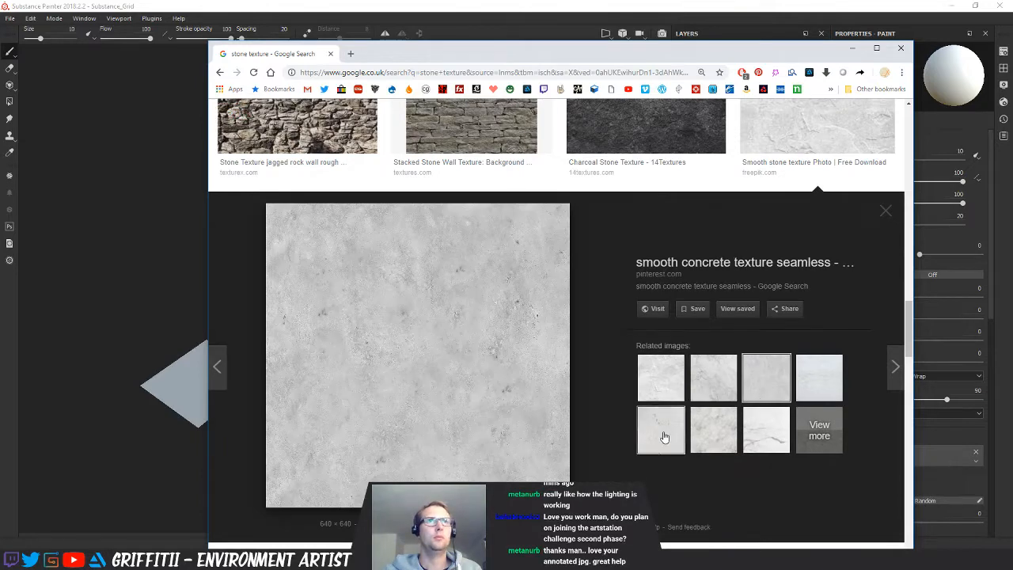
click(664, 437)
click(710, 432)
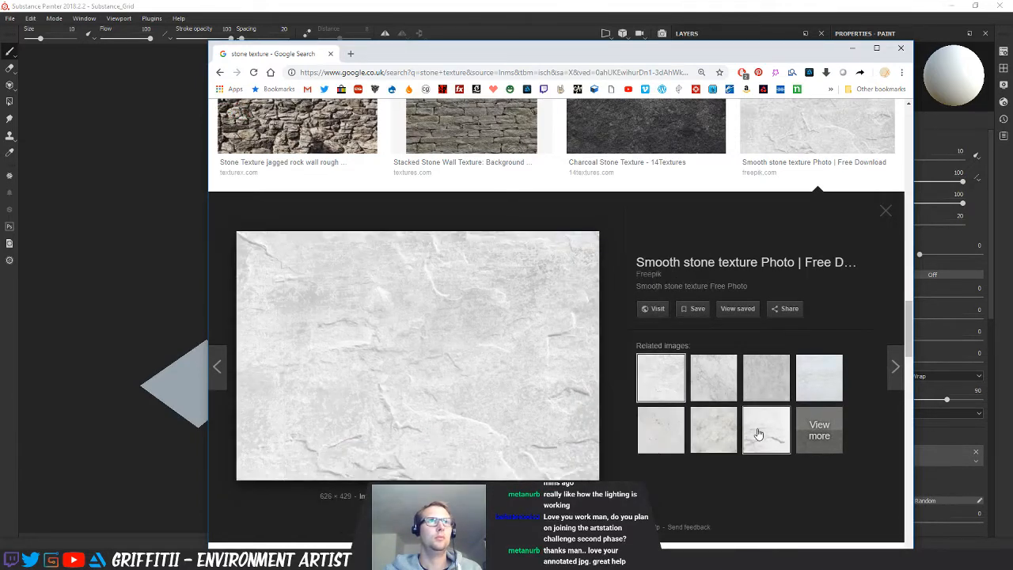
Save the smooth stone texture image as a JPEG named Stone_Rough_01 in the Textures folder of the Modo Blocktober project
right_click(452, 346)
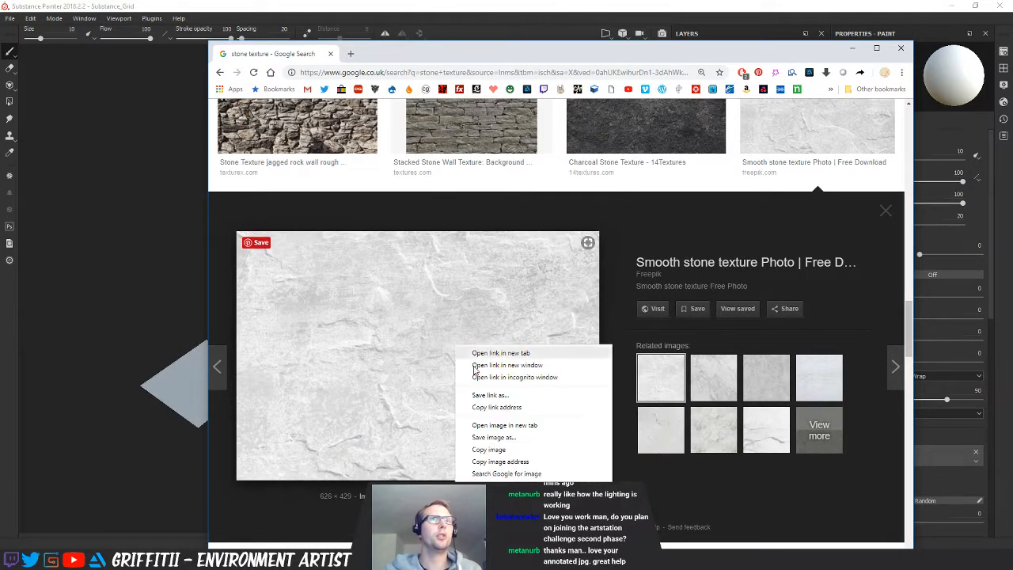
click(499, 436)
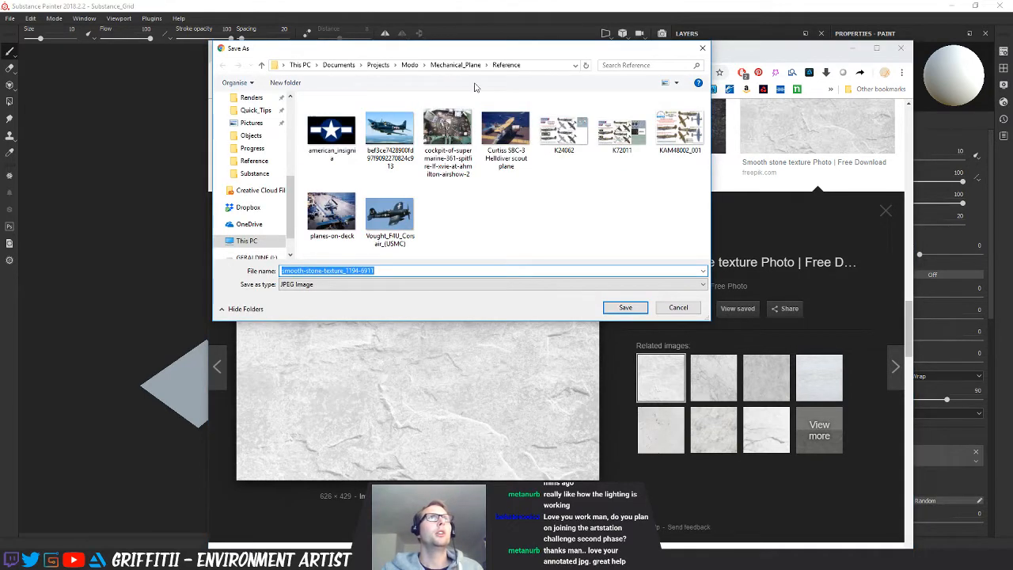
click(411, 65)
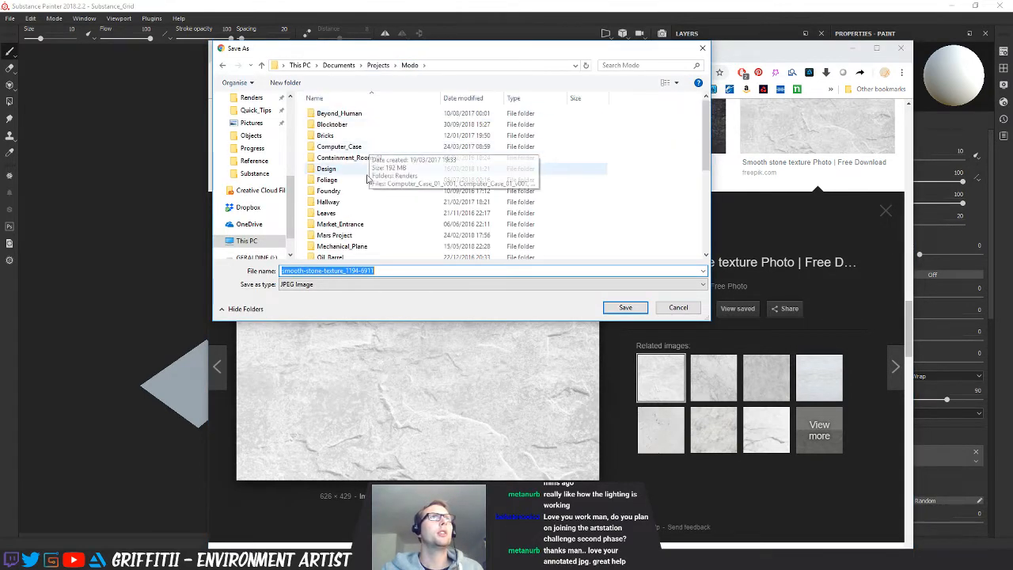
double_click(330, 125)
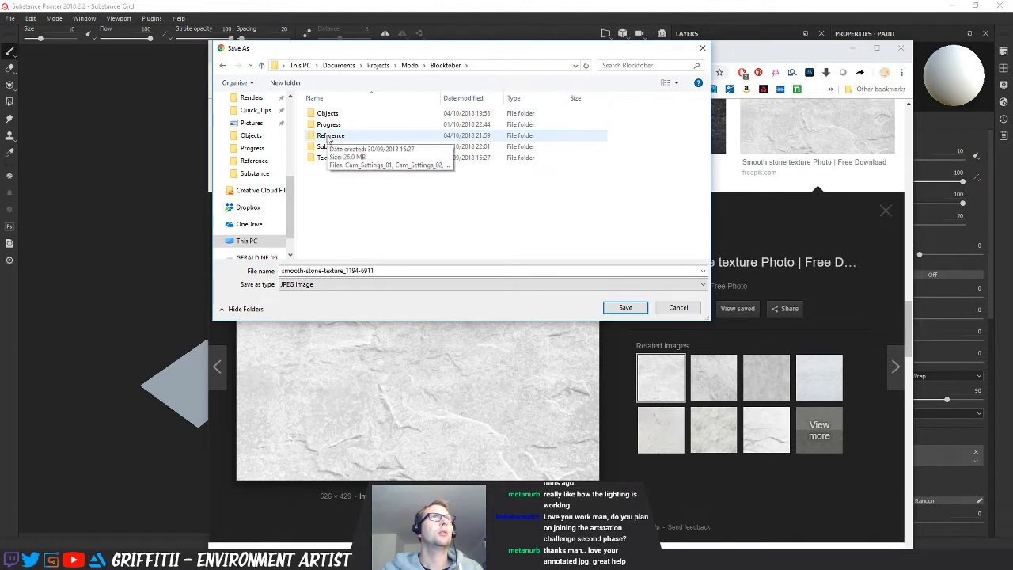
double_click(327, 157)
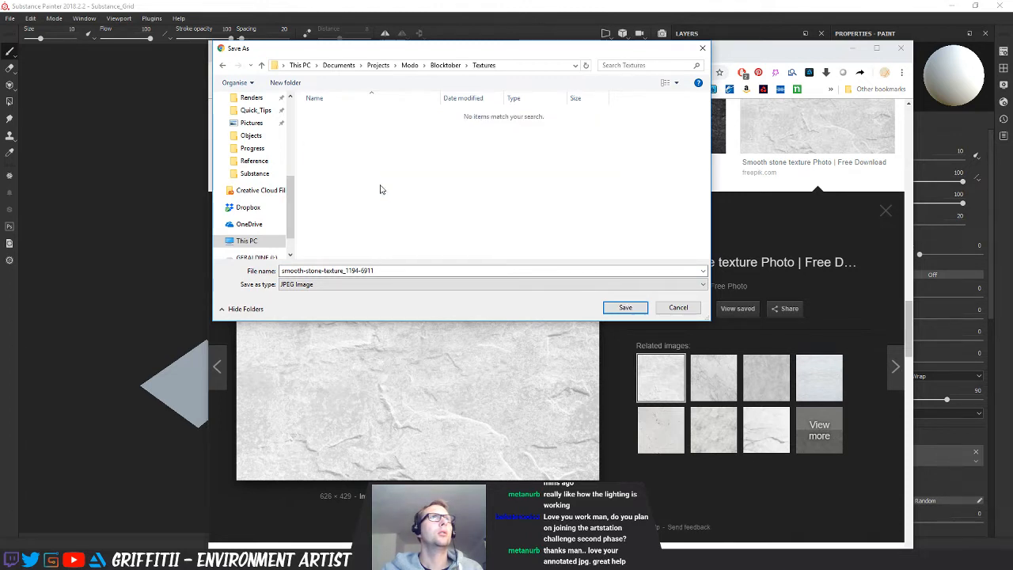
double_click(422, 273)
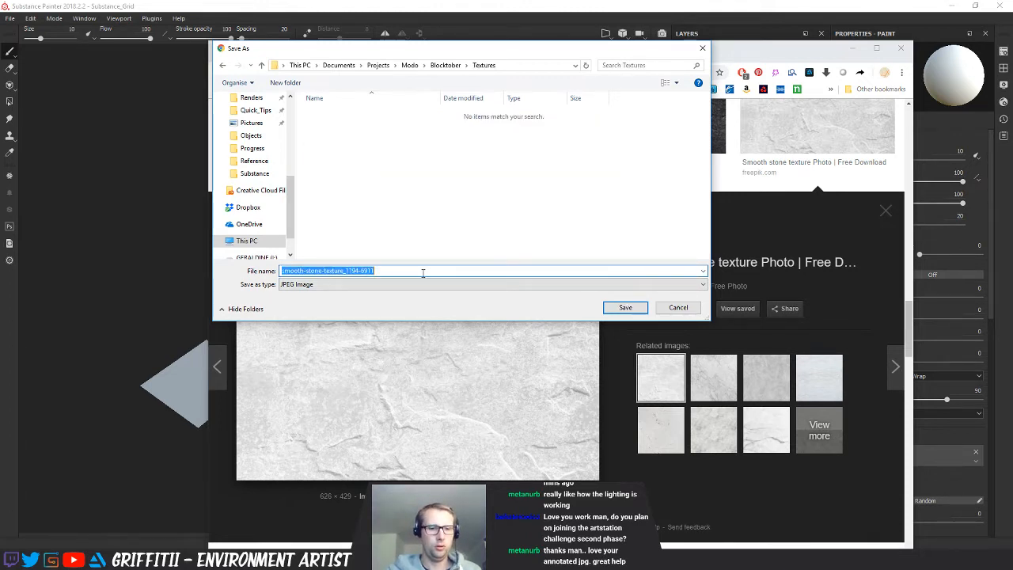
text(Stone_Rough_01)
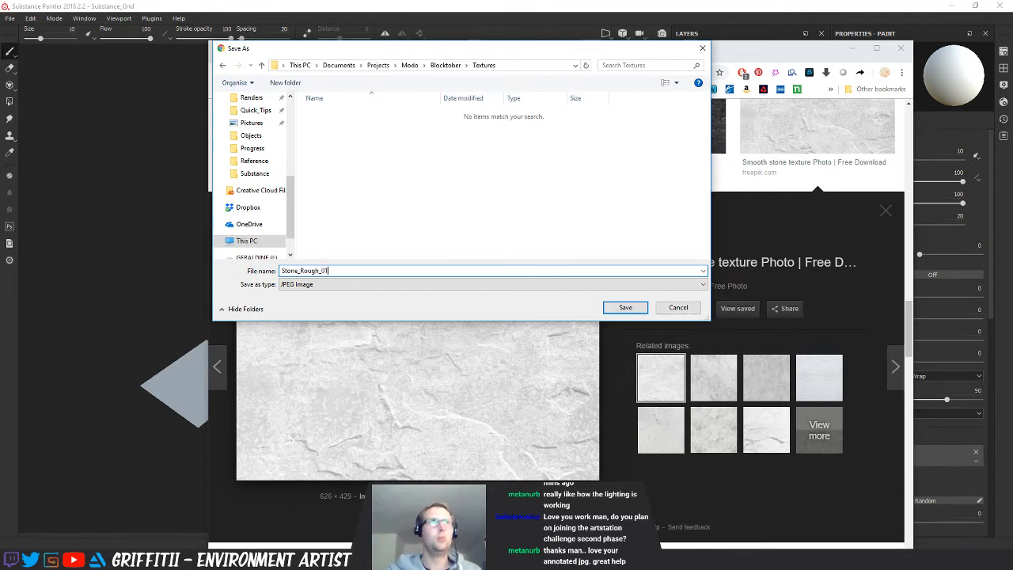
key(Return)
key(Escape)
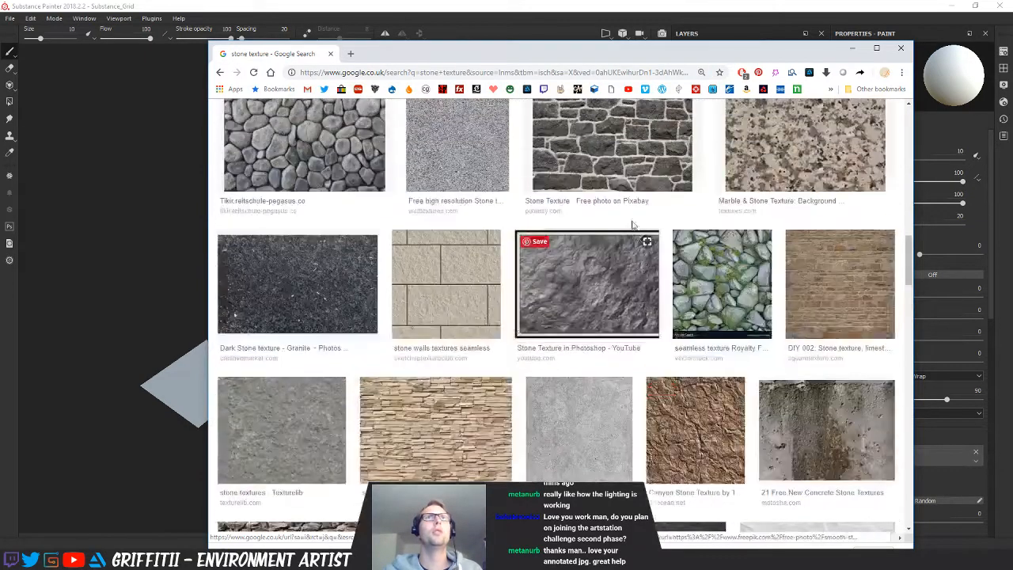
Search Google Images for "wood texture" and refine the query to "wood old texture"
scroll(632, 224, up, 15)
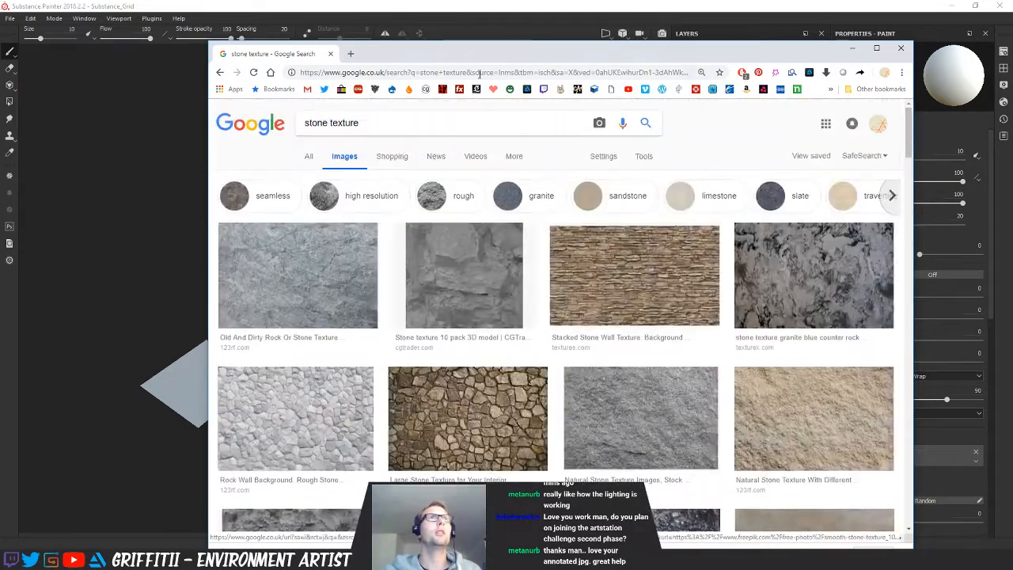
click(481, 72)
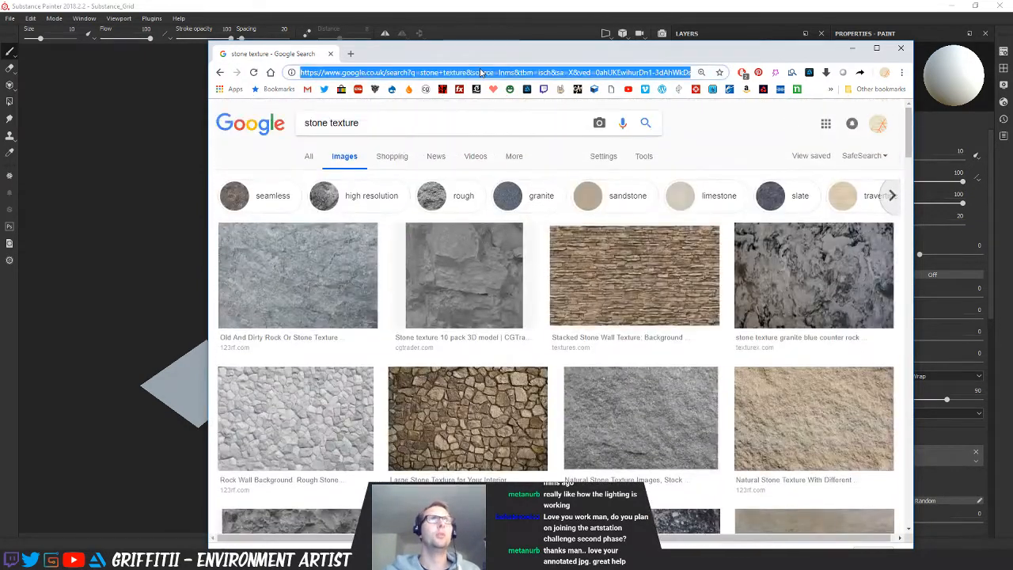
text(wood )
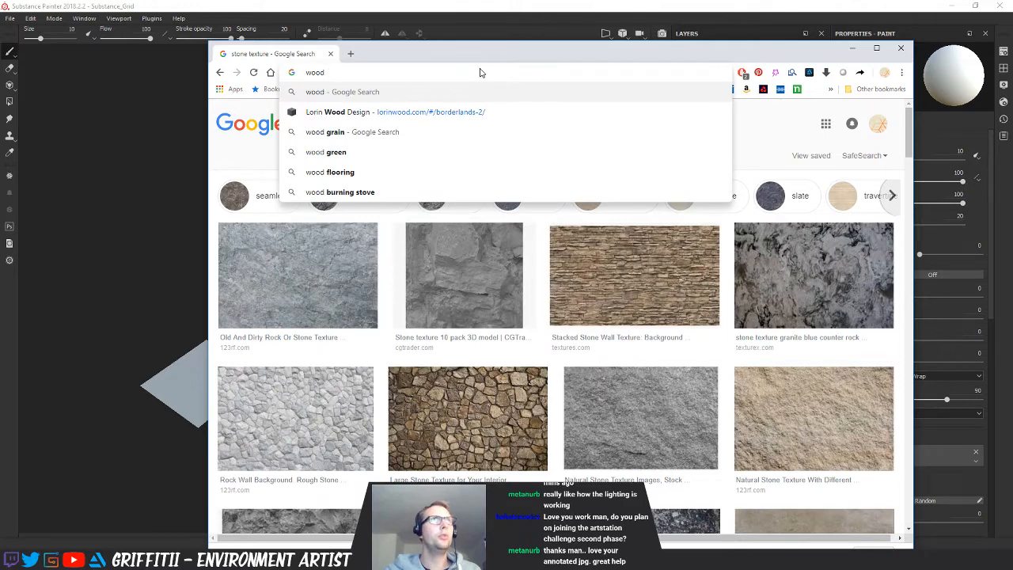
text(texture)
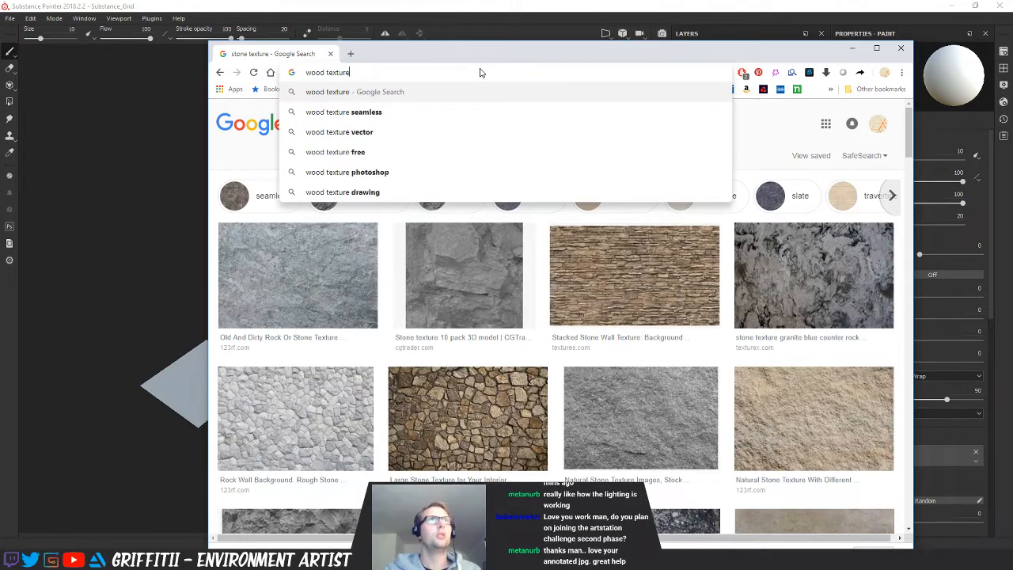
key(Return)
click(348, 158)
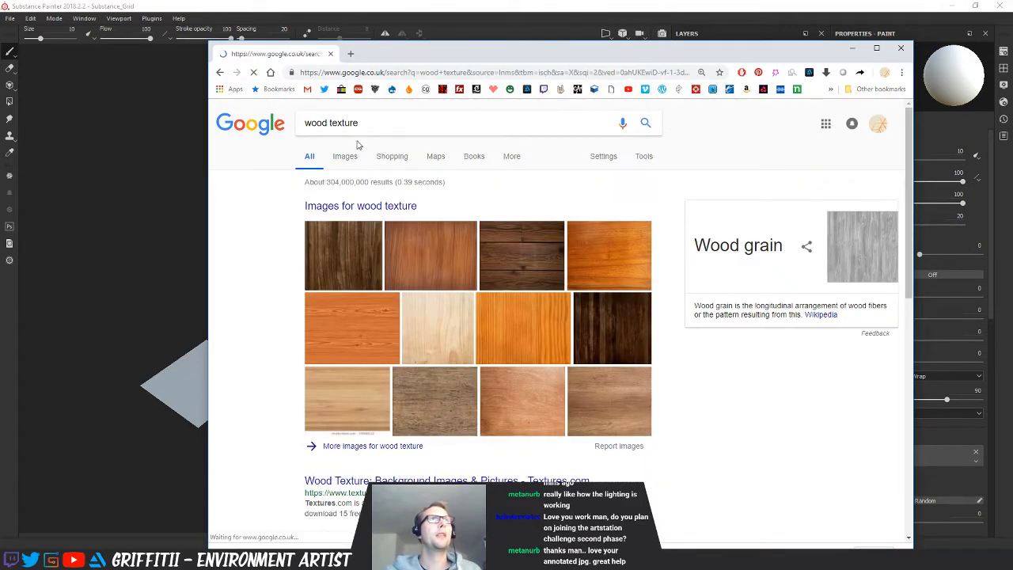
click(329, 125)
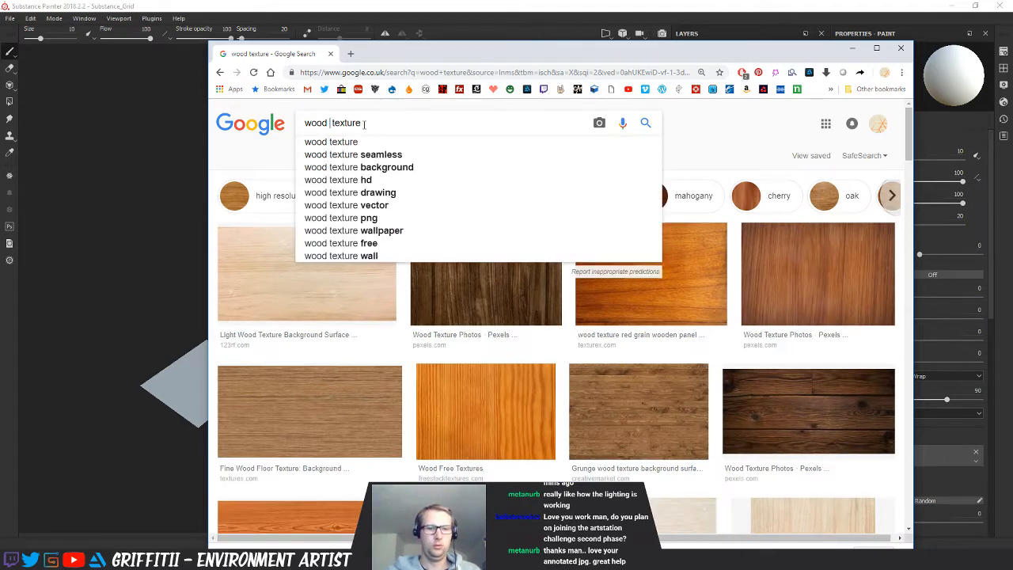
text(old)
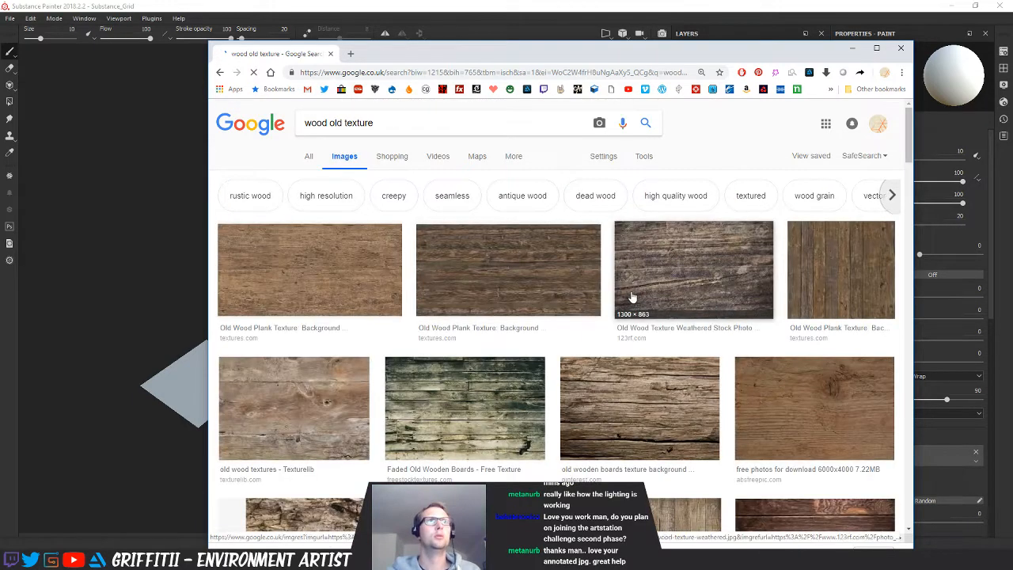
Look through the old wood image results for a suitable weathered plank texture, comparing previews and image sizes
scroll(497, 203, down, 2)
mouse_move(358, 184)
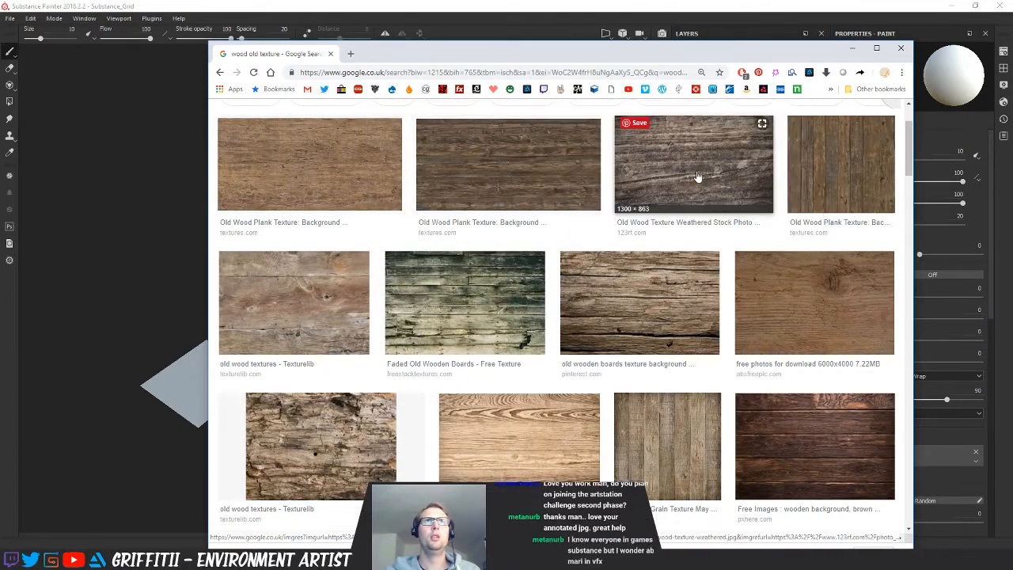
mouse_move(698, 176)
mouse_move(822, 182)
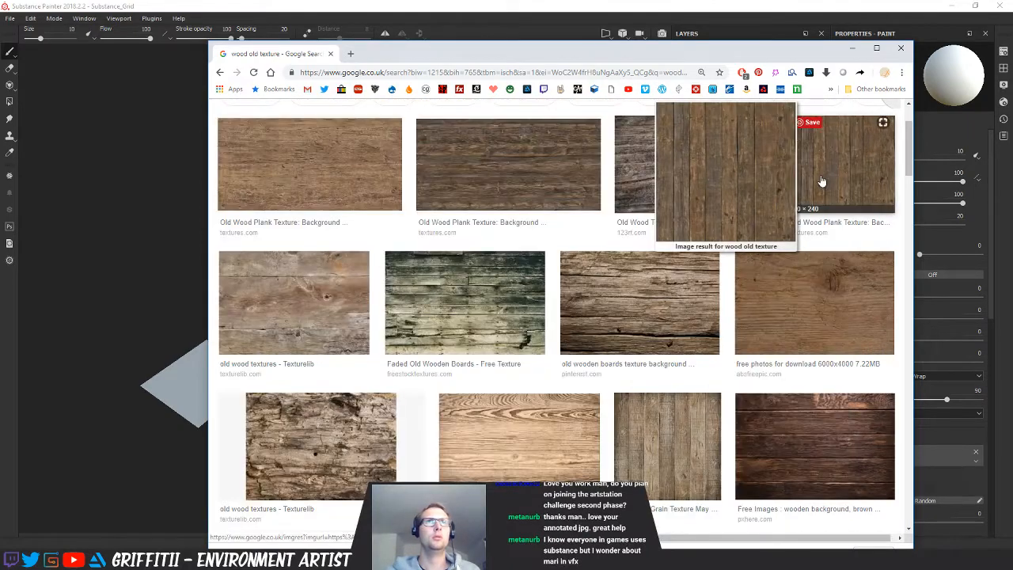
scroll(775, 333, down, 5)
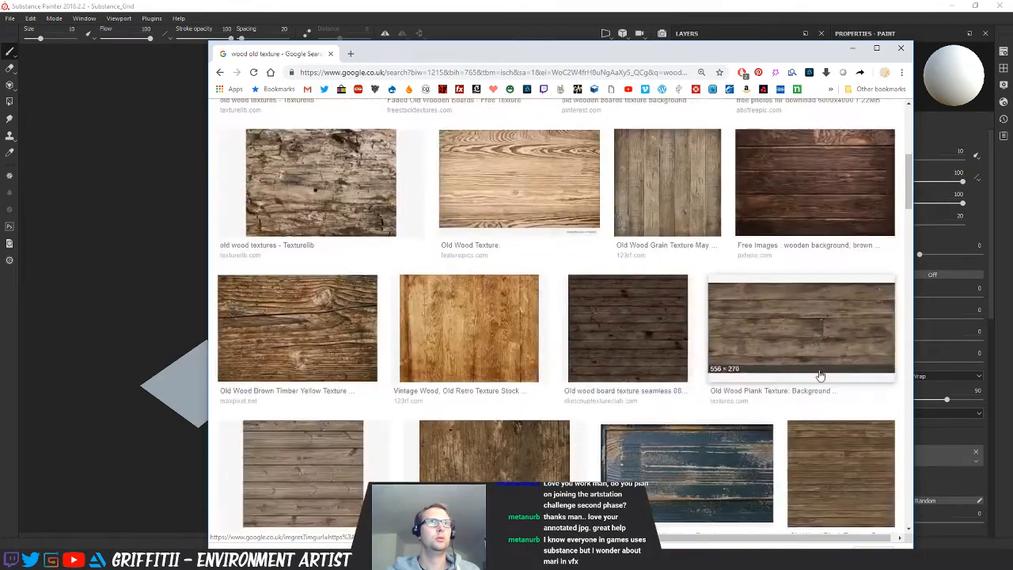
scroll(820, 375, down, 4)
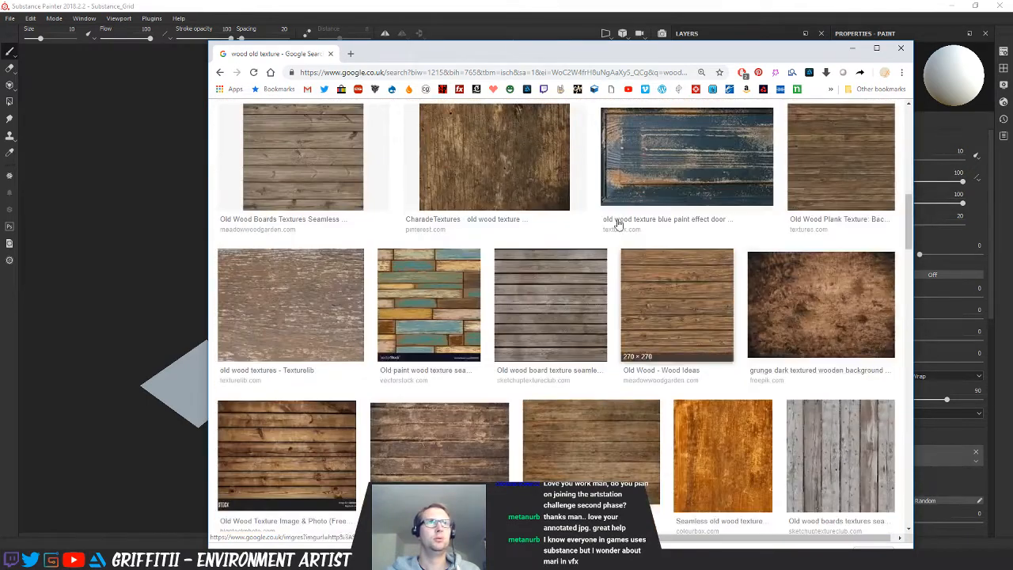
mouse_move(545, 181)
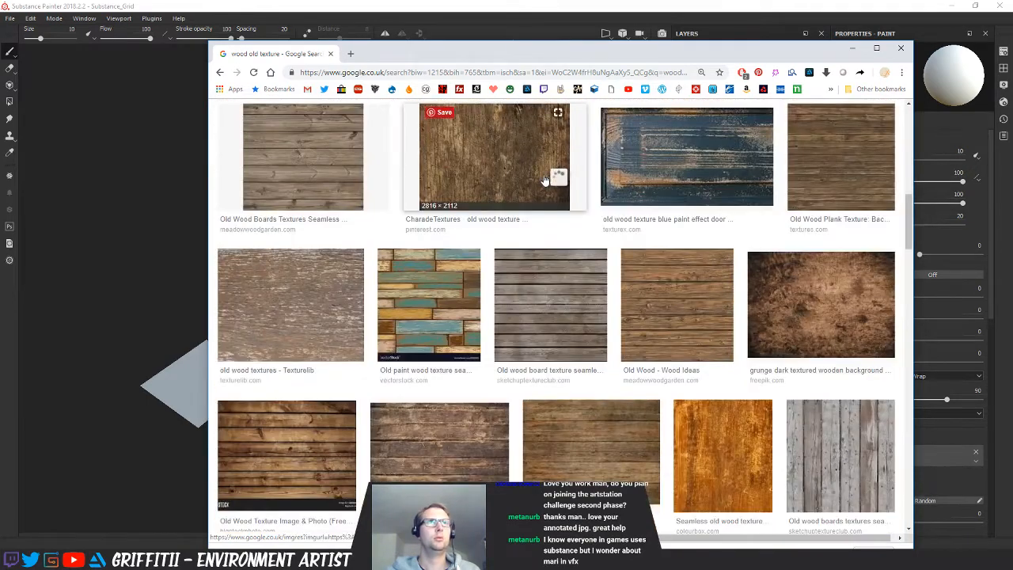
scroll(596, 317, down, 1)
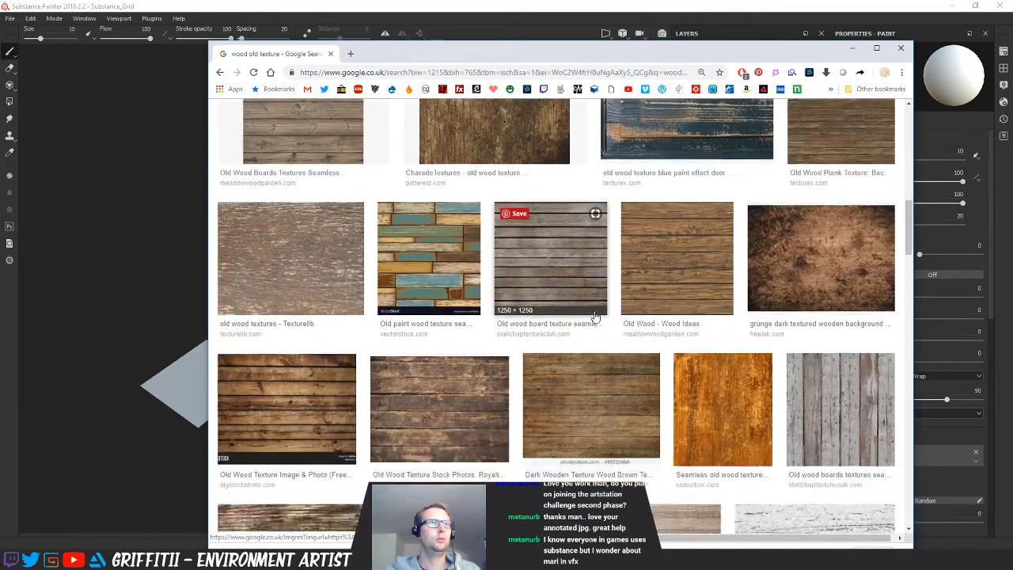
scroll(602, 317, down, 2)
mouse_move(610, 317)
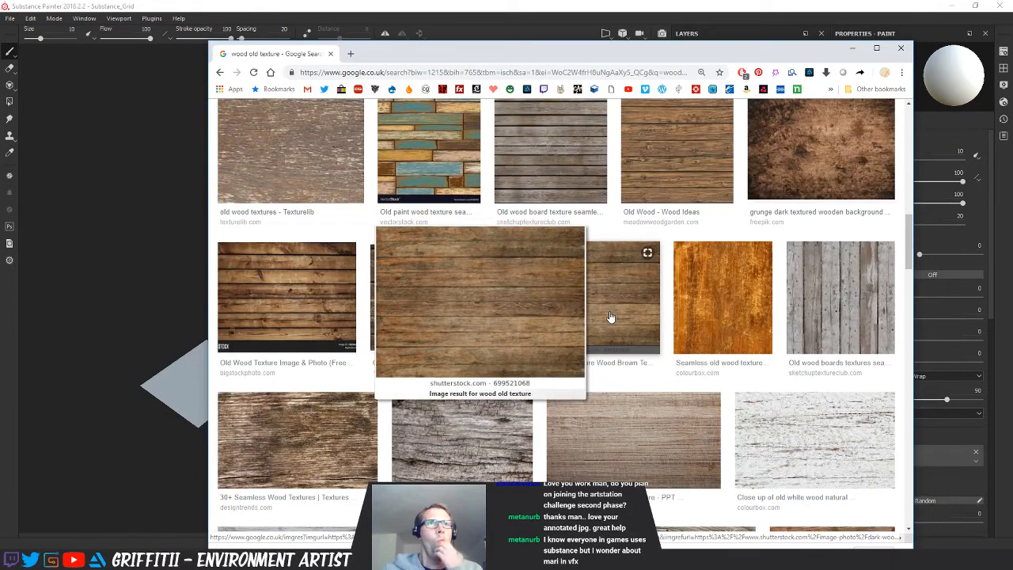
scroll(610, 316, down, 2)
scroll(601, 317, up, 3)
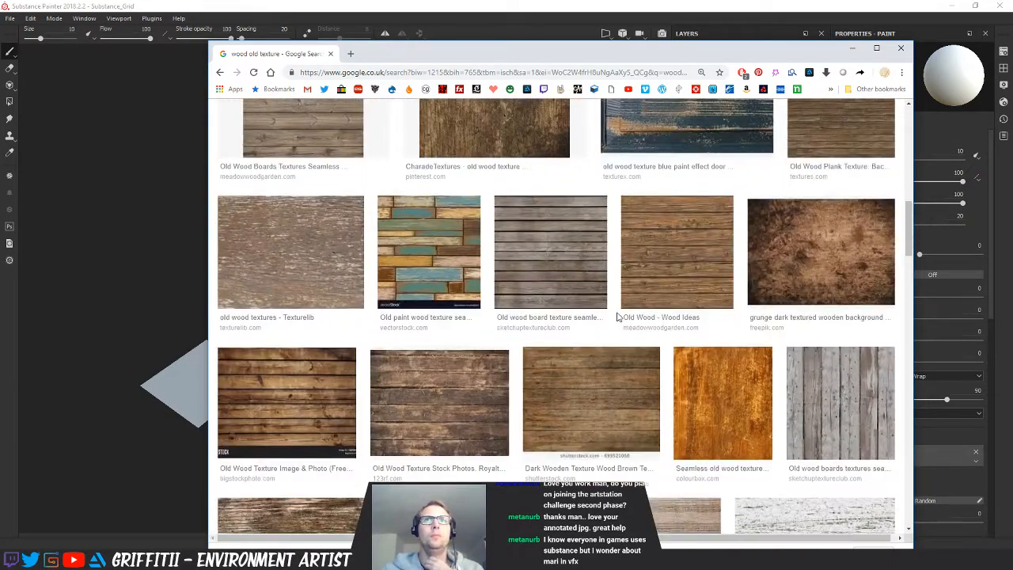
scroll(617, 317, up, 5)
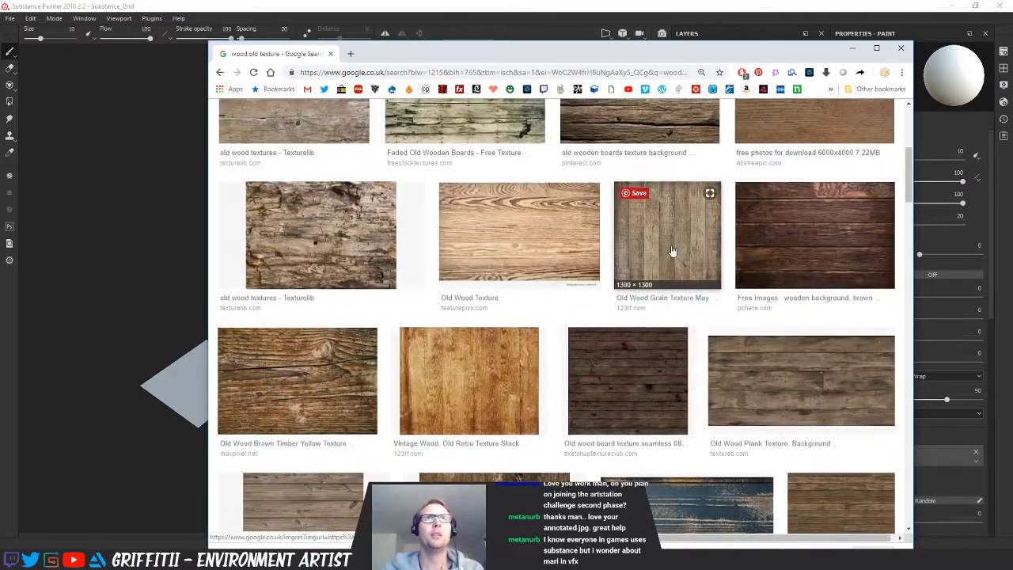
scroll(673, 253, up, 4)
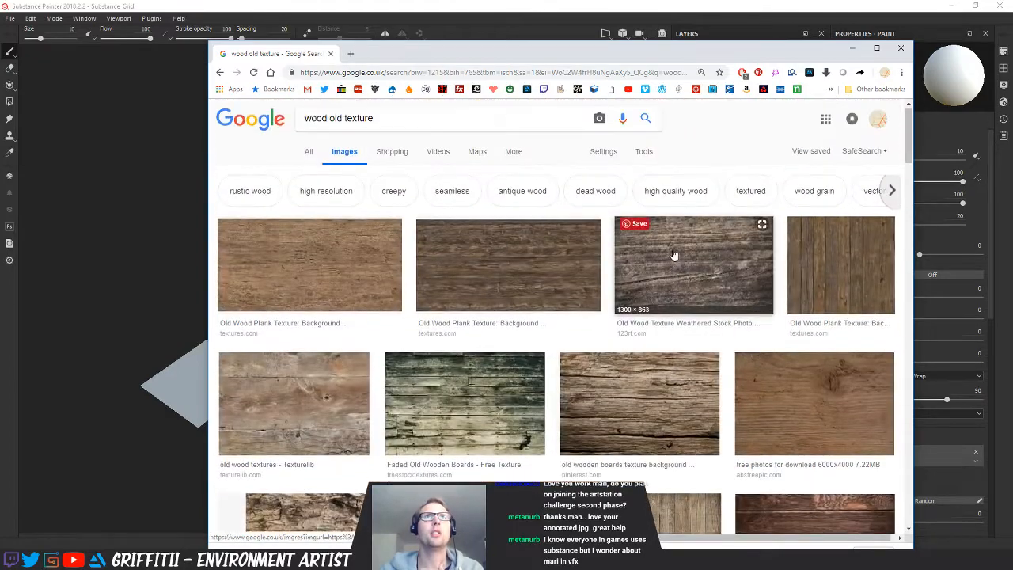
scroll(572, 295, down, 8)
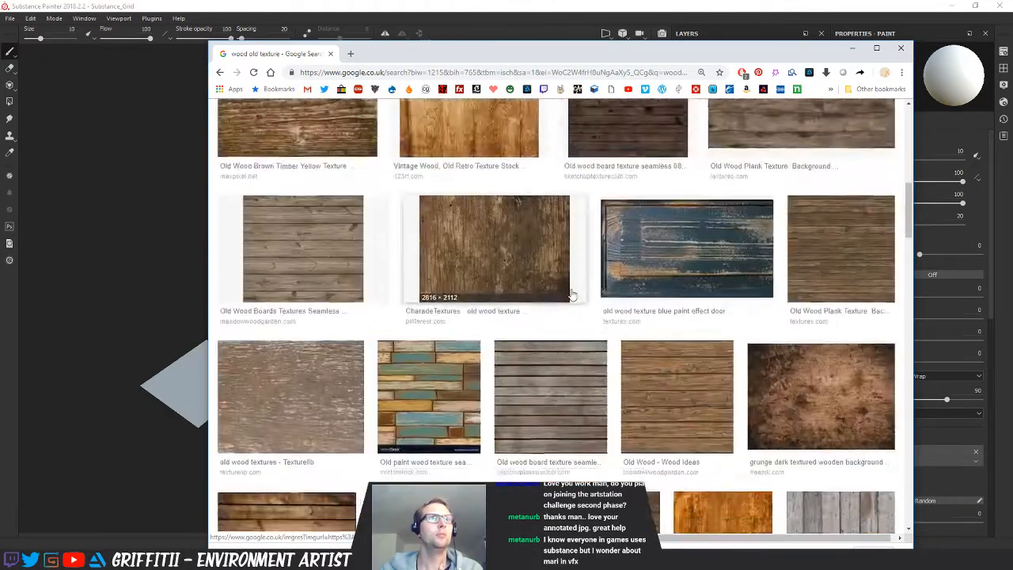
scroll(572, 295, down, 2)
scroll(475, 281, down, 2)
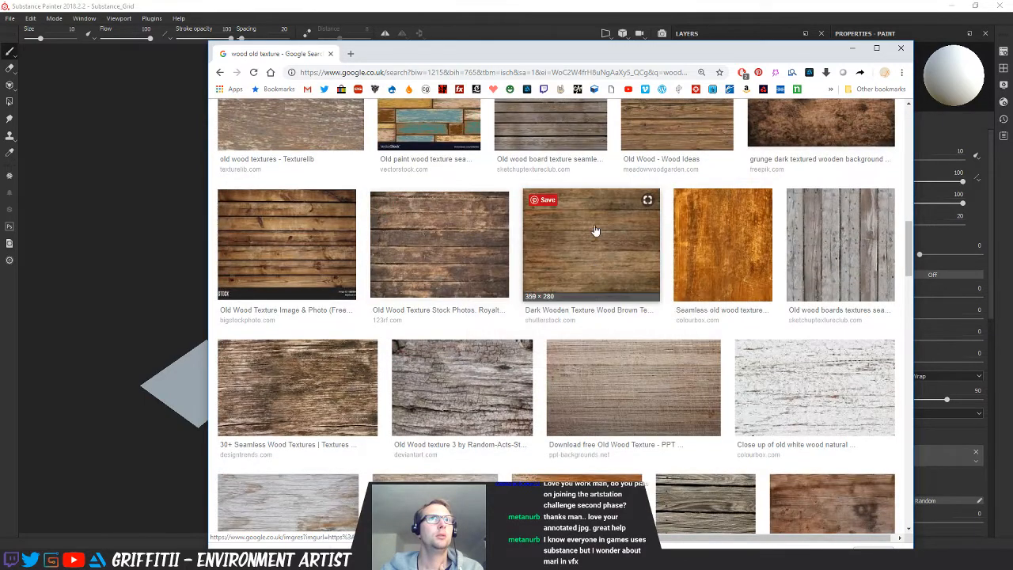
From the Dark Wooden Texture result, save the related wood plank grain image as a JPEG named Wood_Rough_01 in the Textures folder
click(590, 252)
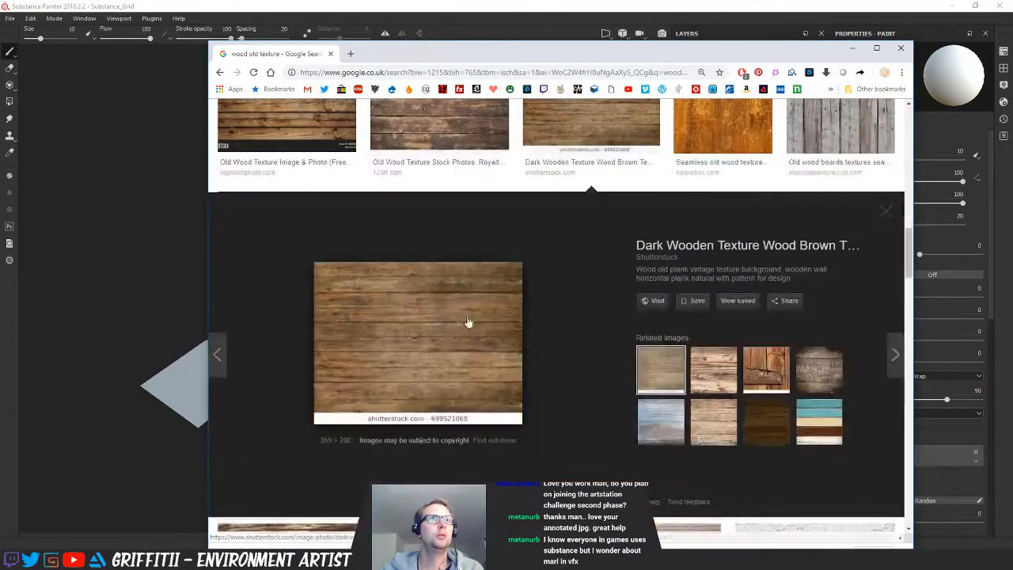
click(713, 422)
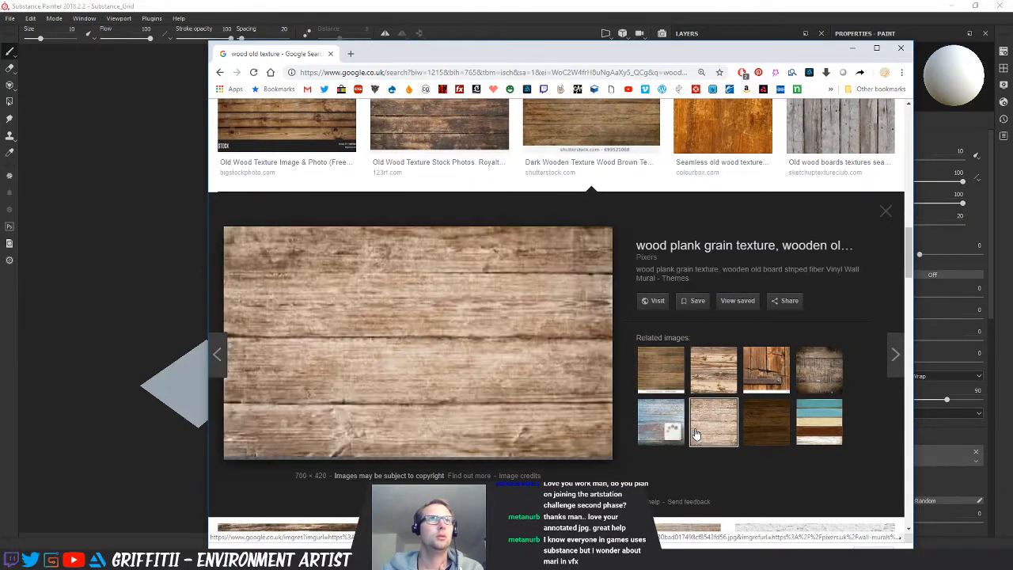
right_click(490, 349)
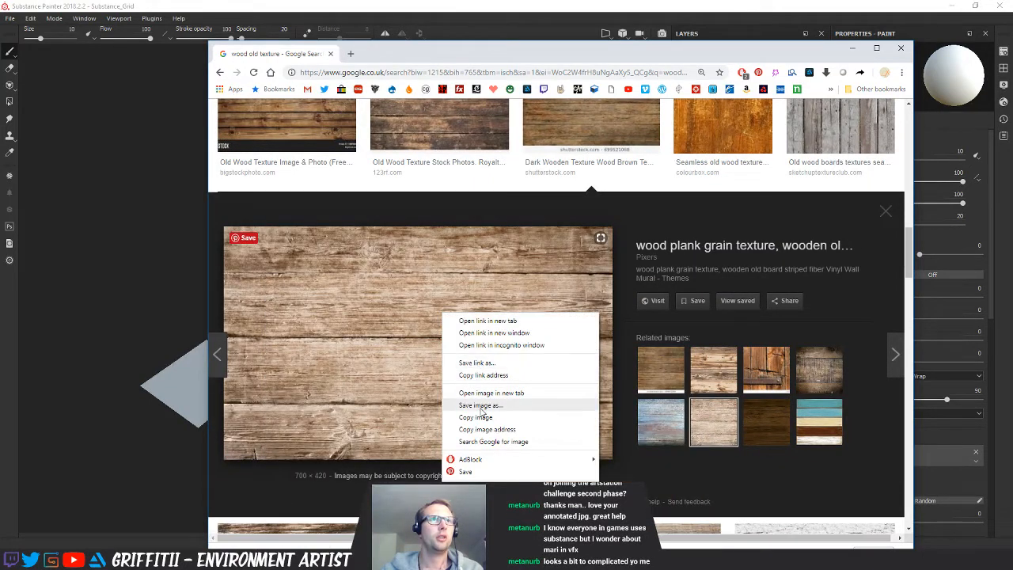
click(465, 400)
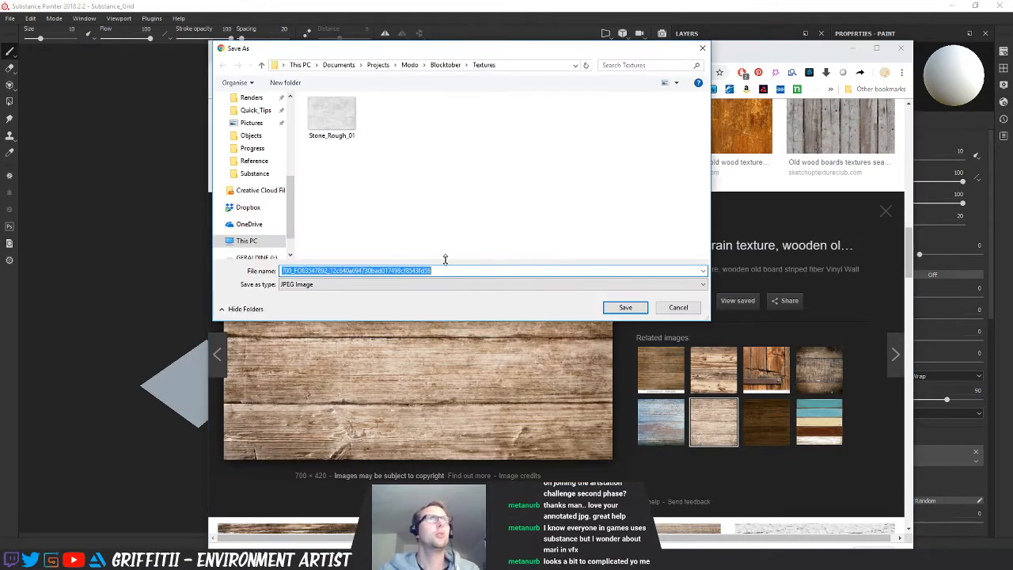
text(Wood_)
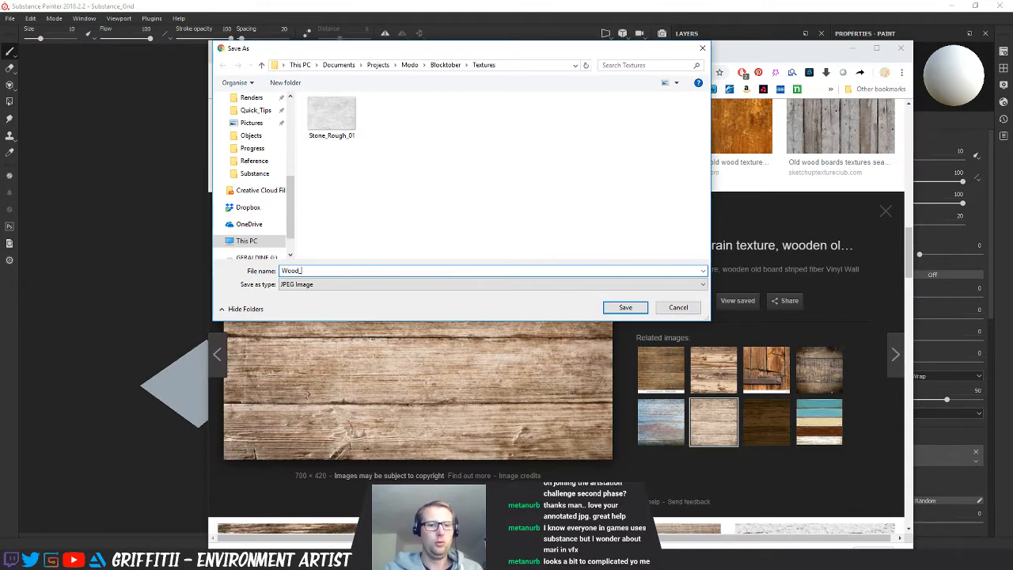
text(Rough_0)
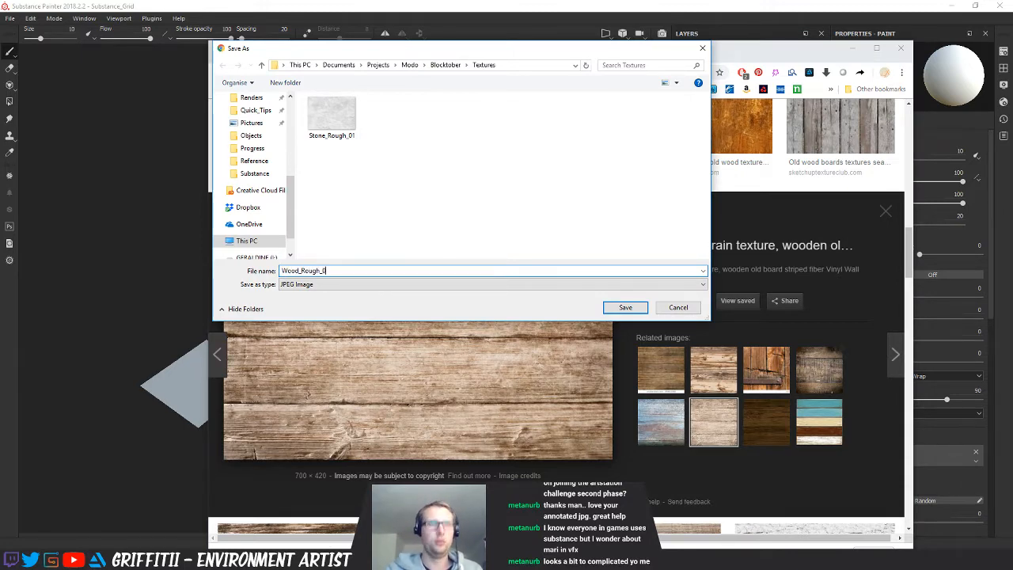
text(1)
key(Return)
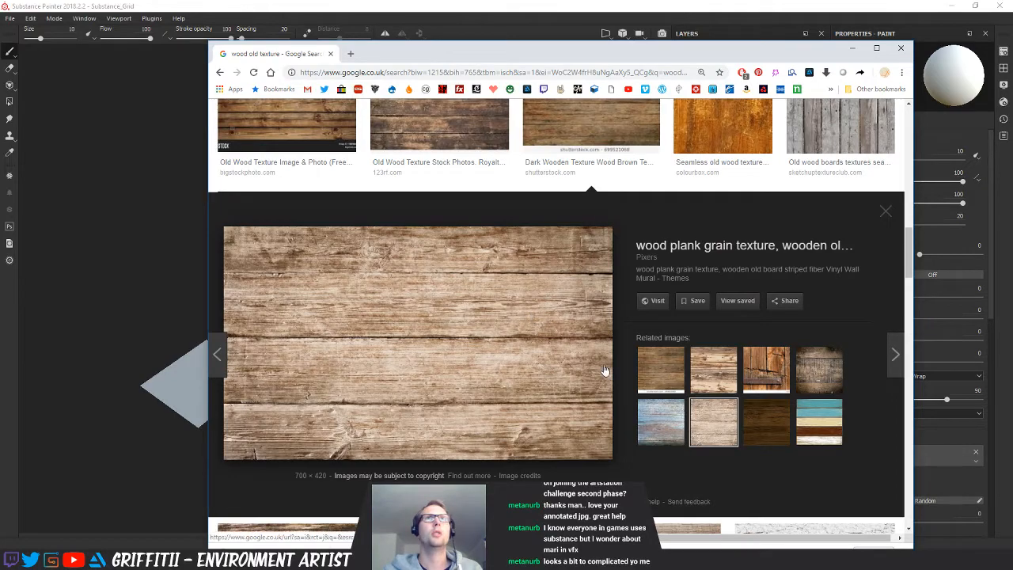
Change the Google Images query to "fabric old texture" and run the search
scroll(601, 369, up, 2)
scroll(598, 369, up, 10)
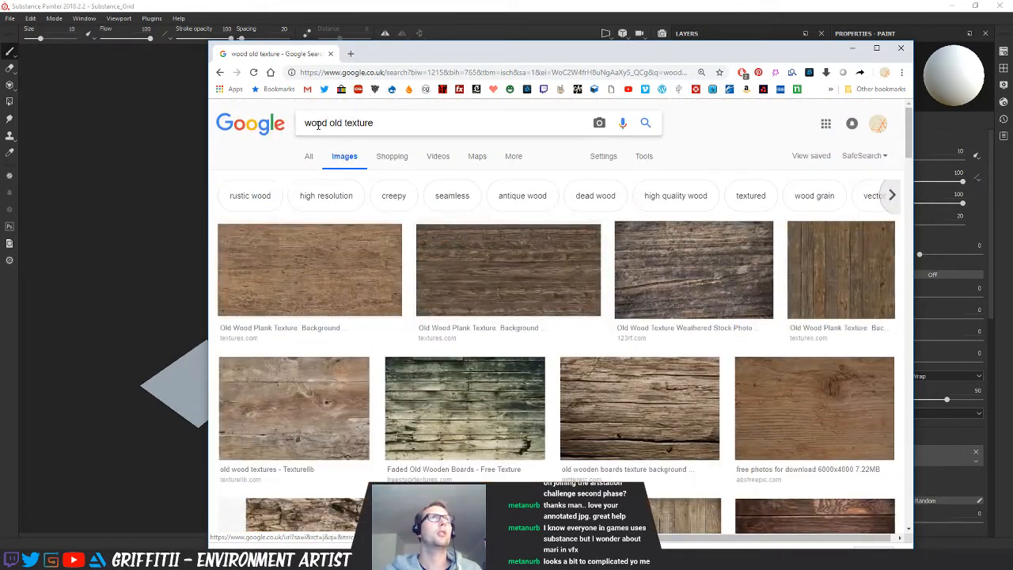
double_click(318, 123)
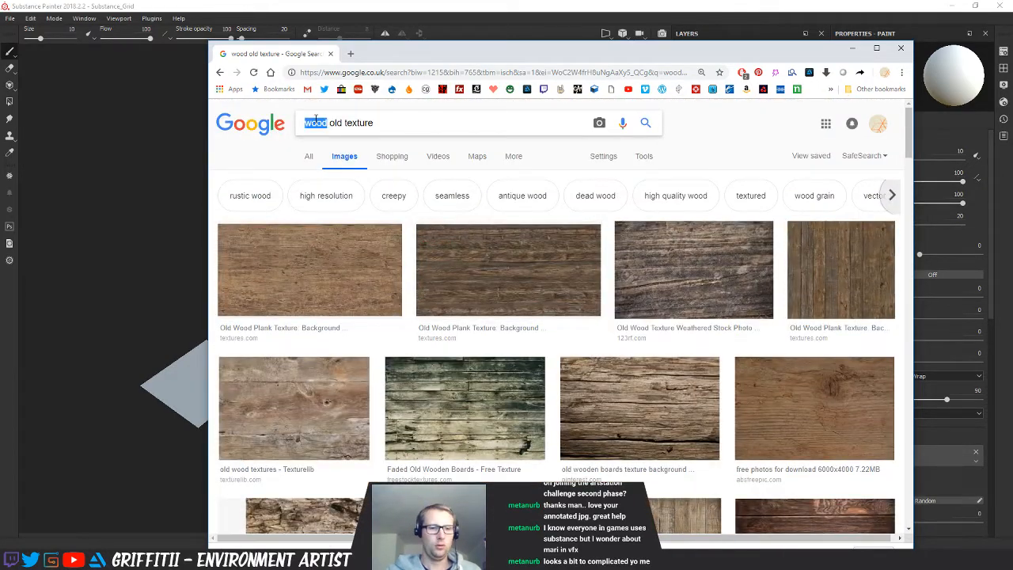
text(fabri)
text(c)
key(Return)
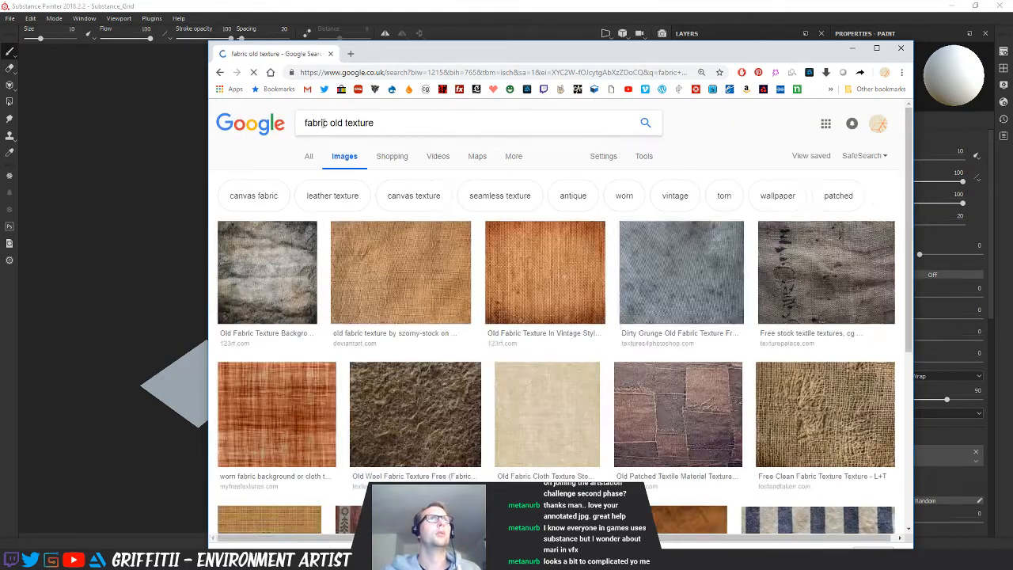
Open the 123RF "Old Fabric Cloth Texture" result and compare it with its related fabric images
scroll(534, 312, down, 2)
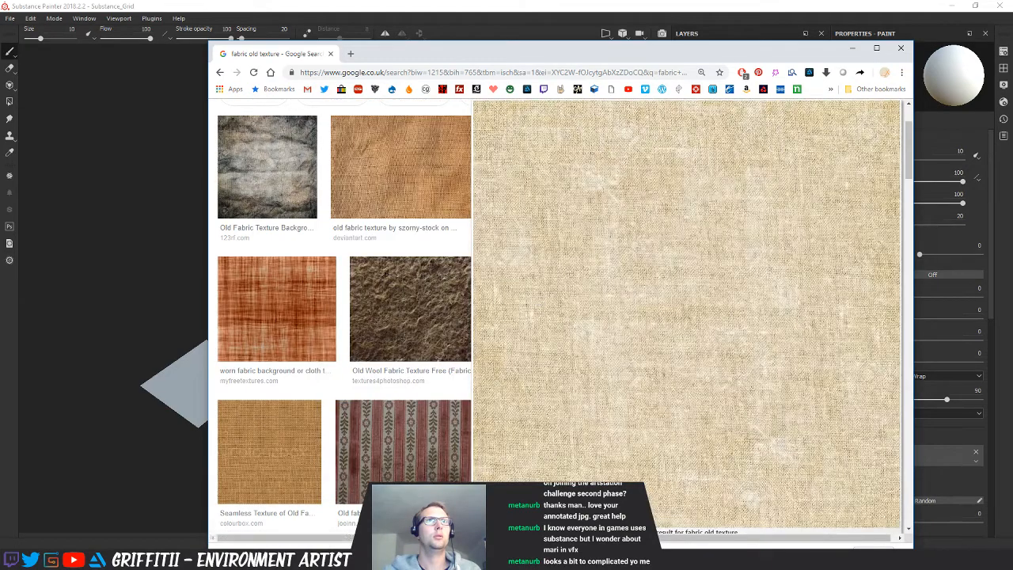
click(545, 313)
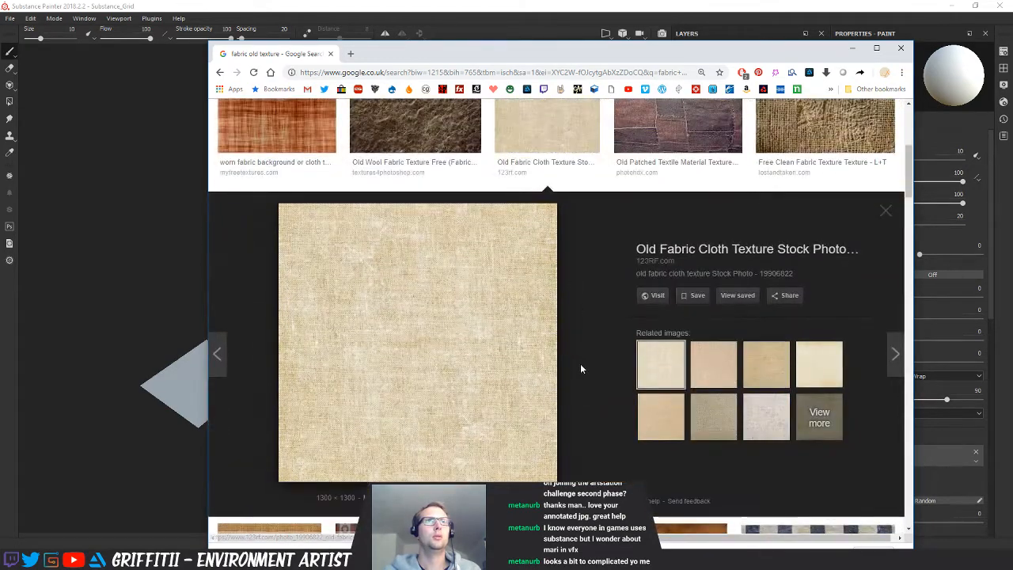
click(722, 378)
click(673, 385)
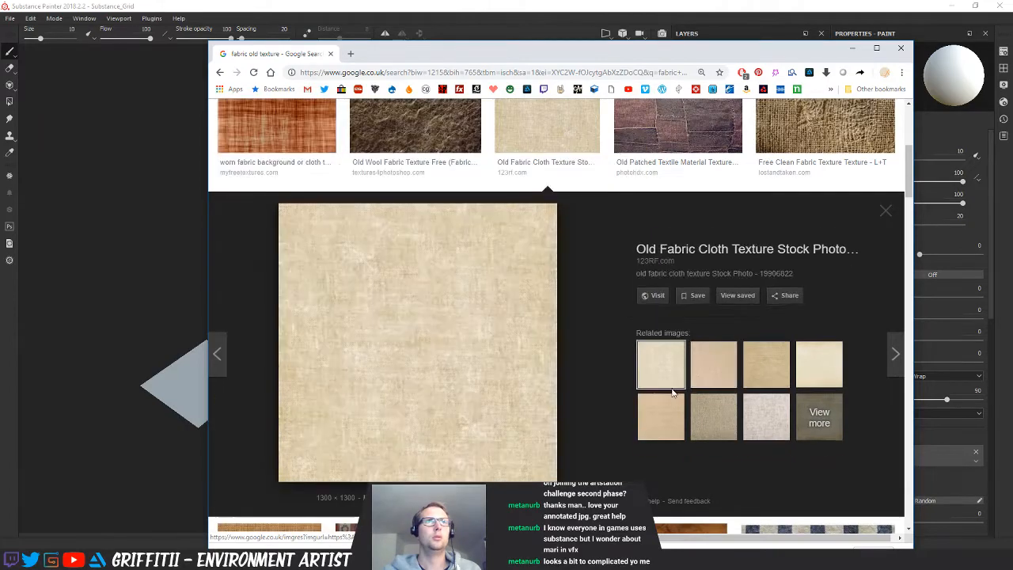
scroll(608, 360, up, 3)
scroll(608, 360, down, 3)
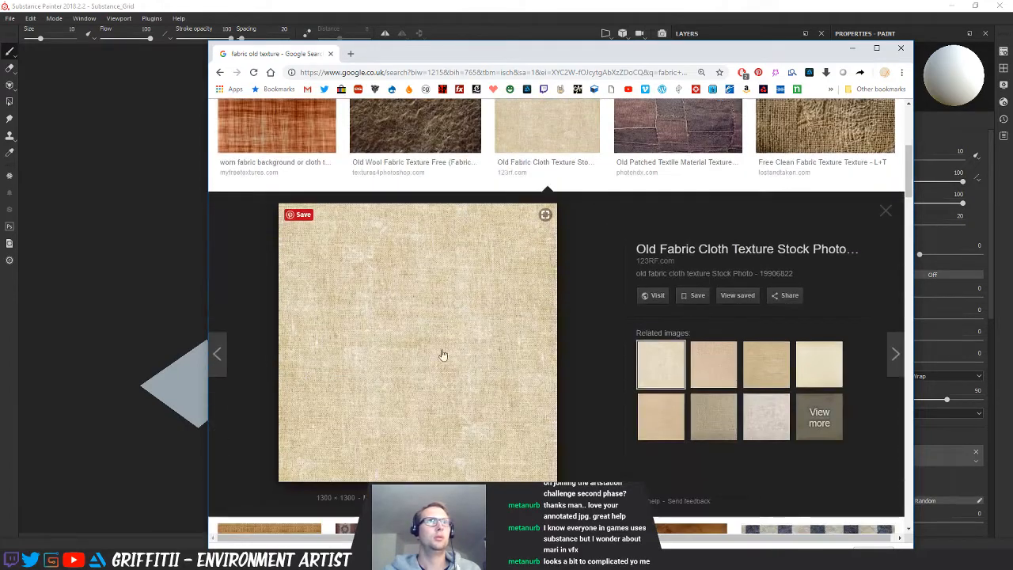
Save the previewed old fabric cloth image as Fabric_Rough_01 in the Textures folder
scroll(443, 366, up, 3)
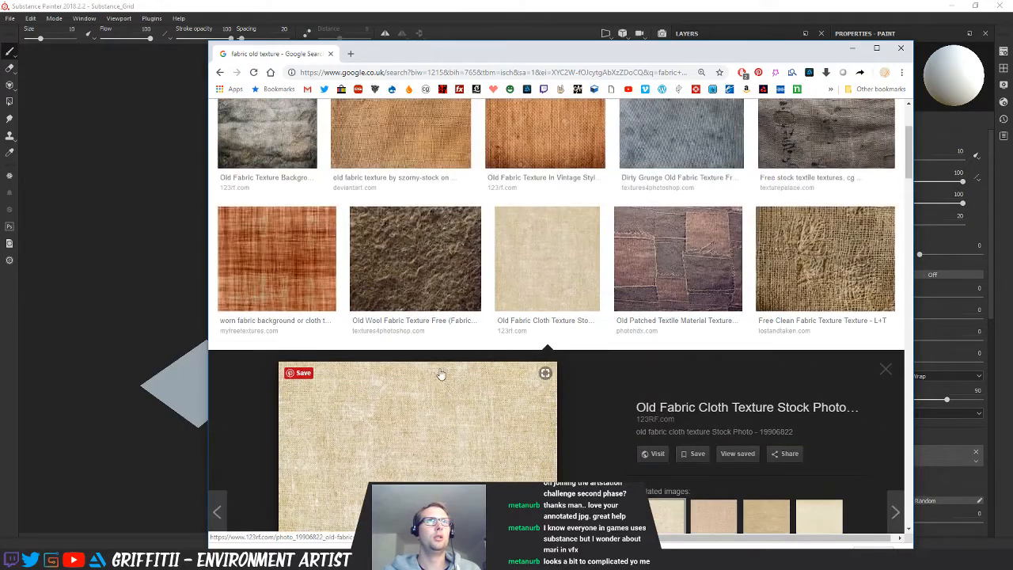
scroll(451, 400, down, 3)
right_click(436, 342)
click(477, 430)
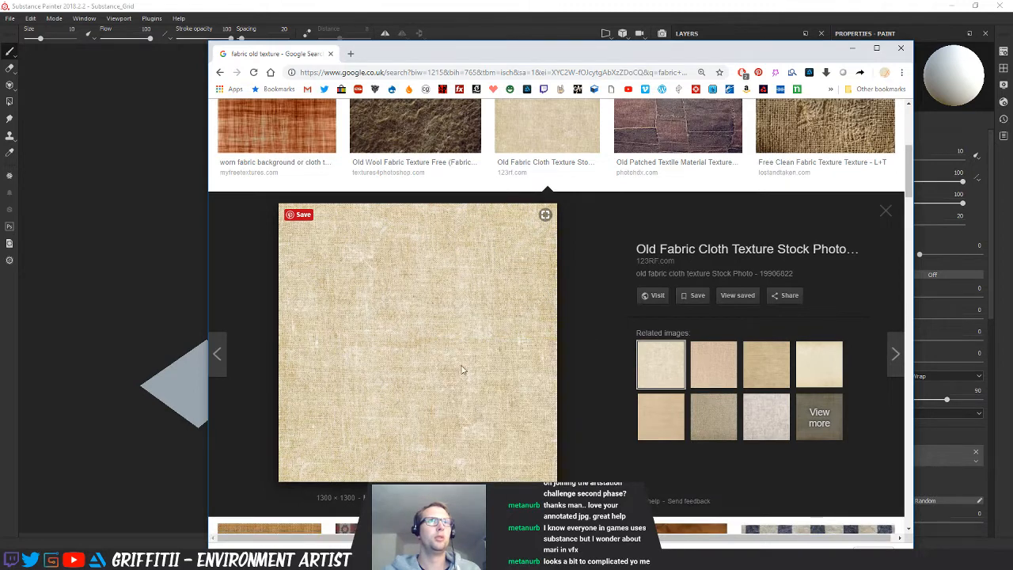
text(Fabric_)
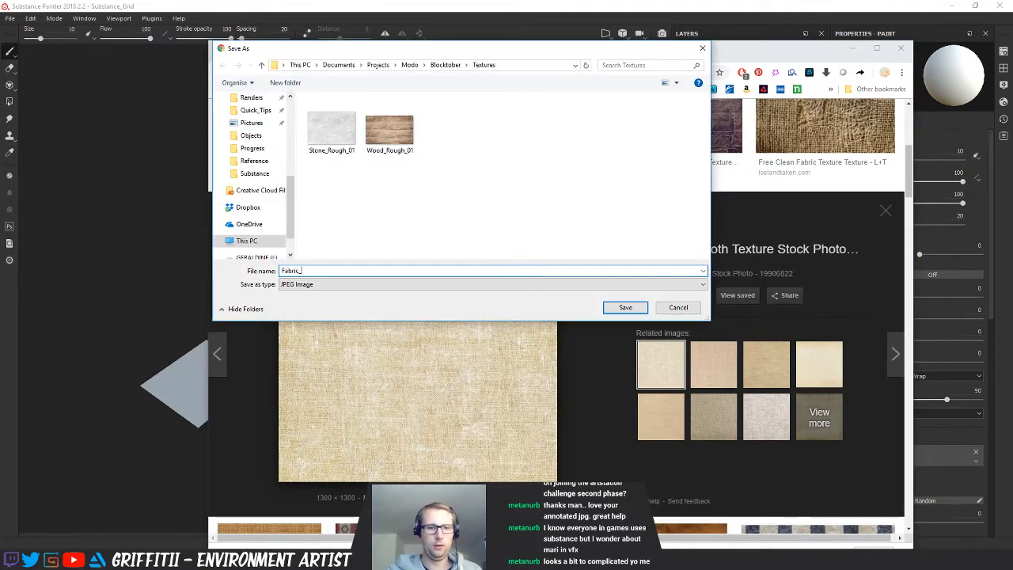
text(Rough_01)
key(Return)
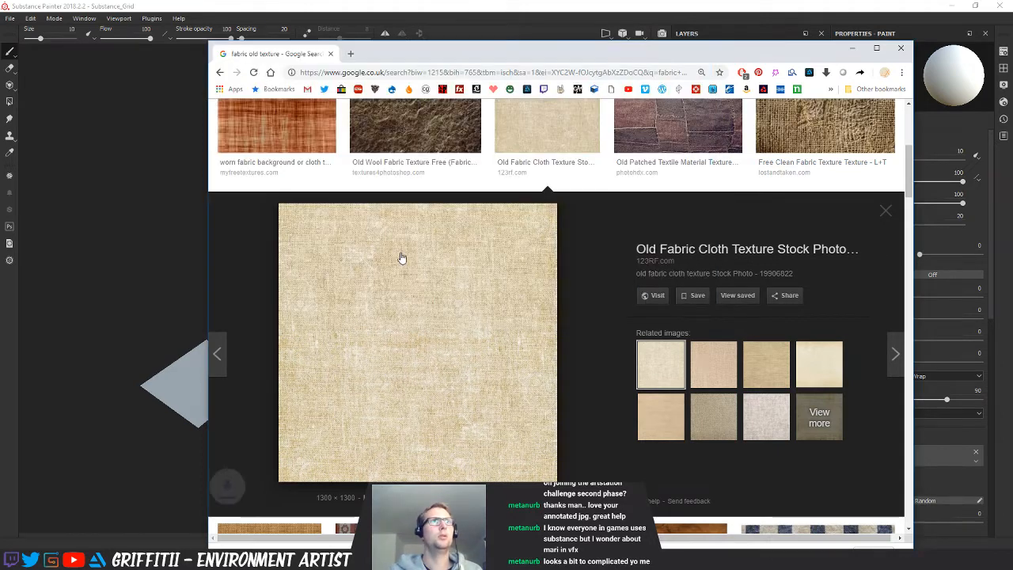
Search images for "sand old texture" and open the PxHere "sand, coffee, structure" result
scroll(468, 319, up, 5)
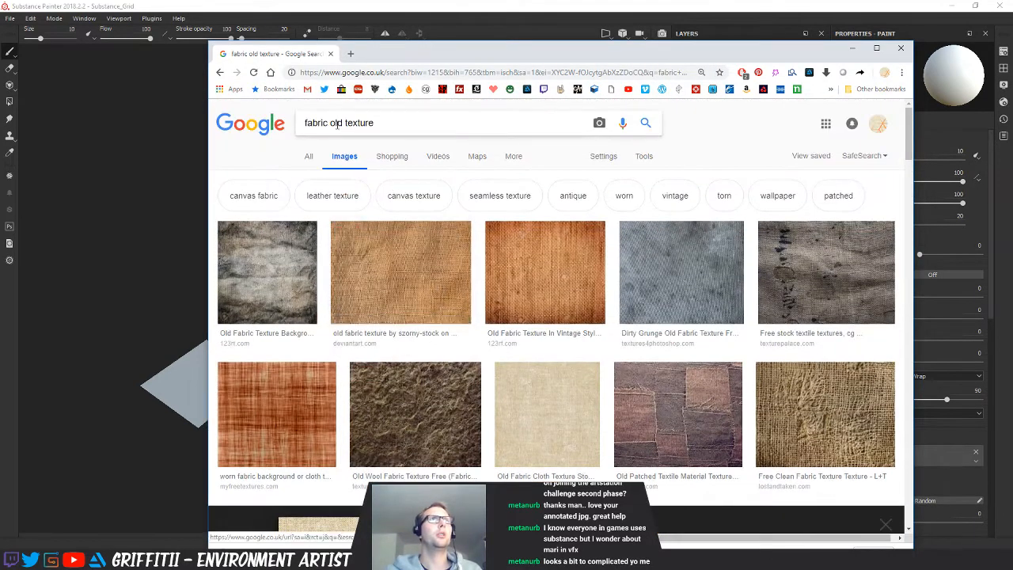
drag(329, 122, 304, 124)
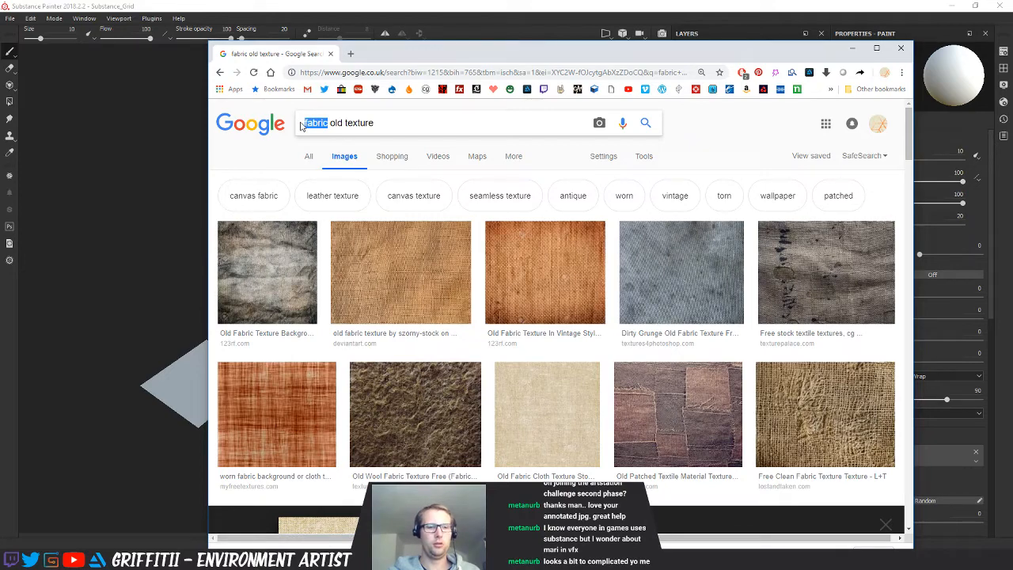
text(sand)
key(Return)
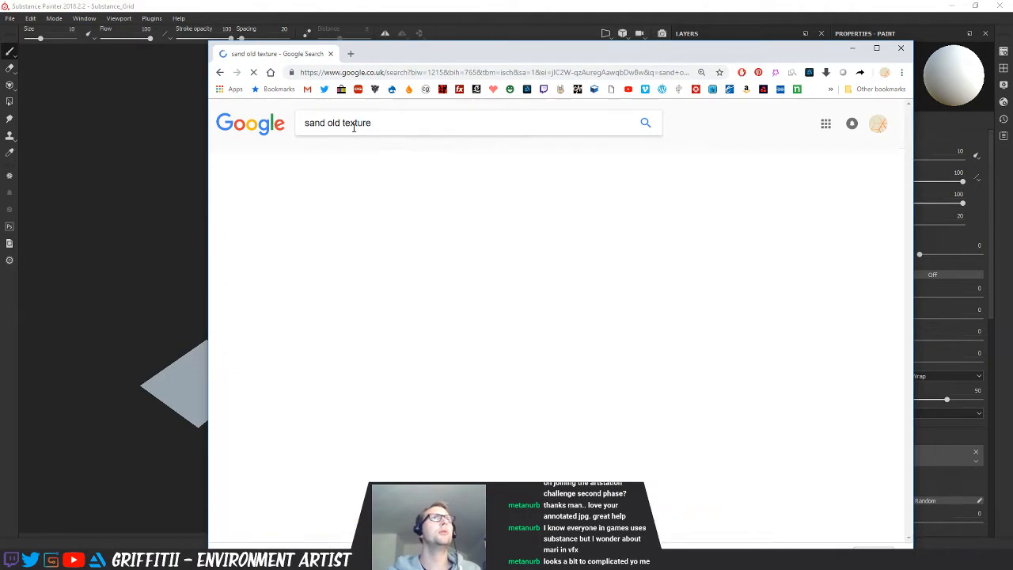
scroll(537, 304, down, 1)
click(520, 299)
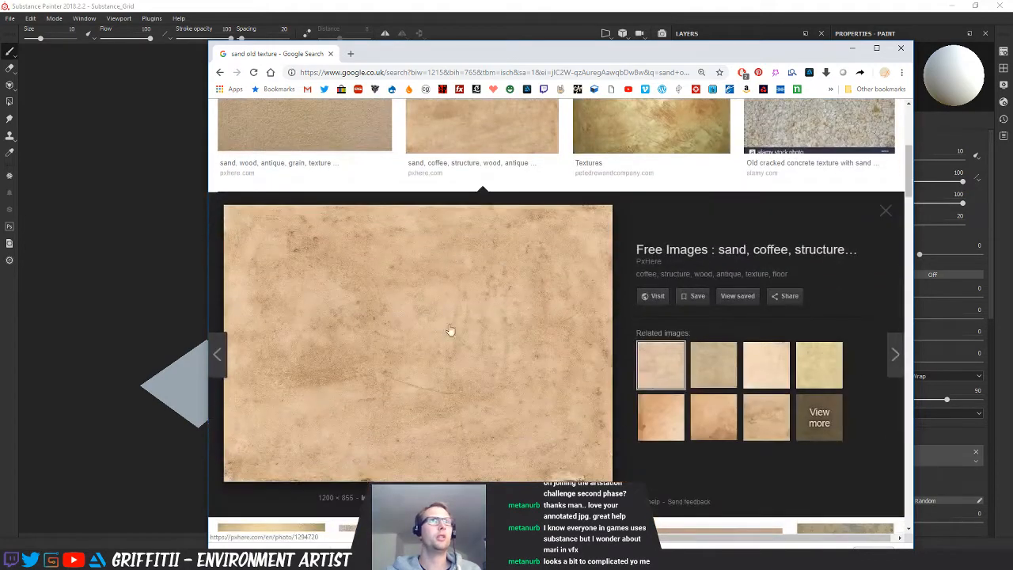
right_click(461, 310)
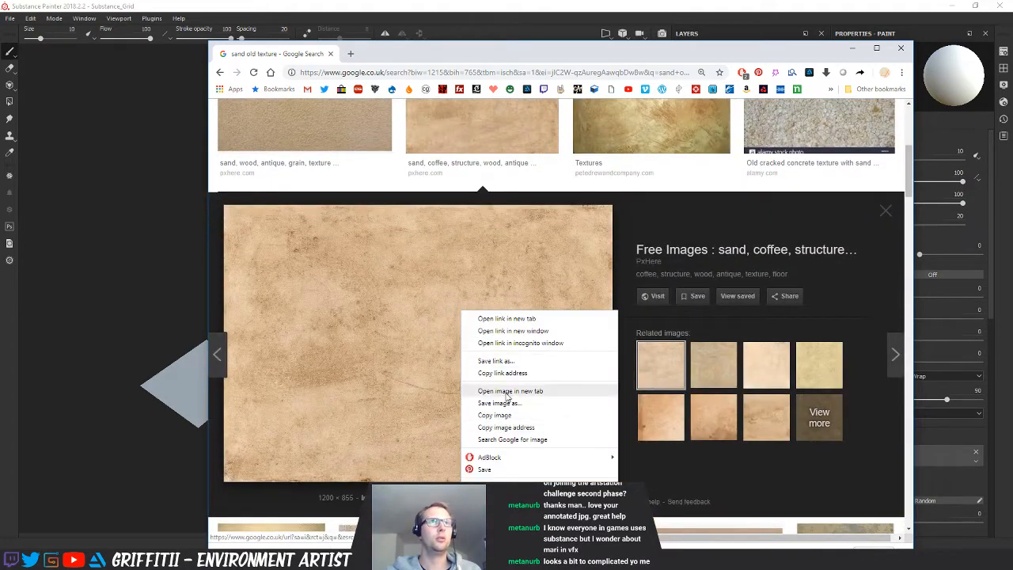
click(497, 403)
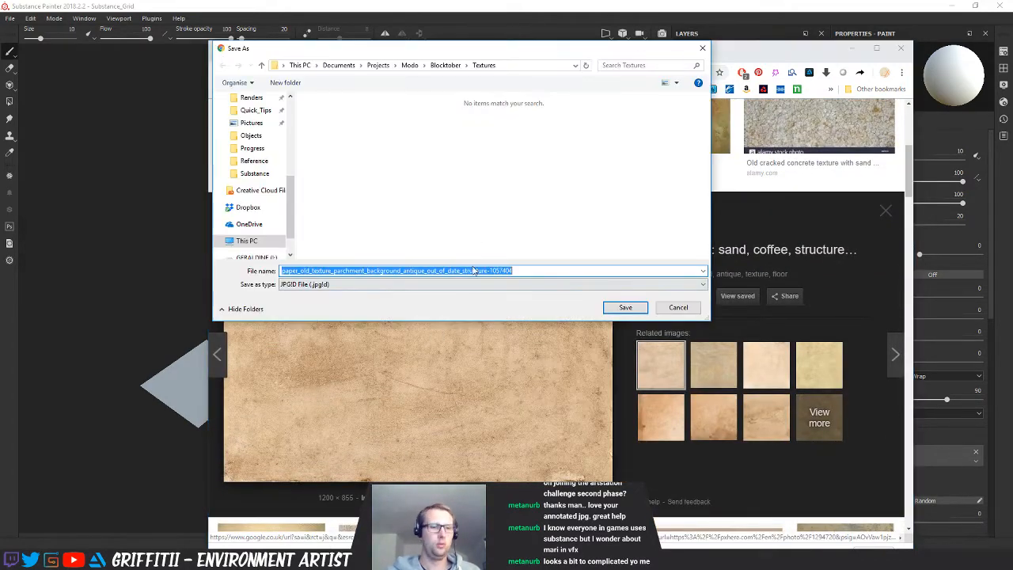
click(450, 284)
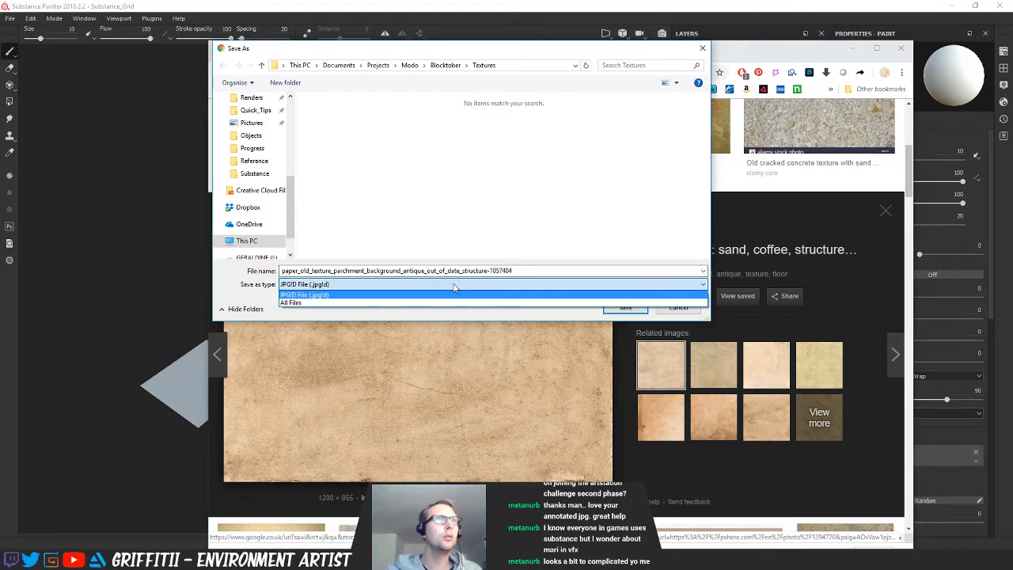
click(473, 347)
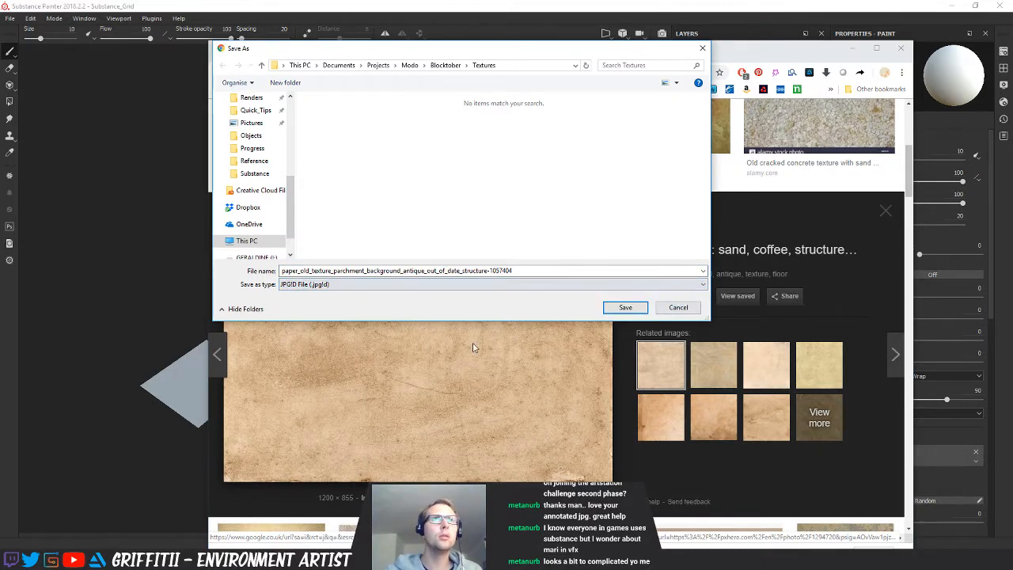
click(682, 311)
click(712, 366)
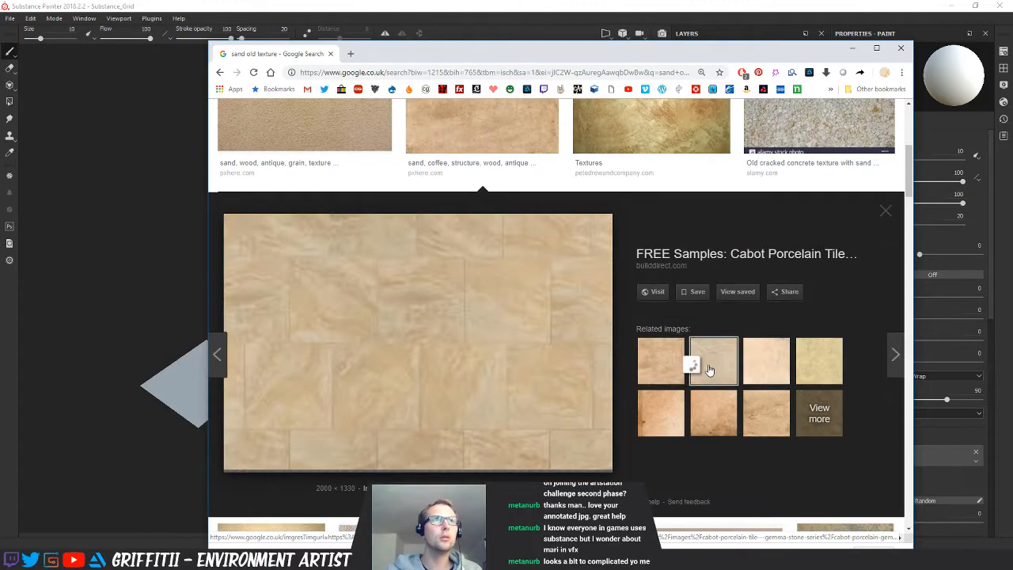
click(780, 375)
scroll(451, 164, down, 3)
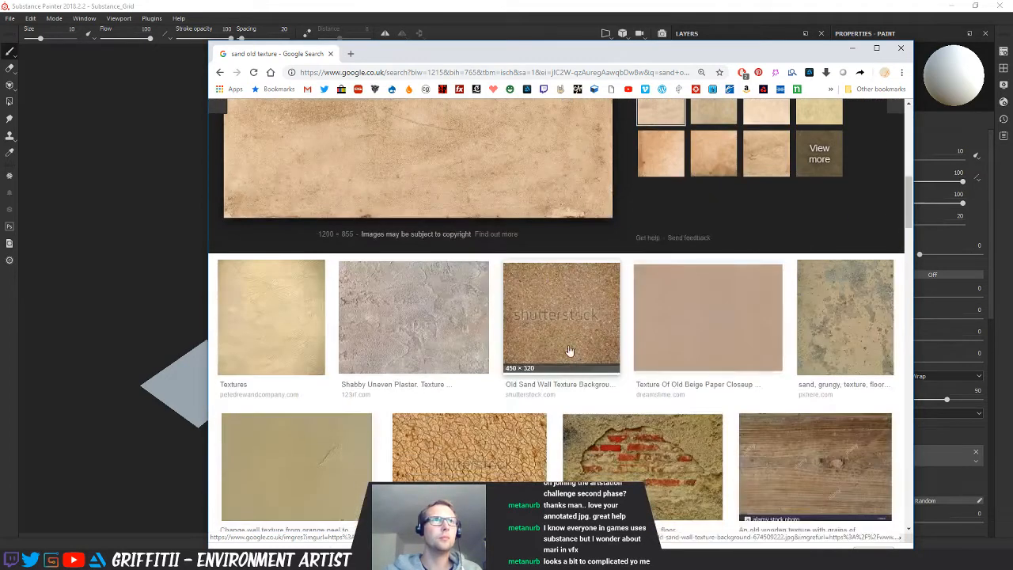
scroll(451, 164, up, 3)
right_click(437, 257)
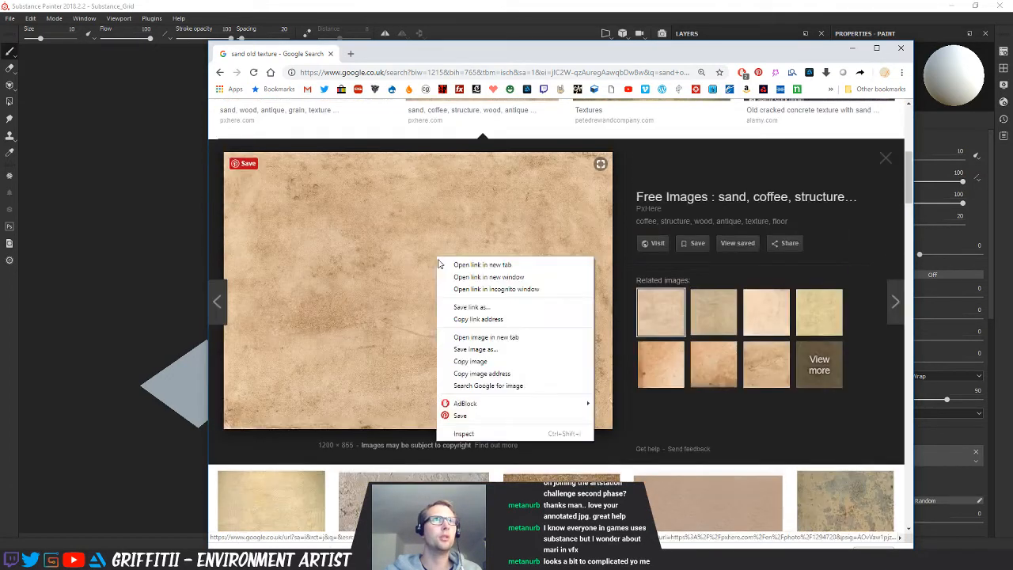
click(475, 349)
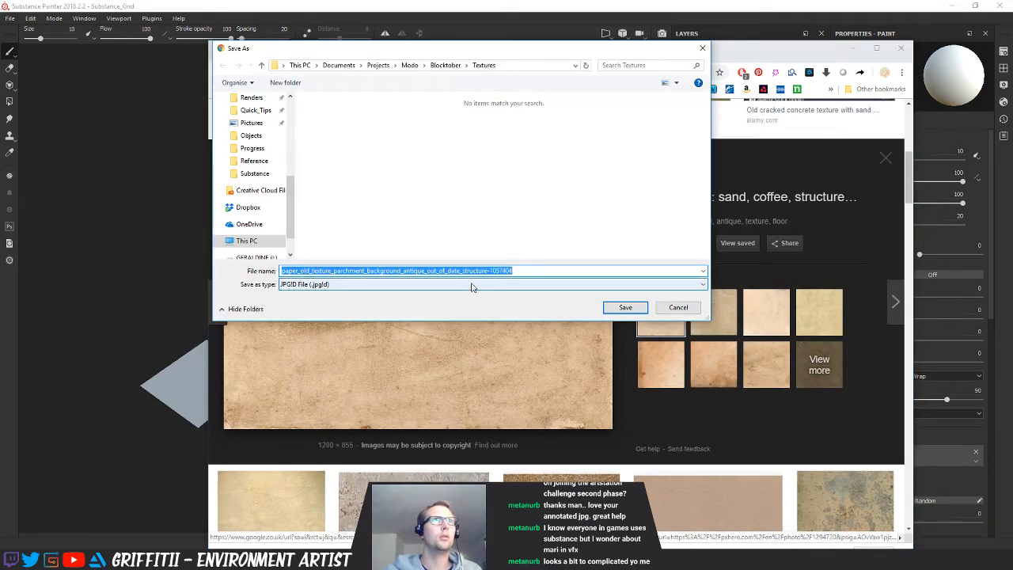
click(678, 307)
Copy the PxHere sand image and paste it into a new clipboard-sized Photoshop document
right_click(532, 326)
click(567, 417)
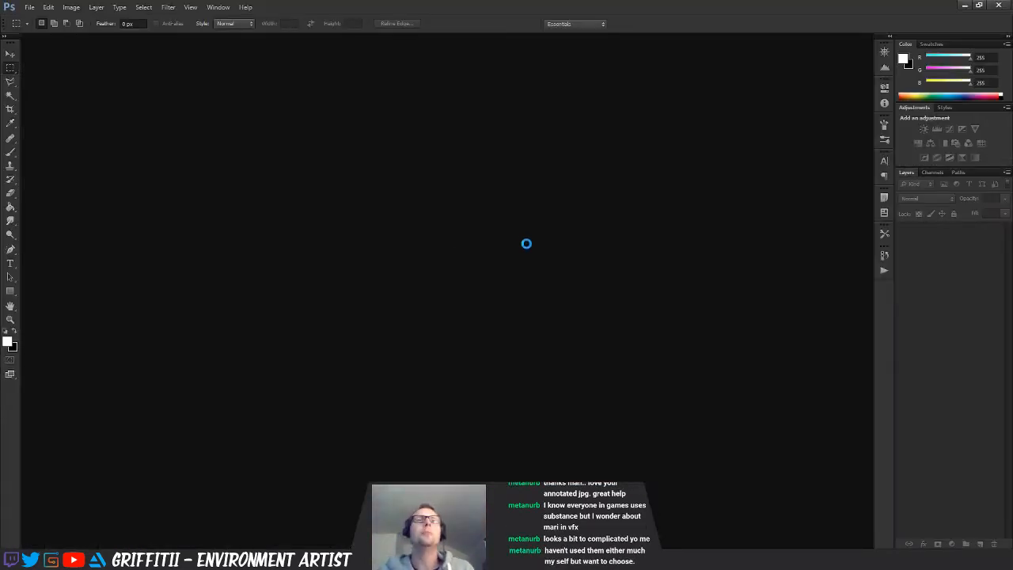
key(ctrl+n)
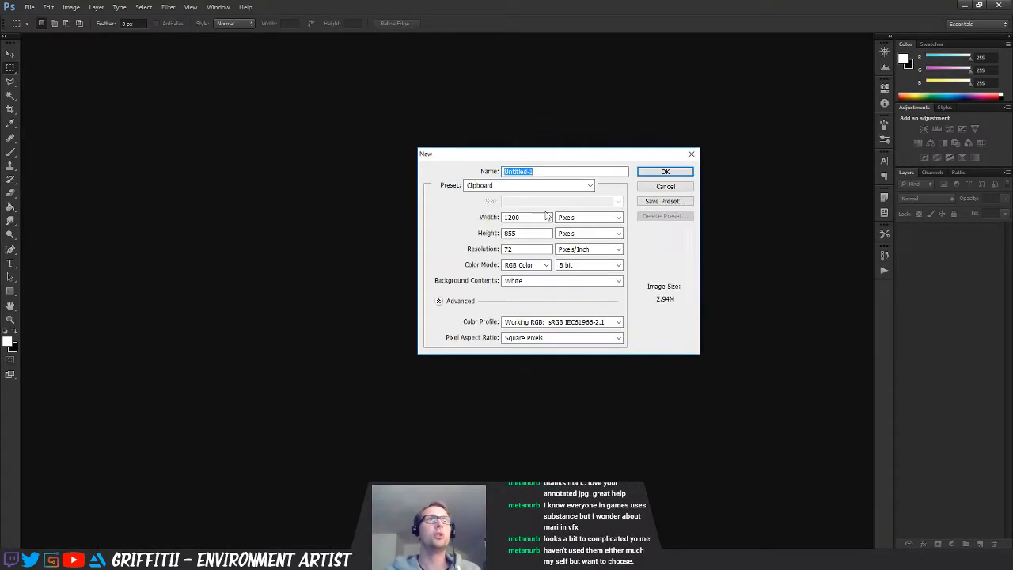
click(665, 171)
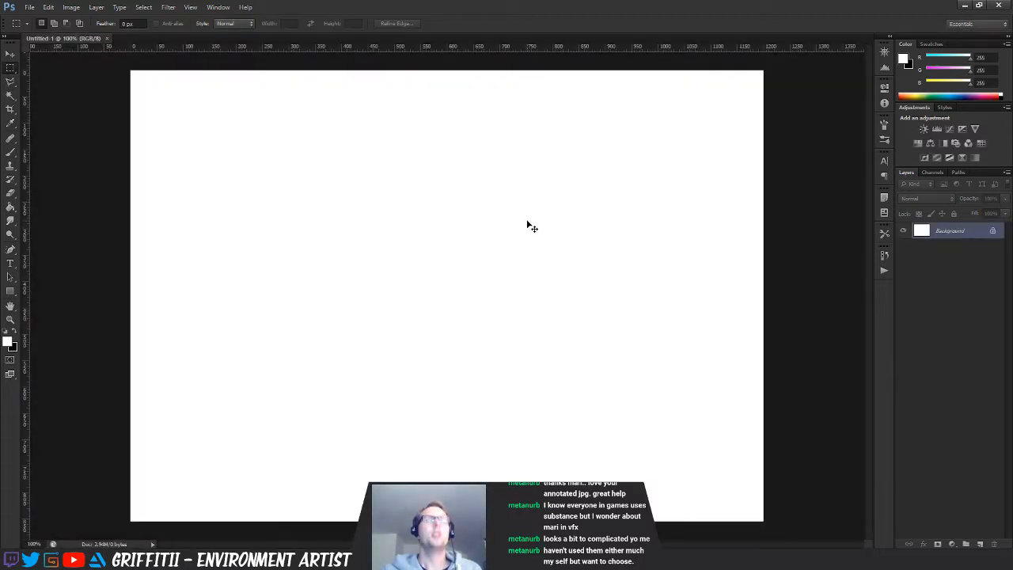
key(ctrl+v)
Save the pasted sand texture as a JPEG named Sand_Rough_01 in the Textures folder
key(ctrl+s)
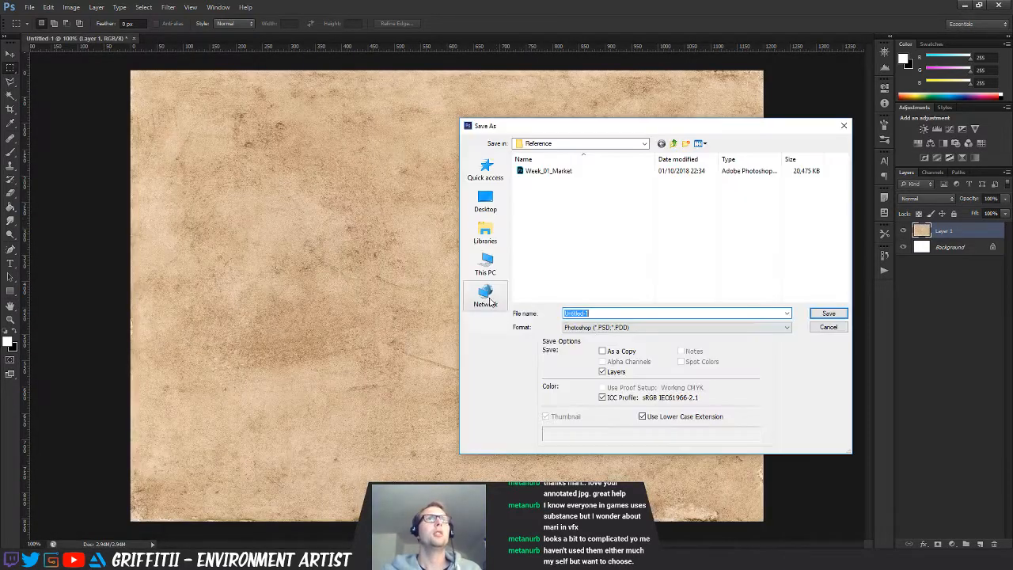
click(594, 328)
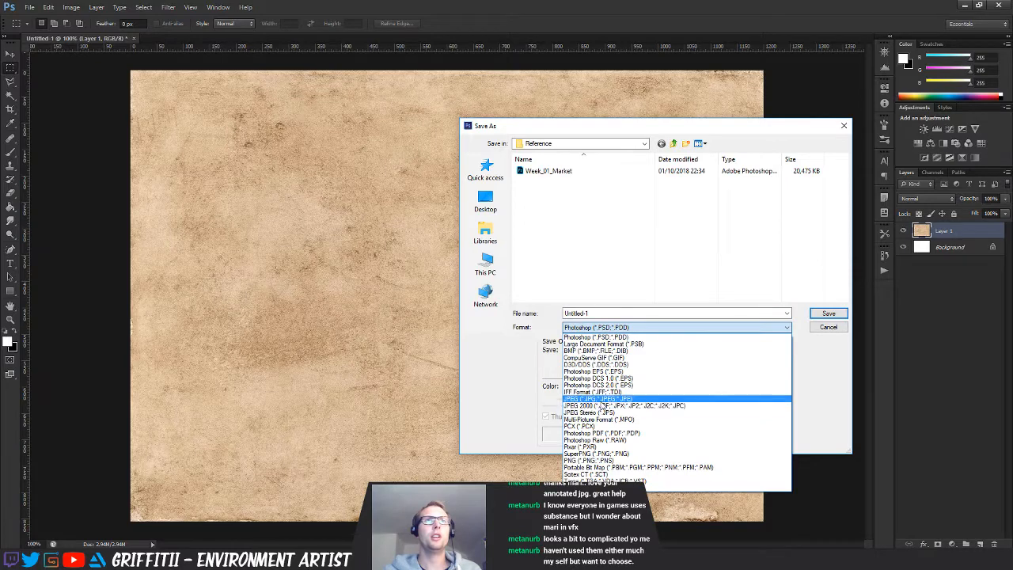
click(609, 398)
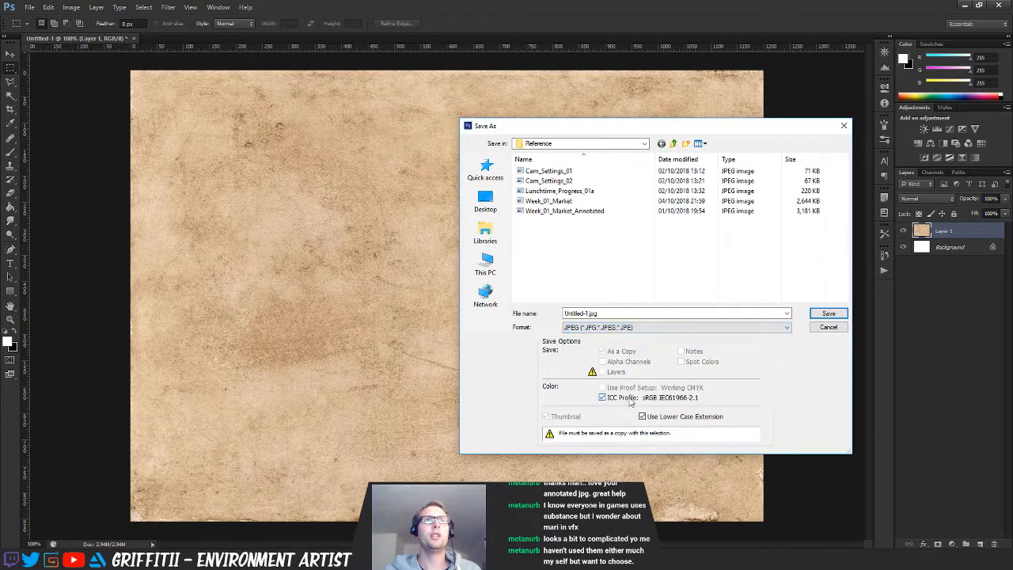
click(674, 144)
double_click(540, 212)
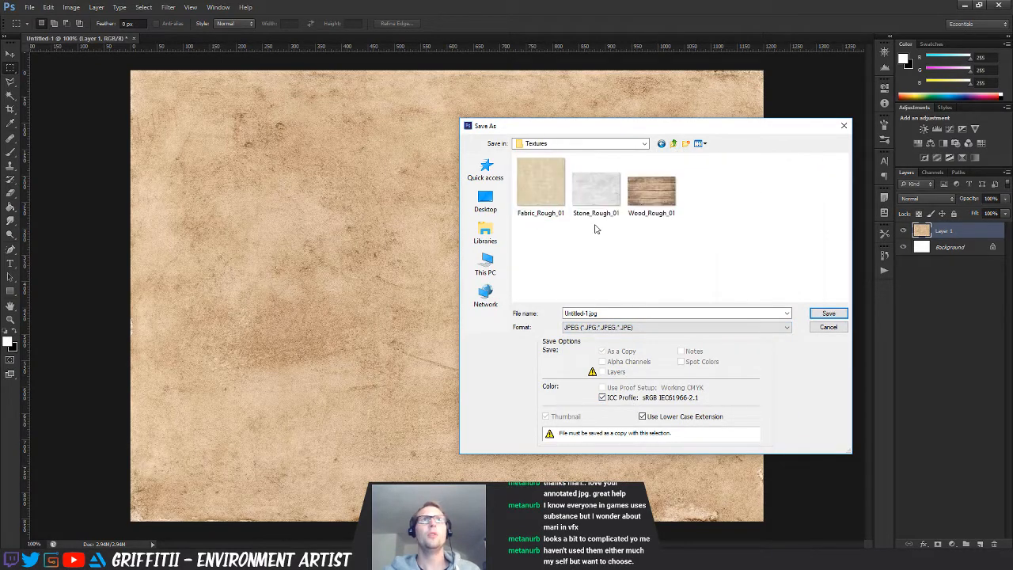
double_click(610, 311)
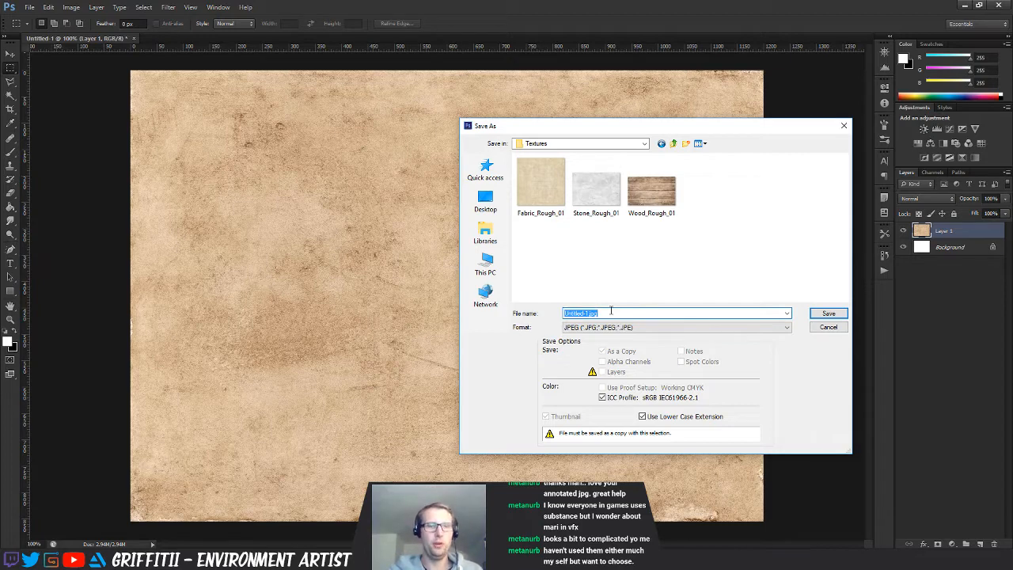
text(Sand_Rough_01)
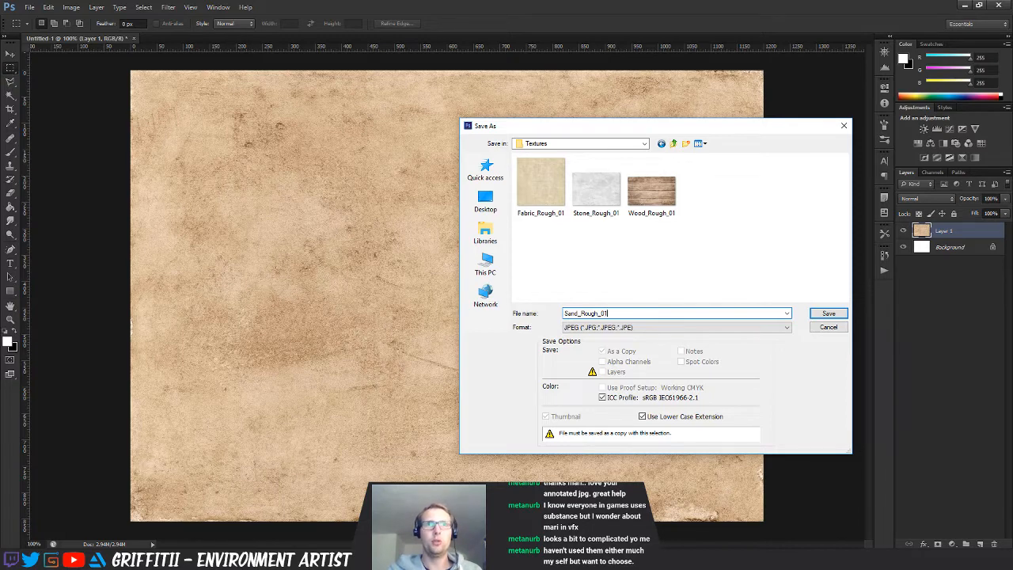
key(Return)
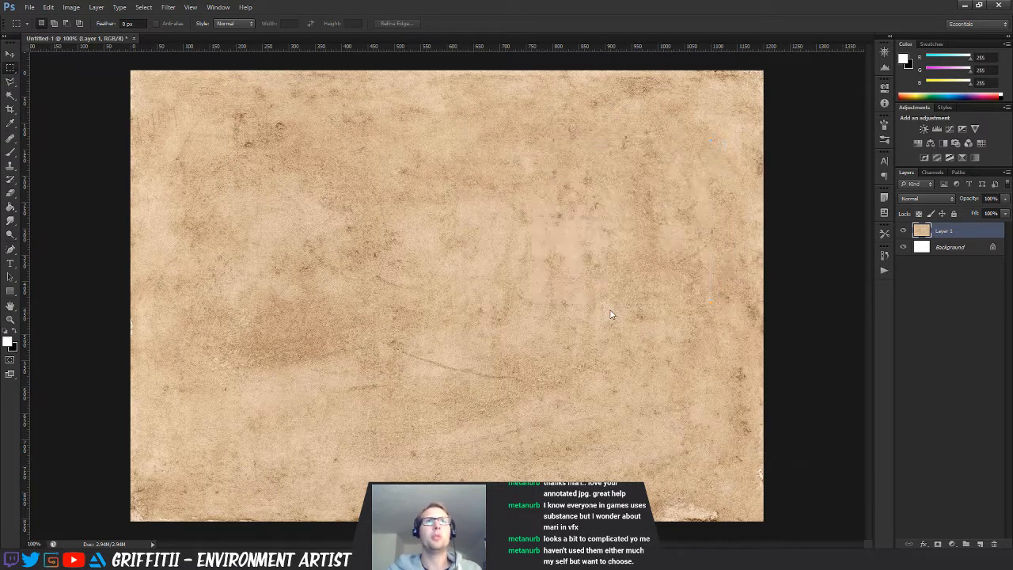
click(685, 165)
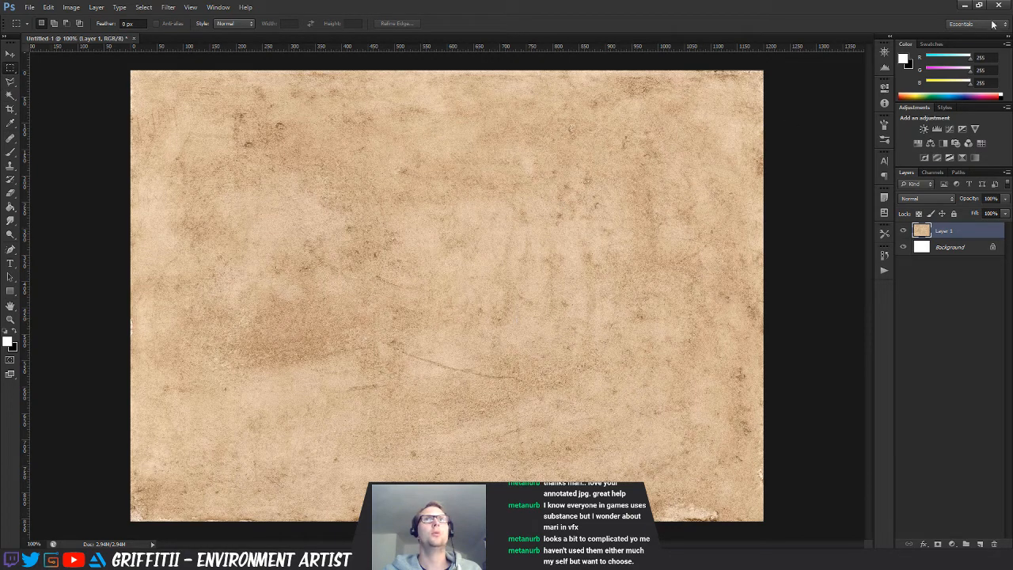
Switch back to Substance Painter and float the Texture Set List over the viewport
click(964, 7)
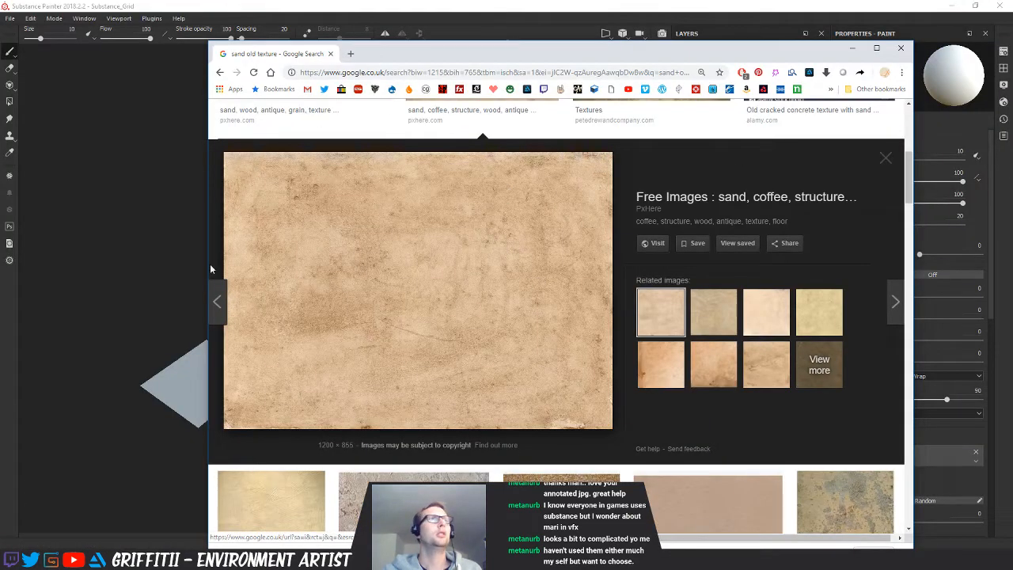
click(158, 322)
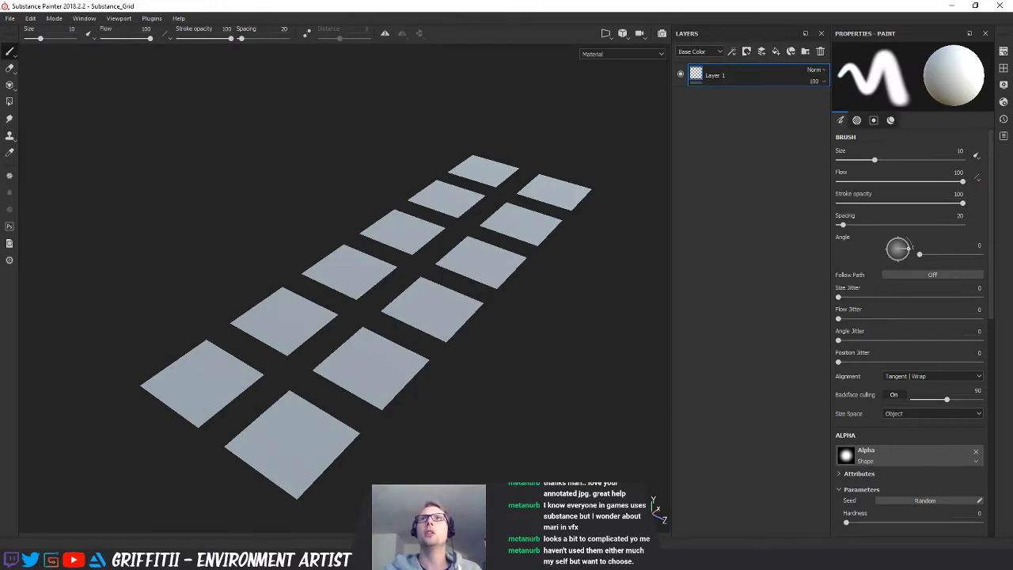
drag(1012, 70, 500, 167)
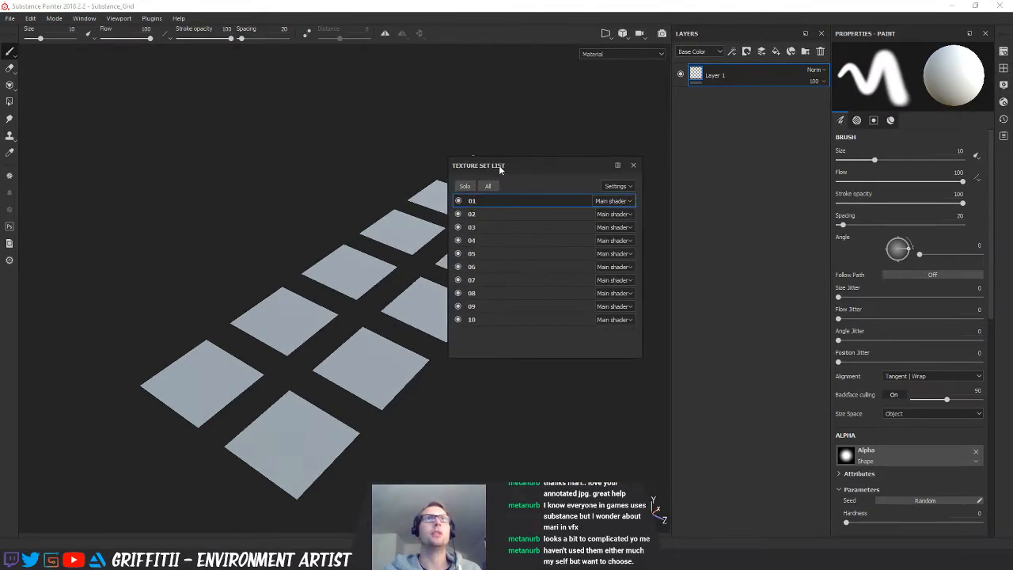
Rename texture sets 01, 02 and 03 as Sand, Stone and Wood
double_click(479, 203)
text(Sand)
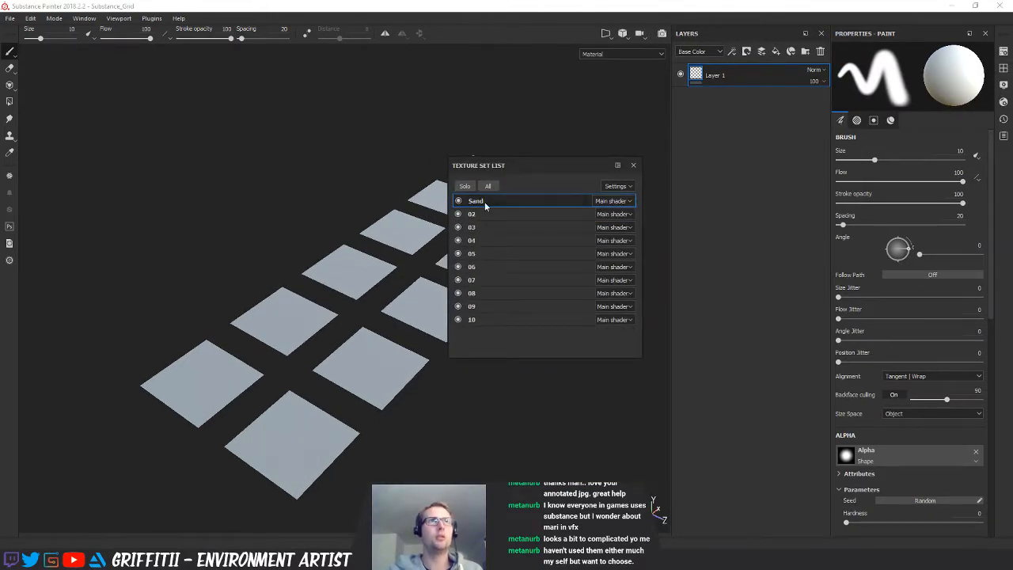
key(Return)
double_click(475, 214)
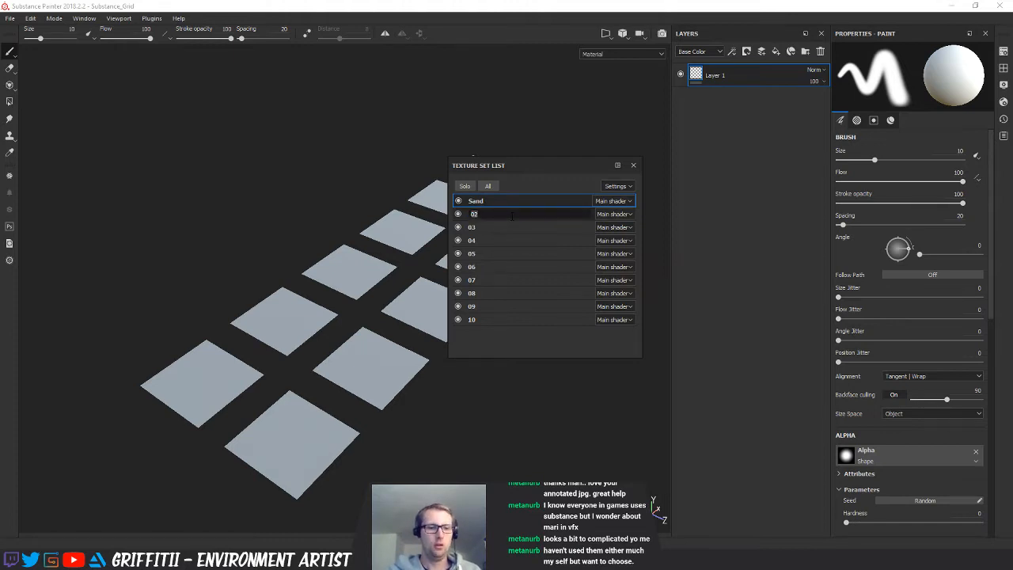
text(Stone)
key(Return)
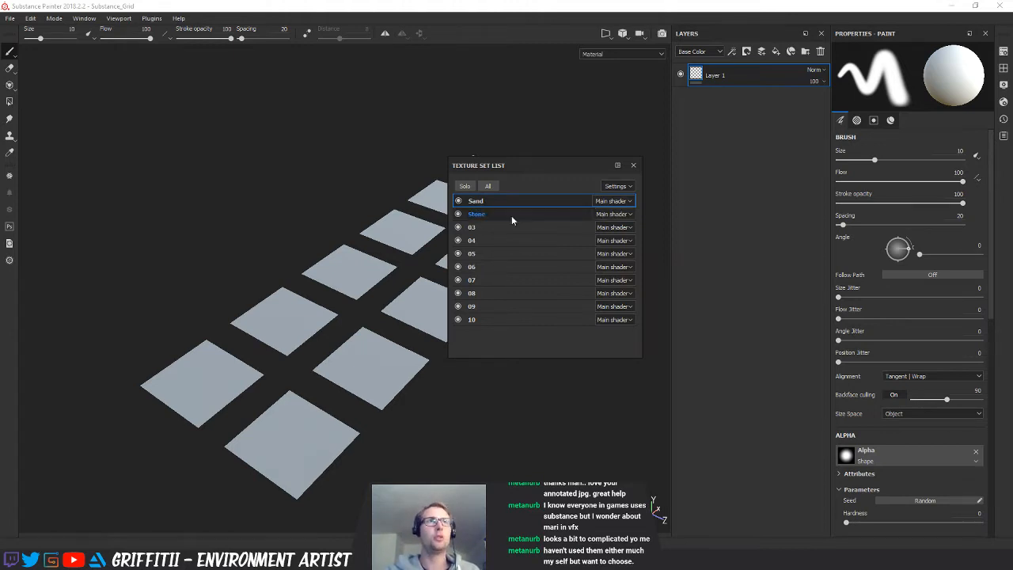
double_click(473, 227)
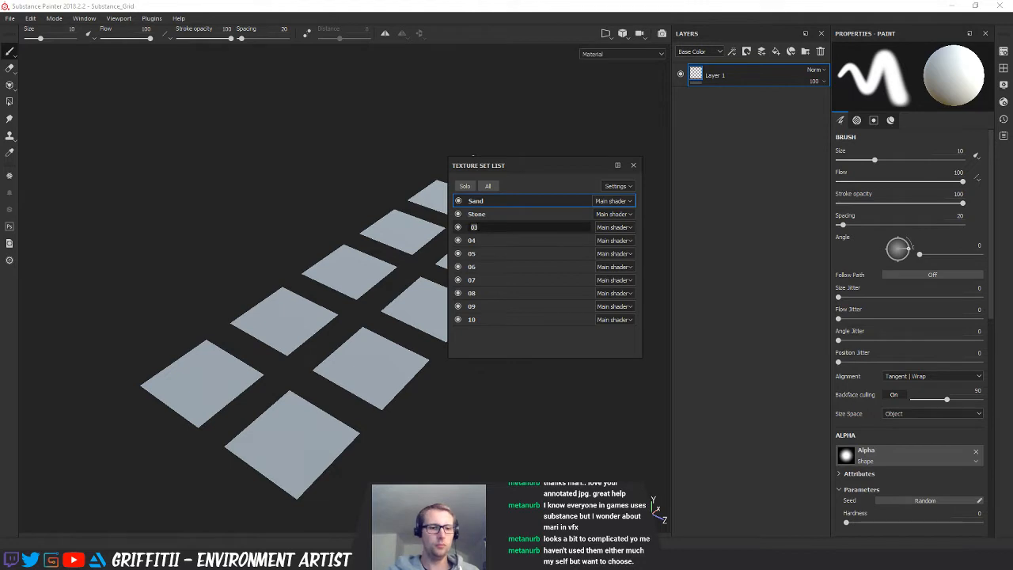
text(Wood)
key(Return)
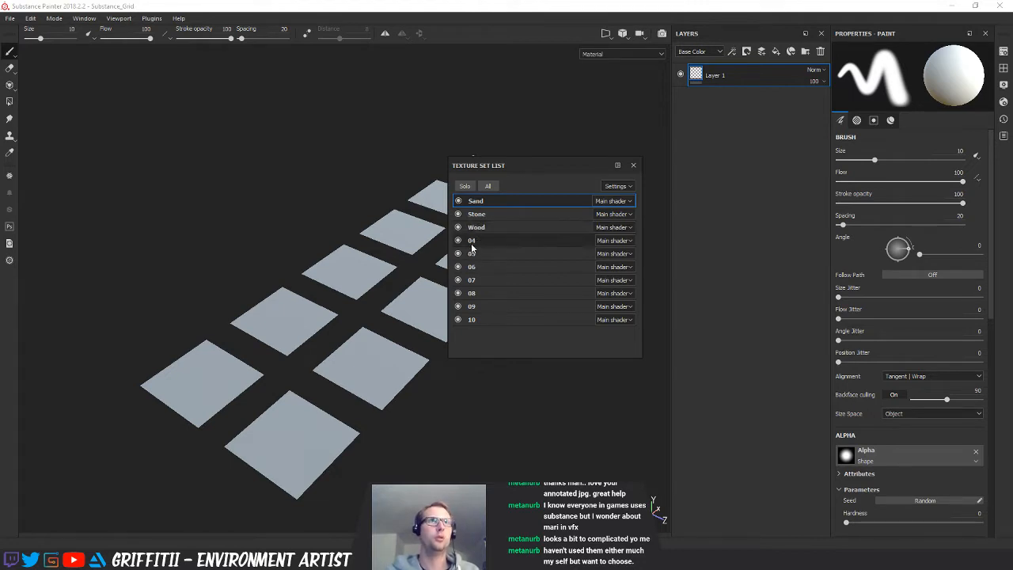
Rename texture set 04 as Fabric and clear the floating Texture Set List from the viewport
double_click(473, 241)
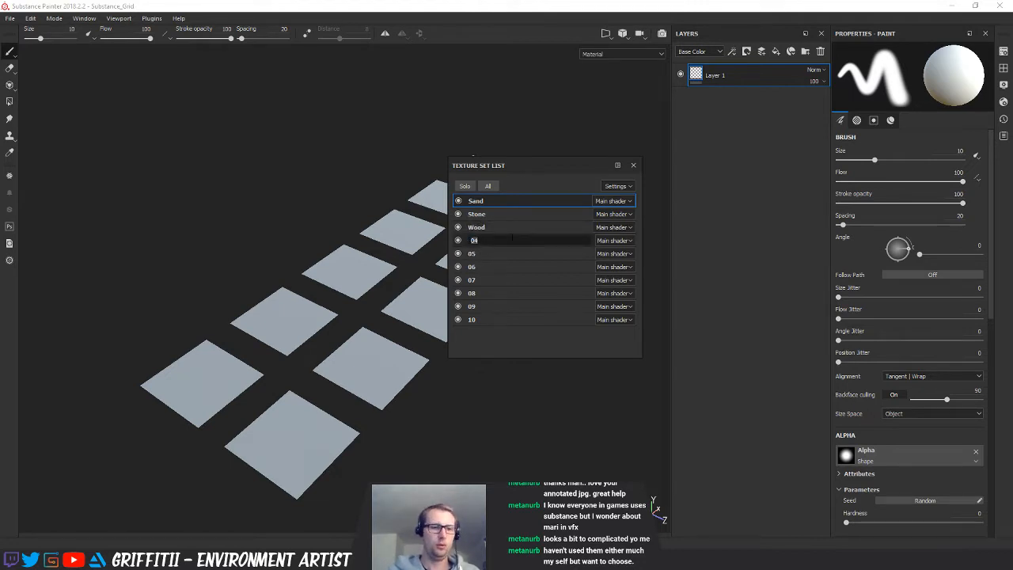
text(Fabric)
key(Return)
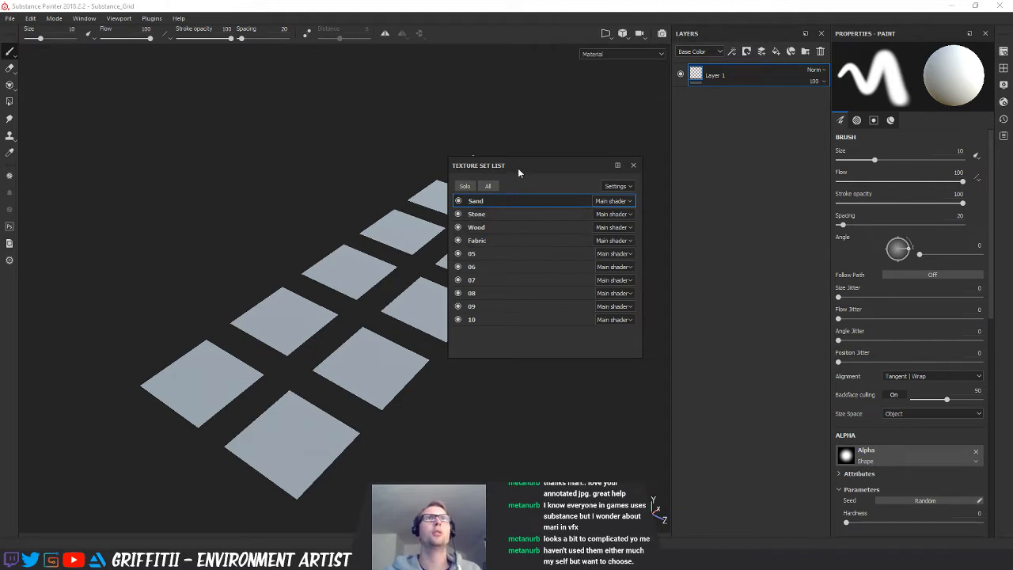
drag(517, 167, 1012, 124)
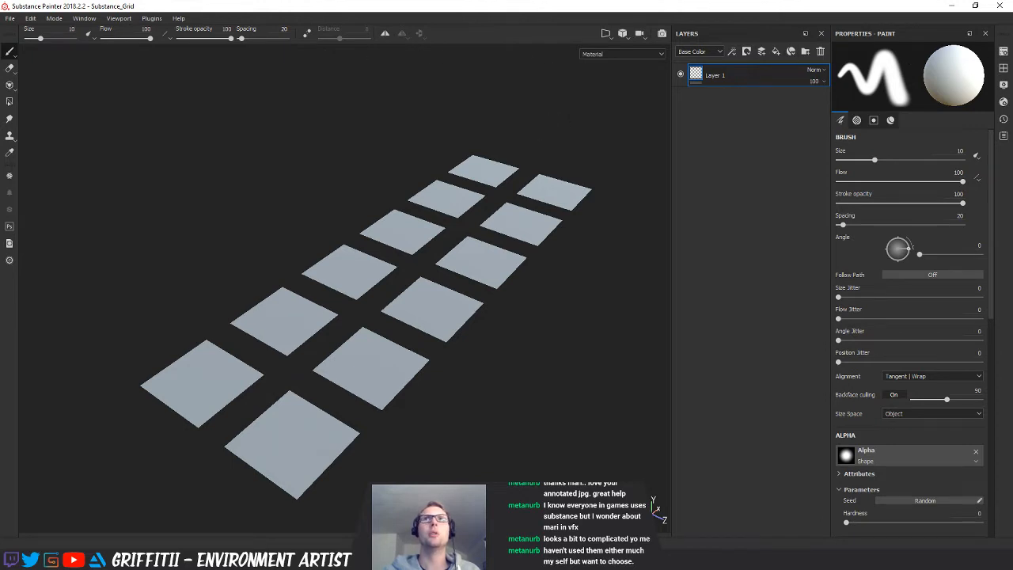
Add Fabric_Rough_01, Sand_Rough_01, Stone_Rough_01 and Wood_Rough_01 from Blocktober's Textures folder to a new resource import
click(1004, 68)
click(821, 88)
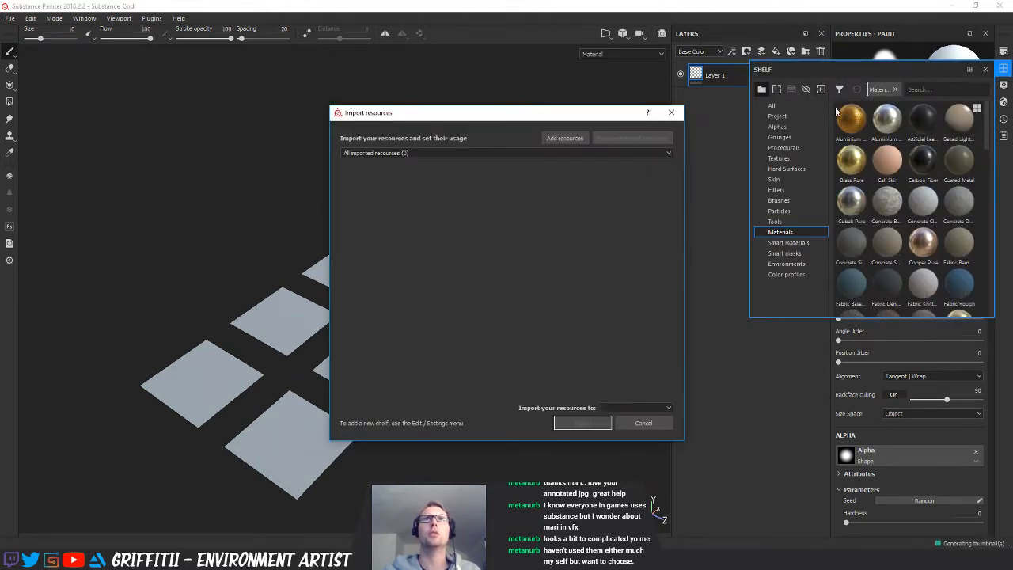
click(572, 138)
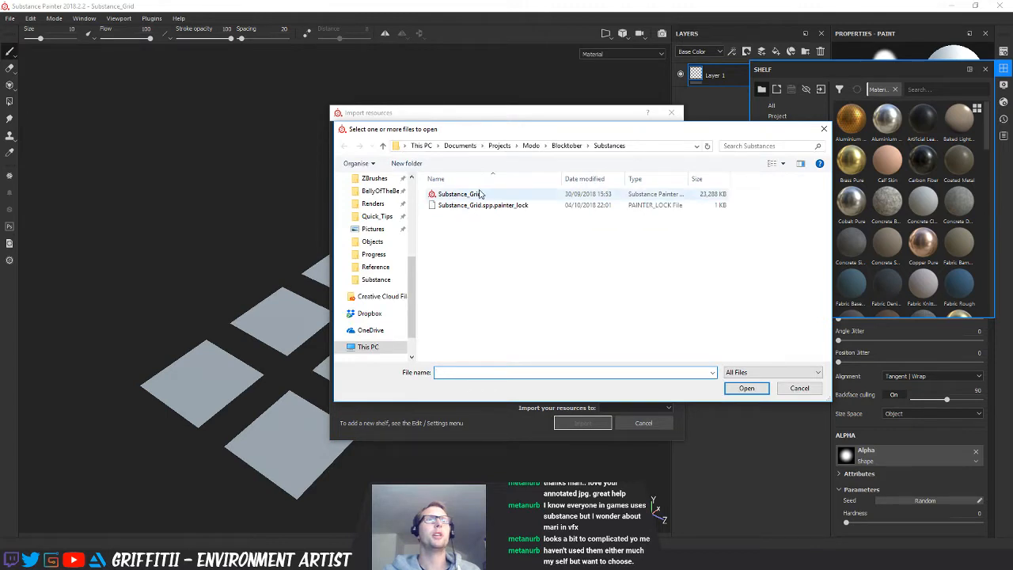
click(566, 146)
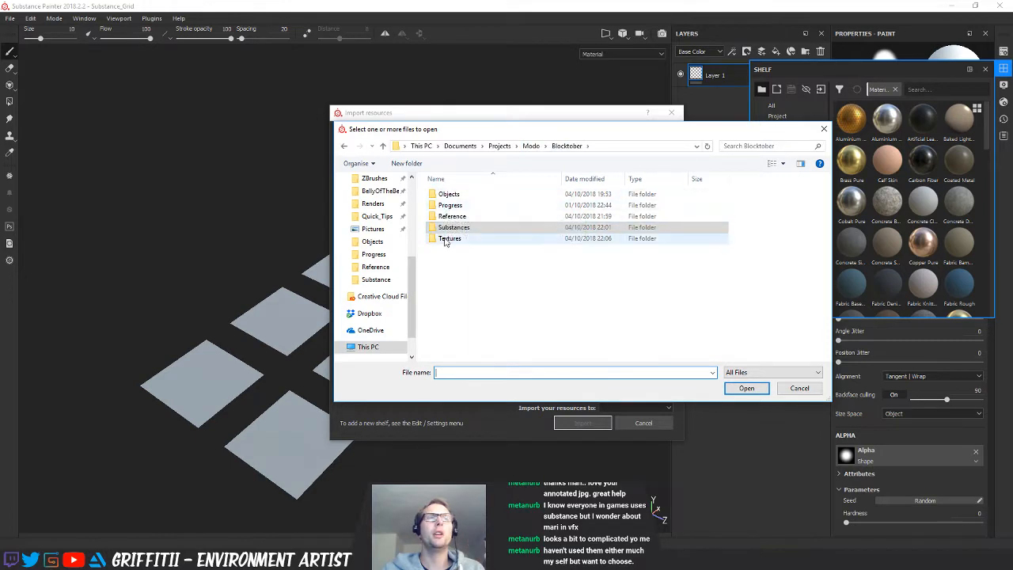
double_click(451, 239)
drag(449, 272, 668, 213)
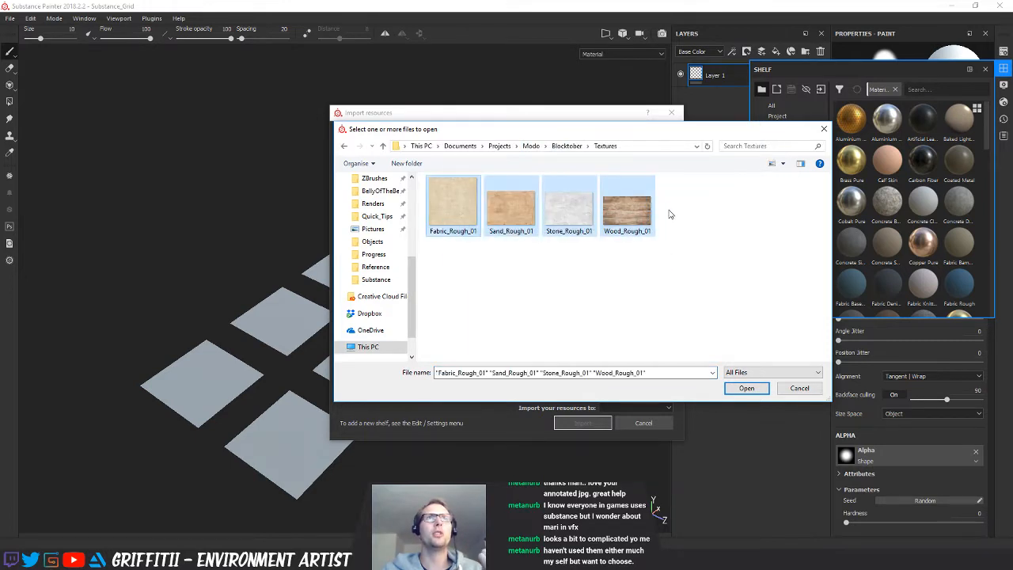
click(747, 388)
Define all four images as textures, choose an import destination and import them
click(641, 170)
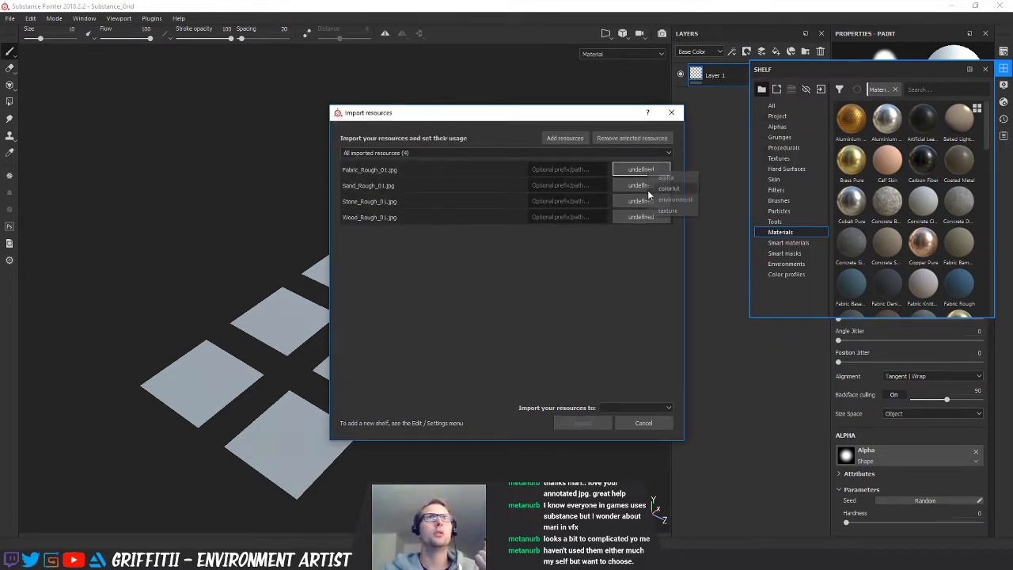
click(667, 211)
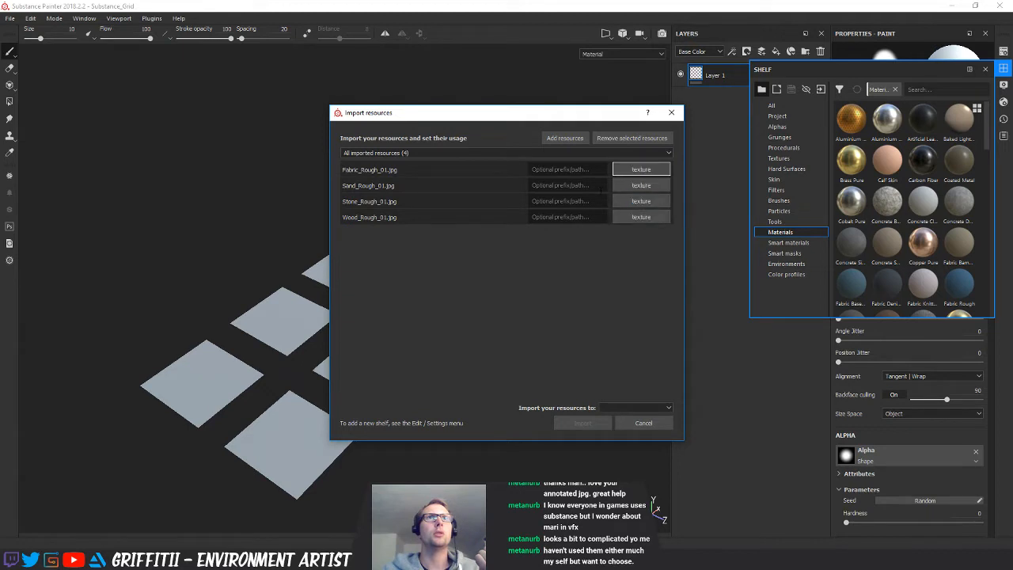
click(620, 408)
click(640, 428)
click(583, 423)
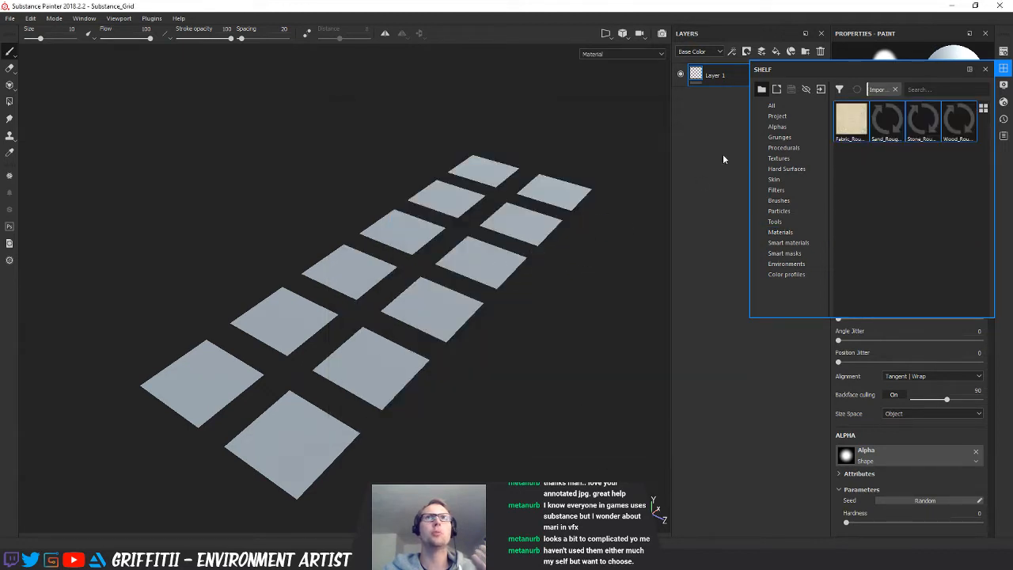
Float the Shelf over the viewport and add a fill layer with Sand_Rough_01 as base color to the Sand texture set
drag(906, 72, 516, 226)
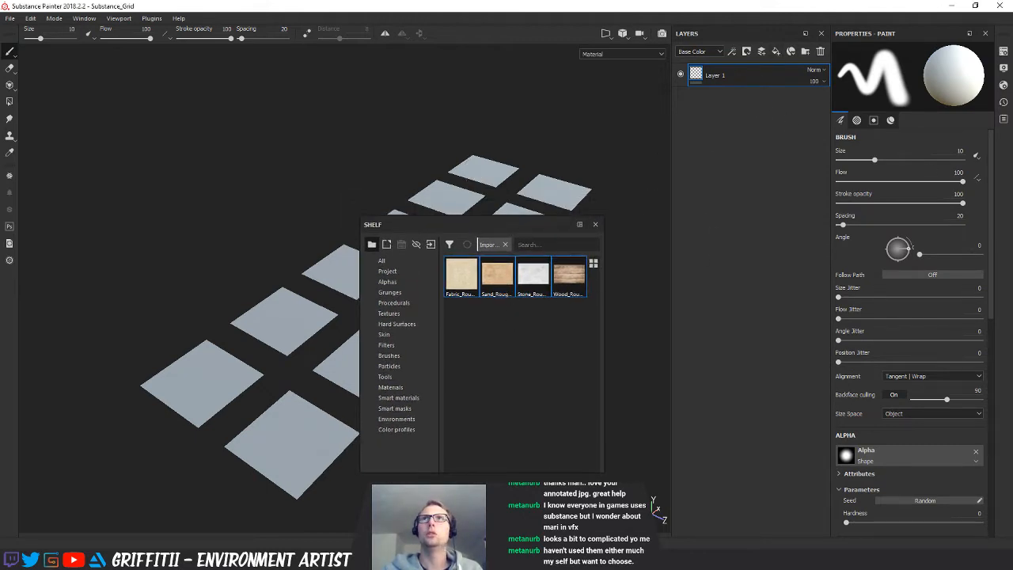
click(486, 286)
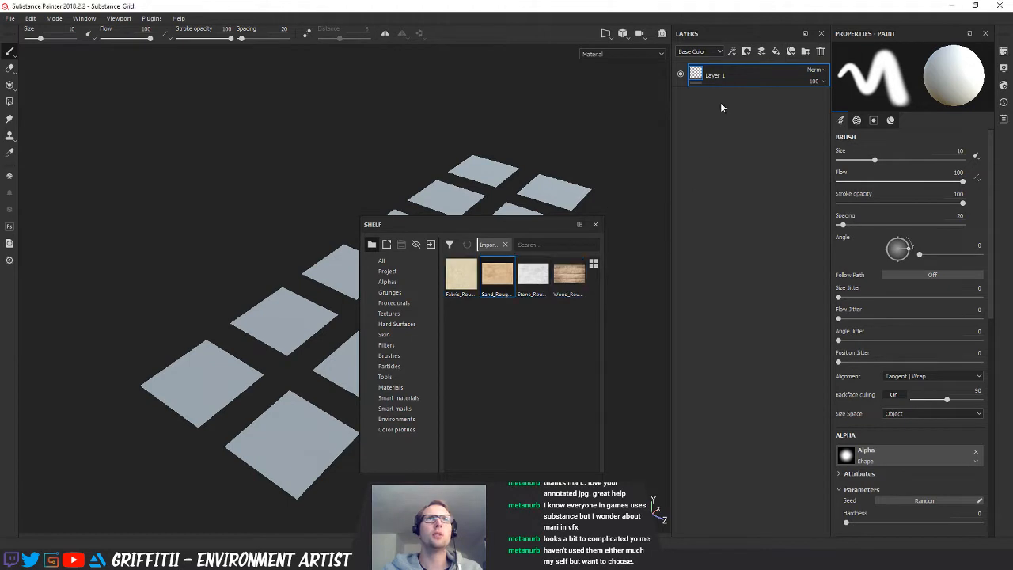
click(779, 52)
drag(499, 281, 909, 269)
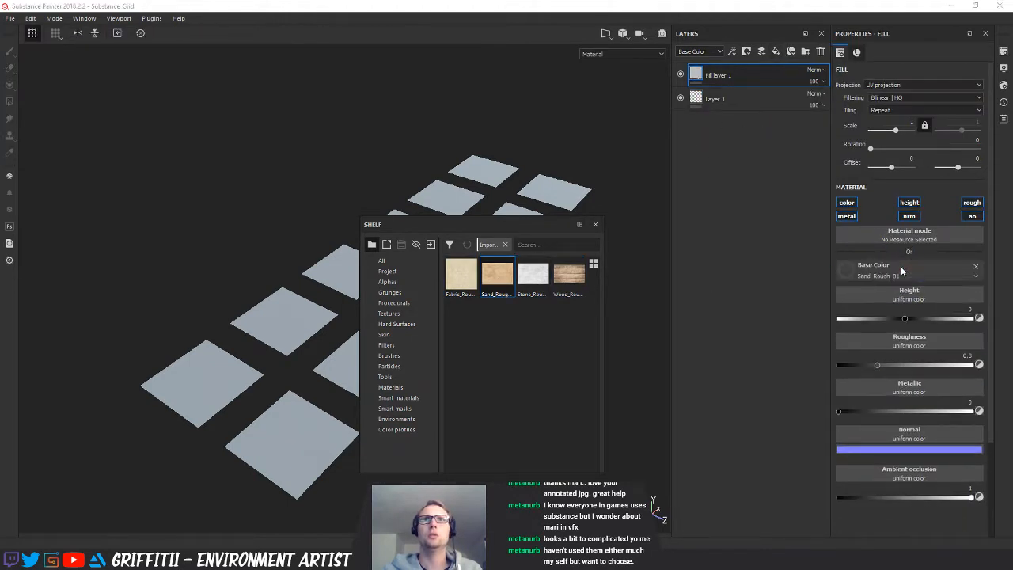
drag(529, 231, 274, 189)
Examine the sand texture on its plane up close and from several angles
alt+drag(559, 302, 463, 348)
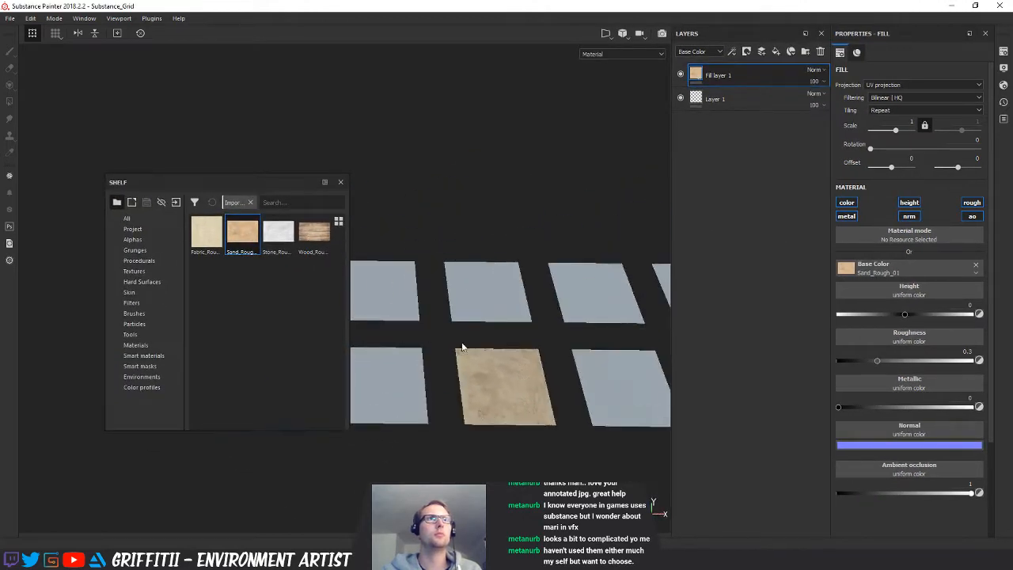
alt+right_drag(463, 348, 540, 287)
alt+middle_drag(541, 288, 467, 218)
alt+right_drag(467, 217, 687, 291)
alt+drag(506, 246, 476, 316)
alt+right_drag(476, 316, 585, 291)
alt+middle_drag(585, 290, 539, 251)
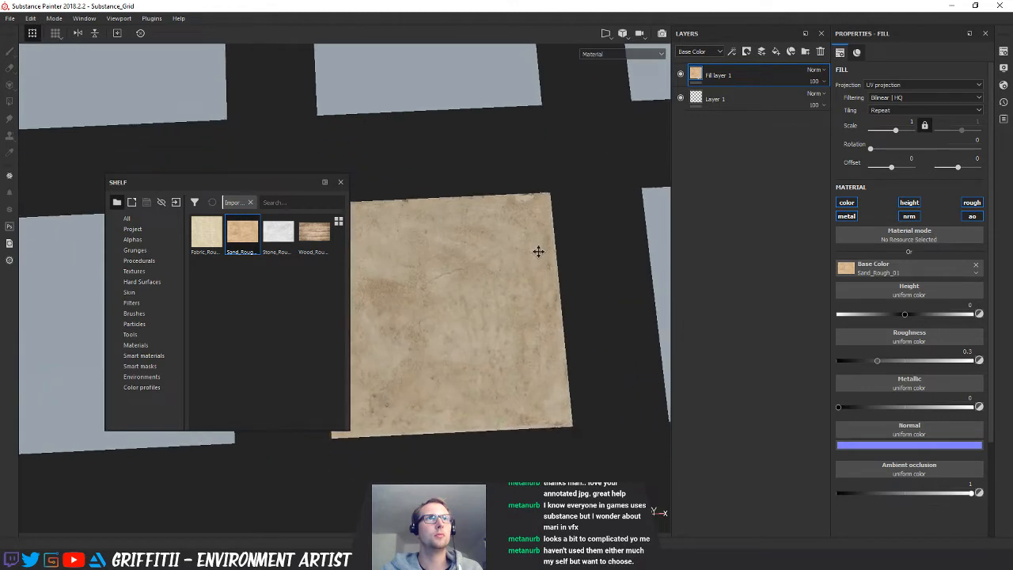
alt+right_drag(538, 251, 474, 244)
alt+middle_drag(474, 245, 516, 231)
alt+drag(515, 230, 498, 181)
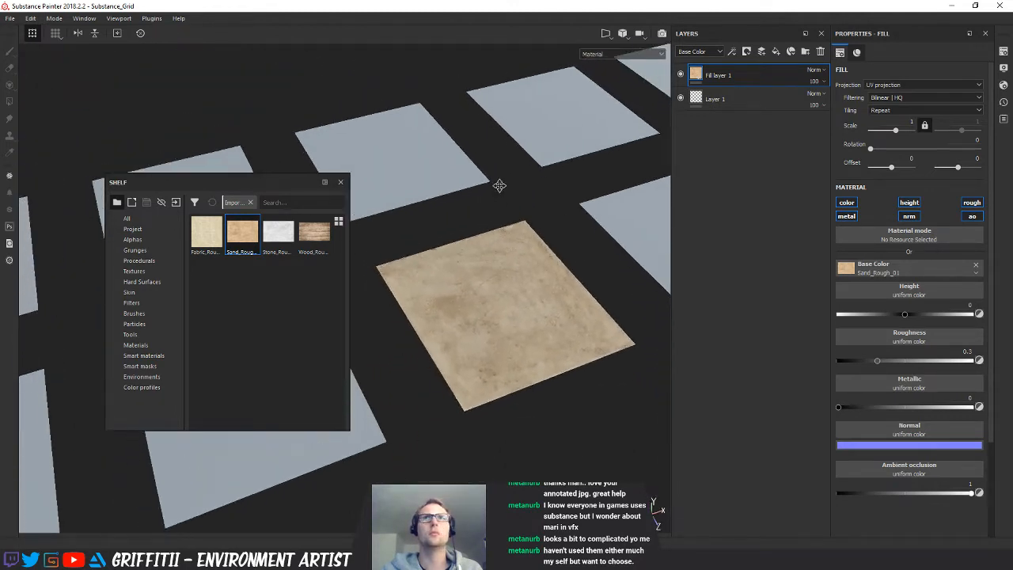
Assign Sand_Rough_01 to the sand fill layer's height and roughness channels
drag(242, 232, 878, 289)
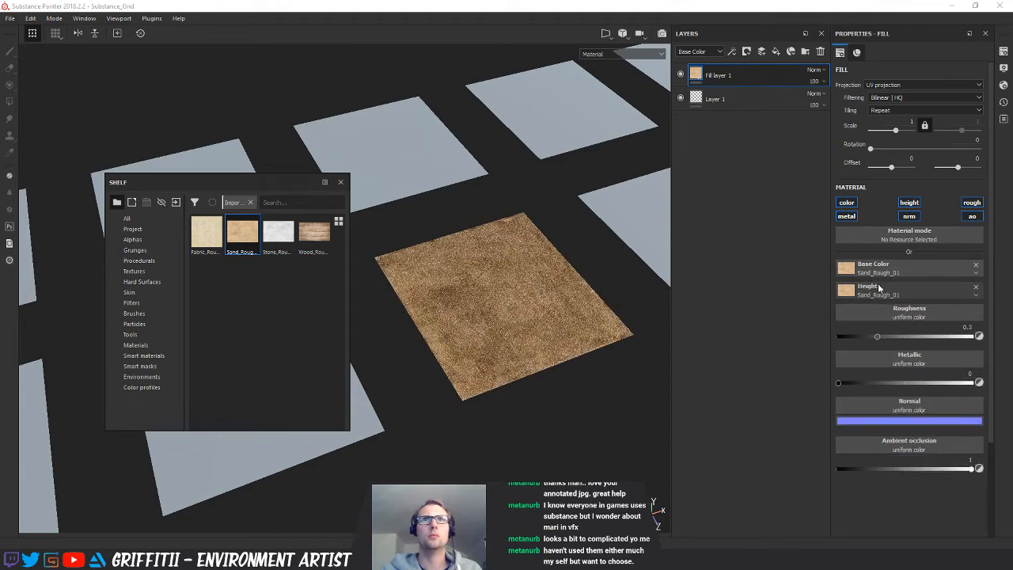
alt+right_drag(514, 317, 657, 320)
alt+drag(656, 320, 492, 290)
drag(274, 248, 874, 319)
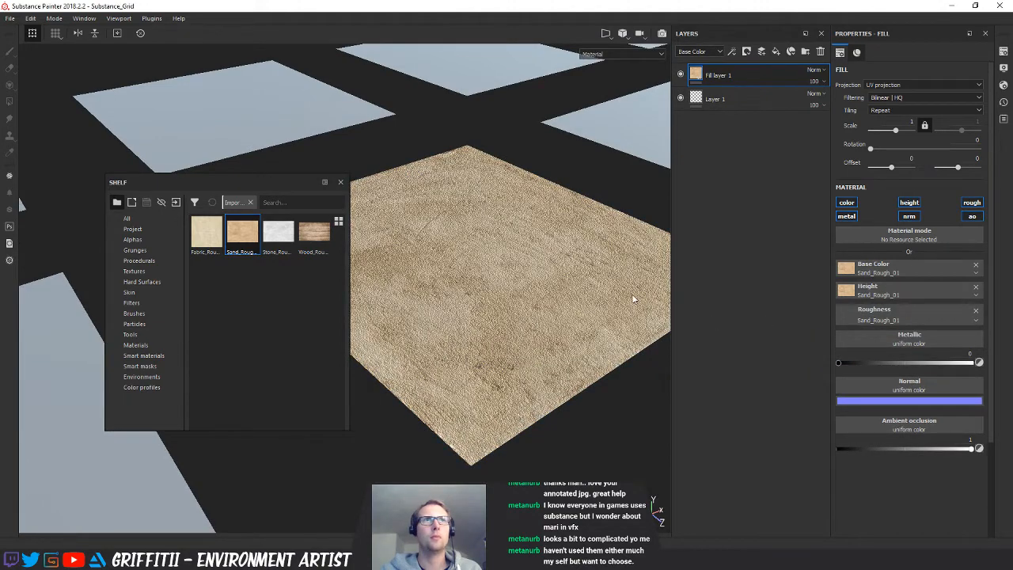
mouse_move(635, 296)
alt+mouse_down()
mouse_move(606, 260)
mouse_move(622, 264)
mouse_move(594, 293)
alt+mouse_up()
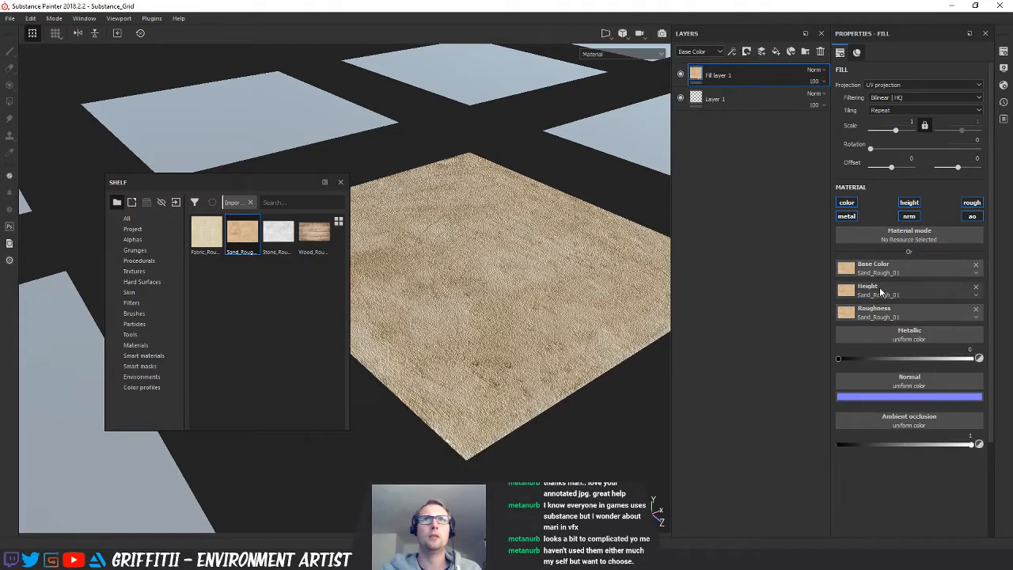
Set the sand fill layer's height opacity to 22 and delete the empty Layer 1
alt+drag(562, 242, 565, 235)
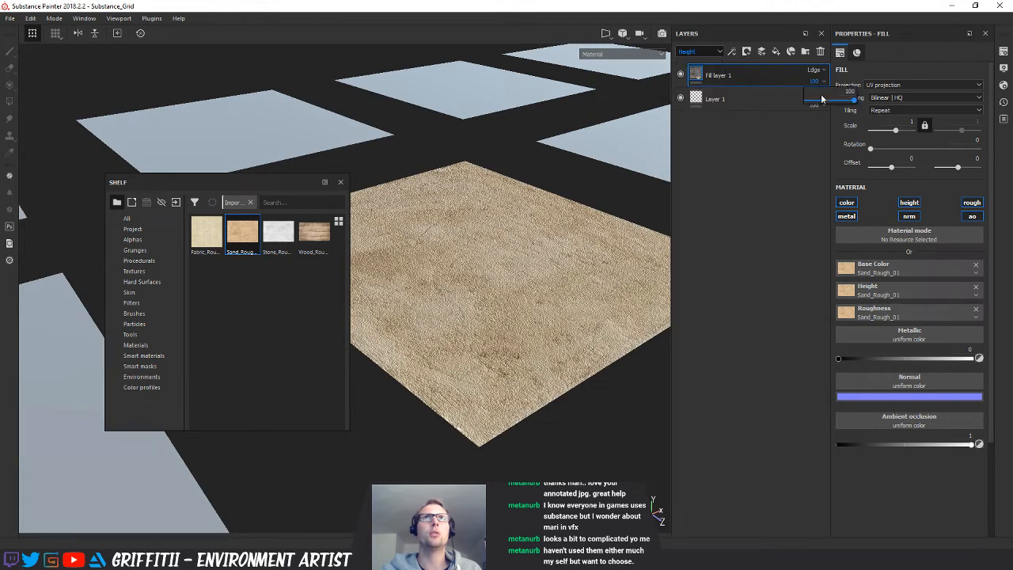
drag(822, 99, 817, 104)
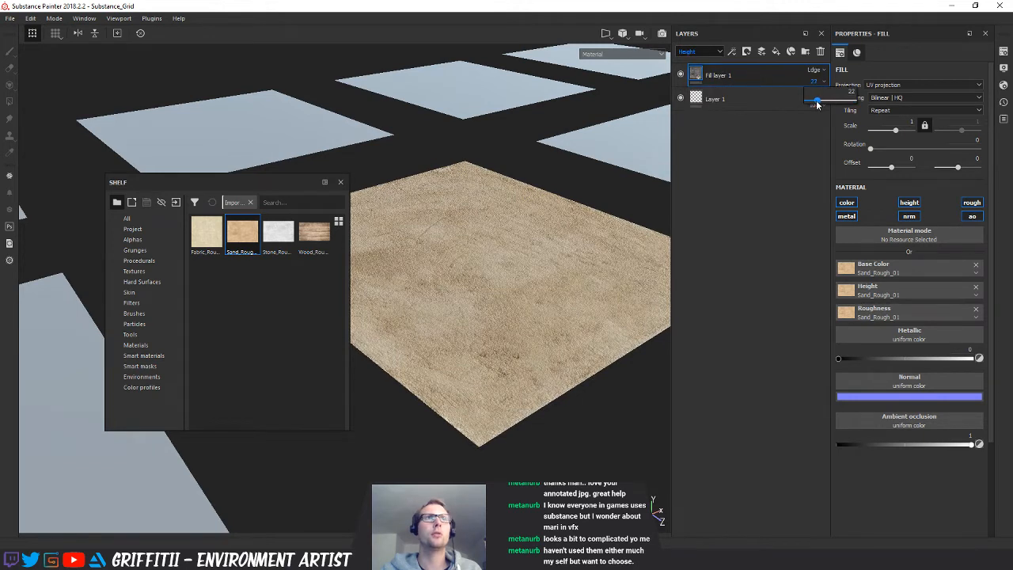
click(734, 105)
click(820, 52)
click(715, 52)
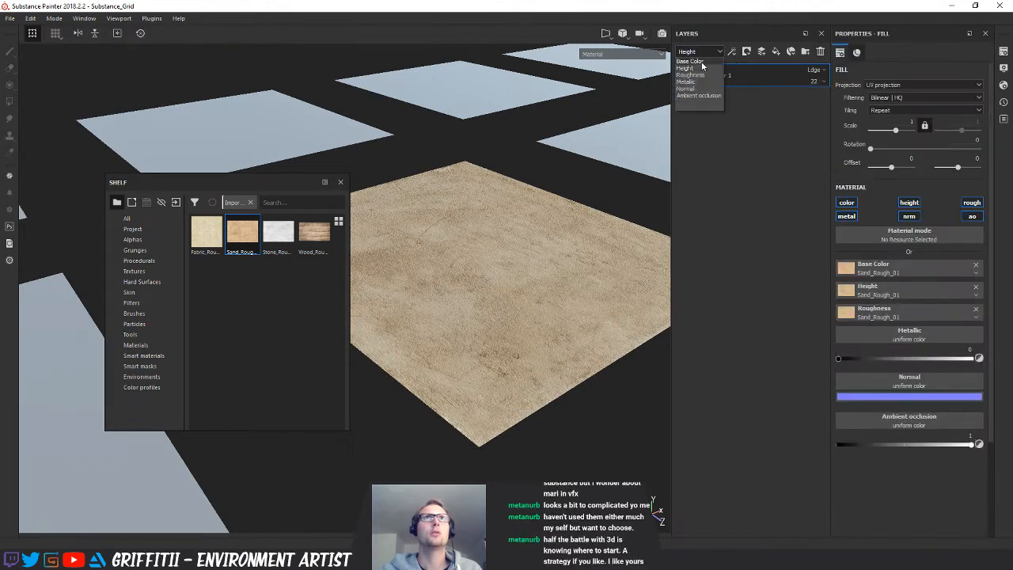
click(702, 62)
Add a fill layer to the Stone texture set with Stone_Rough_01 as base color and height
right_click(520, 244)
alt+drag(518, 204, 328, 183)
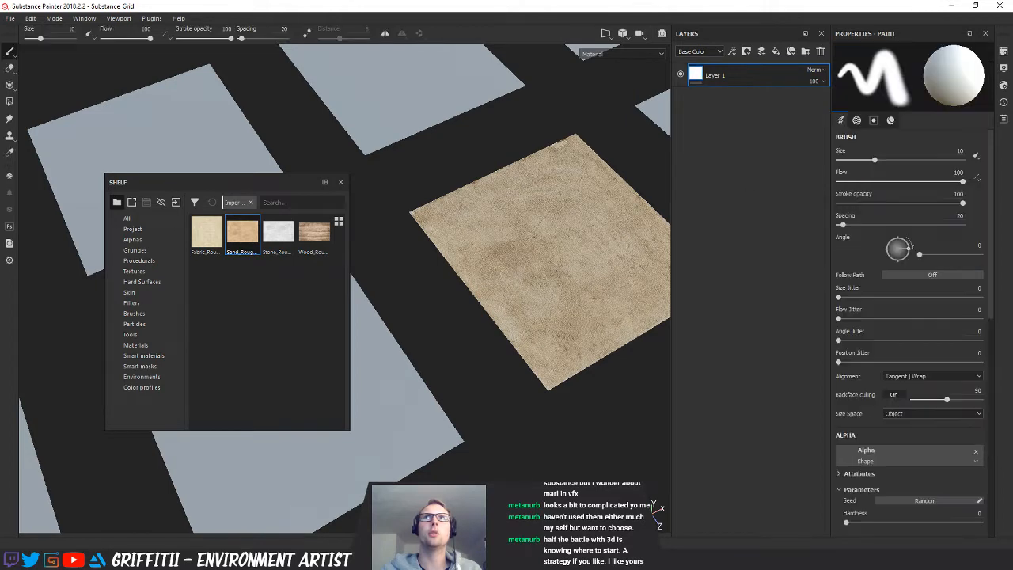
drag(279, 237, 897, 273)
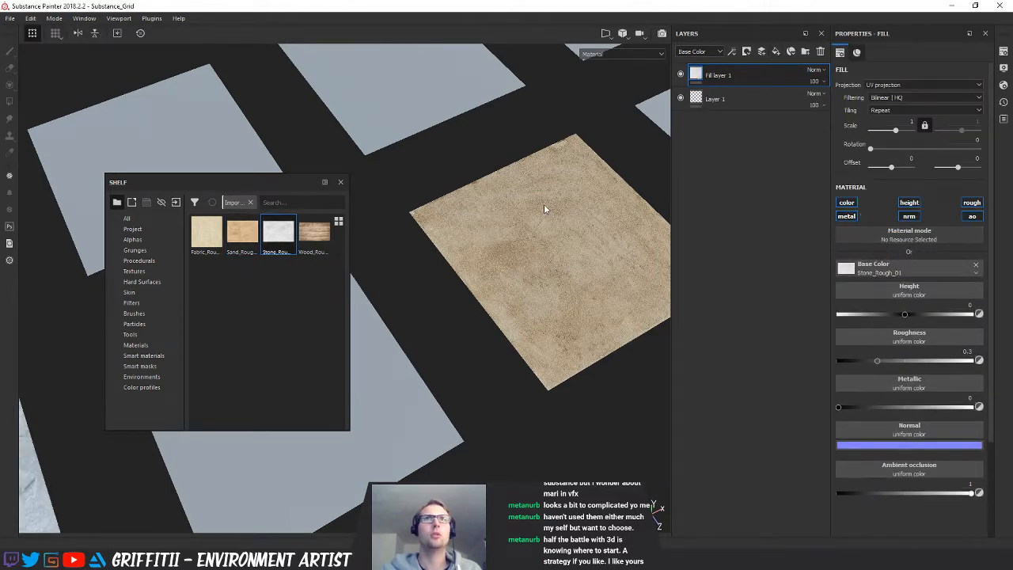
alt+drag(554, 164, 387, 238)
drag(287, 237, 910, 292)
Set the stone fill layer's opacity in the height channel to 36
double_click(717, 75)
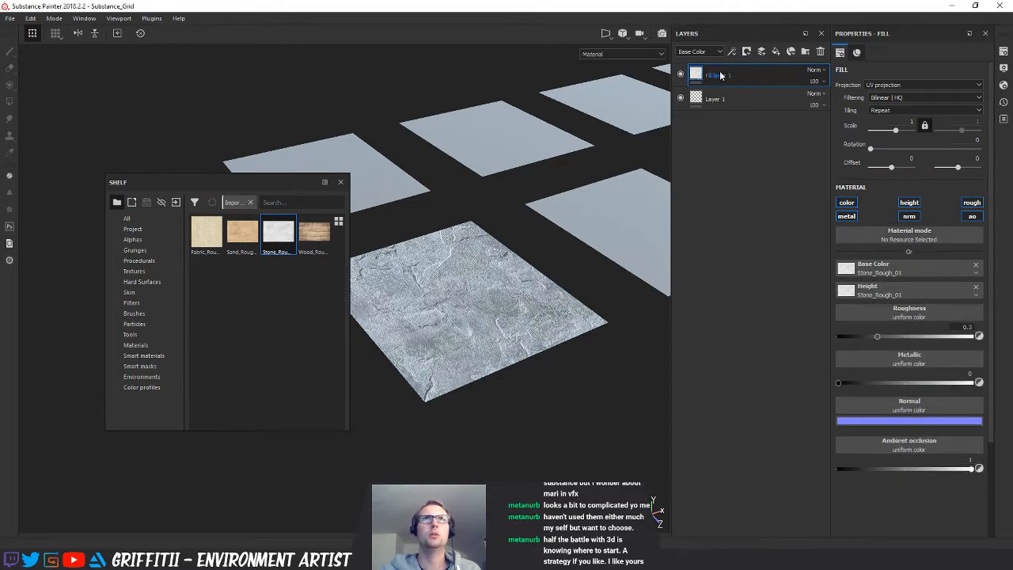
click(719, 97)
click(701, 54)
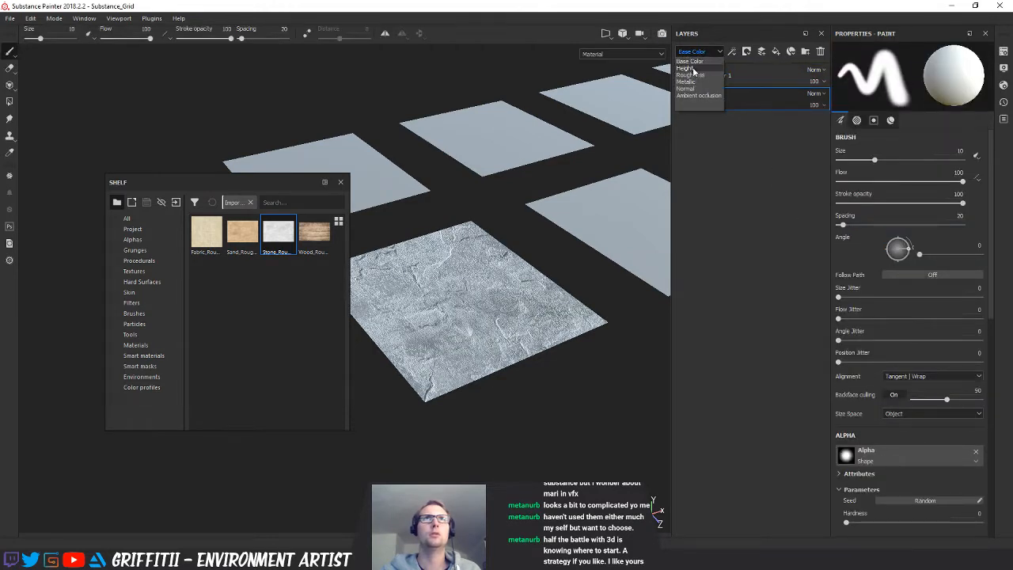
click(693, 69)
drag(815, 82, 817, 103)
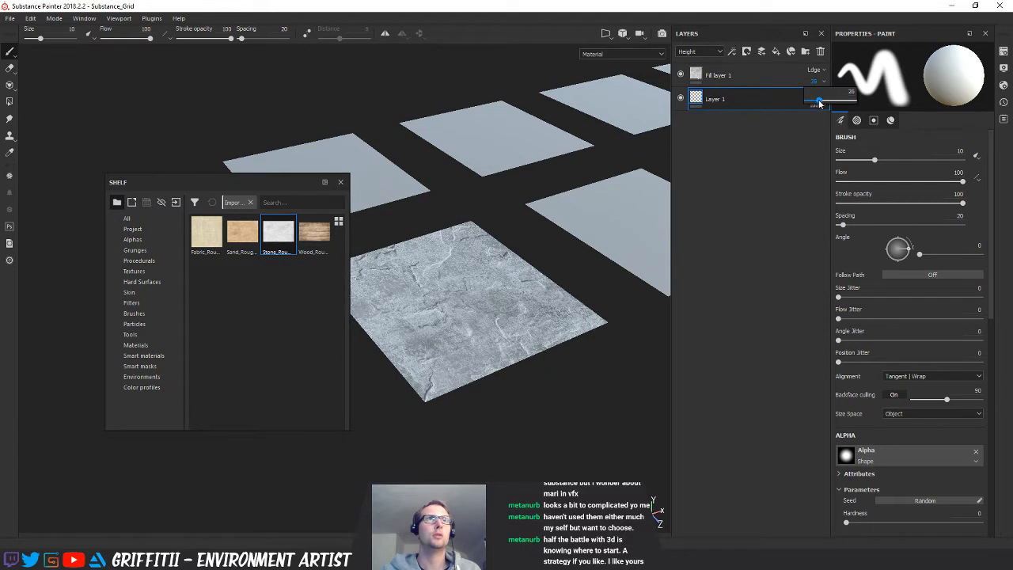
Delete the Stone set's empty Layer 1 and assign Stone_Rough_01 to the fill layer's roughness
click(762, 107)
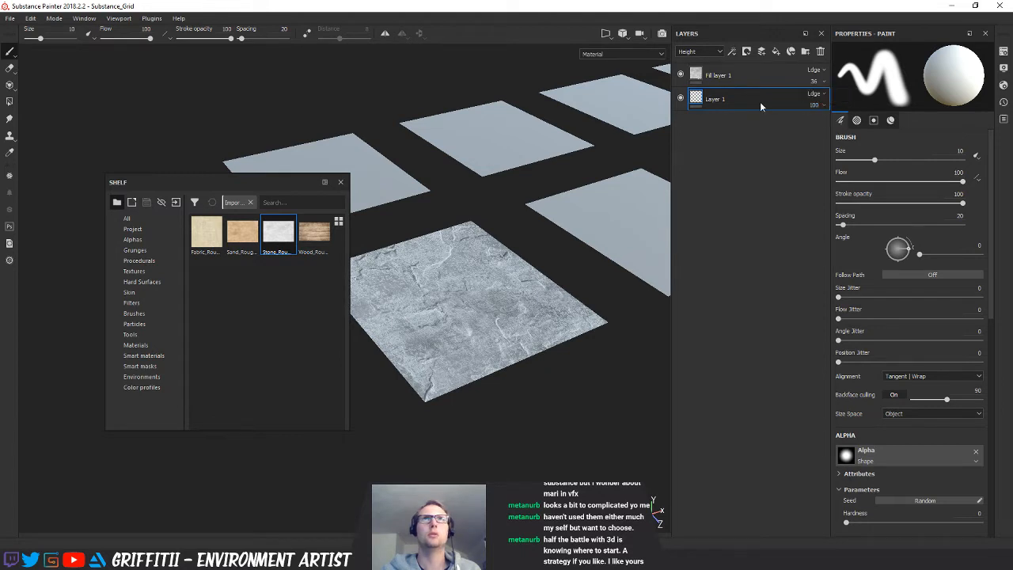
click(818, 52)
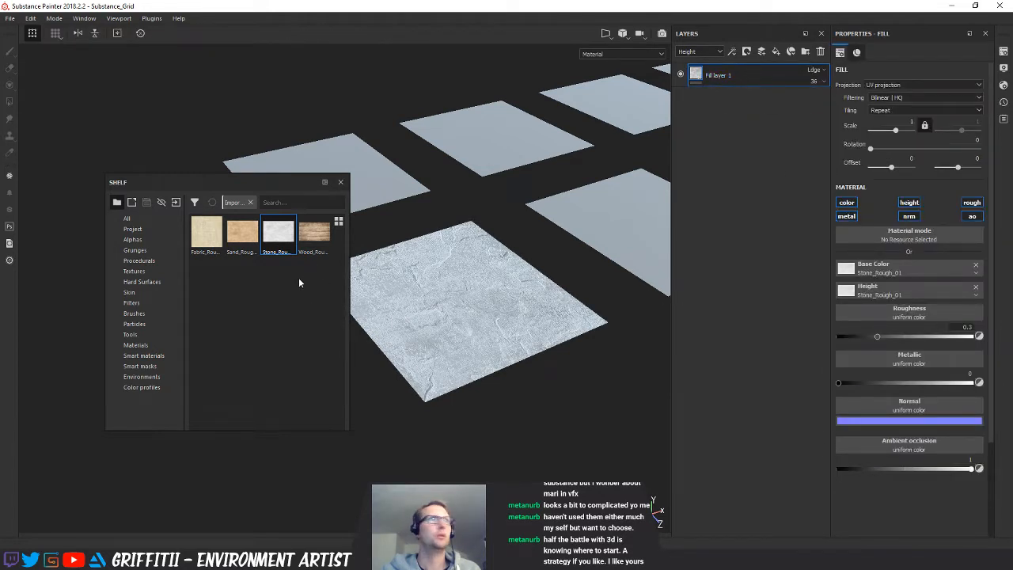
drag(281, 236, 895, 313)
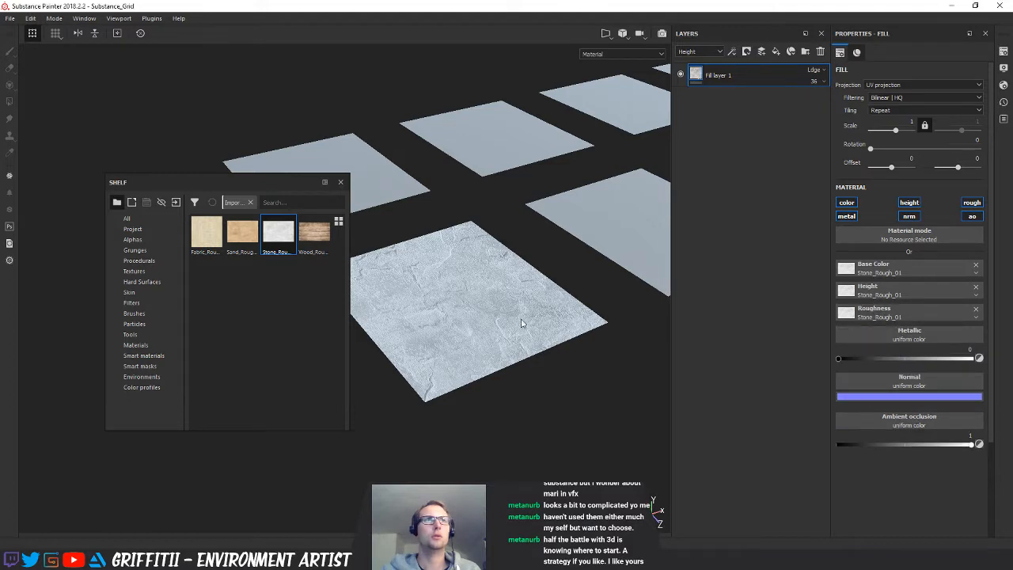
alt+drag(592, 310, 610, 323)
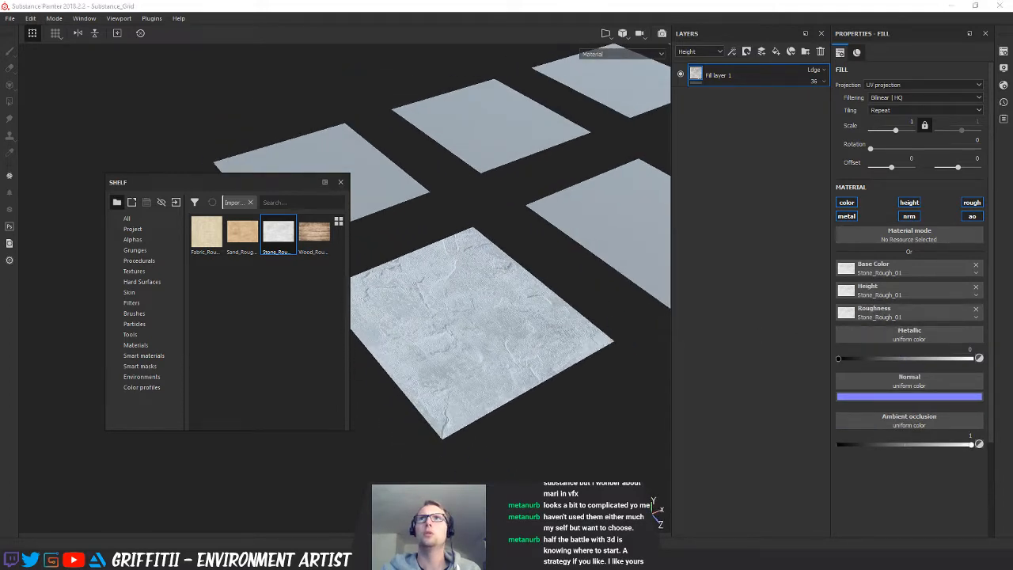
Add a fill layer to the Wood texture set with Wood_Rough_01 as base color
click(776, 52)
drag(314, 234, 907, 271)
right_click(592, 256)
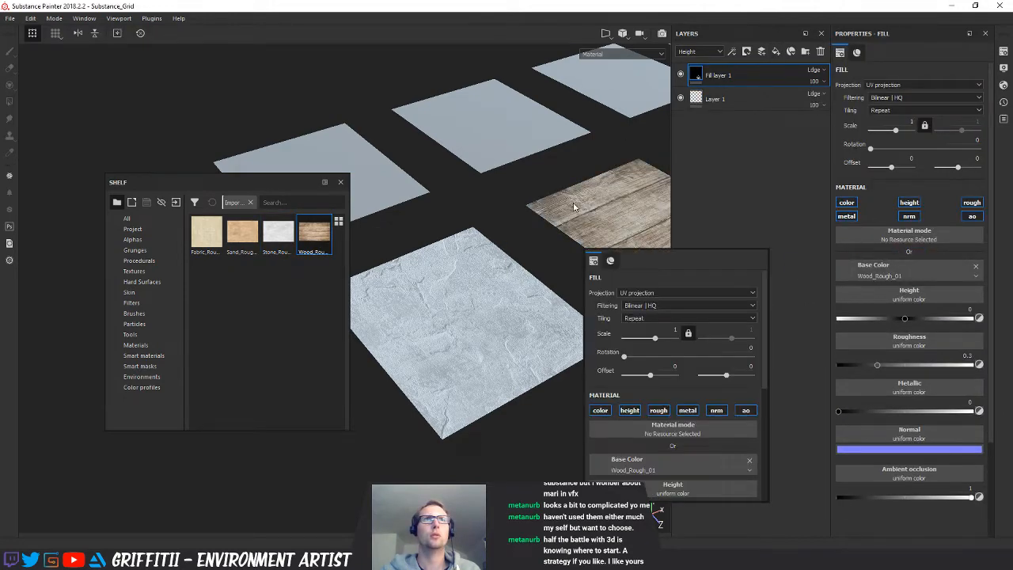
right_click(561, 199)
alt+drag(506, 201, 554, 204)
alt+middle_drag(554, 205, 502, 212)
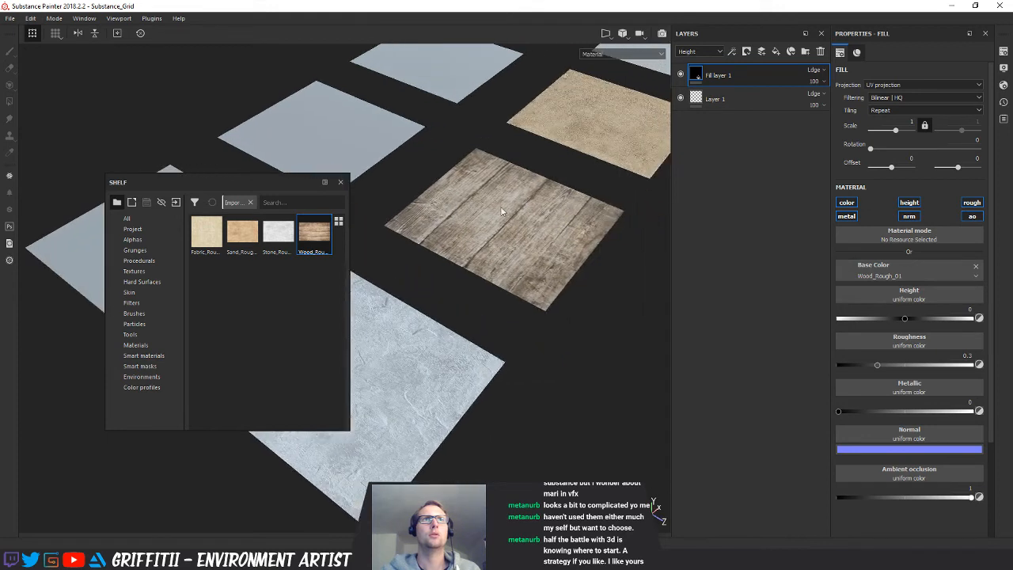
Assign Wood_Rough_01 to the wood fill layer's height and set its height opacity to 17
drag(321, 247, 909, 293)
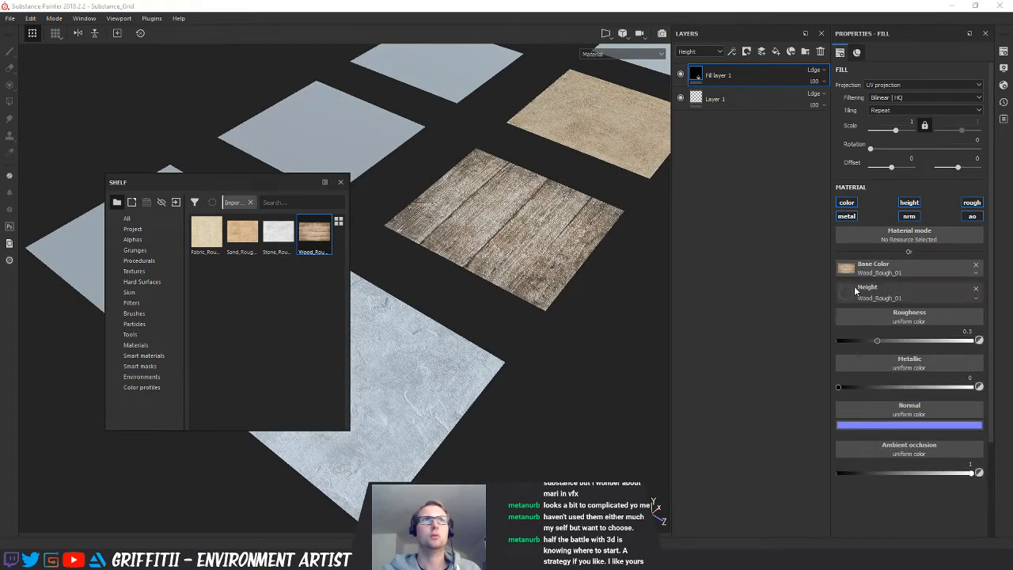
click(820, 82)
click(816, 101)
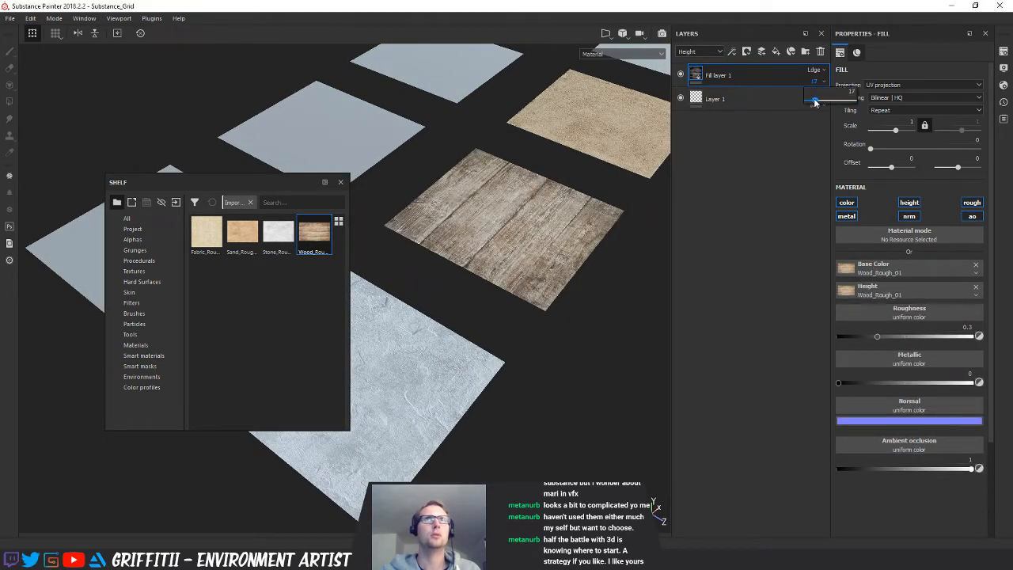
Assign Wood_Rough_01 to the wood fill layer's roughness and set its height opacity to 14
drag(314, 237, 910, 313)
alt+drag(589, 298, 497, 388)
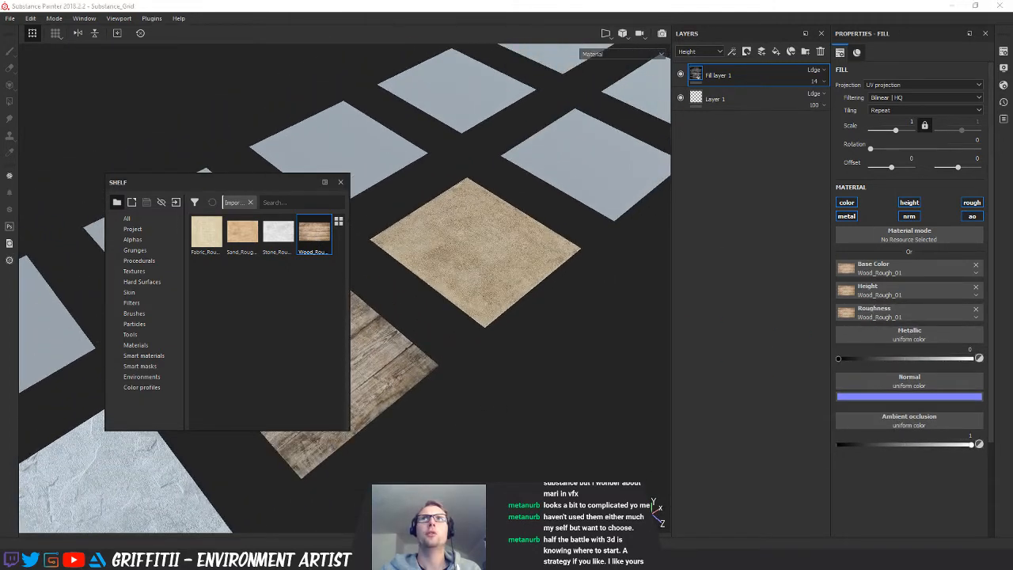
alt+middle_drag(543, 263, 459, 349)
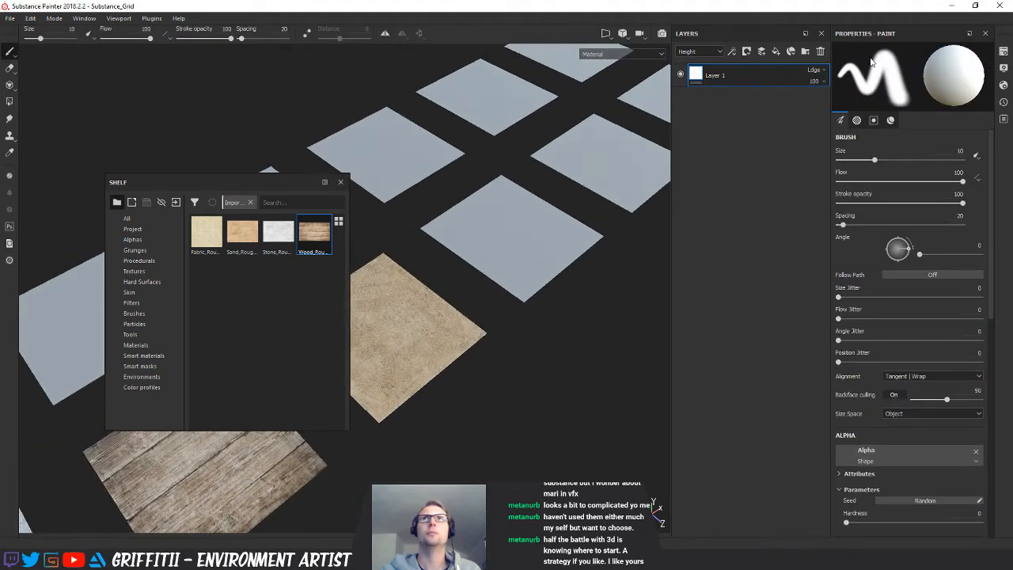
Add a fill layer to the Fabric texture set with Fabric_Rough_01 as base color, height and roughness
click(775, 51)
drag(205, 233, 891, 274)
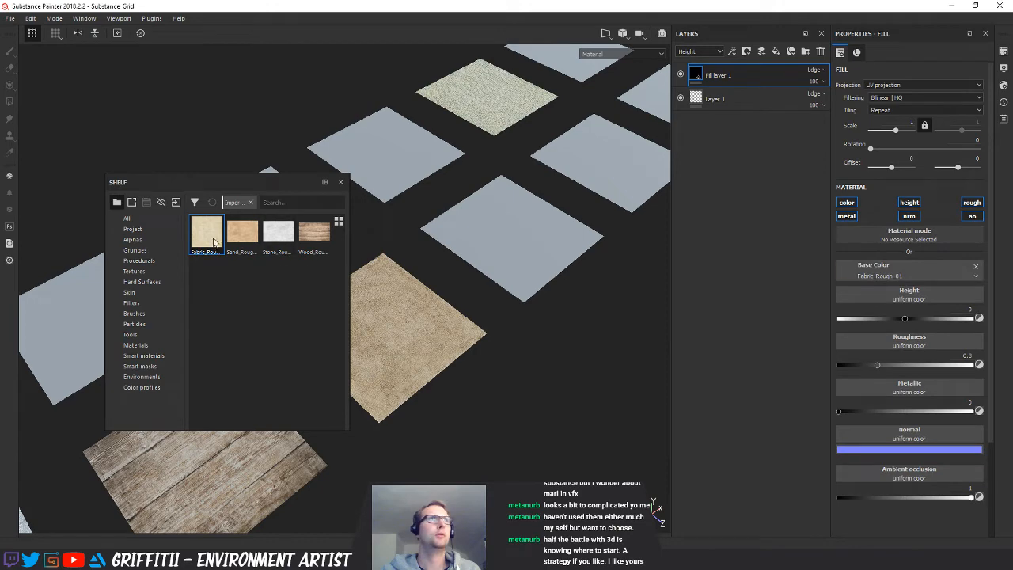
drag(214, 242, 914, 298)
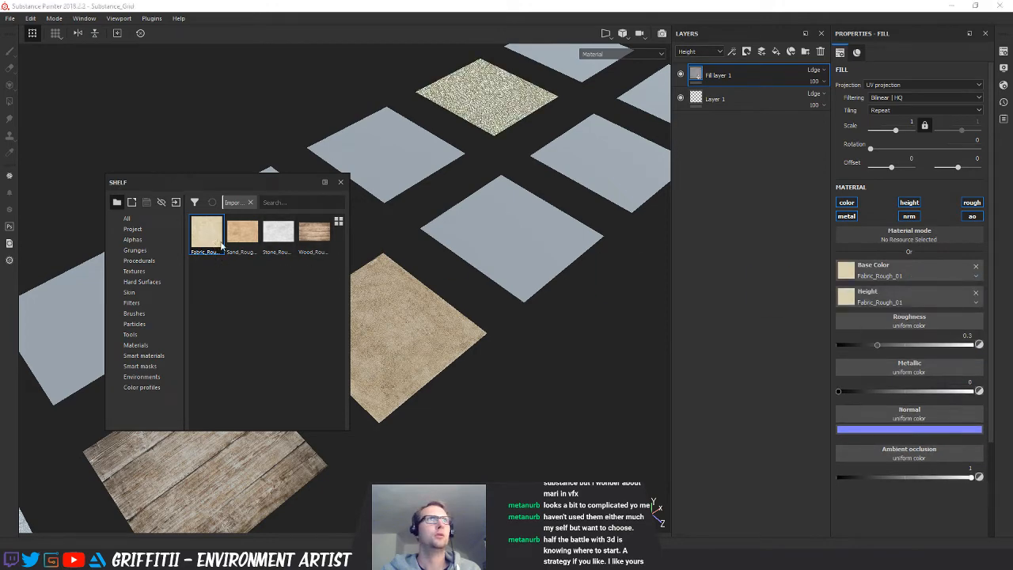
drag(221, 245, 908, 323)
Set the fabric fill layer's opacity in the height channel to 3
alt+drag(581, 162, 560, 170)
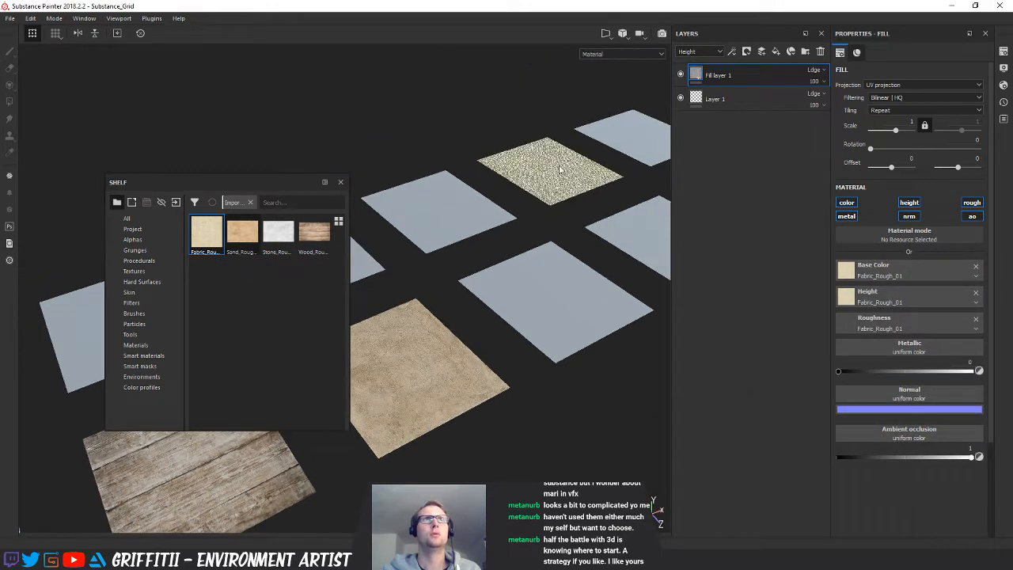
alt+middle_drag(559, 170, 513, 196)
click(814, 101)
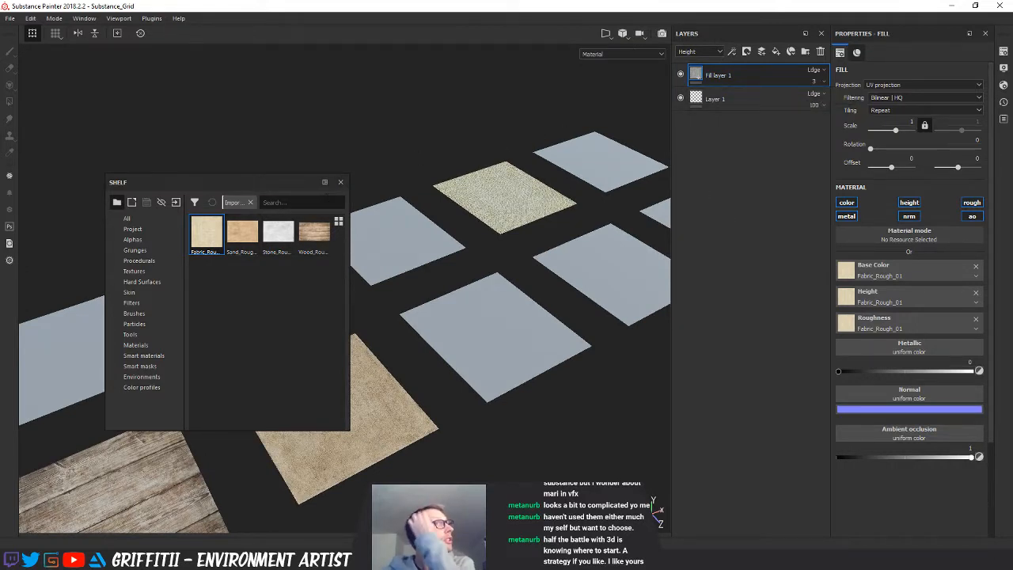
Close the shelf and delete the Fabric set's empty Layer 1
click(342, 184)
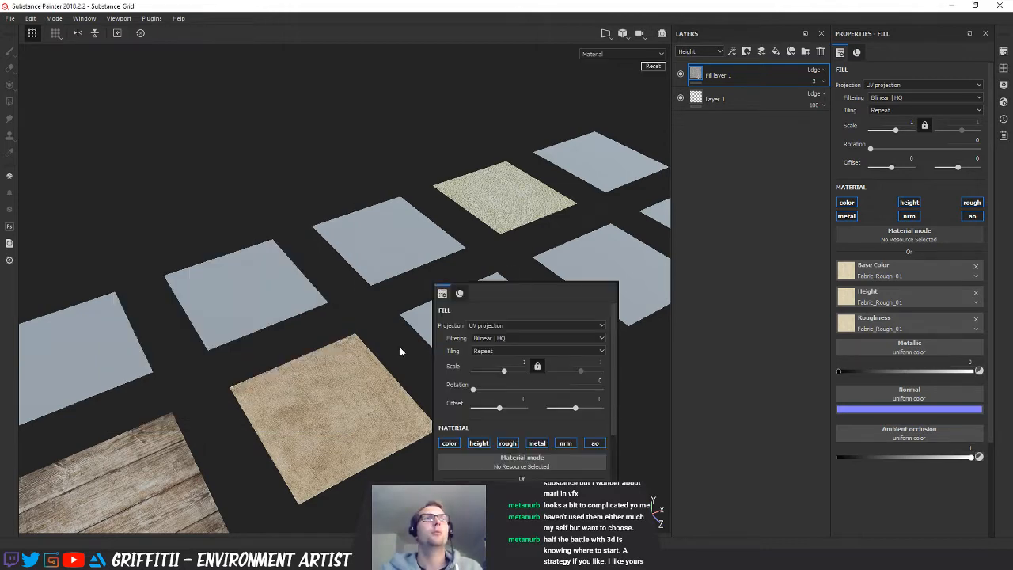
alt+drag(417, 166, 577, 235)
click(739, 100)
click(820, 51)
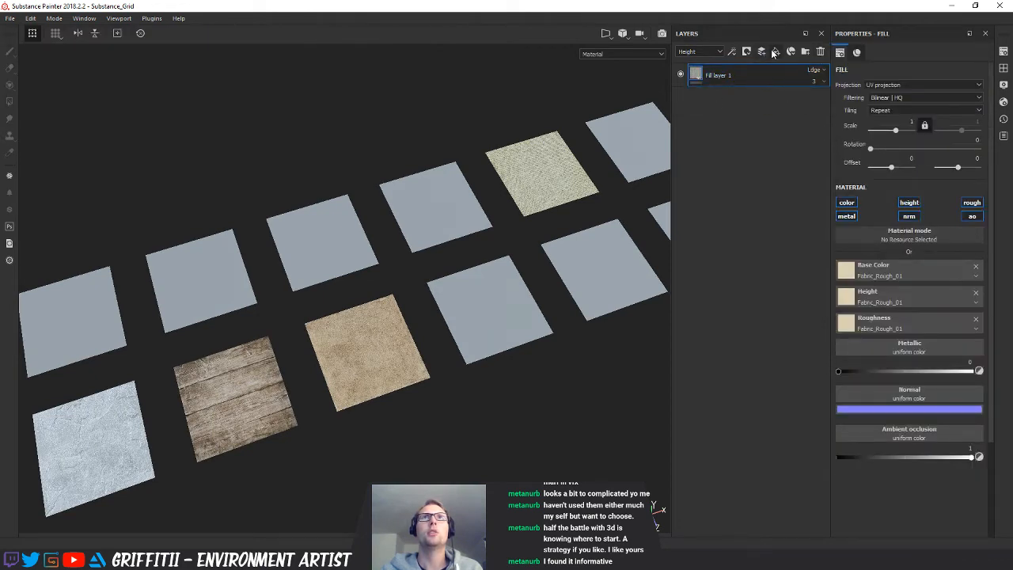
Add a second fill layer above the fabric layer and give it a muted red uniform base color
click(775, 51)
click(910, 274)
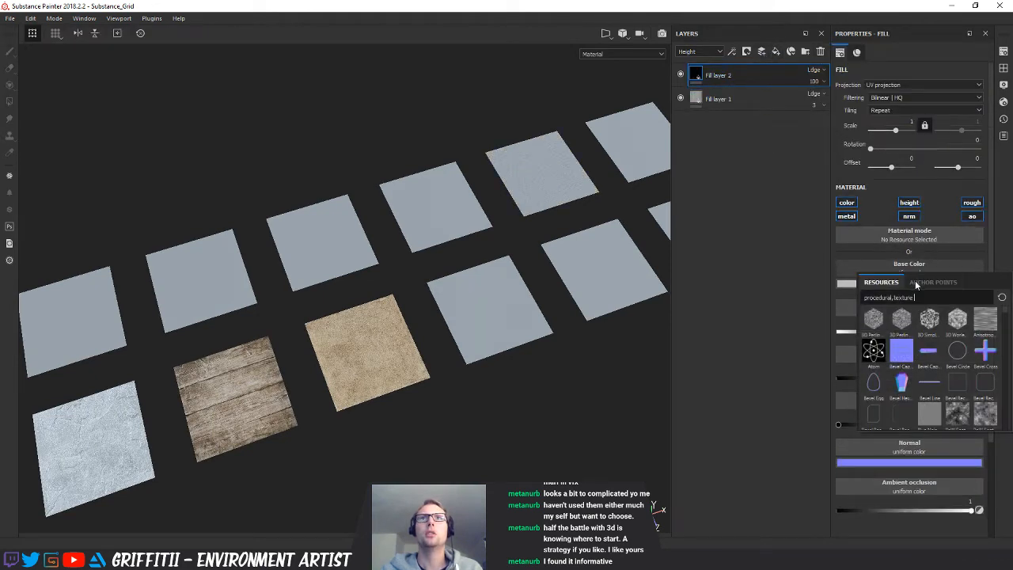
click(847, 285)
mouse_move(885, 316)
mouse_down()
mouse_move(892, 344)
mouse_move(887, 336)
mouse_up()
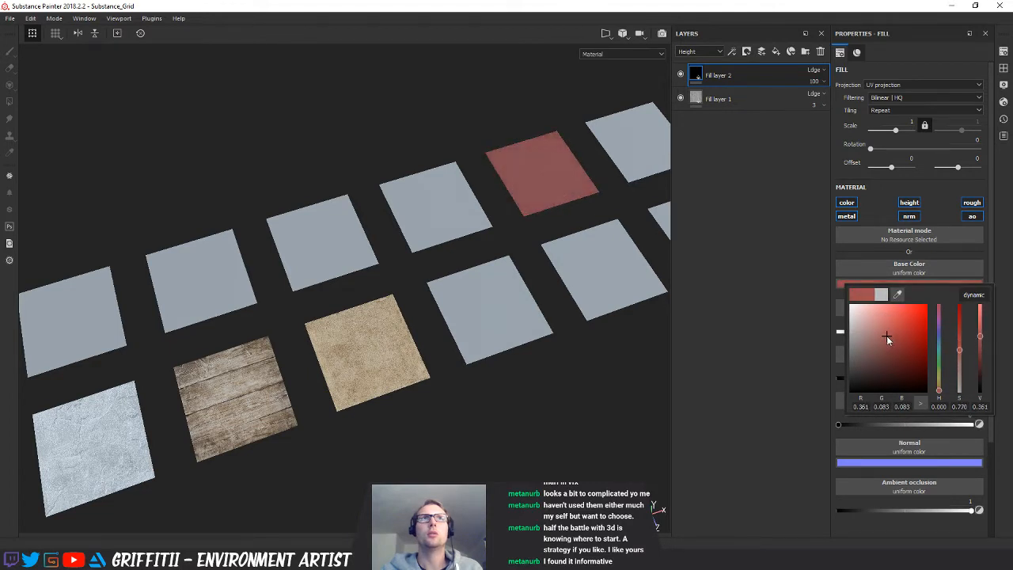
click(616, 253)
Limit the red fill layer to the color channel by disabling height, roughness, metallic, normal and ambient occlusion
alt+drag(600, 250, 341, 226)
click(847, 216)
click(909, 216)
click(972, 216)
click(972, 202)
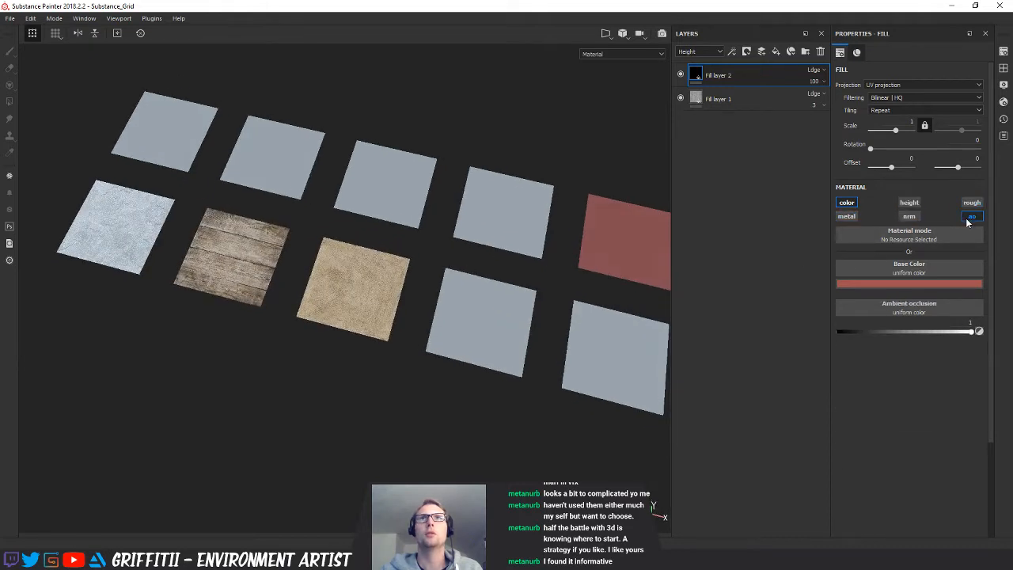
click(910, 203)
right_click(496, 229)
alt+drag(553, 164, 744, 231)
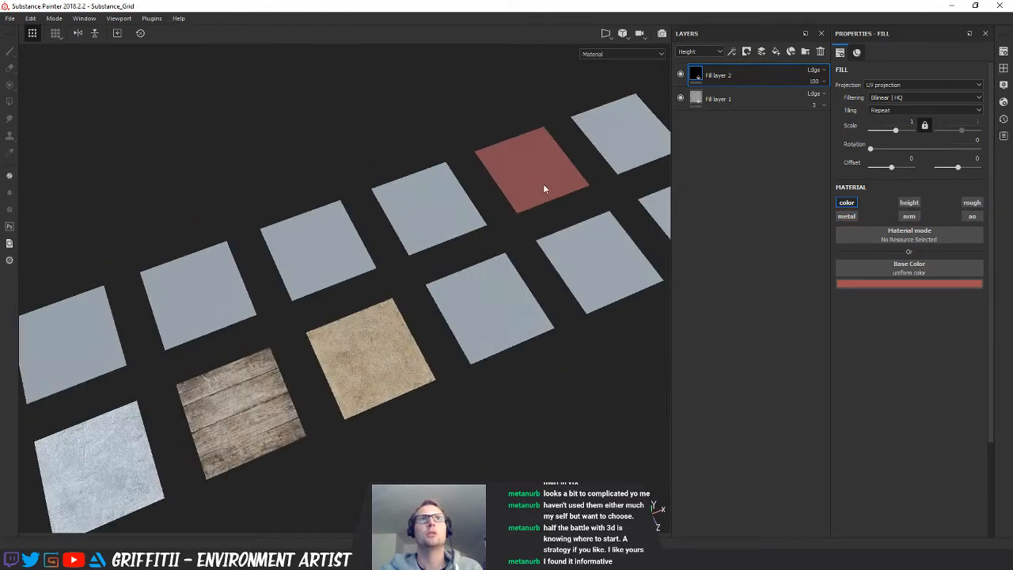
Set the red fill layer's opacity in the Base Color channel to 91
alt+drag(543, 187, 571, 159)
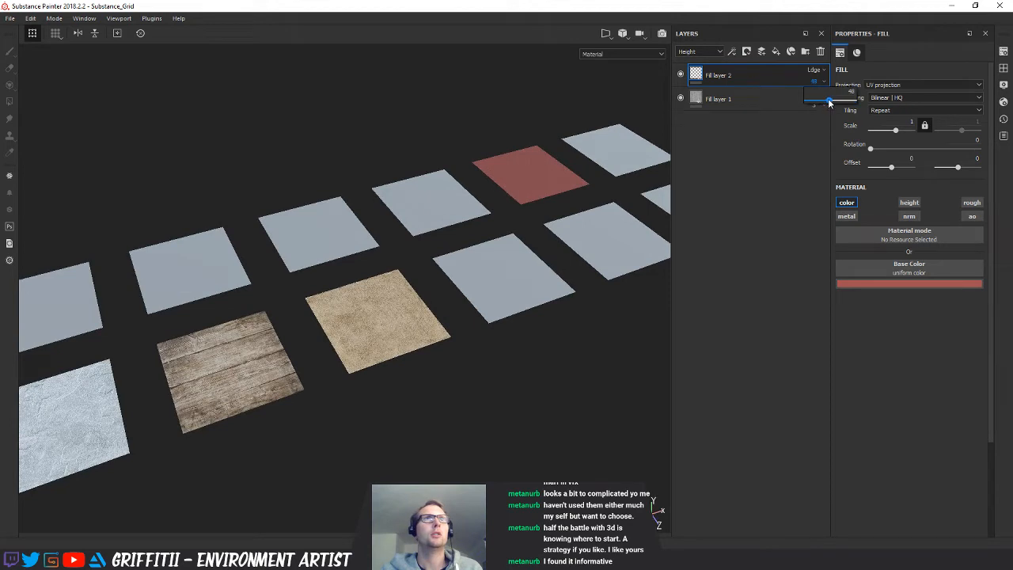
mouse_move(829, 103)
mouse_down()
mouse_move(842, 100)
mouse_move(821, 104)
mouse_up()
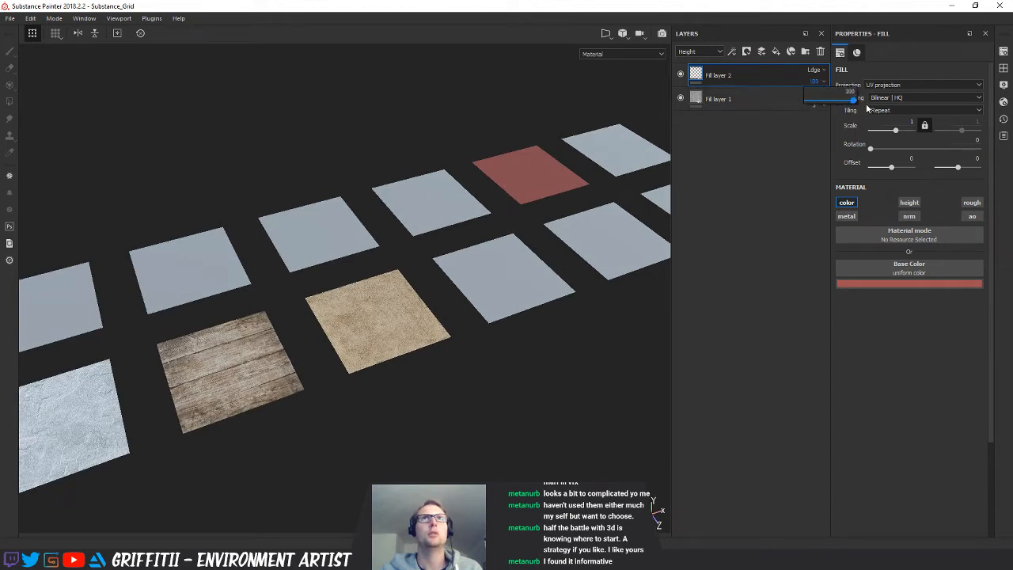
click(713, 53)
click(696, 62)
click(817, 82)
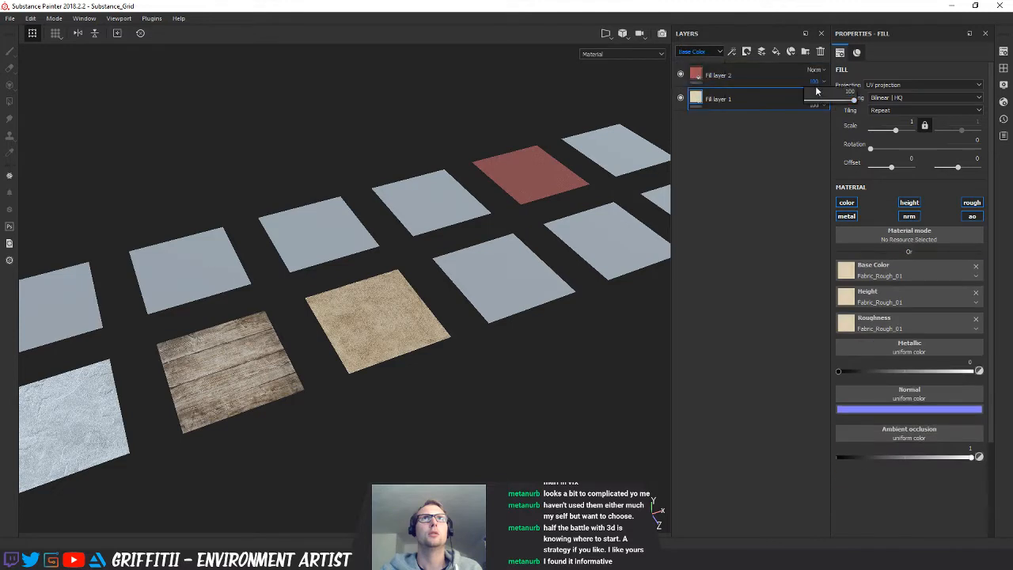
click(817, 101)
drag(817, 101, 849, 104)
right_click(354, 215)
click(362, 194)
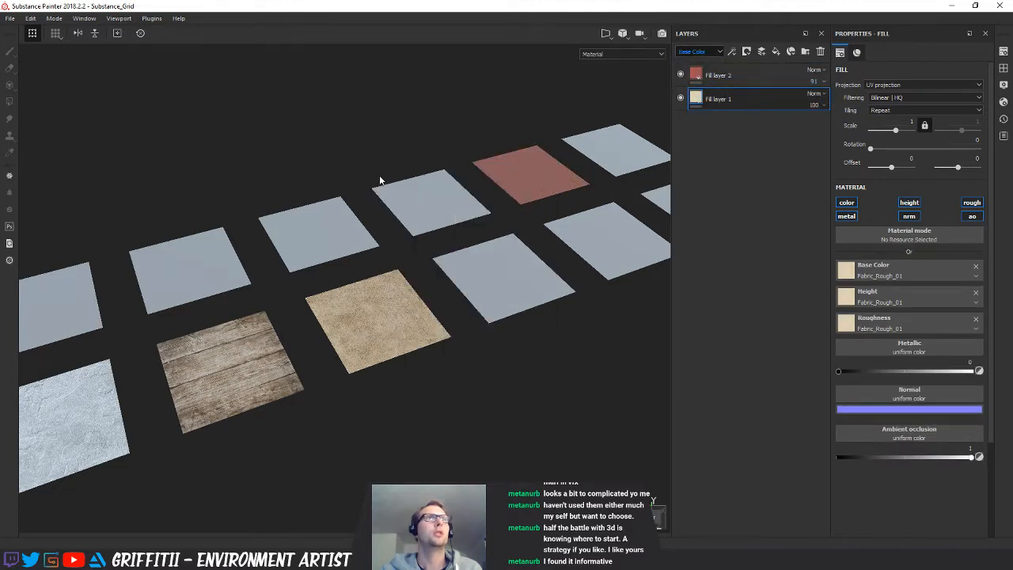
Save the project under the new name Market_Substances_v001 in the Substances folder
mouse_move(379, 180)
alt+mouse_down()
mouse_move(351, 185)
mouse_move(418, 203)
mouse_move(374, 177)
alt+mouse_up()
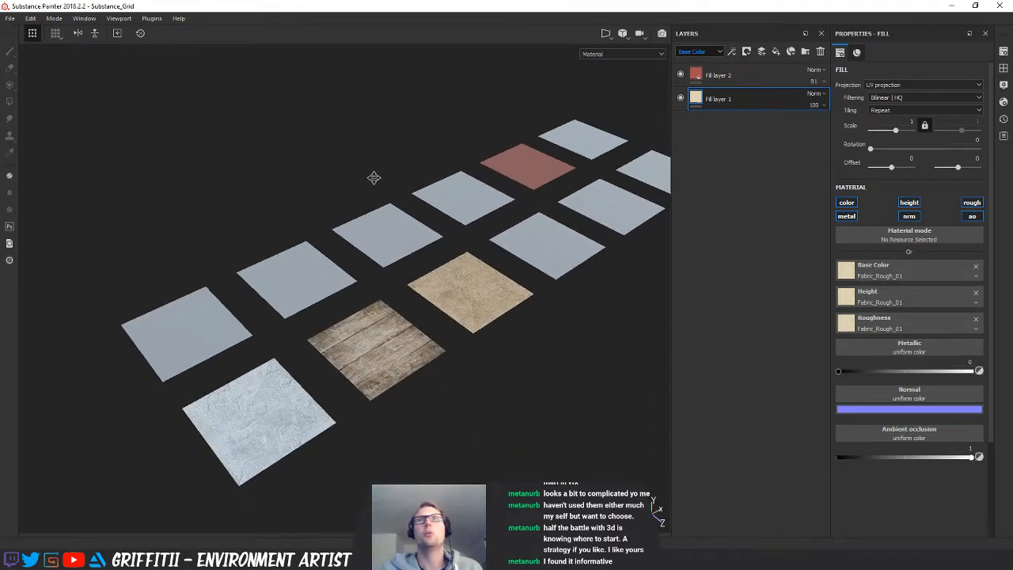
alt+middle_drag(374, 177, 369, 160)
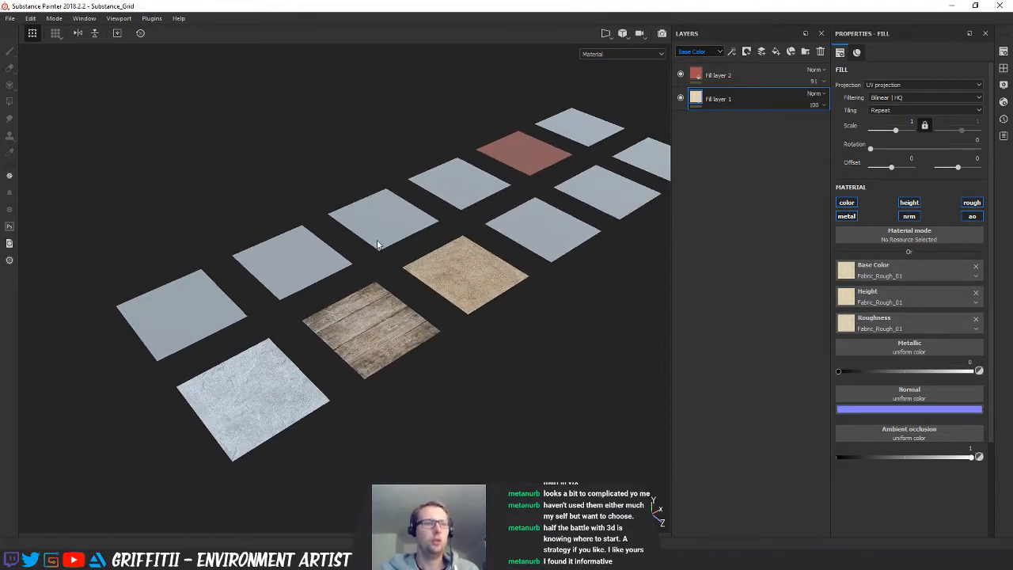
click(11, 19)
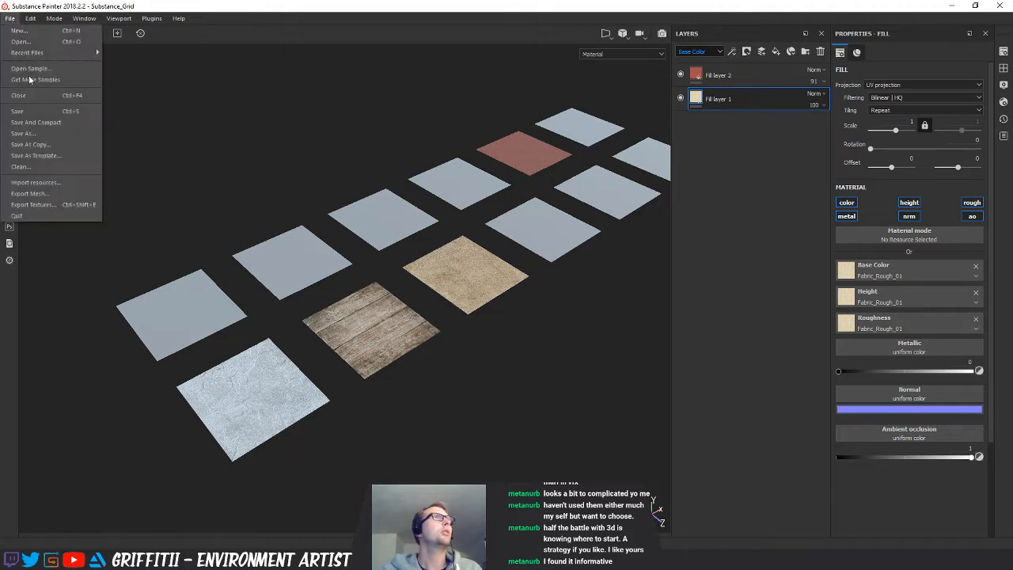
click(33, 136)
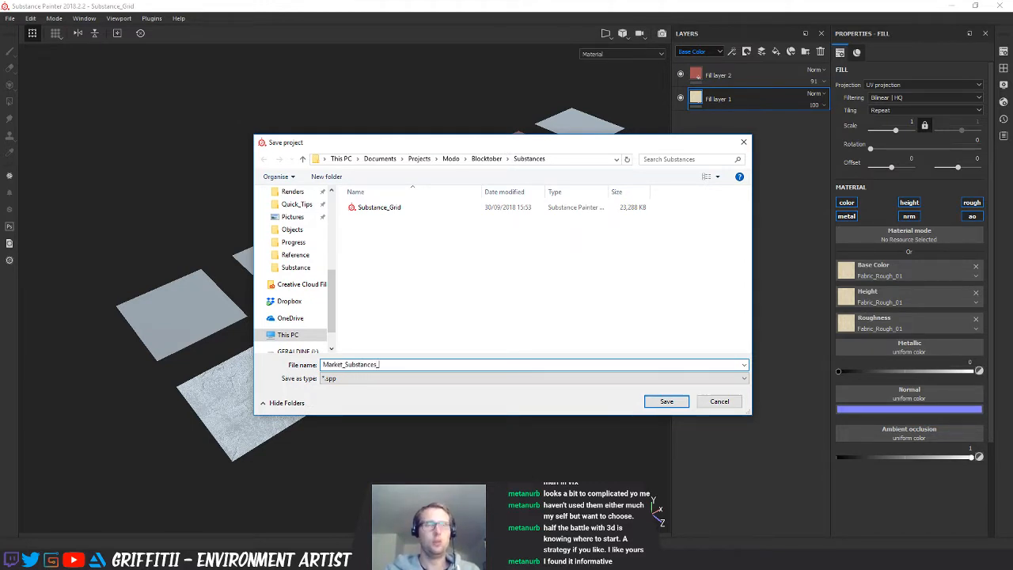
key(Return)
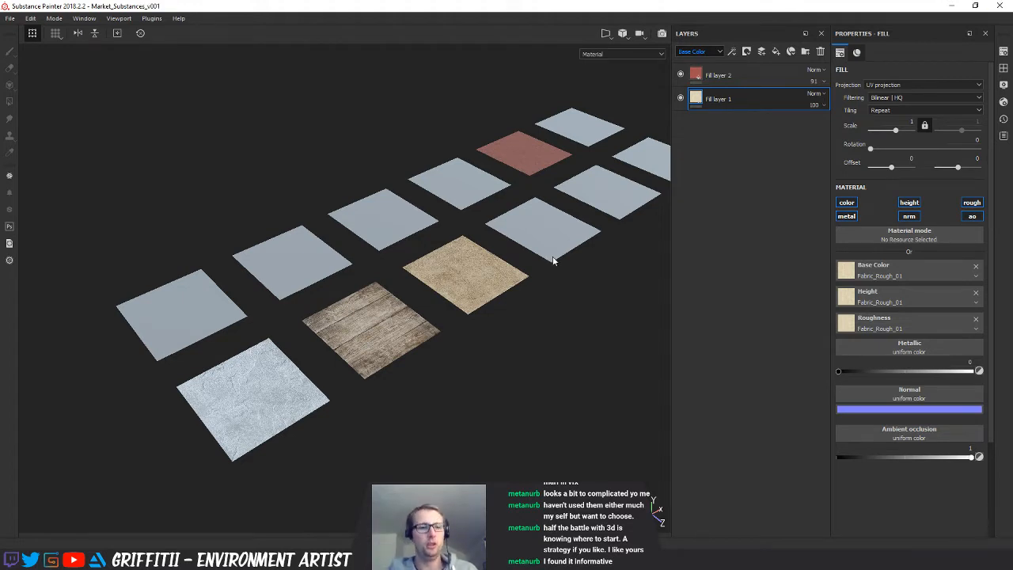
Set up a texture export that includes only the Fabric, Sand, Stone and Wood texture sets
key(ctrl+shift+e)
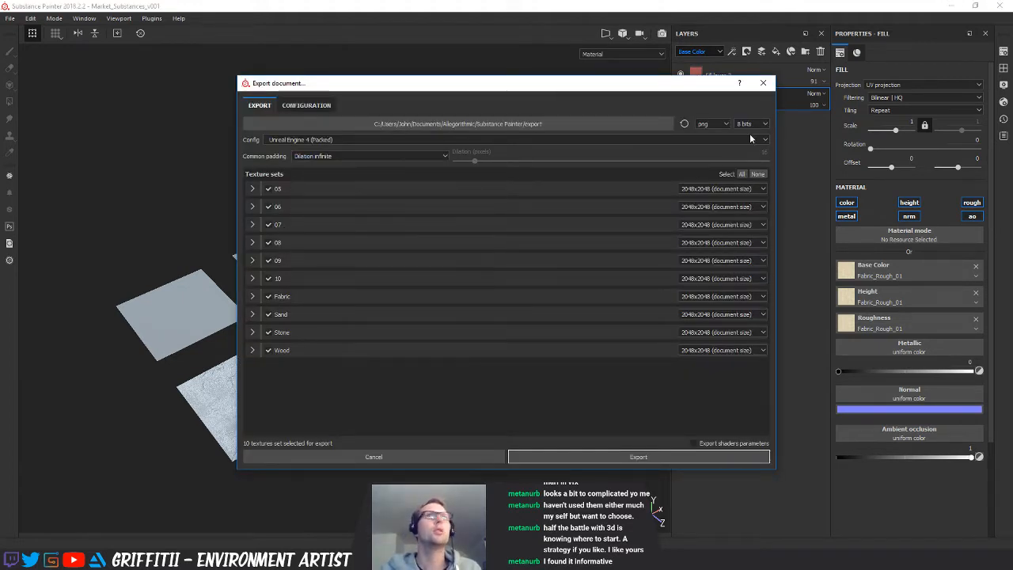
click(758, 174)
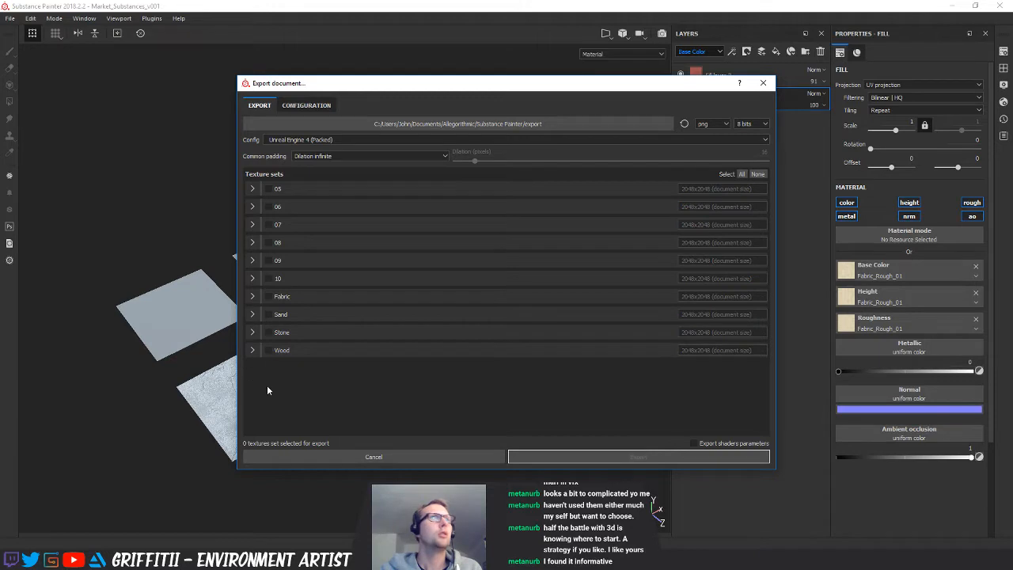
click(251, 296)
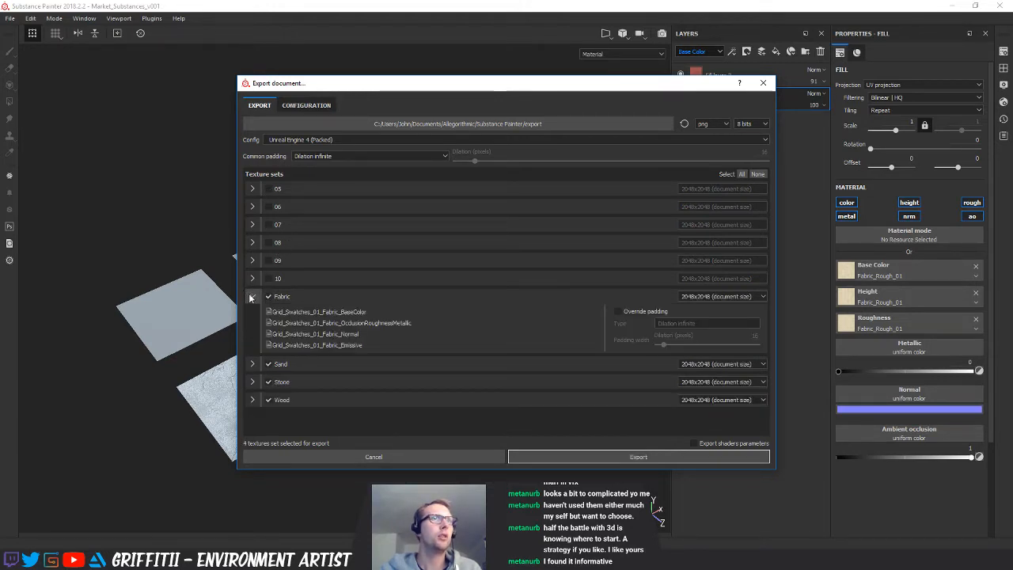
click(251, 296)
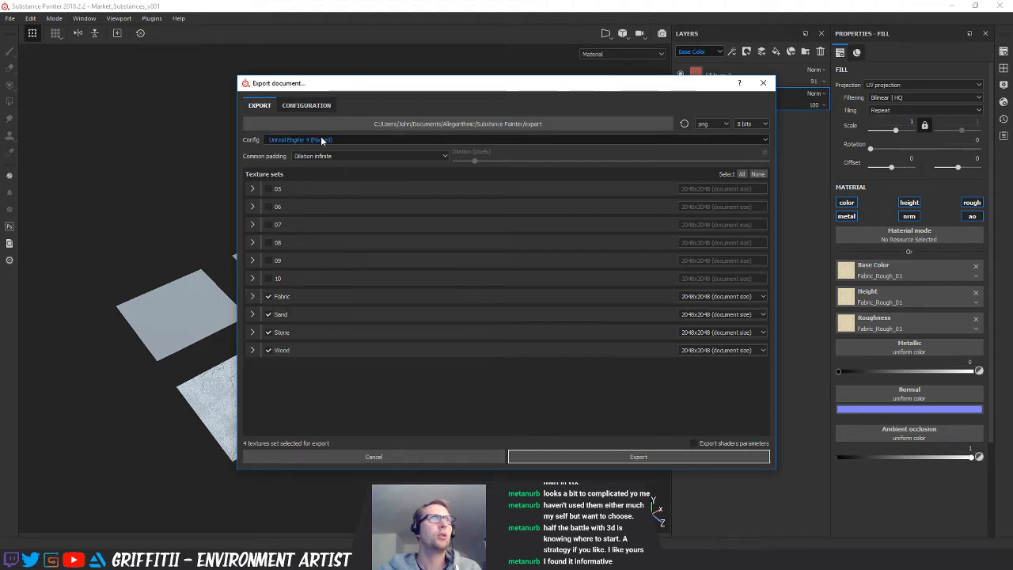
Set the export configuration to UE4 Packer and check the output maps listed for the Fabric set
click(320, 139)
click(279, 170)
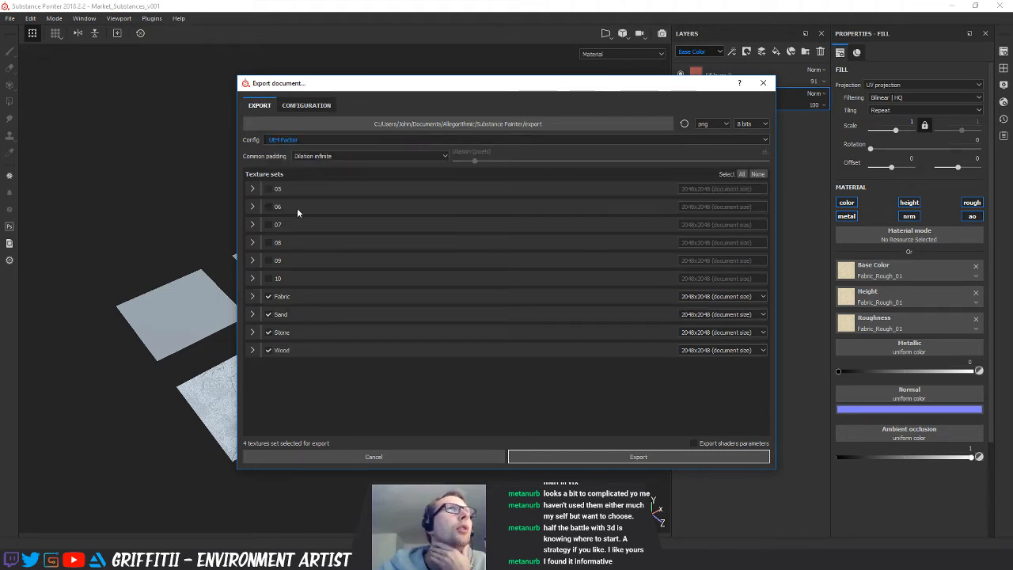
click(253, 297)
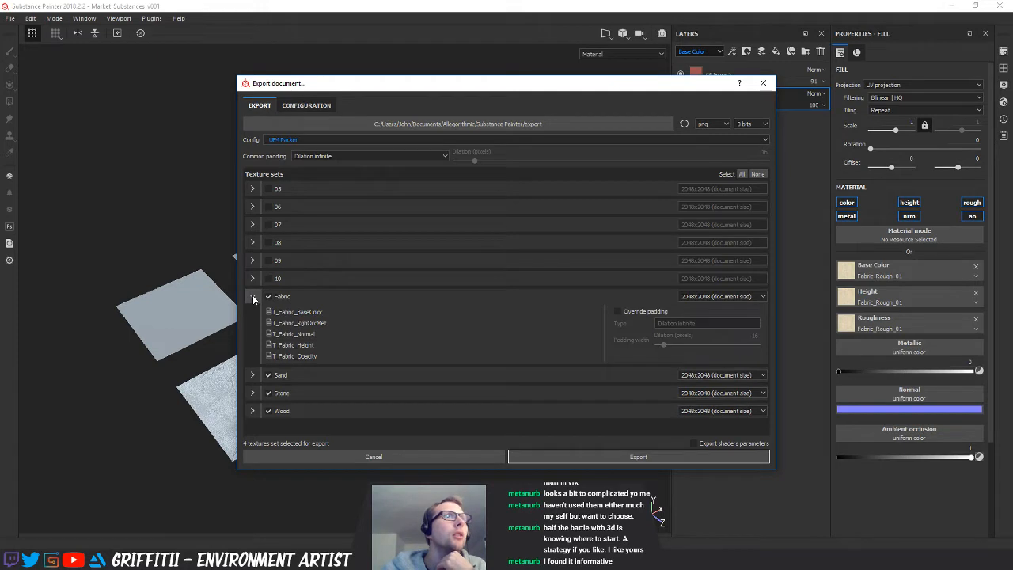
click(253, 297)
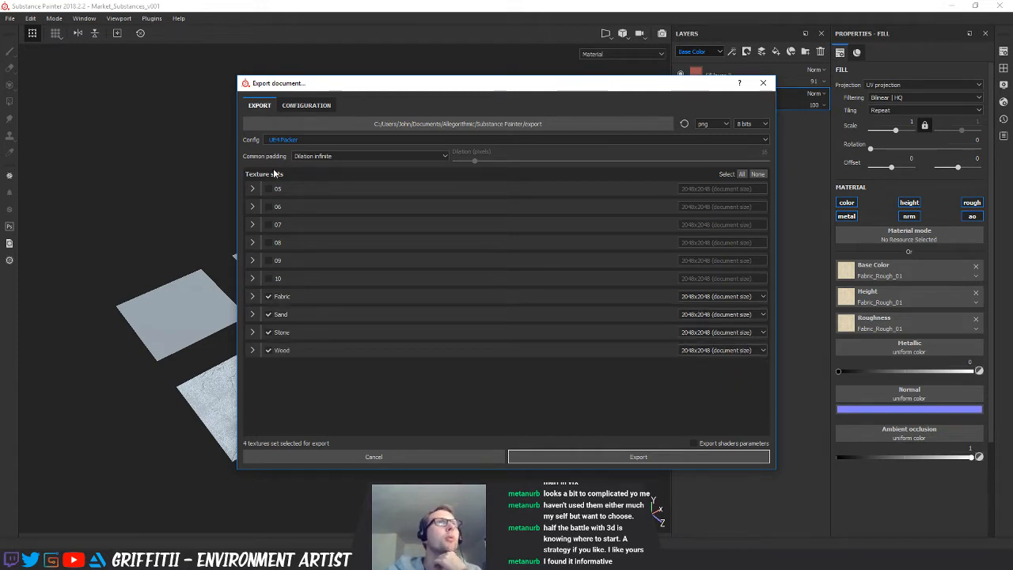
Create a folder named Exports inside the Blocktober project's Textures folder while choosing the export destination
click(464, 125)
click(282, 238)
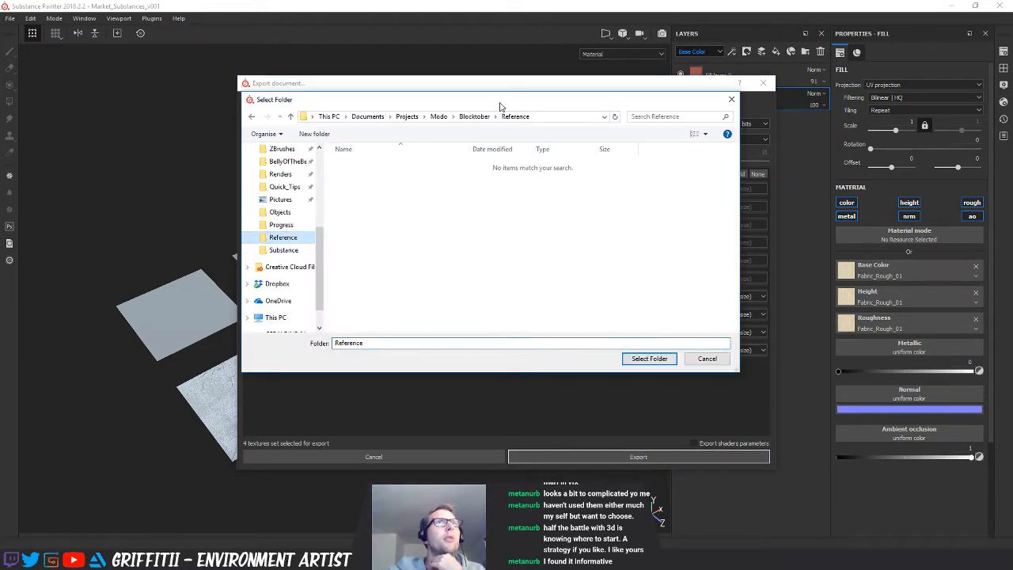
double_click(441, 206)
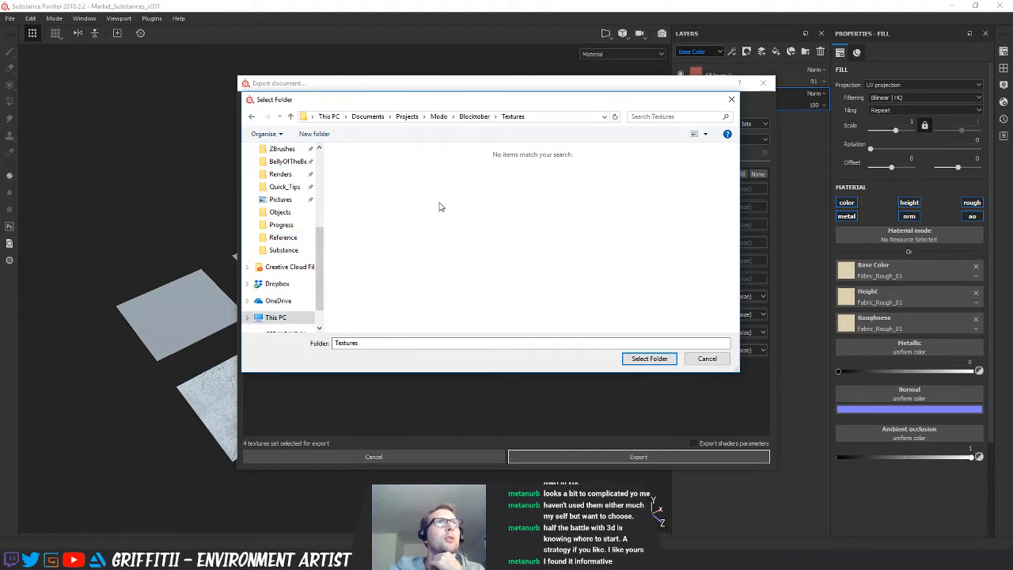
click(316, 134)
text(E)
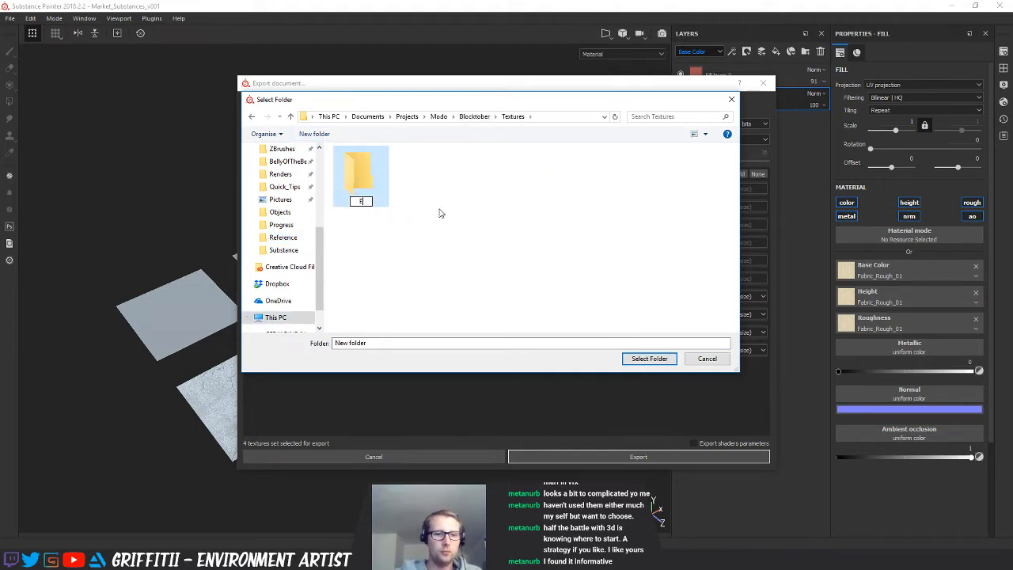
text(xported)
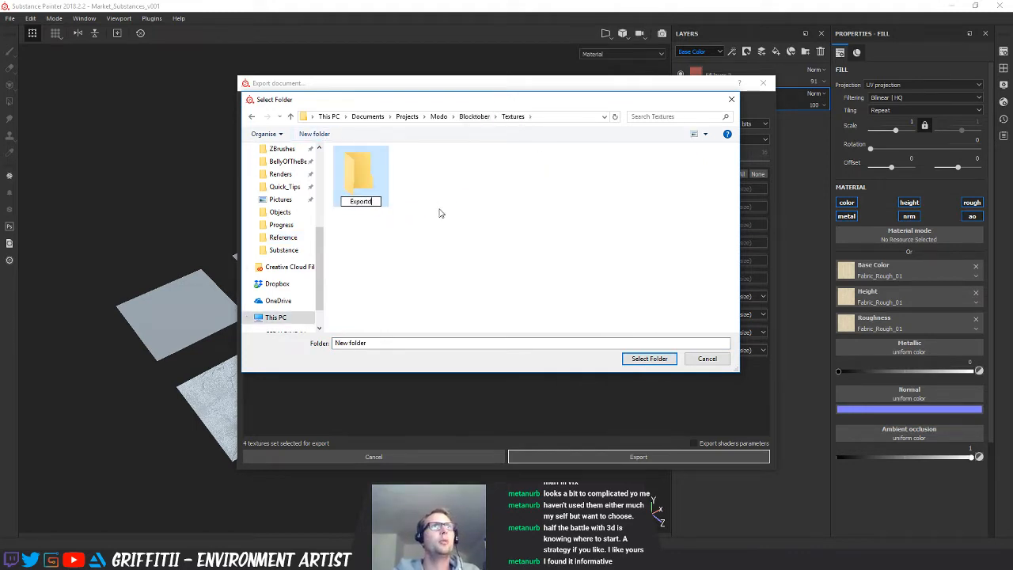
key(Return)
key(F2)
text(Export)
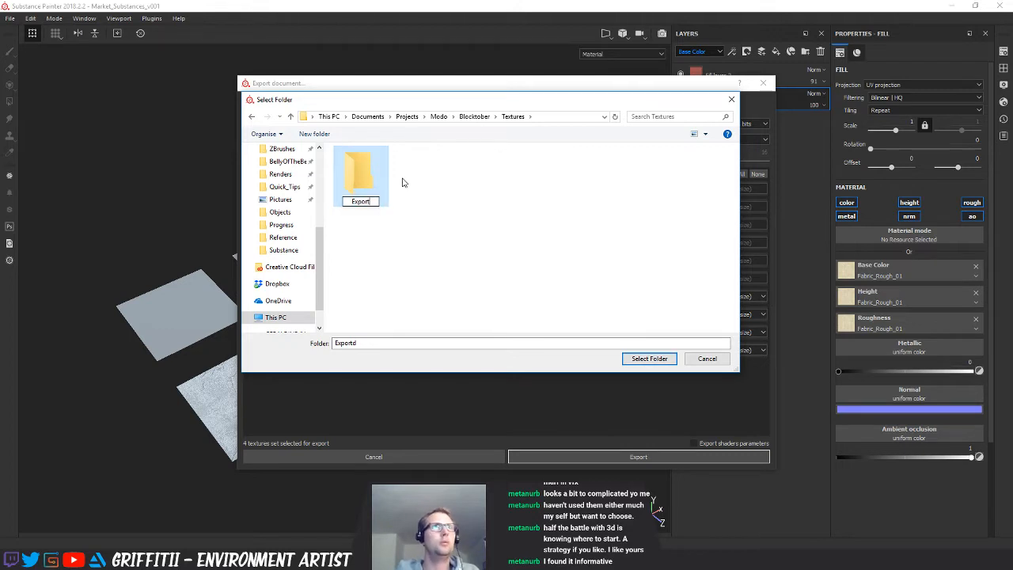
text(s)
key(Return)
Set the new Exports folder as the export destination and expand the Fabric set's output maps
double_click(364, 179)
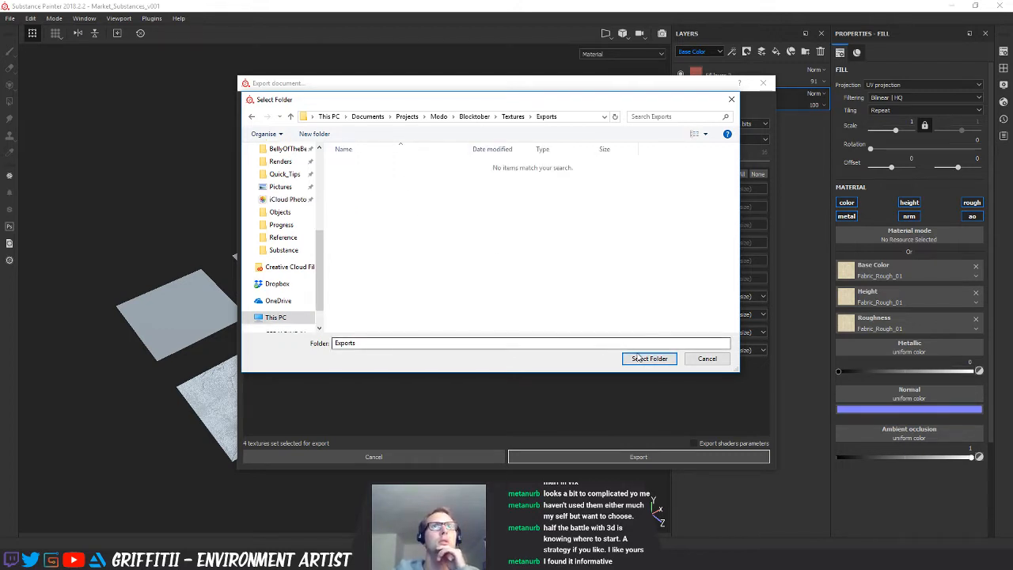
click(638, 357)
click(253, 298)
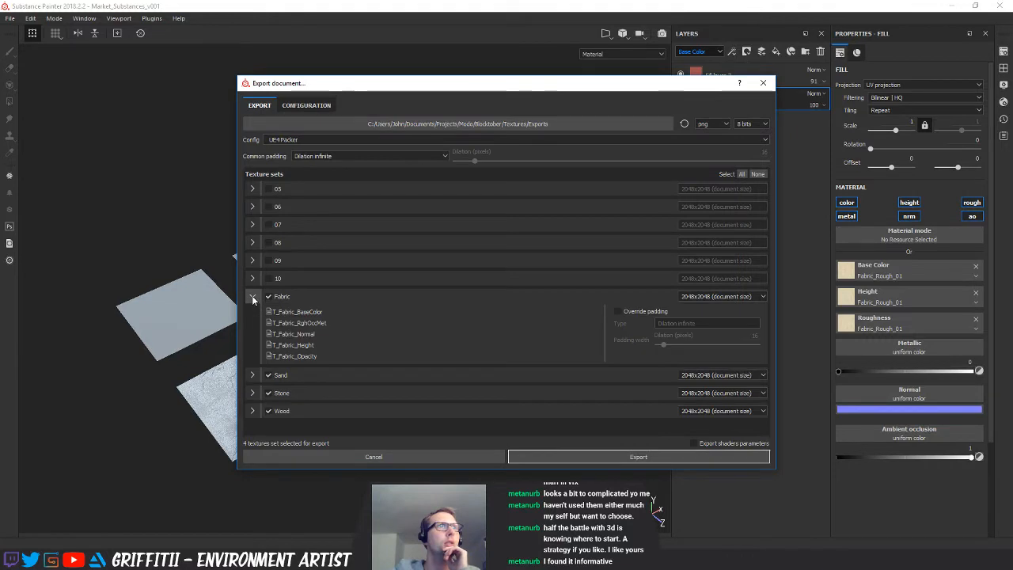
Export the Fabric, Sand, Stone and Wood texture sets to the Exports folder and dismiss the export notice
click(253, 298)
click(637, 458)
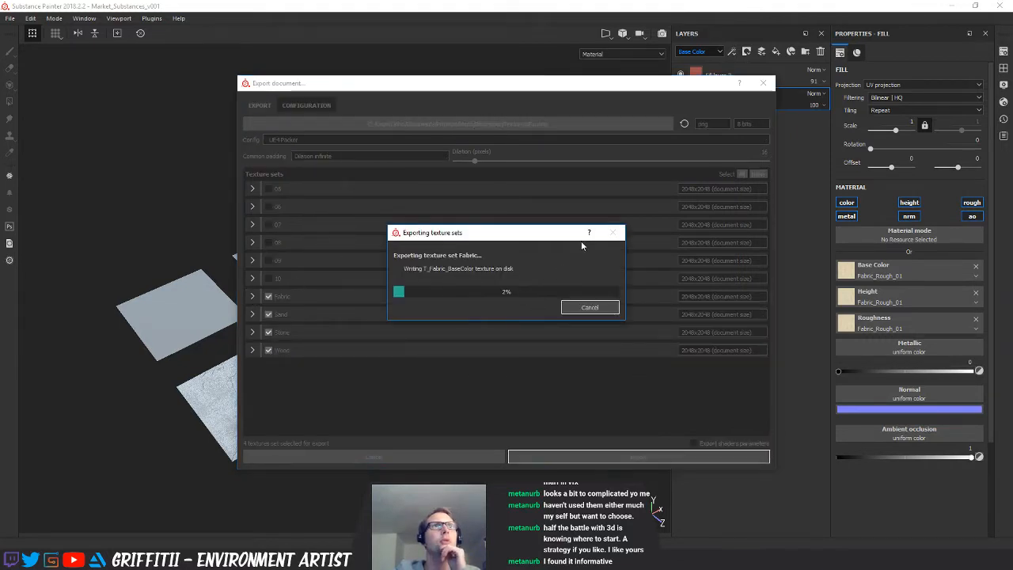
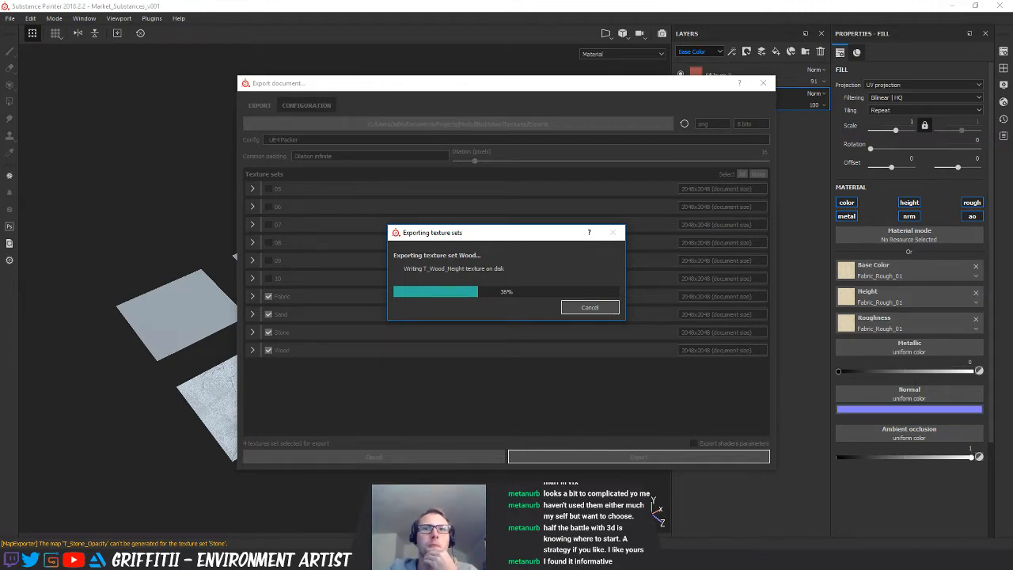
click(824, 560)
click(681, 516)
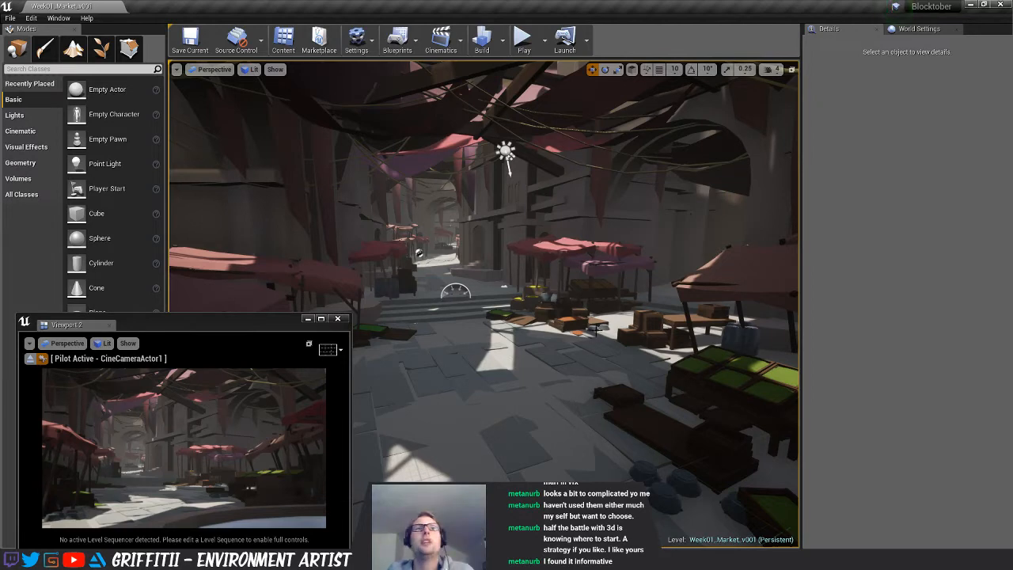
key(alt+Tab)
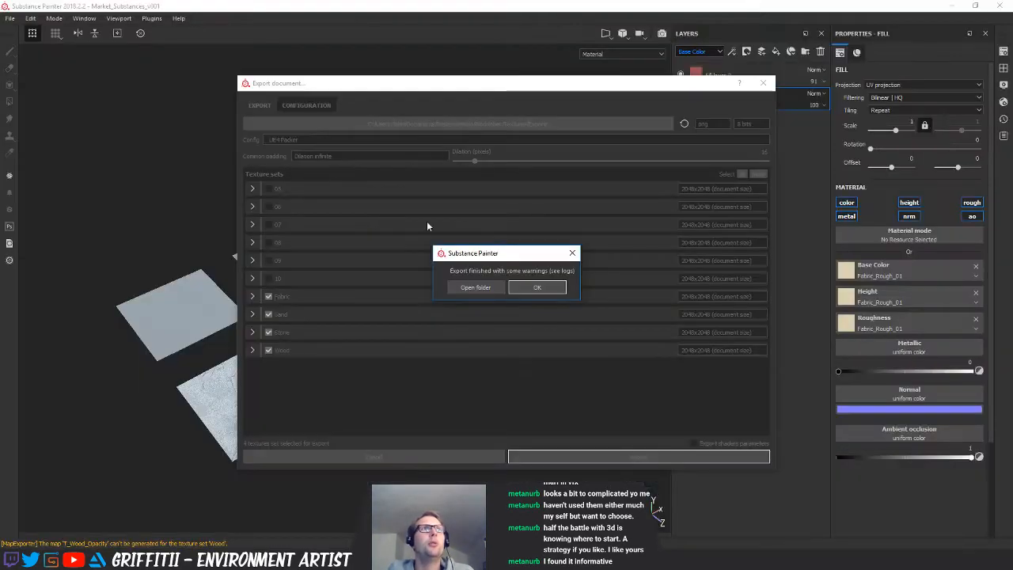
click(537, 287)
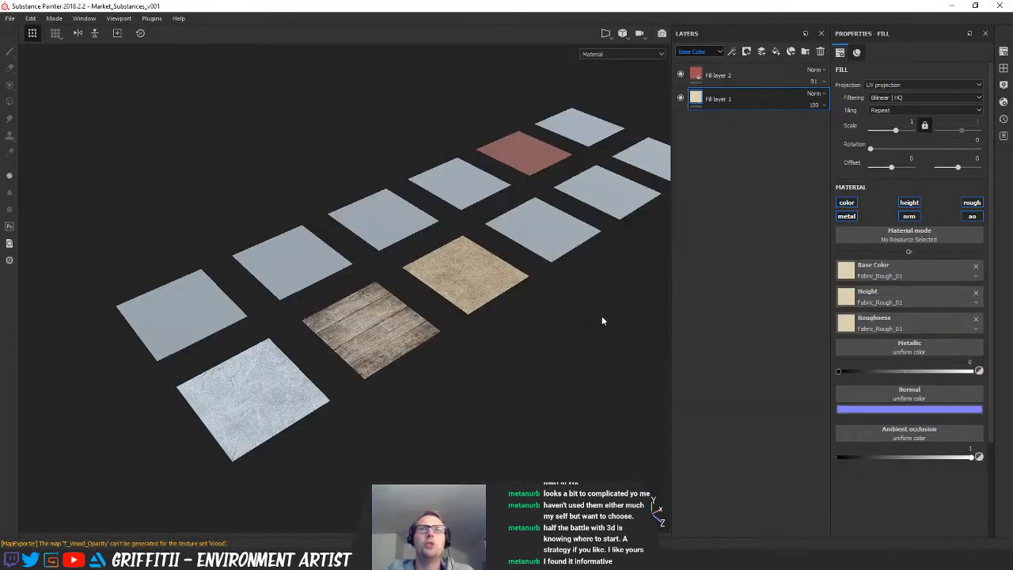
Switch to Unreal Editor and import all Fabric, Sand, Stone and Wood maps from the Blocktober Textures/Exports folder
key(alt+Tab)
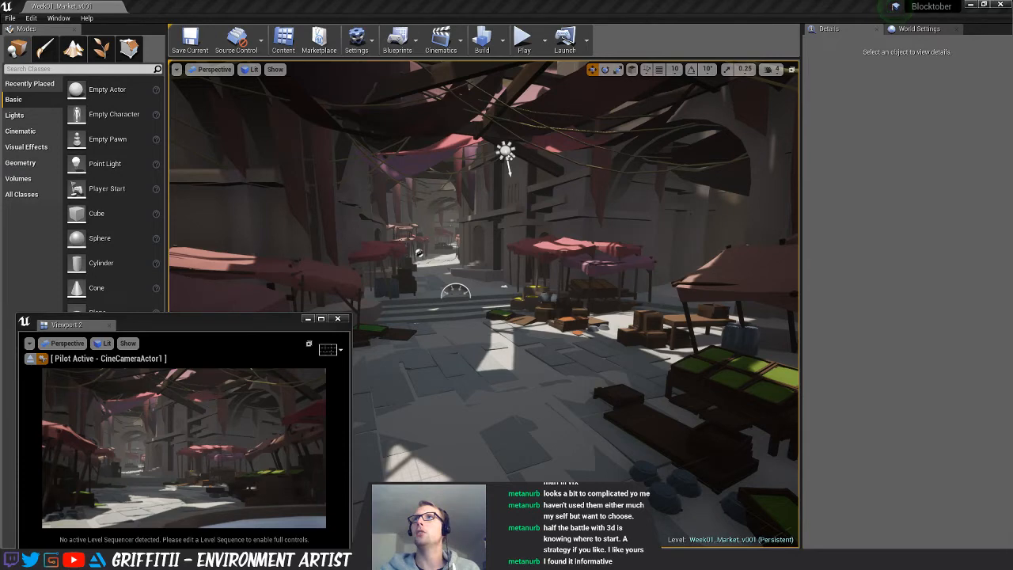
click(619, 122)
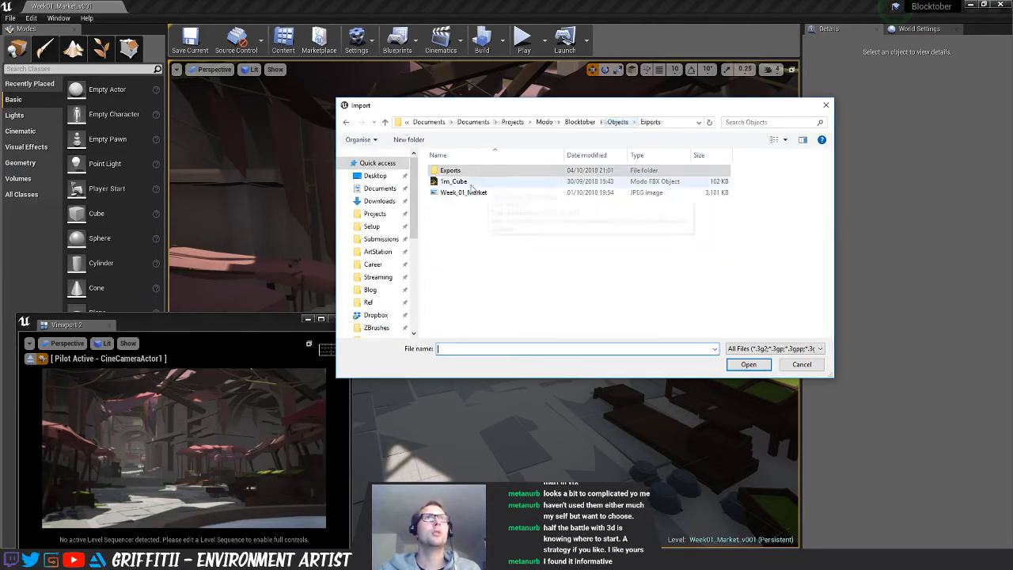
click(615, 122)
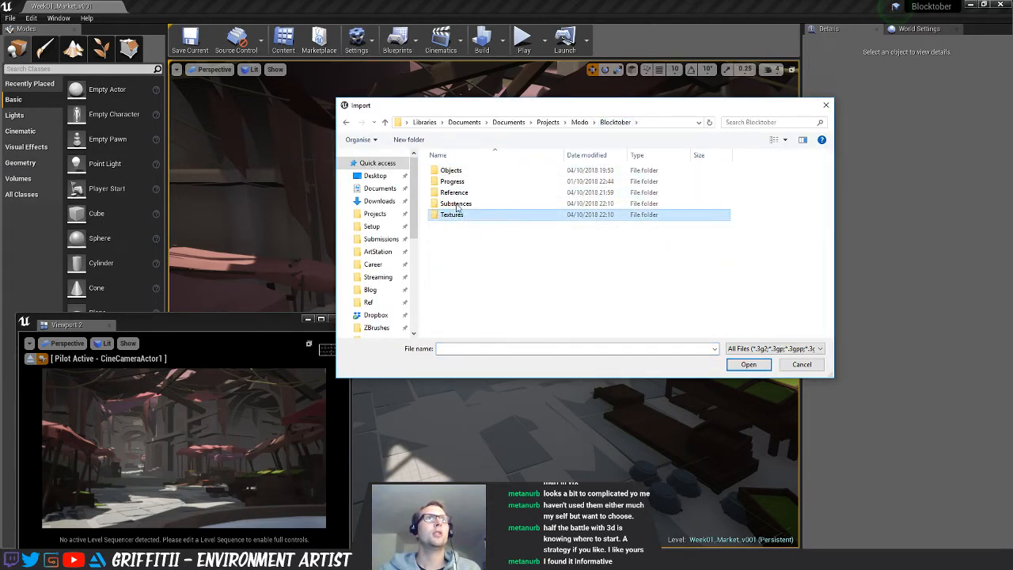
double_click(454, 214)
double_click(476, 172)
click(477, 171)
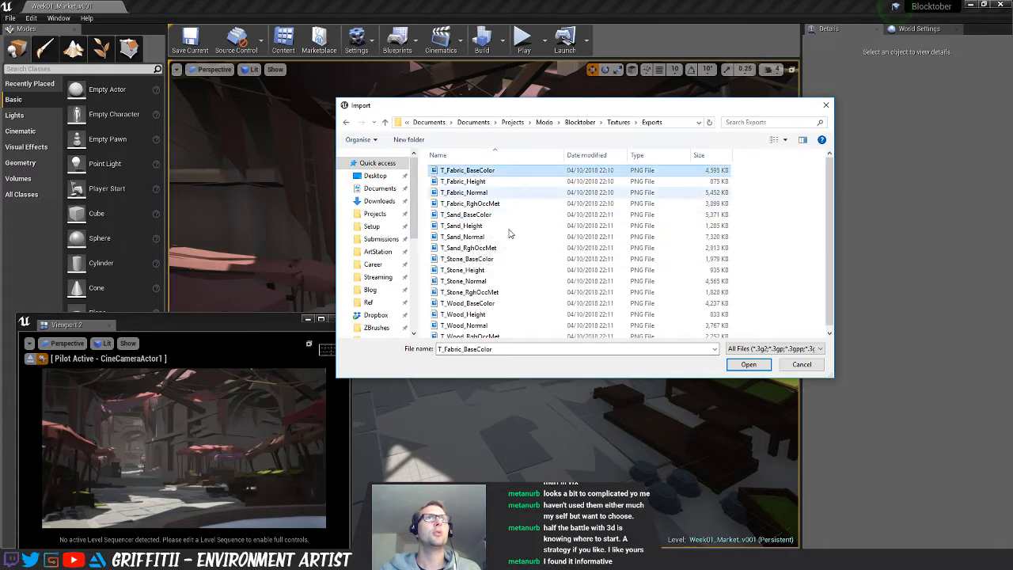
scroll(508, 236, down, 1)
shift+click(484, 333)
click(765, 364)
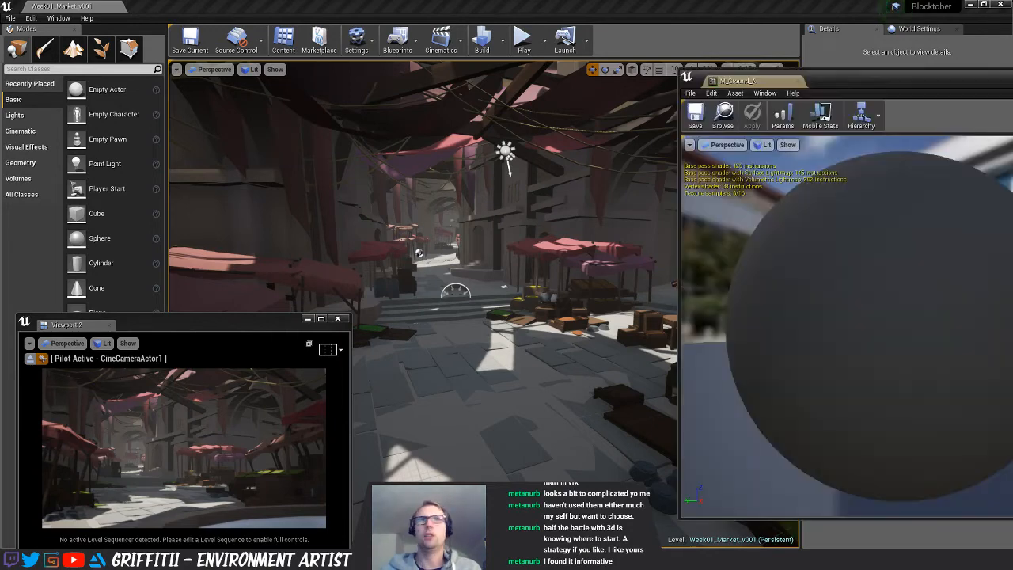
Override the diffuse map of the M_Ground_A material instance with T_Sand_BaseColor
drag(888, 85, 456, 74)
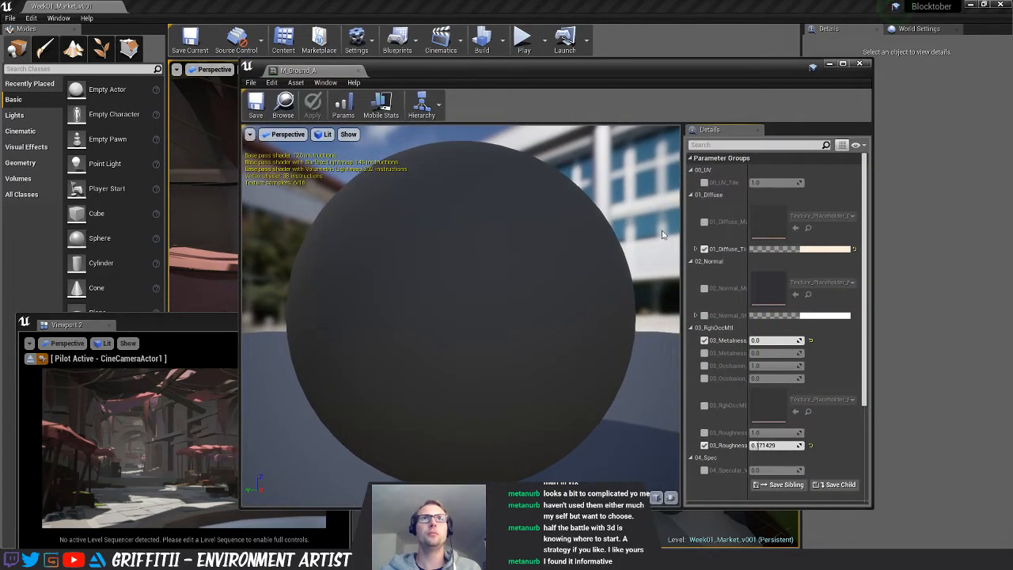
click(705, 221)
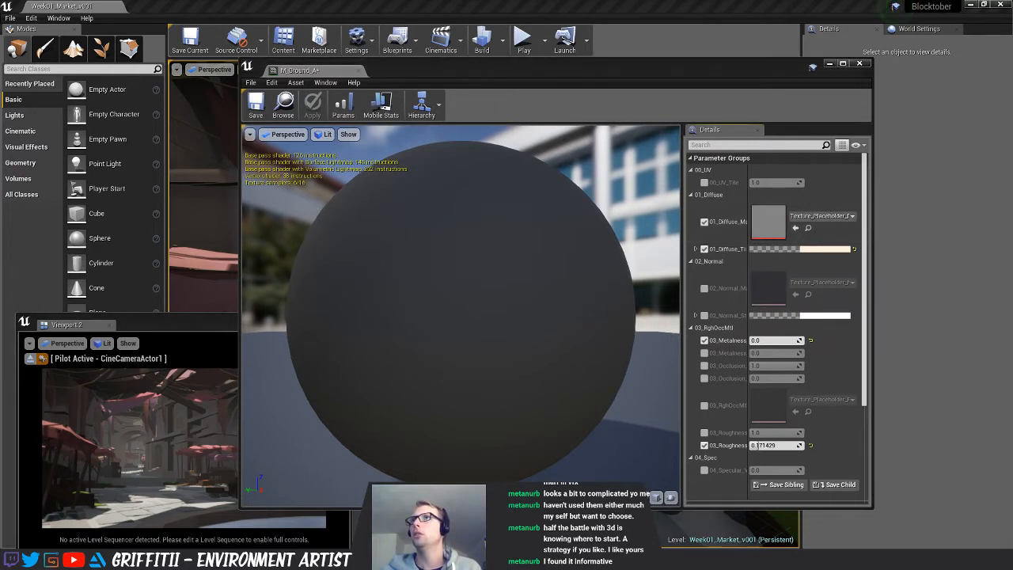
drag(1012, 229, 772, 223)
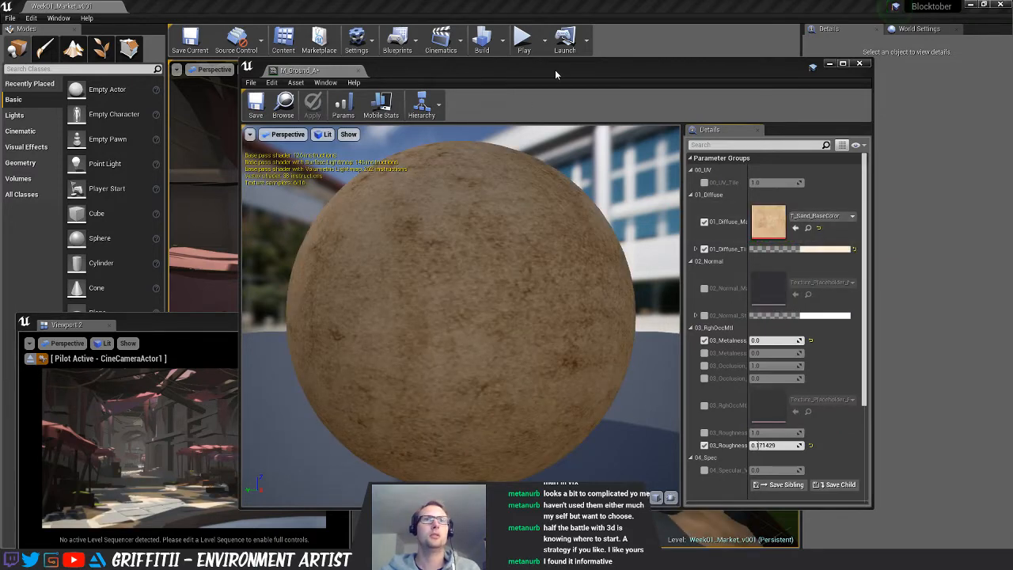
Override the ground material's UV tiling and try values of 5, 10 and 20
drag(554, 69, 697, 84)
drag(355, 128, 592, 128)
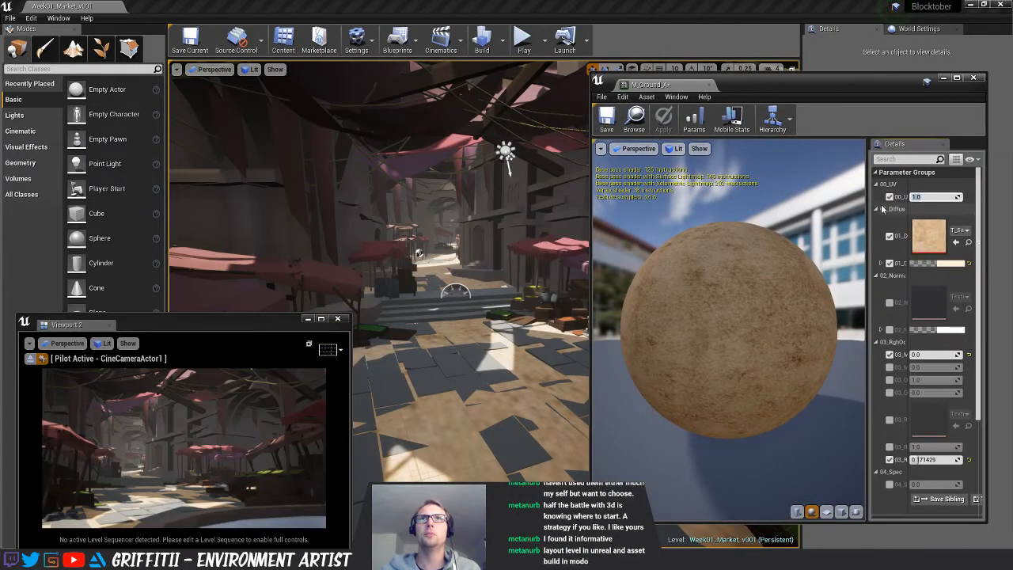
drag(867, 210, 906, 207)
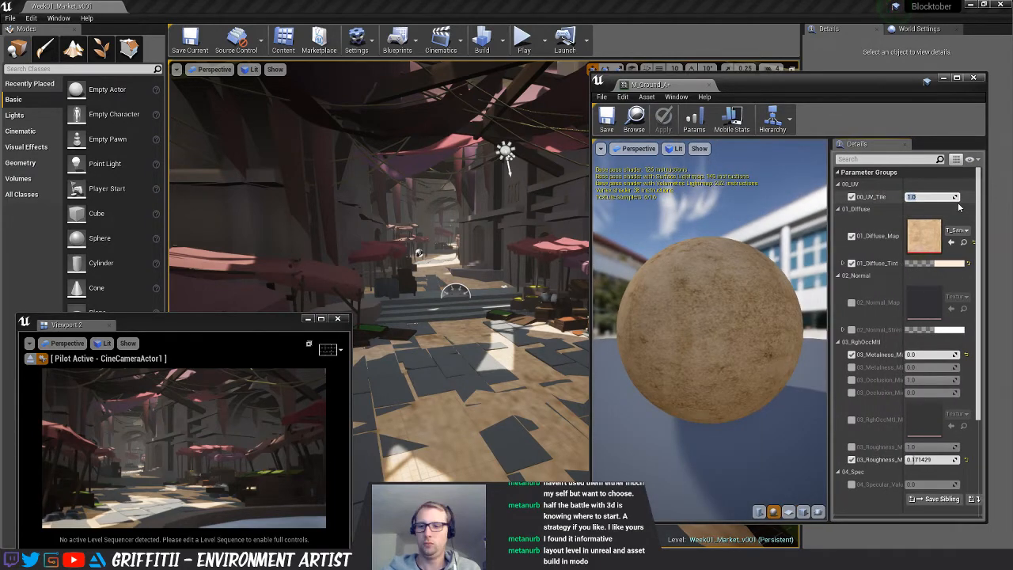
text(5)
key(Return)
text(10)
key(Return)
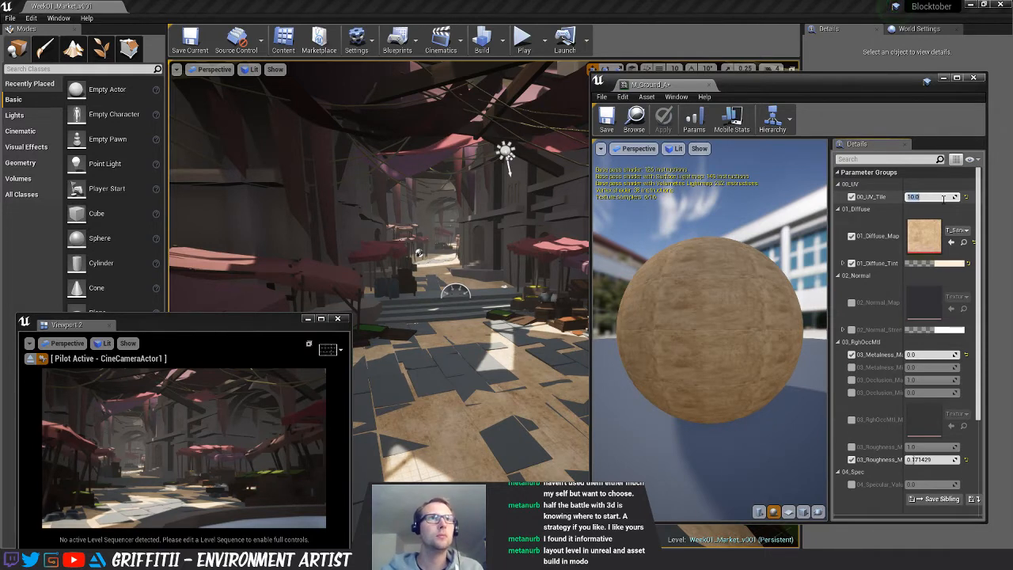
text(20)
key(Return)
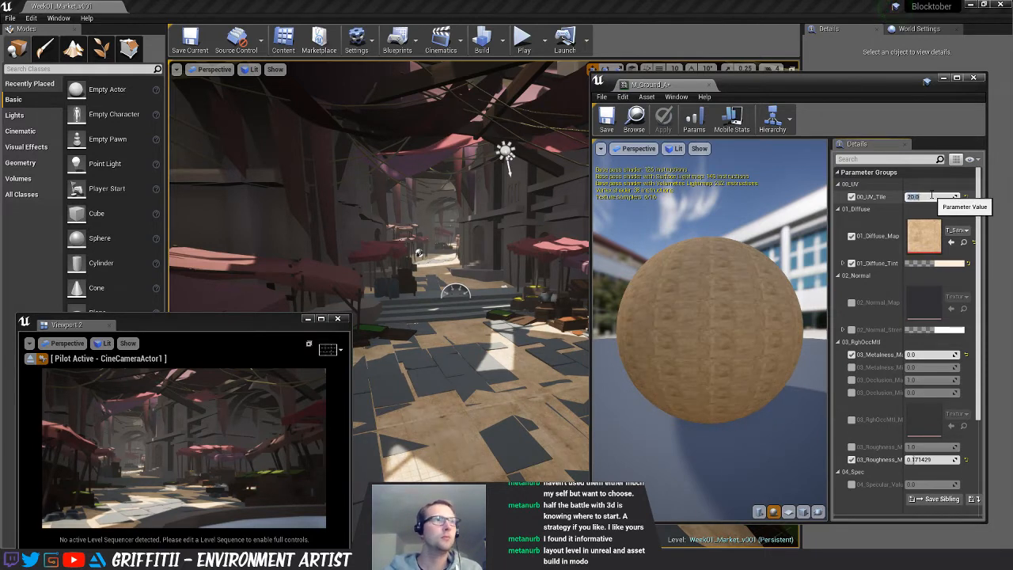
Override the ground material's normal map with T_Sand_Normal
key(w)
right_drag(539, 406, 519, 457)
key(w)
click(851, 302)
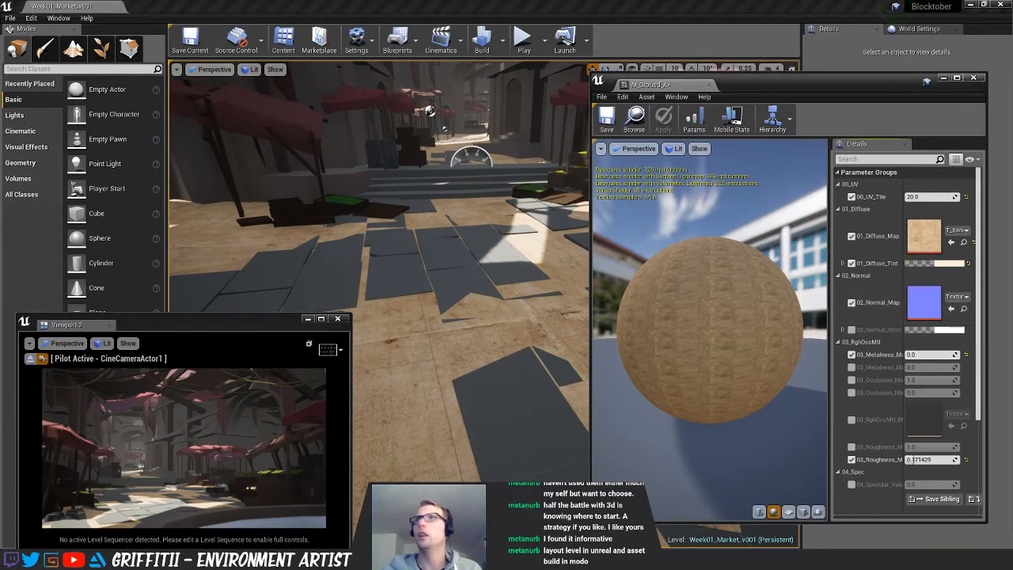
drag(1012, 318, 924, 302)
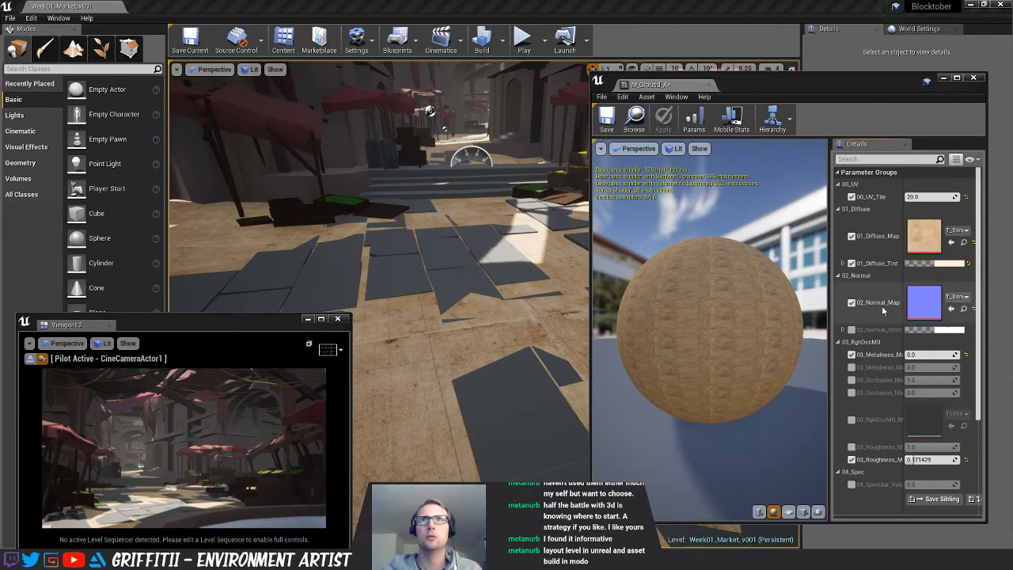
Set the ground material's UV tiling to 10
click(916, 197)
text(10)
key(Return)
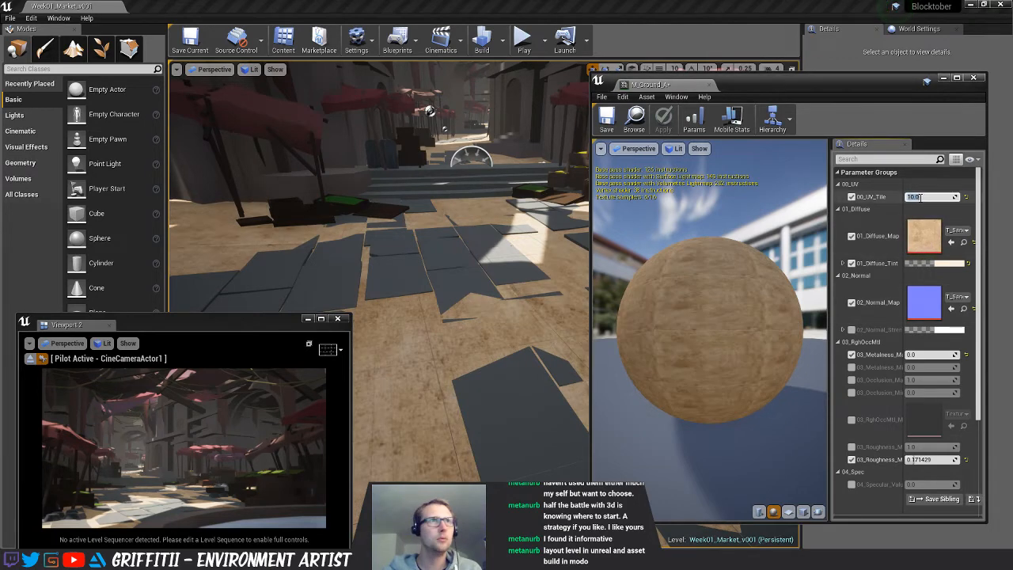
Set the ground material's maximum metalness to 1 and turn off its override
click(852, 355)
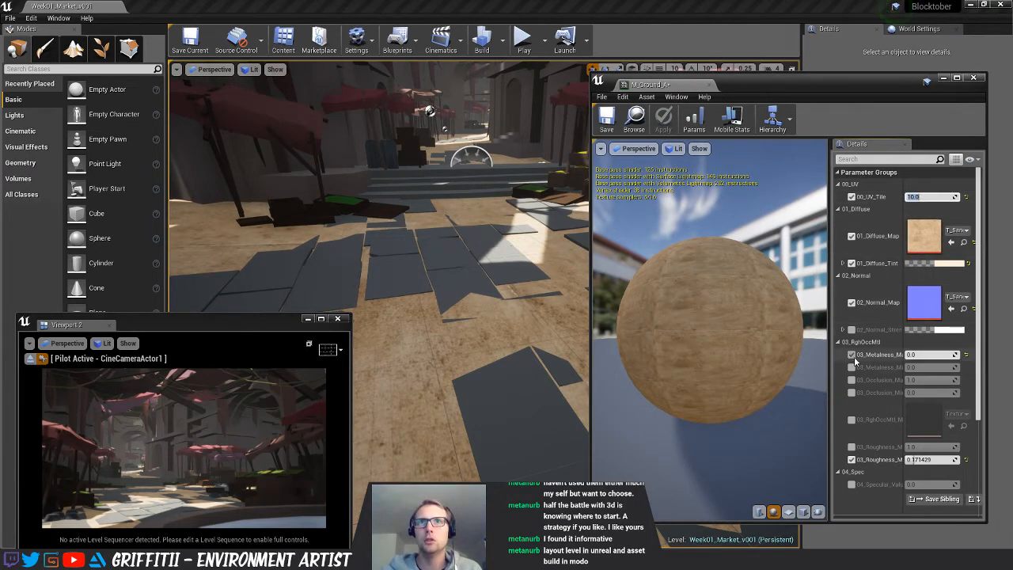
click(851, 355)
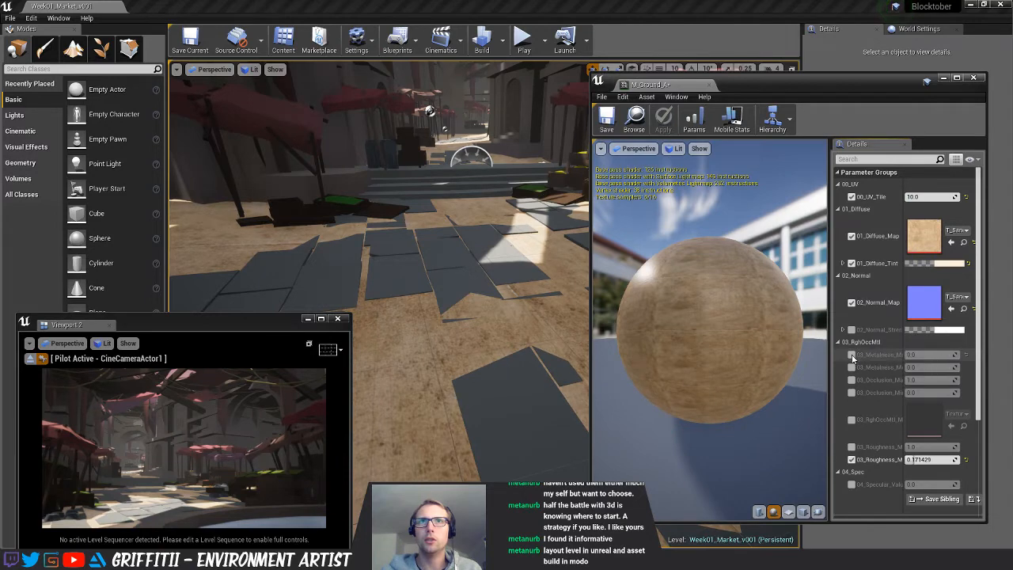
click(916, 355)
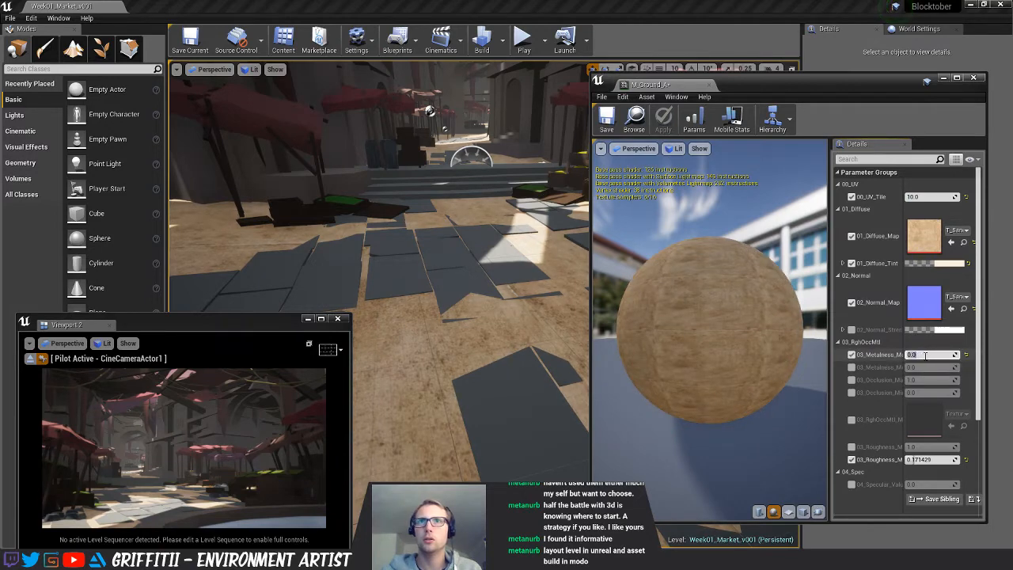
text(1)
key(Return)
click(851, 354)
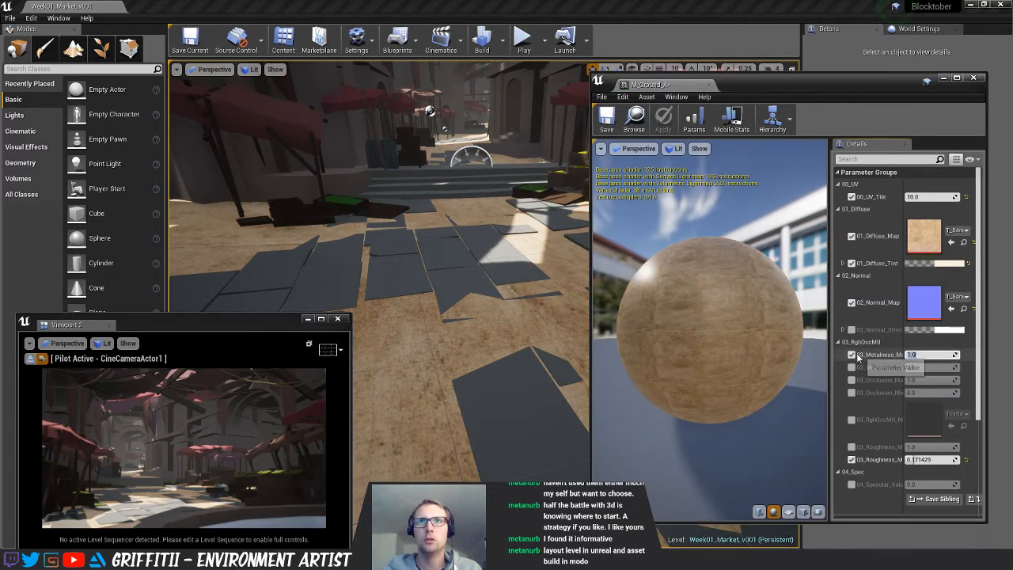
Assign T_Sand_RghOccMet as the ground's RghOccMtl map, then set the minimum roughness to 0 and turn off its override
click(852, 420)
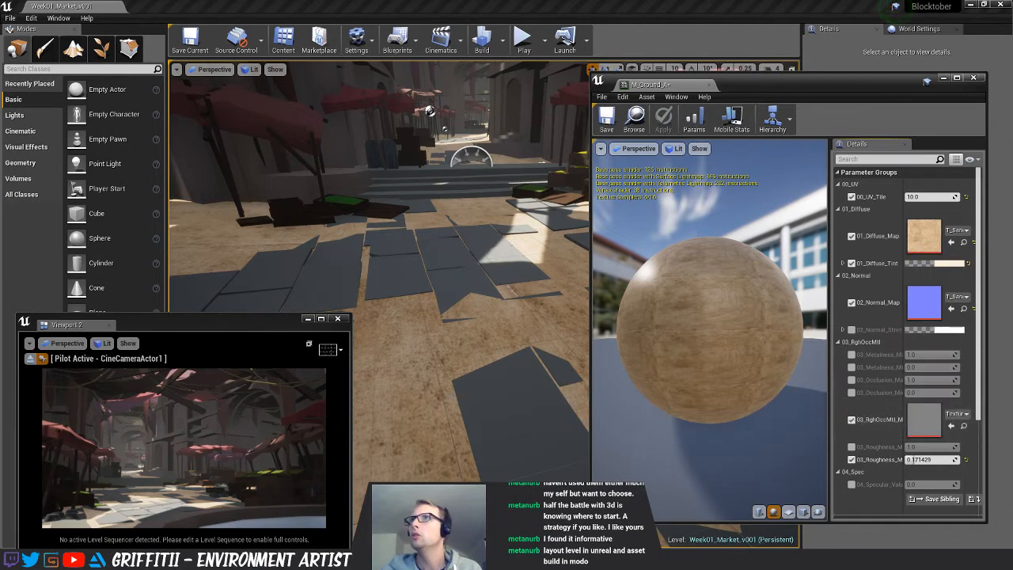
drag(1012, 475, 927, 417)
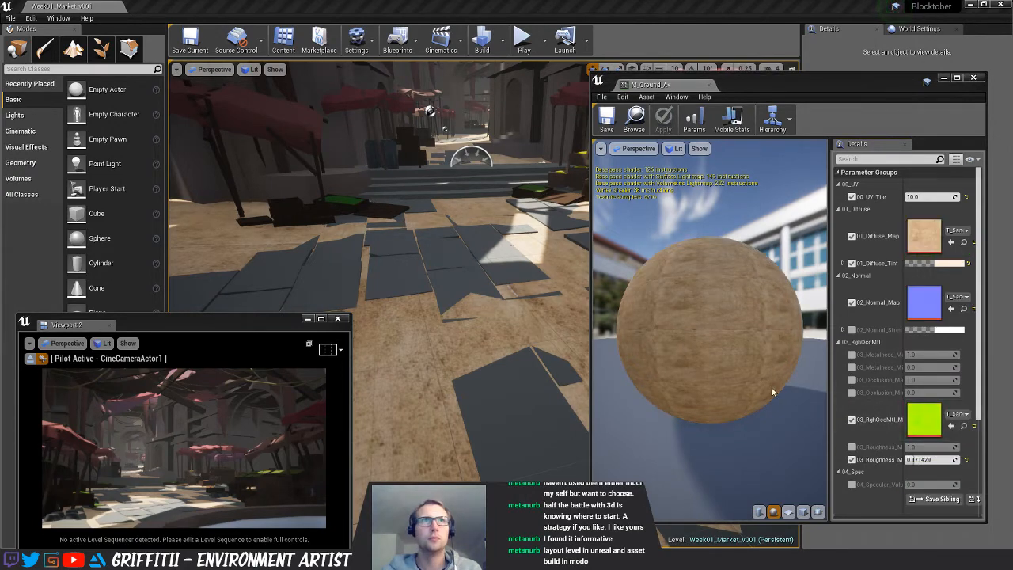
click(921, 459)
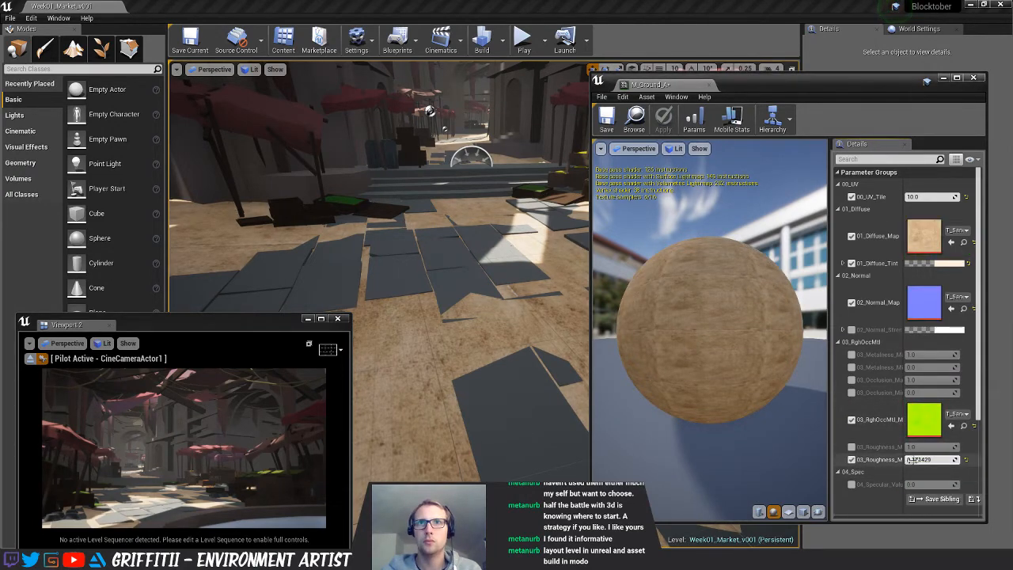
text(0)
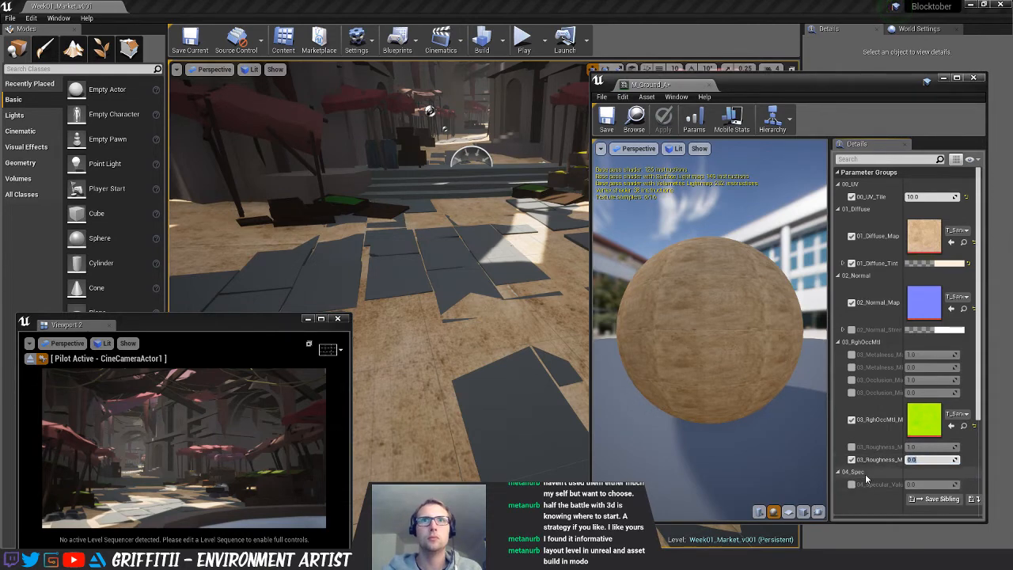
click(852, 459)
Change the ground material's diffuse tint to white and save the material
right_drag(526, 252, 554, 335)
right_drag(534, 317, 534, 239)
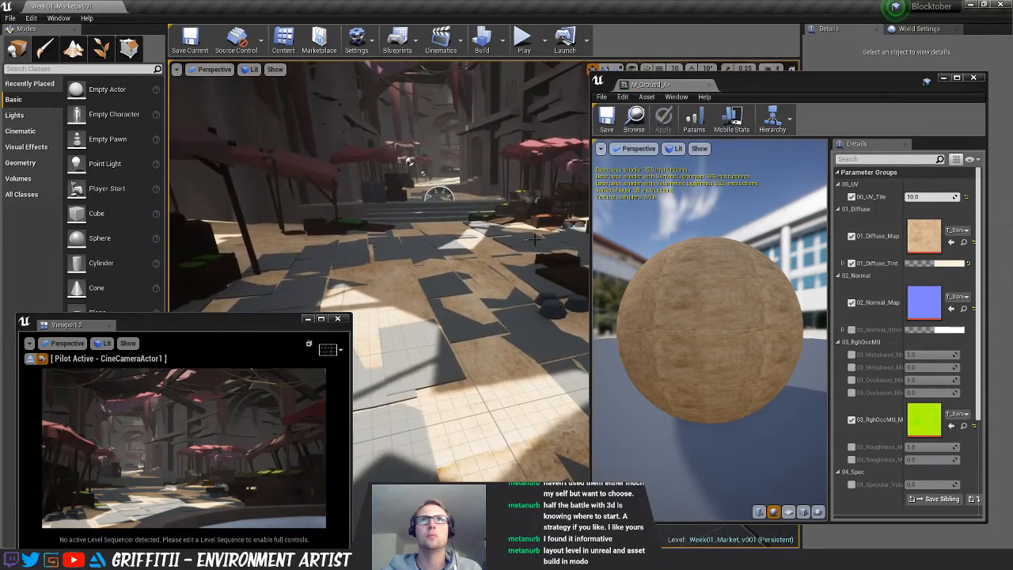
click(942, 263)
drag(853, 382, 871, 425)
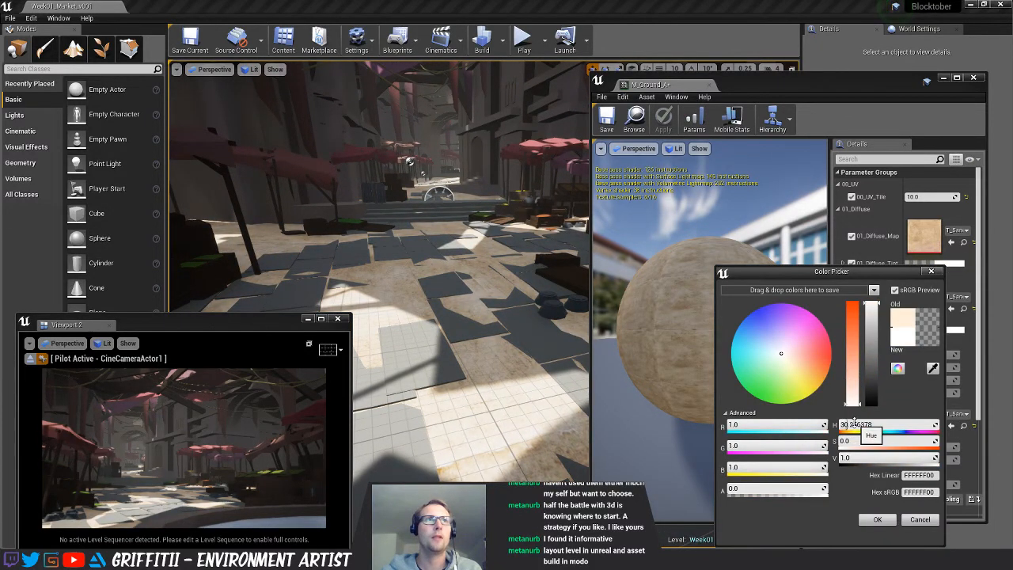
click(876, 523)
right_drag(445, 322, 444, 323)
click(607, 119)
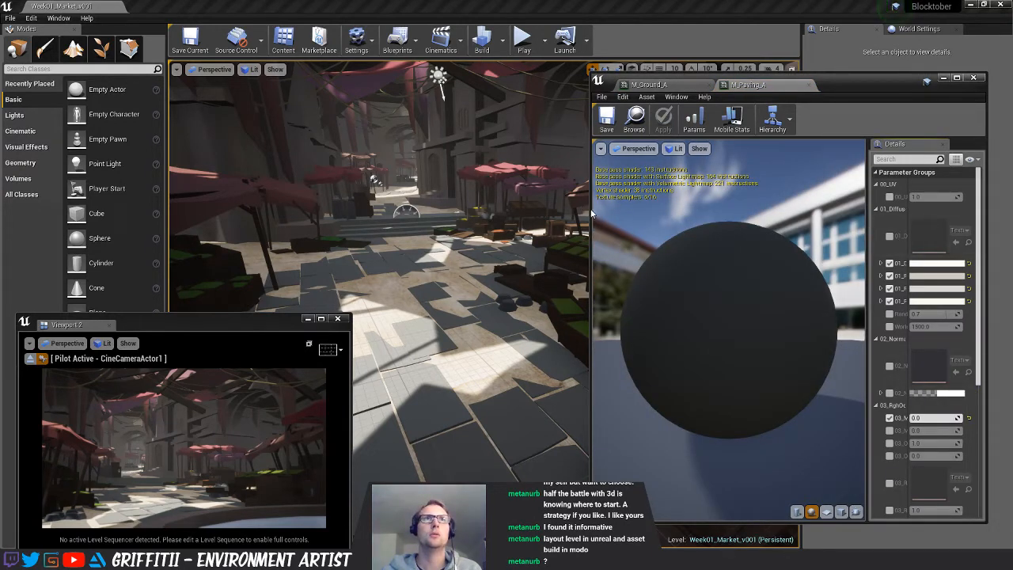
Override the diffuse map of the M_Paving_A material instance with T_Stone_BaseColor
drag(588, 210, 488, 209)
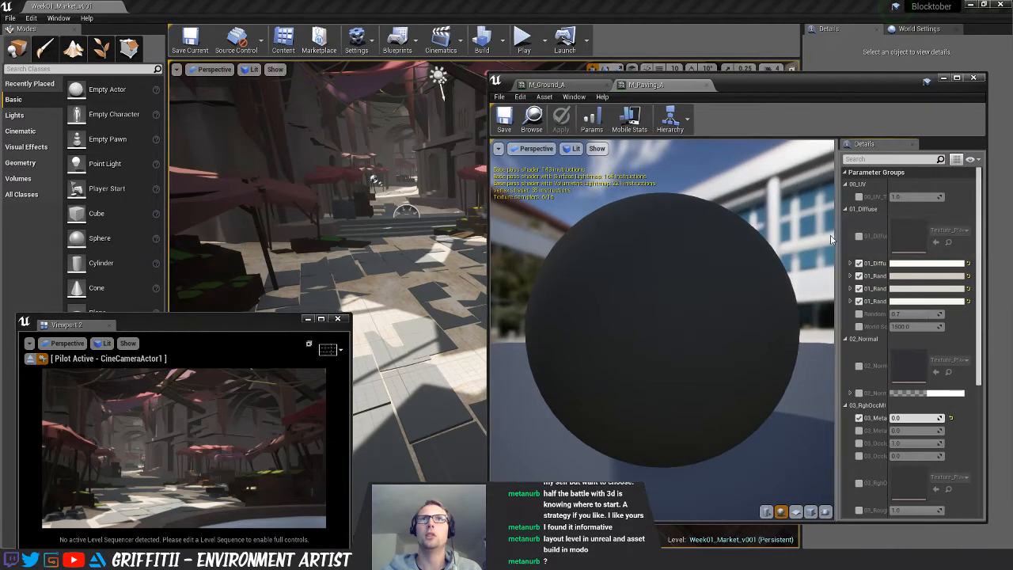
drag(837, 235, 734, 235)
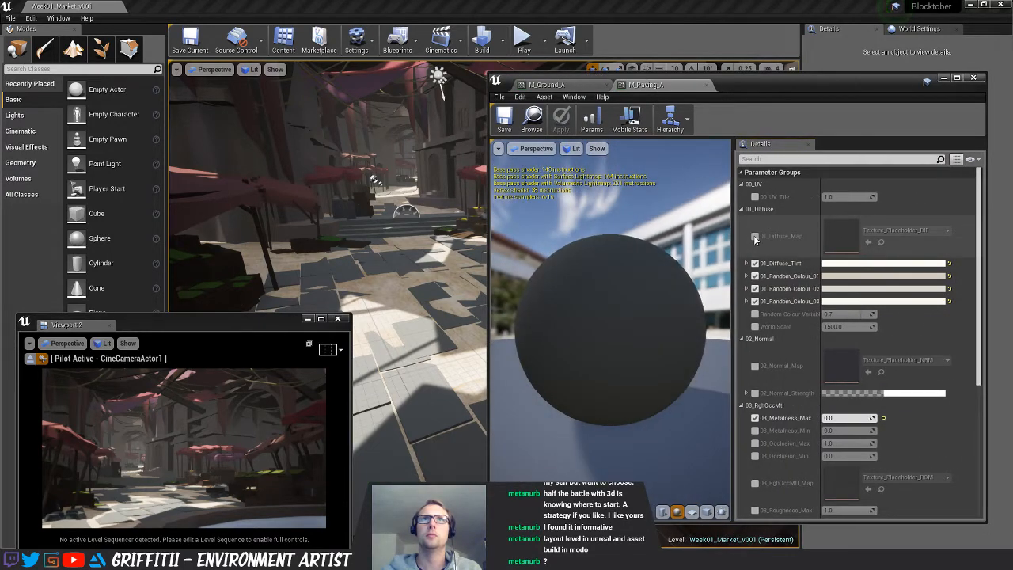
click(755, 236)
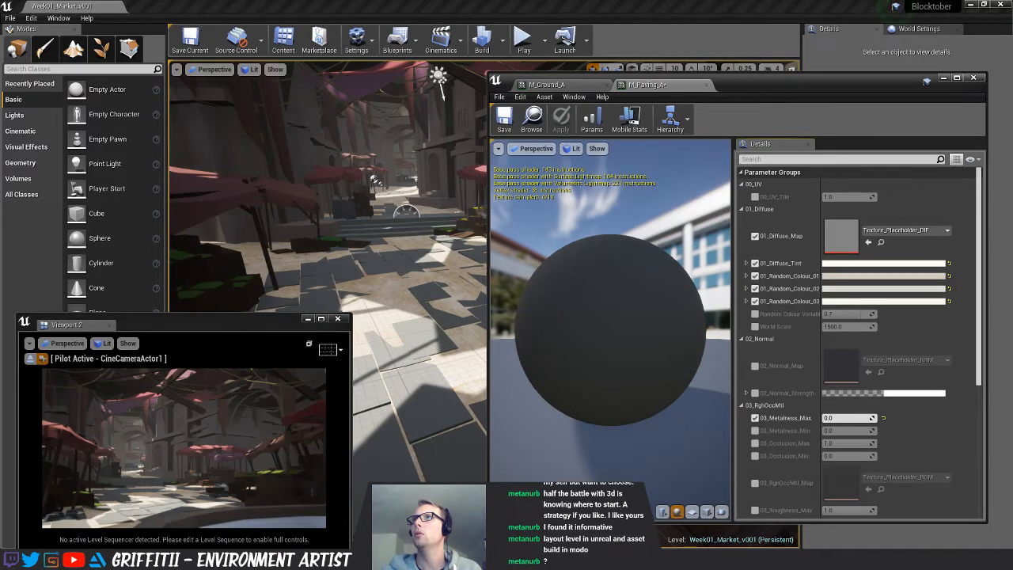
drag(1009, 231, 841, 236)
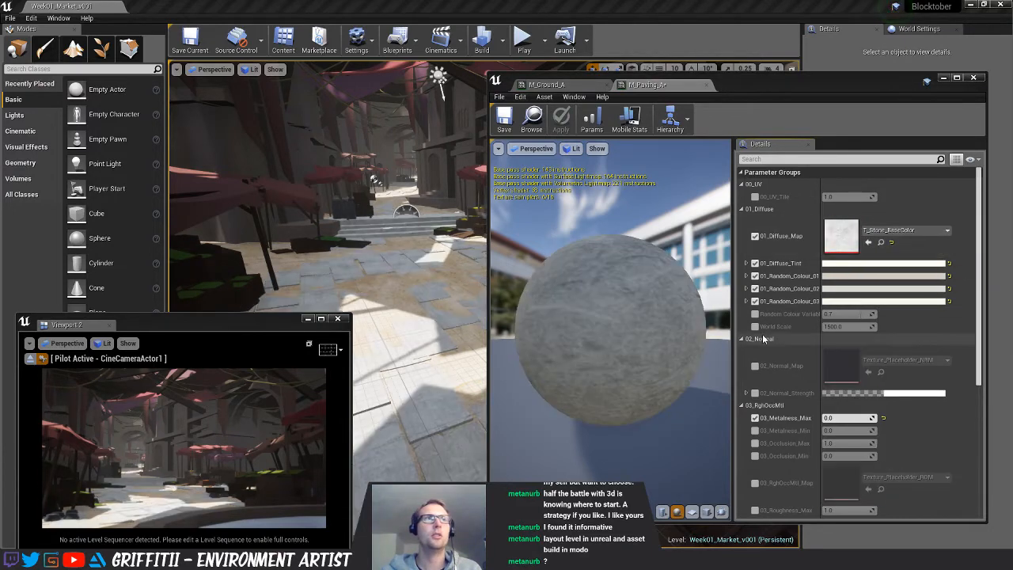
Override the paving material's normal map with T_Stone_Normal
scroll(864, 348, down, 1)
click(755, 332)
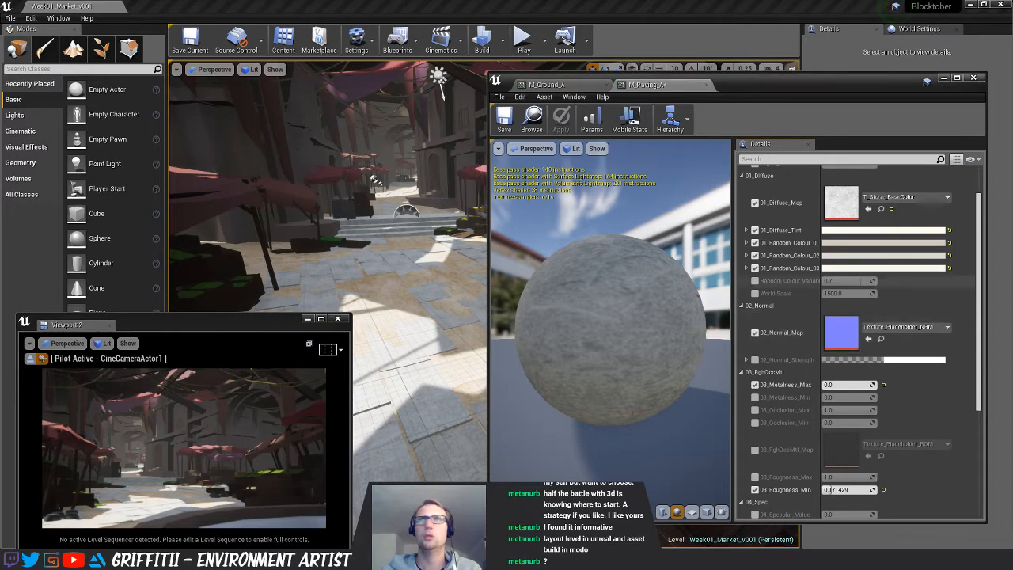
drag(1011, 372, 842, 336)
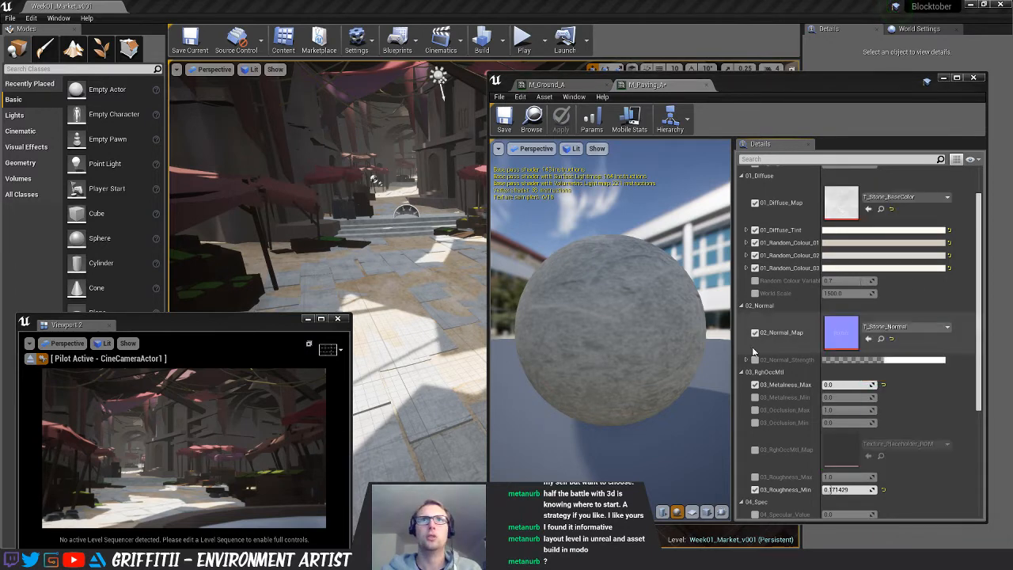
Set the paving's maximum metalness to 1 with its override turned off, and assign T_Stone_RghOccMet as its RghOccMtl map
scroll(794, 360, down, 3)
click(840, 300)
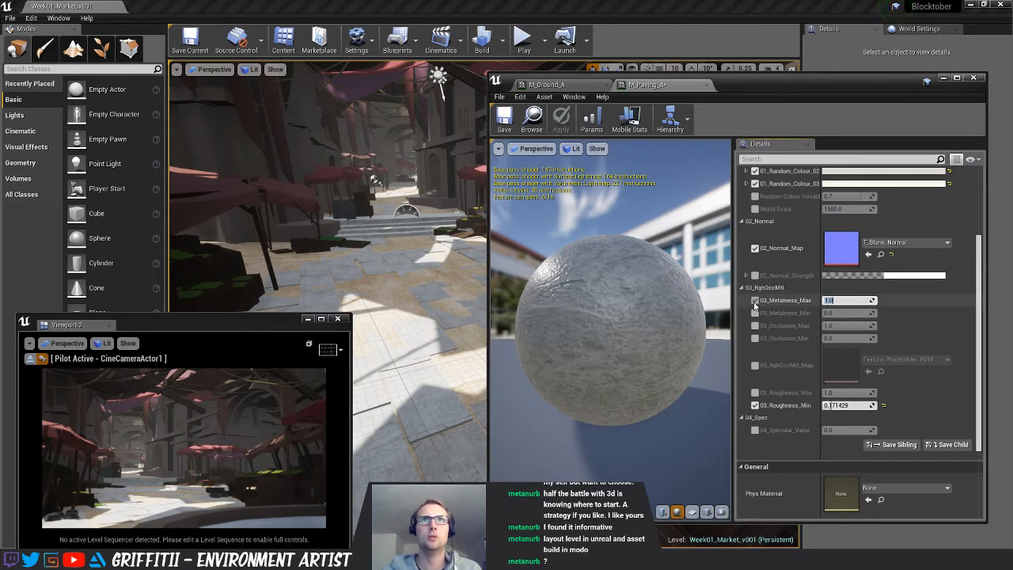
click(755, 301)
click(755, 365)
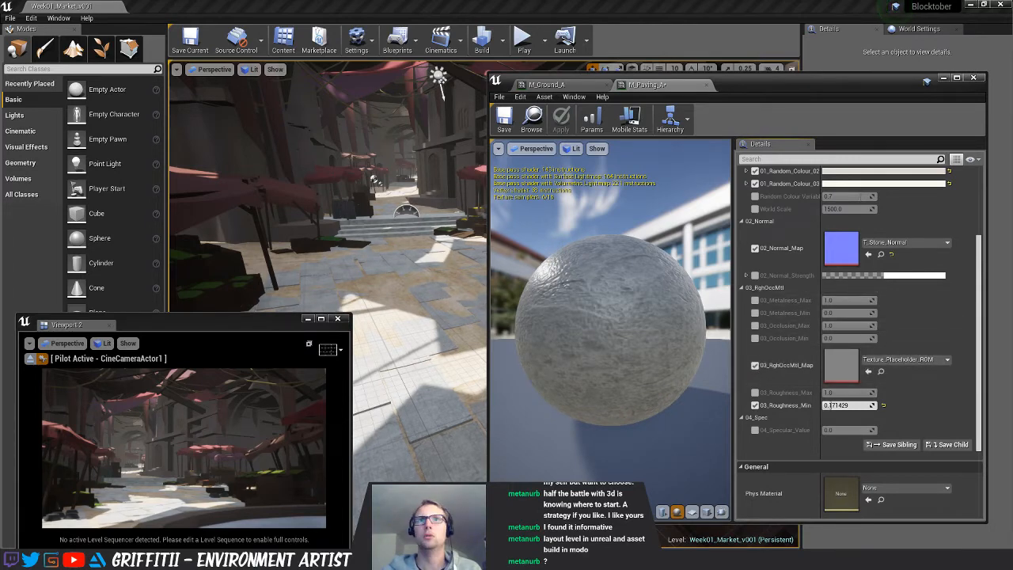
drag(1011, 372, 841, 366)
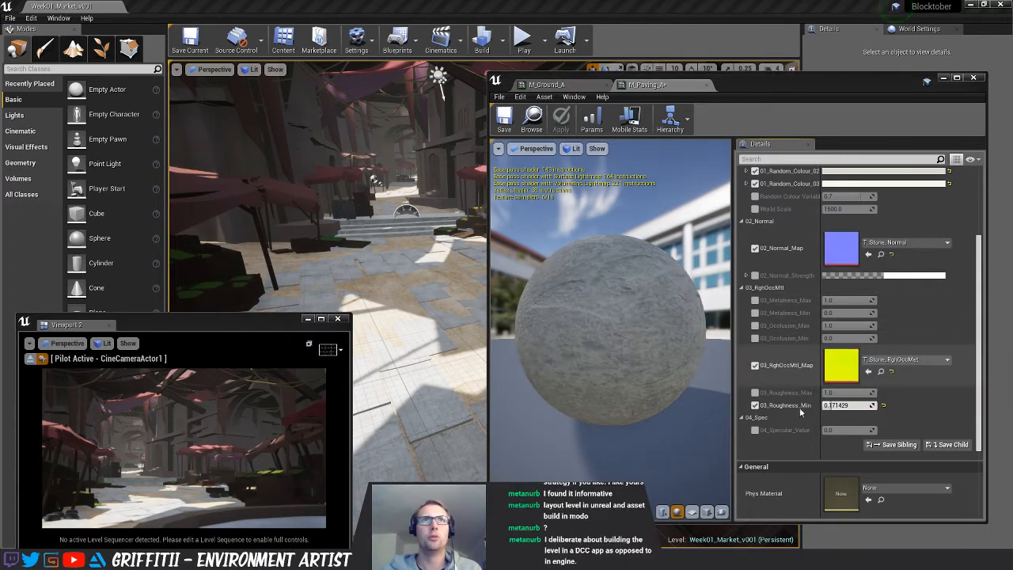
Set the paving material's minimum roughness to 0 and turn off its override
click(755, 404)
click(755, 406)
click(839, 404)
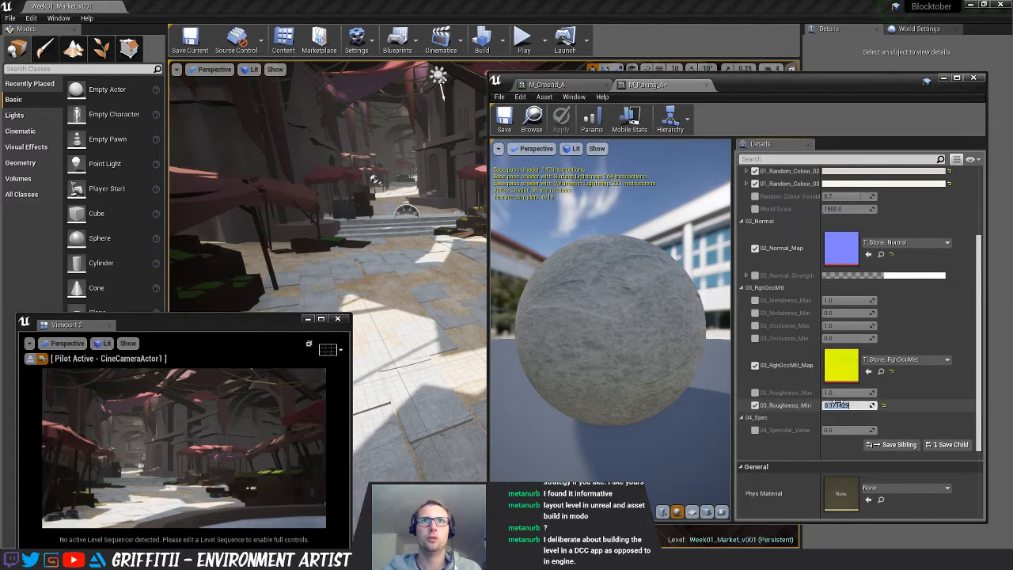
drag(669, 348, 705, 366)
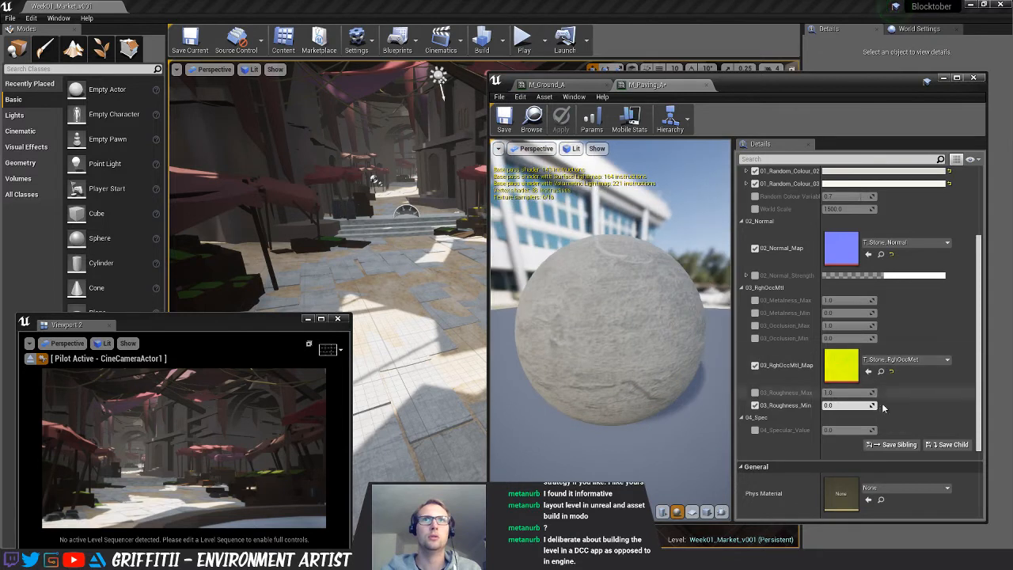
drag(851, 406, 853, 405)
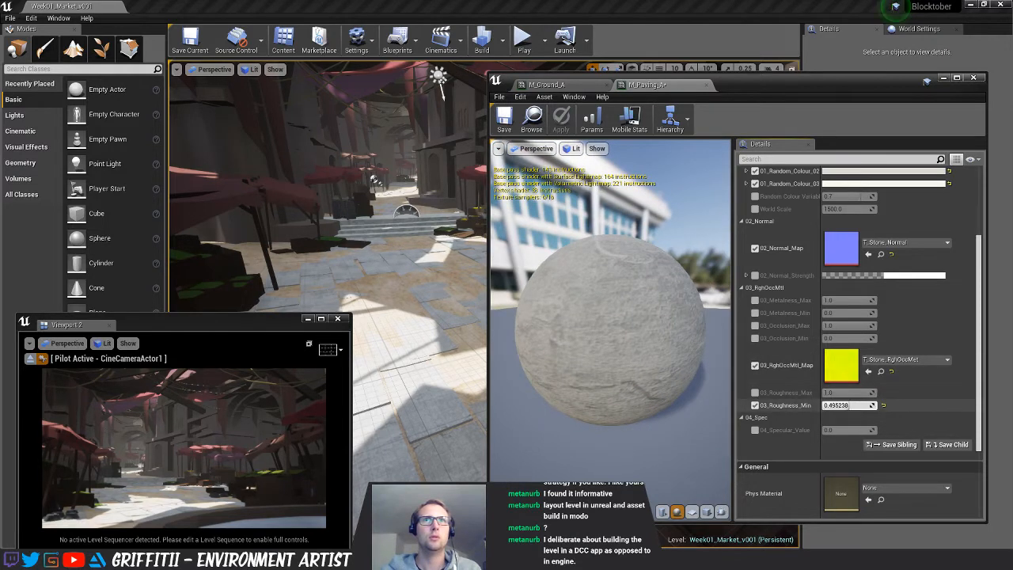
click(756, 406)
Try lowering the paving material's maximum roughness, then turn its override off again
click(755, 393)
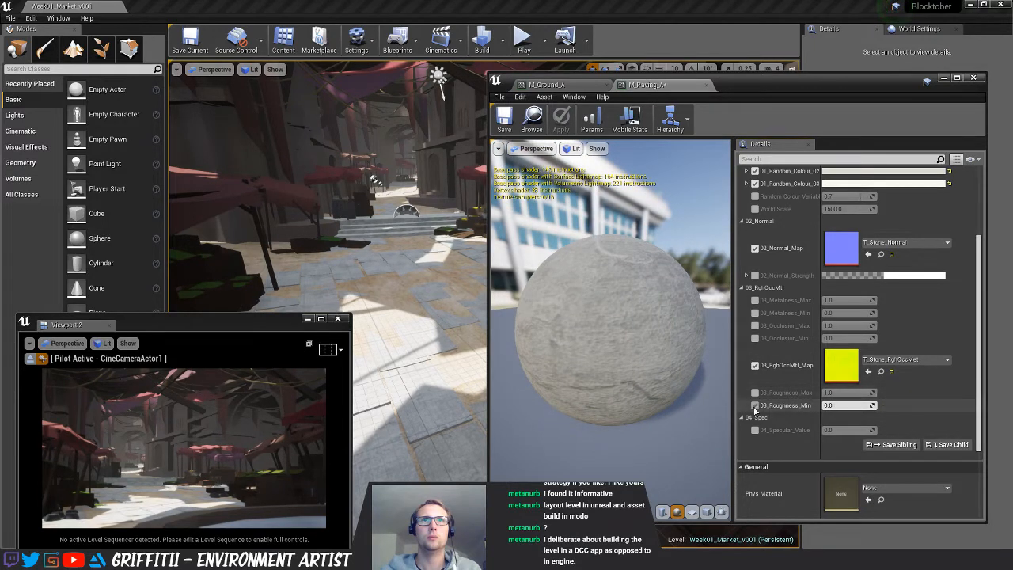
drag(847, 393, 839, 393)
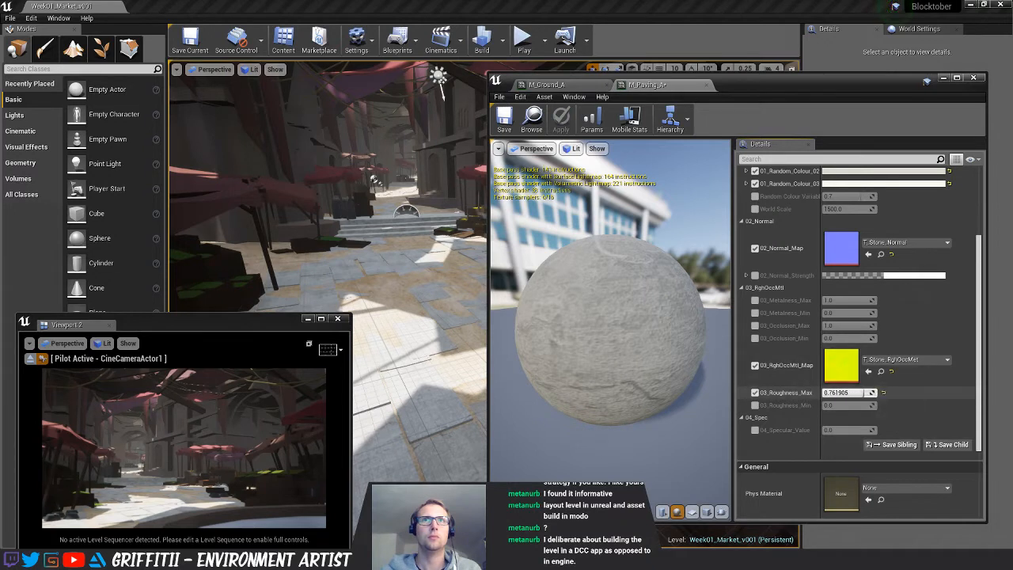
click(755, 392)
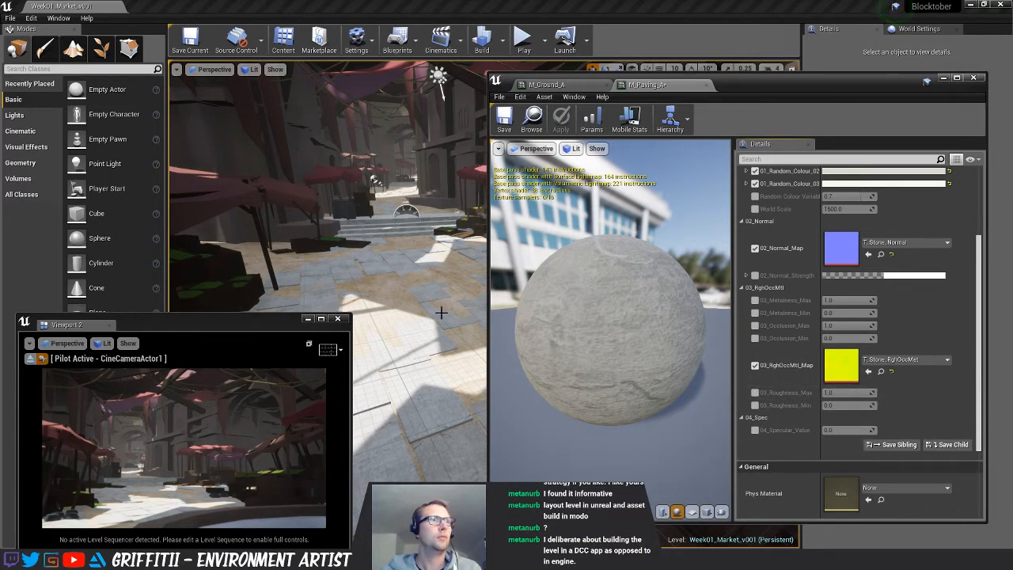
Check the stone paving in the level and save the M_Paving_A material instance
right_drag(443, 214, 440, 238)
key(w)
key(s)
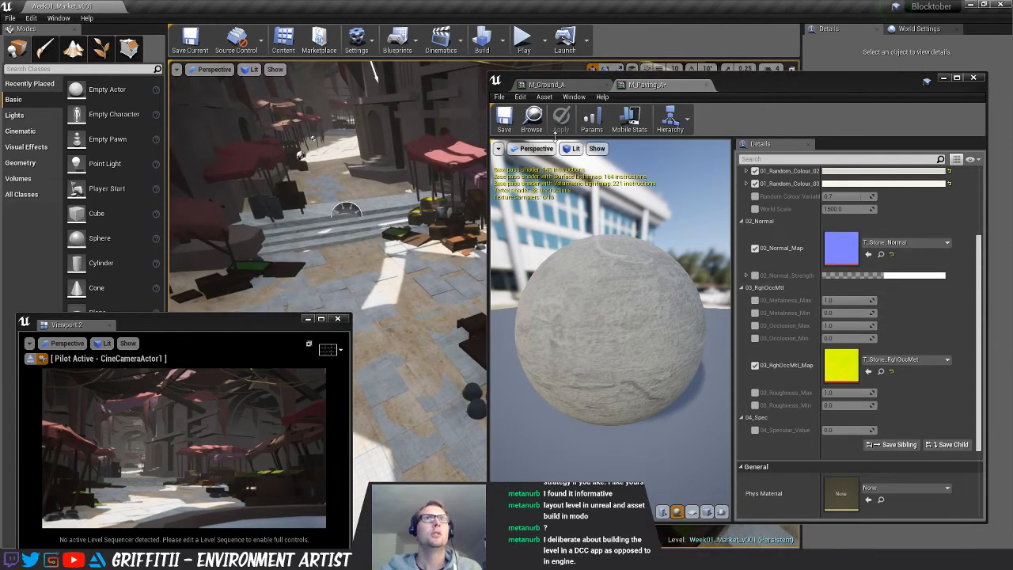
click(507, 123)
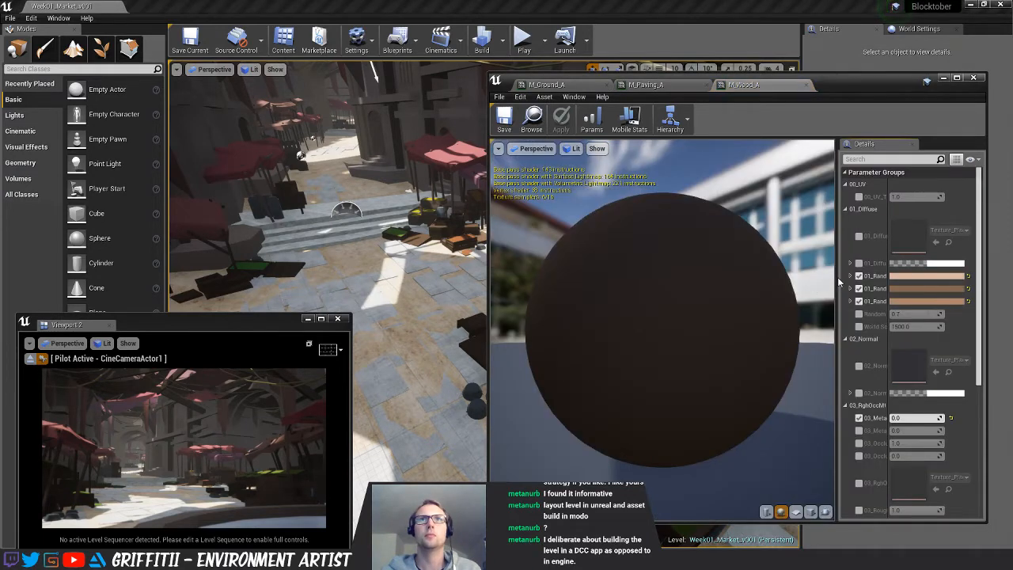
Override the M_Wood_A material instance's diffuse map with T_Wood_BaseColor and its normal map with T_Wood_Normal
drag(837, 277, 707, 237)
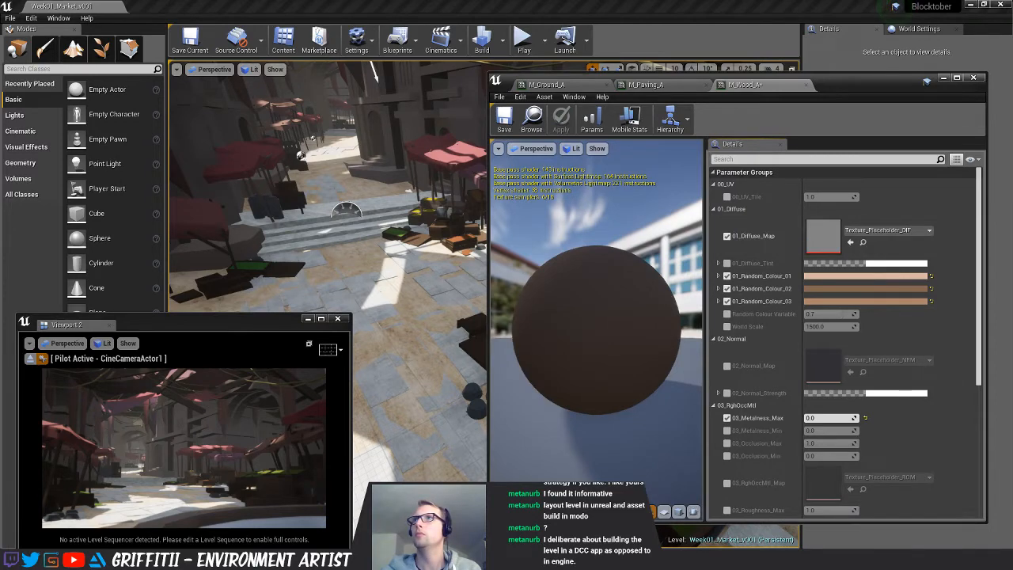
drag(1012, 234, 848, 231)
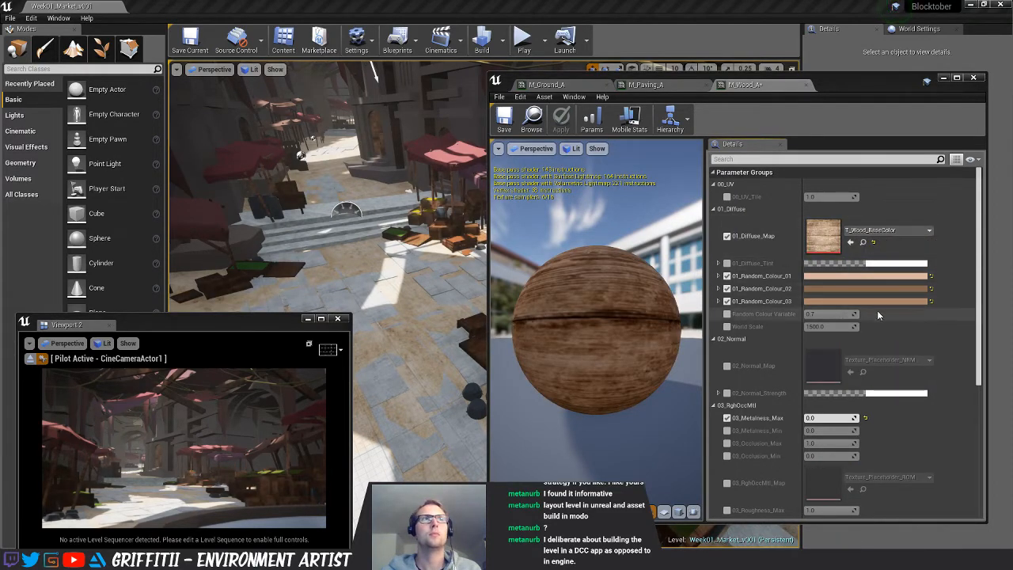
scroll(940, 340, down, 1)
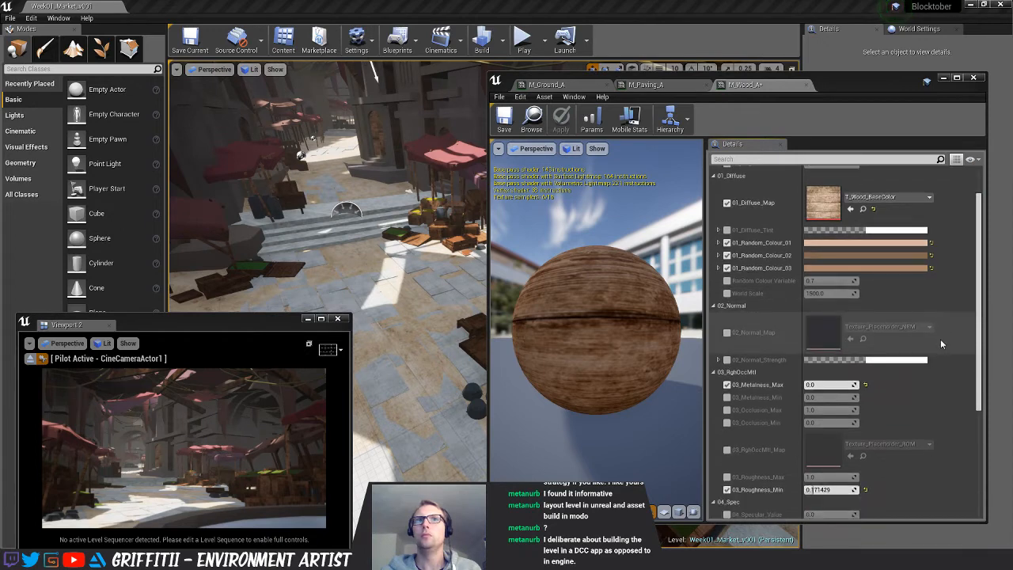
click(727, 333)
drag(1012, 342, 861, 342)
Set the wood material's maximum metalness to 1 and turn off its override
scroll(895, 409, down, 3)
click(825, 301)
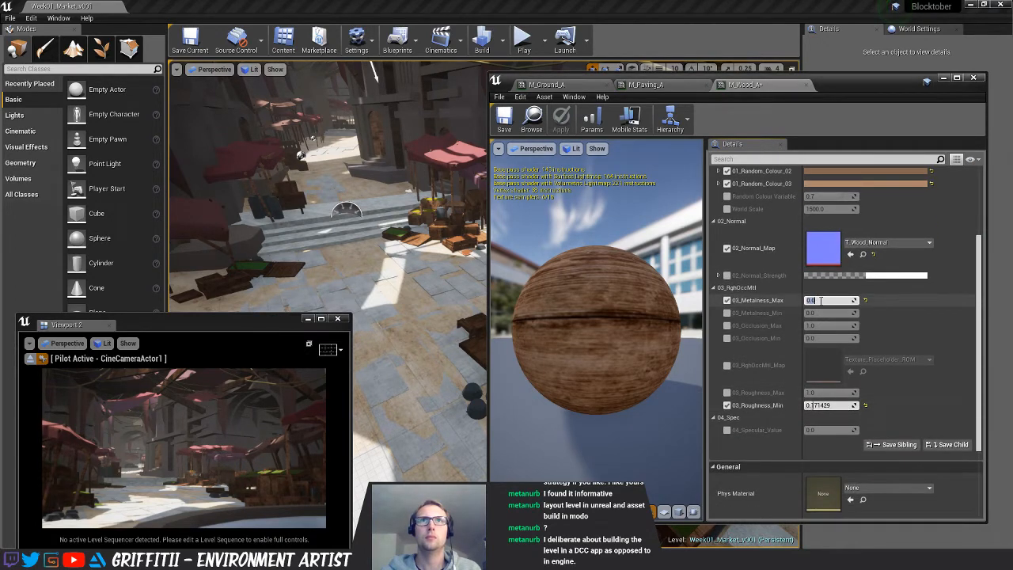
text(1)
key(Return)
click(728, 301)
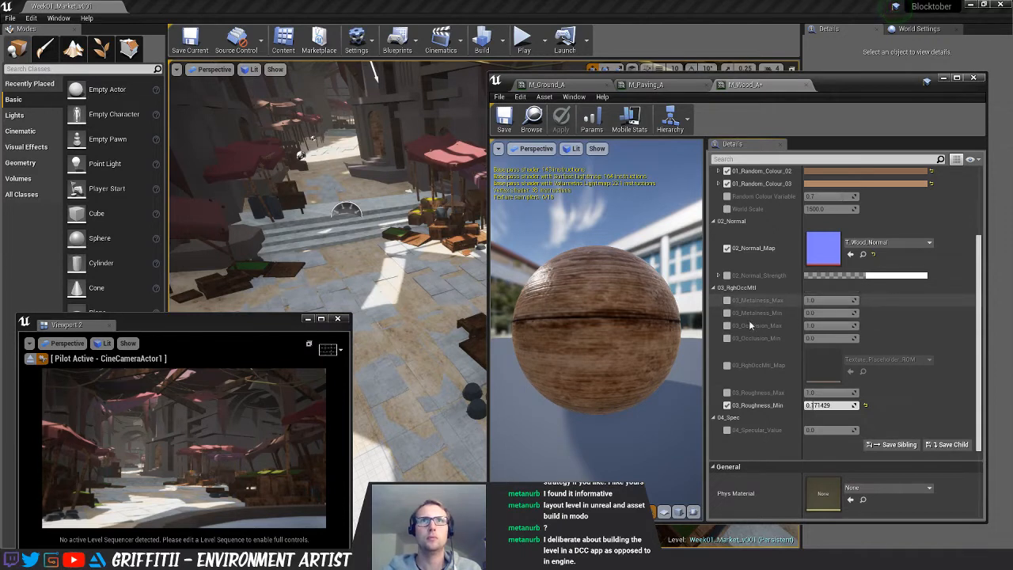
Set the wood's minimum roughness to 0 with its override off, assign T_Wood_RghOccMet as its RghOccMtl map, and save
click(824, 406)
text(0)
key(Return)
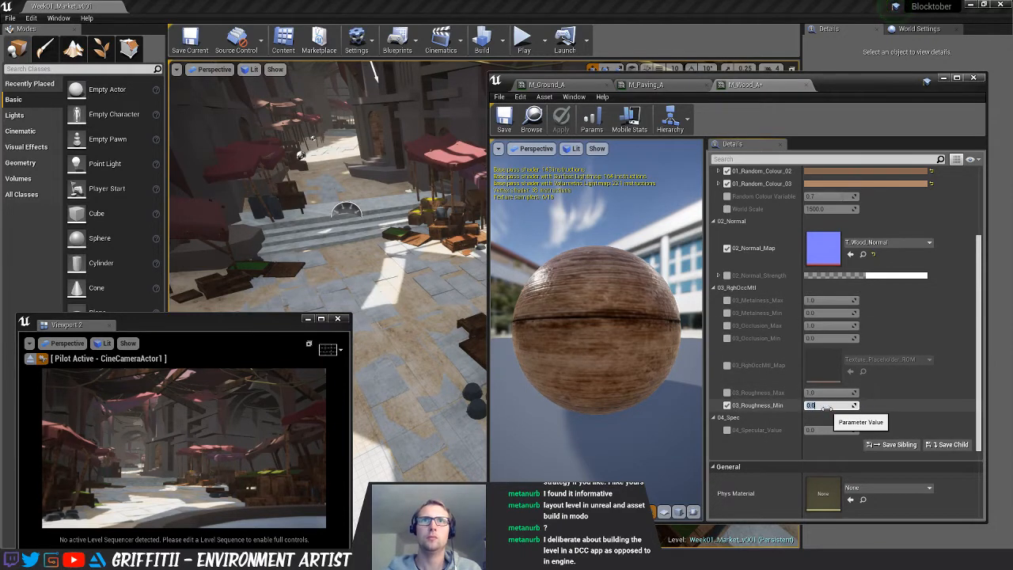
click(727, 364)
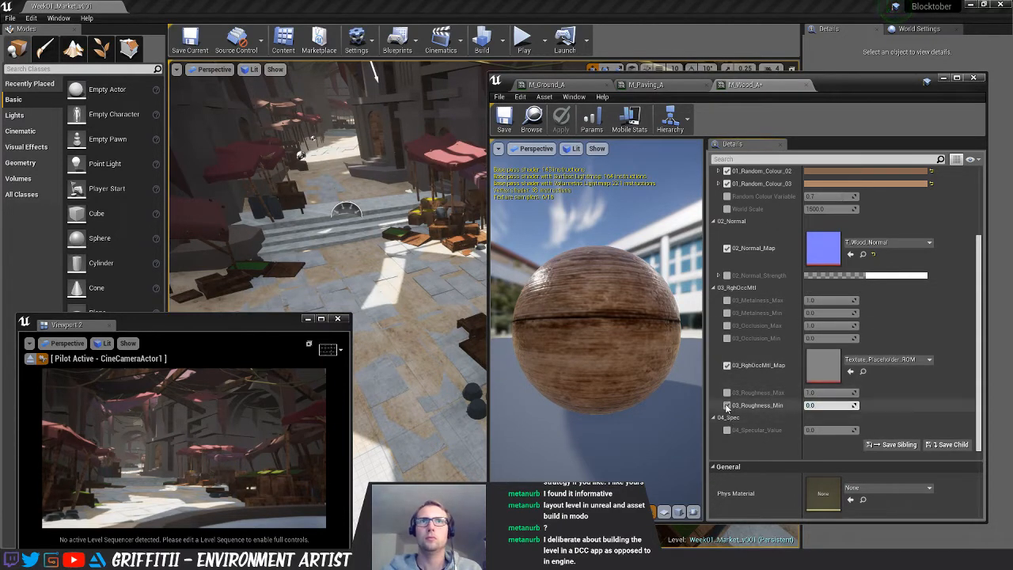
click(726, 405)
drag(1012, 384, 823, 366)
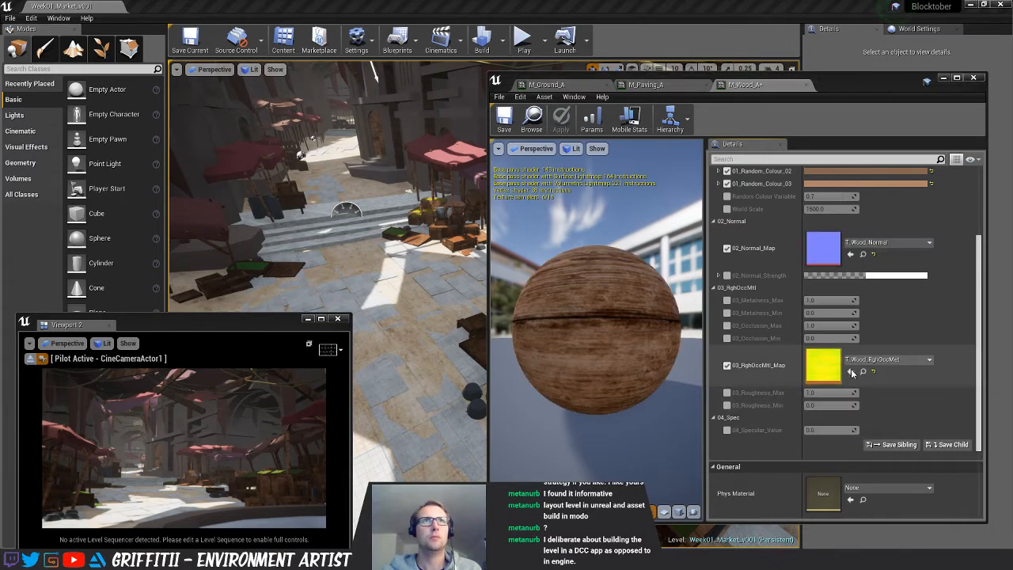
click(504, 125)
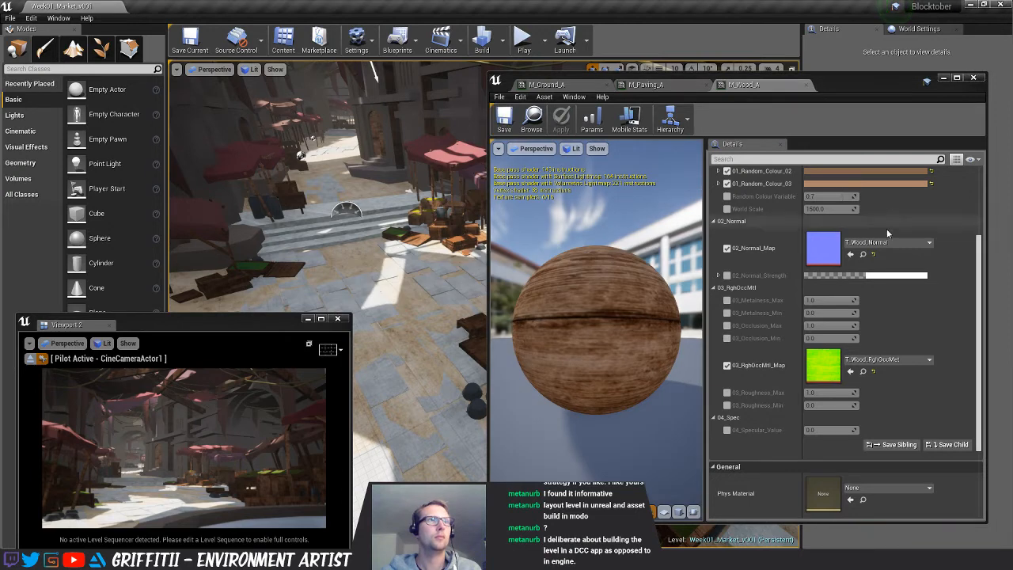
Override the wood material's UV tiling, trying 5, 10 and 7 before settling on 2, and save the material
scroll(887, 228, up, 4)
click(728, 196)
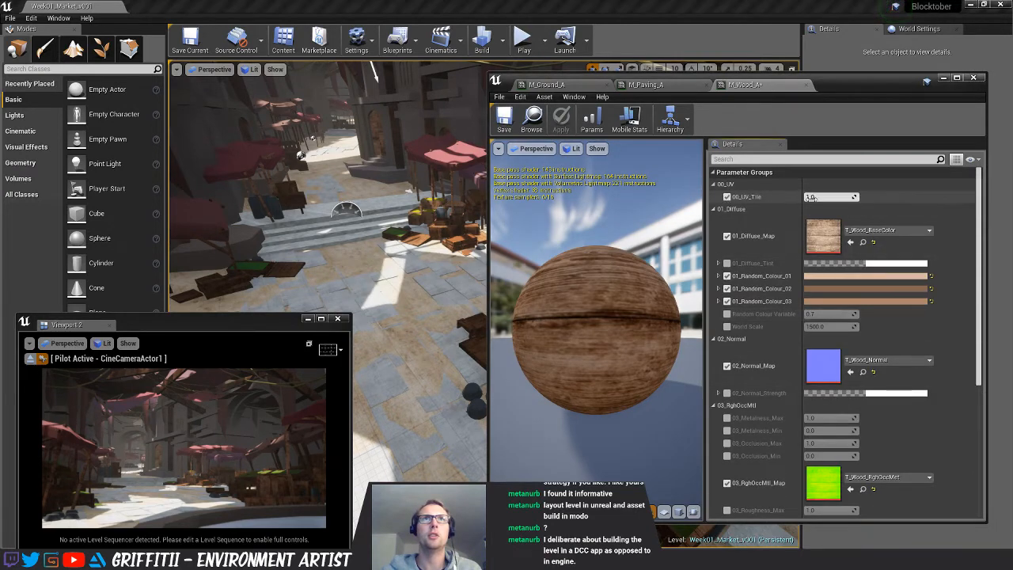
text(5)
key(Return)
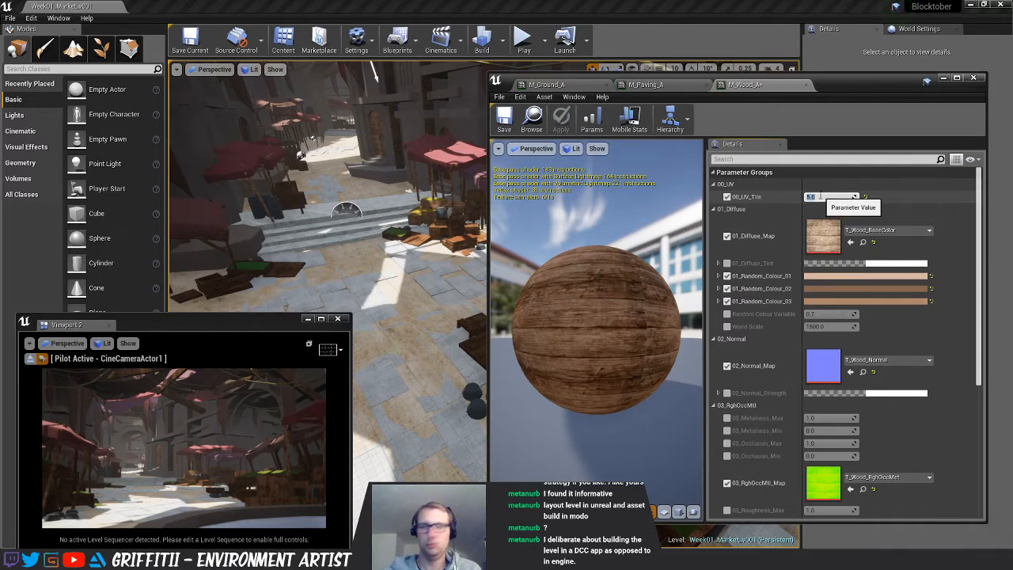
text(10)
key(Return)
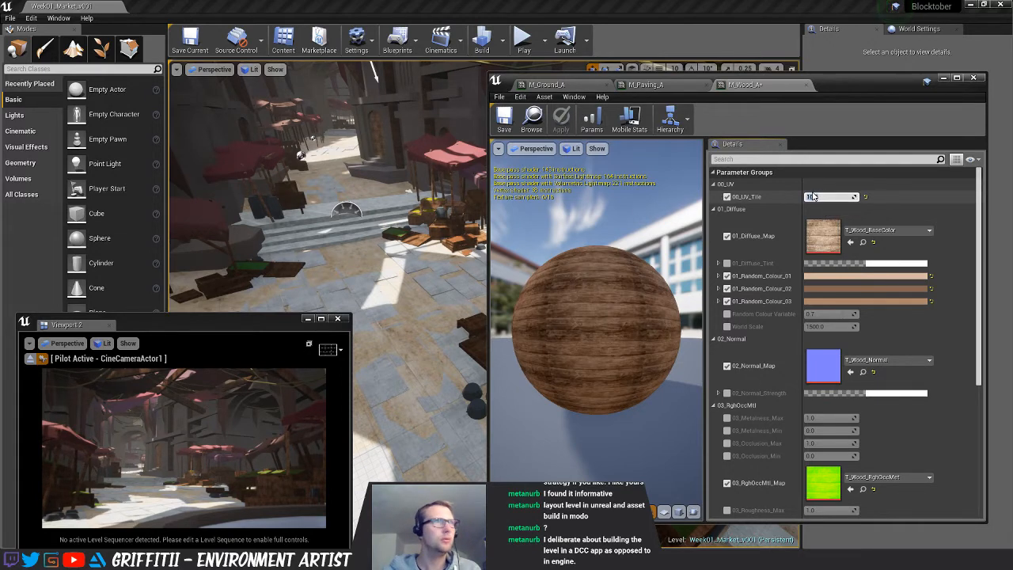
text(7)
key(Return)
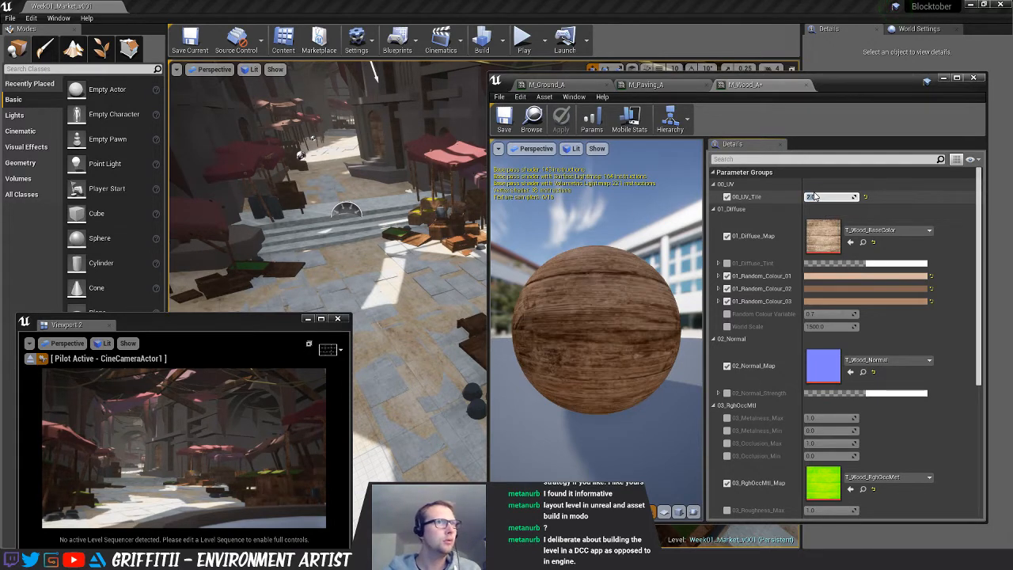
text(2)
key(Return)
click(504, 119)
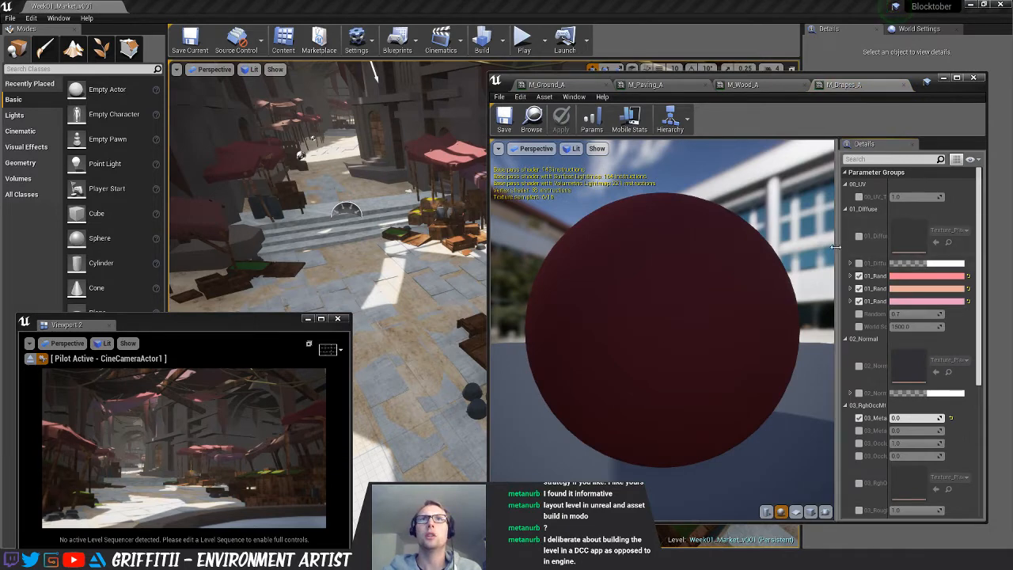
Override the diffuse map of the M_Drapes_A material instance with T_Fabric_BaseColor
drag(837, 245, 678, 244)
click(712, 236)
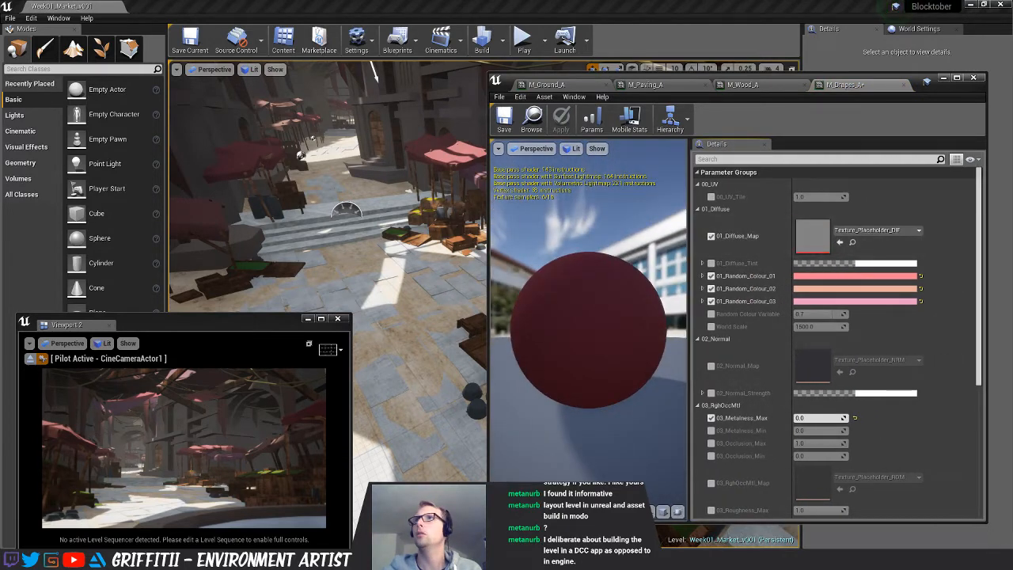
drag(1012, 239, 812, 239)
scroll(947, 252, down, 2)
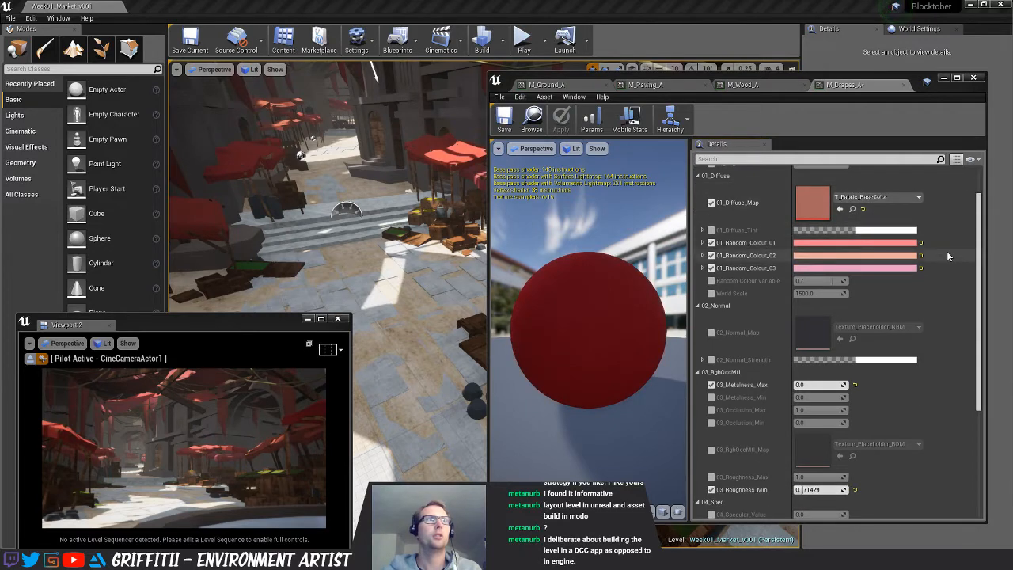
Switch to Substance Painter and hide the red Fill layer 2 on the fabric texture set
key(alt+Tab)
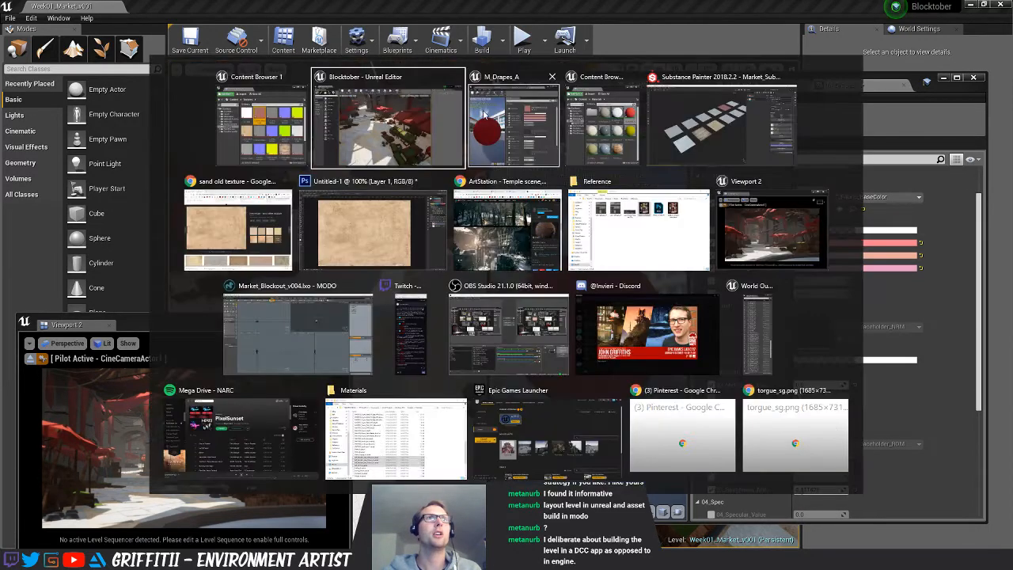
click(756, 137)
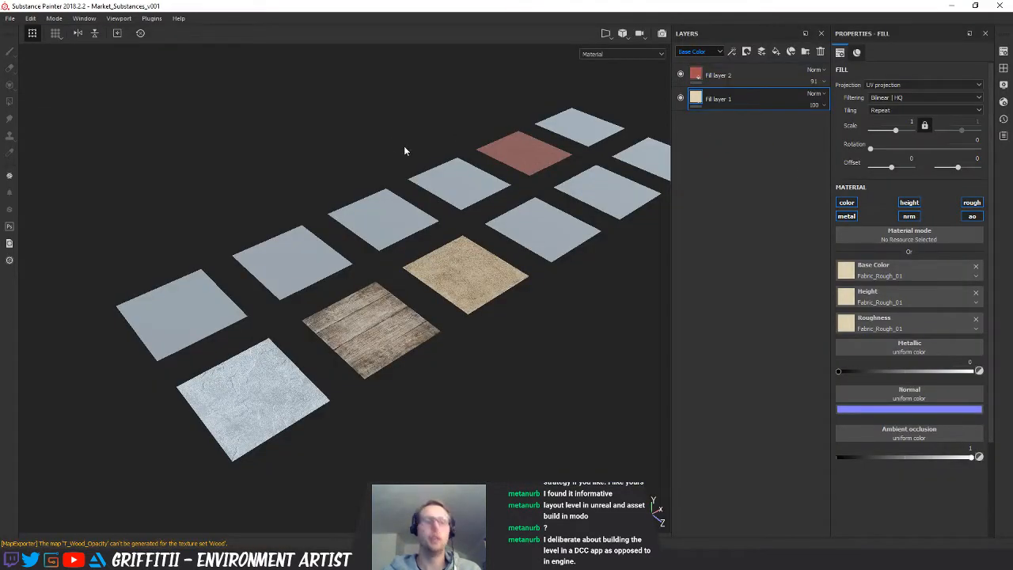
key(ctrl+shift+e)
click(761, 84)
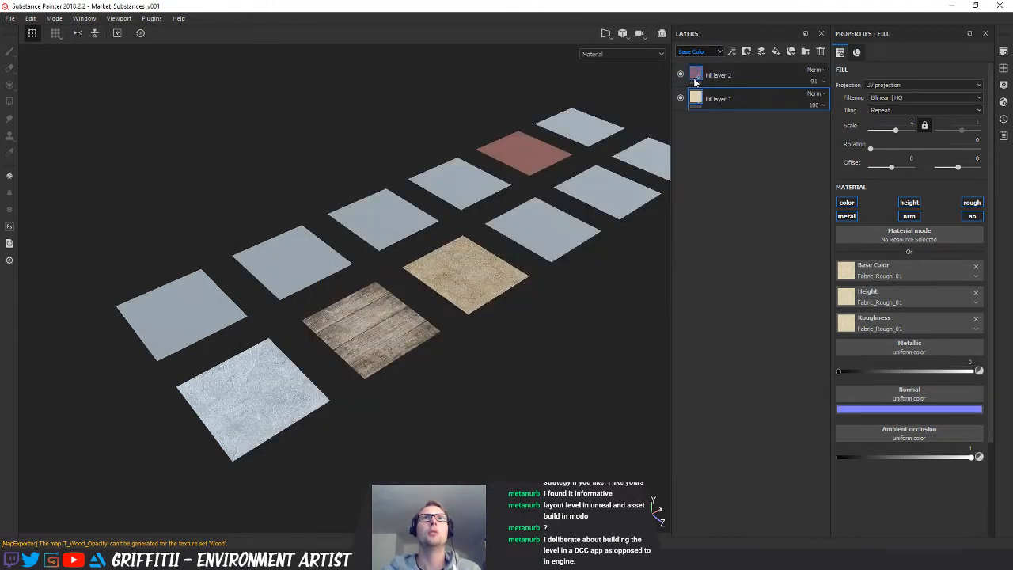
click(699, 76)
click(681, 74)
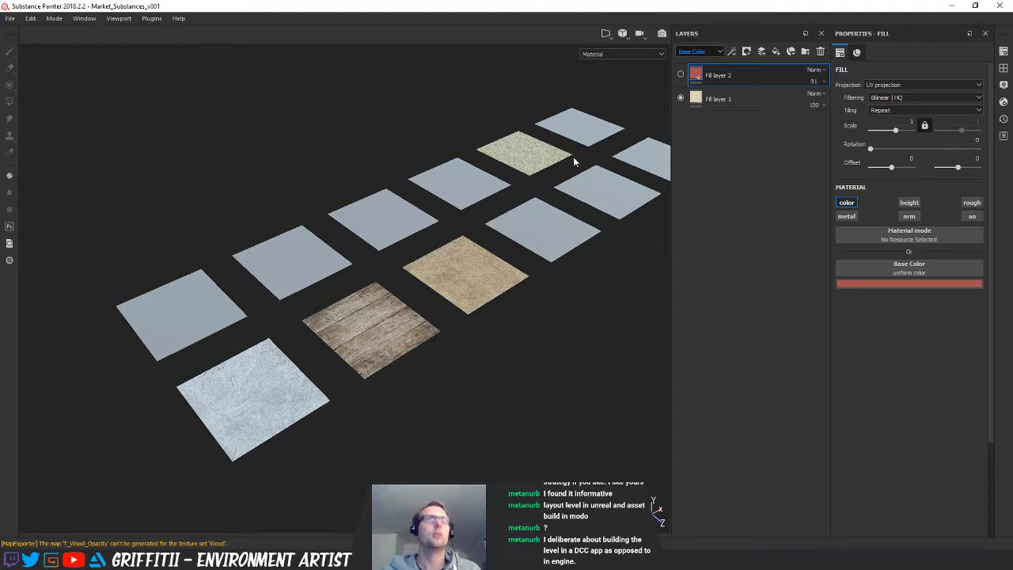
Export only the Fabric texture set, excluding Sand, Stone and Wood from the export
key(ctrl+shift+e)
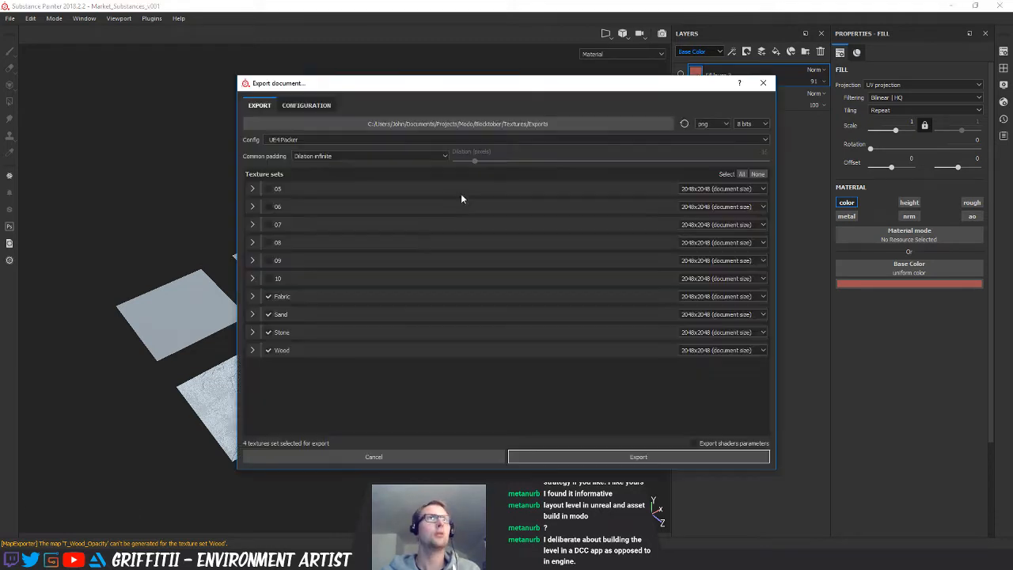
click(268, 315)
click(269, 333)
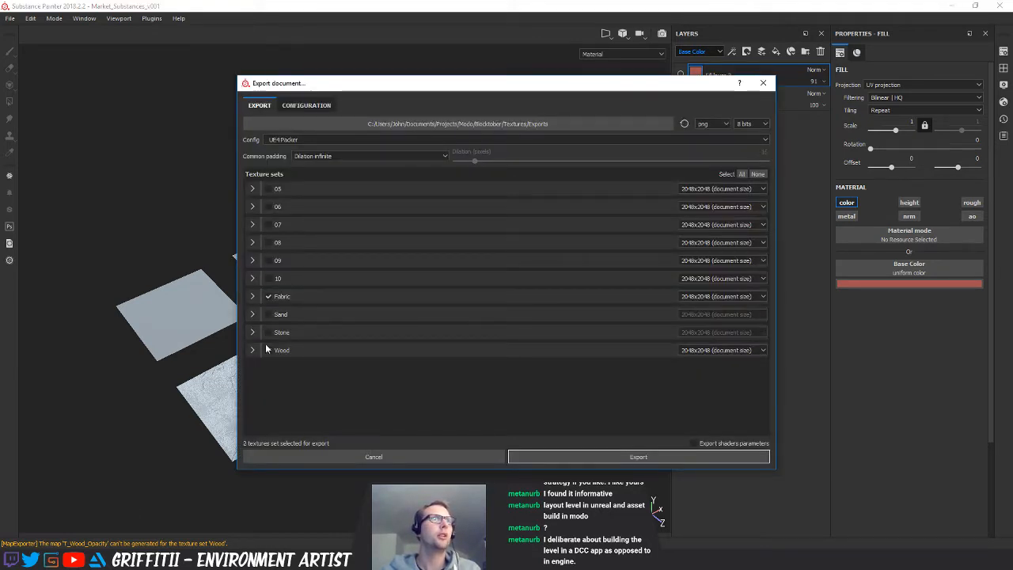
click(269, 350)
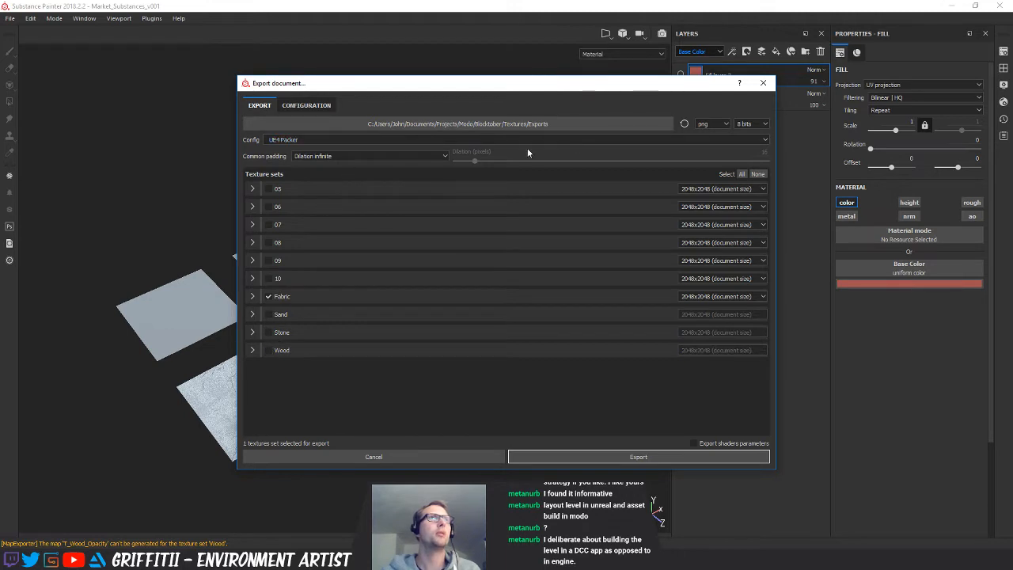
click(595, 456)
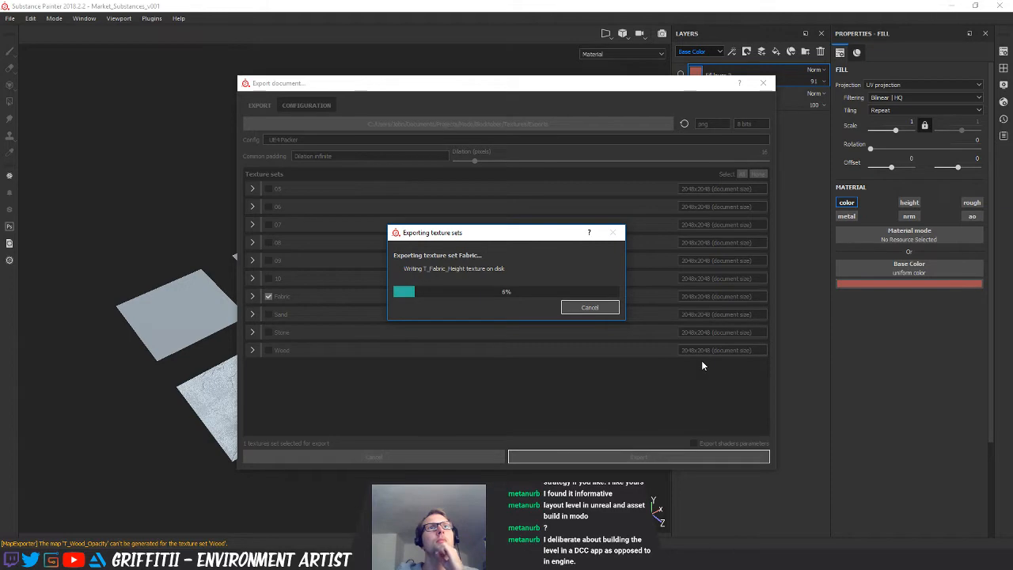
click(541, 286)
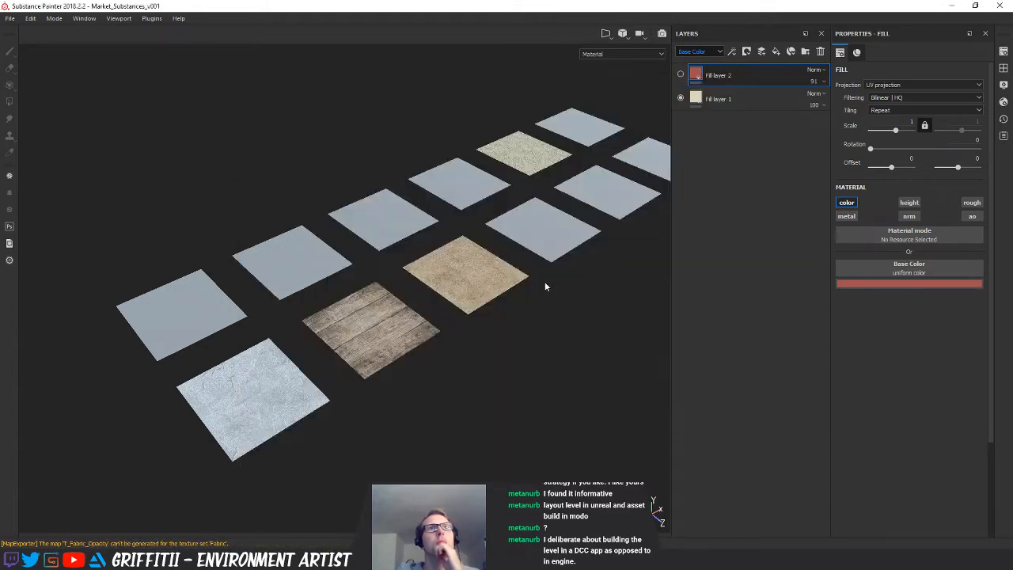
Switch back to Unreal and override the M_Drapes_A normal map with T_Fabric_Normal
key(alt+Tab)
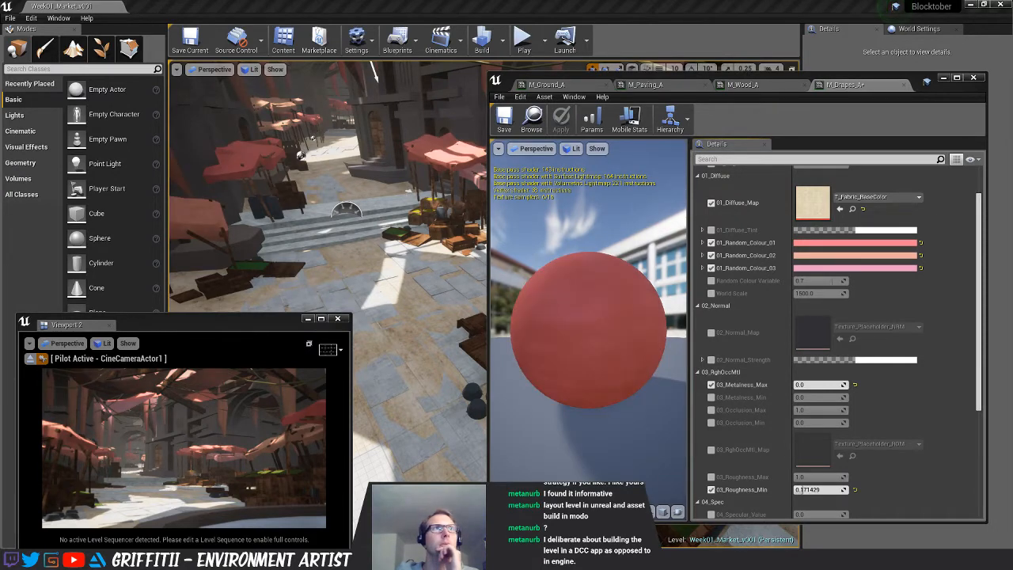
click(711, 333)
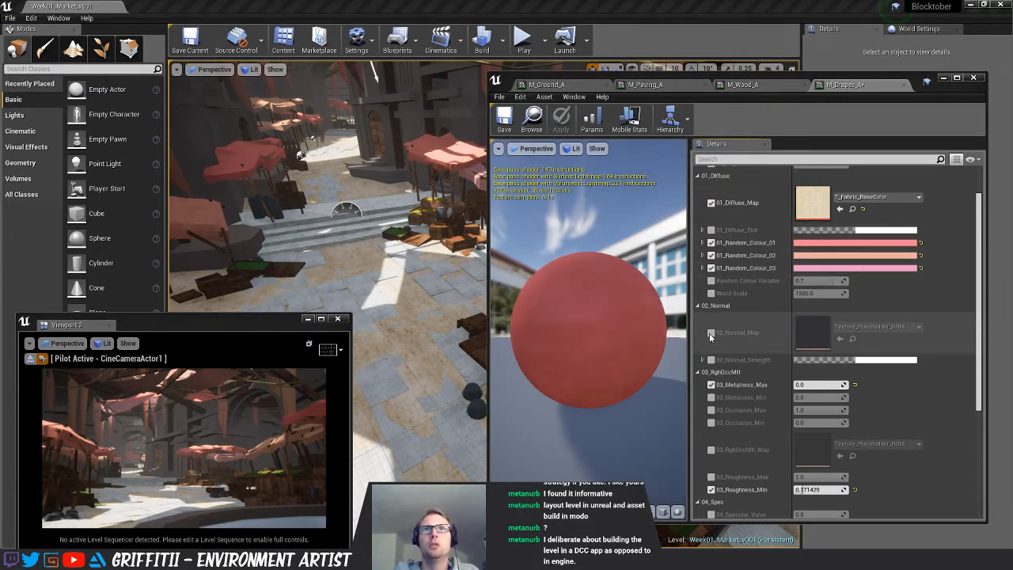
drag(1012, 348, 824, 337)
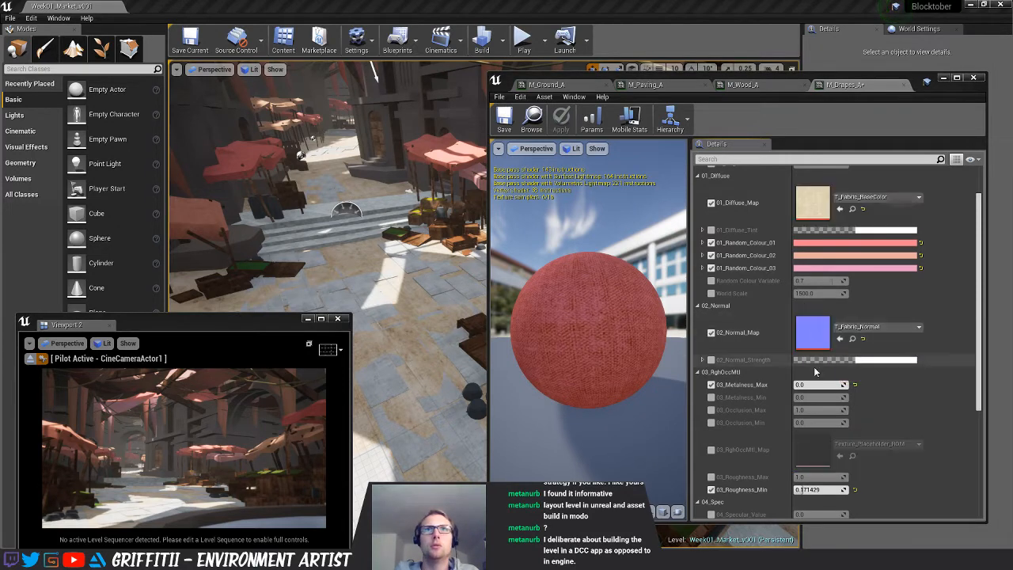
Set the drapes' maximum metalness to 1 with its override off, assign T_Fabric_RghOccMet as the RghOccMtl map, and save
scroll(748, 377, down, 2)
click(815, 334)
text(1)
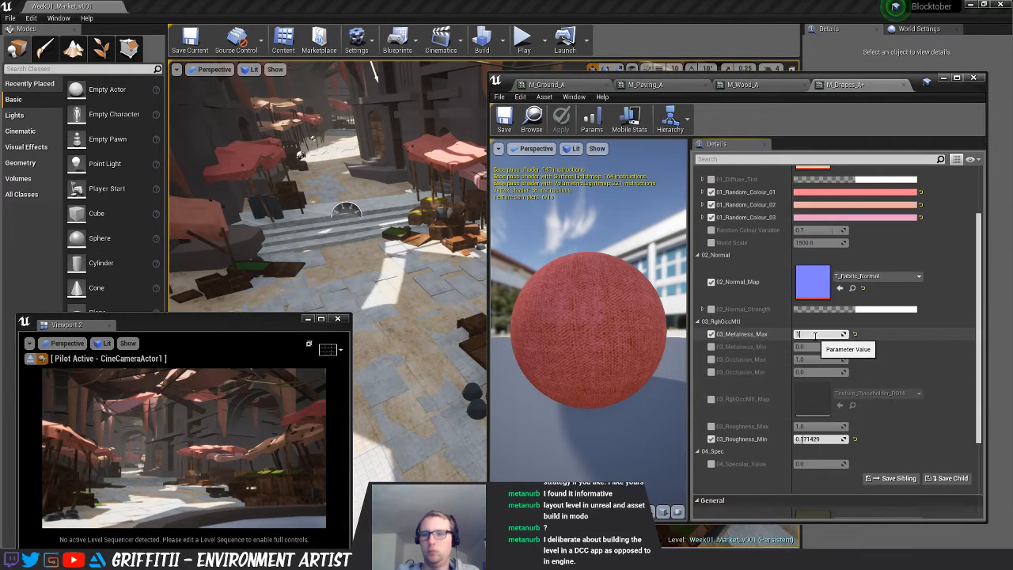
key(Return)
click(711, 334)
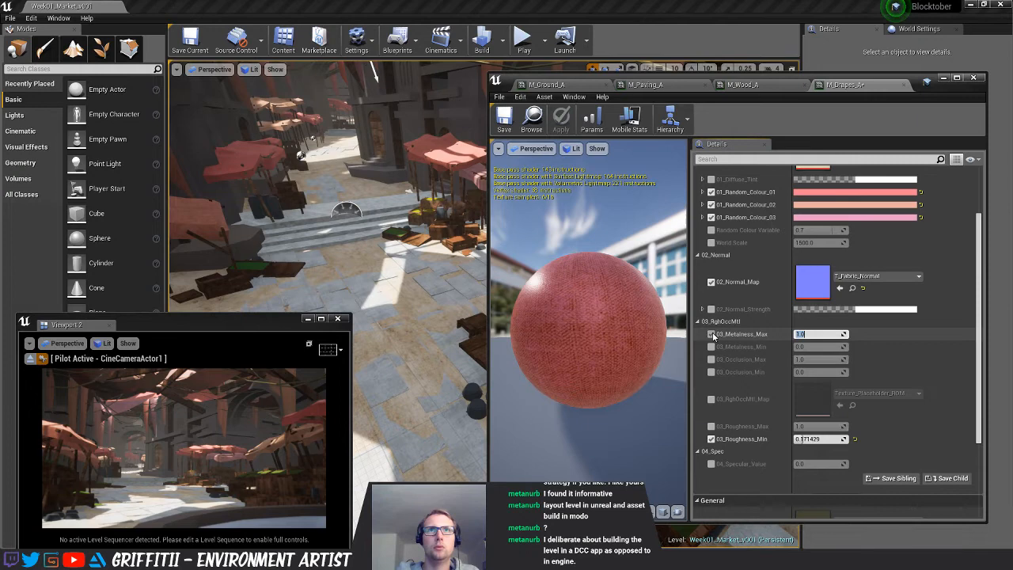
click(711, 399)
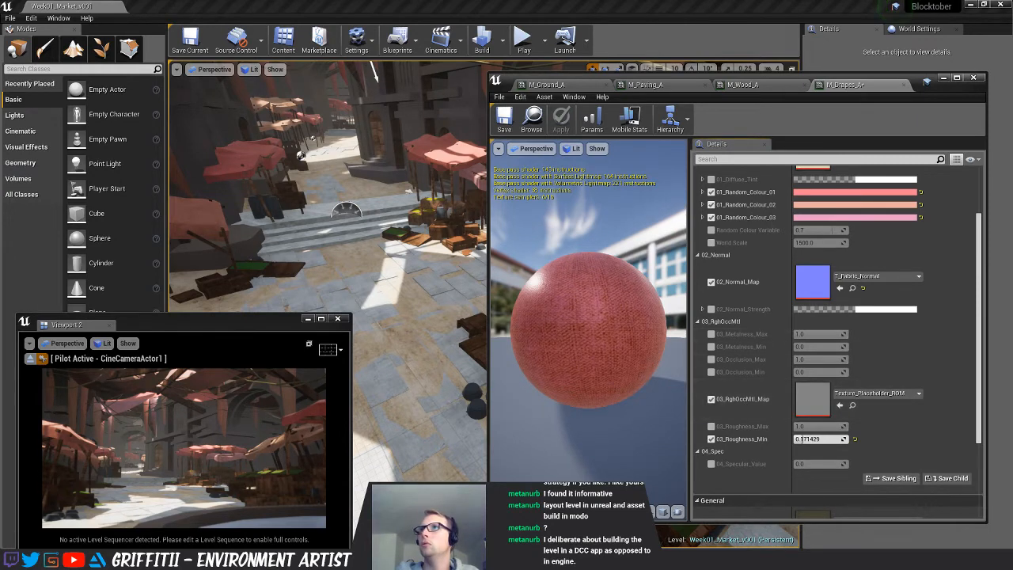
drag(1012, 427, 828, 402)
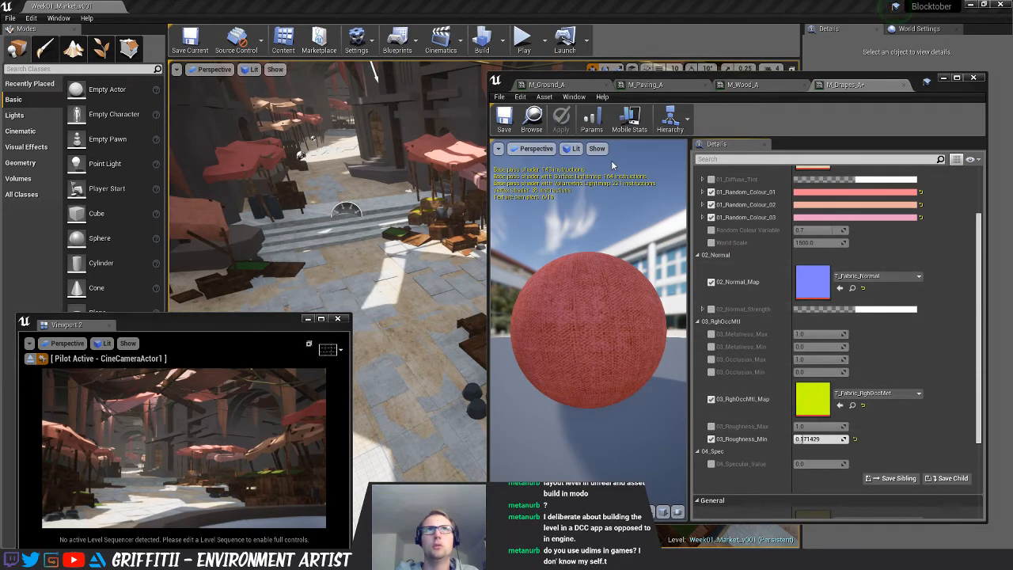
click(504, 118)
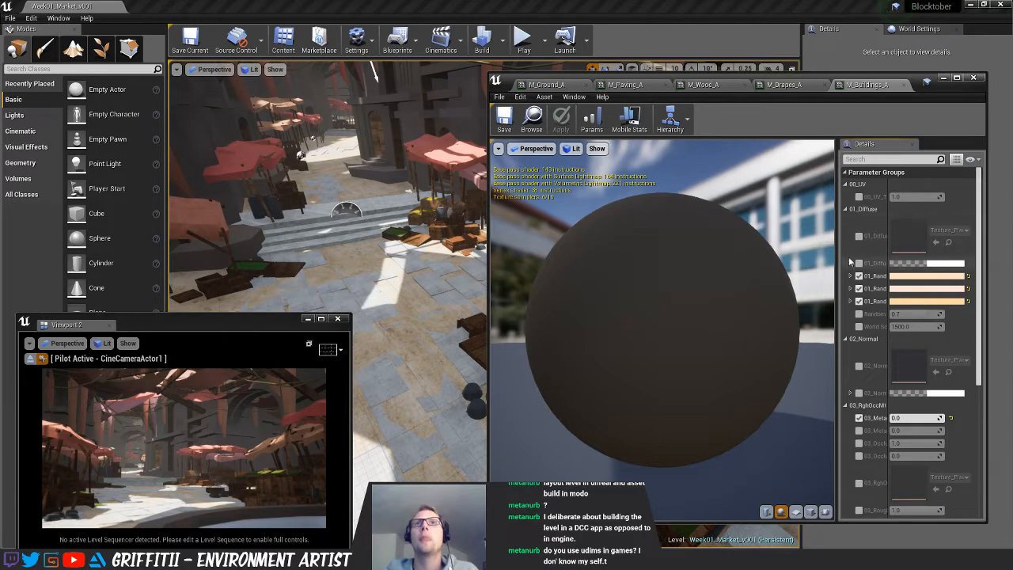
Override the M_Buildings_A diffuse map with T_Stone_Height and its normal map with T_Stone_Normal
drag(837, 257, 693, 255)
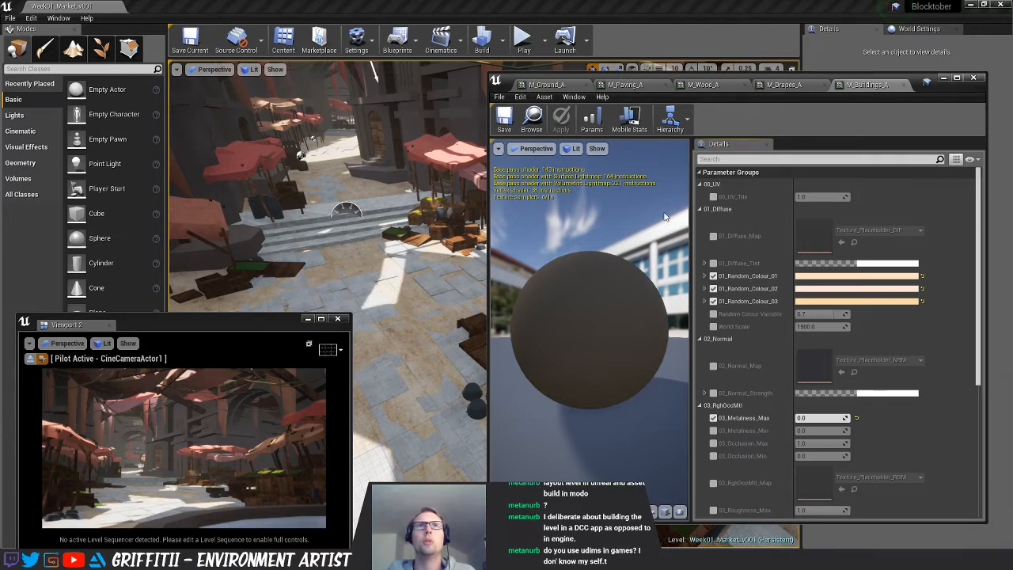
click(714, 236)
drag(1012, 236, 804, 235)
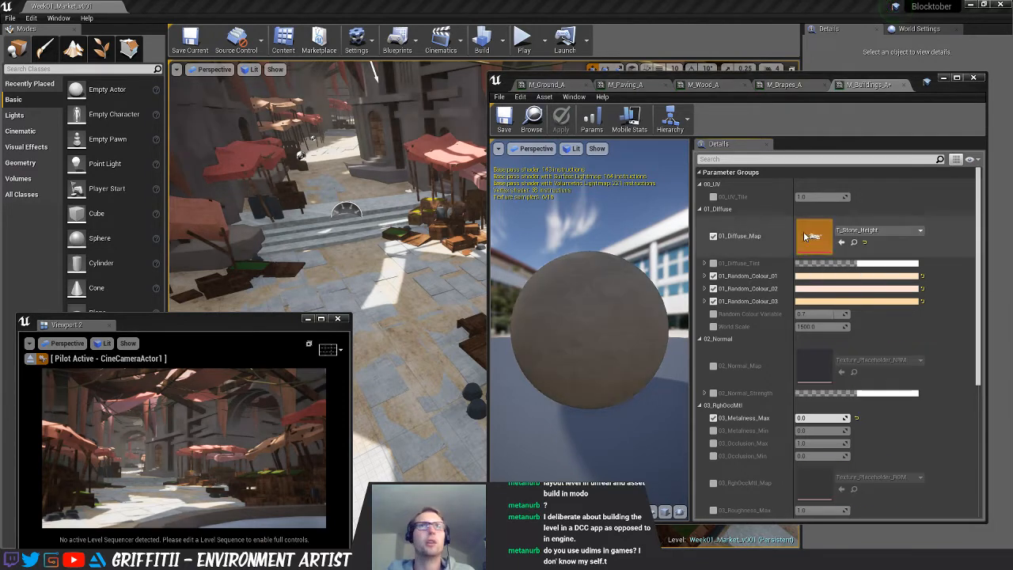
scroll(775, 305, down, 2)
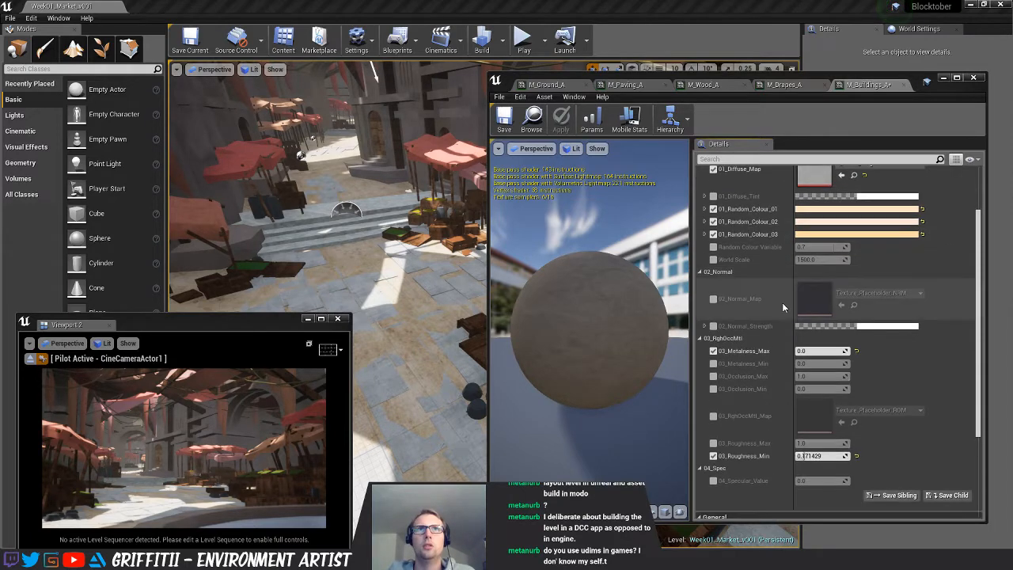
click(714, 298)
drag(1012, 298, 819, 297)
Set the maximum metalness of M_Buildings_A to 1 and turn its override off
scroll(818, 298, down, 2)
click(802, 283)
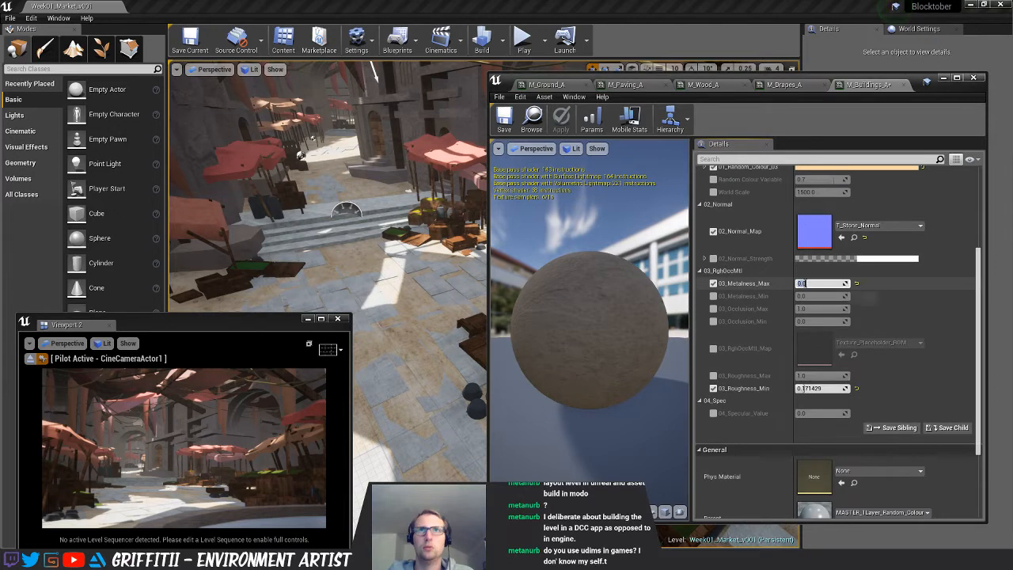
text(1)
key(Return)
click(714, 284)
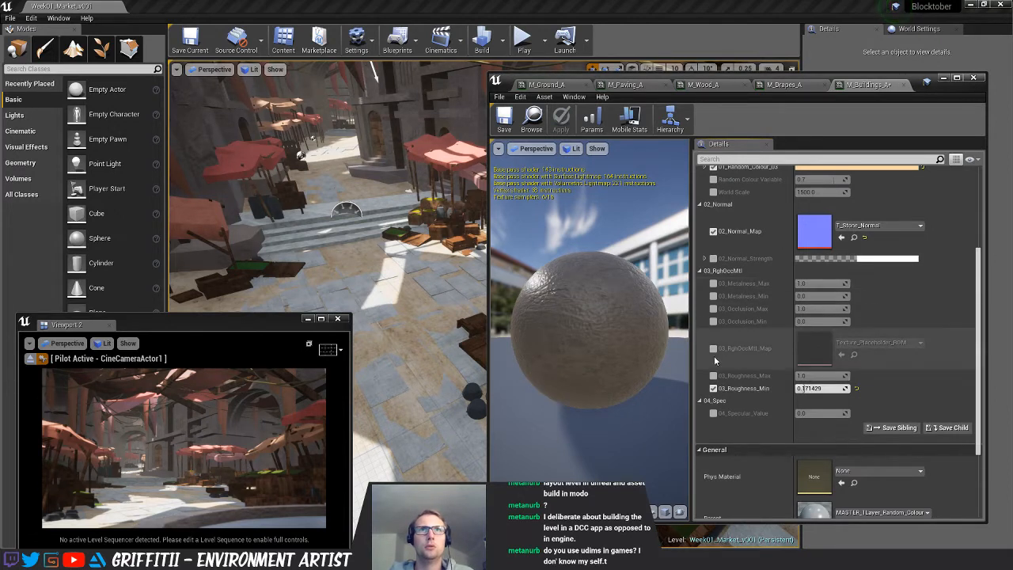
Assign T_Stone_RghOccMet as the buildings' RghOccMtl map and set the minimum roughness to 0 with its override off
click(713, 348)
drag(831, 348, 819, 350)
click(819, 388)
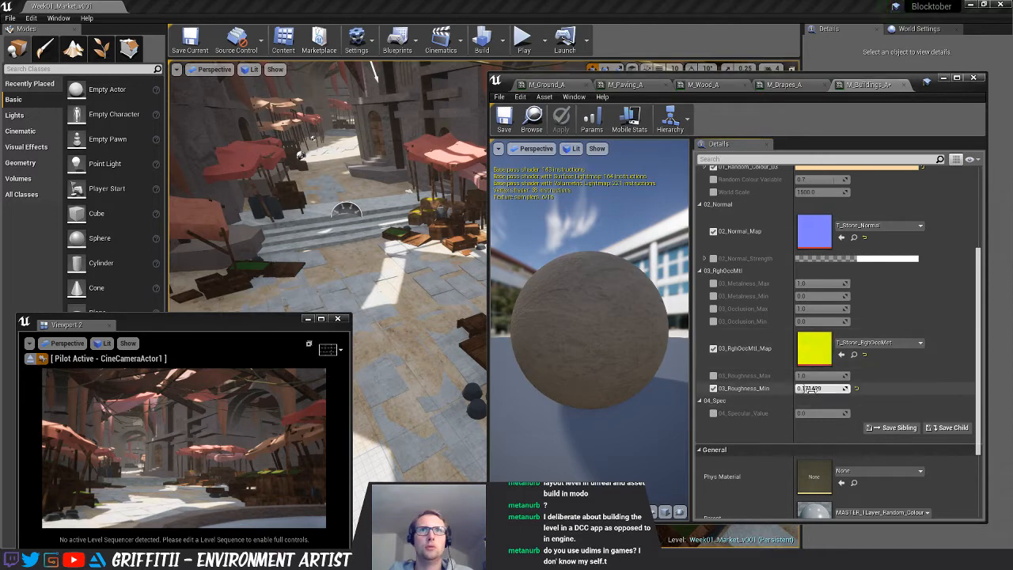
text(0)
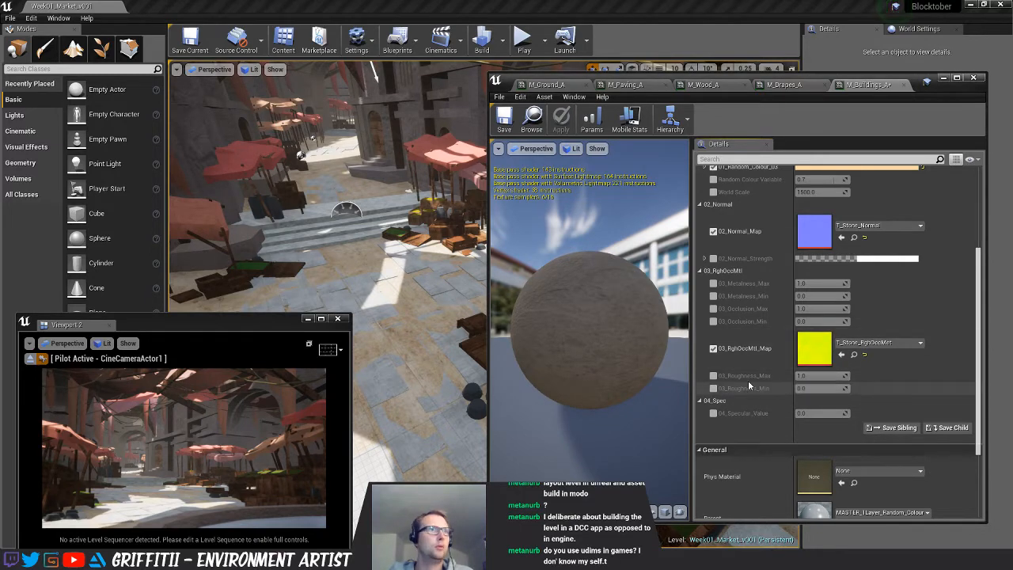
Override the UV tiling of M_Buildings_A with 5 and save the material
scroll(865, 285, up, 3)
scroll(864, 280, up, 3)
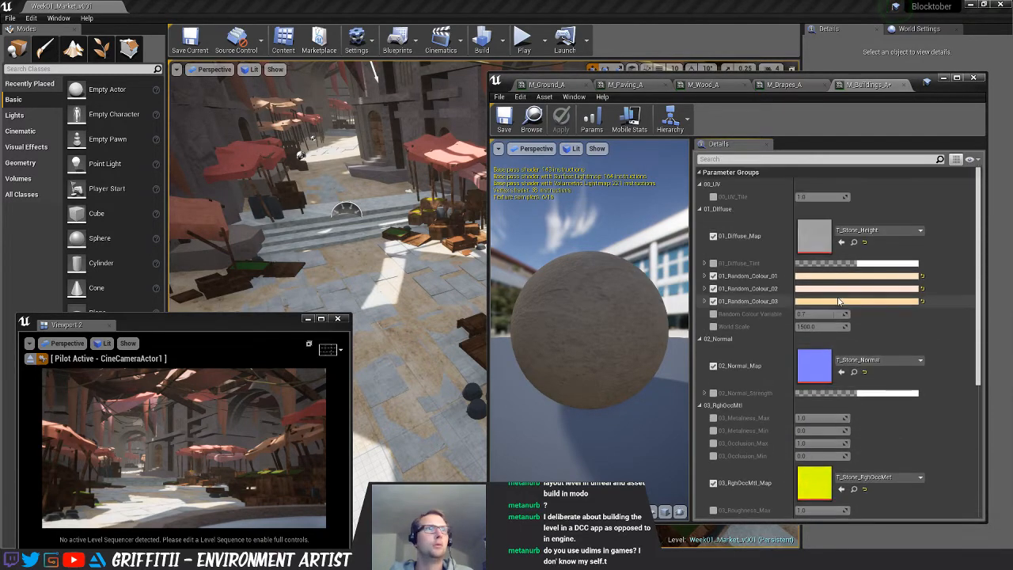
click(714, 197)
click(816, 197)
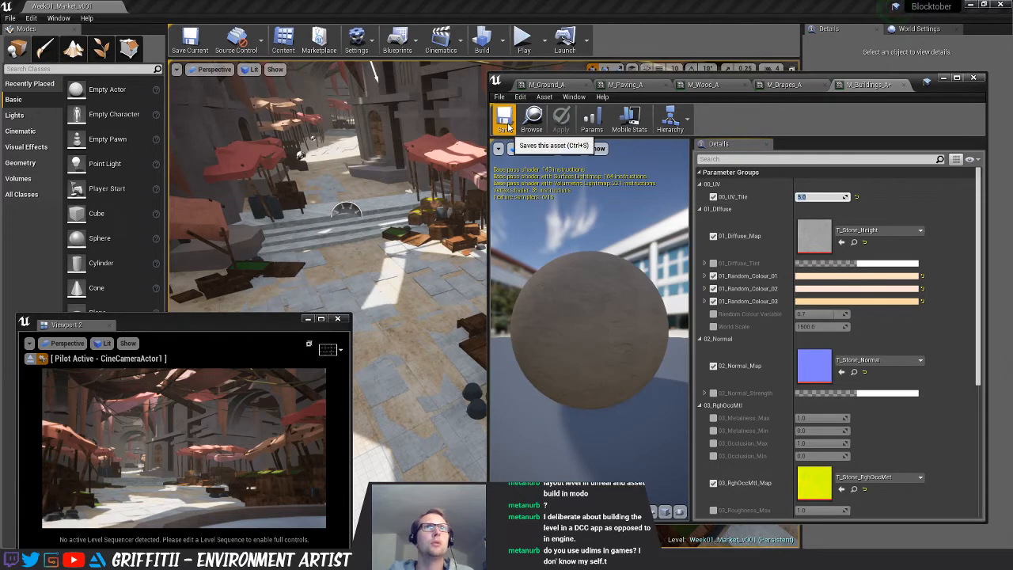
click(504, 119)
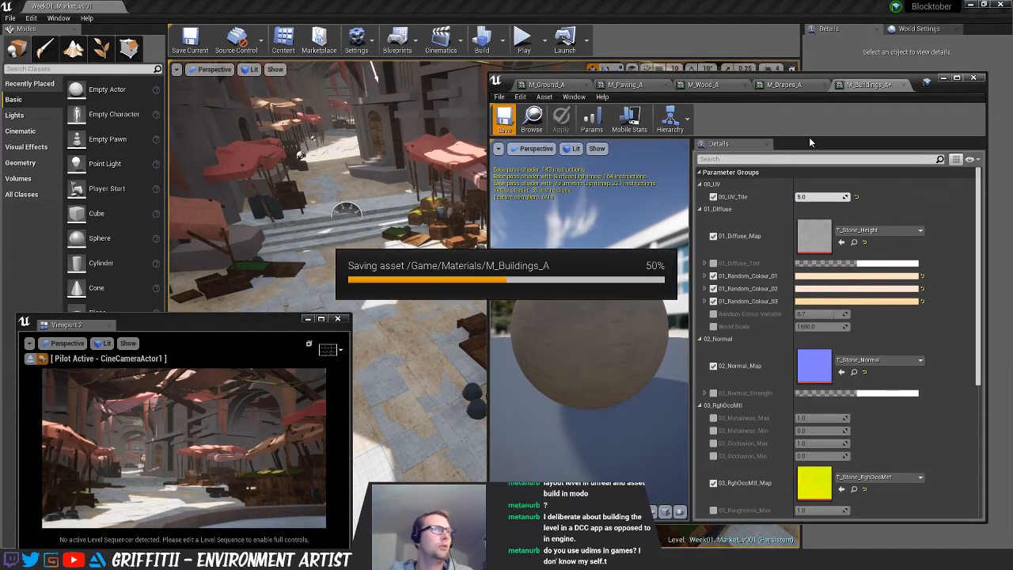
Close the material instance editor and examine the textured market stalls and buildings up close in the level
click(975, 79)
right_drag(566, 312, 494, 334)
key(w)
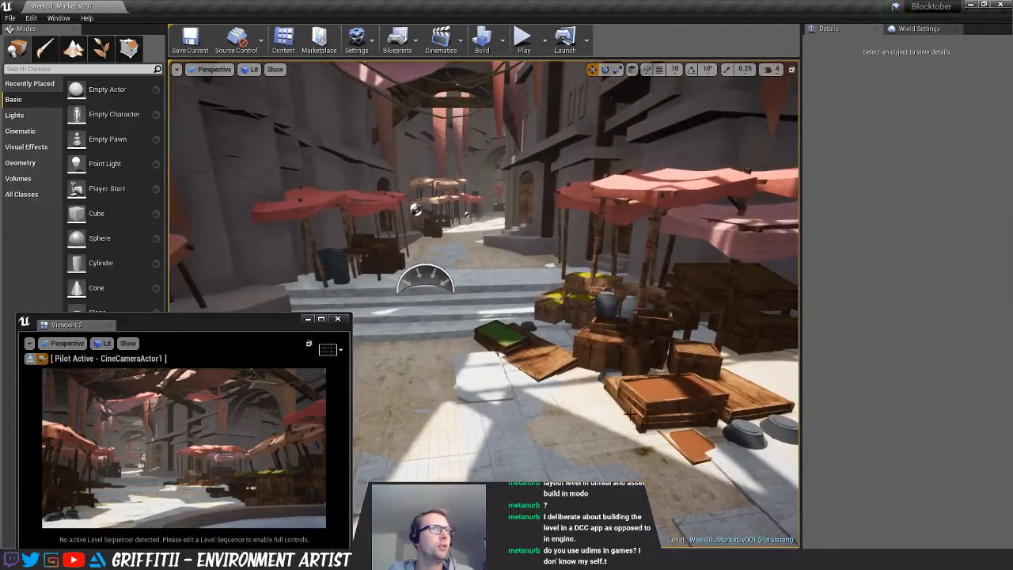
Switch to Substance Painter and display only the Roughness channel on the texture tiles
key(alt+Tab)
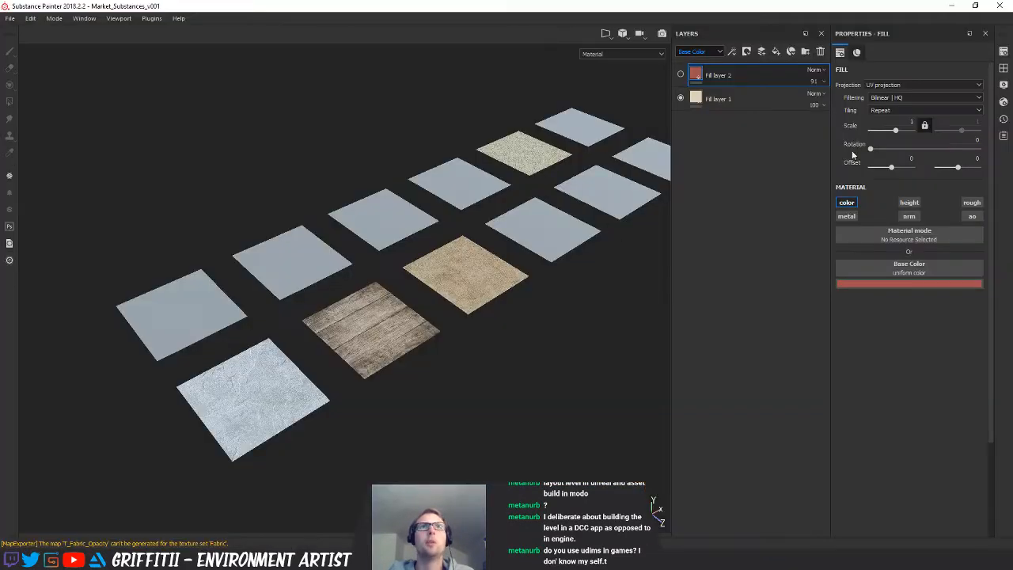
right_click(529, 220)
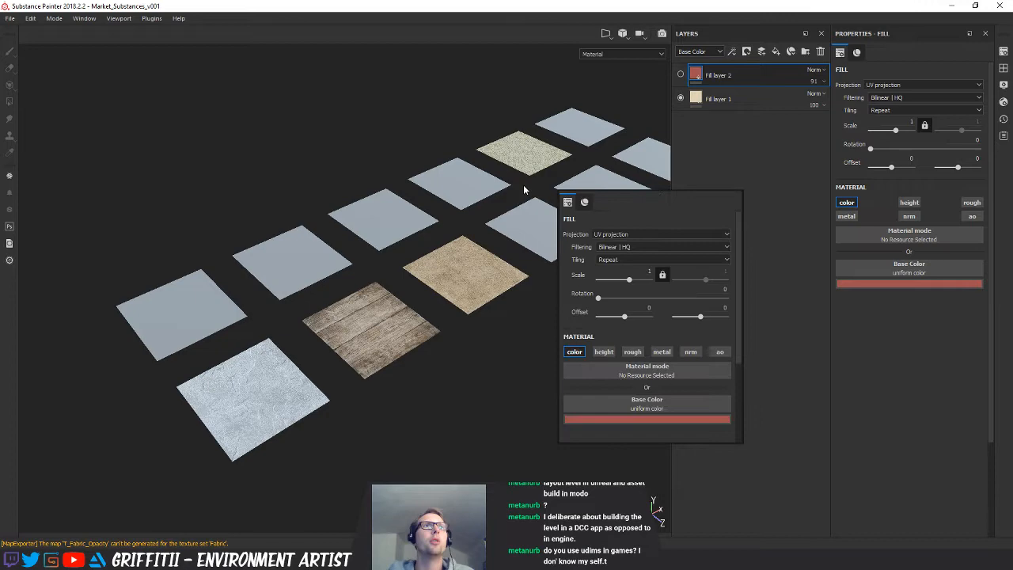
click(479, 178)
alt+drag(482, 179, 474, 202)
key(c)
key(c)
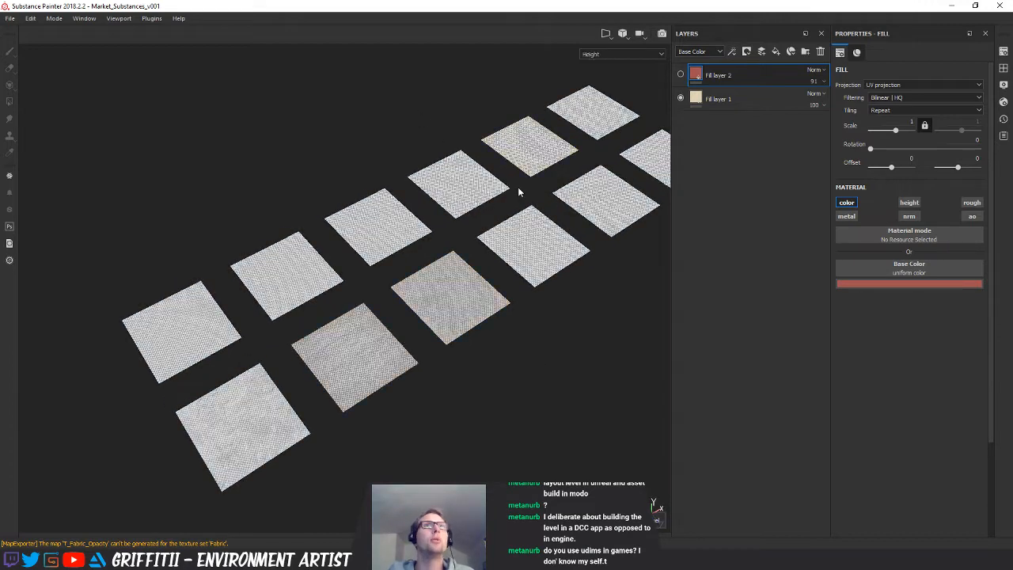
key(c)
Replace the stone fill's roughness texture with a uniform 0.3668 and the wood fill's with a lighter, mid-grey uniform roughness
right_click(396, 318)
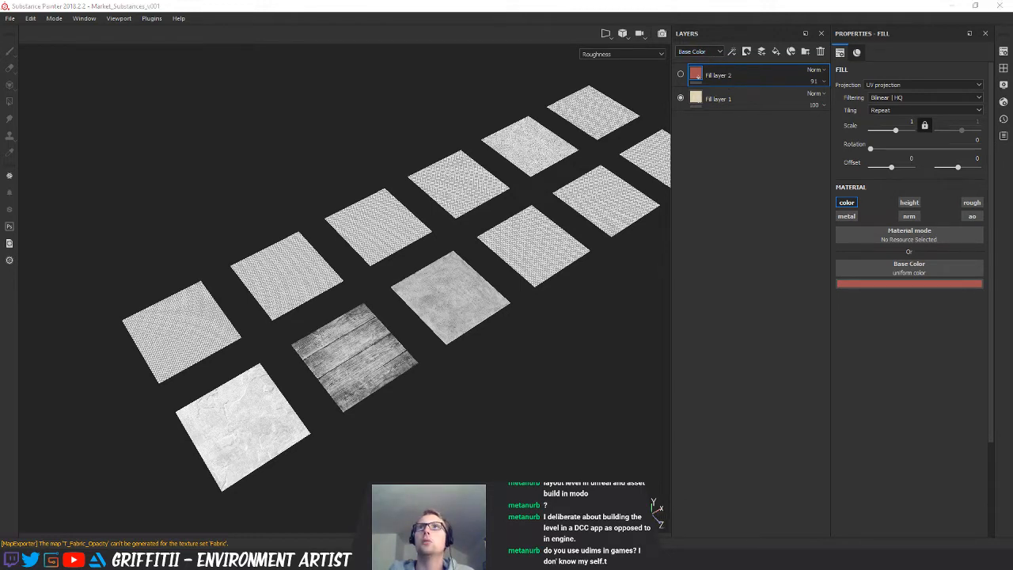
key(Delete)
click(975, 310)
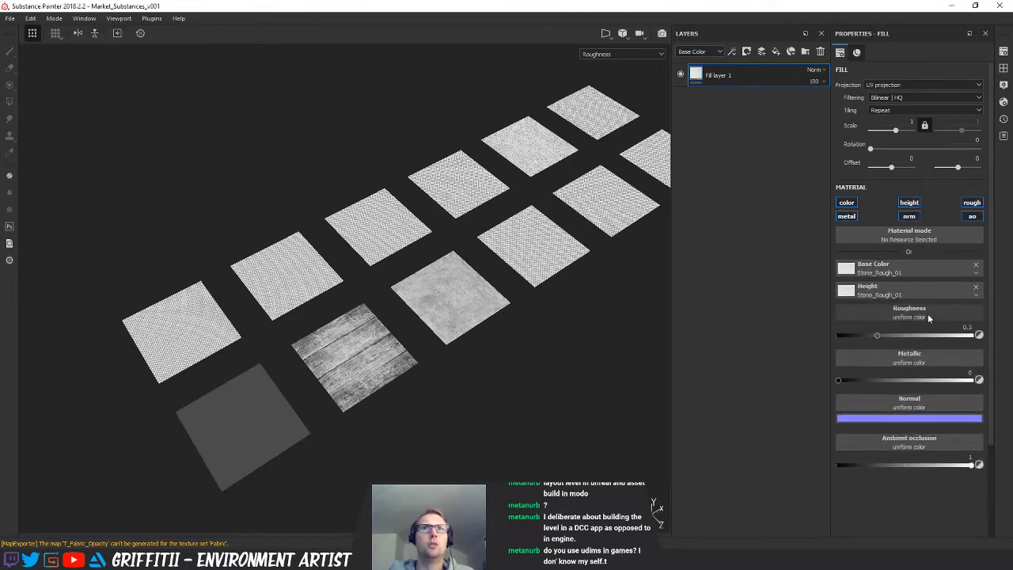
drag(879, 337, 887, 335)
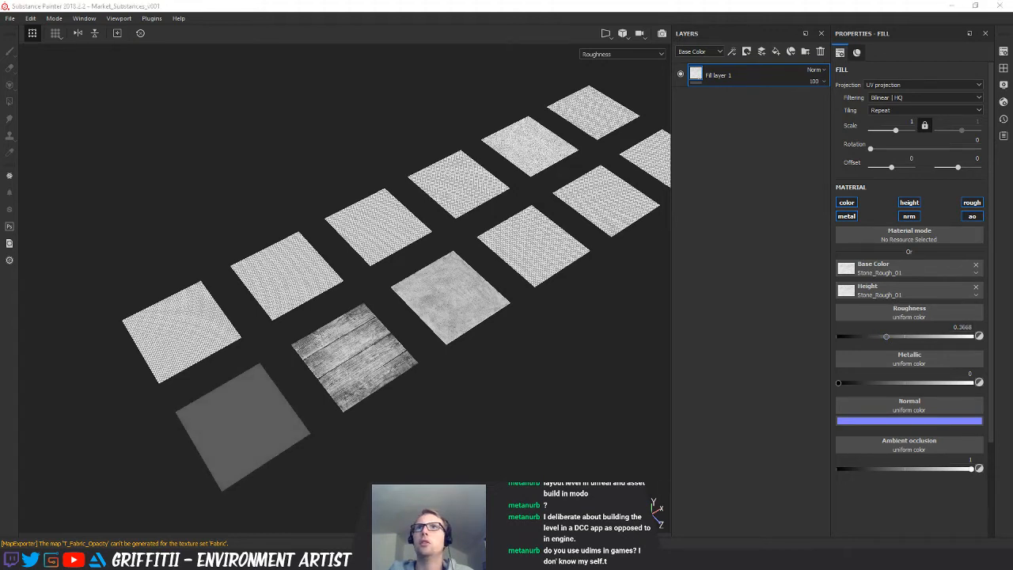
click(975, 310)
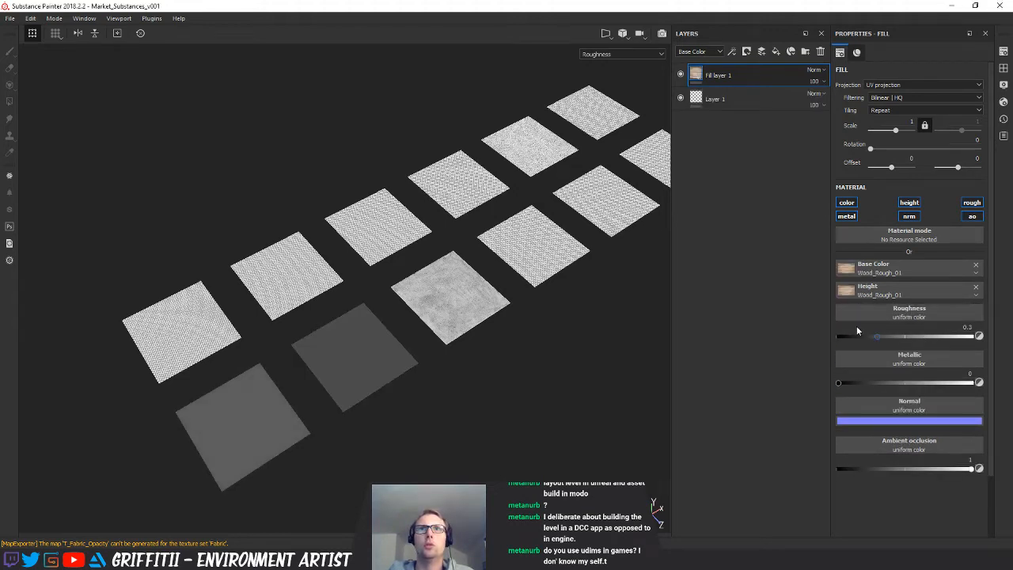
drag(881, 337, 907, 334)
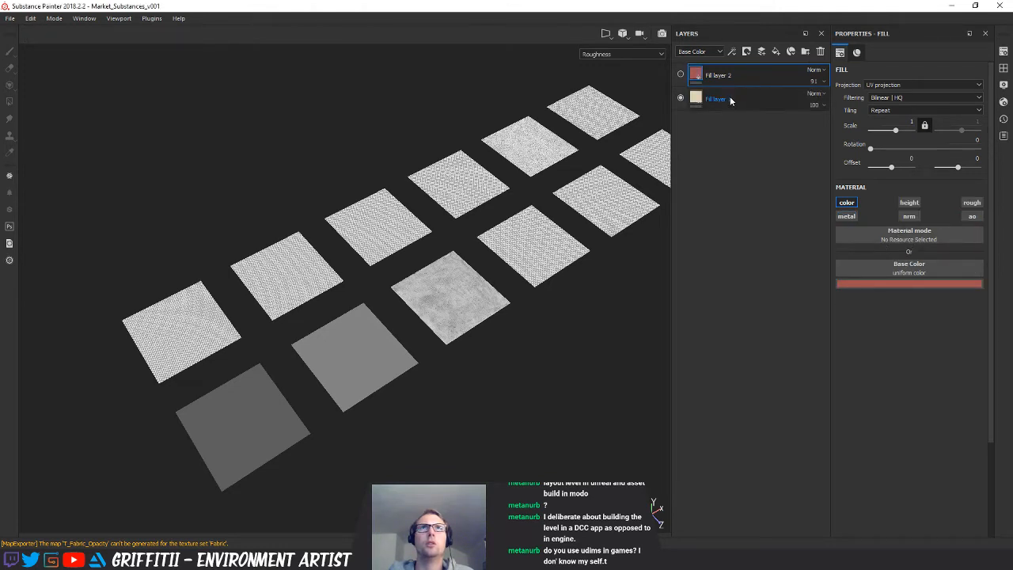
Delete the red Fill layer 2 from the fabric and replace Fill layer 1's roughness texture with a high uniform value
click(730, 100)
click(766, 74)
click(820, 51)
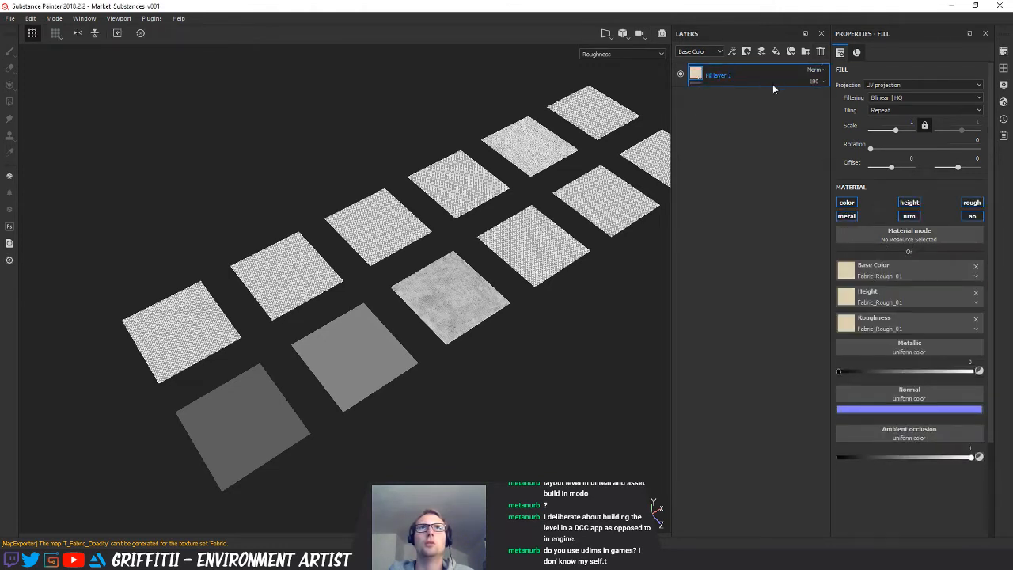
click(976, 318)
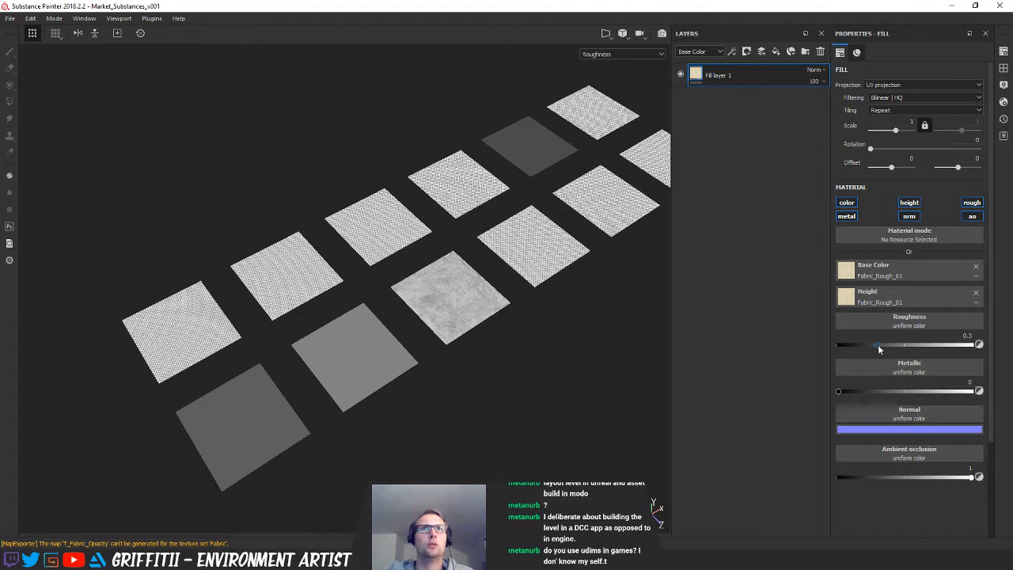
drag(878, 344, 934, 350)
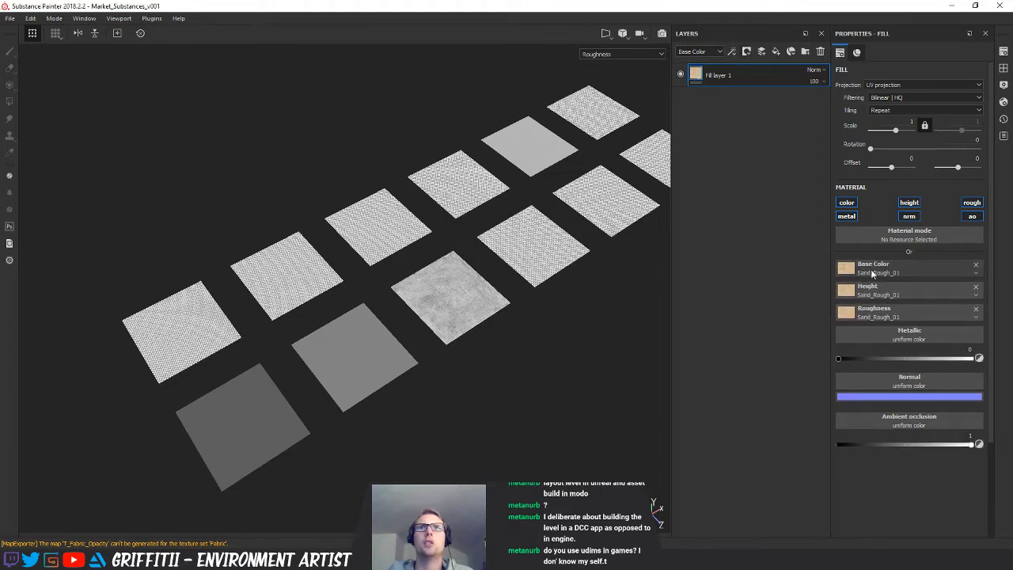
Replace the Sand_Rough_01 roughness texture on the sand's fill layer with a uniform roughness of 0.4093
click(976, 308)
click(881, 308)
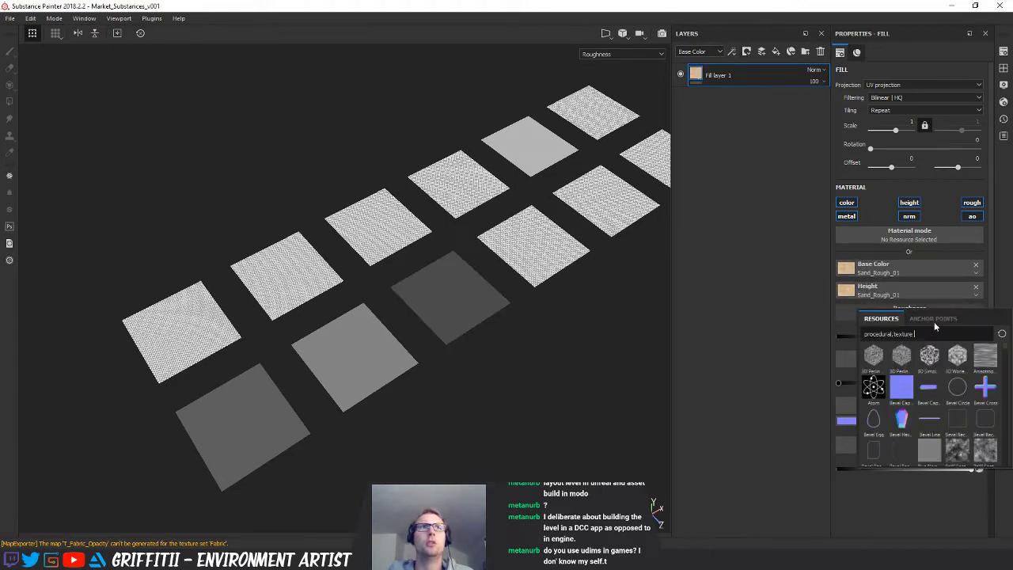
click(848, 316)
click(797, 325)
drag(879, 338, 893, 339)
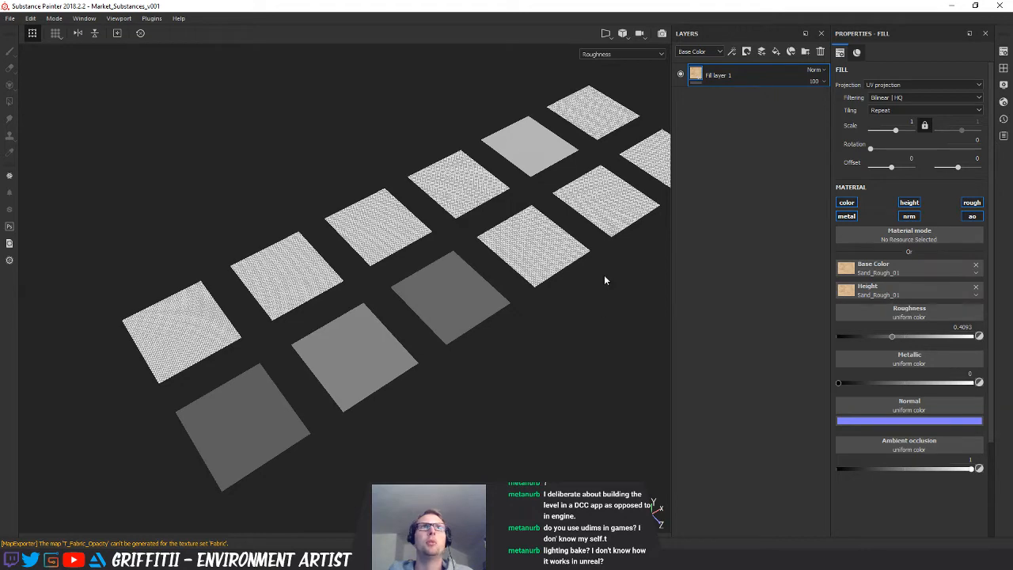
alt+drag(566, 306, 567, 284)
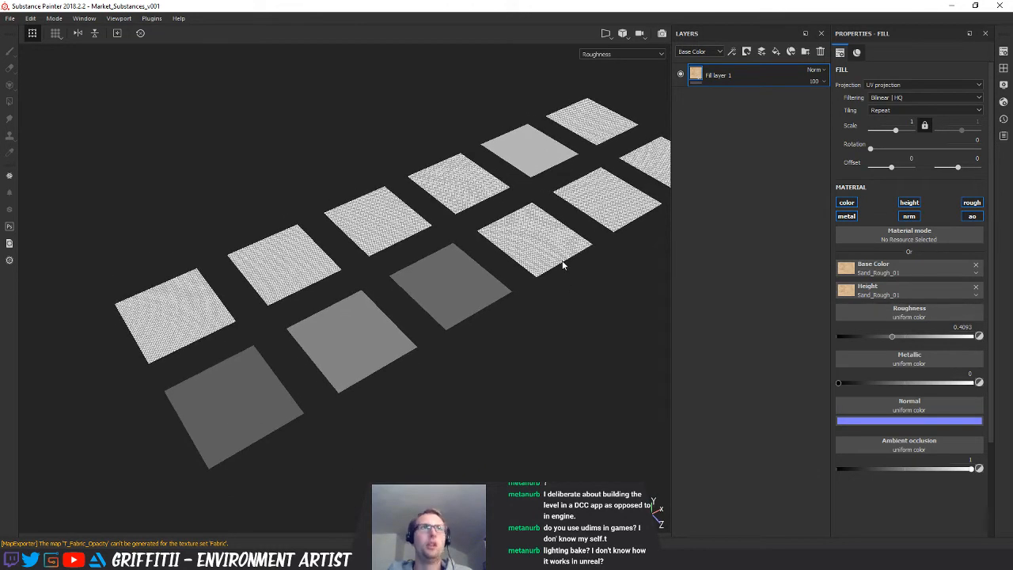
Export the Fabric, Sand, Stone and Wood texture sets as 8-bit PNG files using the UE4 Packer configuration
key(ctrl+shift+e)
click(267, 333)
click(268, 350)
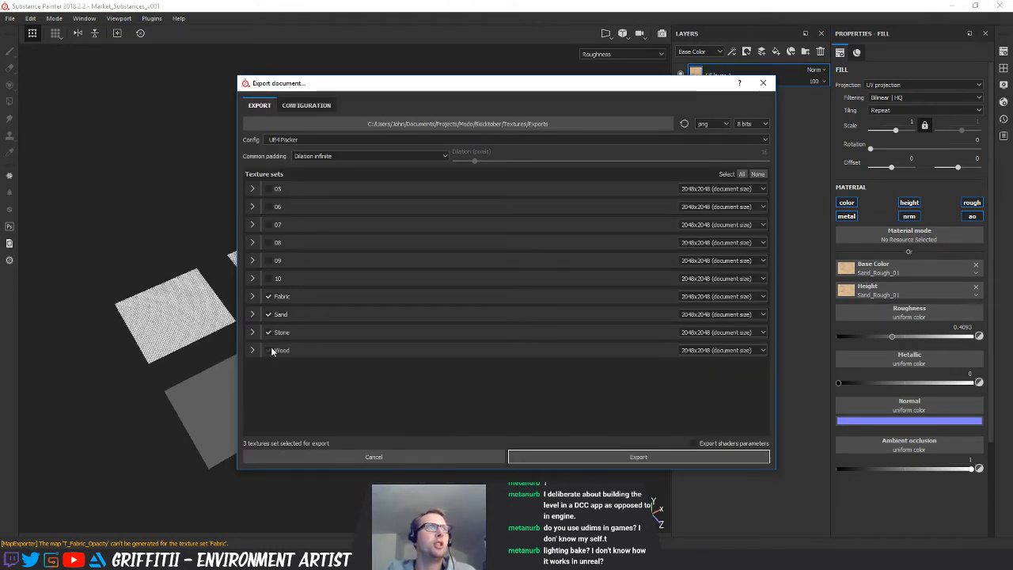
click(640, 457)
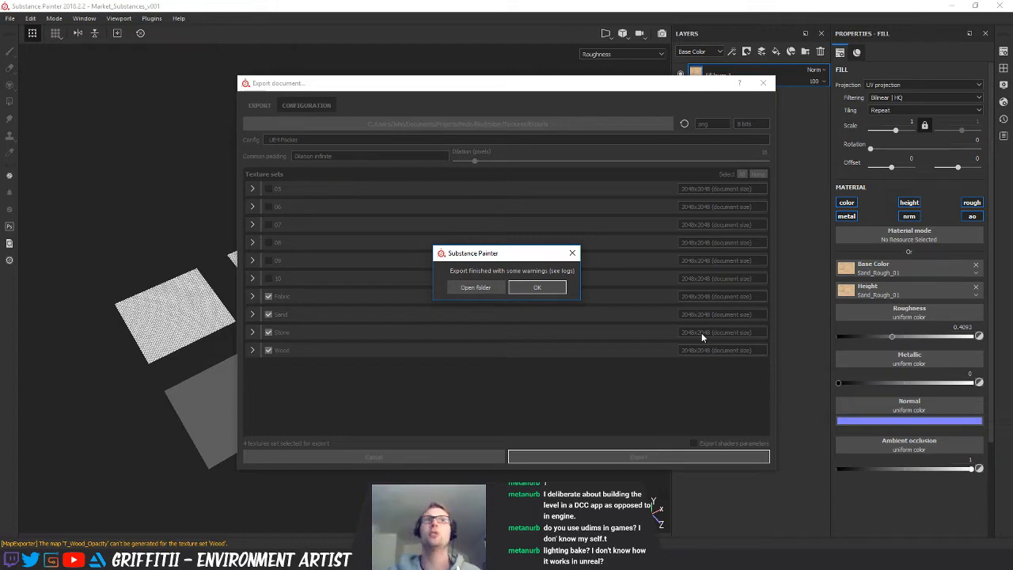
click(539, 287)
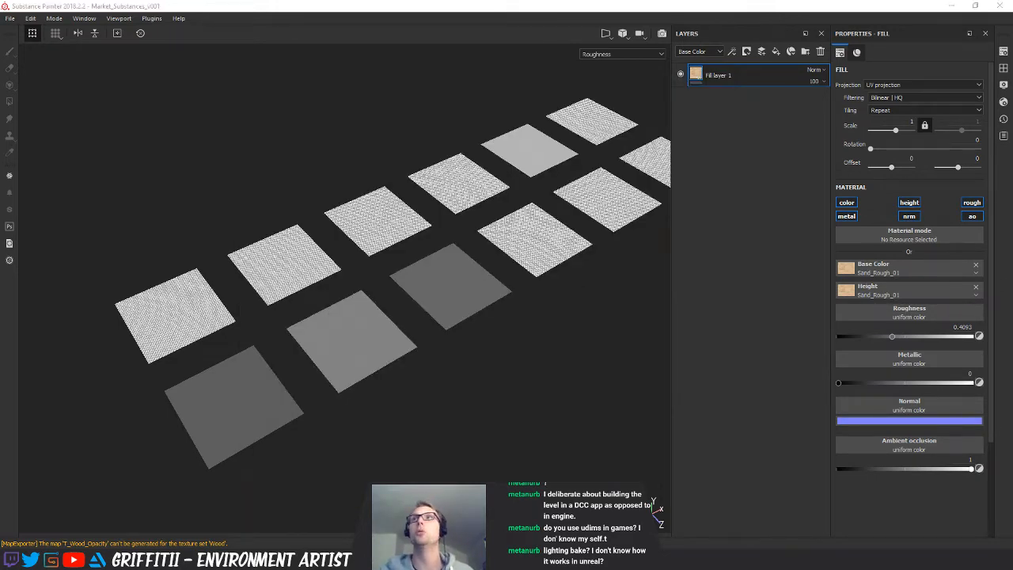
Switch to Unreal Editor and examine the market street from the steps back to the fountain
key(alt+Tab)
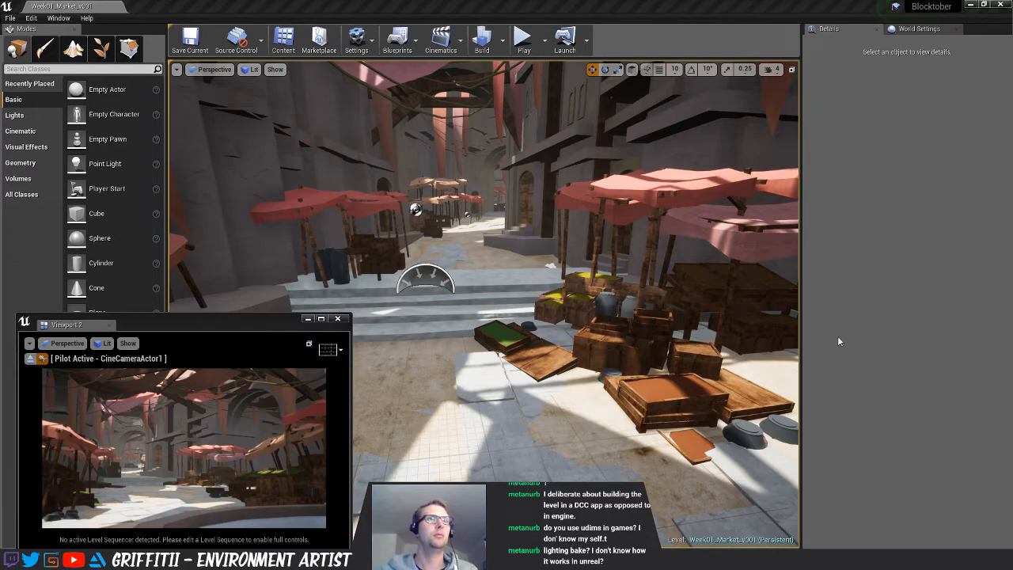
key(s)
right_drag(577, 325, 518, 317)
key(w)
key(s)
key(w)
key(s)
key(w)
right_drag(550, 357, 454, 403)
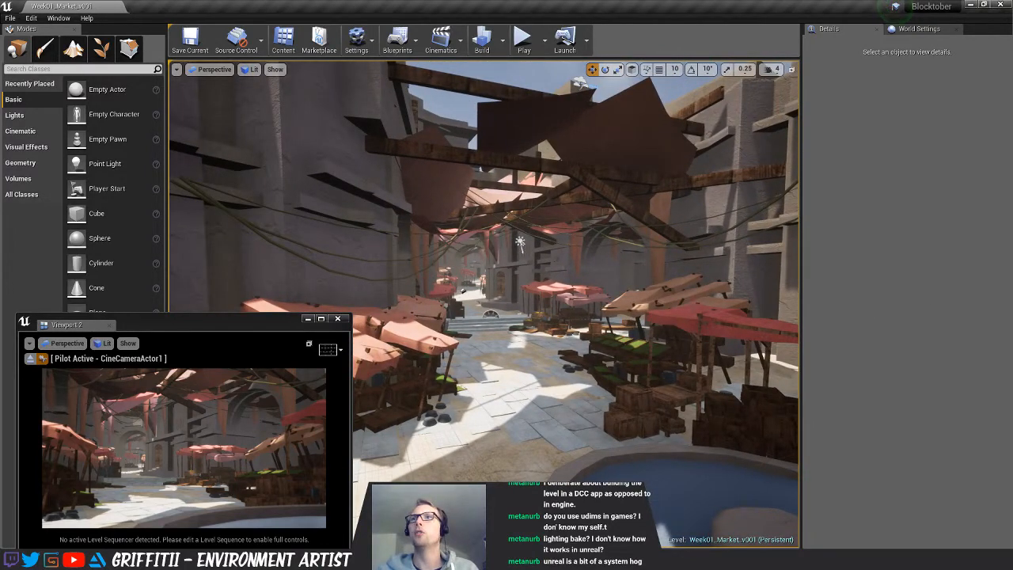
Select the SkyLight in the level and set its intensity to 0.8
click(492, 316)
click(901, 329)
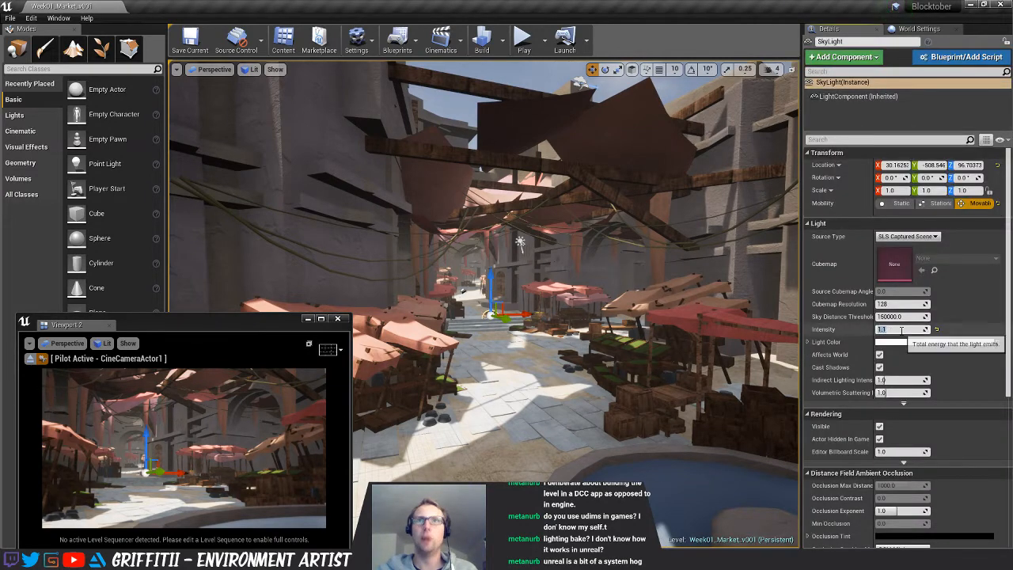
text(0.8)
key(Return)
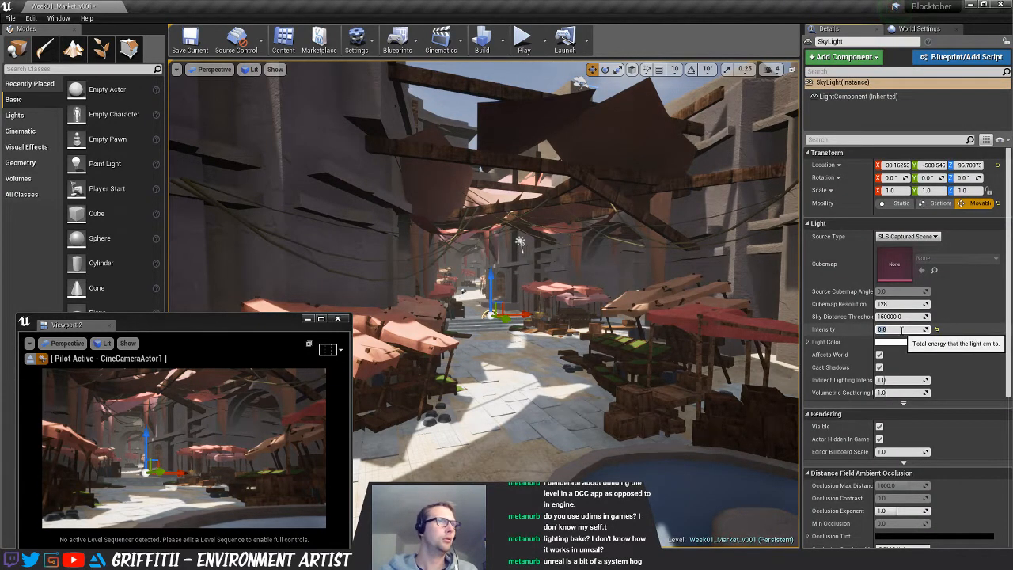
Clear the selection and examine the shading of the market street and stalls under the dimmer sky light
right_drag(617, 292, 588, 308)
key(w)
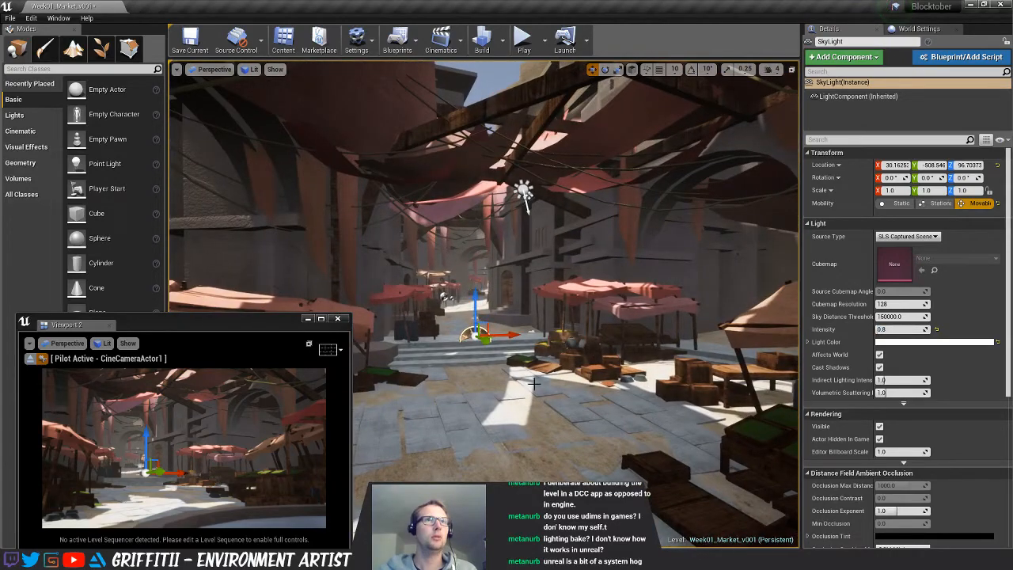
click(534, 384)
key(Escape)
key(s)
right_drag(547, 389, 537, 370)
key(w)
key(s)
key(w)
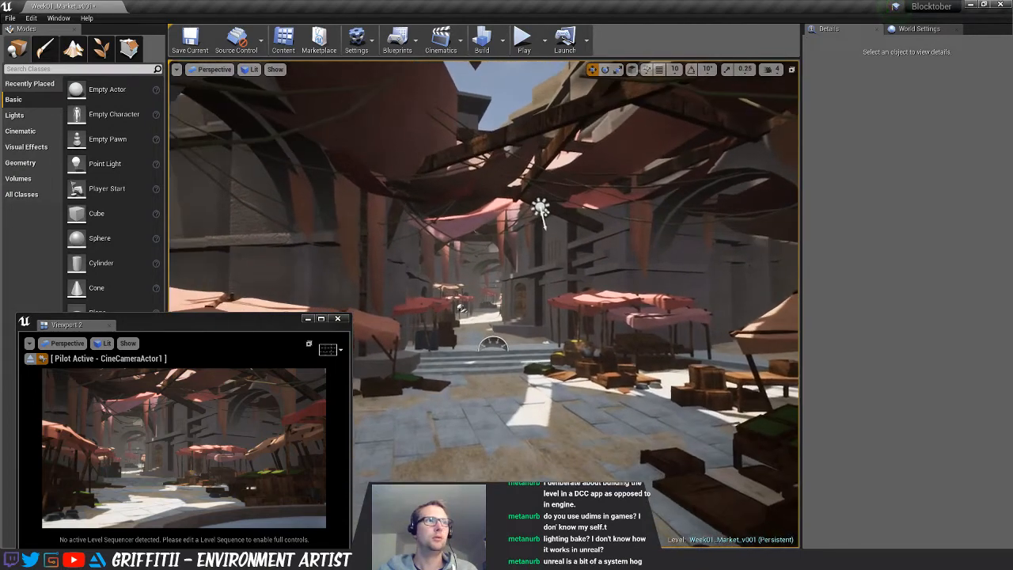
right_drag(616, 256, 613, 256)
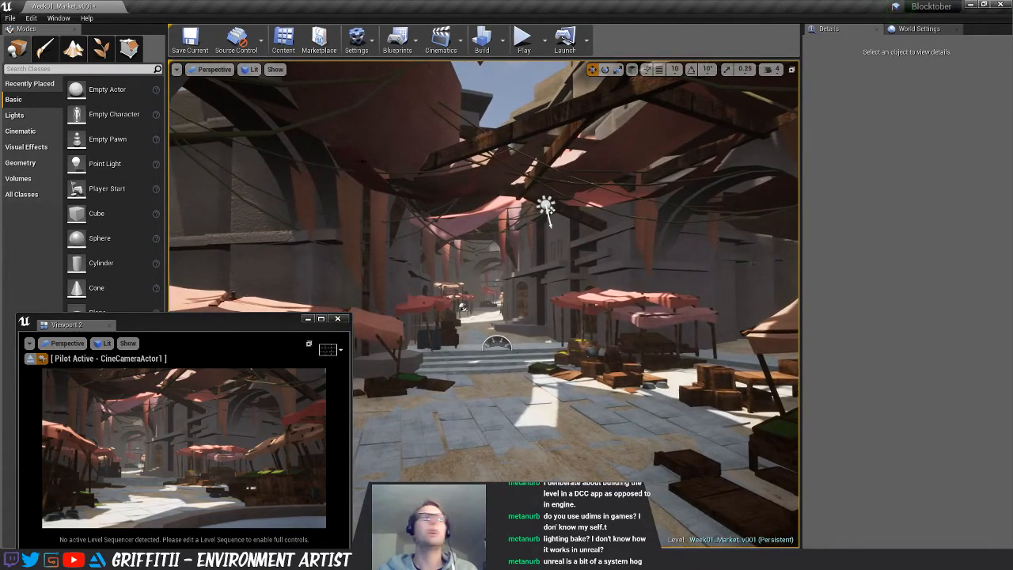
Raise the sphere reflection capture beside the tan stalls to about Z 375 and place a copy across the market
right_drag(499, 277, 539, 291)
key(w)
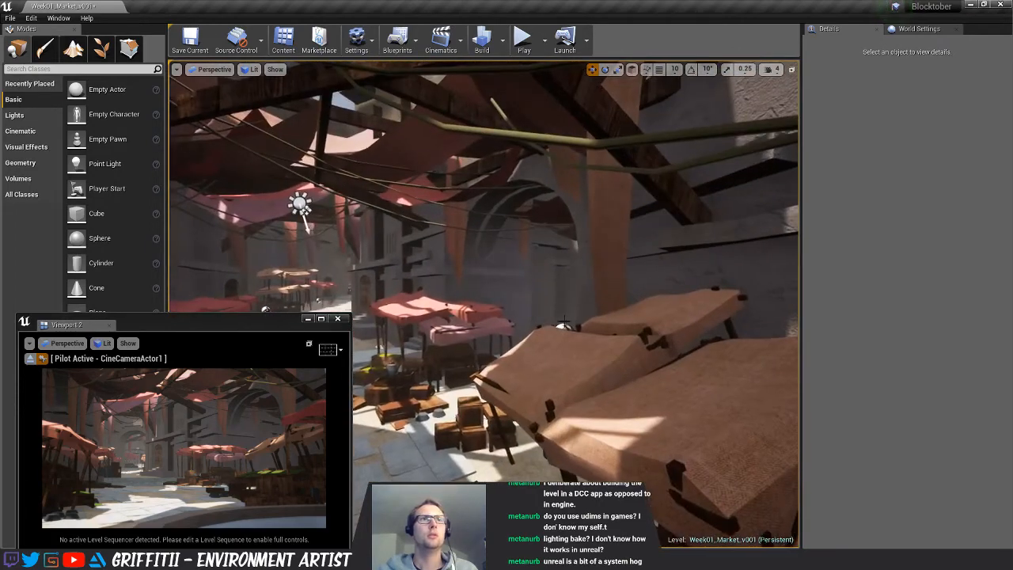
click(562, 325)
drag(564, 300, 563, 254)
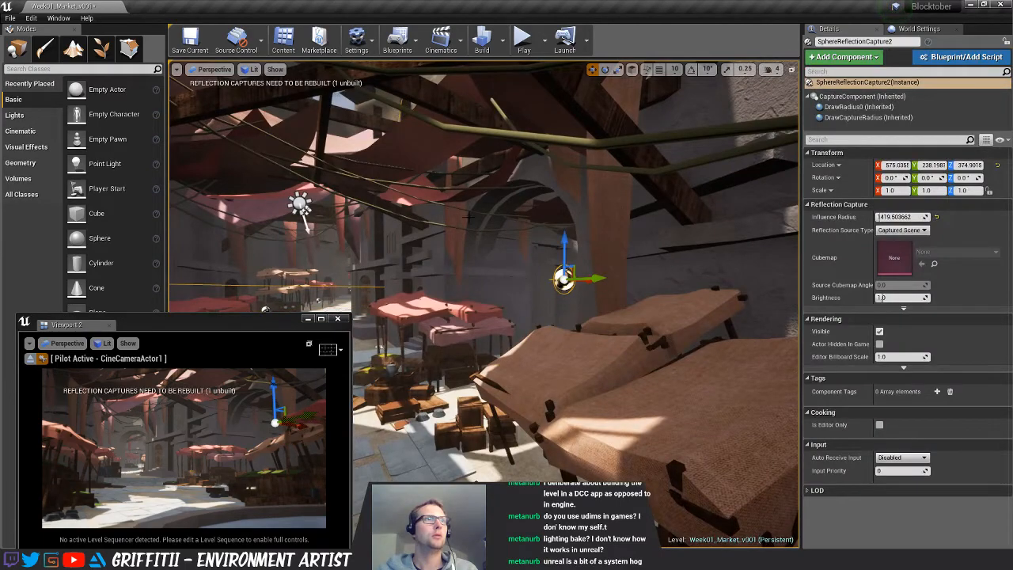
right_drag(564, 254, 491, 277)
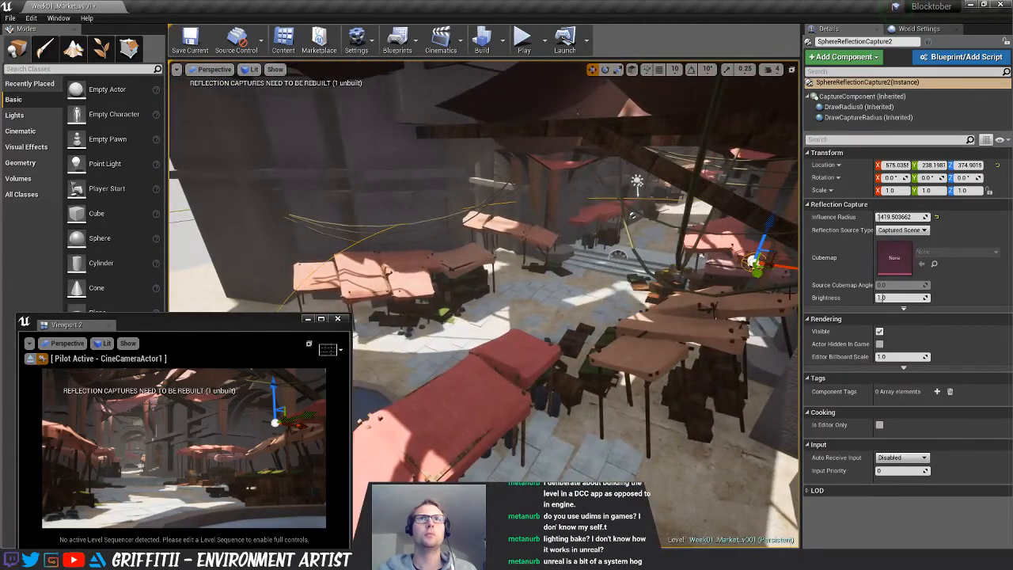
alt+drag(758, 266, 474, 293)
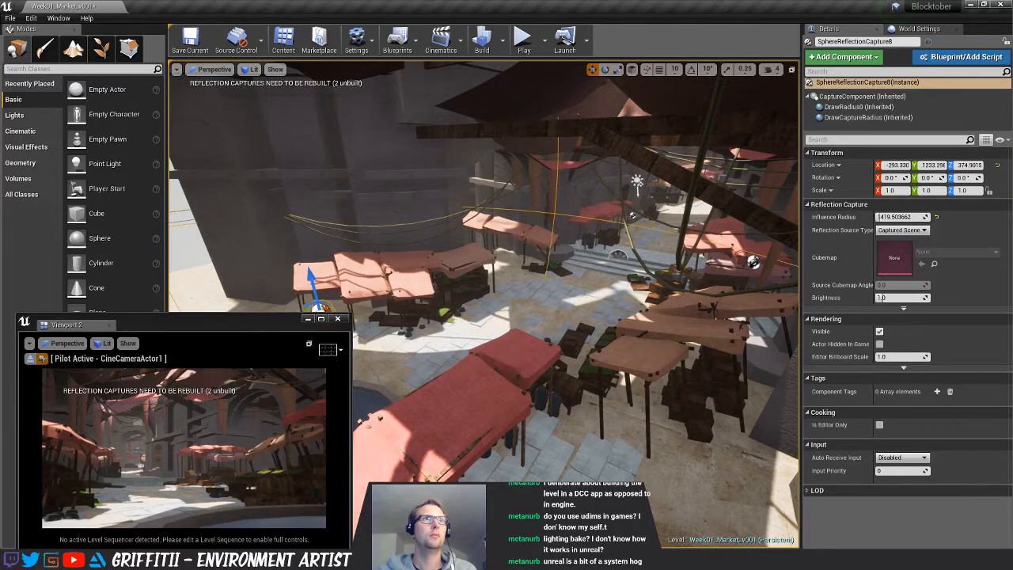
Reposition the next two sphere reflection captures along the street, raising them to about Z 373 and Z 458
right_drag(444, 309, 444, 309)
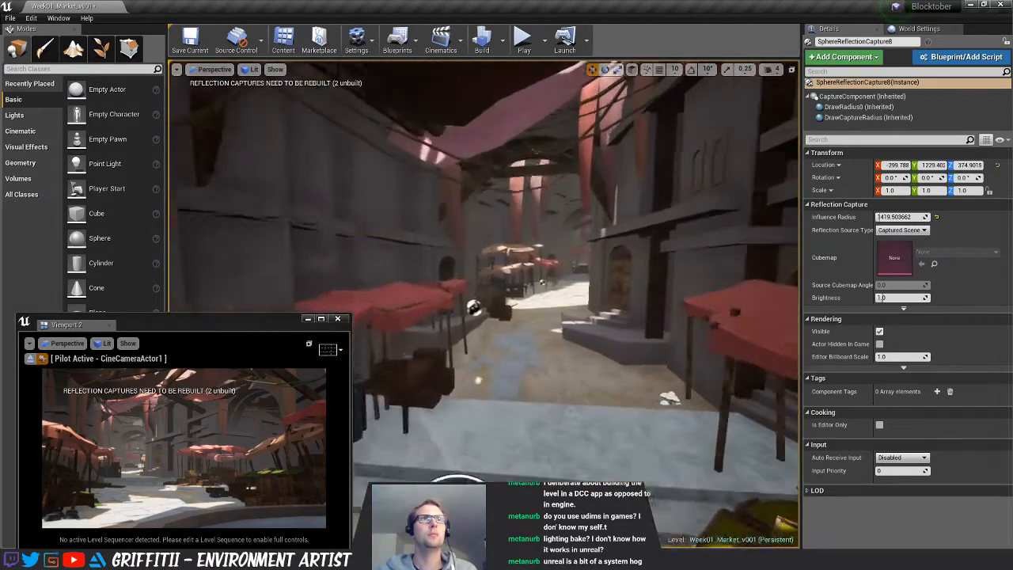
click(446, 316)
drag(462, 308, 516, 264)
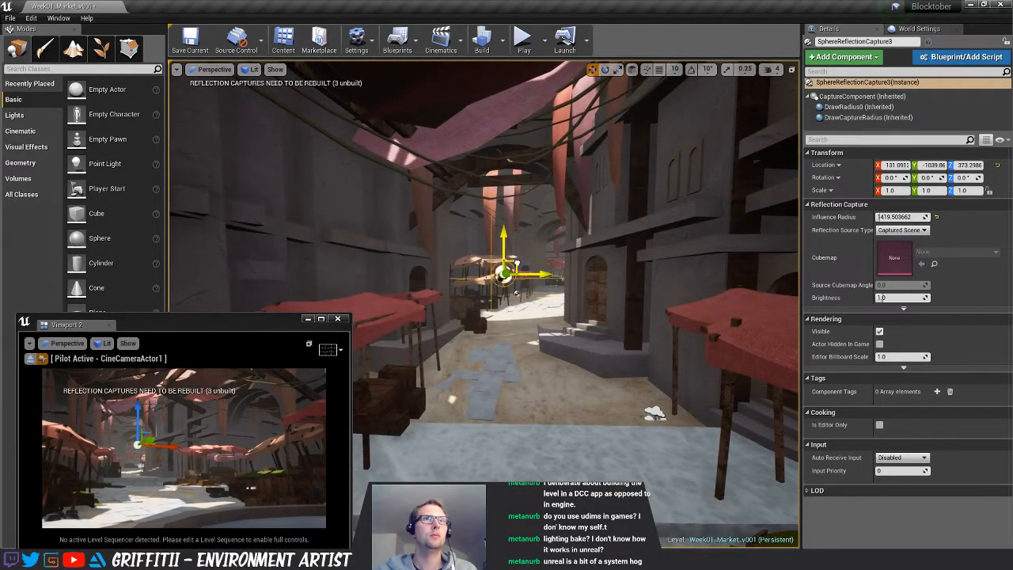
click(523, 296)
right_drag(537, 306, 497, 307)
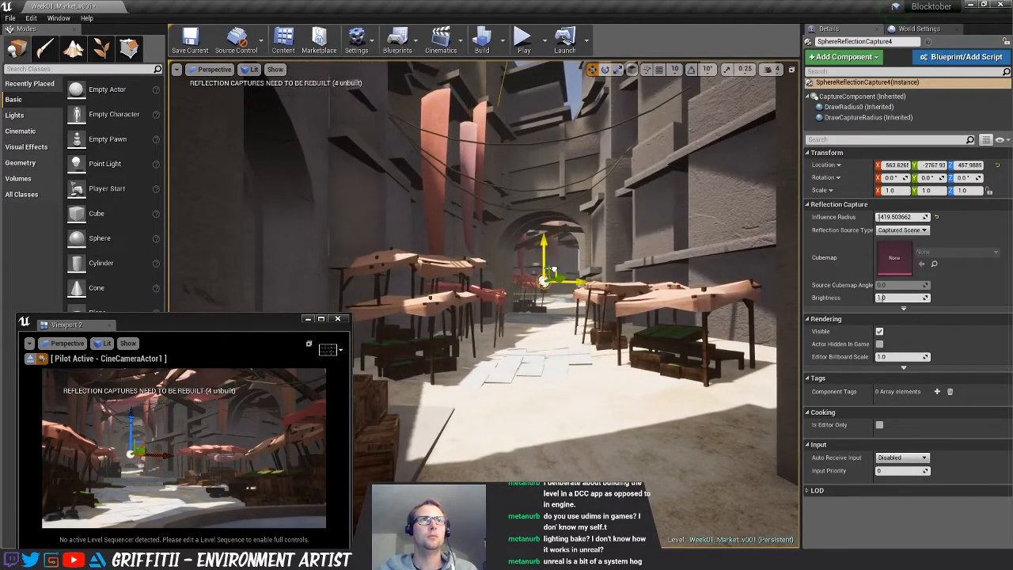
shift+drag(490, 331, 519, 358)
Move the sphere reflection capture at the far end of the street to about X 1502, Y -4324, Z 589
key(w)
right_drag(519, 359, 590, 305)
click(506, 349)
key(w)
key(s)
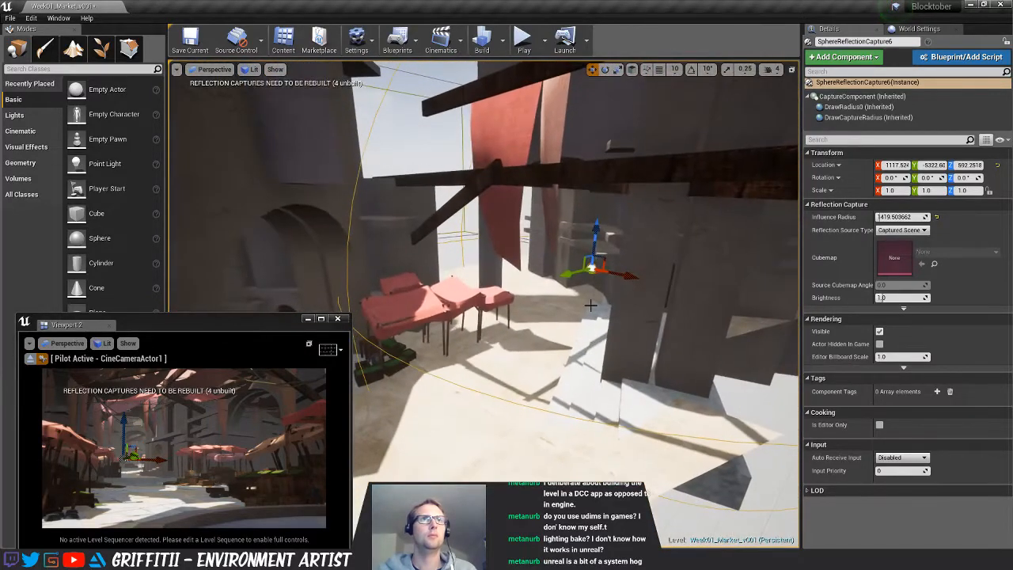
drag(595, 274, 513, 332)
right_drag(585, 366, 516, 370)
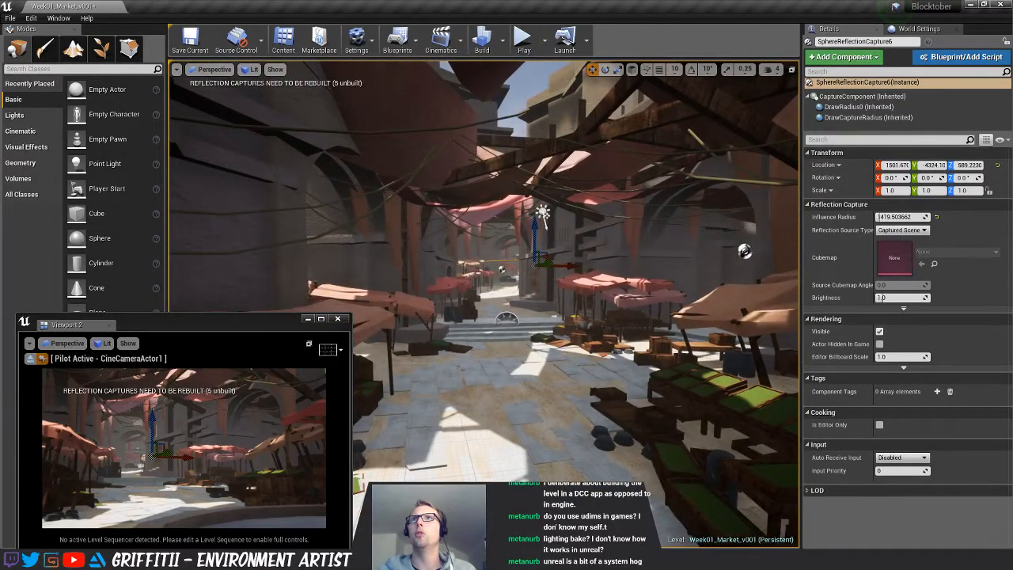
Move the exponential height fog to about X 350, Z 323, and try a fog density of 0.05, settling on 0.1
click(507, 316)
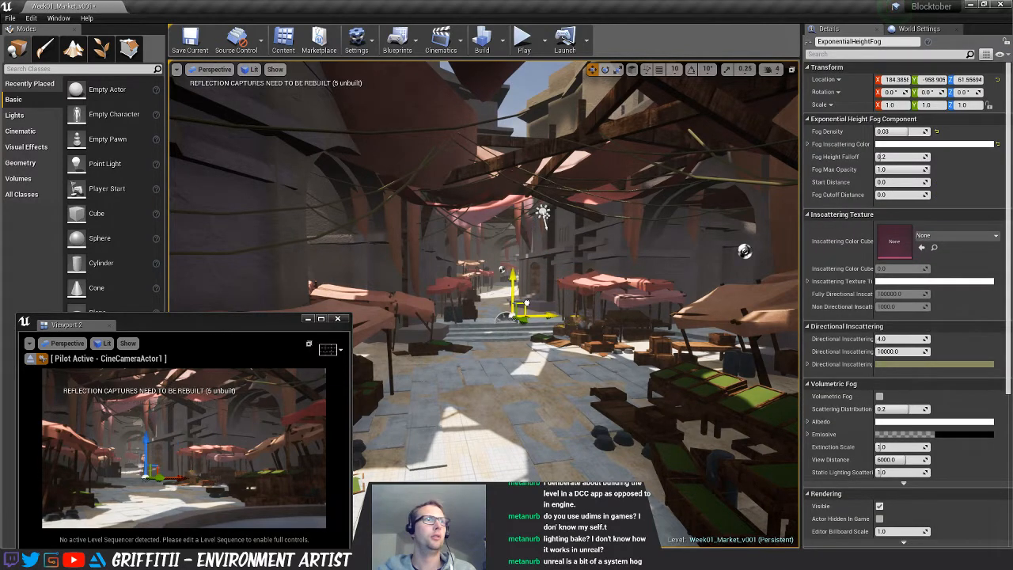
drag(525, 302, 564, 236)
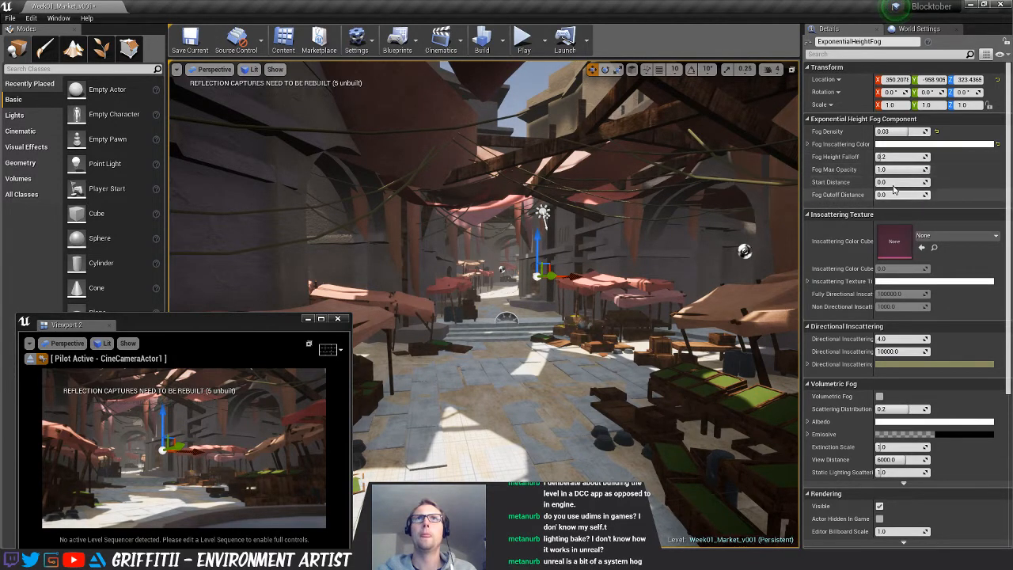
click(896, 132)
text(0.05)
key(Return)
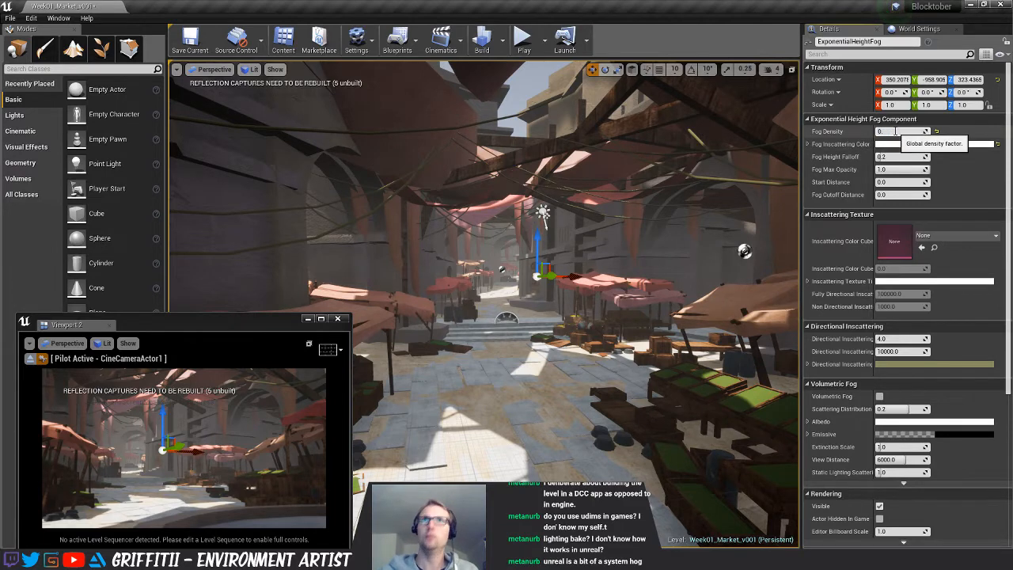
text(0.1)
key(Return)
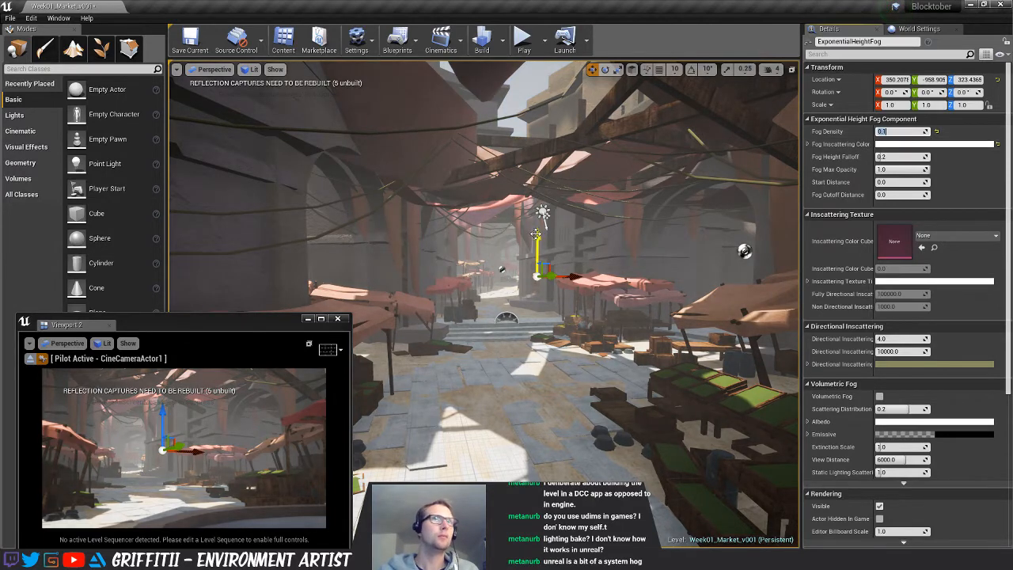
Lower the height fog to about Z 258 and tint its inscattering color pale lavender, hex sRGB FAF6FFFF
drag(538, 236, 534, 239)
click(902, 144)
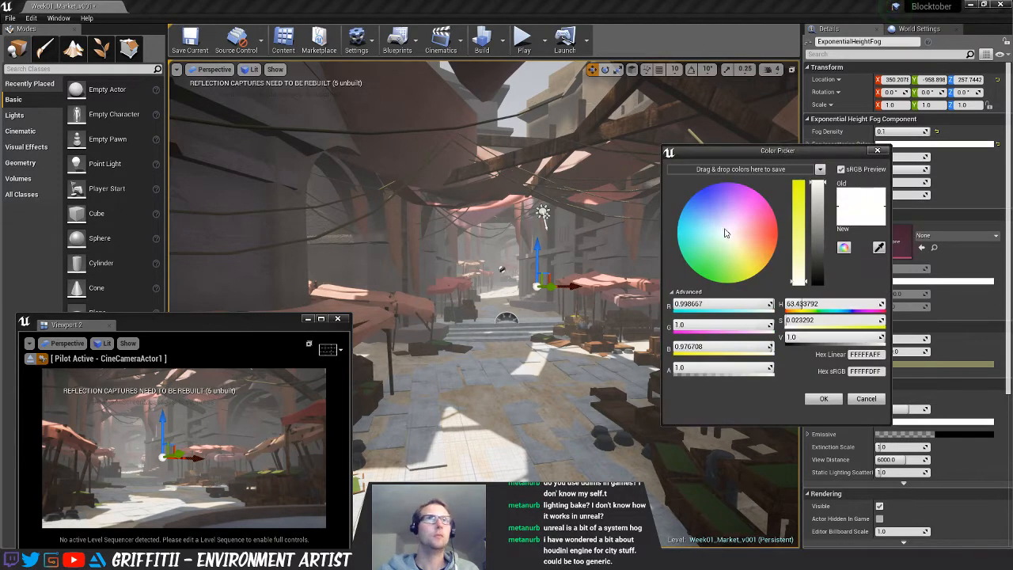
drag(726, 232, 728, 232)
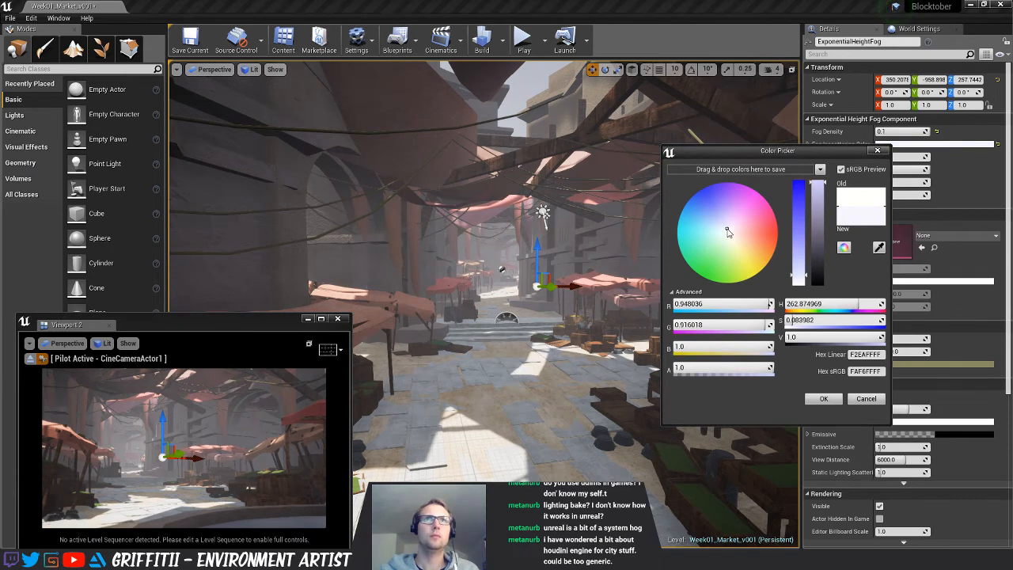
click(824, 398)
Set the fog density to 0.07, lower the height fog to about Z -711, and reduce the density further to 0.06
click(896, 131)
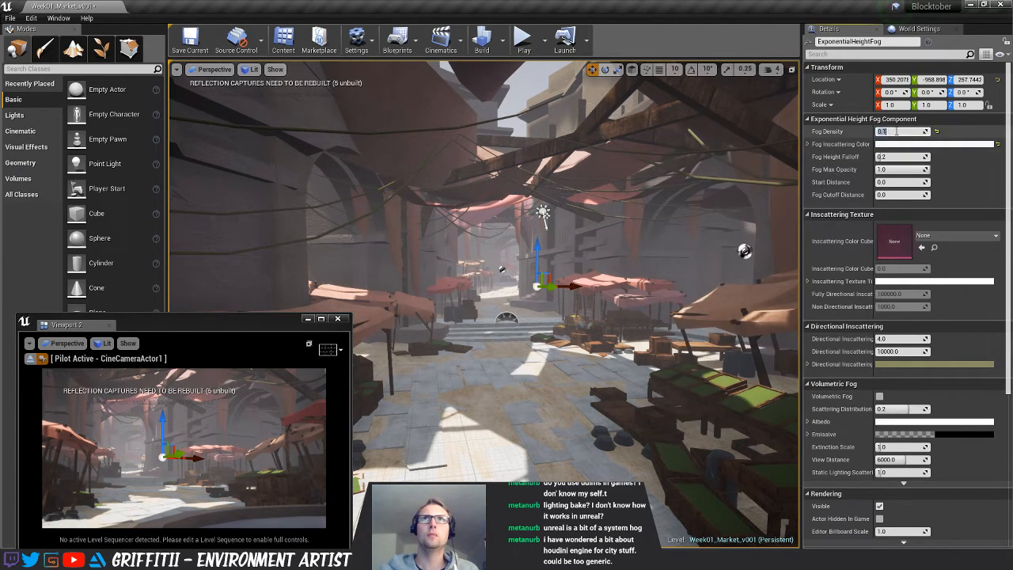
text(0.07)
key(Return)
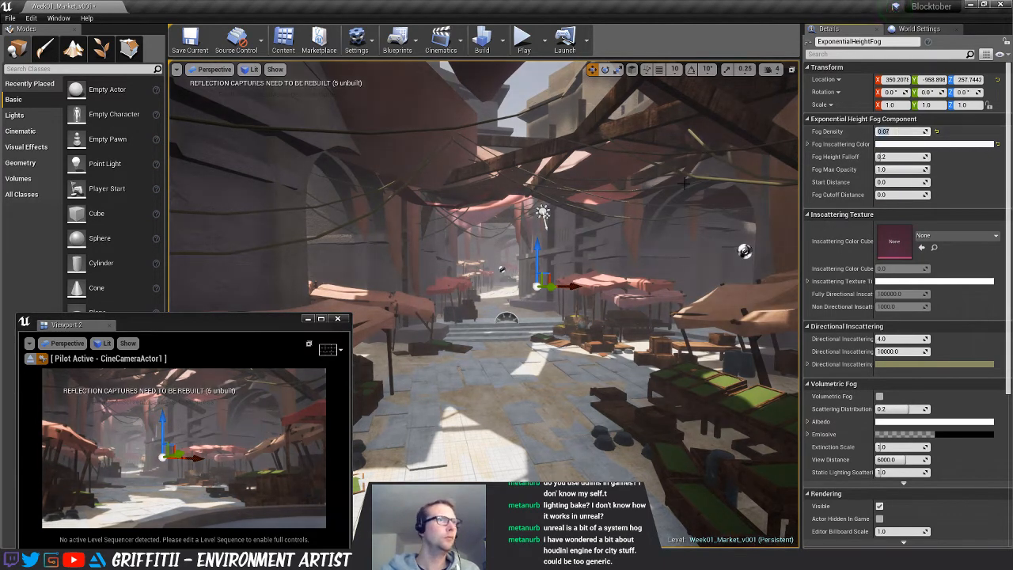
drag(544, 250, 528, 394)
key(s)
right_drag(524, 375, 539, 382)
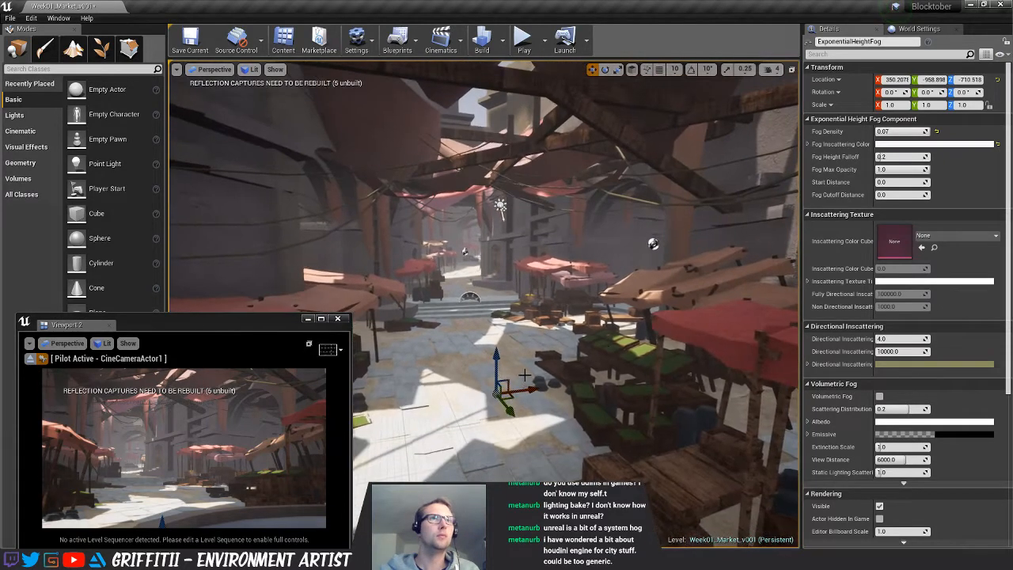
click(900, 130)
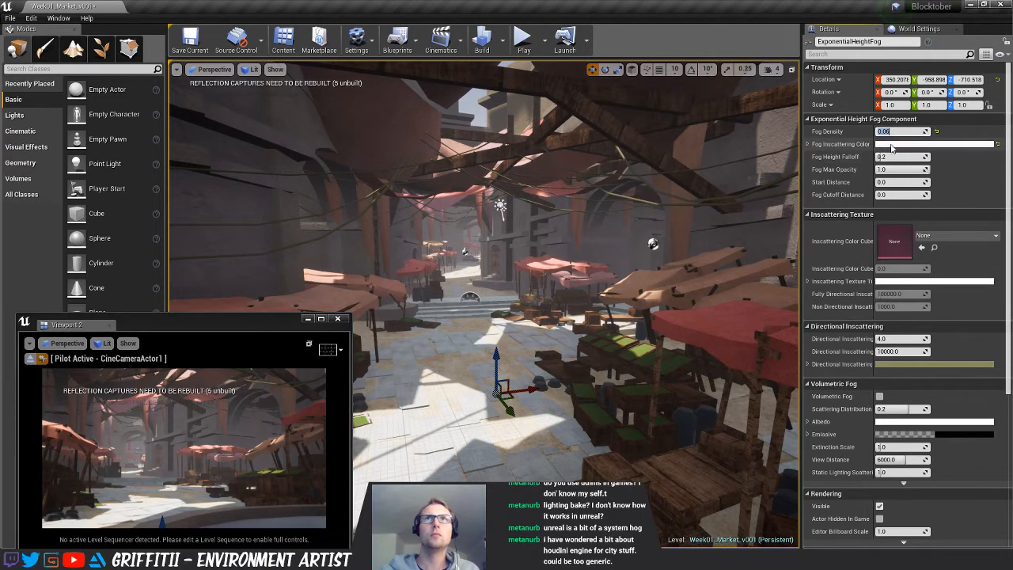
click(934, 144)
mouse_move(736, 227)
mouse_down()
mouse_move(722, 234)
mouse_move(717, 221)
mouse_move(752, 216)
mouse_move(764, 238)
mouse_move(720, 267)
mouse_move(766, 286)
mouse_move(773, 234)
mouse_move(738, 237)
mouse_up()
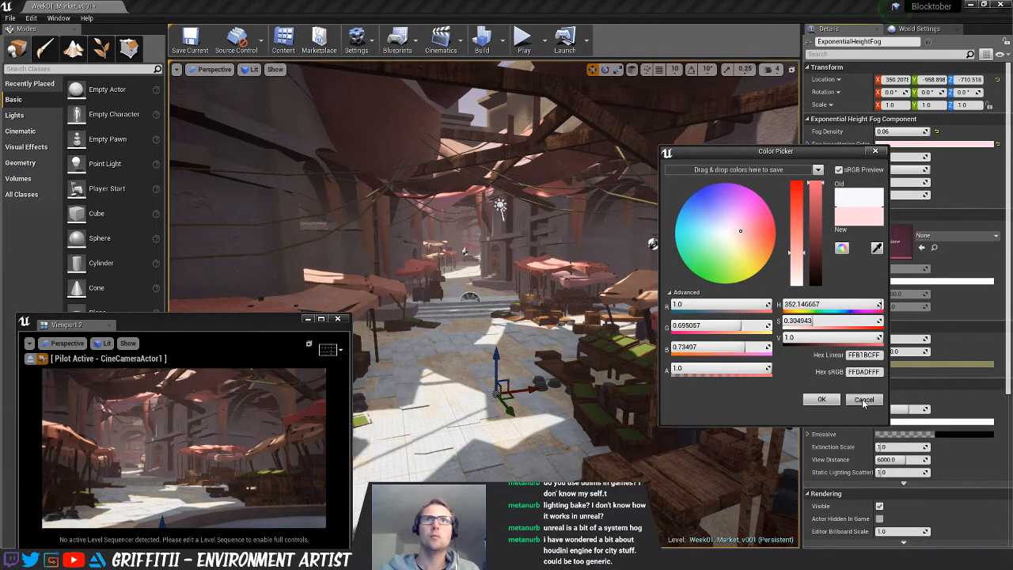
click(862, 399)
Set the fog height falloff to 0.1 and raise the height fog to about Z 155
key(s)
right_drag(590, 242, 591, 250)
click(895, 157)
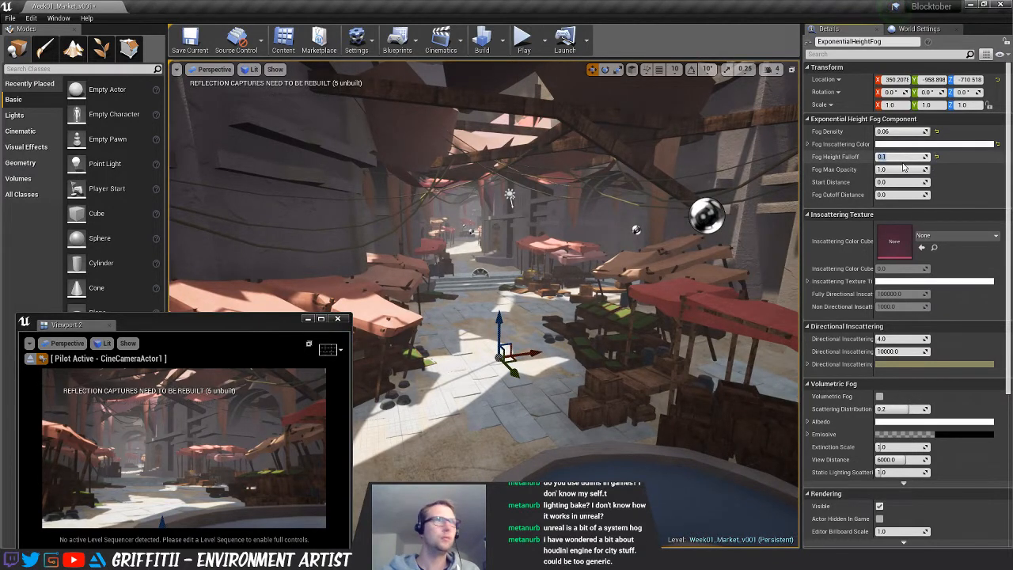
drag(499, 321, 502, 224)
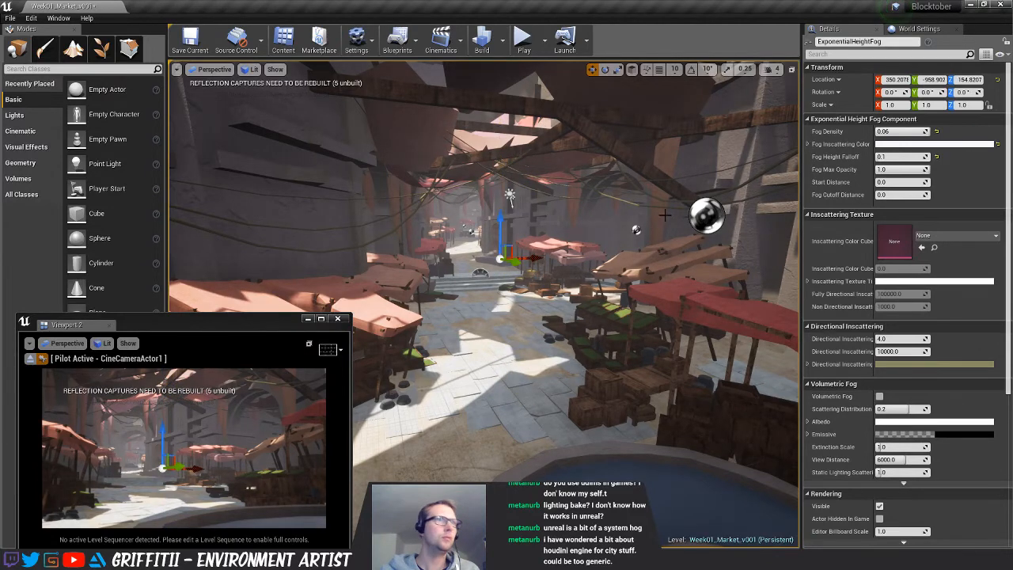
Try fog height falloff values of 1.0 and 0.02 on the exponential height fog
click(899, 157)
text(1)
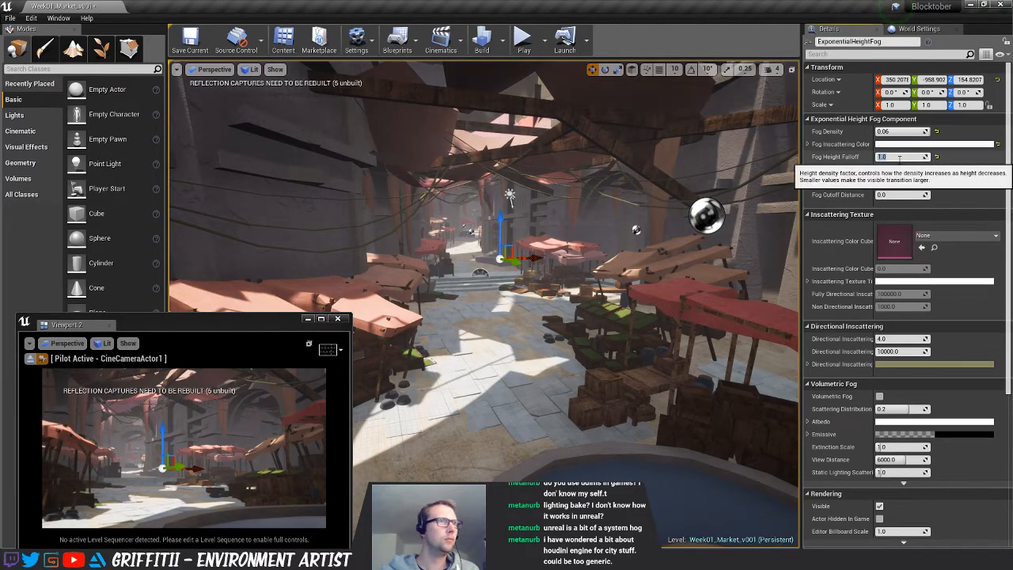
key(Return)
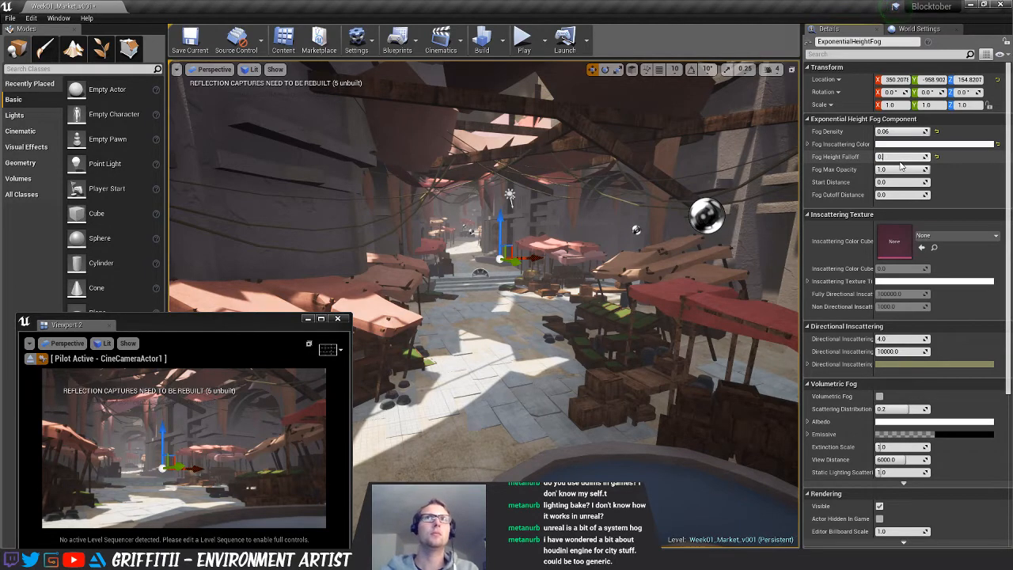
text(0.02)
key(Return)
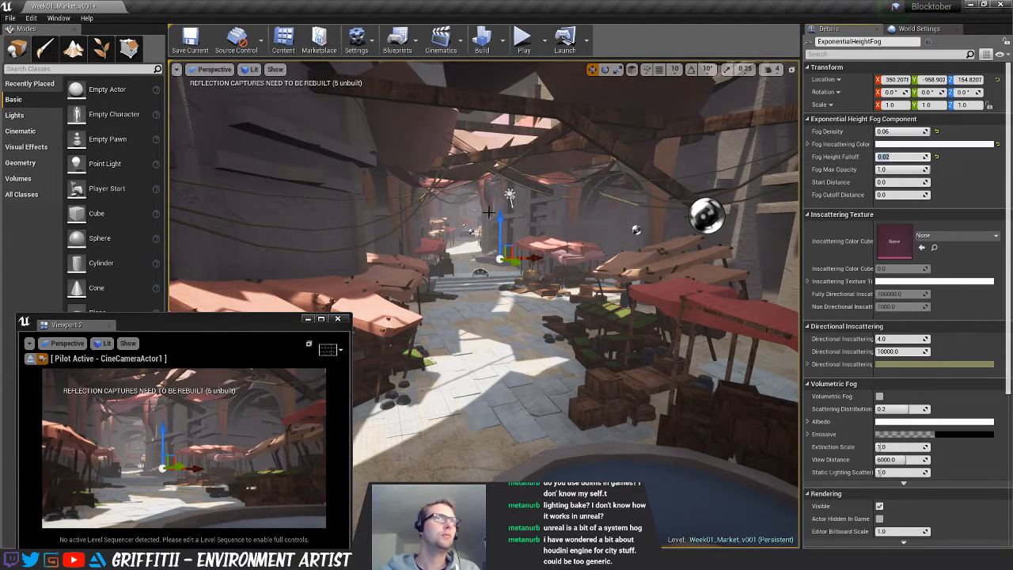
Raise the height fog to about Z 233, try a height falloff of 0.001, and settle on 0.2
mouse_move(507, 214)
mouse_down()
mouse_move(507, 172)
mouse_move(508, 315)
mouse_move(509, 203)
mouse_up()
drag(883, 158, 876, 157)
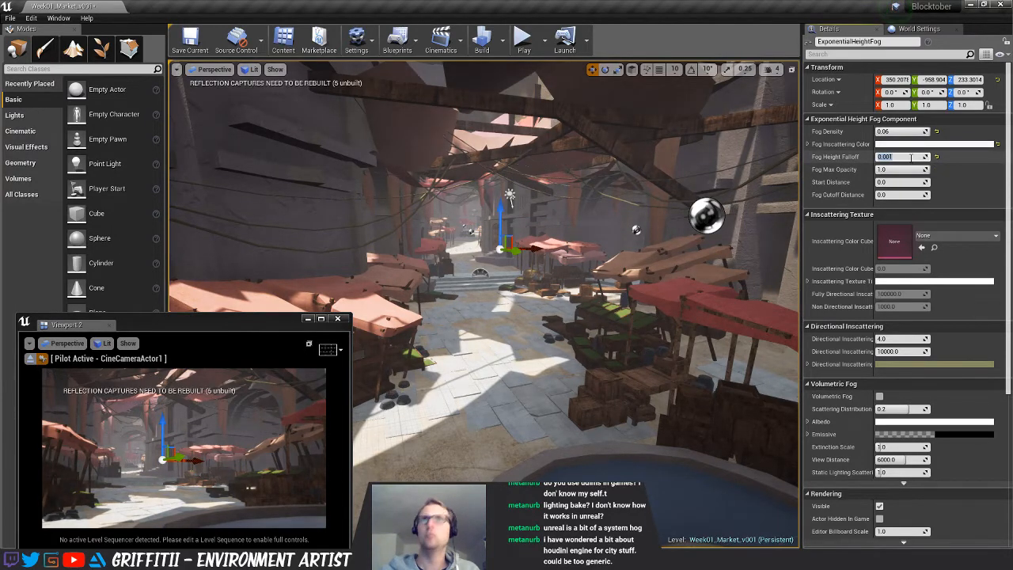
text(0.2)
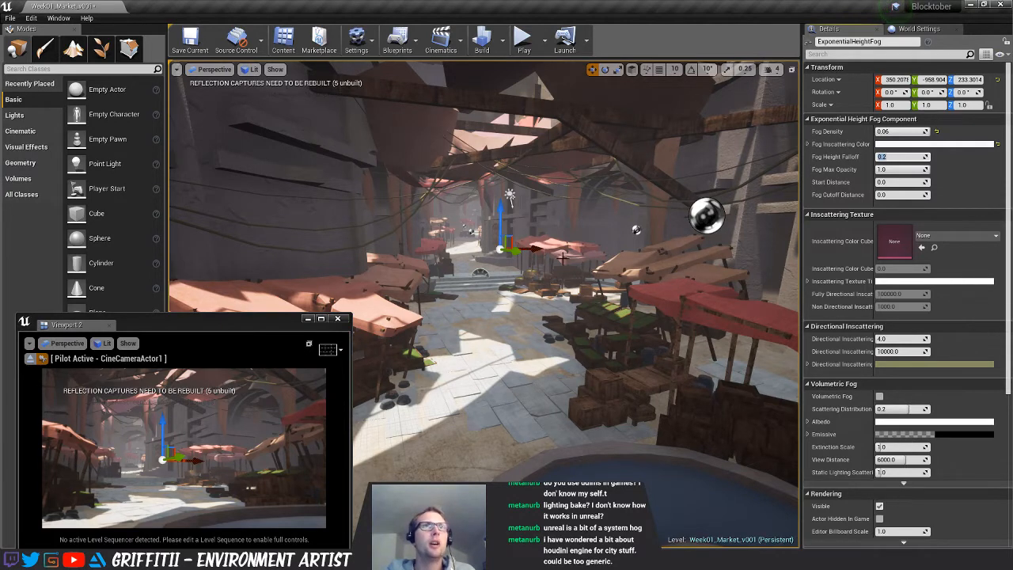
Switch to Substance Painter, select the wood texture set, and show only the base color channel in the viewport
key(alt+Tab)
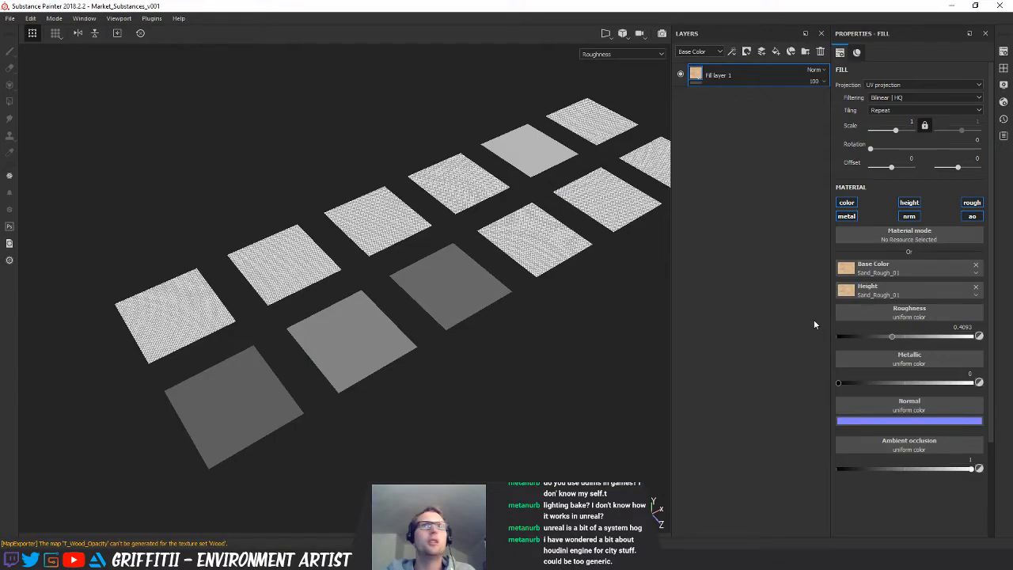
click(712, 52)
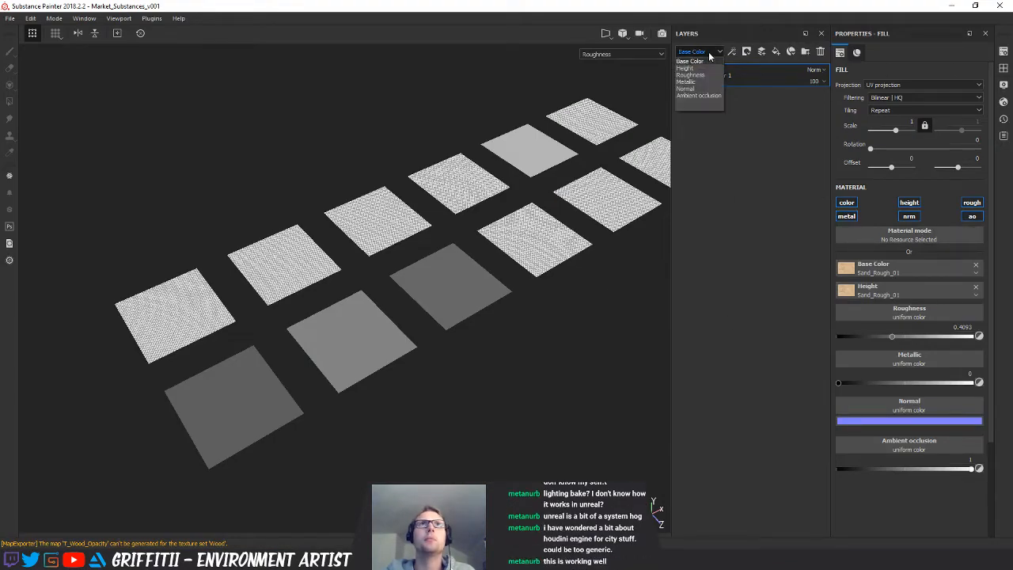
click(700, 63)
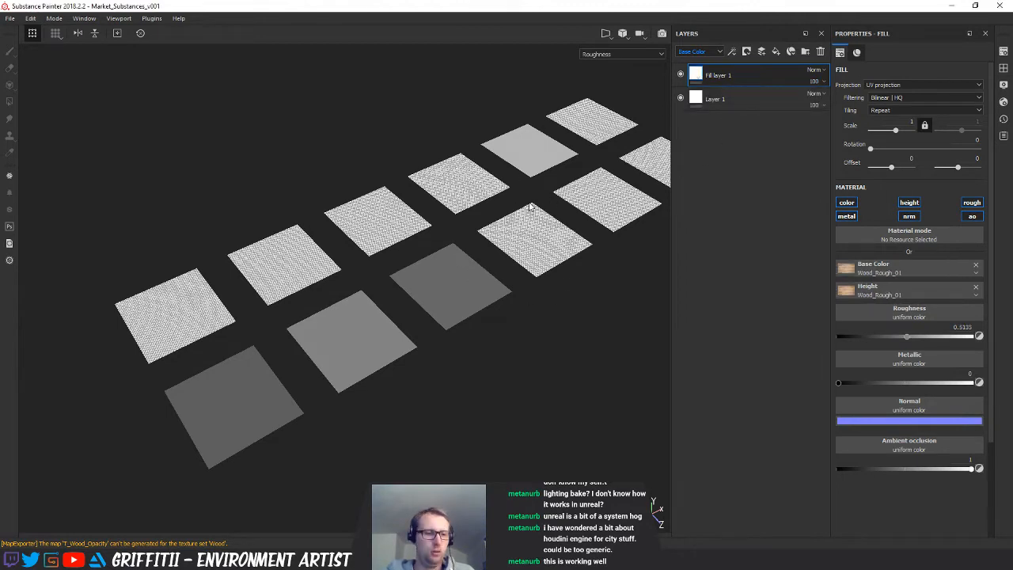
key(b)
key(c)
key(c)
key(c)
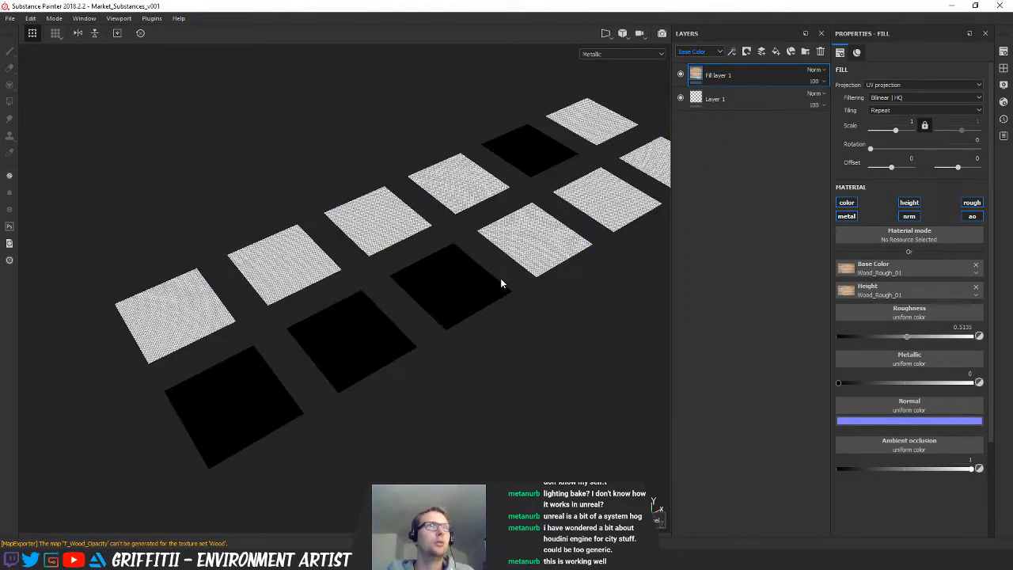
key(c)
key(c)
key(c)
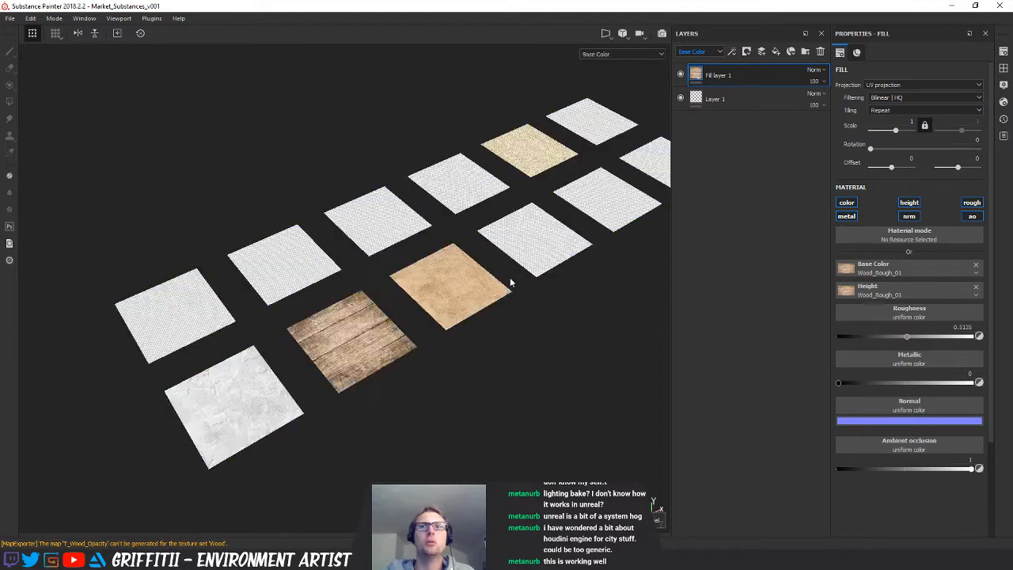
Add a fill layer to the wood with only the color channel enabled and give it a dark greyish-brown base color
alt+drag(543, 313, 517, 319)
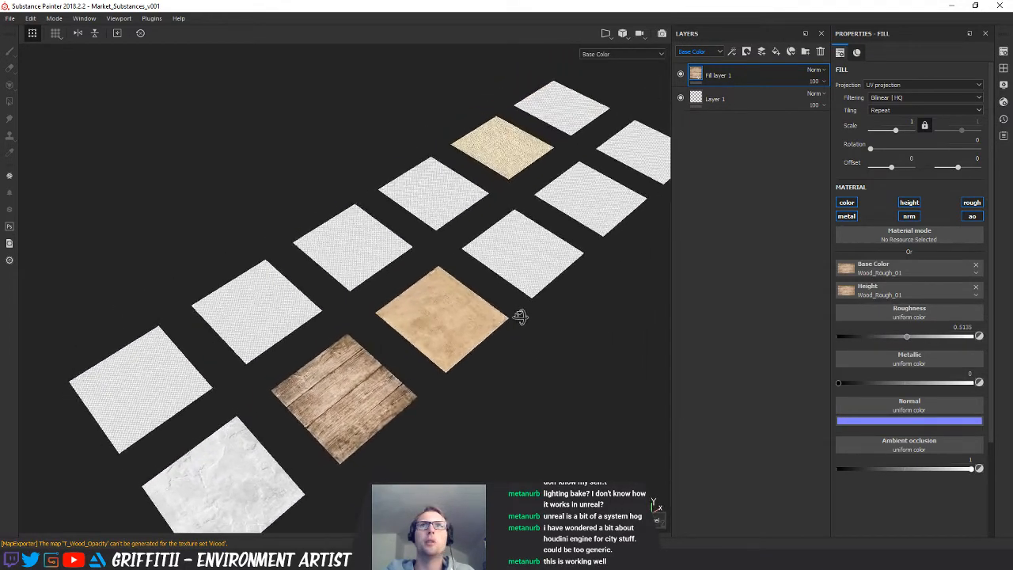
click(776, 51)
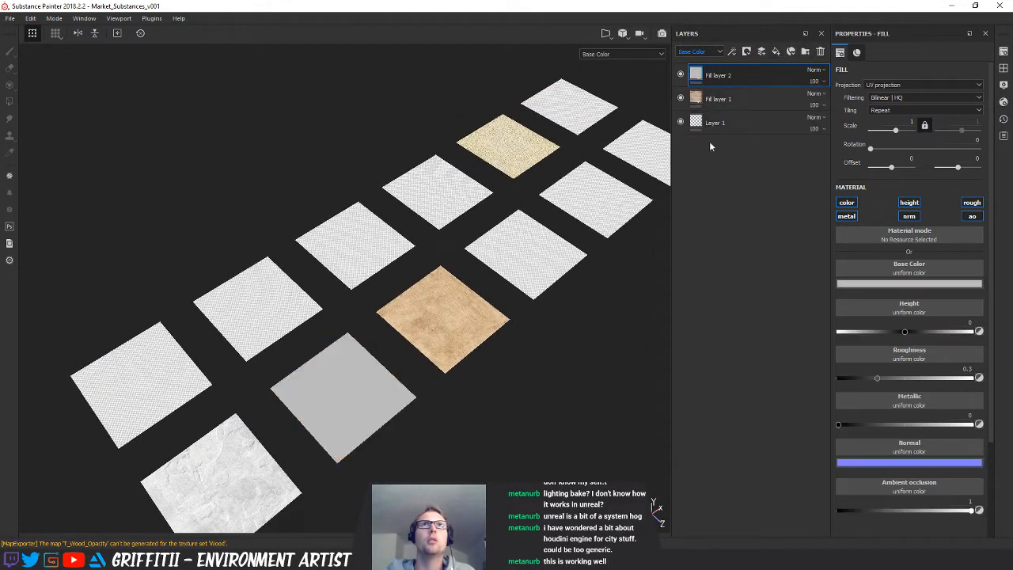
click(846, 216)
click(909, 216)
click(908, 203)
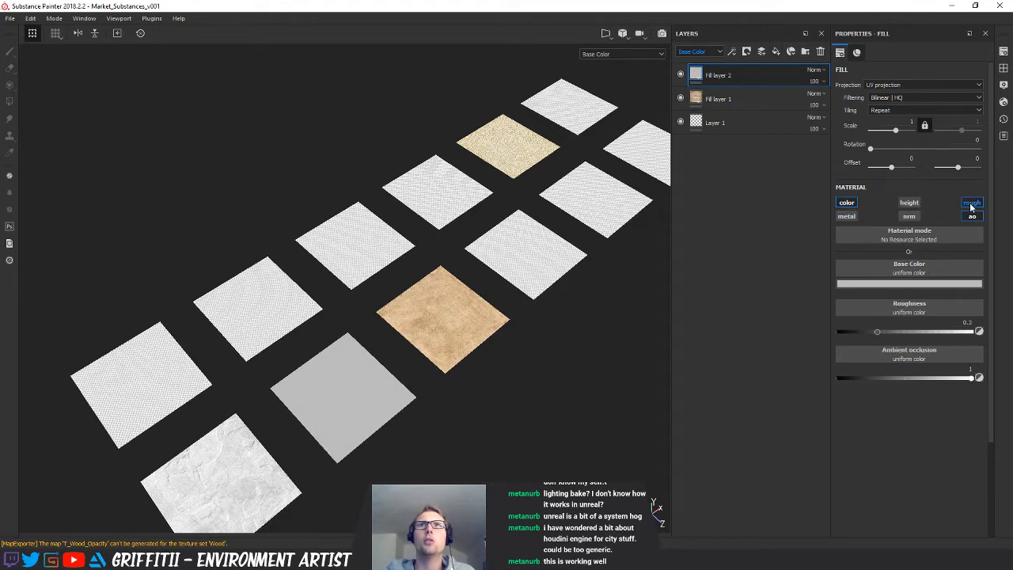
click(970, 203)
click(972, 216)
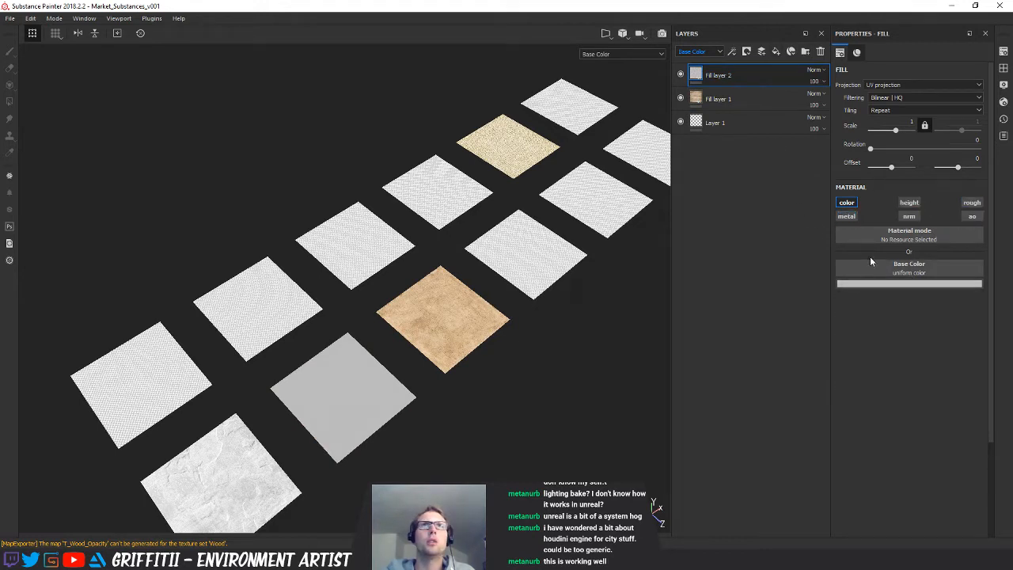
click(897, 284)
click(877, 365)
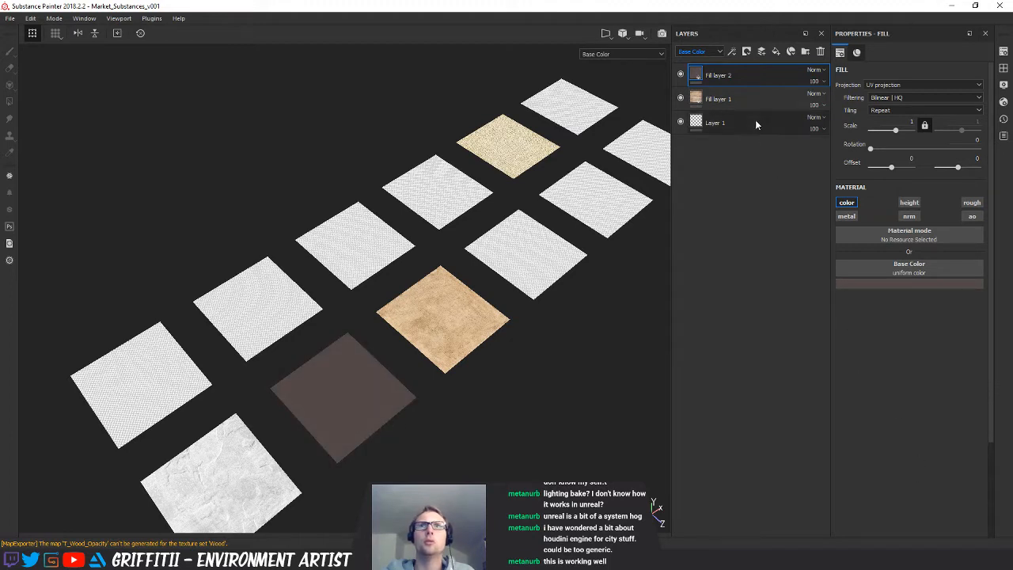
Place the brown fill beneath the wood texture layer and lower the wood layer's base color opacity to 15
click(815, 69)
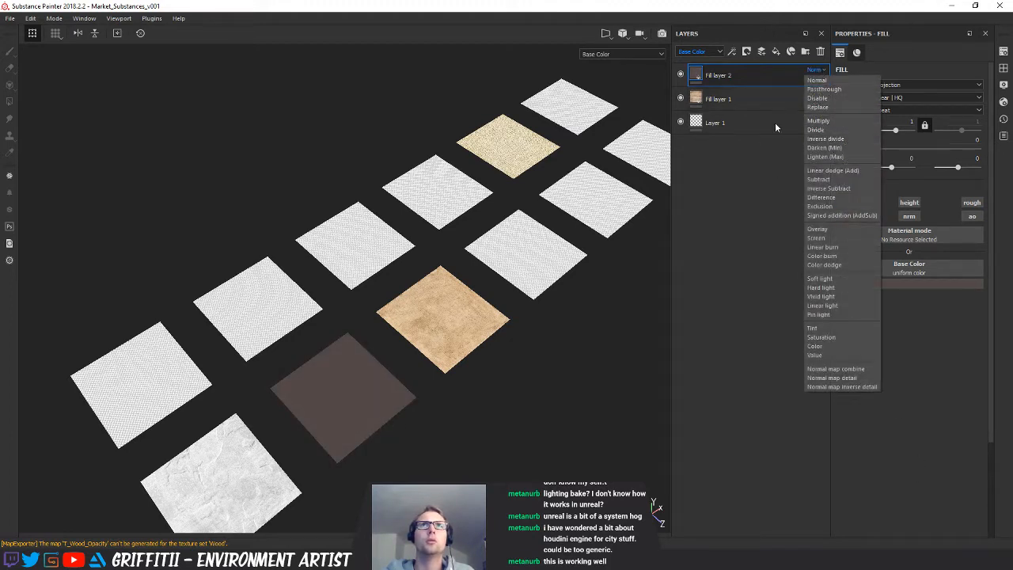
click(776, 120)
click(817, 82)
mouse_move(829, 101)
mouse_down()
mouse_move(819, 102)
mouse_move(839, 106)
mouse_up()
alt+drag(527, 345, 559, 345)
drag(744, 75, 739, 107)
click(820, 105)
drag(835, 124, 811, 102)
click(822, 82)
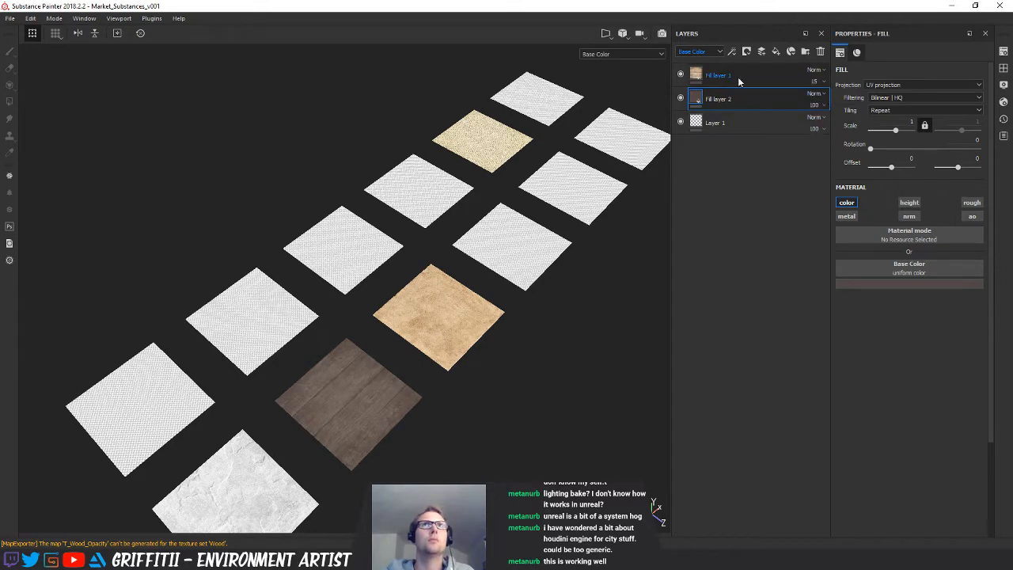
Add a fill layer to the stone texture set with only the color channel enabled
alt+drag(417, 339, 475, 277)
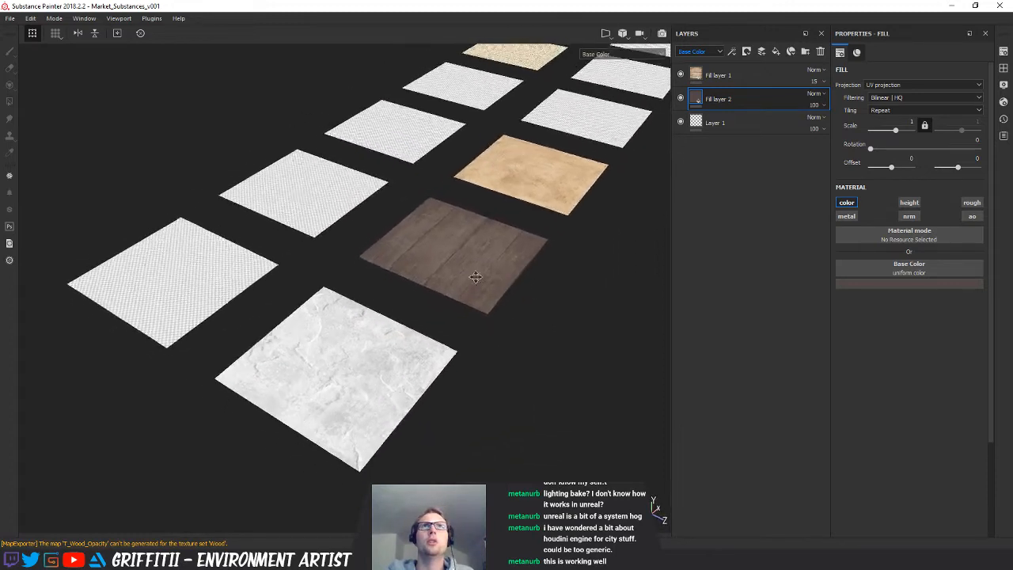
alt+middle_drag(475, 277, 474, 273)
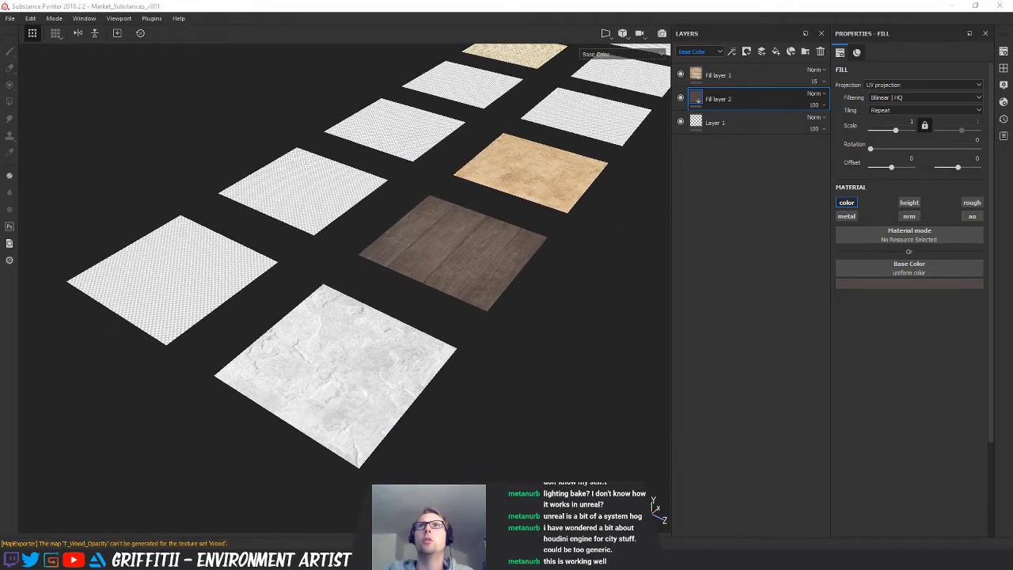
click(780, 52)
click(848, 217)
click(907, 217)
click(910, 203)
click(971, 204)
click(973, 218)
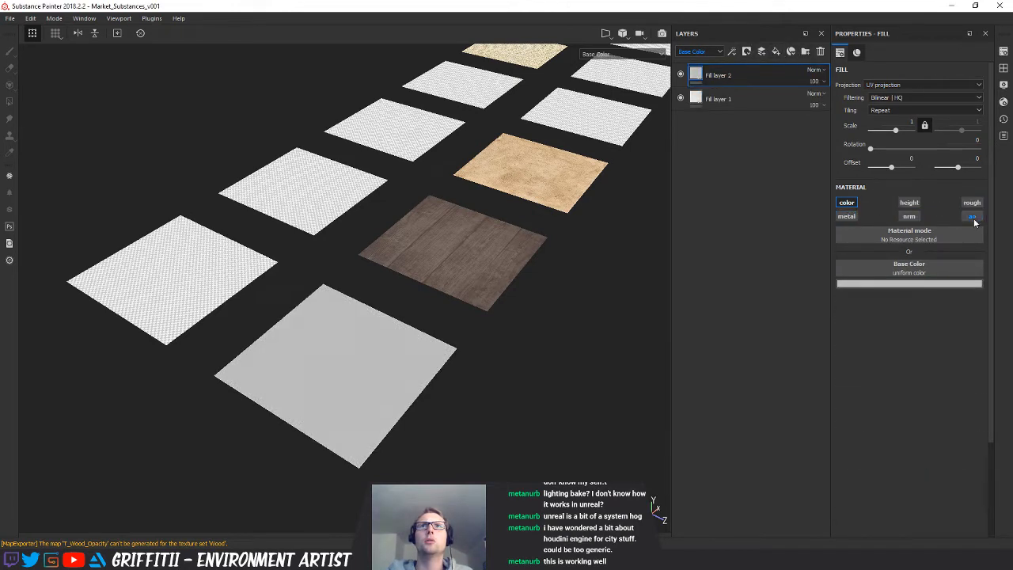
Blend the stone texture layer at a base color opacity of 38 over a dark warm-grey fill
click(916, 284)
drag(876, 345, 876, 358)
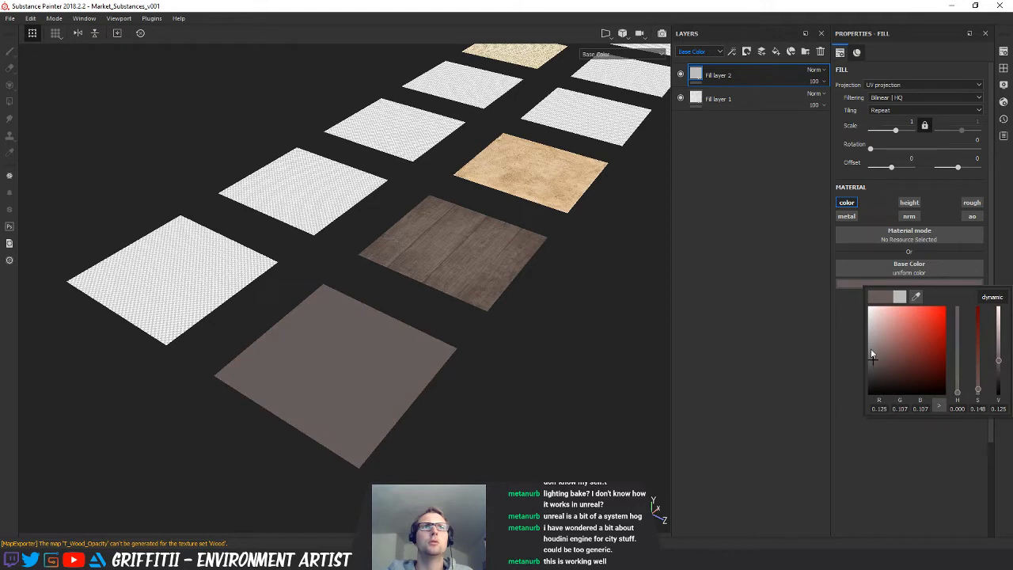
drag(736, 99, 749, 73)
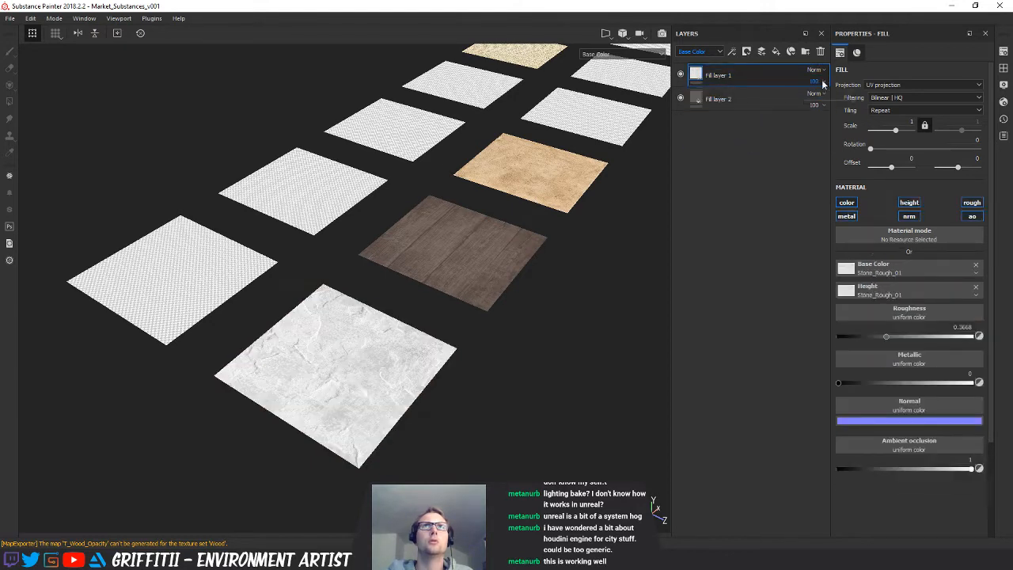
drag(835, 101, 822, 103)
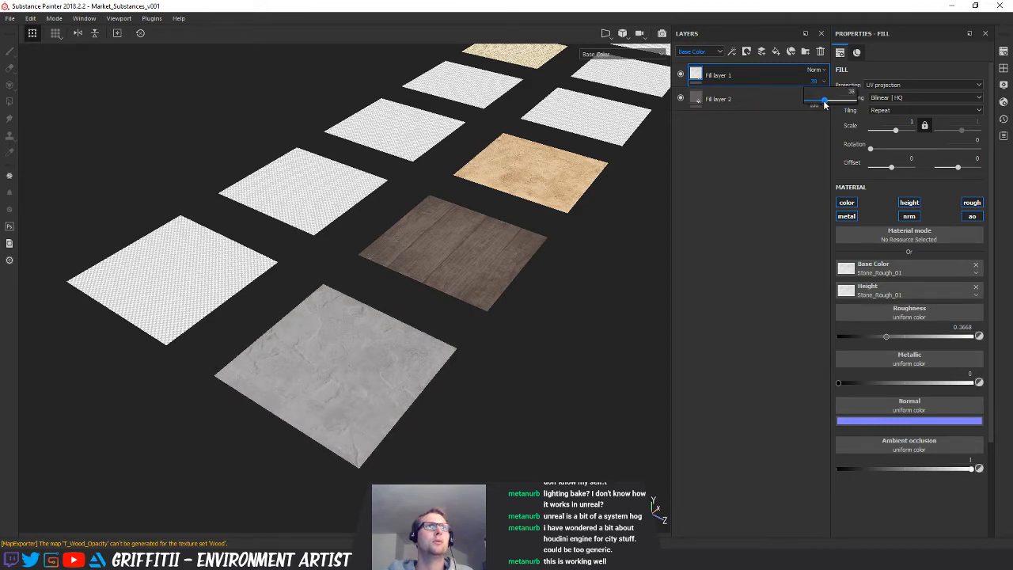
Add a fill layer to the fabric texture set with a beige base color of about RGB 0.611, 0.618, 0.460
alt+drag(664, 143, 459, 221)
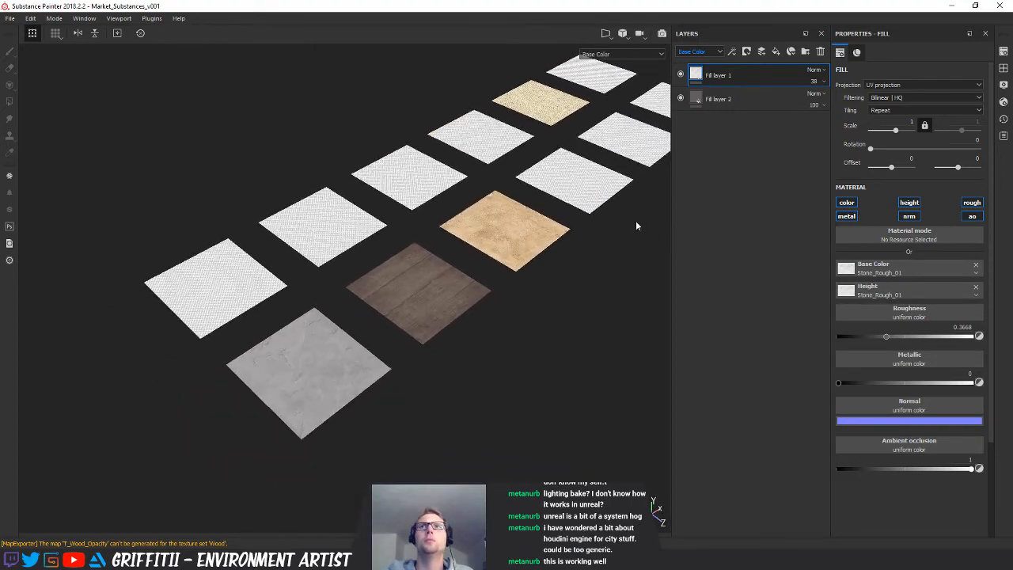
alt+drag(525, 217, 692, 152)
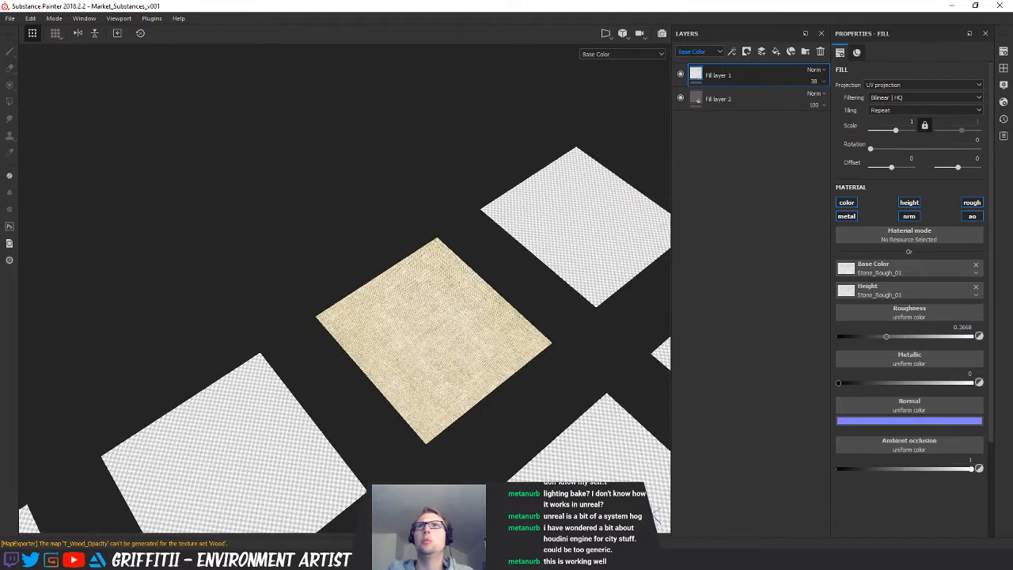
key(Delete)
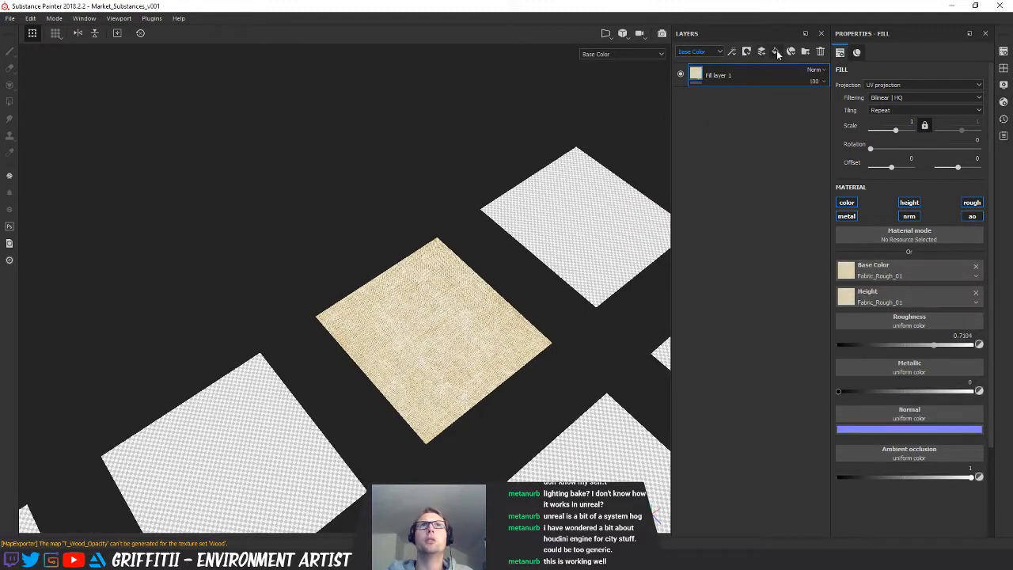
click(777, 52)
click(878, 283)
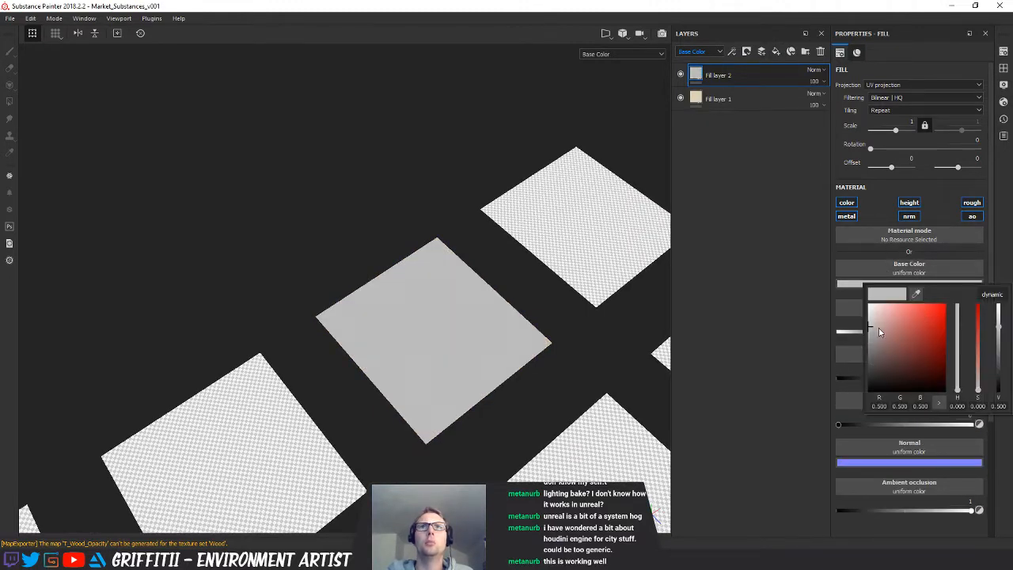
click(873, 330)
click(979, 372)
click(956, 382)
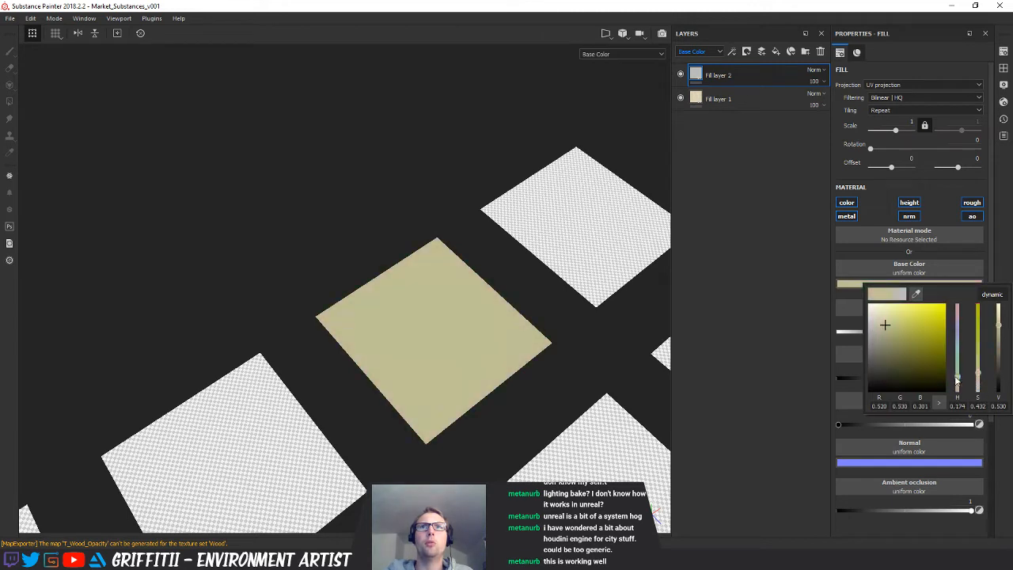
click(882, 320)
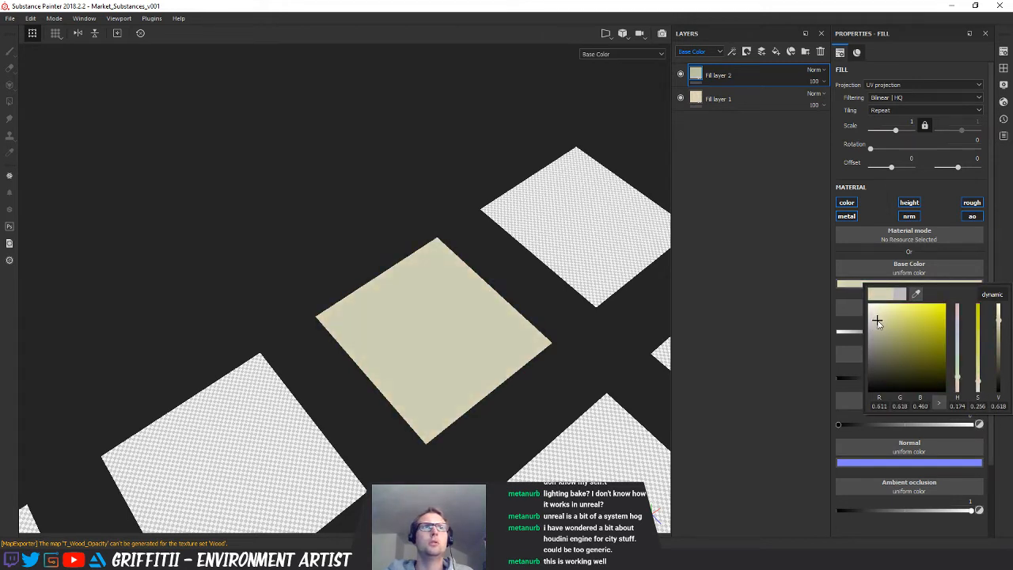
Move the fabric texture layer above the beige fill and set its base color opacity to 41
click(730, 99)
drag(730, 100, 743, 68)
click(815, 80)
click(820, 100)
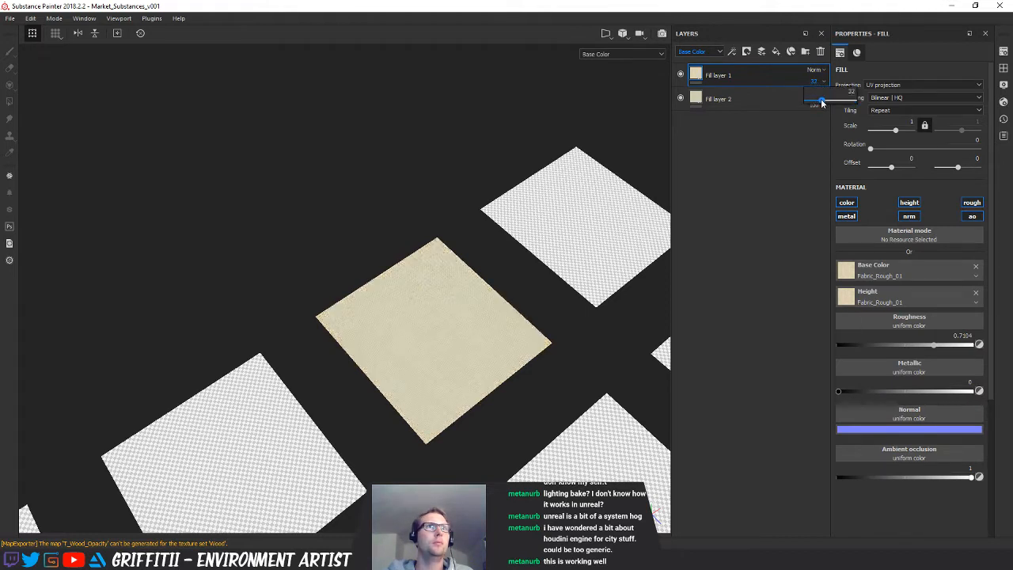
click(825, 99)
Lighten the fabric's underlying fill to off-white, about RGB 0.782, 0.784, 0.748, and set the fabric texture layer's base color opacity to 58
click(720, 98)
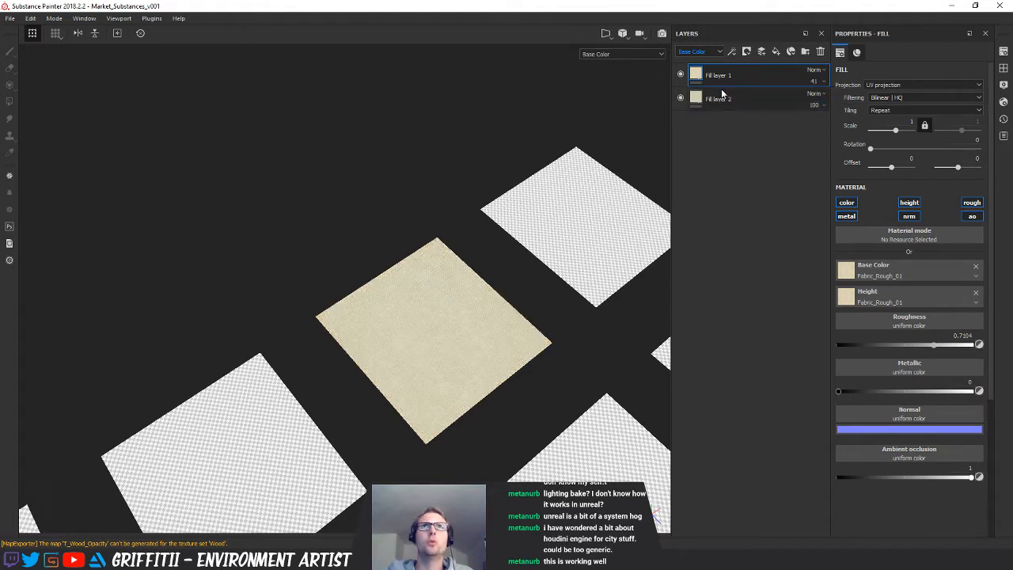
click(890, 283)
drag(879, 324, 871, 315)
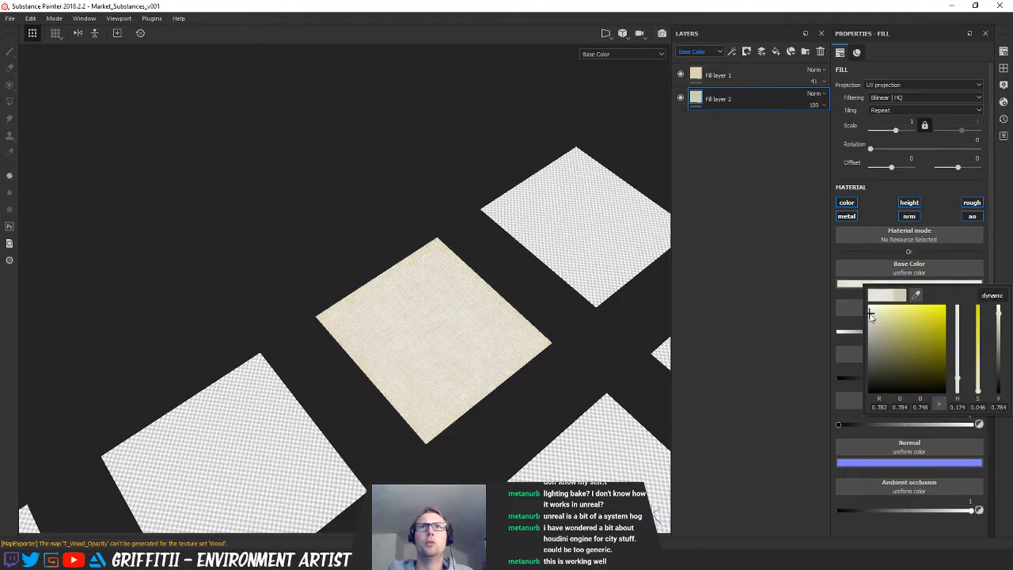
click(772, 77)
click(816, 81)
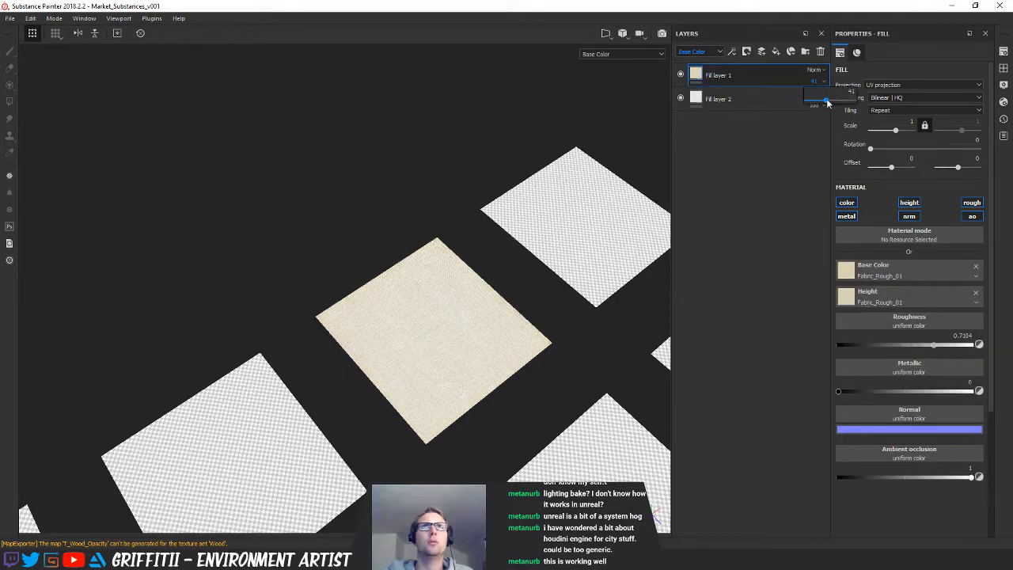
drag(830, 104, 834, 103)
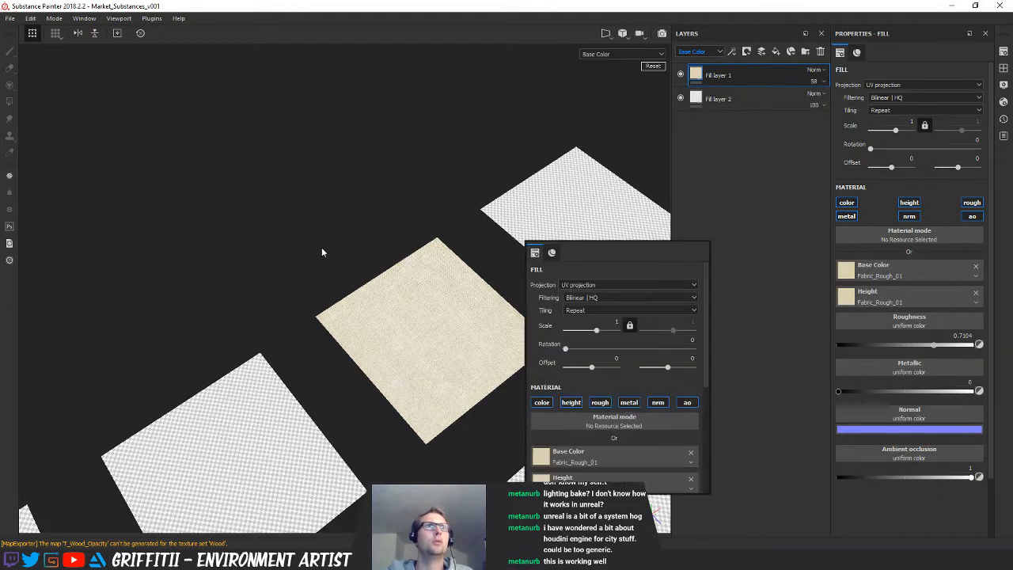
alt+drag(459, 243, 444, 198)
alt+right_drag(443, 198, 145, 237)
alt+middle_drag(317, 269, 396, 243)
alt+drag(396, 243, 565, 208)
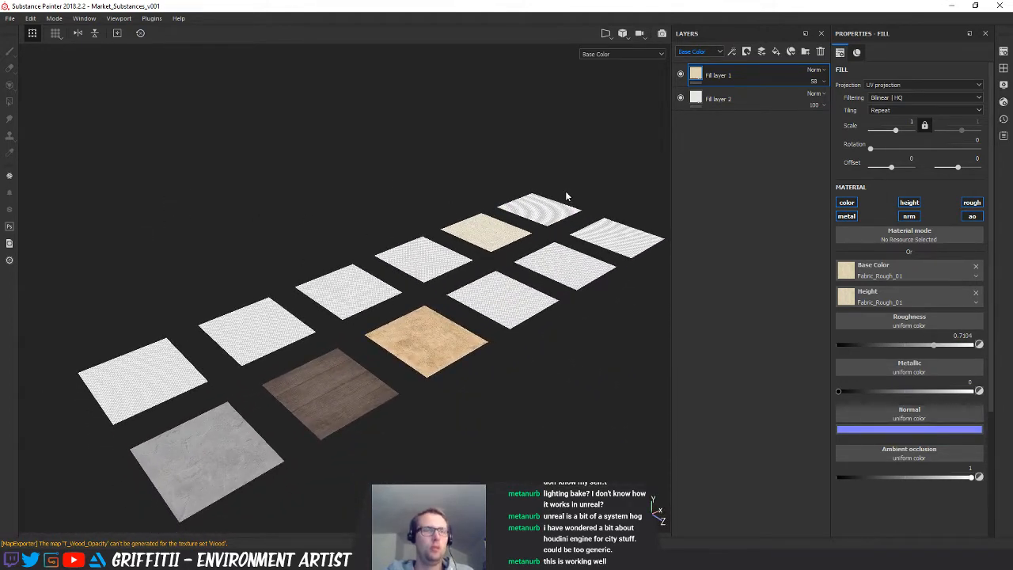
Export the Fabric, Sand, Stone and Wood texture sets as 8-bit PNG files with the UE4 Packer configuration
key(ctrl+shift+e)
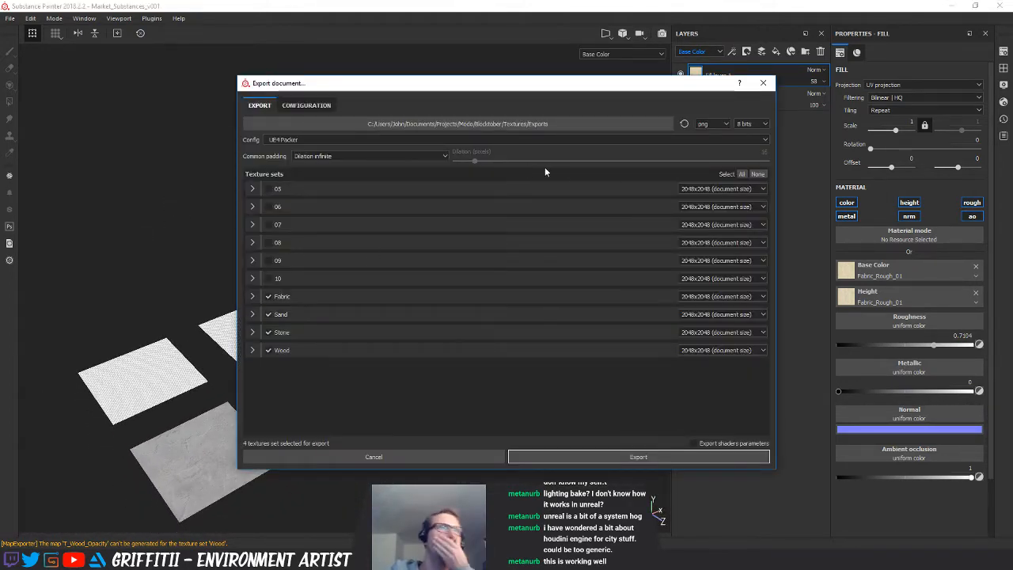
click(642, 459)
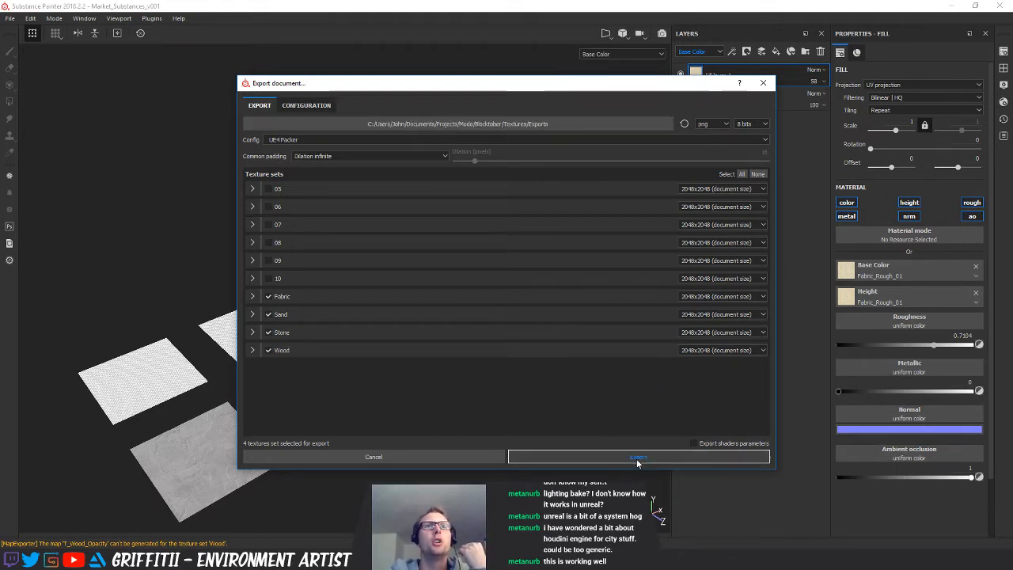
click(638, 459)
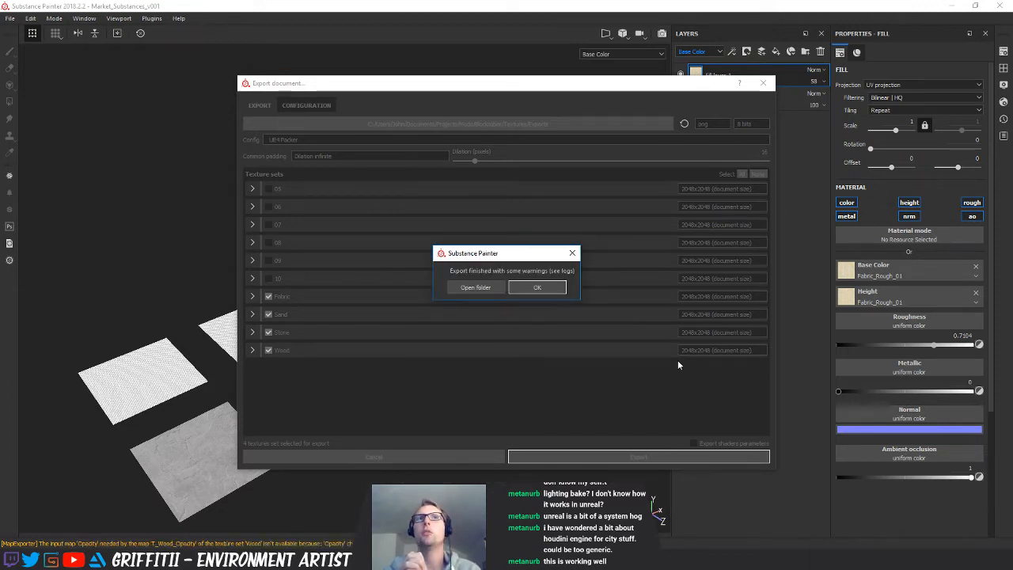
click(544, 290)
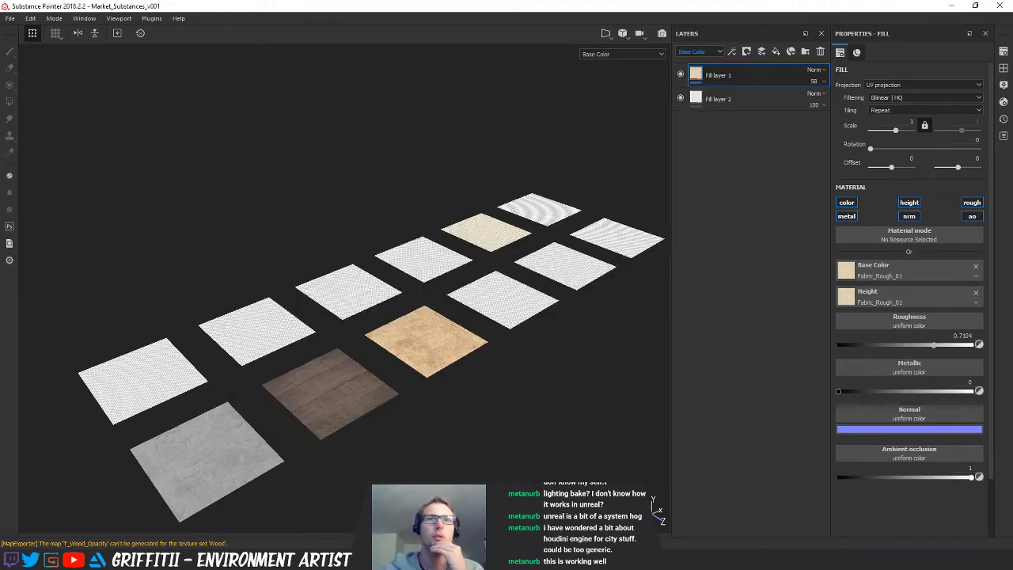
Switch to Unreal Editor, build the reflection captures for the market level and deselect the height fog
click(681, 511)
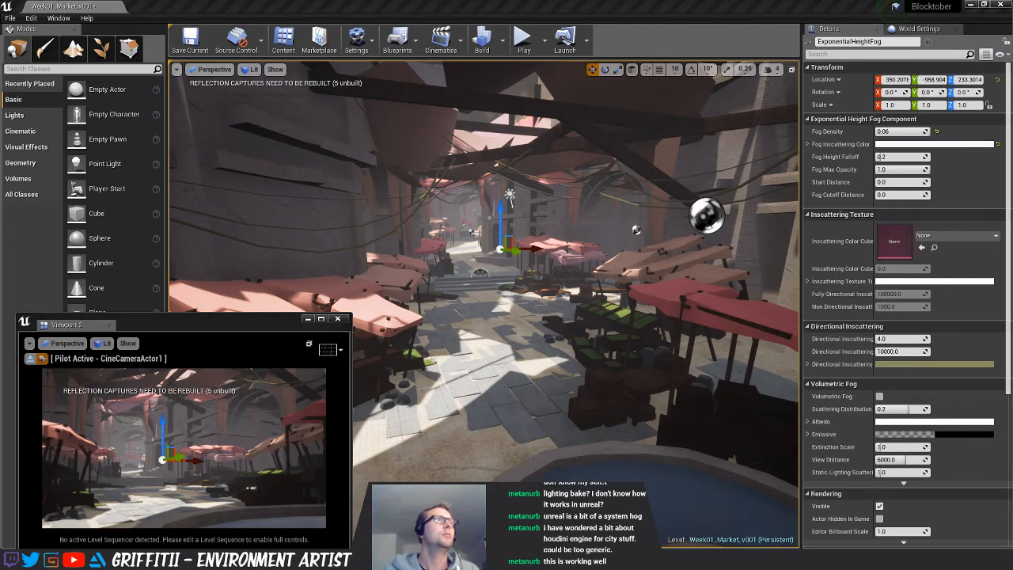
click(504, 42)
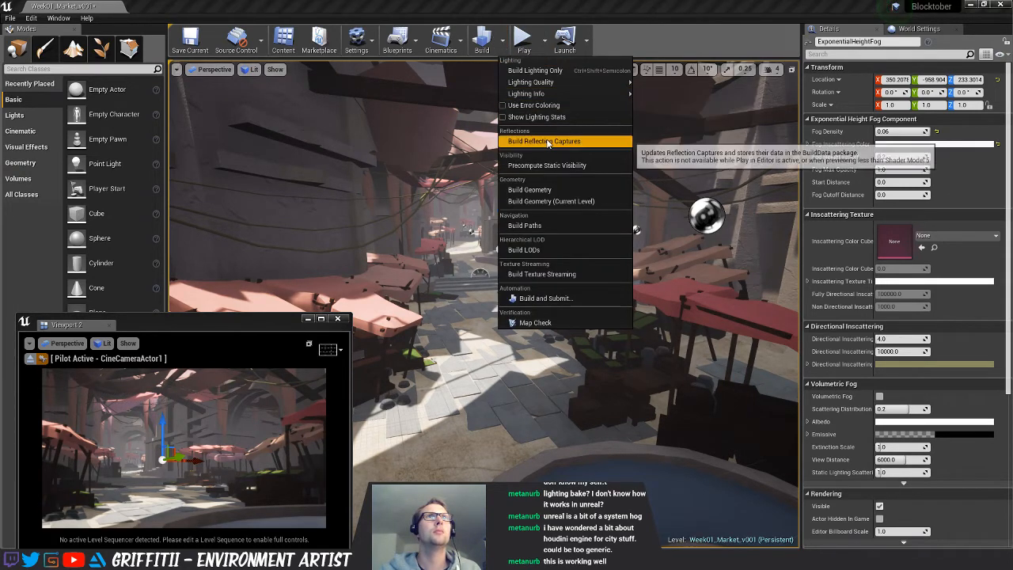
click(602, 141)
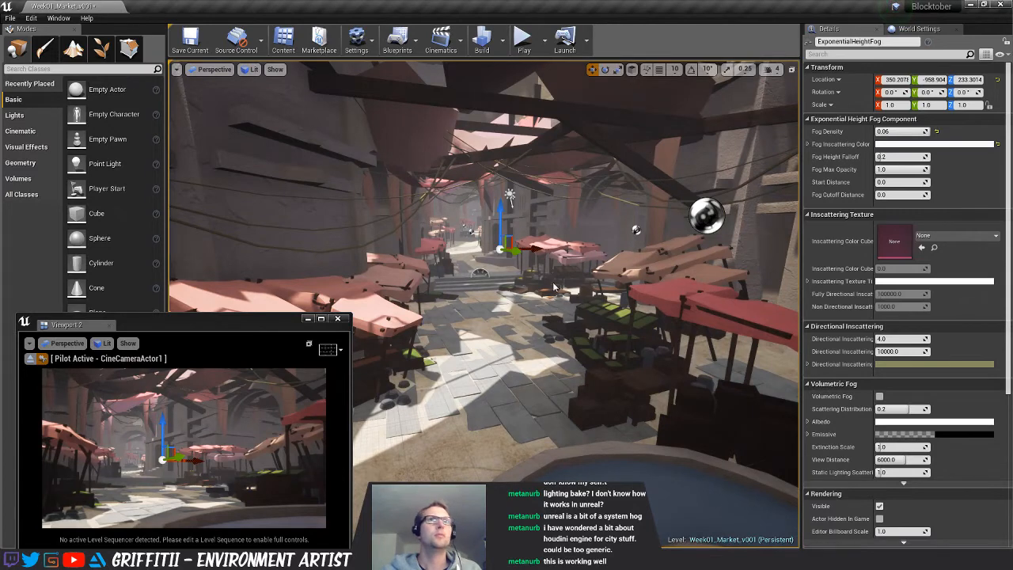
right_drag(552, 342, 536, 342)
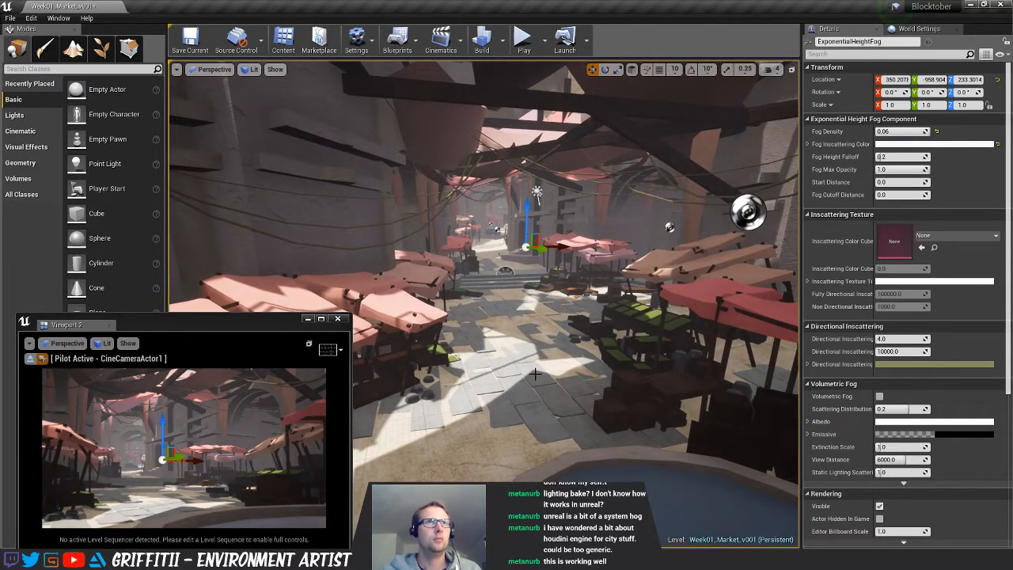
click(536, 375)
key(Escape)
Move the large overhead drape SM_Drape_A12 to about X -1099, Y 908, Z 1119
right_drag(603, 294, 627, 230)
key(w)
key(s)
key(s)
key(s)
key(w)
key(w)
key(s)
key(w)
click(621, 196)
drag(550, 179, 537, 187)
key(ctrl+z)
click(355, 149)
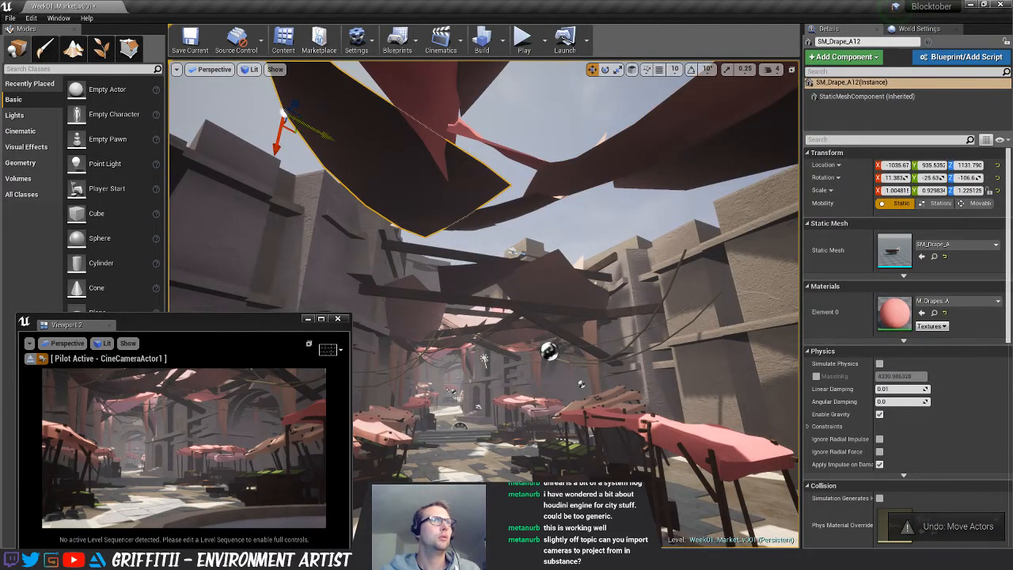
drag(327, 135, 276, 149)
Try to shift the neighbouring overhead drape SM_Drape_A9 along its red axis
click(501, 209)
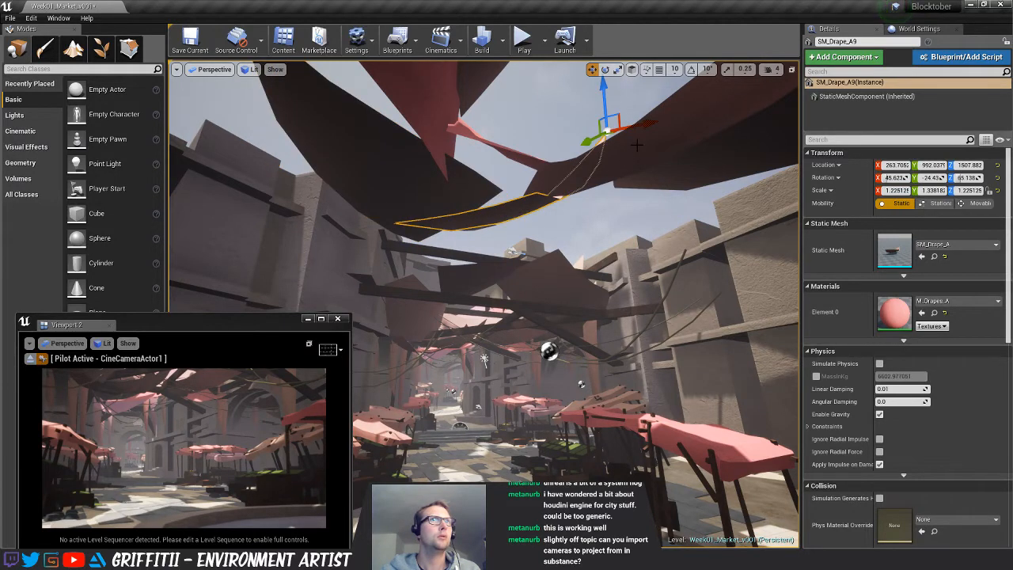
mouse_move(645, 127)
mouse_down()
mouse_move(622, 131)
mouse_move(636, 131)
mouse_up()
key(ctrl+z)
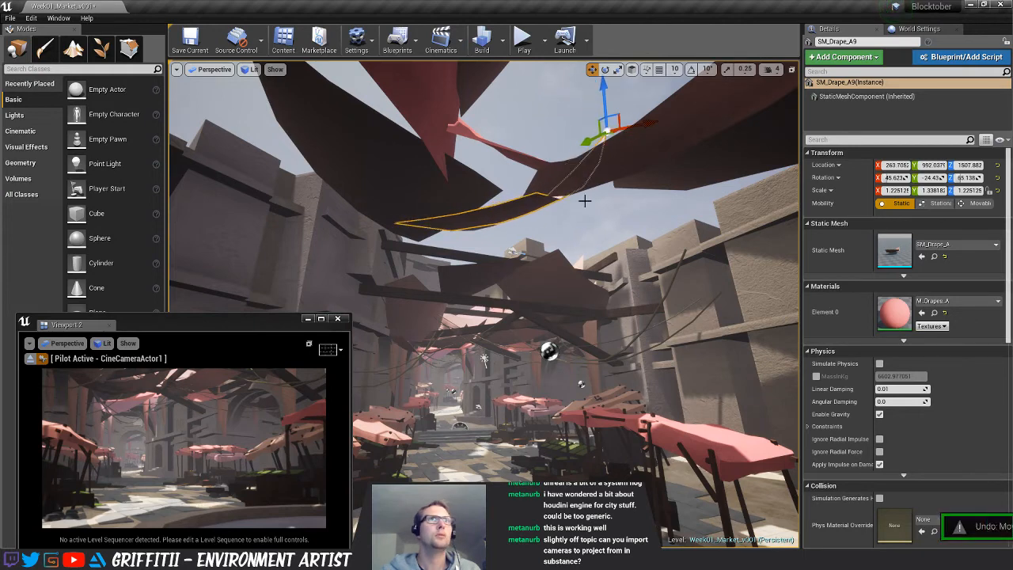
Reposition the overhead drape SM_Drape_A10 near the wall and beam, and narrow its X scale to about 0.70
key(w)
mouse_move(583, 199)
right_down()
mouse_move(583, 229)
mouse_move(583, 190)
right_up()
click(493, 265)
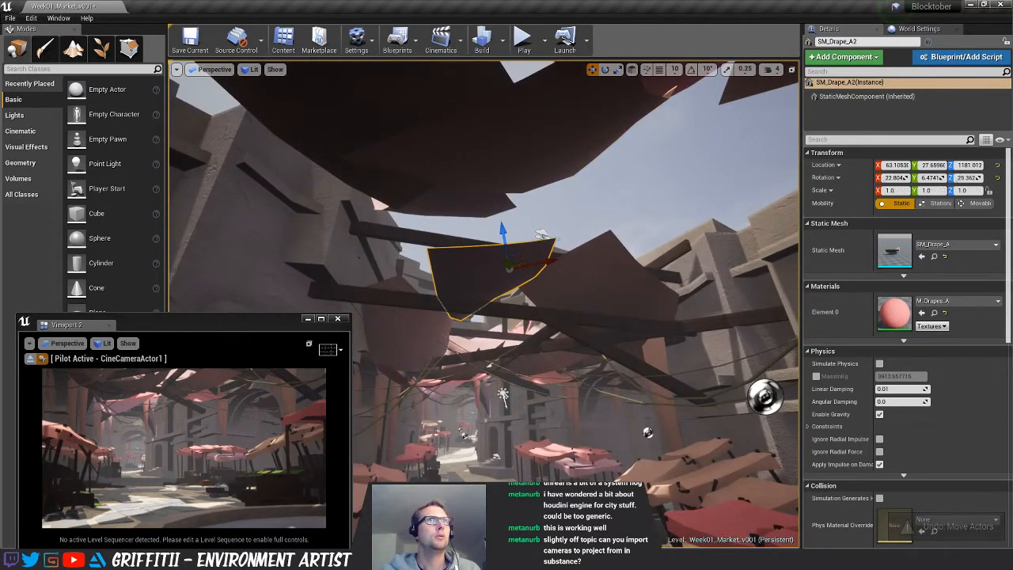
click(457, 200)
drag(447, 192, 420, 184)
key(ctrl+z)
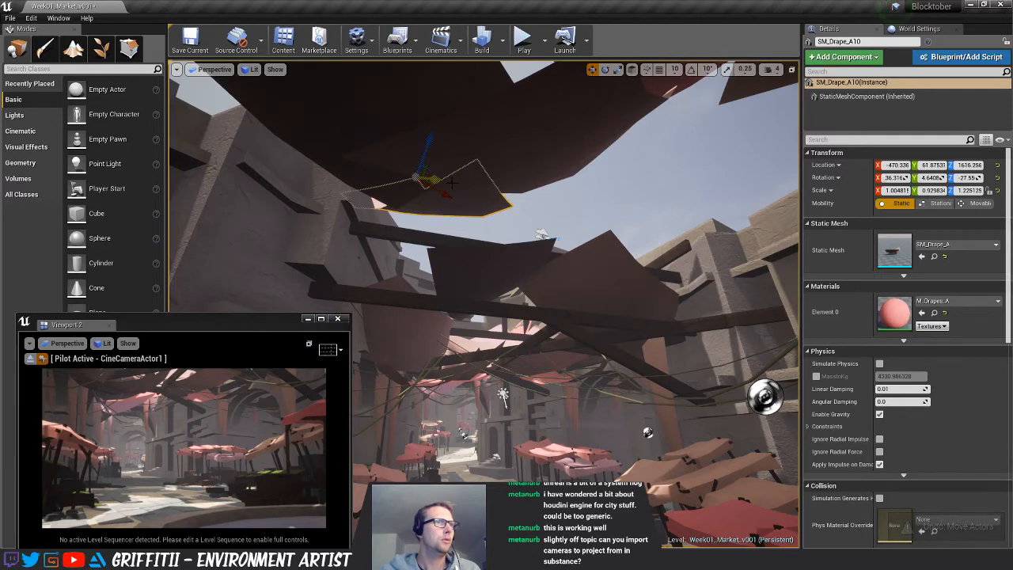
key(ctrl+z)
mouse_move(429, 146)
mouse_down()
mouse_move(418, 156)
mouse_move(429, 149)
mouse_up()
key(ctrl+z)
mouse_move(445, 196)
mouse_down()
mouse_move(291, 133)
mouse_move(392, 184)
mouse_move(528, 193)
mouse_move(430, 185)
mouse_move(445, 187)
mouse_up()
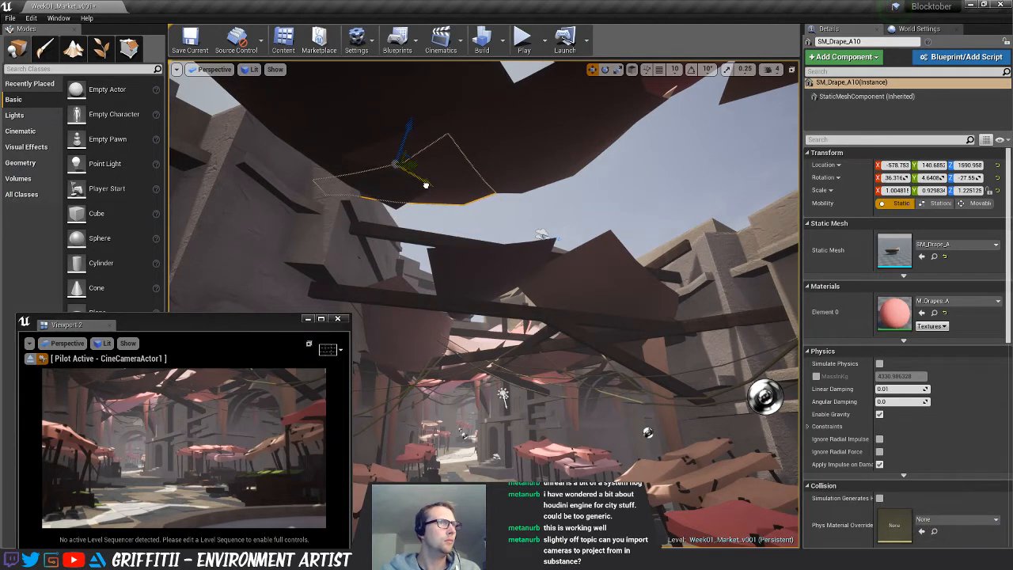
mouse_move(426, 185)
mouse_down()
mouse_move(397, 180)
mouse_move(408, 172)
mouse_move(441, 196)
mouse_move(404, 170)
mouse_move(413, 178)
mouse_up()
key(r)
key(w)
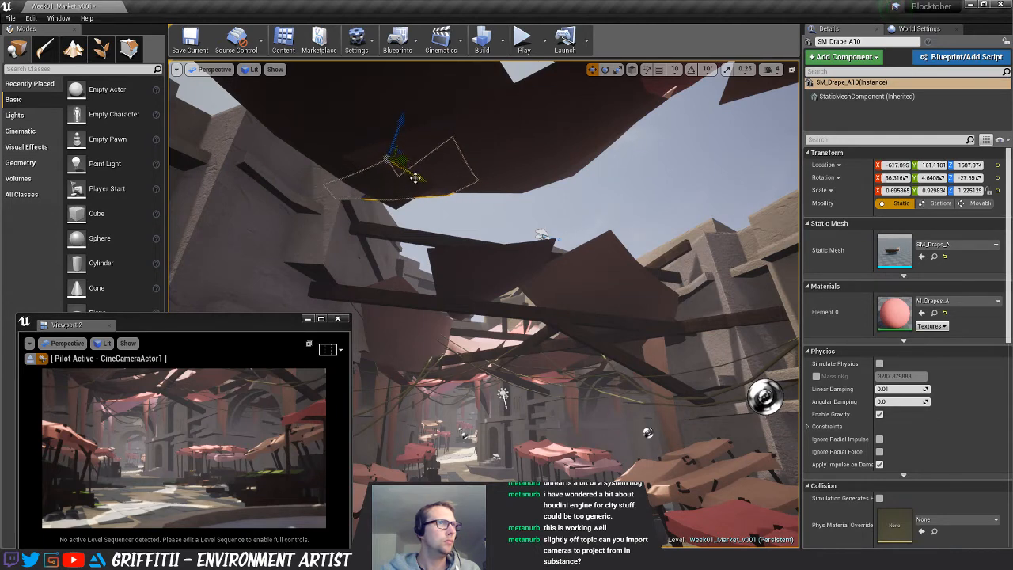
drag(400, 120, 406, 164)
Nudge the overhead drape SM_Drape_A12 to about X -1069, Y 910, Z 1121 and stretch its X scale to about 1.05
click(355, 172)
right_drag(353, 178, 334, 144)
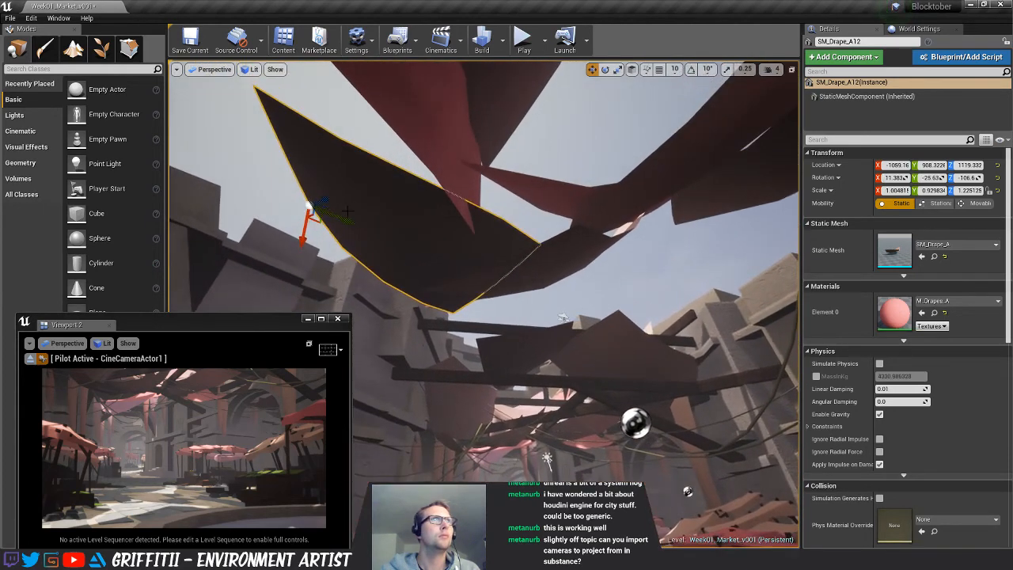
mouse_move(346, 220)
mouse_down()
mouse_move(363, 227)
mouse_move(344, 218)
mouse_up()
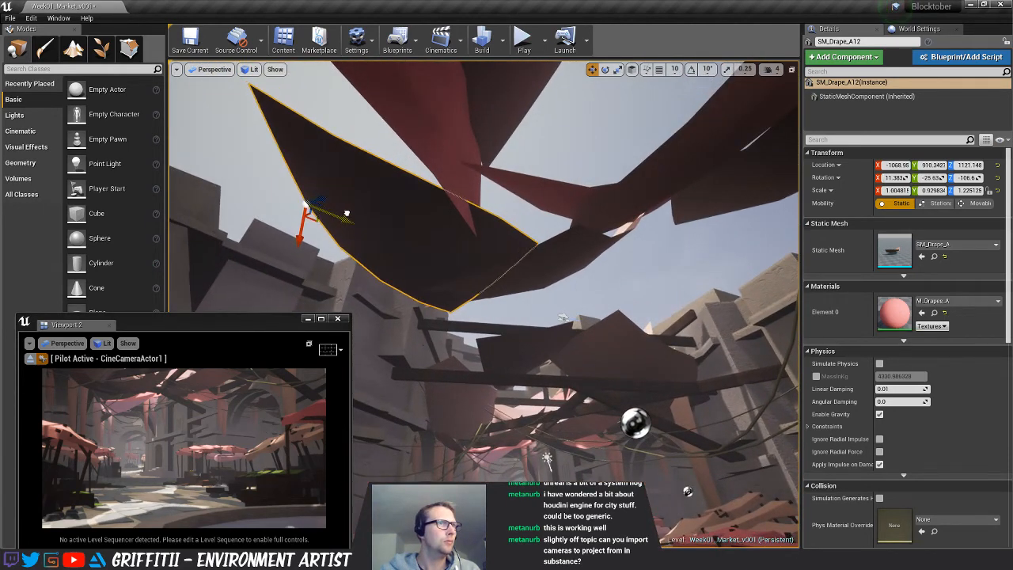
drag(297, 241, 301, 237)
key(r)
key(w)
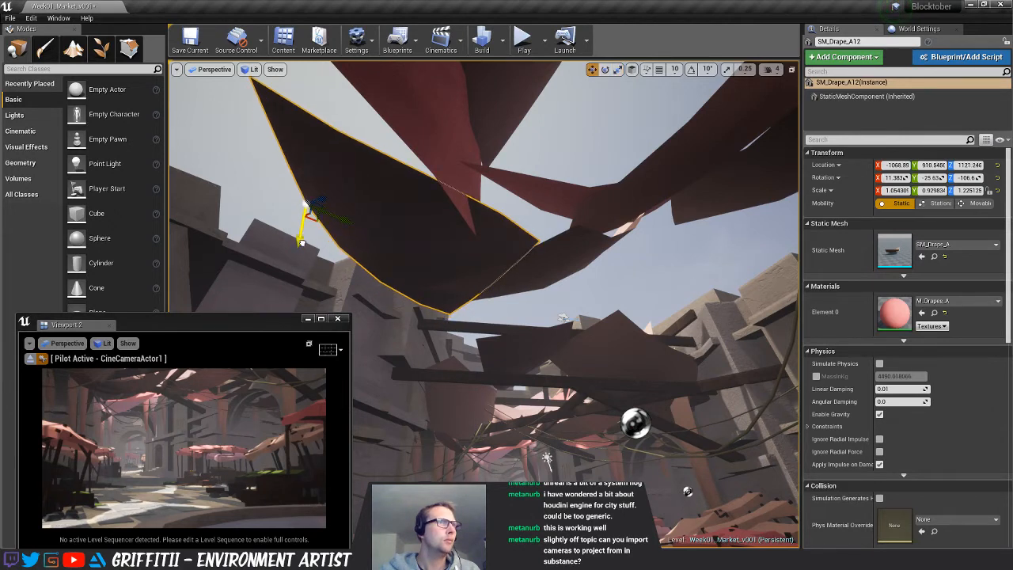
Rotate SM_Drape_A12 to about 9.1, -26.5, -101.5 degrees and move it to about X -1073, Y 889, Z 1110
key(e)
drag(357, 188, 359, 193)
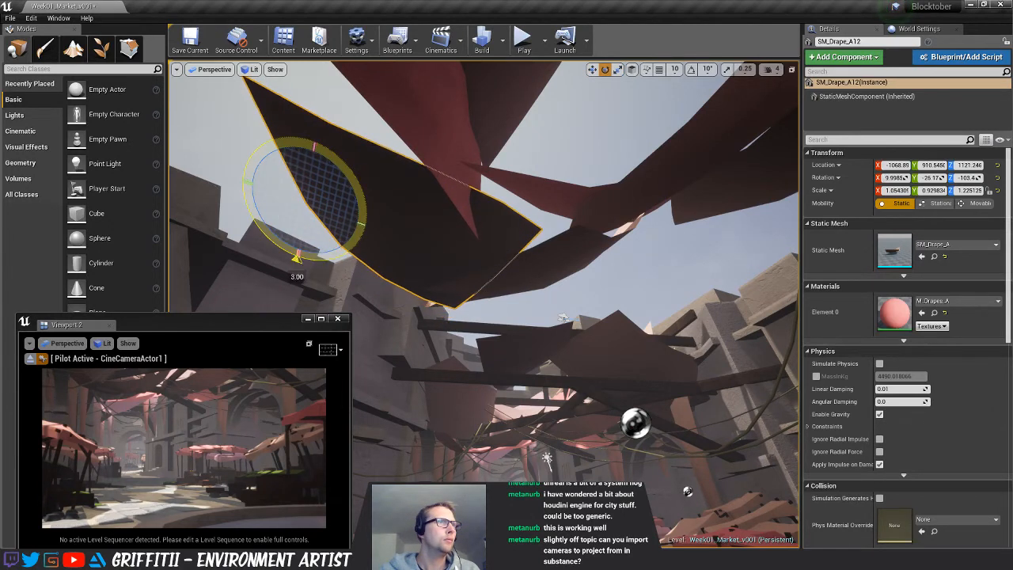
key(w)
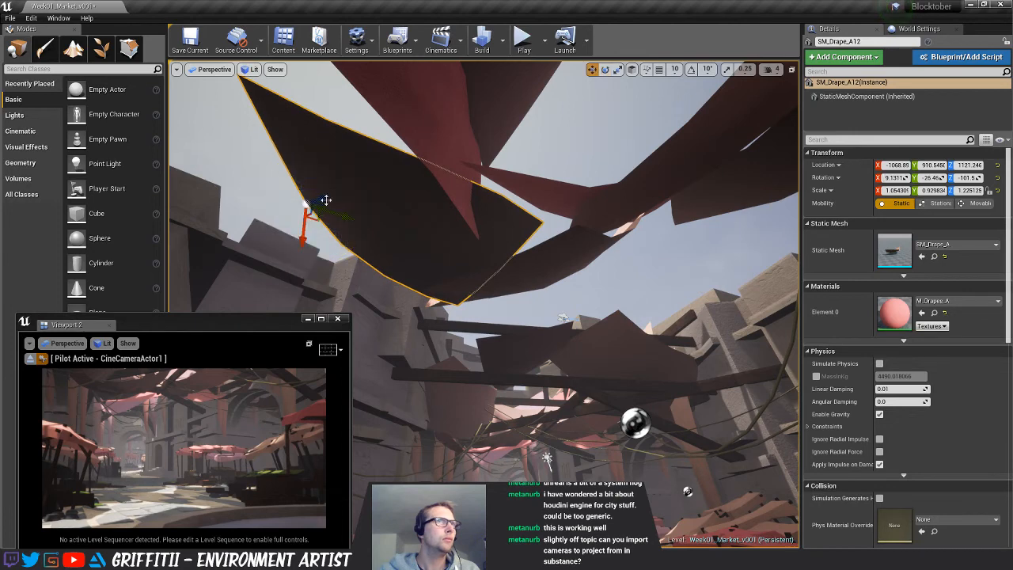
drag(308, 238, 305, 245)
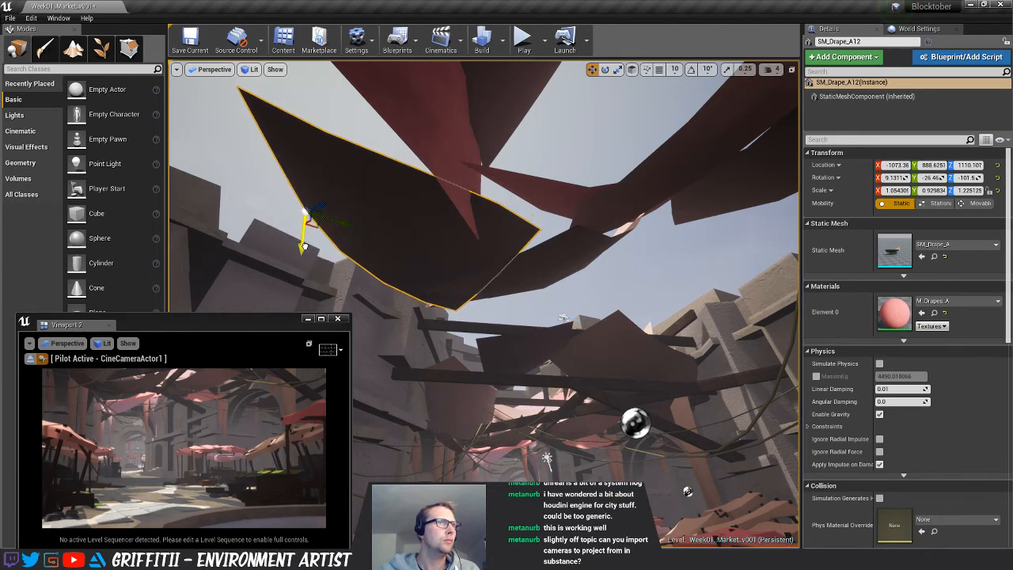
key(Escape)
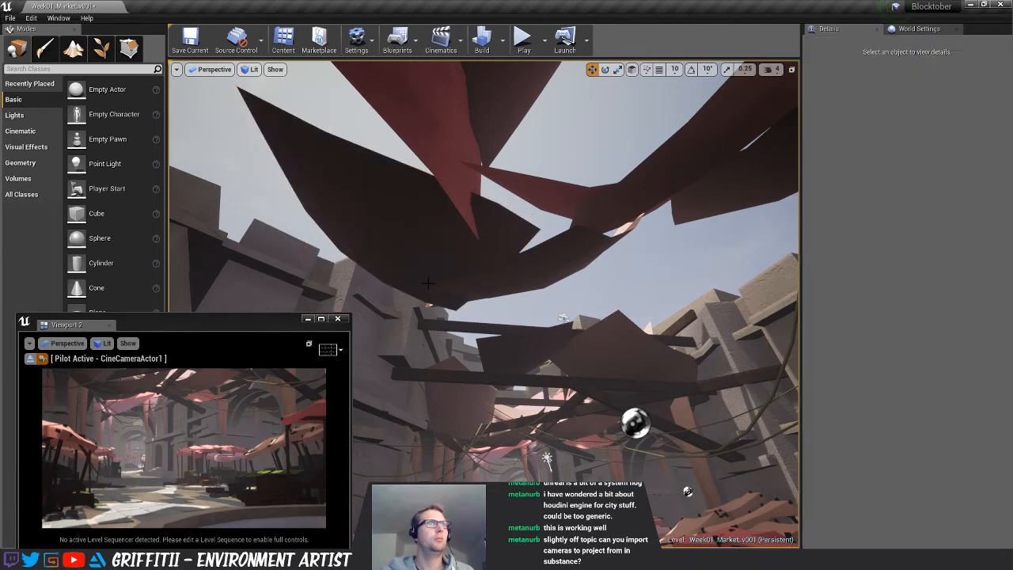
Move the narrow hanging drape SM_Drape_D22 beside the arches to about X -587, Y -358, Z 1139
right_drag(541, 323, 641, 384)
right_drag(485, 304, 475, 280)
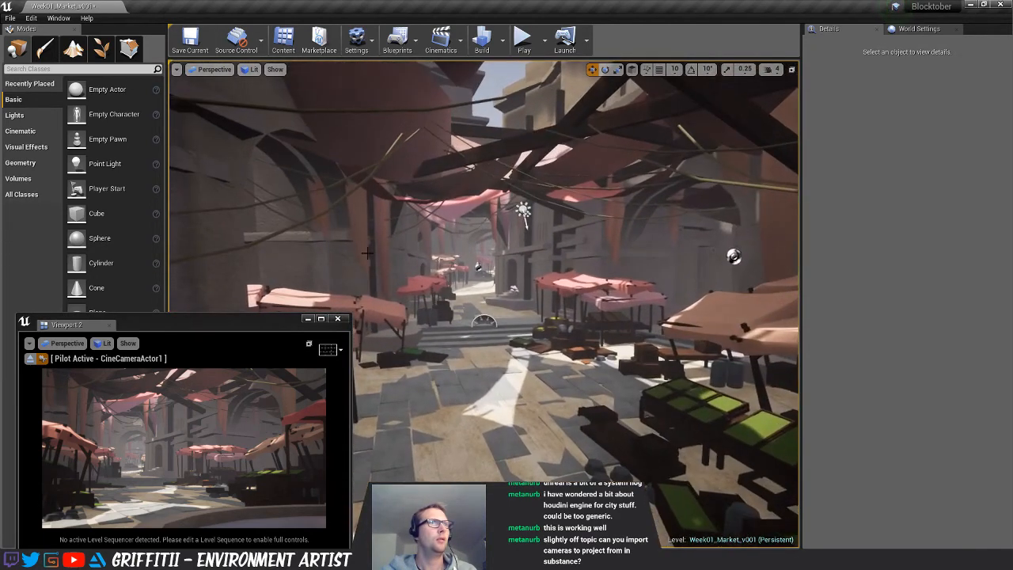
click(371, 239)
drag(367, 117, 326, 93)
click(325, 224)
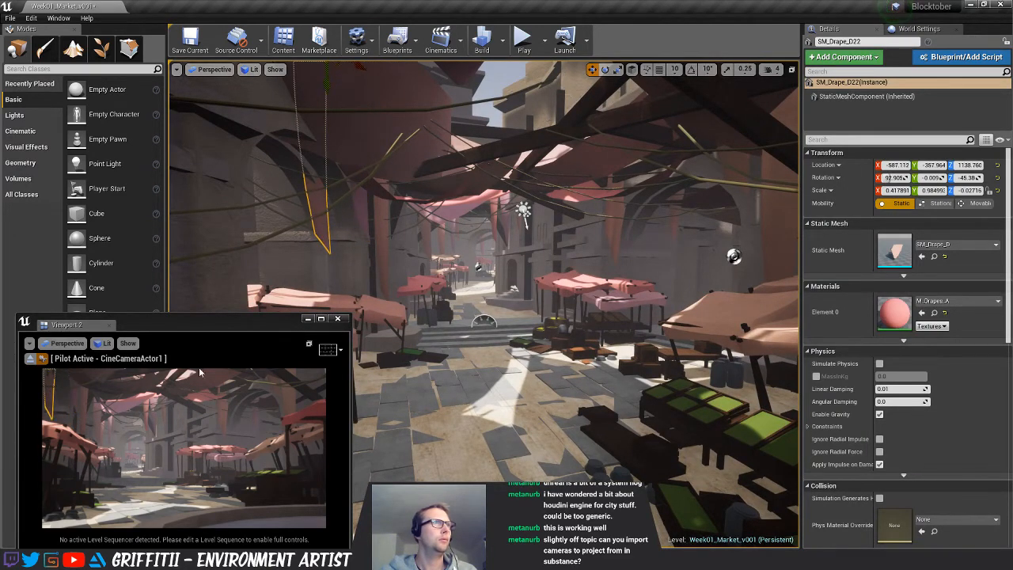
key(Escape)
right_drag(326, 90, 554, 272)
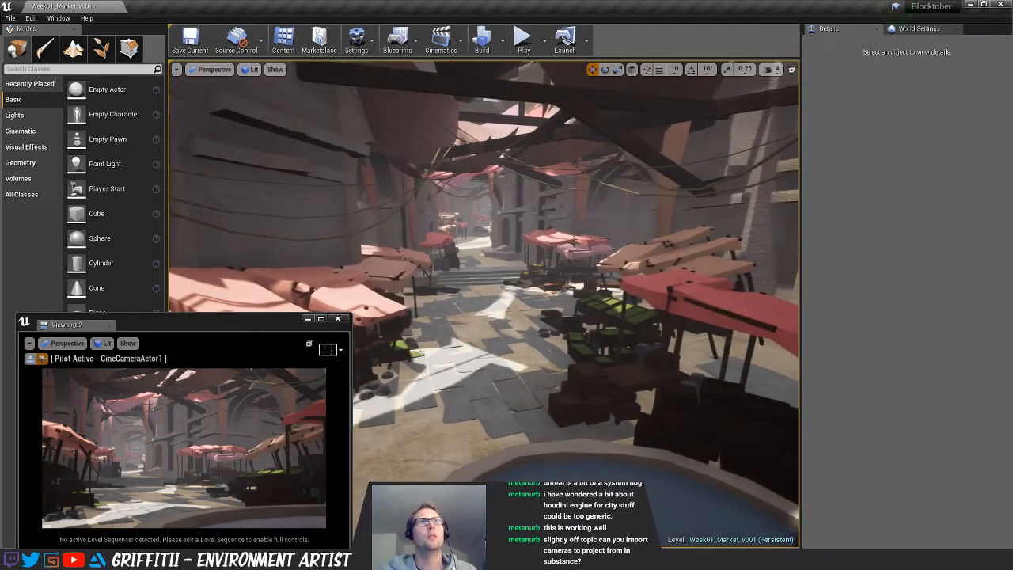
right_drag(691, 342, 692, 341)
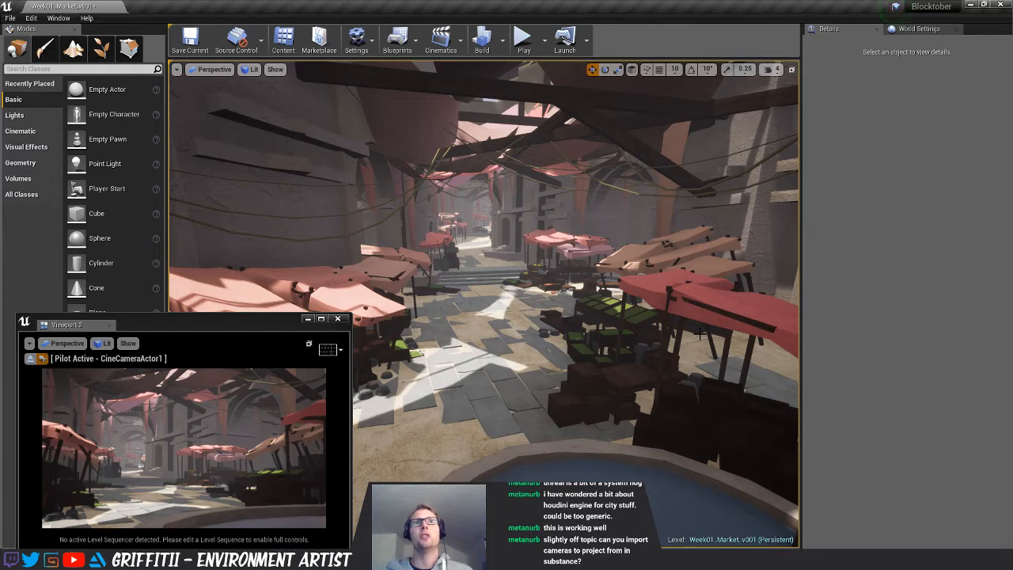
In the M_Wood_A material instance, disable the overrides 01_Random_Colour_01, 01_Random_Colour_02 and 01_Random_Colour_03
key(alt+Tab)
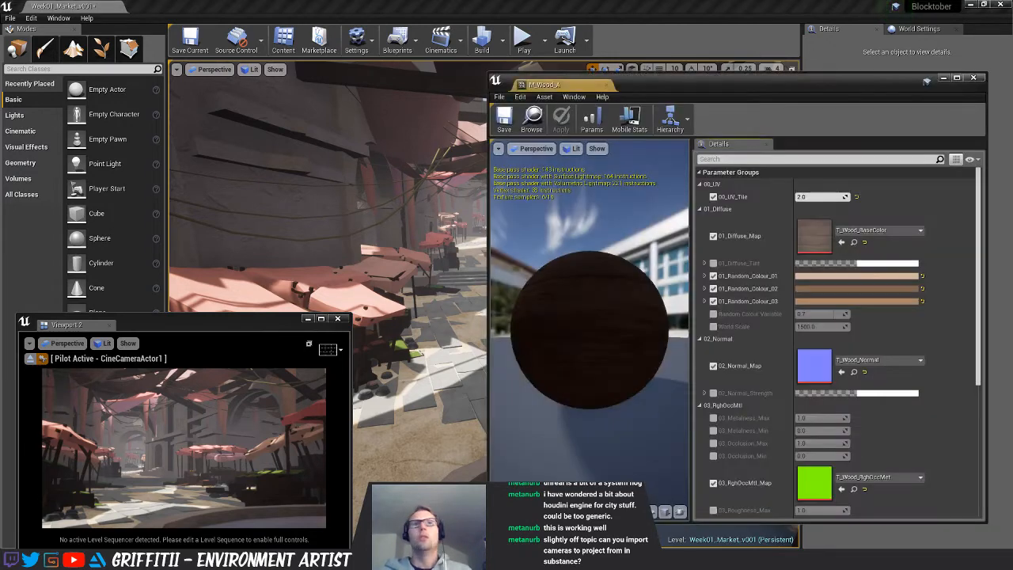
click(713, 301)
click(713, 288)
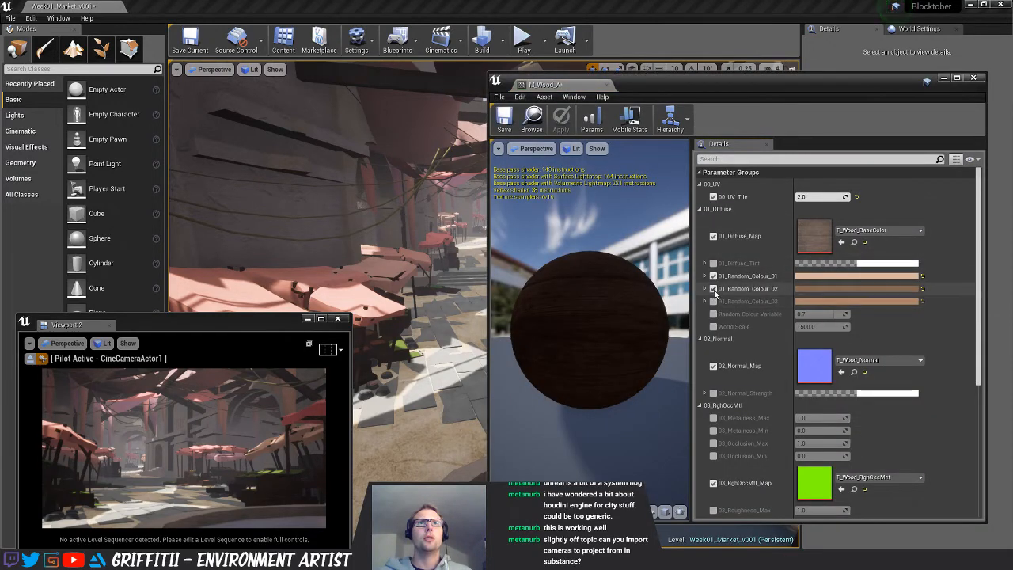
click(713, 276)
drag(657, 96, 832, 85)
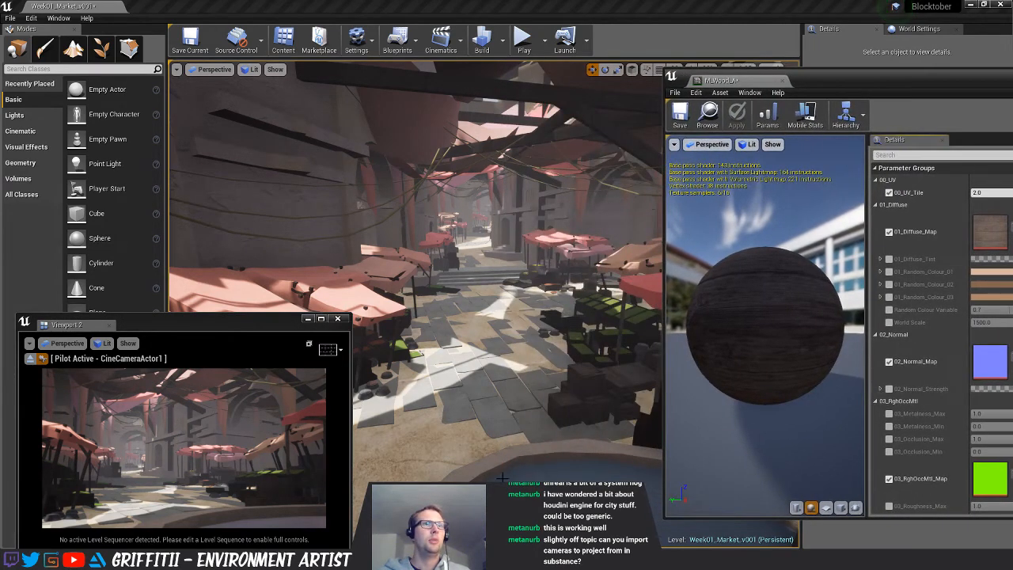
Switch to Substance Painter and compare the fabric and wood surfaces with and without their texture layers
click(501, 559)
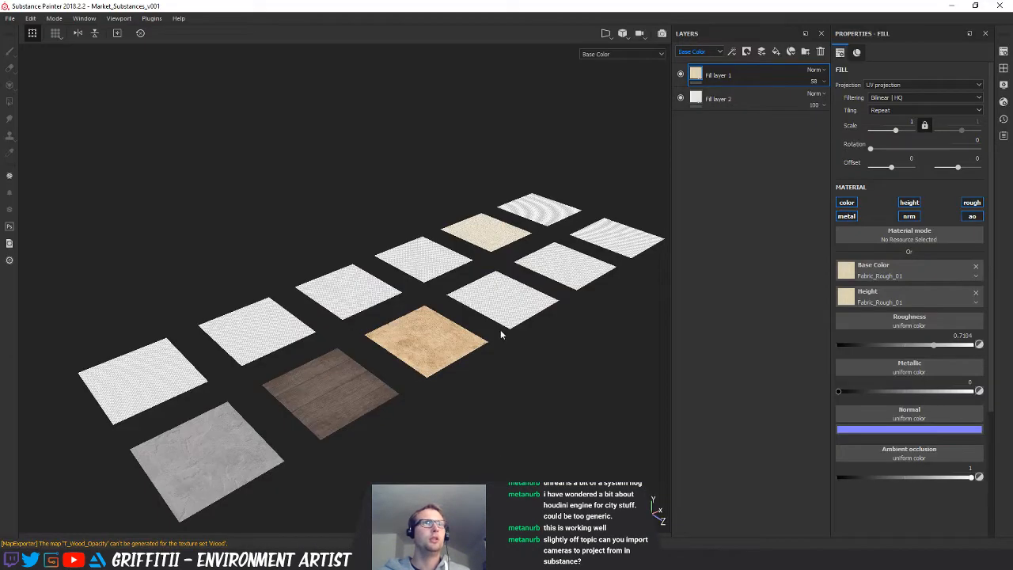
click(680, 75)
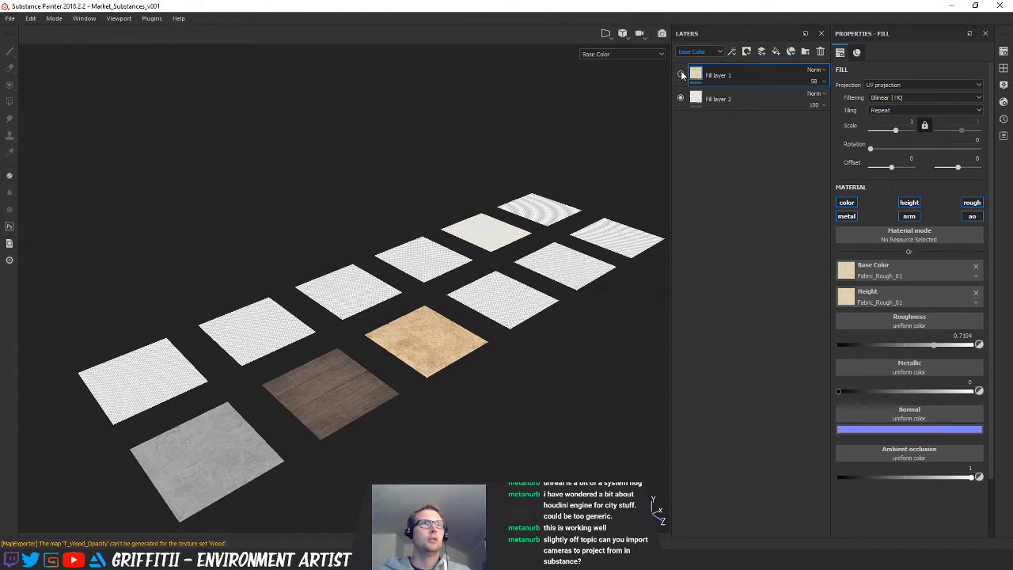
click(680, 74)
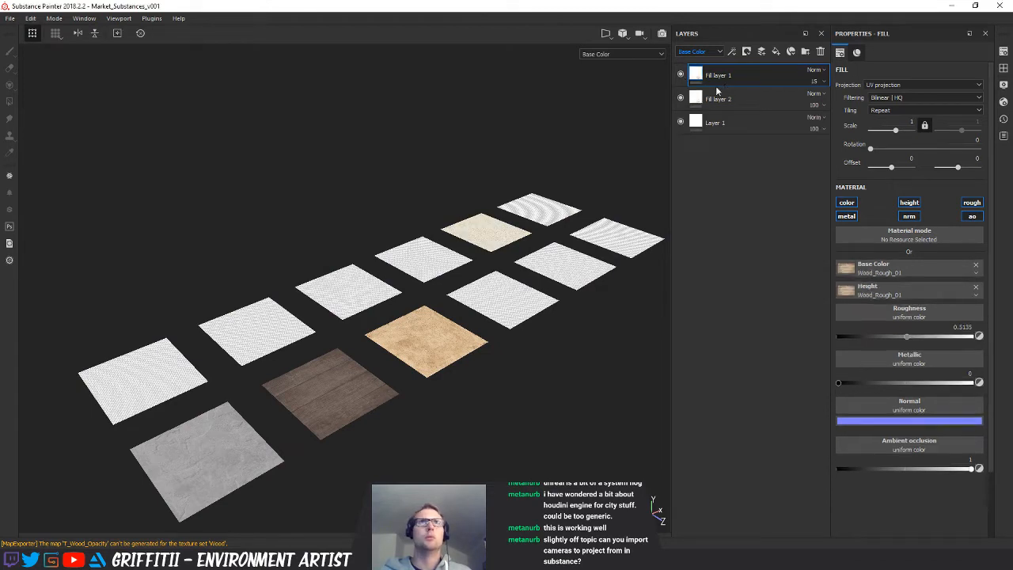
click(681, 74)
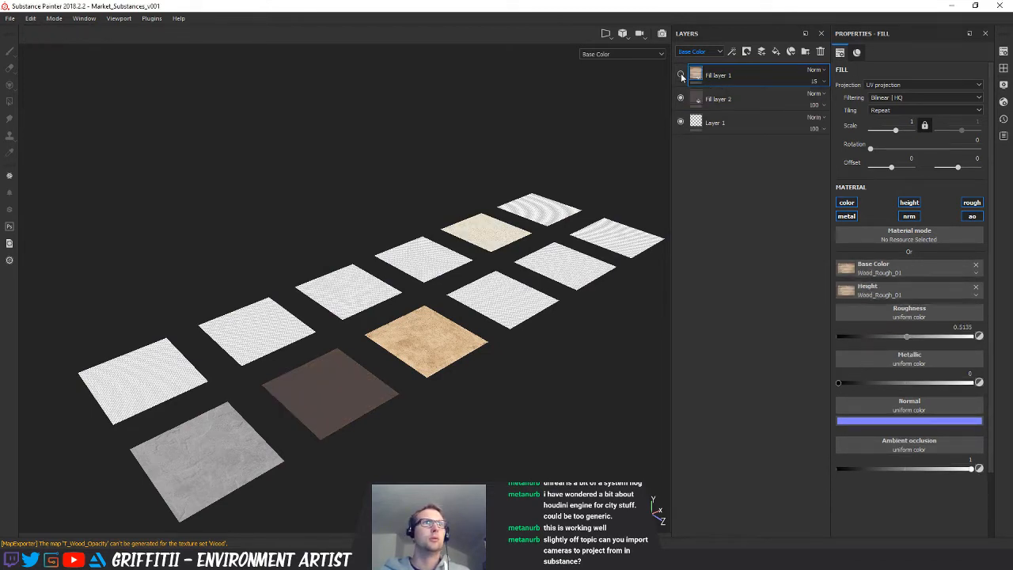
click(681, 74)
Change the base color of the wood's underlying fill to a light tan, about RGB 0.502, 0.423, 0.272
click(716, 99)
click(888, 284)
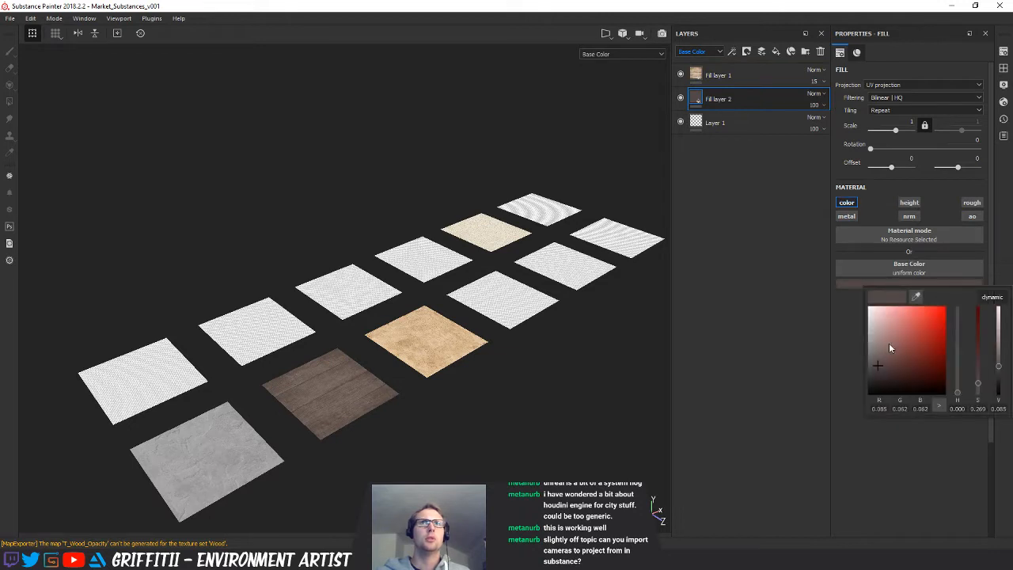
drag(961, 393, 959, 386)
drag(896, 339, 887, 328)
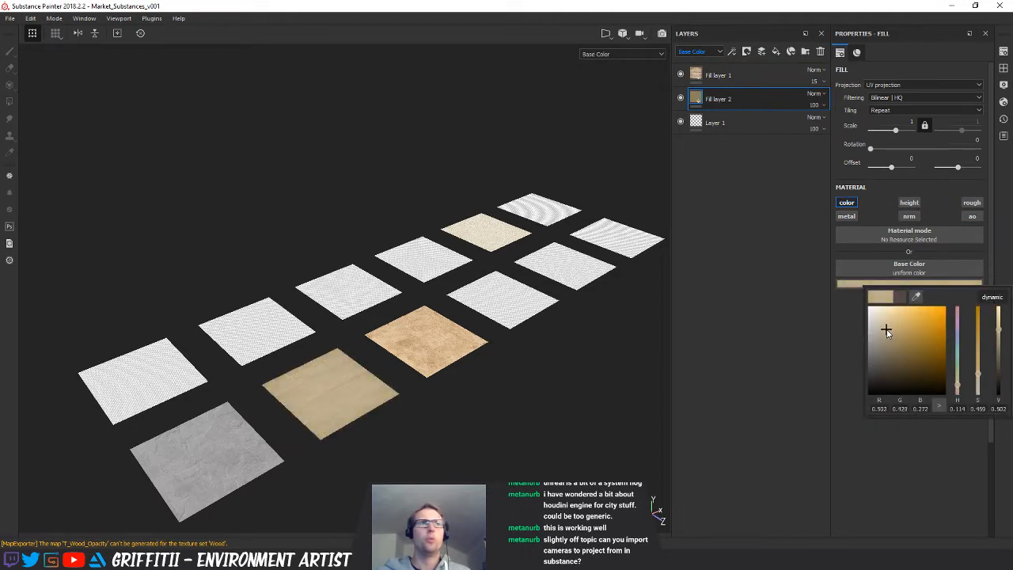
Shift the wood fill's base color to a pinkish tan with a hue of about 0.066, and export only the Wood texture set
drag(961, 391, 957, 393)
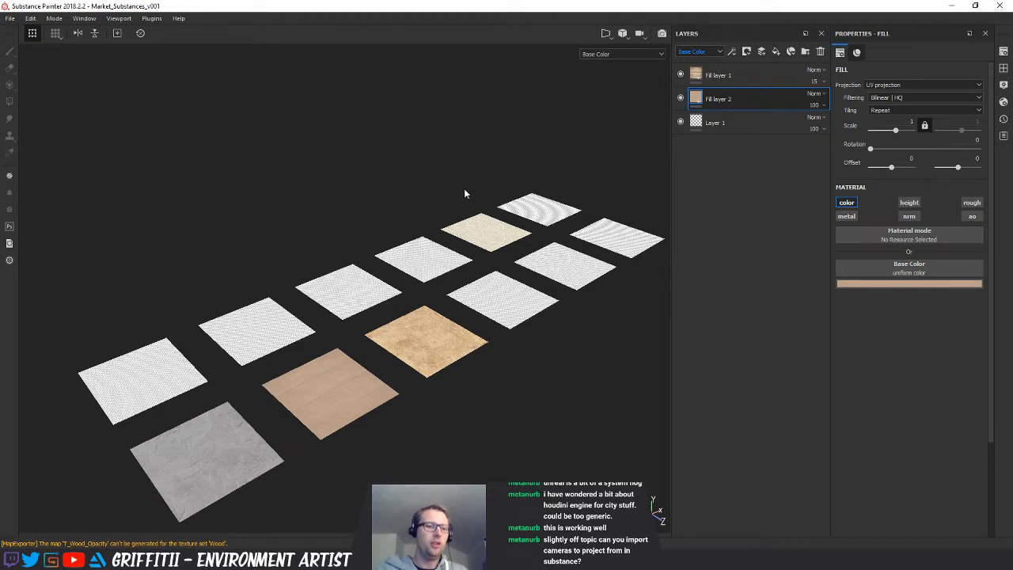
key(ctrl+shift+e)
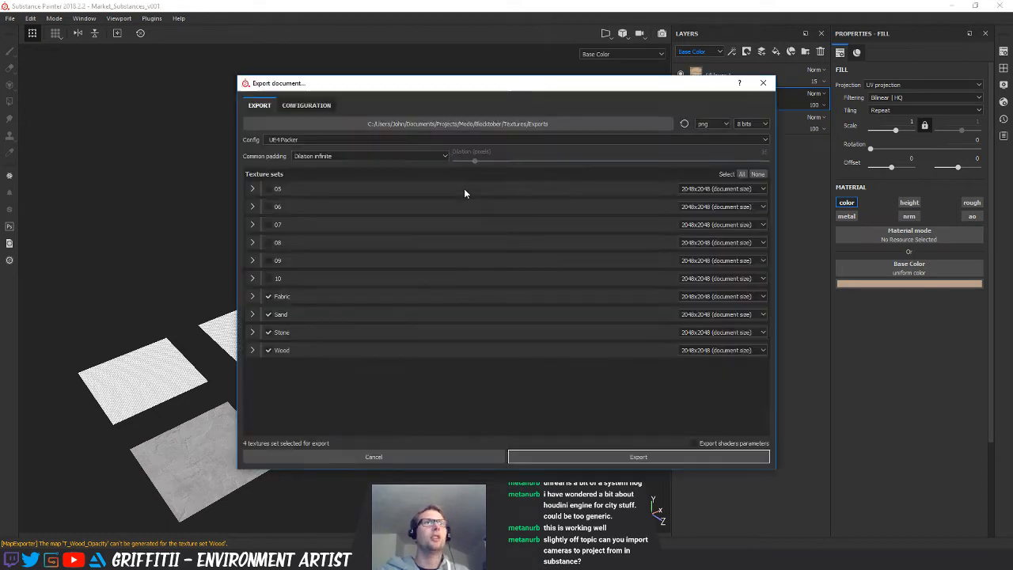
click(268, 296)
click(268, 314)
click(268, 332)
click(631, 458)
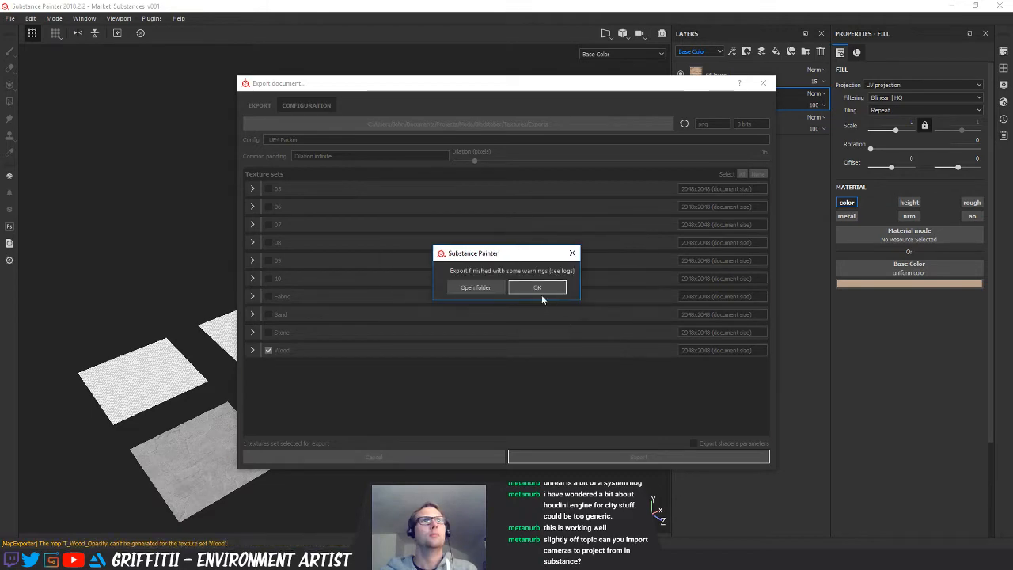
click(542, 290)
Switch to Unreal and try the 01_Random_Colour_01, 01_Random_Colour_02 and 01_Random_Colour_03 overrides on M_Wood_A with the re-exported wood map
key(alt+Tab)
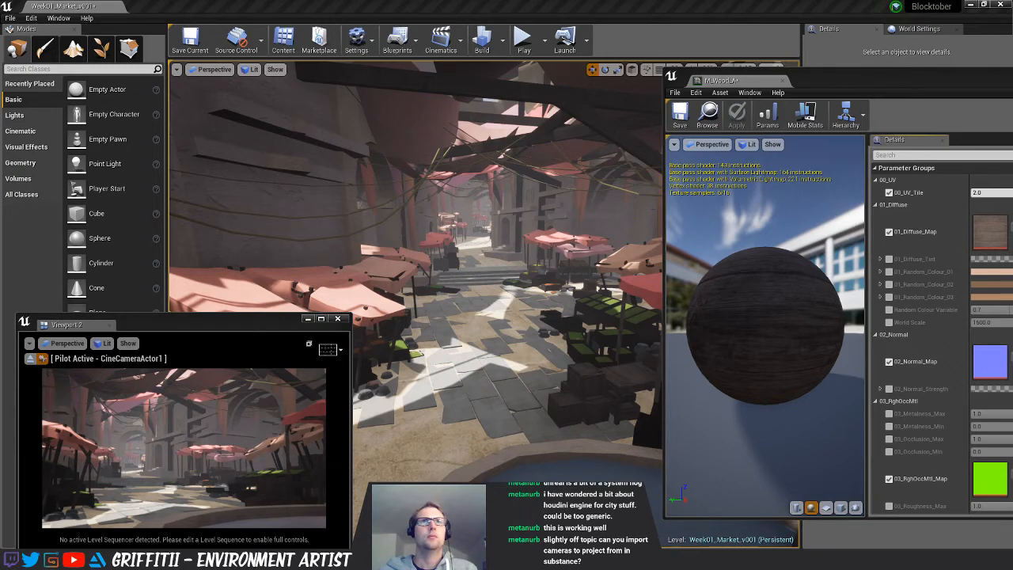
click(889, 272)
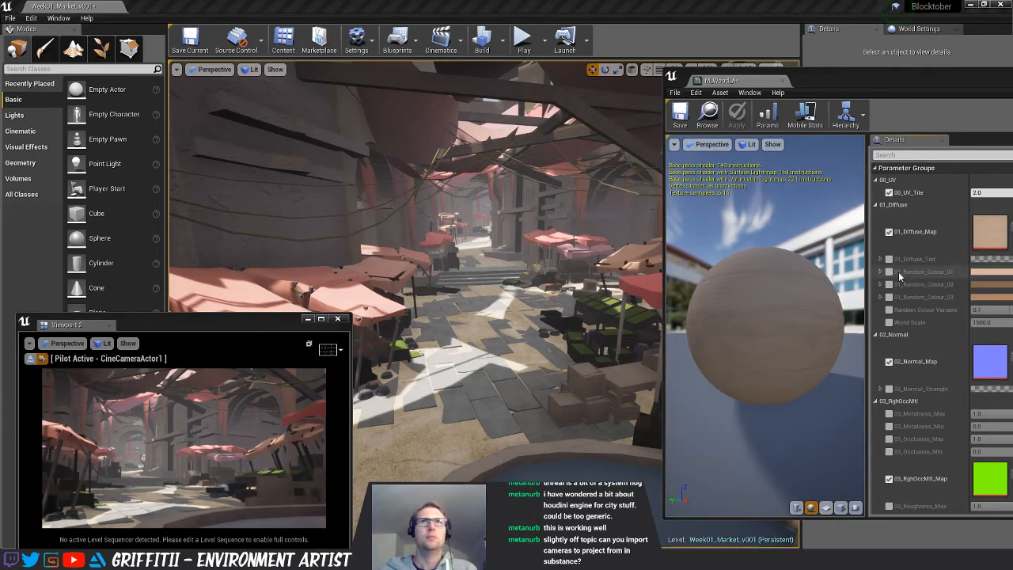
click(889, 284)
click(890, 297)
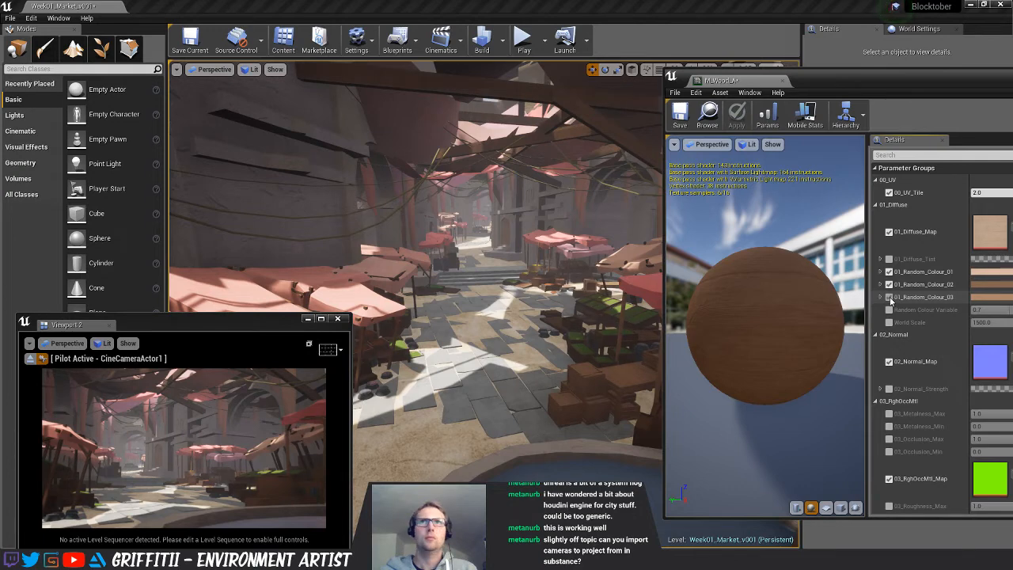
click(889, 298)
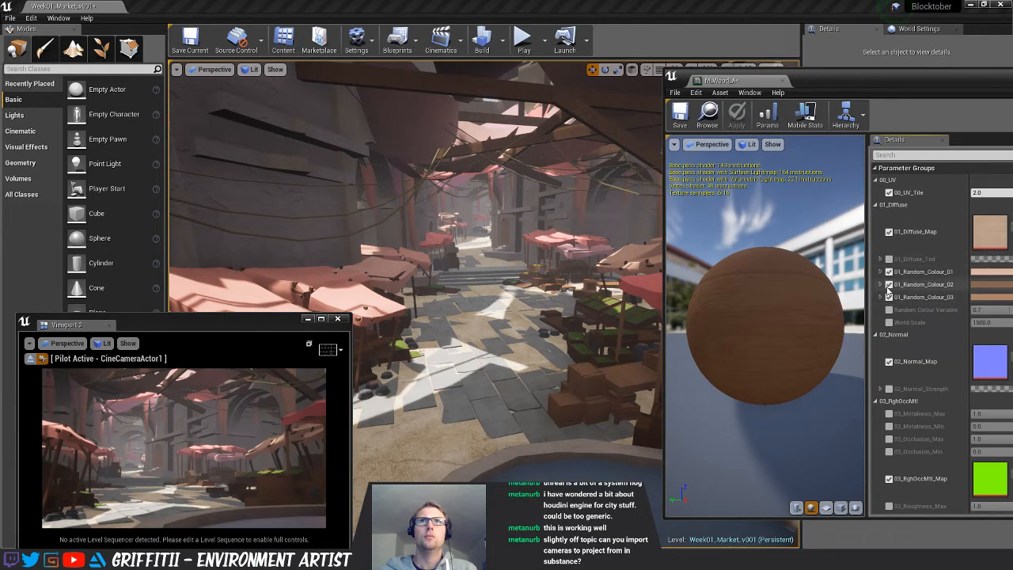
click(889, 273)
click(890, 284)
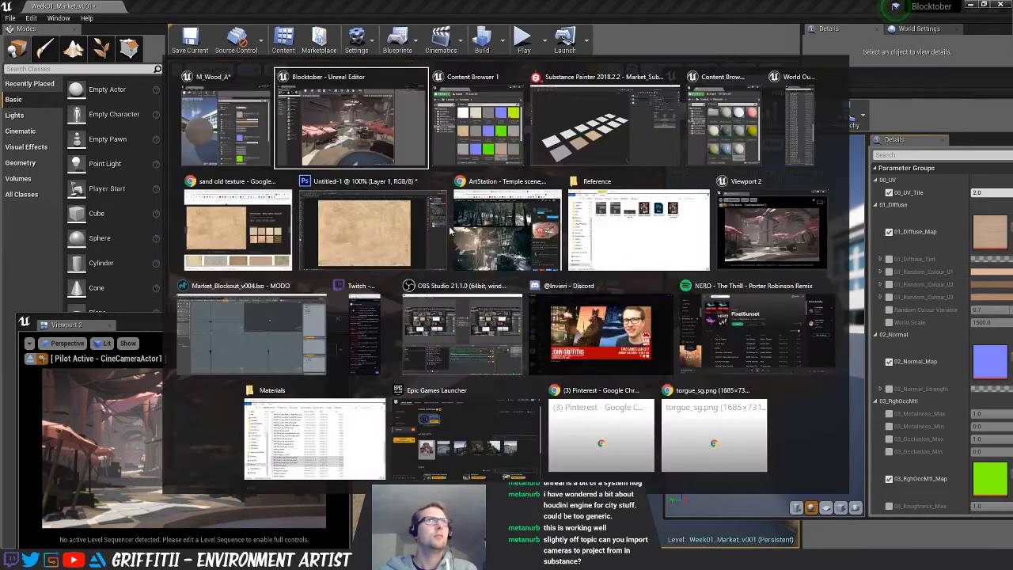
Switch to Substance Painter, darken the wood fill's base color to a muted greyish brown, and re-export the Wood texture set
key(alt+Tab)
key(alt+Tab)
key(alt+Tab)
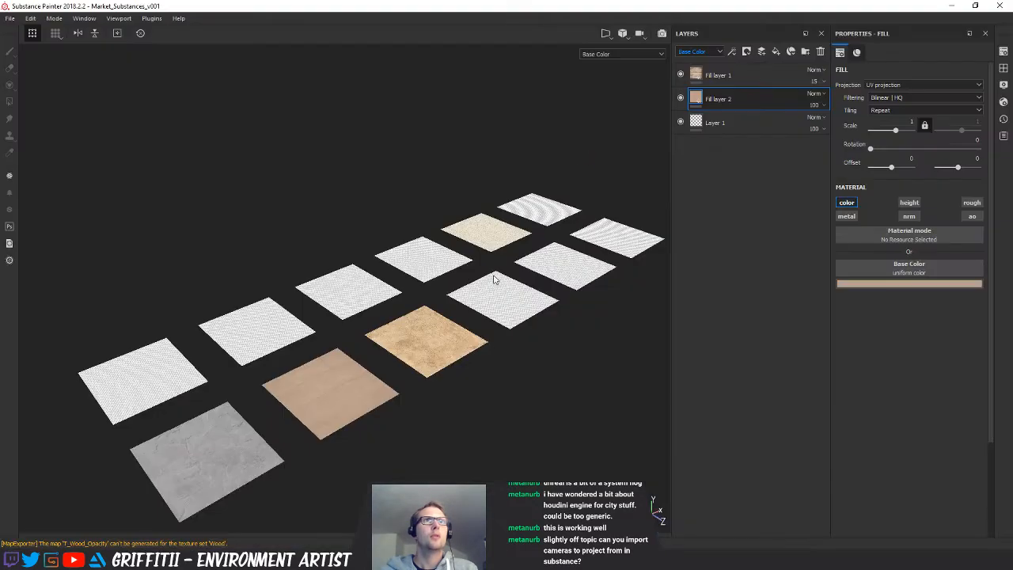
click(898, 284)
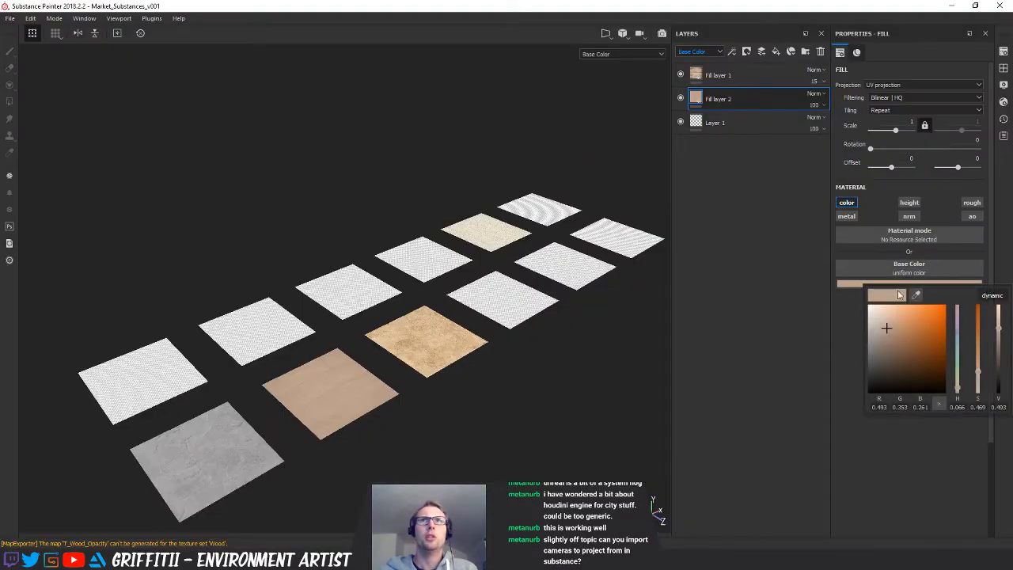
click(882, 342)
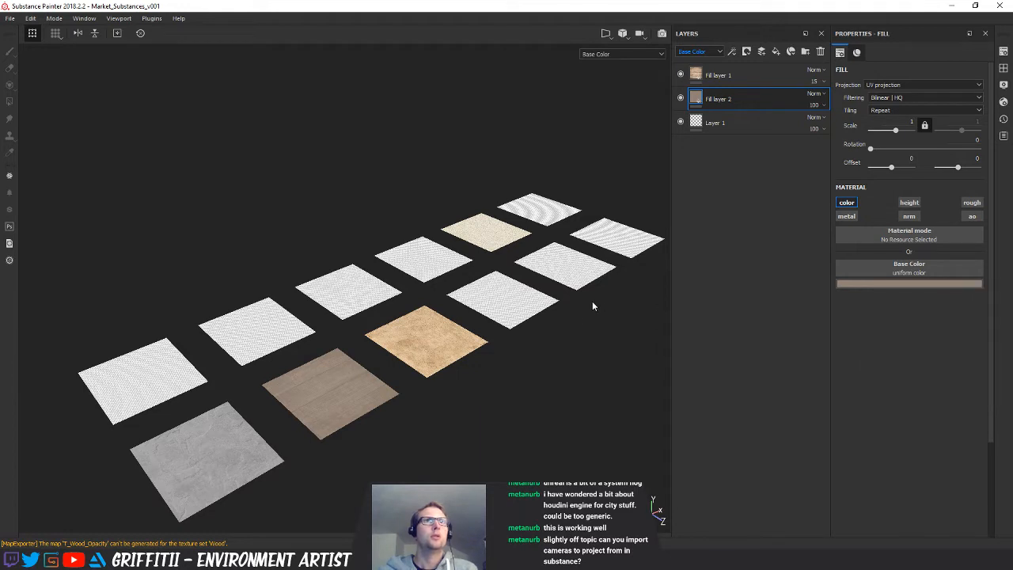
key(ctrl+shift+e)
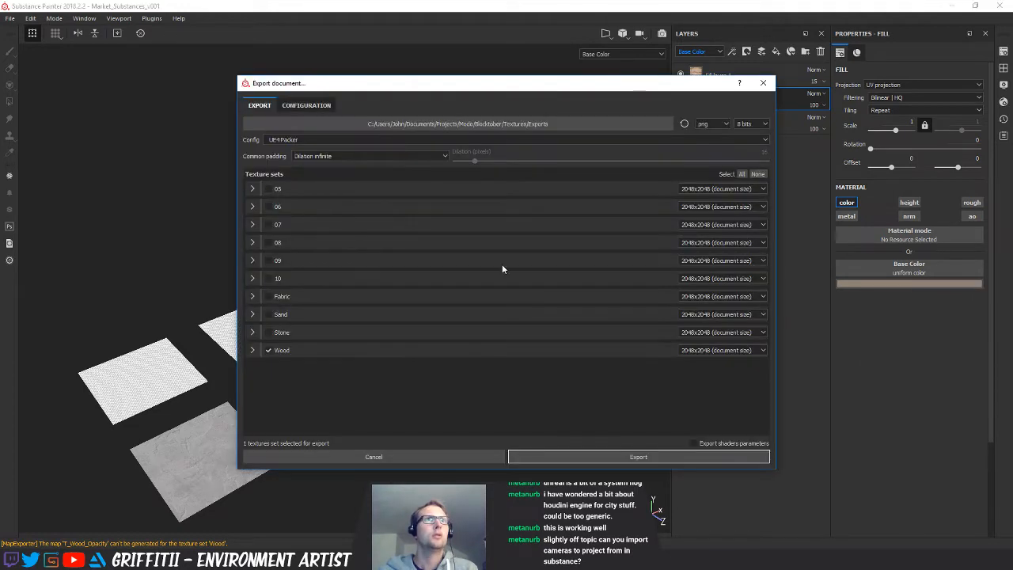
click(625, 457)
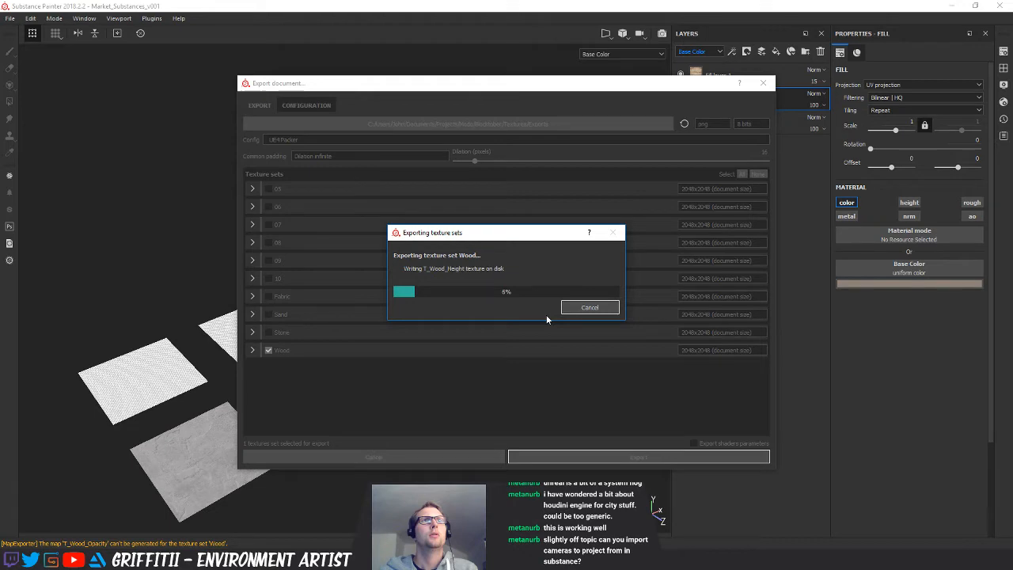
click(537, 287)
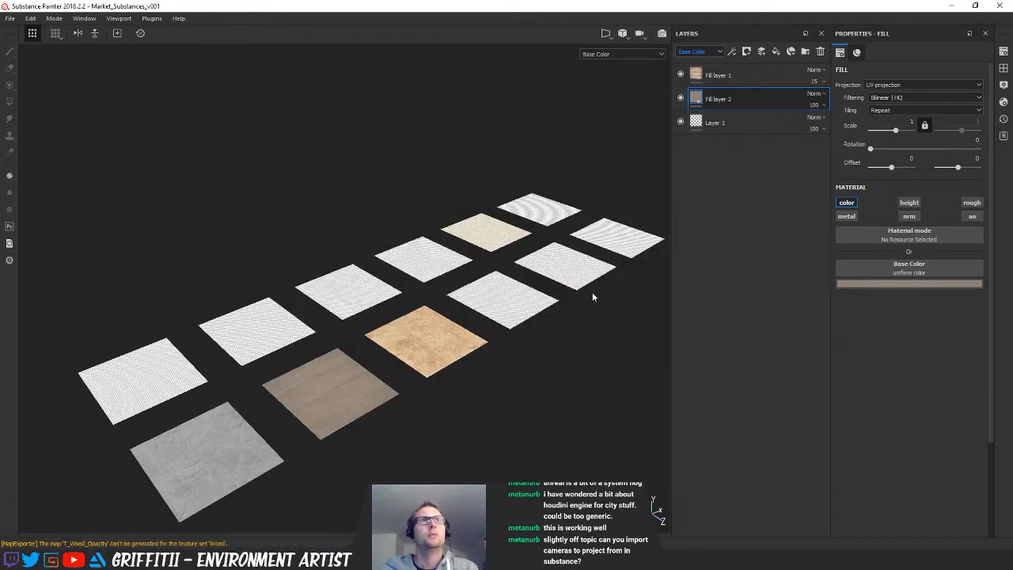
Switch to Unreal and examine the wooden crates beside the fountain up close, selecting the SM_Market_Group_C group
key(alt+Tab)
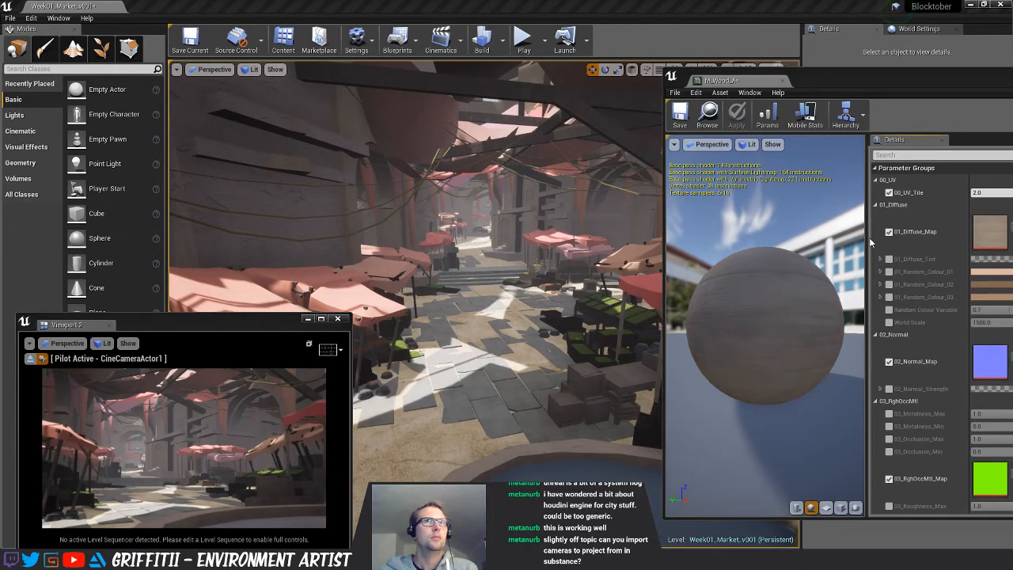
drag(831, 81, 874, 258)
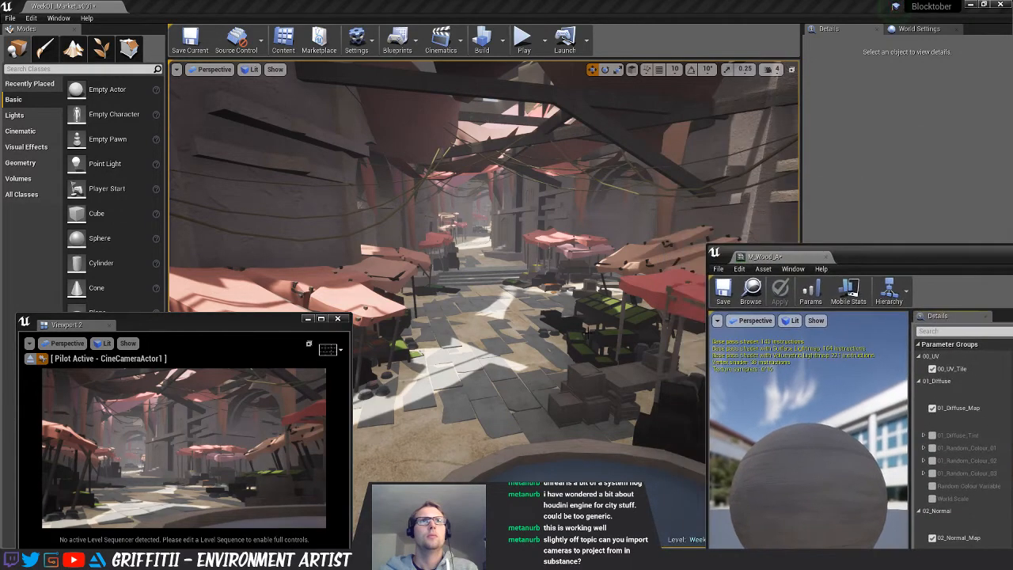
right_drag(618, 237, 696, 305)
right_drag(617, 269, 648, 260)
click(576, 361)
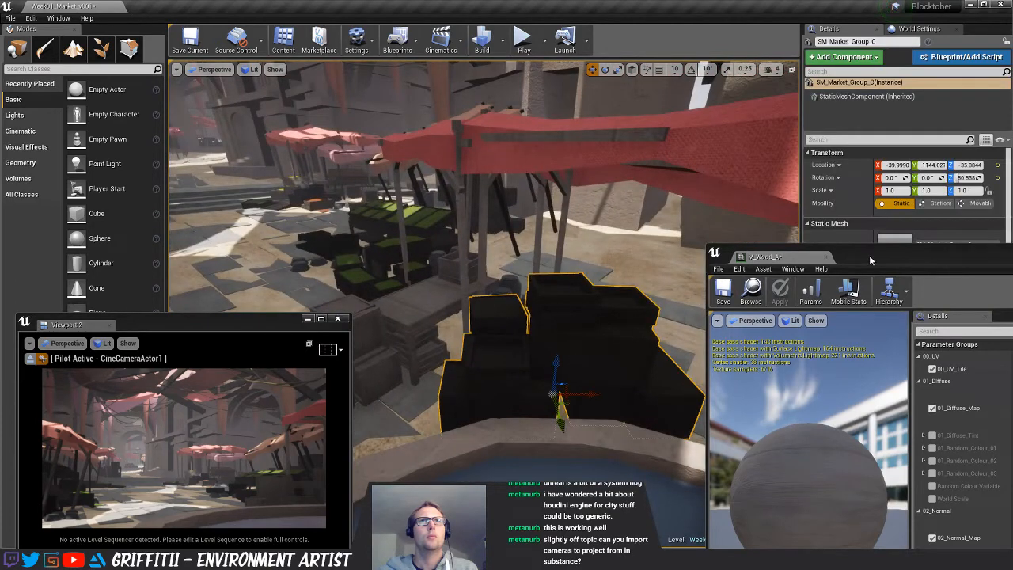
Change the parent of the M_Wood_A material instance to MASTER_1Layer_Alpha
drag(869, 255, 635, 82)
scroll(891, 378, down, 2)
scroll(891, 378, down, 5)
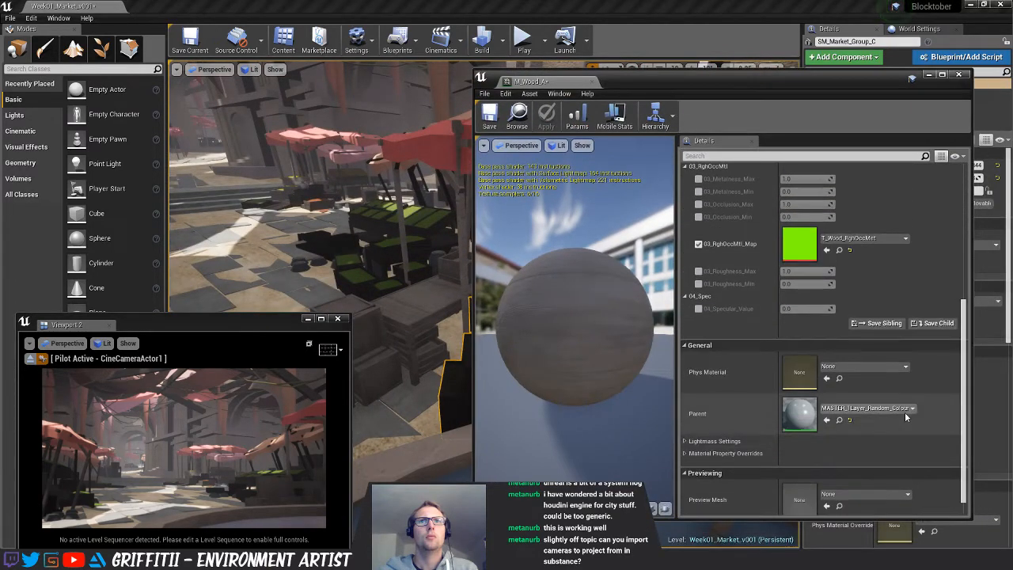
click(905, 410)
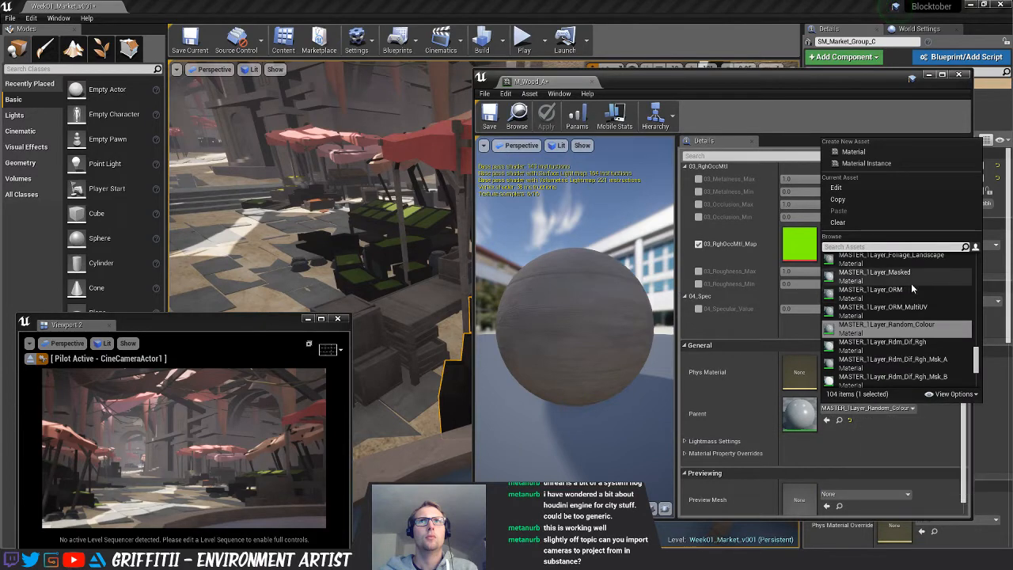
scroll(904, 277, up, 2)
scroll(900, 286, up, 1)
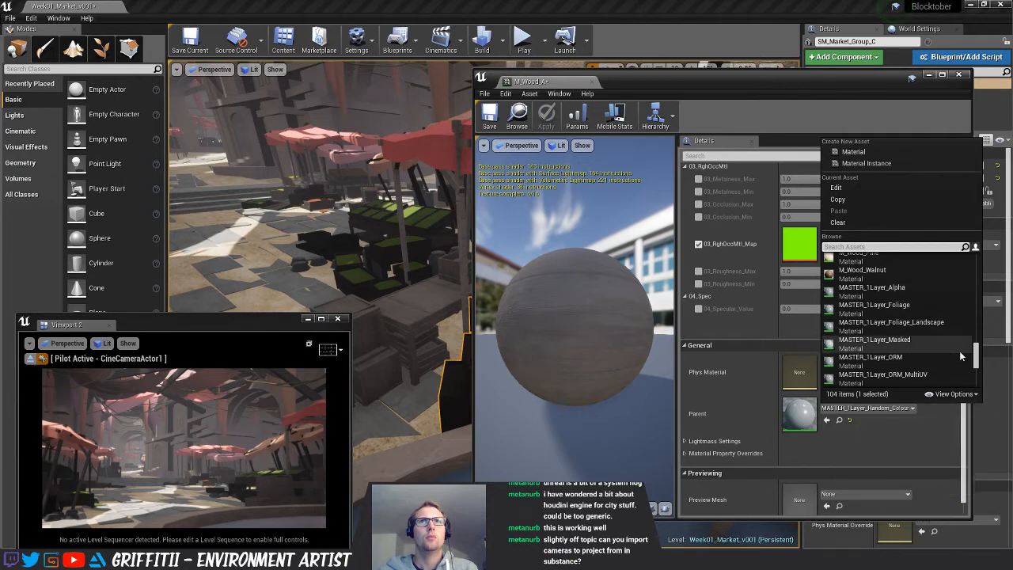
drag(977, 349, 977, 357)
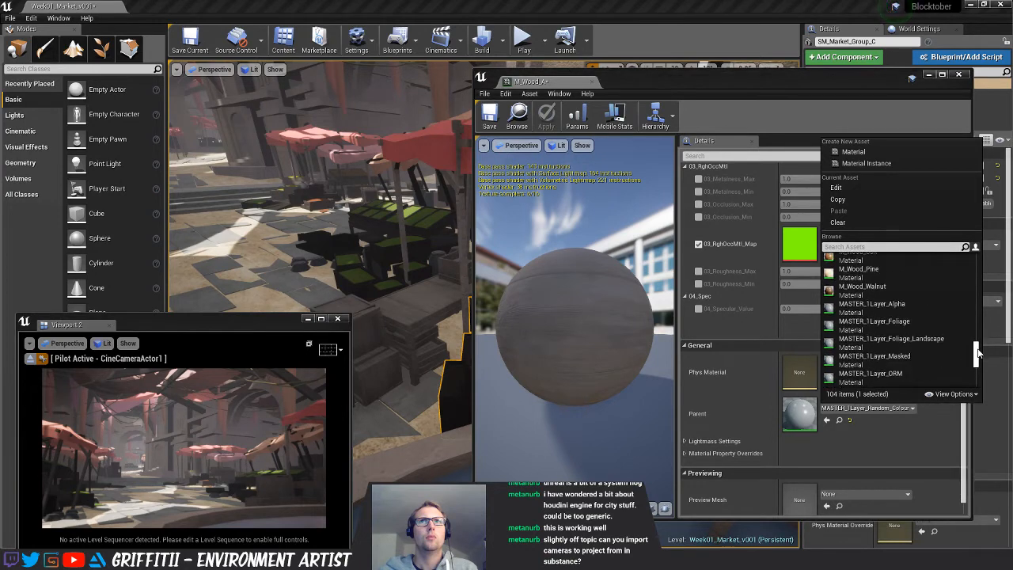
click(906, 312)
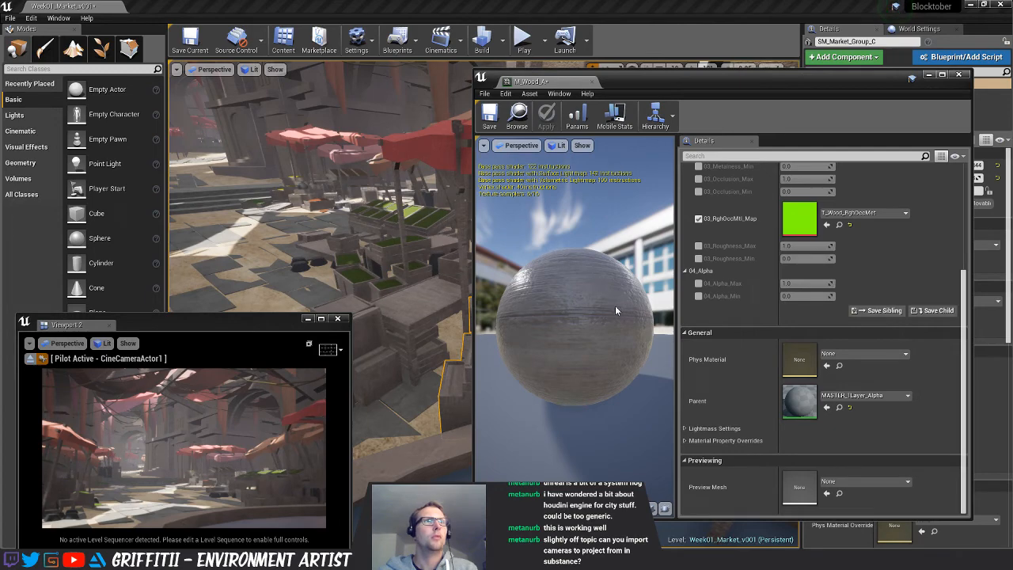
Switch to Substance Painter and darken the base color of the wood's underlying fill to a dark brown
key(alt+Tab)
key(alt+Tab)
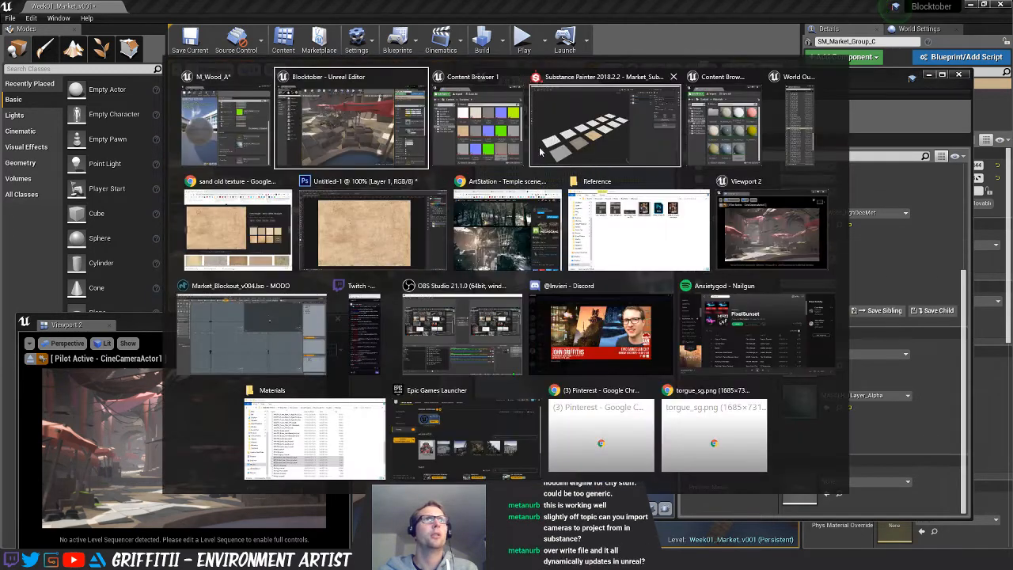
key(alt+Tab)
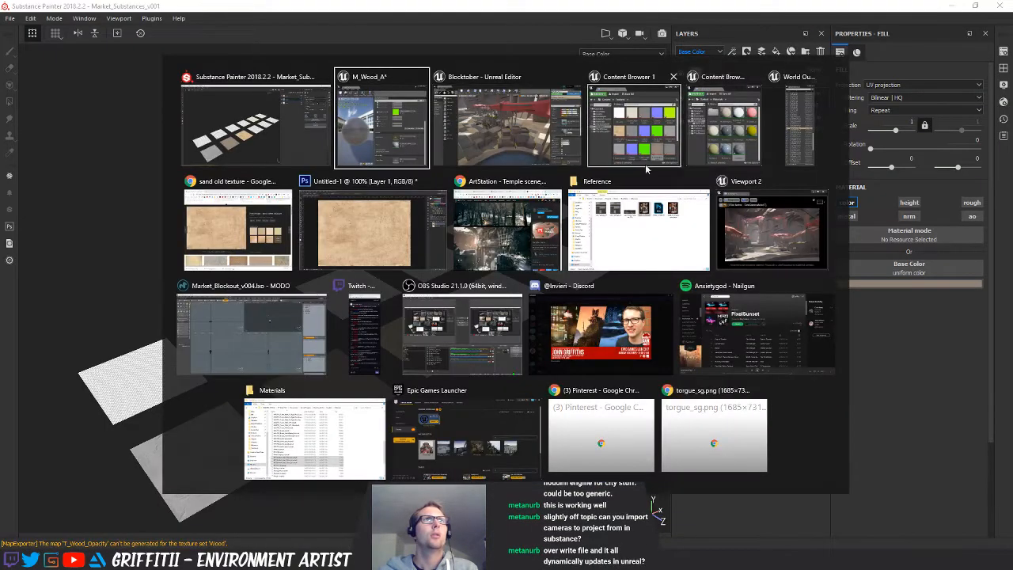
click(275, 142)
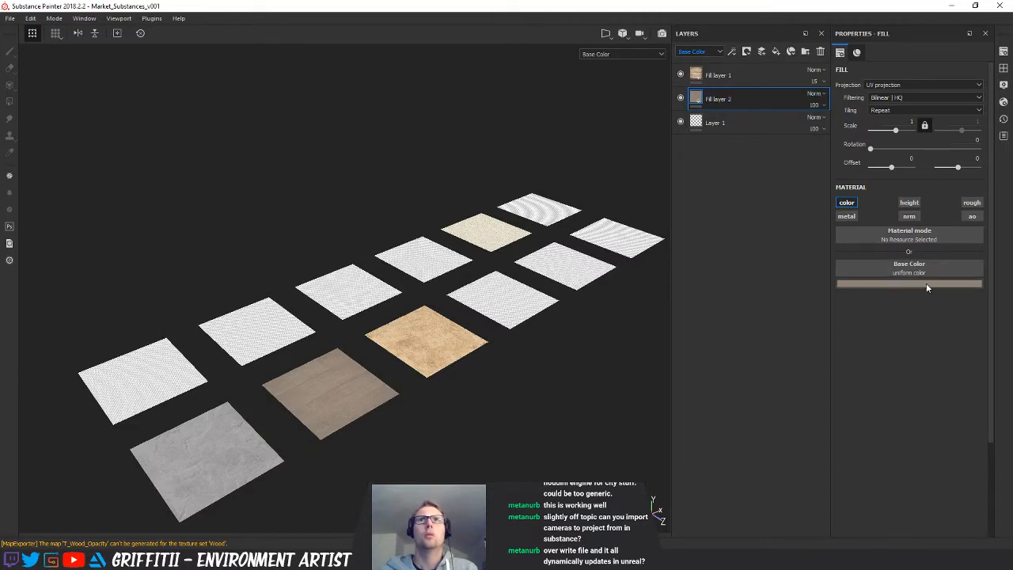
click(885, 284)
drag(884, 359, 882, 364)
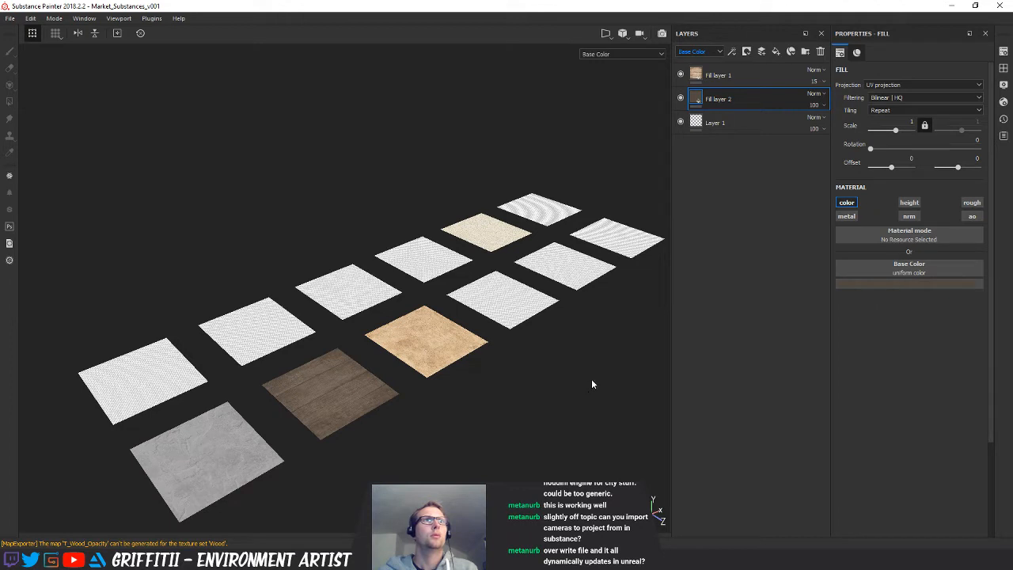
Export the Wood texture set with the UE4Packer configuration and return to Unreal
key(ctrl+shift+e)
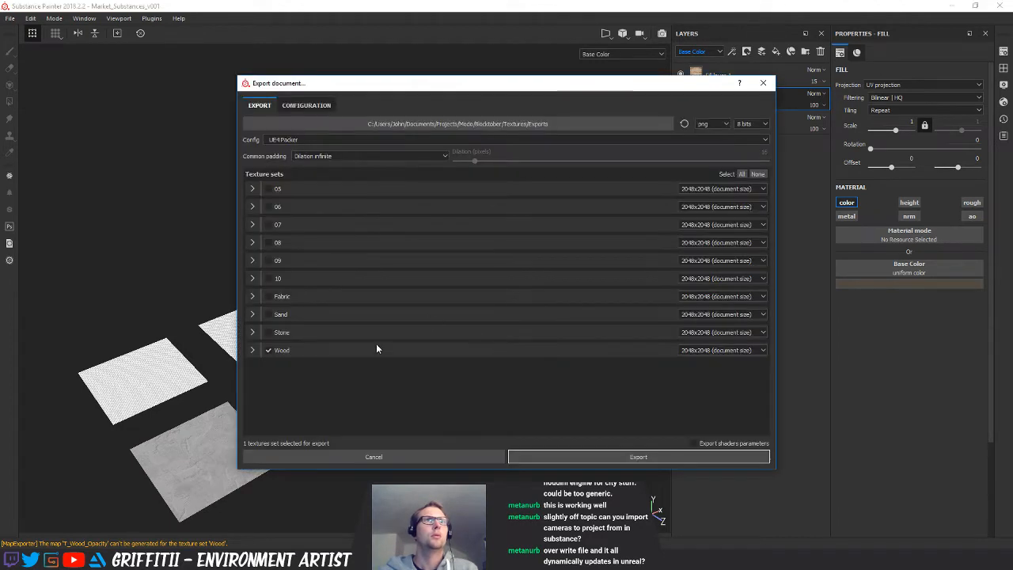
click(609, 458)
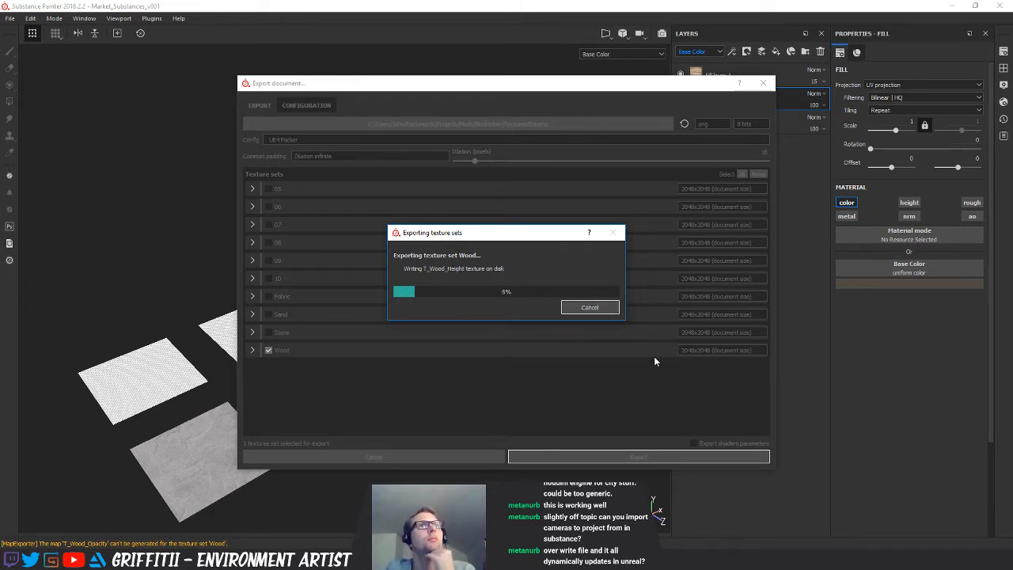
click(556, 289)
key(alt+Tab)
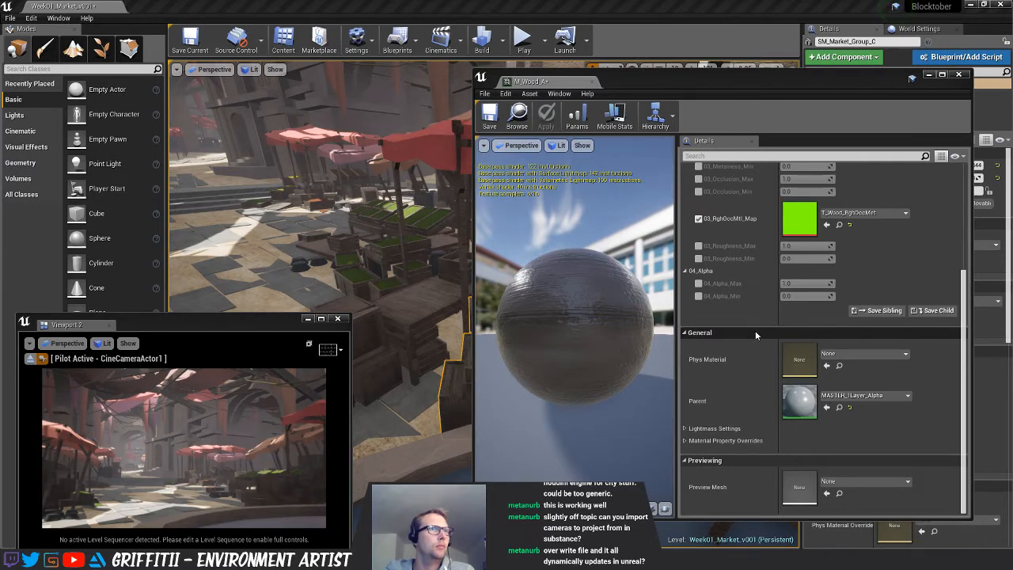
Try lowering the 03_Roughness_Max override of M_Wood_A to 0.0 while checking the preview sphere's shine
drag(586, 340, 657, 361)
scroll(796, 274, up, 2)
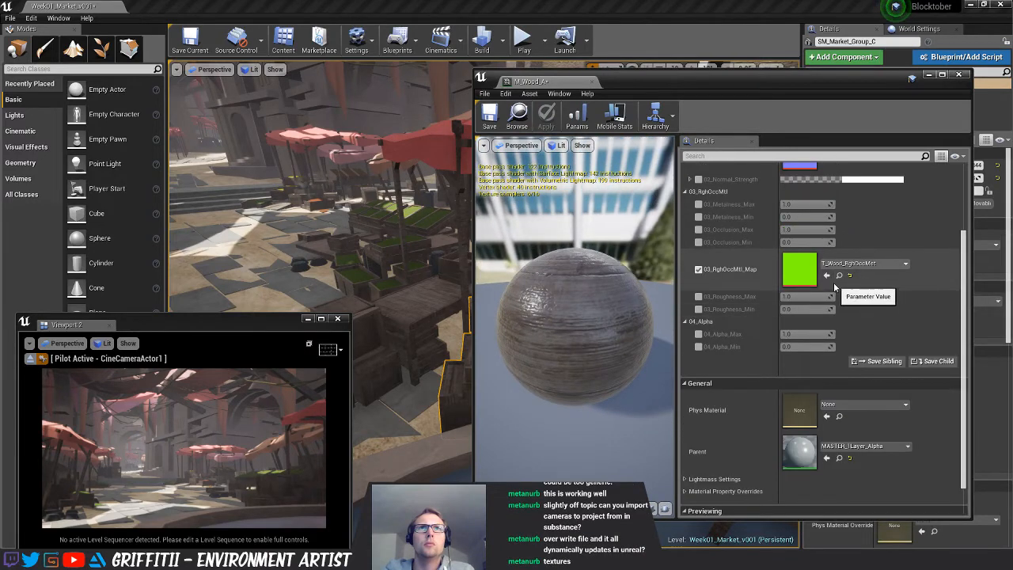
click(699, 298)
drag(804, 296, 764, 297)
click(803, 297)
text(0.4)
key(Return)
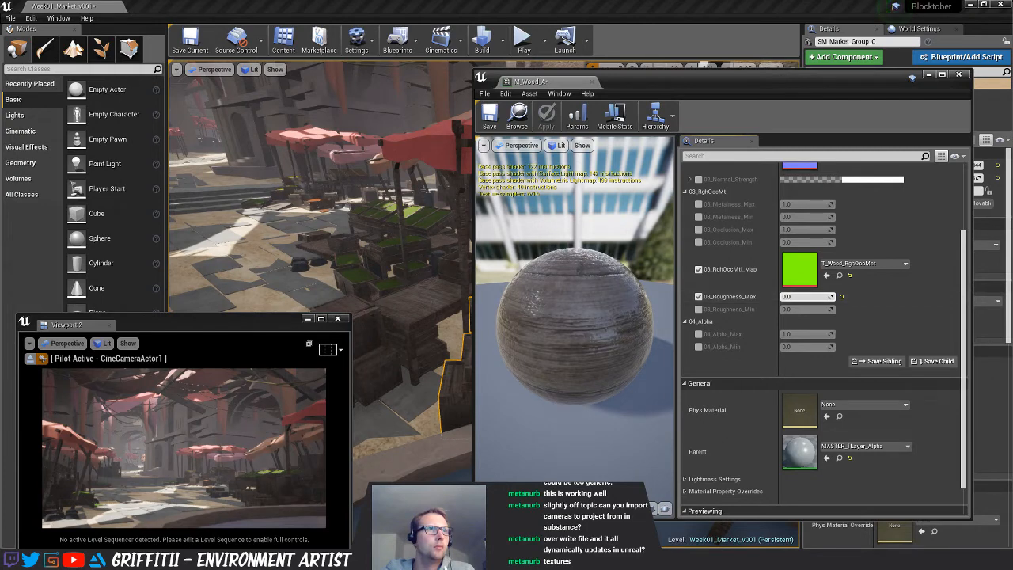
mouse_move(802, 297)
mouse_down()
mouse_move(823, 297)
mouse_move(782, 297)
mouse_move(831, 297)
mouse_move(790, 309)
mouse_move(847, 309)
mouse_move(826, 309)
mouse_up()
click(698, 296)
Enable the 03_Roughness_Min override of M_Wood_A at about 0.59 and save the material instance
click(699, 309)
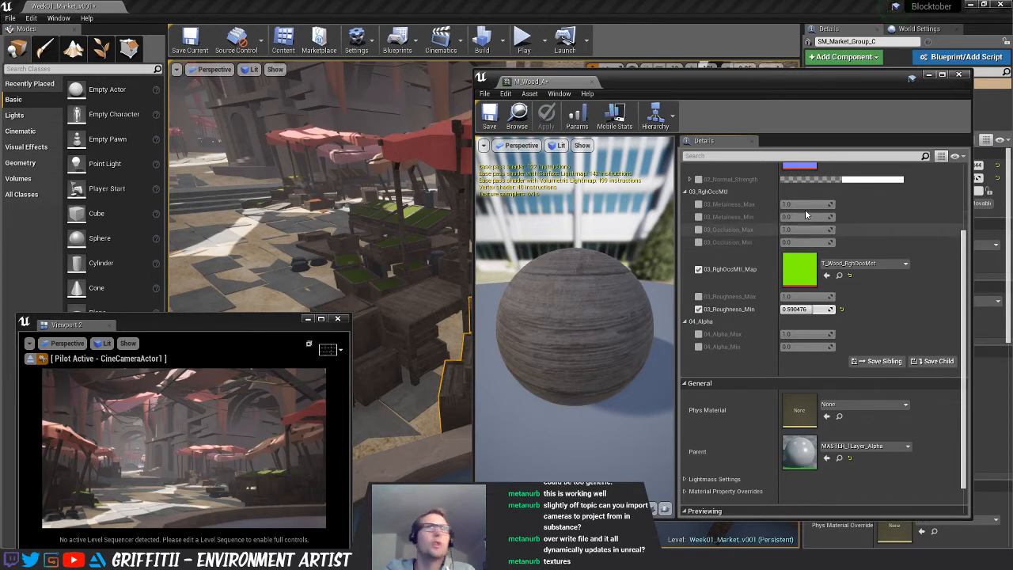
click(489, 116)
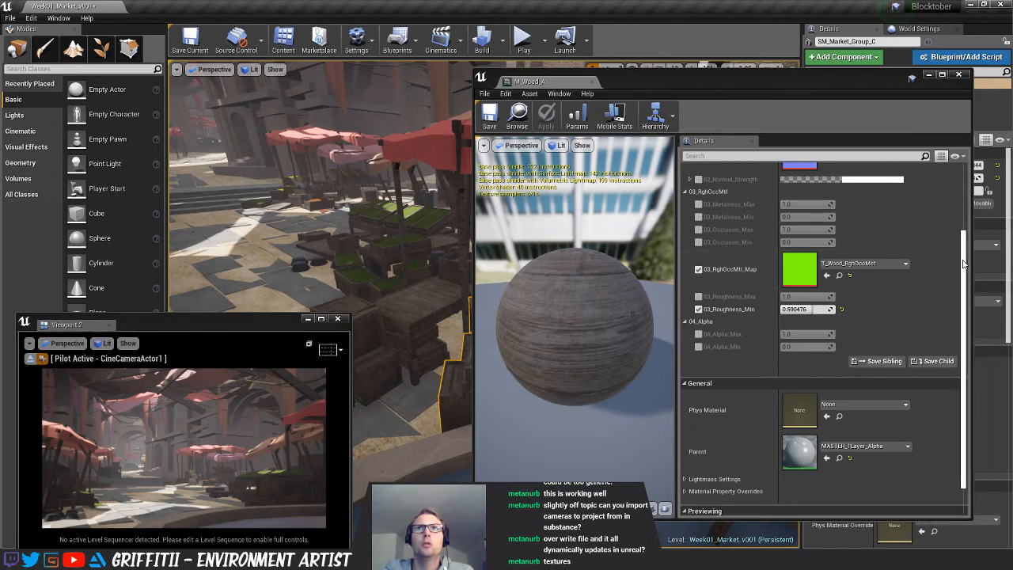
drag(964, 264, 961, 201)
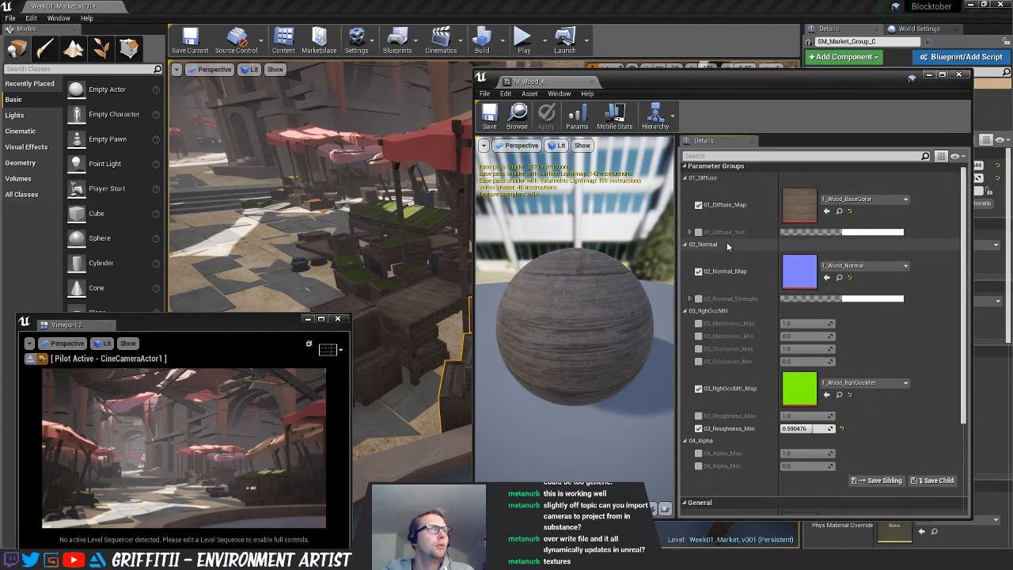
click(490, 116)
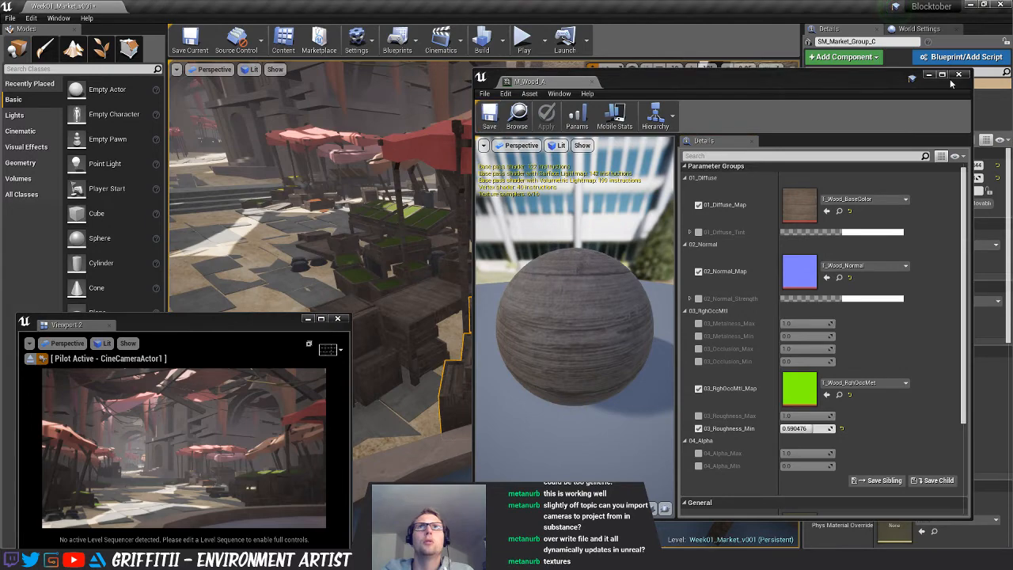
Close the M_Wood_A material editor and nudge the SM_Market_Group_C crates slightly in the foreground
click(959, 74)
right_drag(507, 285, 467, 336)
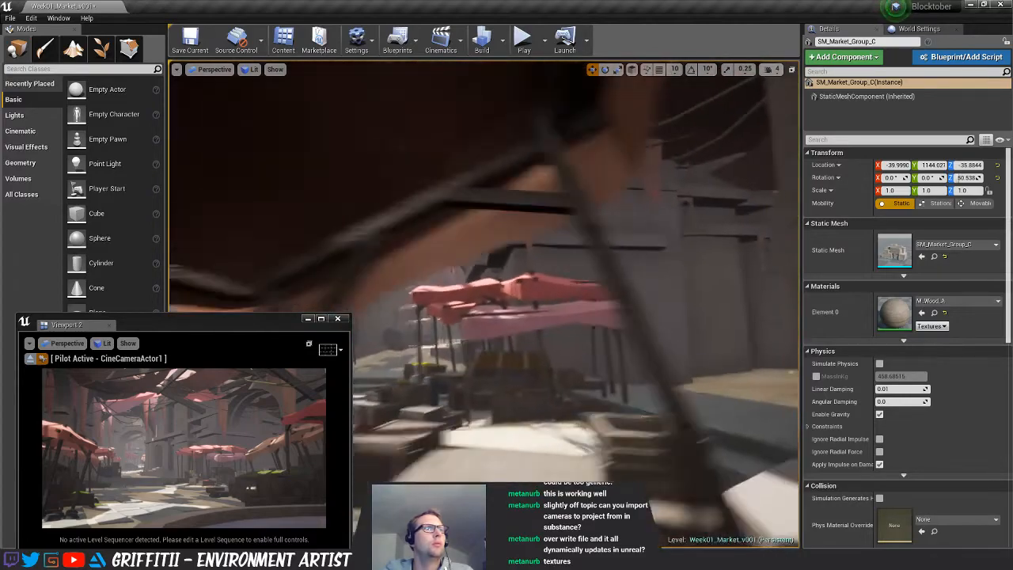
right_drag(506, 278, 467, 269)
mouse_move(631, 333)
right_down()
mouse_move(642, 336)
mouse_move(632, 333)
right_up()
ctrl+drag(661, 458, 660, 459)
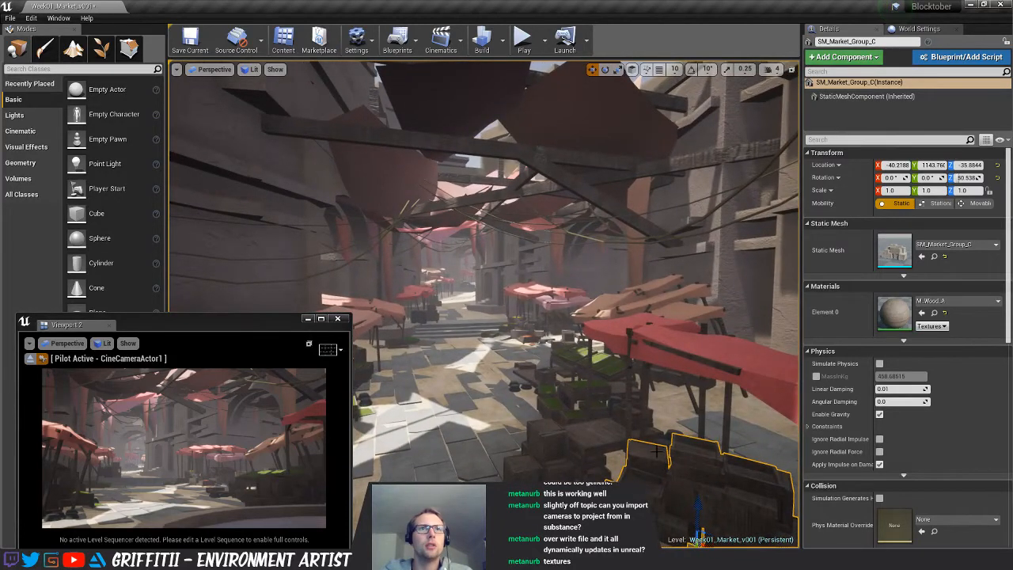
key(Escape)
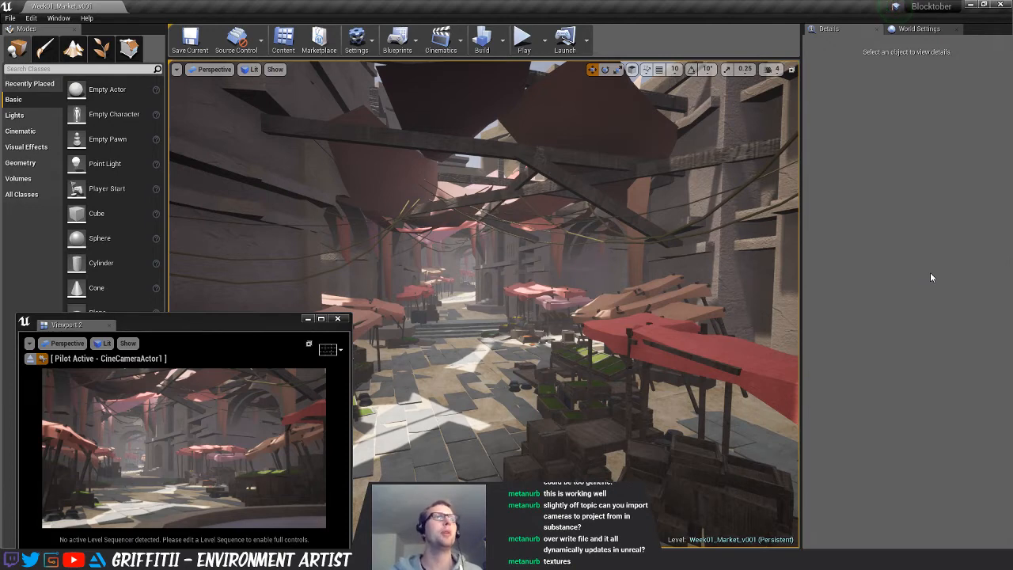
Lower the SM_Market_Group_I2 stalls beside the wall slightly
right_drag(501, 317, 396, 317)
click(463, 334)
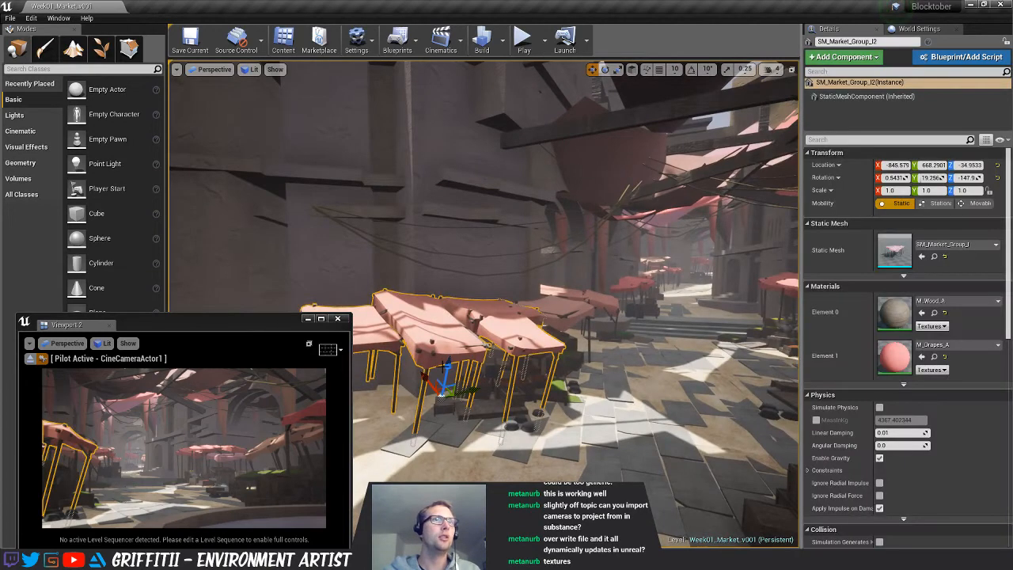
mouse_move(446, 371)
mouse_down()
mouse_move(443, 388)
mouse_move(443, 376)
mouse_up()
key(Escape)
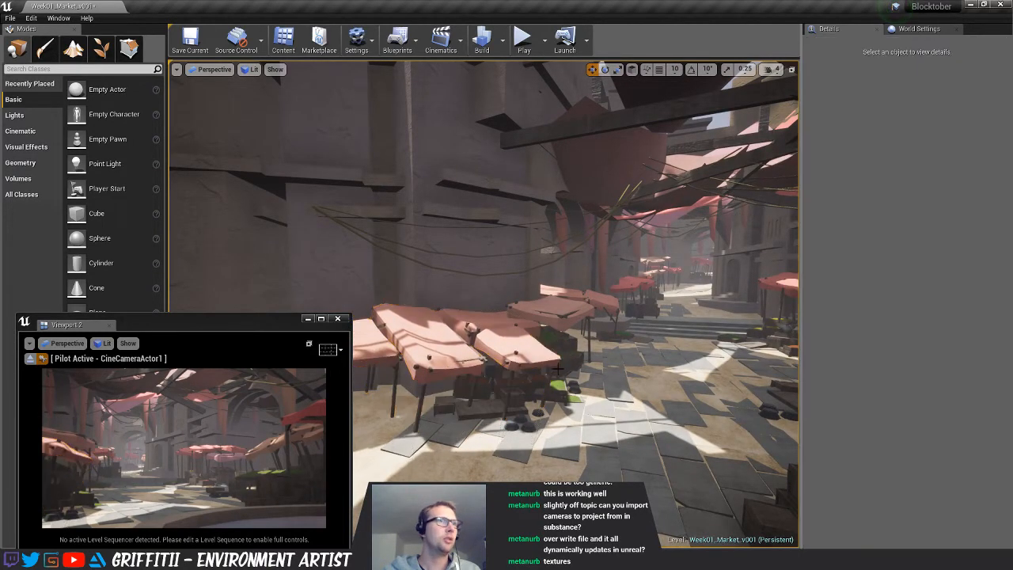
Try raising and vertically stretching the SM_Market_Group_I3 stalls, and undo the scale and move
right_drag(580, 376, 629, 370)
right_drag(443, 265, 502, 262)
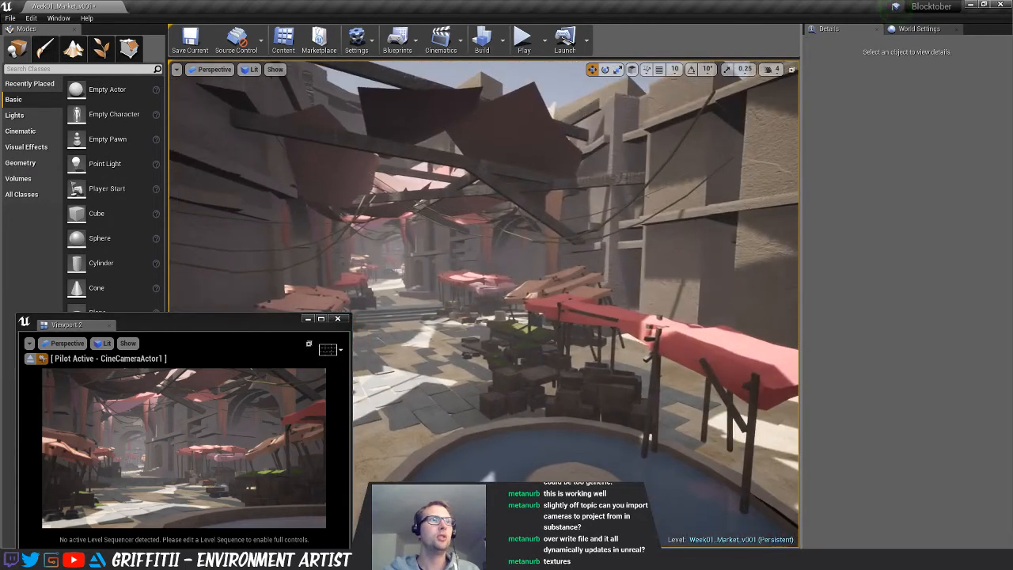
click(476, 275)
key(r)
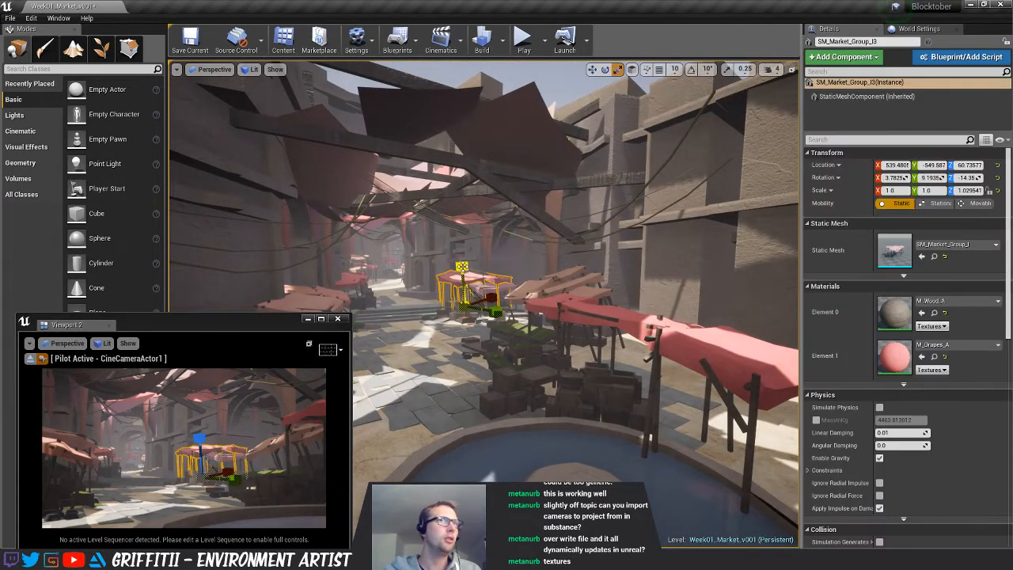
ctrl+click(485, 272)
click(502, 257)
key(Escape)
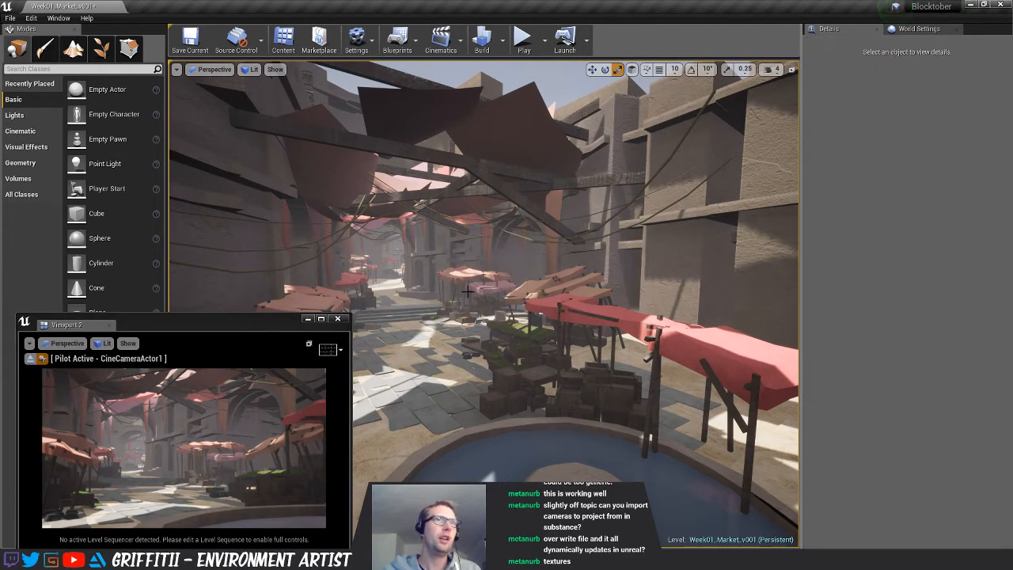
key(ctrl+z)
key(ctrl+z)
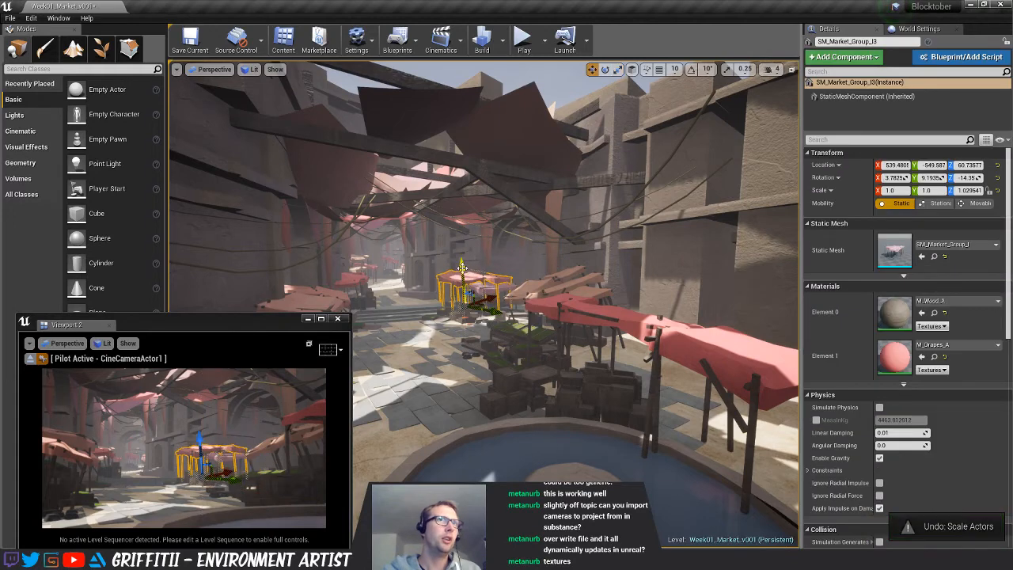
key(ctrl+z)
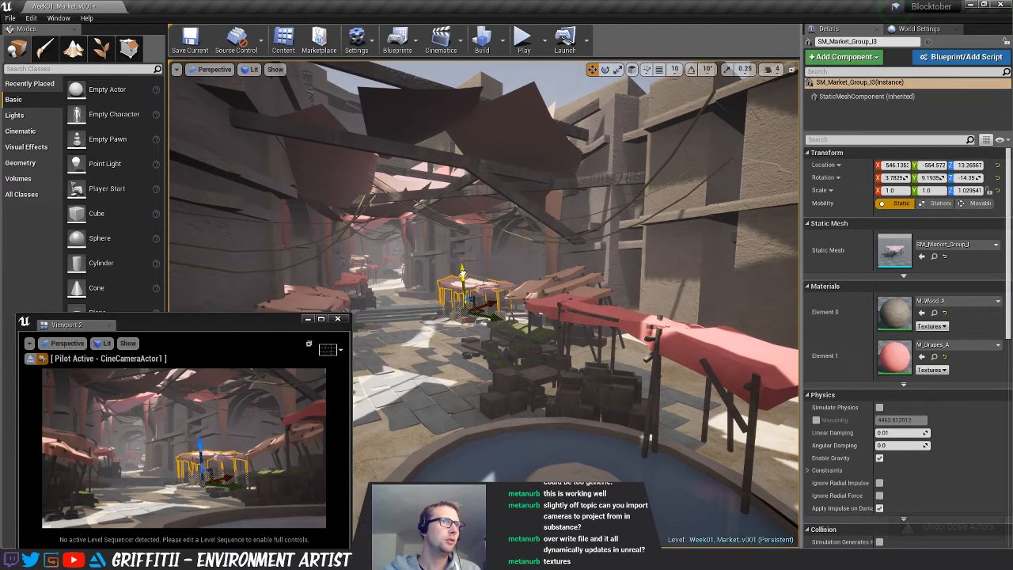
Tilt the SM_Market_Group_I3 stalls to an X rotation of about -2.7° and raise them to a Z location of about 26
key(e)
mouse_move(462, 269)
mouse_down()
mouse_move(476, 277)
mouse_move(460, 275)
mouse_up()
key(w)
key(Escape)
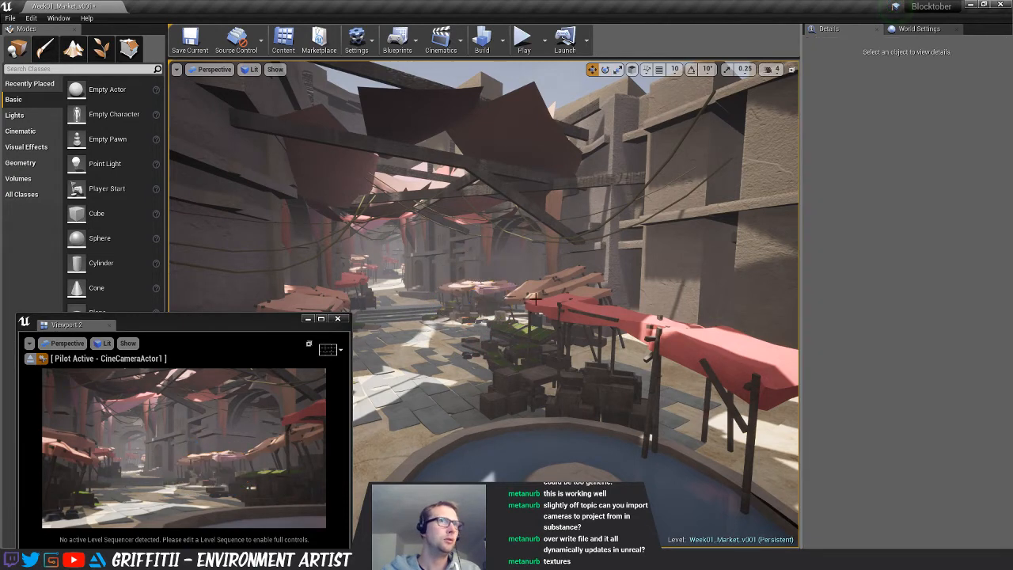
right_drag(460, 274, 432, 274)
click(556, 293)
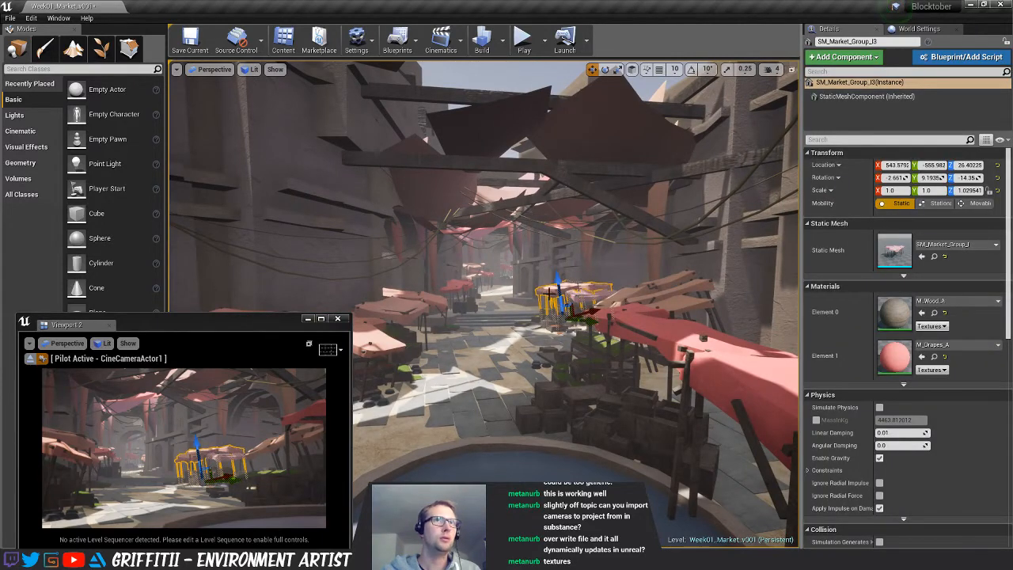
key(Escape)
Tilt the SM_Market_Group_F stall to an X rotation of about 4° and lower it to a Z location of about -11
right_drag(589, 302, 519, 277)
click(518, 277)
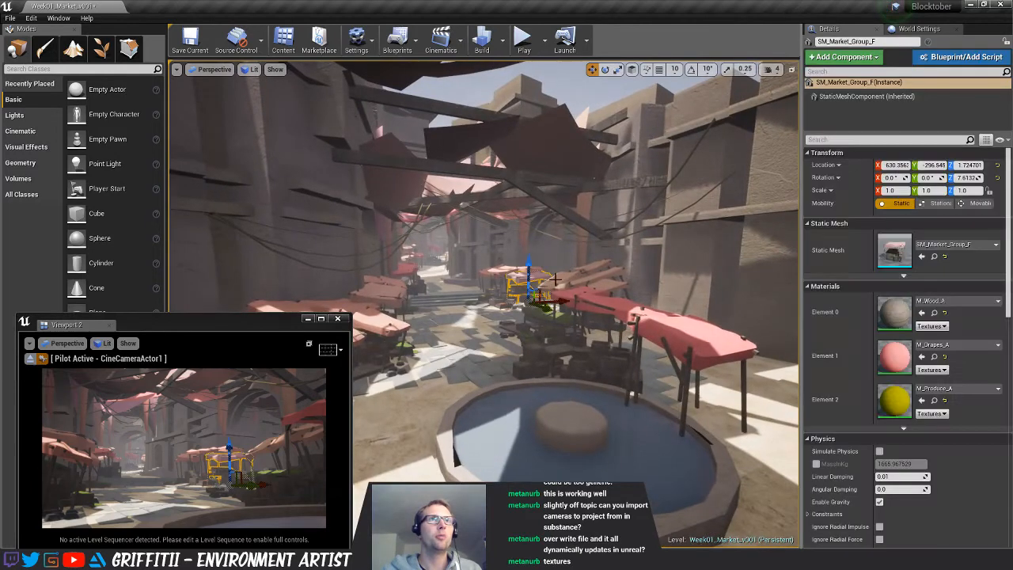
key(e)
drag(528, 239, 513, 253)
key(w)
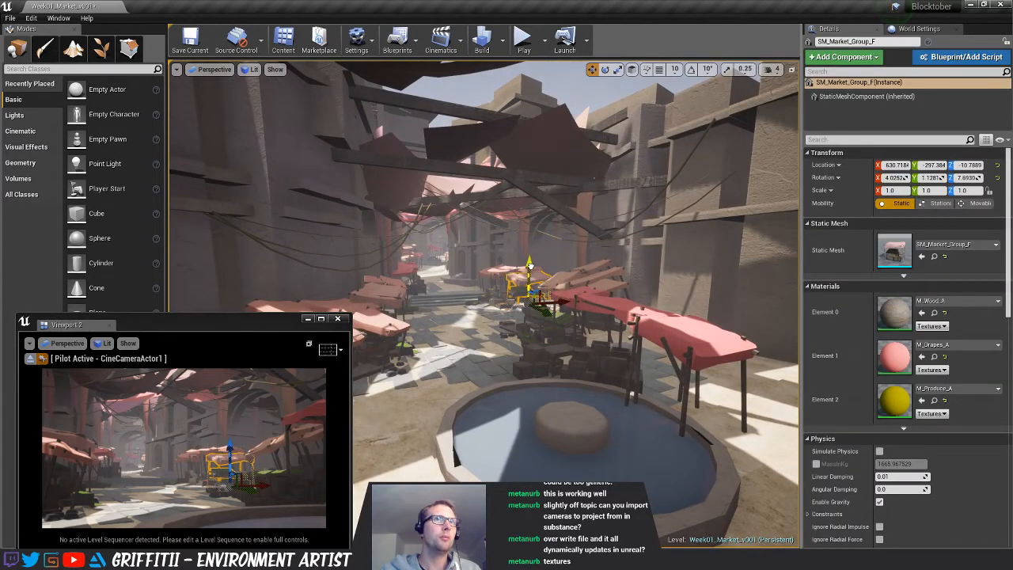
key(Escape)
Rotate the SM_Market_Group_H2 stalls near the steps, and select the SM_Market_Group_H4 stalls
right_drag(560, 324, 560, 324)
click(478, 280)
mouse_move(497, 333)
mouse_down()
mouse_move(506, 333)
mouse_move(493, 349)
mouse_up()
drag(471, 296, 481, 294)
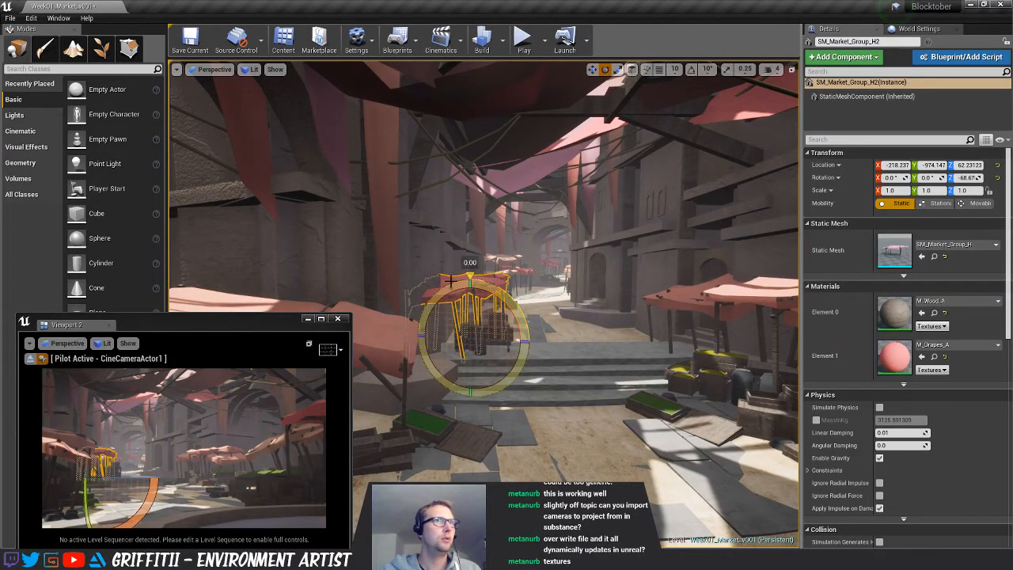
key(Escape)
right_drag(526, 296, 526, 296)
click(488, 294)
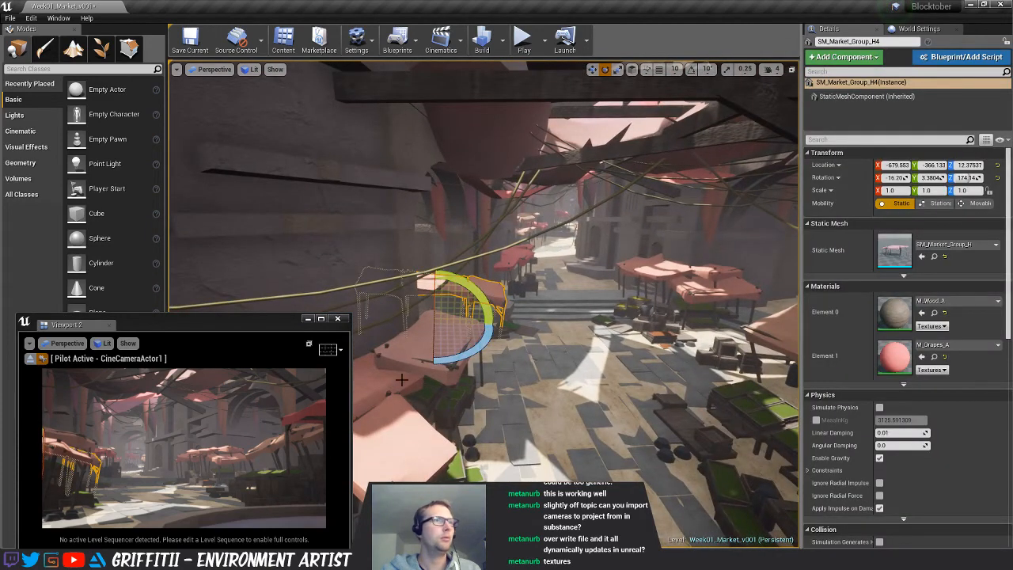
Tilt the SM_Market_Group_F2 stall slightly, turn it to a Z rotation of about -72°, and shift it towards the wall
right_drag(478, 350, 478, 351)
click(461, 341)
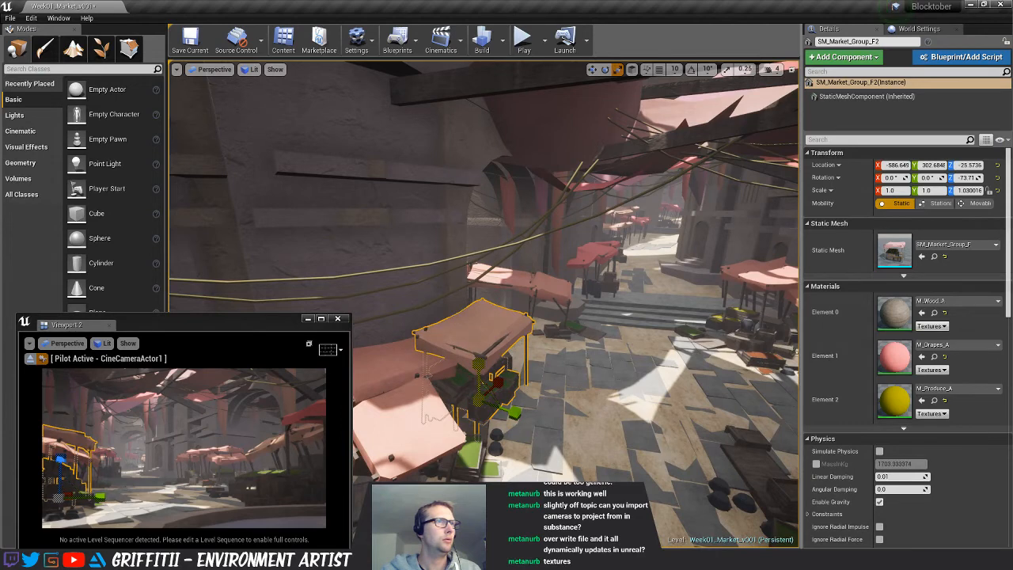
key(e)
drag(502, 364, 467, 374)
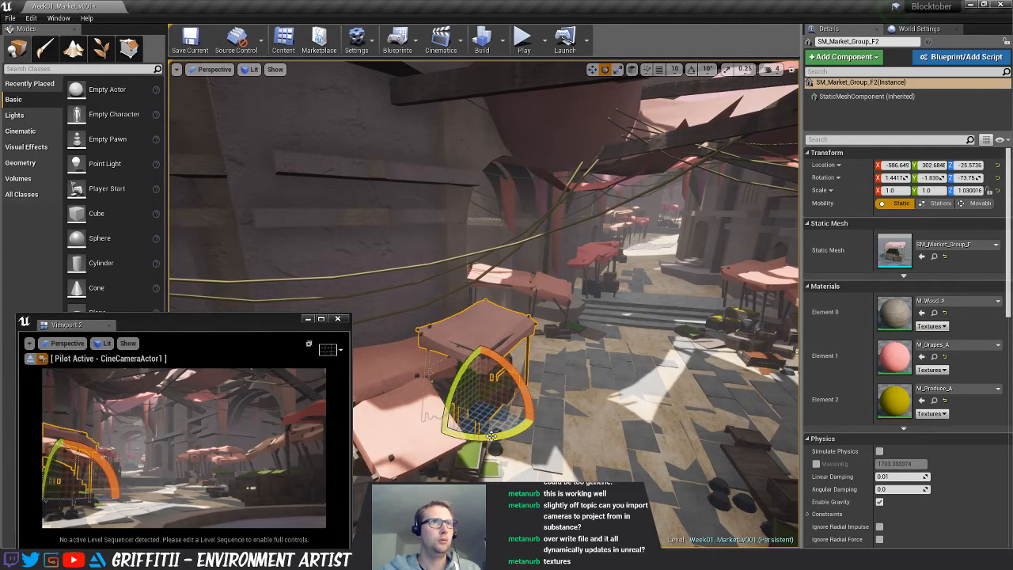
drag(492, 436, 504, 412)
key(w)
key(Escape)
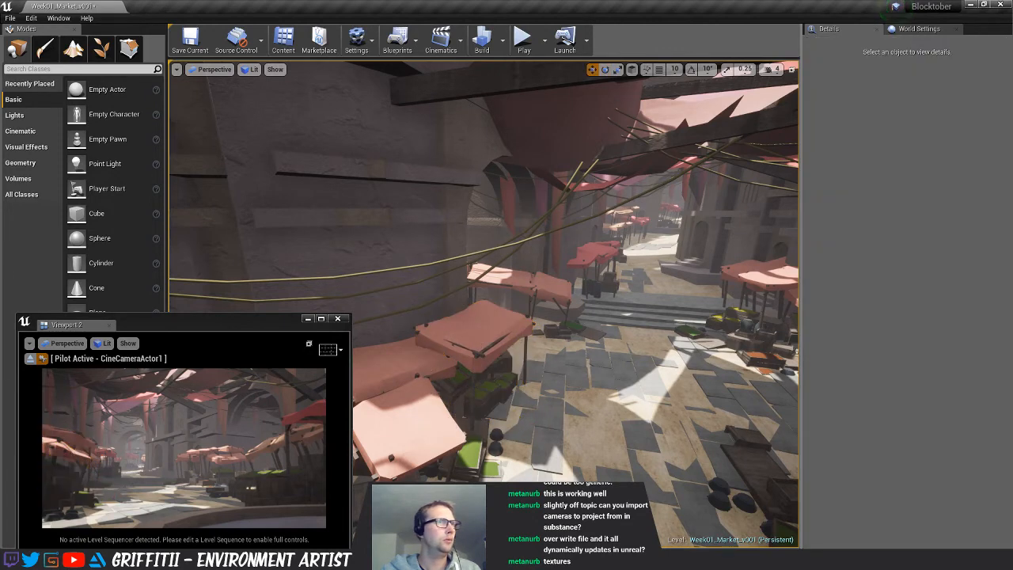
Shrink the height of the SM_Market_Group_F2 stall to a Z scale of about 0.99
click(480, 354)
key(r)
drag(479, 361, 479, 370)
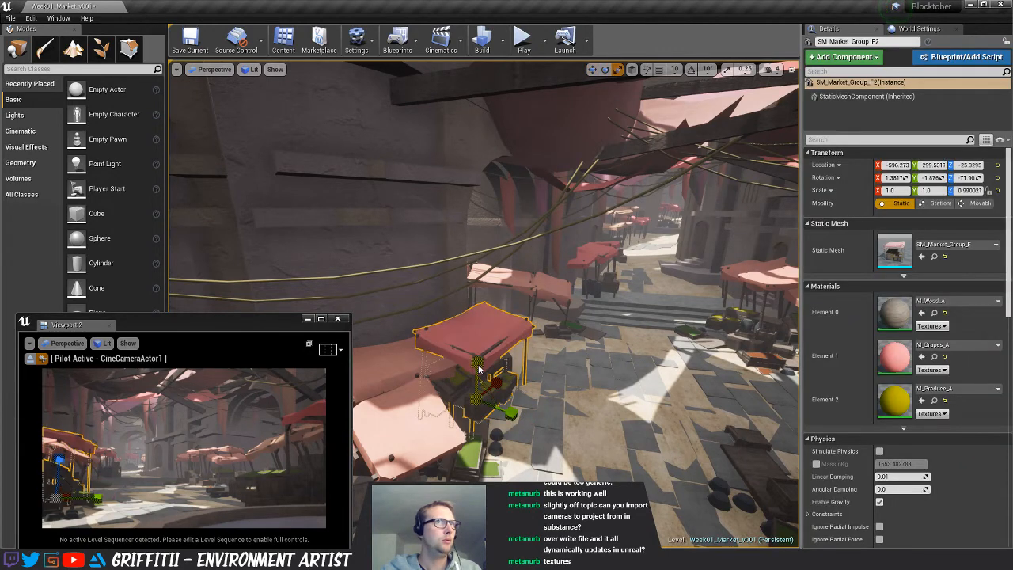
key(Escape)
click(486, 335)
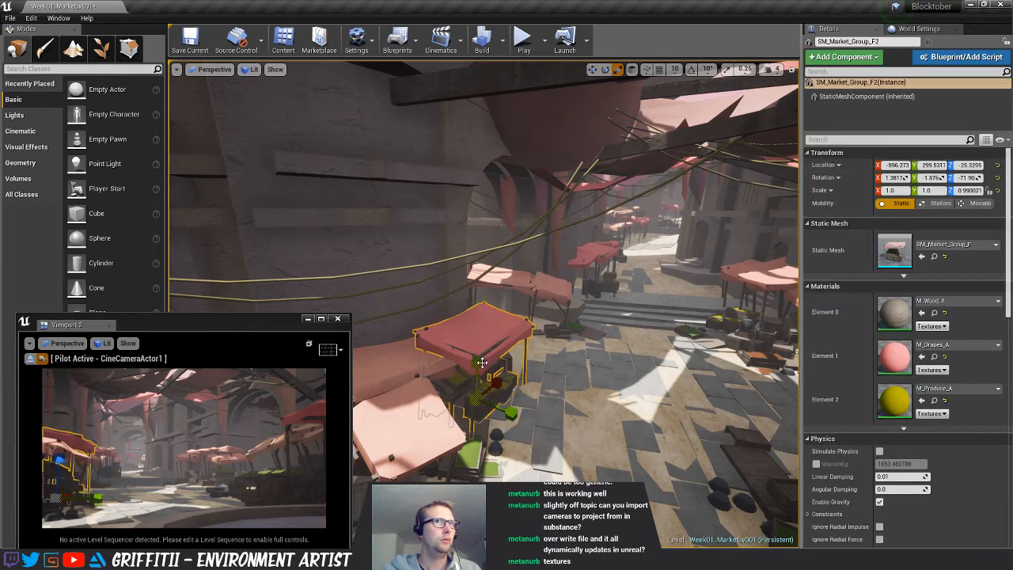
key(Escape)
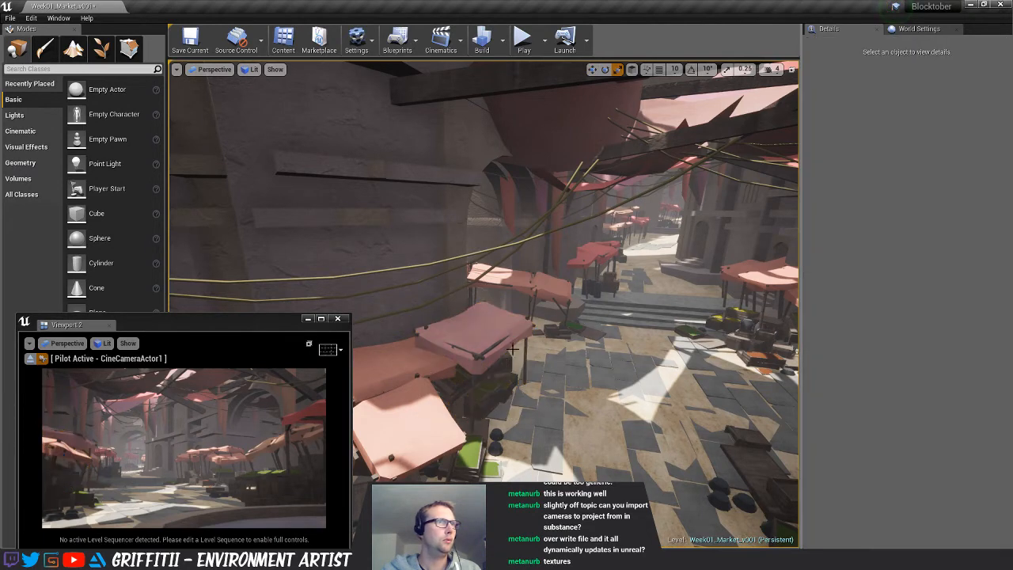
right_drag(530, 369, 559, 362)
key(s)
key(w)
key(s)
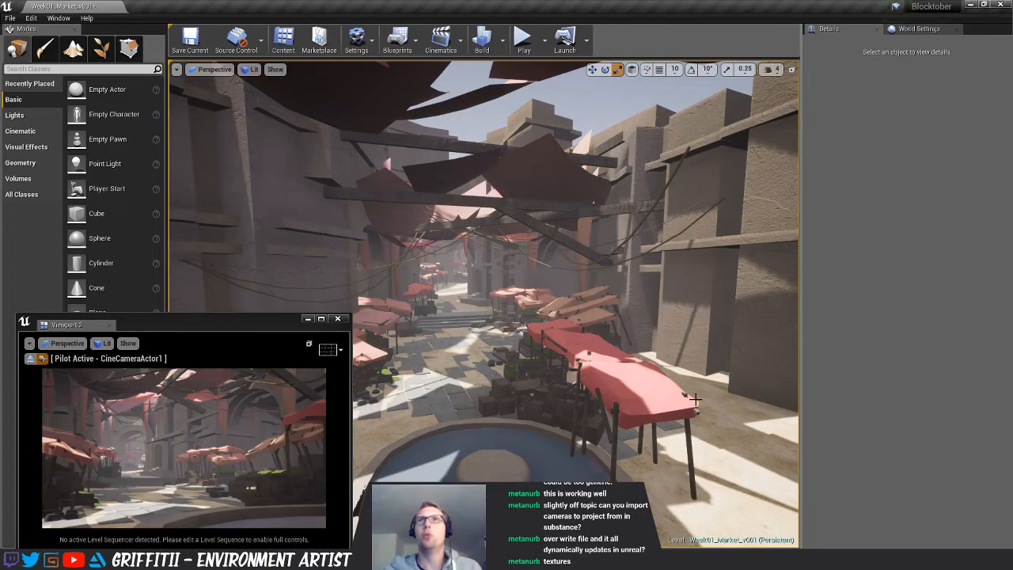
right_drag(519, 317, 519, 318)
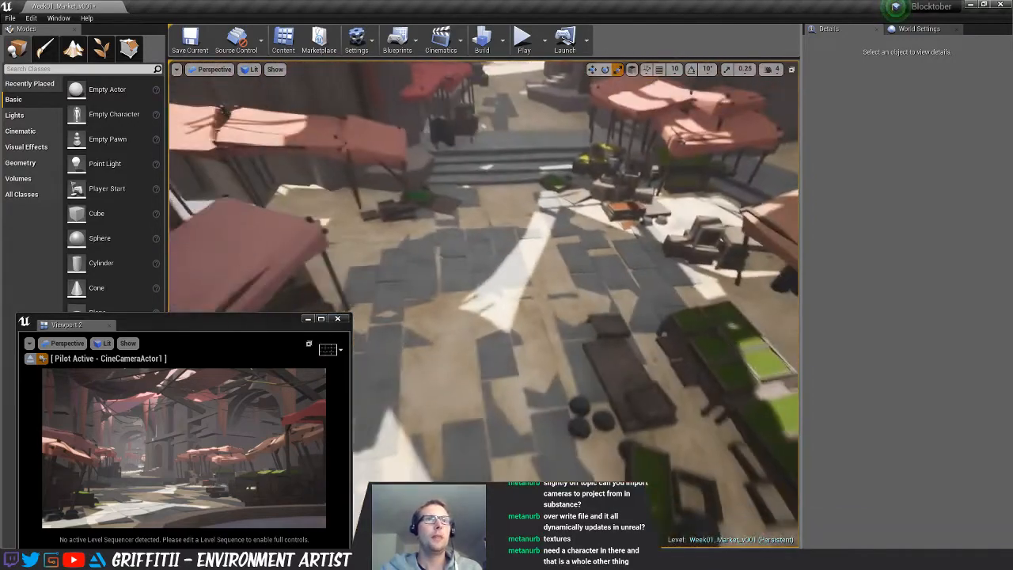
right_drag(520, 317, 519, 317)
Switch to Substance Painter and set the rotation of the wood's Fill layer 1 to 90
key(alt+Tab)
click(574, 143)
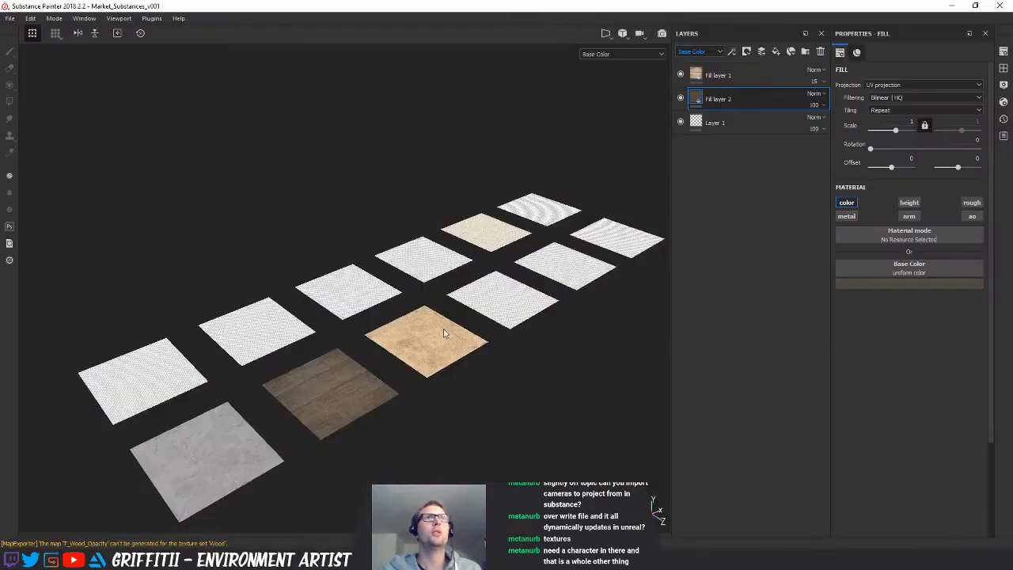
click(710, 78)
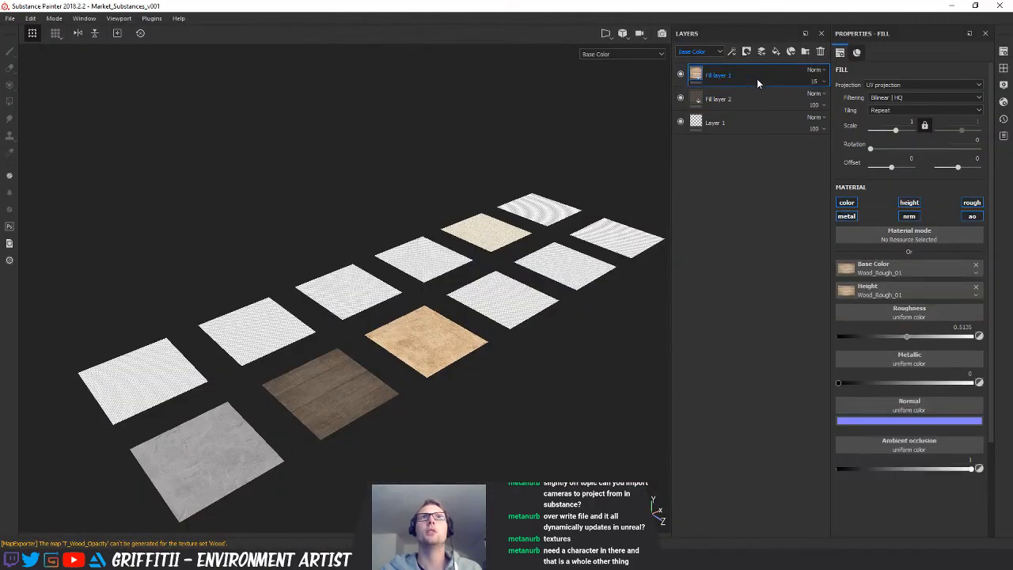
click(977, 140)
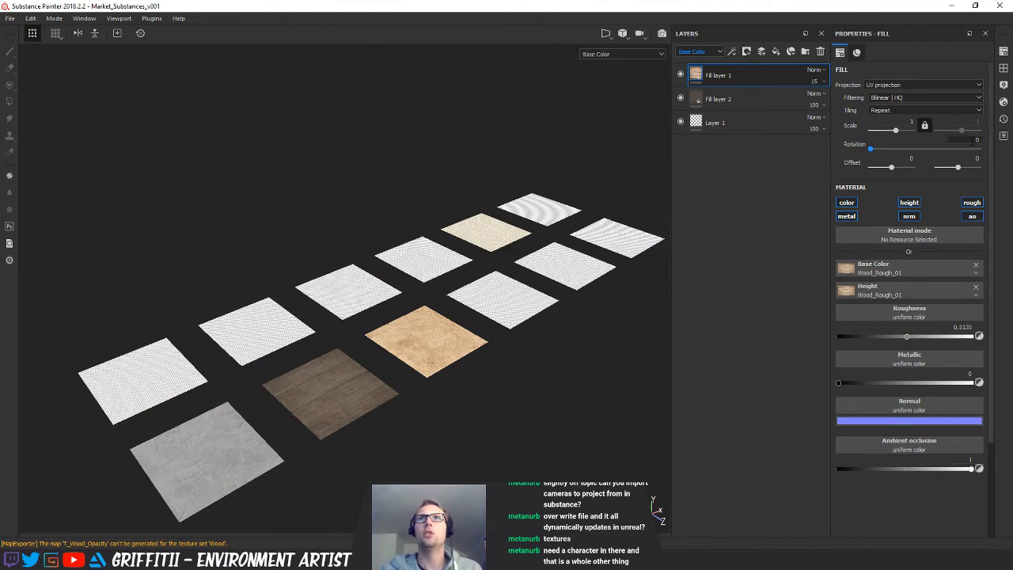
text(90)
key(Return)
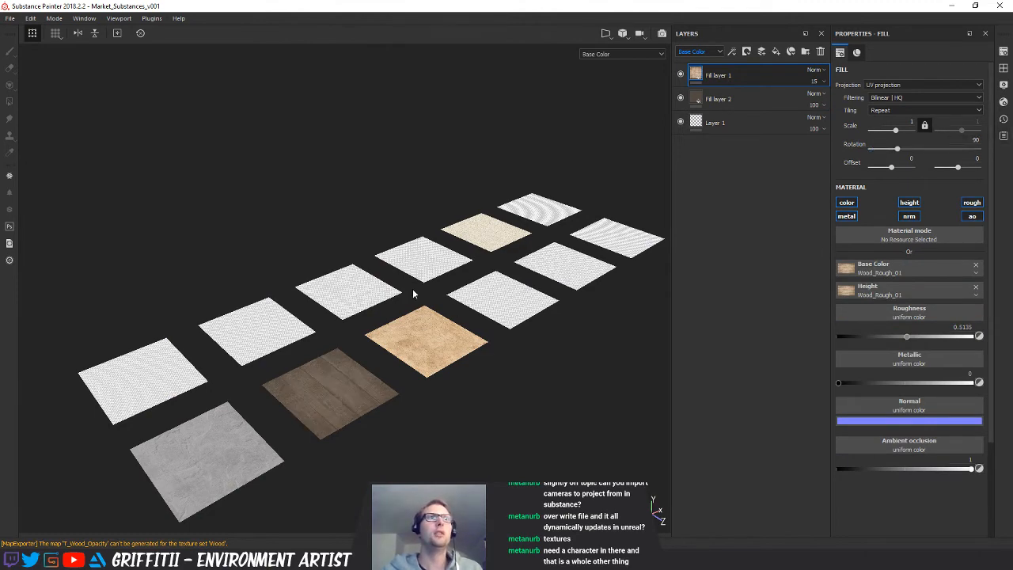
alt+drag(405, 235, 343, 235)
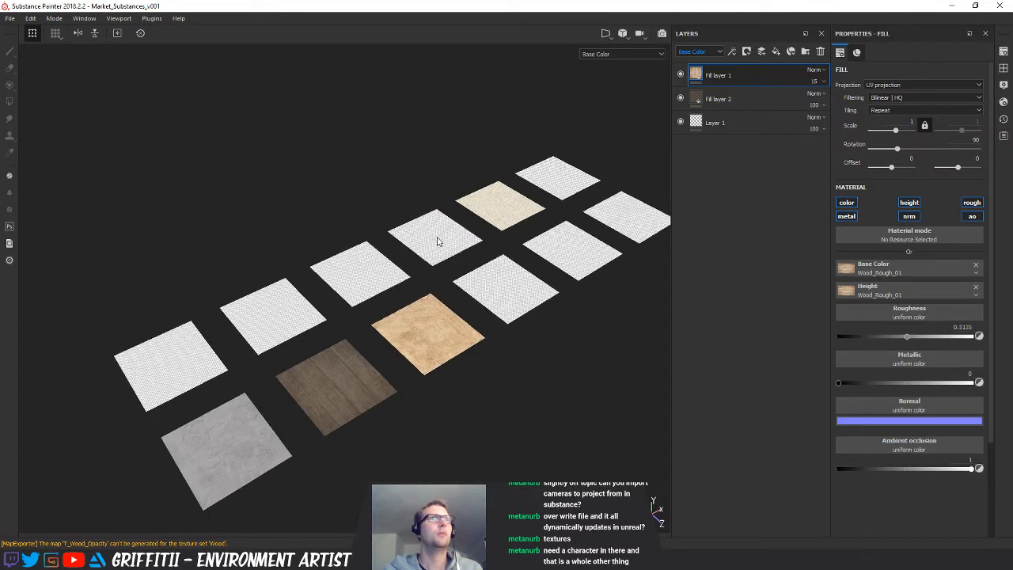
Export the Wood texture set as 8-bit PNG with the UE4Packer configuration and return to the Unreal Editor
key(ctrl+shift+e)
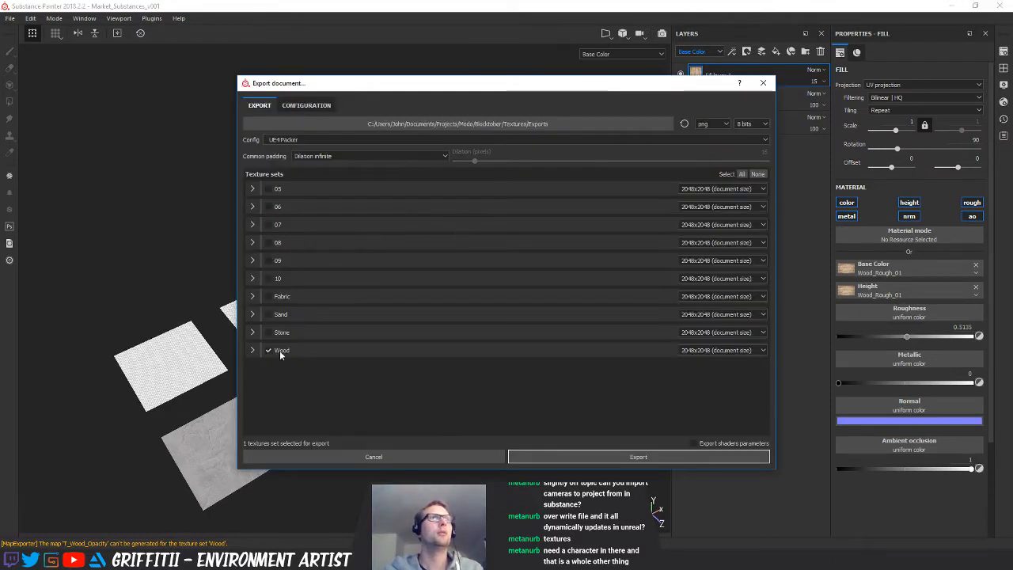
click(645, 458)
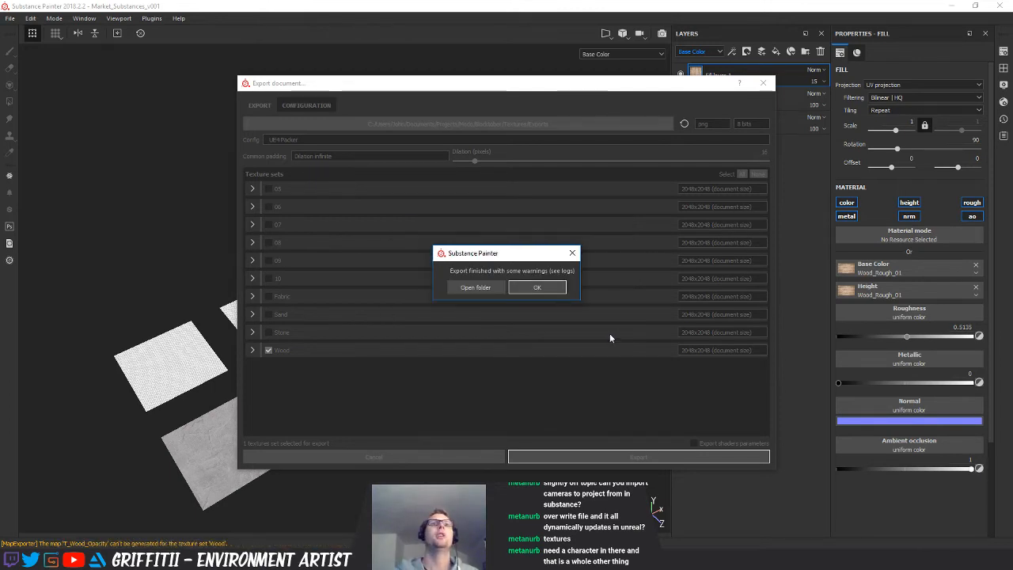
click(537, 286)
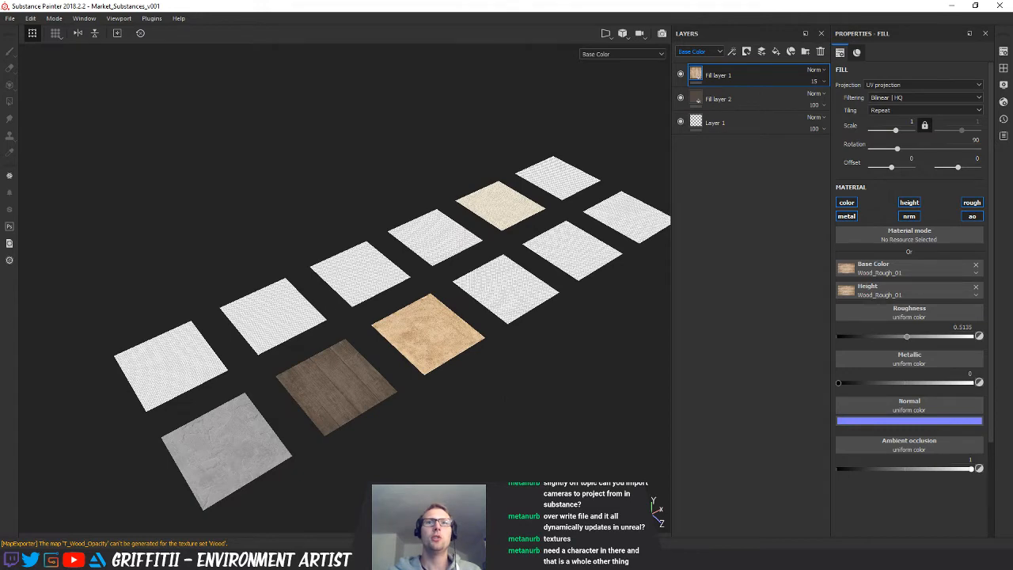
click(879, 562)
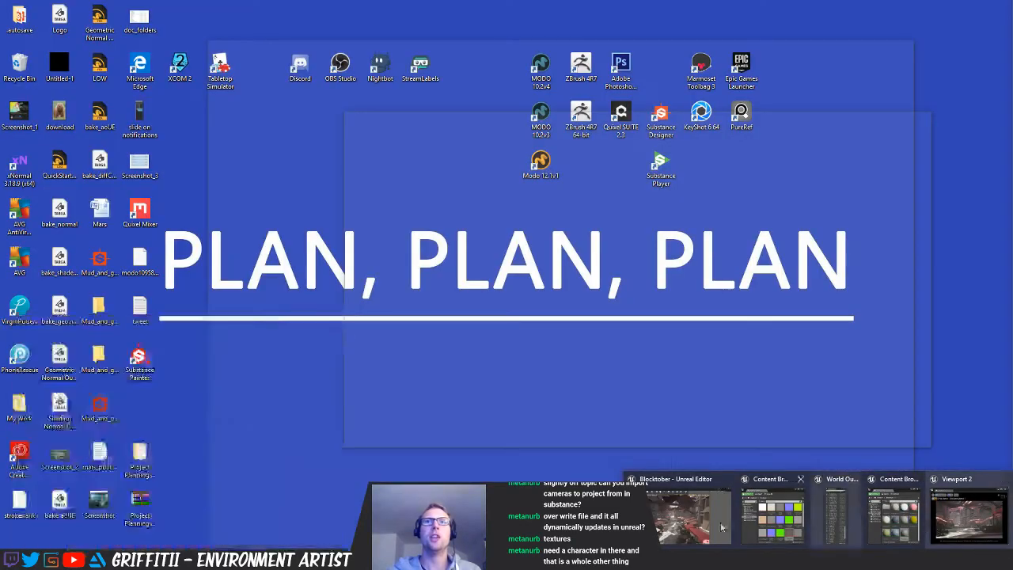
click(708, 523)
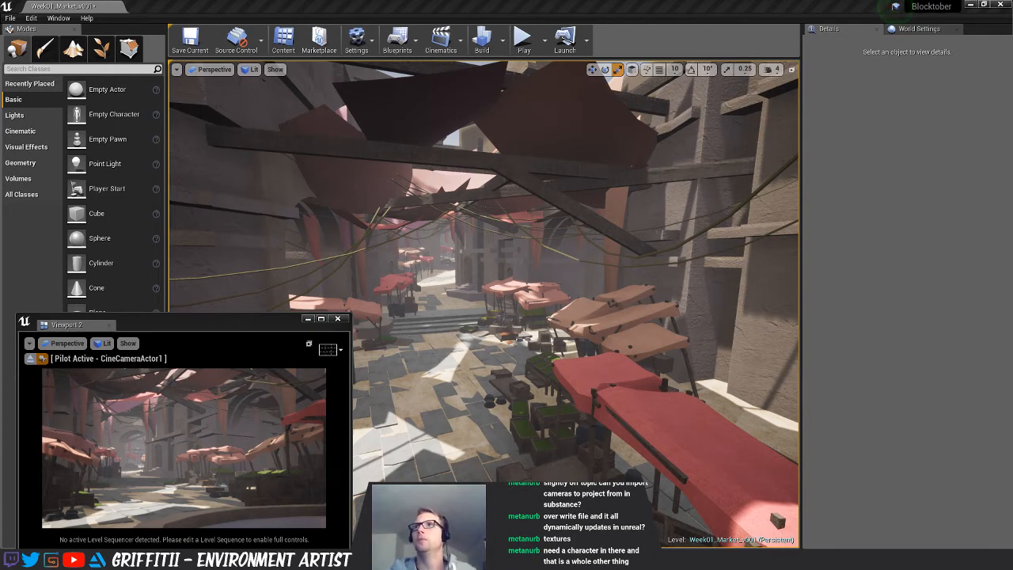
mouse_move(539, 405)
right_down()
mouse_move(542, 467)
mouse_move(586, 475)
mouse_move(605, 419)
mouse_move(618, 431)
mouse_move(614, 424)
mouse_move(697, 407)
mouse_move(634, 400)
mouse_move(598, 289)
mouse_move(593, 301)
mouse_move(633, 356)
mouse_move(665, 372)
mouse_move(689, 412)
mouse_move(784, 431)
mouse_move(779, 455)
mouse_move(709, 423)
mouse_move(696, 459)
mouse_move(720, 483)
mouse_move(689, 455)
mouse_move(681, 428)
mouse_move(669, 431)
mouse_move(673, 467)
mouse_move(669, 423)
mouse_move(552, 400)
mouse_move(550, 388)
mouse_move(550, 397)
right_up()
key(w)
key(s)
key(w)
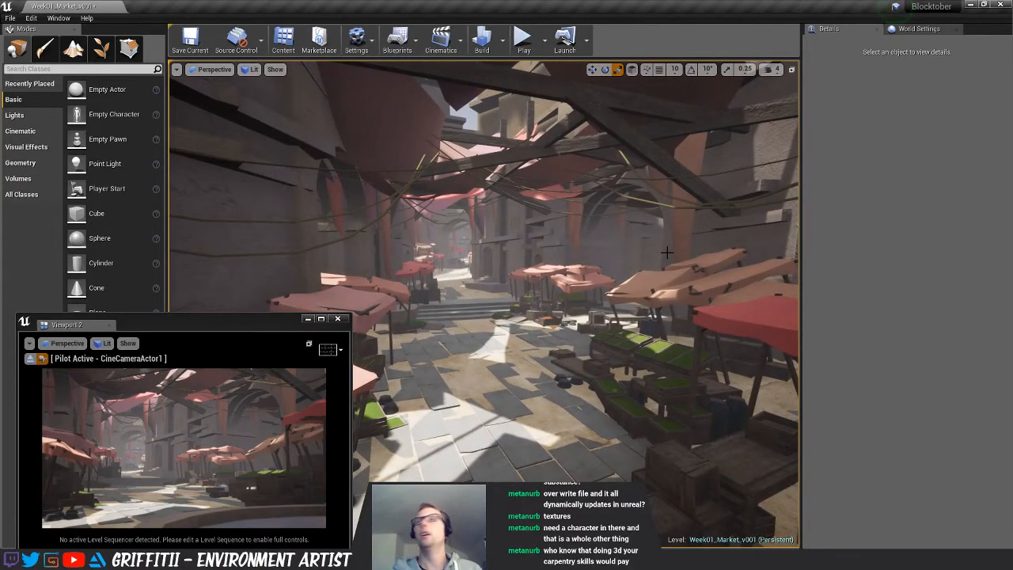